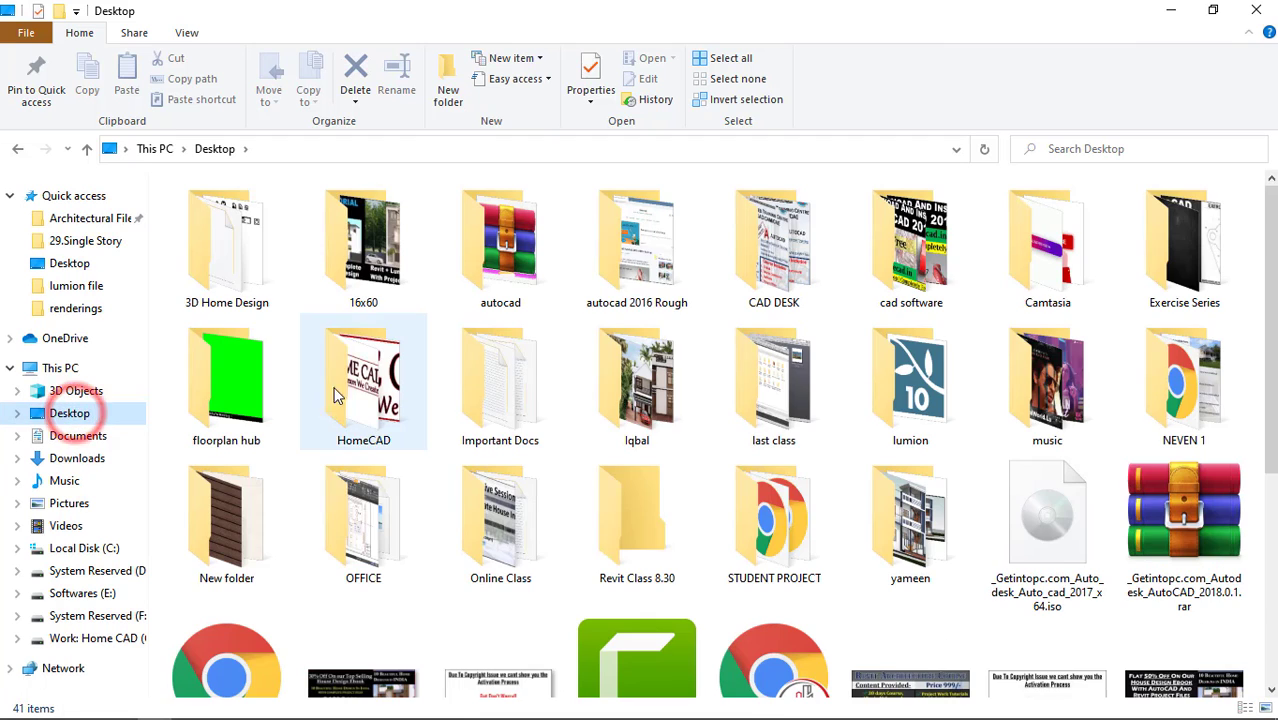
pyautogui.click(640, 518)
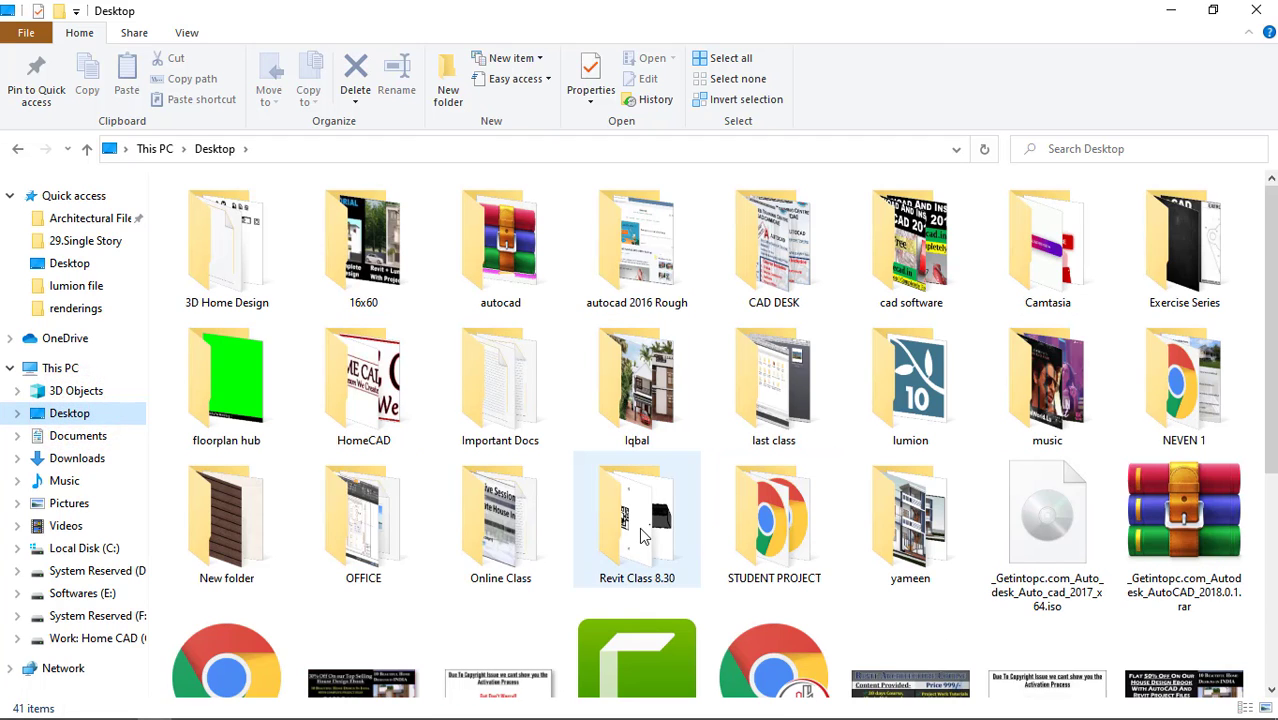
pyautogui.doubleClick(640, 520)
pyautogui.click(214, 148)
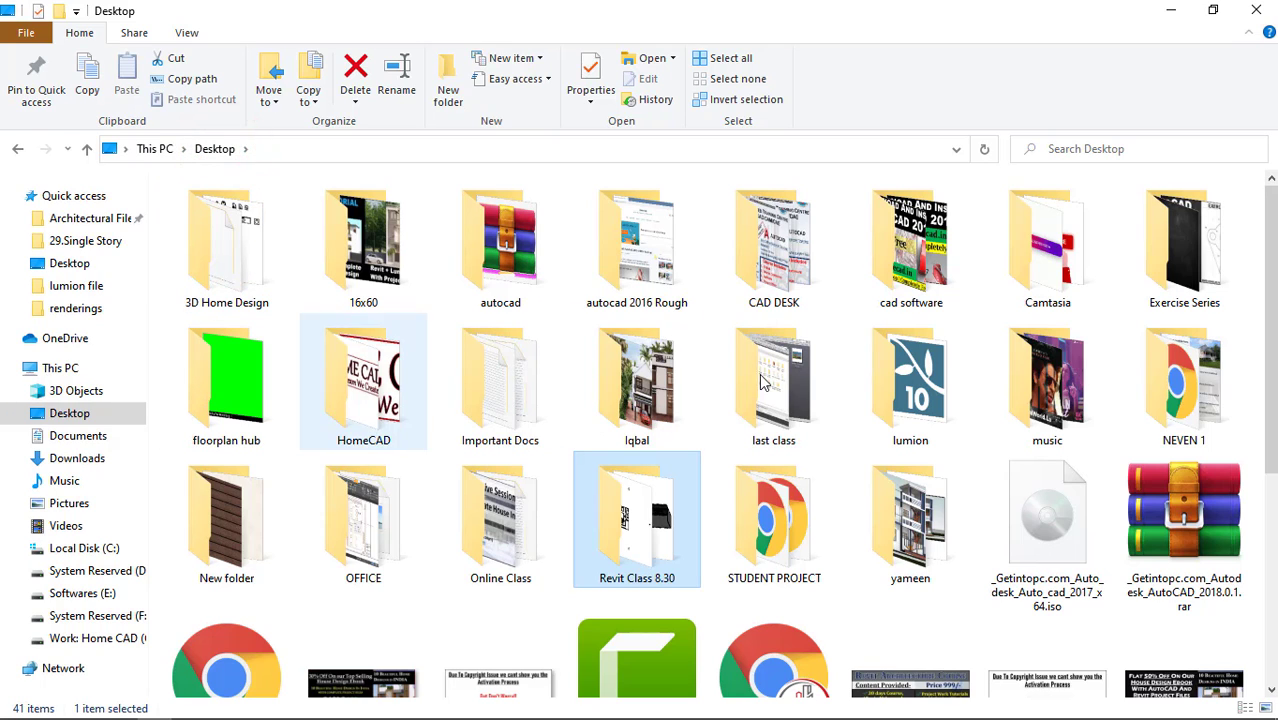
# Open the Images folder inside the desktop folder 16x60 > Project > revit.
pyautogui.click(330, 266)
pyautogui.doubleClick(330, 266)
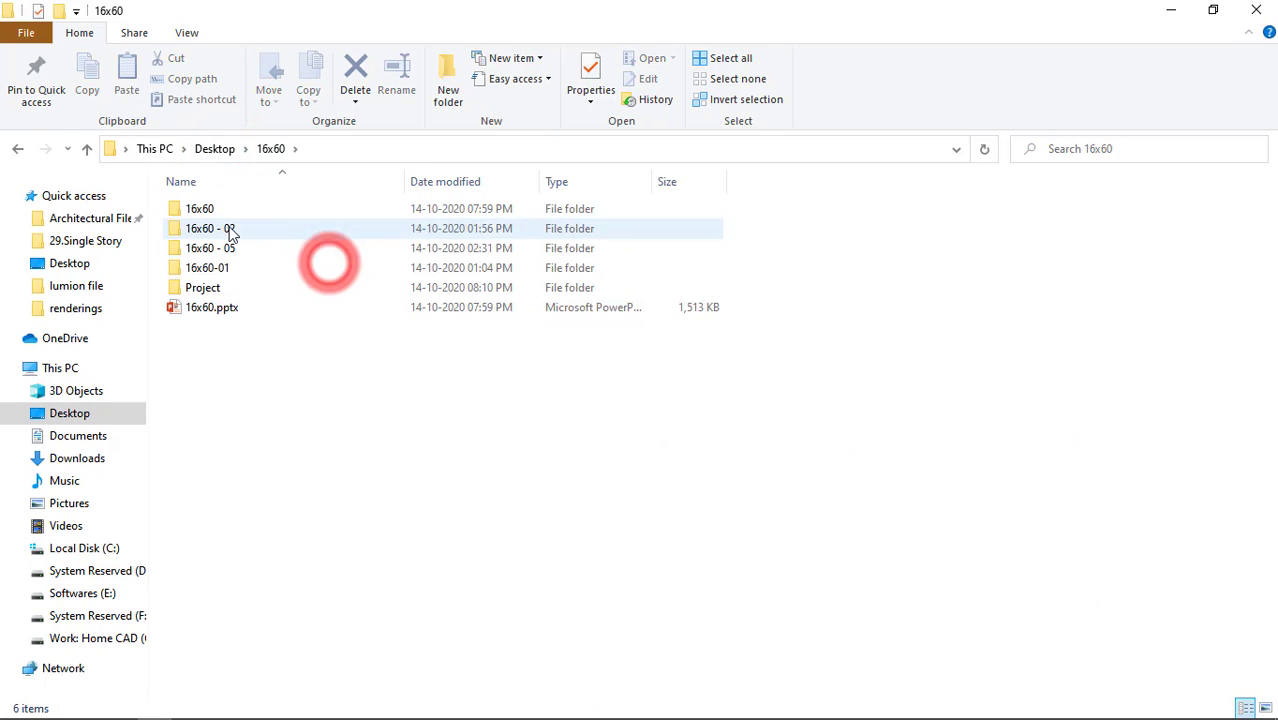
pyautogui.doubleClick(218, 290)
pyautogui.doubleClick(257, 230)
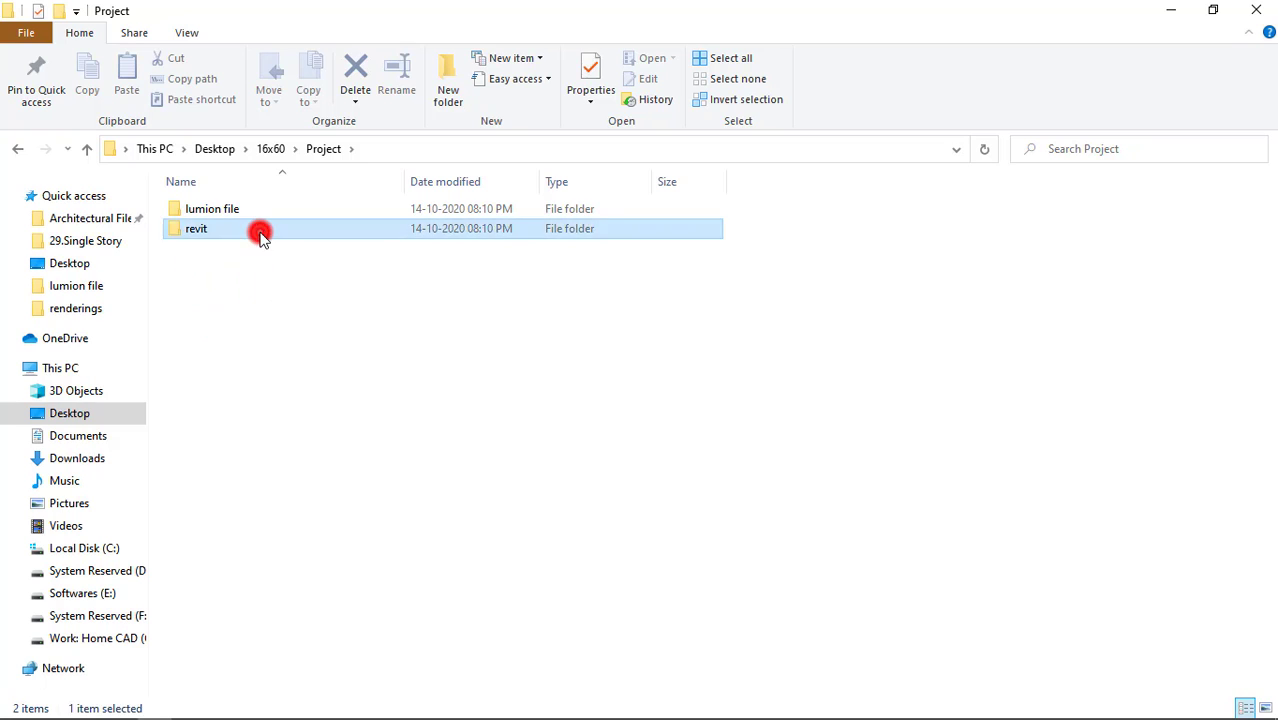
pyautogui.doubleClick(251, 208)
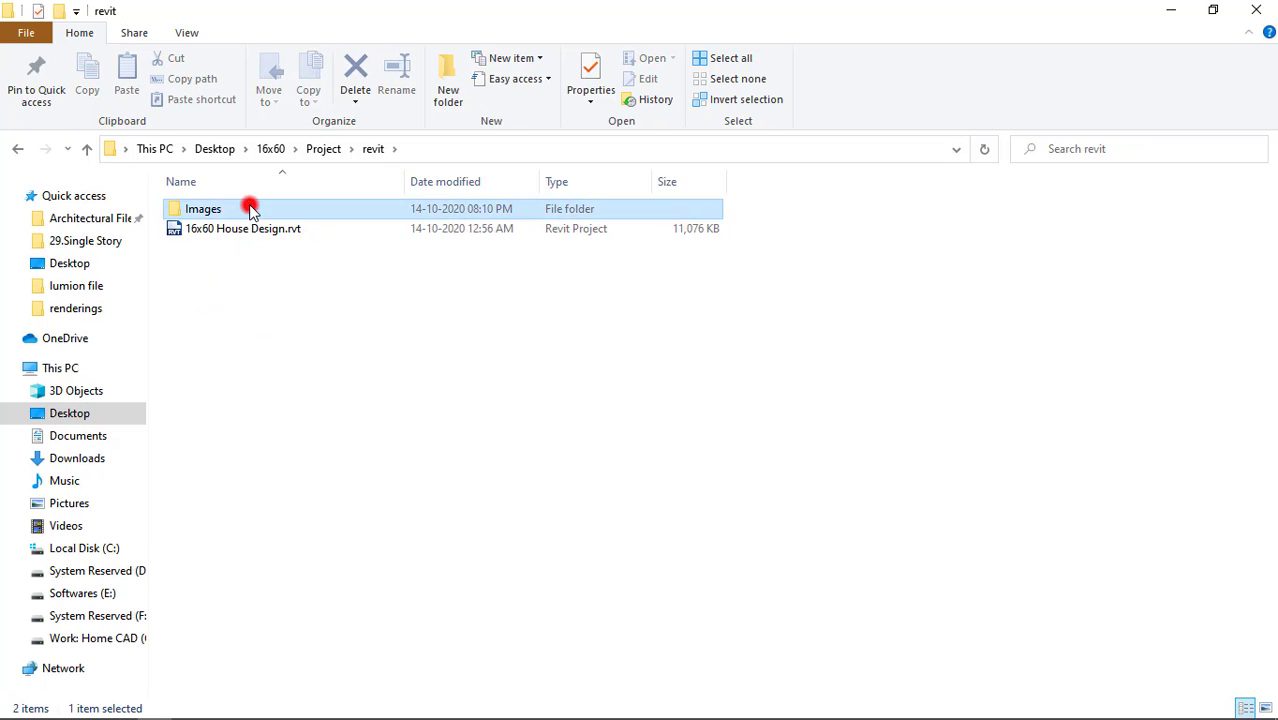
pyautogui.keyDown('ctrl'); pyautogui.scroll(2, 505, 408); pyautogui.keyUp('ctrl')
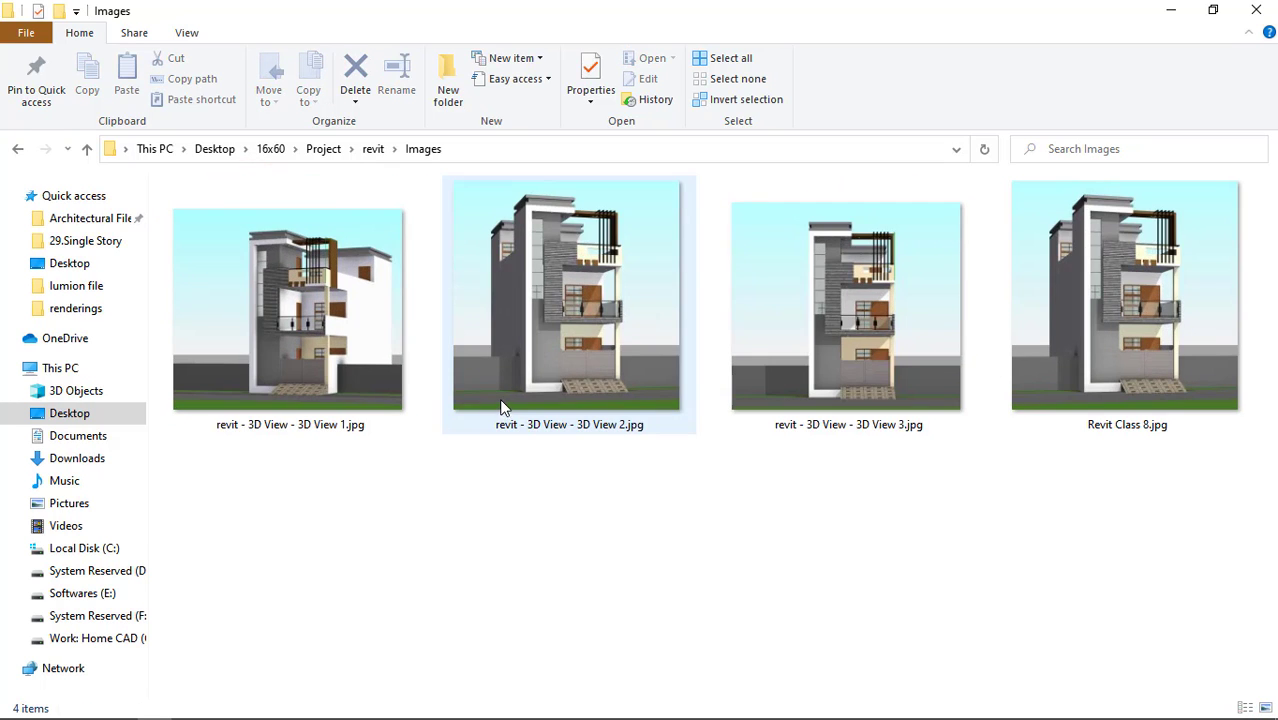
# Open revit - 3D View - 3D View 1.jpg full-size and examine the house facade's upper floors, pergola and balcony in detail.
pyautogui.click(386, 340)
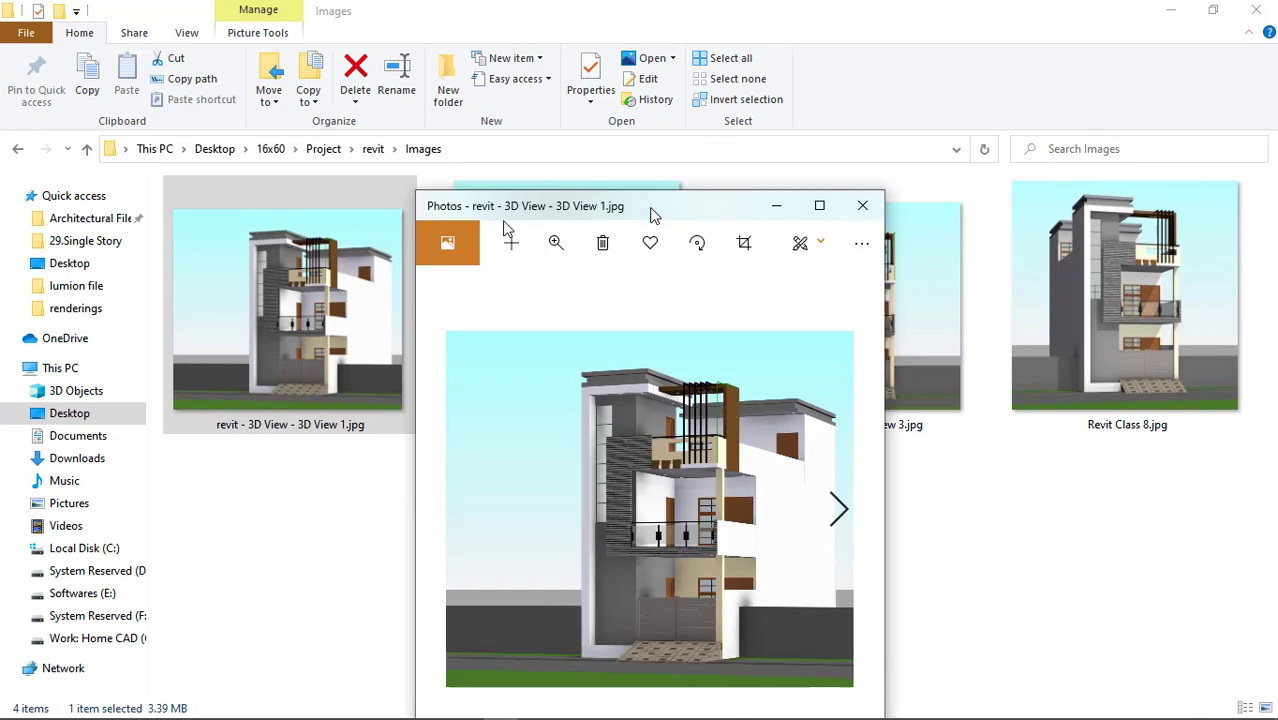
pyautogui.doubleClick(468, 222)
pyautogui.doubleClick(768, 519)
pyautogui.moveTo(817, 543); pyautogui.dragTo(625, 508)
pyautogui.moveTo(630, 365); pyautogui.dragTo(634, 446)
pyautogui.moveTo(698, 357); pyautogui.dragTo(714, 450)
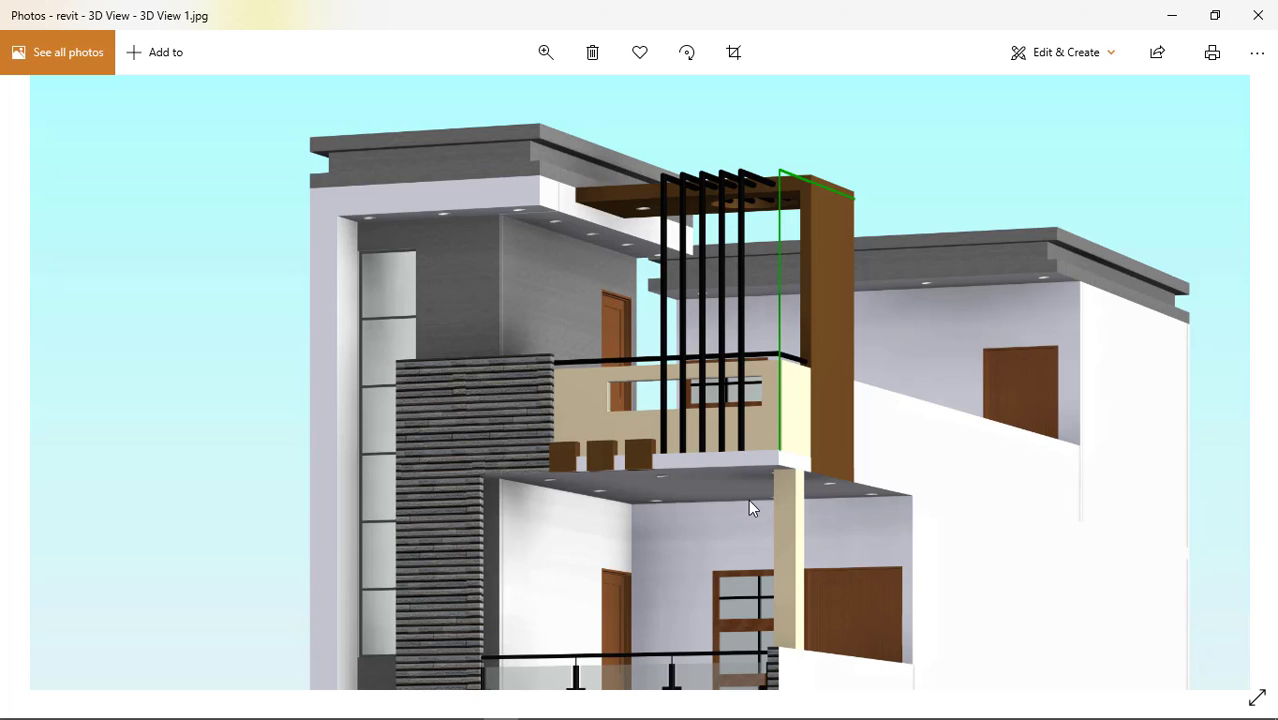
pyautogui.moveTo(748, 510); pyautogui.dragTo(732, 393)
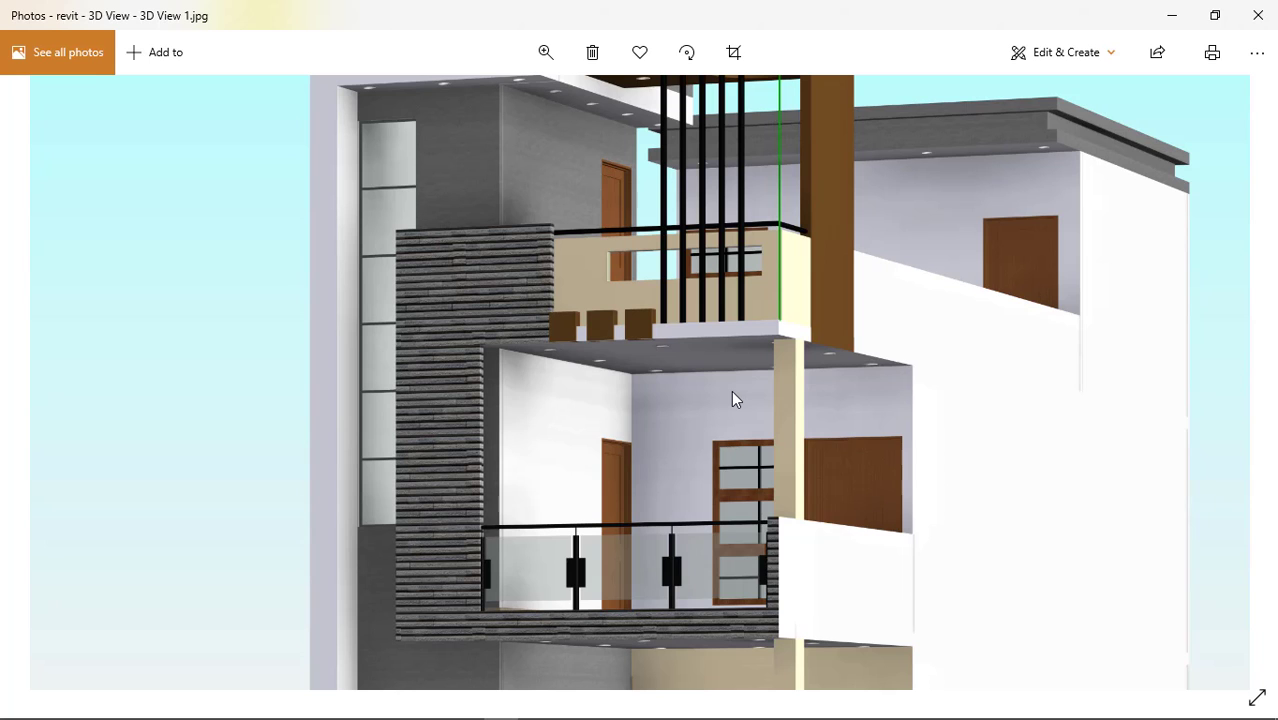
pyautogui.moveTo(745, 516); pyautogui.dragTo(710, 321)
pyautogui.doubleClick(705, 395)
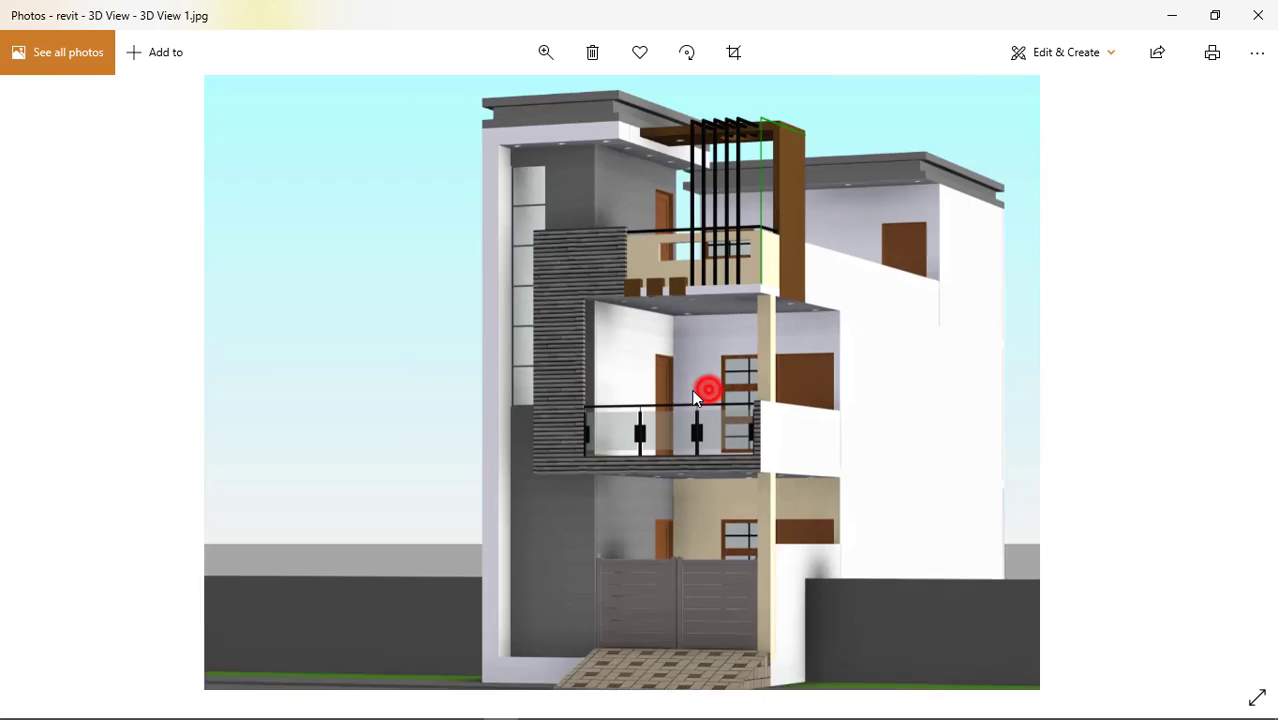
# Look through the other 3D view images of the house, return to 3D View 2, and close the image viewer.
pyautogui.click(1234, 384)
pyautogui.click(1236, 386)
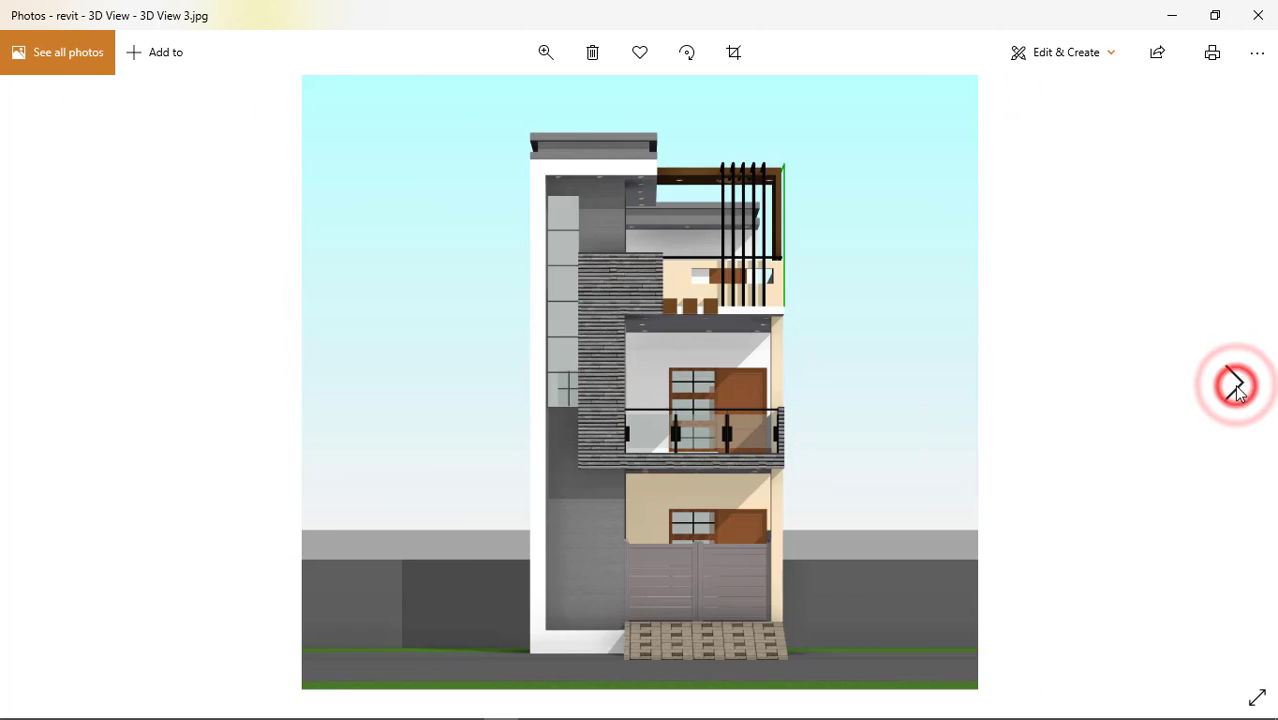
pyautogui.click(1236, 386)
pyautogui.click(48, 383)
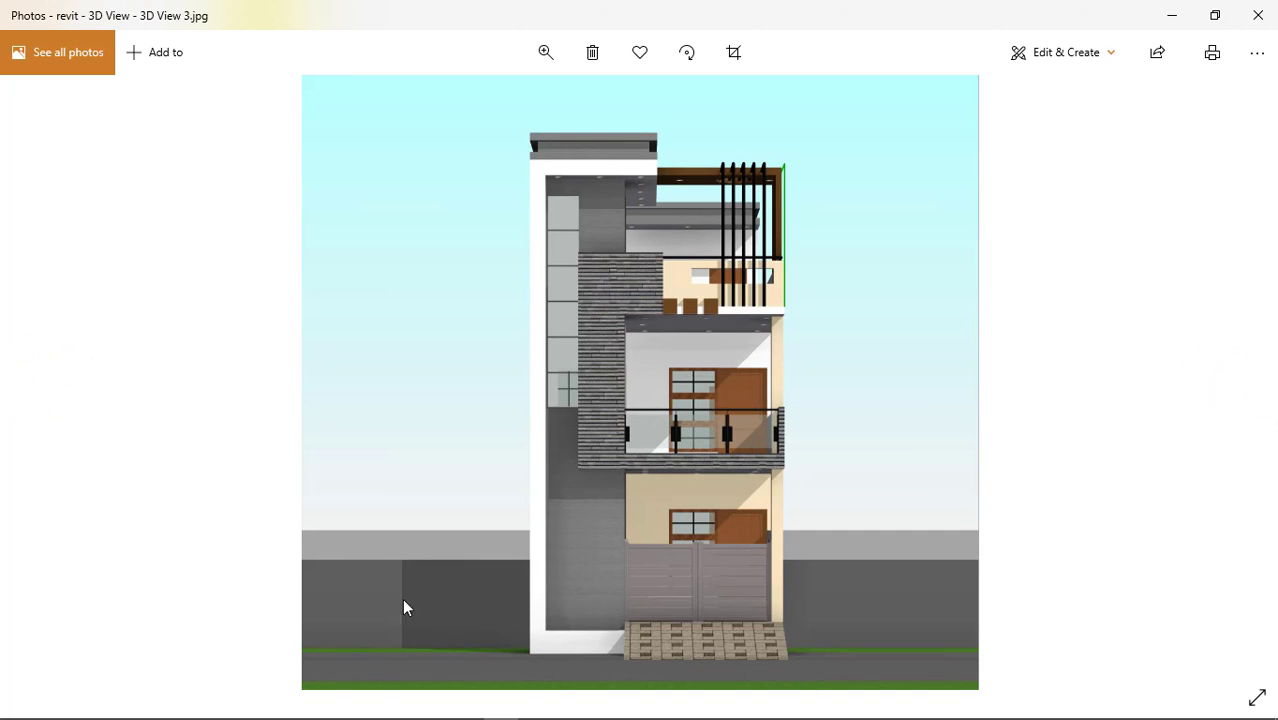
pyautogui.click(44, 382)
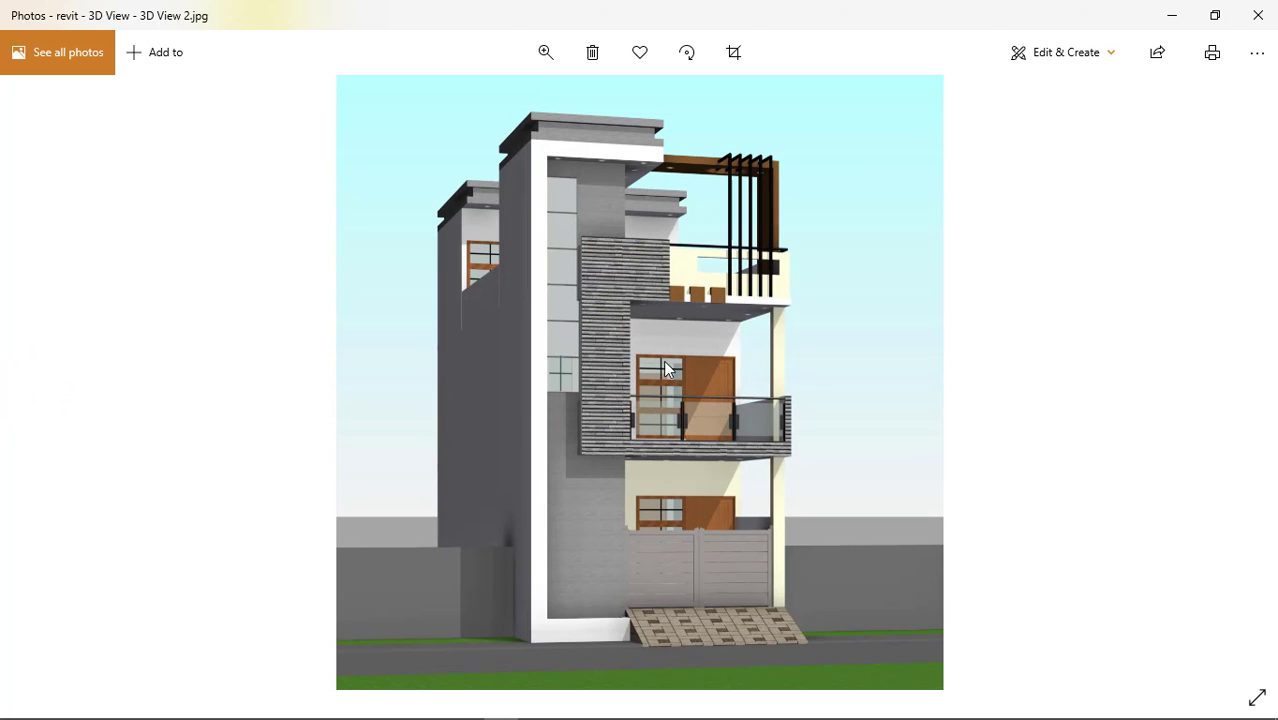
pyautogui.click(1258, 16)
# Go to the renderings folder under Project > lumion file and open render_1 - Photo.jpg.
pyautogui.click(371, 149)
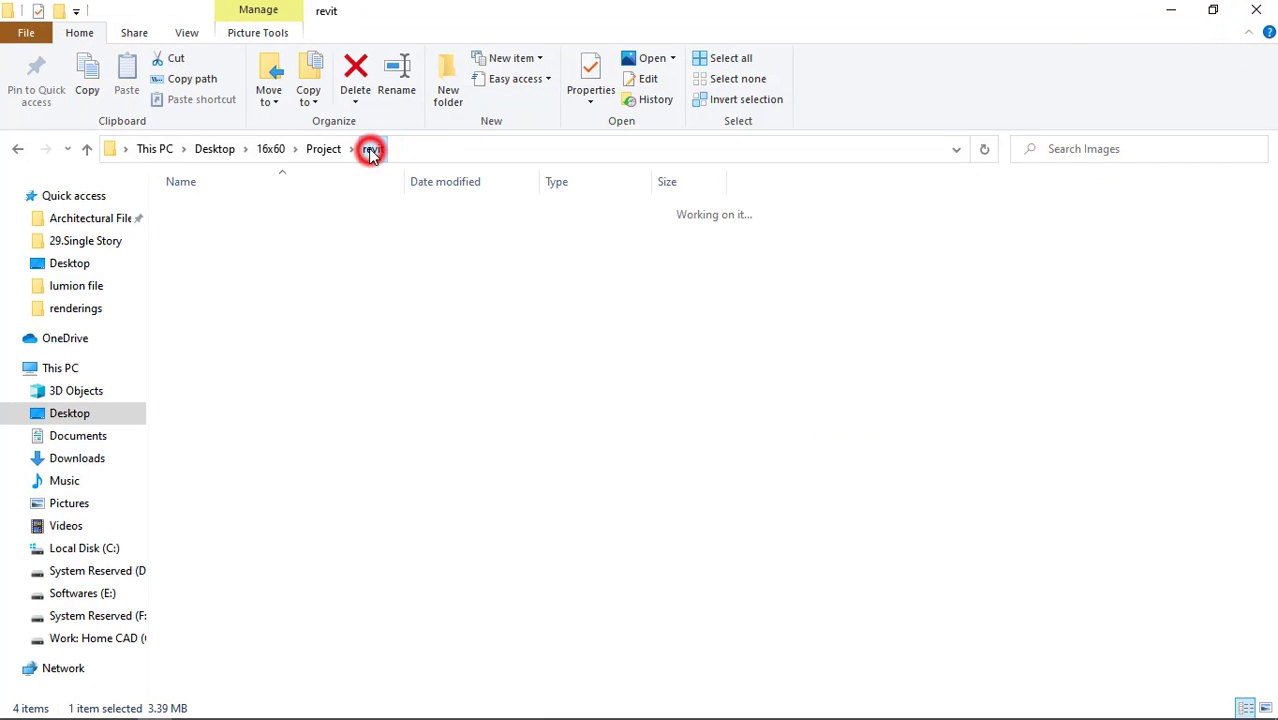
pyautogui.click(322, 149)
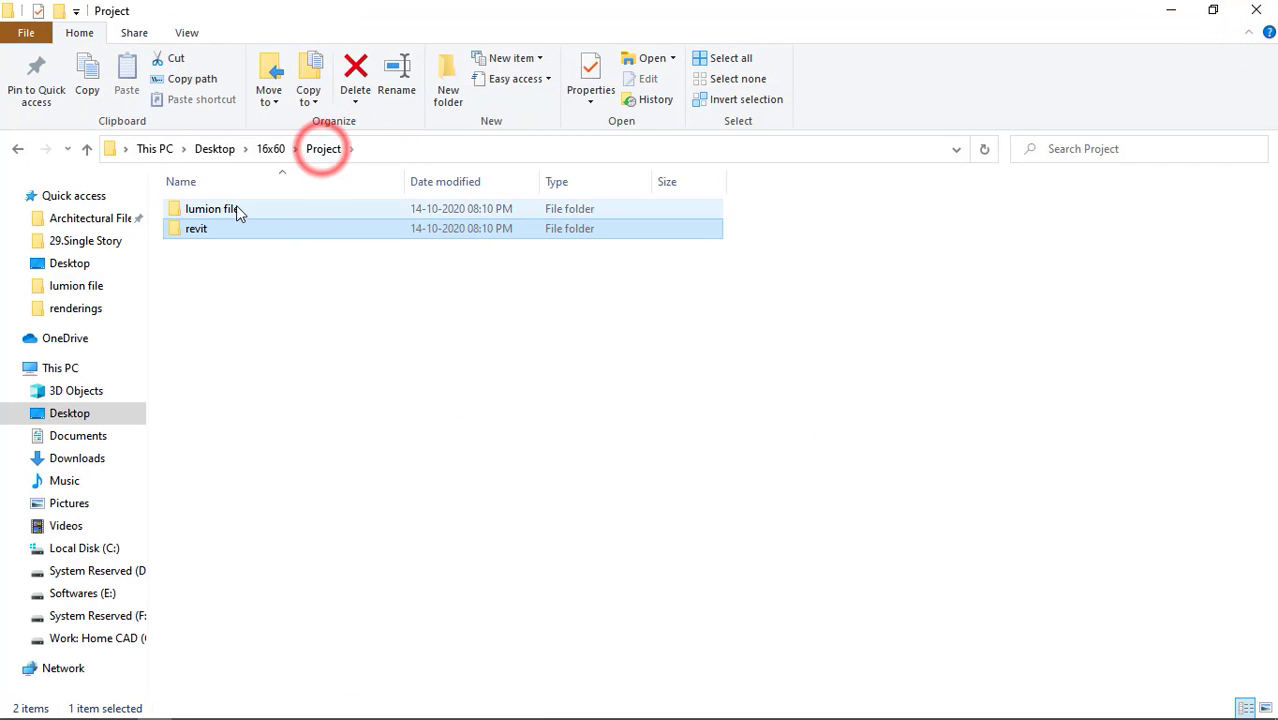
pyautogui.doubleClick(237, 210)
pyautogui.doubleClick(207, 207)
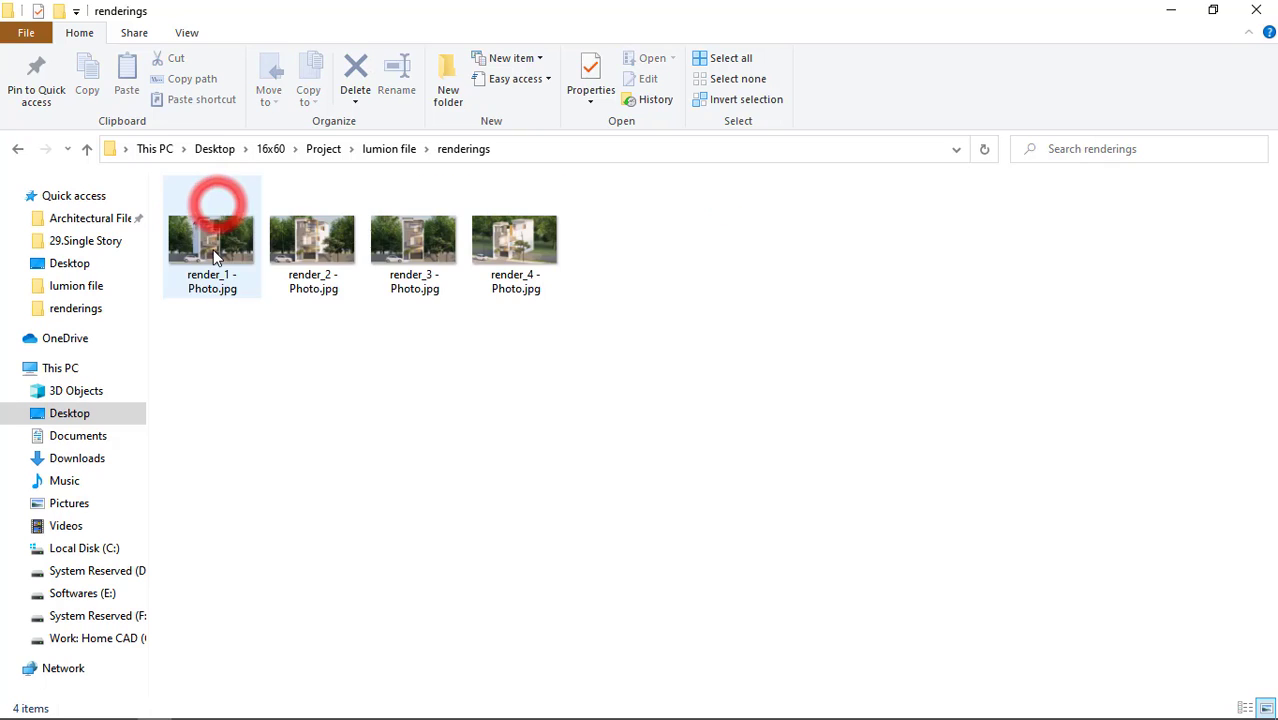
pyautogui.doubleClick(212, 245)
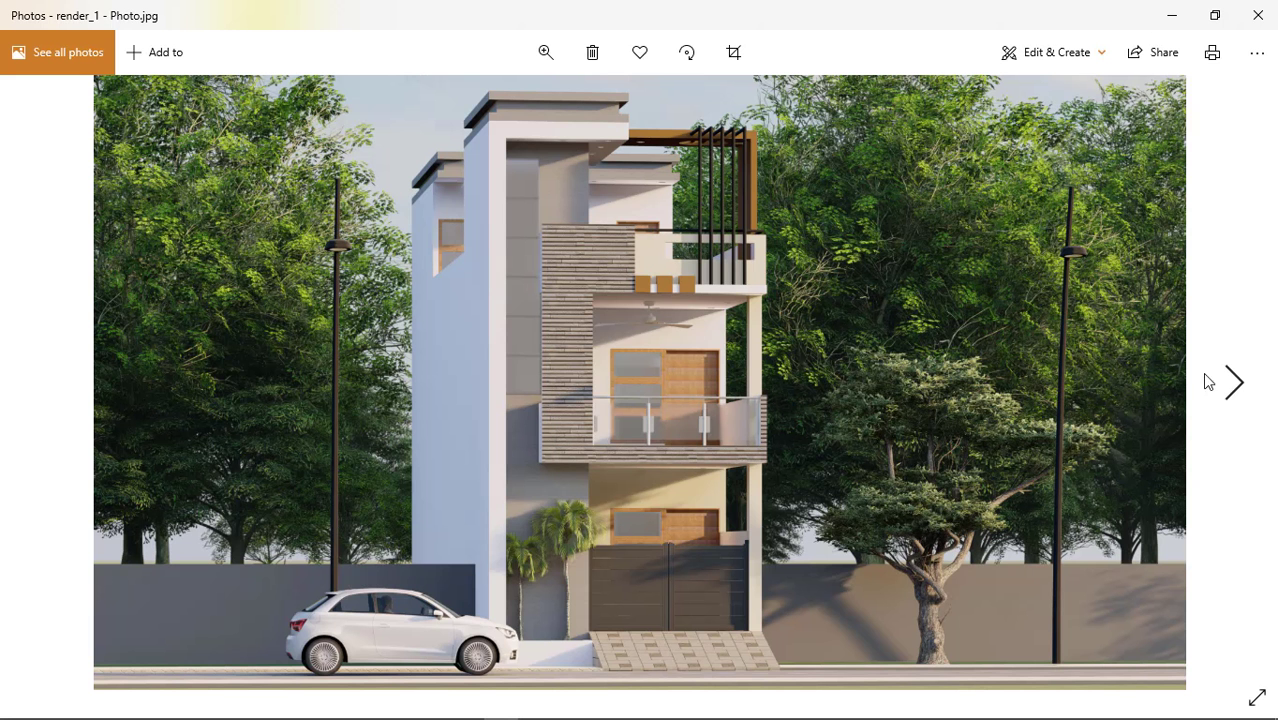
# View the remaining Lumion renders through render_4, and close the image viewer and the file window.
pyautogui.click(1238, 380)
pyautogui.click(1238, 382)
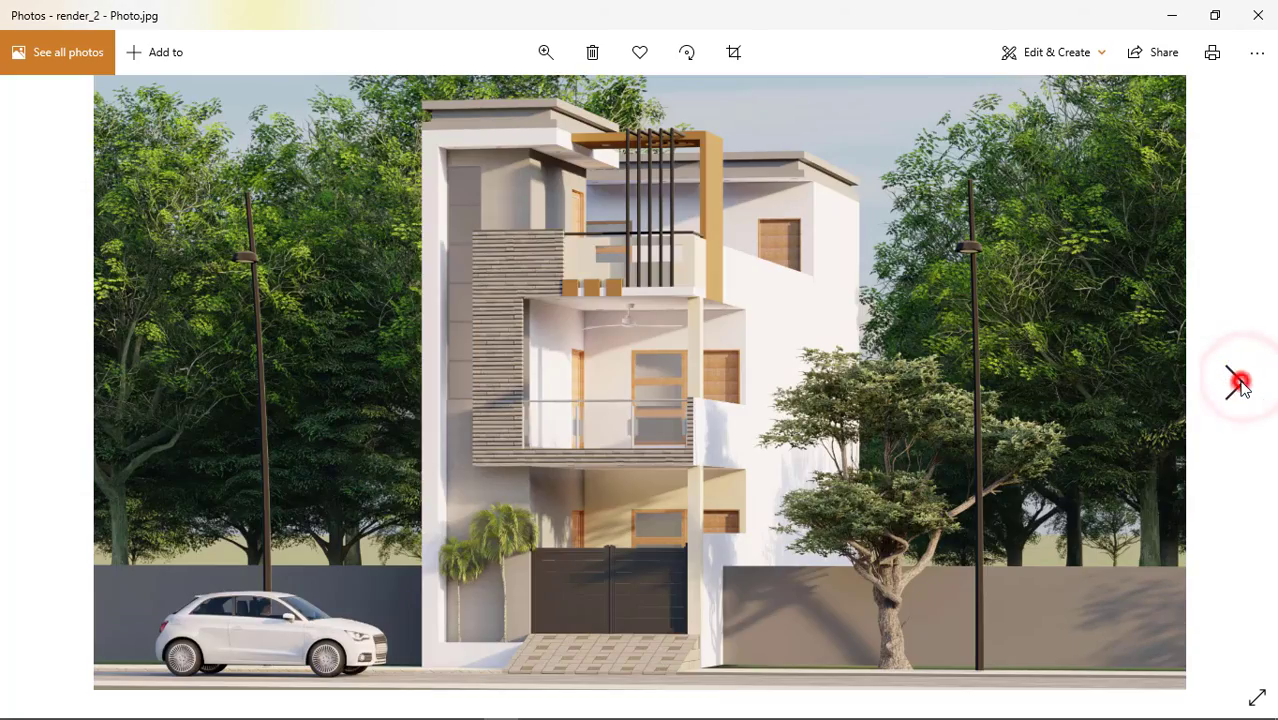
pyautogui.click(1239, 382)
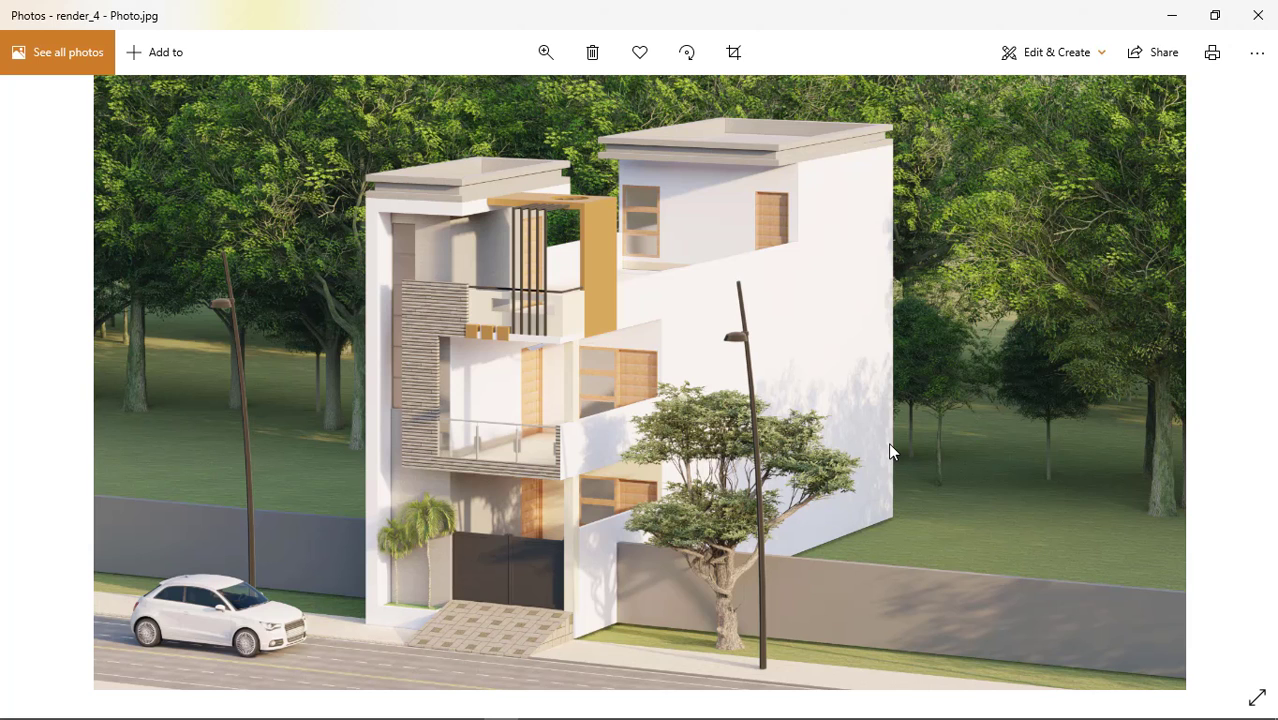
pyautogui.click(1258, 15)
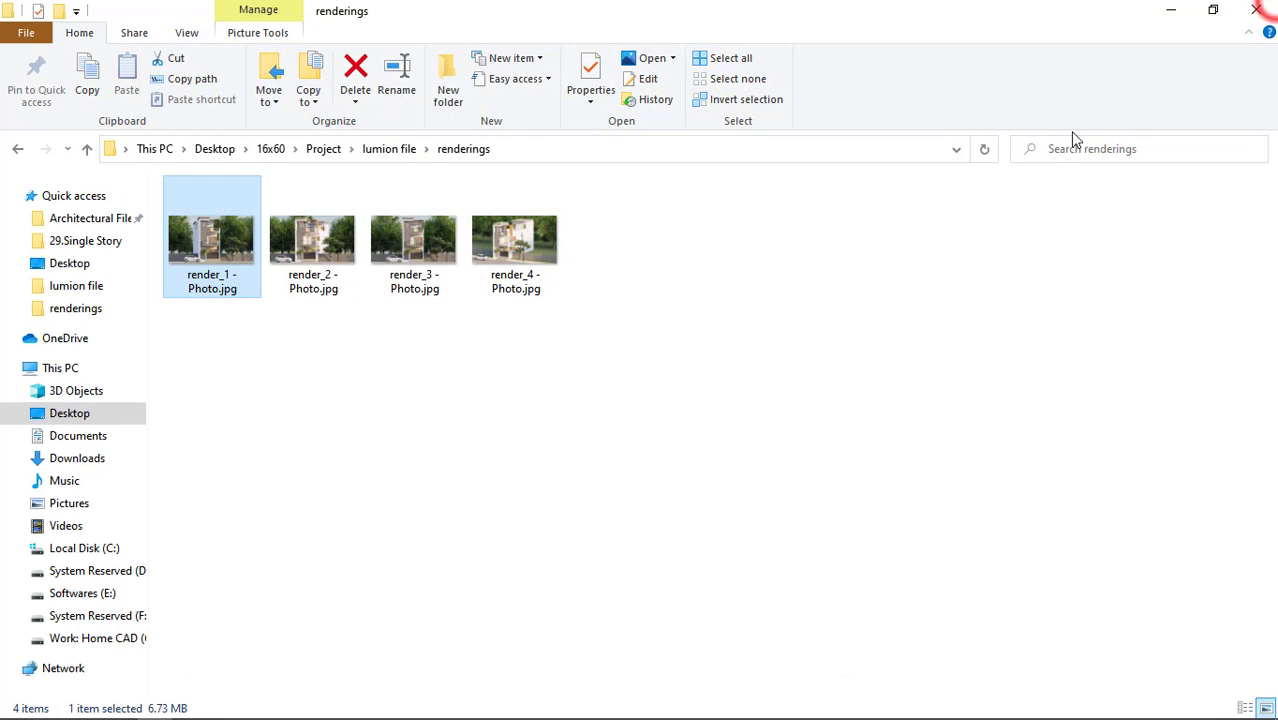
pyautogui.click(1268, 6)
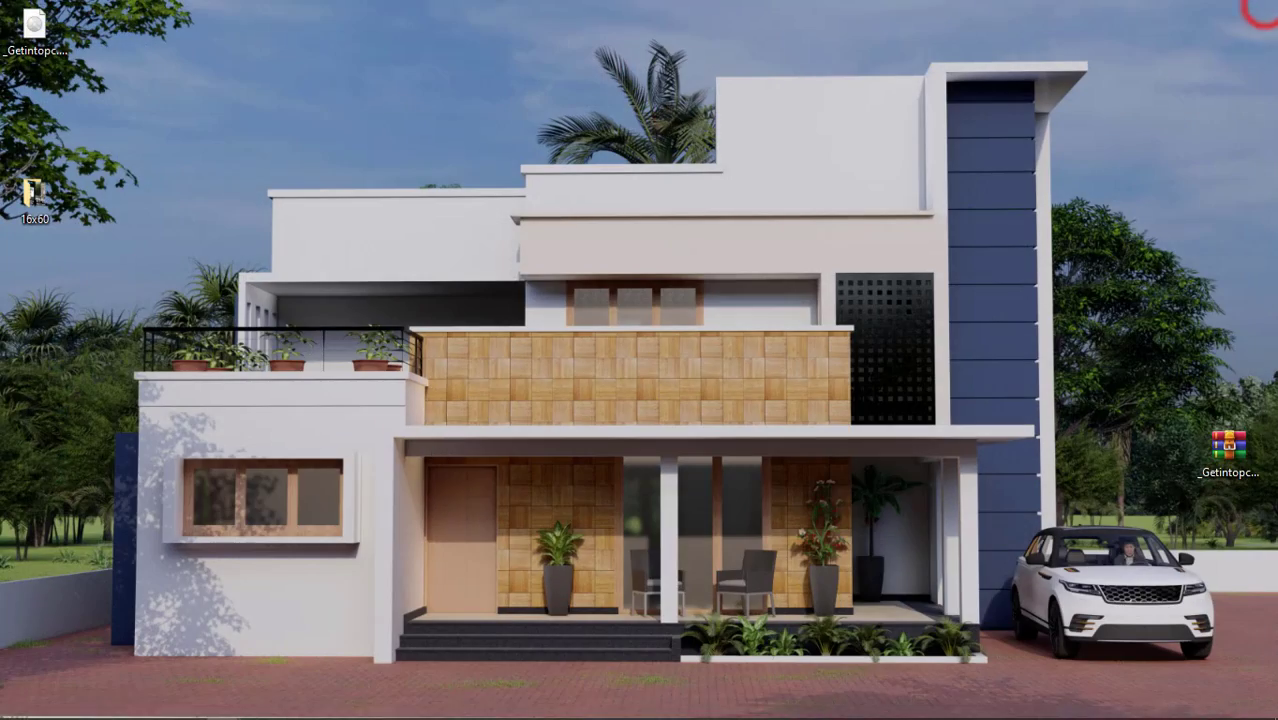
# Switch to Revit and open the project 16x60 House Design.rvt from Desktop > 16x60 > Project > revit.
pyautogui.click(400, 706)
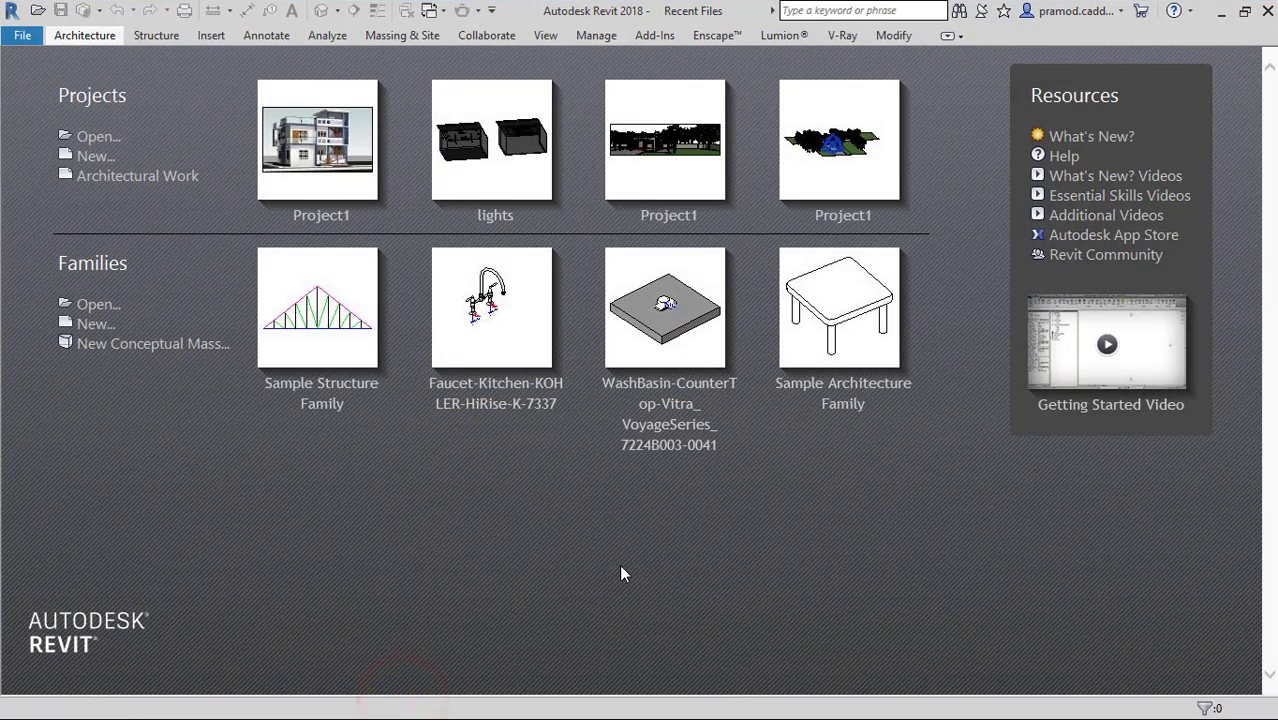
pyautogui.click(96, 137)
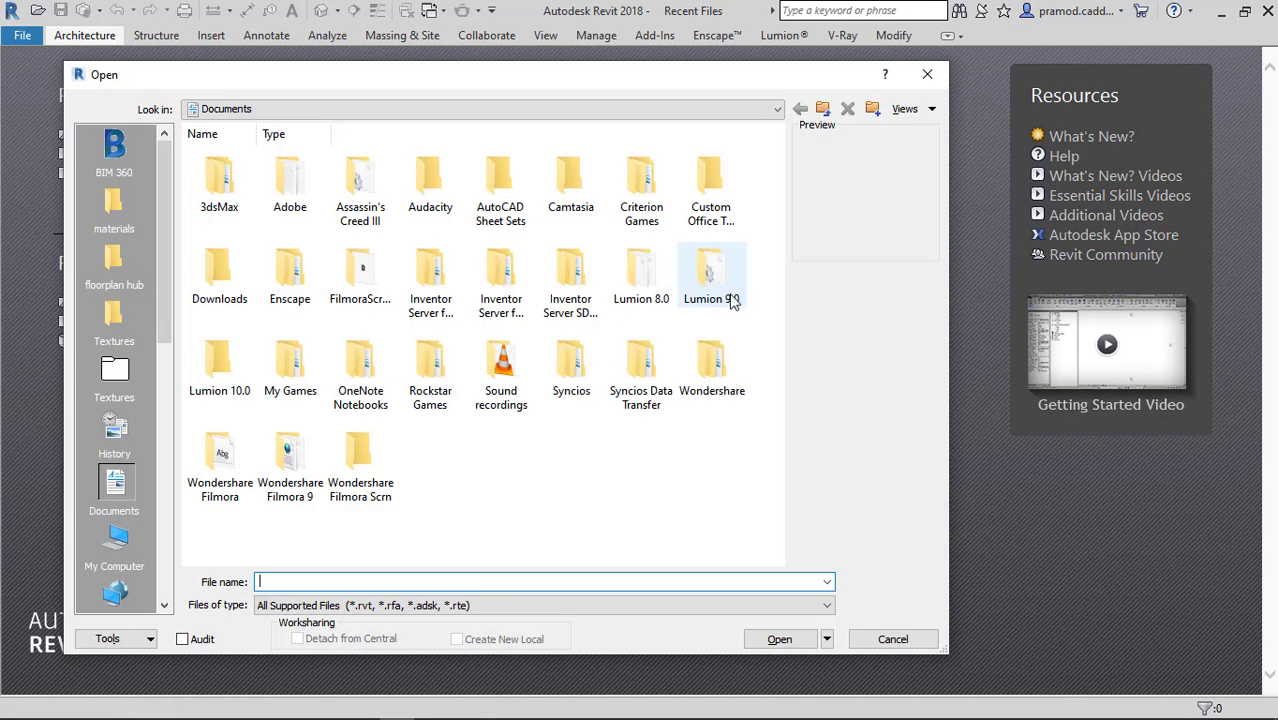
pyautogui.click(114, 545)
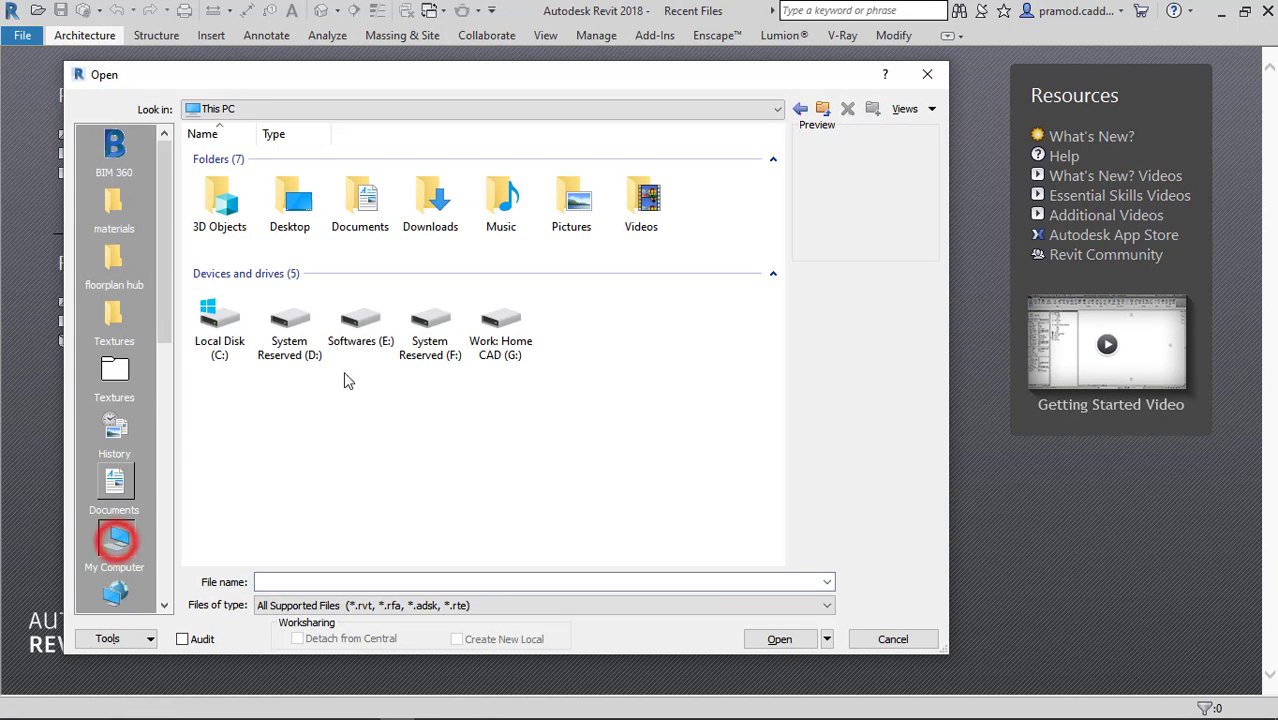
pyautogui.doubleClick(289, 202)
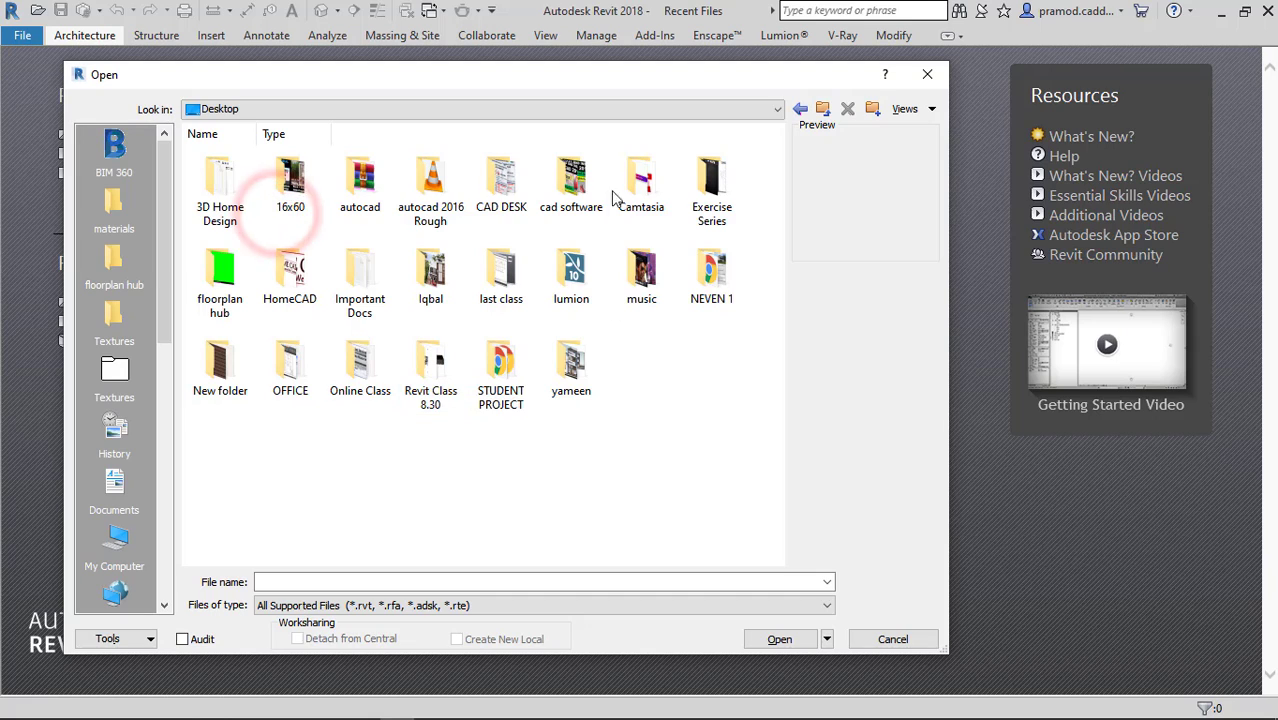
pyautogui.doubleClick(312, 188)
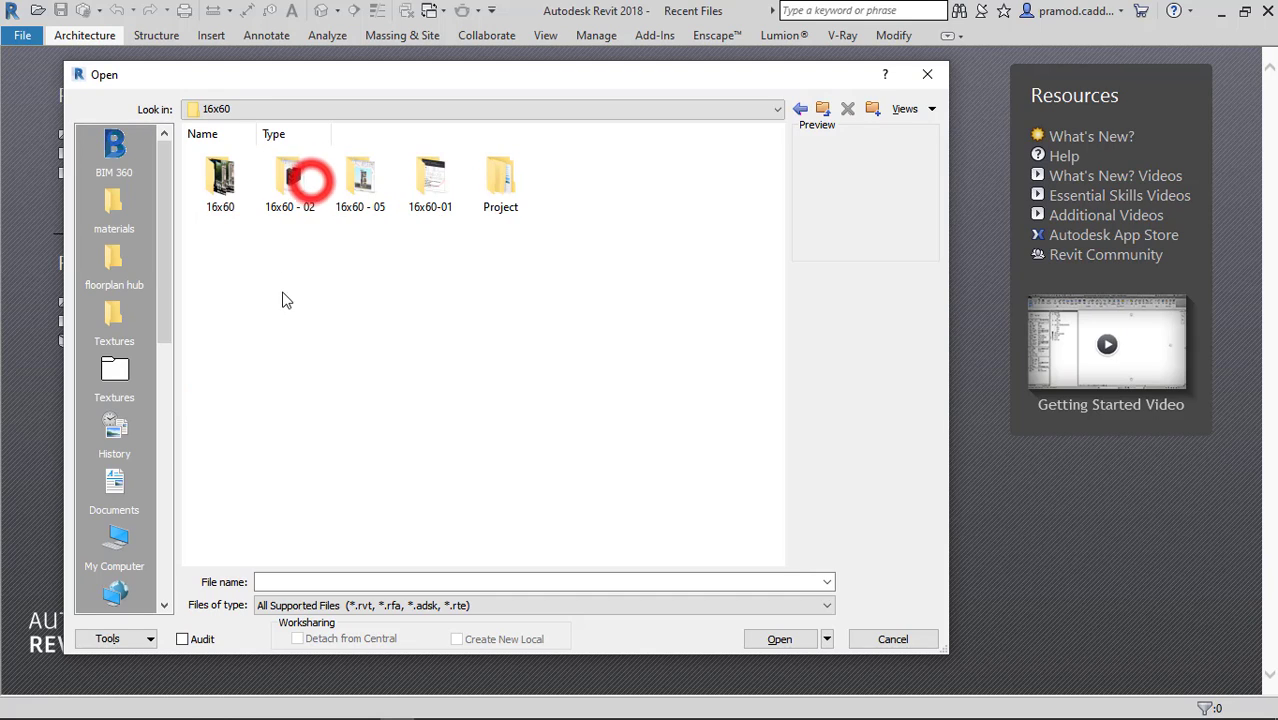
pyautogui.doubleClick(505, 180)
pyautogui.doubleClick(303, 194)
pyautogui.click(295, 198)
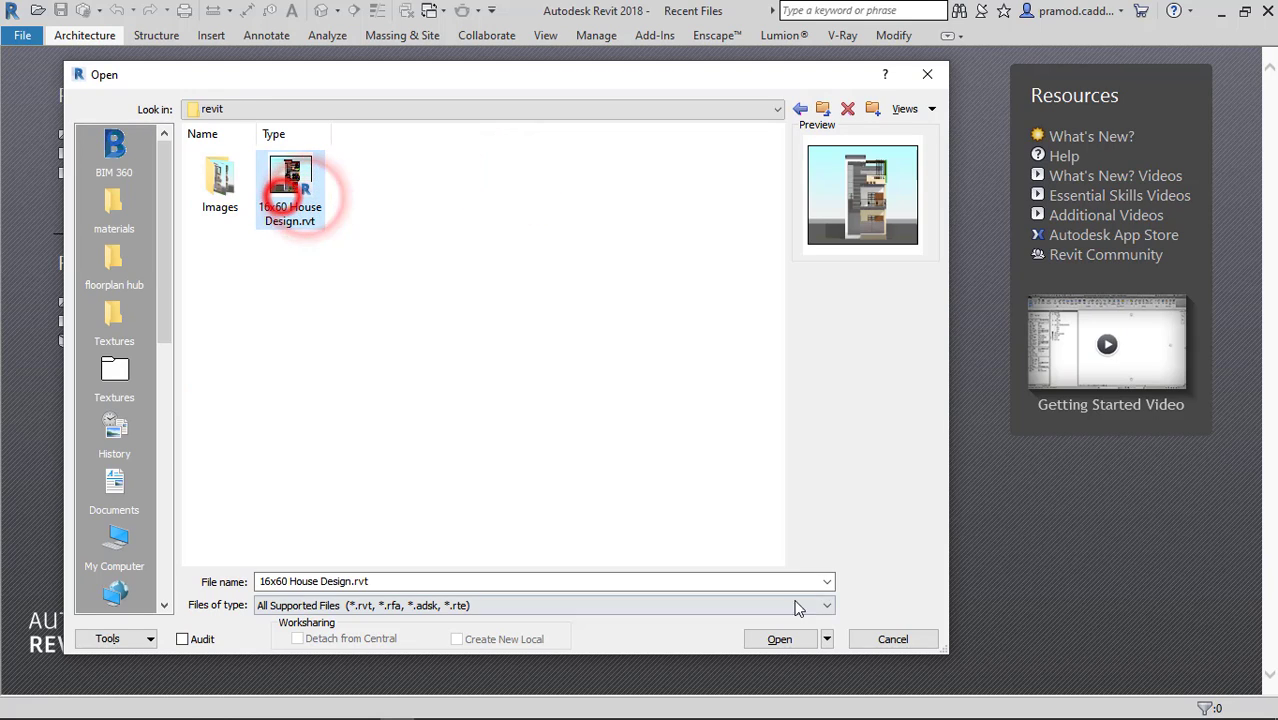
pyautogui.click(779, 641)
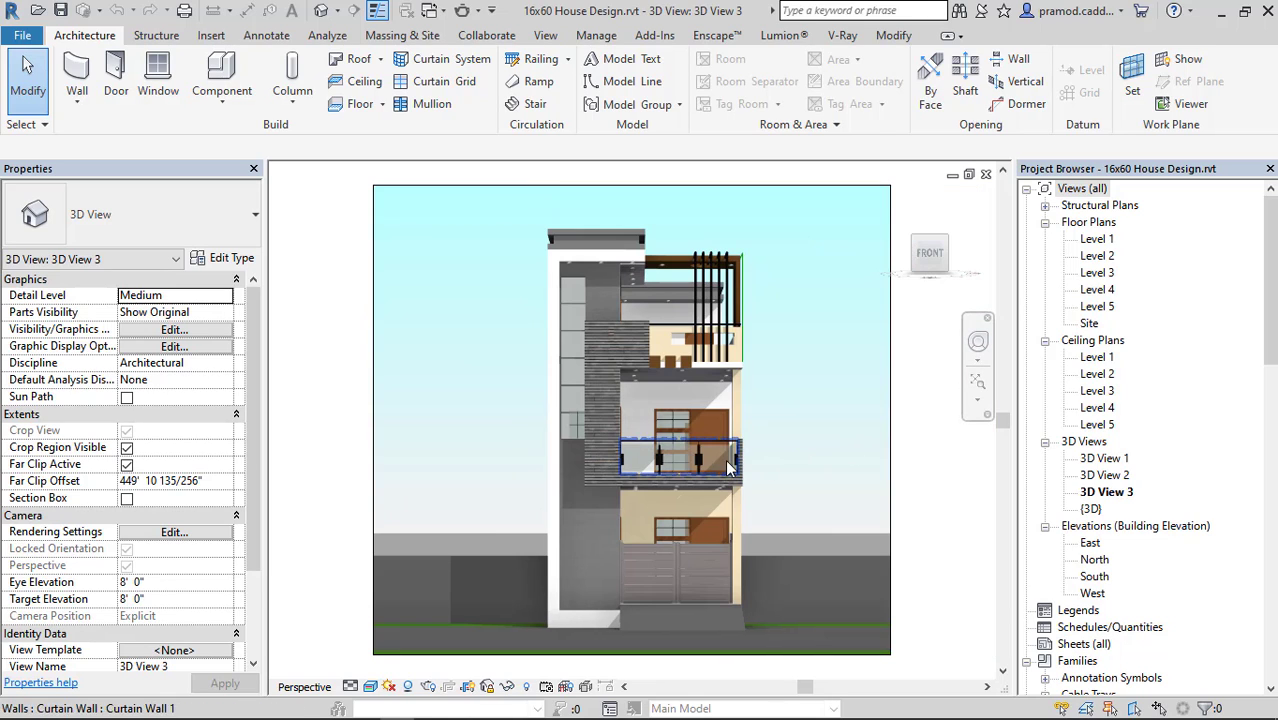
# Open the default 3D view of the house and enable its Section Box.
pyautogui.click(320, 14)
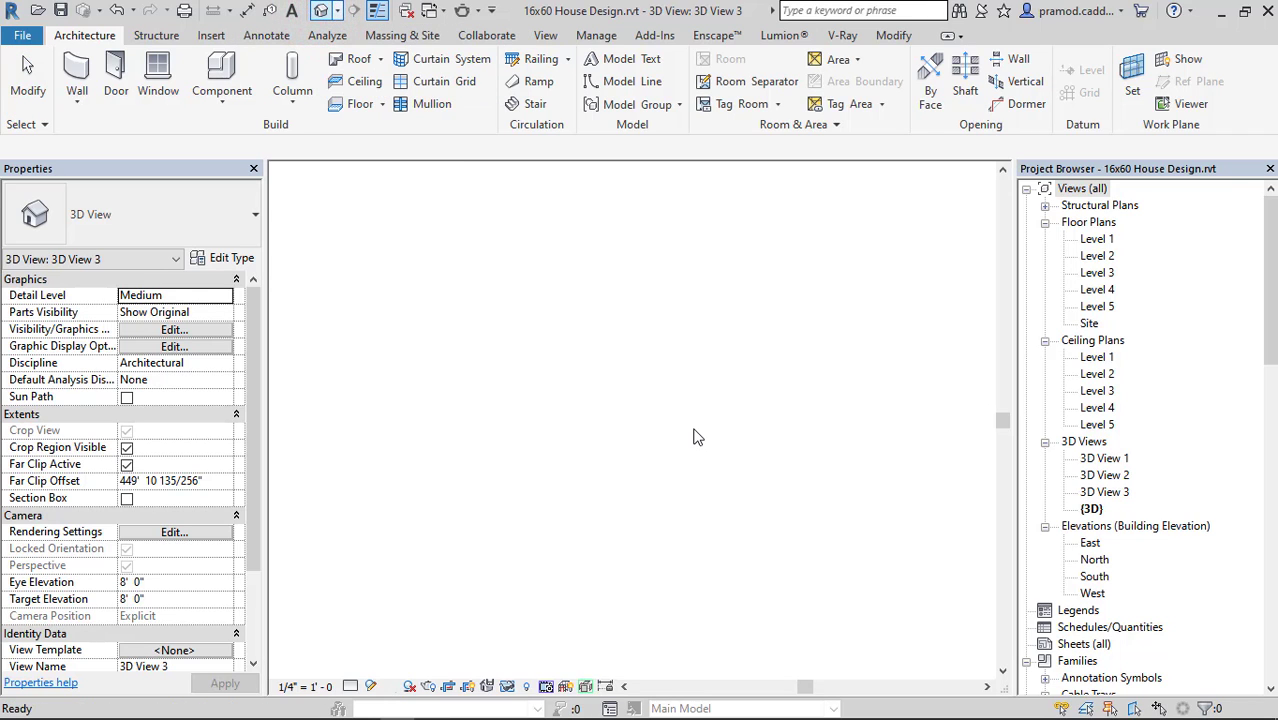
pyautogui.keyDown('shift'); pyautogui.moveTo(672, 446); pyautogui.dragTo(798, 427, button='middle'); pyautogui.keyUp('shift')
pyautogui.scroll(4, 692, 473)
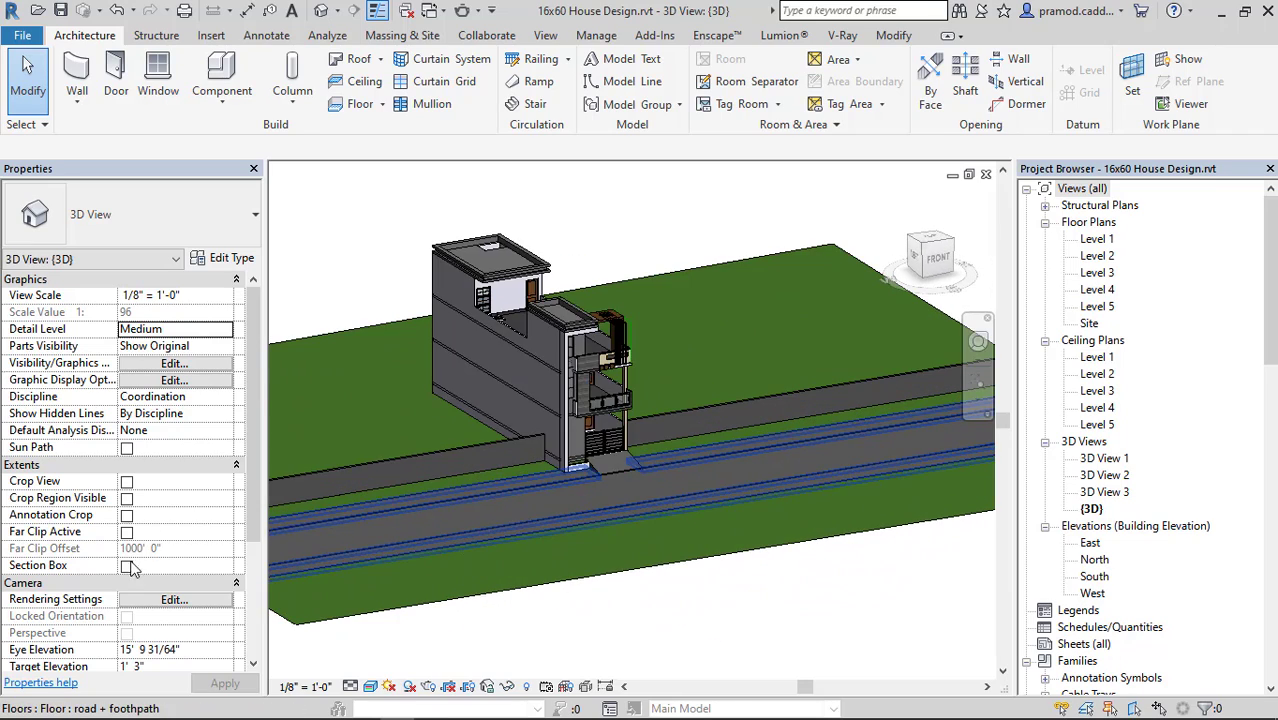
pyautogui.click(126, 566)
pyautogui.scroll(-3, 733, 476)
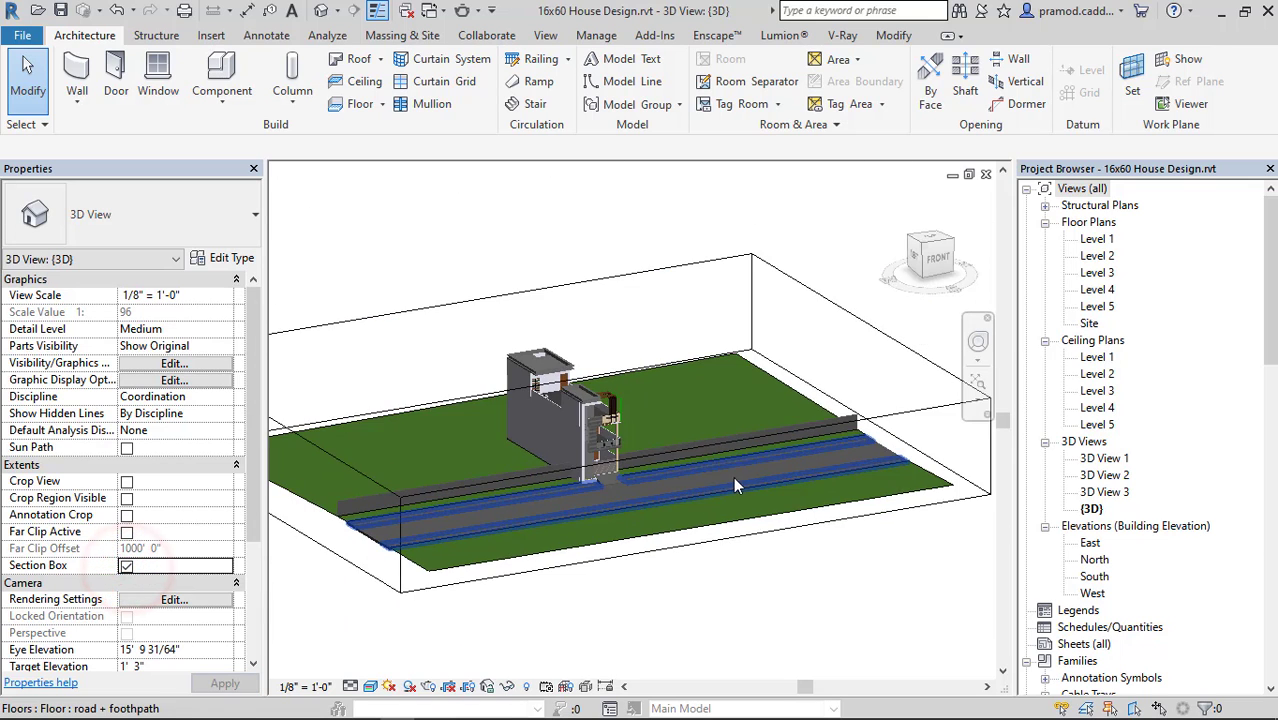
# Select the section box and pull its left face inward toward the side of the house.
pyautogui.keyDown('shift'); pyautogui.moveTo(567, 480); pyautogui.dragTo(385, 469, button='middle'); pyautogui.keyUp('shift')
pyautogui.click(385, 470)
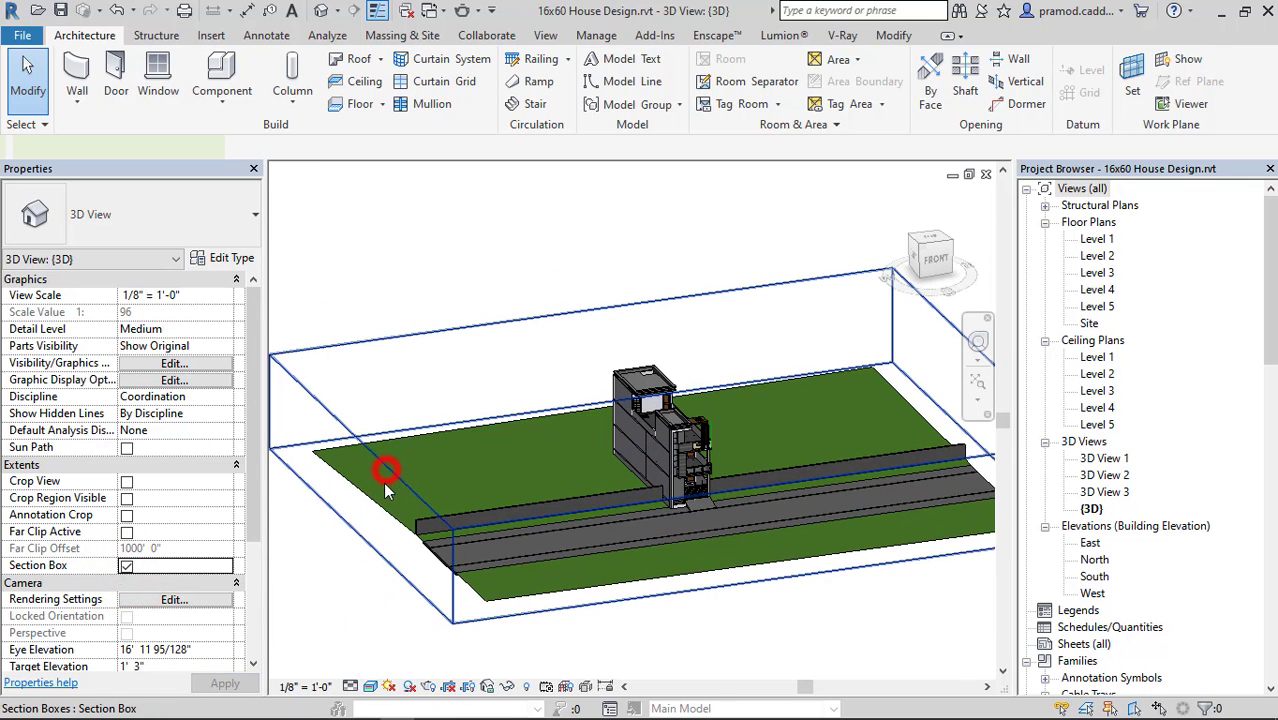
pyautogui.moveTo(363, 489); pyautogui.dragTo(552, 457)
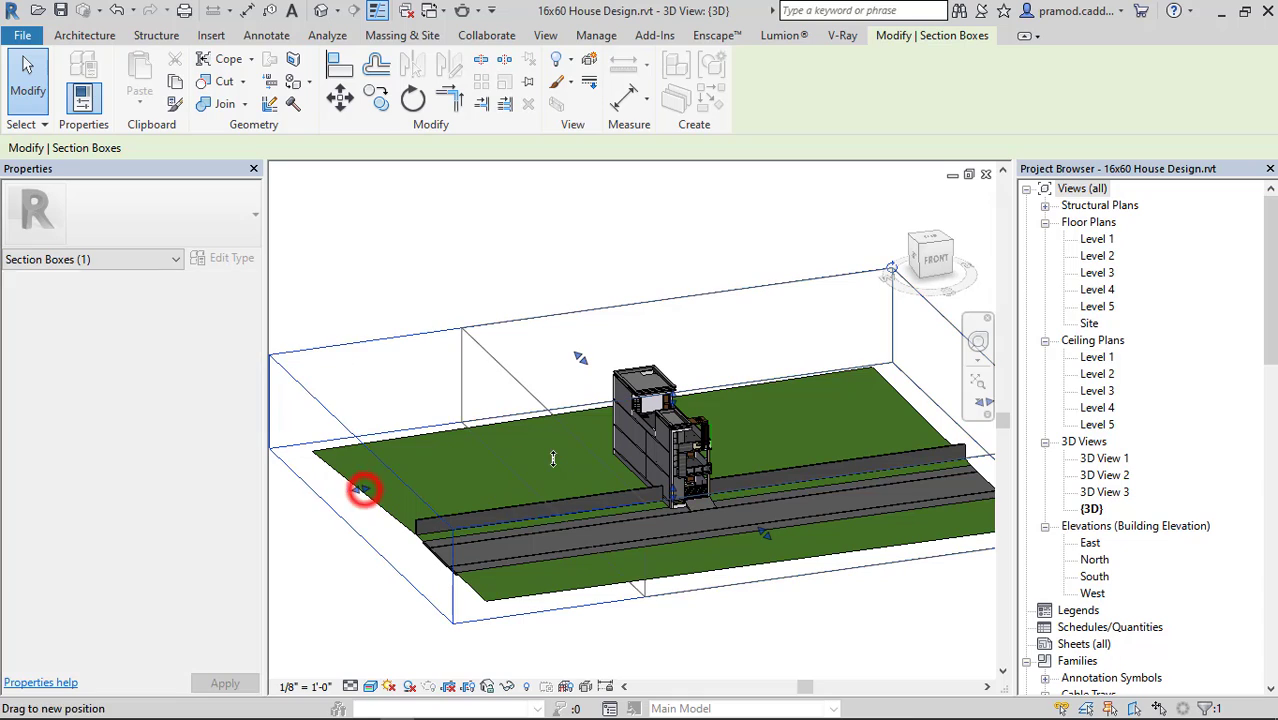
# Select the section box and pull its right side face inward until it cuts the edge of the site ground.
pyautogui.click(697, 607)
pyautogui.keyDown('shift'); pyautogui.moveTo(697, 607); pyautogui.dragTo(853, 427, button='middle'); pyautogui.keyUp('shift')
pyautogui.click(850, 420)
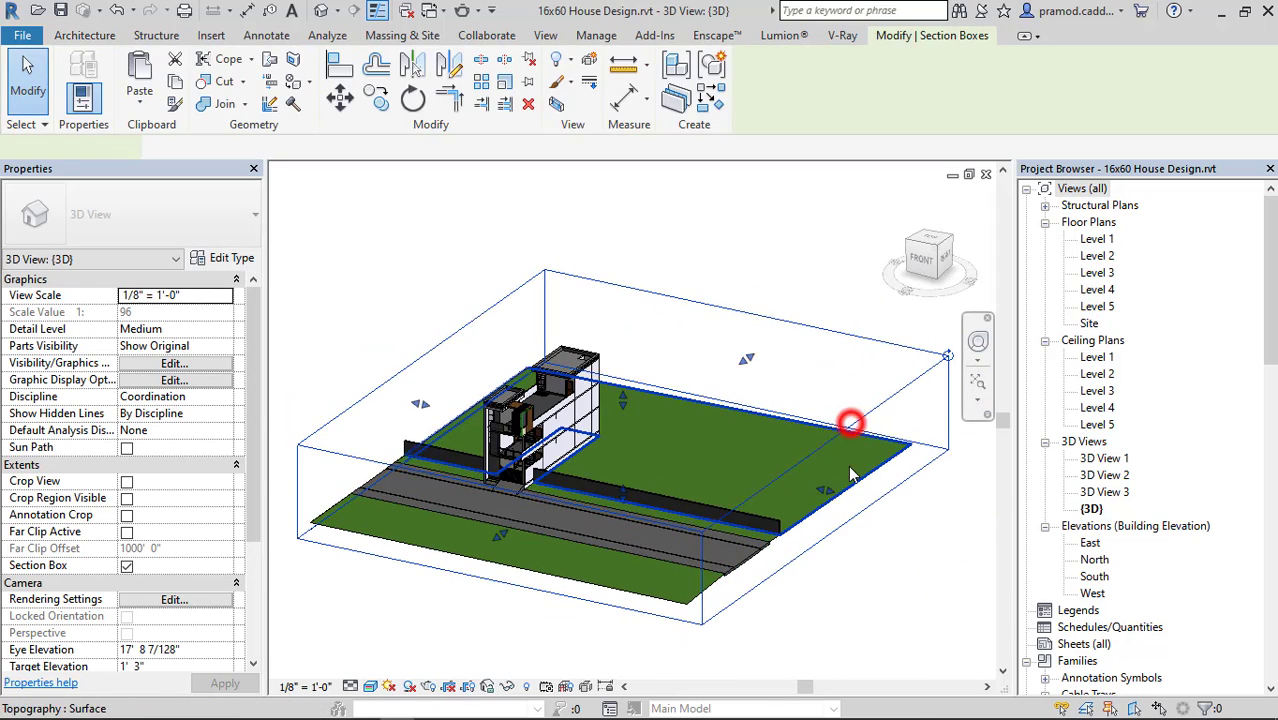
pyautogui.keyDown('shift'); pyautogui.moveTo(815, 500); pyautogui.dragTo(789, 444, button='middle'); pyautogui.keyUp('shift')
pyautogui.moveTo(789, 444)
pyautogui.mouseDown()
pyautogui.moveTo(807, 442)
pyautogui.moveTo(786, 442)
pyautogui.mouseUp()
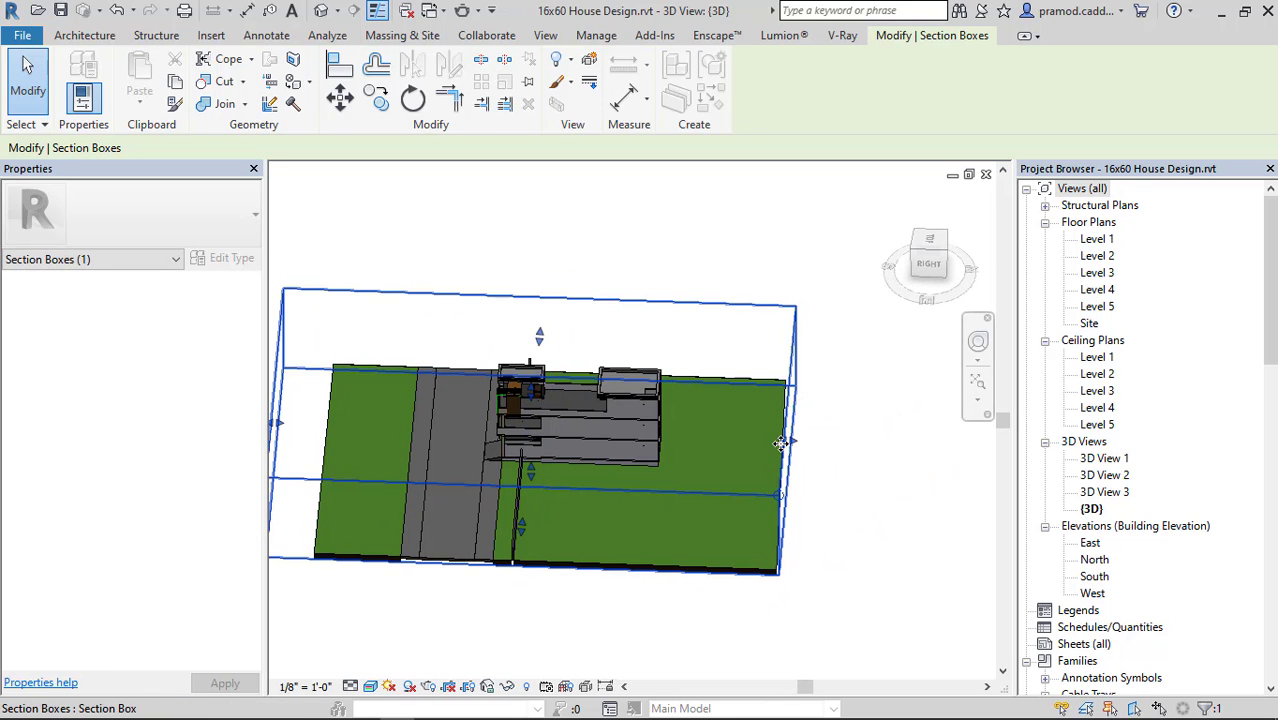
pyautogui.press('Escape')
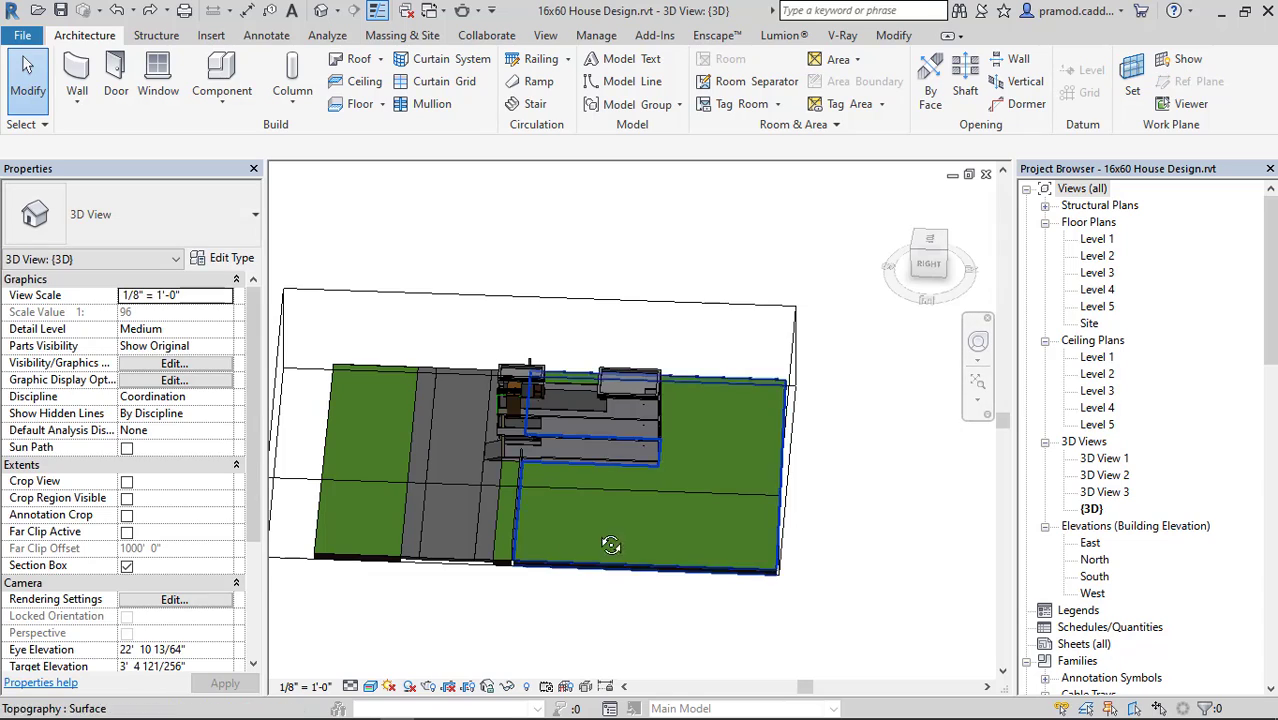
# Select the section box again and pull its rear face inward to the back edge of the site ground.
pyautogui.keyDown('shift'); pyautogui.moveTo(750, 475); pyautogui.dragTo(703, 489, button='middle'); pyautogui.keyUp('shift')
pyautogui.click(756, 340)
pyautogui.keyDown('shift'); pyautogui.moveTo(800, 370); pyautogui.dragTo(770, 404, button='middle'); pyautogui.keyUp('shift')
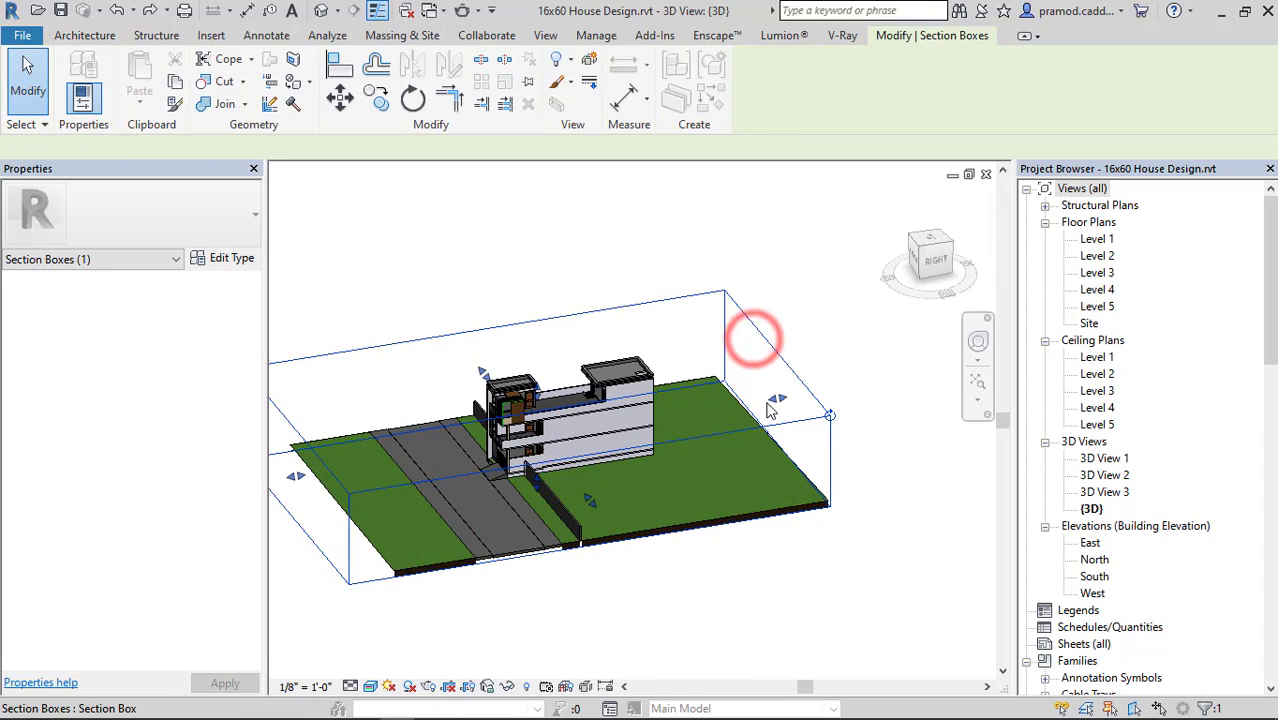
pyautogui.moveTo(771, 398); pyautogui.dragTo(713, 423)
pyautogui.click(789, 368)
pyautogui.click(824, 329)
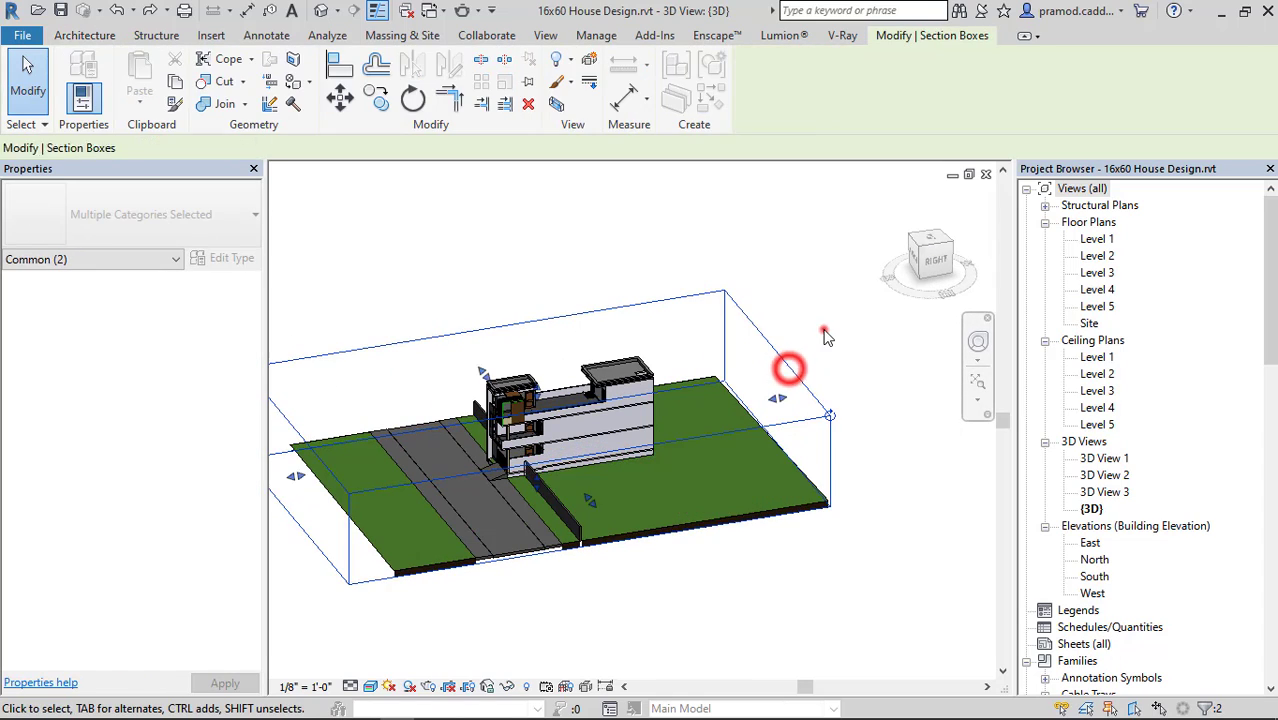
pyautogui.click(790, 372)
pyautogui.moveTo(770, 397); pyautogui.dragTo(760, 355)
pyautogui.click(796, 371)
pyautogui.click(758, 355)
# Pull the section box's front face inward past the edge of the ground beyond the road, and deselect the box.
pyautogui.moveTo(360, 425); pyautogui.dragTo(452, 418, button='middle')
pyautogui.click(358, 396)
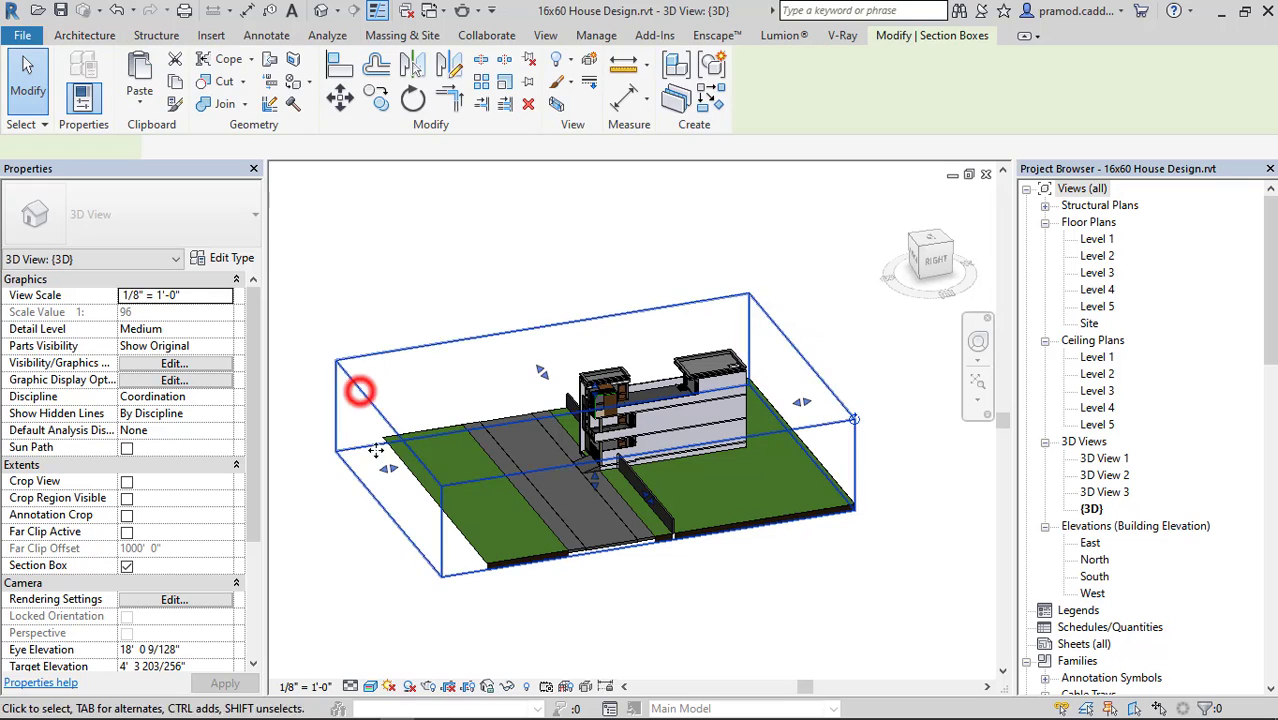
pyautogui.moveTo(387, 467); pyautogui.dragTo(436, 460)
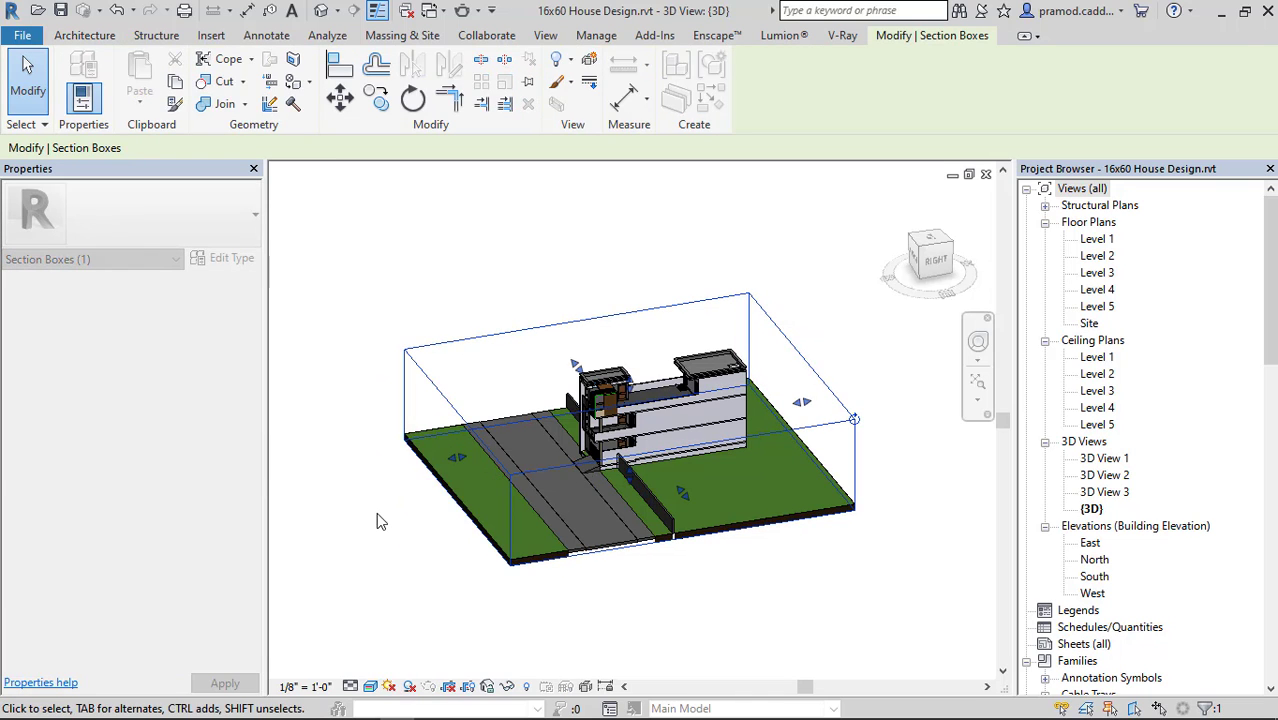
pyautogui.click(376, 514)
# Hide the section box outline in the 3D view while keeping the model cut.
pyautogui.keyDown('shift'); pyautogui.moveTo(542, 491); pyautogui.dragTo(755, 438, button='middle'); pyautogui.keyUp('shift')
pyautogui.click(864, 449)
pyautogui.scroll(3, 588, 428)
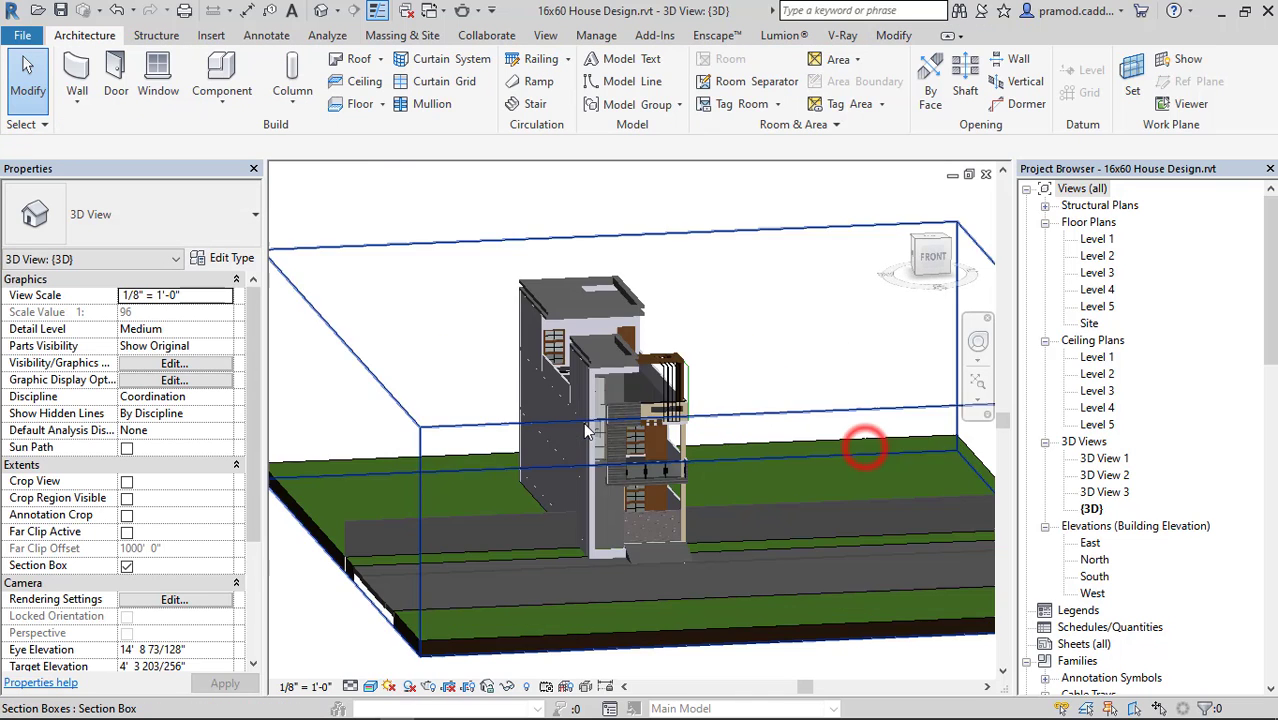
pyautogui.moveTo(585, 424); pyautogui.dragTo(551, 461, button='middle')
pyautogui.click(546, 277)
pyautogui.rightClick(546, 277)
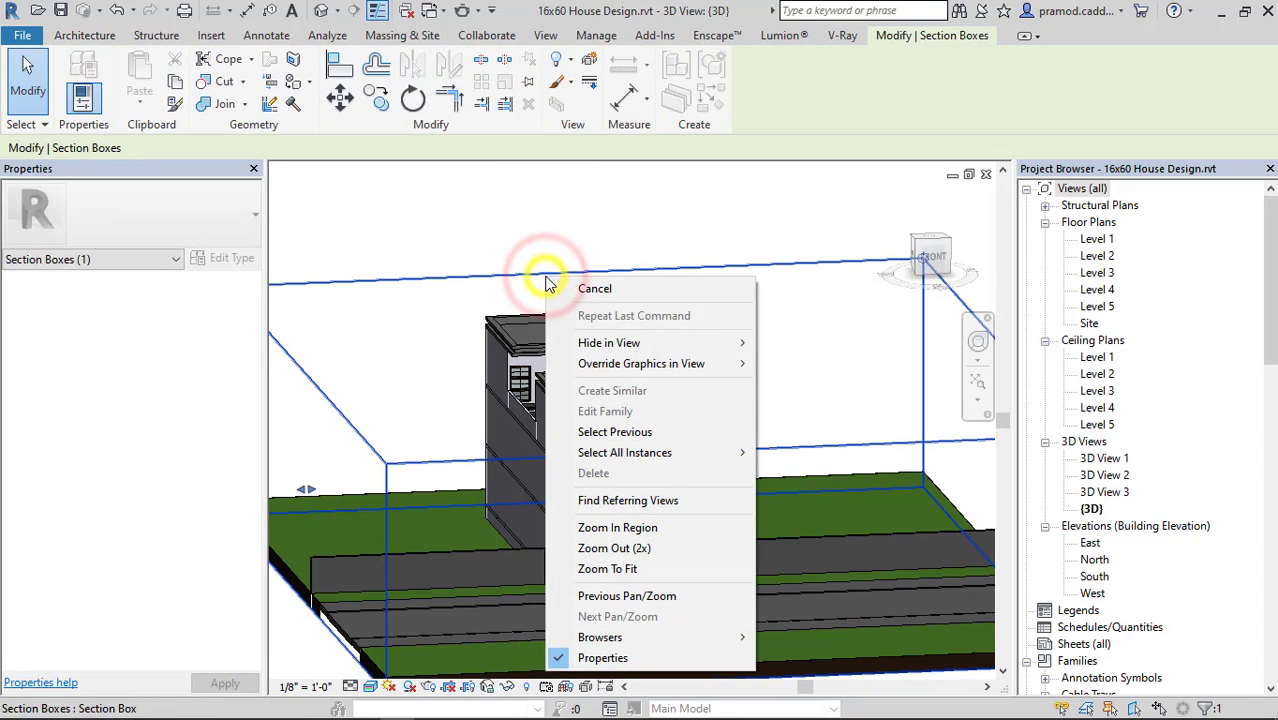
pyautogui.moveTo(688, 343)
pyautogui.click(768, 342)
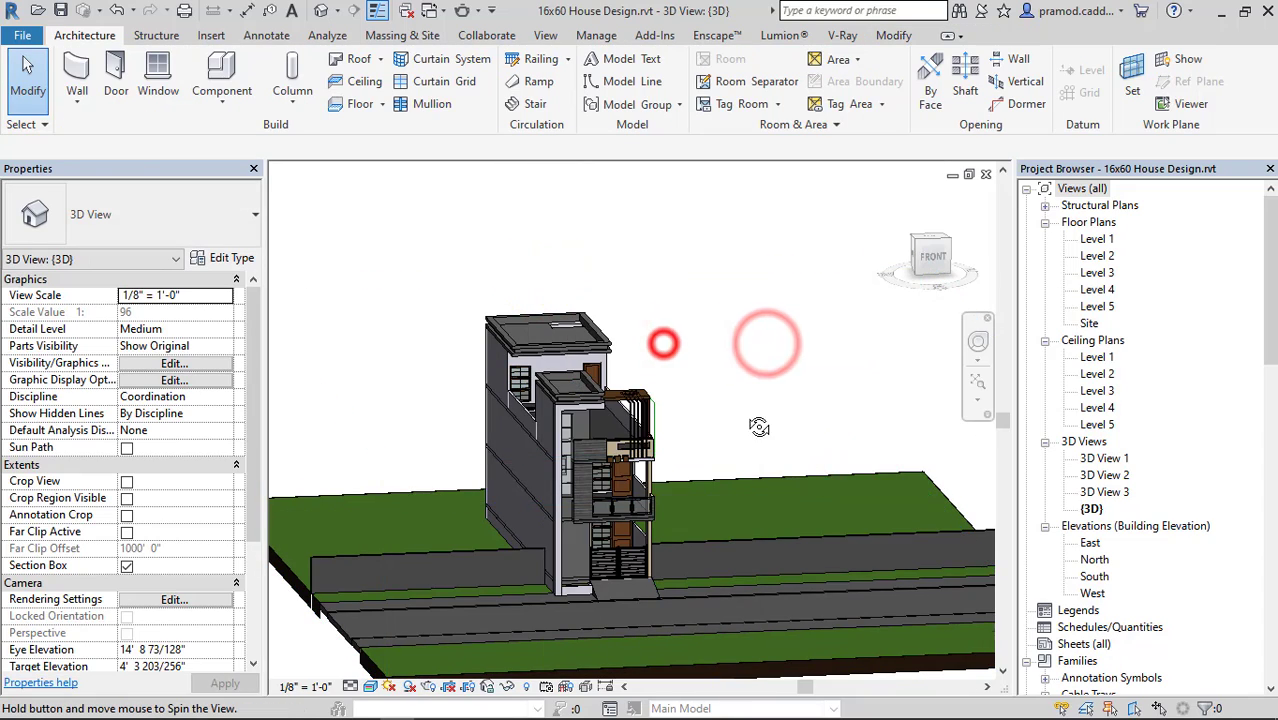
# Open the Material Browser, look through the project's custom materials, and close it without changes.
pyautogui.keyDown('shift'); pyautogui.moveTo(759, 427); pyautogui.dragTo(720, 515, button='middle'); pyautogui.keyUp('shift')
pyautogui.scroll(6, 689, 469)
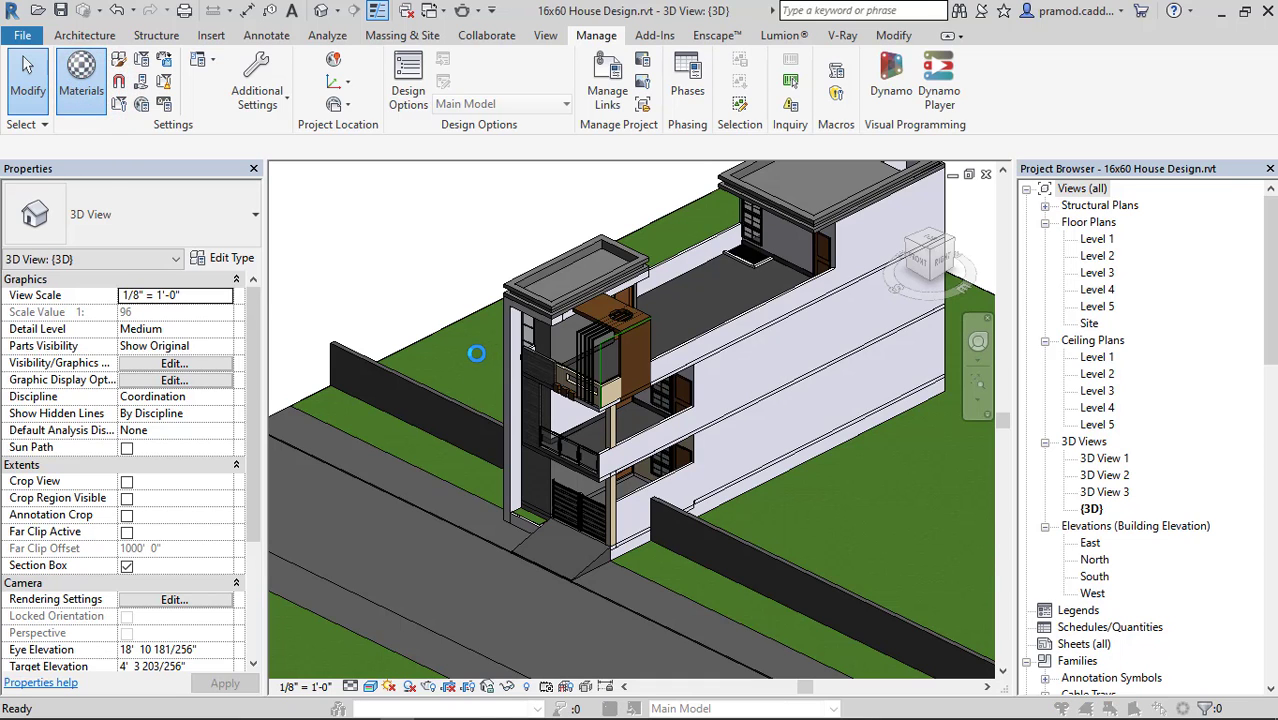
pyautogui.scroll(-5, 435, 365)
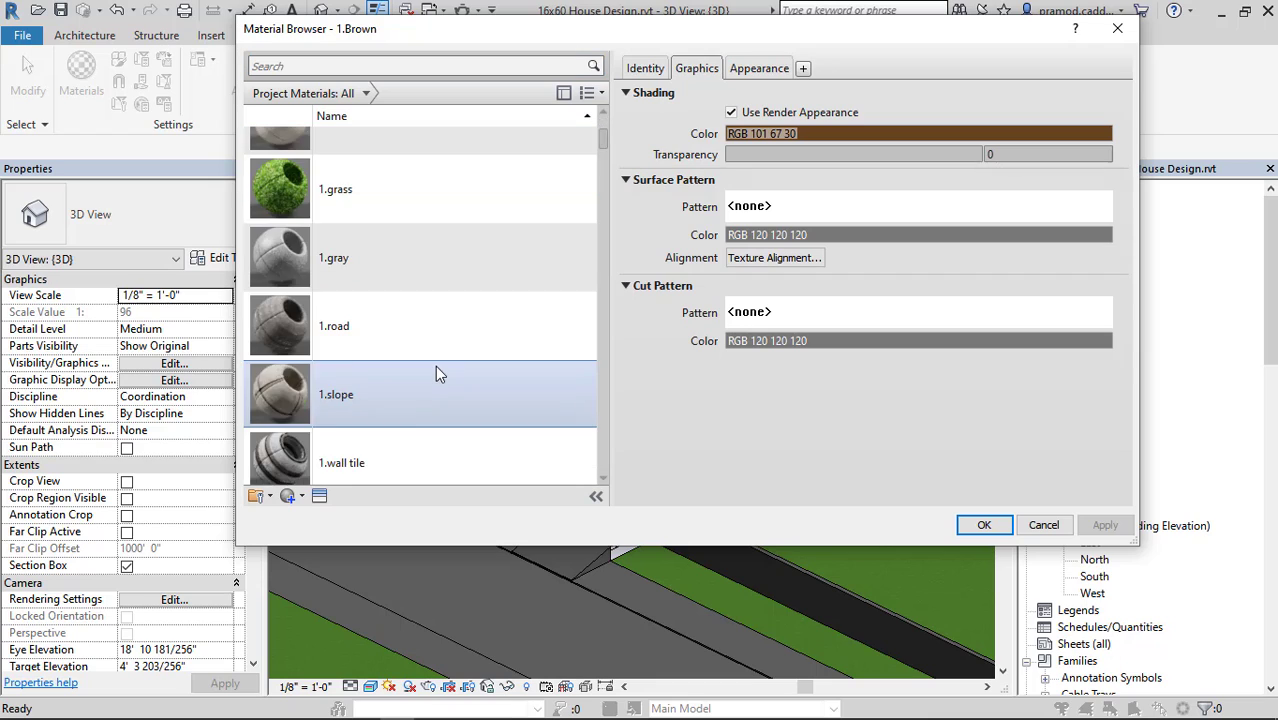
pyautogui.scroll(-3, 435, 365)
pyautogui.scroll(6, 435, 365)
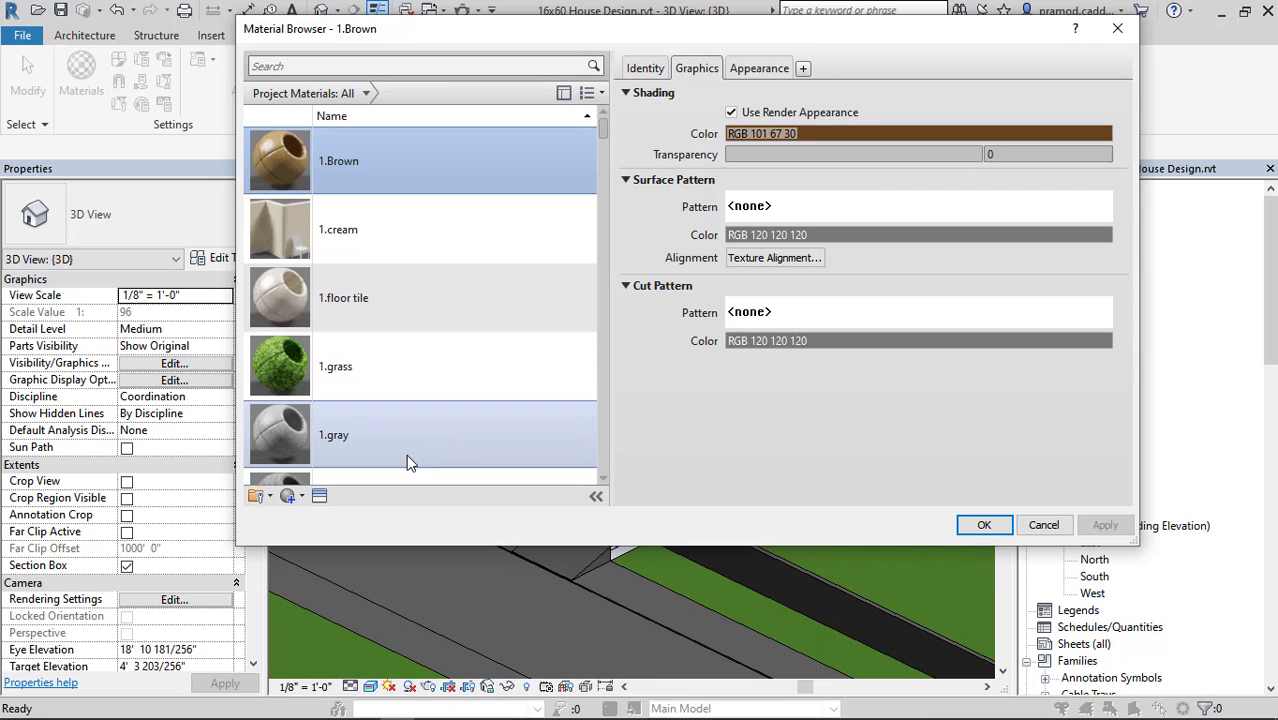
pyautogui.scroll(-3, 406, 457)
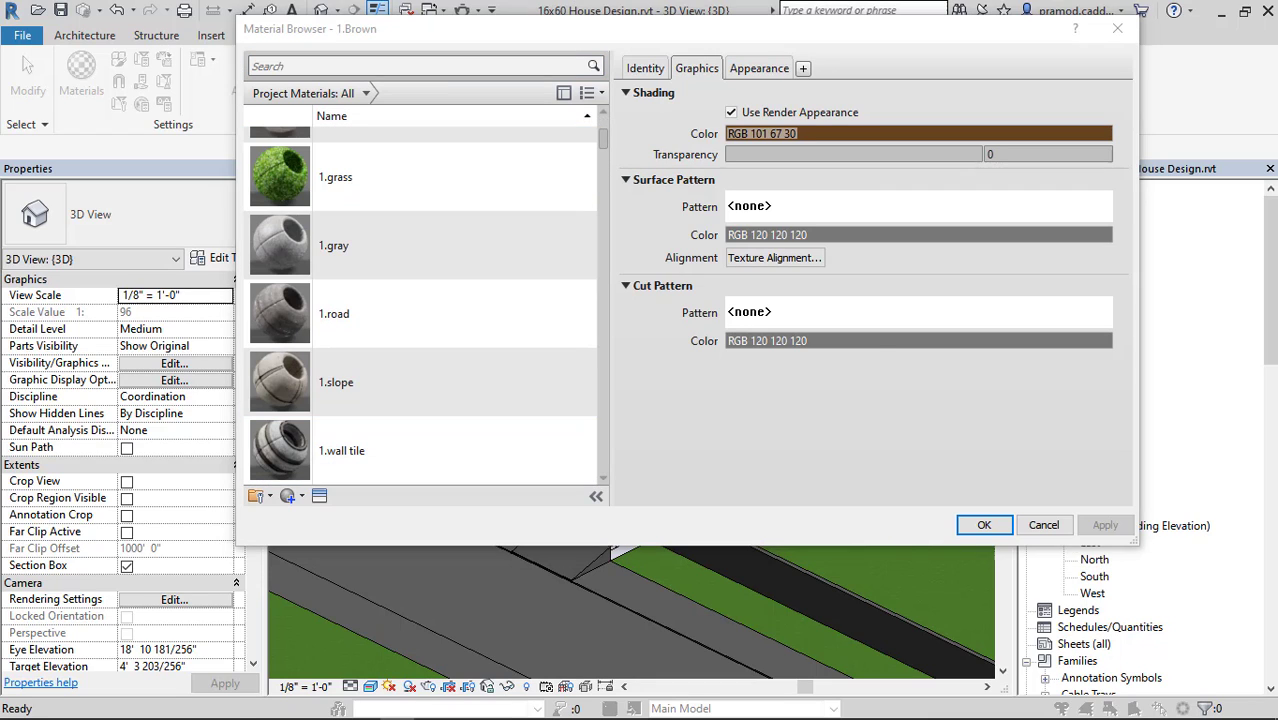
pyautogui.scroll(1, 591, 177)
pyautogui.moveTo(602, 142)
pyautogui.mouseDown()
pyautogui.moveTo(600, 129)
pyautogui.moveTo(602, 160)
pyautogui.moveTo(603, 135)
pyautogui.mouseUp()
pyautogui.click(1118, 31)
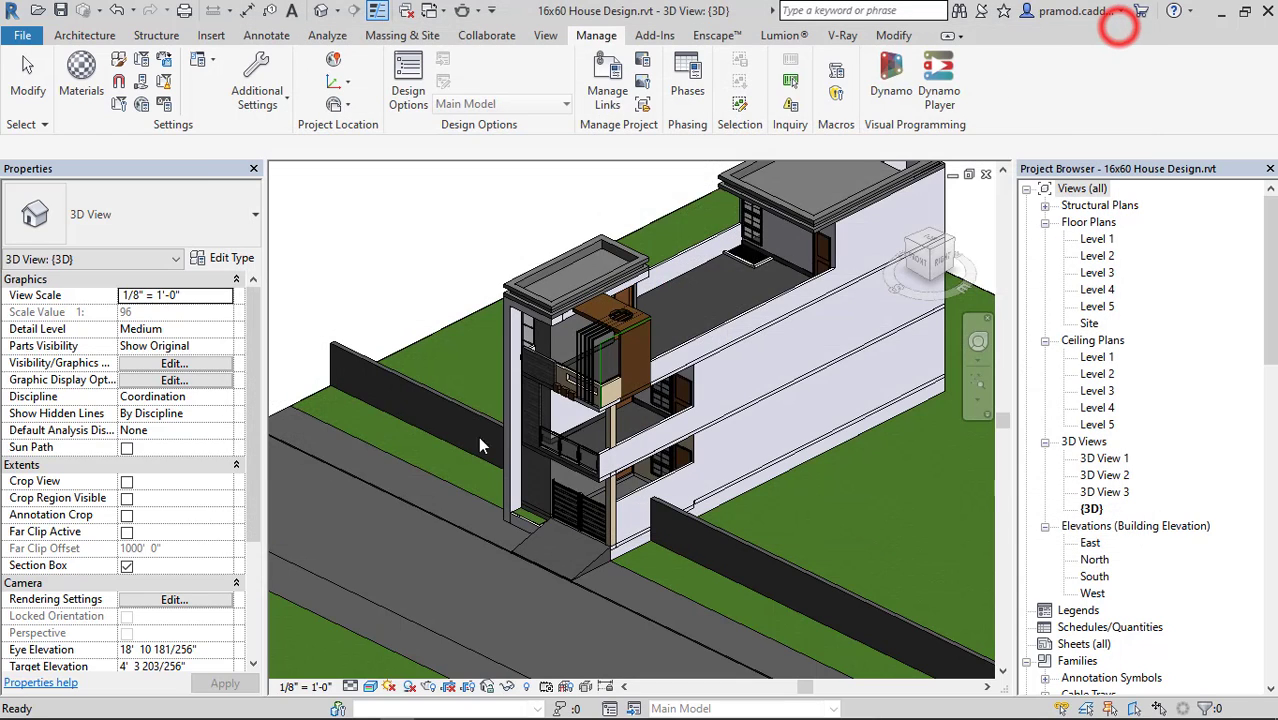
# Open the parapet casework on the front roof for in-place editing and select its sweep.
pyautogui.keyDown('shift'); pyautogui.moveTo(560, 430); pyautogui.dragTo(690, 440, button='middle'); pyautogui.keyUp('shift')
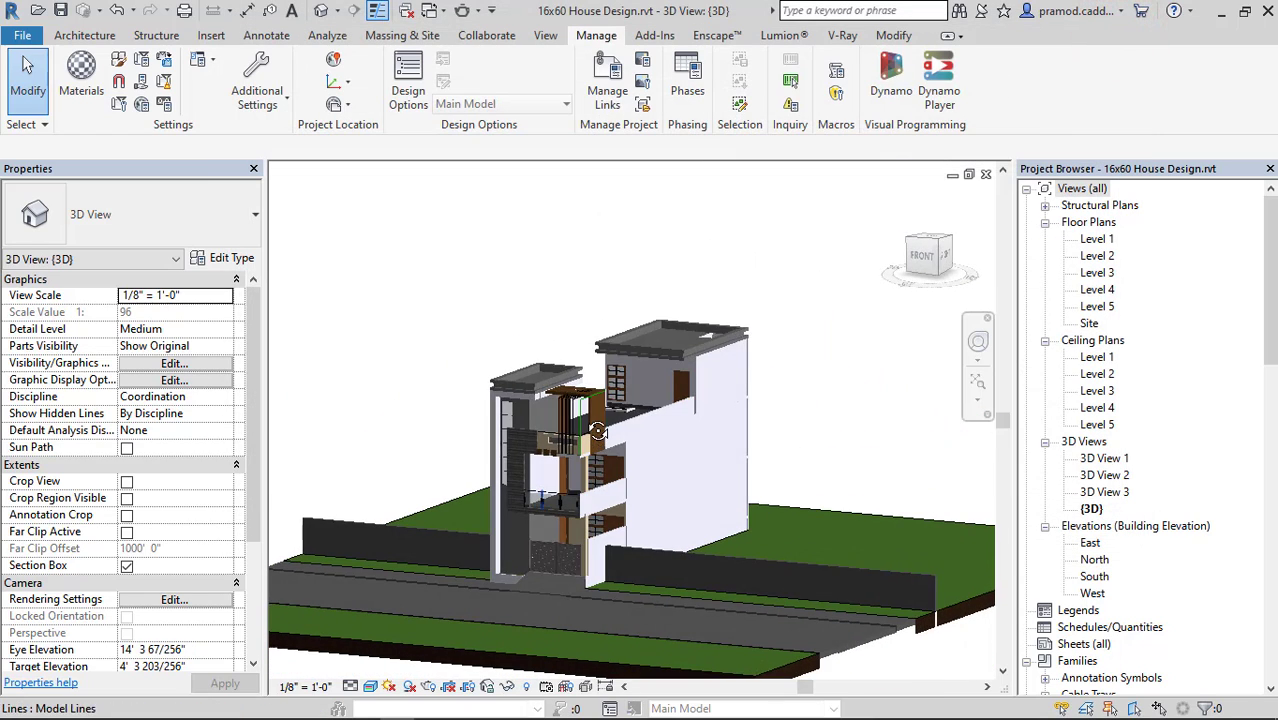
pyautogui.scroll(10, 610, 430)
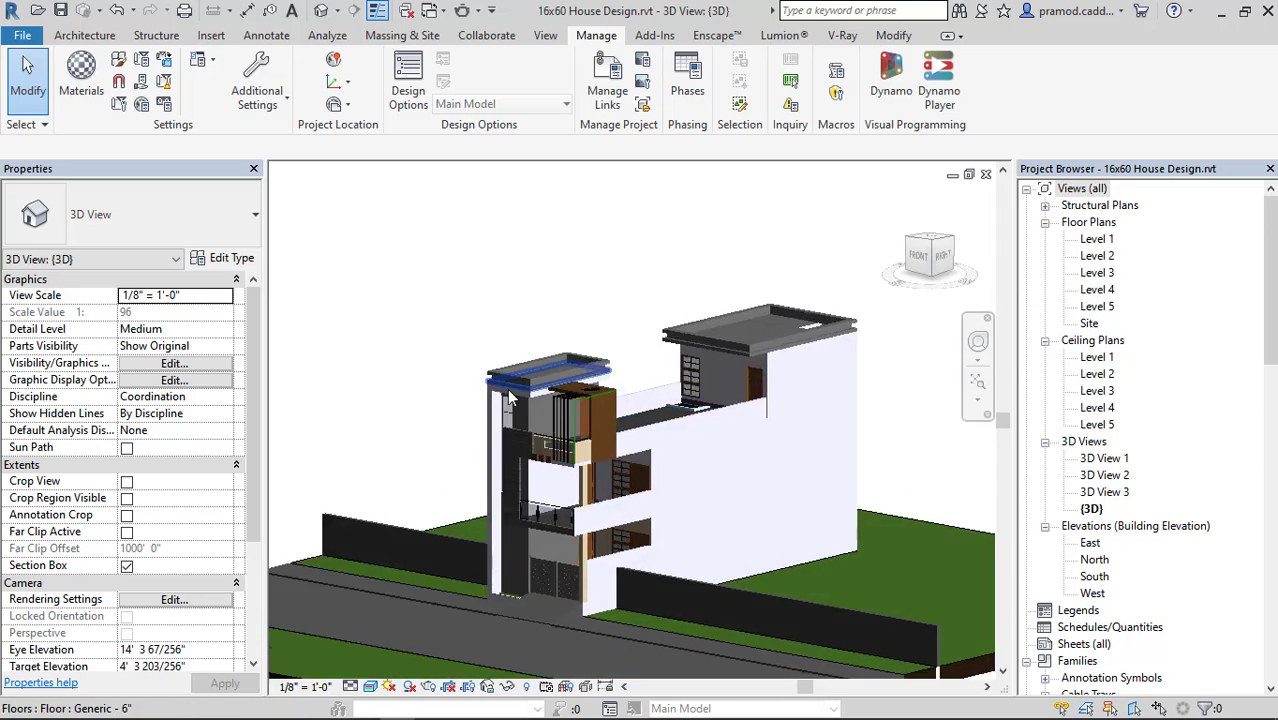
pyautogui.click(562, 376)
pyautogui.keyDown('shift'); pyautogui.moveTo(681, 341); pyautogui.dragTo(605, 313, button='middle'); pyautogui.keyUp('shift')
pyautogui.click(327, 266)
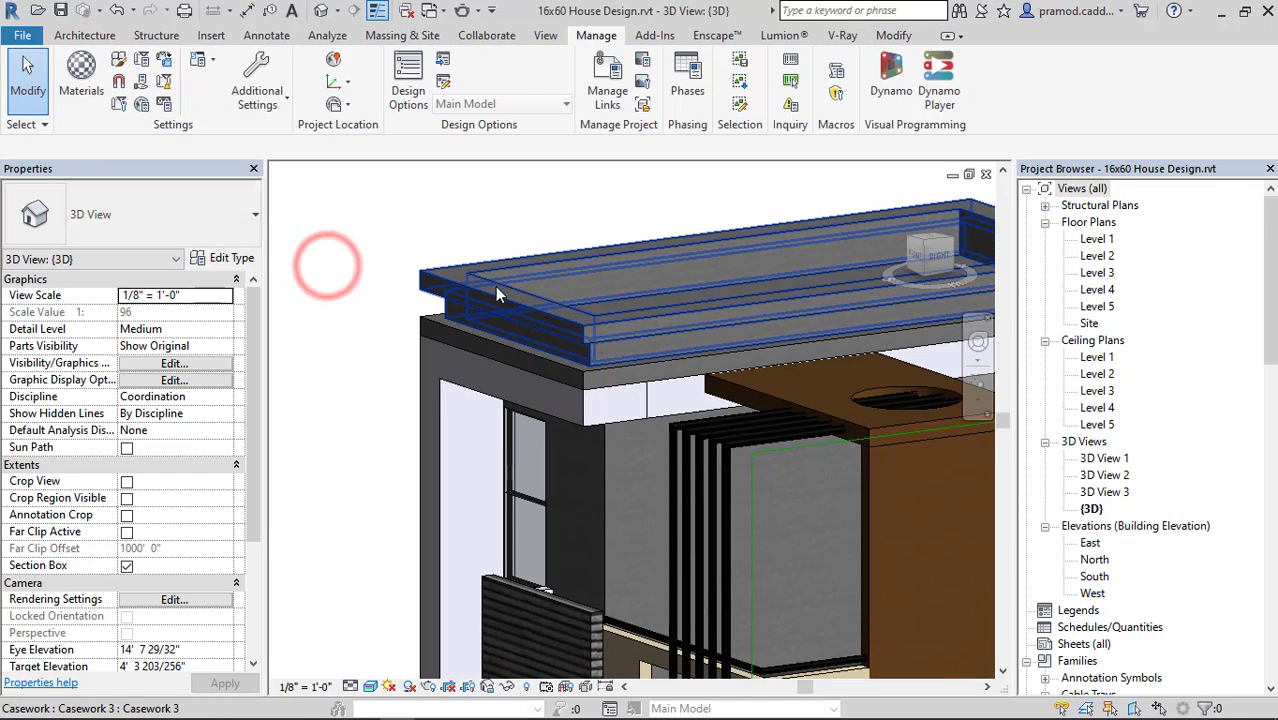
pyautogui.click(530, 312)
pyautogui.keyDown('shift'); pyautogui.moveTo(528, 291); pyautogui.dragTo(467, 352, button='middle'); pyautogui.keyUp('shift')
pyautogui.scroll(2, 467, 352)
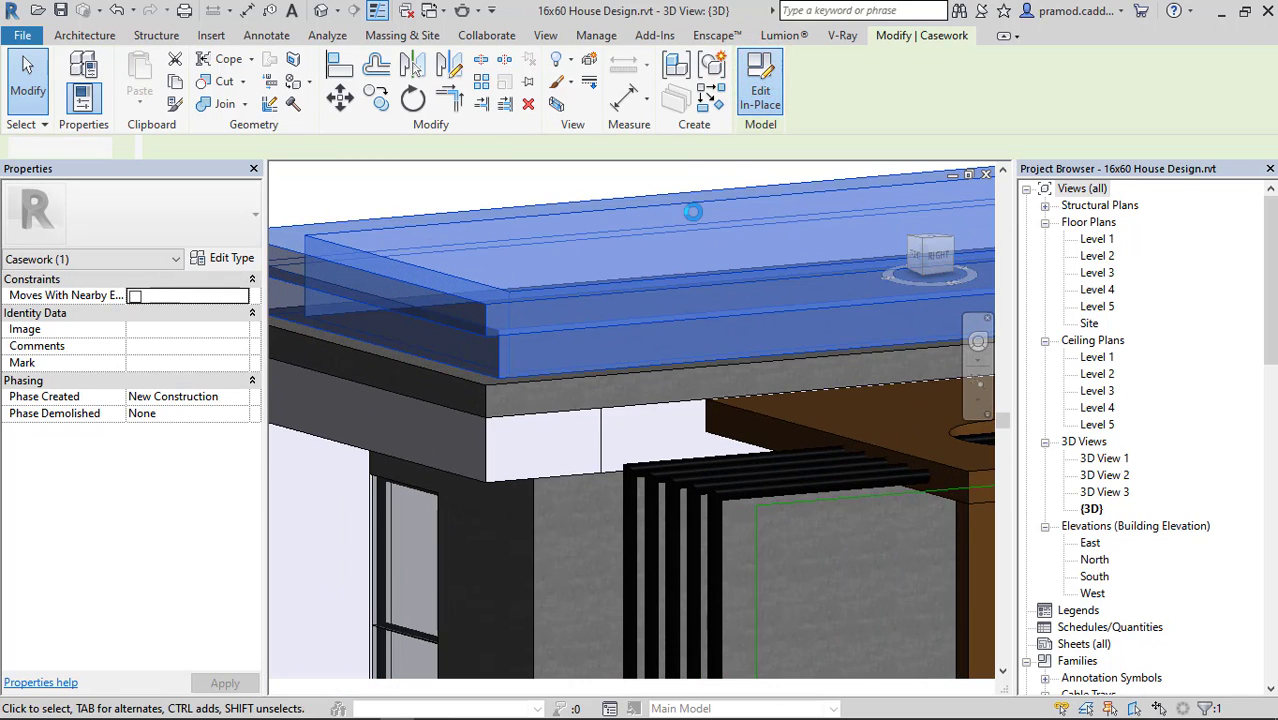
pyautogui.click(599, 274)
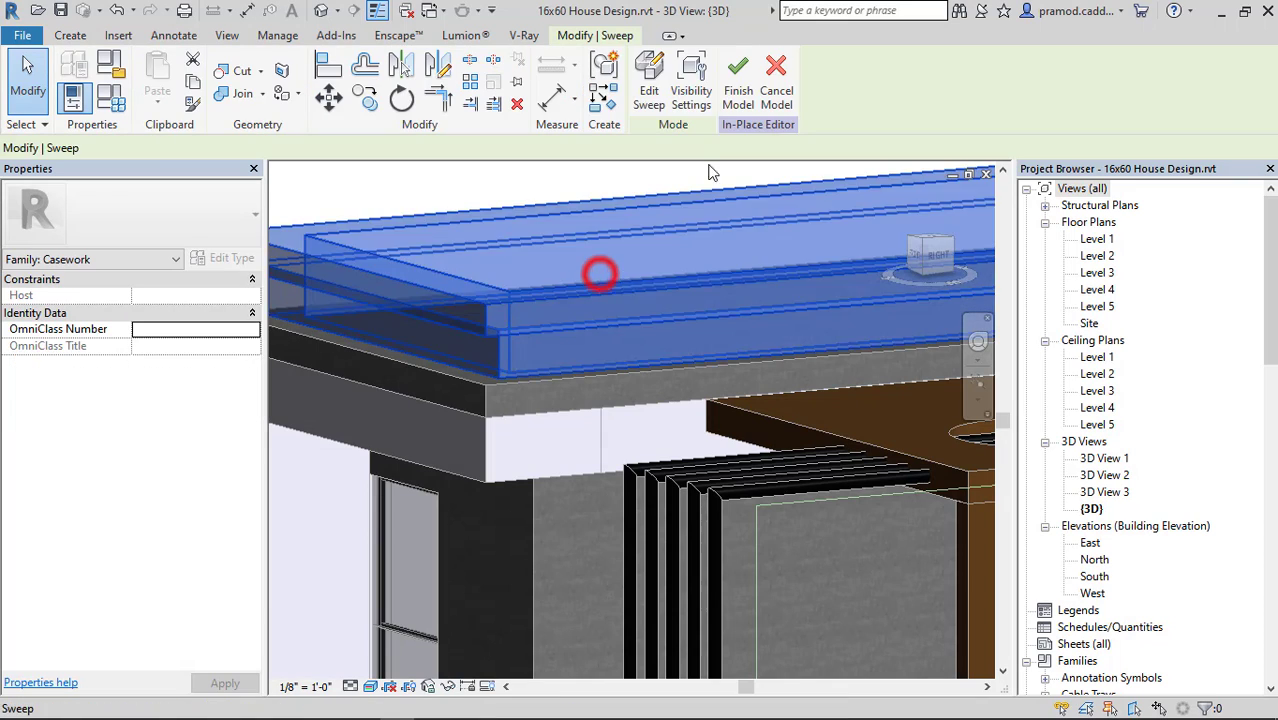
# Edit the parapet sweep, examine its picked path along the roof slab edges, and finish the path.
pyautogui.click(656, 100)
pyautogui.click(822, 95)
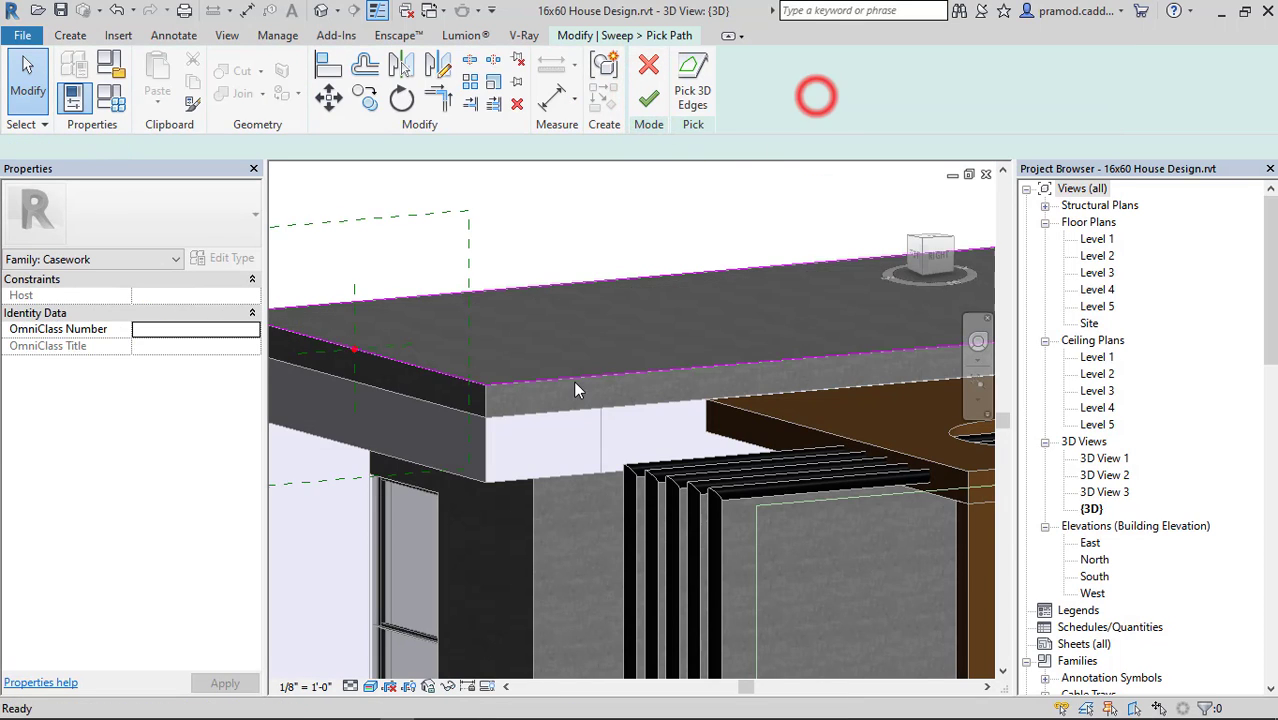
pyautogui.scroll(-3, 575, 389)
pyautogui.keyDown('shift'); pyautogui.moveTo(763, 343); pyautogui.dragTo(794, 378, button='middle'); pyautogui.keyUp('shift')
pyautogui.click(648, 98)
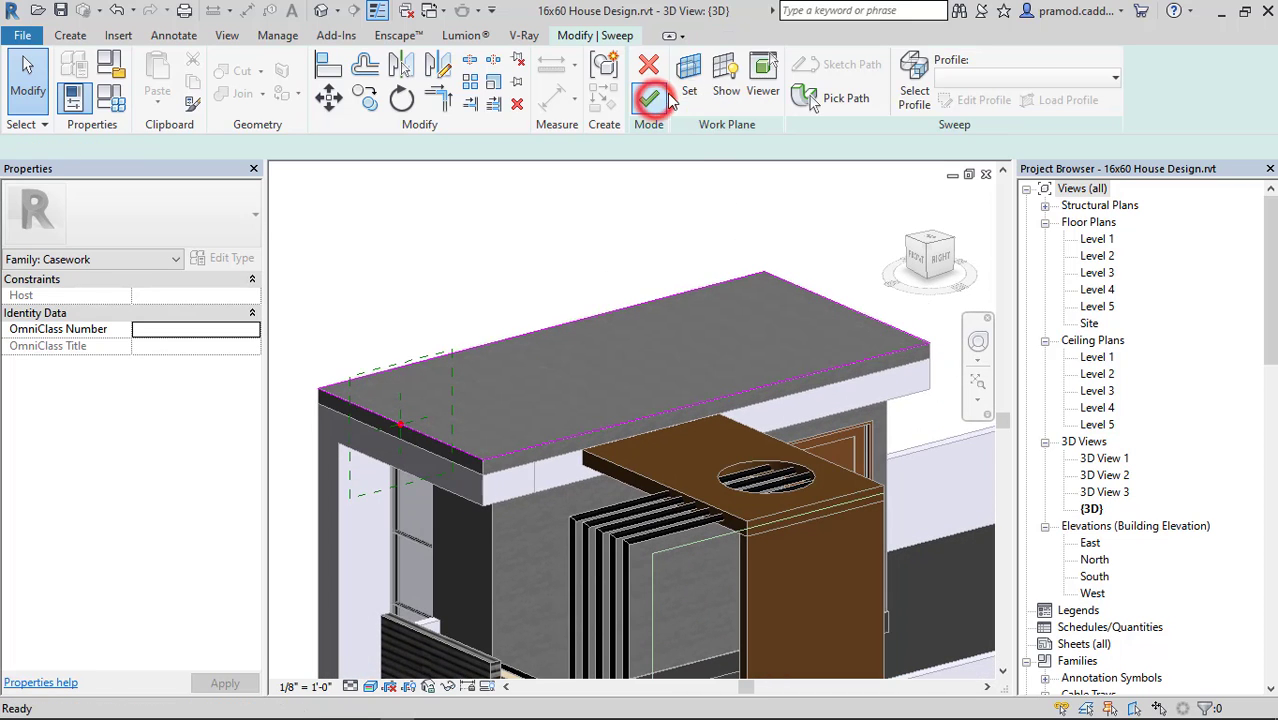
# Open the parapet sweep's profile sketch, examine it from the right side and around the roof, and finish the profile.
pyautogui.click(910, 76)
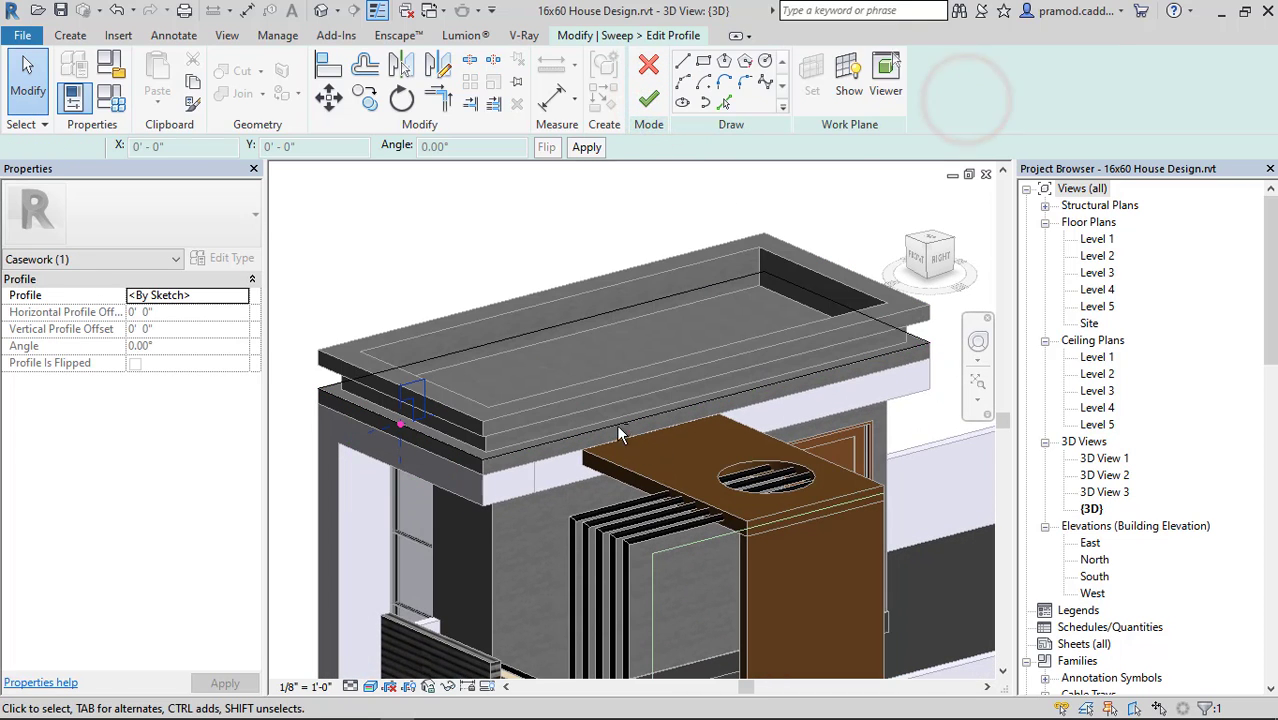
pyautogui.keyDown('shift'); pyautogui.moveTo(622, 418); pyautogui.dragTo(570, 376, button='middle'); pyautogui.keyUp('shift')
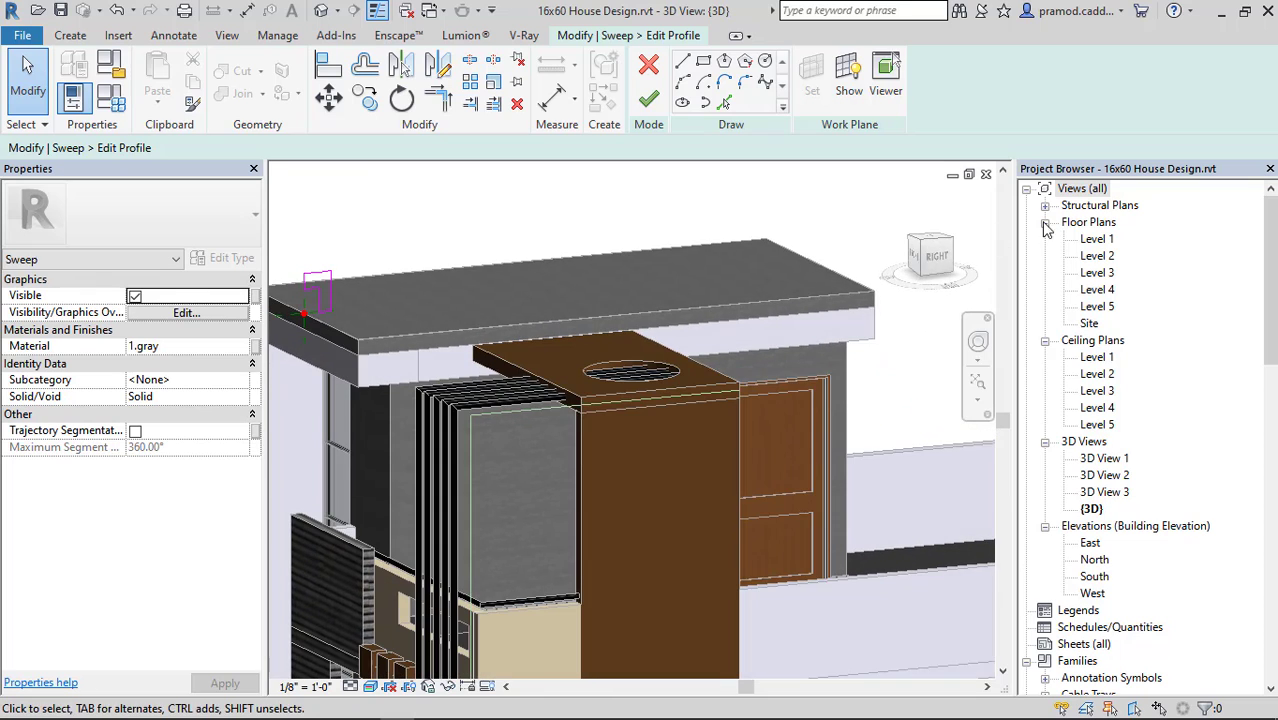
pyautogui.click(942, 256)
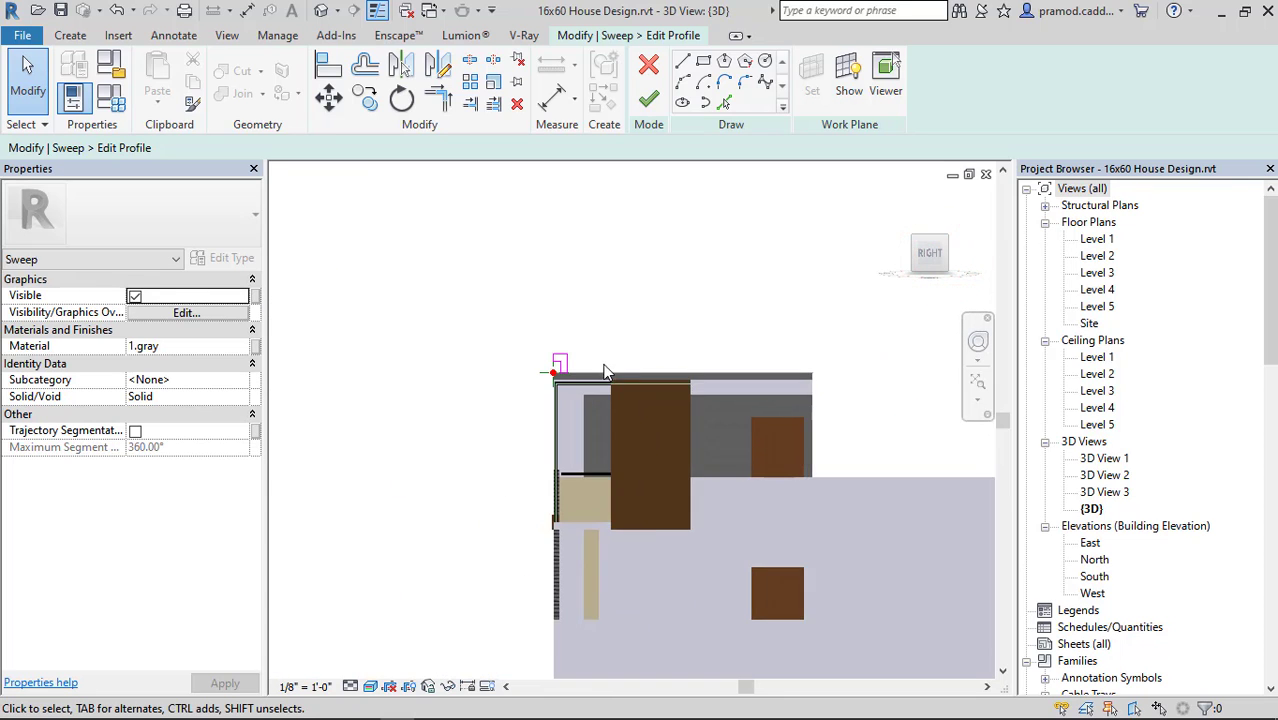
pyautogui.scroll(9, 589, 366)
pyautogui.scroll(-9, 590, 380)
pyautogui.keyDown('shift'); pyautogui.moveTo(642, 391); pyautogui.dragTo(738, 447, button='middle'); pyautogui.keyUp('shift')
pyautogui.scroll(-2, 674, 403)
pyautogui.moveTo(852, 396); pyautogui.dragTo(453, 398, button='middle')
pyautogui.scroll(2, 707, 350)
pyautogui.scroll(-3, 707, 350)
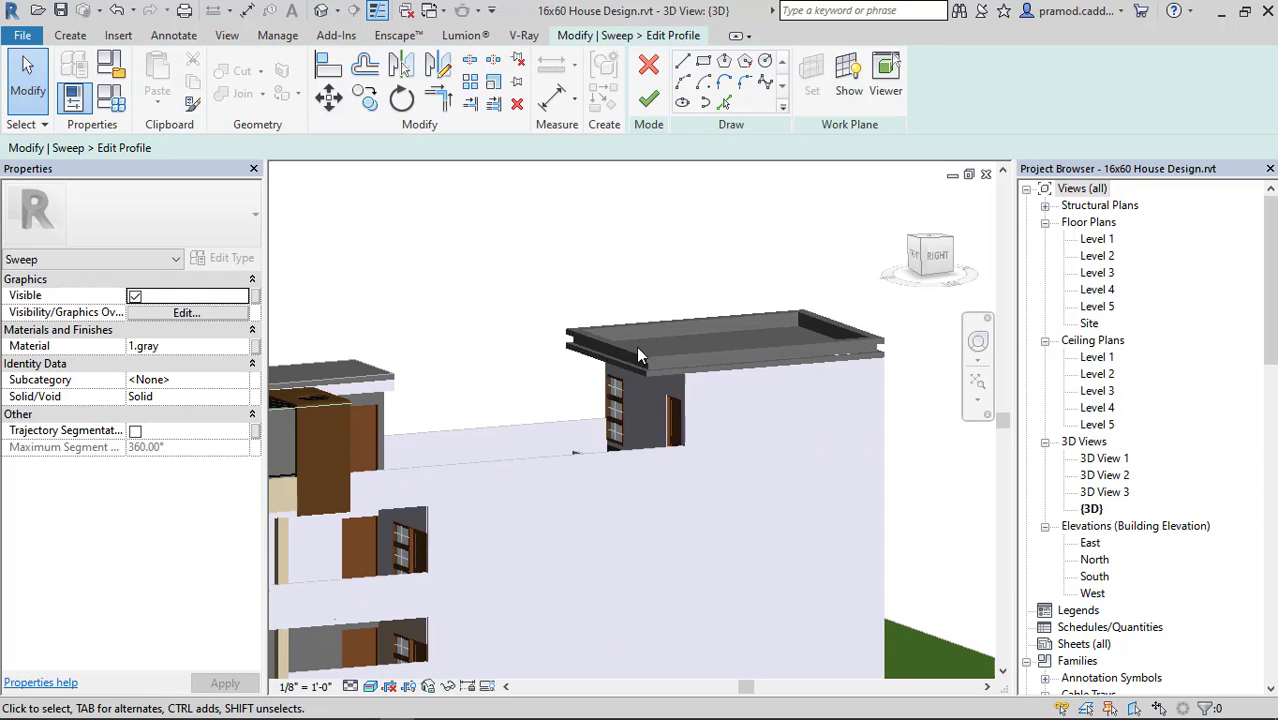
pyautogui.moveTo(640, 356); pyautogui.dragTo(802, 345, button='middle')
pyautogui.click(651, 100)
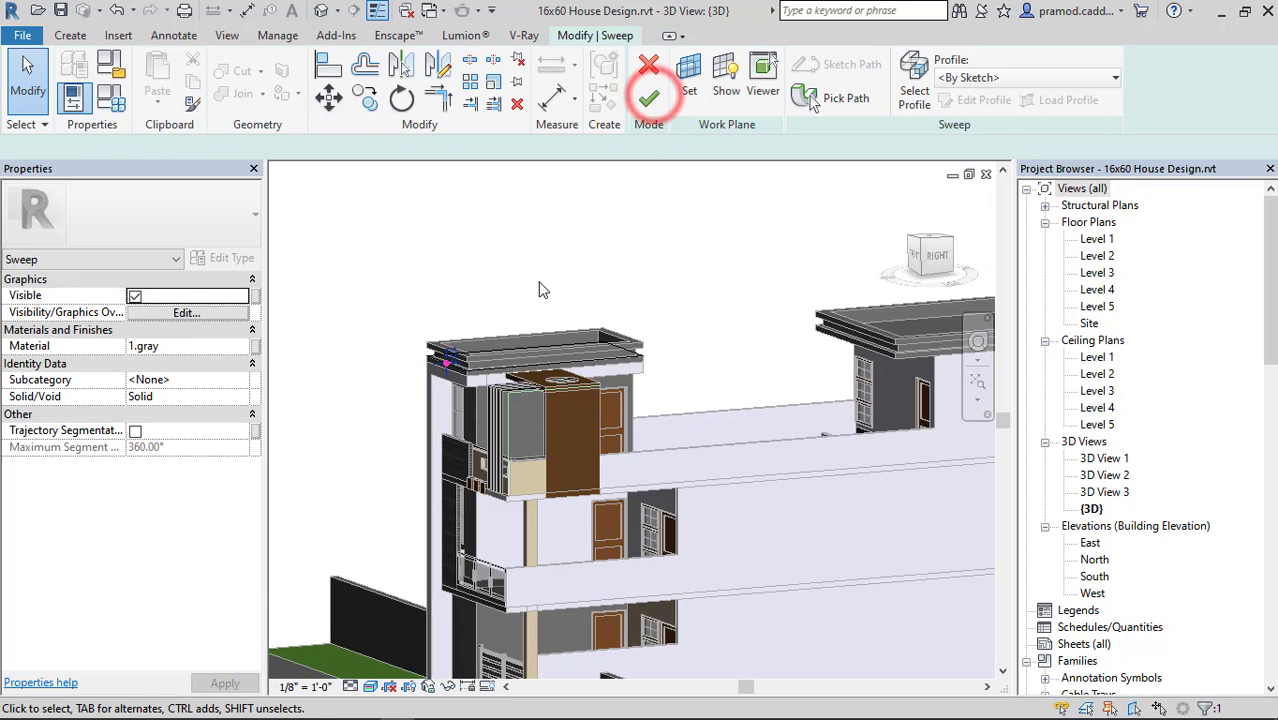
# Finish the parapet sweep, check the front roof, and finish the in-place casework model.
pyautogui.click(552, 262)
pyautogui.click(662, 100)
pyautogui.click(567, 282)
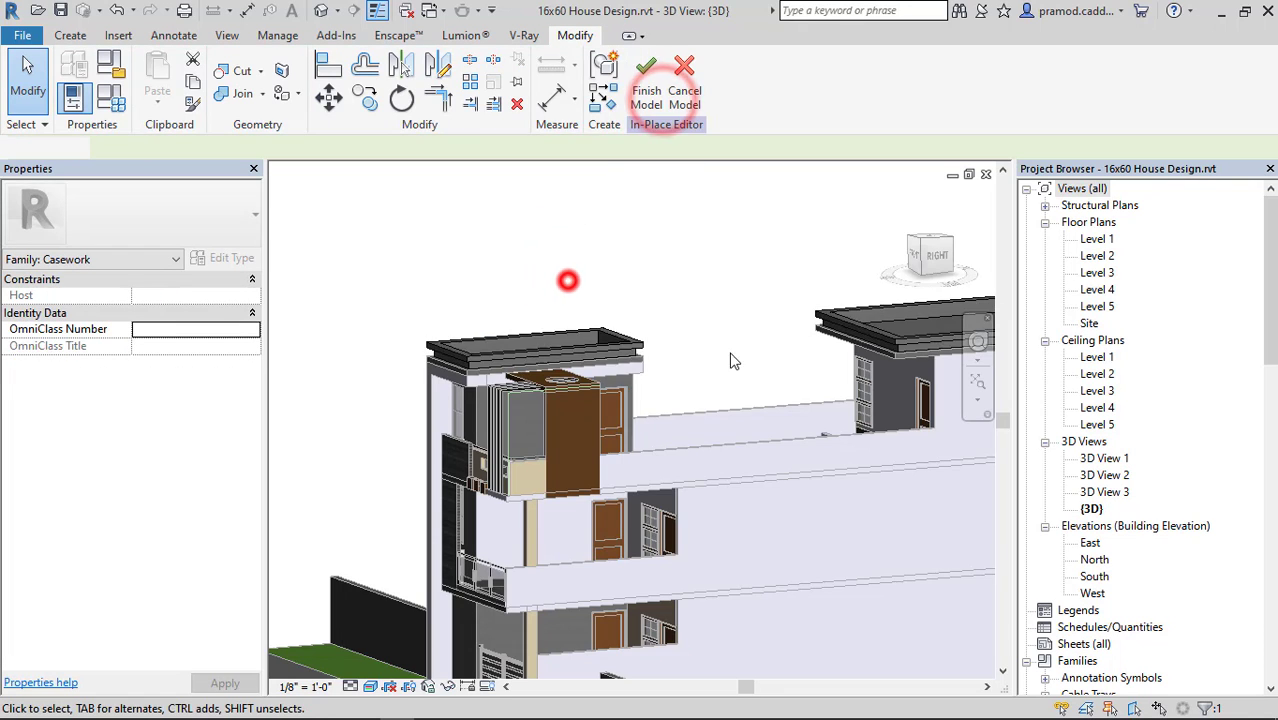
pyautogui.keyDown('shift'); pyautogui.moveTo(737, 363); pyautogui.dragTo(772, 394, button='middle'); pyautogui.keyUp('shift')
pyautogui.moveTo(624, 406); pyautogui.dragTo(668, 407, button='middle')
pyautogui.scroll(4, 530, 343)
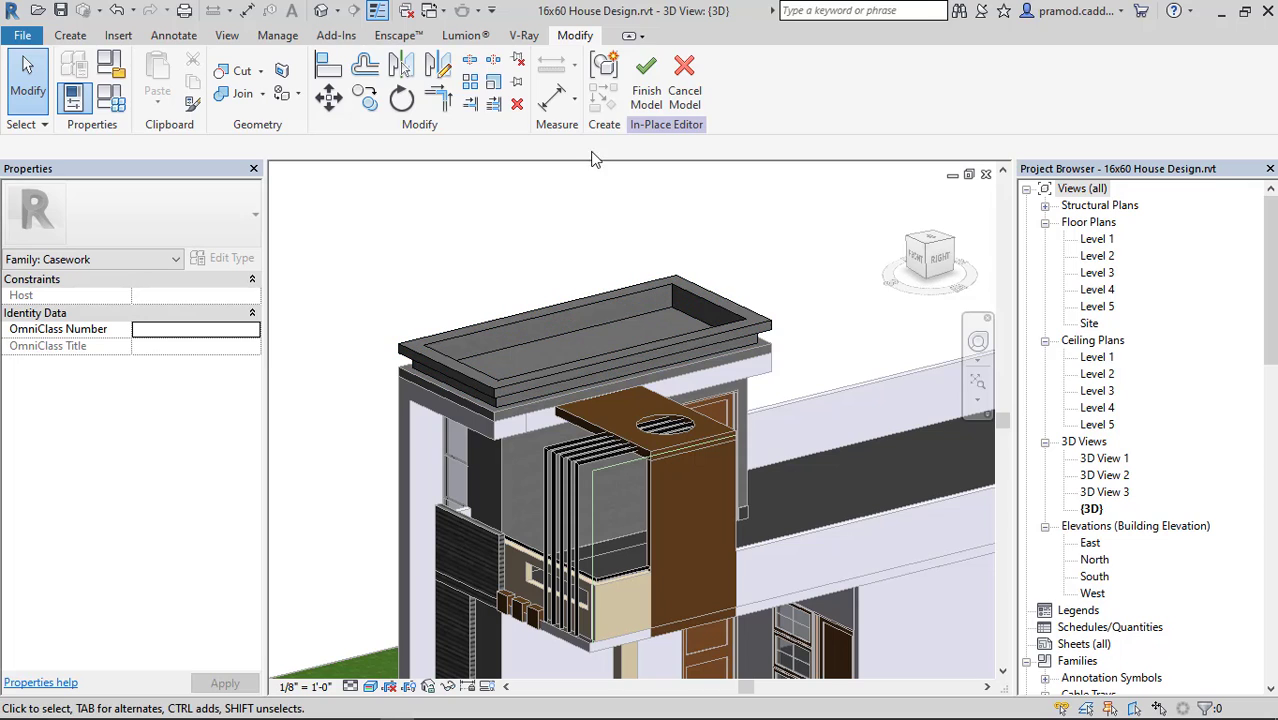
pyautogui.click(632, 97)
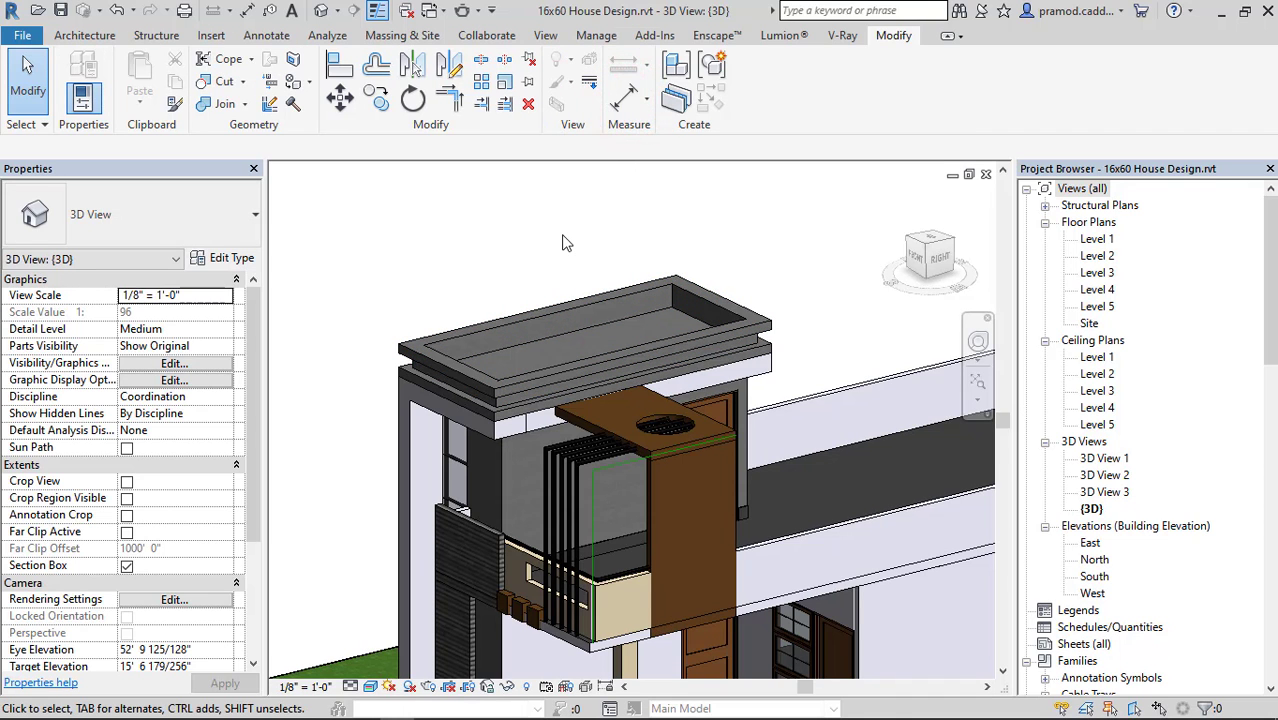
# Hide the green model line beside the brown balcony frame in the 3D view.
pyautogui.scroll(-5, 562, 250)
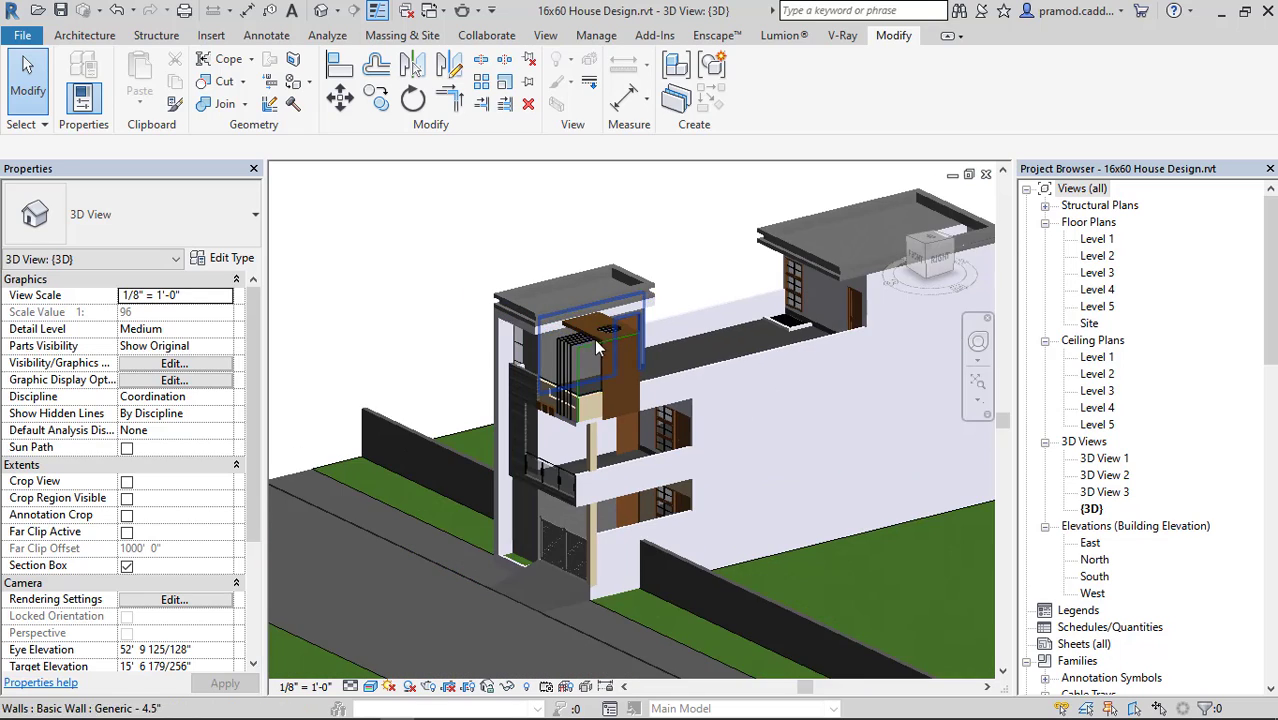
pyautogui.scroll(6, 549, 347)
pyautogui.scroll(2, 537, 338)
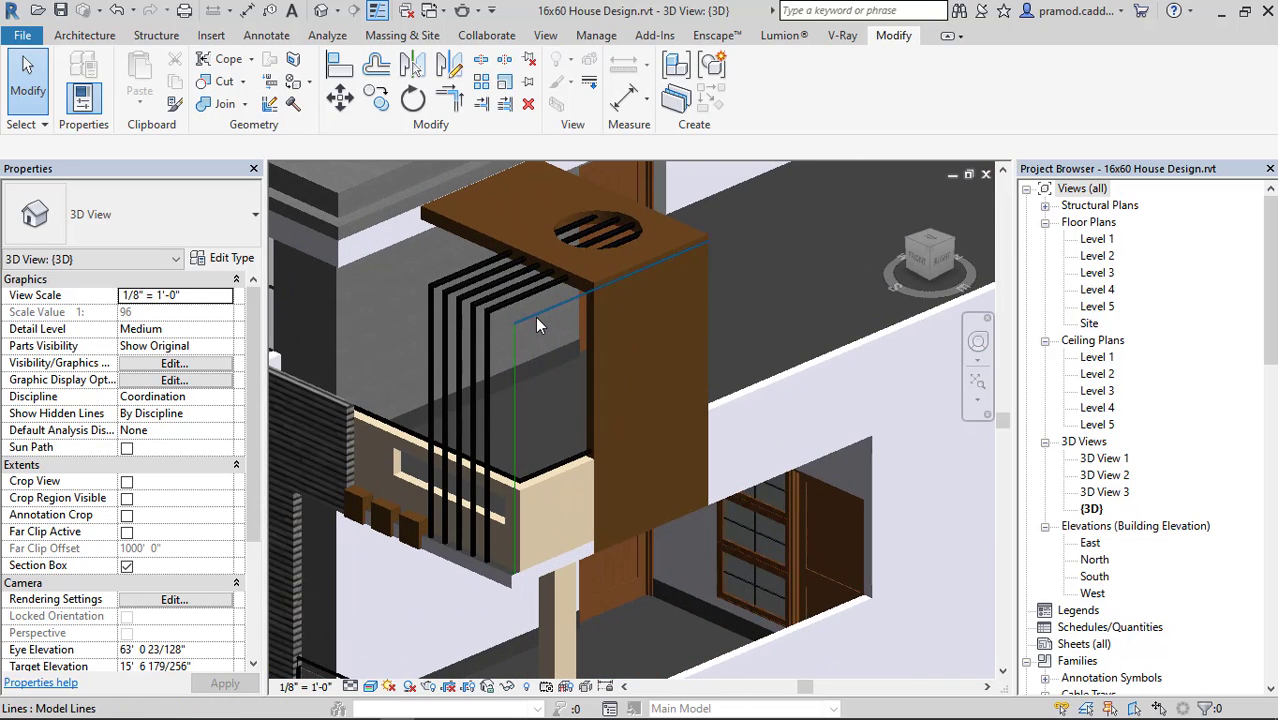
pyautogui.click(516, 350)
pyautogui.rightClick(514, 355)
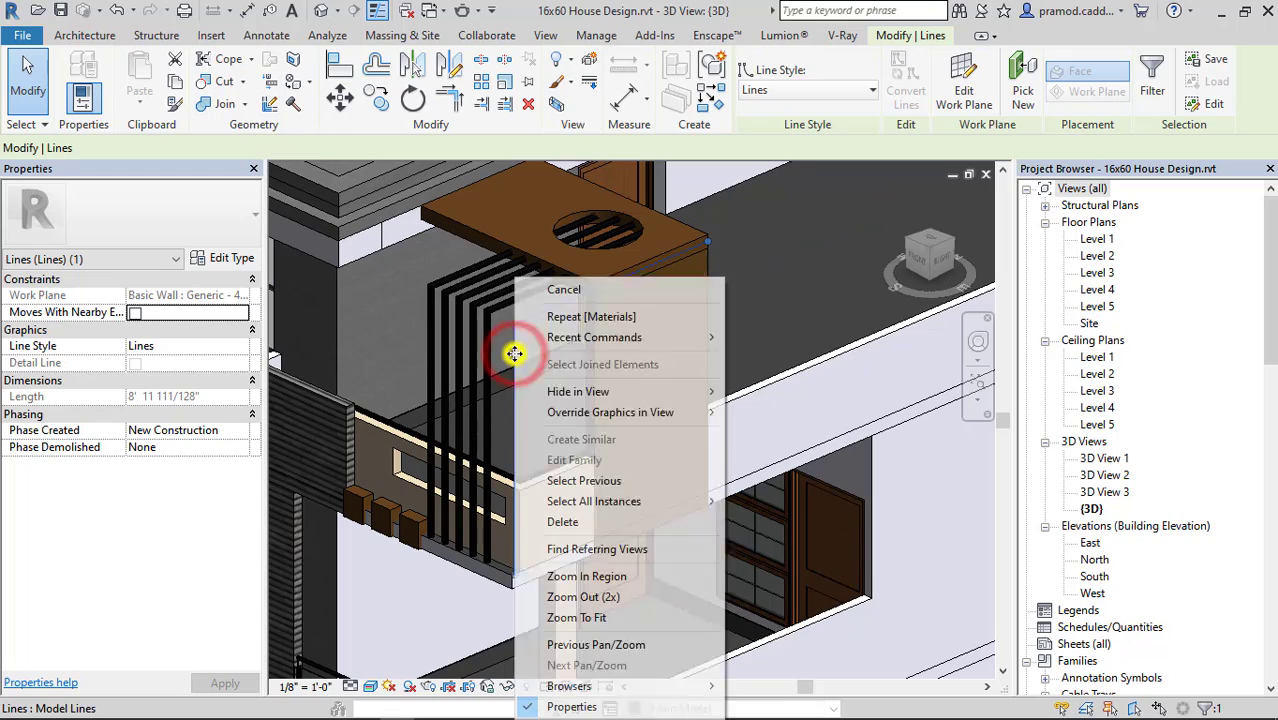
pyautogui.moveTo(640, 388)
pyautogui.click(745, 391)
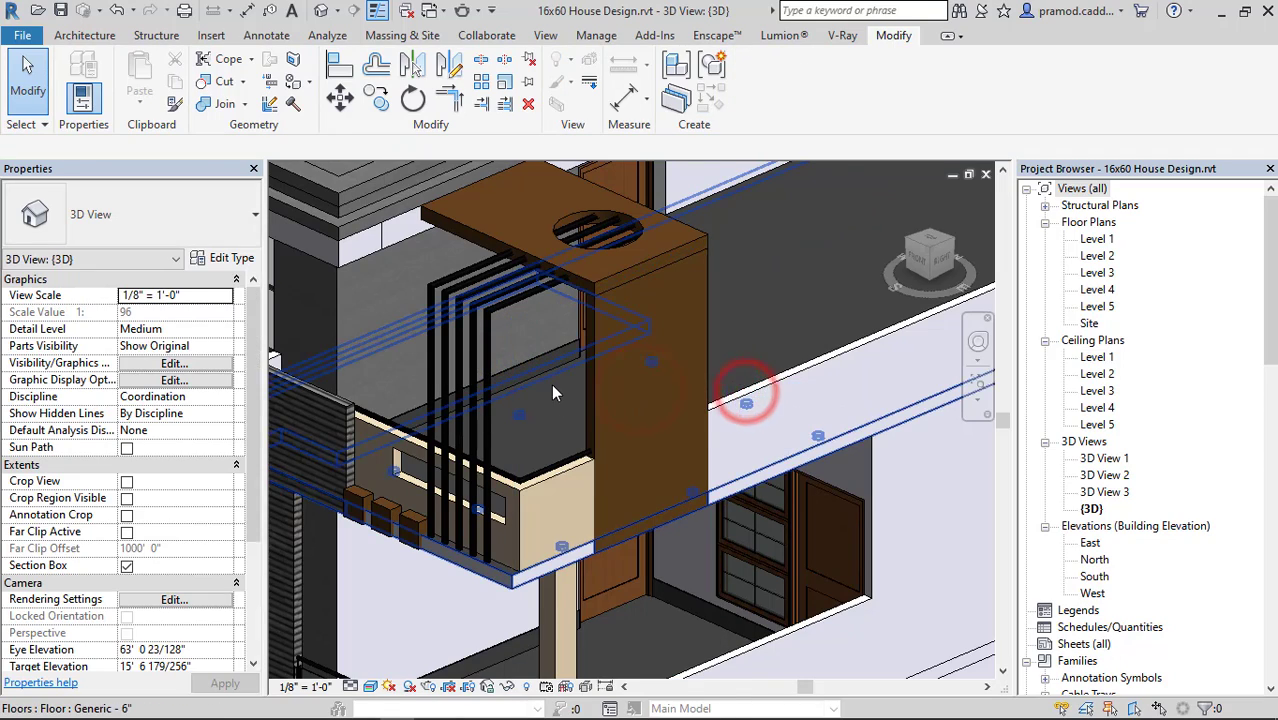
pyautogui.scroll(-5, 560, 382)
pyautogui.keyDown('shift'); pyautogui.moveTo(783, 438); pyautogui.dragTo(807, 407, button='middle'); pyautogui.keyUp('shift')
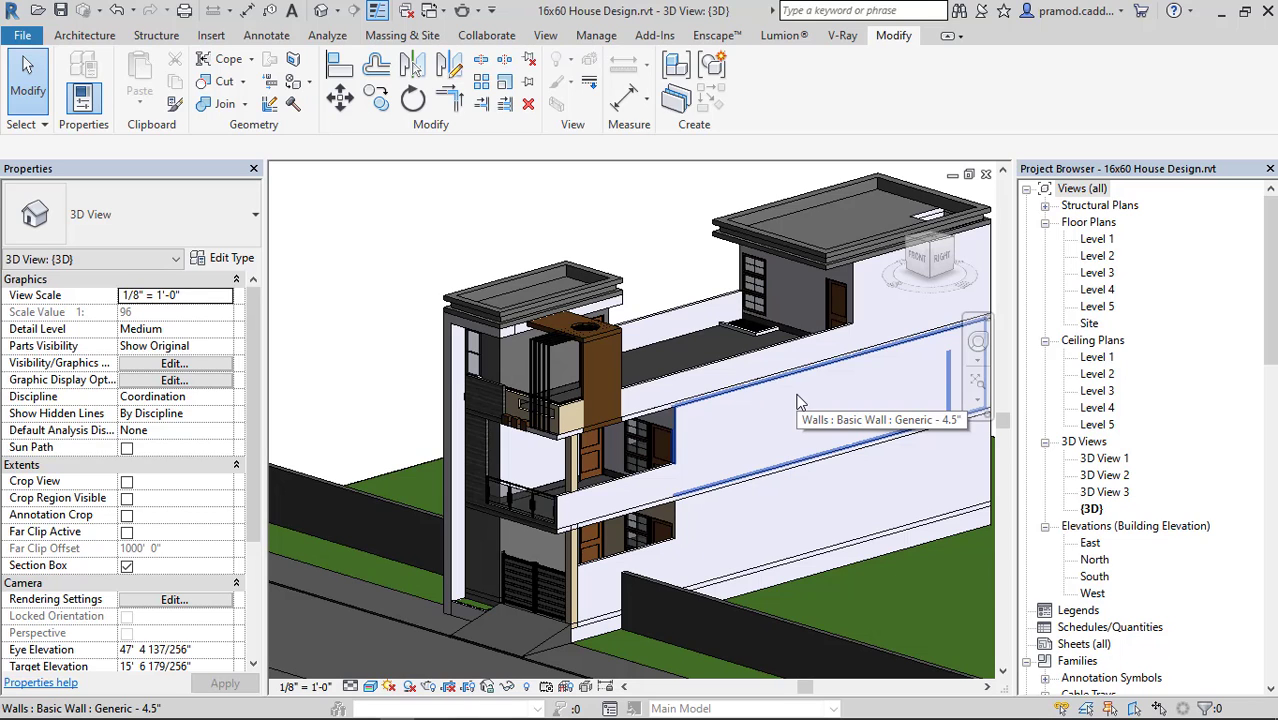
# View the house in 3D and review the Level 2, Level 3 and Level 4 floor plans.
pyautogui.moveTo(798, 402); pyautogui.dragTo(756, 404, button='middle')
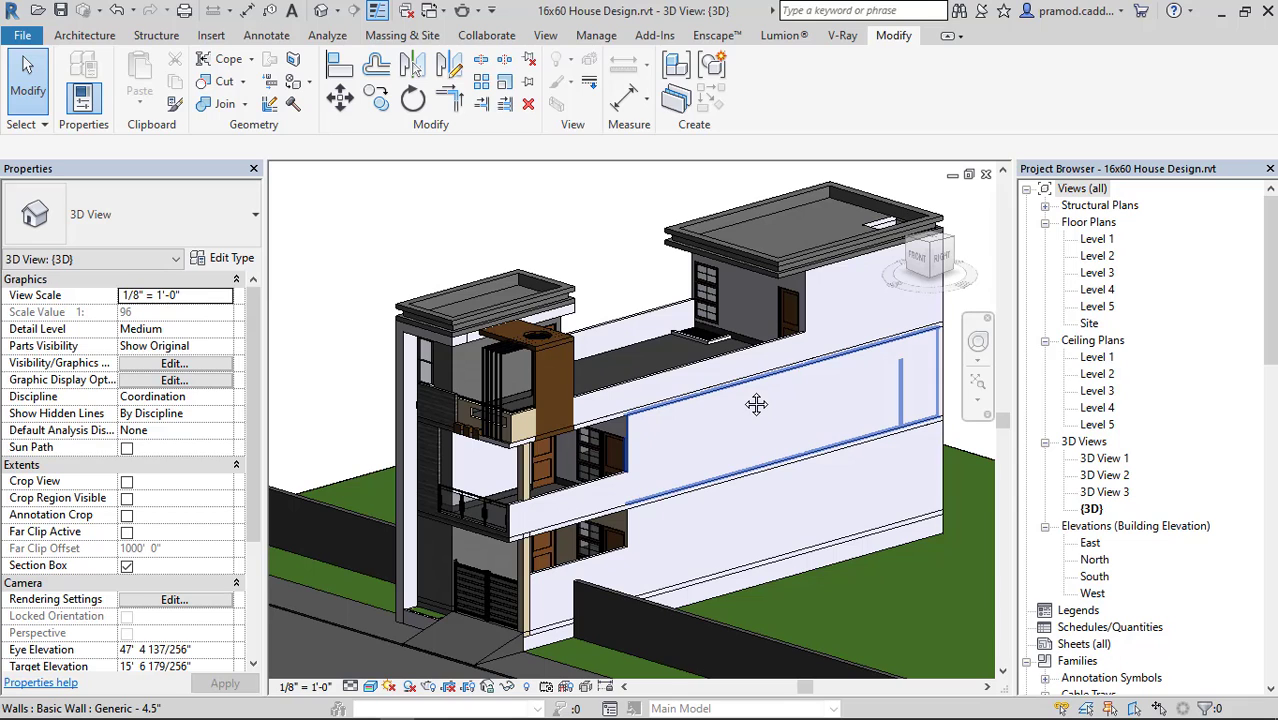
pyautogui.keyDown('shift'); pyautogui.moveTo(756, 404); pyautogui.dragTo(623, 393, button='middle'); pyautogui.keyUp('shift')
pyautogui.keyDown('shift'); pyautogui.moveTo(827, 399); pyautogui.dragTo(781, 409, button='middle'); pyautogui.keyUp('shift')
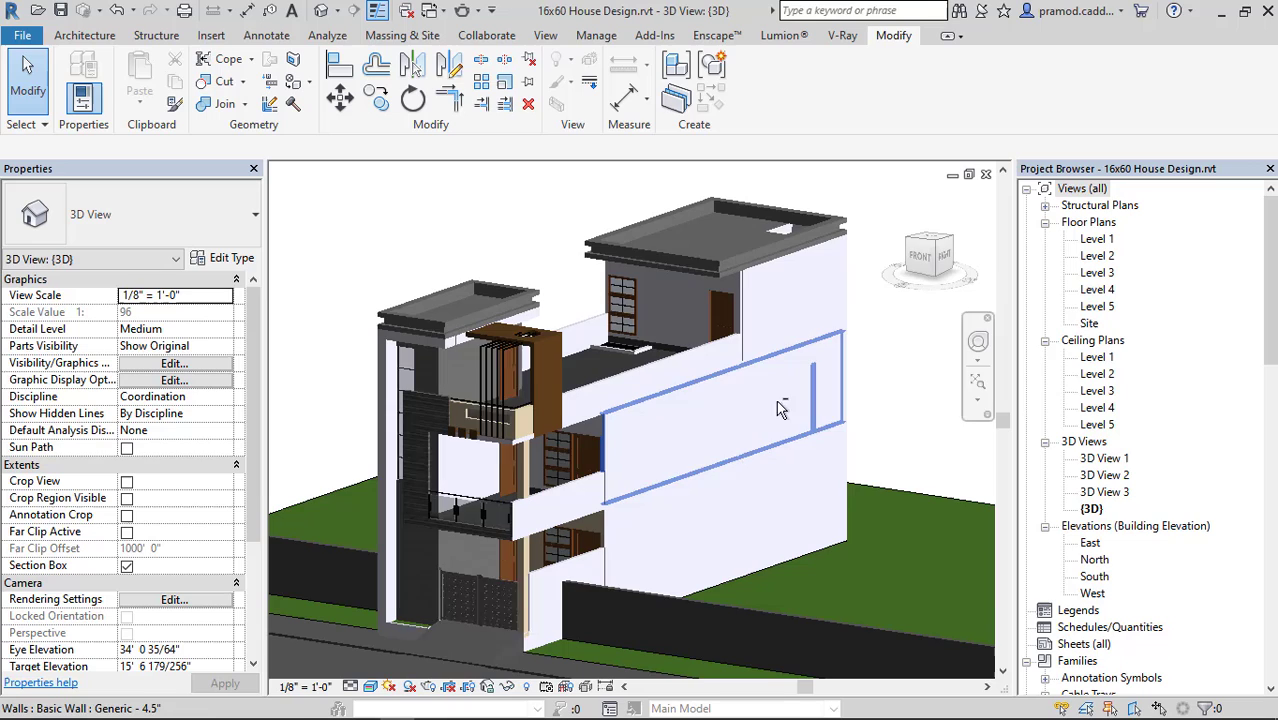
pyautogui.doubleClick(1096, 257)
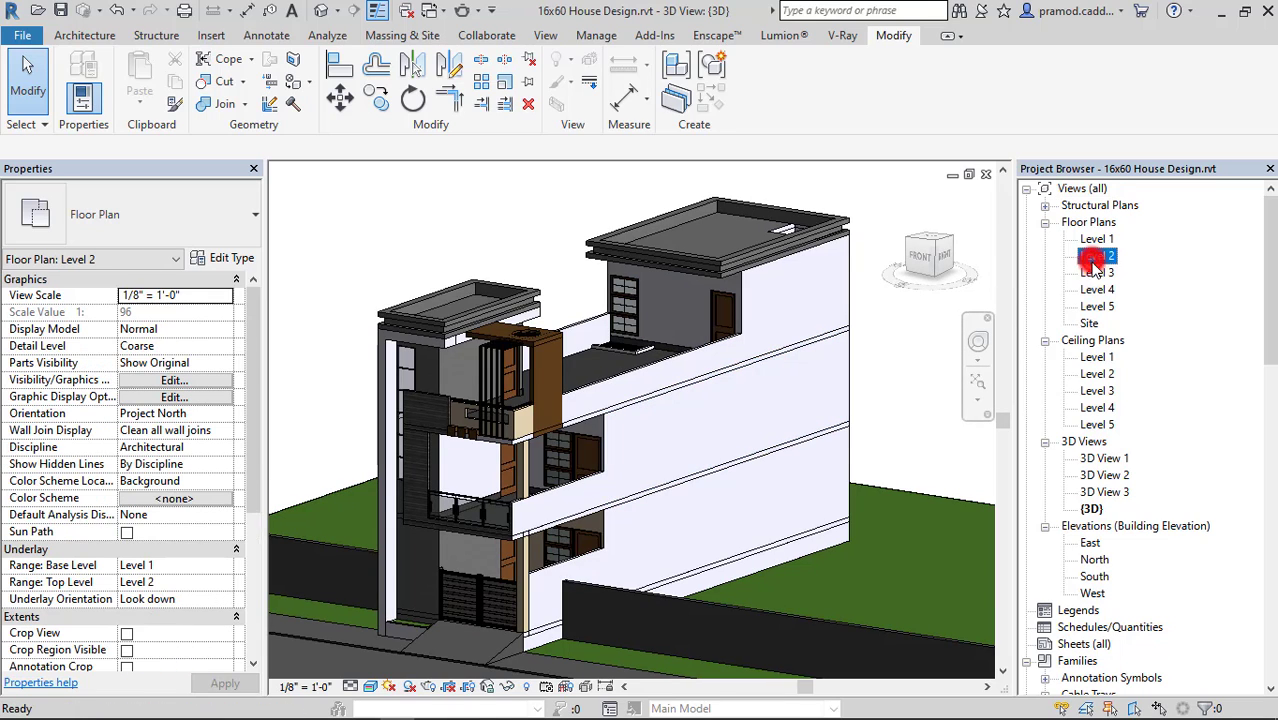
pyautogui.scroll(3, 675, 466)
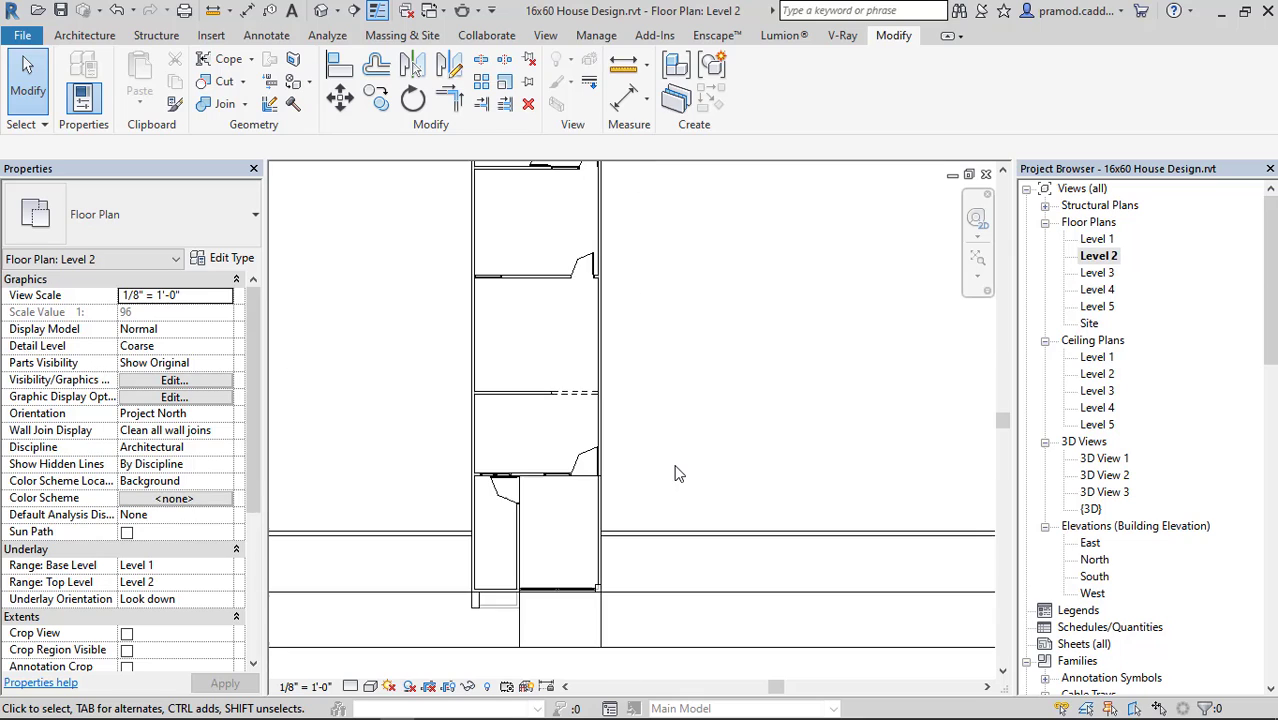
pyautogui.moveTo(685, 376); pyautogui.dragTo(692, 402, button='middle')
pyautogui.scroll(-1, 633, 419)
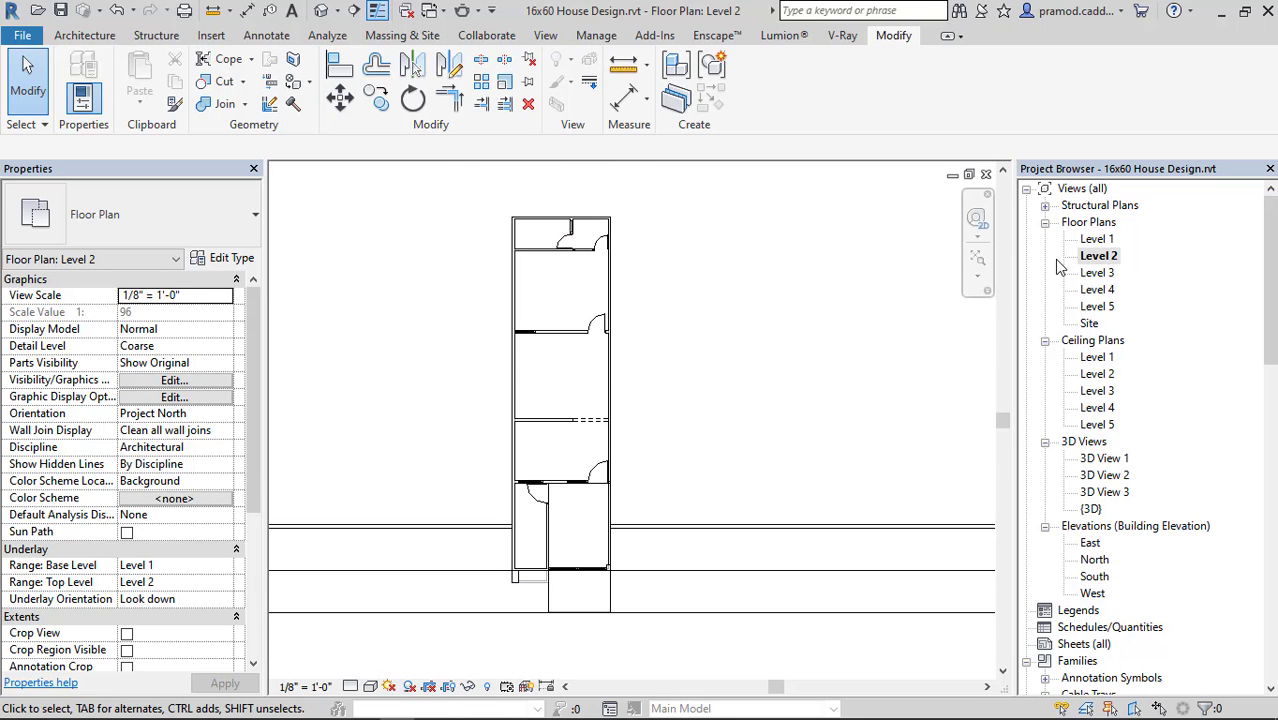
pyautogui.doubleClick(1096, 273)
pyautogui.doubleClick(1097, 289)
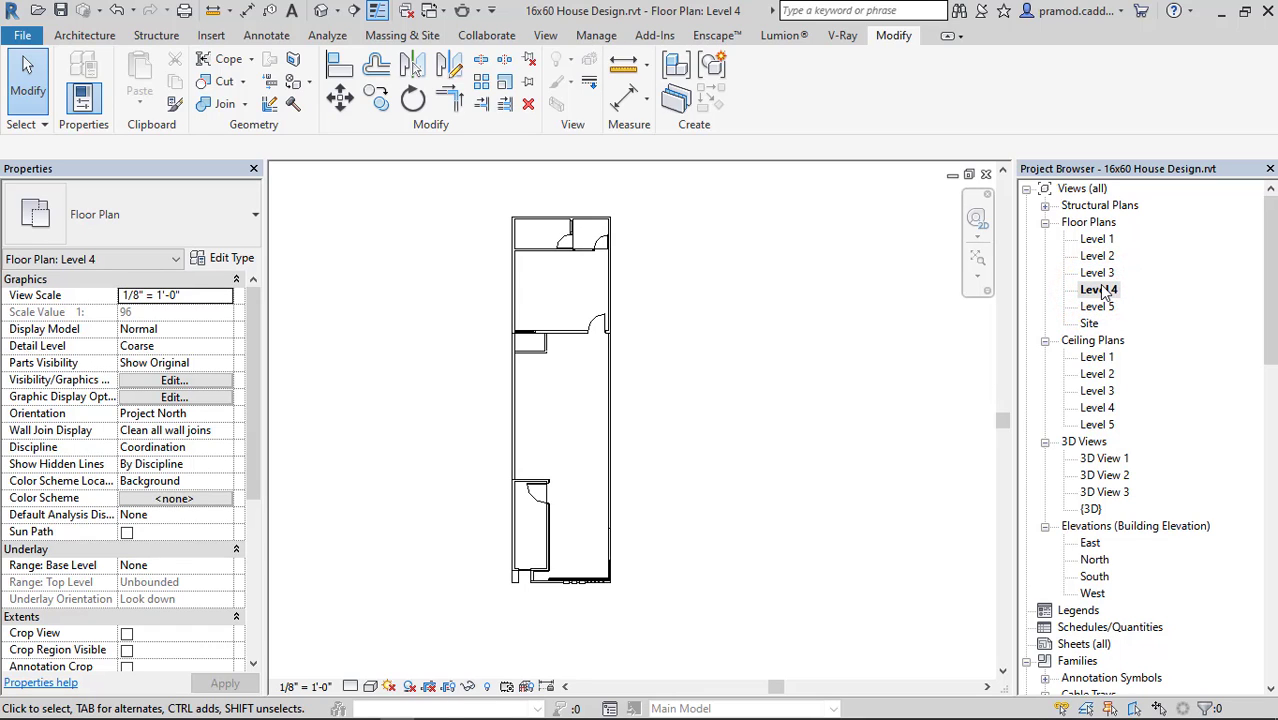
# Return to the Level 2 floor plan and add an aligned dimension for the house's overall width, placed beyond the rear wall.
pyautogui.doubleClick(1098, 256)
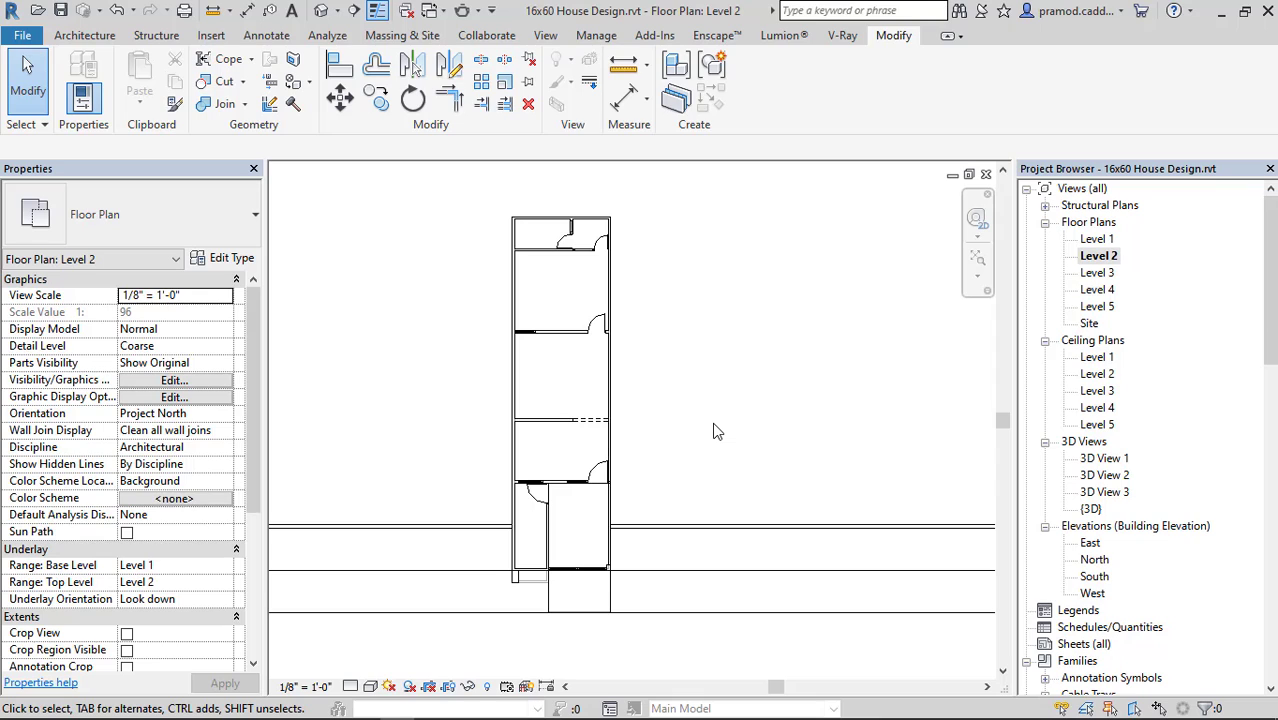
pyautogui.moveTo(687, 368); pyautogui.dragTo(691, 387, button='middle')
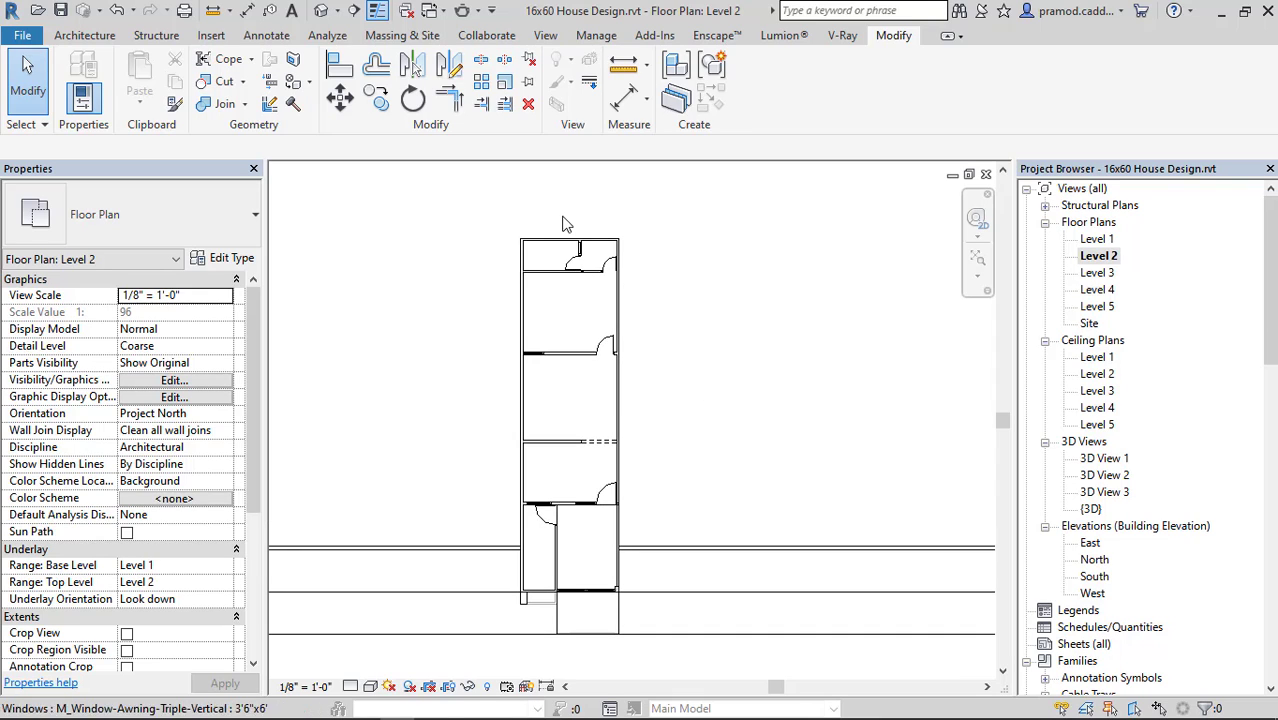
pyautogui.scroll(4, 560, 234)
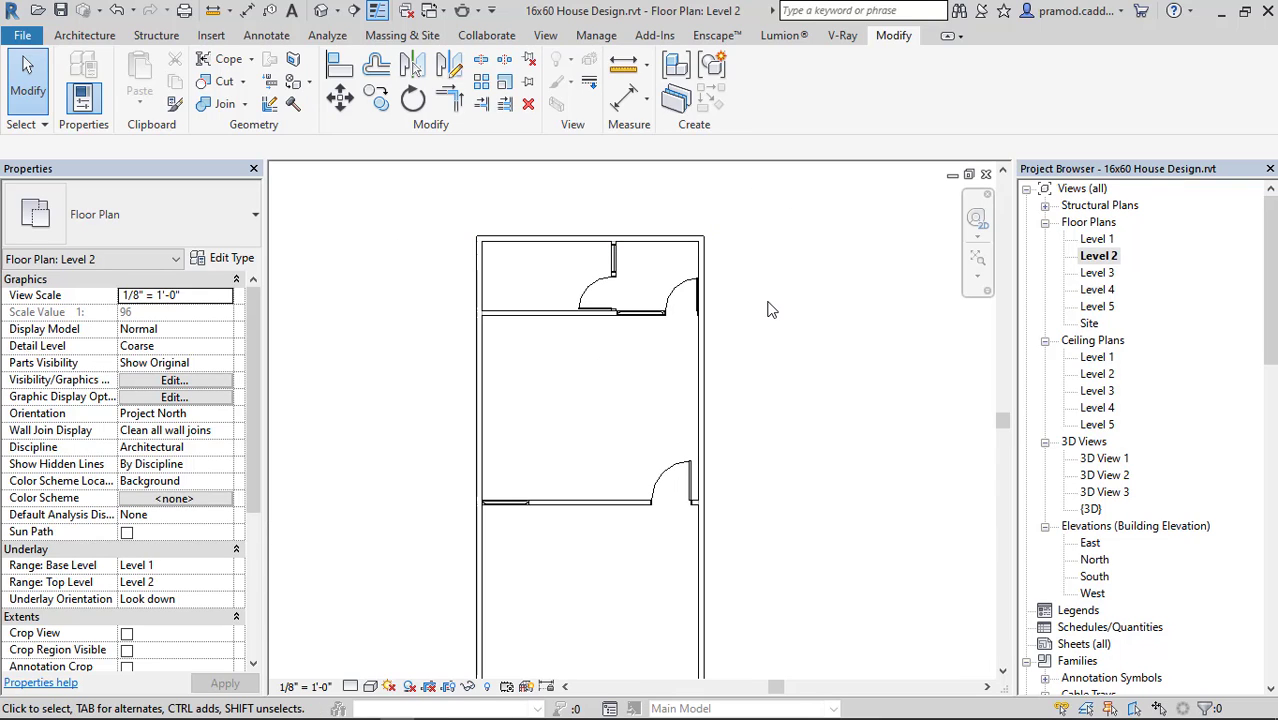
pyautogui.click(248, 12)
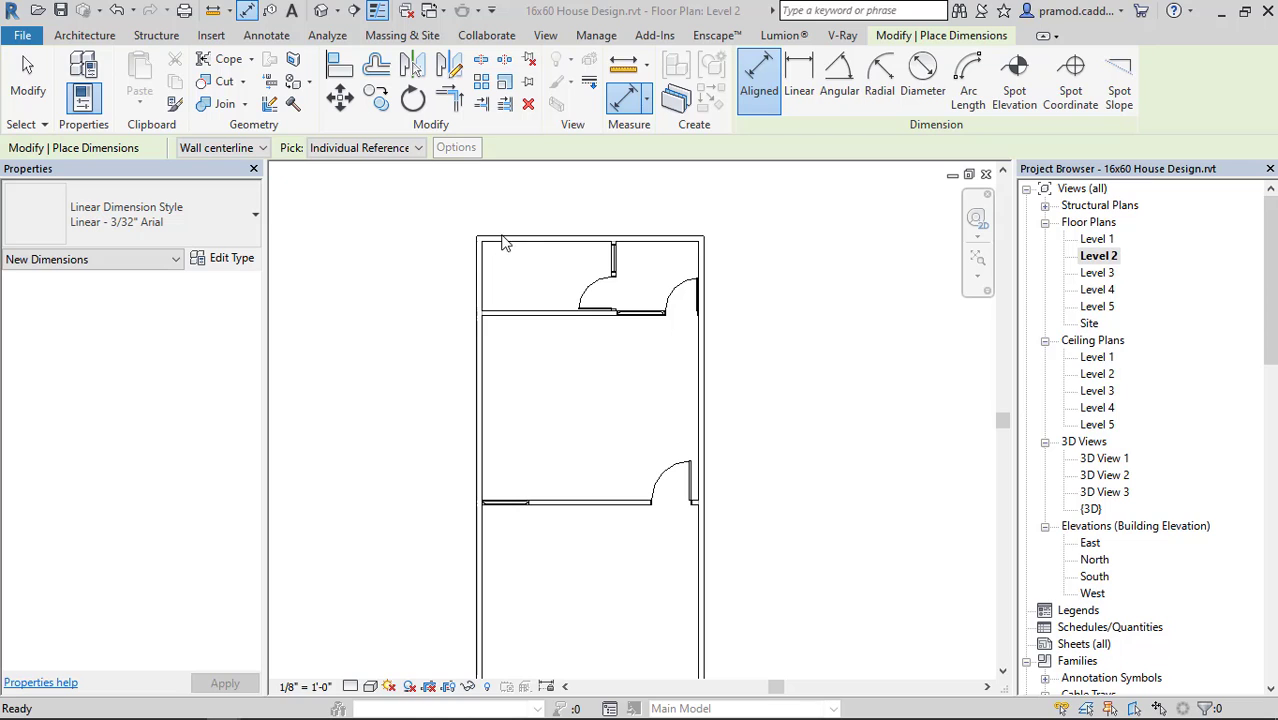
pyautogui.scroll(3, 456, 357)
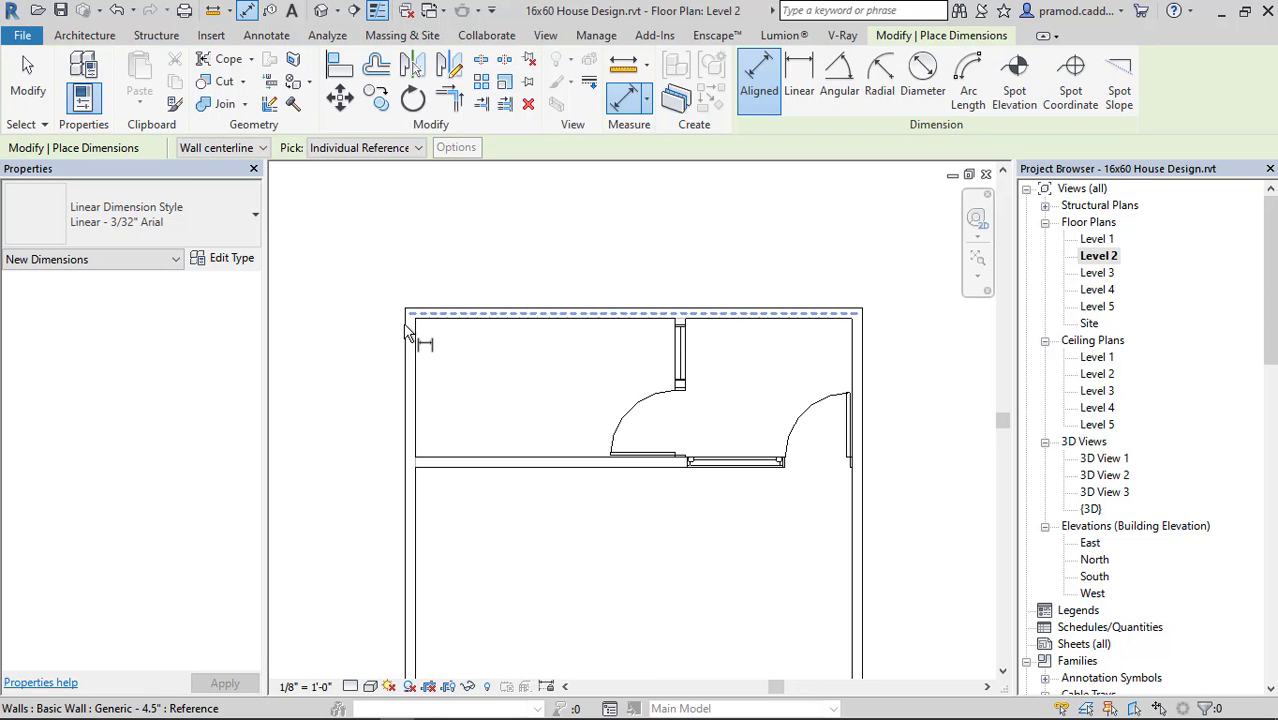
pyautogui.click(405, 328)
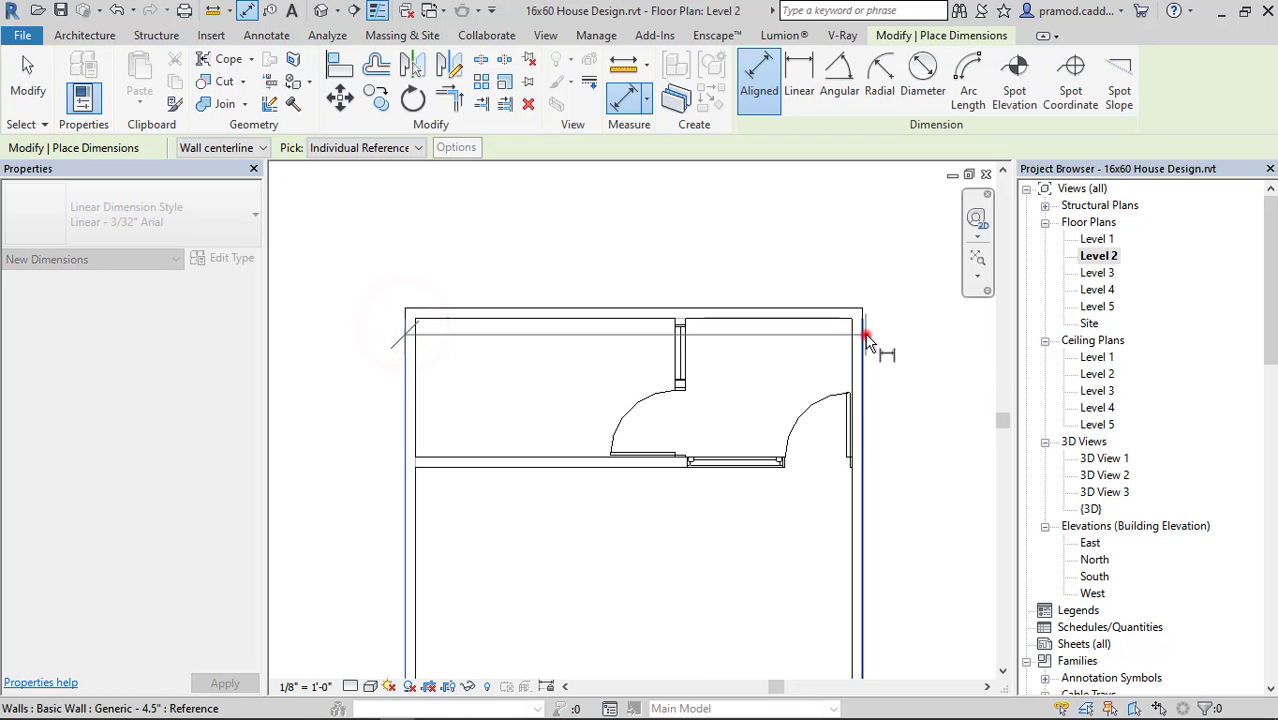
pyautogui.click(866, 340)
pyautogui.click(859, 278)
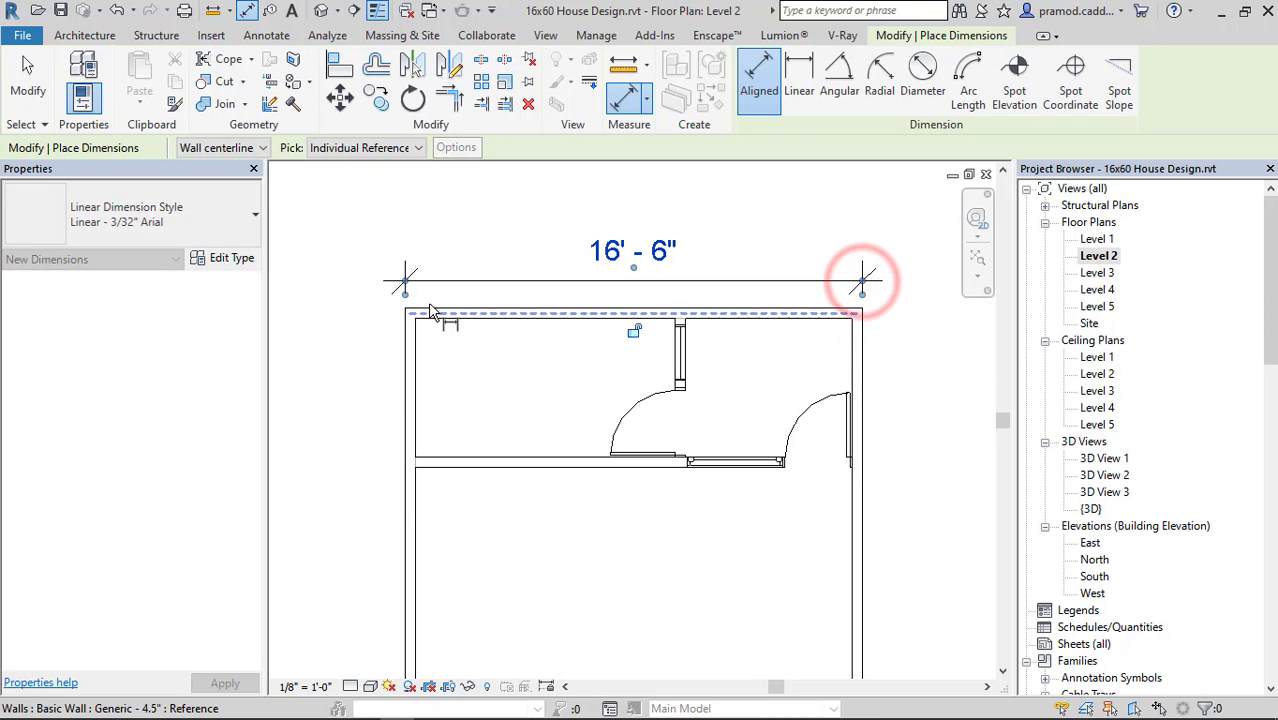
# Add an aligned dimension for the overall length of the house beside the left outer wall, and finish dimensioning.
pyautogui.click(429, 304)
pyautogui.scroll(-4, 438, 428)
pyautogui.moveTo(442, 655); pyautogui.dragTo(450, 274, button='middle')
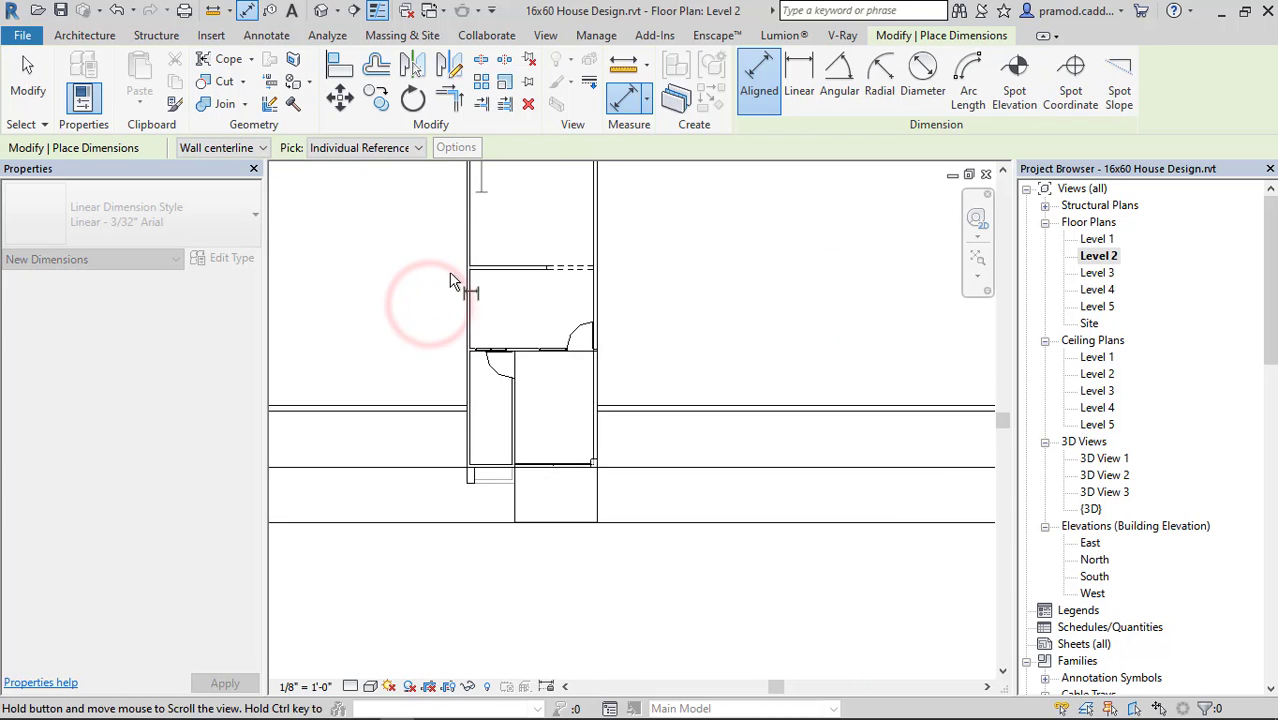
pyautogui.scroll(3, 472, 472)
pyautogui.click(490, 459)
pyautogui.scroll(-2, 456, 408)
pyautogui.moveTo(457, 412); pyautogui.dragTo(491, 659, button='middle')
pyautogui.click(467, 425)
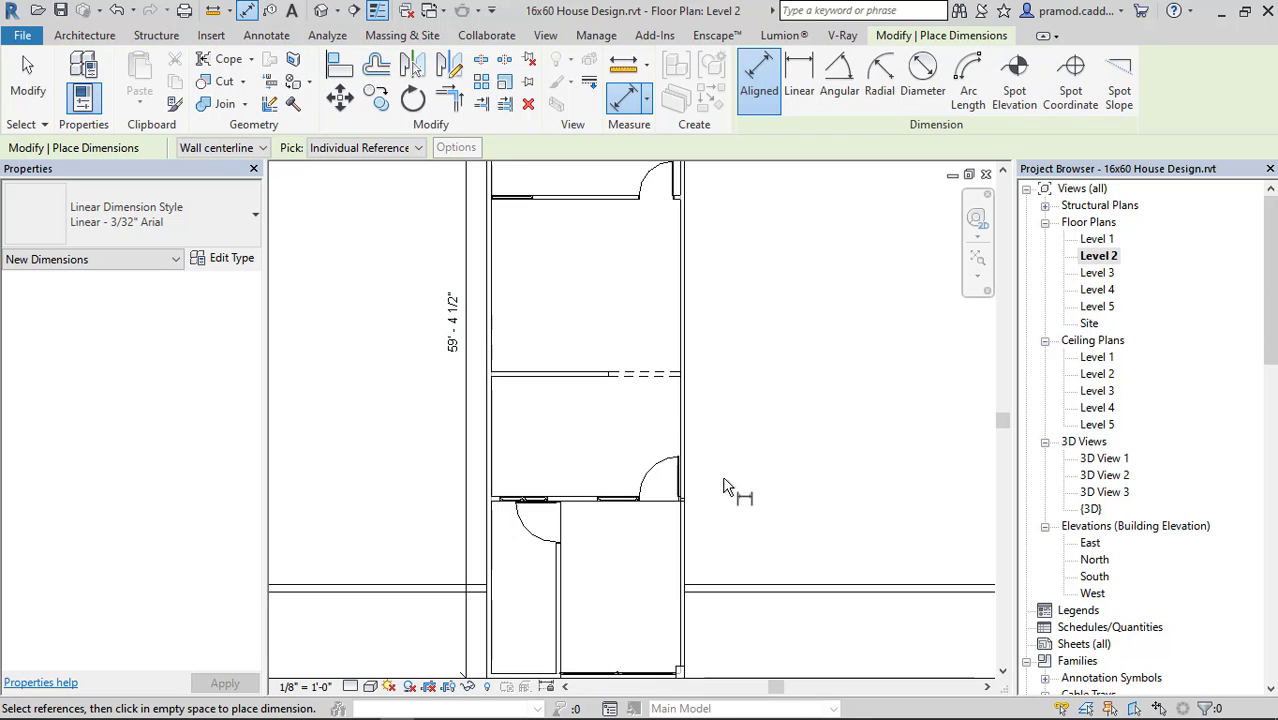
pyautogui.scroll(-2, 656, 398)
pyautogui.moveTo(691, 328); pyautogui.dragTo(638, 542, button='middle')
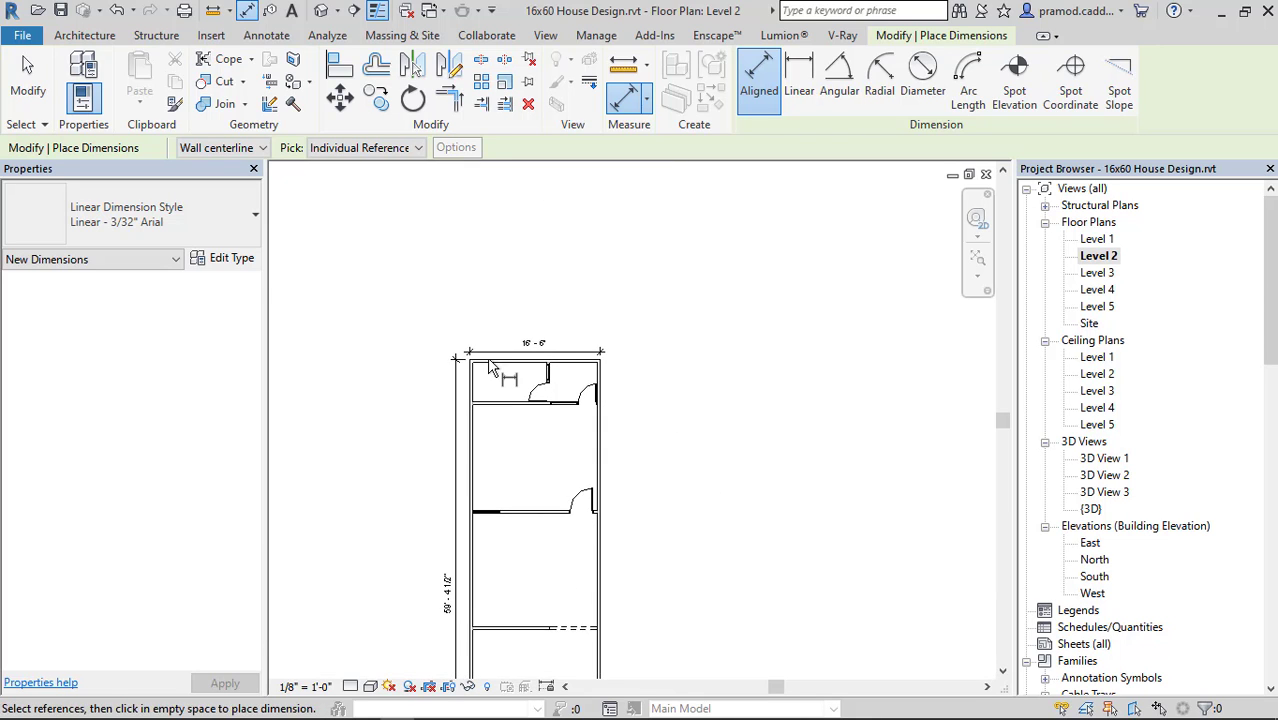
pyautogui.scroll(9, 490, 362)
pyautogui.moveTo(698, 438); pyautogui.dragTo(776, 453, button='middle')
pyautogui.press('Escape')
pyautogui.press('Escape')
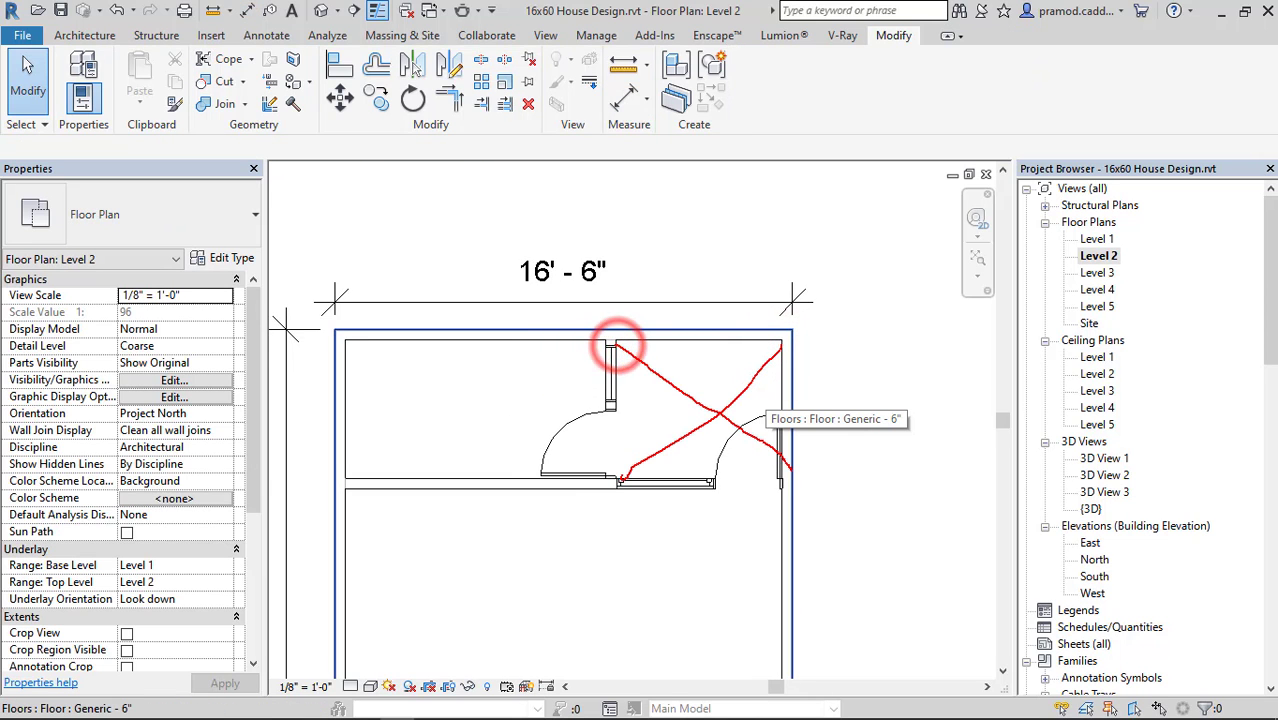
pyautogui.press('Escape')
# Draw a Hidden Lines style detail line across the rear right space, from its upper-left inner corner to its lower-right corner.
pyautogui.moveTo(853, 410); pyautogui.dragTo(796, 439, button='middle')
pyautogui.scroll(2, 690, 395)
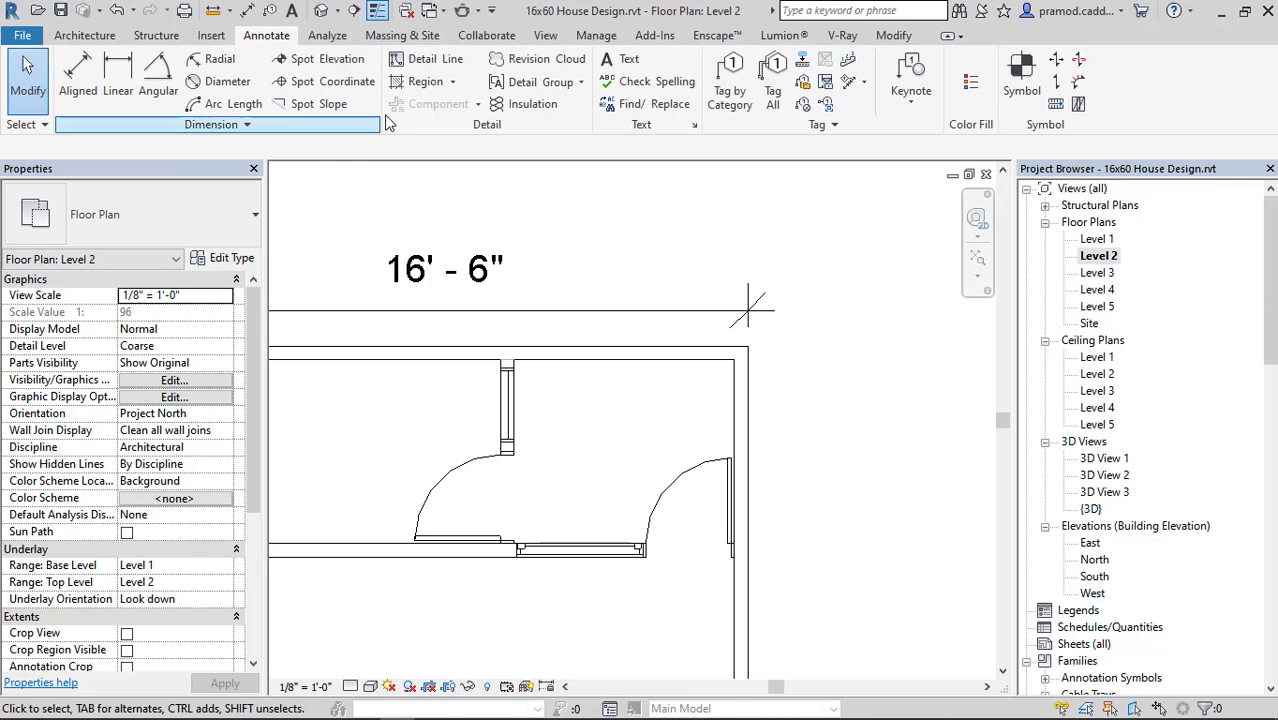
pyautogui.click(436, 62)
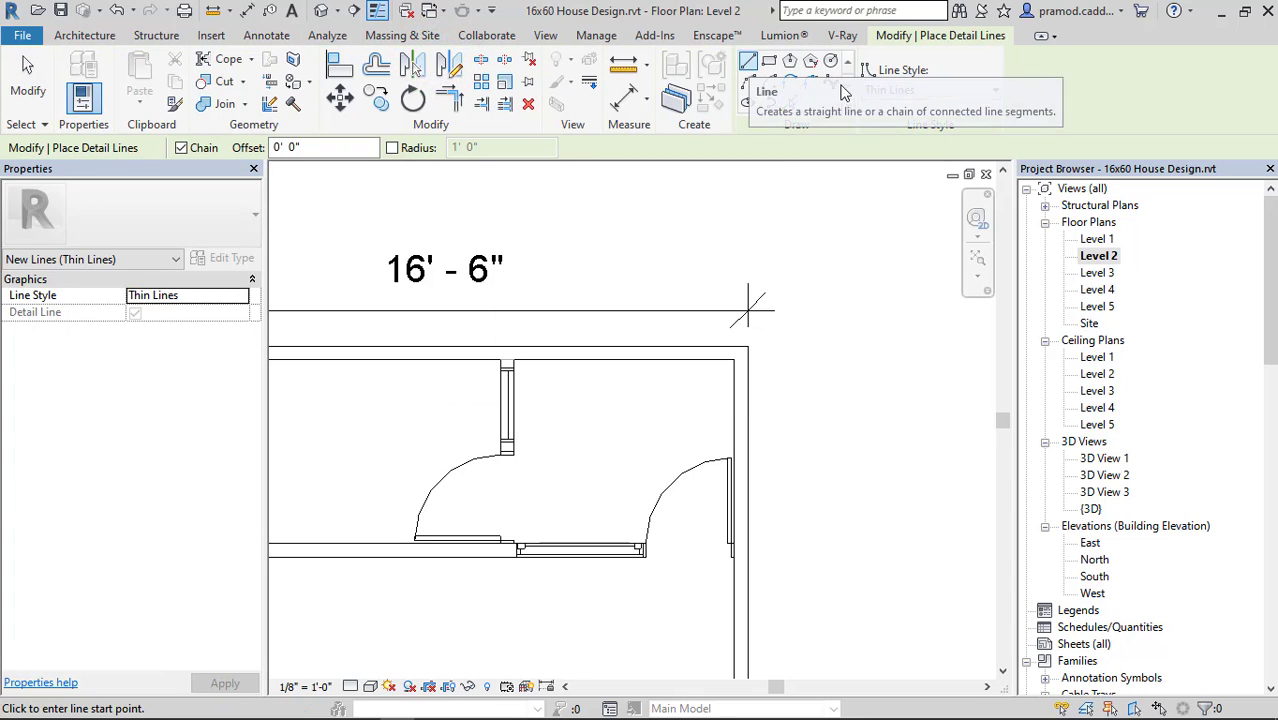
pyautogui.click(917, 92)
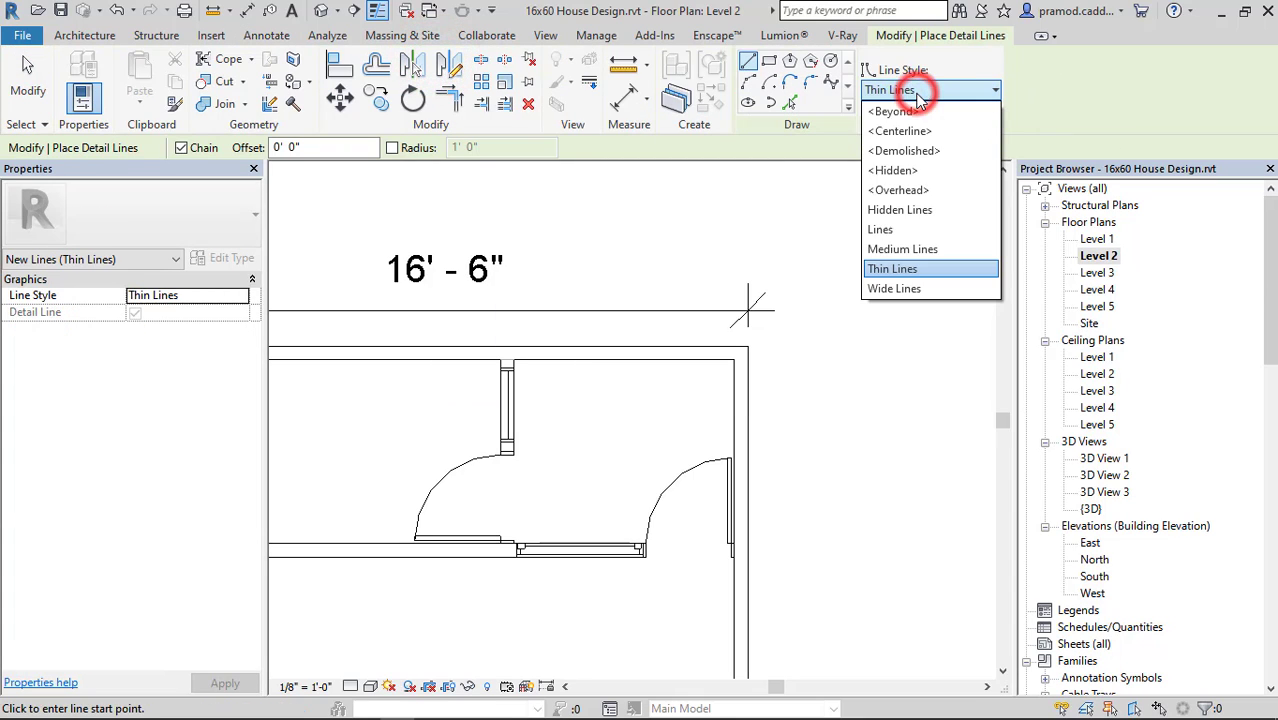
pyautogui.click(905, 209)
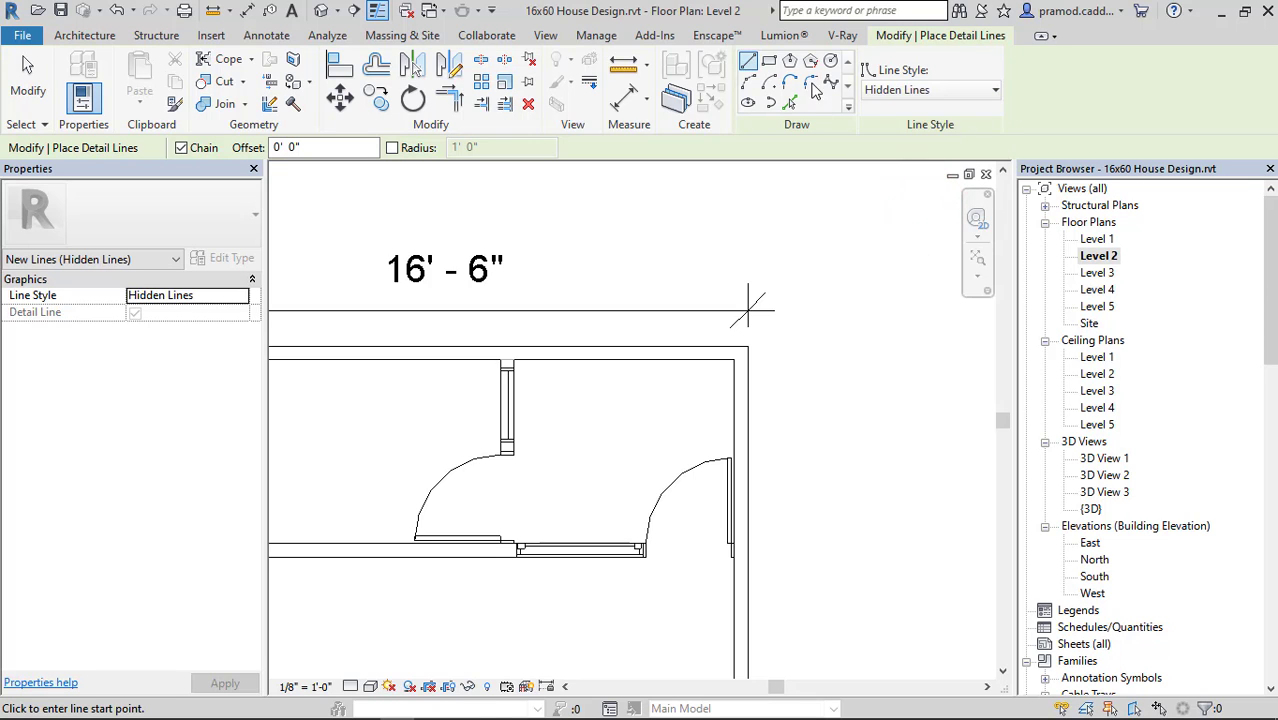
pyautogui.scroll(2, 524, 371)
pyautogui.click(505, 345)
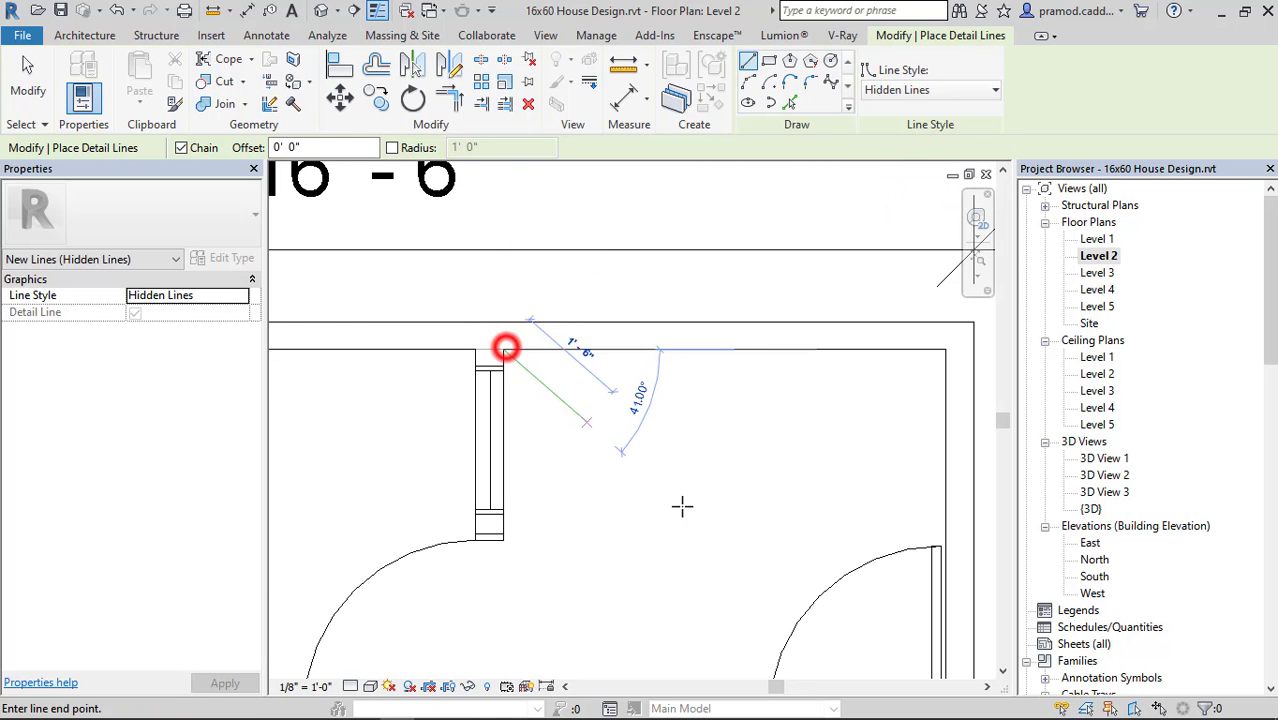
pyautogui.scroll(3, 765, 422)
pyautogui.click(818, 494)
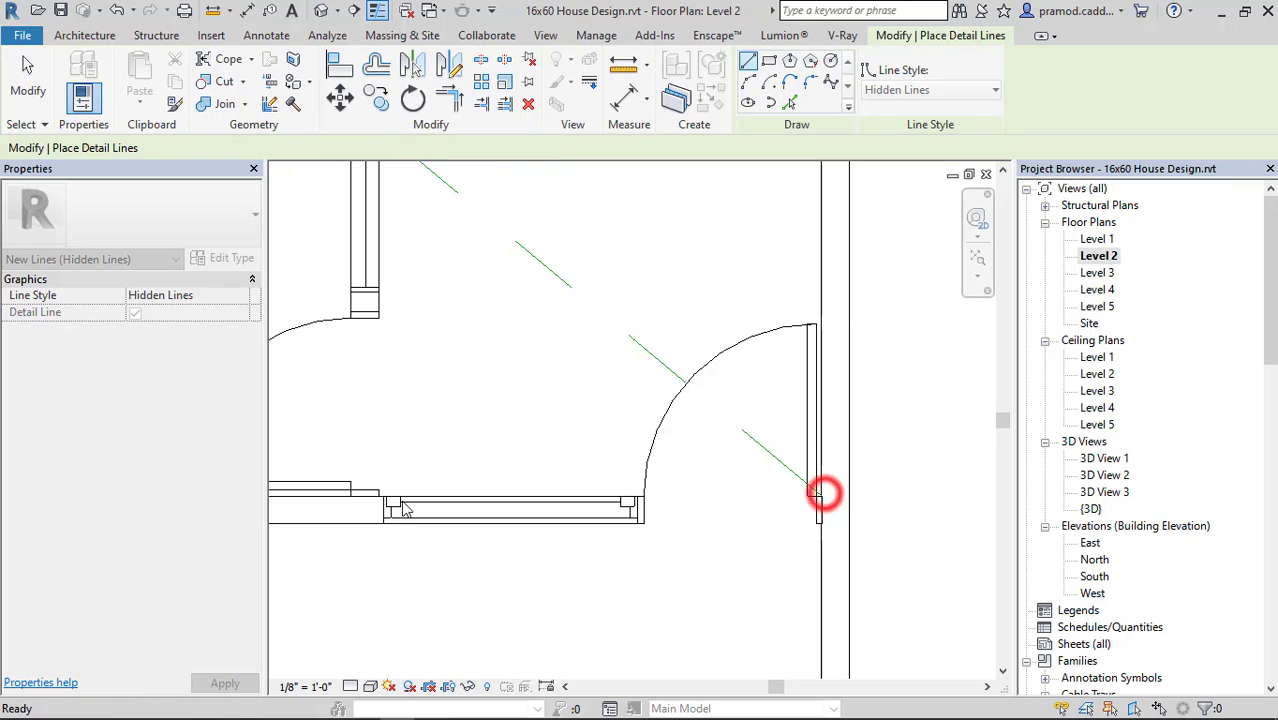
# Draw the second detail line diagonal across the rear right space from its lower-left to its upper-right corner, and finish drawing.
pyautogui.click(378, 497)
pyautogui.moveTo(395, 481); pyautogui.dragTo(599, 427, button='middle')
pyautogui.click(698, 358)
pyautogui.scroll(-5, 527, 517)
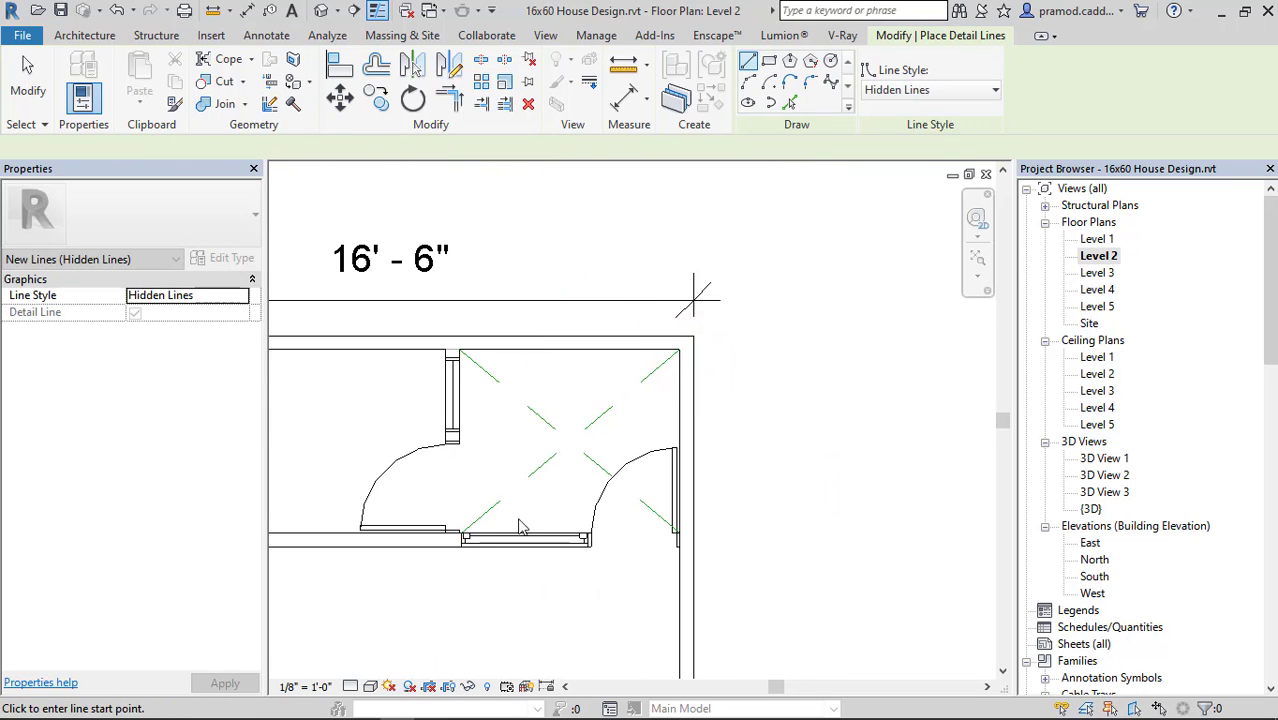
pyautogui.press('Escape')
# Change the line style of the diagonal starting at the space's upper-left corner to <Hidden>.
pyautogui.scroll(5, 479, 538)
pyautogui.scroll(-1, 501, 486)
pyautogui.click(578, 418)
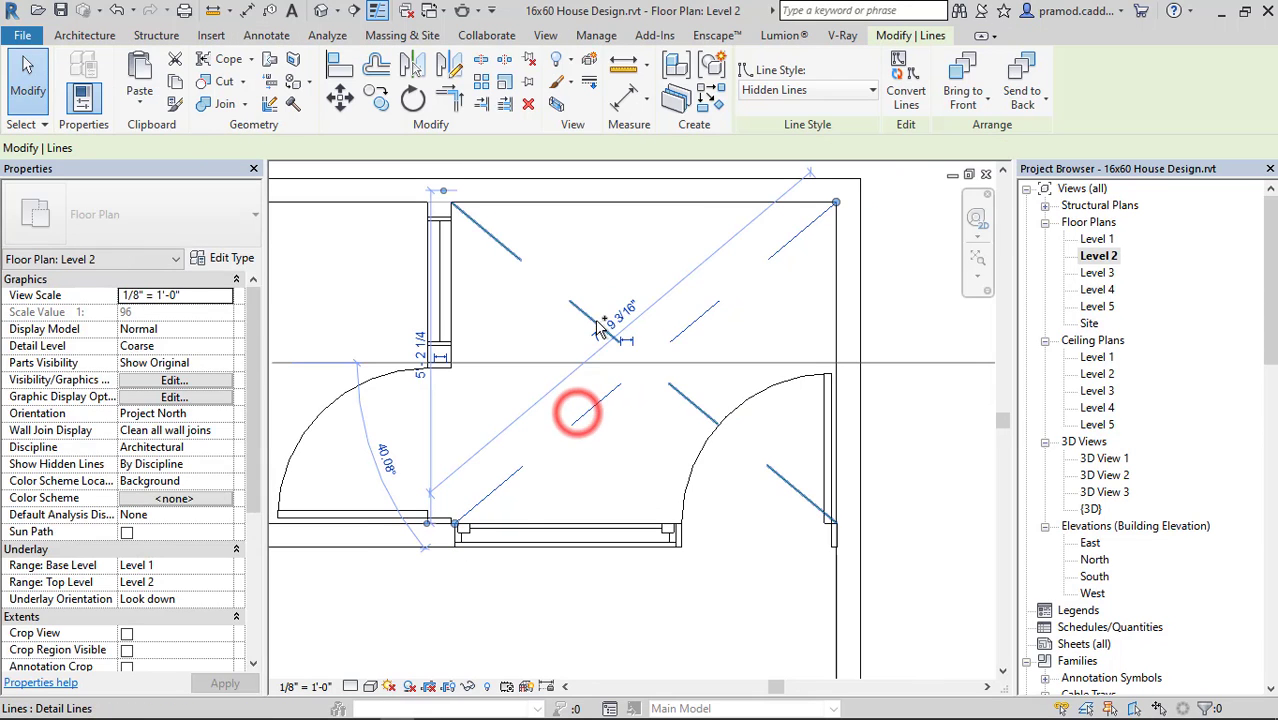
pyautogui.keyDown('ctrl'); pyautogui.click(595, 312); pyautogui.keyUp('ctrl')
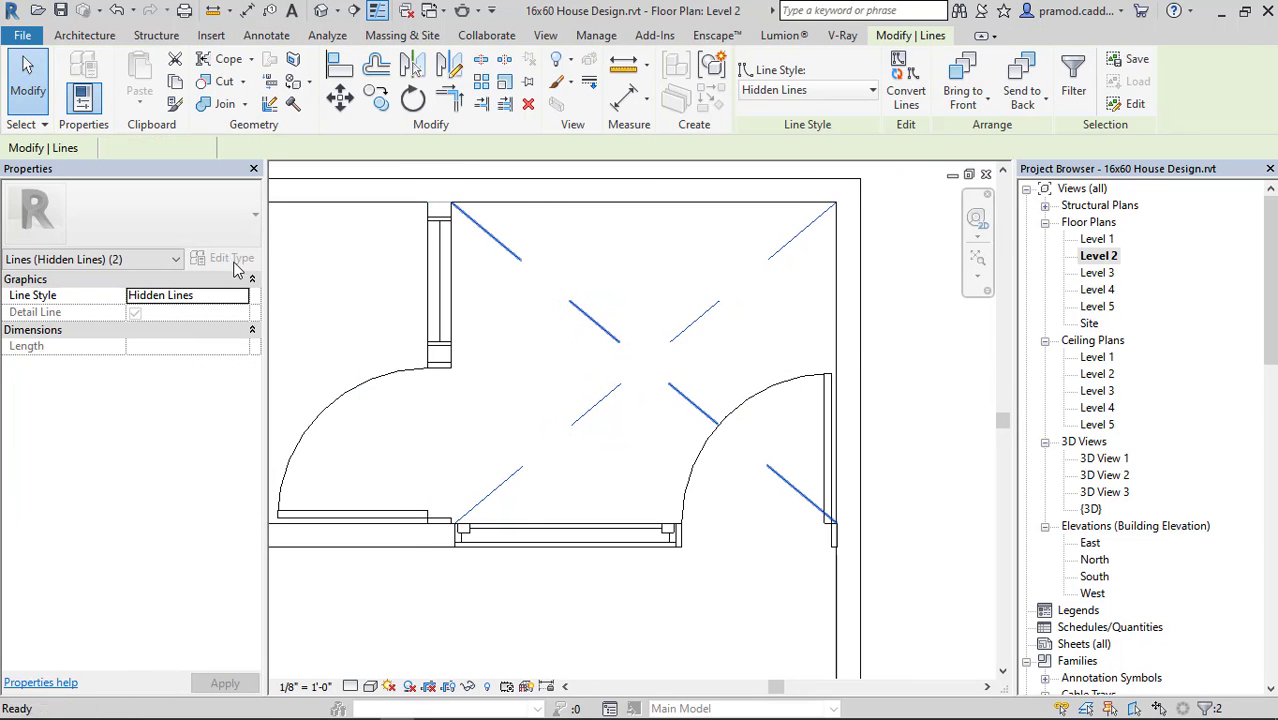
pyautogui.press('Escape')
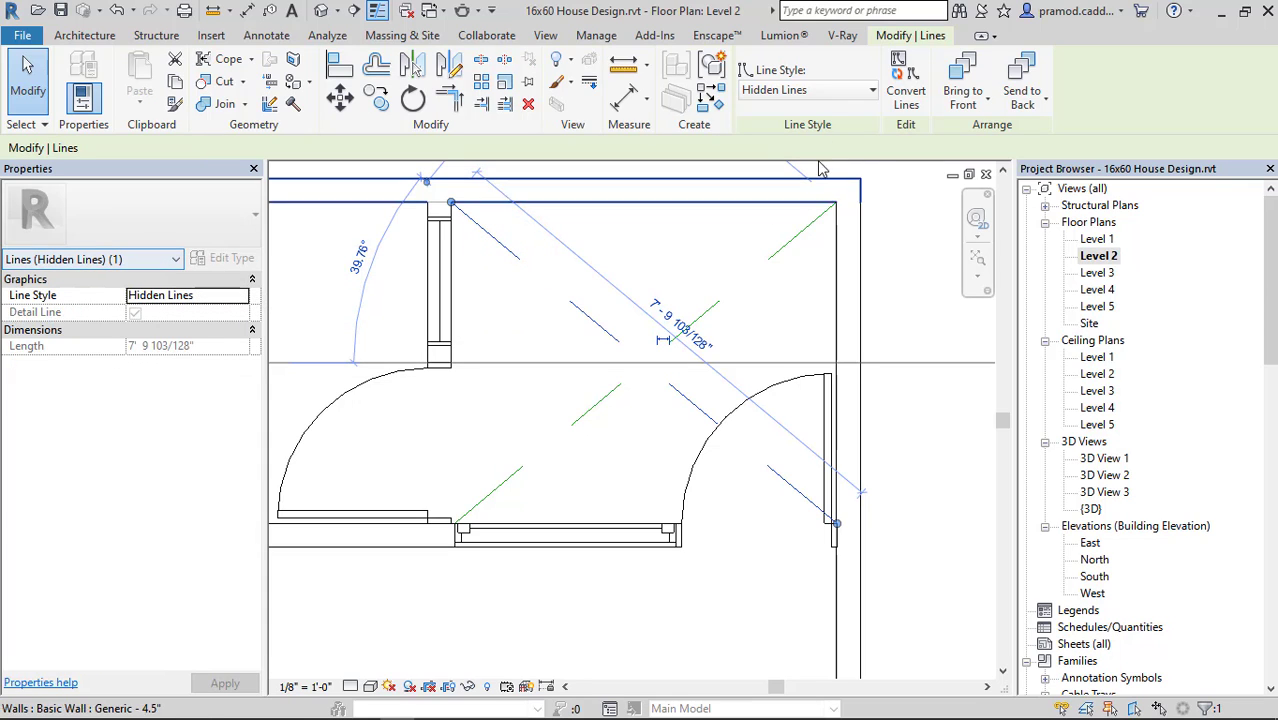
pyautogui.click(828, 89)
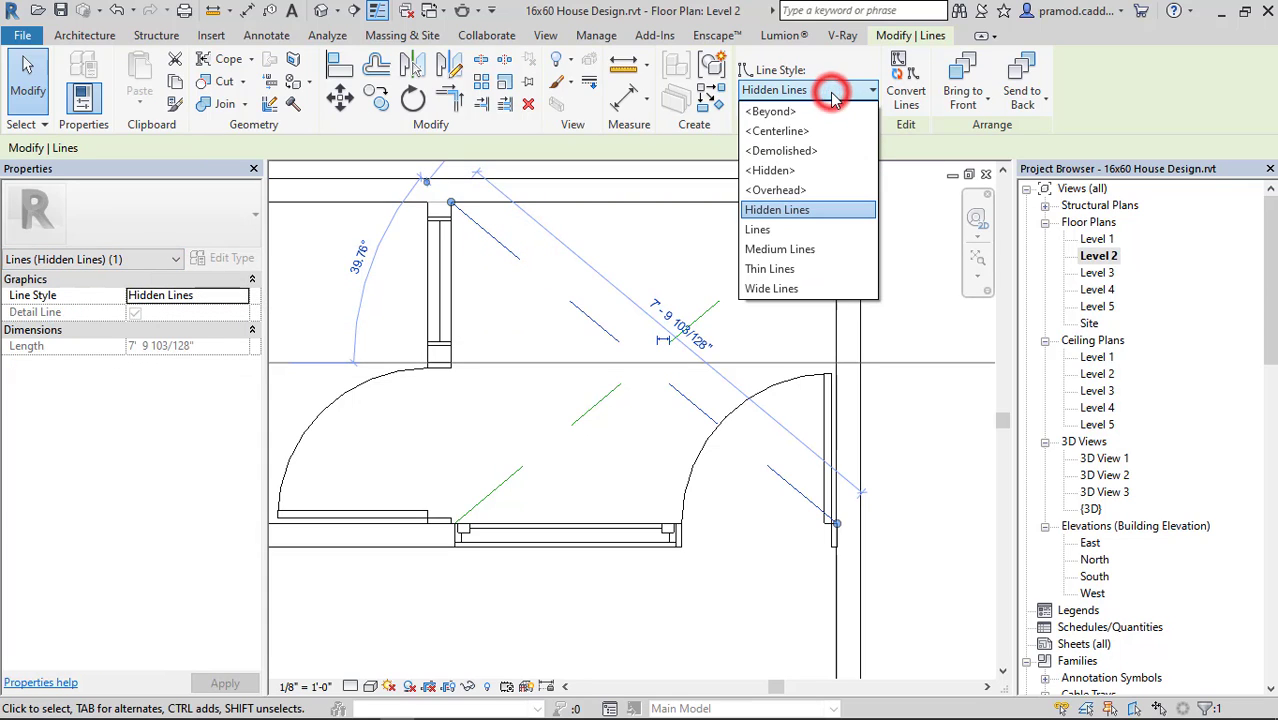
pyautogui.click(807, 172)
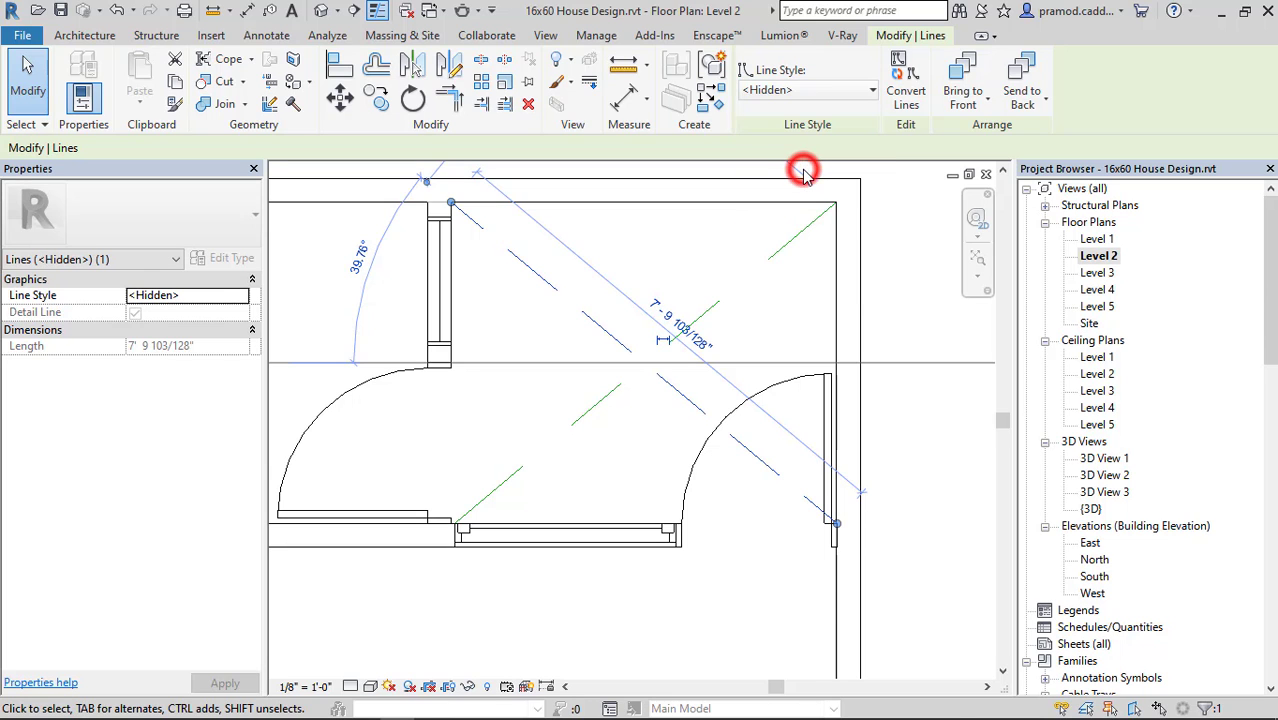
pyautogui.click(806, 165)
# Change the line style of the diagonal ending at the space's upper-right corner to <Hidden>.
pyautogui.click(720, 302)
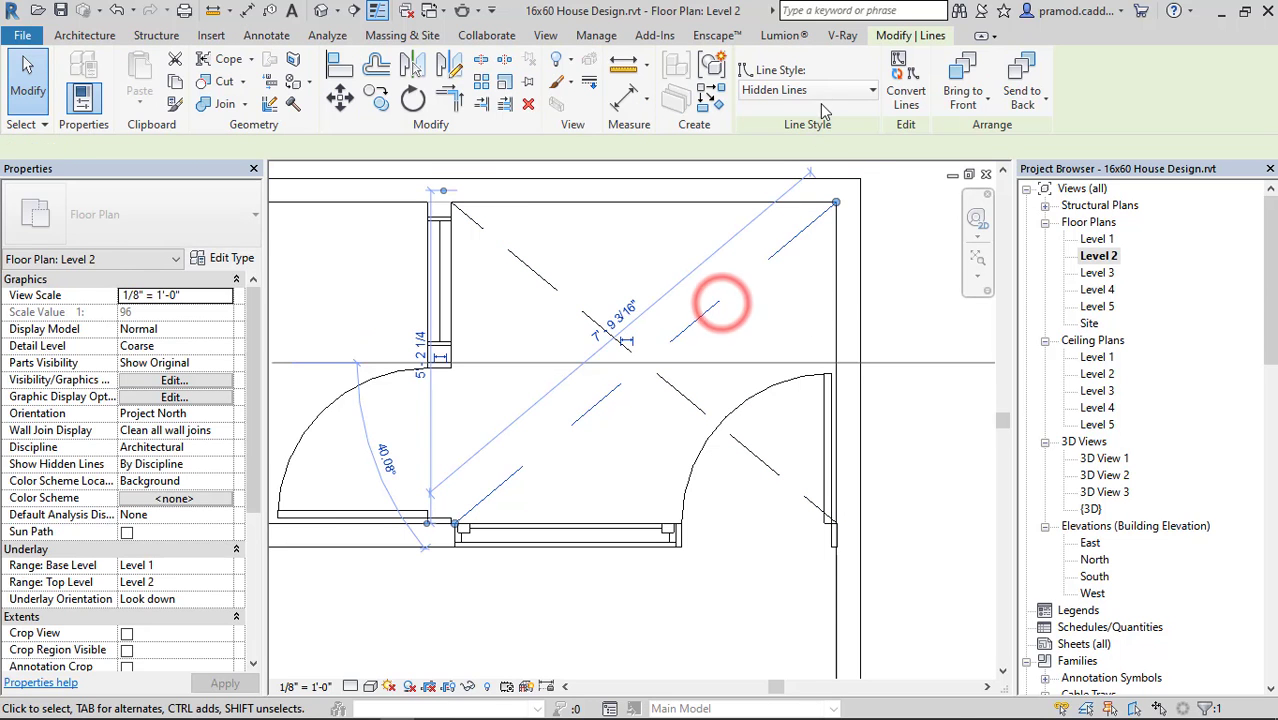
pyautogui.click(828, 90)
pyautogui.click(793, 170)
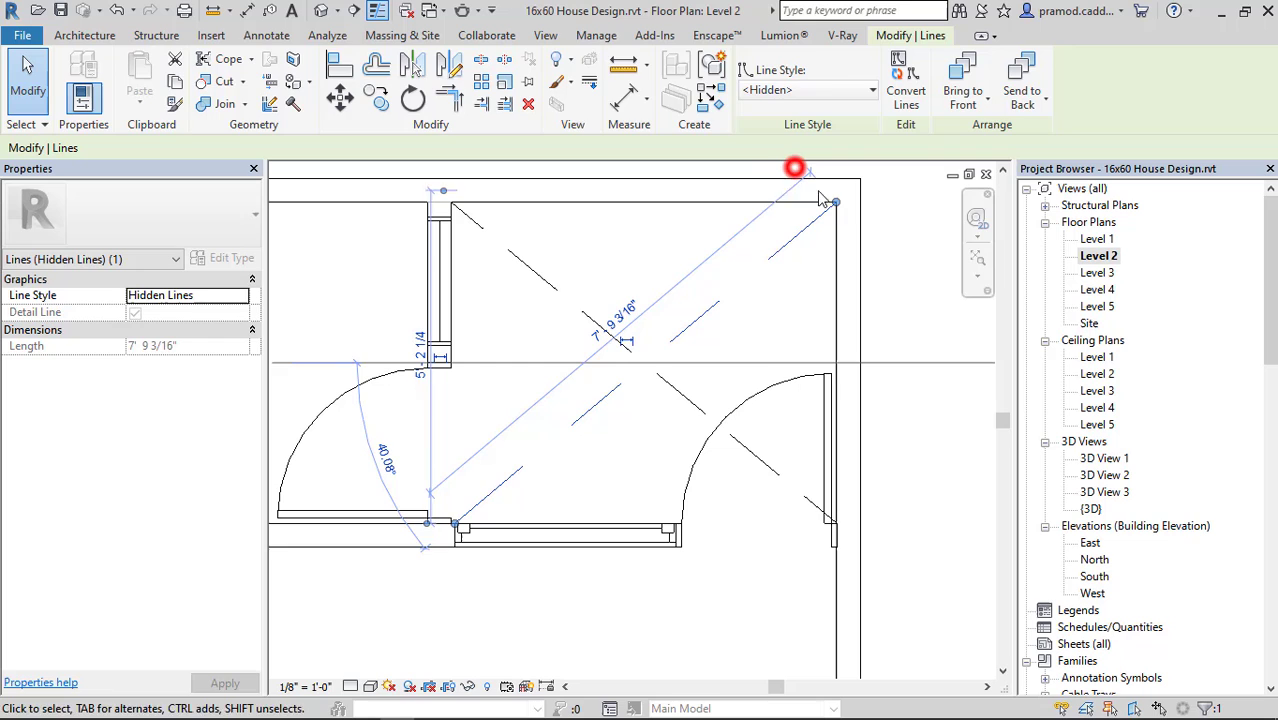
pyautogui.click(907, 314)
# Examine the Level 2 plan around the crossed rear space and the partition wall with the window and door below it.
pyautogui.scroll(-5, 907, 314)
pyautogui.moveTo(907, 314); pyautogui.dragTo(785, 416, button='middle')
pyautogui.scroll(3, 700, 380)
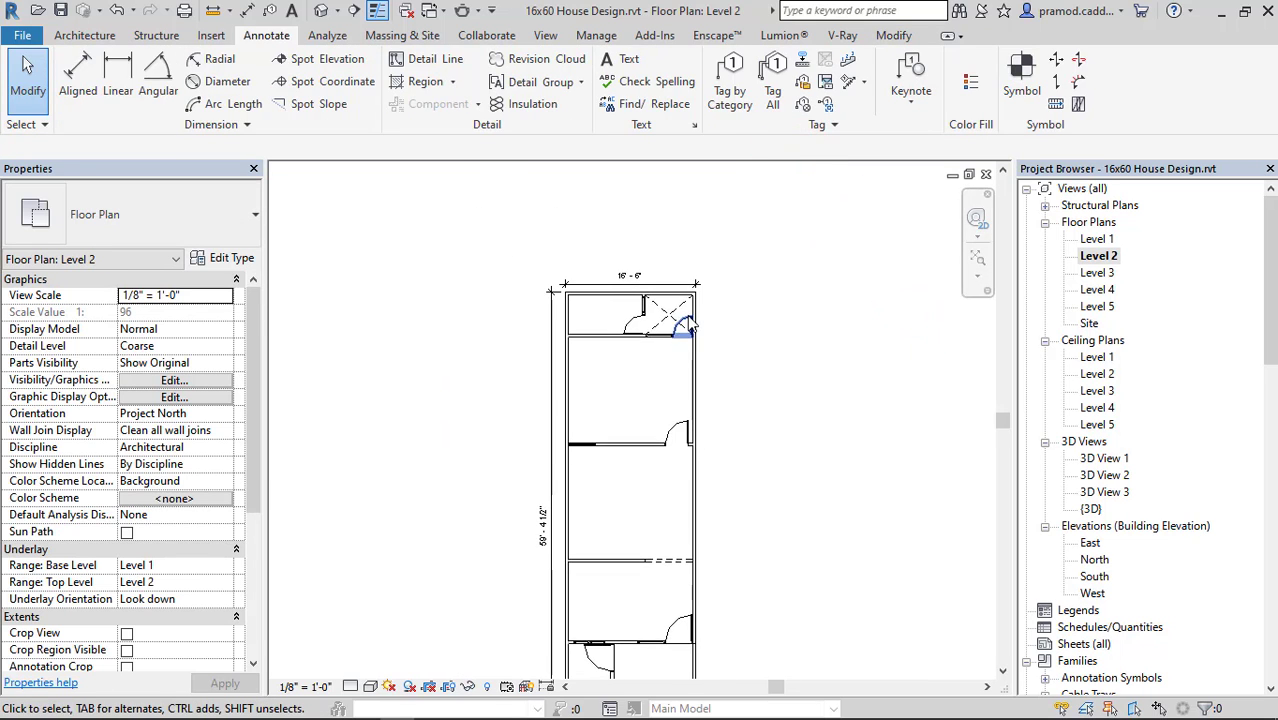
pyautogui.scroll(1, 688, 294)
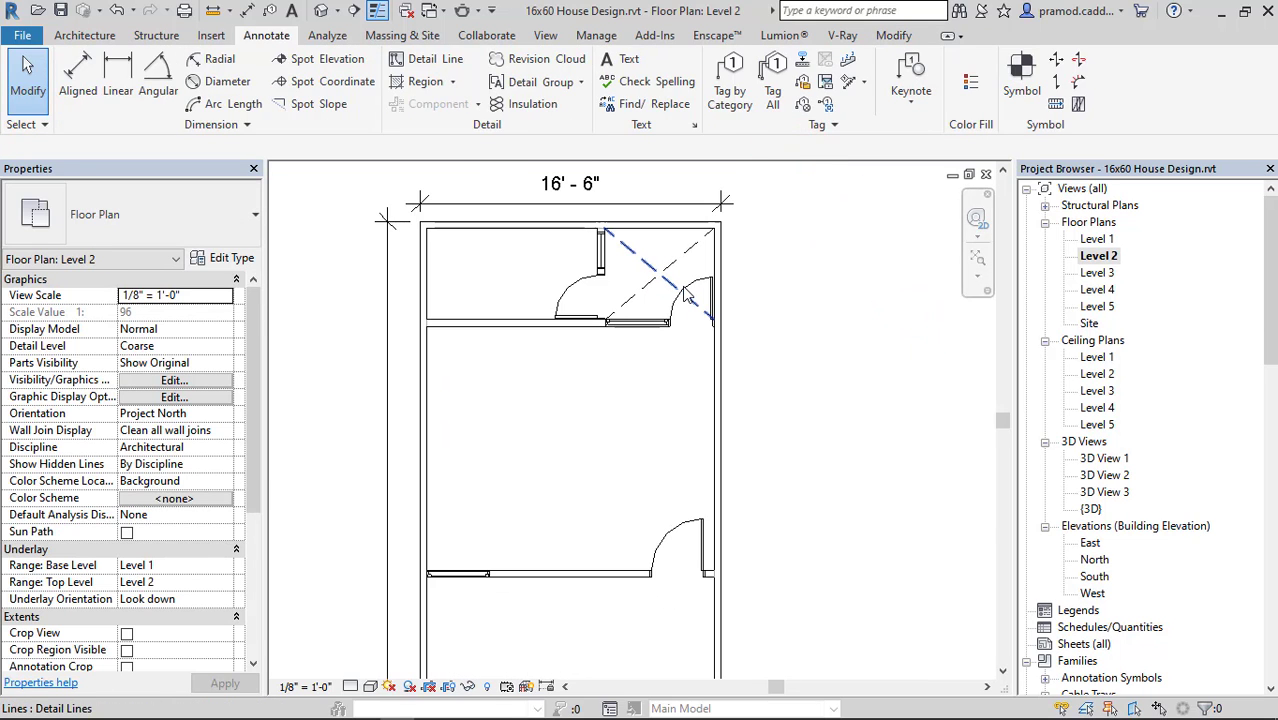
pyautogui.scroll(2, 644, 442)
pyautogui.scroll(3, 557, 465)
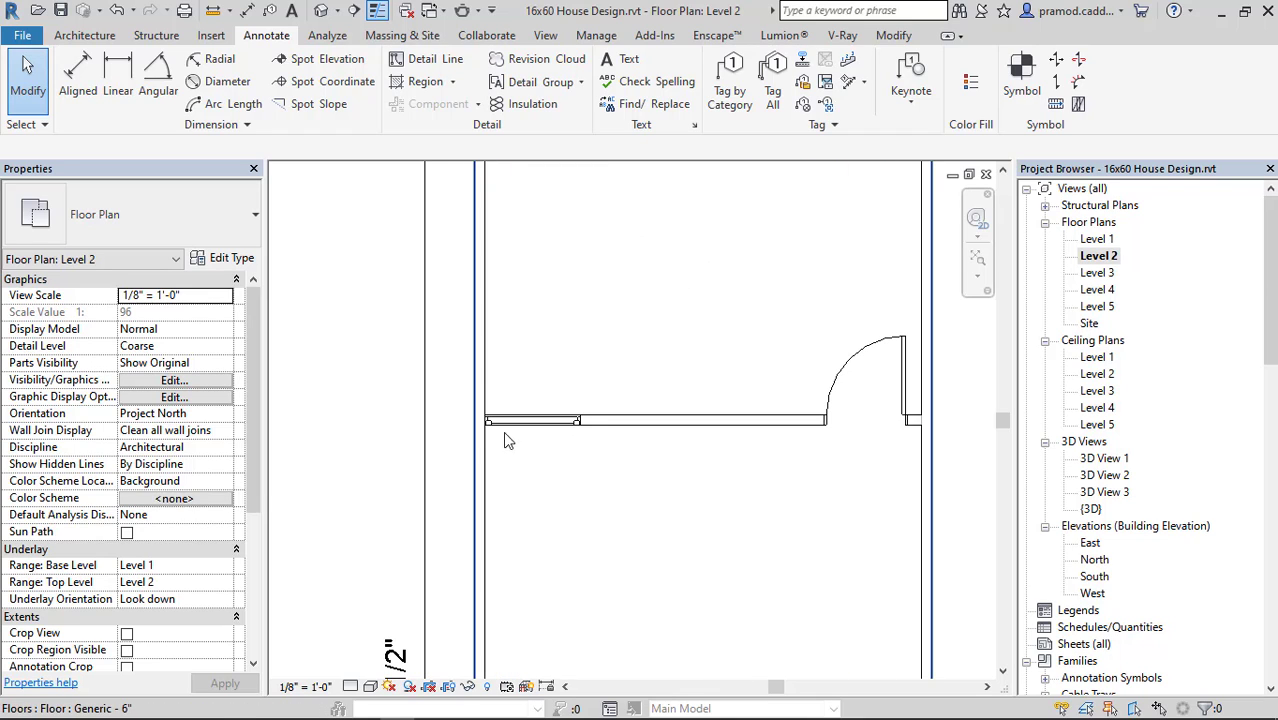
pyautogui.scroll(-2, 595, 450)
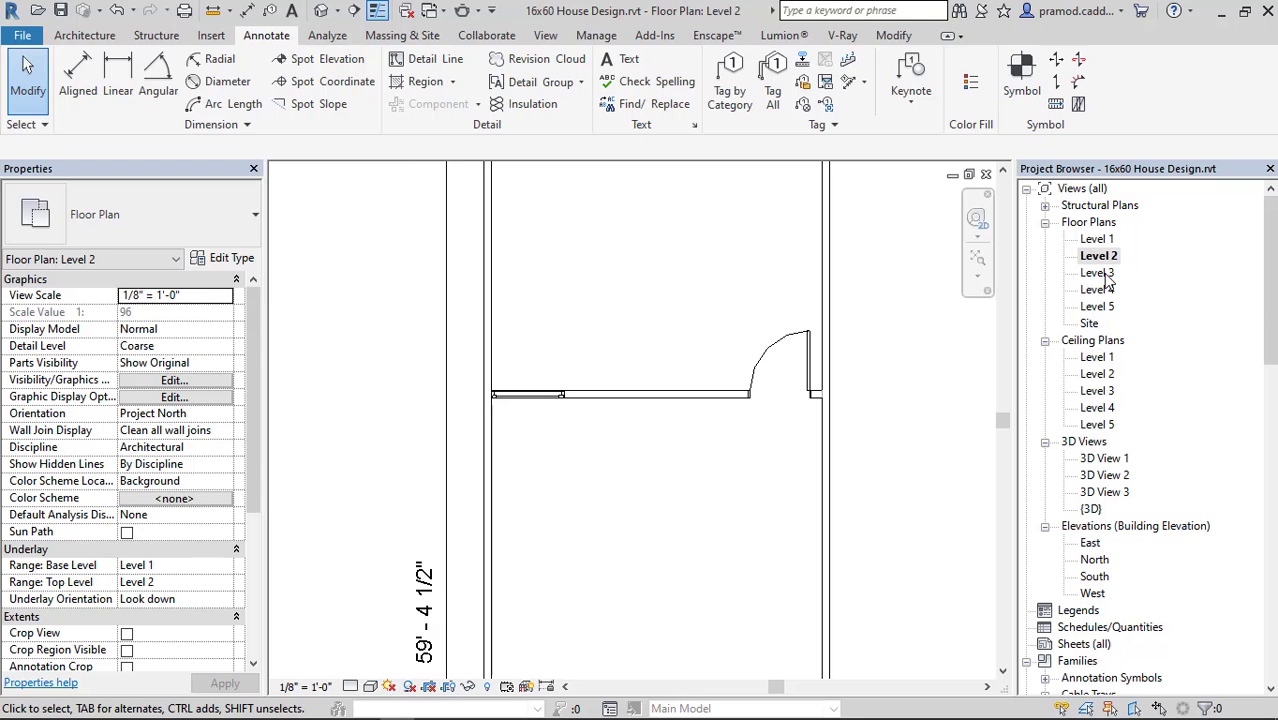
# Open the Level 3 floor plan and start detail lines in the <Hidden> style beside the small opening below the partition window.
pyautogui.doubleClick(1097, 273)
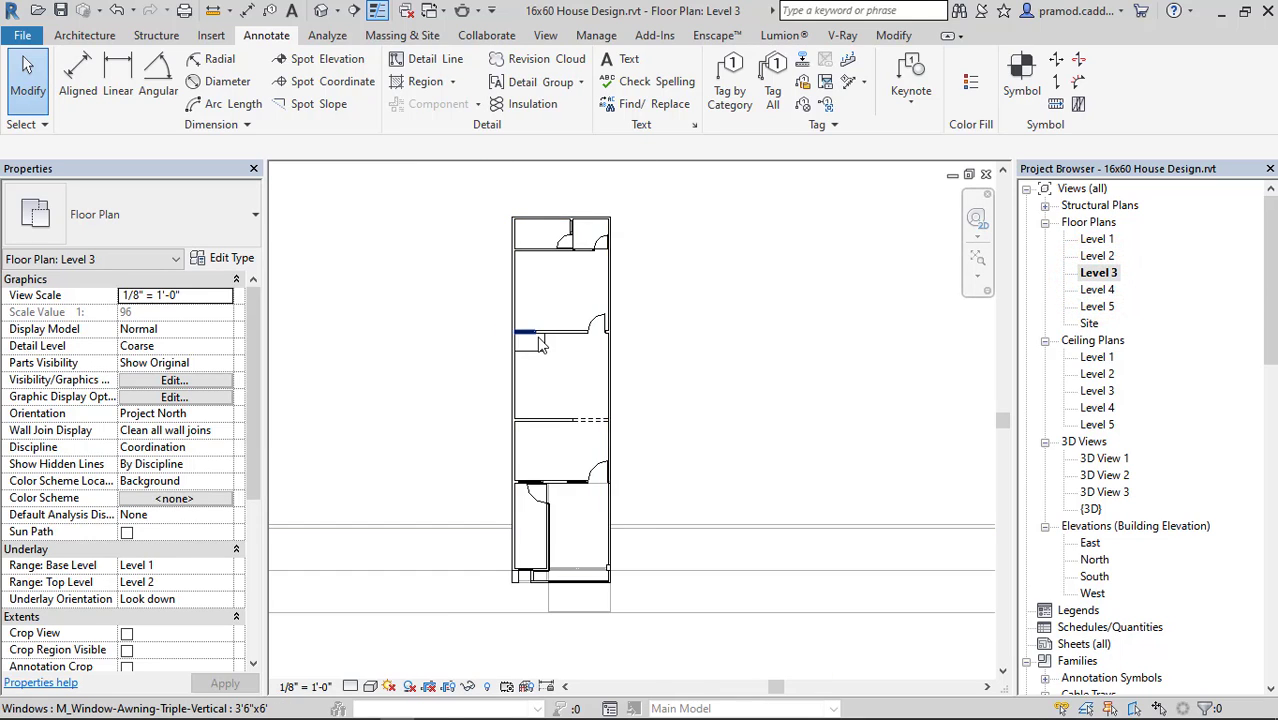
pyautogui.scroll(5, 547, 345)
pyautogui.scroll(3, 547, 345)
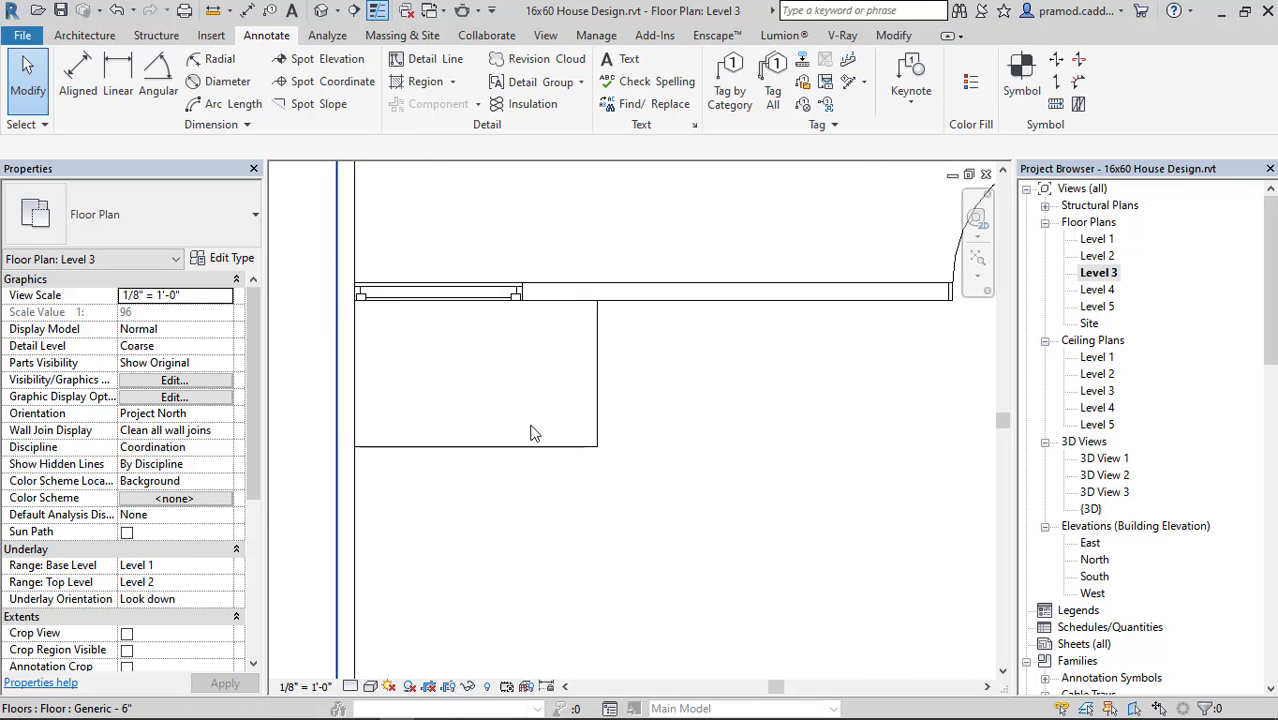
pyautogui.moveTo(654, 374); pyautogui.dragTo(660, 410, button='middle')
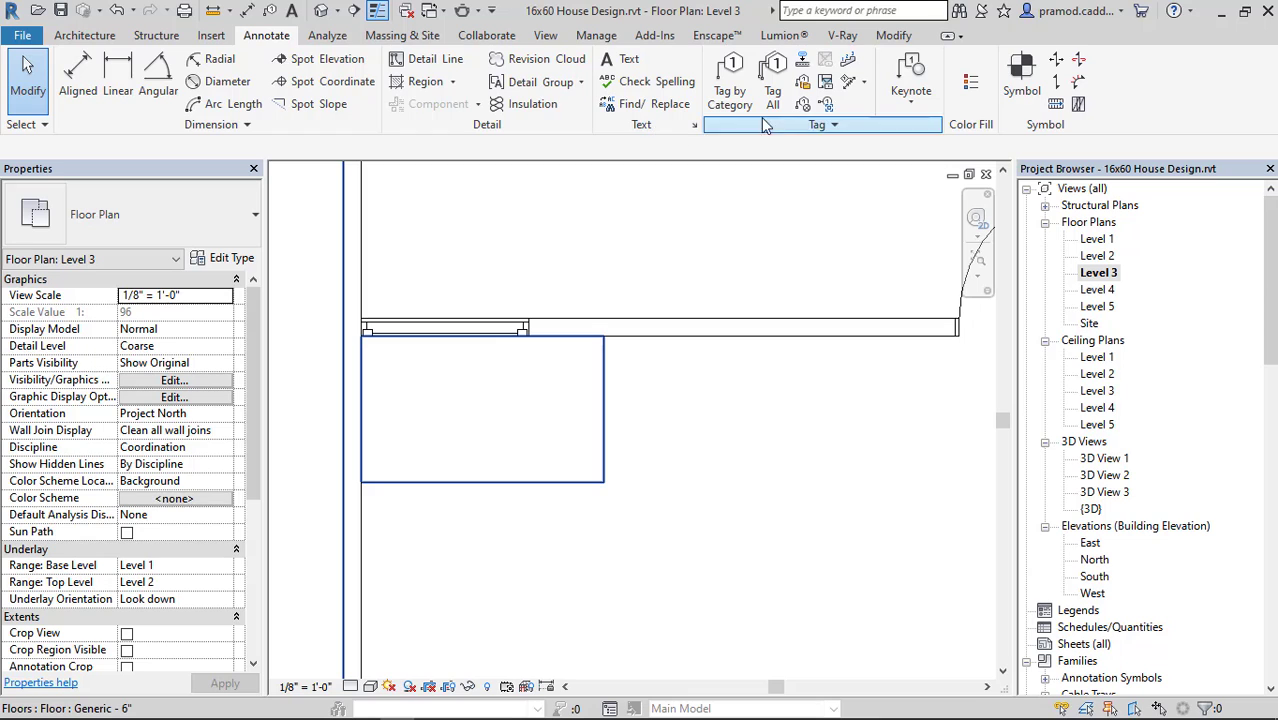
pyautogui.click(432, 59)
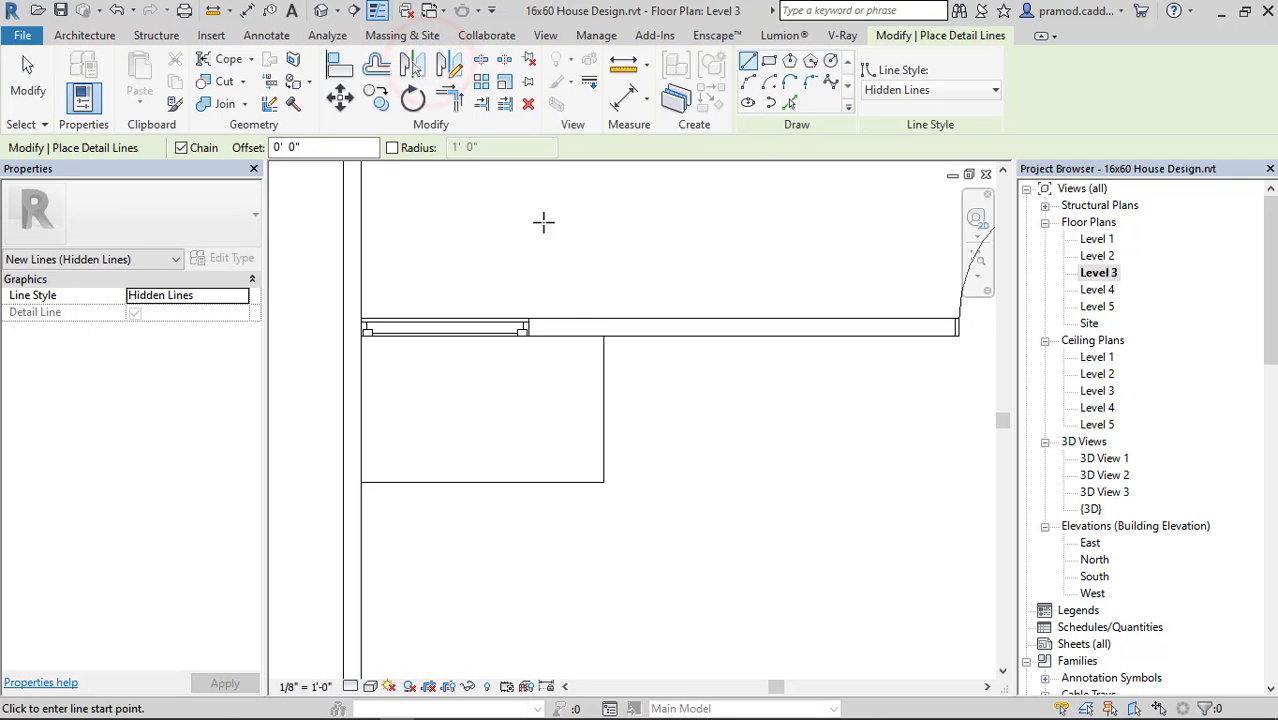
pyautogui.click(605, 334)
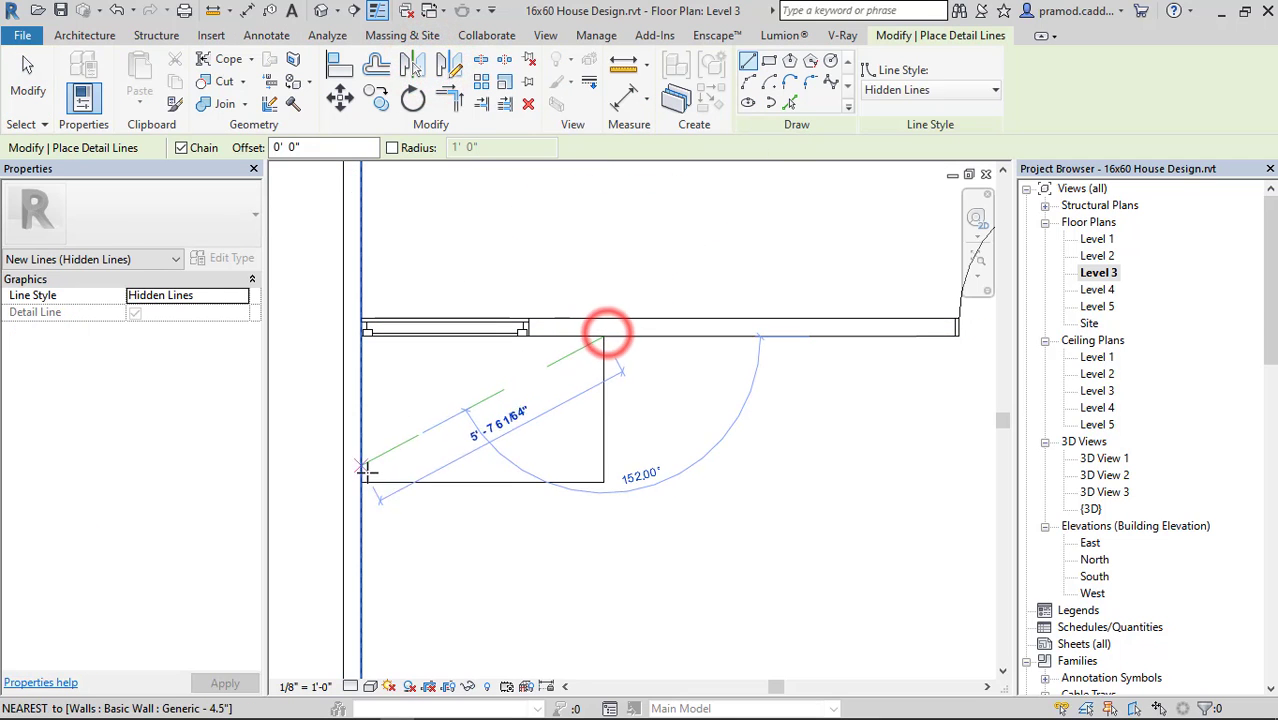
pyautogui.press('Escape')
pyautogui.click(901, 89)
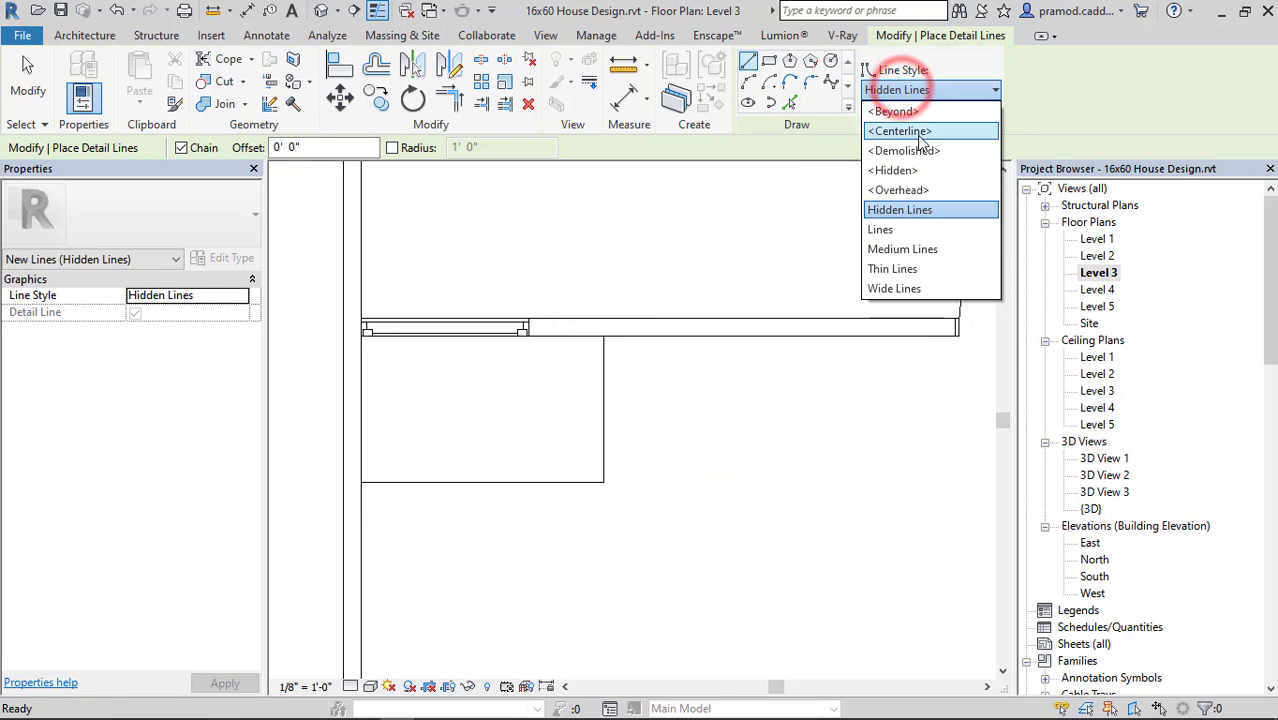
pyautogui.click(921, 172)
# Draw two crossing <Hidden> diagonals between the corners of the small opening below the partition window on Level 3.
pyautogui.click(606, 337)
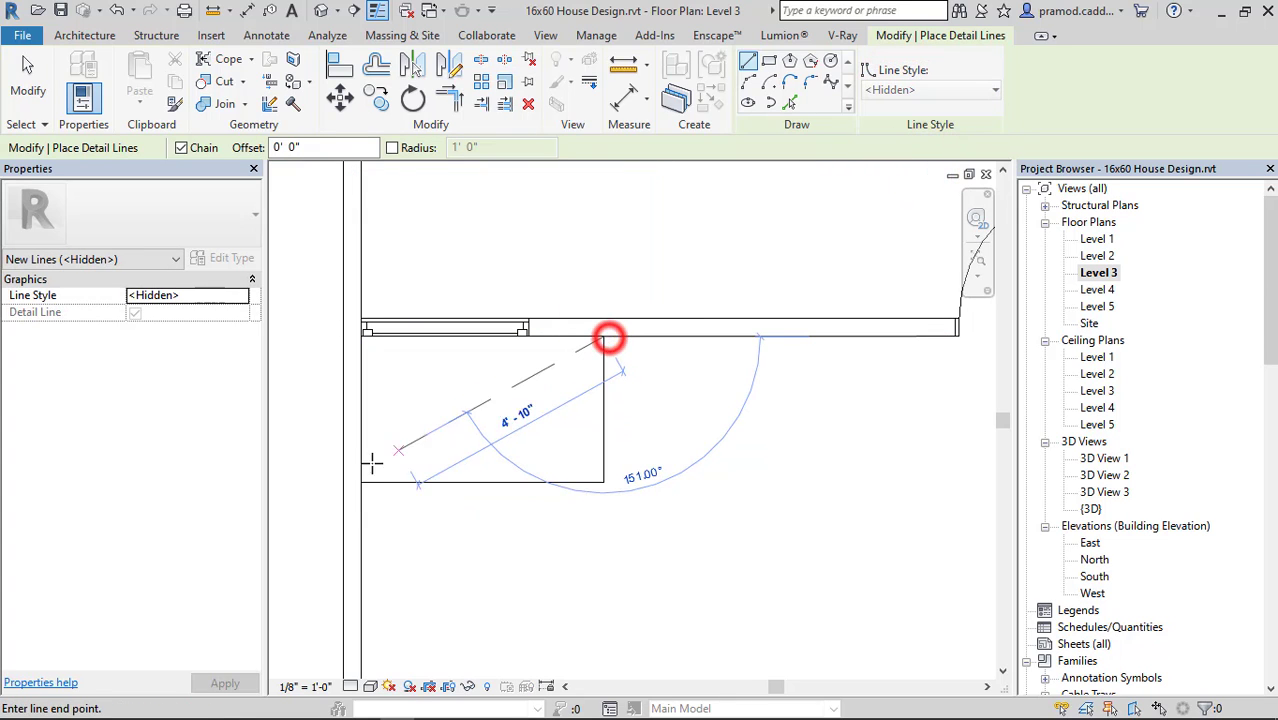
pyautogui.click(361, 482)
pyautogui.click(604, 481)
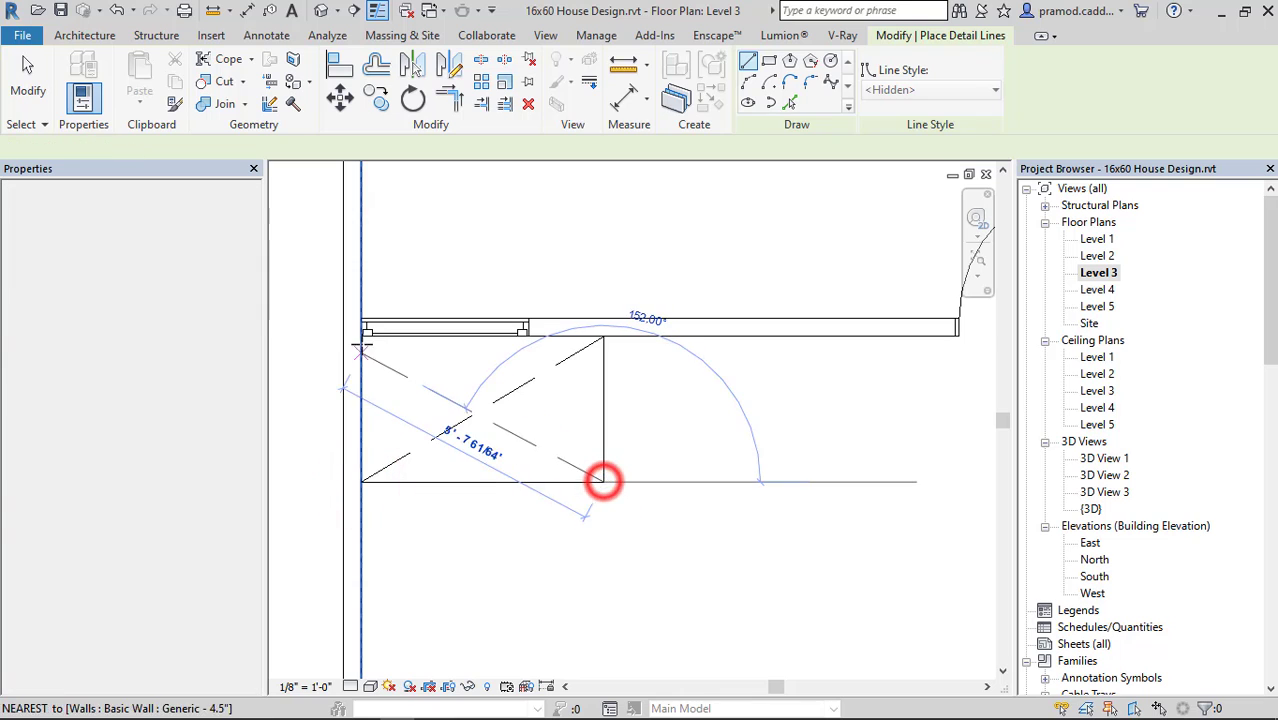
pyautogui.click(361, 336)
pyautogui.scroll(-4, 560, 398)
pyautogui.moveTo(830, 185); pyautogui.dragTo(648, 423, button='middle')
pyautogui.press('Escape')
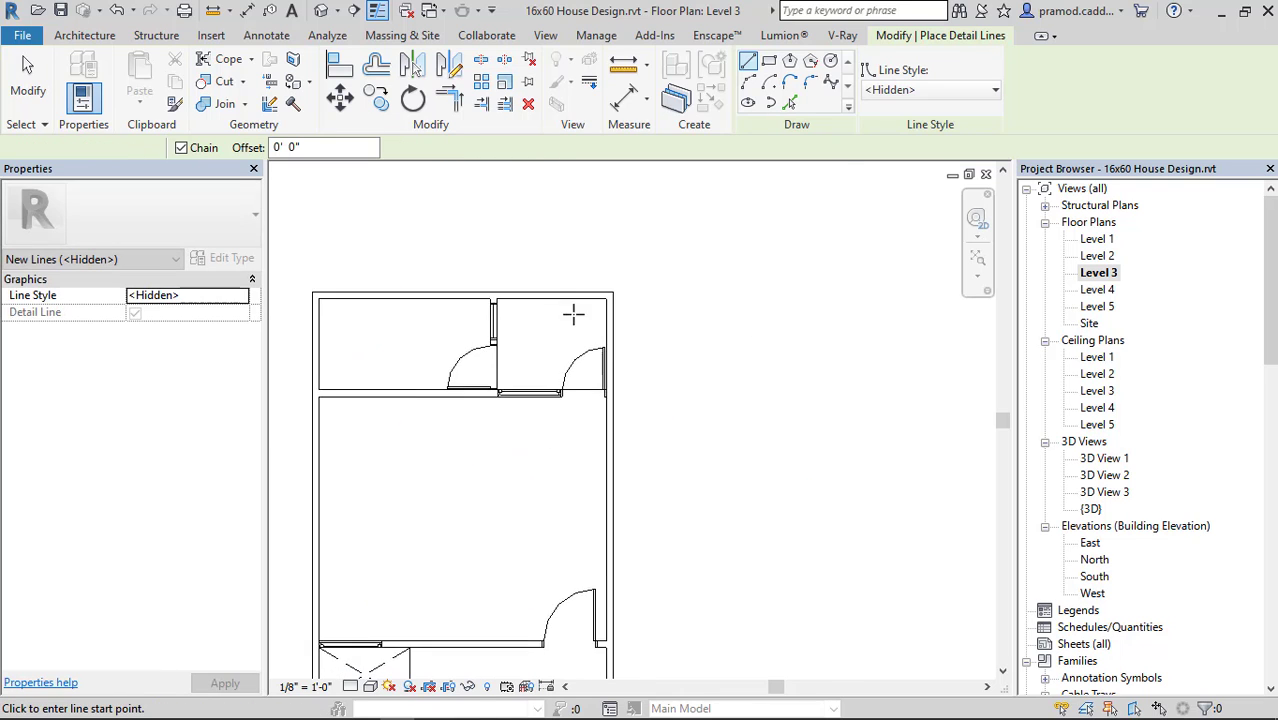
# Draw two crossing <Hidden> diagonals between the corners of the rear right space on Level 3, and finish drawing.
pyautogui.scroll(3, 552, 314)
pyautogui.scroll(2, 500, 320)
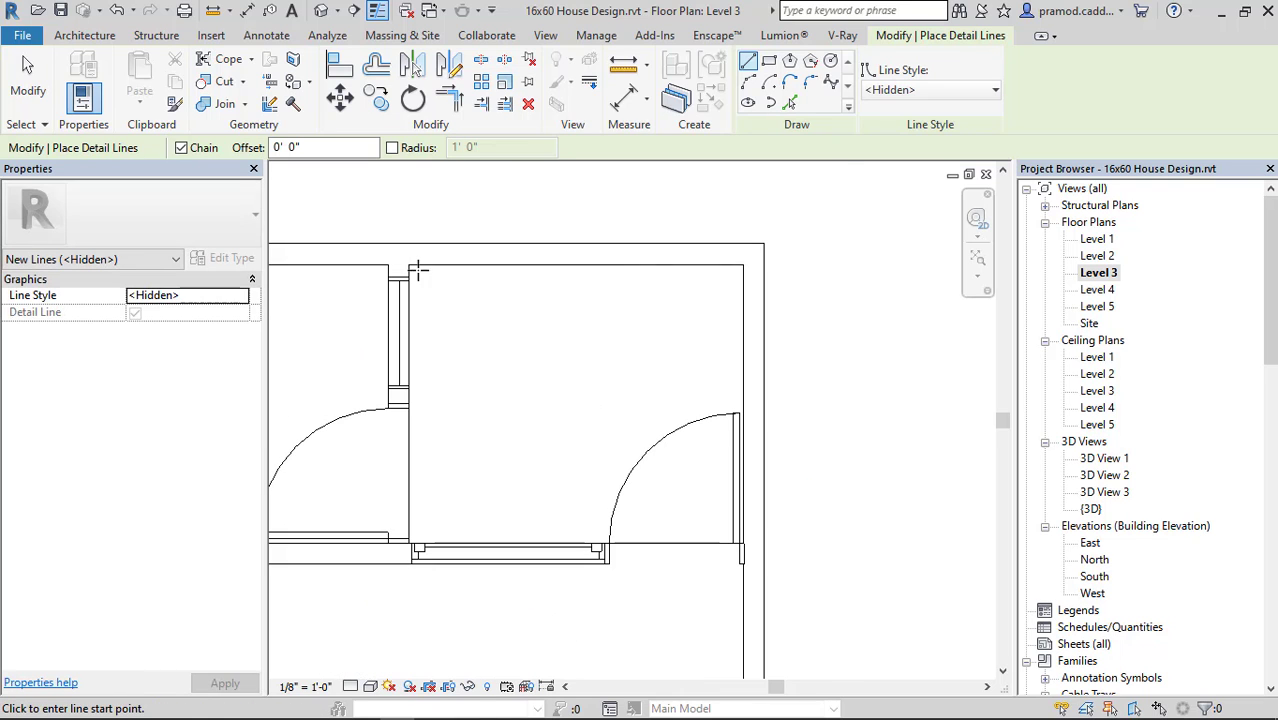
pyautogui.click(742, 543)
pyautogui.click(409, 543)
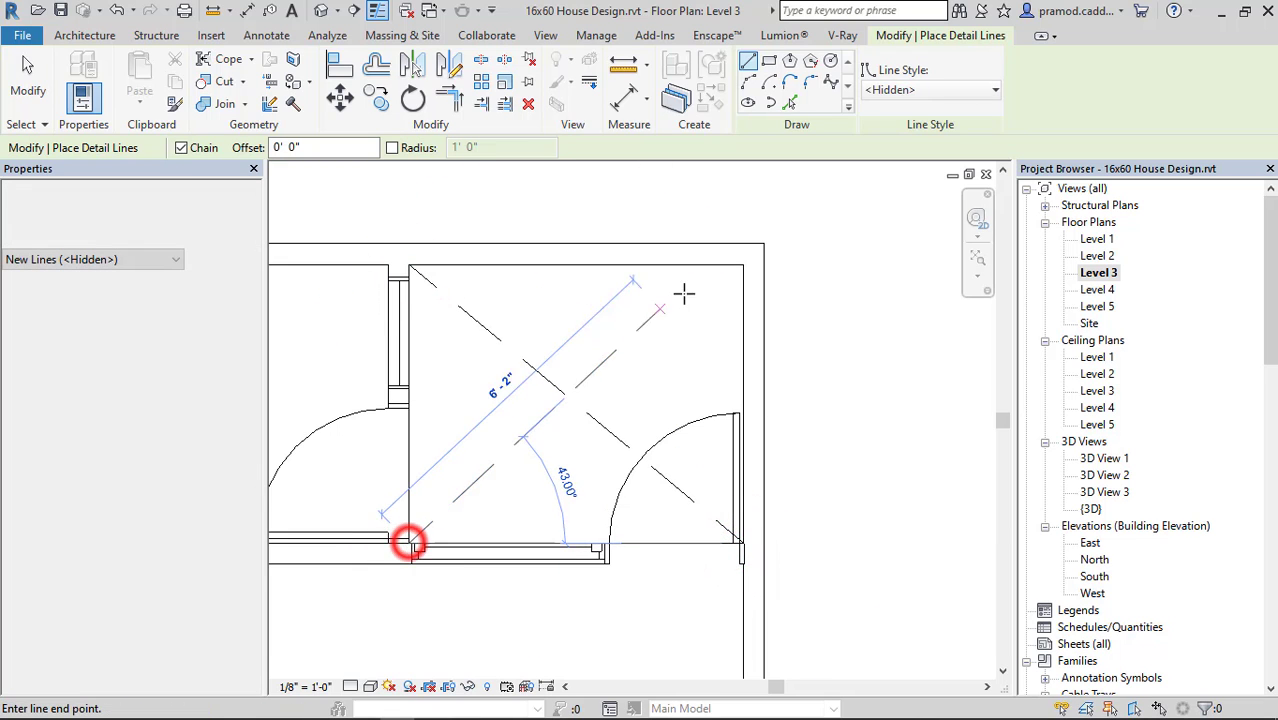
pyautogui.click(743, 265)
pyautogui.press('Escape')
pyautogui.press('Escape')
# Copy the small opening's two diagonals to the clipboard and try to paste them aligned to selected levels.
pyautogui.scroll(-5, 615, 420)
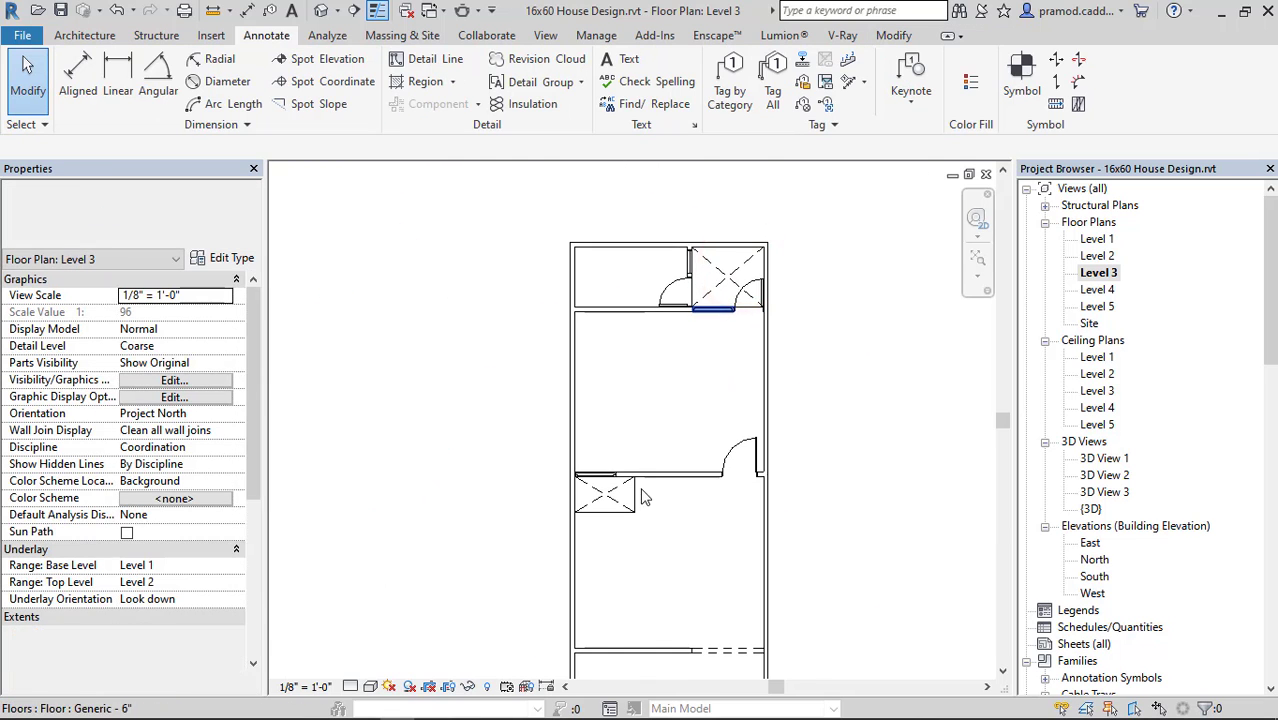
pyautogui.scroll(4, 610, 452)
pyautogui.click(622, 448)
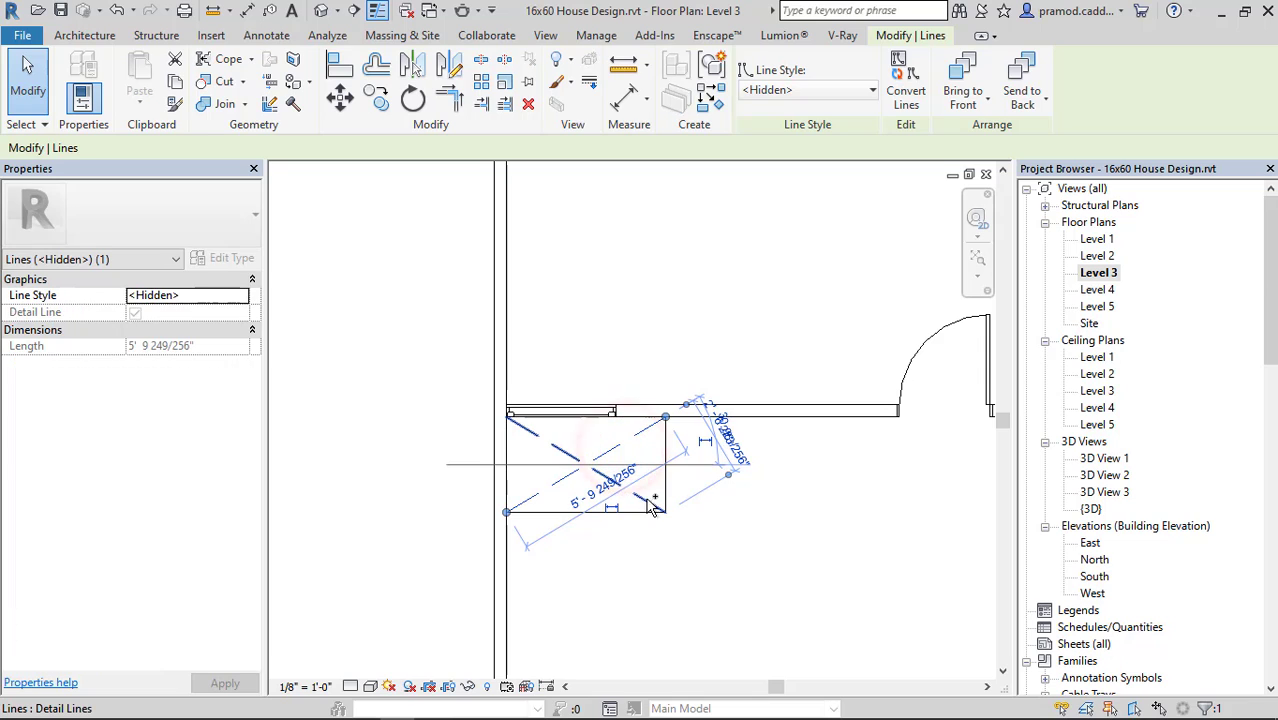
pyautogui.click(646, 499)
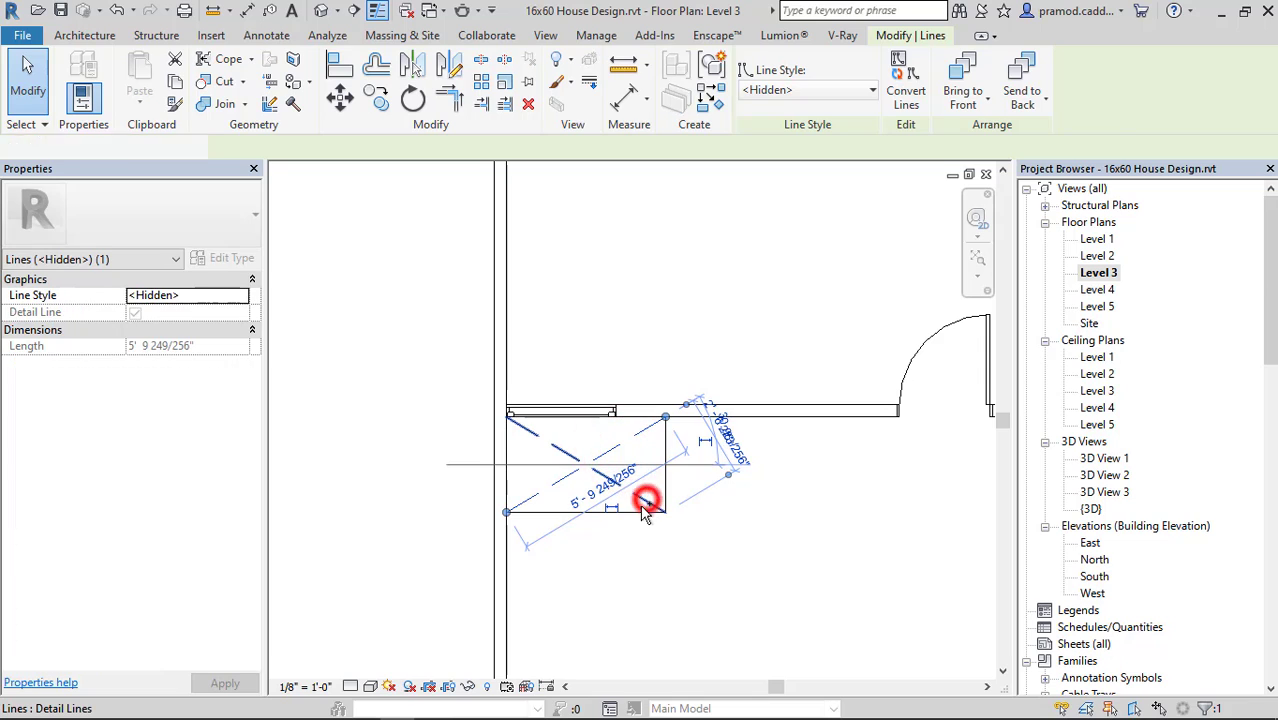
pyautogui.click(174, 82)
pyautogui.click(132, 95)
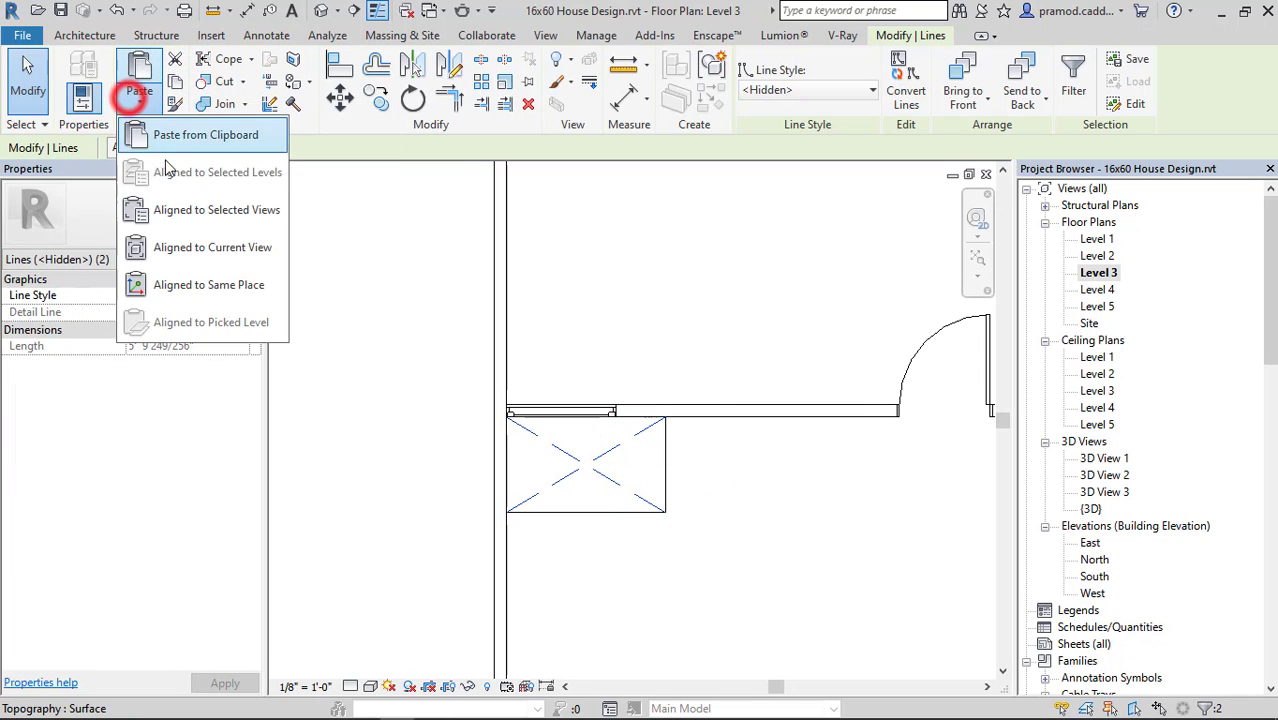
pyautogui.click(155, 171)
pyautogui.click(390, 232)
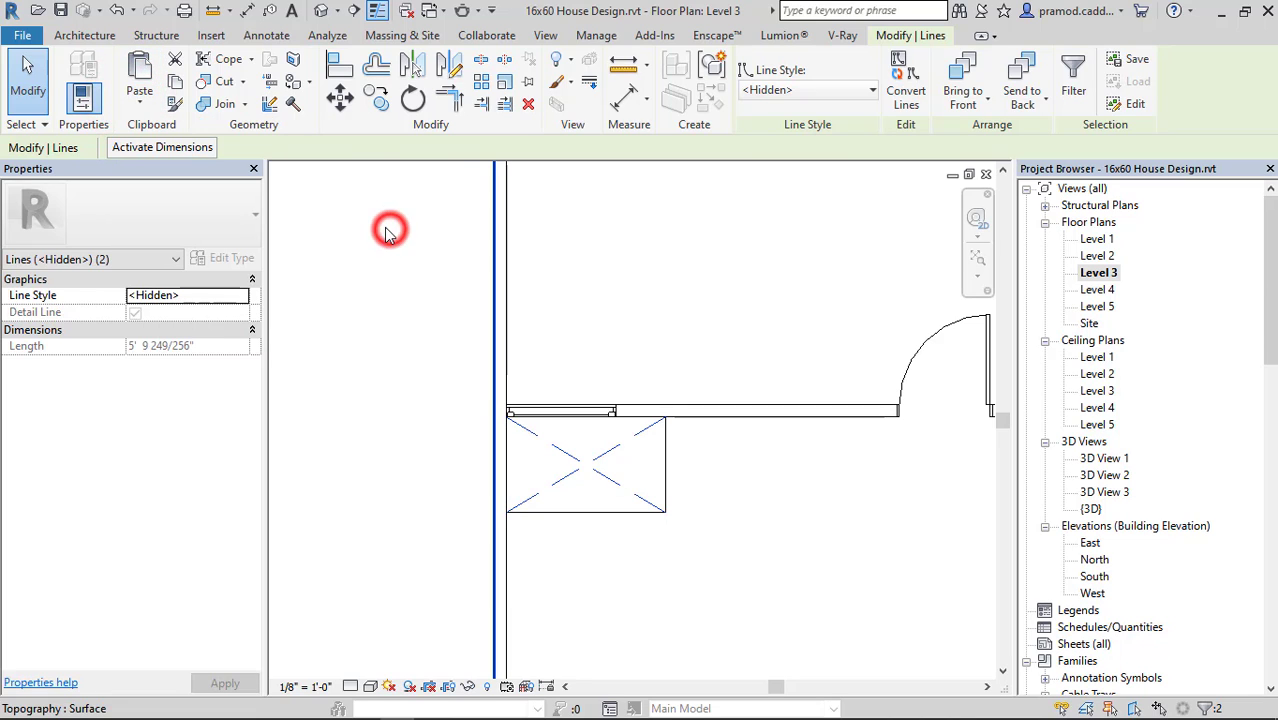
pyautogui.click(139, 90)
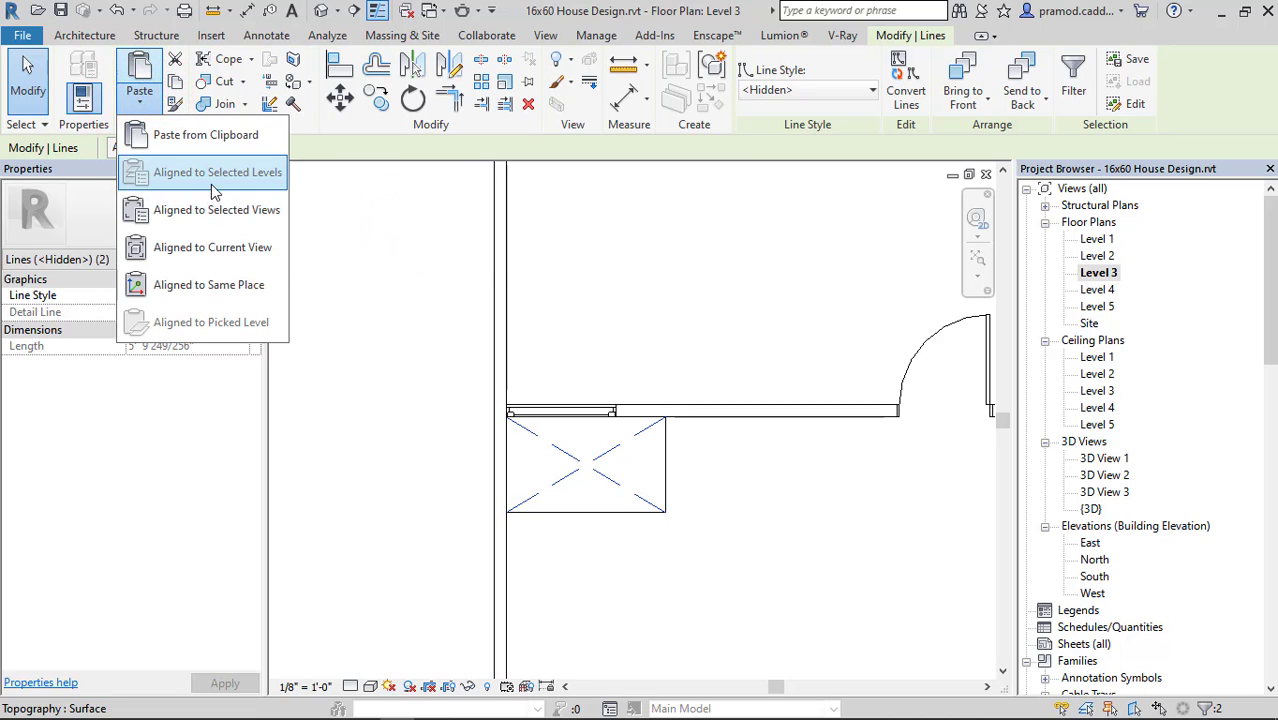
pyautogui.click(348, 262)
# Measure the depth and width of the small crossed opening on Level 3.
pyautogui.scroll(-3, 575, 393)
pyautogui.scroll(5, 638, 421)
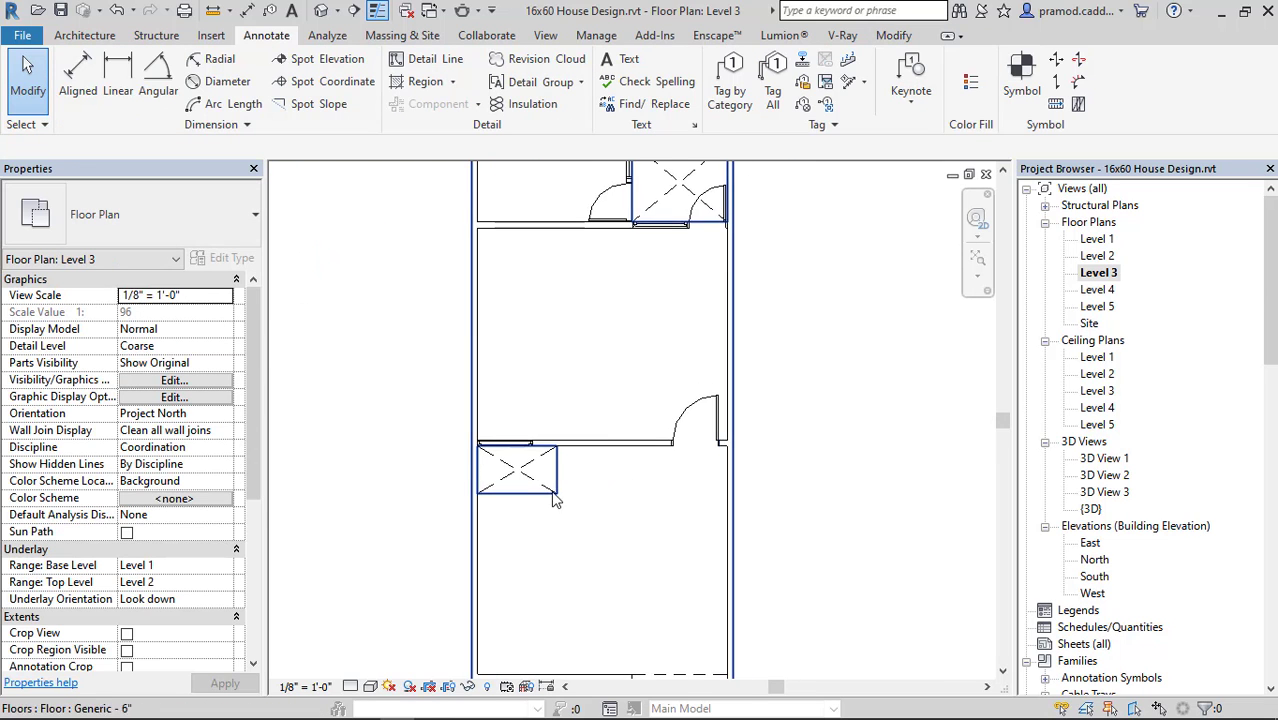
pyautogui.click(213, 11)
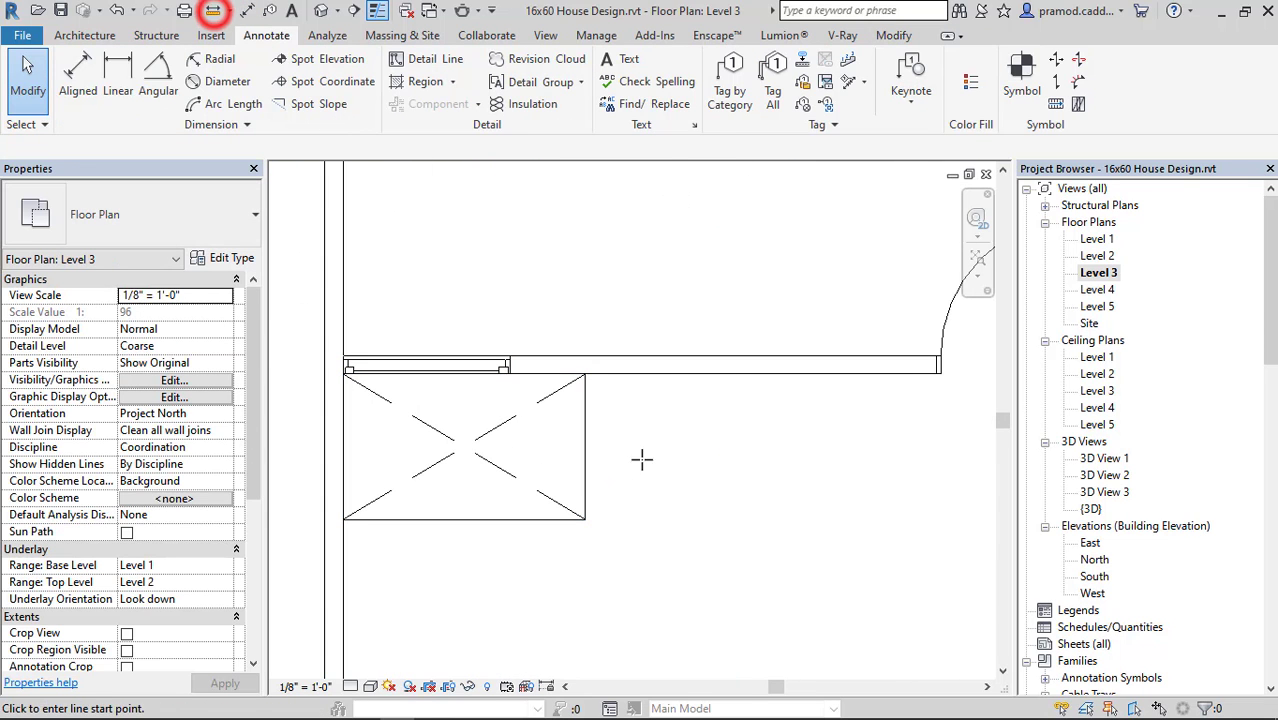
pyautogui.click(586, 370)
pyautogui.click(585, 519)
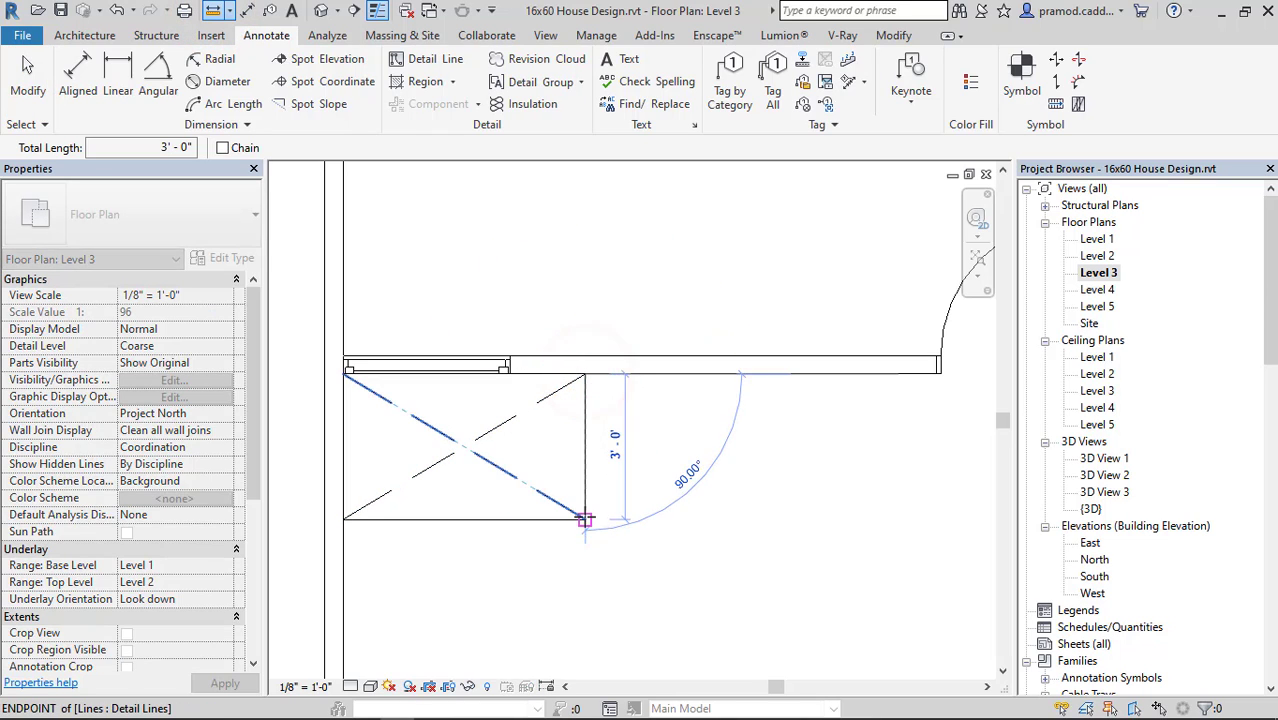
pyautogui.press('Escape')
pyautogui.click(213, 11)
pyautogui.click(345, 517)
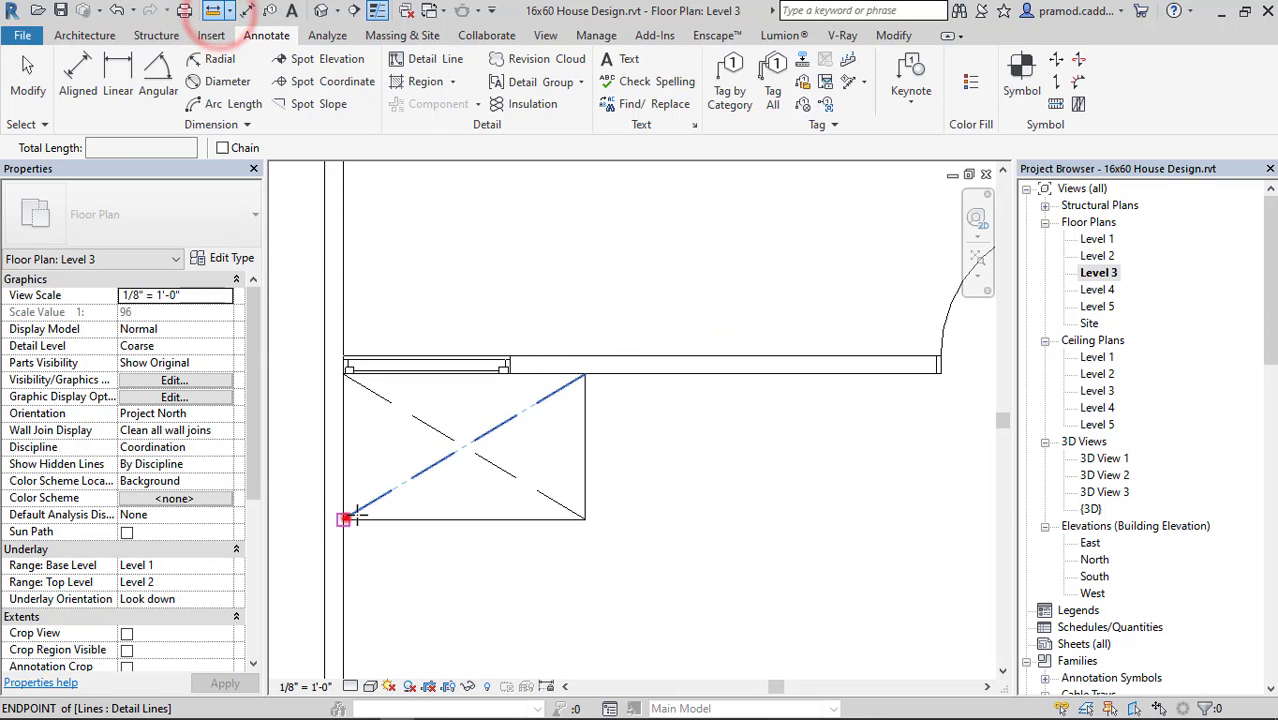
pyautogui.click(585, 519)
pyautogui.press('Escape')
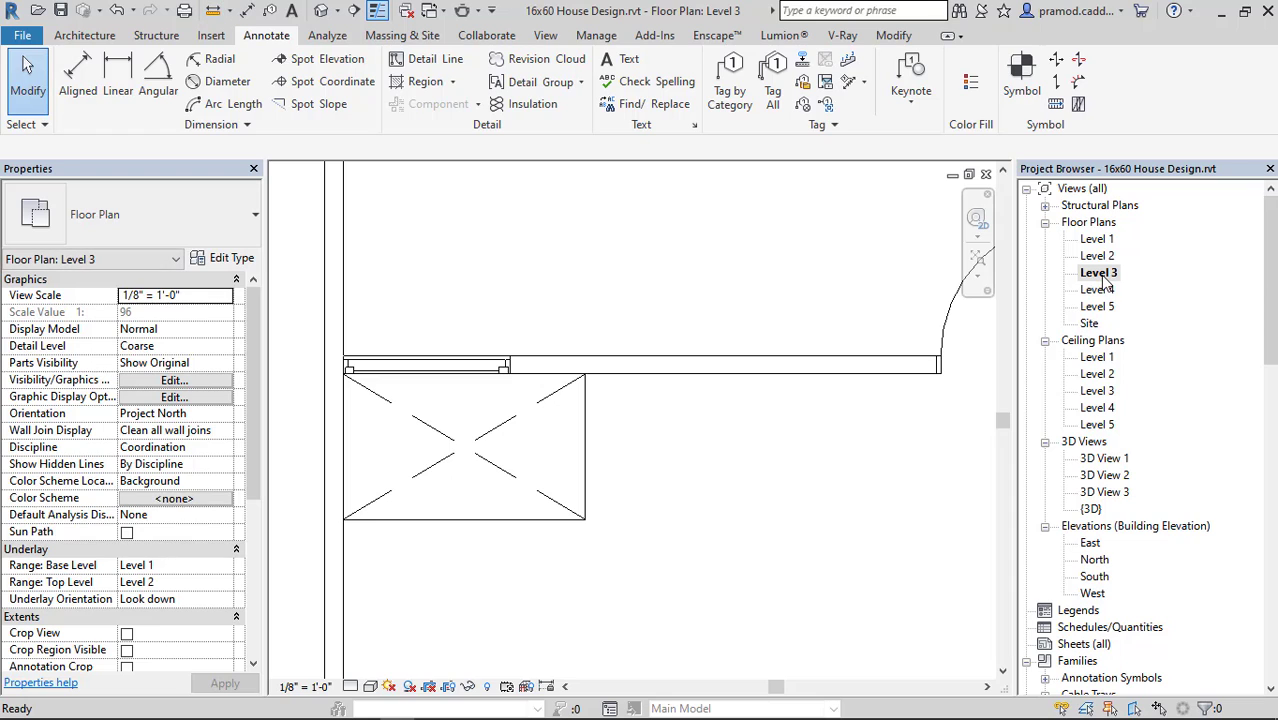
# On Level 2, outline the small opening with <Hidden> detail lines: 3'-0" down from the partition, 5'-0" from the left wall's centreline, and back to that wall.
pyautogui.doubleClick(1100, 256)
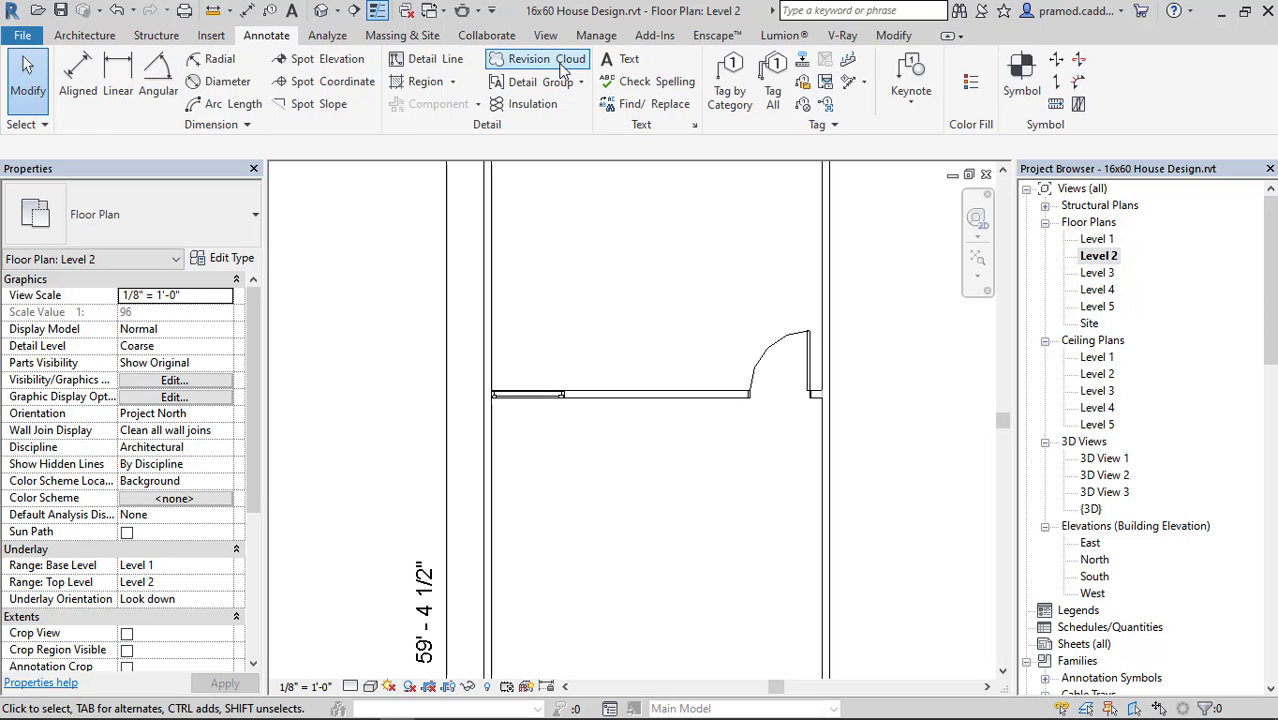
pyautogui.scroll(2, 520, 448)
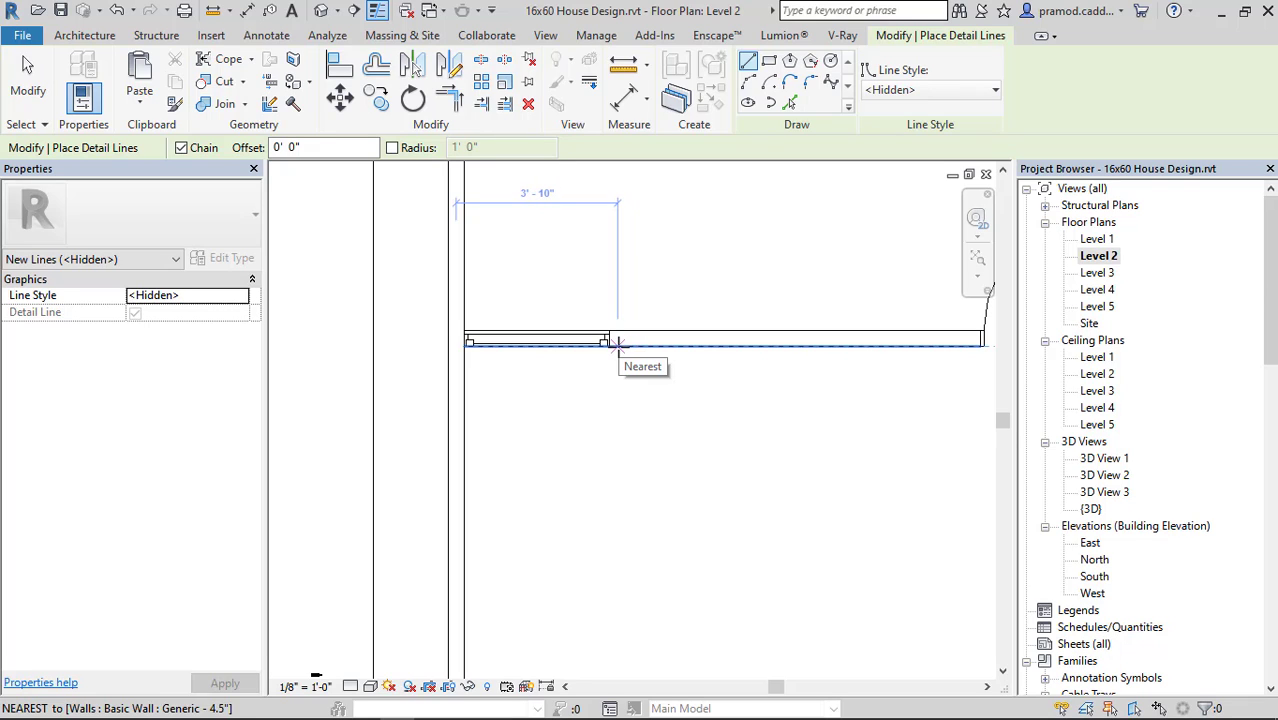
pyautogui.click(610, 346)
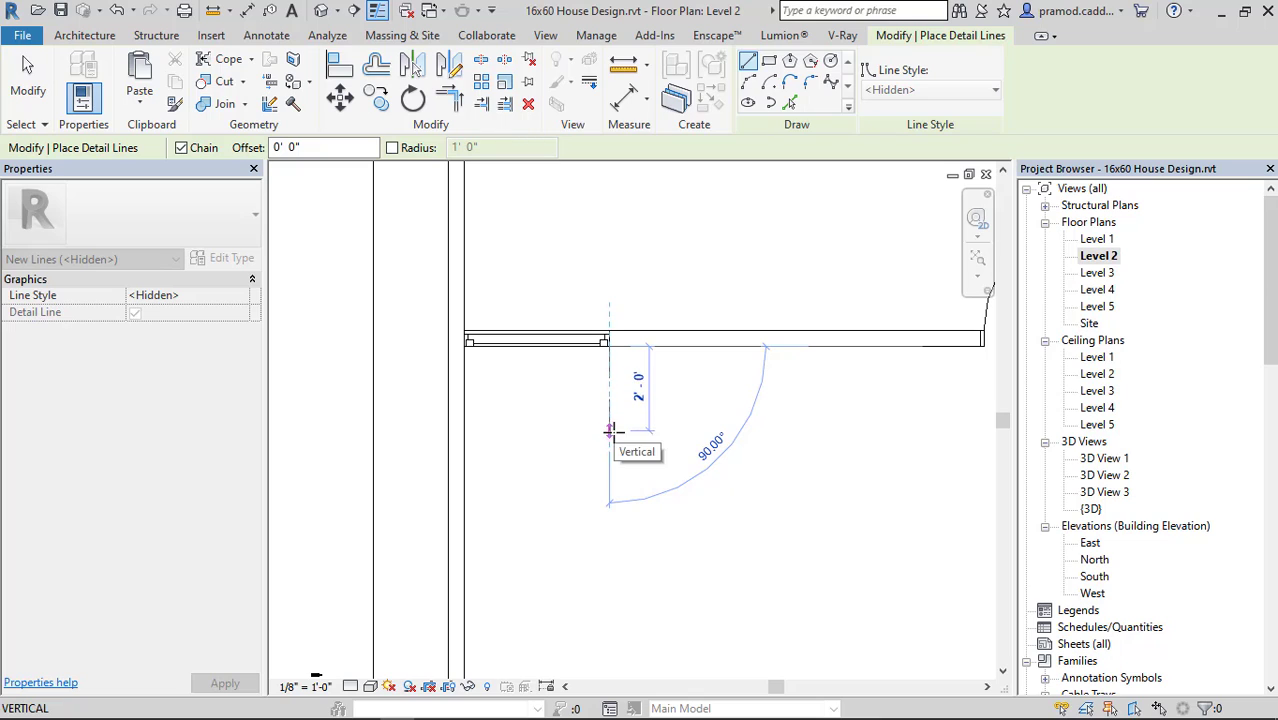
pyautogui.press('Escape')
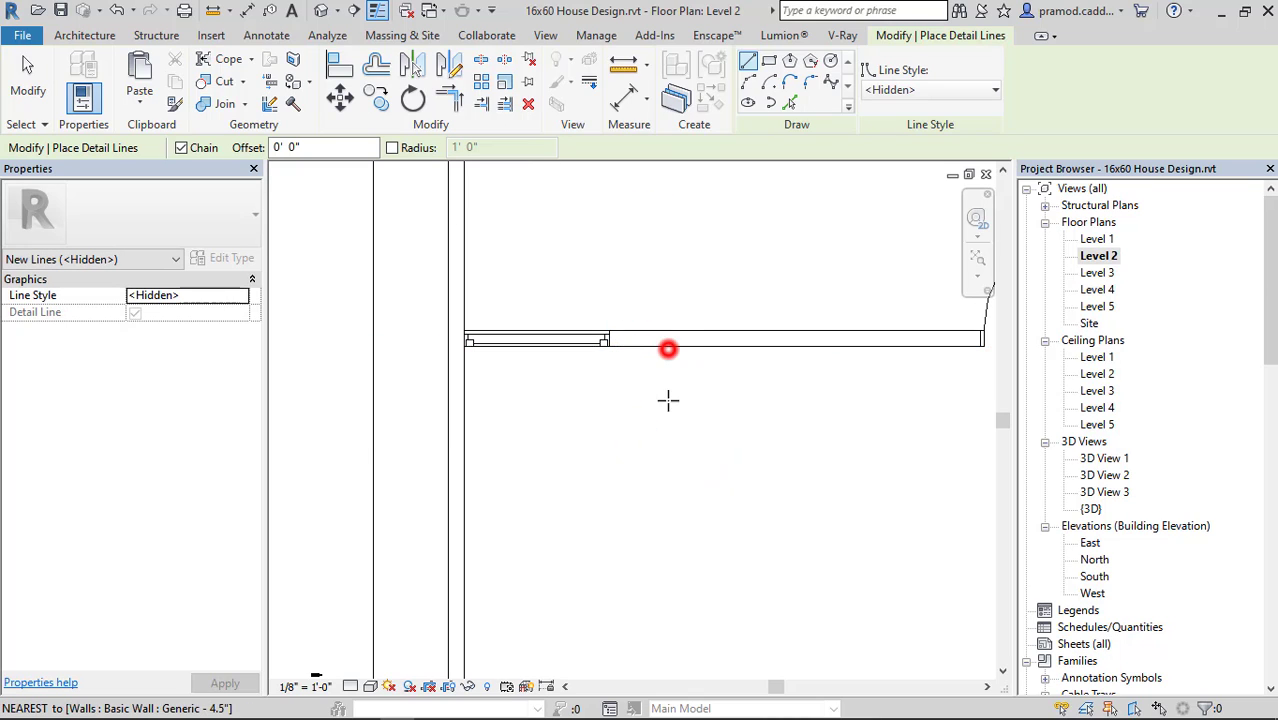
pyautogui.click(668, 347)
pyautogui.click(668, 472)
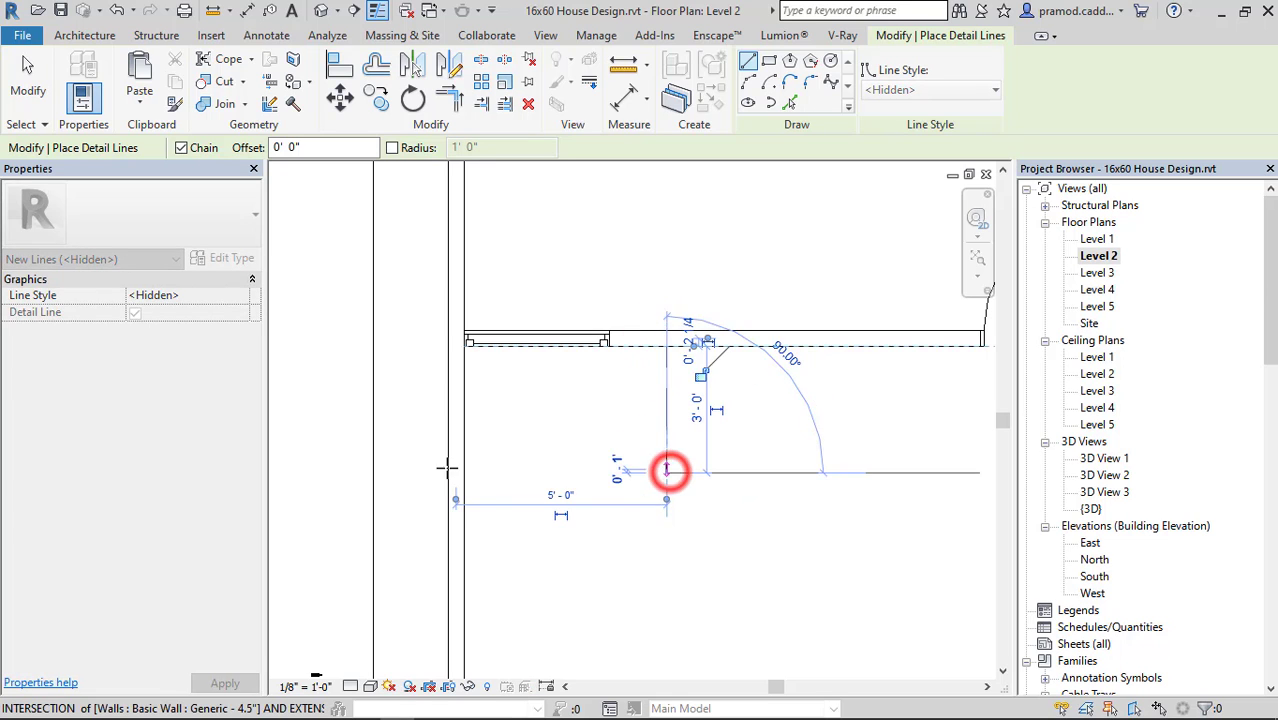
pyautogui.click(468, 472)
pyautogui.press('Escape')
# Draw two crossing <Hidden> diagonals between the corners of the outlined small opening on Level 2.
pyautogui.click(666, 472)
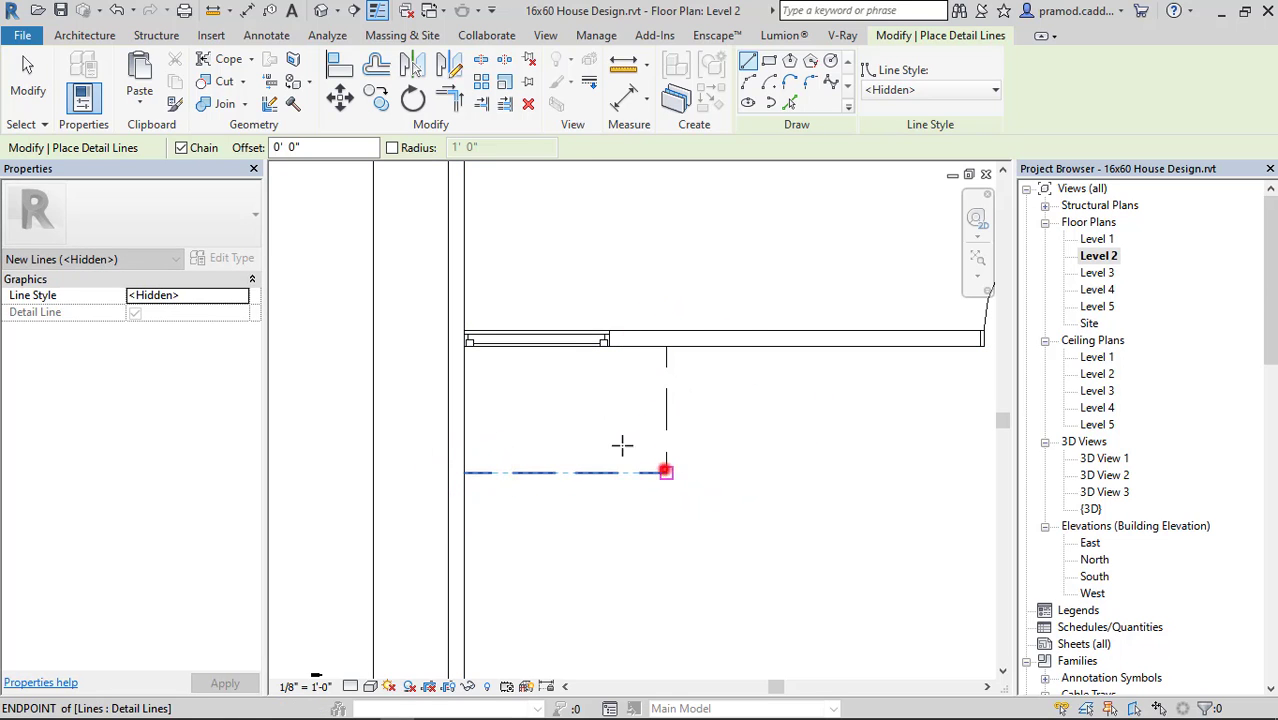
pyautogui.click(468, 347)
pyautogui.click(465, 472)
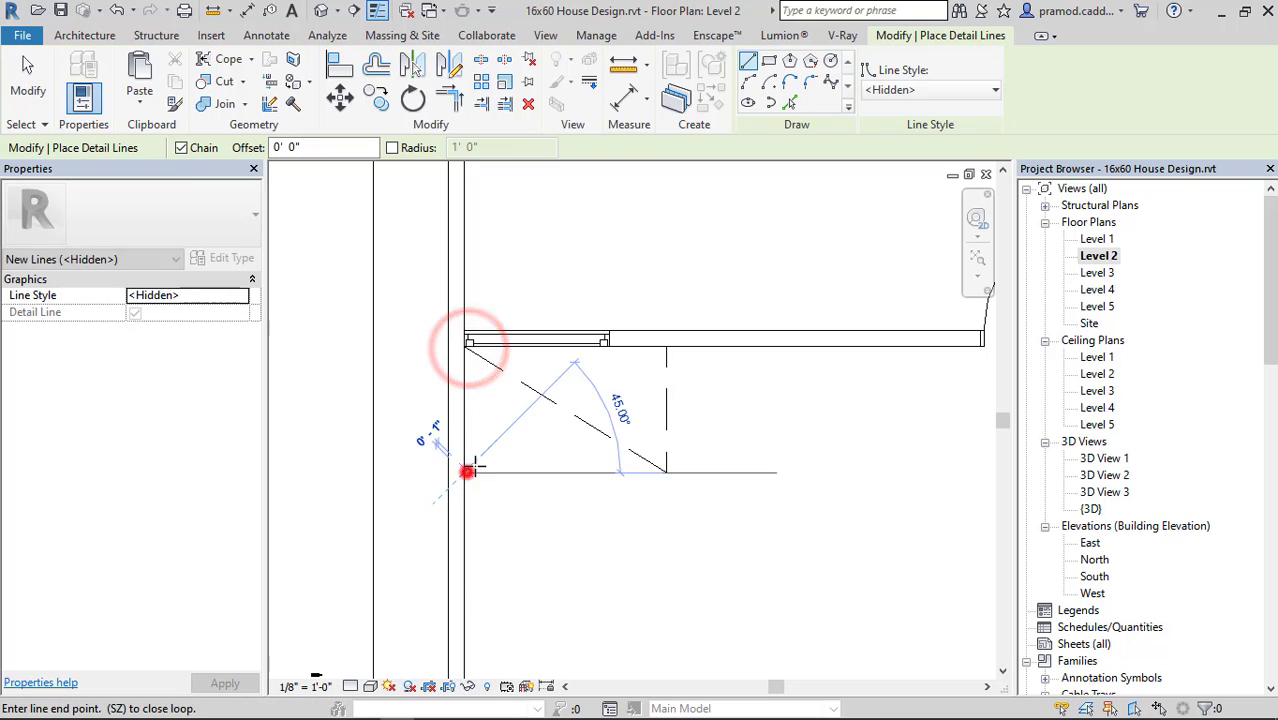
pyautogui.click(666, 349)
pyautogui.scroll(-5, 597, 412)
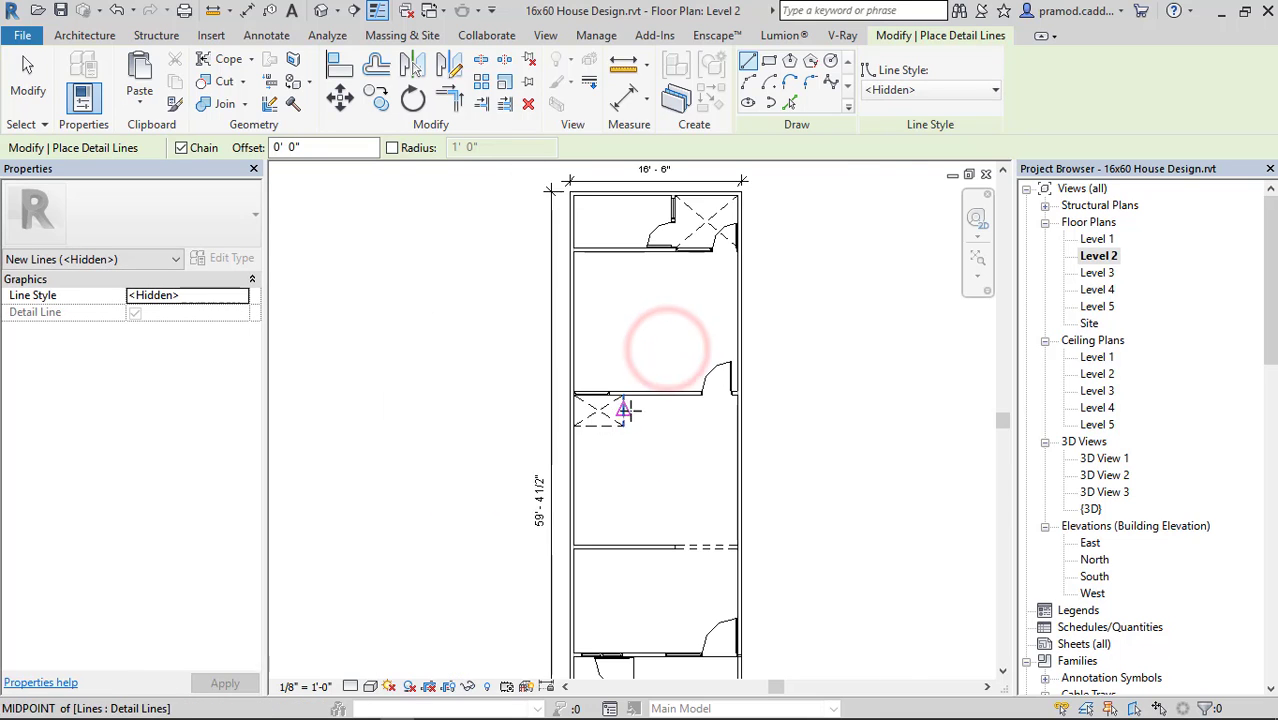
pyautogui.scroll(3, 636, 316)
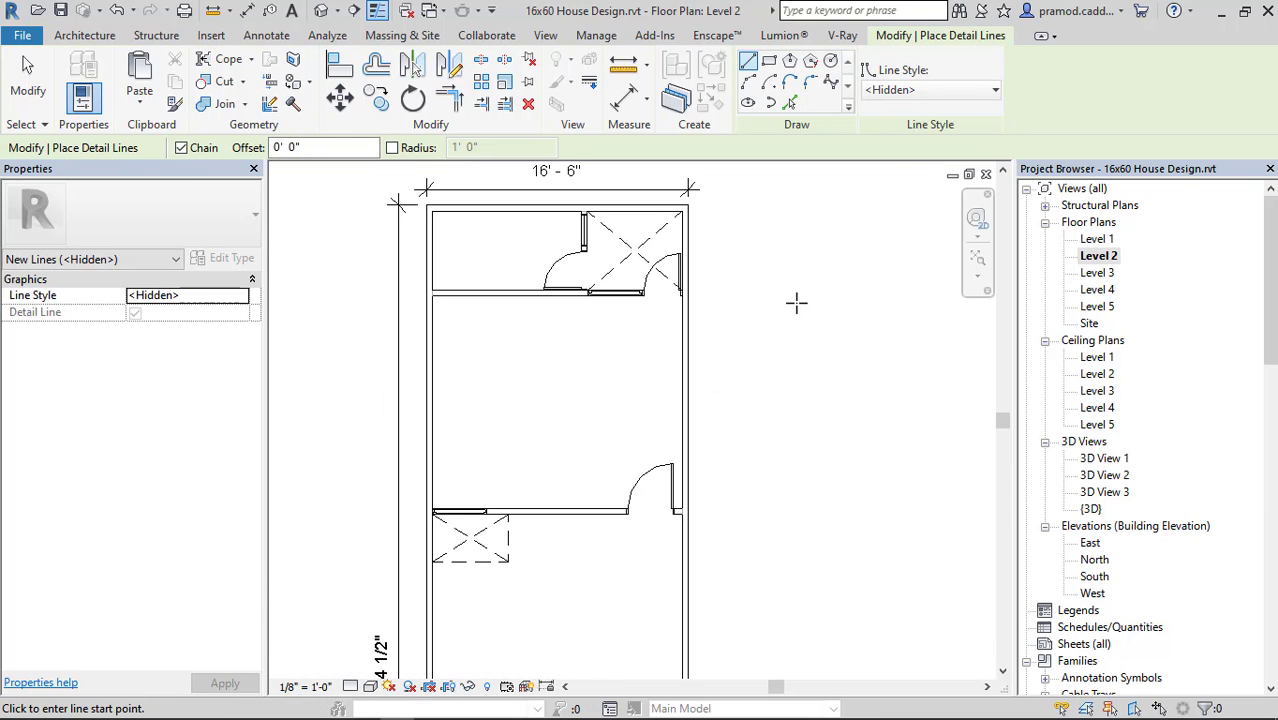
# Check the rear space and small opening on the Level 3 and Level 4 floor plans, ending on Level 3.
pyautogui.doubleClick(1097, 272)
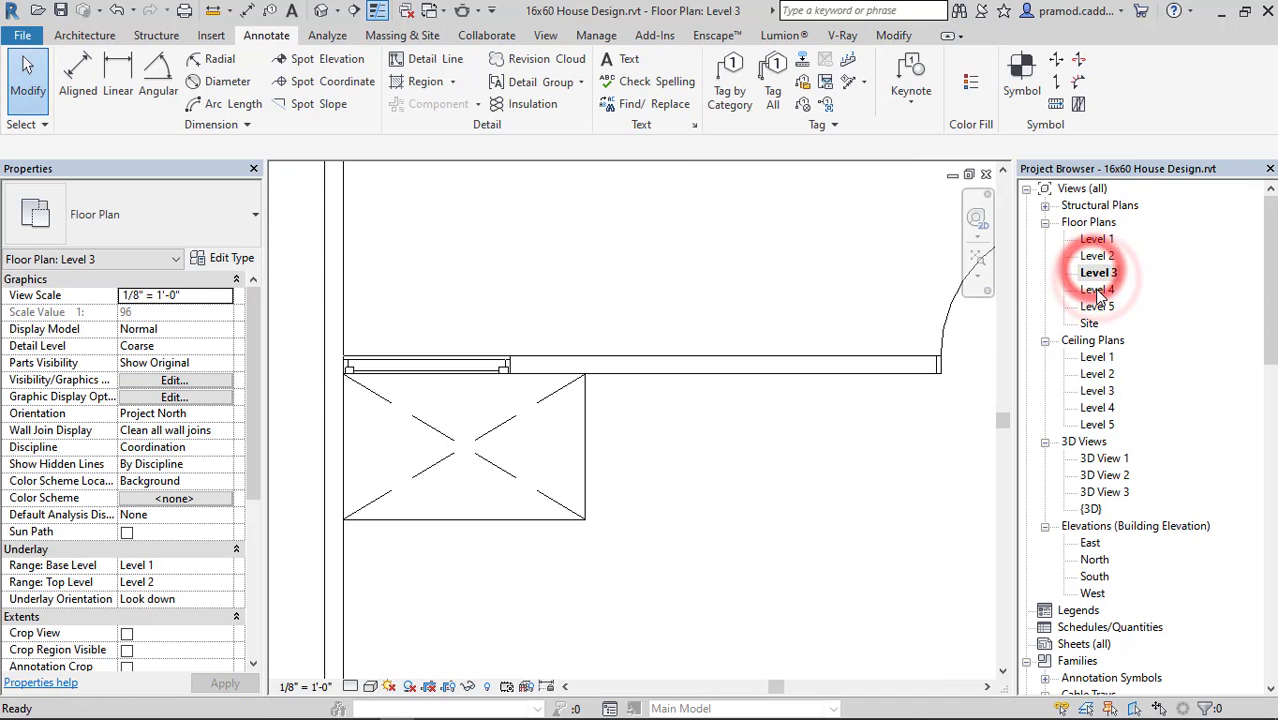
pyautogui.click(1097, 289)
pyautogui.doubleClick(1097, 289)
pyautogui.scroll(2, 535, 453)
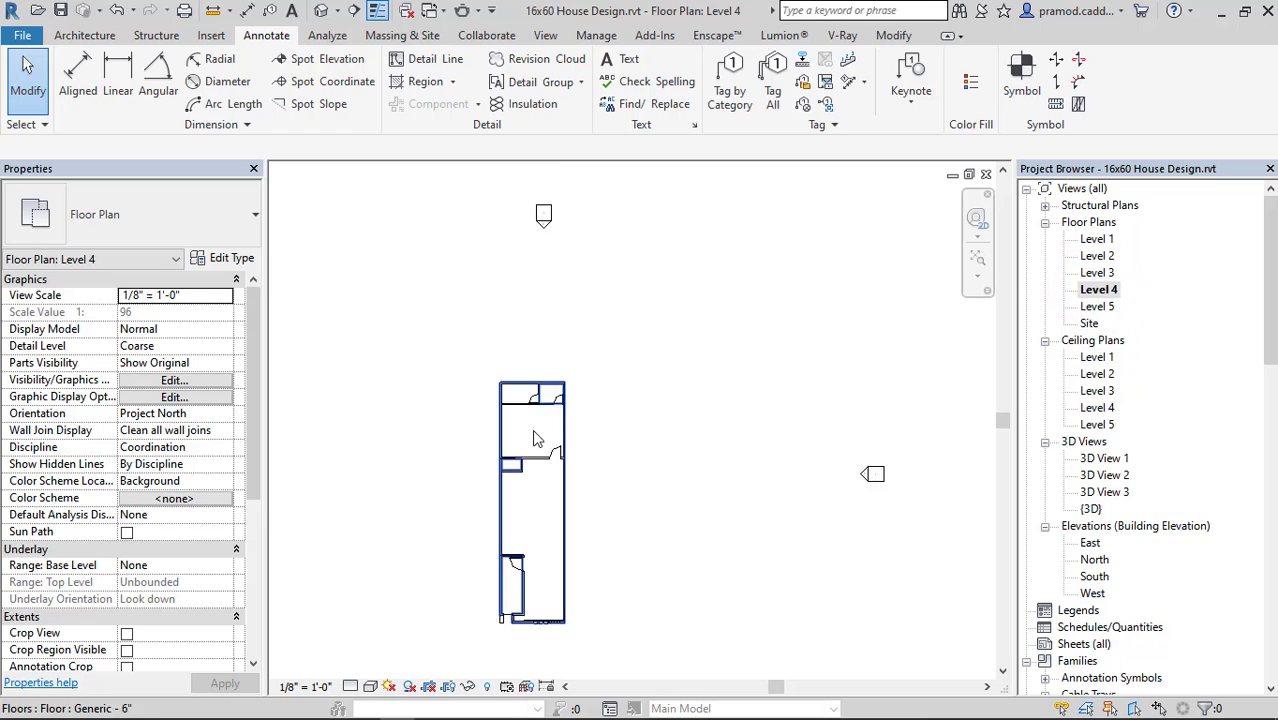
pyautogui.scroll(2, 543, 459)
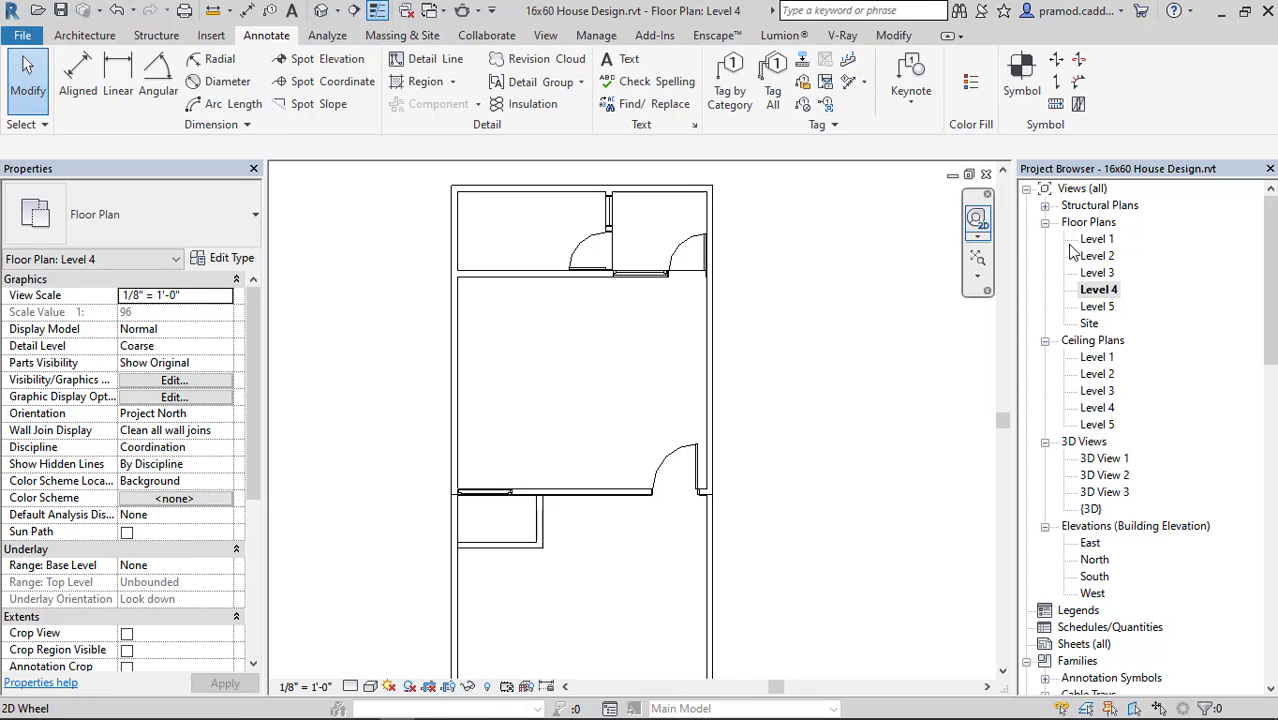
pyautogui.doubleClick(1100, 273)
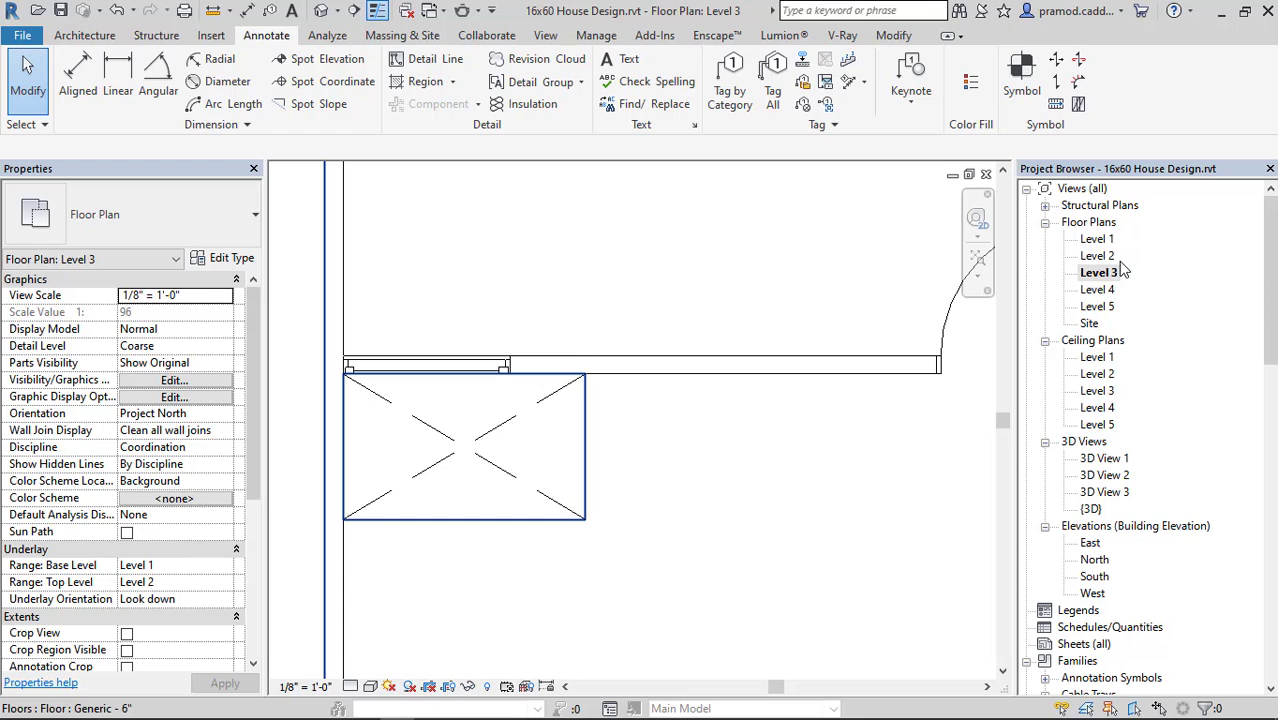
# Measure the depth of the small crossed opening along its right edge on the Level 3 floor plan.
pyautogui.click(215, 11)
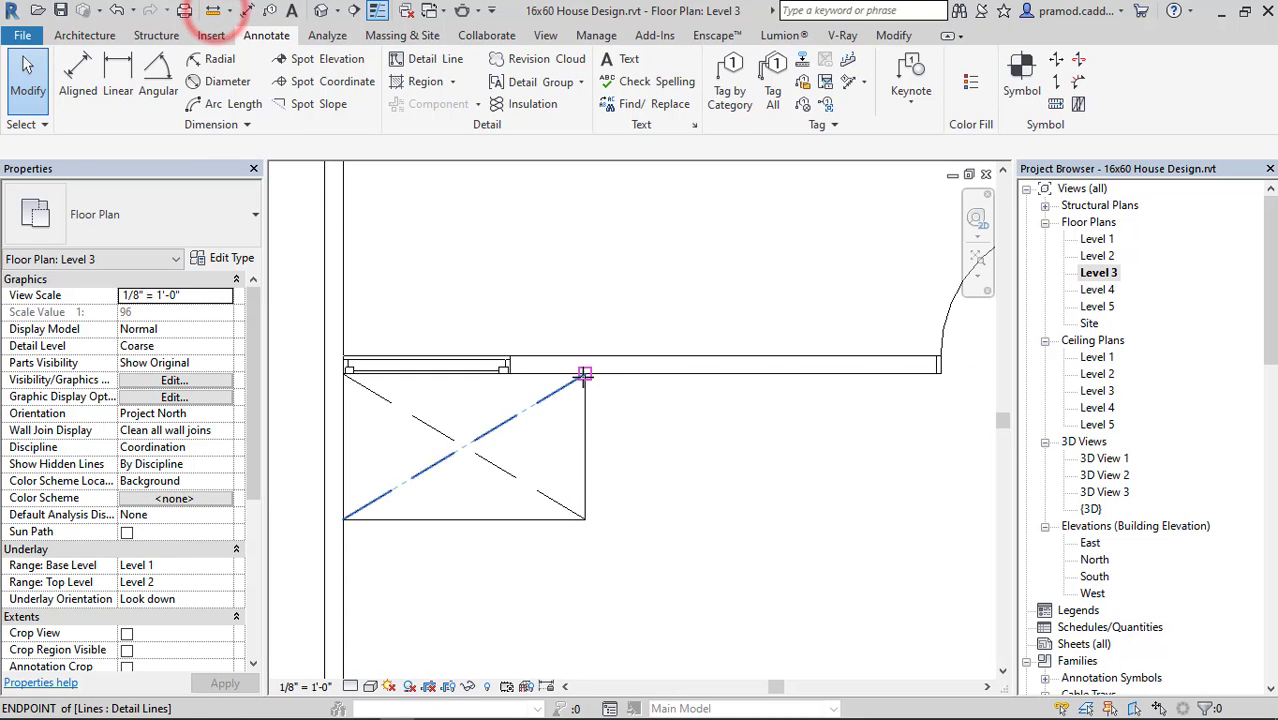
pyautogui.click(585, 373)
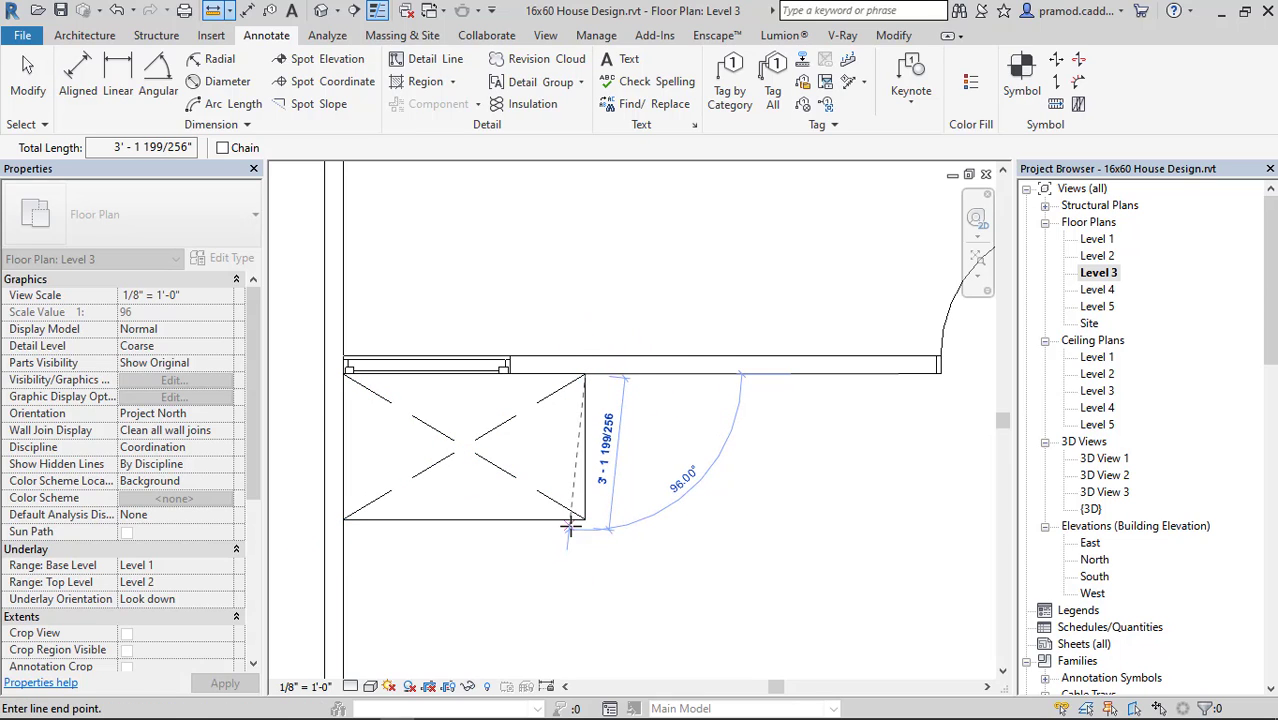
pyautogui.press('Escape')
pyautogui.press('Escape')
# On the Level 4 floor plan, draw two crossing <Hidden> detail lines between the corners of the rear-right open space.
pyautogui.doubleClick(1097, 289)
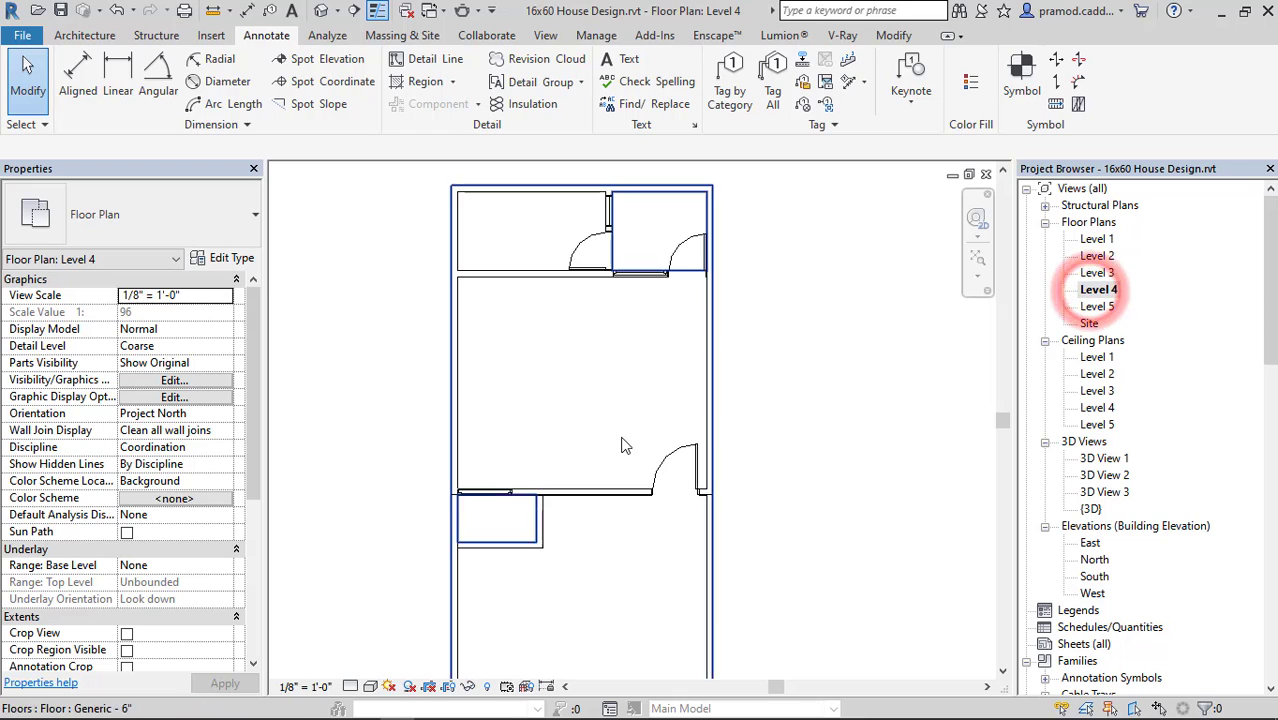
pyautogui.scroll(-3, 593, 308)
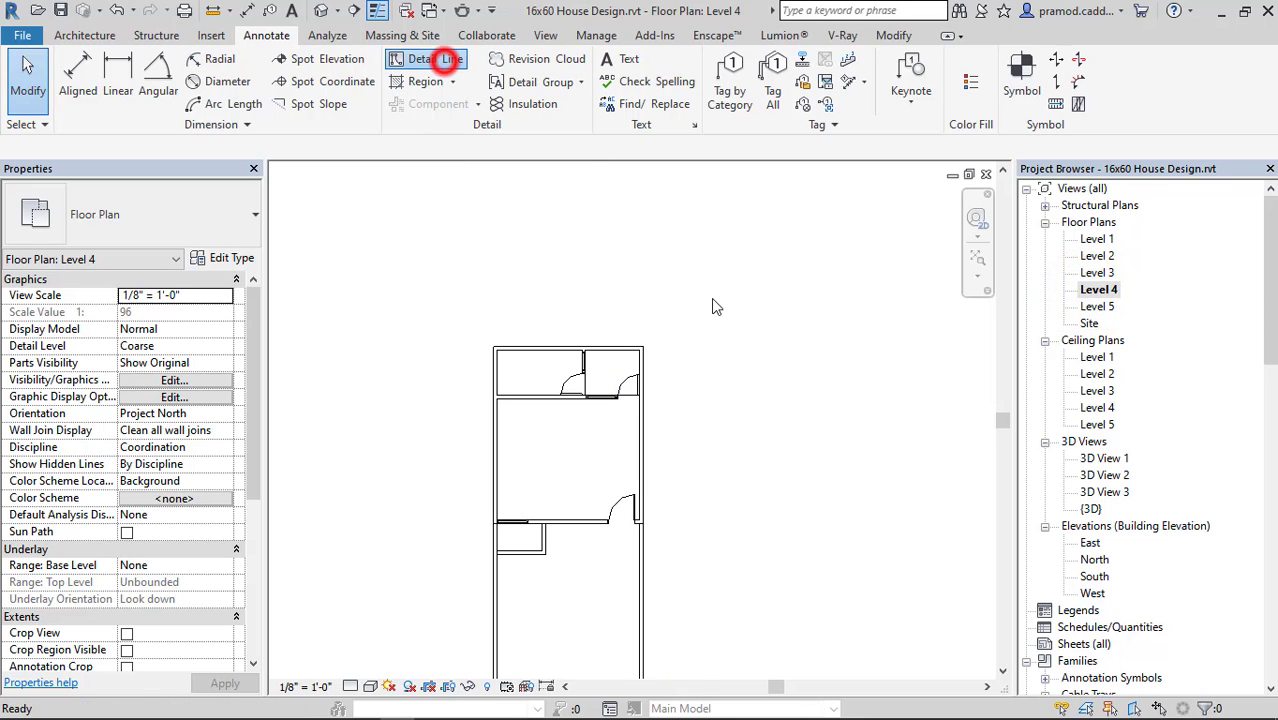
pyautogui.scroll(6, 613, 374)
pyautogui.click(473, 232)
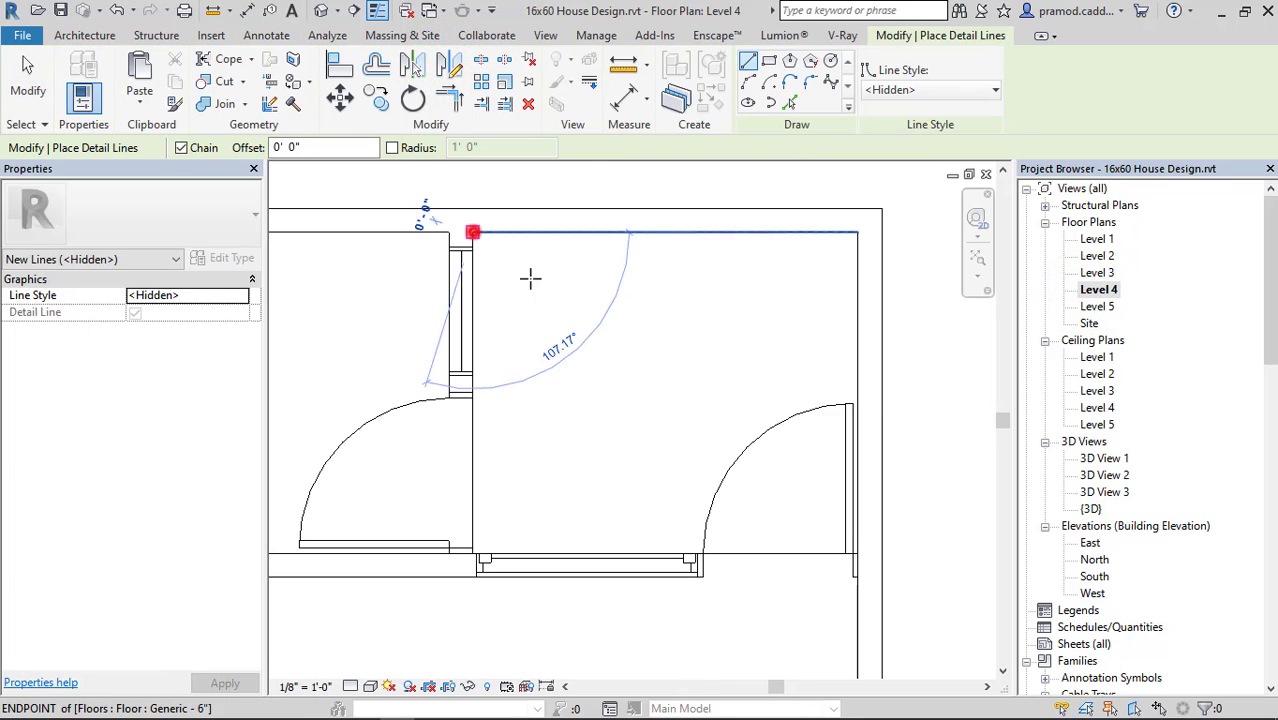
pyautogui.click(855, 552)
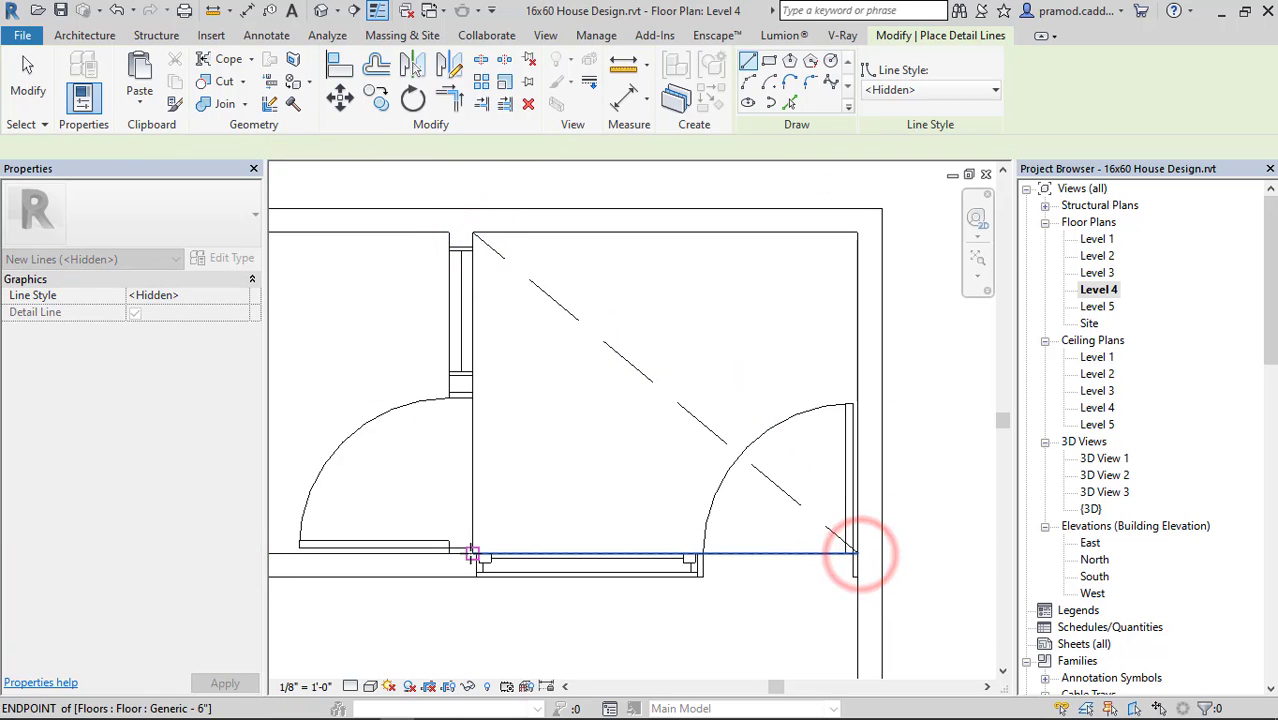
pyautogui.click(472, 553)
pyautogui.click(856, 228)
pyautogui.press('Escape')
# Draw two crossing <Hidden> detail lines between the inner corners of the small opening below the partition on Level 4.
pyautogui.scroll(-5, 727, 447)
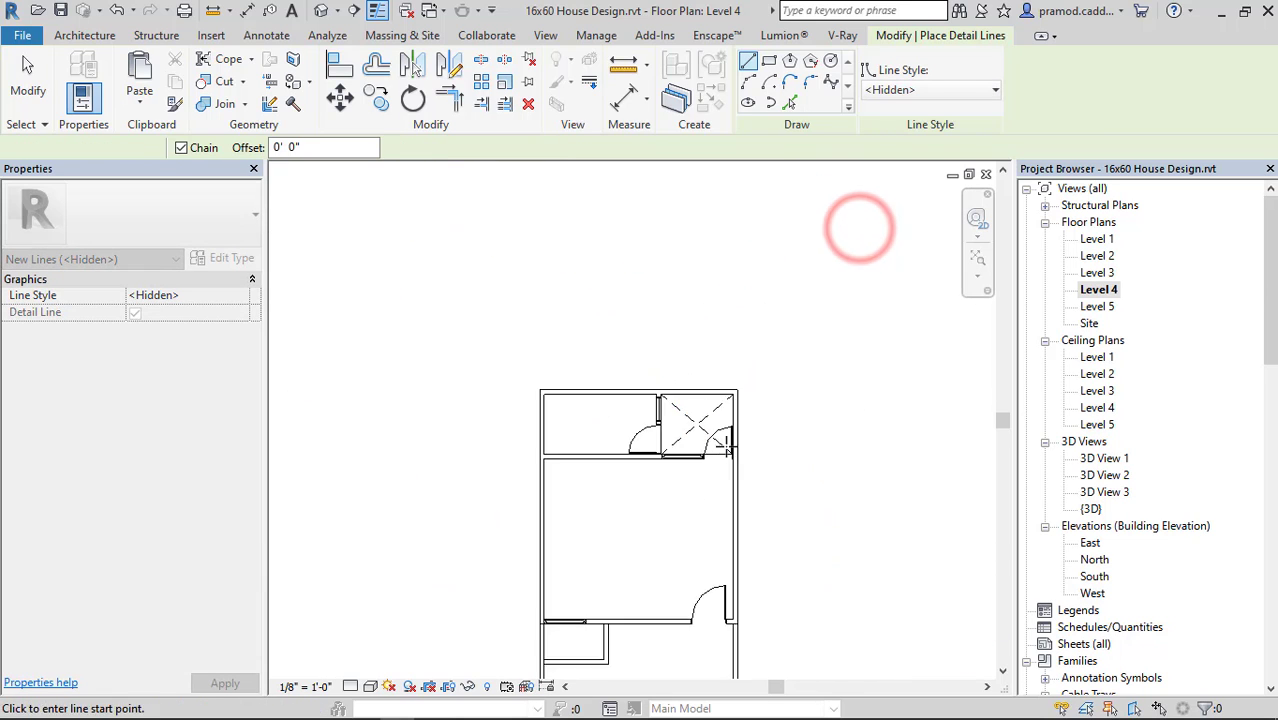
pyautogui.scroll(-1, 727, 447)
pyautogui.moveTo(727, 447); pyautogui.dragTo(718, 340, button='middle')
pyautogui.scroll(5, 614, 466)
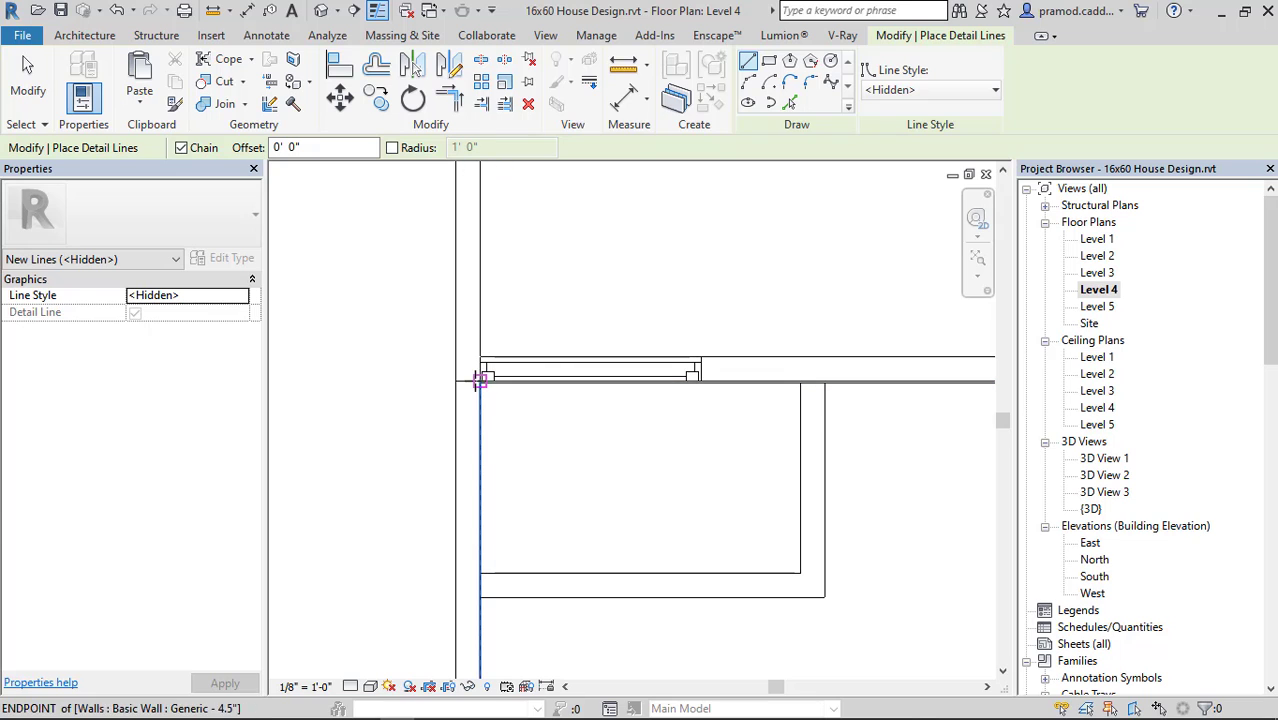
pyautogui.click(477, 379)
pyautogui.click(801, 571)
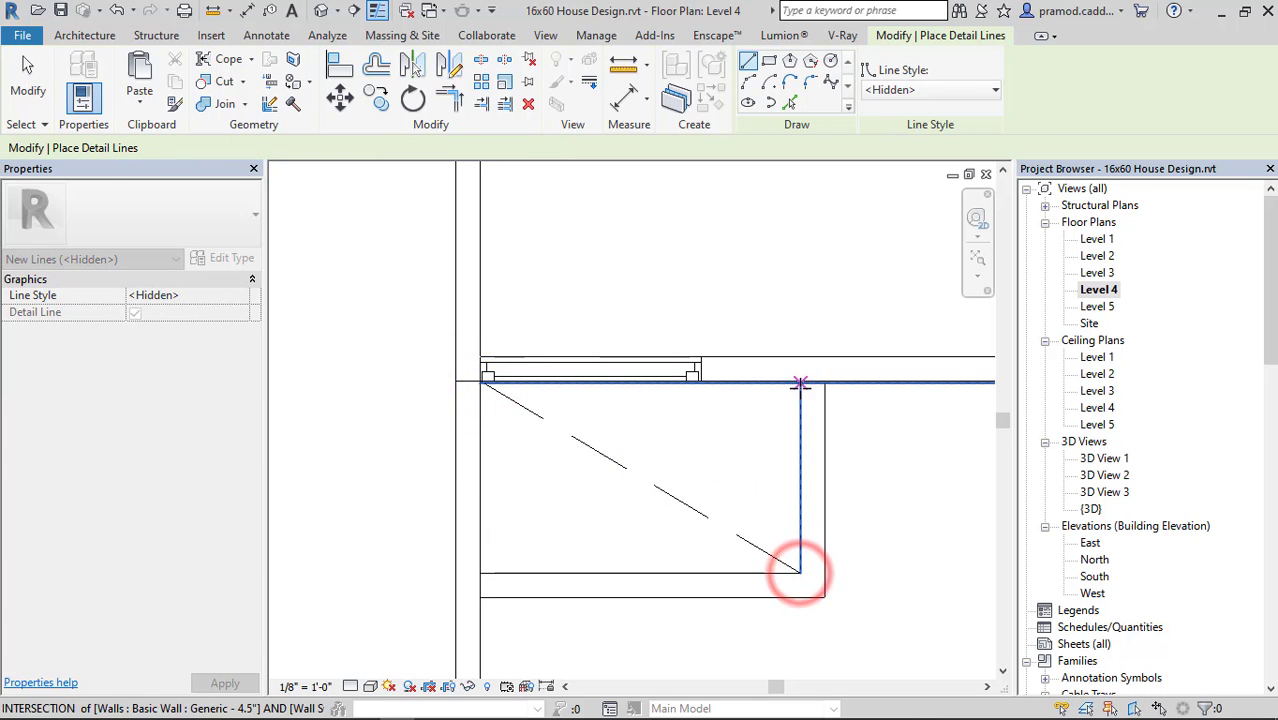
pyautogui.click(801, 384)
pyautogui.click(480, 572)
pyautogui.press('Escape')
pyautogui.press('Escape')
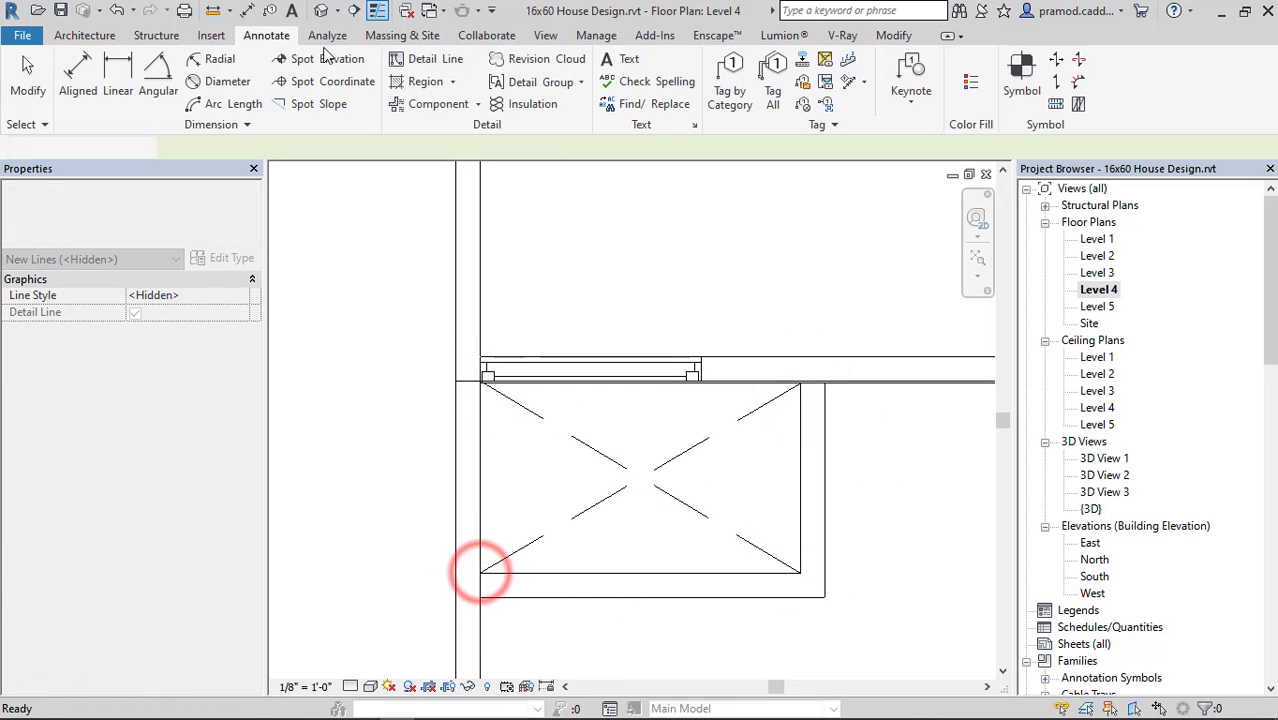
# Review the Level 4 and Level 2 plans and measure the width of the small opening along its lower edge on Level 3.
pyautogui.scroll(-4, 688, 402)
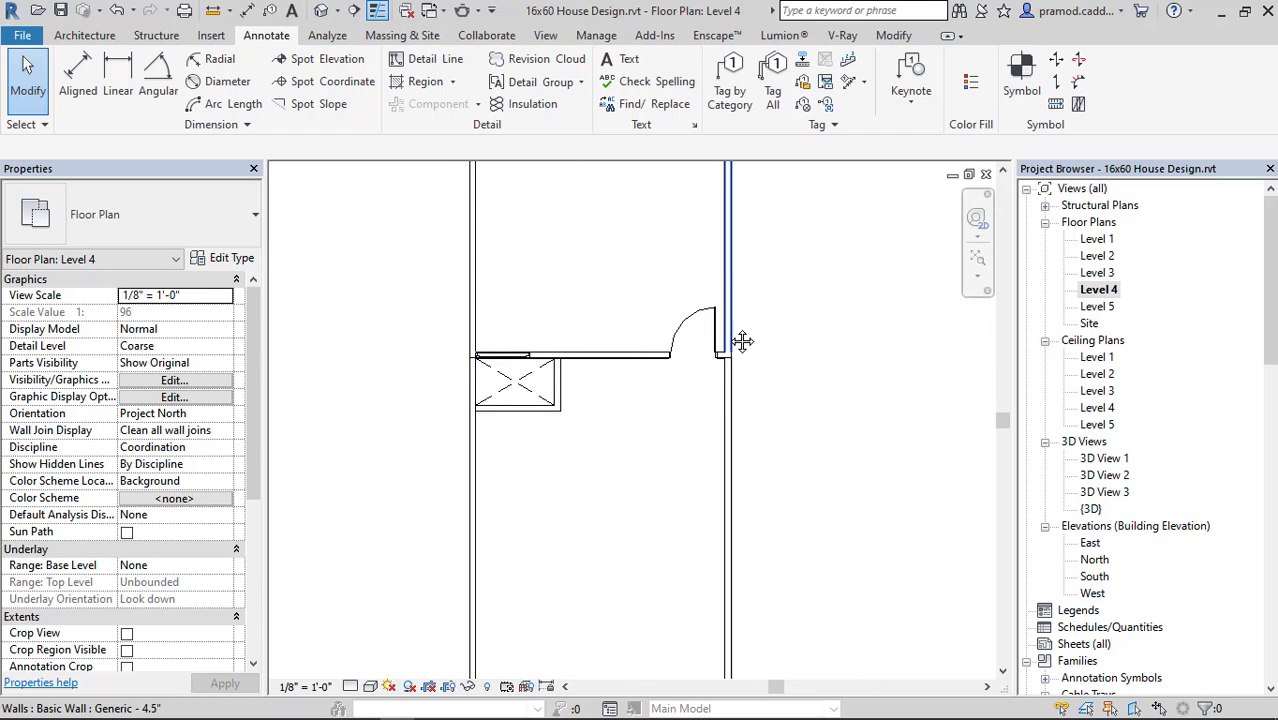
pyautogui.moveTo(742, 341); pyautogui.dragTo(746, 512, button='middle')
pyautogui.doubleClick(1100, 256)
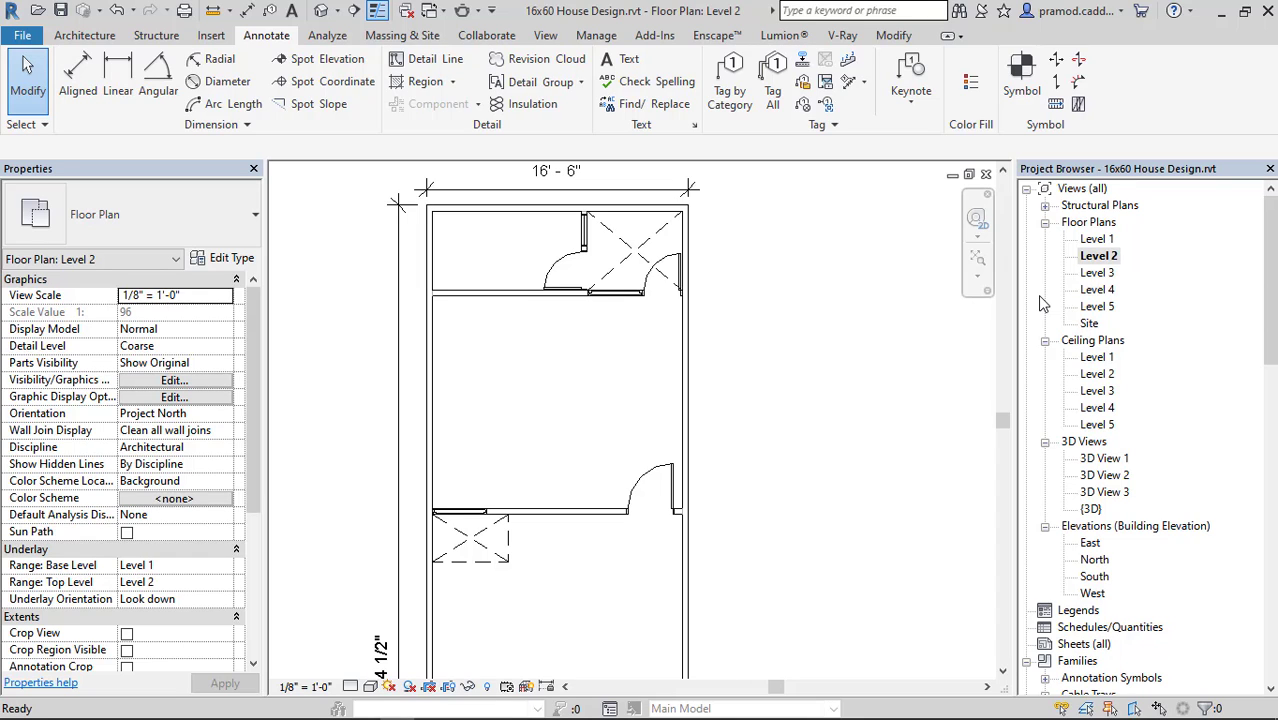
pyautogui.doubleClick(1113, 271)
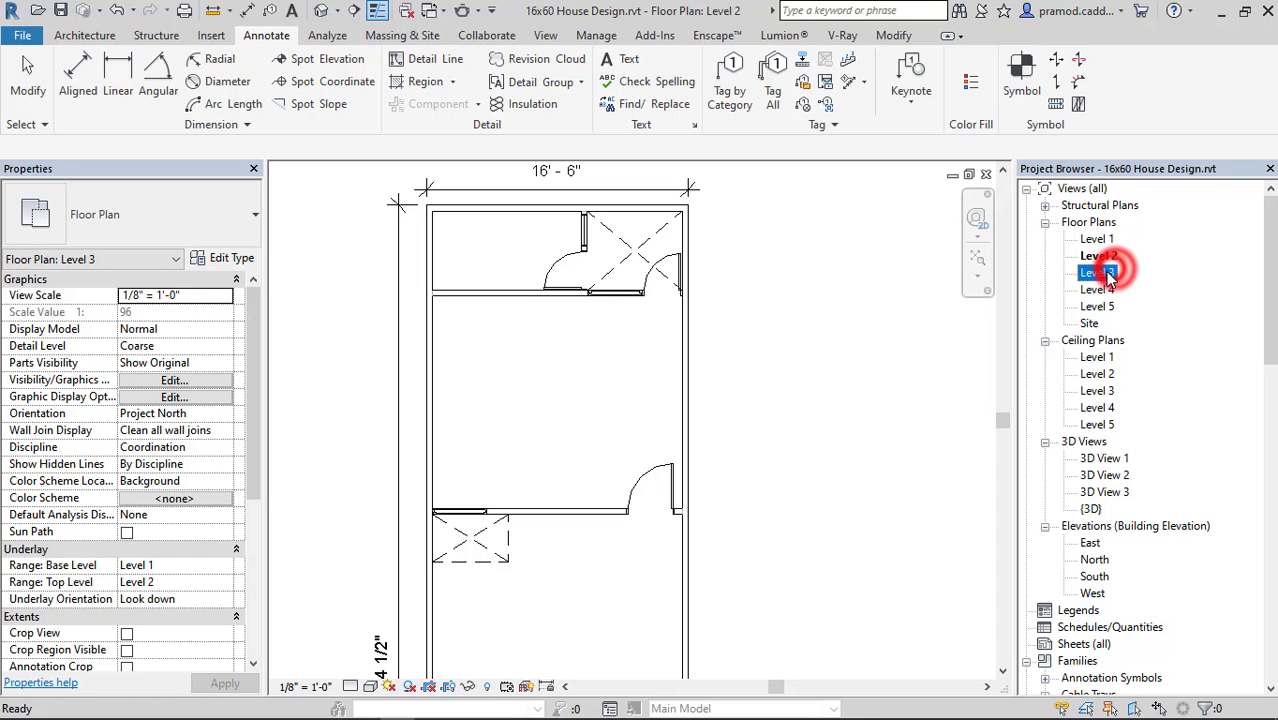
pyautogui.click(219, 12)
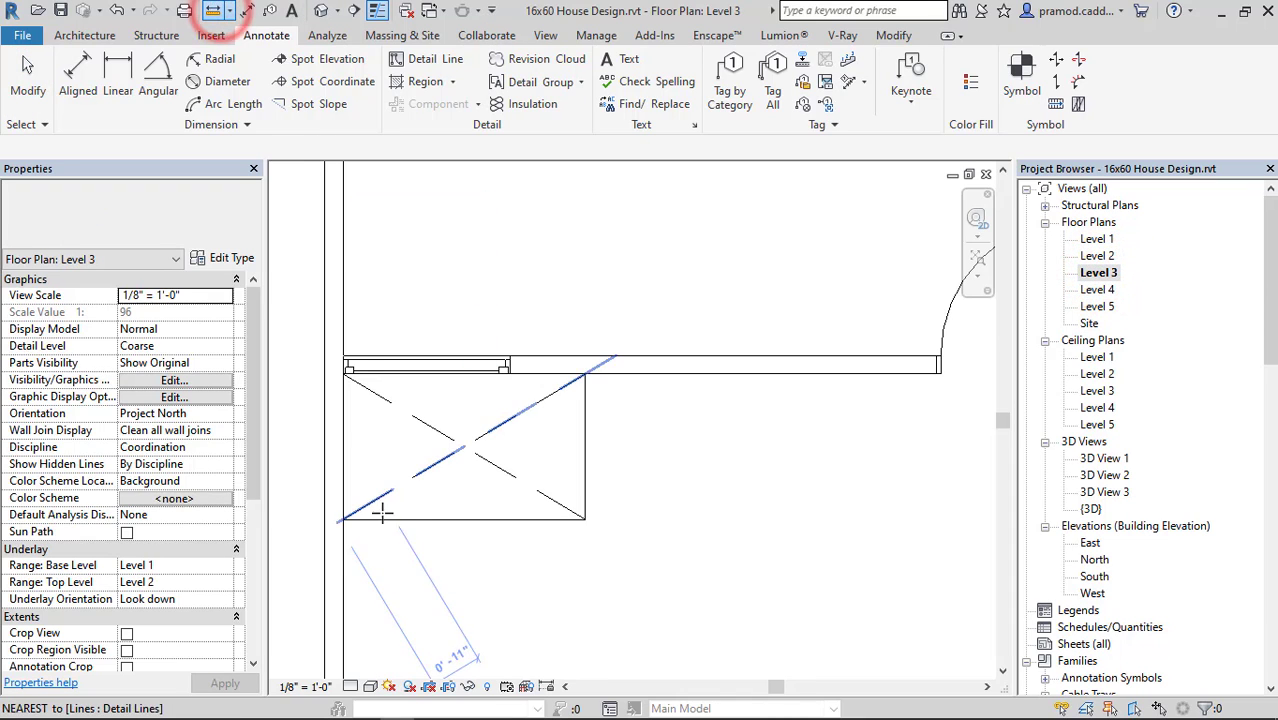
pyautogui.scroll(2, 383, 507)
pyautogui.click(318, 527)
pyautogui.click(737, 529)
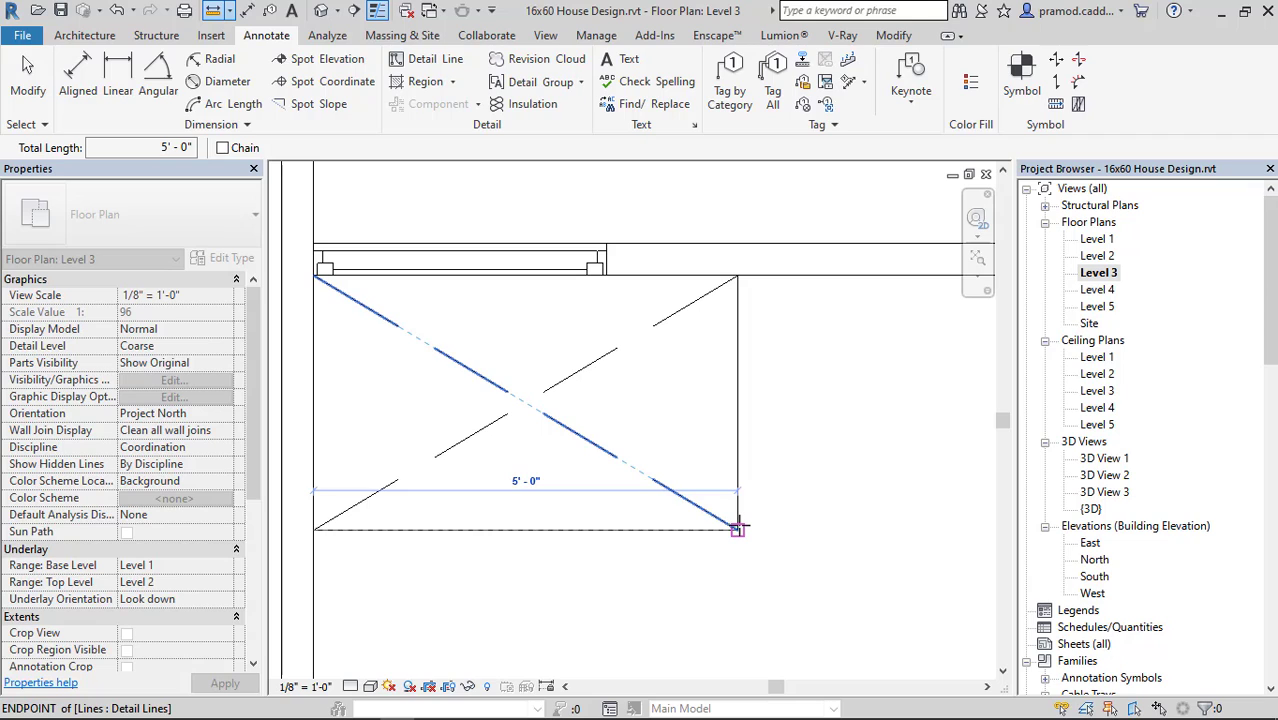
pyautogui.press('Escape')
pyautogui.press('Escape')
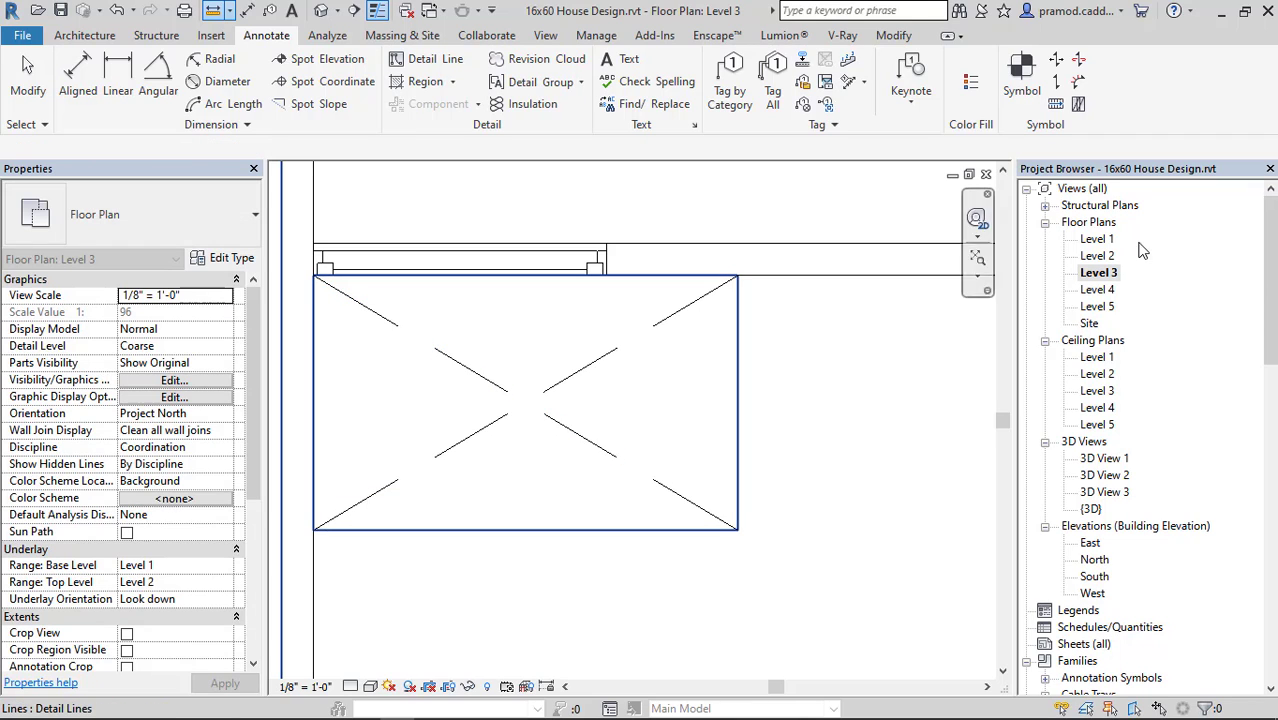
# Measure from the left wall's centreline to the right edge of the small opening on Level 3.
pyautogui.click(211, 12)
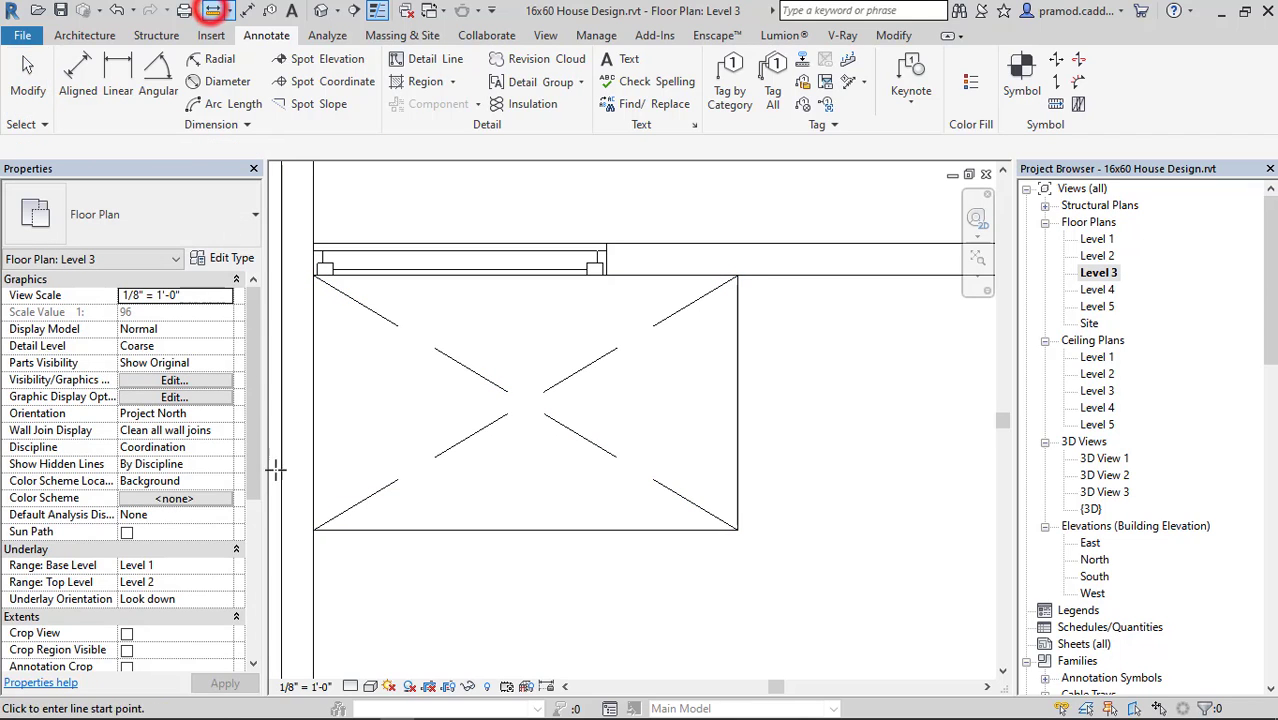
pyautogui.click(300, 520)
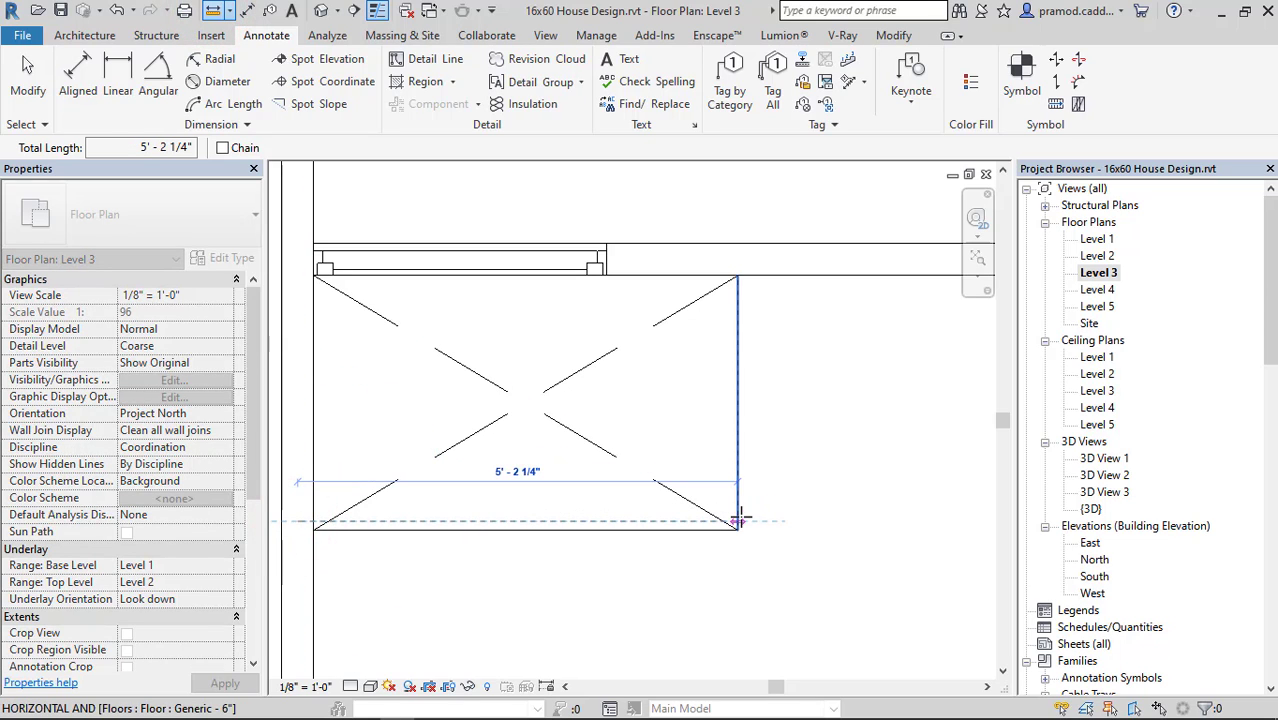
pyautogui.press('Escape')
pyautogui.press('Escape')
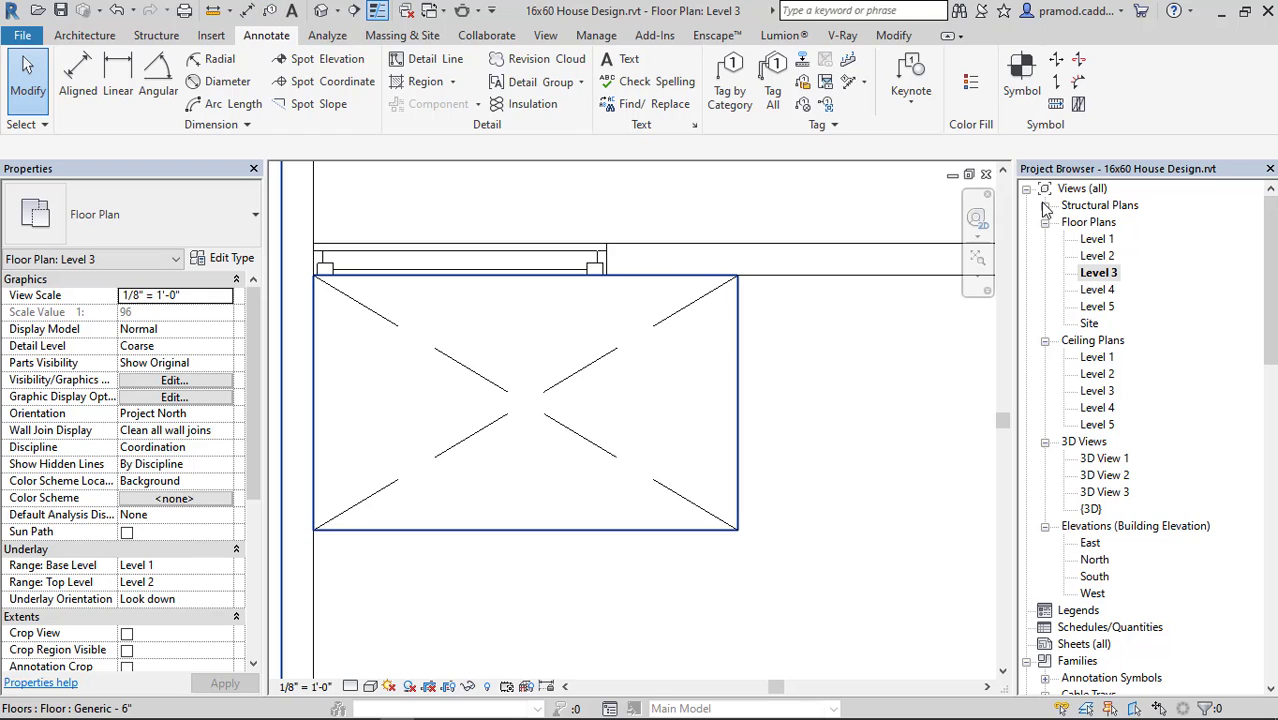
# Open the Level 2 floor plan and examine the layout of the rear-left room beside the crossed open space.
pyautogui.doubleClick(1105, 256)
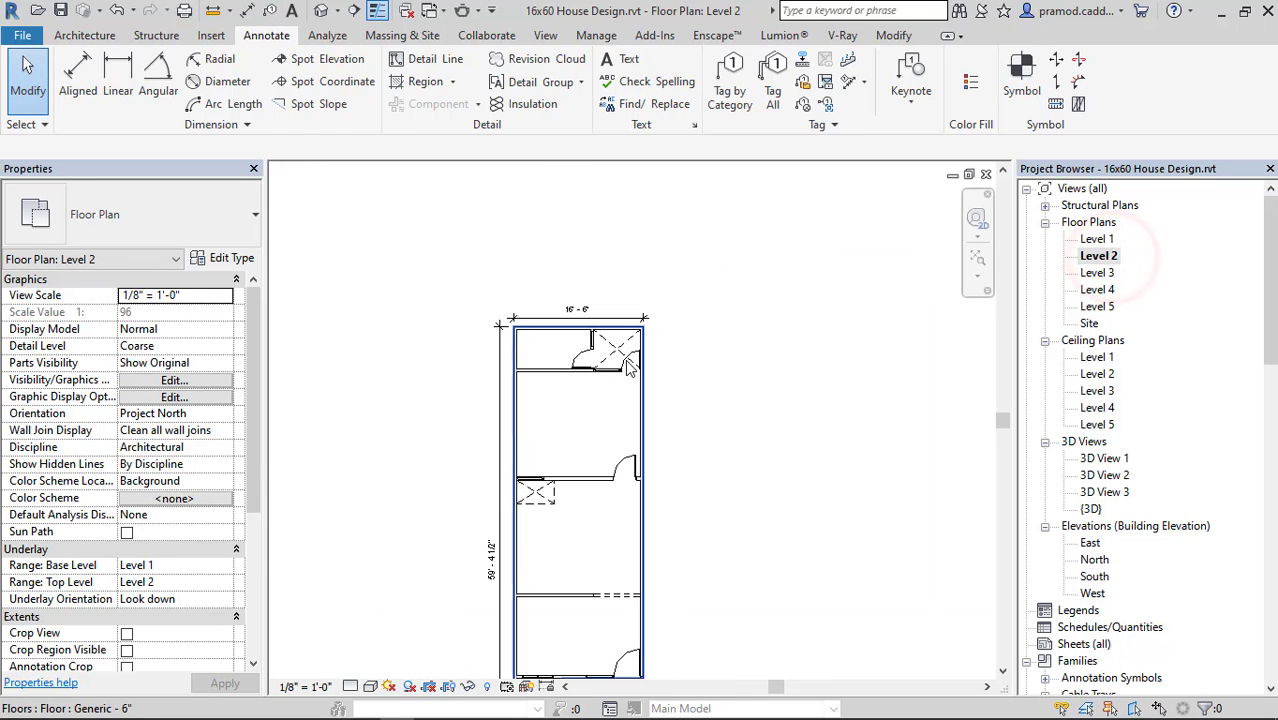
pyautogui.scroll(6, 613, 505)
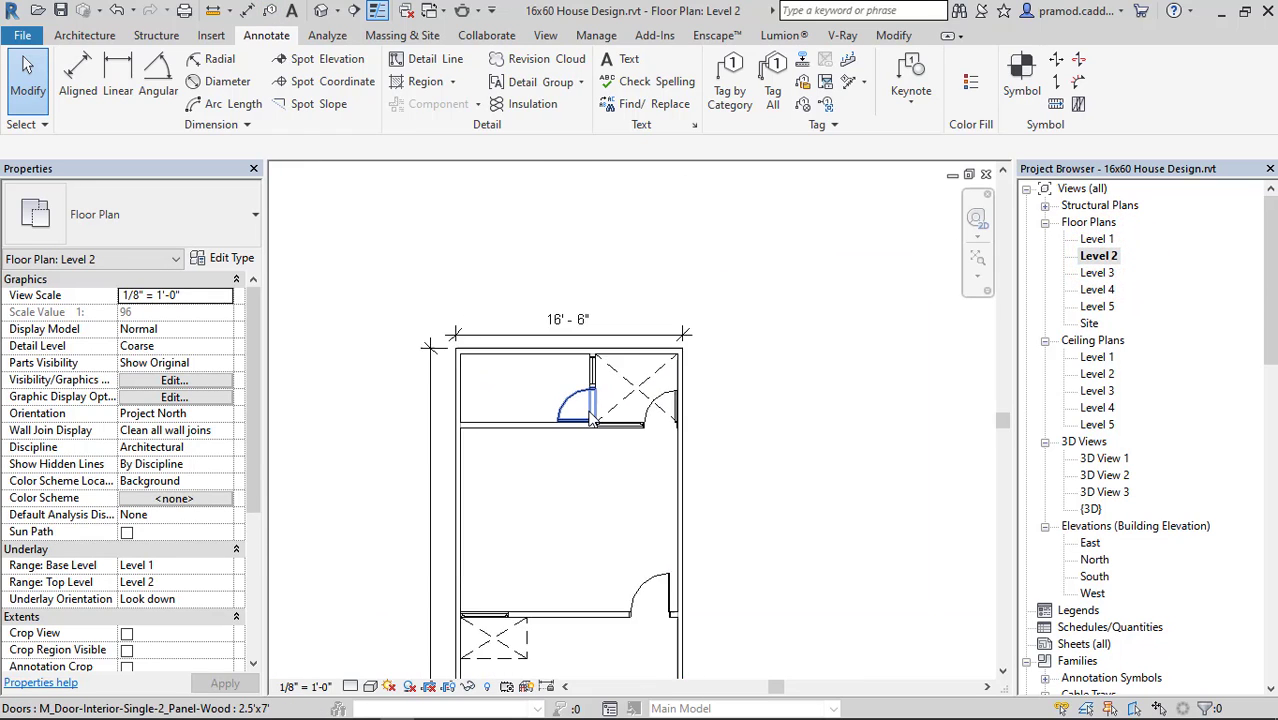
pyautogui.moveTo(604, 394); pyautogui.dragTo(609, 375, button='middle')
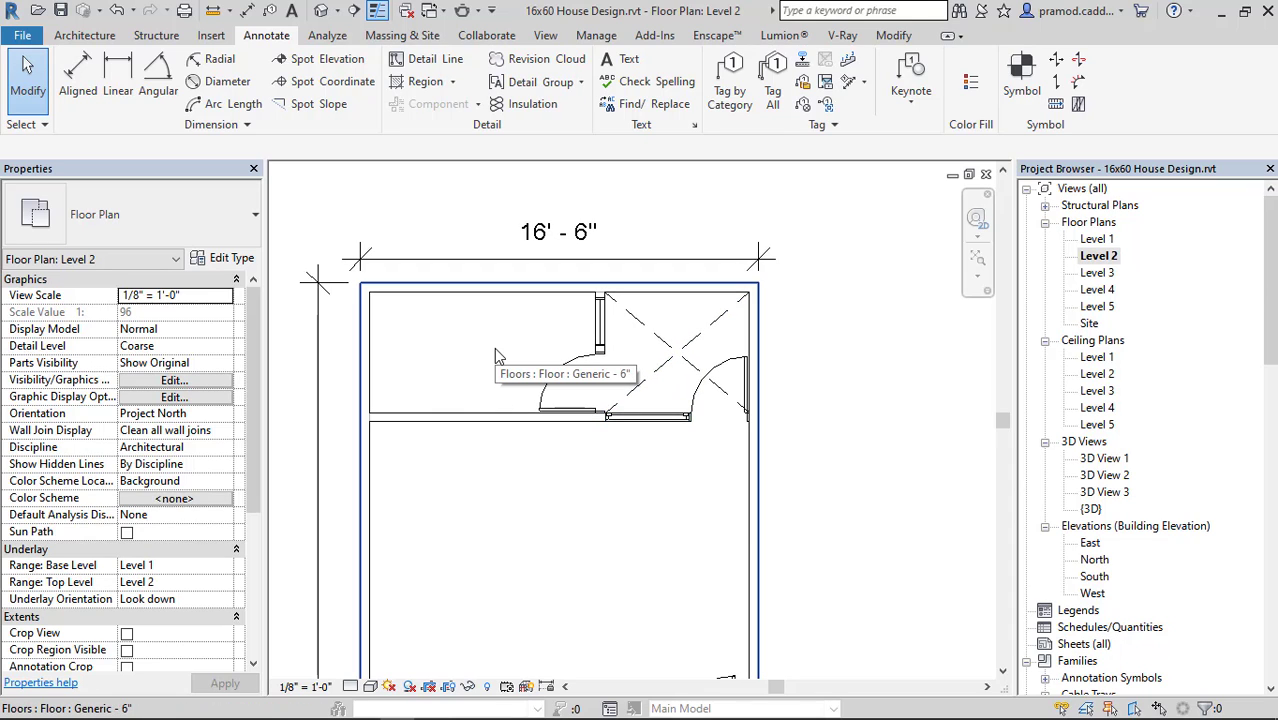
pyautogui.scroll(2, 494, 350)
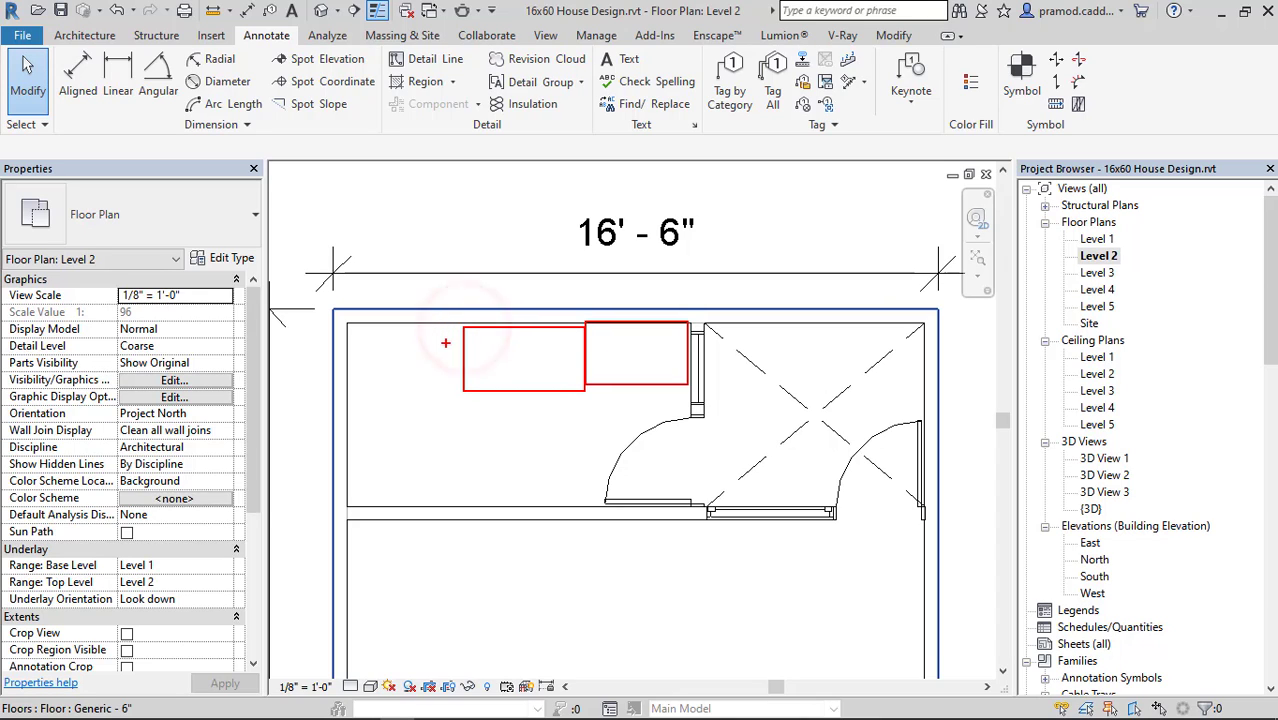
pyautogui.click(453, 326)
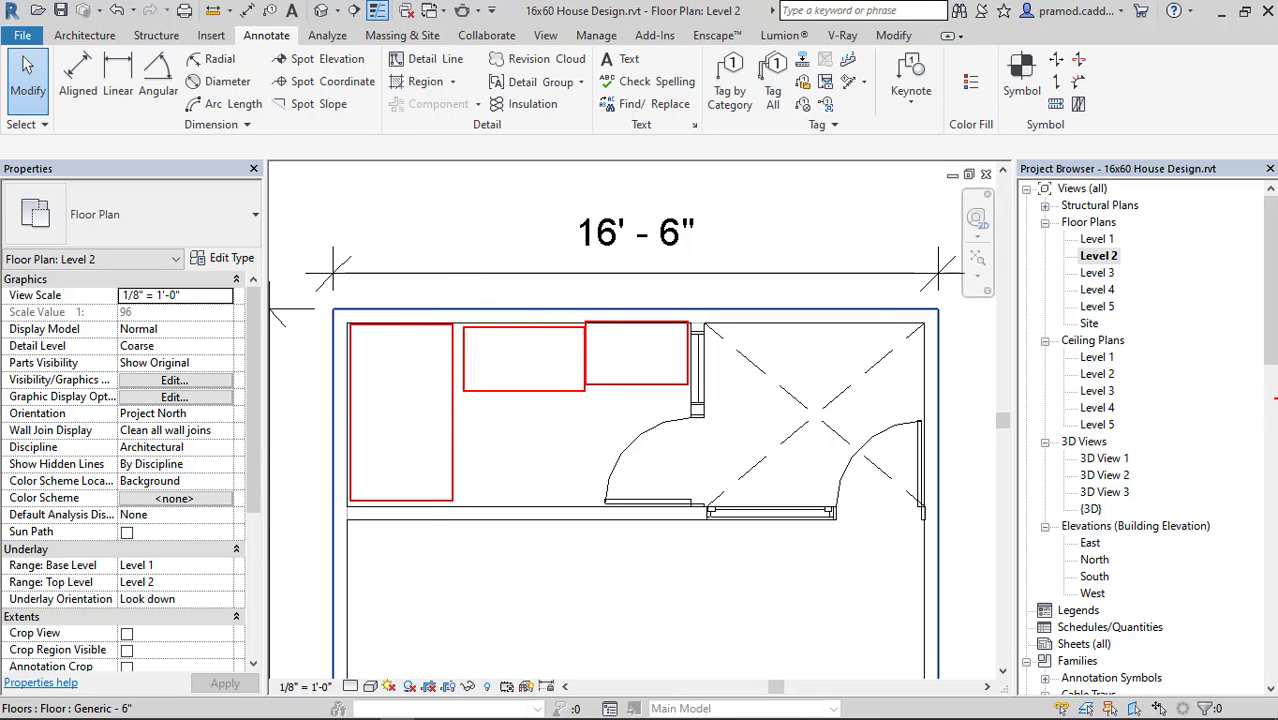
pyautogui.press('Escape')
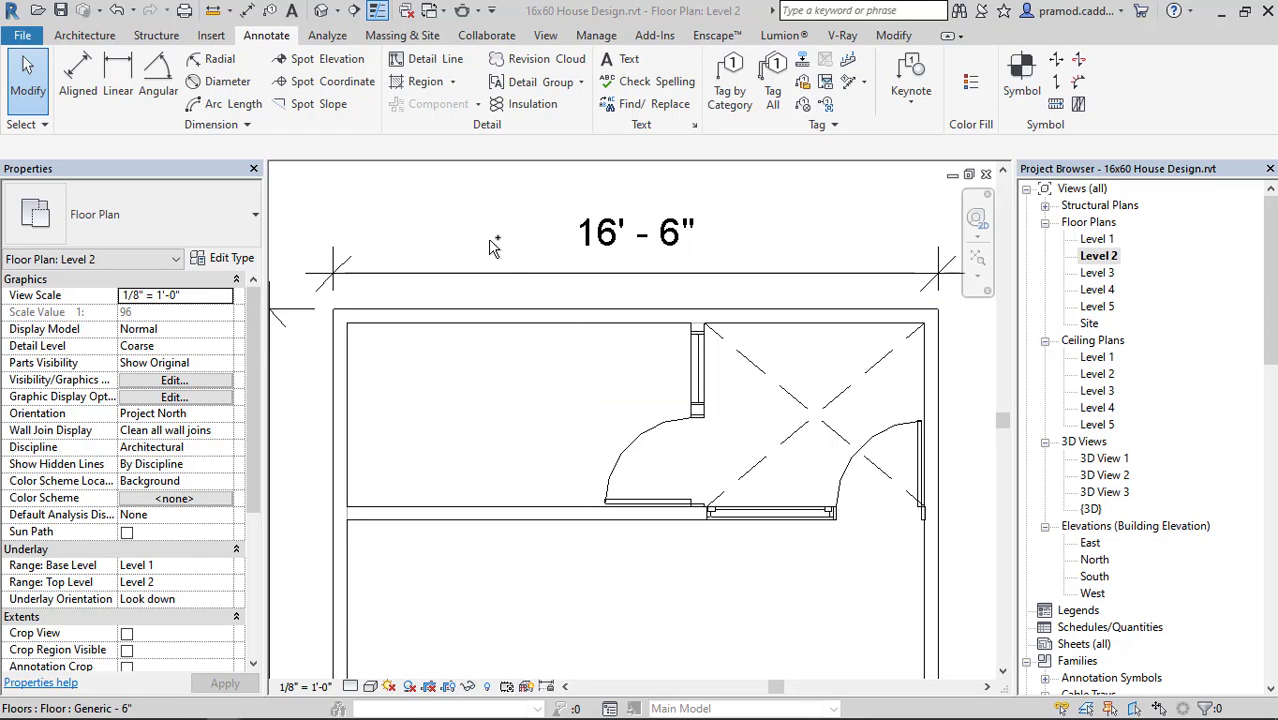
# Load the M_Toilet-Domestic-3D.rfa family from the Water Closets folder under Plumbing, Architectural, Fixtures for placement as a component on Level 2.
pyautogui.click(84, 35)
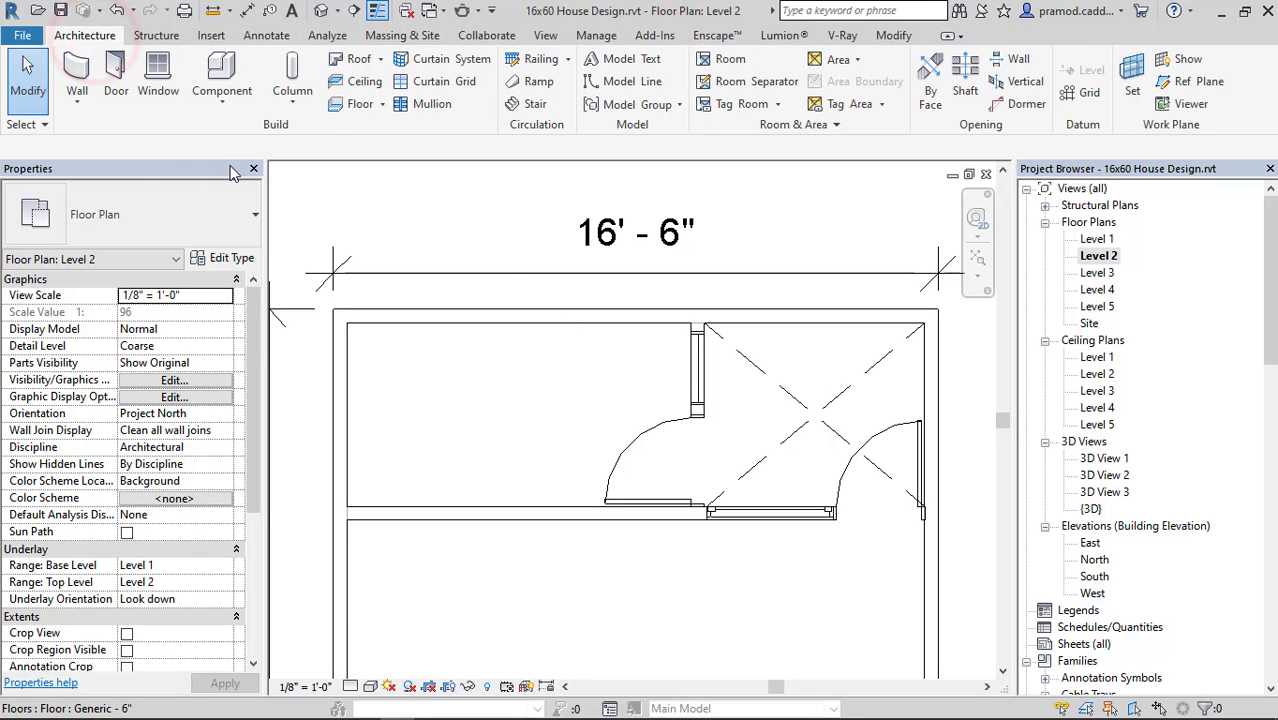
pyautogui.click(224, 104)
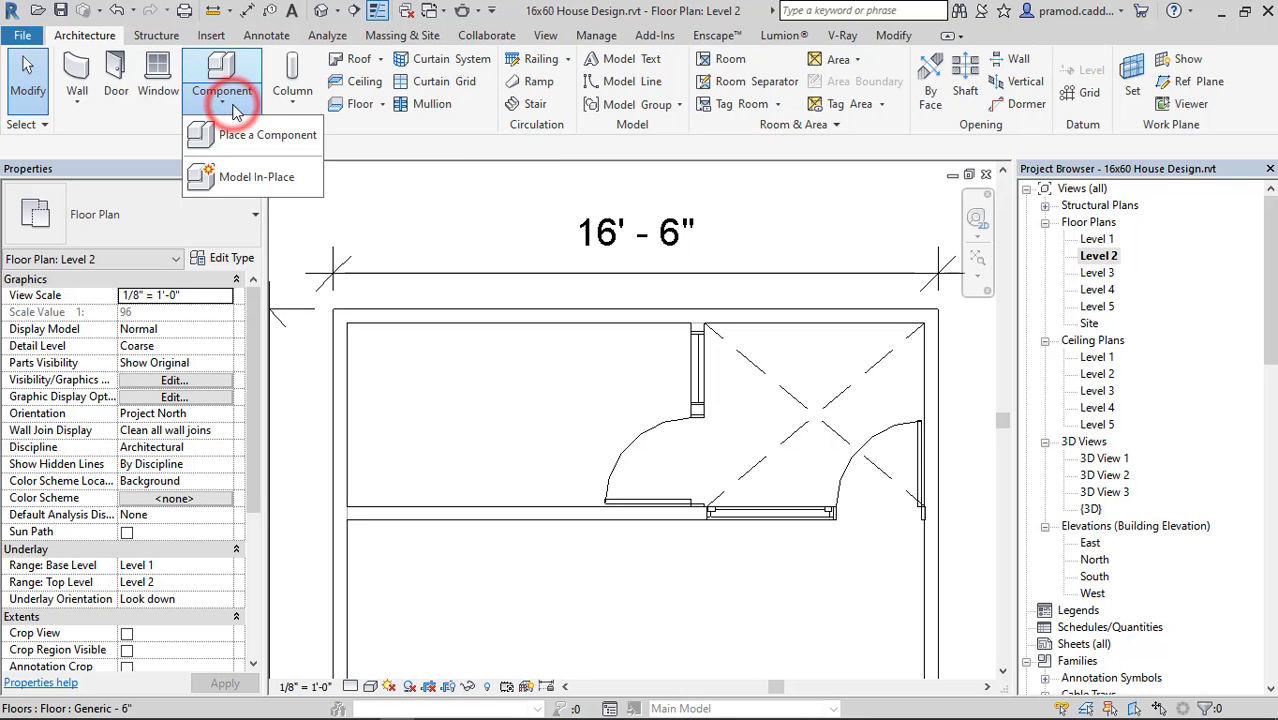
pyautogui.click(245, 134)
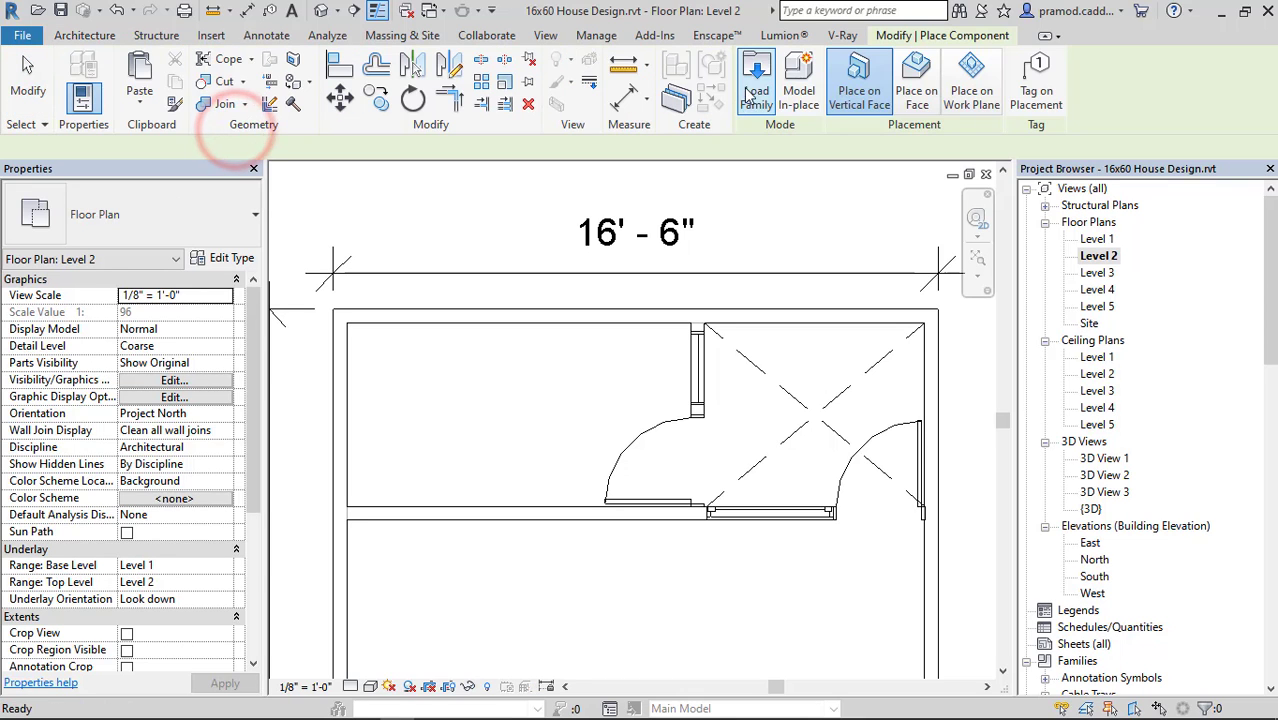
pyautogui.click(755, 80)
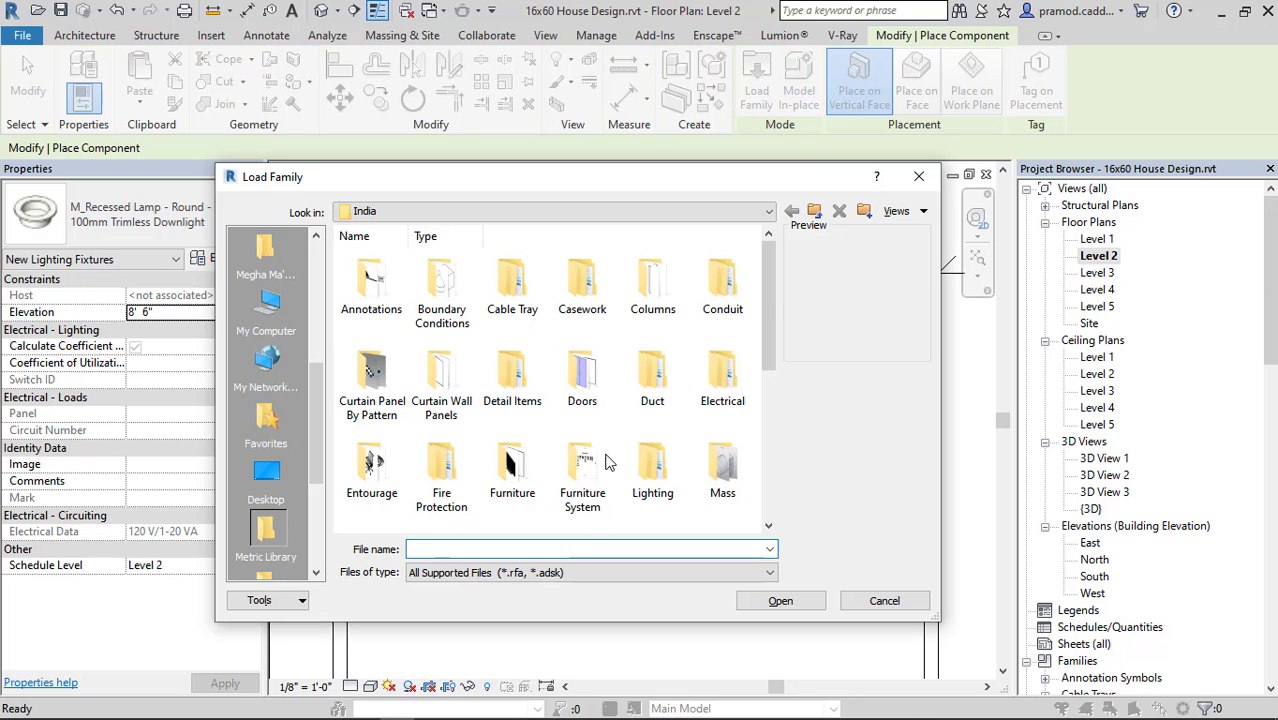
pyautogui.moveTo(768, 358); pyautogui.dragTo(775, 419)
pyautogui.click(675, 411)
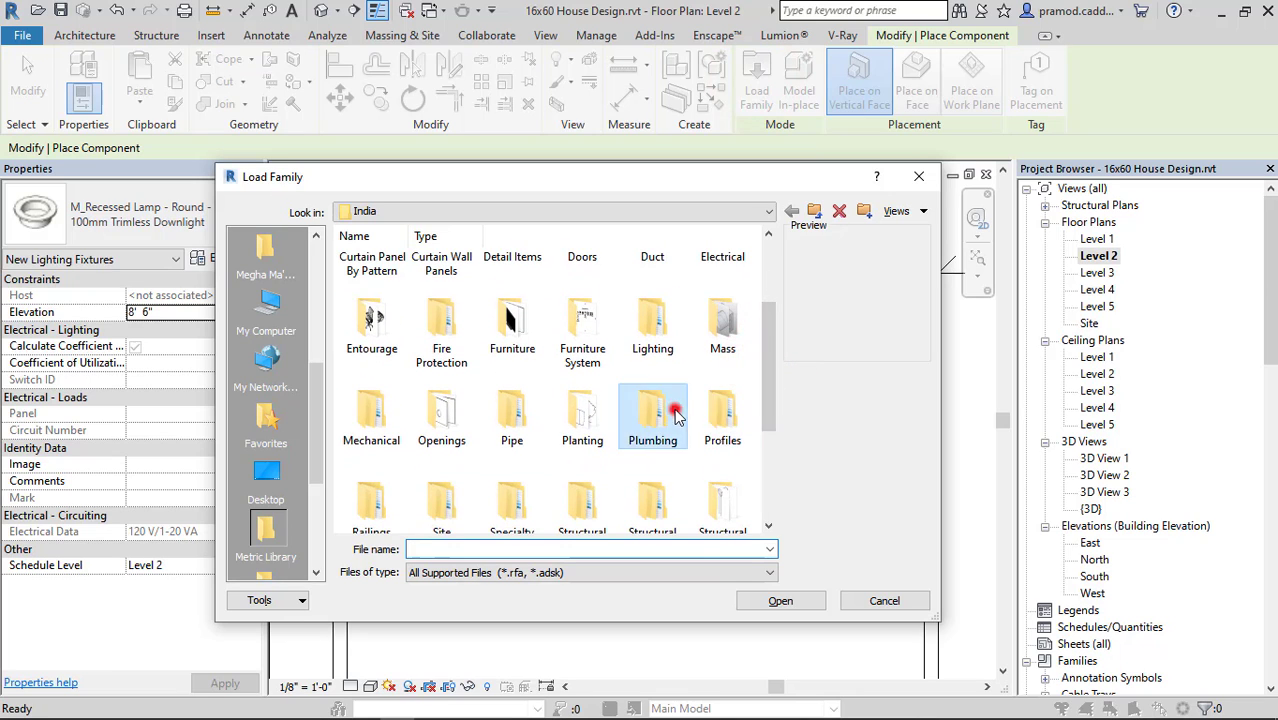
pyautogui.doubleClick(675, 411)
pyautogui.doubleClick(371, 283)
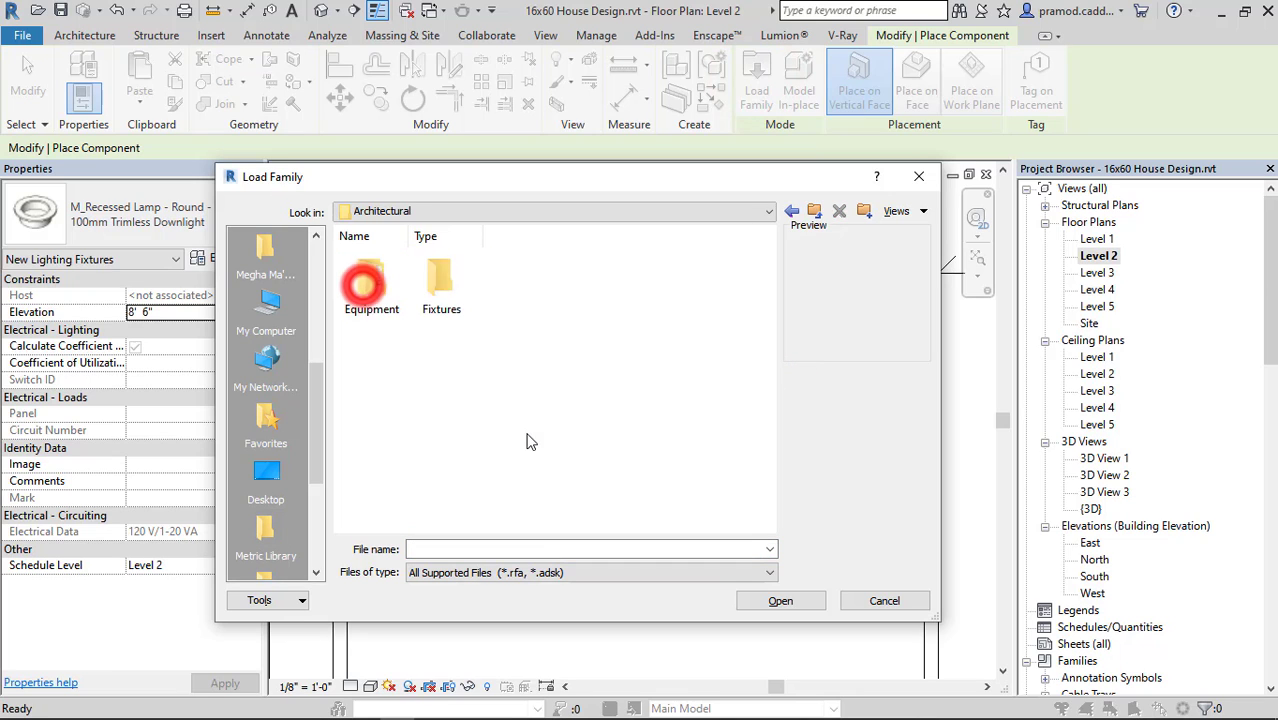
pyautogui.doubleClick(437, 282)
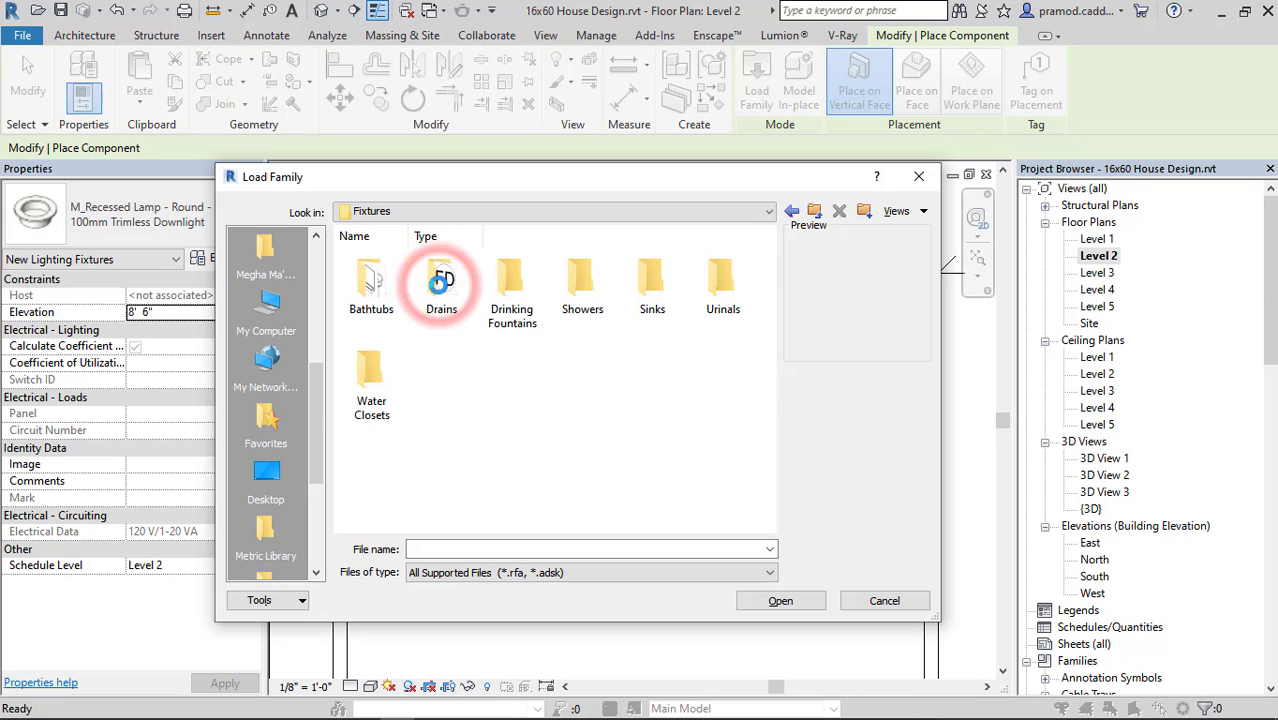
pyautogui.click(360, 286)
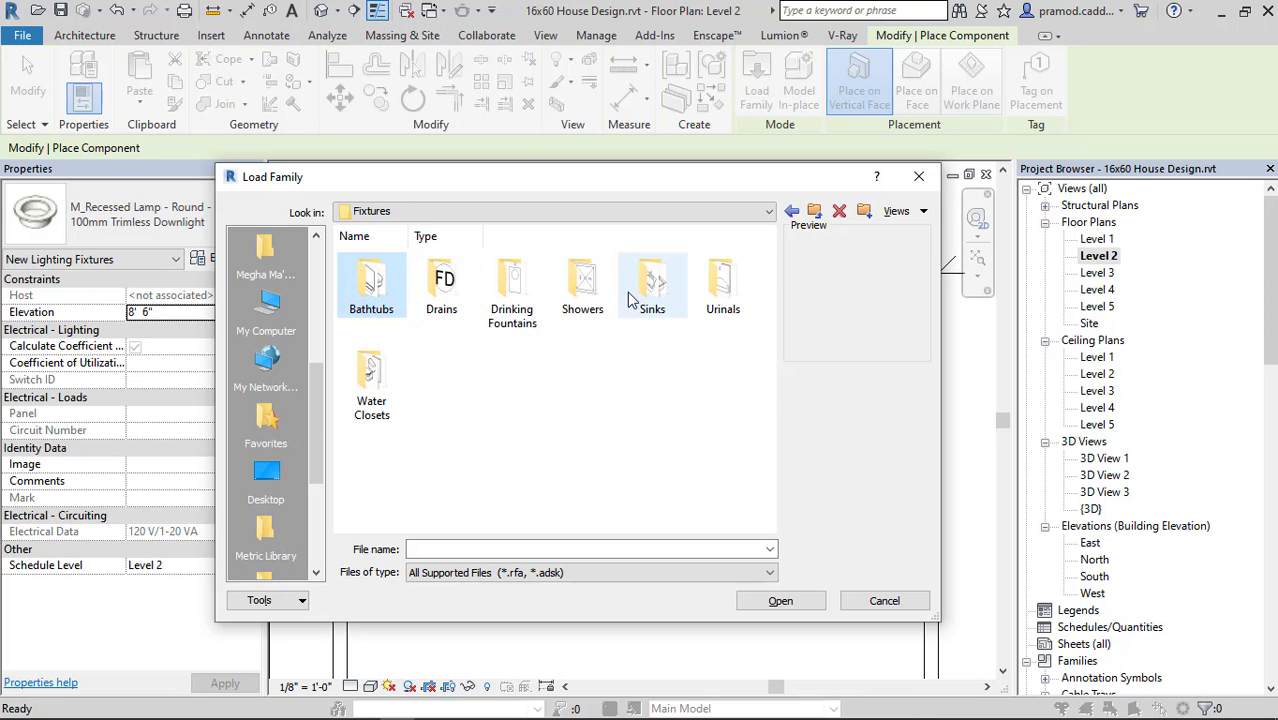
pyautogui.doubleClick(370, 393)
pyautogui.click(582, 290)
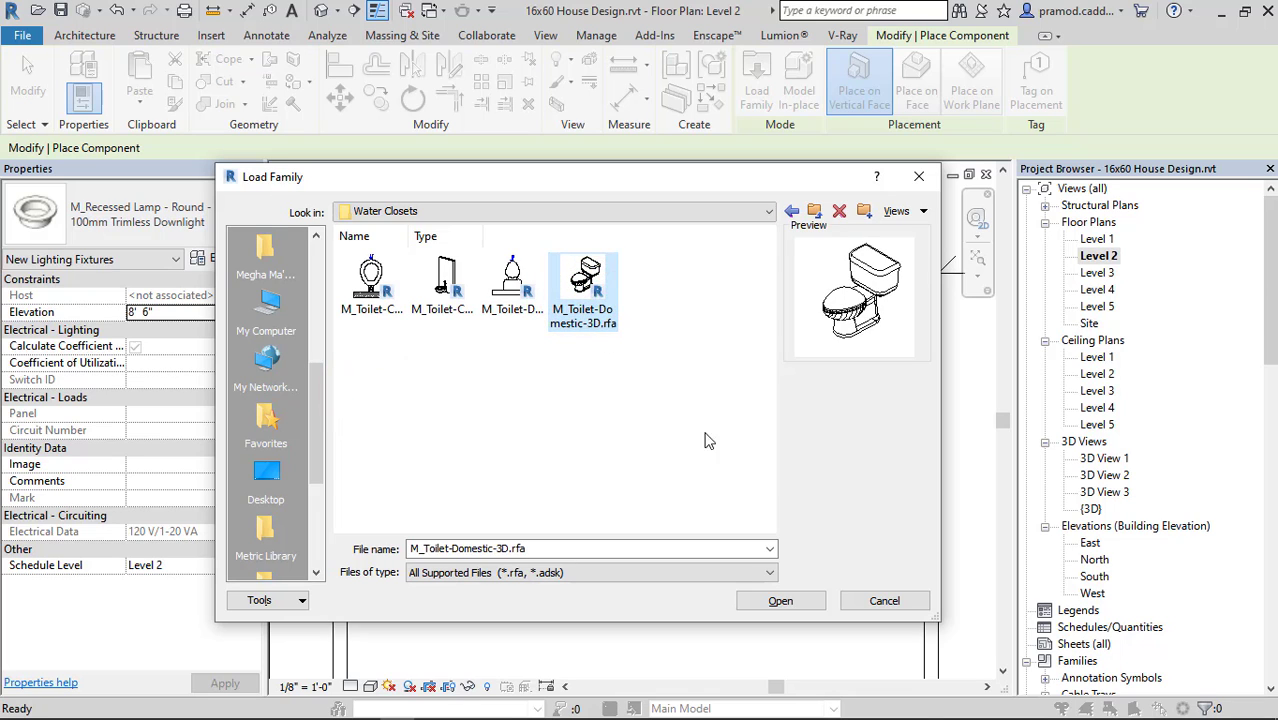
pyautogui.click(778, 600)
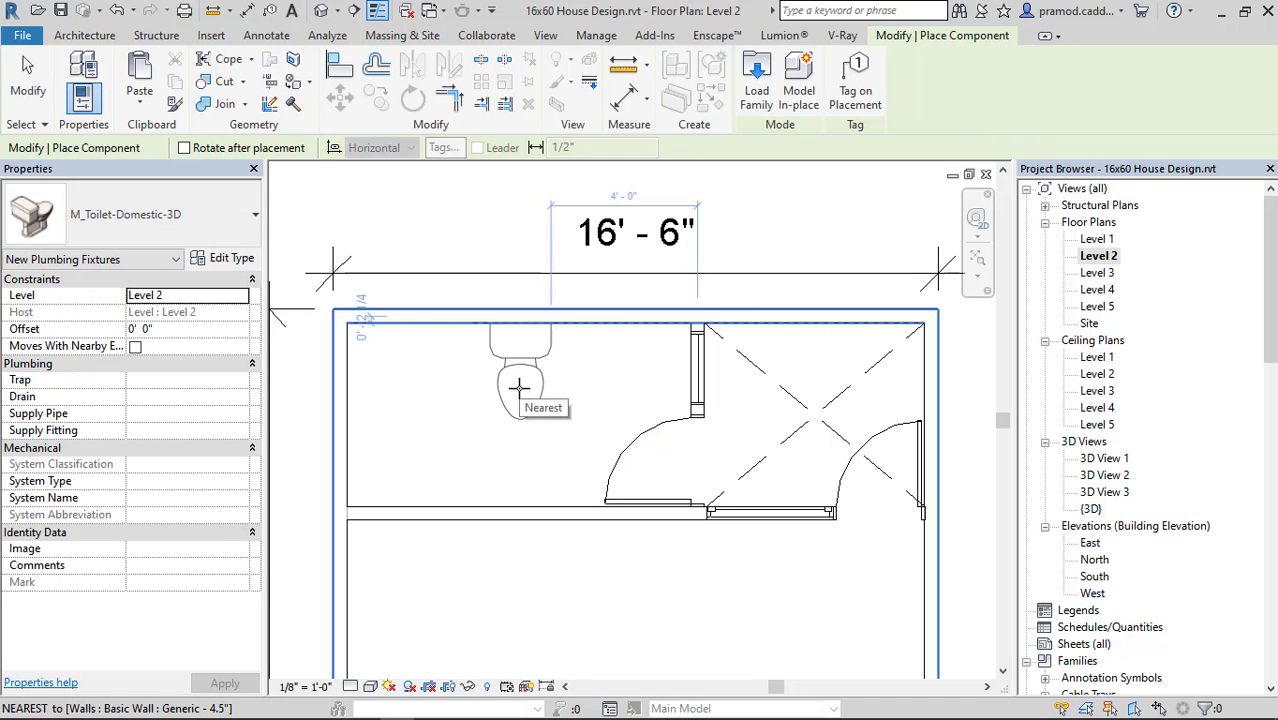
# Place one M_Toilet-Domestic-3D against the rear wall of the Level 2 rear-left bathroom and finish component placement.
pyautogui.click(523, 383)
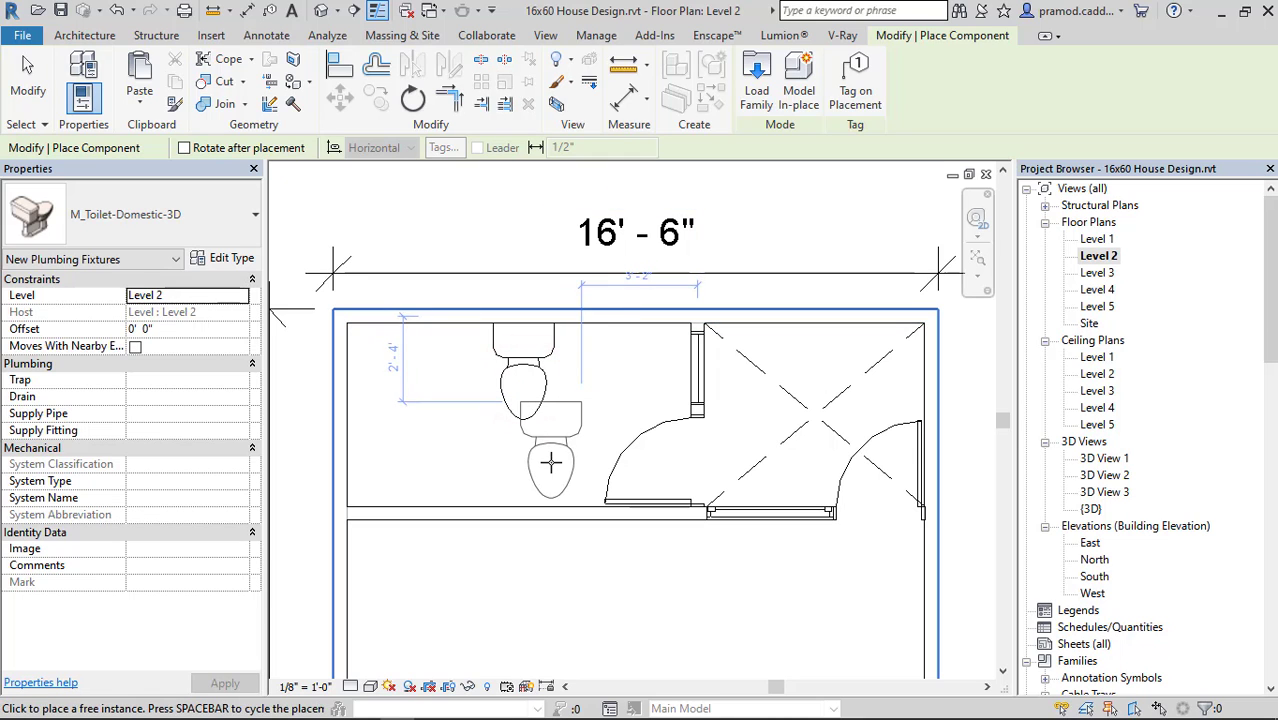
pyautogui.press('Escape')
# Switch to Chrome, search Google for "bimobjexts" and open the BIMobject product site from the results.
pyautogui.moveTo(300, 705)
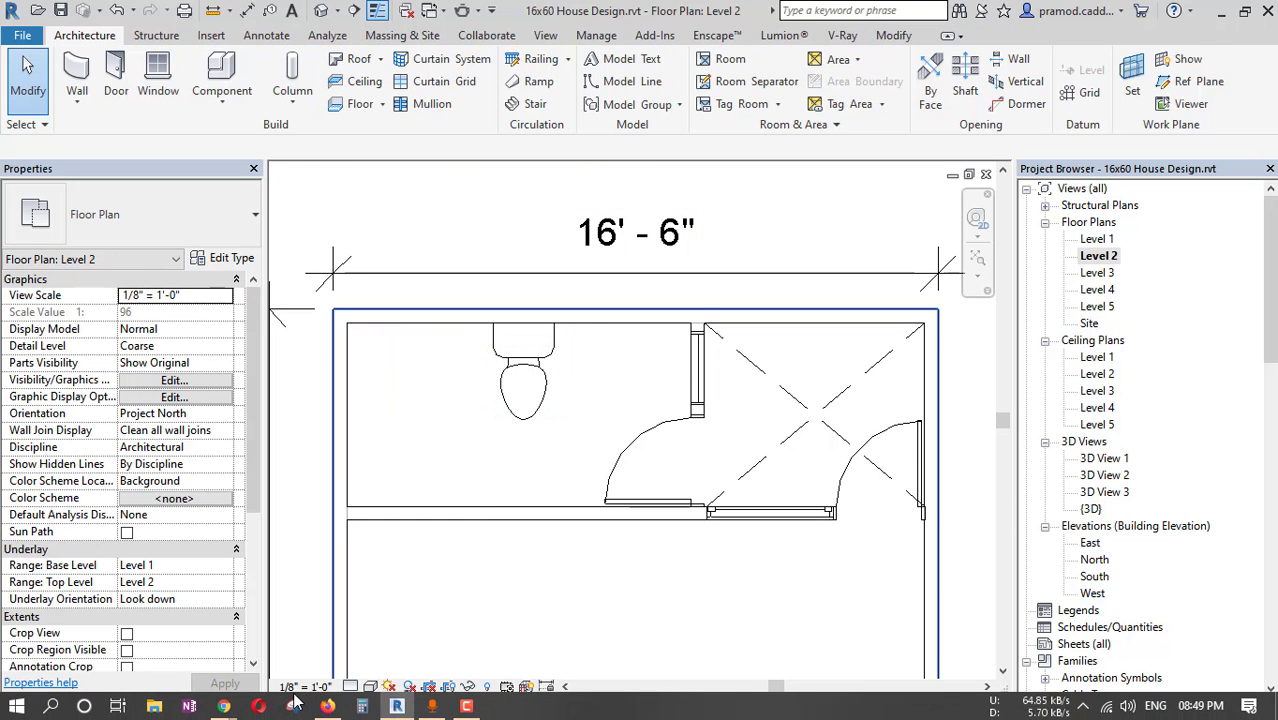
pyautogui.click(233, 706)
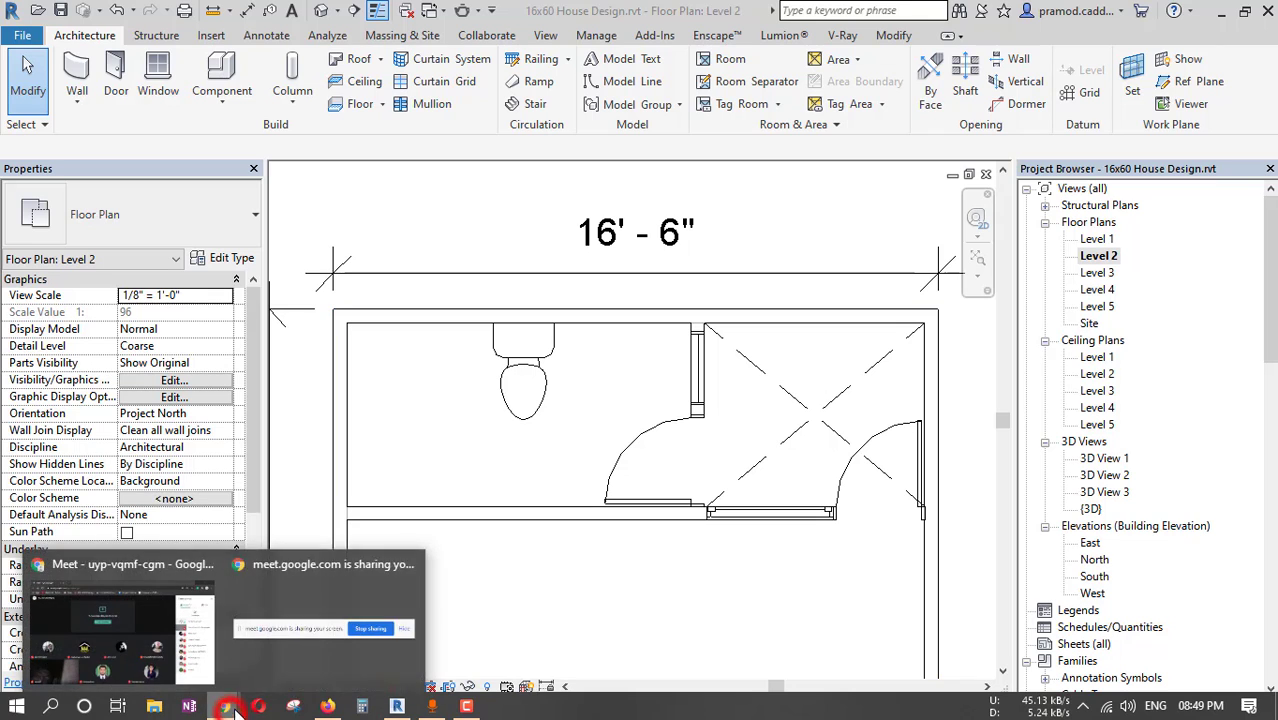
pyautogui.click(175, 629)
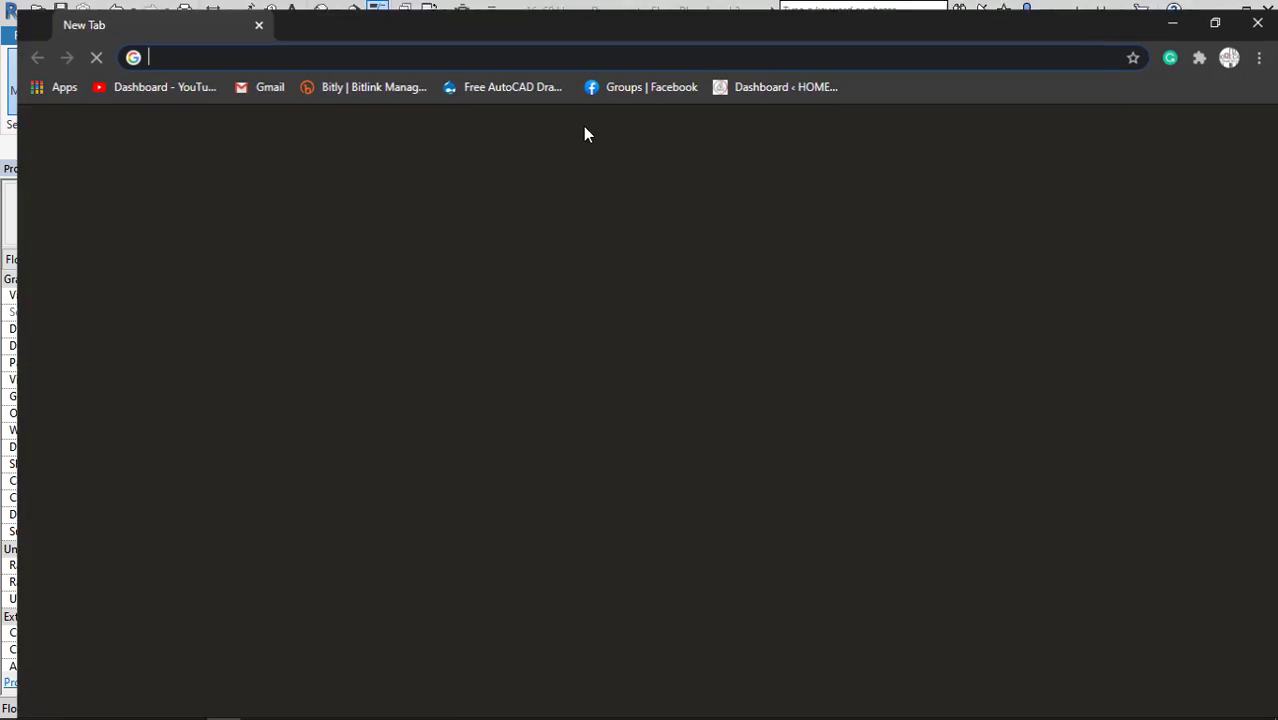
pyautogui.click(594, 53)
pyautogui.write('bimobjexts')
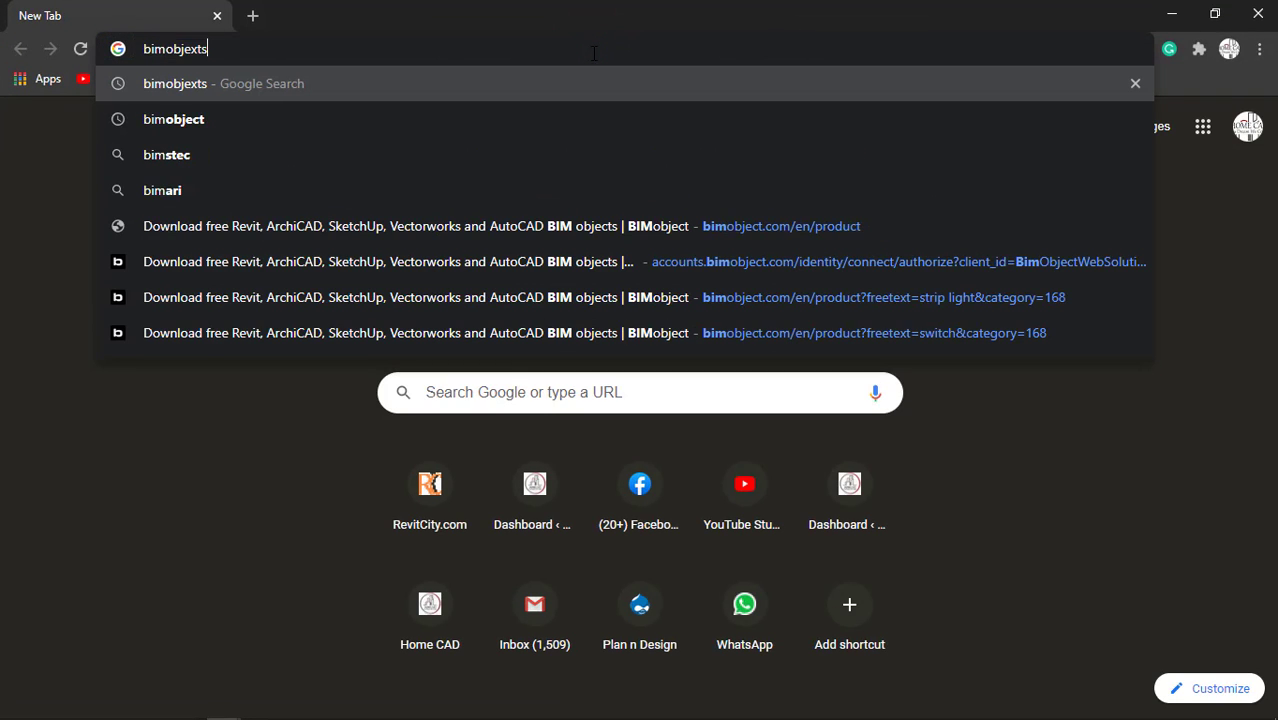
pyautogui.press('Return')
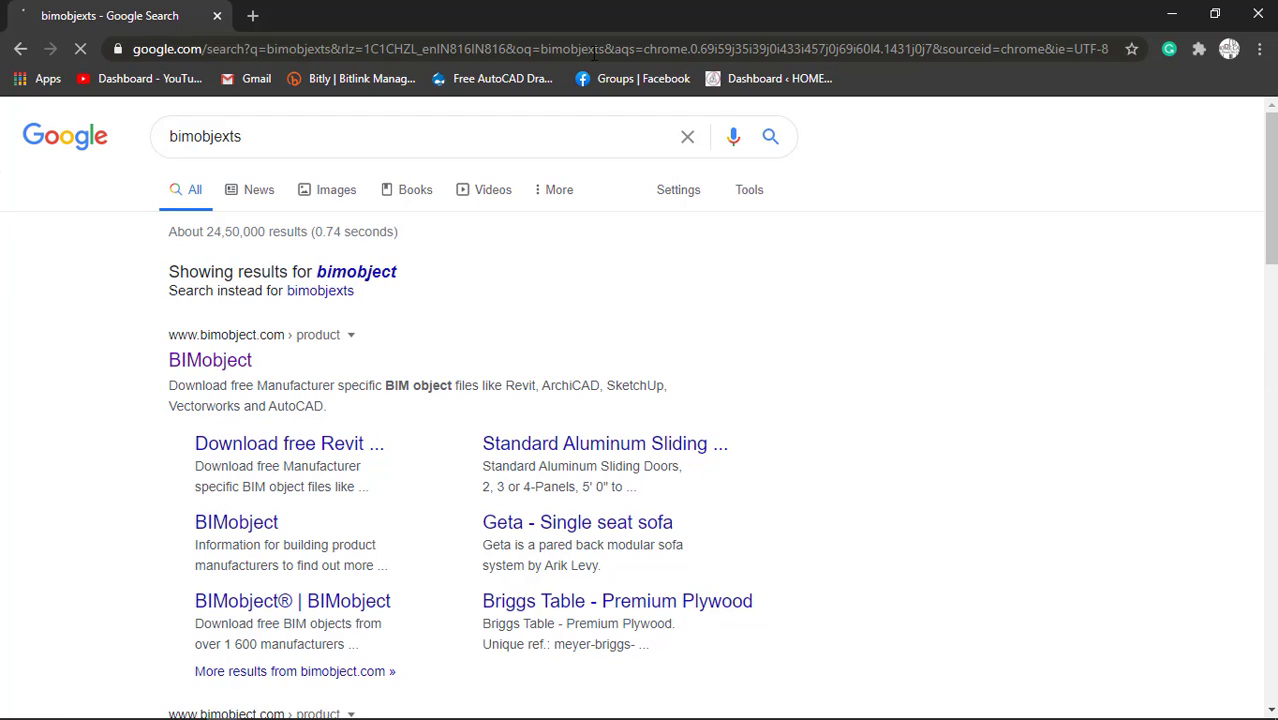
pyautogui.click(212, 362)
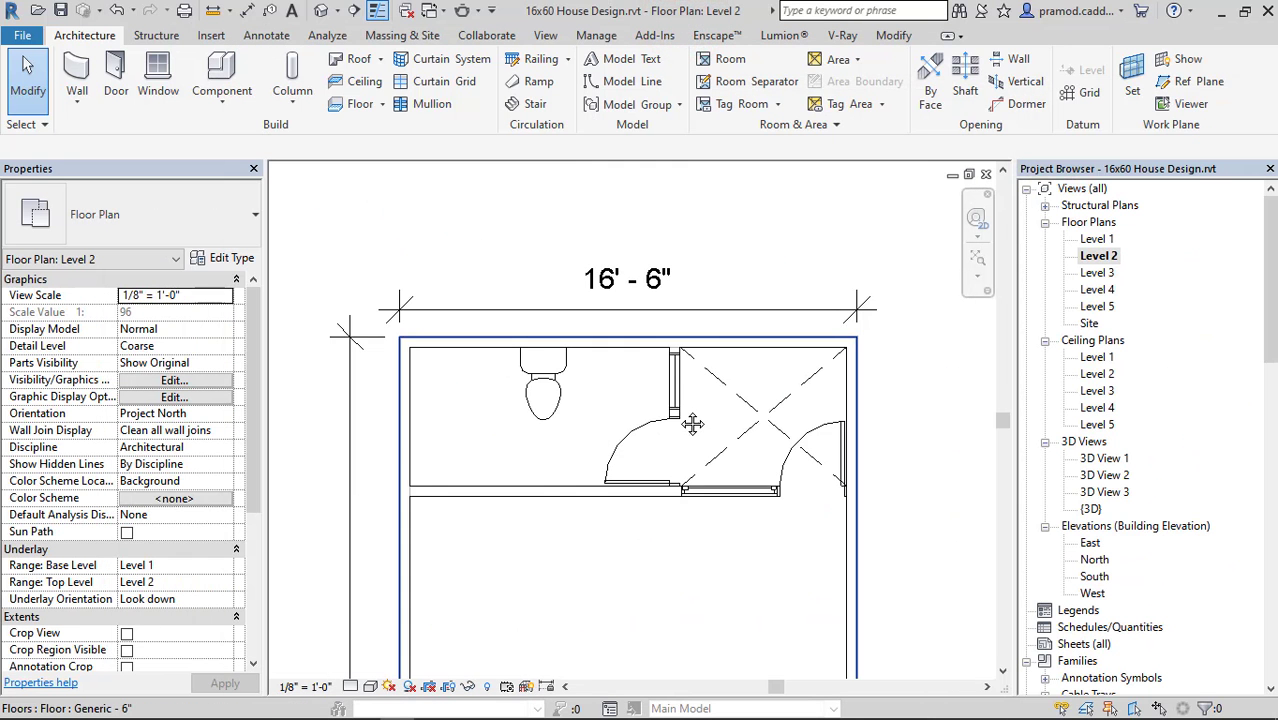
# Search Google in Chrome for "3d house deign" and browse the image results for furnished floor plan examples.
pyautogui.moveTo(691, 422); pyautogui.dragTo(647, 348, button='middle')
pyautogui.moveTo(787, 432); pyautogui.dragTo(787, 386, button='middle')
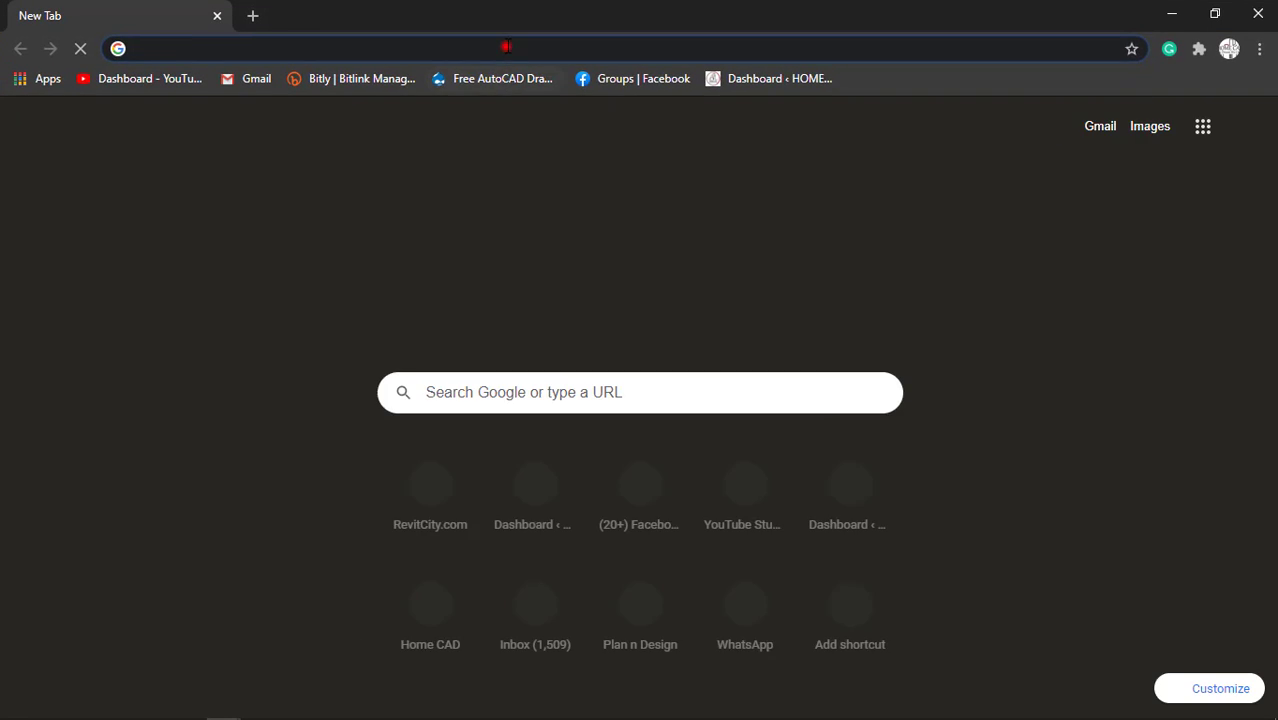
pyautogui.click(505, 46)
pyautogui.write('3d')
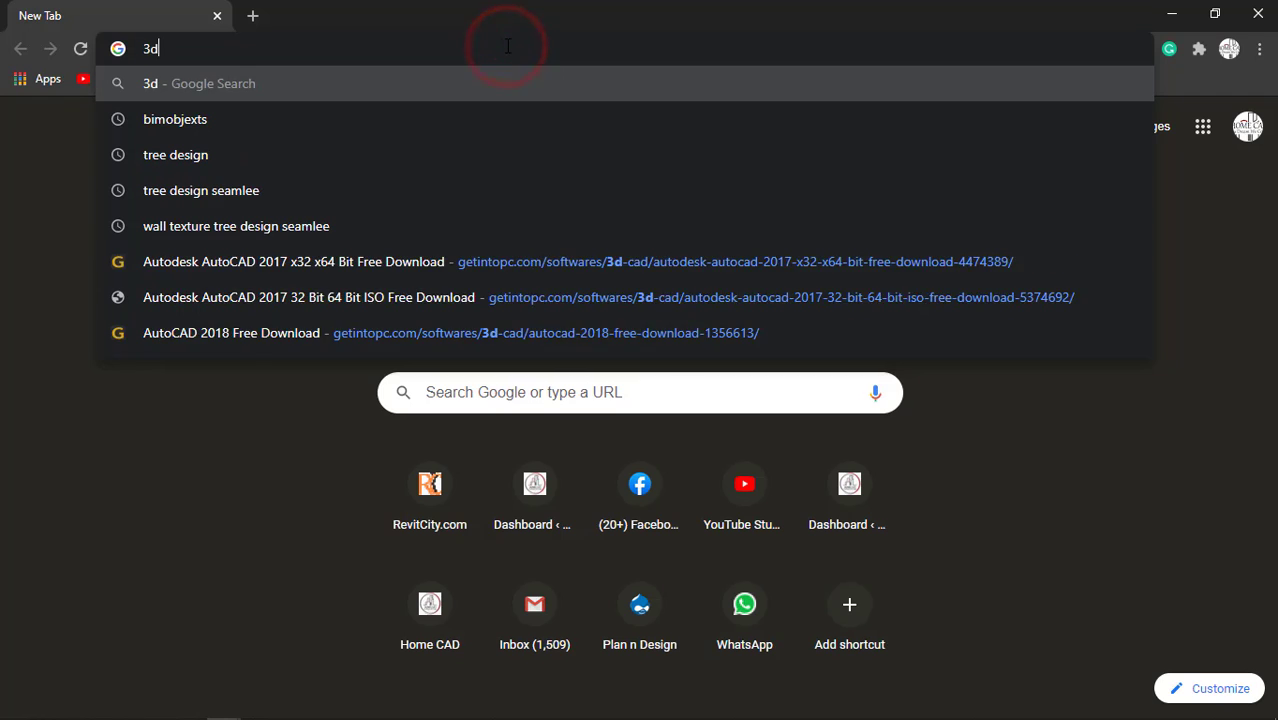
pyautogui.write(' house deign')
pyautogui.press('Return')
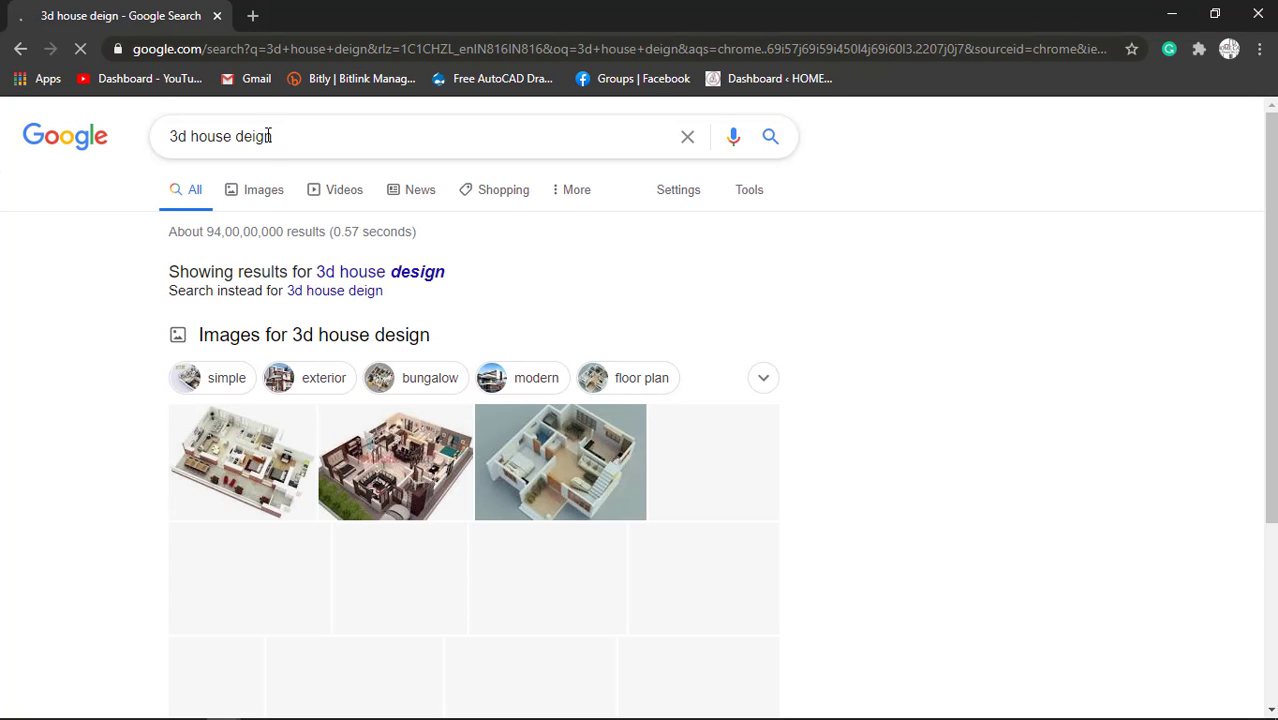
pyautogui.click(263, 191)
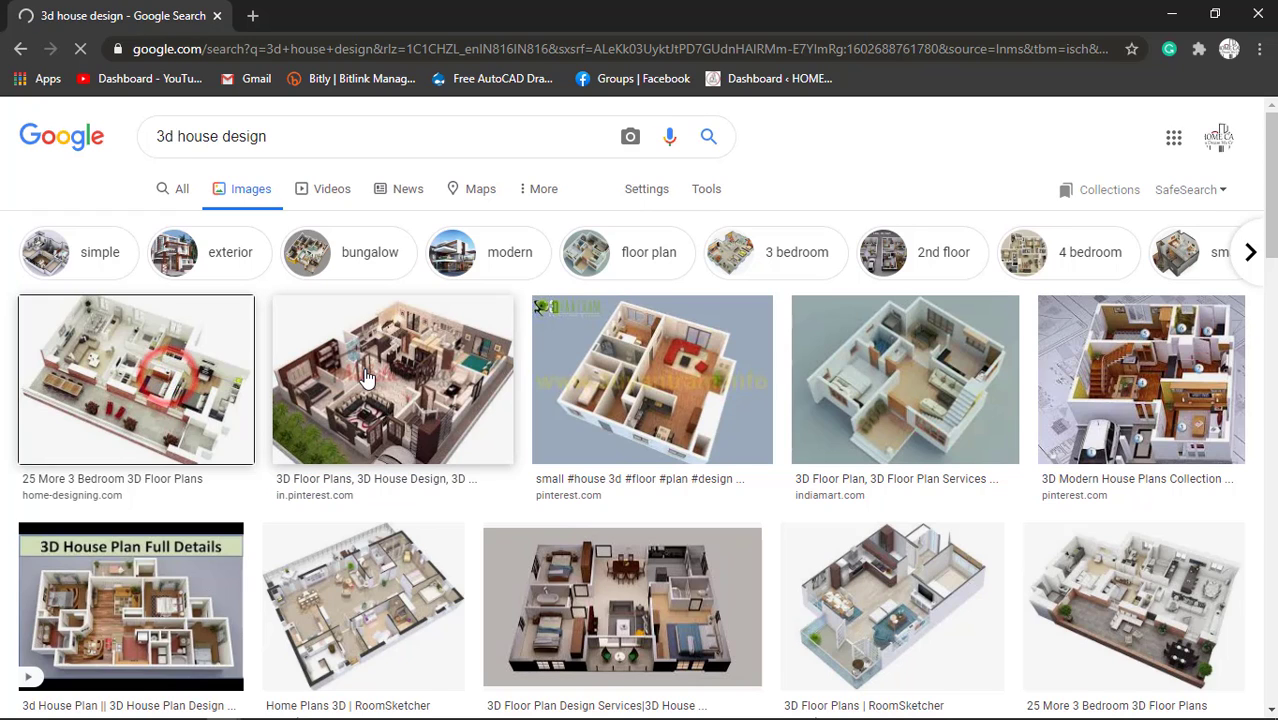
pyautogui.scroll(-3, 367, 378)
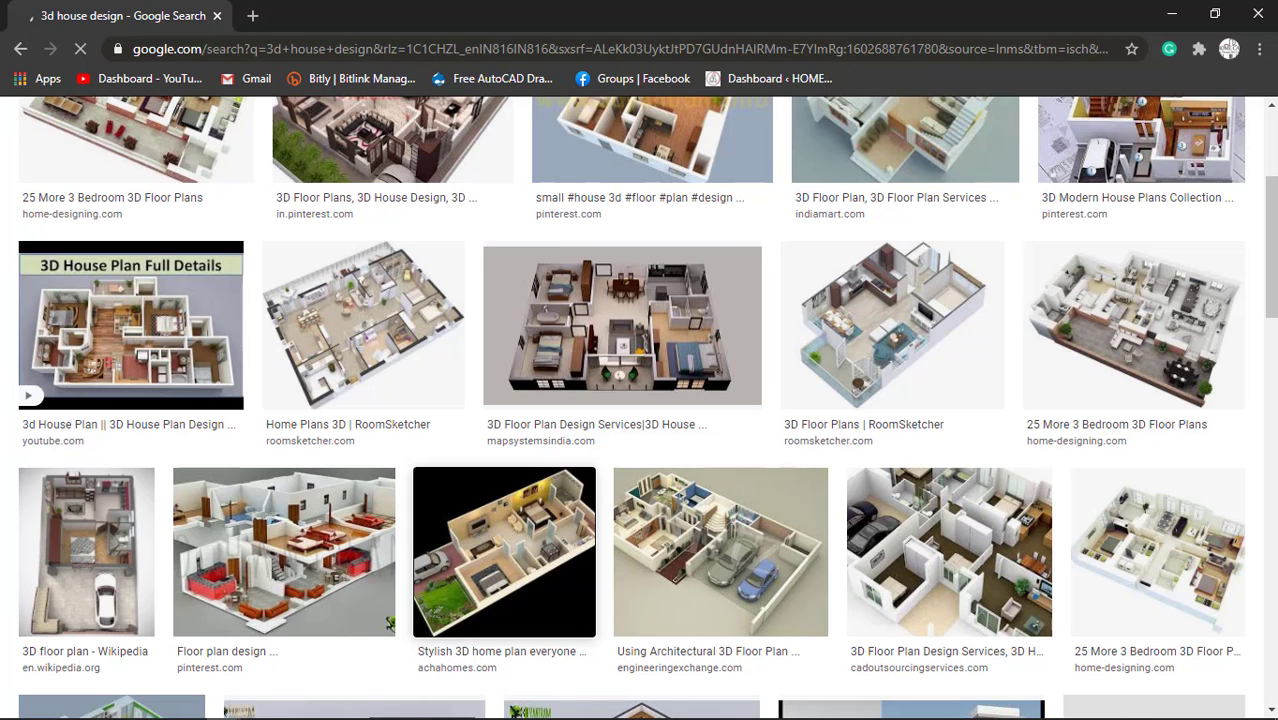
pyautogui.click(1172, 15)
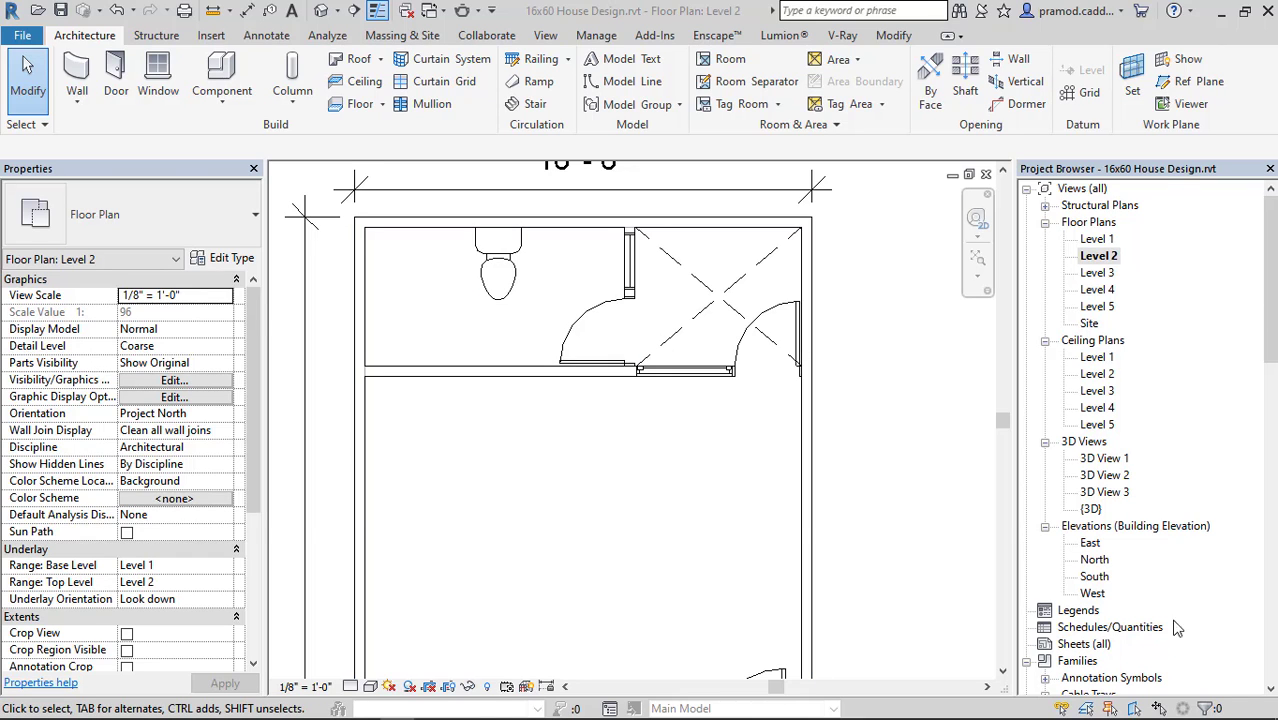
# Return to Revit and examine the Level 2 rooms from the rear bathroom down to the front rooms.
pyautogui.hotkey('alt', 'Tab')
pyautogui.press('Escape')
pyautogui.scroll(-2, 626, 400)
pyautogui.moveTo(669, 370); pyautogui.dragTo(657, 304, button='middle')
pyautogui.scroll(2, 608, 432)
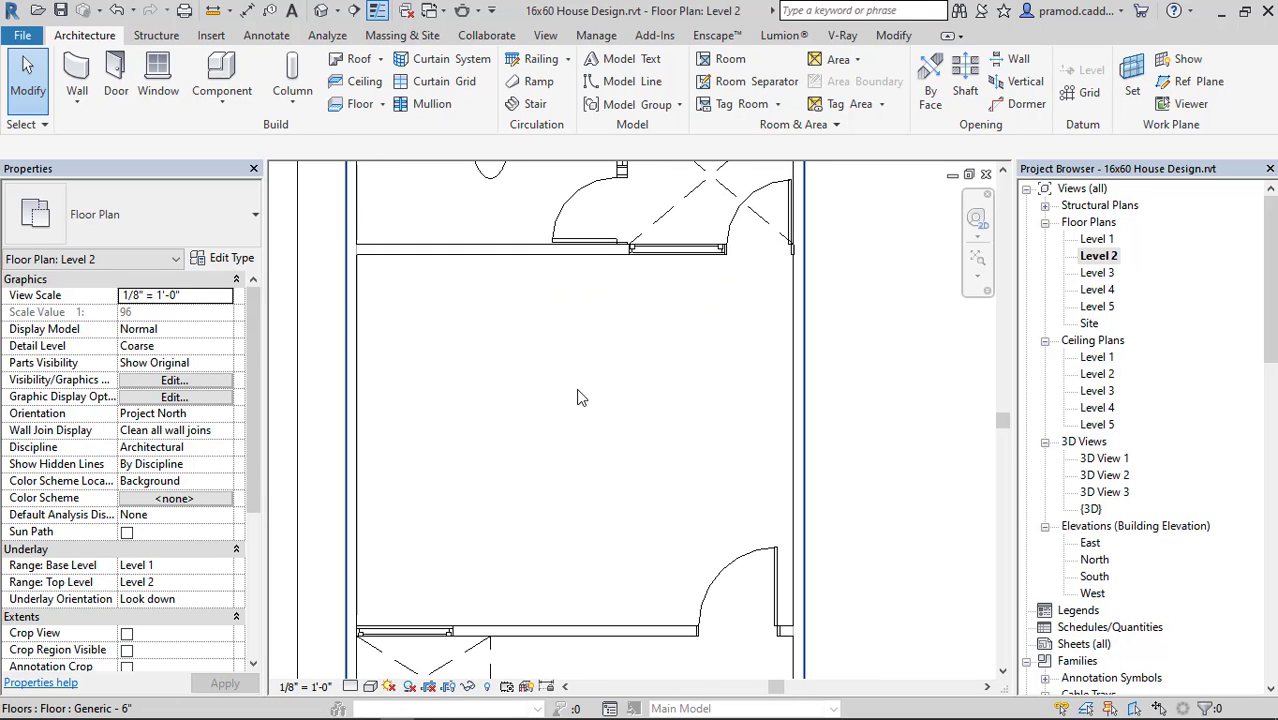
pyautogui.scroll(-2, 560, 402)
pyautogui.scroll(1, 530, 398)
pyautogui.moveTo(570, 463); pyautogui.dragTo(549, 283, button='middle')
pyautogui.moveTo(555, 502); pyautogui.dragTo(545, 436, button='middle')
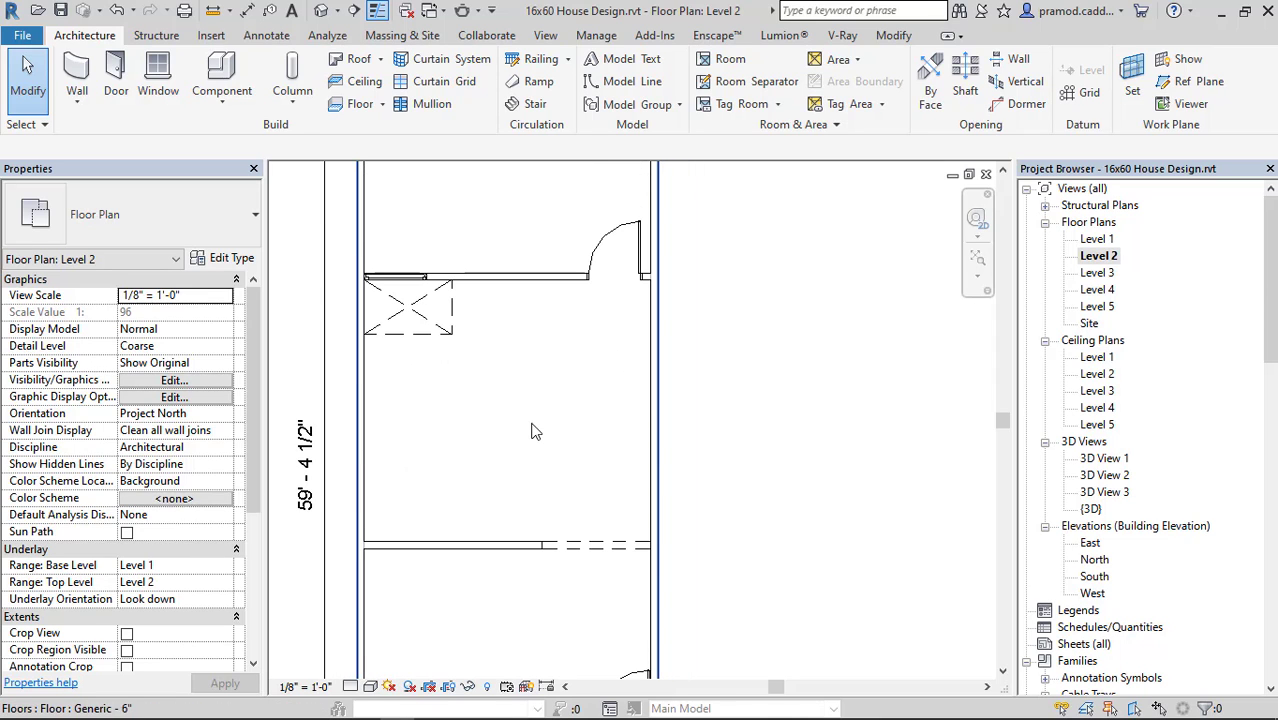
pyautogui.scroll(-2, 514, 479)
pyautogui.scroll(2, 457, 499)
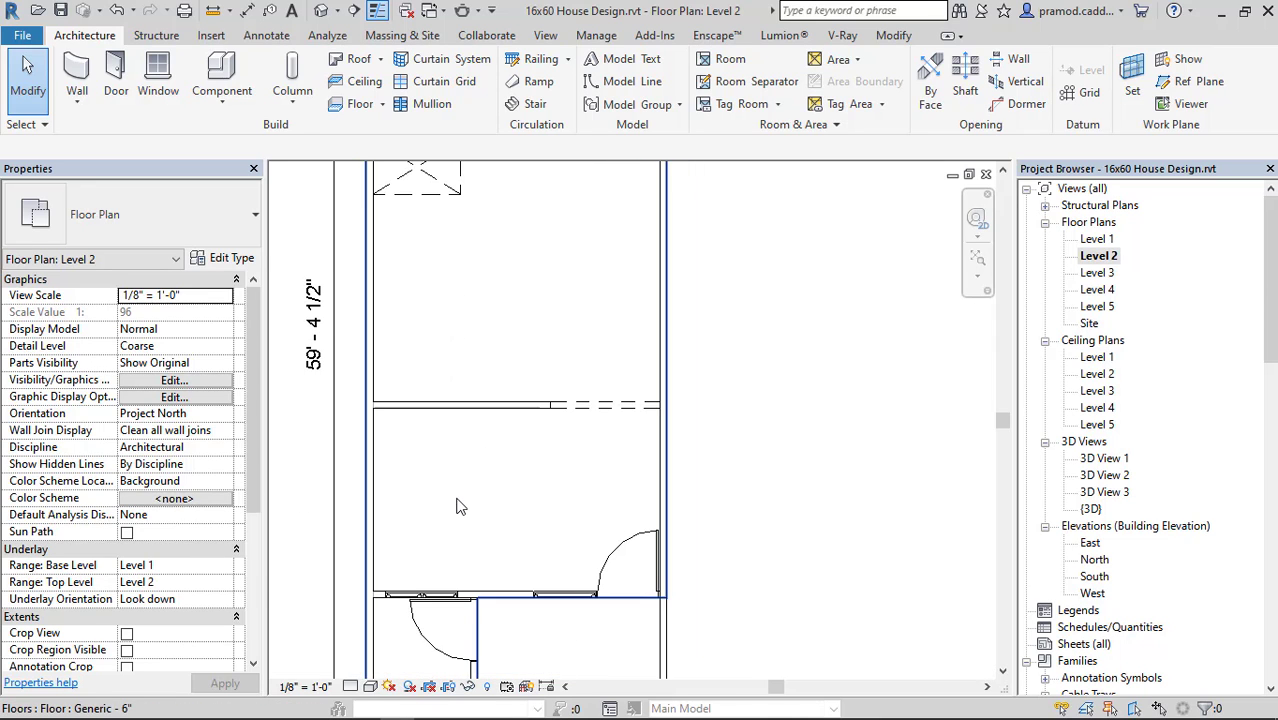
pyautogui.moveTo(457, 503); pyautogui.dragTo(466, 477, button='middle')
pyautogui.scroll(-2, 474, 470)
pyautogui.moveTo(557, 409); pyautogui.dragTo(557, 463, button='middle')
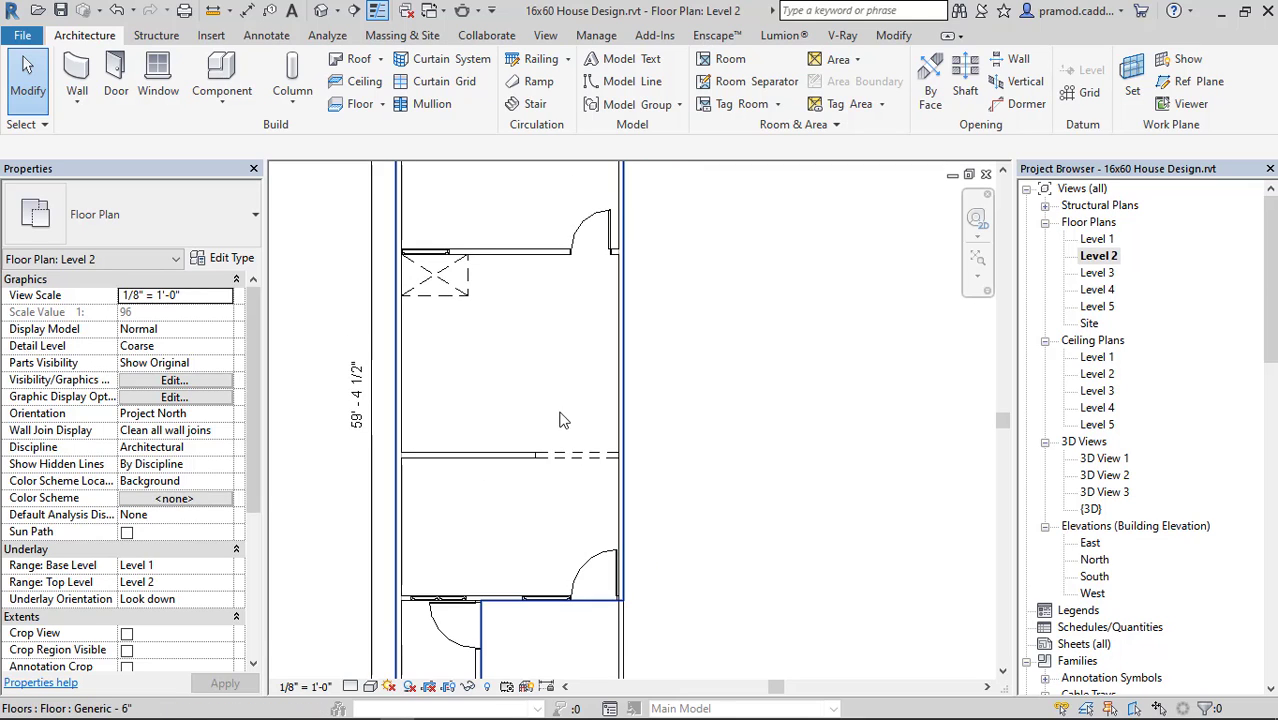
pyautogui.moveTo(560, 388); pyautogui.dragTo(577, 344, button='middle')
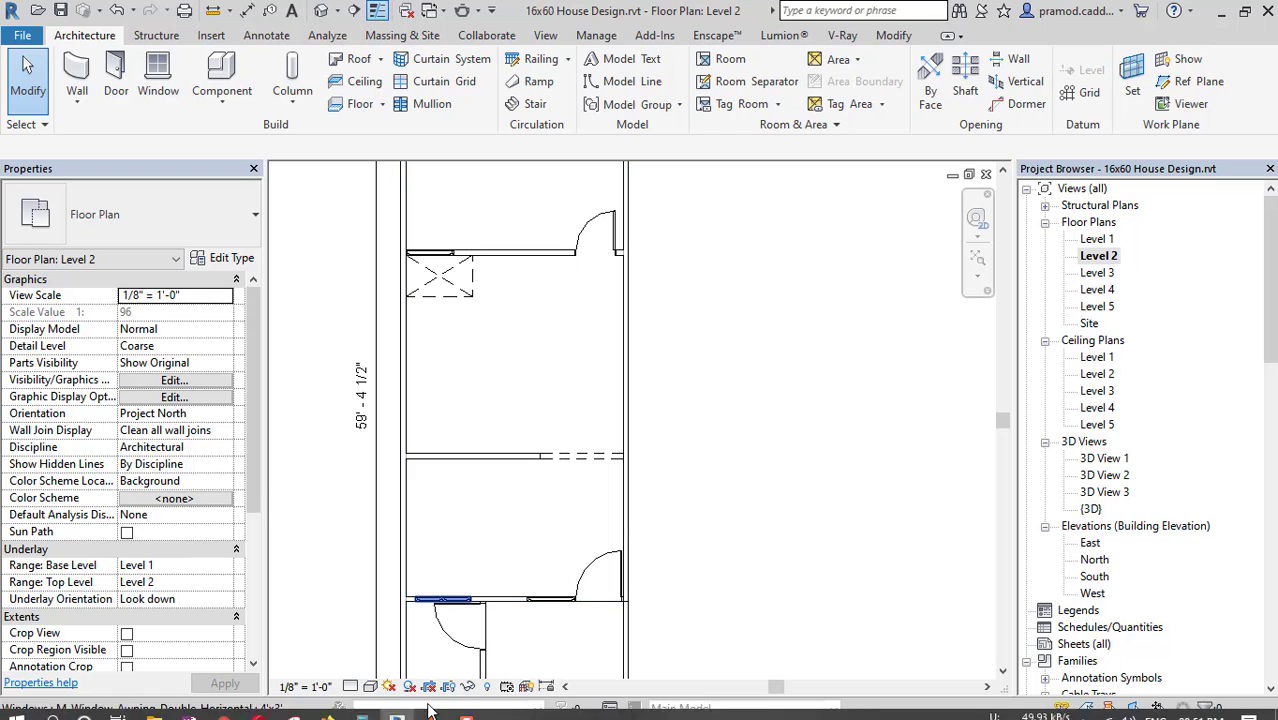
# Switch to File Explorer, look through the Quick access and Downloads folders, and close both windows.
pyautogui.moveTo(225, 706)
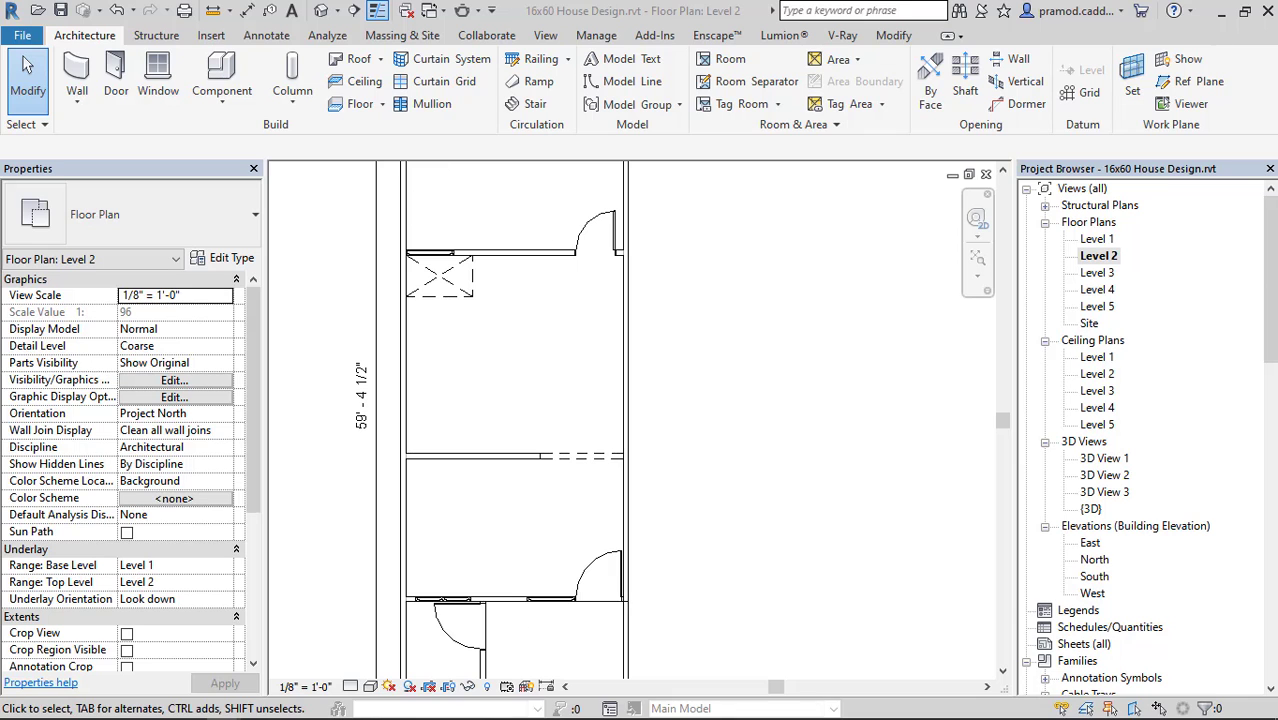
pyautogui.moveTo(170, 668)
pyautogui.click(154, 706)
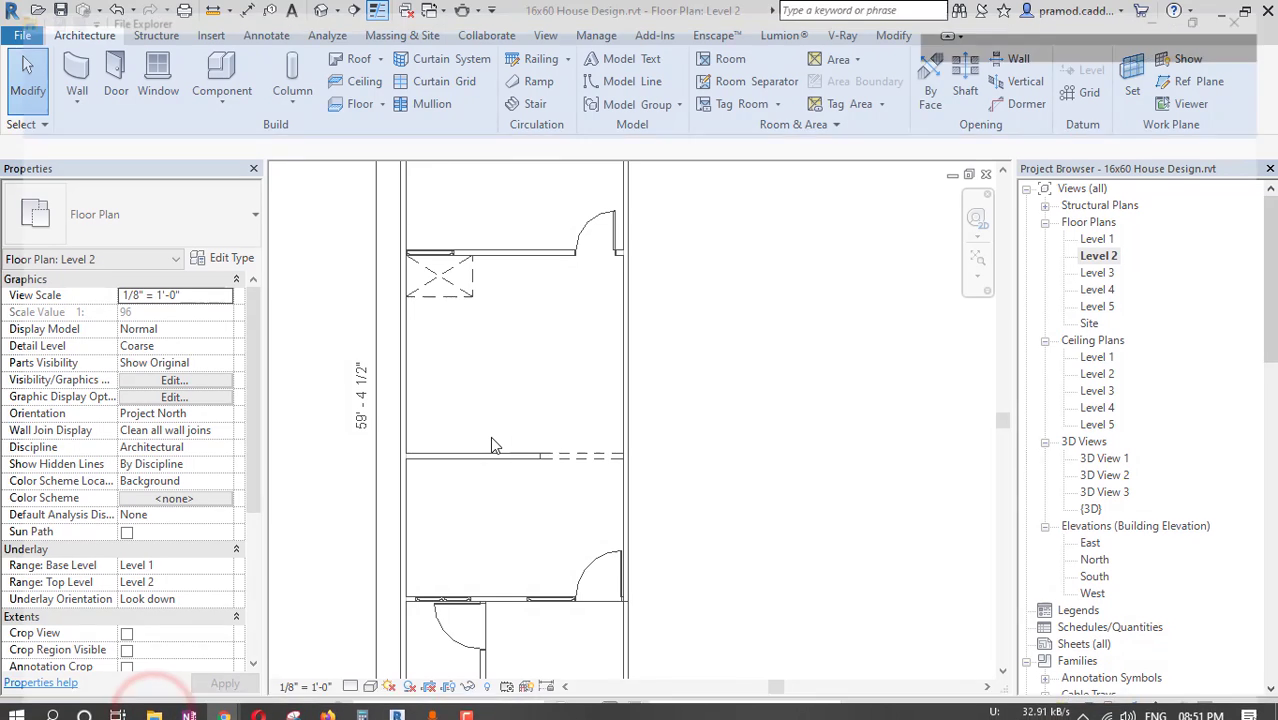
pyautogui.moveTo(382, 16); pyautogui.dragTo(448, 22)
pyautogui.doubleClick(448, 22)
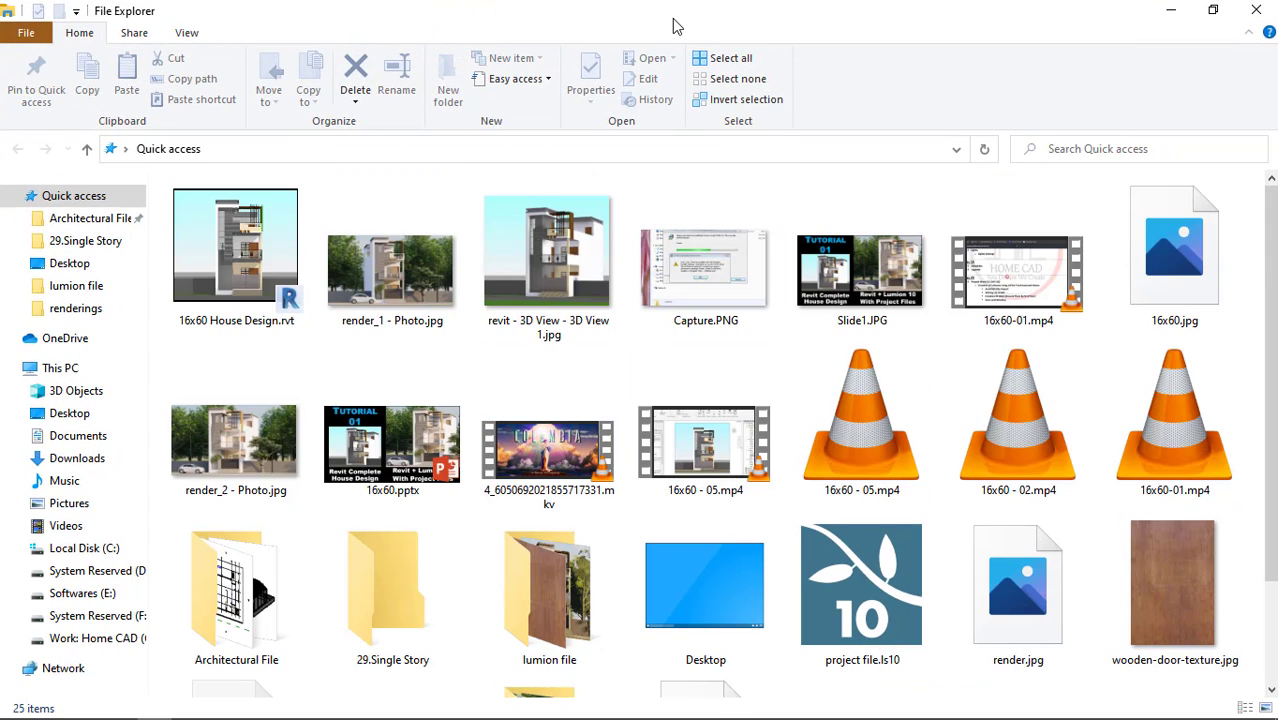
pyautogui.click(1274, 8)
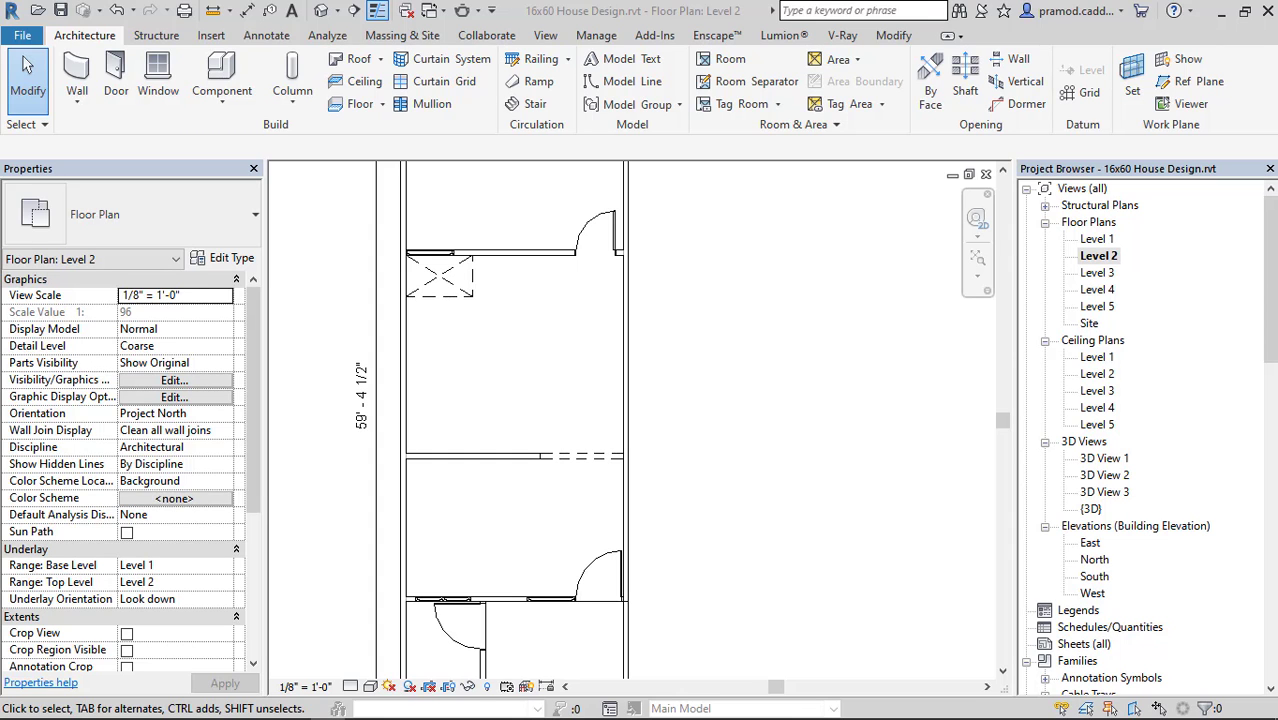
pyautogui.press('super+e')
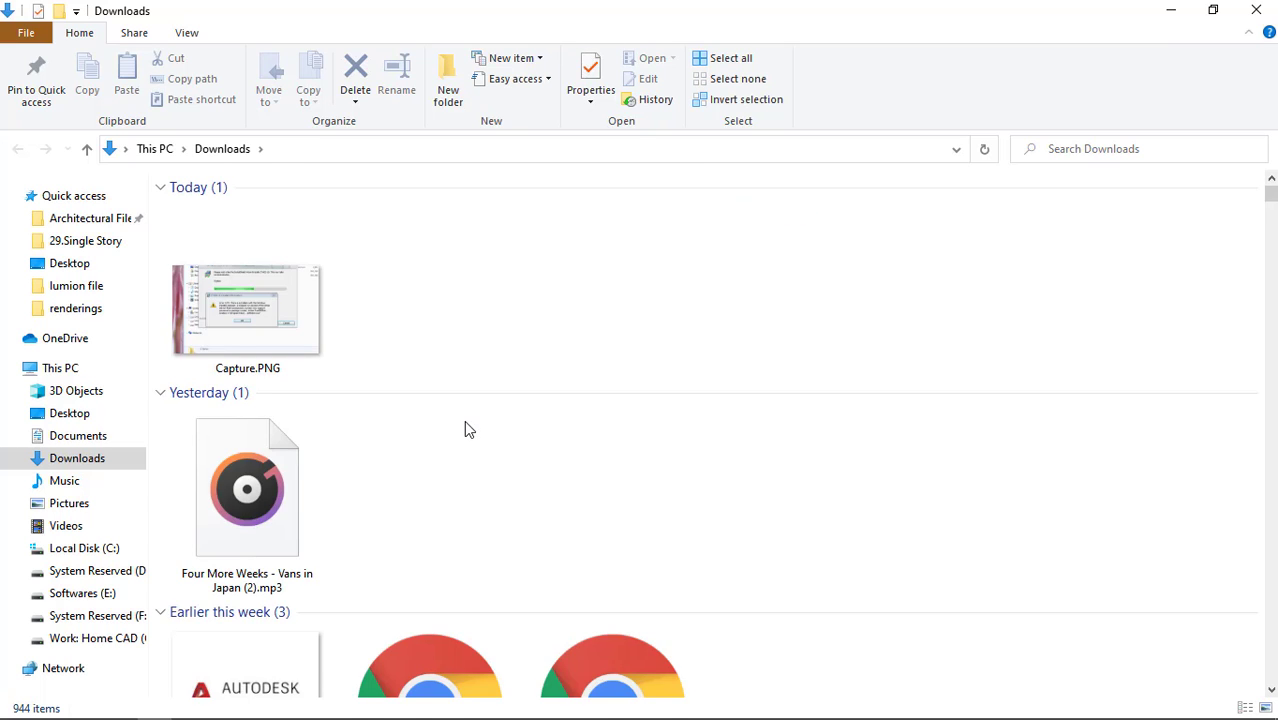
pyautogui.scroll(-5, 464, 420)
pyautogui.scroll(5, 464, 422)
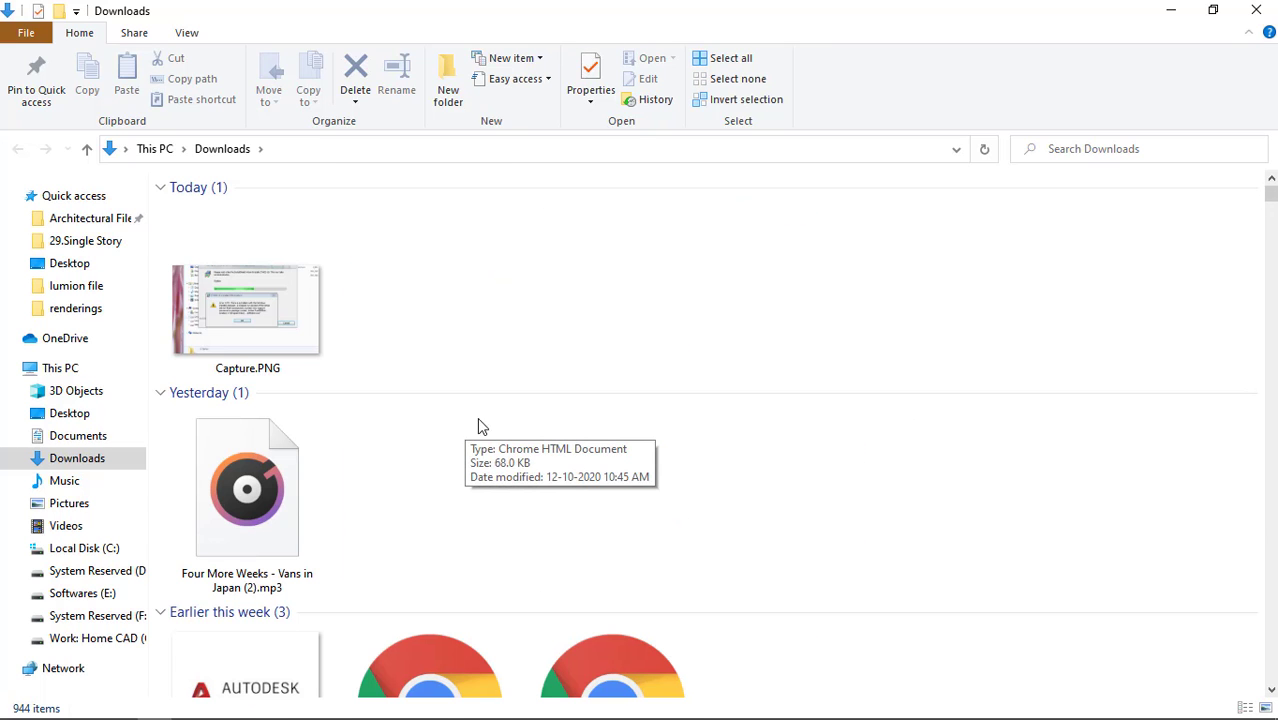
pyautogui.click(1256, 10)
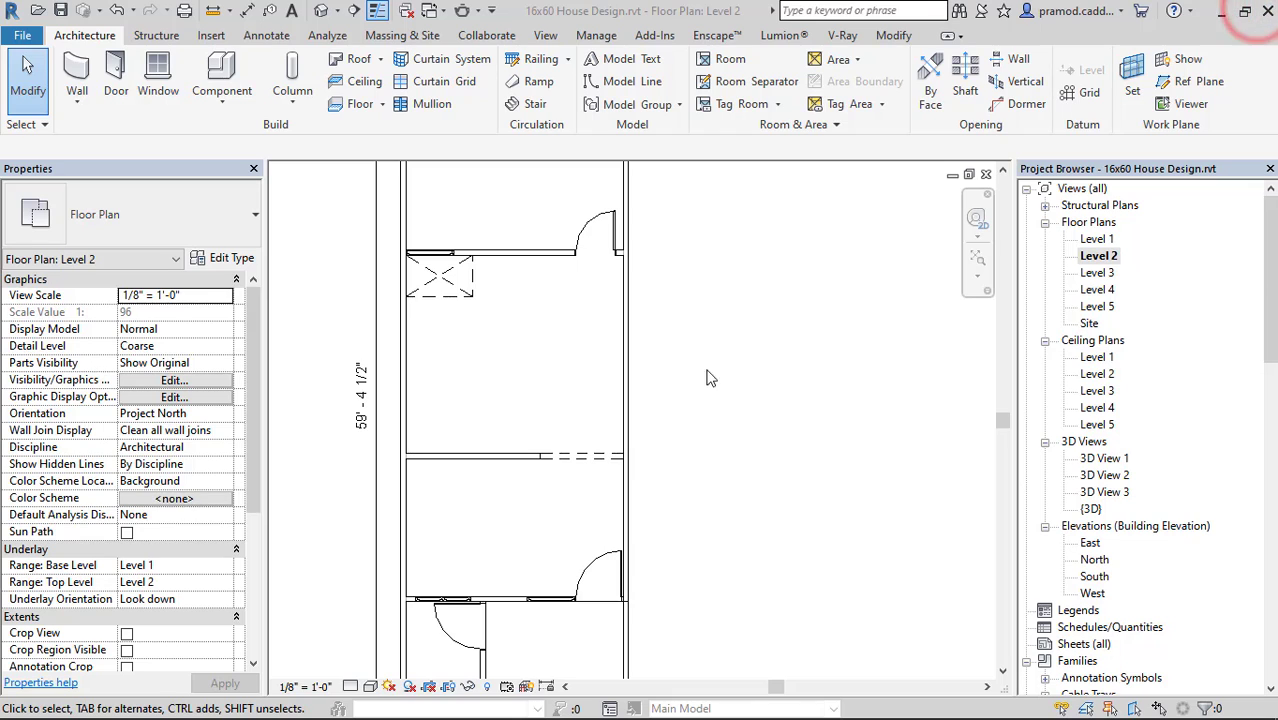
# Review the whole Level 2 floor plan, from the middle rooms to the front and back to the rear bathroom.
pyautogui.moveTo(704, 298); pyautogui.dragTo(751, 404, button='middle')
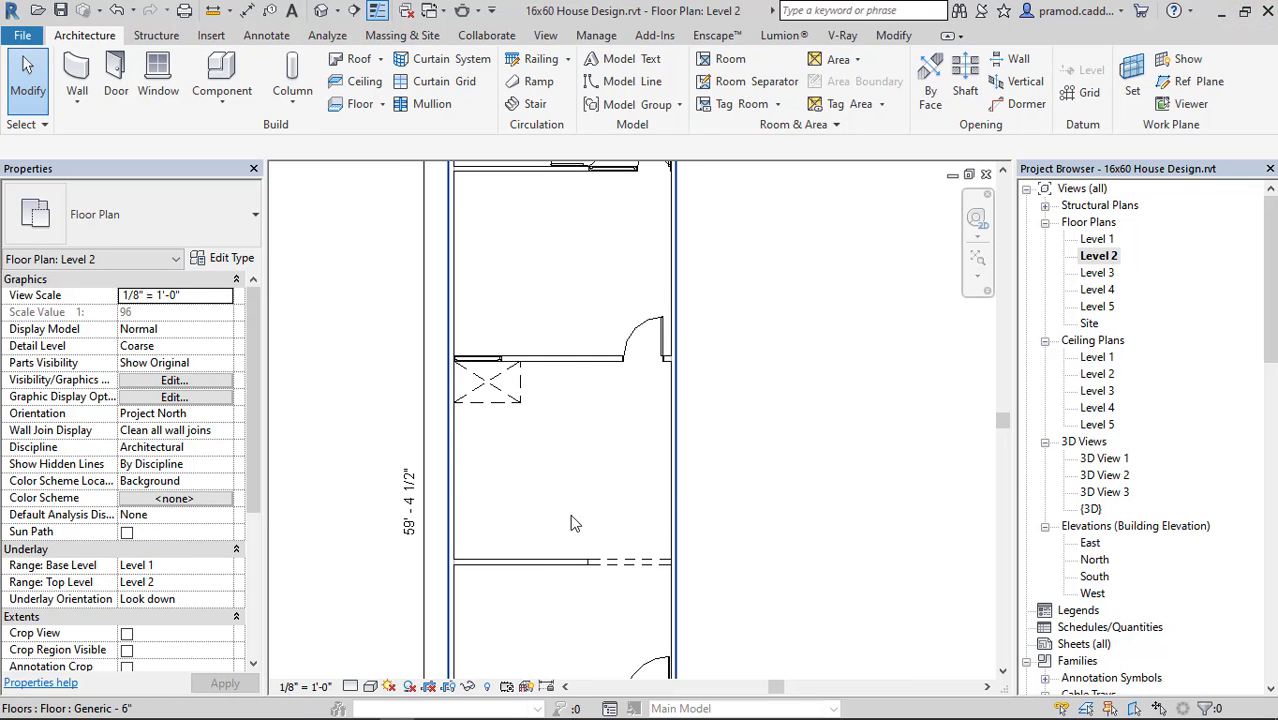
pyautogui.moveTo(612, 404)
pyautogui.mouseDown(button='middle')
pyautogui.moveTo(605, 331)
pyautogui.moveTo(605, 439)
pyautogui.moveTo(600, 424)
pyautogui.mouseUp(button='middle')
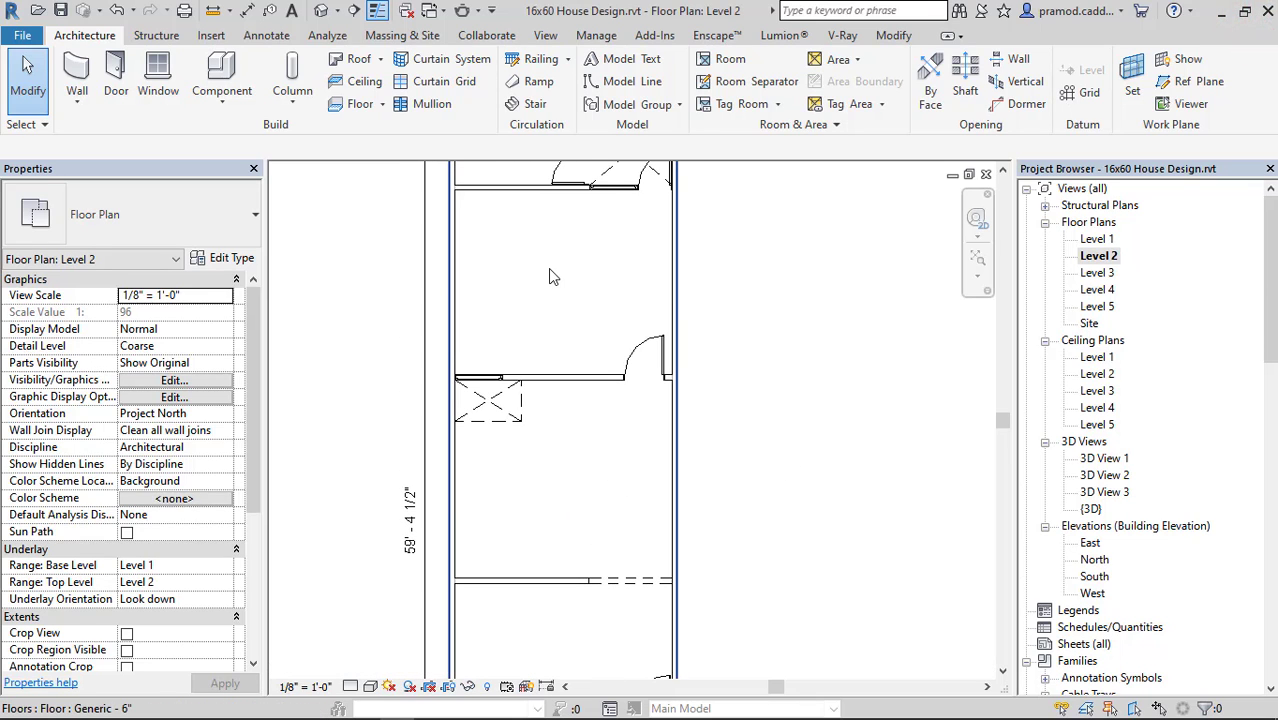
pyautogui.moveTo(604, 642); pyautogui.dragTo(636, 493, button='middle')
pyautogui.moveTo(650, 545); pyautogui.dragTo(671, 527, button='middle')
pyautogui.moveTo(625, 579); pyautogui.dragTo(624, 481, button='middle')
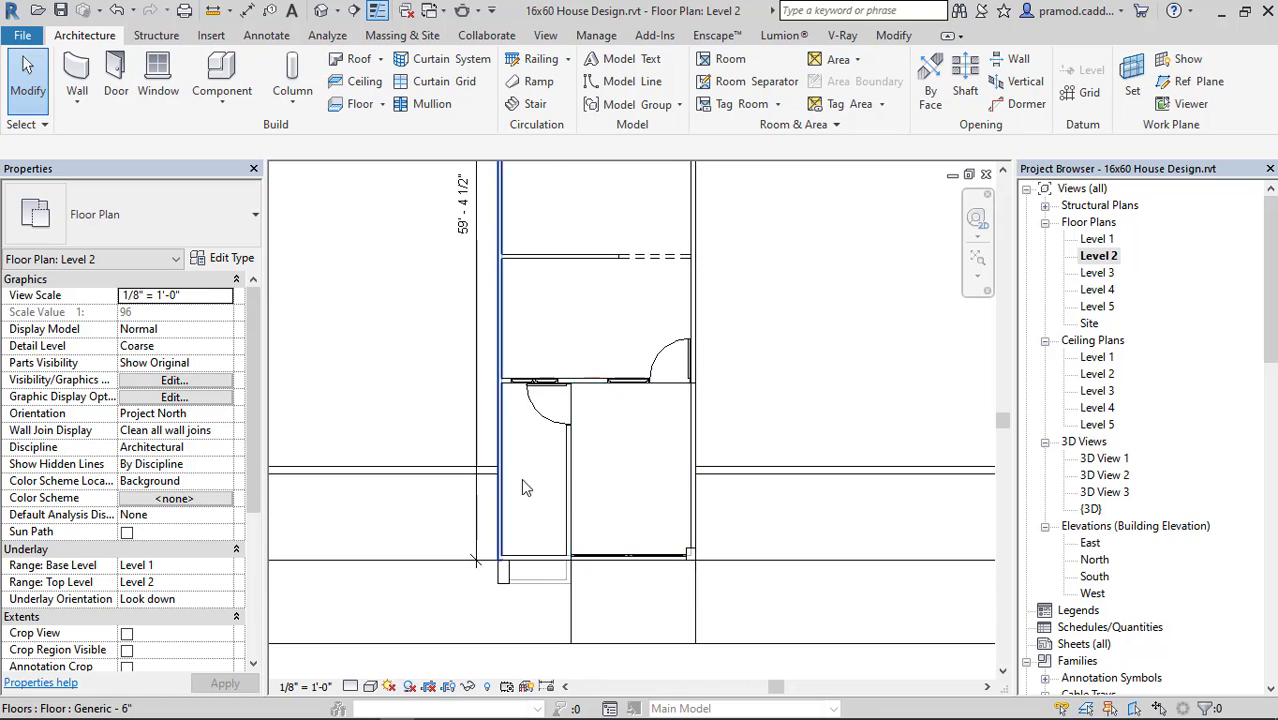
pyautogui.moveTo(594, 400); pyautogui.dragTo(609, 640, button='middle')
pyautogui.moveTo(650, 346); pyautogui.dragTo(616, 562, button='middle')
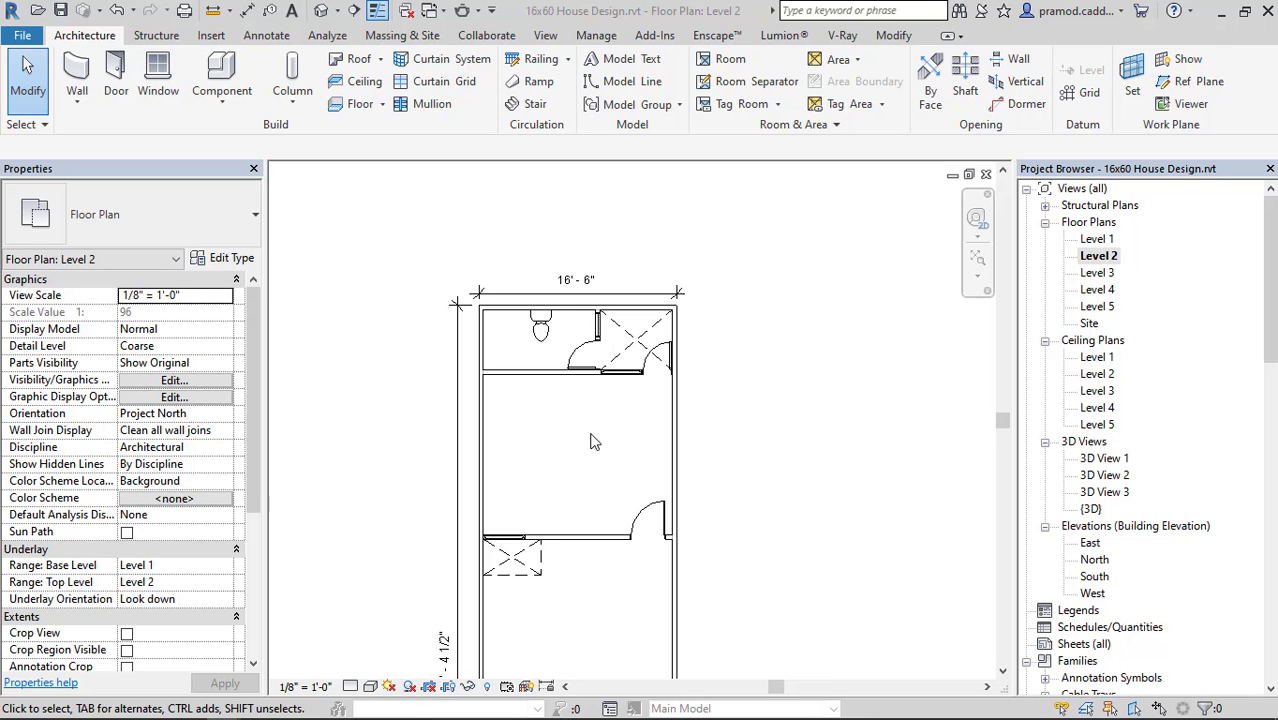
pyautogui.moveTo(609, 498); pyautogui.dragTo(604, 410, button='middle')
pyautogui.scroll(1, 536, 400)
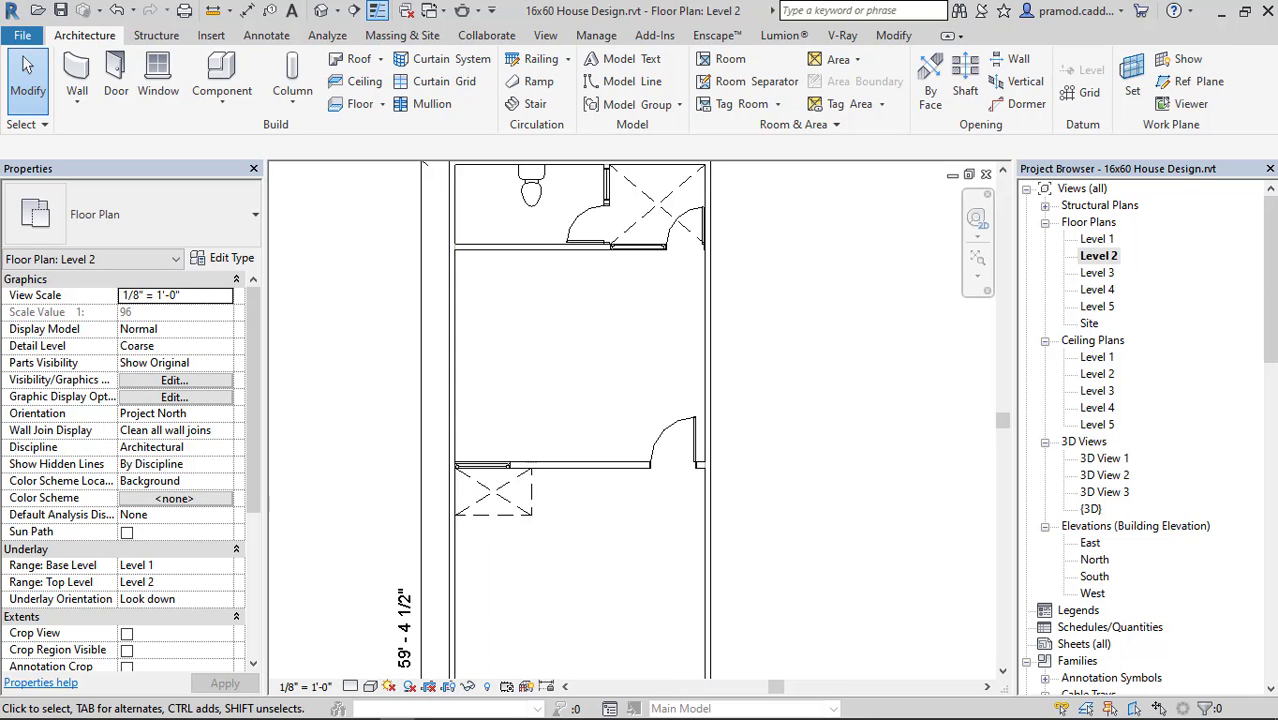
# Switch from Chrome back to Revit and inspect the toilet's position and the free space in the Level 2 rear bathroom.
pyautogui.doubleClick(568, 122)
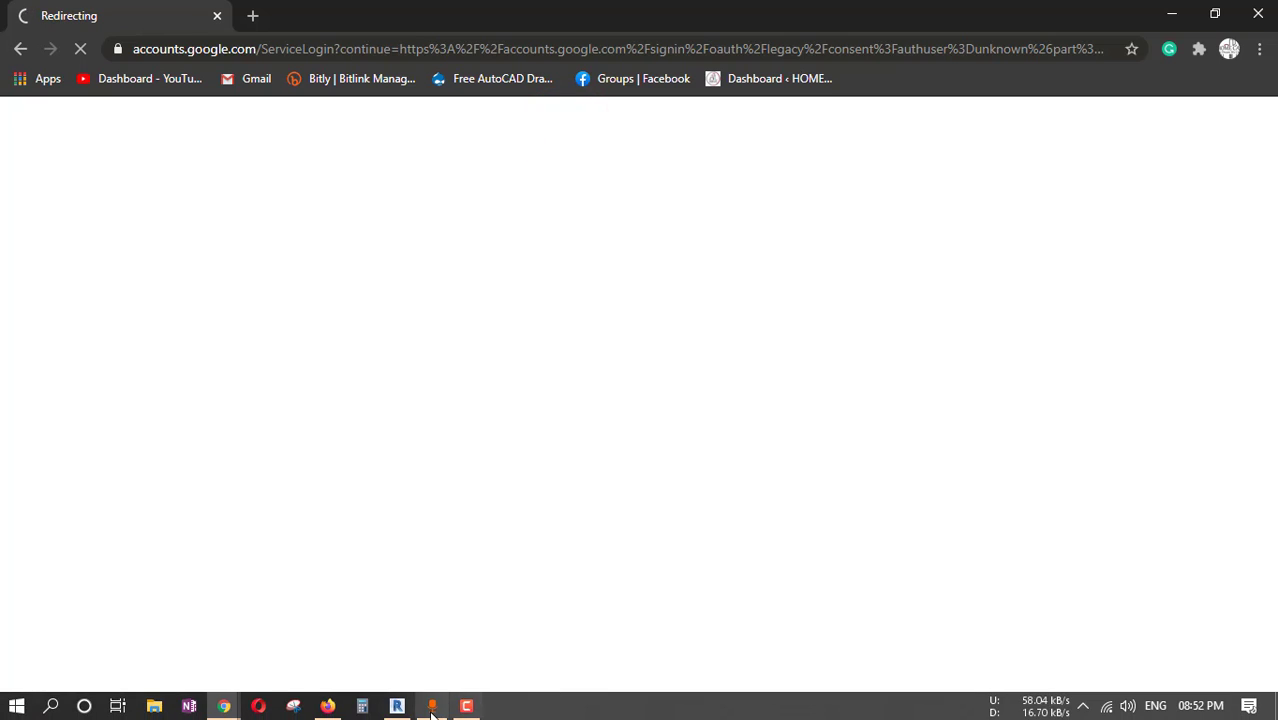
pyautogui.moveTo(399, 712)
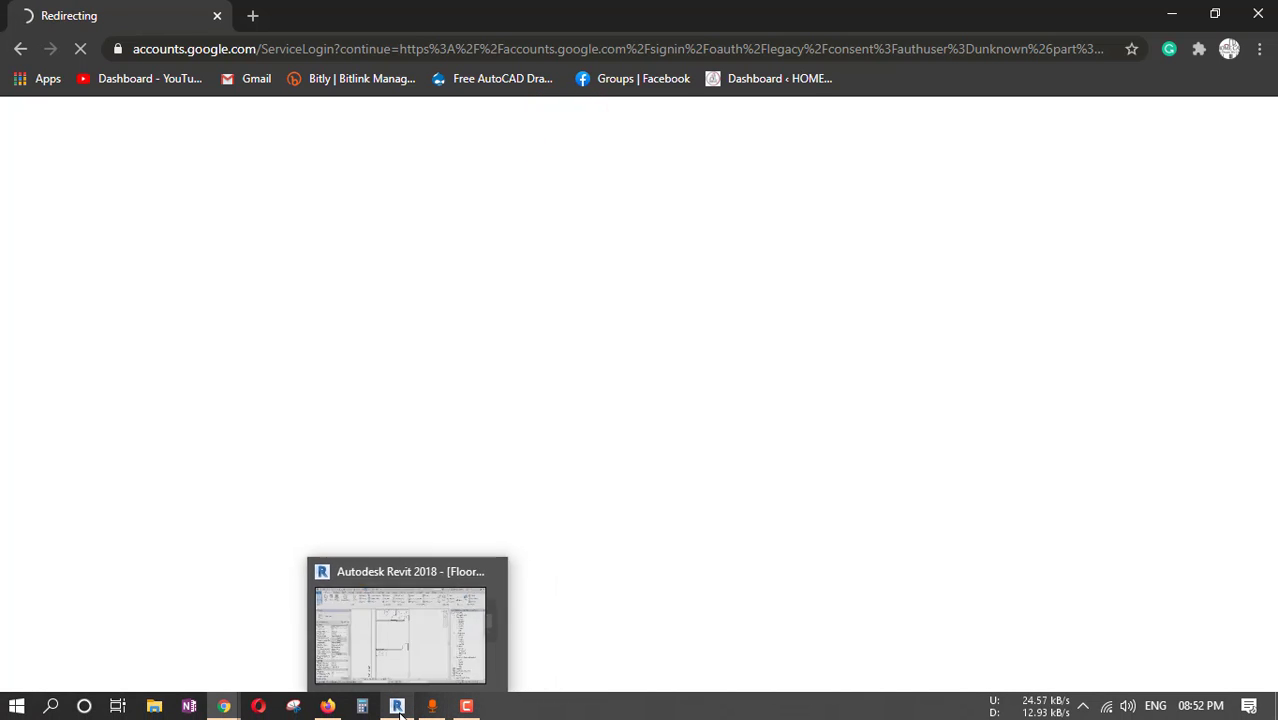
pyautogui.click(400, 630)
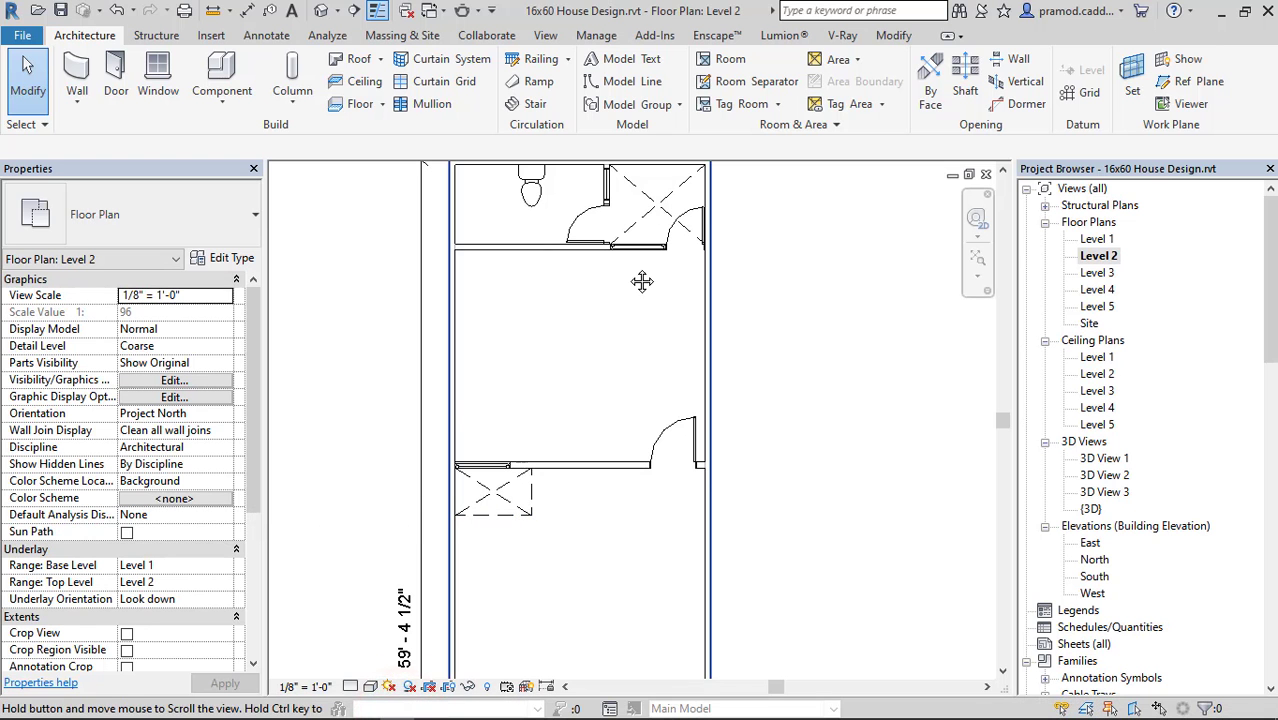
pyautogui.moveTo(641, 281); pyautogui.dragTo(622, 471, button='middle')
pyautogui.scroll(4, 622, 468)
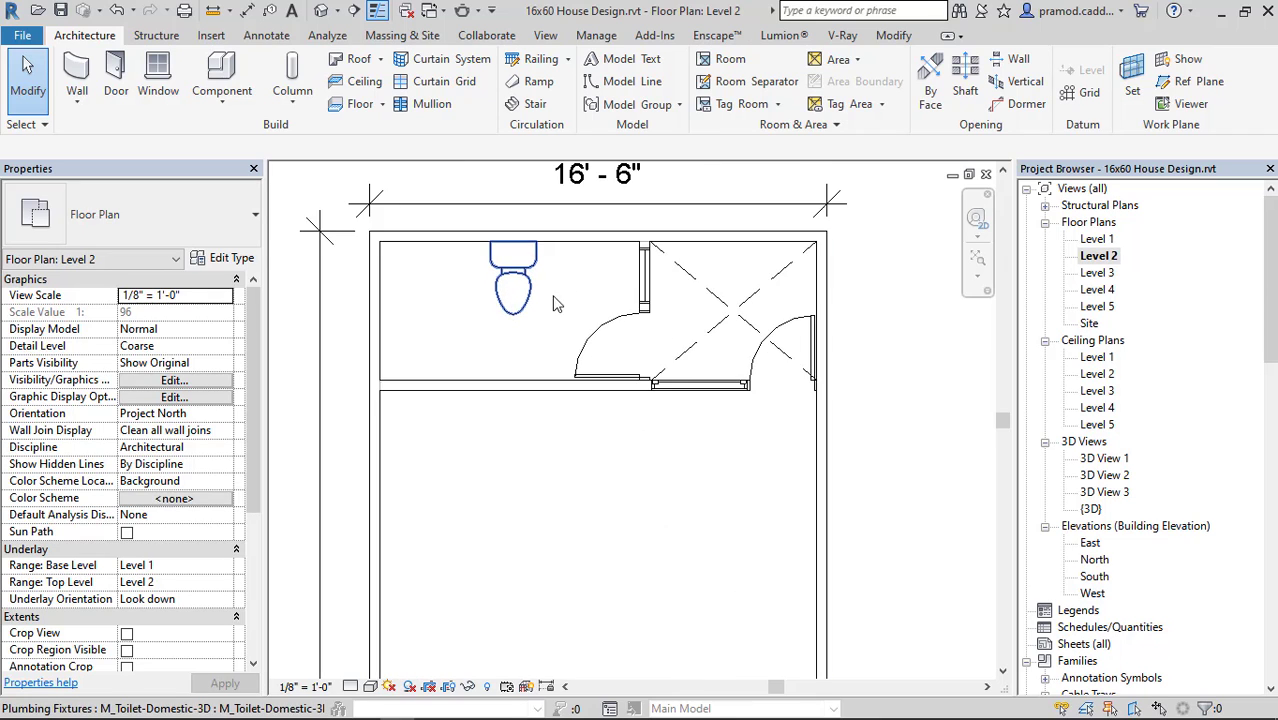
pyautogui.moveTo(553, 297); pyautogui.dragTo(562, 351, button='middle')
pyautogui.scroll(2, 478, 374)
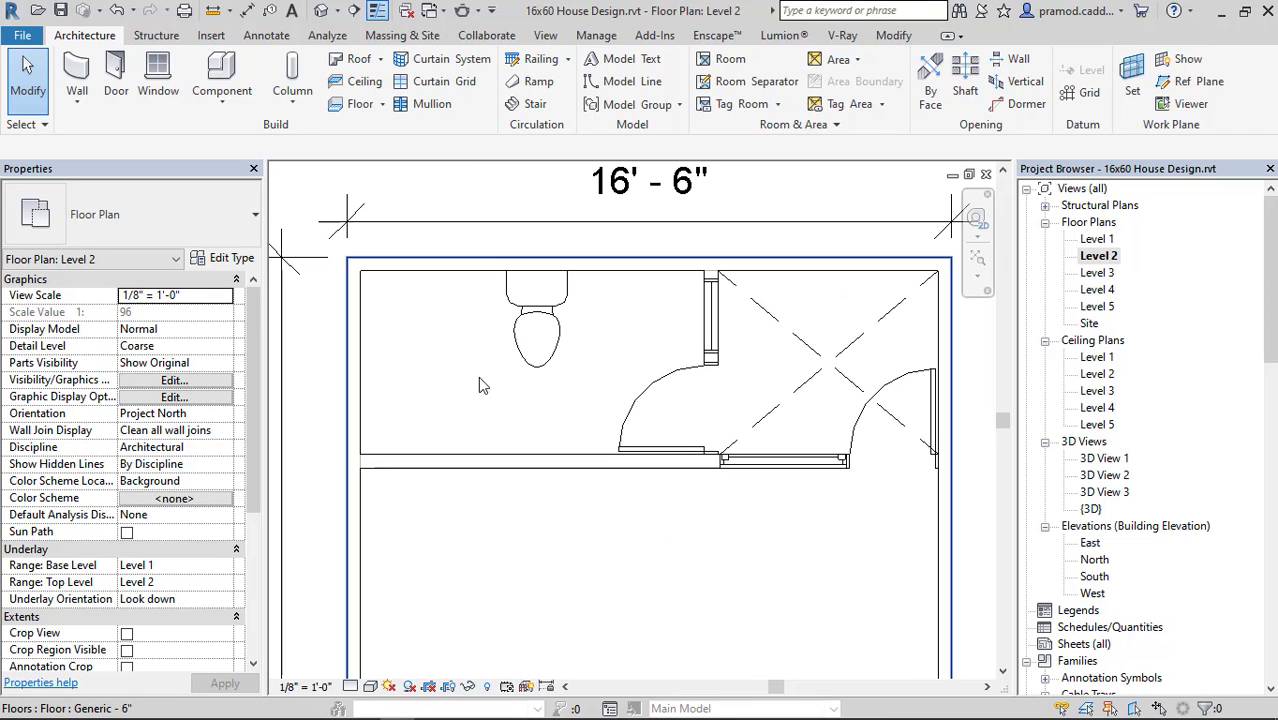
# Place a text note reading "Toilet" below the toilet fixture in the rear bathroom.
pyautogui.click(537, 36)
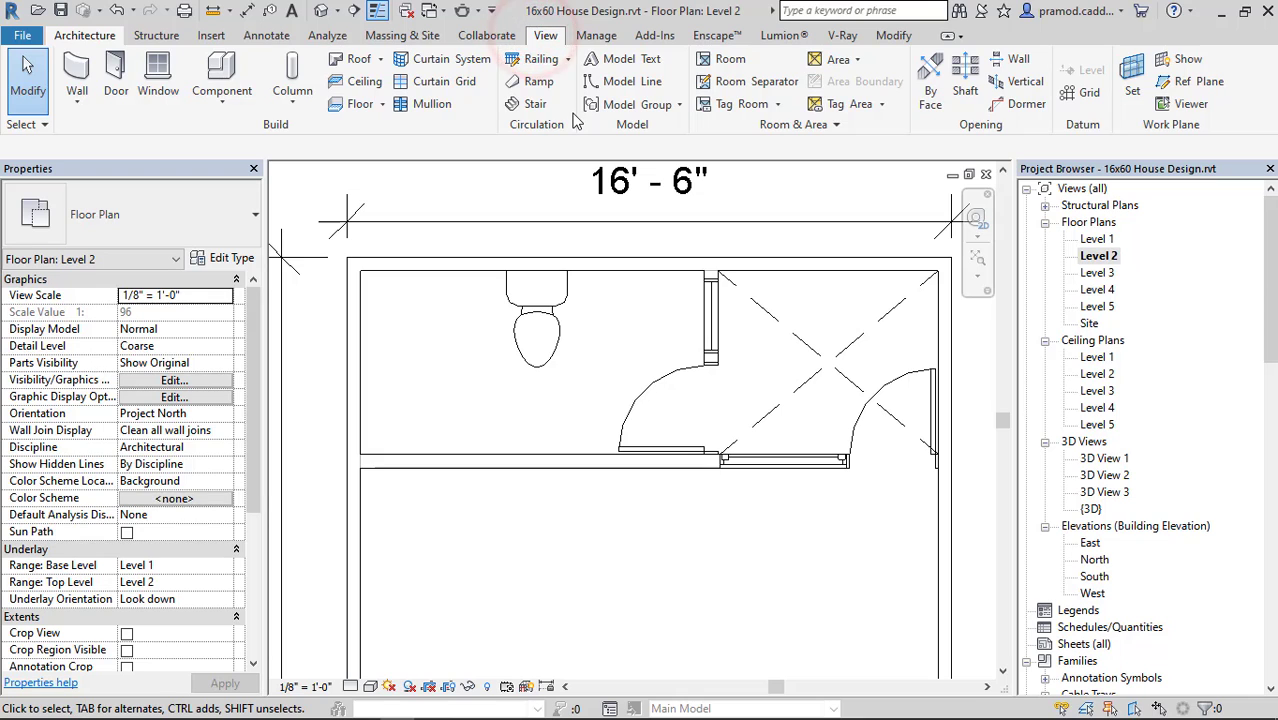
pyautogui.click(280, 38)
pyautogui.click(630, 60)
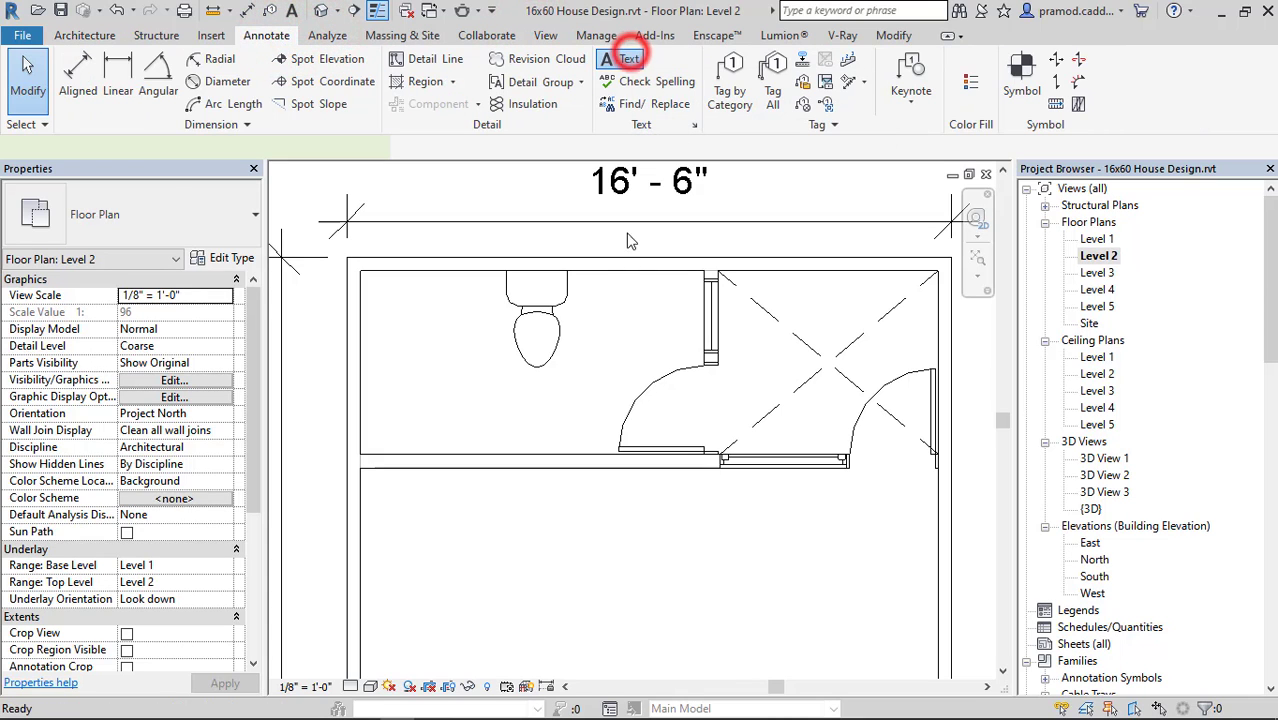
pyautogui.click(430, 402)
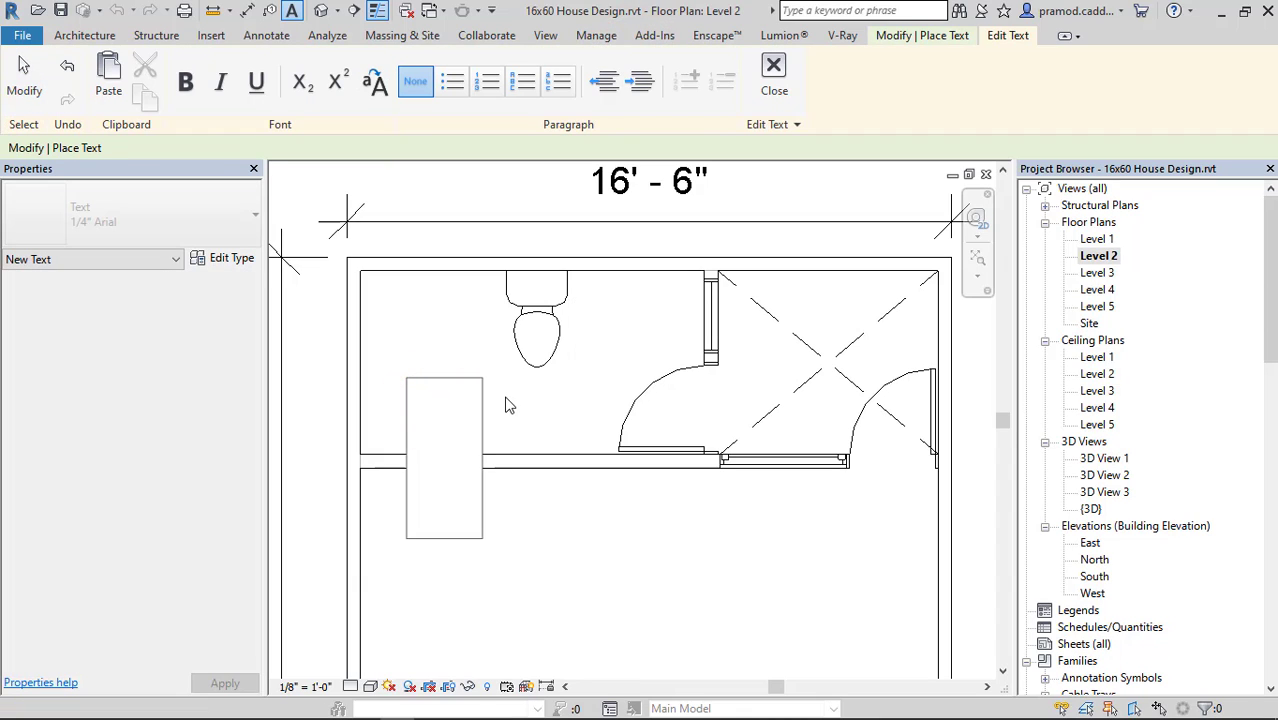
pyautogui.write('To')
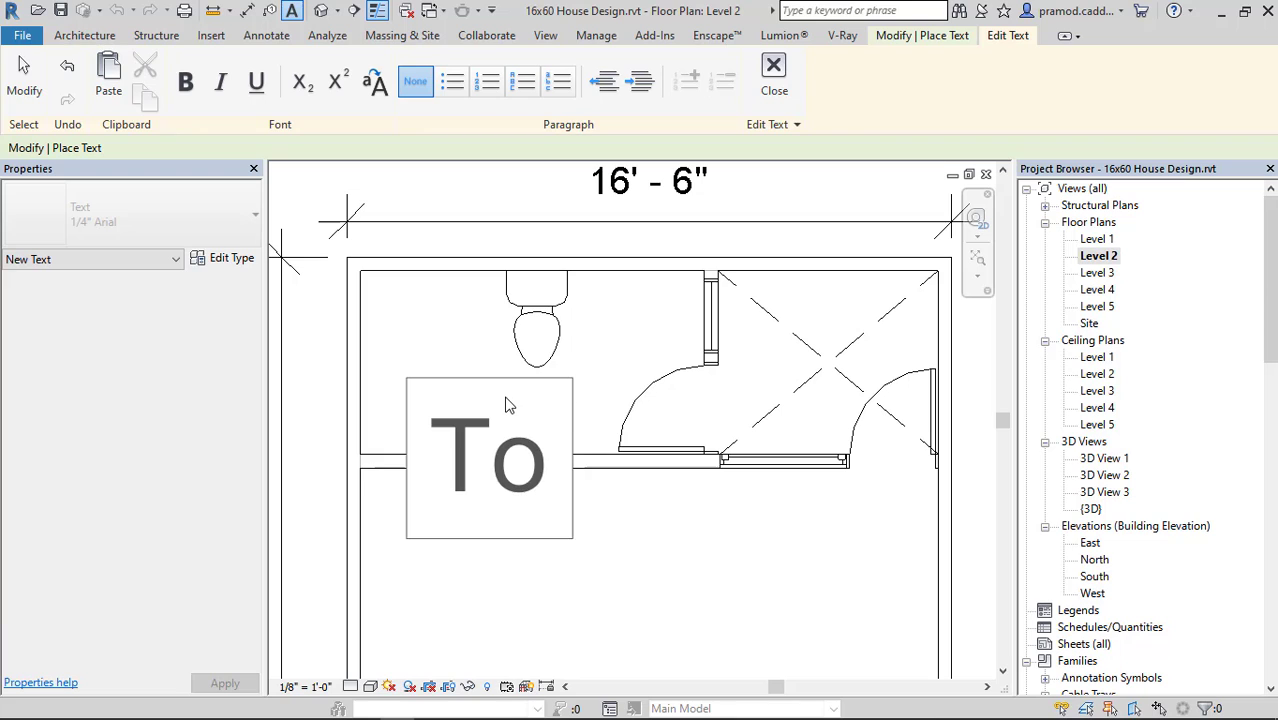
pyautogui.write('ilet')
pyautogui.press('Return')
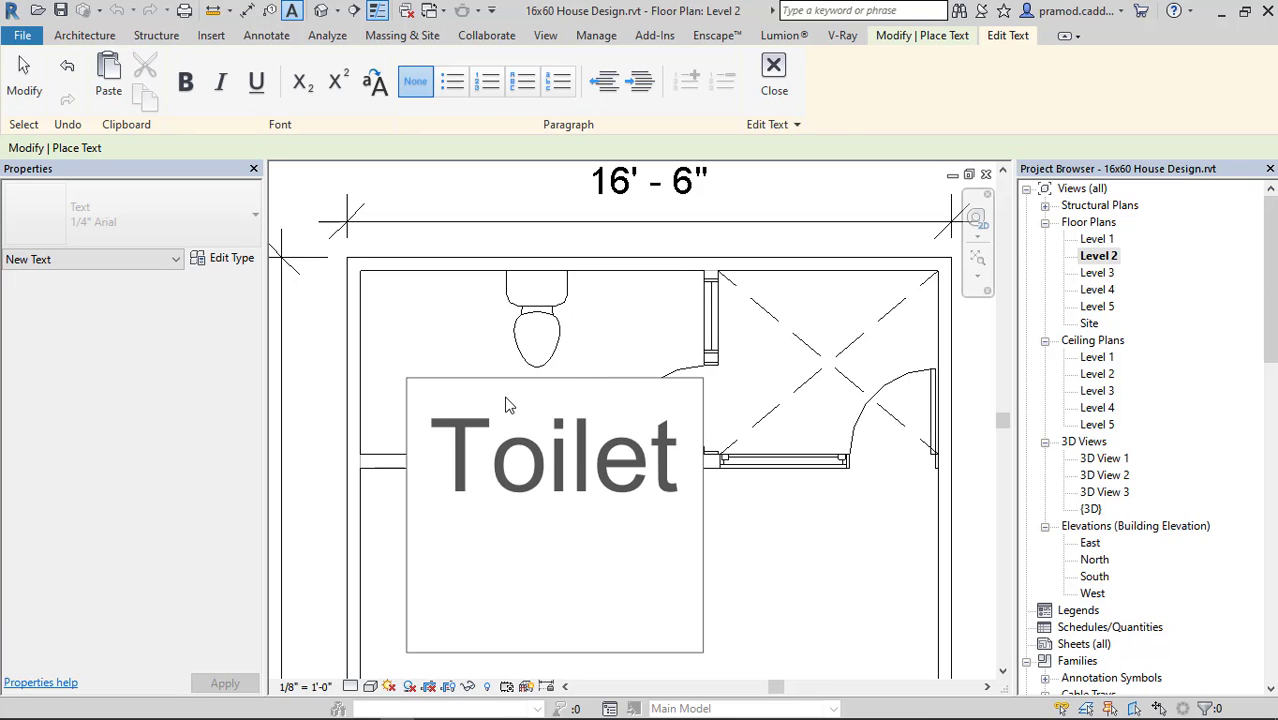
pyautogui.press('BackSpace')
pyautogui.click(799, 600)
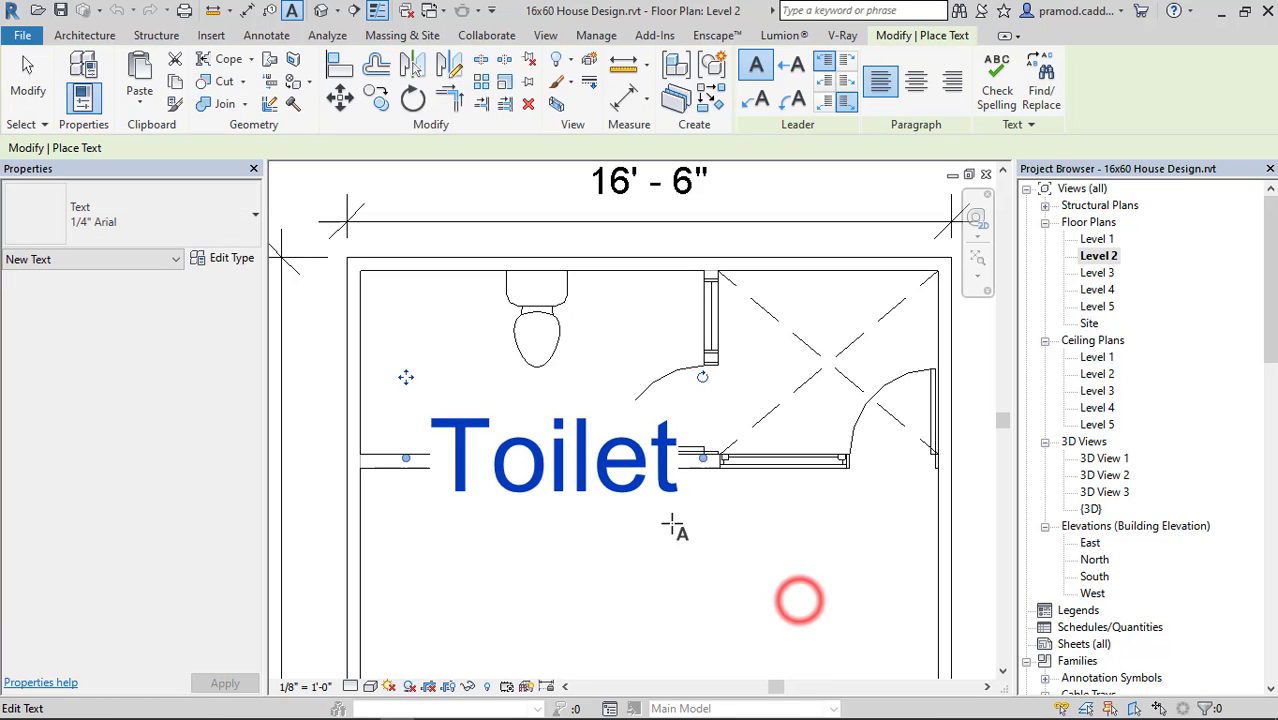
pyautogui.press('Escape')
pyautogui.press('Escape')
# Change the Toilet text note to the 3/32" Arial type and make that text type bold.
pyautogui.click(463, 431)
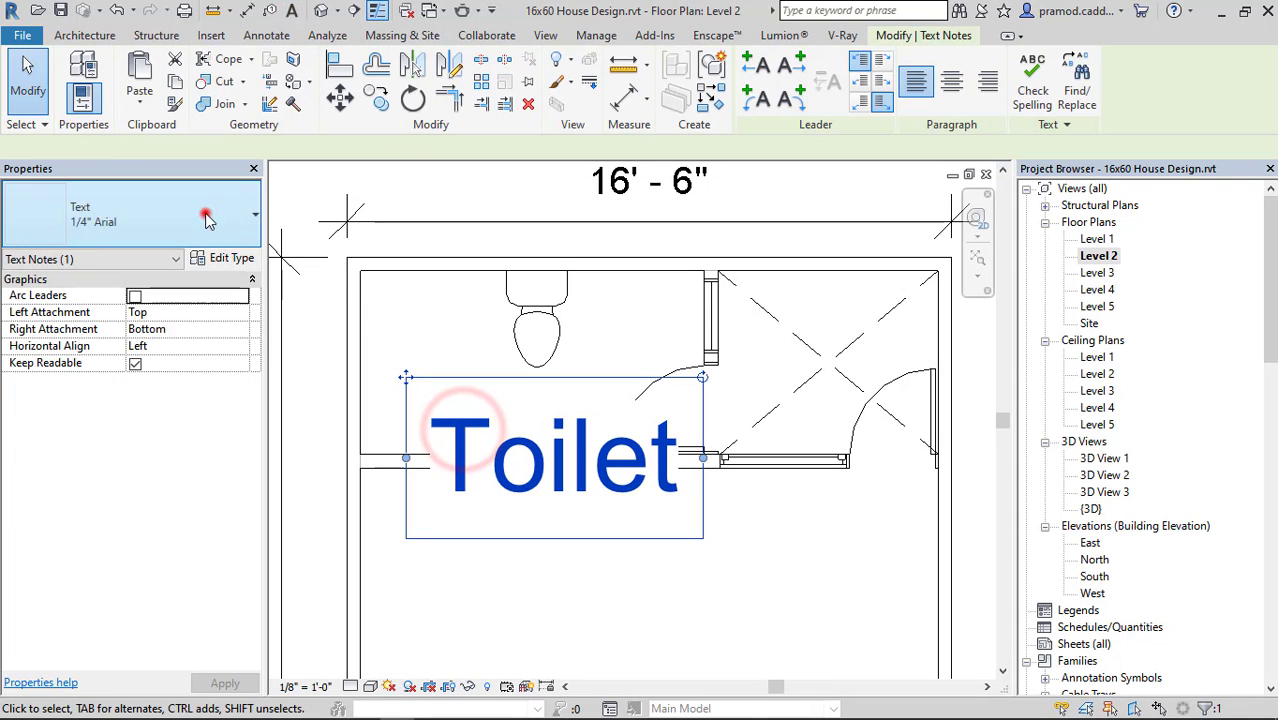
pyautogui.click(205, 212)
pyautogui.click(88, 335)
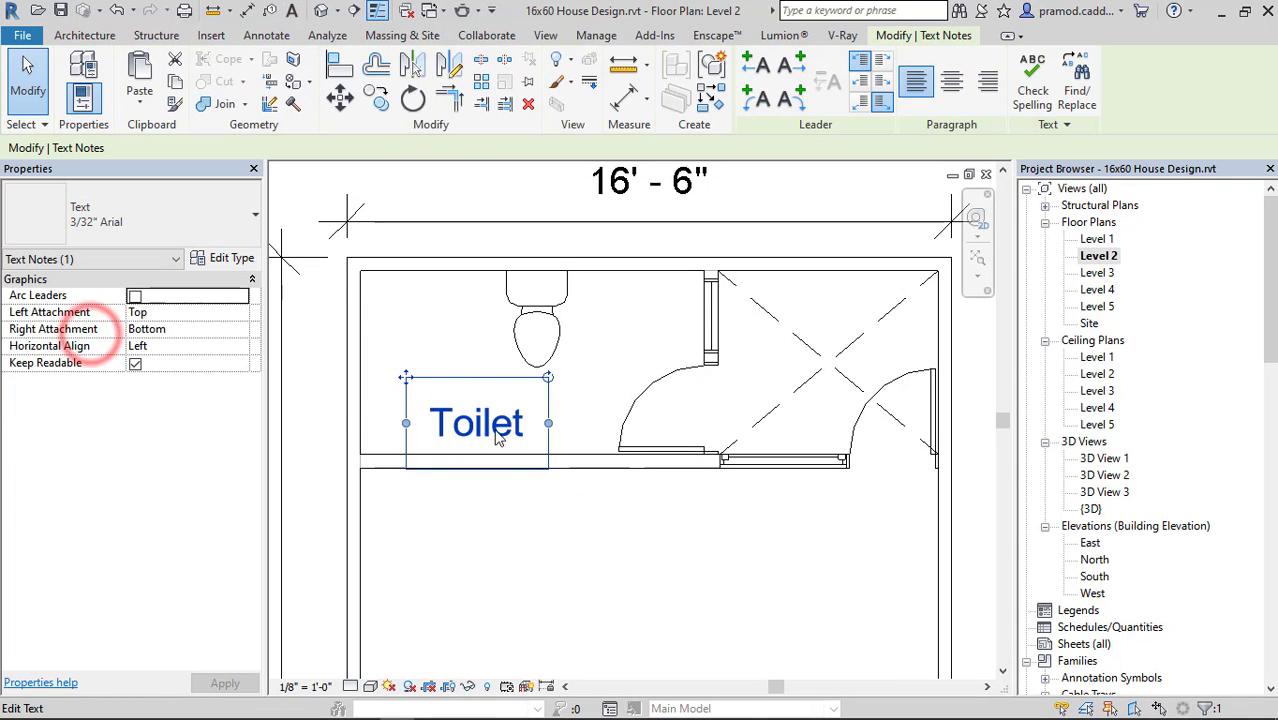
pyautogui.moveTo(406, 375); pyautogui.dragTo(405, 376)
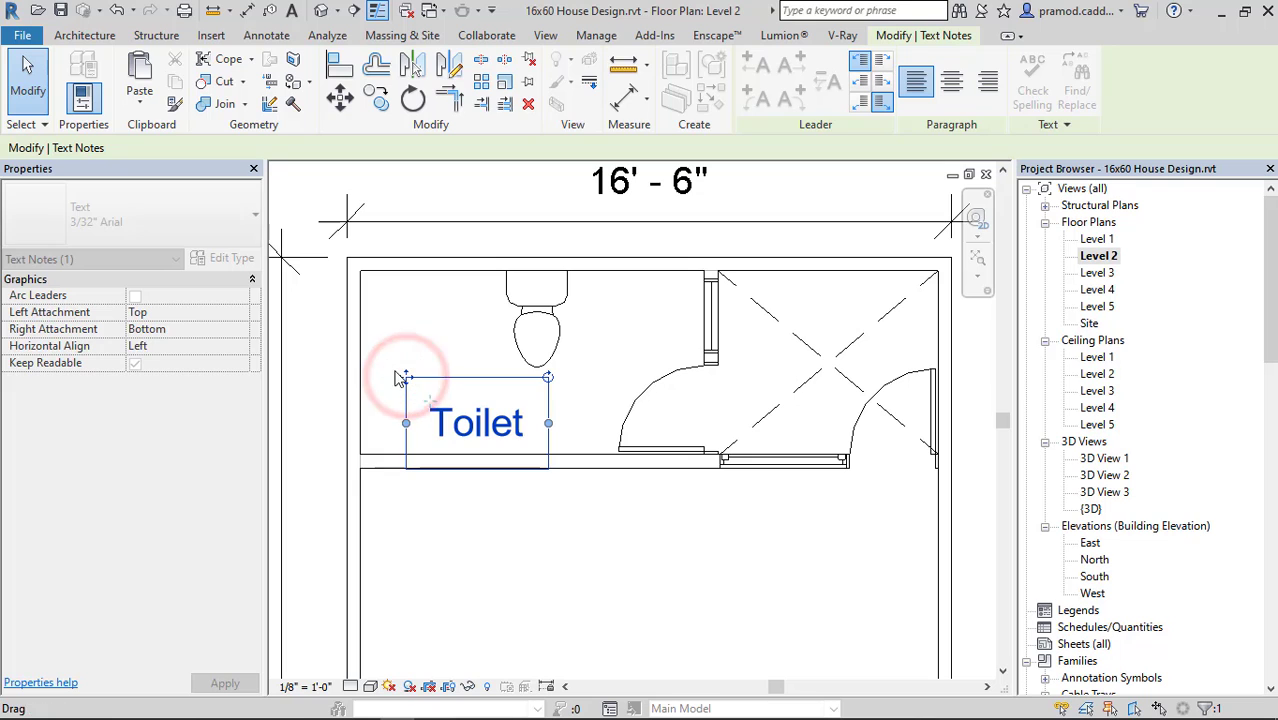
pyautogui.click(210, 257)
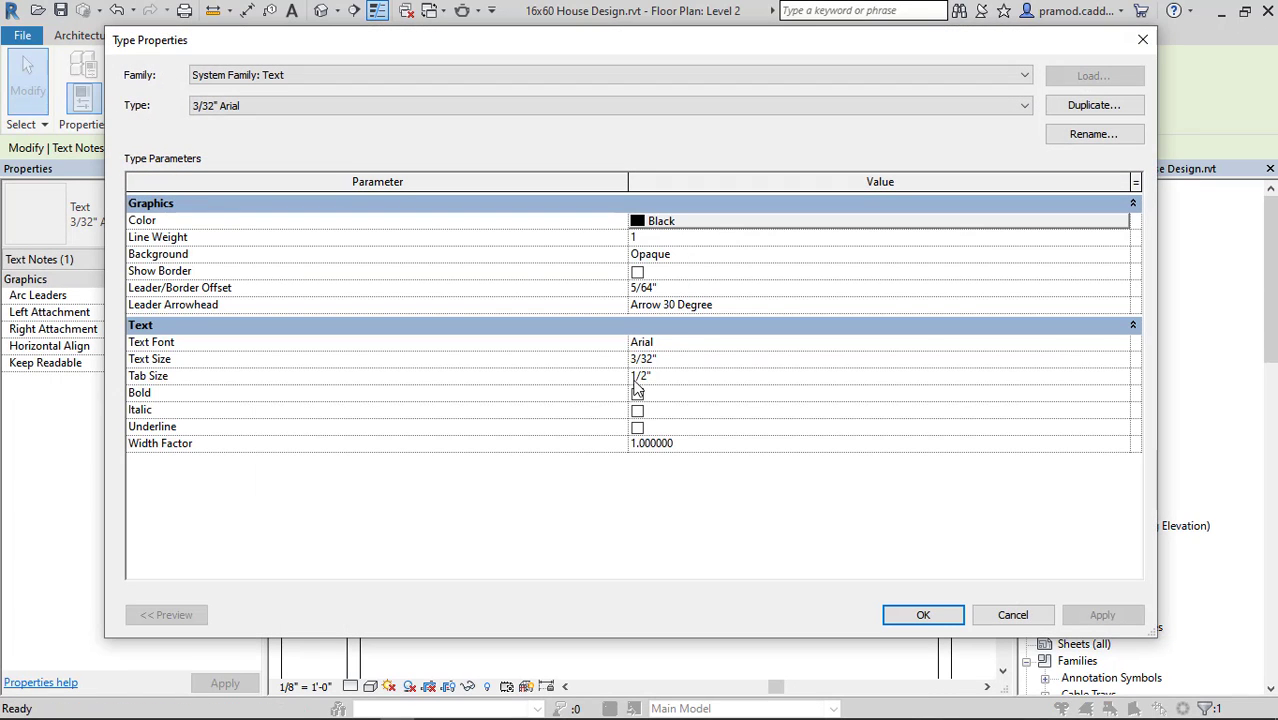
pyautogui.click(637, 392)
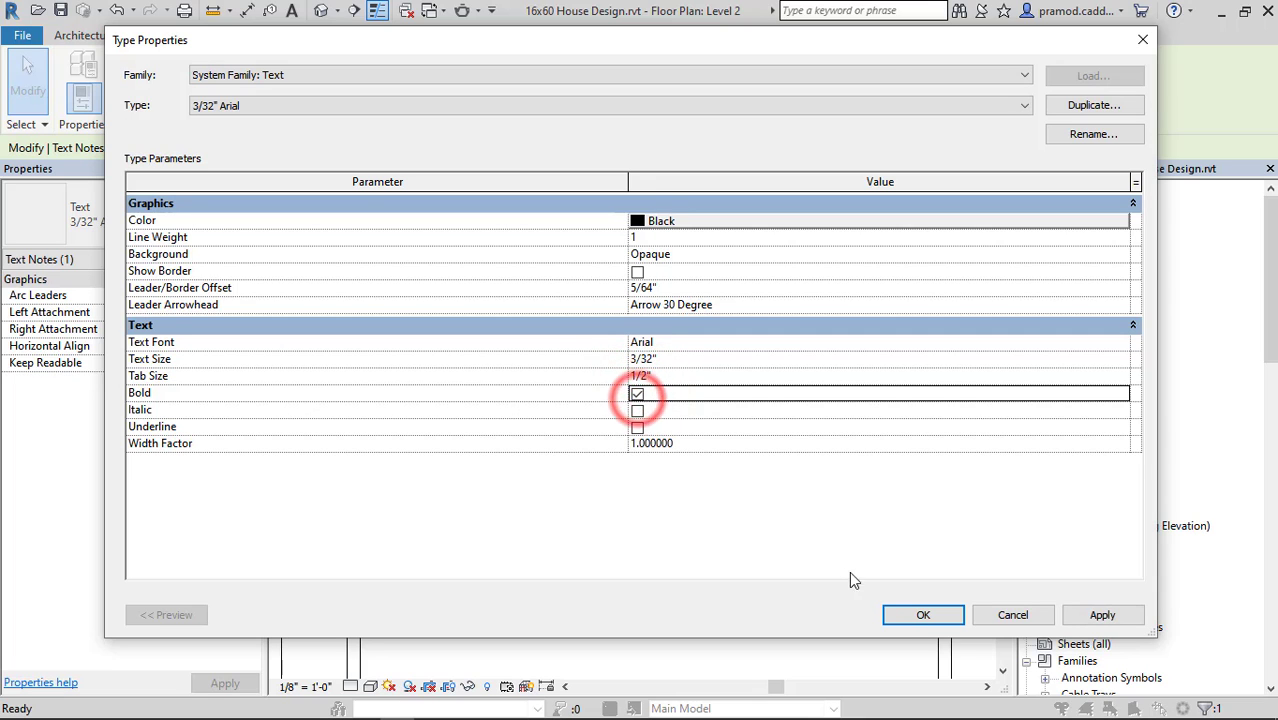
pyautogui.click(907, 614)
pyautogui.click(319, 434)
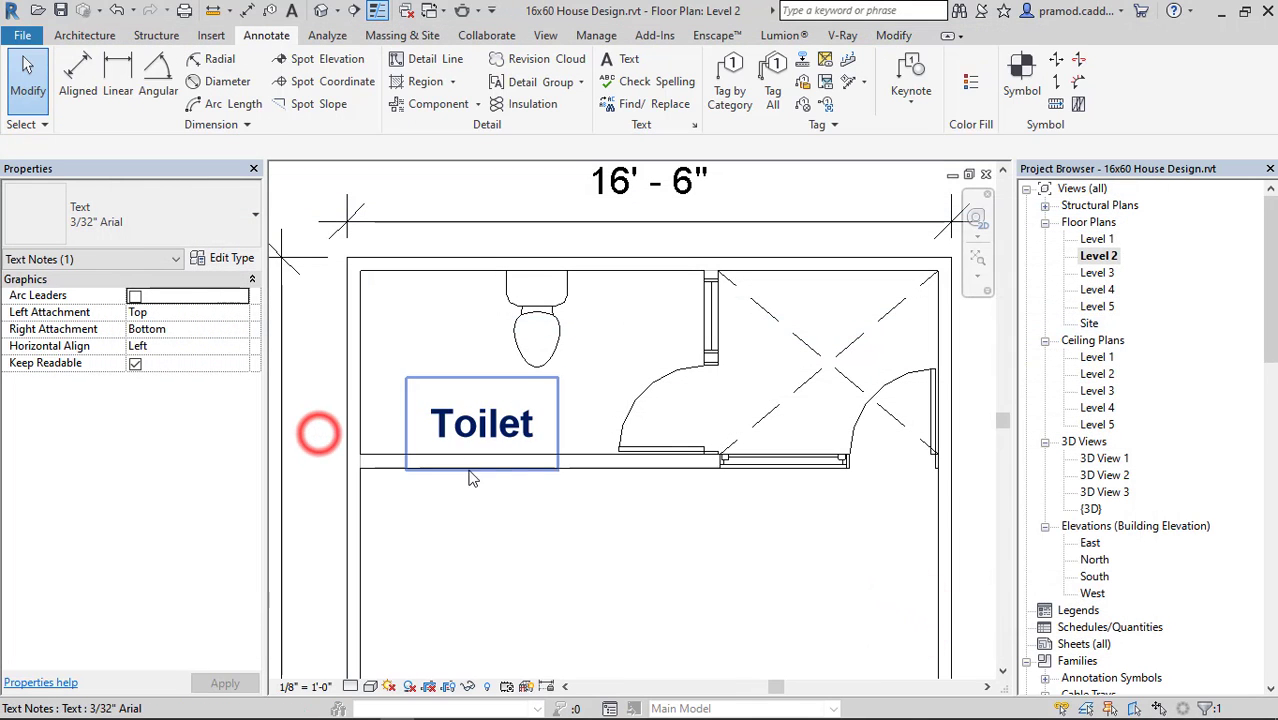
# Copy the Toilet label into the crossed open space beside the rear bathroom.
pyautogui.scroll(-3, 468, 468)
pyautogui.moveTo(557, 466); pyautogui.dragTo(563, 347, button='middle')
pyautogui.click(492, 322)
pyautogui.scroll(2, 535, 330)
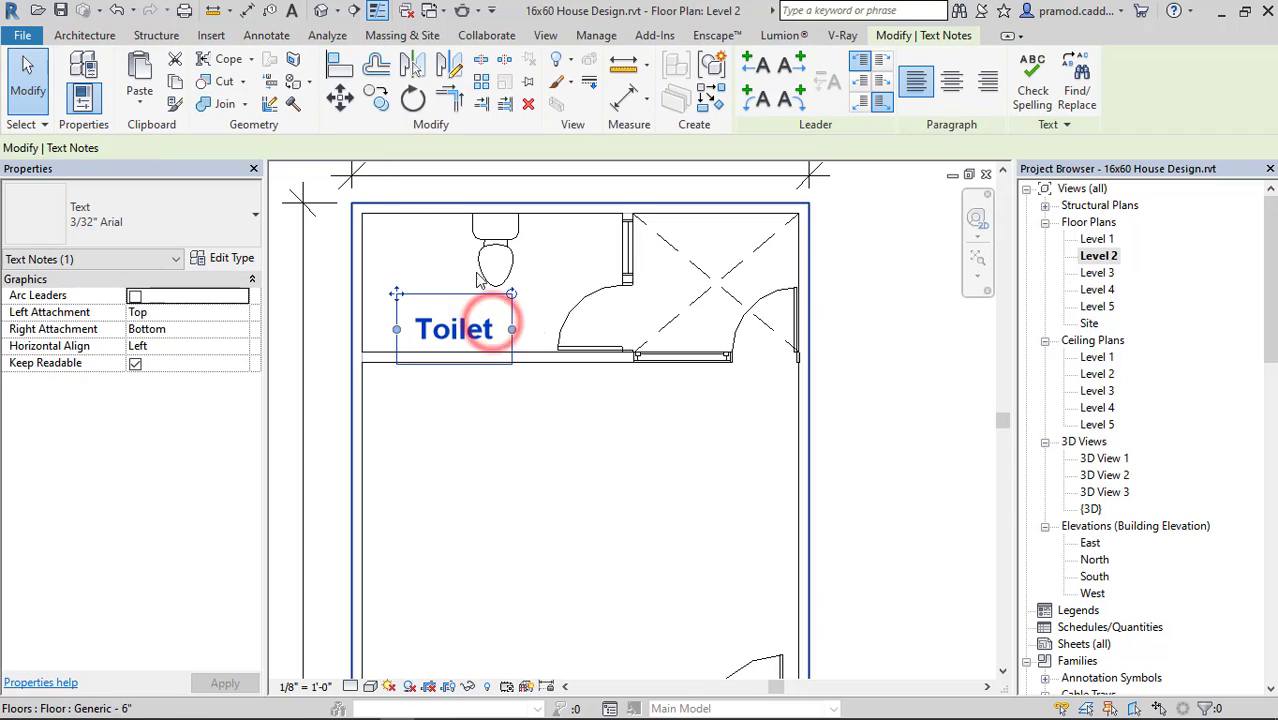
pyautogui.click(377, 97)
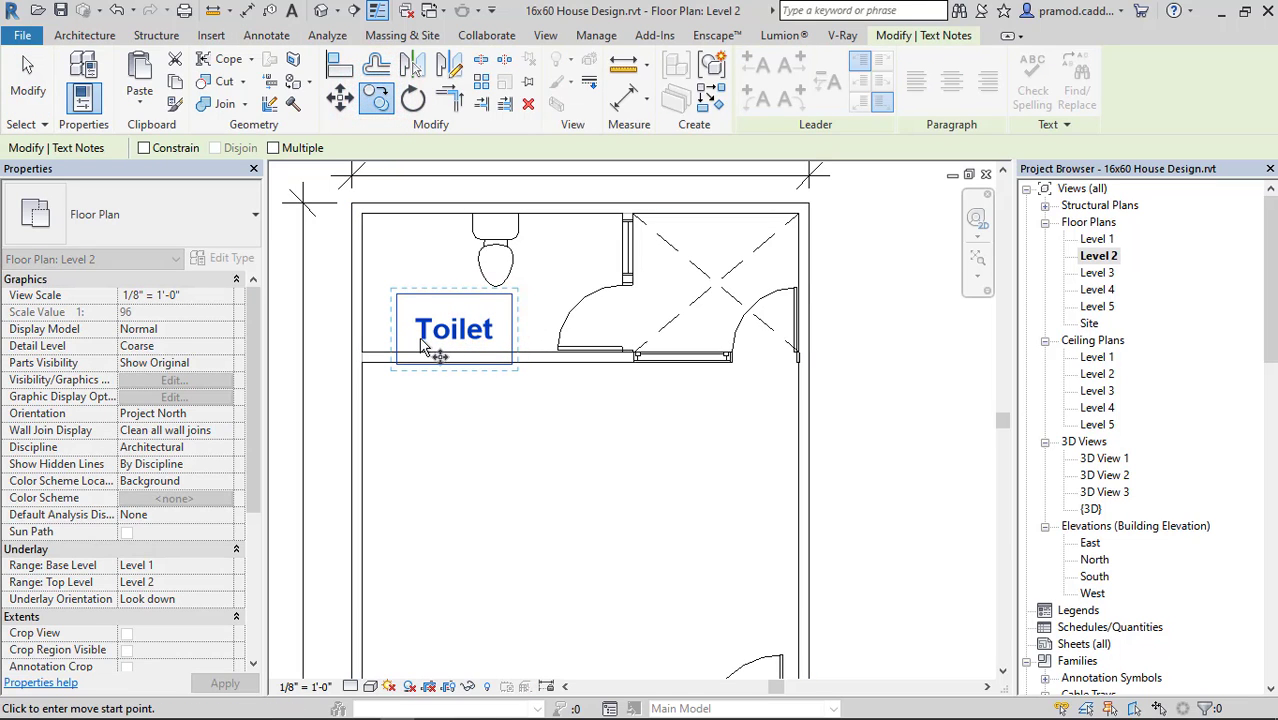
pyautogui.click(420, 340)
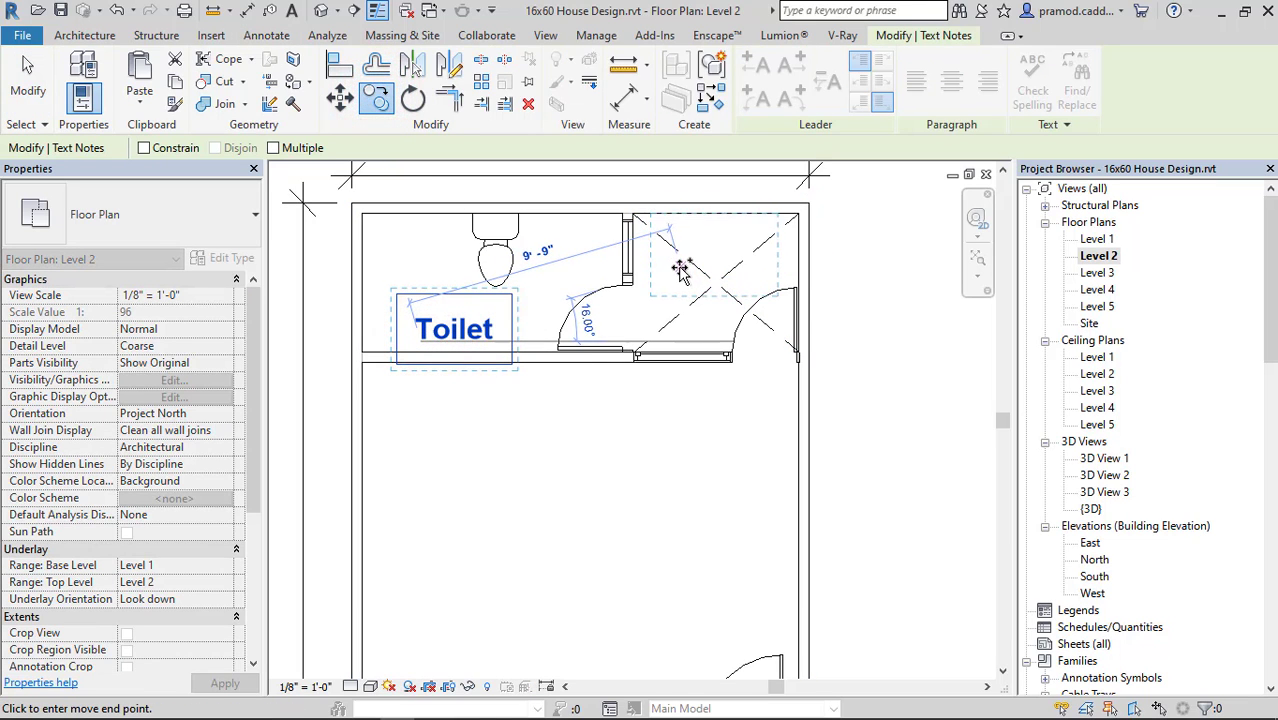
pyautogui.click(680, 264)
# Change the text of the copied label in the open space to "OTS".
pyautogui.doubleClick(724, 258)
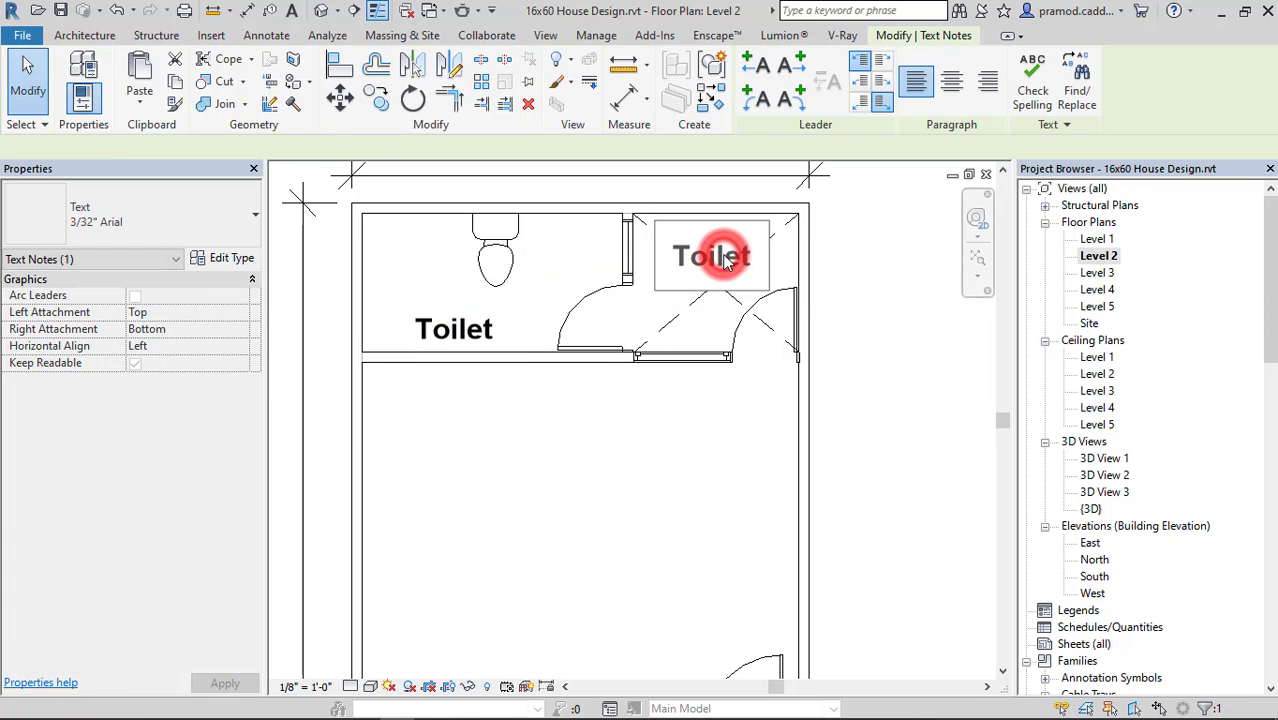
pyautogui.write('OTS')
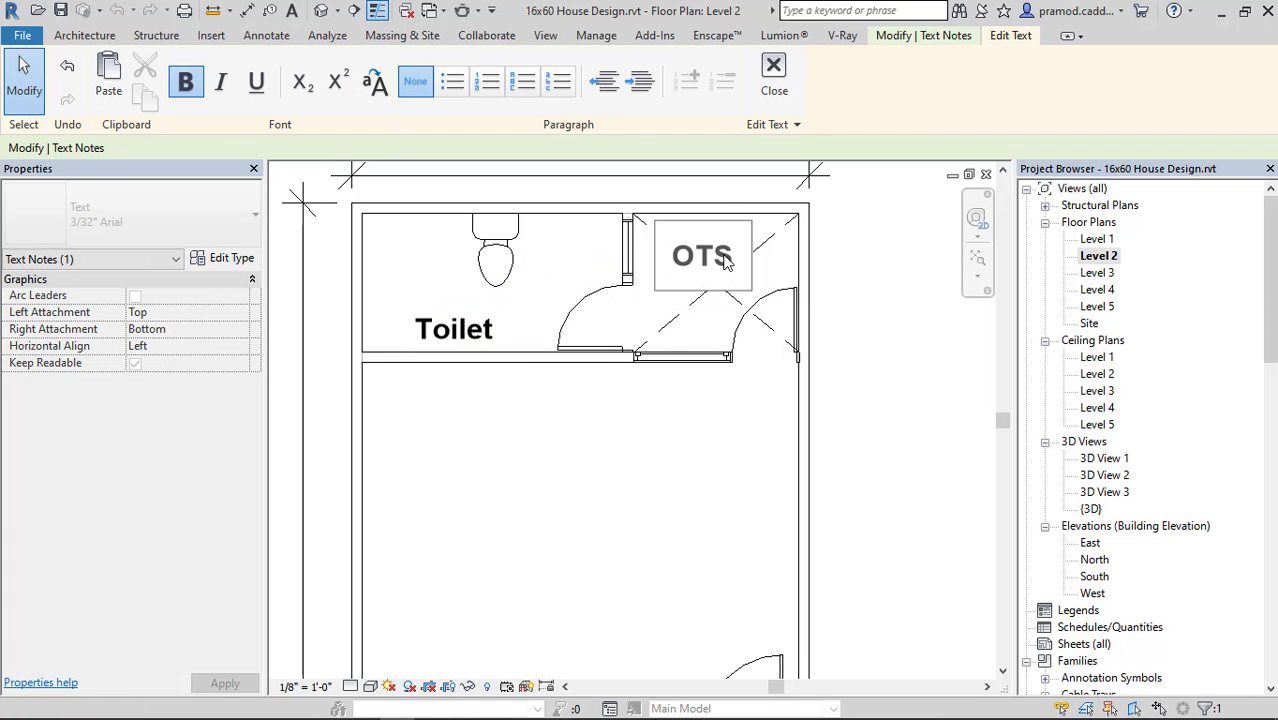
pyautogui.click(851, 290)
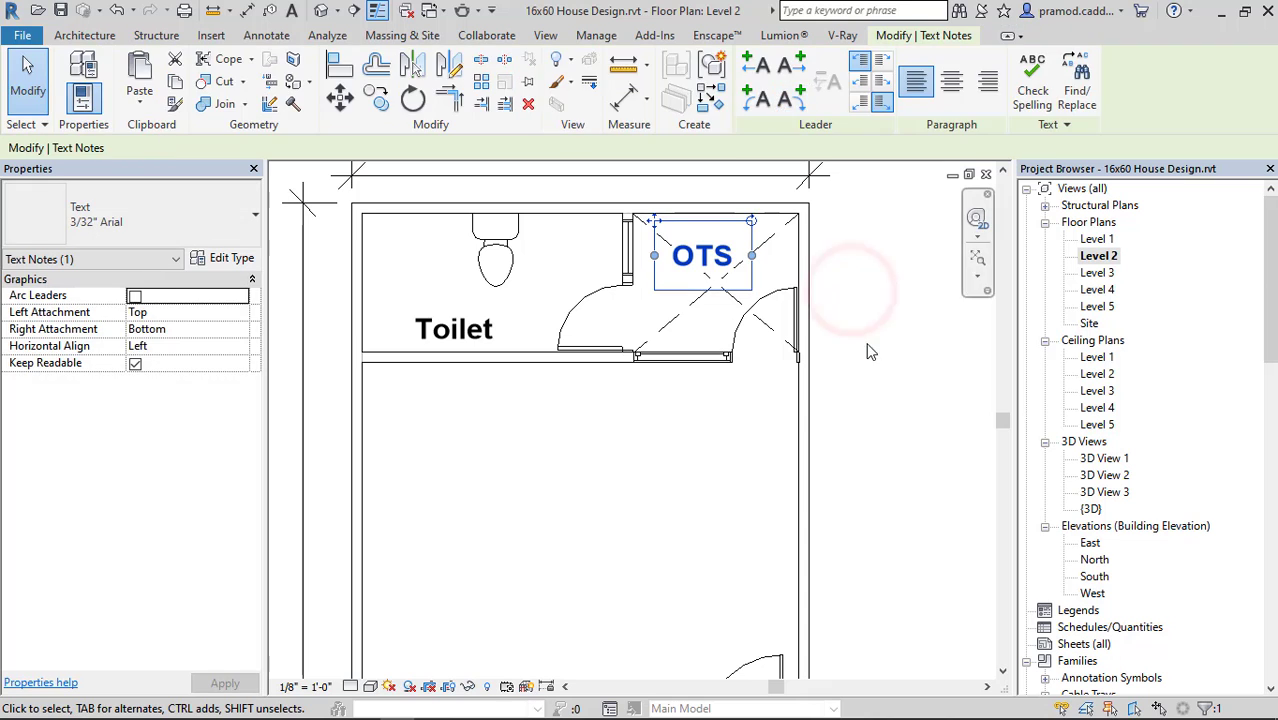
pyautogui.click(899, 357)
# Copy the Toilet label into the large room in front of the rear bathroom, near its front wall.
pyautogui.scroll(-2, 690, 456)
pyautogui.moveTo(690, 456); pyautogui.dragTo(649, 361, button='middle')
pyautogui.scroll(1, 545, 287)
pyautogui.click(475, 272)
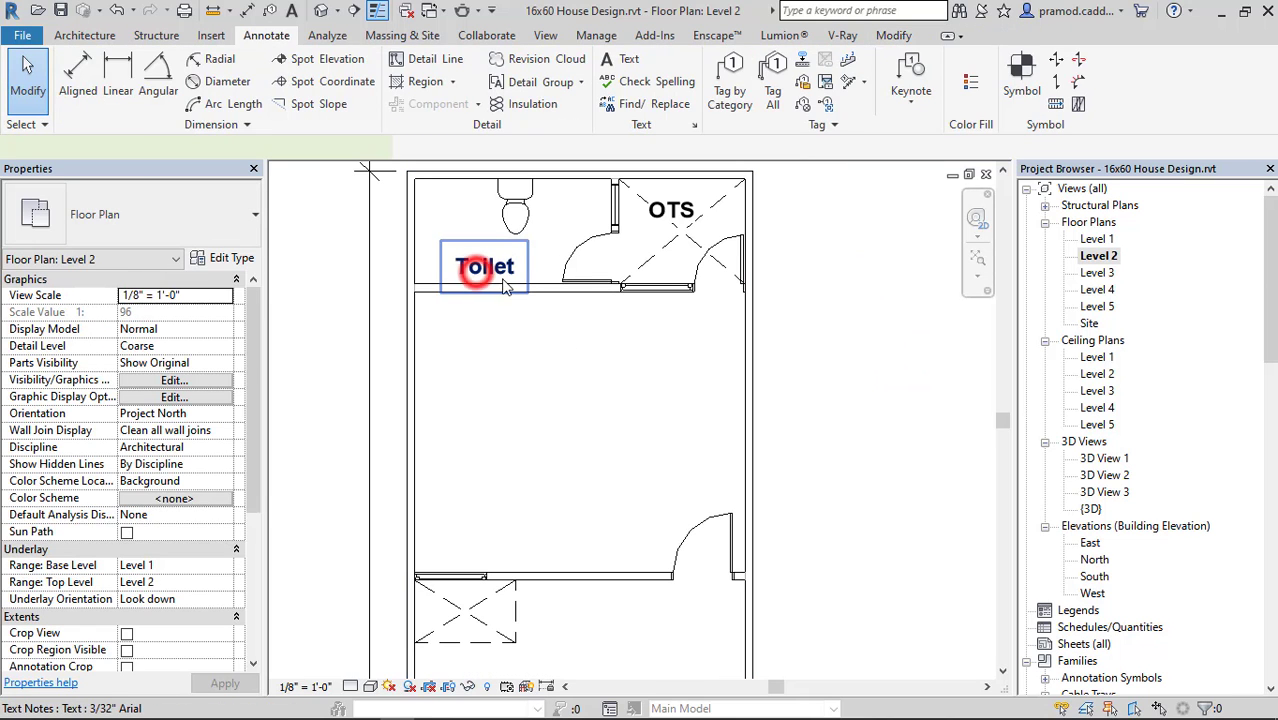
pyautogui.click(376, 100)
pyautogui.click(491, 257)
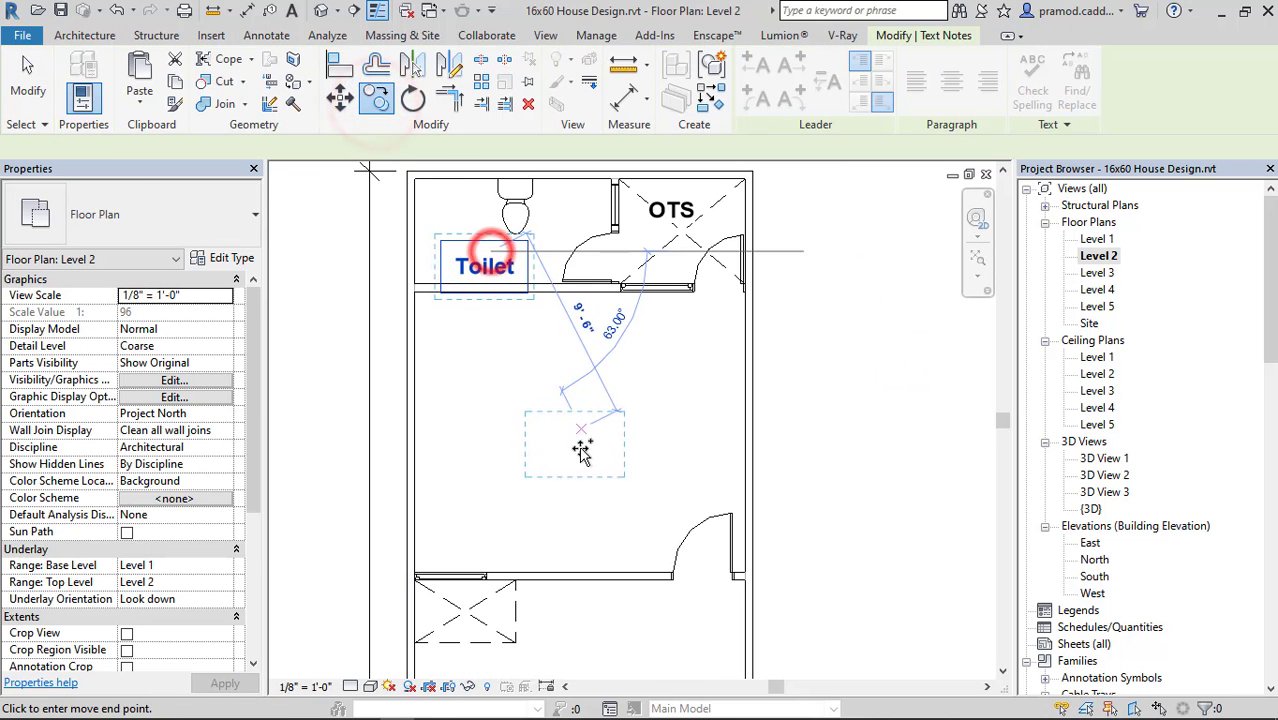
pyautogui.click(584, 510)
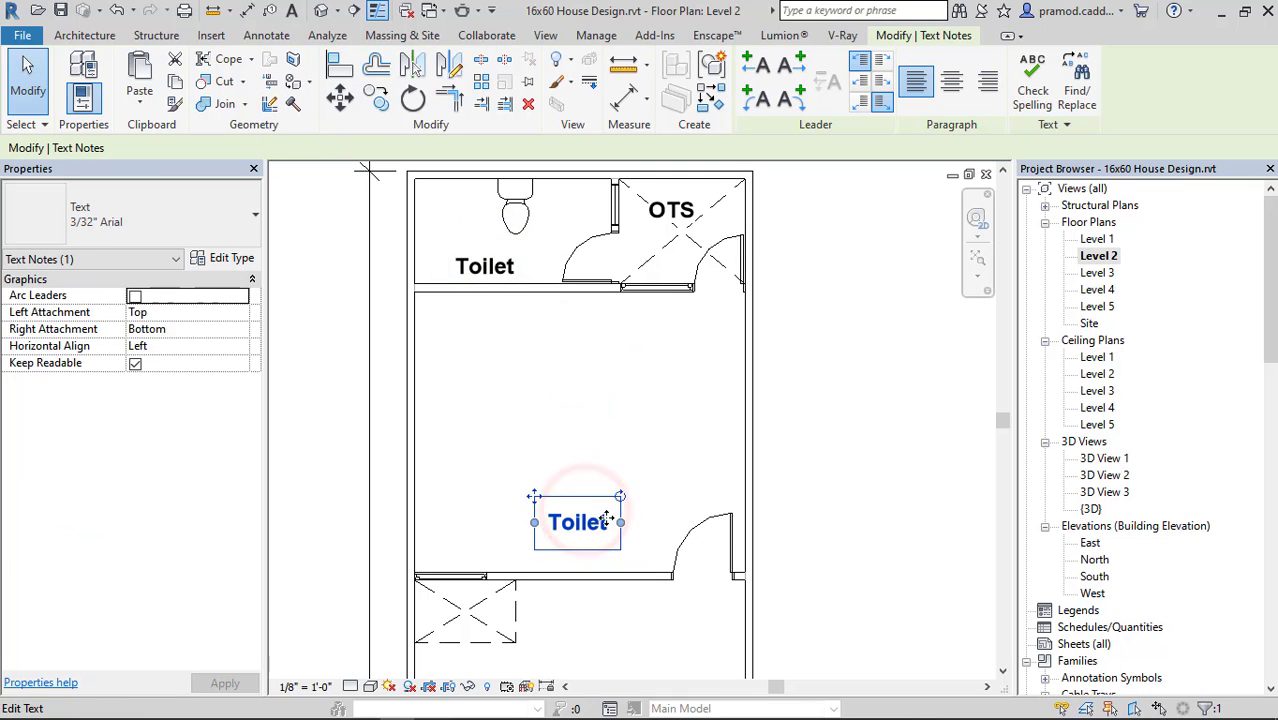
# Change the label copied into the large room to "BEDROOM" and shift it sideways, away from the door swing.
pyautogui.doubleClick(596, 524)
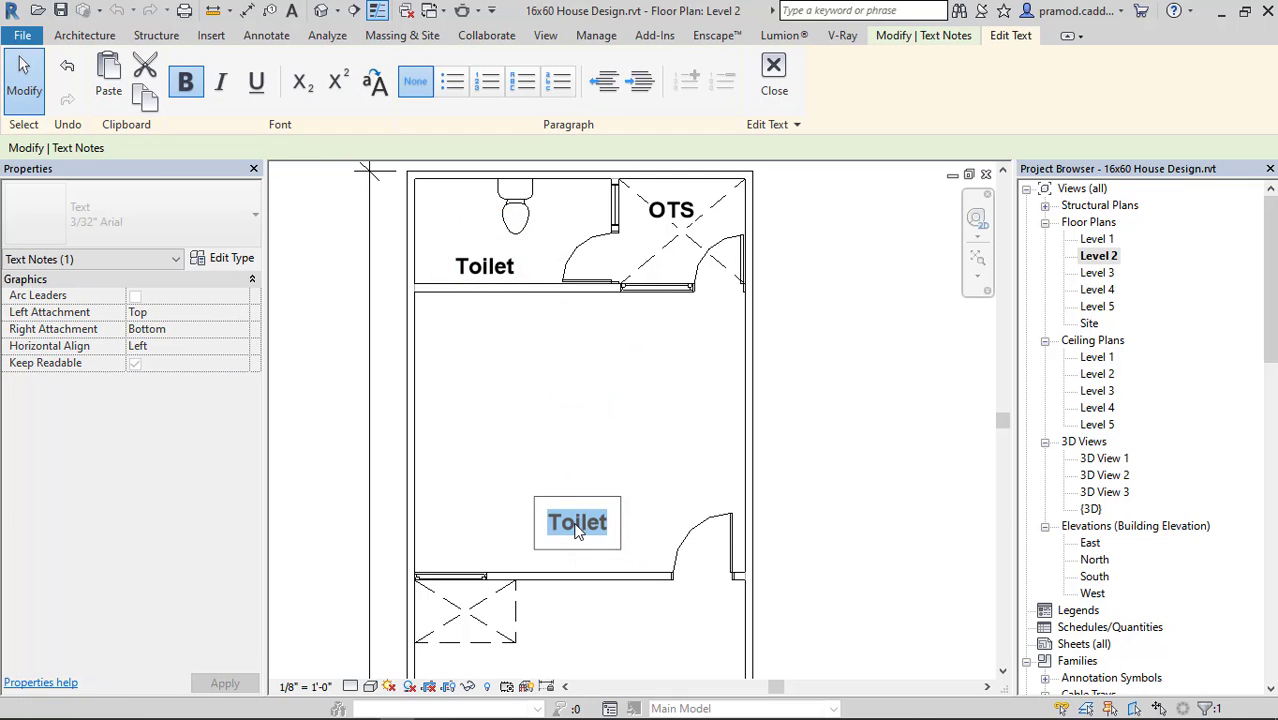
pyautogui.write('BEDROOM')
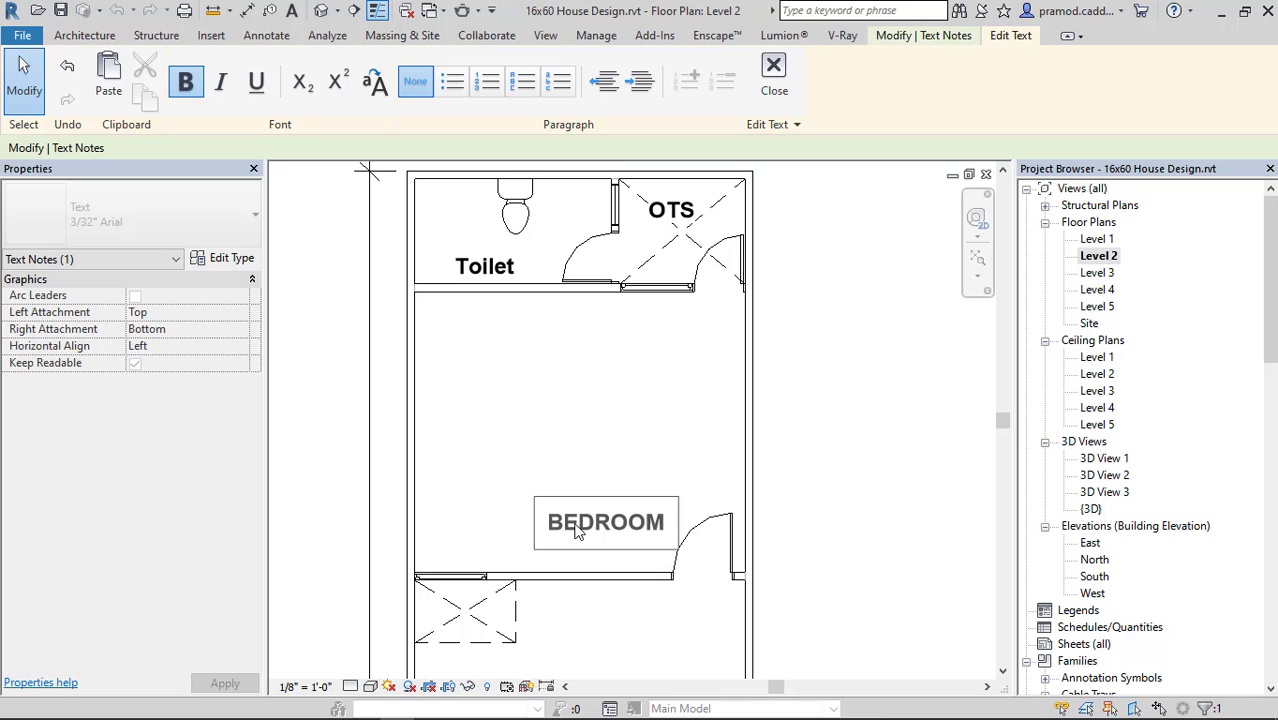
pyautogui.click(766, 530)
pyautogui.click(764, 522)
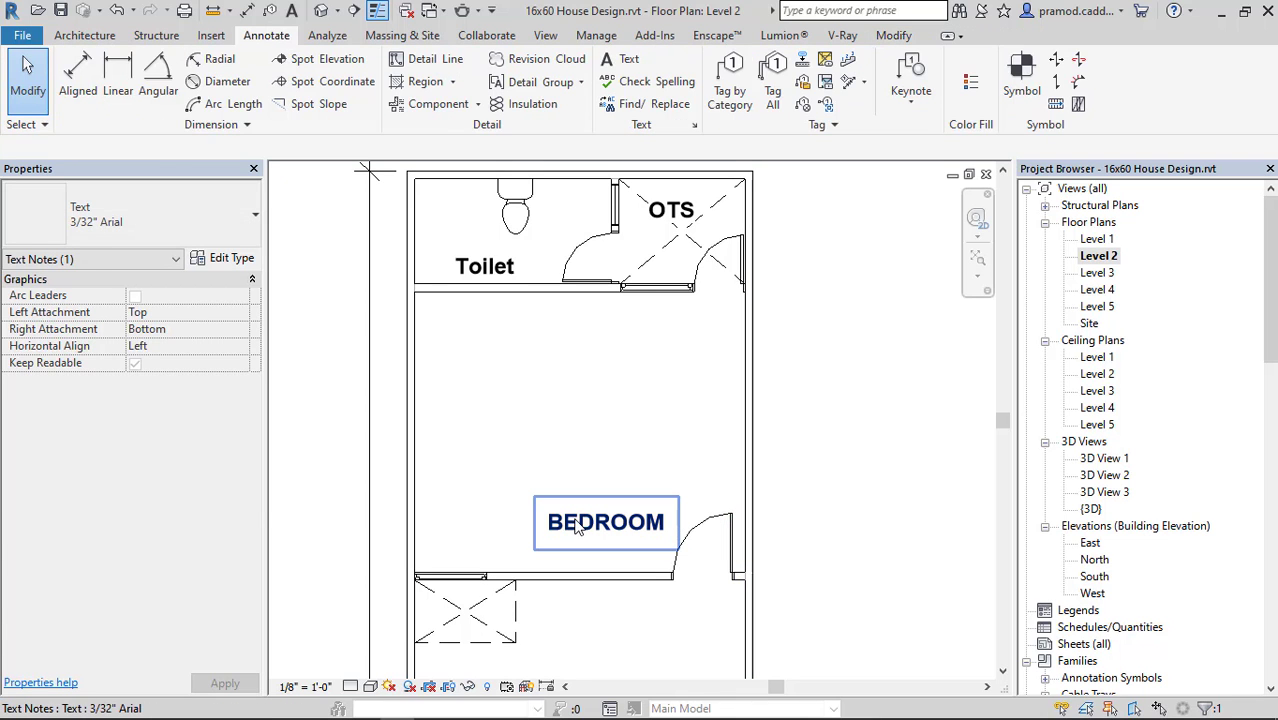
pyautogui.moveTo(537, 500); pyautogui.dragTo(500, 500)
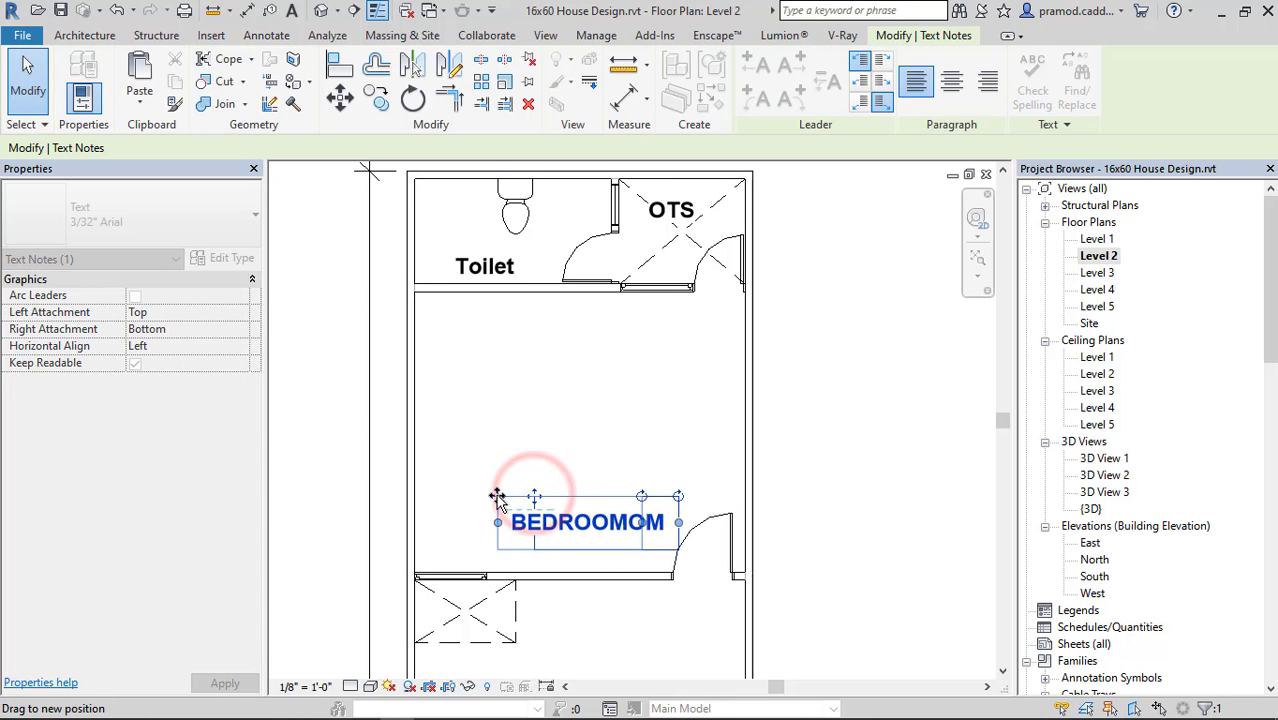
pyautogui.click(816, 456)
pyautogui.click(820, 455)
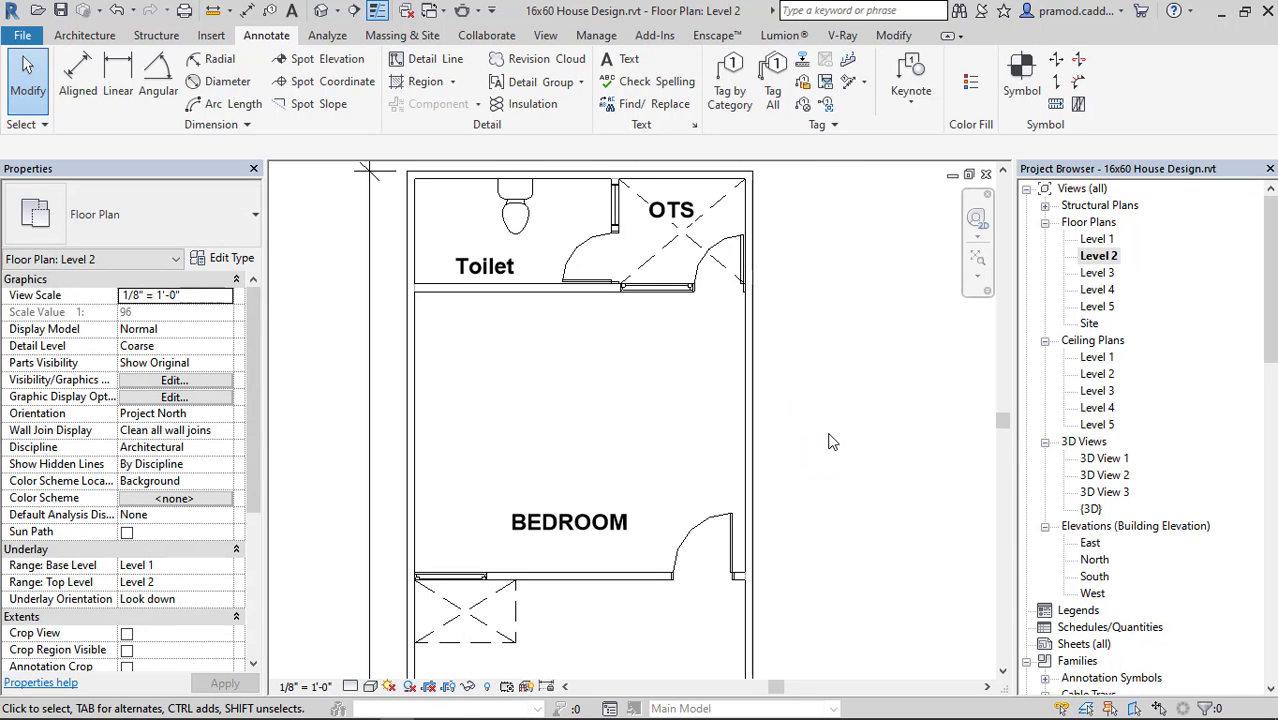
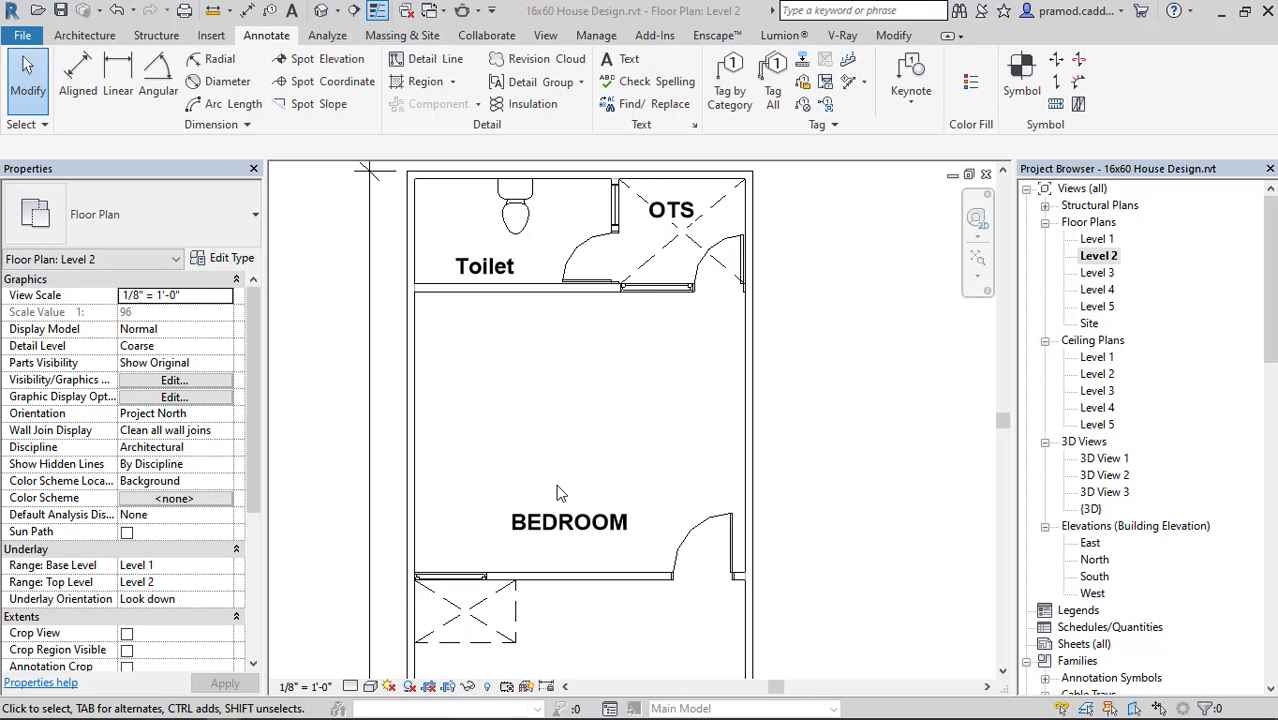
# Delete the BEDROOM, Toilet and OTS text notes from the Level 2 plan.
pyautogui.scroll(-2, 580, 430)
pyautogui.scroll(2, 600, 380)
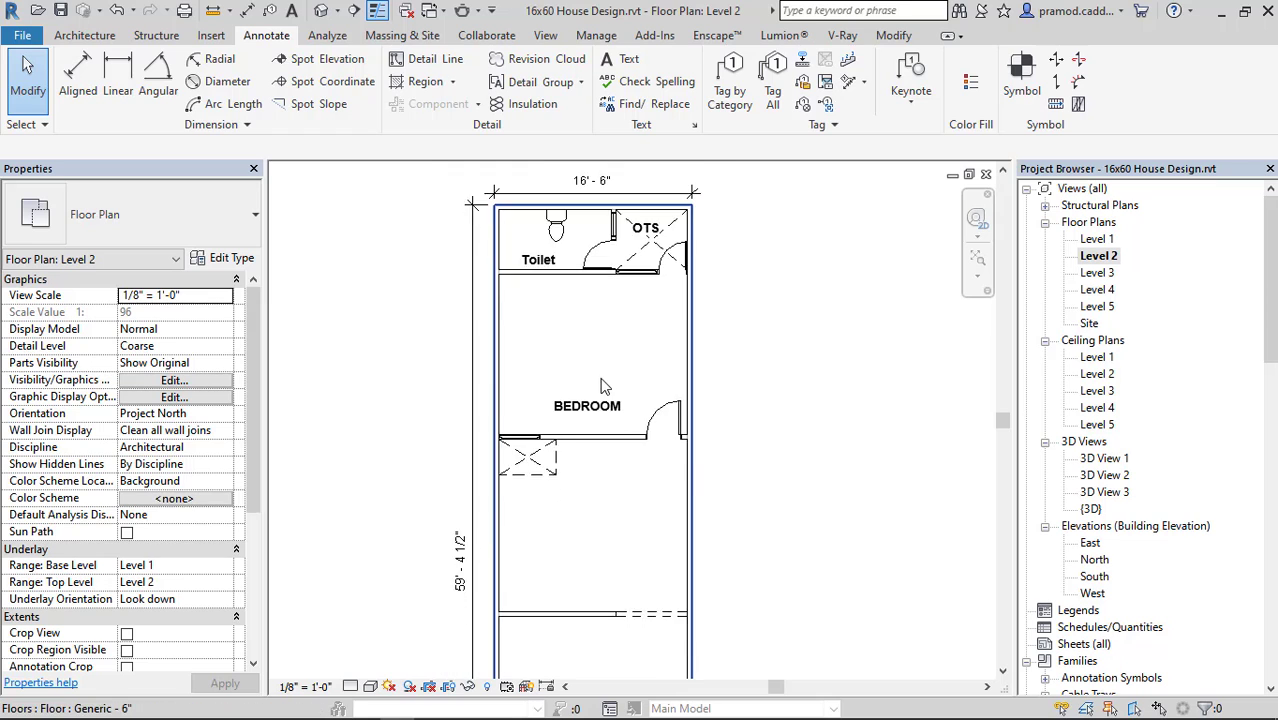
pyautogui.click(576, 442)
pyautogui.moveTo(571, 191); pyautogui.dragTo(571, 357, button='middle')
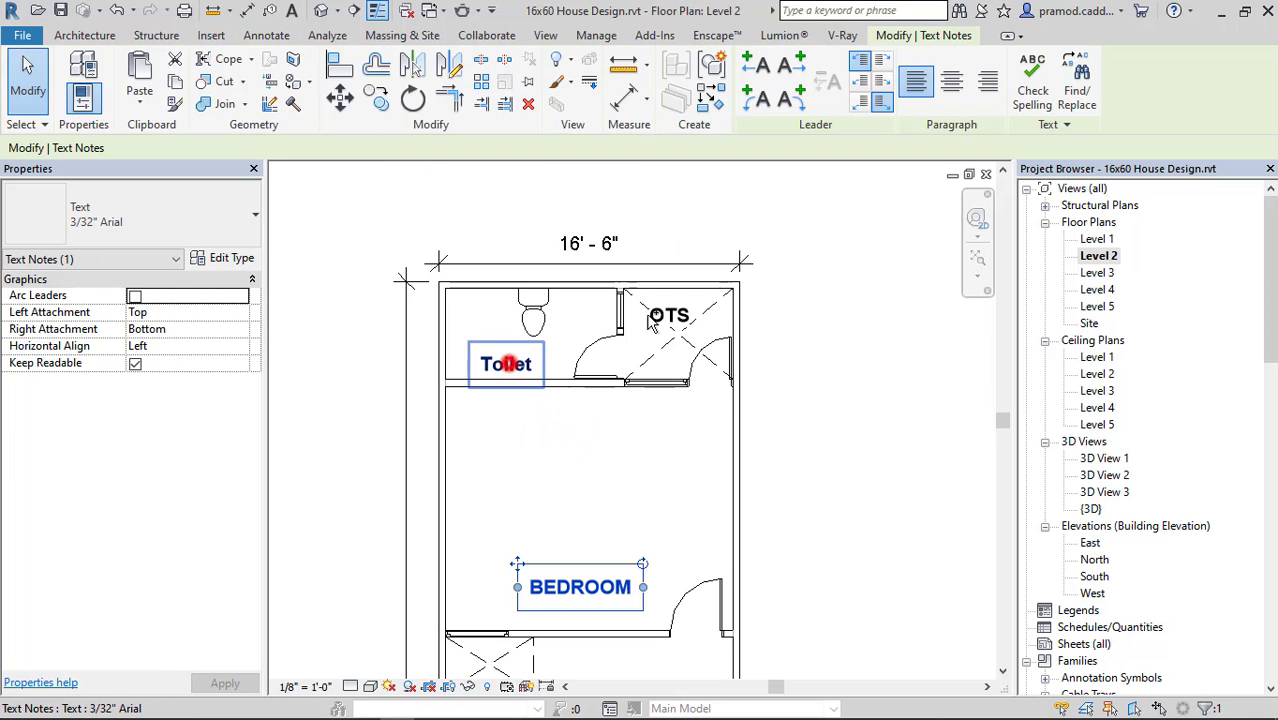
pyautogui.keyDown('ctrl'); pyautogui.click(504, 362); pyautogui.keyUp('ctrl')
pyautogui.keyDown('ctrl'); pyautogui.click(670, 314); pyautogui.keyUp('ctrl')
pyautogui.press('Delete')
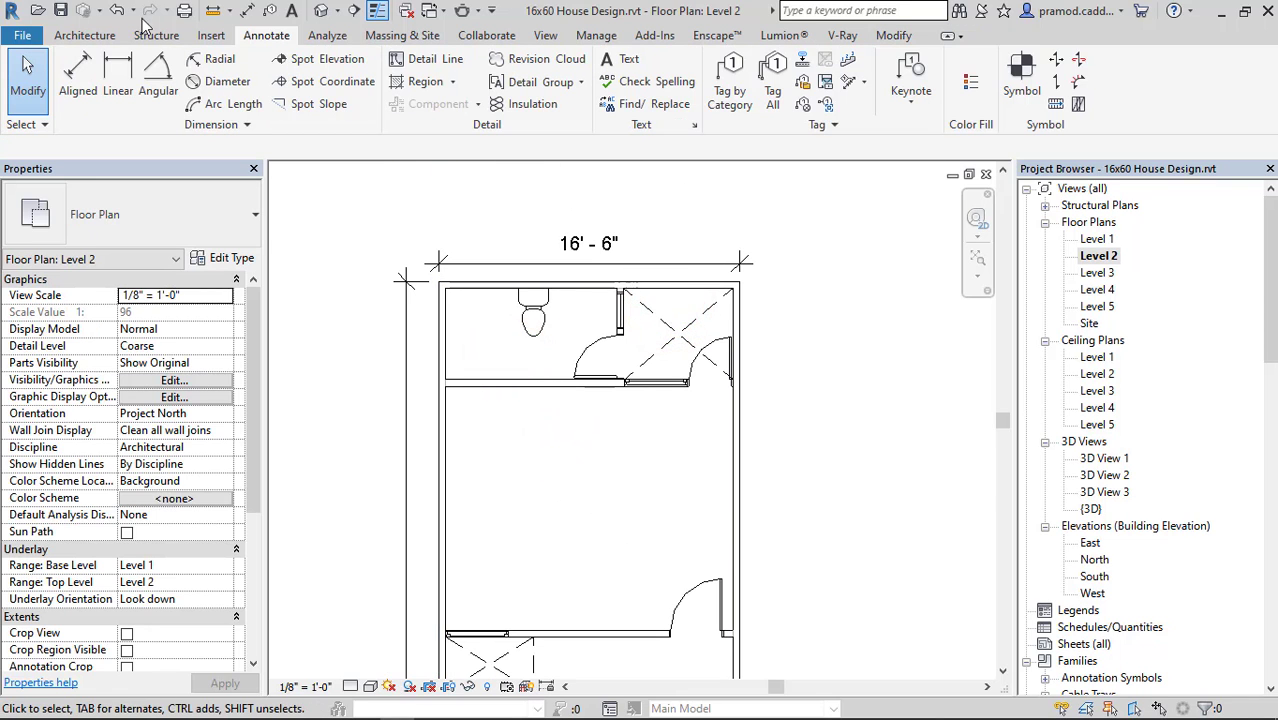
# Place tagged rooms in the rear bathroom, the crossed open space beside it and the large rear room.
pyautogui.click(88, 36)
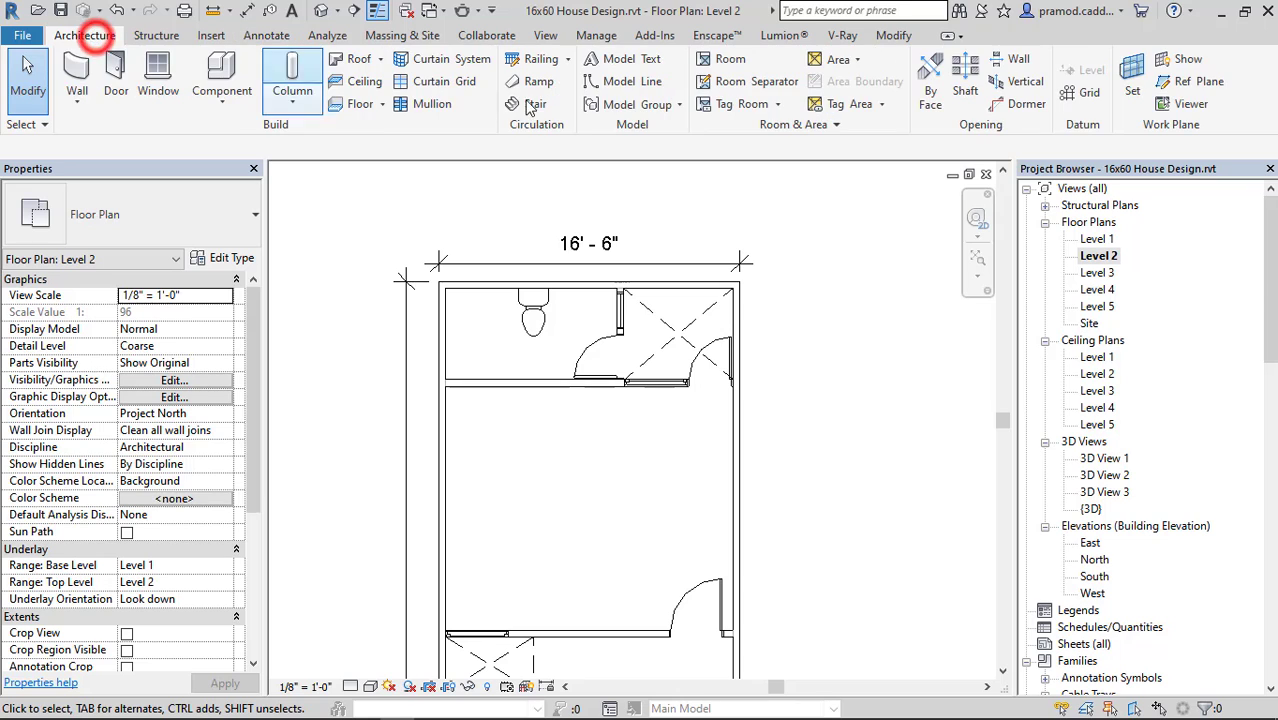
pyautogui.click(728, 62)
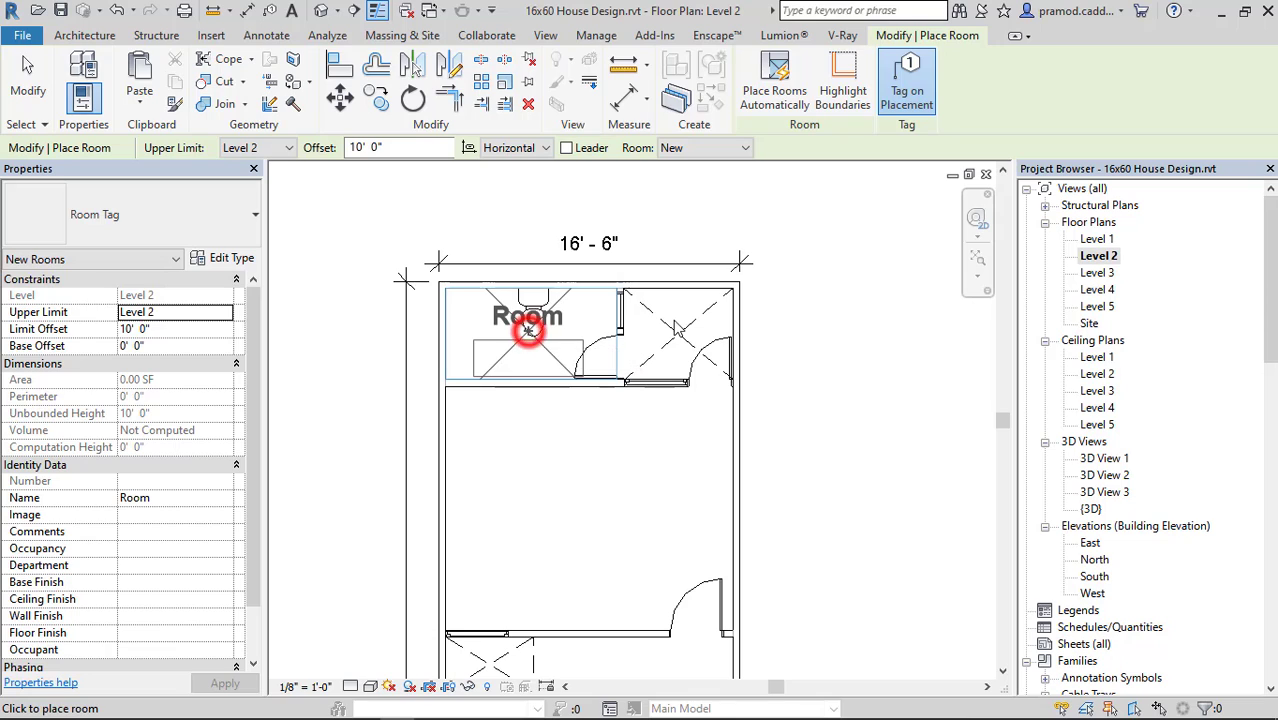
pyautogui.click(527, 330)
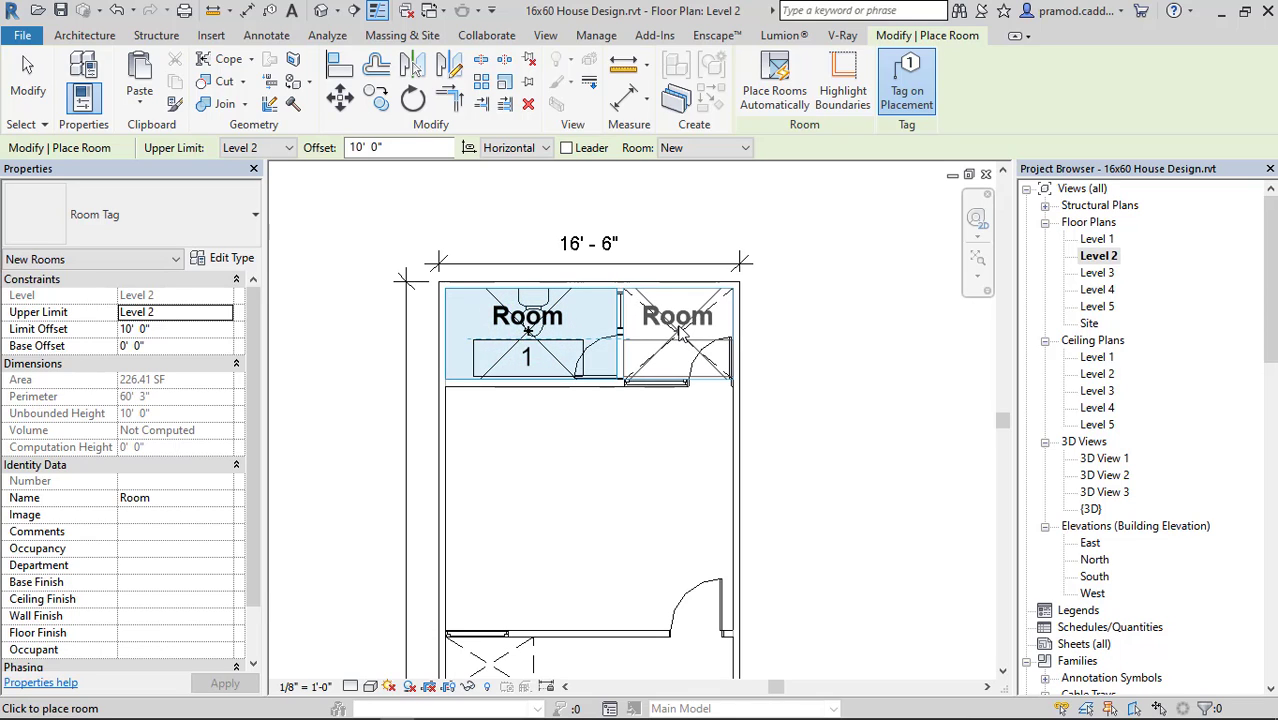
pyautogui.click(678, 328)
pyautogui.click(527, 520)
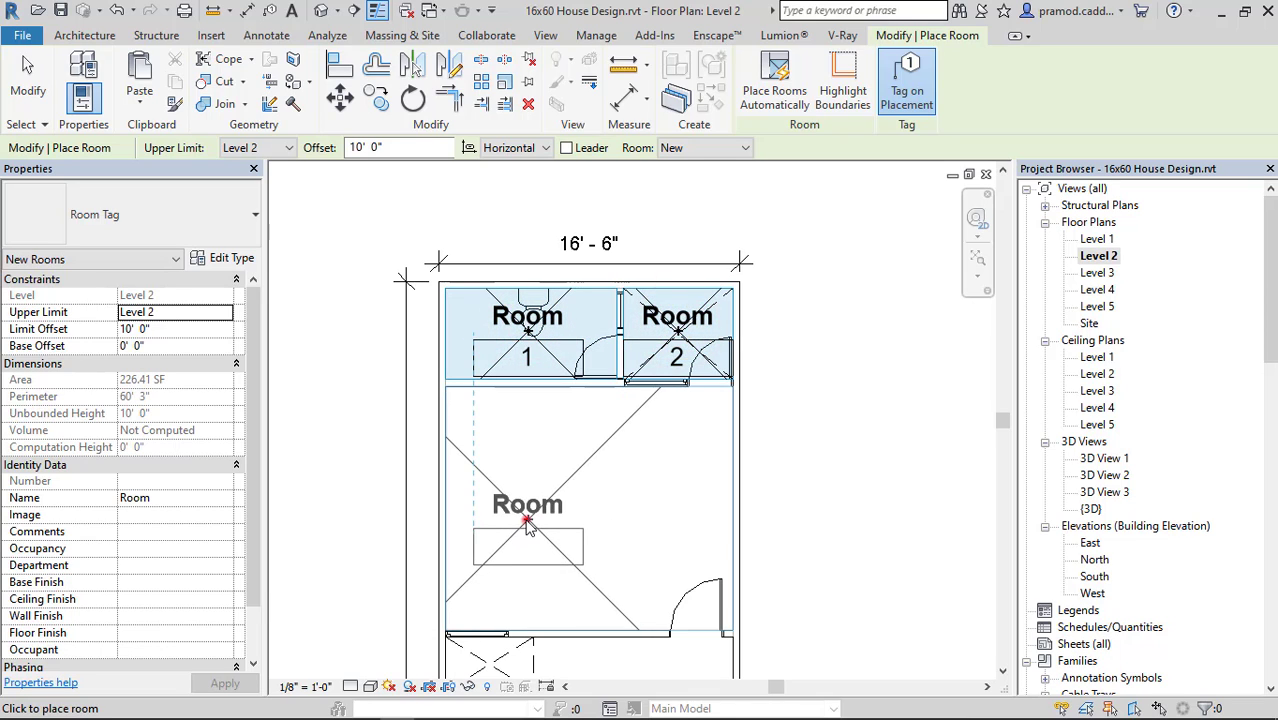
# Place tagged rooms in the middle hall, the room in front of it and the narrow front room.
pyautogui.moveTo(583, 579); pyautogui.dragTo(572, 333, button='middle')
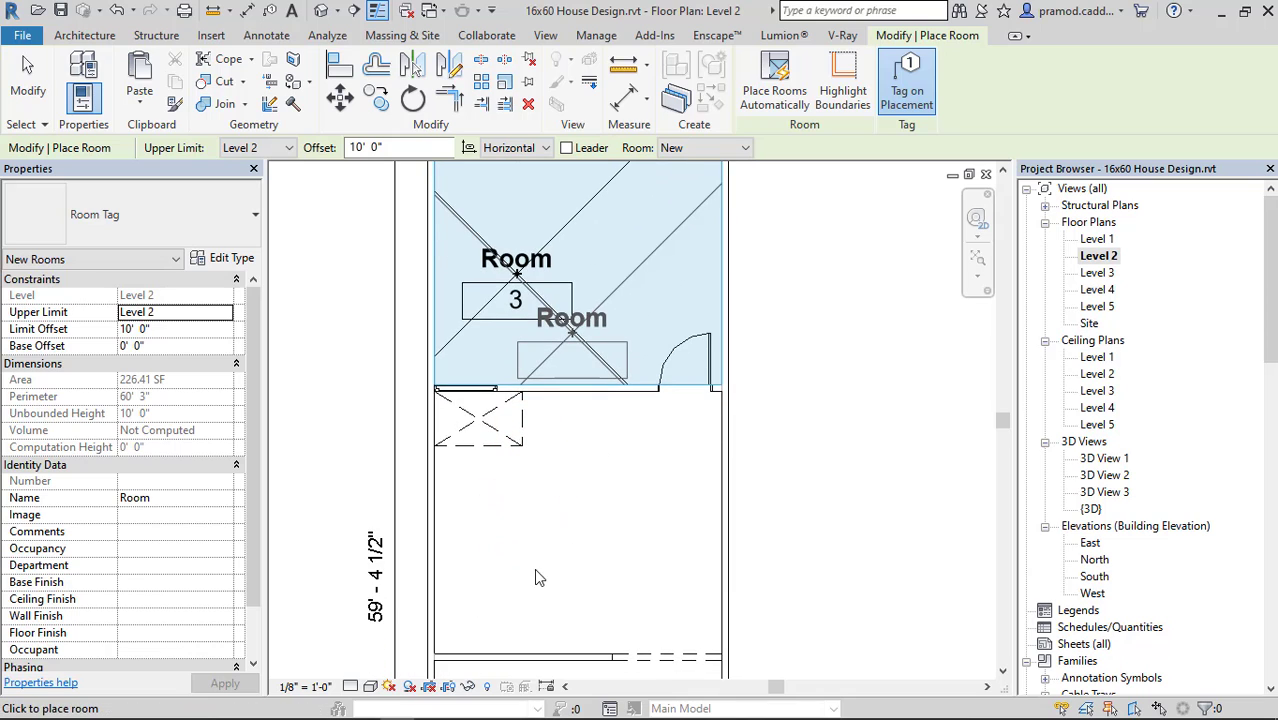
pyautogui.click(515, 523)
pyautogui.scroll(-4, 518, 530)
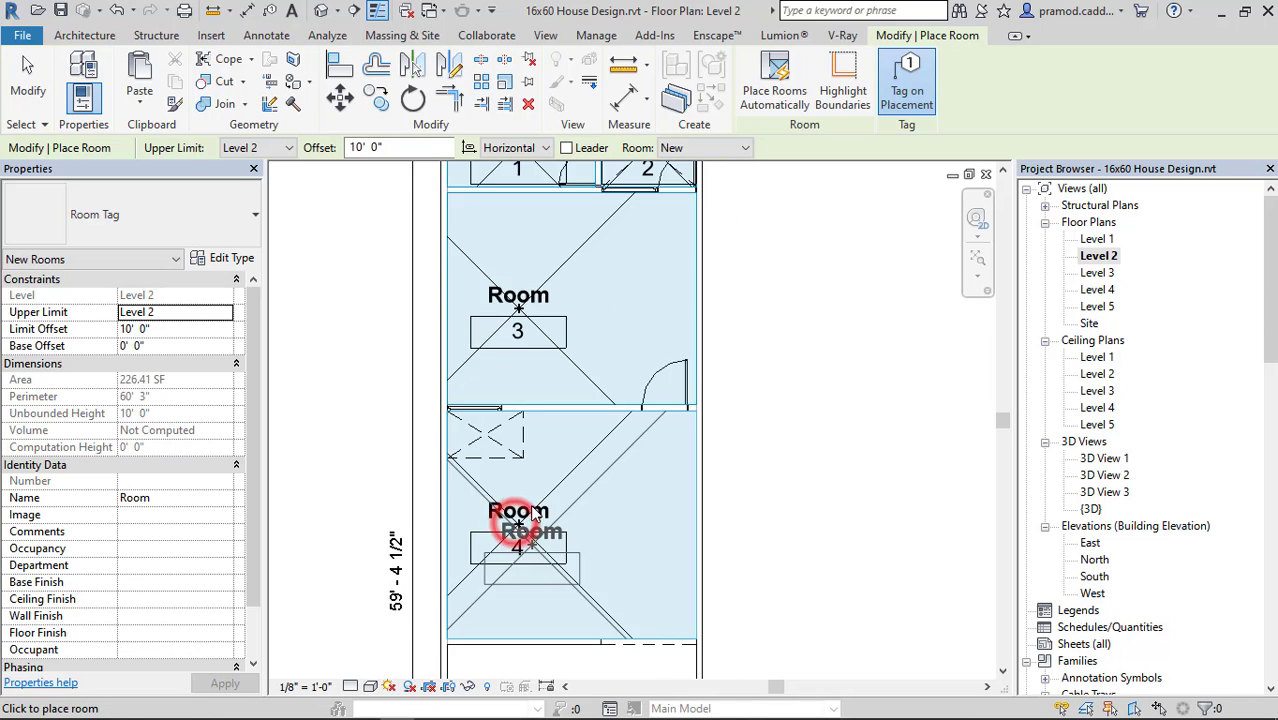
pyautogui.moveTo(533, 603); pyautogui.dragTo(537, 423, button='middle')
pyautogui.scroll(3, 533, 488)
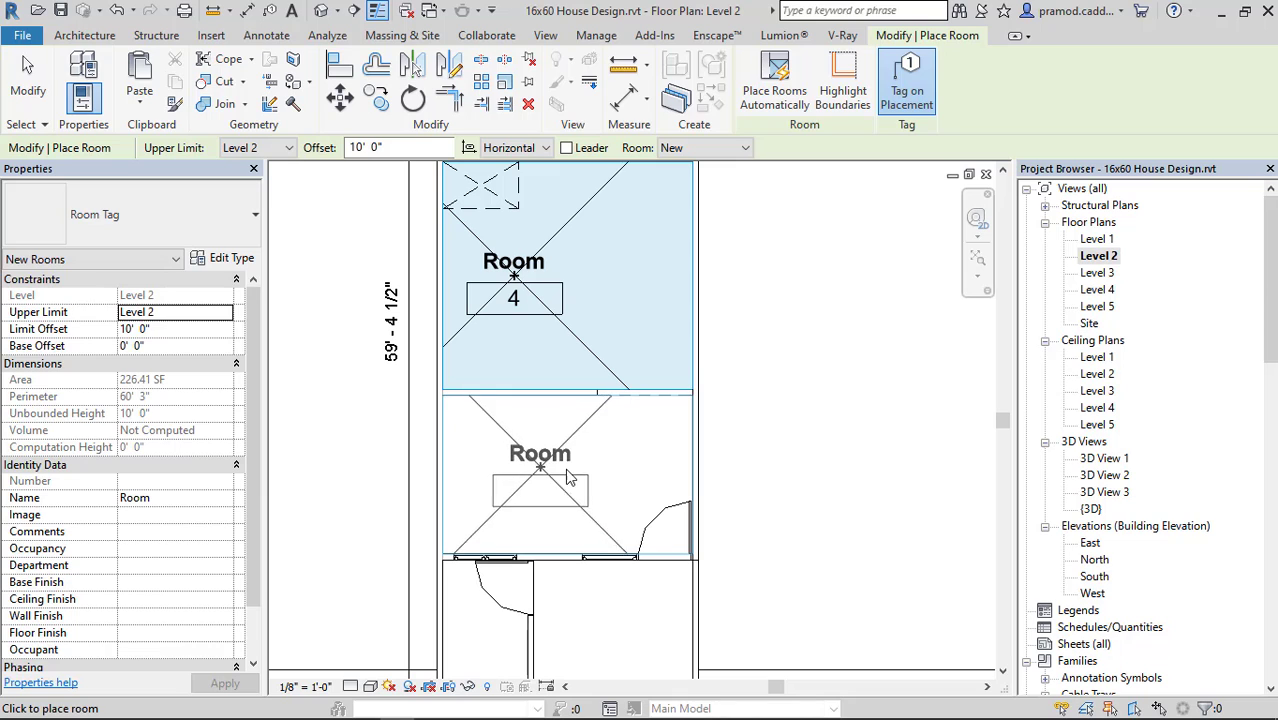
pyautogui.click(513, 465)
pyautogui.moveTo(595, 502); pyautogui.dragTo(595, 347, button='middle')
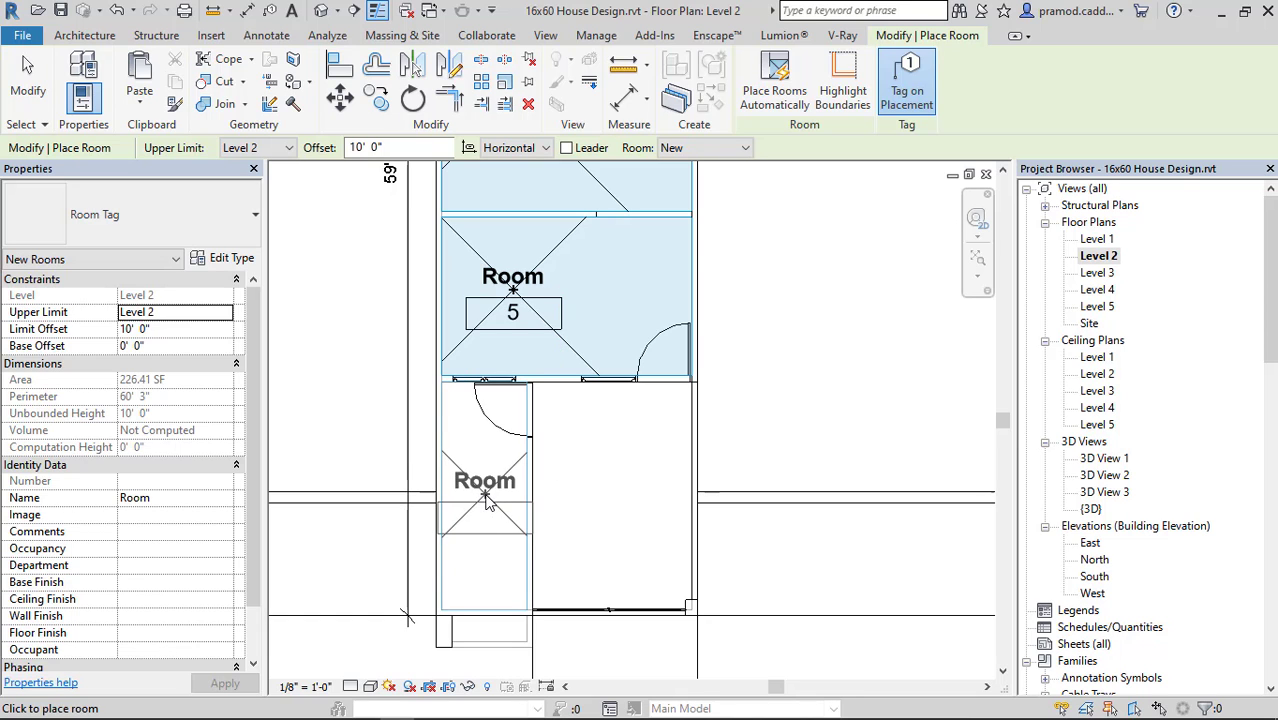
pyautogui.moveTo(620, 531); pyautogui.dragTo(614, 432, button='middle')
pyautogui.scroll(2, 612, 424)
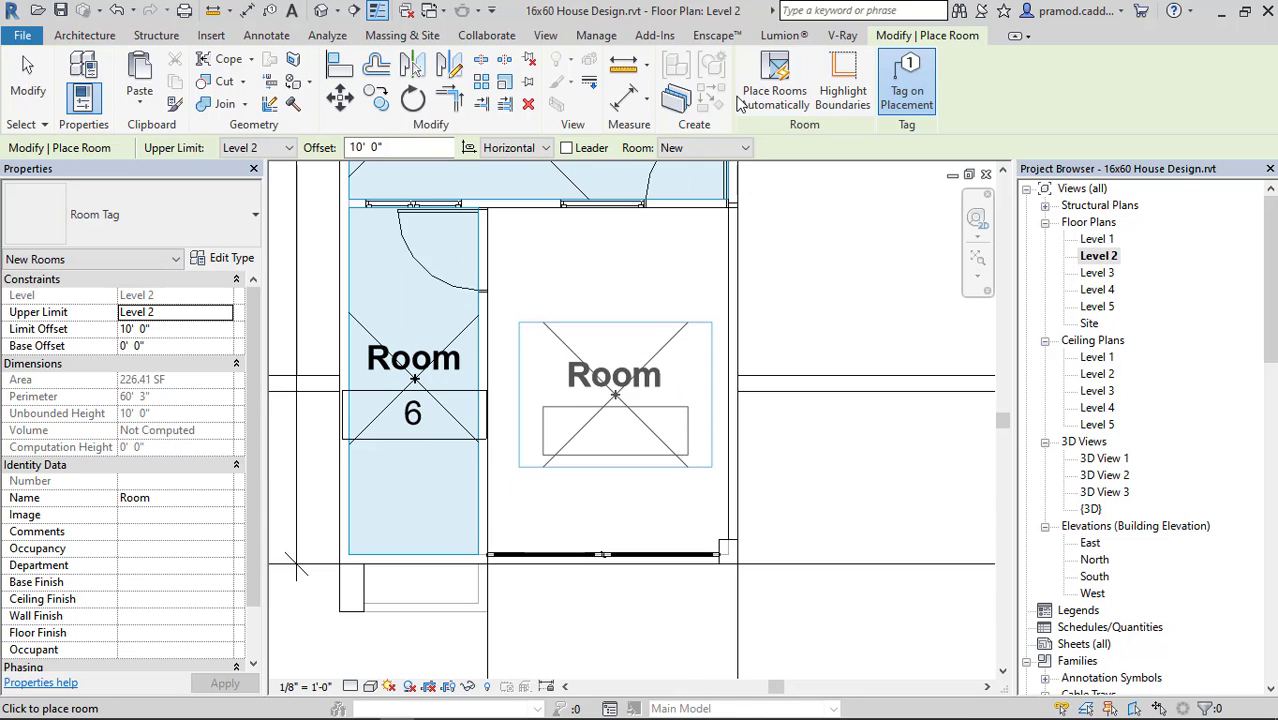
# Draw a room separation line along the glazed front edge of the unenclosed front space, ending at the corner column.
pyautogui.press('Escape')
pyautogui.click(746, 80)
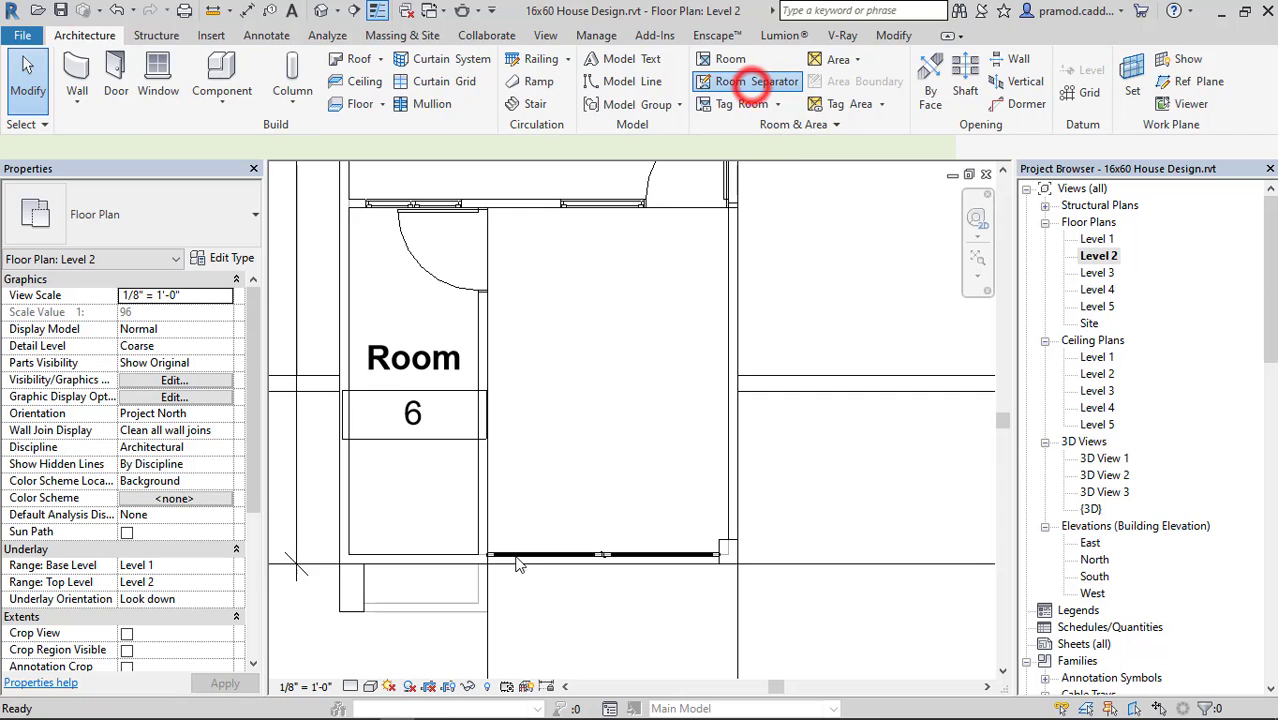
pyautogui.scroll(1, 493, 570)
pyautogui.scroll(2, 493, 570)
pyautogui.click(470, 560)
pyautogui.moveTo(659, 560); pyautogui.dragTo(420, 533, button='middle')
pyautogui.click(765, 528)
pyautogui.press('Escape')
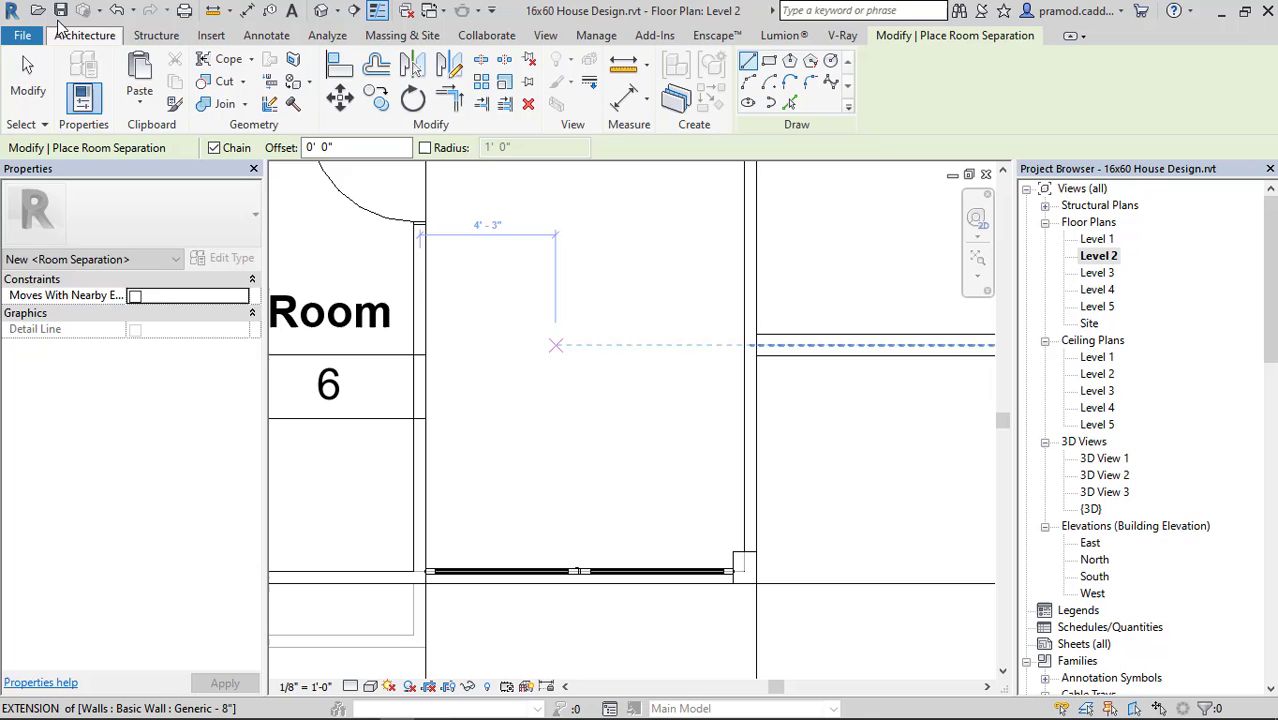
# Place a tagged room in the front space beside the narrow front room.
pyautogui.click(62, 30)
pyautogui.click(736, 52)
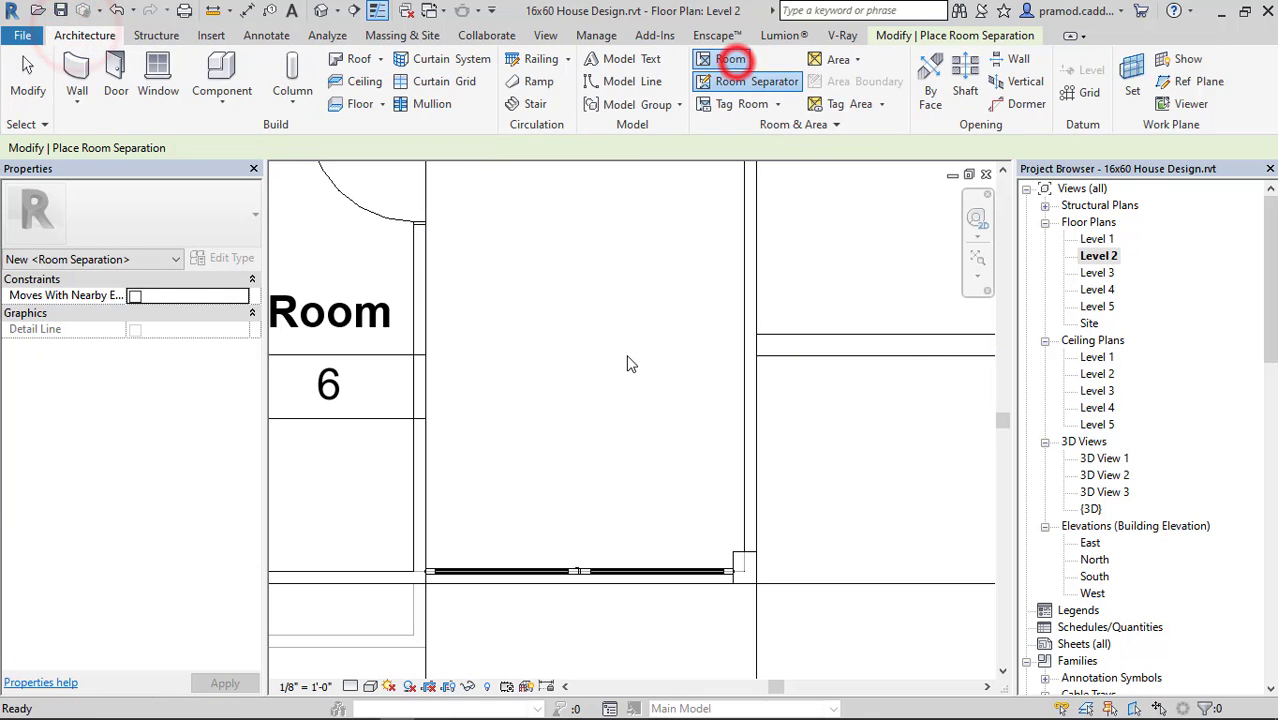
pyautogui.scroll(-3, 612, 350)
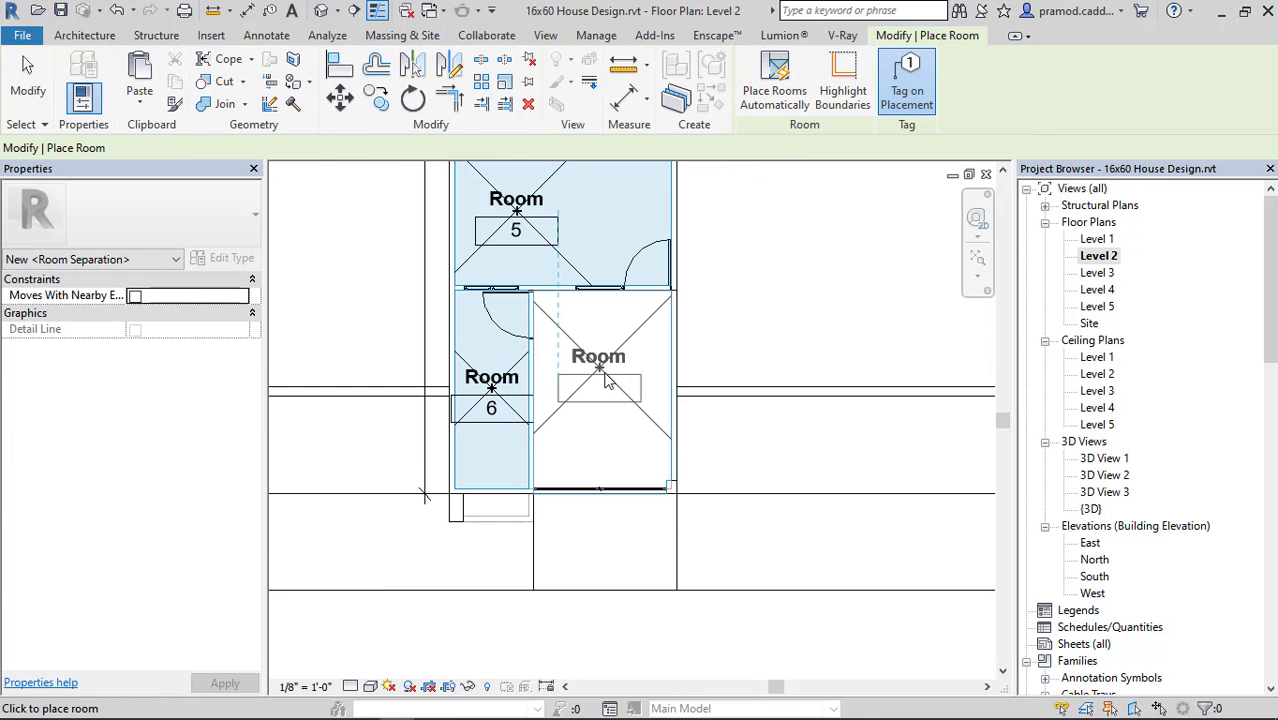
pyautogui.click(604, 397)
pyautogui.press('Escape')
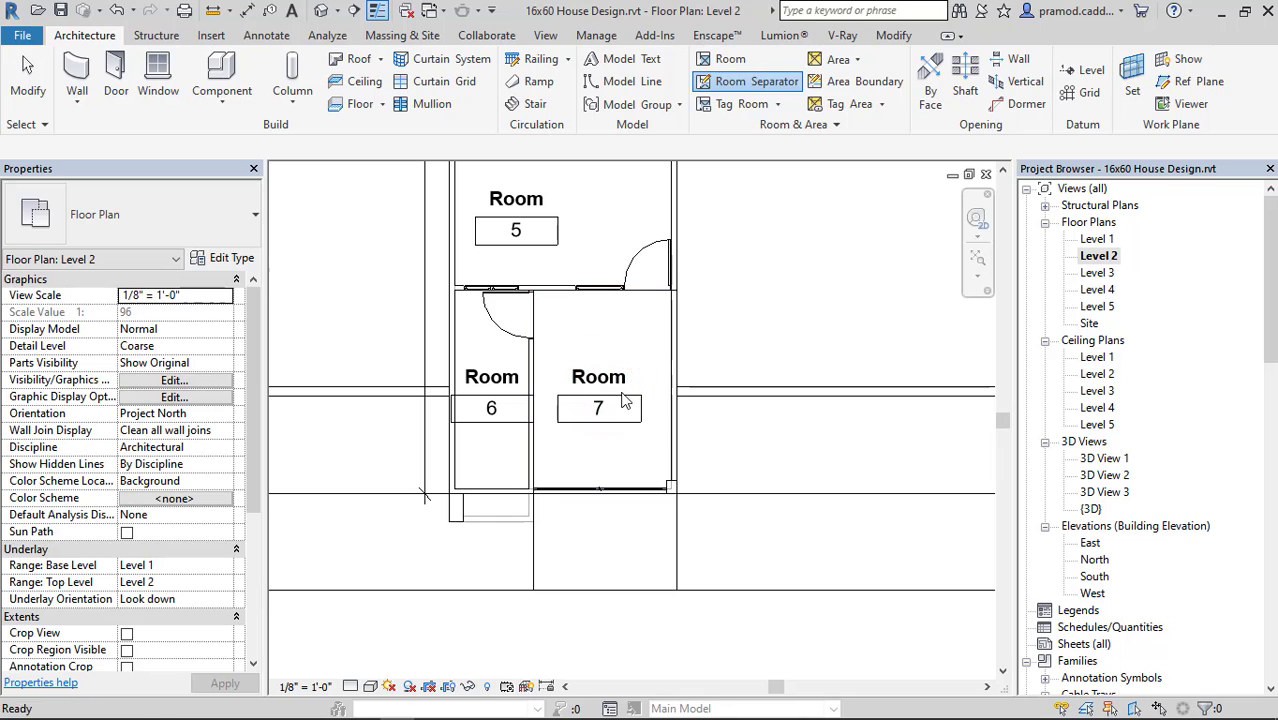
pyautogui.click(604, 377)
pyautogui.click(231, 259)
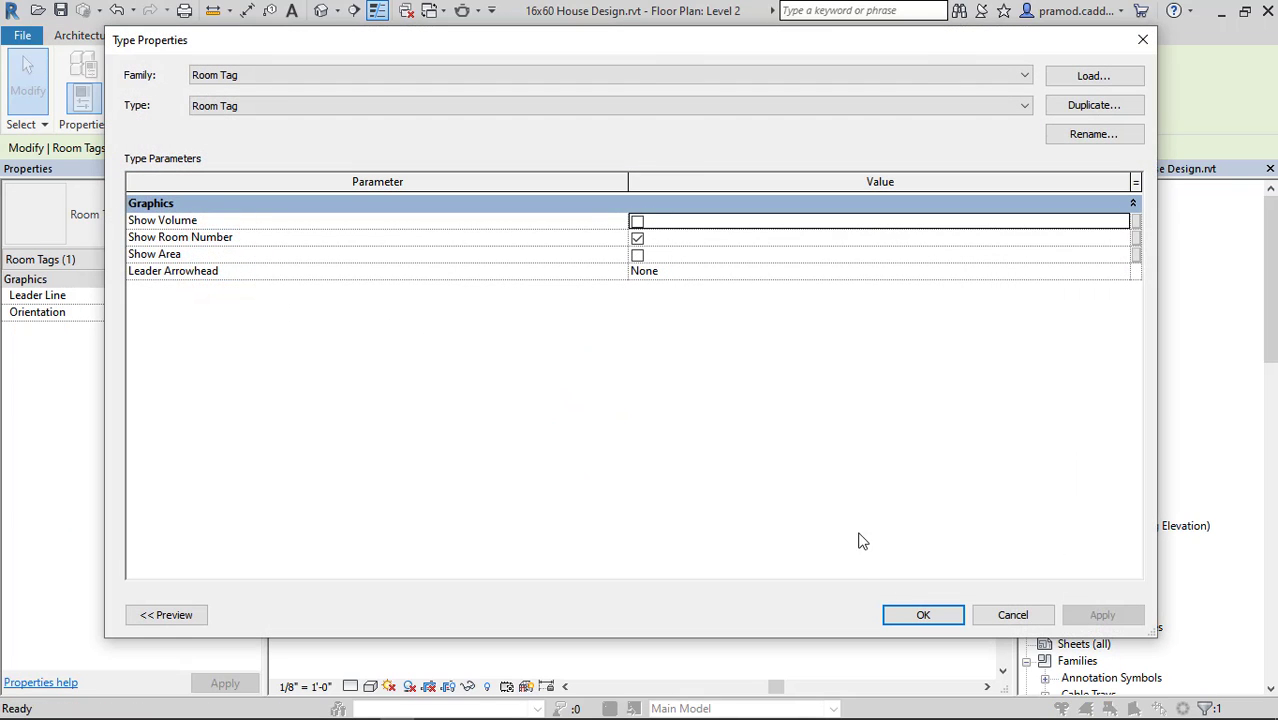
pyautogui.click(1005, 616)
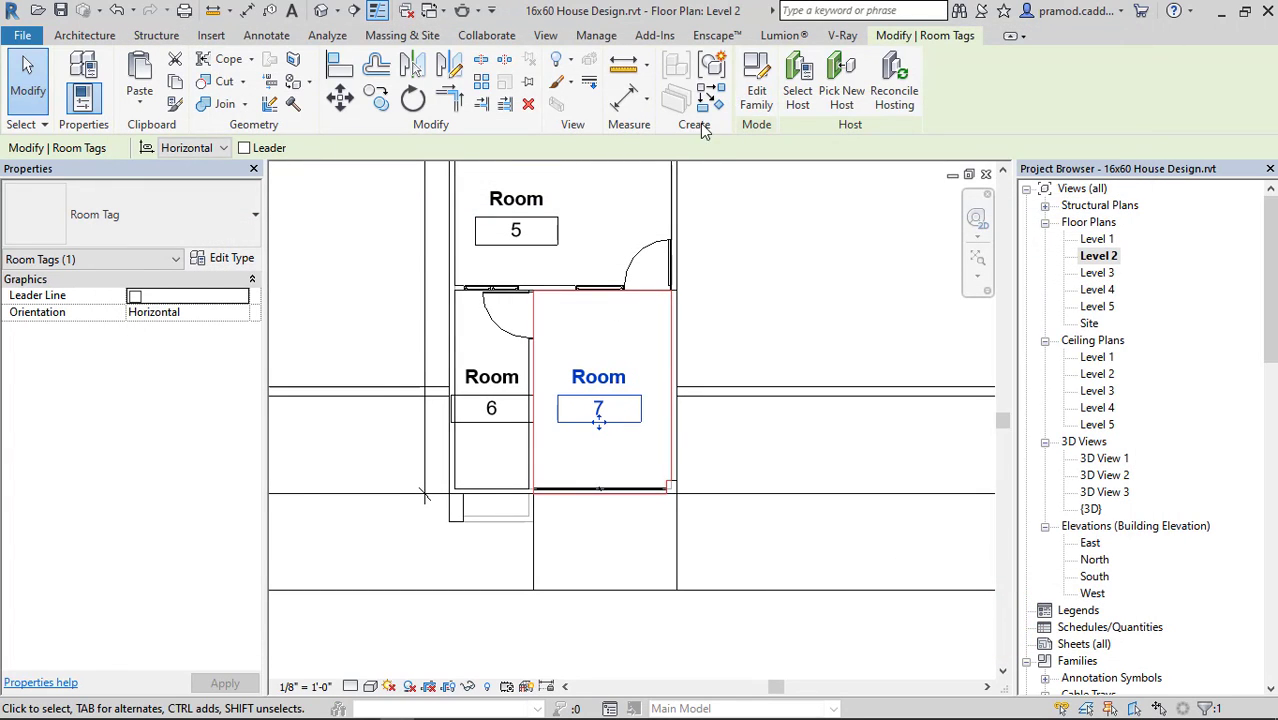
# Set the Level 2 view scale to 3/16" = 1'-0".
pyautogui.click(314, 686)
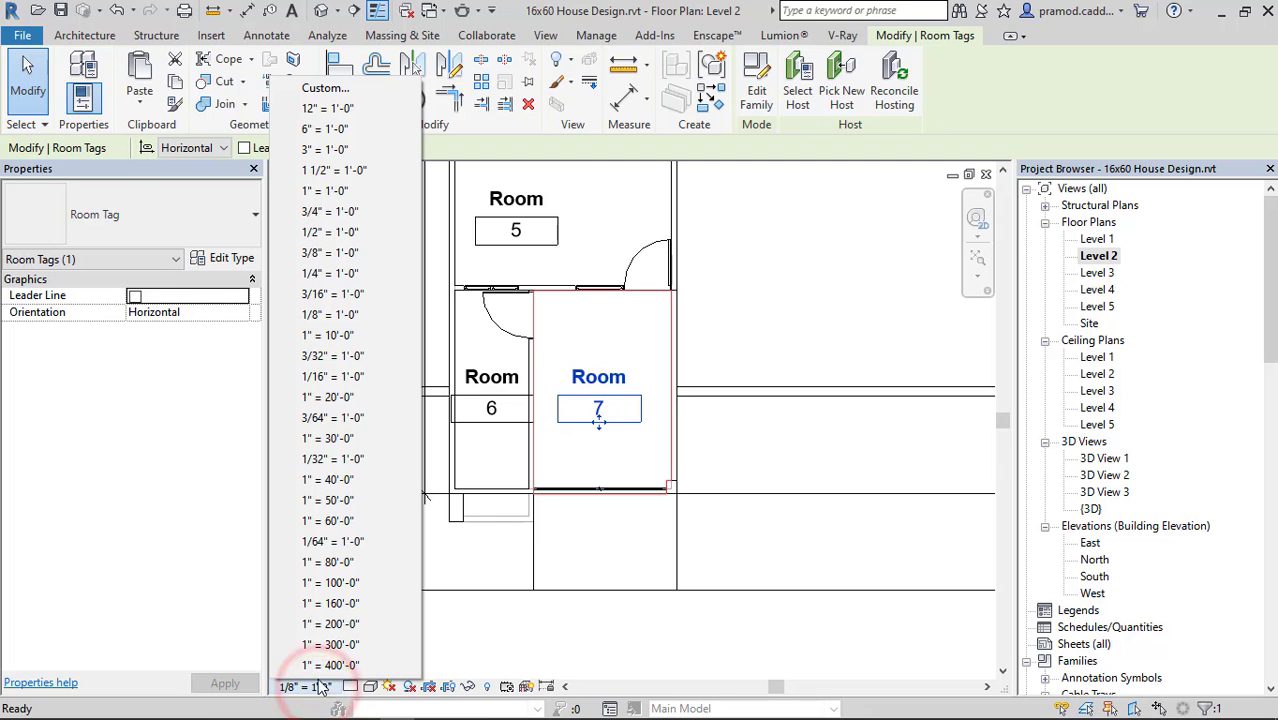
pyautogui.click(340, 293)
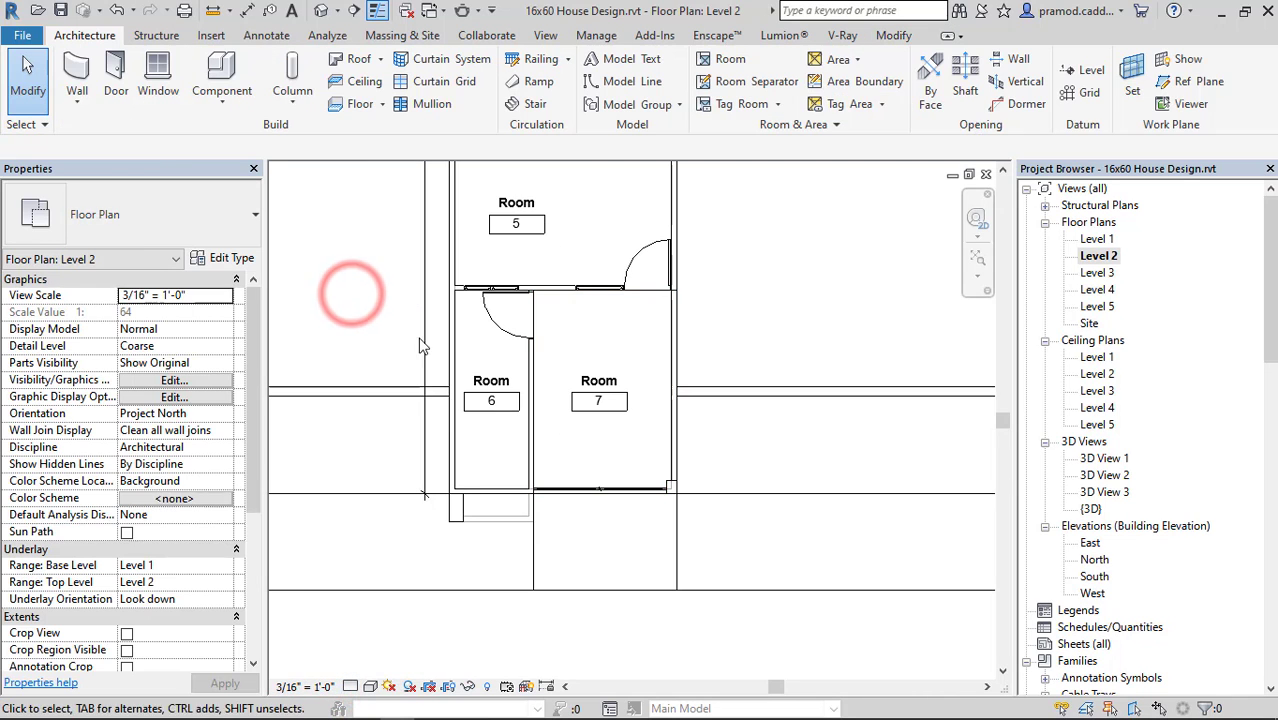
pyautogui.scroll(3, 648, 399)
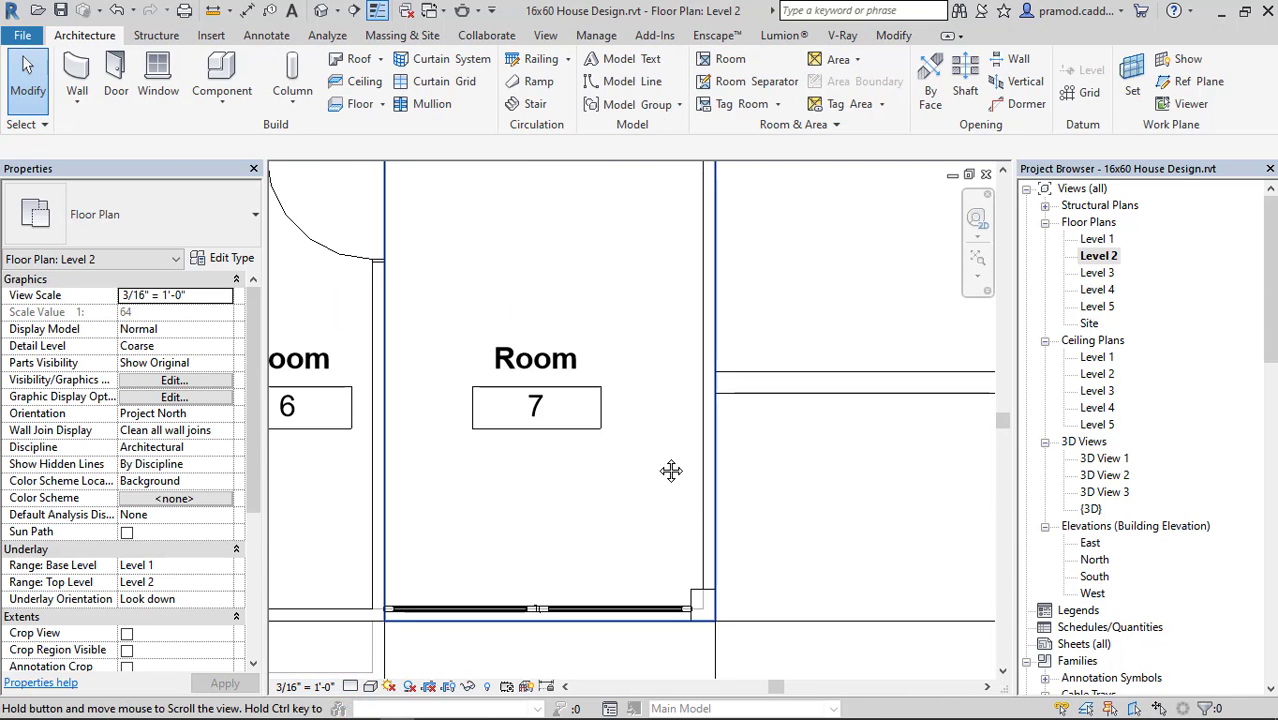
pyautogui.moveTo(671, 470); pyautogui.dragTo(701, 586, button='middle')
pyautogui.scroll(-3, 645, 475)
# Turn off Show Room Number in the room tag's type properties.
pyautogui.moveTo(591, 174); pyautogui.dragTo(648, 448, button='middle')
pyautogui.moveTo(630, 209); pyautogui.dragTo(629, 514, button='middle')
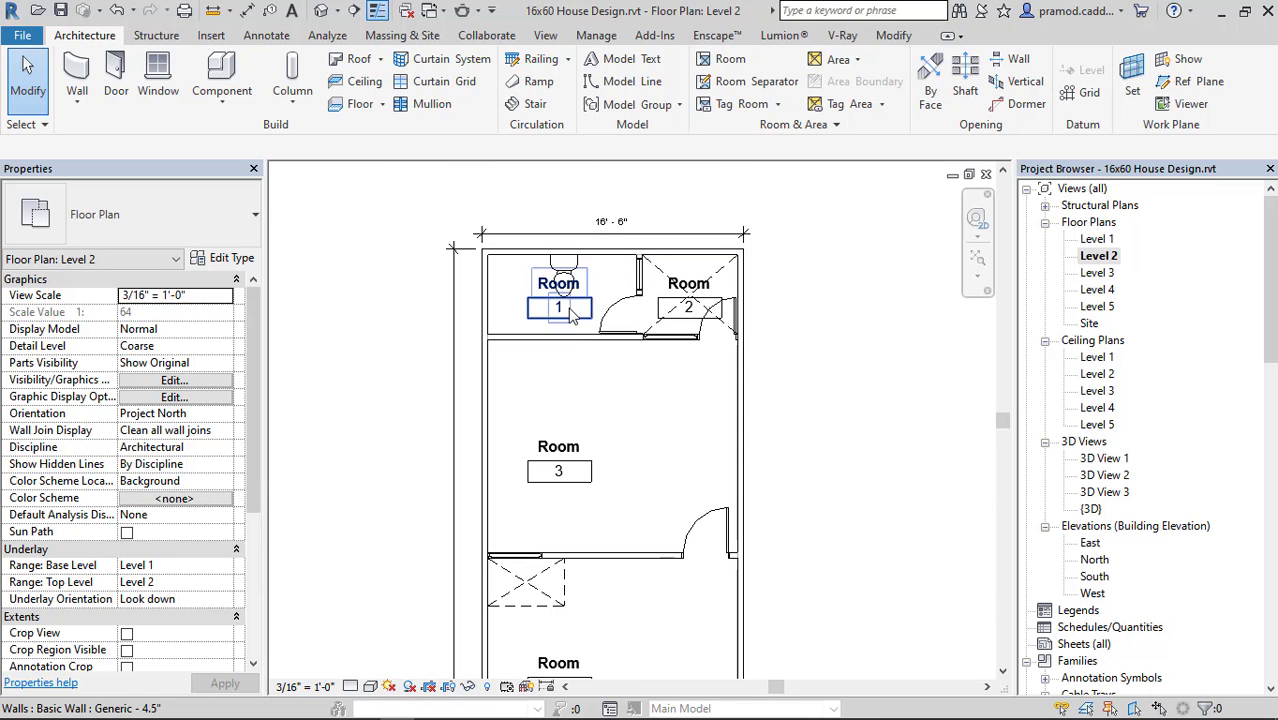
pyautogui.click(541, 308)
pyautogui.press('Escape')
pyautogui.click(530, 307)
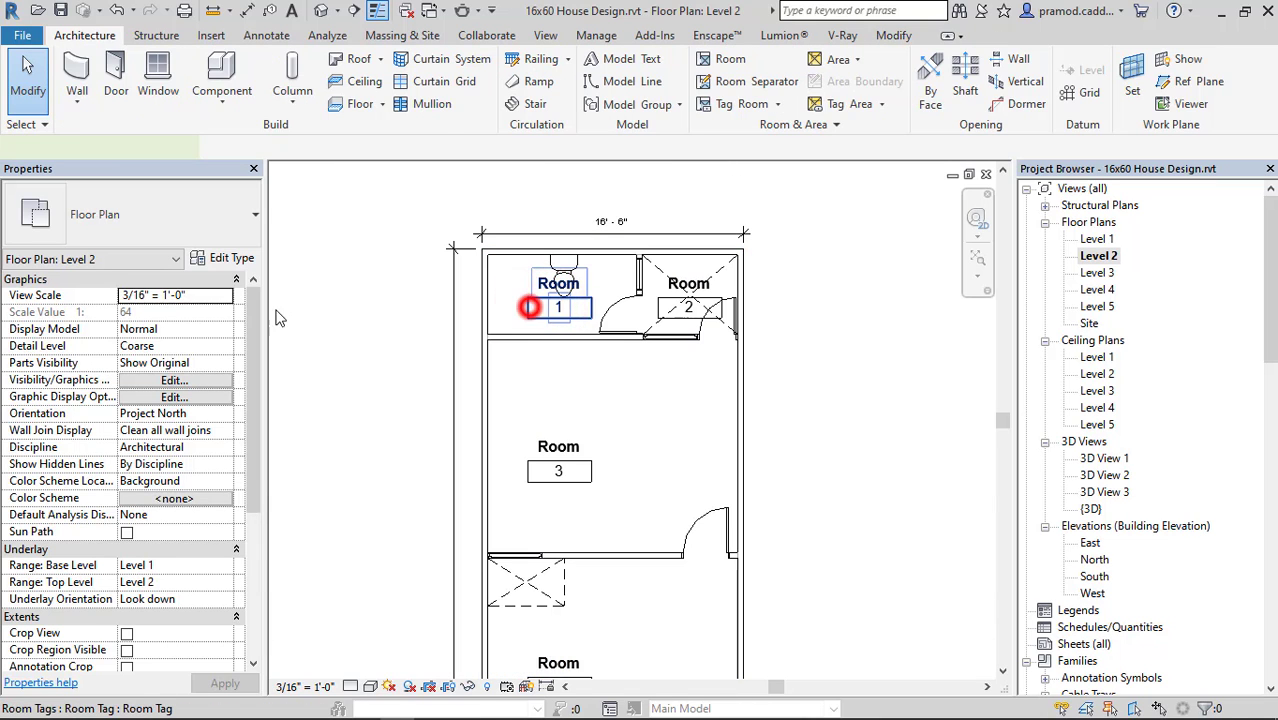
pyautogui.click(220, 259)
pyautogui.click(637, 241)
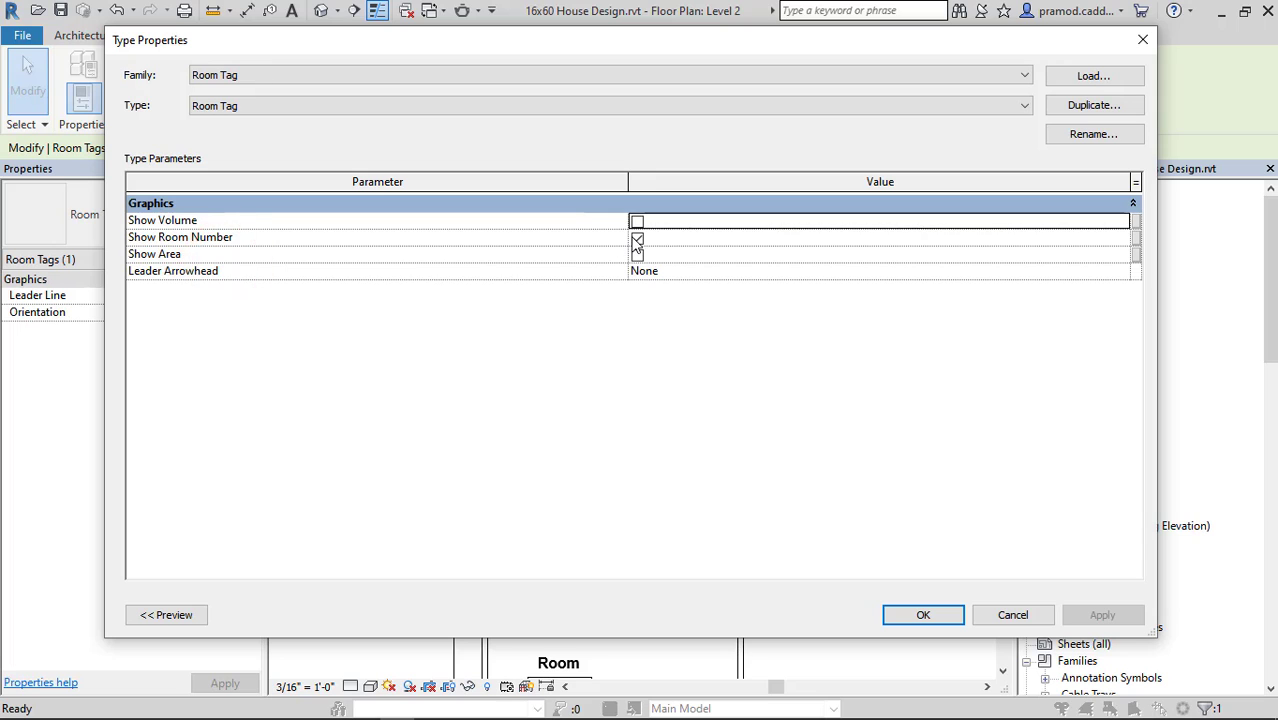
pyautogui.click(935, 614)
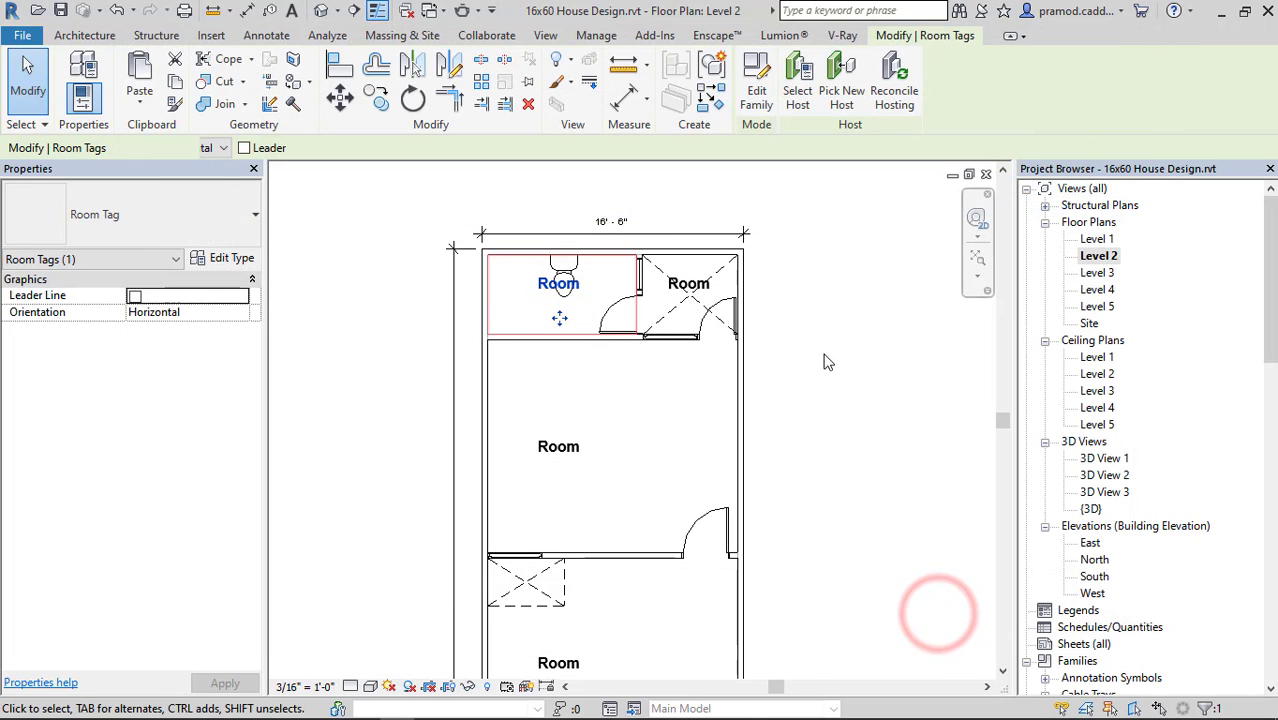
# Move the rear bathroom's room tag below the toilet fixture and rename it "TOILET".
pyautogui.scroll(2, 562, 312)
pyautogui.moveTo(557, 369); pyautogui.dragTo(557, 379)
pyautogui.click(775, 267)
pyautogui.click(542, 318)
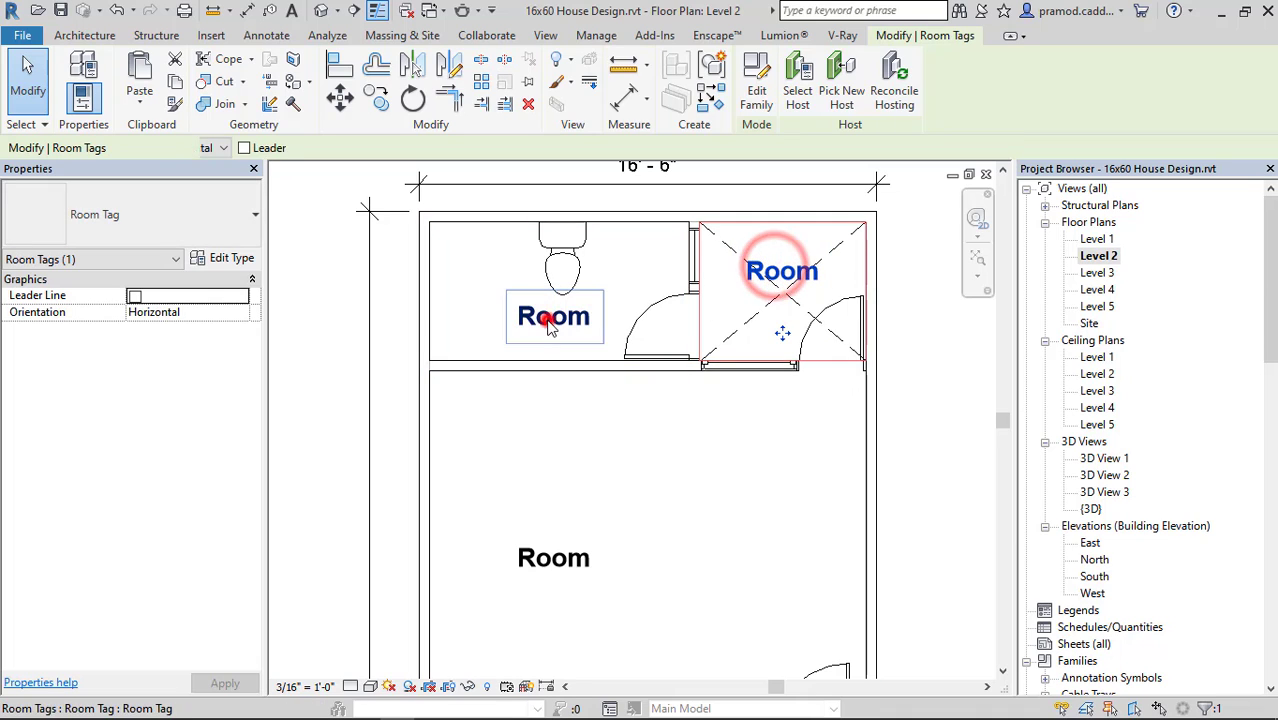
pyautogui.click(542, 320)
pyautogui.write('t')
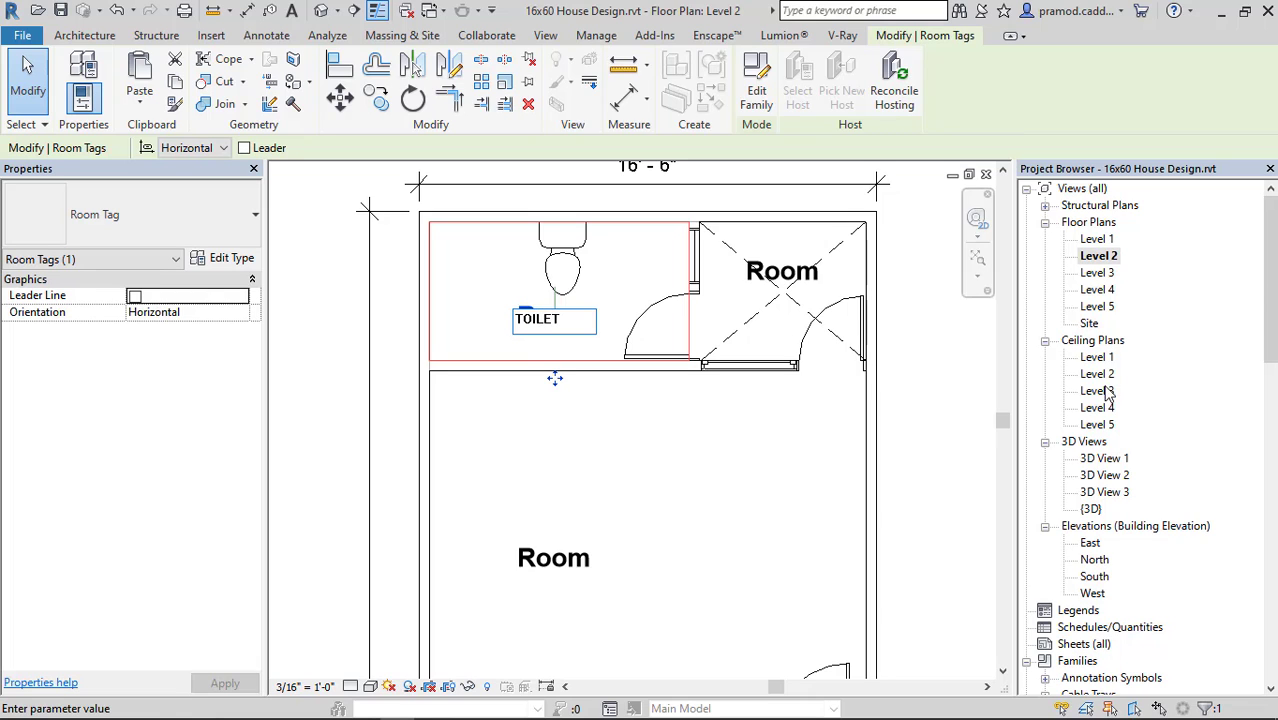
pyautogui.click(979, 397)
# Rename the crossed open space's tag to "OTS" and the large rear room's tag to "BEDROOM".
pyautogui.doubleClick(772, 260)
pyautogui.write('OTS')
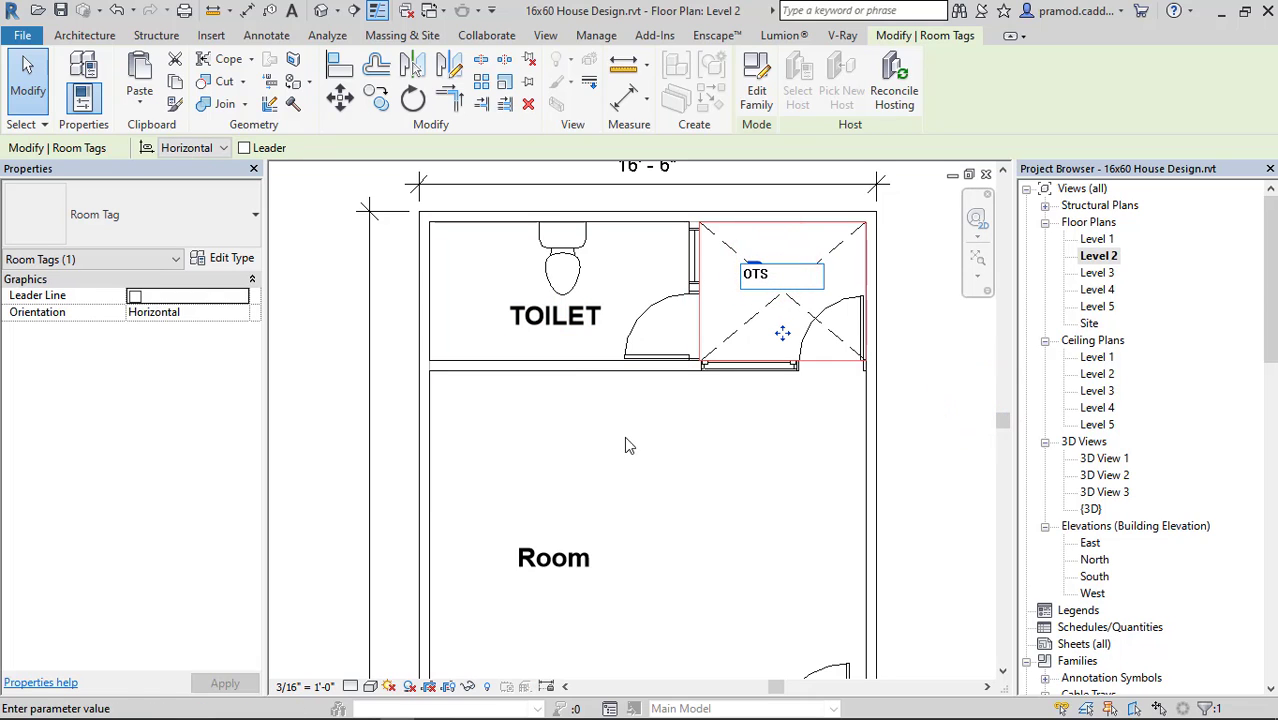
pyautogui.doubleClick(556, 560)
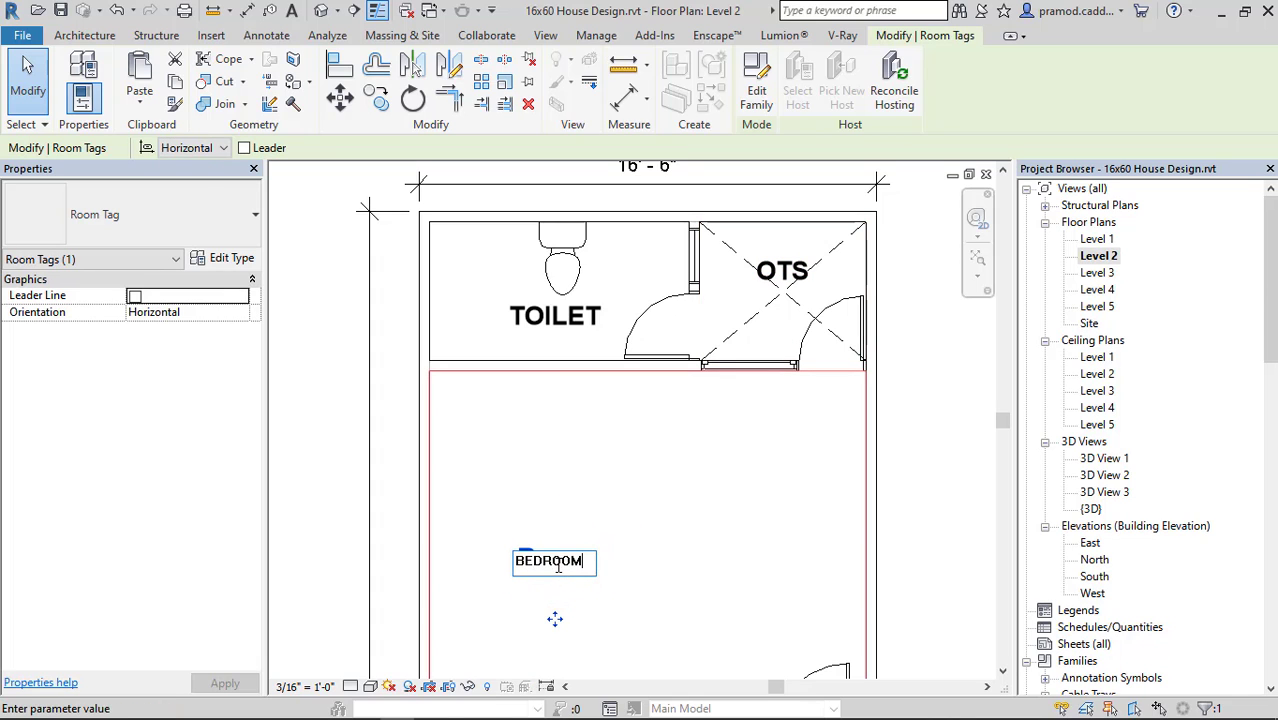
pyautogui.click(302, 482)
# Rename the tag of the middle hall in front of the bedroom to "LIVING".
pyautogui.scroll(-5, 302, 480)
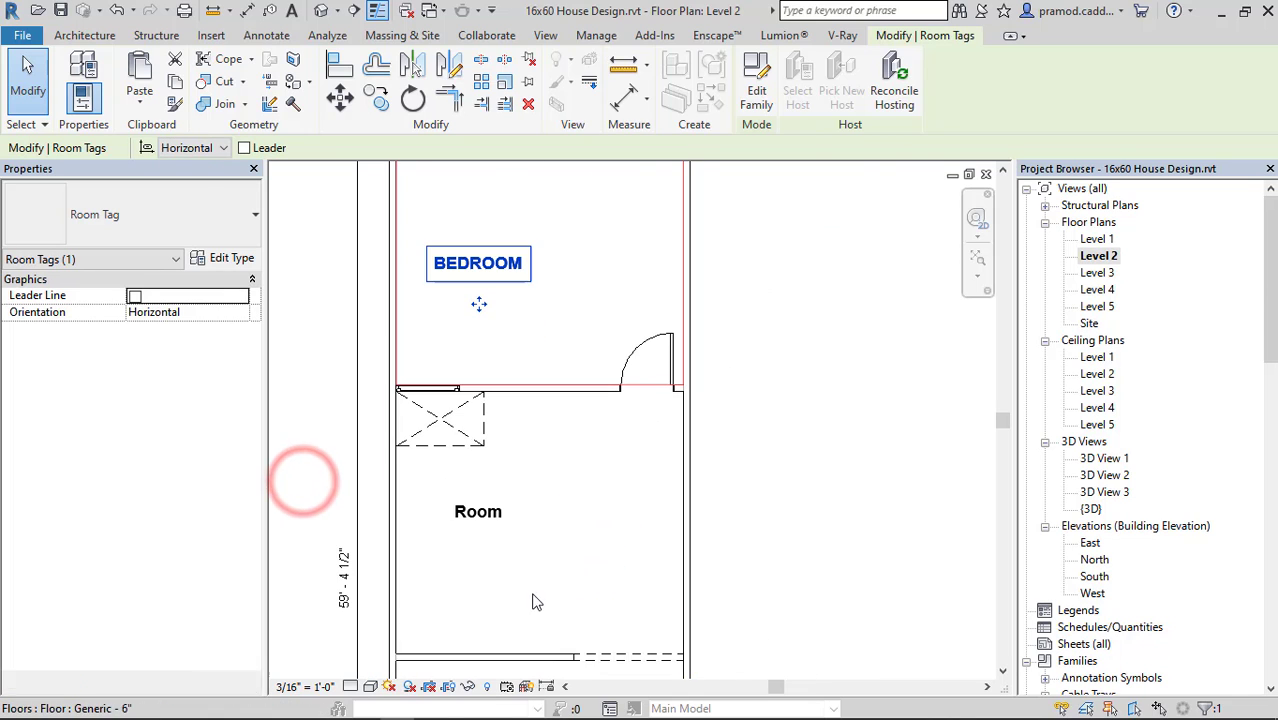
pyautogui.doubleClick(490, 513)
pyautogui.write('LIVING')
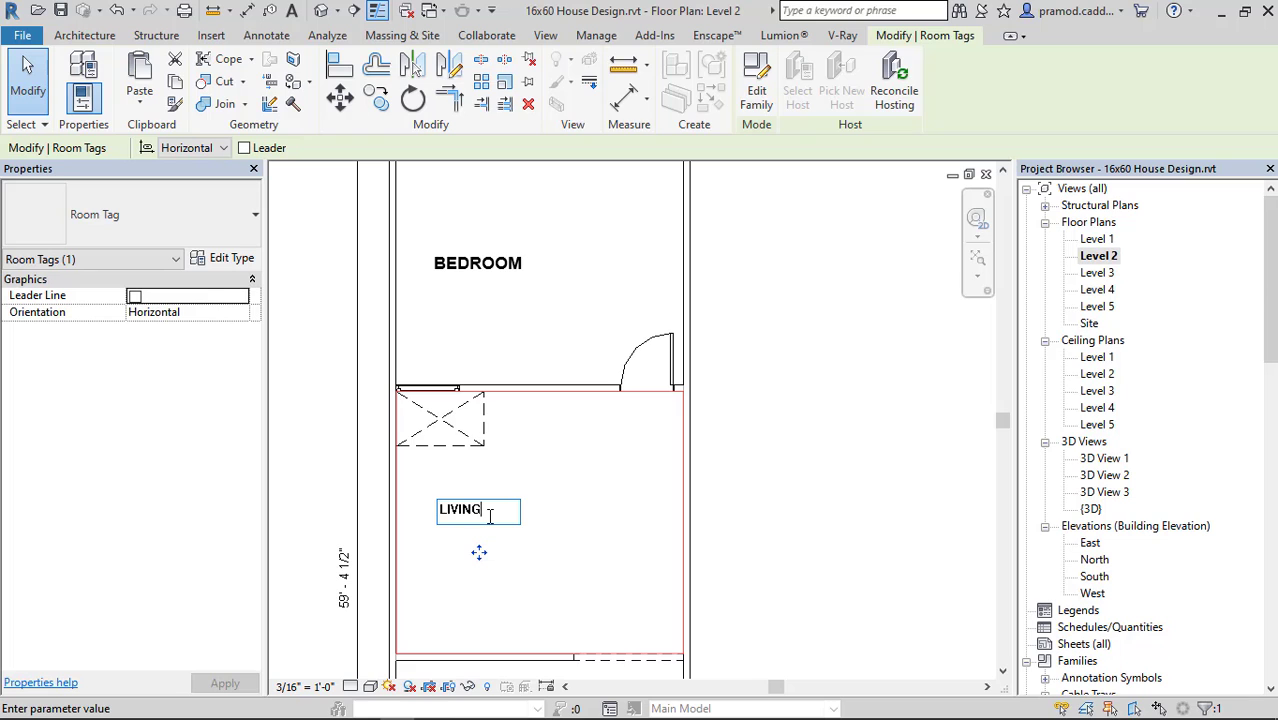
pyautogui.click(824, 374)
# Rename the tag of the room in front of the living area to "KITCHEN + DINING".
pyautogui.scroll(-3, 822, 376)
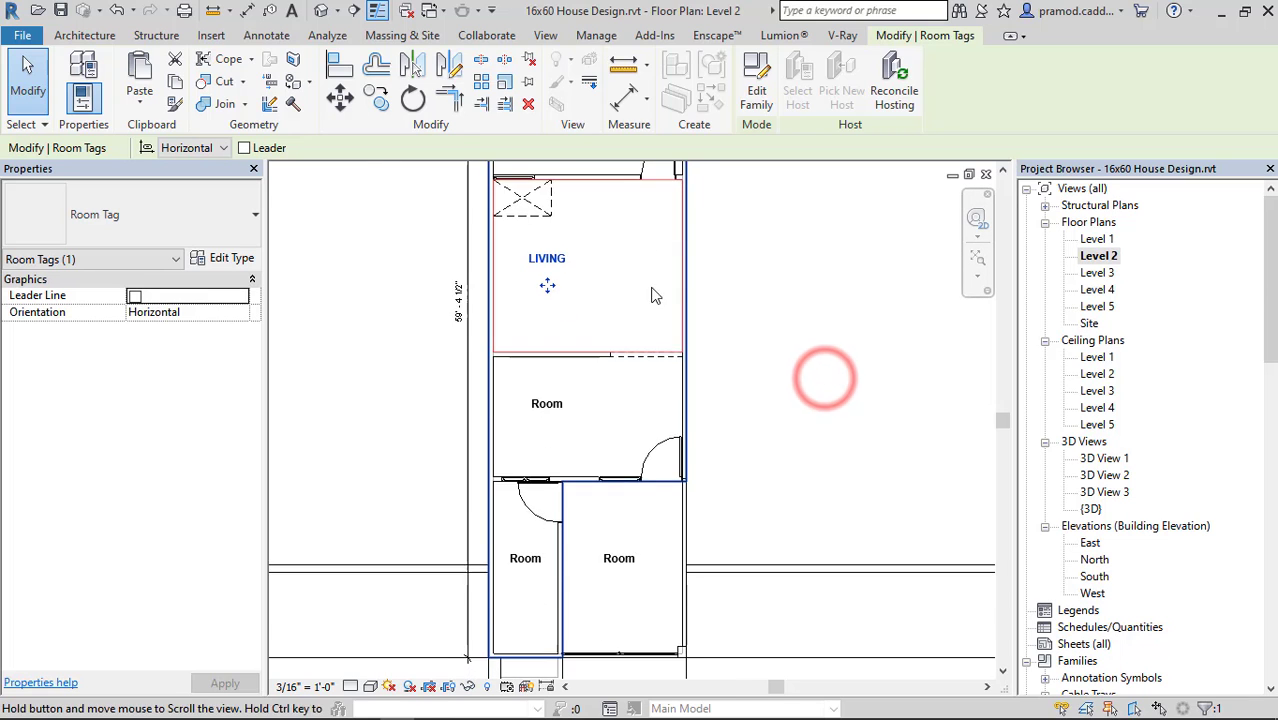
pyautogui.doubleClick(552, 406)
pyautogui.write('KIT')
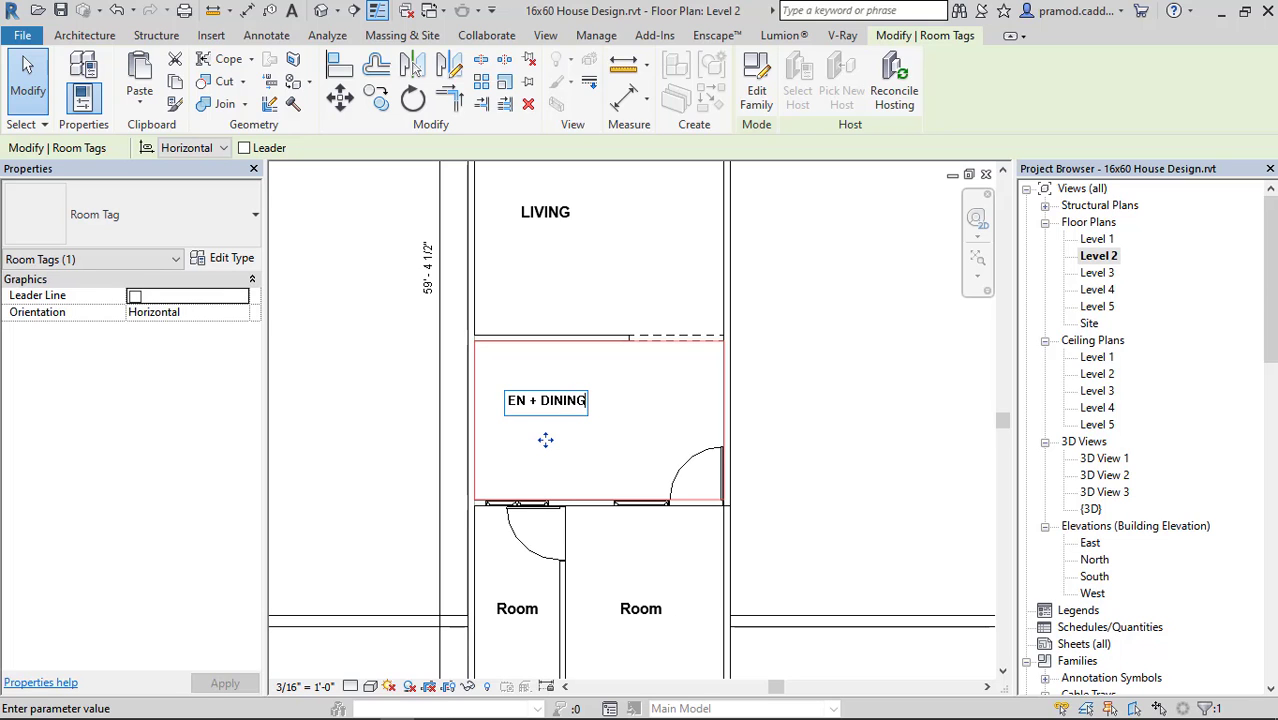
pyautogui.click(974, 380)
# Rename the tag of the narrow front room beside the parking area to "STAIRS".
pyautogui.scroll(-1, 822, 400)
pyautogui.moveTo(790, 389); pyautogui.dragTo(835, 290, button='middle')
pyautogui.scroll(3, 607, 479)
pyautogui.doubleClick(603, 485)
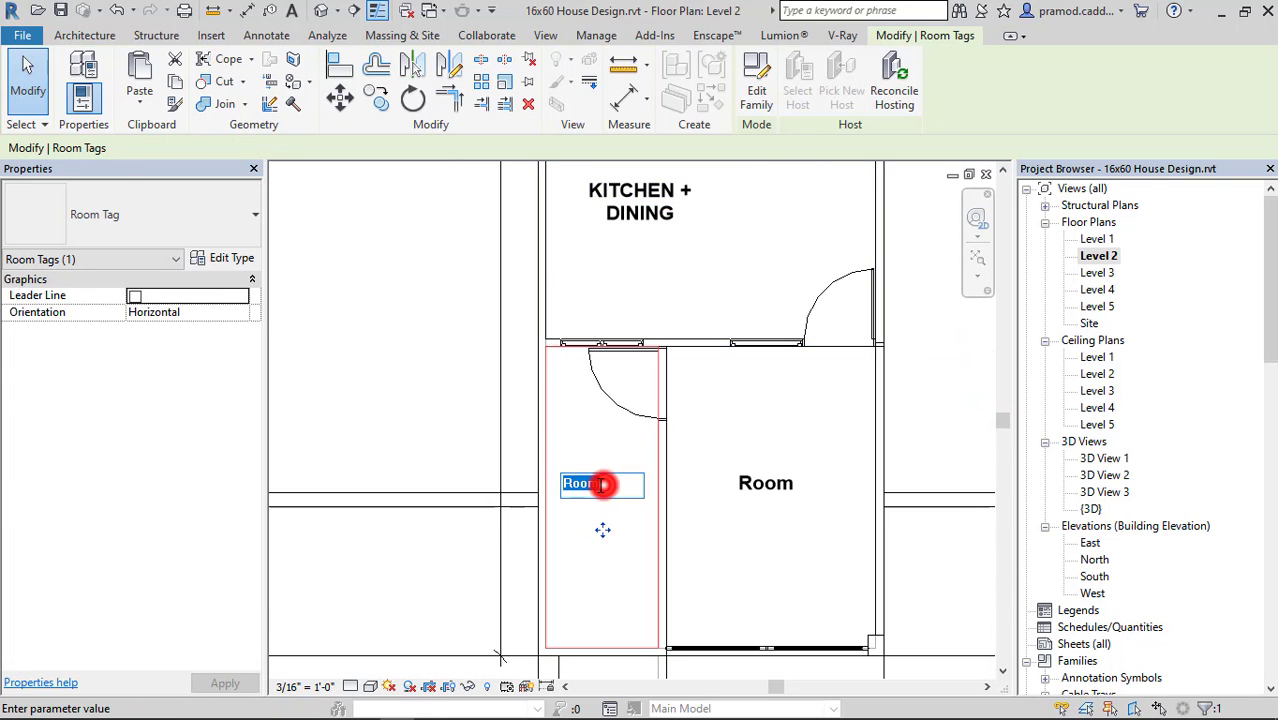
pyautogui.write('STAIRS')
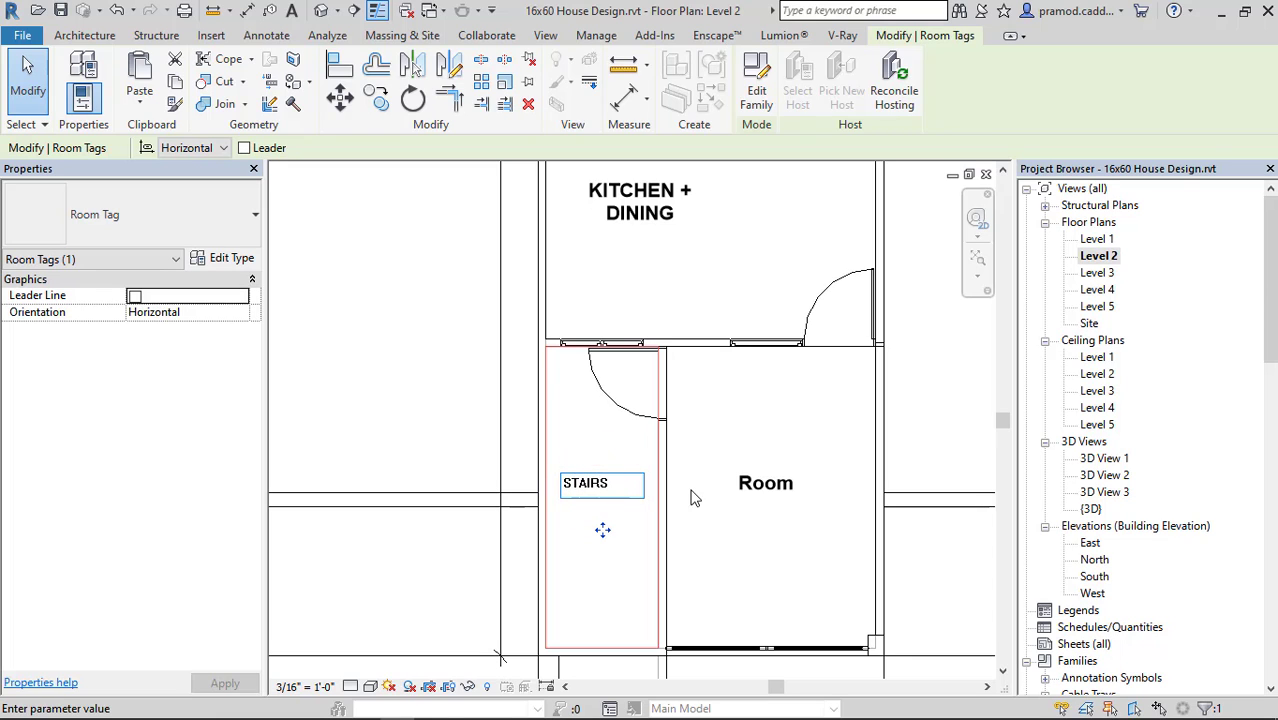
# Rename the tag of the wide front room next to the stairs to "PARKING".
pyautogui.doubleClick(757, 484)
pyautogui.write('PARKING')
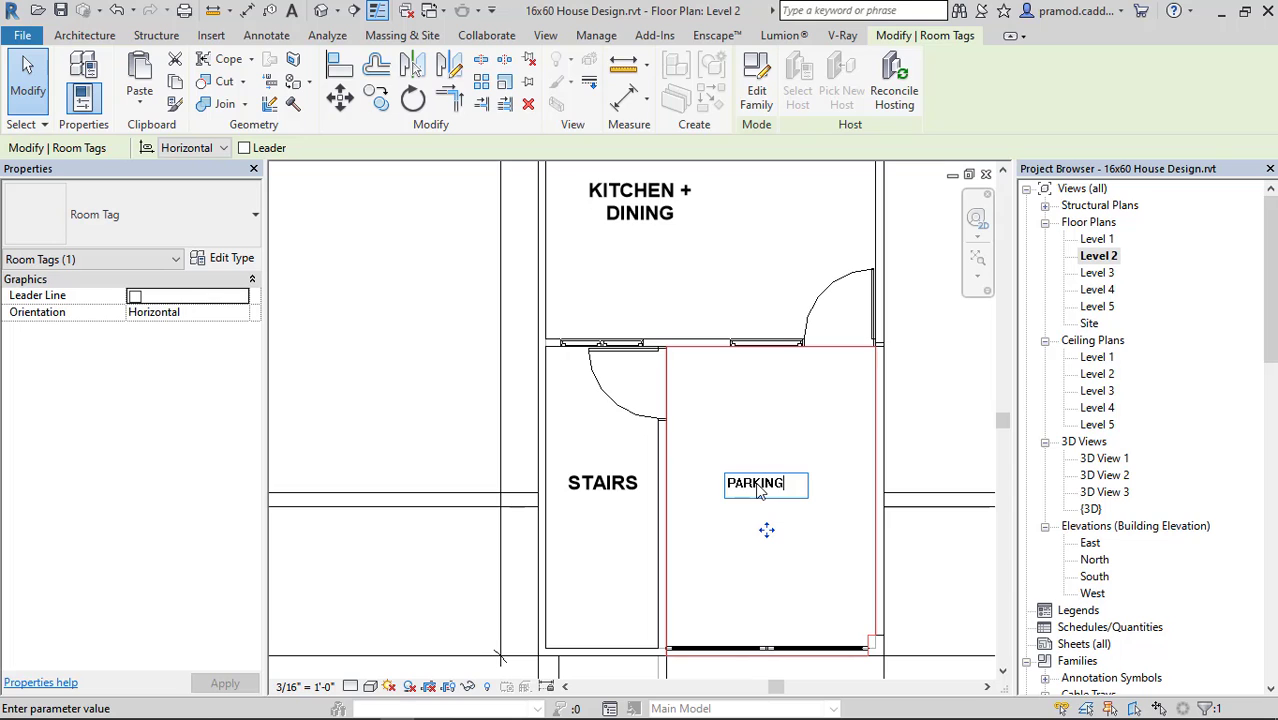
pyautogui.click(910, 417)
pyautogui.click(909, 416)
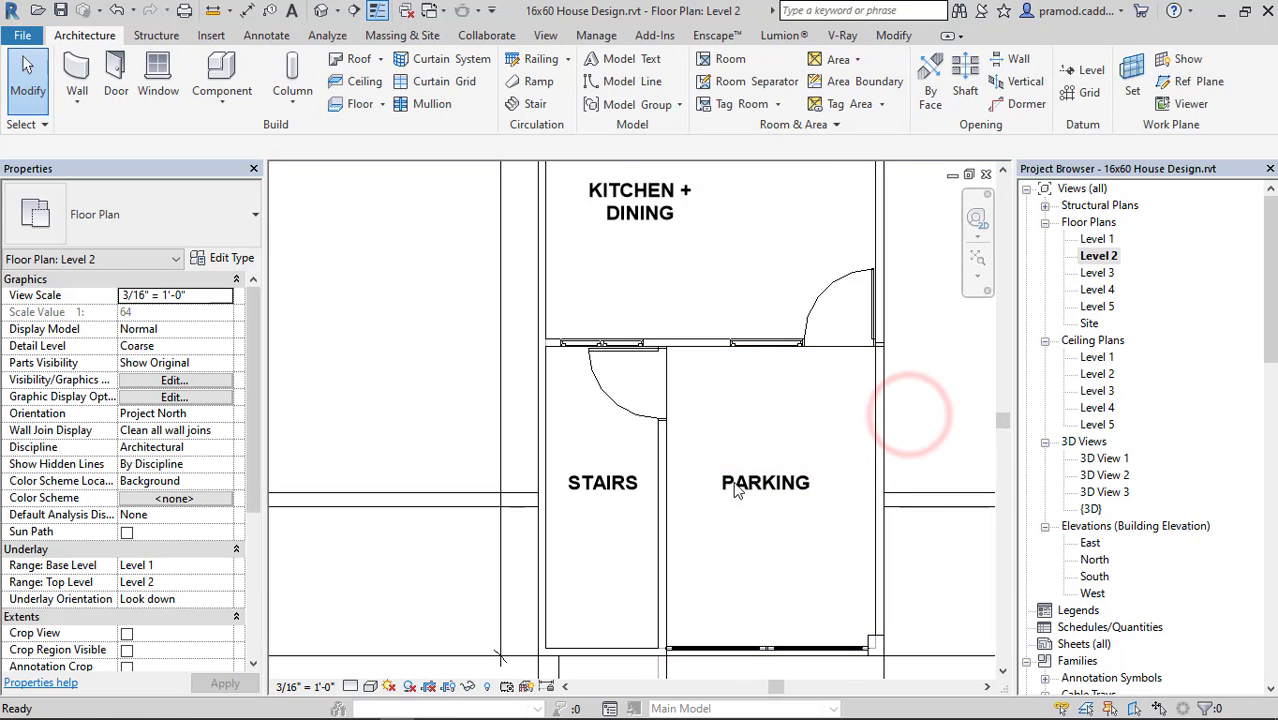
# Move the "KITCHEN + DINING" room tag sideways past the middle of its room, toward the entrance door side.
pyautogui.scroll(-1, 718, 497)
pyautogui.moveTo(695, 514); pyautogui.dragTo(546, 607, button='middle')
pyautogui.scroll(1, 532, 362)
pyautogui.click(531, 361)
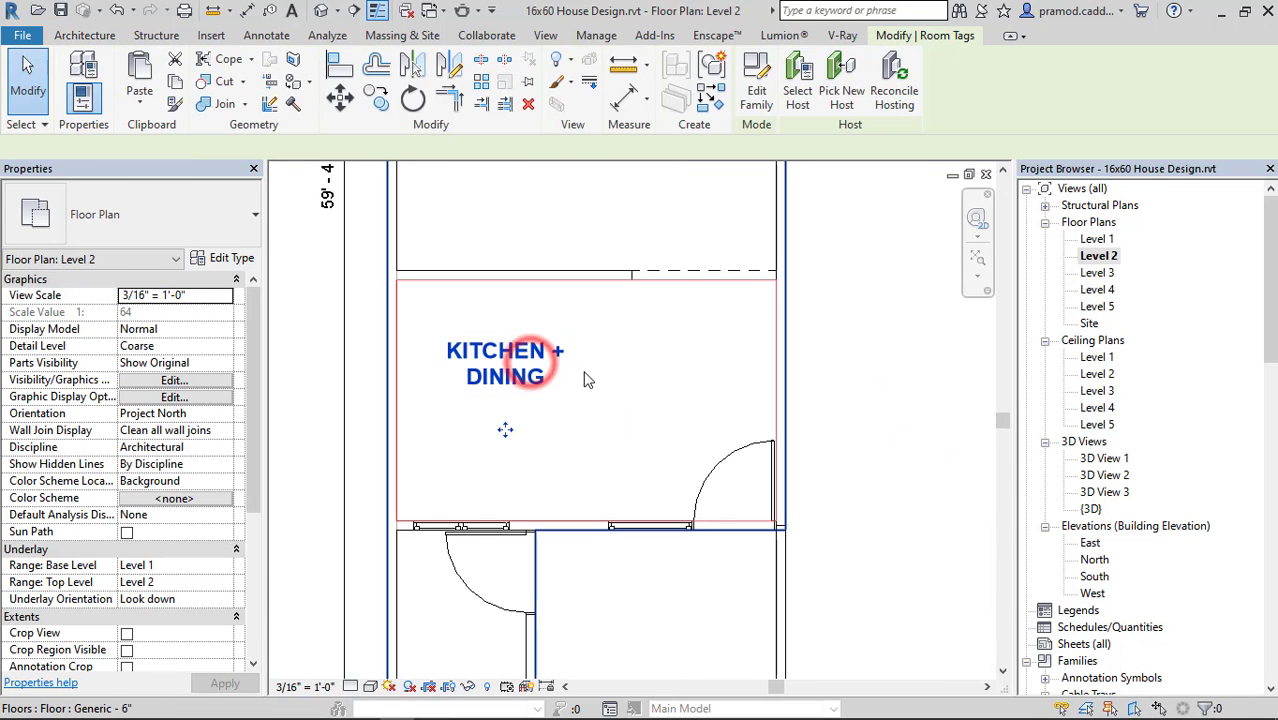
pyautogui.moveTo(505, 427); pyautogui.dragTo(657, 430)
pyautogui.moveTo(657, 425); pyautogui.dragTo(657, 423)
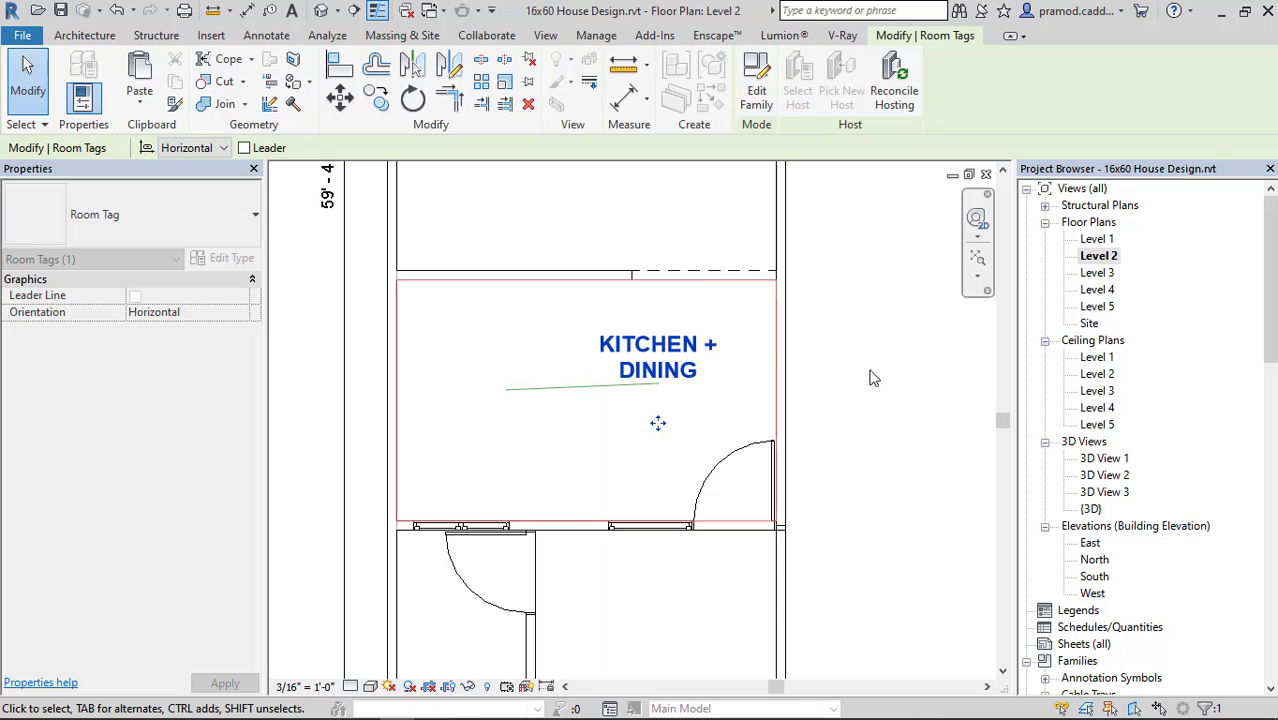
pyautogui.click(869, 369)
# Move the overall length and overall width dimensions farther out from the house walls to make room for inner dimension strings.
pyautogui.scroll(-3, 787, 353)
pyautogui.moveTo(739, 419); pyautogui.dragTo(674, 593, button='middle')
pyautogui.scroll(2, 607, 402)
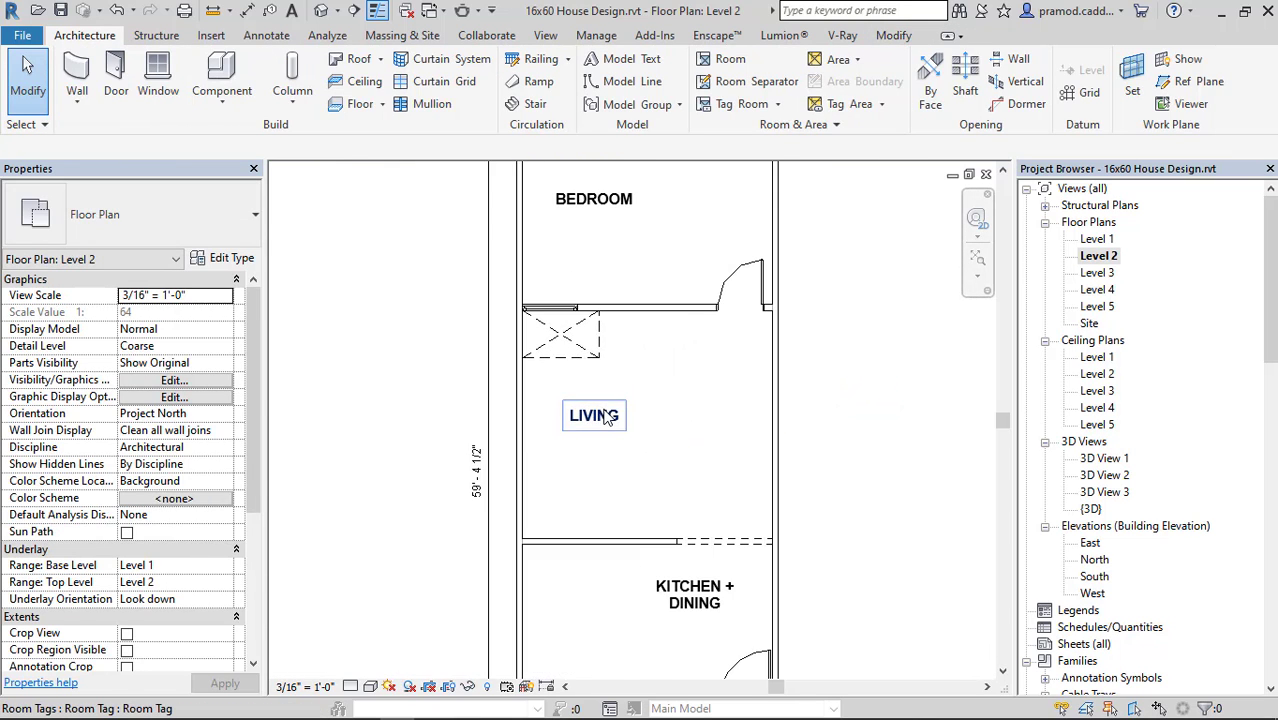
pyautogui.scroll(-2, 608, 402)
pyautogui.moveTo(619, 330); pyautogui.dragTo(610, 399, button='middle')
pyautogui.scroll(-1, 678, 330)
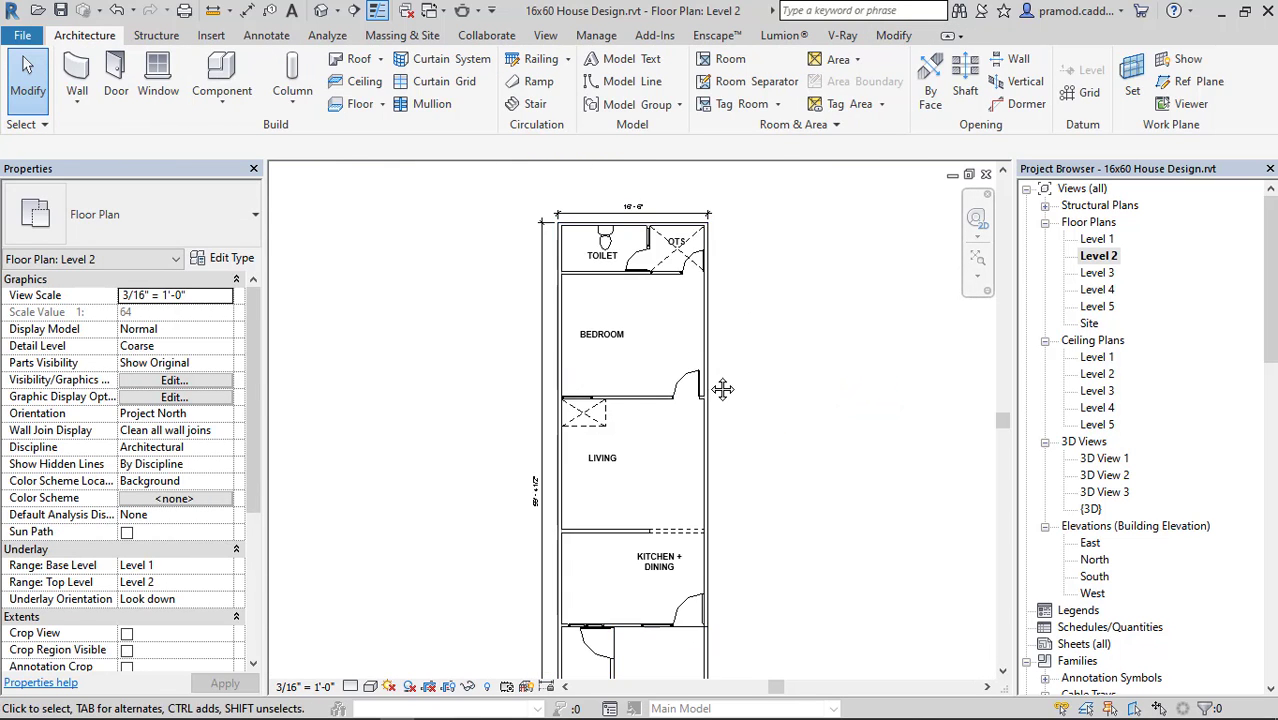
pyautogui.moveTo(722, 389); pyautogui.dragTo(682, 463, button='middle')
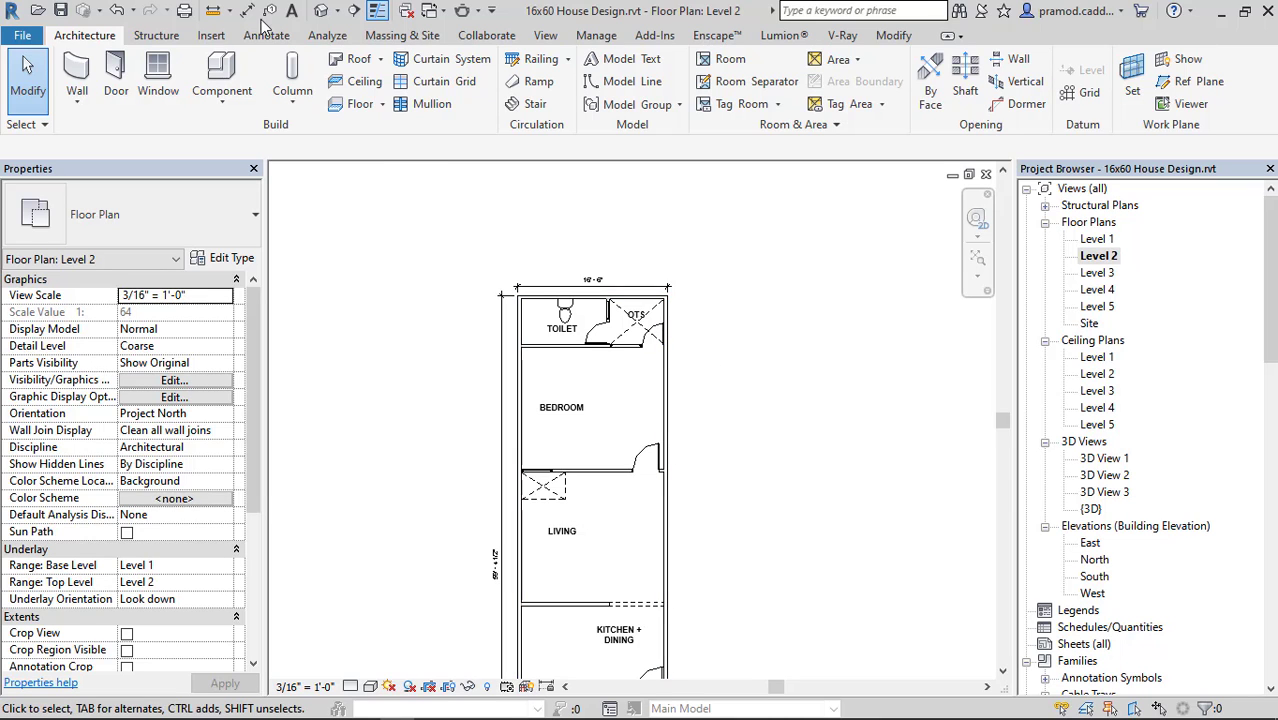
pyautogui.click(499, 585)
pyautogui.scroll(3, 499, 590)
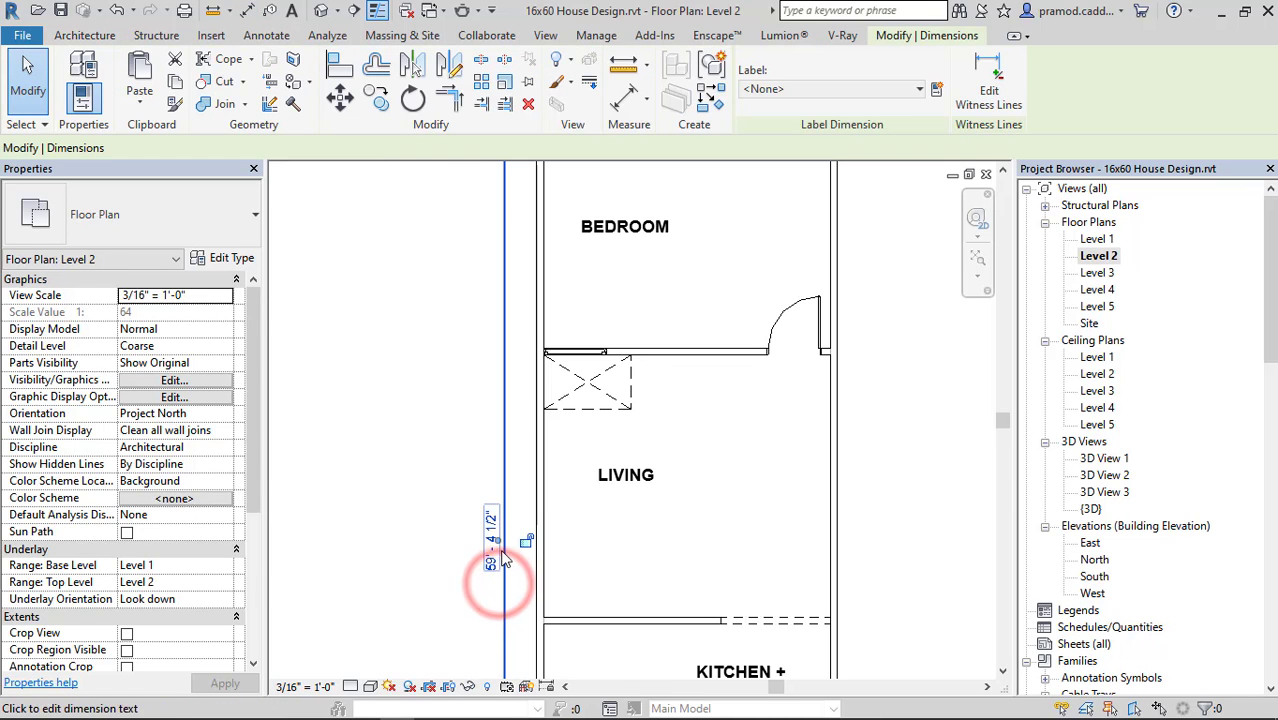
pyautogui.scroll(-4, 499, 540)
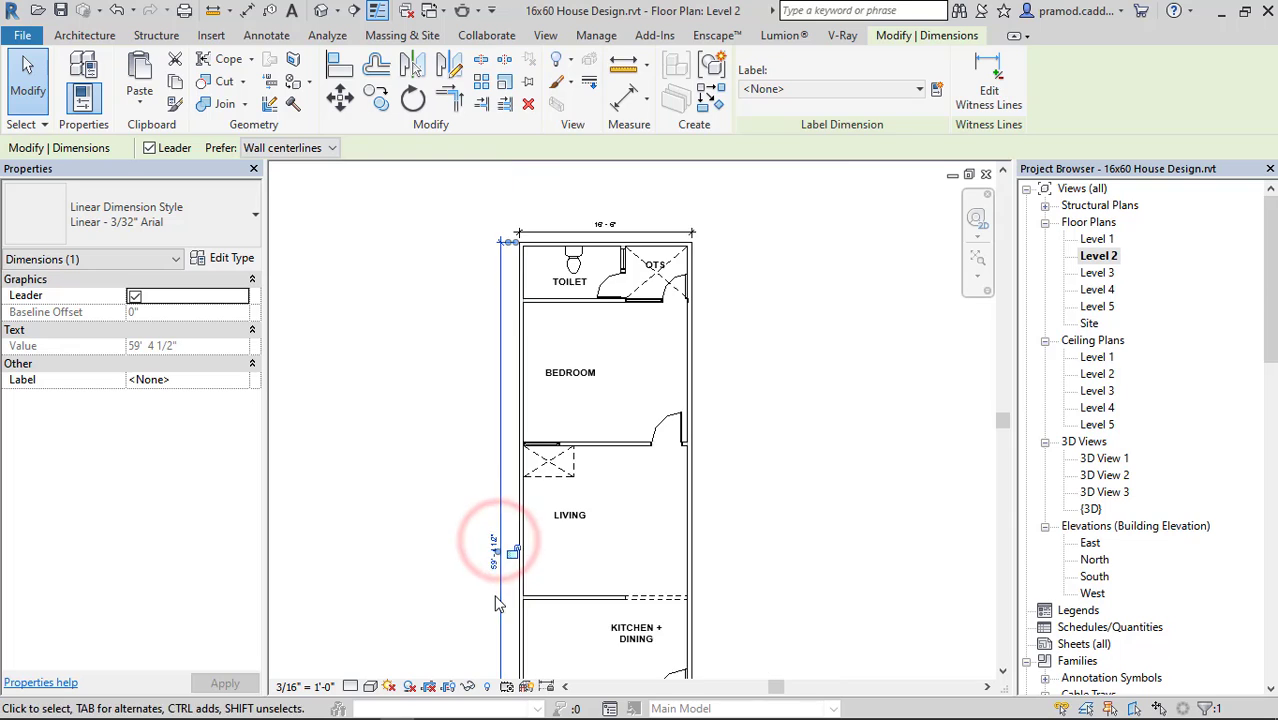
pyautogui.moveTo(499, 540); pyautogui.dragTo(478, 541)
pyautogui.click(793, 491)
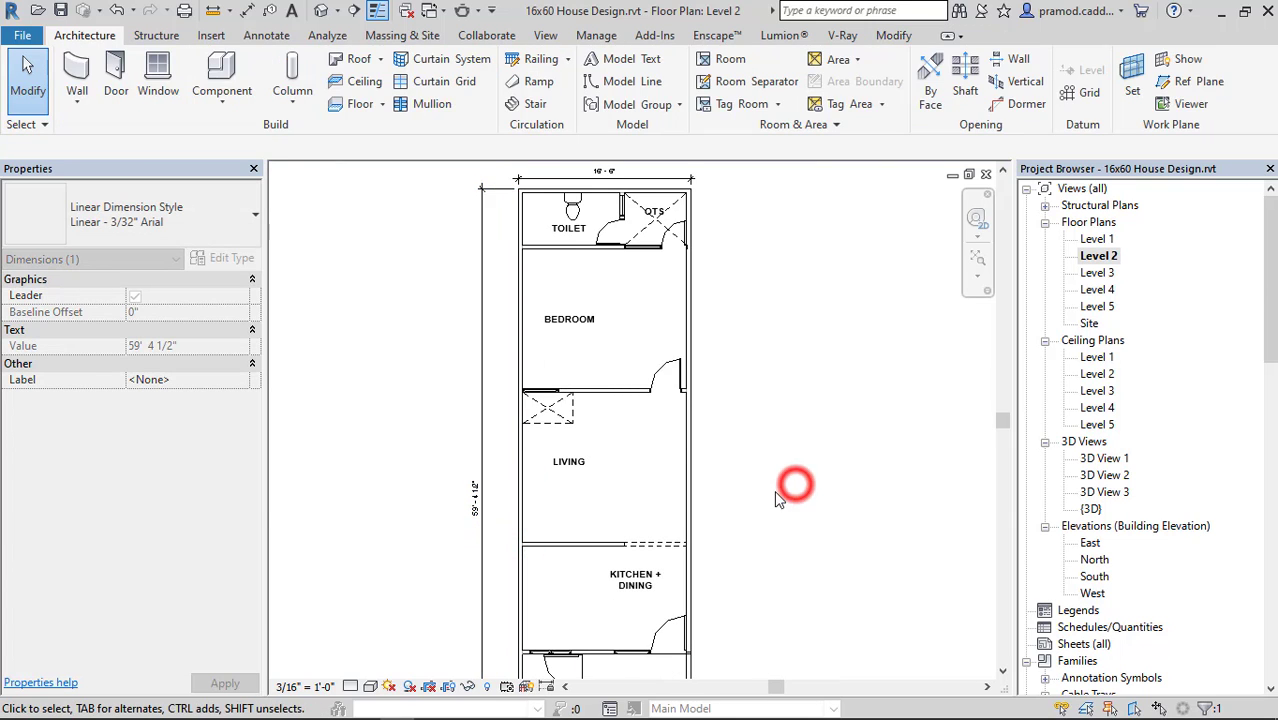
pyautogui.scroll(4, 796, 514)
pyautogui.moveTo(622, 390); pyautogui.dragTo(636, 354)
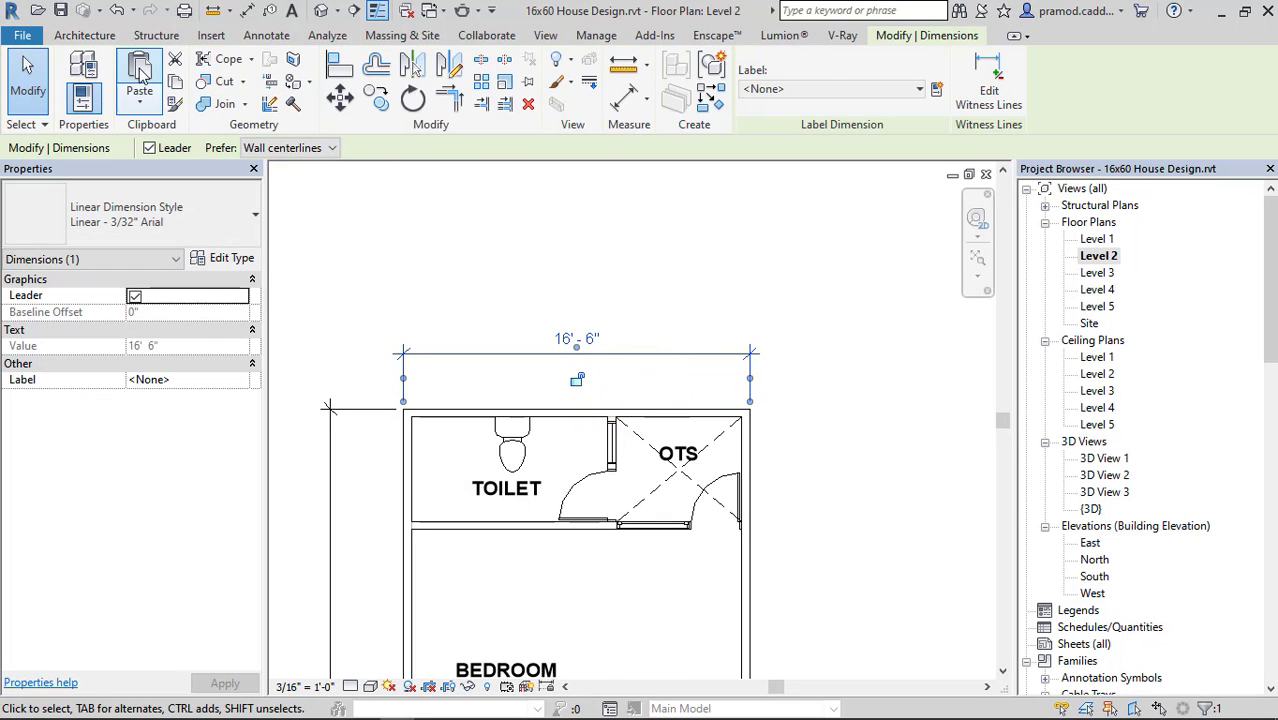
# Place a chained aligned dimension across the toilet and OTS between wall centerlines, between the overall width dimension and the rear wall.
pyautogui.click(85, 35)
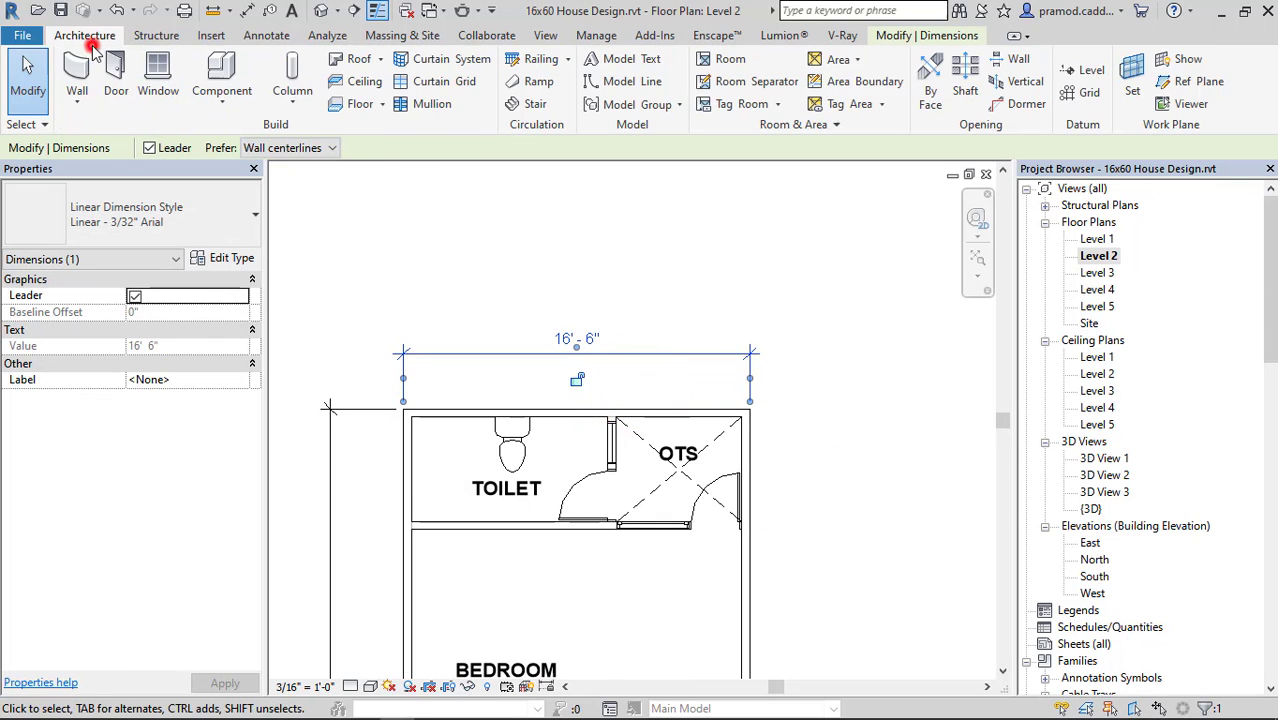
pyautogui.click(247, 10)
pyautogui.scroll(2, 405, 430)
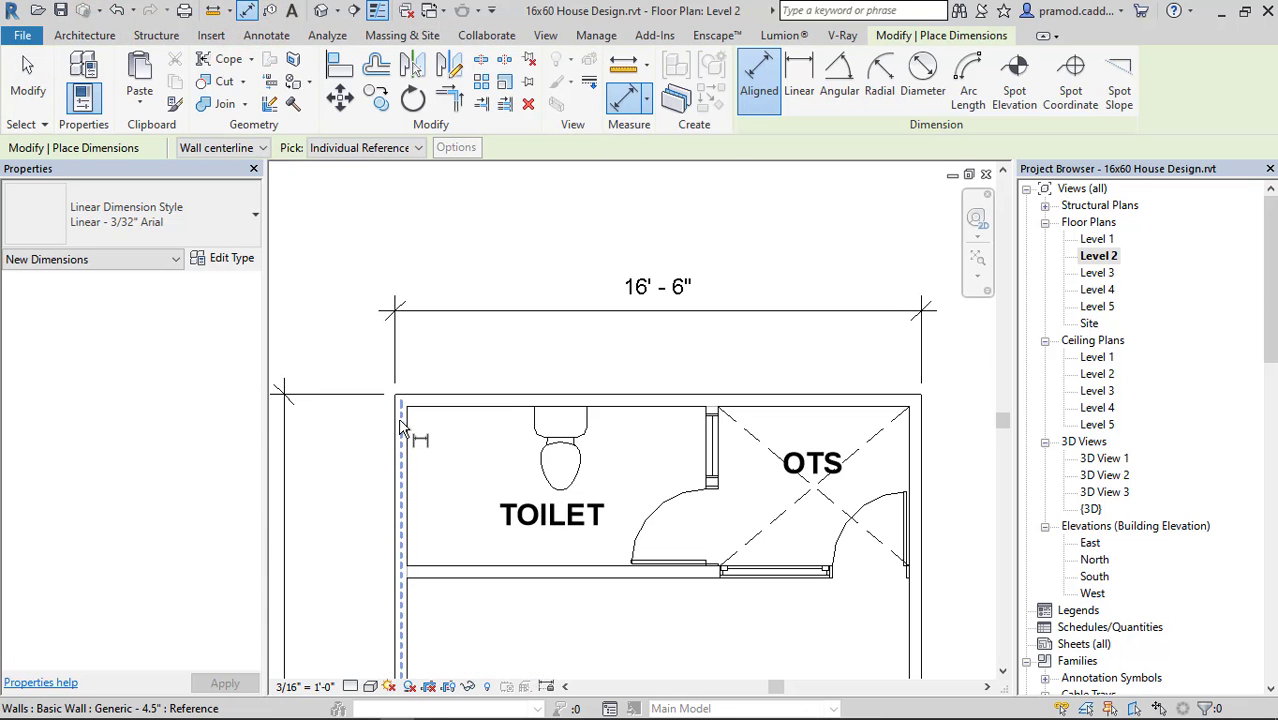
pyautogui.click(400, 428)
pyautogui.click(709, 428)
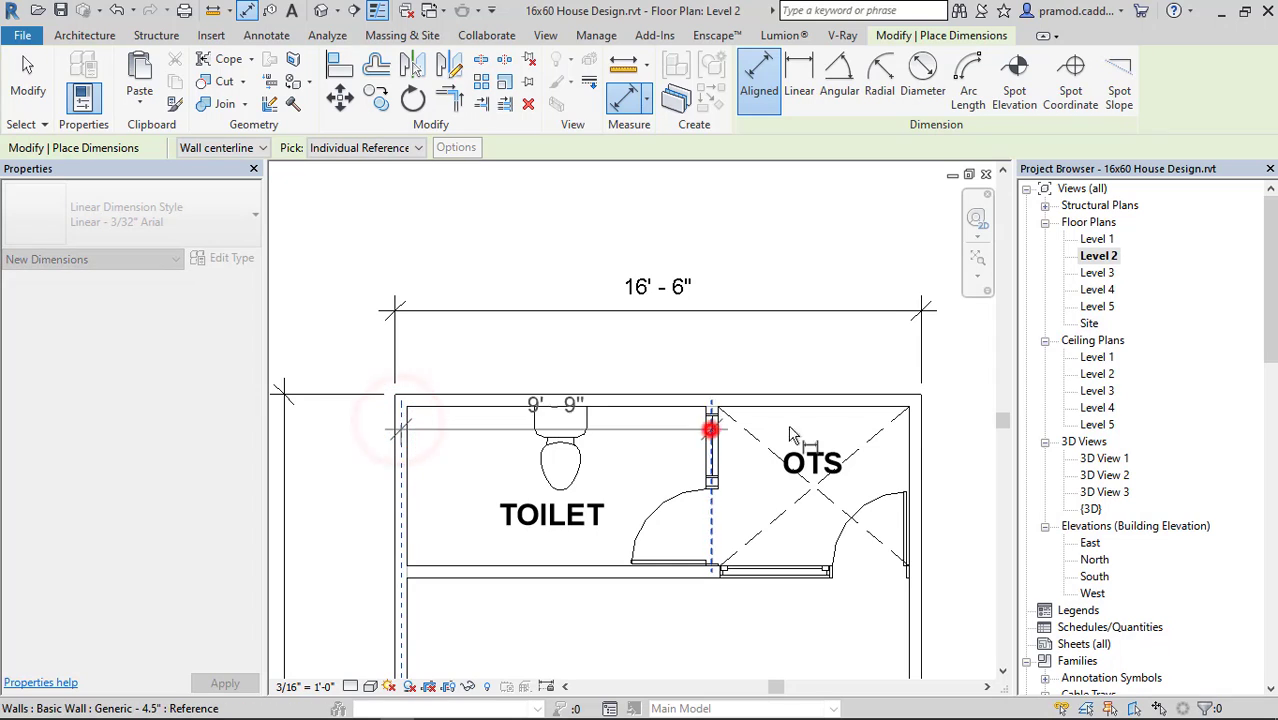
pyautogui.click(911, 431)
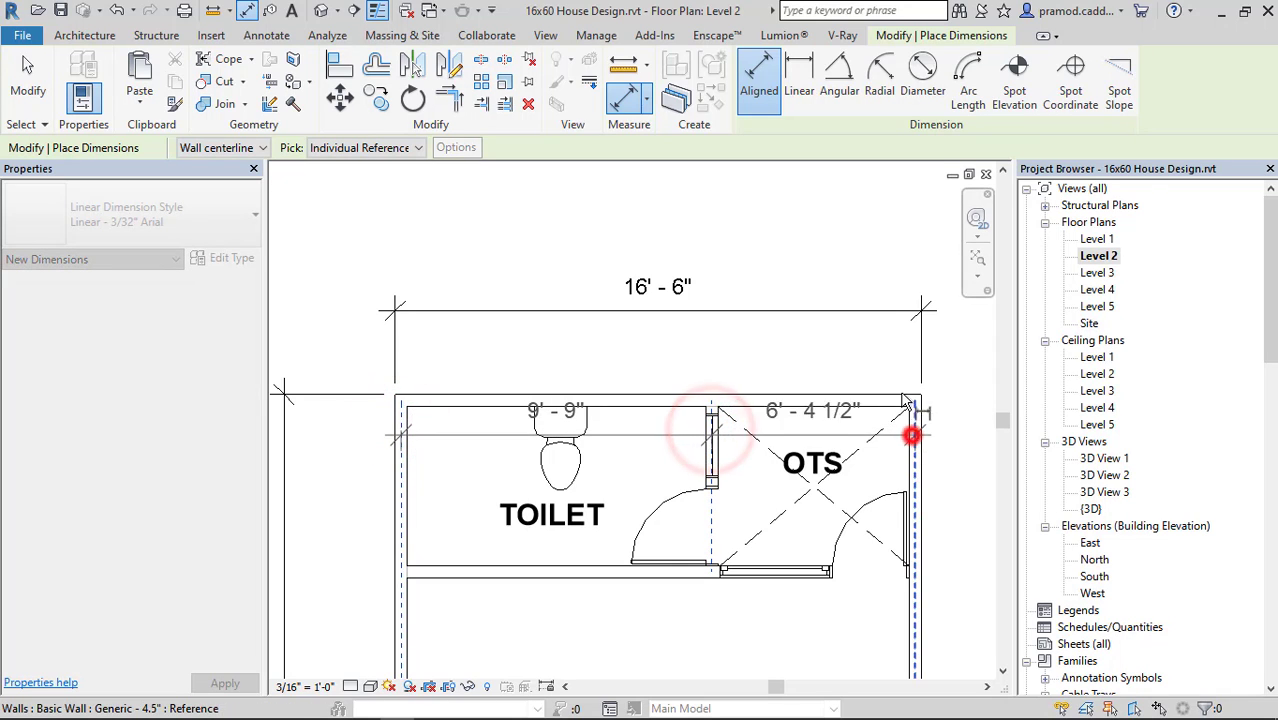
pyautogui.click(955, 360)
# Start a lengthwise aligned dimension chain, referencing the rear wall and the toilet–bedroom, bedroom–living and living–kitchen partition walls.
pyautogui.scroll(-2, 753, 406)
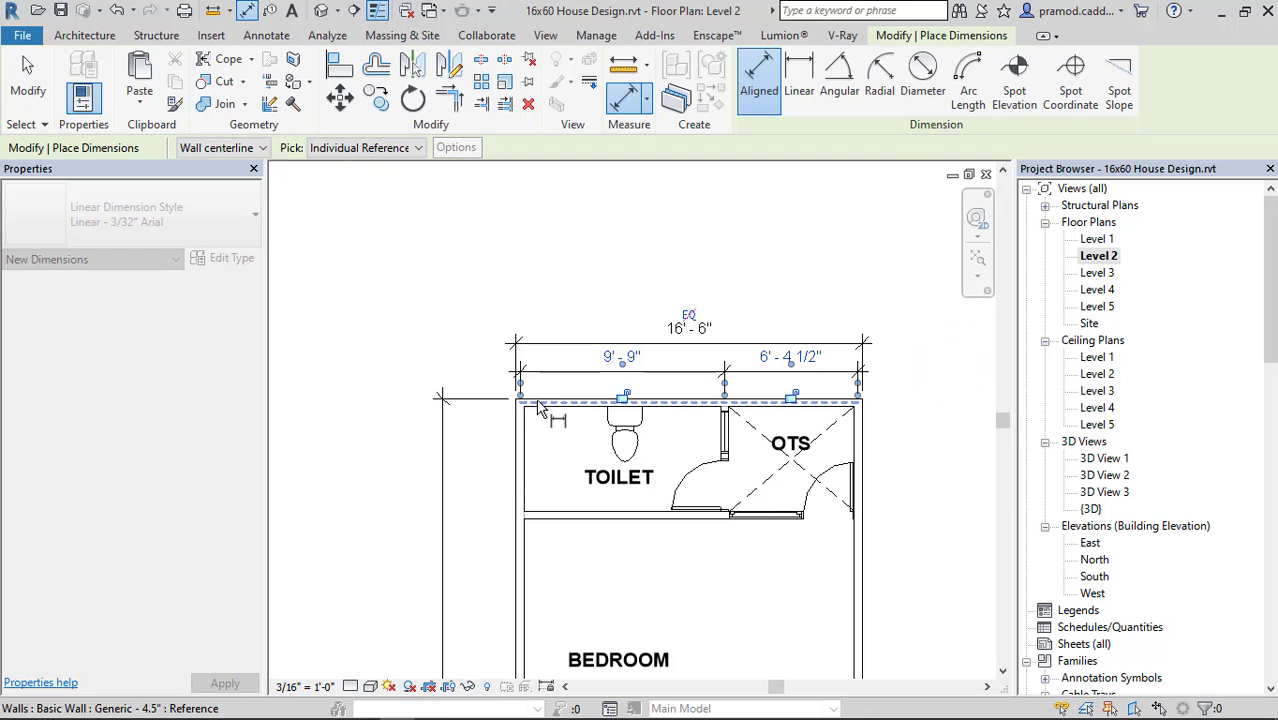
pyautogui.click(537, 401)
pyautogui.click(540, 516)
pyautogui.scroll(-4, 541, 535)
pyautogui.moveTo(541, 608); pyautogui.dragTo(568, 300, button='middle')
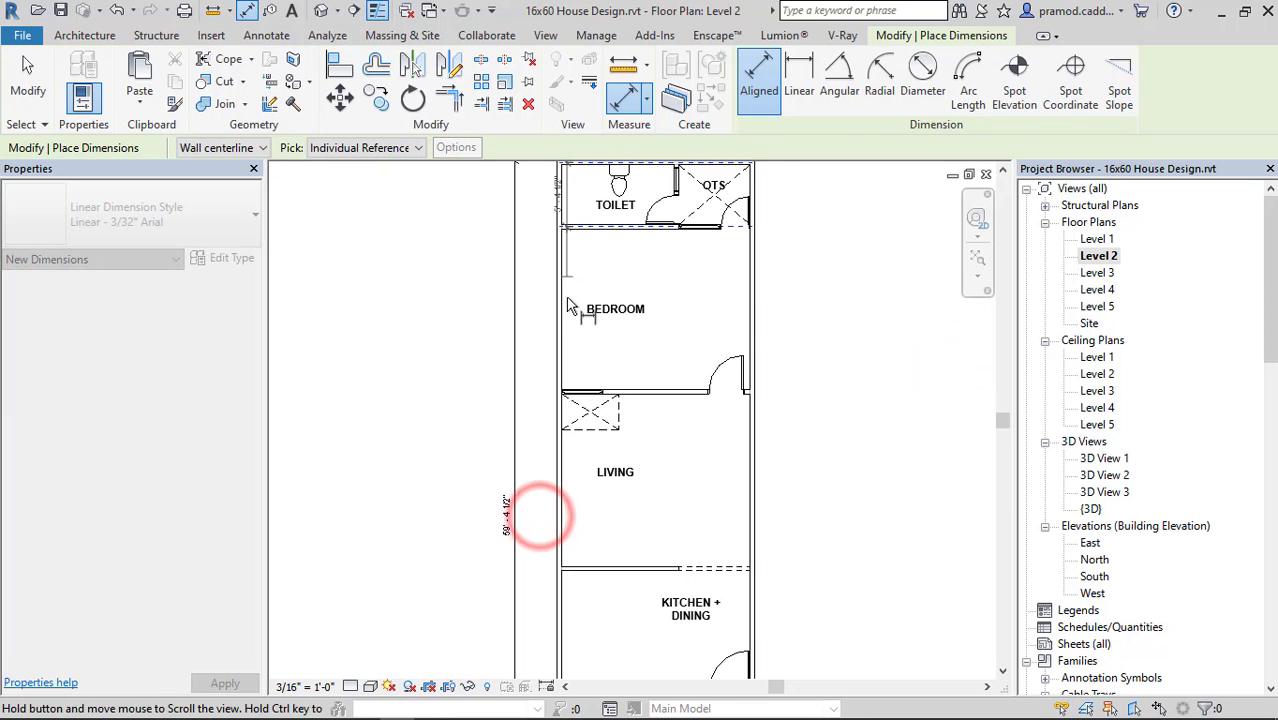
pyautogui.scroll(5, 569, 382)
pyautogui.scroll(3, 570, 390)
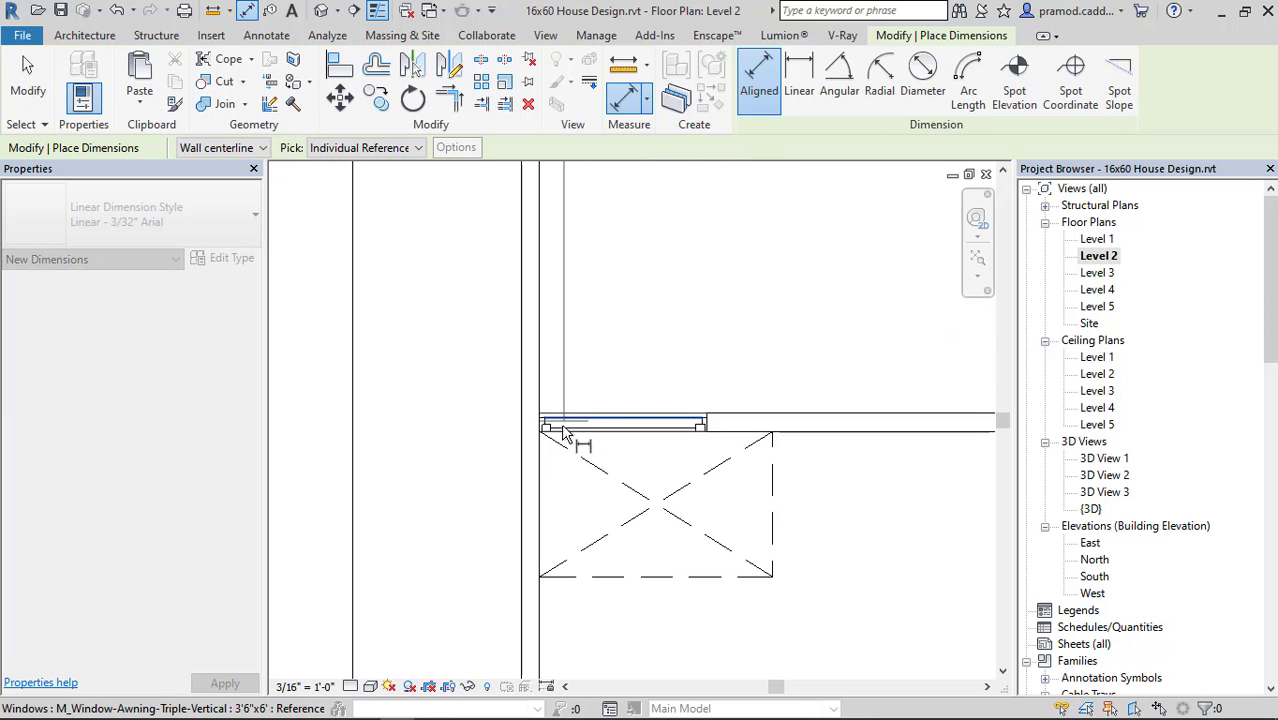
pyautogui.click(751, 425)
pyautogui.scroll(-3, 510, 410)
pyautogui.moveTo(512, 411); pyautogui.dragTo(519, 160, button='middle')
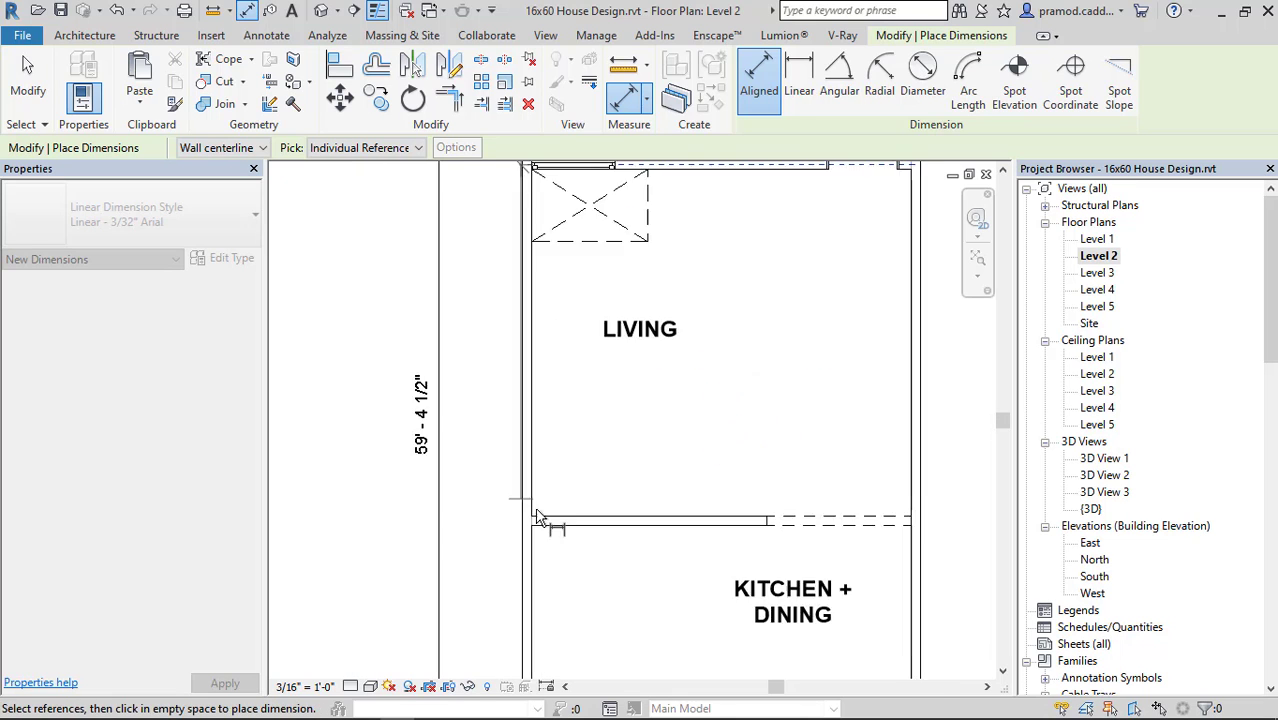
pyautogui.scroll(3, 537, 516)
pyautogui.click(551, 517)
# Extend the lengthwise chain to the kitchen–stairs wall and the front wall, and place it between the side wall and the overall length dimension.
pyautogui.scroll(-3, 551, 517)
pyautogui.moveTo(555, 522); pyautogui.dragTo(559, 271, button='middle')
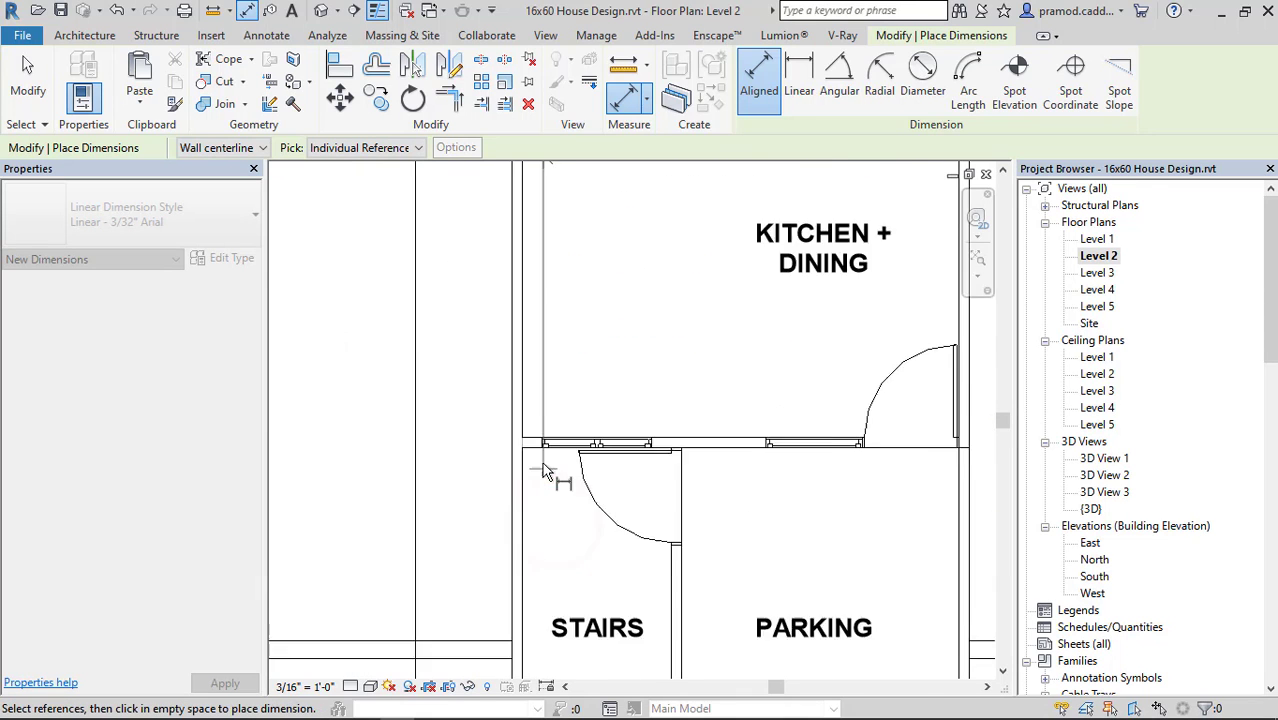
pyautogui.scroll(1, 543, 465)
pyautogui.click(530, 436)
pyautogui.scroll(-3, 522, 460)
pyautogui.moveTo(522, 474); pyautogui.dragTo(533, 283, button='middle')
pyautogui.scroll(2, 543, 528)
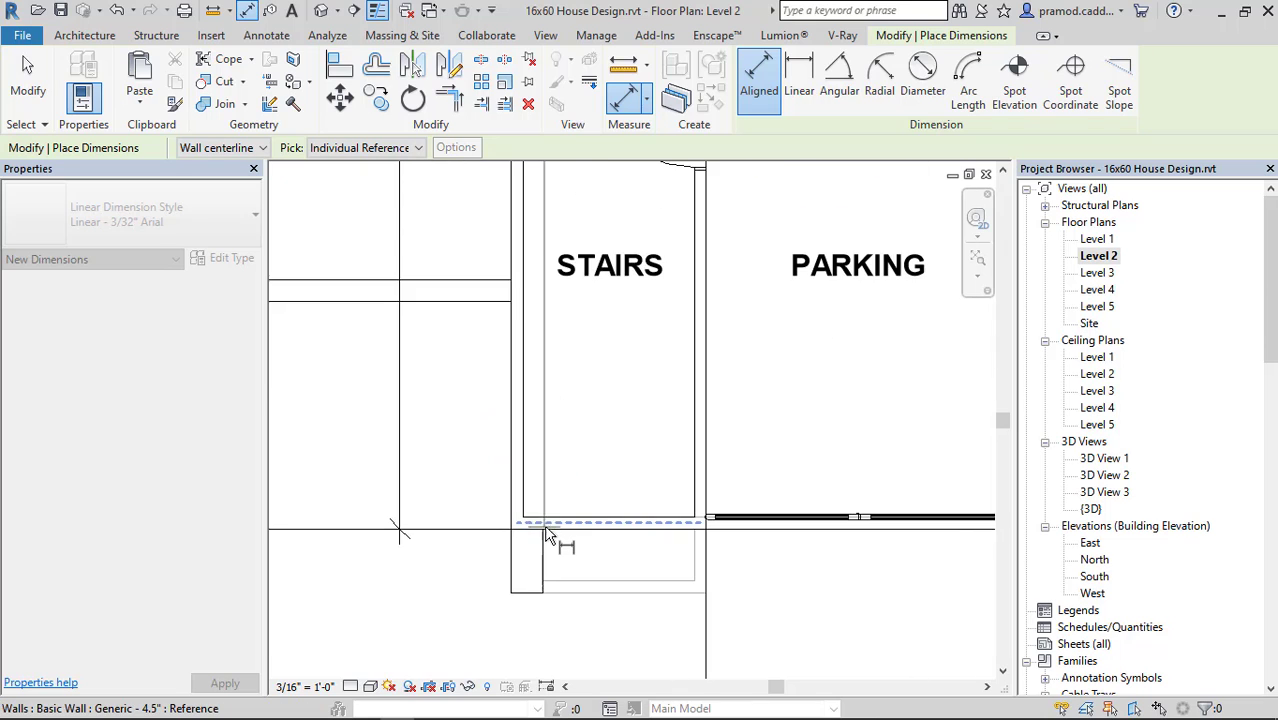
pyautogui.click(547, 522)
pyautogui.scroll(-3, 525, 470)
pyautogui.moveTo(506, 200); pyautogui.dragTo(512, 491, button='middle')
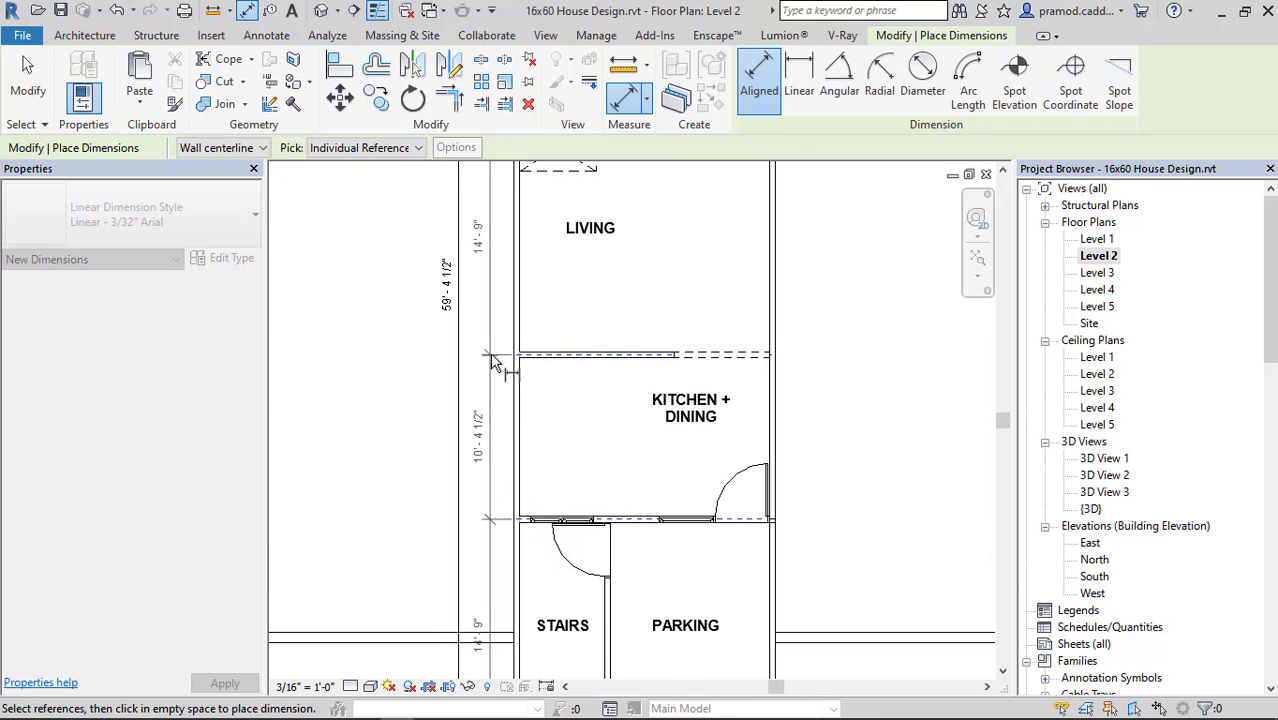
pyautogui.click(494, 354)
pyautogui.scroll(-2, 770, 380)
pyautogui.moveTo(770, 380); pyautogui.dragTo(636, 459, button='middle')
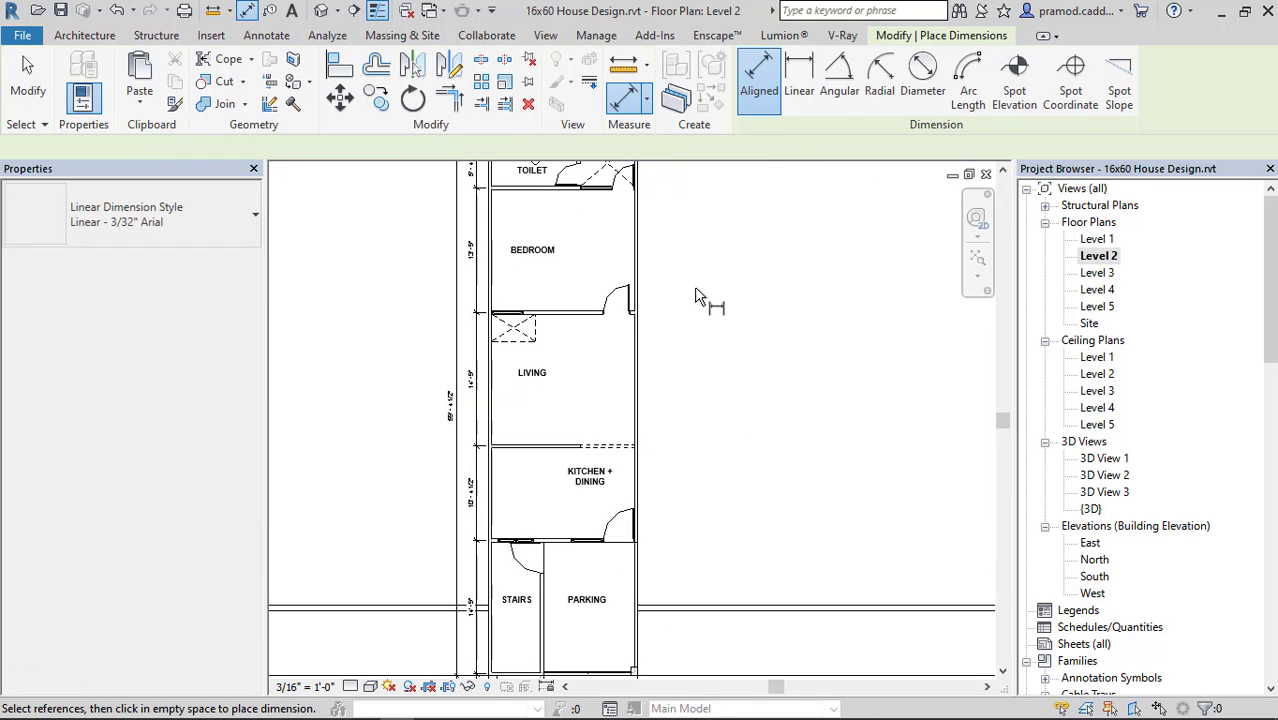
pyautogui.moveTo(708, 312); pyautogui.dragTo(682, 486, button='middle')
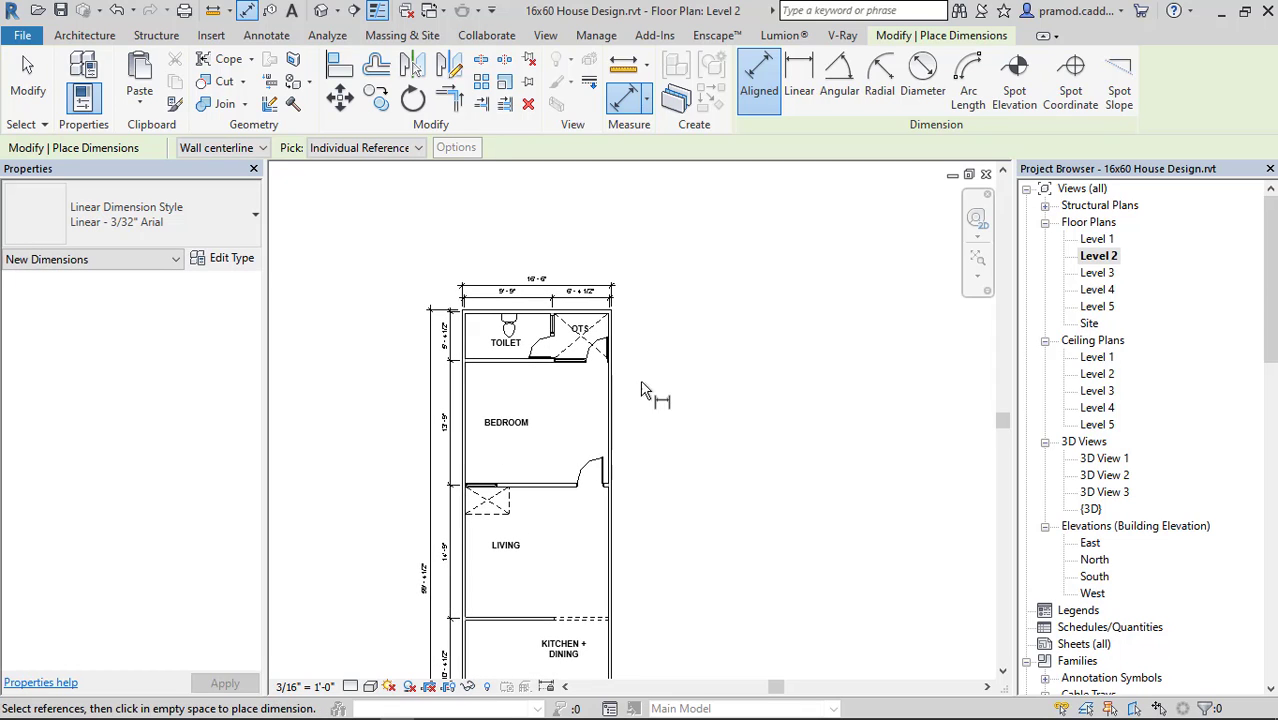
pyautogui.press('Escape')
pyautogui.press('Escape')
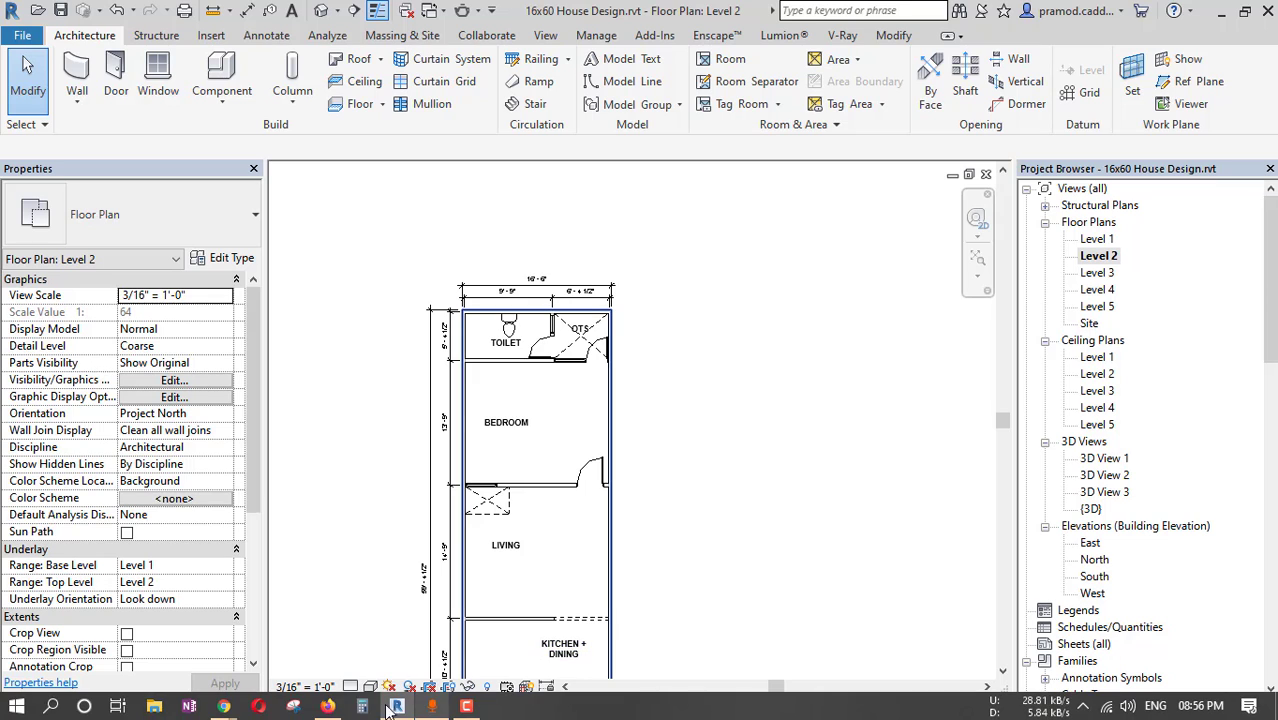
# Switch to the BIMobject website in Chrome and open its Sanitary product category.
pyautogui.moveTo(223, 706)
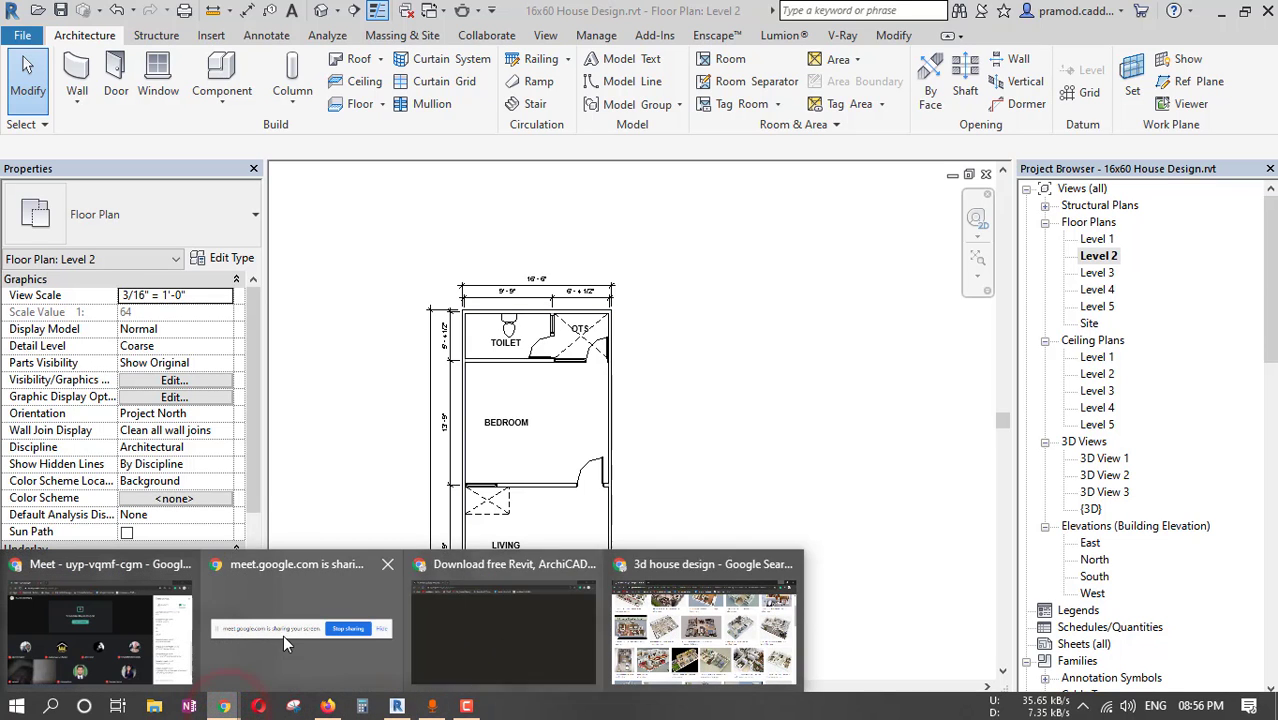
pyautogui.click(459, 639)
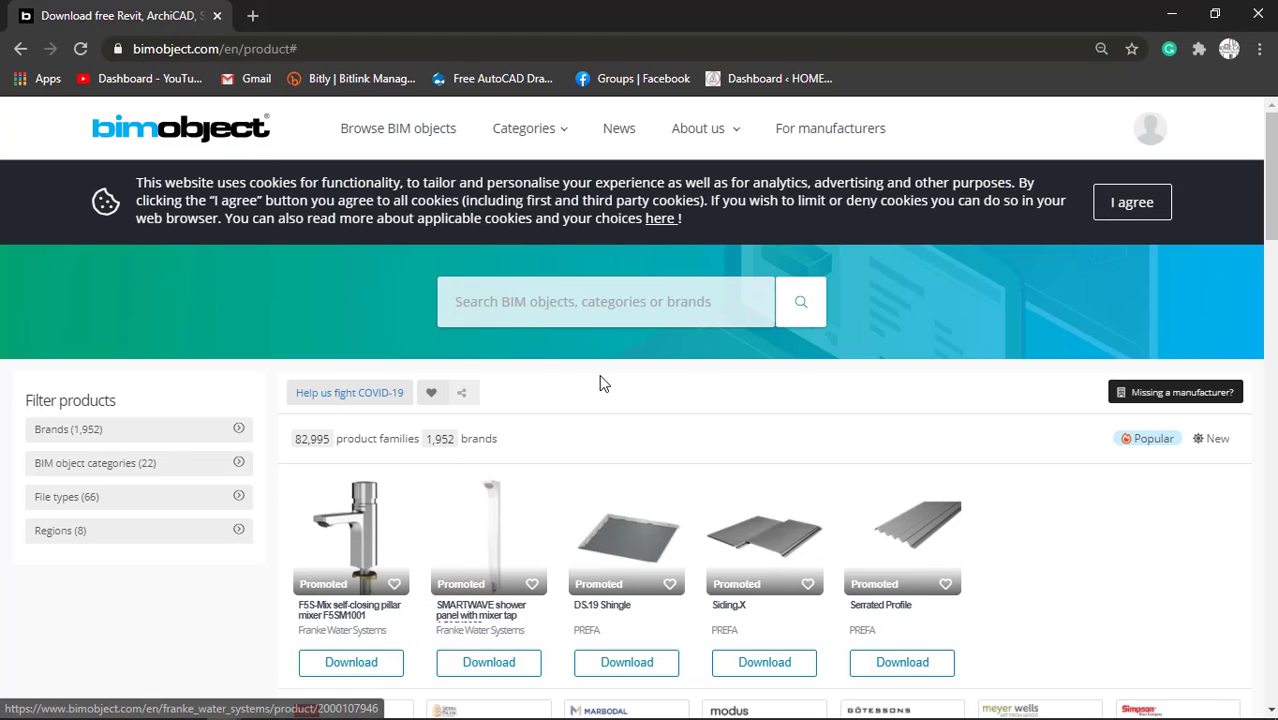
pyautogui.click(567, 140)
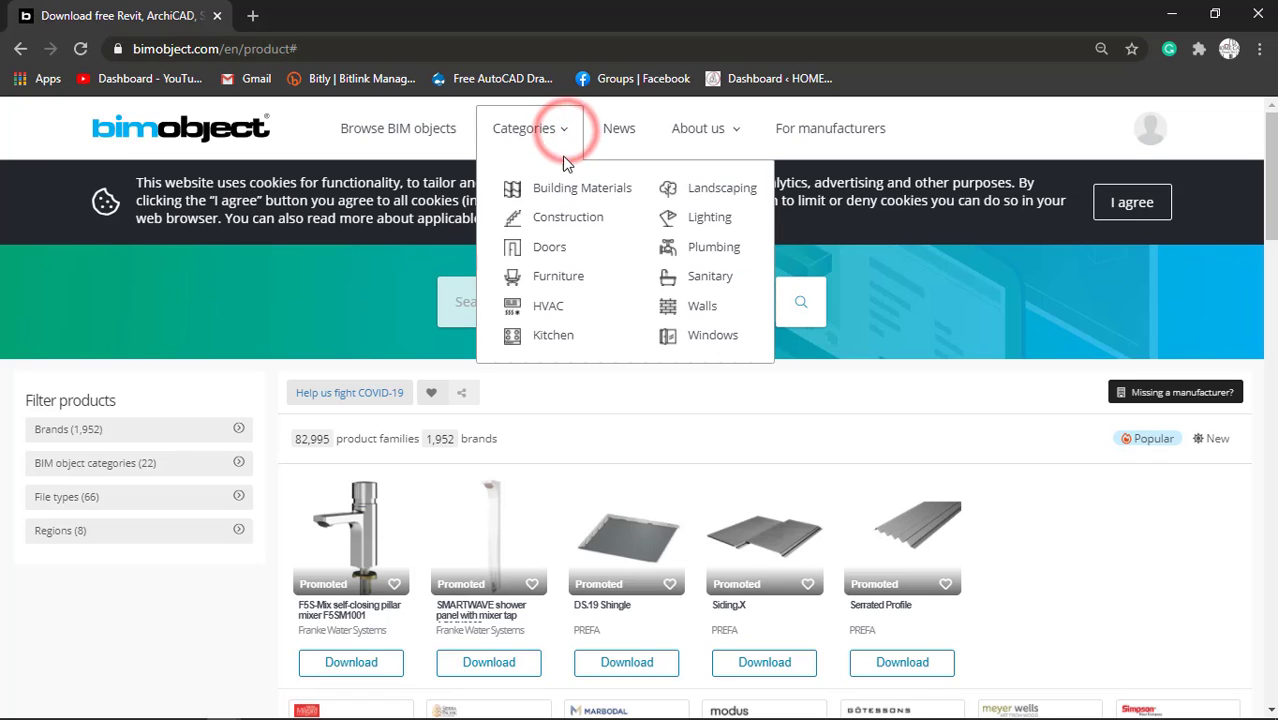
pyautogui.click(705, 279)
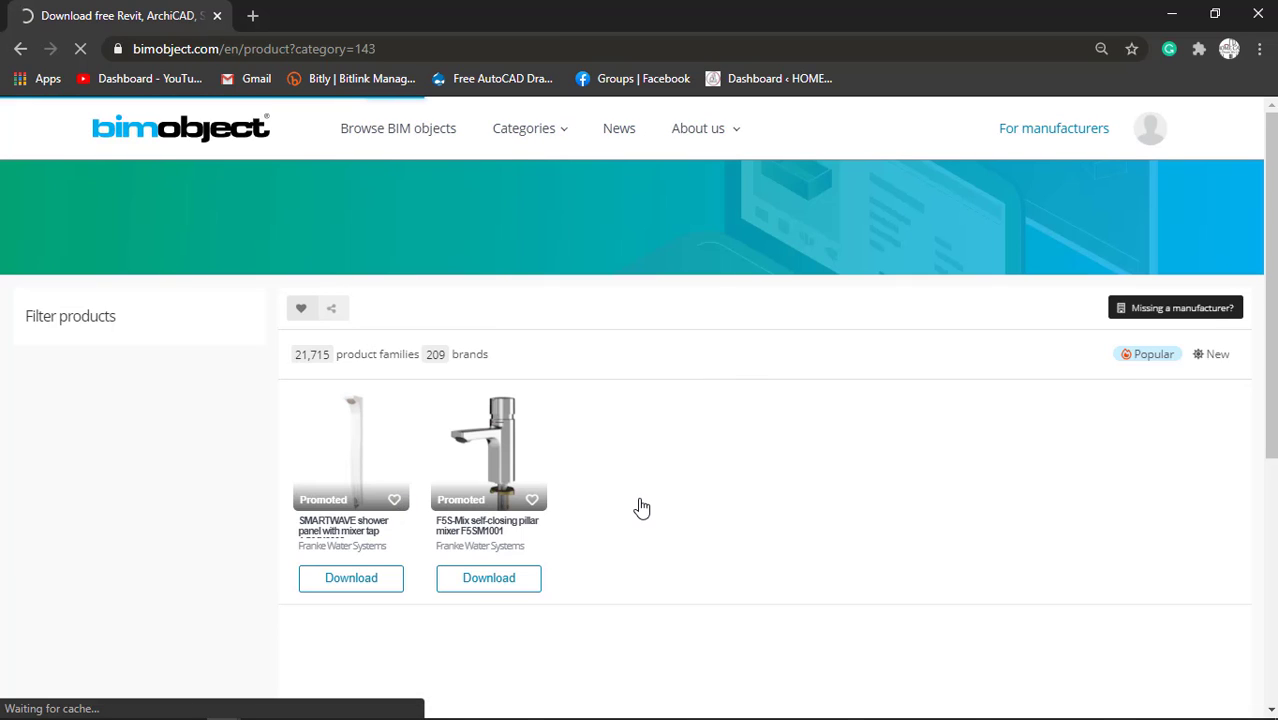
# Download the Revit family connect_space_lavabo_space_500_mm.rfa of the CONNECT SPACE basin and close the list of download files.
pyautogui.scroll(-2, 639, 505)
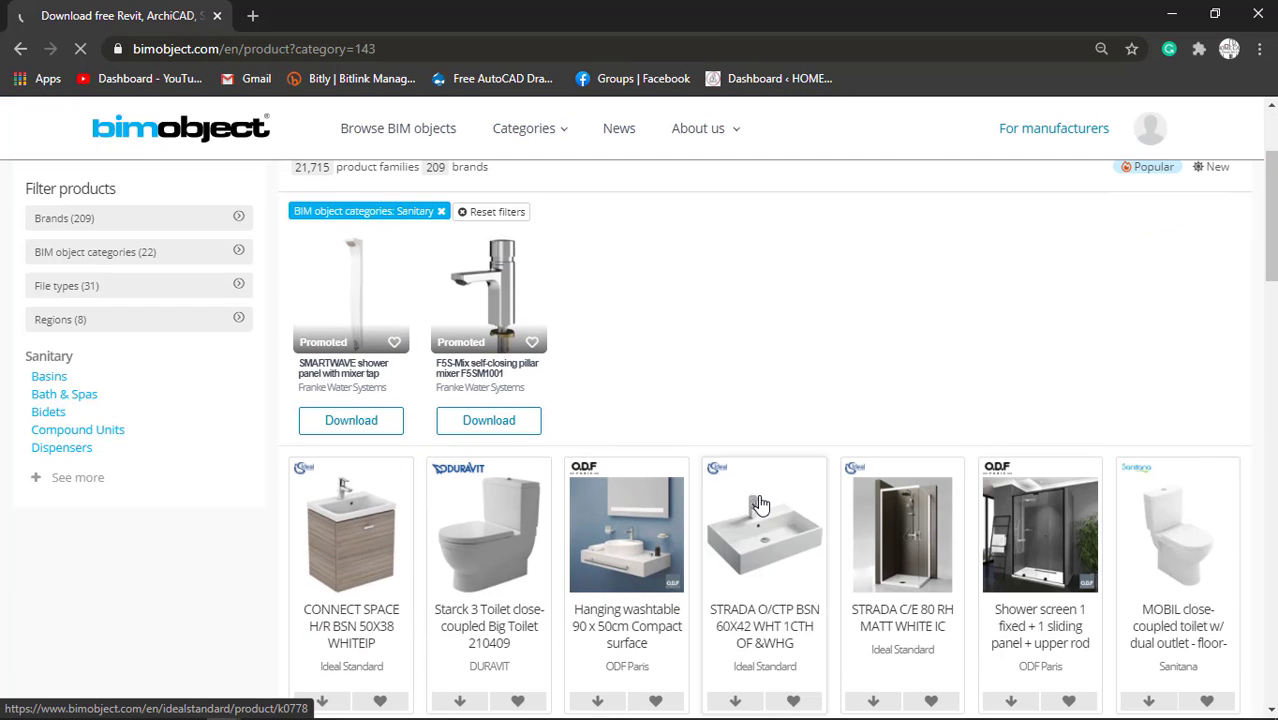
pyautogui.scroll(-2, 362, 566)
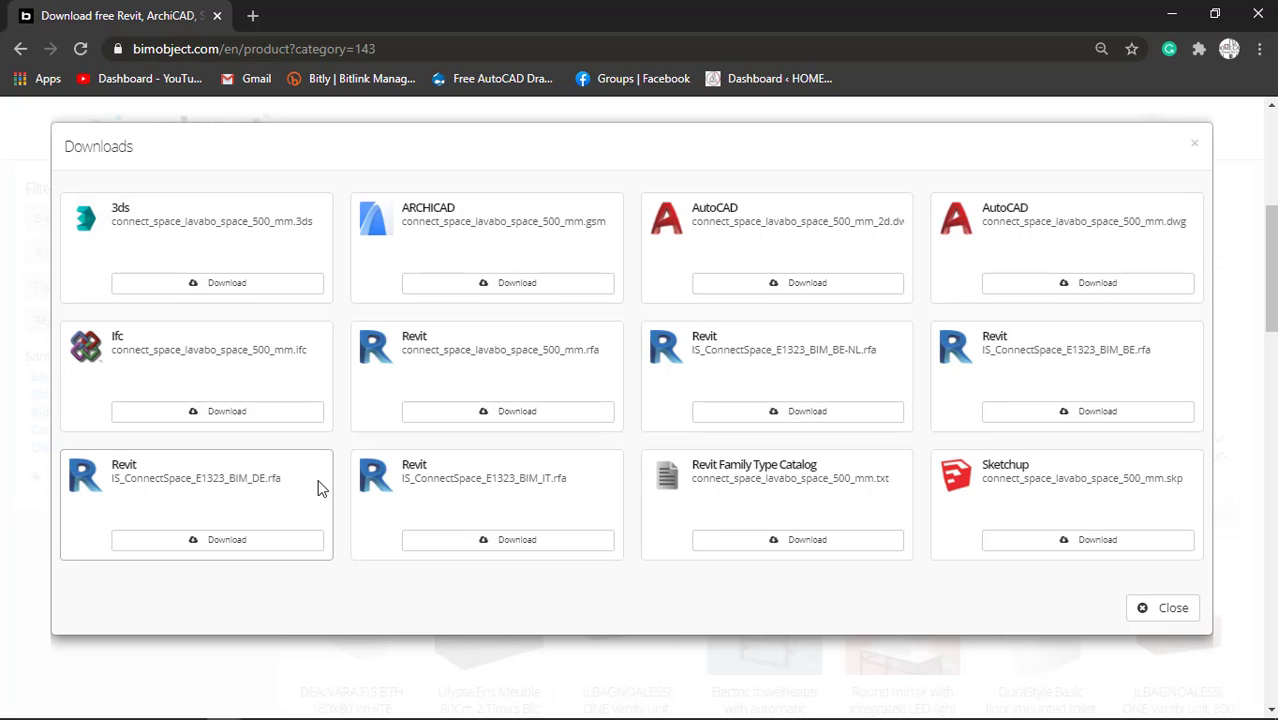
pyautogui.click(508, 422)
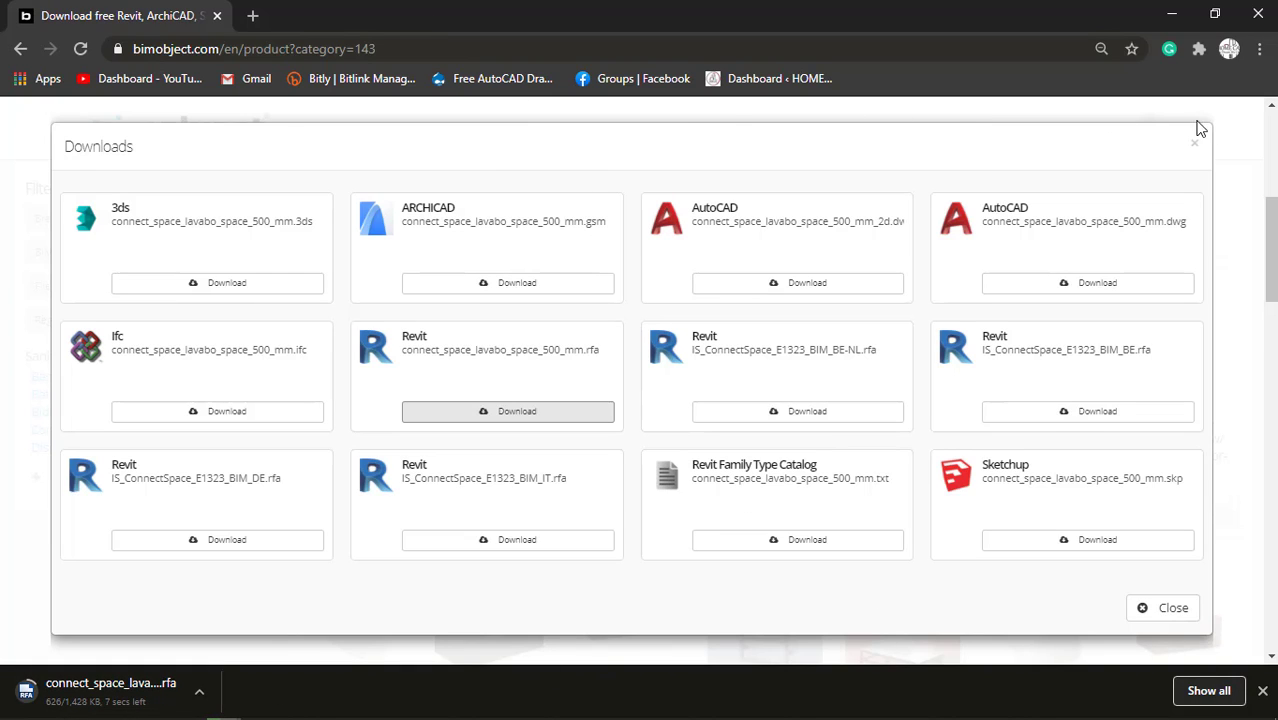
pyautogui.click(1160, 612)
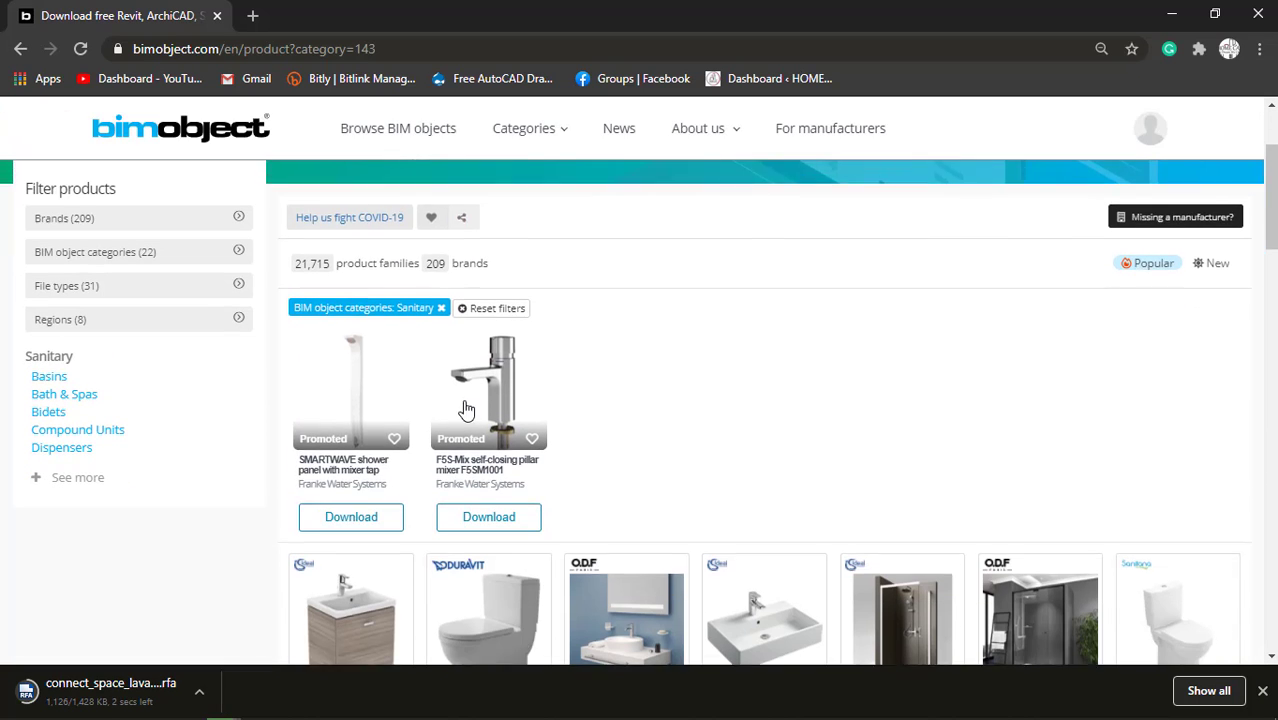
# Browse the Bath & Spas products and expand the full list of Sanitary subcategories.
pyautogui.click(57, 398)
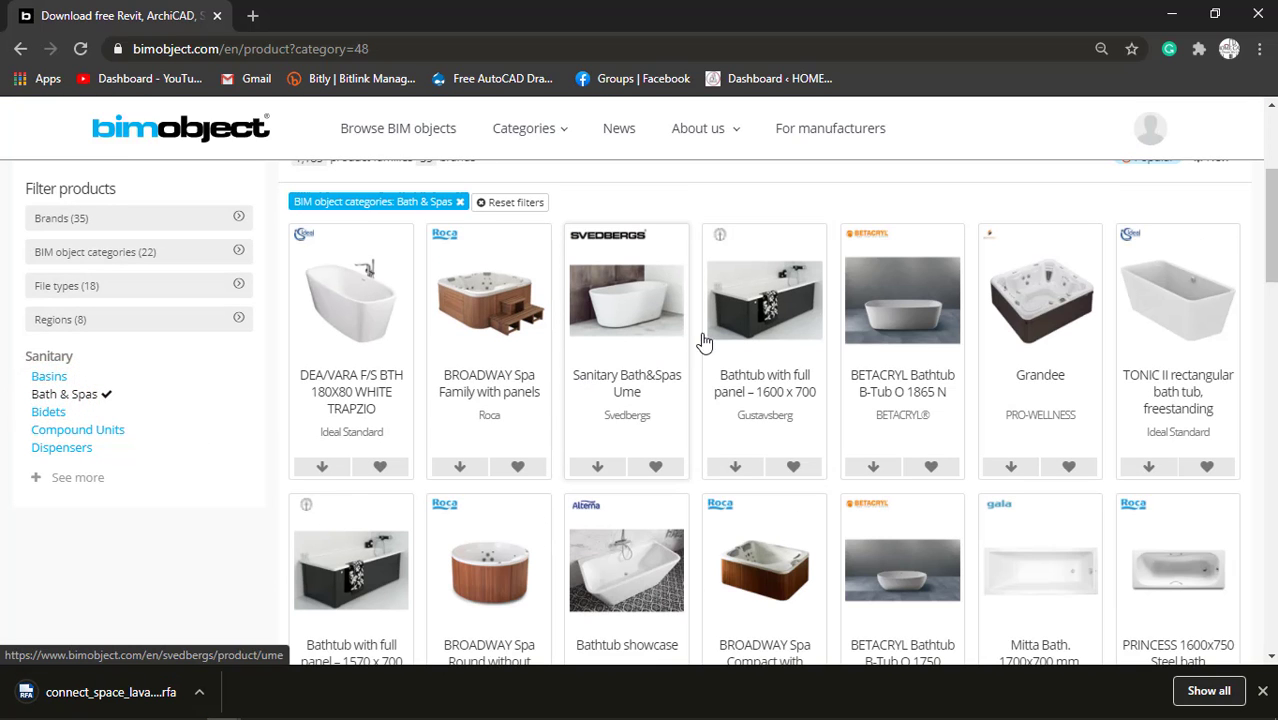
pyautogui.scroll(-2, 896, 491)
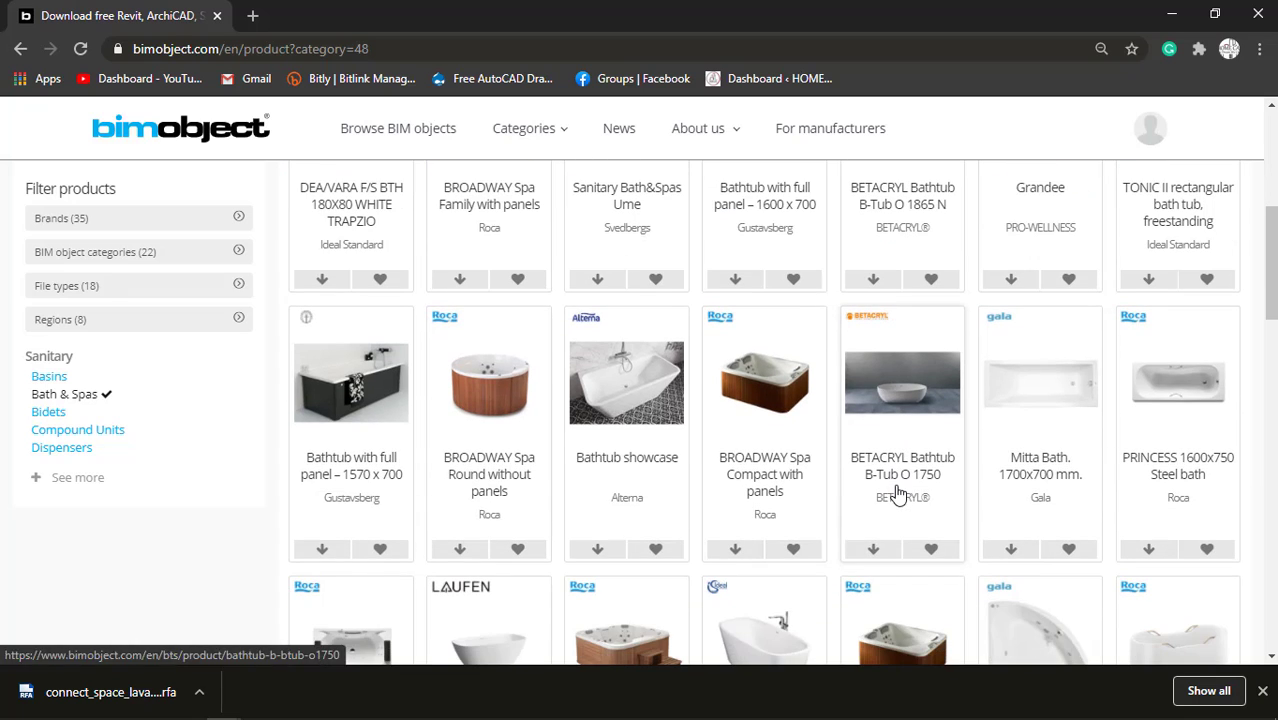
pyautogui.click(70, 478)
pyautogui.scroll(-1, 880, 455)
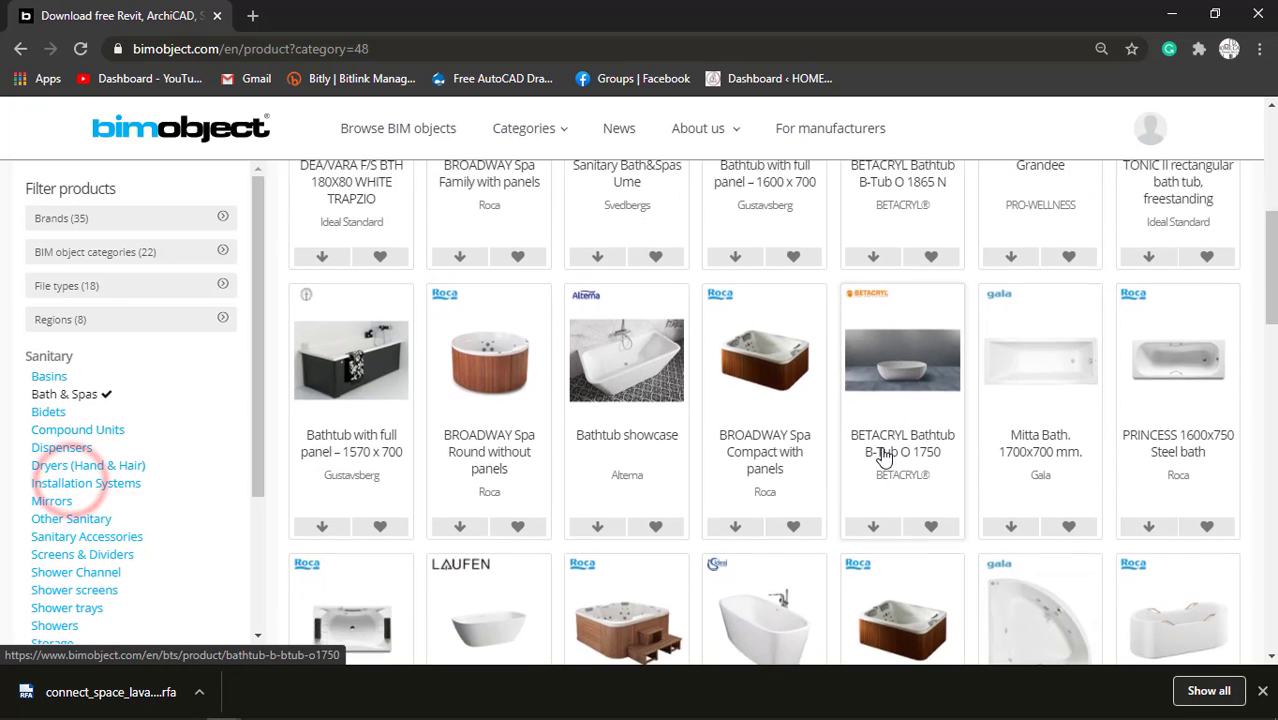
pyautogui.scroll(-5, 880, 455)
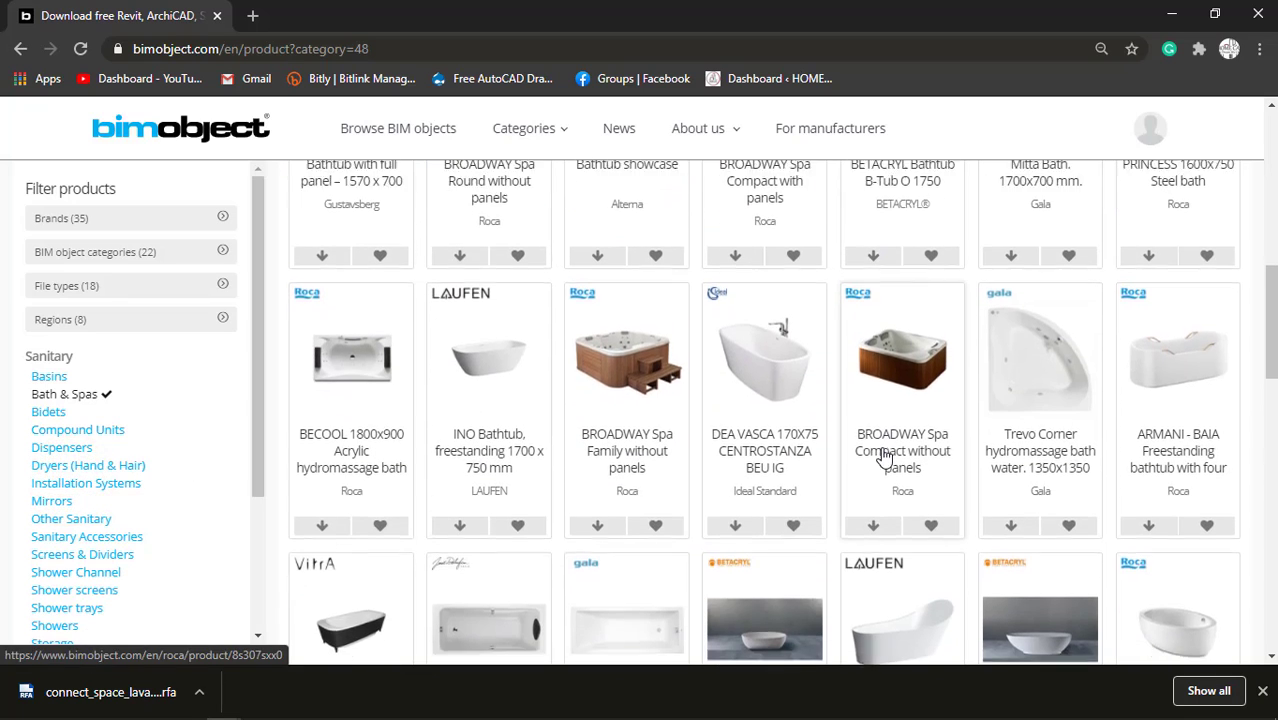
pyautogui.scroll(-6, 884, 455)
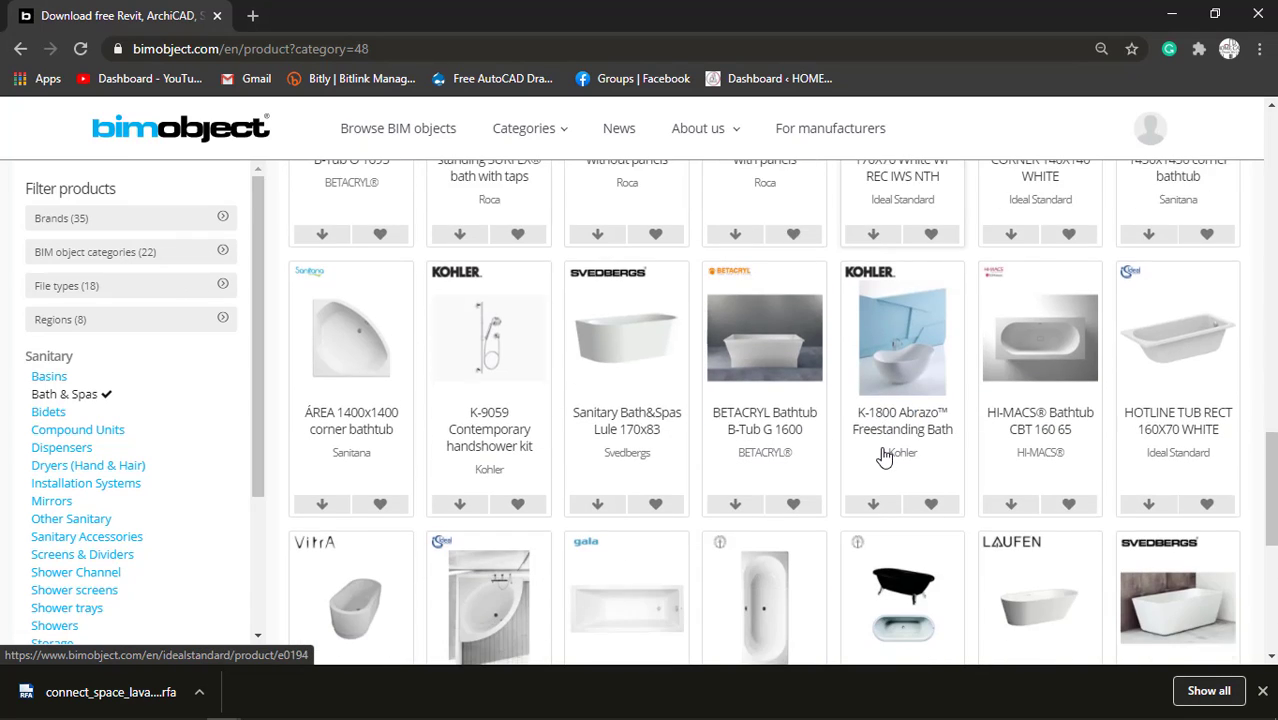
pyautogui.scroll(-3, 884, 455)
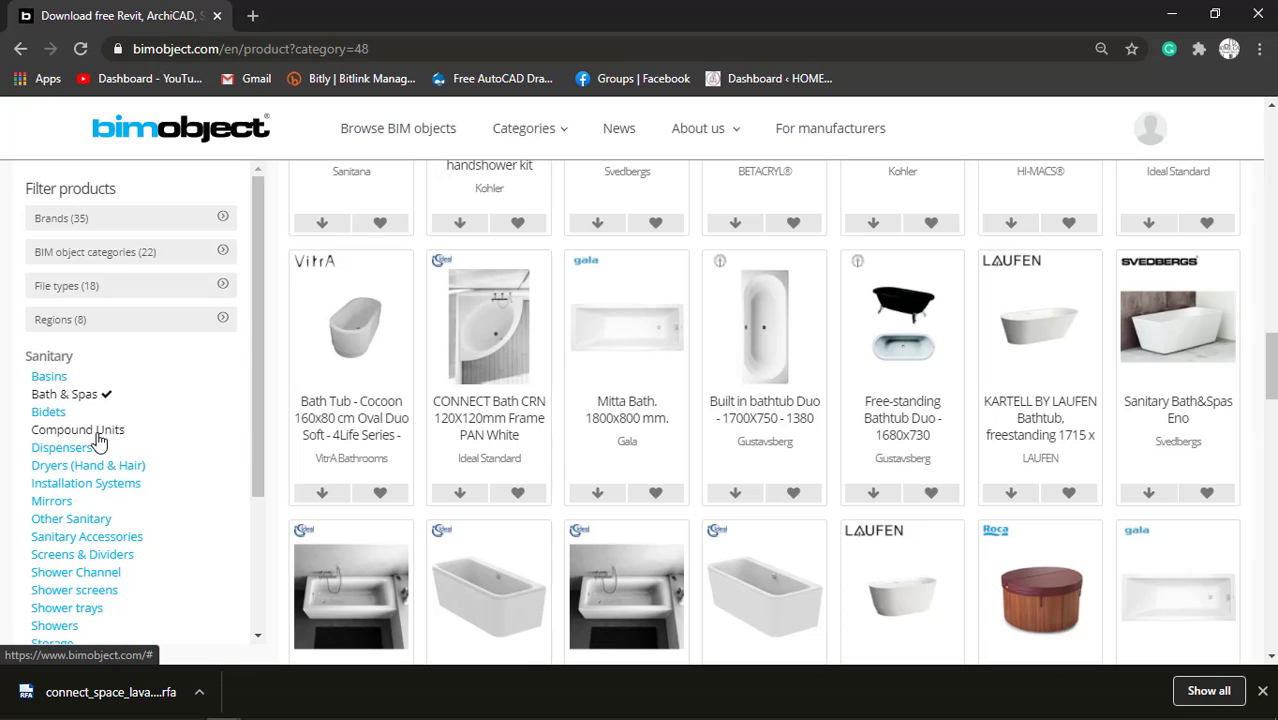
# Open the Showers subcategory, download the Revit family of the MAGNUM SIDE RG 100 CORNER GLOSSY BRILL shower, and close its file list.
pyautogui.scroll(-1, 106, 490)
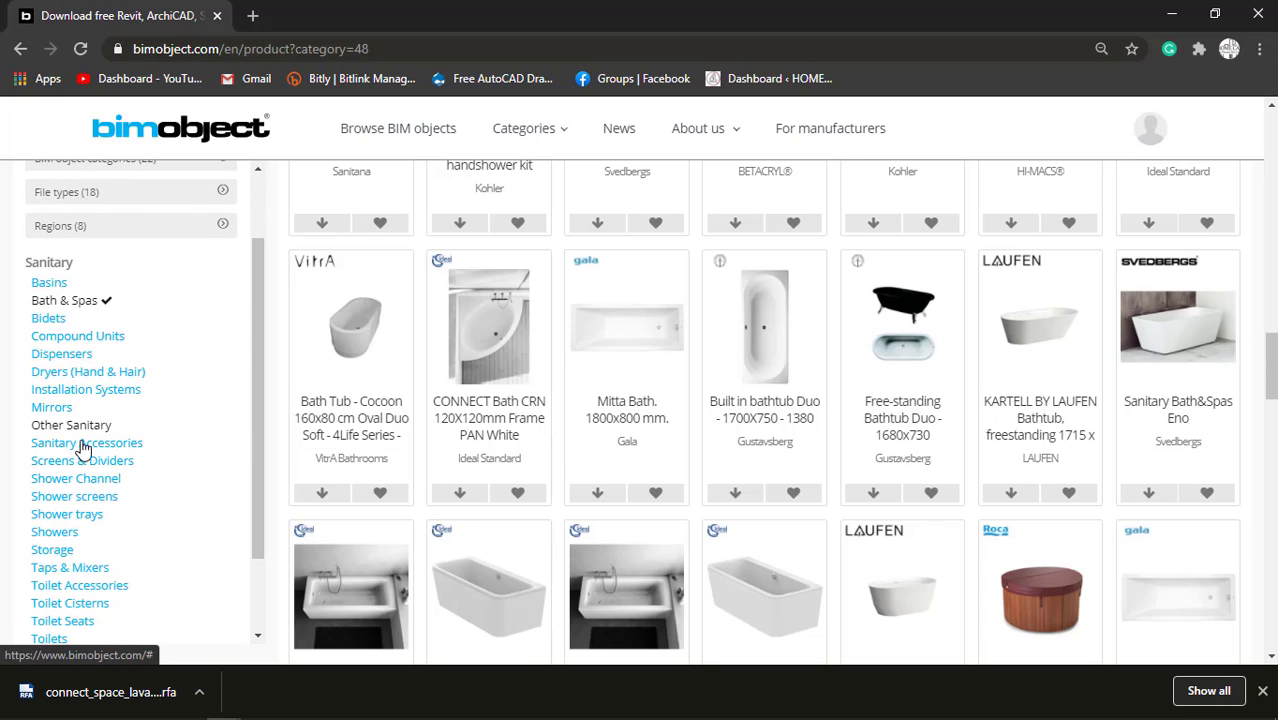
pyautogui.click(62, 532)
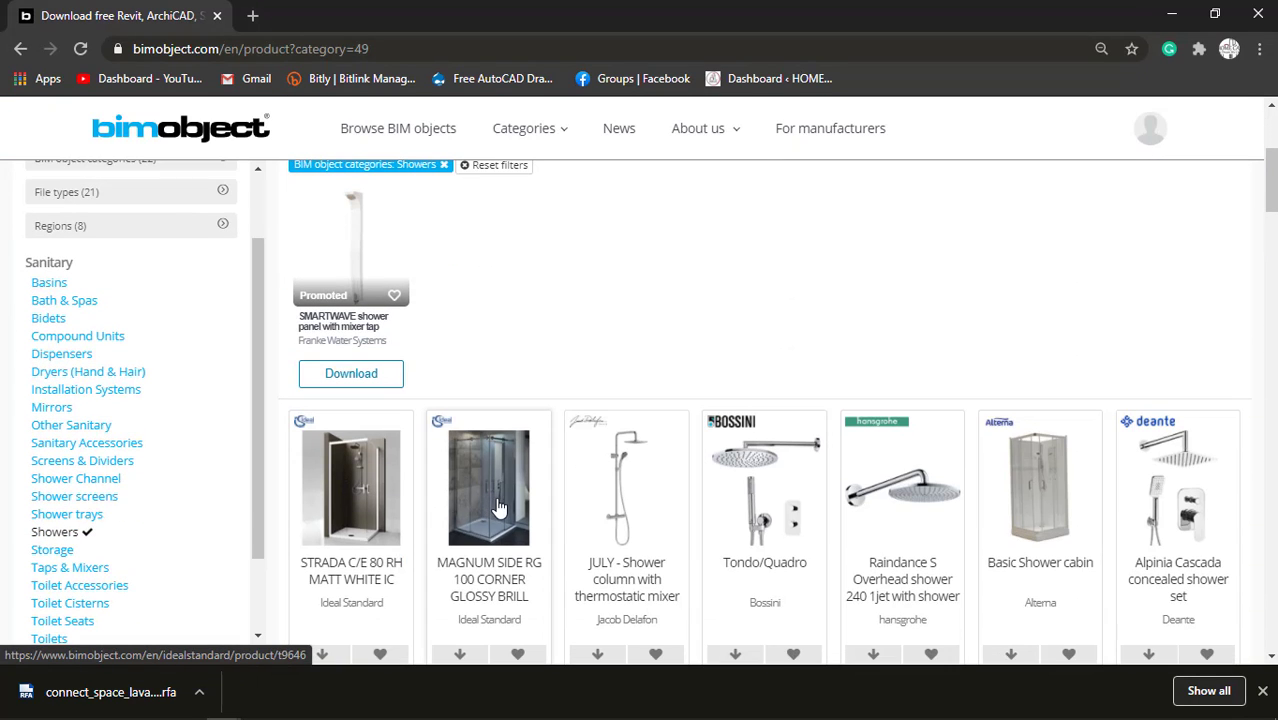
pyautogui.scroll(-2, 498, 510)
pyautogui.click(460, 466)
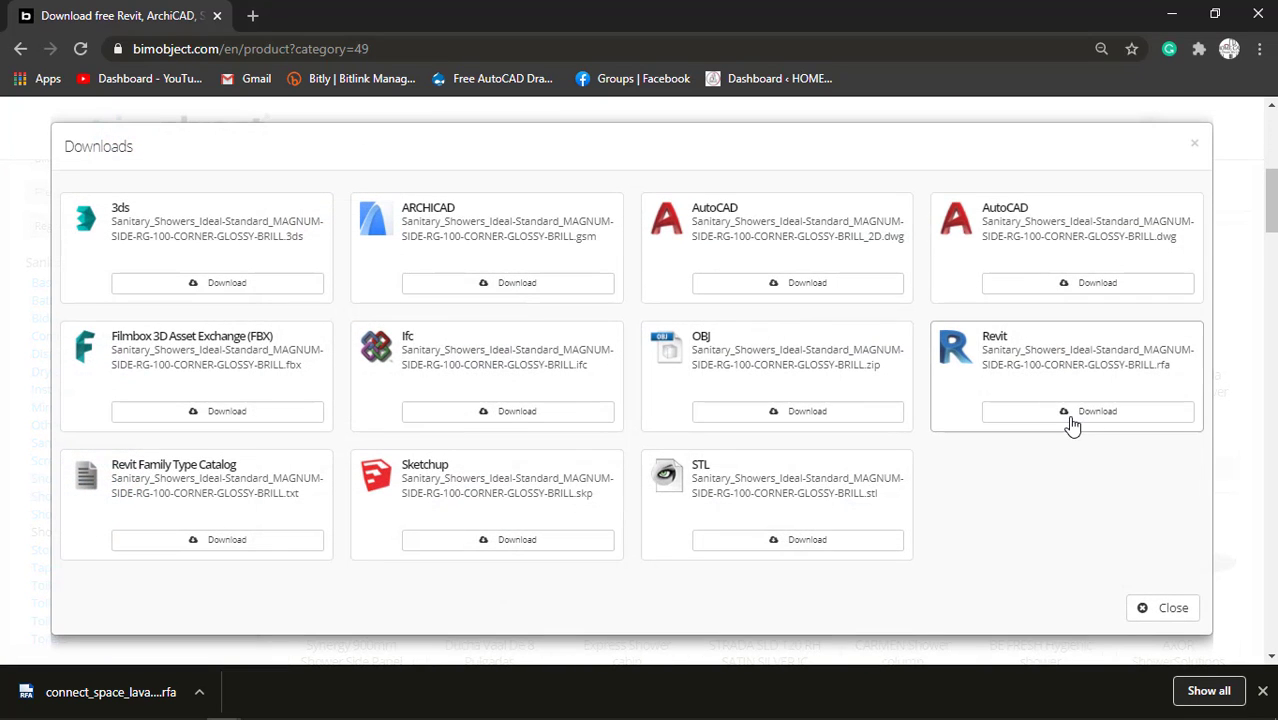
pyautogui.click(1077, 418)
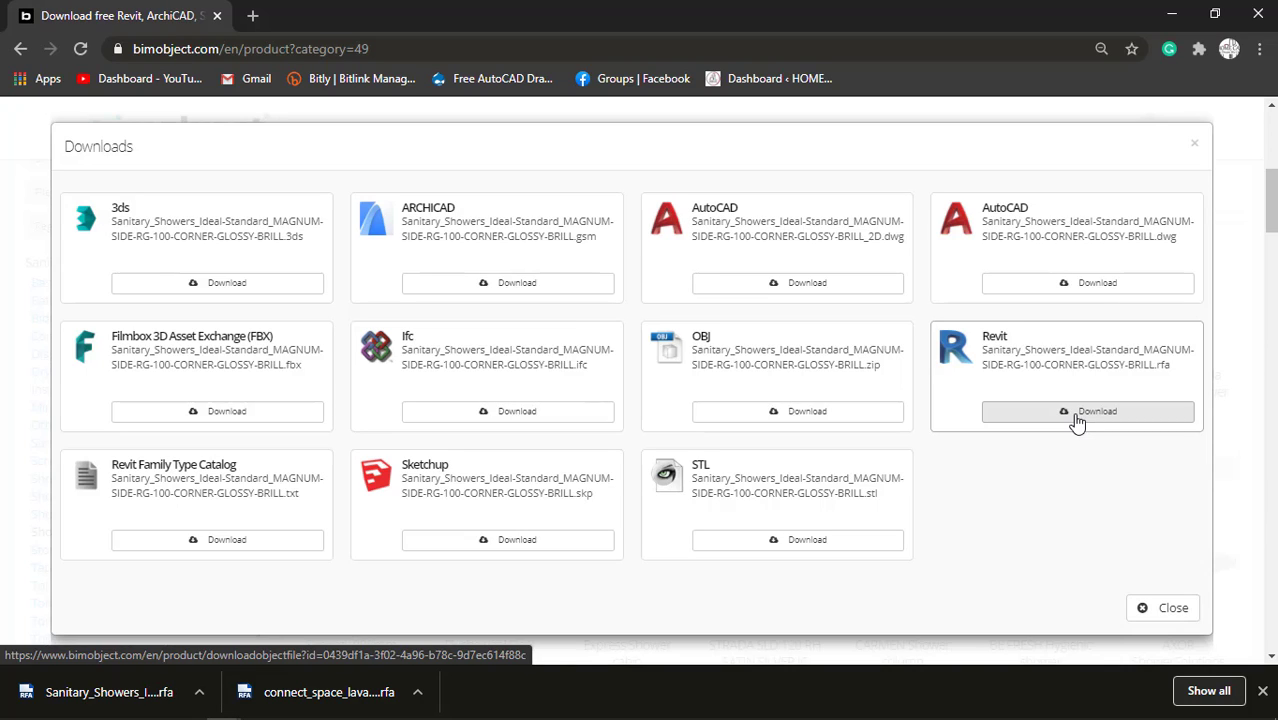
pyautogui.click(1165, 608)
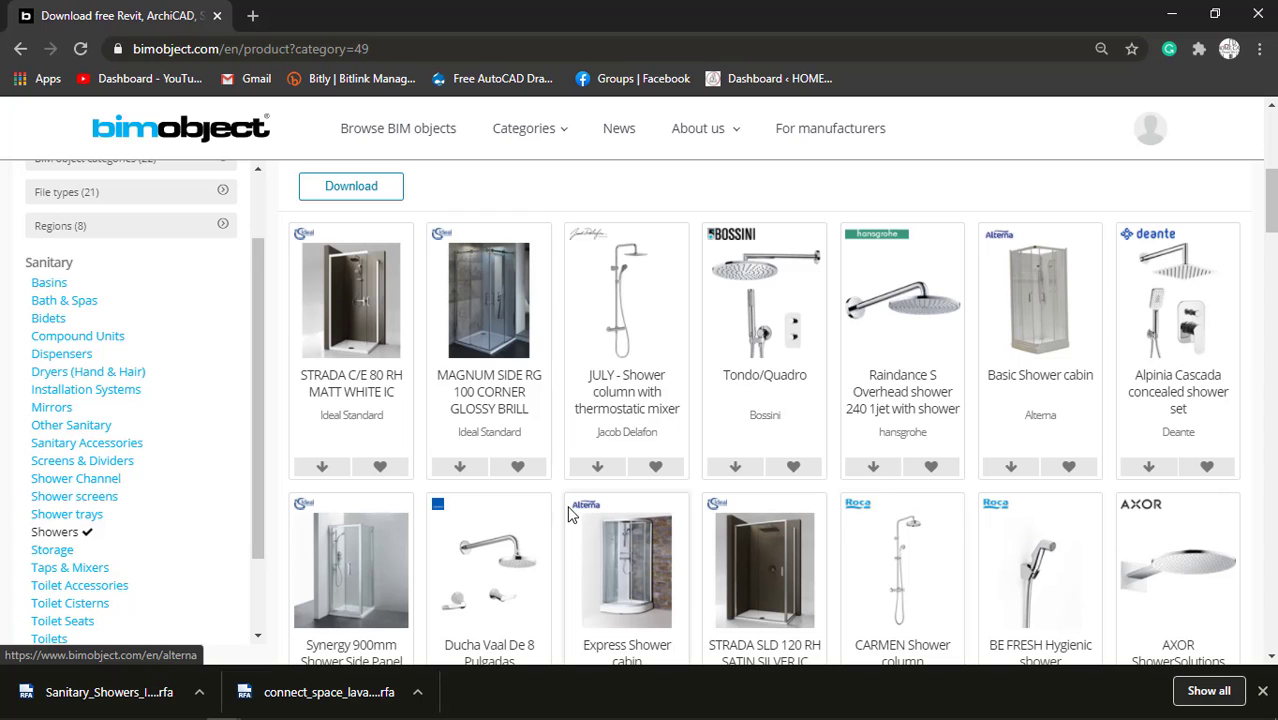
# Show the downloaded files in the Downloads folder and select the shower and basin Revit families for transfer.
pyautogui.click(1205, 690)
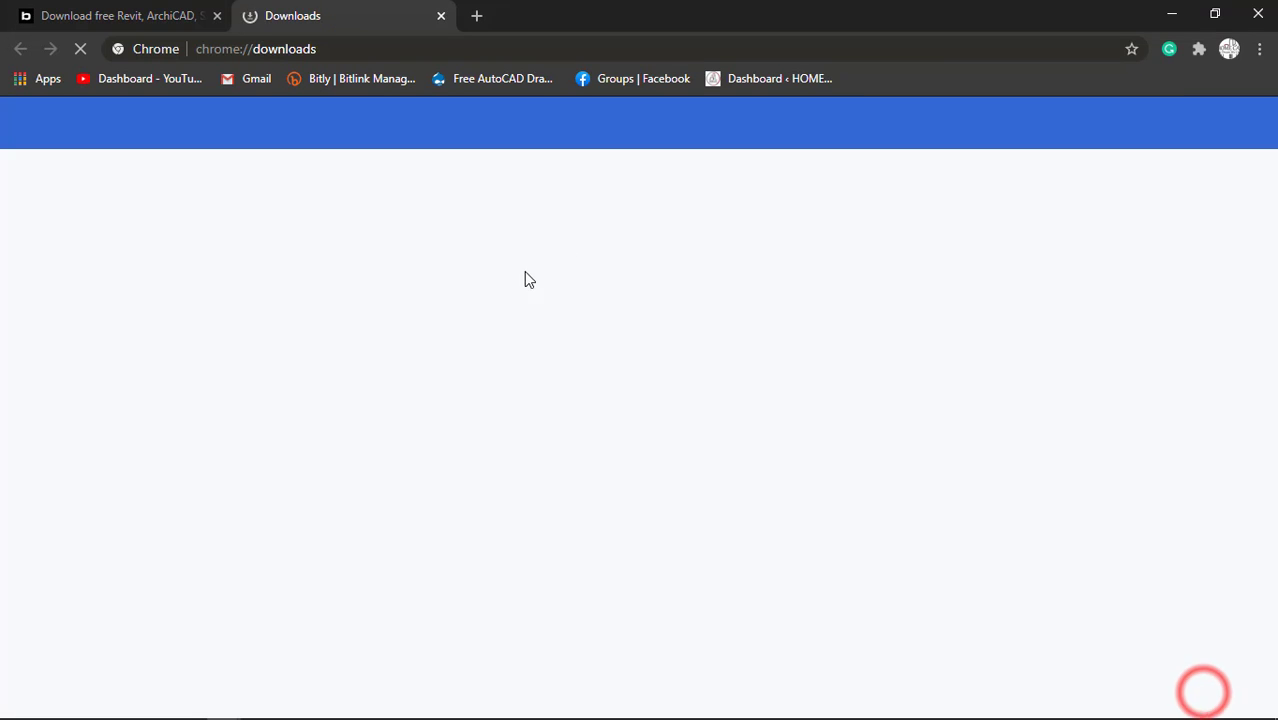
pyautogui.click(466, 319)
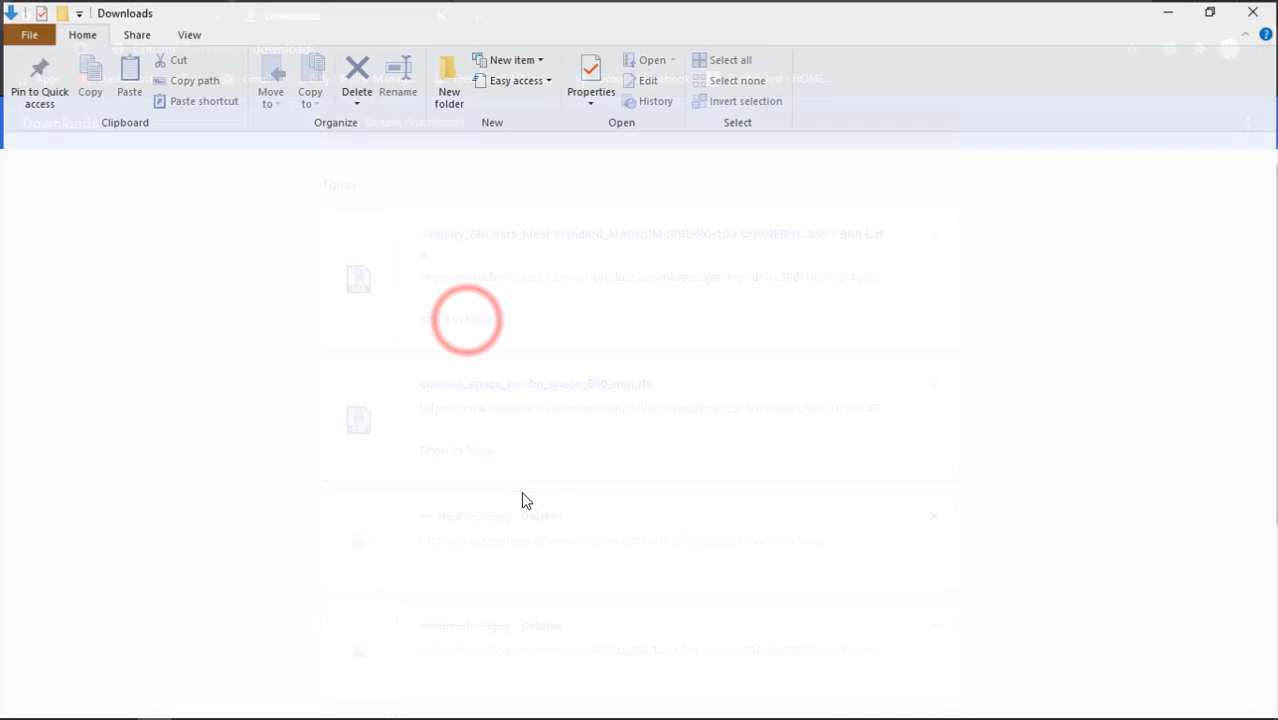
pyautogui.keyDown('ctrl'); pyautogui.click(260, 262); pyautogui.keyUp('ctrl')
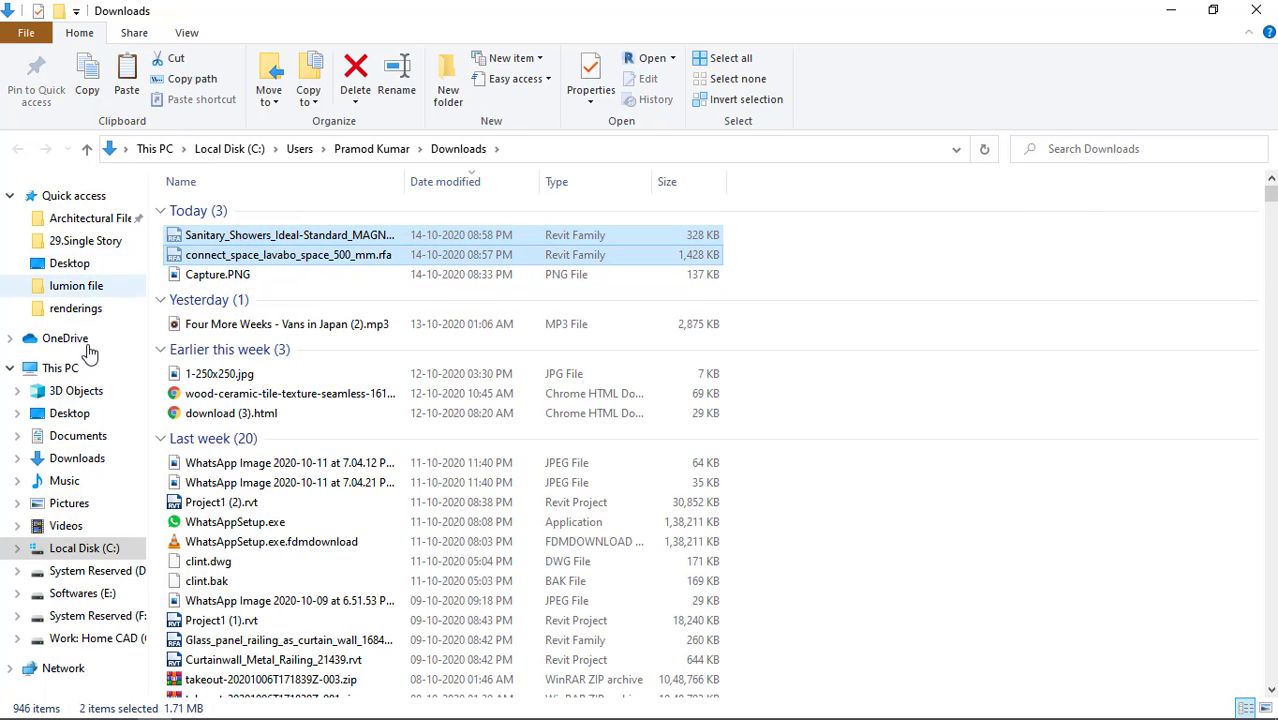
# Create a folder named FAMILY FILE inside the 16x60 folder on the Desktop.
pyautogui.click(70, 413)
pyautogui.doubleClick(360, 271)
pyautogui.rightClick(347, 479)
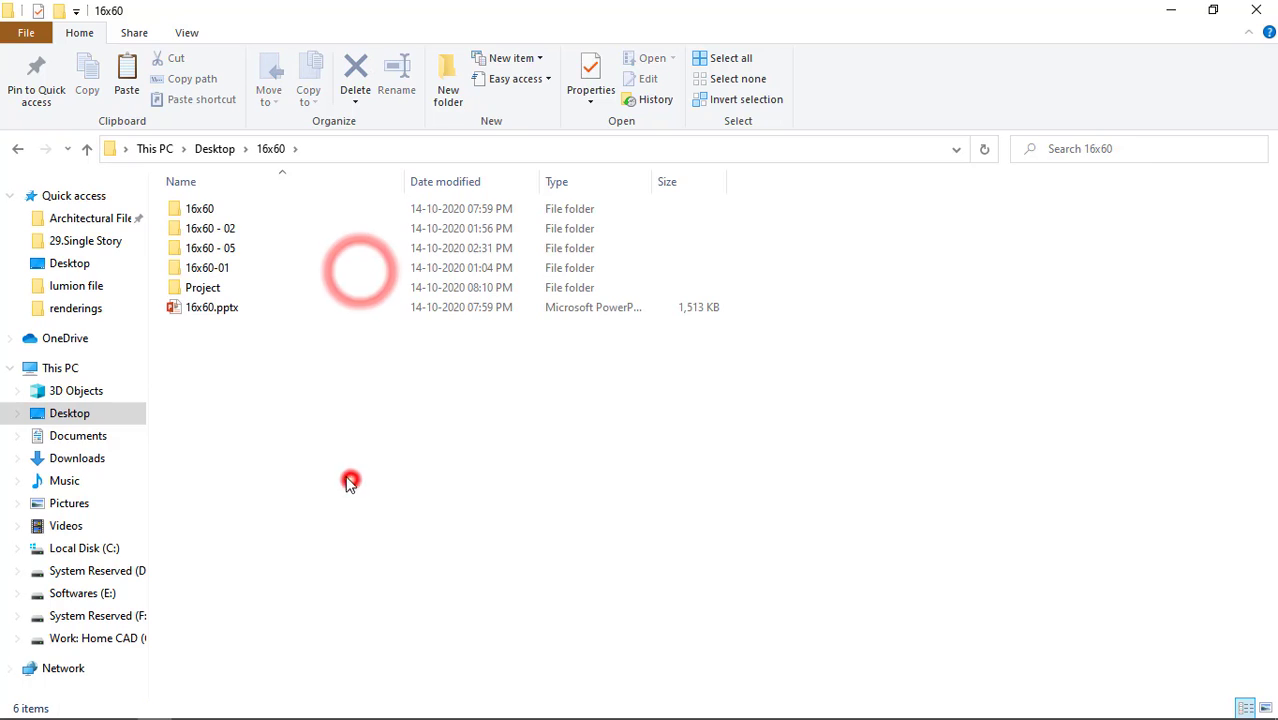
pyautogui.click(398, 435)
pyautogui.click(633, 437)
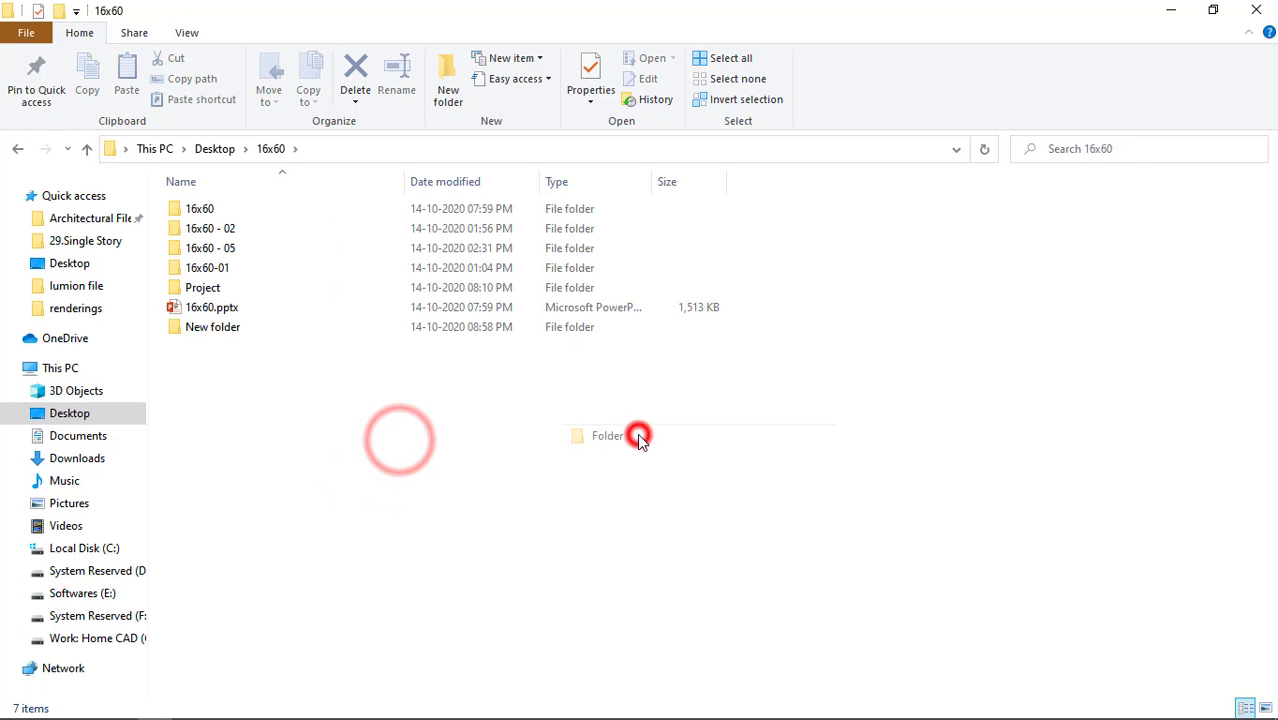
pyautogui.write('FAMILY FILE')
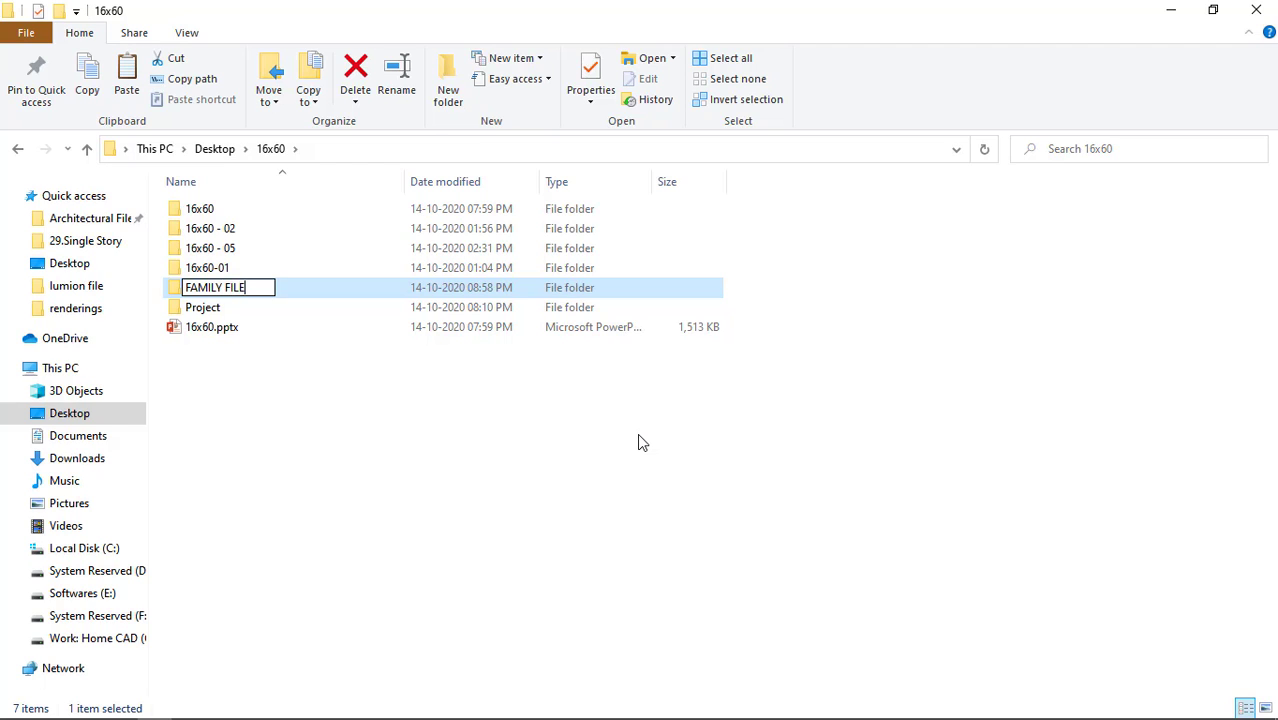
pyautogui.press('Return')
pyautogui.press('Return')
# Paste the two Revit families into the FAMILY FILE folder and display them as large thumbnails.
pyautogui.hotkey('ctrl', 'v')
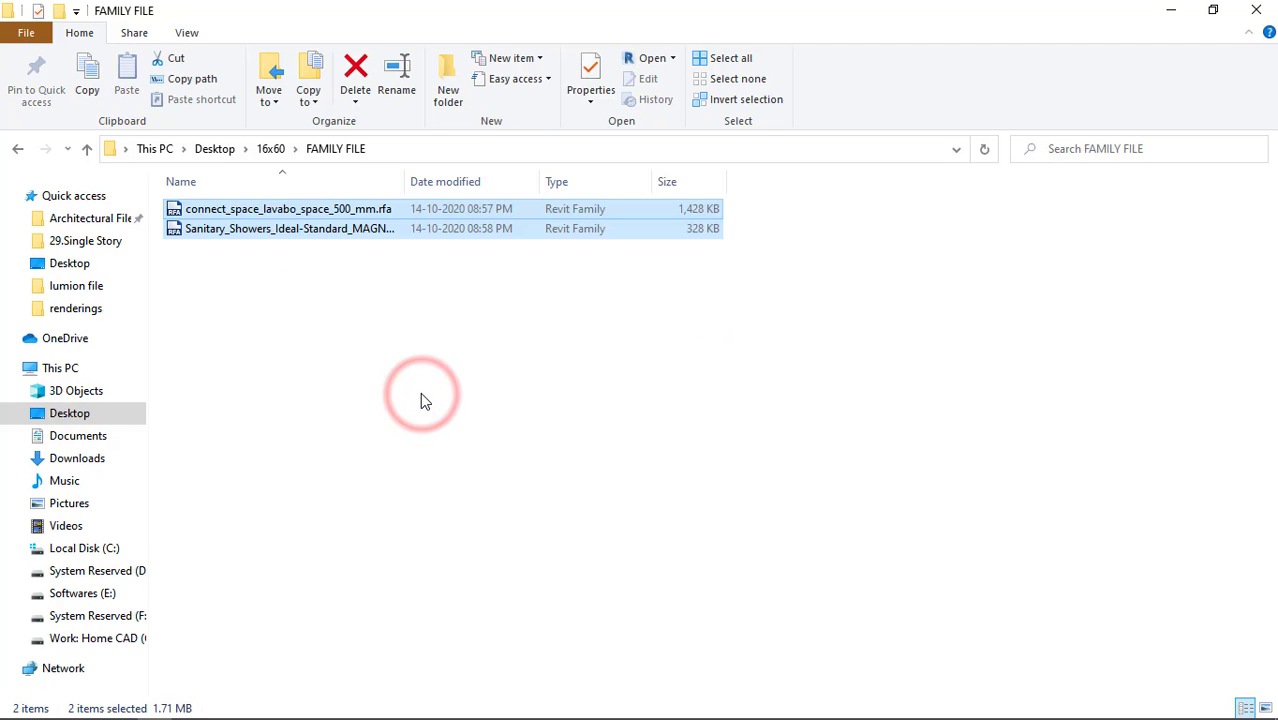
pyautogui.click(417, 390)
pyautogui.keyDown('ctrl'); pyautogui.scroll(3, 360, 396); pyautogui.keyUp('ctrl')
pyautogui.keyDown('ctrl'); pyautogui.scroll(2, 360, 400); pyautogui.keyUp('ctrl')
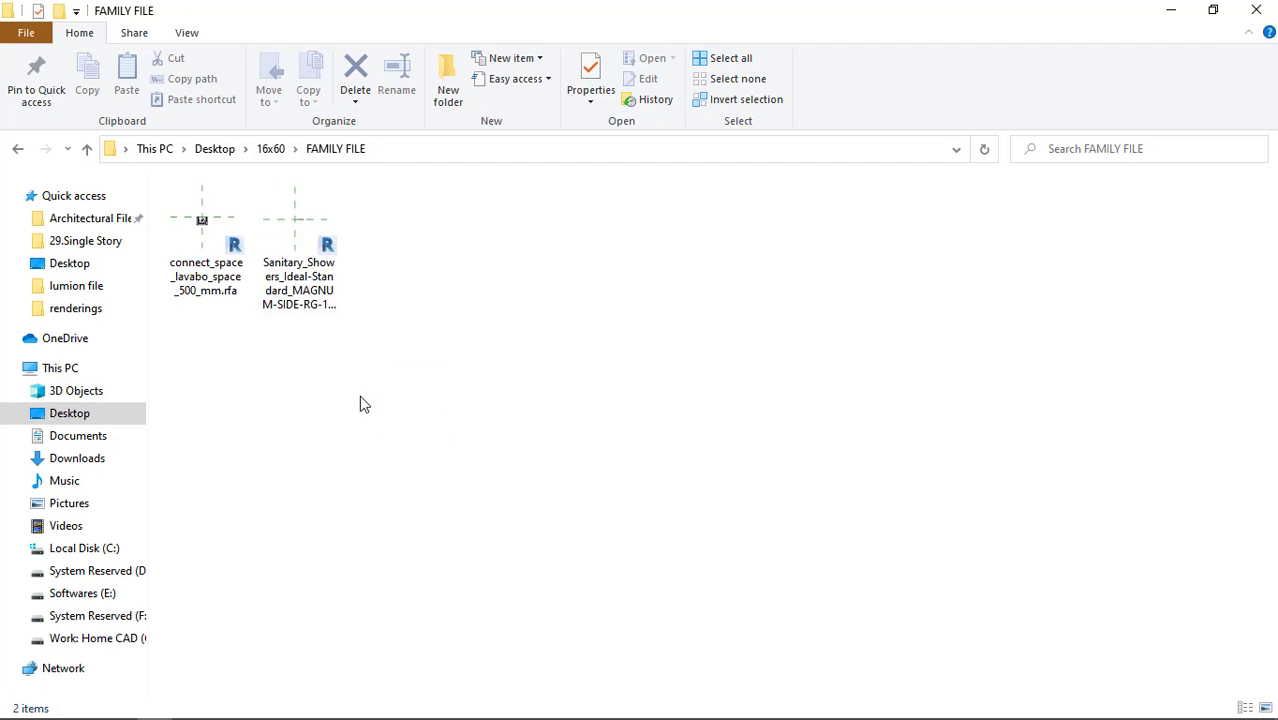
pyautogui.click(274, 308)
pyautogui.keyDown('ctrl'); pyautogui.scroll(1, 270, 420); pyautogui.keyUp('ctrl')
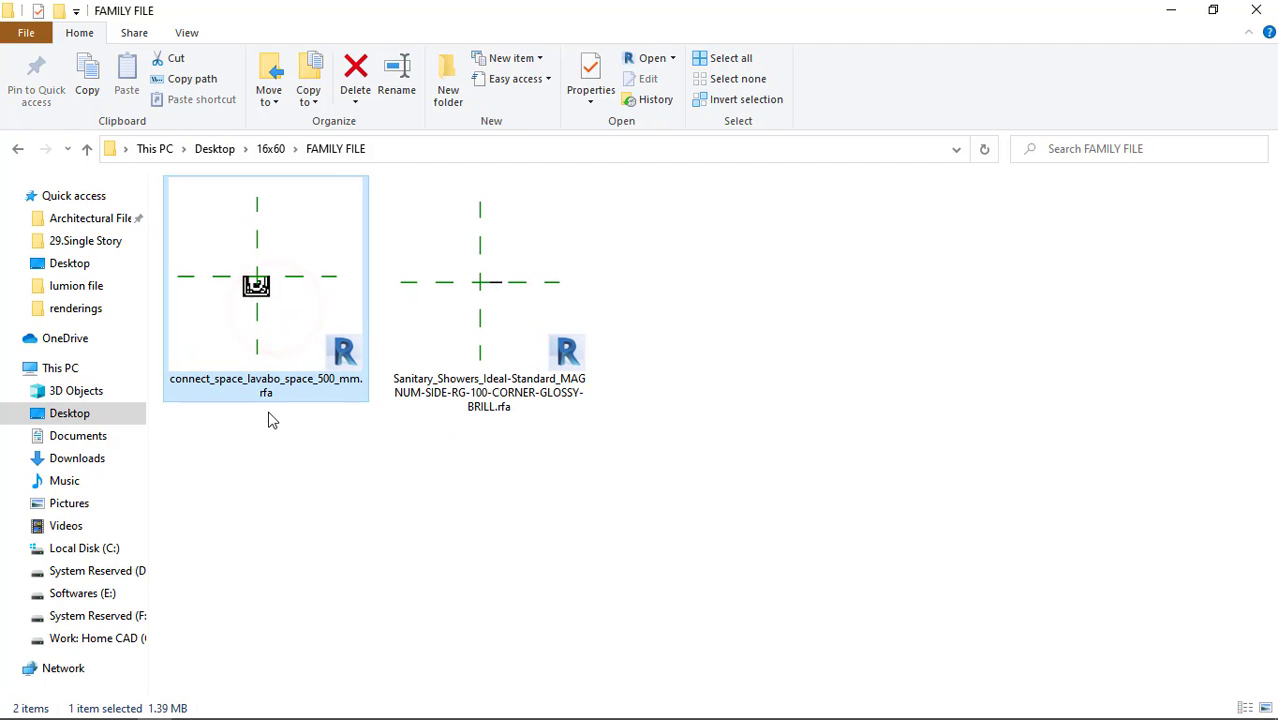
# Load the MAGNUM-SIDE-RG-100-CORNER-GLOSSY-BRILL shower family into the Revit house project and place one in the toilet between the side wall and the WC.
pyautogui.click(511, 392)
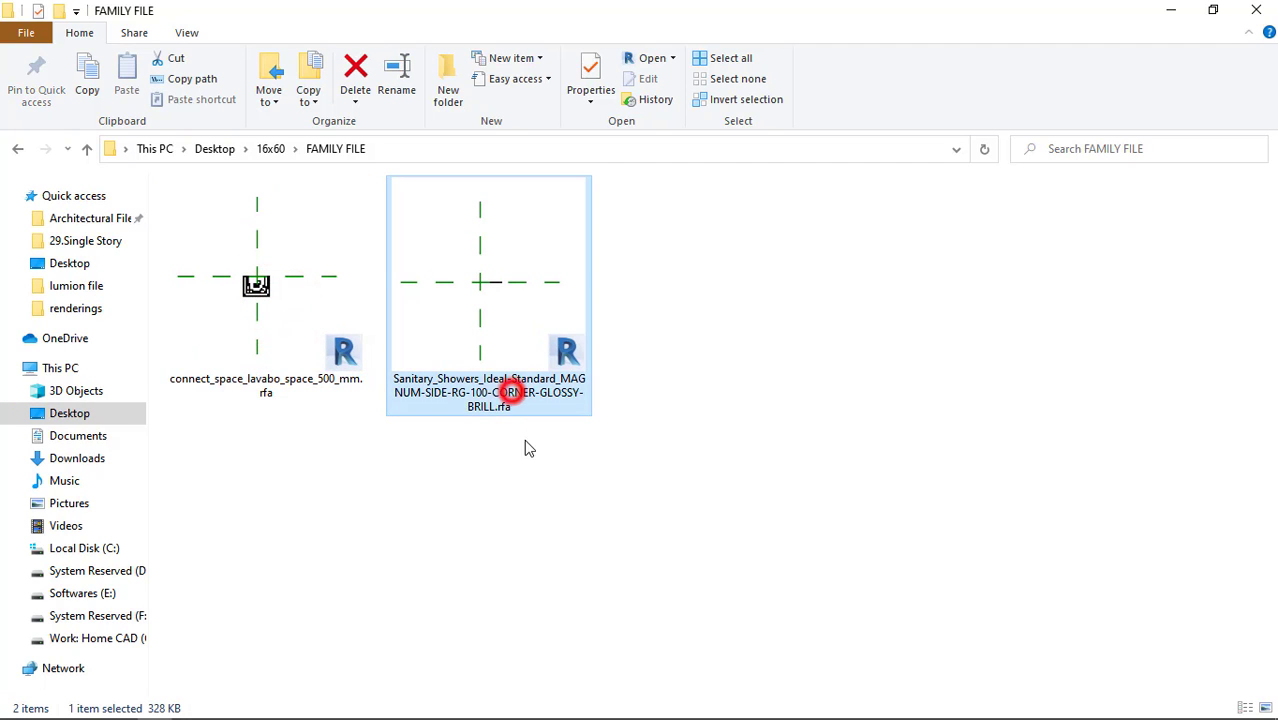
pyautogui.keyDown('ctrl'); pyautogui.scroll(-1, 533, 457); pyautogui.keyUp('ctrl')
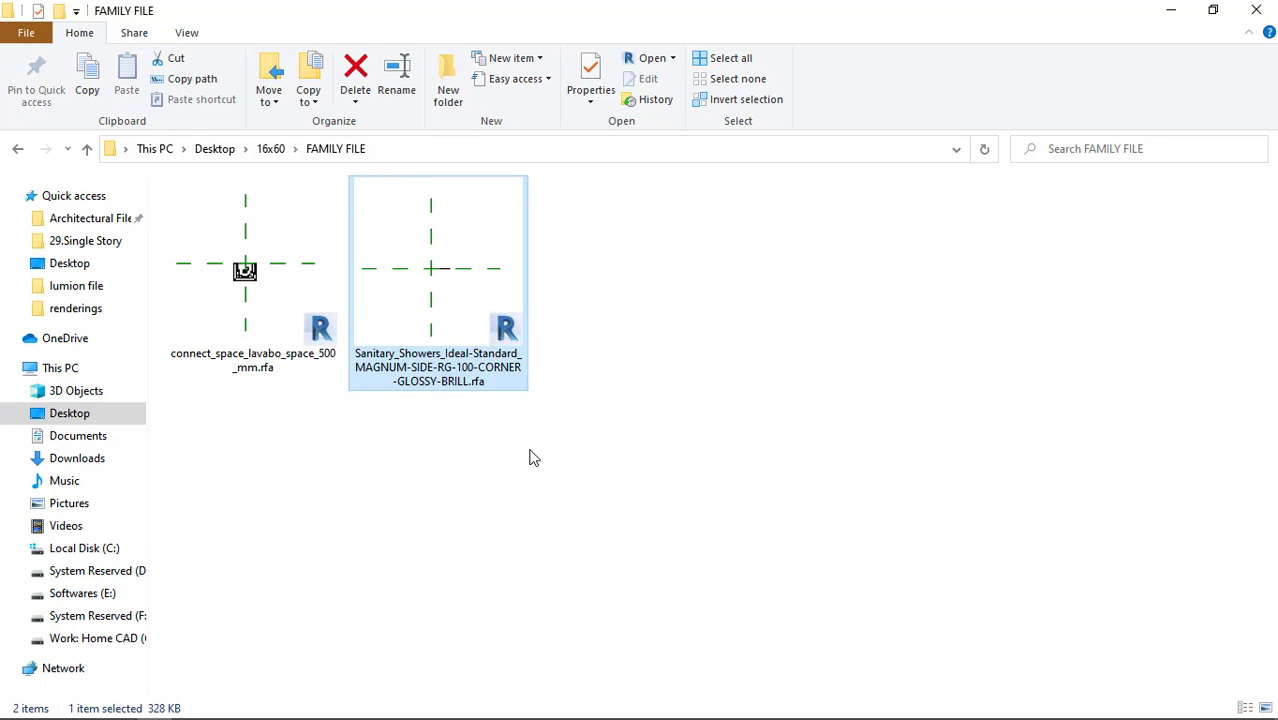
pyautogui.keyDown('ctrl'); pyautogui.scroll(-1, 533, 457); pyautogui.keyUp('ctrl')
pyautogui.moveTo(380, 266); pyautogui.dragTo(553, 378)
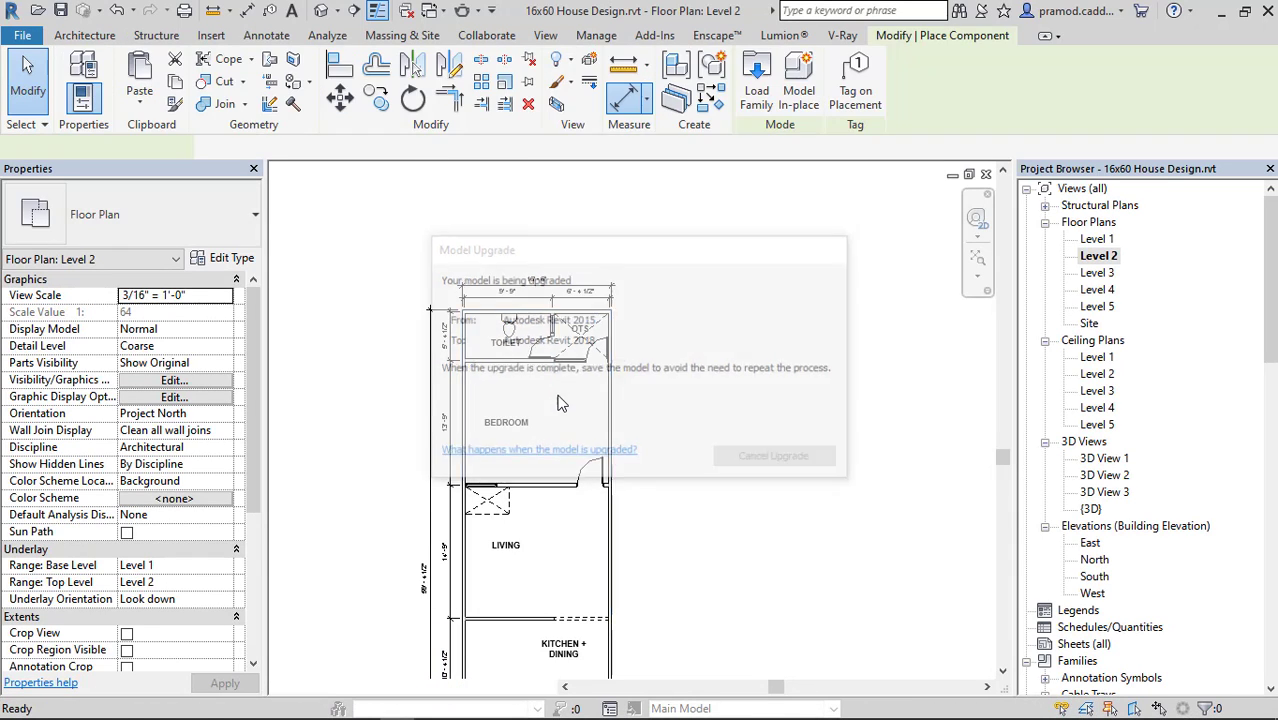
pyautogui.scroll(5, 544, 374)
pyautogui.moveTo(544, 374); pyautogui.dragTo(611, 574, button='middle')
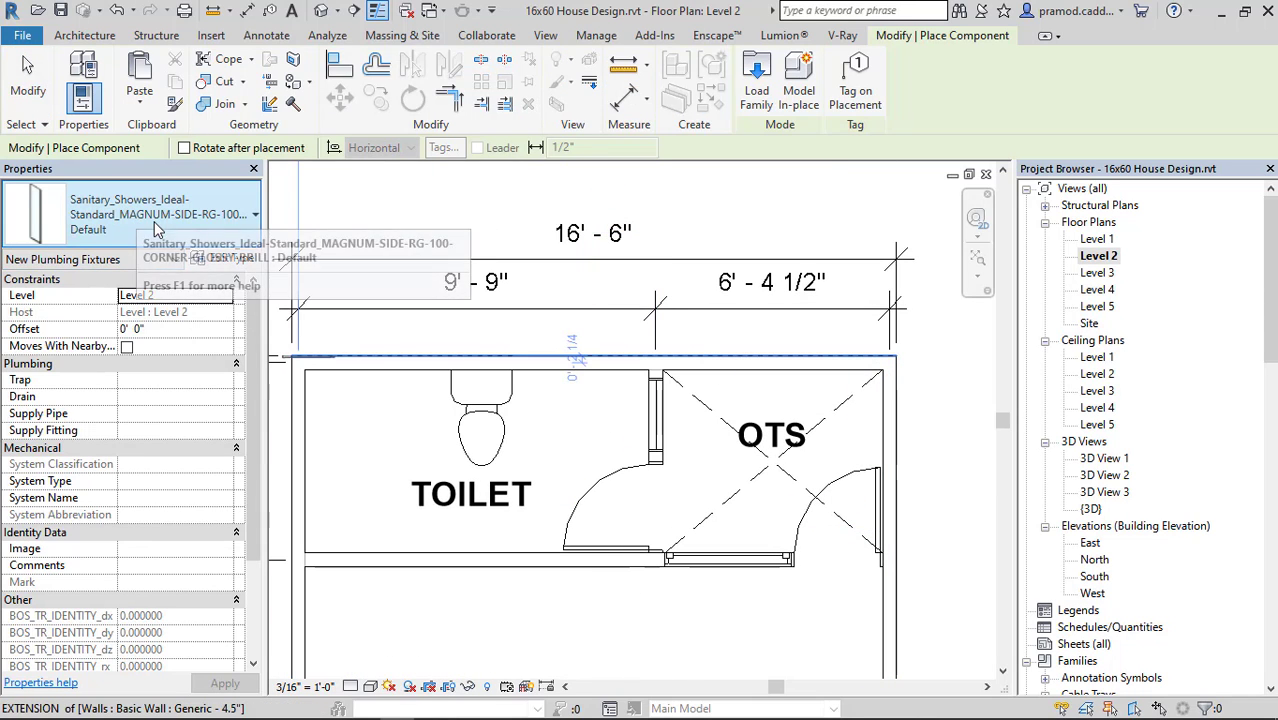
pyautogui.scroll(2, 346, 452)
pyautogui.scroll(3, 346, 452)
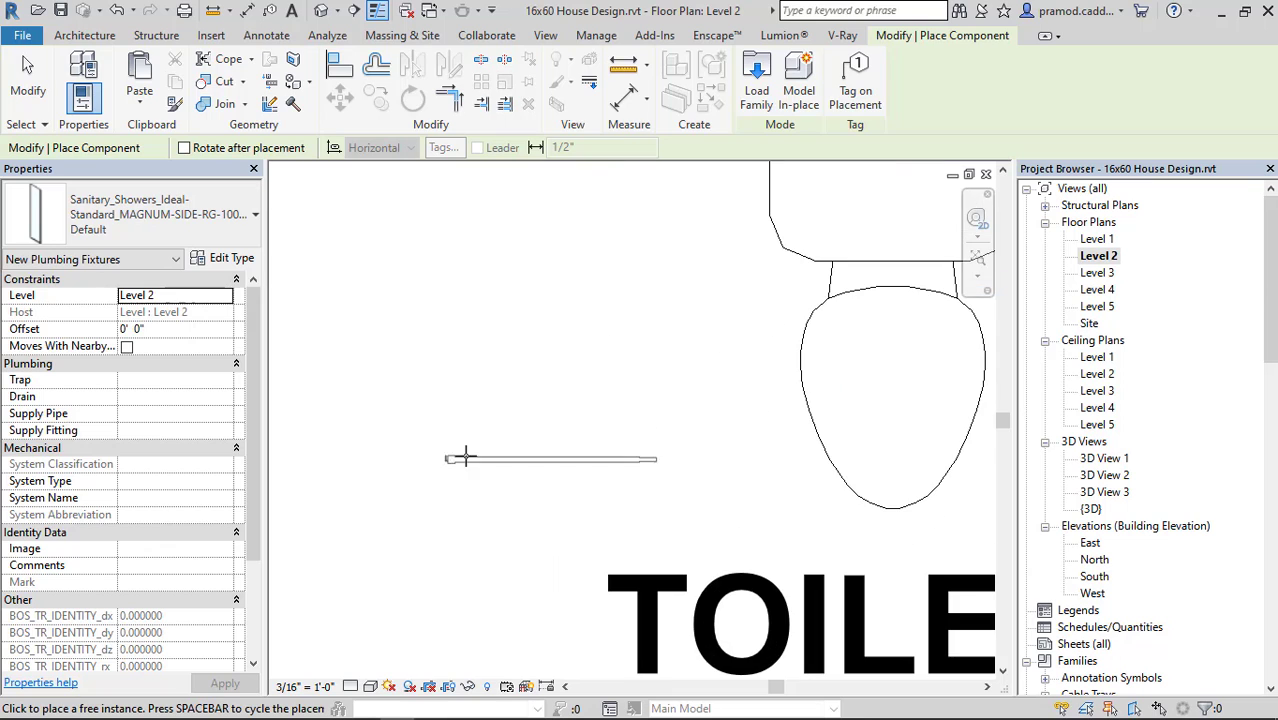
pyautogui.scroll(-2, 466, 456)
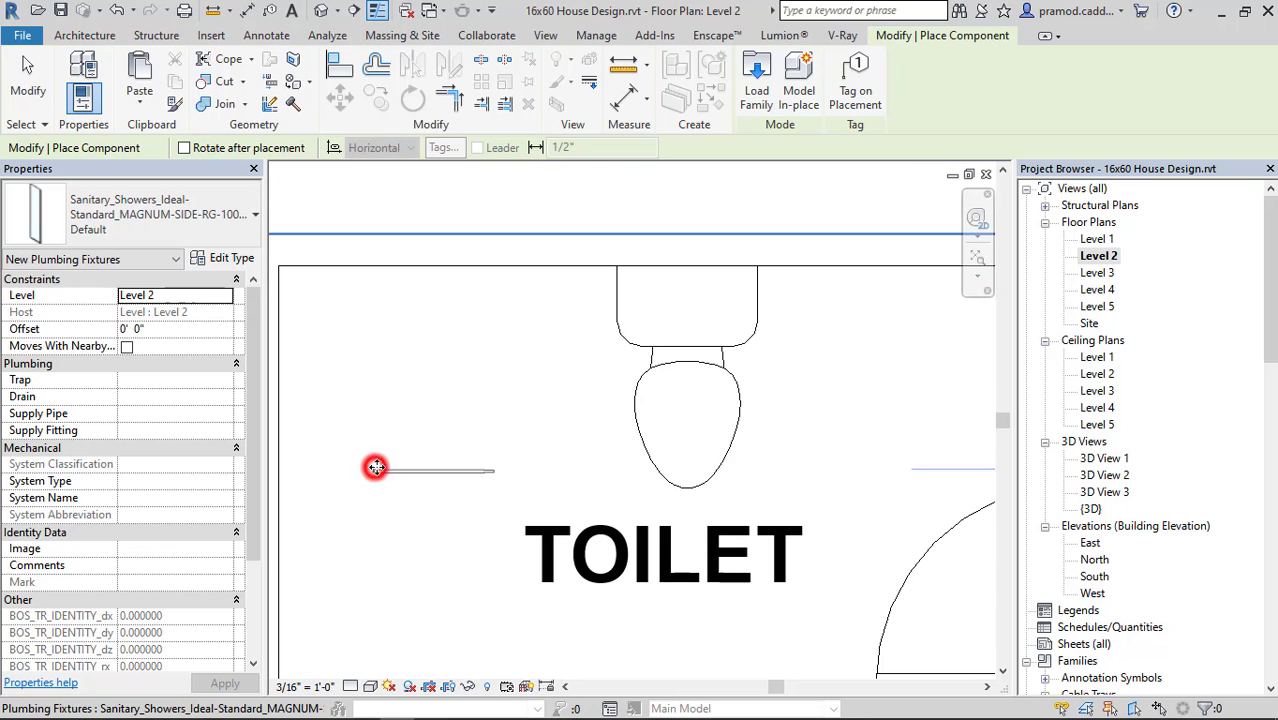
pyautogui.press('Escape')
pyautogui.press('Escape')
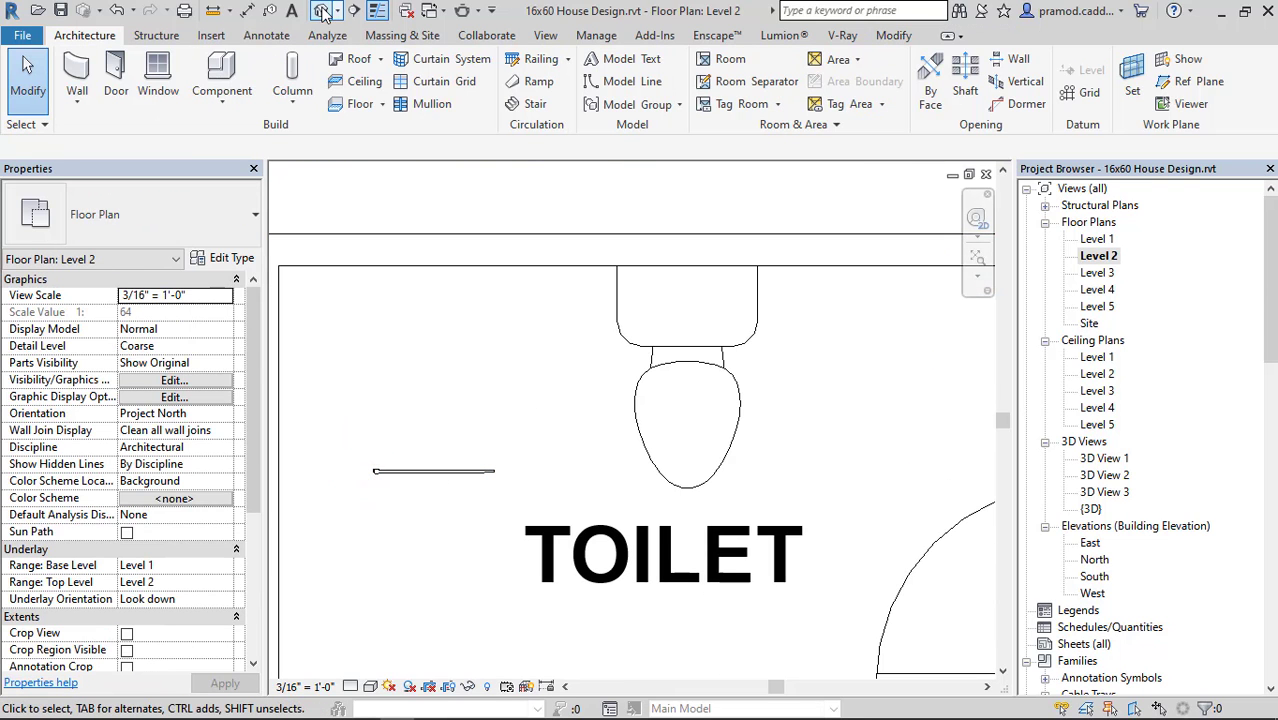
# Open the default 3D view, reveal its hidden elements, unhide the section box, and leave the reveal mode.
pyautogui.click(786, 218)
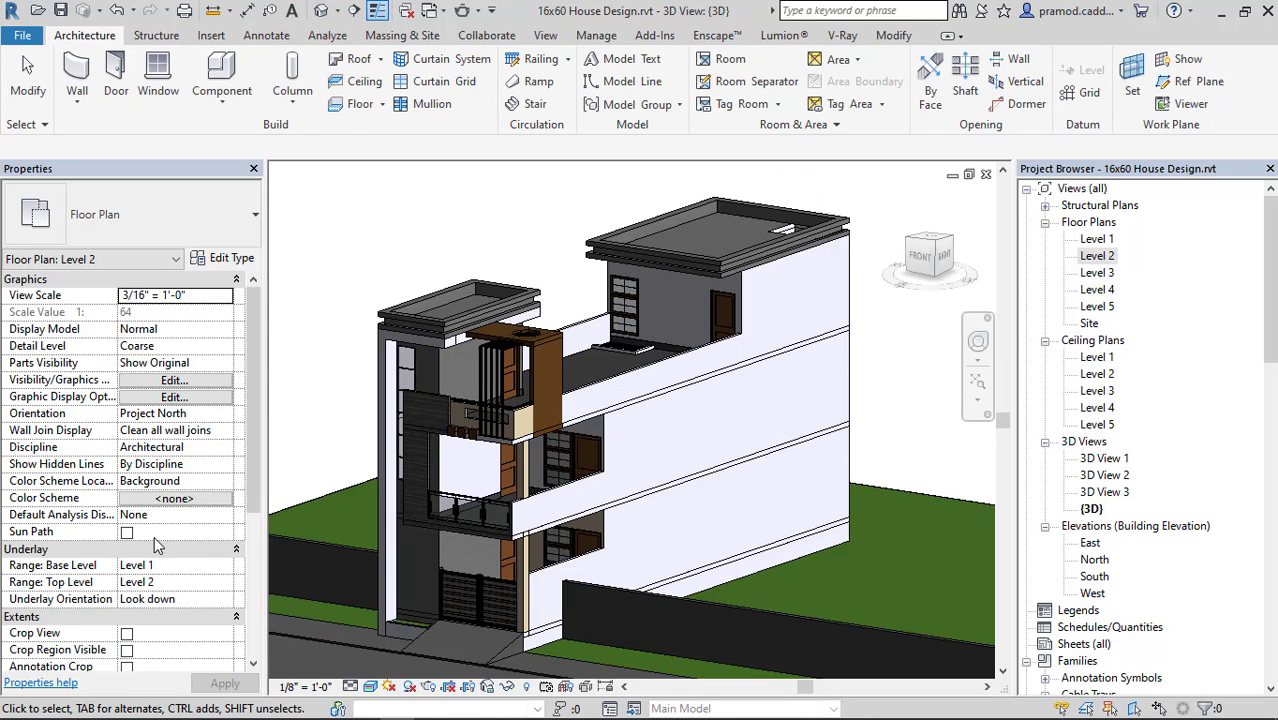
pyautogui.scroll(-2, 151, 599)
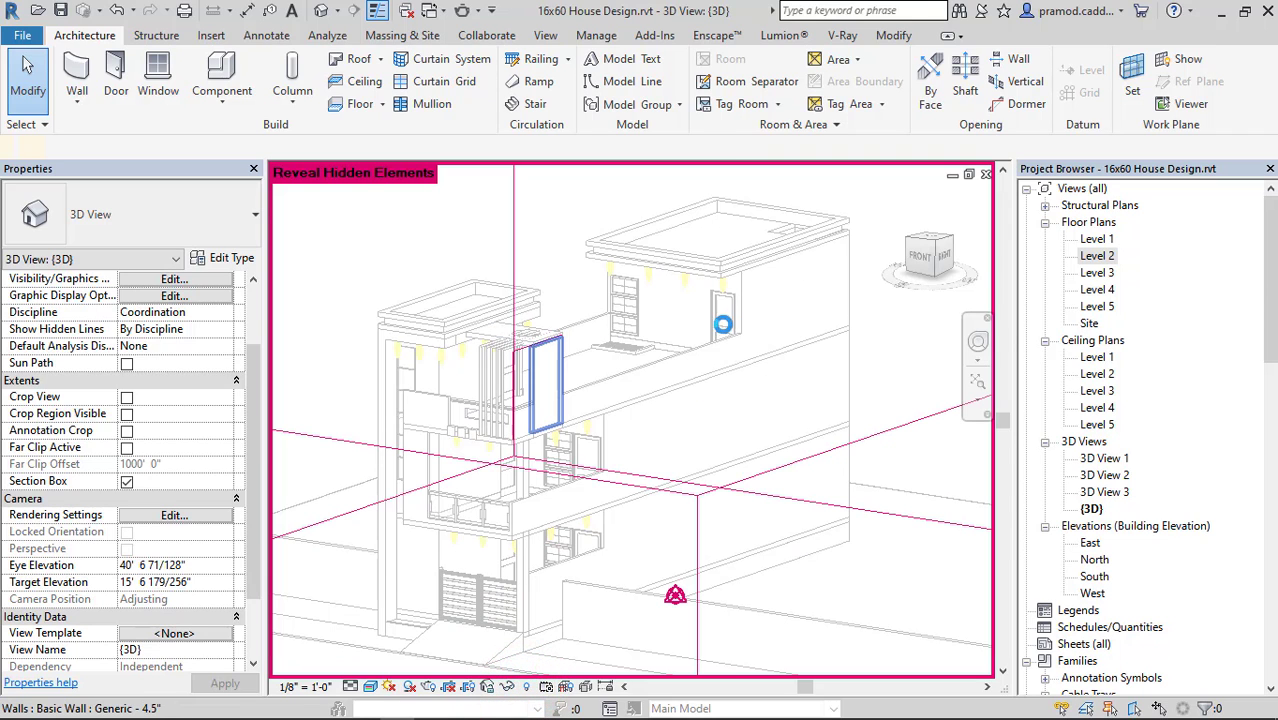
pyautogui.scroll(-5, 696, 337)
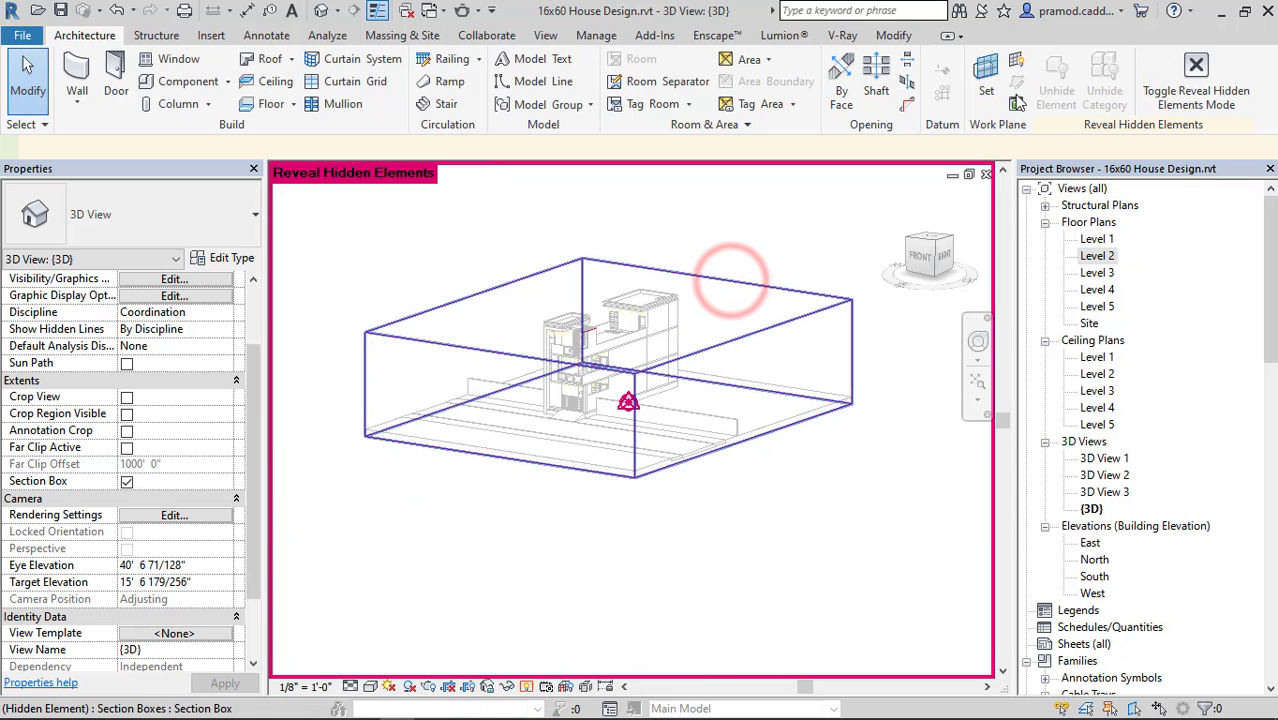
pyautogui.click(762, 80)
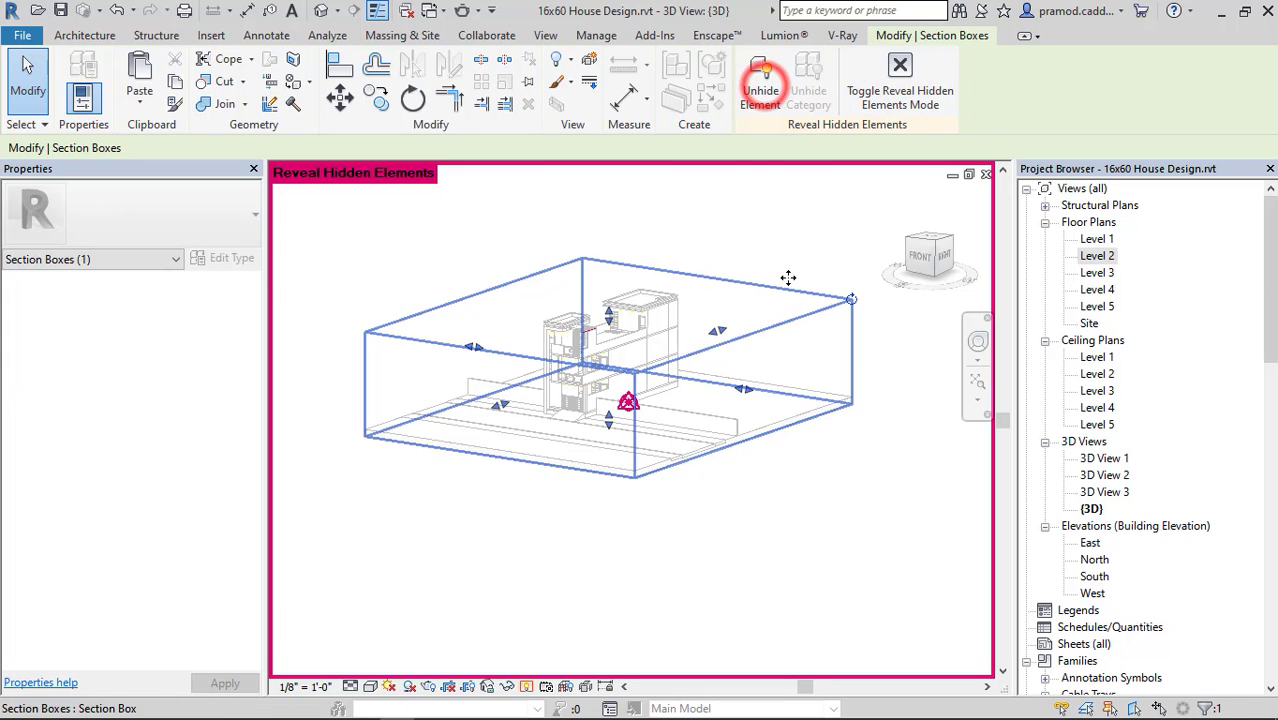
pyautogui.click(886, 95)
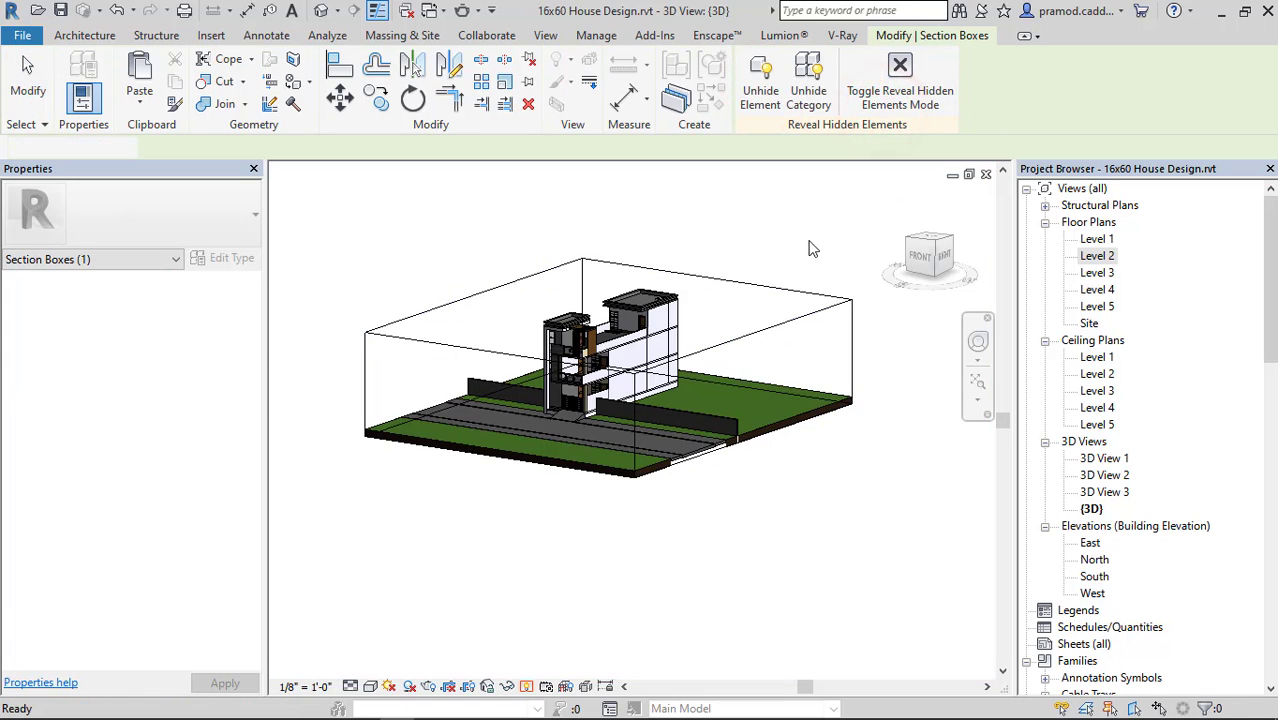
# Lower the top face of the section box to cut the house open above the Level 2 toilet.
pyautogui.keyDown('shift'); pyautogui.moveTo(809, 242); pyautogui.dragTo(738, 296, button='middle'); pyautogui.keyUp('shift')
pyautogui.click(792, 294)
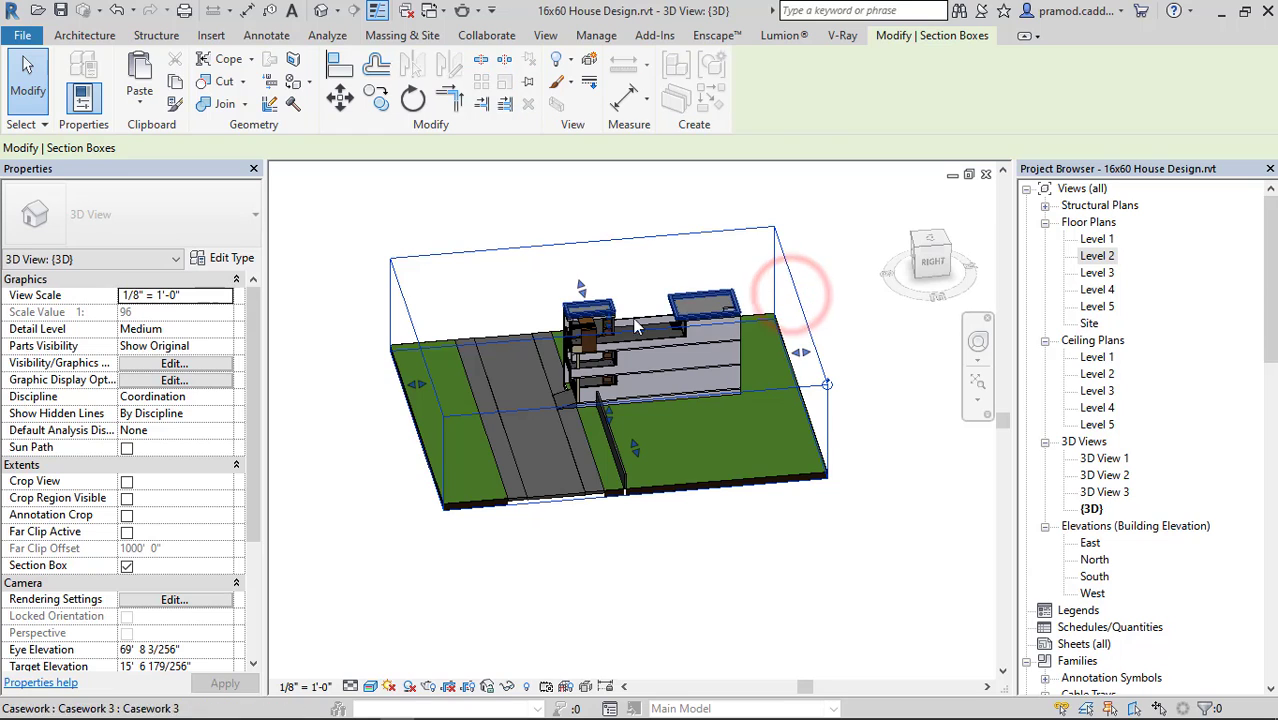
pyautogui.keyDown('shift'); pyautogui.moveTo(638, 326); pyautogui.dragTo(650, 214, button='middle'); pyautogui.keyUp('shift')
pyautogui.moveTo(608, 309); pyautogui.dragTo(622, 398)
pyautogui.click(747, 282)
pyautogui.keyDown('shift'); pyautogui.moveTo(738, 312); pyautogui.dragTo(802, 474, button='middle'); pyautogui.keyUp('shift')
pyautogui.scroll(7, 684, 338)
pyautogui.scroll(6, 565, 507)
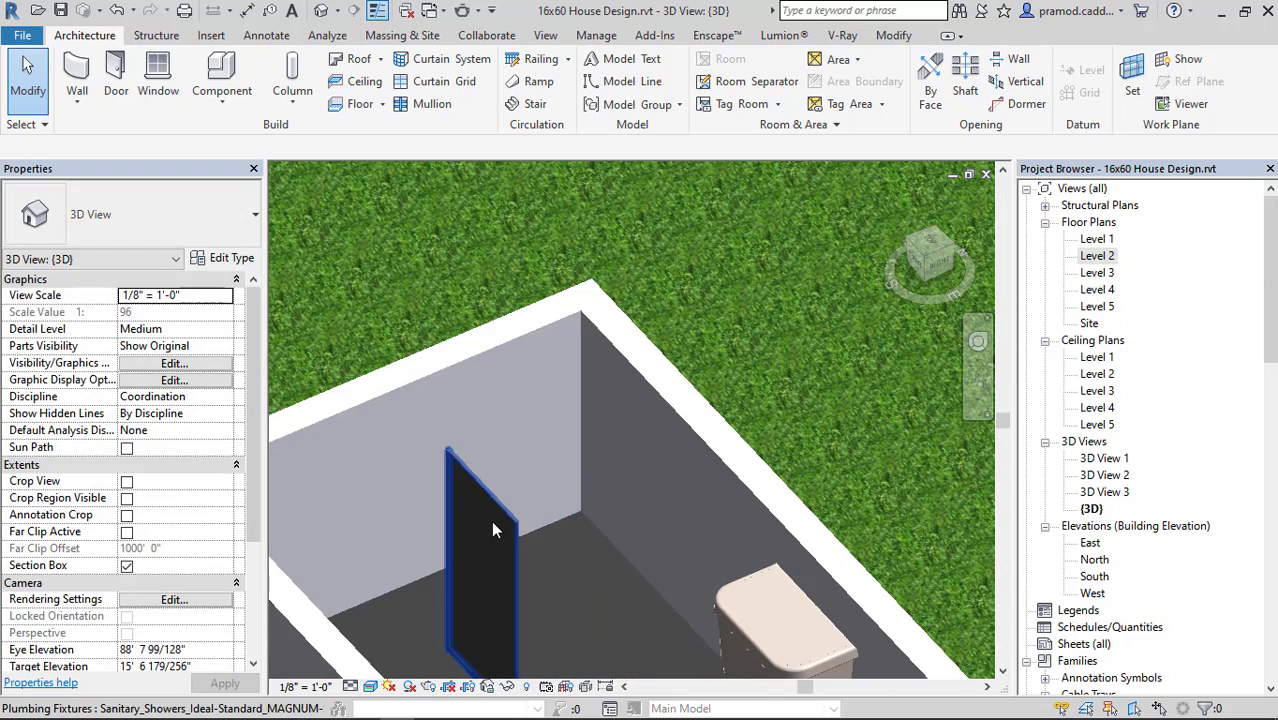
# Delete the MAGNUM-SIDE-RG-100 shower panel from the toilet and open the Level 2 floor plan.
pyautogui.click(490, 520)
pyautogui.click(205, 240)
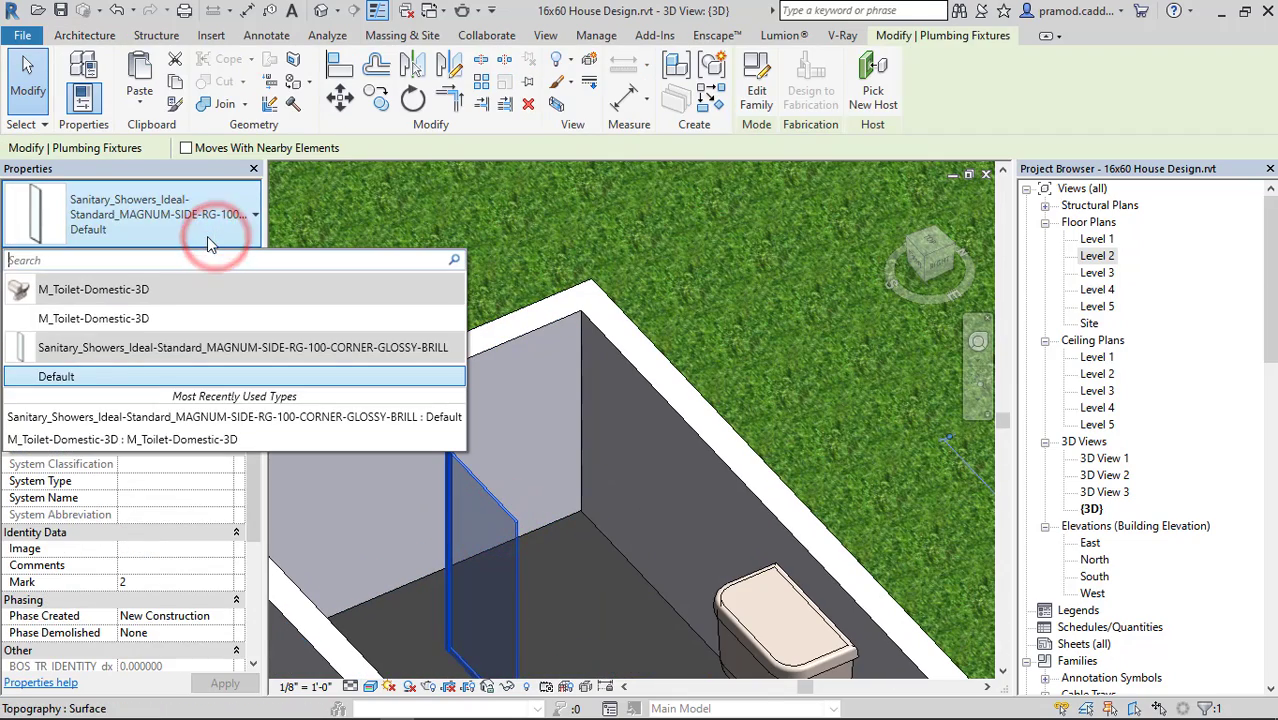
pyautogui.click(465, 530)
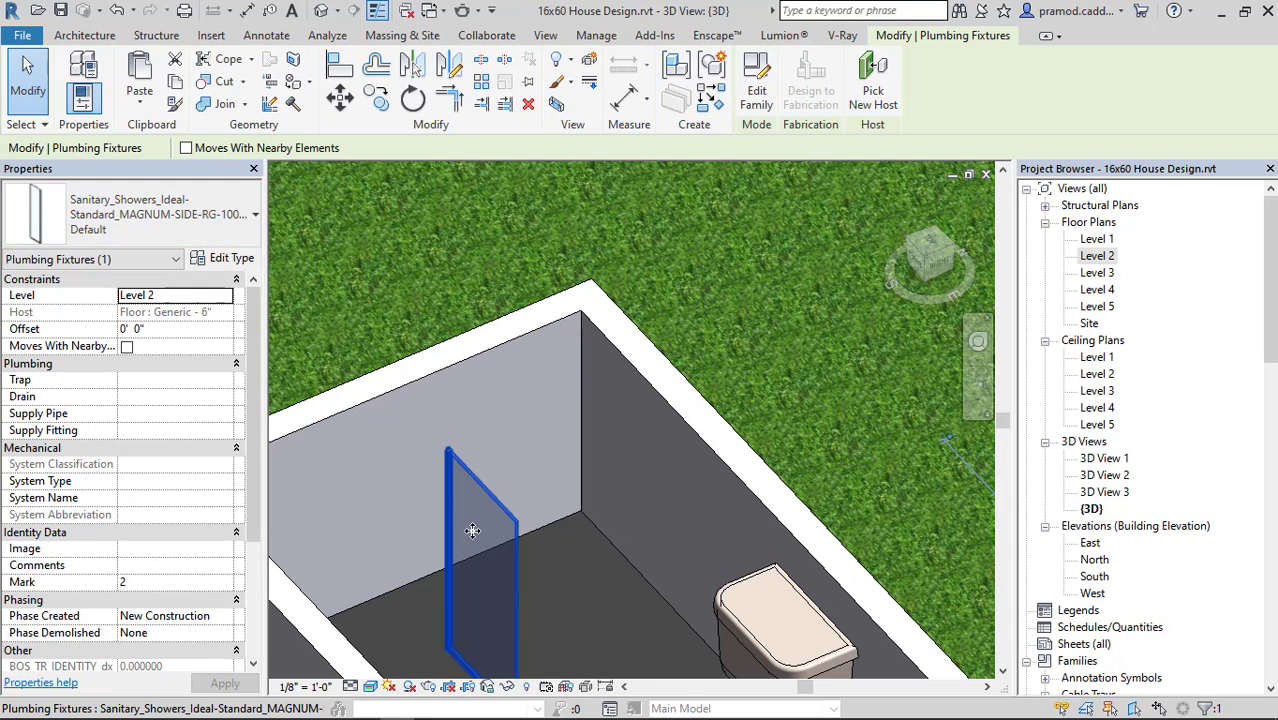
pyautogui.press('Delete')
pyautogui.doubleClick(1100, 256)
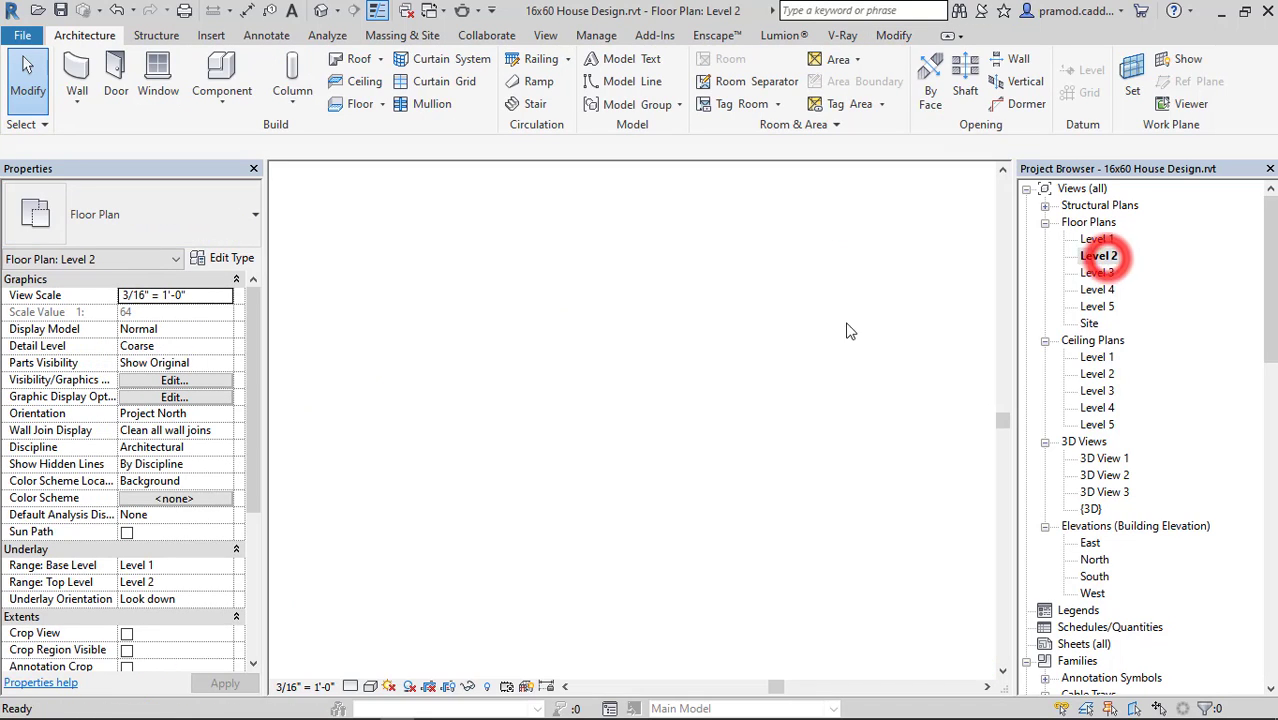
pyautogui.moveTo(328, 706)
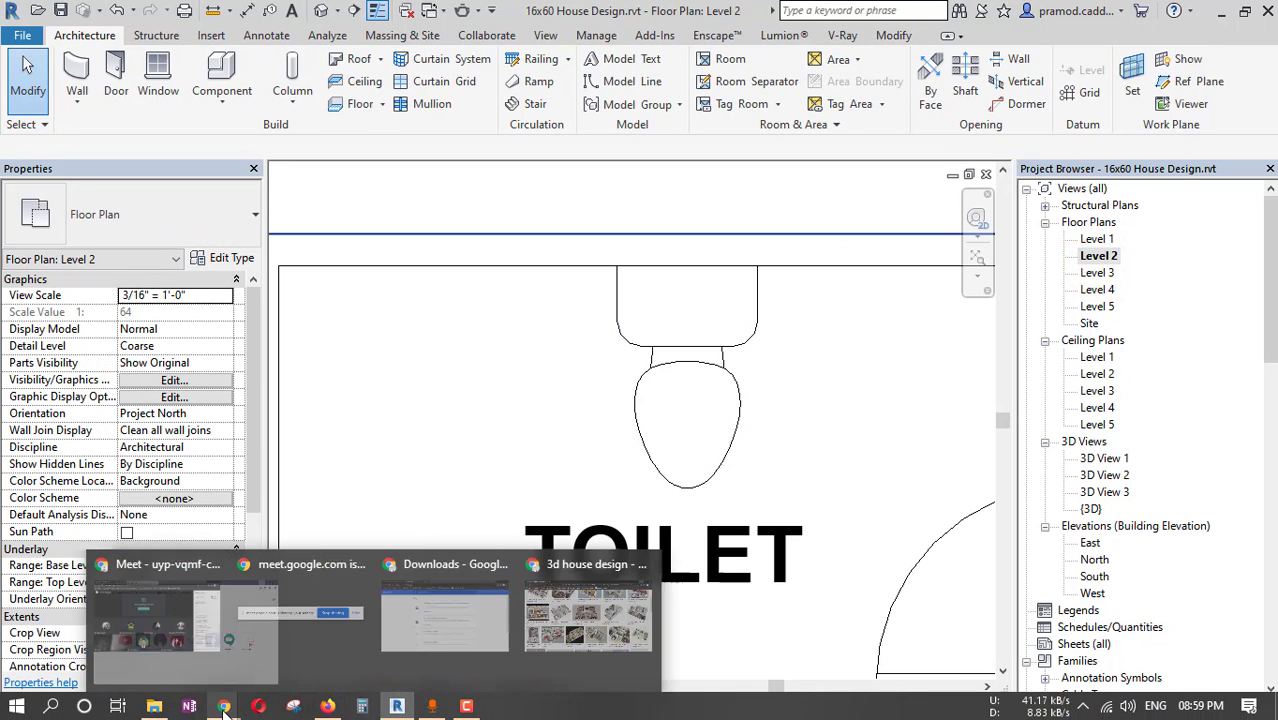
pyautogui.click(334, 706)
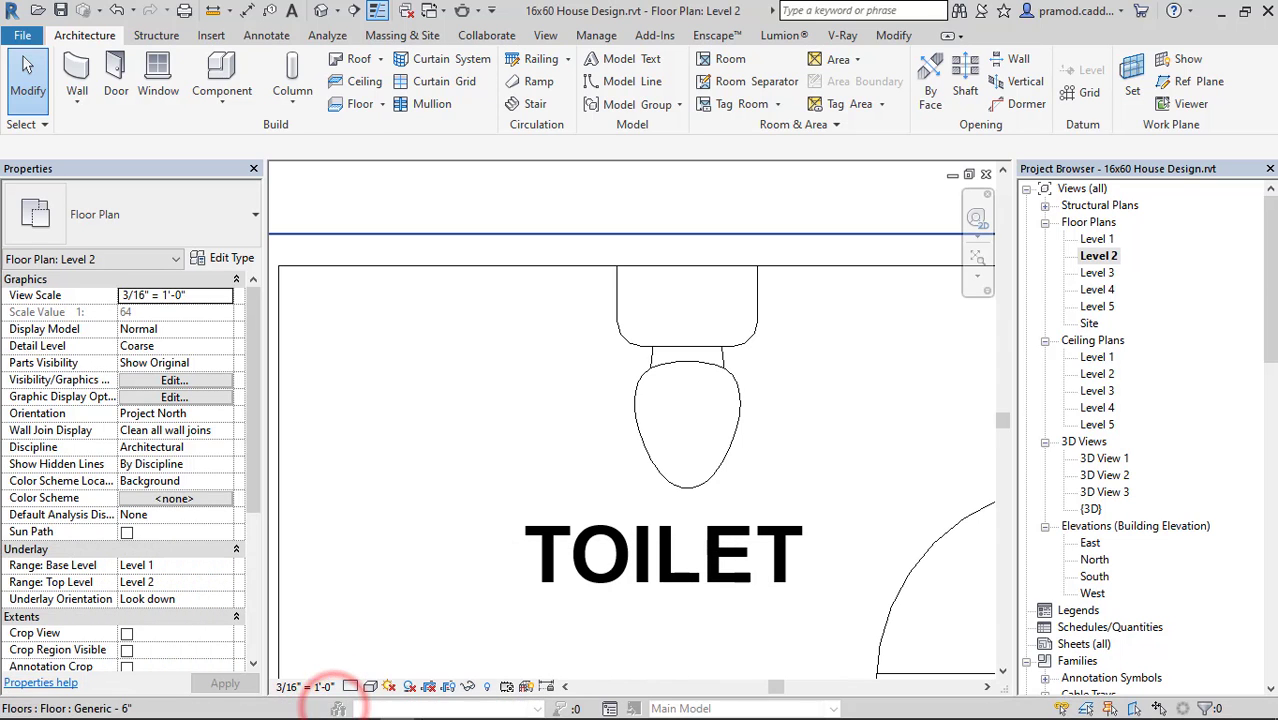
pyautogui.moveTo(224, 707)
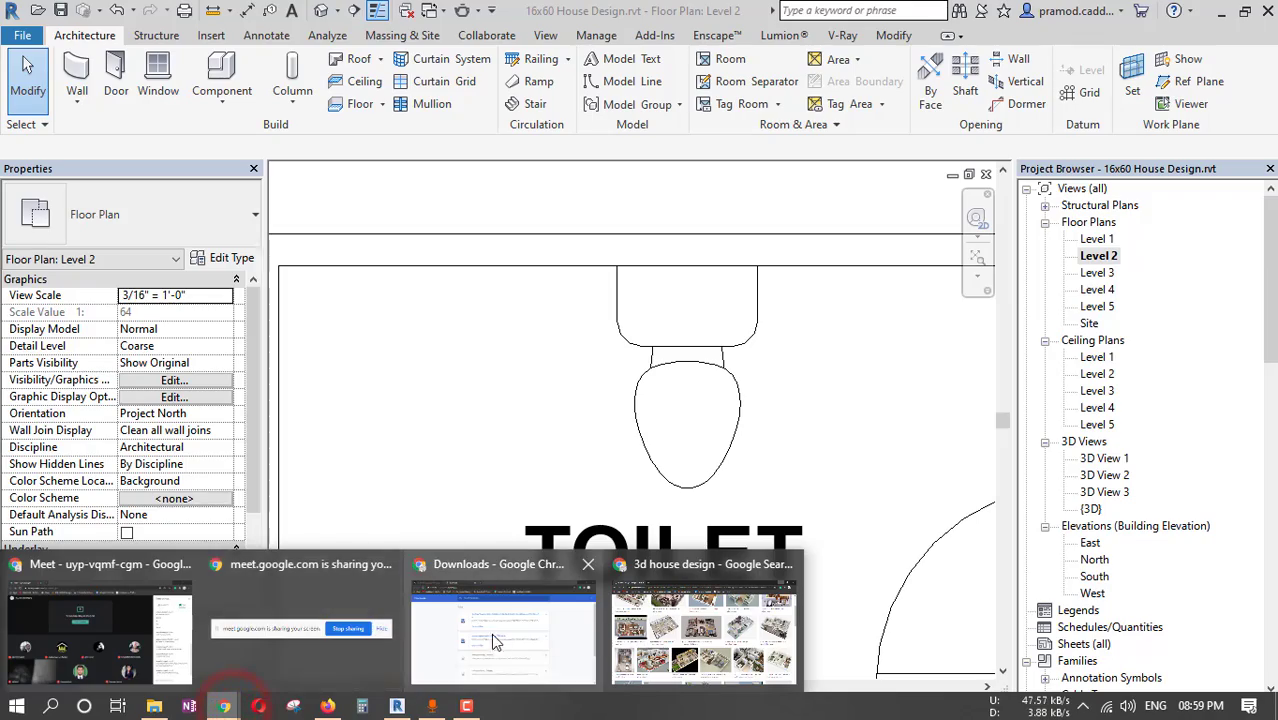
pyautogui.moveTo(163, 647)
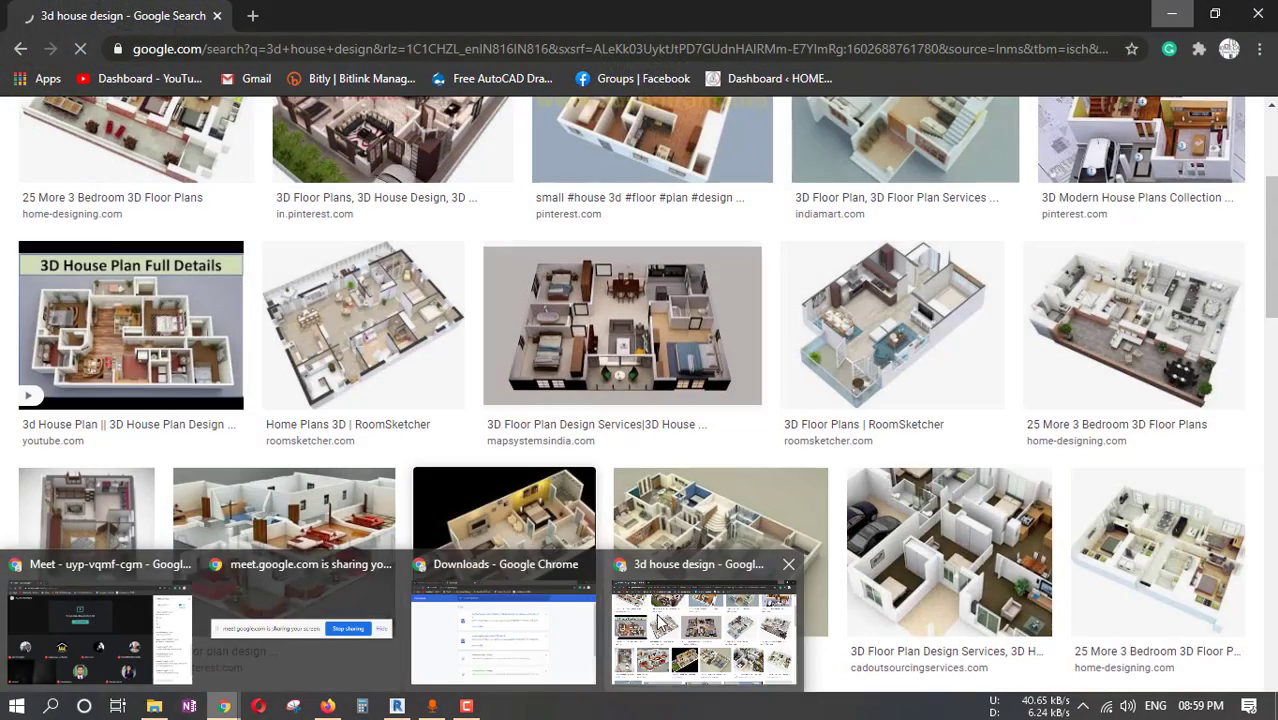
pyautogui.click(657, 615)
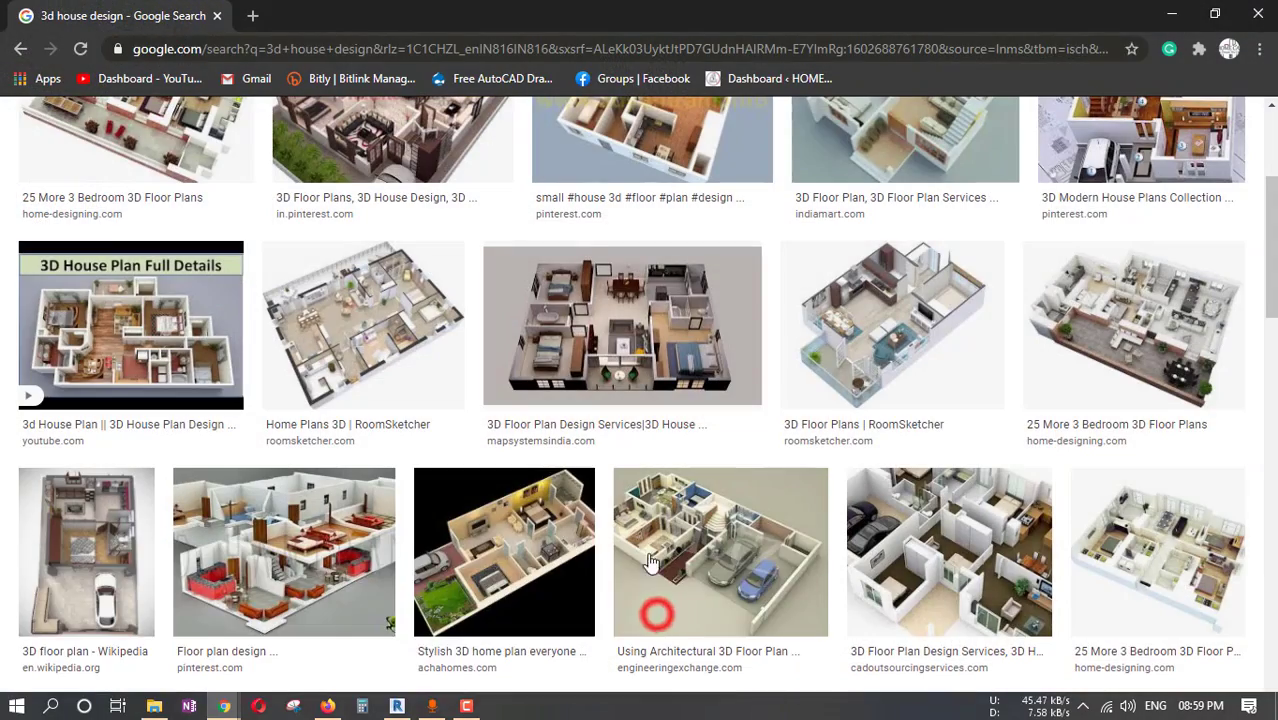
pyautogui.click(1266, 7)
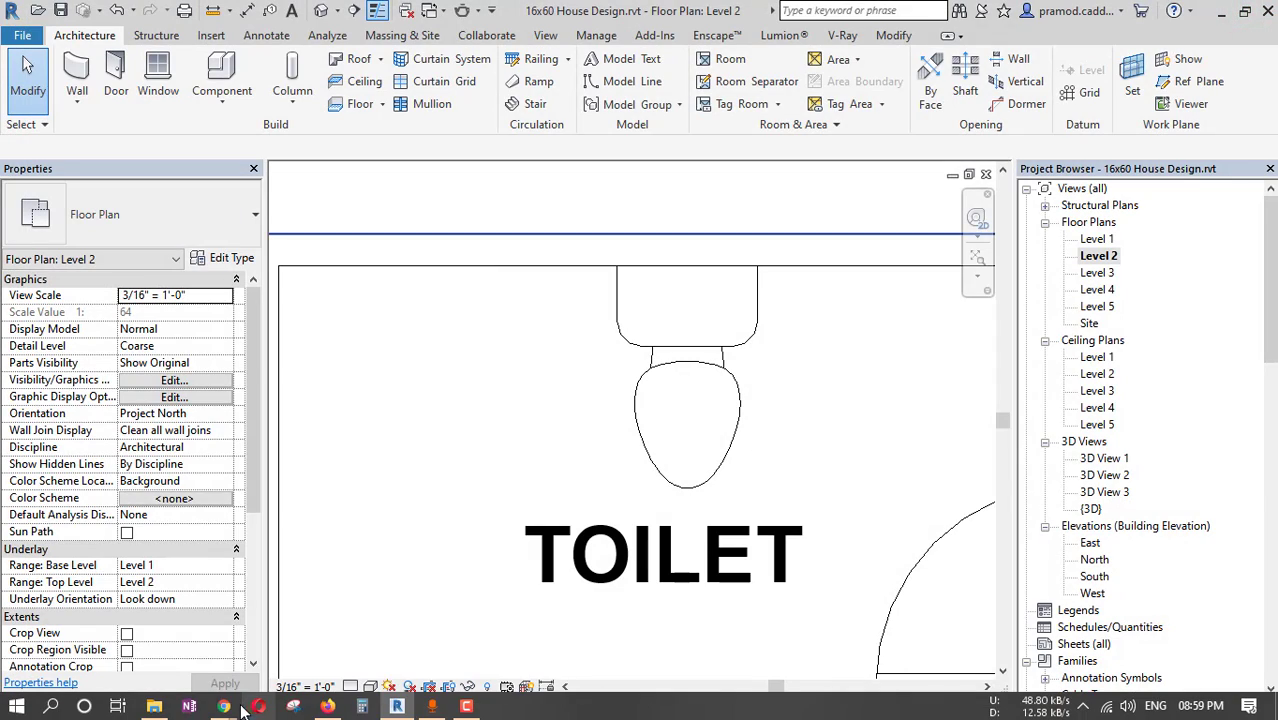
pyautogui.click(327, 707)
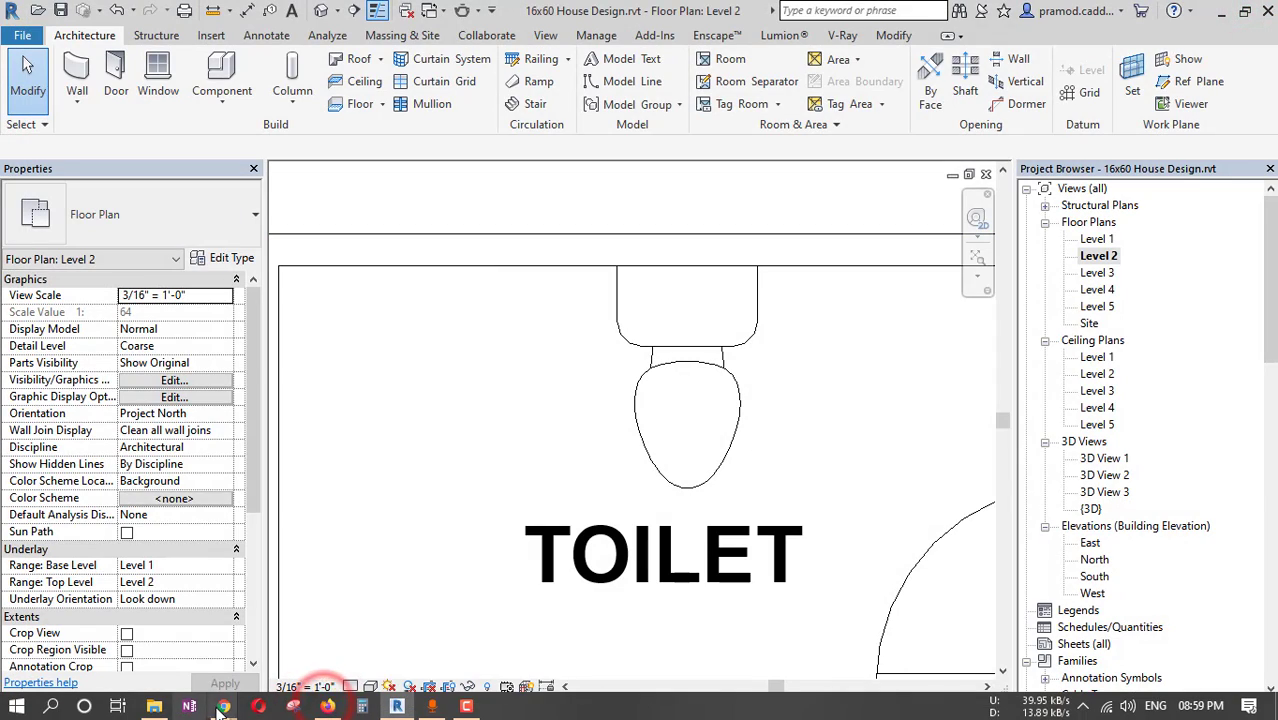
pyautogui.moveTo(220, 706)
pyautogui.click(458, 637)
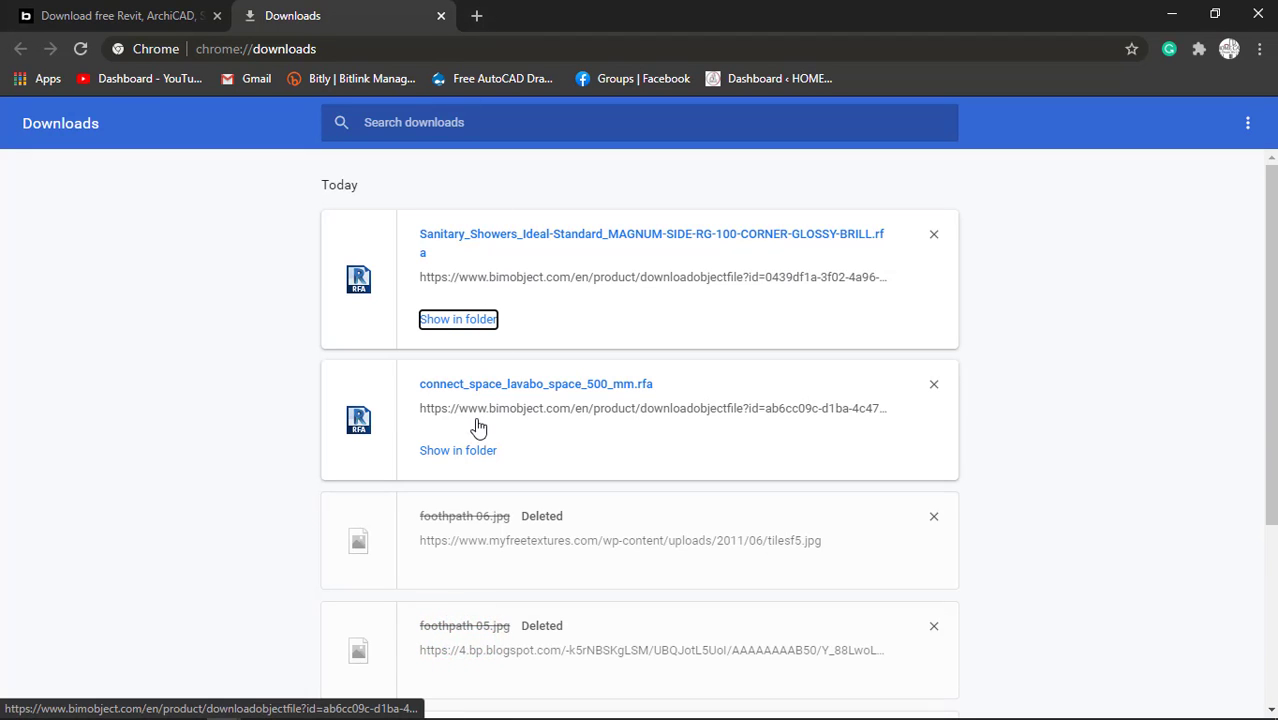
pyautogui.click(1172, 15)
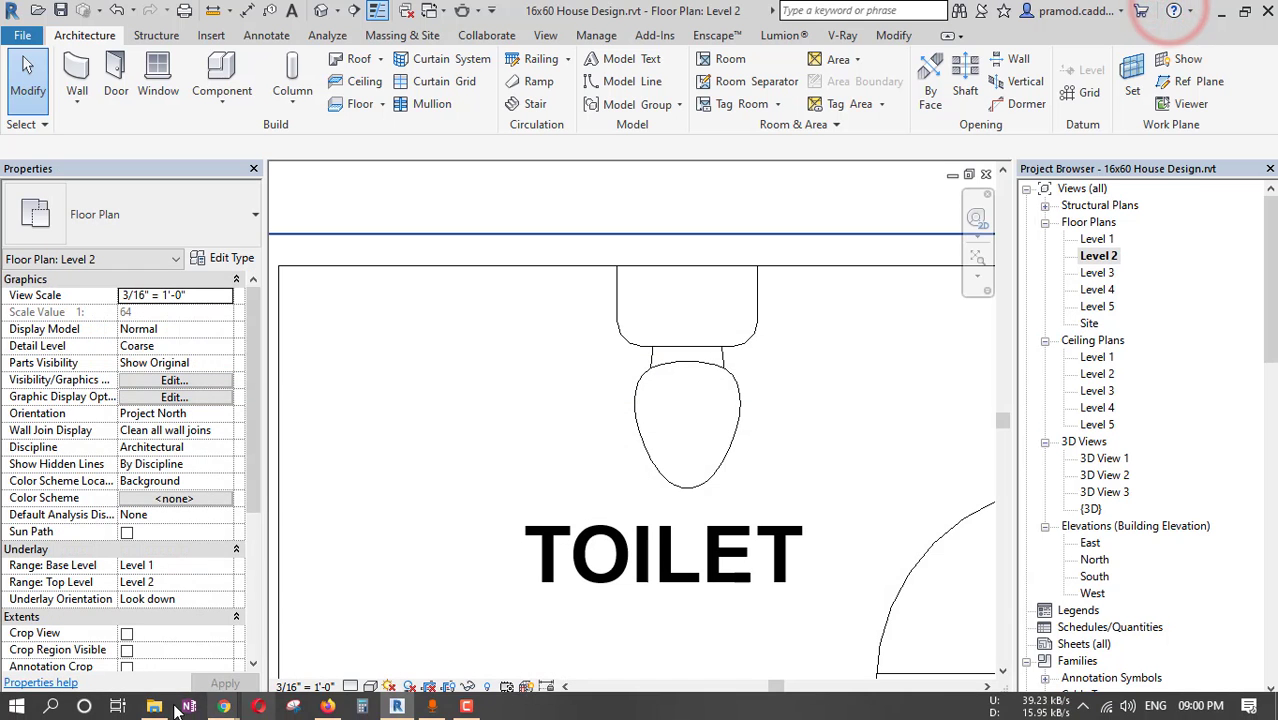
# Load the connect_space_lavabo_space_500_mm basin family into the Revit project and place one against the toilet's back wall, in the corner beside the door.
pyautogui.click(176, 706)
pyautogui.moveTo(234, 260); pyautogui.dragTo(505, 483)
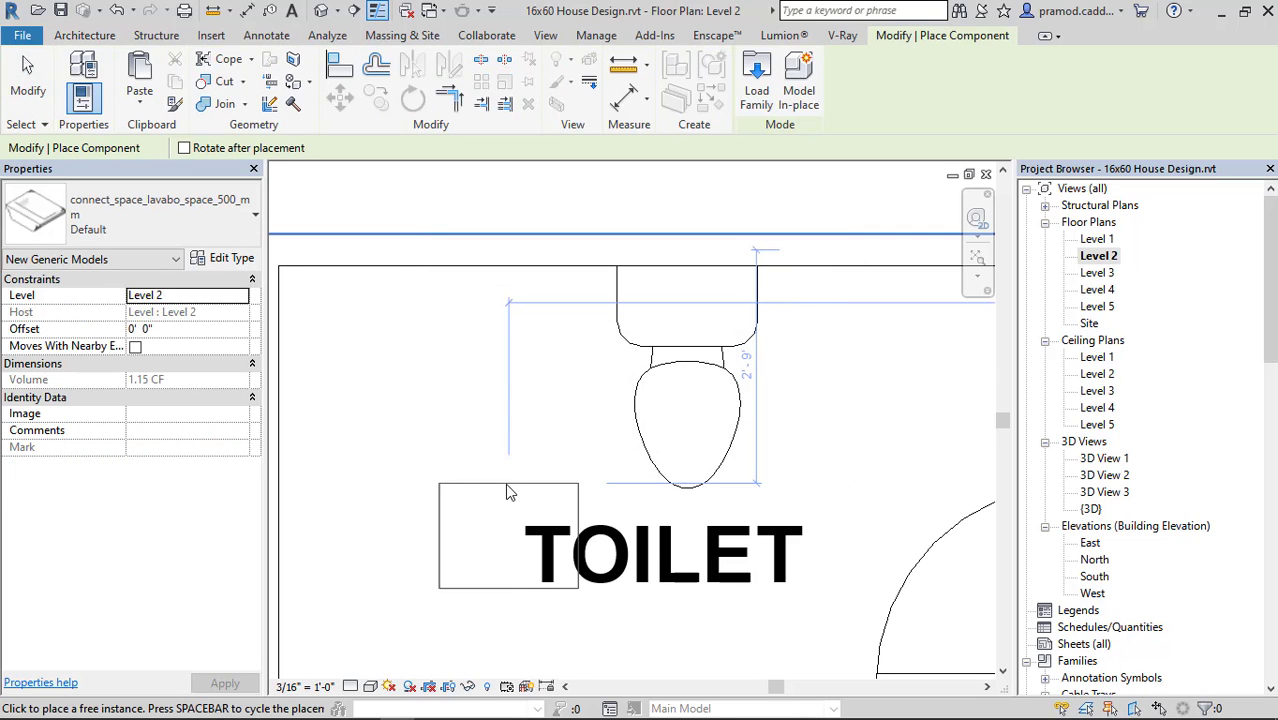
pyautogui.scroll(-3, 507, 492)
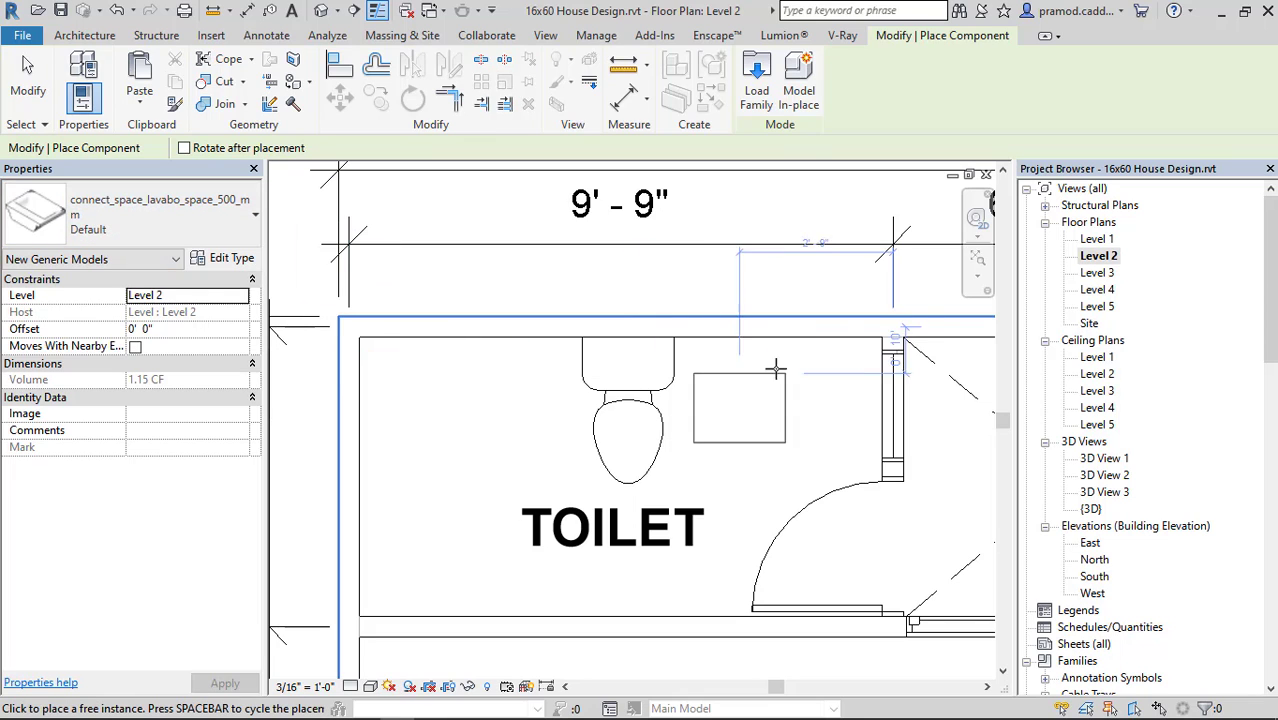
pyautogui.scroll(2, 778, 365)
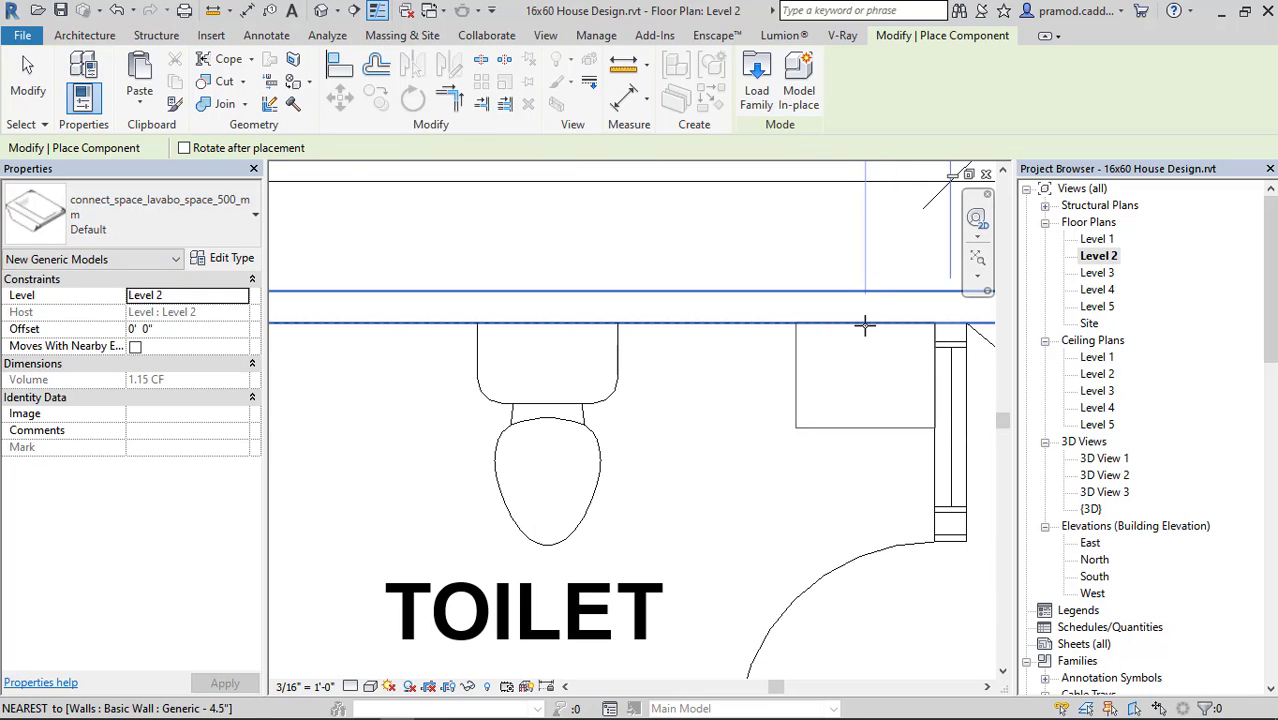
pyautogui.click(865, 325)
pyautogui.press('Escape')
pyautogui.press('Escape')
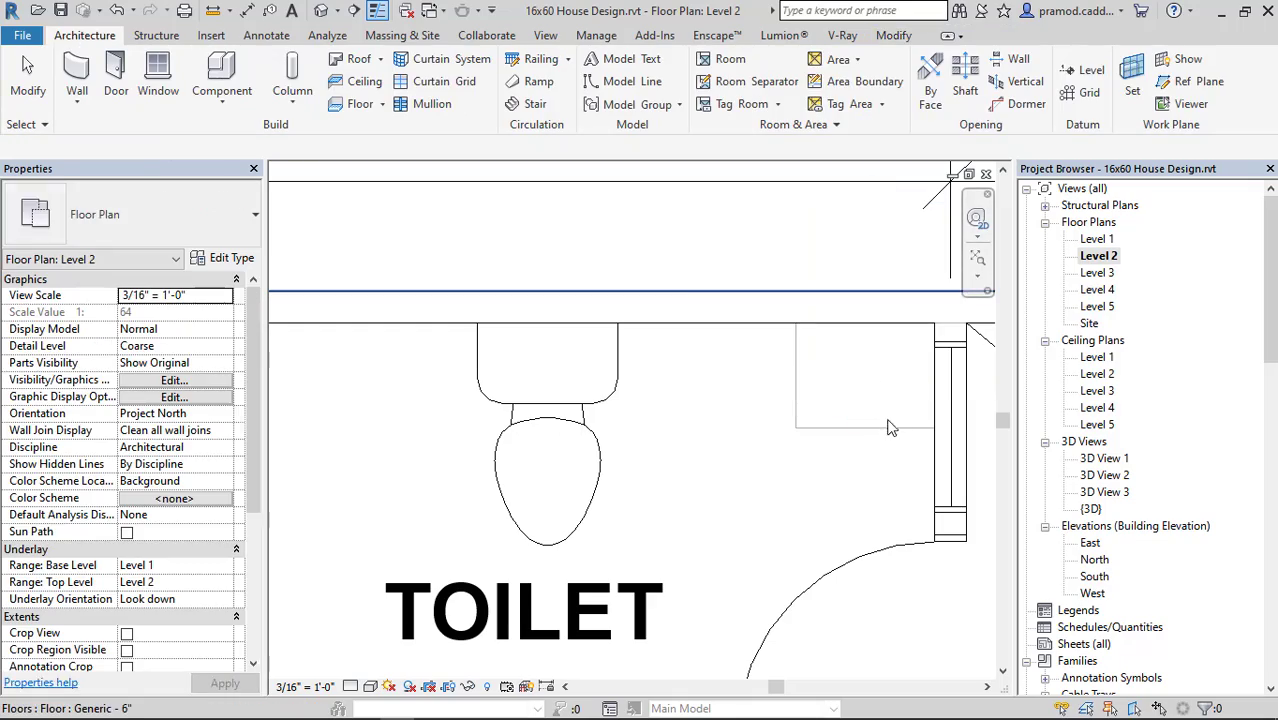
# Open the default 3D view on the toilet with the WC and the placed washbasin in sight.
pyautogui.click(322, 10)
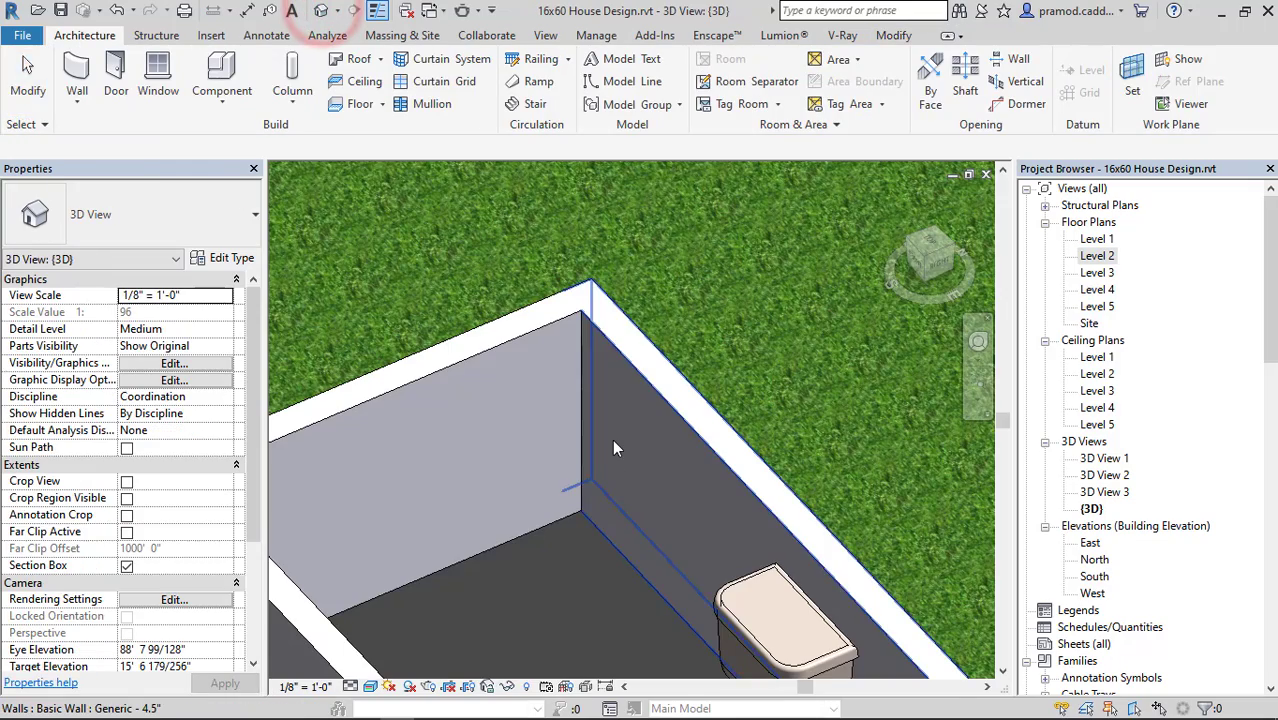
pyautogui.scroll(4, 612, 439)
pyautogui.keyDown('shift'); pyautogui.moveTo(620, 420); pyautogui.dragTo(840, 431, button='middle'); pyautogui.keyUp('shift')
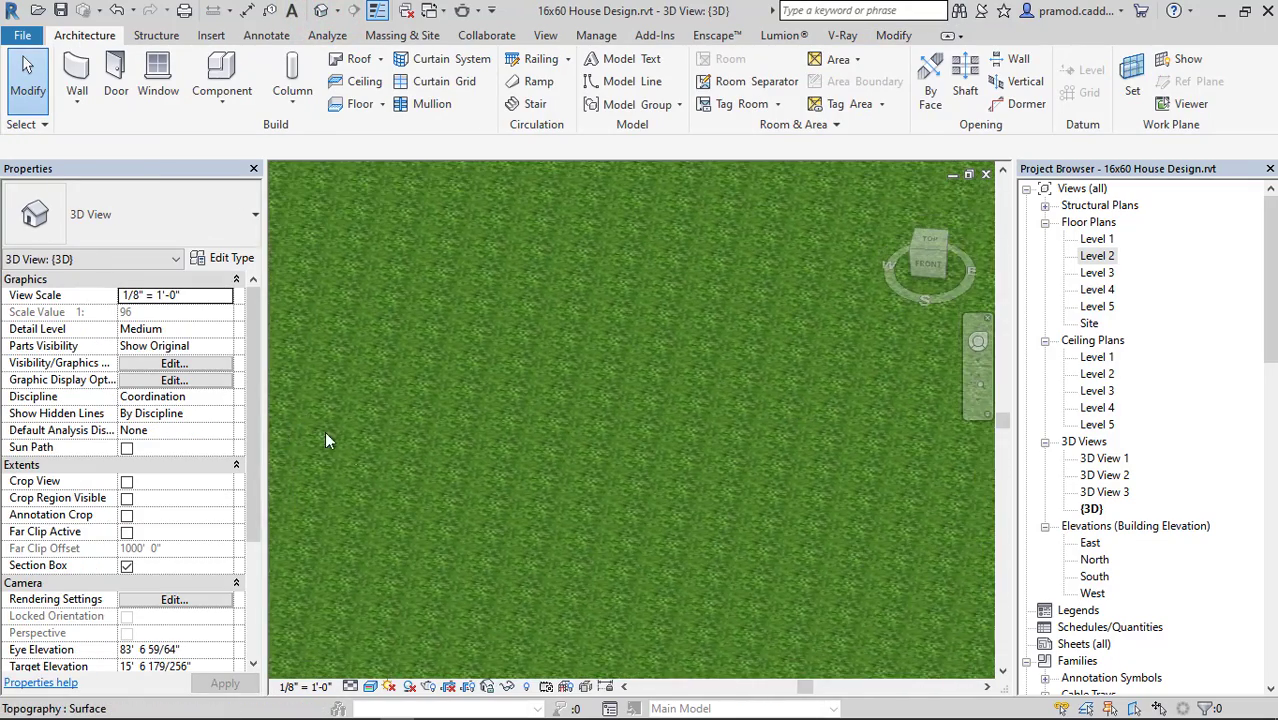
pyautogui.scroll(-5, 326, 432)
pyautogui.moveTo(470, 436); pyautogui.dragTo(902, 391, button='middle')
pyautogui.scroll(6, 594, 345)
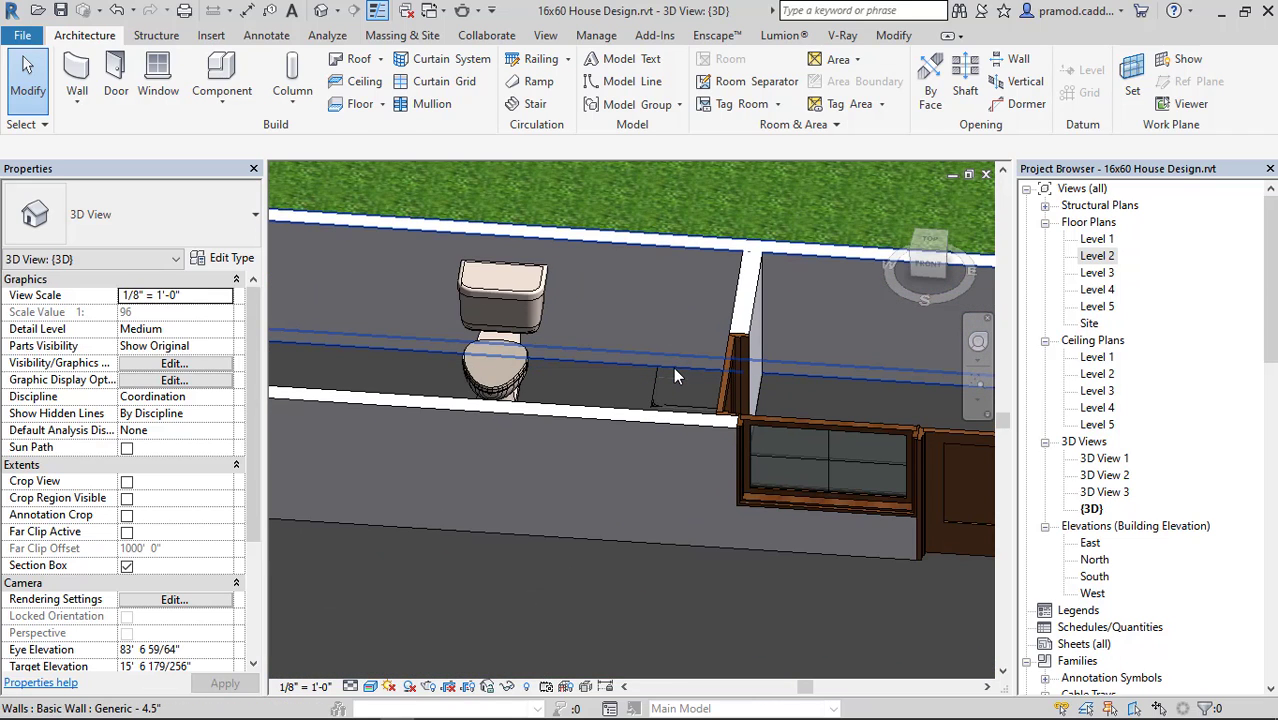
# Raise the washbasin above the Level 2 floor by setting its offset to 3' 0".
pyautogui.click(655, 408)
pyautogui.keyDown('shift'); pyautogui.moveTo(655, 408); pyautogui.dragTo(704, 397, button='middle'); pyautogui.keyUp('shift')
pyautogui.click(196, 332)
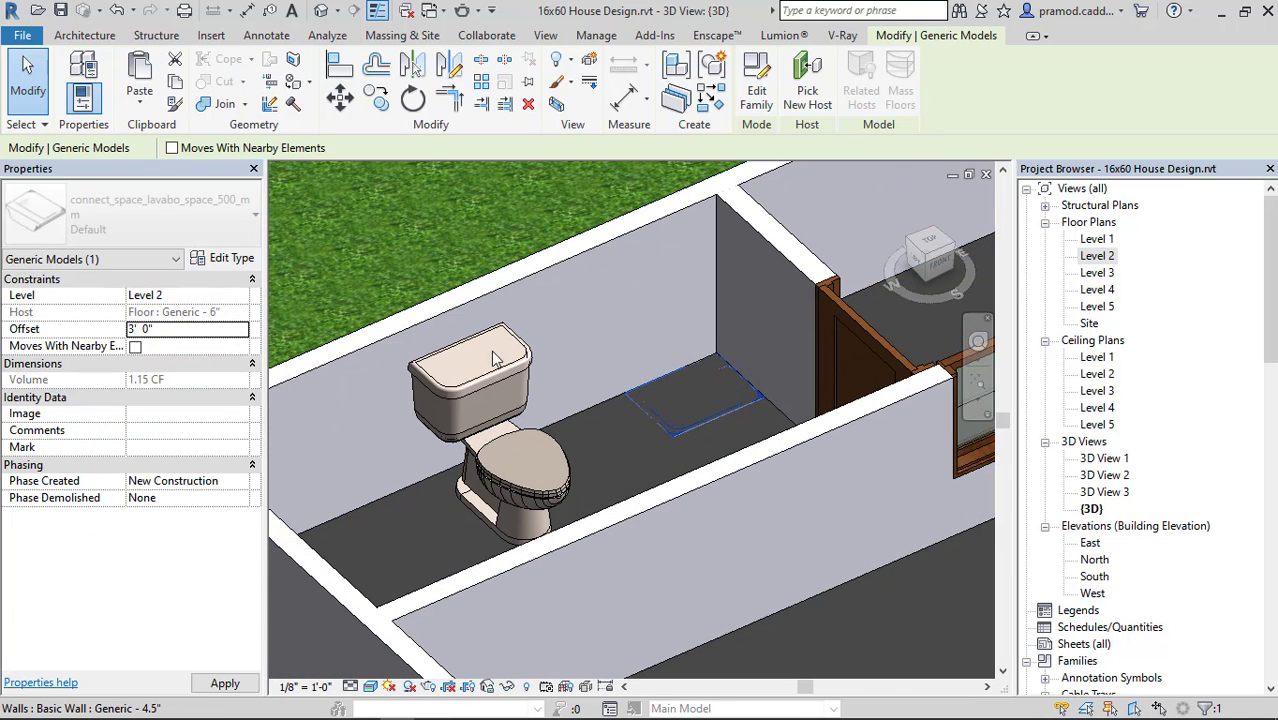
pyautogui.click(696, 359)
pyautogui.keyDown('shift'); pyautogui.moveTo(805, 322); pyautogui.dragTo(770, 391, button='middle'); pyautogui.keyUp('shift')
pyautogui.scroll(3, 723, 257)
pyautogui.click(720, 257)
pyautogui.click(170, 202)
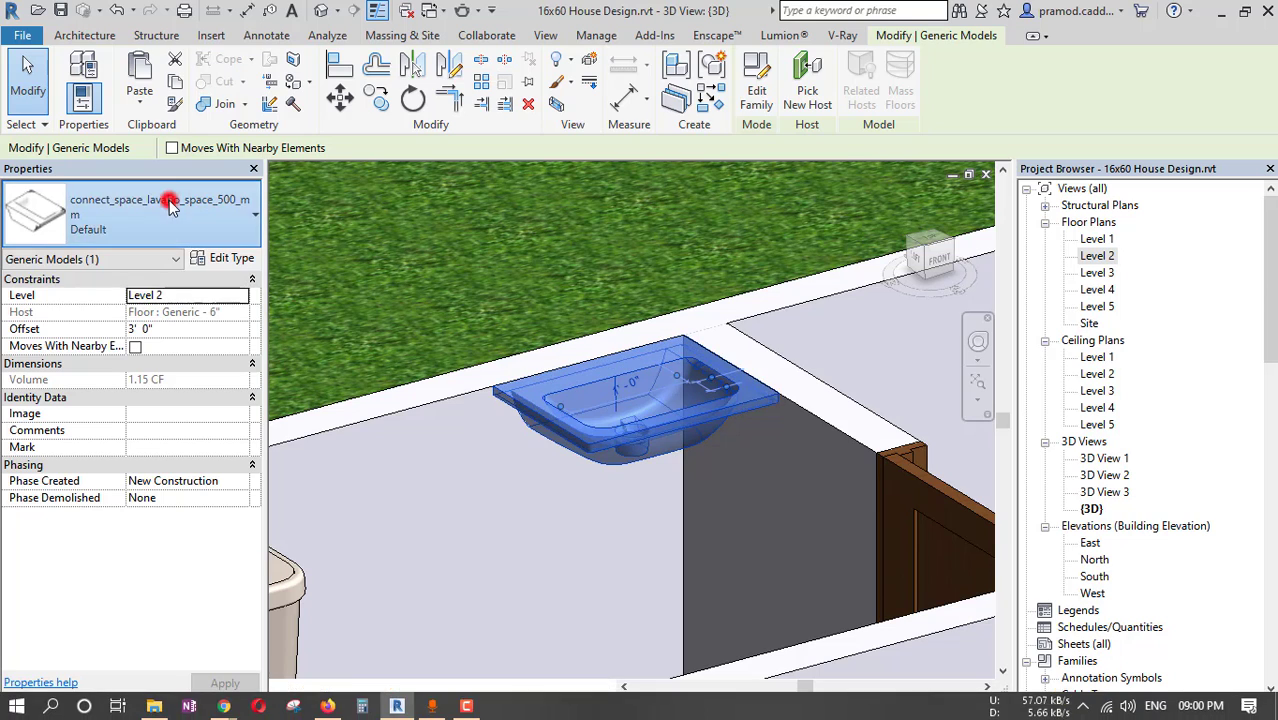
pyautogui.click(170, 204)
# Switch to Chrome and browse BIMobject's Showers category for a shower that suits the toilet.
pyautogui.hotkey('alt', 'Tab')
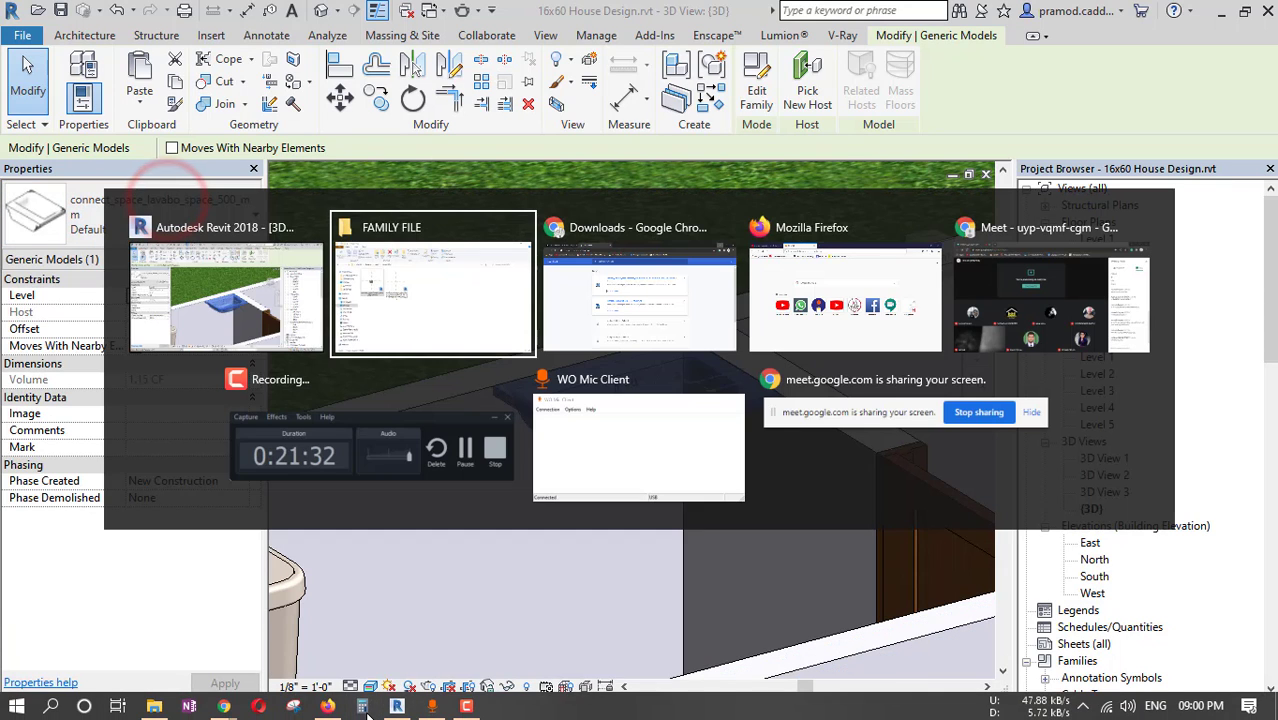
pyautogui.press('Tab')
pyautogui.press('Tab')
pyautogui.press('Tab')
pyautogui.press('Tab')
pyautogui.press('Tab')
pyautogui.press('Tab')
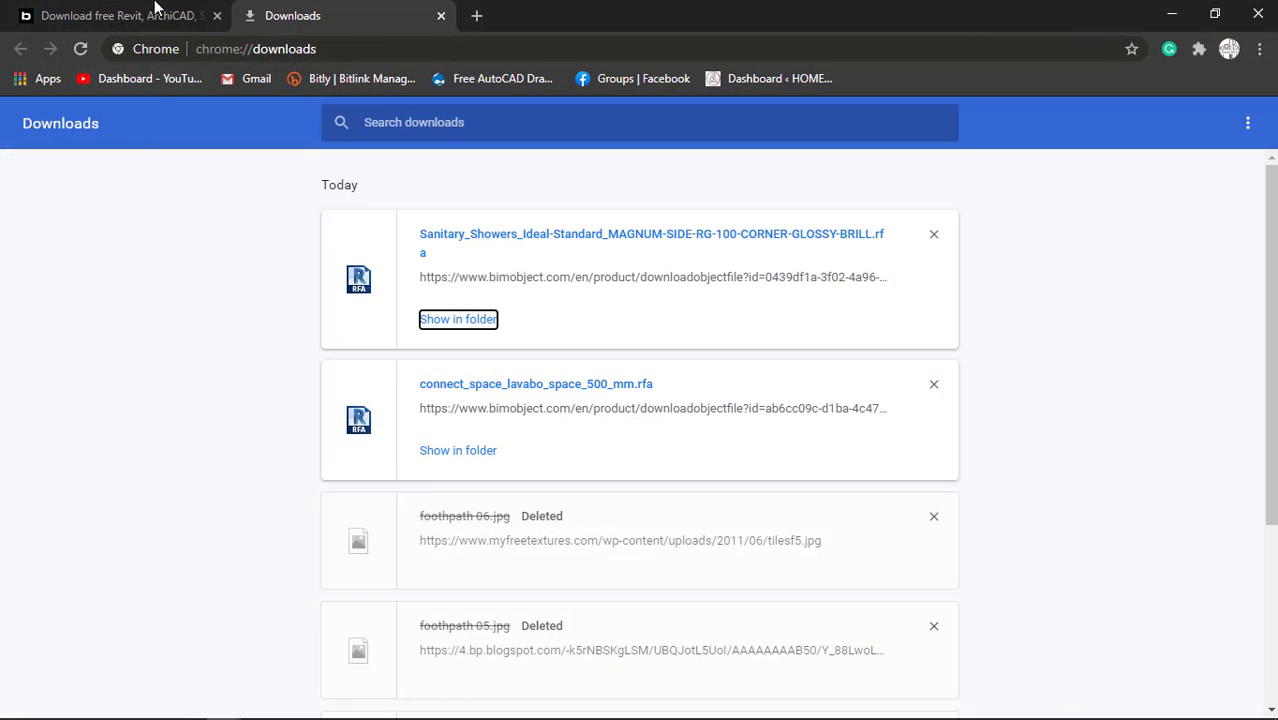
pyautogui.click(155, 15)
pyautogui.scroll(6, 684, 437)
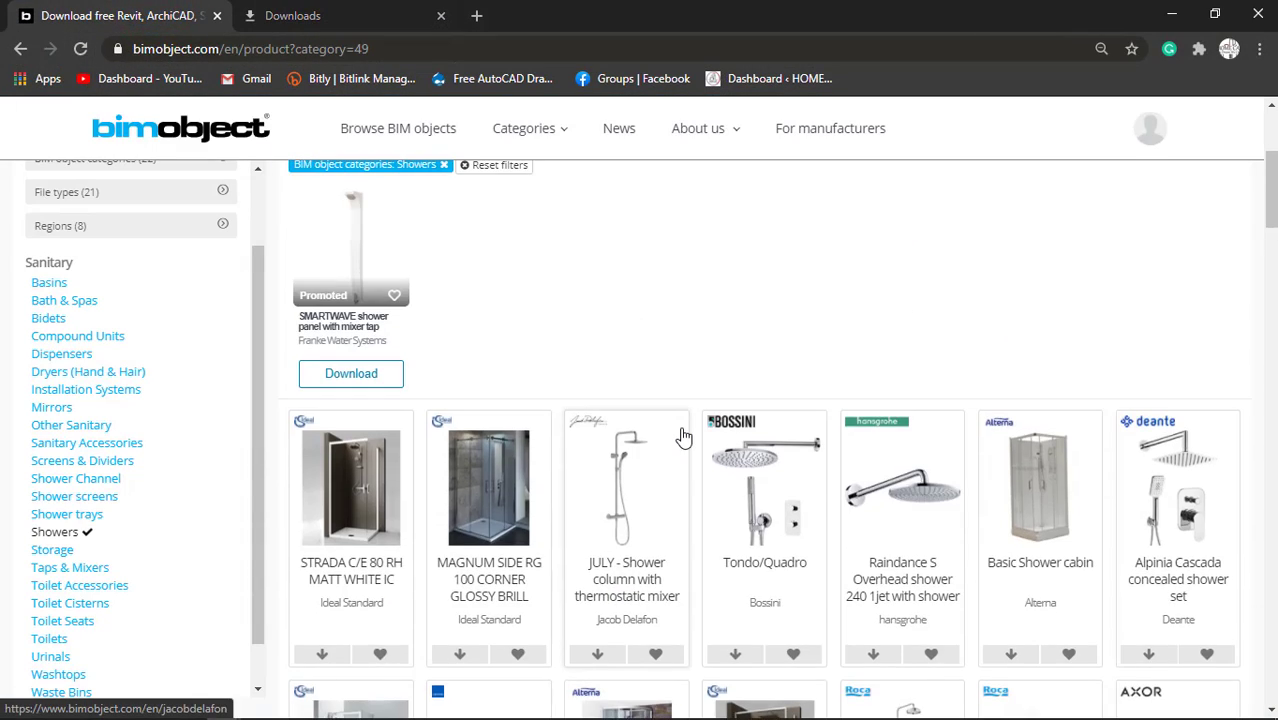
pyautogui.scroll(-7, 685, 436)
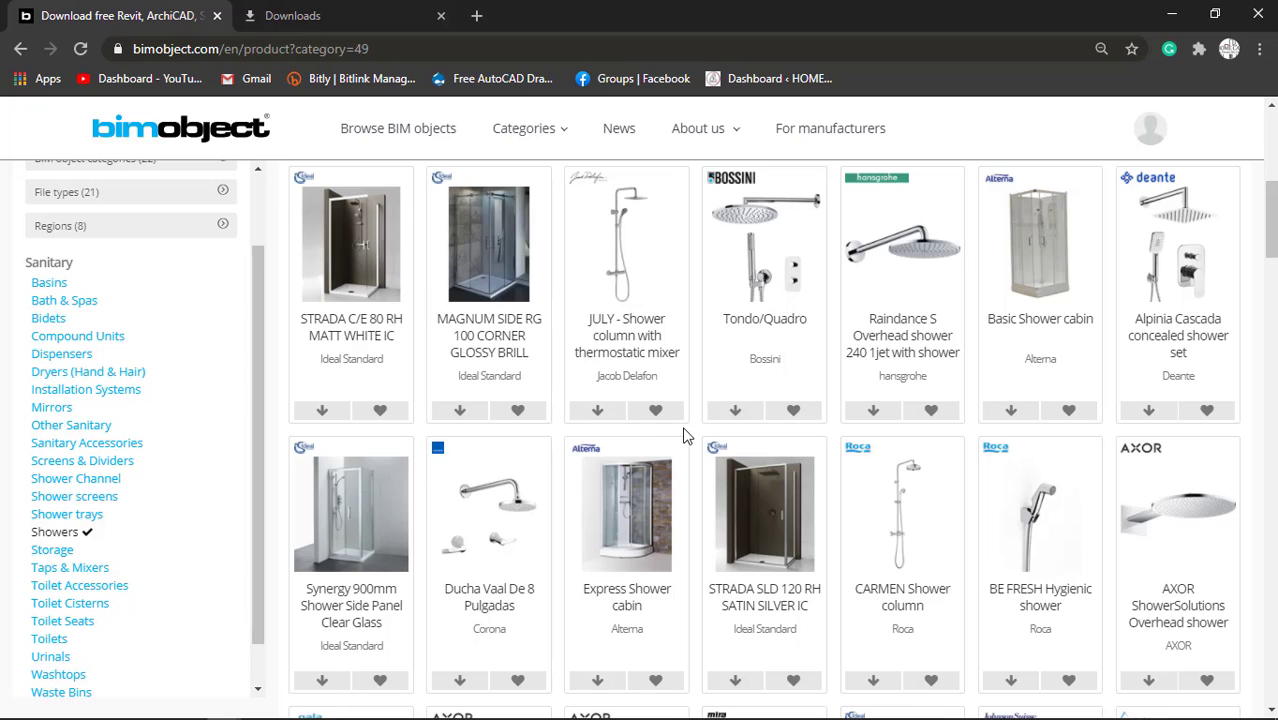
pyautogui.scroll(-3, 684, 437)
pyautogui.scroll(-3, 688, 421)
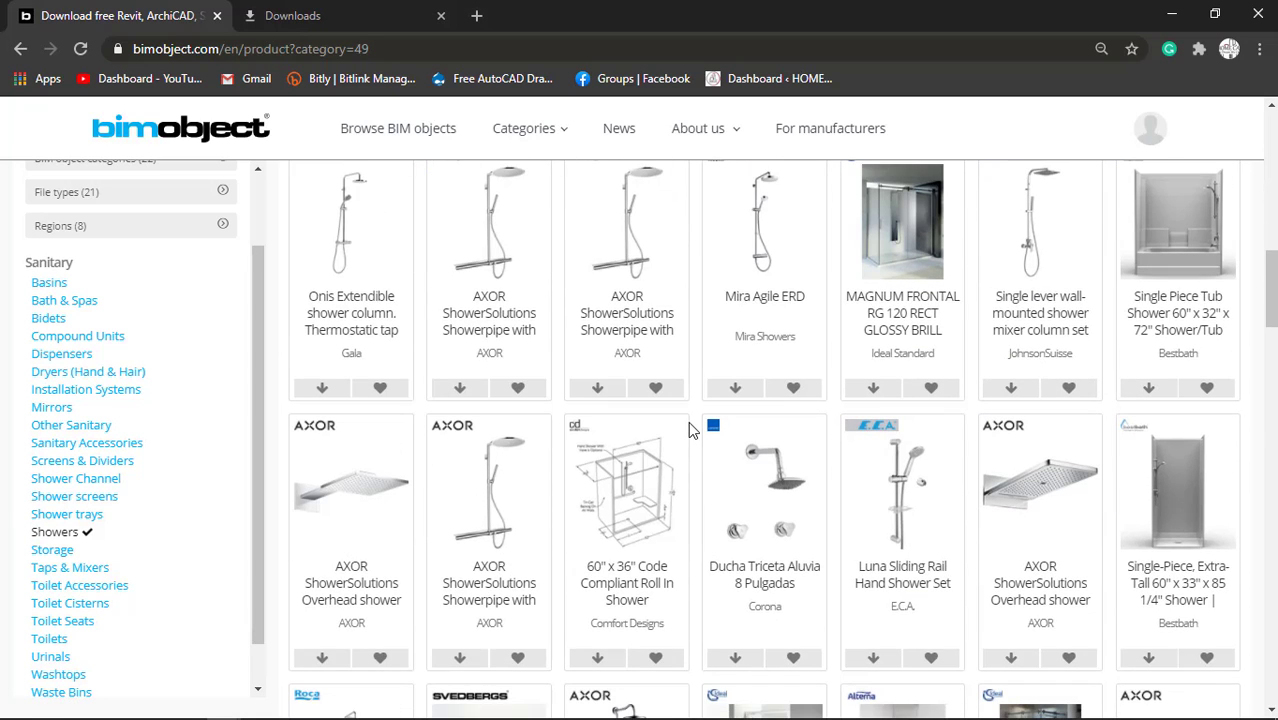
pyautogui.scroll(-3, 688, 421)
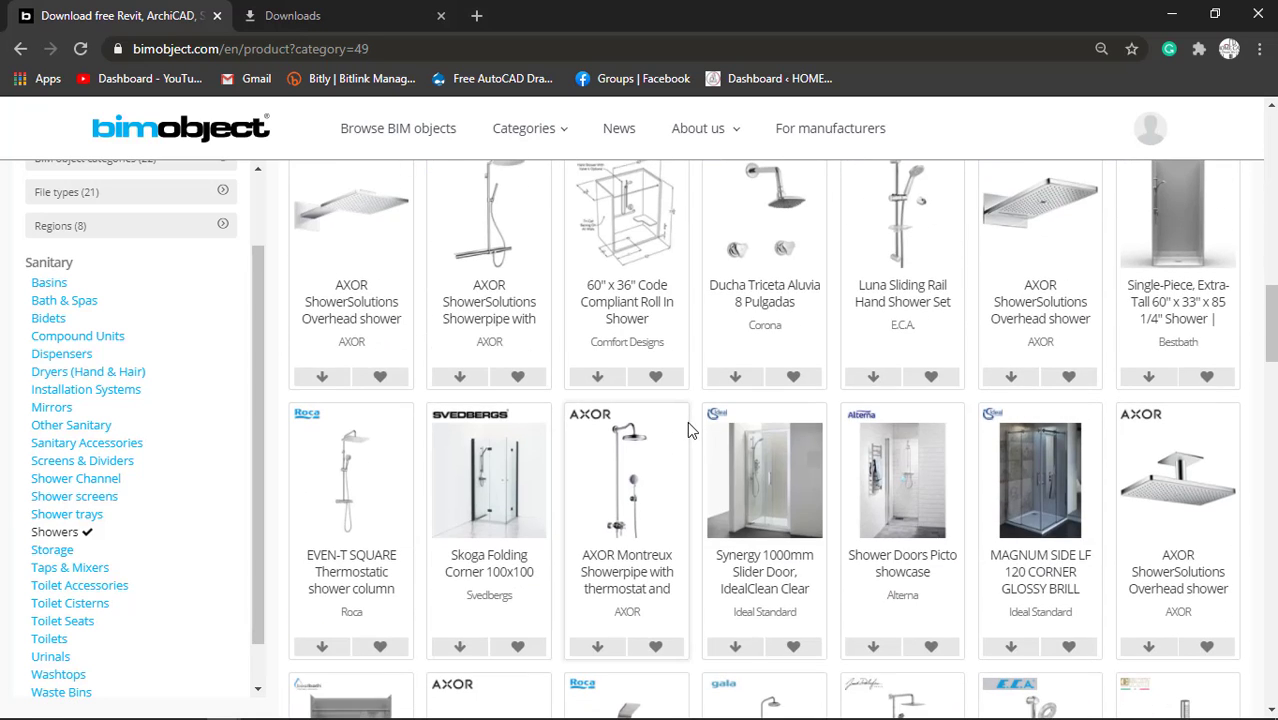
pyautogui.scroll(6, 688, 421)
pyautogui.scroll(4, 668, 430)
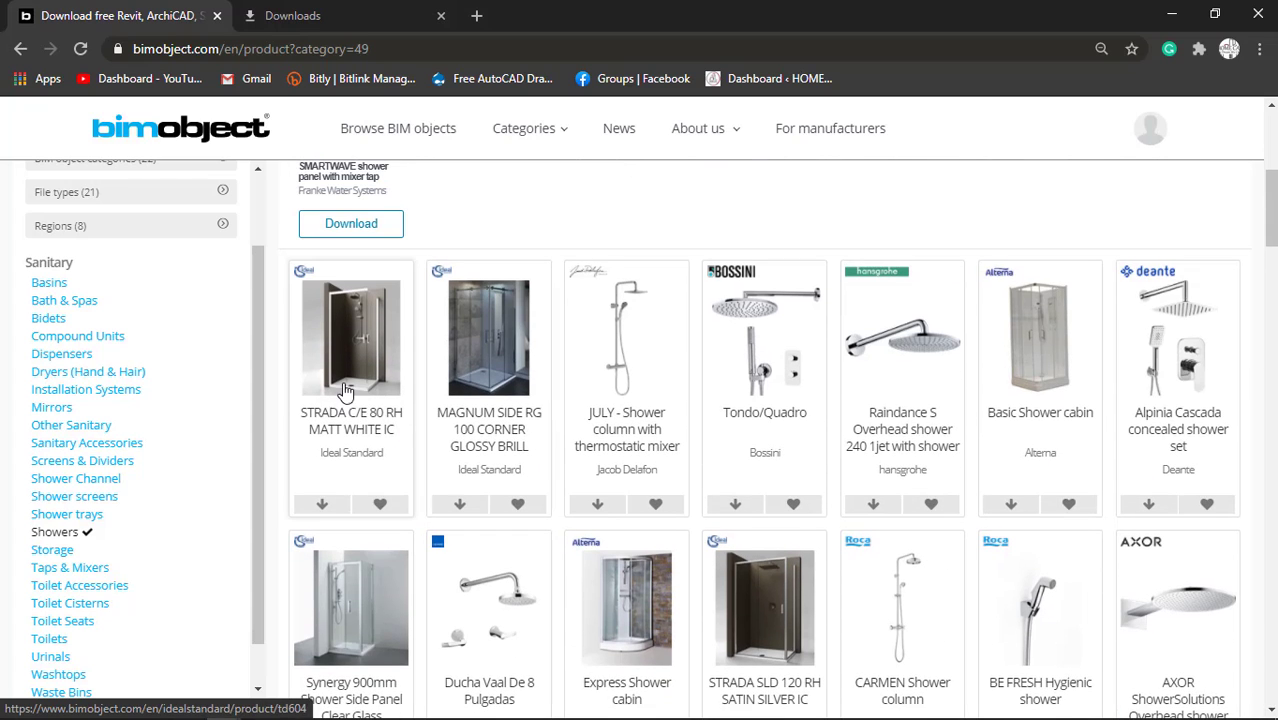
pyautogui.scroll(-2, 975, 455)
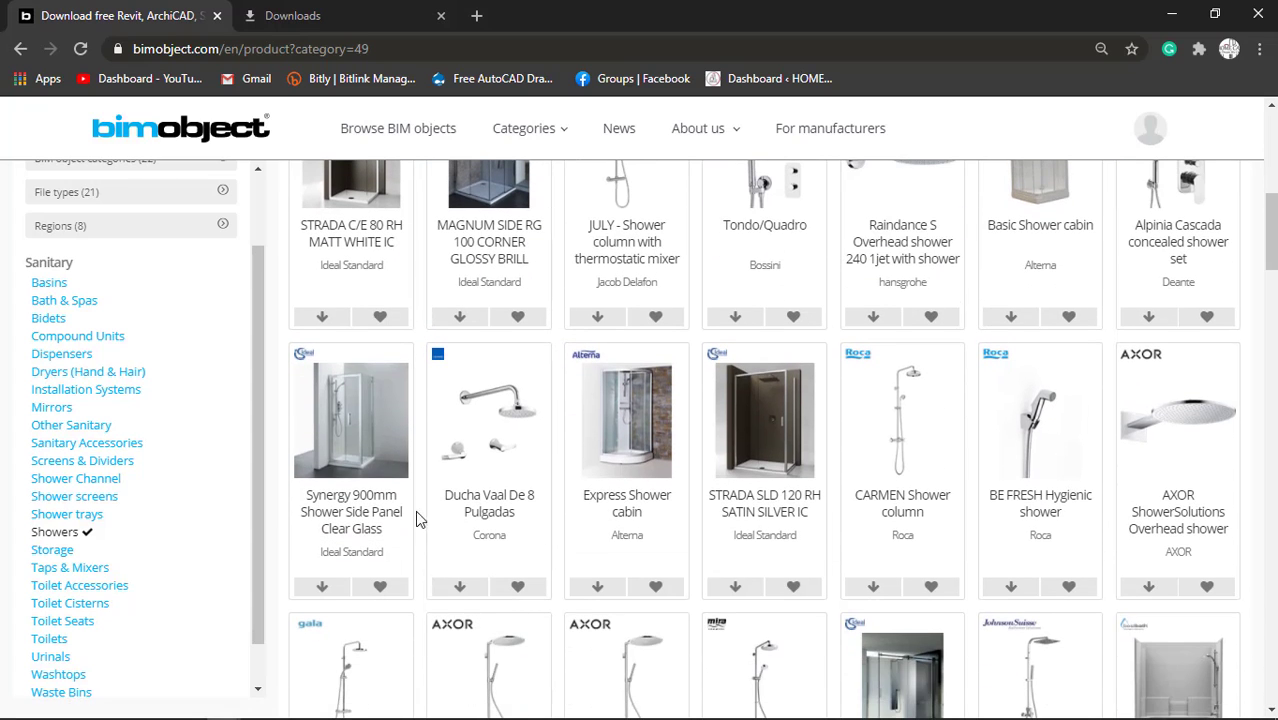
pyautogui.scroll(-3, 424, 510)
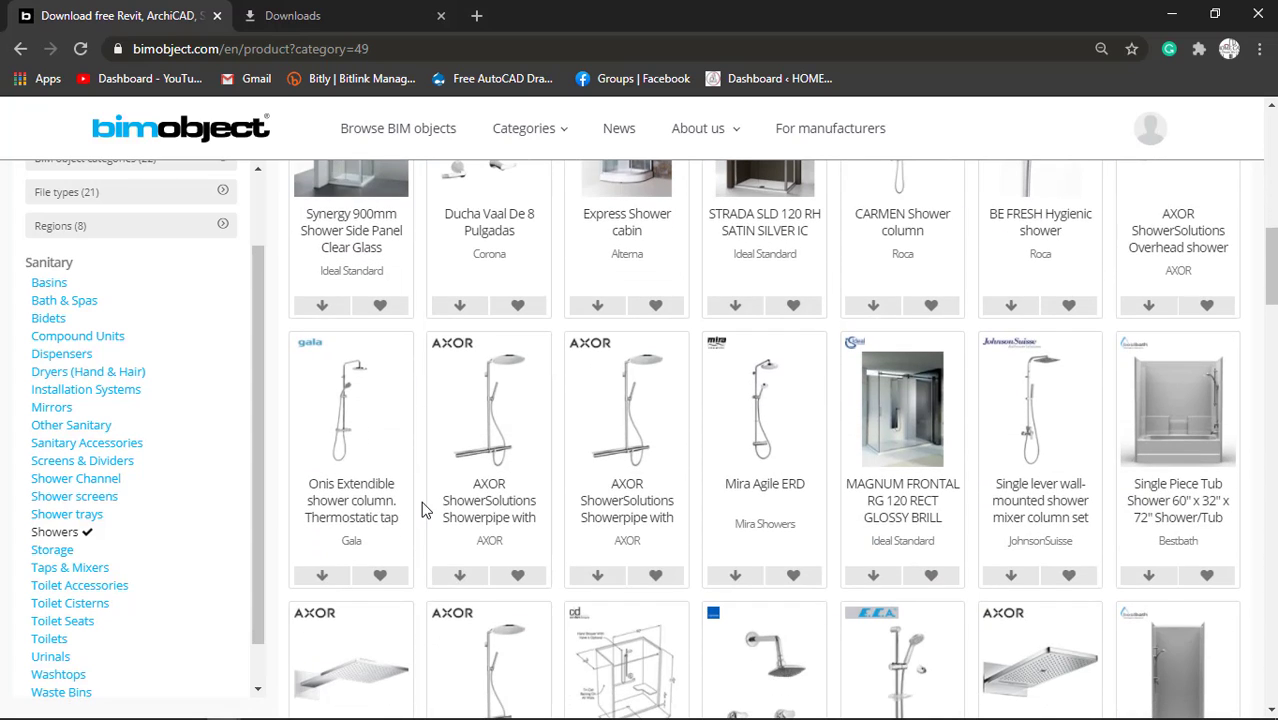
# Load revitcity.com in a new browser tab and close the Downloads tab.
pyautogui.click(397, 14)
pyautogui.click(474, 17)
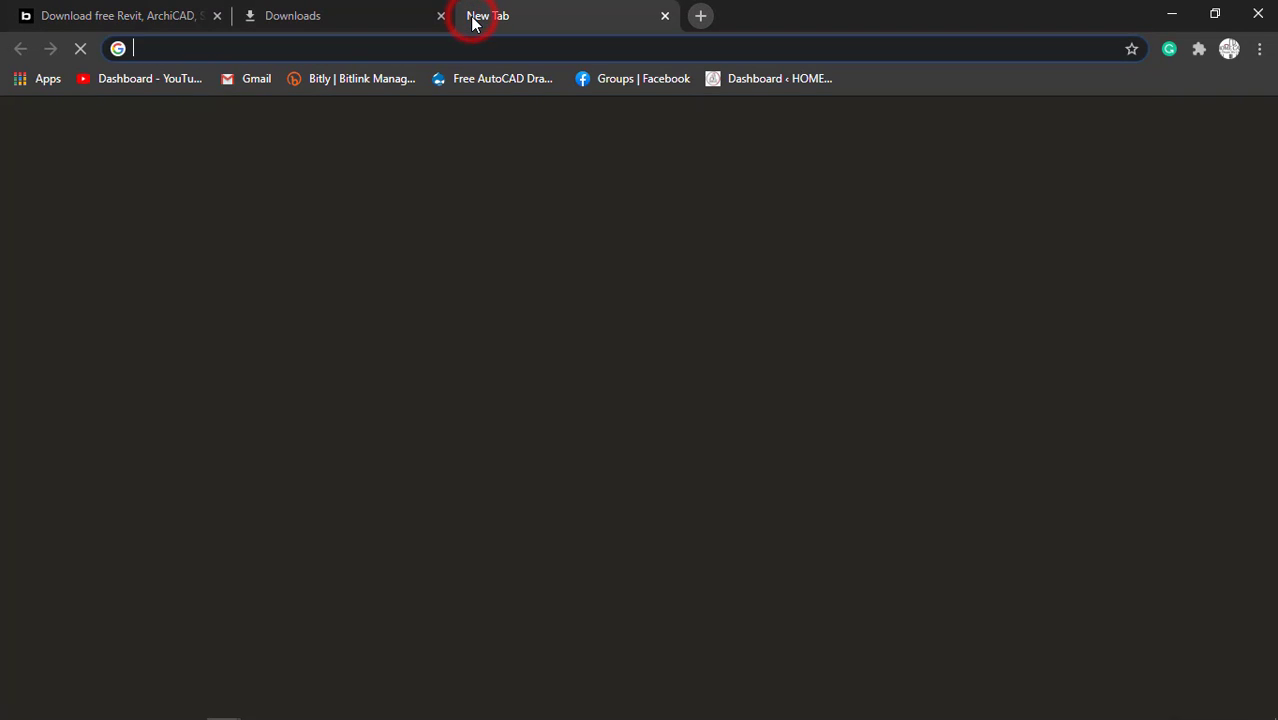
pyautogui.write('REV')
pyautogui.press('Right')
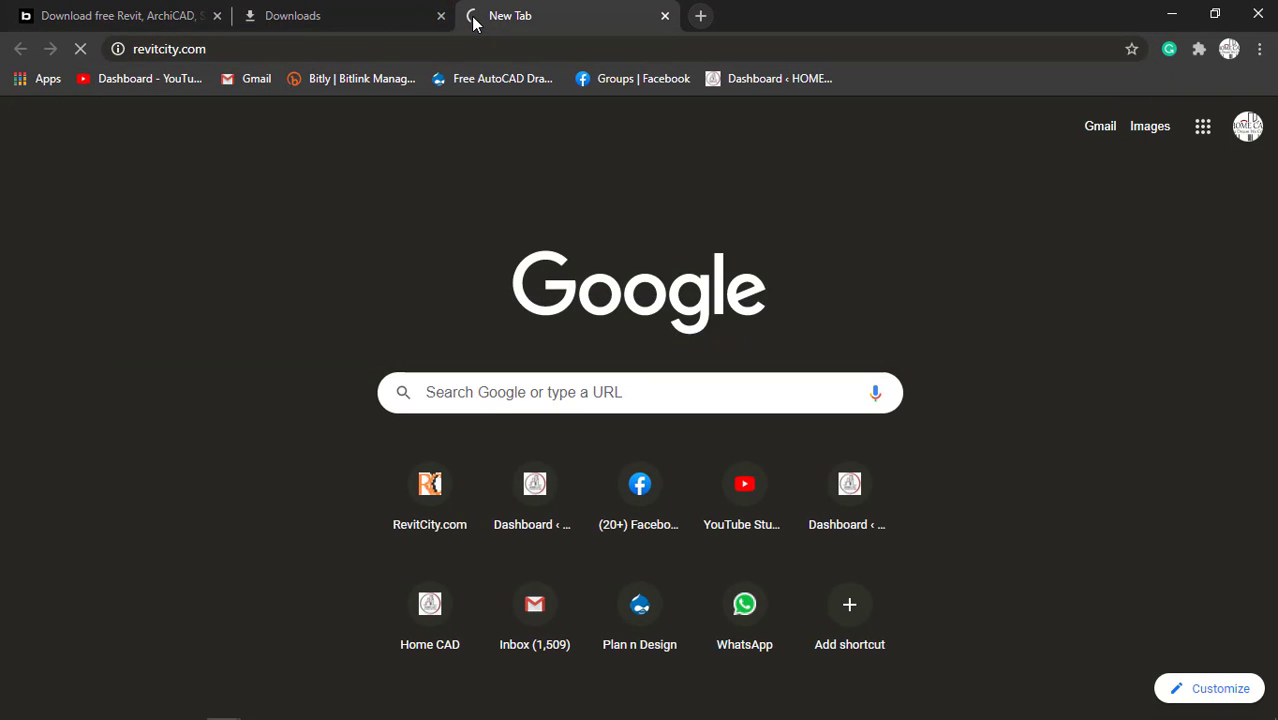
pyautogui.click(420, 10)
pyautogui.click(440, 15)
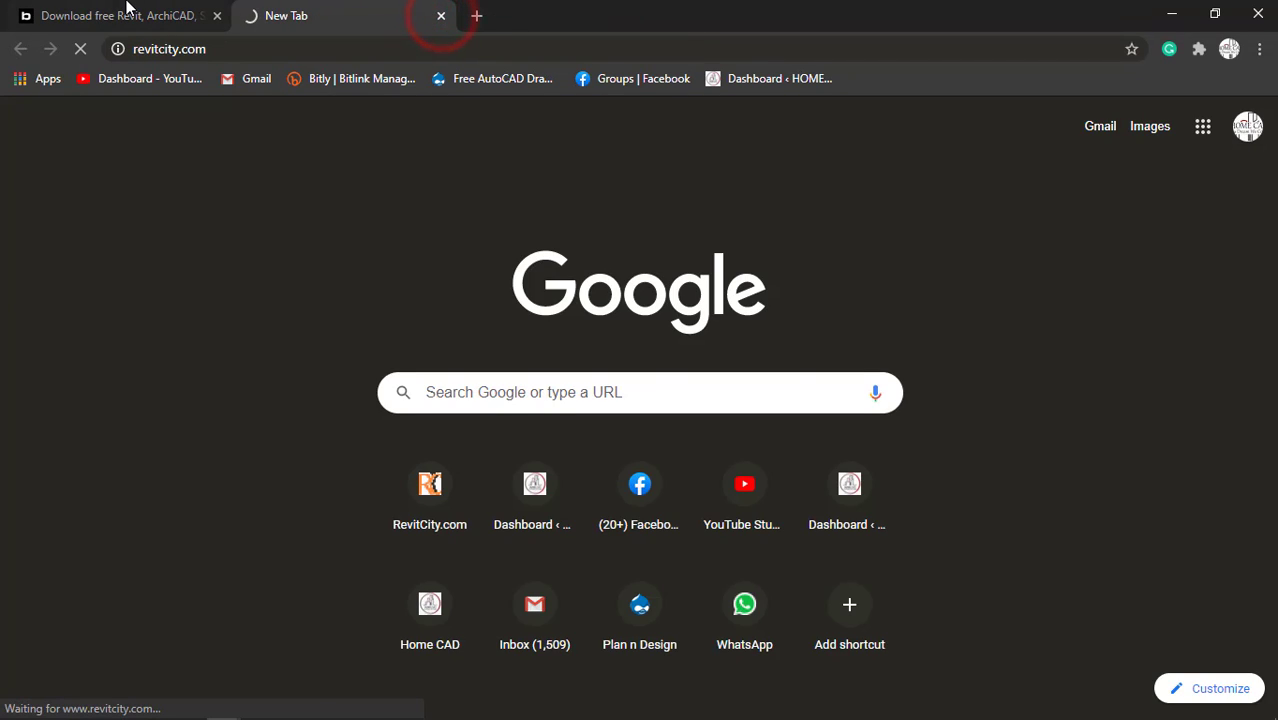
# Return to the BIMobject page and look through more products in the Showers category.
pyautogui.click(127, 8)
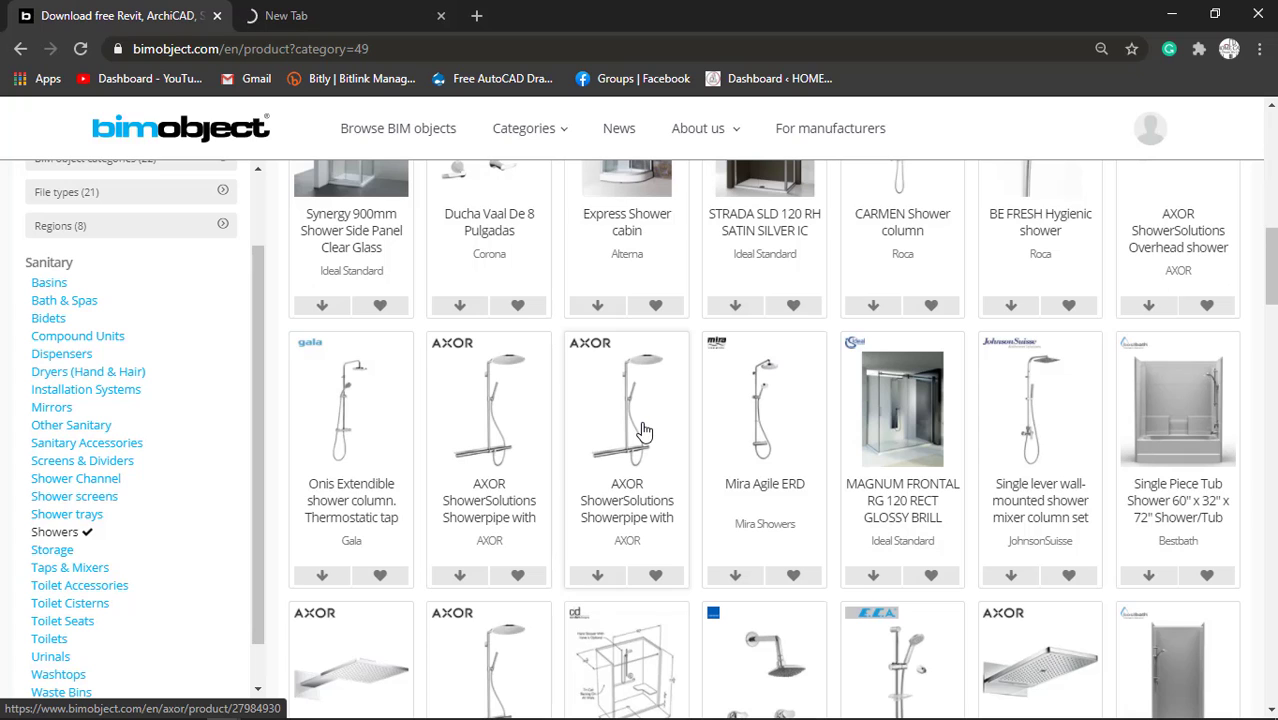
pyautogui.scroll(-2, 643, 432)
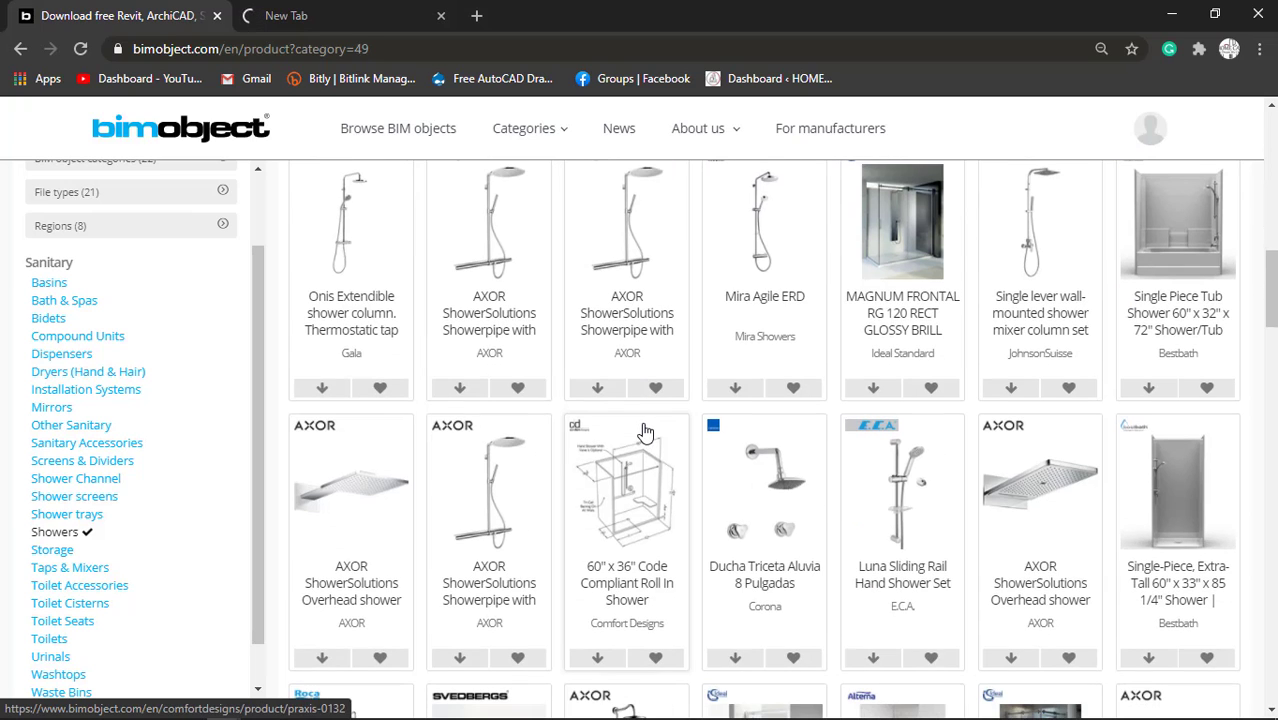
pyautogui.scroll(-4, 560, 493)
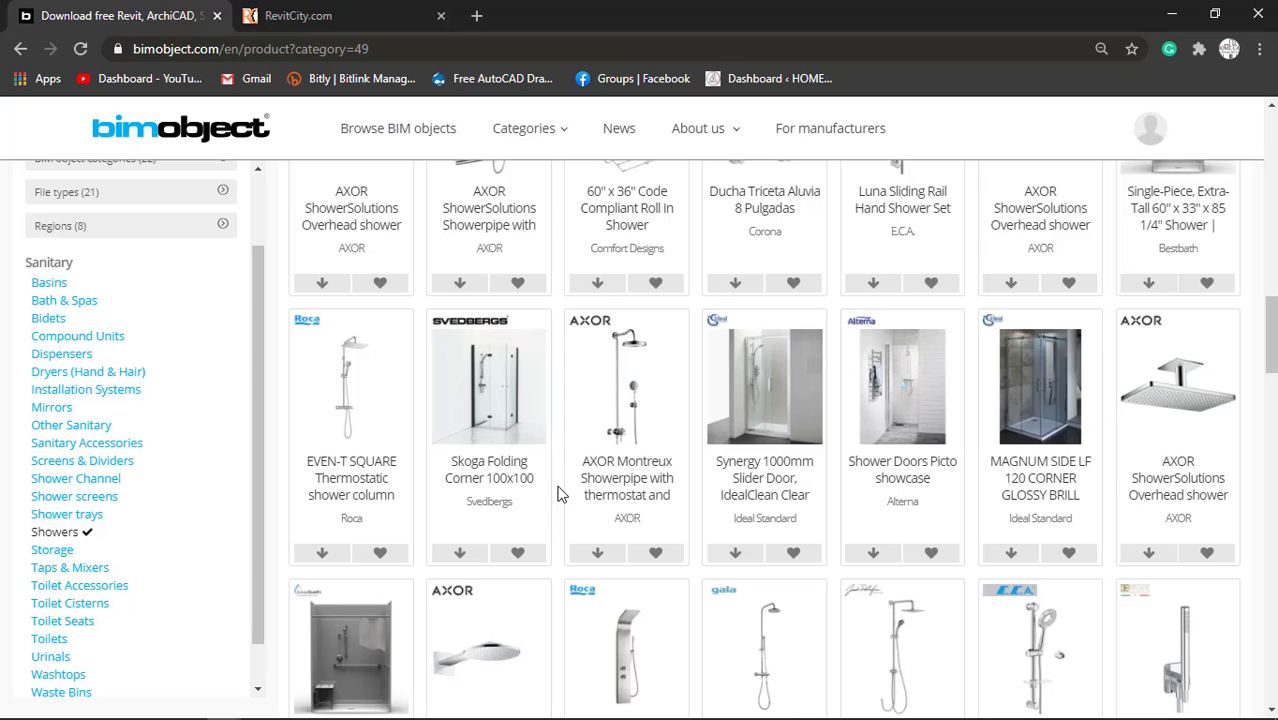
# Log in to RevitCity with the saved account credentials and open the site's Downloads section.
pyautogui.click(357, 10)
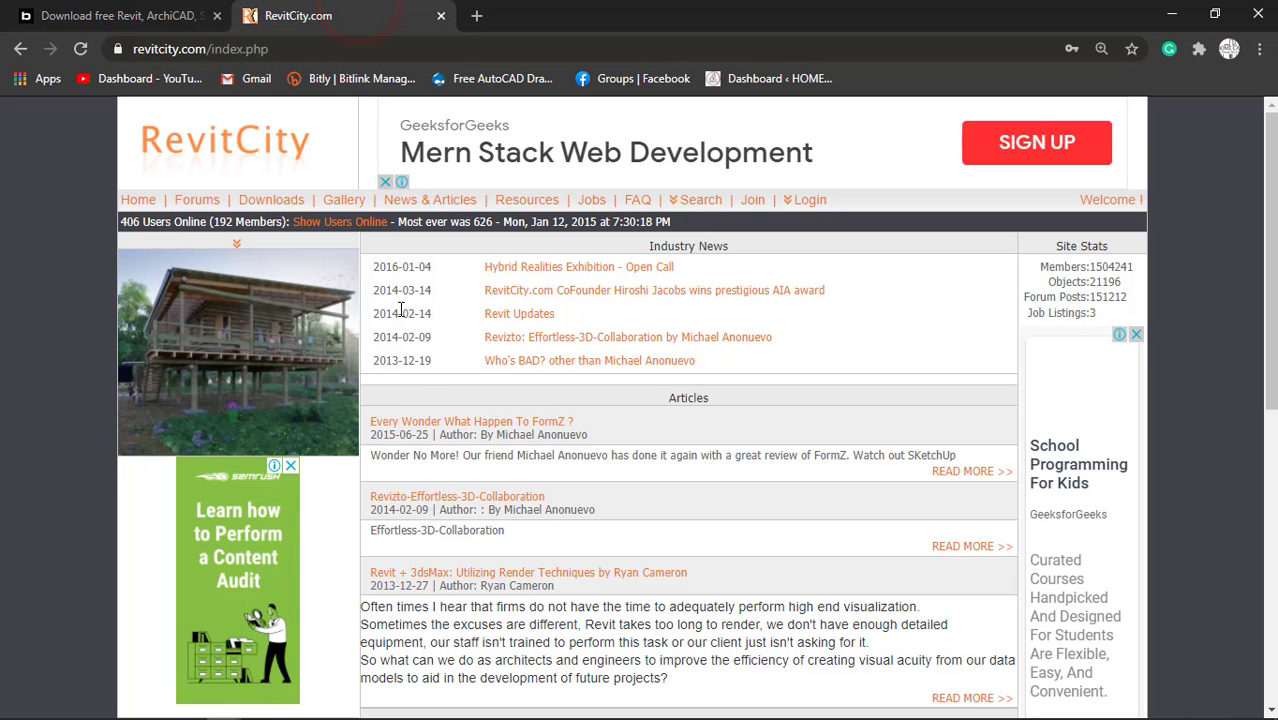
pyautogui.click(811, 209)
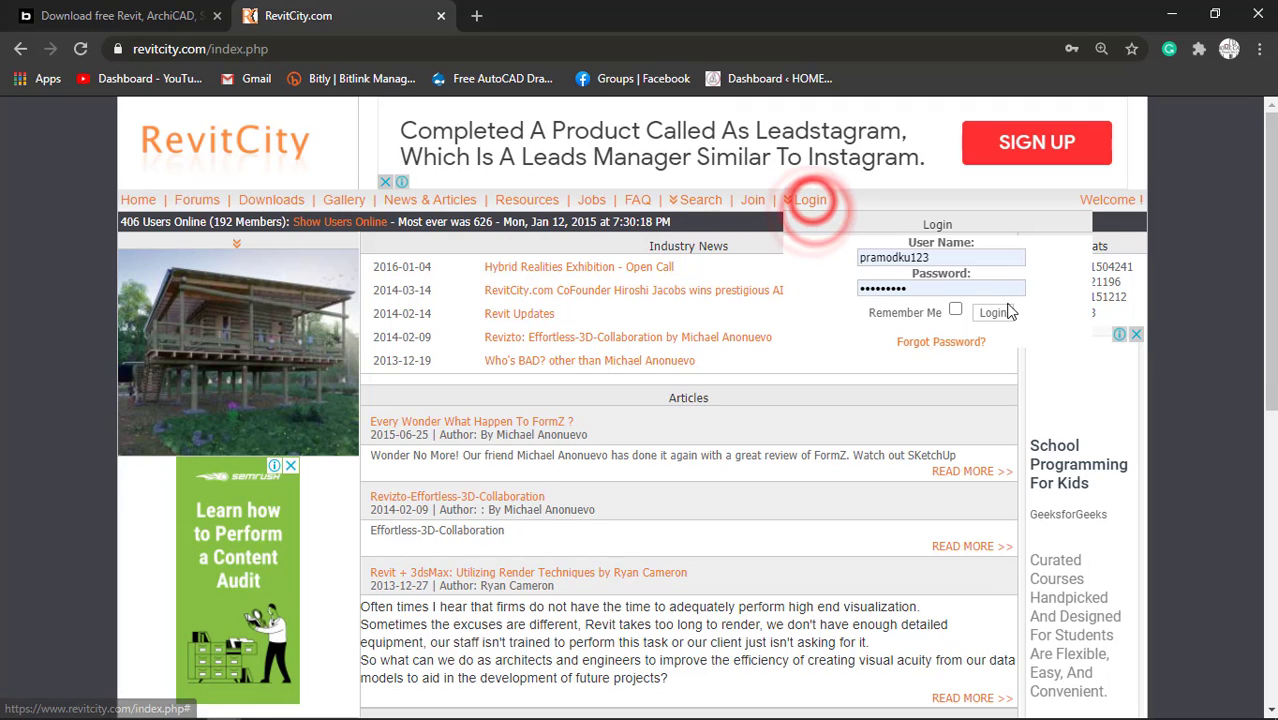
pyautogui.click(993, 312)
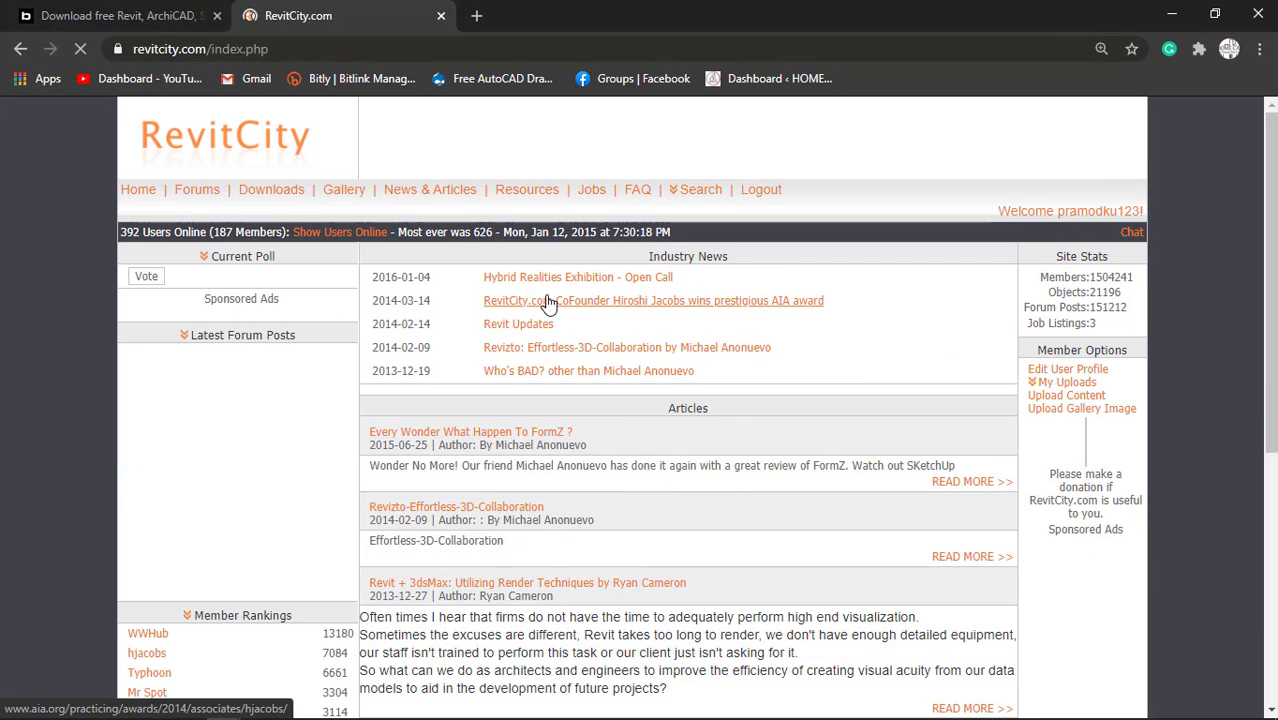
pyautogui.click(273, 205)
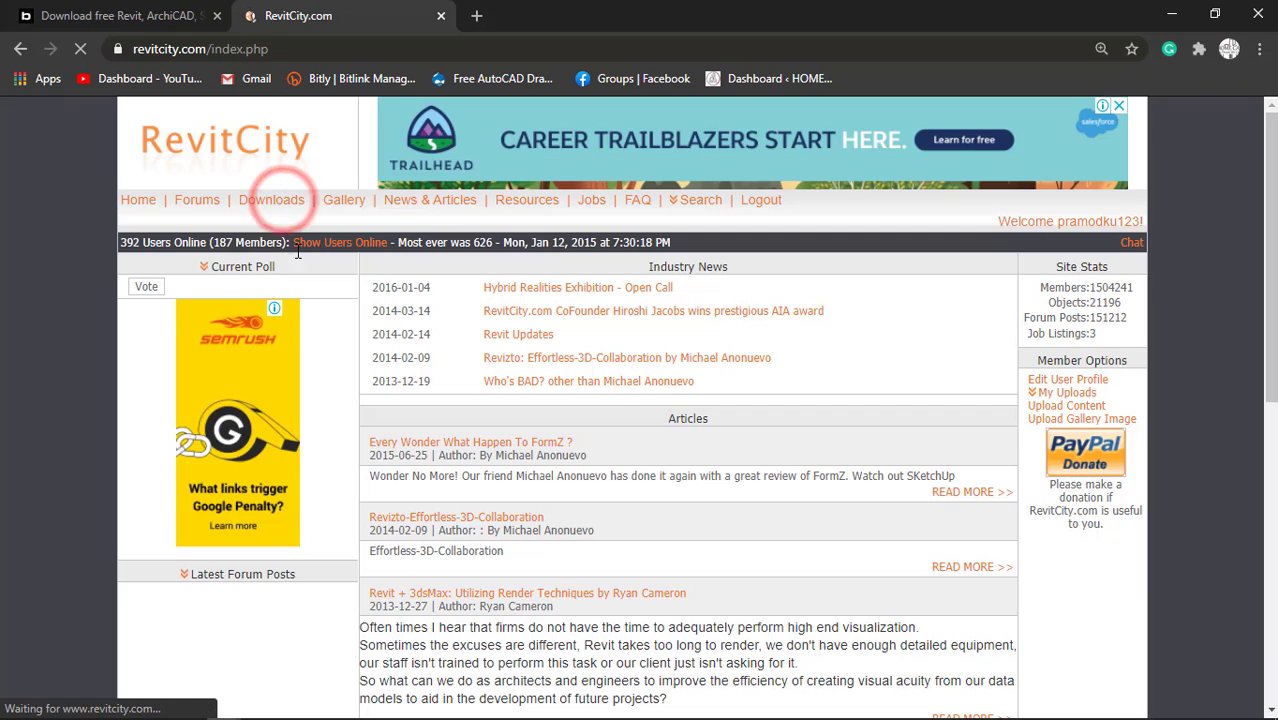
# Go back to BIMobject and examine further shower models for one that suits the toilet.
pyautogui.click(120, 15)
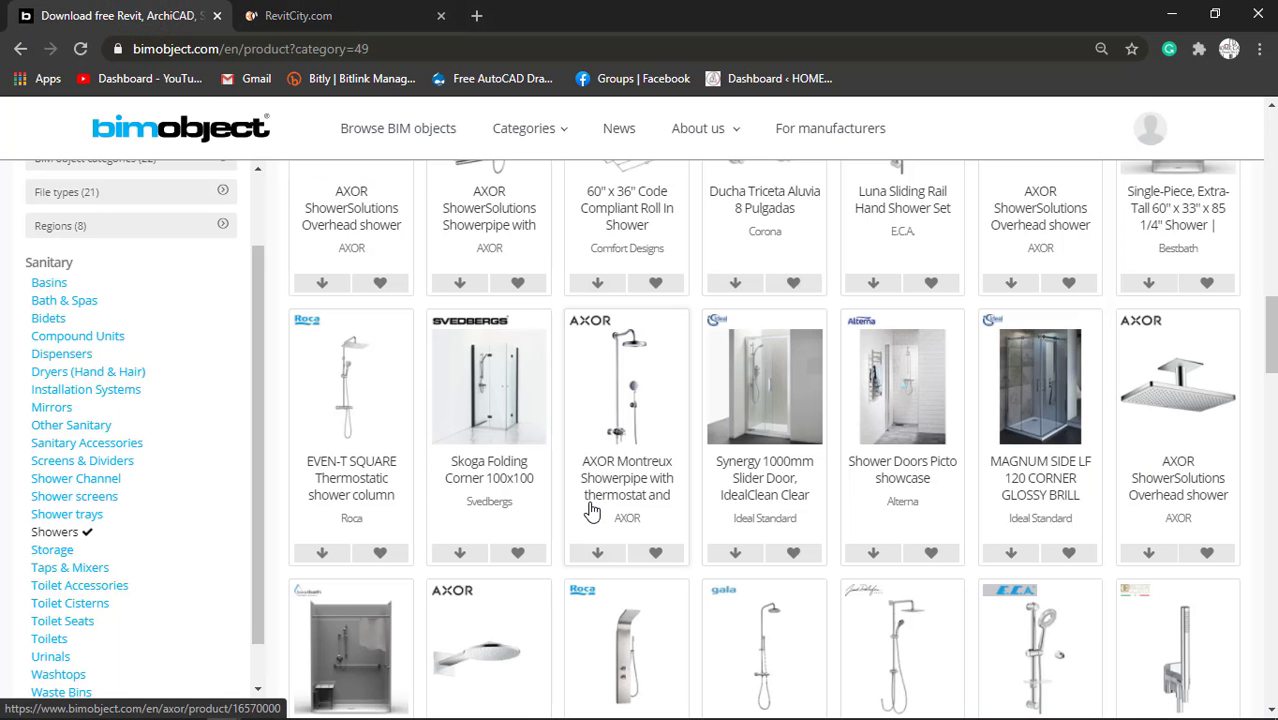
pyautogui.scroll(-1, 68, 568)
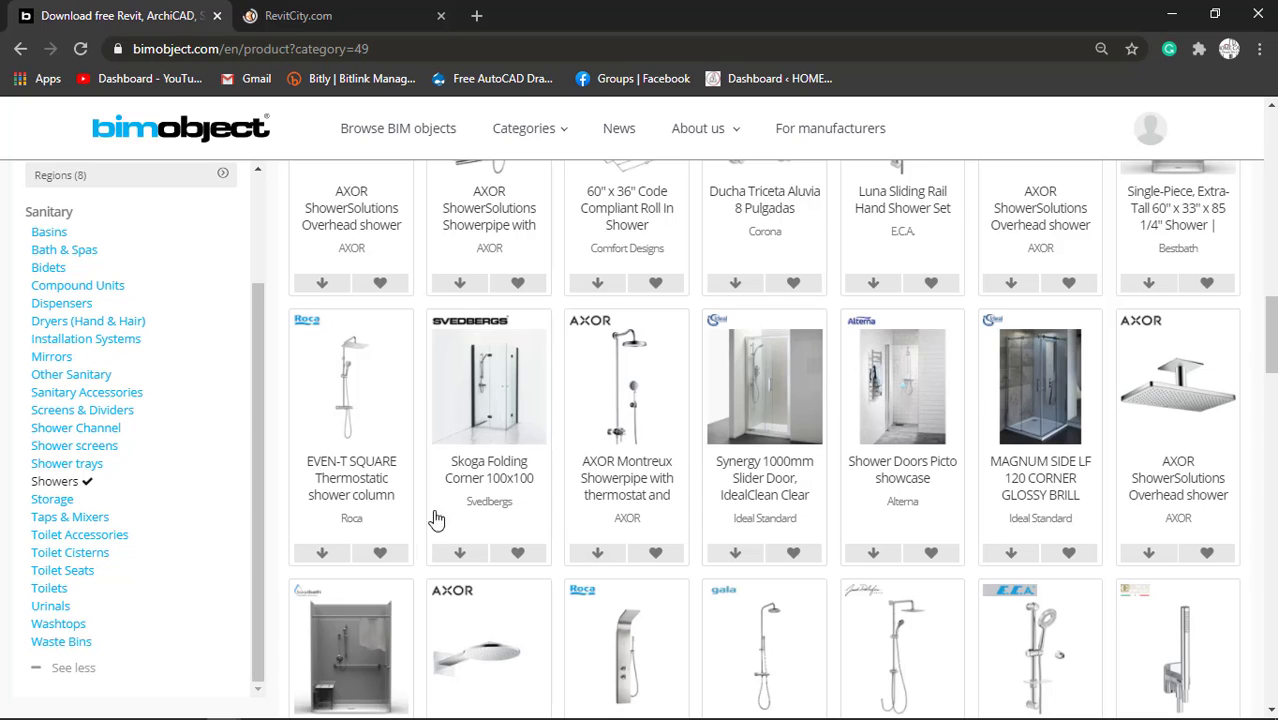
pyautogui.scroll(-2, 595, 568)
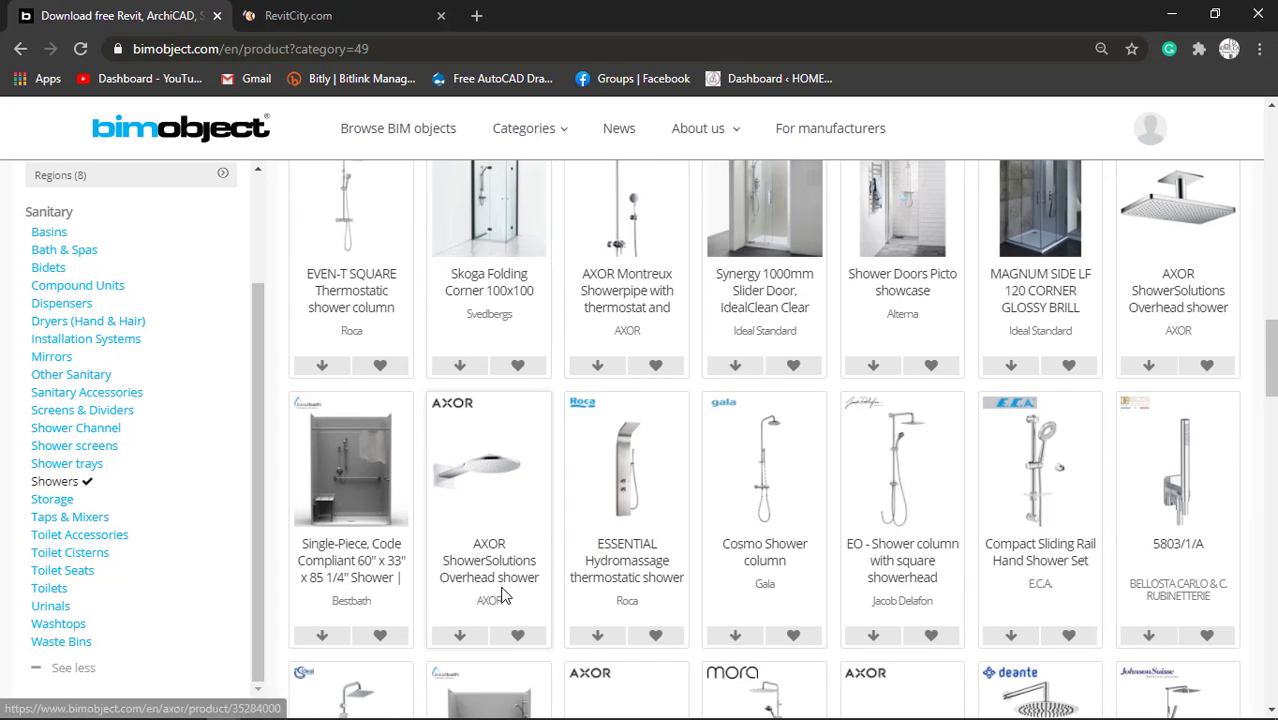
pyautogui.scroll(4, 540, 563)
# Browse BIMobject's Taps & Mixers category for a wall-mounted faucet suitable for the toilet.
pyautogui.click(76, 518)
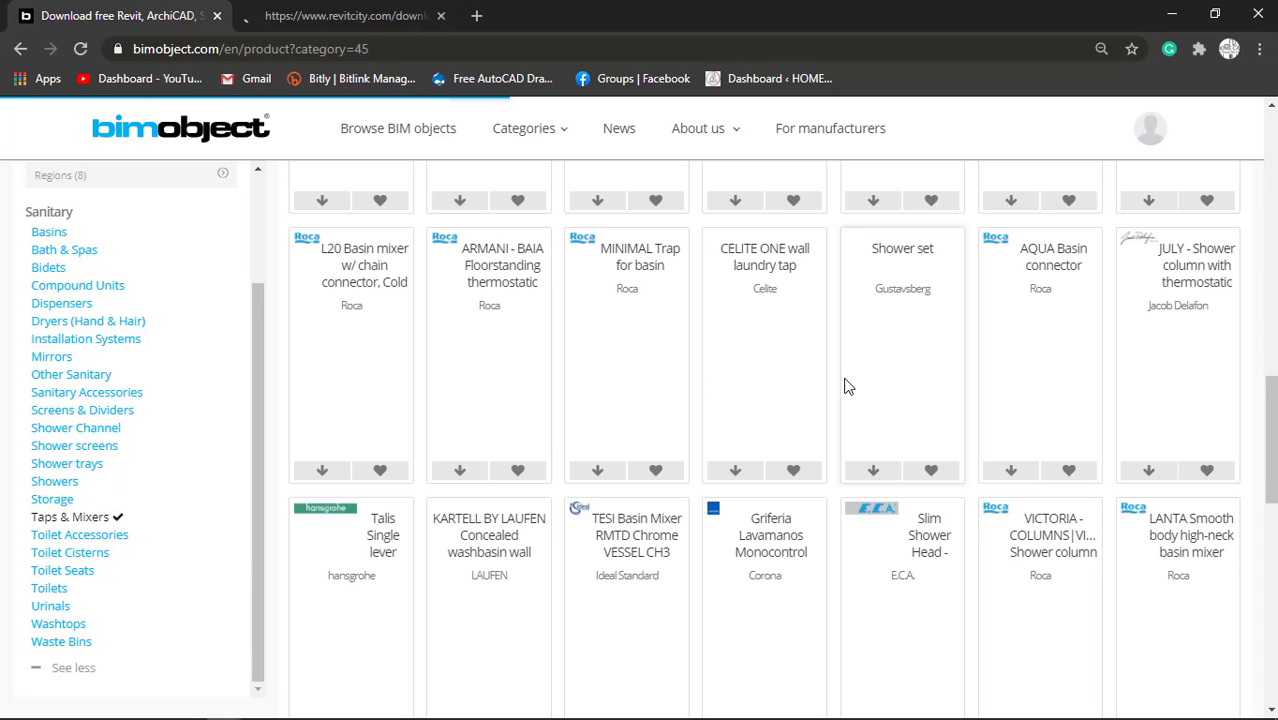
pyautogui.scroll(6, 729, 453)
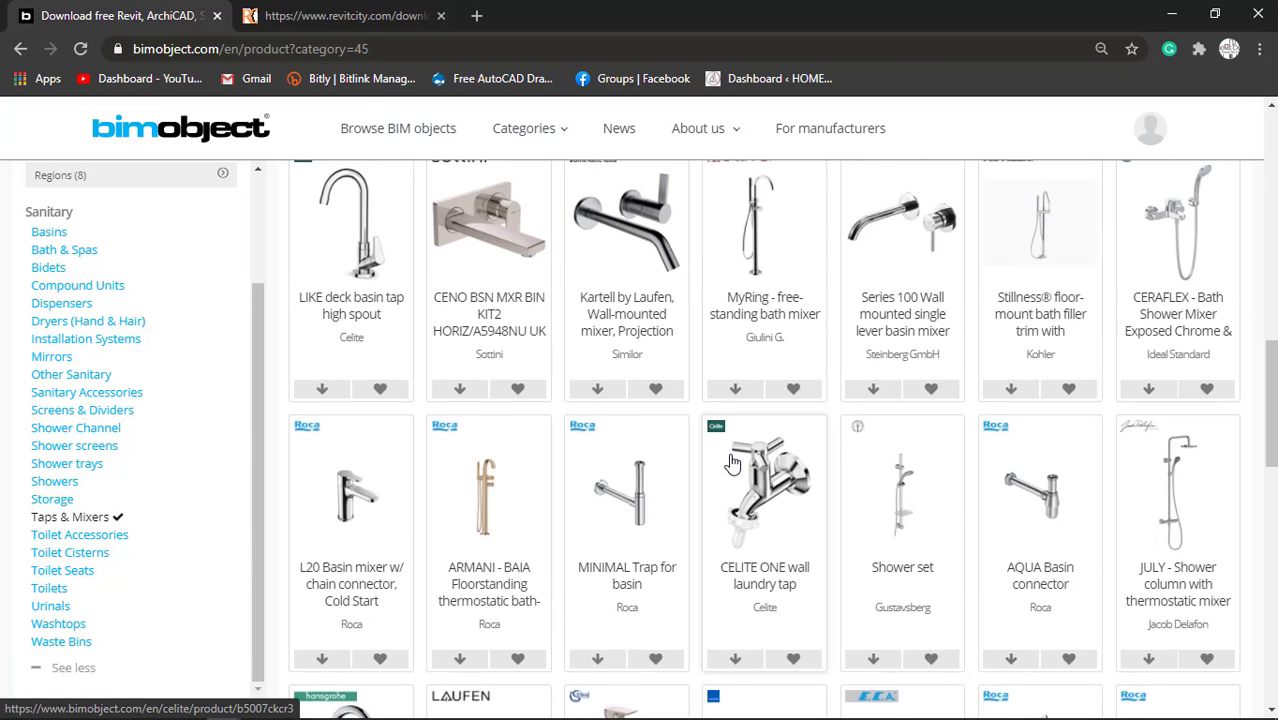
pyautogui.scroll(4, 733, 463)
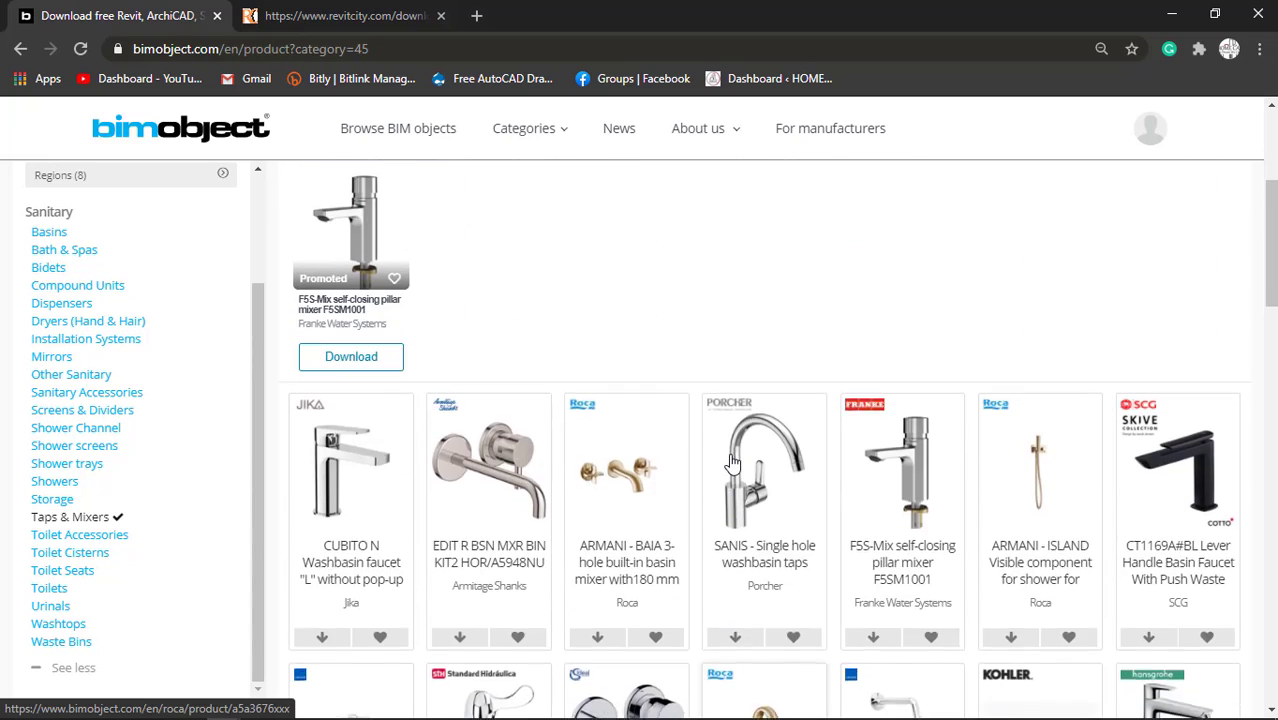
pyautogui.scroll(-4, 733, 463)
pyautogui.scroll(-1, 731, 461)
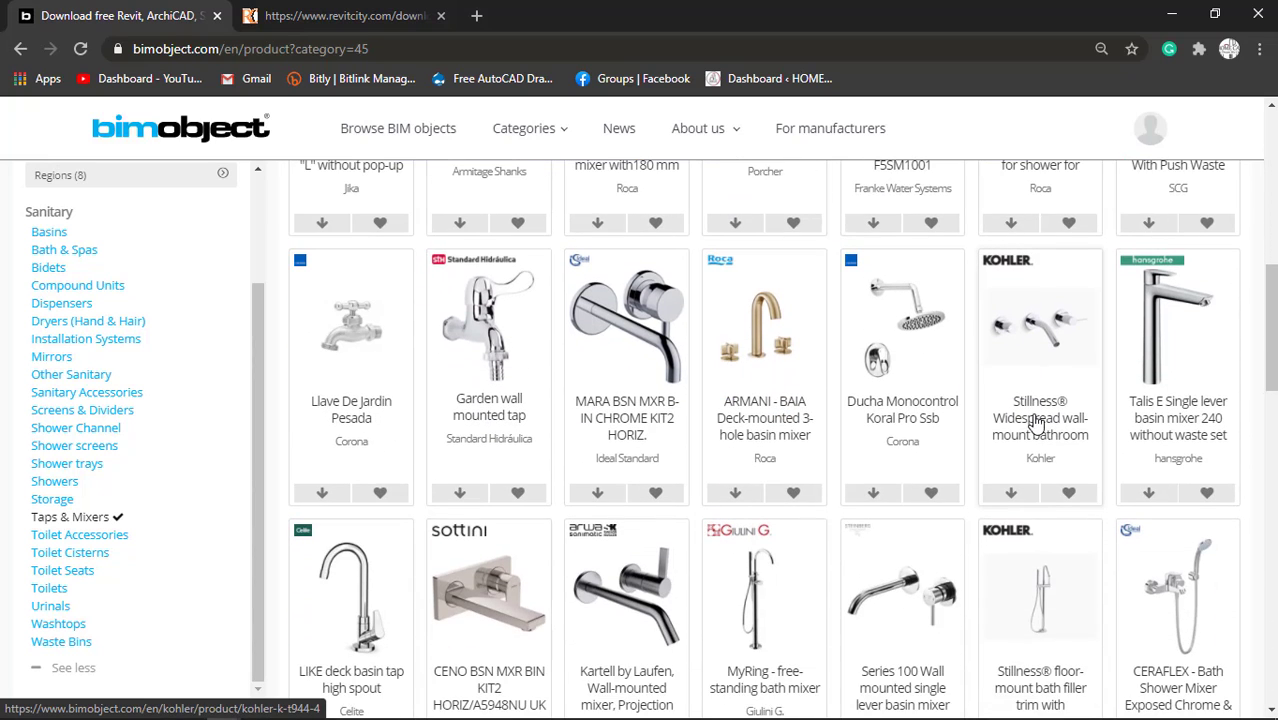
pyautogui.scroll(-3, 1035, 412)
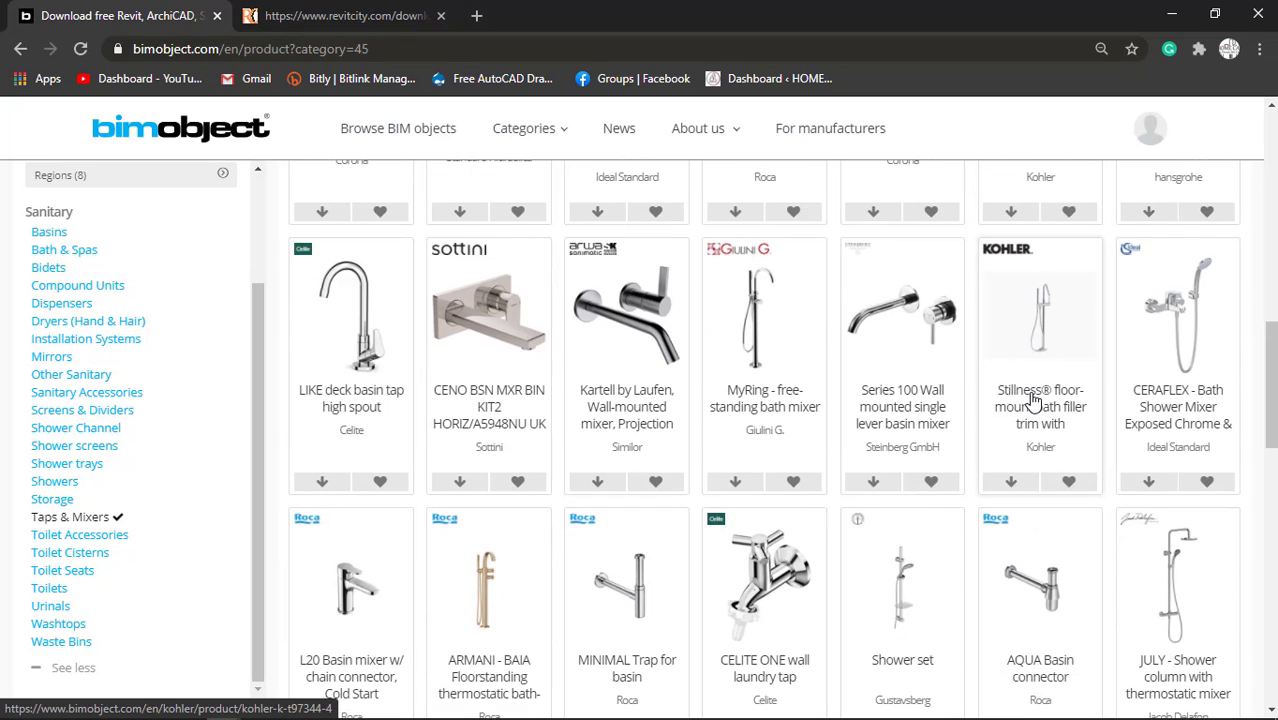
pyautogui.scroll(-6, 1035, 400)
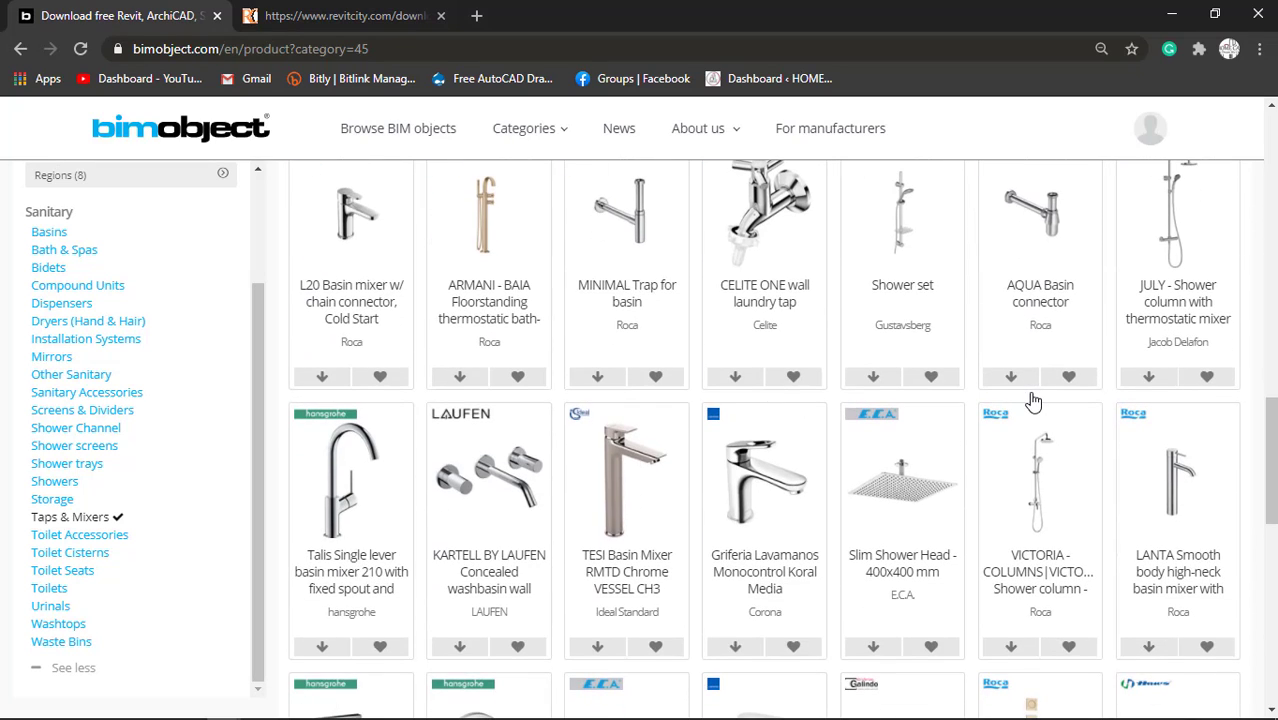
pyautogui.scroll(-2, 1031, 394)
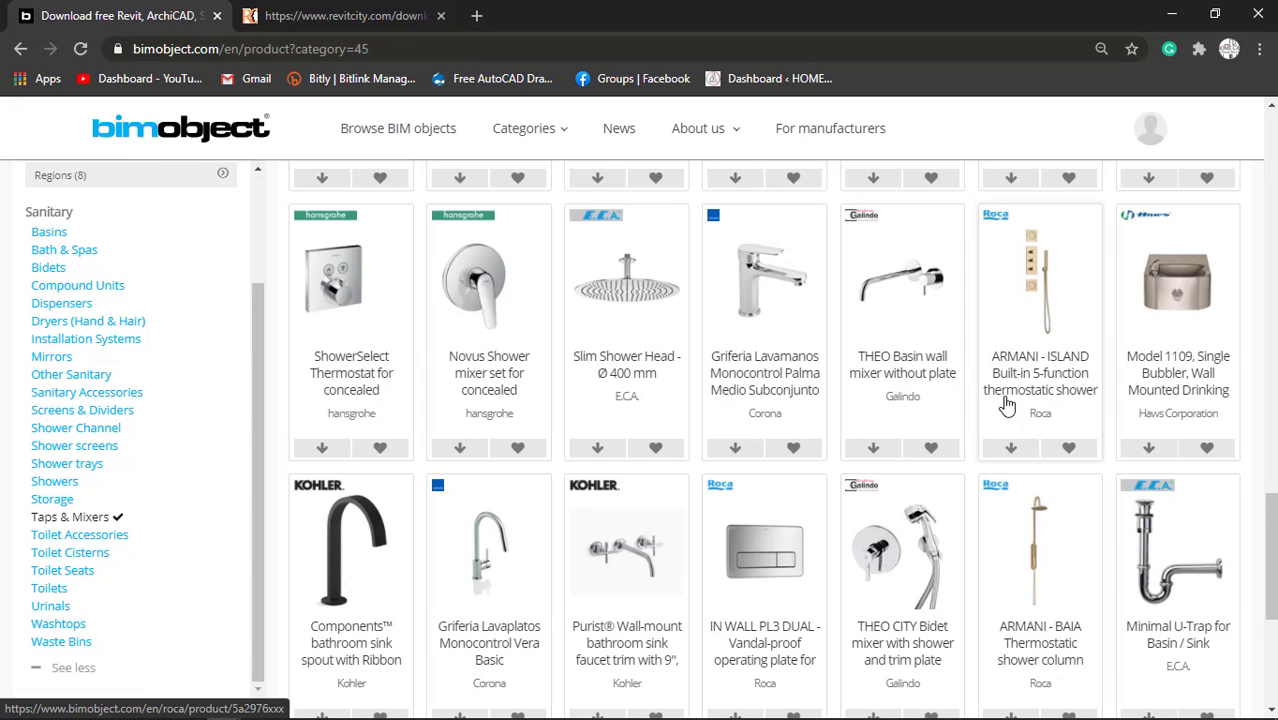
pyautogui.scroll(-2, 631, 577)
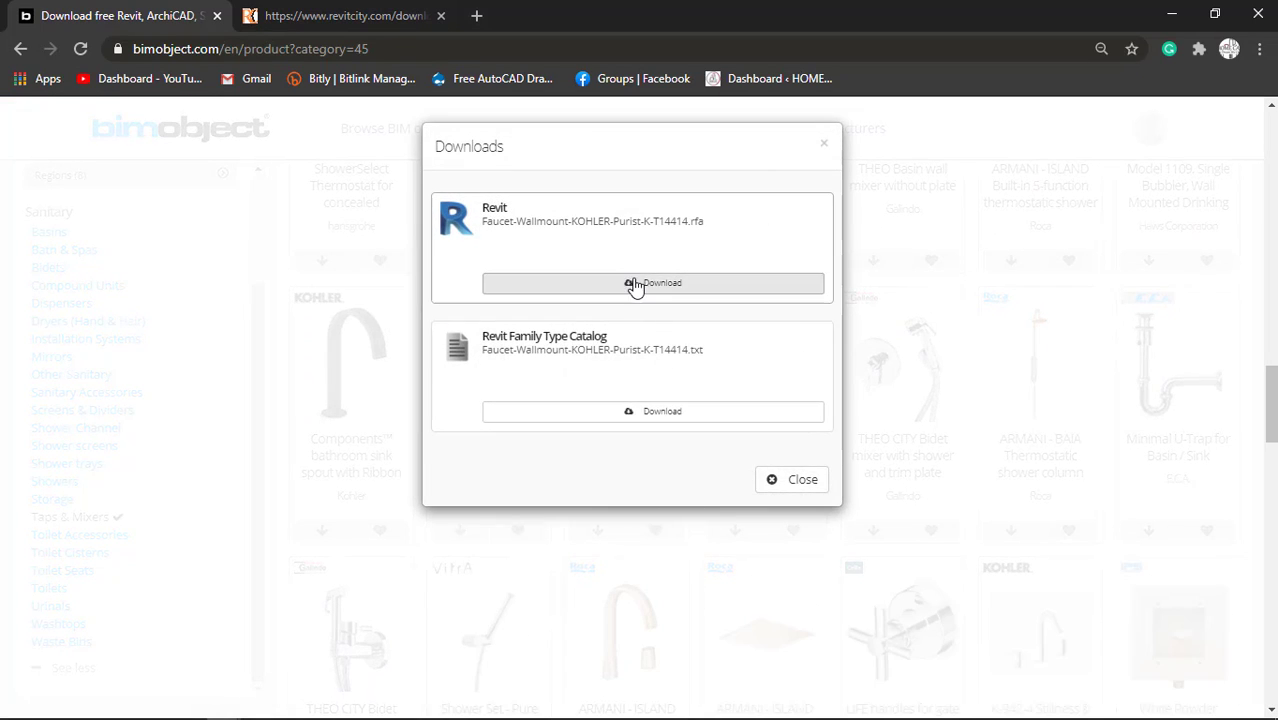
# Download the Revit family Faucet-Wallmount-KOHLER-Purist-K-T14414.rfa and show the downloaded file in its folder.
pyautogui.click(633, 282)
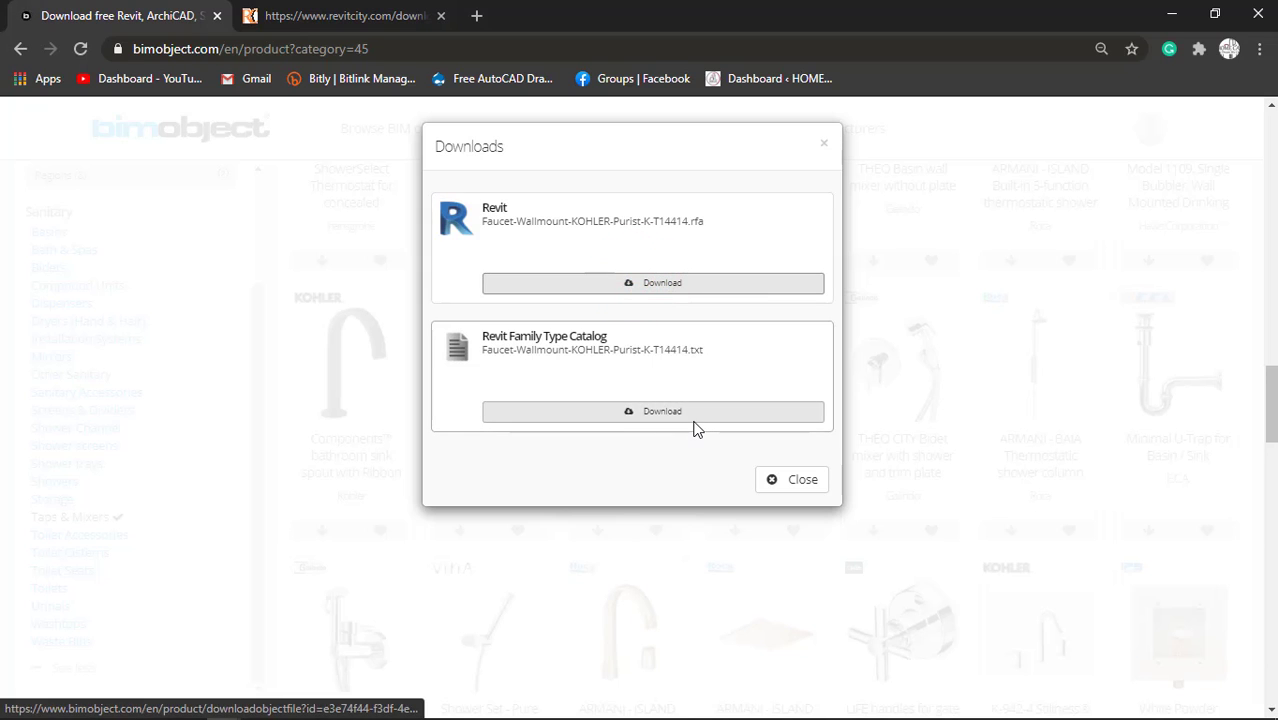
pyautogui.click(790, 479)
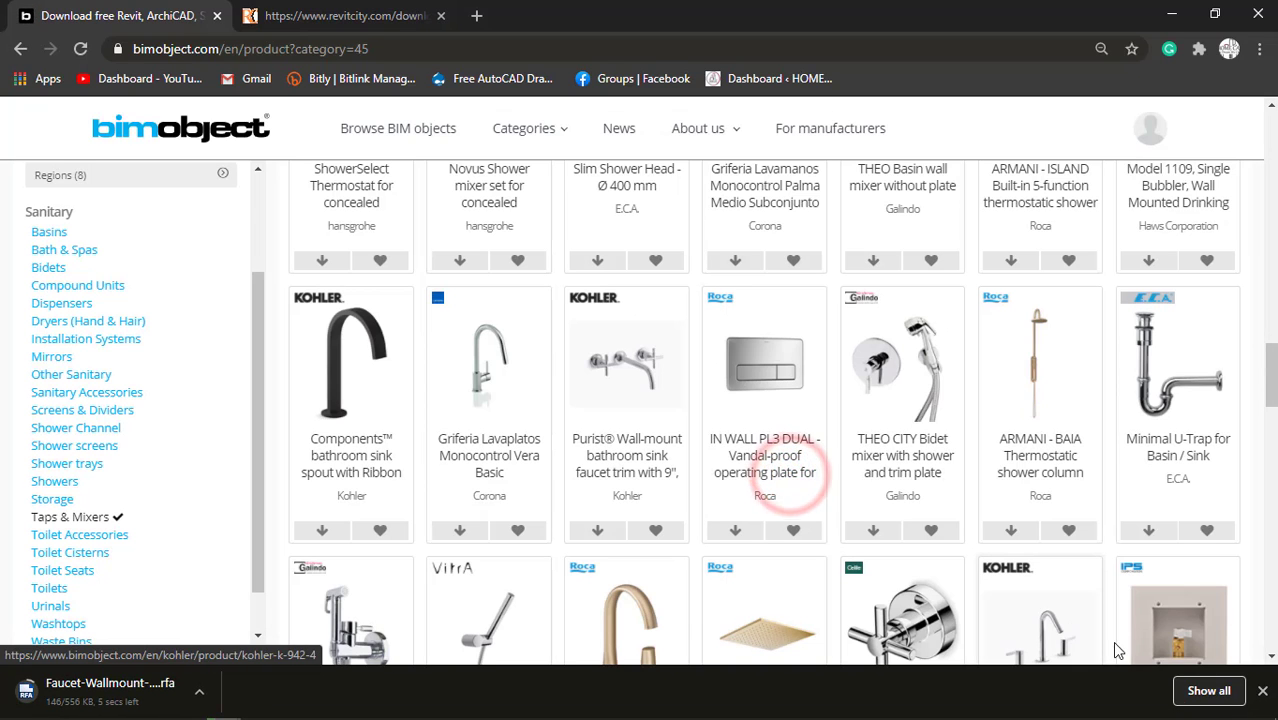
pyautogui.click(1205, 691)
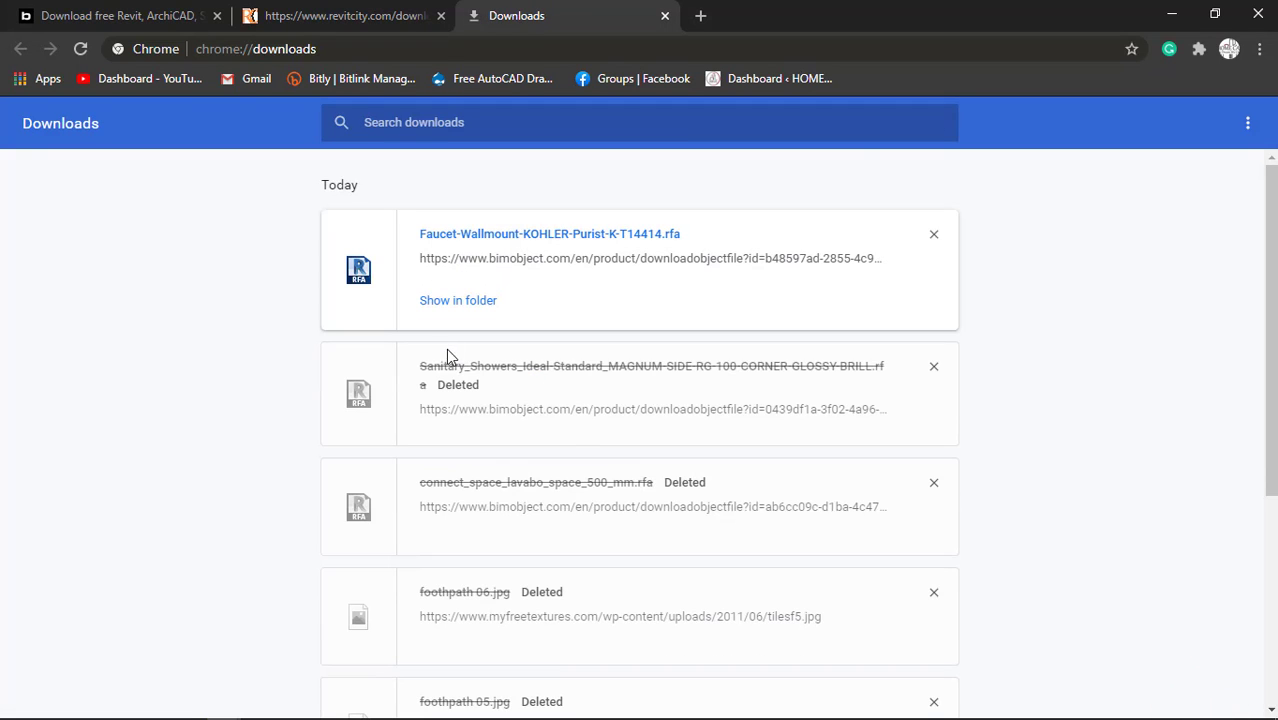
pyautogui.click(452, 304)
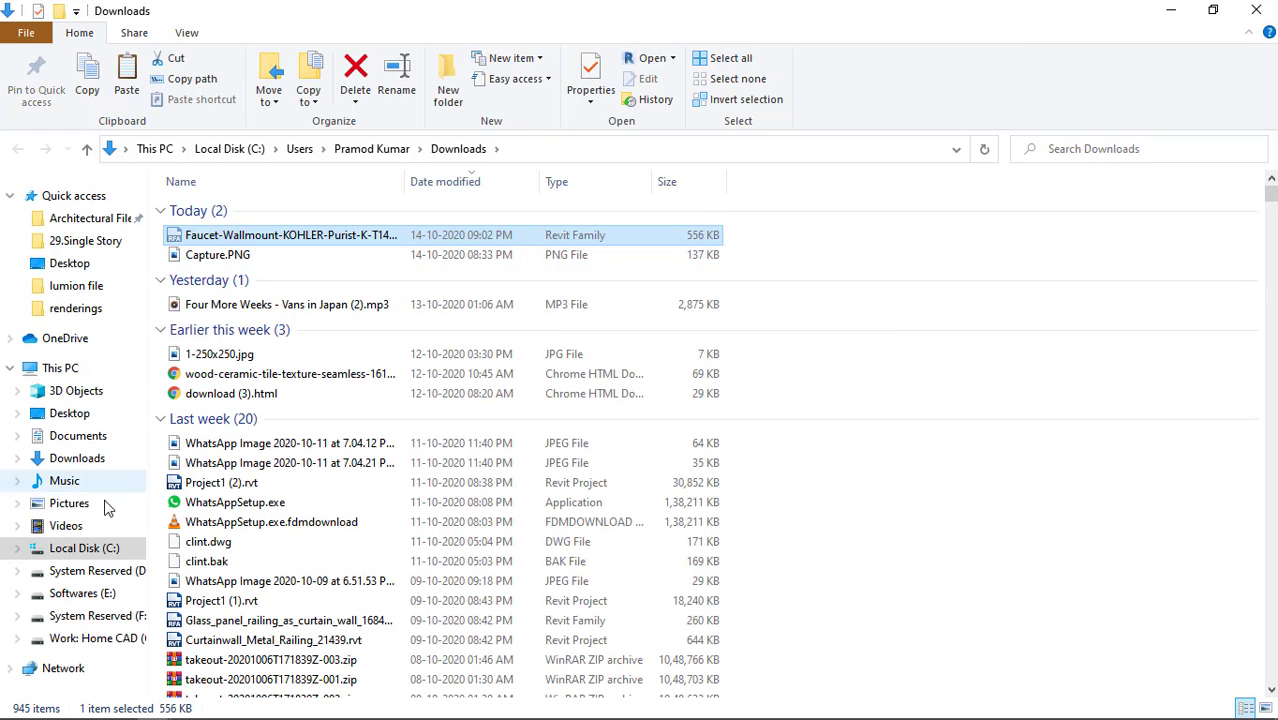
# Put the downloaded Kohler faucet family into the FAMILY FILE folder inside 16x60 on the Desktop.
pyautogui.click(76, 411)
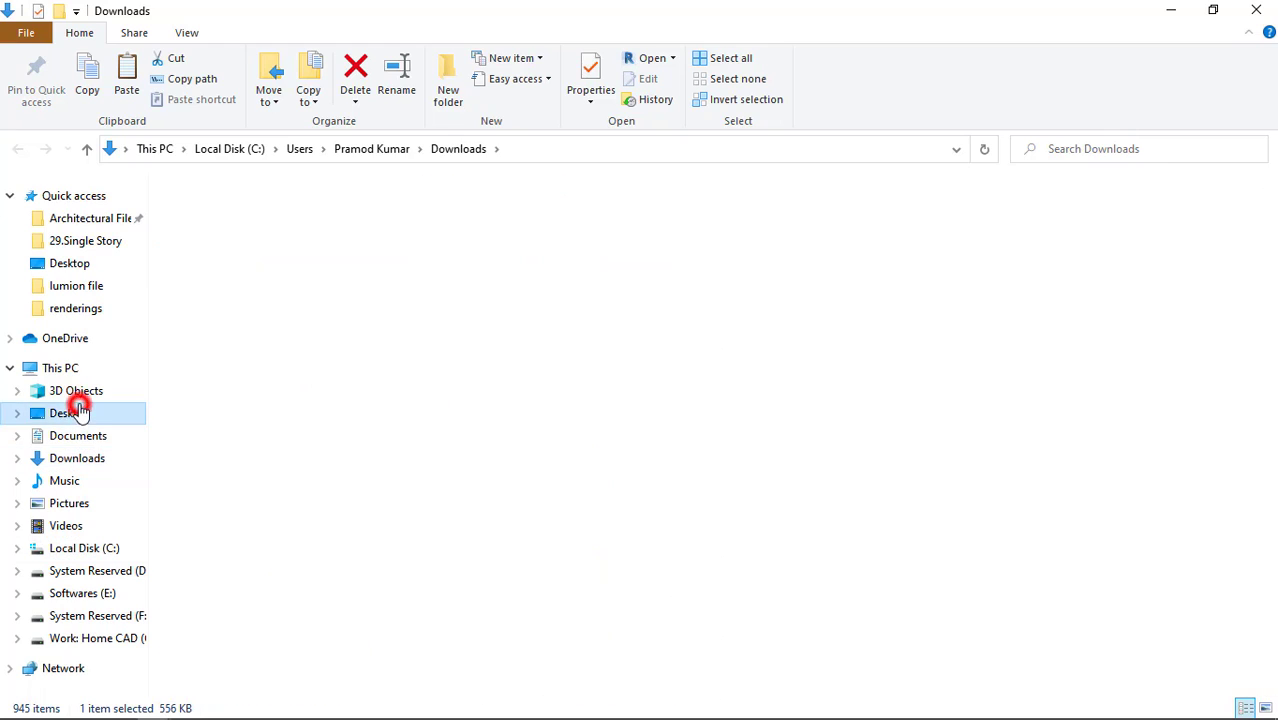
pyautogui.click(365, 276)
pyautogui.doubleClick(365, 276)
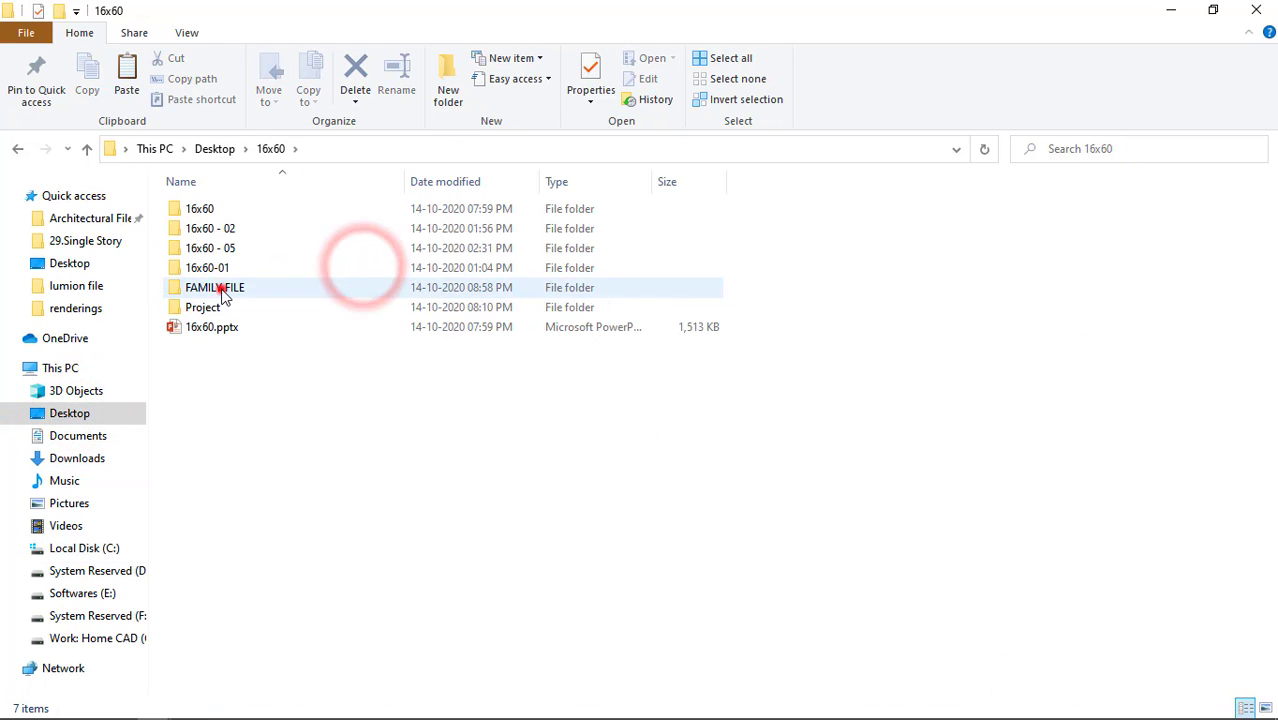
pyautogui.doubleClick(221, 289)
pyautogui.hotkey('ctrl', 'v')
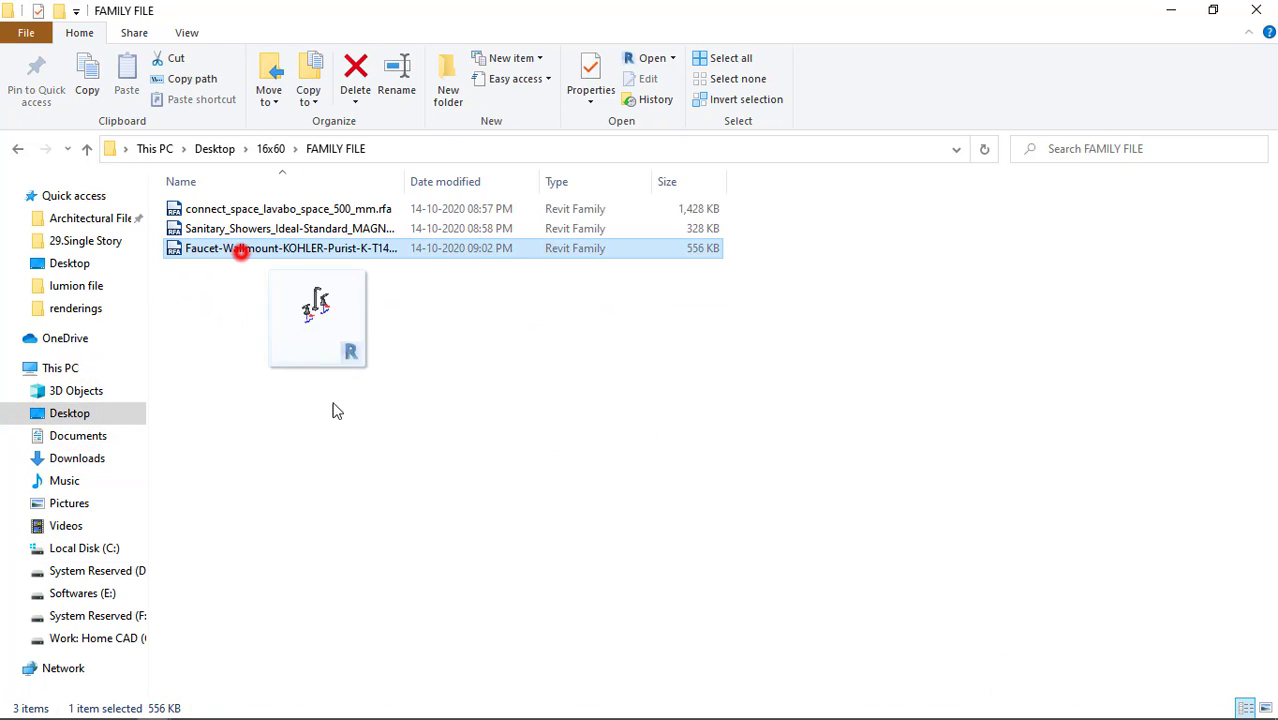
# Load the Kohler Purist faucet family into the Revit project and place it on the toilet's back wall, beside the WC near the corner.
pyautogui.moveTo(336, 411); pyautogui.dragTo(480, 540)
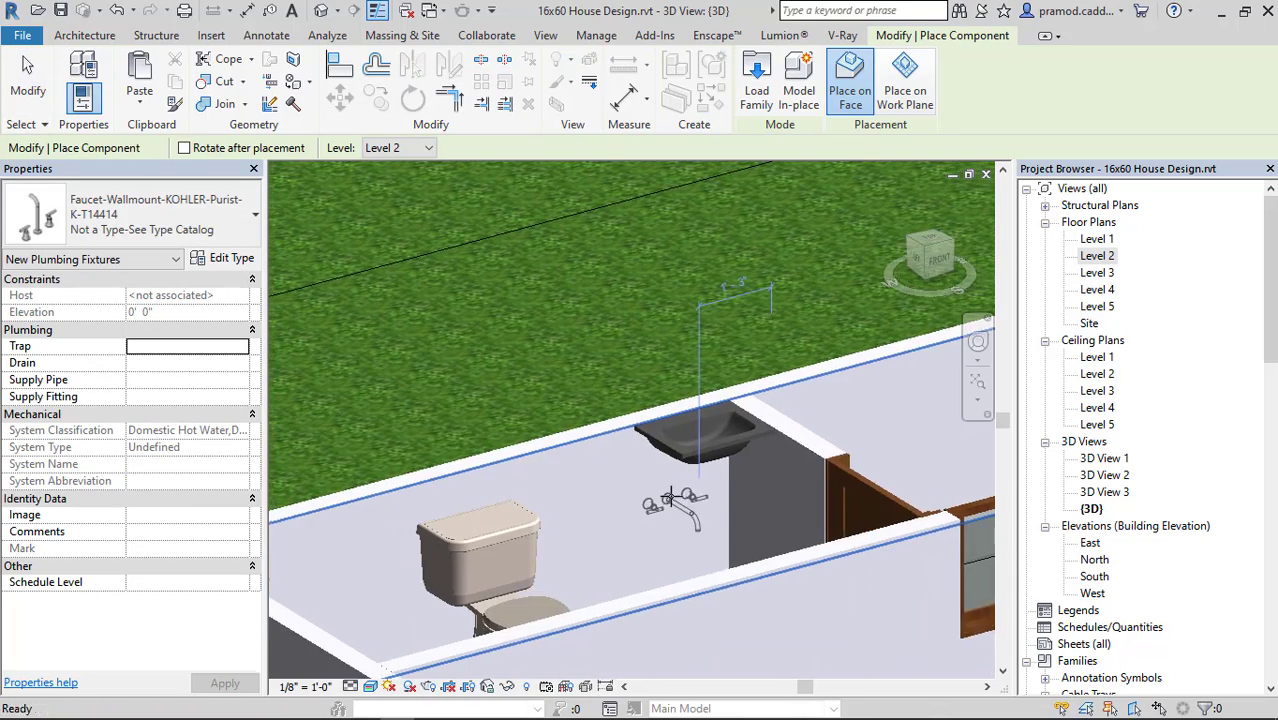
pyautogui.keyDown('shift'); pyautogui.moveTo(671, 497); pyautogui.dragTo(470, 520, button='middle'); pyautogui.keyUp('shift')
pyautogui.moveTo(392, 440); pyautogui.dragTo(635, 495, button='middle')
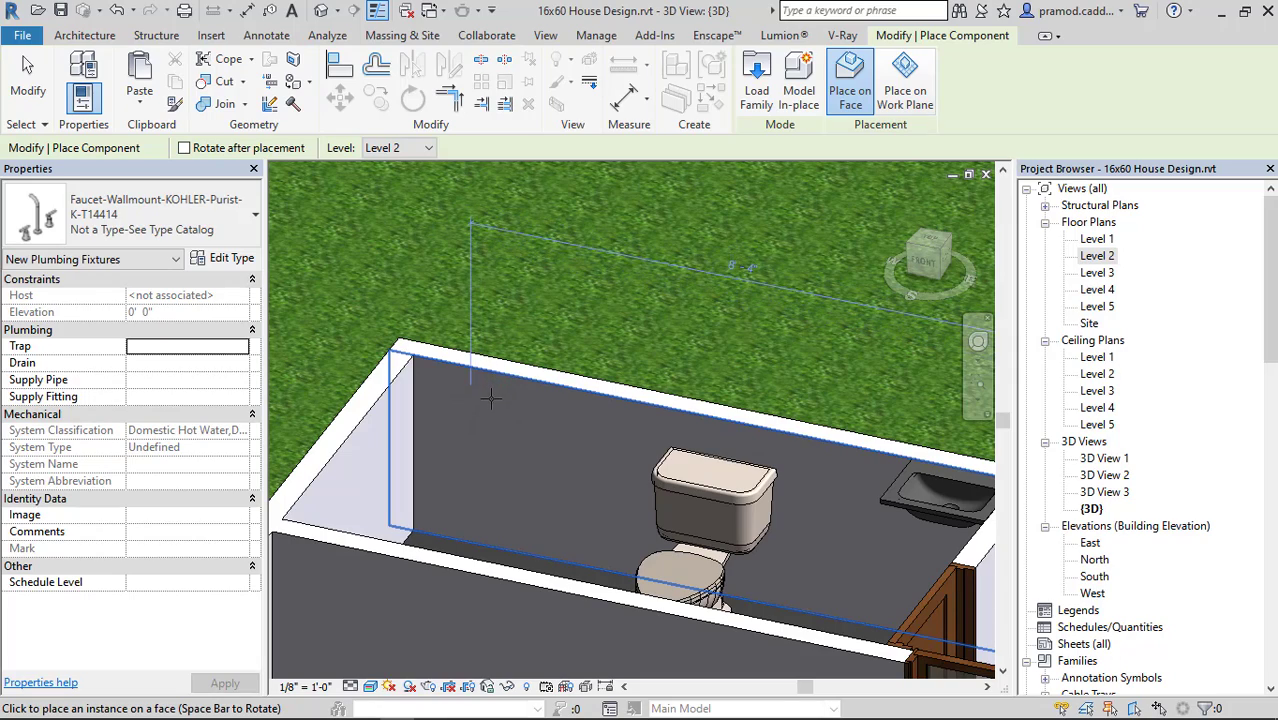
pyautogui.click(612, 366)
pyautogui.press('Escape')
pyautogui.press('Escape')
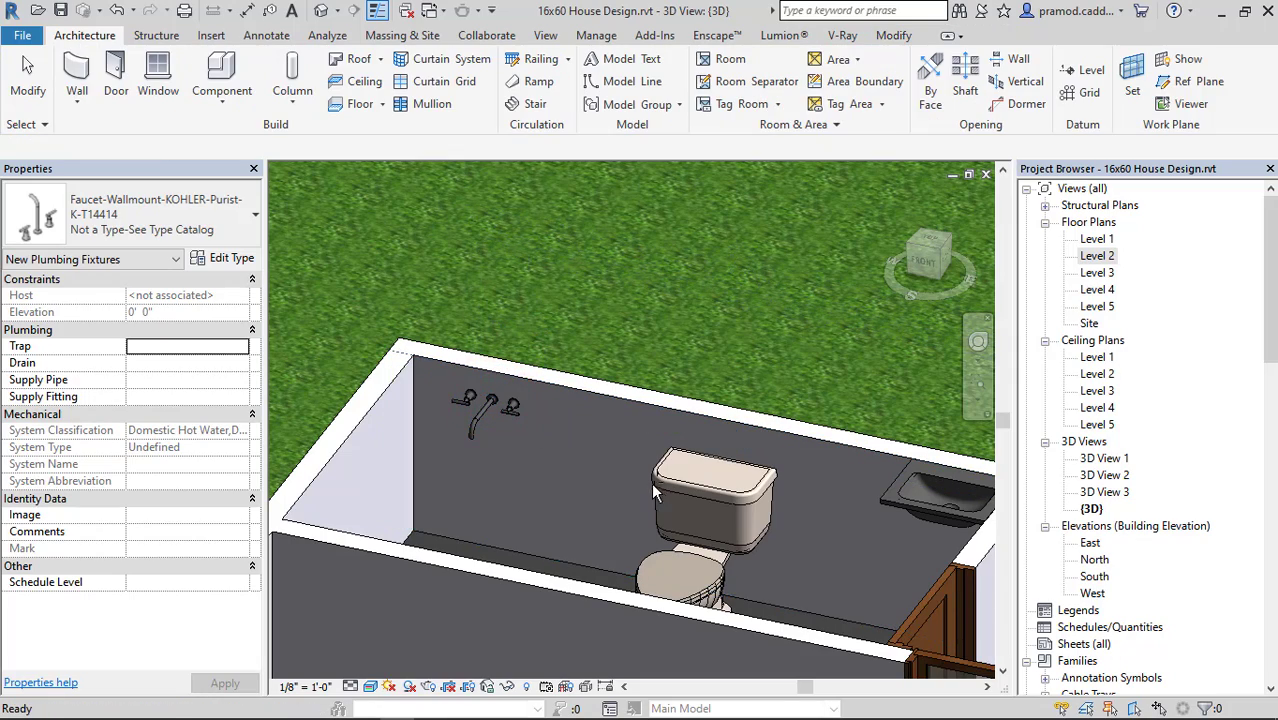
# Set the wall-mounted faucet's elevation to 3' 0".
pyautogui.keyDown('shift'); pyautogui.moveTo(651, 482); pyautogui.dragTo(613, 474, button='middle'); pyautogui.keyUp('shift')
pyautogui.scroll(3, 454, 448)
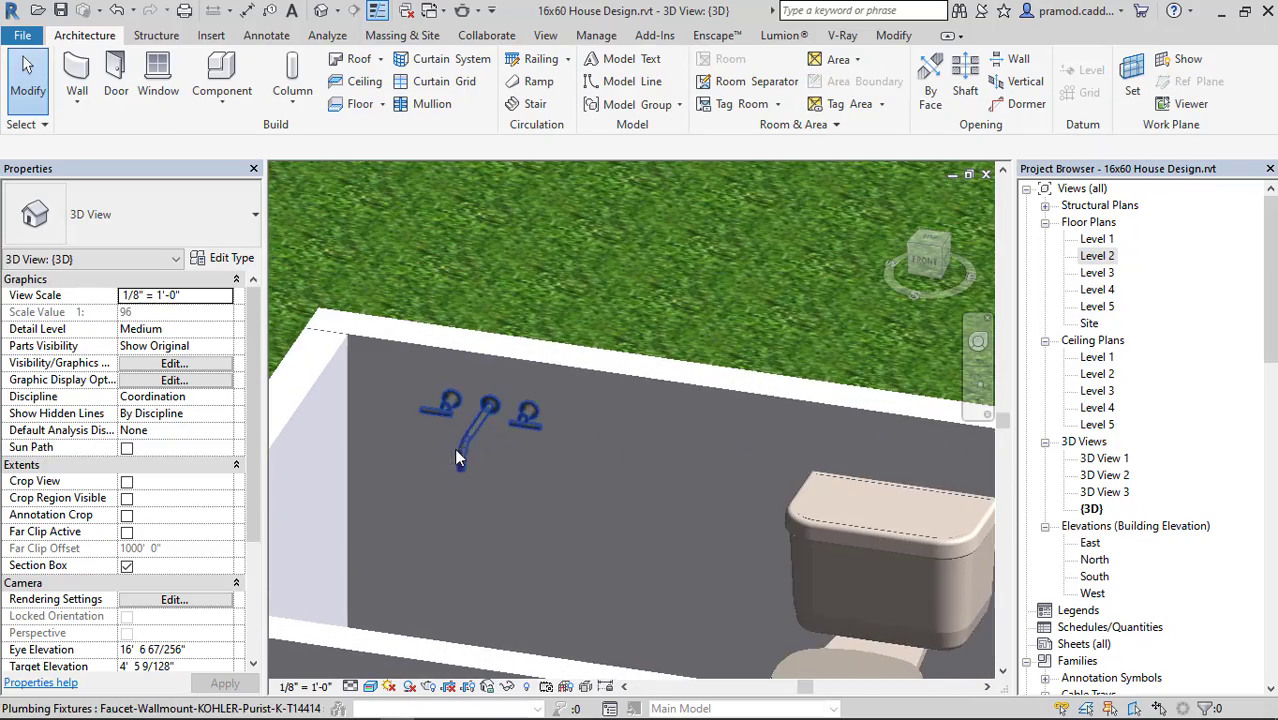
pyautogui.click(463, 428)
pyautogui.click(232, 259)
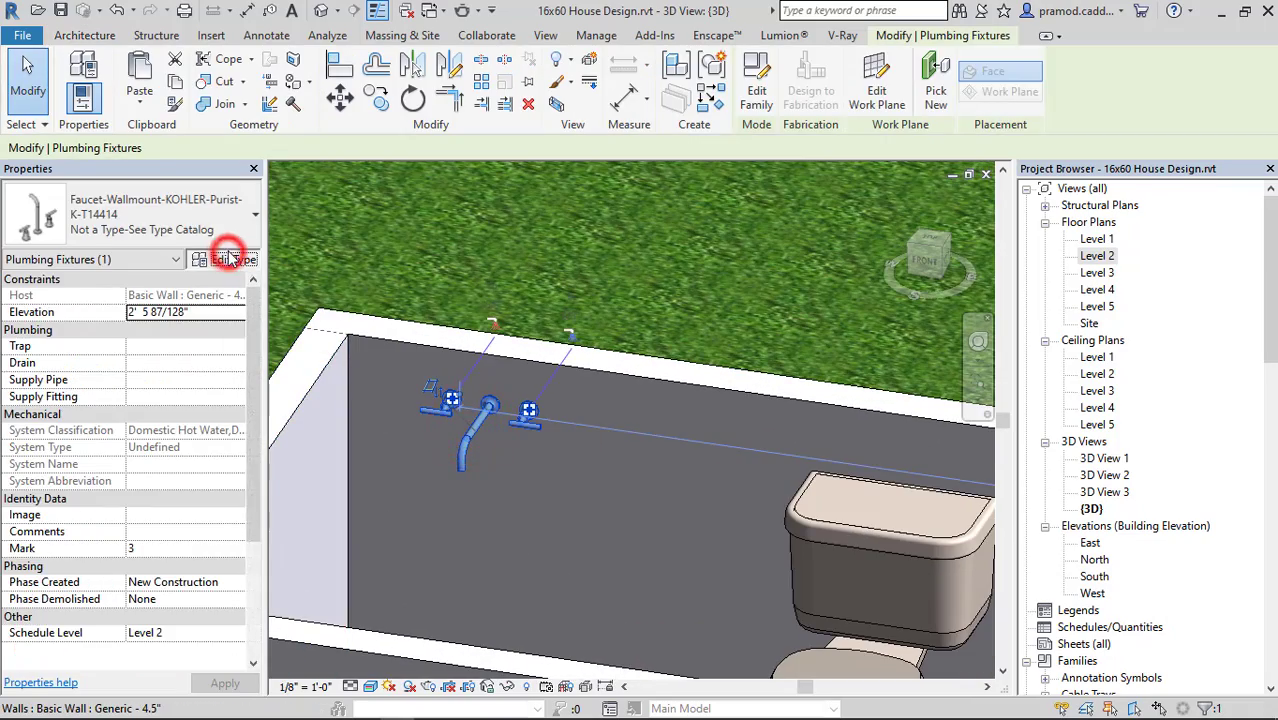
pyautogui.press('Escape')
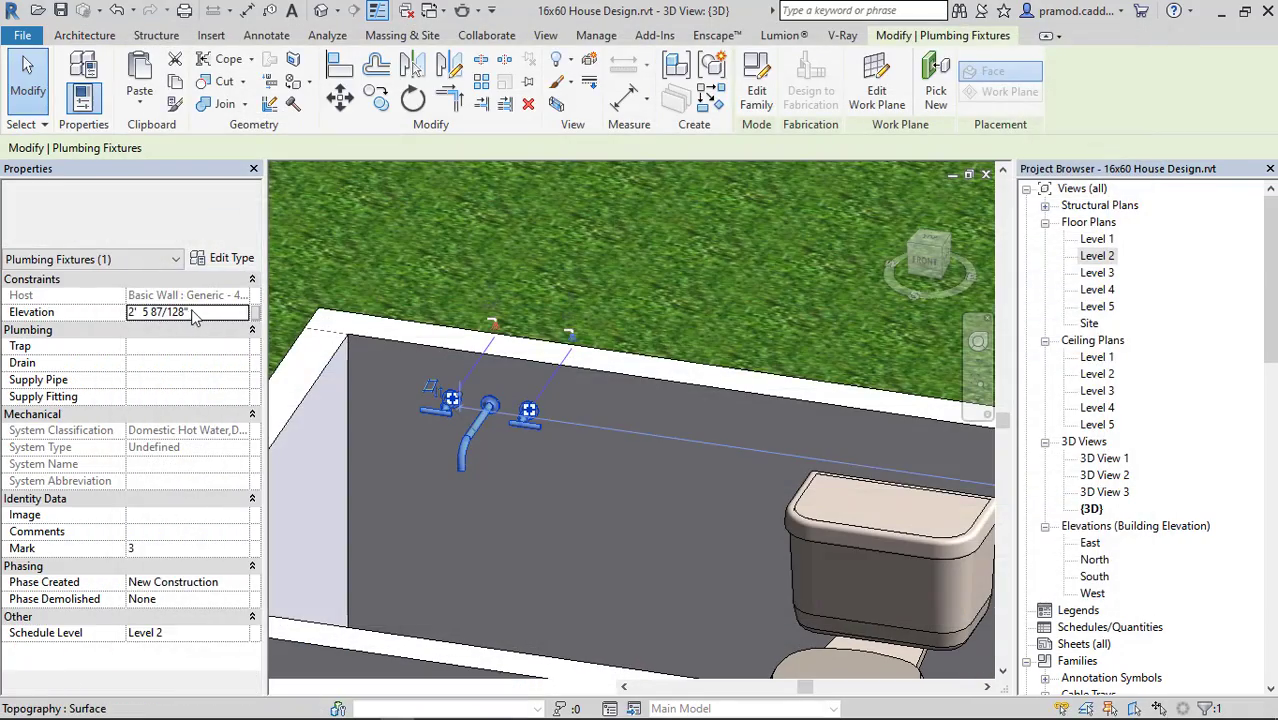
pyautogui.click(200, 311)
pyautogui.write('3')
pyautogui.press('Return')
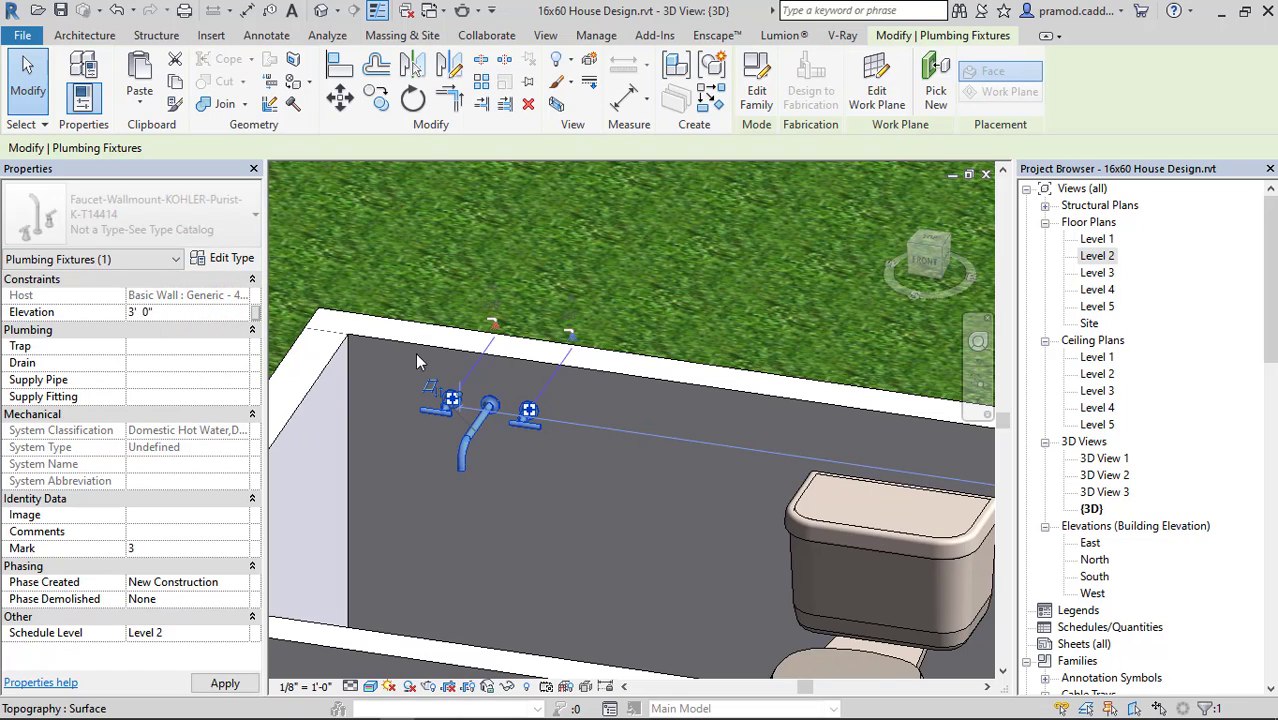
pyautogui.scroll(-2, 525, 383)
pyautogui.press('Escape')
# Raise the top of the 3D view's section box slightly above the house walls.
pyautogui.scroll(-6, 525, 382)
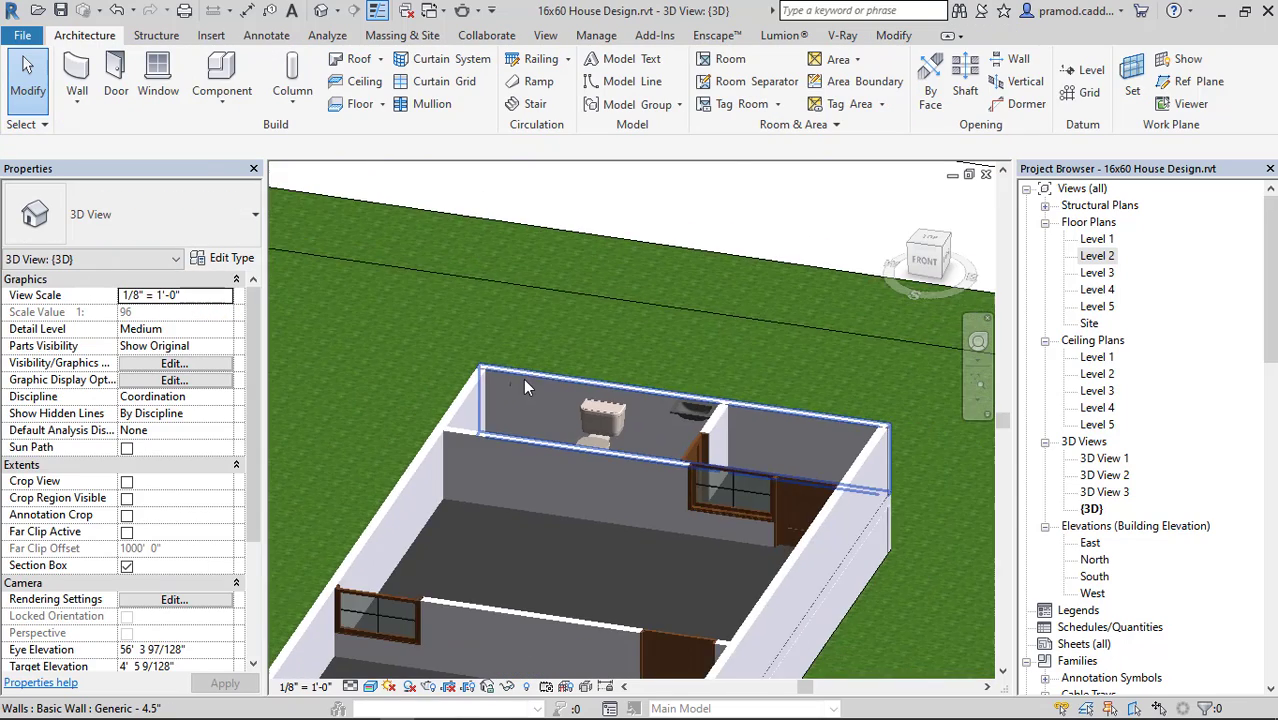
pyautogui.keyDown('shift'); pyautogui.moveTo(704, 418); pyautogui.dragTo(688, 381, button='middle'); pyautogui.keyUp('shift')
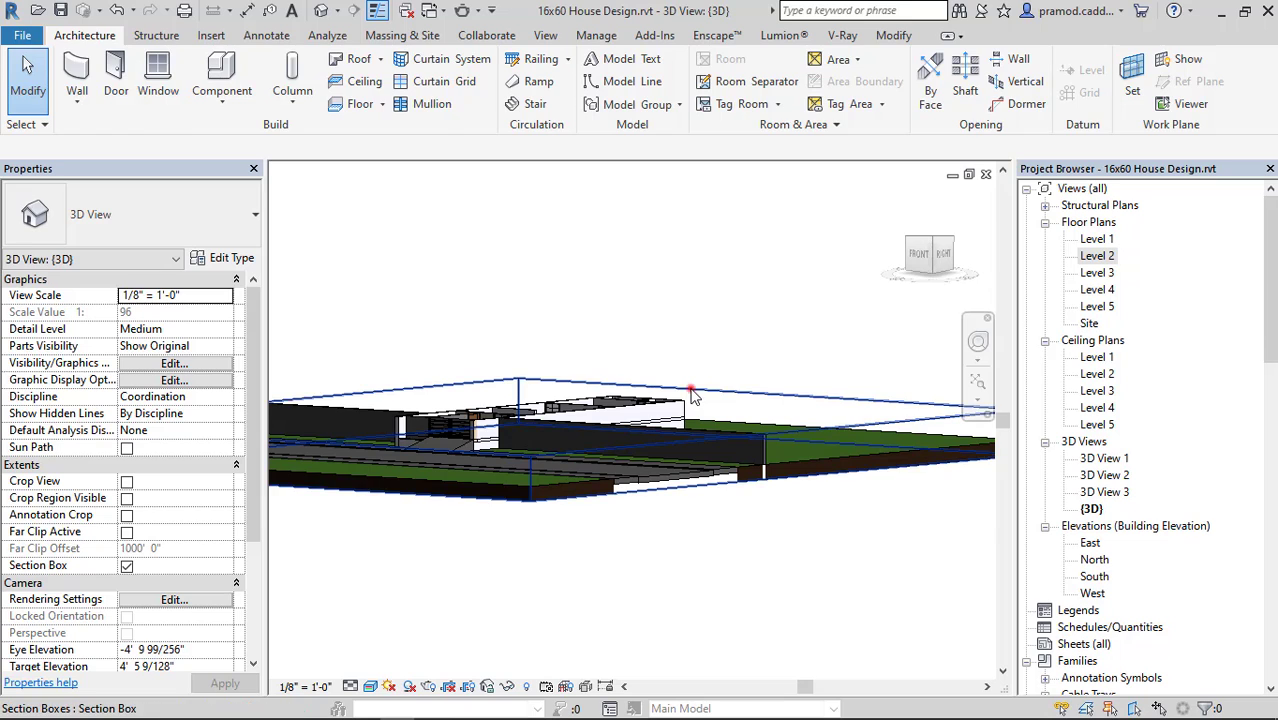
pyautogui.click(765, 386)
pyautogui.keyDown('shift'); pyautogui.moveTo(765, 386); pyautogui.dragTo(681, 418, button='middle'); pyautogui.keyUp('shift')
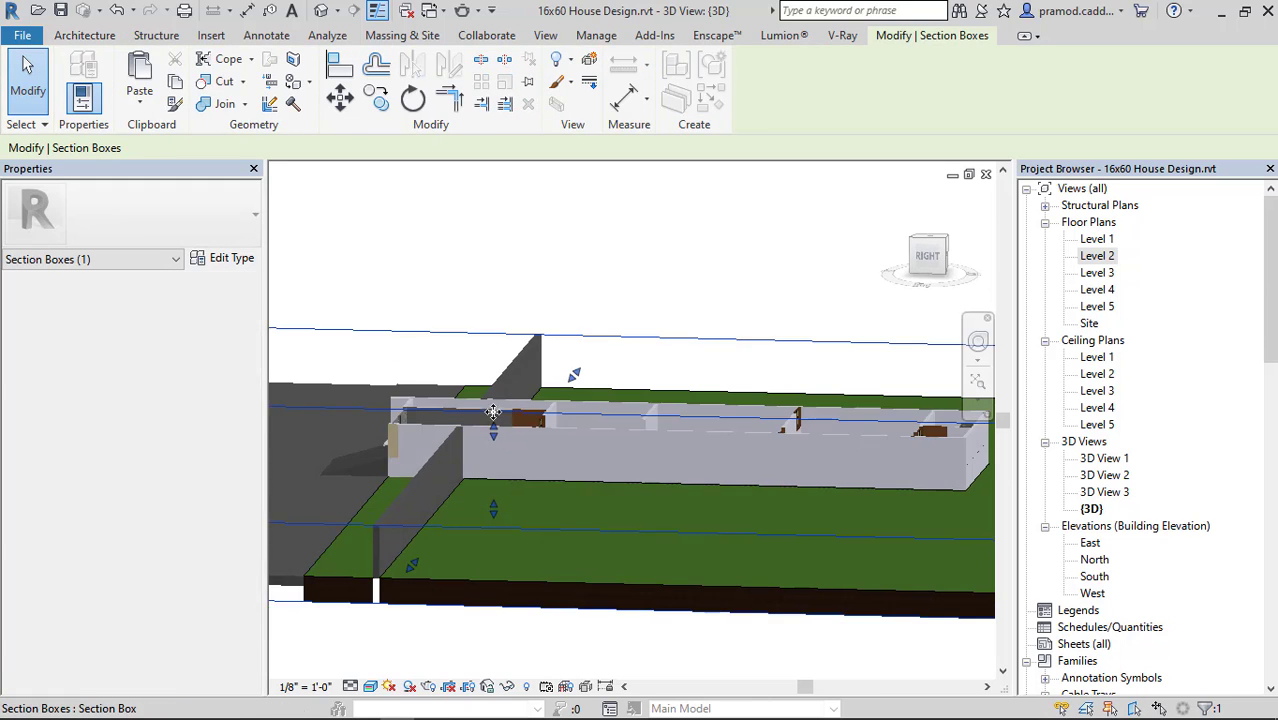
pyautogui.moveTo(494, 430); pyautogui.dragTo(494, 412)
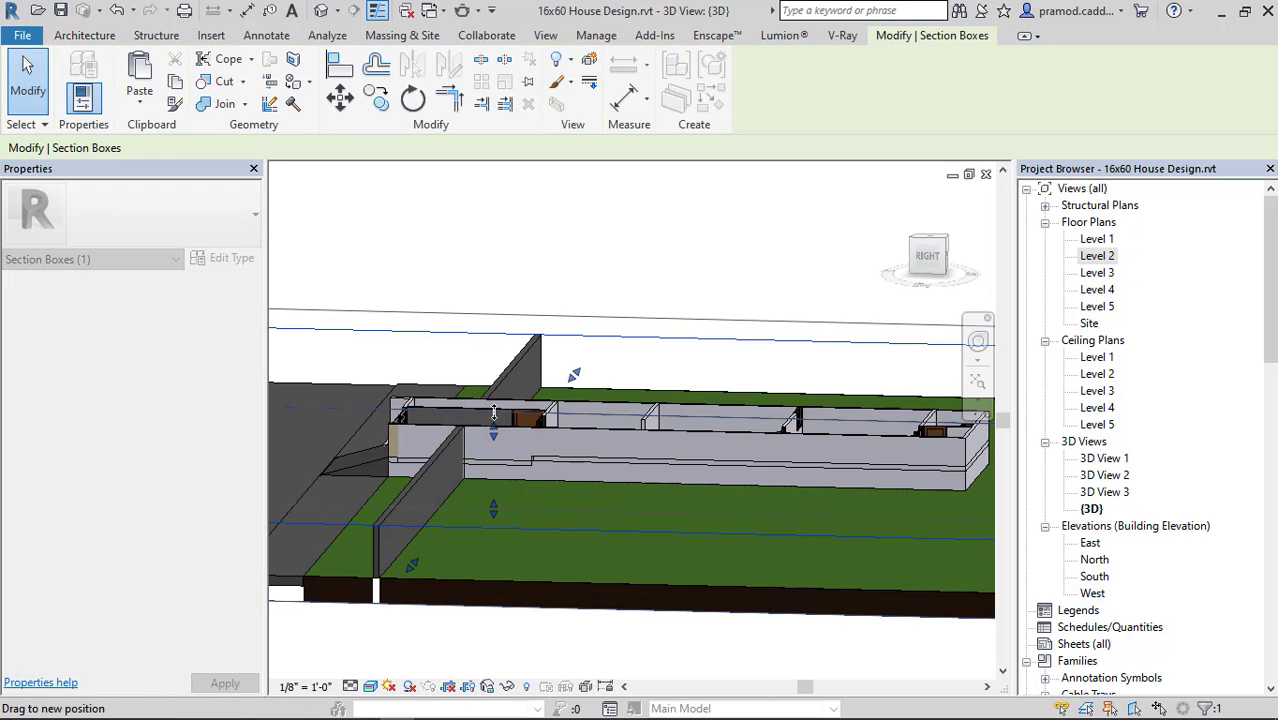
# Examine the wall-mounted faucet, WC and washbasin in the toilet from above in the 3D view.
pyautogui.keyDown('shift'); pyautogui.moveTo(679, 439); pyautogui.dragTo(860, 478, button='middle'); pyautogui.keyUp('shift')
pyautogui.moveTo(843, 270); pyautogui.dragTo(642, 480, button='middle')
pyautogui.scroll(5, 773, 455)
pyautogui.scroll(-3, 420, 352)
pyautogui.scroll(3, 556, 407)
pyautogui.click(527, 390)
pyautogui.moveTo(752, 476); pyautogui.dragTo(633, 519, button='middle')
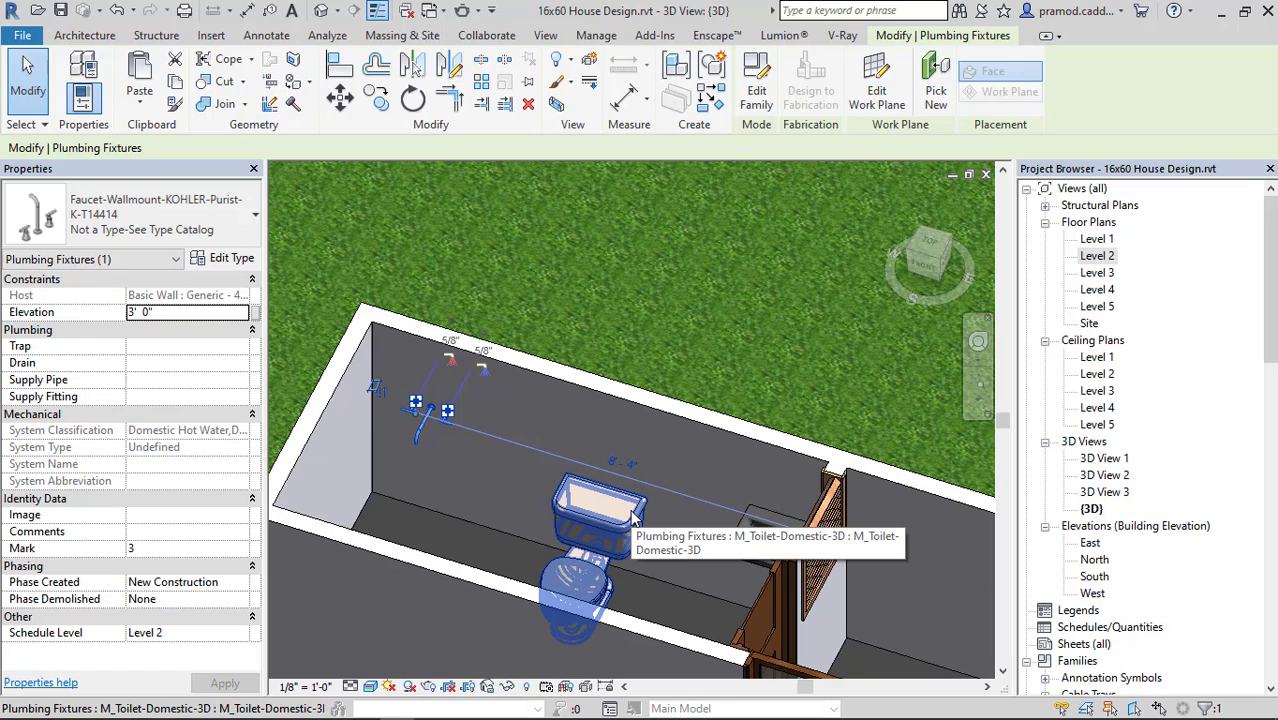
pyautogui.scroll(-6, 632, 515)
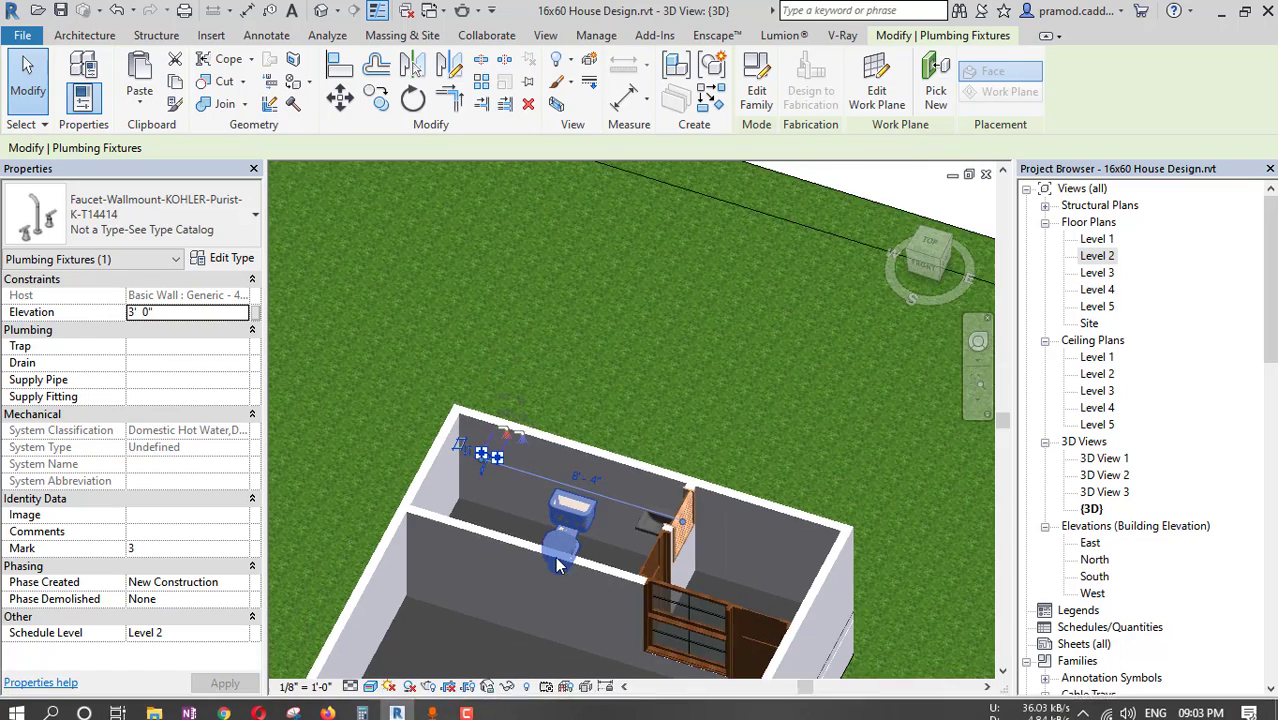
# Switch to Chrome and load the RevitCity home page at revitcity.com instead of its failed downloads page.
pyautogui.moveTo(446, 713)
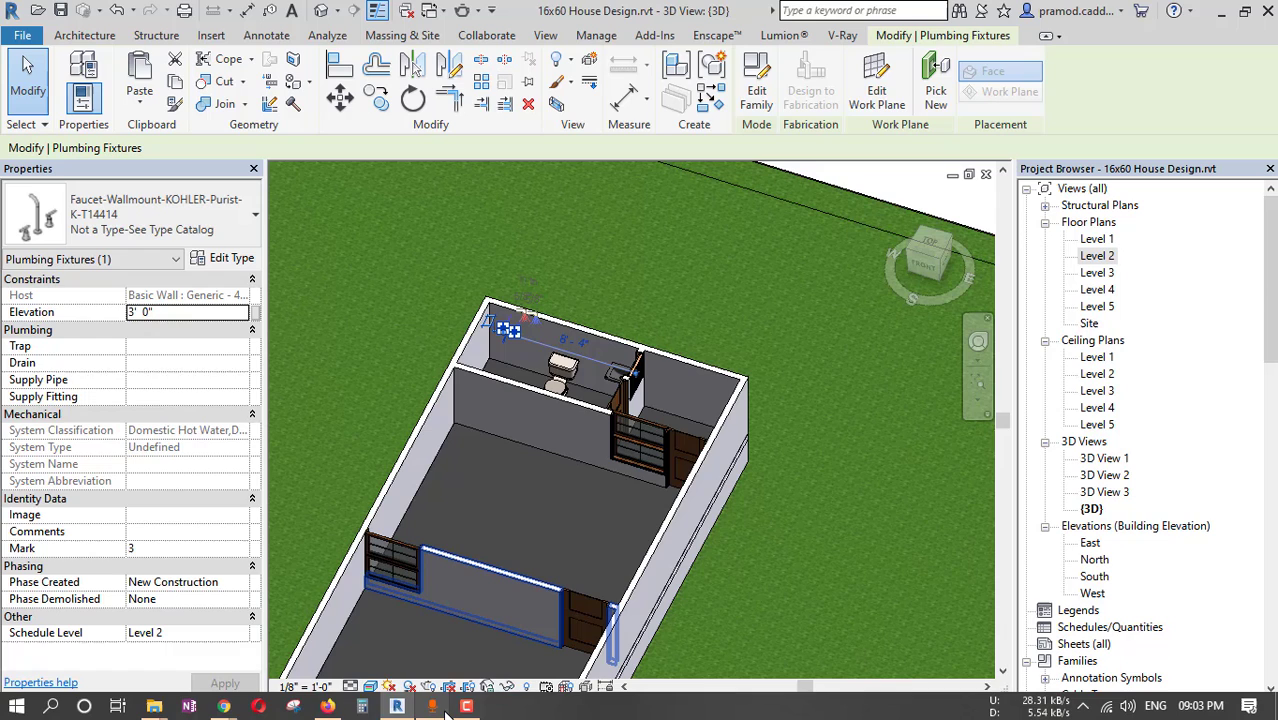
pyautogui.click(335, 709)
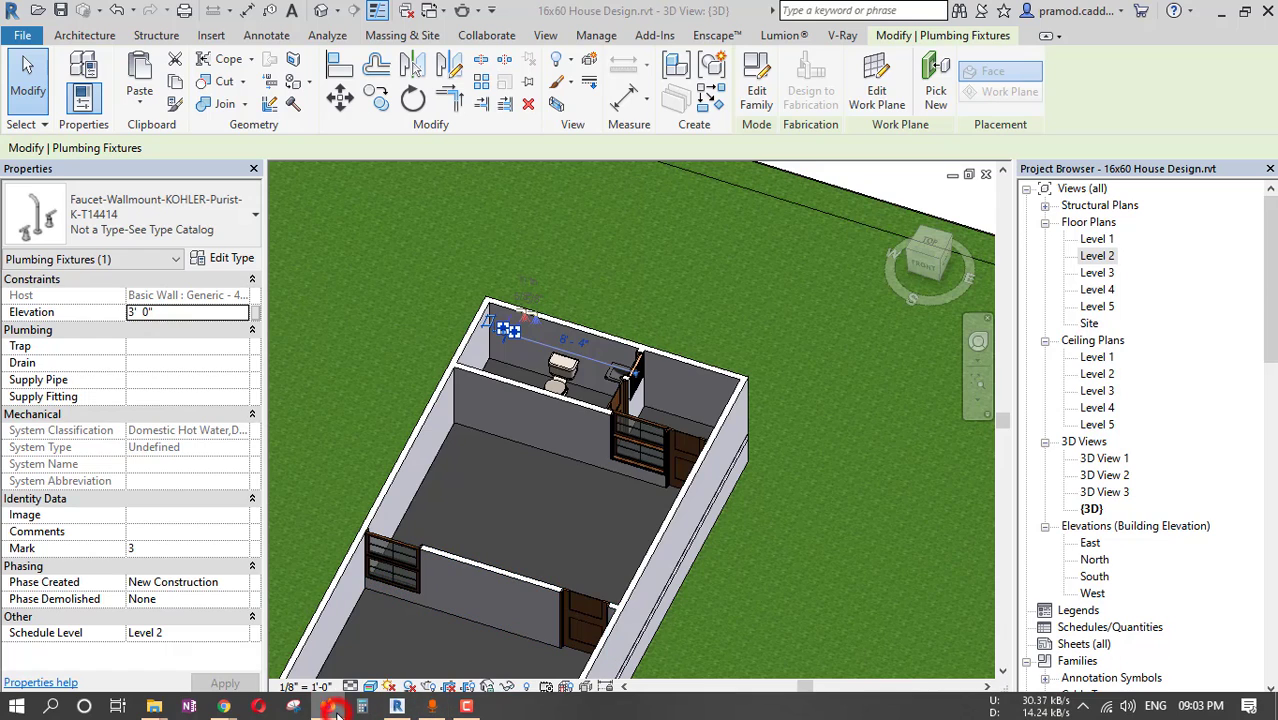
pyautogui.click(226, 707)
pyautogui.click(535, 628)
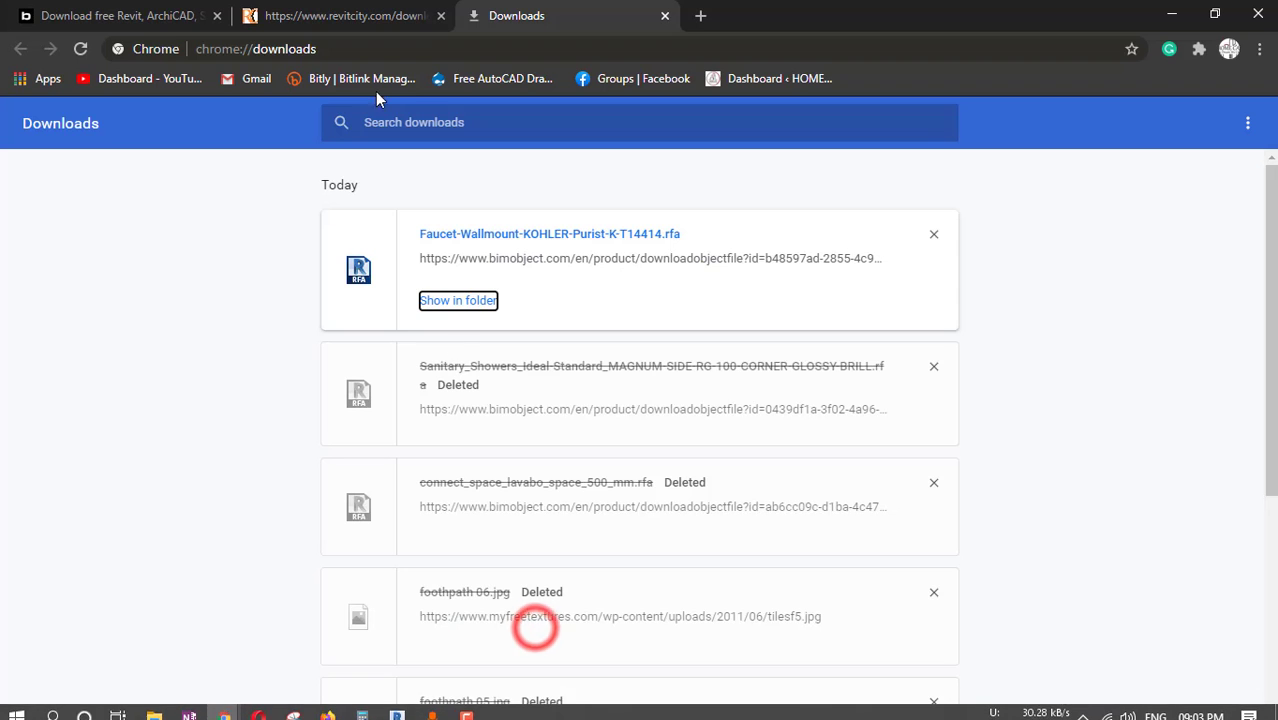
pyautogui.click(322, 14)
pyautogui.click(331, 53)
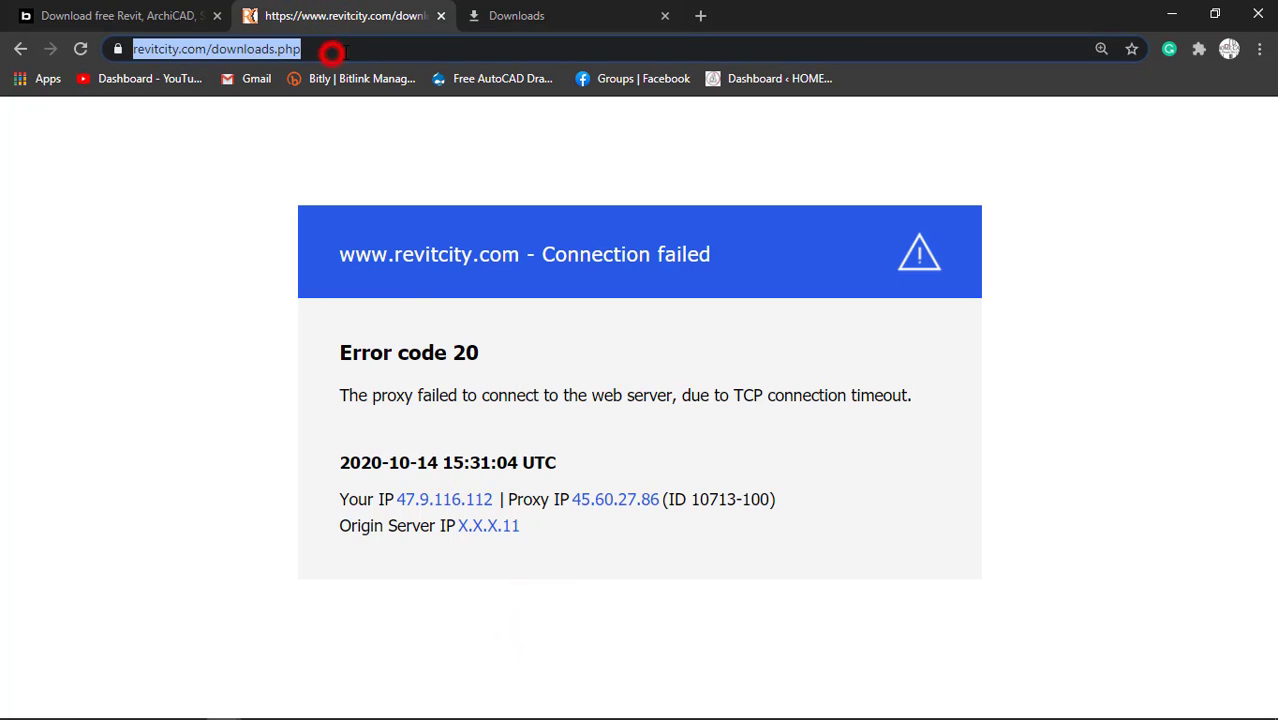
pyautogui.moveTo(340, 51); pyautogui.dragTo(229, 49)
pyautogui.press('BackSpace')
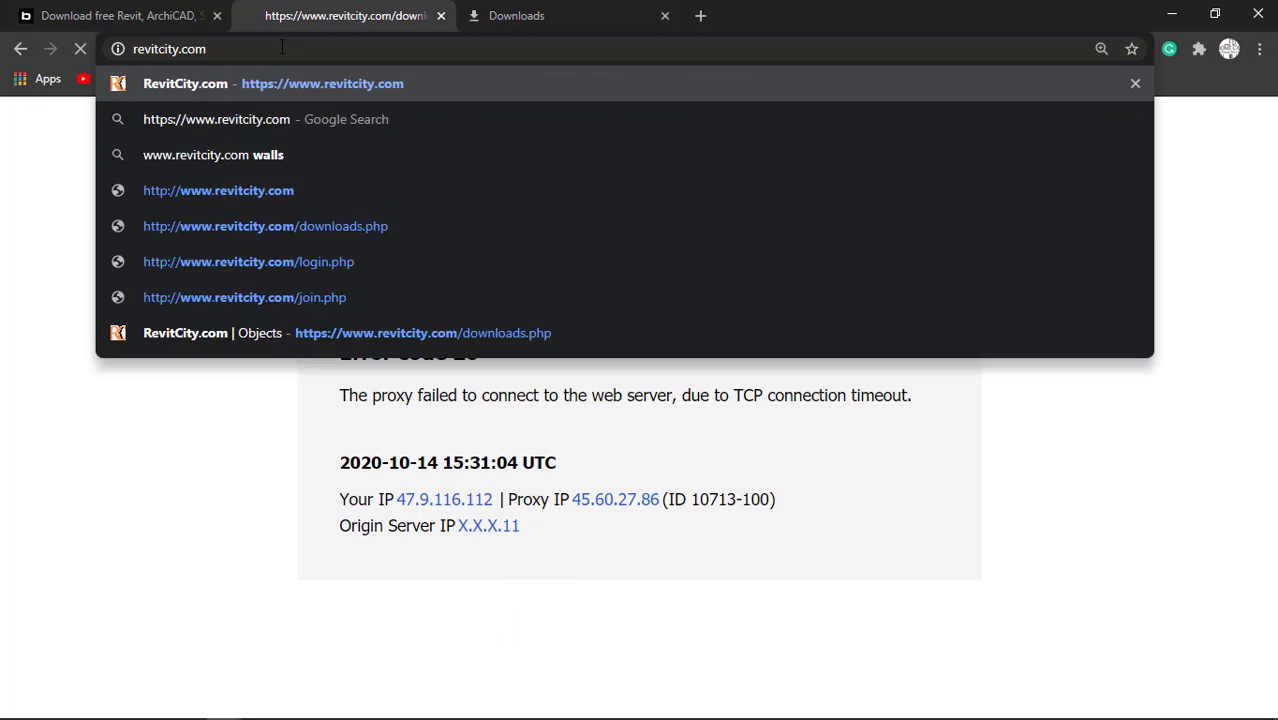
pyautogui.press('Return')
# Open the Furniture category on the BIMobject website.
pyautogui.click(190, 15)
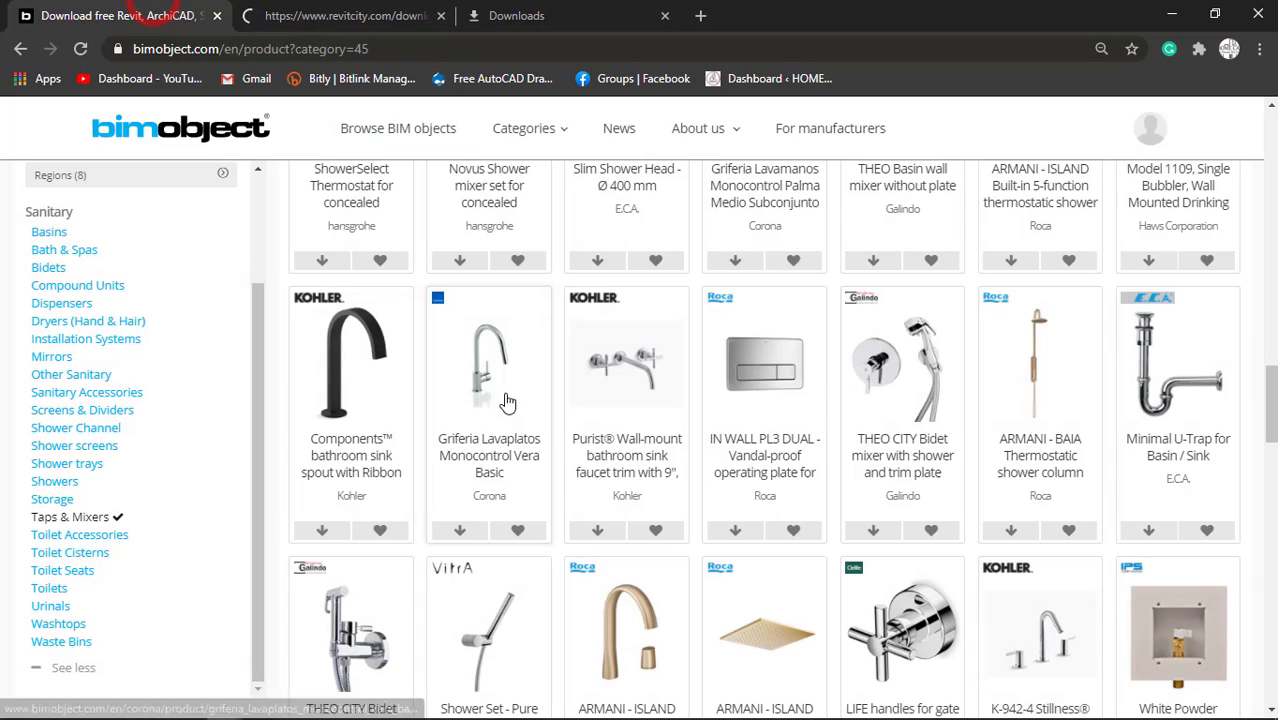
pyautogui.scroll(-3, 545, 445)
pyautogui.scroll(5, 545, 445)
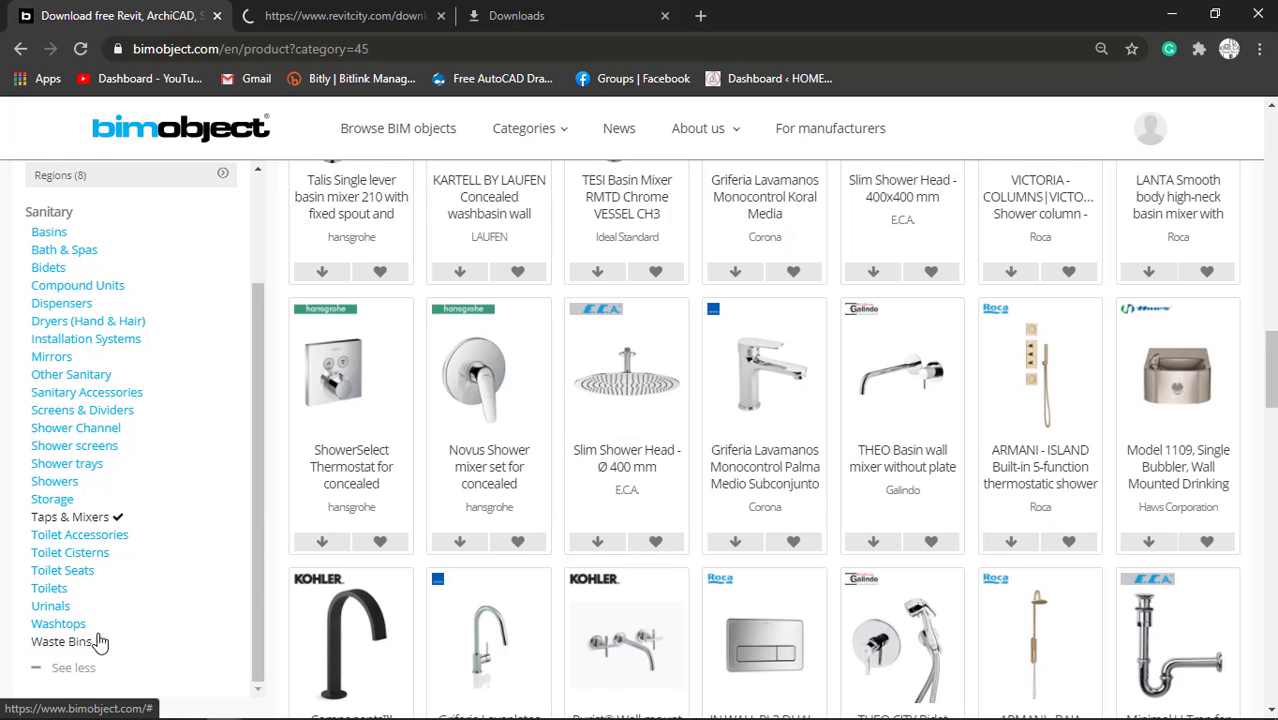
pyautogui.scroll(2, 100, 641)
pyautogui.scroll(10, 547, 361)
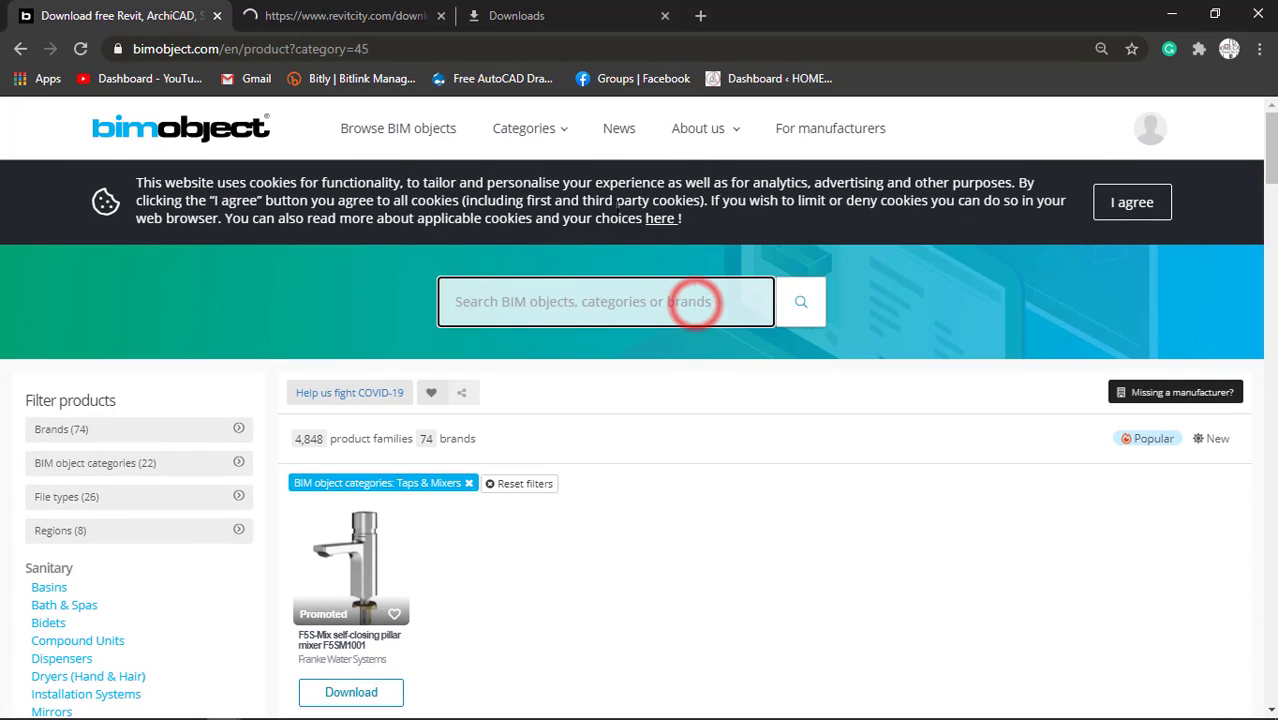
pyautogui.click(560, 130)
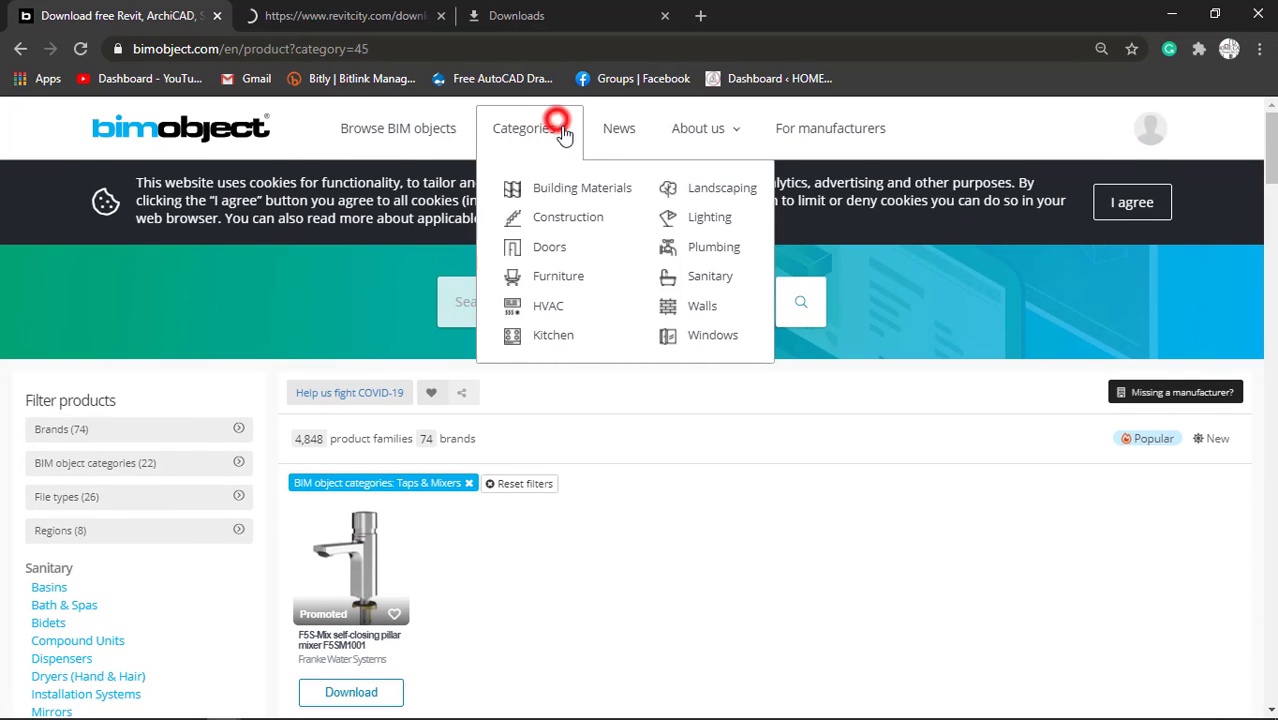
pyautogui.click(563, 284)
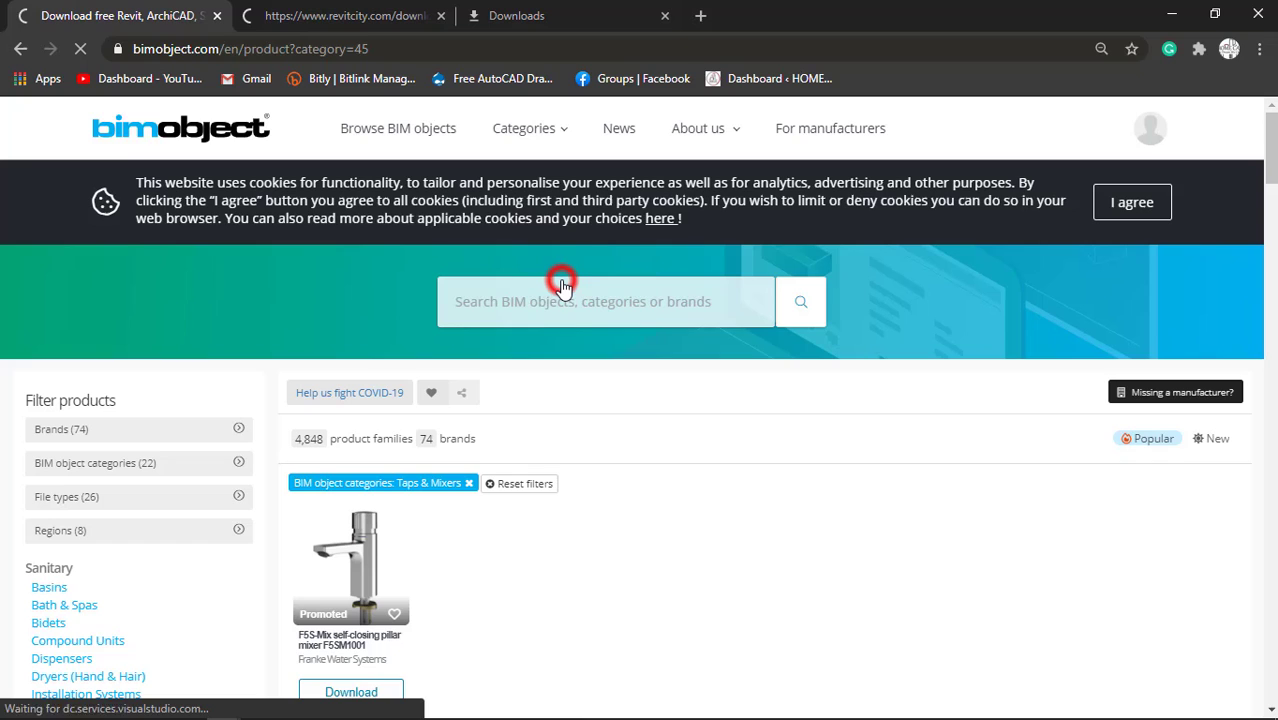
# Open the Downloads section of RevitCity and return to the BIMobject furniture listing.
pyautogui.click(378, 12)
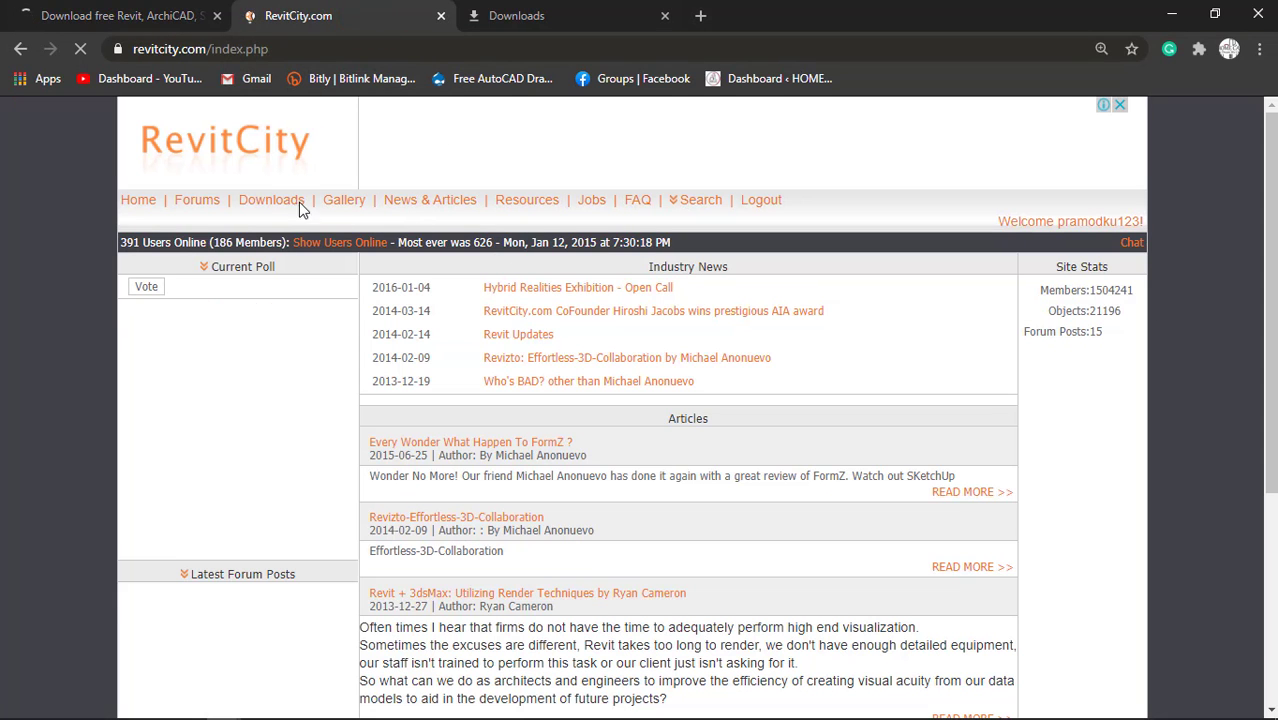
pyautogui.click(298, 203)
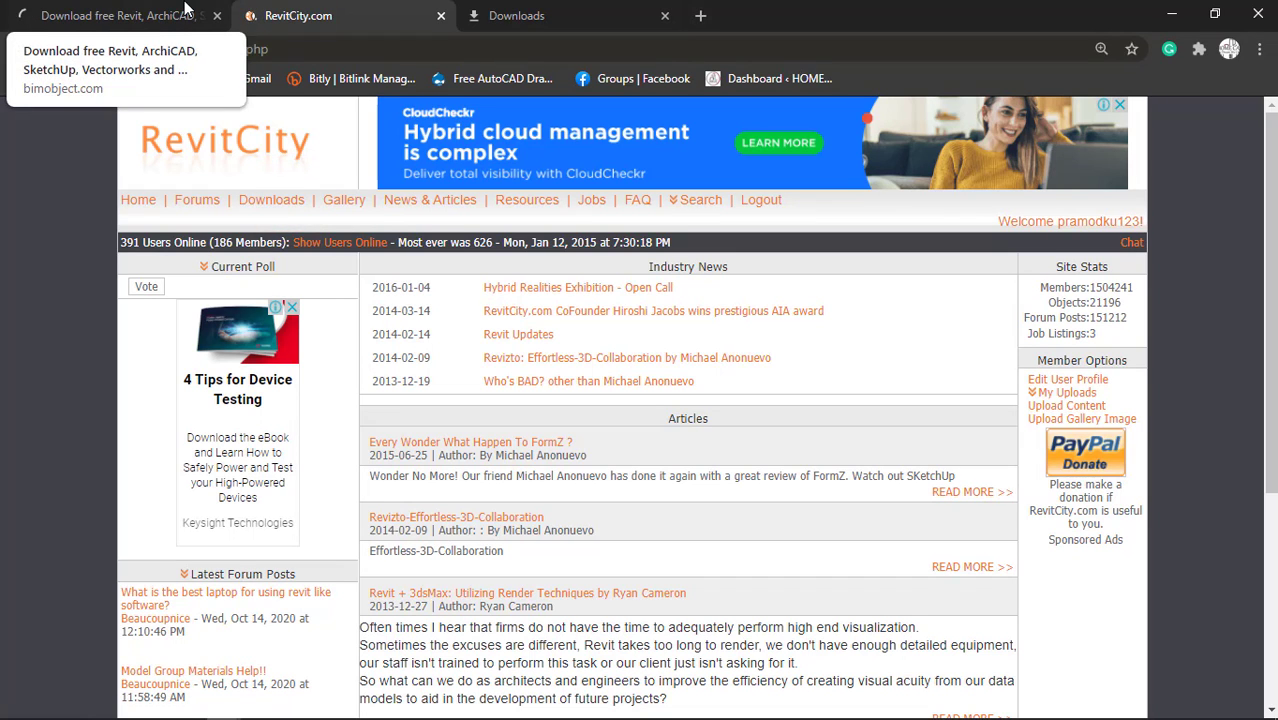
pyautogui.click(184, 10)
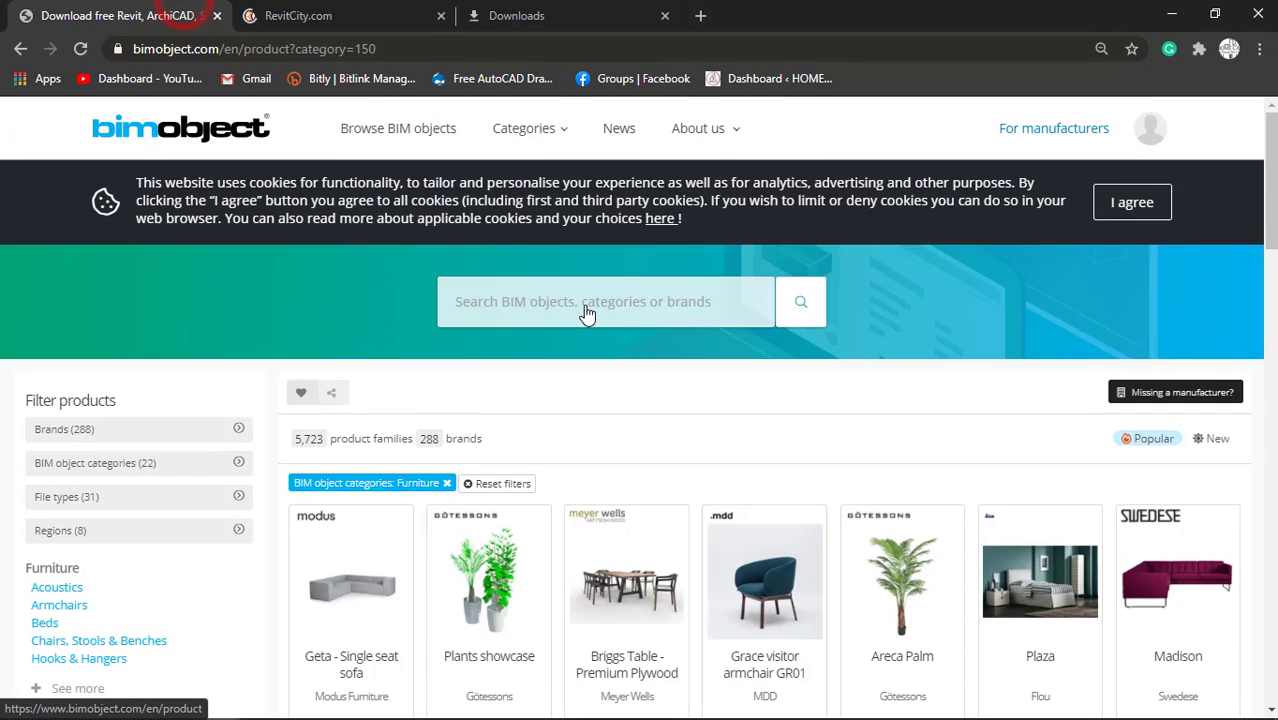
# Expand the Furniture subcategories, filter the products by Sofas & Armchairs and look through the listed sofas.
pyautogui.scroll(-1, 630, 372)
pyautogui.scroll(-2, 630, 372)
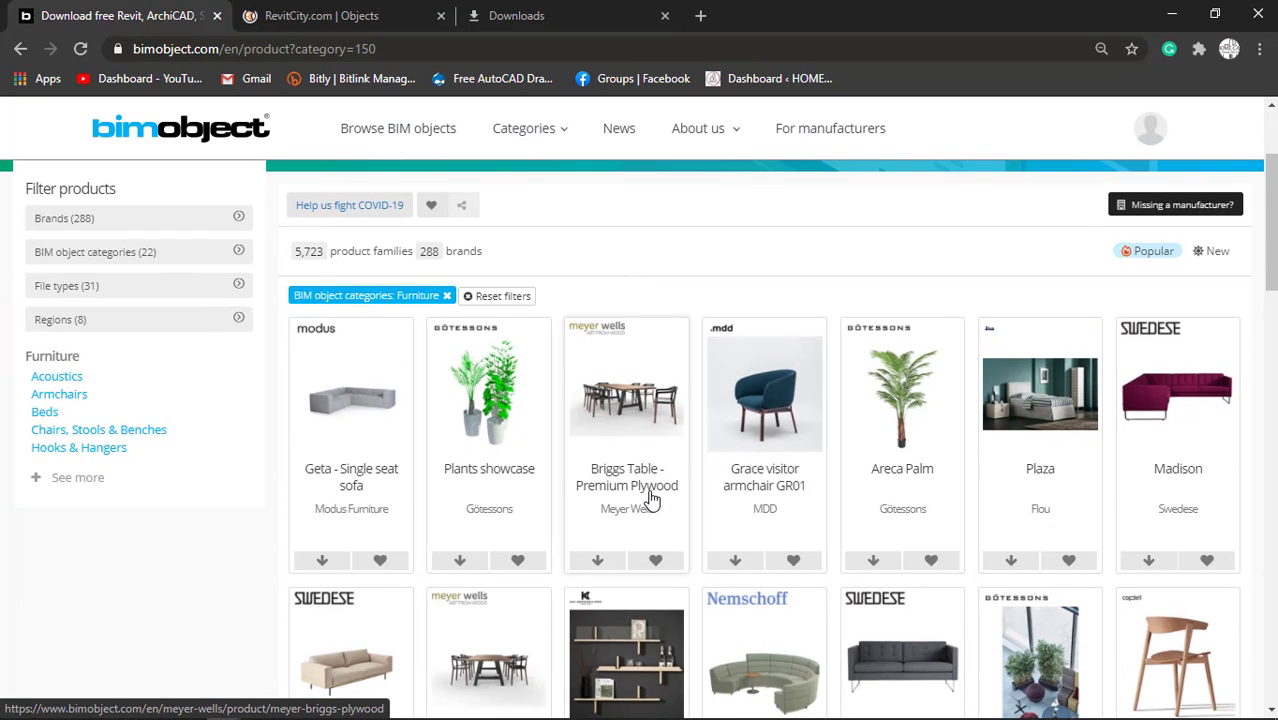
pyautogui.scroll(-3, 690, 477)
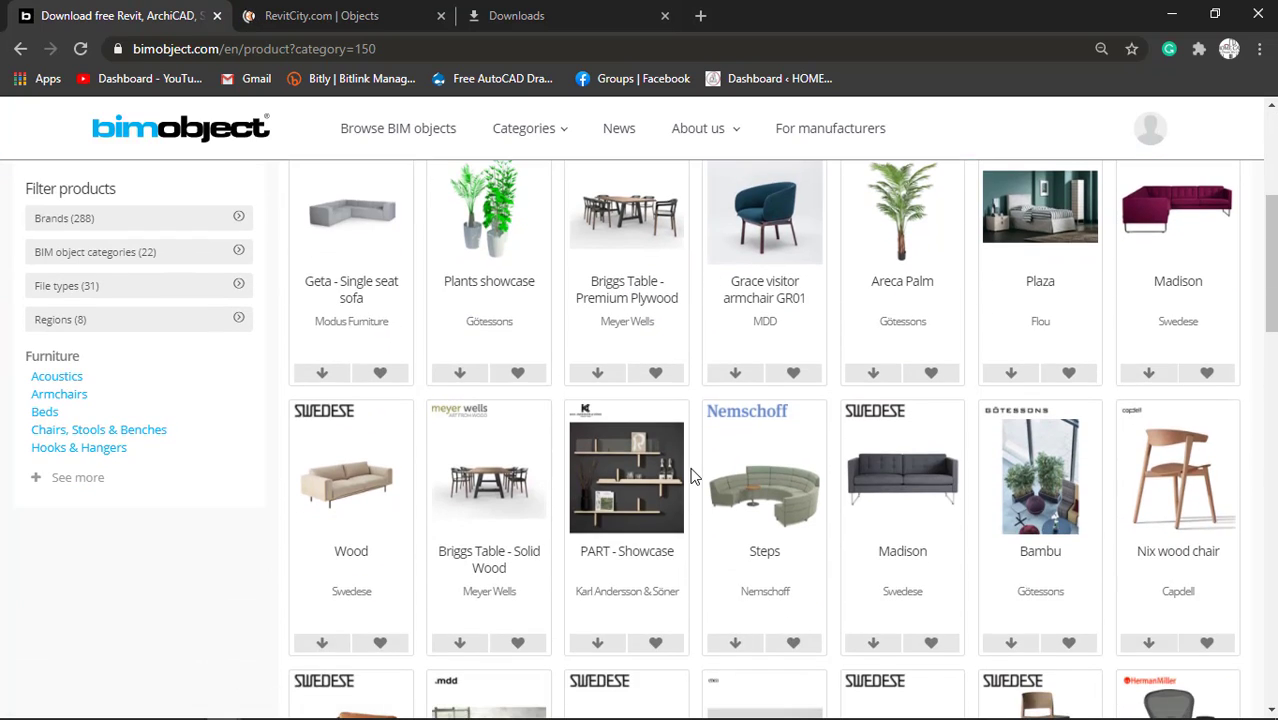
pyautogui.click(86, 478)
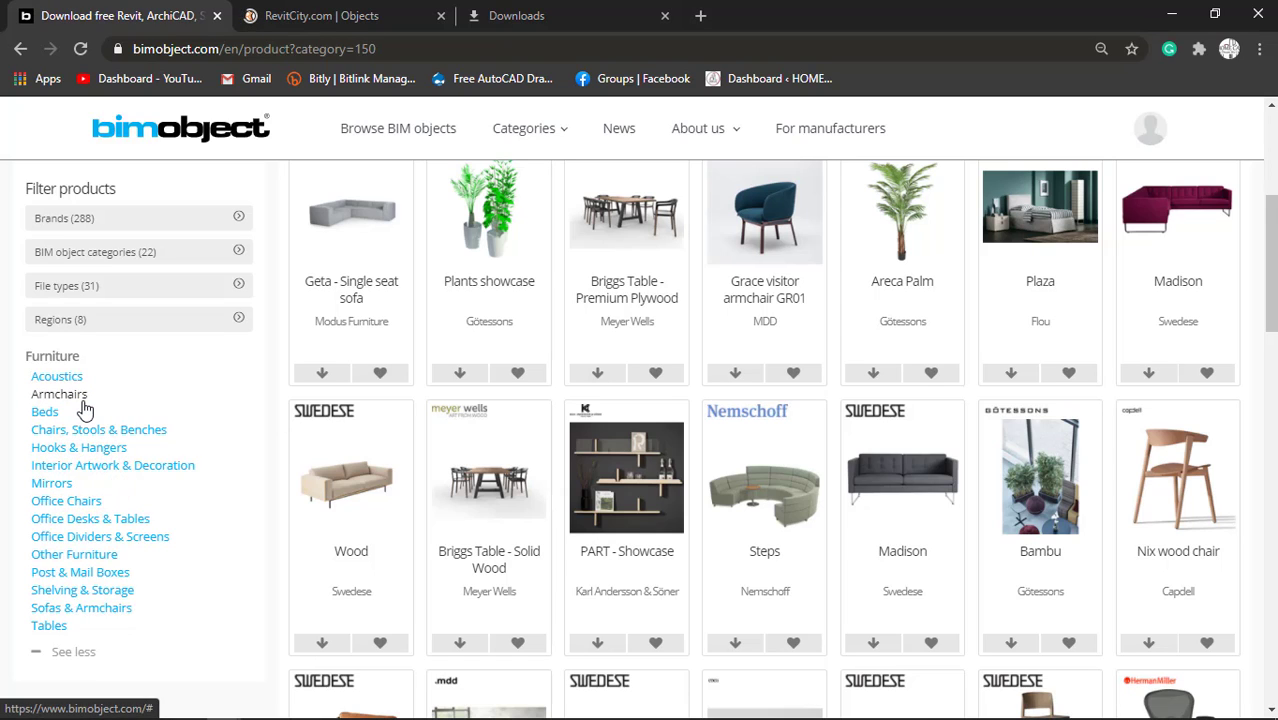
pyautogui.click(100, 610)
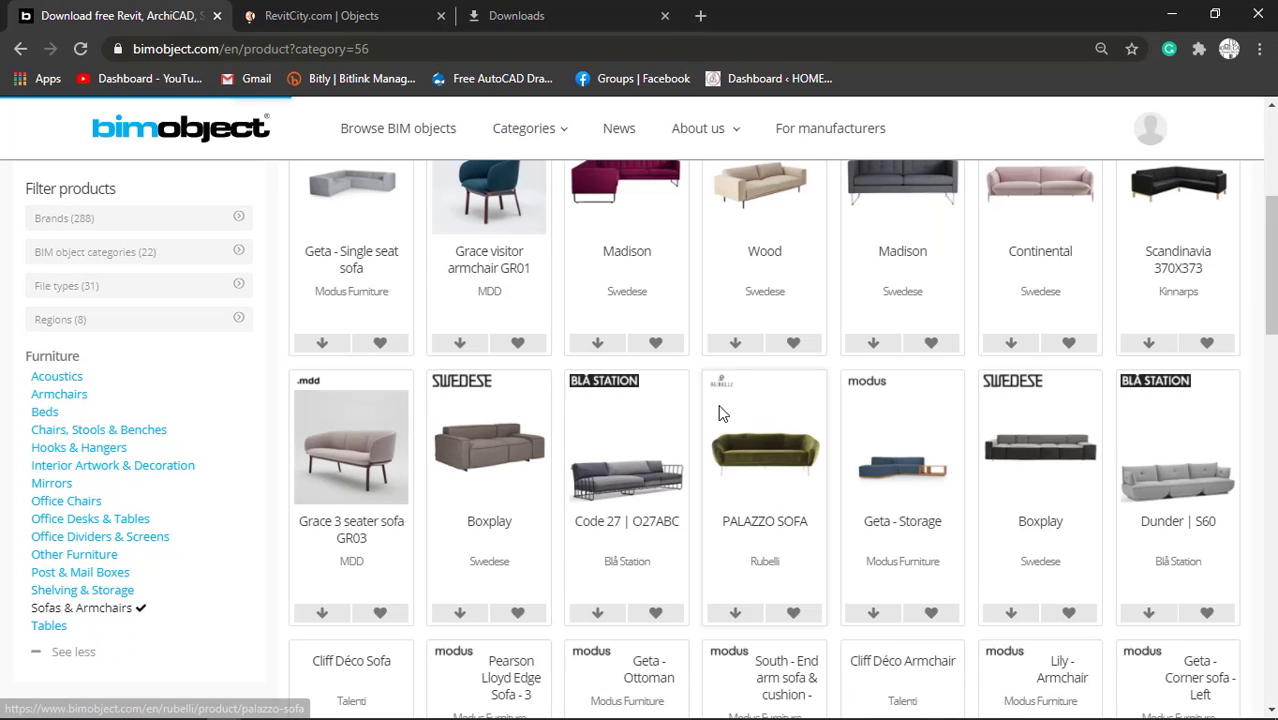
pyautogui.scroll(-2, 676, 444)
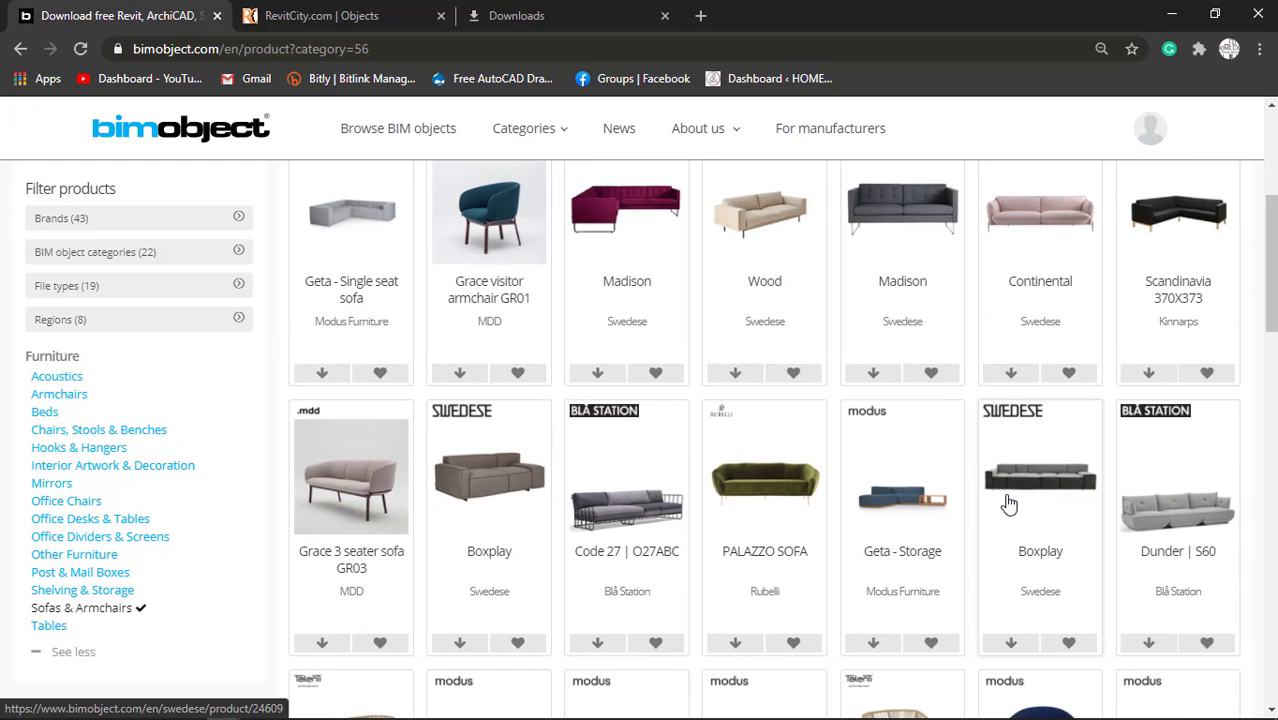
pyautogui.scroll(1, 503, 487)
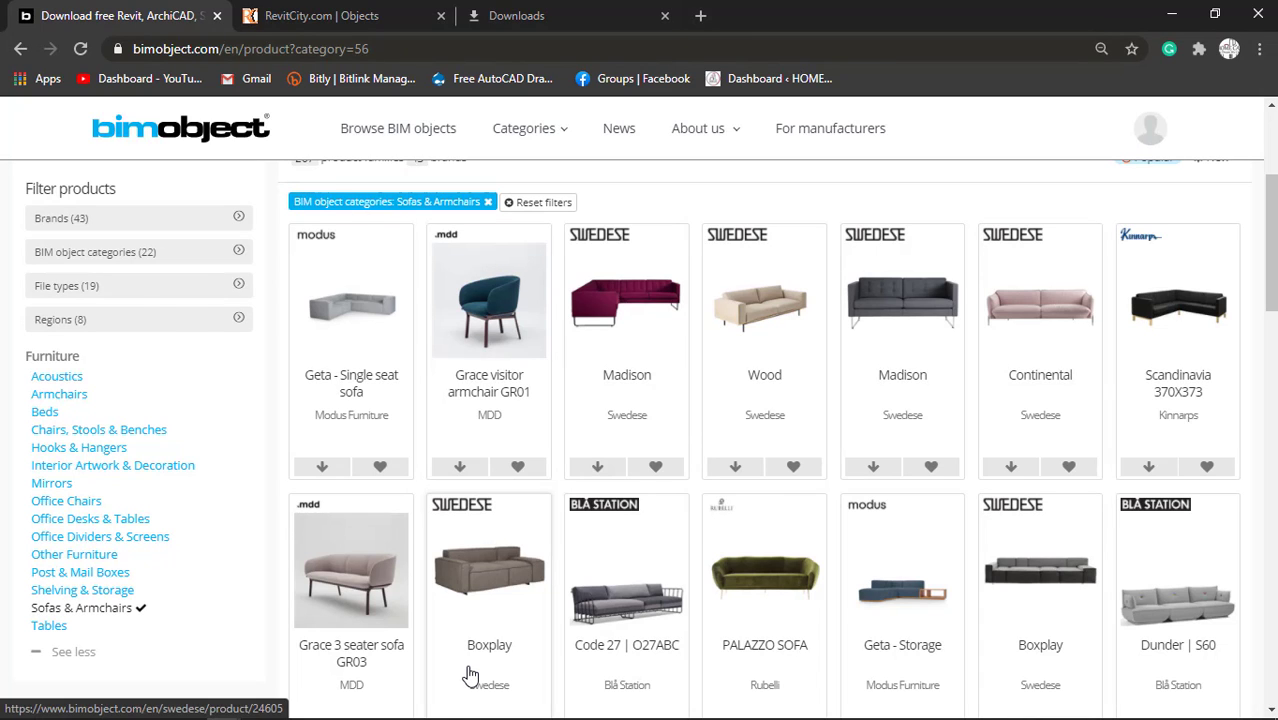
# Switch back to Revit, open the Level 2 floor plan and show the living room with nothing selected.
pyautogui.hotkey('alt', 'Tab')
pyautogui.hotkey('alt', 'Tab')
pyautogui.hotkey('alt', 'Tab')
pyautogui.hotkey('alt', 'Tab')
pyautogui.hotkey('alt', 'Tab')
pyautogui.hotkey('alt', 'Tab')
pyautogui.hotkey('alt', 'Tab')
pyautogui.hotkey('alt', 'Tab')
pyautogui.hotkey('alt', 'Tab')
pyautogui.hotkey('alt', 'Tab')
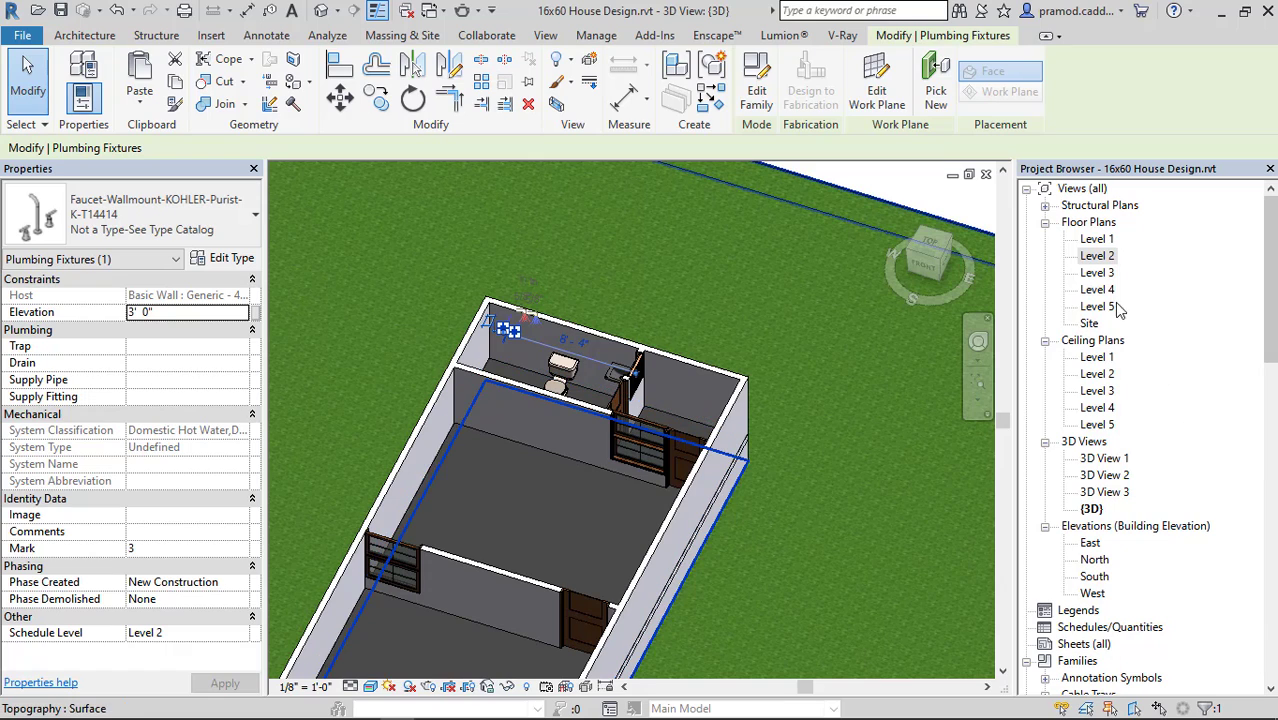
pyautogui.doubleClick(1098, 257)
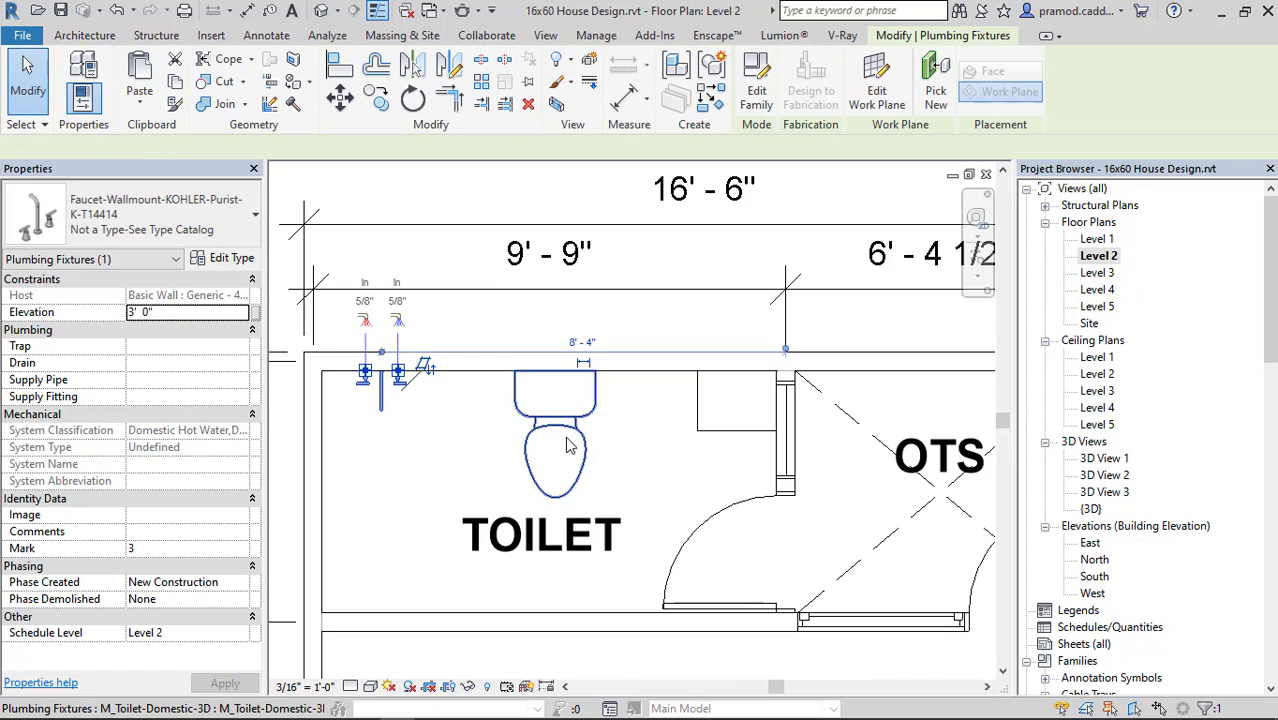
pyautogui.scroll(-3, 603, 478)
pyautogui.moveTo(604, 427); pyautogui.dragTo(547, 180, button='middle')
pyautogui.press('Escape')
pyautogui.moveTo(596, 538); pyautogui.dragTo(590, 397, button='middle')
pyautogui.scroll(2, 516, 429)
pyautogui.scroll(1, 517, 433)
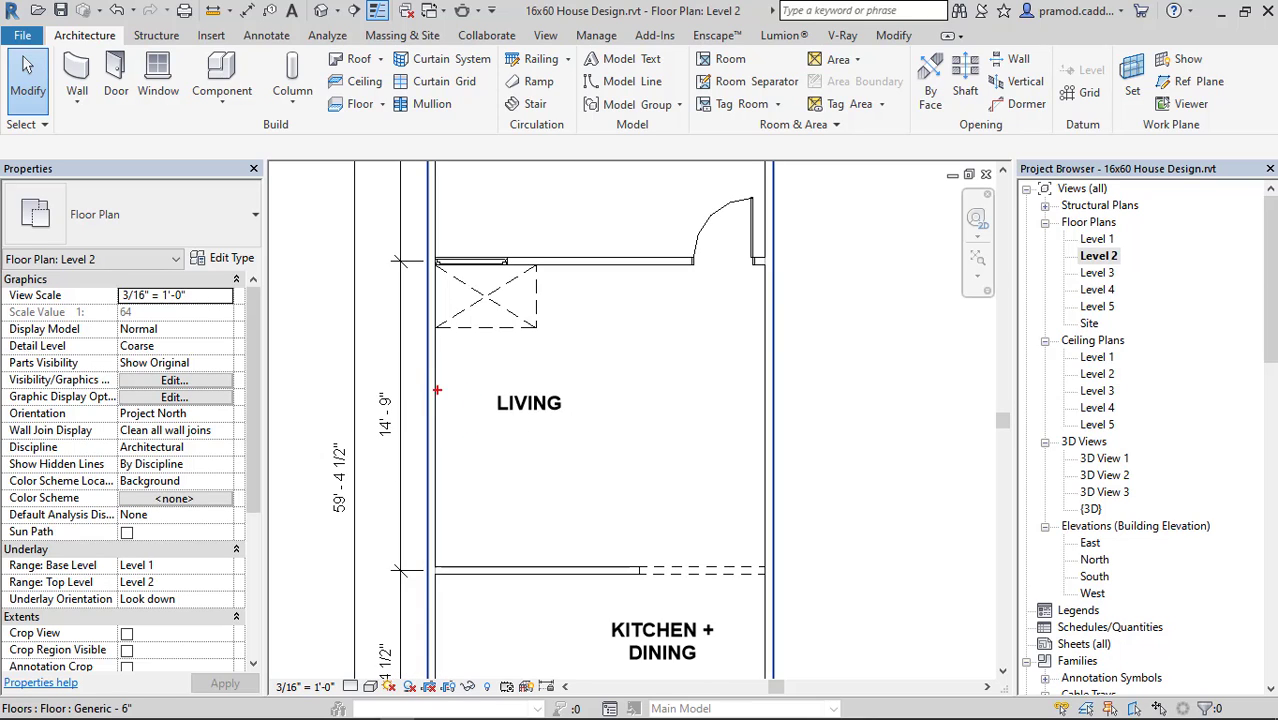
pyautogui.moveTo(486, 381); pyautogui.dragTo(524, 487)
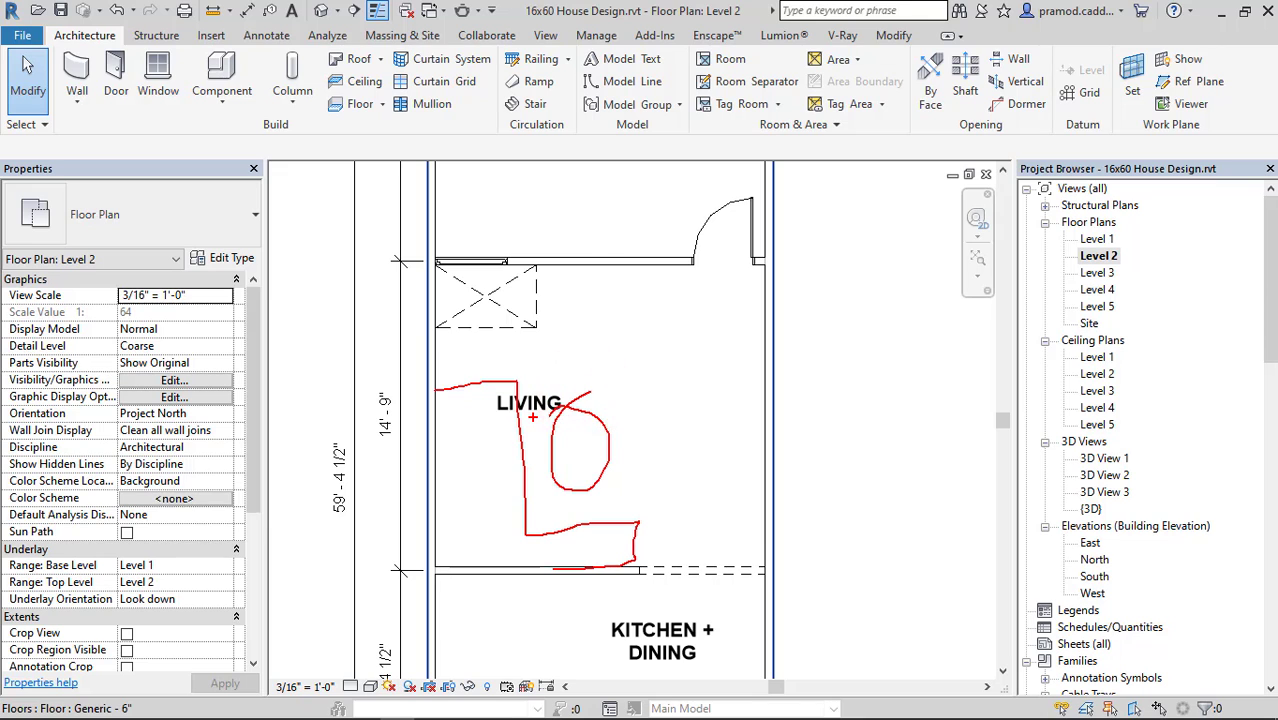
# Look through more sofa models in BIMobject's Sofas & Armchairs listing, and return to the Revit floor plan.
pyautogui.click(1214, 12)
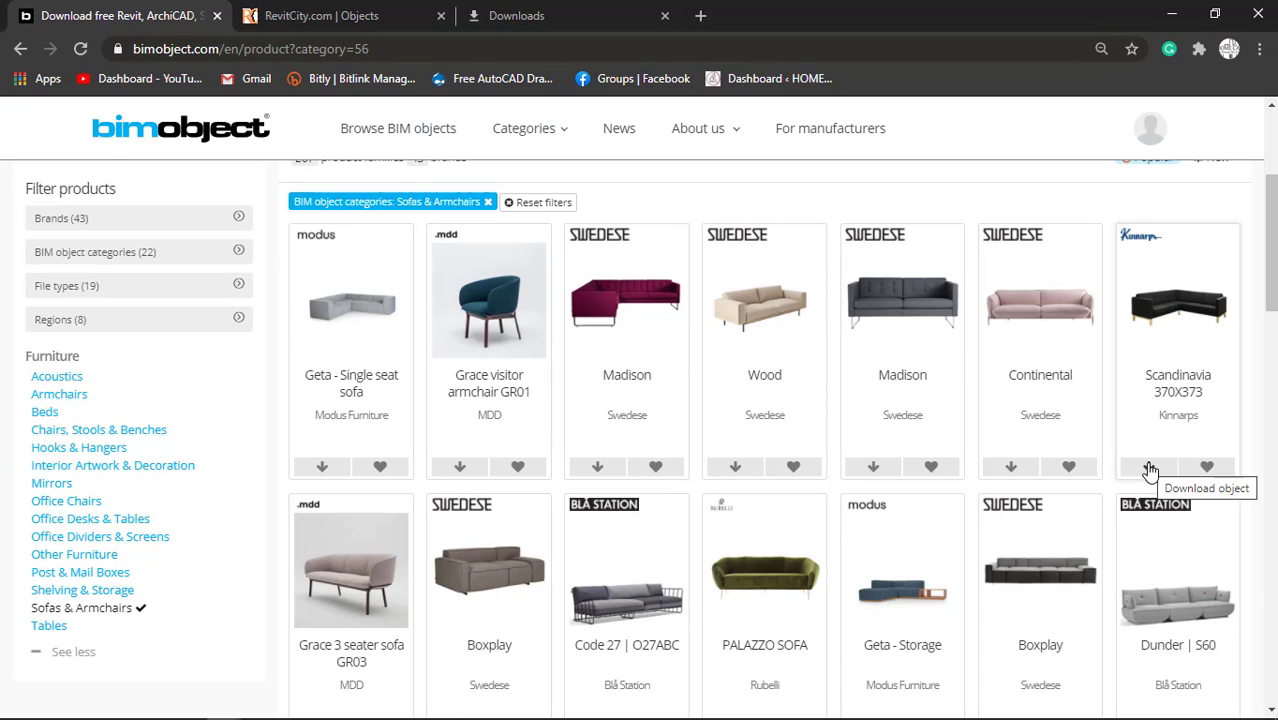
pyautogui.scroll(-2, 800, 503)
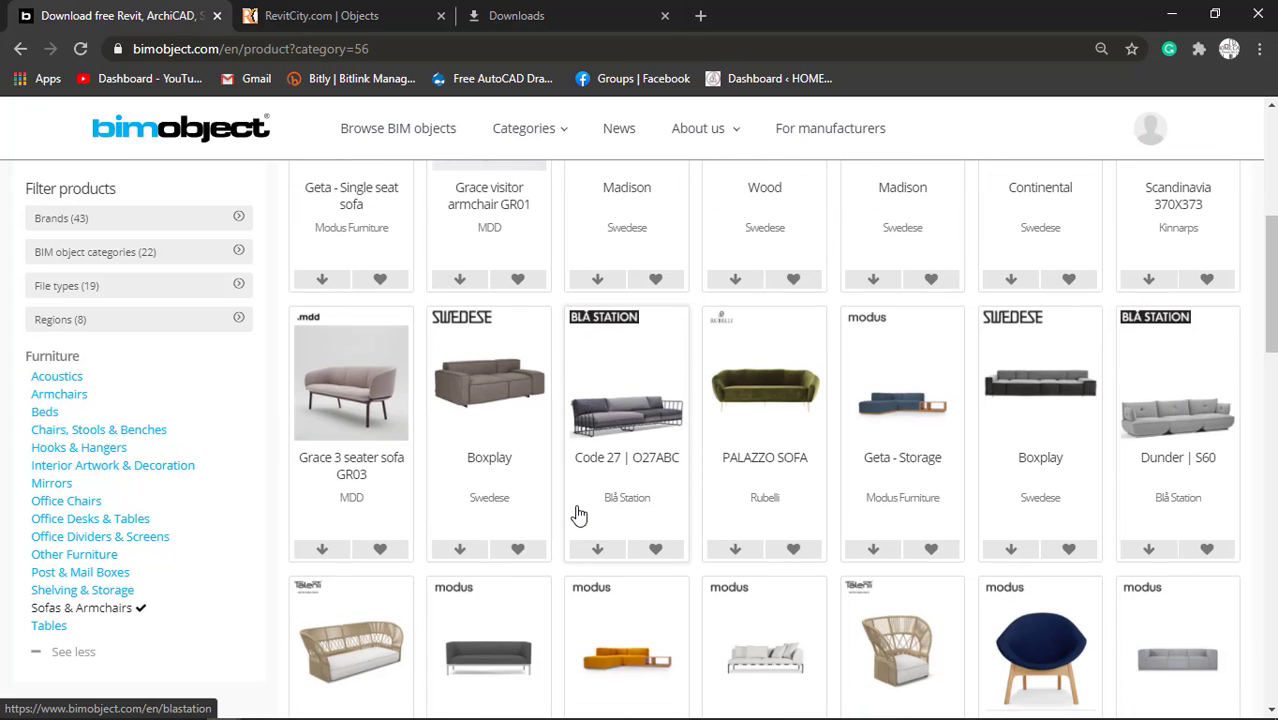
pyautogui.scroll(-2, 612, 454)
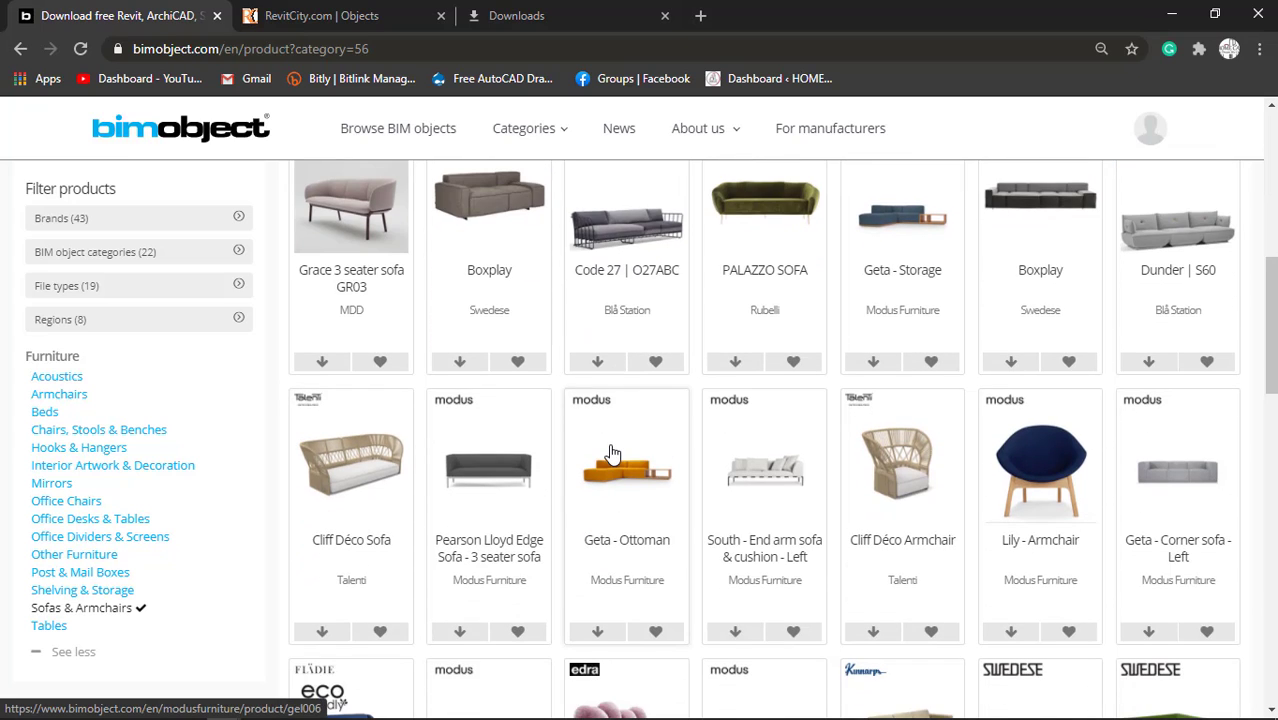
pyautogui.hotkey('alt', 'Tab')
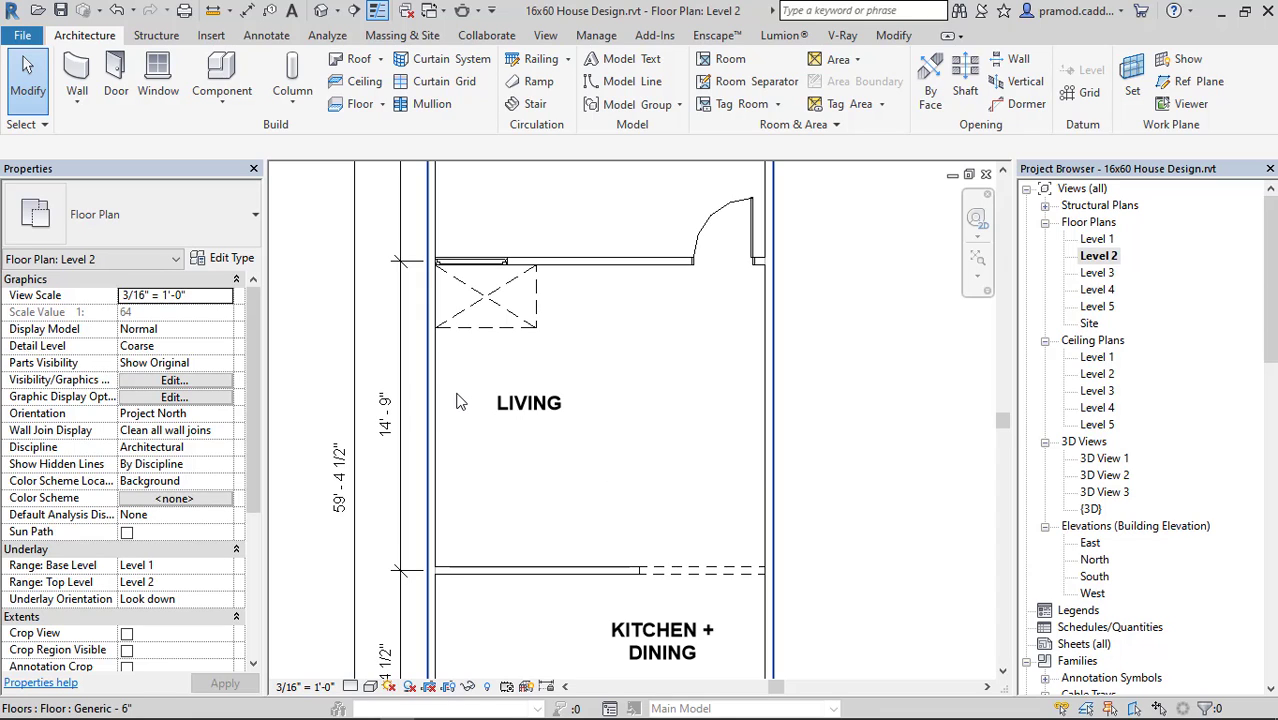
pyautogui.moveTo(506, 488)
pyautogui.keyDown('ctrl'); pyautogui.mouseDown()
pyautogui.moveTo(503, 517)
pyautogui.moveTo(499, 498)
pyautogui.moveTo(620, 578)
pyautogui.moveTo(637, 567)
pyautogui.mouseUp(); pyautogui.keyUp('ctrl')
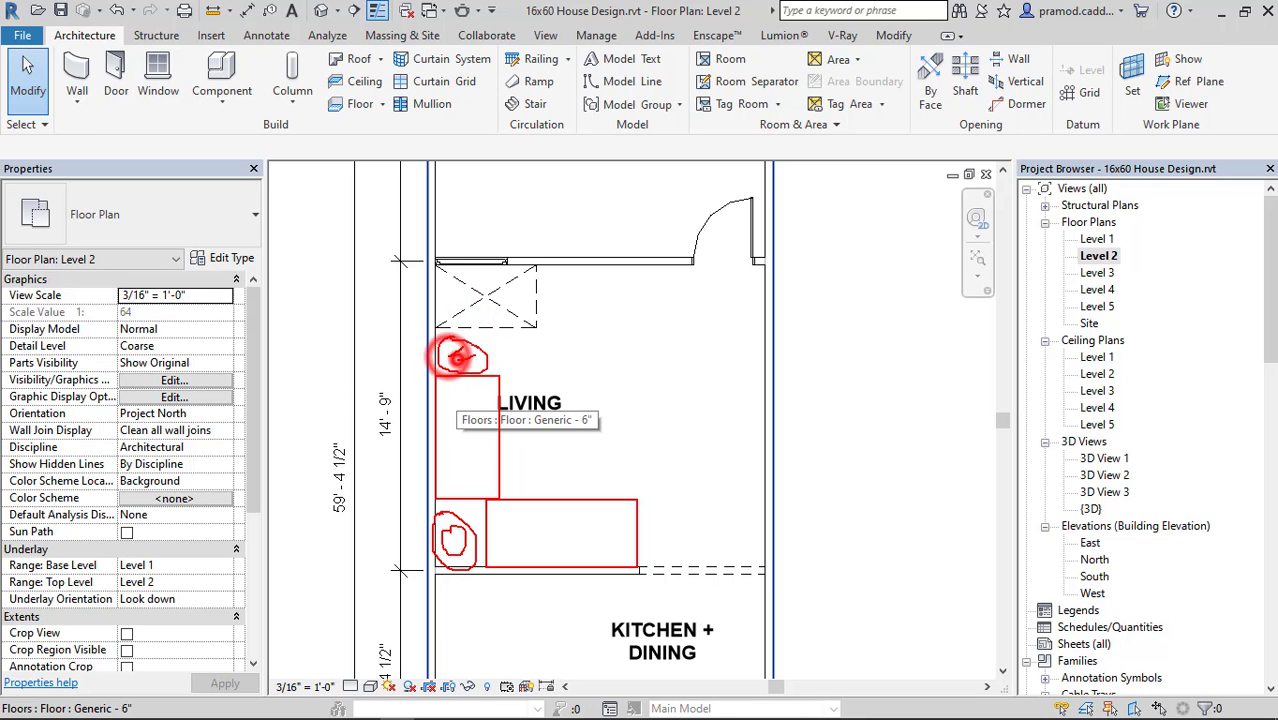
pyautogui.moveTo(457, 359); pyautogui.dragTo(475, 354)
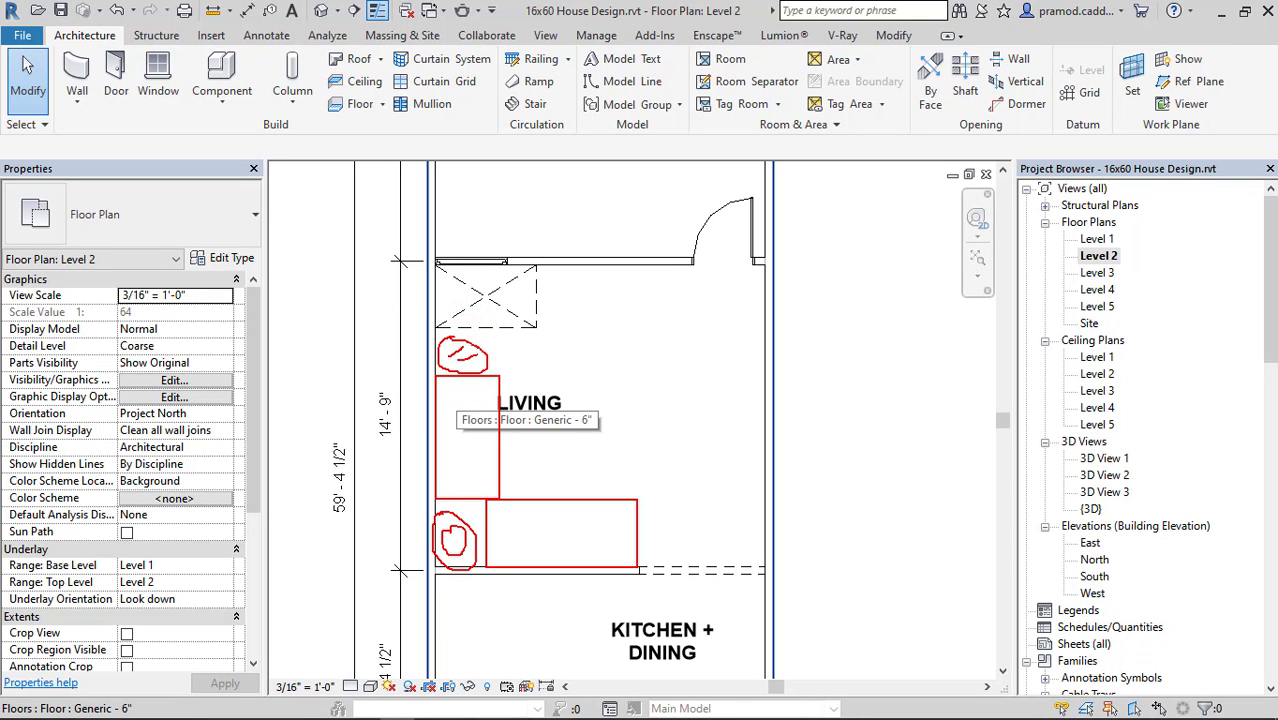
# Return to BIMobject's sofa listing in the browser and download the Revit file madison.rfa of the grey Swedese Madison sofa.
pyautogui.press('Escape')
pyautogui.click(1226, 16)
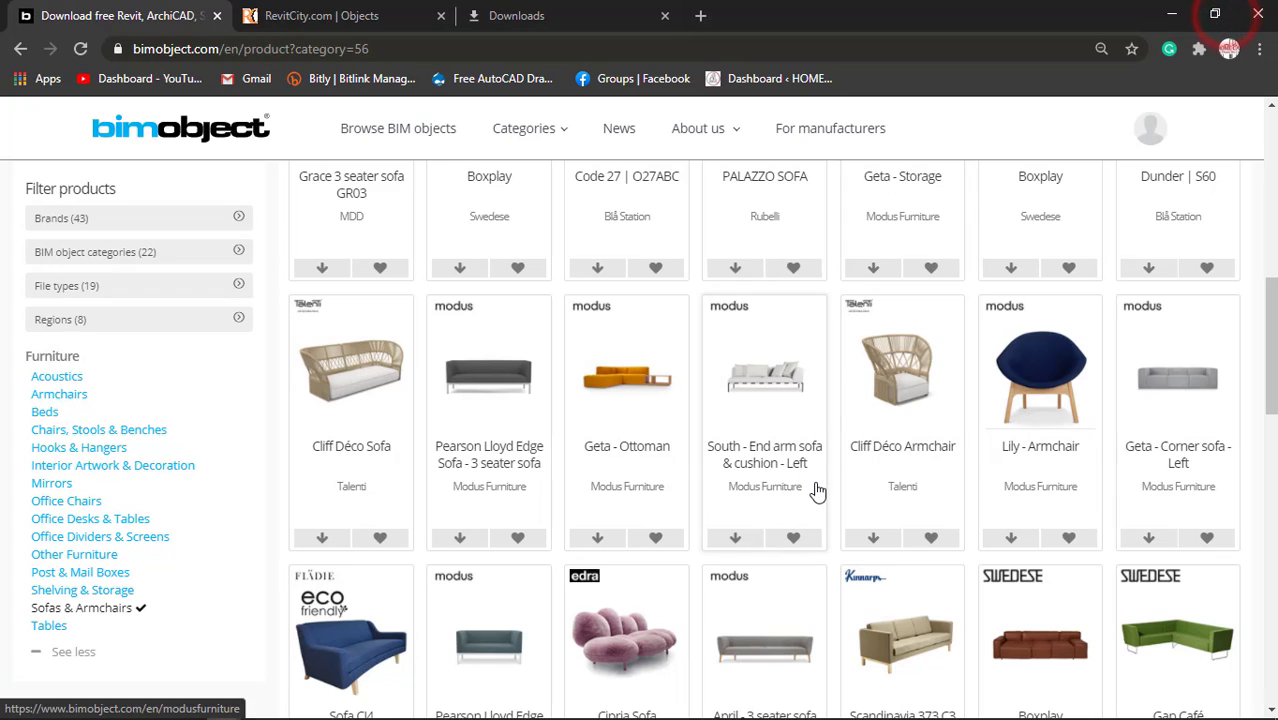
pyautogui.scroll(-3, 817, 490)
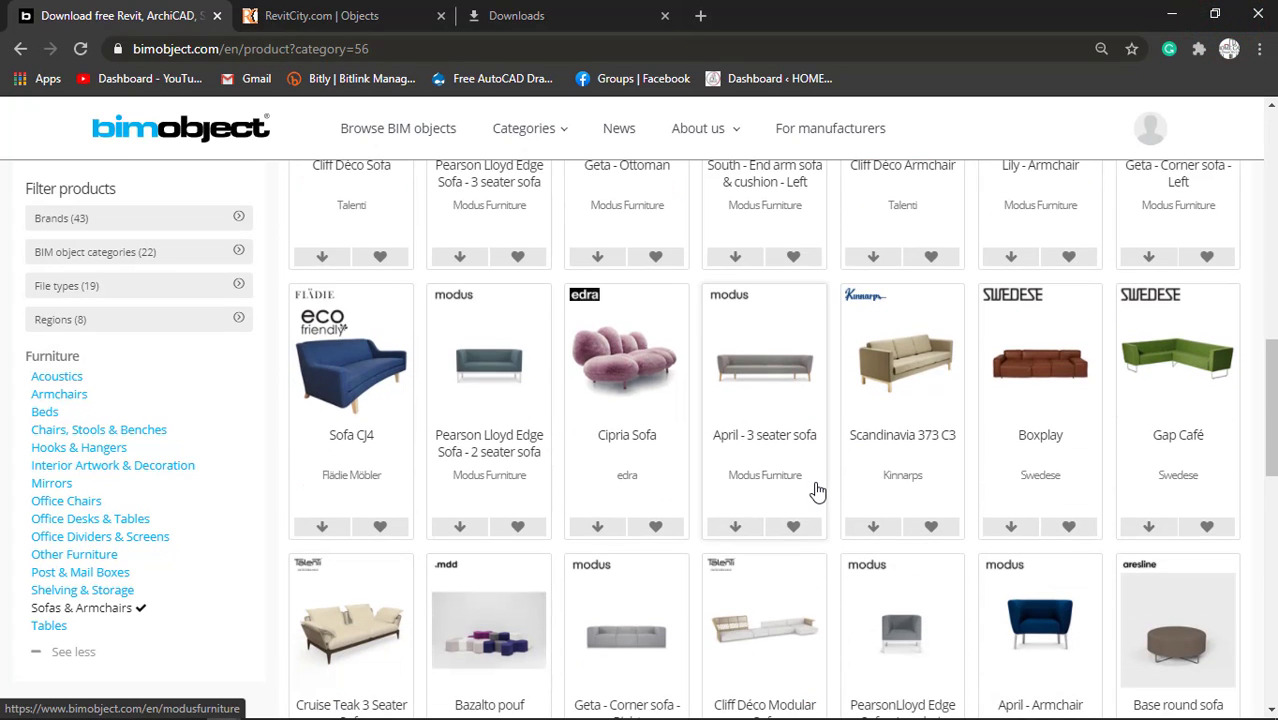
pyautogui.scroll(-2, 817, 490)
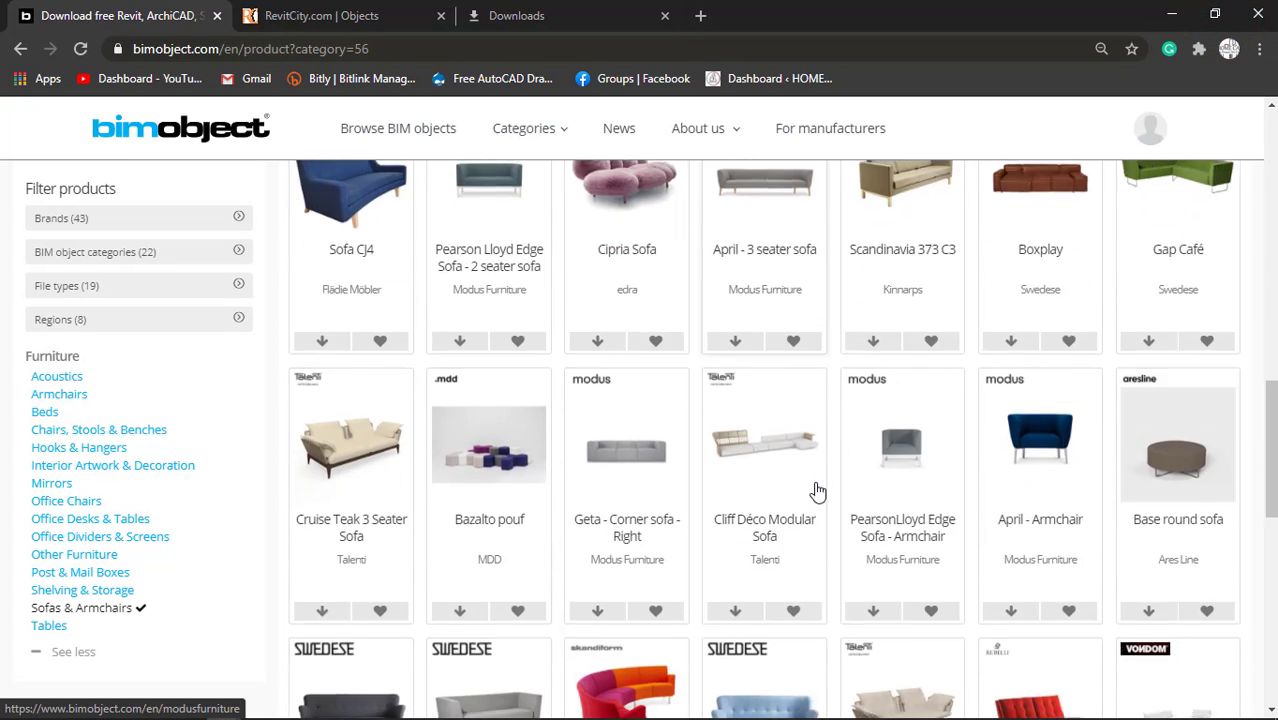
pyautogui.scroll(-2, 817, 490)
pyautogui.scroll(-4, 817, 490)
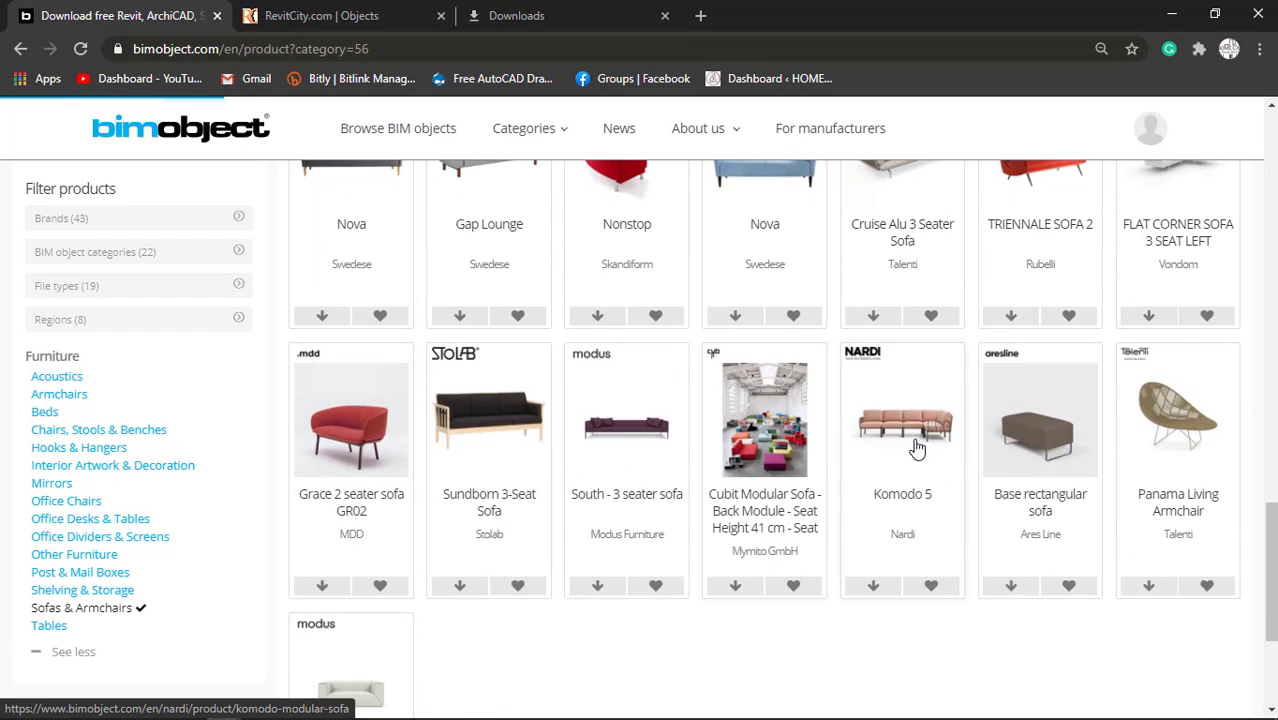
pyautogui.scroll(-6, 988, 450)
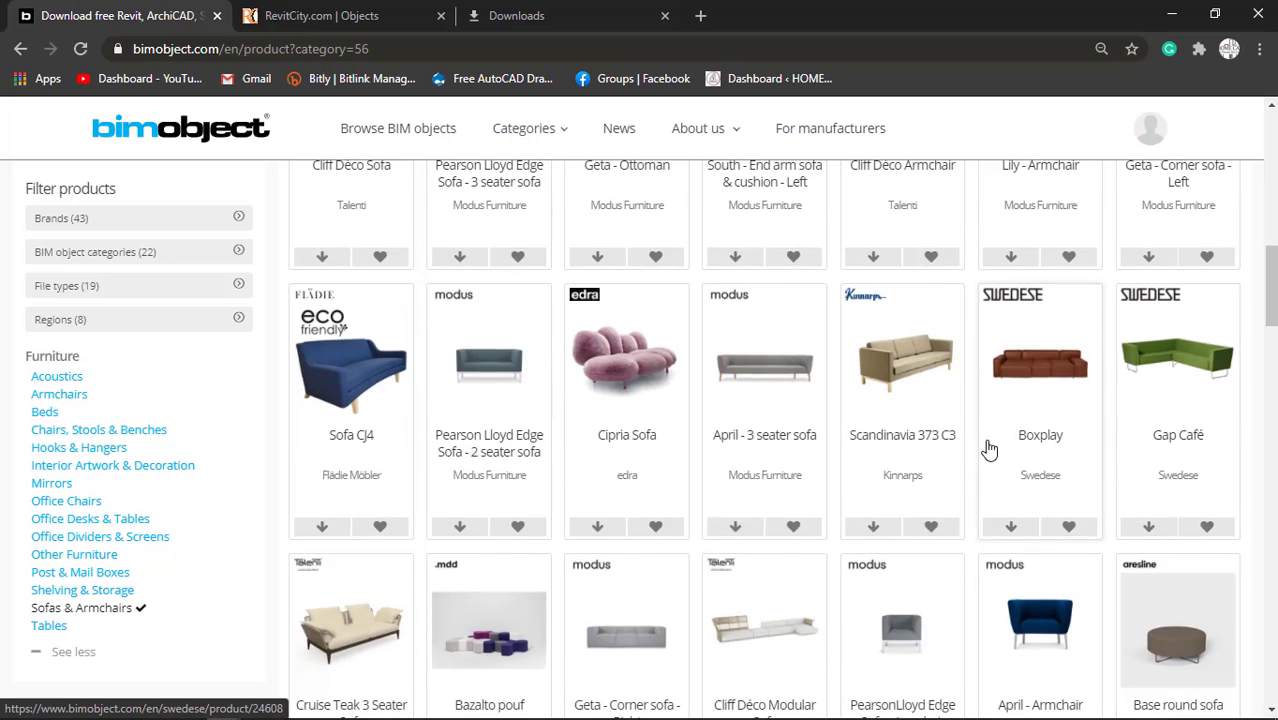
pyautogui.scroll(6, 988, 450)
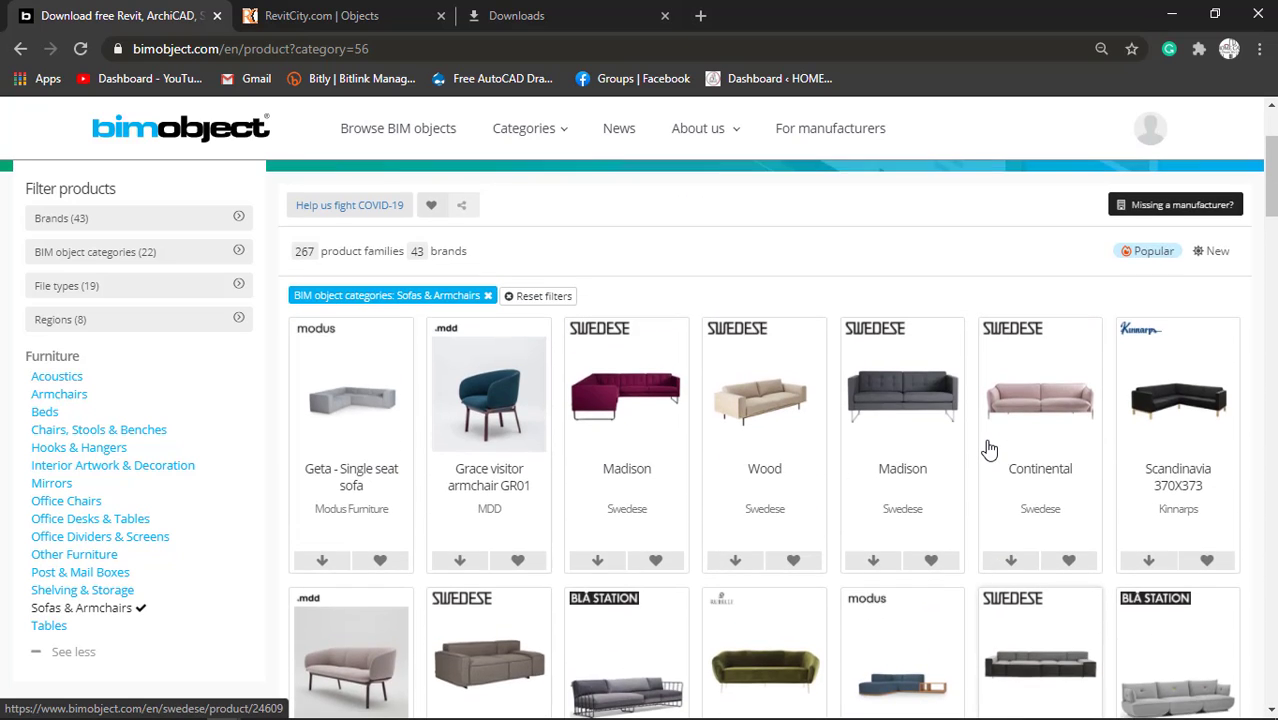
pyautogui.scroll(-1, 985, 452)
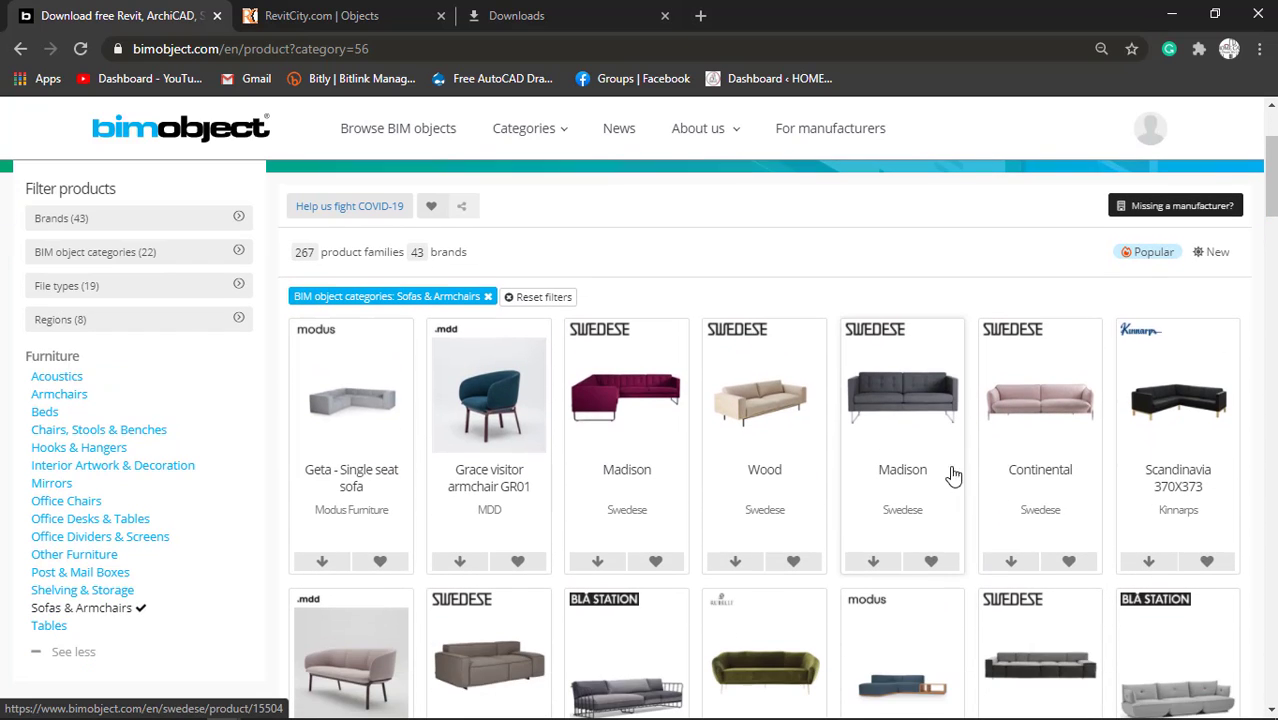
pyautogui.click(876, 561)
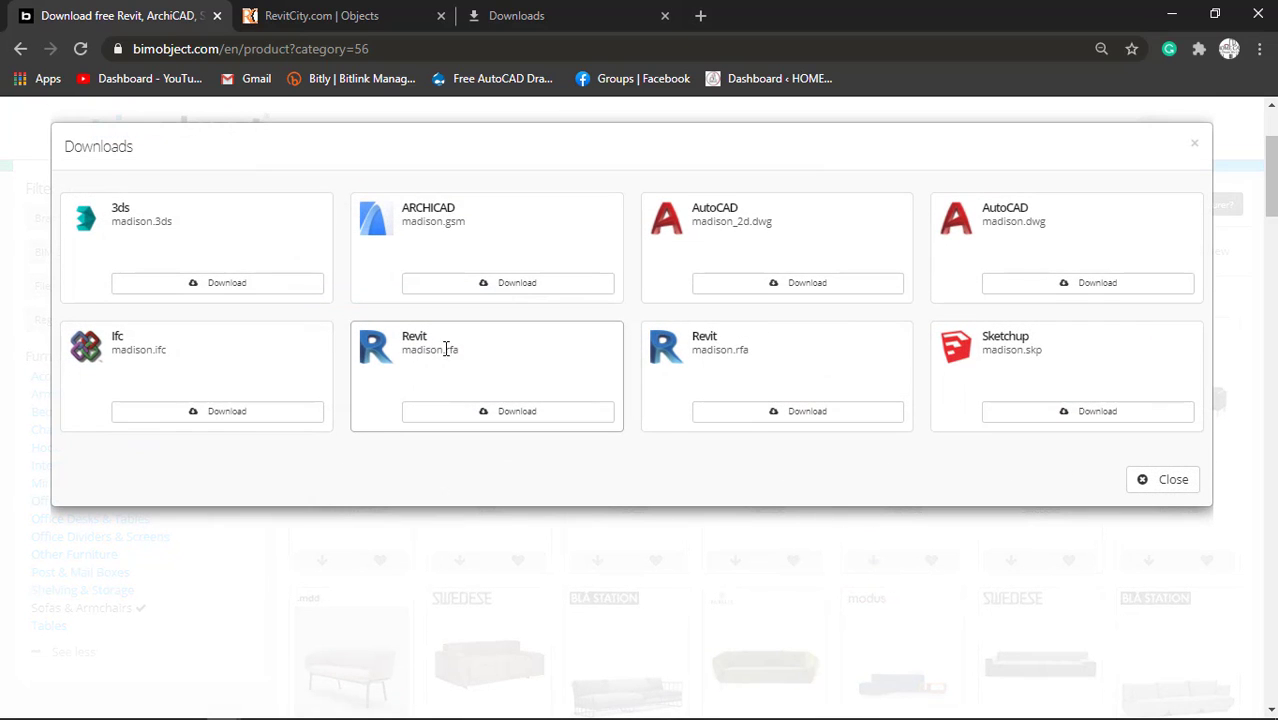
pyautogui.click(541, 417)
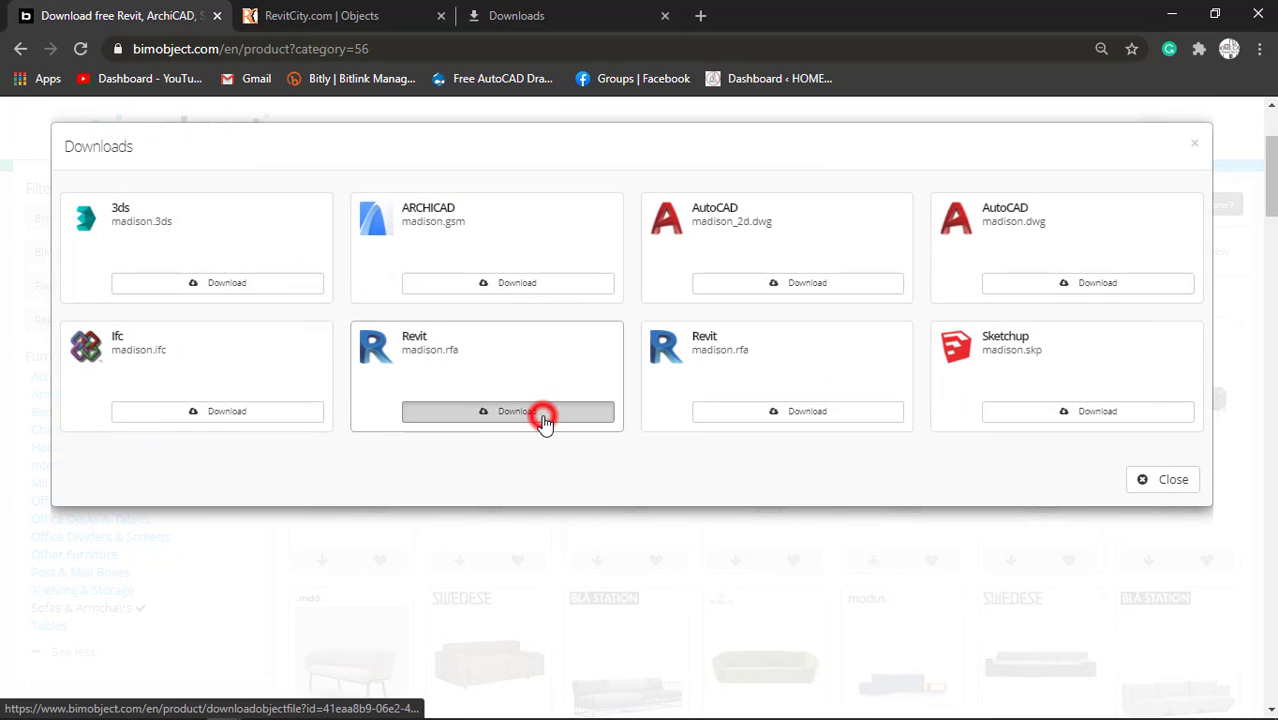
# Switch to the RevitCity downloads page and search it with the keyword BEDS.
pyautogui.click(402, 10)
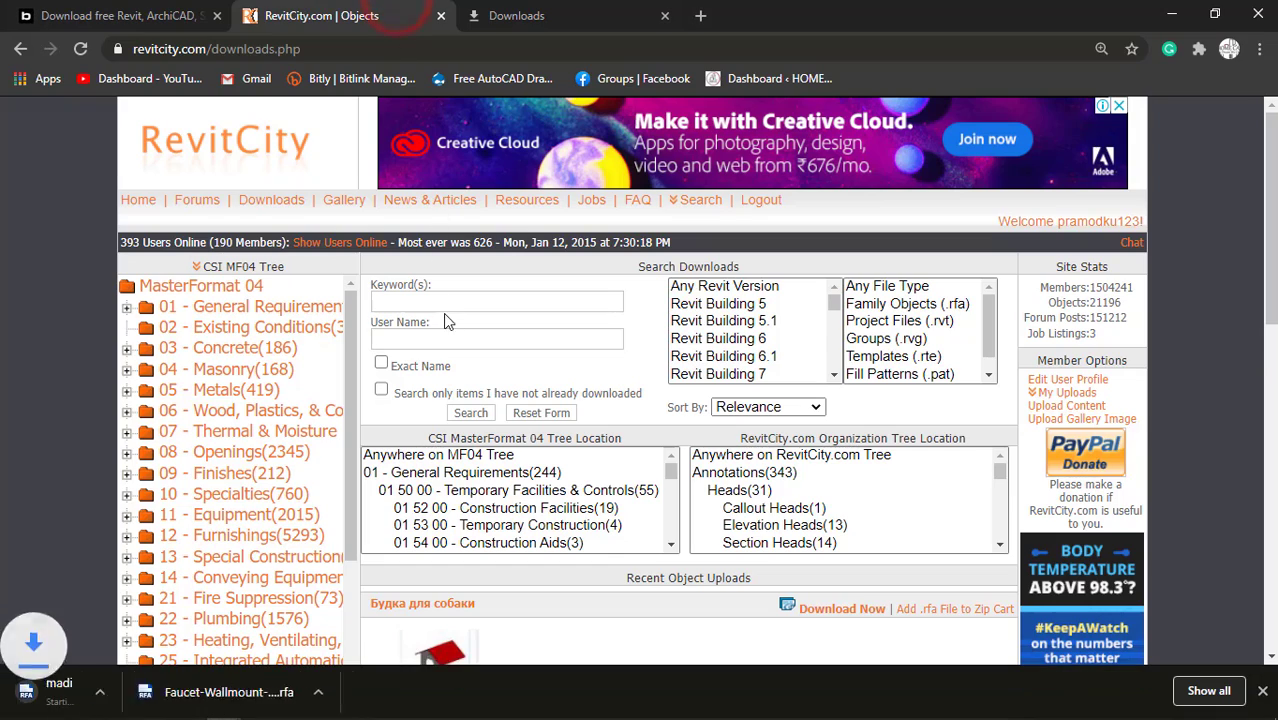
pyautogui.scroll(-6, 537, 368)
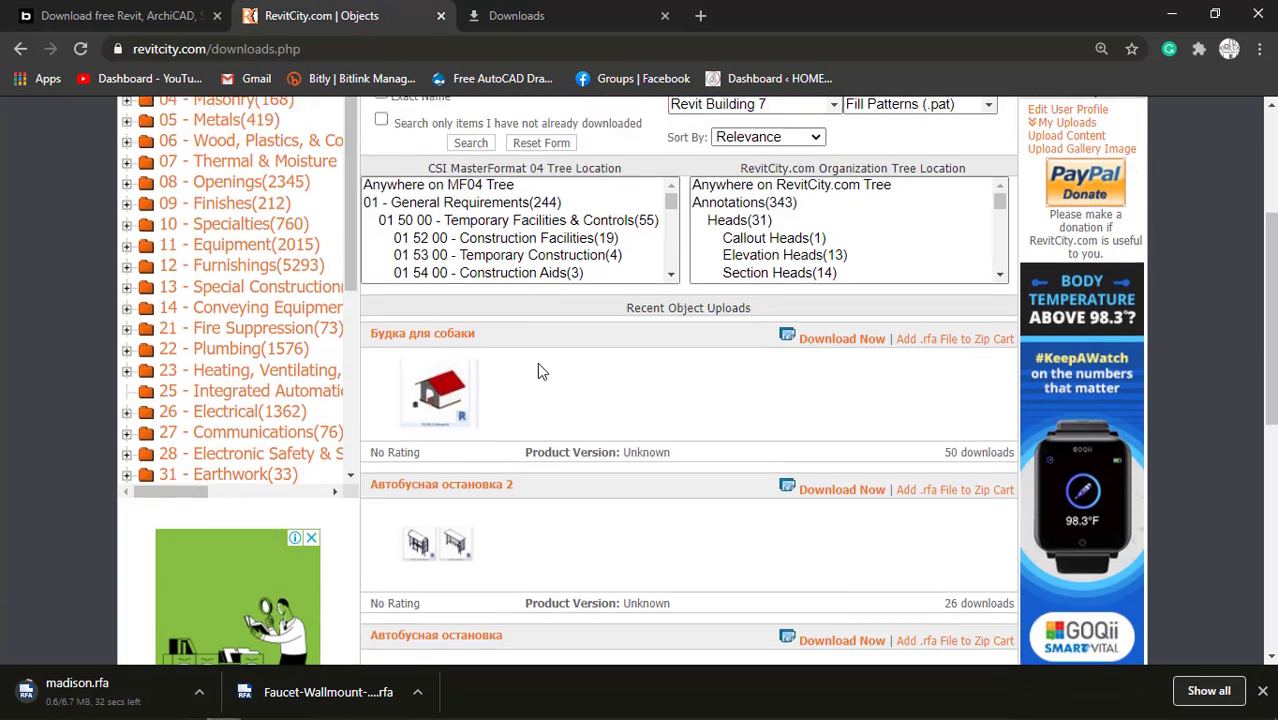
pyautogui.scroll(5, 462, 317)
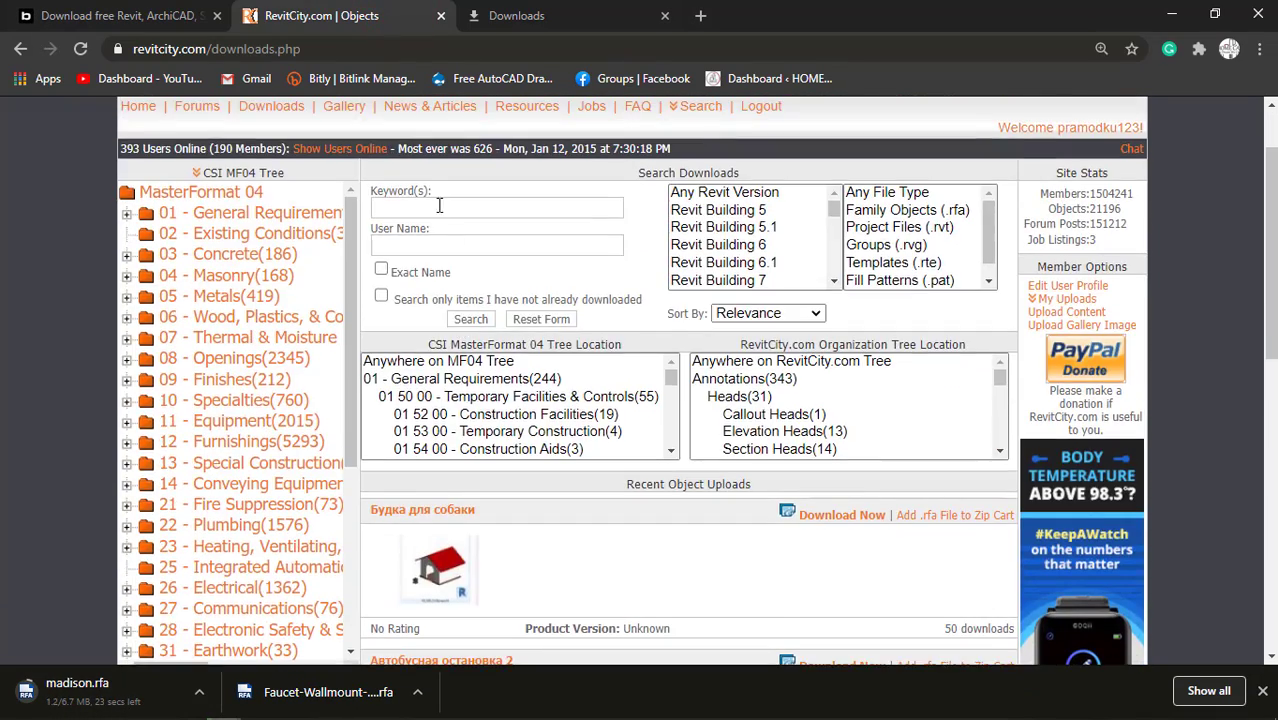
pyautogui.click(437, 206)
pyautogui.write('BEDS')
pyautogui.press('Return')
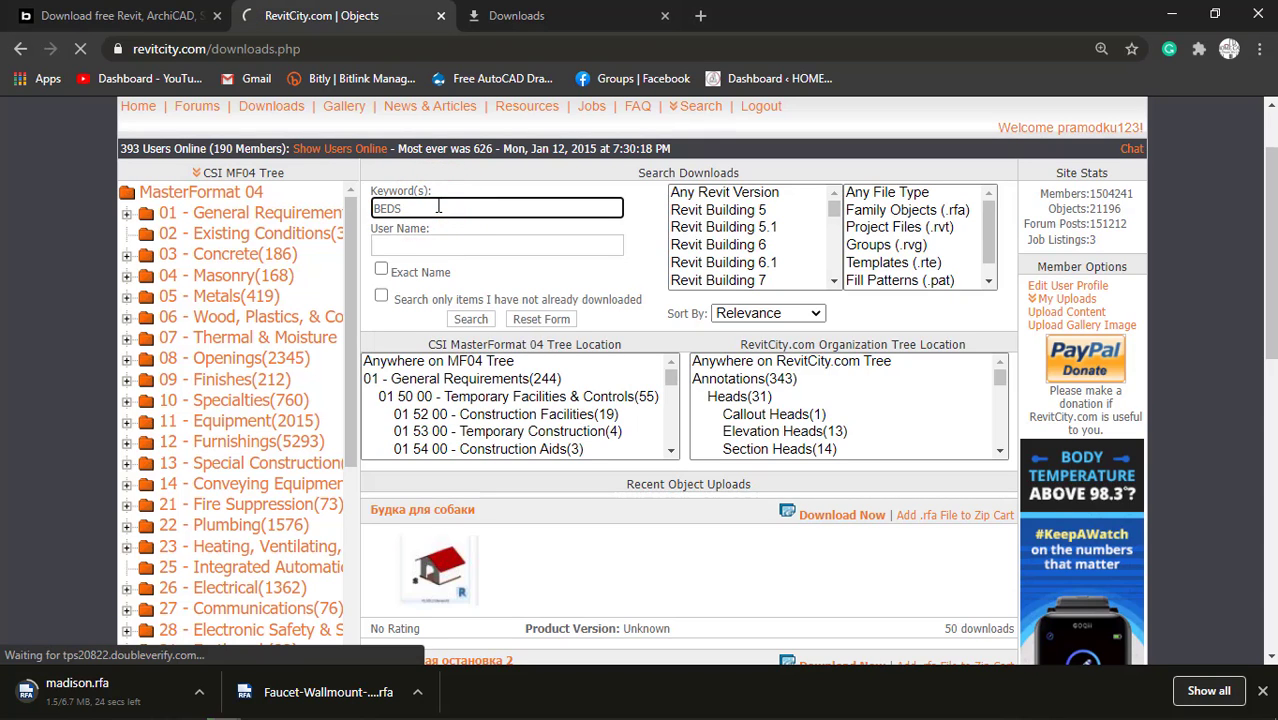
# Look through the bed search results and download the Hotel Beds family.
pyautogui.scroll(-4, 732, 500)
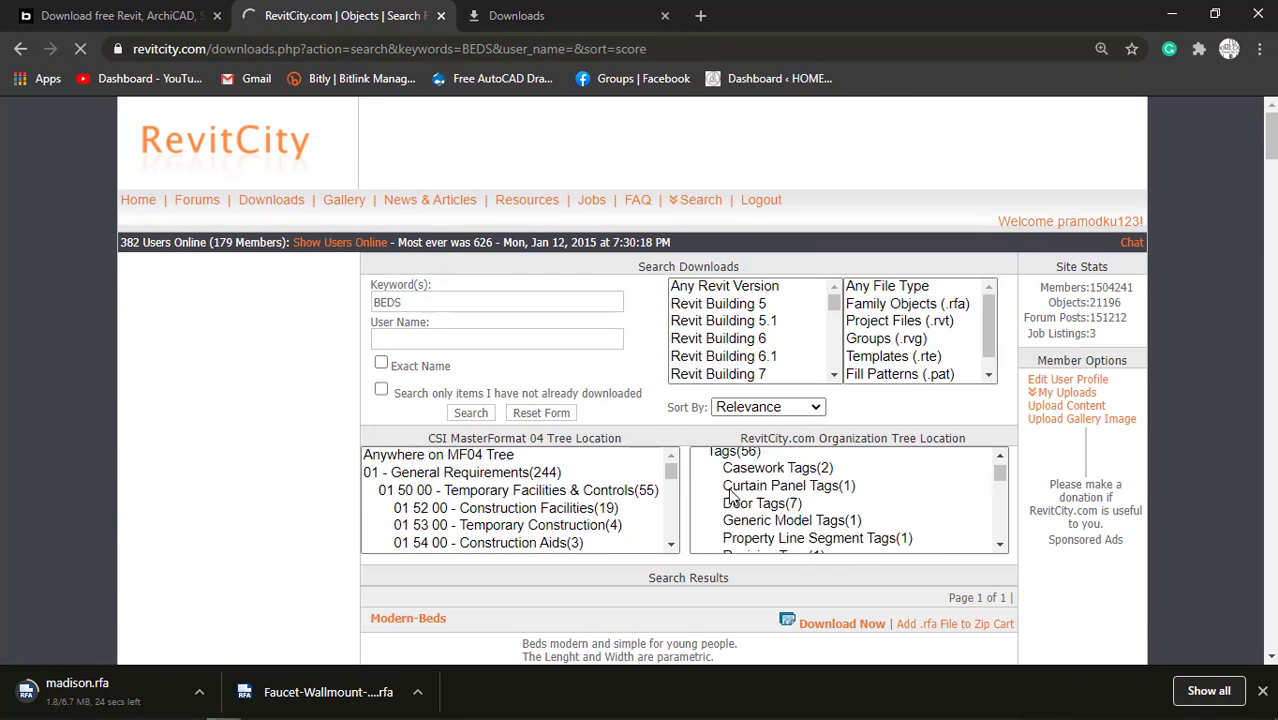
pyautogui.scroll(-1, 711, 597)
pyautogui.scroll(-5, 711, 597)
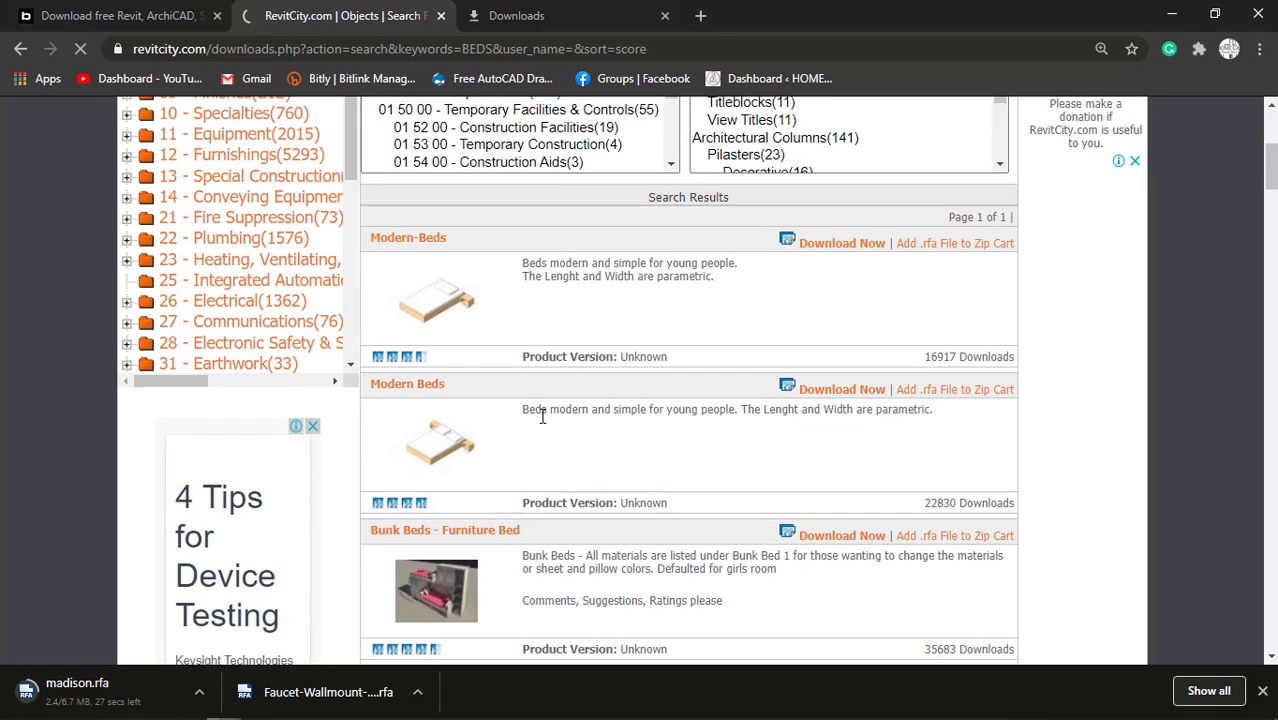
pyautogui.scroll(-1, 543, 414)
pyautogui.scroll(-4, 544, 424)
pyautogui.scroll(3, 543, 424)
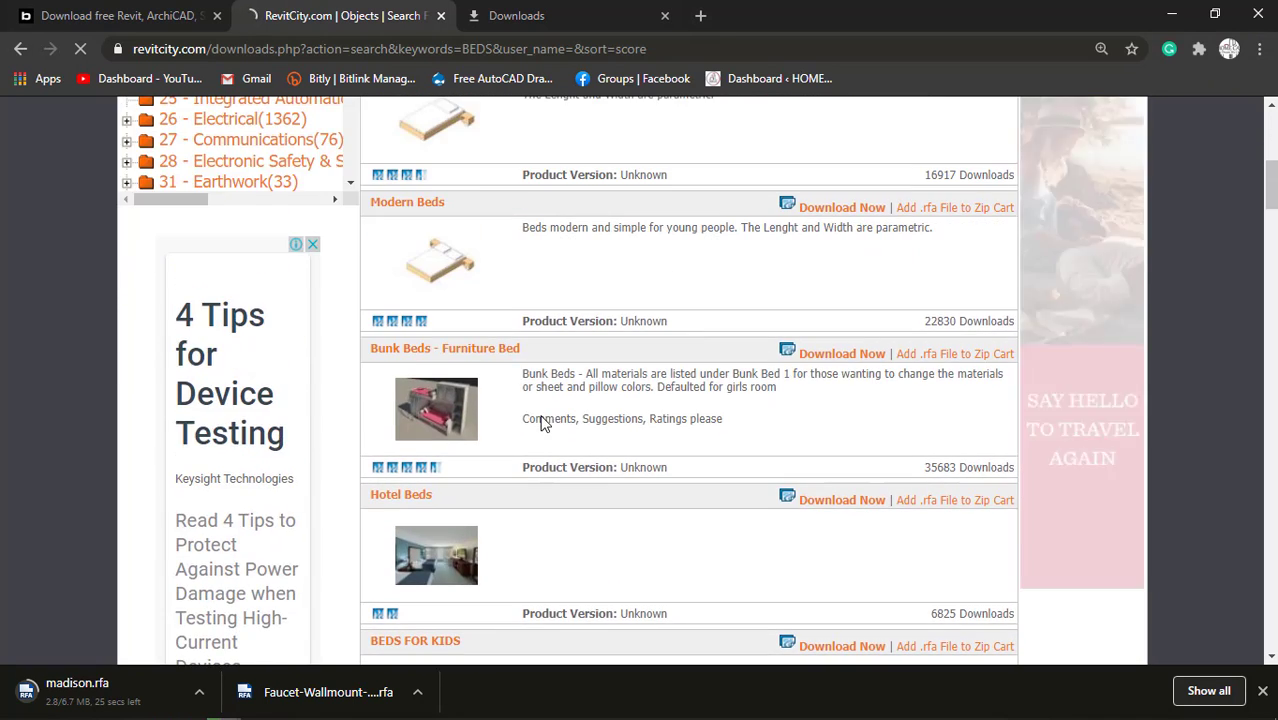
pyautogui.scroll(-2, 526, 479)
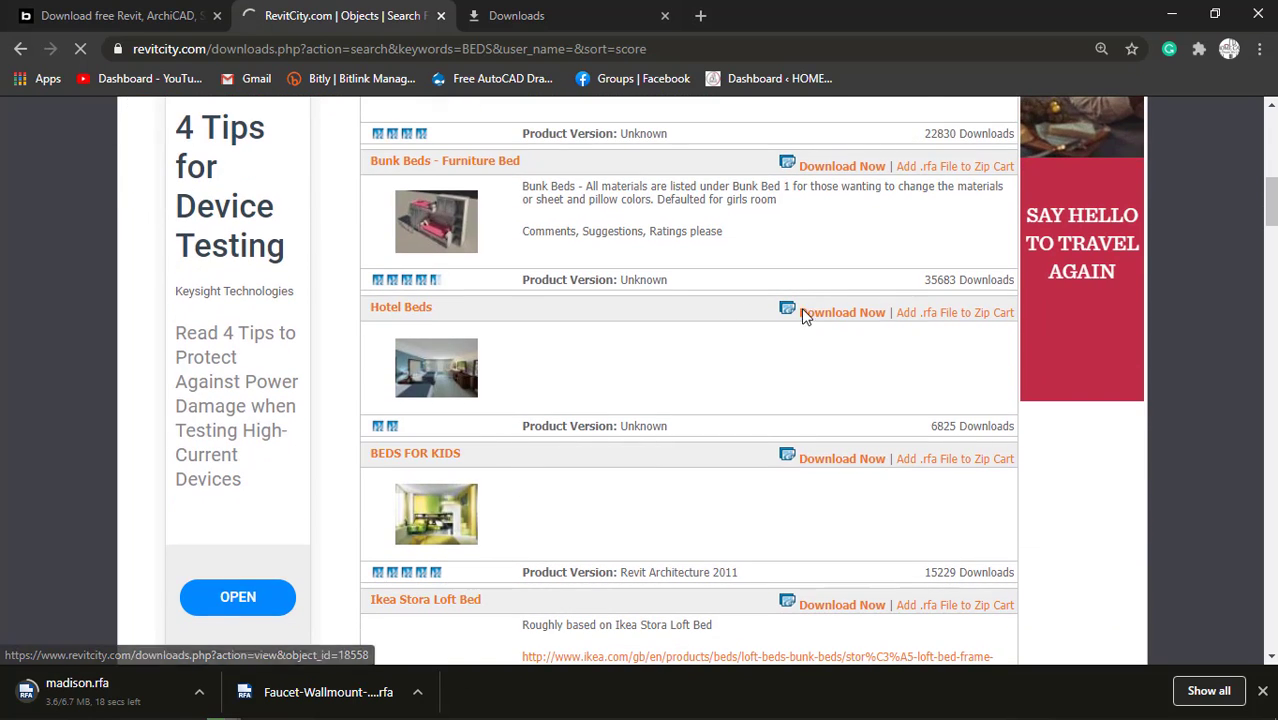
pyautogui.click(842, 312)
# Check the remaining BEDS results and search RevitCity again with the keyword BED.
pyautogui.scroll(-2, 620, 508)
pyautogui.scroll(-4, 622, 508)
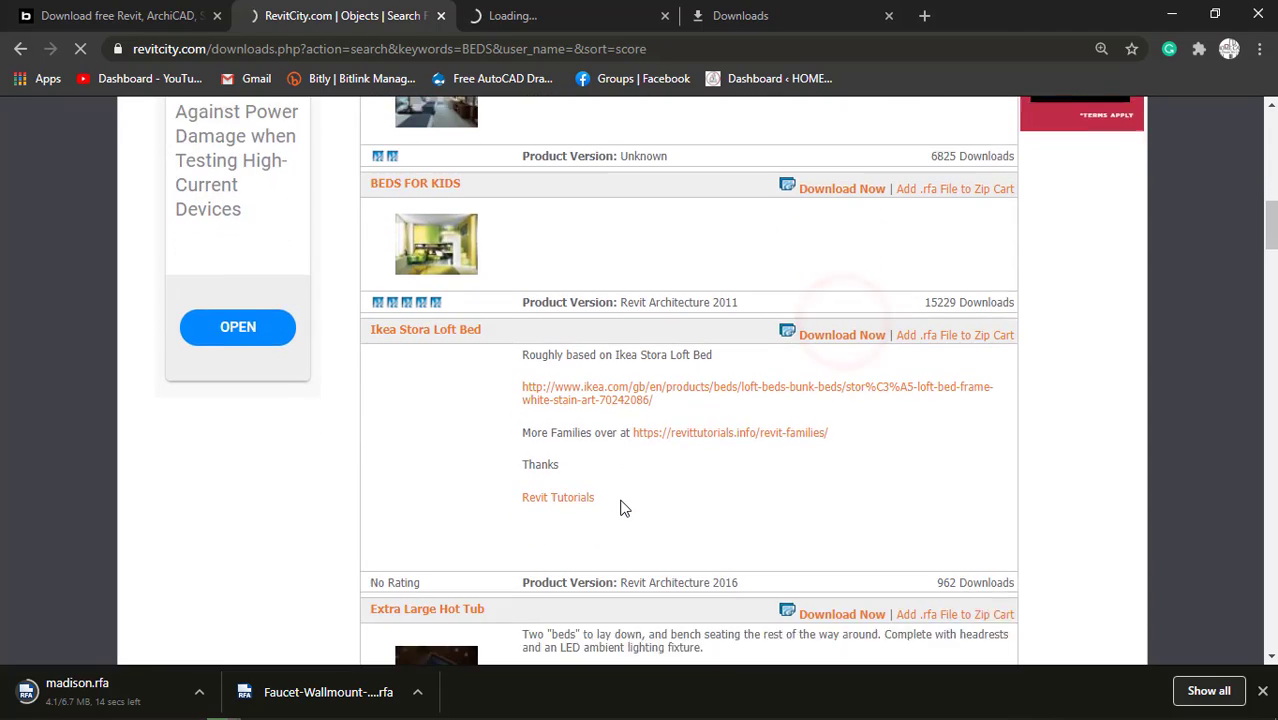
pyautogui.scroll(-6, 620, 508)
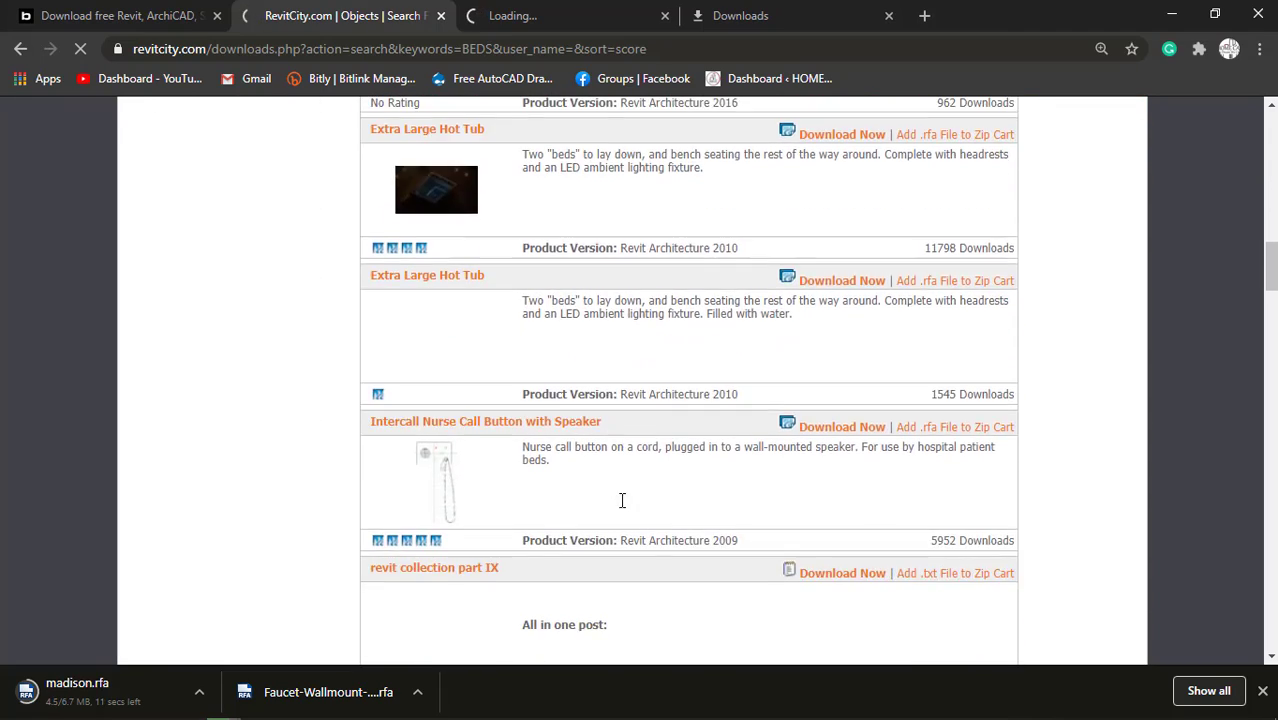
pyautogui.scroll(6, 547, 437)
pyautogui.scroll(15, 547, 437)
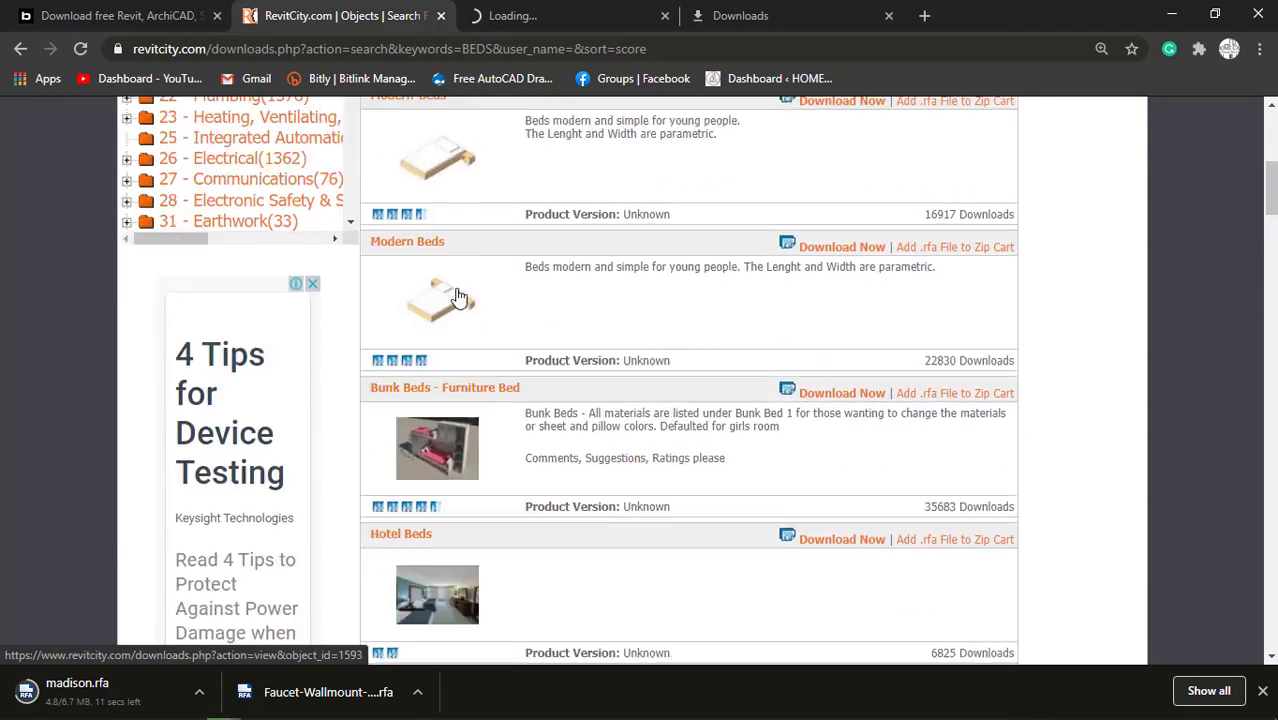
pyautogui.press('BackSpace')
pyautogui.press('Return')
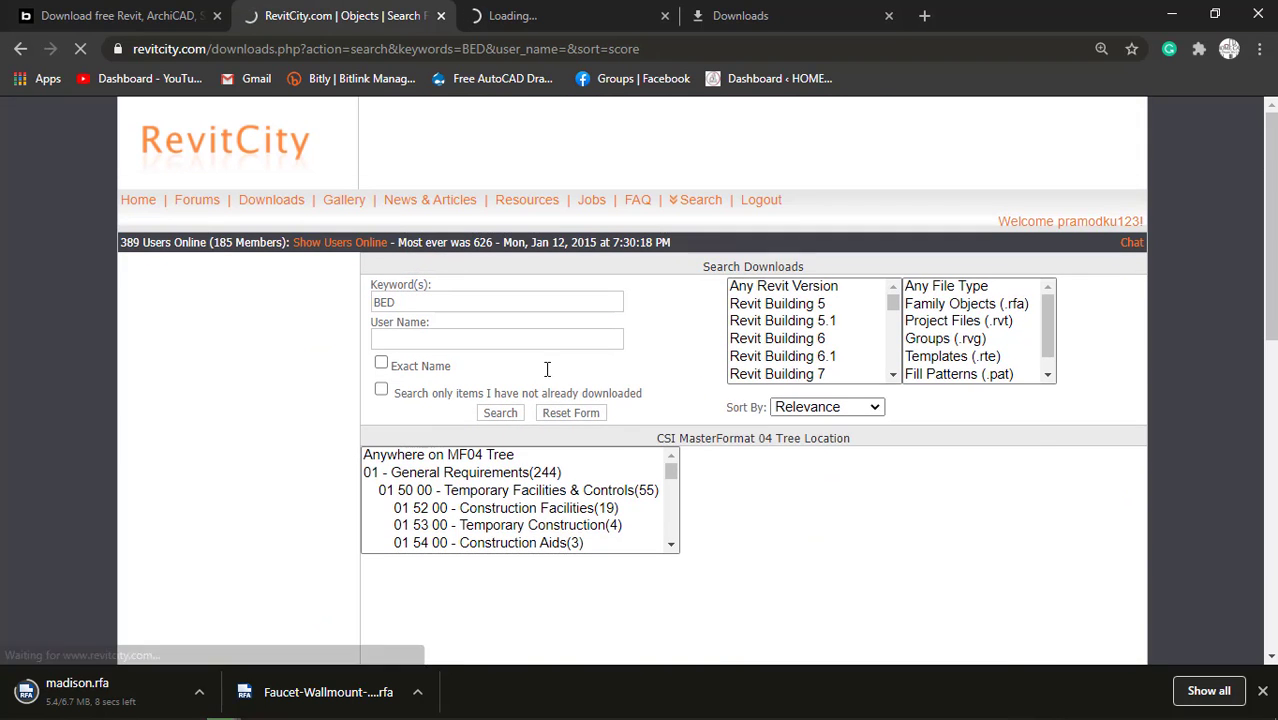
# Download the BED family with changeable pillow and cover materials and the second-version Bed with eight controllable materials.
pyautogui.scroll(-4, 638, 434)
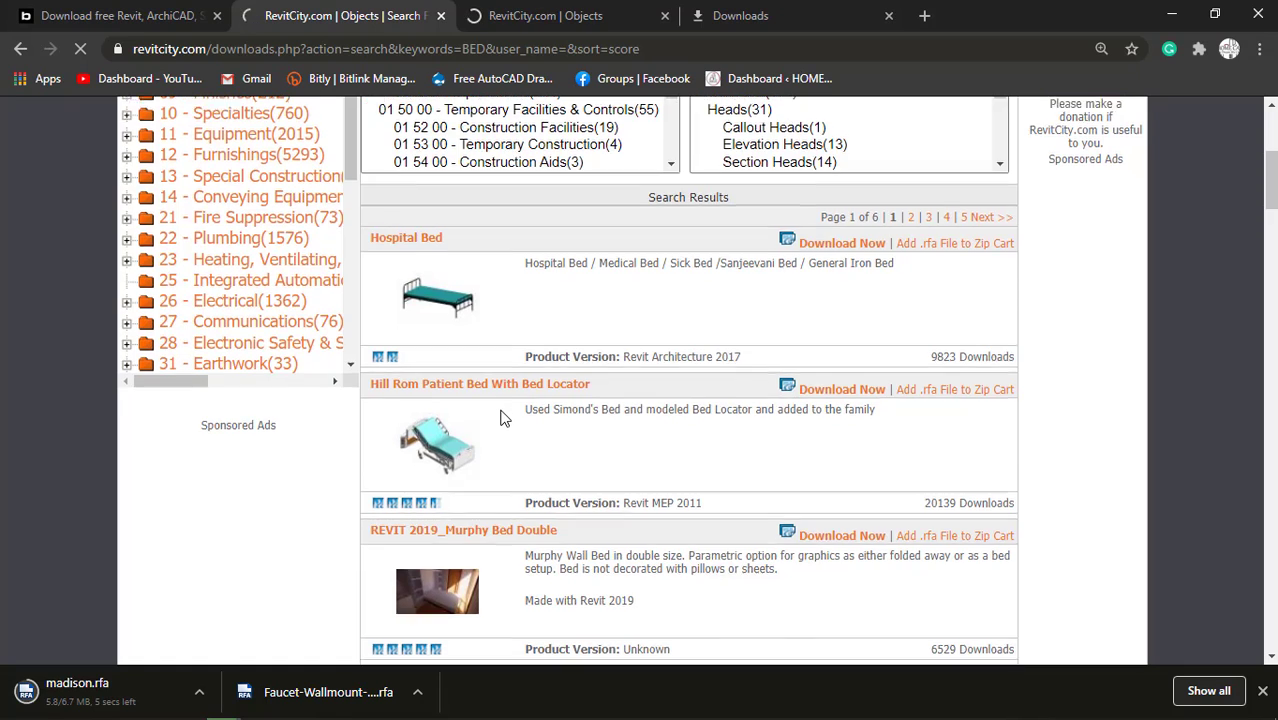
pyautogui.scroll(-4, 505, 416)
pyautogui.scroll(-2, 505, 418)
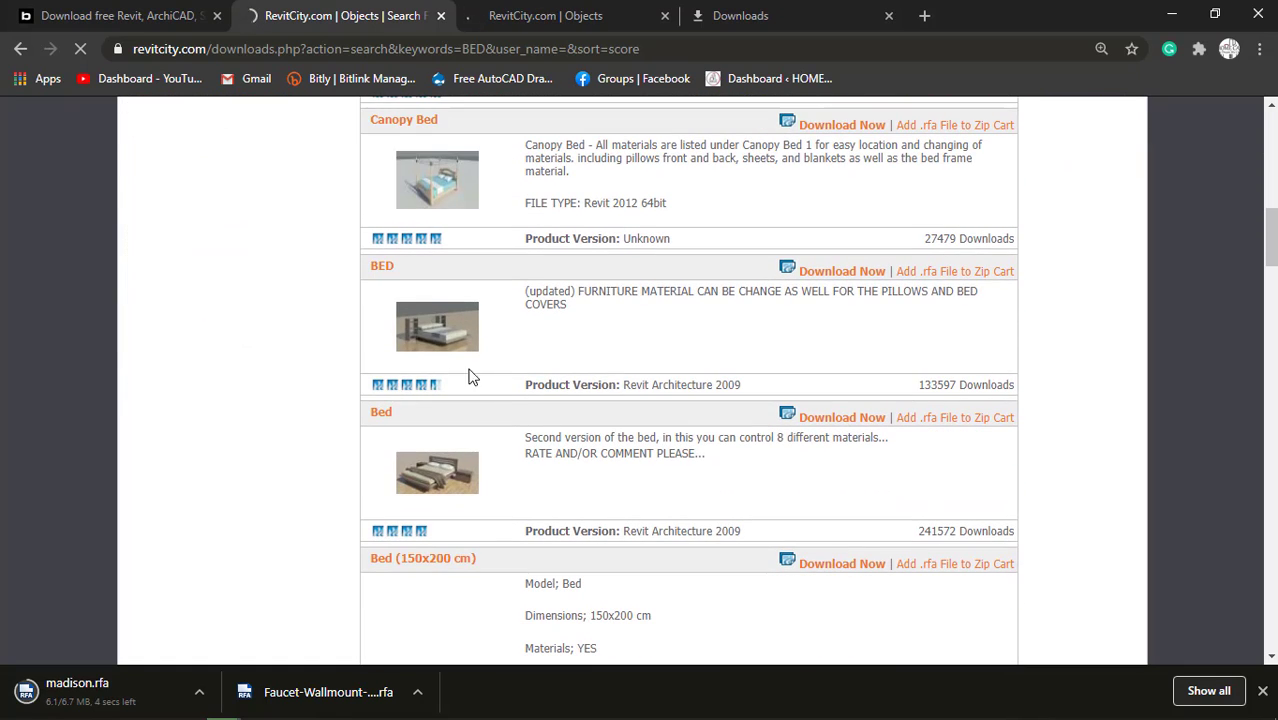
pyautogui.click(845, 273)
pyautogui.scroll(-1, 866, 280)
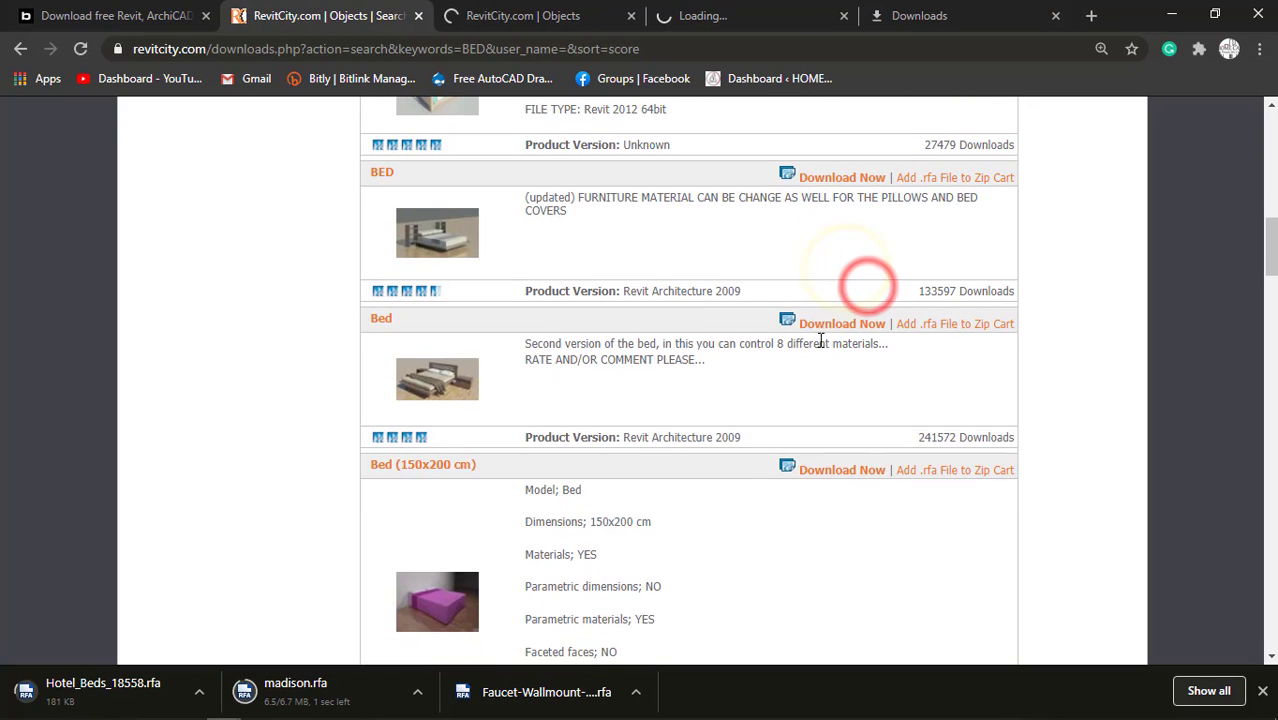
pyautogui.click(841, 326)
# Look further through the bed results and start downloading the BED NEW family with inbuilt light in a separate tab.
pyautogui.scroll(-3, 653, 462)
pyautogui.scroll(-2, 490, 462)
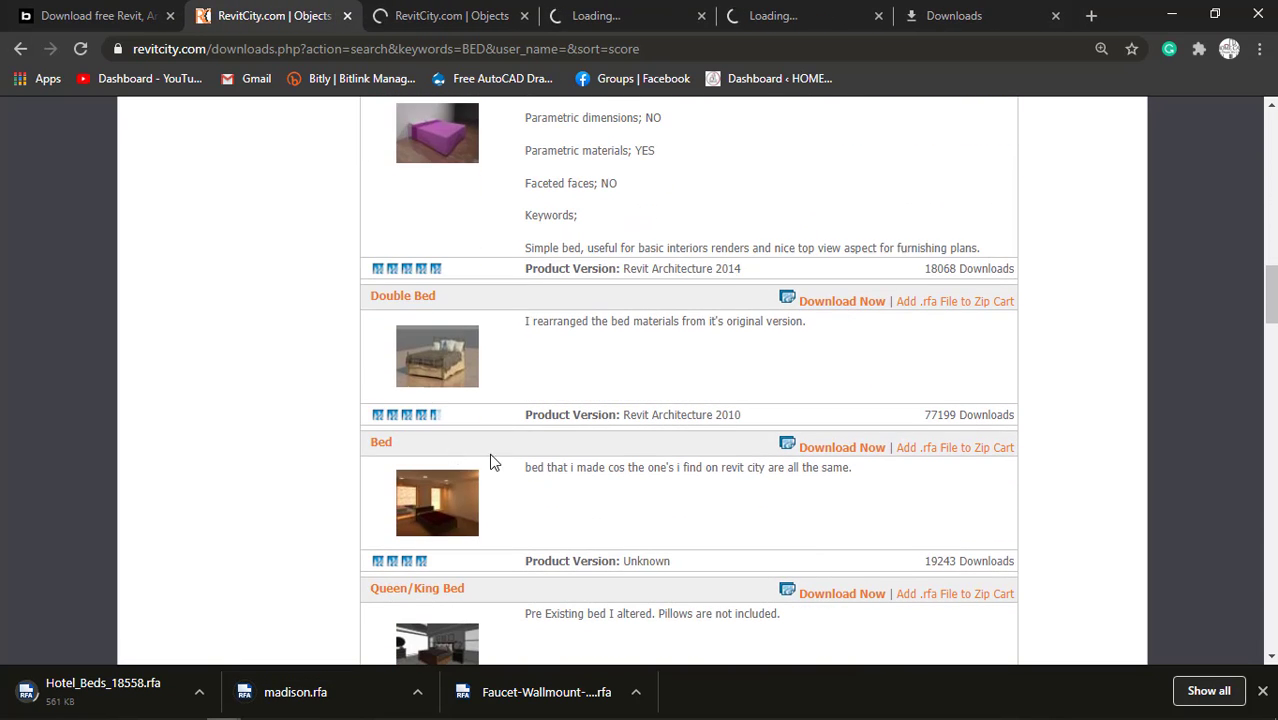
pyautogui.scroll(-4, 585, 437)
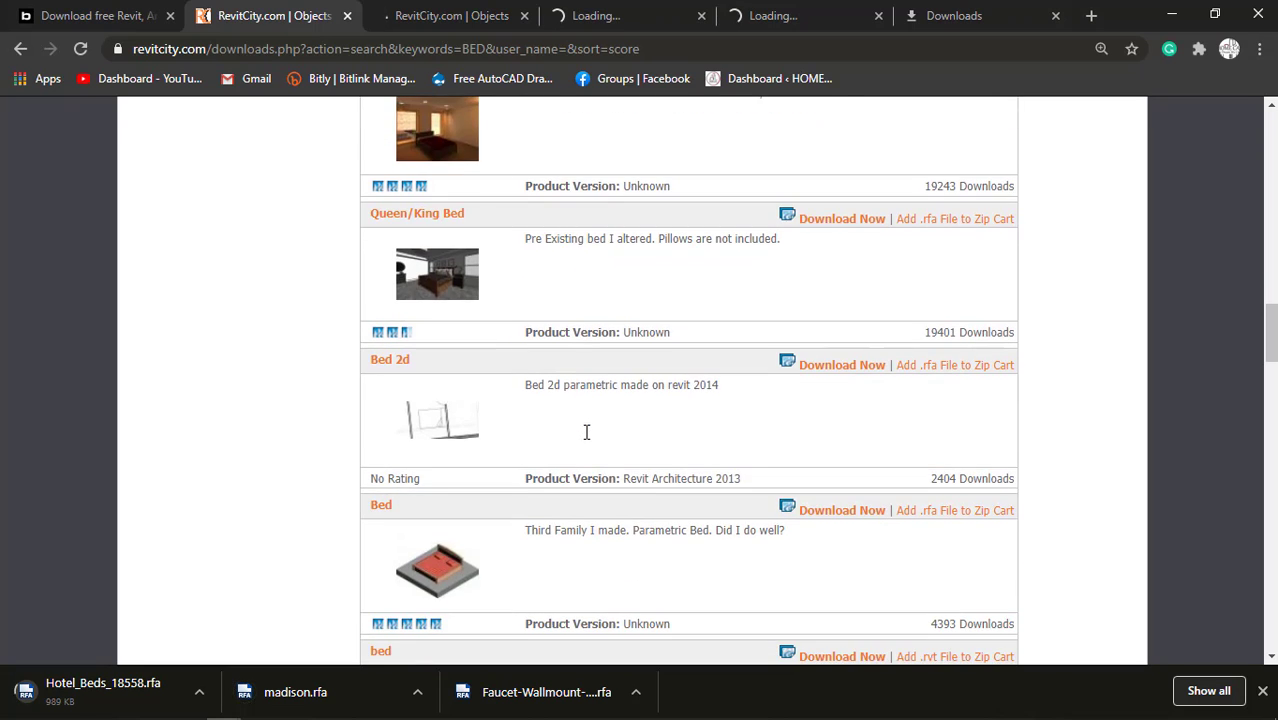
pyautogui.scroll(-4, 588, 440)
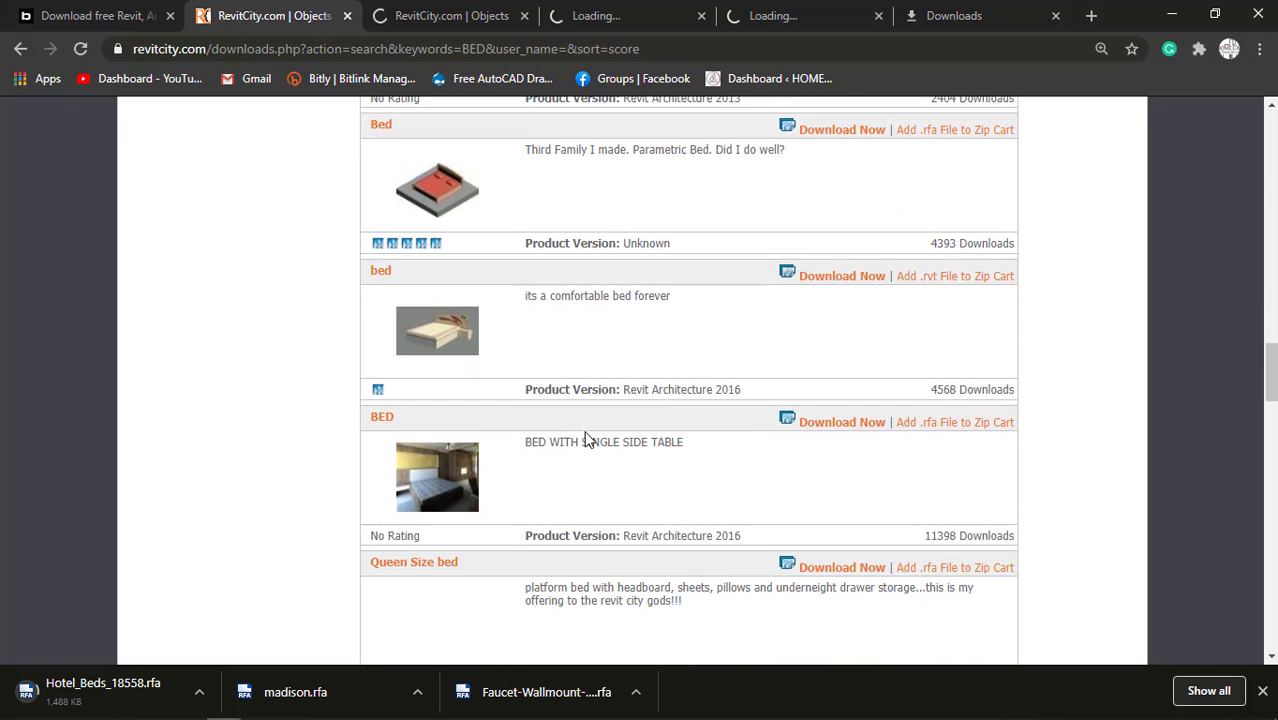
pyautogui.scroll(-2, 588, 440)
pyautogui.scroll(-2, 588, 440)
pyautogui.scroll(-5, 588, 440)
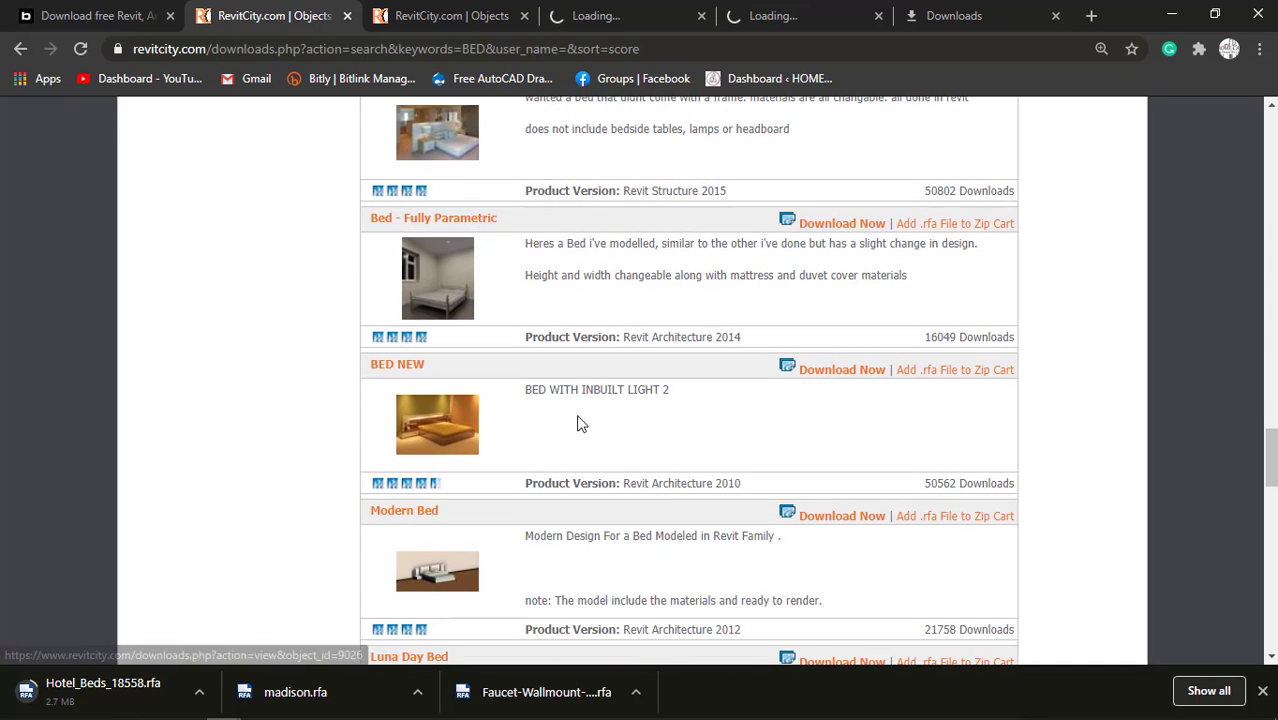
pyautogui.rightClick(818, 369)
pyautogui.click(847, 385)
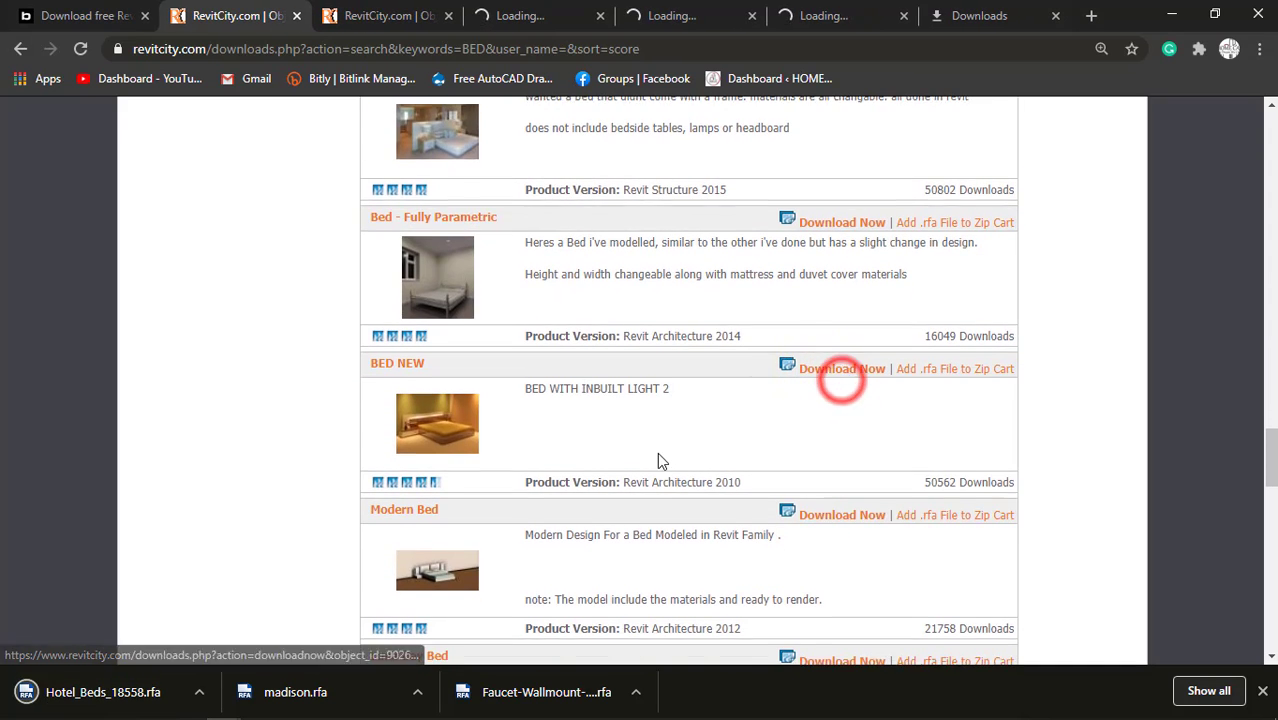
pyautogui.scroll(-1, 657, 452)
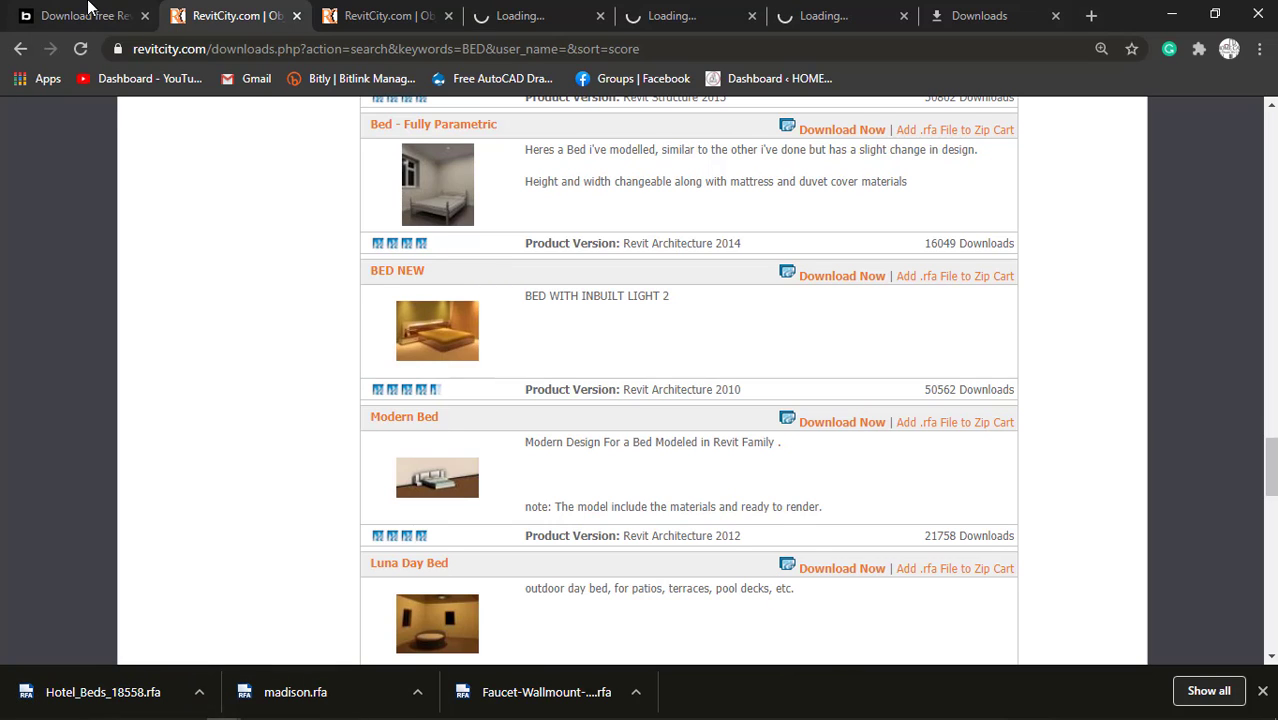
# Search the RevitCity downloads with the keyword TELEVISION.
pyautogui.scroll(-10, 456, 354)
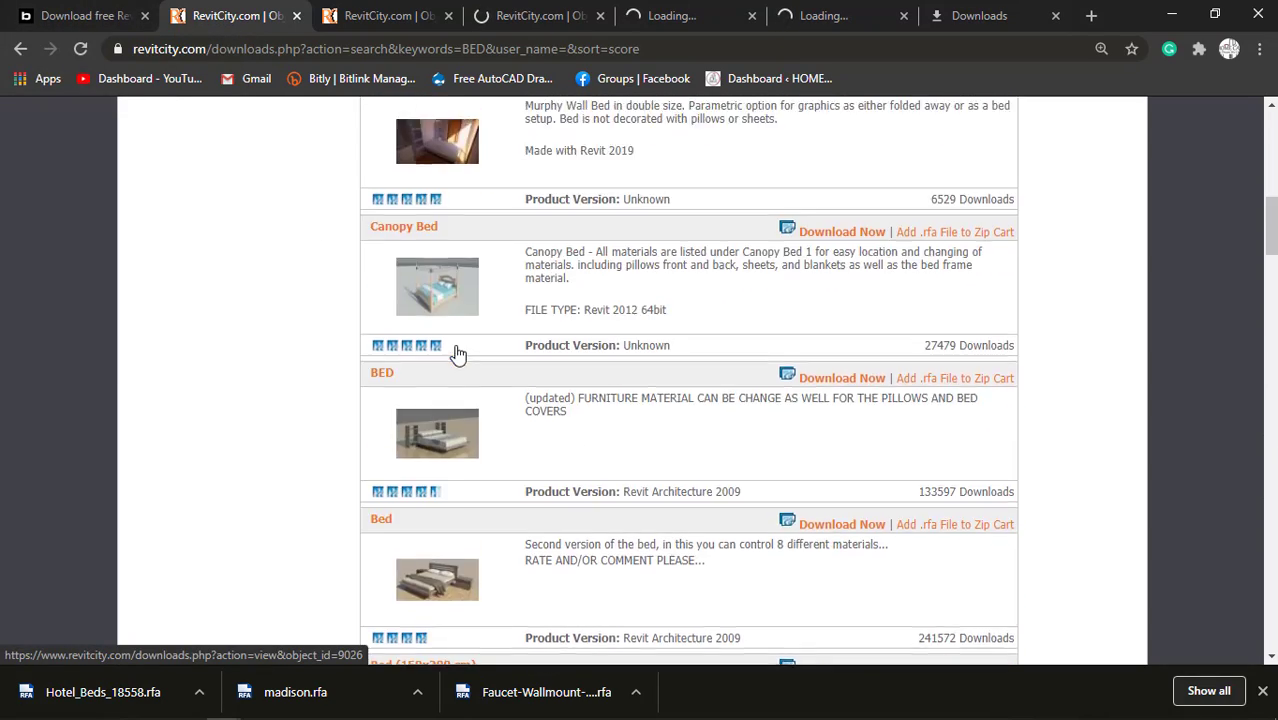
pyautogui.scroll(10, 457, 354)
pyautogui.doubleClick(422, 300)
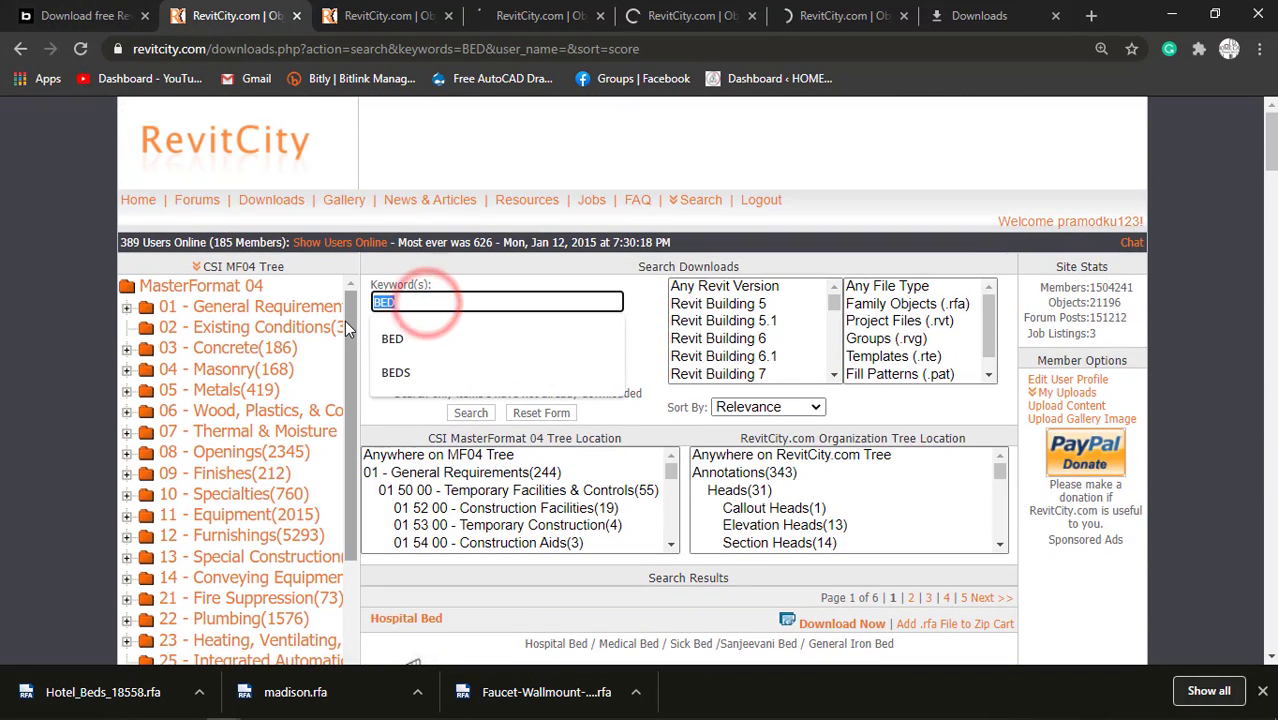
pyautogui.write('TELE')
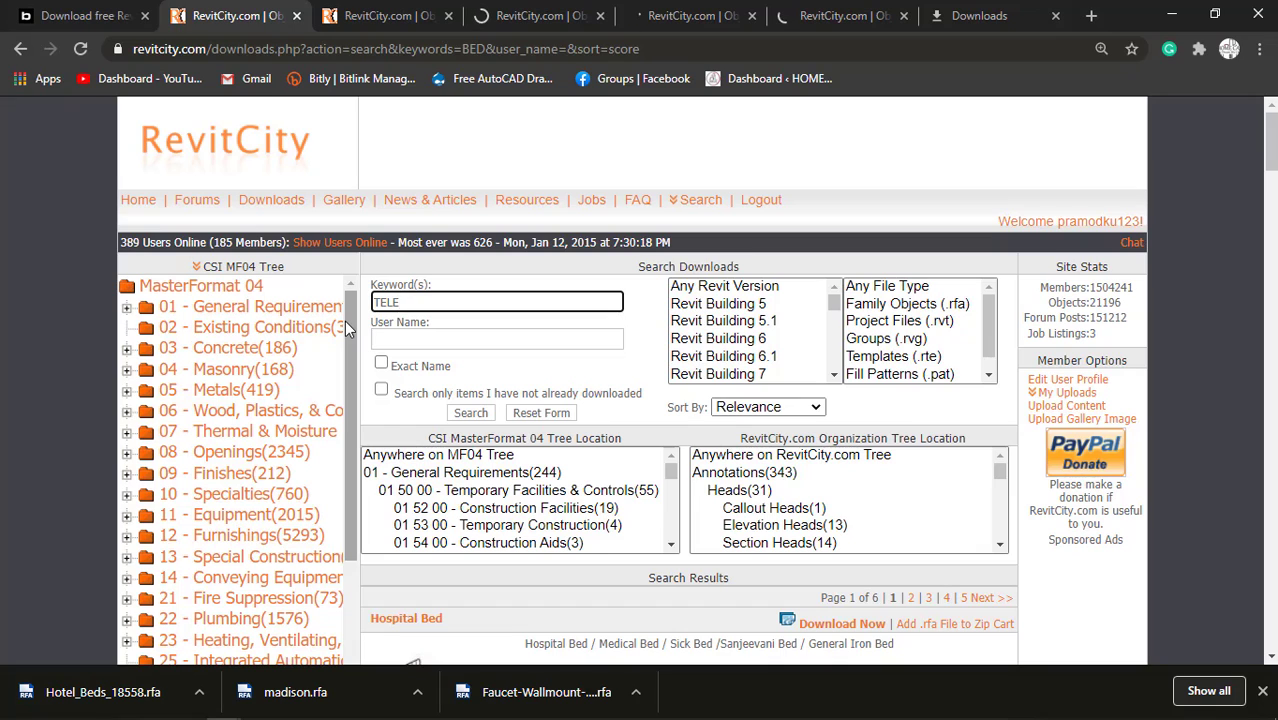
pyautogui.write('VISION')
pyautogui.press('Return')
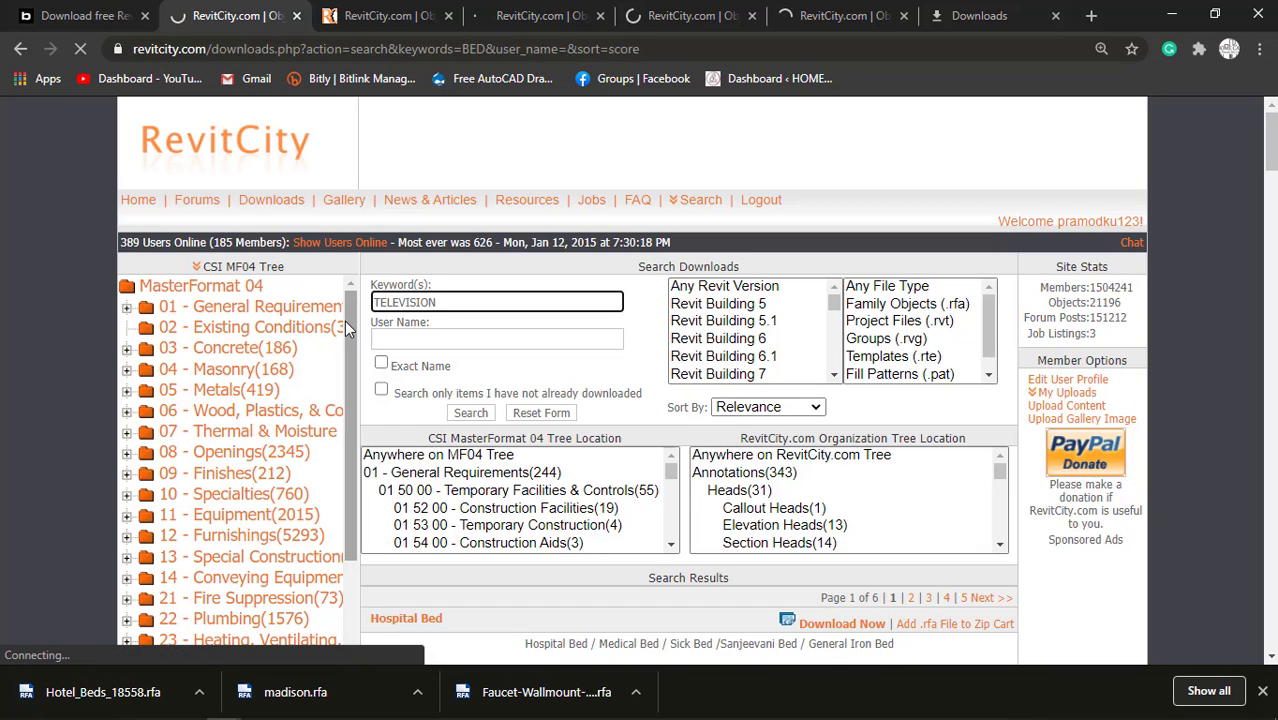
# Check the progress of the pending bed family downloads in their separate tabs and return to the television search.
pyautogui.click(385, 15)
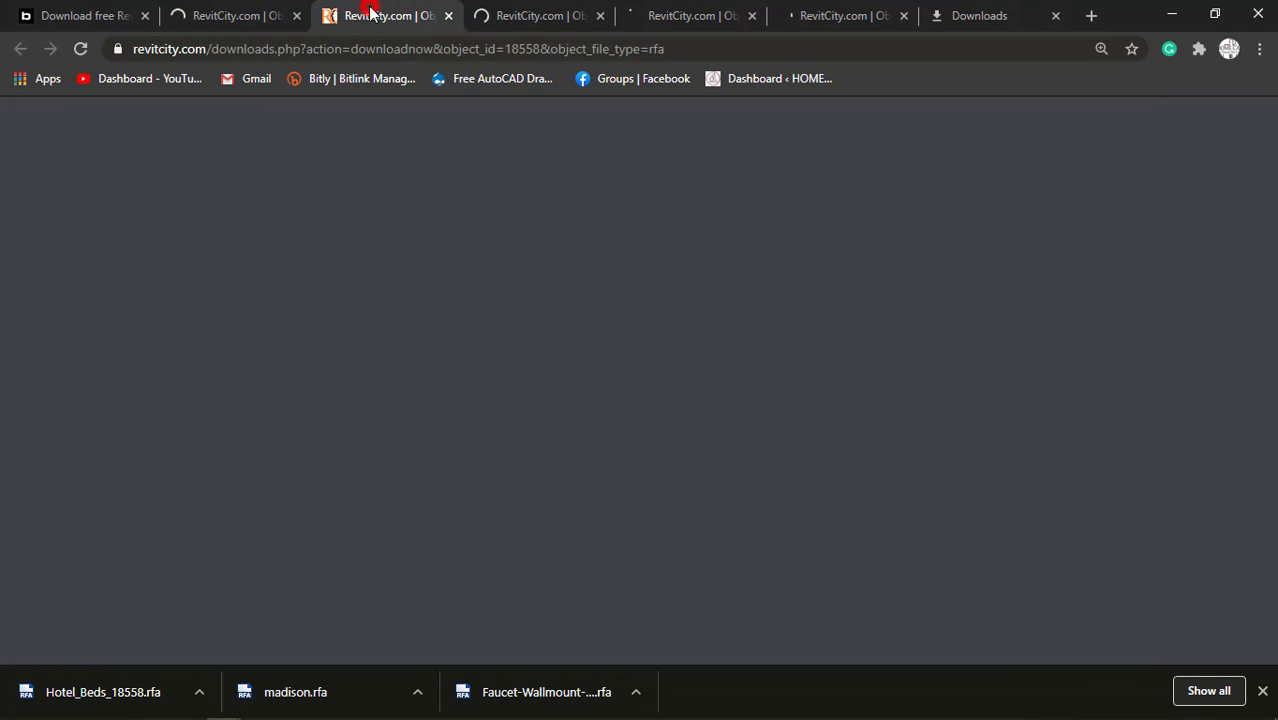
pyautogui.click(540, 15)
pyautogui.click(690, 15)
pyautogui.click(840, 15)
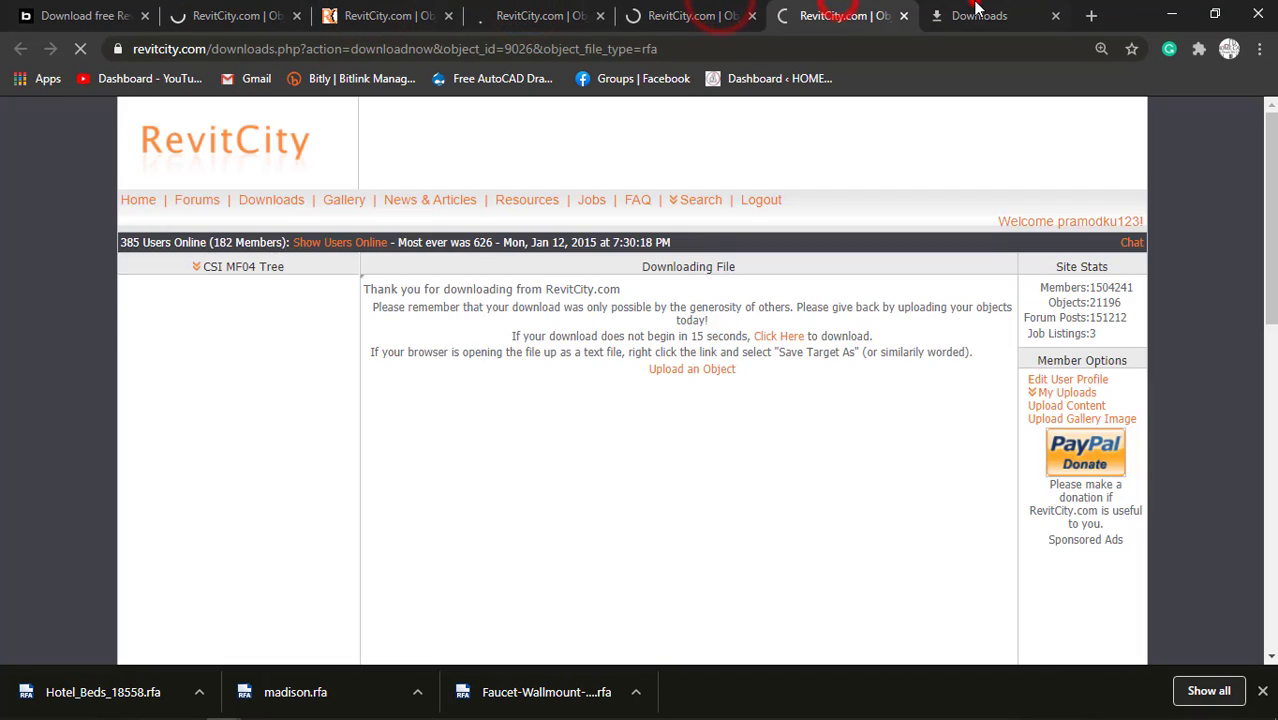
pyautogui.click(980, 15)
pyautogui.click(262, 10)
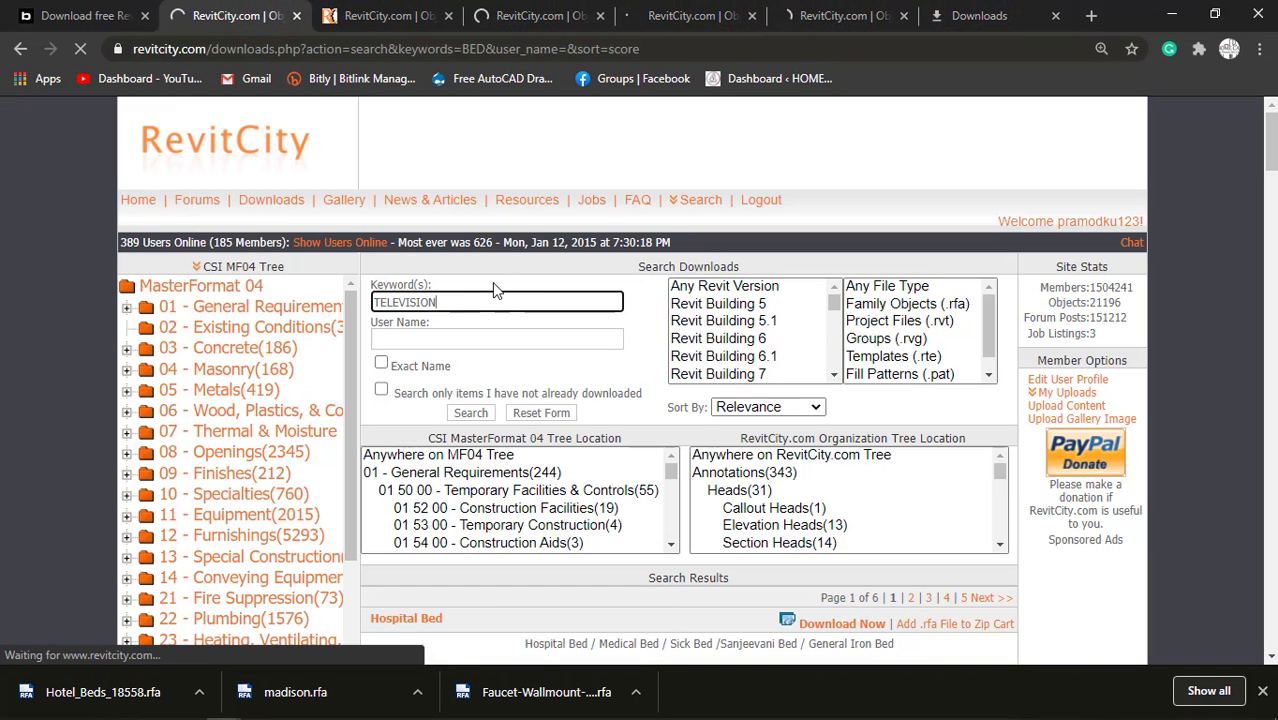
# Switch to BIMobject and search for TV UNIT within the Sofas & Armchairs category.
pyautogui.click(122, 12)
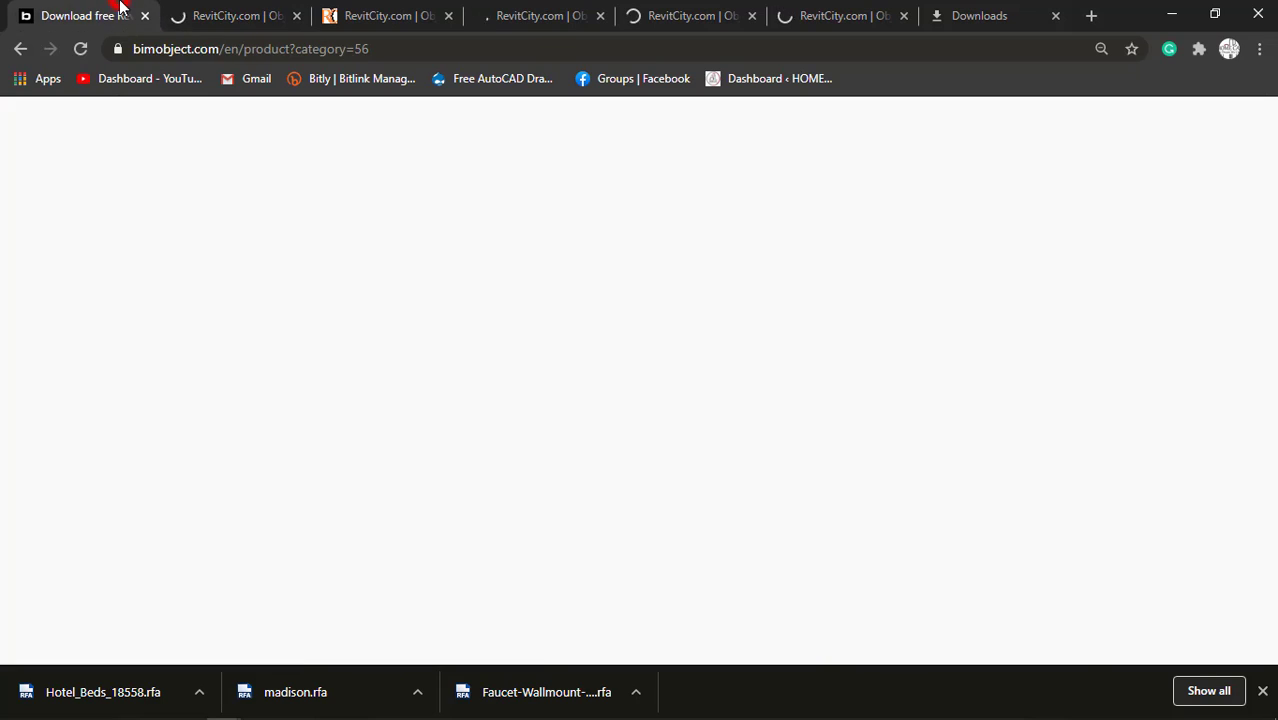
pyautogui.click(1193, 148)
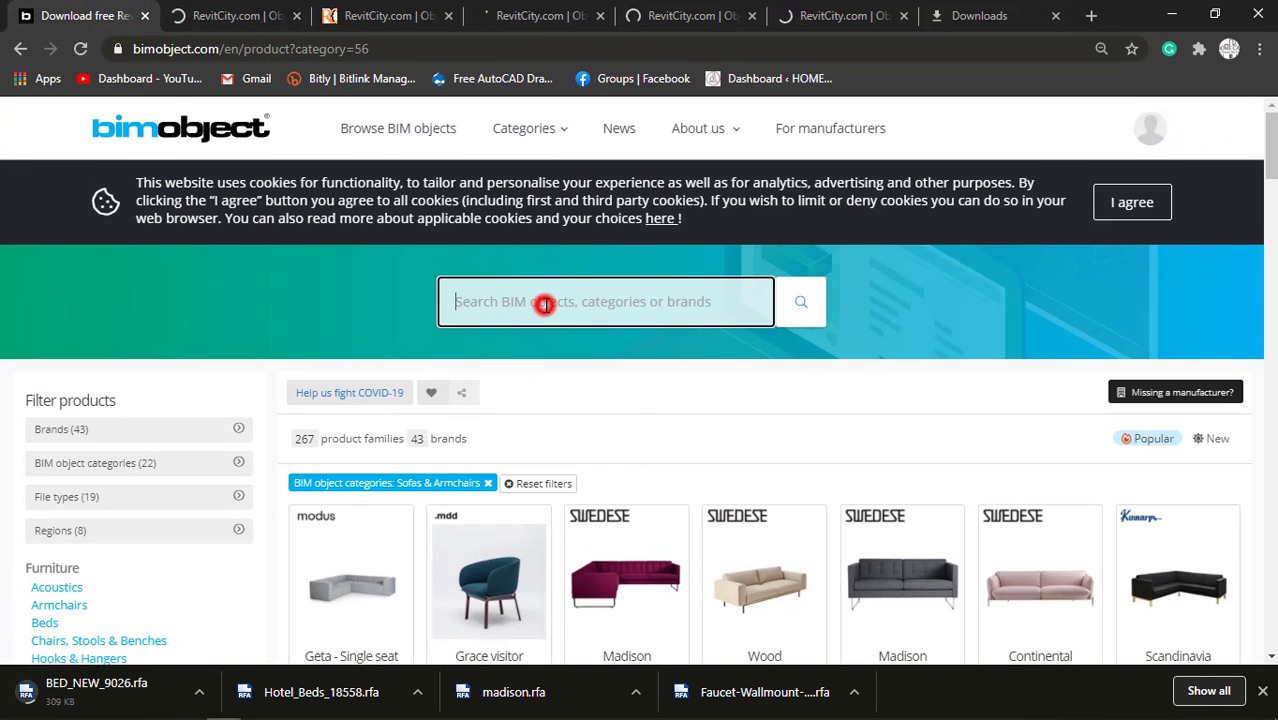
pyautogui.click(542, 302)
pyautogui.write('TV UNIT')
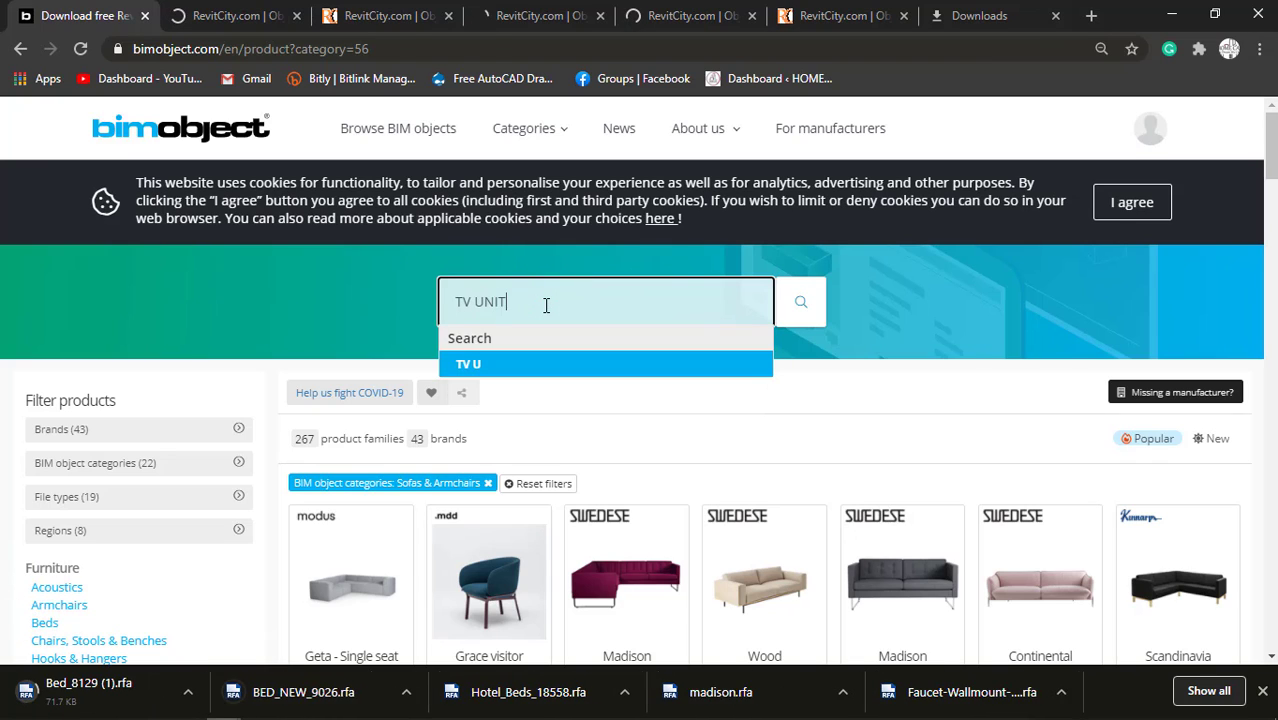
pyautogui.press('Return')
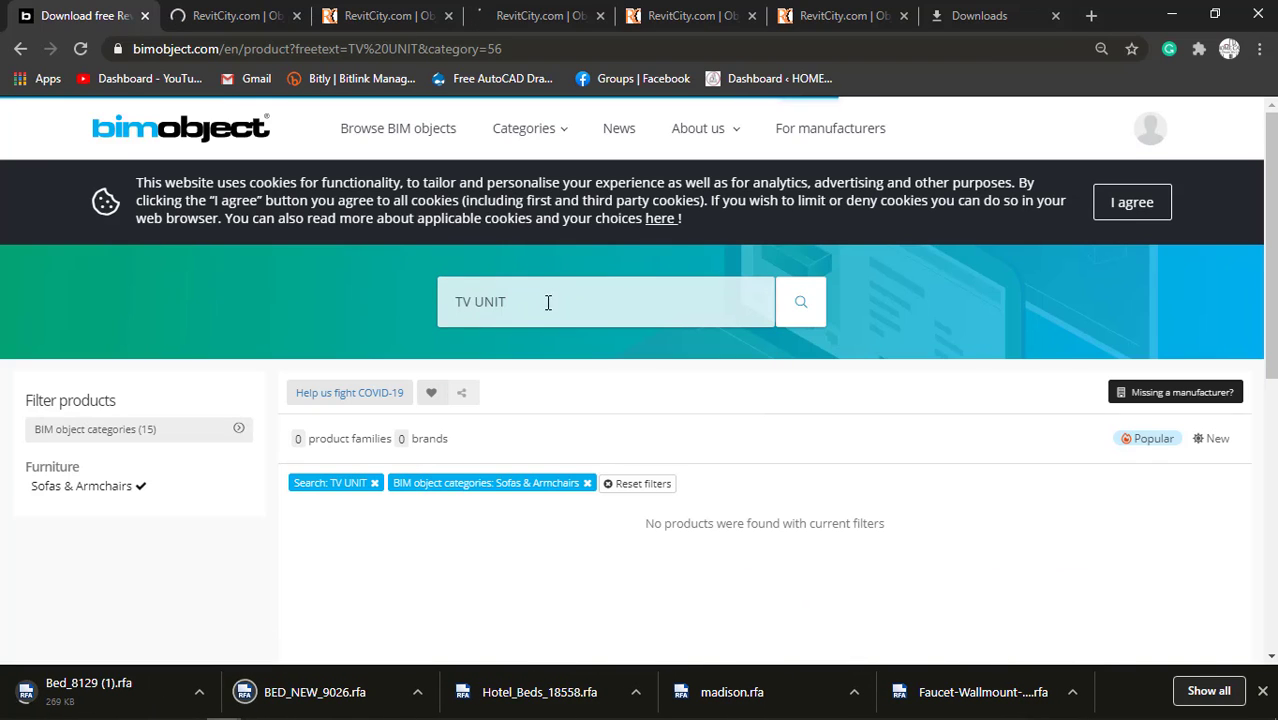
# Reset the BIMobject filters and search for TV UNIT across all product categories.
pyautogui.click(503, 300)
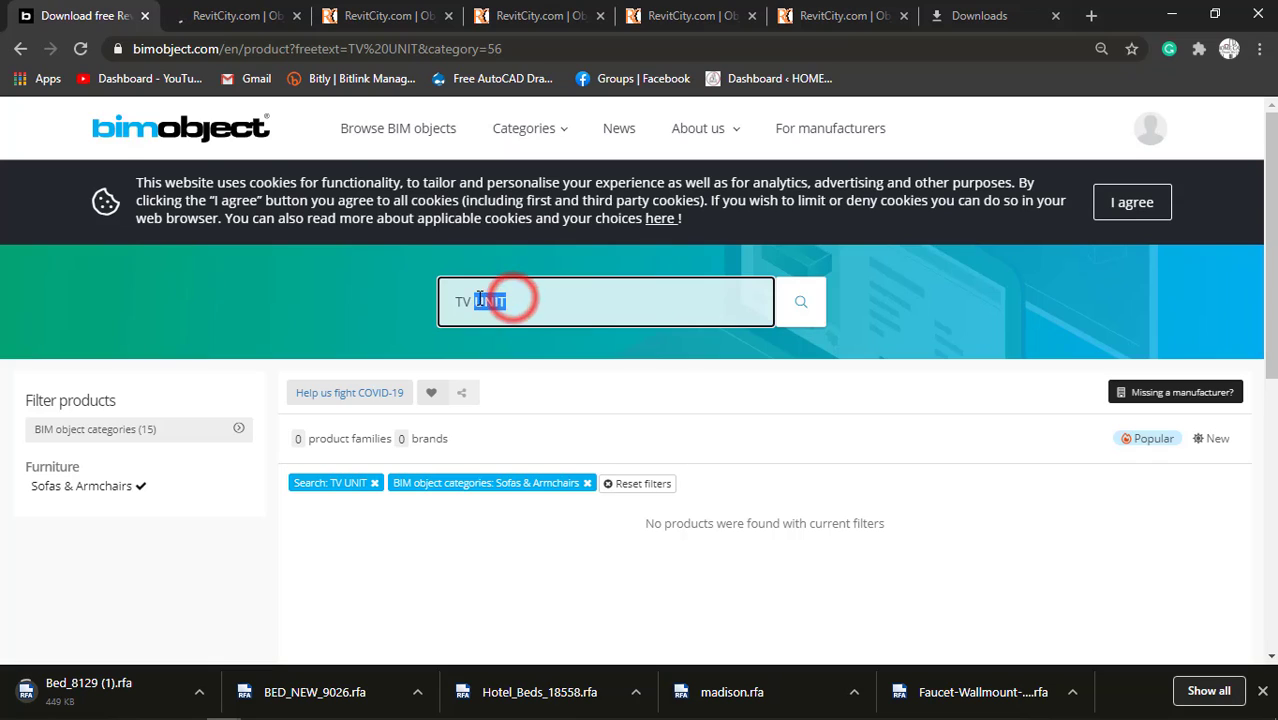
pyautogui.press('BackSpace')
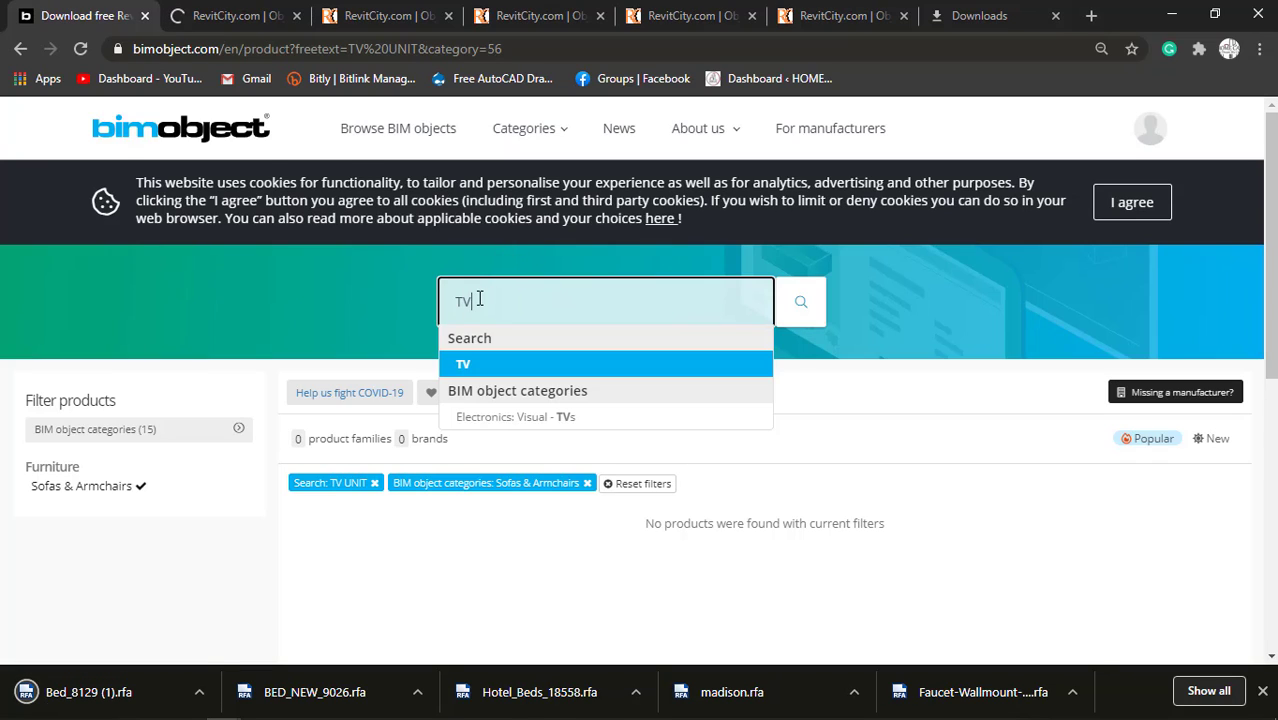
pyautogui.press('Return')
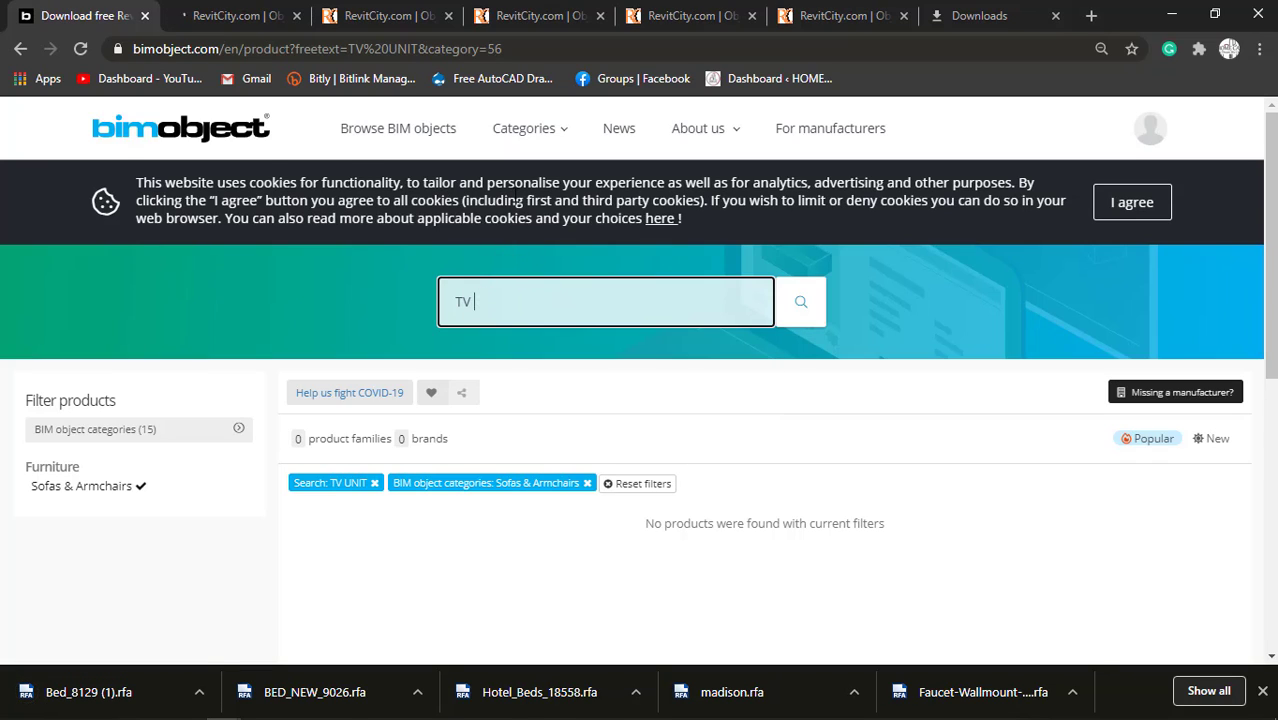
pyautogui.click(636, 484)
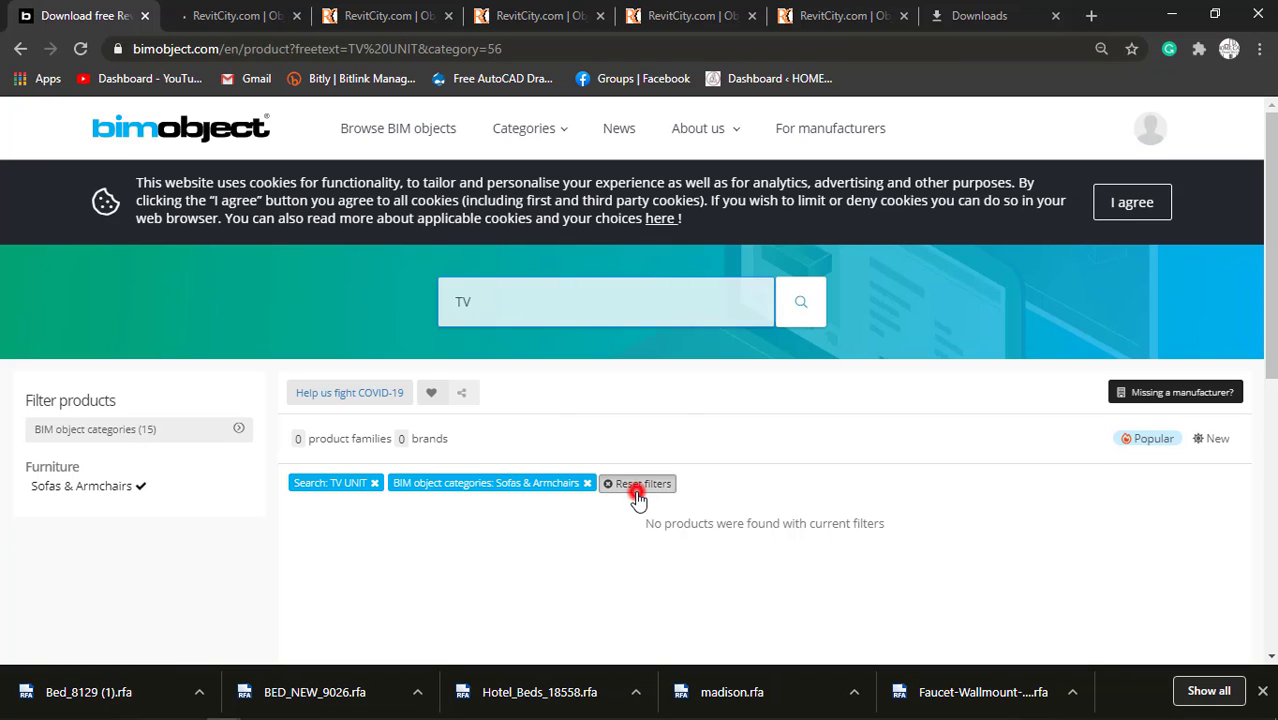
pyautogui.click(496, 303)
pyautogui.click(477, 303)
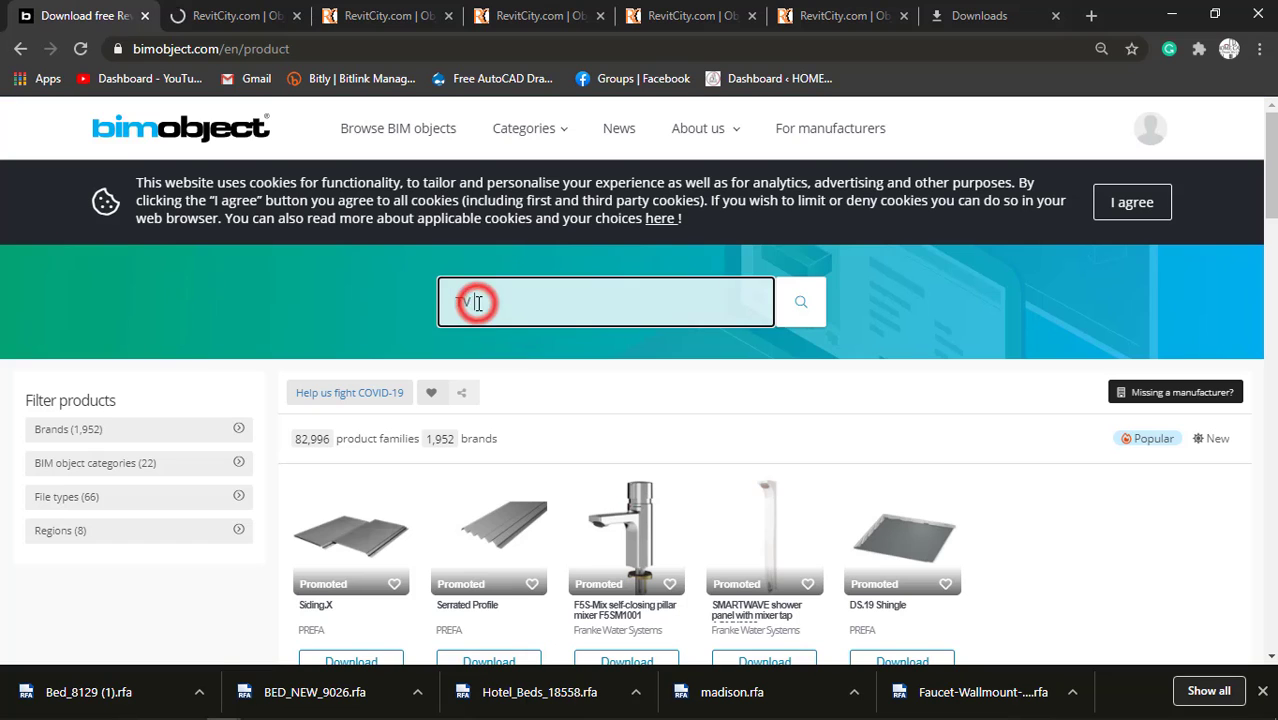
pyautogui.write('UNIT')
pyautogui.press('Return')
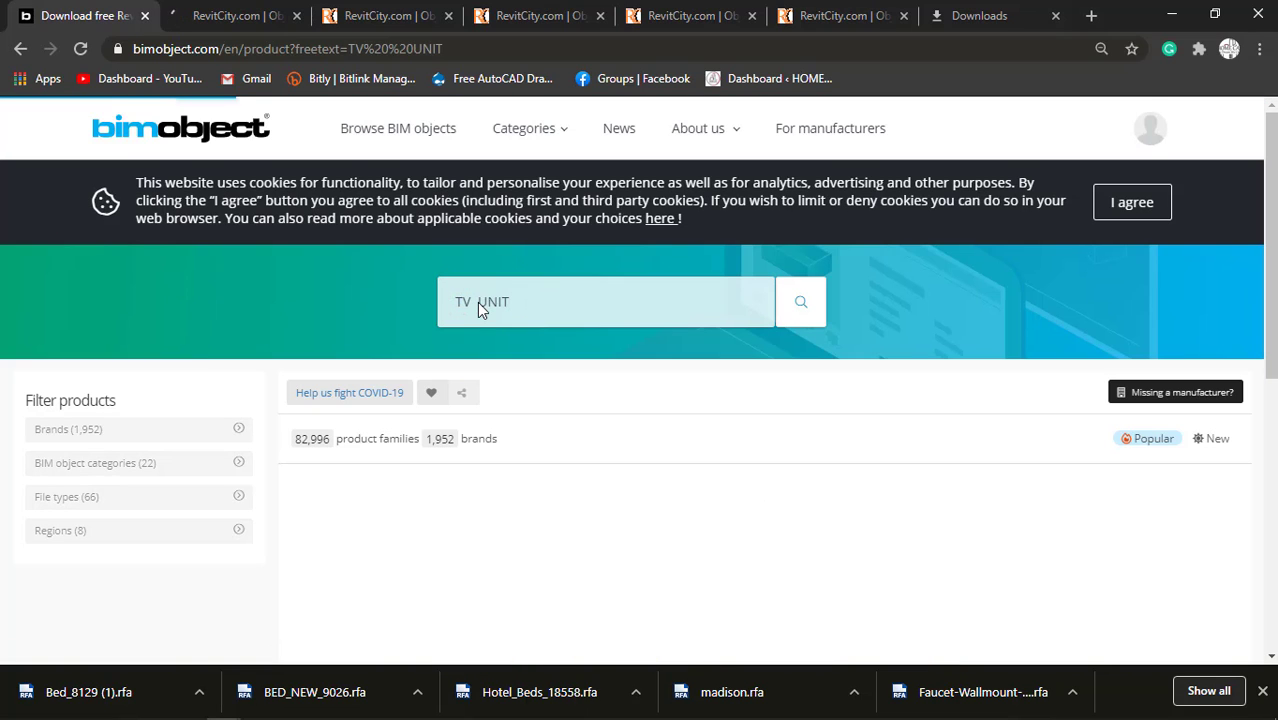
# Examine the TV UNIT results, including the files offered for the Monarch Specialties 2517 TV Console with 4 Drawers.
pyautogui.scroll(-3, 565, 449)
pyautogui.scroll(3, 565, 451)
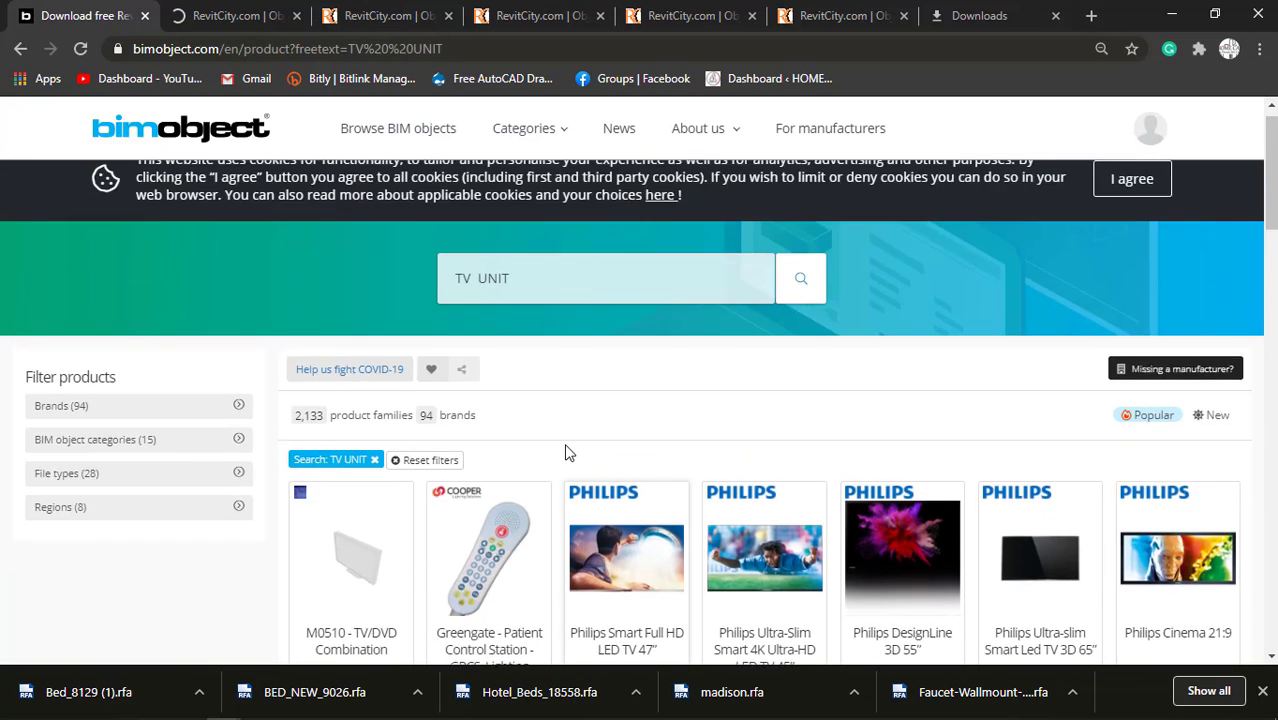
pyautogui.scroll(-3, 590, 453)
pyautogui.scroll(-1, 620, 490)
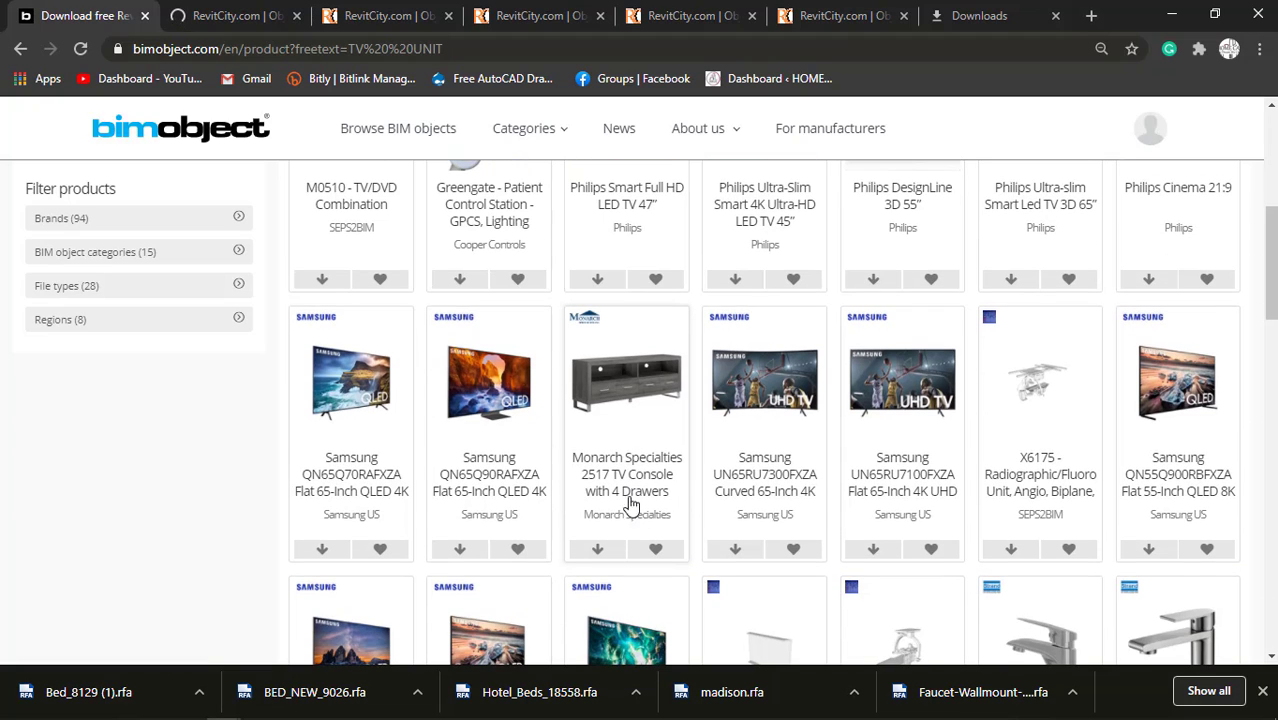
pyautogui.scroll(-1, 622, 488)
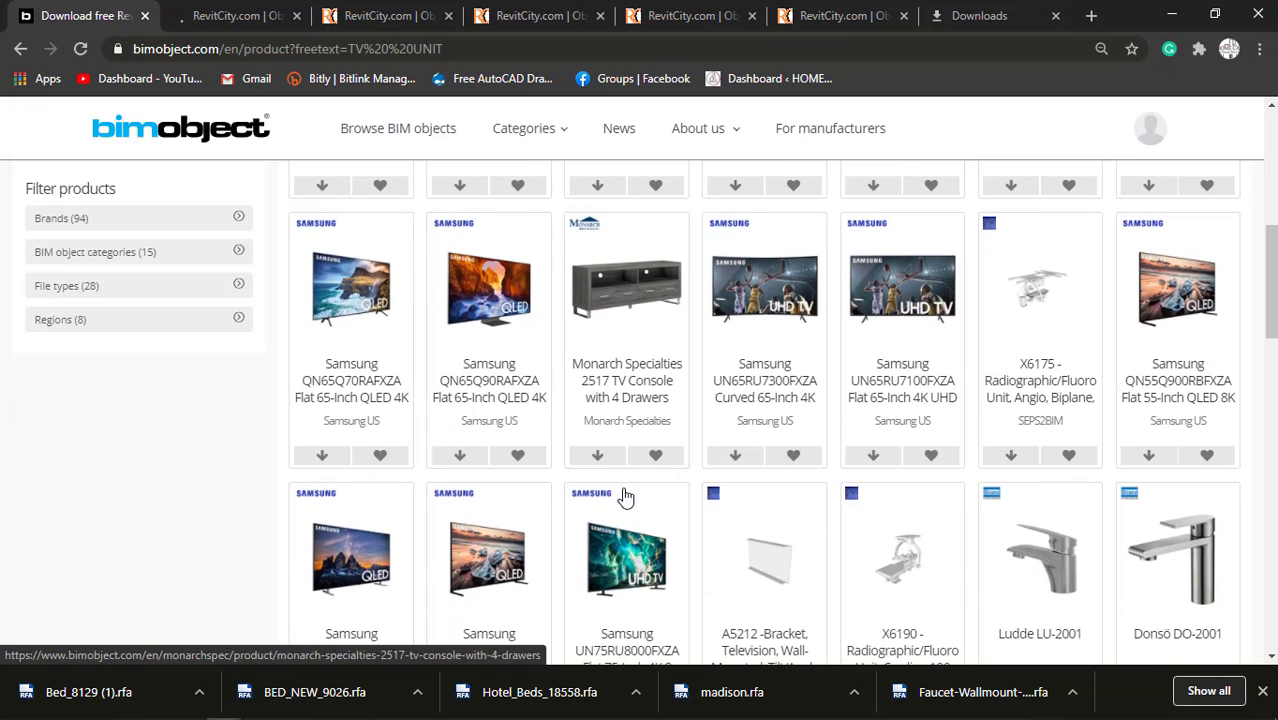
pyautogui.click(598, 456)
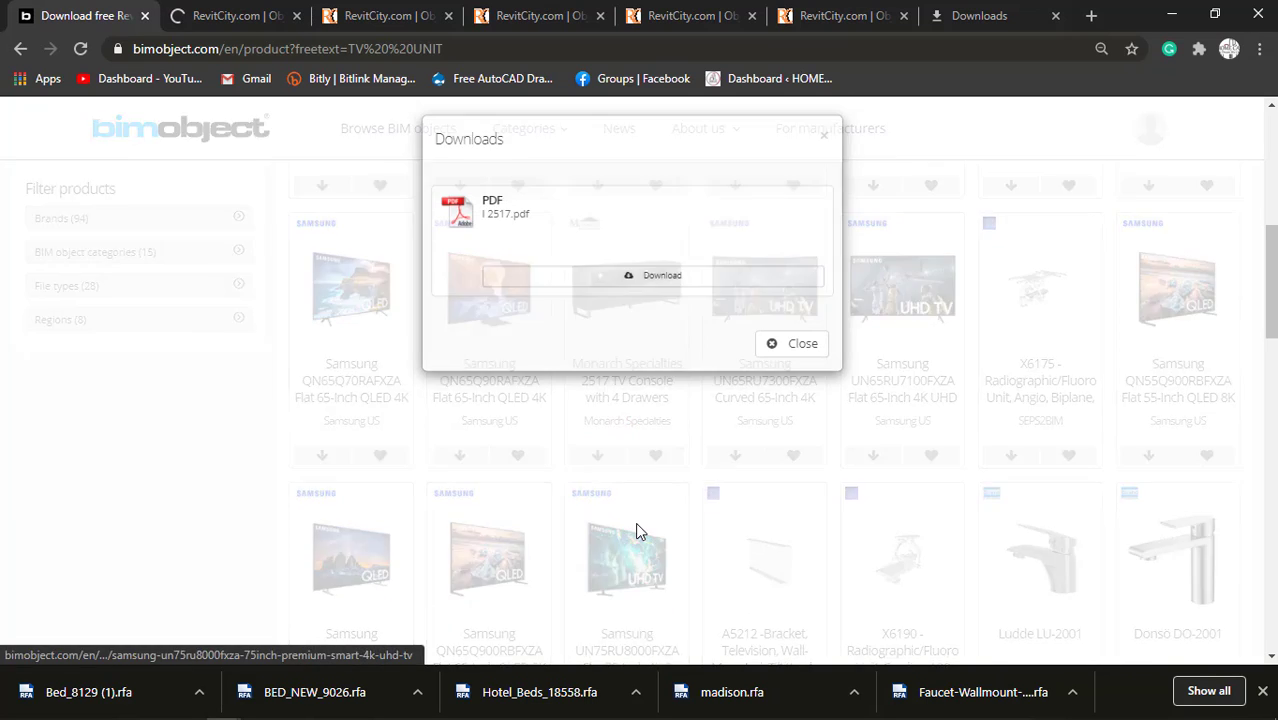
pyautogui.click(800, 350)
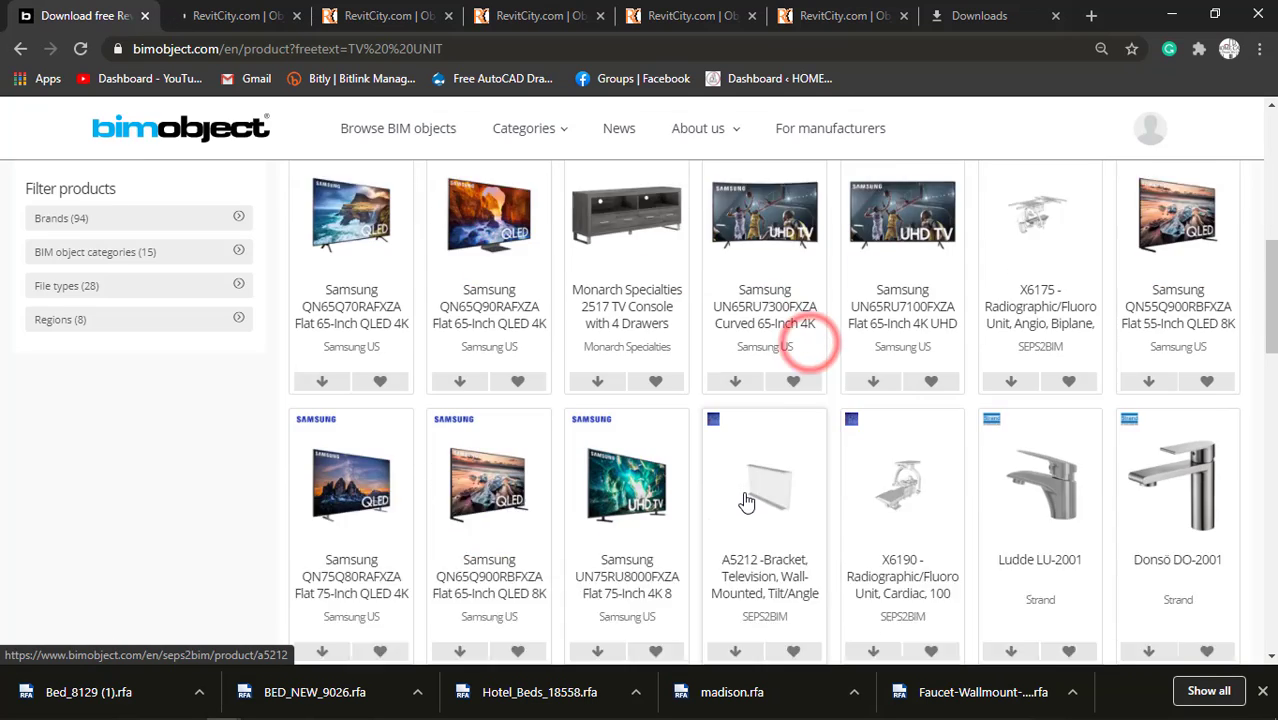
pyautogui.scroll(-4, 746, 500)
pyautogui.scroll(-6, 746, 500)
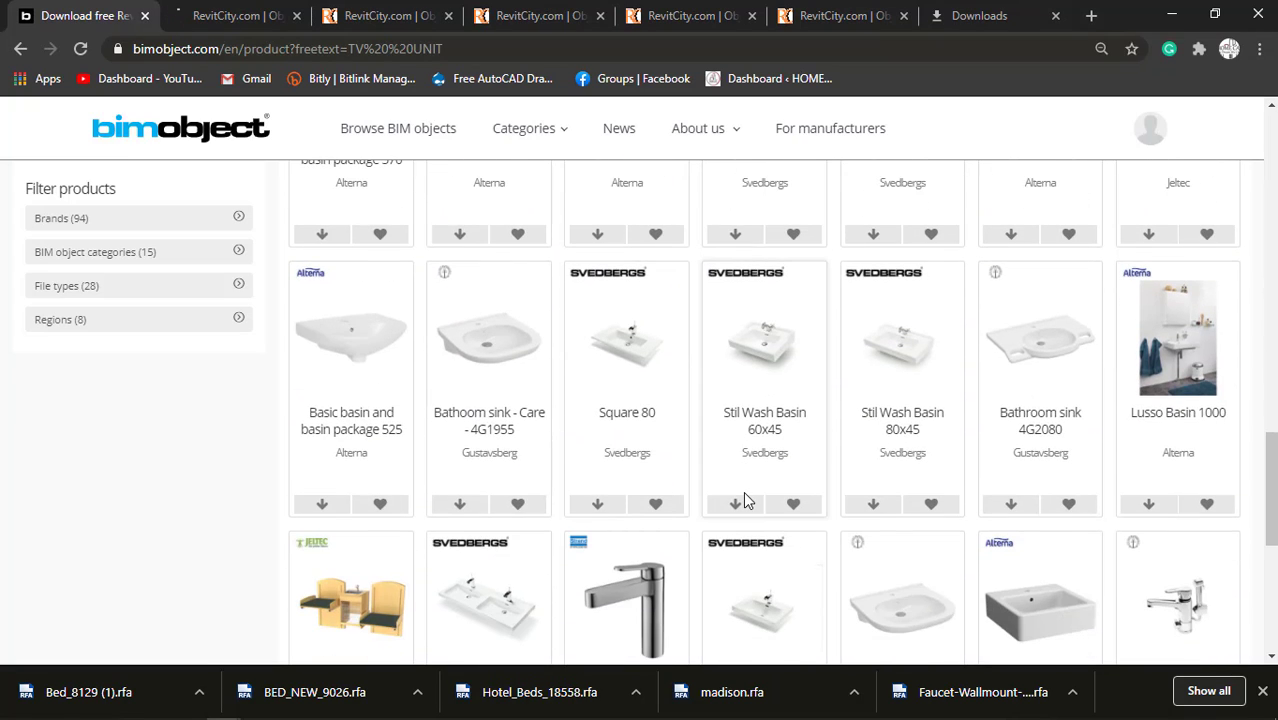
pyautogui.scroll(-5, 744, 500)
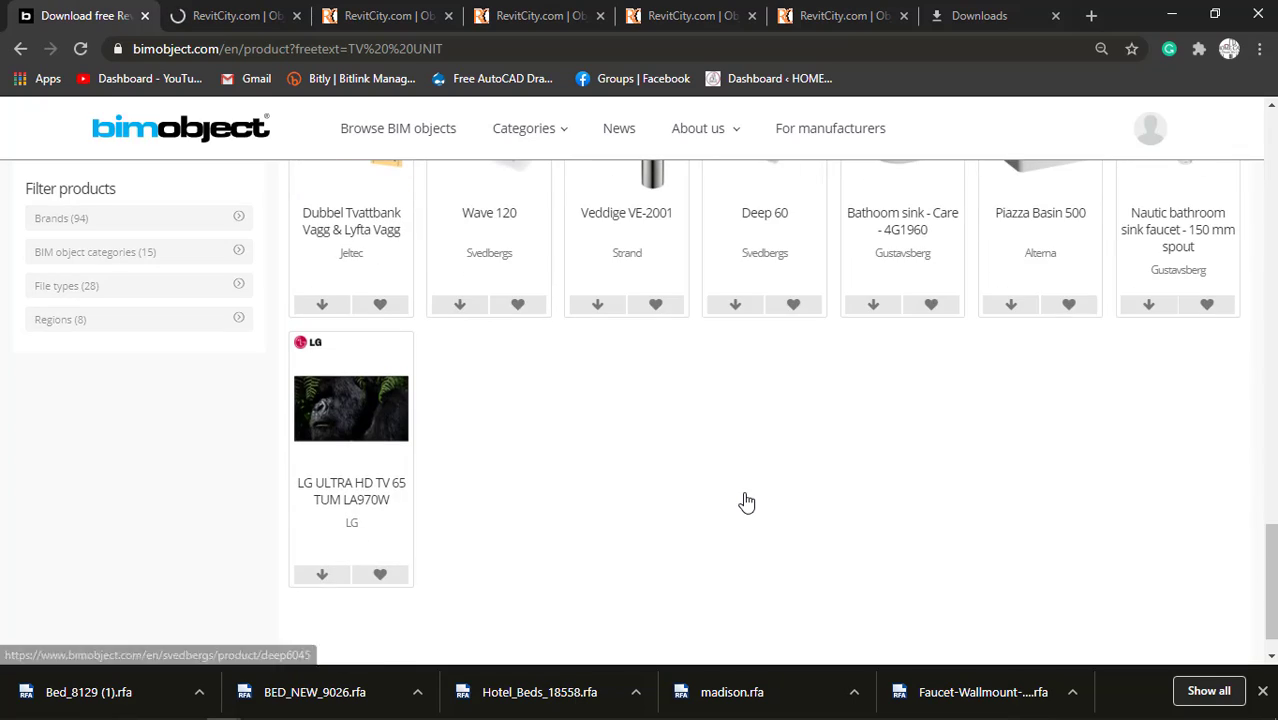
pyautogui.scroll(14, 746, 502)
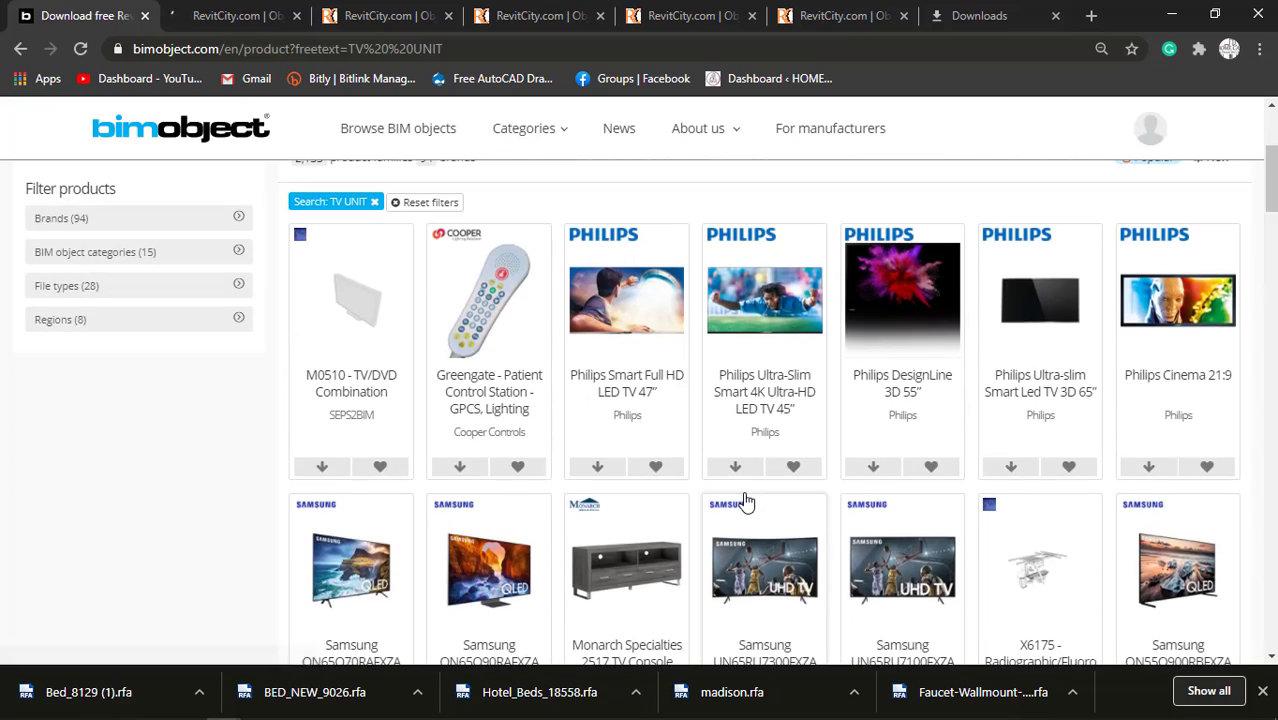
pyautogui.scroll(2, 745, 500)
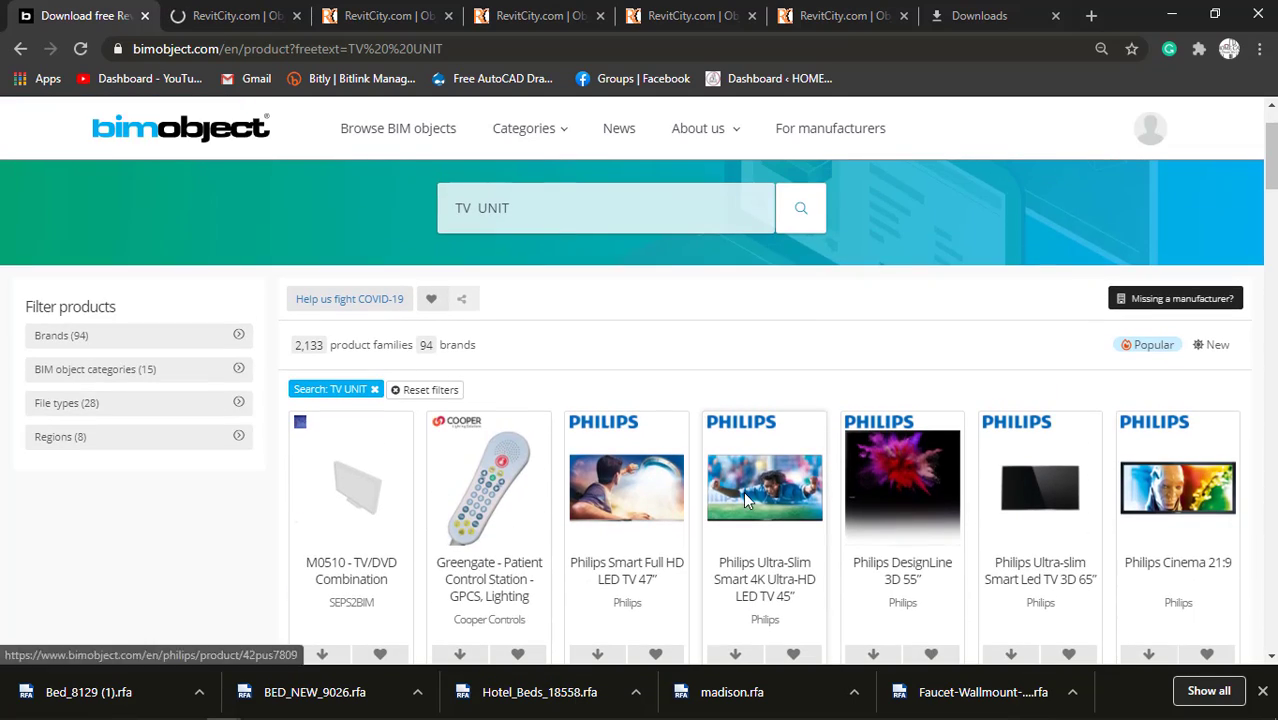
# Look through RevitCity's television results and start downloading the Television Table with Tv family in a separate tab.
pyautogui.click(265, 12)
pyautogui.scroll(-3, 609, 570)
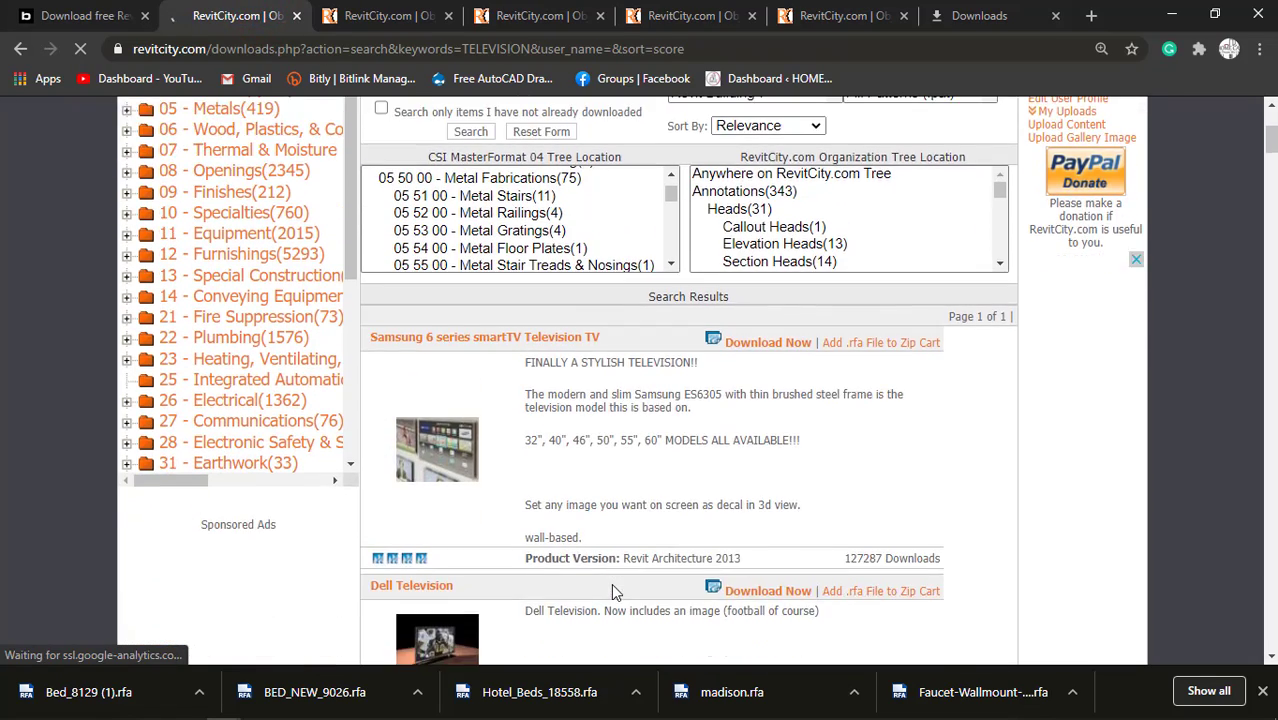
pyautogui.scroll(-1, 611, 588)
pyautogui.scroll(-2, 506, 478)
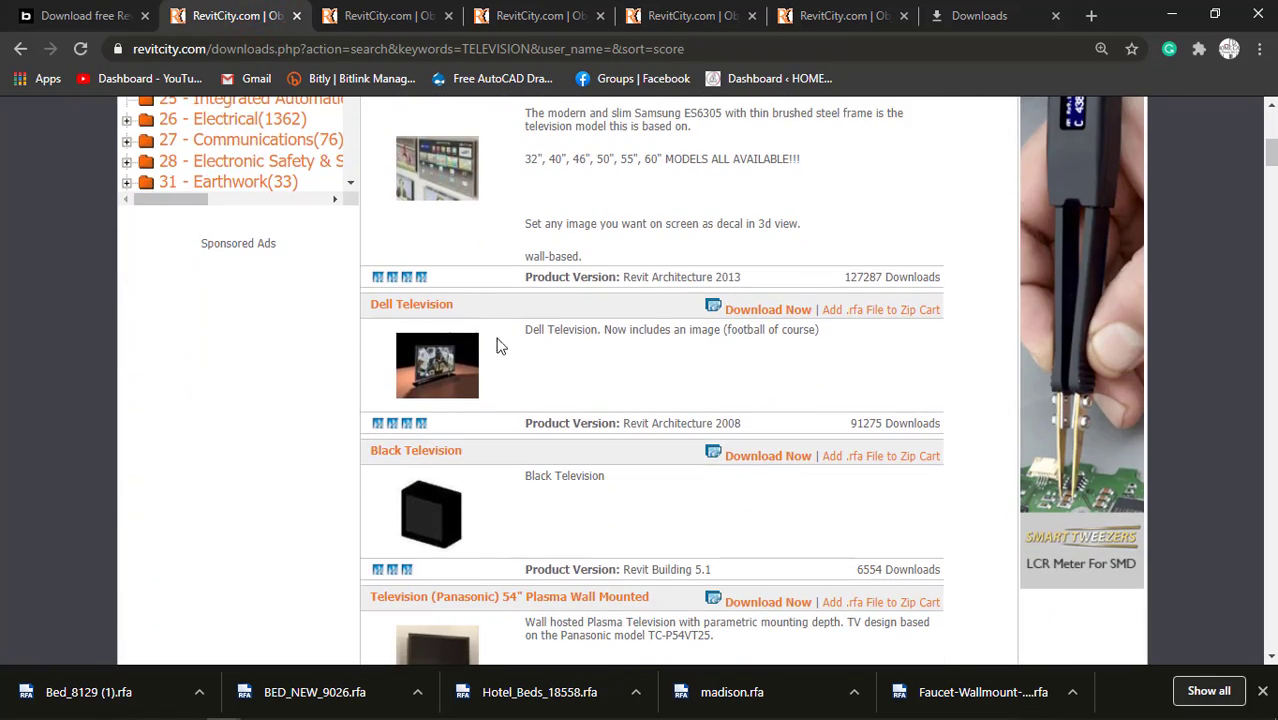
pyautogui.scroll(-6, 518, 427)
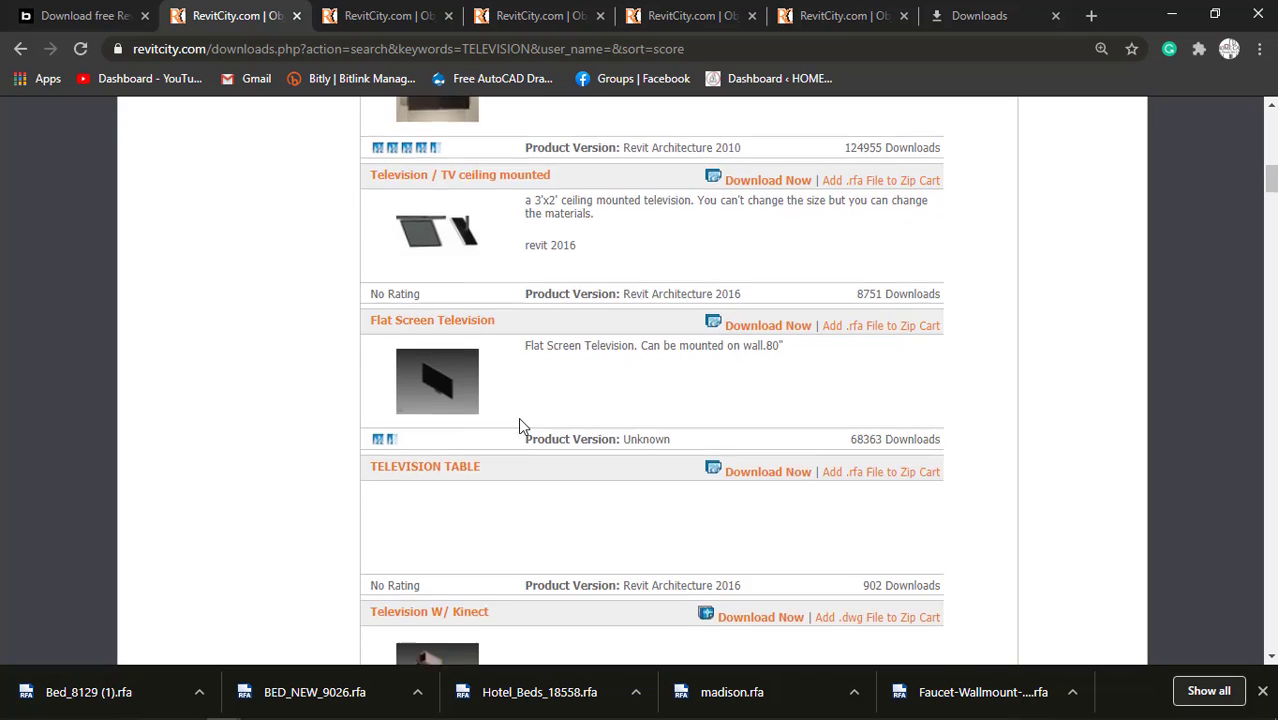
pyautogui.scroll(-3, 518, 427)
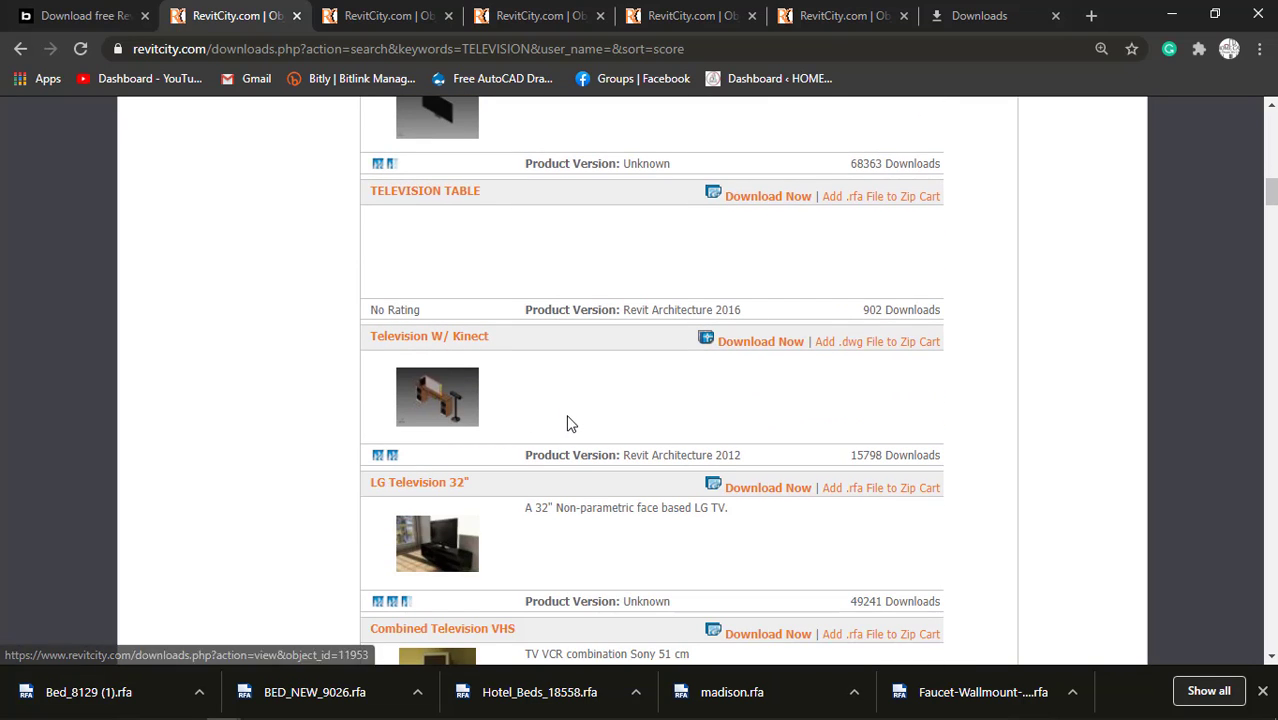
pyautogui.scroll(-2, 569, 424)
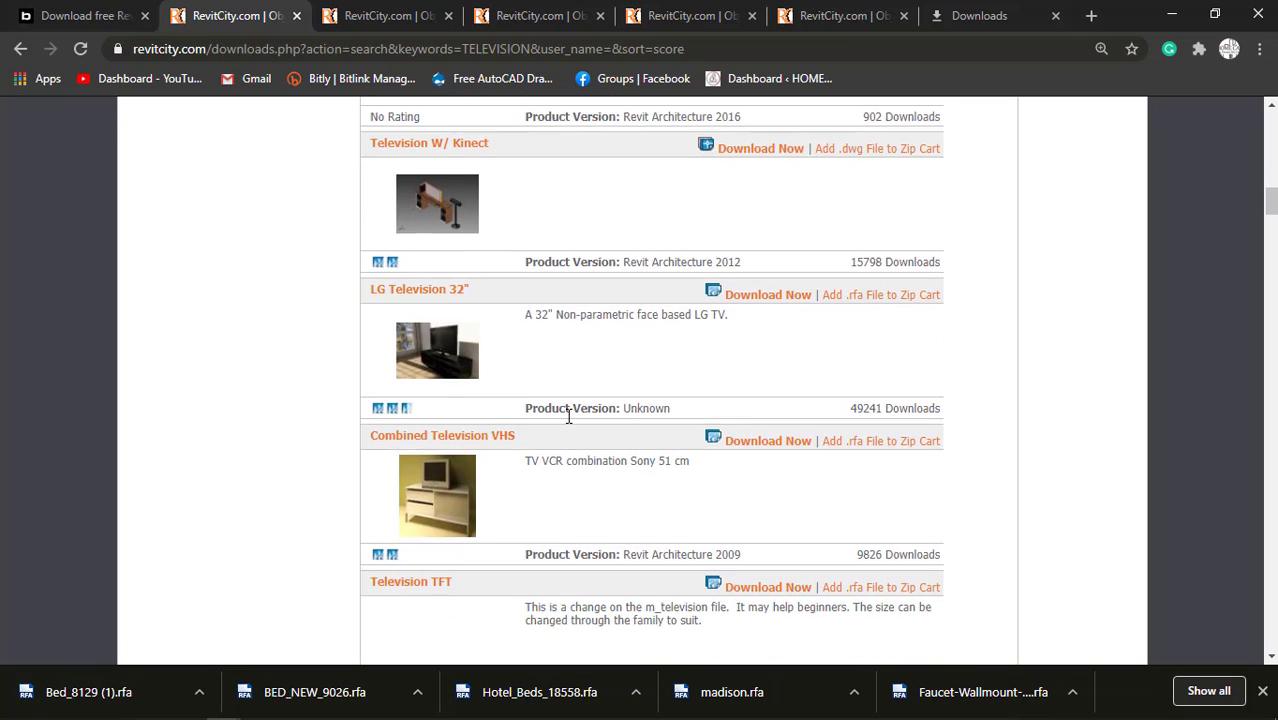
pyautogui.scroll(-2, 566, 418)
pyautogui.scroll(-2, 566, 418)
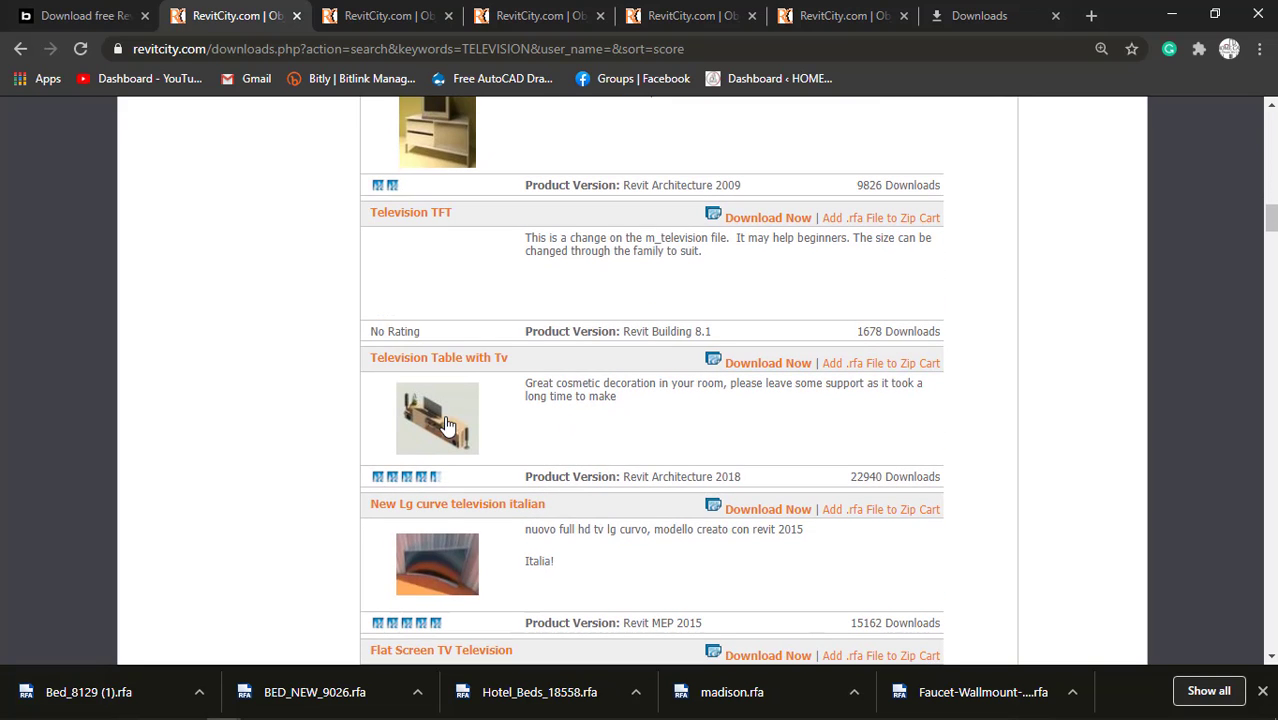
pyautogui.rightClick(785, 372)
pyautogui.click(808, 376)
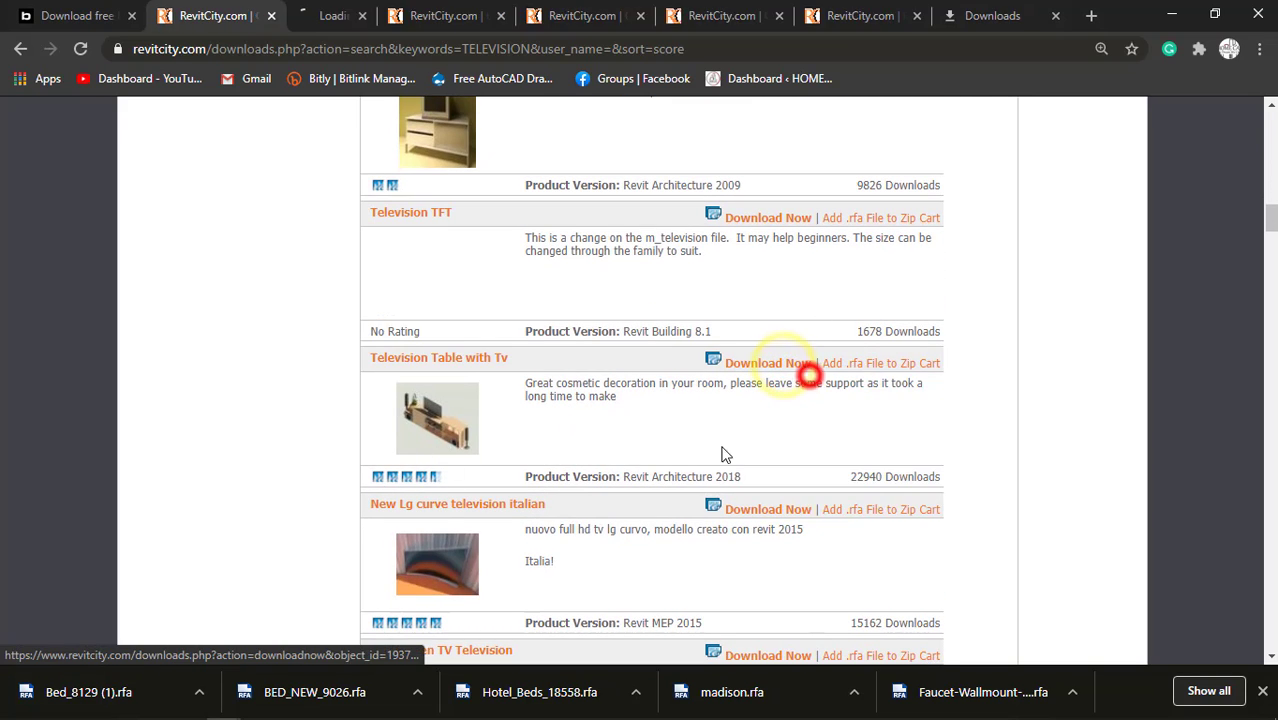
# Close the tabs of the finished bed family downloads.
pyautogui.click(493, 8)
pyautogui.click(522, 17)
pyautogui.click(522, 17)
pyautogui.click(521, 17)
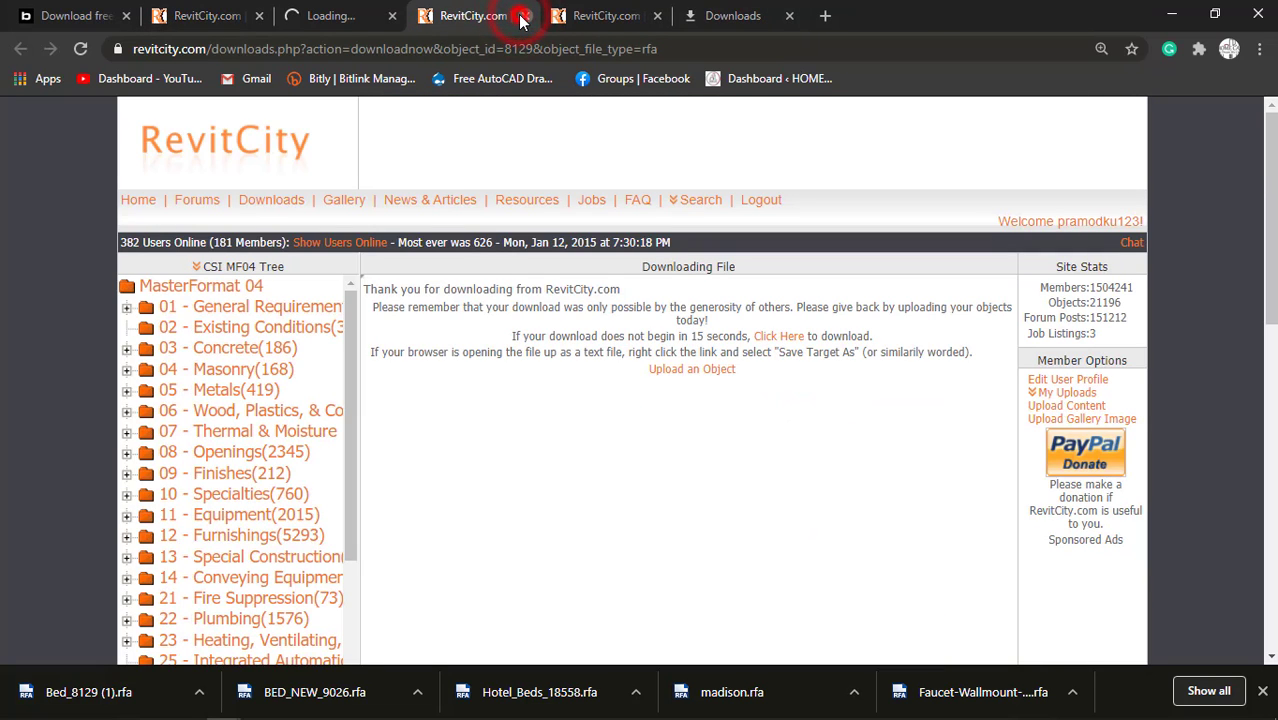
pyautogui.click(522, 17)
pyautogui.click(522, 17)
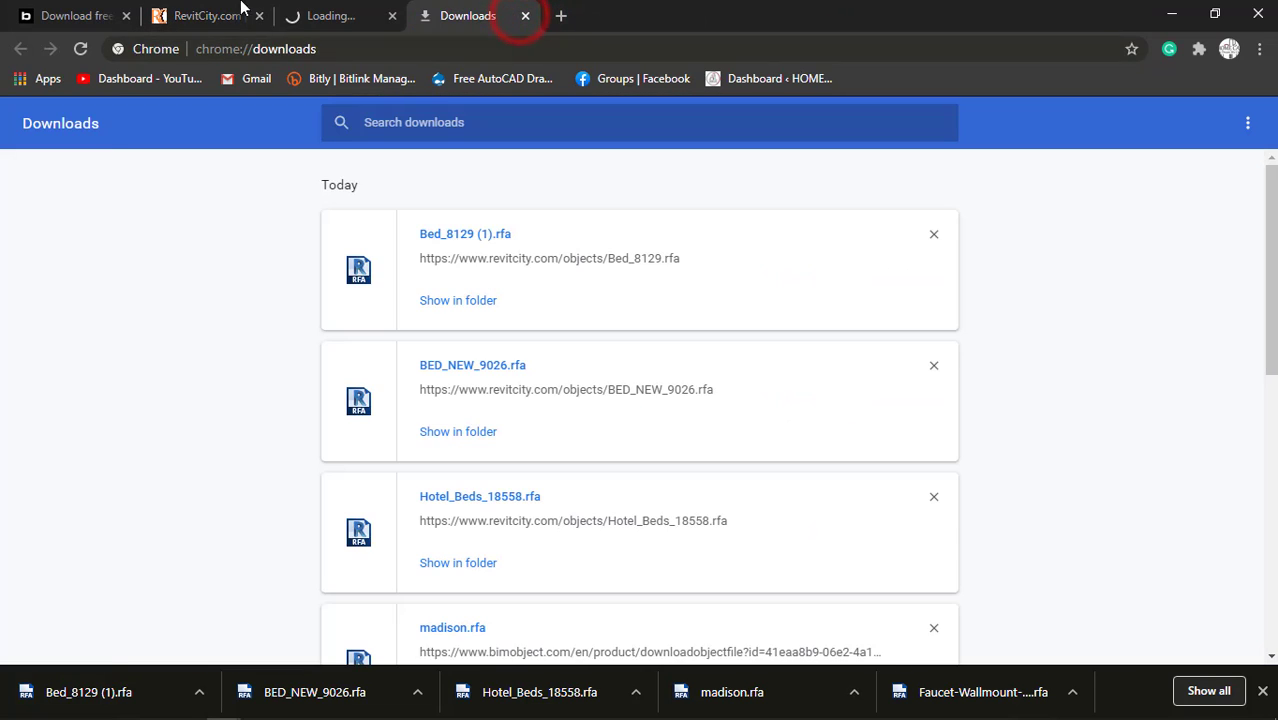
# Look further through RevitCity's television results and check the pending Television Table with Tv download and the BIMobject results.
pyautogui.click(241, 8)
pyautogui.scroll(-4, 488, 460)
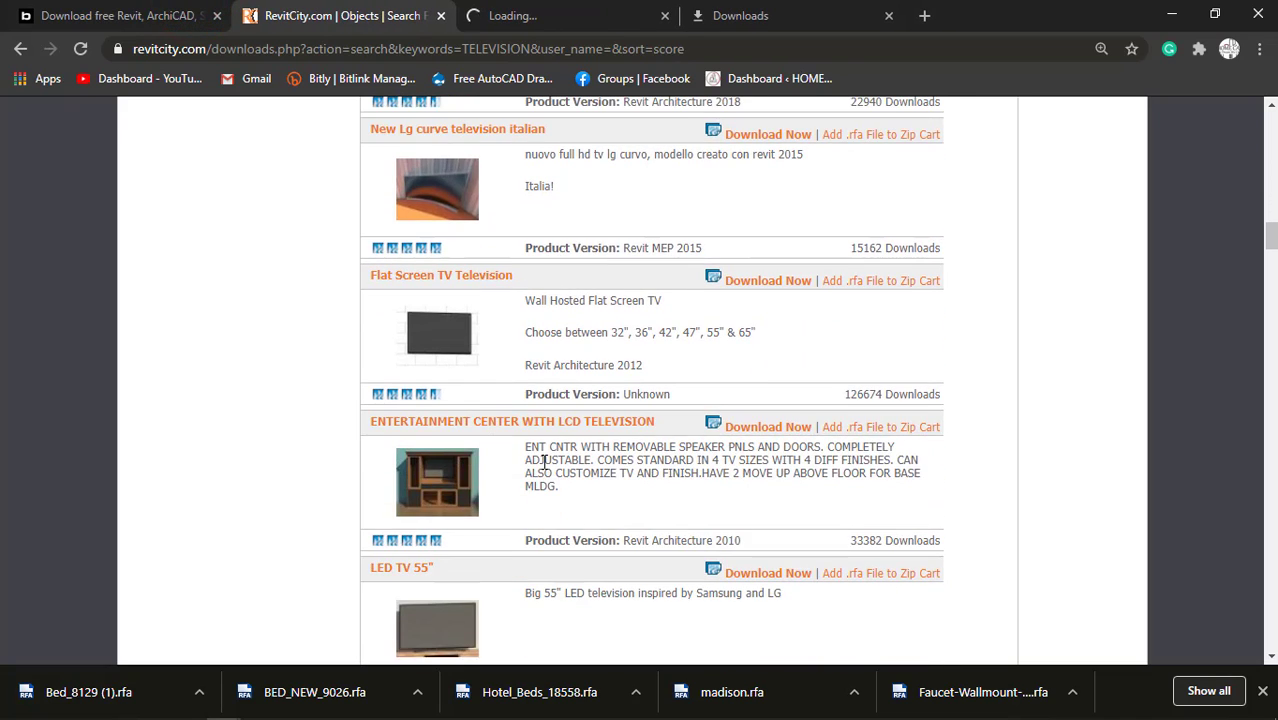
pyautogui.scroll(-1, 488, 385)
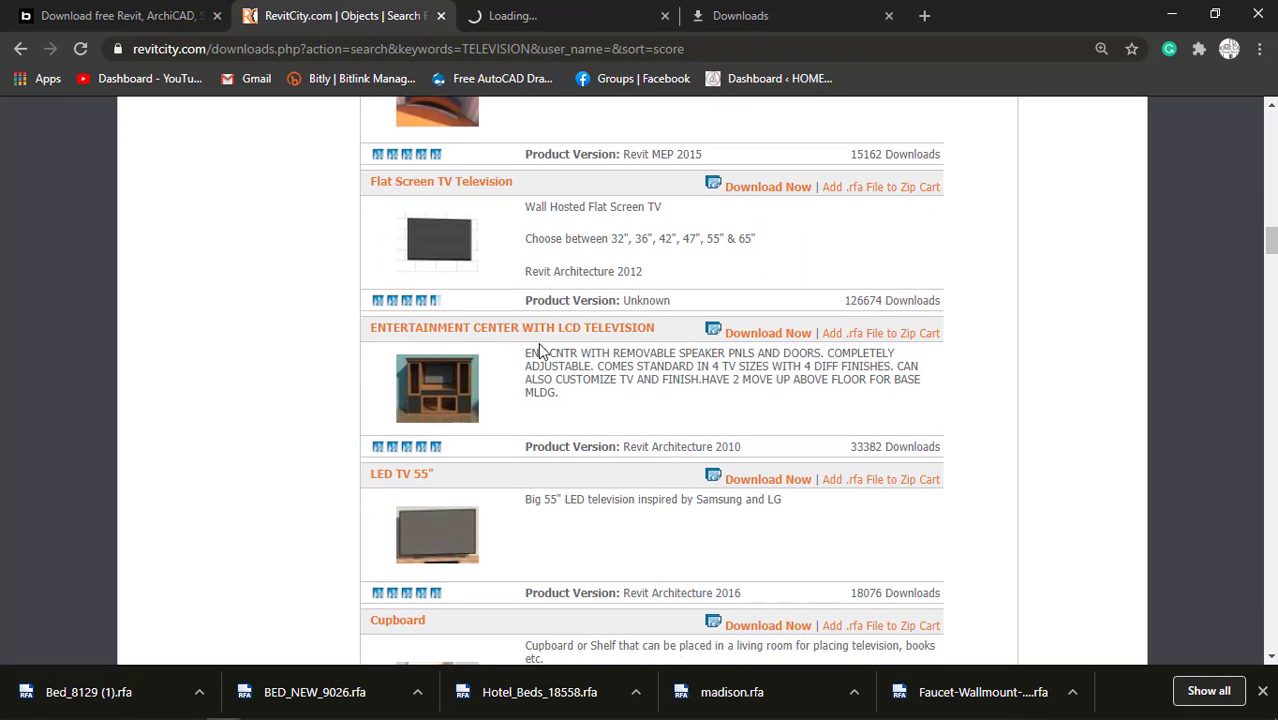
pyautogui.scroll(-1, 509, 437)
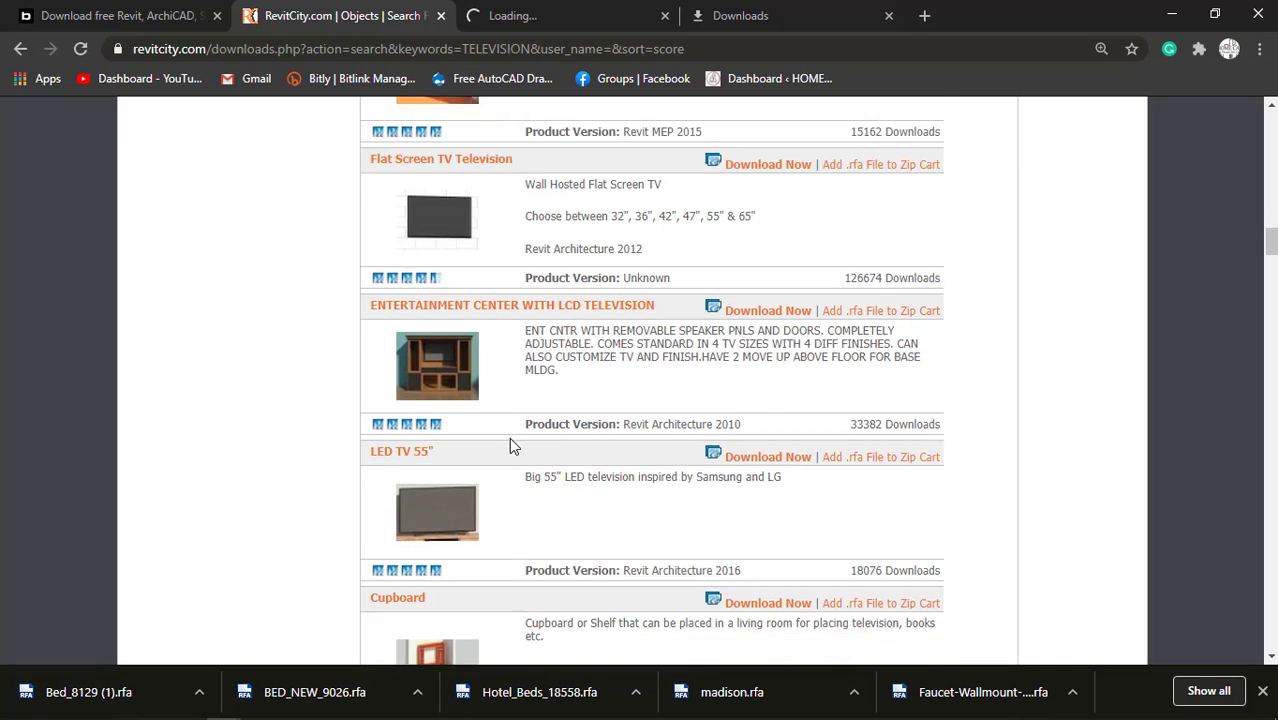
pyautogui.scroll(-3, 516, 438)
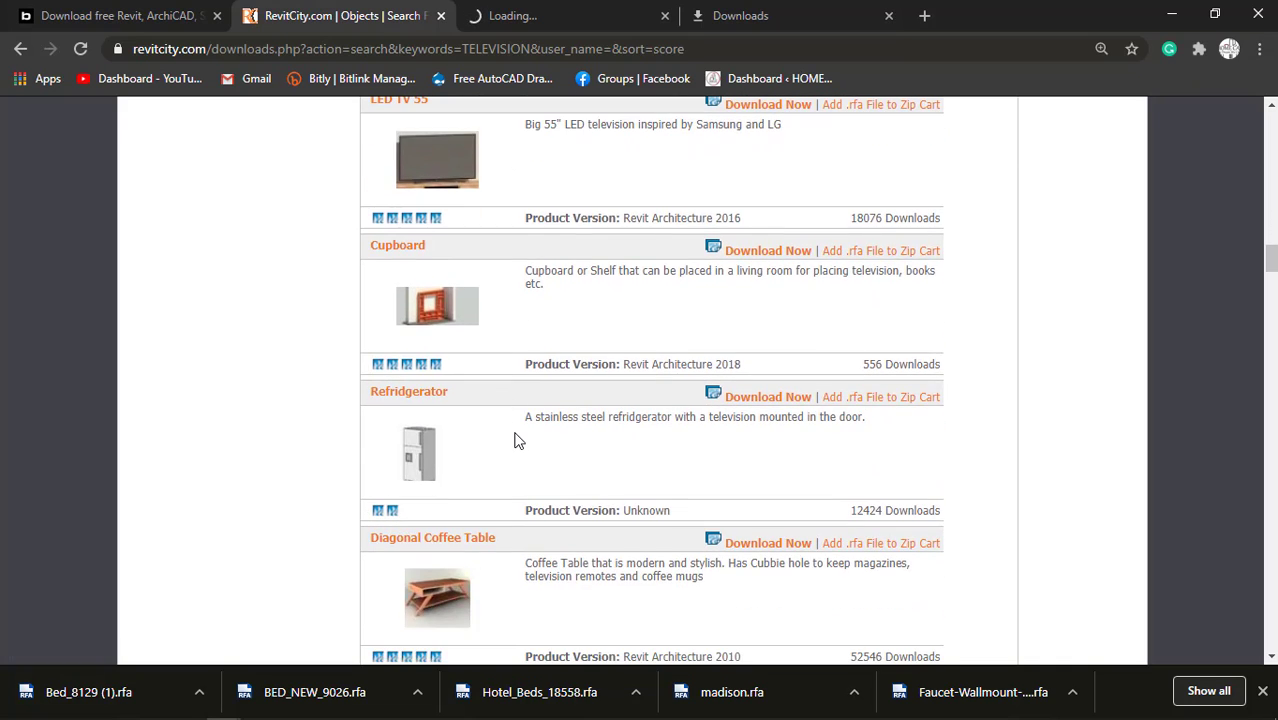
pyautogui.scroll(-3, 517, 440)
pyautogui.scroll(2, 516, 440)
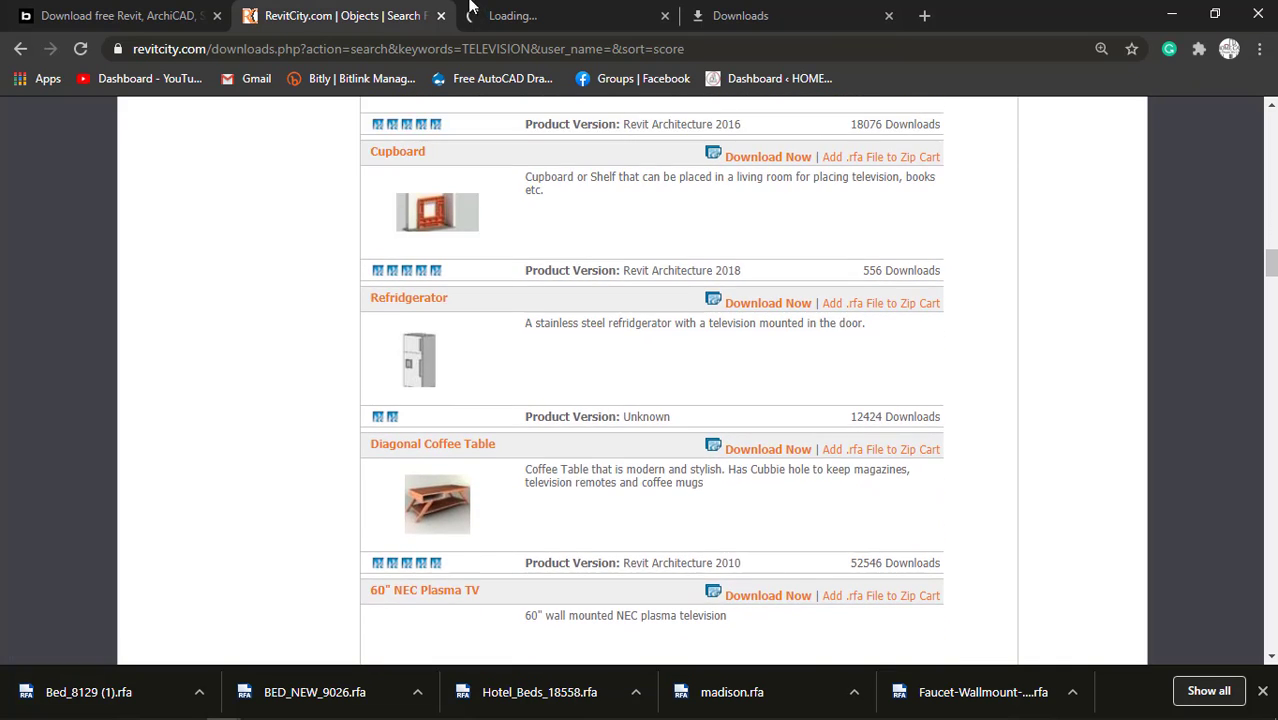
pyautogui.click(538, 8)
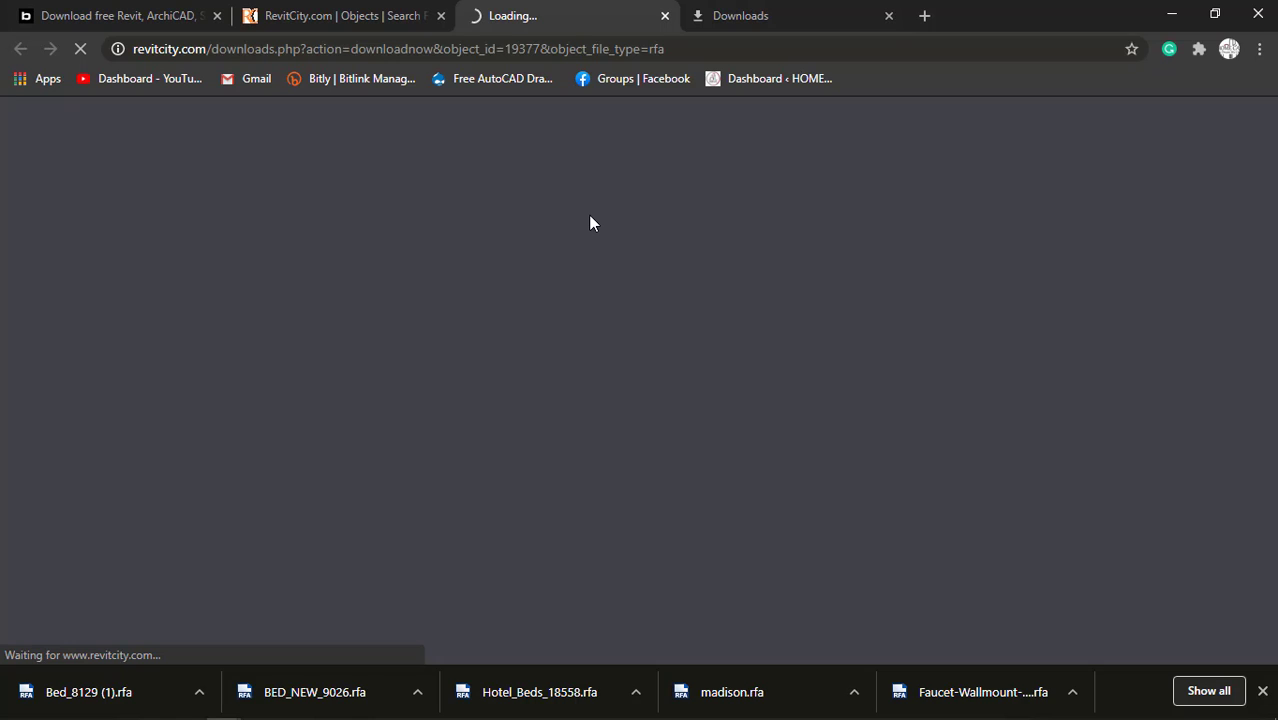
pyautogui.click(208, 8)
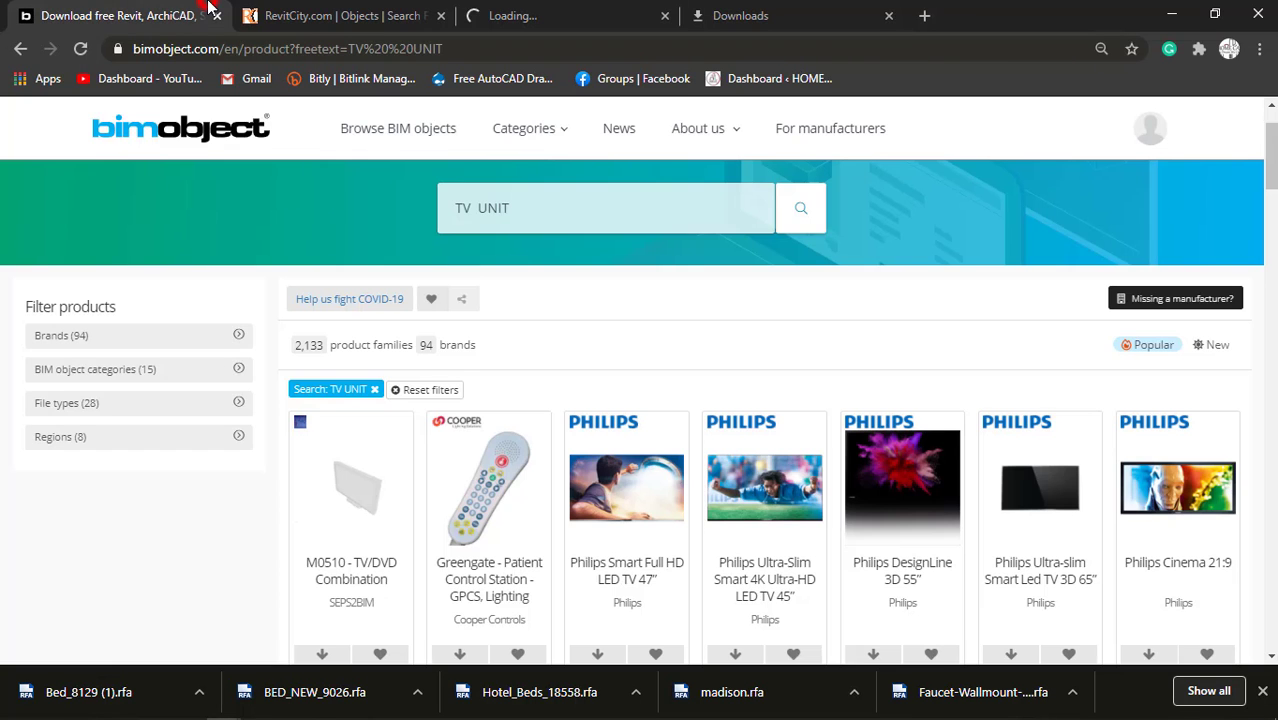
# Start downloading the Refridgerator family from RevitCity's television results in a separate tab.
pyautogui.click(338, 12)
pyautogui.scroll(-3, 555, 440)
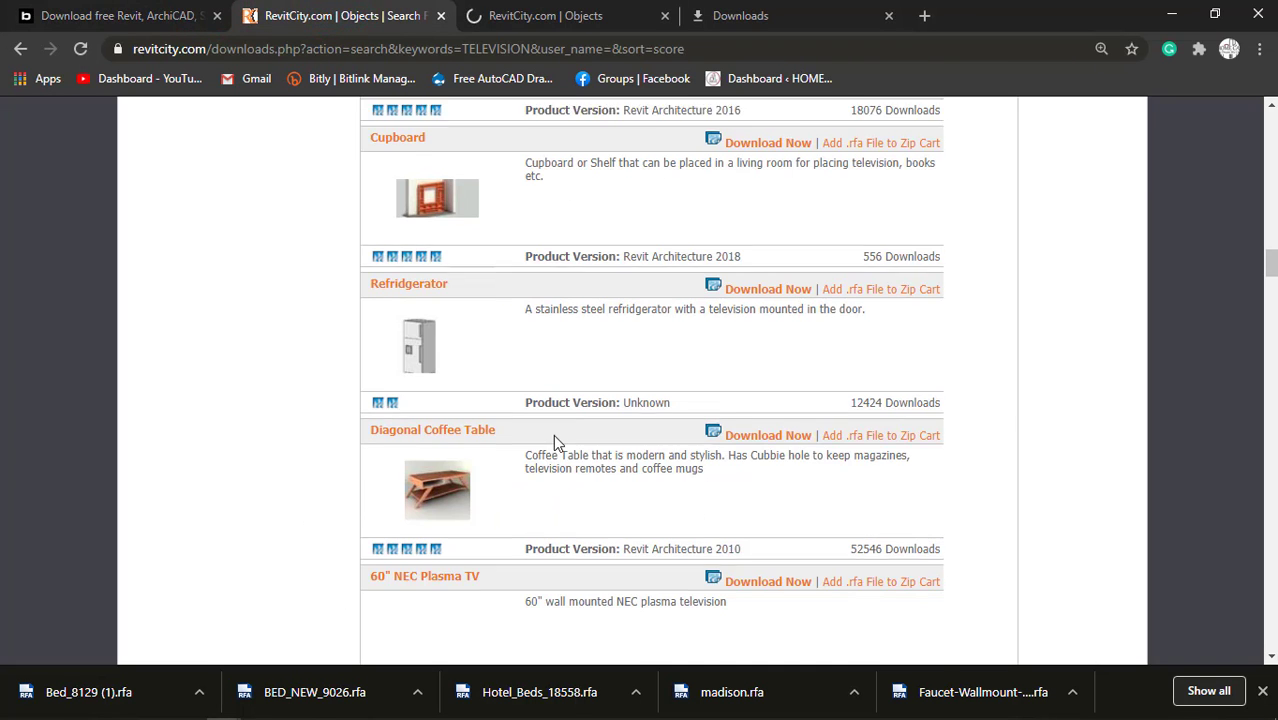
pyautogui.scroll(1, 556, 442)
pyautogui.scroll(1, 562, 256)
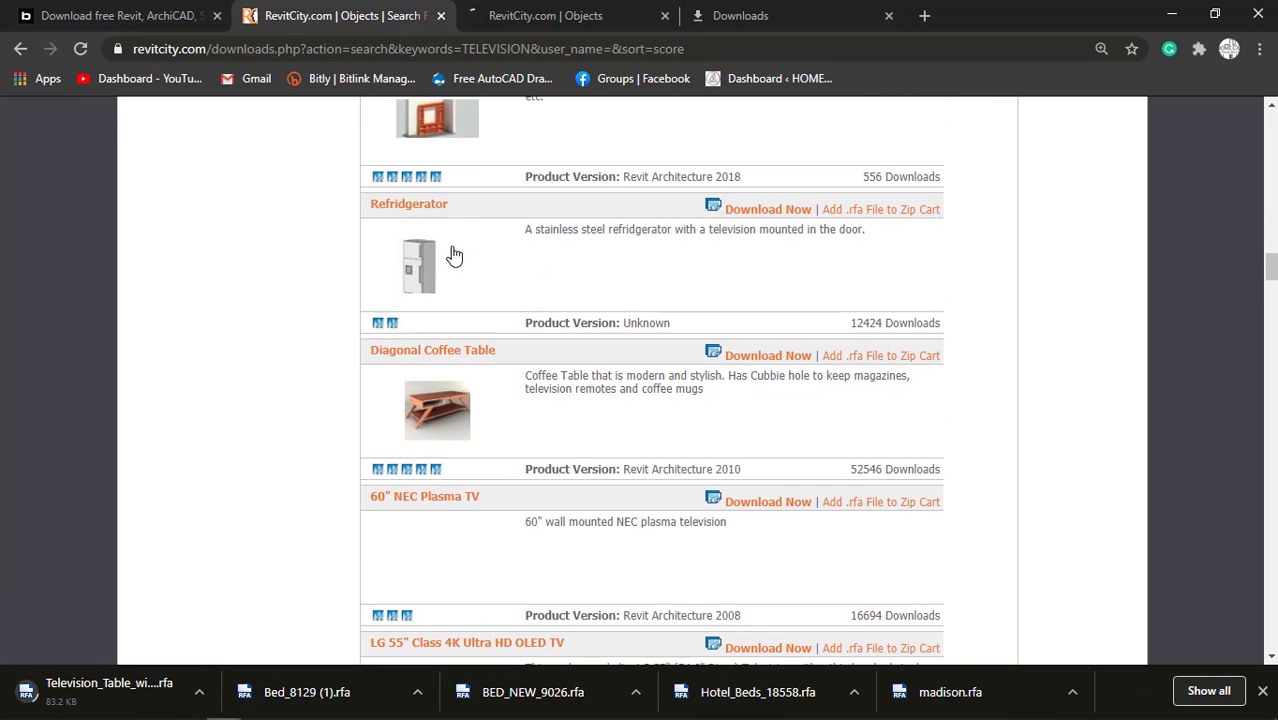
pyautogui.rightClick(783, 212)
pyautogui.click(790, 226)
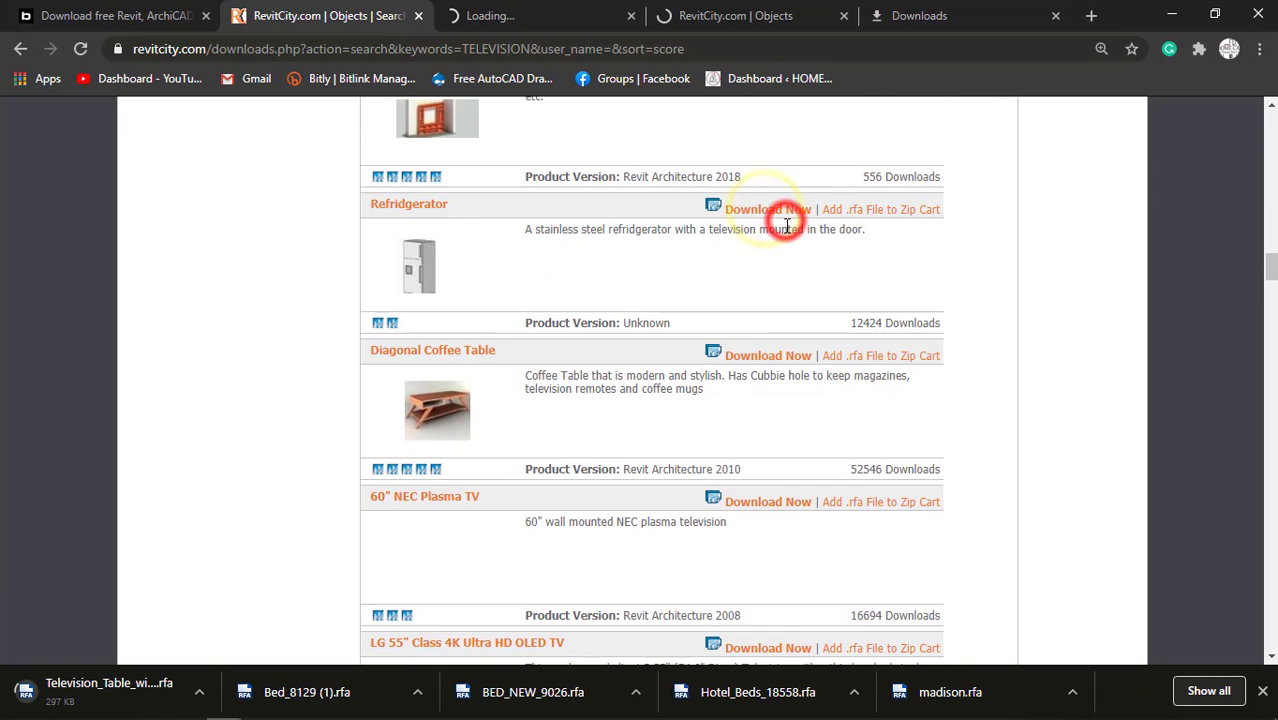
# Search RevitCity for DINING TABLE and check the television table and refrigerator download tabs.
pyautogui.scroll(-2, 686, 365)
pyautogui.scroll(-3, 687, 372)
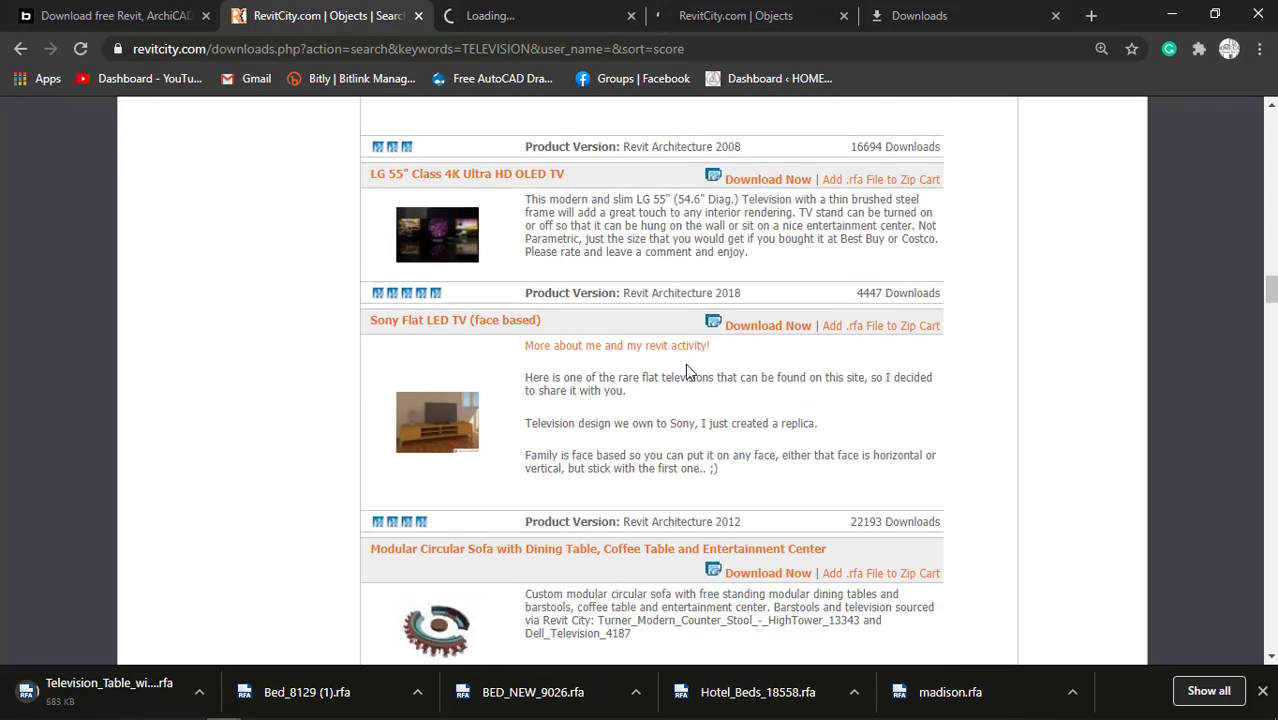
pyautogui.scroll(-1, 687, 372)
pyautogui.scroll(-3, 687, 372)
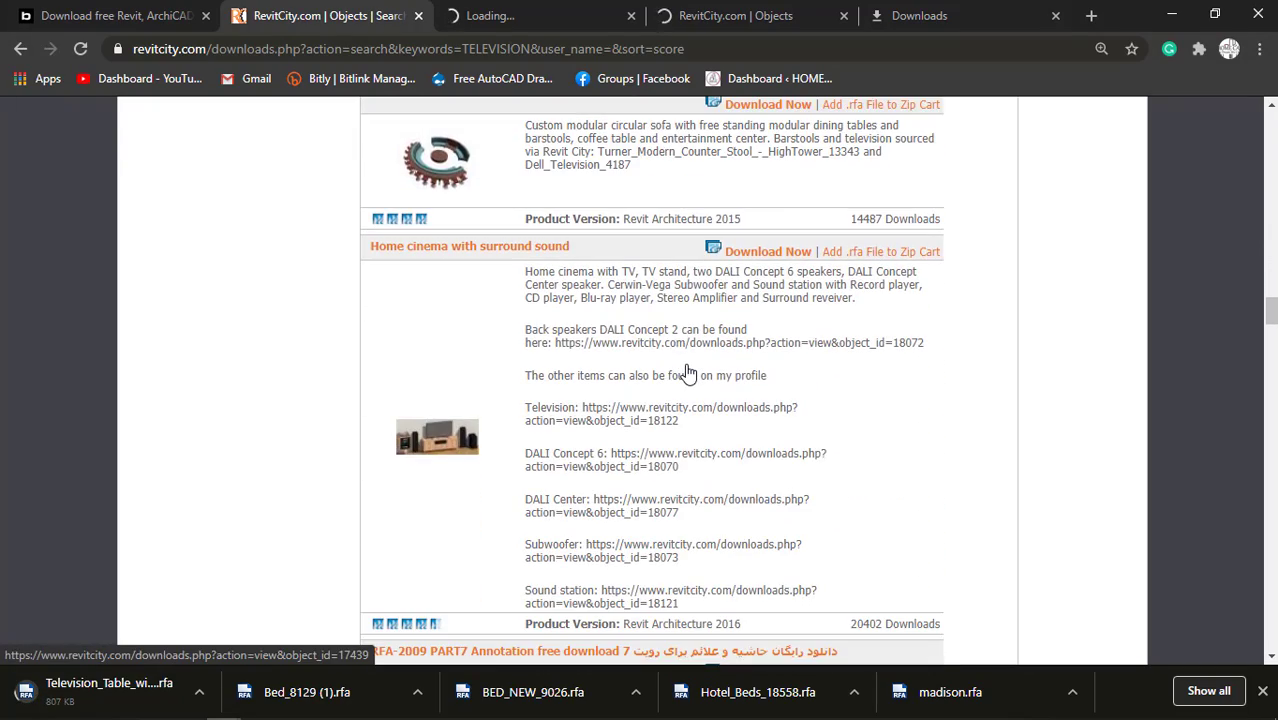
pyautogui.scroll(10, 687, 372)
pyautogui.scroll(15, 685, 365)
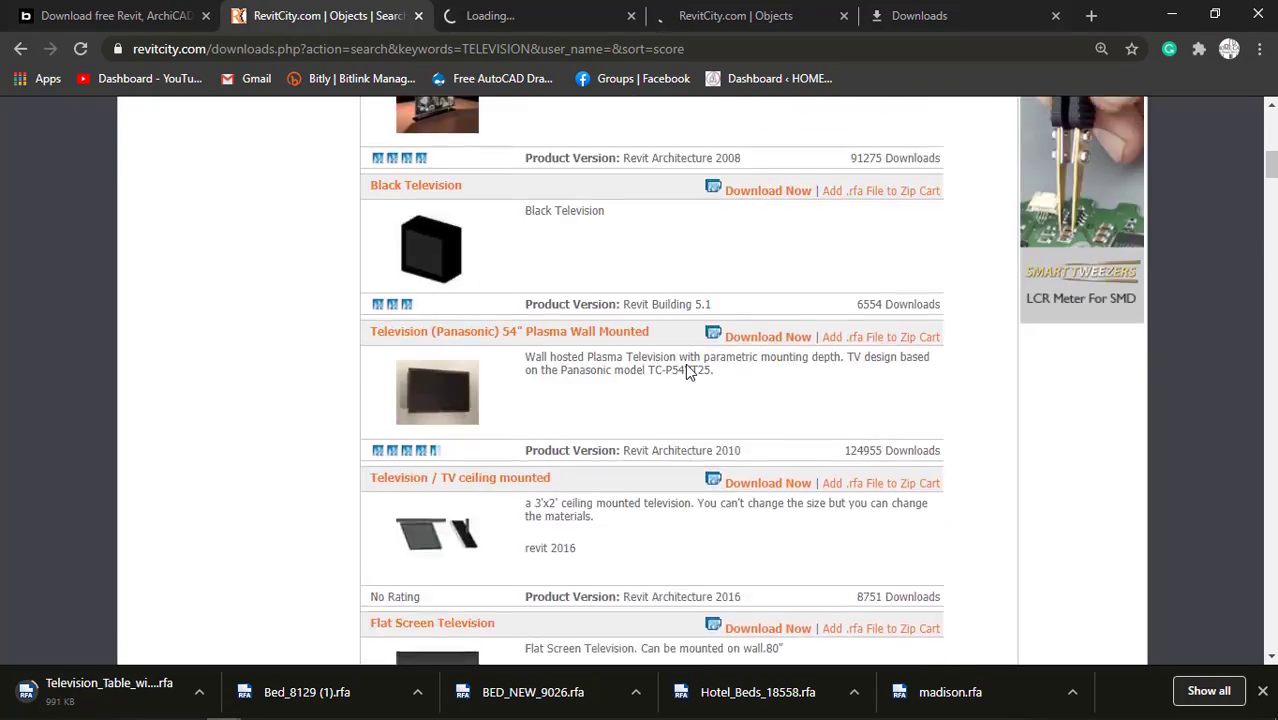
pyautogui.doubleClick(488, 301)
pyautogui.write('DINING TABLE')
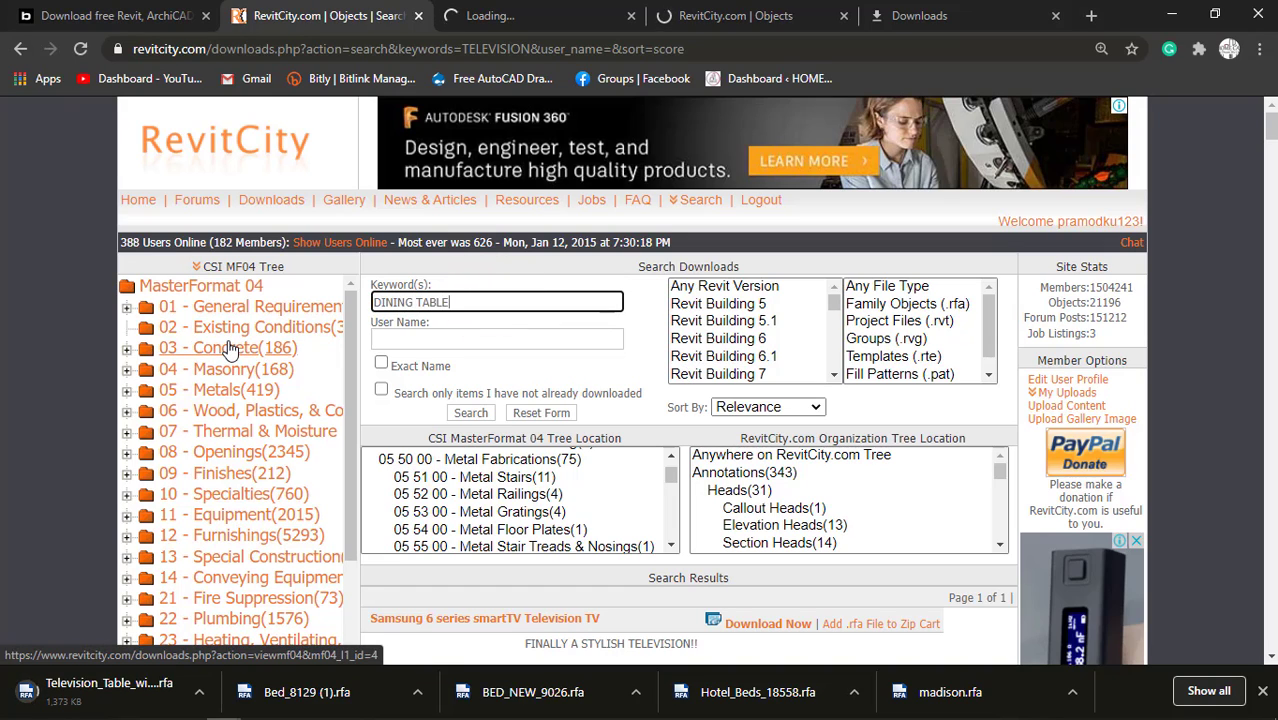
pyautogui.press('Return')
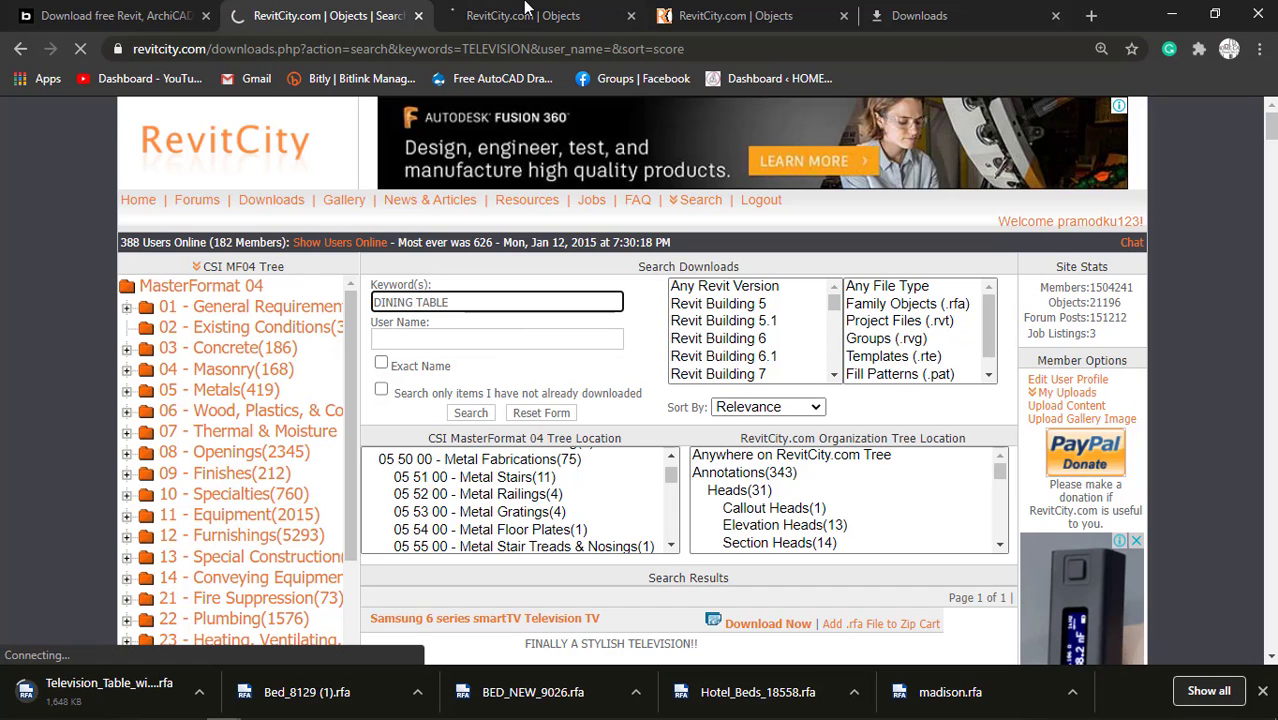
pyautogui.click(735, 15)
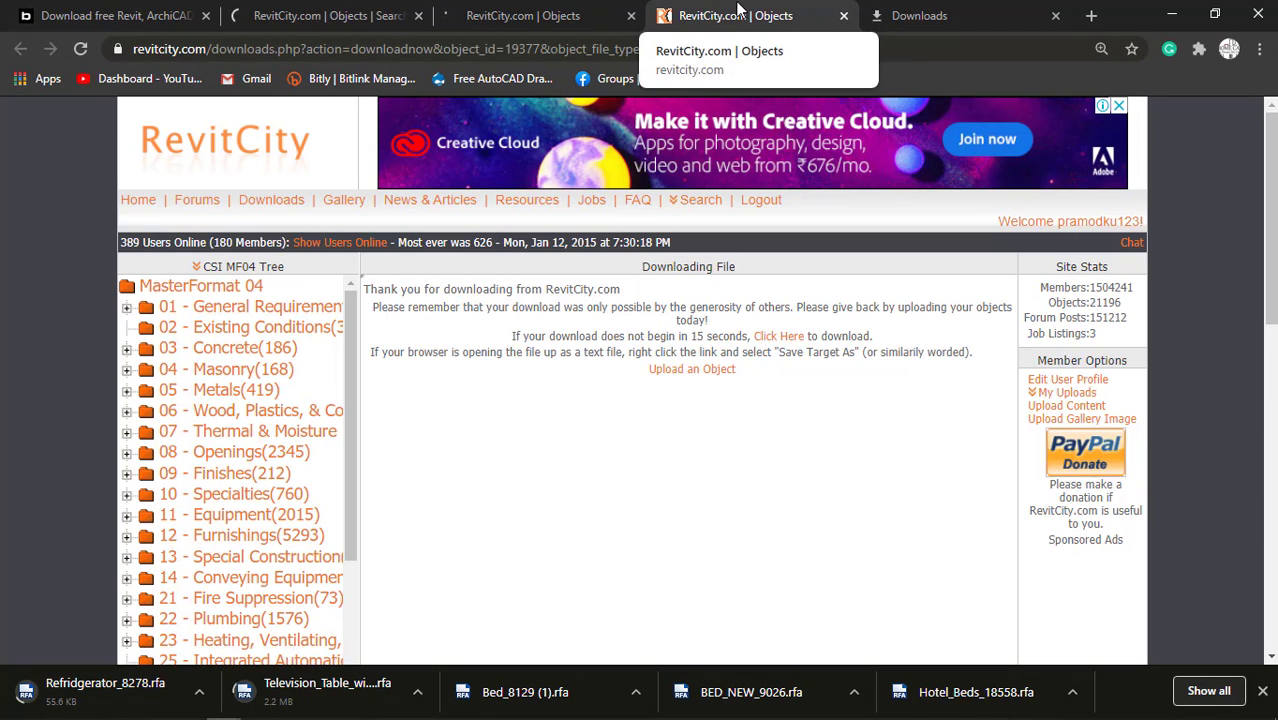
pyautogui.click(558, 12)
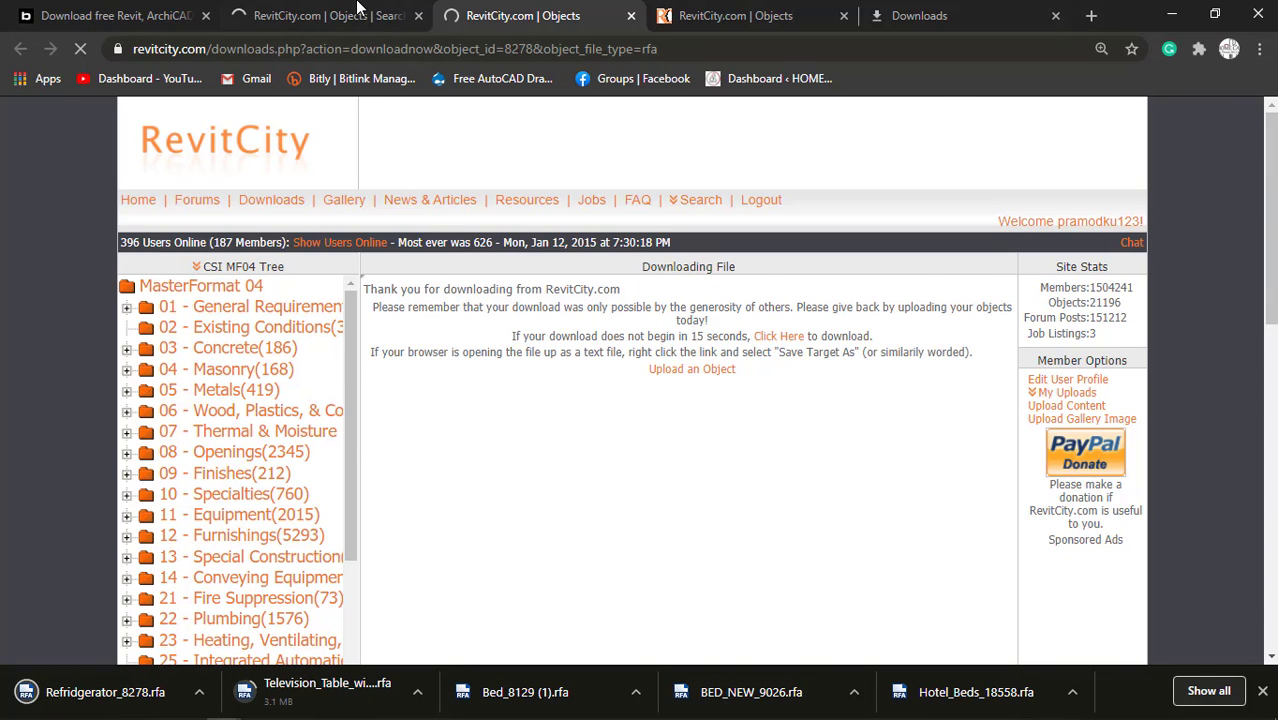
# Start downloading the Revit MEP 2014 Dining Table and Chairs family from the dining table results in a separate tab.
pyautogui.click(330, 15)
pyautogui.scroll(-2, 590, 570)
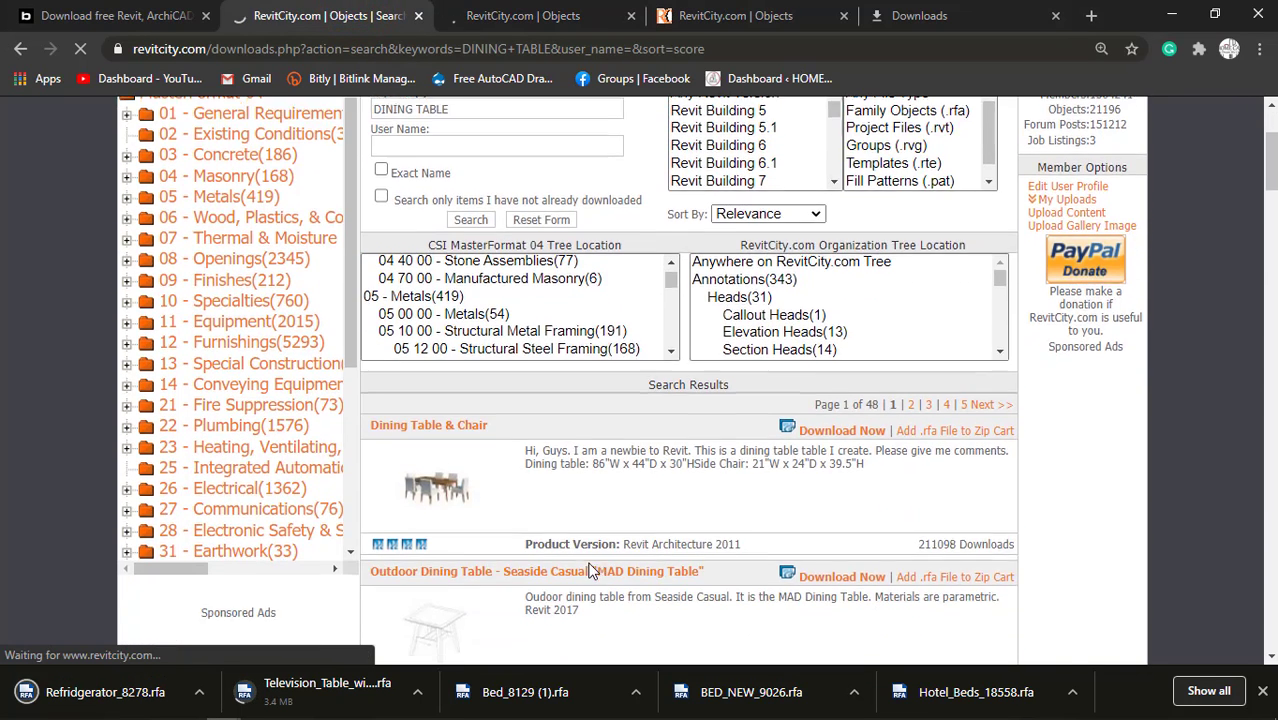
pyautogui.scroll(-2, 590, 570)
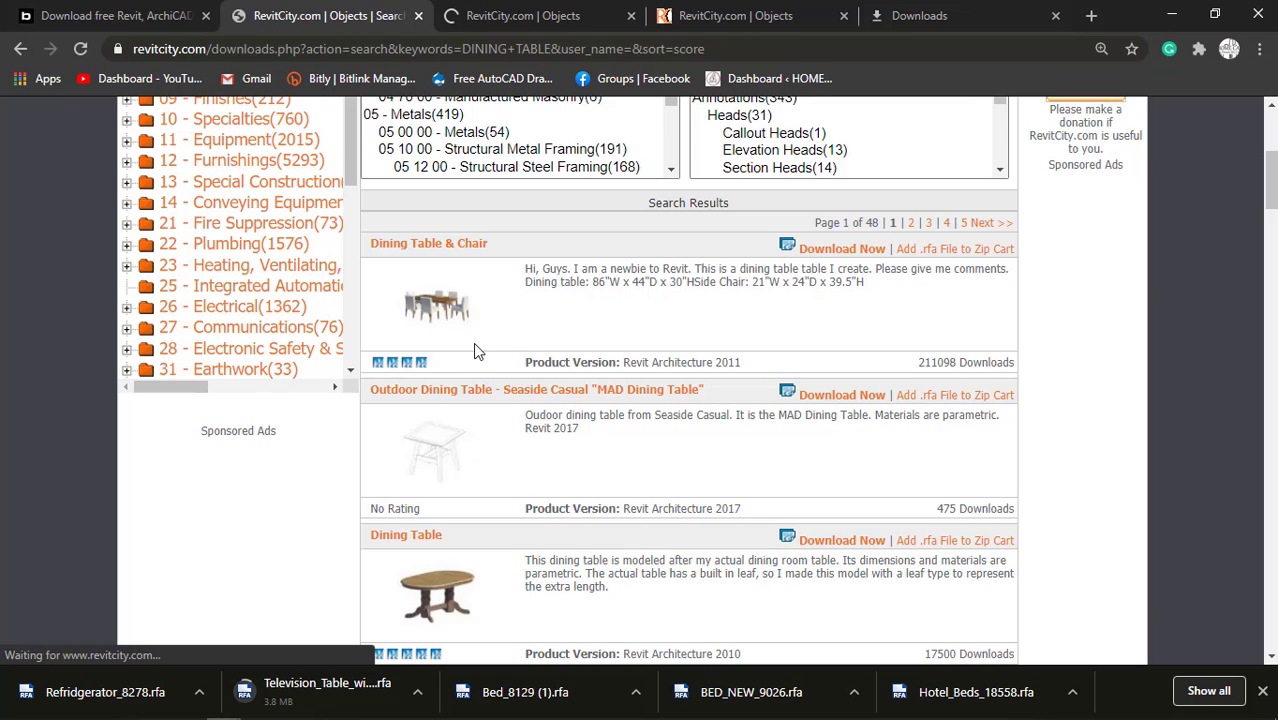
pyautogui.scroll(-4, 473, 342)
pyautogui.scroll(-4, 527, 358)
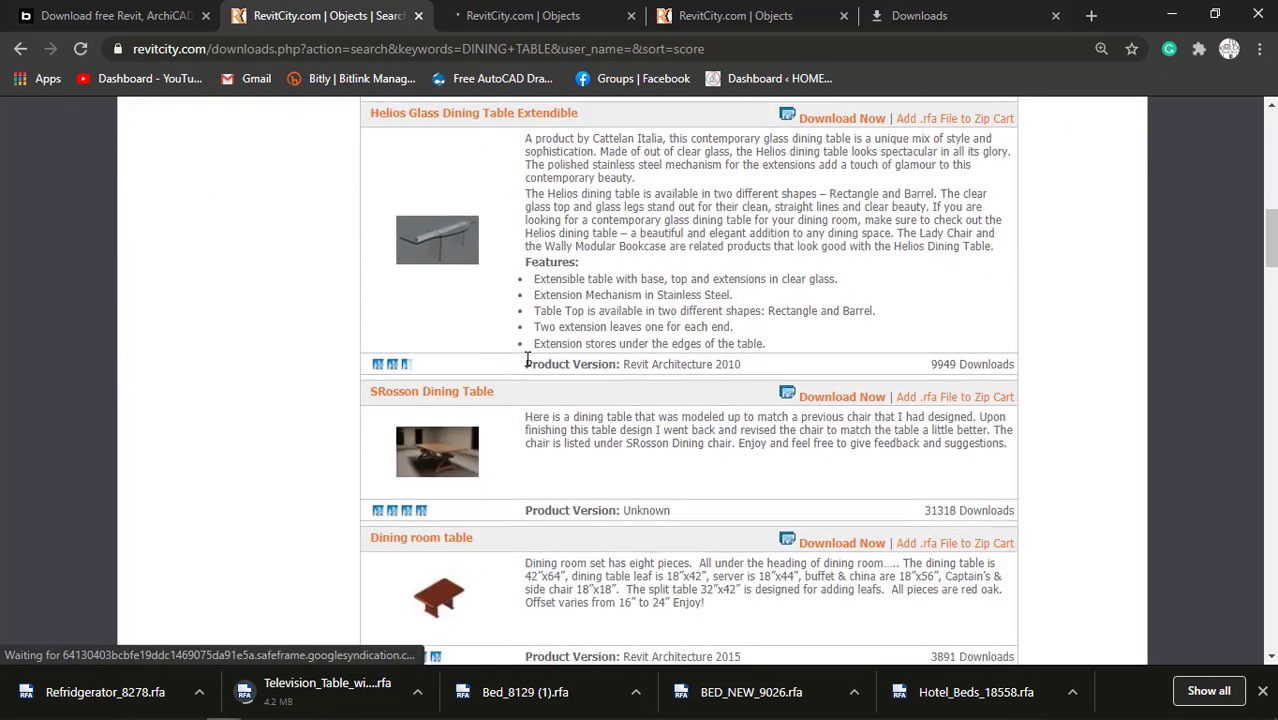
pyautogui.scroll(-3, 528, 365)
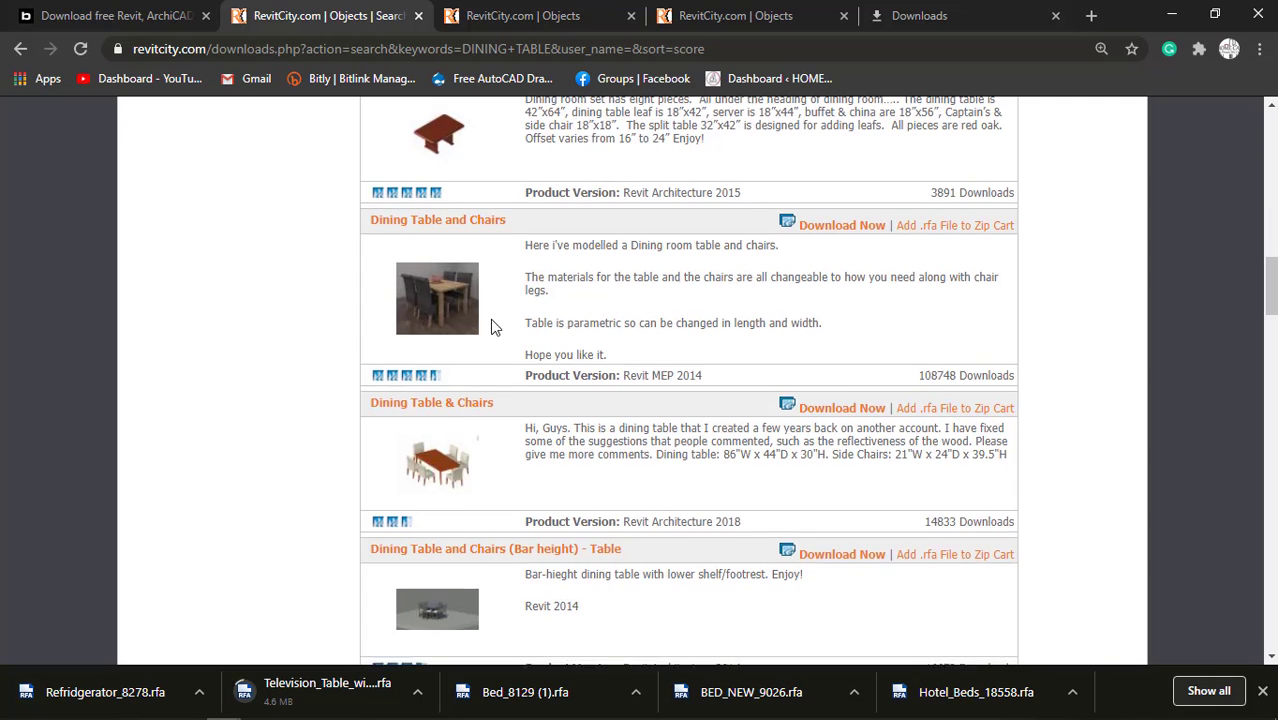
pyautogui.scroll(-1, 490, 323)
pyautogui.scroll(1, 490, 323)
pyautogui.rightClick(860, 228)
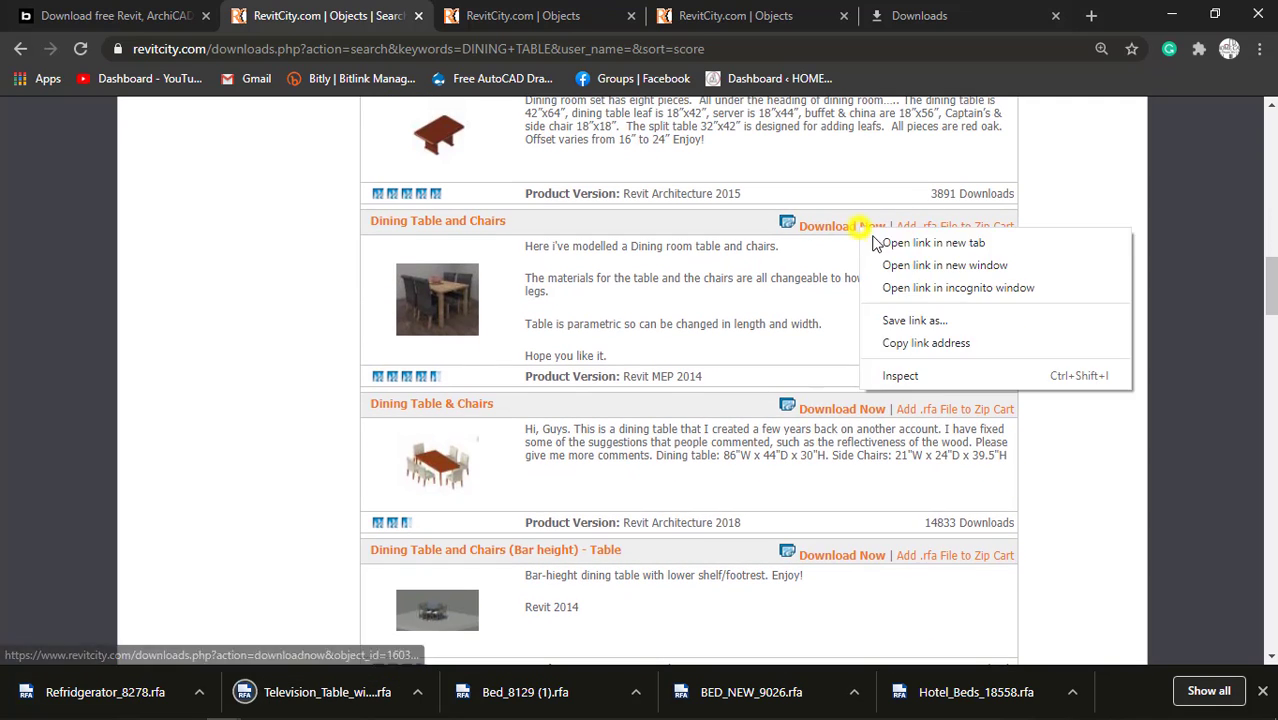
pyautogui.click(880, 241)
# Look through the remaining dining table results and check the Dining Table and Chairs download tab.
pyautogui.scroll(-3, 628, 358)
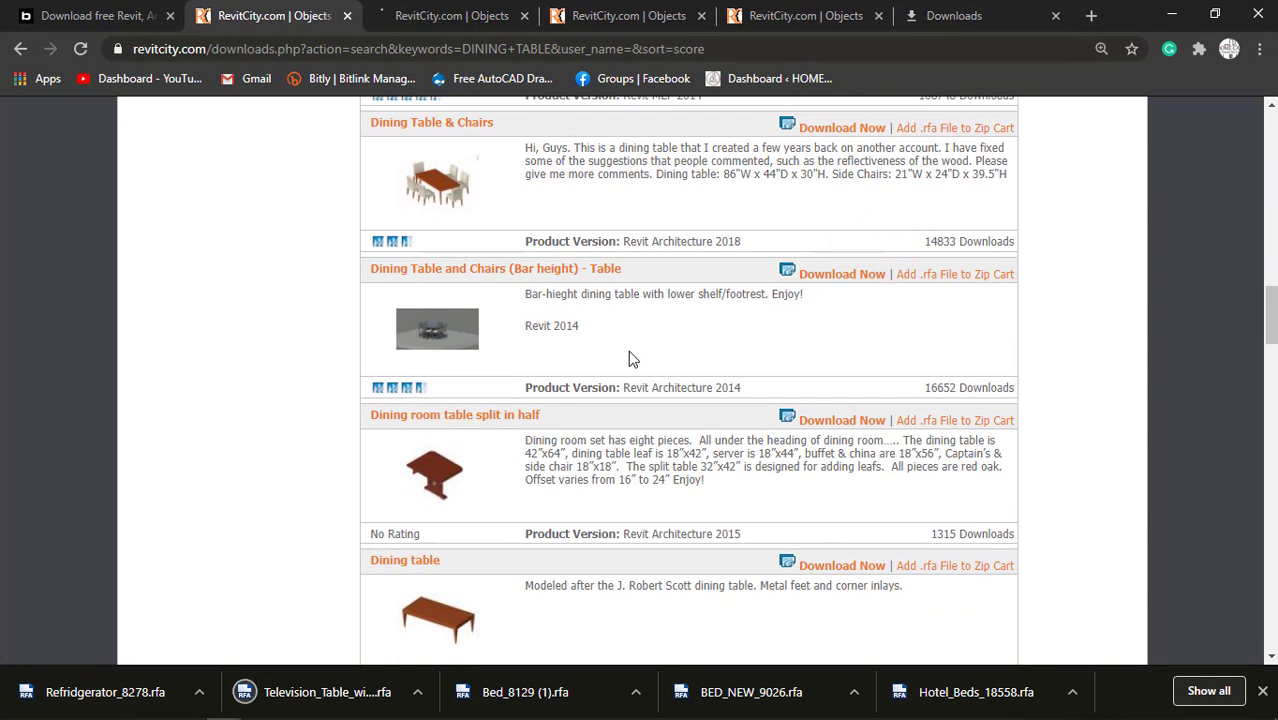
pyautogui.scroll(-4, 630, 358)
pyautogui.scroll(-7, 630, 355)
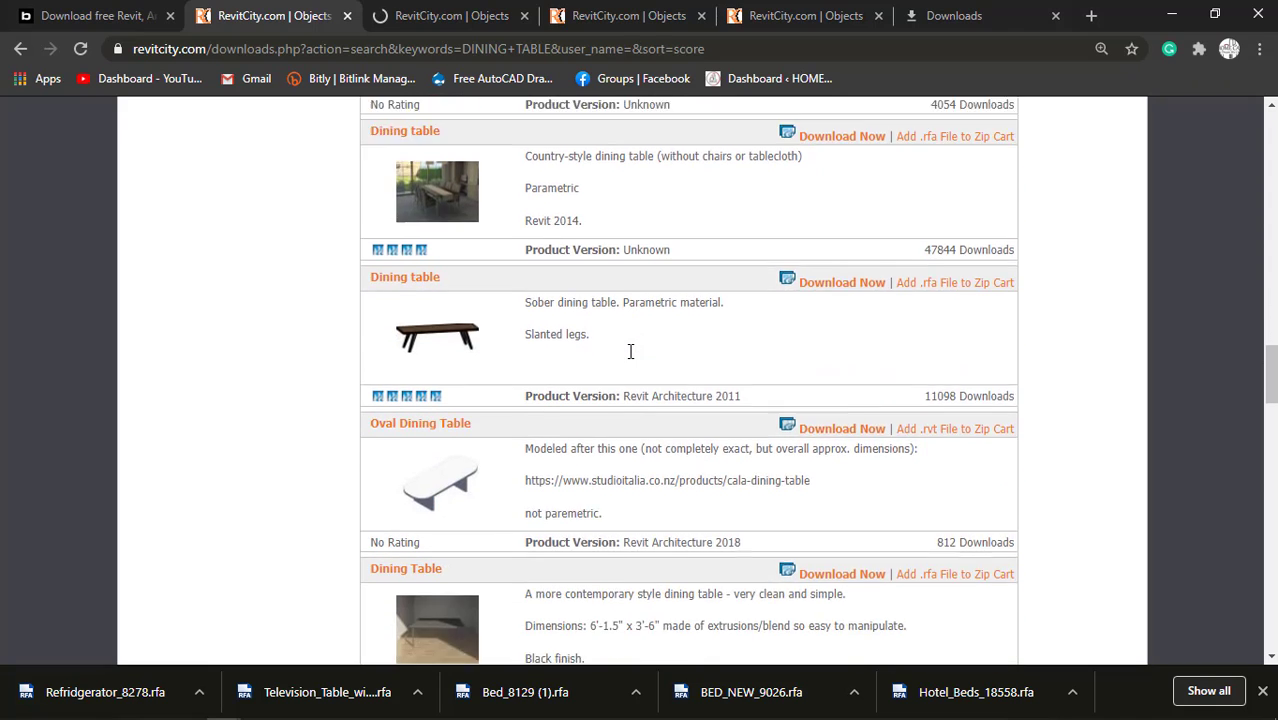
pyautogui.scroll(-7, 630, 358)
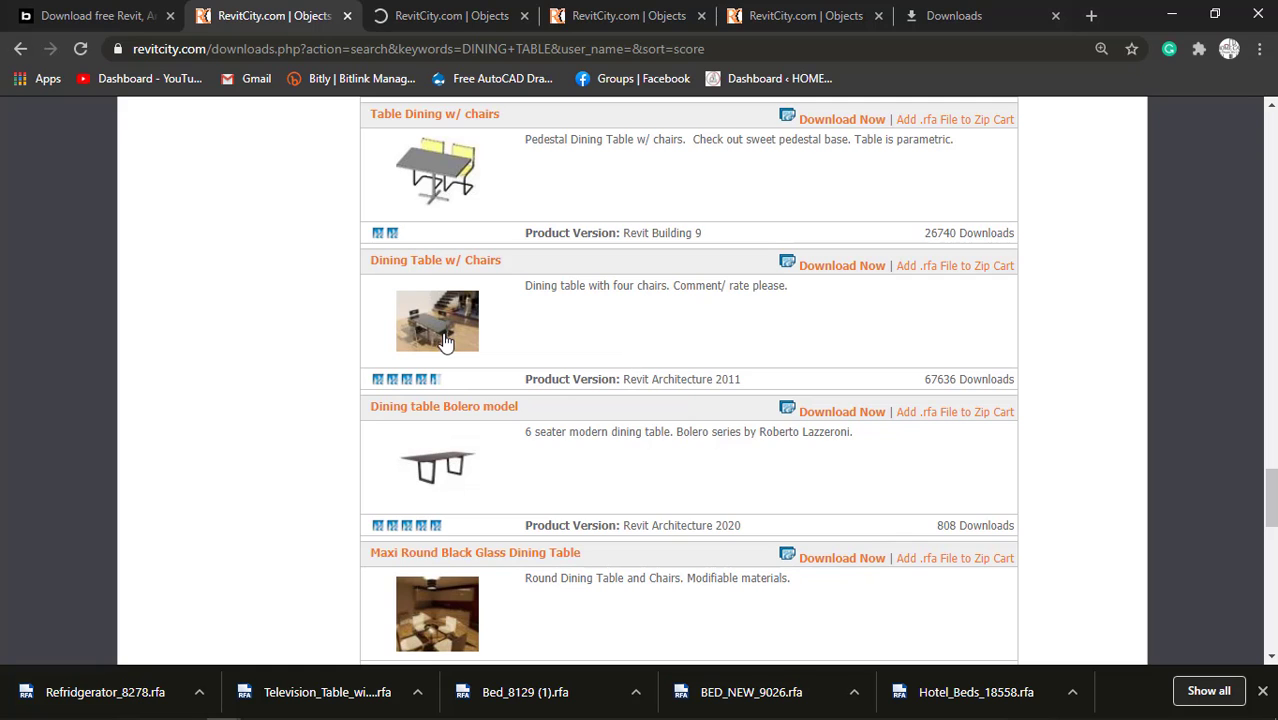
pyautogui.scroll(-4, 600, 380)
pyautogui.scroll(-7, 572, 395)
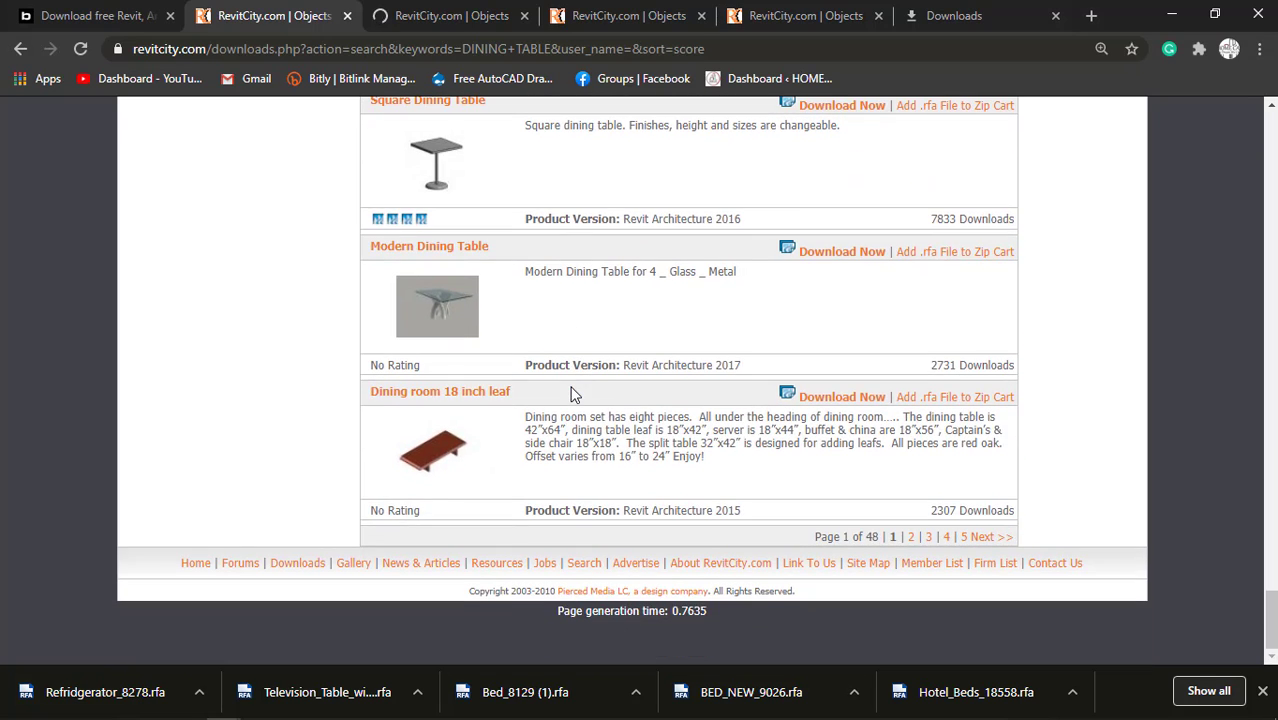
pyautogui.scroll(10, 572, 395)
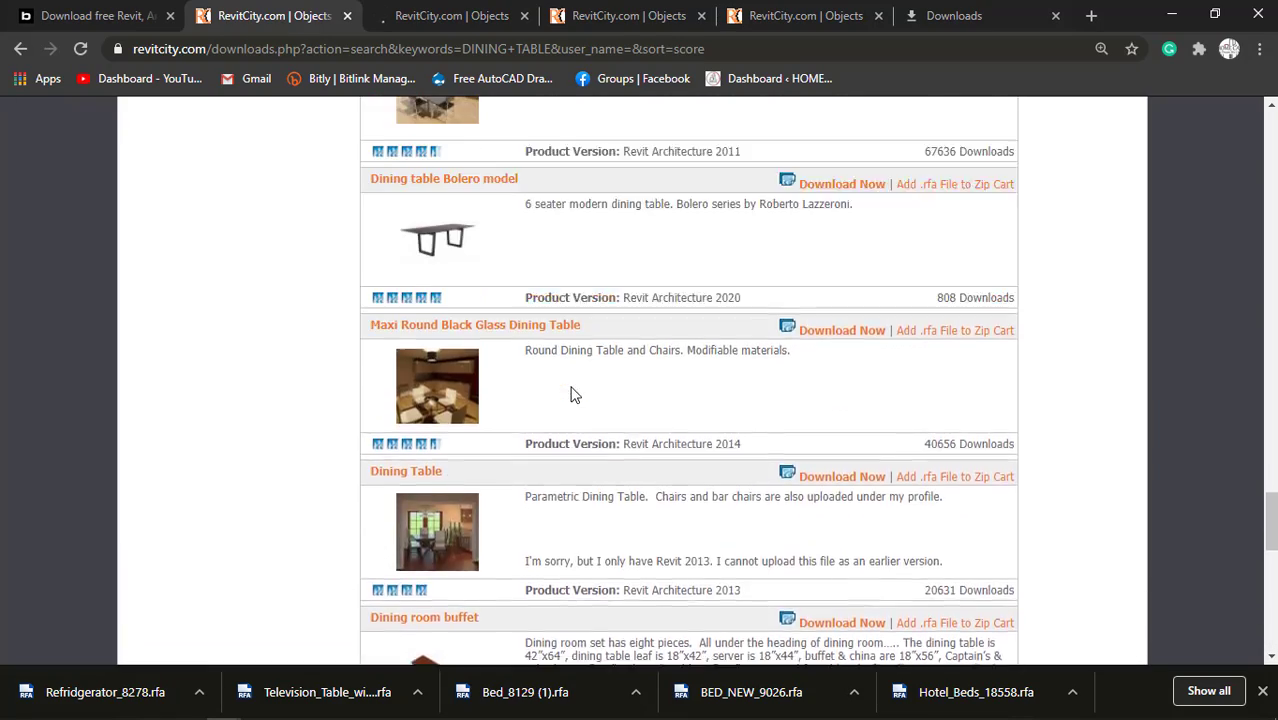
pyautogui.scroll(10, 572, 395)
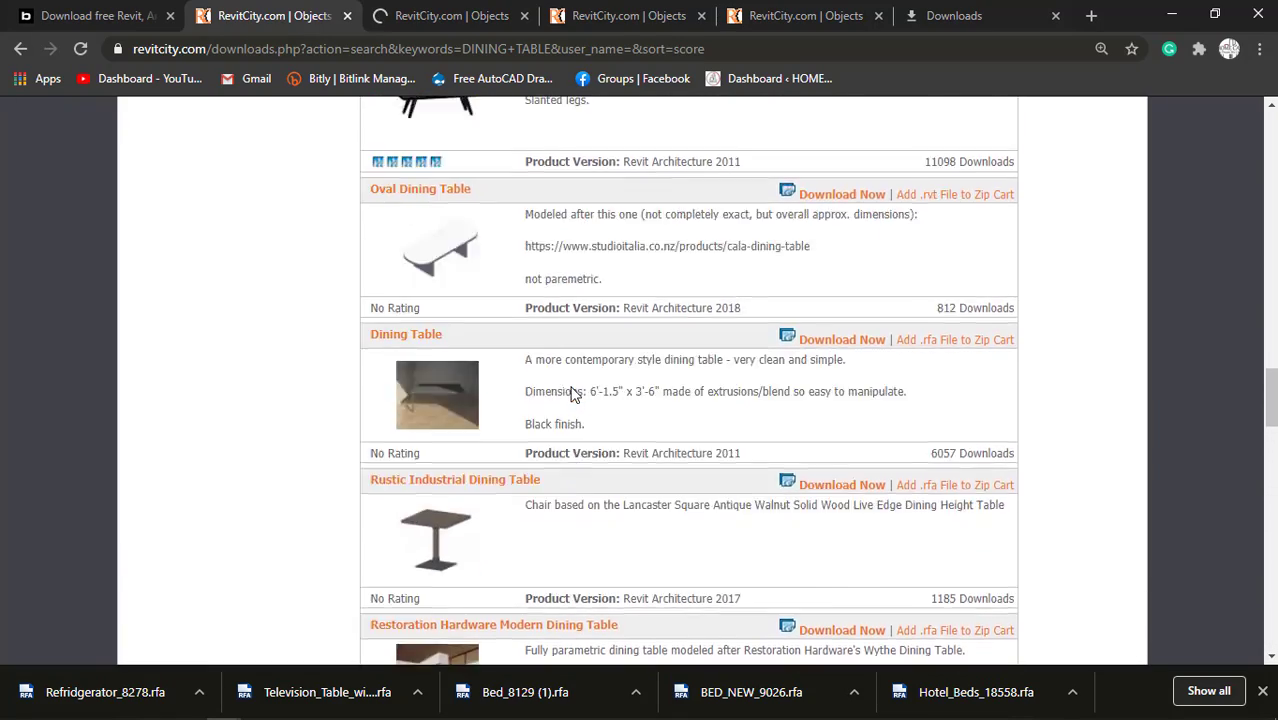
pyautogui.scroll(4, 572, 395)
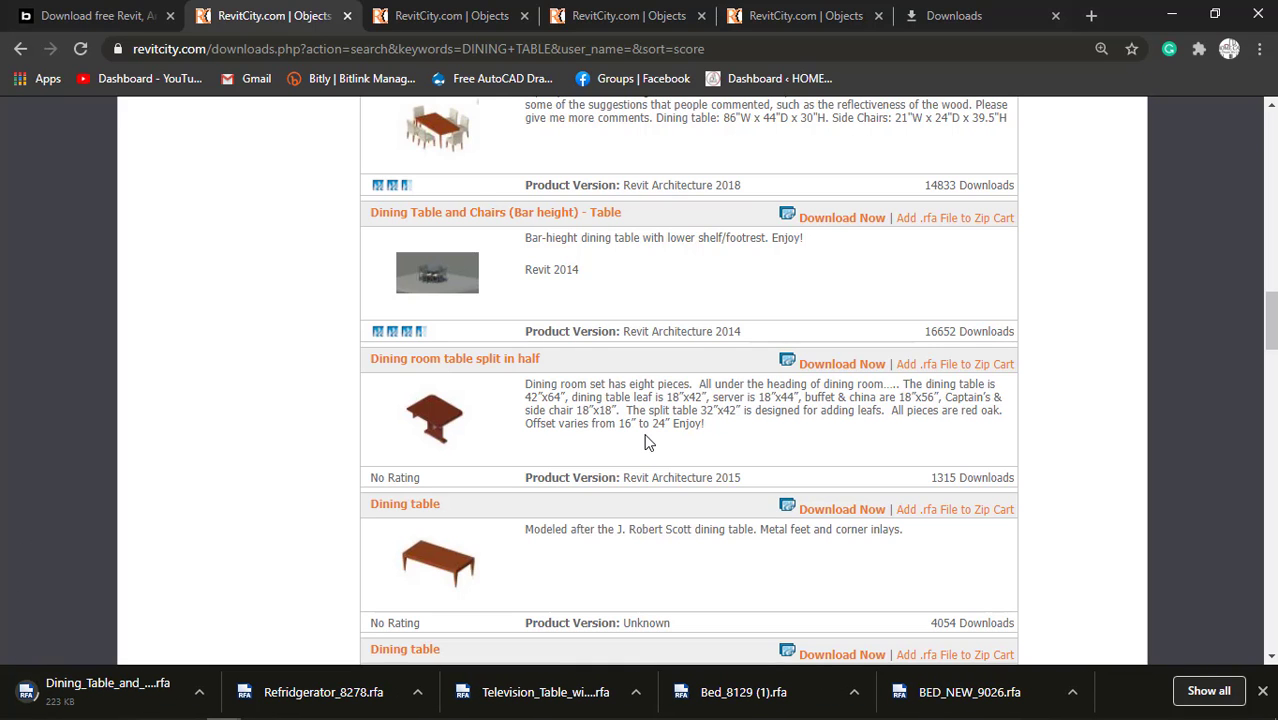
pyautogui.click(425, 8)
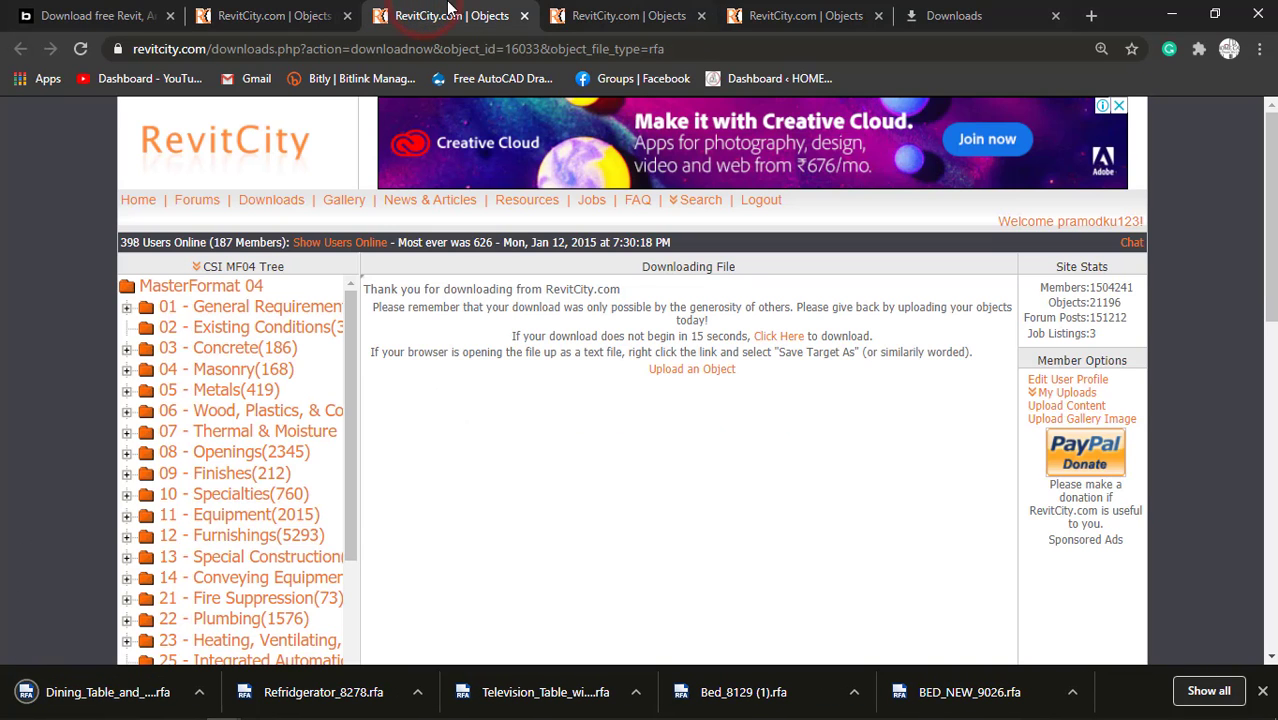
pyautogui.click(278, 8)
pyautogui.scroll(7, 562, 376)
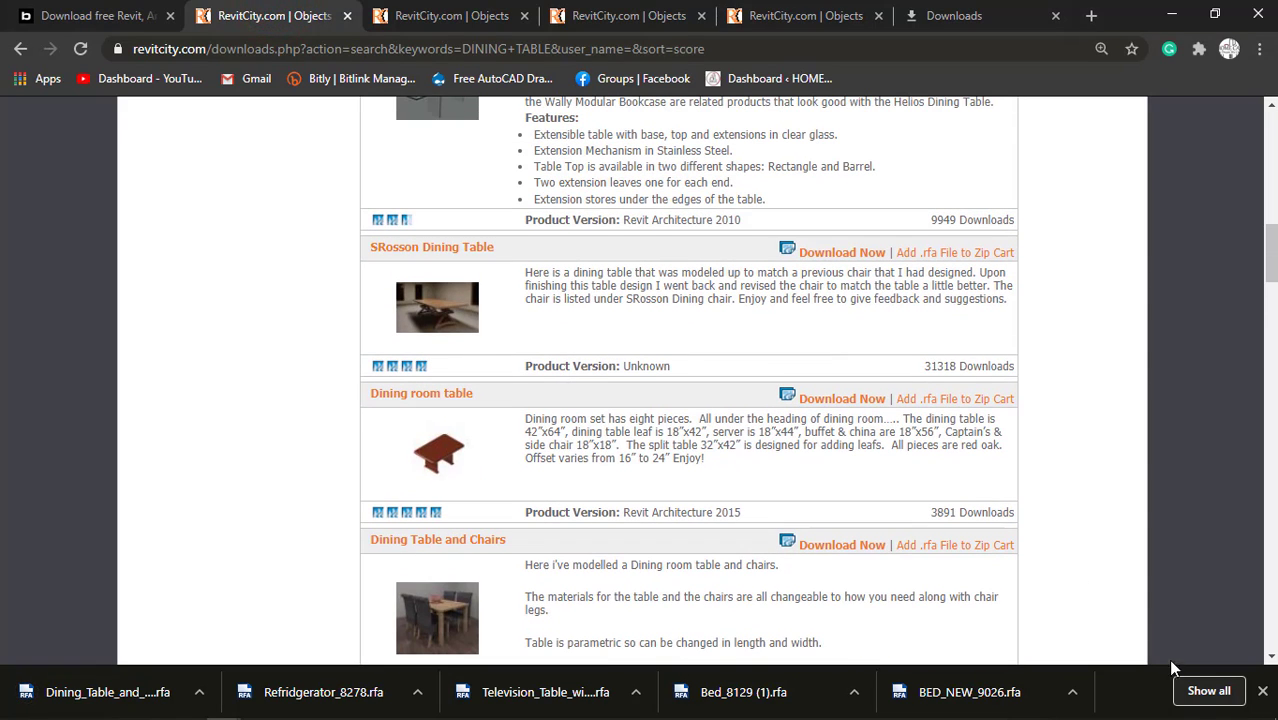
# Show the downloaded Dining_Table_and_Chairs_16033 (1).rfa file in its folder and check today's date in the system calendar.
pyautogui.click(1190, 690)
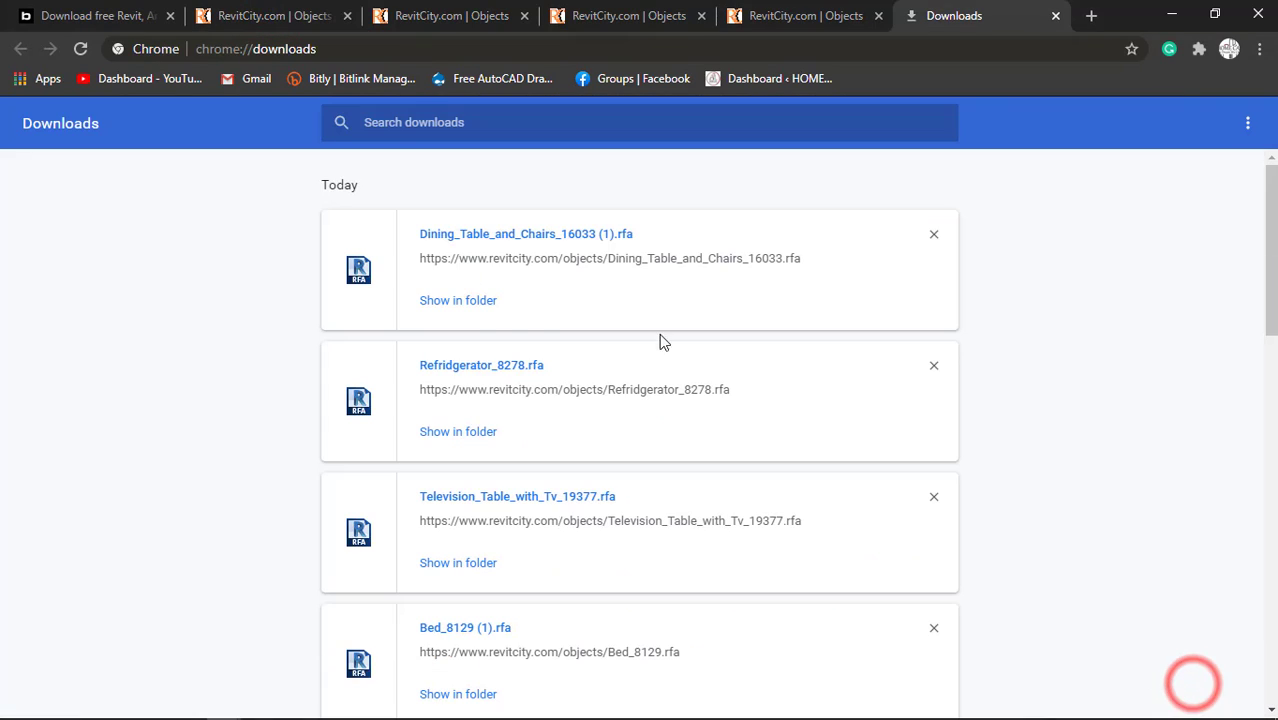
pyautogui.click(476, 311)
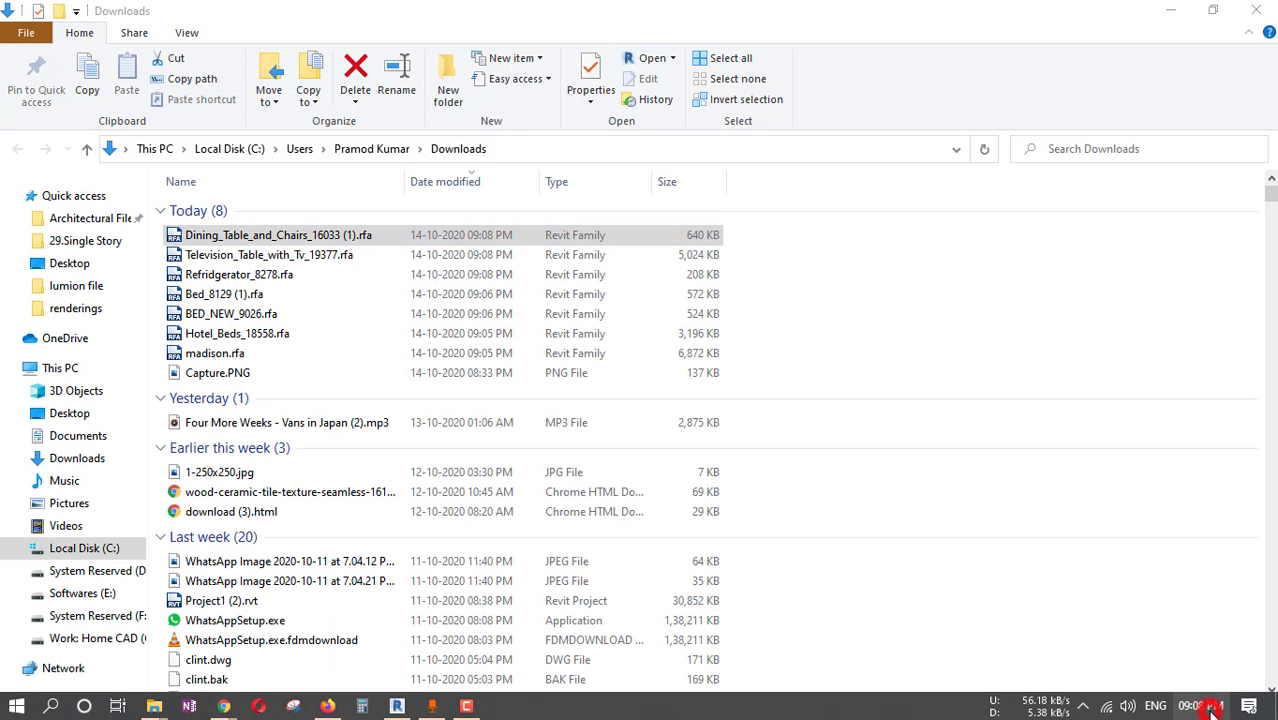
pyautogui.click(1205, 706)
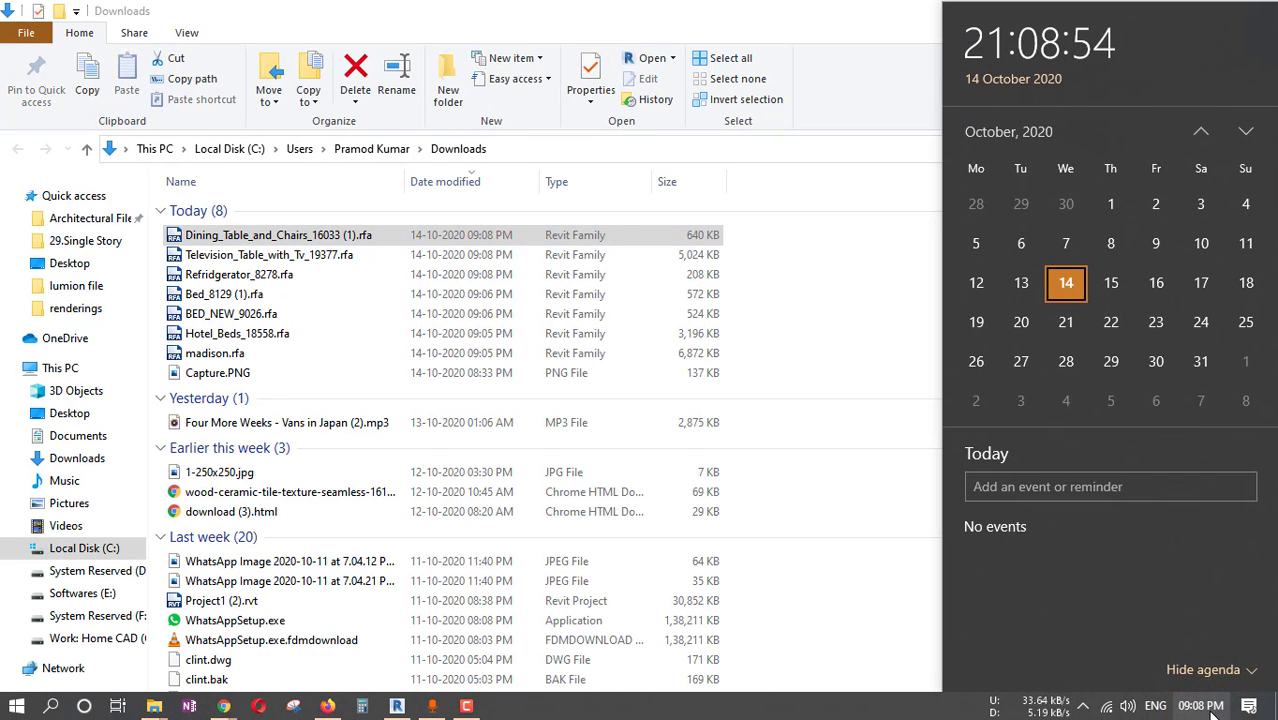
pyautogui.click(1210, 706)
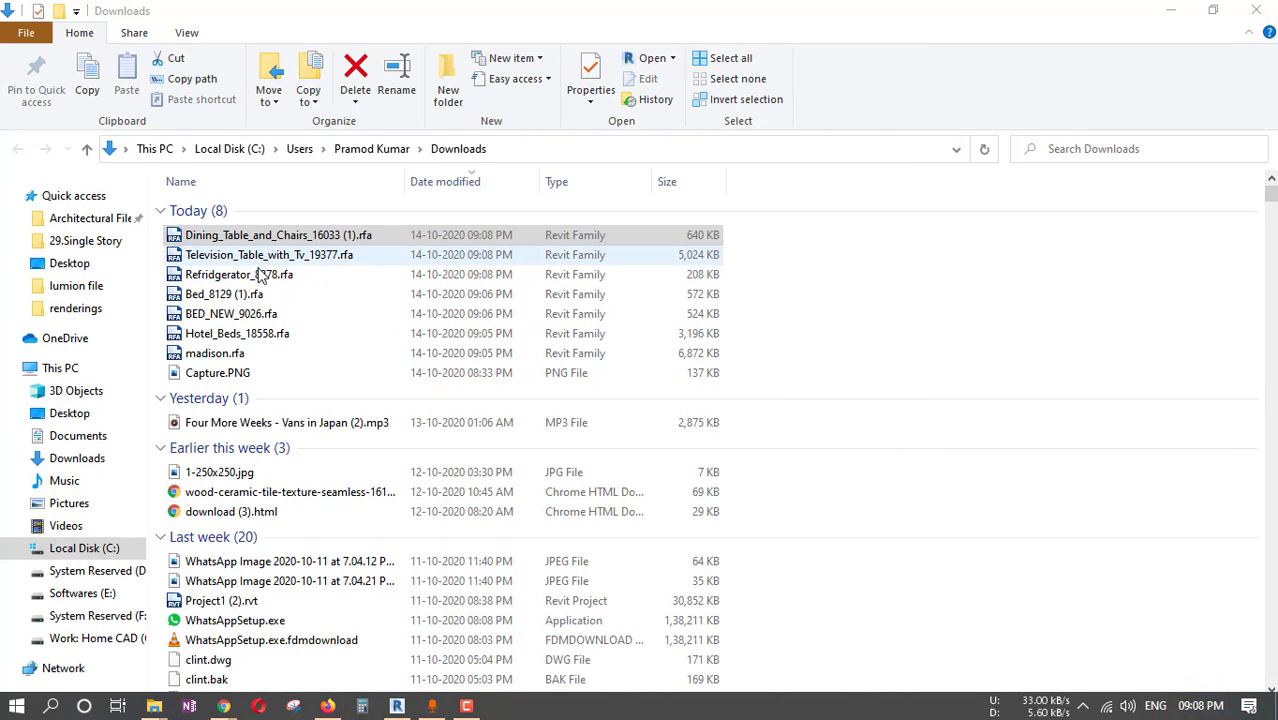
# Move the seven Revit family files downloaded today from Downloads into the Desktop's 16x60 > FAMILY FILE folder.
pyautogui.keyDown('shift'); pyautogui.click(232, 355); pyautogui.keyUp('shift')
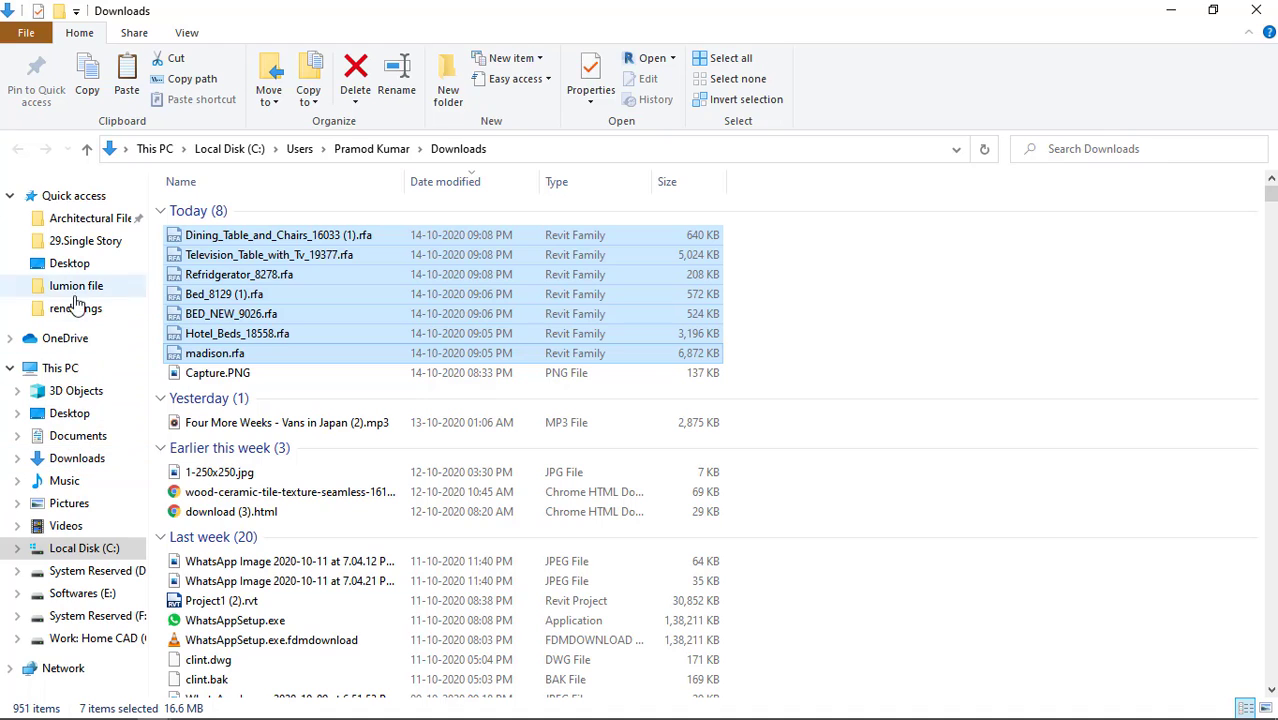
pyautogui.click(69, 408)
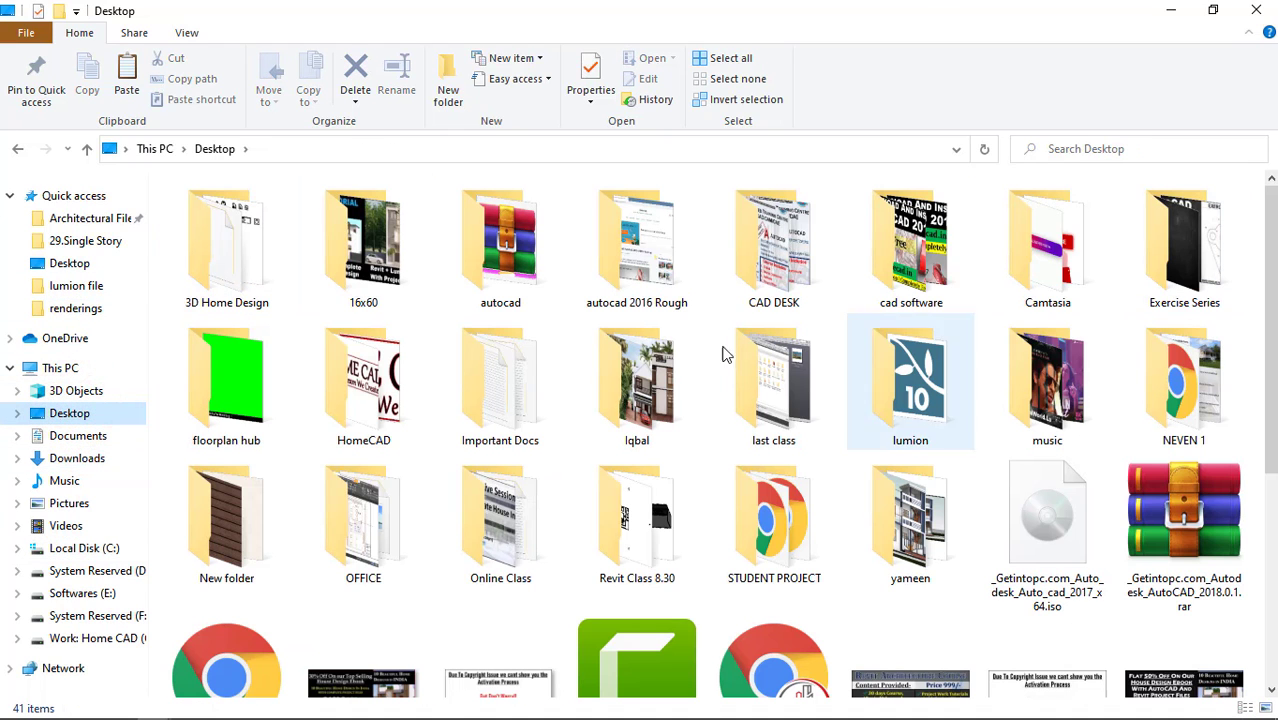
pyautogui.doubleClick(345, 252)
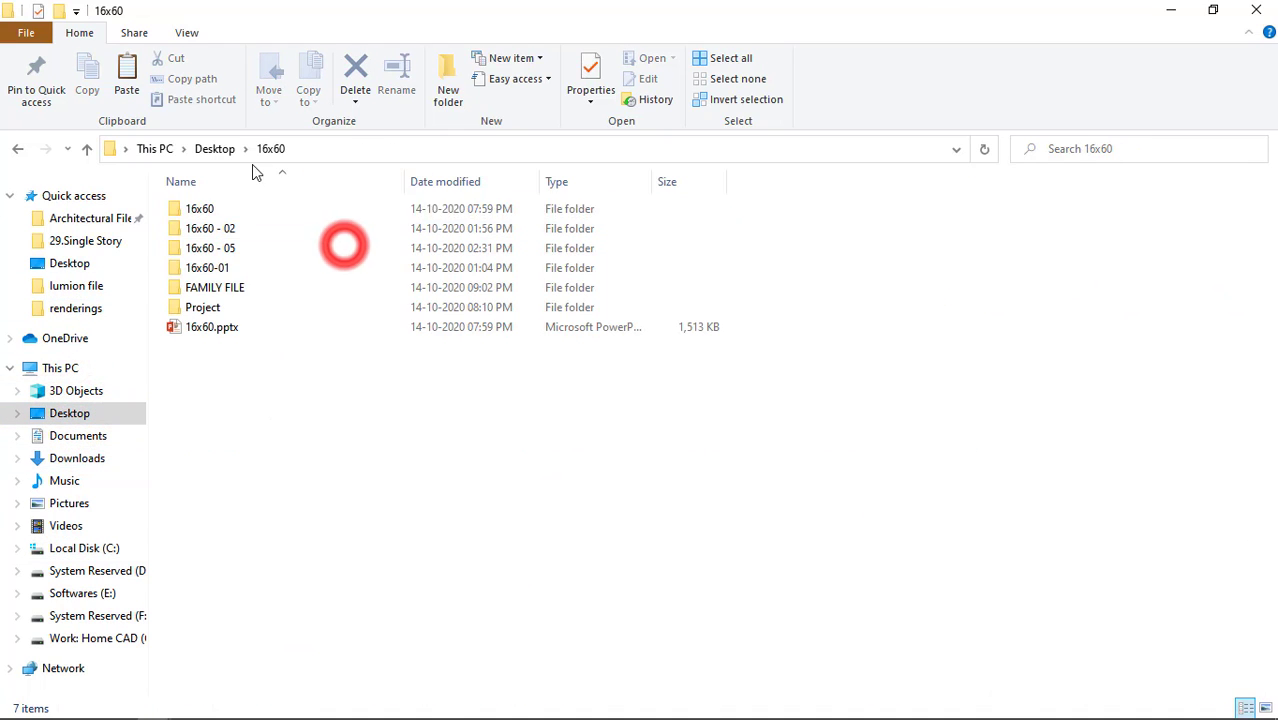
pyautogui.doubleClick(225, 288)
pyautogui.hotkey('ctrl', 'v')
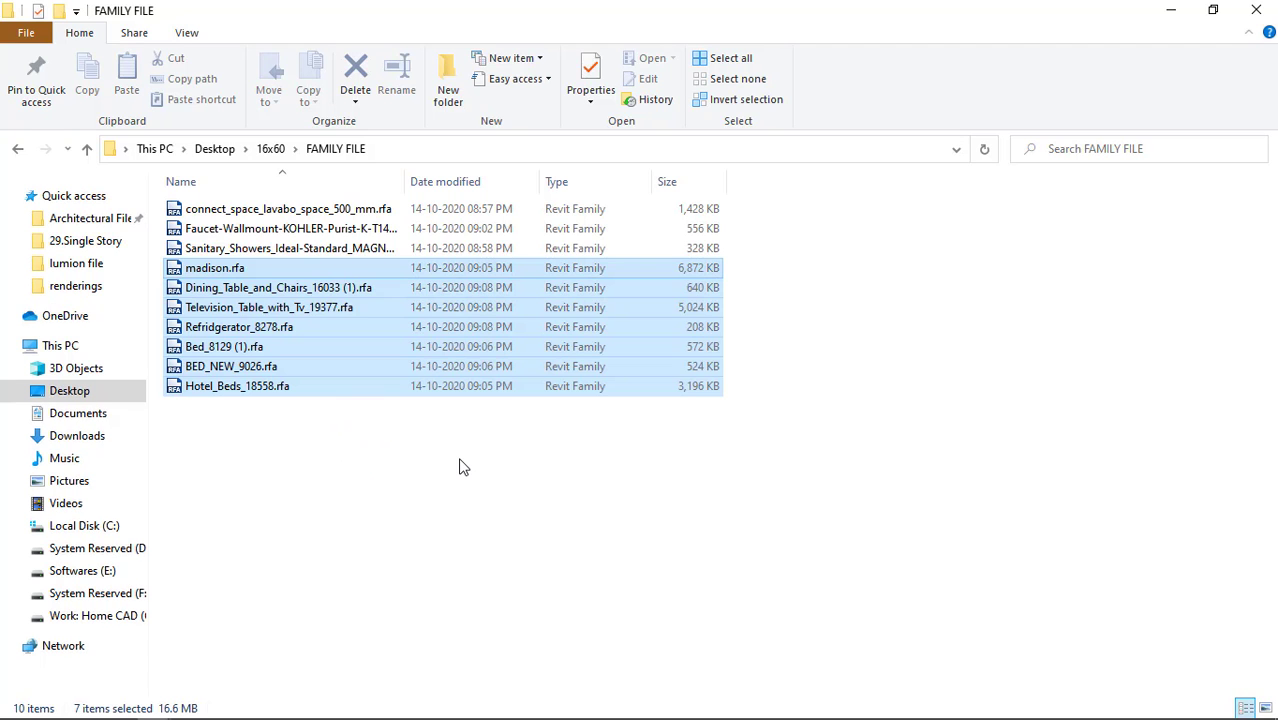
# Show FAMILY FILE as large thumbnails and look over the dining table, television table, refrigerator and bed families.
pyautogui.keyDown('ctrl'); pyautogui.scroll(4, 463, 466); pyautogui.keyUp('ctrl')
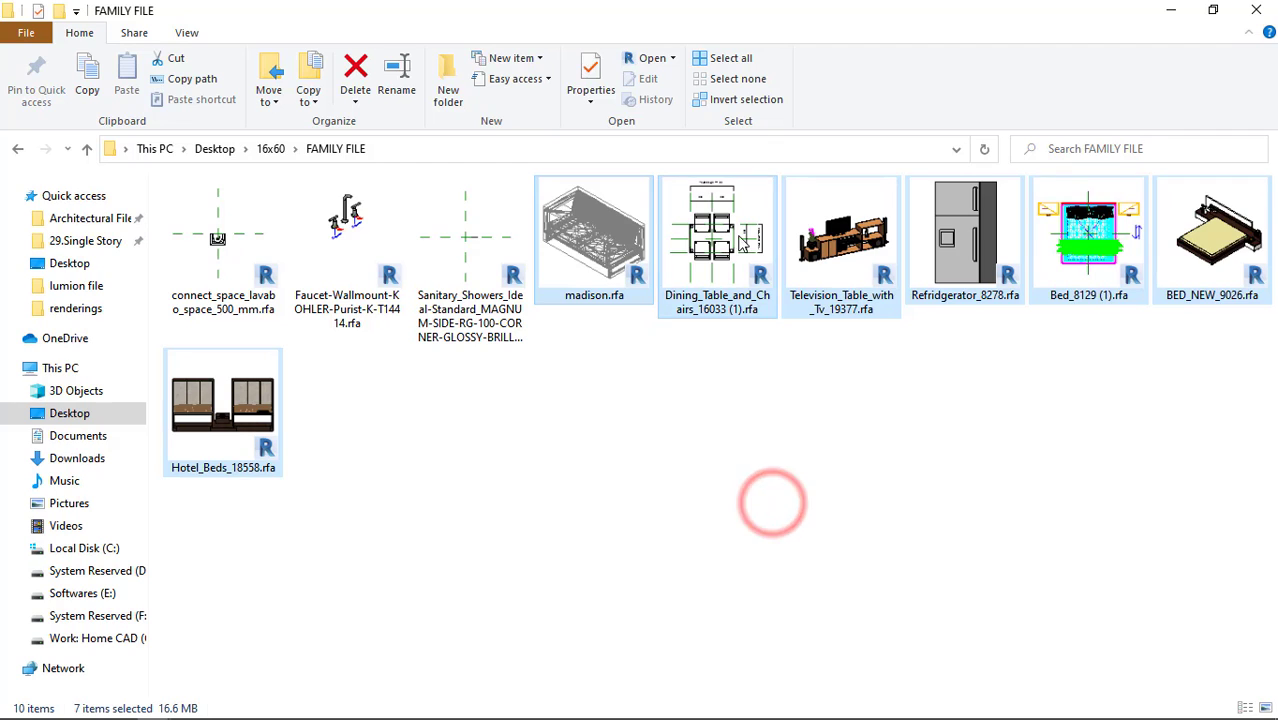
pyautogui.click(718, 235)
pyautogui.click(853, 409)
pyautogui.click(837, 257)
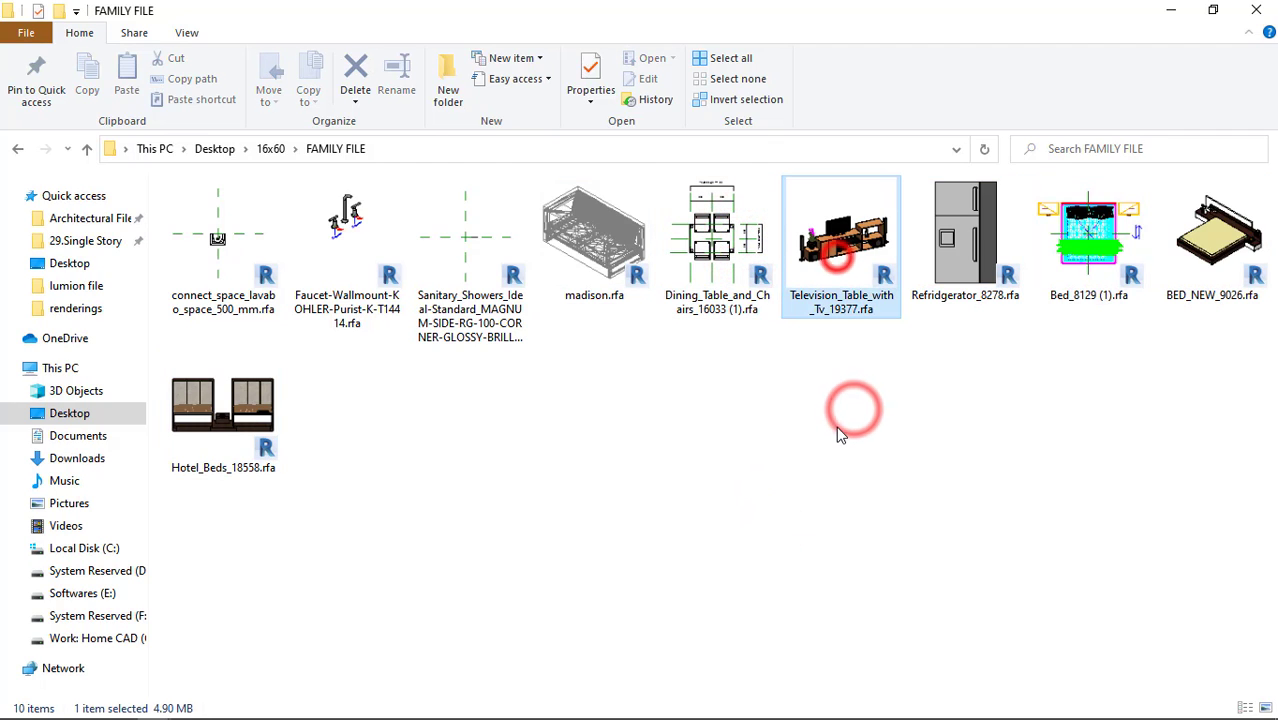
pyautogui.click(962, 240)
pyautogui.click(1053, 270)
pyautogui.click(1200, 288)
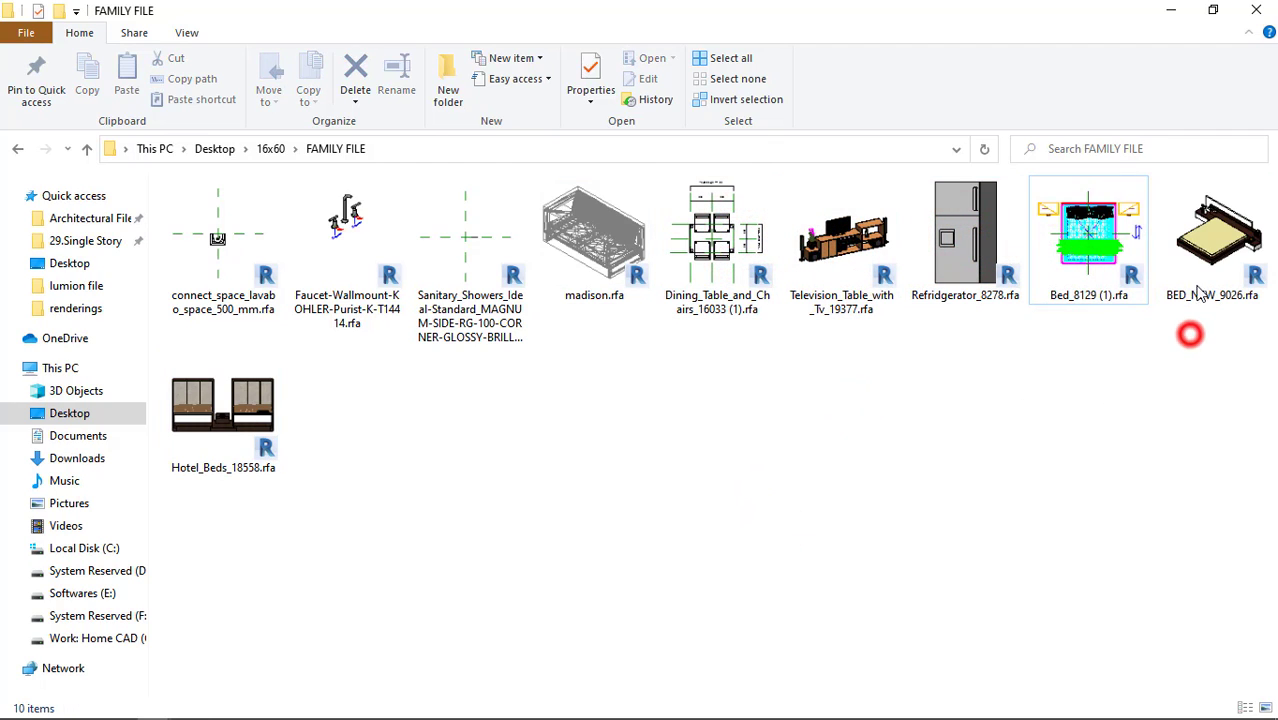
# Load BED_NEW_9026.rfa into Revit's Level 2 plan and rotate its preview so the headboard faces the bedroom's left side wall.
pyautogui.moveTo(1210, 258); pyautogui.dragTo(580, 381)
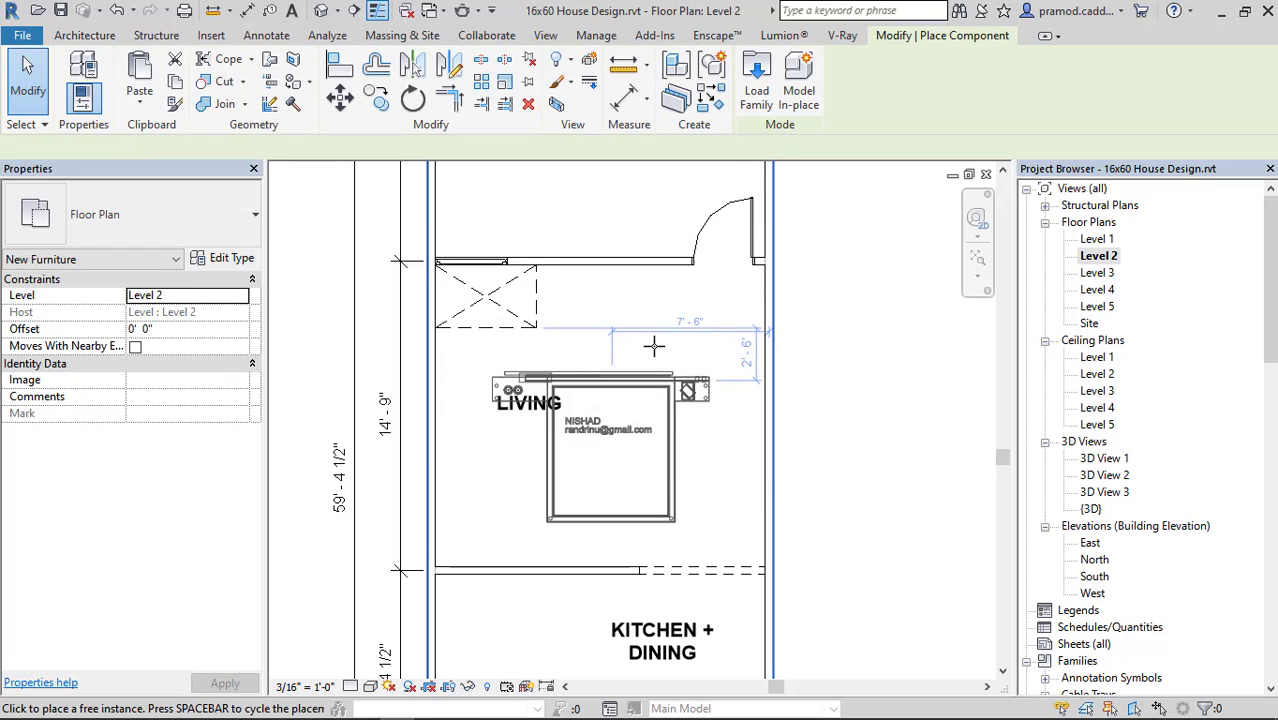
pyautogui.moveTo(650, 345); pyautogui.dragTo(664, 680, button='middle')
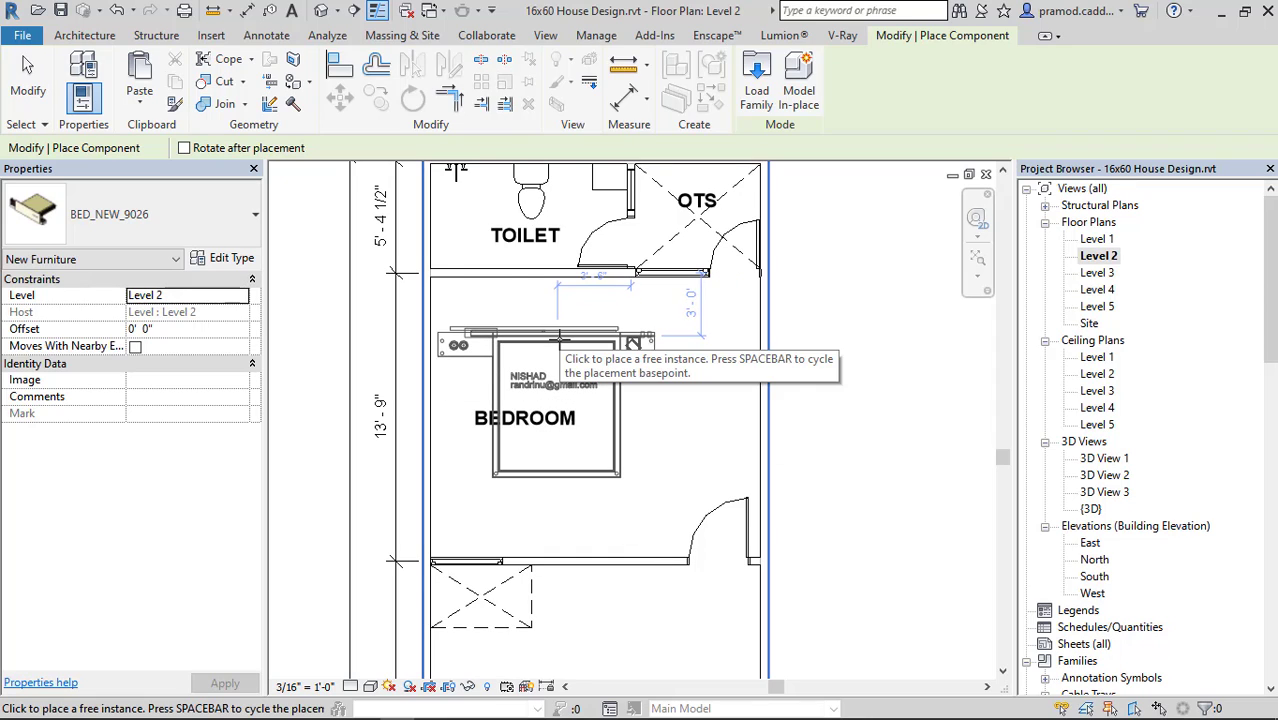
pyautogui.press('space')
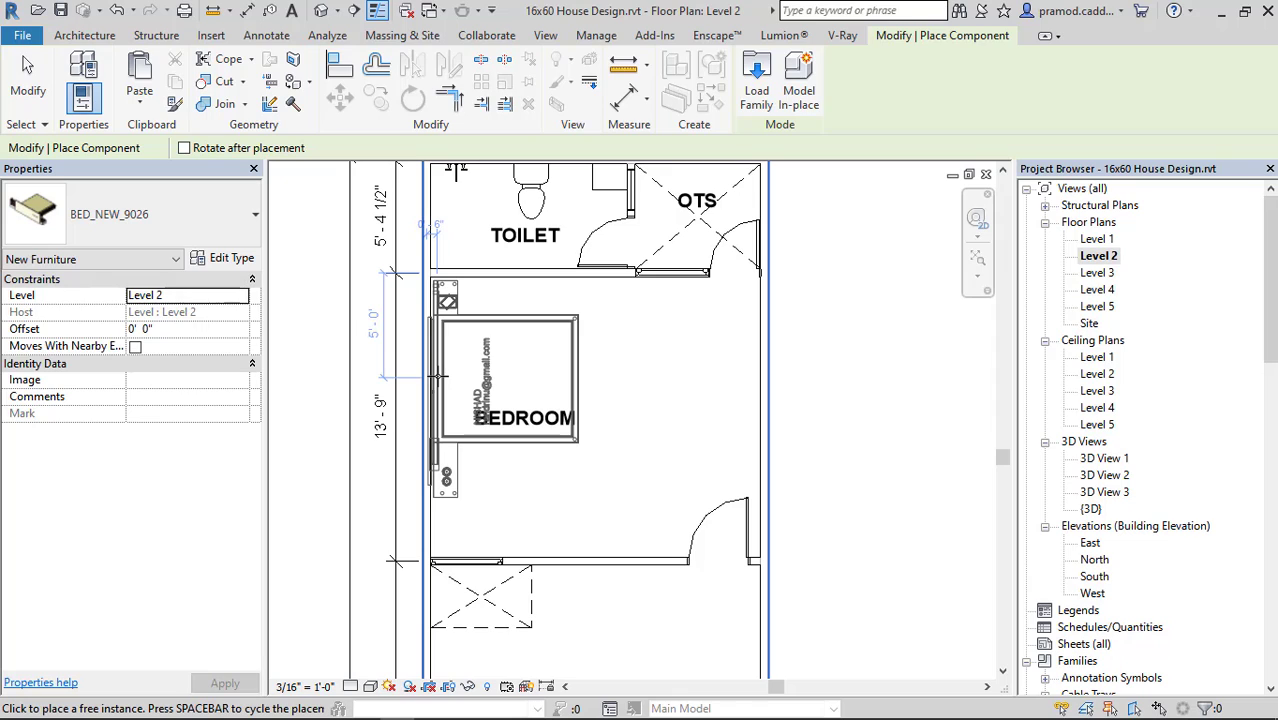
pyautogui.moveTo(763, 317)
pyautogui.mouseDown()
pyautogui.moveTo(690, 440)
pyautogui.moveTo(741, 320)
pyautogui.mouseUp()
pyautogui.moveTo(716, 649)
pyautogui.mouseDown()
pyautogui.moveTo(722, 372)
pyautogui.moveTo(742, 393)
pyautogui.mouseUp()
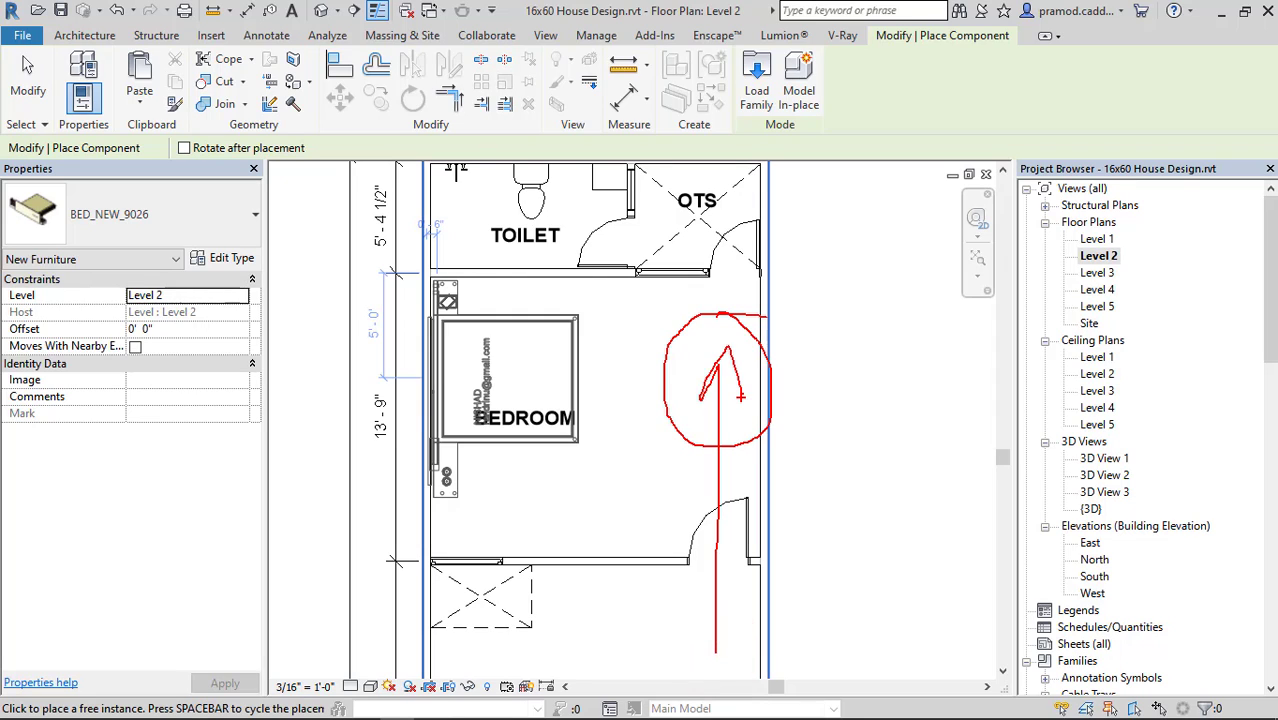
pyautogui.press('Escape')
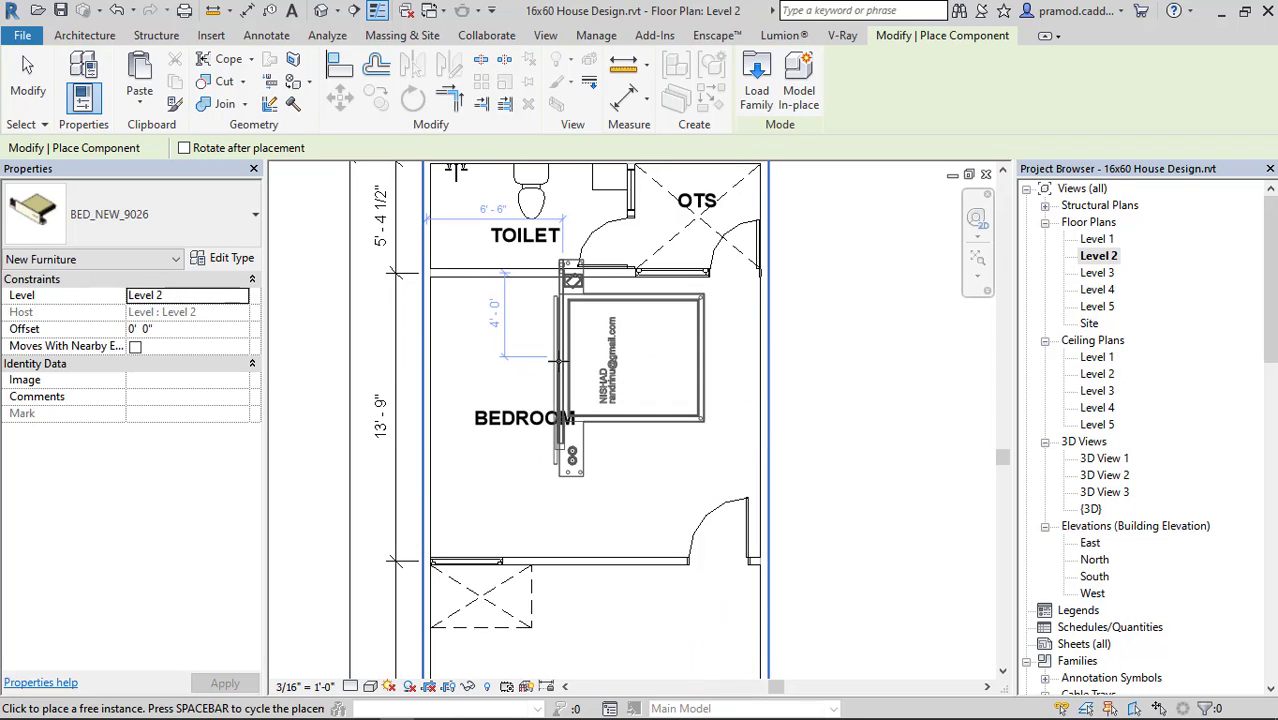
pyautogui.press('super')
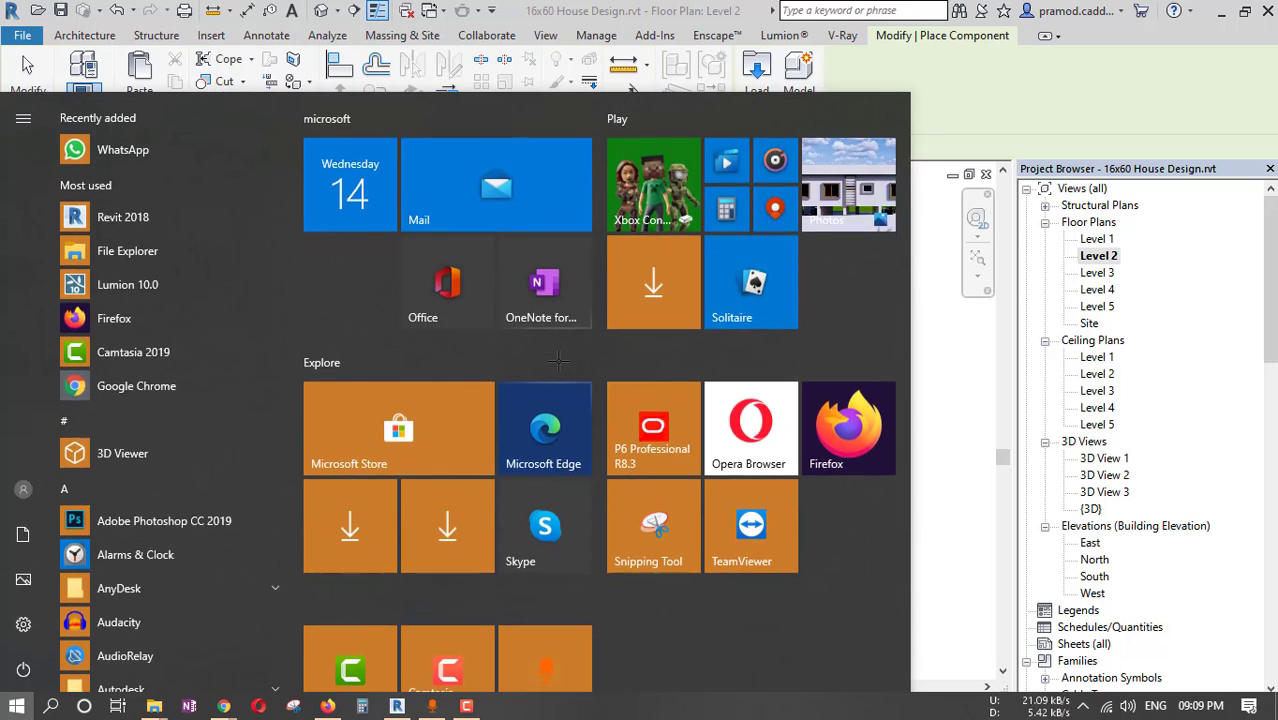
pyautogui.press('super')
# Try the bed preview with its headboard against the toilet wall and turn it back toward the left side wall.
pyautogui.press('space')
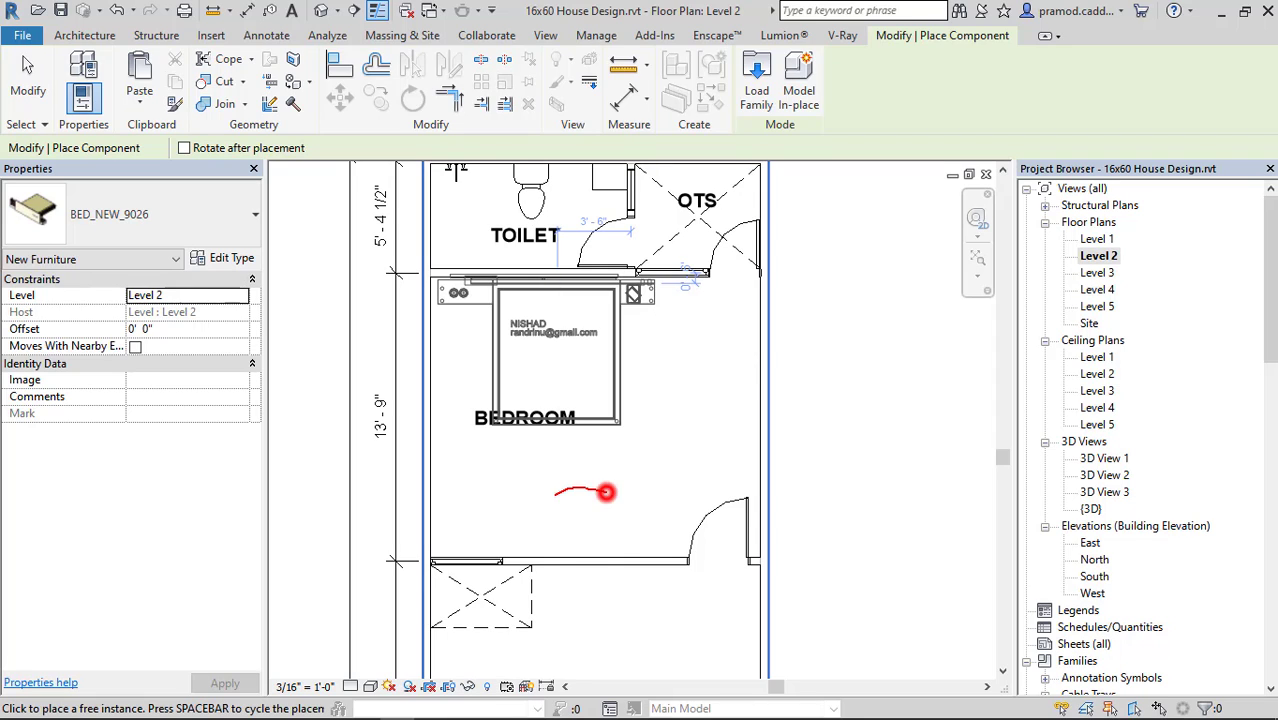
pyautogui.moveTo(606, 492)
pyautogui.mouseDown()
pyautogui.moveTo(602, 471)
pyautogui.moveTo(604, 488)
pyautogui.mouseUp()
pyautogui.moveTo(472, 556); pyautogui.dragTo(492, 574)
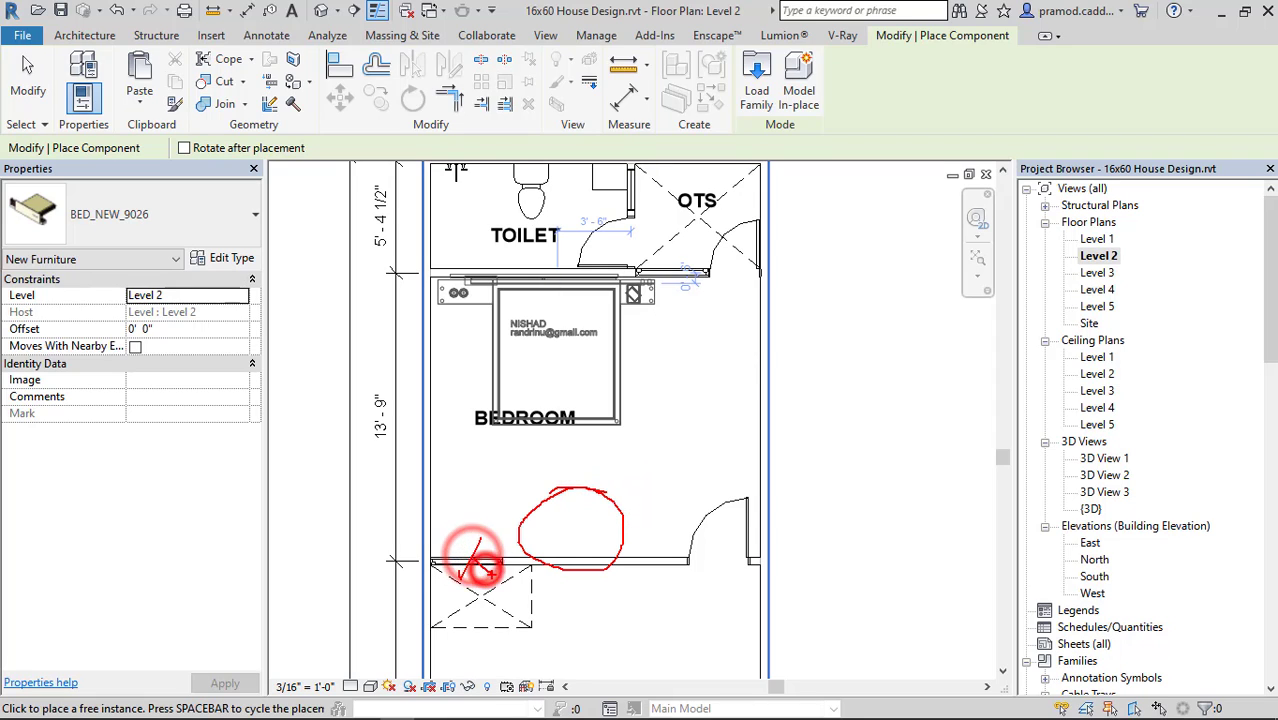
pyautogui.moveTo(683, 257)
pyautogui.mouseDown()
pyautogui.moveTo(671, 310)
pyautogui.moveTo(694, 300)
pyautogui.mouseUp()
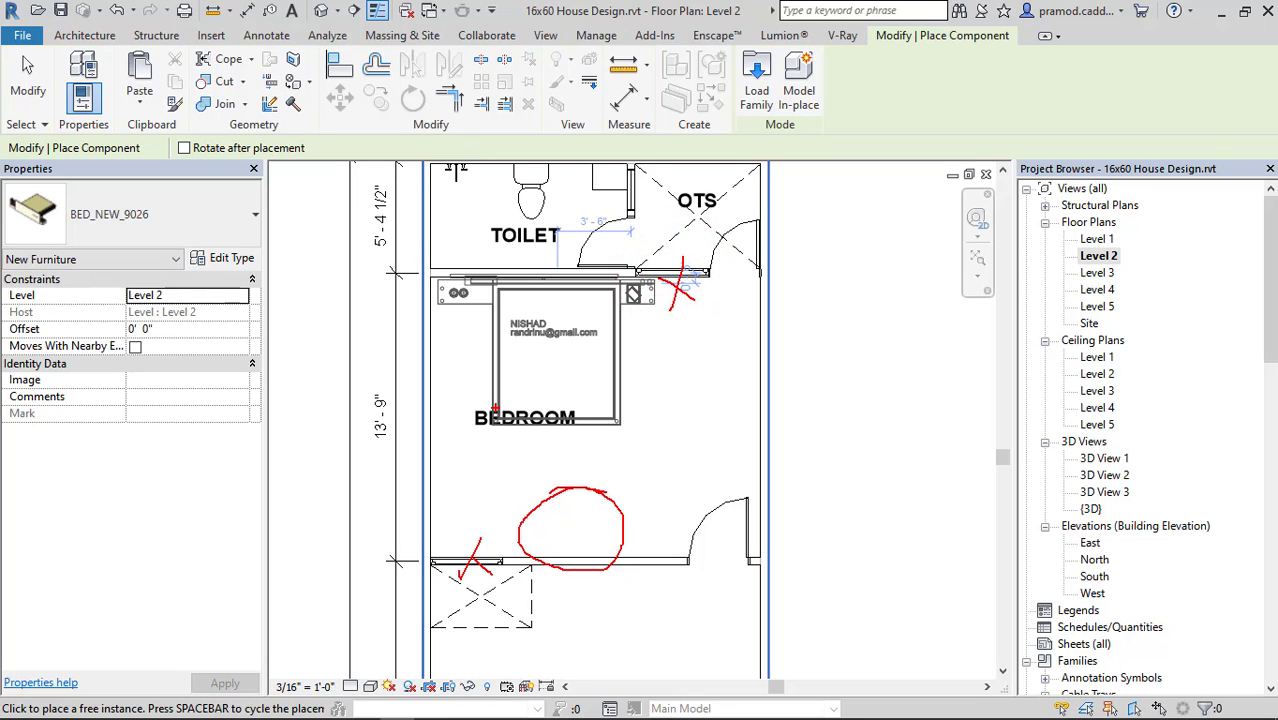
pyautogui.press('space')
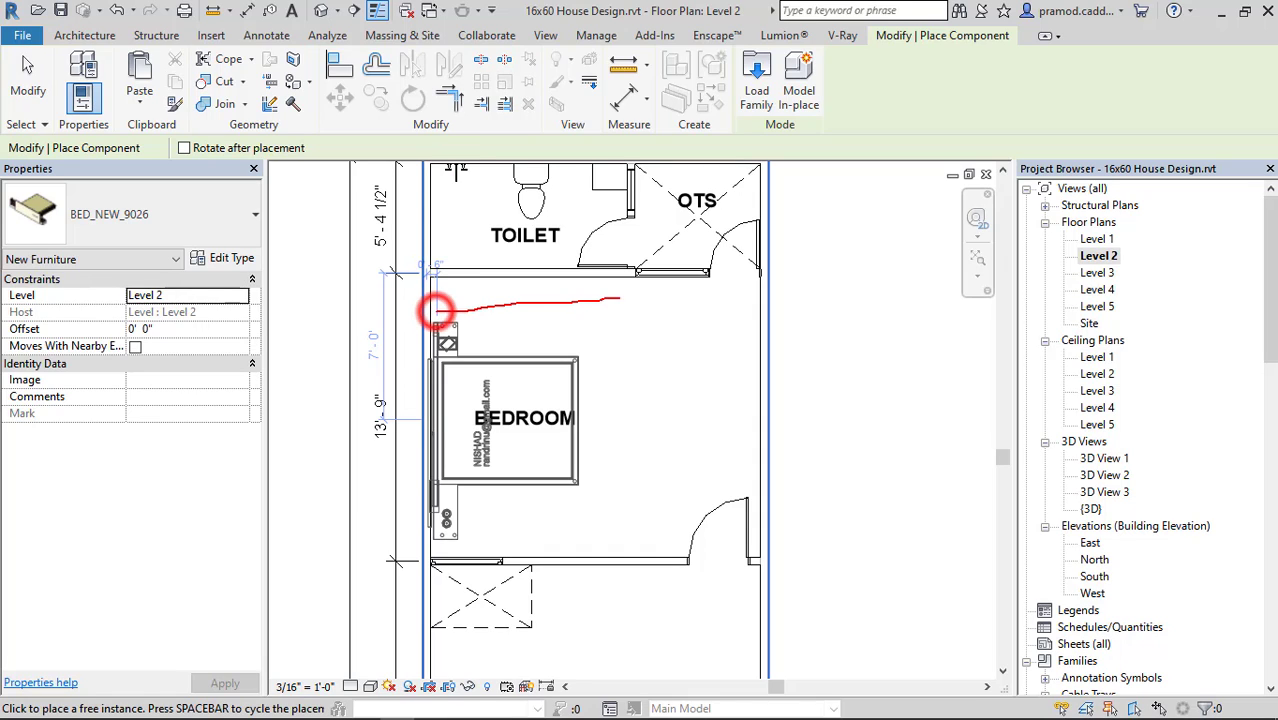
pyautogui.moveTo(620, 298); pyautogui.dragTo(627, 282)
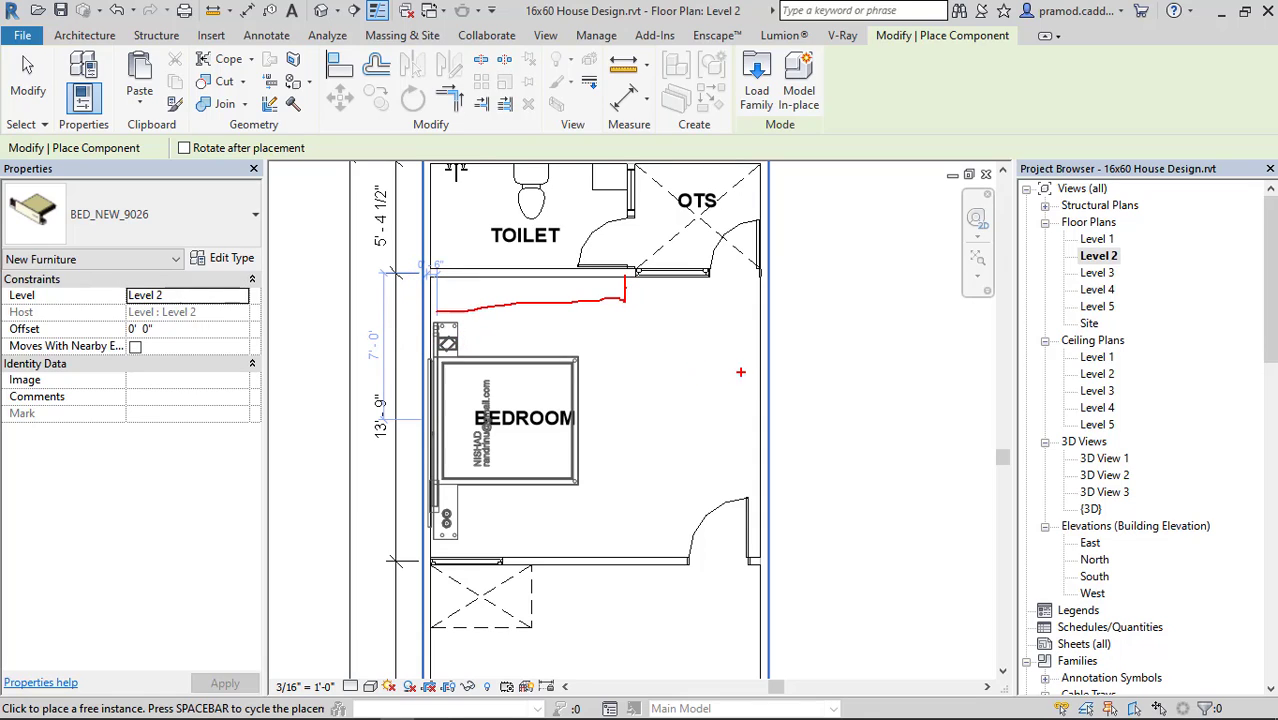
pyautogui.moveTo(708, 357); pyautogui.dragTo(706, 482)
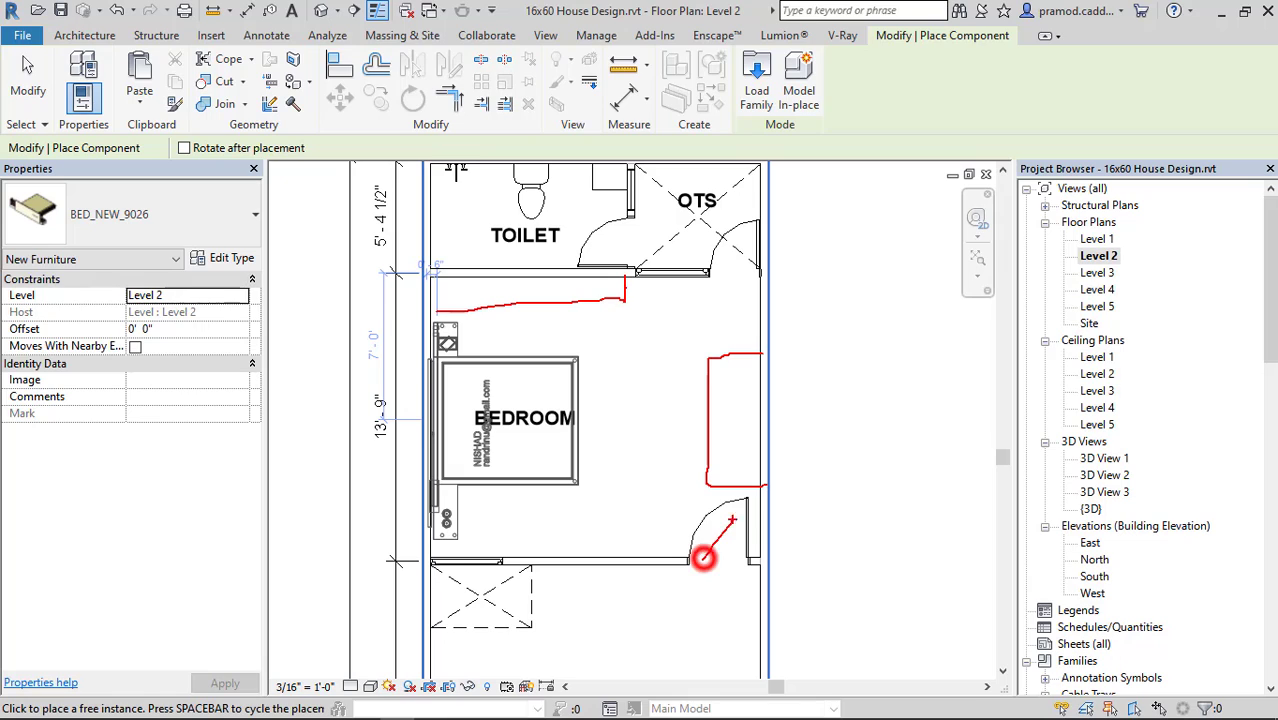
pyautogui.moveTo(708, 566); pyautogui.dragTo(737, 538)
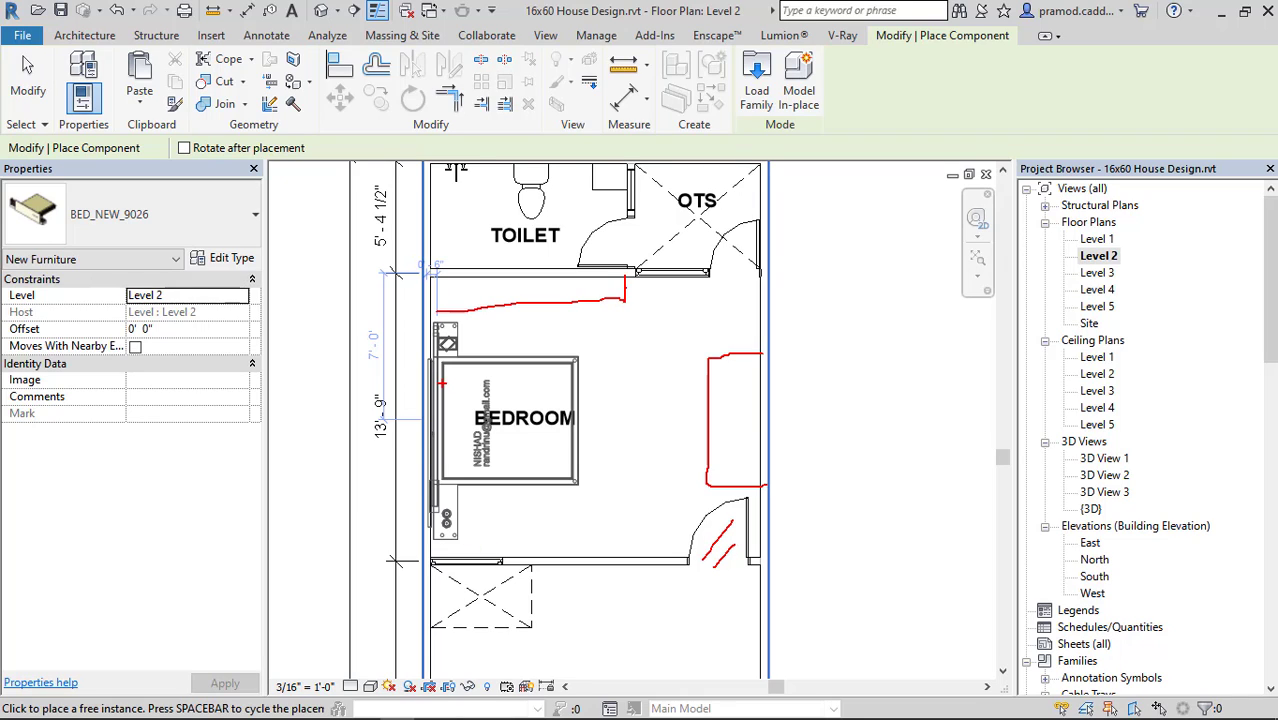
pyautogui.press('Escape')
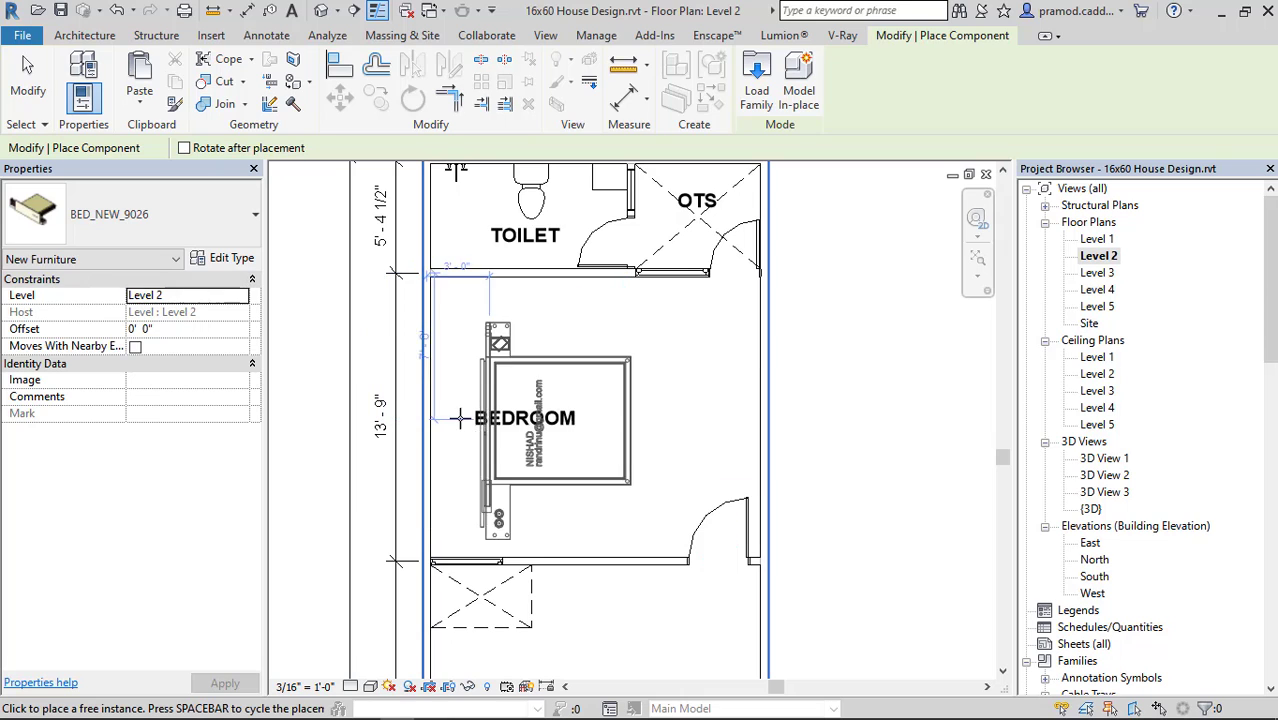
# Place the bed beside the bedroom's left wall, about 6'-5" from the toilet wall, and end component placement.
pyautogui.scroll(3, 459, 404)
pyautogui.click(459, 404)
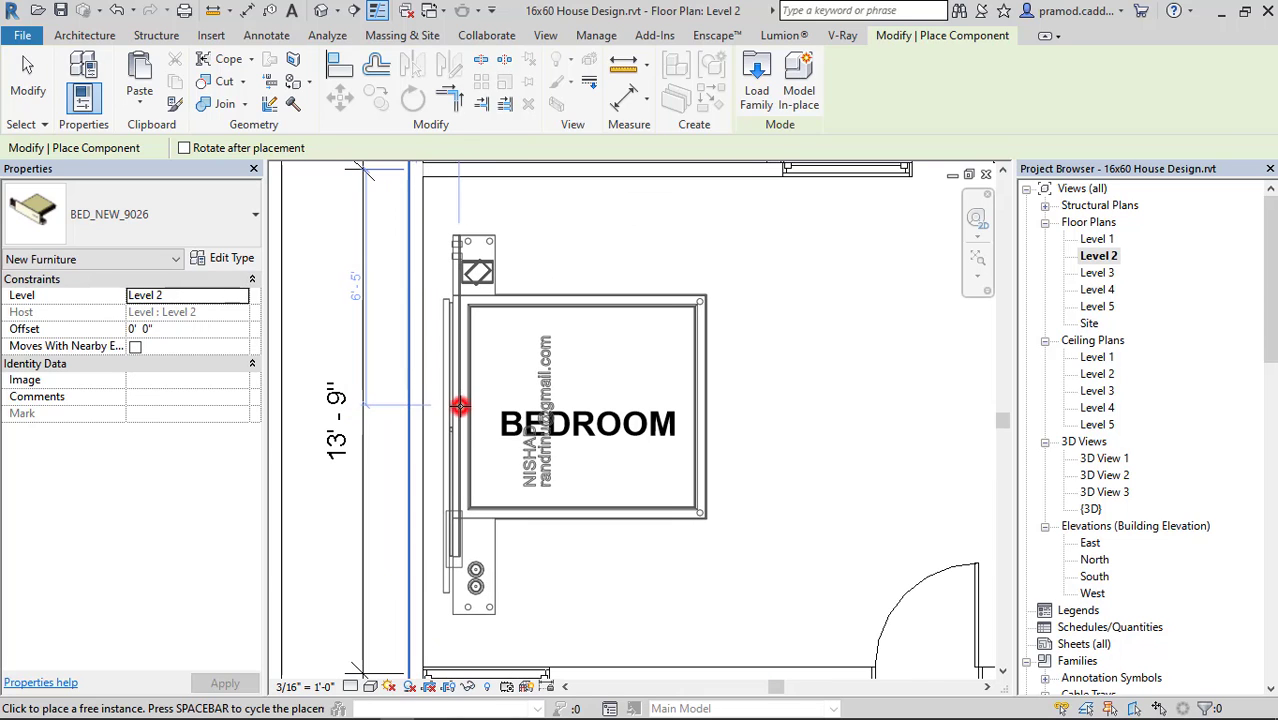
pyautogui.press('Escape')
pyautogui.press('Escape')
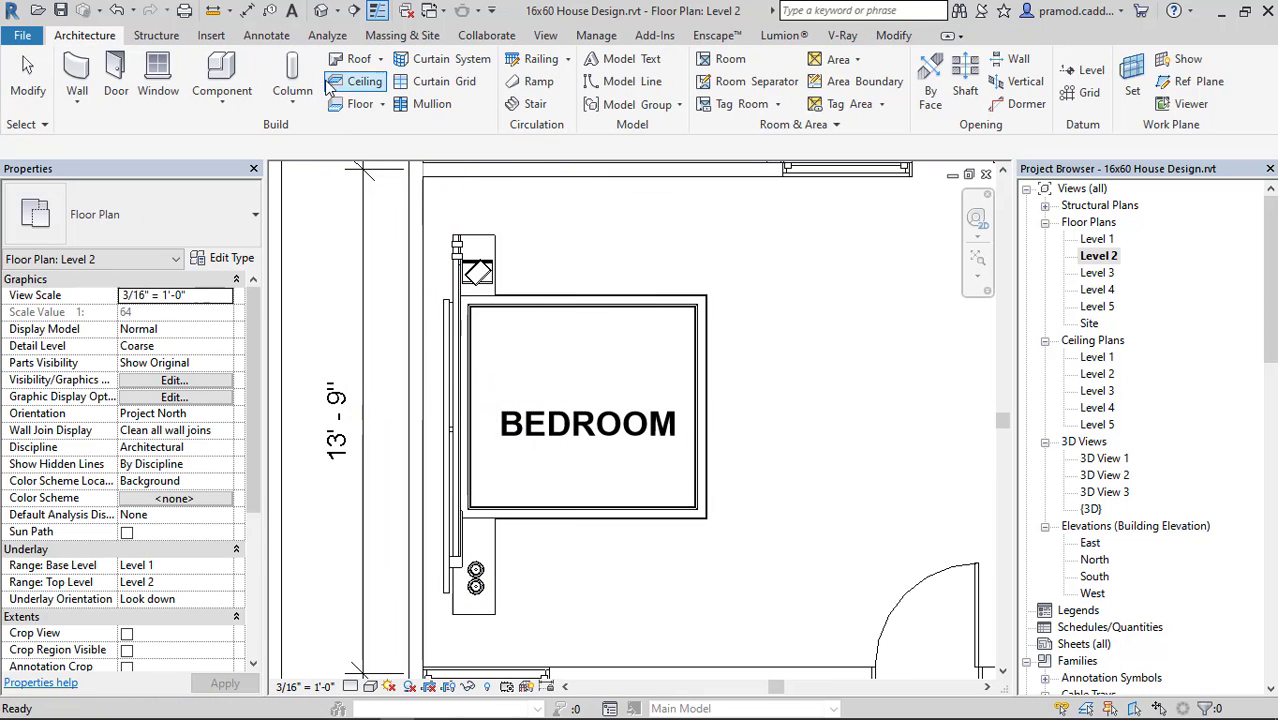
# Move the bed horizontally from its headboard's outer corner so it sits flush against the left wall's inner face.
pyautogui.click(447, 362)
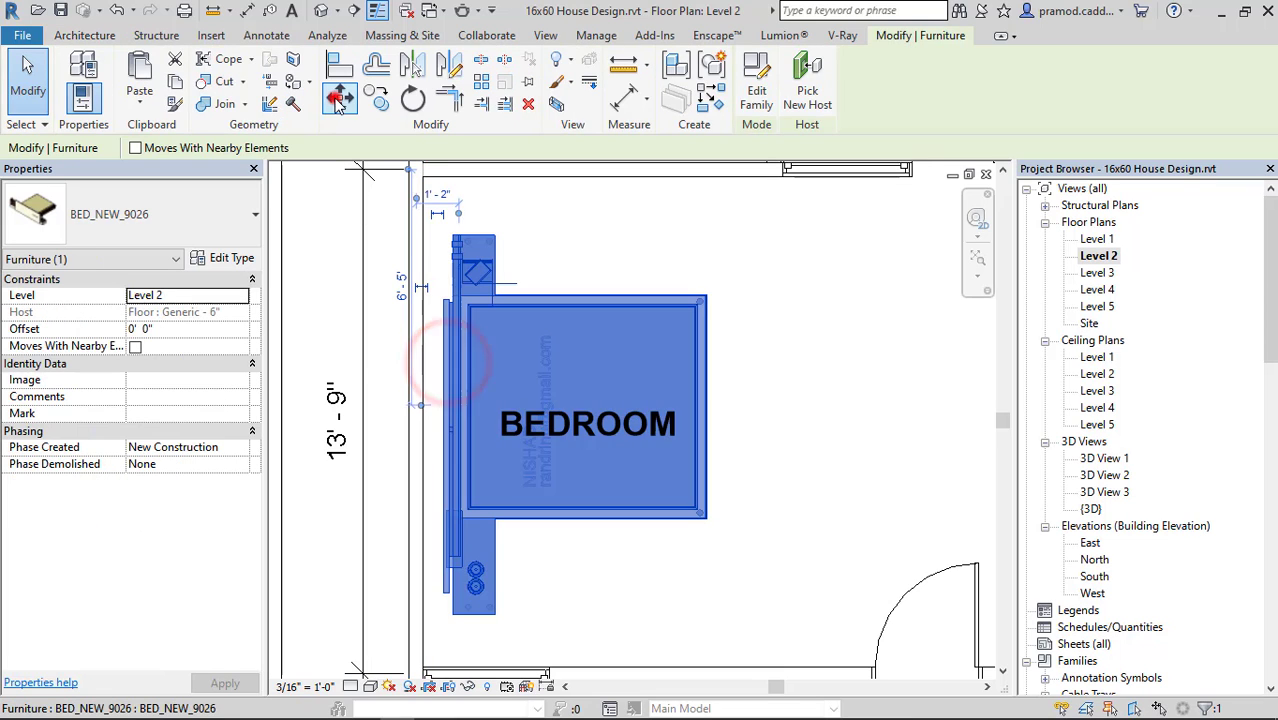
pyautogui.click(338, 98)
pyautogui.scroll(5, 452, 303)
pyautogui.click(452, 303)
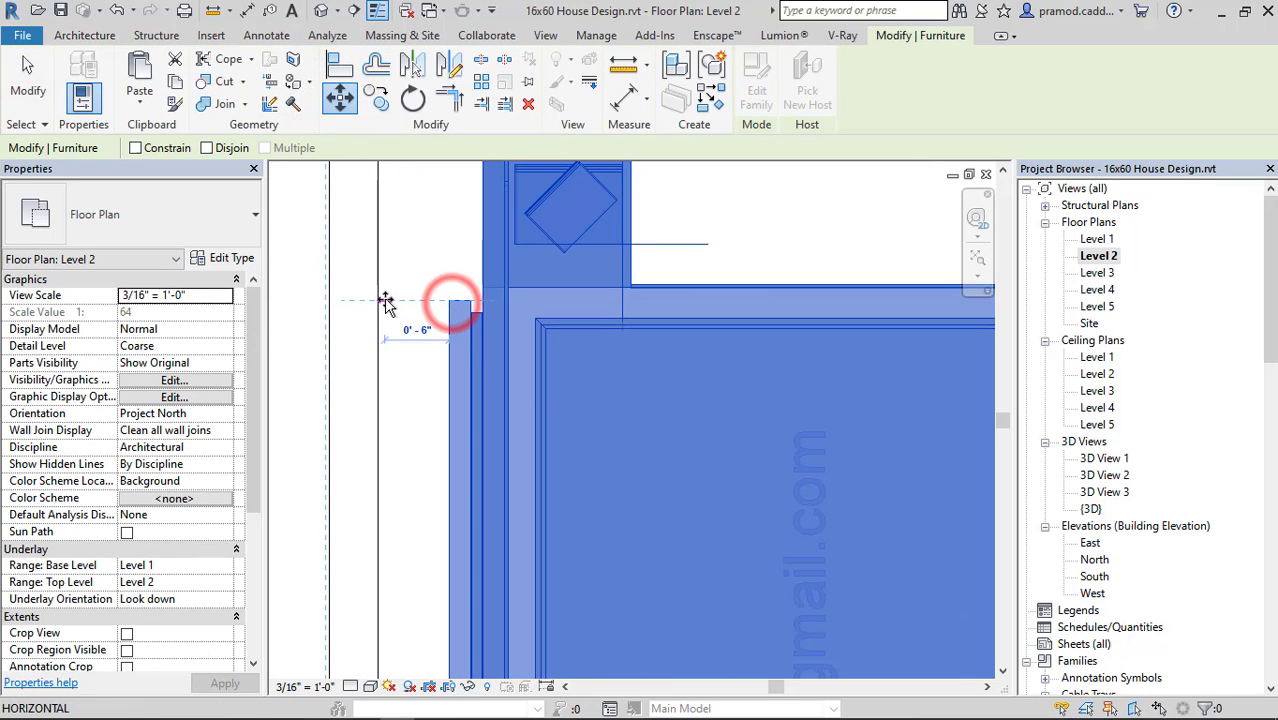
pyautogui.click(380, 299)
pyautogui.scroll(-3, 477, 411)
pyautogui.scroll(-5, 490, 405)
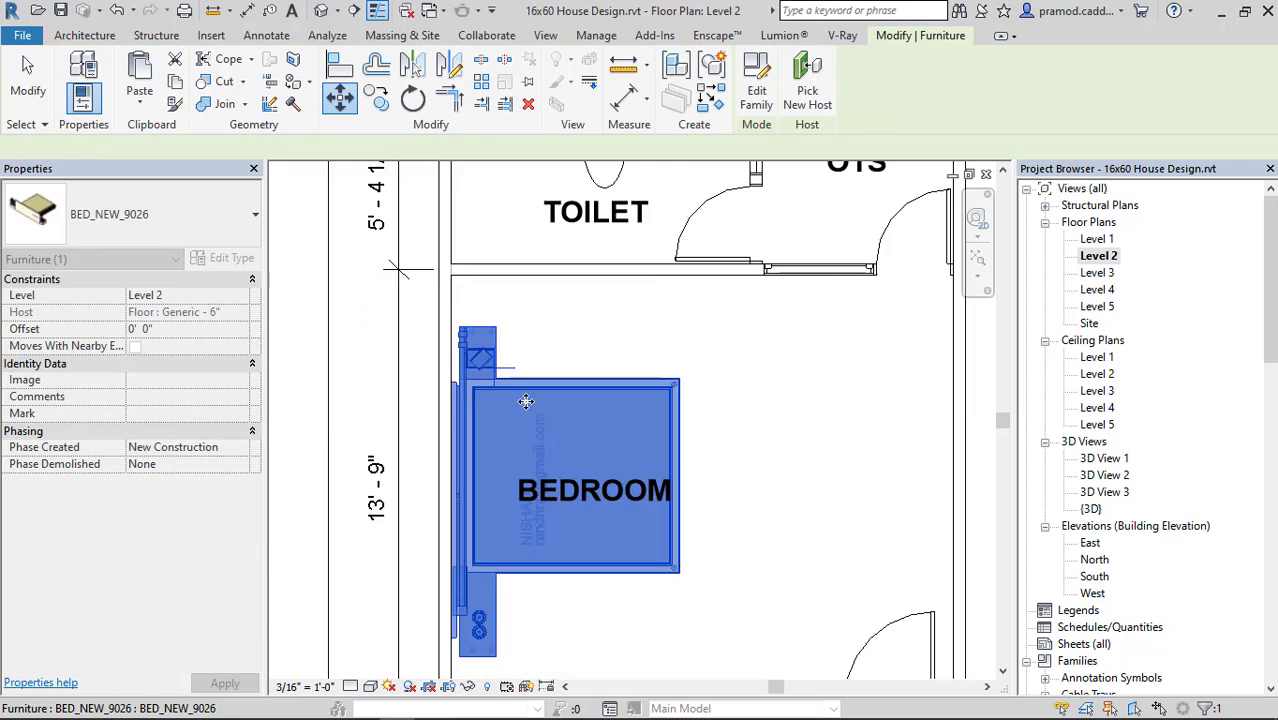
pyautogui.press('Escape')
# Move the BEDROOM room tag below the bed, into the free space near the living room wall.
pyautogui.click(533, 396)
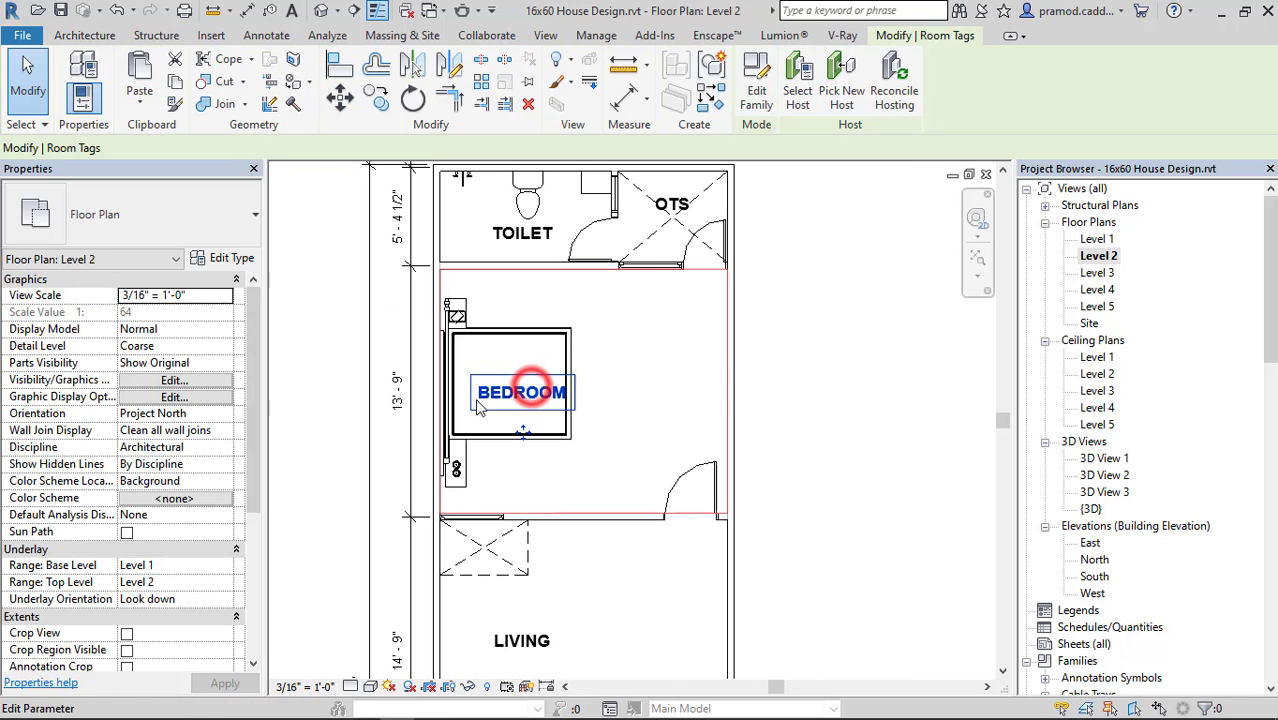
pyautogui.moveTo(521, 426); pyautogui.dragTo(522, 520)
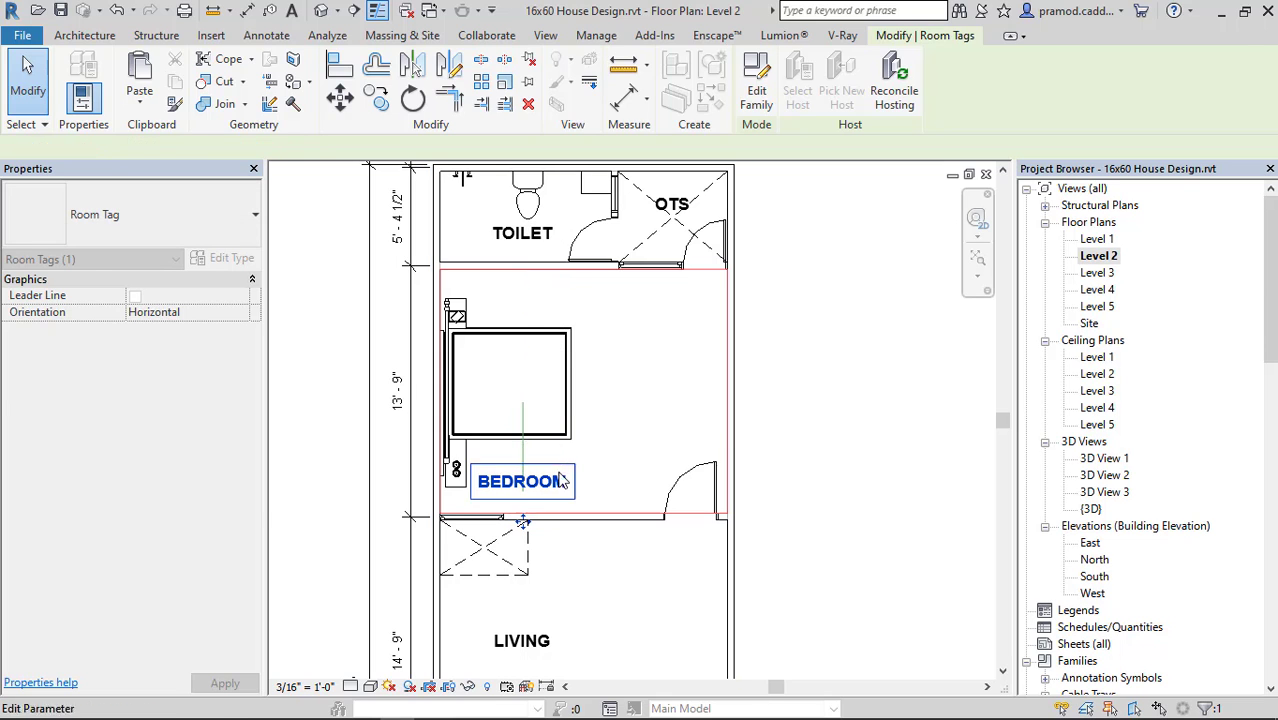
pyautogui.press('Escape')
# Nudge the bed along the left wall toward the living room until it is 7'-0" from the toilet wall.
pyautogui.click(548, 434)
pyautogui.press('Down')
pyautogui.press('Down')
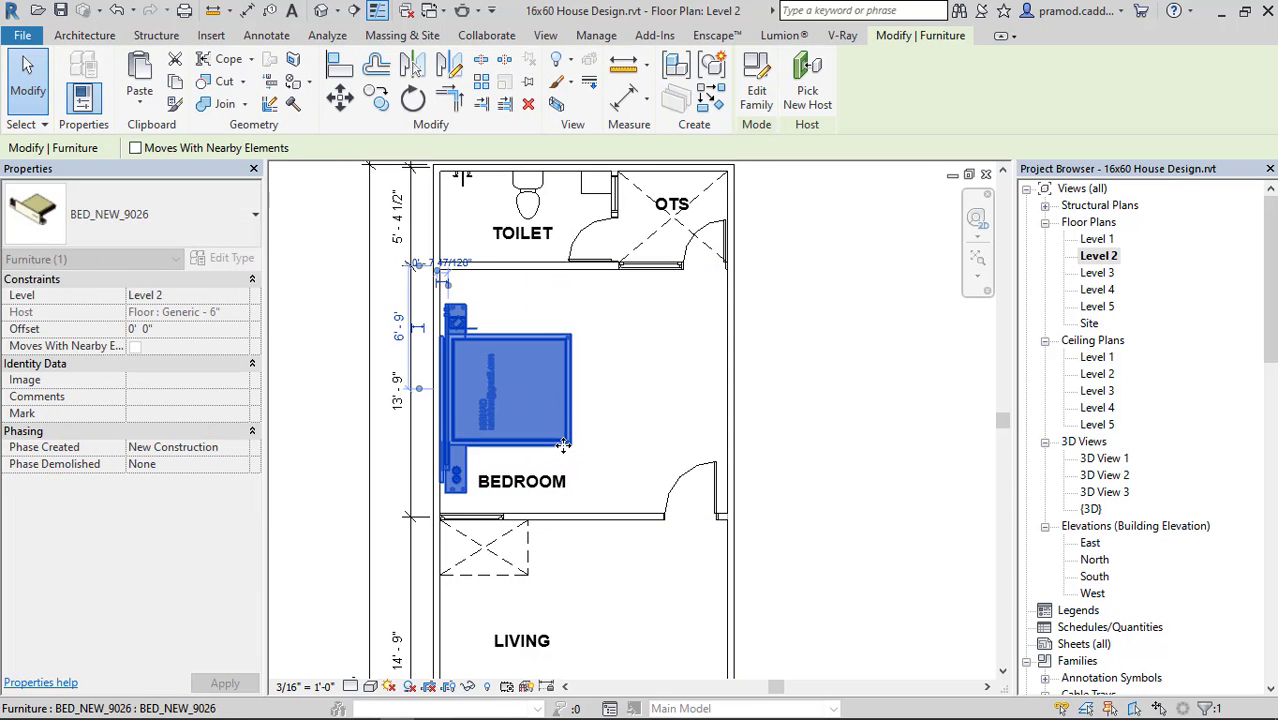
pyautogui.scroll(2, 476, 296)
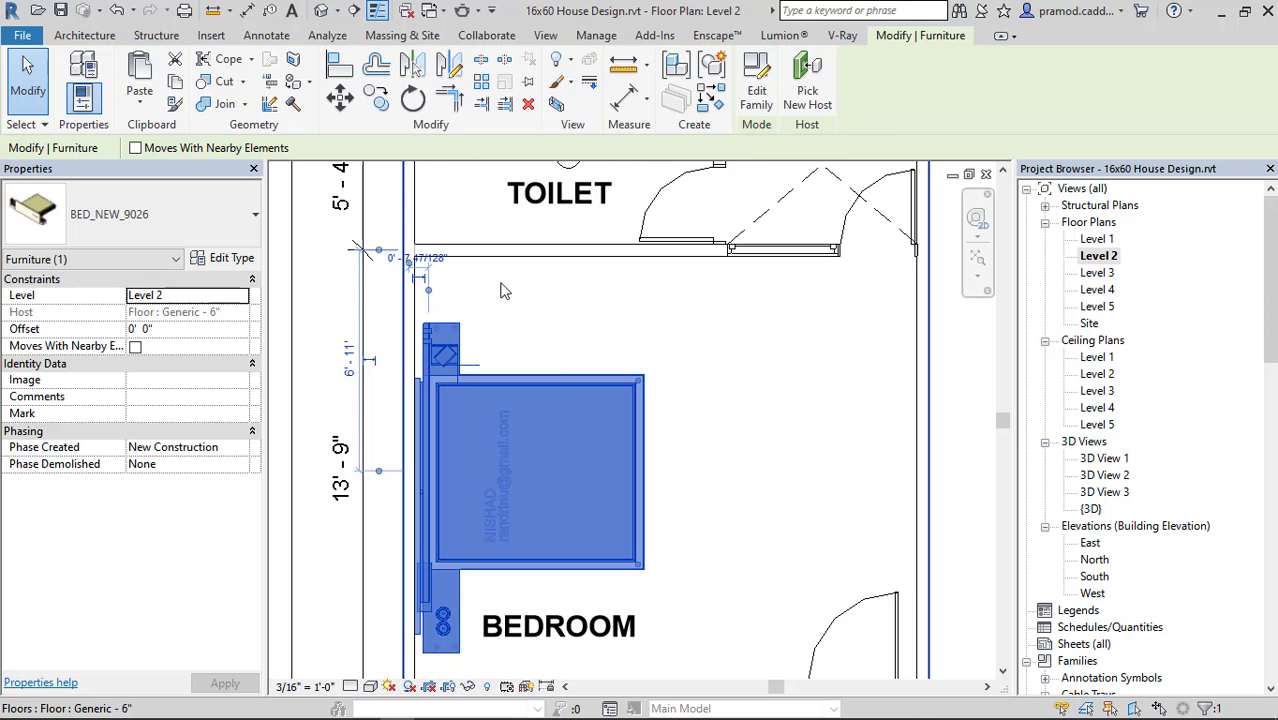
pyautogui.press('Down')
pyautogui.scroll(-2, 507, 312)
pyautogui.moveTo(528, 412); pyautogui.dragTo(528, 364, button='middle')
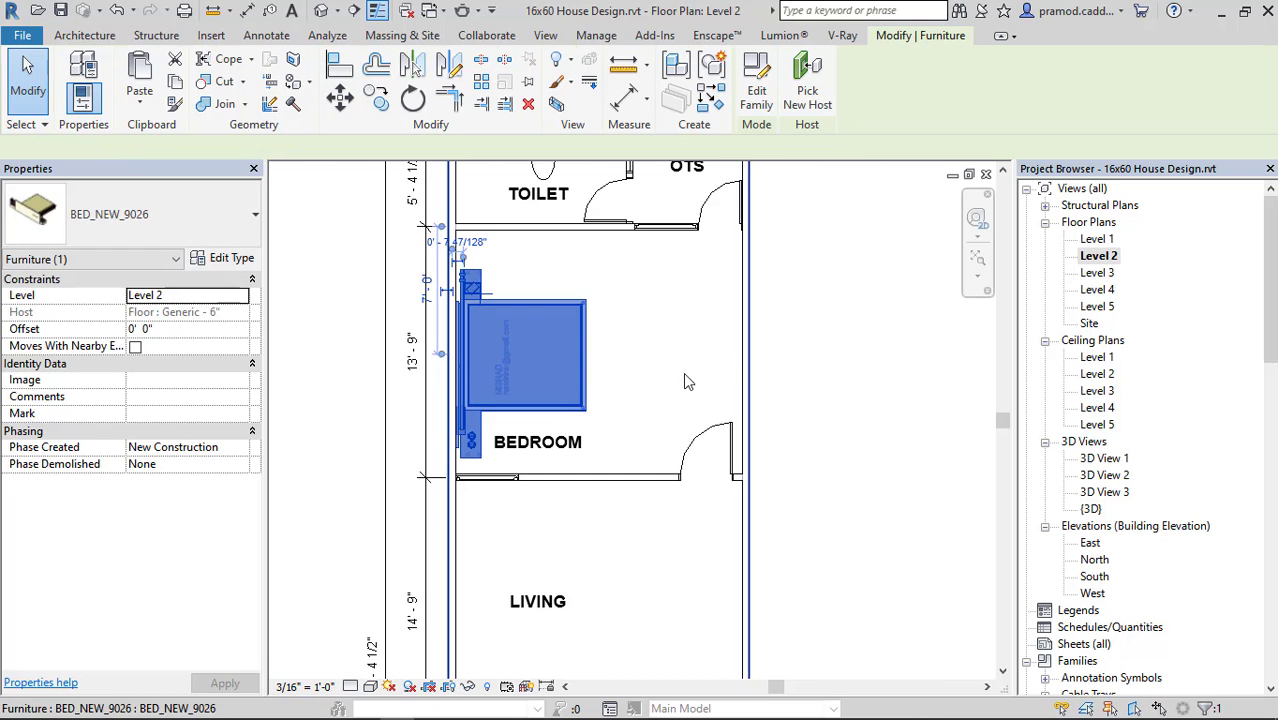
pyautogui.press('Escape')
pyautogui.moveTo(732, 377); pyautogui.dragTo(647, 447, button='middle')
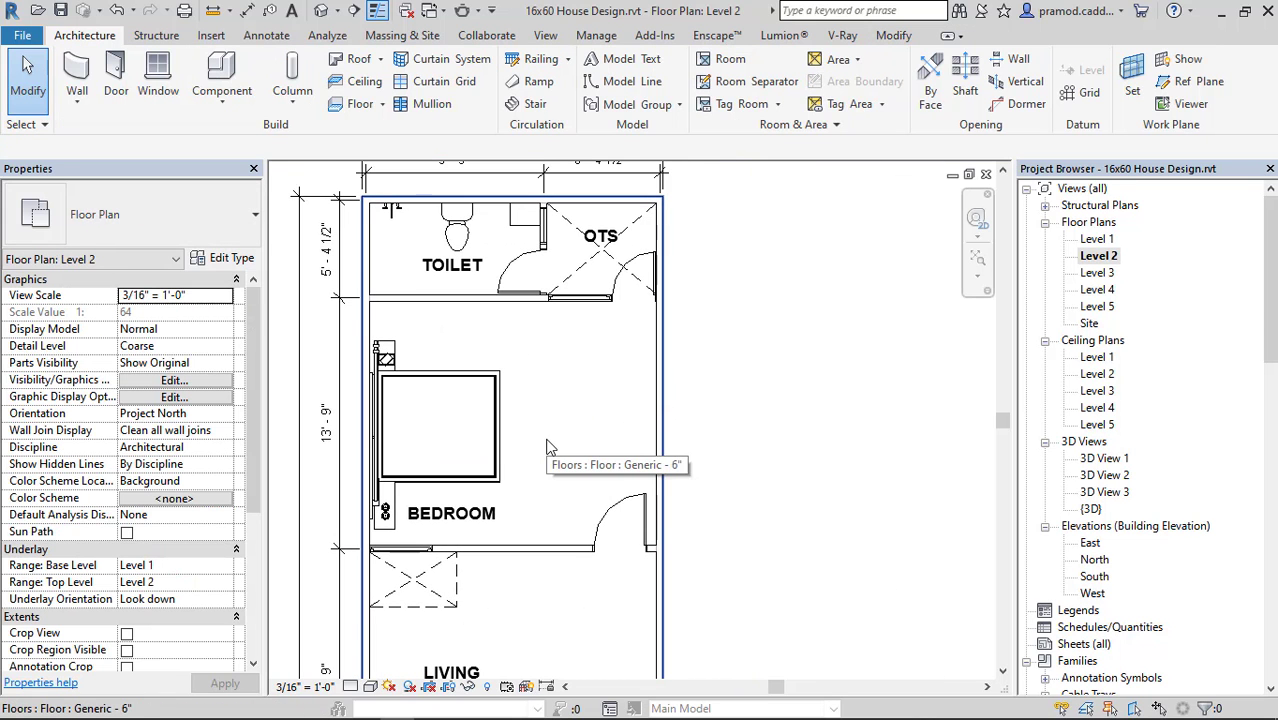
# Load Television_Table_with_Tv_19377.rfa from the FAMILY FILE folder into Revit's Level 2 plan.
pyautogui.hotkey('alt', 'Tab')
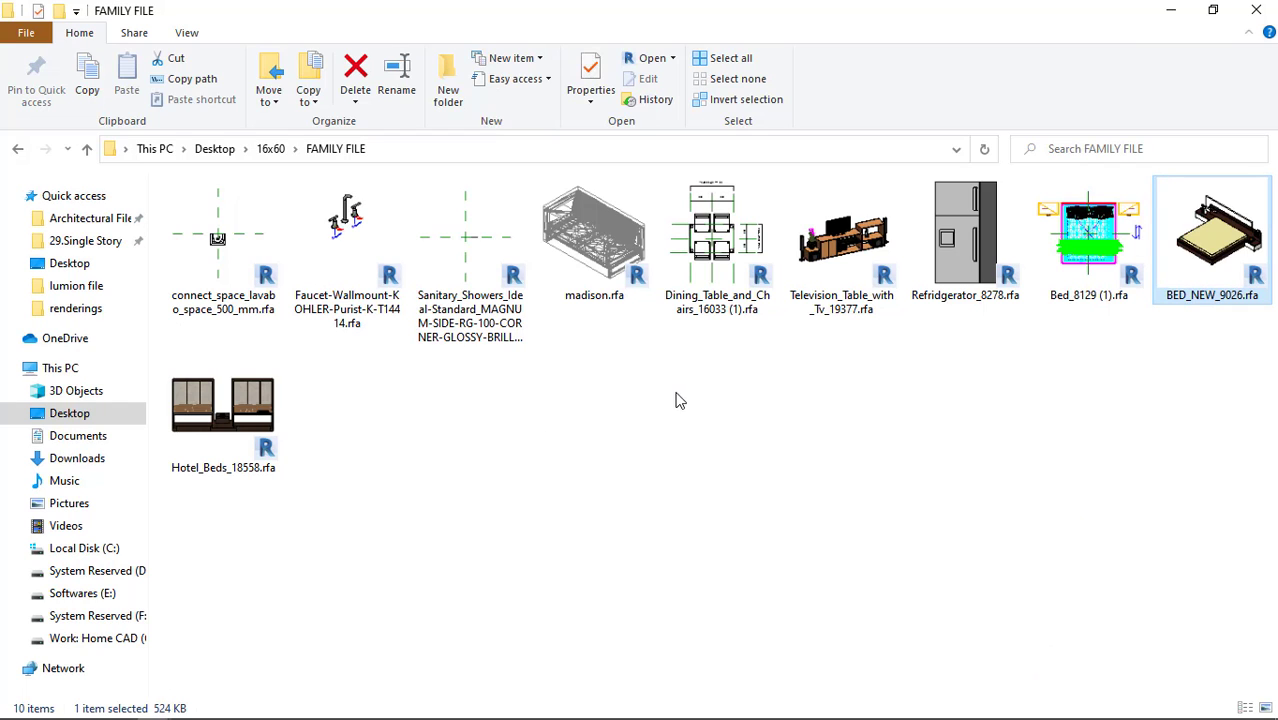
pyautogui.click(817, 276)
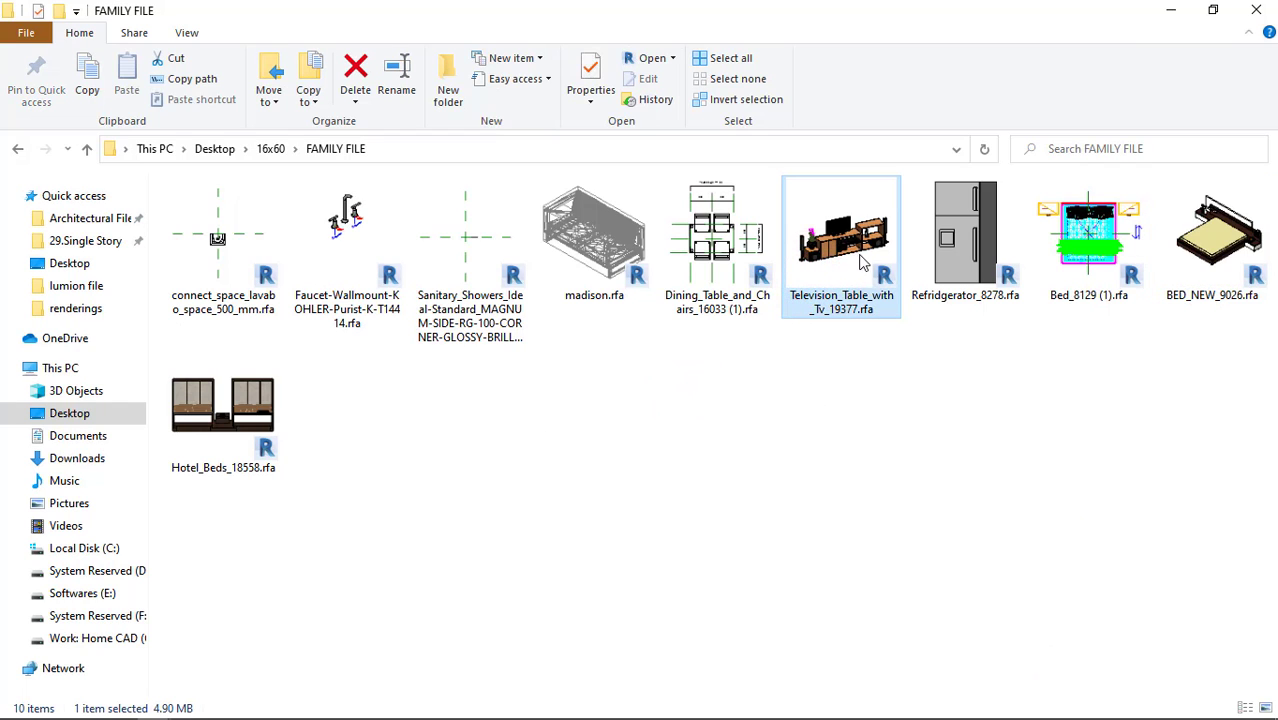
pyautogui.moveTo(865, 258); pyautogui.dragTo(572, 410)
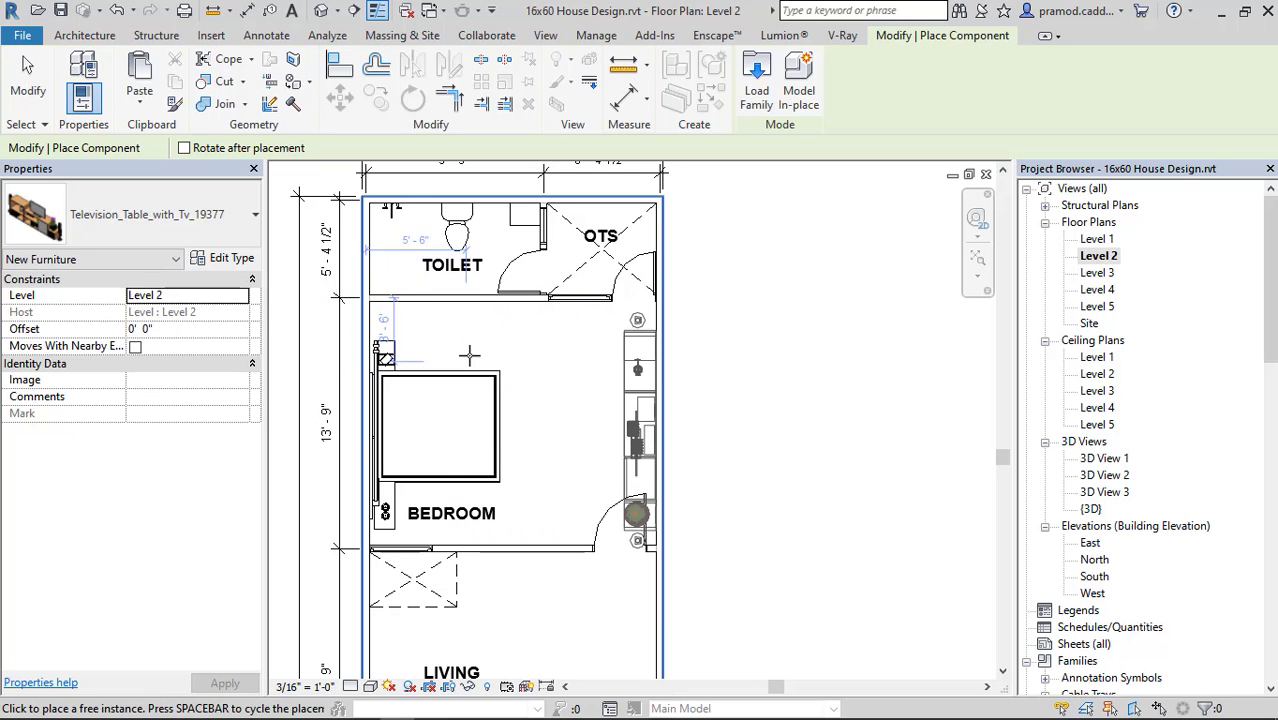
# Leave the television table unplaced and load madison.rfa from the FAMILY FILE folder into Revit's Level 2 plan.
pyautogui.press('Escape')
pyautogui.press('Escape')
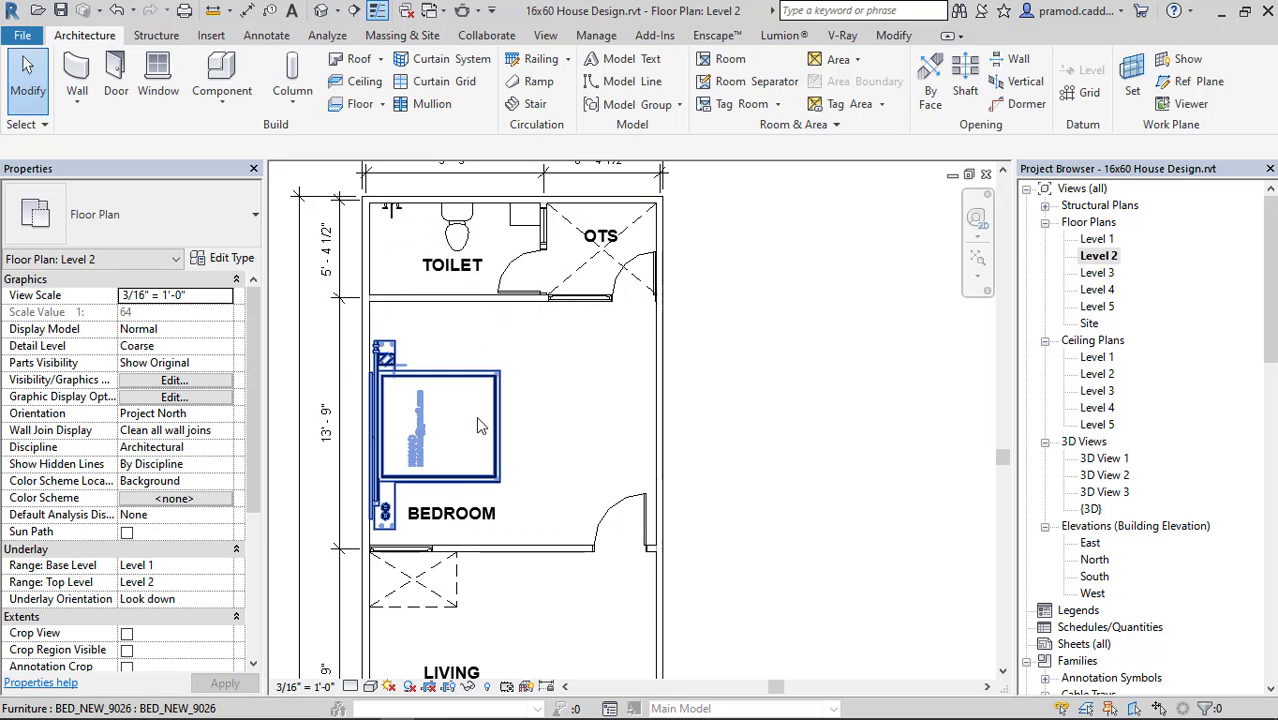
pyautogui.hotkey('alt', 'Tab')
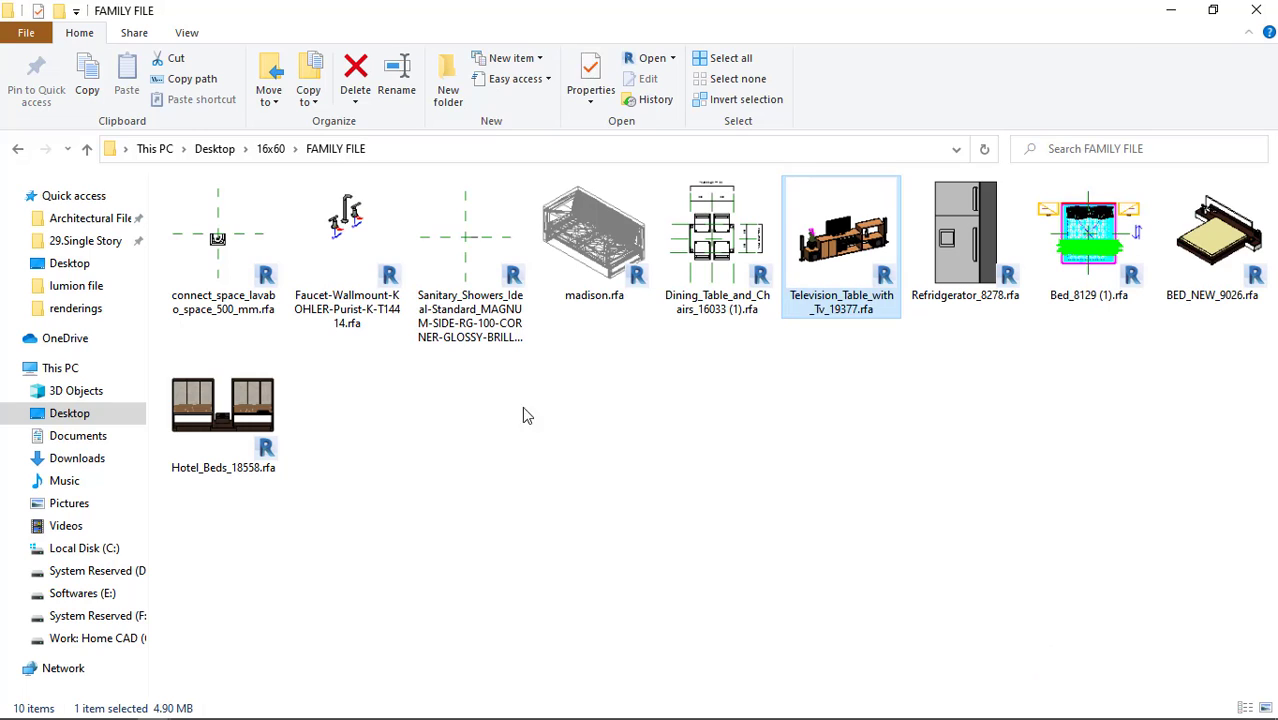
pyautogui.click(586, 290)
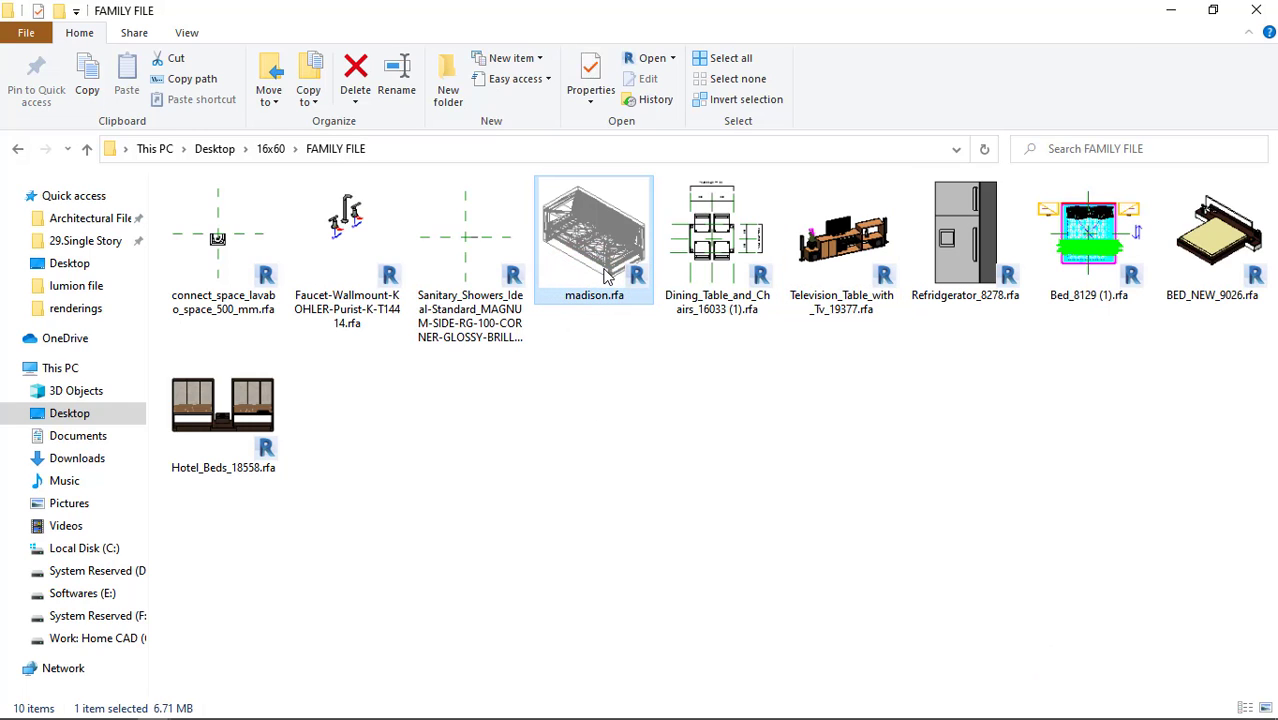
pyautogui.click(231, 425)
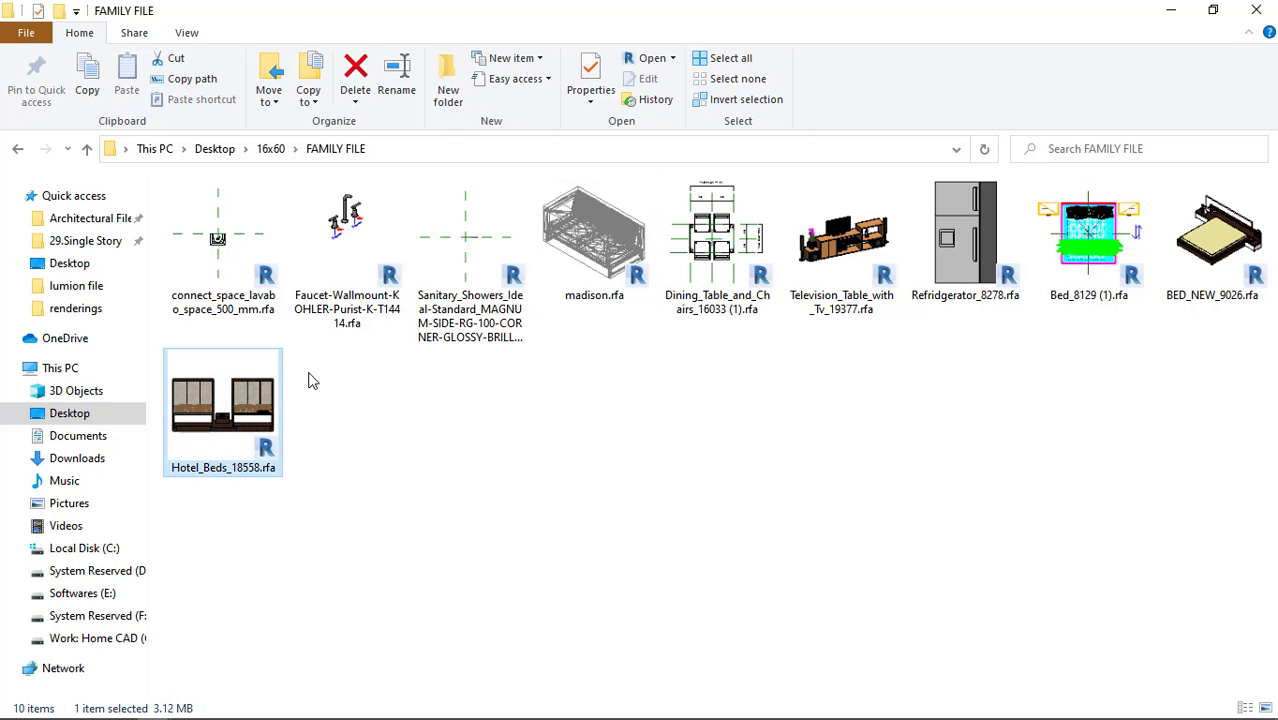
pyautogui.click(697, 235)
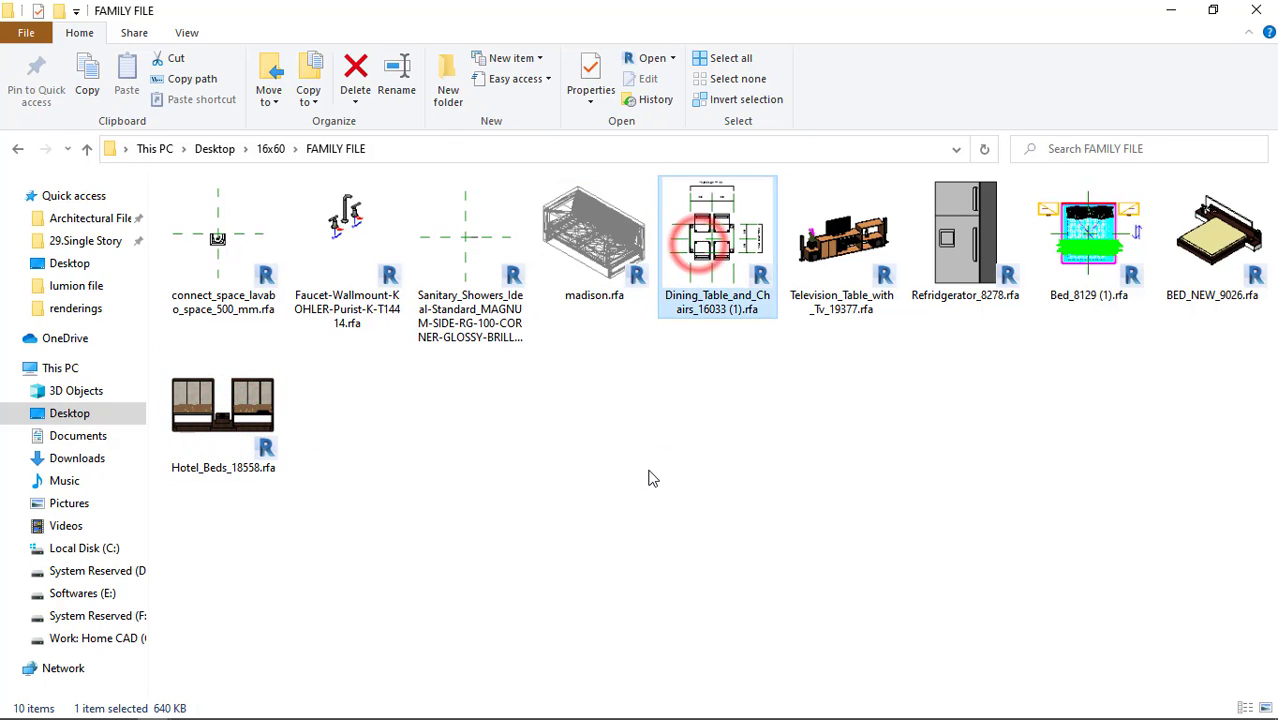
pyautogui.moveTo(594, 235); pyautogui.dragTo(595, 566)
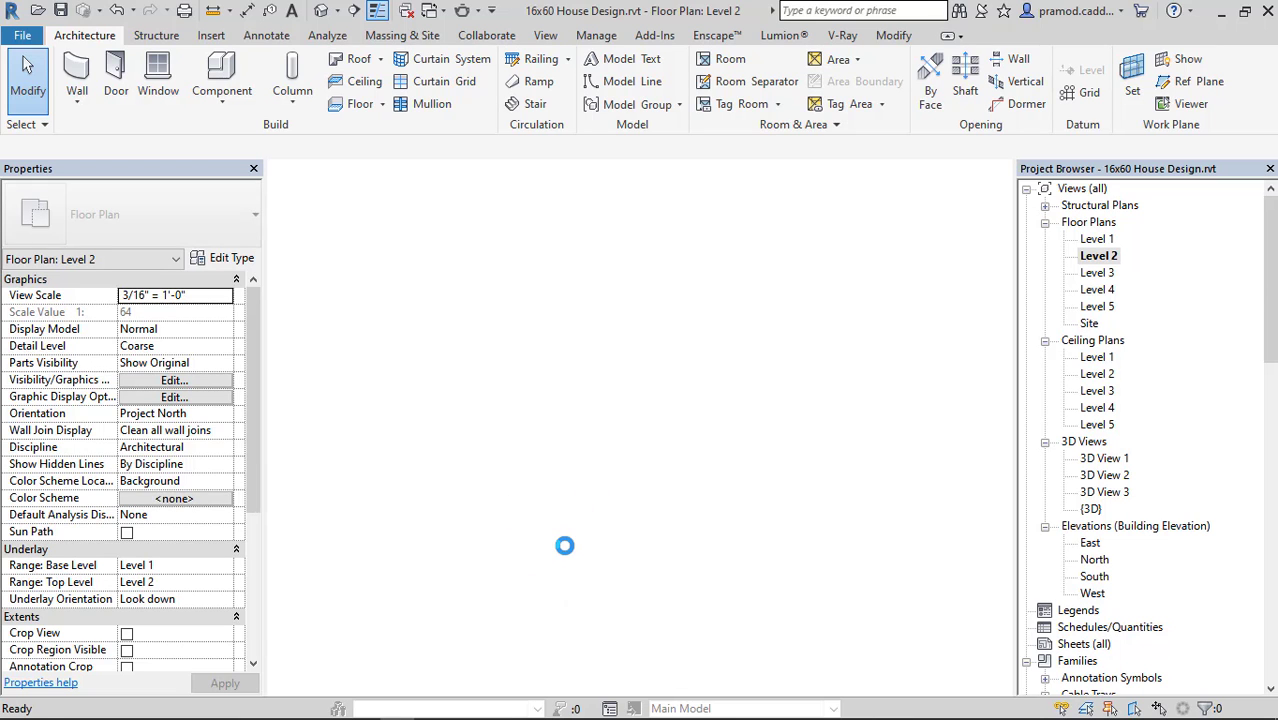
# Place one madison sofa lengthwise against the left wall of the living room, beside the LIVING tag.
pyautogui.scroll(-2, 546, 584)
pyautogui.moveTo(546, 584); pyautogui.dragTo(580, 349, button='middle')
pyautogui.scroll(3, 528, 485)
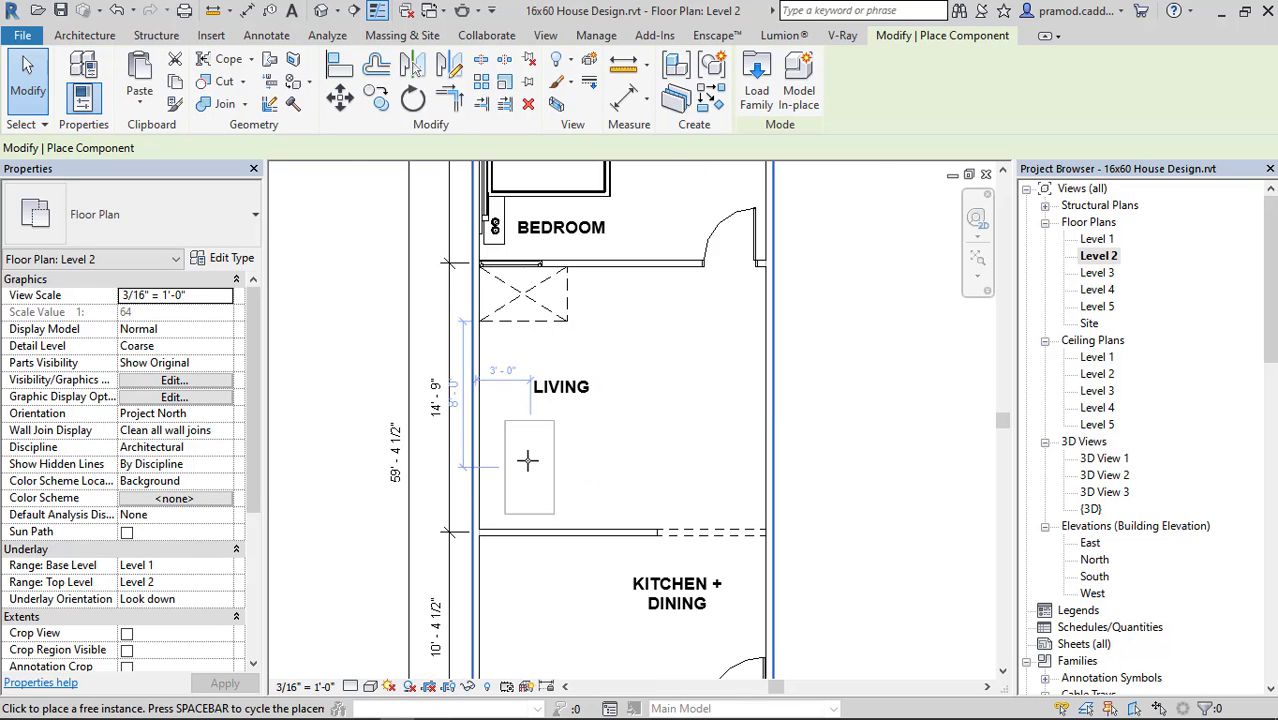
pyautogui.scroll(2, 516, 436)
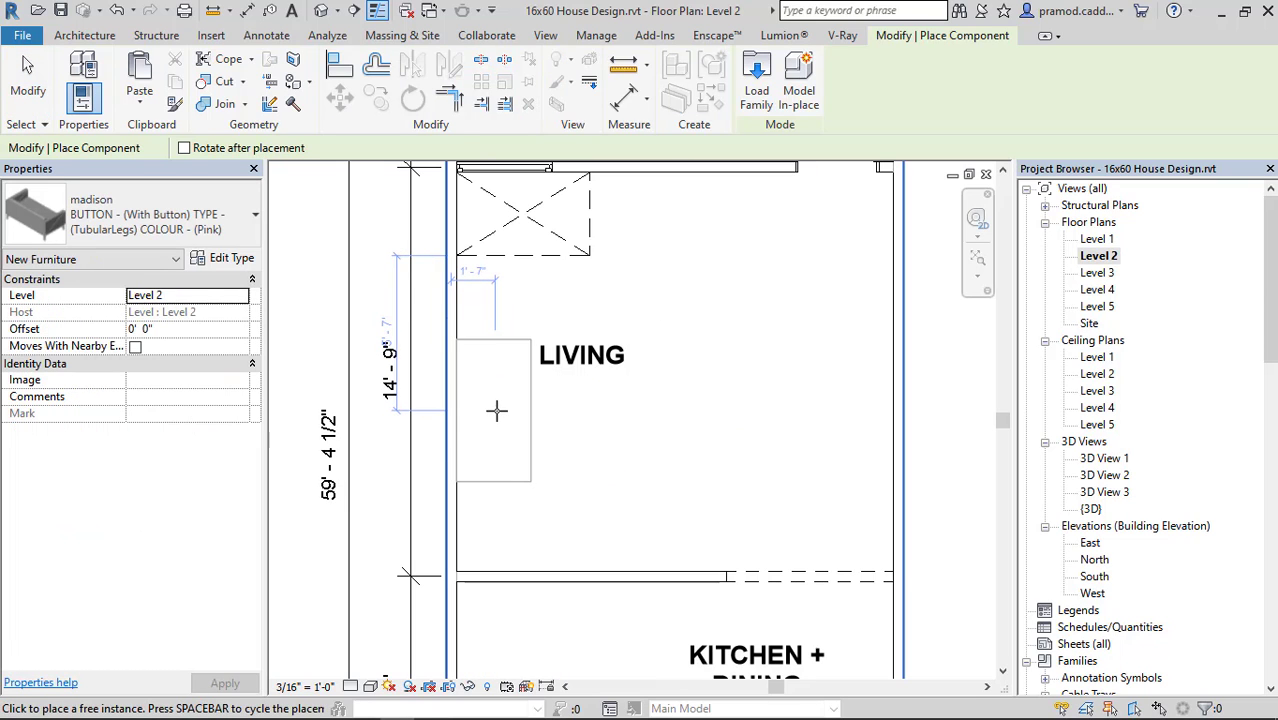
pyautogui.click(499, 413)
pyautogui.press('Escape')
pyautogui.press('Escape')
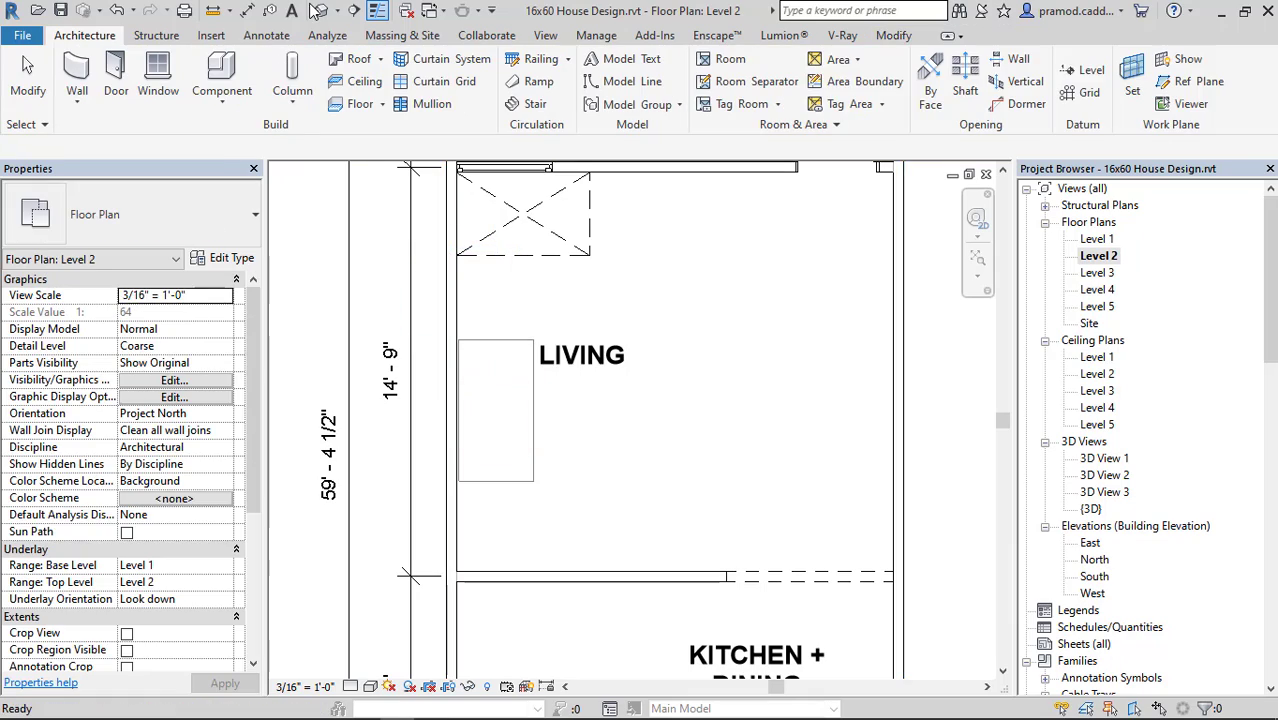
# Examine the placed madison sofa in the default 3D view, close up and from above.
pyautogui.click(318, 10)
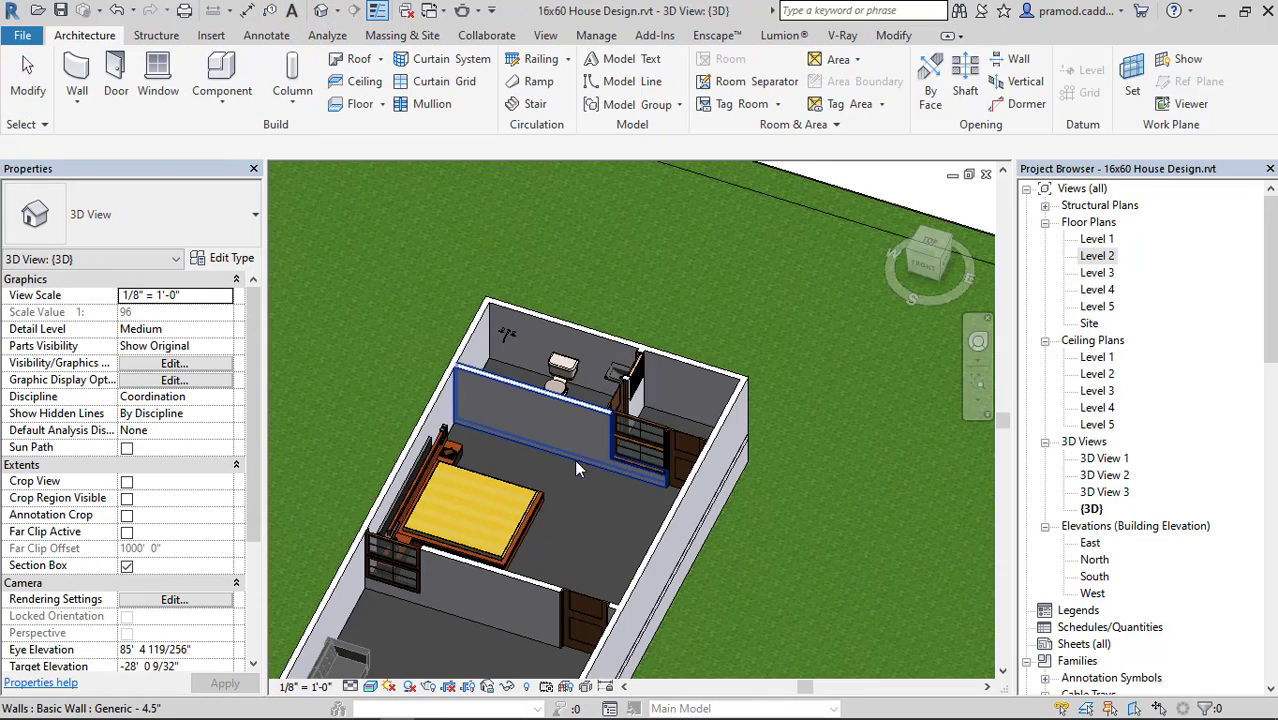
pyautogui.keyDown('shift'); pyautogui.moveTo(574, 459); pyautogui.dragTo(647, 389, button='middle'); pyautogui.keyUp('shift')
pyautogui.scroll(5, 647, 389)
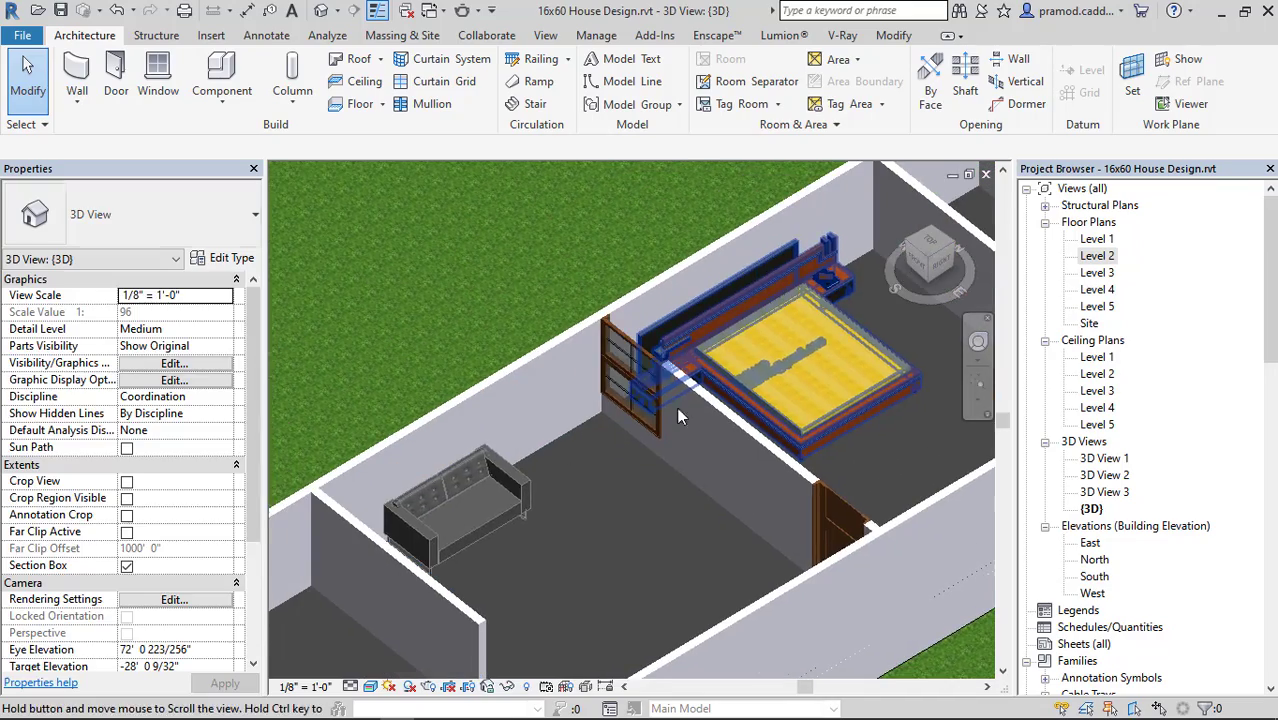
pyautogui.click(483, 503)
pyautogui.keyDown('shift'); pyautogui.moveTo(533, 512); pyautogui.dragTo(582, 480, button='middle'); pyautogui.keyUp('shift')
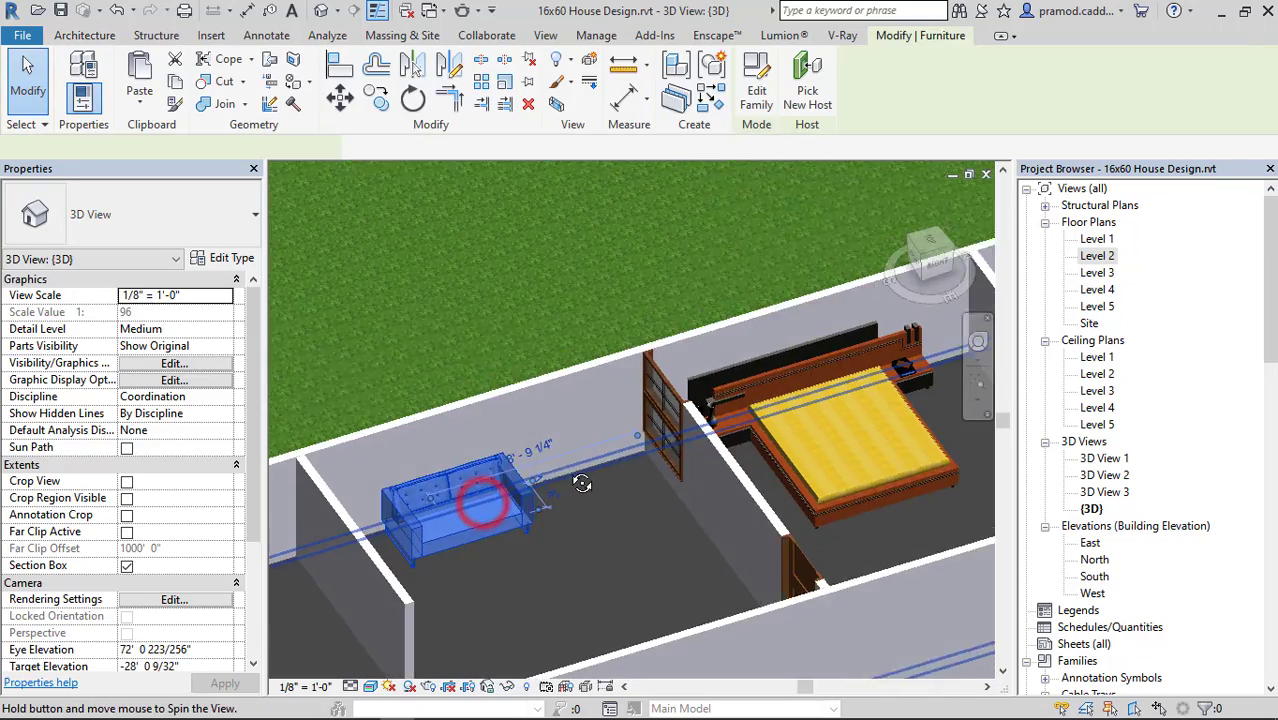
pyautogui.press('Escape')
pyautogui.scroll(5, 459, 508)
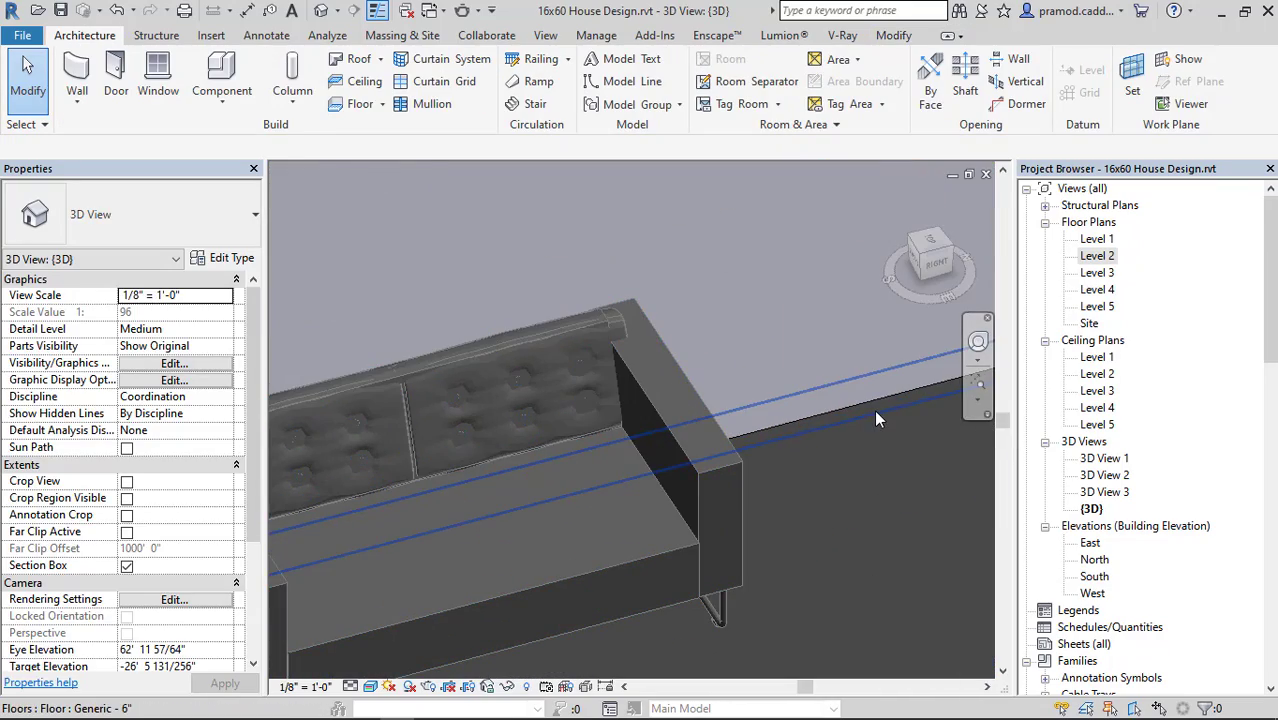
pyautogui.scroll(-5, 874, 412)
pyautogui.keyDown('shift'); pyautogui.moveTo(856, 412); pyautogui.dragTo(546, 447, button='middle'); pyautogui.keyUp('shift')
# Change the madison sofa's type to BUTTON - (With Button) TYPE - (SquaredLegs) COLOUR - (Blue).
pyautogui.click(546, 447)
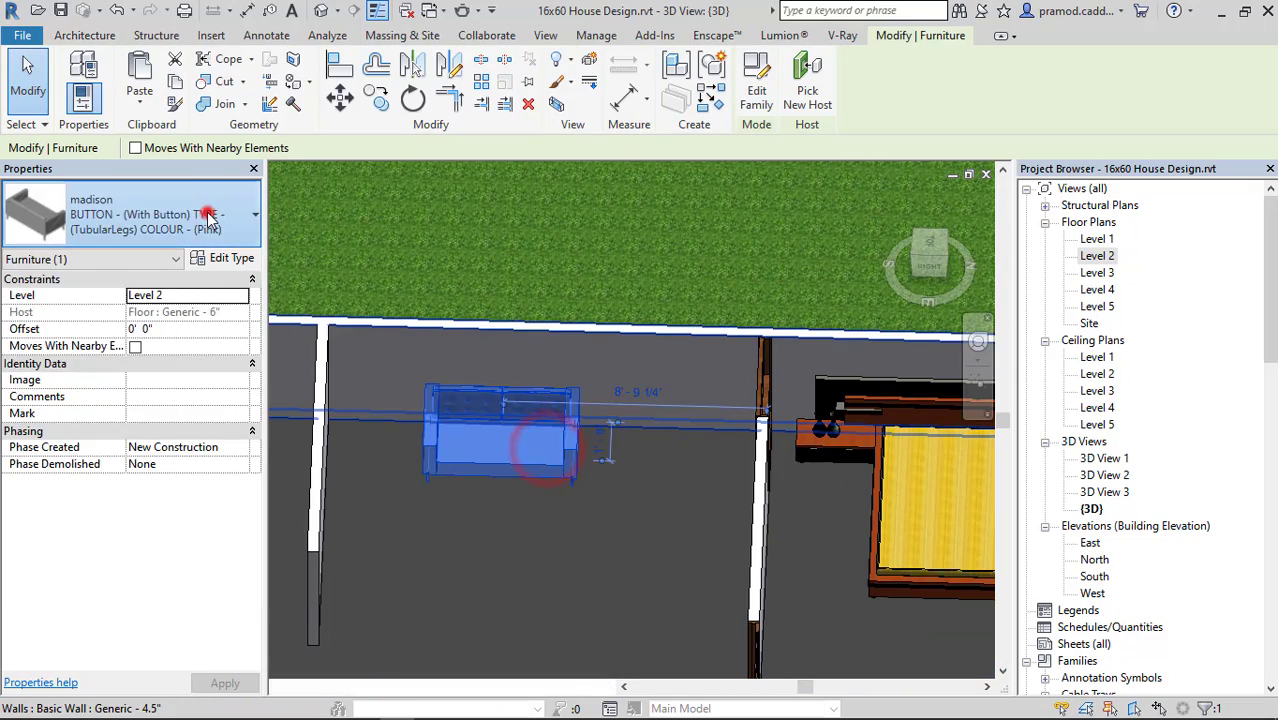
pyautogui.click(208, 216)
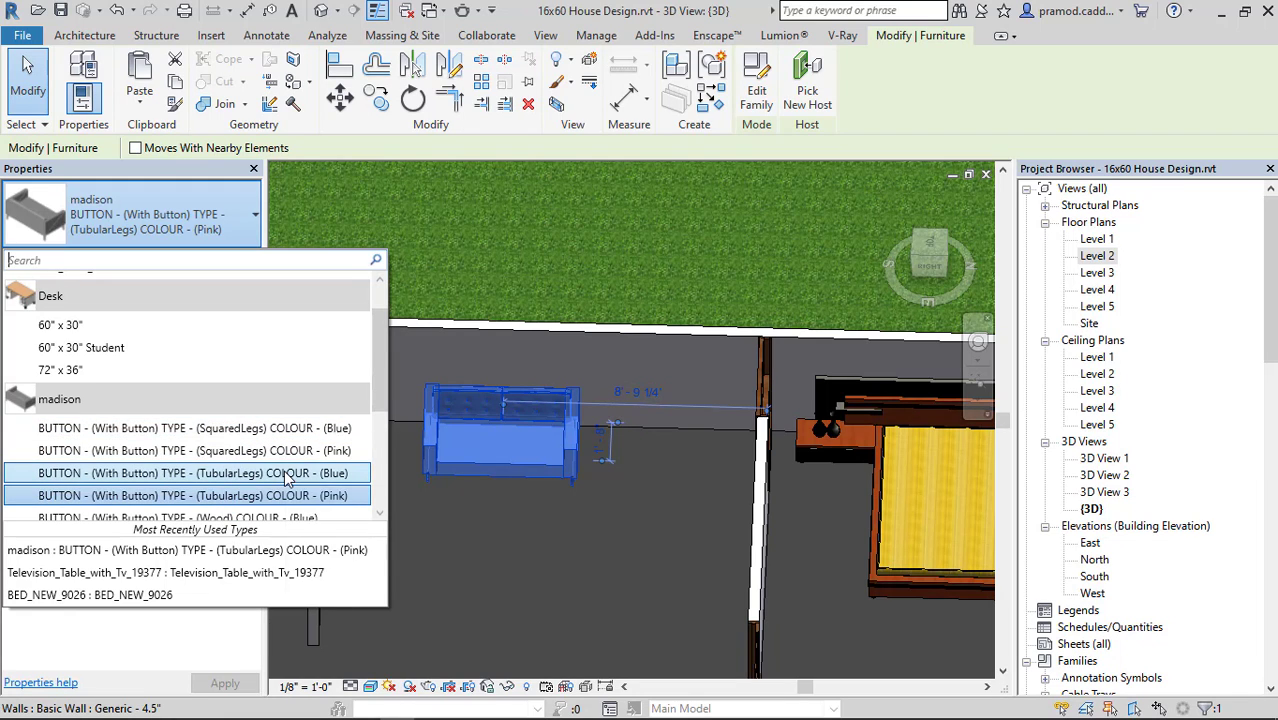
pyautogui.scroll(-1, 280, 480)
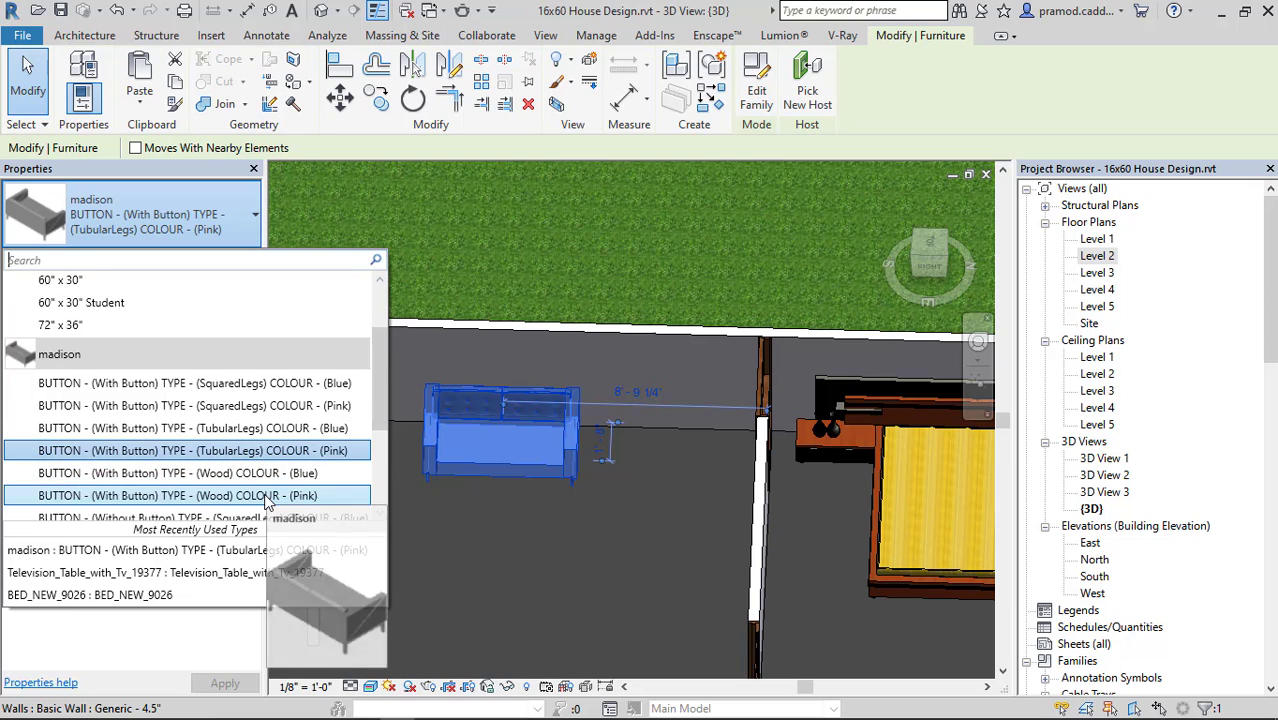
pyautogui.scroll(-1, 270, 480)
pyautogui.scroll(-2, 265, 482)
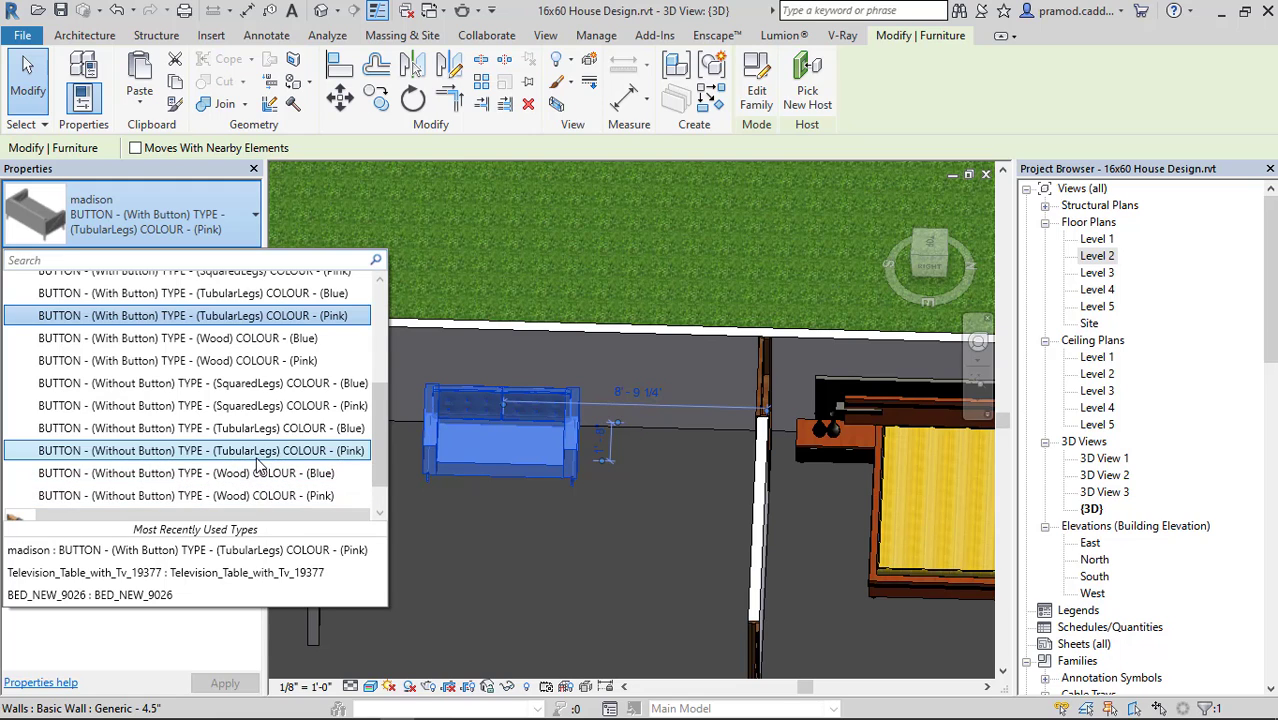
pyautogui.scroll(1, 230, 315)
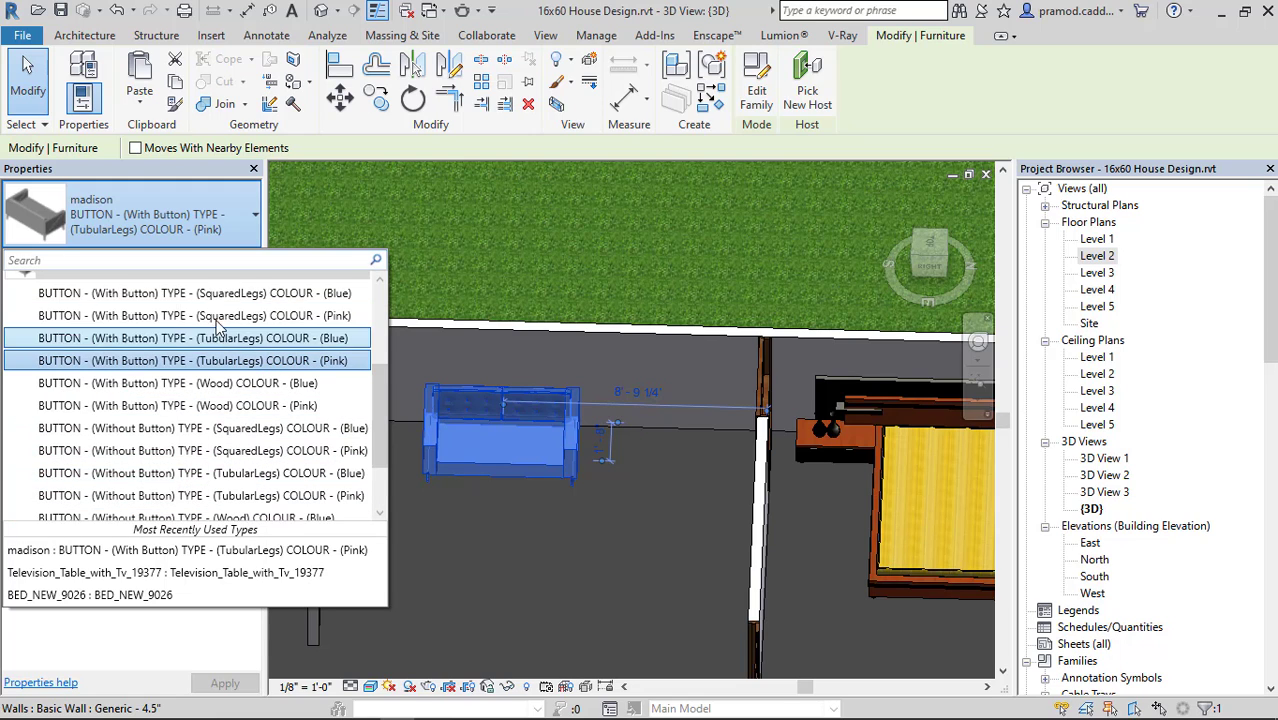
pyautogui.click(224, 293)
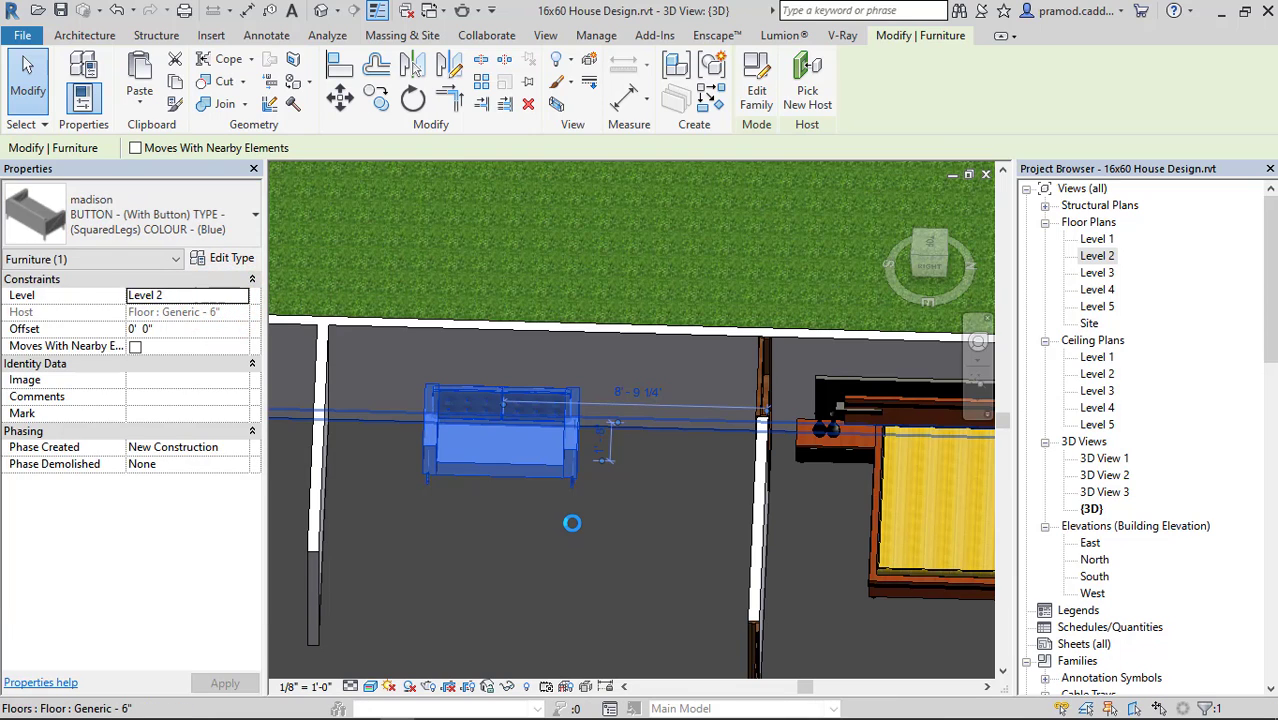
pyautogui.press('Escape')
# Inspect the madison sofa up close in 3D and review its type parameters without changing them.
pyautogui.keyDown('shift'); pyautogui.moveTo(538, 485); pyautogui.dragTo(571, 460, button='middle'); pyautogui.keyUp('shift')
pyautogui.scroll(3, 571, 460)
pyautogui.click(530, 442)
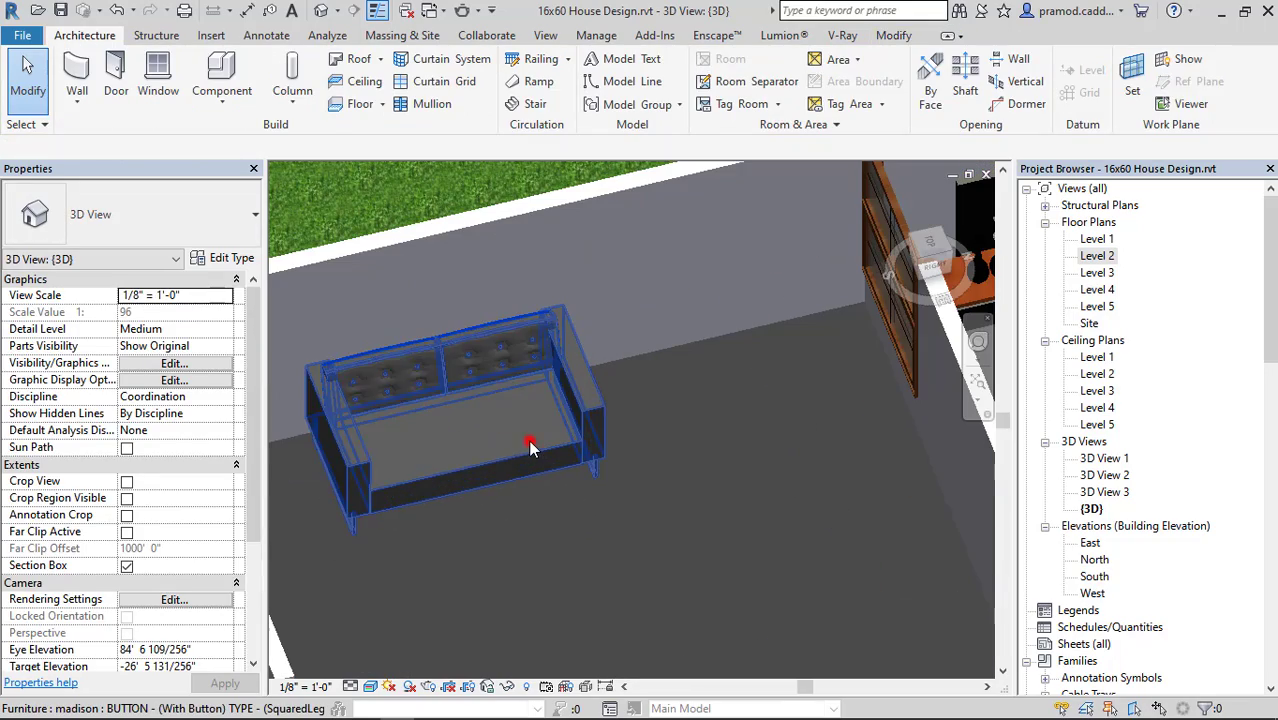
pyautogui.click(231, 258)
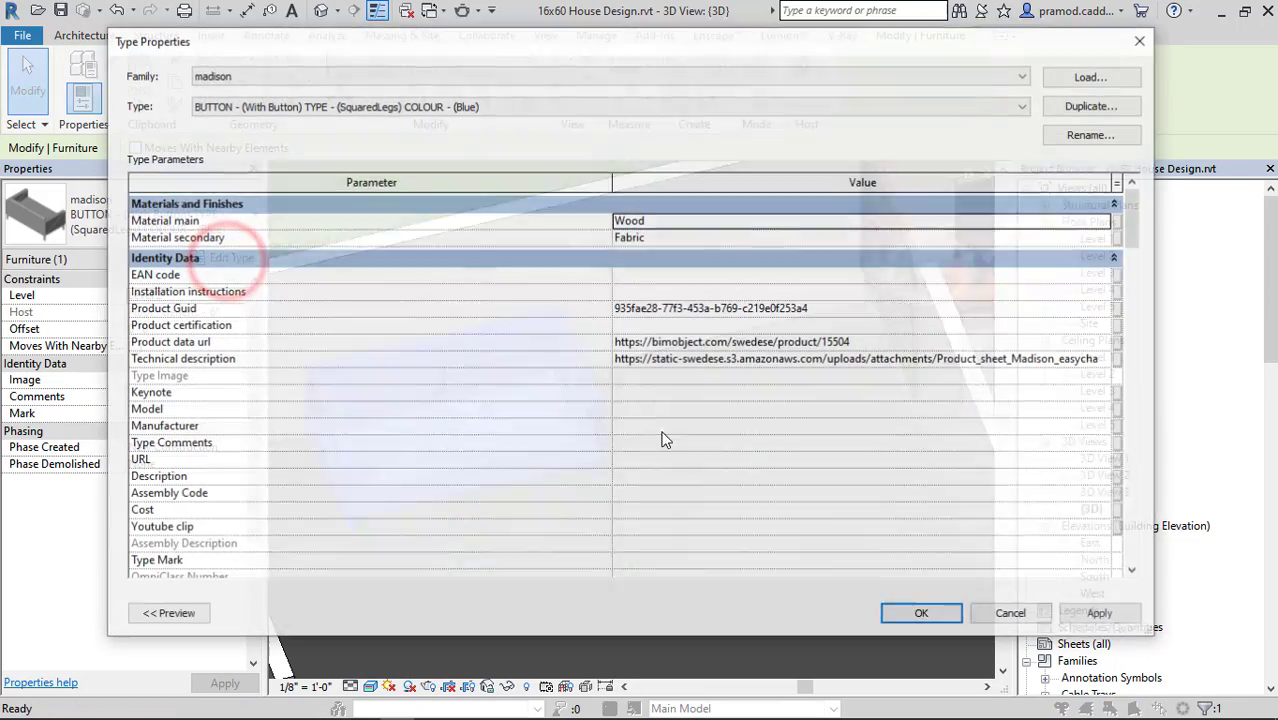
pyautogui.scroll(-5, 700, 420)
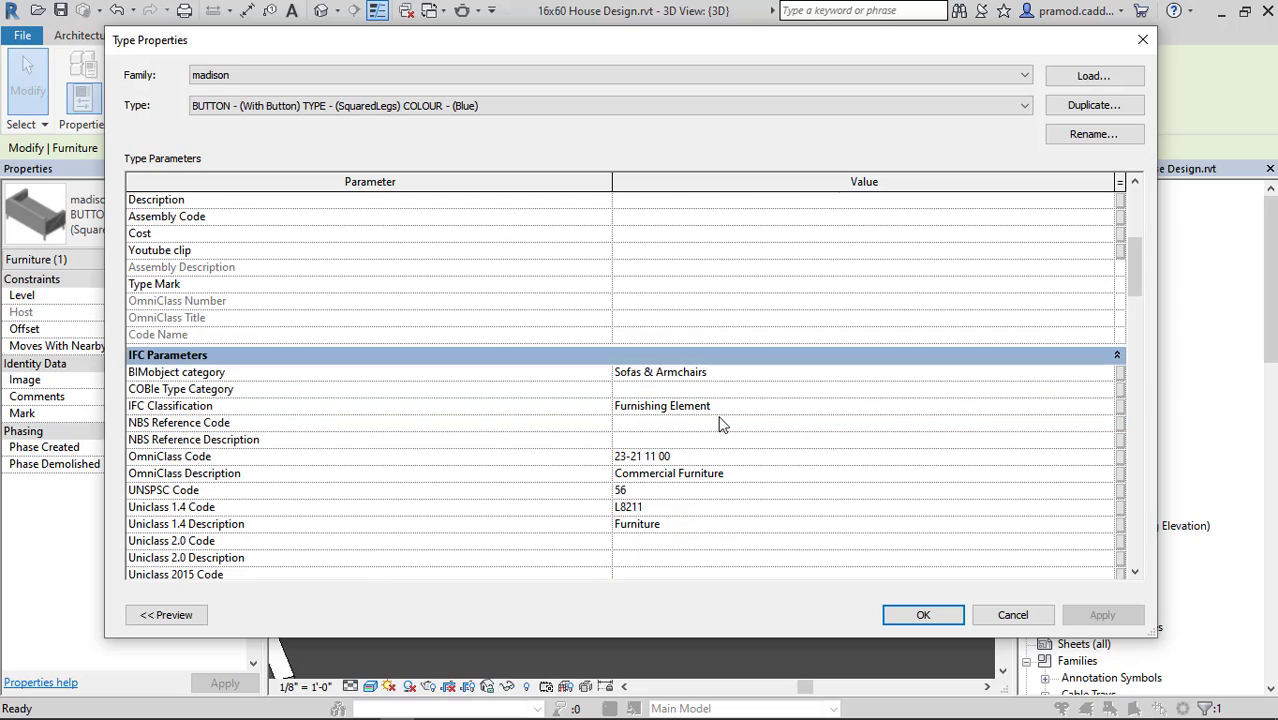
pyautogui.scroll(-10, 722, 424)
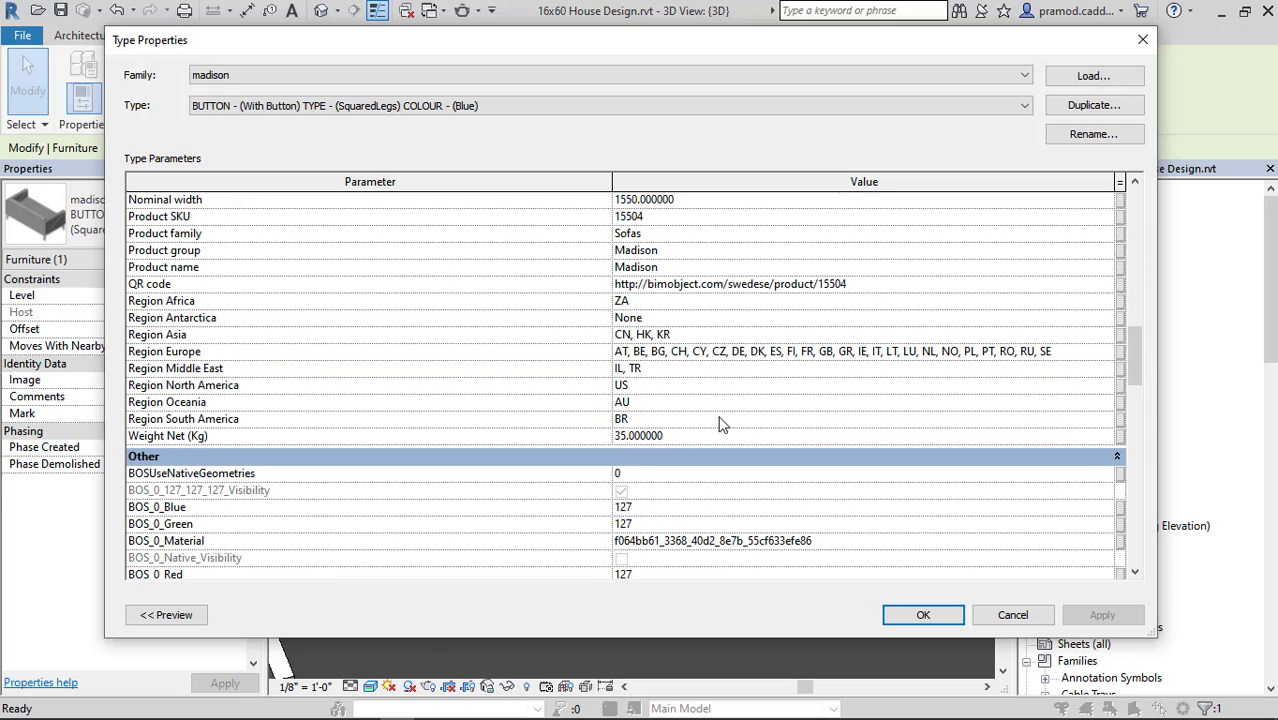
pyautogui.scroll(-3, 722, 424)
pyautogui.scroll(10, 722, 424)
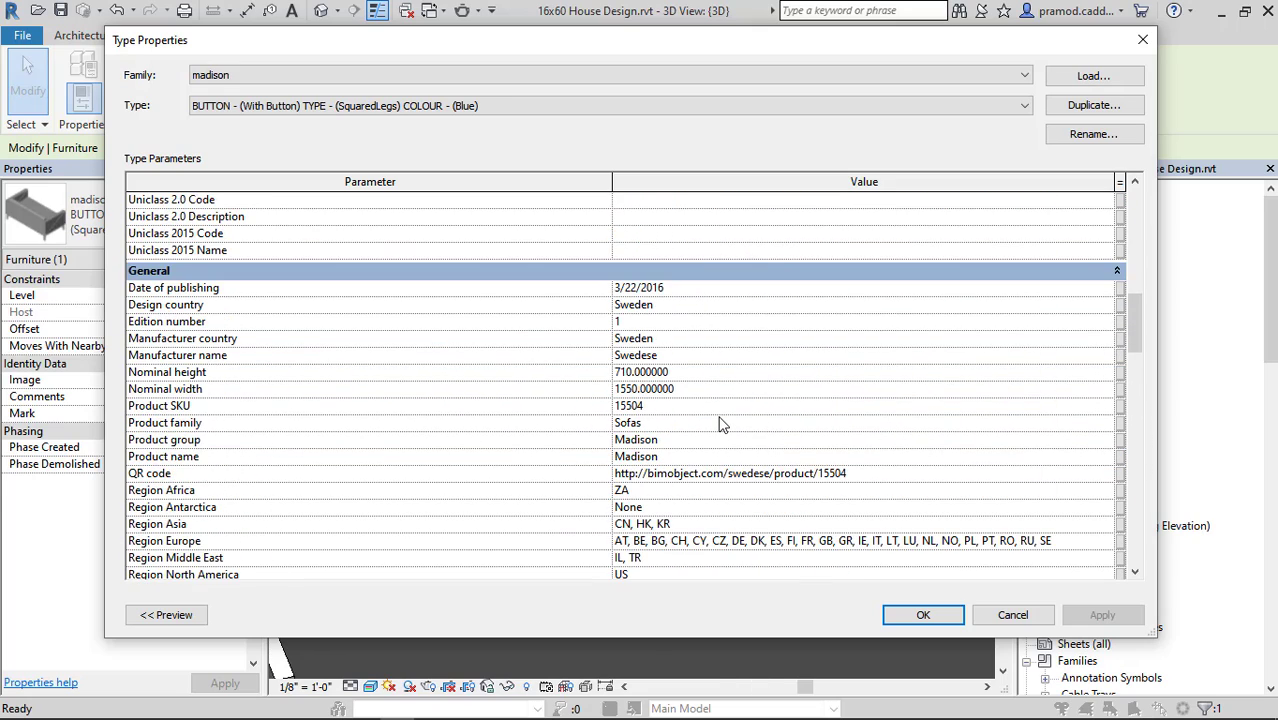
pyautogui.scroll(-12, 722, 424)
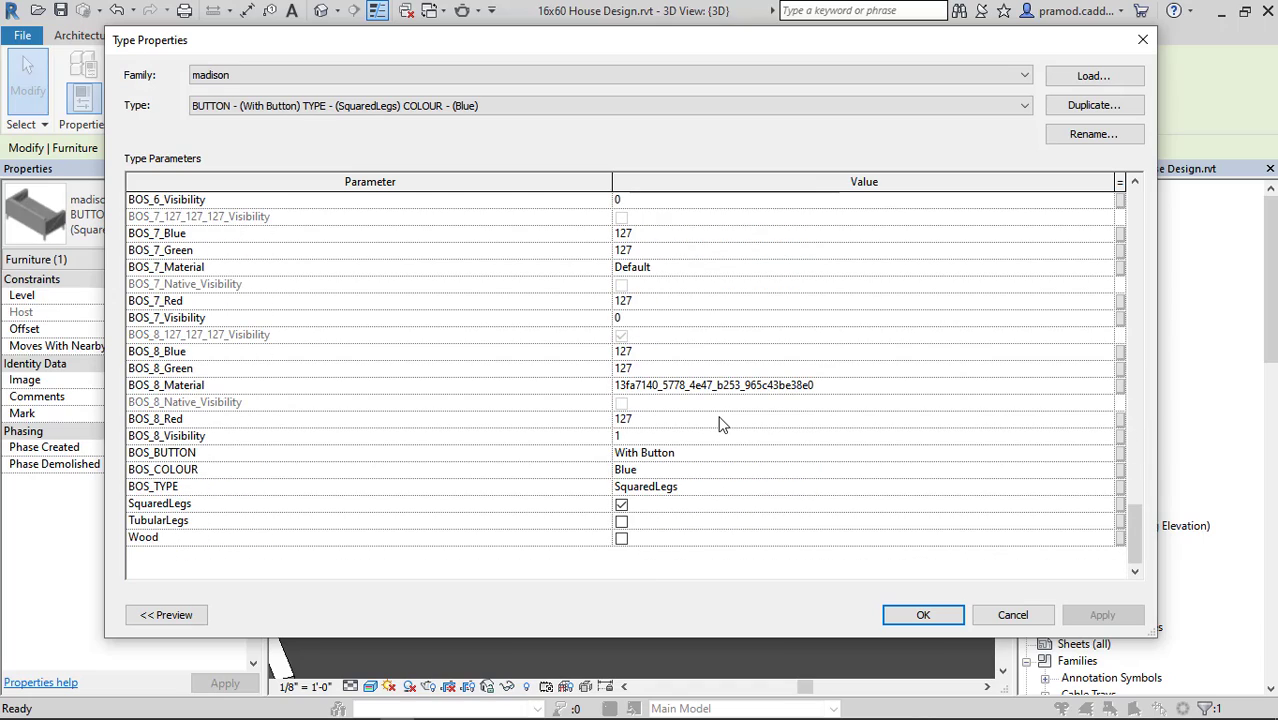
pyautogui.press('Escape')
pyautogui.press('Escape')
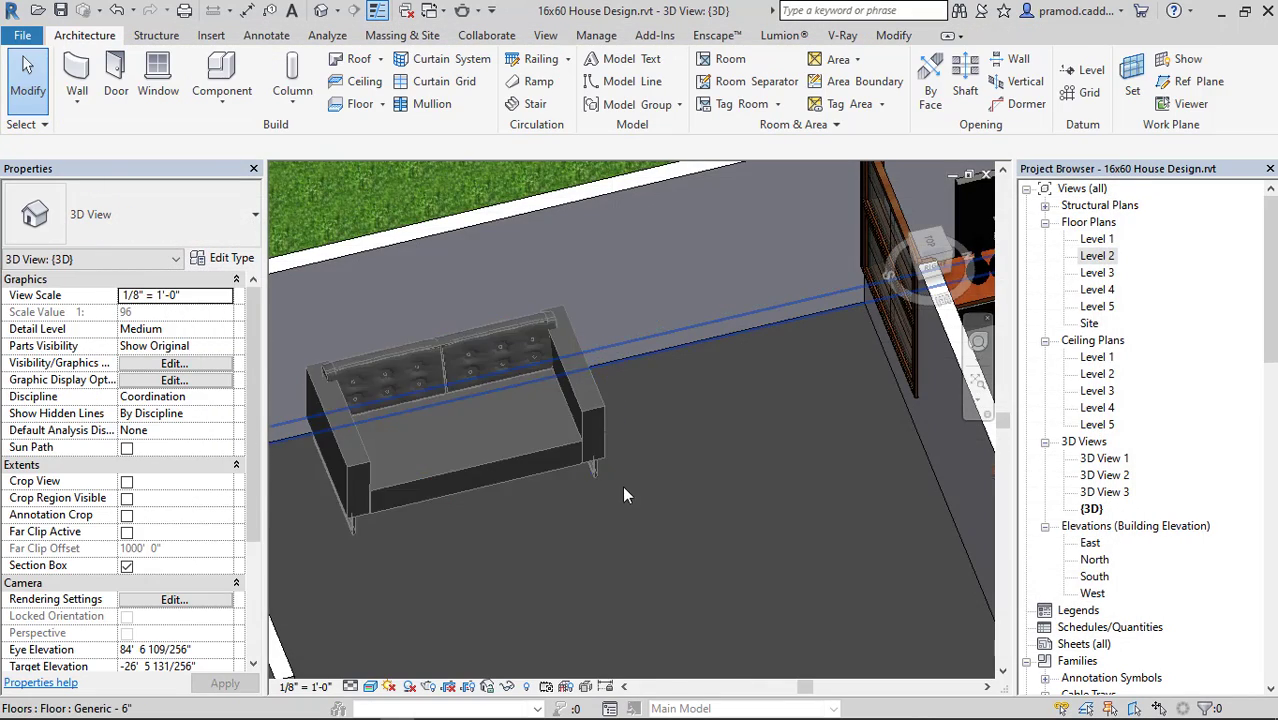
# Return to the Level 2 floor plan and delete the madison sofa from the living room.
pyautogui.scroll(-3, 622, 488)
pyautogui.doubleClick(1110, 257)
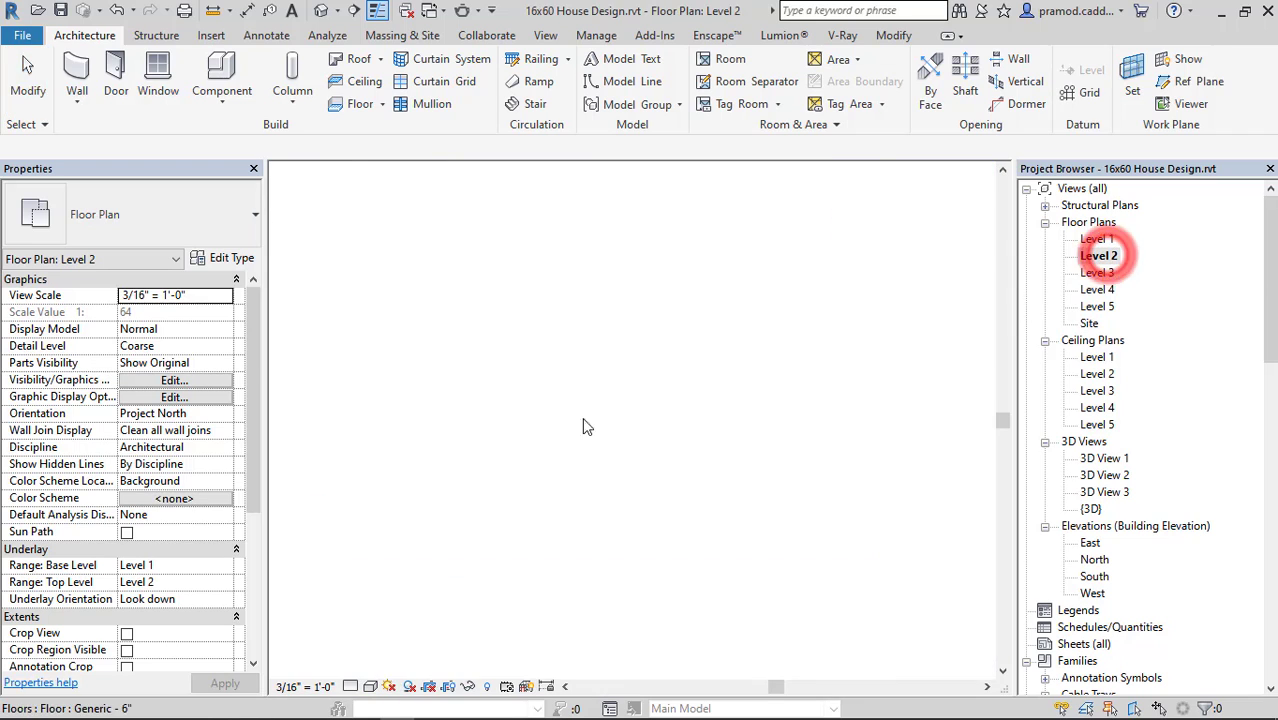
pyautogui.click(537, 443)
pyautogui.press('Delete')
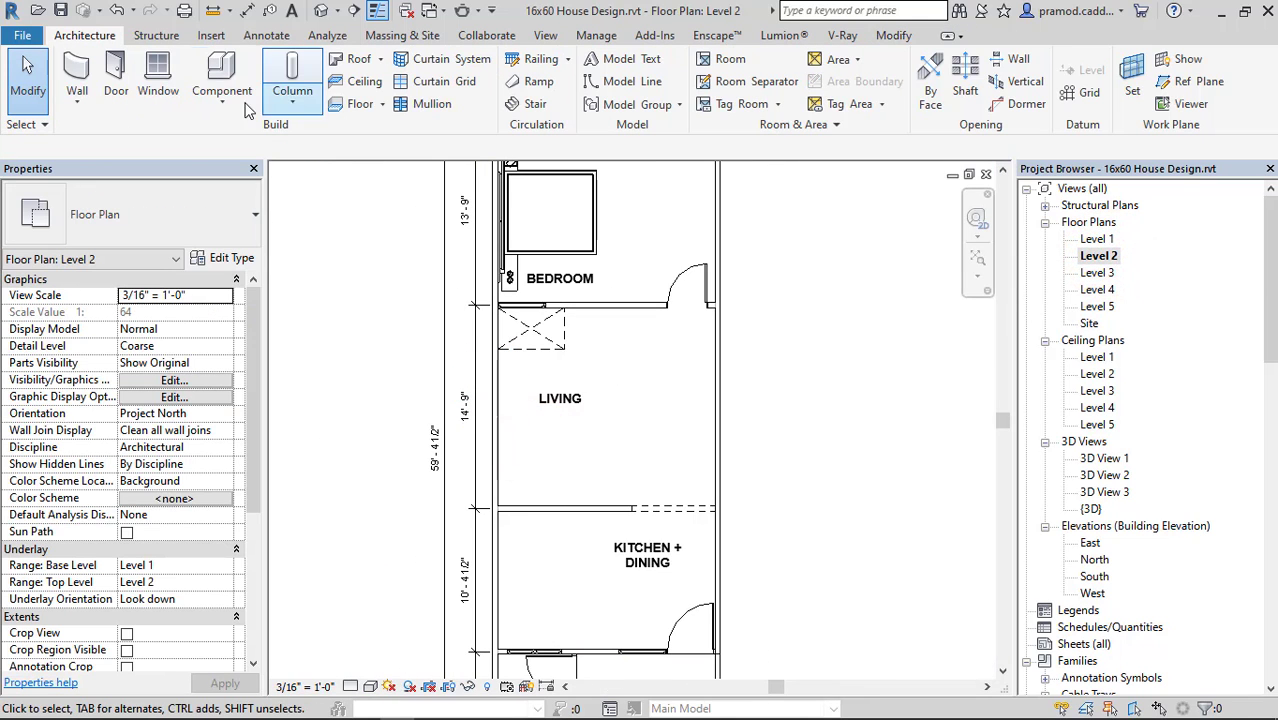
# Load the M_Sofa-Corbu.rfa family from the library's Furniture > Seating folder for placing as a component.
pyautogui.click(222, 105)
pyautogui.click(251, 131)
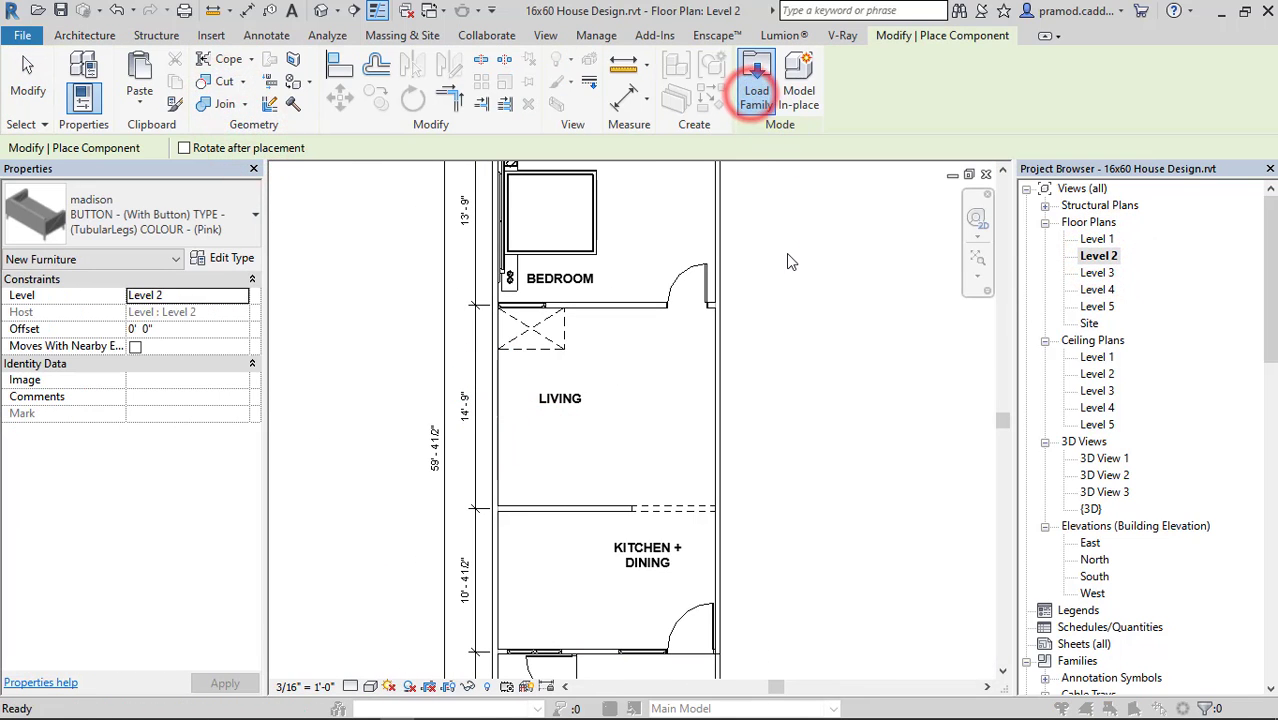
pyautogui.doubleClick(510, 458)
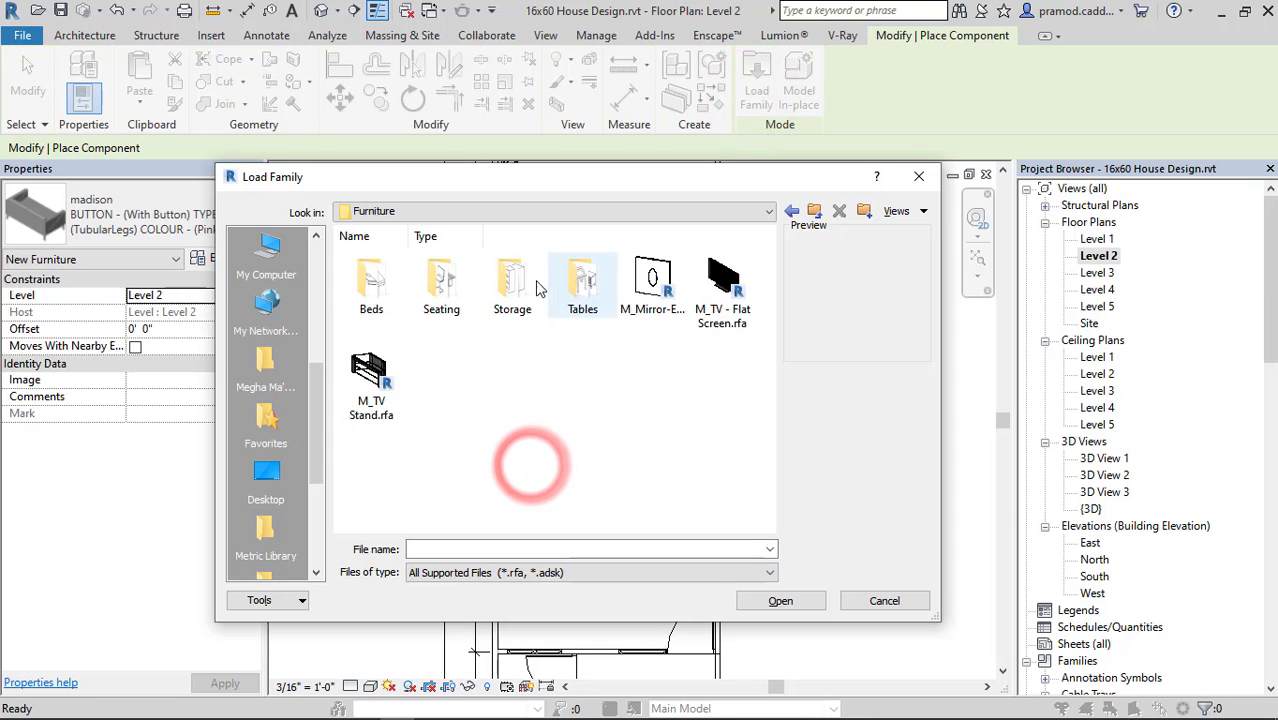
pyautogui.doubleClick(441, 282)
pyautogui.click(727, 398)
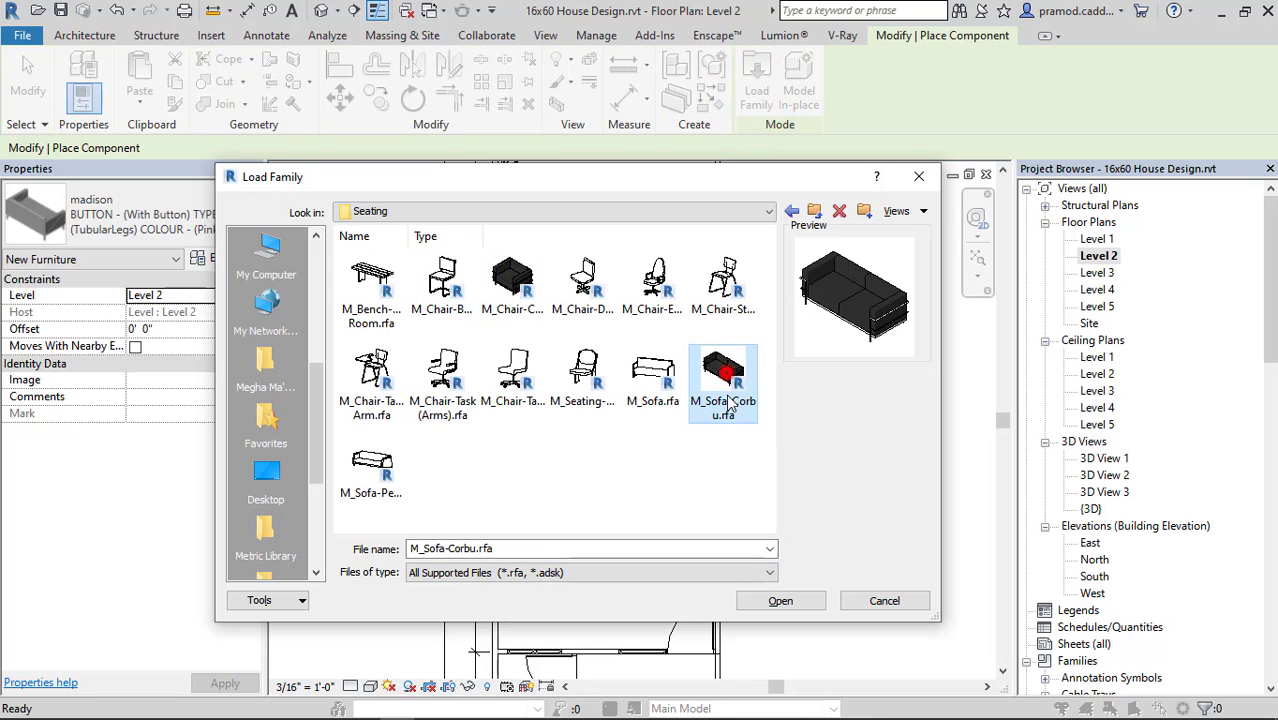
pyautogui.click(782, 601)
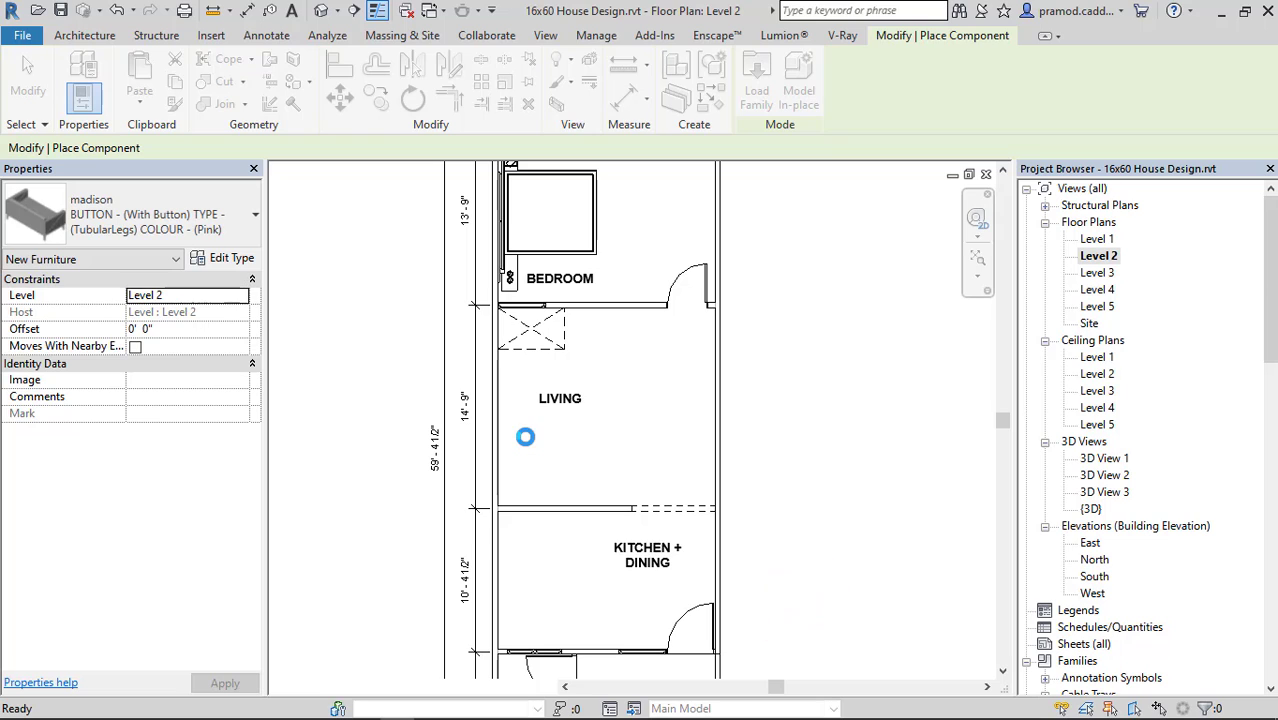
# Place one M_Sofa-Corbu along the living room's left wall and a second, rotated one with its back to the kitchen wall.
pyautogui.scroll(4, 517, 442)
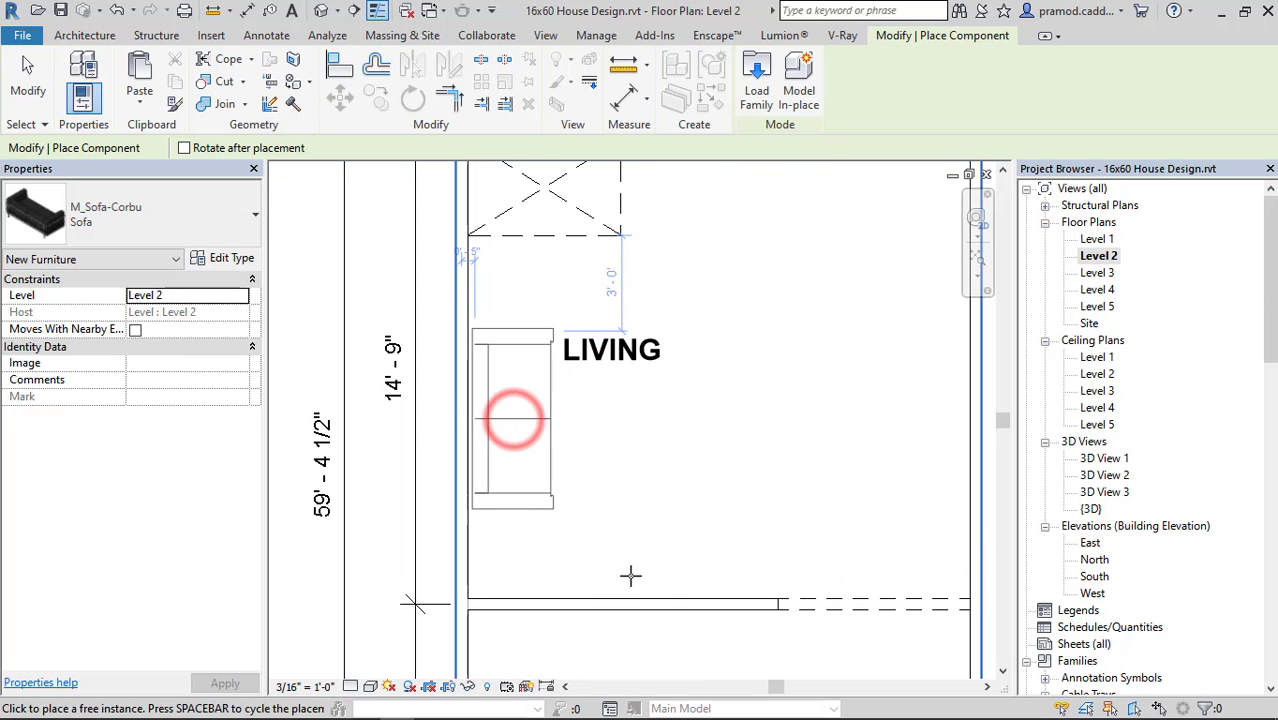
pyautogui.press('space')
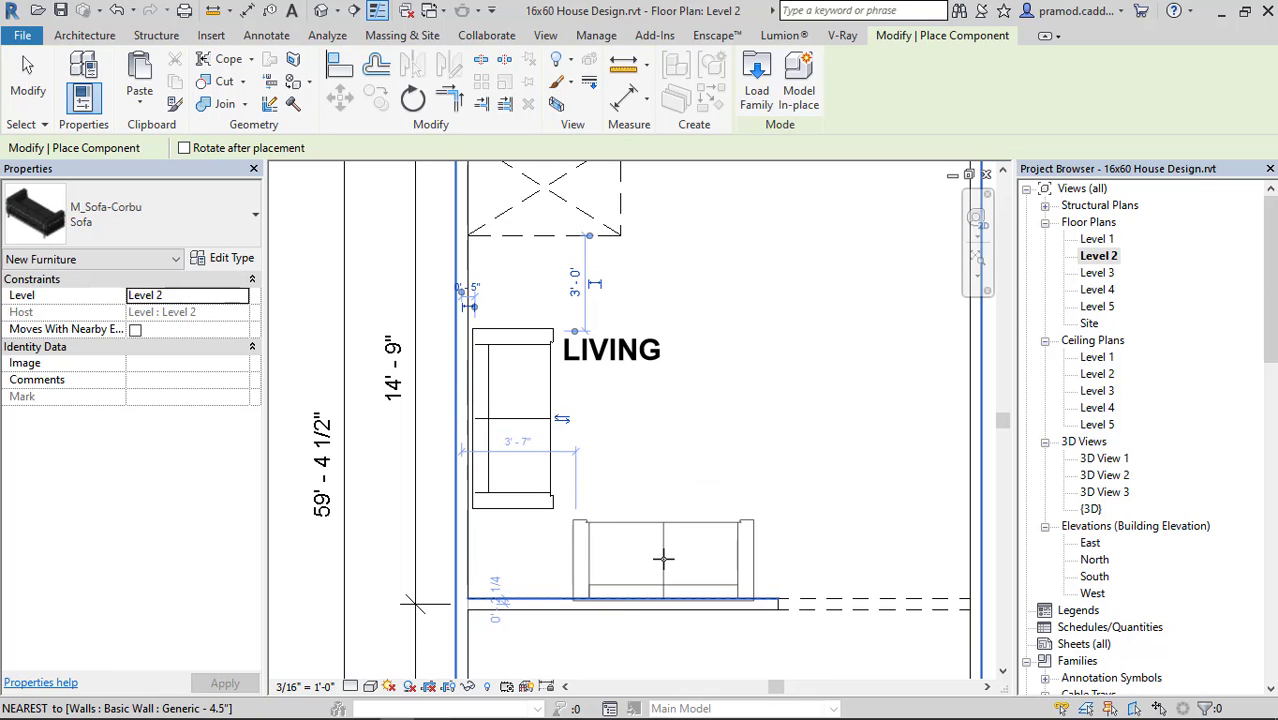
pyautogui.click(668, 540)
pyautogui.press('Escape')
pyautogui.press('Escape')
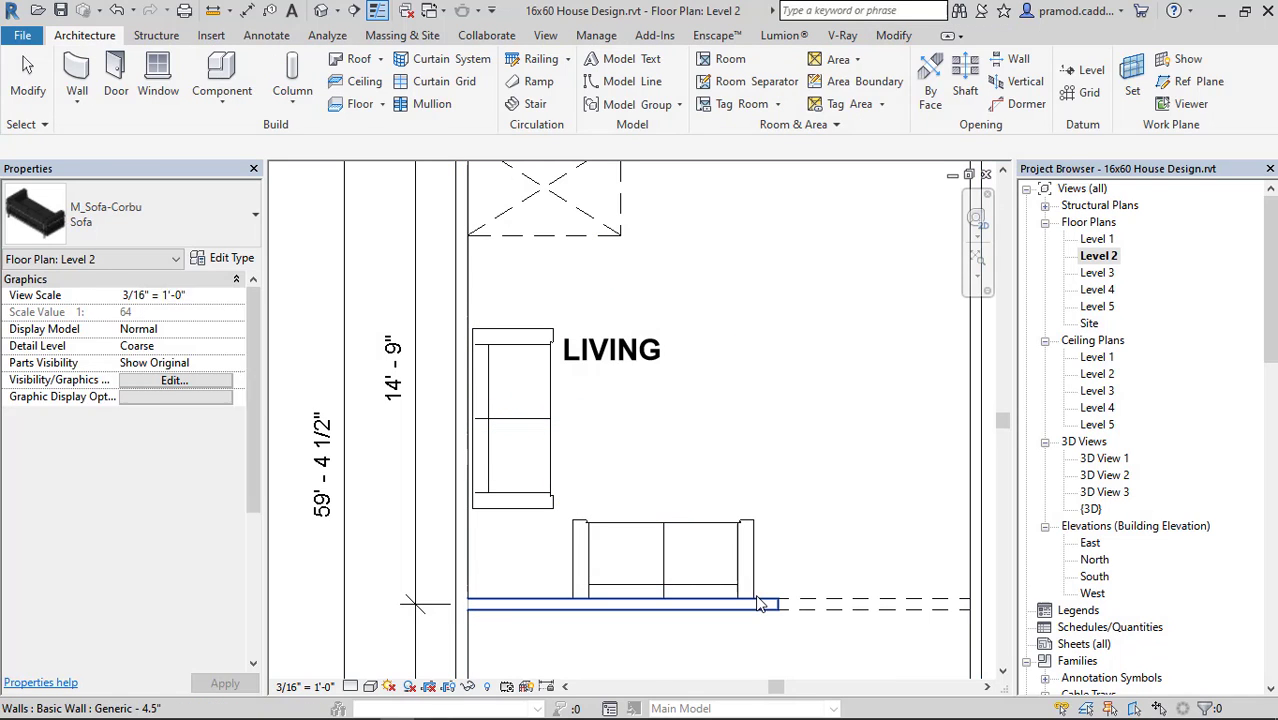
pyautogui.click(673, 566)
pyautogui.scroll(5, 670, 565)
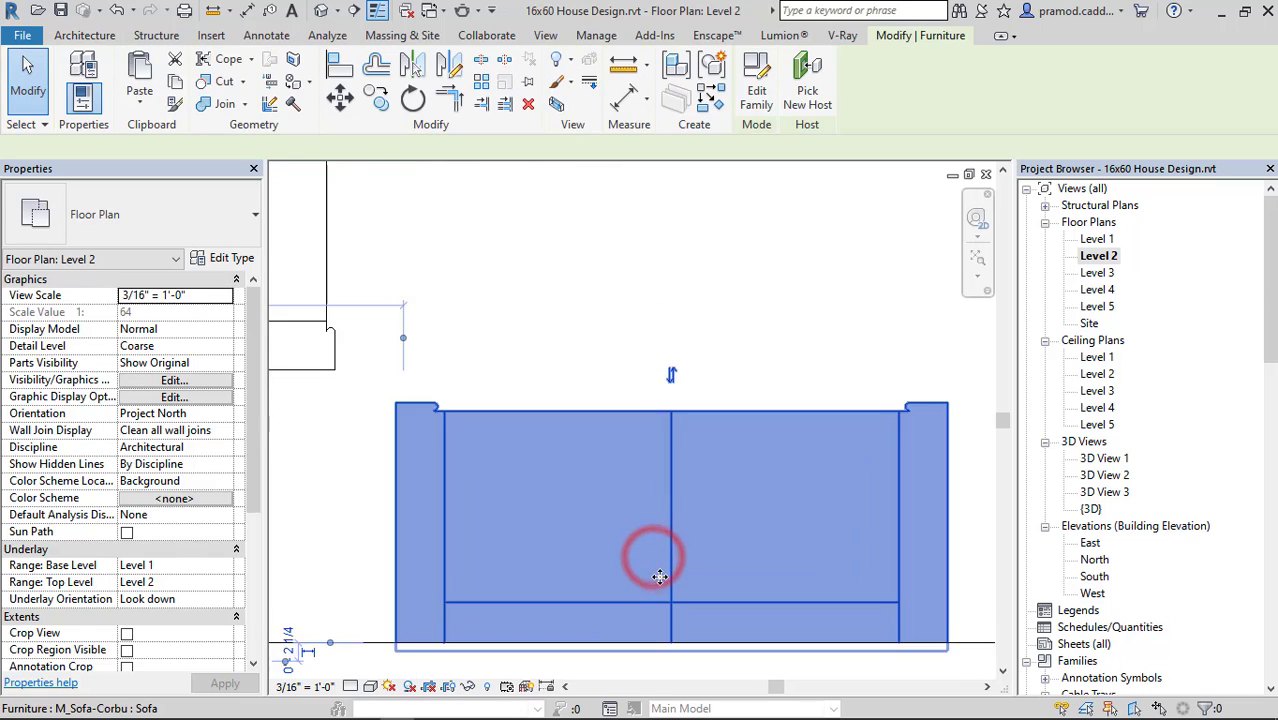
pyautogui.click(650, 548)
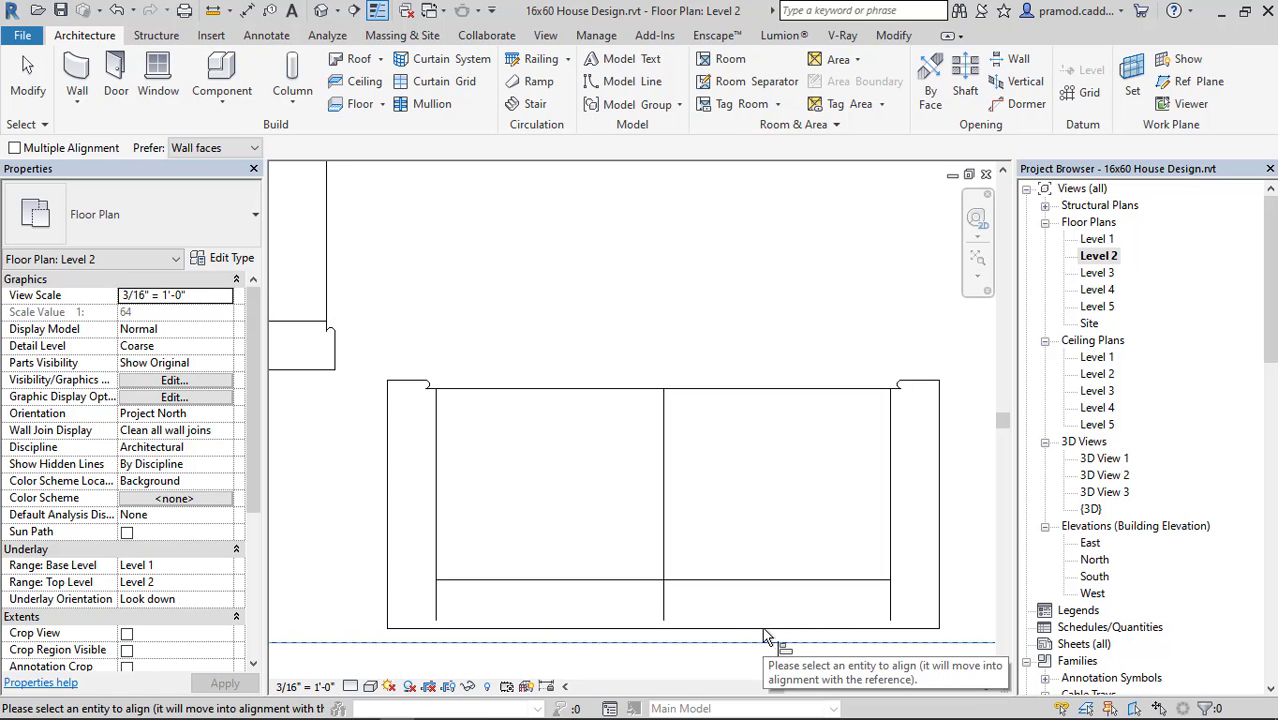
pyautogui.press('Escape')
pyautogui.press('Escape')
# Move the sofa beside the kitchen wall straight down so its back sits flush against the wall face.
pyautogui.click(680, 604)
pyautogui.scroll(2, 680, 604)
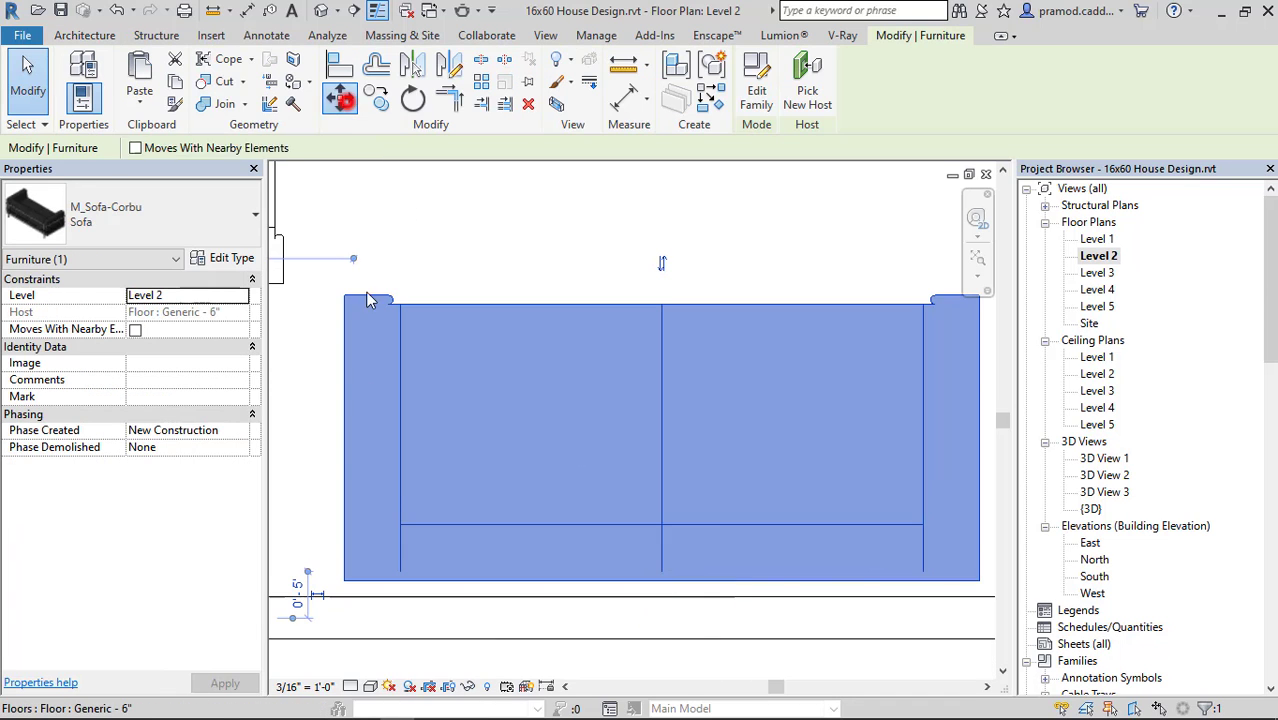
pyautogui.click(340, 97)
pyautogui.scroll(2, 340, 595)
pyautogui.click(347, 582)
pyautogui.click(347, 602)
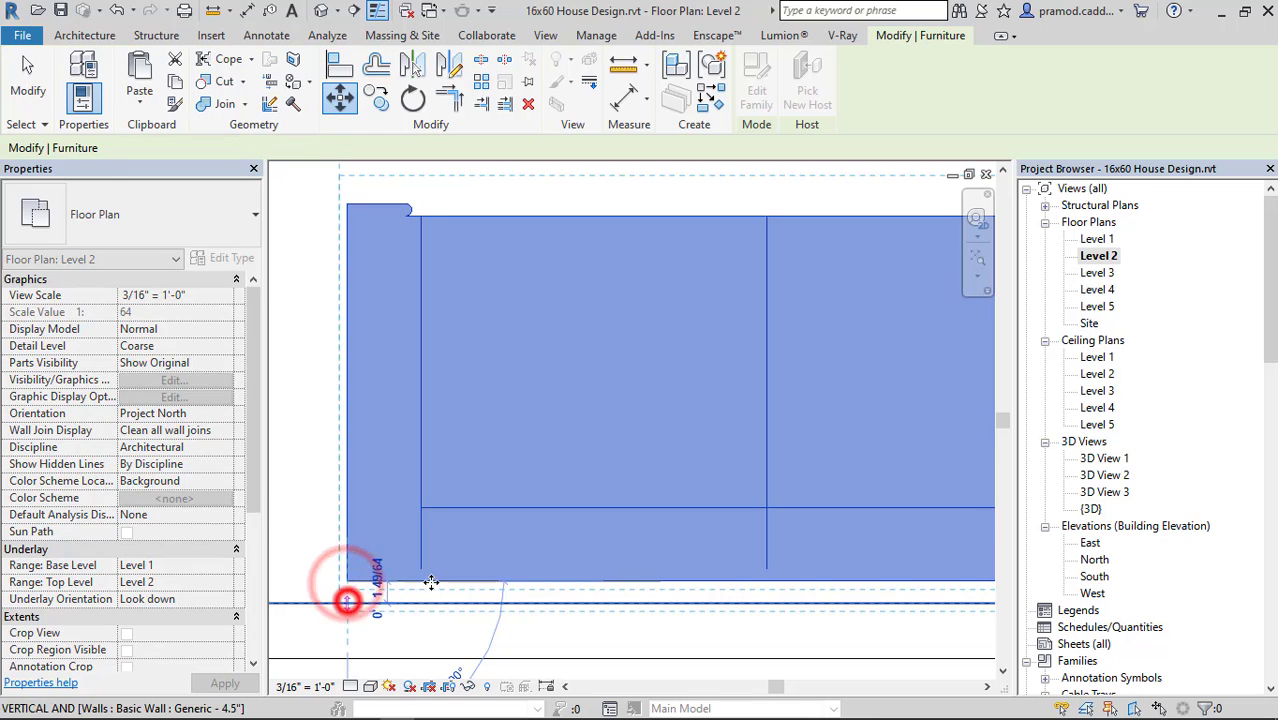
pyautogui.scroll(-4, 441, 575)
pyautogui.moveTo(471, 491); pyautogui.dragTo(493, 553, button='middle')
pyautogui.press('Escape')
# Move the sofa along the living room's left wall sideways so its back sits flush against the wall face.
pyautogui.click(395, 534)
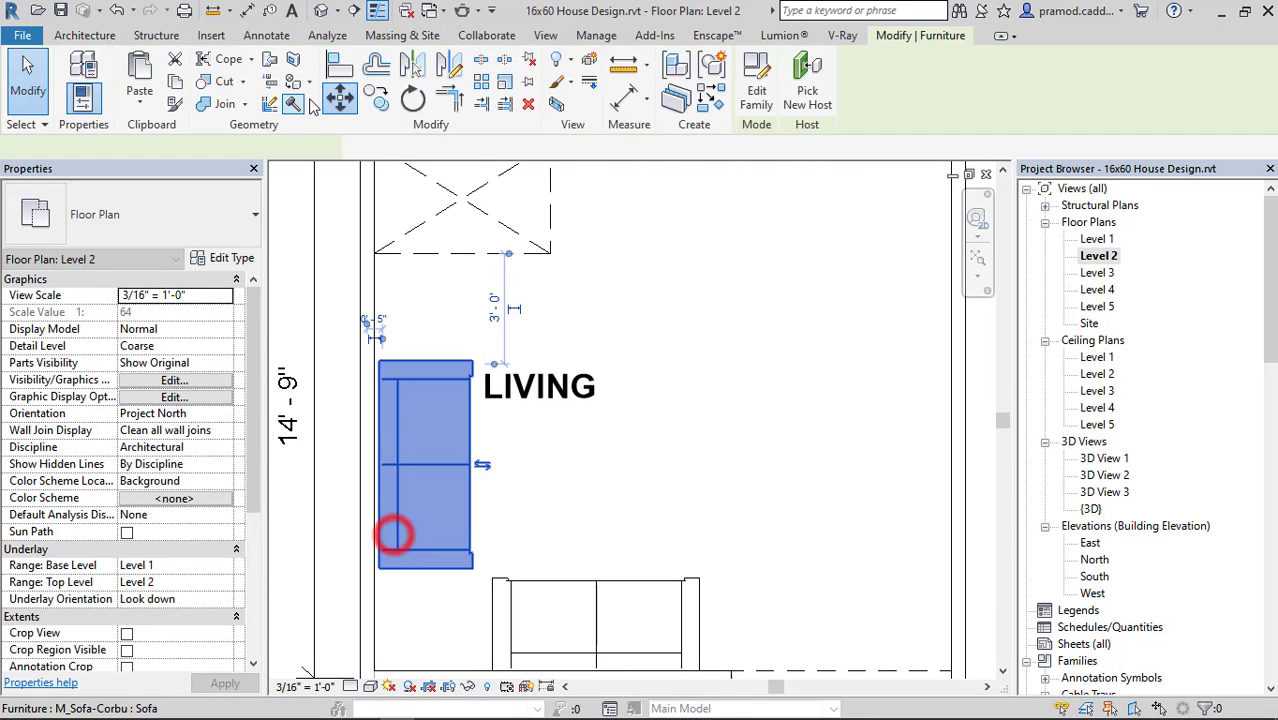
pyautogui.click(338, 98)
pyautogui.scroll(1, 379, 577)
pyautogui.scroll(3, 379, 582)
pyautogui.click(372, 548)
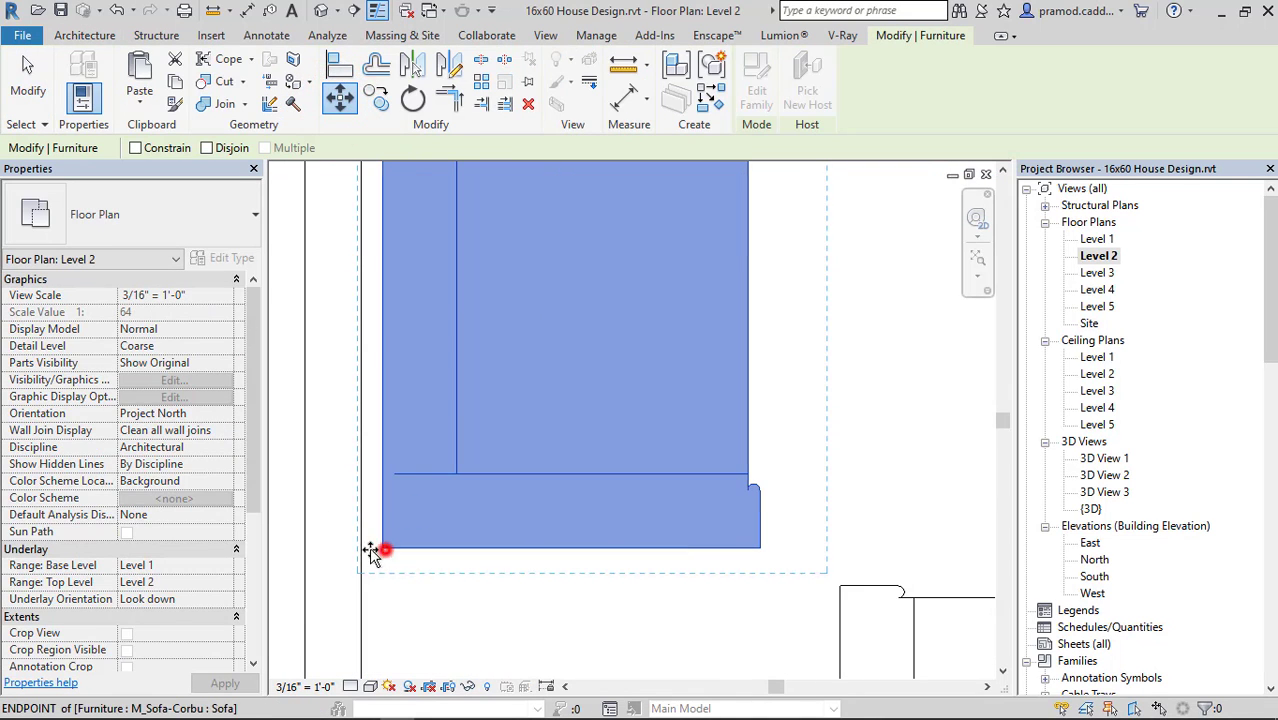
pyautogui.click(361, 549)
pyautogui.press('Escape')
pyautogui.scroll(-4, 425, 553)
pyautogui.moveTo(520, 561); pyautogui.dragTo(509, 521, button='middle')
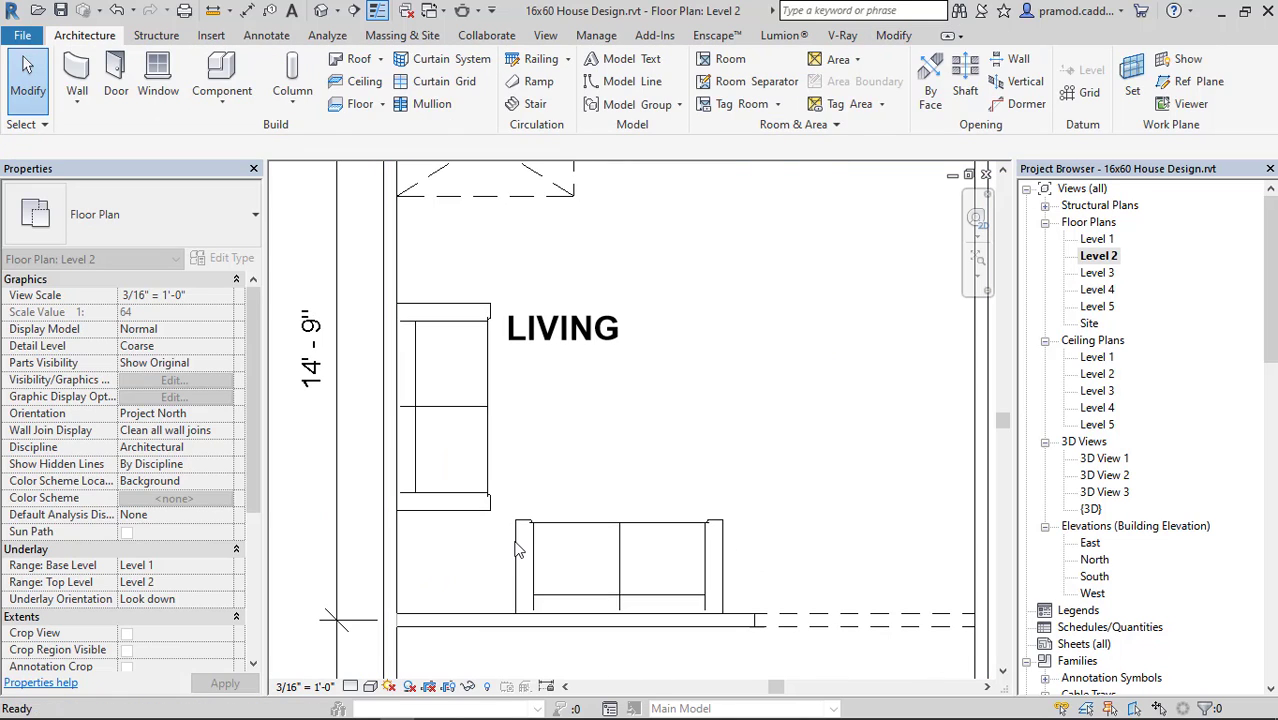
# Nudge the kitchen-wall sofa left and the left-wall sofa down to tighten the corner, and check the corner spacing.
pyautogui.click(515, 543)
pyautogui.press('Left')
pyautogui.press('Left')
pyautogui.press('Left')
pyautogui.press('Left')
pyautogui.press('Left')
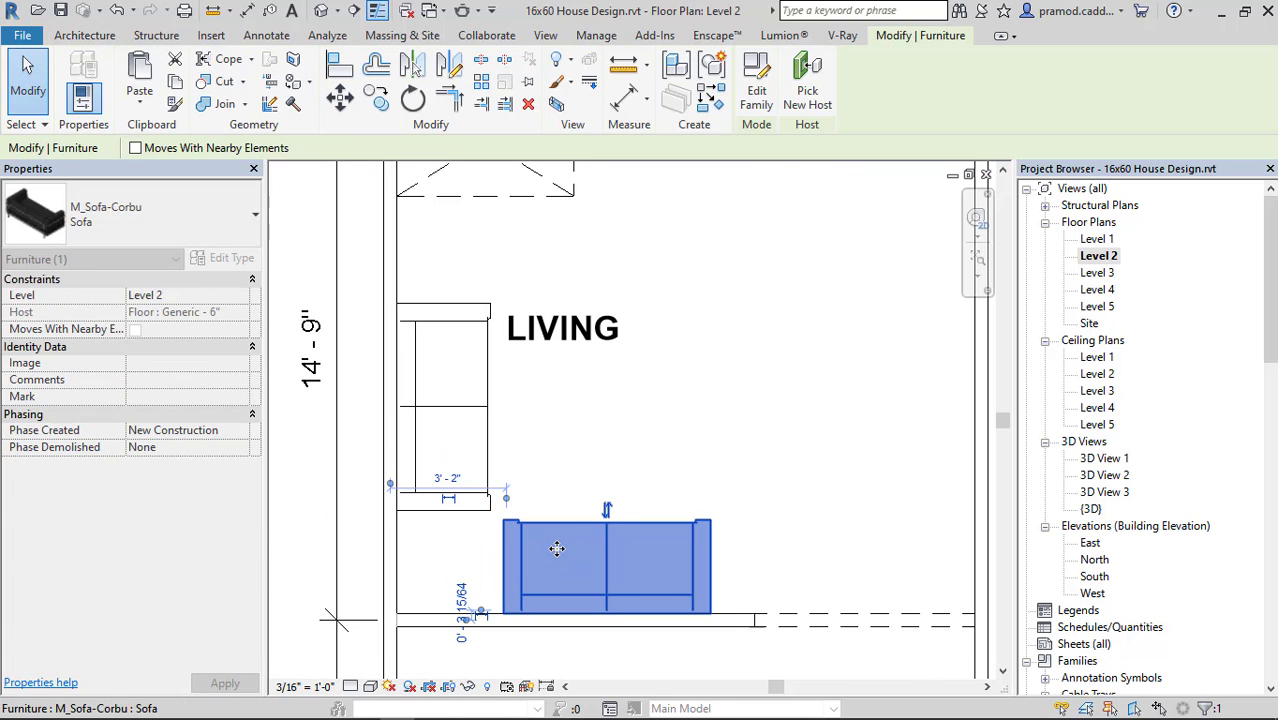
pyautogui.click(462, 514)
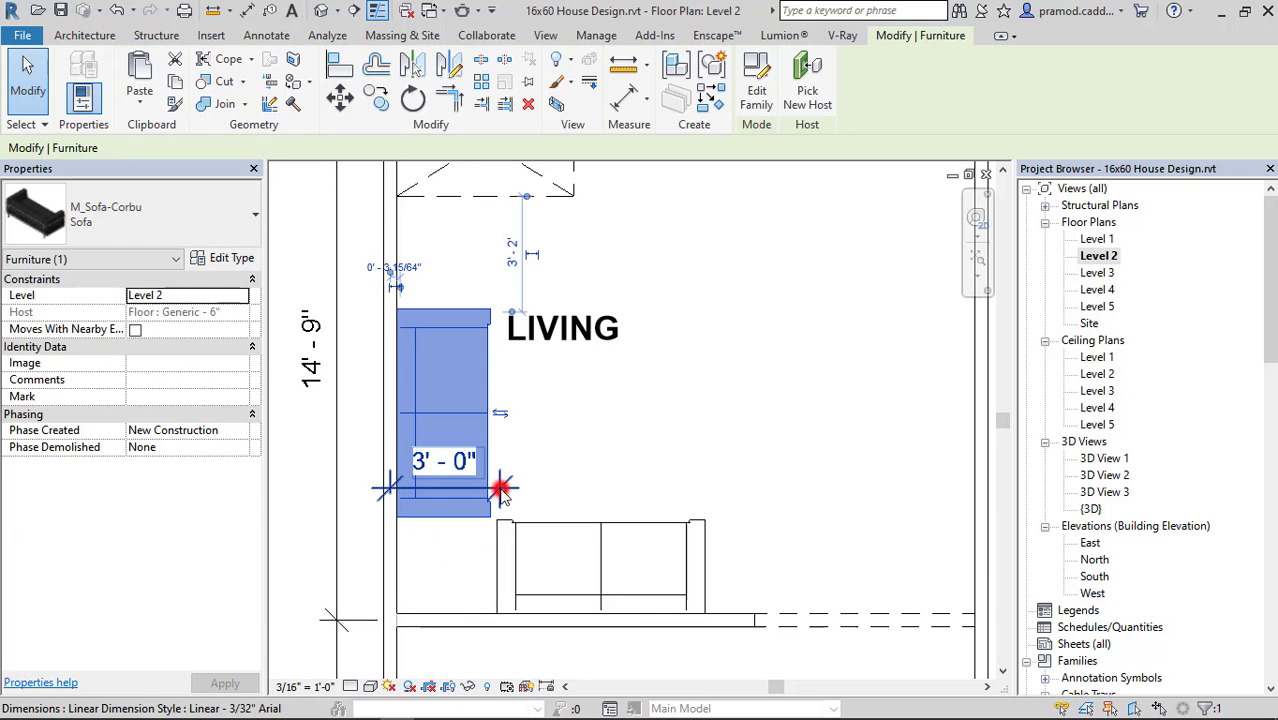
pyautogui.click(502, 490)
pyautogui.scroll(-3, 502, 490)
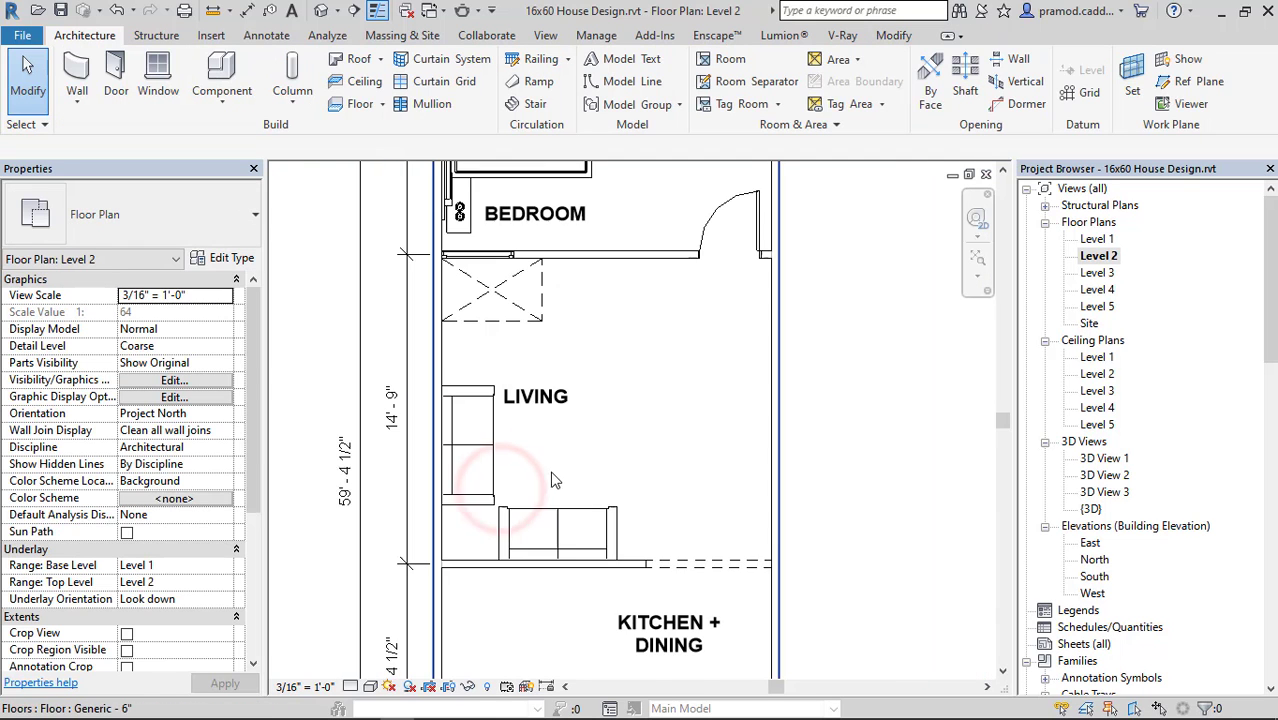
# Move the LIVING room tag up and to the right, clear of the left-wall sofa.
pyautogui.click(531, 391)
pyautogui.moveTo(514, 439); pyautogui.dragTo(569, 392)
pyautogui.press('Escape')
# Load the M_Table-Round family from the library's Furniture > Tables folder for placing as a component.
pyautogui.click(228, 107)
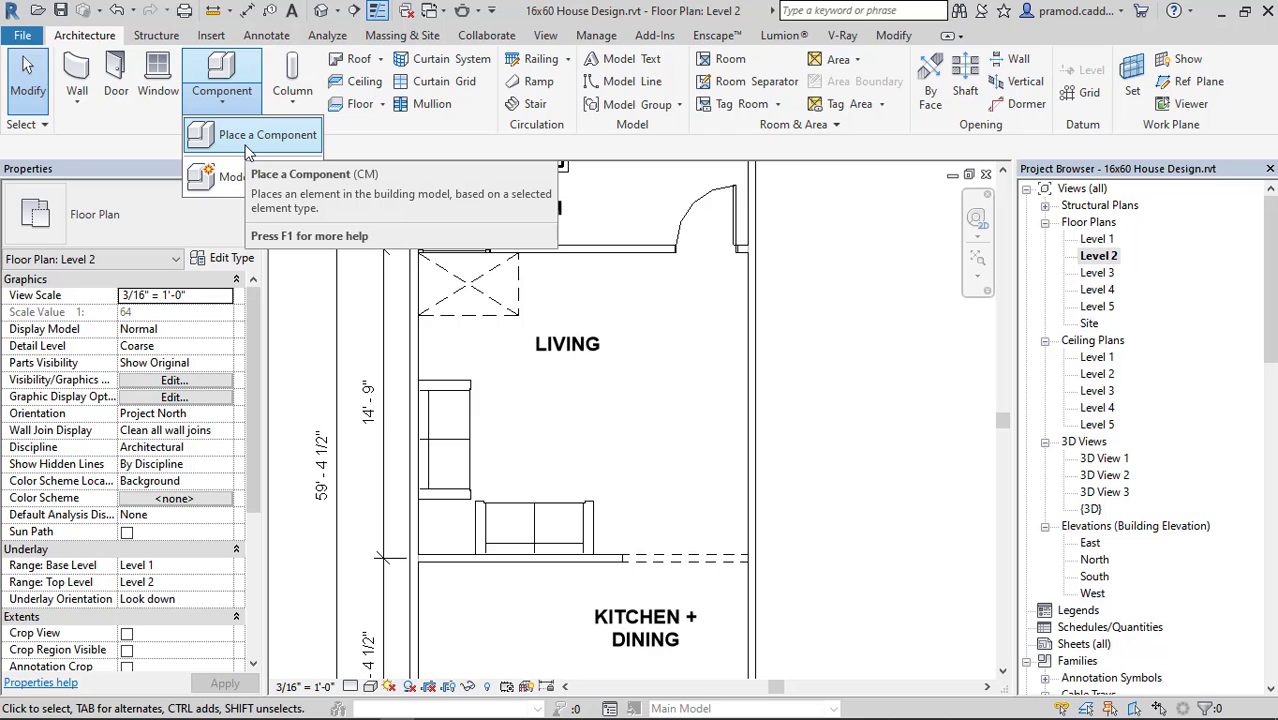
pyautogui.click(246, 140)
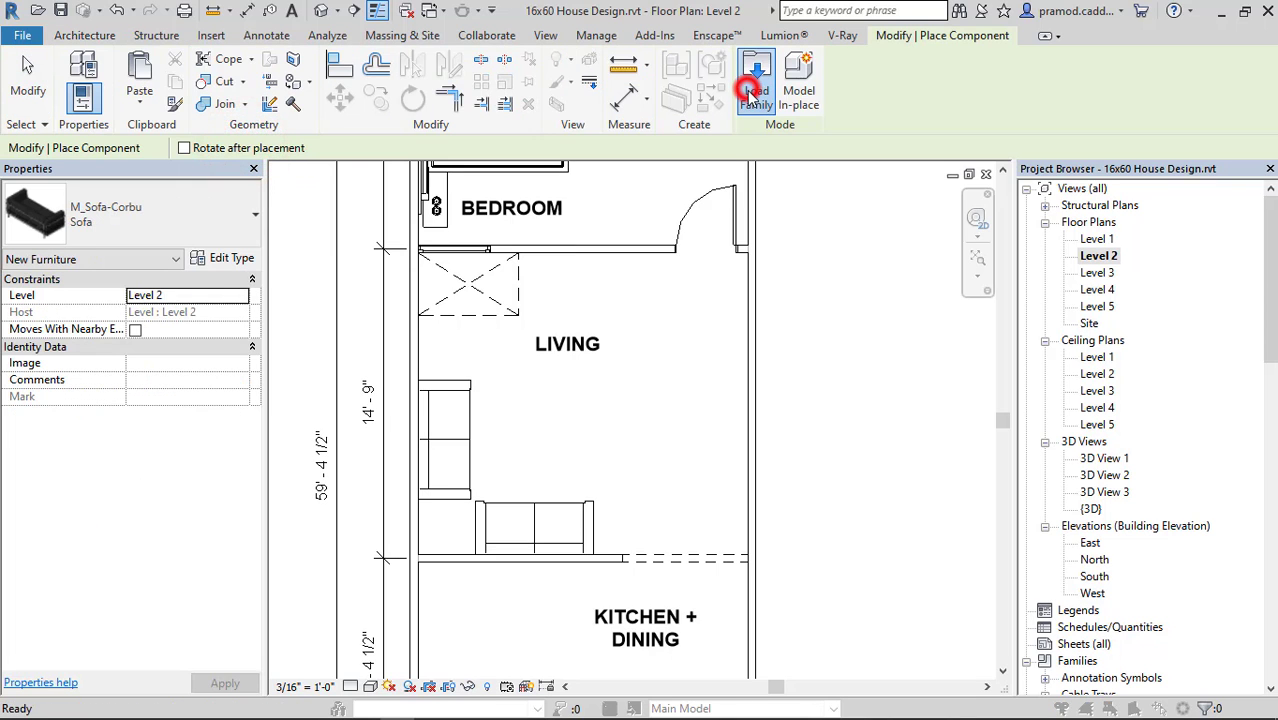
pyautogui.click(752, 92)
pyautogui.doubleClick(512, 472)
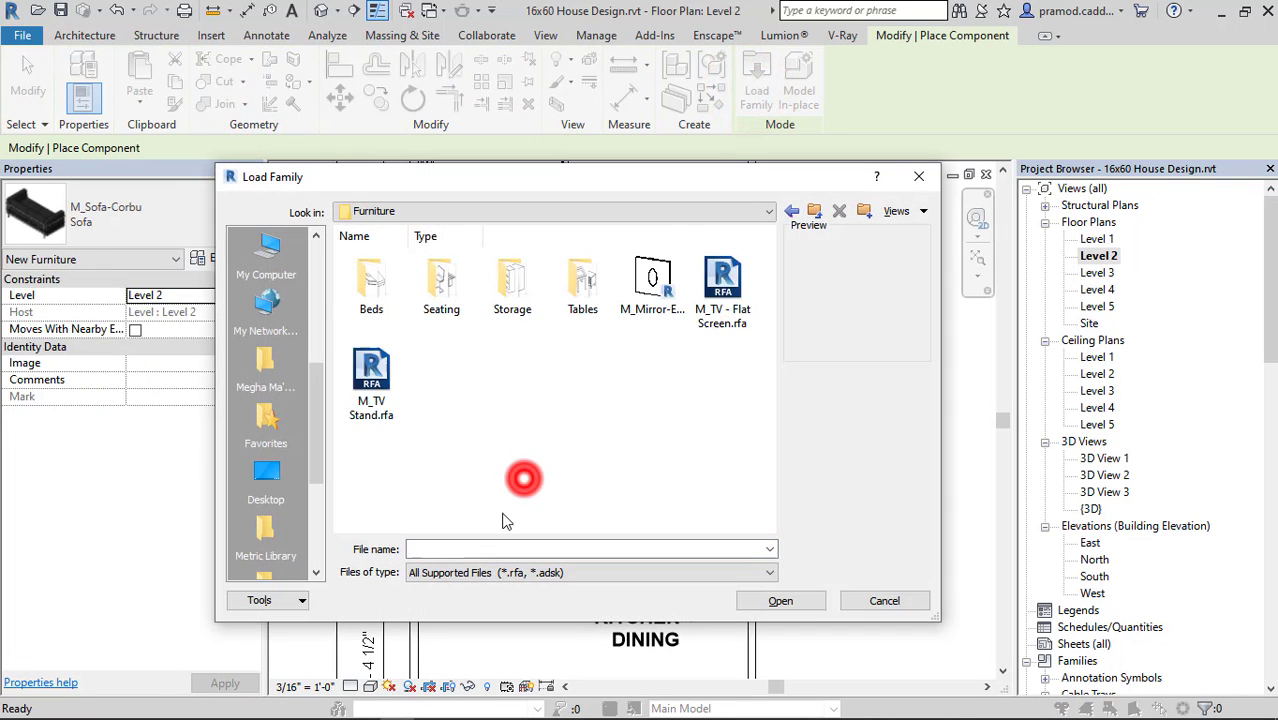
pyautogui.doubleClick(585, 290)
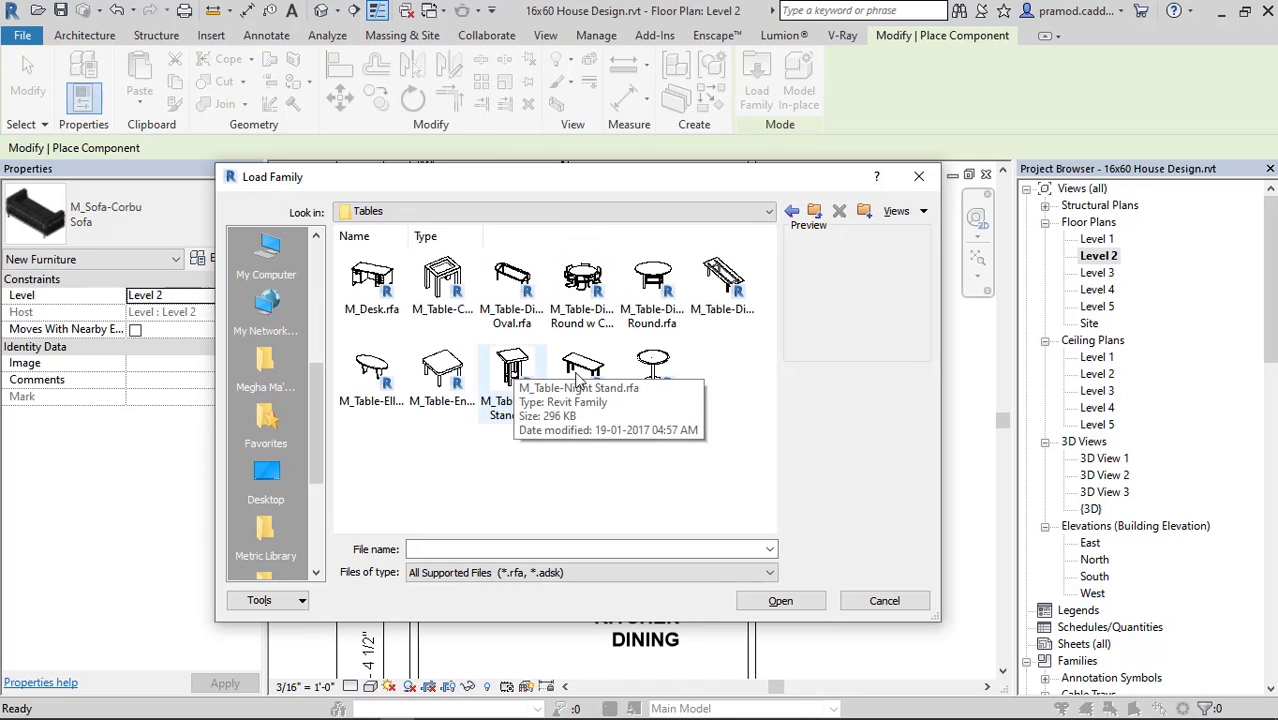
pyautogui.click(655, 370)
pyautogui.click(780, 600)
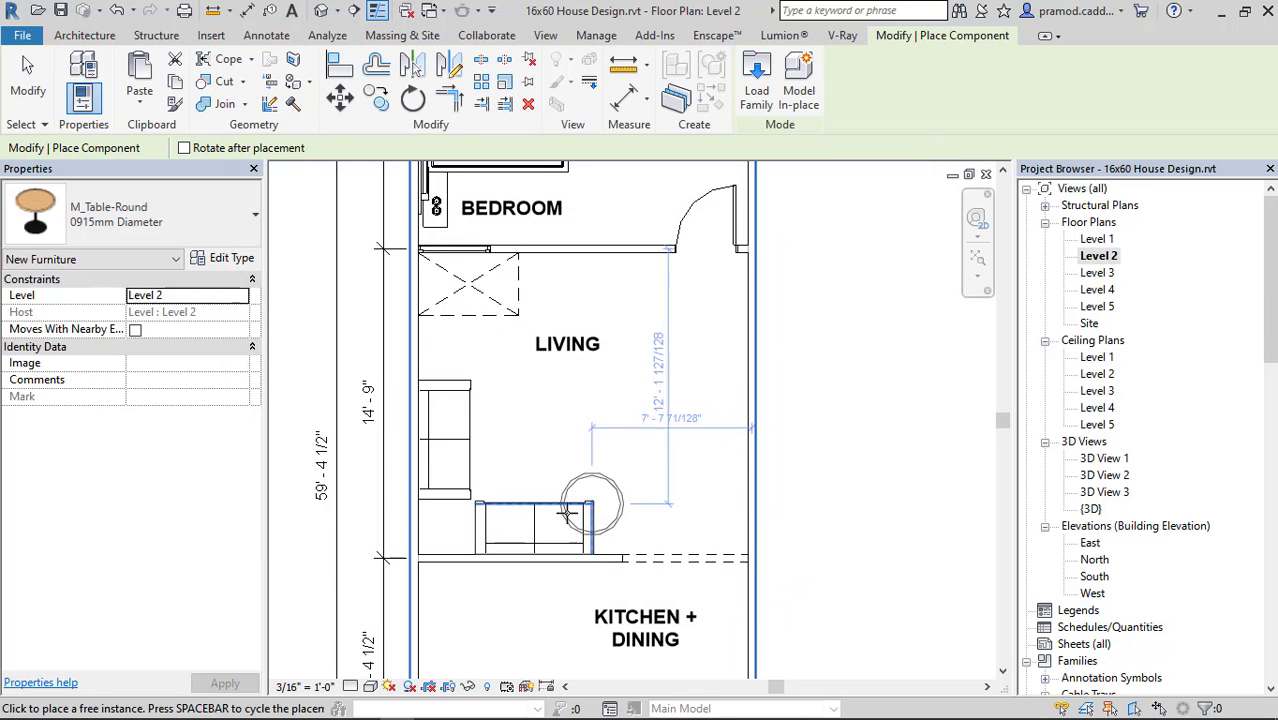
# Place one M_Table-Round, 0915mm Diameter, in the corner between the two sofas.
pyautogui.scroll(3, 440, 527)
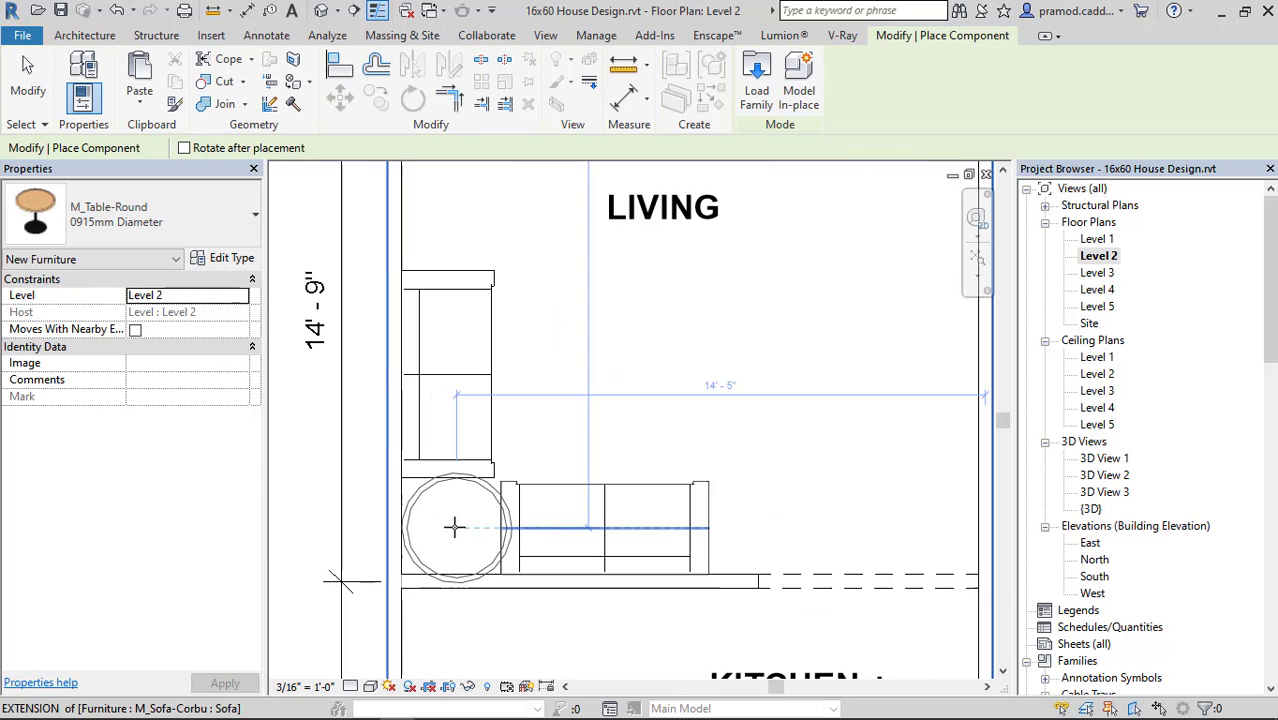
pyautogui.click(455, 527)
pyautogui.press('Escape')
pyautogui.press('Escape')
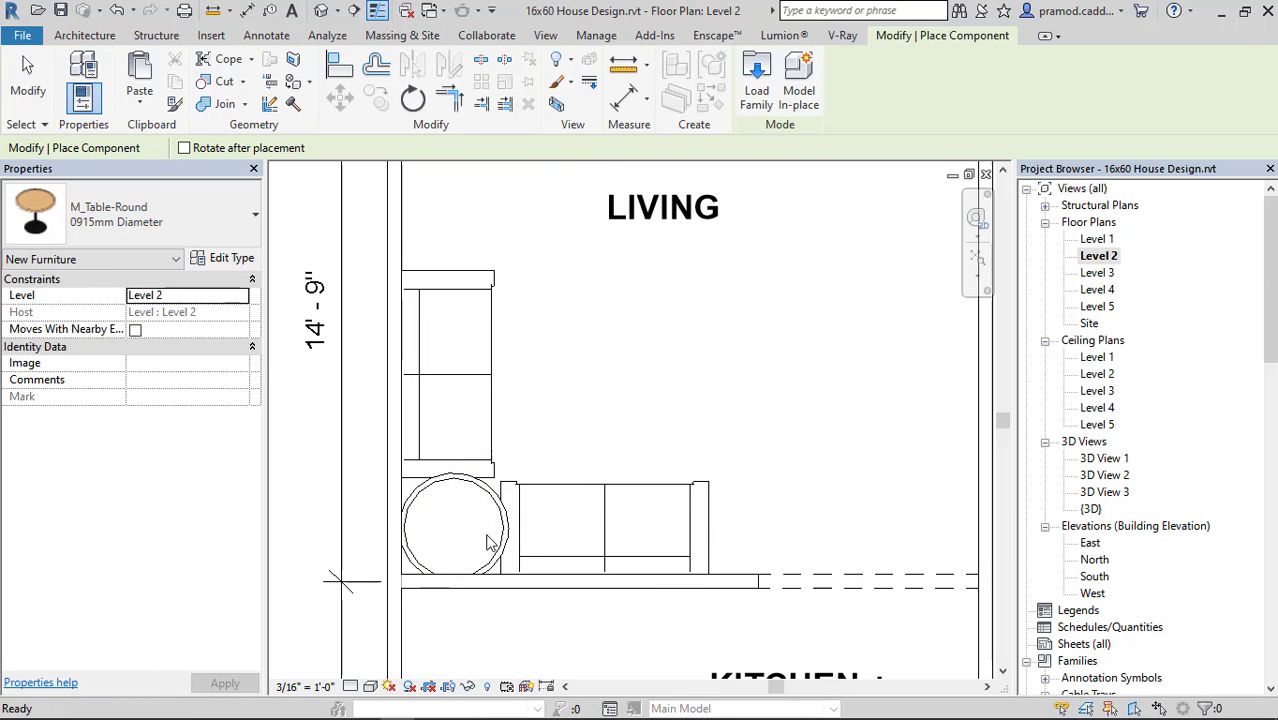
# Set the round table type's Radius to 1' 0" and copy the table straight up past the left-wall sofa's upper end.
pyautogui.click(500, 527)
pyautogui.click(213, 211)
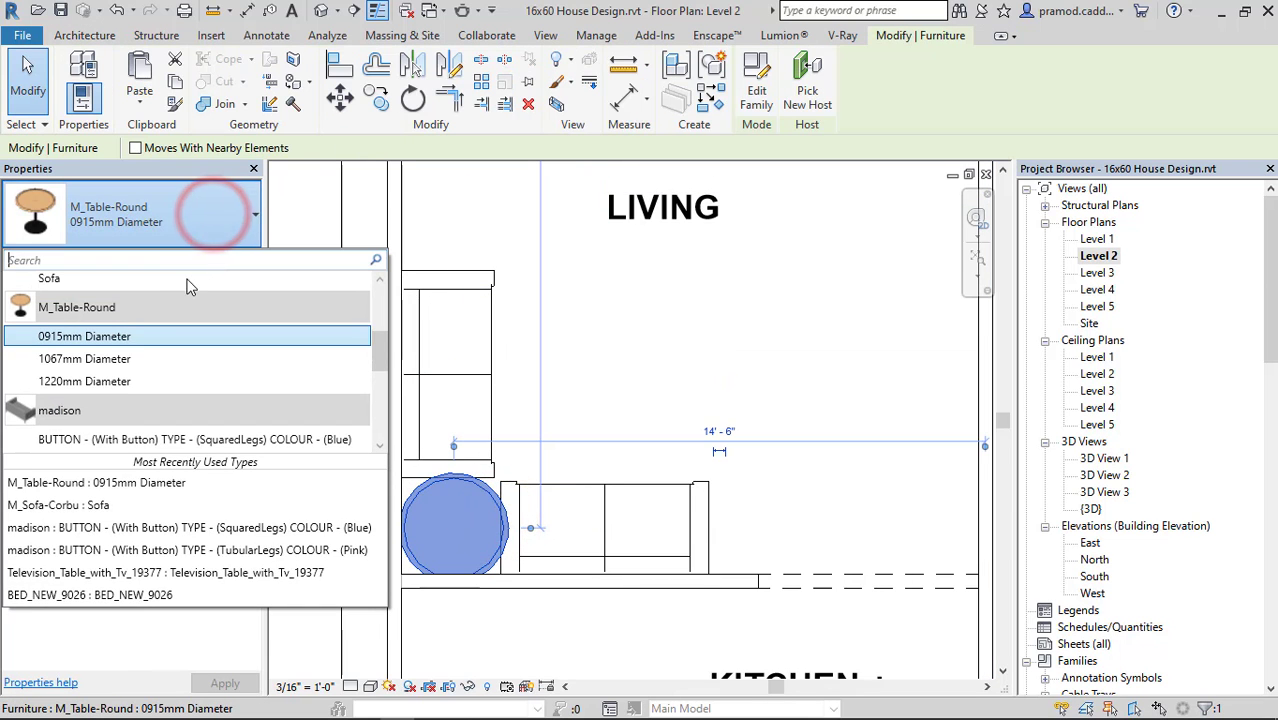
pyautogui.click(171, 220)
pyautogui.click(210, 258)
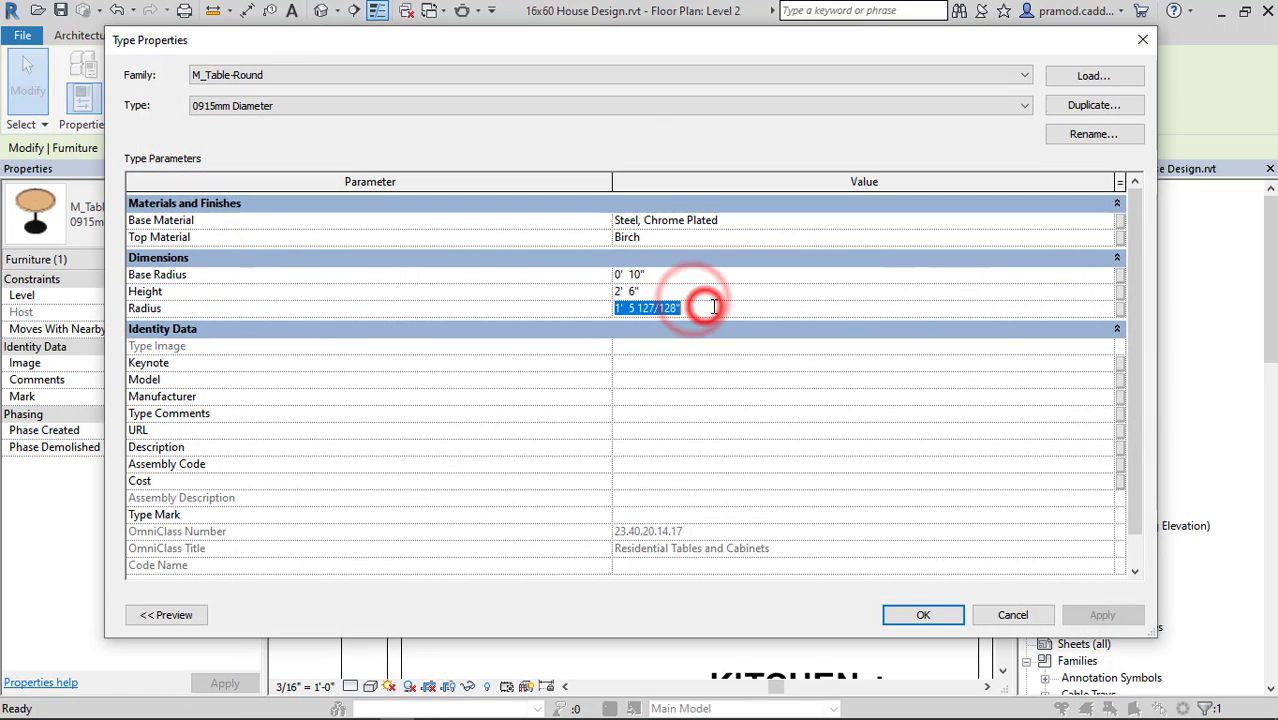
pyautogui.click(923, 615)
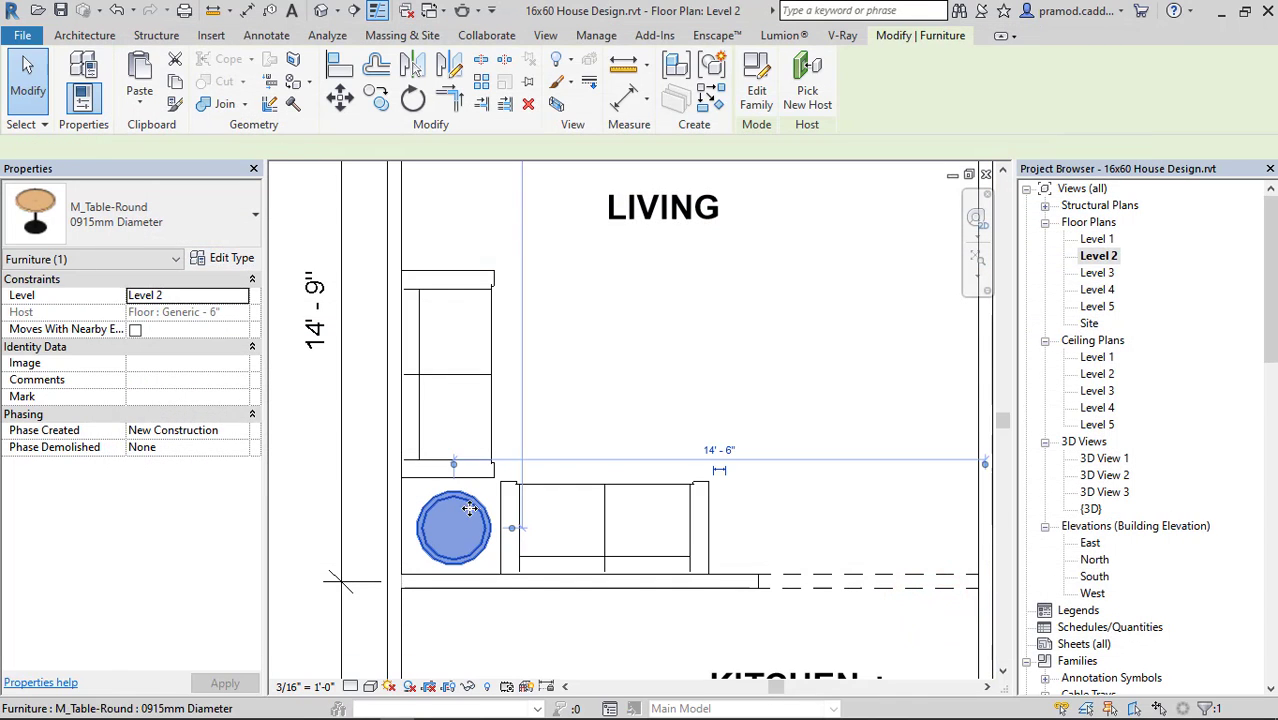
pyautogui.click(451, 531)
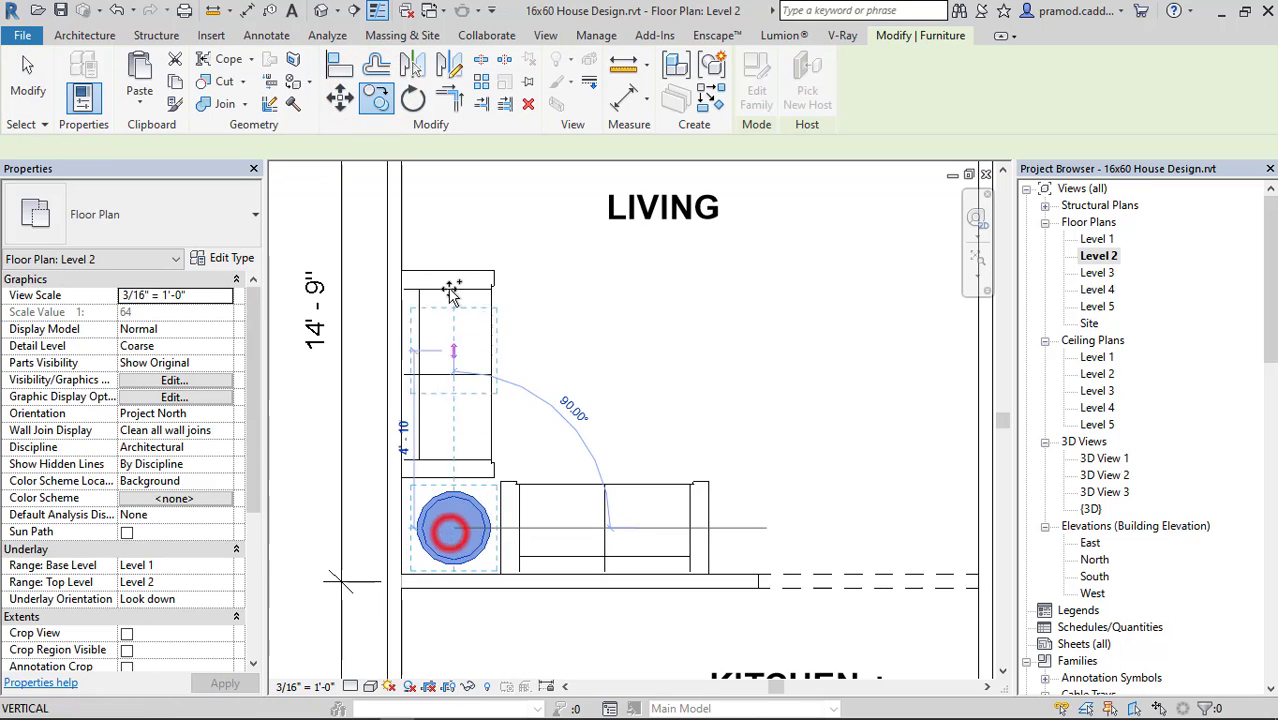
pyautogui.click(452, 226)
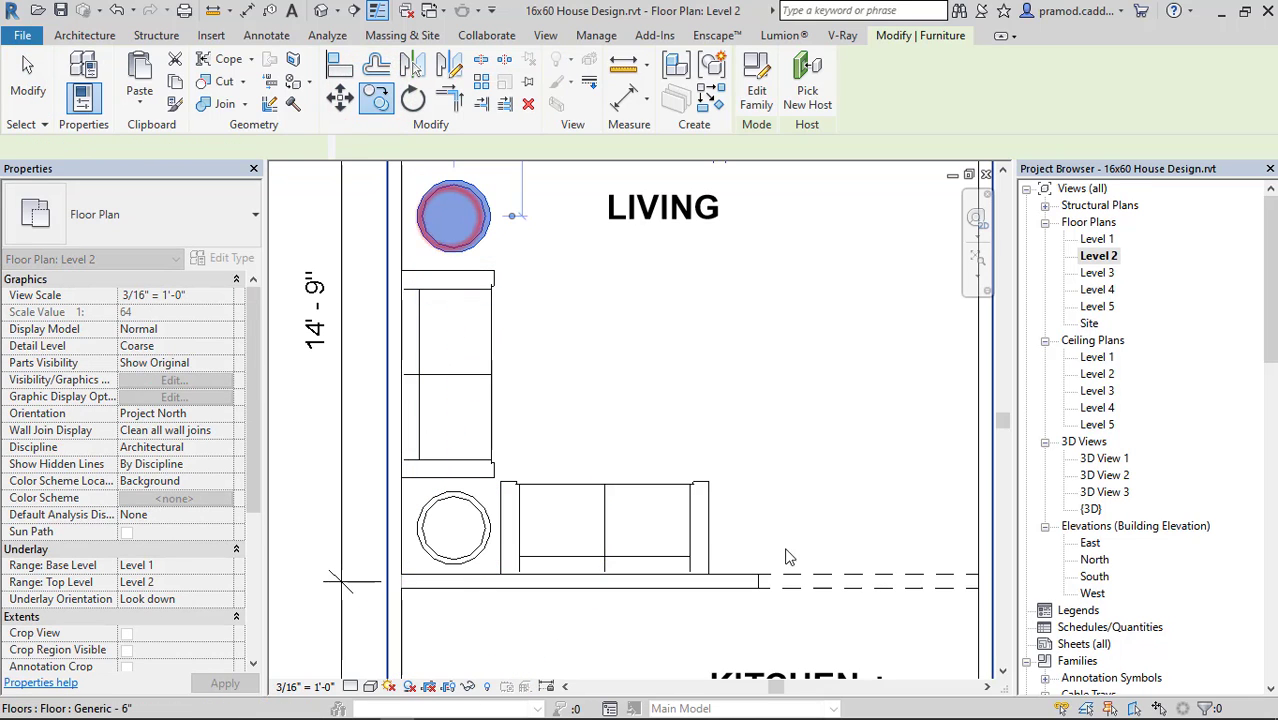
# Try to copy the corner round table to the far end of the kitchen-wall sofa.
pyautogui.click(363, 102)
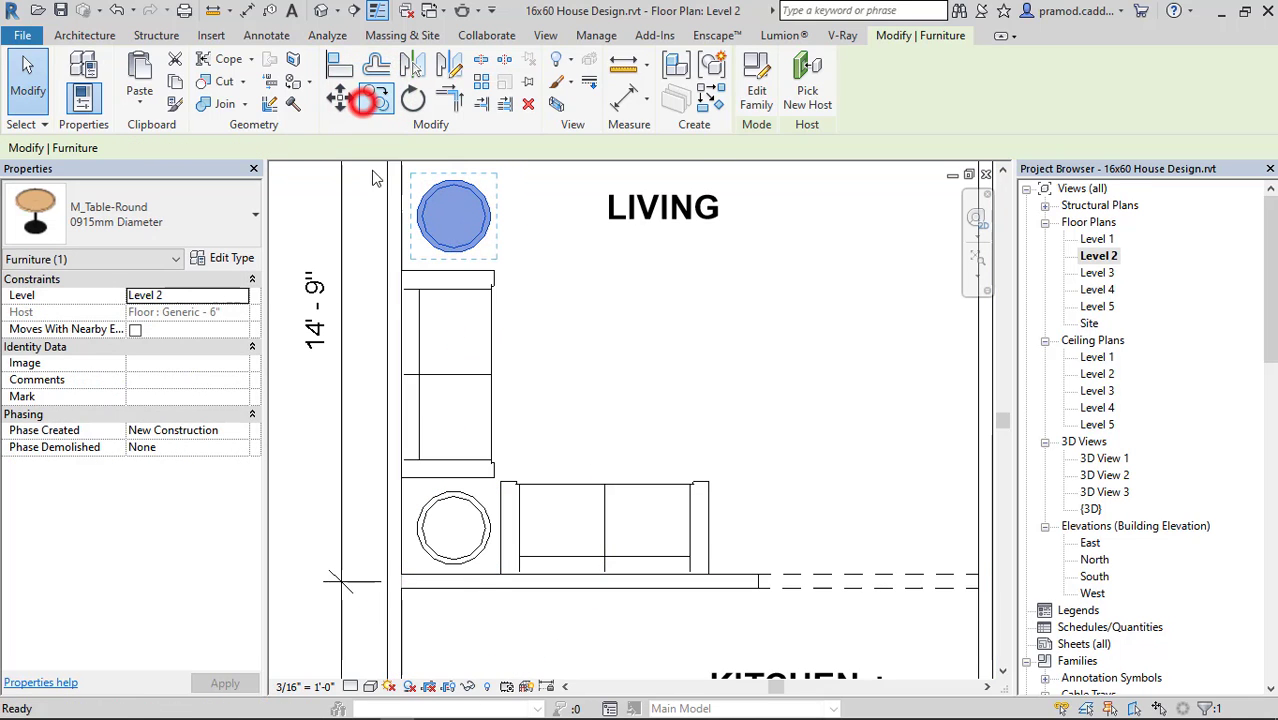
pyautogui.click(452, 527)
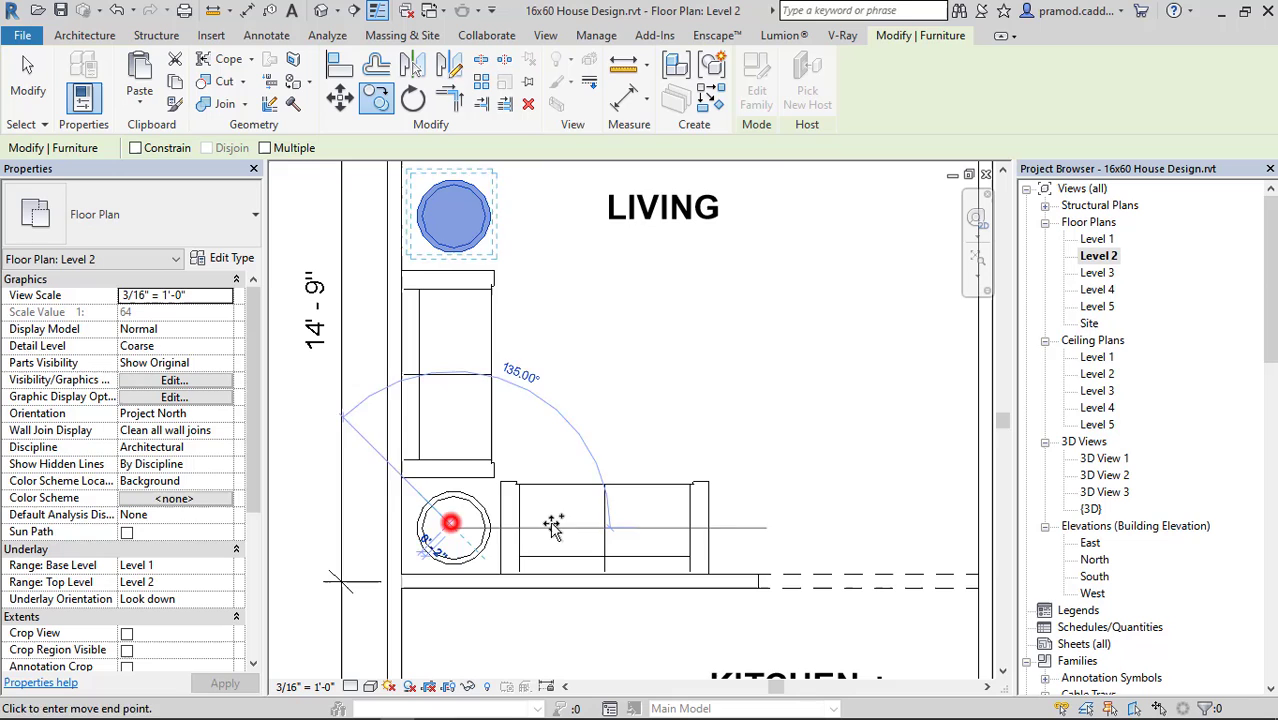
pyautogui.press('Escape')
pyautogui.press('Escape')
pyautogui.click(452, 527)
pyautogui.click(378, 98)
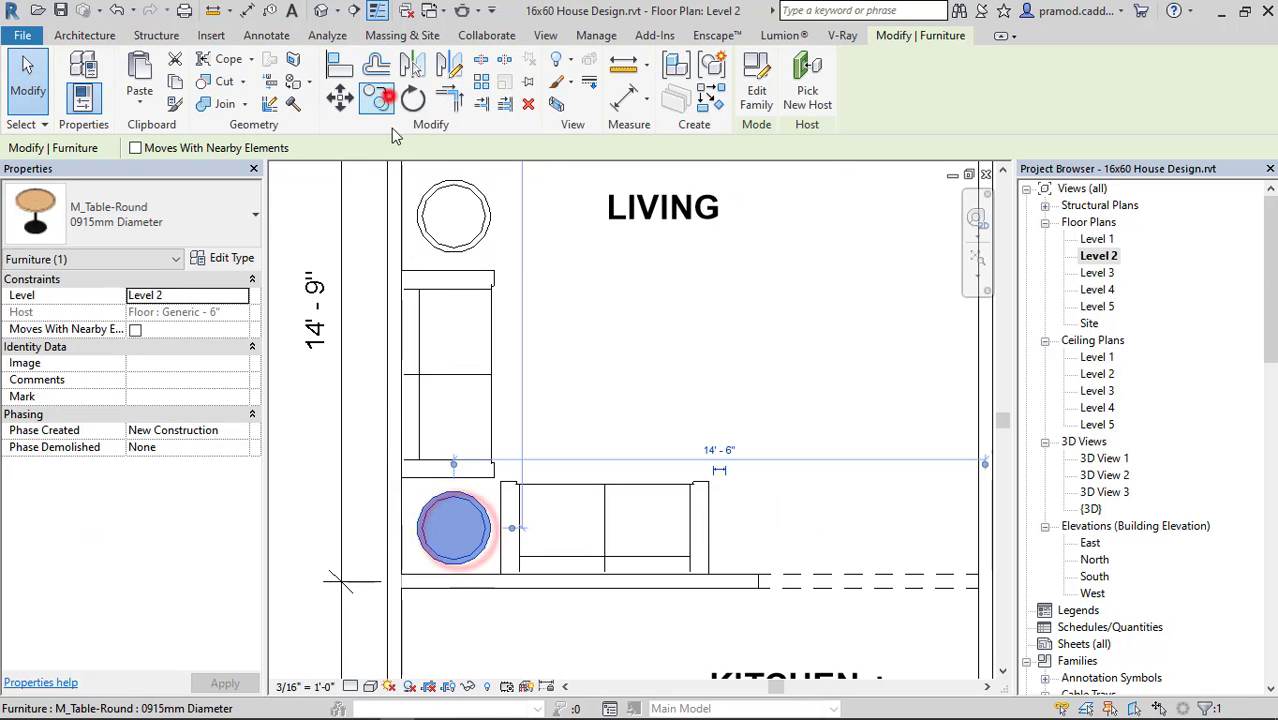
pyautogui.click(455, 530)
pyautogui.click(757, 530)
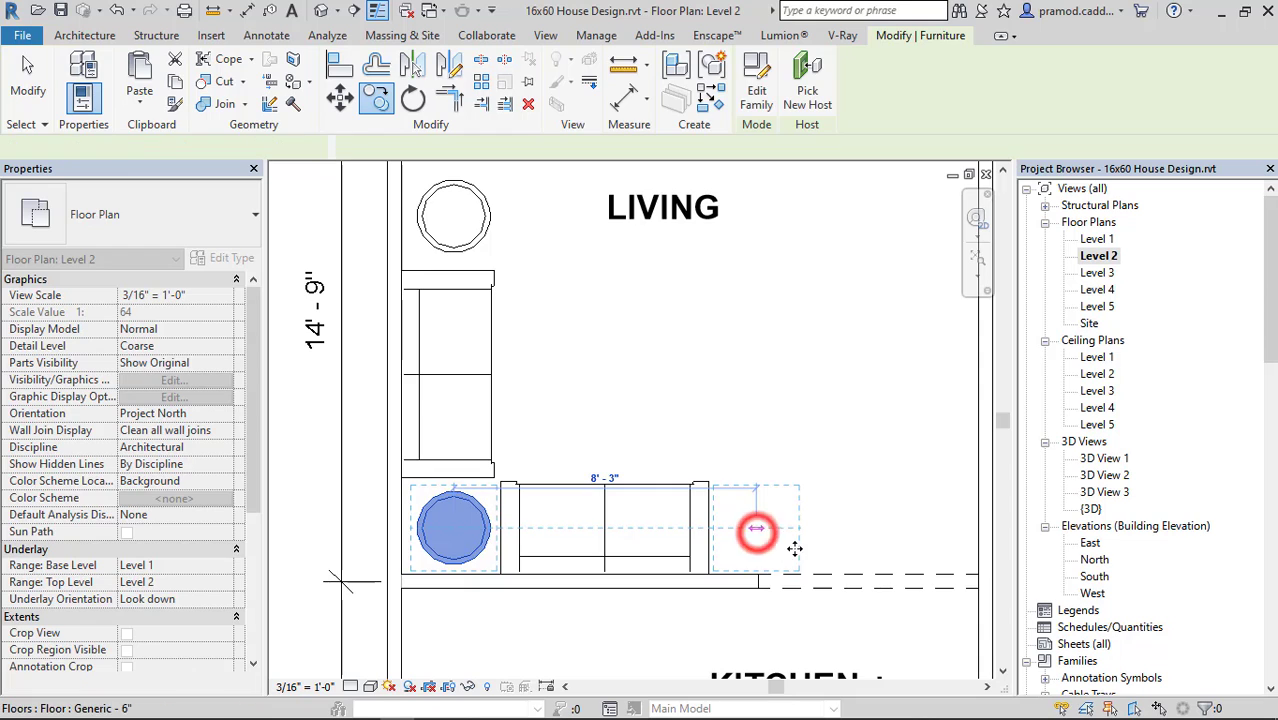
pyautogui.press('Escape')
pyautogui.click(782, 543)
pyautogui.press('Escape')
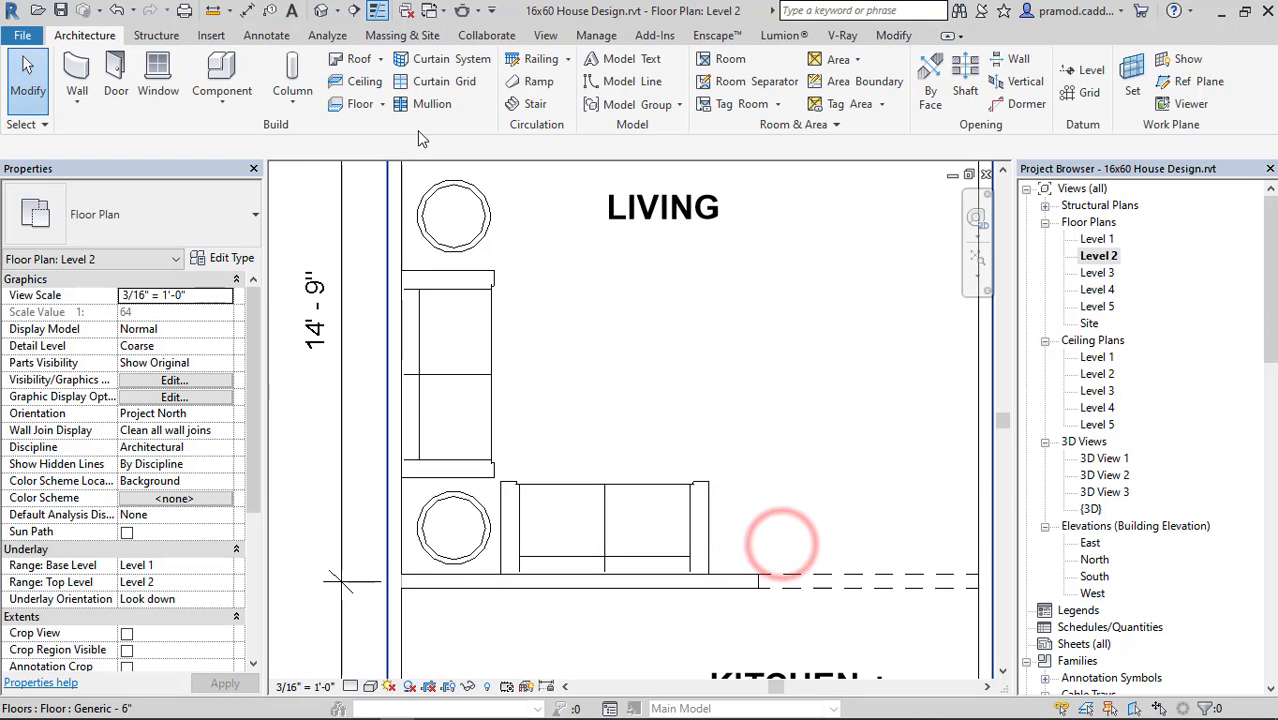
# Nudge the upper round table down and left, and the corner table left toward the wall.
pyautogui.click(445, 242)
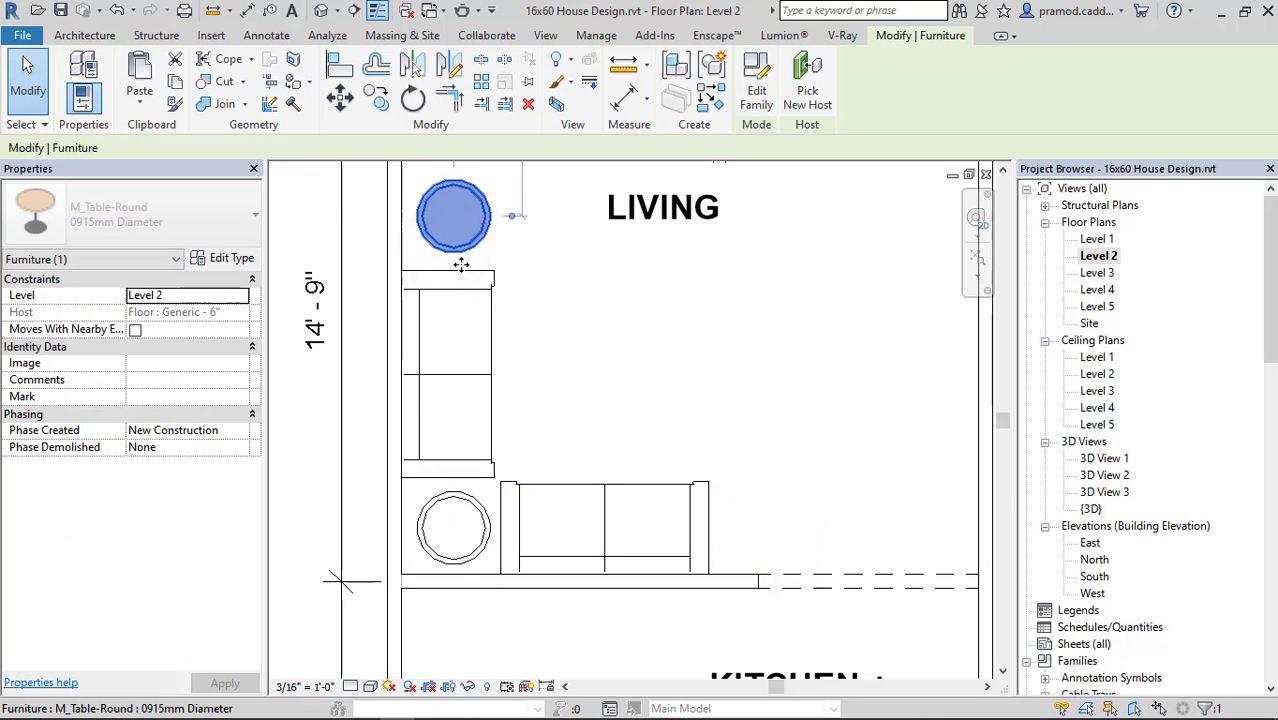
pyautogui.press('Down')
pyautogui.press('Down')
pyautogui.press('Down')
pyautogui.press('Left')
pyautogui.press('Left')
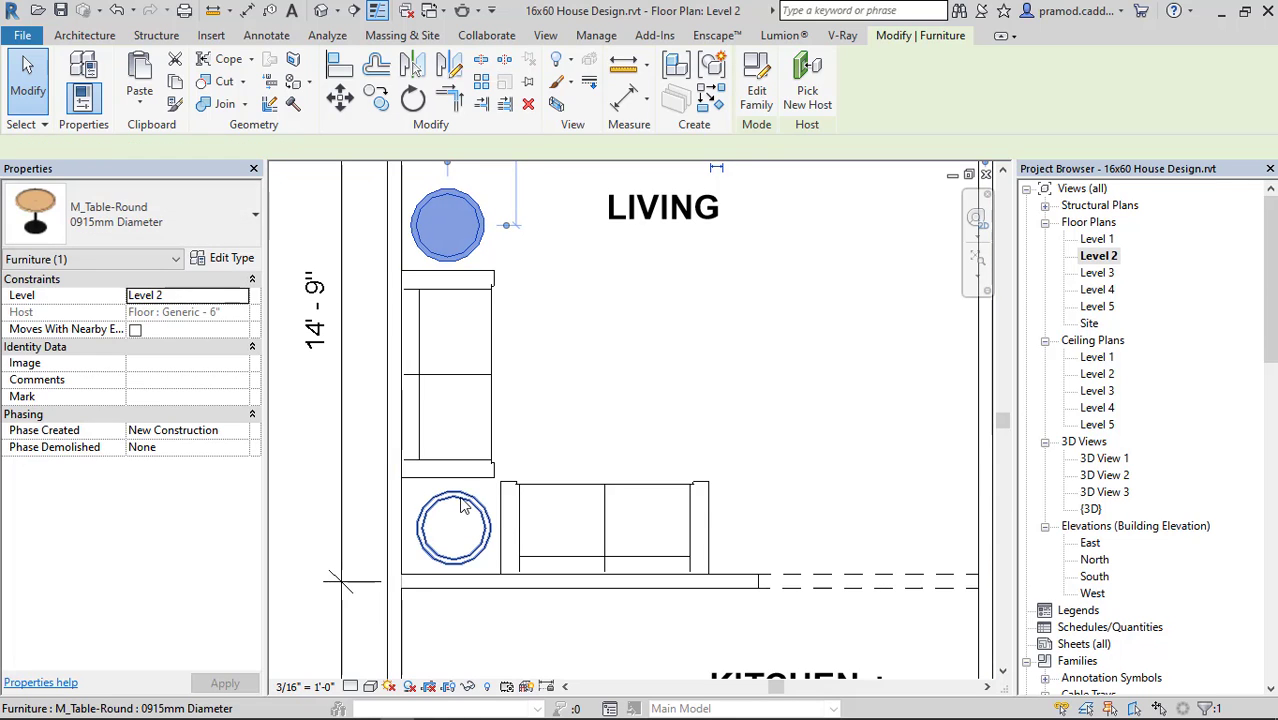
pyautogui.click(460, 497)
pyautogui.press('Left')
pyautogui.press('Left')
pyautogui.press('Escape')
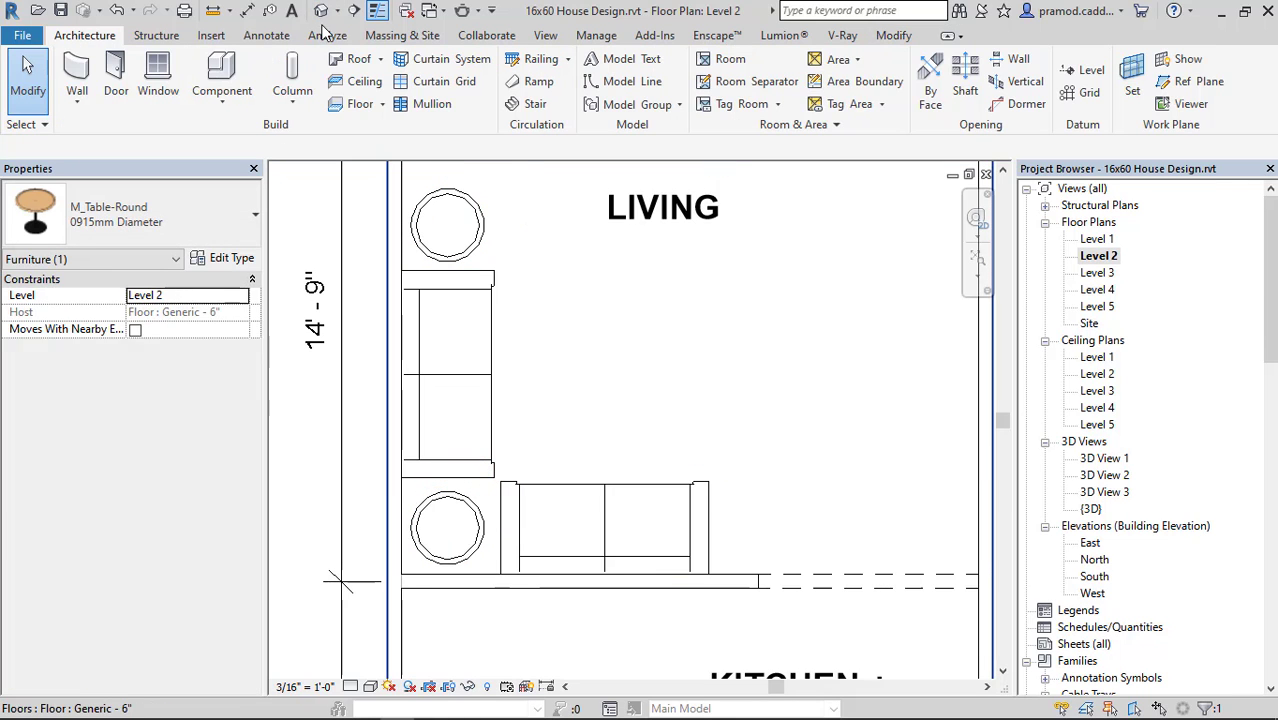
# Save the project and open the default 3D view, showing the living room's sofas and round tables.
pyautogui.click(321, 12)
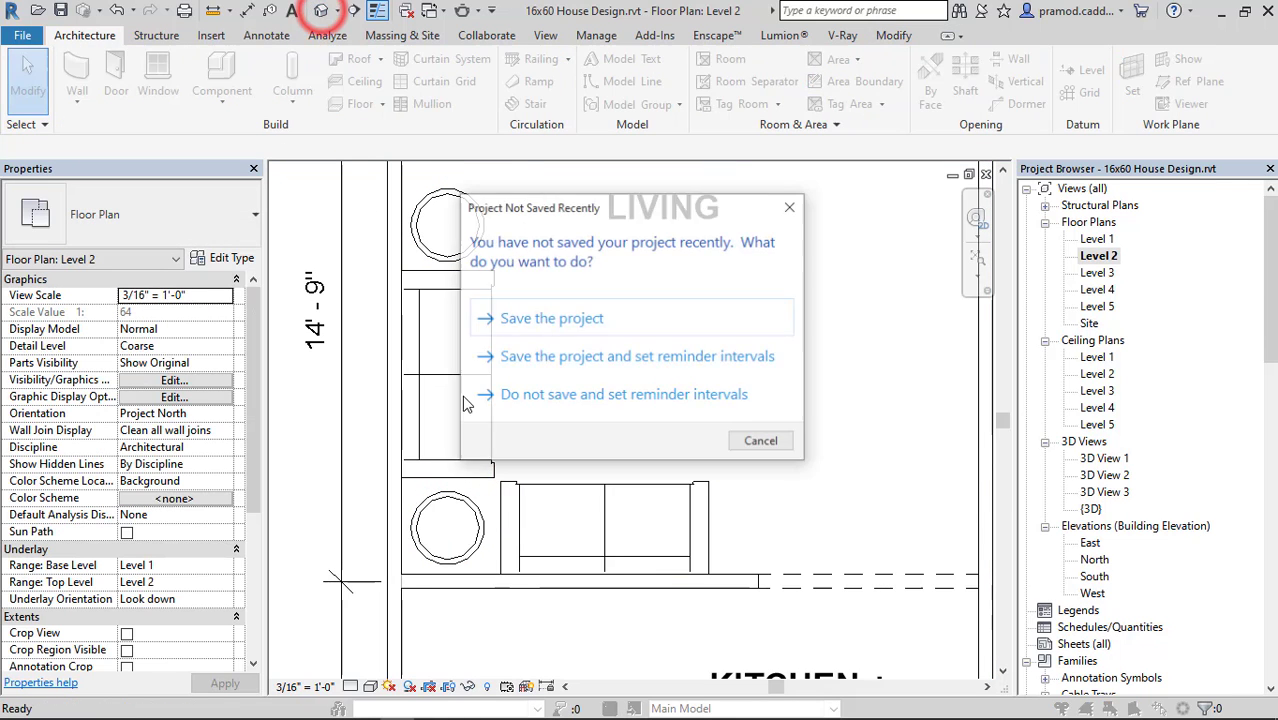
pyautogui.click(634, 320)
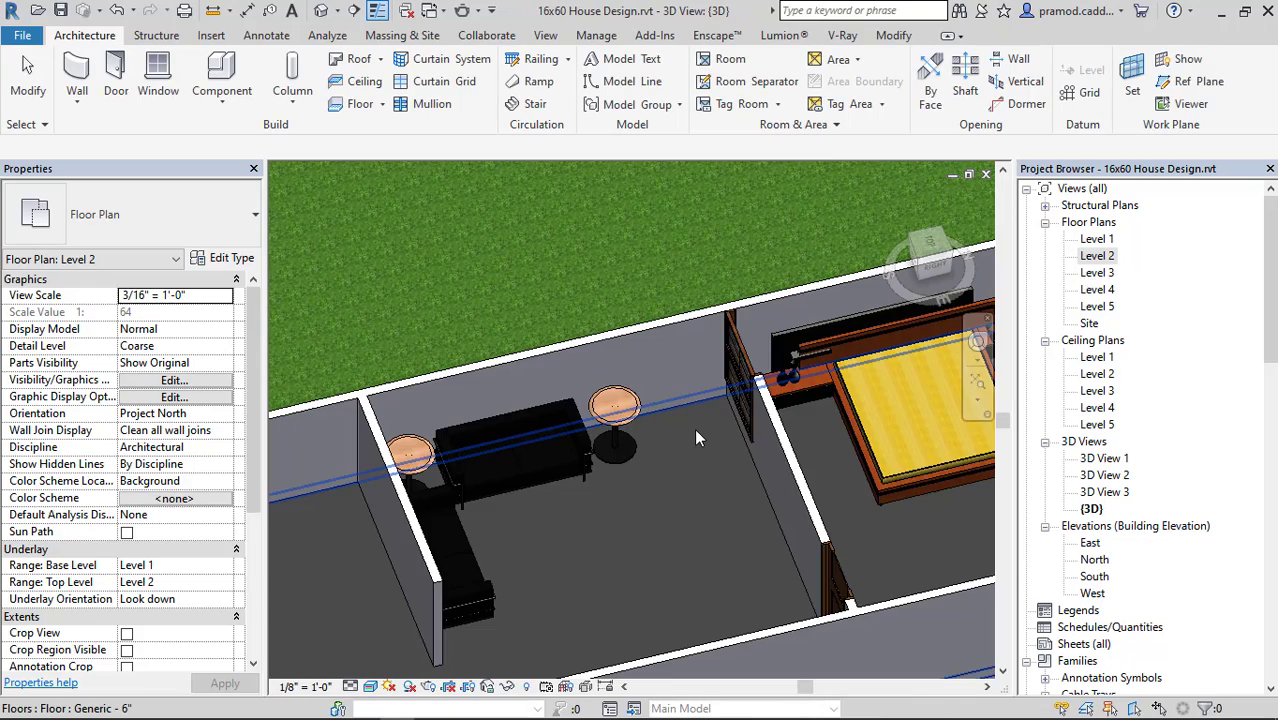
pyautogui.keyDown('shift'); pyautogui.moveTo(660, 481); pyautogui.dragTo(650, 410, button='middle'); pyautogui.keyUp('shift')
pyautogui.scroll(3, 624, 454)
# Set the type Height of the two round side tables to 2'.
pyautogui.click(637, 445)
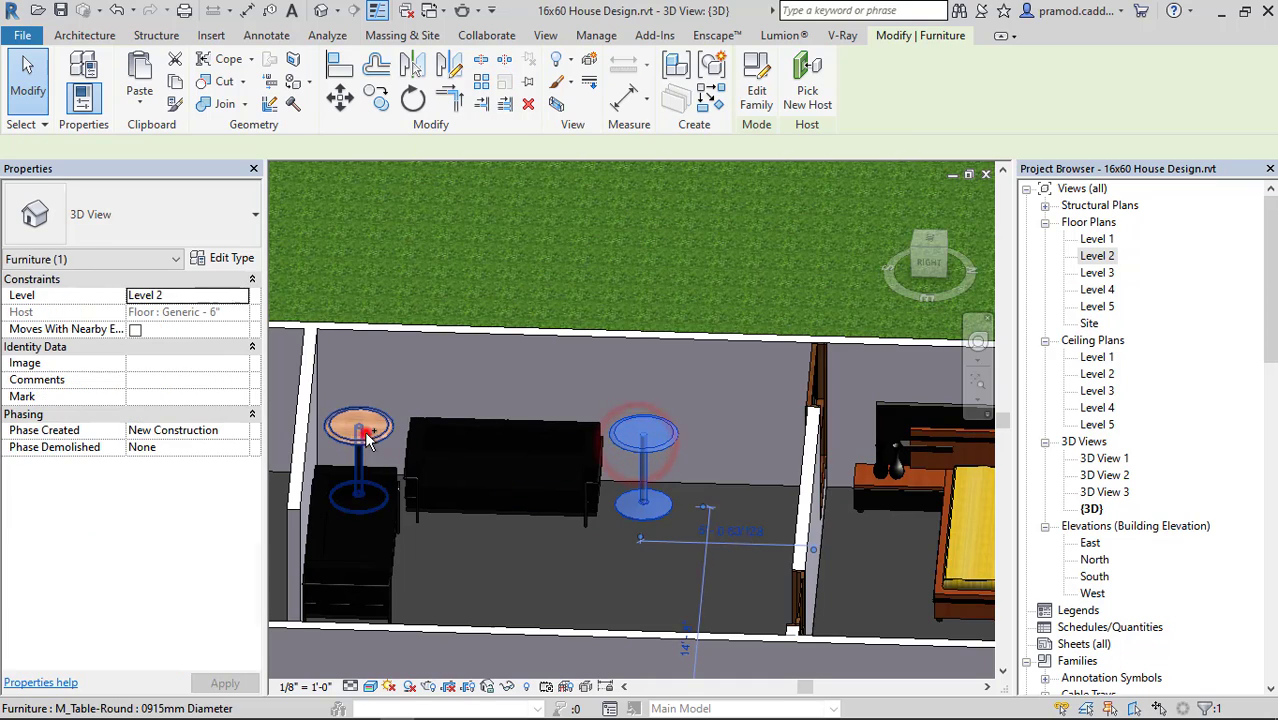
pyautogui.keyDown('ctrl'); pyautogui.click(364, 431); pyautogui.keyUp('ctrl')
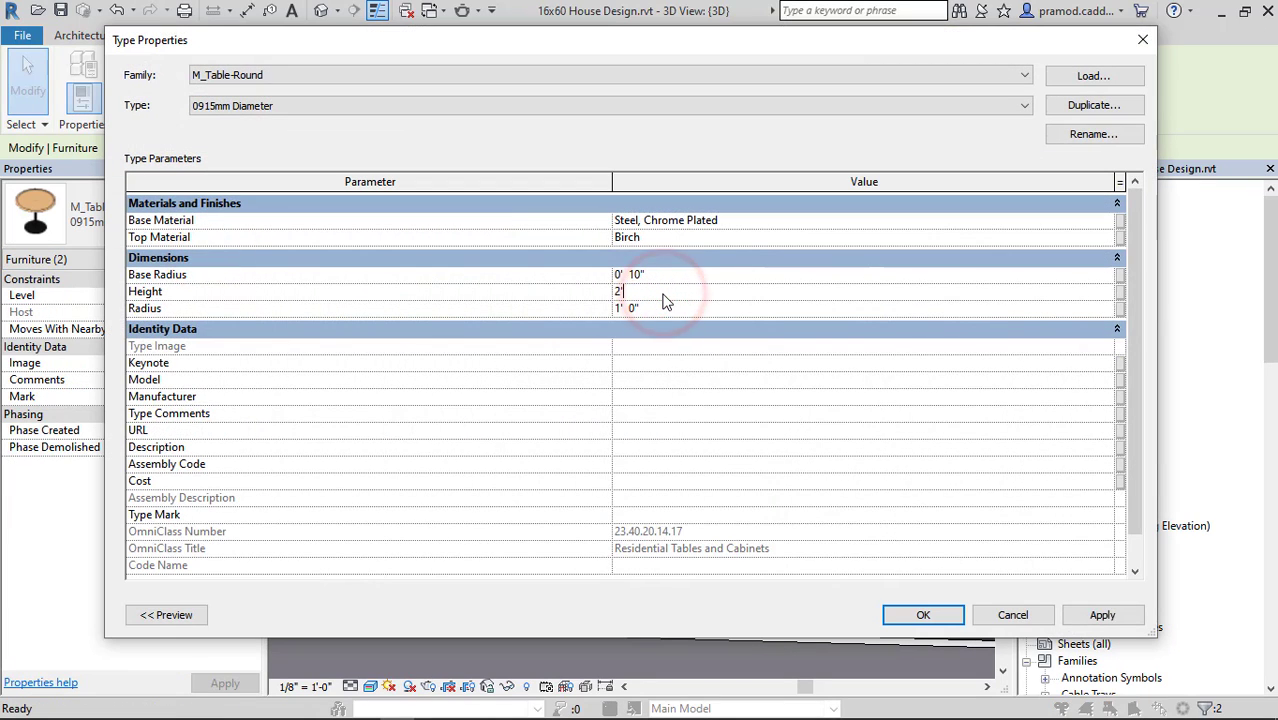
pyautogui.click(912, 614)
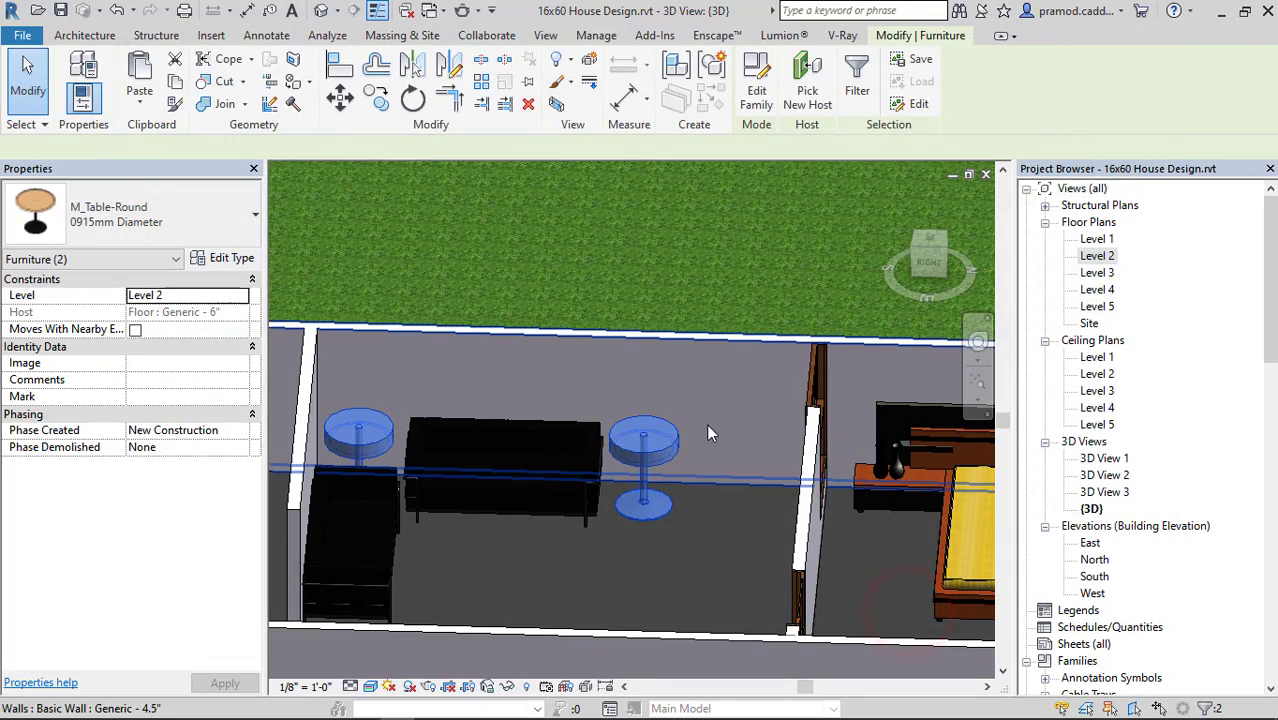
# Look over the two round side tables in the 3D view and reopen the Level 2 floor plan.
pyautogui.press('Escape')
pyautogui.keyDown('shift'); pyautogui.moveTo(739, 395); pyautogui.dragTo(690, 516, button='middle'); pyautogui.keyUp('shift')
pyautogui.click(650, 437)
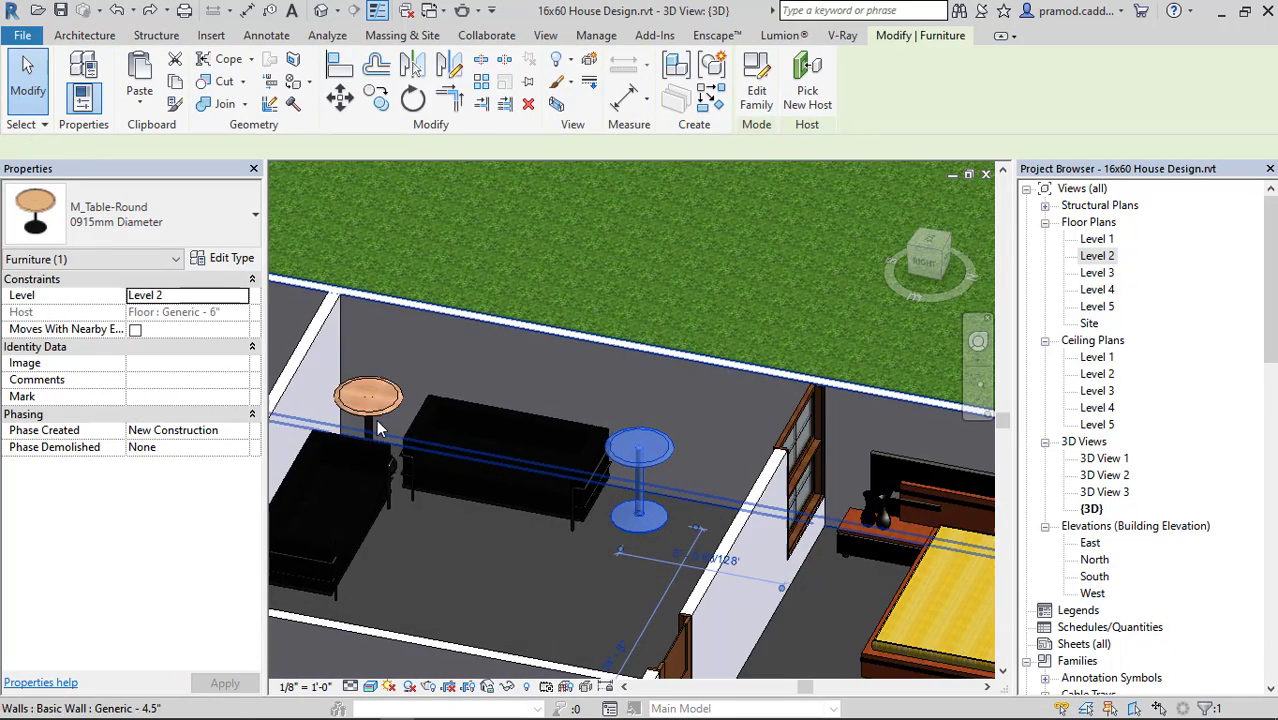
pyautogui.scroll(3, 372, 420)
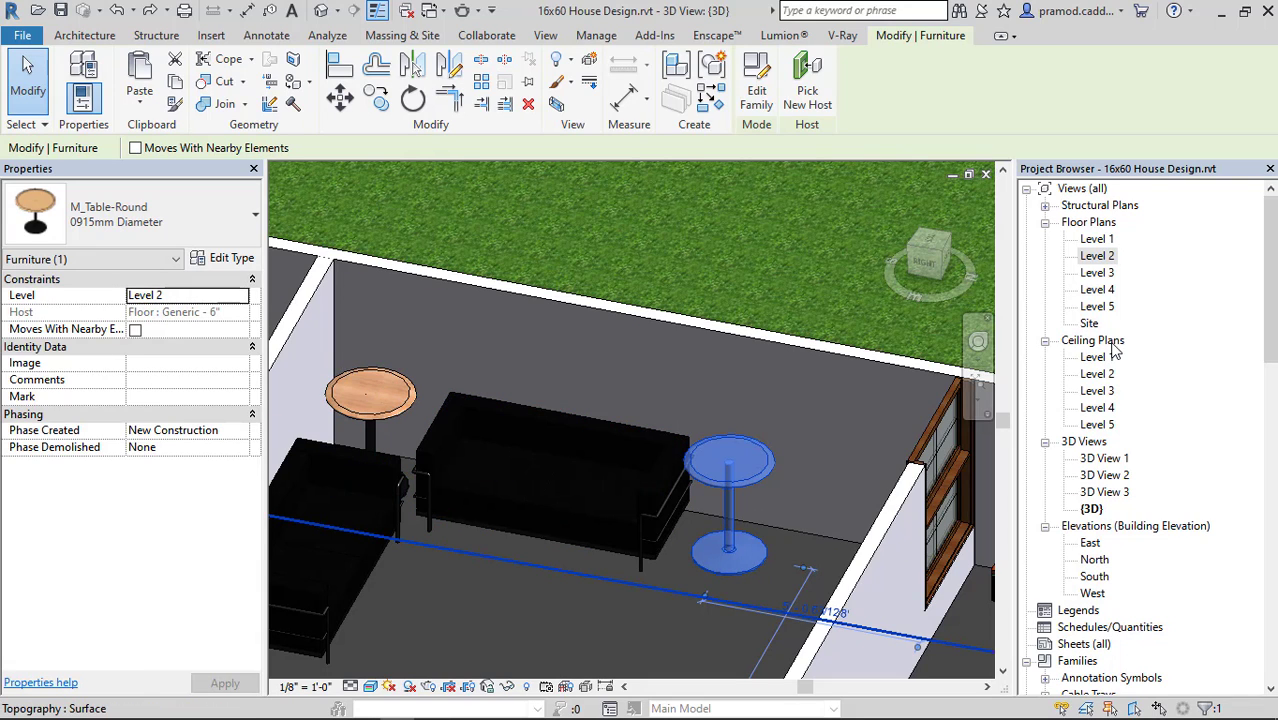
pyautogui.doubleClick(1097, 257)
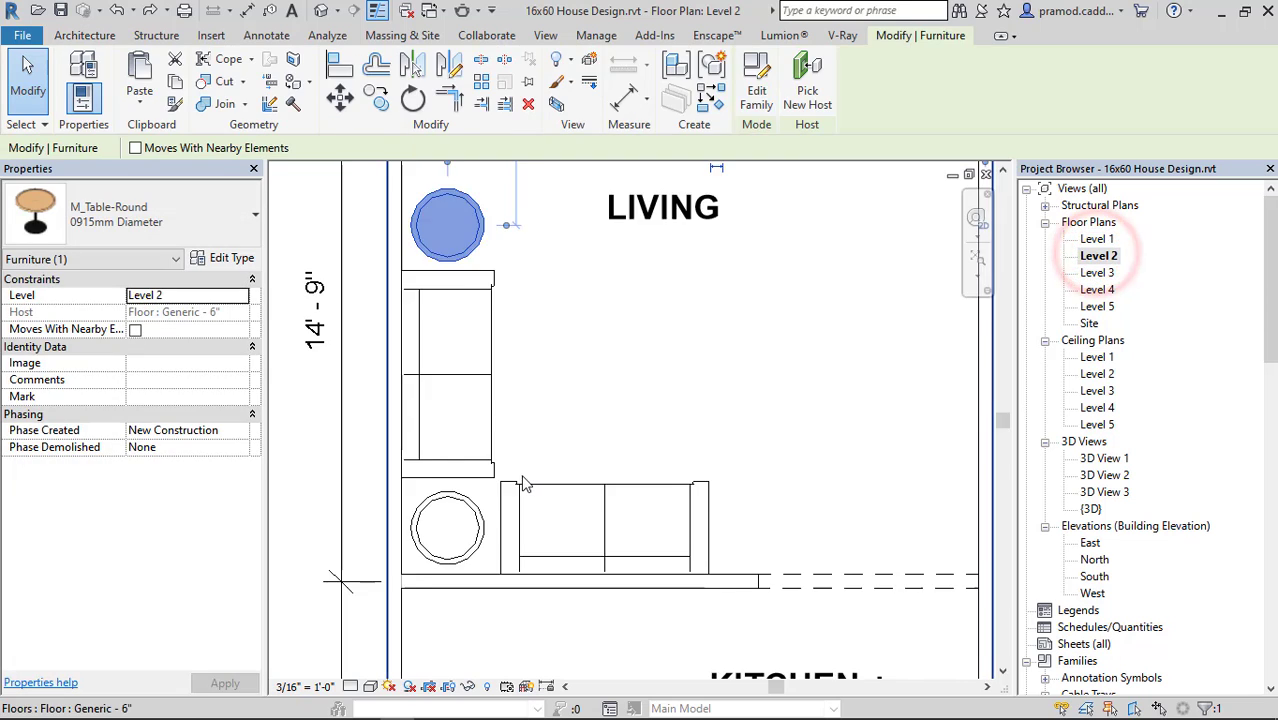
pyautogui.press('Escape')
pyautogui.scroll(2, 460, 540)
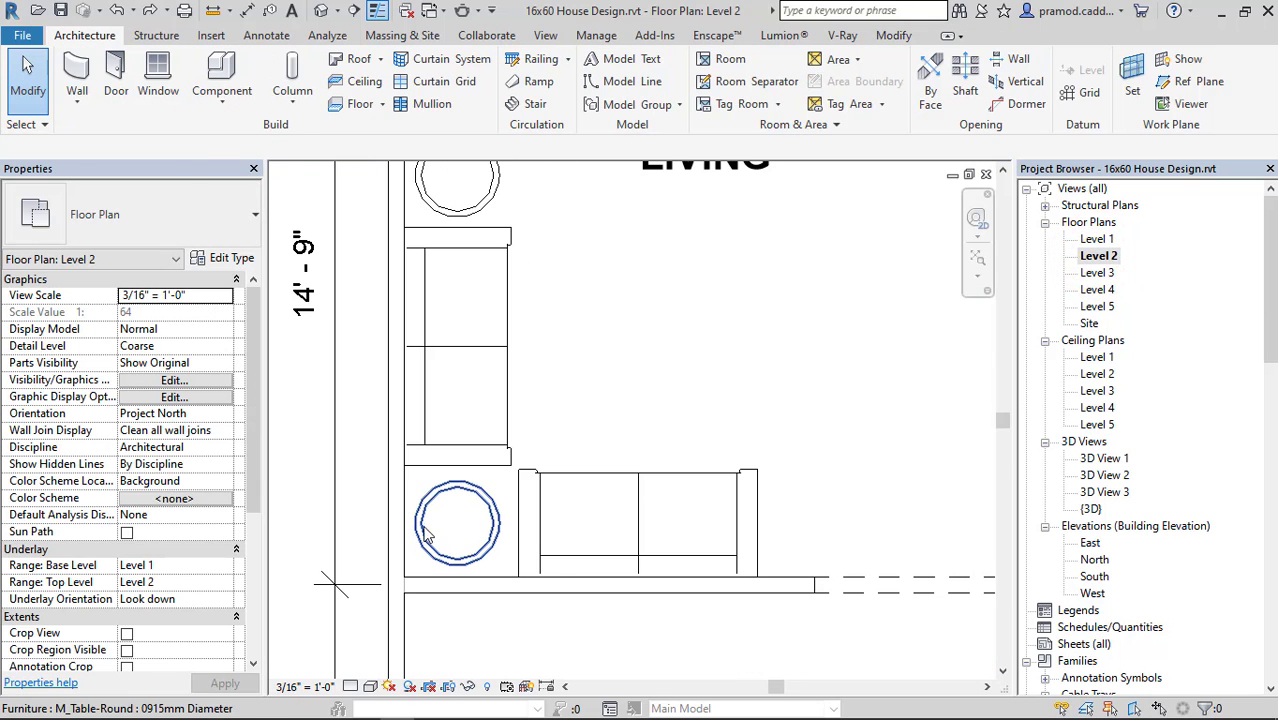
# Load the M_Table Lamp - Standard family from the library's Lighting > Architectural > Internal folder for placement.
pyautogui.click(225, 100)
pyautogui.click(248, 138)
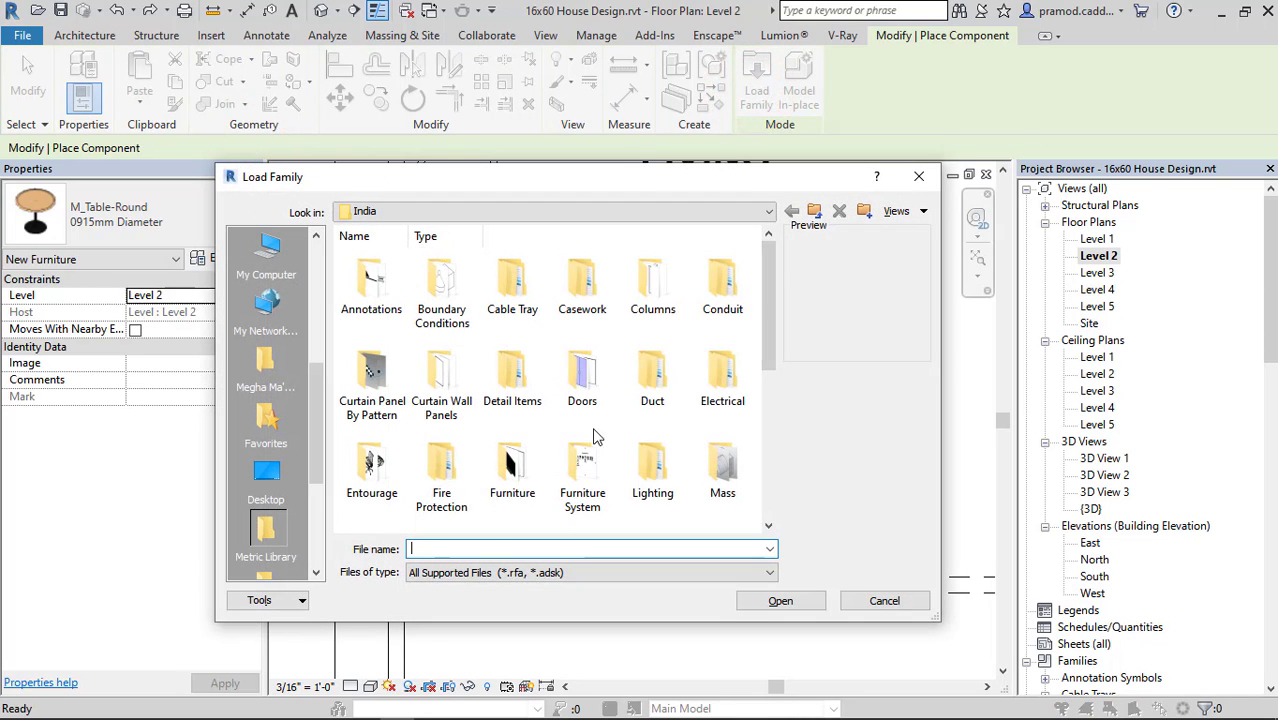
pyautogui.doubleClick(648, 470)
pyautogui.doubleClick(370, 282)
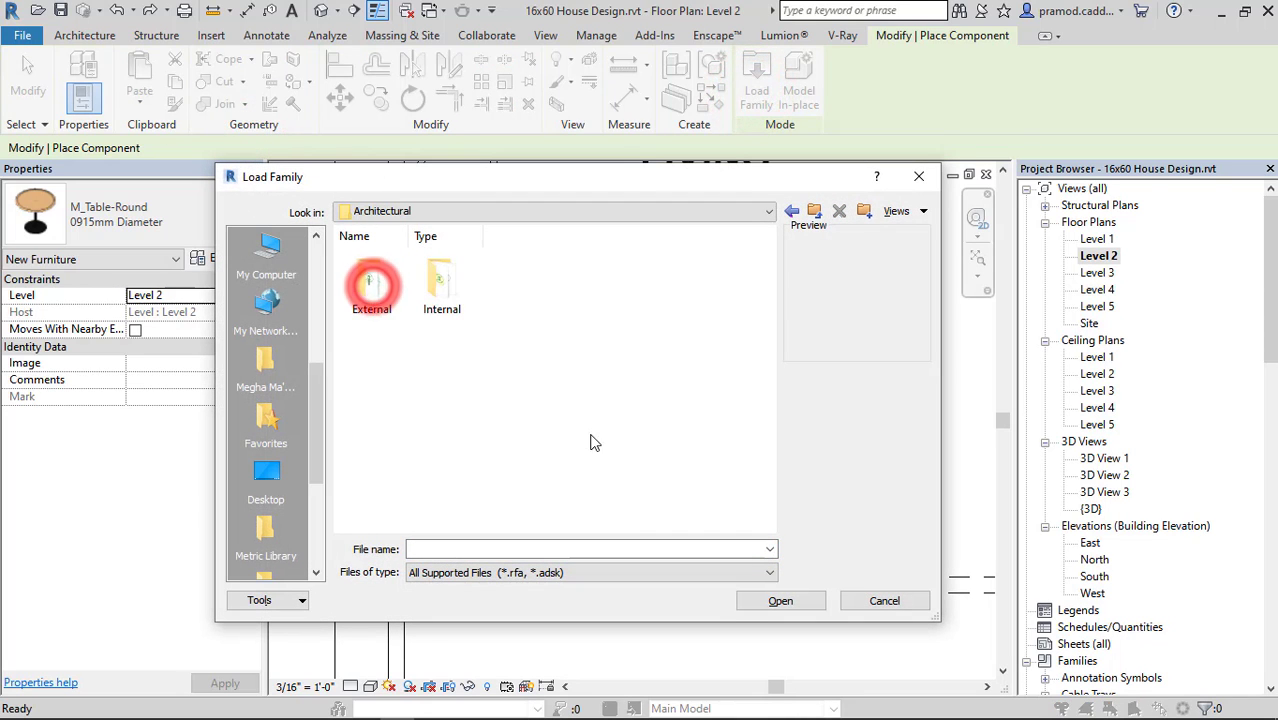
pyautogui.click(436, 285)
pyautogui.doubleClick(436, 285)
pyautogui.moveTo(768, 295); pyautogui.dragTo(760, 437)
pyautogui.click(443, 455)
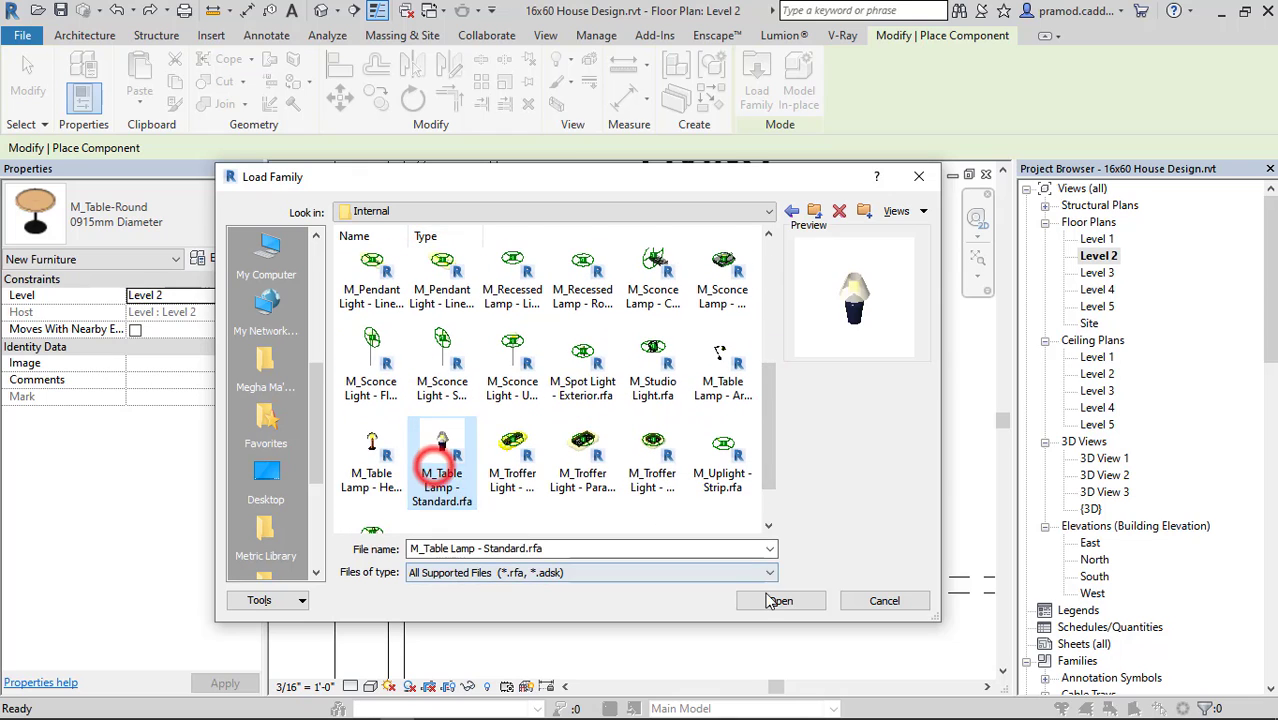
pyautogui.click(767, 598)
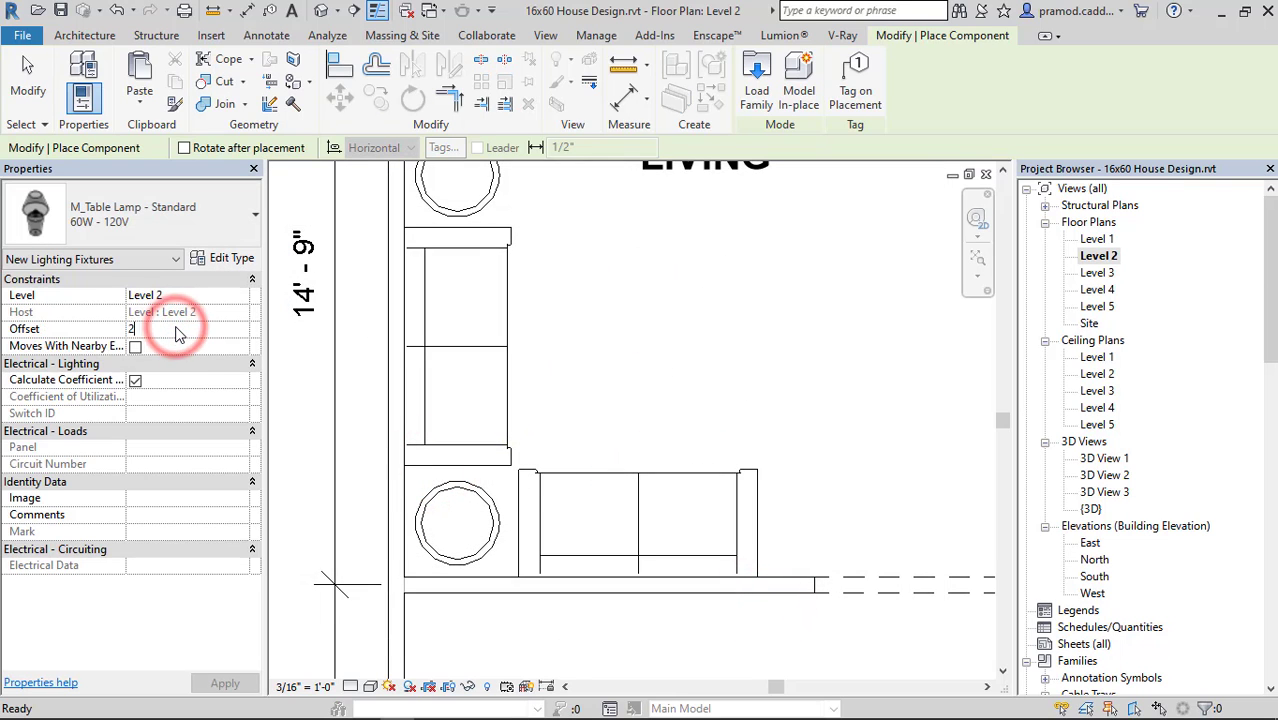
# Place a standard table lamp at the centre of each of the two round side tables.
pyautogui.click(457, 522)
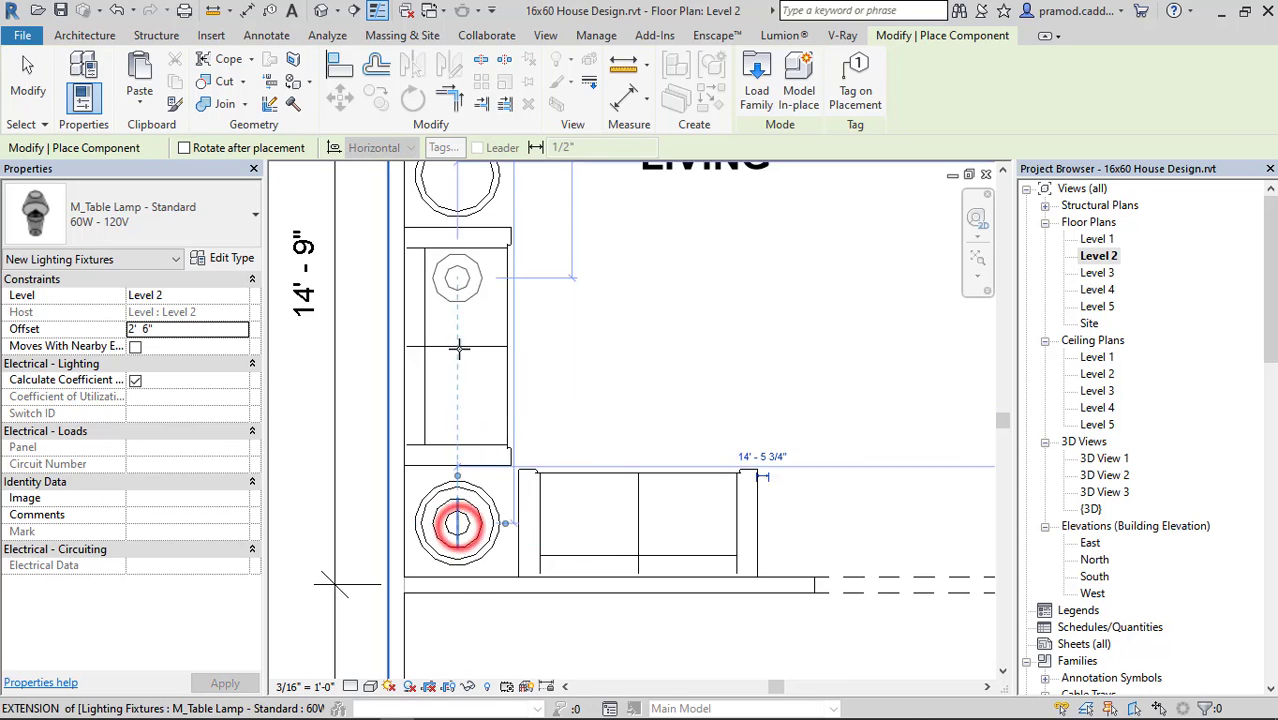
pyautogui.moveTo(461, 190); pyautogui.dragTo(468, 297, button='middle')
pyautogui.click(463, 281)
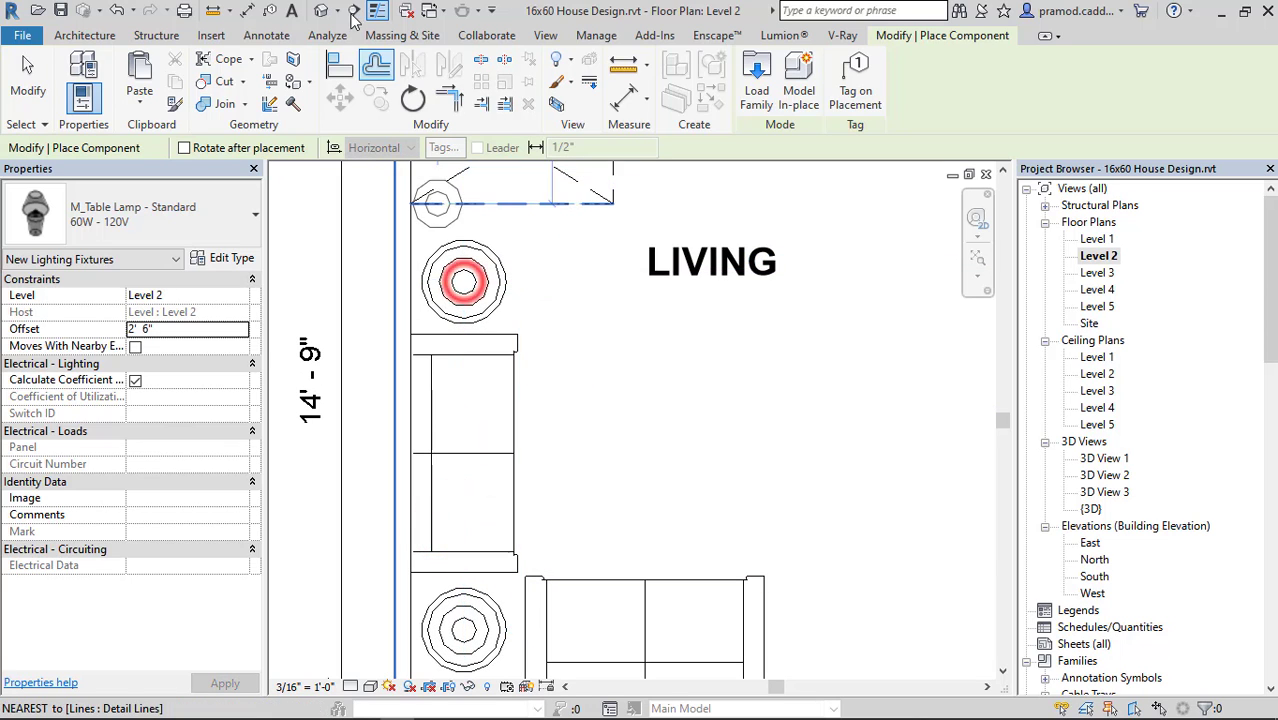
pyautogui.press('Escape')
pyautogui.press('Escape')
# Inspect the table lamps beside the sofas in the 3D view and return to the Level 2 floor plan.
pyautogui.click(321, 10)
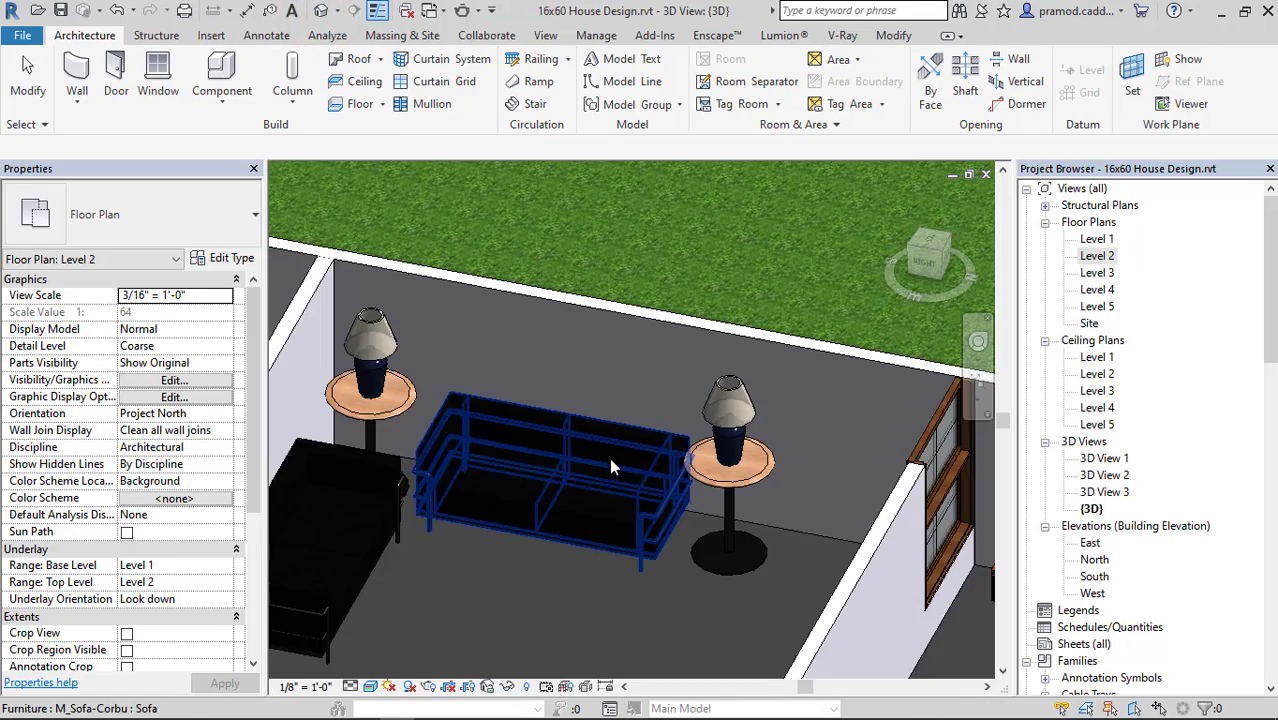
pyautogui.keyDown('shift'); pyautogui.moveTo(609, 457); pyautogui.dragTo(865, 531, button='middle'); pyautogui.keyUp('shift')
pyautogui.scroll(-2, 765, 528)
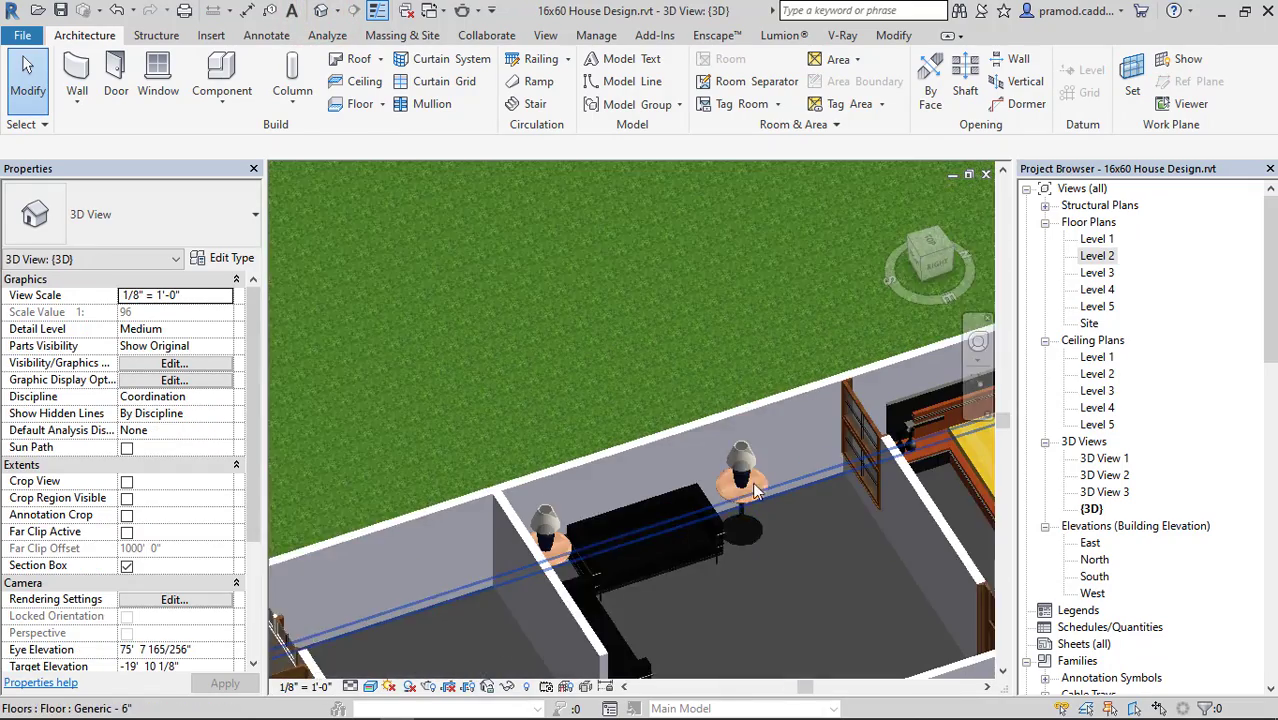
pyautogui.moveTo(765, 528); pyautogui.dragTo(635, 390, button='middle')
pyautogui.doubleClick(1098, 256)
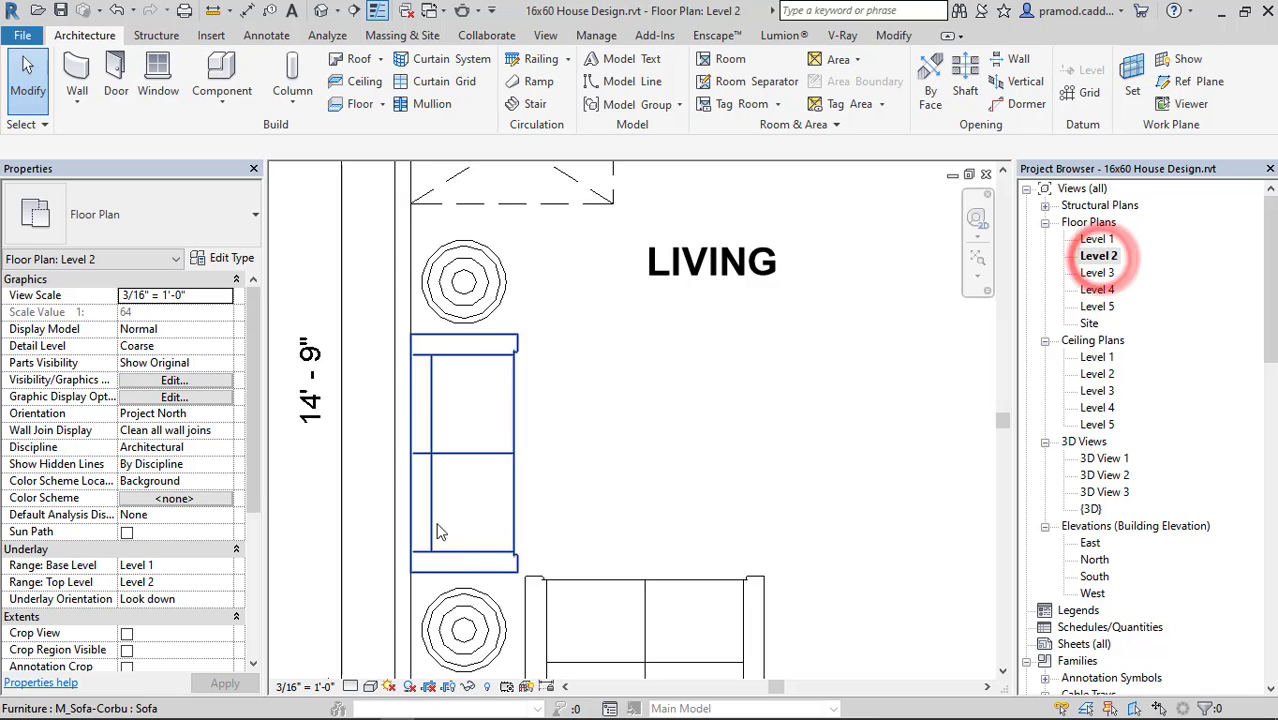
pyautogui.scroll(-2, 542, 640)
pyautogui.scroll(2, 541, 376)
pyautogui.moveTo(541, 376); pyautogui.dragTo(541, 440, button='middle')
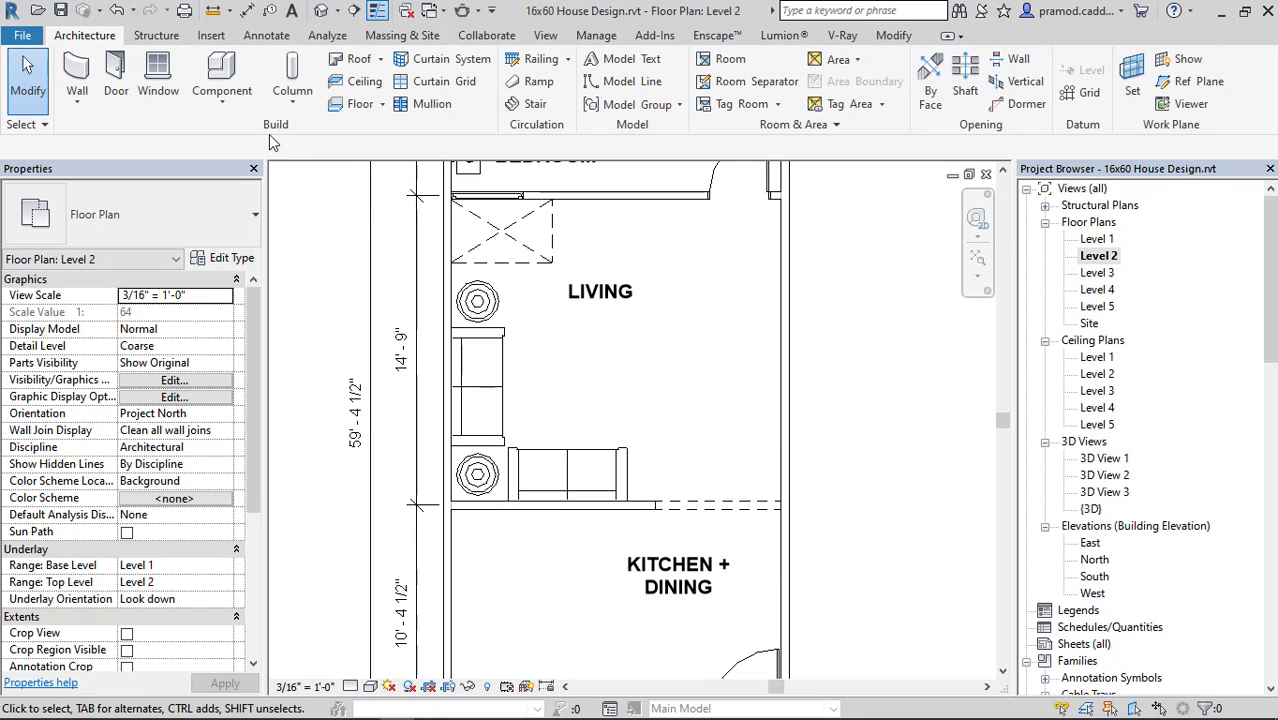
# Load the M_Table-Dining family from the Furniture > Tables folder and place one in front of the left-wall sofa in the living room.
pyautogui.click(230, 110)
pyautogui.click(200, 134)
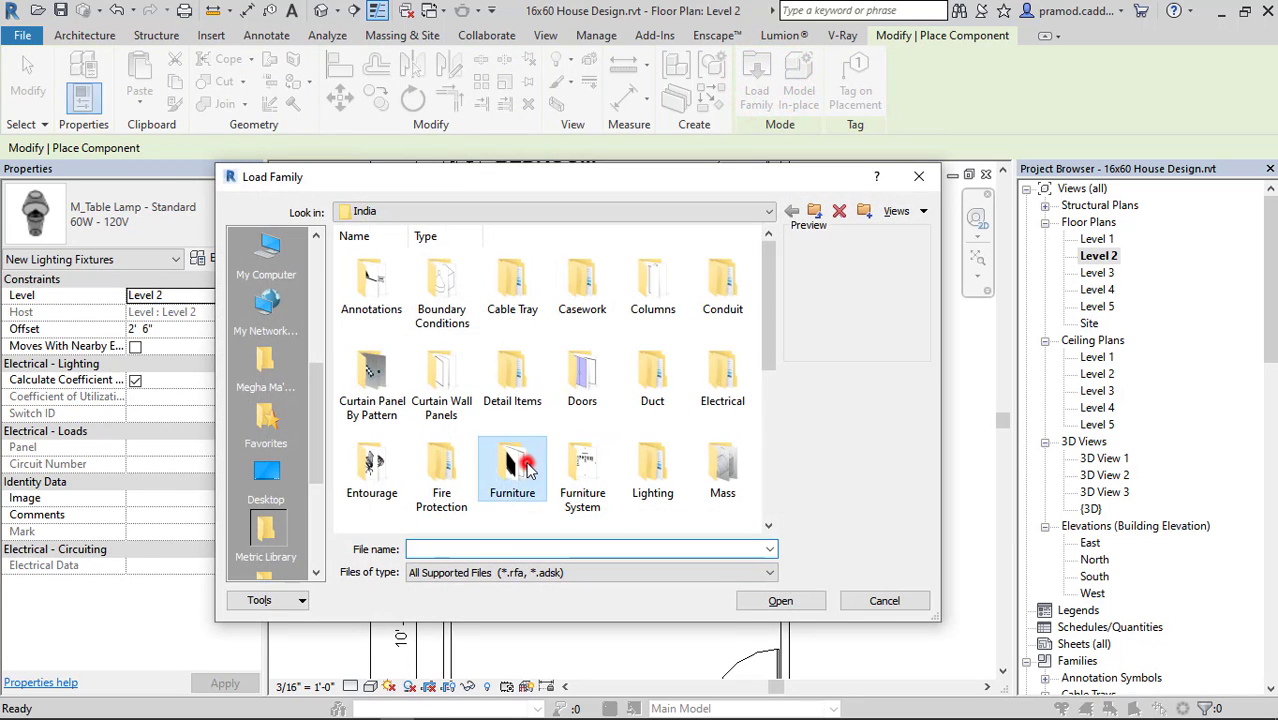
pyautogui.doubleClick(527, 462)
pyautogui.doubleClick(582, 282)
pyautogui.click(722, 282)
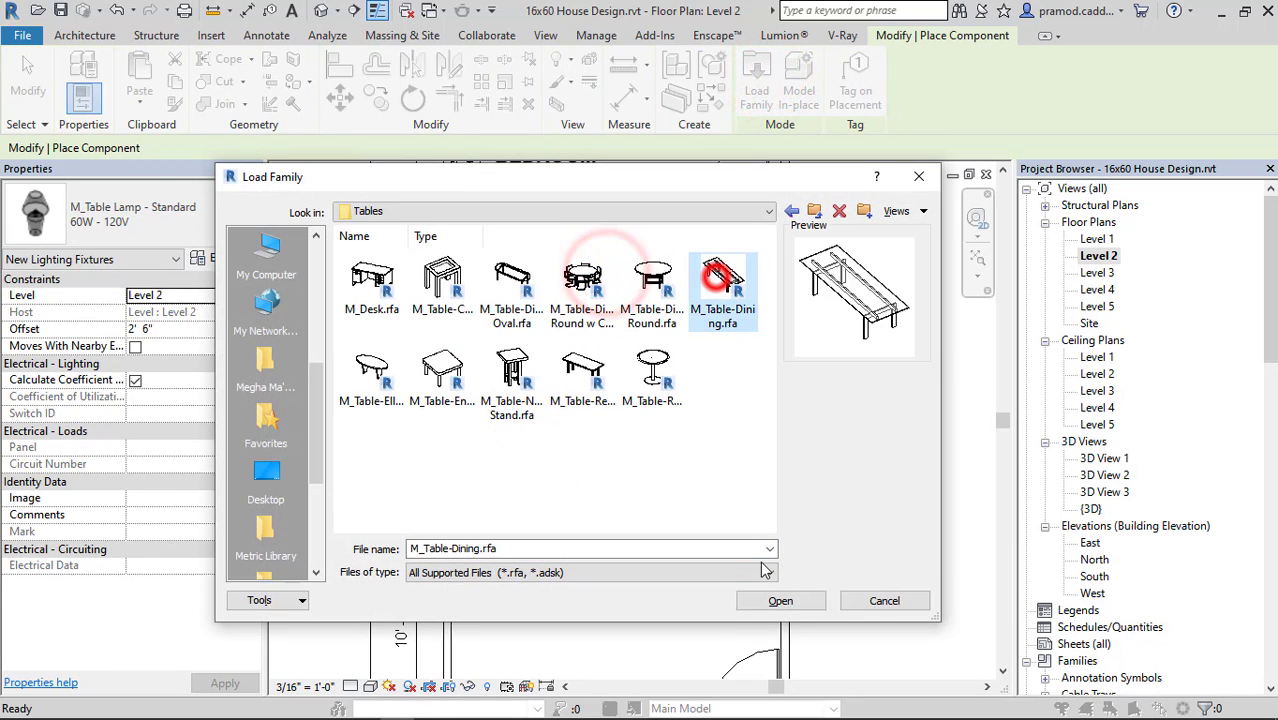
pyautogui.click(779, 601)
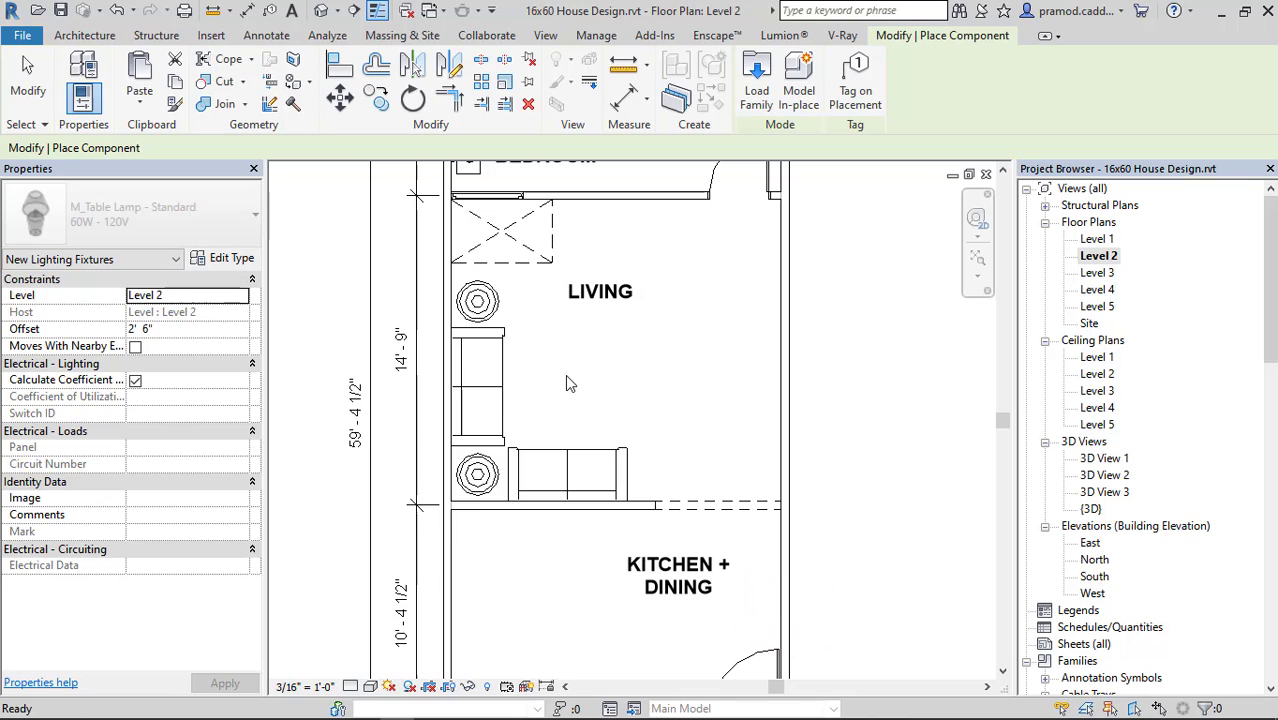
pyautogui.click(581, 393)
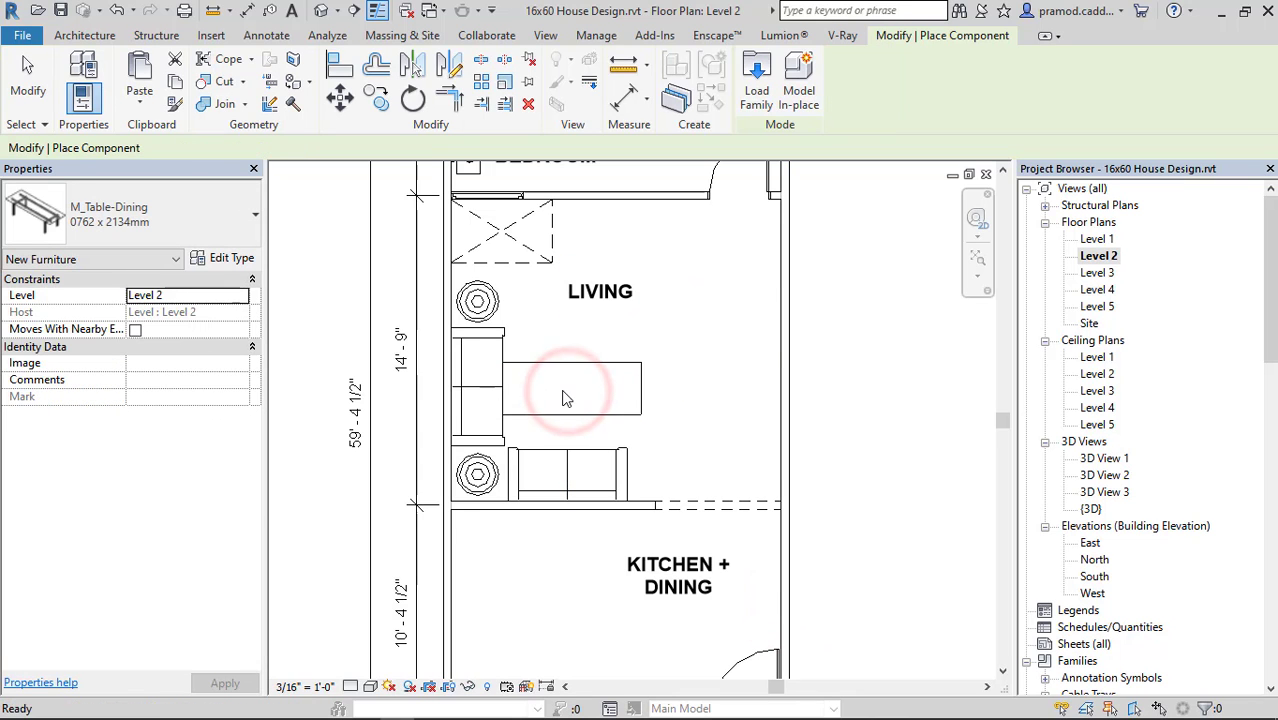
pyautogui.press('Escape')
pyautogui.press('Escape')
# Set the M_Table-Dining type's Height to 1' 6" and Length to 5' 0", and increase its Width.
pyautogui.click(567, 414)
pyautogui.click(232, 258)
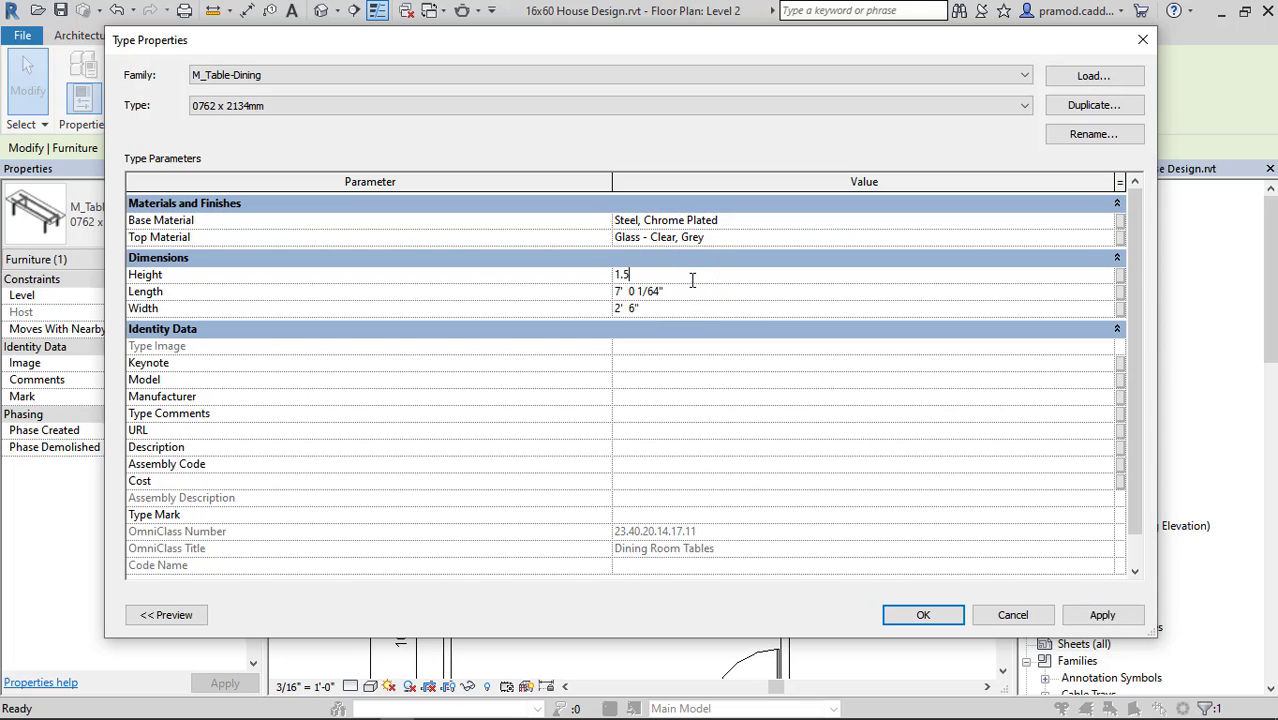
pyautogui.click(686, 297)
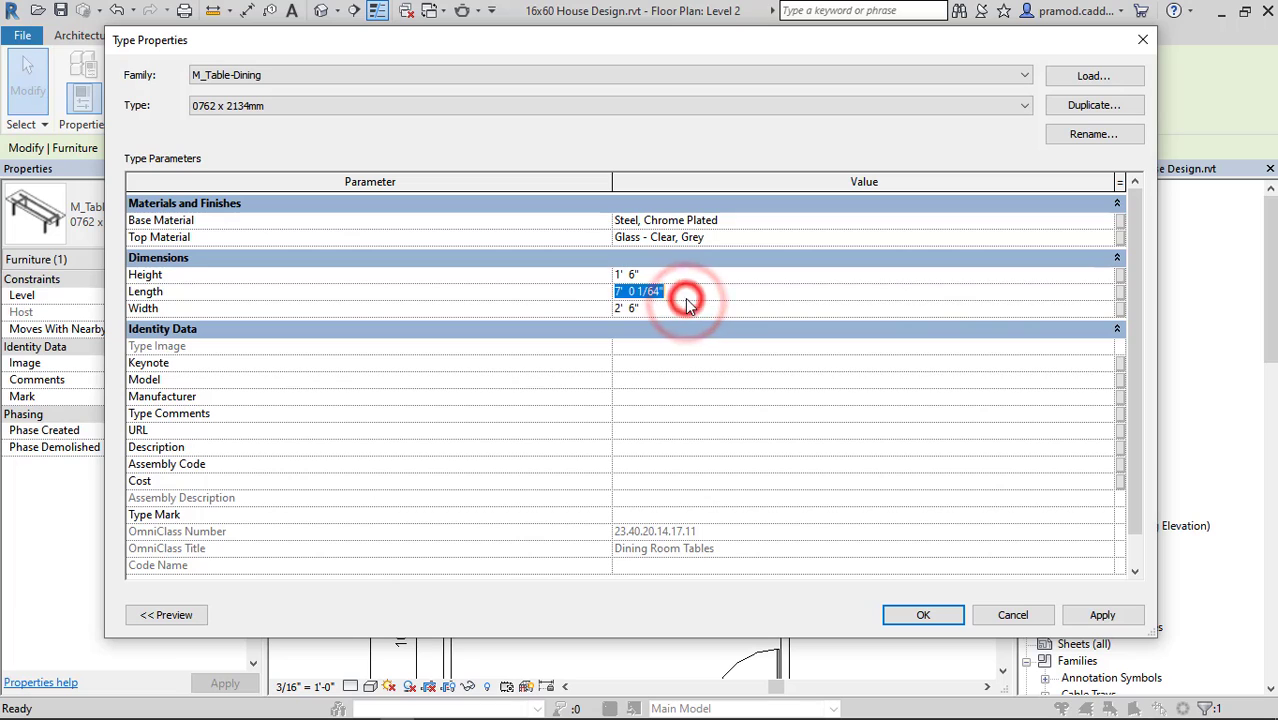
pyautogui.write('5')
pyautogui.click(680, 308)
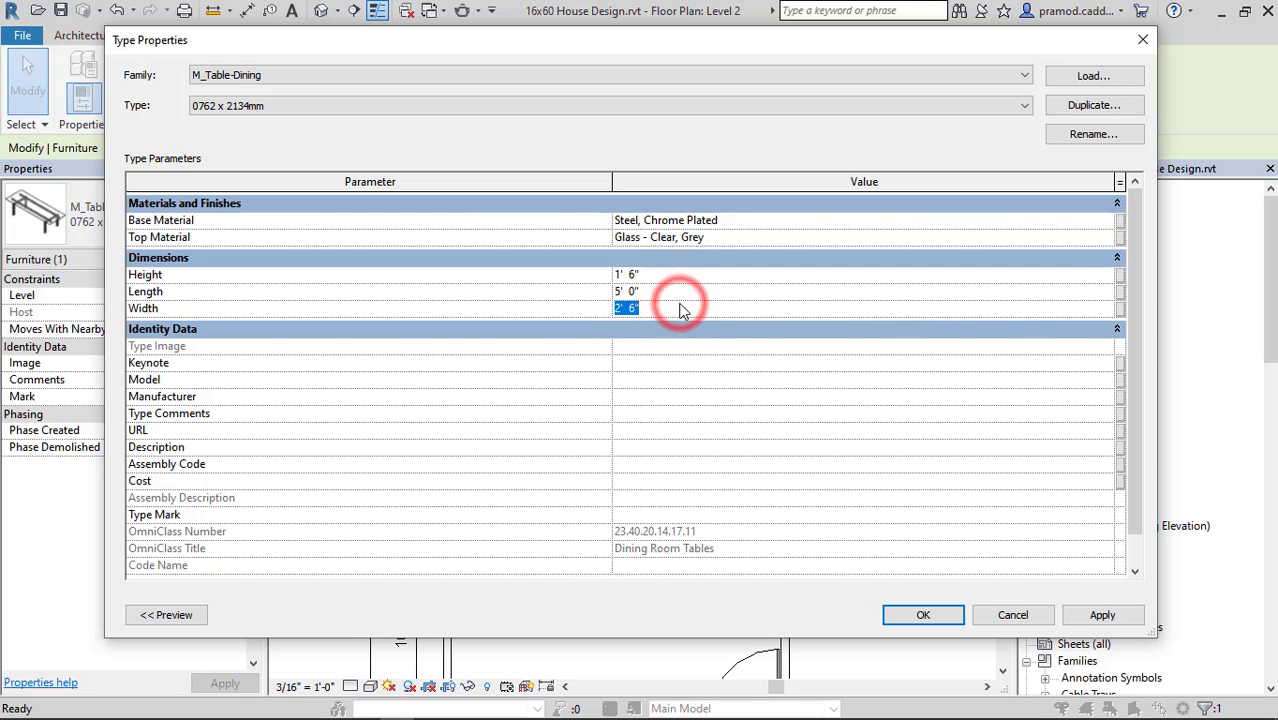
pyautogui.click(920, 616)
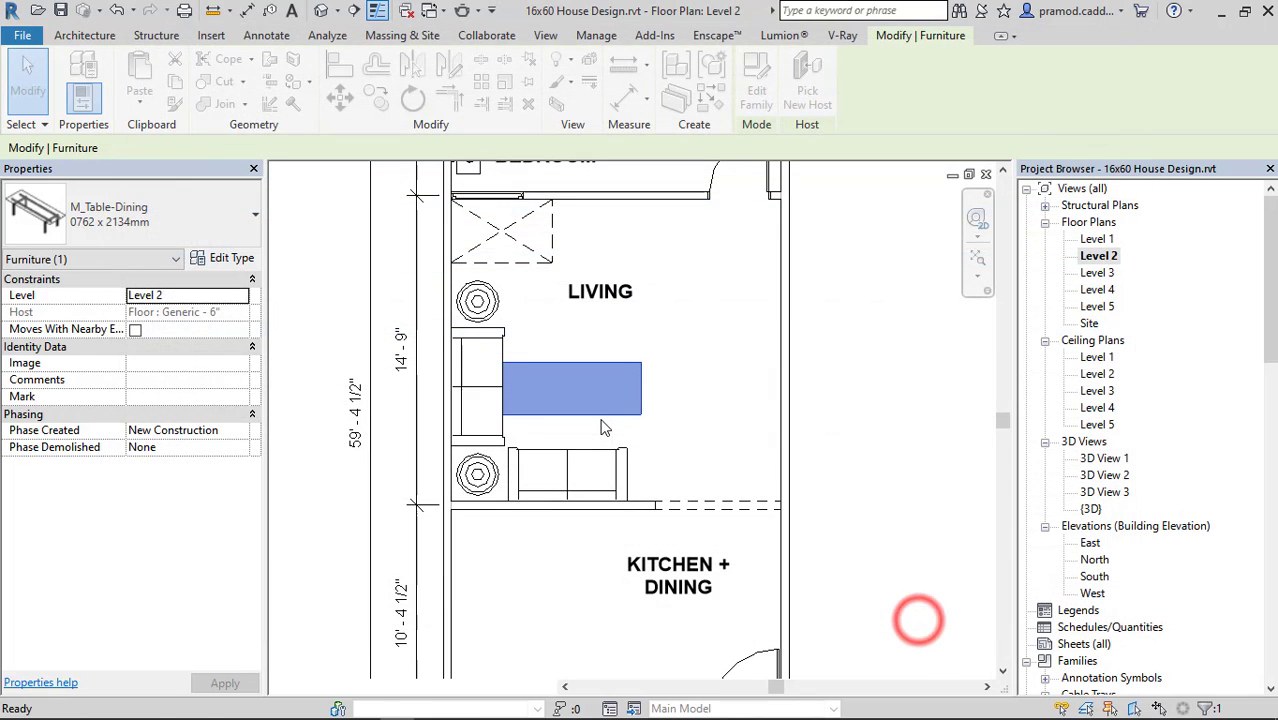
# Nudge the living room's rectangular table right and slightly up, clear of both sofas.
pyautogui.press('Right')
pyautogui.press('Right')
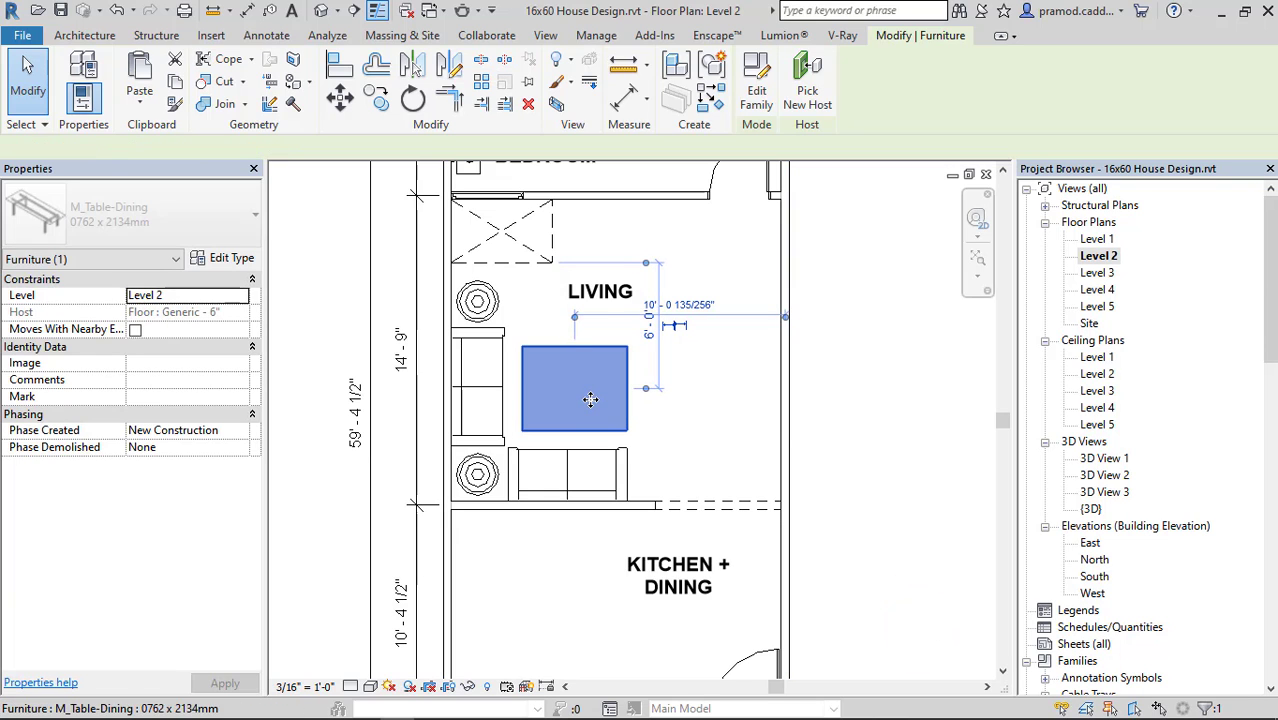
pyautogui.press('Up')
pyautogui.press('Right')
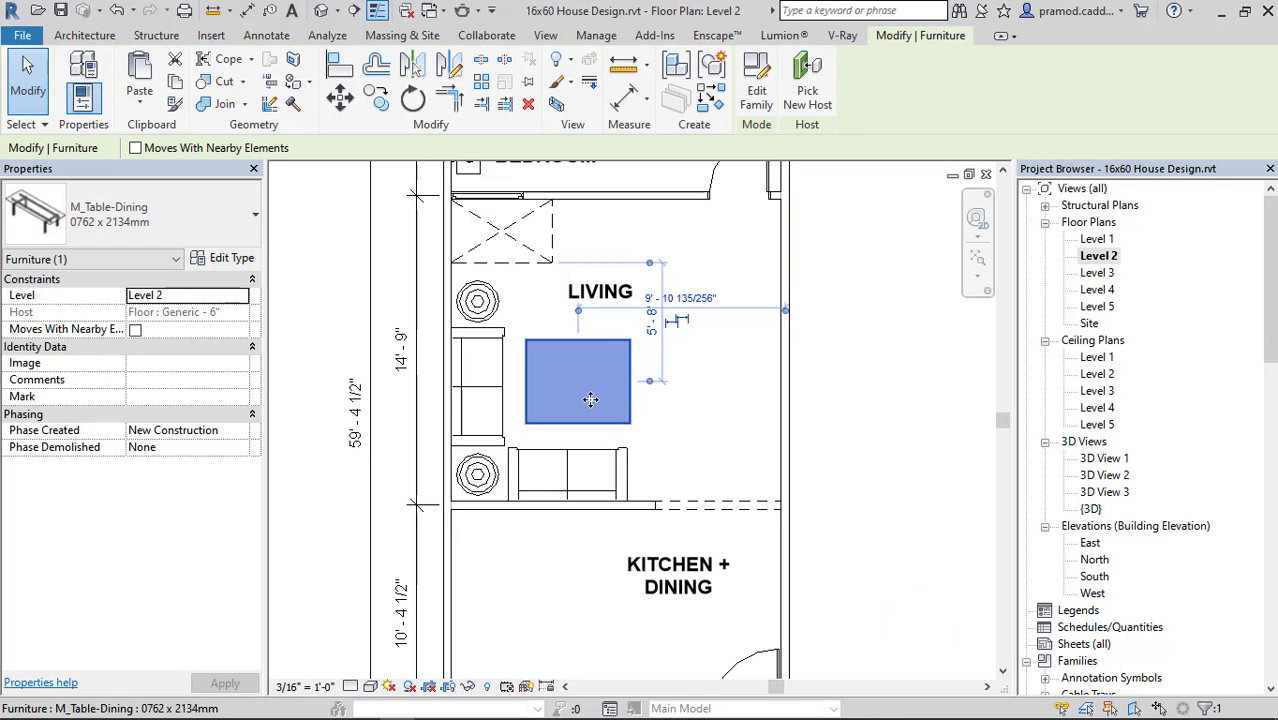
pyautogui.press('Escape')
# Inspect the rectangular table in the 3D view and return to the Level 2 floor plan.
pyautogui.click(322, 10)
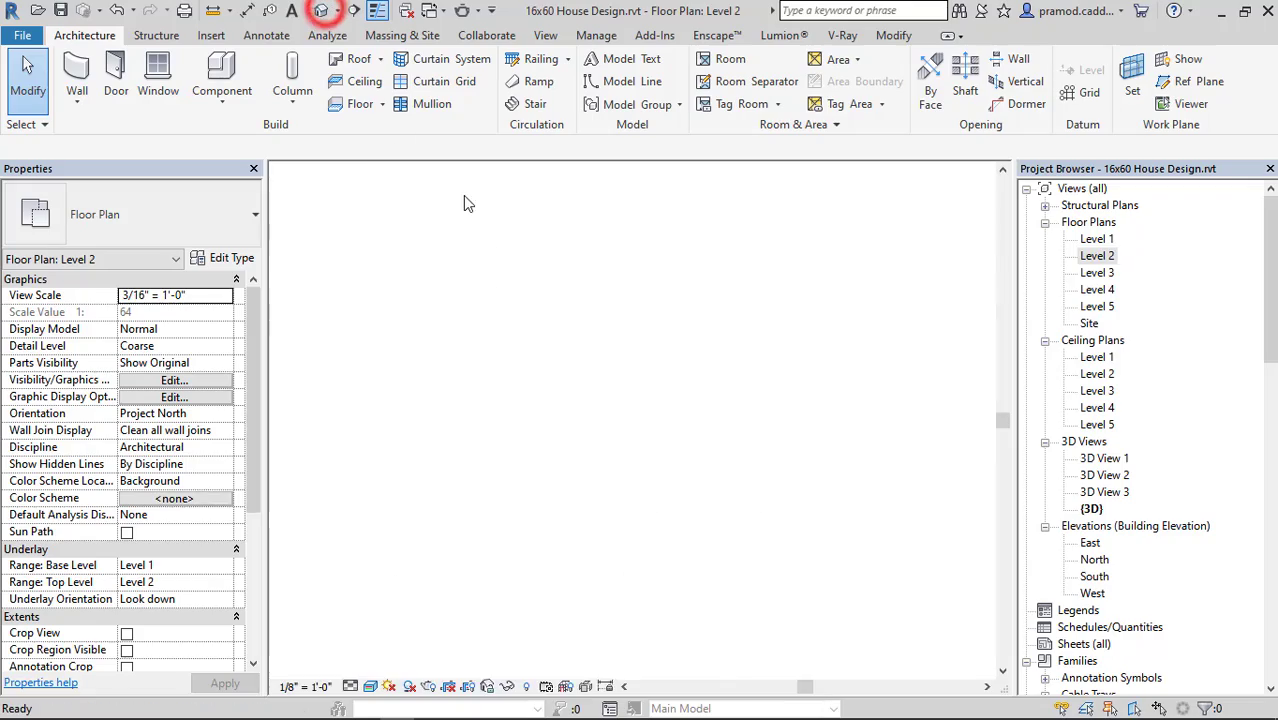
pyautogui.keyDown('shift'); pyautogui.moveTo(571, 379); pyautogui.dragTo(584, 494, button='middle'); pyautogui.keyUp('shift')
pyautogui.doubleClick(1098, 256)
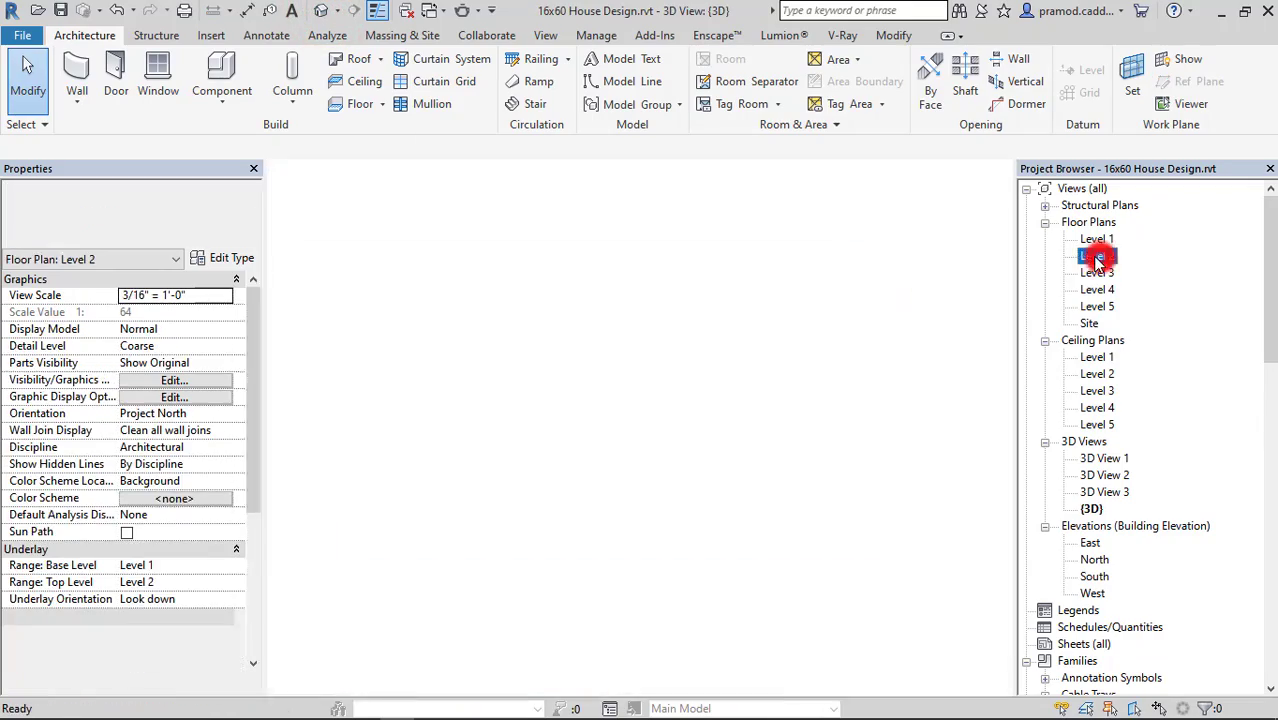
pyautogui.scroll(2, 545, 428)
pyautogui.scroll(1, 545, 428)
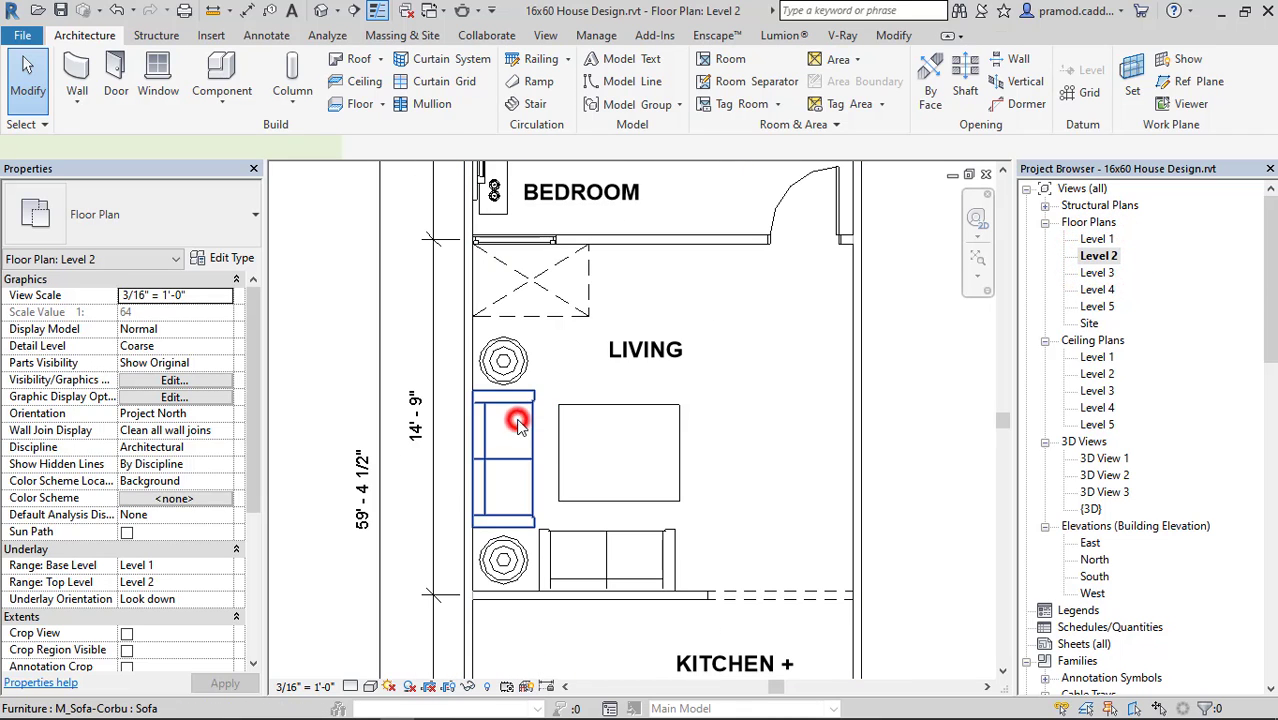
# Place another M_Sofa-Corbu sofa above the rectangular table, facing the kitchen-wall sofa.
pyautogui.click(519, 414)
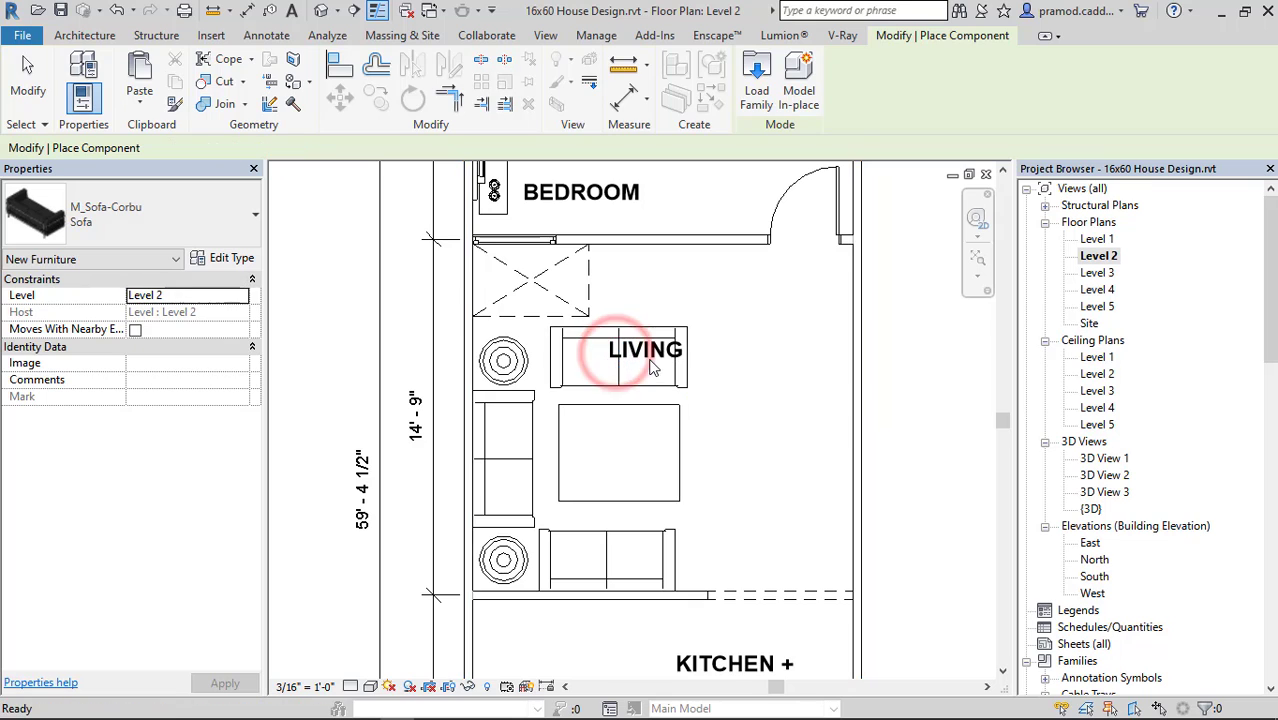
pyautogui.press('Escape')
pyautogui.press('Escape')
# Move the LIVING room tag off the new sofa to the open floor right of the table.
pyautogui.scroll(1, 632, 357)
pyautogui.click(638, 352)
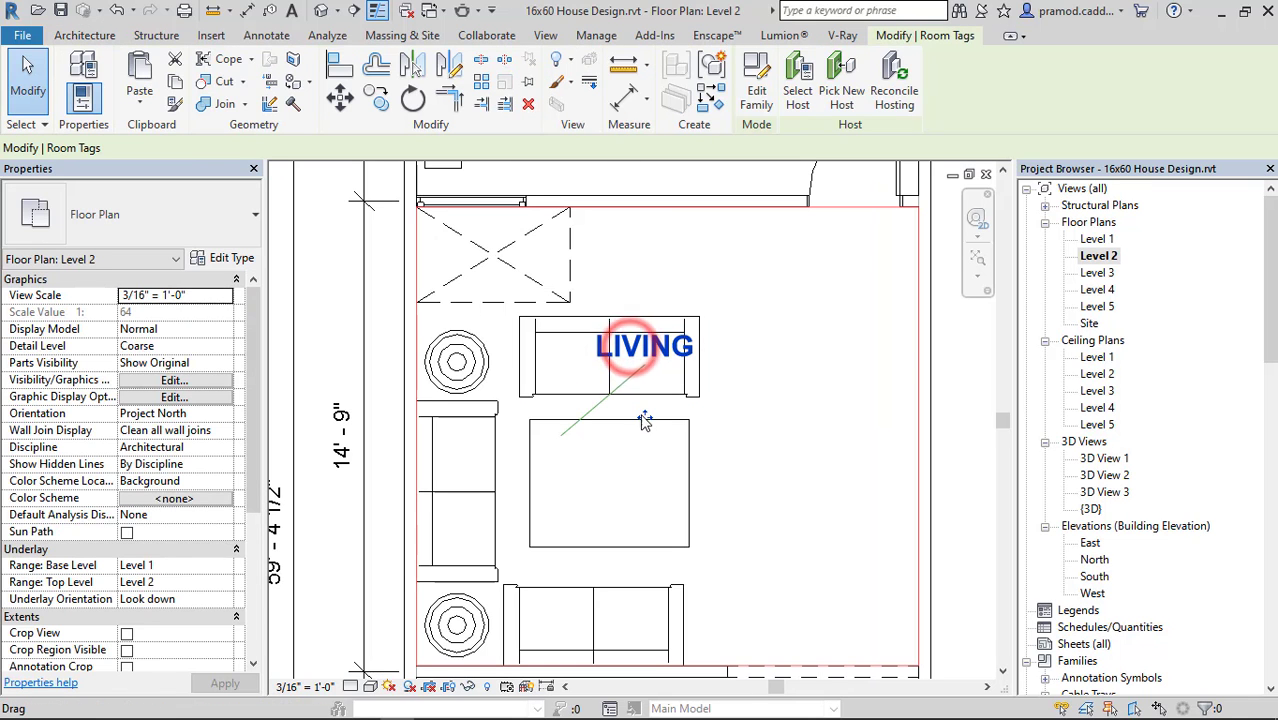
pyautogui.moveTo(640, 416); pyautogui.dragTo(816, 544)
pyautogui.press('Escape')
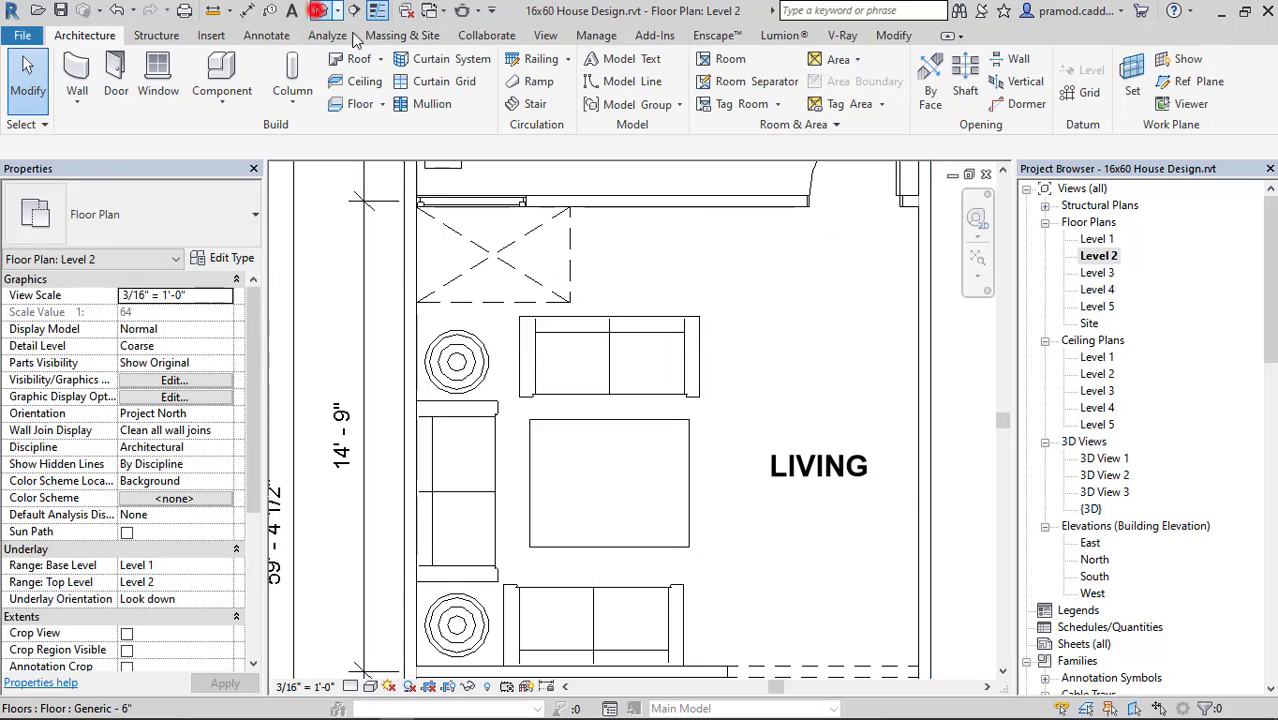
# Inspect the three-sofa living room arrangement in the 3D view, and return to the Level 2 plan at the kitchen.
pyautogui.click(319, 10)
pyautogui.scroll(-2, 640, 397)
pyautogui.keyDown('shift'); pyautogui.moveTo(652, 408); pyautogui.dragTo(606, 478, button='middle'); pyautogui.keyUp('shift')
pyautogui.scroll(5, 590, 414)
pyautogui.moveTo(616, 400); pyautogui.dragTo(886, 372, button='middle')
pyautogui.doubleClick(1097, 256)
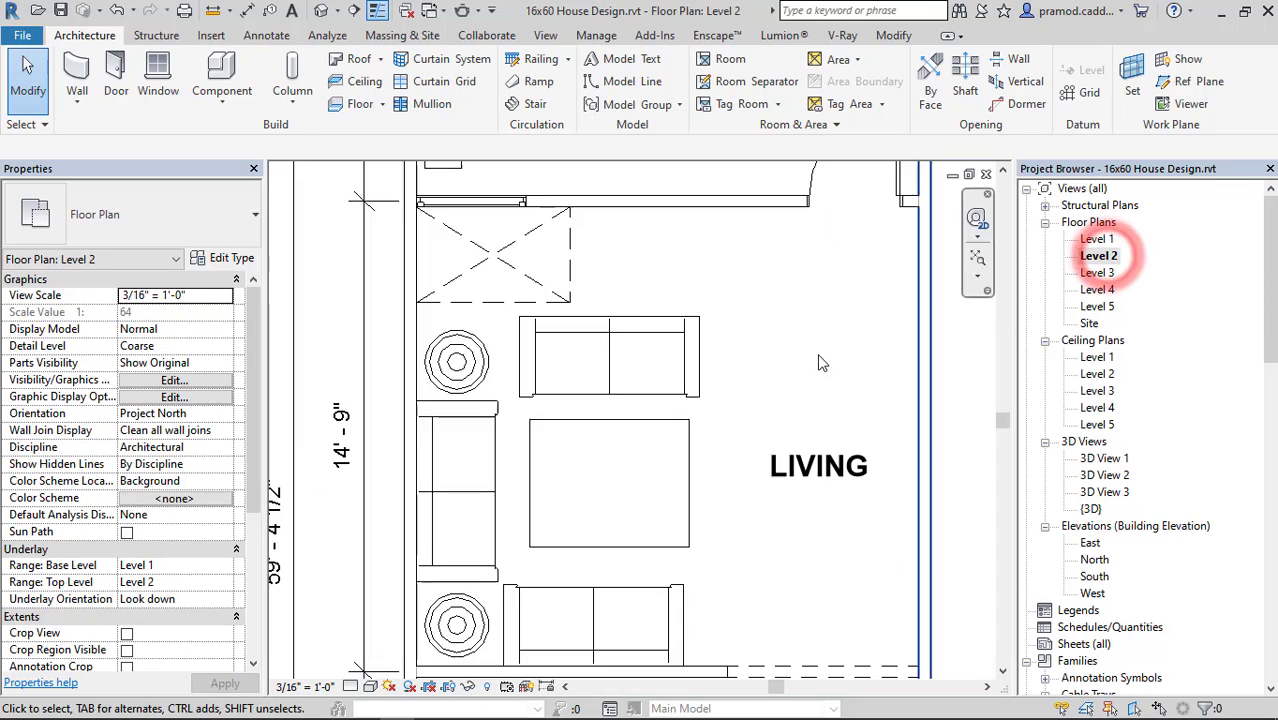
pyautogui.scroll(4, 668, 330)
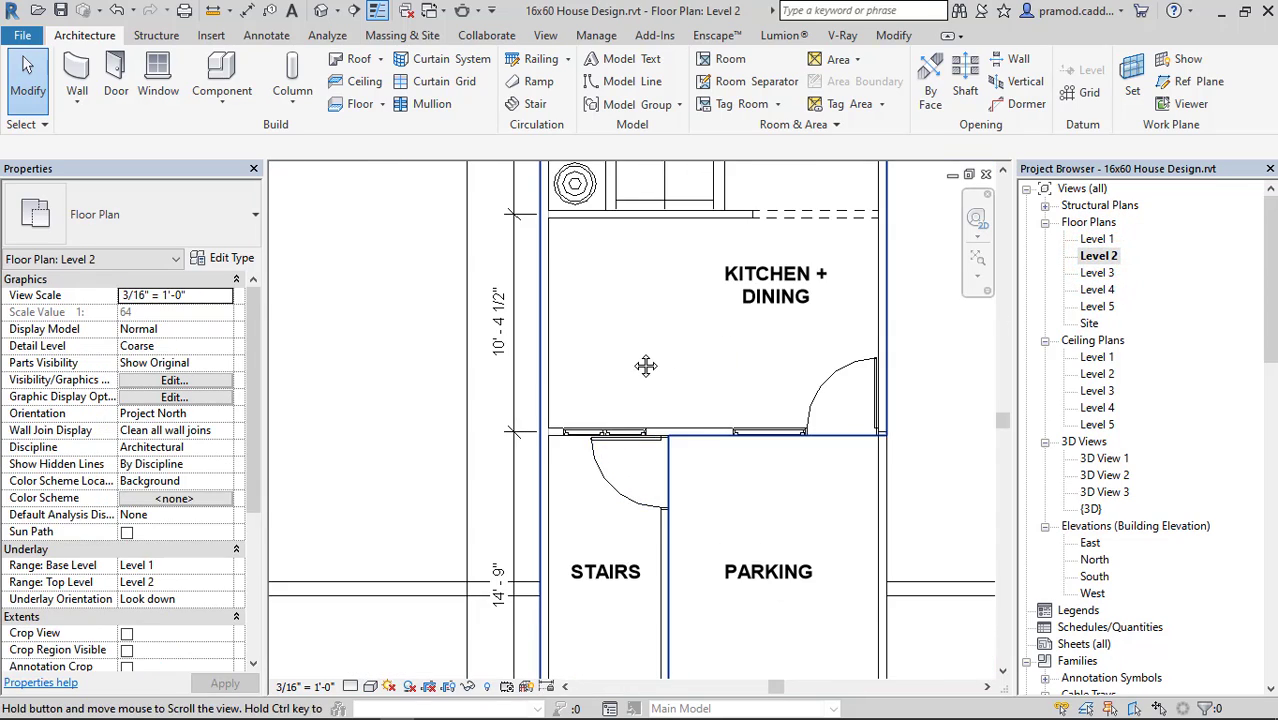
# Load the M_Counter Top-L Shaped w Sink family from the Casework library's Counter Tops folder for placement.
pyautogui.click(230, 100)
pyautogui.click(262, 135)
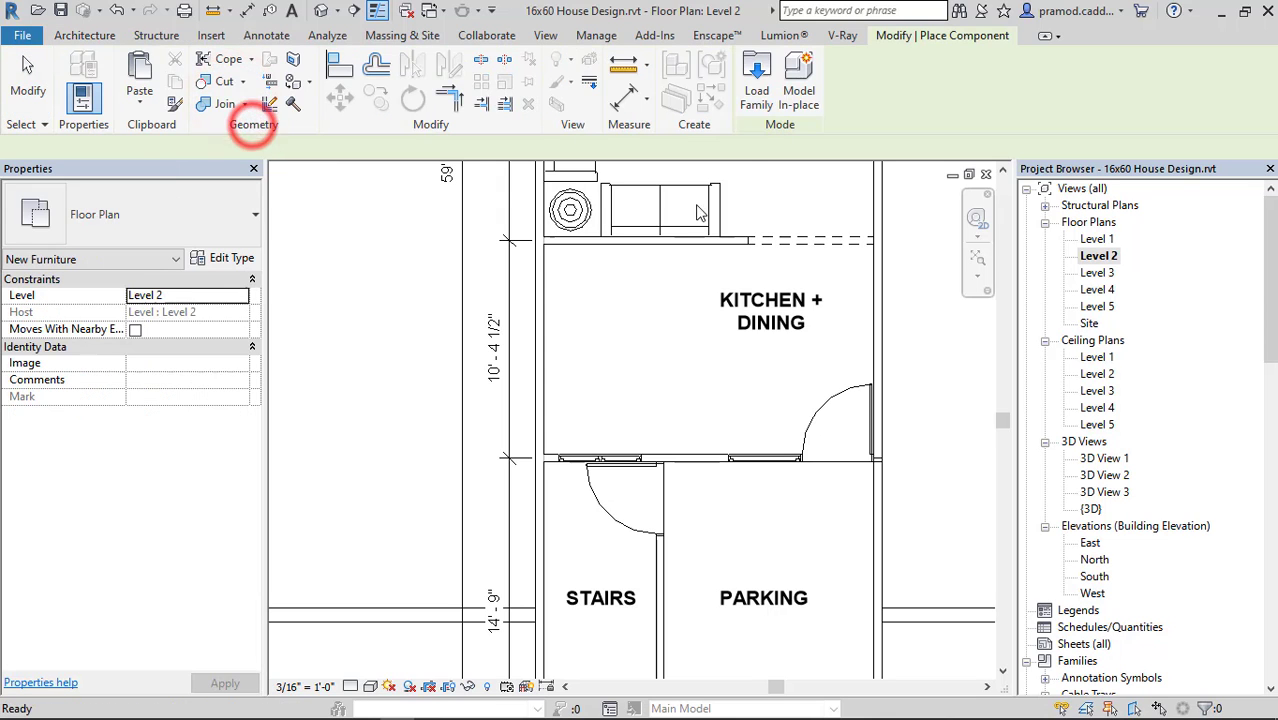
pyautogui.click(757, 87)
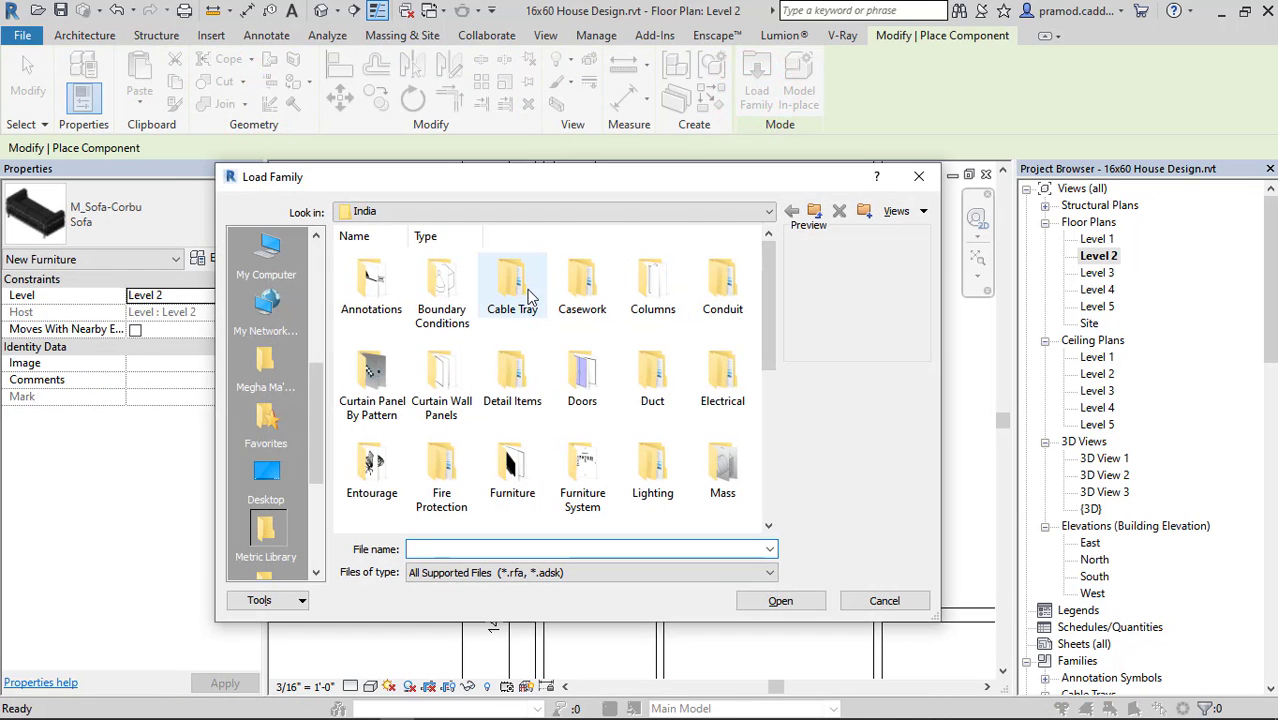
pyautogui.doubleClick(571, 290)
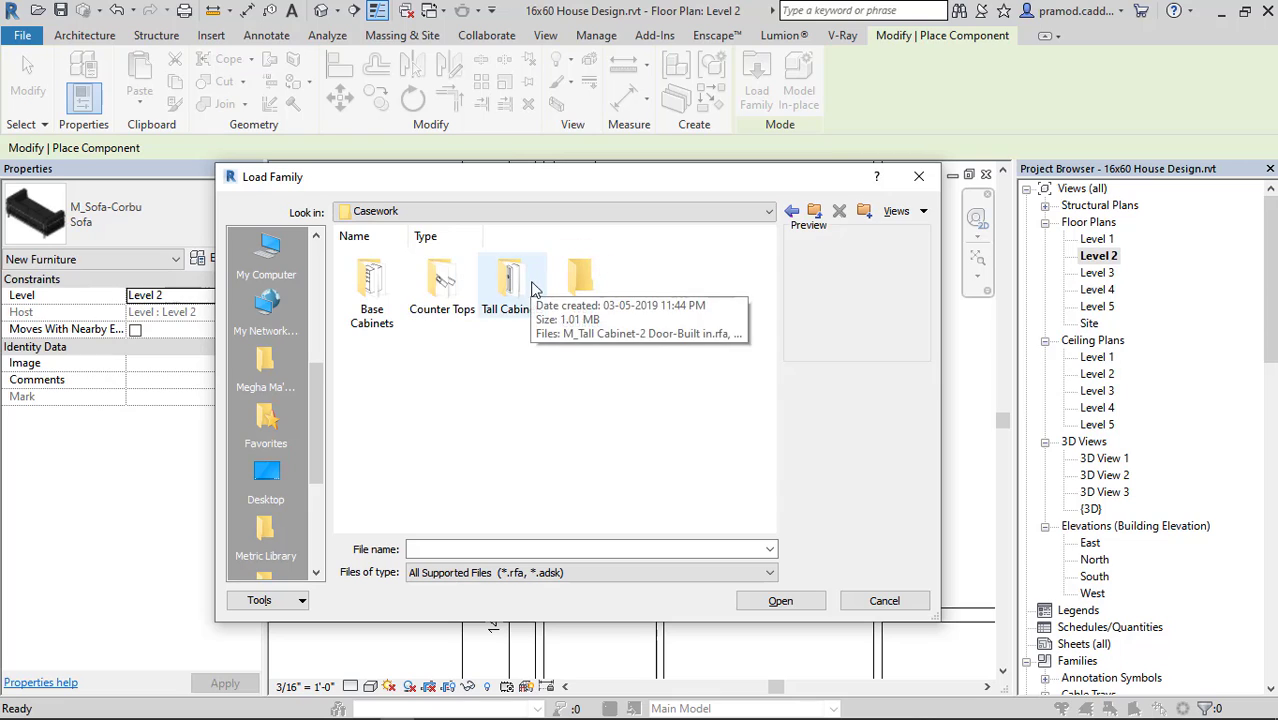
pyautogui.doubleClick(441, 282)
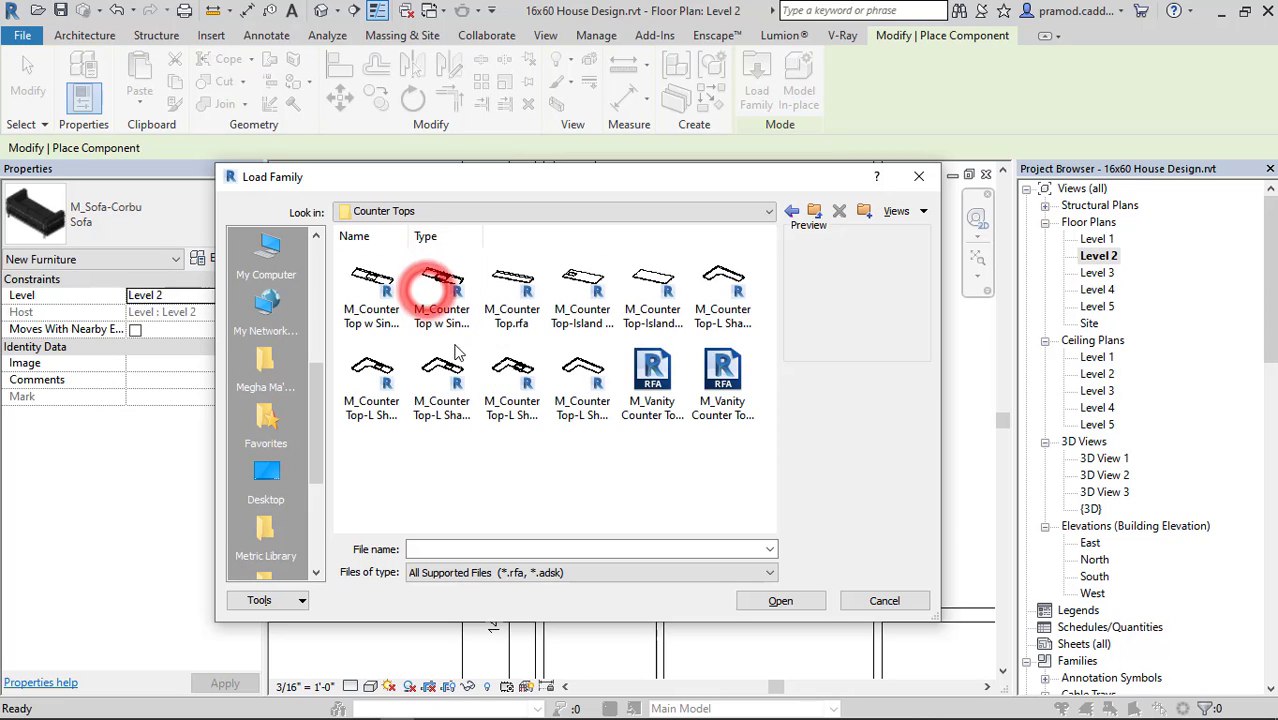
pyautogui.click(502, 368)
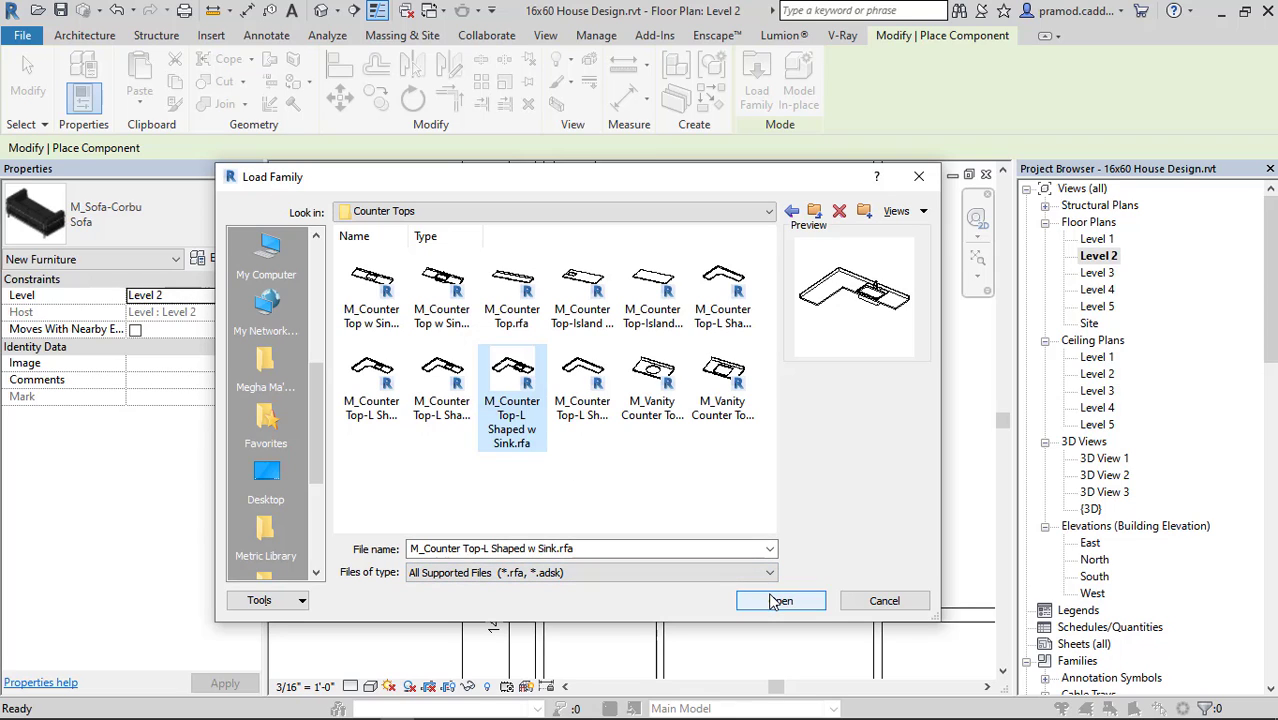
pyautogui.click(344, 396)
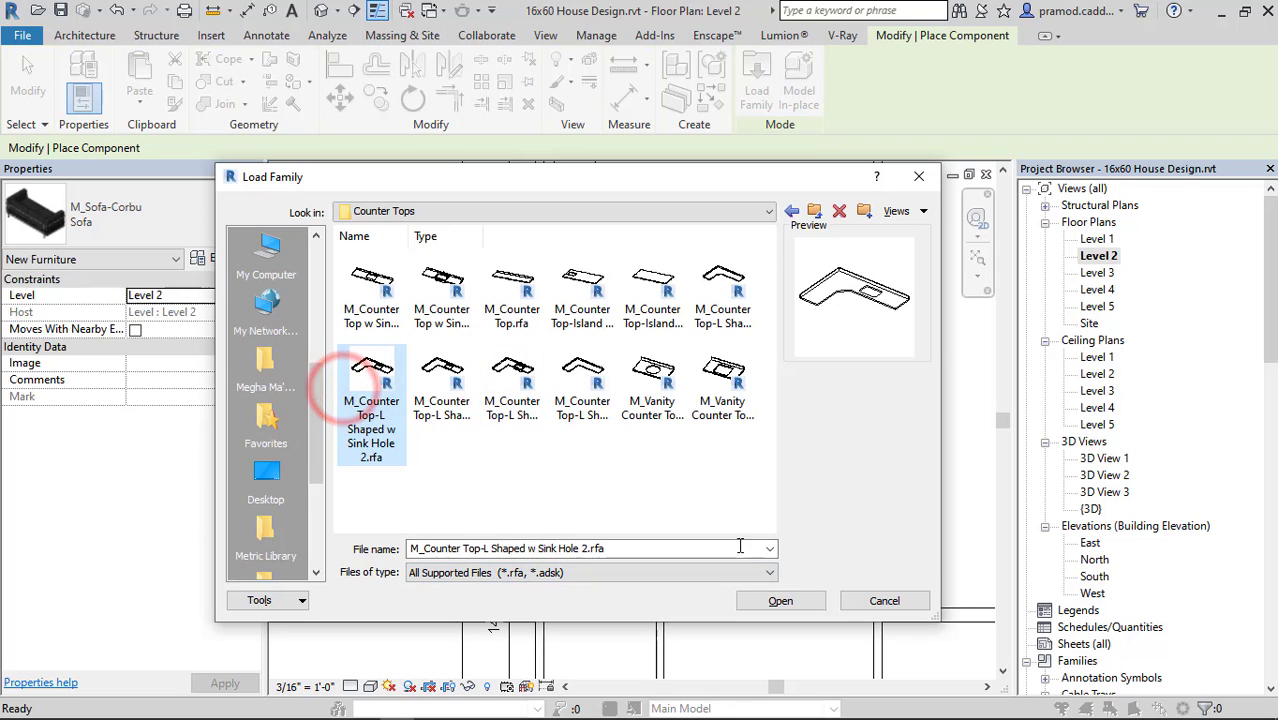
pyautogui.click(522, 384)
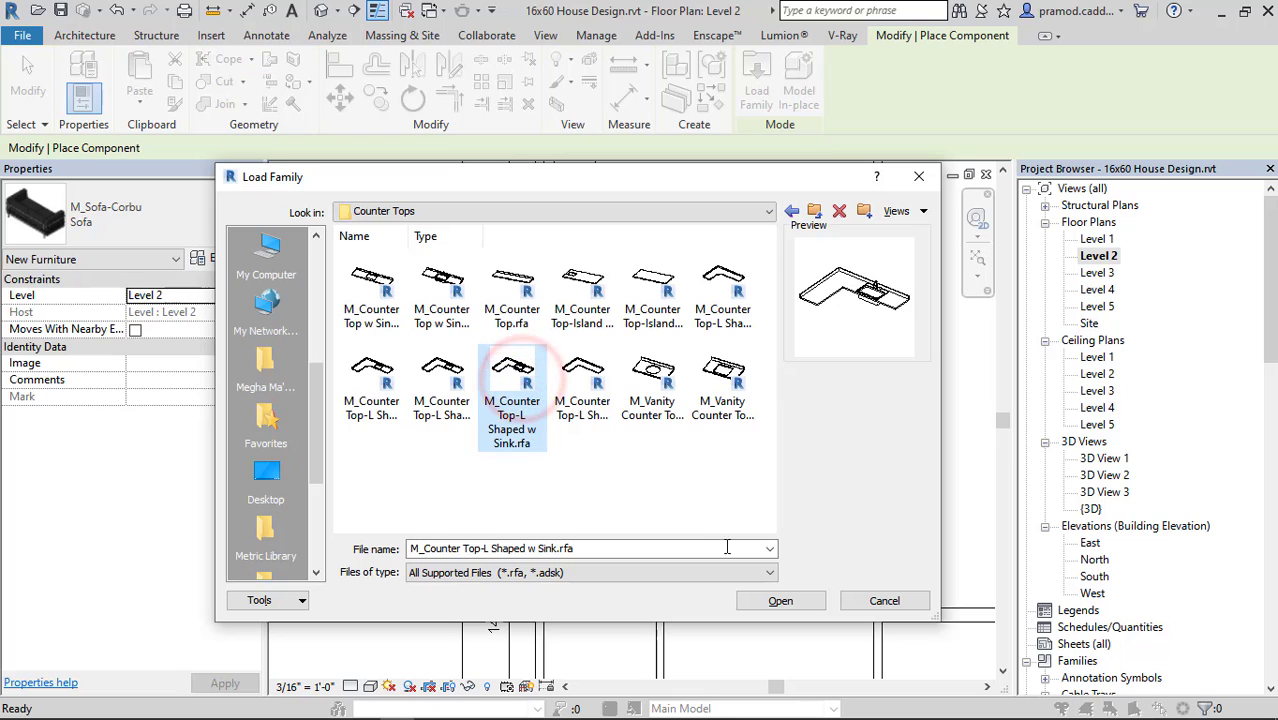
pyautogui.click(783, 600)
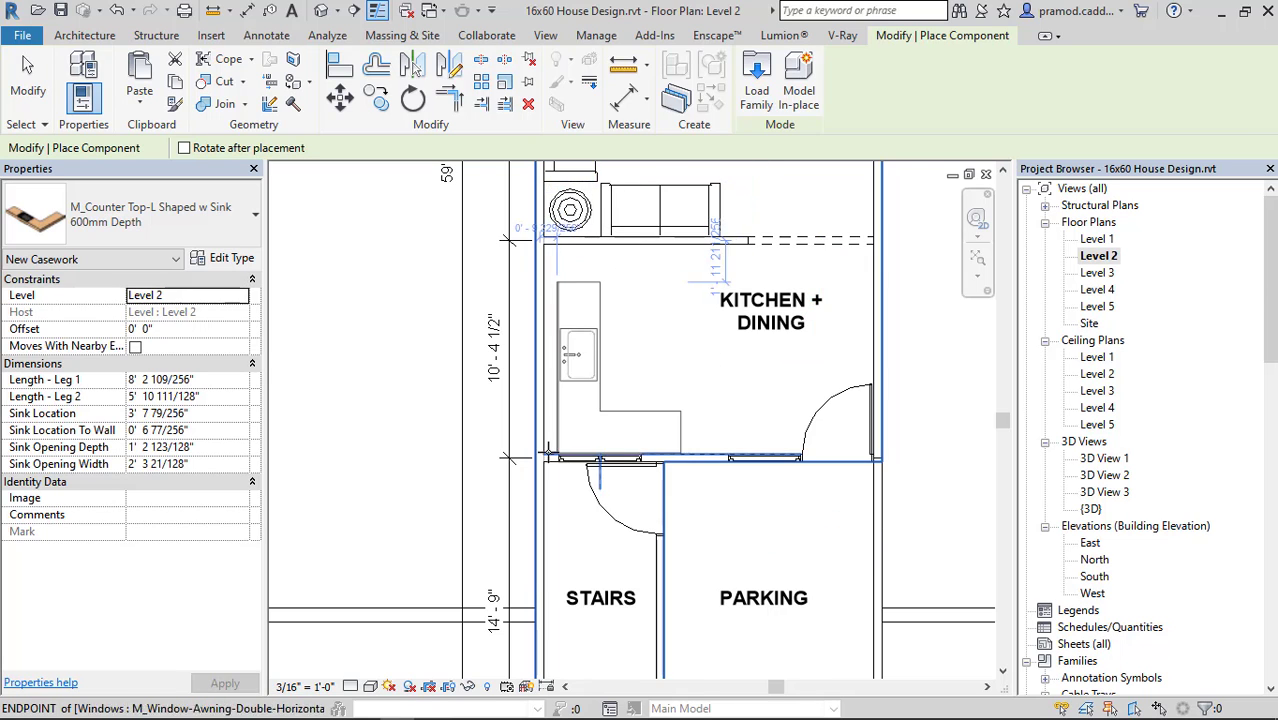
# Place the L-shaped counter top with sink in the kitchen corner between the outer wall and the stairs wall.
pyautogui.scroll(5, 540, 459)
pyautogui.click(535, 459)
pyautogui.scroll(-5, 535, 459)
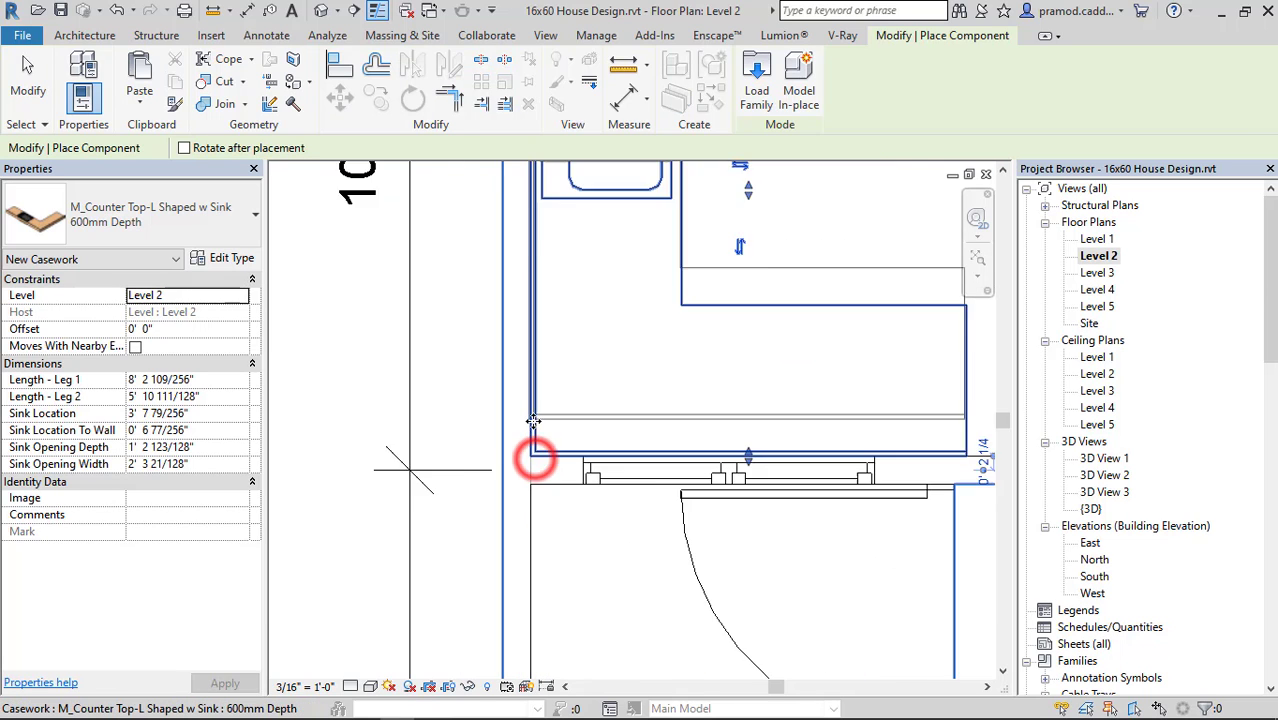
pyautogui.moveTo(584, 390); pyautogui.dragTo(590, 454, button='middle')
pyautogui.press('Escape')
pyautogui.press('Escape')
# Stretch the counter top's legs along the kitchen walls, Leg 1 to 10' 0" and Leg 2 to about 8' 2".
pyautogui.click(588, 335)
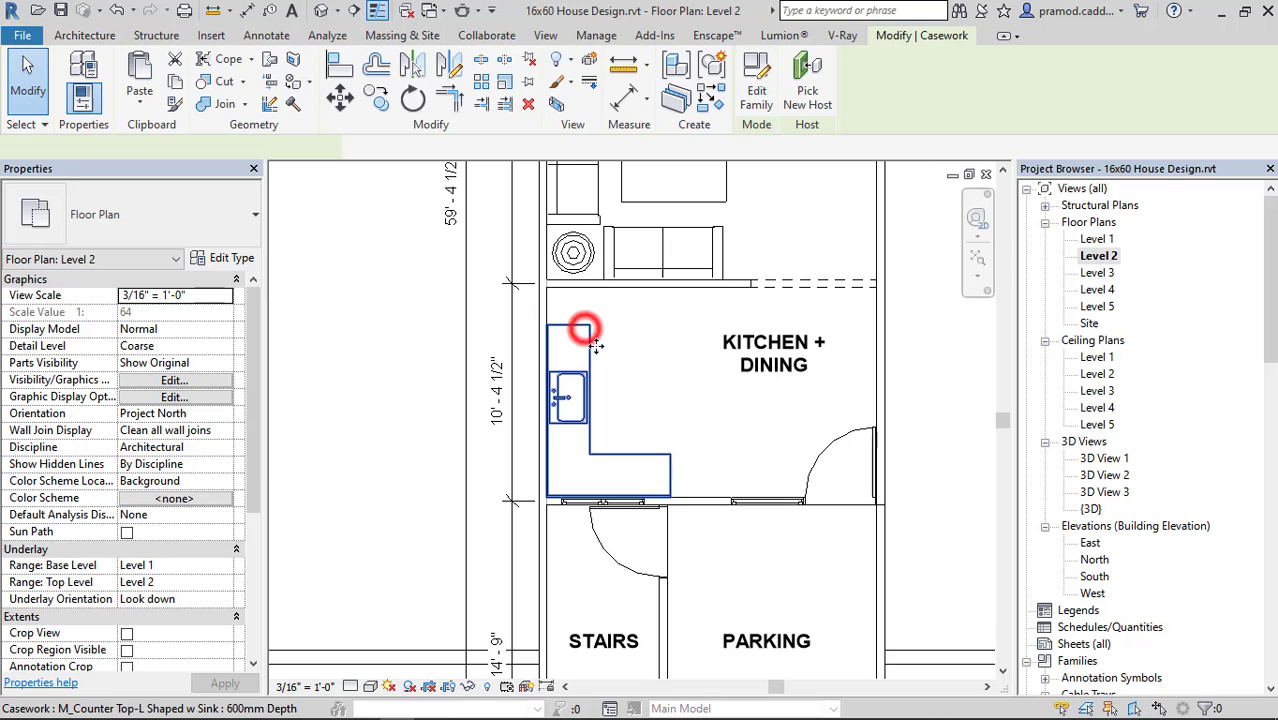
pyautogui.scroll(3, 588, 325)
pyautogui.moveTo(617, 249); pyautogui.dragTo(615, 243)
pyautogui.moveTo(744, 454); pyautogui.dragTo(684, 358, button='middle')
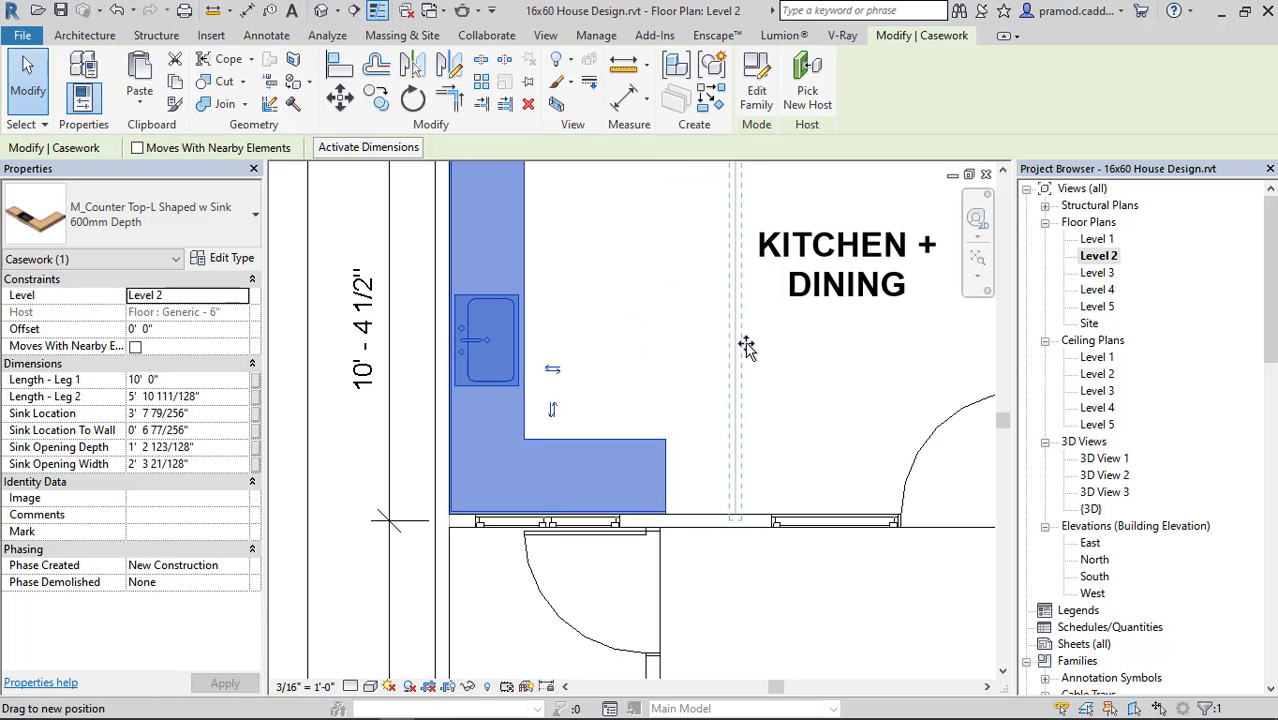
pyautogui.moveTo(750, 345); pyautogui.dragTo(750, 345)
pyautogui.click(645, 368)
pyautogui.scroll(-2, 598, 350)
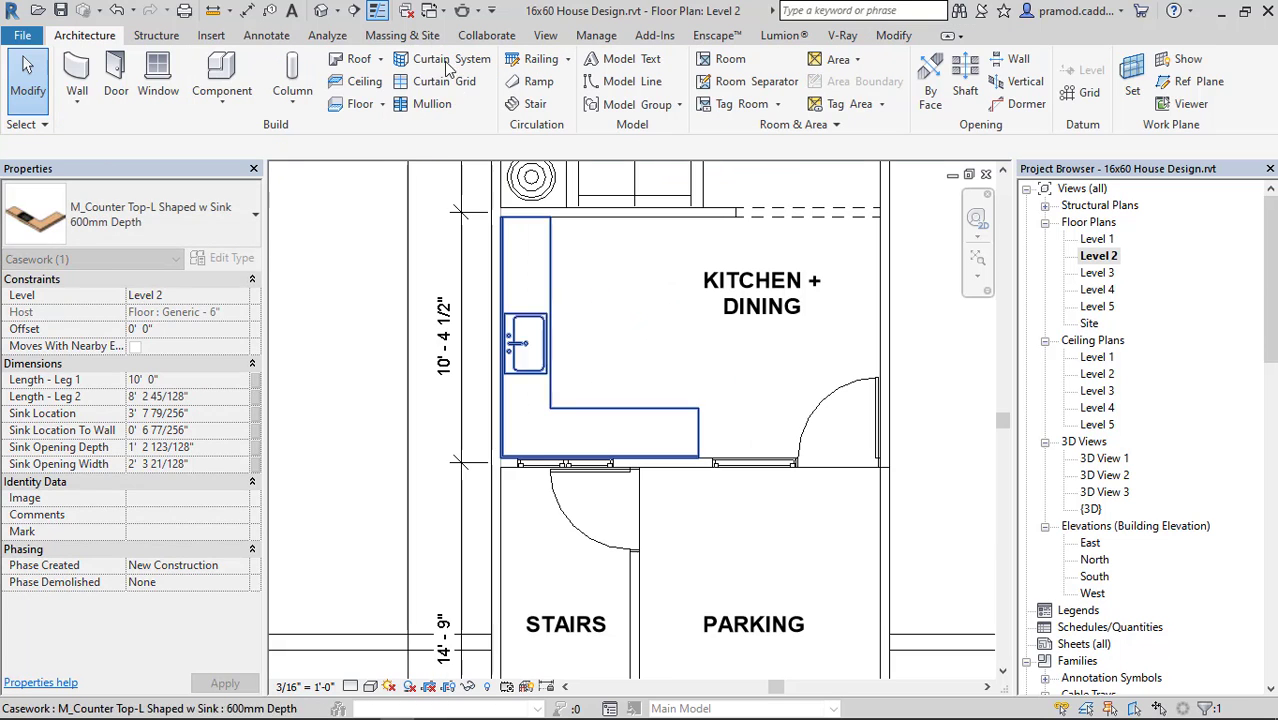
# Inspect the kitchen counter top in the 3D view and return to the Level 2 floor plan.
pyautogui.click(321, 11)
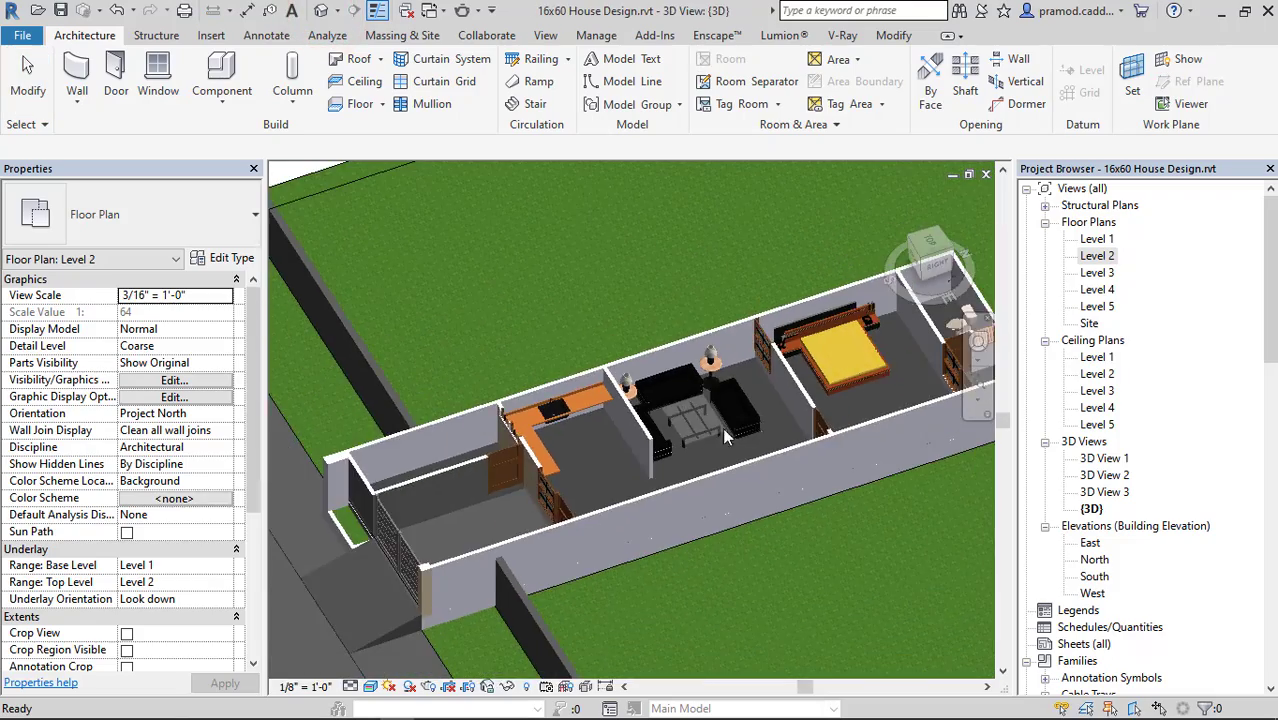
pyautogui.keyDown('shift'); pyautogui.moveTo(722, 427); pyautogui.dragTo(506, 309, button='middle'); pyautogui.keyUp('shift')
pyautogui.scroll(8, 763, 405)
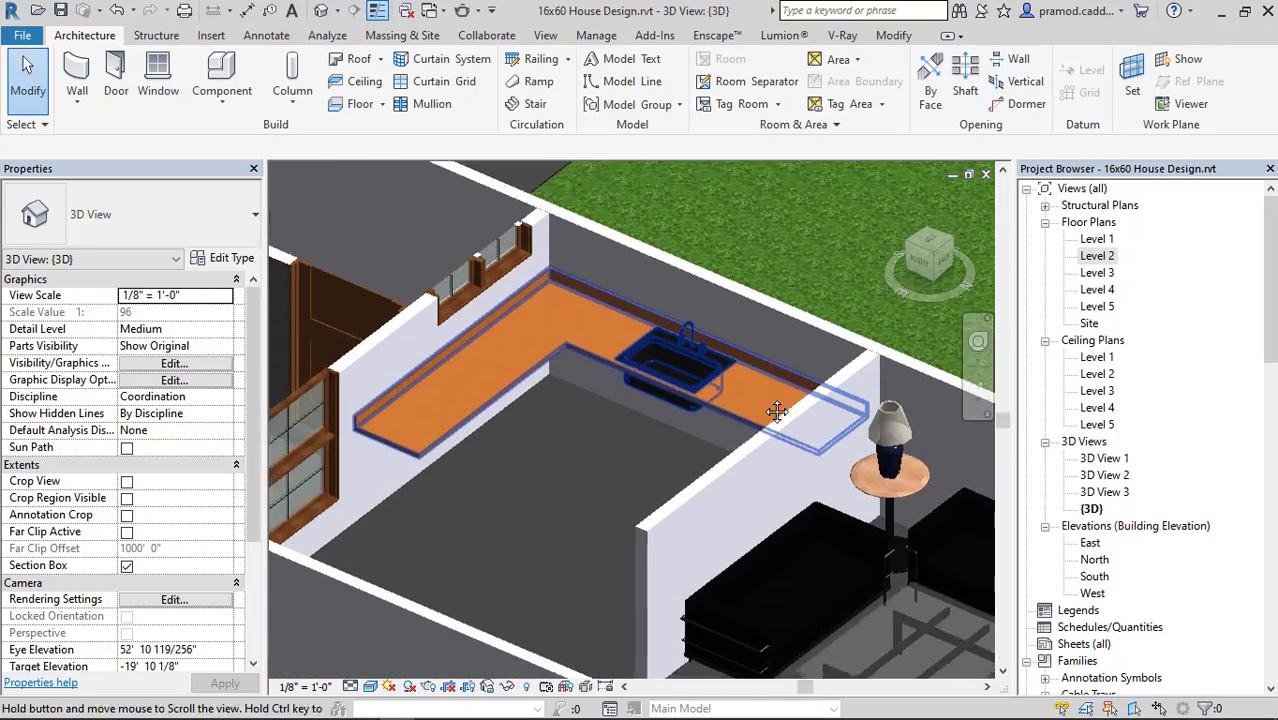
pyautogui.scroll(-3, 529, 425)
pyautogui.moveTo(529, 425); pyautogui.dragTo(575, 415, button='middle')
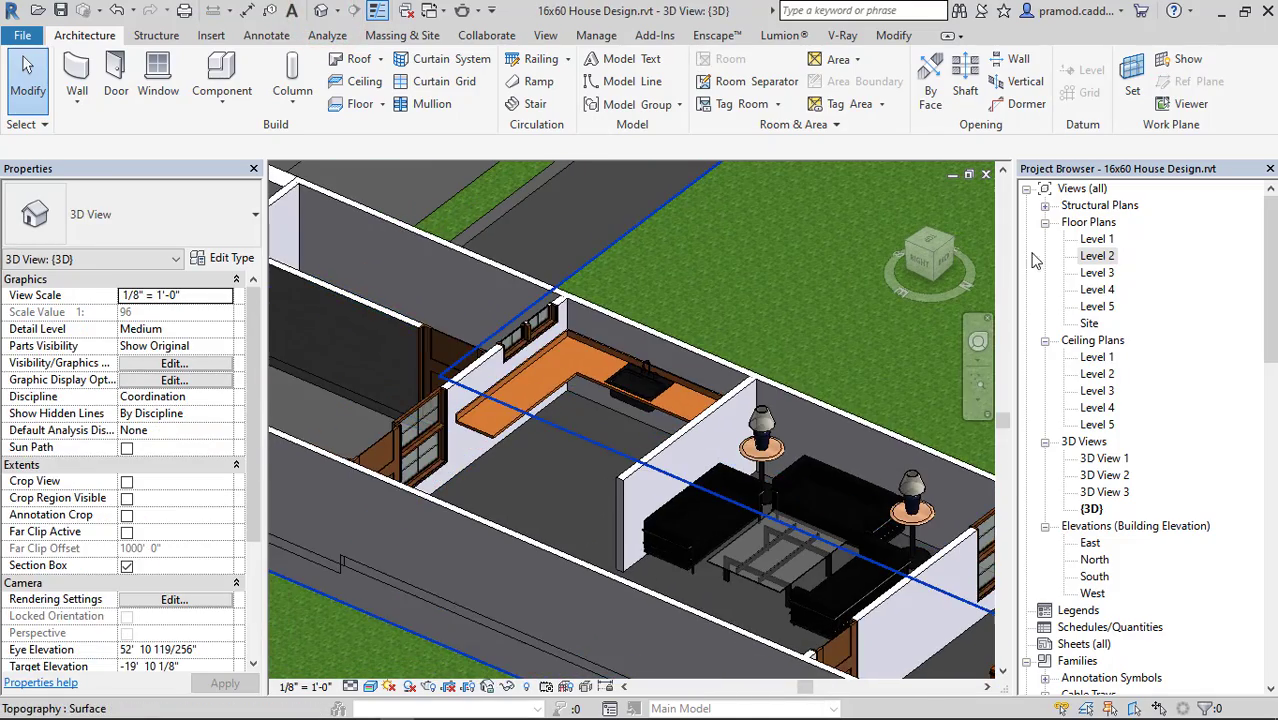
pyautogui.doubleClick(1097, 256)
pyautogui.scroll(-3, 624, 395)
pyautogui.scroll(4, 645, 416)
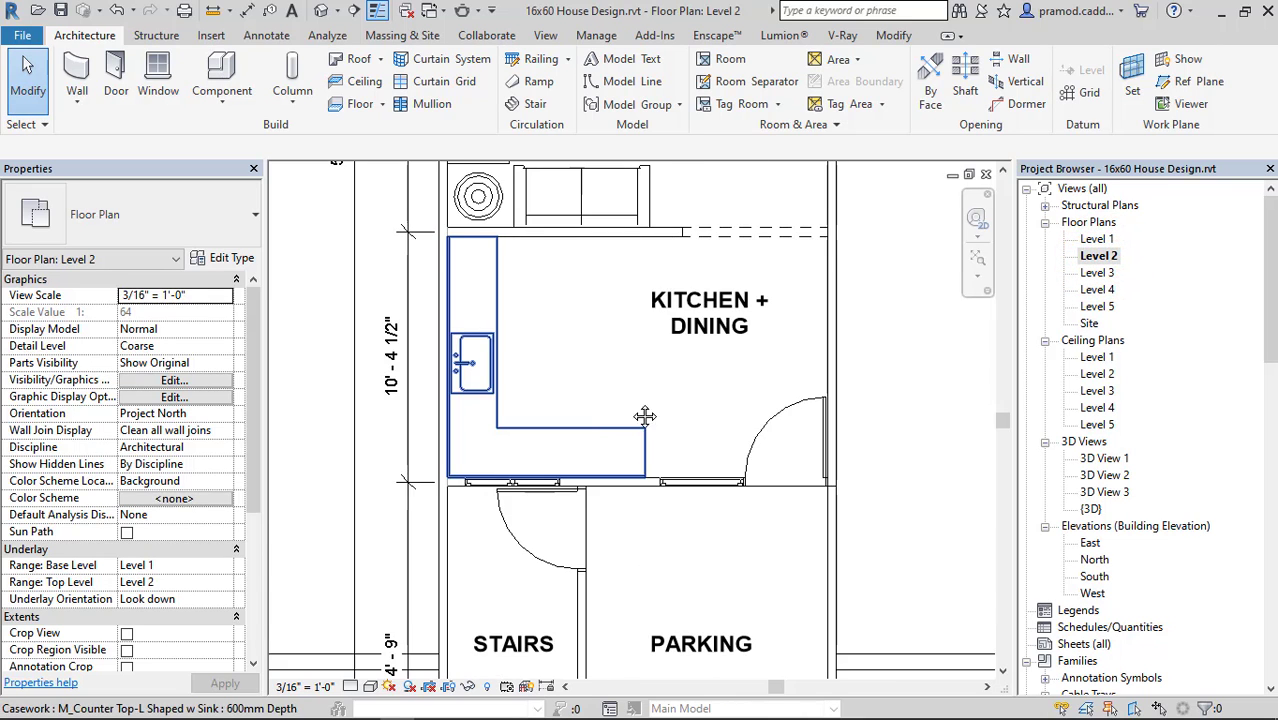
# Move the KITCHEN + DINING room tag toward the counter top to clear the open floor for the dining table.
pyautogui.moveTo(645, 416); pyautogui.dragTo(647, 480, button='middle')
pyautogui.click(690, 376)
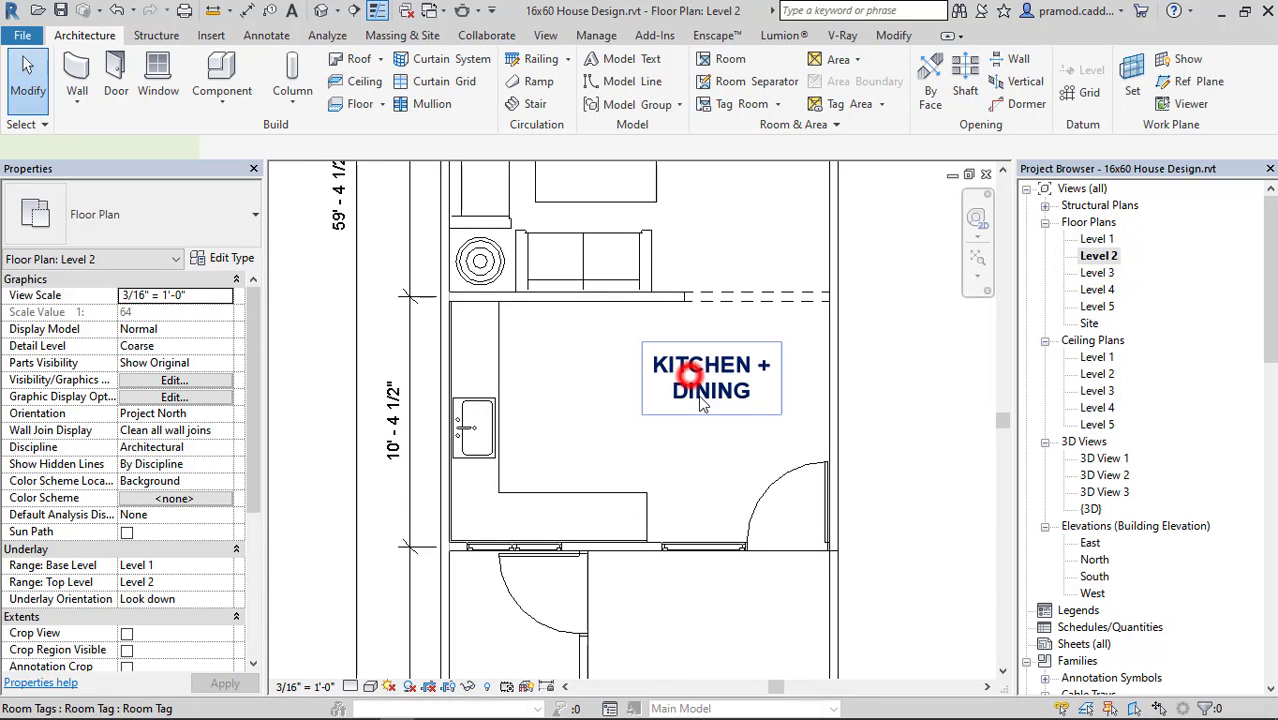
pyautogui.moveTo(711, 440); pyautogui.dragTo(594, 433)
# Load Dining_Table_and_Chairs_16033 (1).rfa from the FAMILY FILE folder into the Revit project.
pyautogui.moveTo(433, 708)
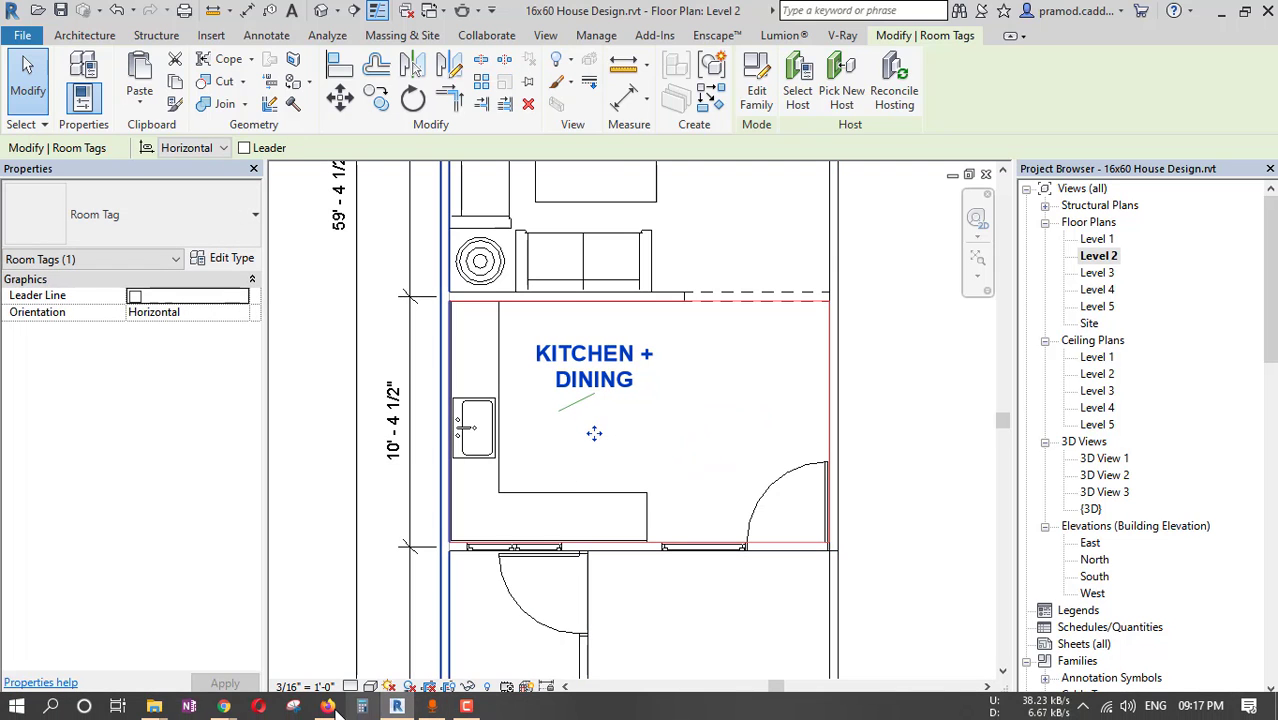
pyautogui.moveTo(160, 708)
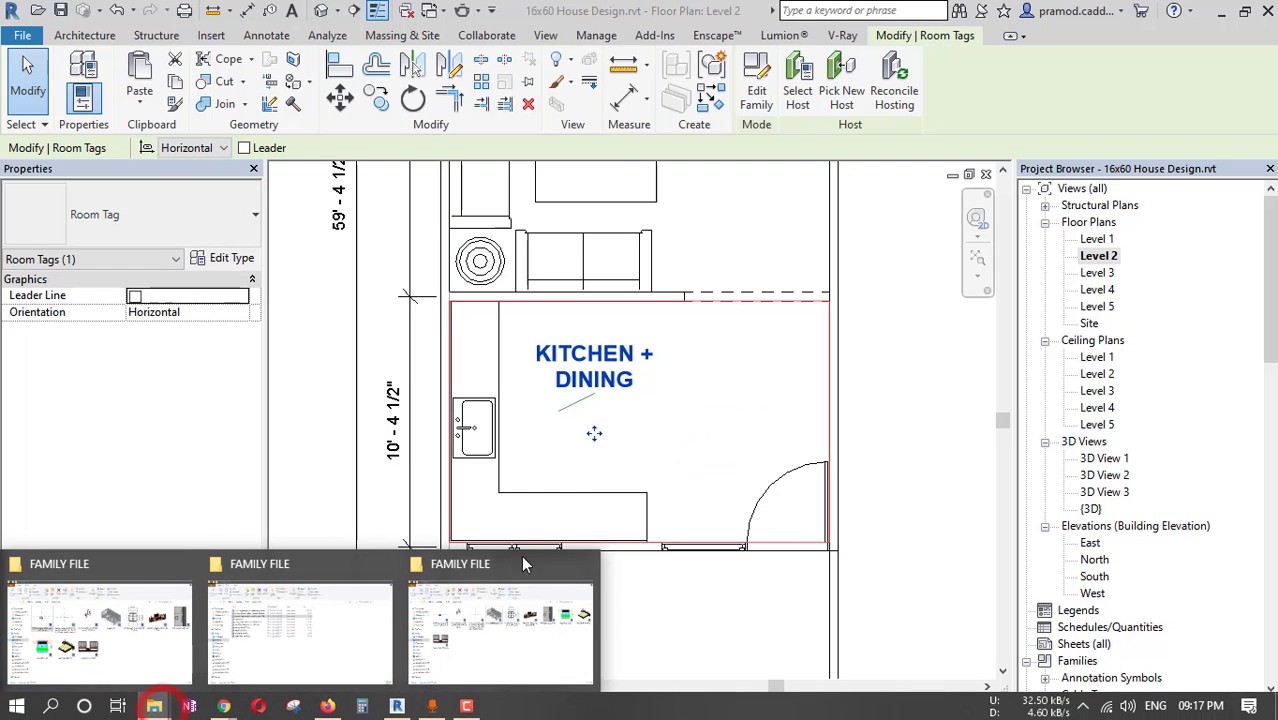
pyautogui.click(515, 620)
pyautogui.click(826, 405)
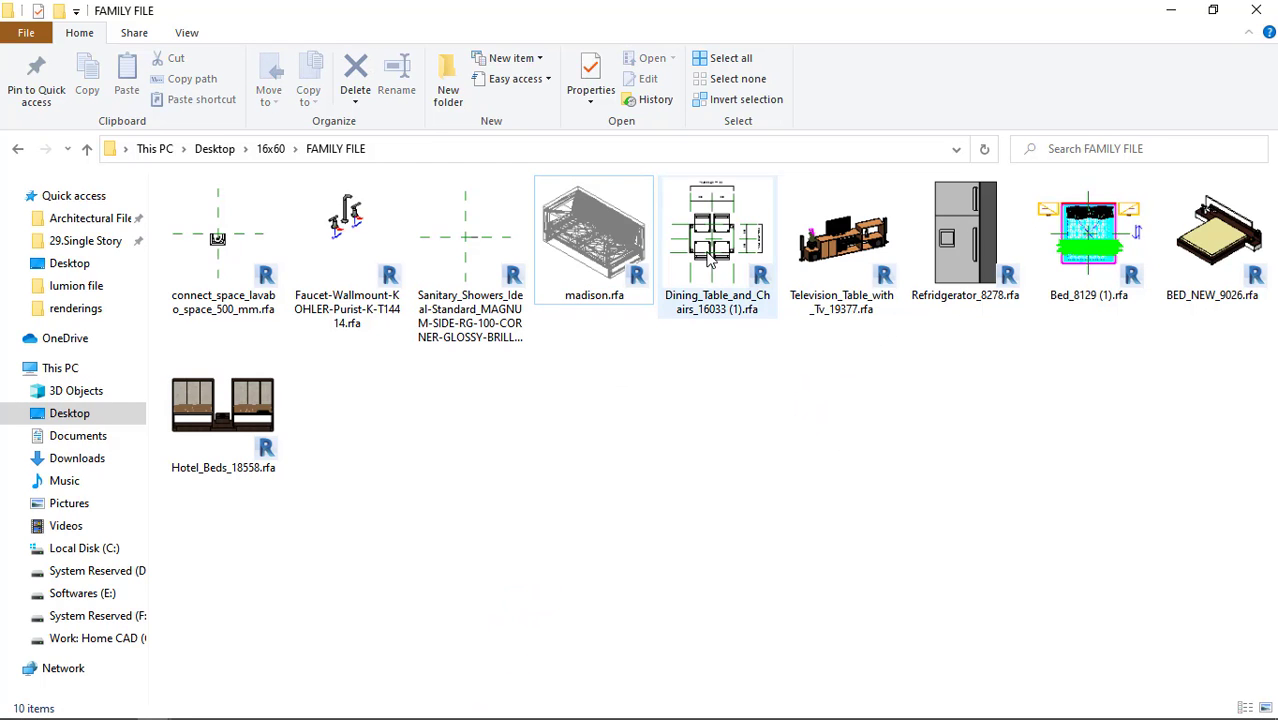
pyautogui.moveTo(724, 300); pyautogui.dragTo(665, 456)
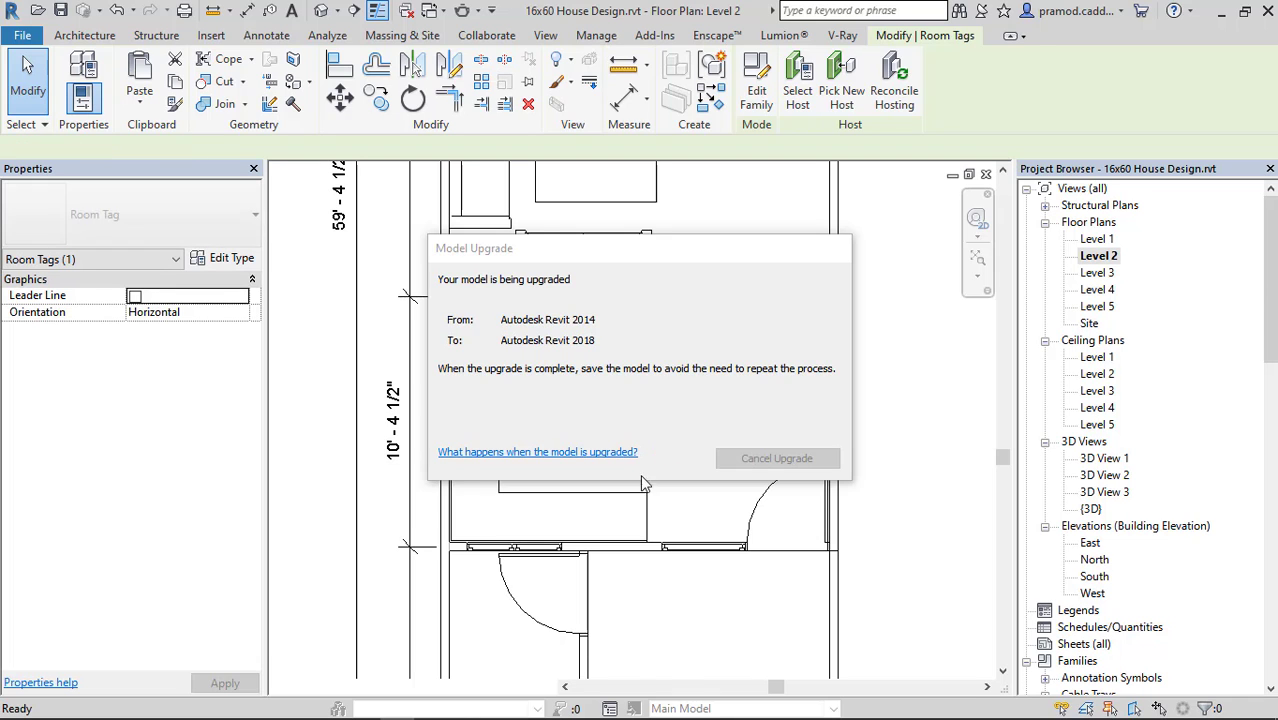
# Switch to Chrome and close the finished RevitCity download pages.
pyautogui.moveTo(295, 690)
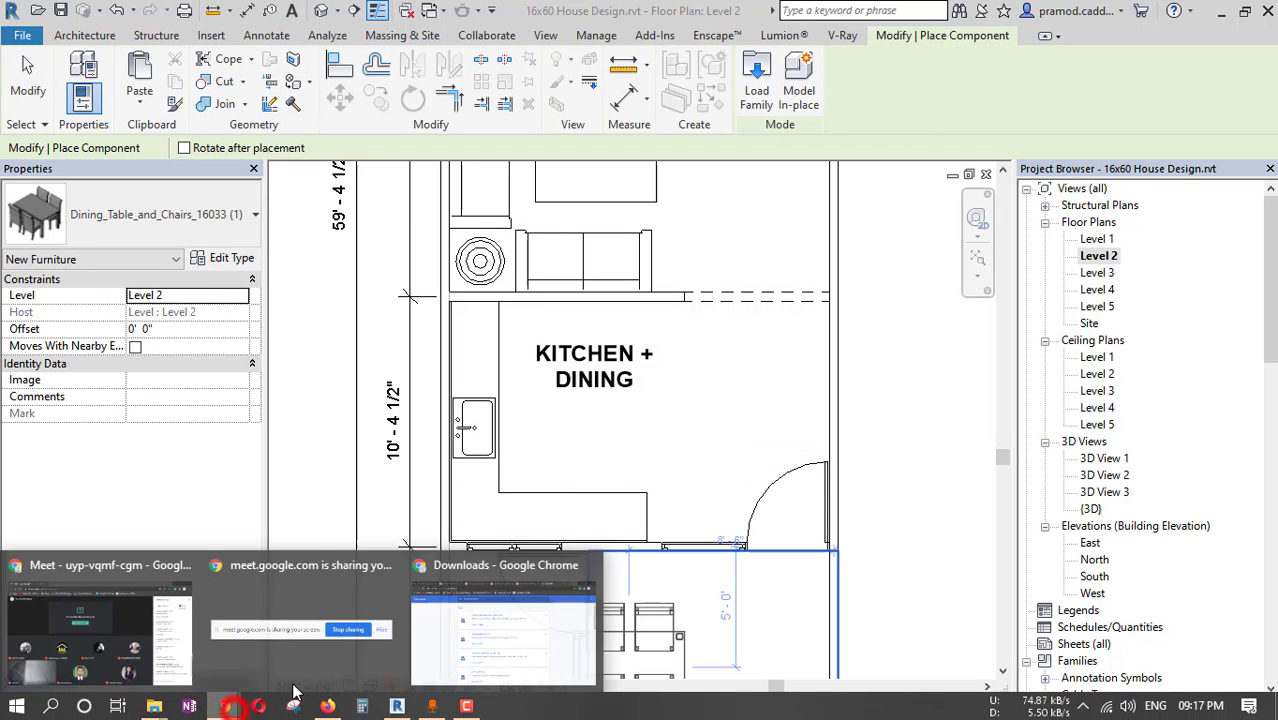
pyautogui.click(134, 646)
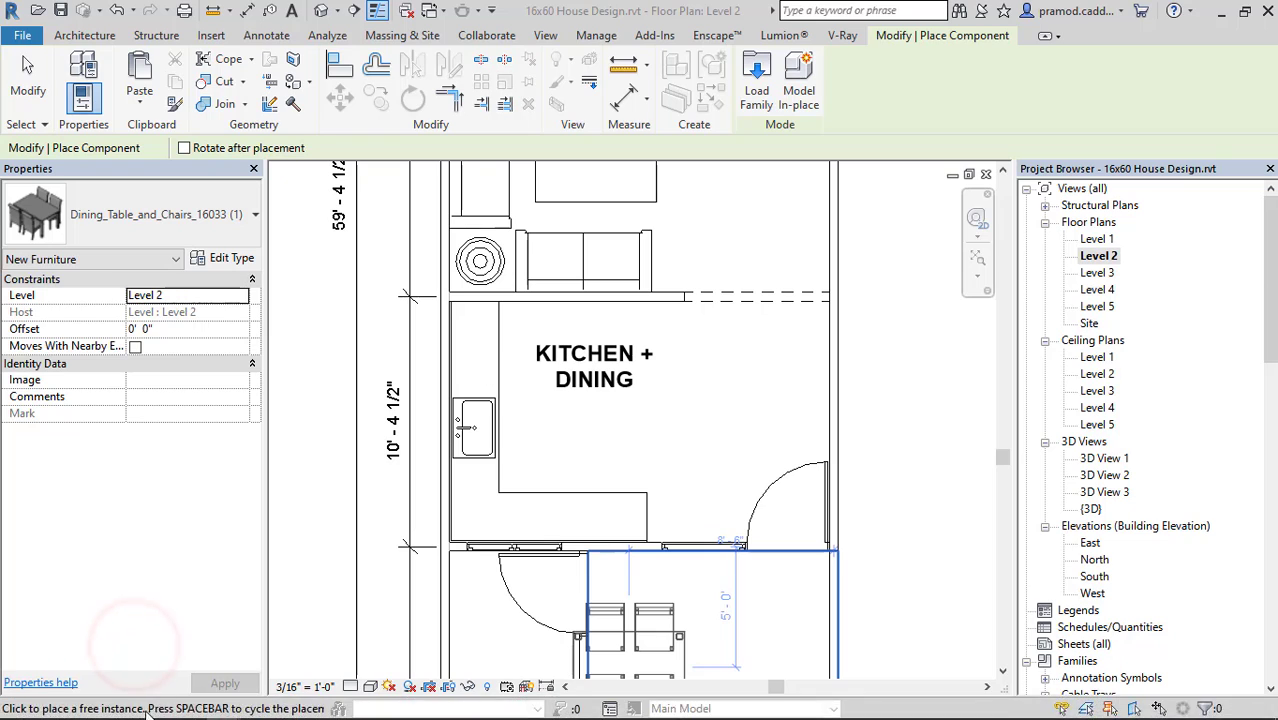
pyautogui.moveTo(154, 706)
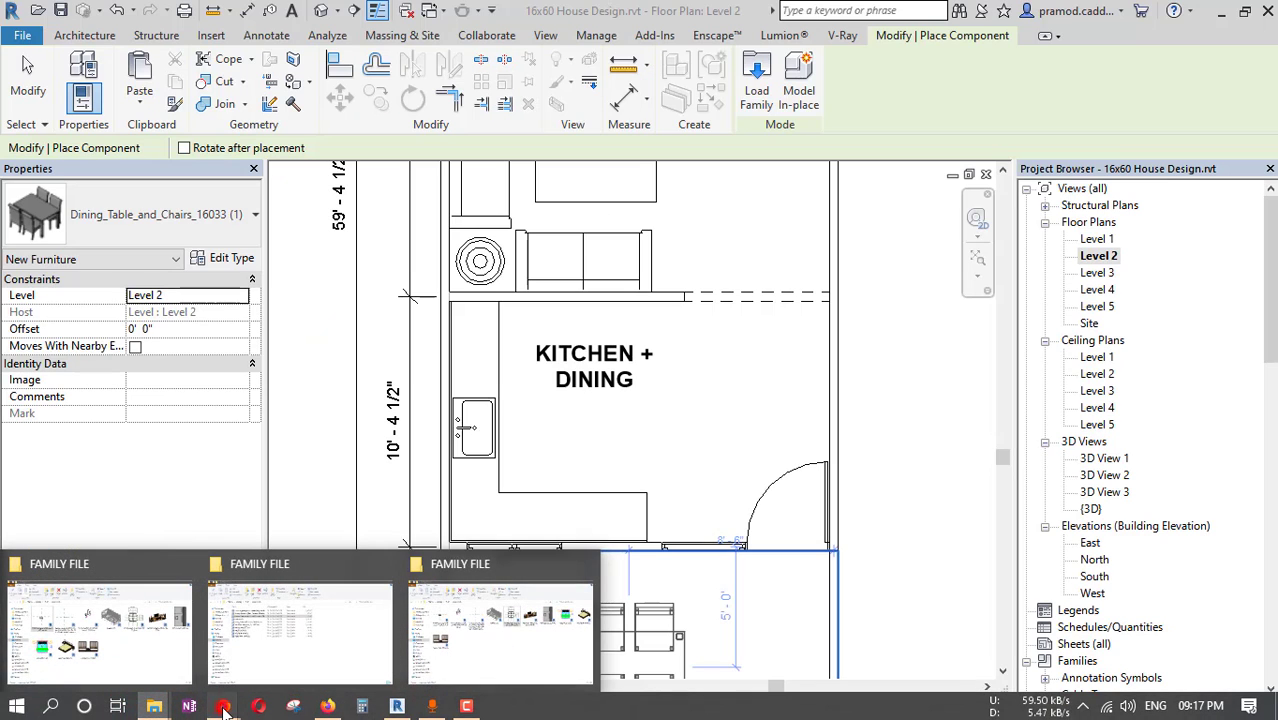
pyautogui.moveTo(224, 708)
pyautogui.click(469, 615)
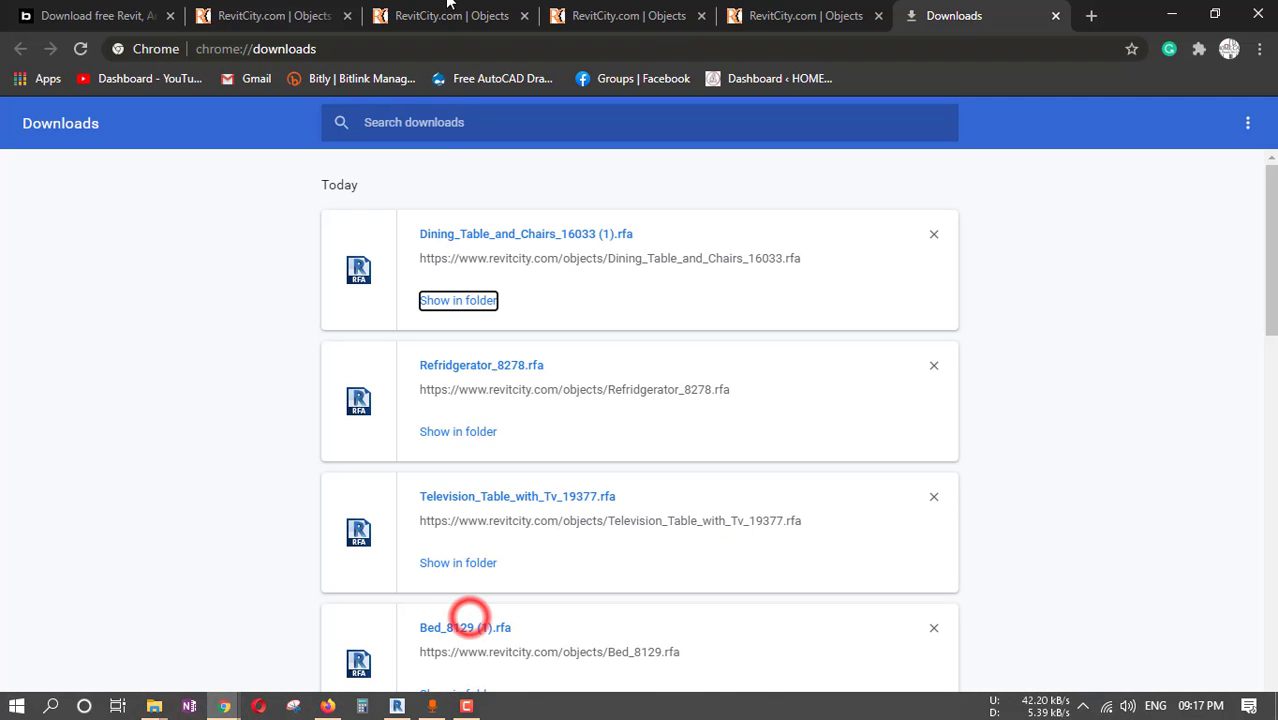
pyautogui.click(447, 12)
pyautogui.click(521, 16)
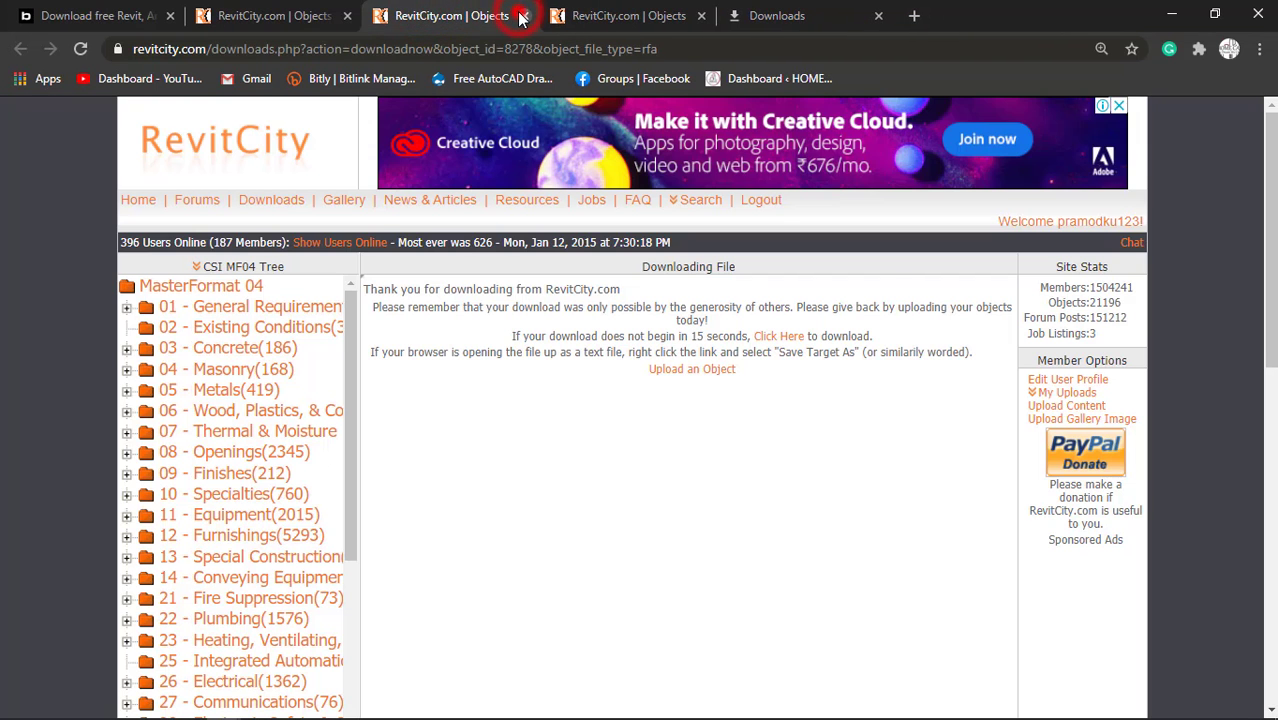
pyautogui.click(522, 16)
pyautogui.click(521, 16)
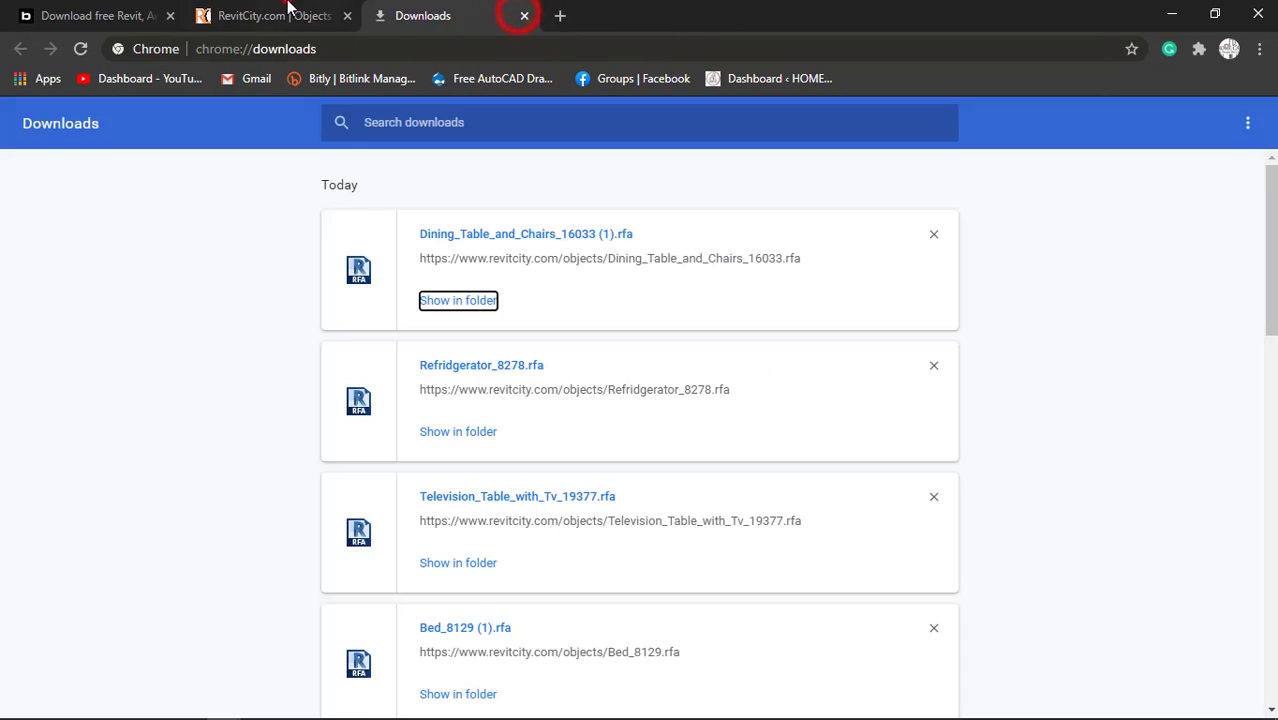
# Search RevitCity for "FLOWER POTS" and return to the Revit floor plan.
pyautogui.click(285, 15)
pyautogui.scroll(10, 457, 288)
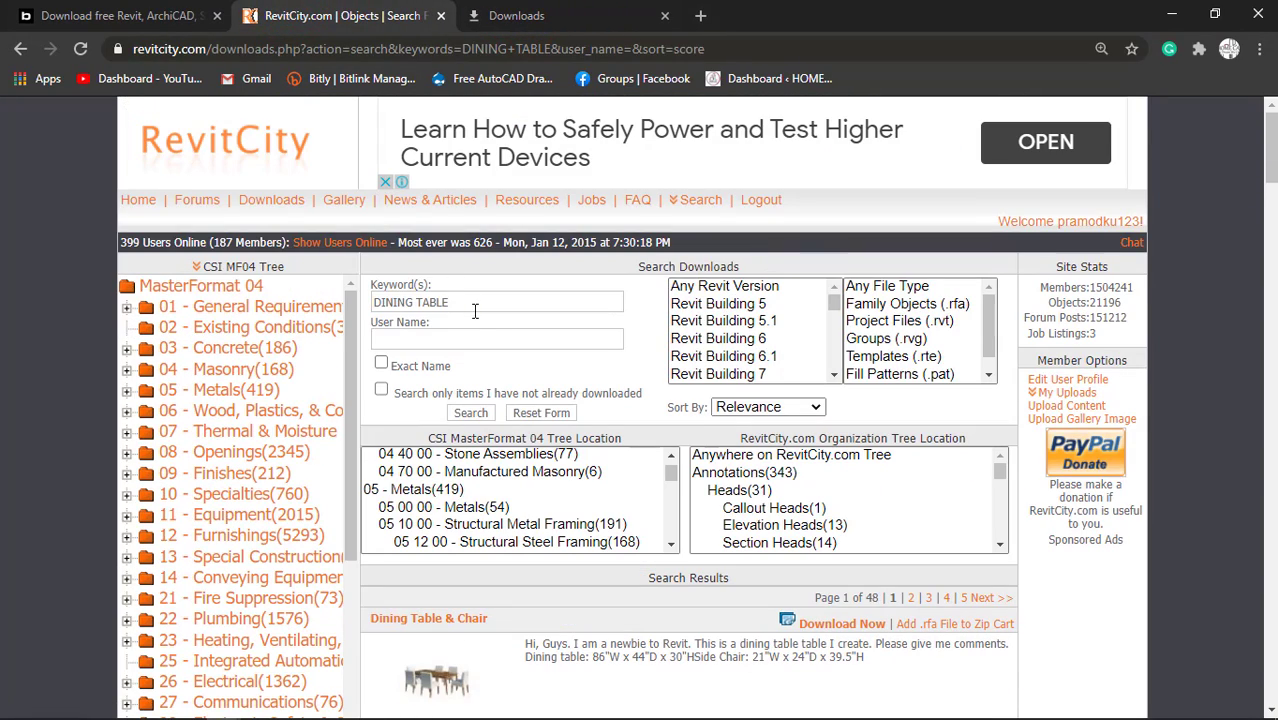
pyautogui.write('FLOWER ')
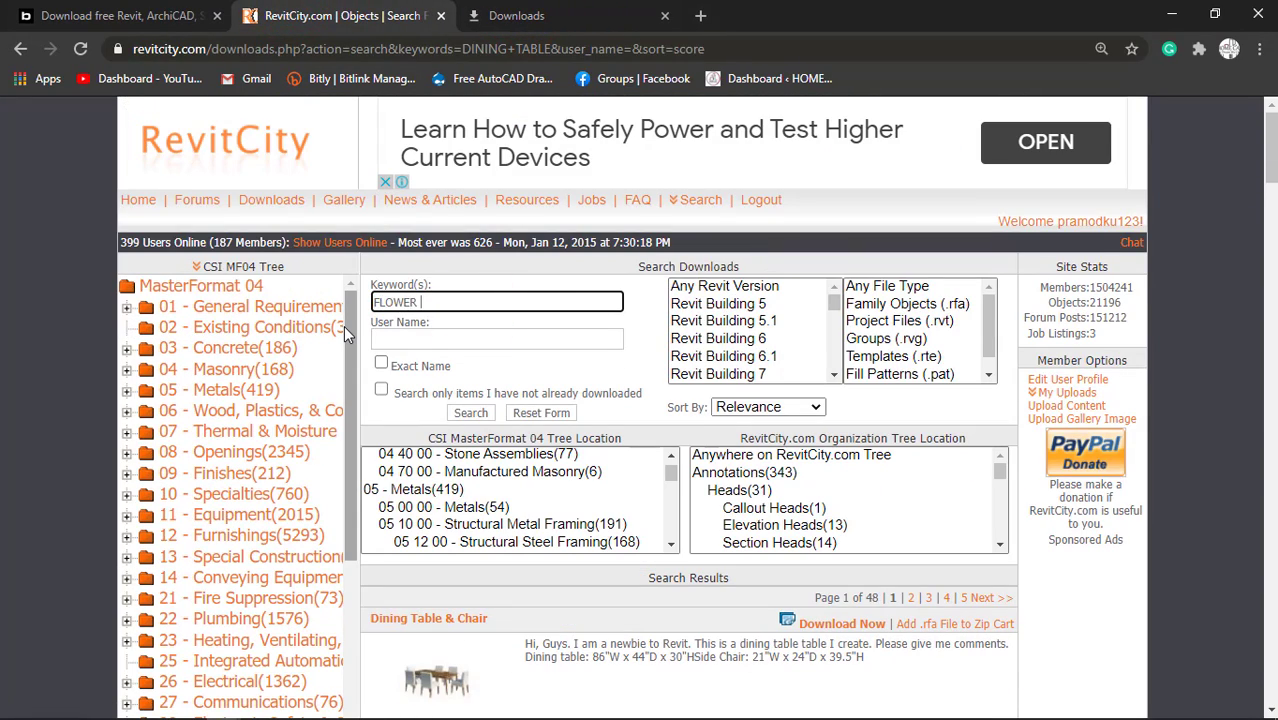
pyautogui.write('POTS')
pyautogui.press('Return')
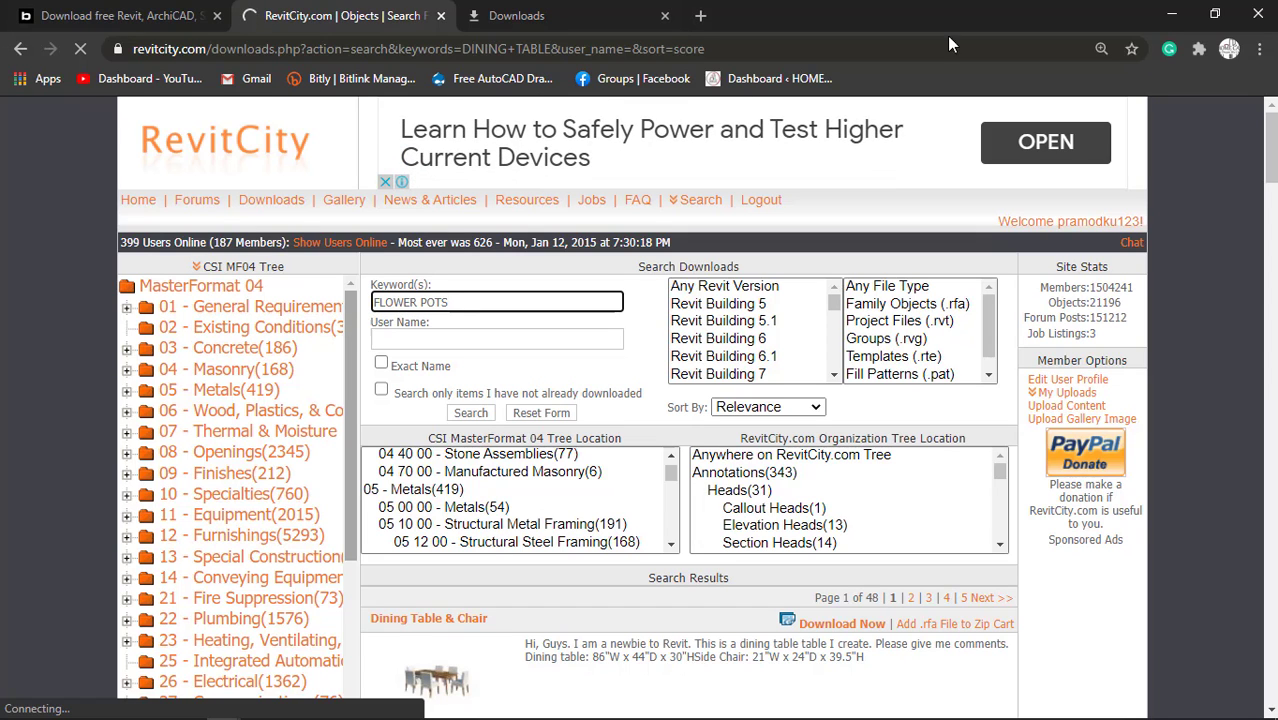
pyautogui.click(1172, 15)
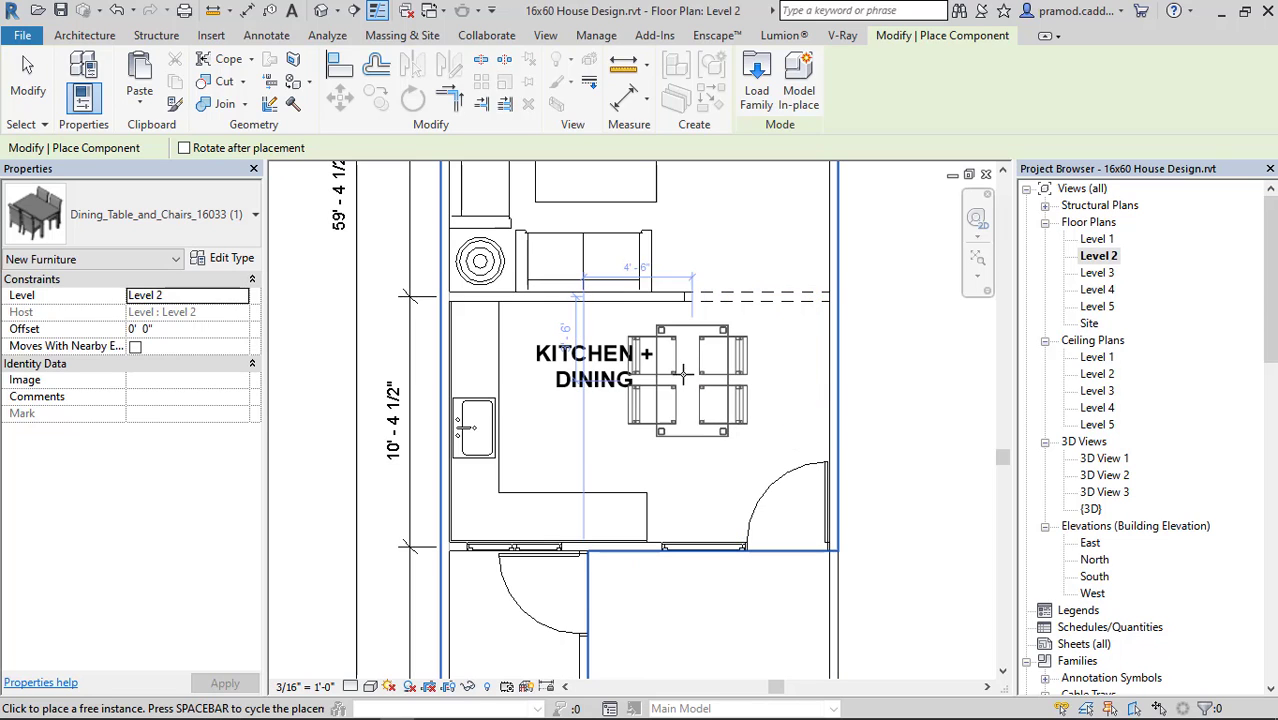
# Place the four-chair dining table with its short end against the living room wall, beside the dashed opening.
pyautogui.press('space')
pyautogui.scroll(4, 670, 360)
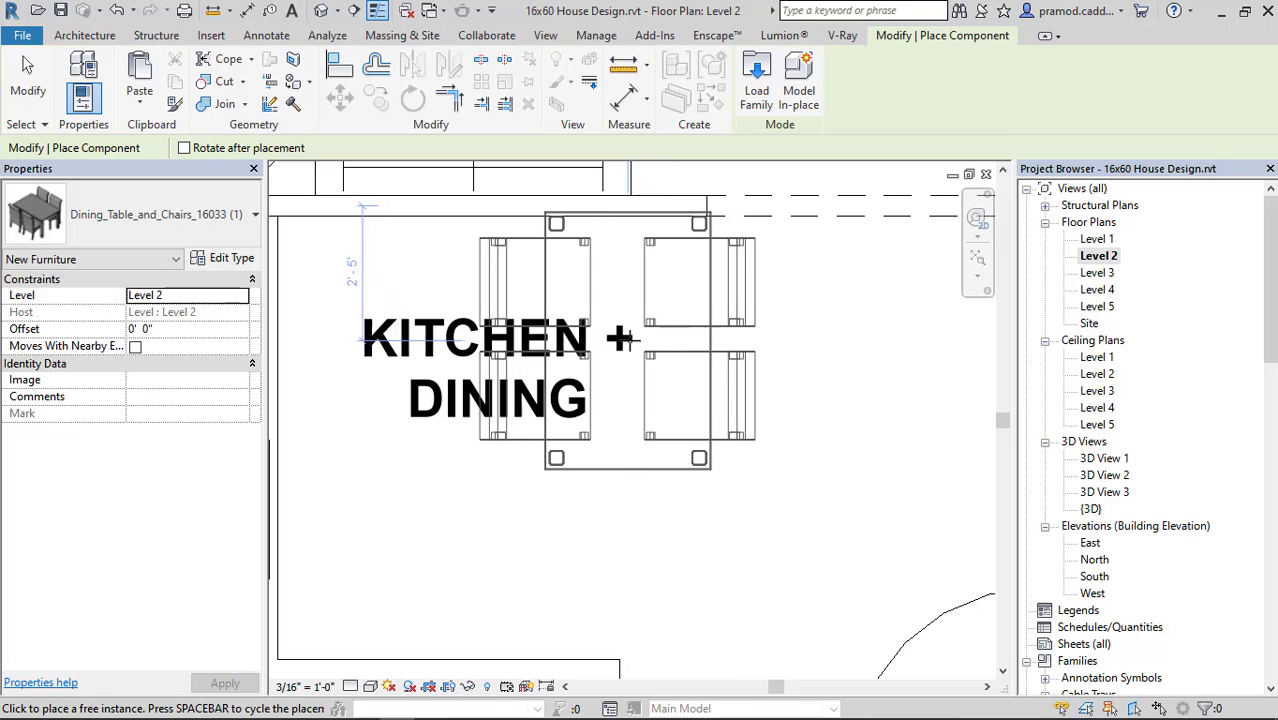
pyautogui.click(625, 343)
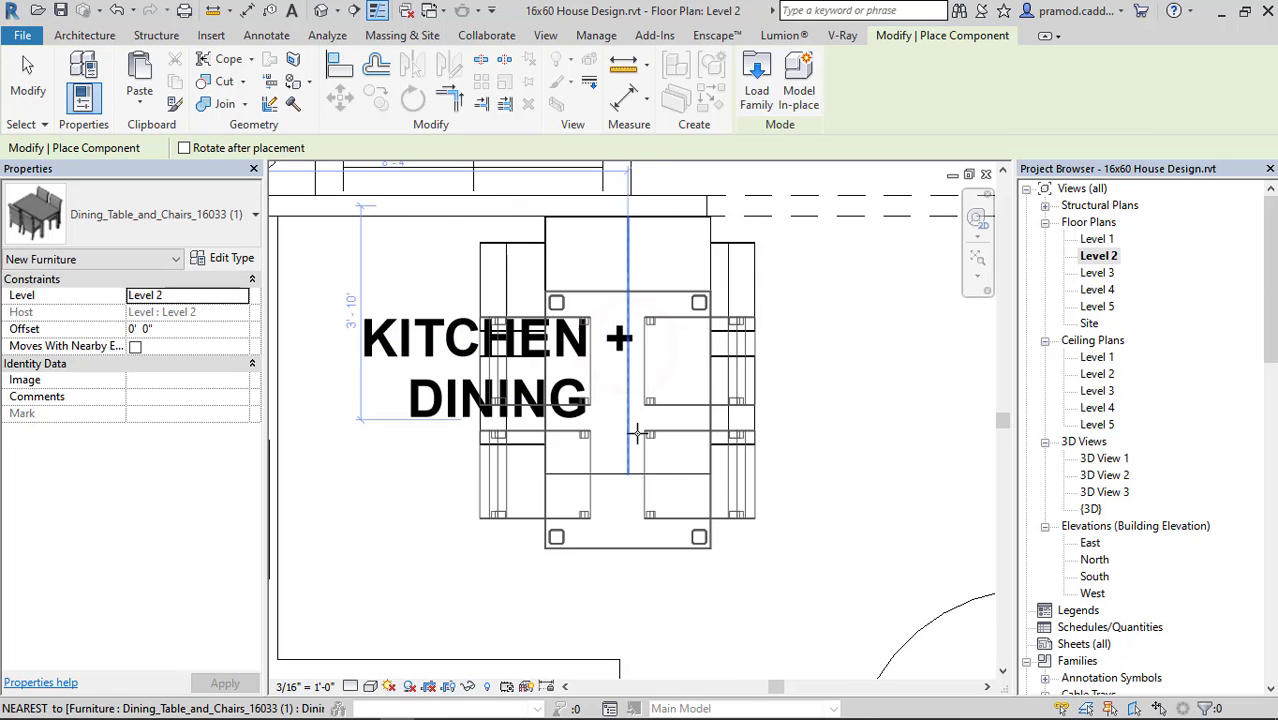
pyautogui.scroll(-3, 625, 425)
pyautogui.press('Escape')
# Move the KITCHEN + DINING room tag off the dining table to the open floor below it.
pyautogui.scroll(2, 541, 413)
pyautogui.click(531, 399)
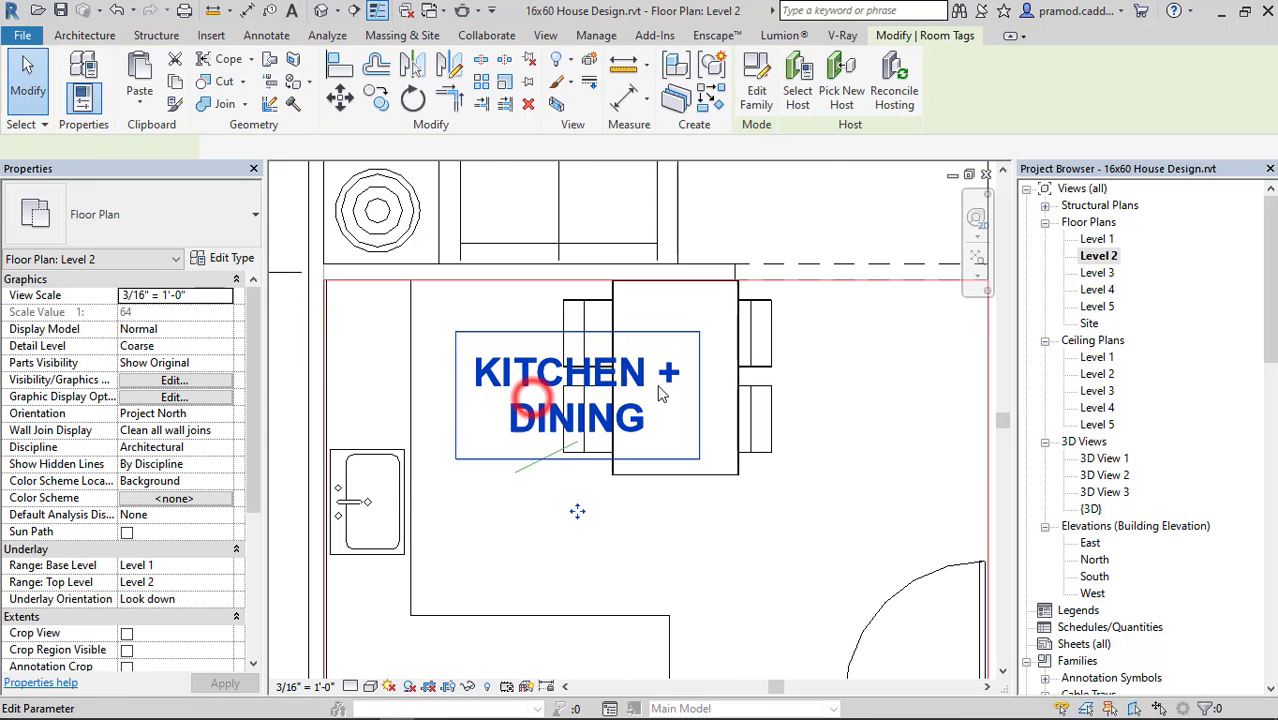
pyautogui.moveTo(572, 506); pyautogui.dragTo(735, 667)
pyautogui.press('Escape')
# Rename the door opening type between living and kitchen to 4'X7' and set its rough width to 4' 0".
pyautogui.scroll(-4, 806, 380)
pyautogui.moveTo(815, 376); pyautogui.dragTo(680, 463, button='middle')
pyautogui.scroll(4, 686, 430)
pyautogui.click(690, 394)
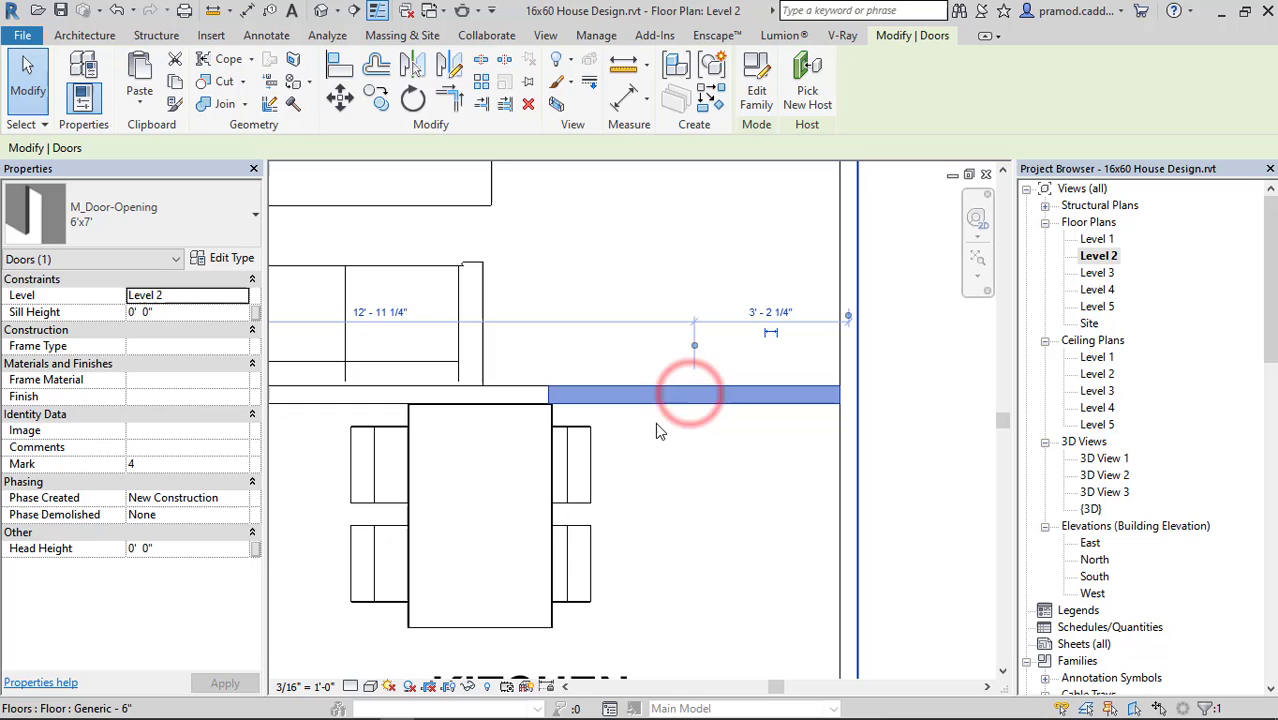
pyautogui.click(250, 262)
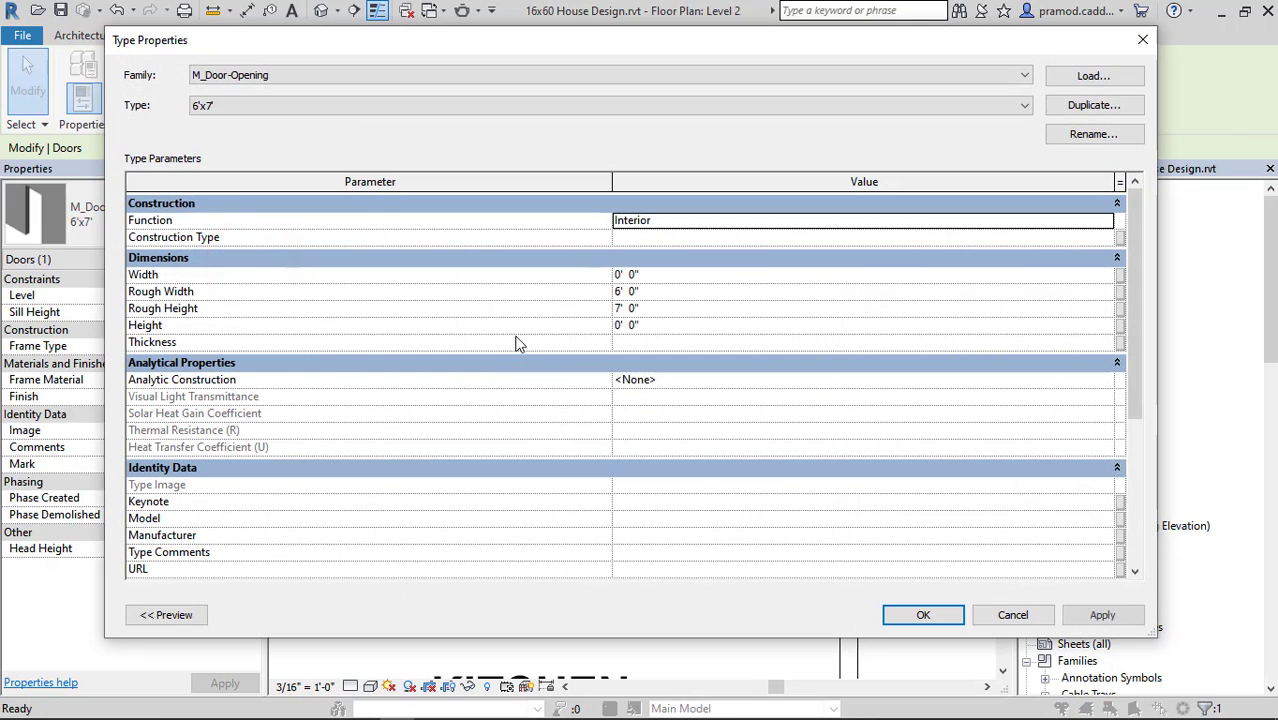
pyautogui.click(1141, 40)
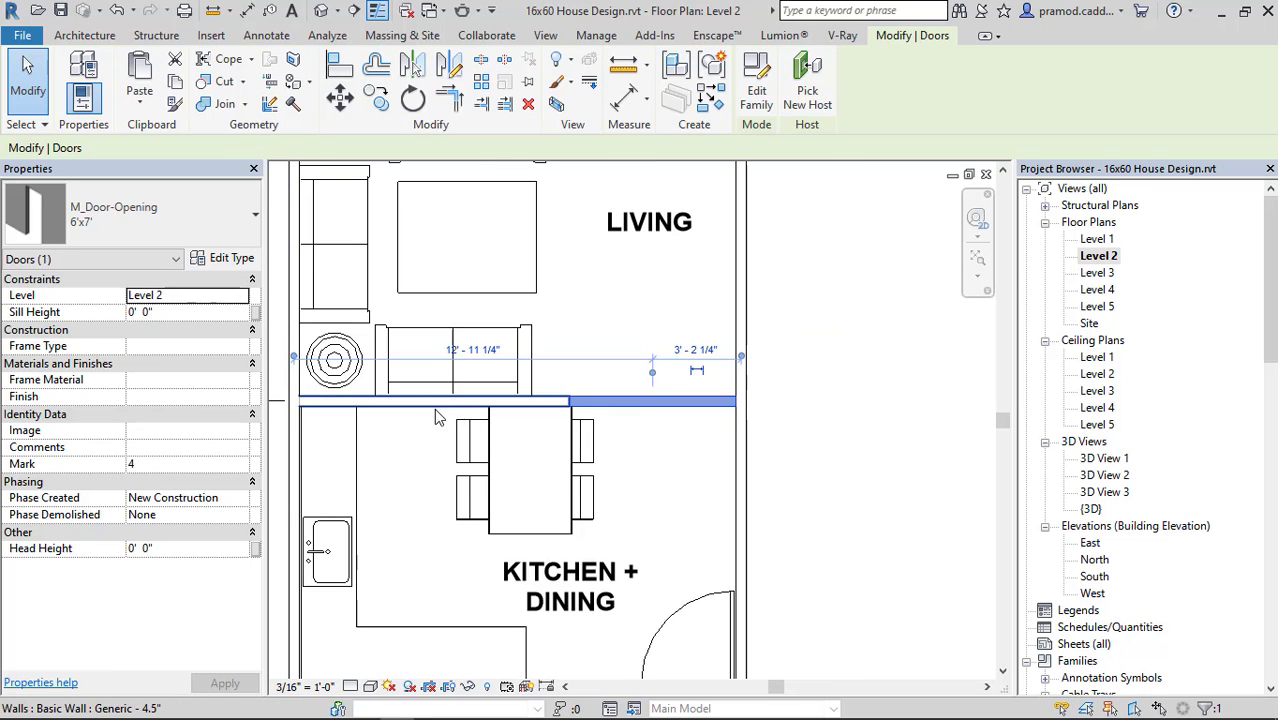
pyautogui.click(234, 260)
pyautogui.click(1064, 138)
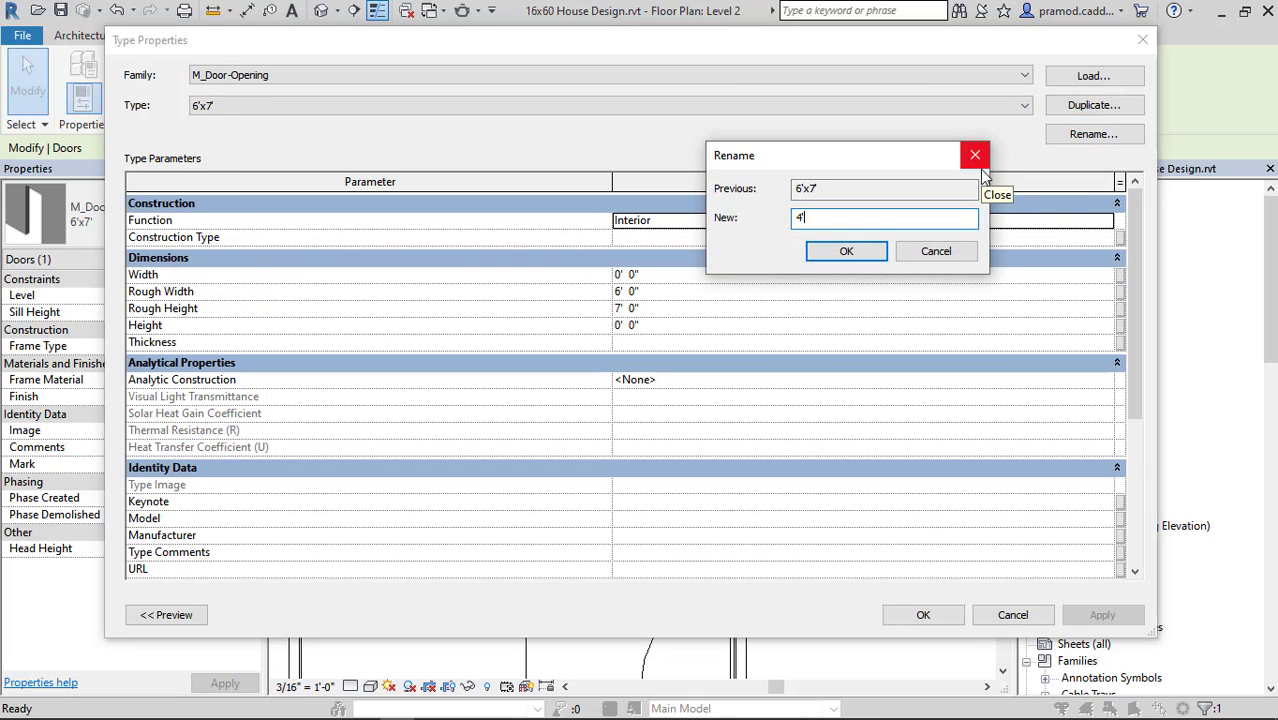
pyautogui.press('Return')
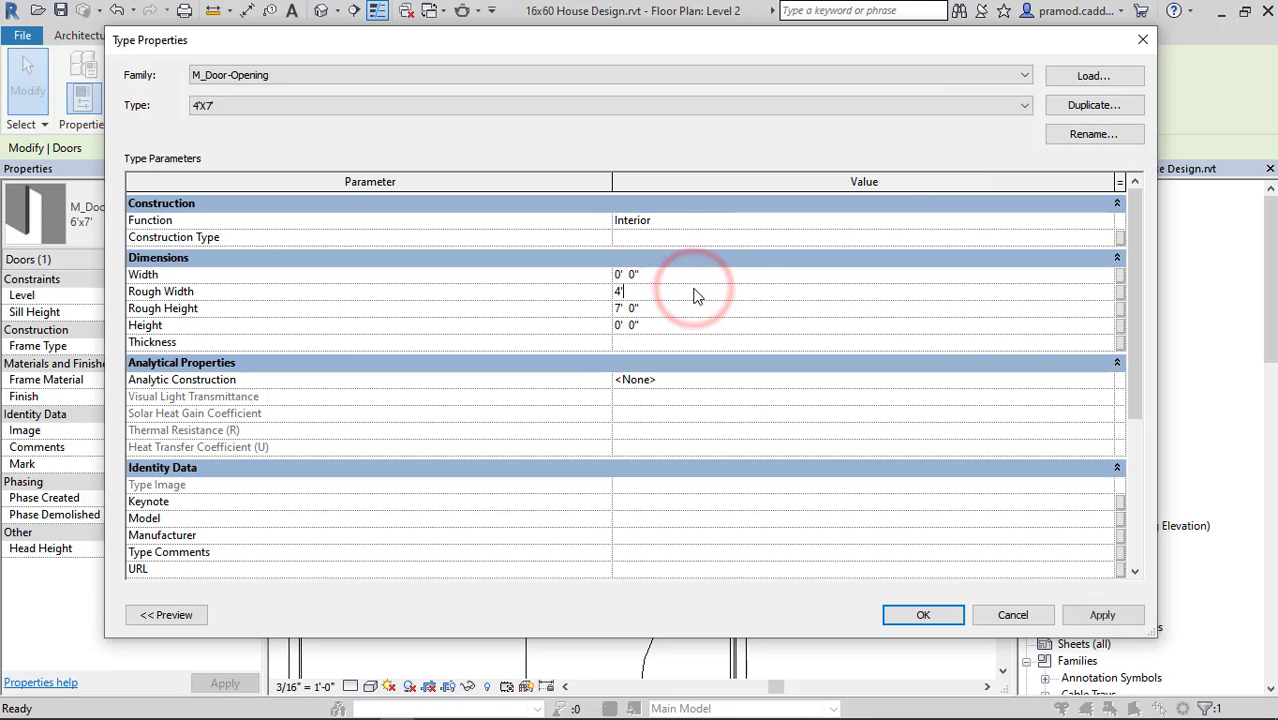
pyautogui.click(906, 608)
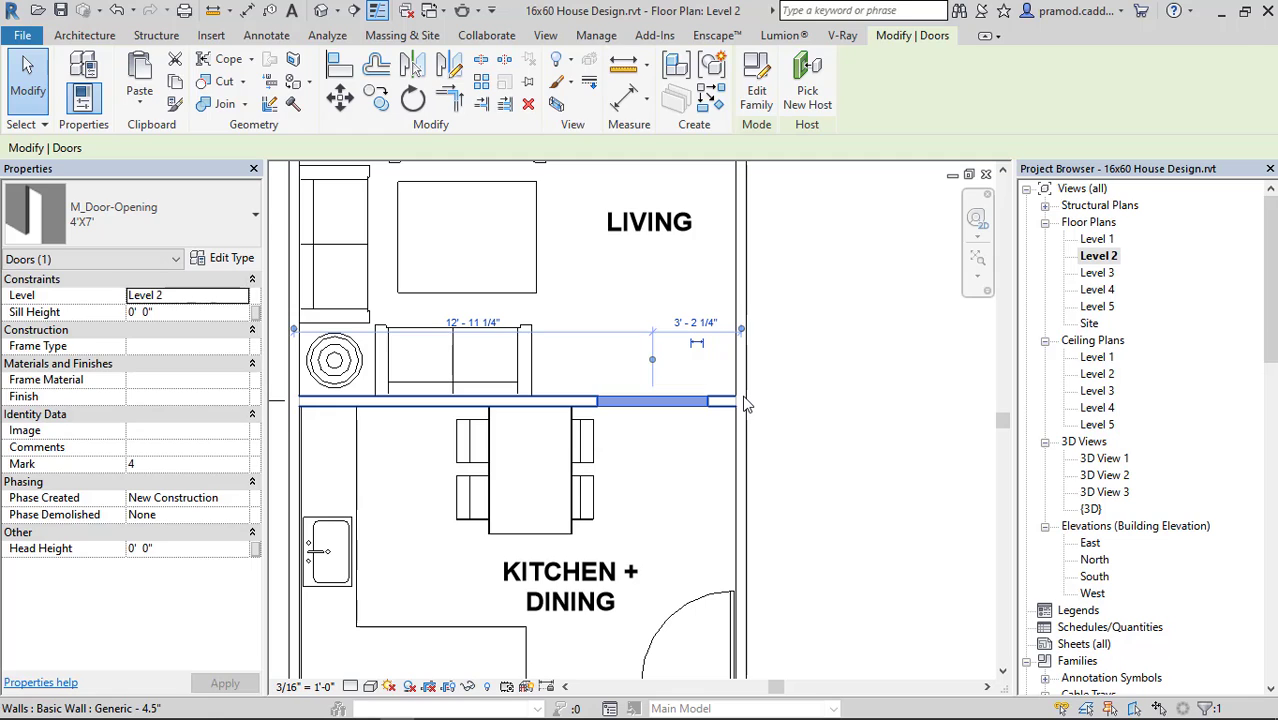
# Align the end of the 4' opening with the inner face of the adjacent outer side wall.
pyautogui.press('Escape')
pyautogui.press('a')
pyautogui.press('l')
pyautogui.scroll(2, 742, 432)
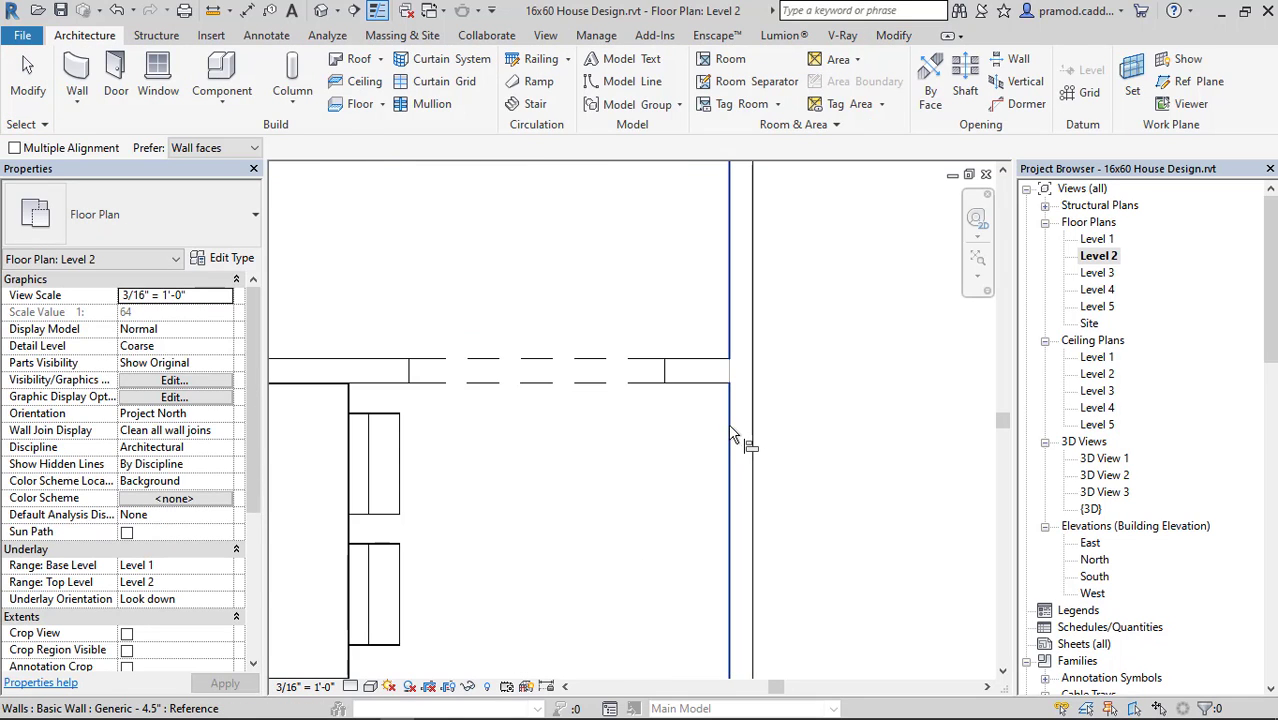
pyautogui.click(670, 376)
pyautogui.scroll(-1, 670, 434)
pyautogui.moveTo(664, 440); pyautogui.dragTo(769, 400, button='middle')
pyautogui.press('Escape')
pyautogui.press('Escape')
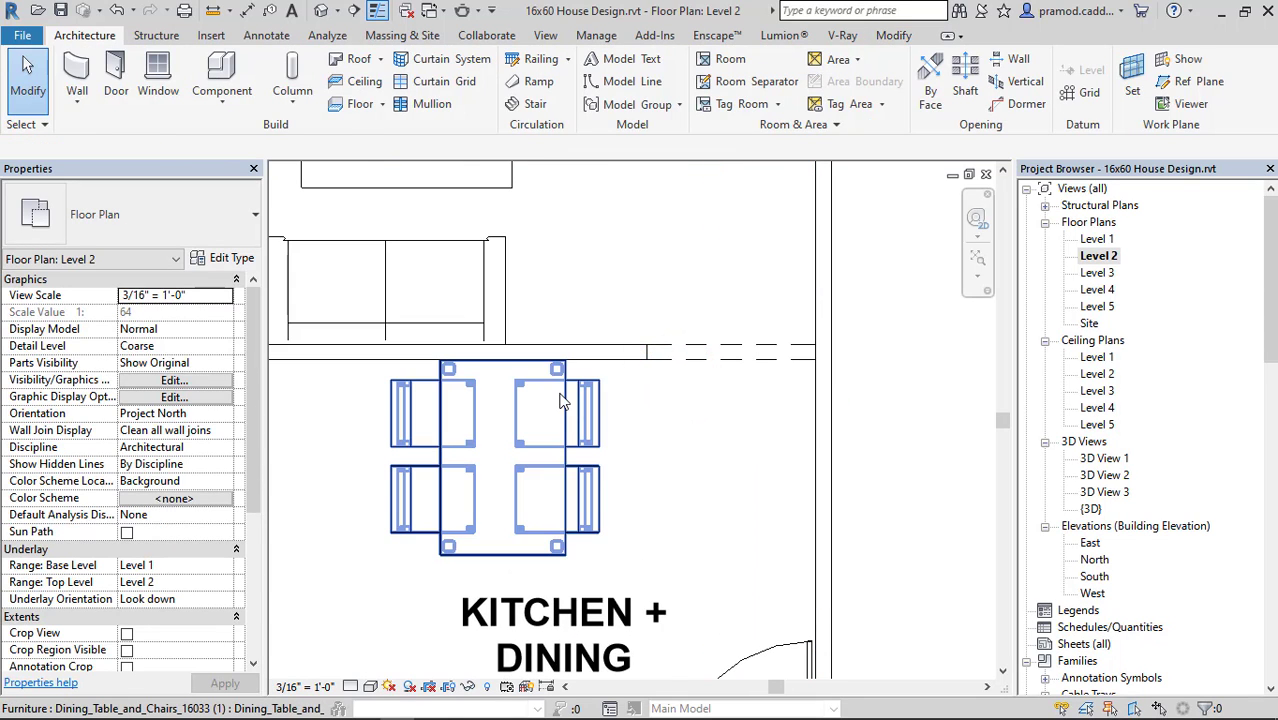
# Nudge the four-chair dining table along the partition wall toward the opening.
pyautogui.click(560, 400)
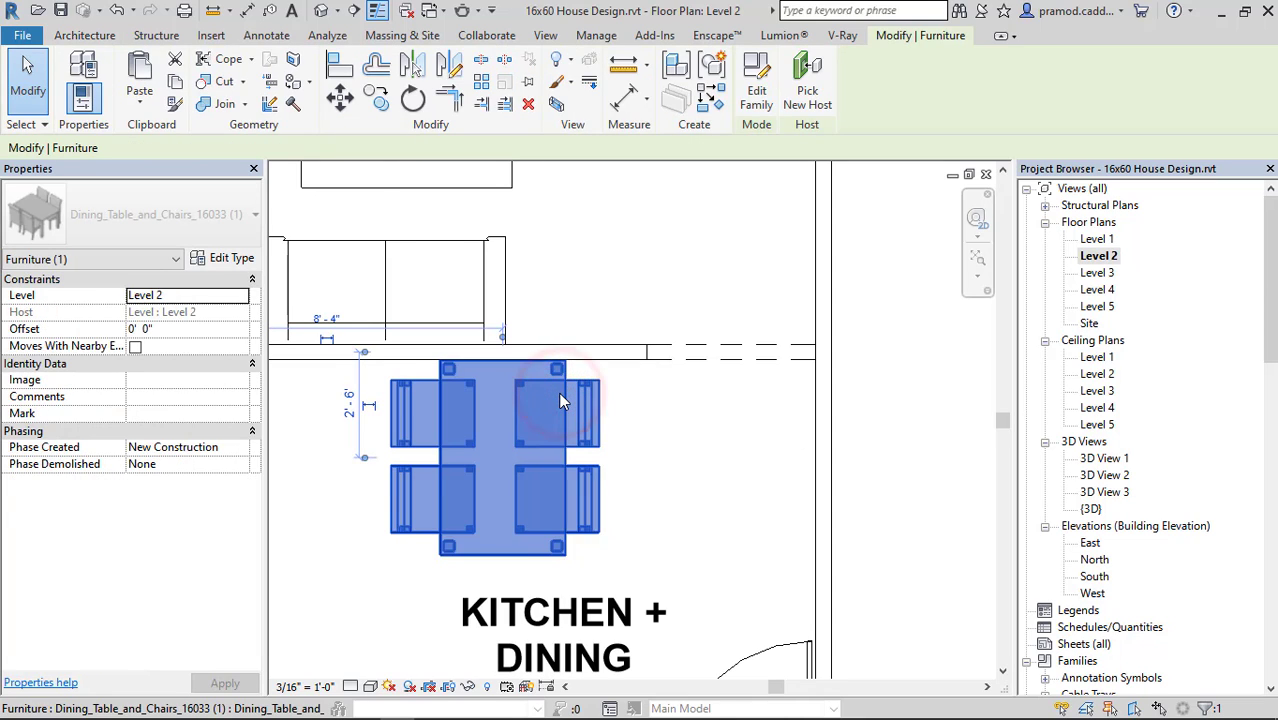
pyautogui.press('Right')
pyautogui.press('Right')
pyautogui.press('Right')
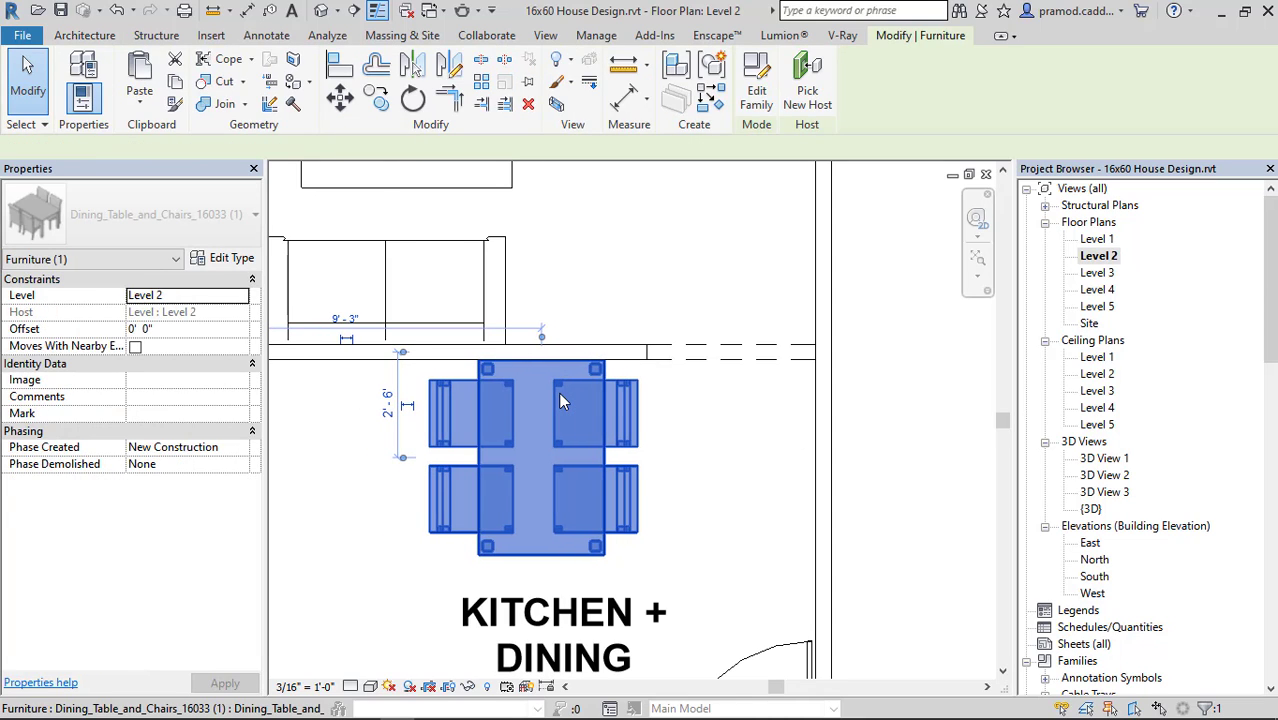
pyautogui.press('Escape')
# Place another 0915mm M_Table-Round at the free end of the living room sofa along the kitchen partition wall.
pyautogui.moveTo(558, 392); pyautogui.dragTo(650, 518, button='middle')
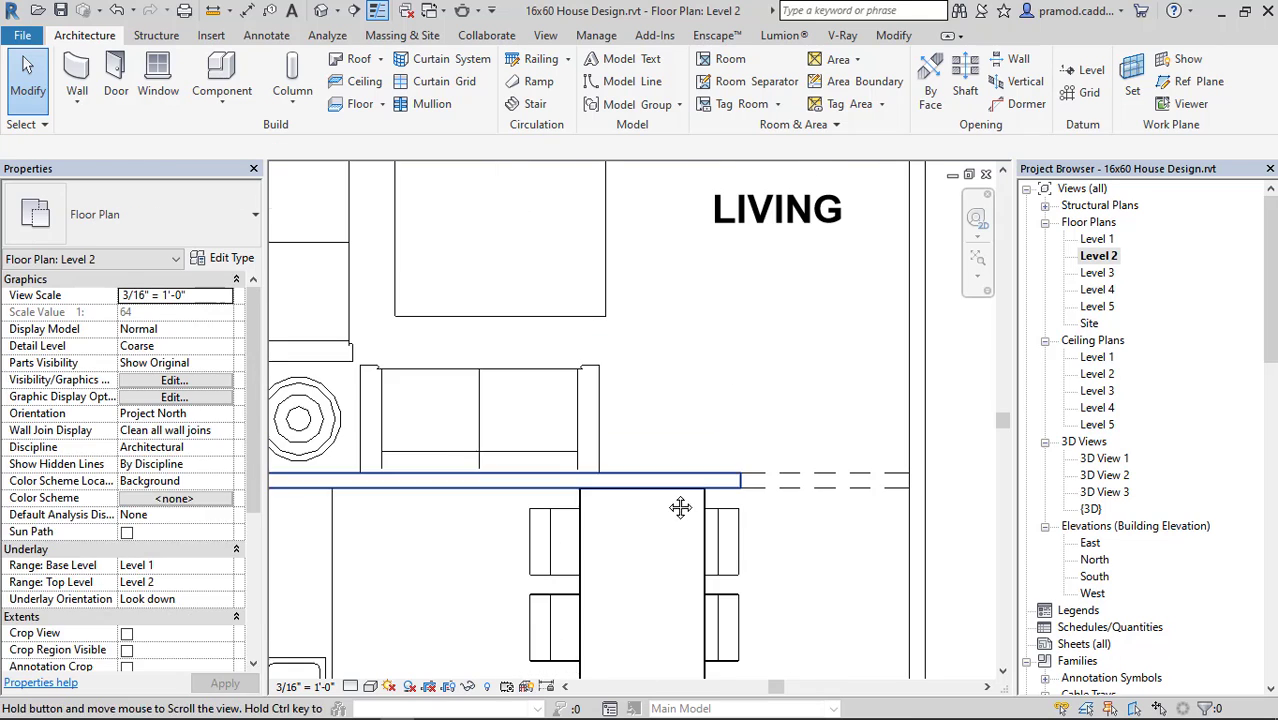
pyautogui.click(335, 400)
pyautogui.click(708, 96)
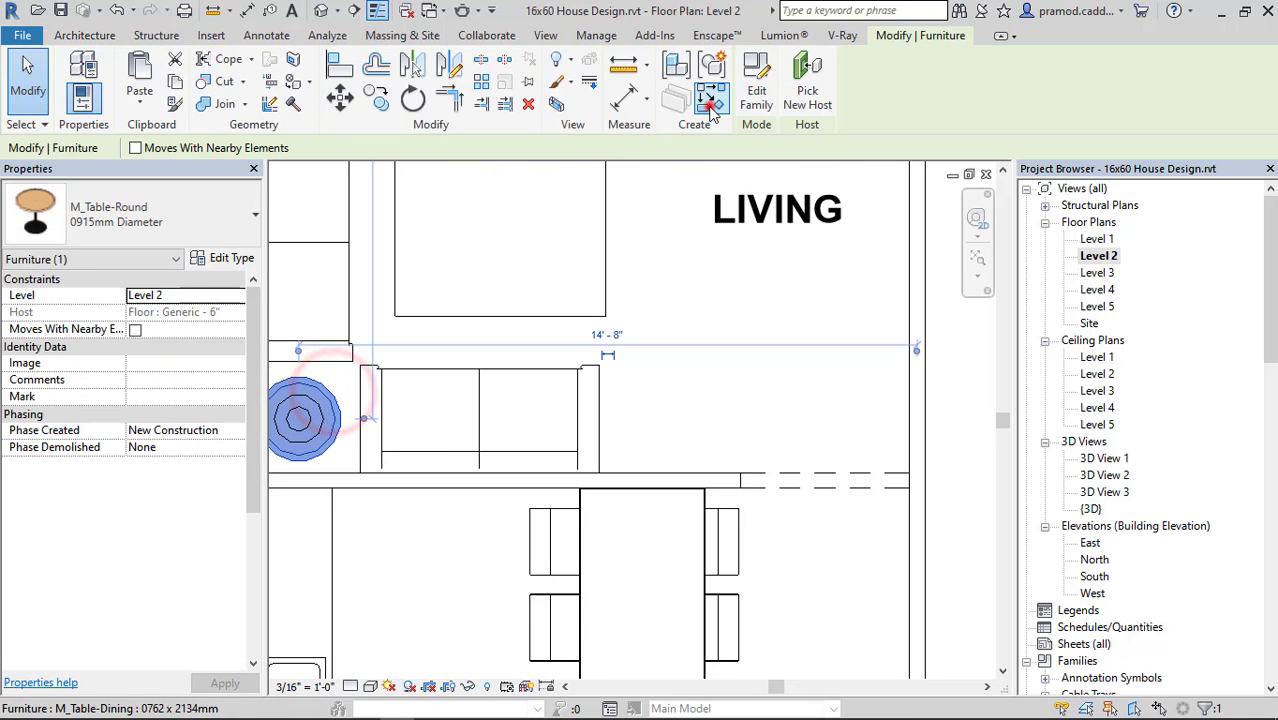
pyautogui.click(662, 419)
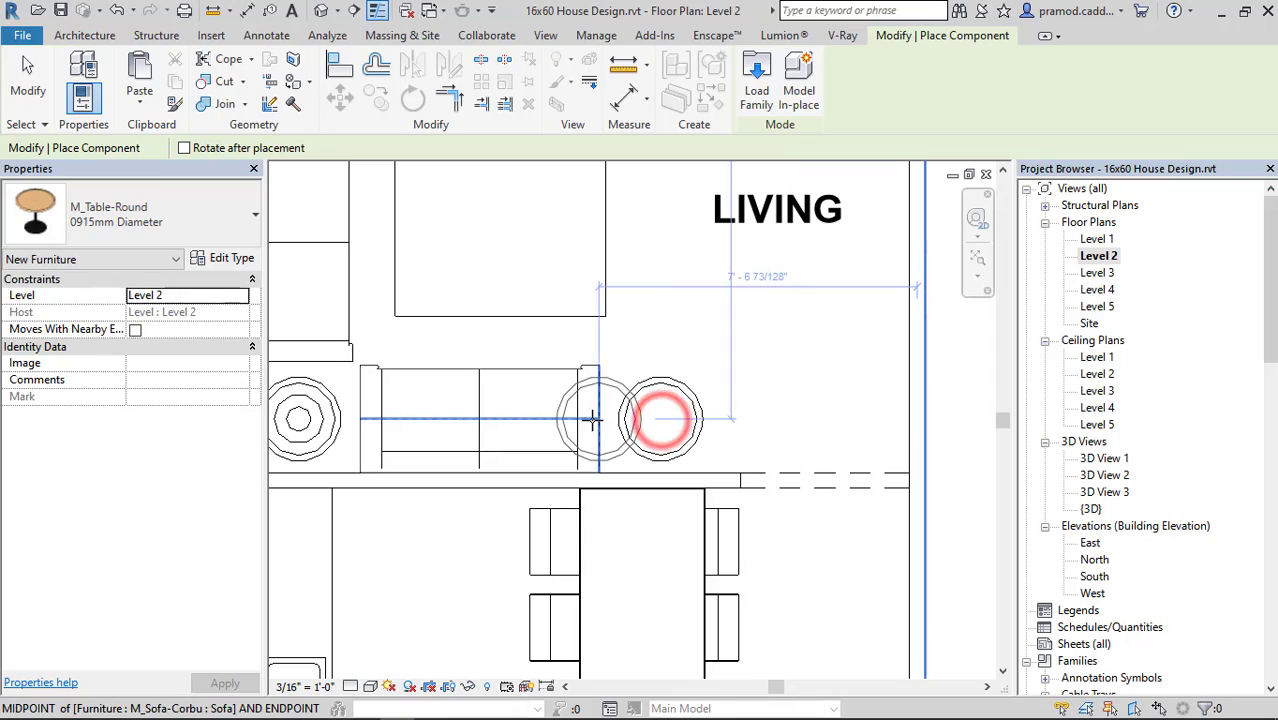
pyautogui.press('Escape')
# Switch to Chrome and open the Bagunas Flower download from the RevitCity flower pot results in a new tab.
pyautogui.hotkey('alt', 'Tab')
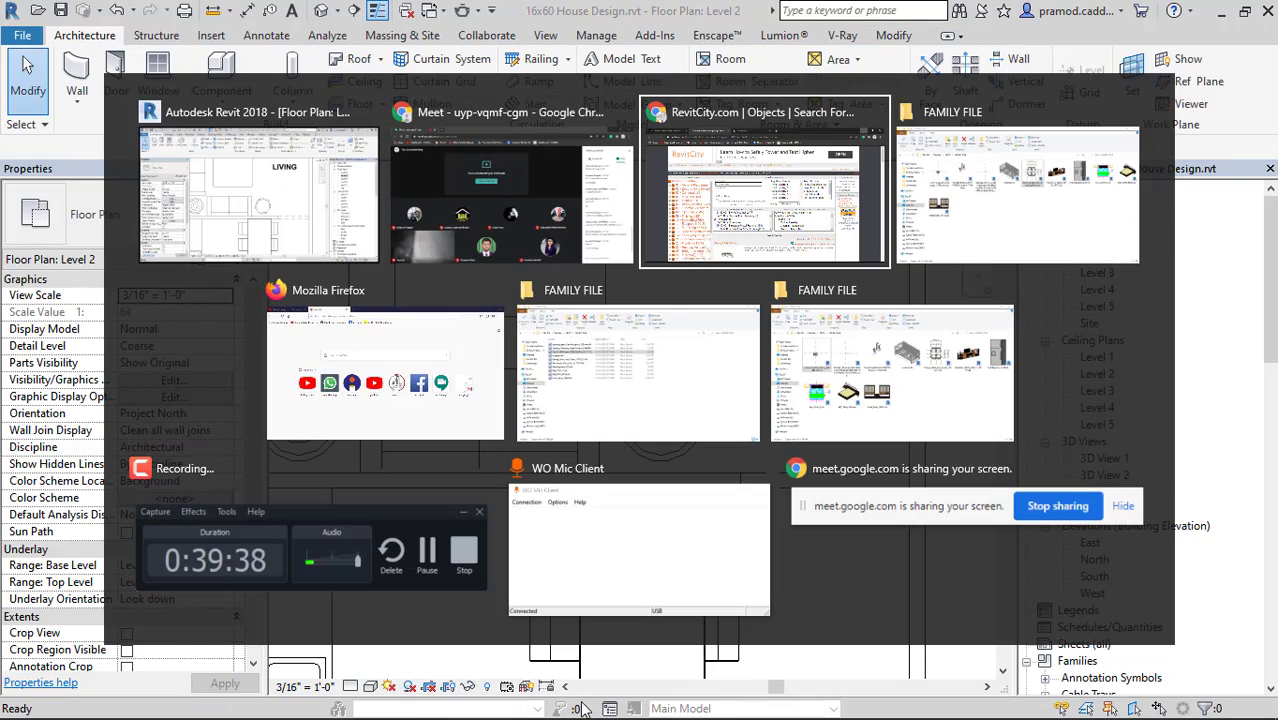
pyautogui.scroll(-4, 617, 566)
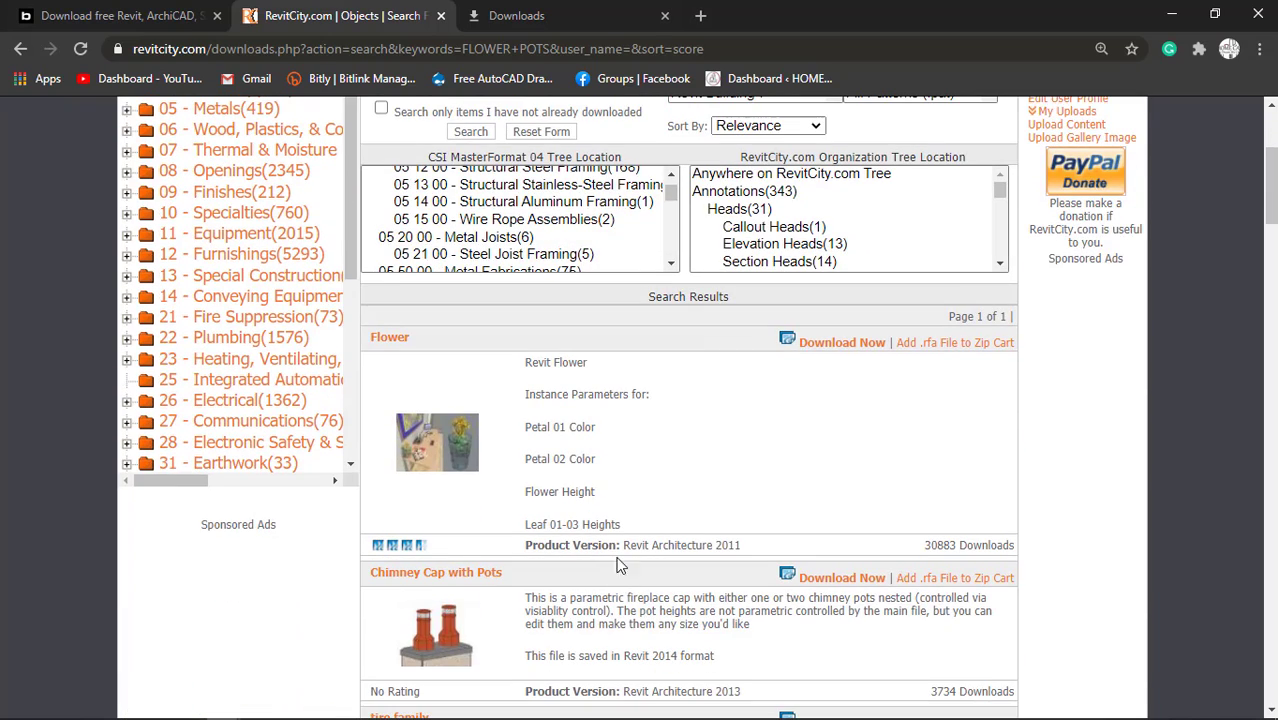
pyautogui.scroll(-8, 492, 465)
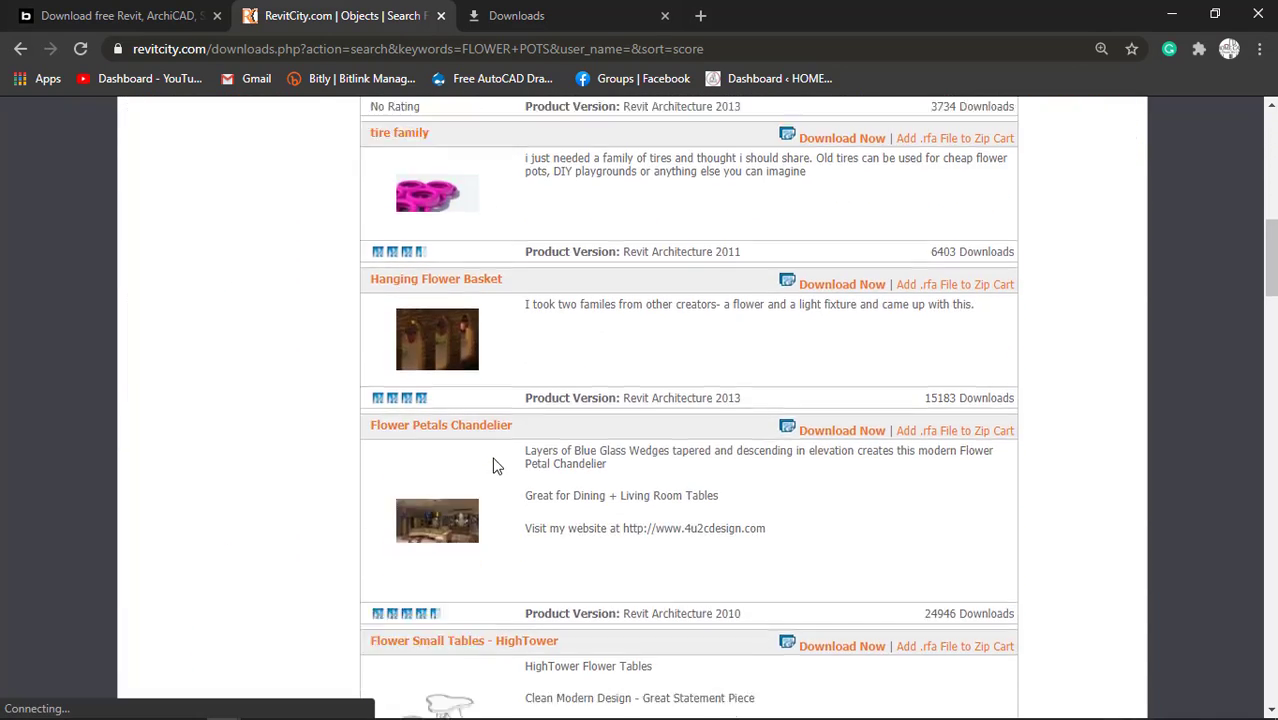
pyautogui.scroll(-4, 492, 465)
pyautogui.scroll(2, 494, 462)
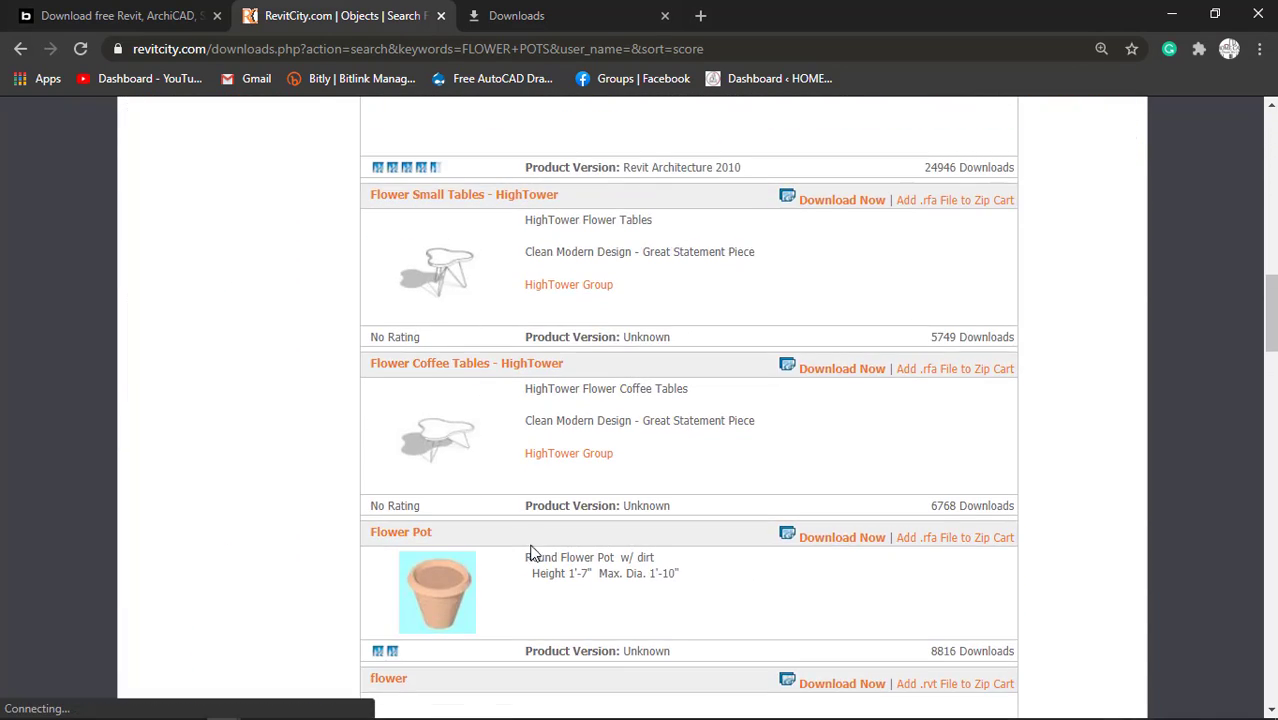
pyautogui.scroll(-5, 531, 553)
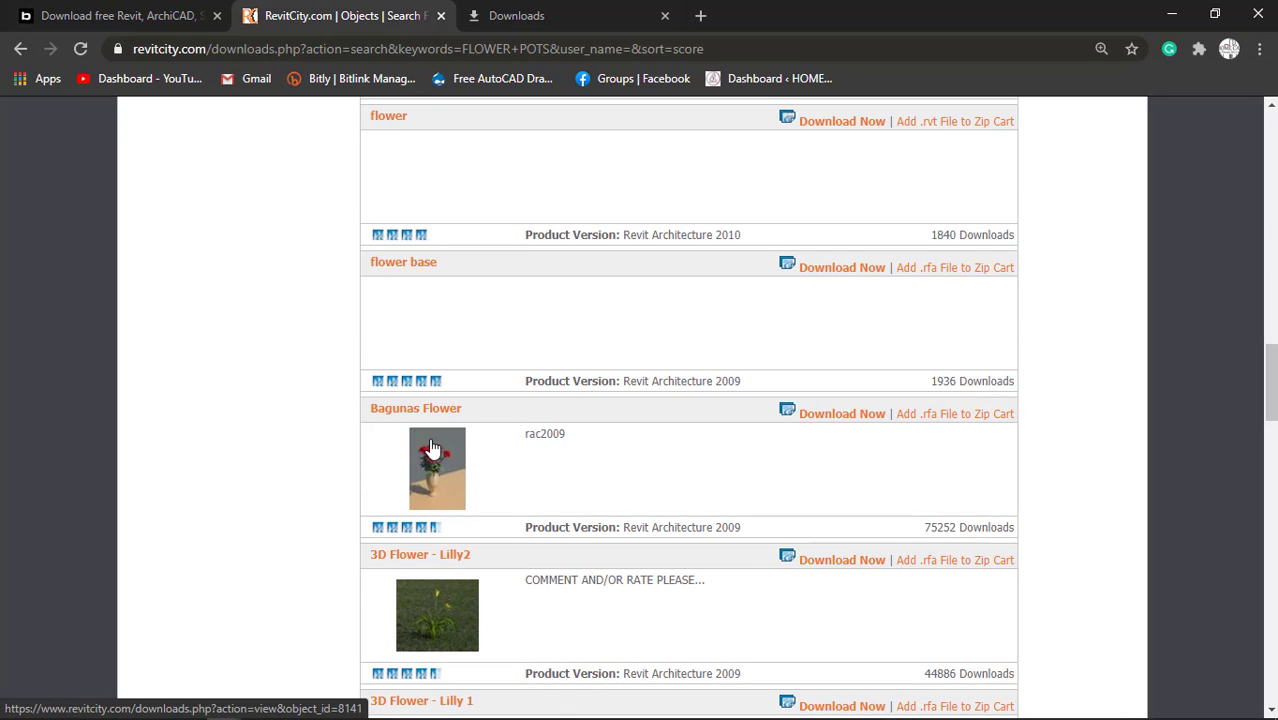
pyautogui.scroll(-8, 490, 493)
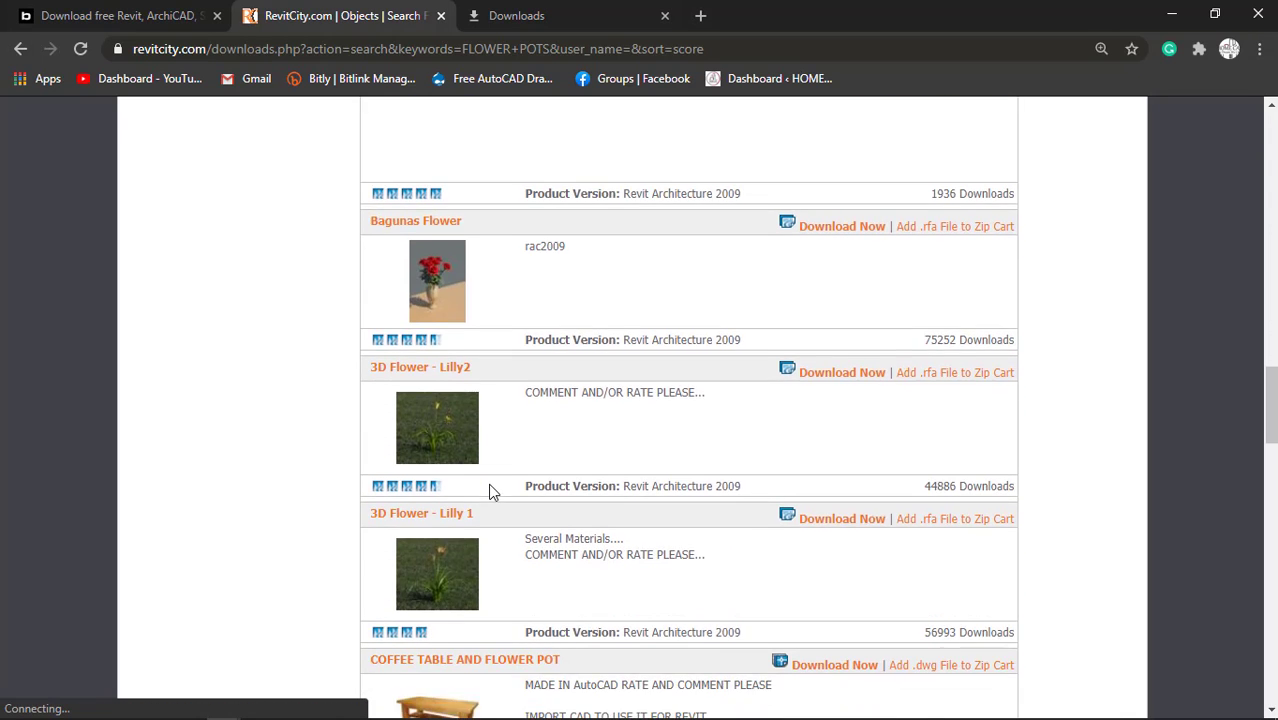
pyautogui.scroll(-3, 491, 503)
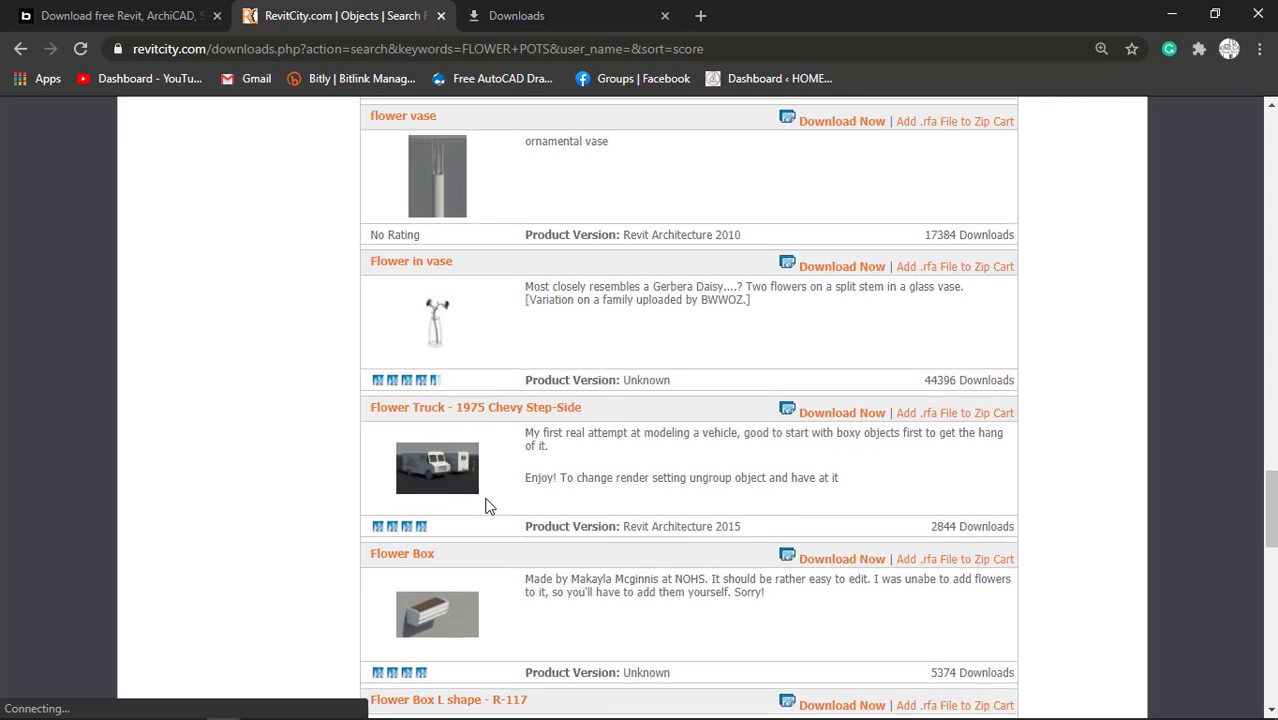
pyautogui.scroll(9, 491, 503)
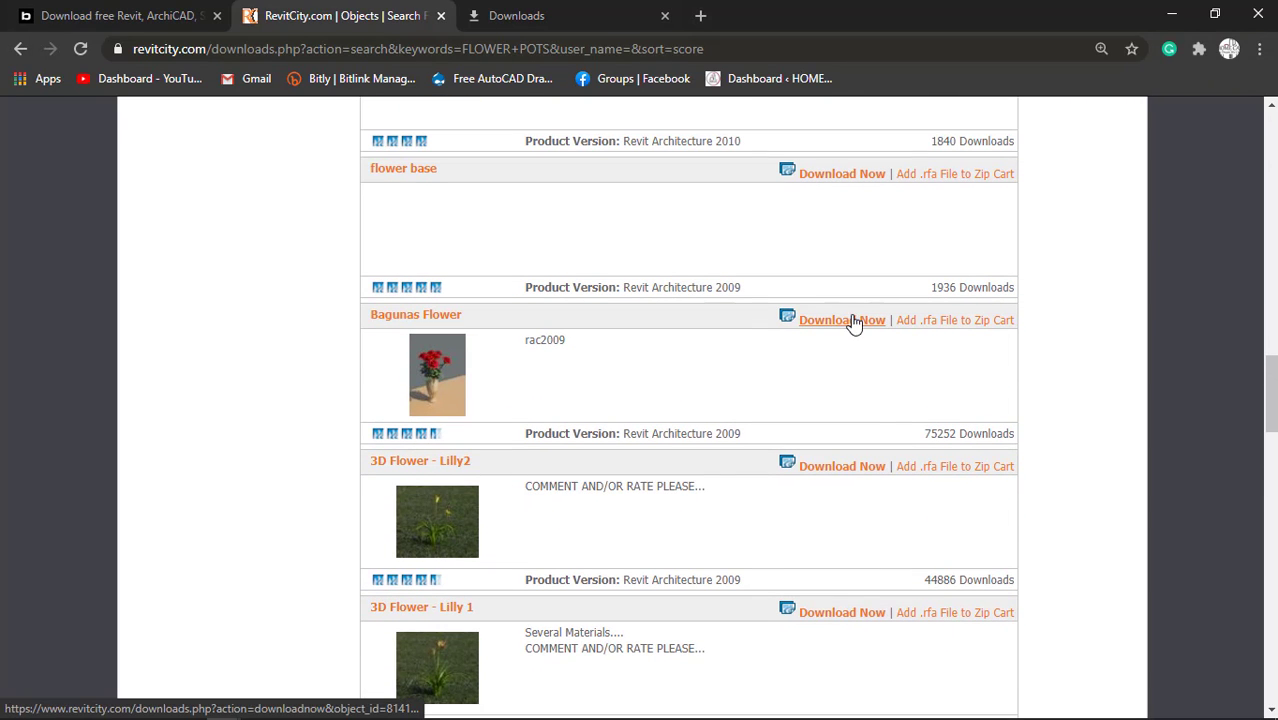
pyautogui.rightClick(853, 322)
pyautogui.click(880, 330)
# Look through the remaining RevitCity flower pot results for suitable models and check the Bagunas Flower download page.
pyautogui.scroll(-7, 620, 360)
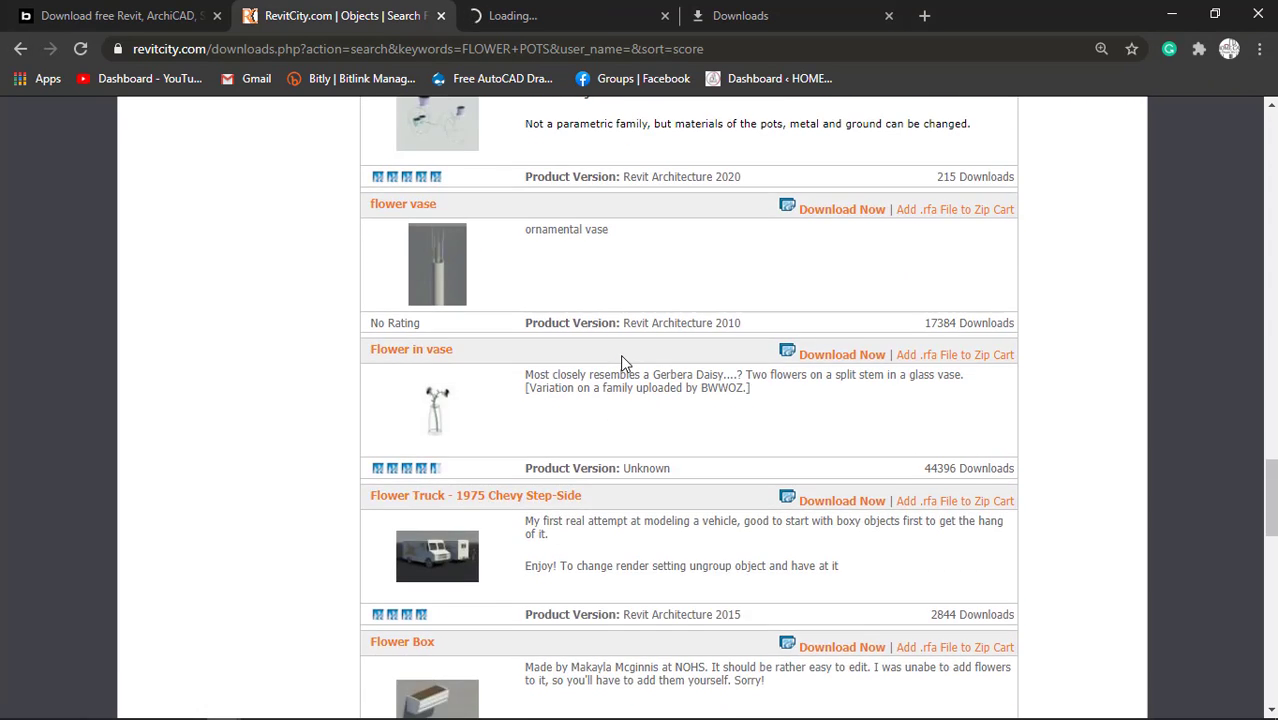
pyautogui.scroll(-6, 621, 363)
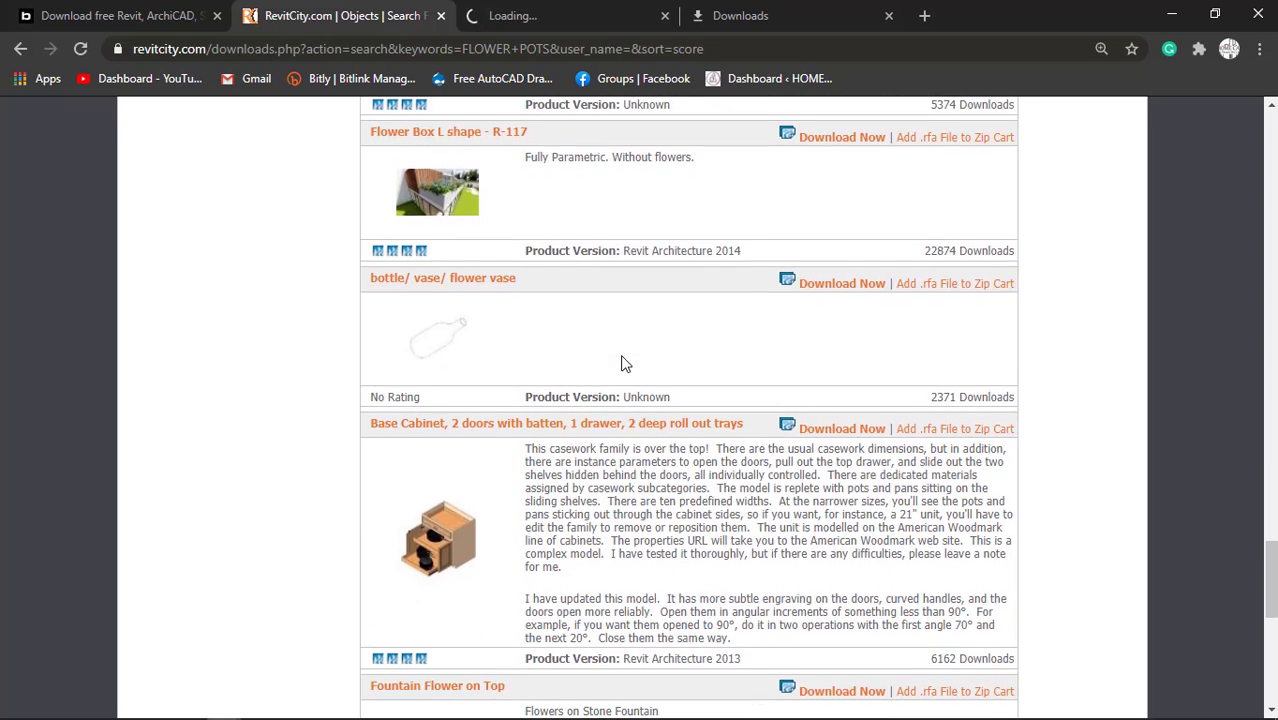
pyautogui.scroll(-6, 621, 364)
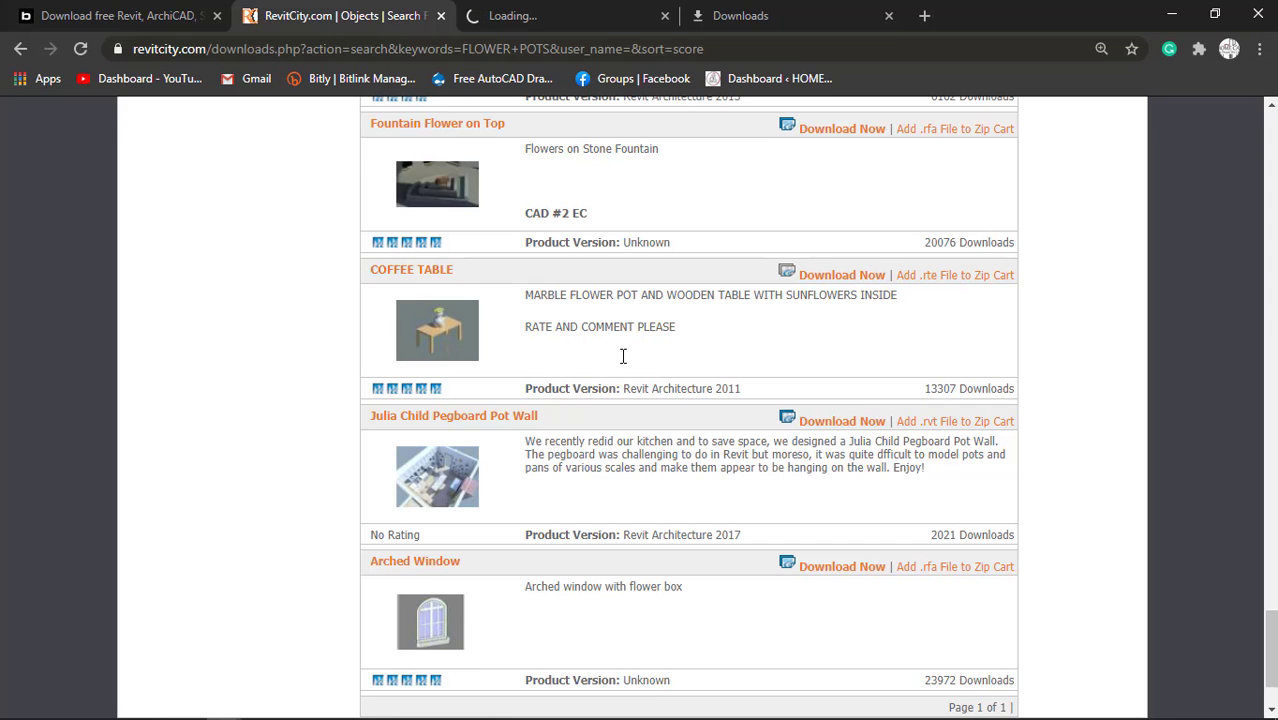
pyautogui.scroll(-2, 630, 380)
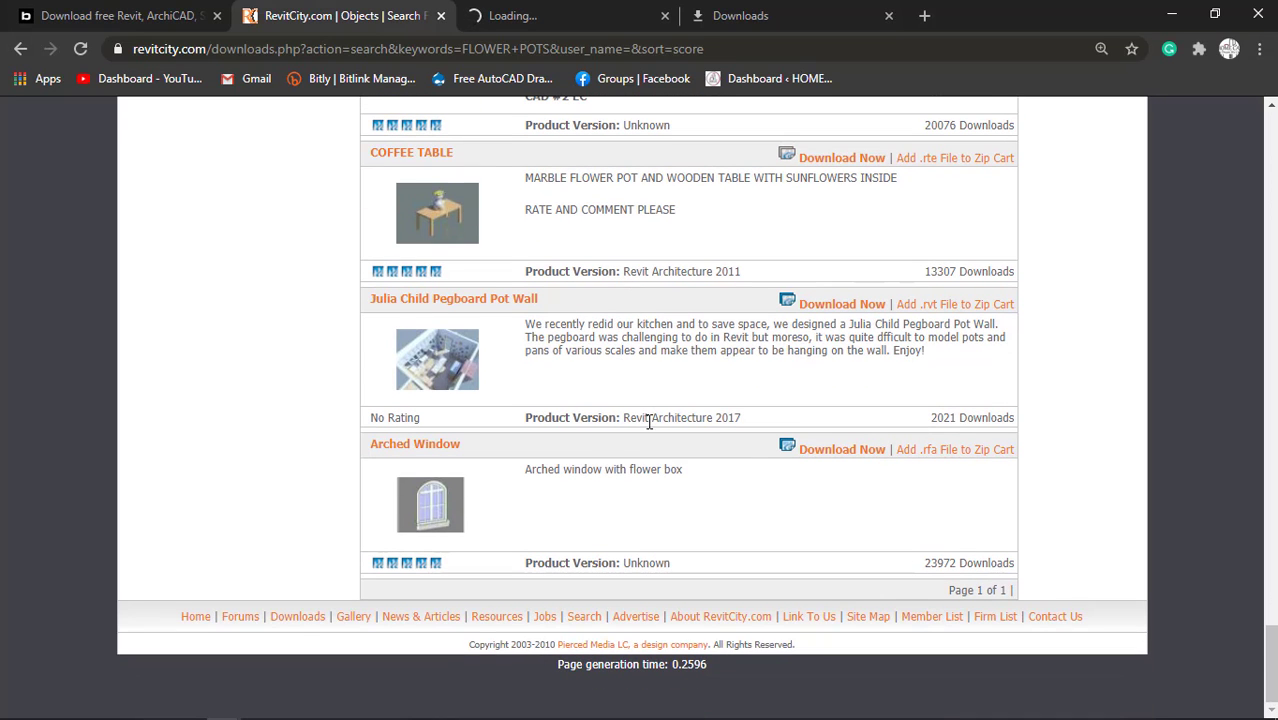
pyautogui.scroll(10, 707, 500)
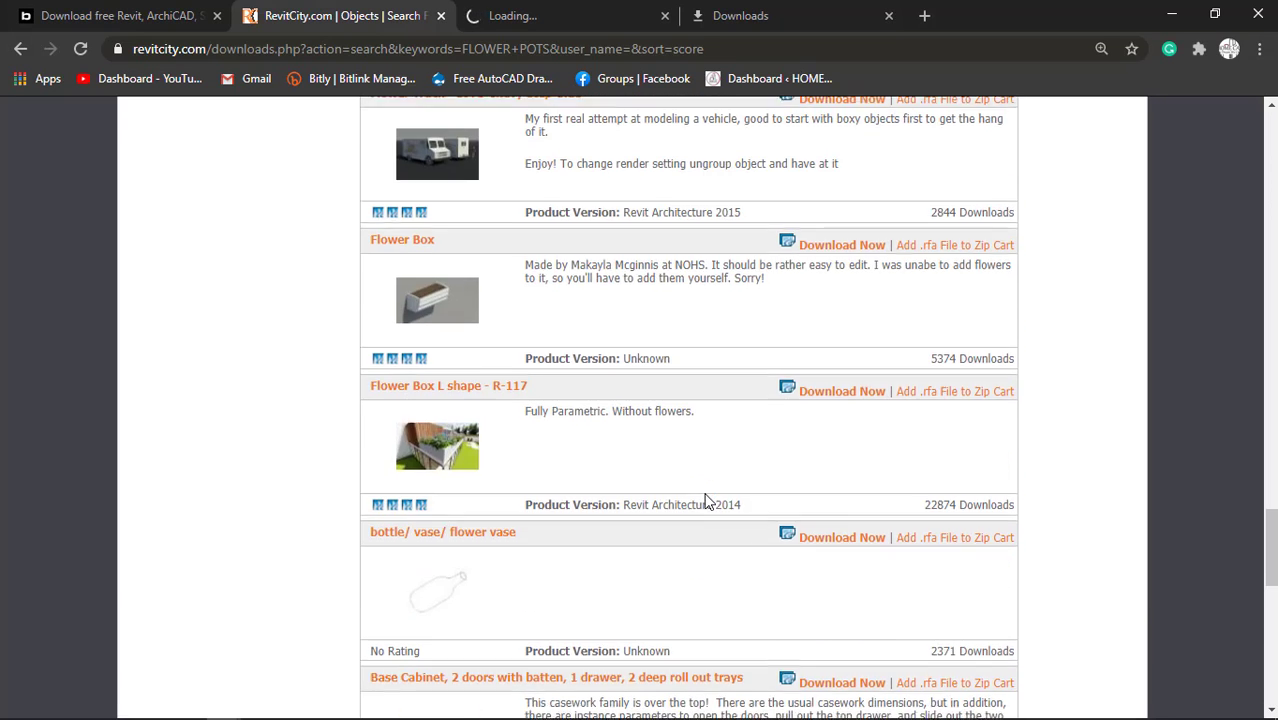
pyautogui.scroll(-4, 707, 500)
pyautogui.scroll(12, 707, 500)
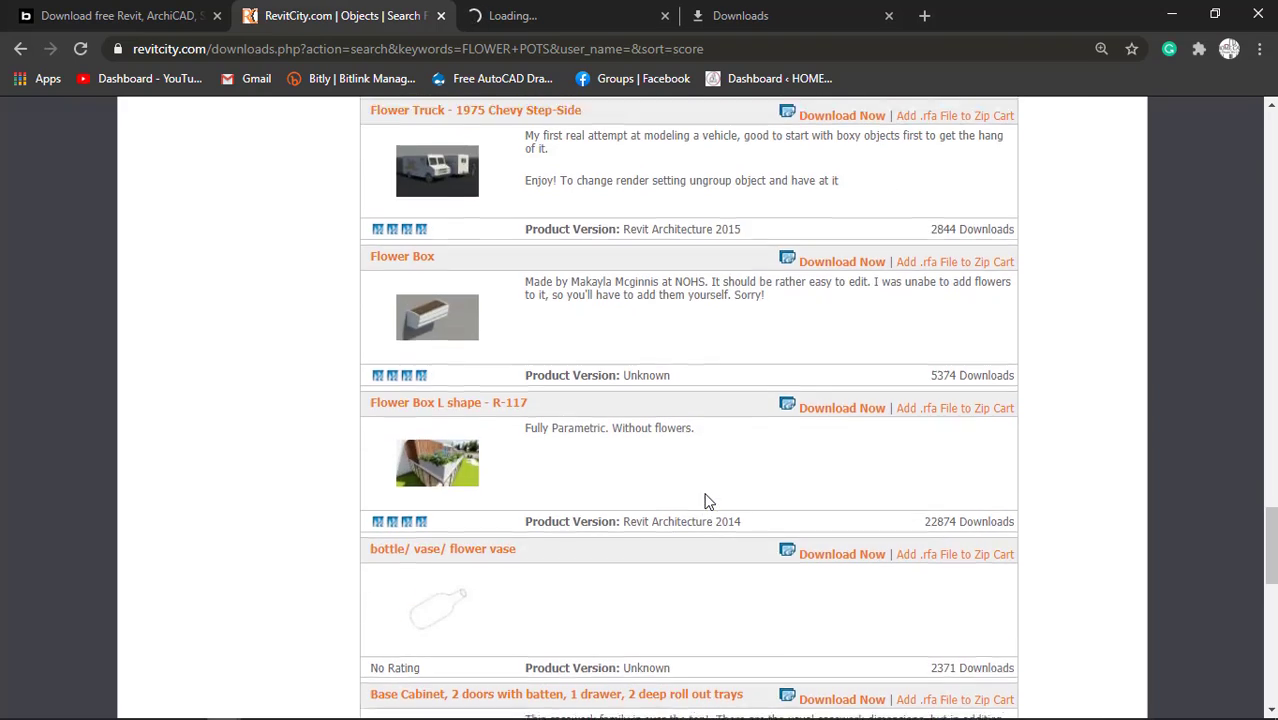
pyautogui.scroll(13, 705, 500)
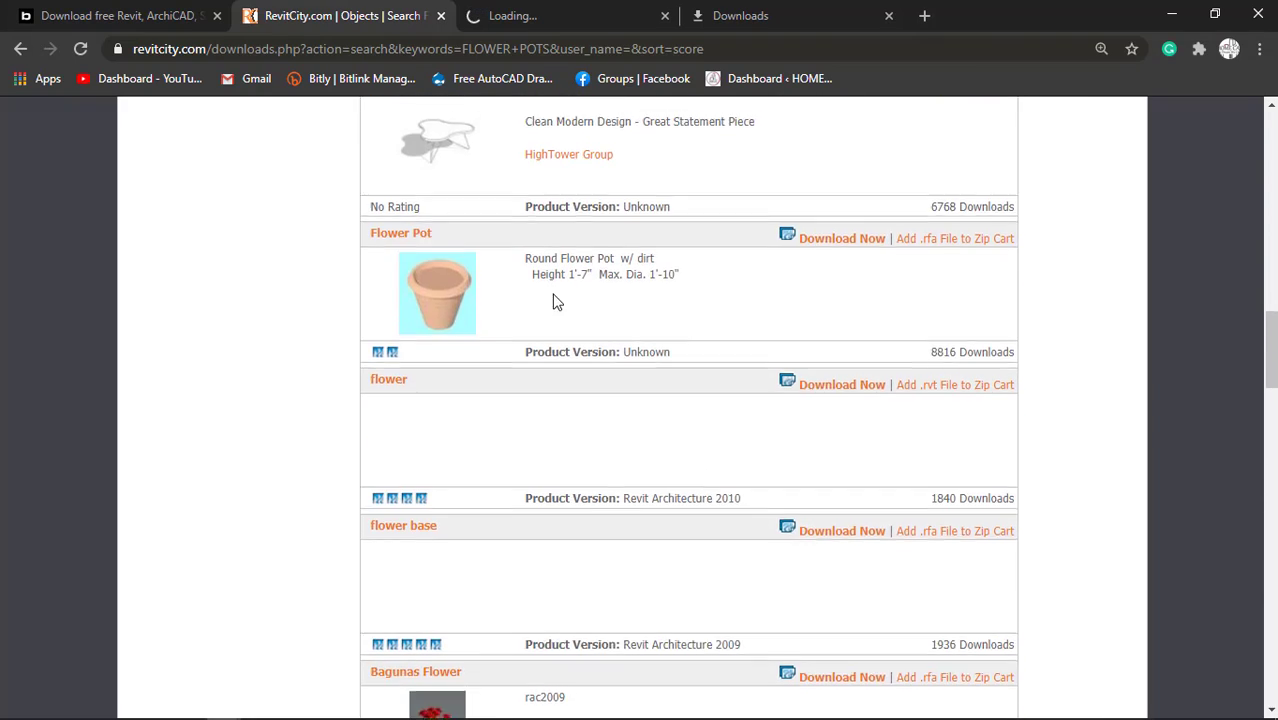
pyautogui.scroll(4, 576, 241)
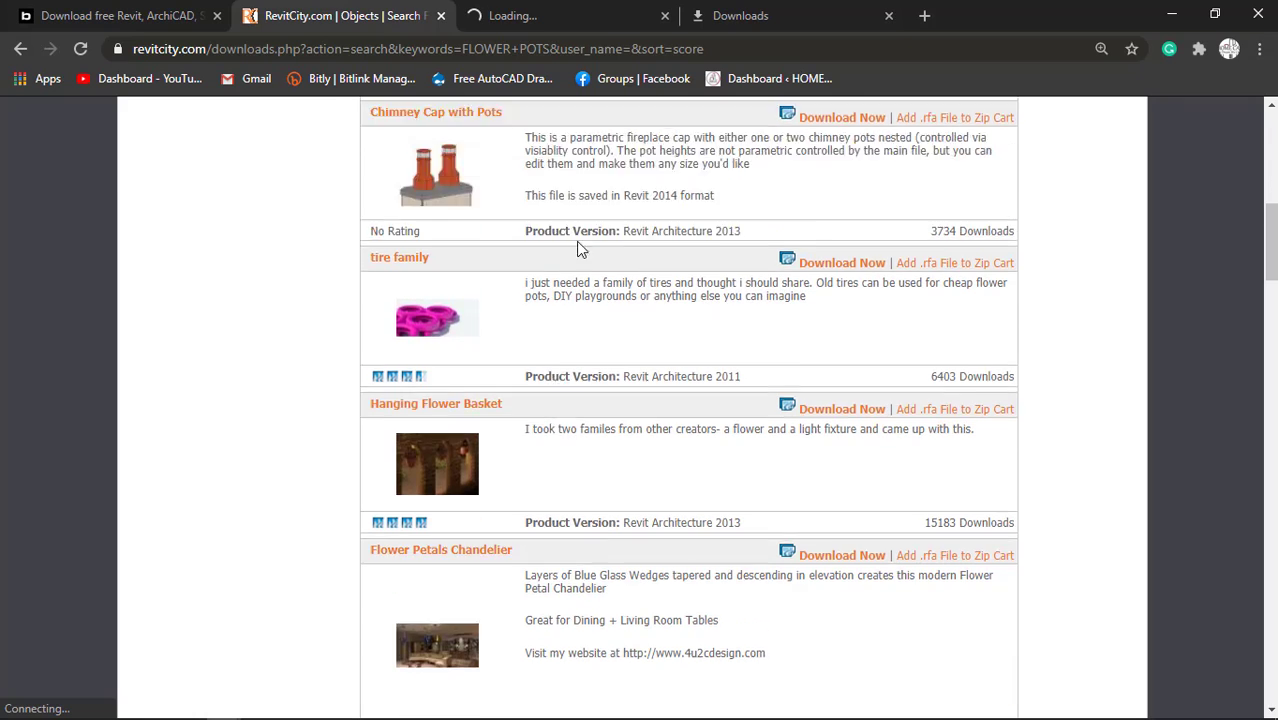
pyautogui.click(560, 15)
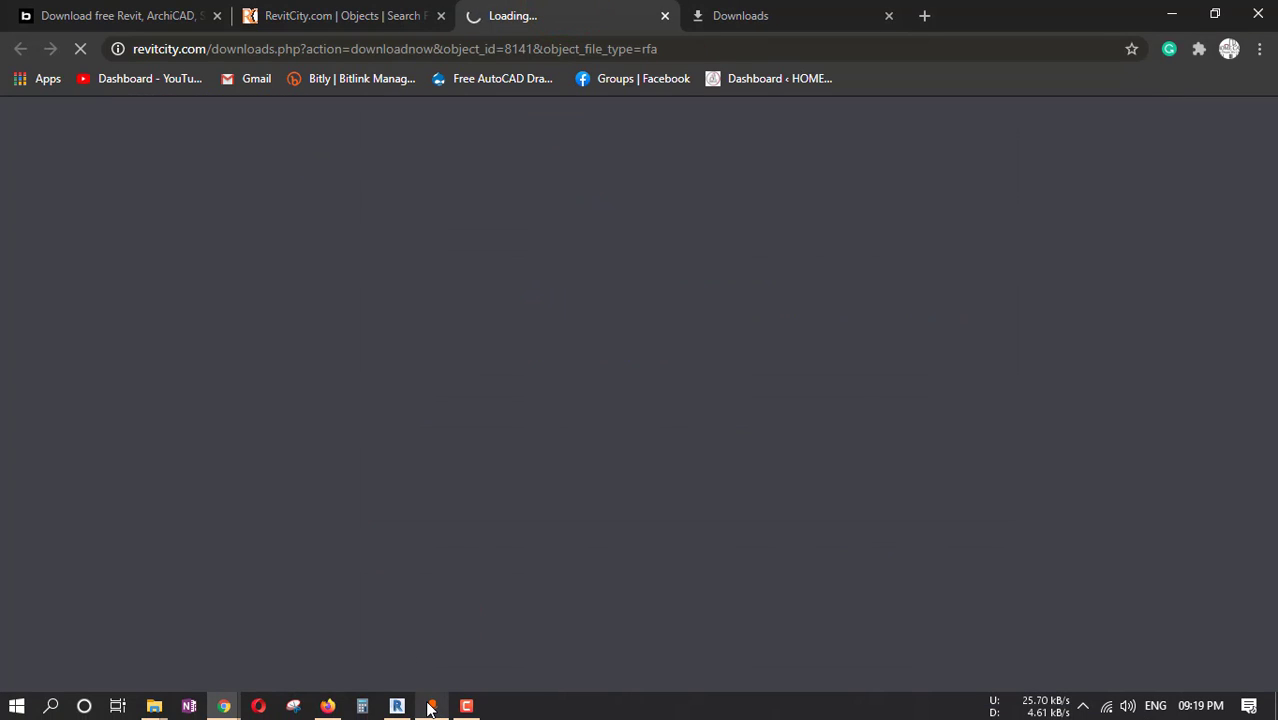
# Switch back to Revit and examine the furnished kitchen, dining and living areas in the 3D view.
pyautogui.hotkey('alt', 'Tab')
pyautogui.scroll(-2, 609, 461)
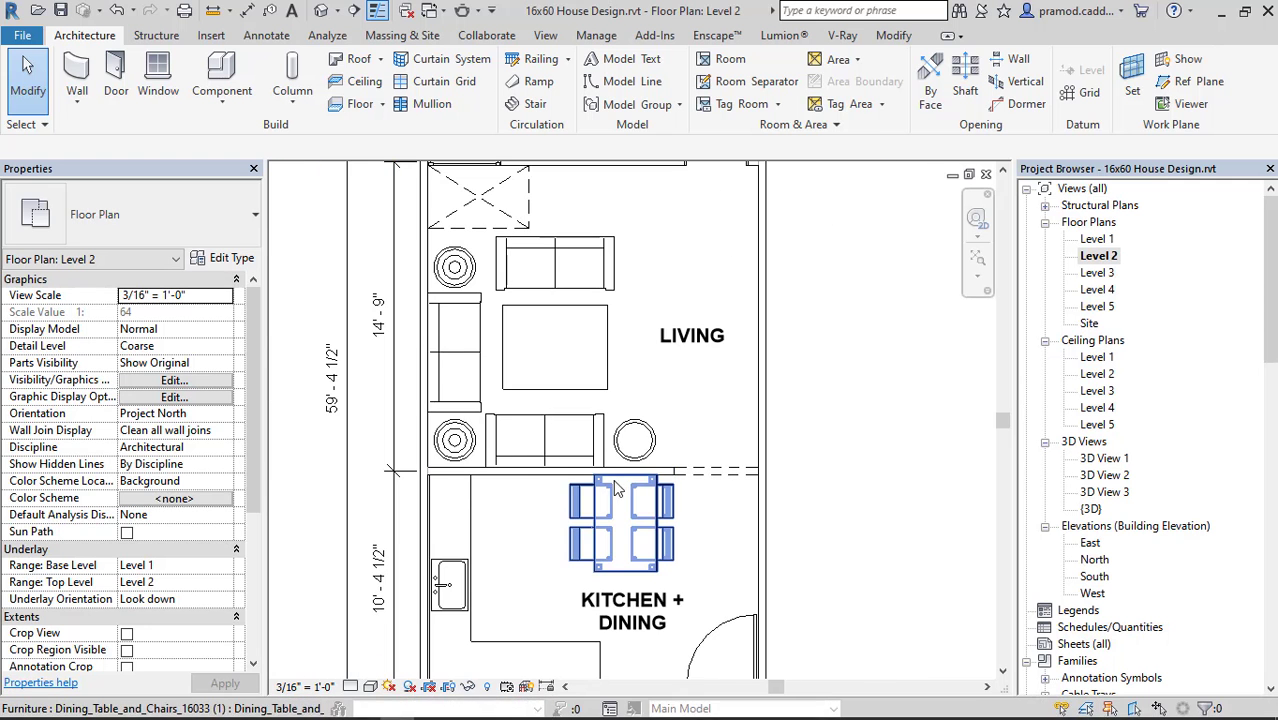
pyautogui.moveTo(639, 462); pyautogui.dragTo(656, 394, button='middle')
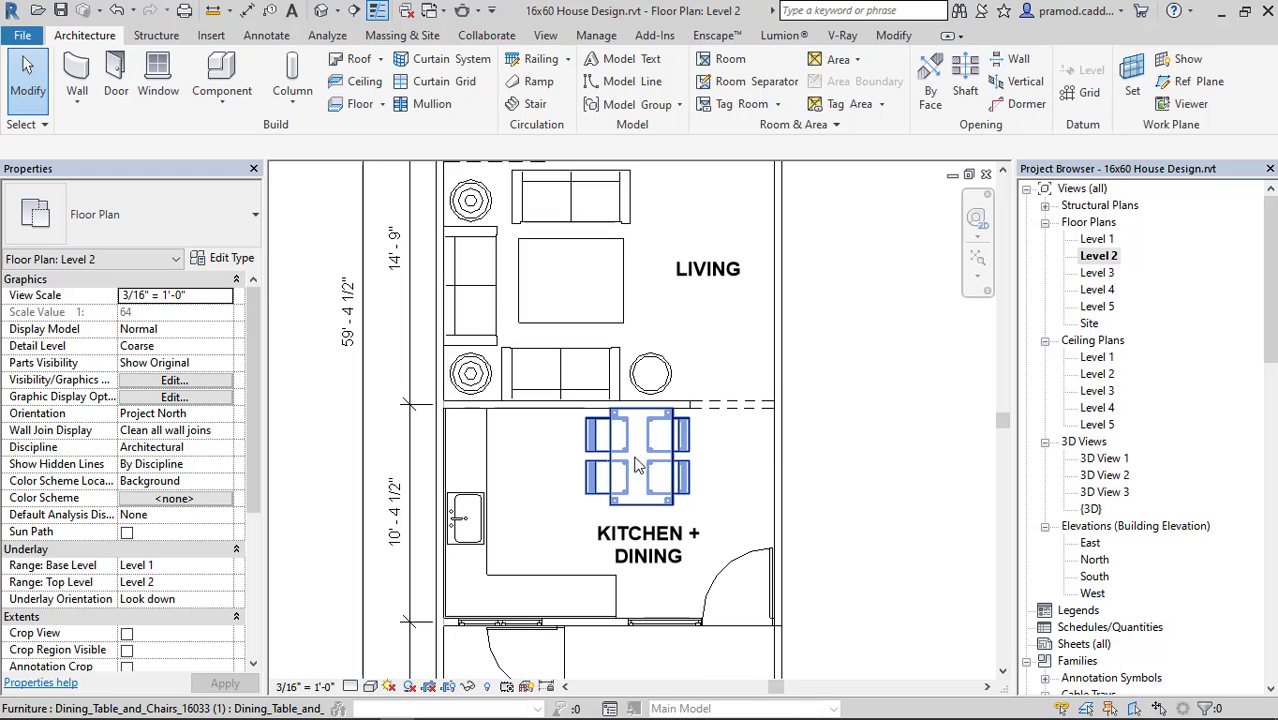
pyautogui.click(321, 11)
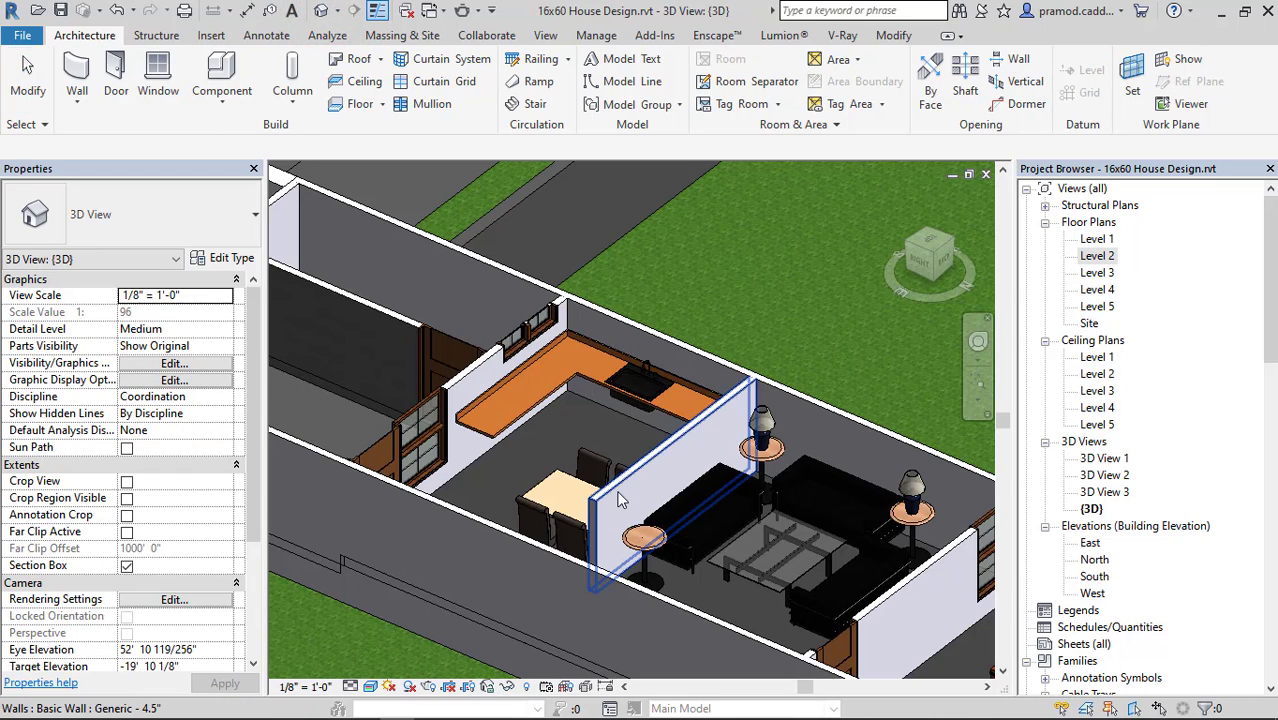
pyautogui.moveTo(573, 466); pyautogui.dragTo(780, 358, button='middle')
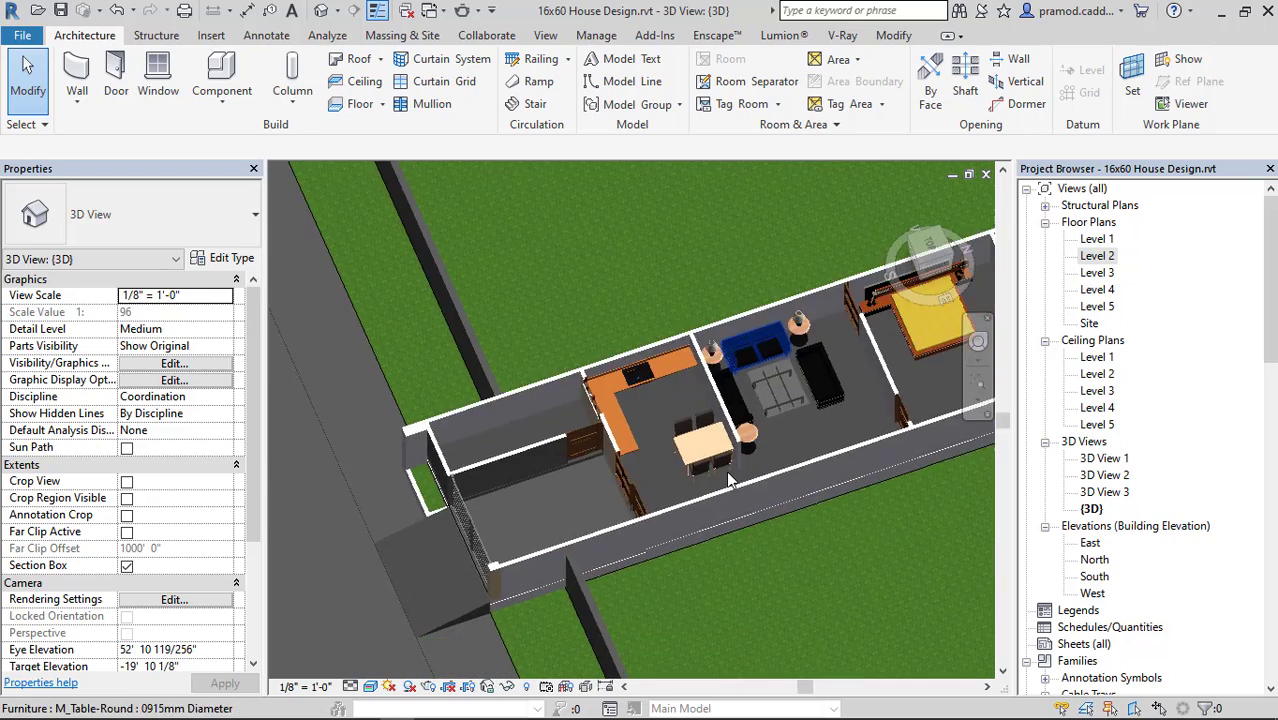
pyautogui.scroll(3, 728, 479)
pyautogui.scroll(3, 700, 435)
pyautogui.scroll(-4, 738, 420)
pyautogui.moveTo(738, 416); pyautogui.dragTo(733, 443, button='middle')
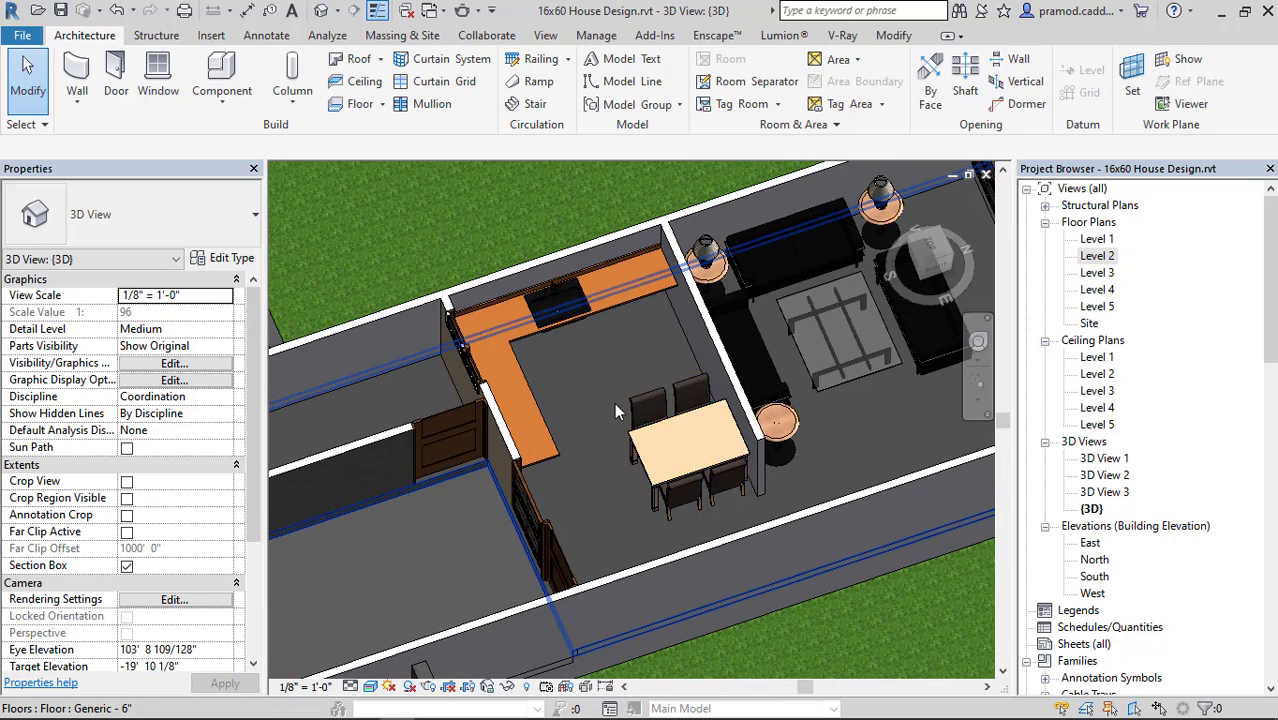
# In the Level 2 floor plan, shorten the L-shaped kitchen counter's leg along the stairs-side wall to about 6' 8".
pyautogui.doubleClick(1097, 257)
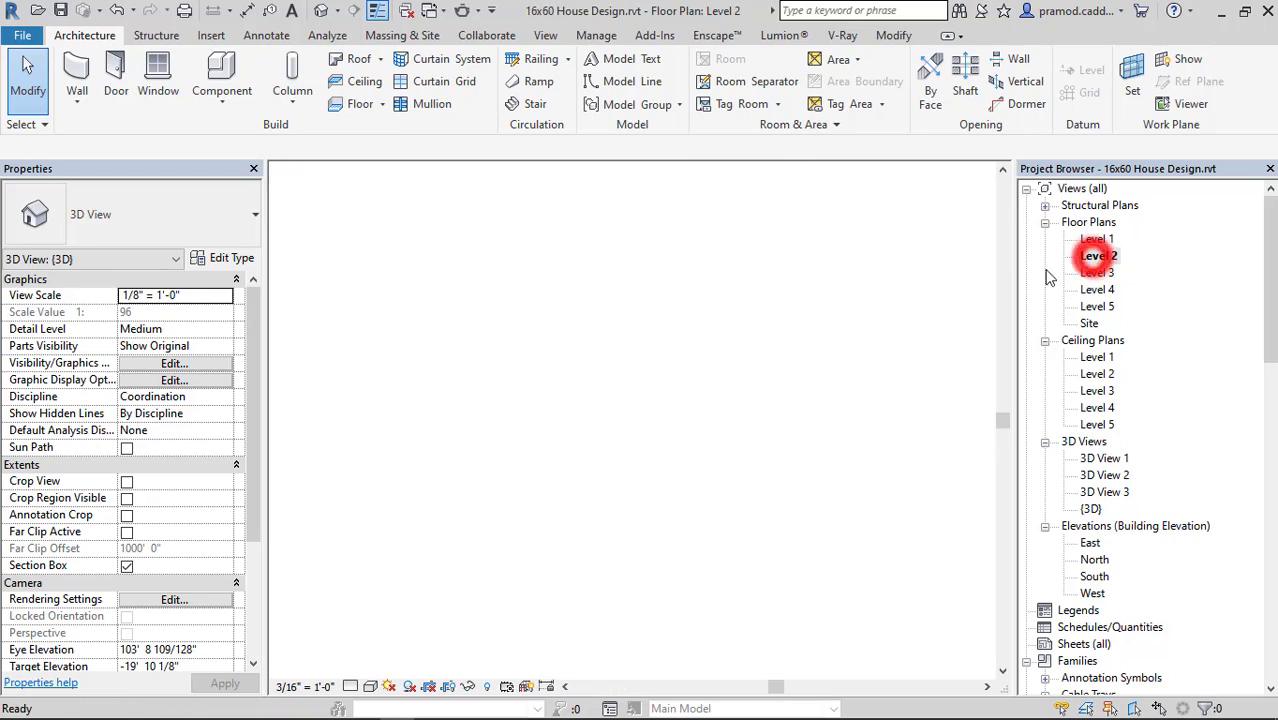
pyautogui.scroll(-2, 540, 455)
pyautogui.scroll(4, 600, 505)
pyautogui.click(575, 501)
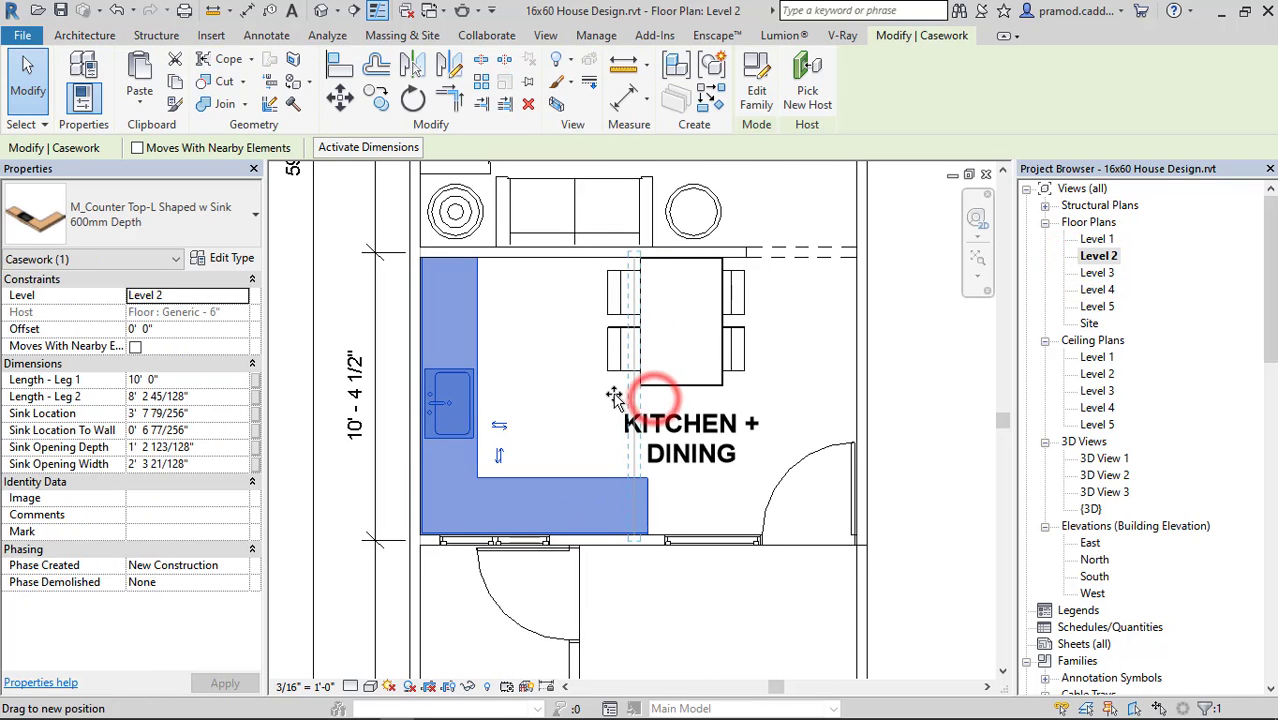
pyautogui.moveTo(608, 395); pyautogui.dragTo(604, 402)
pyautogui.press('Escape')
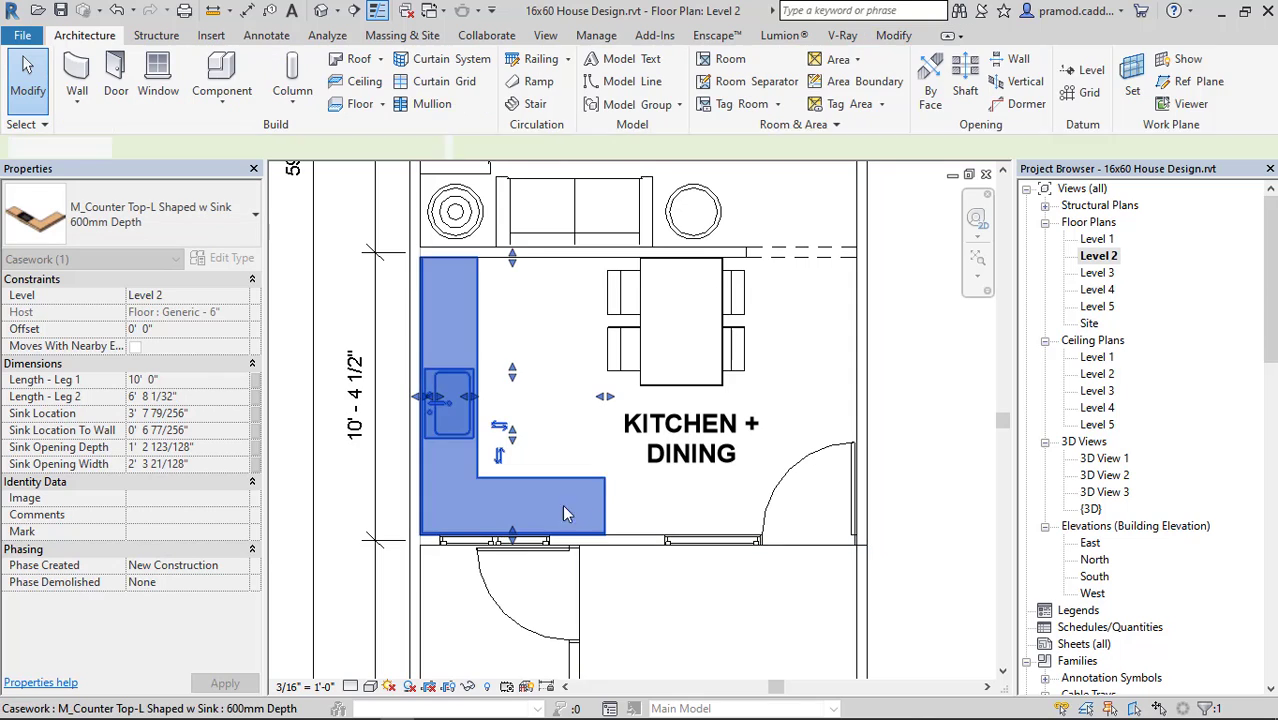
# Align the end of the shortened counter leg with the face of the wall between the stairs and parking.
pyautogui.moveTo(573, 525); pyautogui.dragTo(612, 540, button='middle')
pyautogui.scroll(3, 610, 528)
pyautogui.moveTo(629, 490); pyautogui.dragTo(623, 358, button='middle')
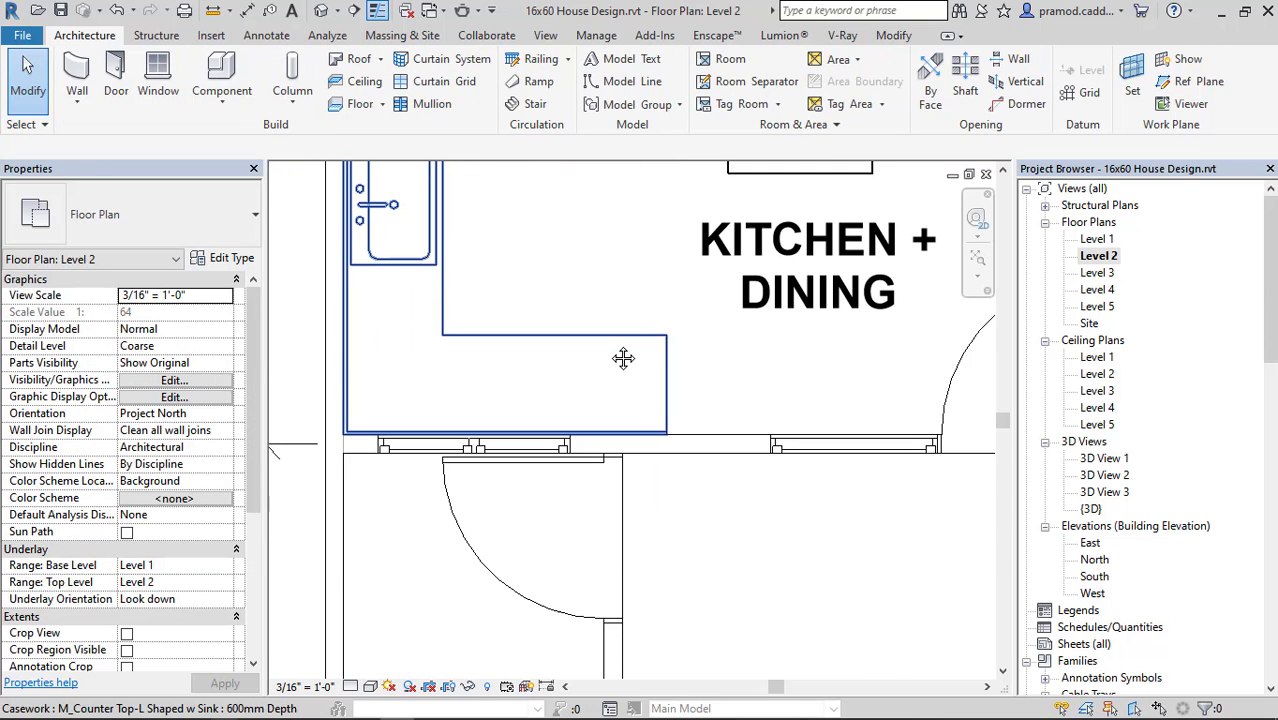
pyautogui.press('a')
pyautogui.press('l')
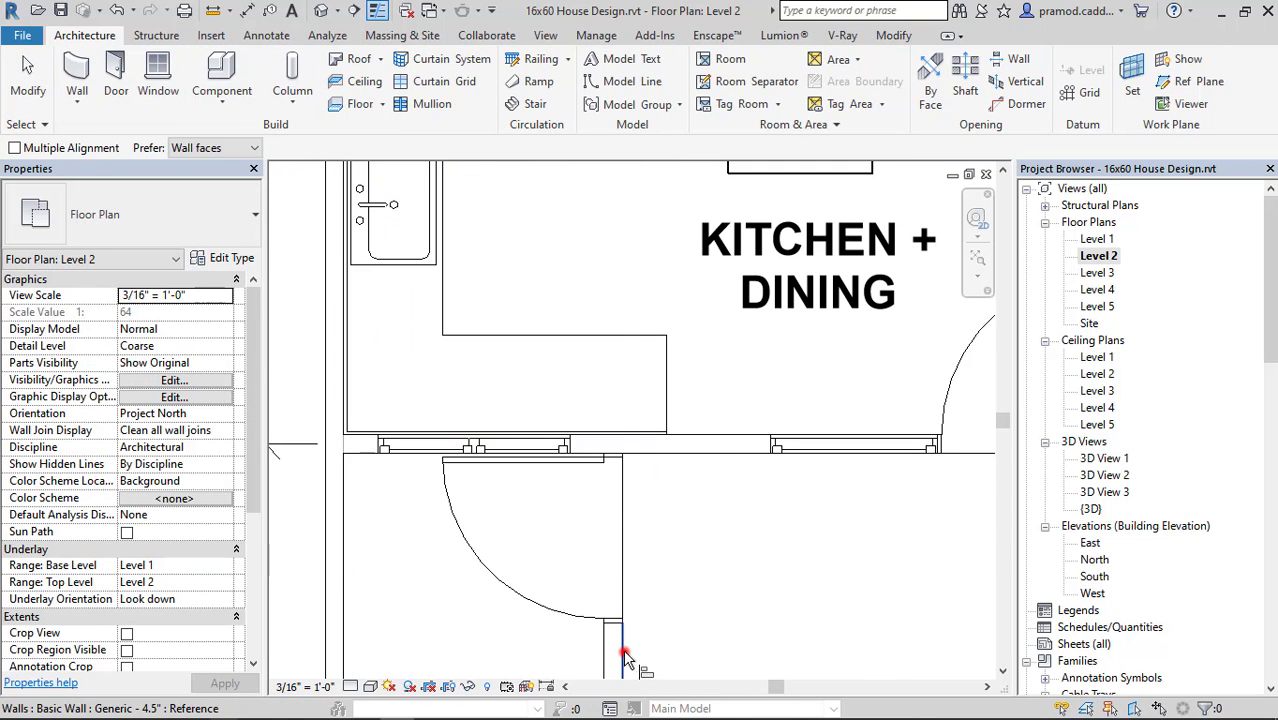
pyautogui.click(666, 381)
pyautogui.scroll(-3, 640, 420)
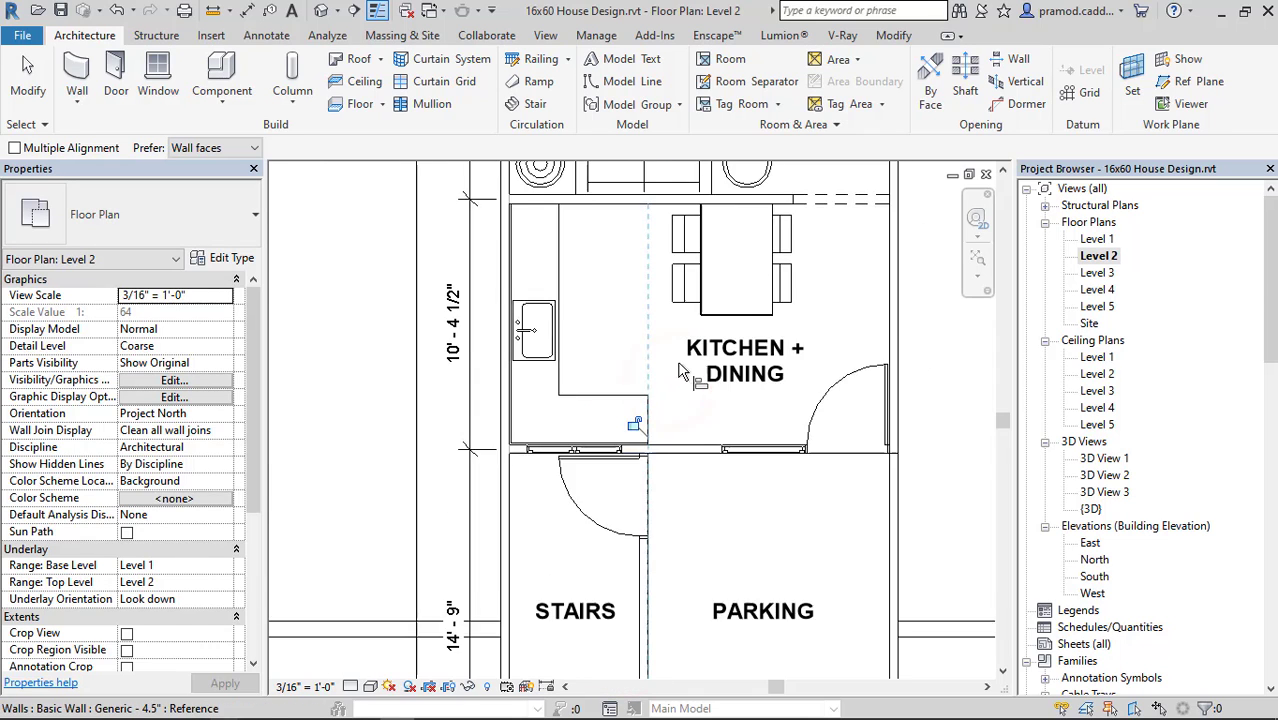
pyautogui.scroll(1, 690, 430)
pyautogui.moveTo(707, 432); pyautogui.dragTo(670, 486, button='middle')
pyautogui.press('Escape')
pyautogui.press('Escape')
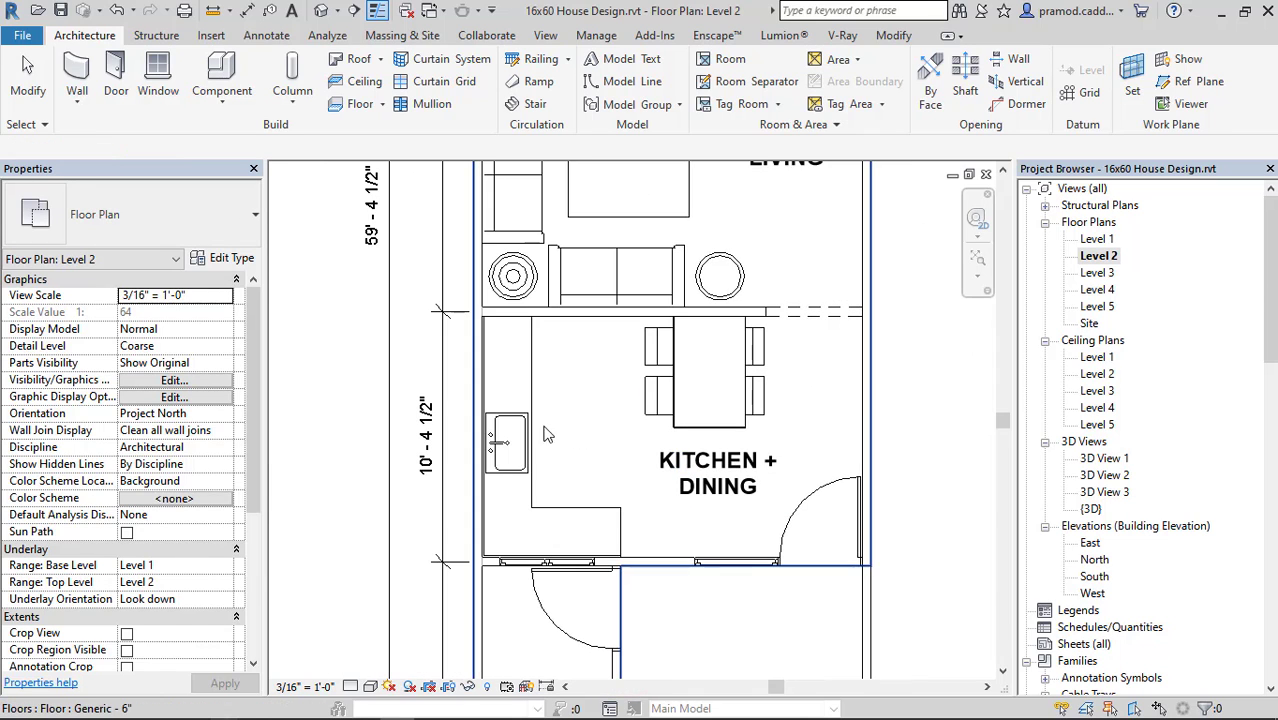
# Load a downloaded family from the FAMILY FILE folder in File Explorer into the kitchen area of the Revit Level 2 plan.
pyautogui.scroll(3, 521, 430)
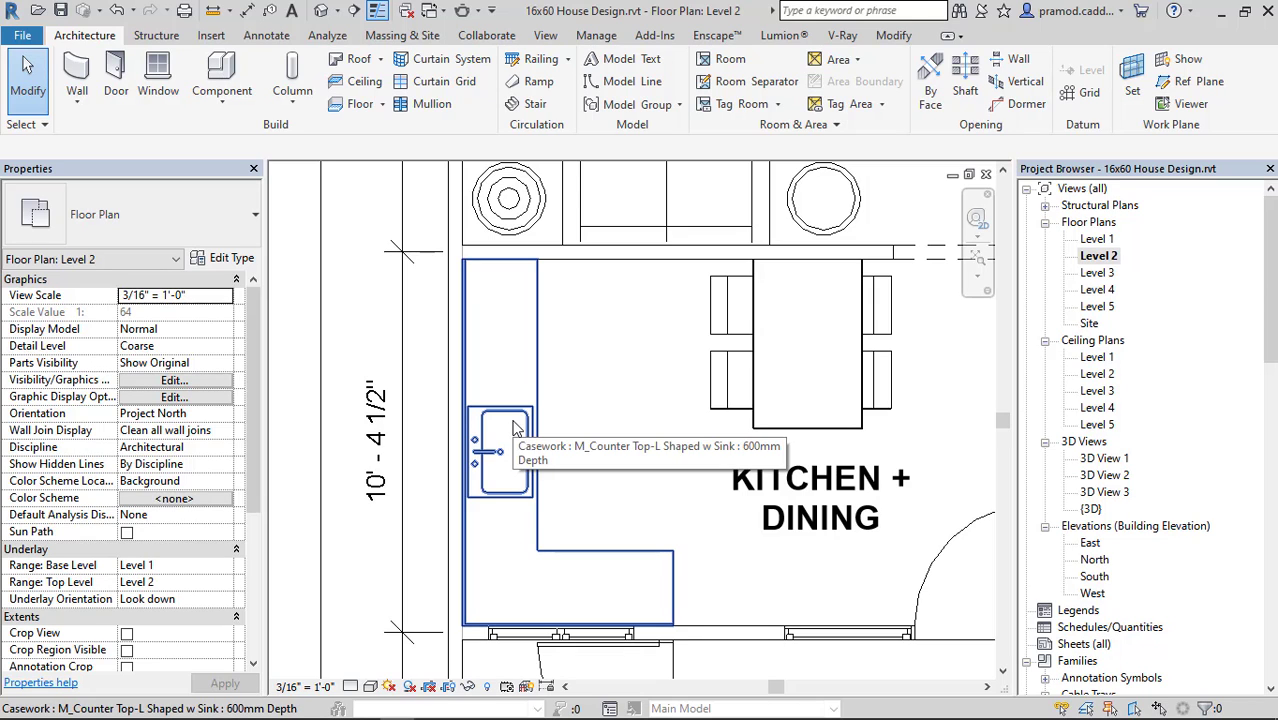
pyautogui.moveTo(295, 702)
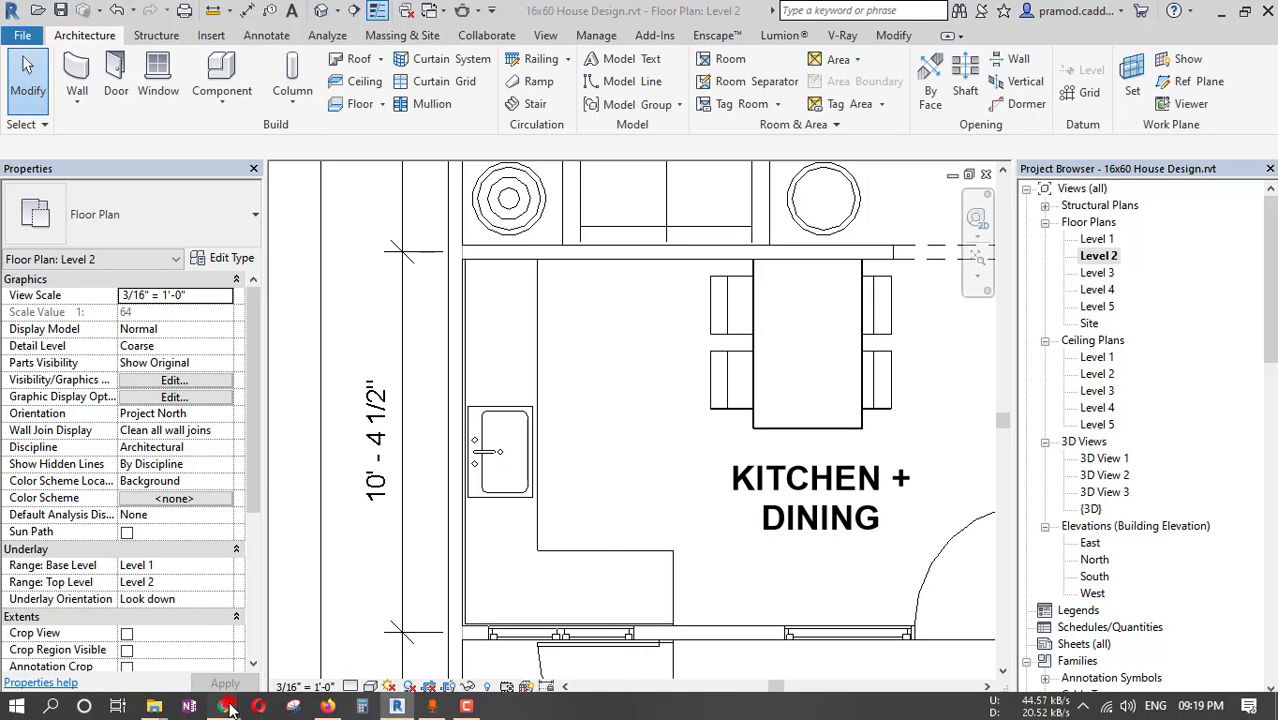
pyautogui.click(154, 706)
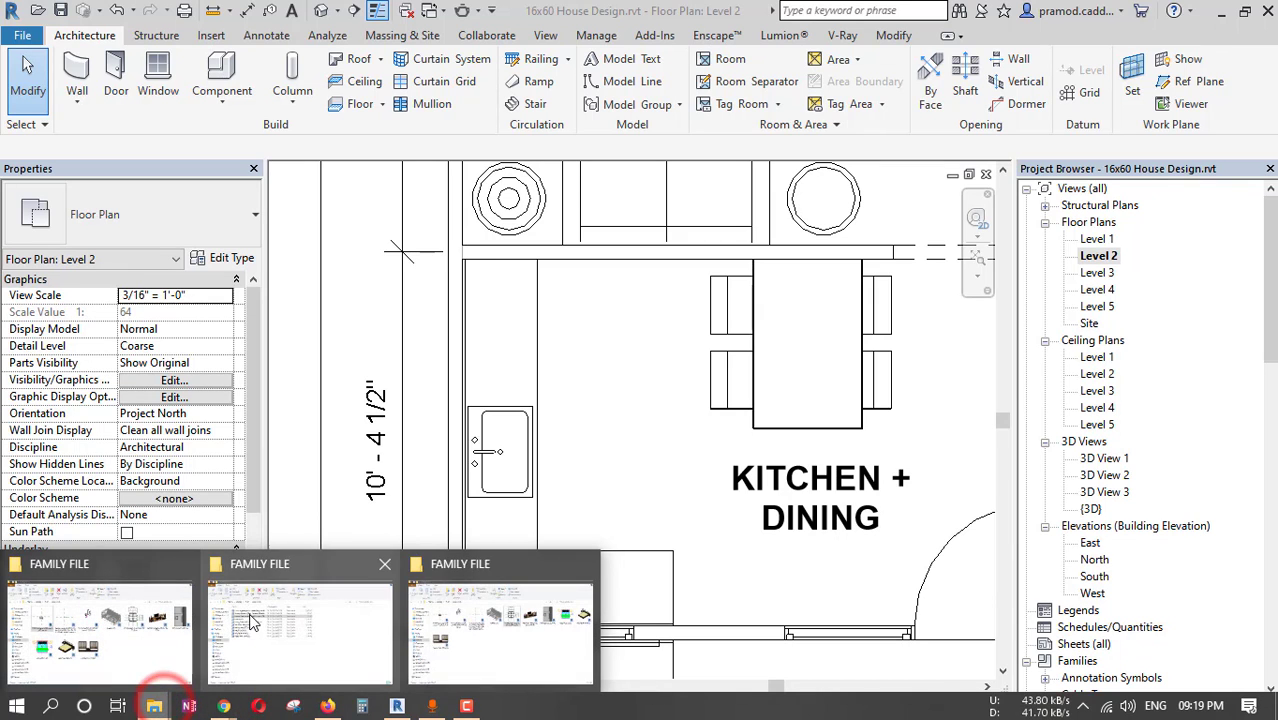
pyautogui.click(471, 615)
pyautogui.click(909, 333)
pyautogui.click(991, 218)
pyautogui.moveTo(942, 259); pyautogui.dragTo(448, 615)
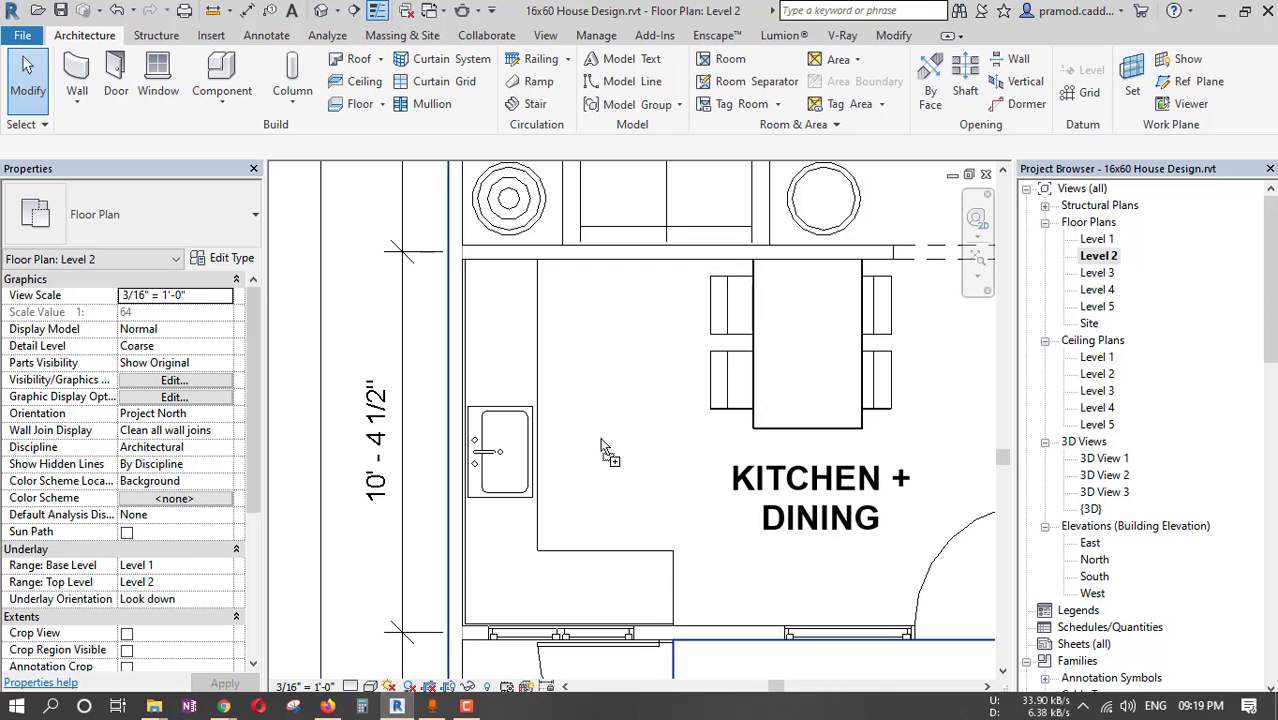
pyautogui.moveTo(603, 447); pyautogui.dragTo(603, 447)
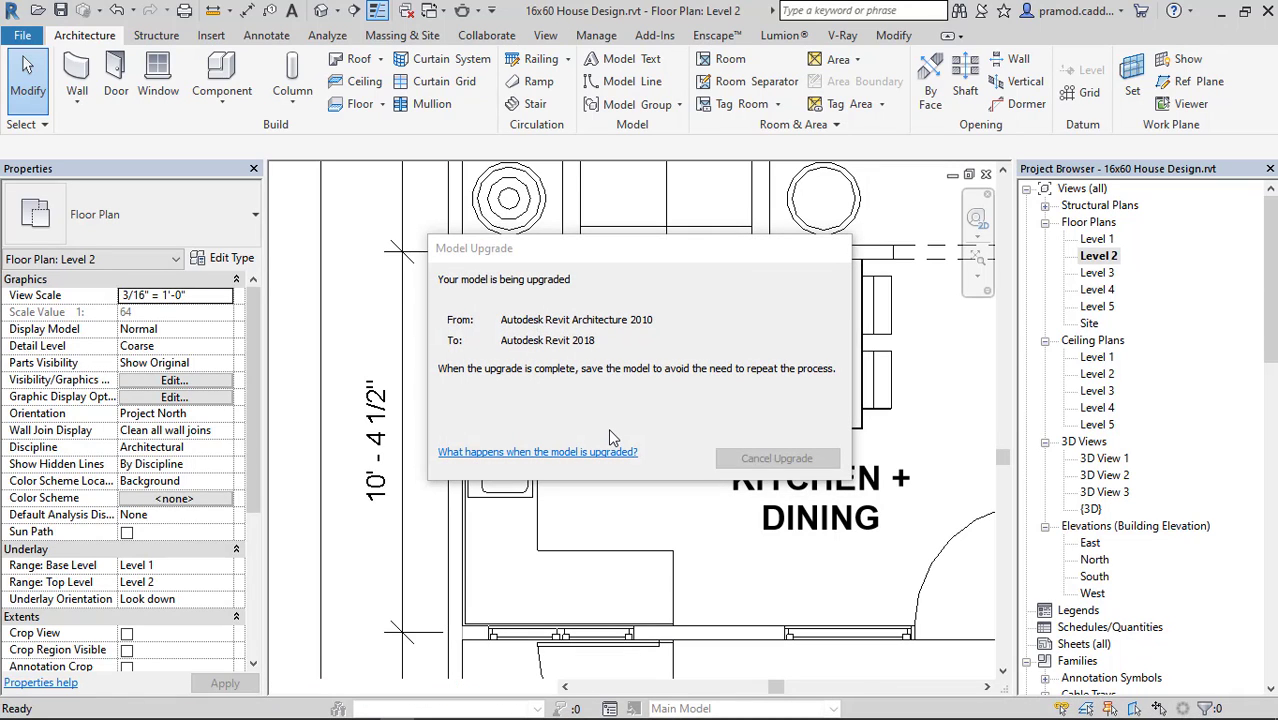
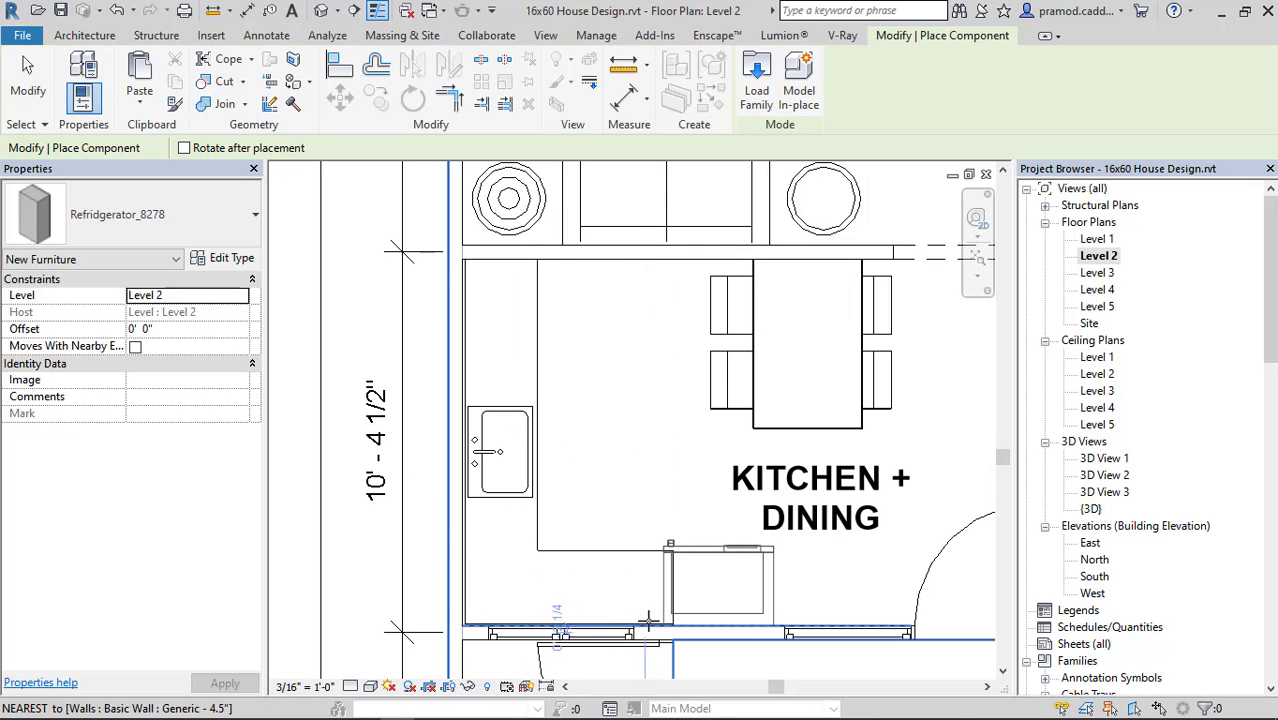
# Place the Refridgerator_8278 family against the stairs-side kitchen wall and align its side flush with the end of the counter leg.
pyautogui.press('Escape')
pyautogui.press('Escape')
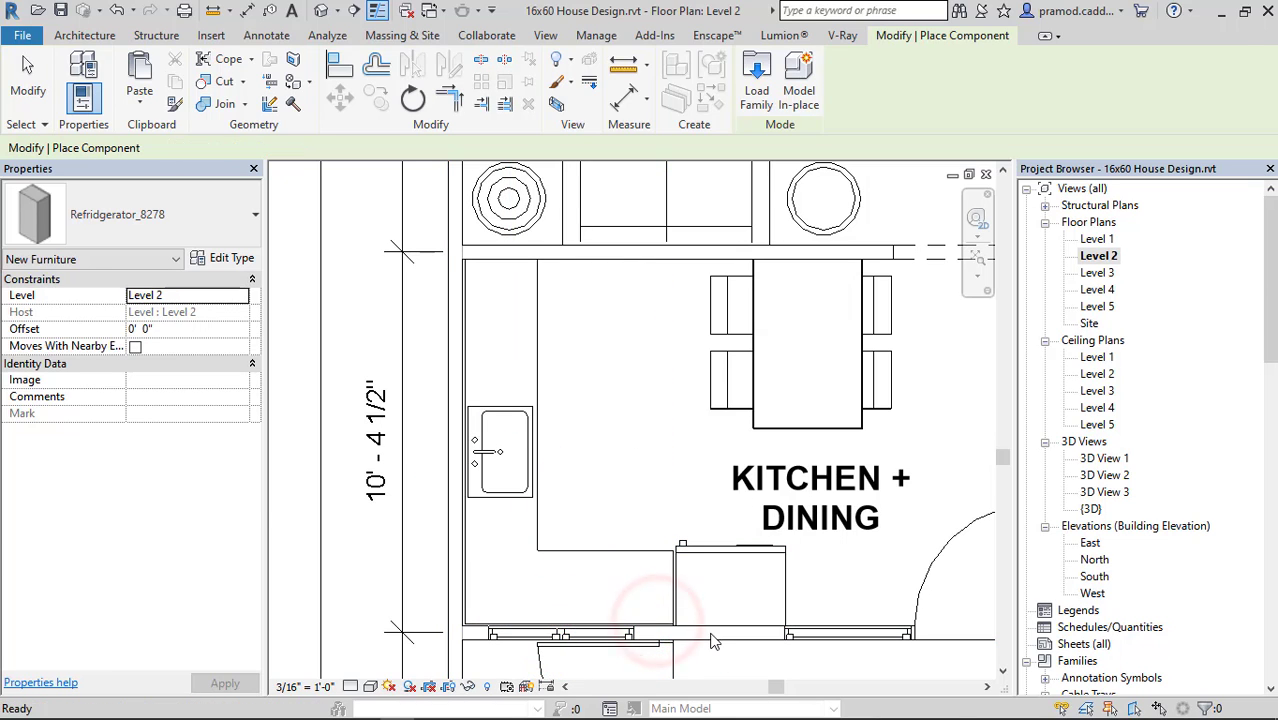
pyautogui.scroll(4, 687, 641)
pyautogui.press('a')
pyautogui.press('l')
pyautogui.click(661, 575)
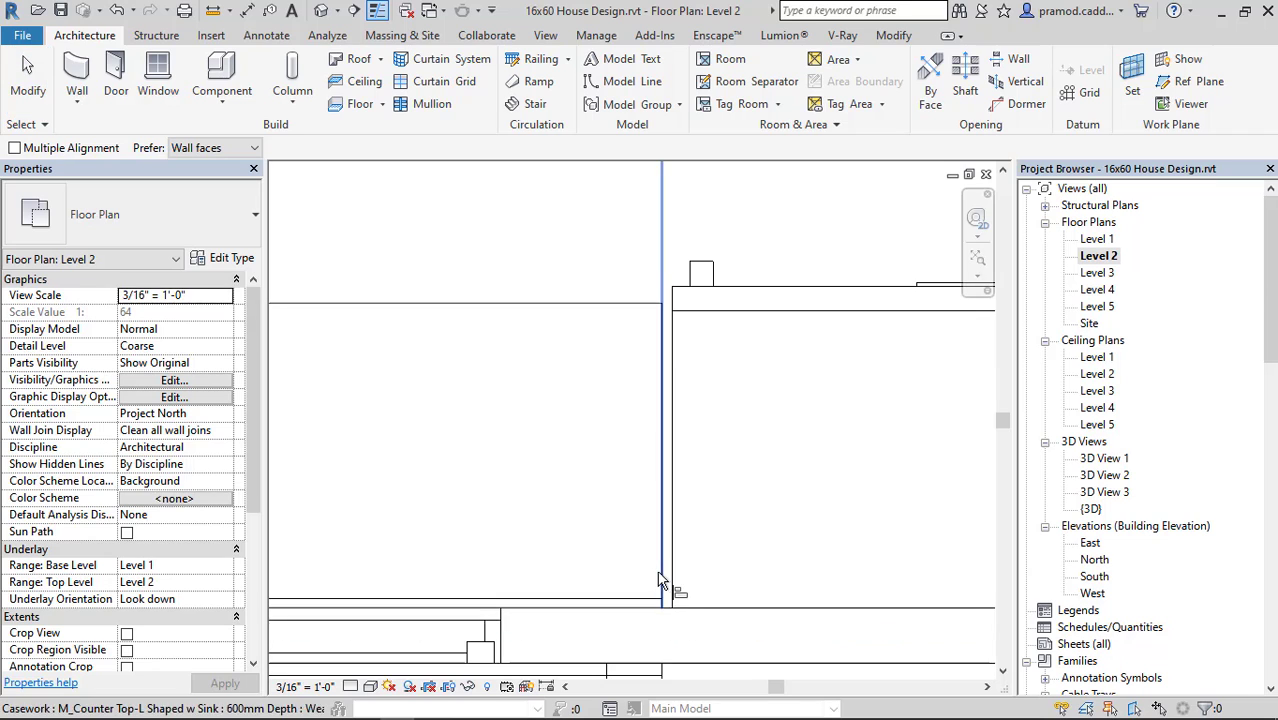
pyautogui.scroll(-3, 672, 578)
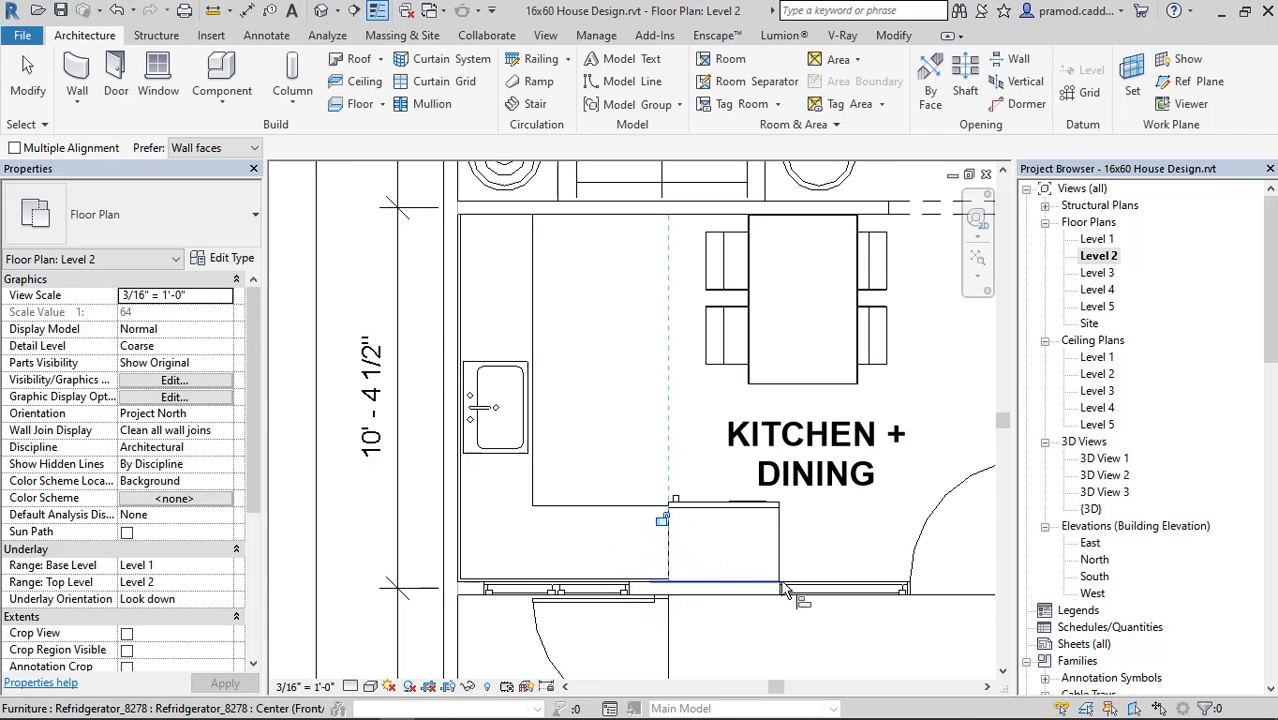
pyautogui.scroll(3, 783, 584)
pyautogui.press('Escape')
pyautogui.press('Escape')
pyautogui.scroll(-3, 643, 509)
# Examine the refrigerator's fit beside the L-shaped kitchen counter in the 3D view.
pyautogui.click(320, 10)
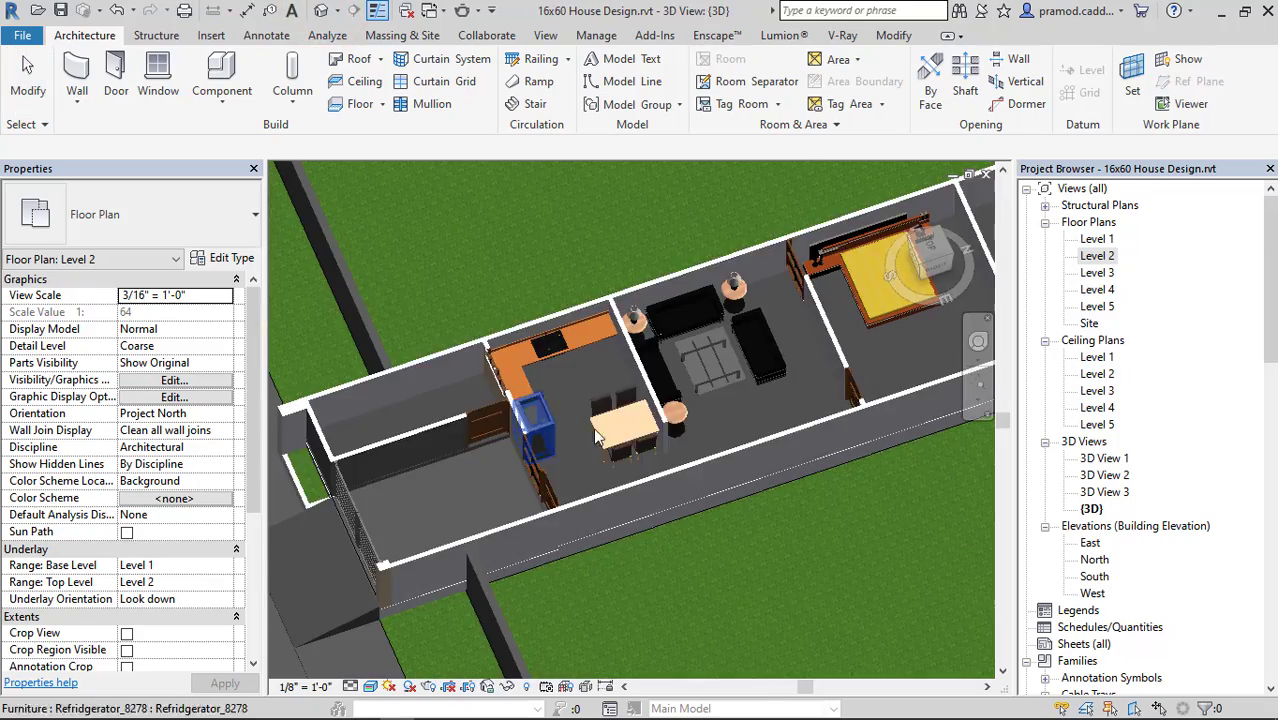
pyautogui.keyDown('shift'); pyautogui.moveTo(528, 400); pyautogui.dragTo(500, 280, button='middle'); pyautogui.keyUp('shift')
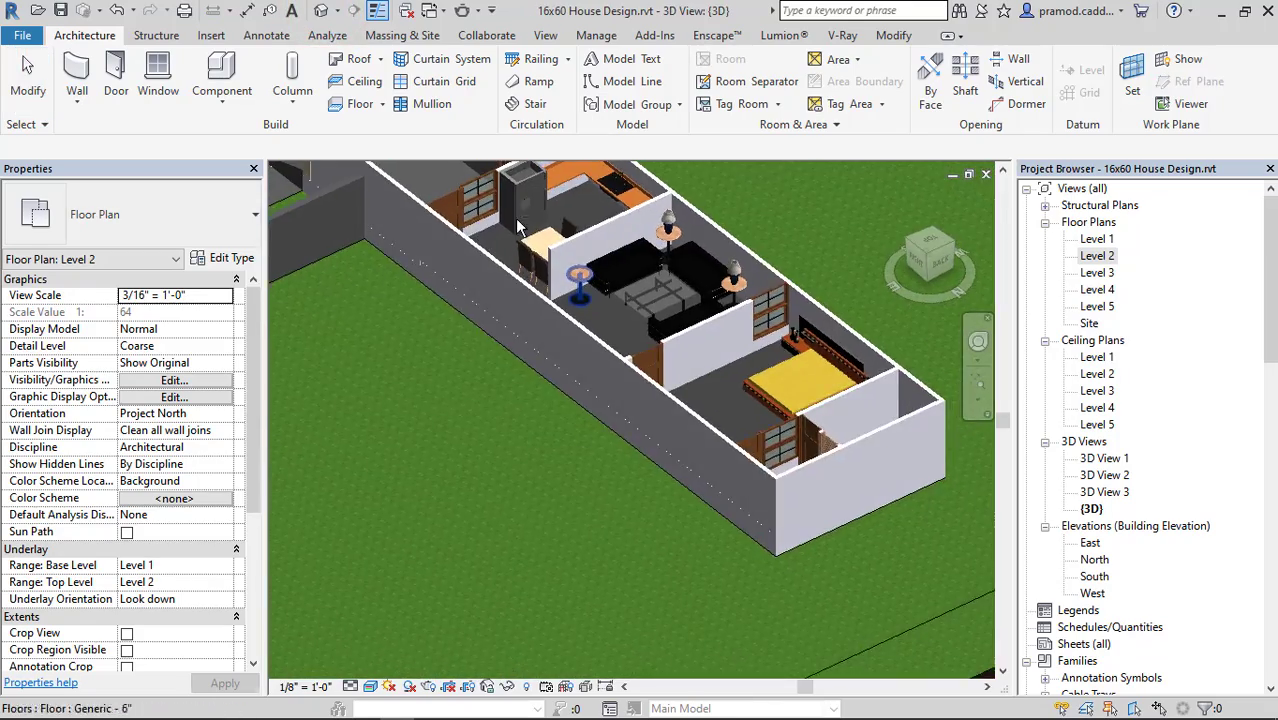
pyautogui.moveTo(530, 230); pyautogui.dragTo(565, 465, button='middle')
pyautogui.scroll(7, 565, 465)
pyautogui.keyDown('shift'); pyautogui.moveTo(761, 452); pyautogui.dragTo(792, 401, button='middle'); pyautogui.keyUp('shift')
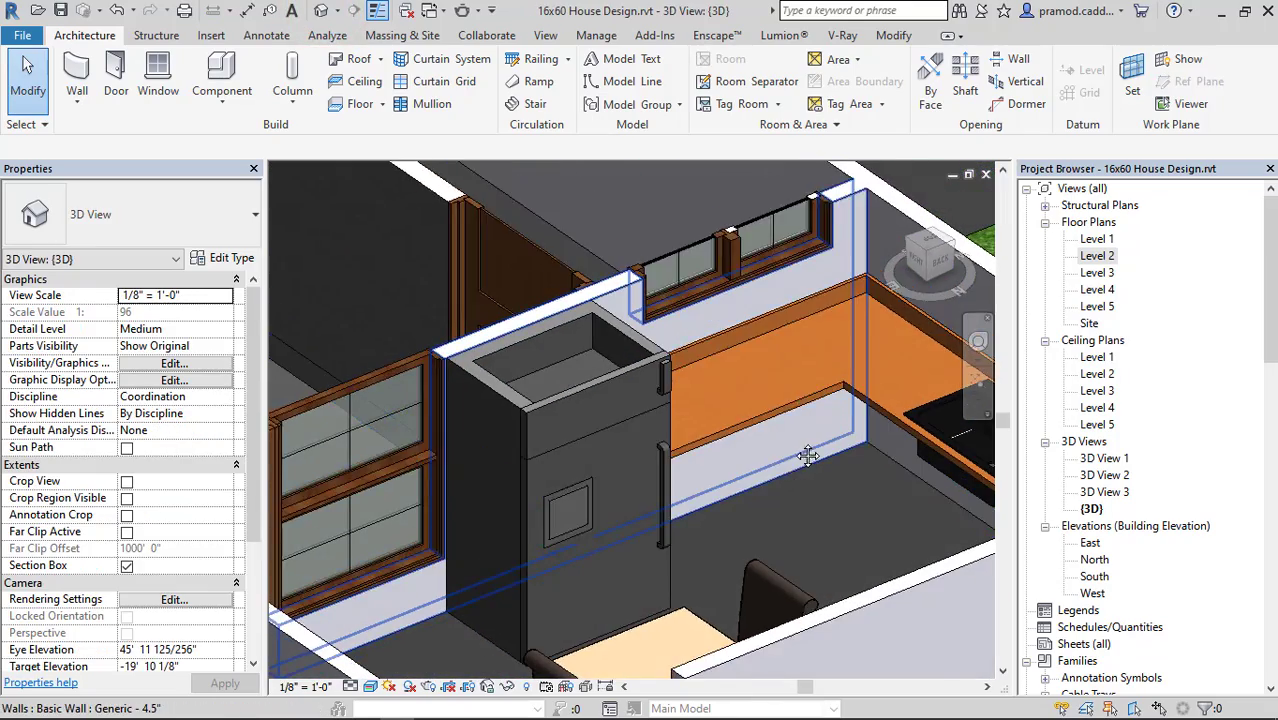
pyautogui.scroll(-3, 685, 420)
pyautogui.moveTo(677, 434); pyautogui.dragTo(780, 520, button='middle')
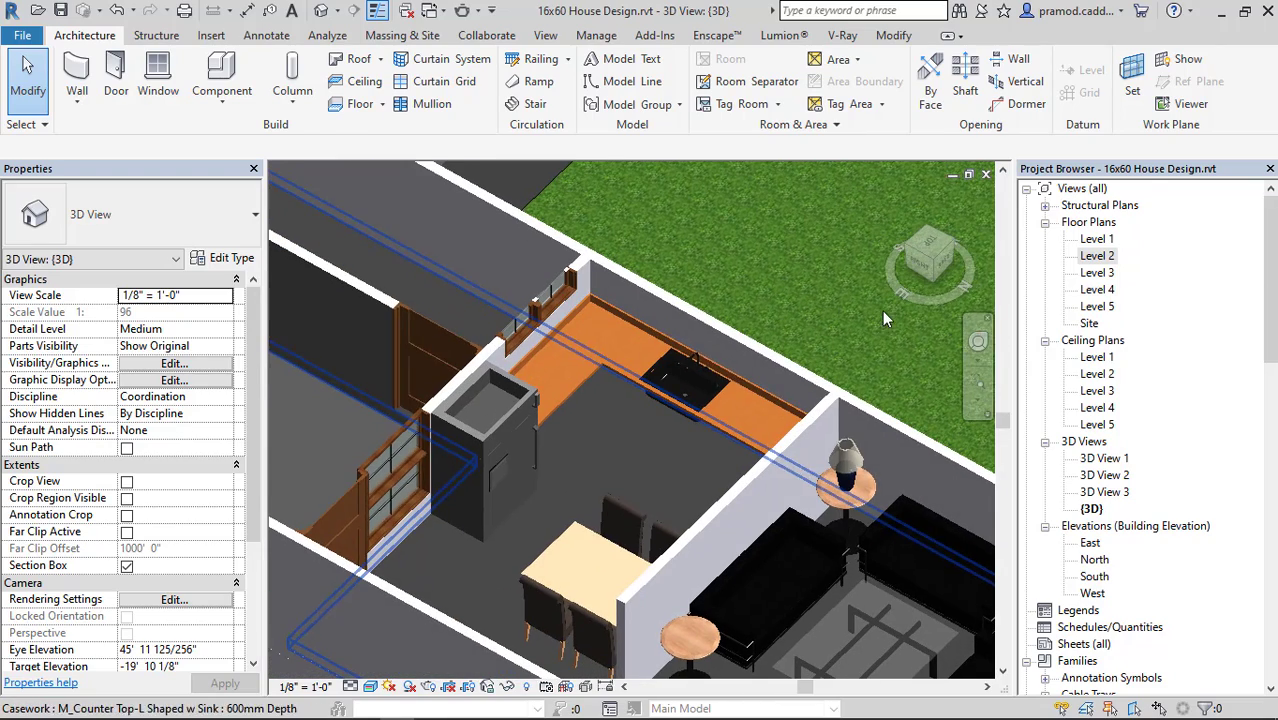
# From the Level 2 floor plan, load the M_Vanity Cabinet-Double Door & 4 Drawer family from the Casework Base Cabinets folder.
pyautogui.doubleClick(1108, 257)
pyautogui.scroll(-2, 579, 472)
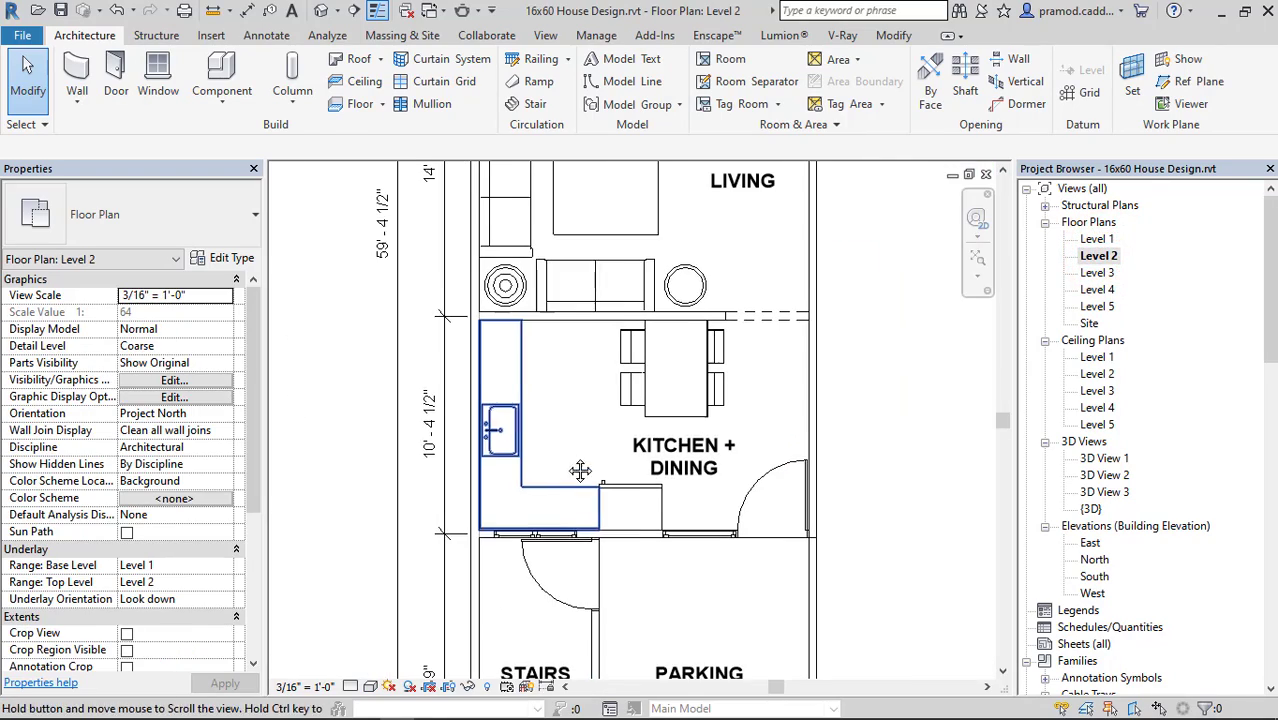
pyautogui.click(240, 100)
pyautogui.click(265, 130)
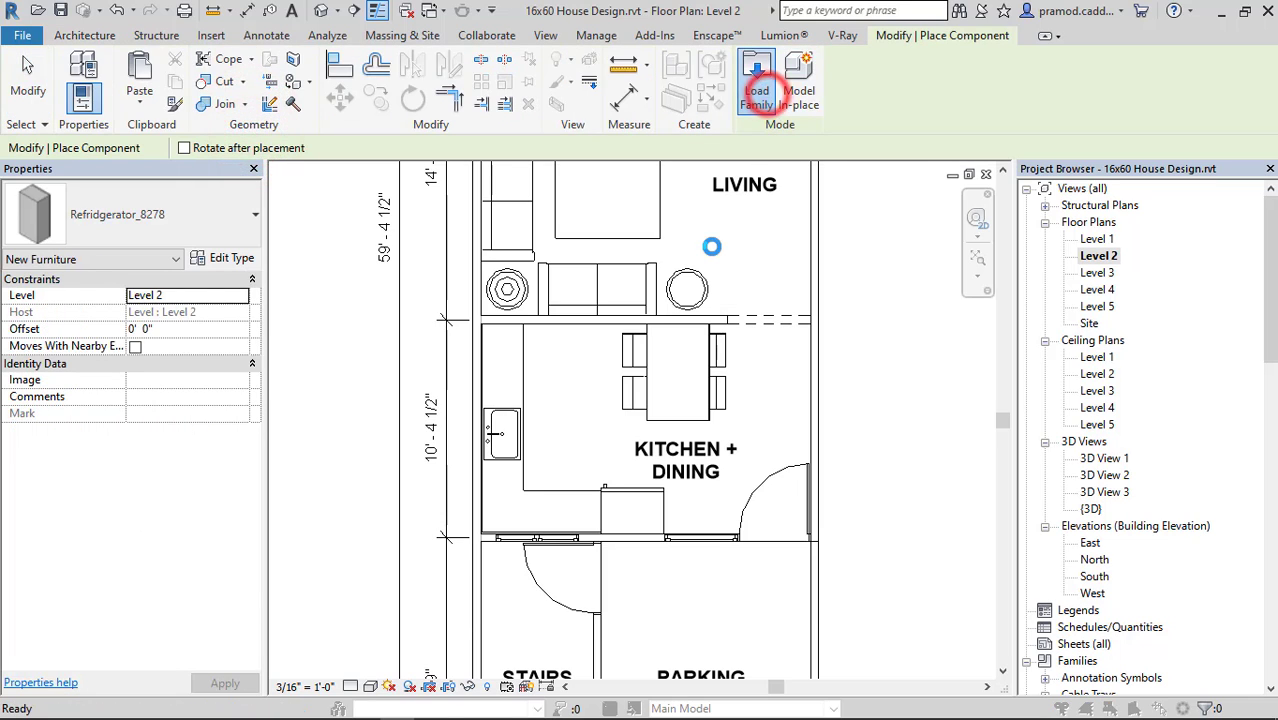
pyautogui.click(760, 93)
pyautogui.doubleClick(584, 285)
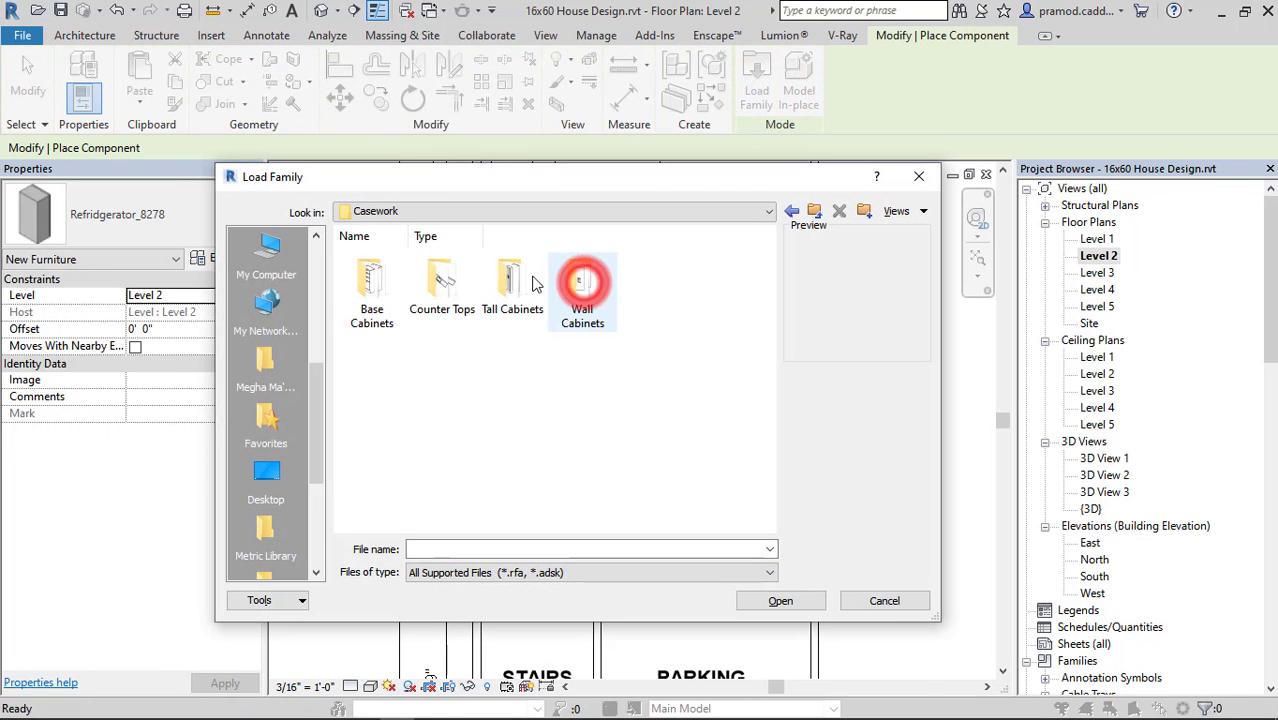
pyautogui.doubleClick(372, 282)
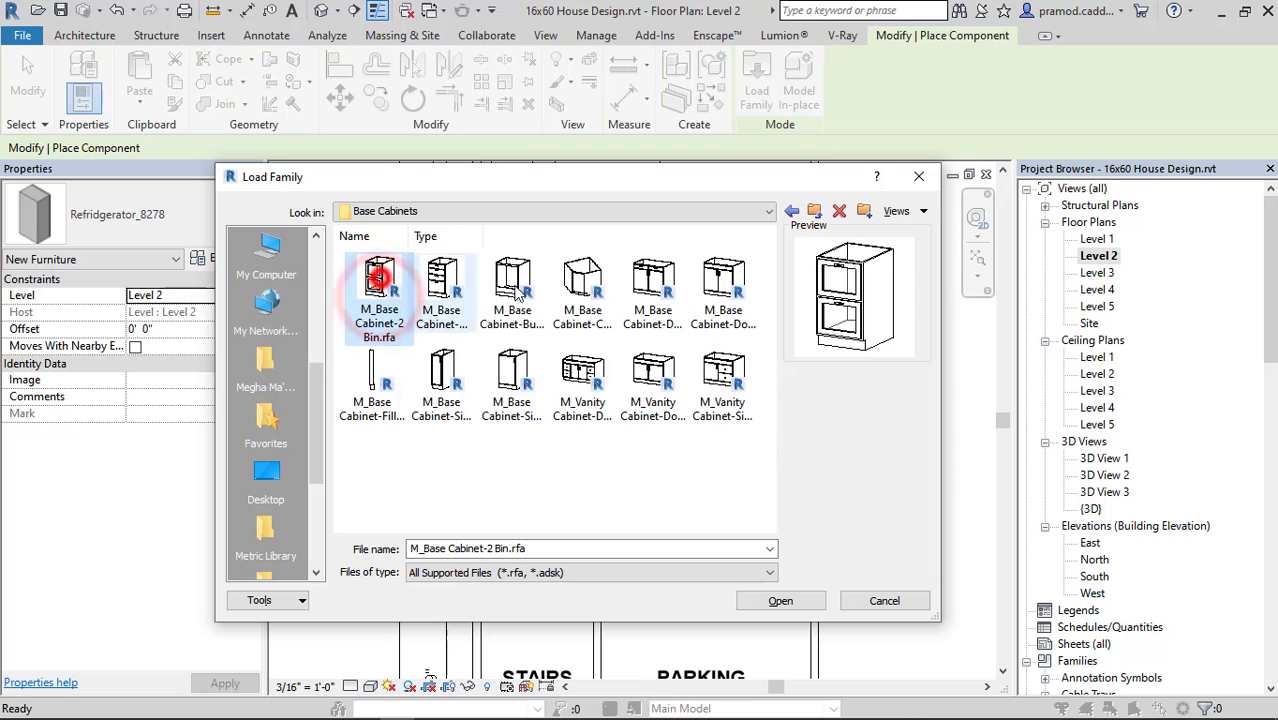
pyautogui.click(584, 397)
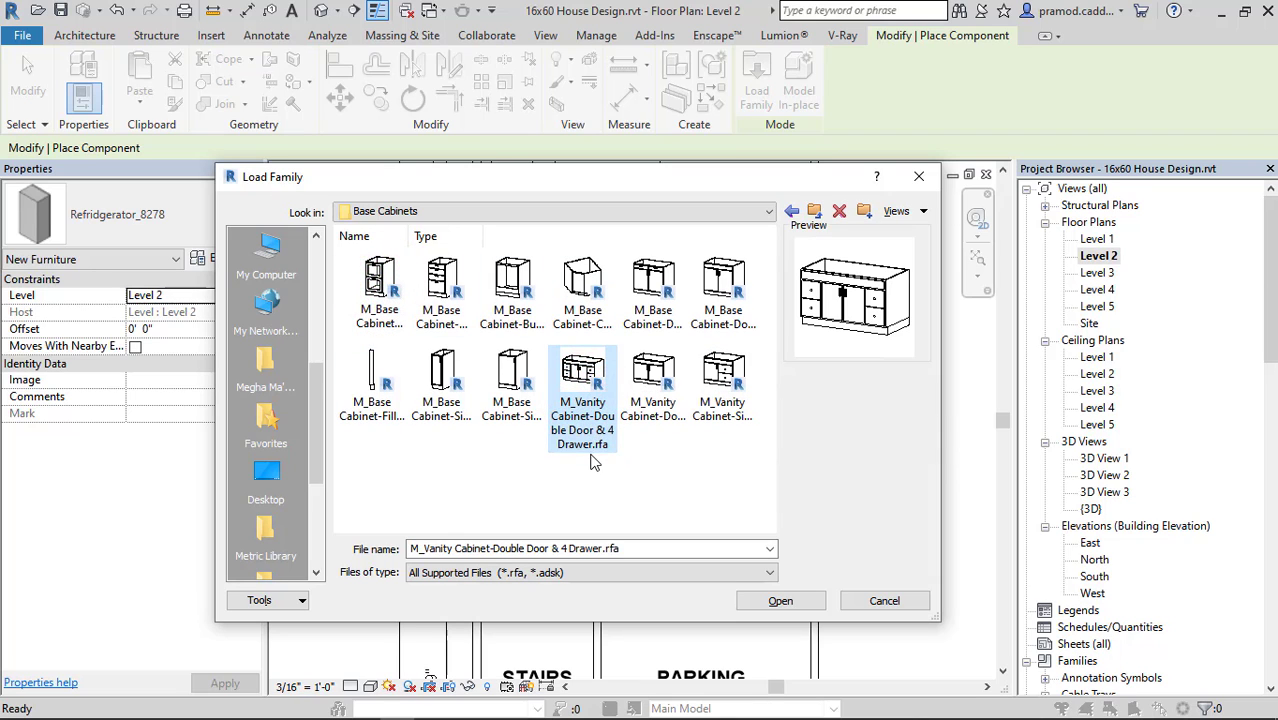
pyautogui.click(660, 398)
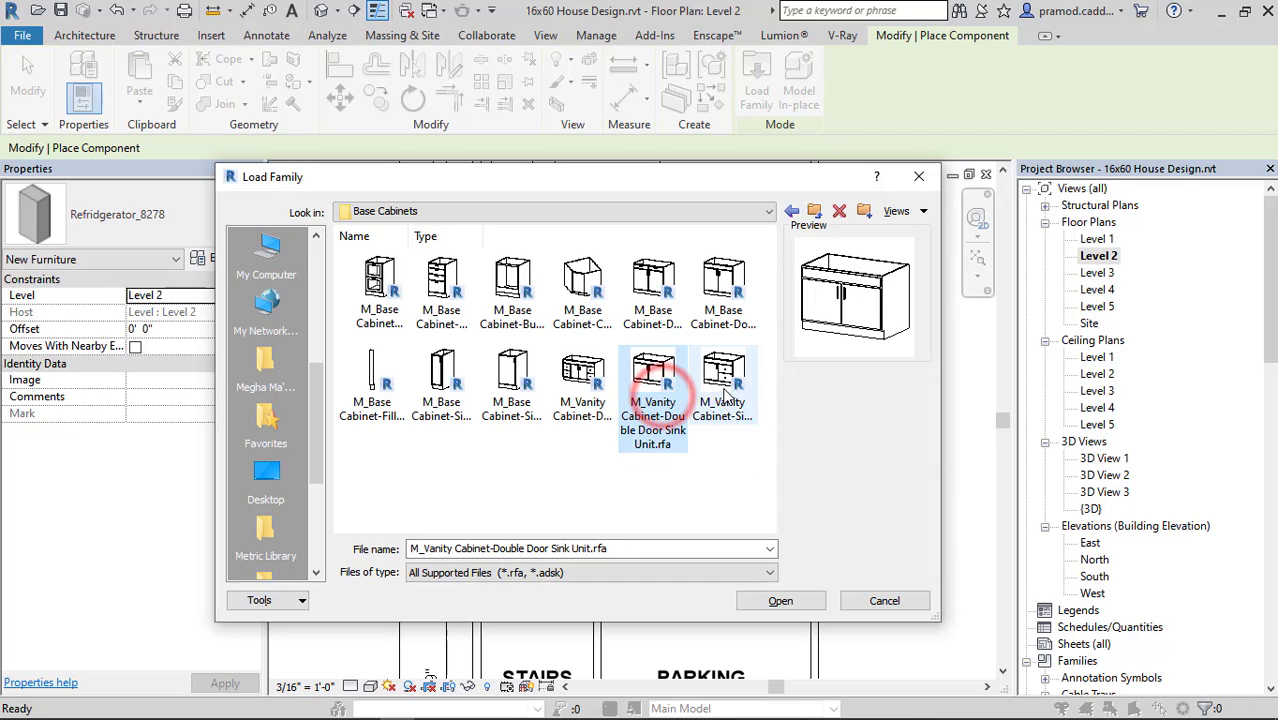
pyautogui.click(725, 385)
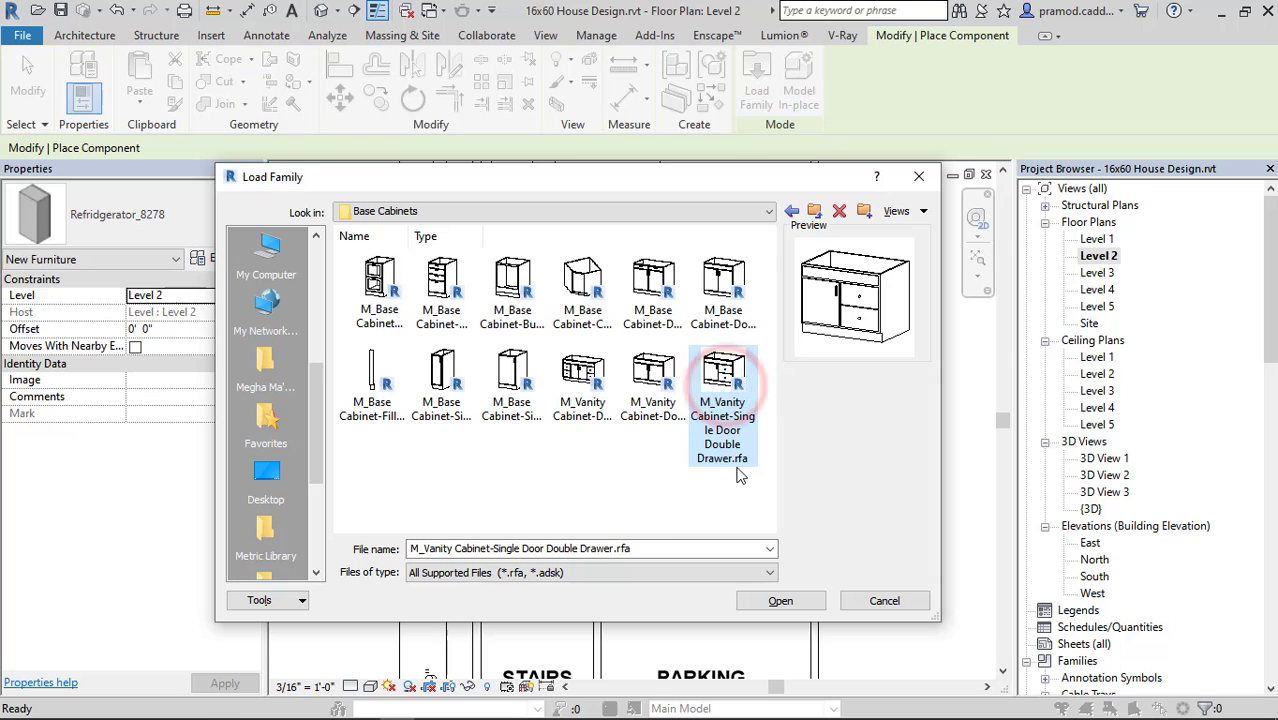
pyautogui.click(580, 385)
pyautogui.click(780, 600)
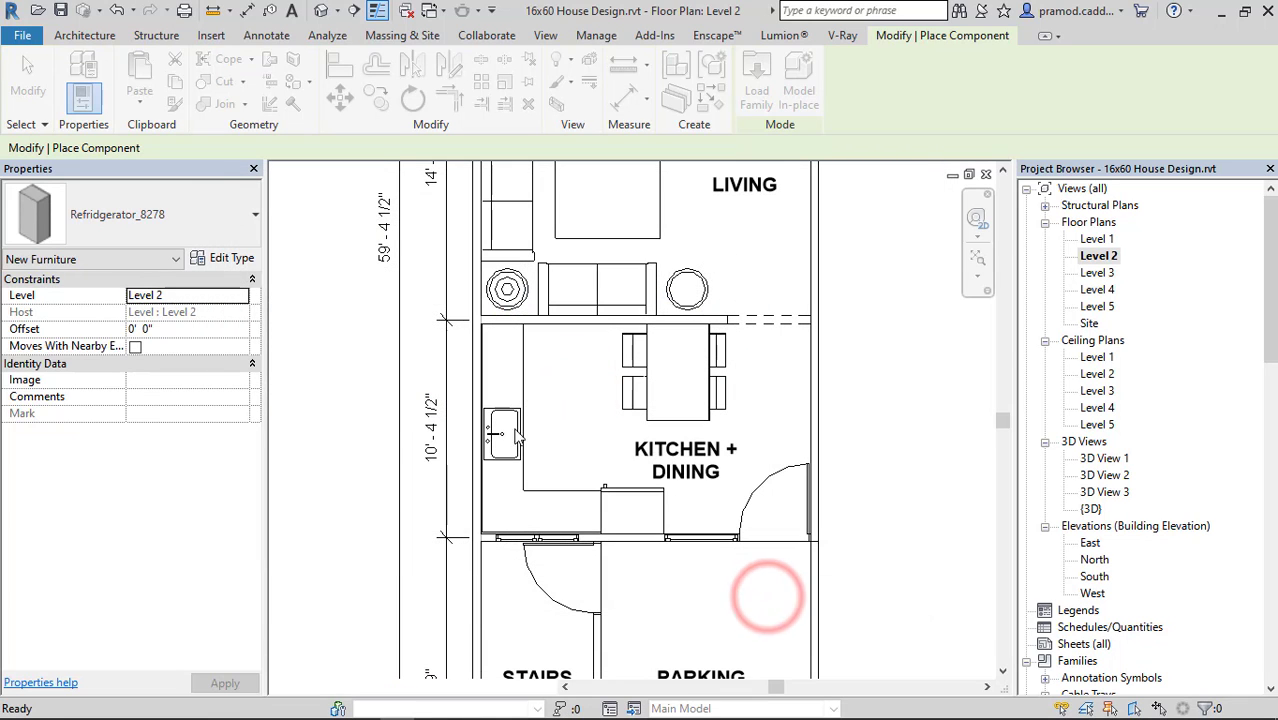
# Place the 1200mm double-door, four-drawer vanity cabinet beneath the kitchen sink with its back against the outer wall.
pyautogui.scroll(5, 498, 448)
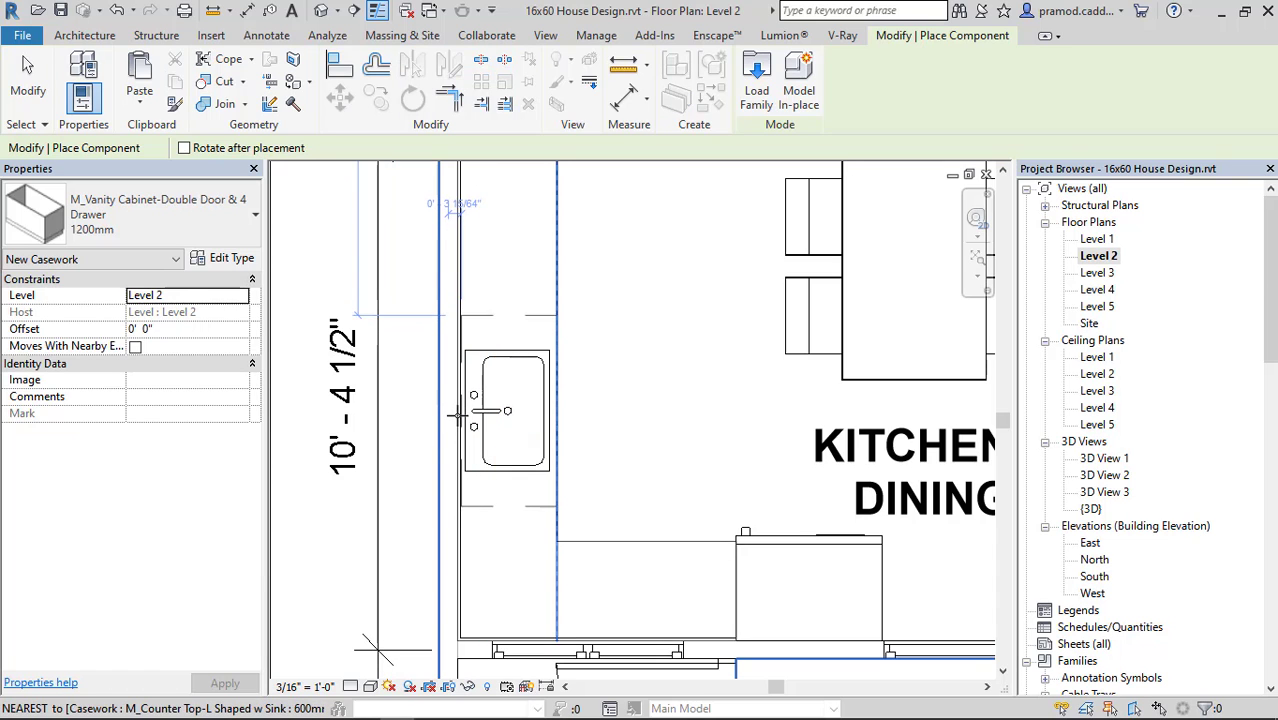
pyautogui.click(458, 412)
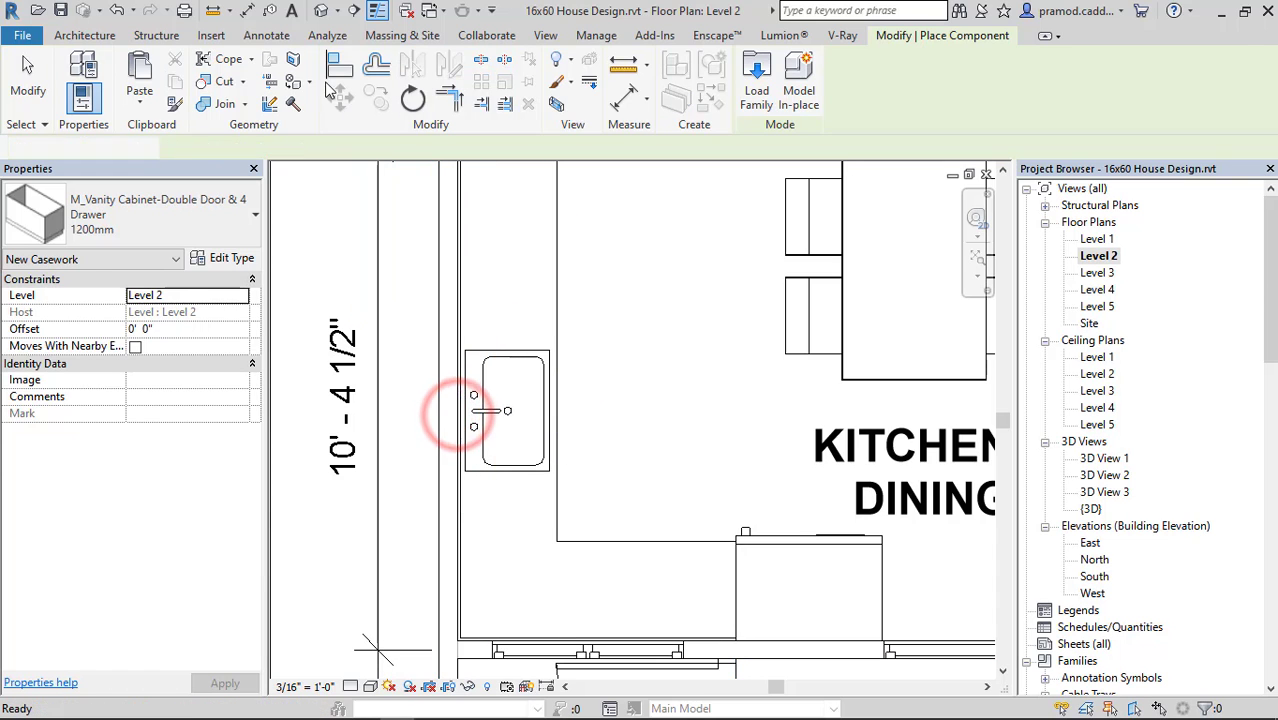
pyautogui.press('Escape')
pyautogui.press('Escape')
# Examine in the 3D view how the vanity cabinet fits beneath the sink and countertop.
pyautogui.click(321, 10)
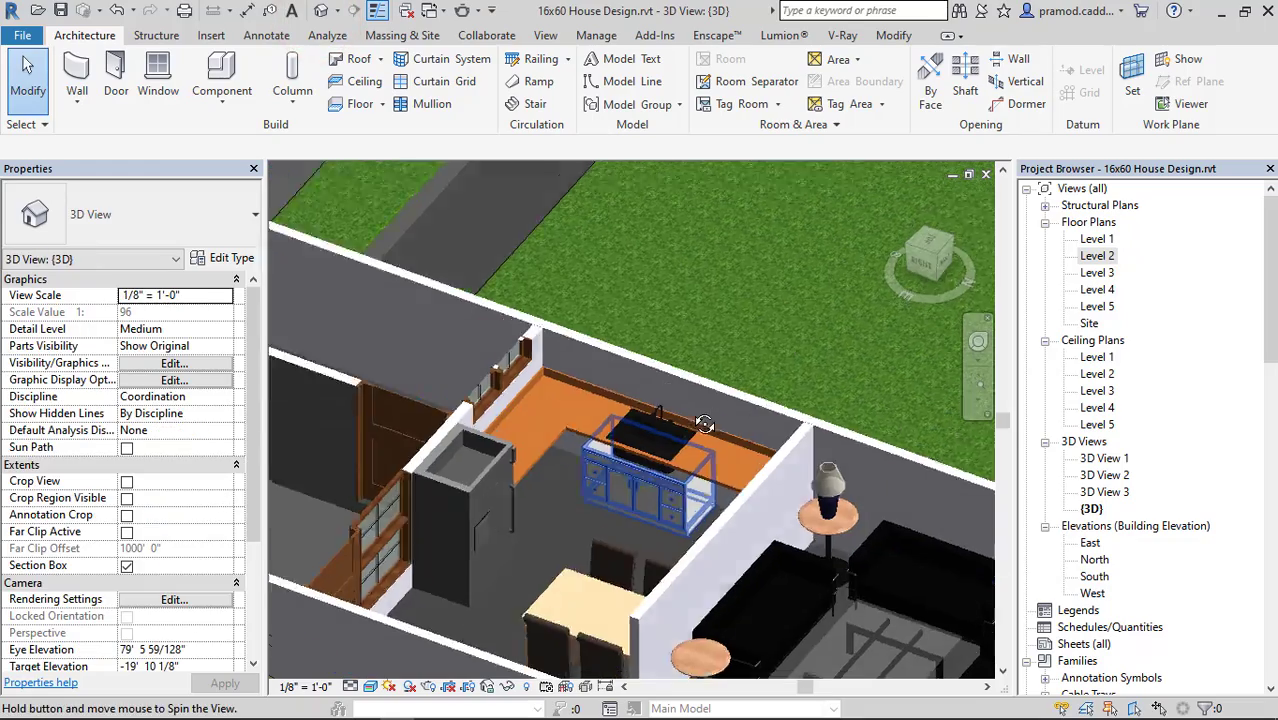
pyautogui.scroll(3, 670, 497)
pyautogui.click(670, 497)
pyautogui.moveTo(670, 497)
pyautogui.keyDown('shift'); pyautogui.mouseDown(button='middle')
pyautogui.moveTo(723, 467)
pyautogui.moveTo(748, 492)
pyautogui.moveTo(861, 434)
pyautogui.moveTo(655, 490)
pyautogui.mouseUp(button='middle'); pyautogui.keyUp('shift')
pyautogui.press('Escape')
pyautogui.scroll(4, 661, 498)
pyautogui.click(690, 488)
pyautogui.press('Escape')
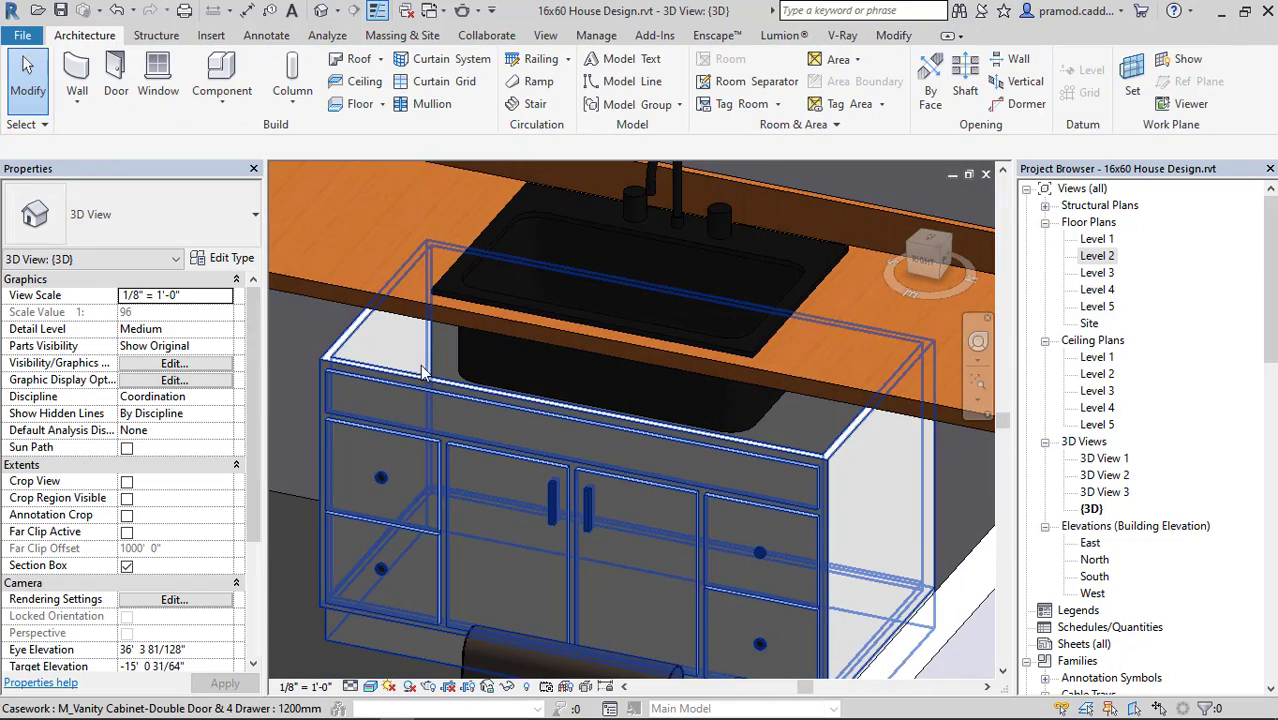
# Set the height of the vanity cabinet's 1200mm type to 2' 10".
pyautogui.click(370, 393)
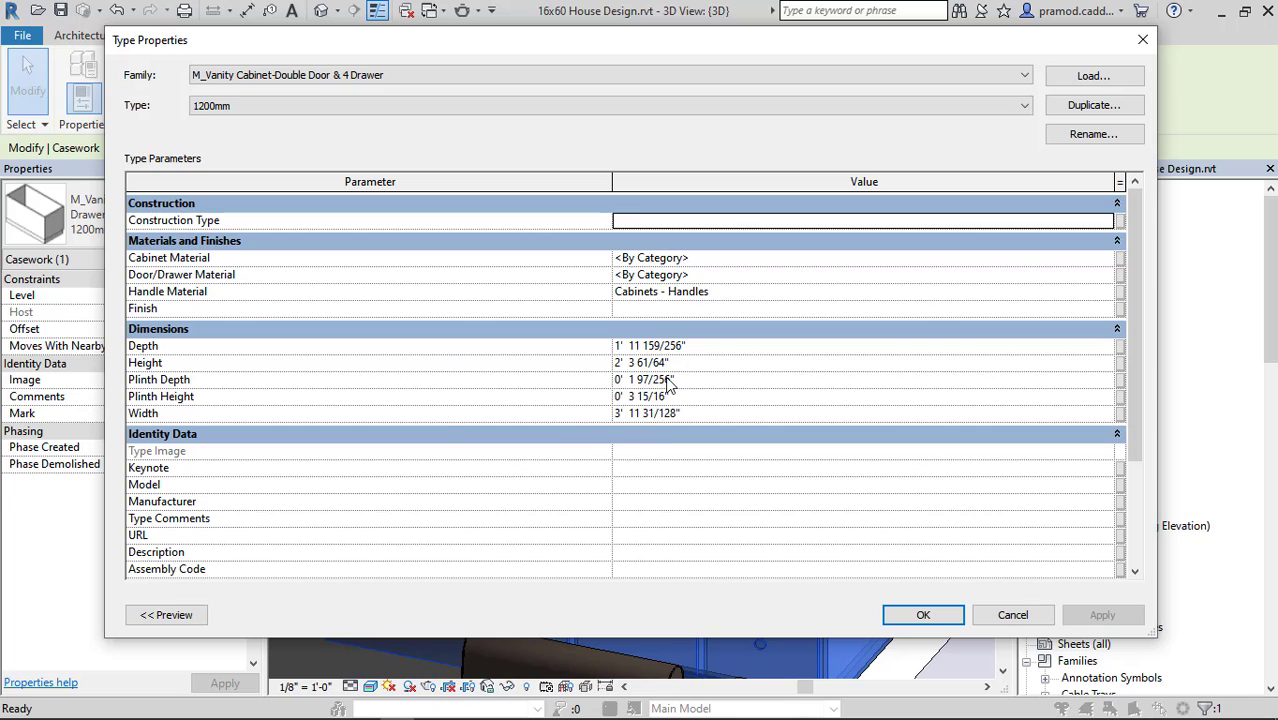
pyautogui.click(691, 362)
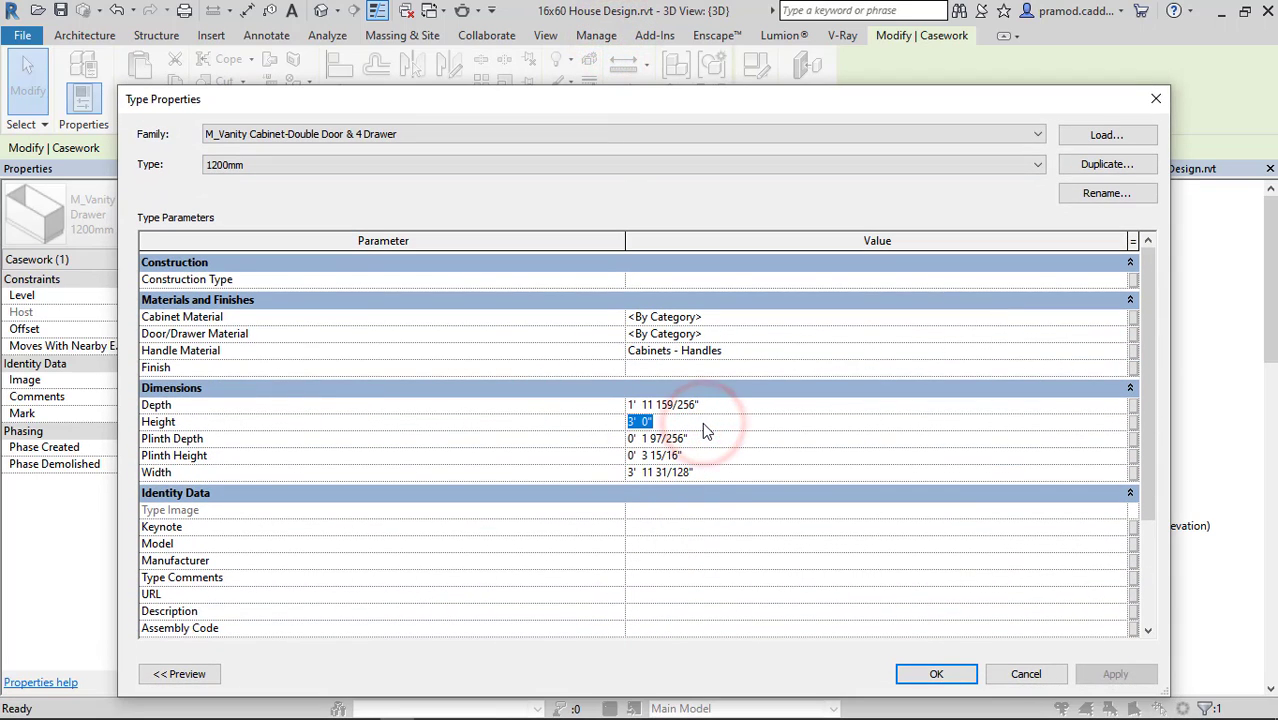
pyautogui.write("2'10")
pyautogui.press('Return')
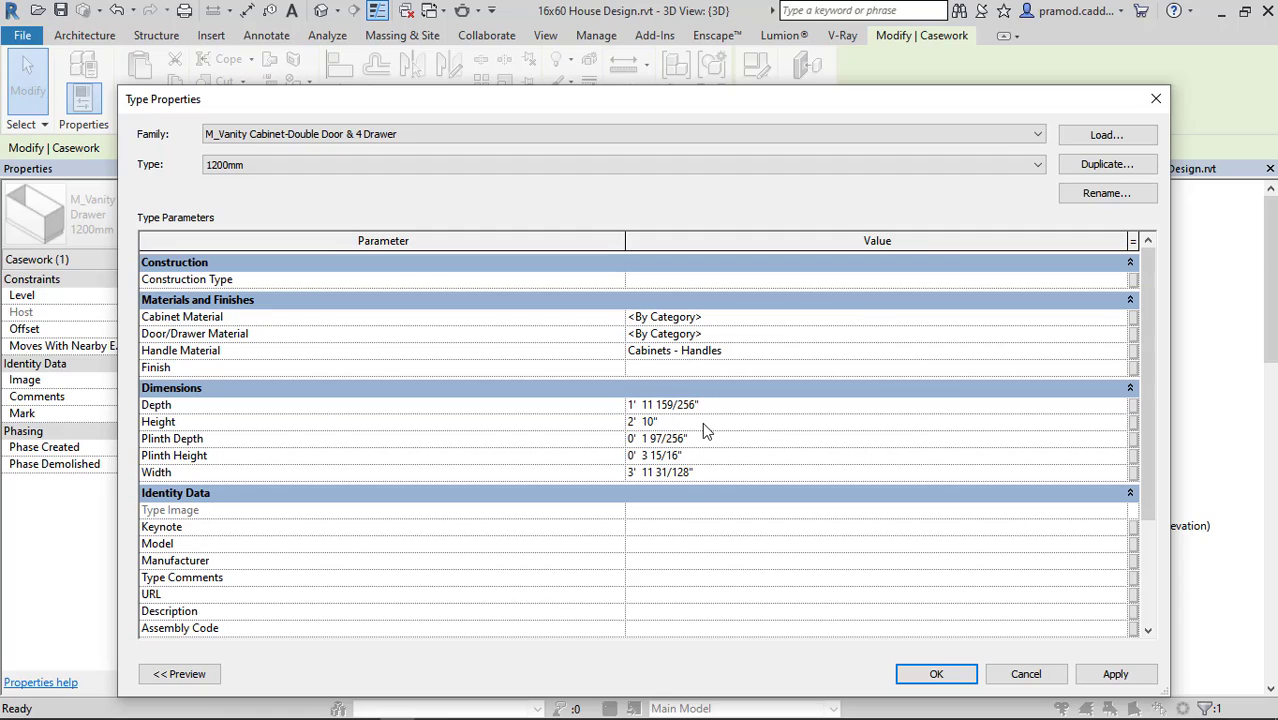
pyautogui.click(1116, 673)
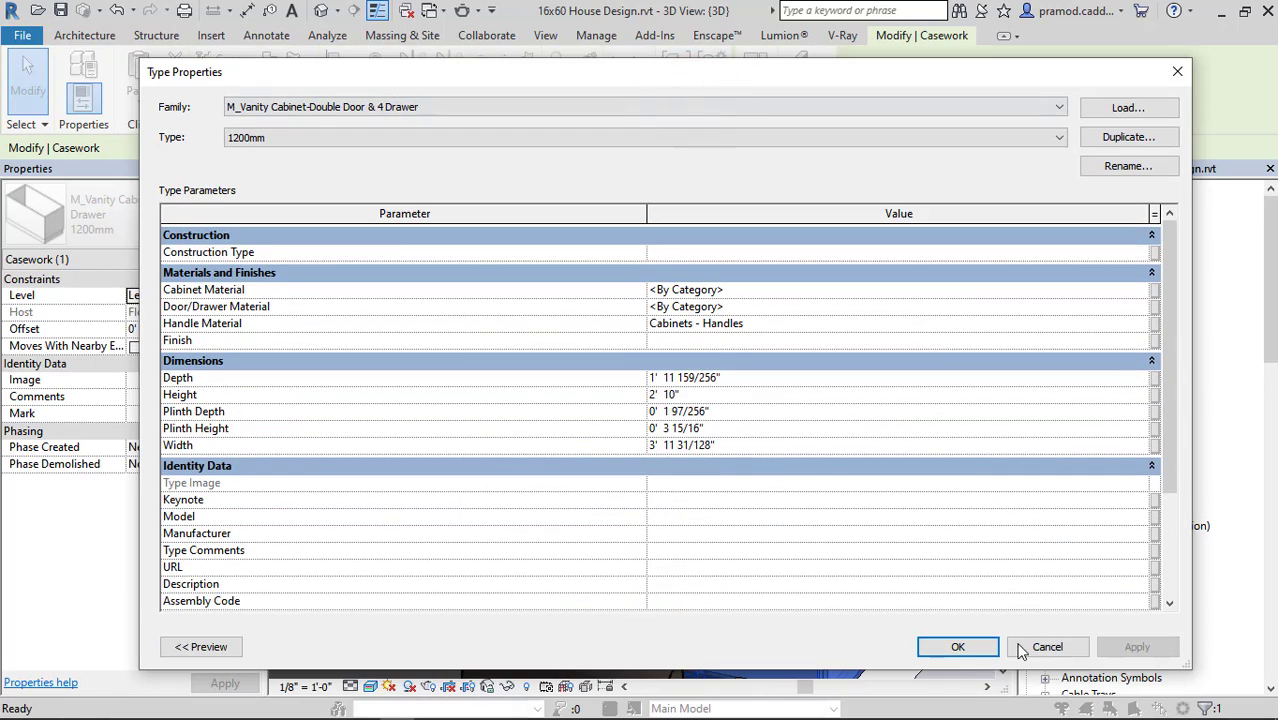
pyautogui.click(968, 646)
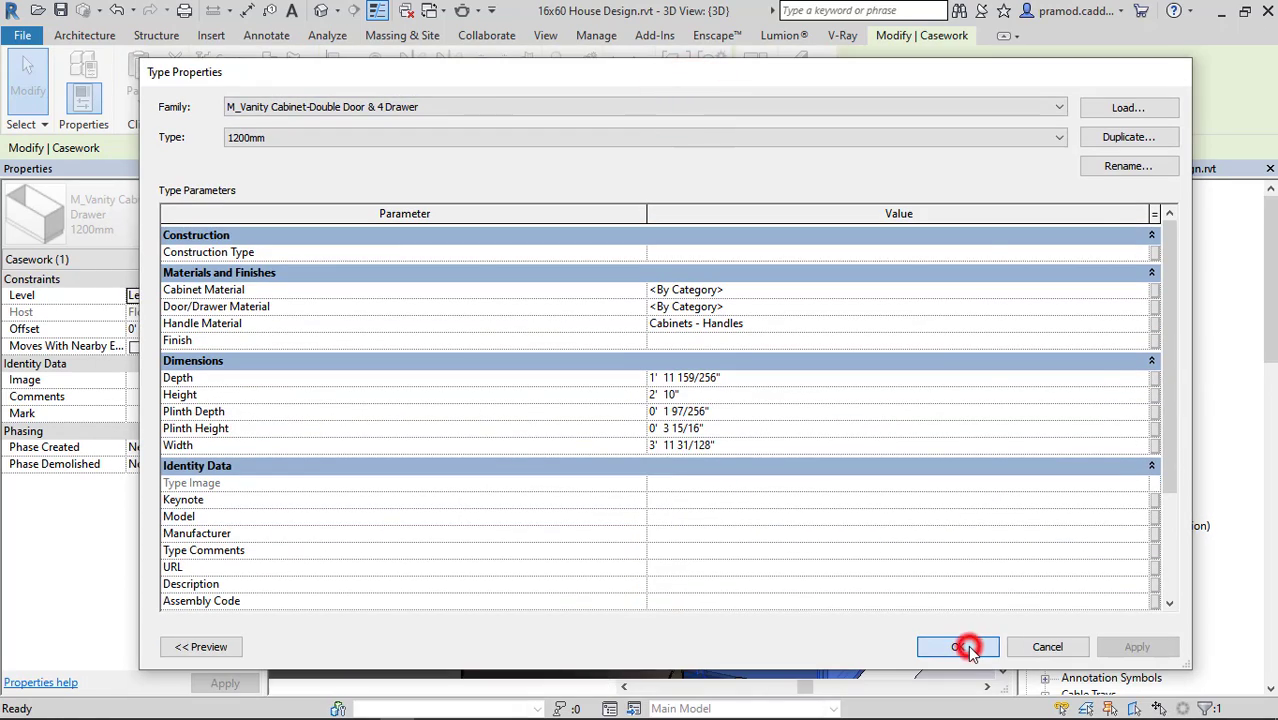
pyautogui.press('Escape')
pyautogui.scroll(-3, 646, 363)
pyautogui.keyDown('shift'); pyautogui.moveTo(646, 363); pyautogui.dragTo(798, 386, button='middle'); pyautogui.keyUp('shift')
# Return to the Level 2 floor plan and load the four-drawer base cabinet family from the Casework Base Cabinets folder.
pyautogui.doubleClick(1112, 255)
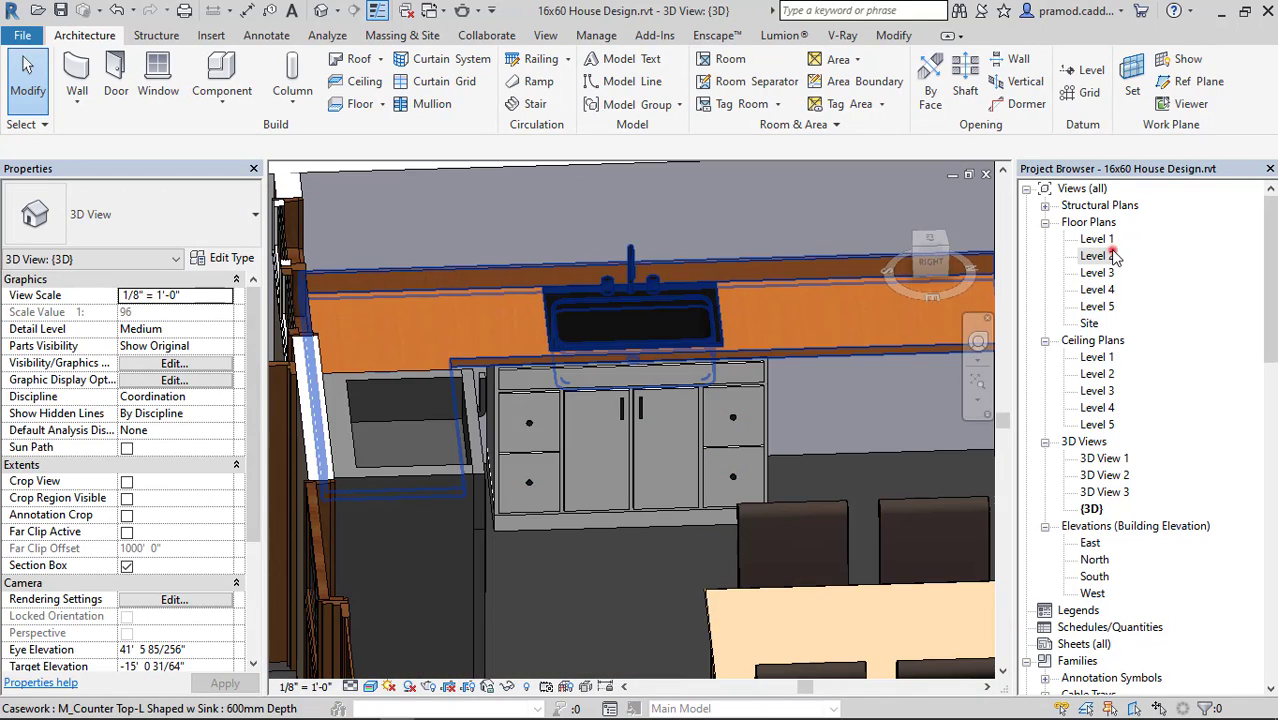
pyautogui.scroll(-2, 590, 511)
pyautogui.scroll(3, 590, 511)
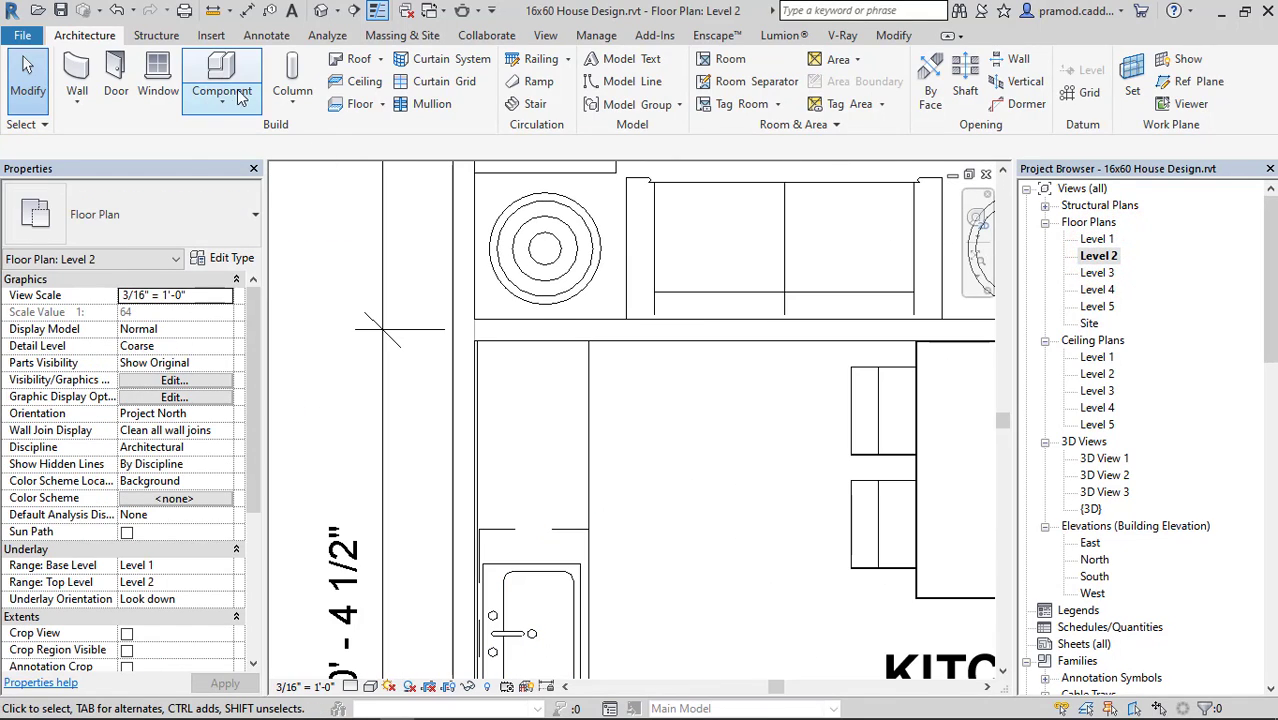
pyautogui.click(222, 98)
pyautogui.click(245, 130)
pyautogui.click(750, 93)
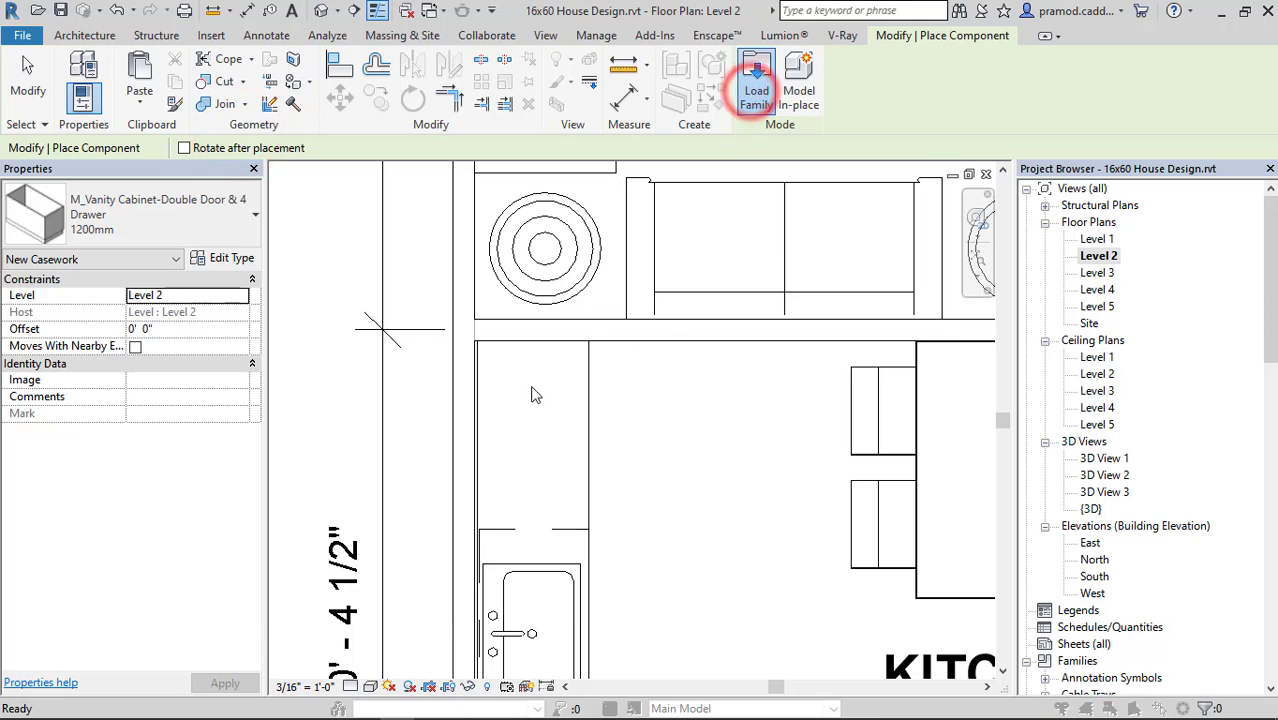
pyautogui.doubleClick(580, 288)
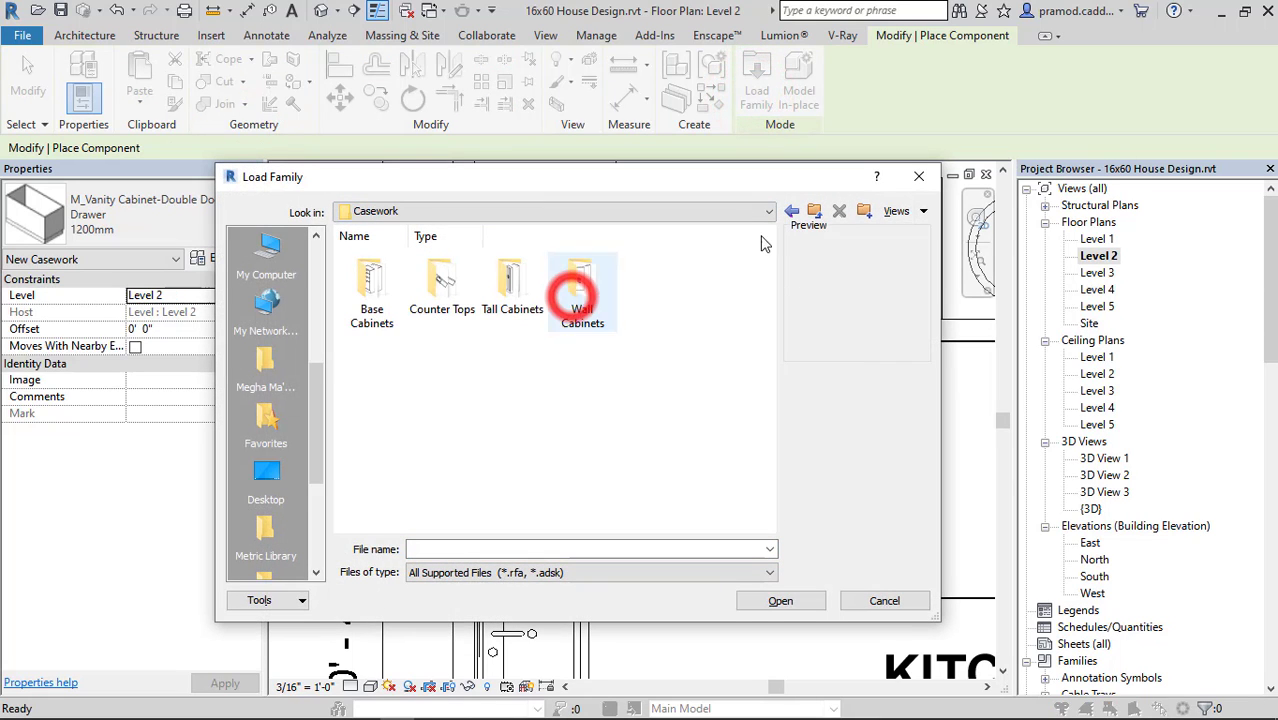
pyautogui.doubleClick(370, 292)
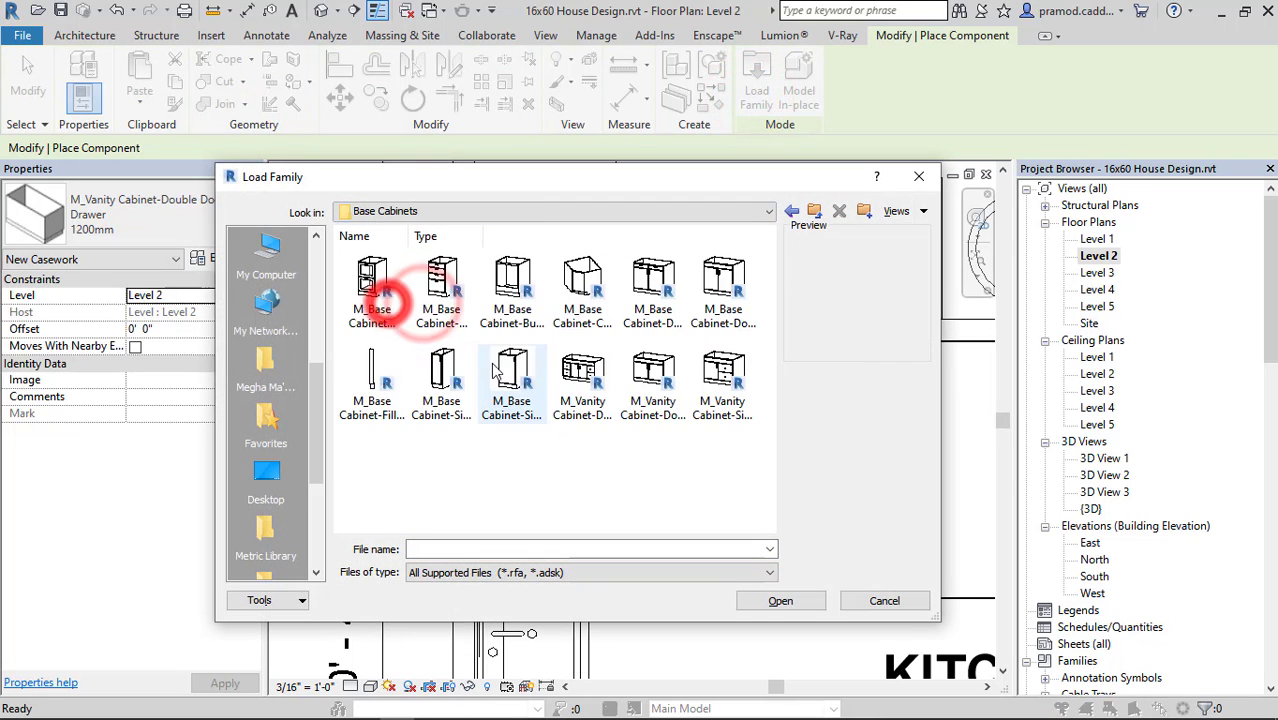
pyautogui.click(445, 285)
pyautogui.click(816, 601)
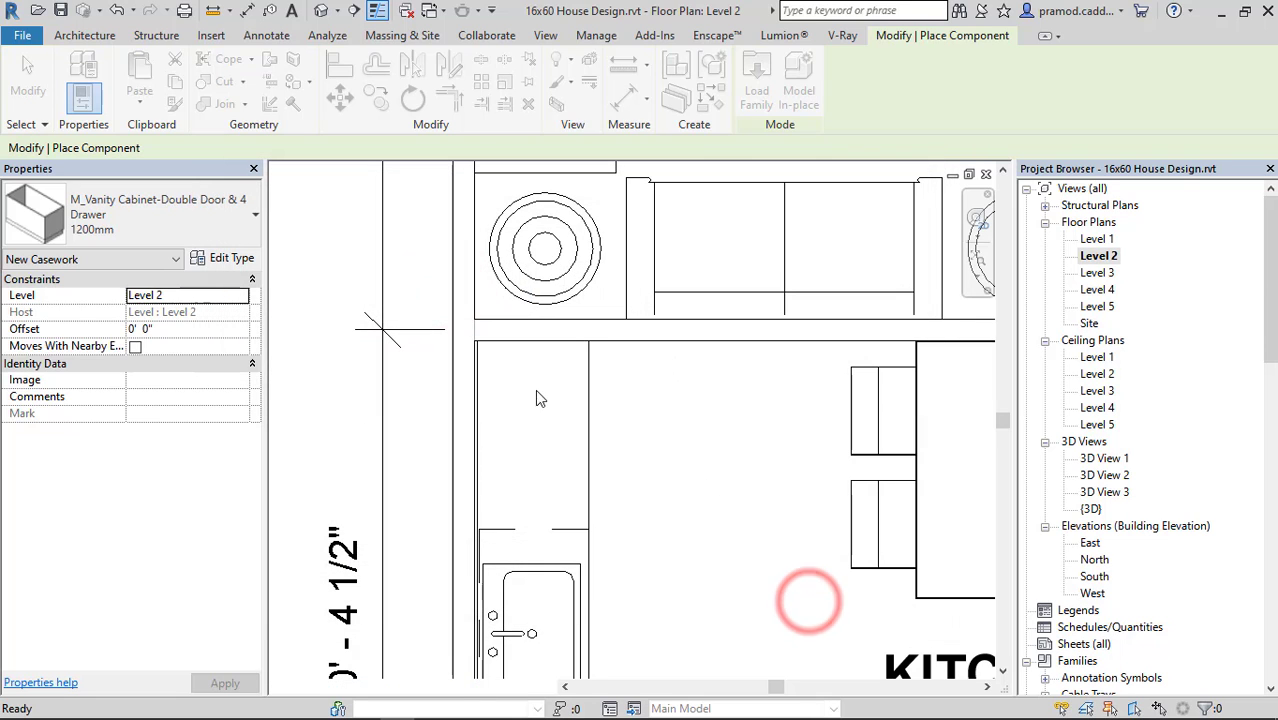
# Place the four-drawer cabinet under the counter beside the sink cabinet, rotated with its back to the wall, and show it in 3D.
pyautogui.scroll(1, 530, 400)
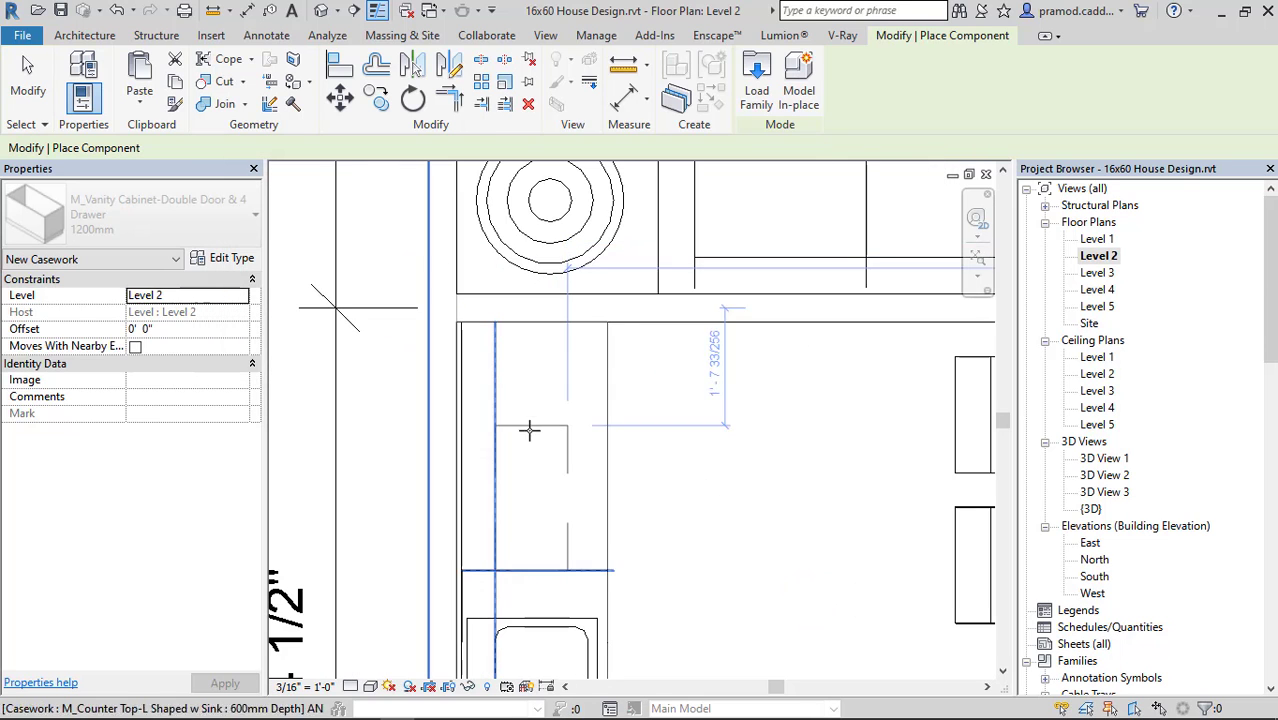
pyautogui.press('space')
pyautogui.press('space')
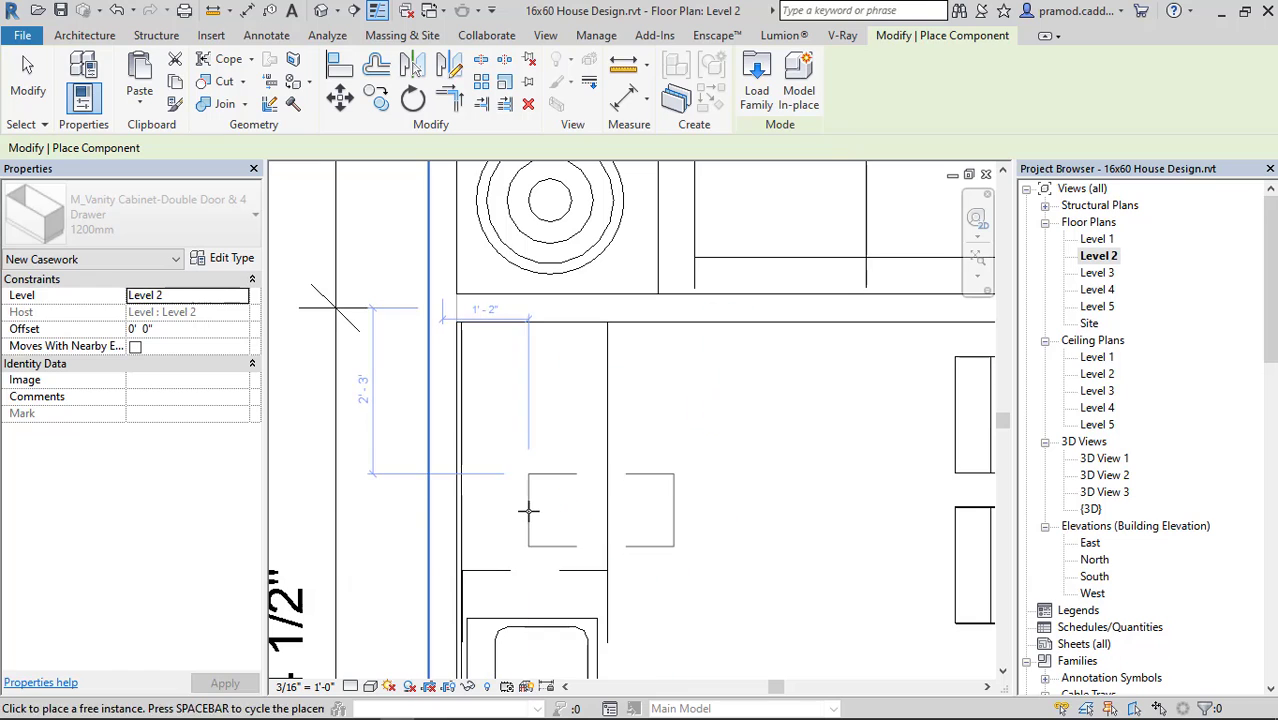
pyautogui.scroll(2, 528, 514)
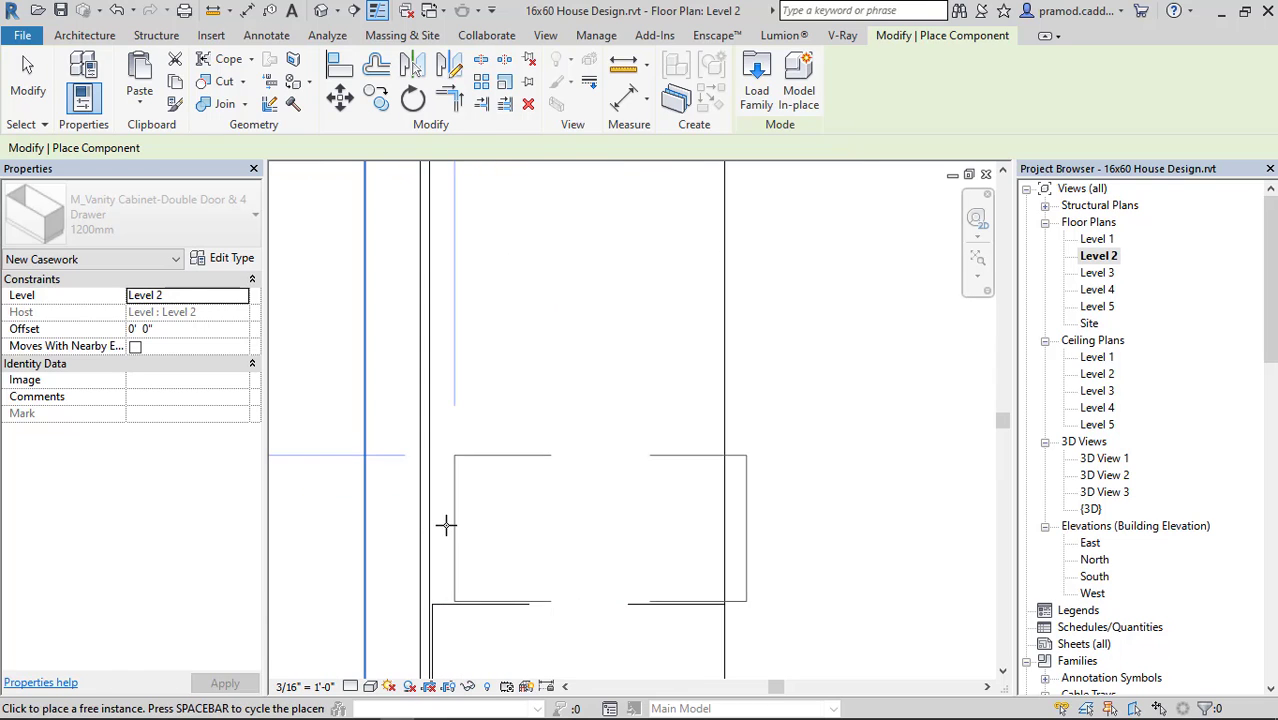
pyautogui.click(435, 525)
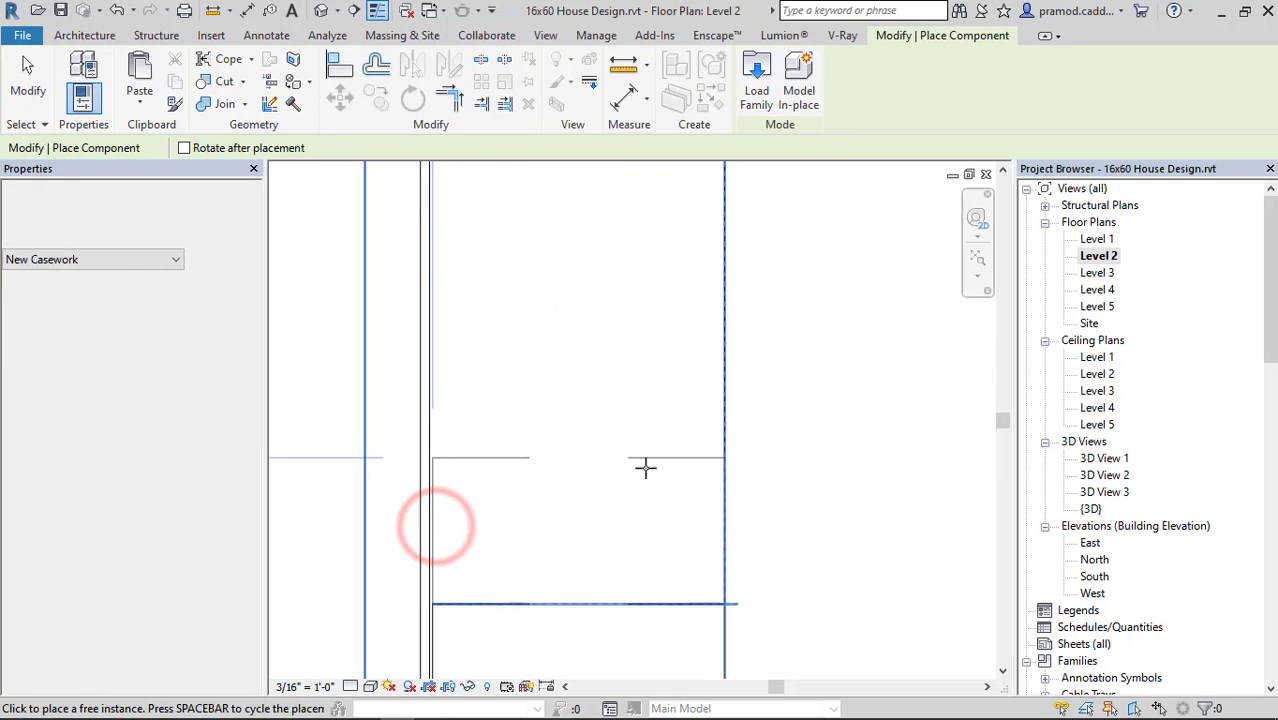
pyautogui.press('Escape')
pyautogui.press('Escape')
pyautogui.click(321, 10)
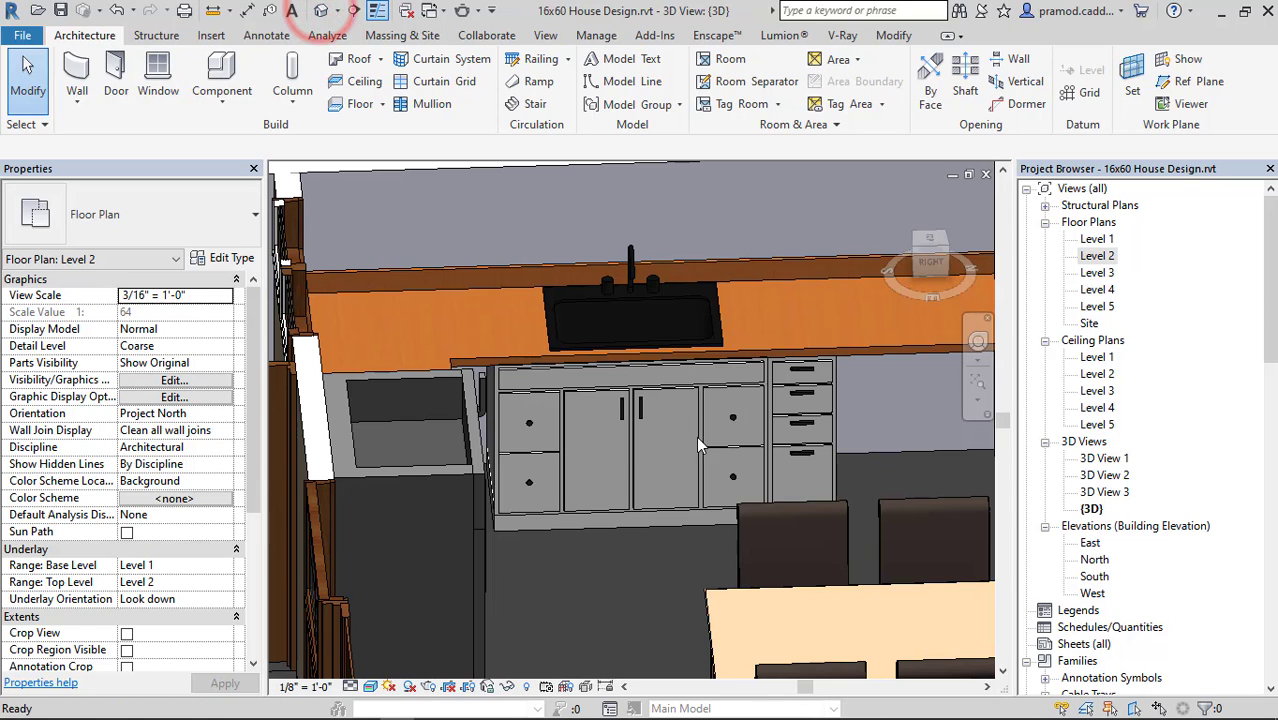
# Set the width of the four-drawer cabinet's 300mm type to 2' 0" and return to the Level 2 floor plan.
pyautogui.click(810, 425)
pyautogui.click(230, 258)
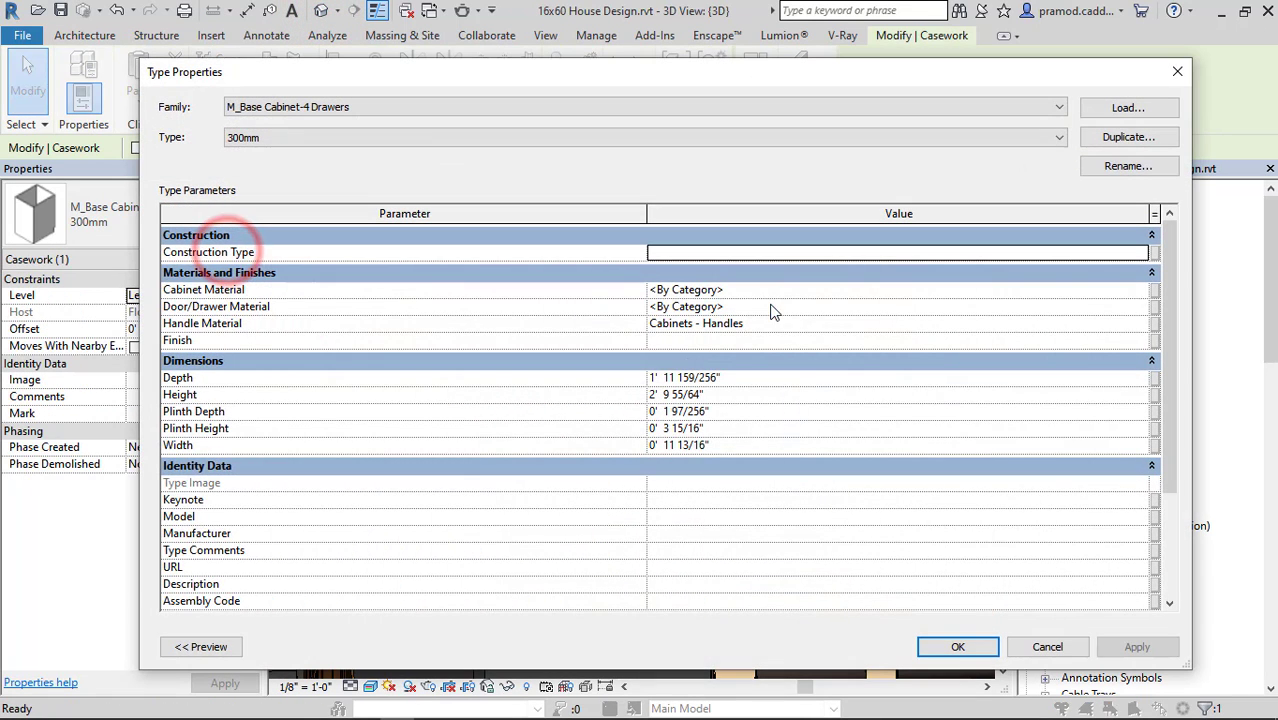
pyautogui.click(724, 449)
pyautogui.write('2')
pyautogui.press('Return')
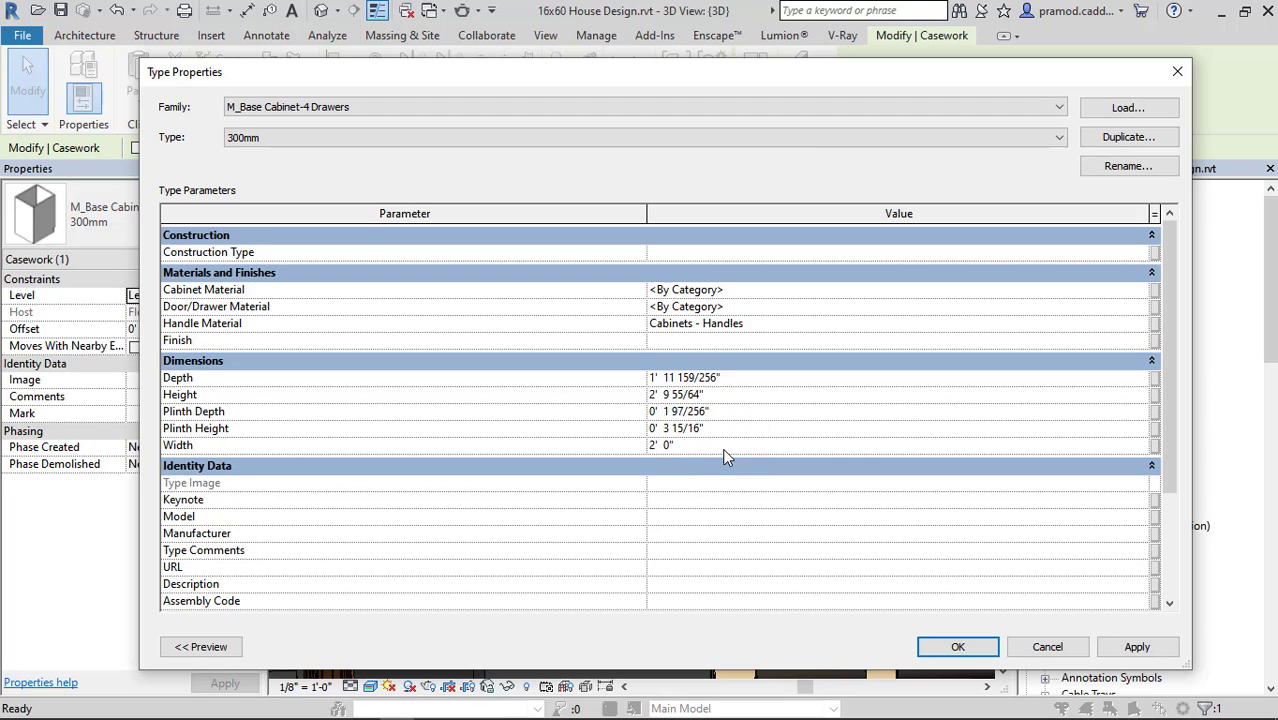
pyautogui.click(952, 645)
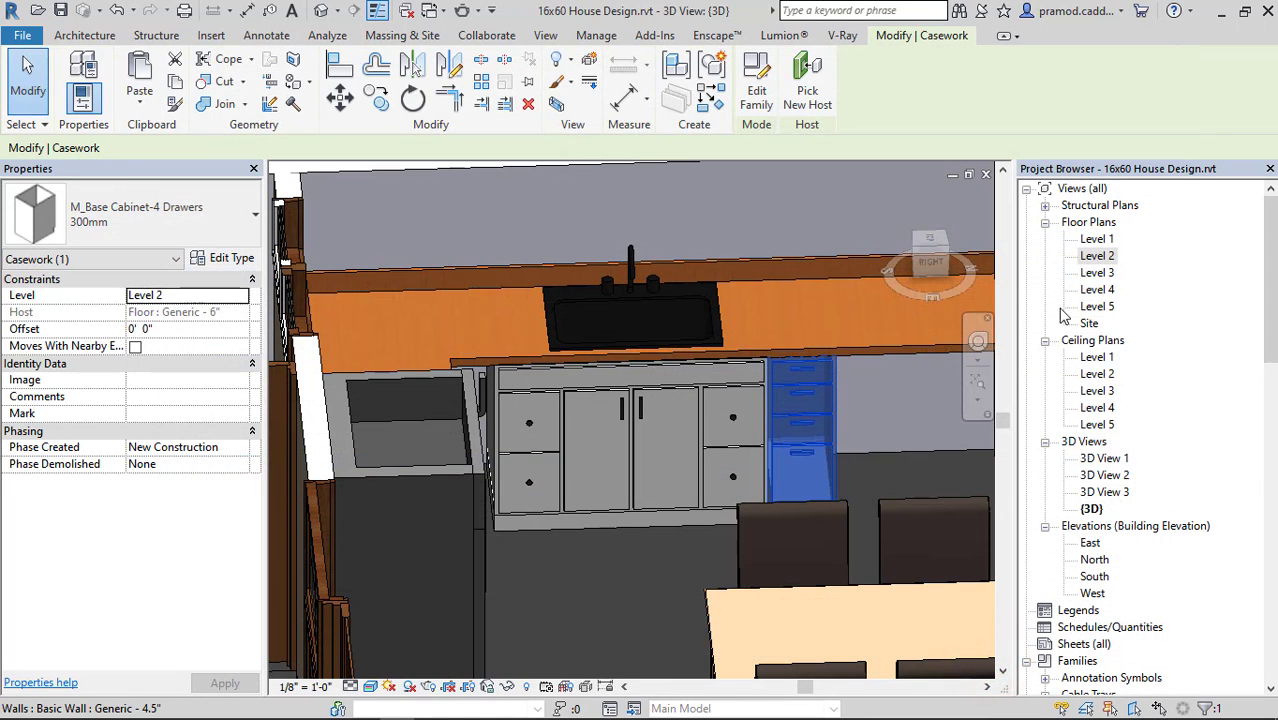
pyautogui.doubleClick(1097, 256)
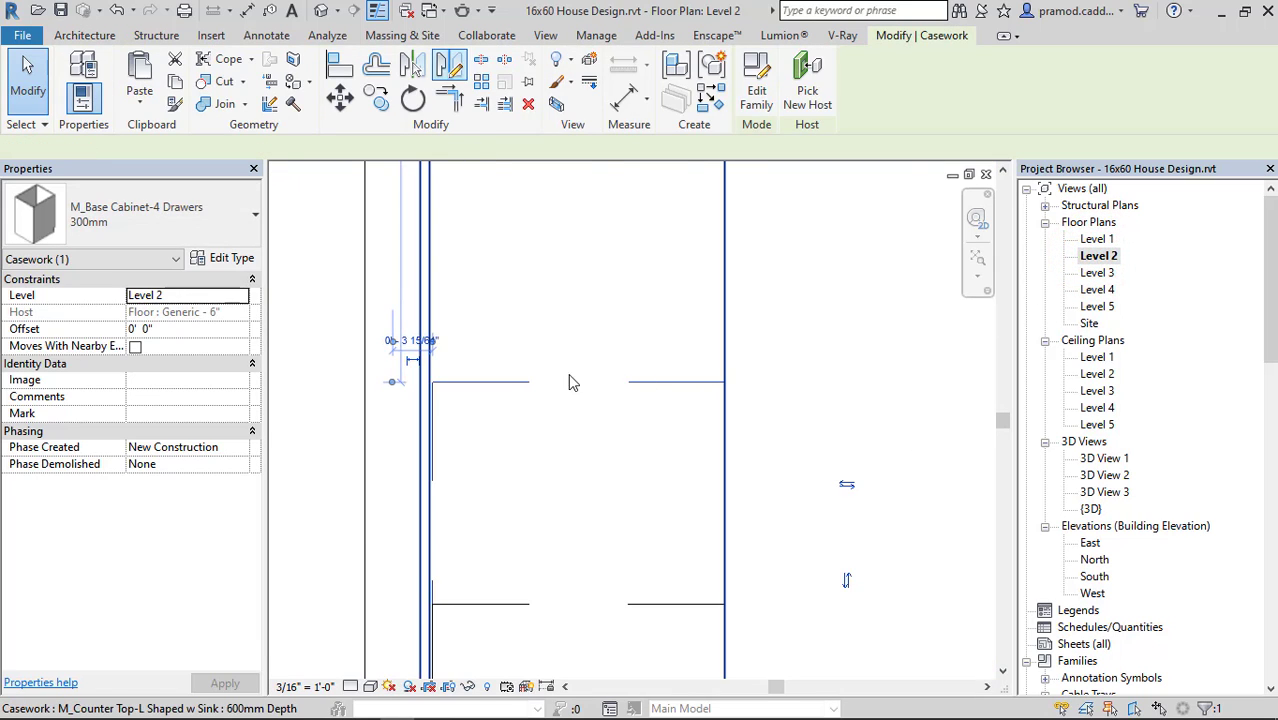
pyautogui.scroll(3, 571, 379)
pyautogui.click(339, 97)
pyautogui.scroll(2, 660, 550)
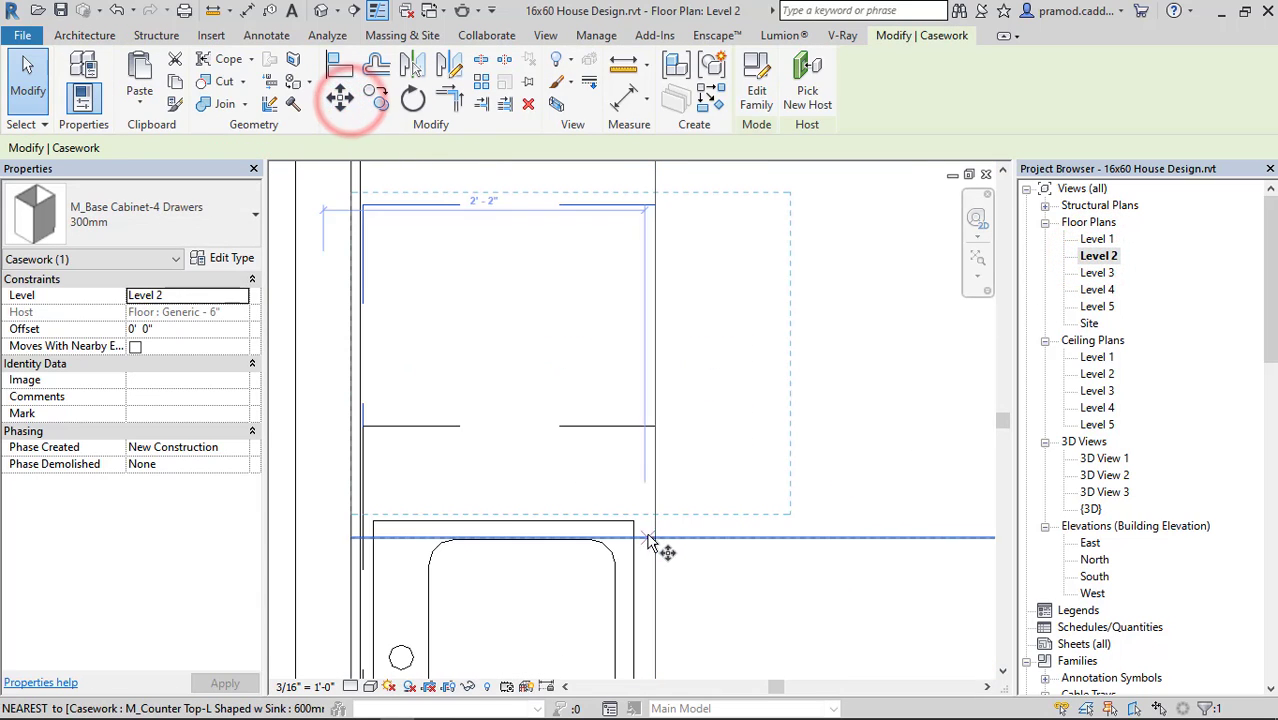
pyautogui.click(656, 514)
pyautogui.scroll(-3, 650, 426)
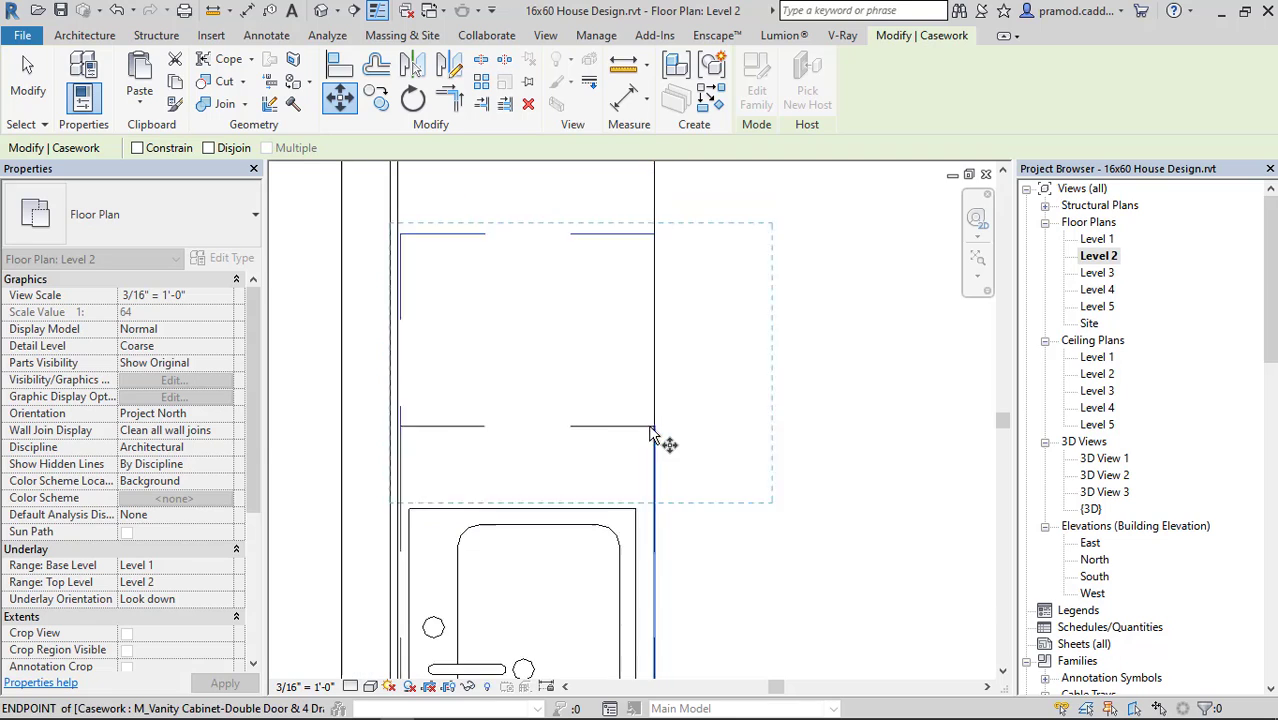
pyautogui.click(747, 434)
pyautogui.press('Escape')
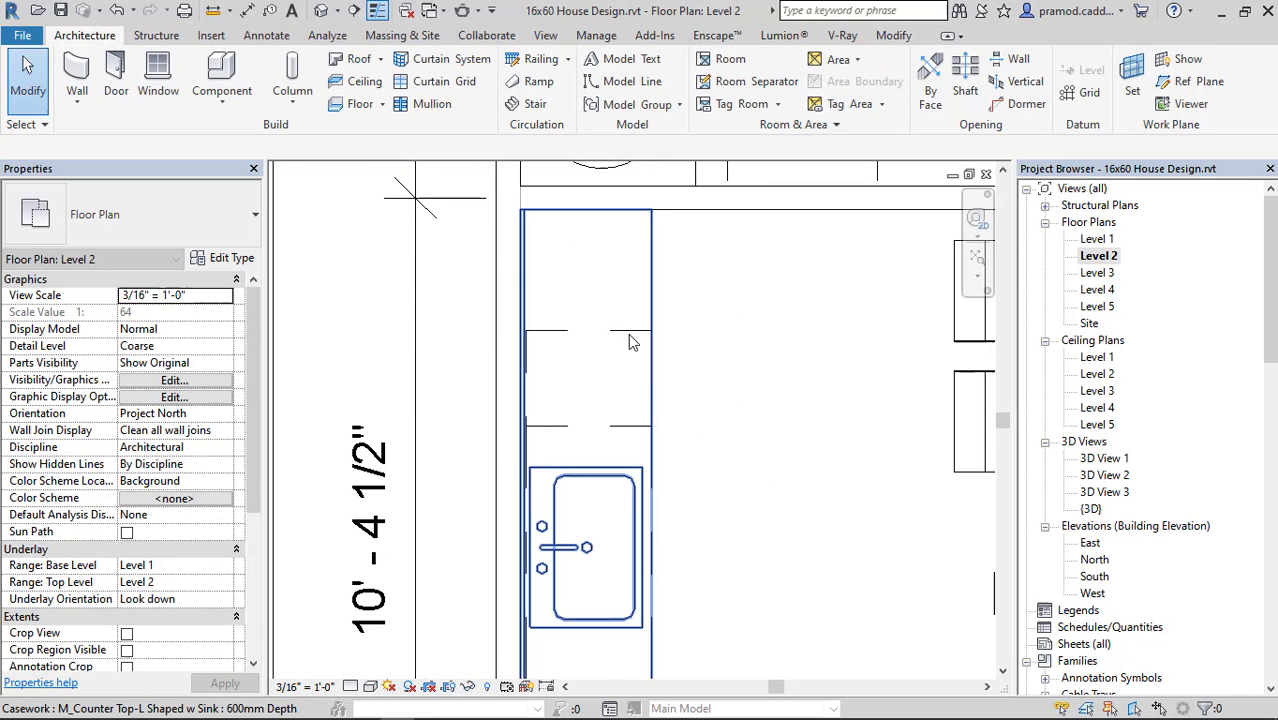
# Shift the four-drawer cabinet clear of the sink cabinet, and move it corner to corner so the two sit flush side by side.
pyautogui.click(630, 338)
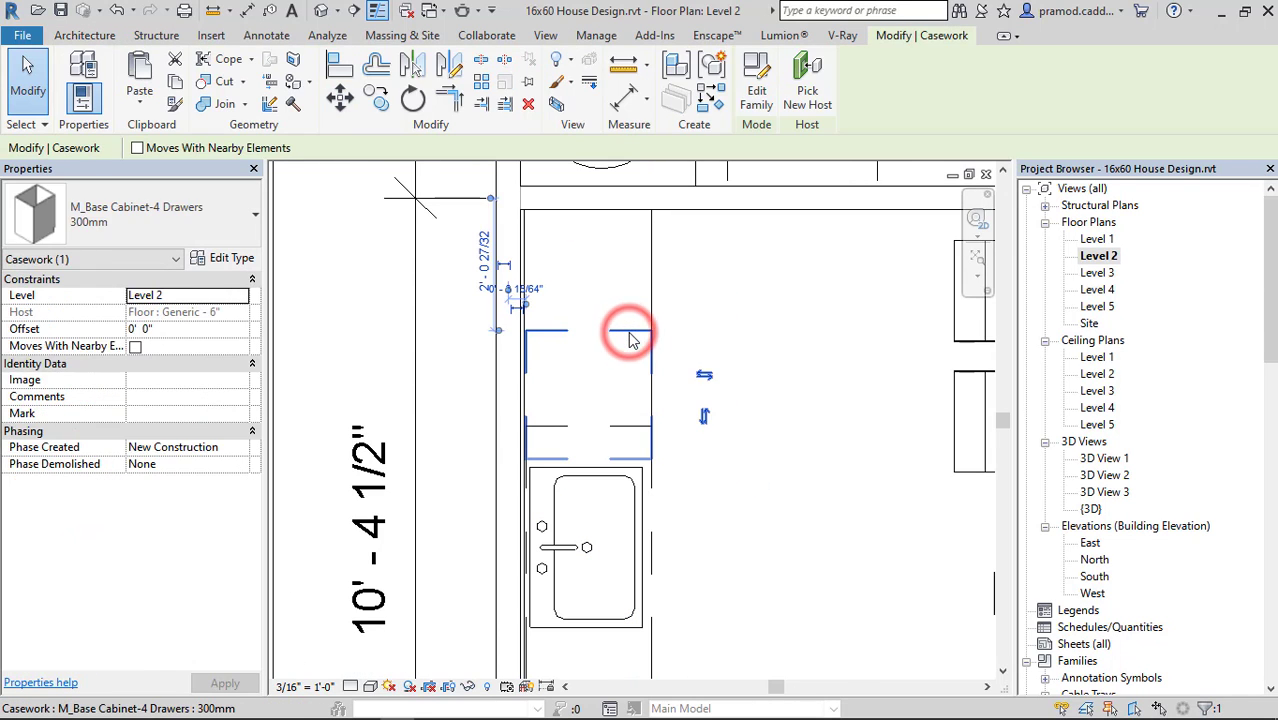
pyautogui.press('Delete')
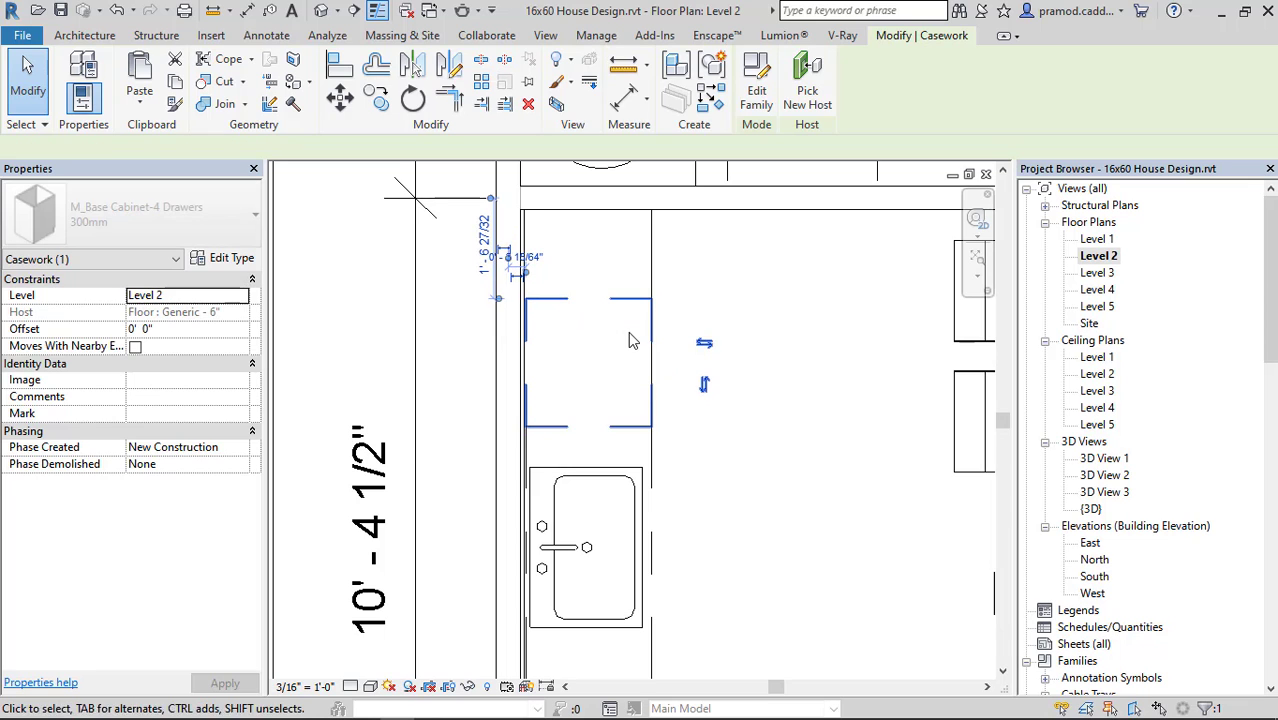
pyautogui.scroll(3, 630, 340)
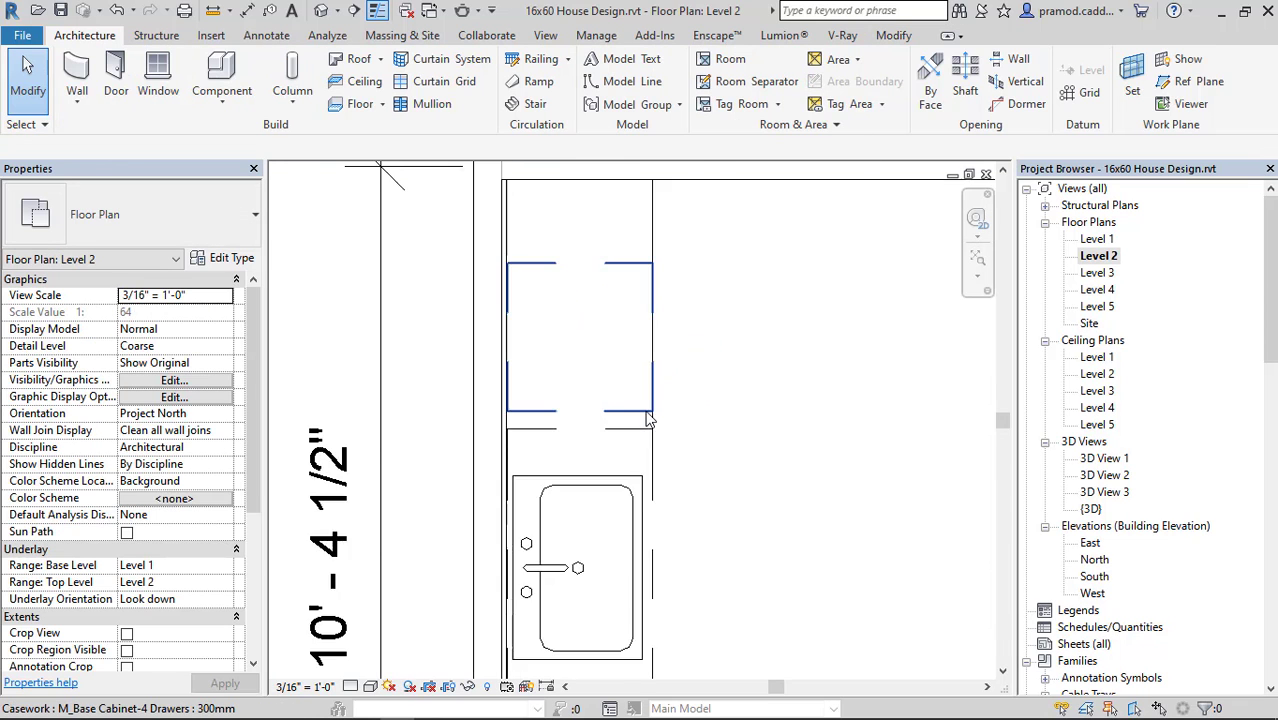
pyautogui.click(642, 410)
pyautogui.click(339, 97)
pyautogui.scroll(2, 699, 440)
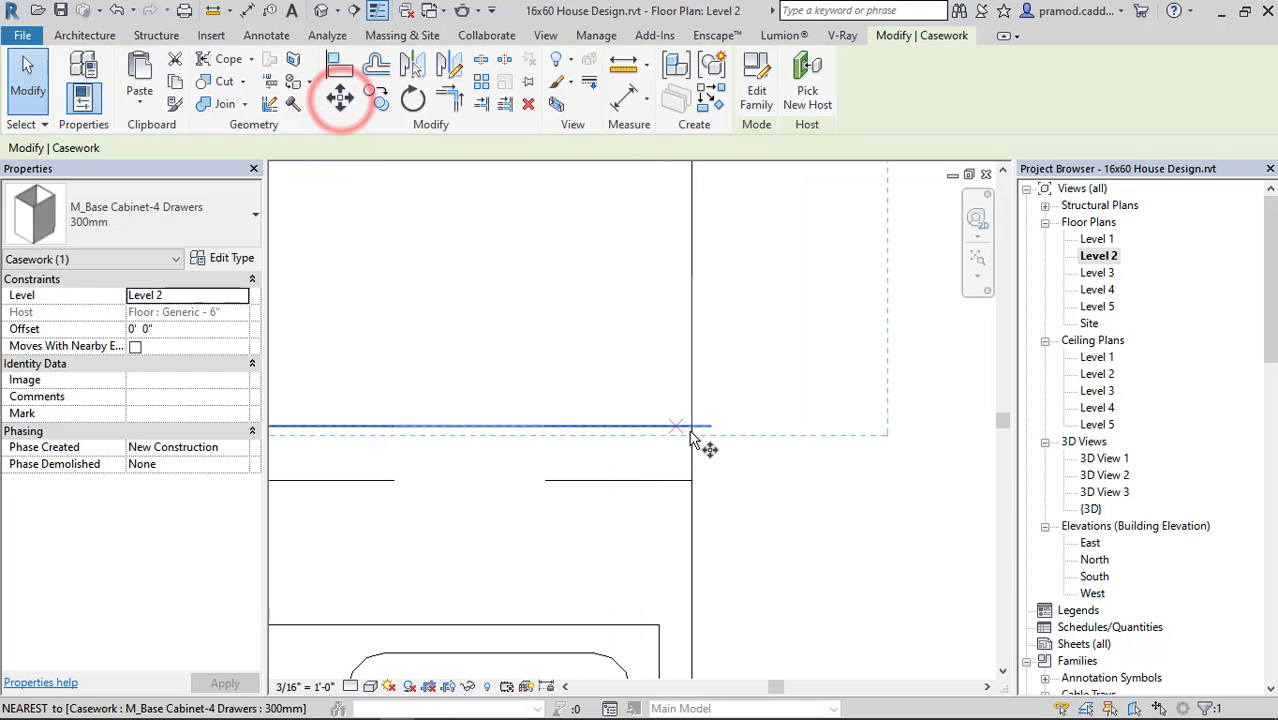
pyautogui.click(690, 430)
pyautogui.click(693, 479)
pyautogui.press('Escape')
pyautogui.scroll(-3, 640, 458)
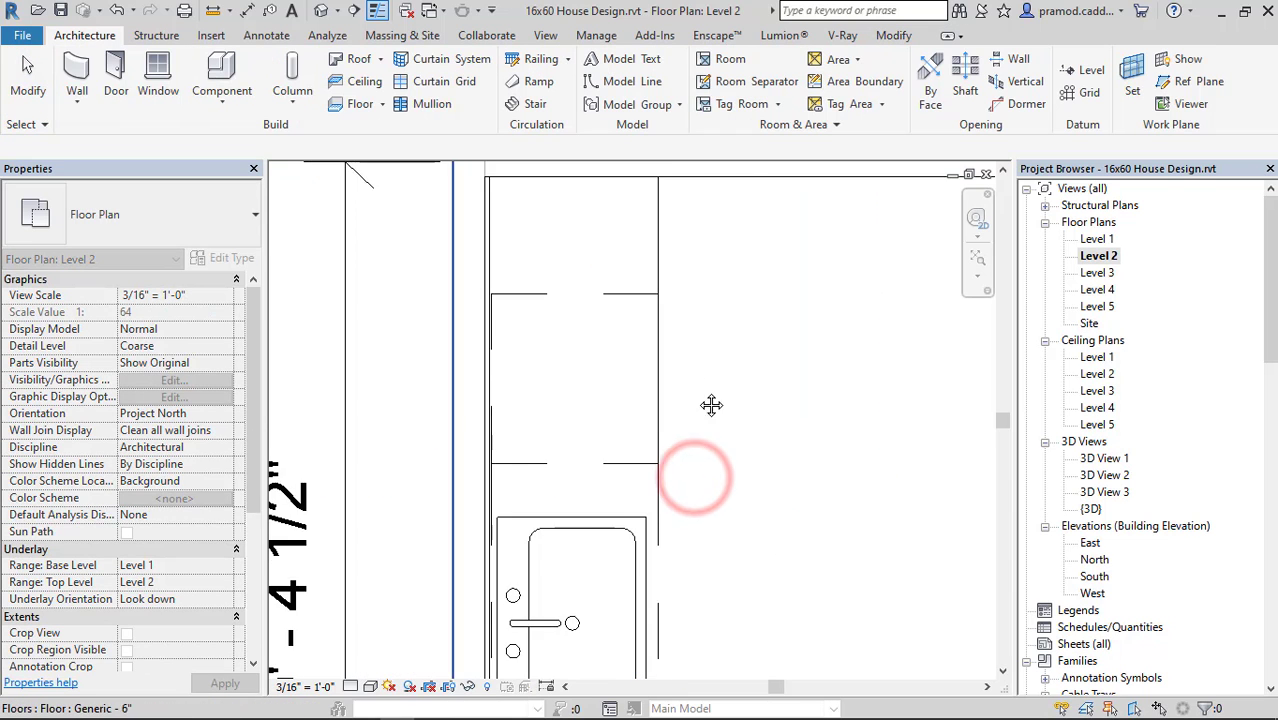
# Measure the gap along the counter front between the end wall and the four-drawer cabinet.
pyautogui.moveTo(710, 405); pyautogui.dragTo(681, 520, button='middle')
pyautogui.press('Escape')
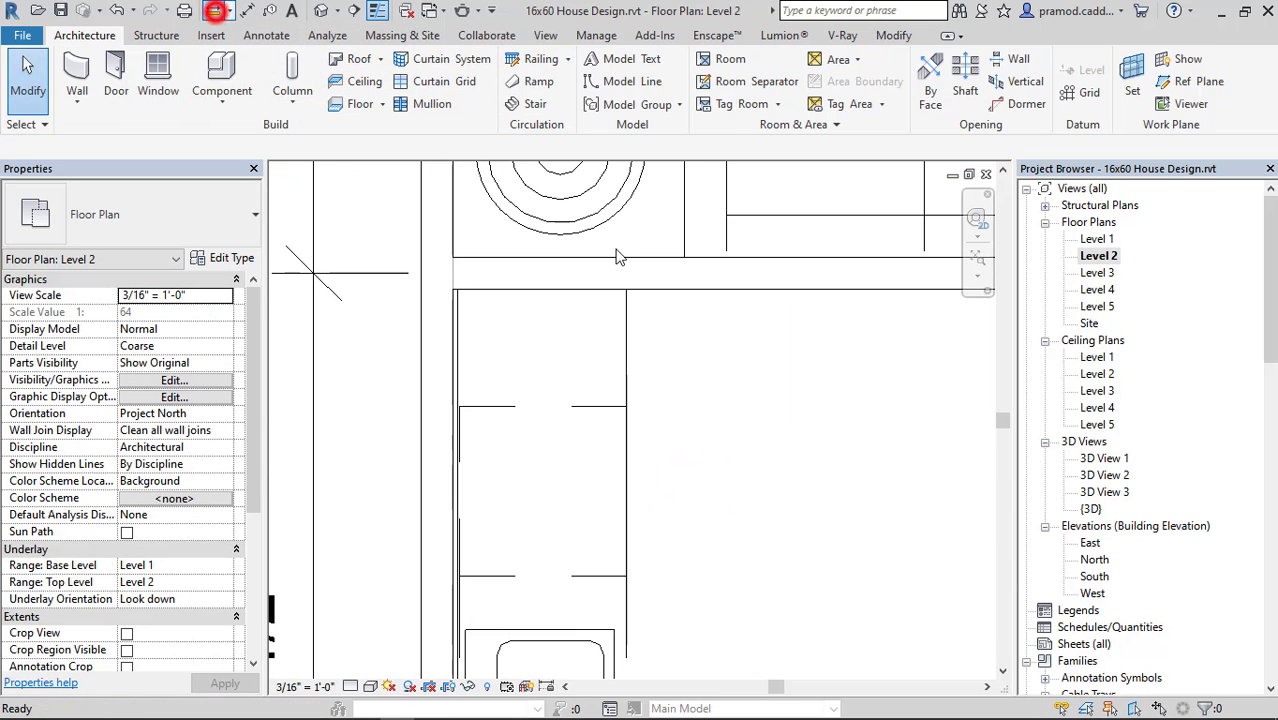
pyautogui.scroll(2, 623, 308)
pyautogui.click(627, 281)
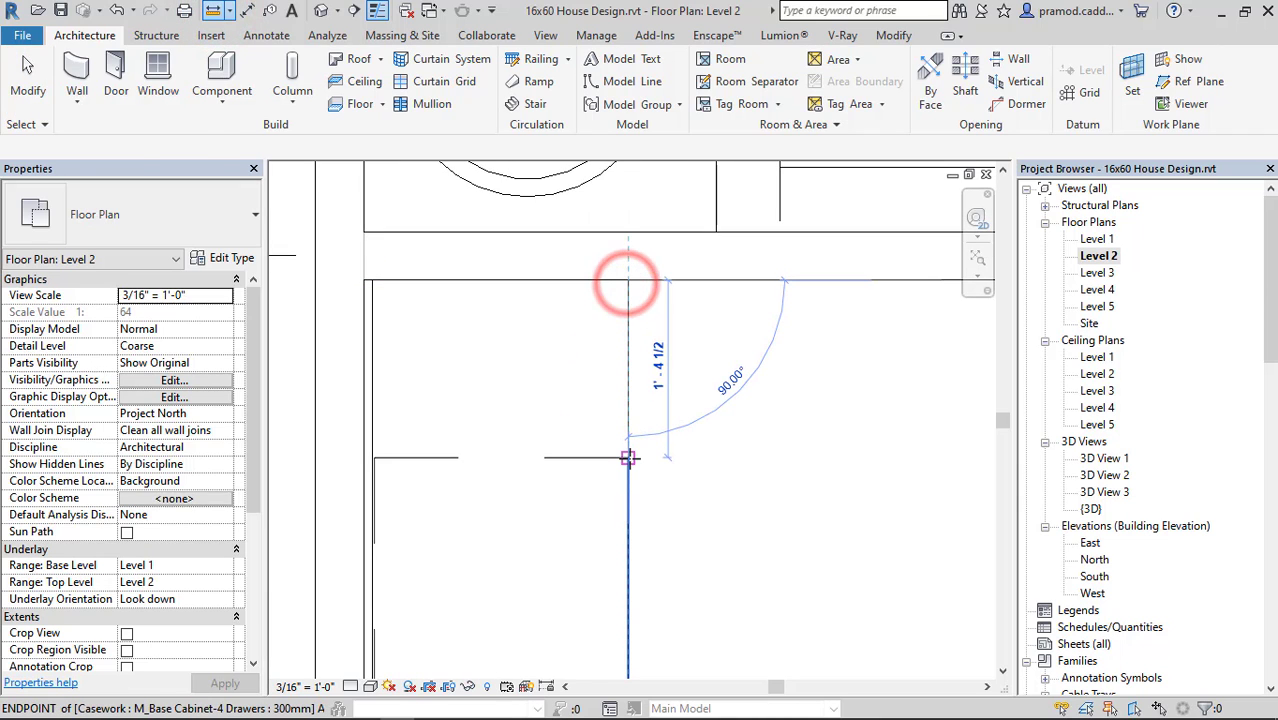
pyautogui.press('Escape')
pyautogui.press('Escape')
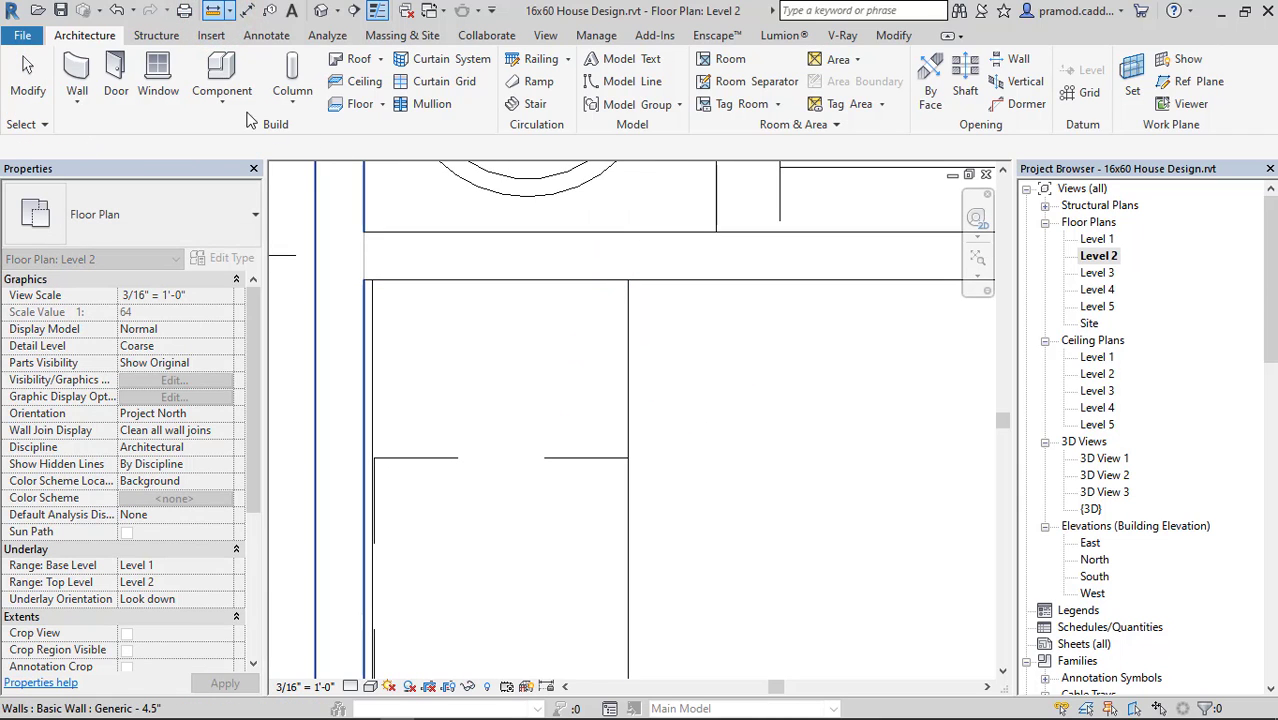
# Load the M_Base Cabinet-2 Bin family from the Casework Base Cabinets folder for placement as a component.
pyautogui.click(221, 100)
pyautogui.click(244, 130)
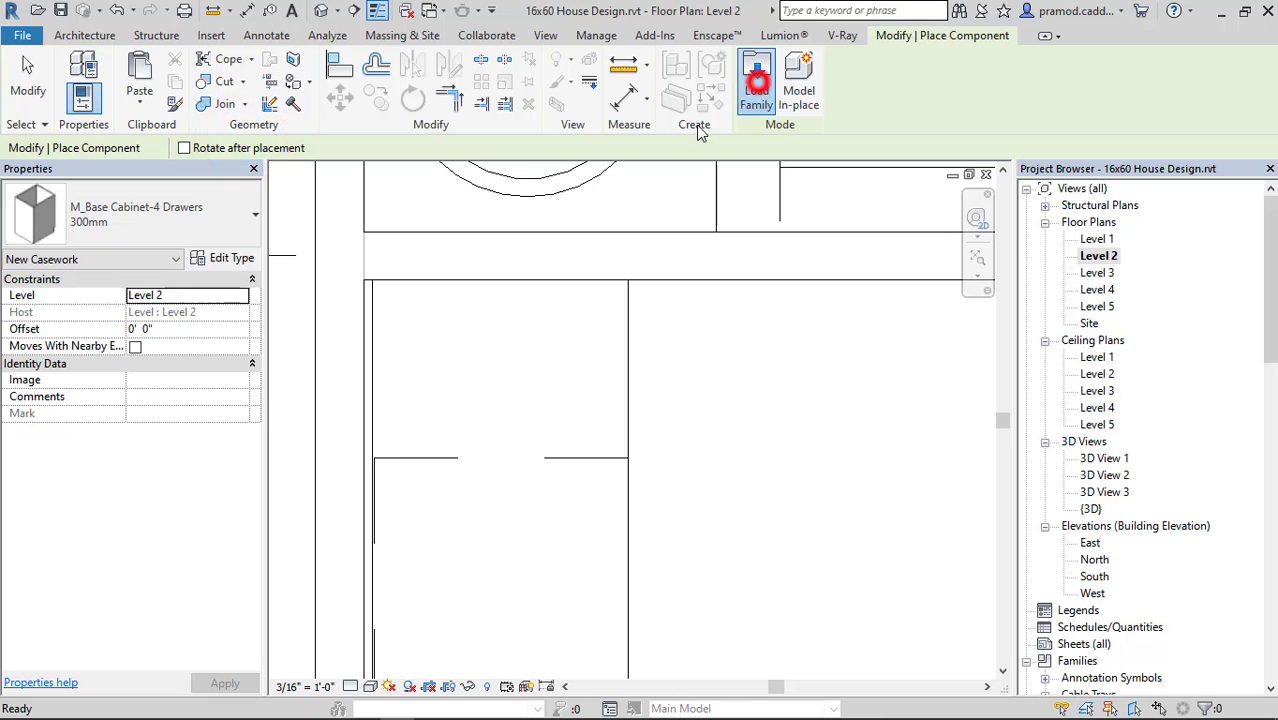
pyautogui.click(757, 80)
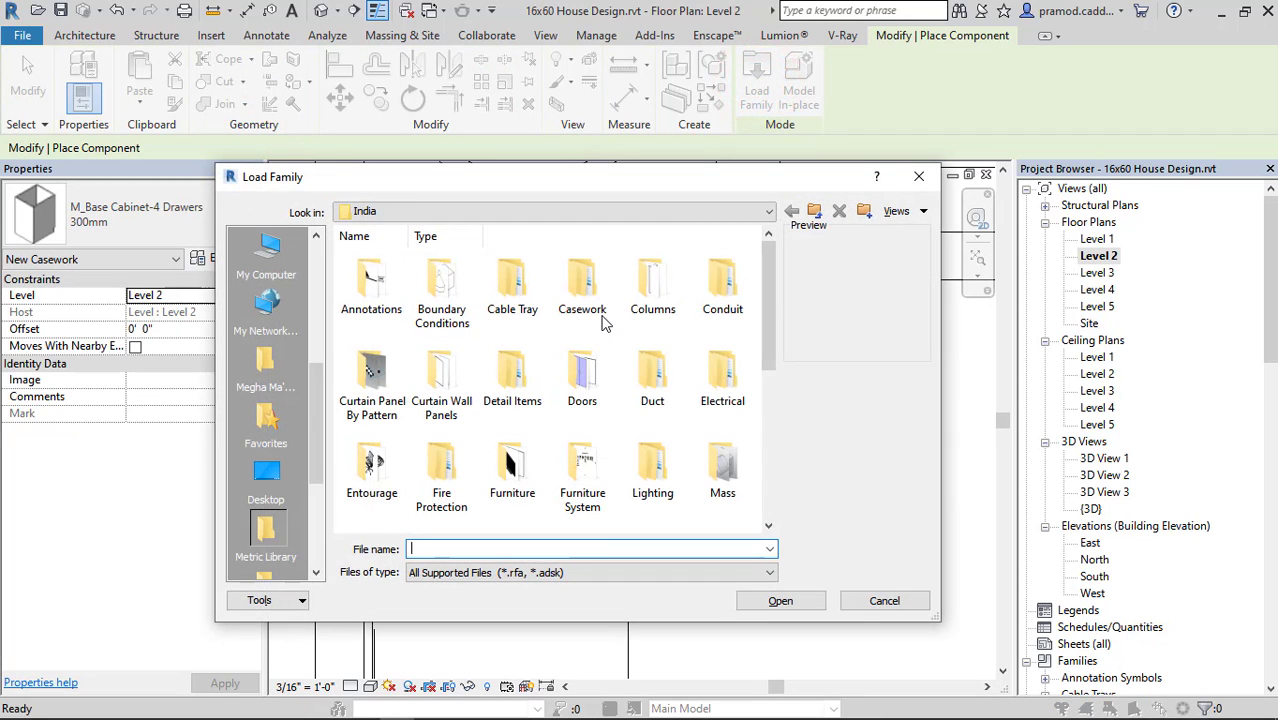
pyautogui.doubleClick(588, 290)
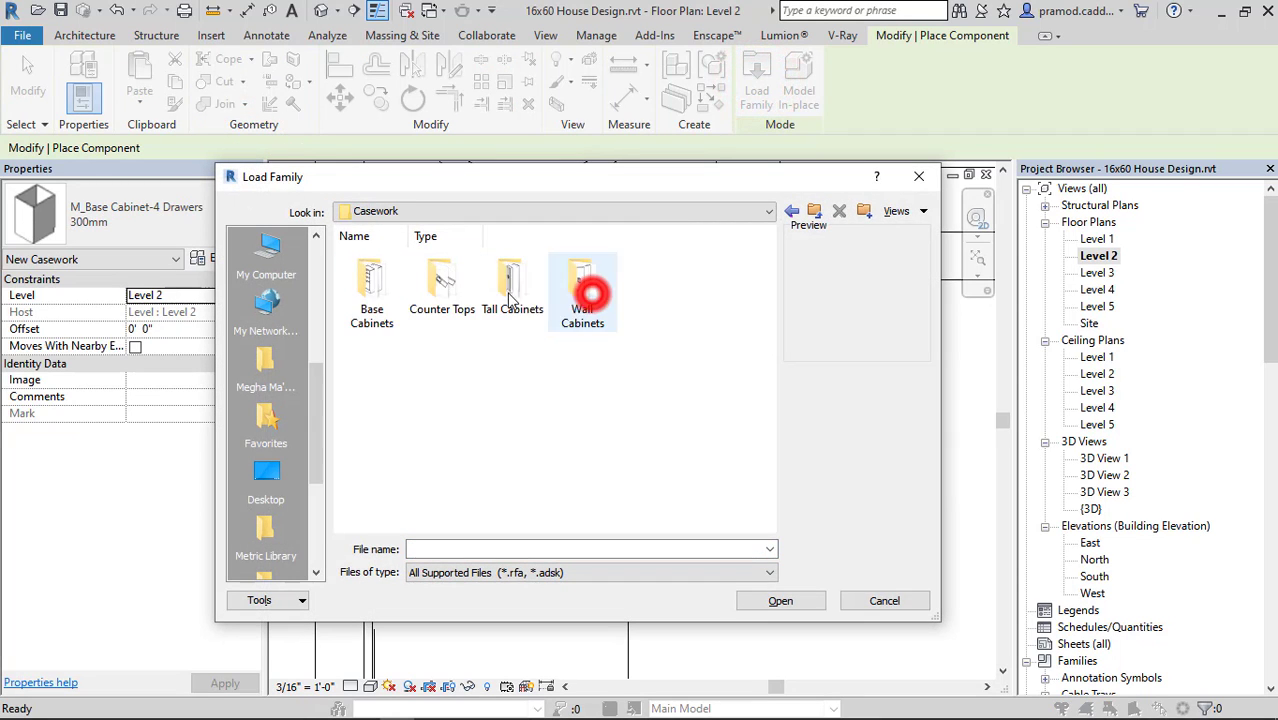
pyautogui.doubleClick(378, 290)
pyautogui.click(375, 285)
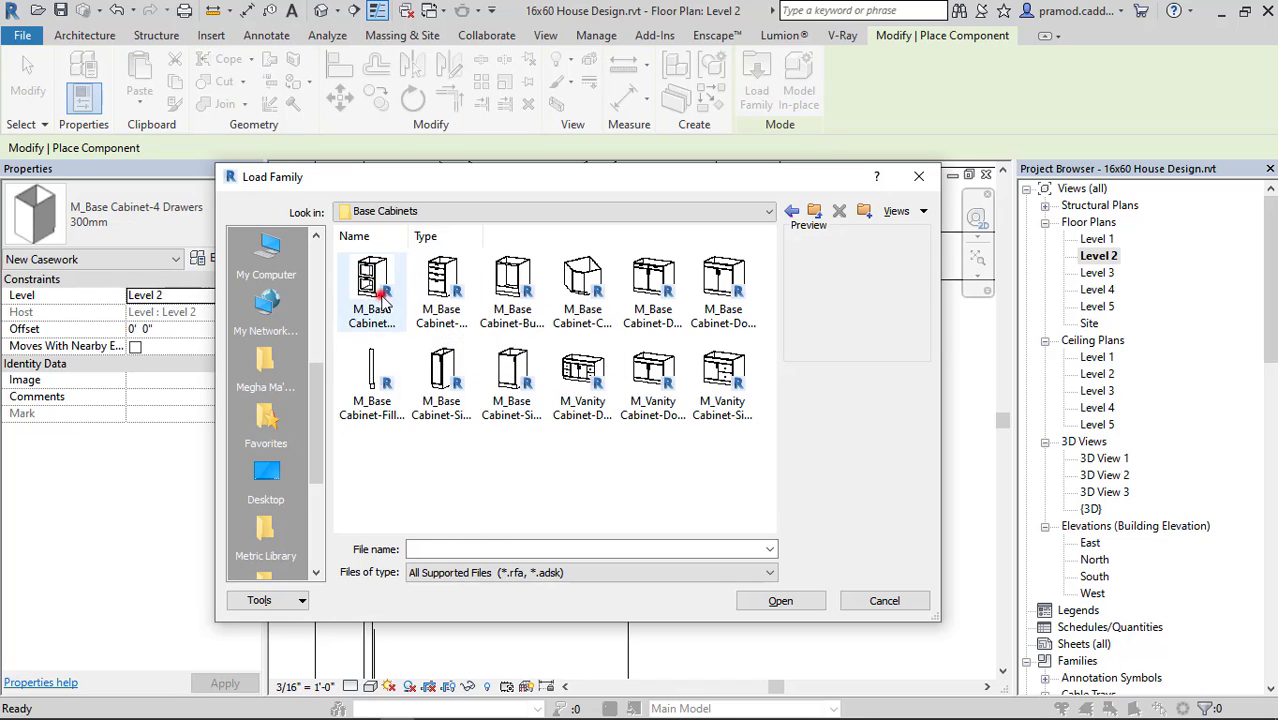
pyautogui.click(781, 602)
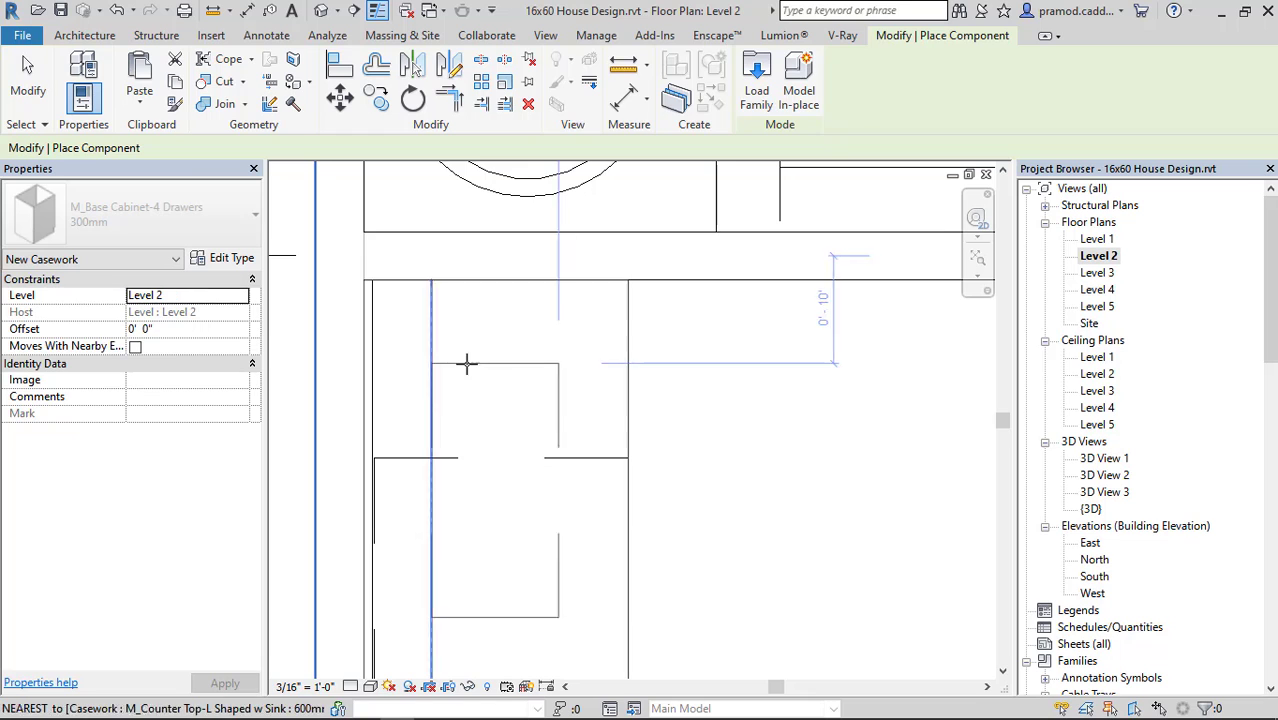
# Place the 300mm two-bin cabinet under the counter between the end wall and the four-drawer cabinet, with its back to the wall.
pyautogui.click(371, 374)
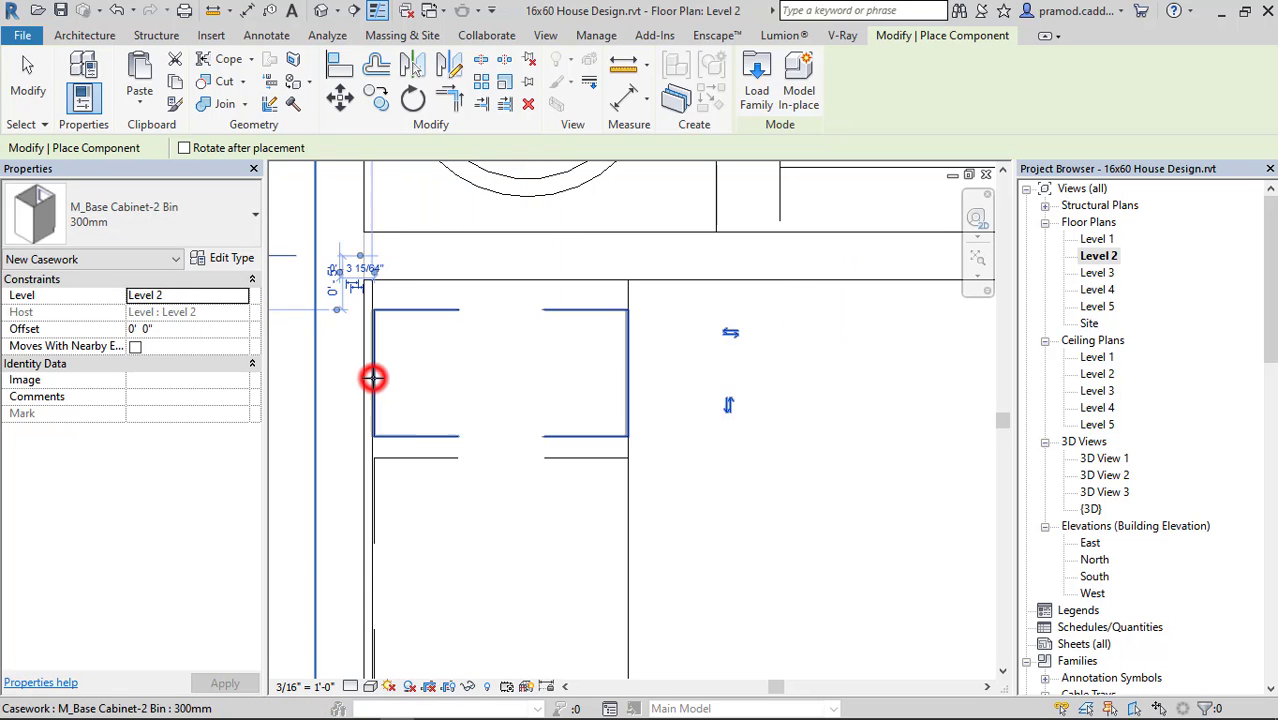
pyautogui.press('Escape')
pyautogui.press('Escape')
pyautogui.click(437, 444)
pyautogui.press('Escape')
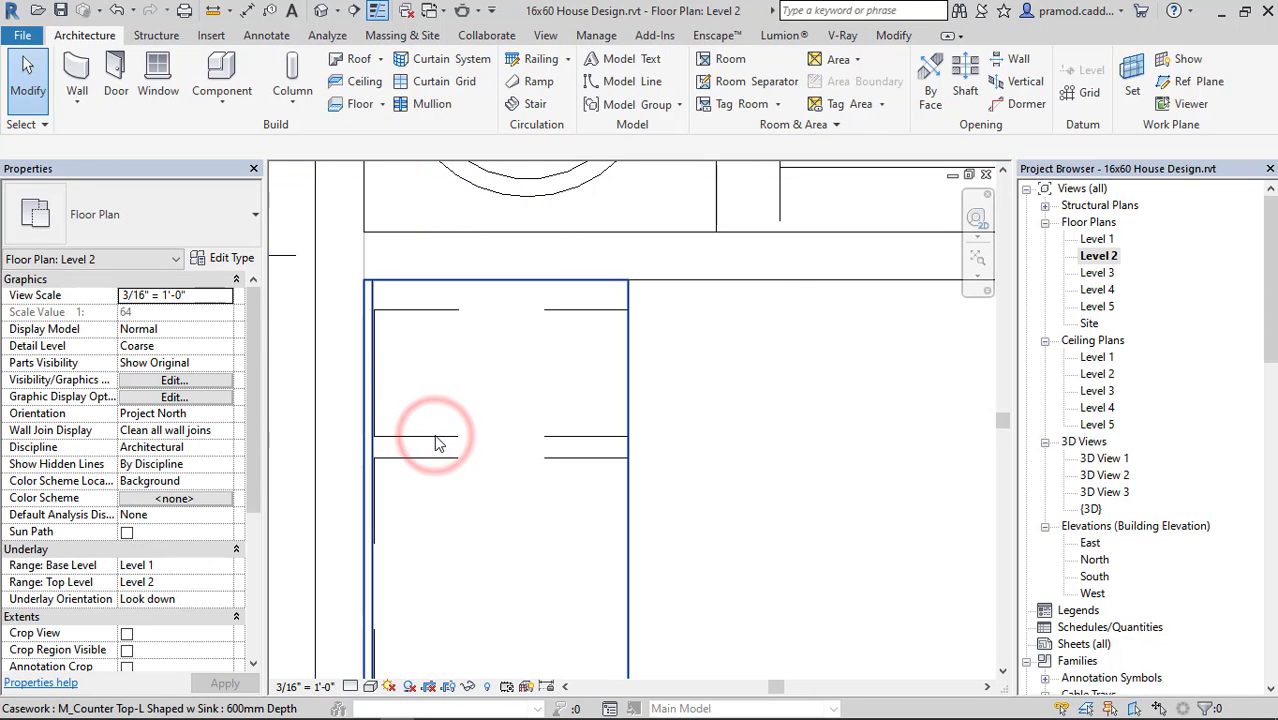
# Set the width of the two-bin cabinet's 300mm type to 1' 4 1/2".
pyautogui.click(435, 436)
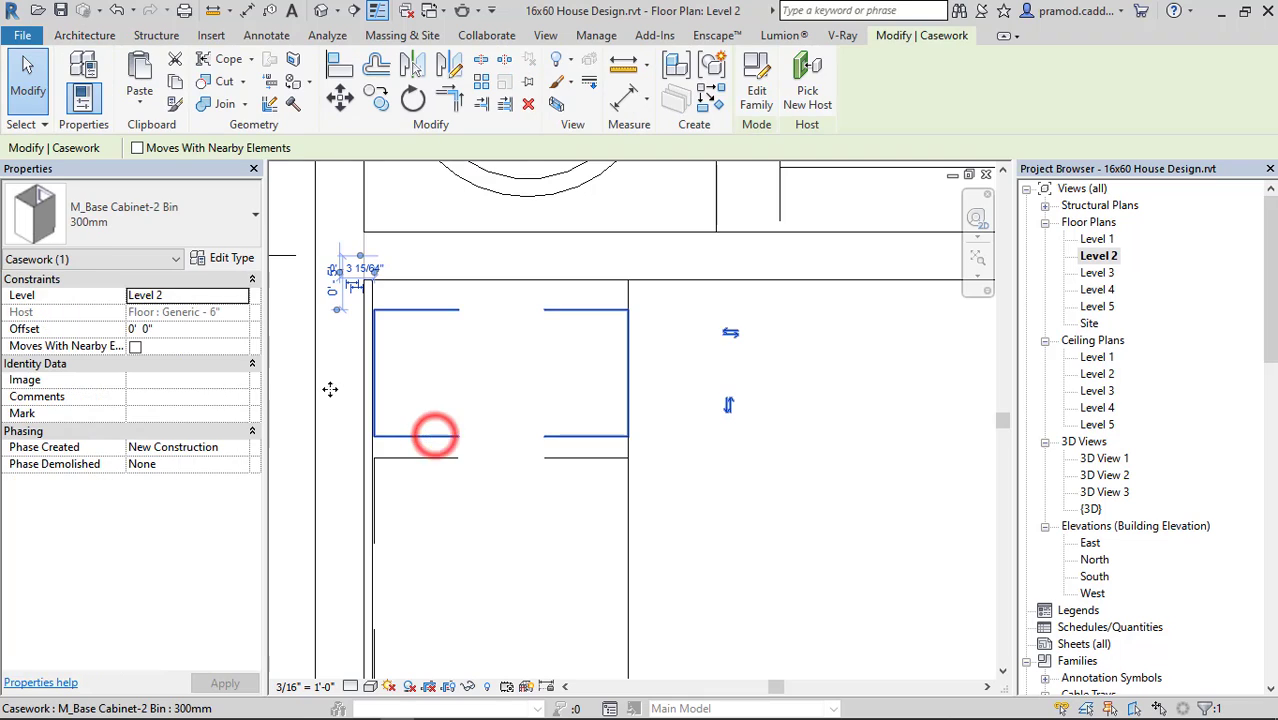
pyautogui.click(226, 260)
pyautogui.click(741, 466)
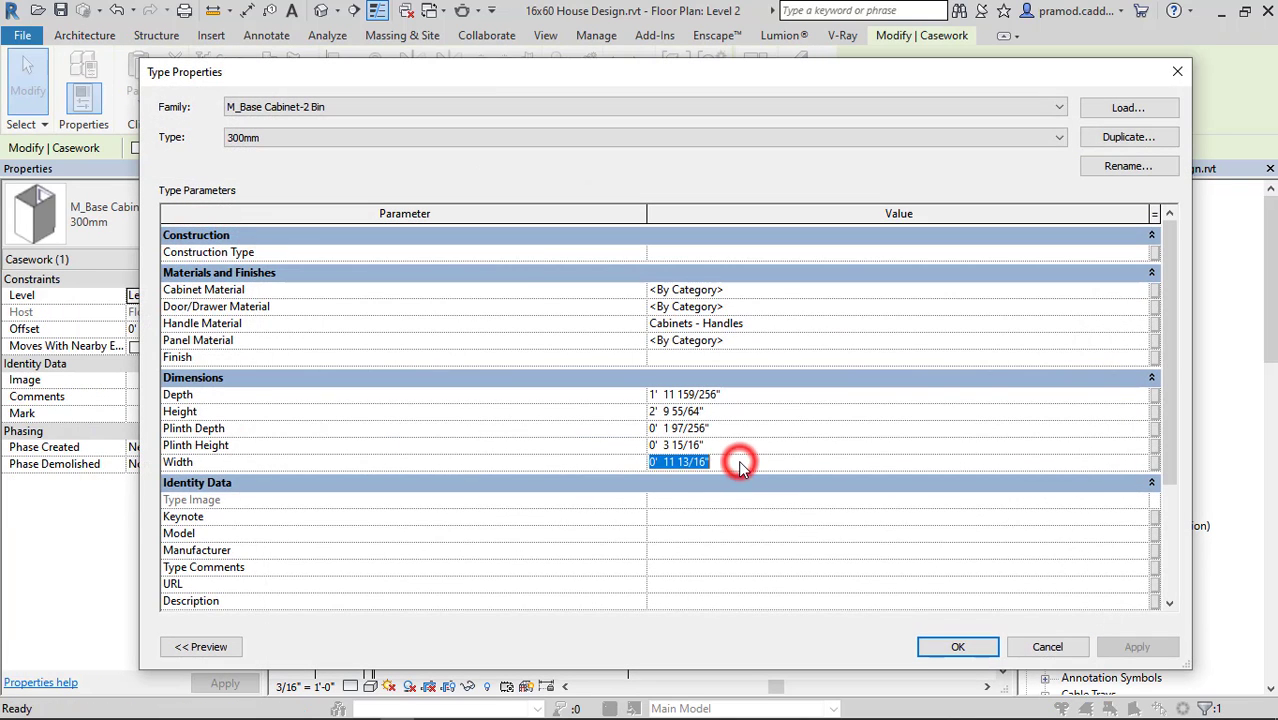
pyautogui.write("1'")
pyautogui.write('.5"')
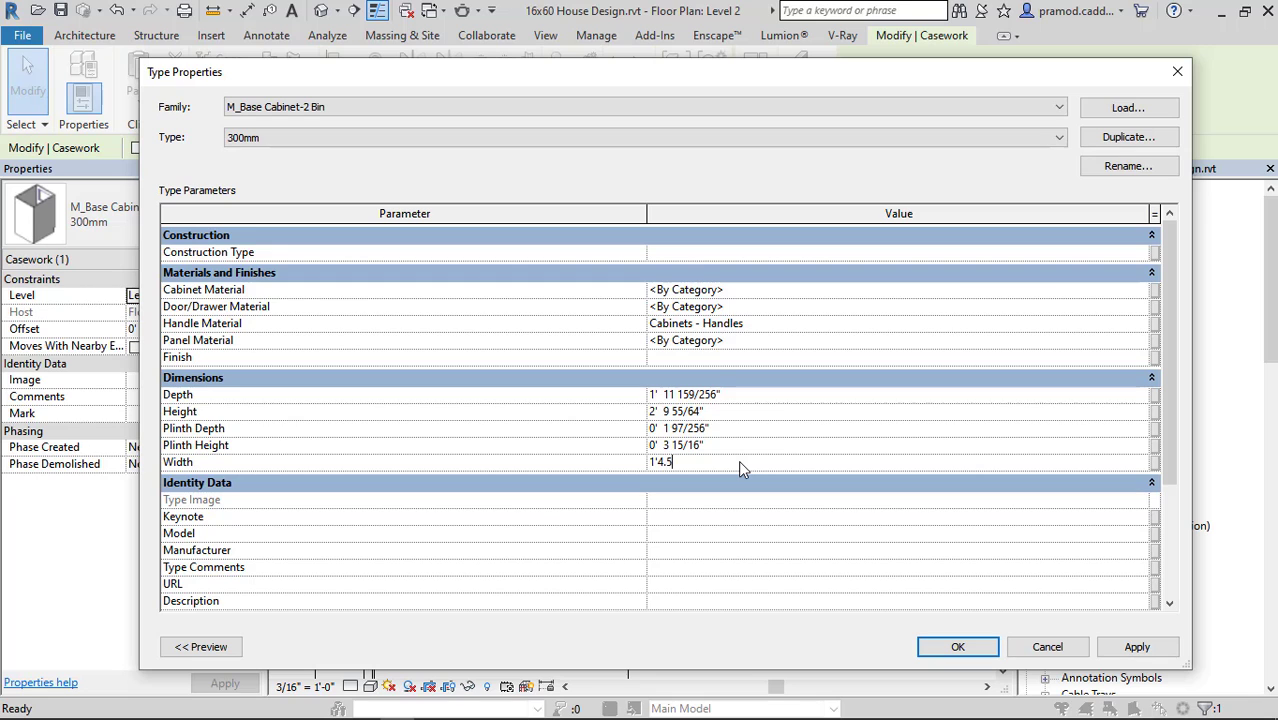
pyautogui.click(957, 646)
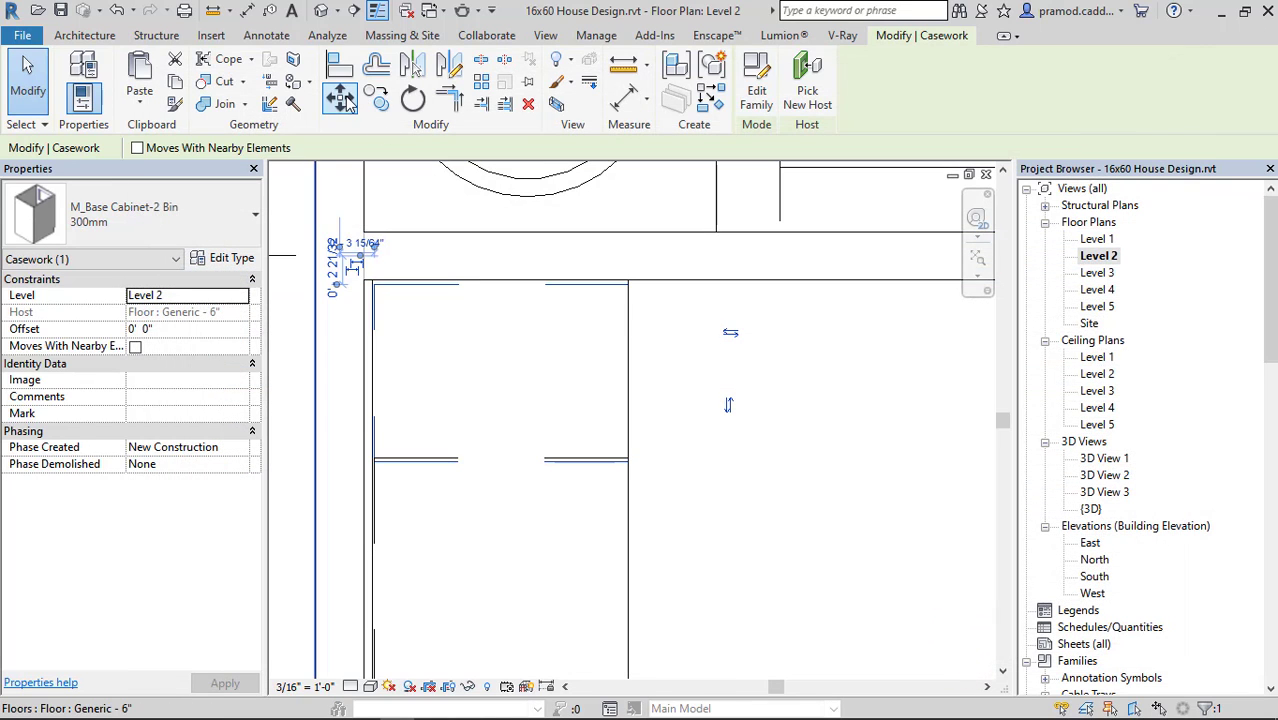
# Move the two-bin cabinet's front corner to where the counter edge meets the end wall, and show the kitchen in 3D.
pyautogui.click(340, 97)
pyautogui.scroll(3, 628, 305)
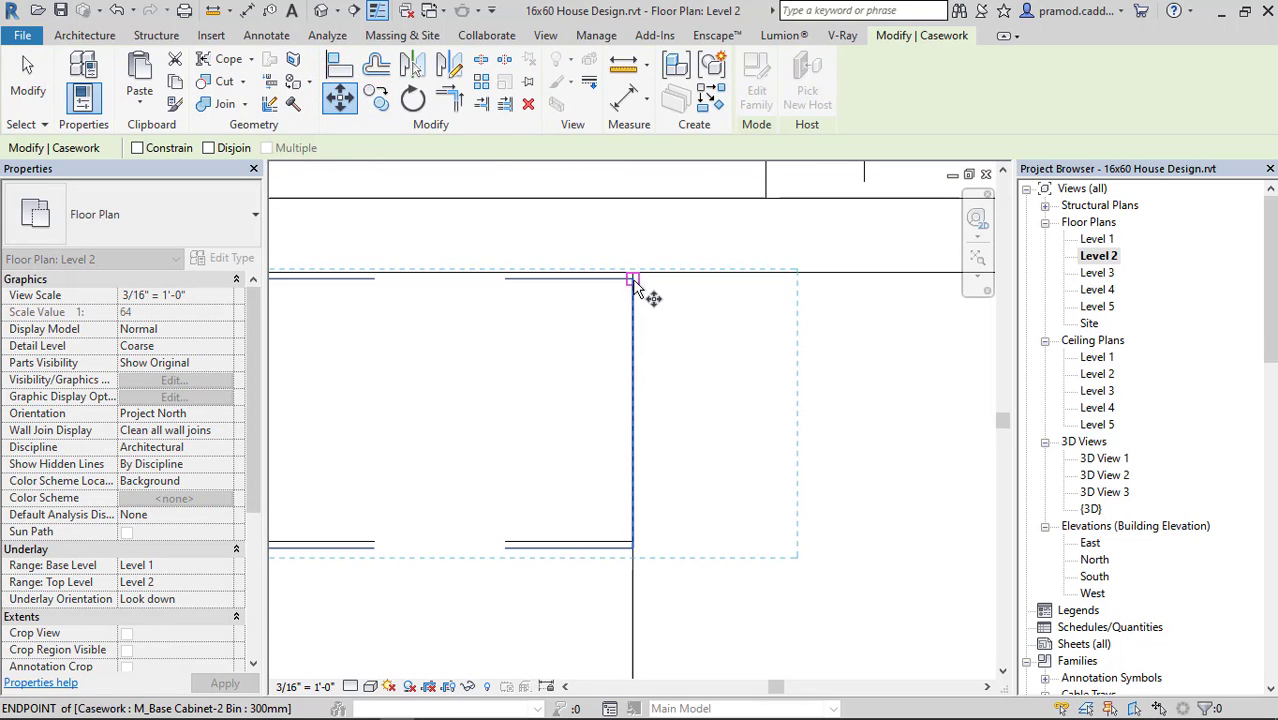
pyautogui.click(633, 278)
pyautogui.click(633, 273)
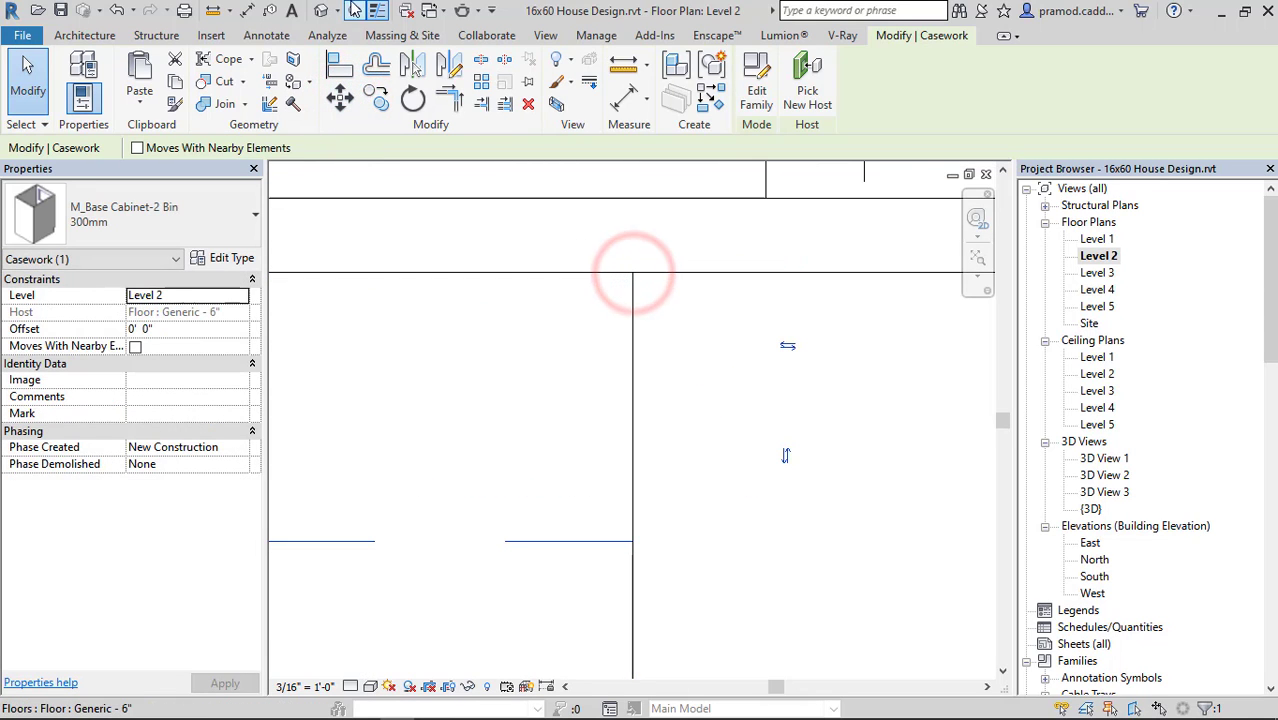
pyautogui.click(321, 10)
pyautogui.moveTo(855, 450)
pyautogui.keyDown('shift'); pyautogui.mouseDown(button='middle')
pyautogui.moveTo(671, 446)
pyautogui.moveTo(762, 480)
pyautogui.moveTo(824, 450)
pyautogui.moveTo(665, 460)
pyautogui.moveTo(740, 420)
pyautogui.moveTo(806, 354)
pyautogui.mouseUp(button='middle'); pyautogui.keyUp('shift')
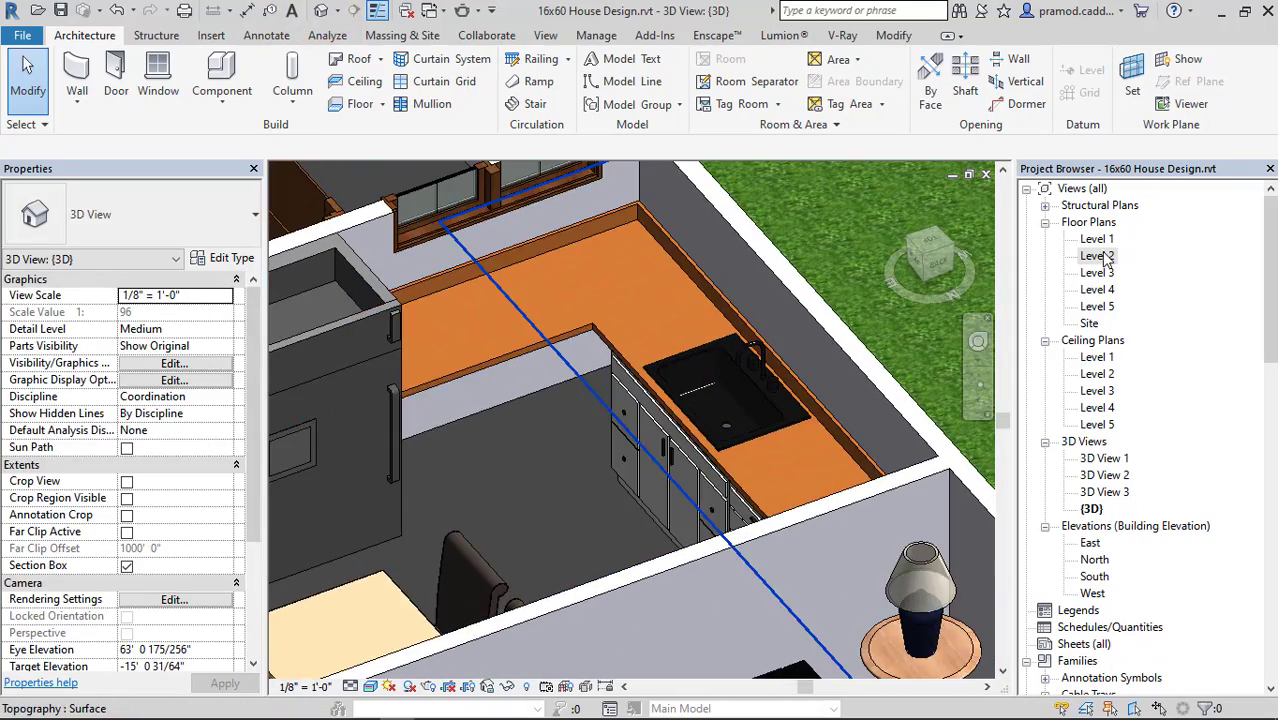
# Return to the Level 2 floor plan and load the M_Base Cabinet-Corner Unit-Angled family from the Casework Base Cabinets folder.
pyautogui.doubleClick(1097, 255)
pyautogui.scroll(-7, 656, 446)
pyautogui.moveTo(632, 409); pyautogui.dragTo(554, 249, button='middle')
pyautogui.scroll(4, 600, 430)
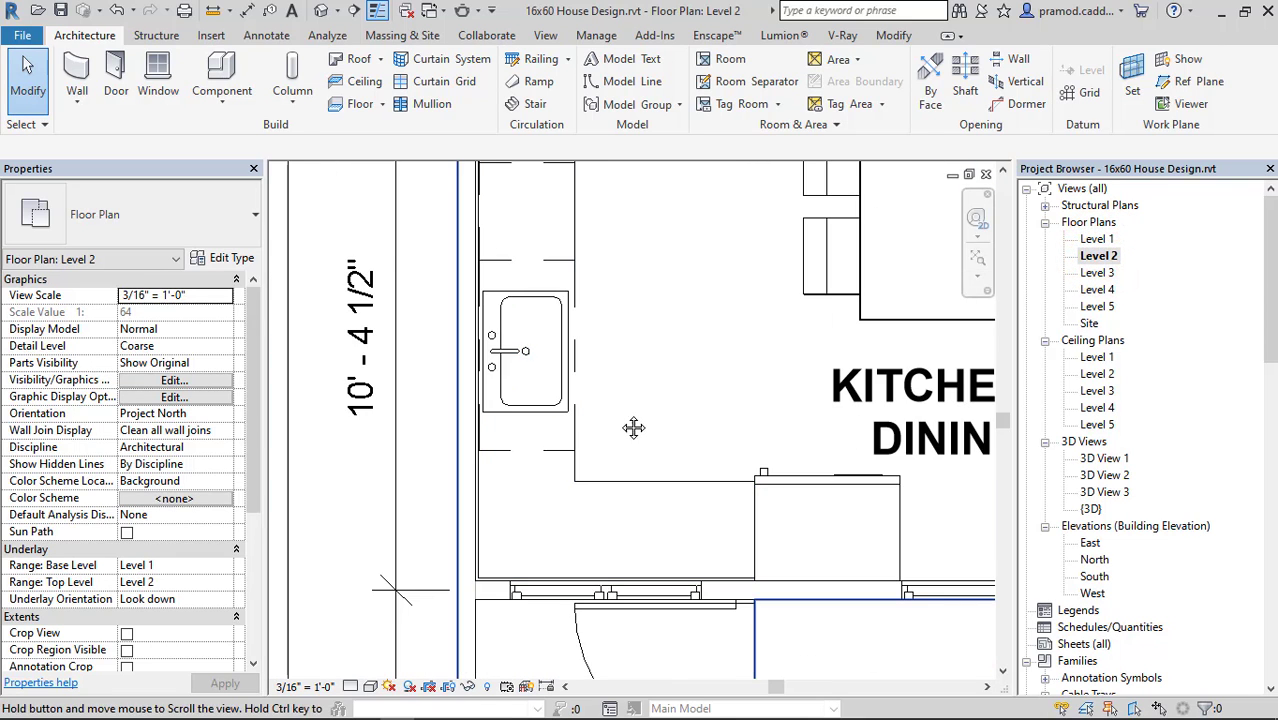
pyautogui.click(243, 101)
pyautogui.click(262, 135)
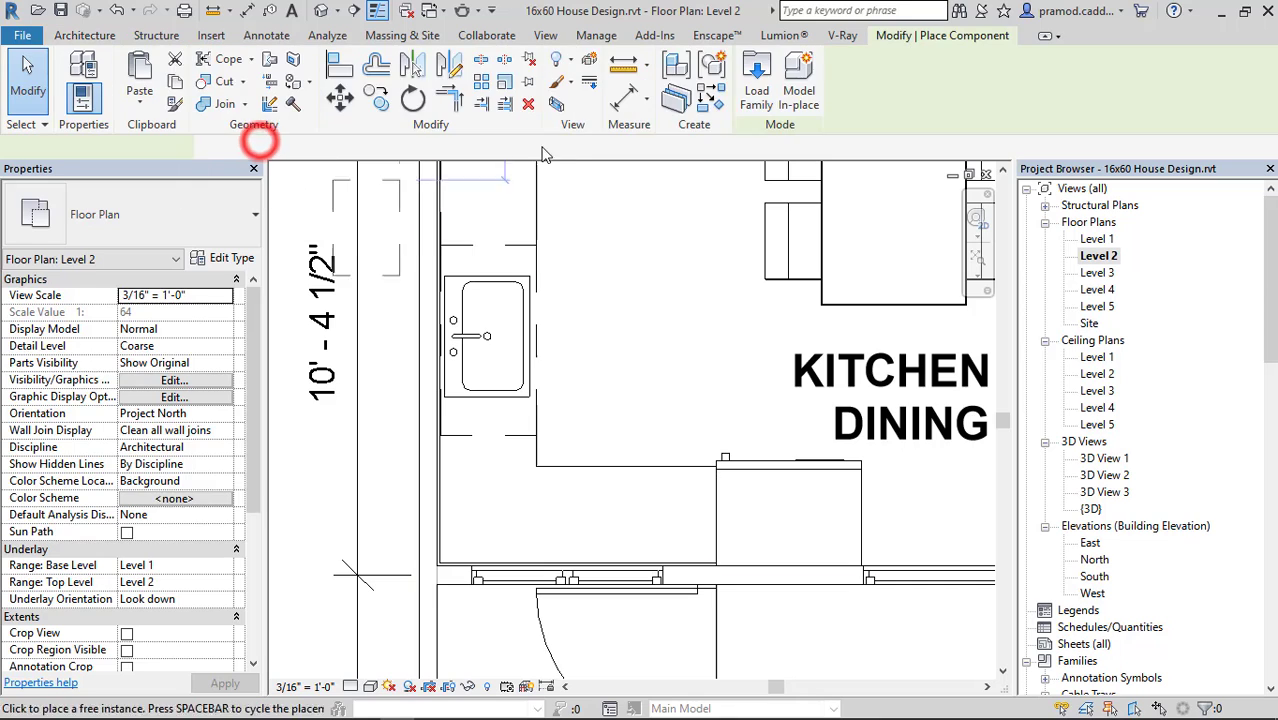
pyautogui.click(757, 86)
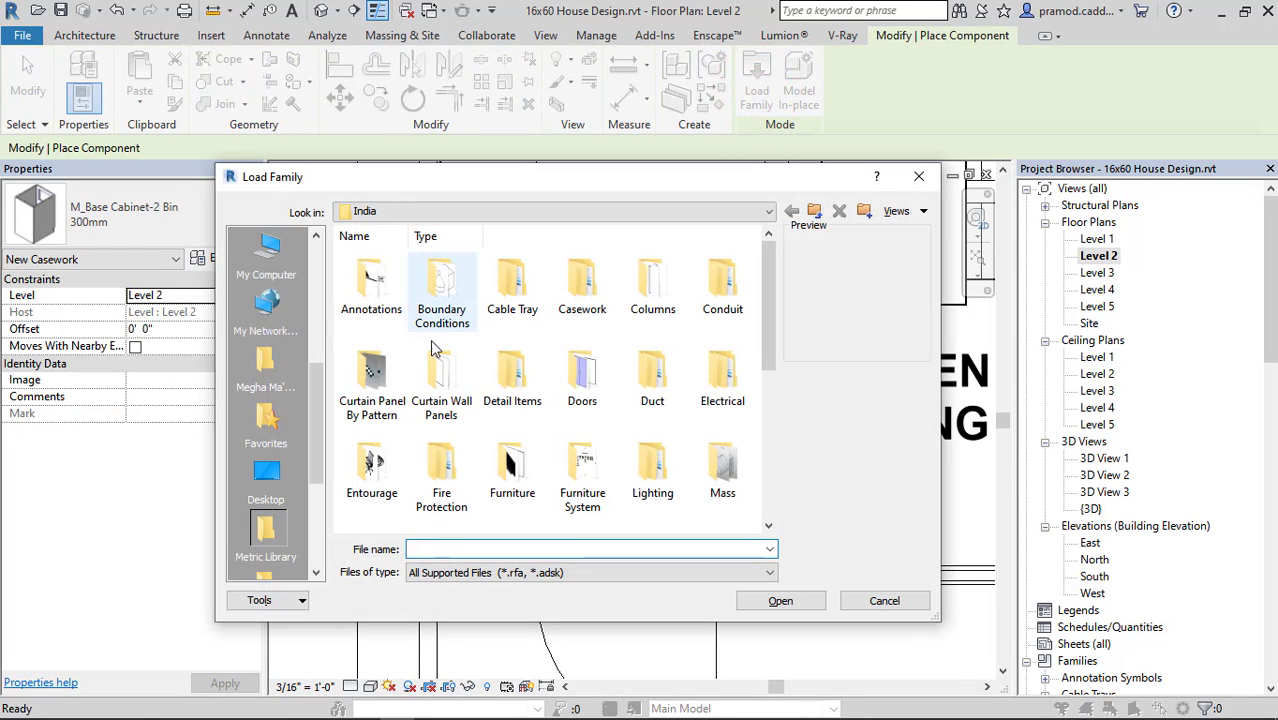
pyautogui.doubleClick(566, 284)
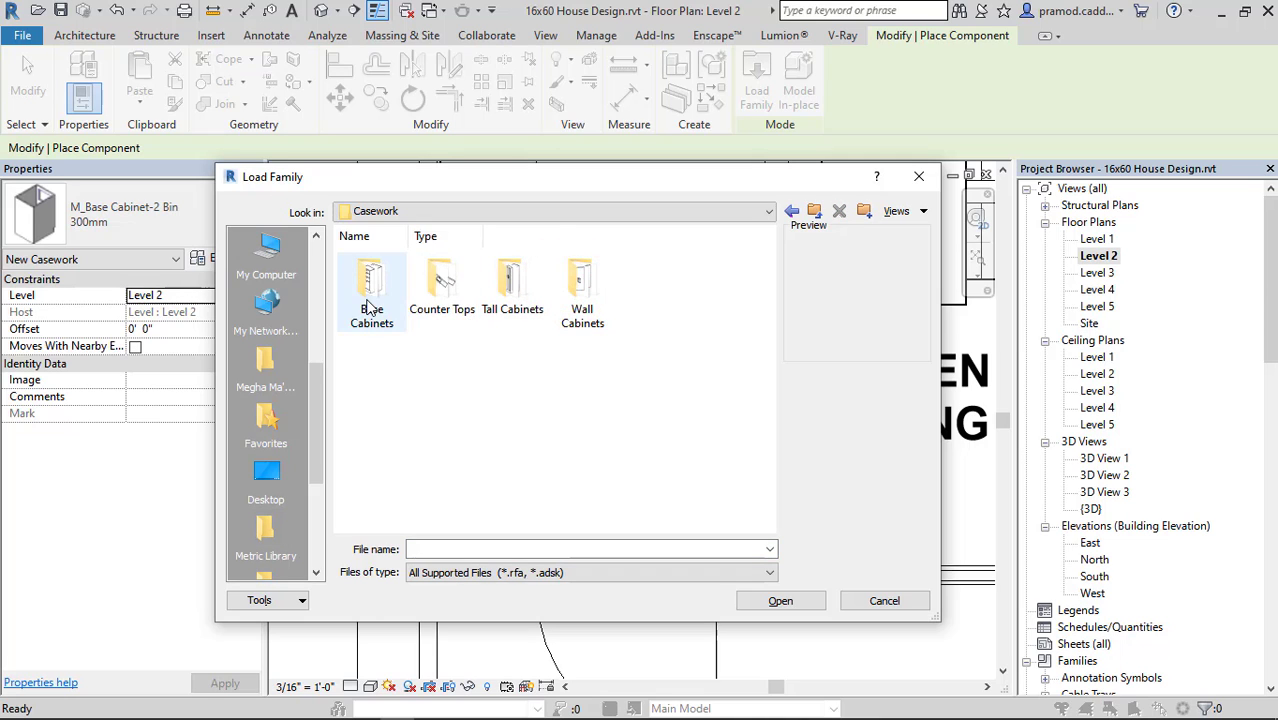
pyautogui.doubleClick(372, 305)
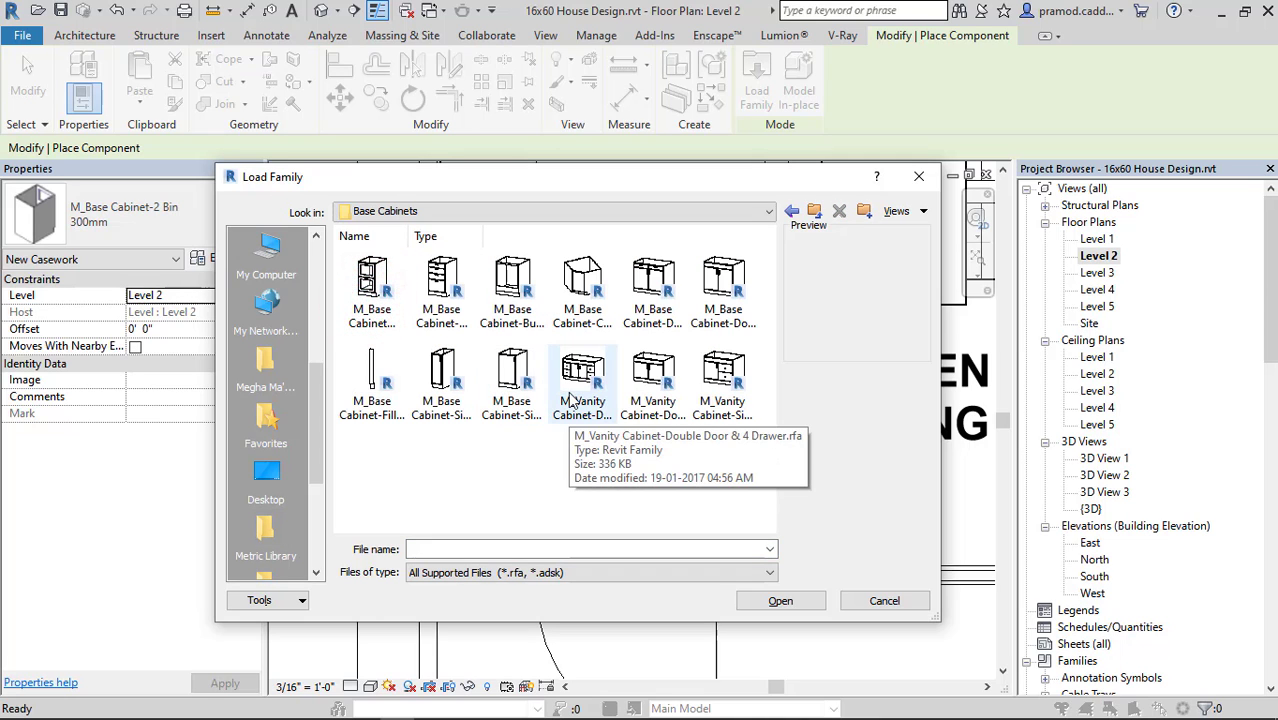
pyautogui.click(589, 293)
pyautogui.click(767, 600)
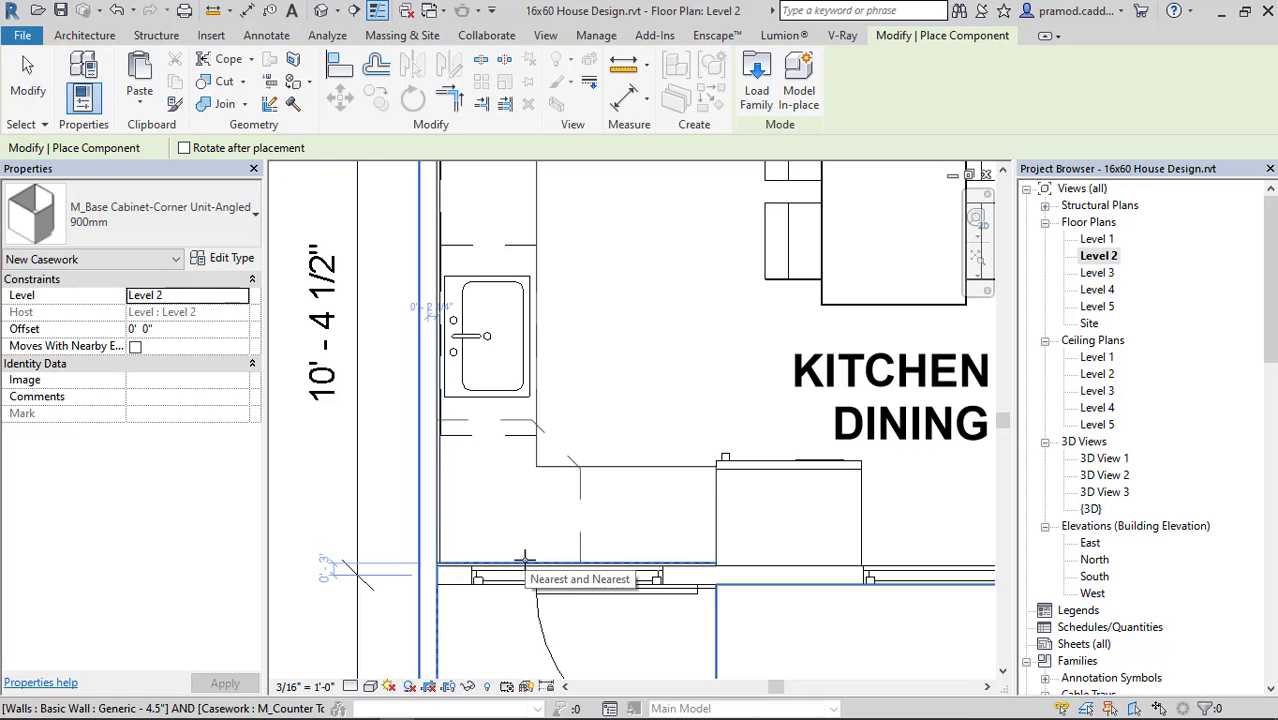
# Leave the corner cabinet placement, measure from the sink cabinet's far front corner to the counter's inner corner, and copy the length.
pyautogui.press('Escape')
pyautogui.press('Escape')
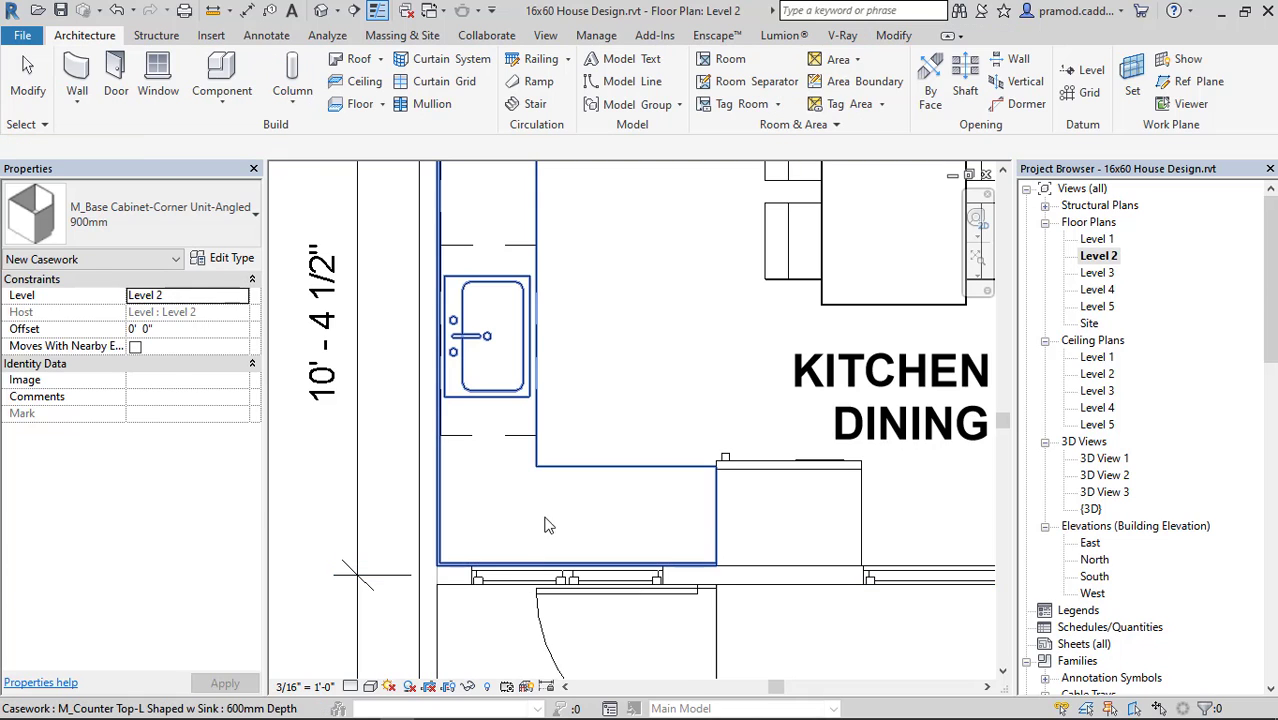
pyautogui.click(504, 436)
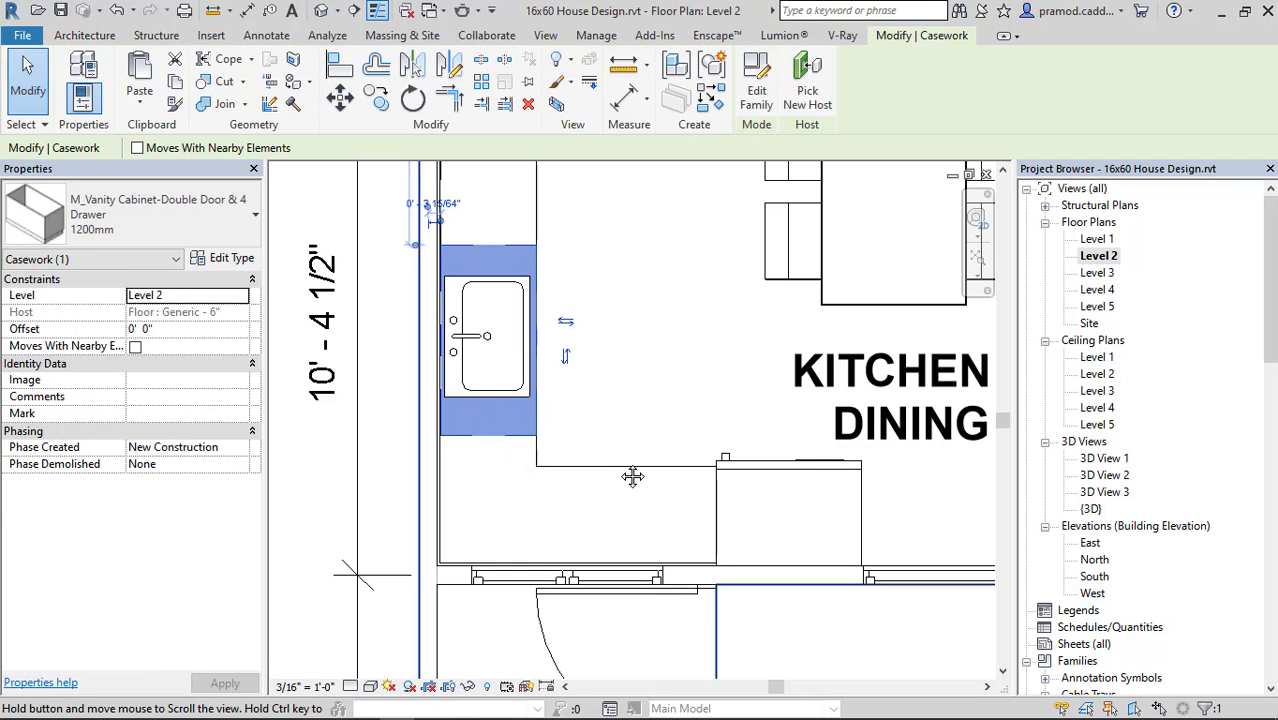
pyautogui.scroll(2, 632, 476)
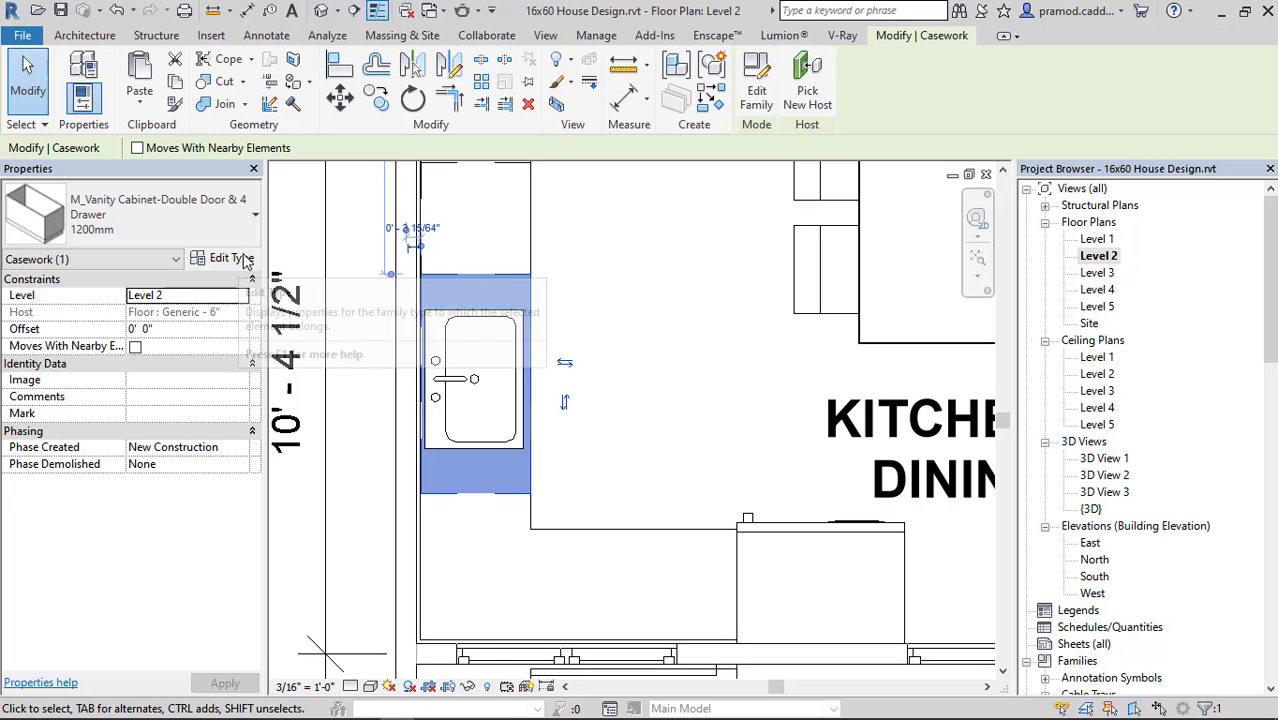
pyautogui.click(213, 10)
pyautogui.click(533, 274)
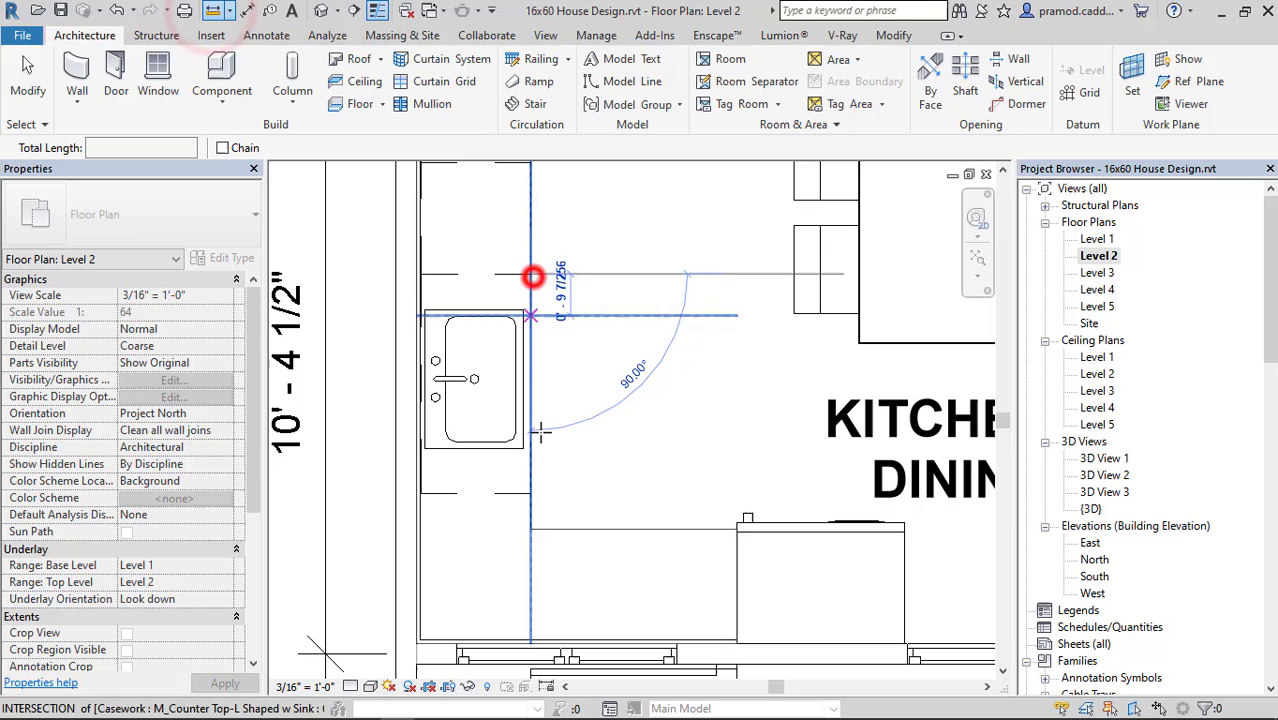
pyautogui.click(531, 529)
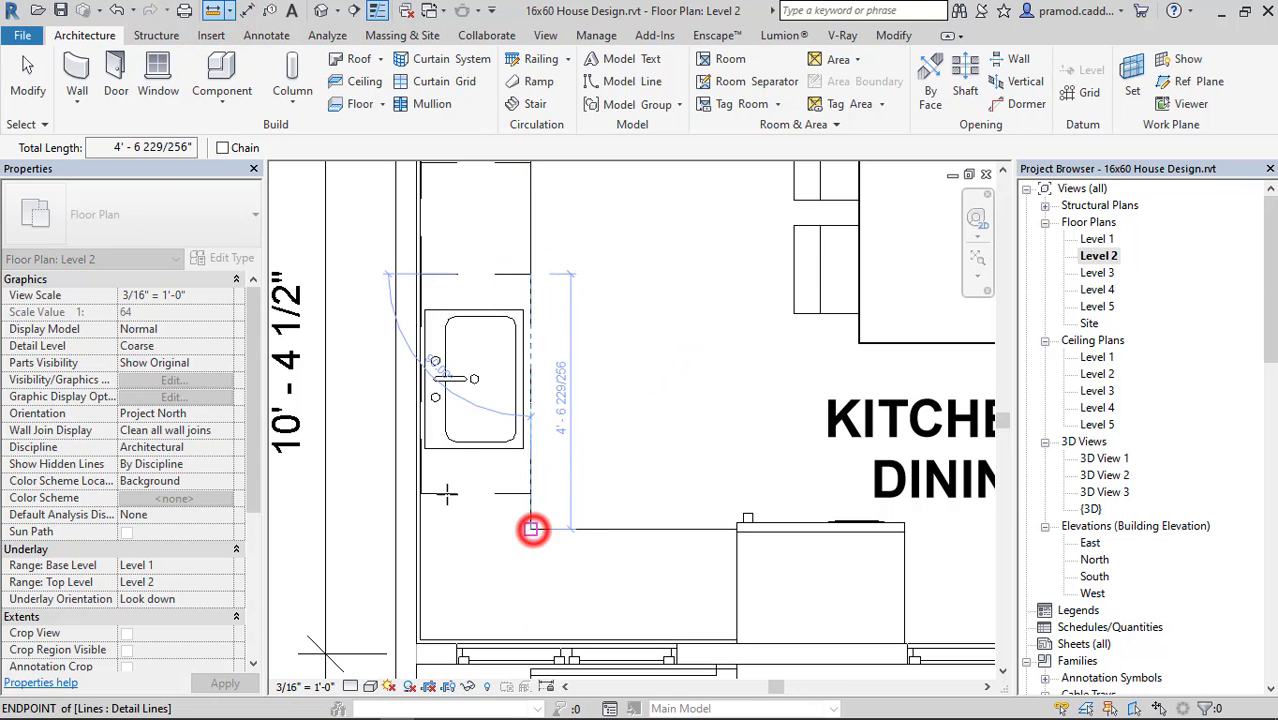
pyautogui.moveTo(111, 150); pyautogui.dragTo(212, 150)
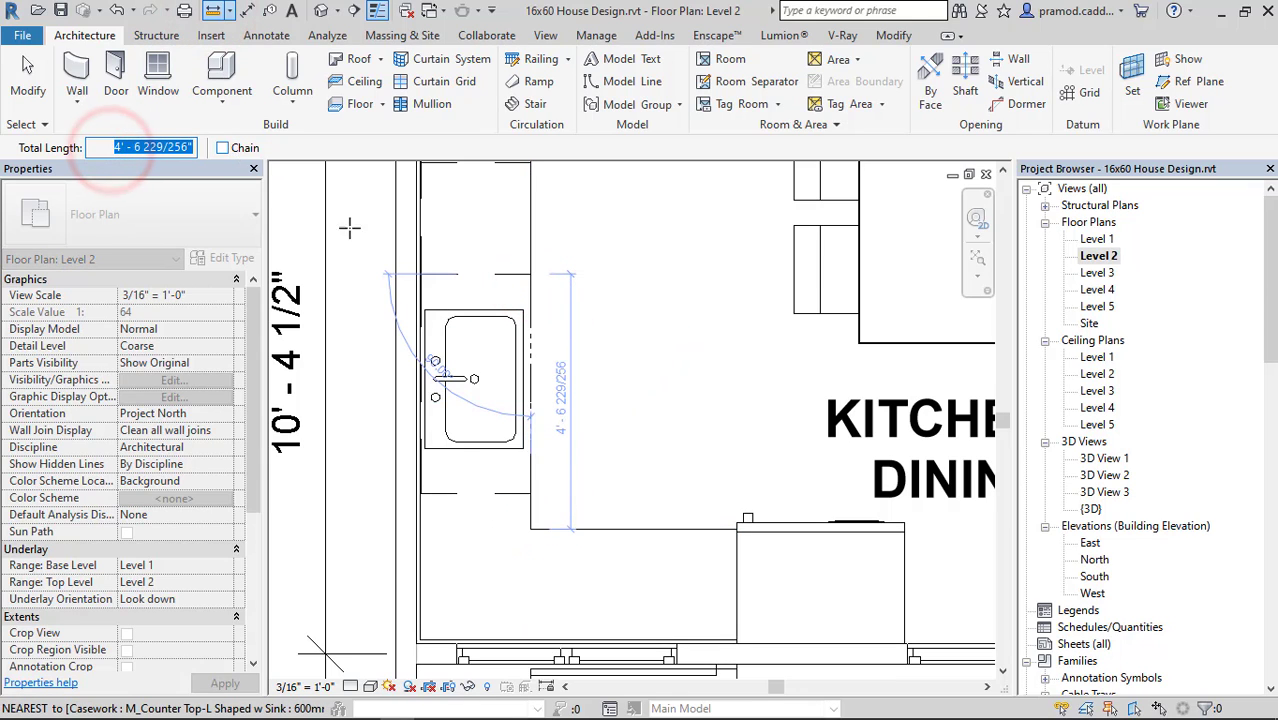
pyautogui.click(638, 417)
pyautogui.press('Escape')
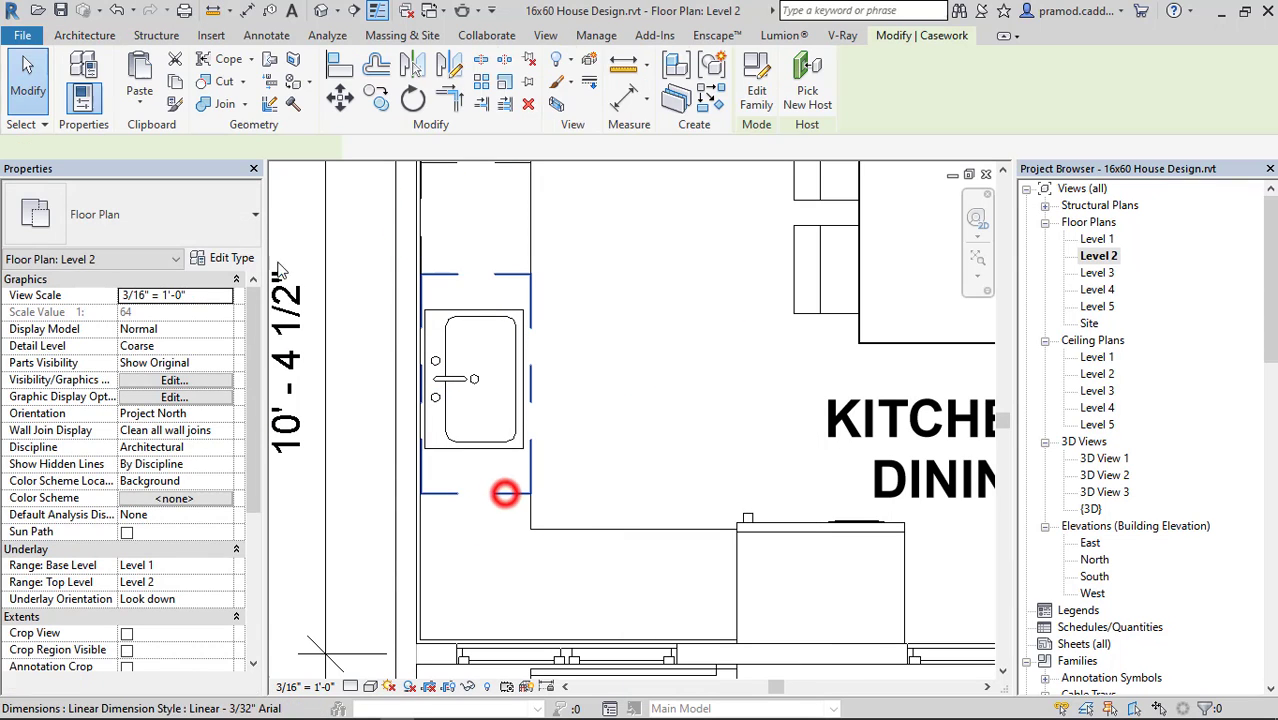
# Set the width of the sink vanity cabinet's 1200mm type to the copied 4' - 6 229/256".
pyautogui.click(505, 491)
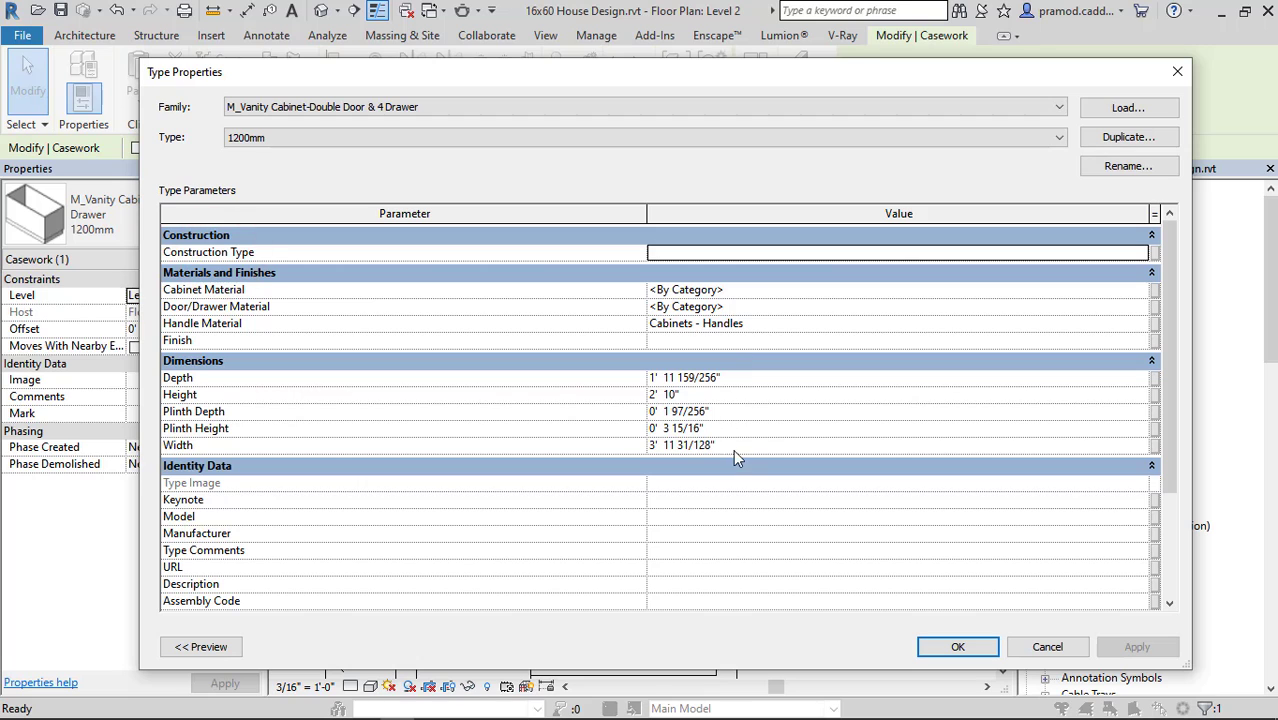
pyautogui.click(737, 452)
pyautogui.write('4\' - 6 229/256"')
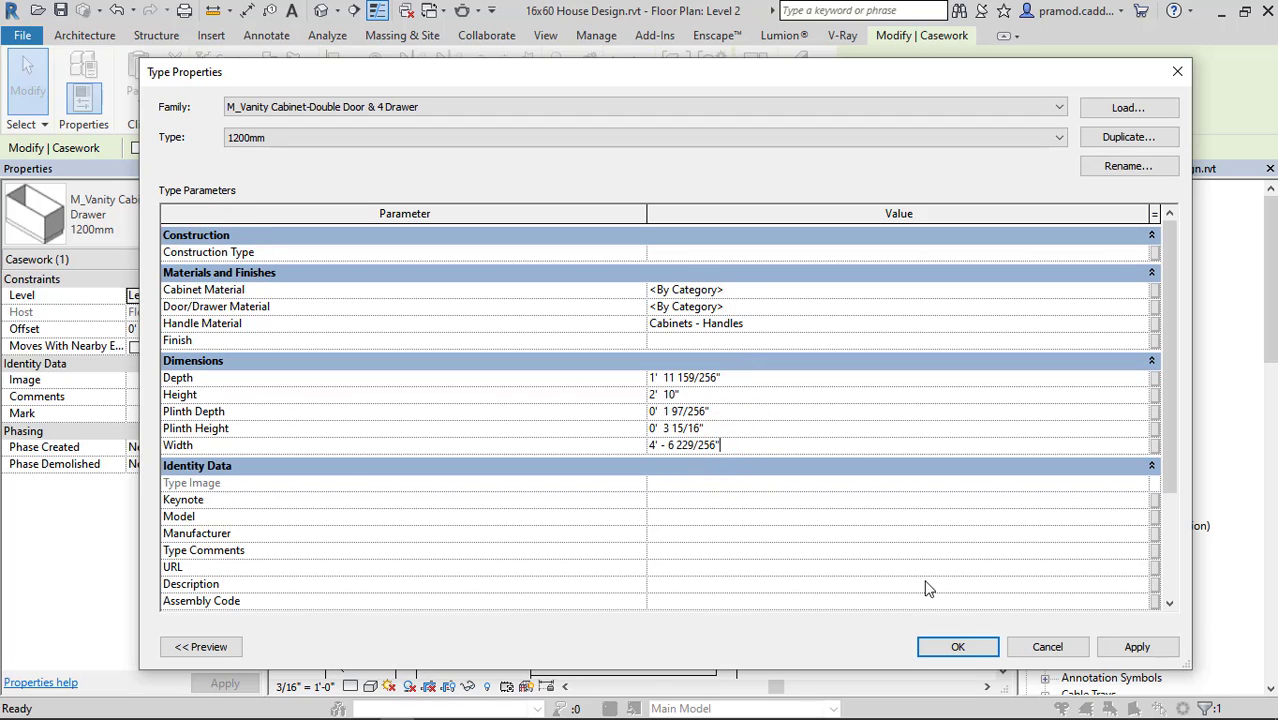
pyautogui.click(958, 646)
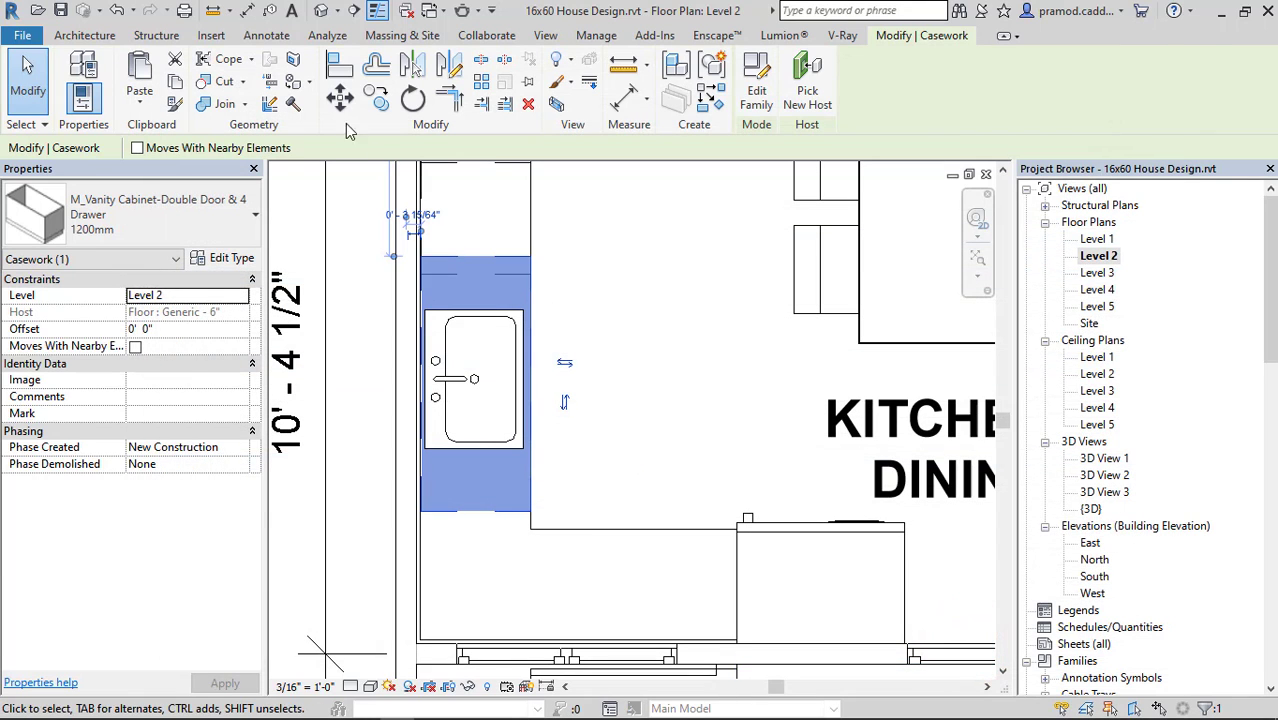
# Move the sink vanity cabinet so its front corner meets the inner corner of the L-shaped counter.
pyautogui.click(340, 92)
pyautogui.scroll(5, 560, 490)
pyautogui.click(484, 430)
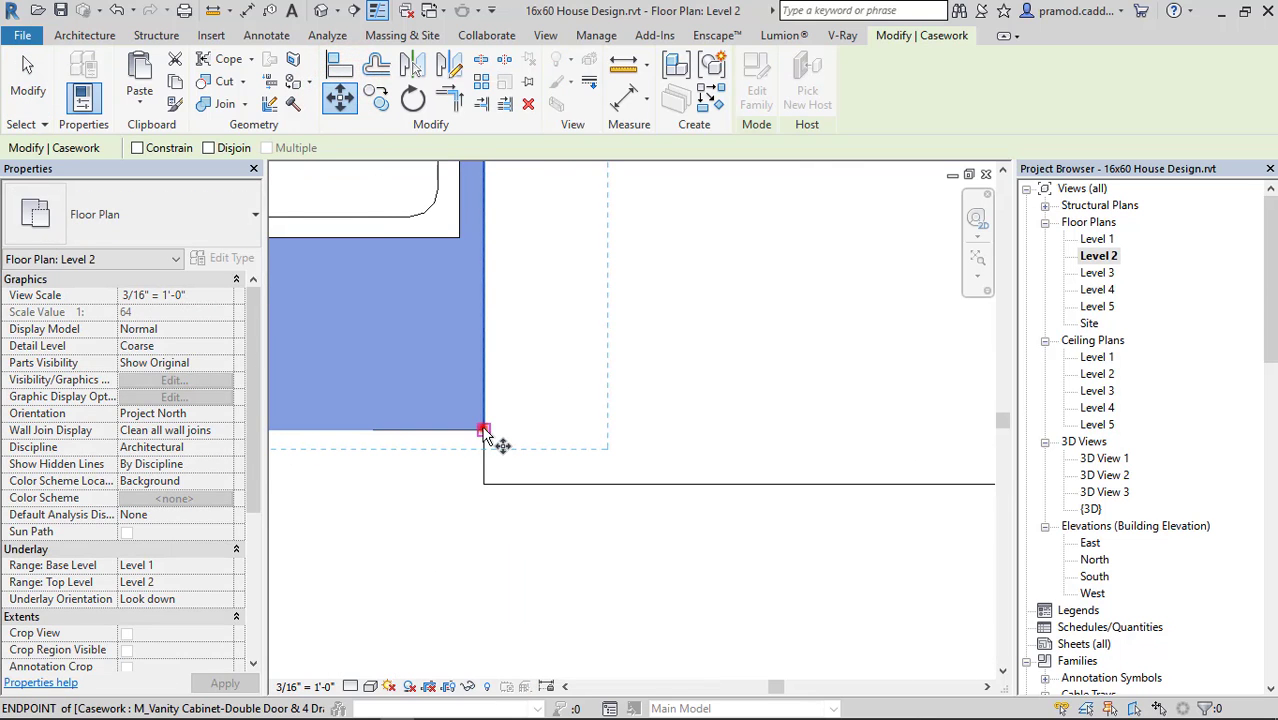
pyautogui.click(482, 483)
pyautogui.press('Escape')
pyautogui.scroll(-4, 580, 507)
pyautogui.moveTo(588, 511); pyautogui.dragTo(532, 509, button='middle')
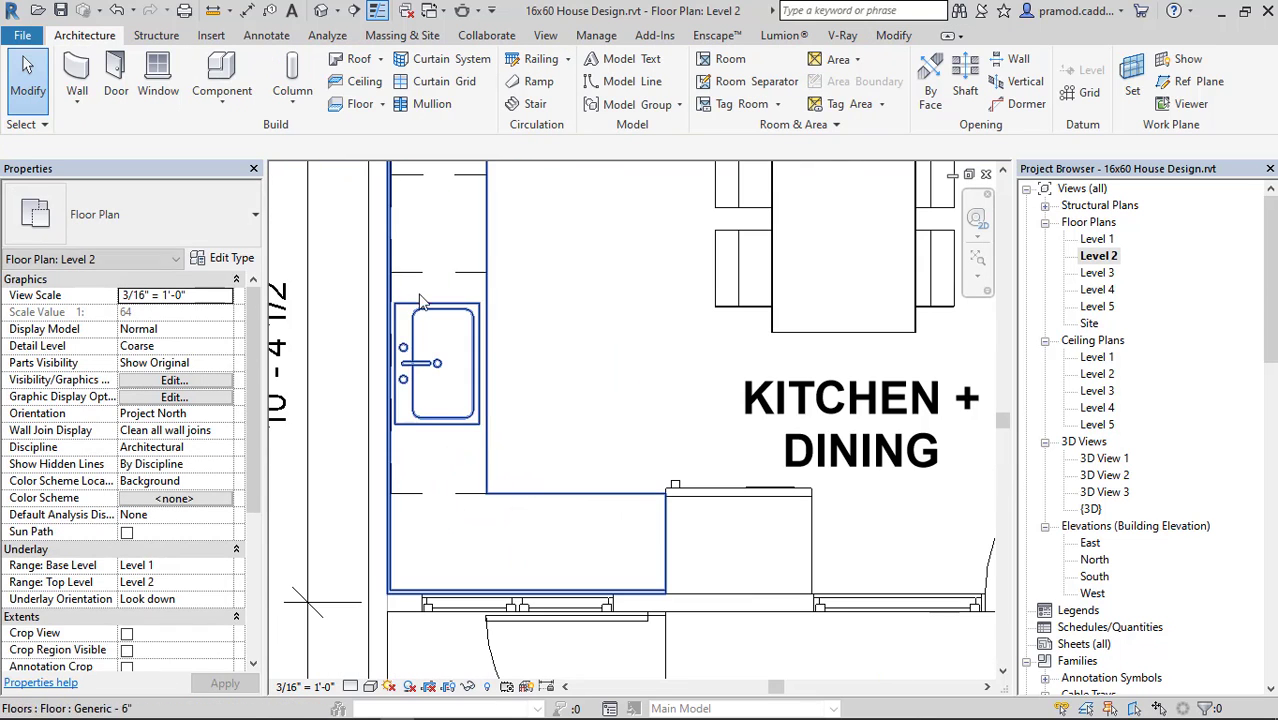
# Place a second 300mm four-drawer base cabinet along the counter's short leg, starting at the counter's inner corner.
pyautogui.click(442, 282)
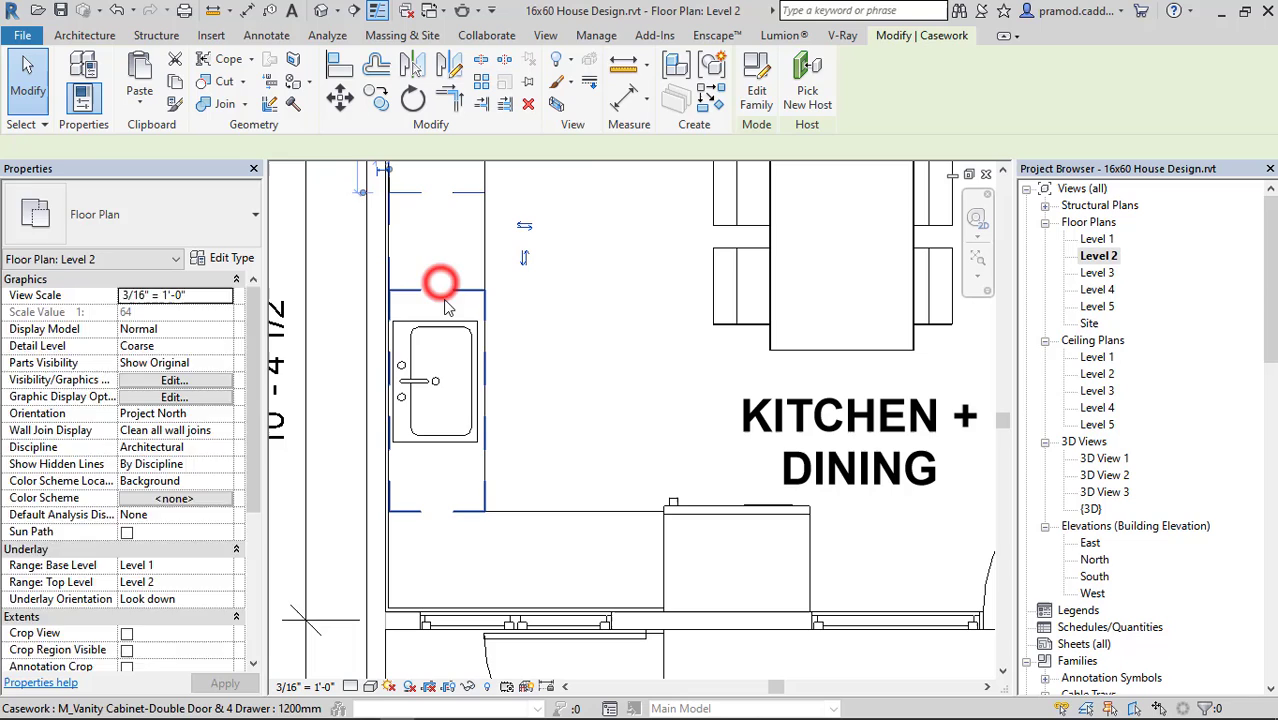
pyautogui.click(712, 95)
pyautogui.scroll(2, 545, 503)
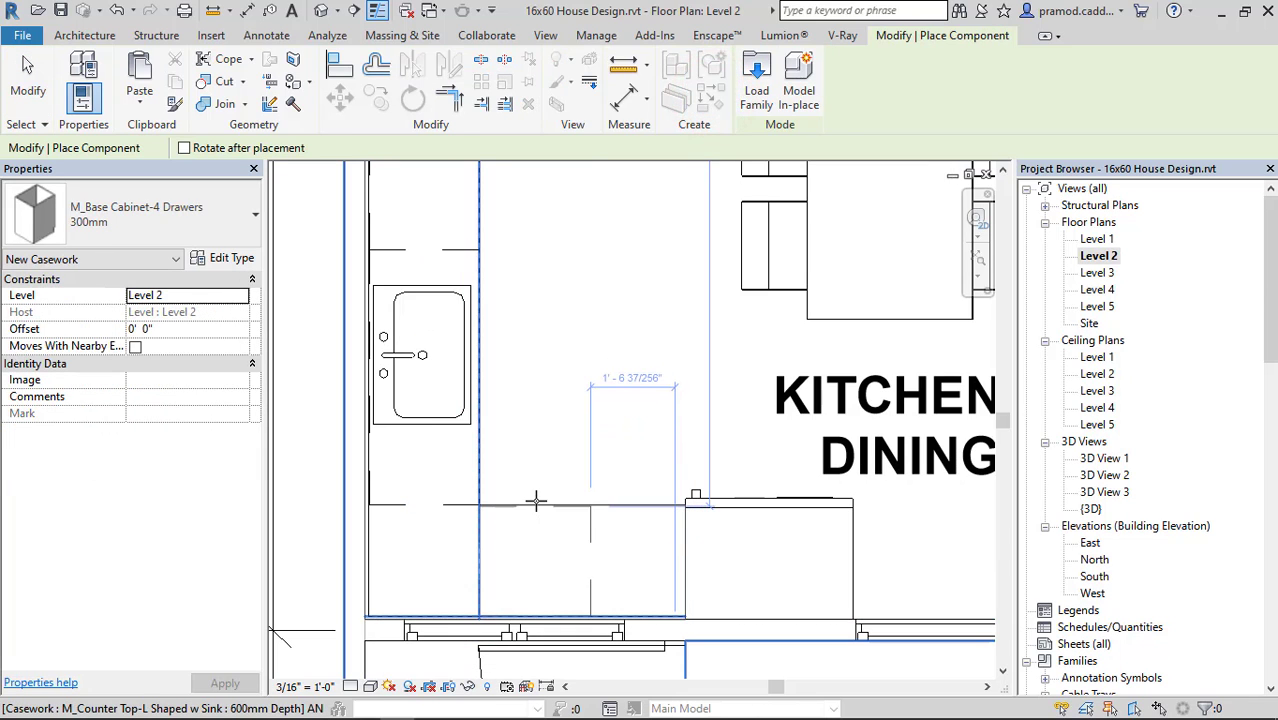
pyautogui.click(536, 500)
pyautogui.moveTo(490, 365); pyautogui.dragTo(489, 448, button='middle')
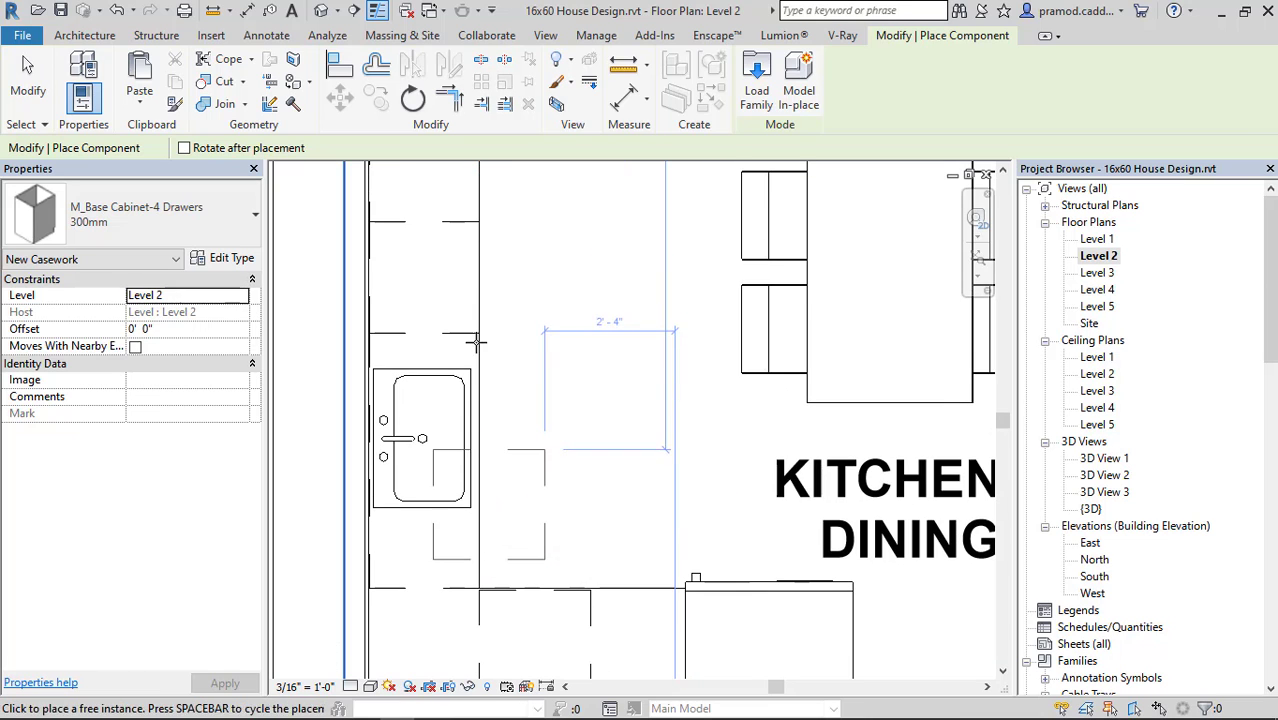
pyautogui.press('Escape')
# Place a second 300mm two-bin base cabinet on the counter's short leg, directly beside the new four-drawer cabinet.
pyautogui.moveTo(459, 247); pyautogui.dragTo(454, 397, button='middle')
pyautogui.click(434, 335)
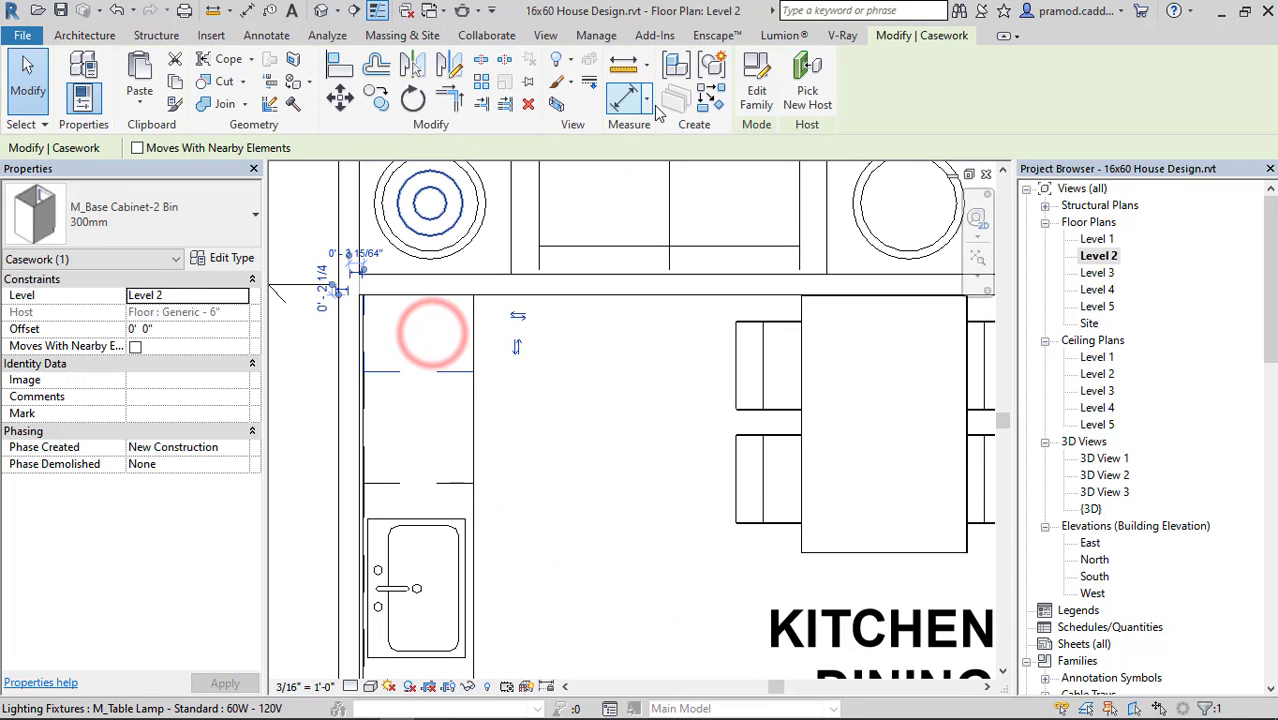
pyautogui.click(705, 98)
pyautogui.scroll(-3, 617, 410)
pyautogui.moveTo(620, 566); pyautogui.dragTo(588, 397, button='middle')
pyautogui.scroll(6, 597, 480)
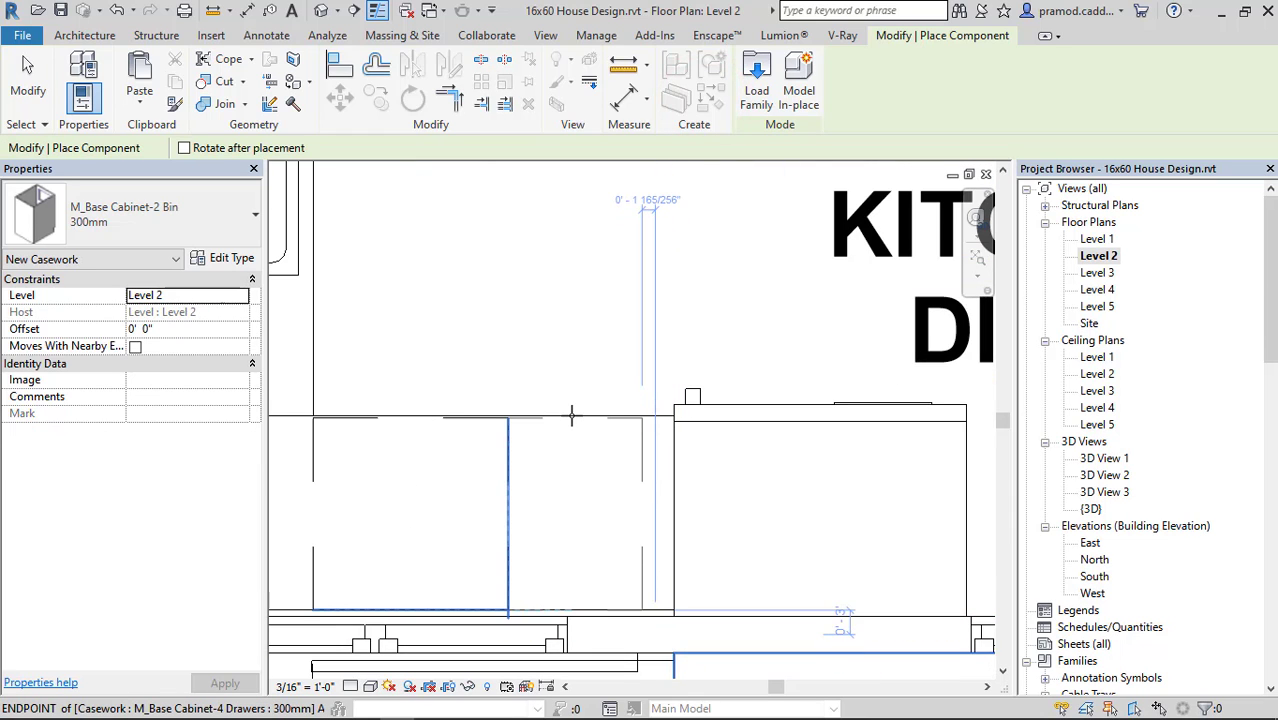
pyautogui.press('Escape')
pyautogui.press('Escape')
# In the 3D view, align the front of the new two-bin cabinet with the front edge of the counter top.
pyautogui.click(321, 10)
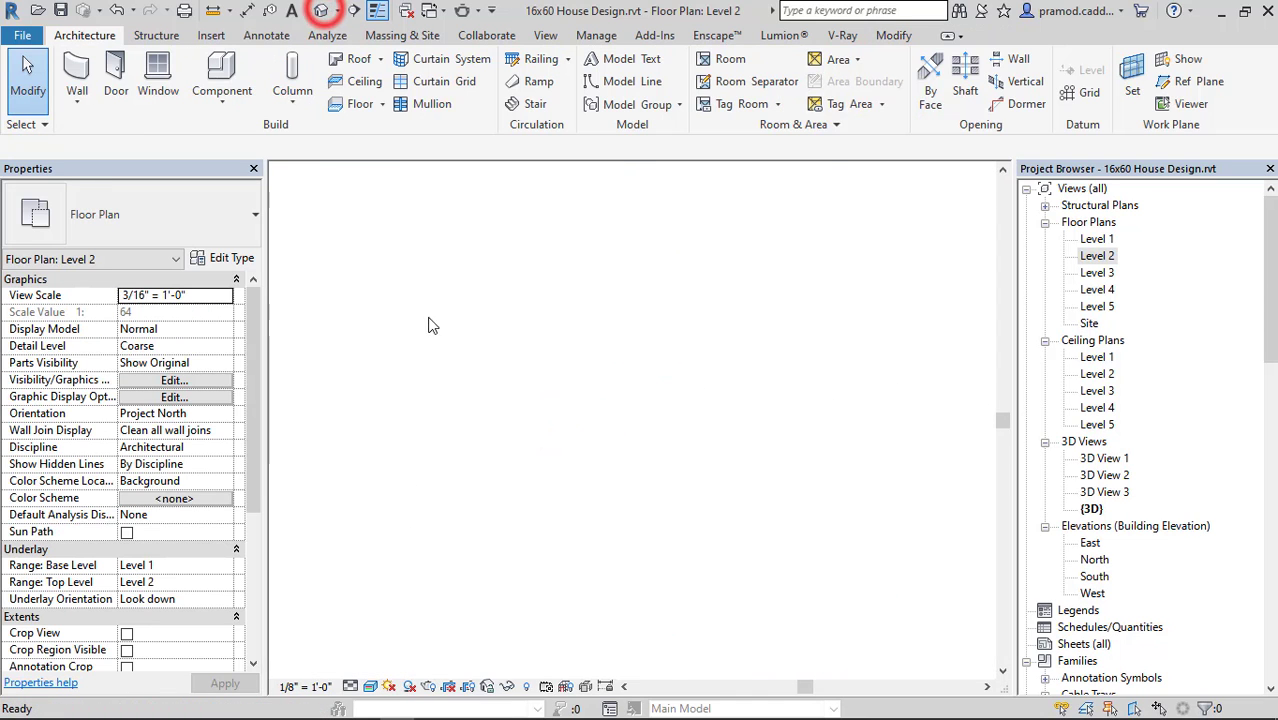
pyautogui.scroll(5, 510, 435)
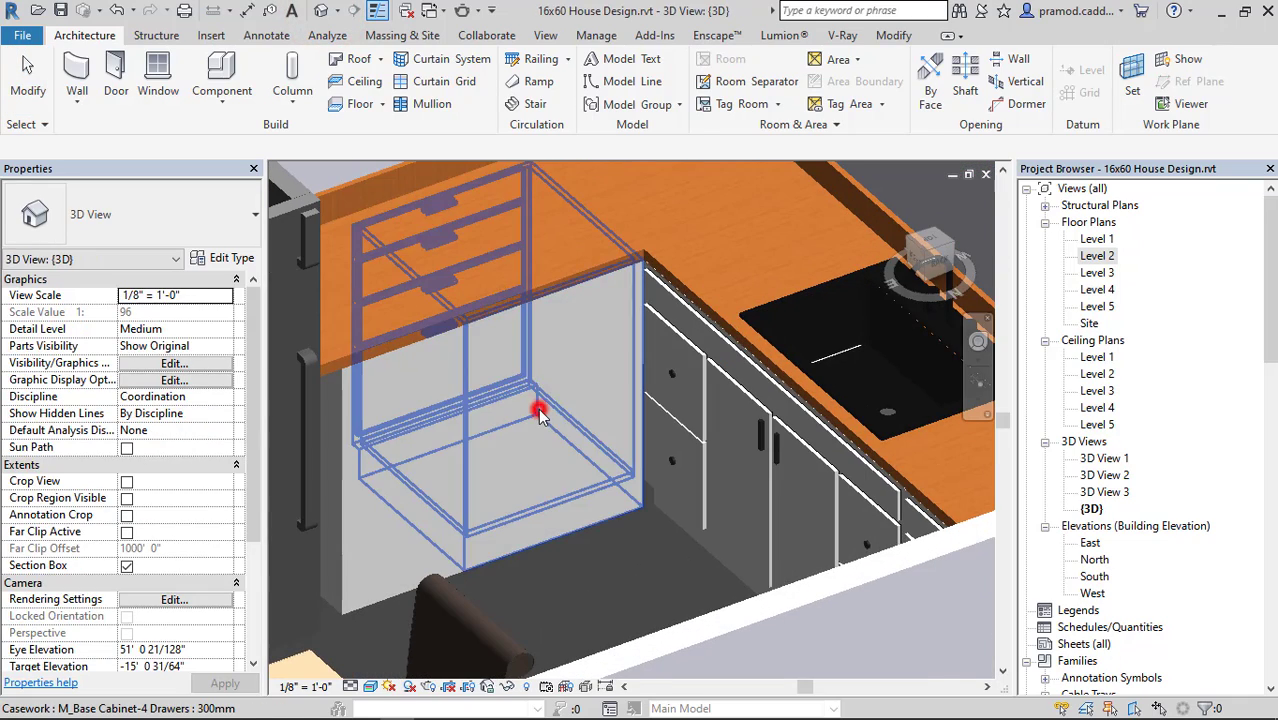
pyautogui.click(539, 415)
pyautogui.click(451, 428)
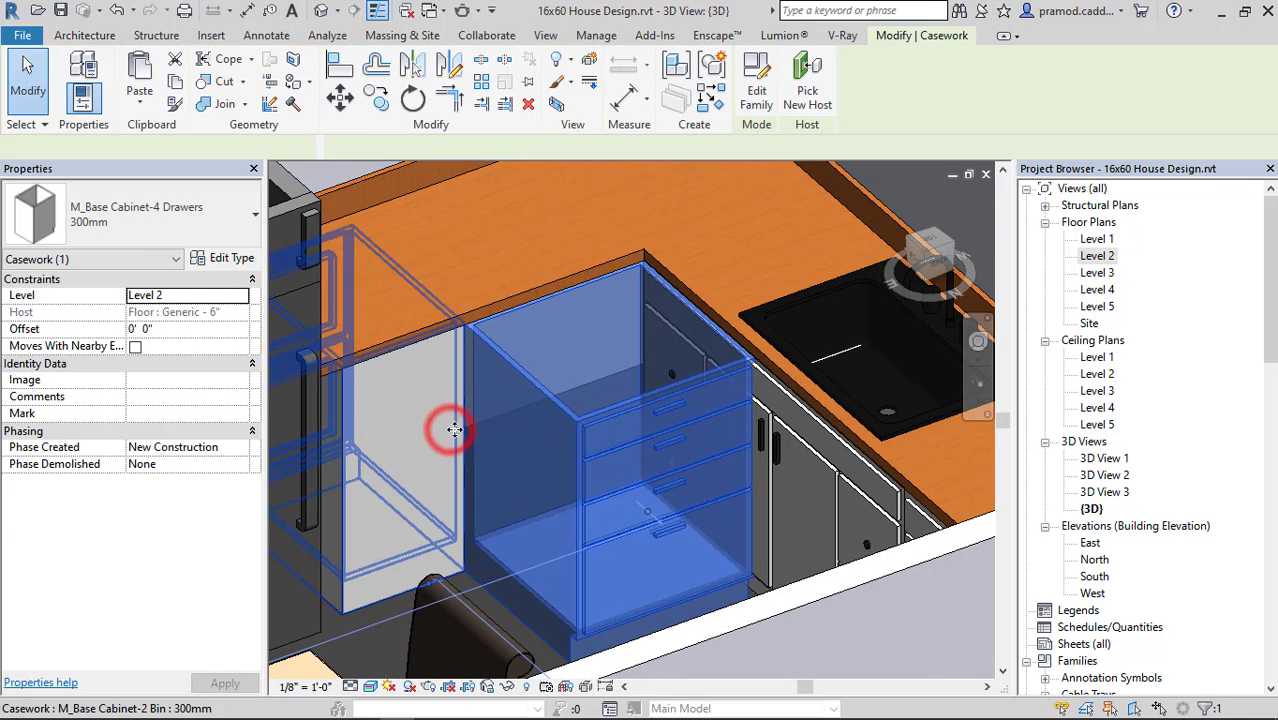
pyautogui.click(339, 65)
pyautogui.scroll(4, 389, 340)
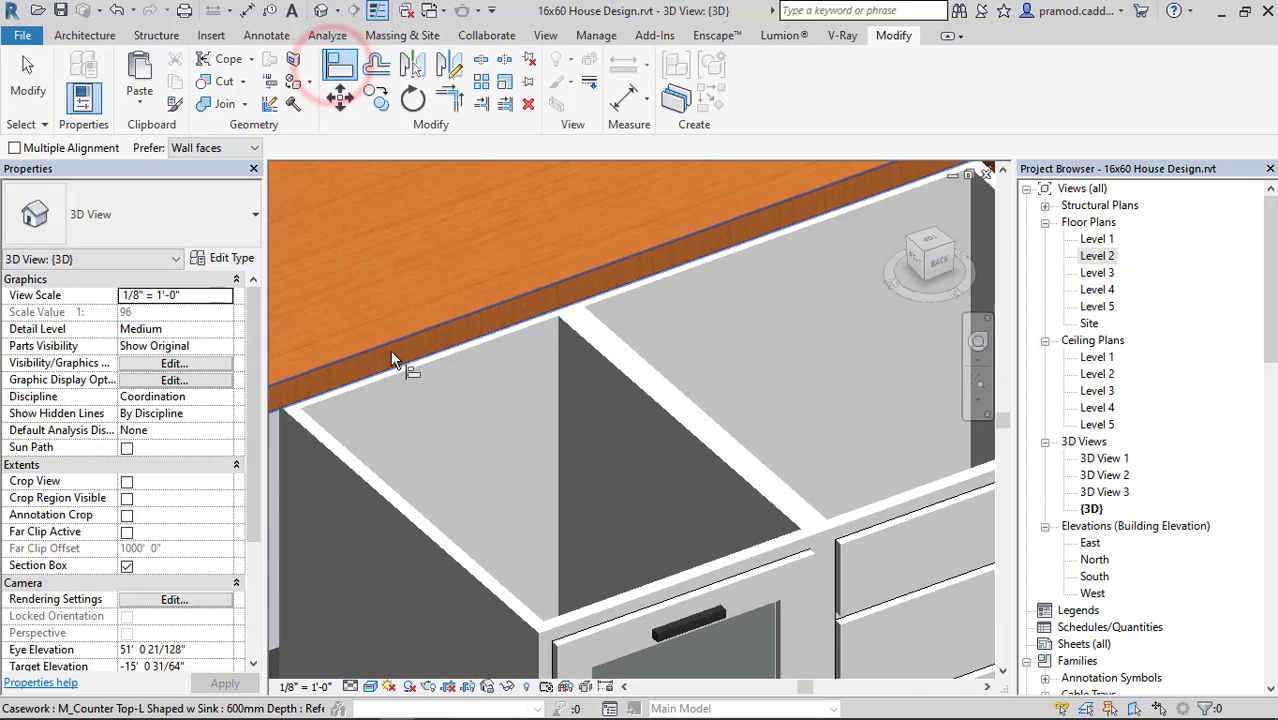
pyautogui.click(397, 357)
pyautogui.moveTo(626, 399); pyautogui.dragTo(594, 231, button='middle')
pyautogui.click(553, 473)
pyautogui.scroll(-3, 553, 472)
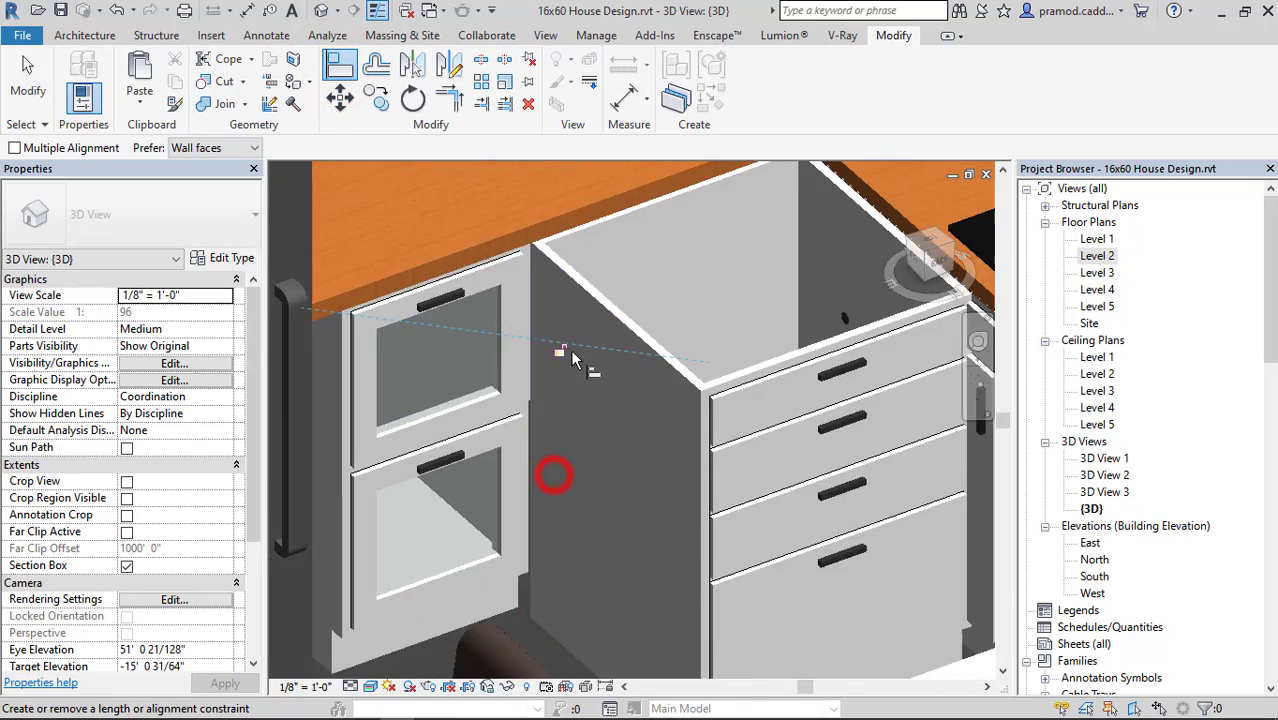
# Align the front of the new four-drawer cabinet with the front edge of the counter top.
pyautogui.moveTo(570, 349); pyautogui.dragTo(496, 514, button='middle')
pyautogui.scroll(1, 509, 371)
pyautogui.scroll(3, 508, 371)
pyautogui.click(508, 376)
pyautogui.scroll(-2, 575, 450)
pyautogui.moveTo(683, 525); pyautogui.dragTo(551, 313, button='middle')
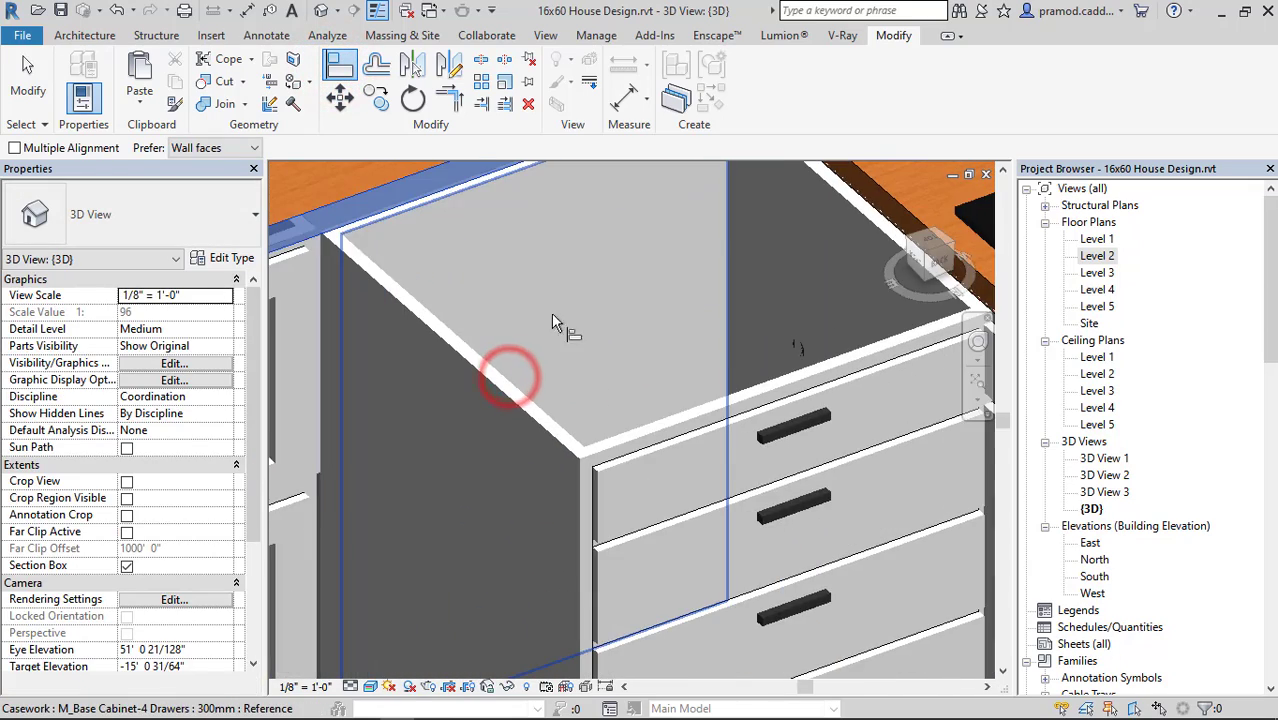
pyautogui.click(650, 482)
pyautogui.scroll(-5, 553, 408)
pyautogui.scroll(-2, 642, 442)
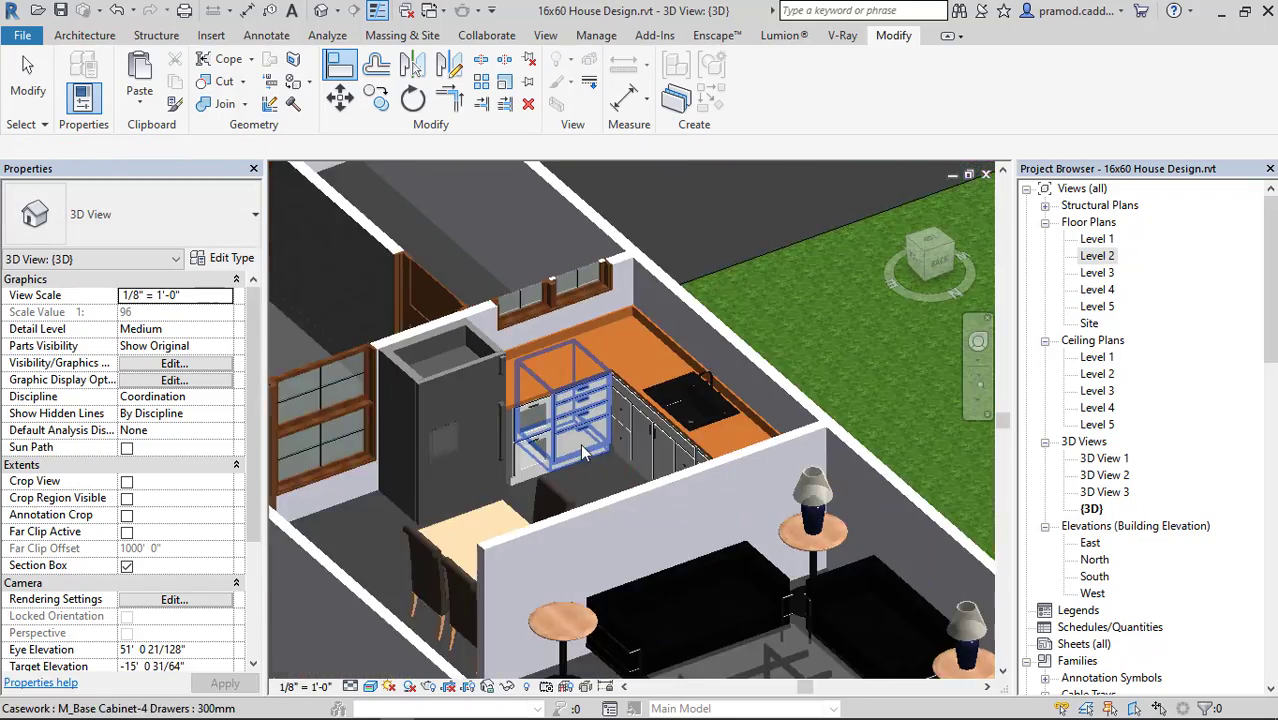
pyautogui.keyDown('shift'); pyautogui.moveTo(587, 442); pyautogui.dragTo(785, 480, button='middle'); pyautogui.keyUp('shift')
# Return to the Level 2 floor plan and look over the furnished rooms from the bedroom down to the stairs and parking.
pyautogui.doubleClick(1097, 256)
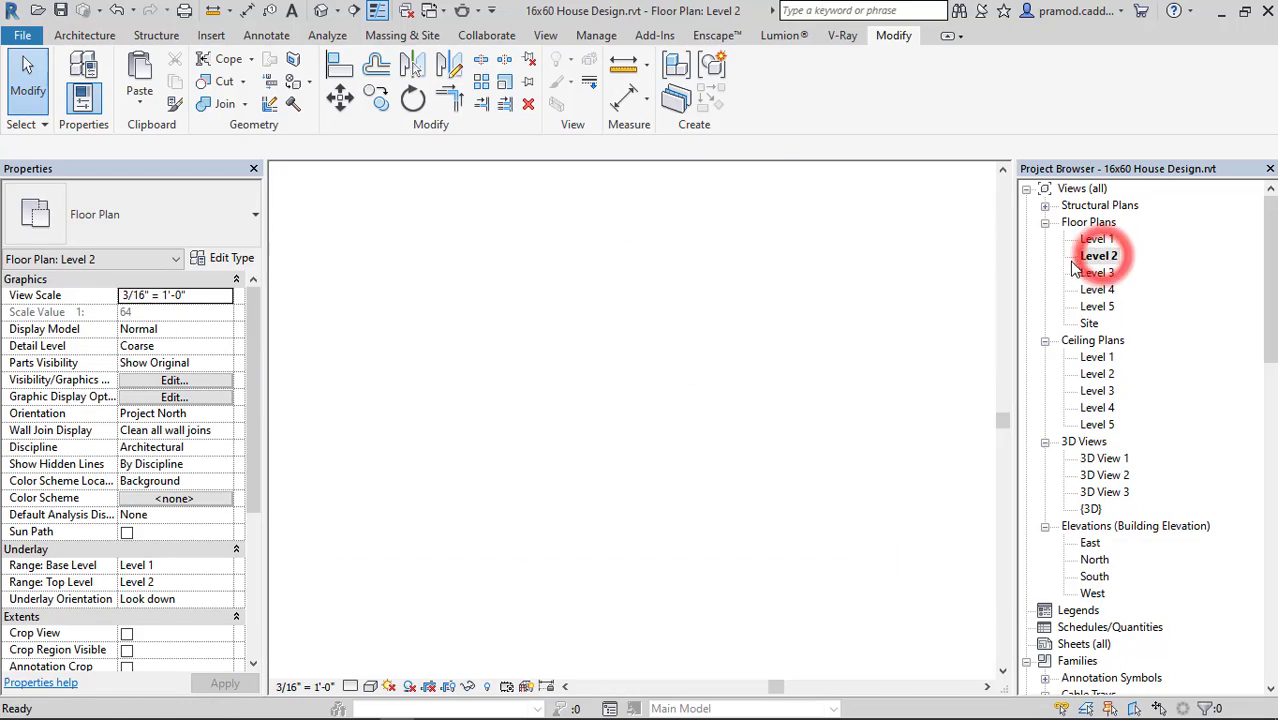
pyautogui.scroll(-6, 905, 341)
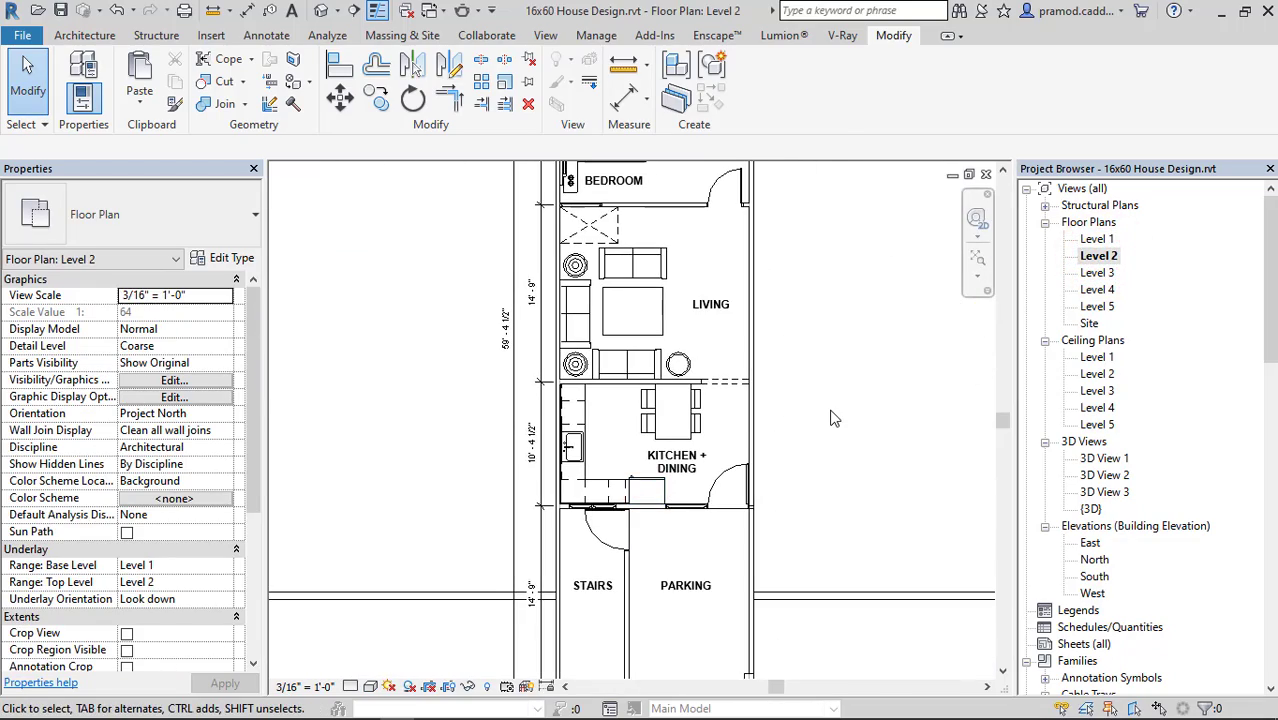
pyautogui.click(830, 410)
pyautogui.moveTo(802, 376); pyautogui.dragTo(753, 583, button='middle')
pyautogui.scroll(1, 556, 345)
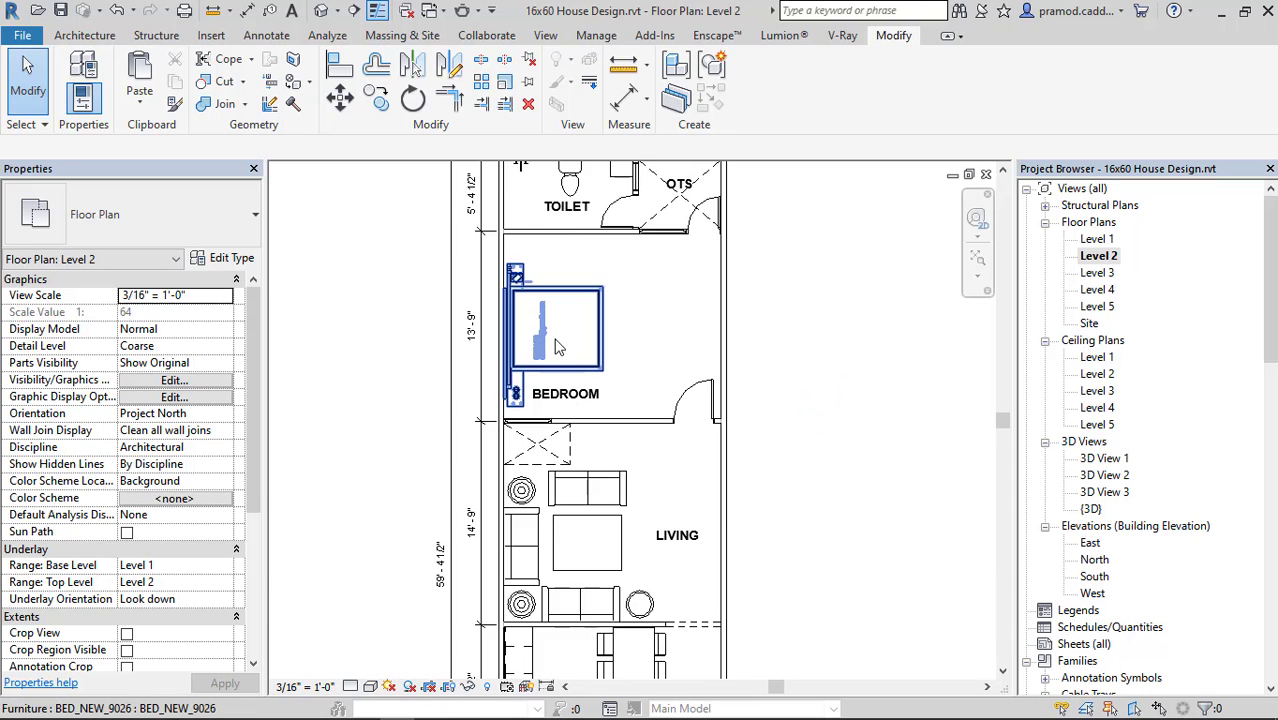
pyautogui.scroll(-3, 556, 342)
pyautogui.moveTo(723, 449); pyautogui.dragTo(701, 228, button='middle')
pyautogui.scroll(2, 536, 514)
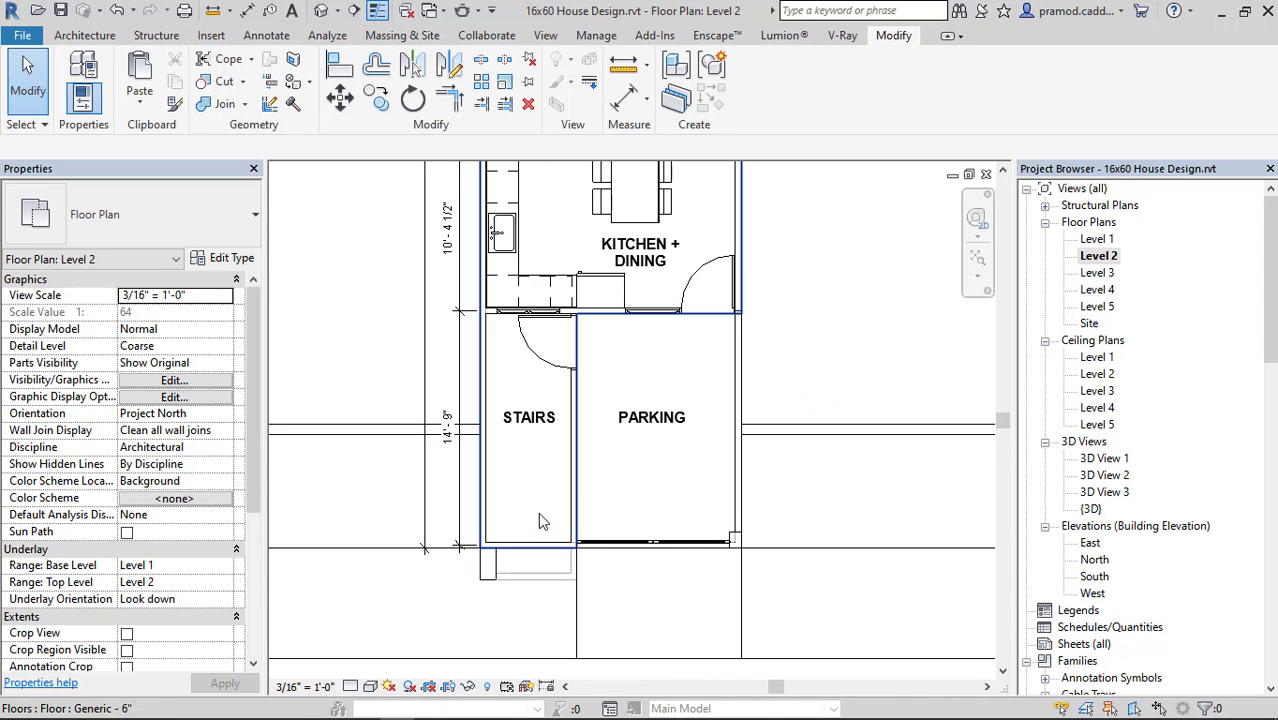
# Switch to Chrome, close the finished RevitCity download page, and show the downloaded Bagunas_Flower_8141.rfa in its folder.
pyautogui.moveTo(276, 708)
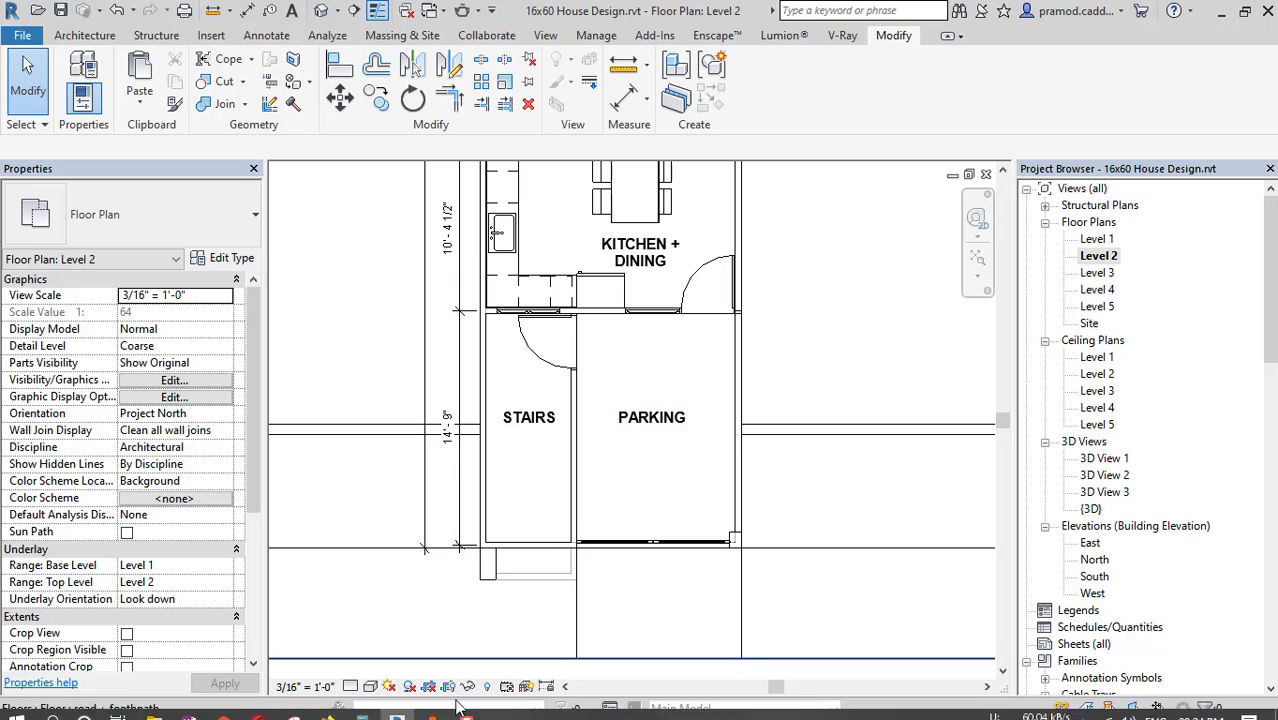
pyautogui.moveTo(223, 706)
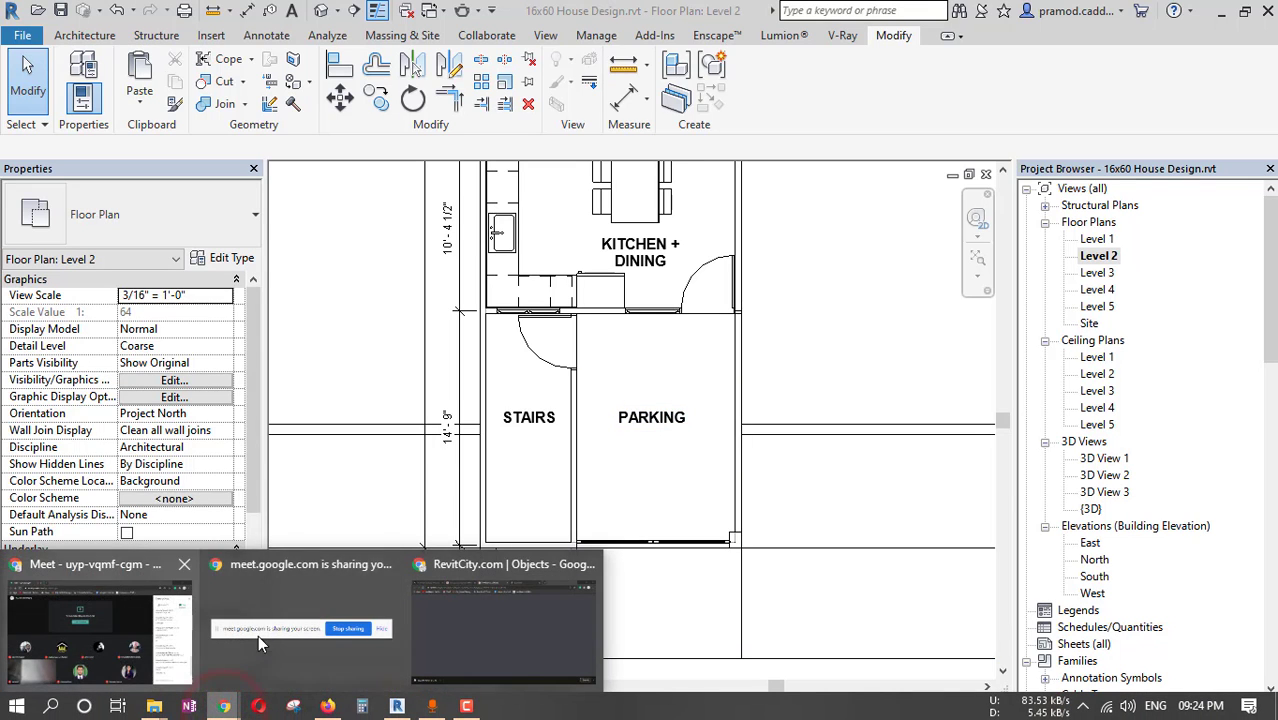
pyautogui.click(487, 606)
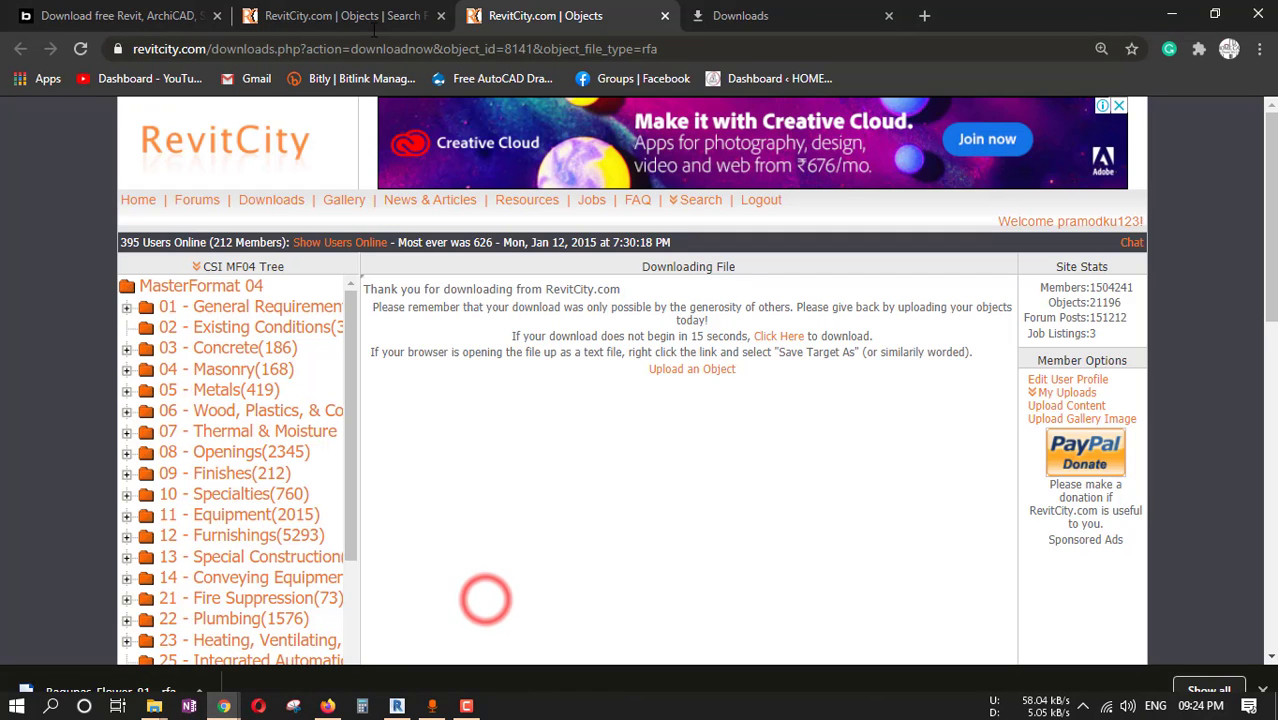
pyautogui.click(664, 16)
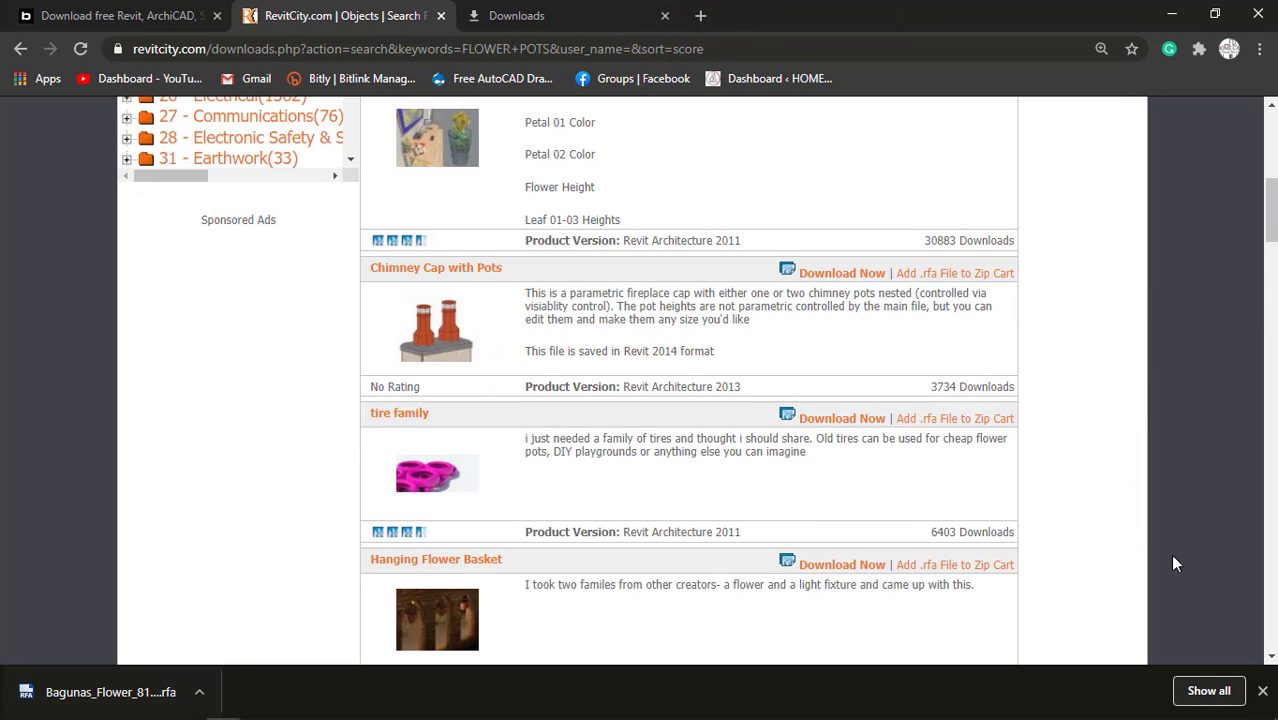
pyautogui.click(1209, 690)
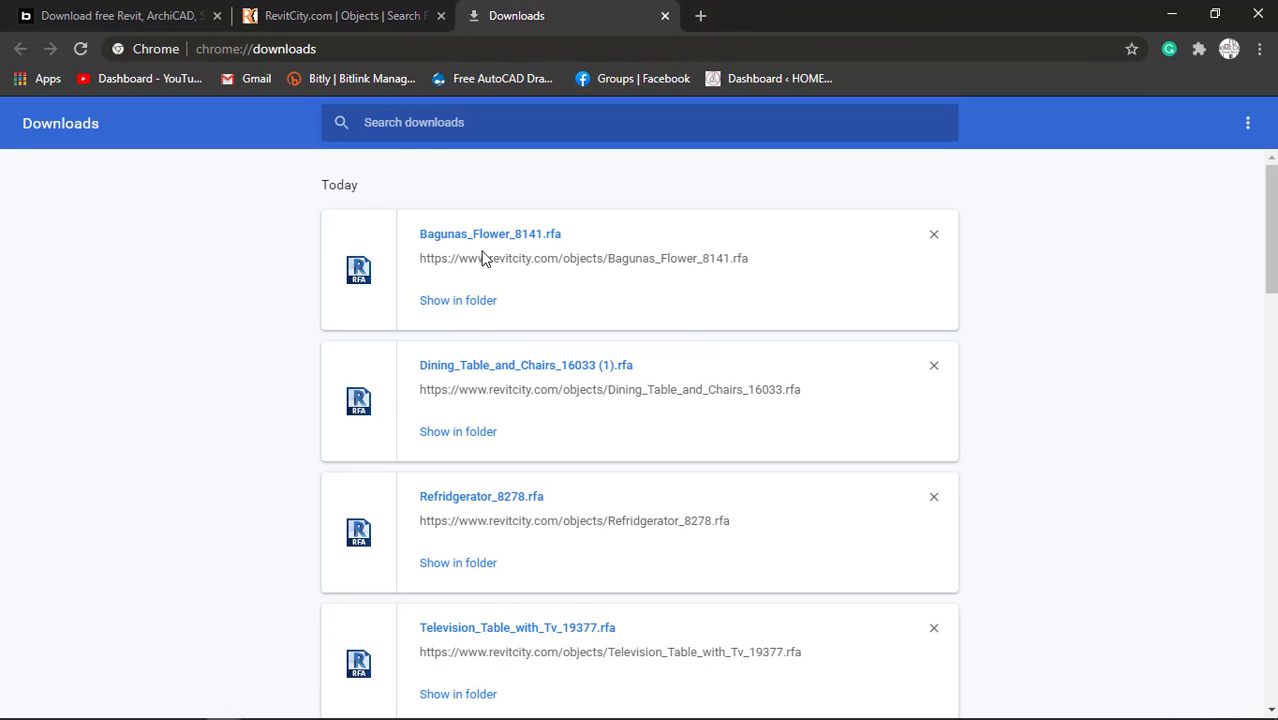
pyautogui.click(472, 312)
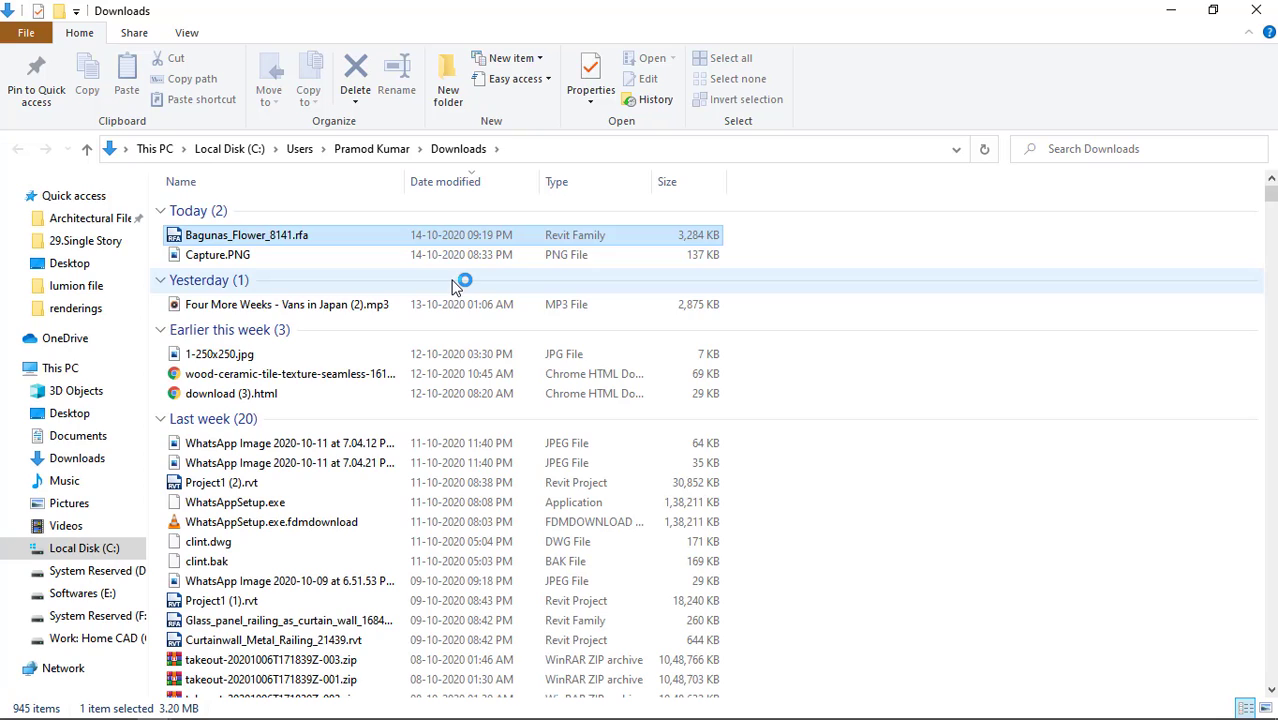
# Paste Bagunas_Flower_8141.rfa into the FAMILY FILE folder inside the desktop's 16x60 folder and return to the Revit Level 2 plan.
pyautogui.click(85, 413)
pyautogui.doubleClick(340, 245)
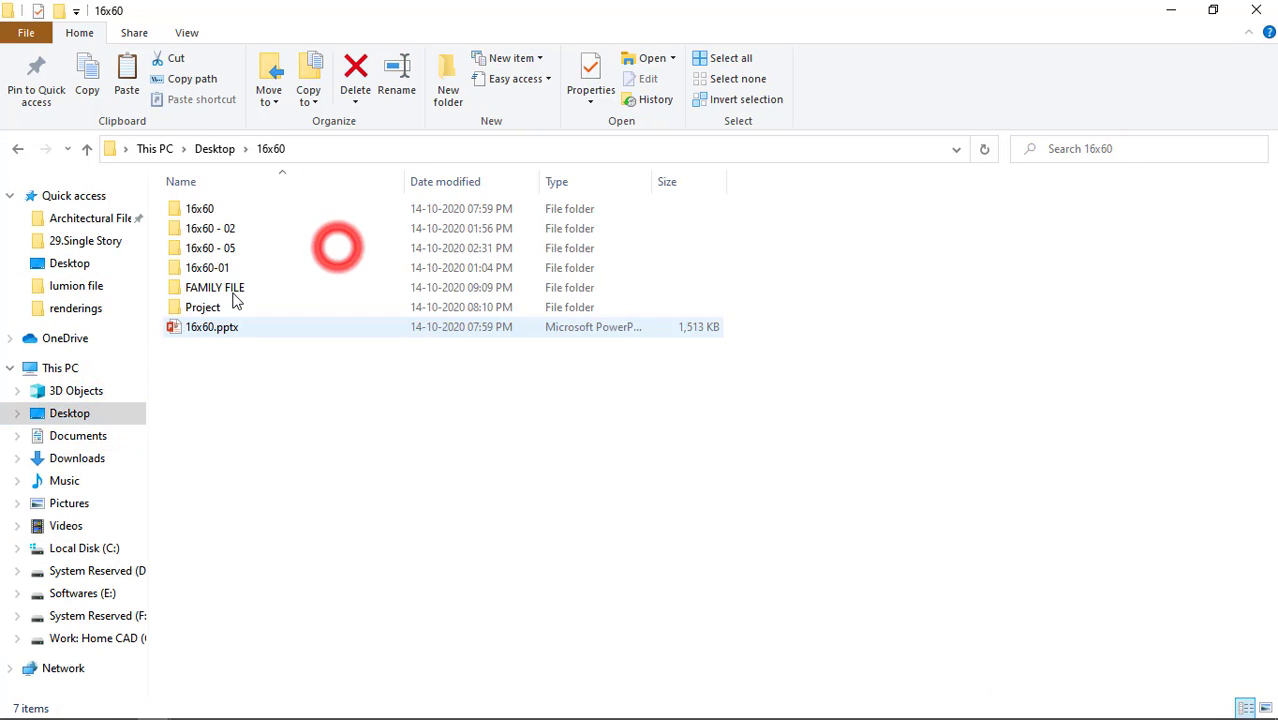
pyautogui.click(222, 288)
pyautogui.doubleClick(222, 288)
pyautogui.click(343, 461)
pyautogui.hotkey('ctrl', 'v')
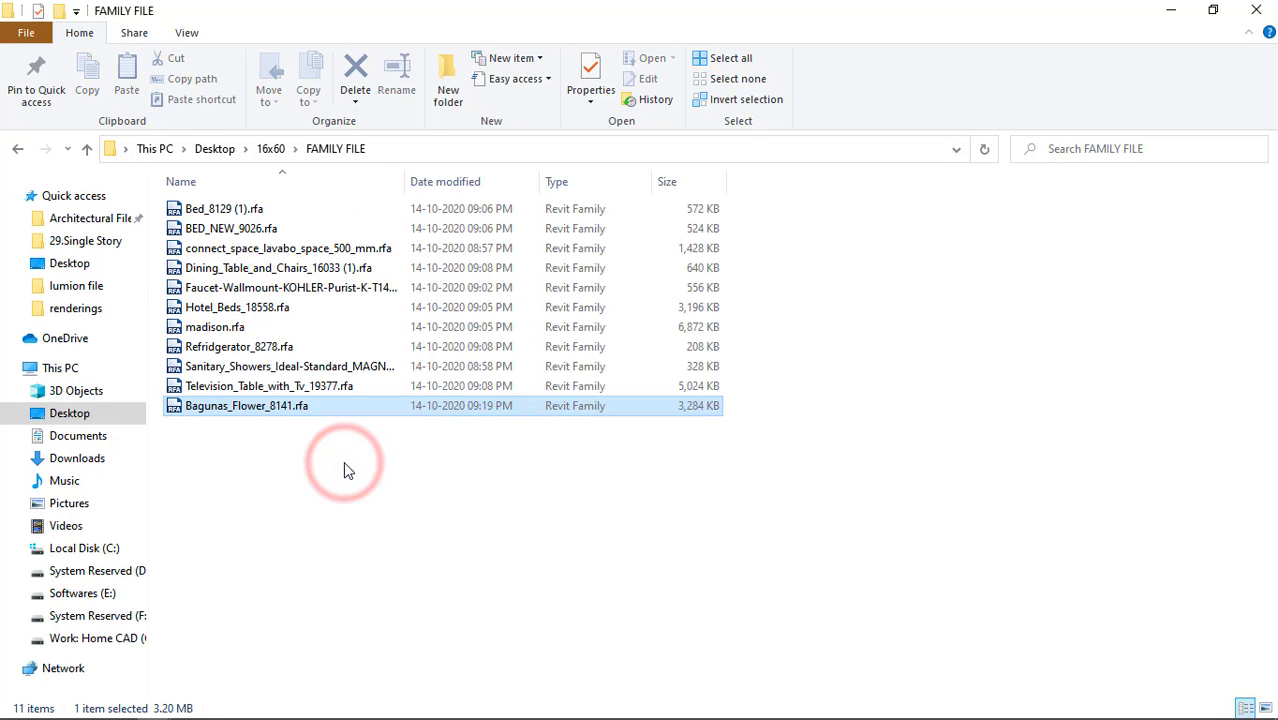
pyautogui.click(1171, 10)
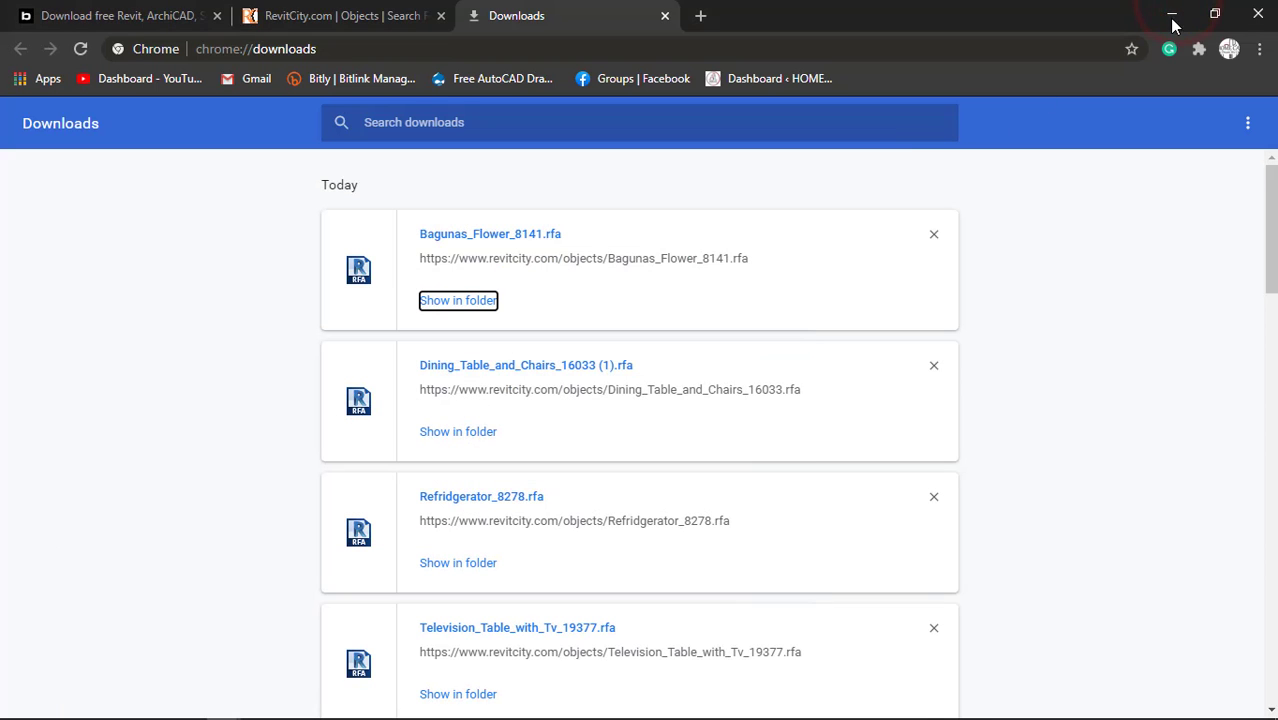
pyautogui.click(1173, 14)
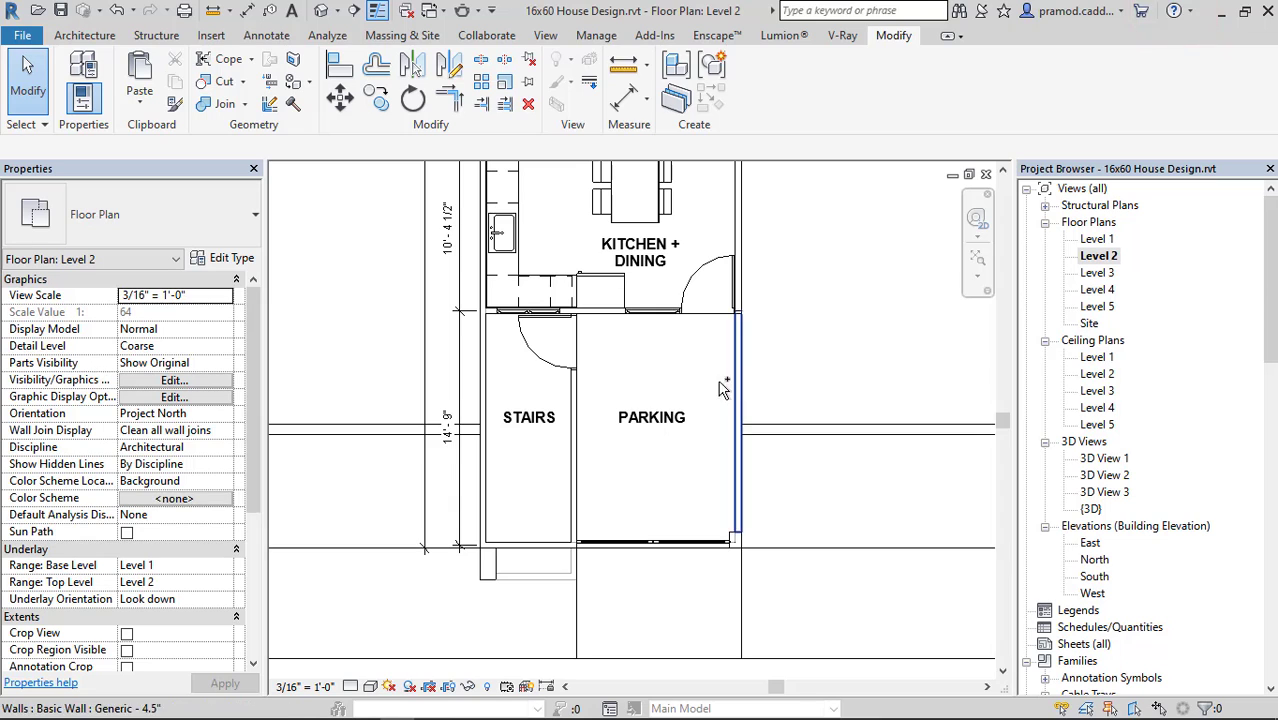
pyautogui.click(62, 35)
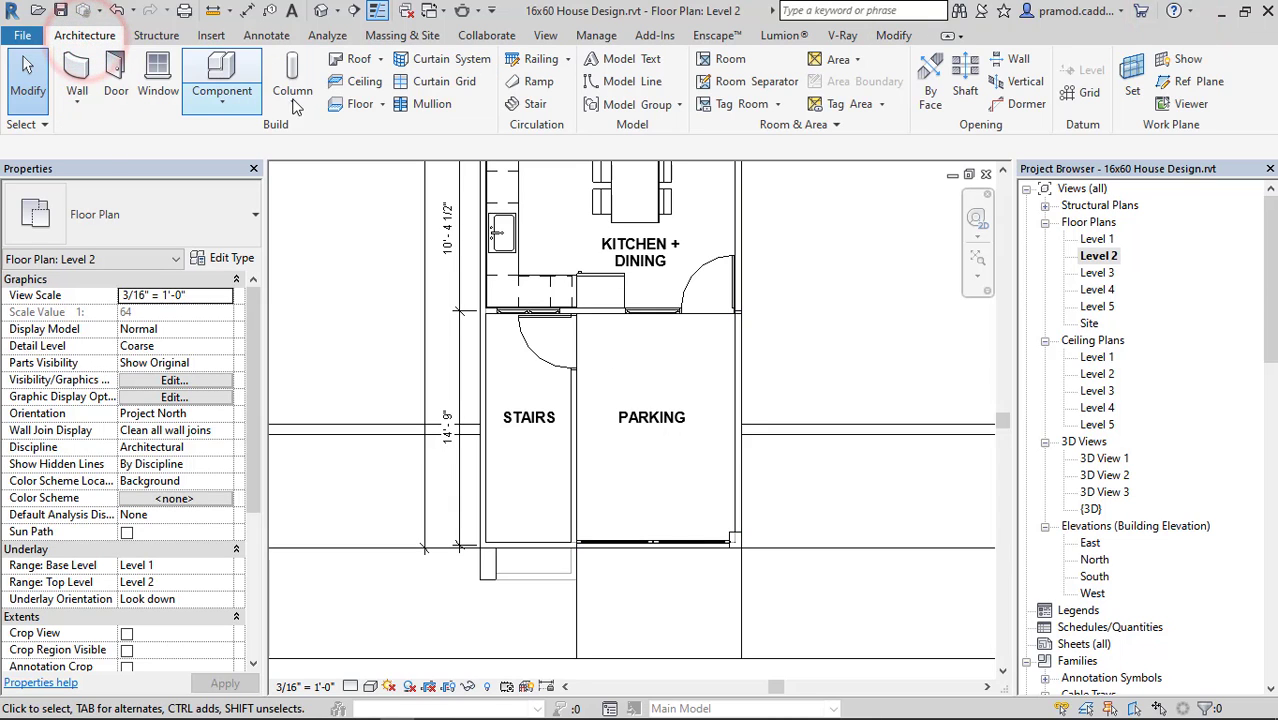
pyautogui.click(224, 85)
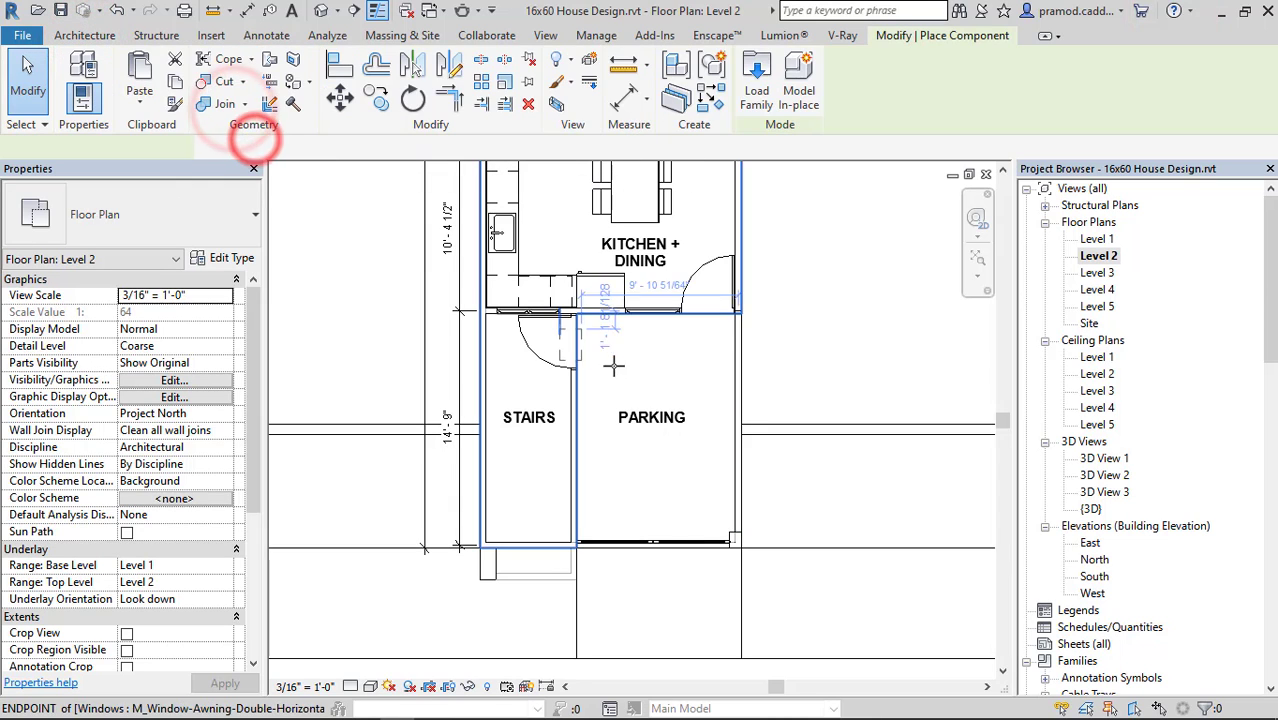
pyautogui.press('Escape')
pyautogui.press('Escape')
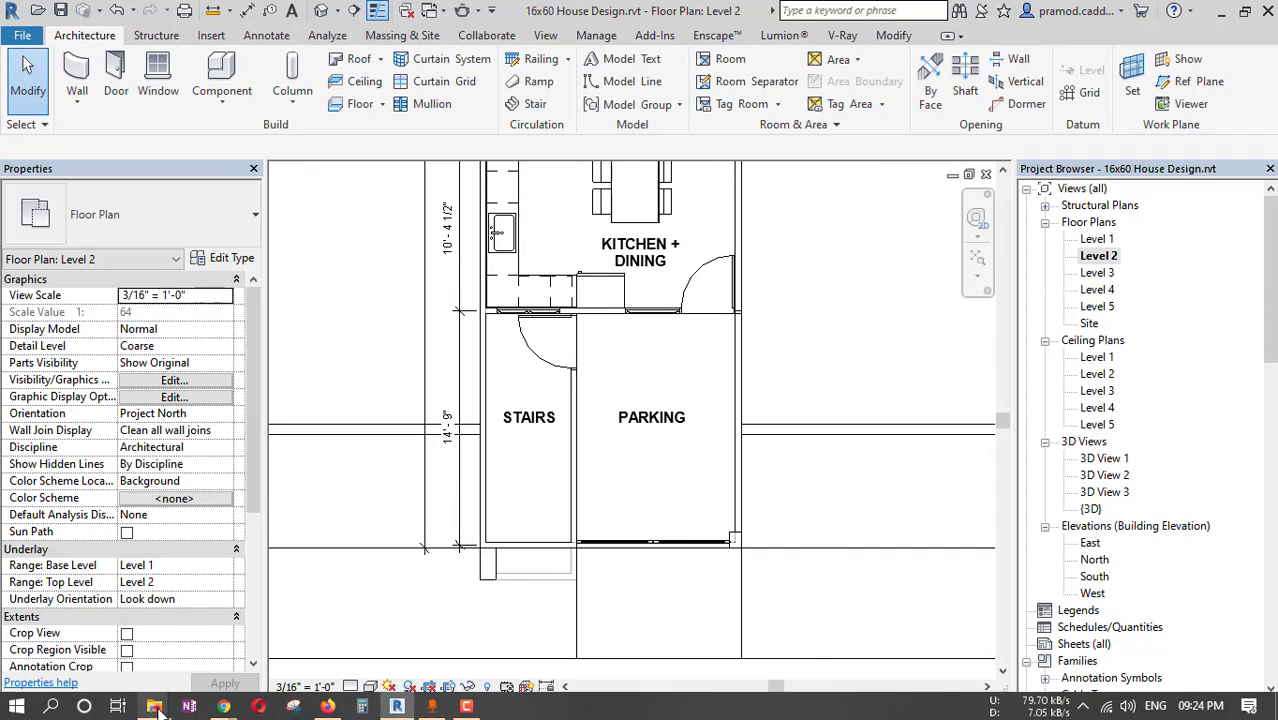
# Load Bagunas_Flower_8141.rfa from the FAMILY FILE folder into the 16x60 House Design project for placement.
pyautogui.click(154, 706)
pyautogui.click(700, 622)
pyautogui.moveTo(250, 405); pyautogui.dragTo(506, 510)
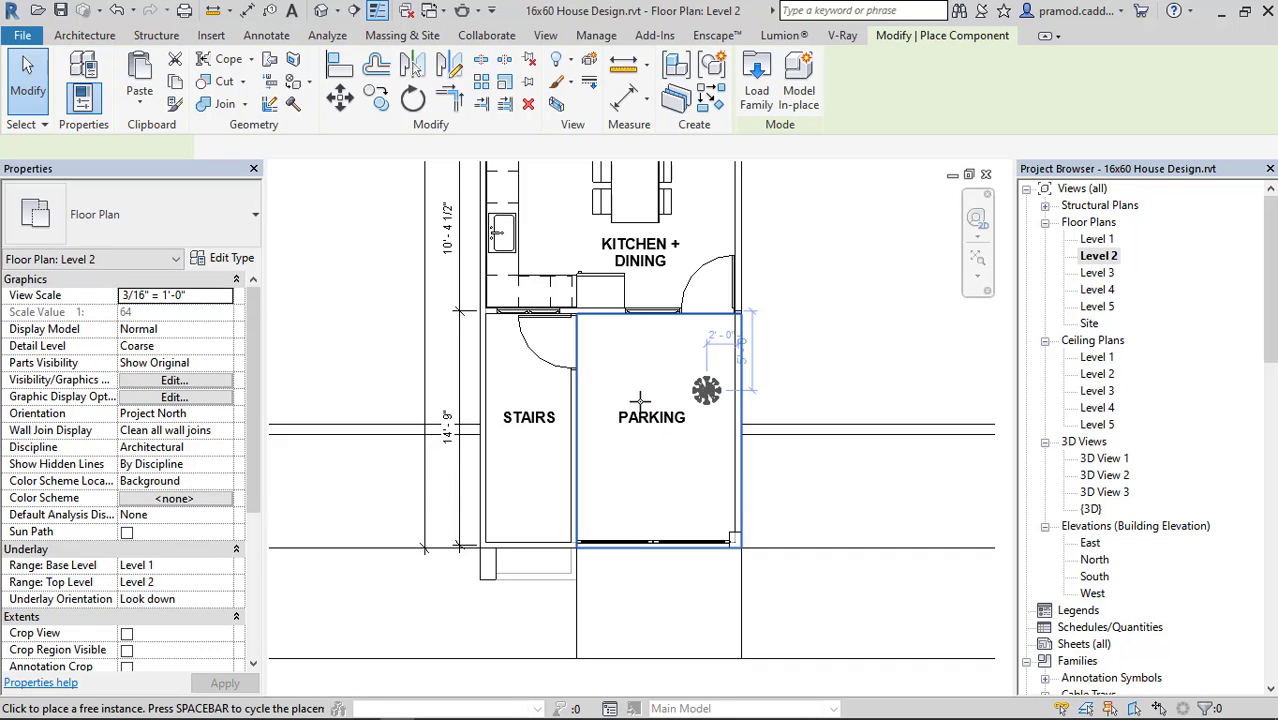
# Place the Bagunas flower at the centre of the empty round side table in the living room and save the project.
pyautogui.scroll(-1, 637, 373)
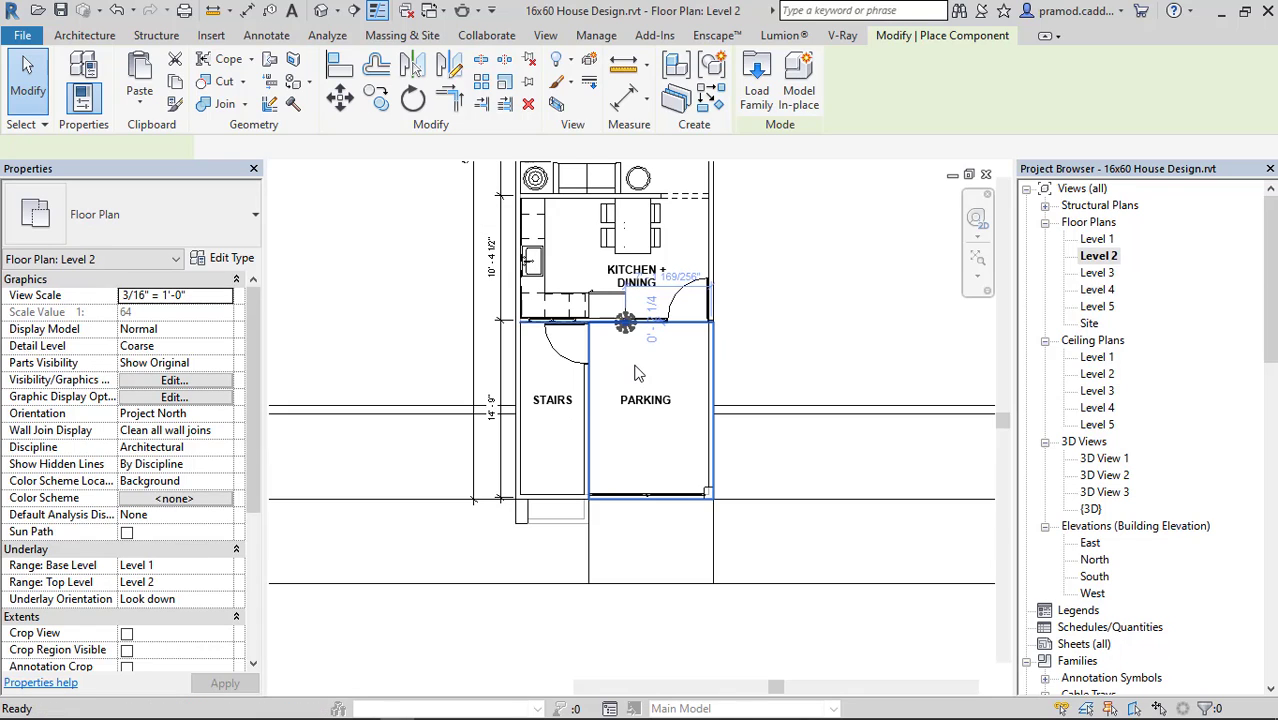
pyautogui.moveTo(657, 247); pyautogui.dragTo(649, 392, button='middle')
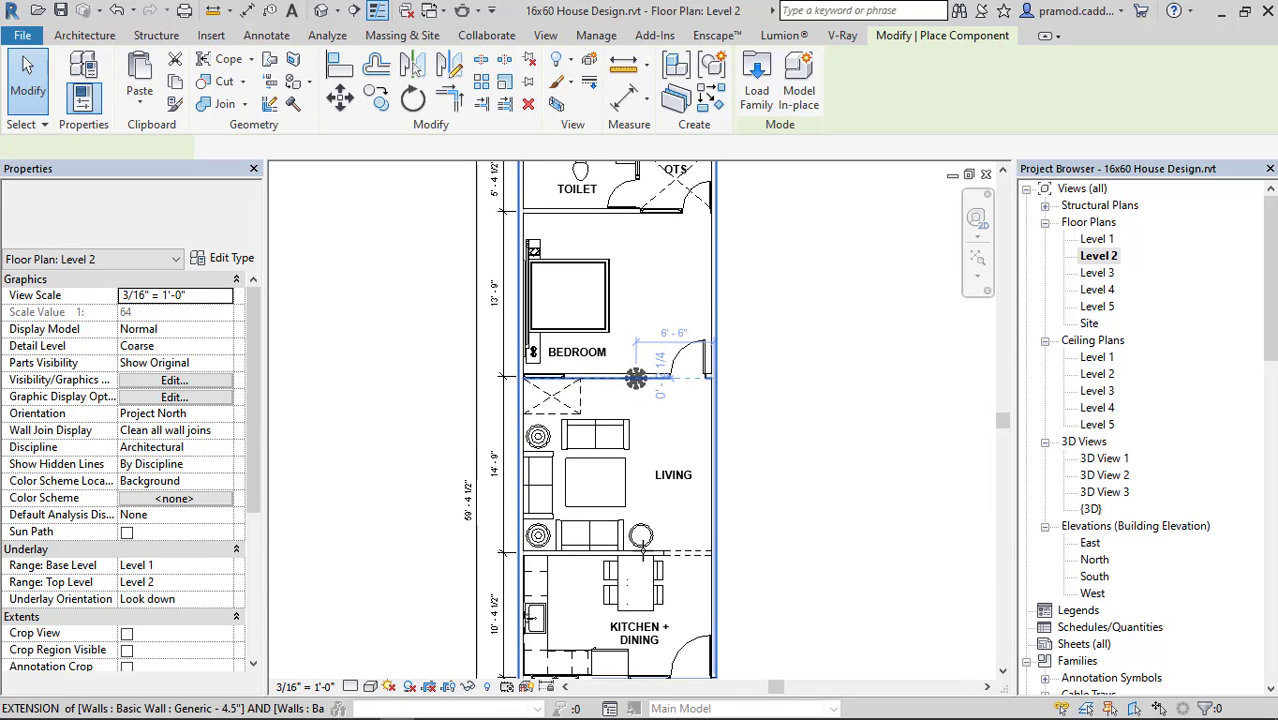
pyautogui.scroll(5, 636, 378)
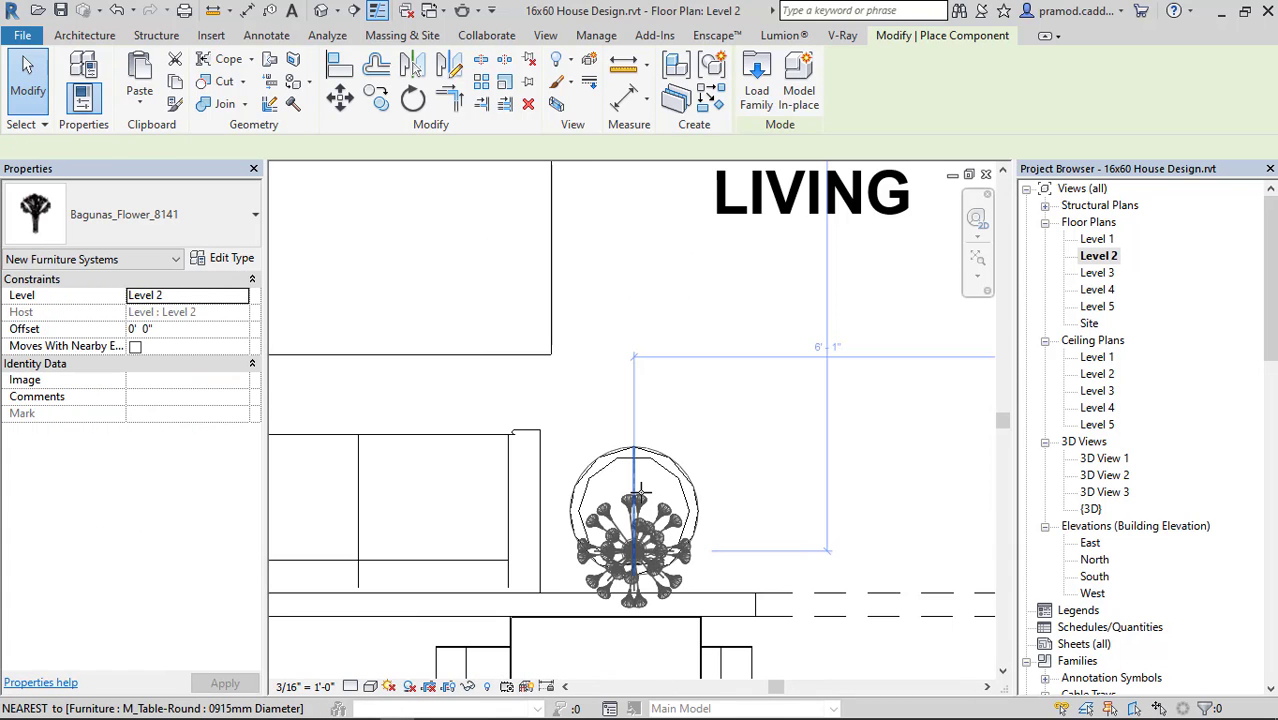
pyautogui.scroll(3, 637, 490)
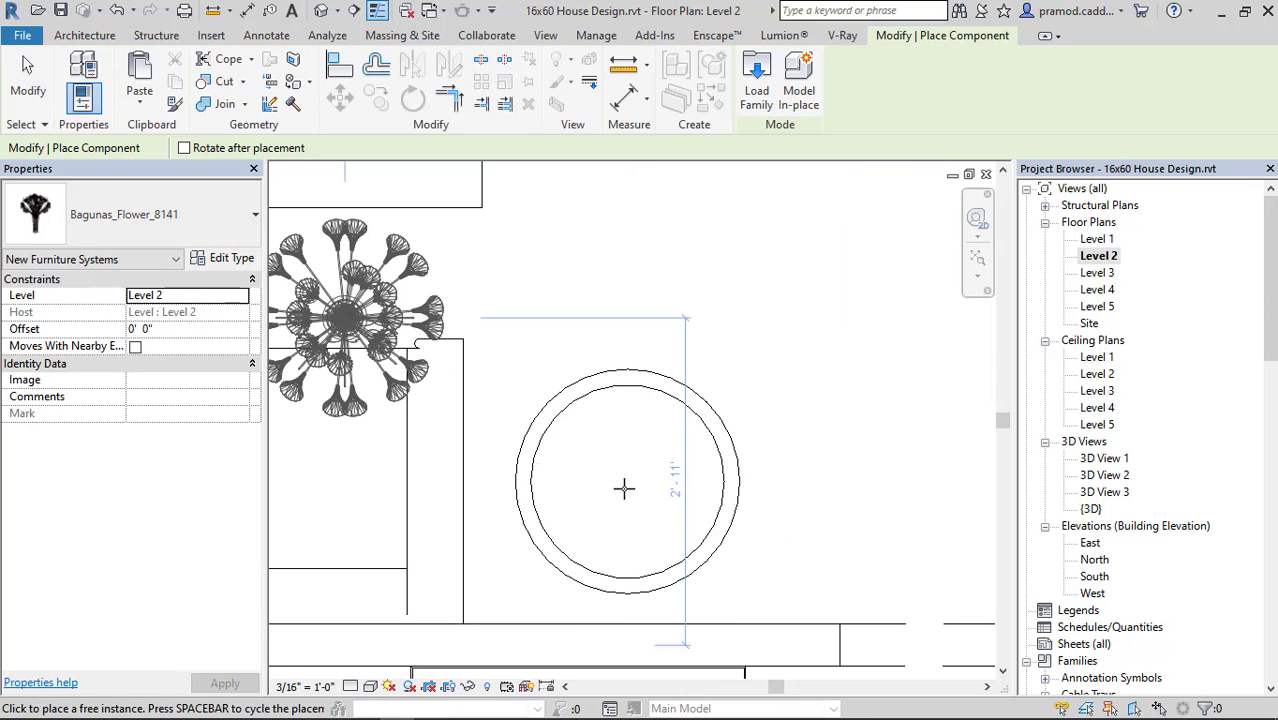
pyautogui.click(626, 487)
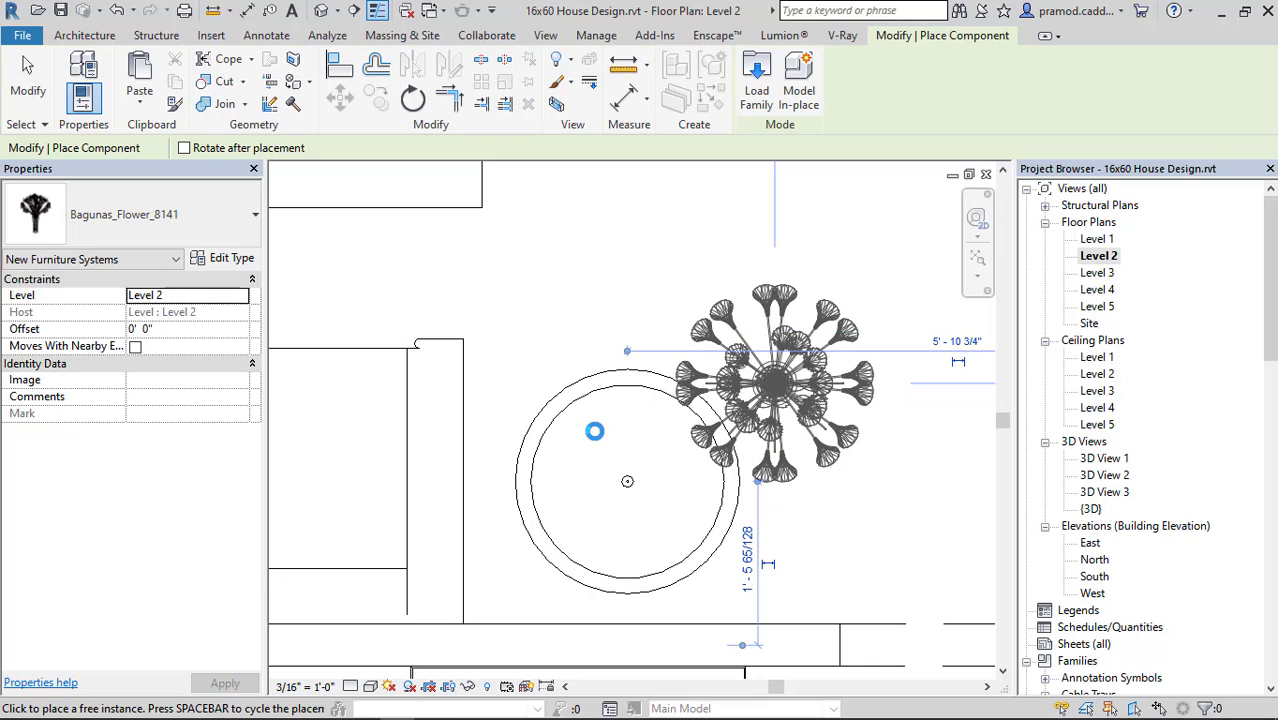
pyautogui.press('Escape')
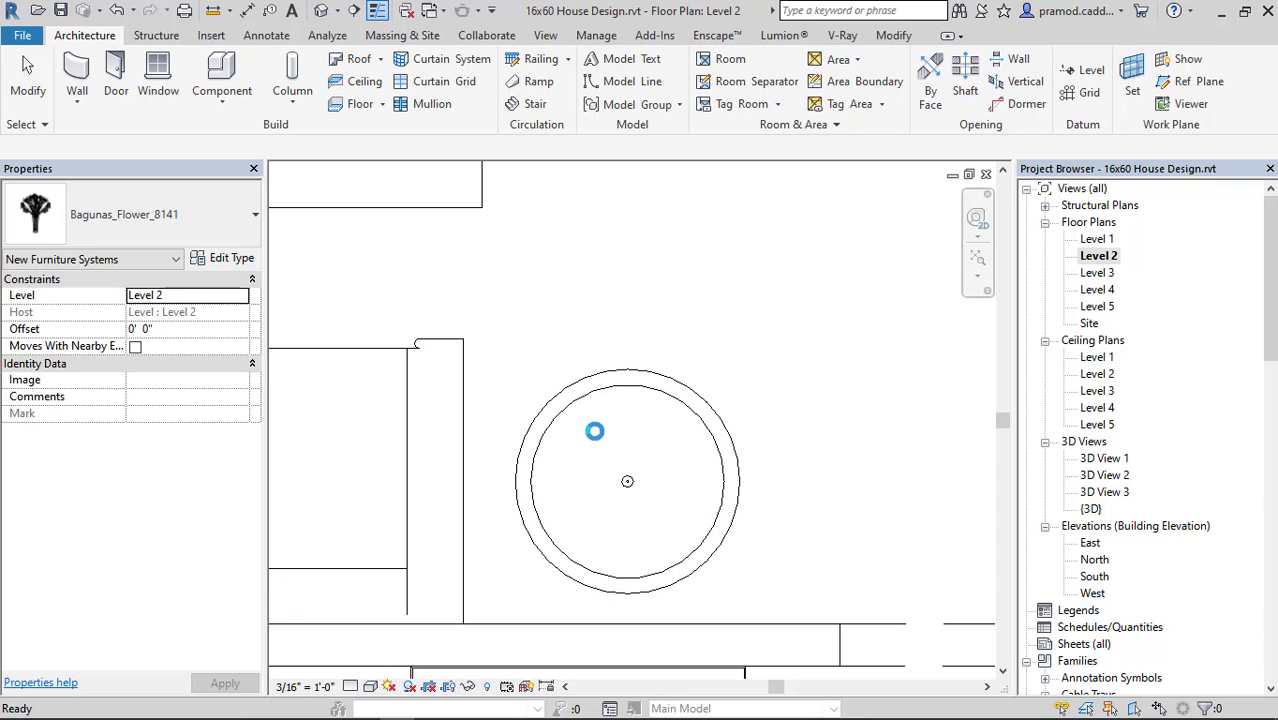
pyautogui.hotkey('ctrl', 's')
pyautogui.press('Escape')
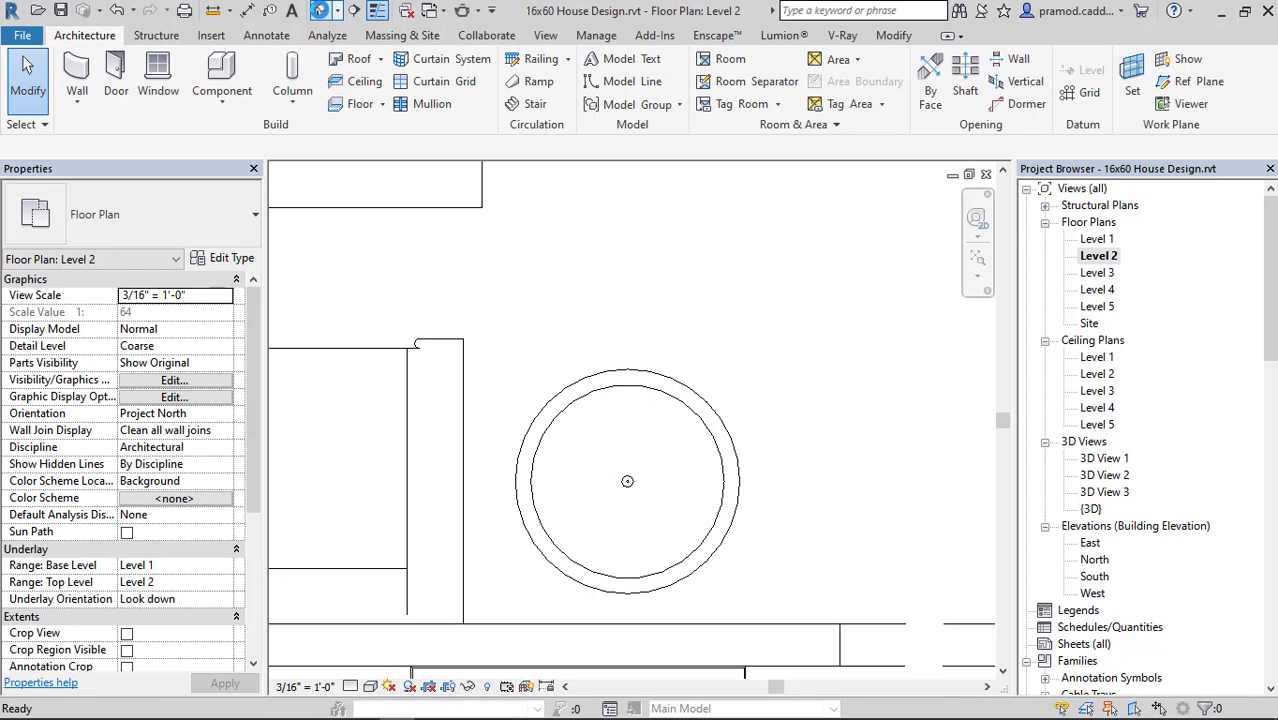
# In the 3D view, set the Bagunas flower's offset to 2' 6" so that it stands on the round side table.
pyautogui.click(320, 11)
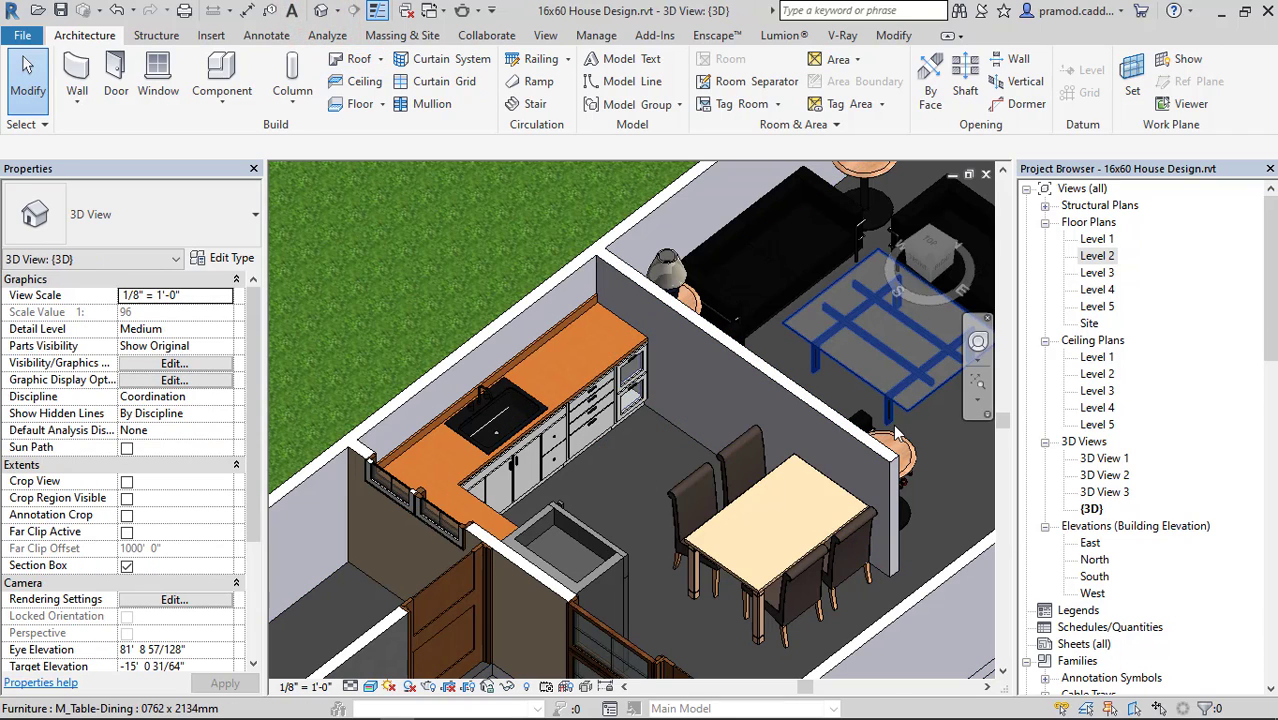
pyautogui.keyDown('shift'); pyautogui.moveTo(833, 431); pyautogui.dragTo(690, 304, button='middle'); pyautogui.keyUp('shift')
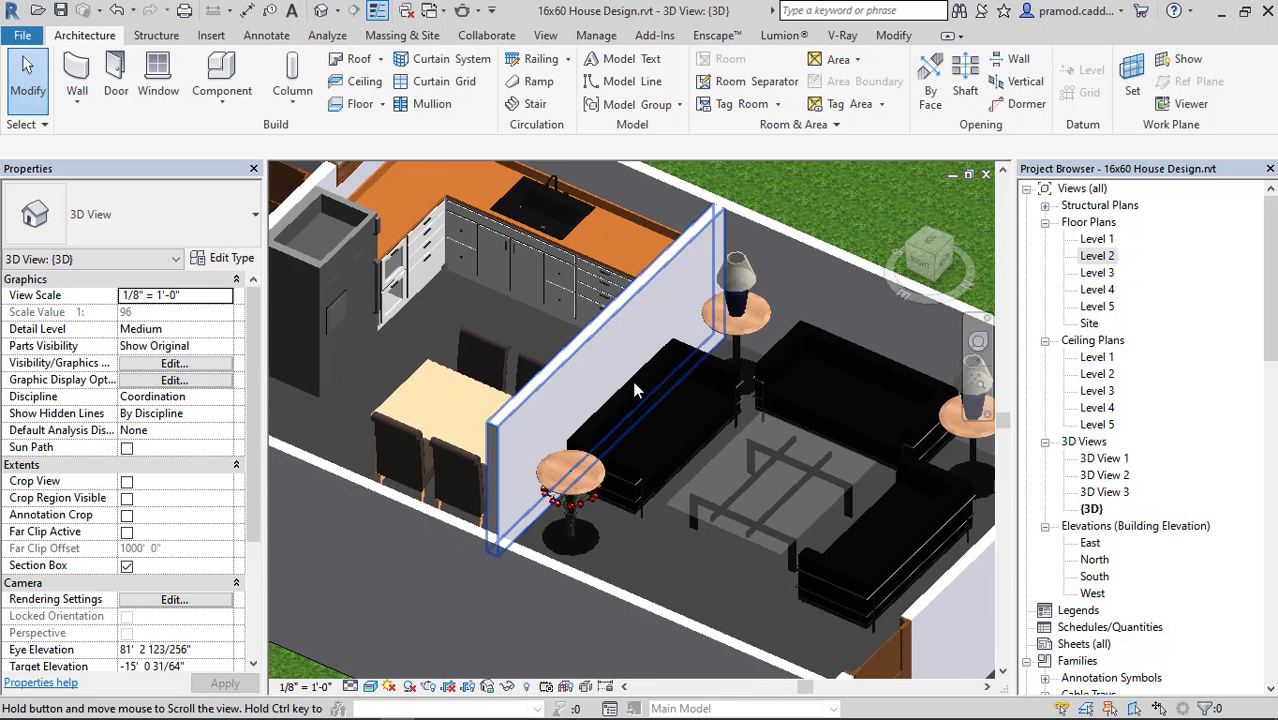
pyautogui.scroll(5, 590, 498)
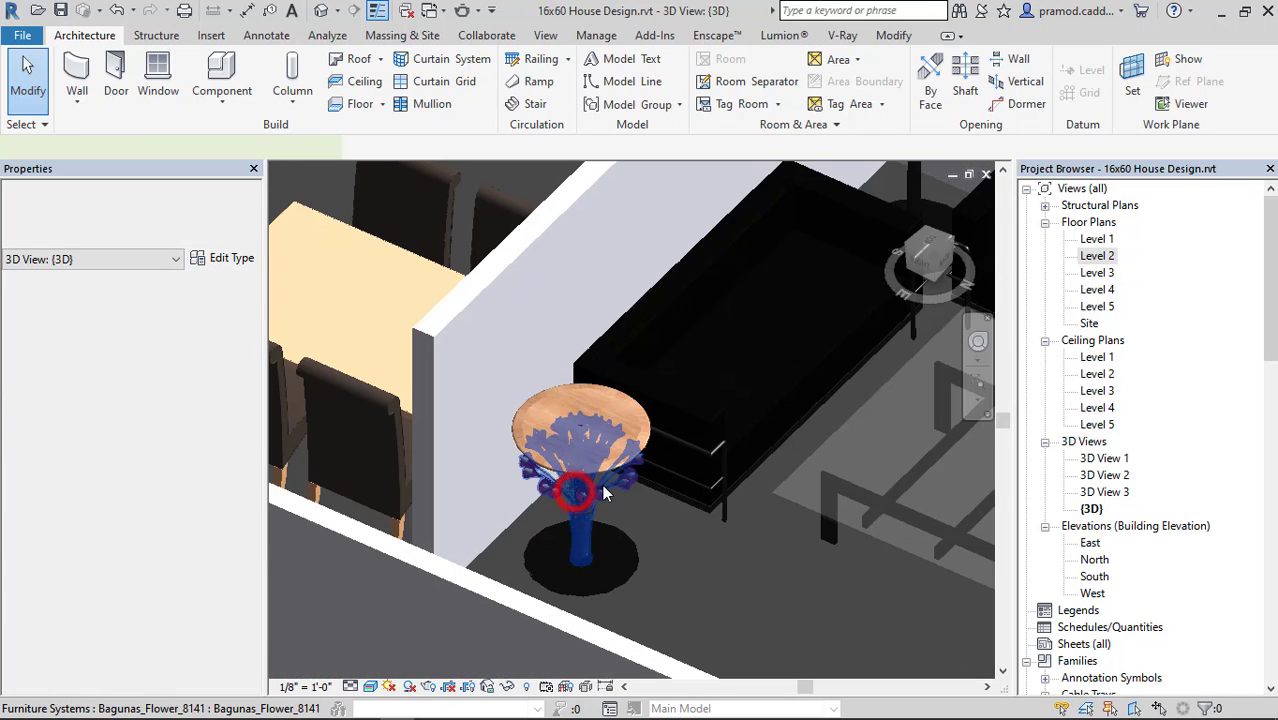
pyautogui.click(604, 494)
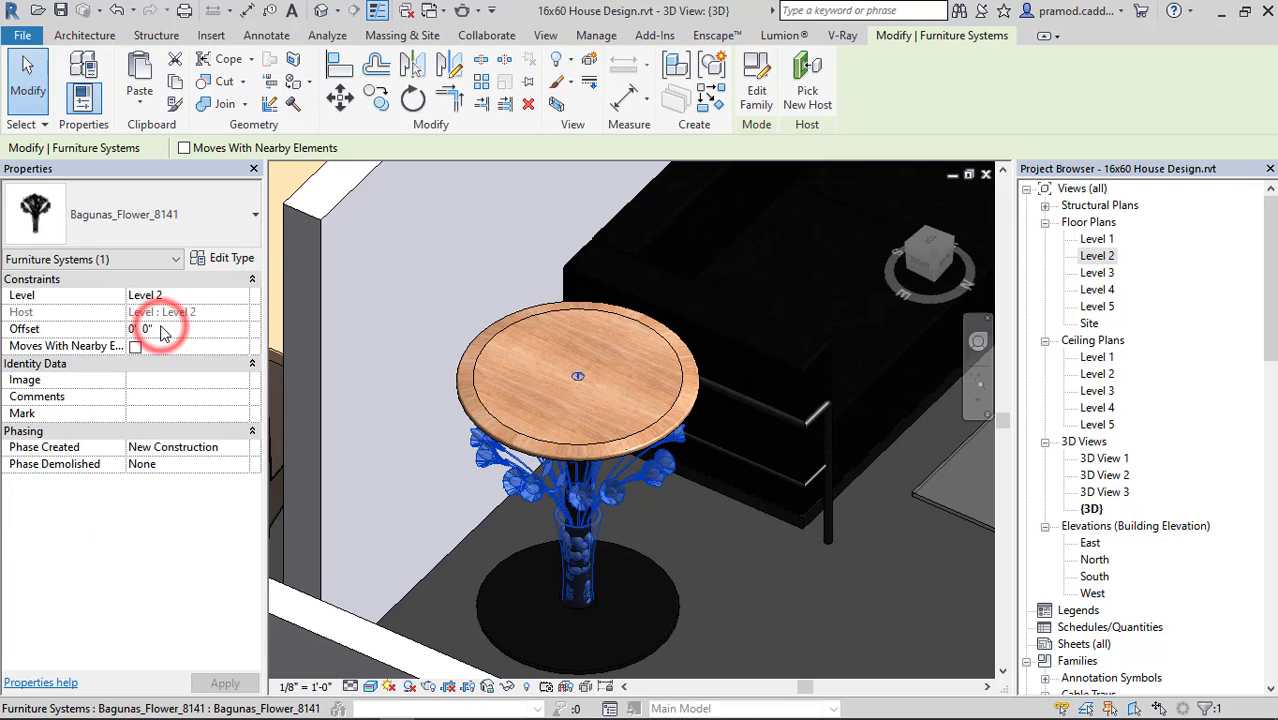
pyautogui.press('BackSpace')
pyautogui.press('BackSpace')
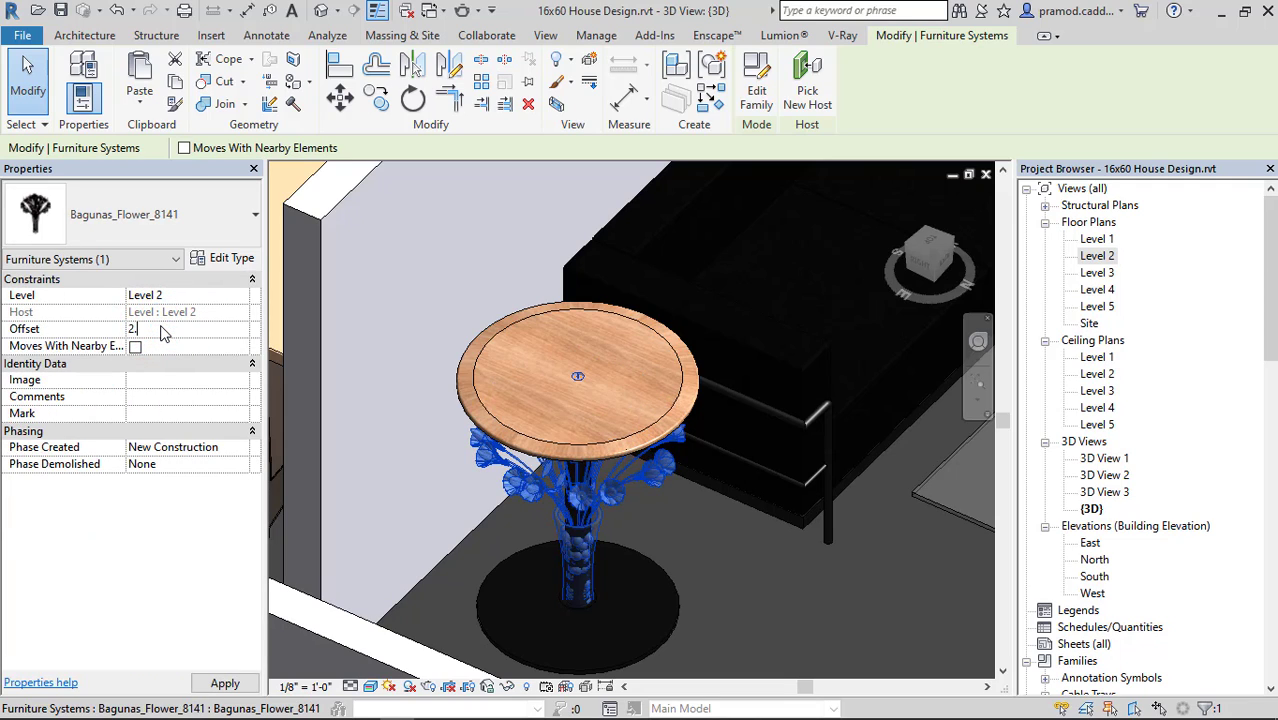
pyautogui.press('Return')
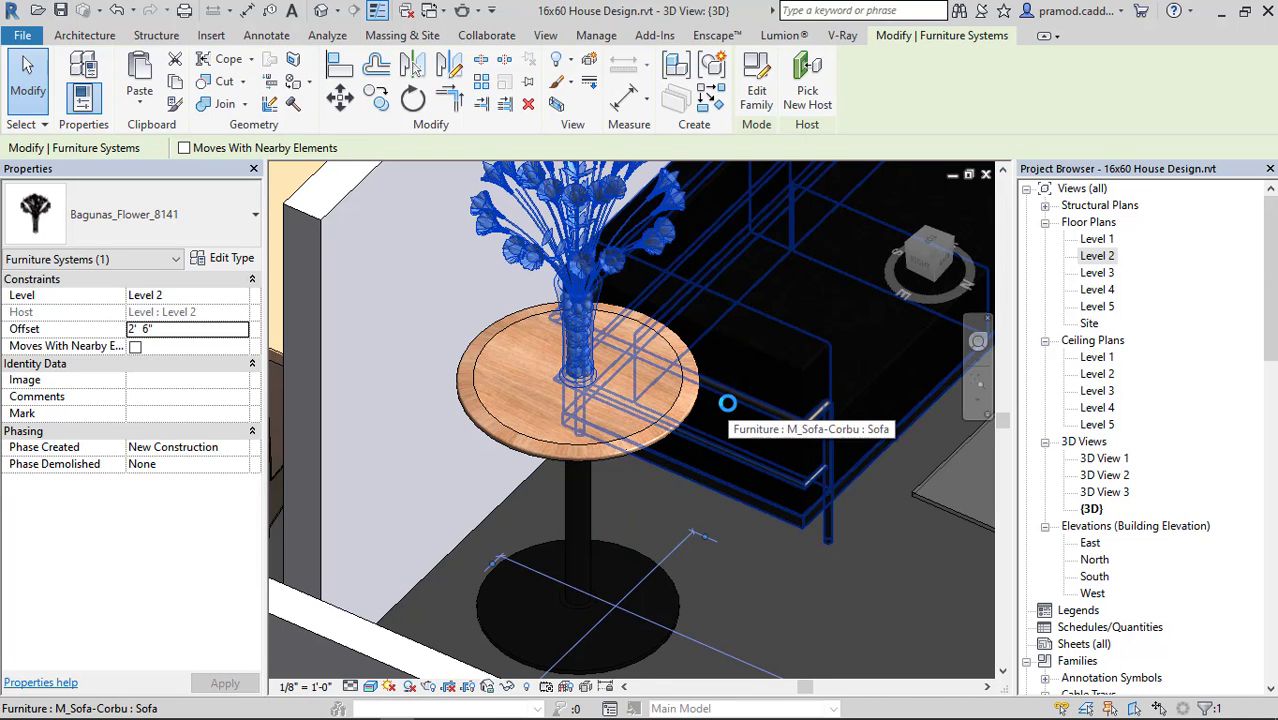
pyautogui.scroll(-5, 717, 409)
pyautogui.press('Escape')
pyautogui.moveTo(795, 340); pyautogui.dragTo(623, 501, button='middle')
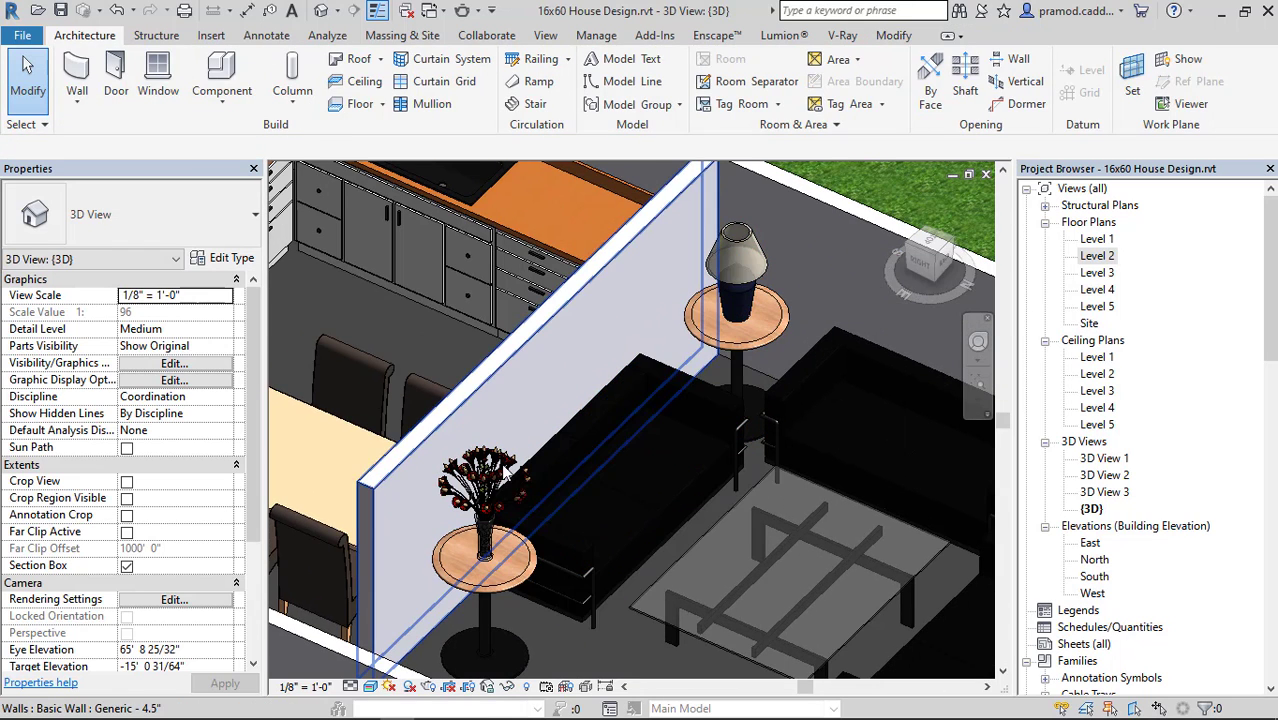
pyautogui.scroll(-5, 540, 478)
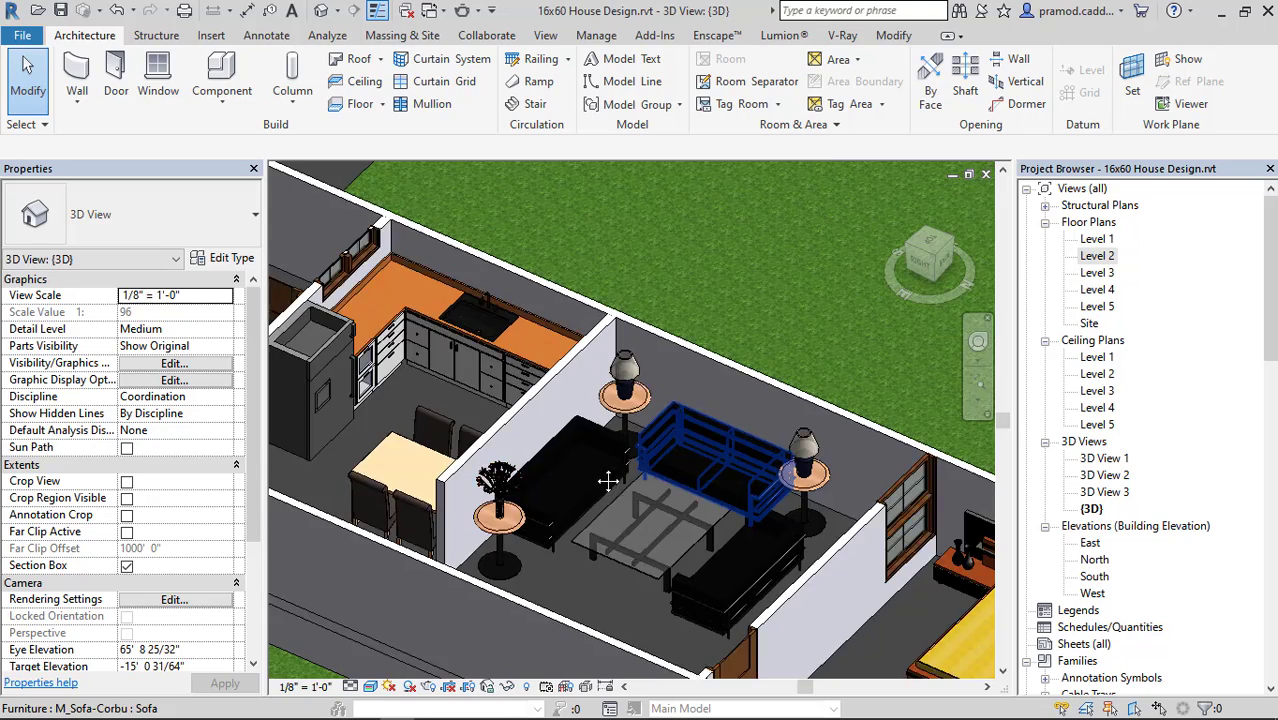
pyautogui.scroll(3, 492, 412)
# Return to the Level 2 floor plan, switch to Chrome, and search RevitCity's downloads for CAR.
pyautogui.doubleClick(1097, 256)
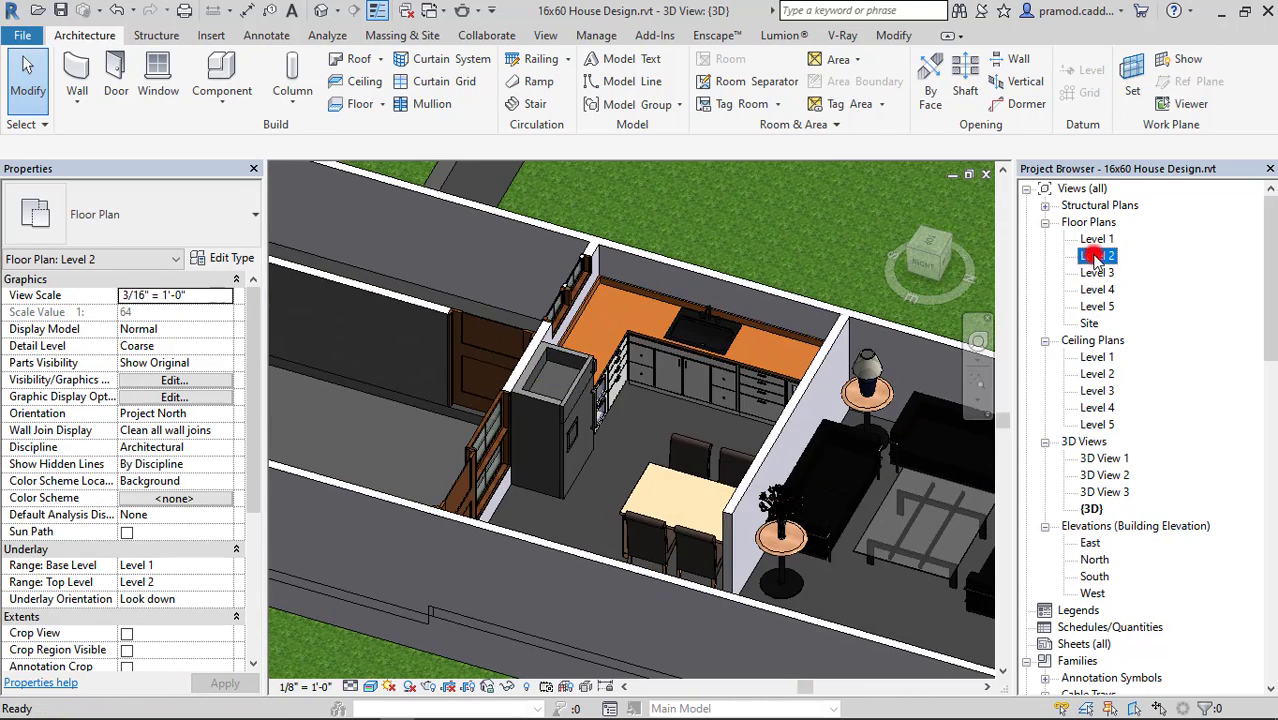
pyautogui.click(224, 706)
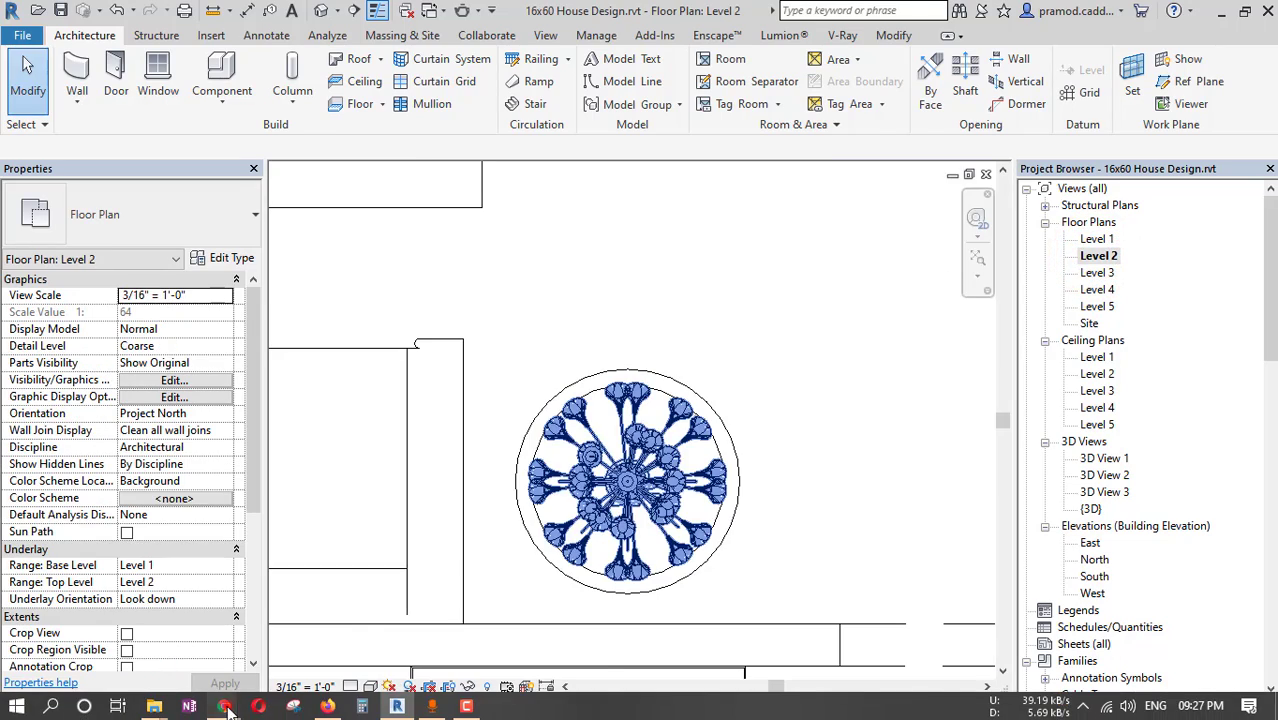
pyautogui.click(428, 630)
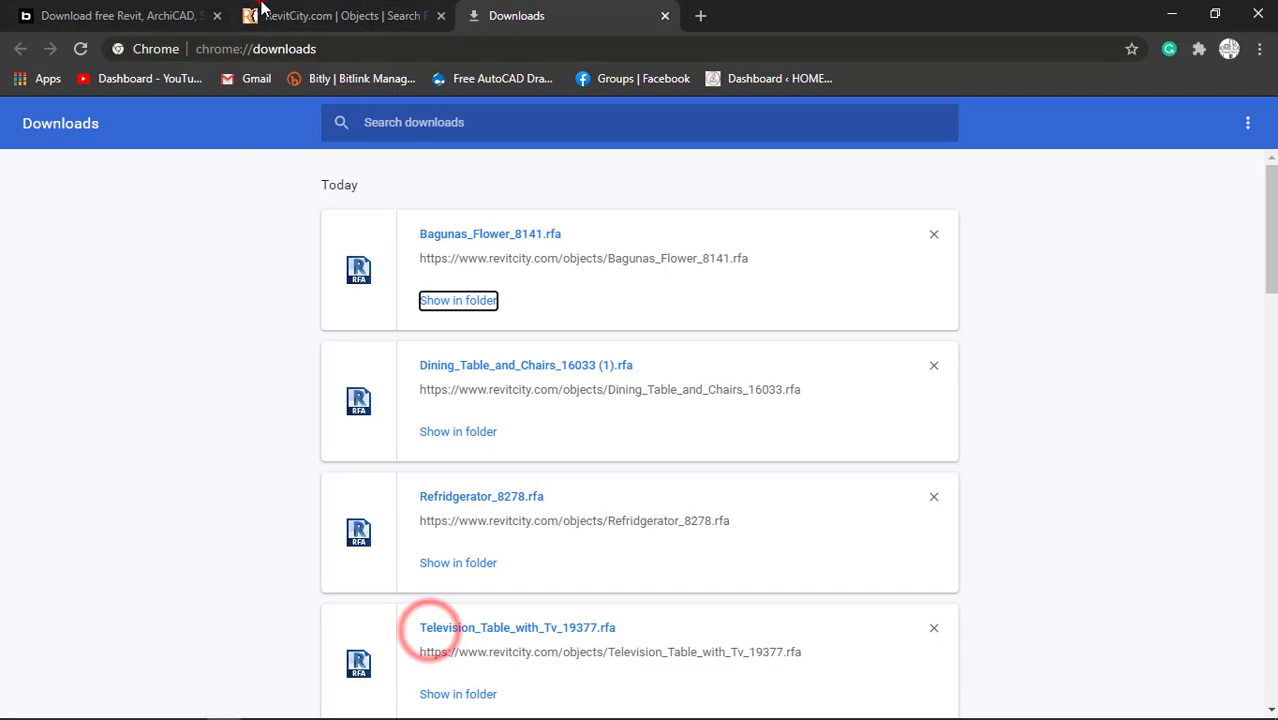
pyautogui.click(258, 14)
pyautogui.scroll(6, 466, 236)
pyautogui.tripleClick(466, 304)
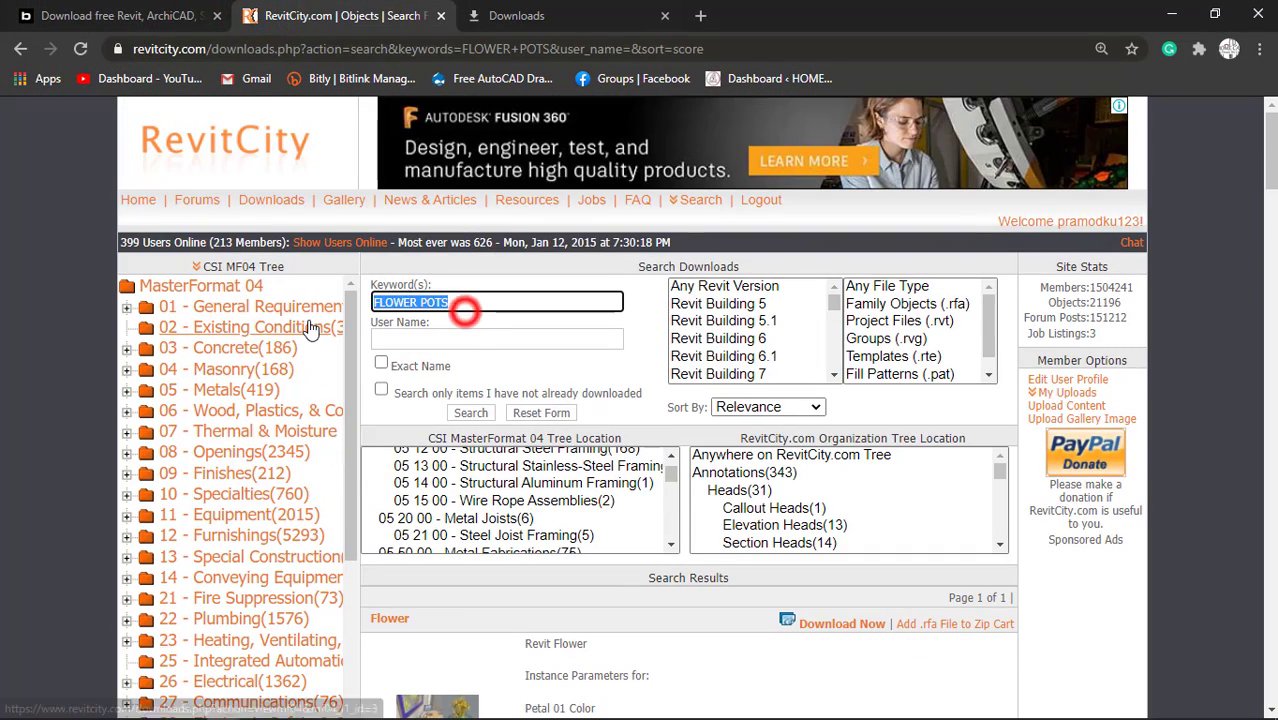
pyautogui.write('CAR')
pyautogui.press('Return')
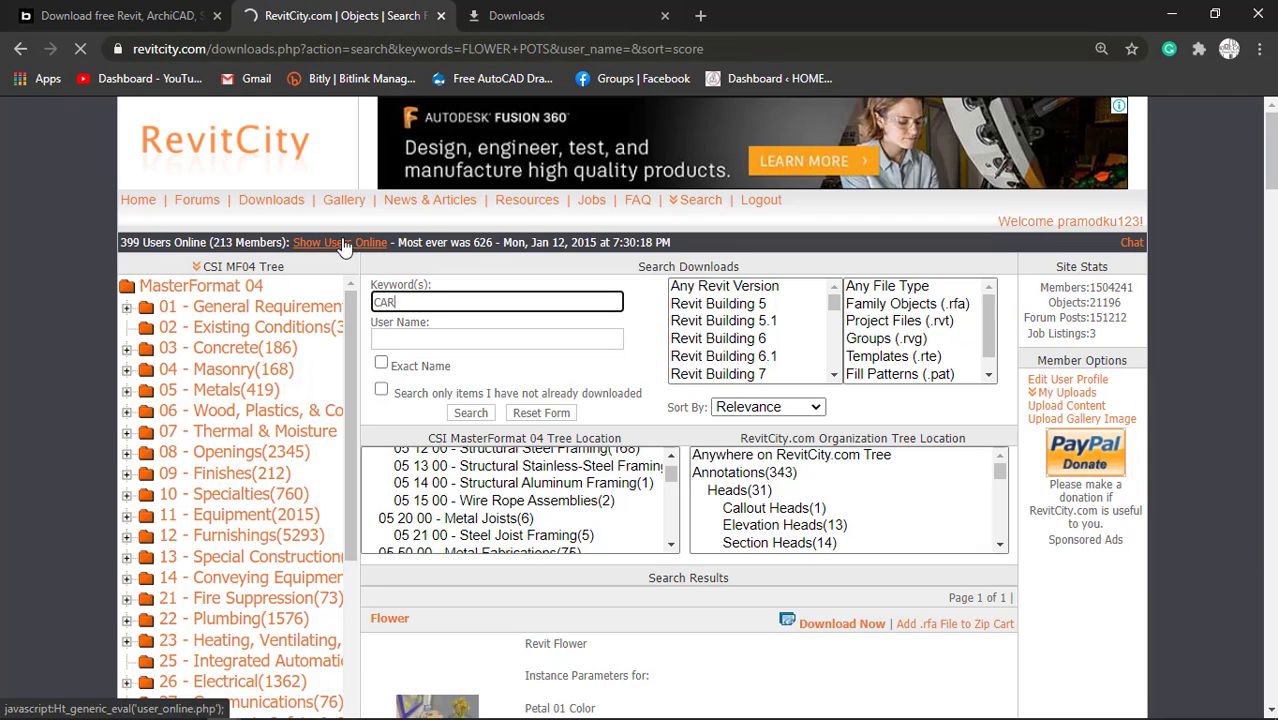
# Open RevitCity's Downloads page in a new tab and close the BIMobject tab.
pyautogui.rightClick(288, 201)
pyautogui.click(305, 206)
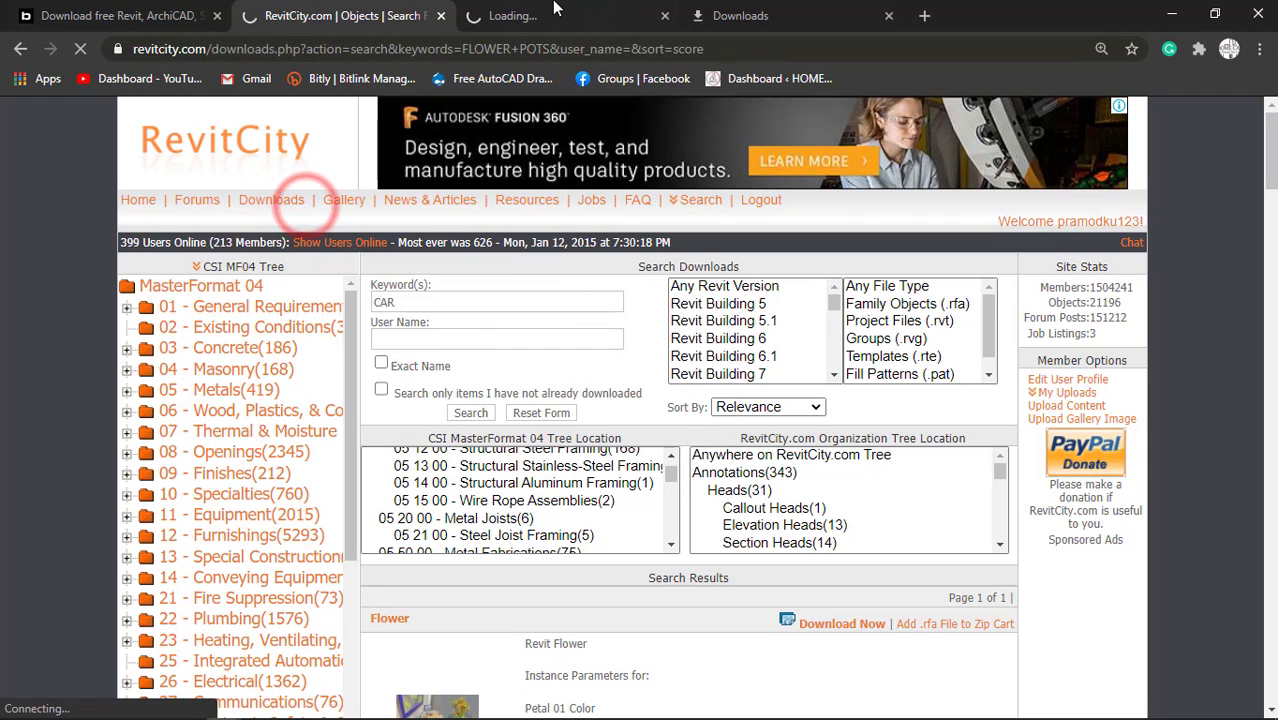
pyautogui.click(556, 7)
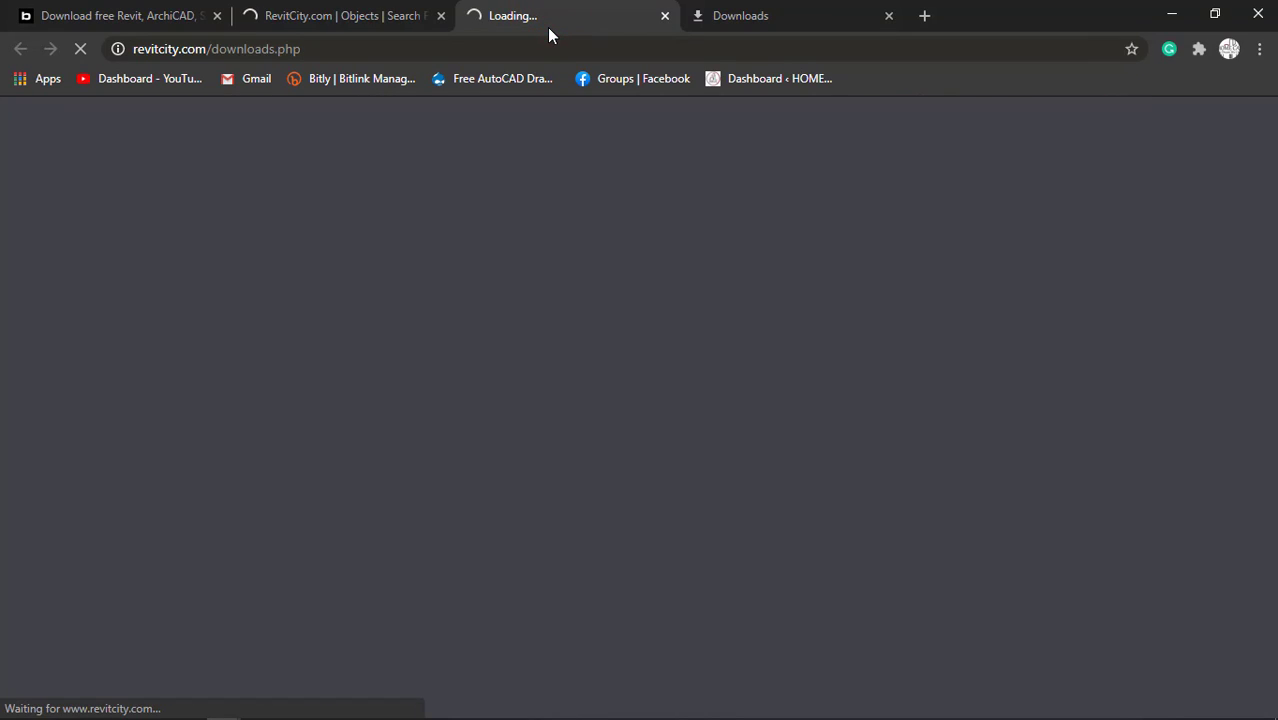
pyautogui.click(165, 12)
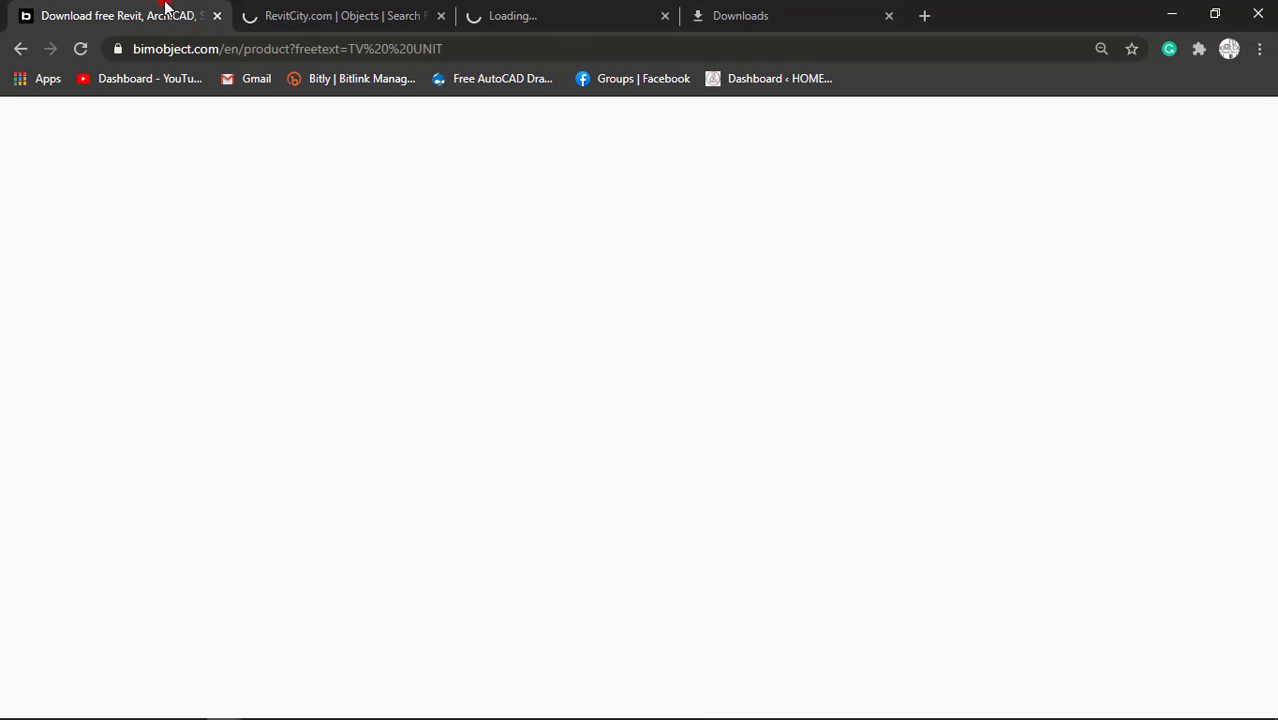
pyautogui.click(216, 16)
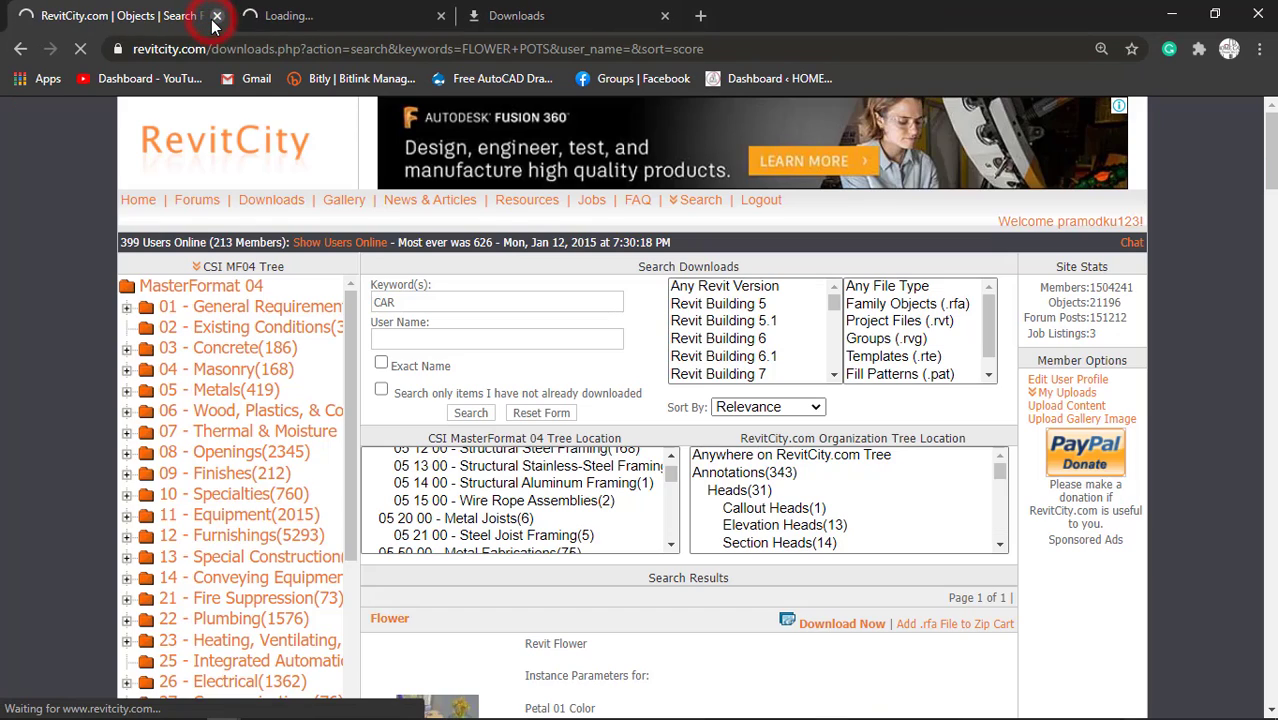
# Close Chrome's own Downloads tab and return to the RevitCity tab with the CAR search.
pyautogui.scroll(-4, 637, 494)
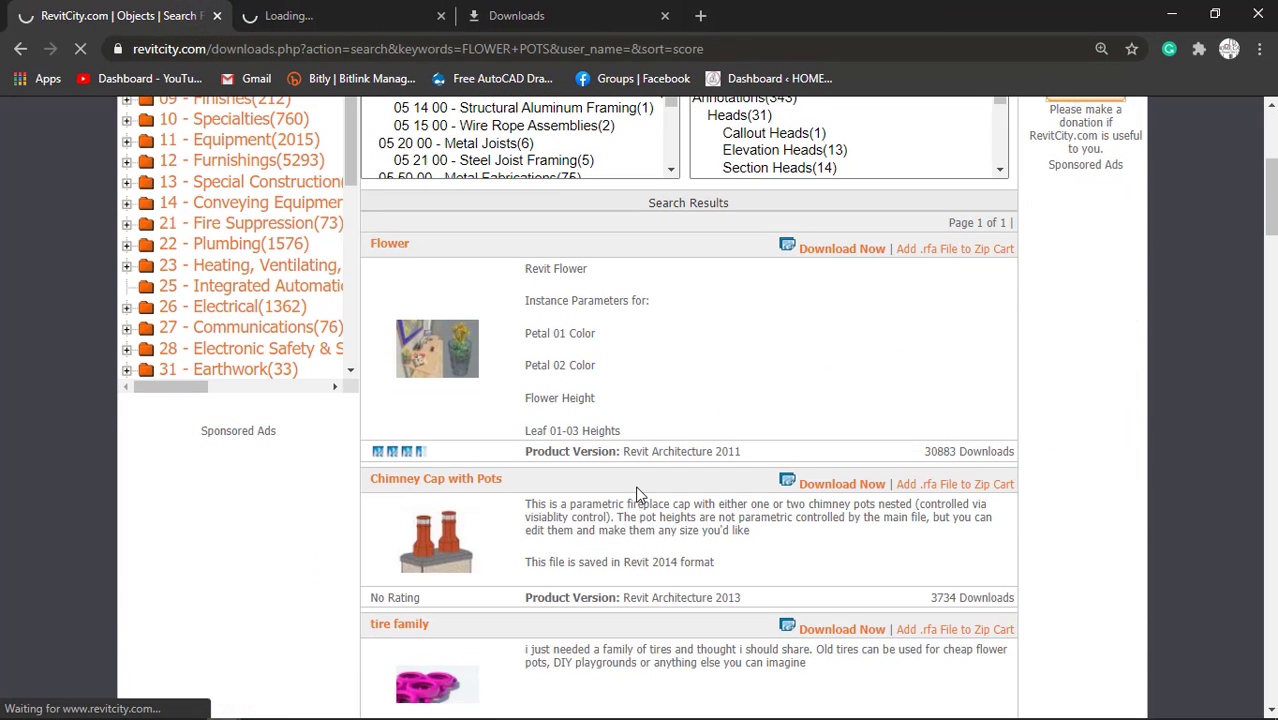
pyautogui.scroll(-3, 637, 494)
pyautogui.click(566, 10)
pyautogui.click(666, 16)
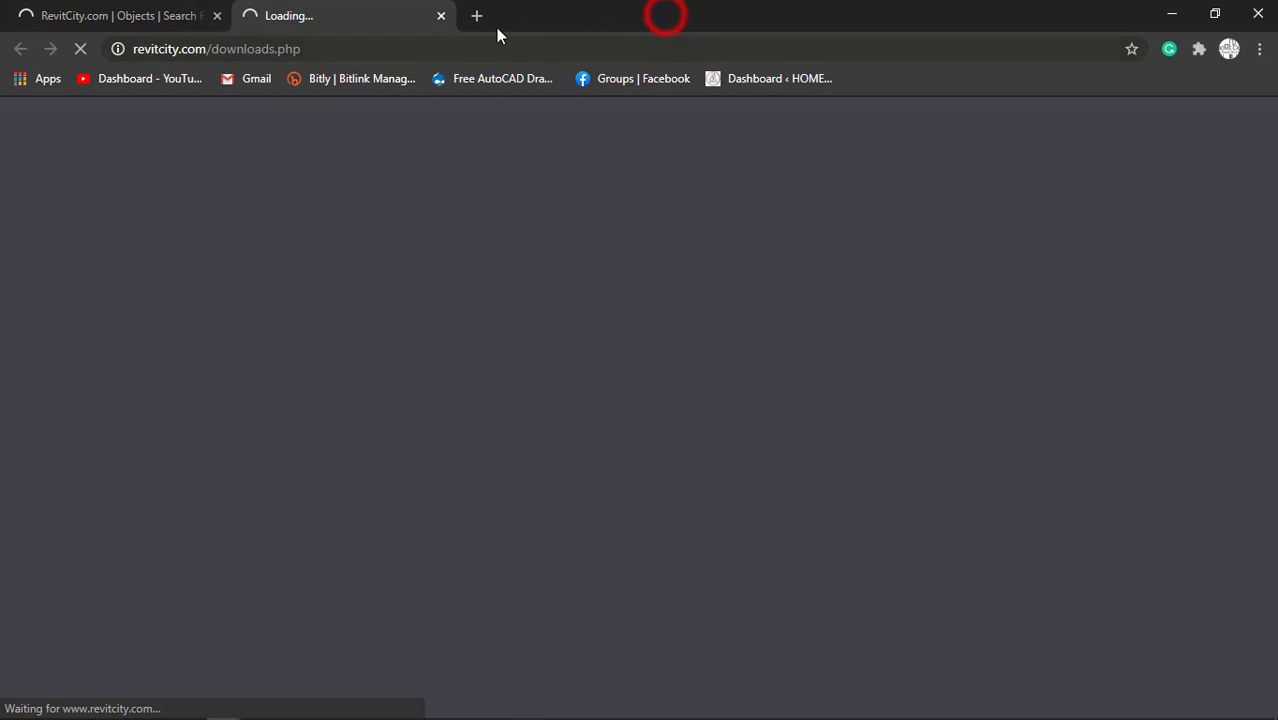
pyautogui.click(190, 16)
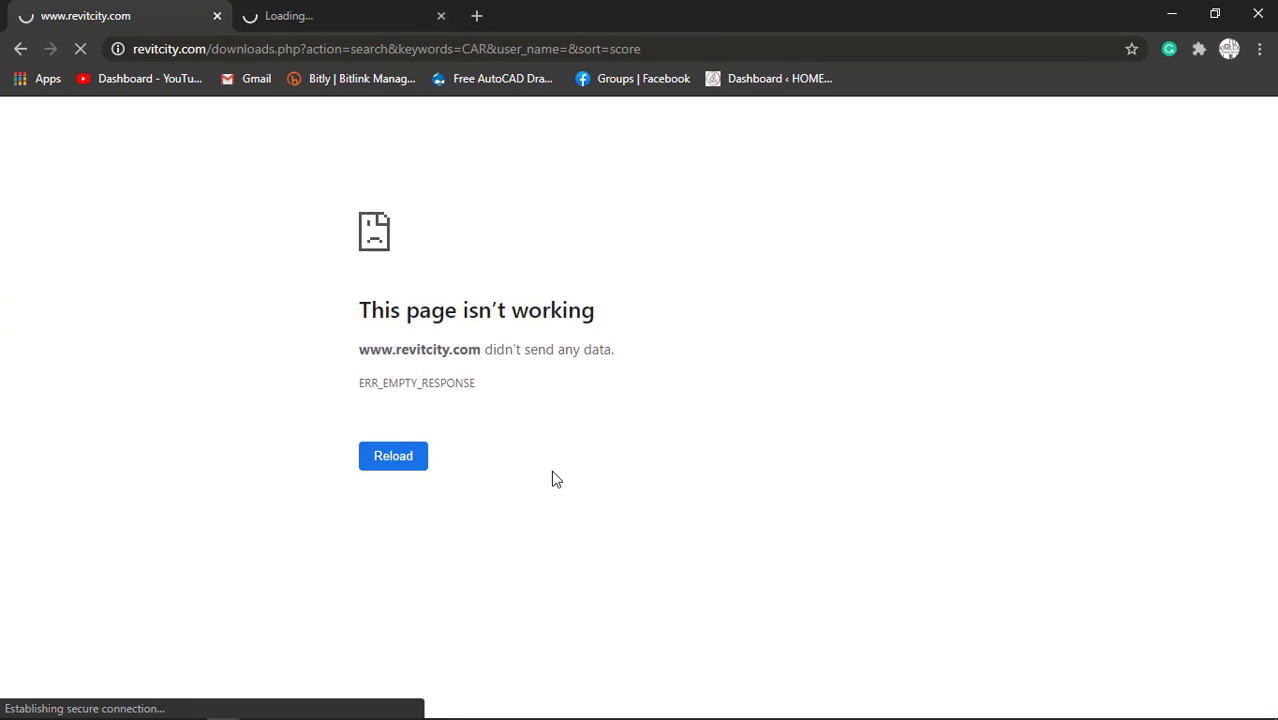
pyautogui.click(325, 8)
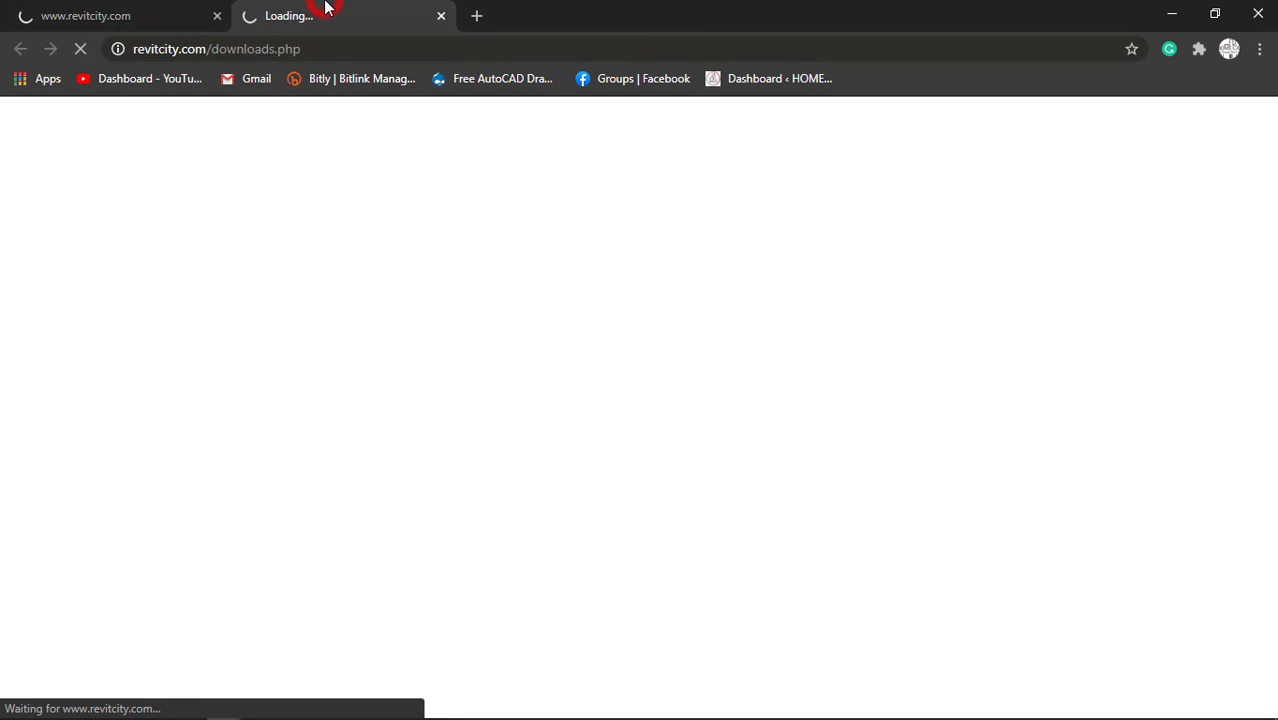
pyautogui.click(172, 8)
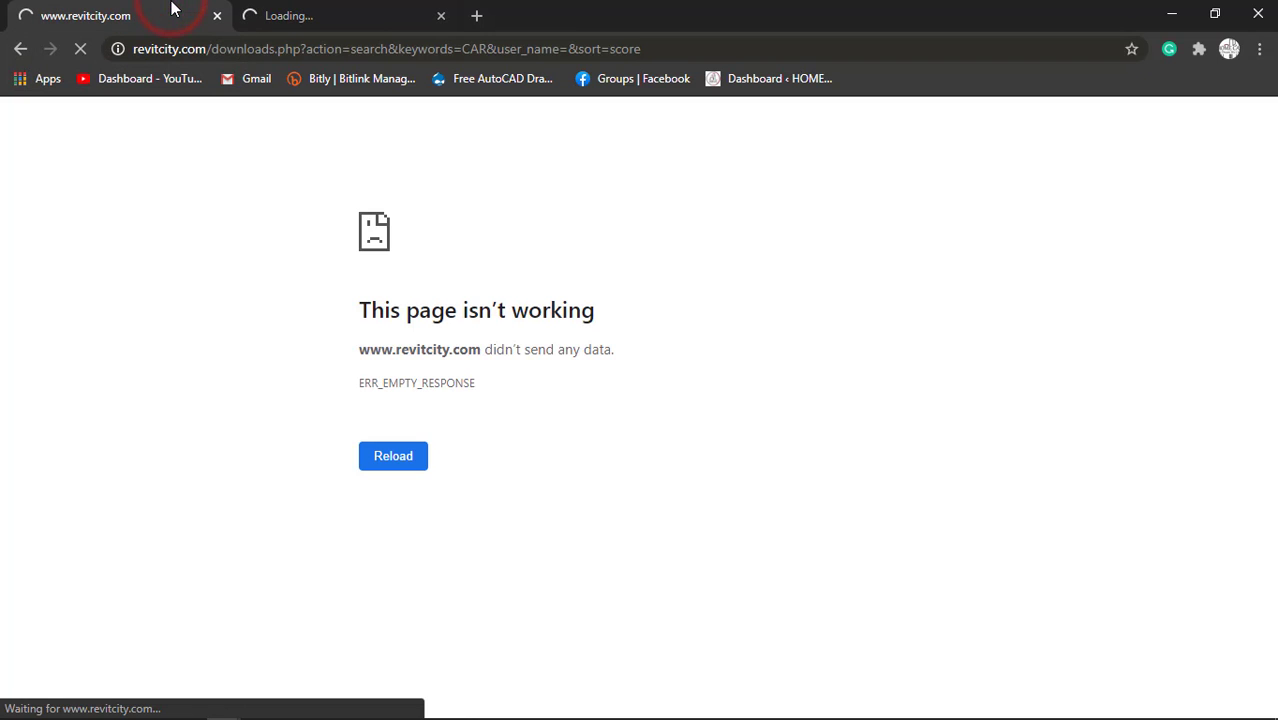
pyautogui.click(322, 15)
pyautogui.click(150, 12)
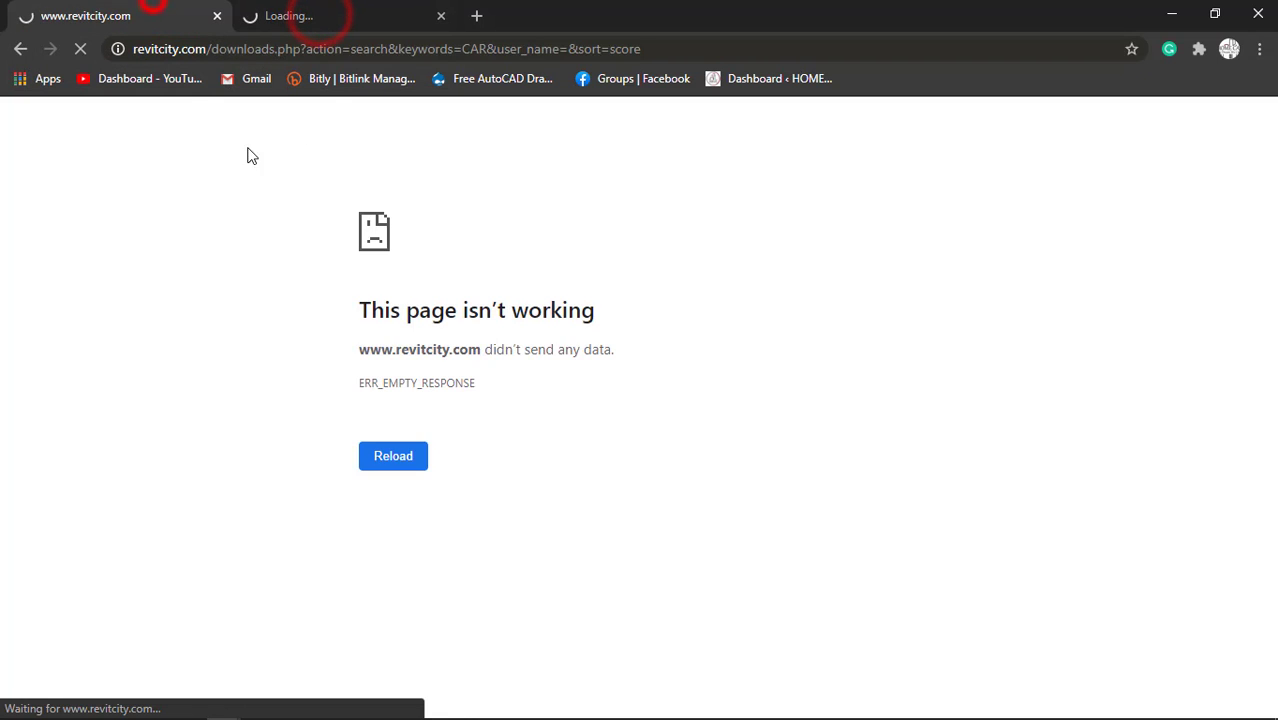
pyautogui.click(305, 14)
# Switch to Revit and start creating a stair for the STAIRS area beside the parking on the Level 2 plan.
pyautogui.click(398, 706)
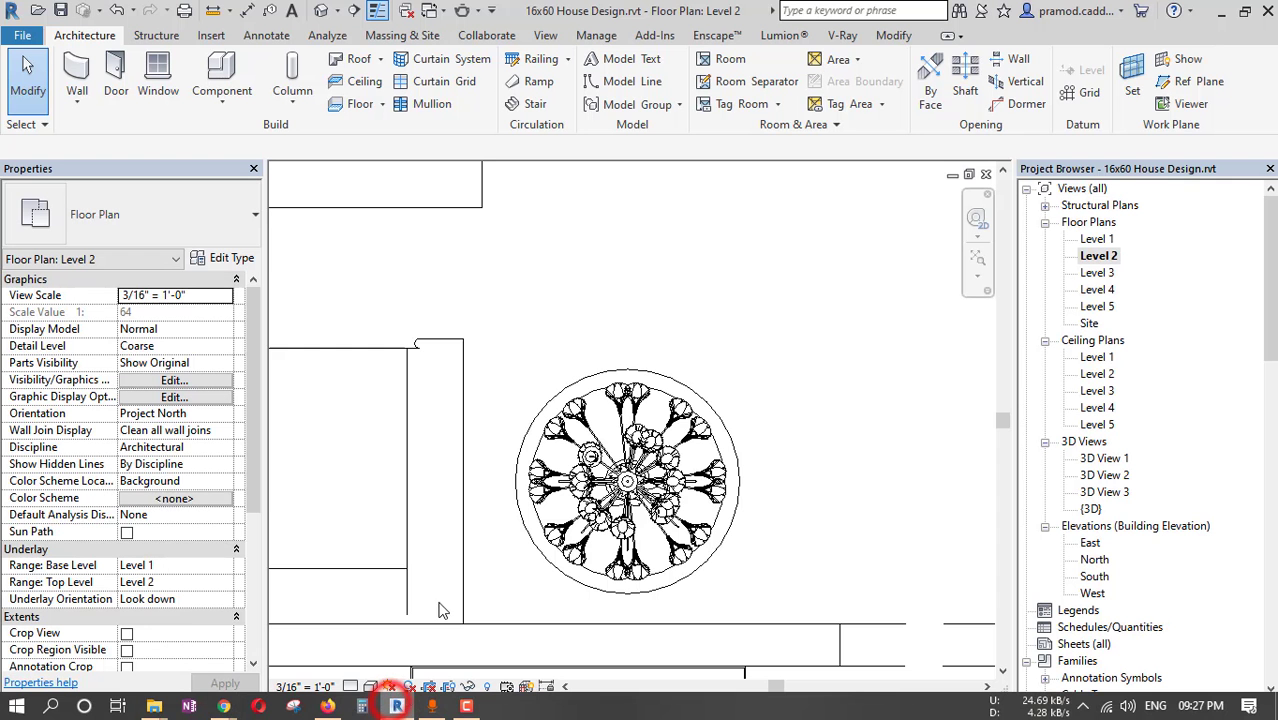
pyautogui.scroll(-3, 557, 390)
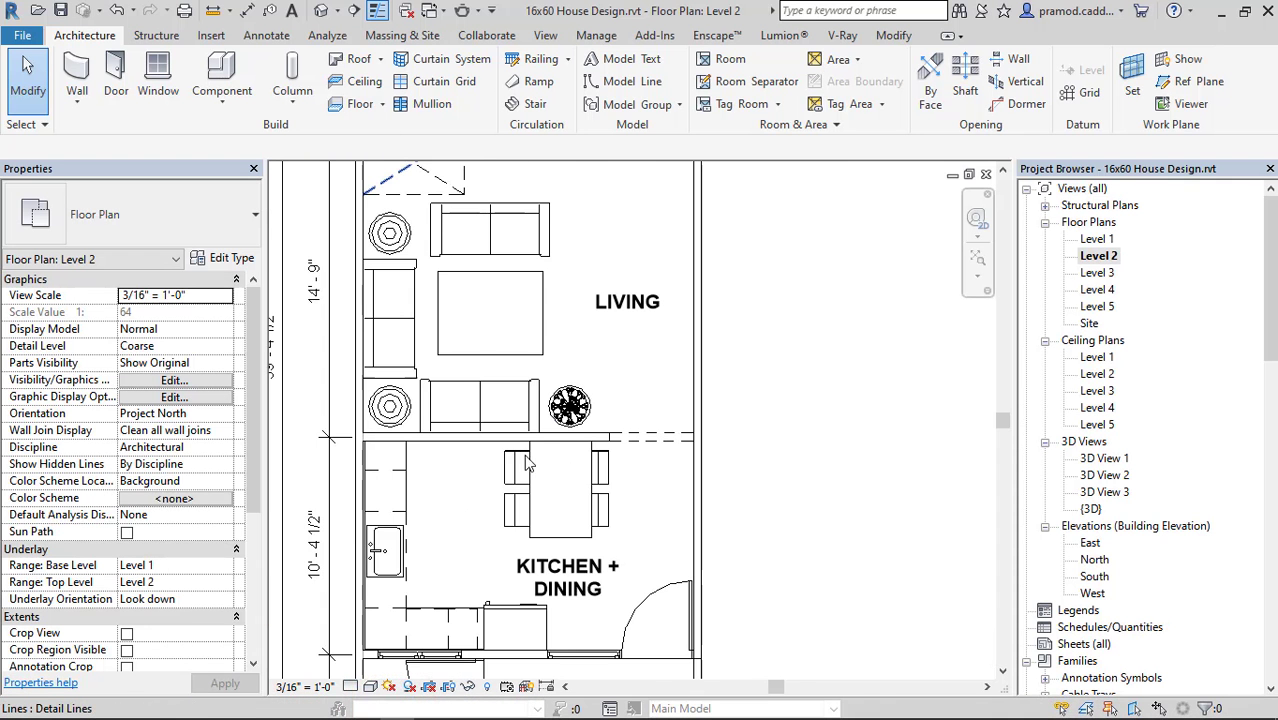
pyautogui.moveTo(598, 519); pyautogui.dragTo(753, 106, button='middle')
pyautogui.scroll(2, 531, 597)
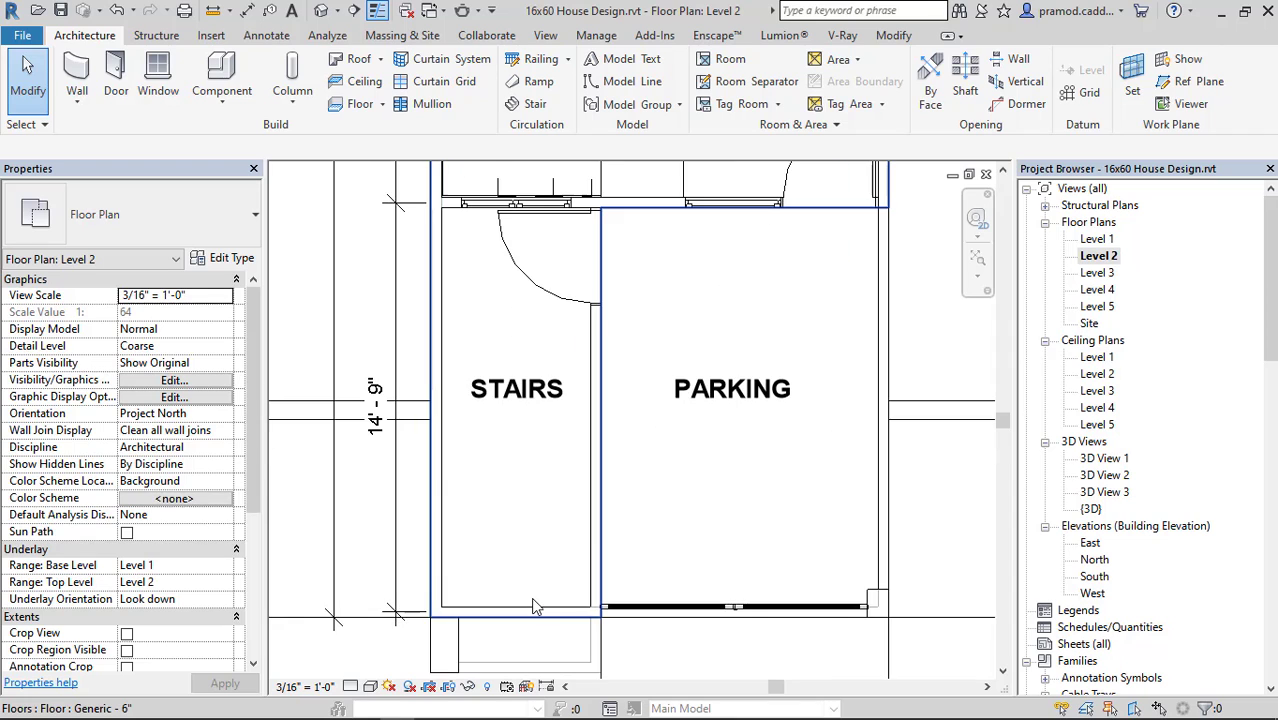
pyautogui.moveTo(521, 477); pyautogui.dragTo(519, 491, button='middle')
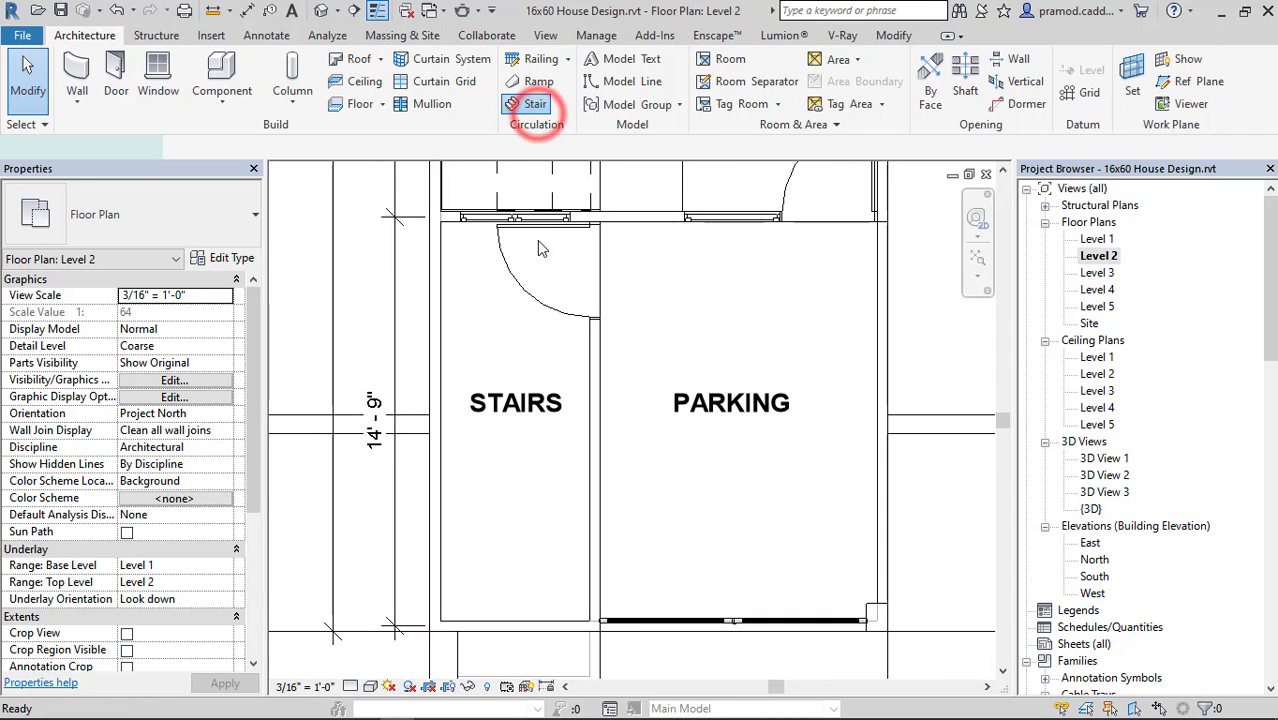
pyautogui.click(535, 104)
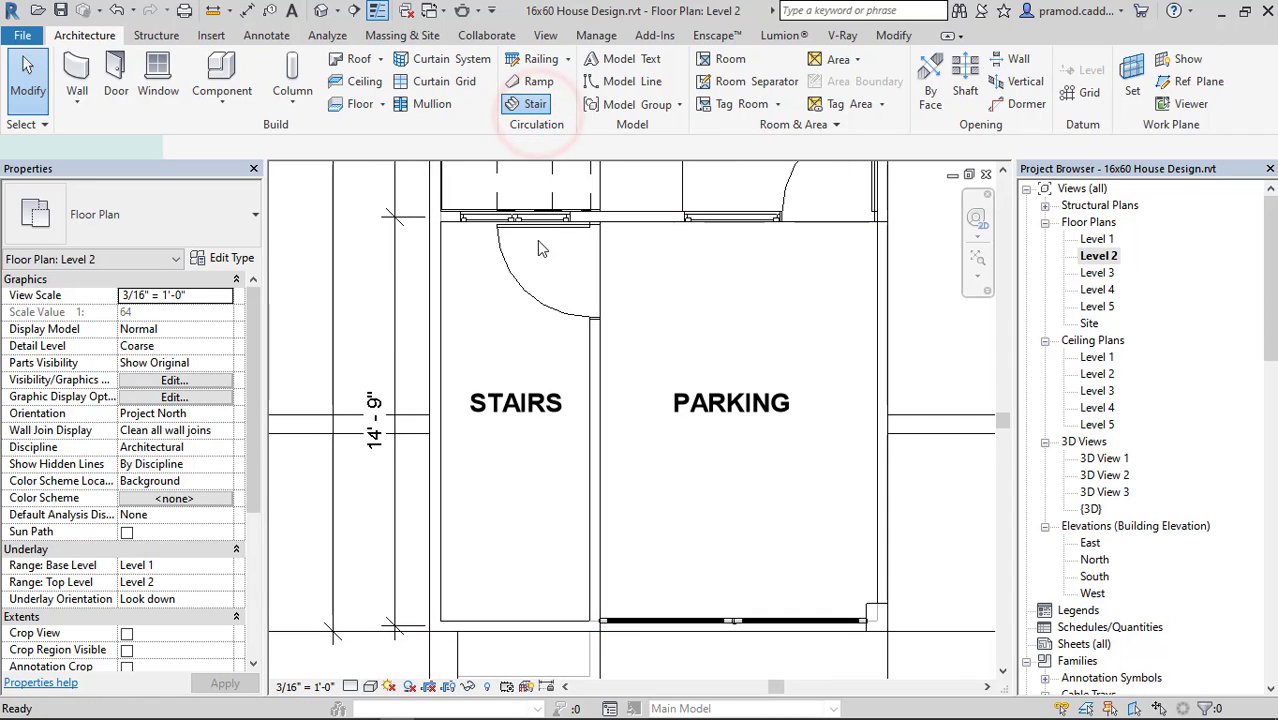
# In the stair's run type, set tread thickness and riser thickness to 3" each and change the riser-to-tread connection.
pyautogui.click(228, 258)
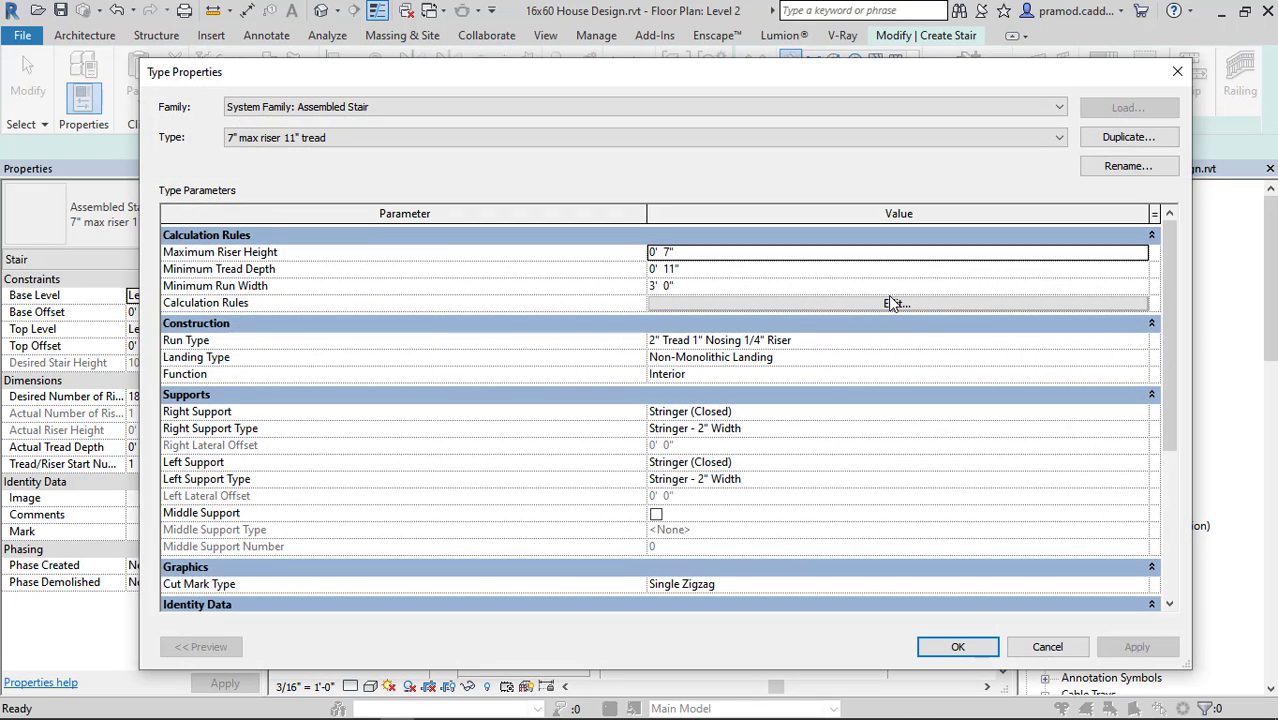
pyautogui.click(1143, 341)
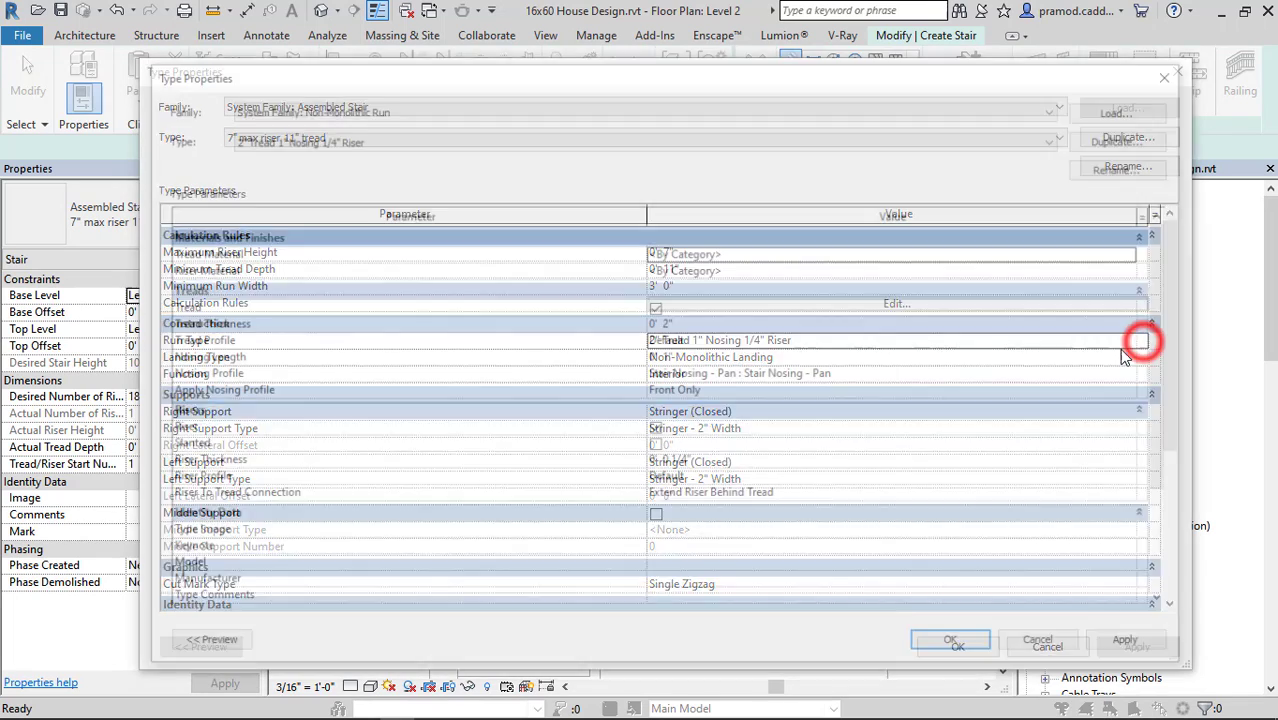
pyautogui.click(708, 329)
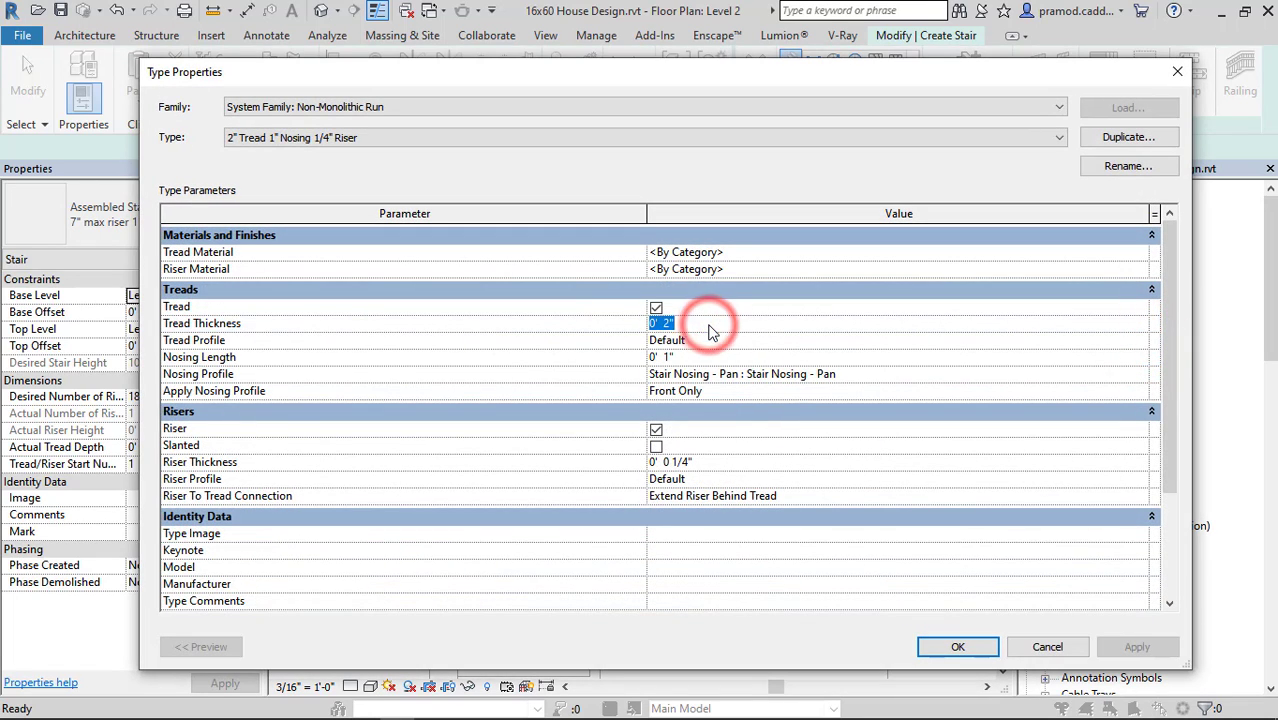
pyautogui.write('3')
pyautogui.click(705, 462)
pyautogui.write('3')
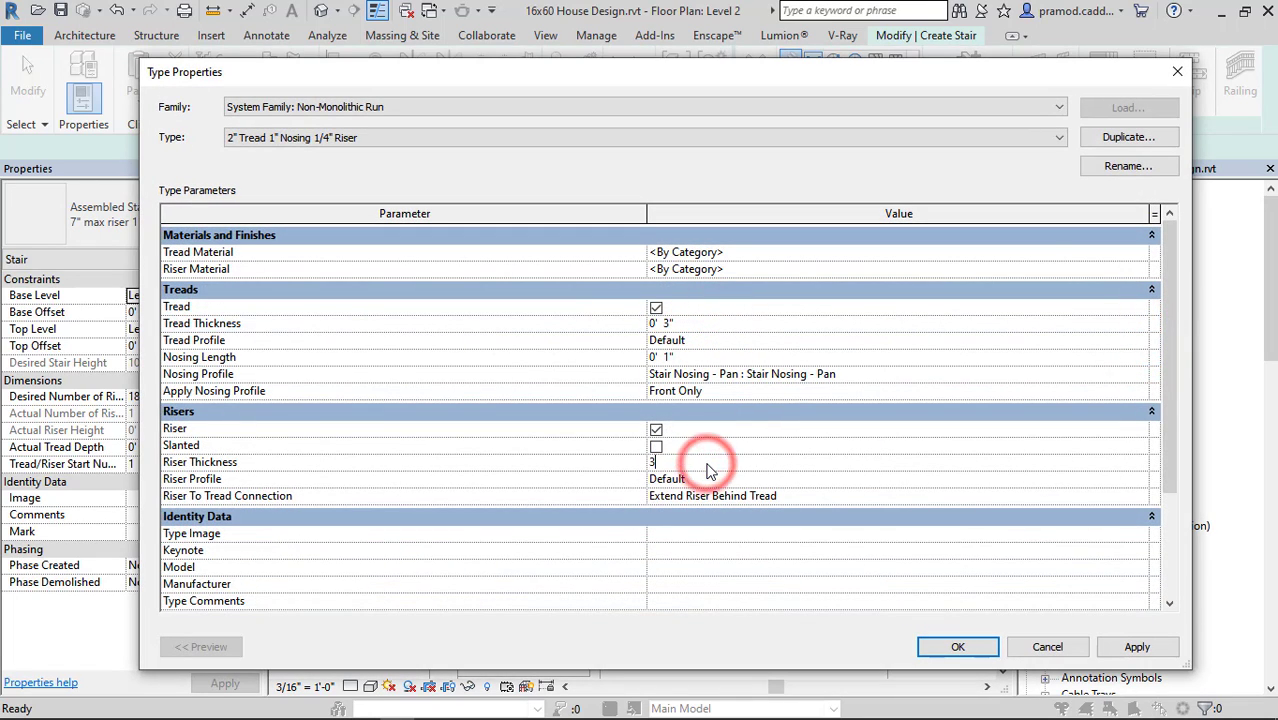
pyautogui.click(1040, 490)
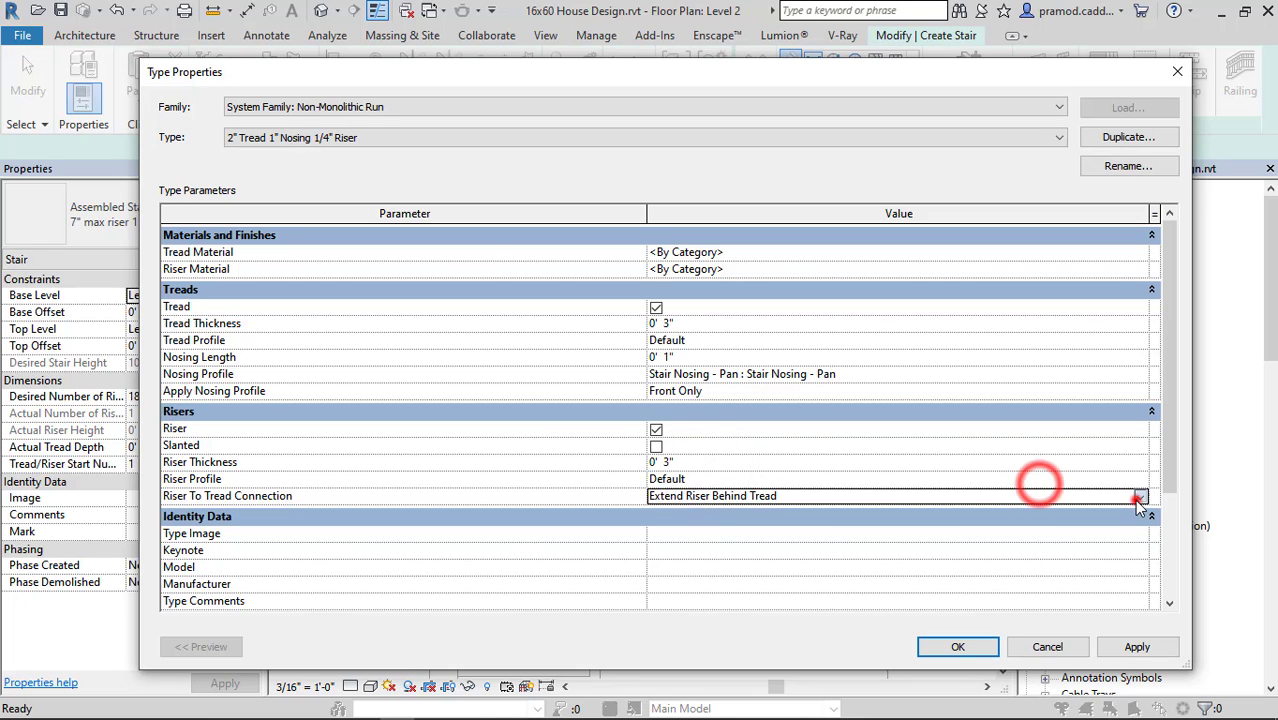
pyautogui.click(1139, 497)
pyautogui.click(683, 541)
pyautogui.click(950, 647)
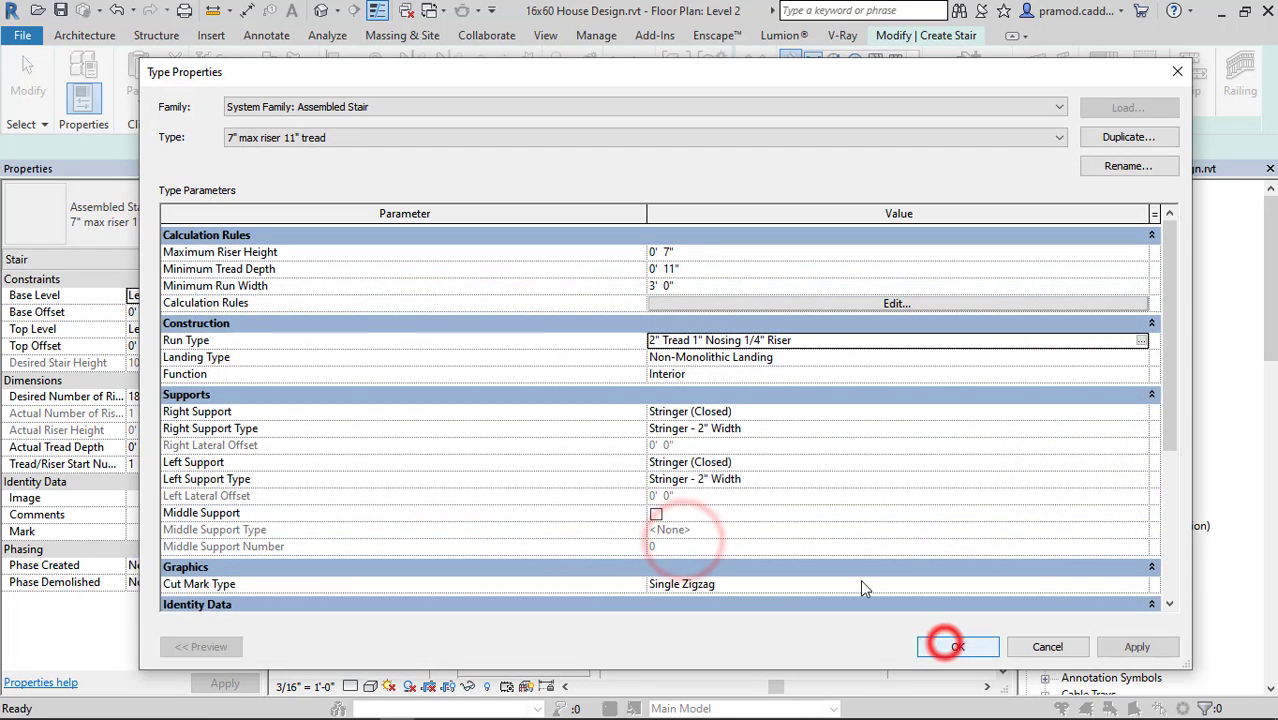
# Set the stair type's right support and left support to None and apply the type changes.
pyautogui.click(1145, 414)
pyautogui.click(1139, 412)
pyautogui.click(662, 430)
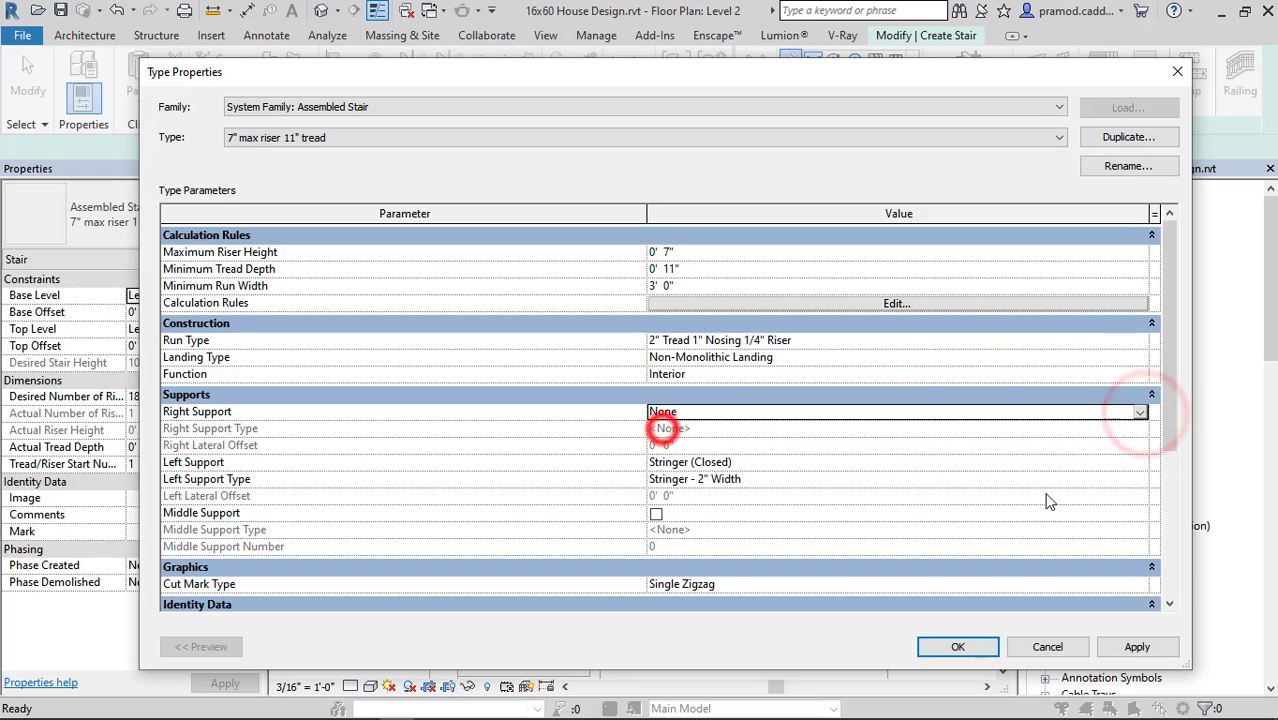
pyautogui.click(1145, 463)
pyautogui.click(1139, 462)
pyautogui.click(763, 479)
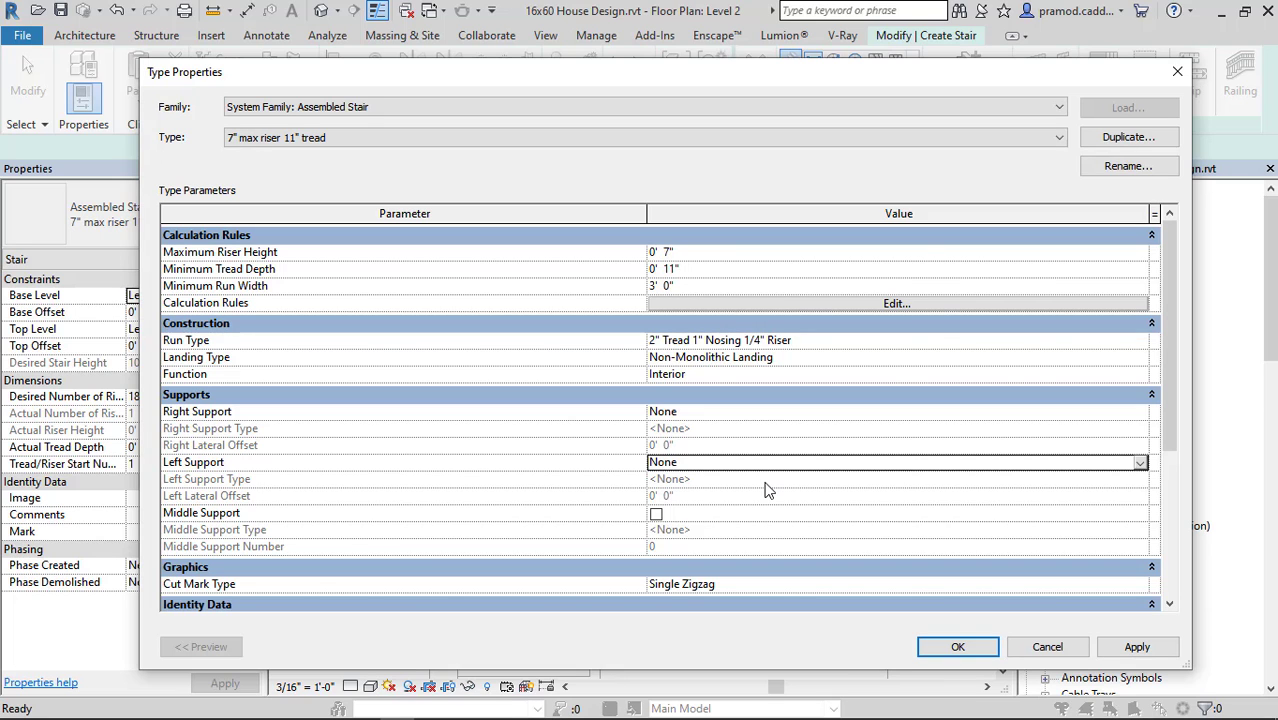
pyautogui.click(958, 647)
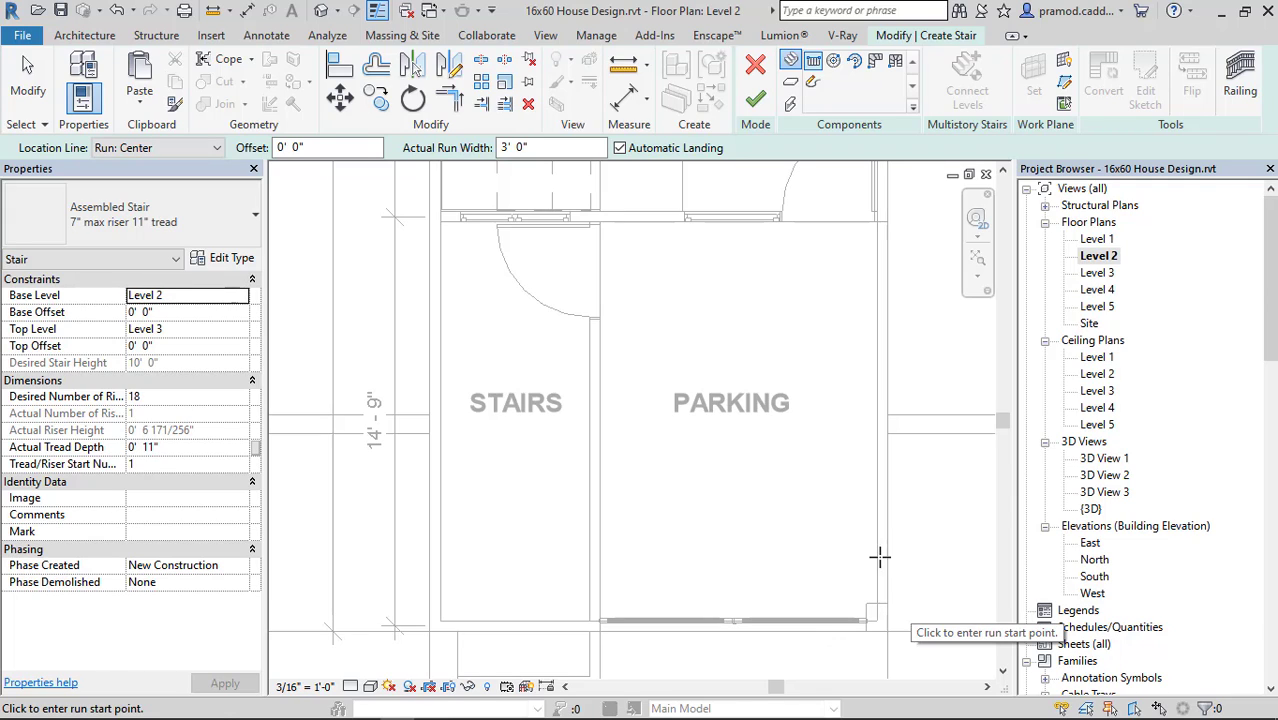
pyautogui.click(165, 147)
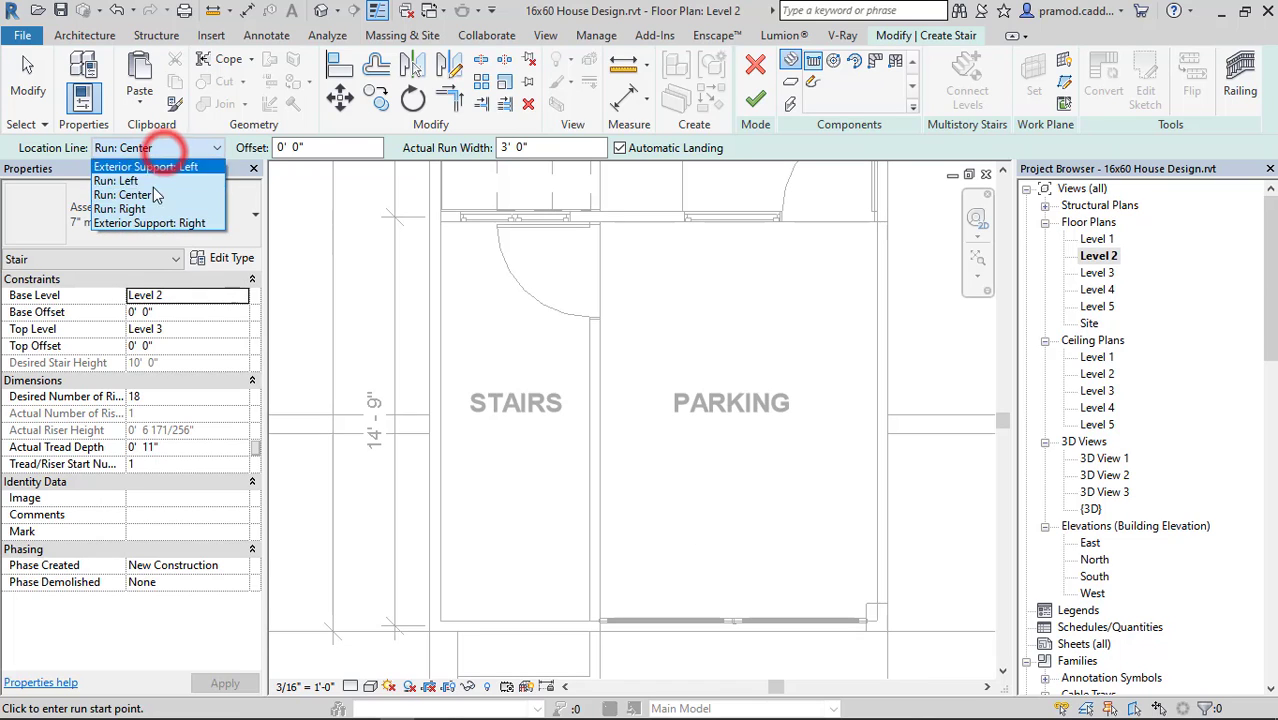
pyautogui.click(150, 208)
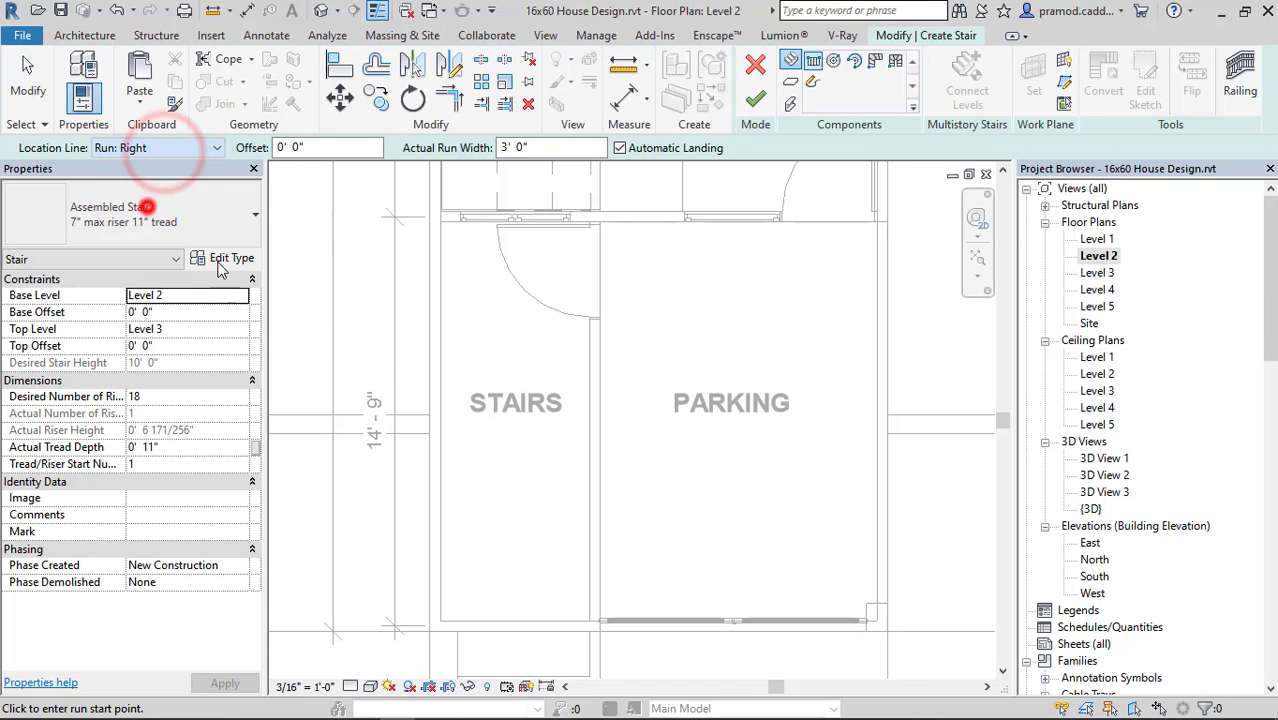
pyautogui.click(441, 574)
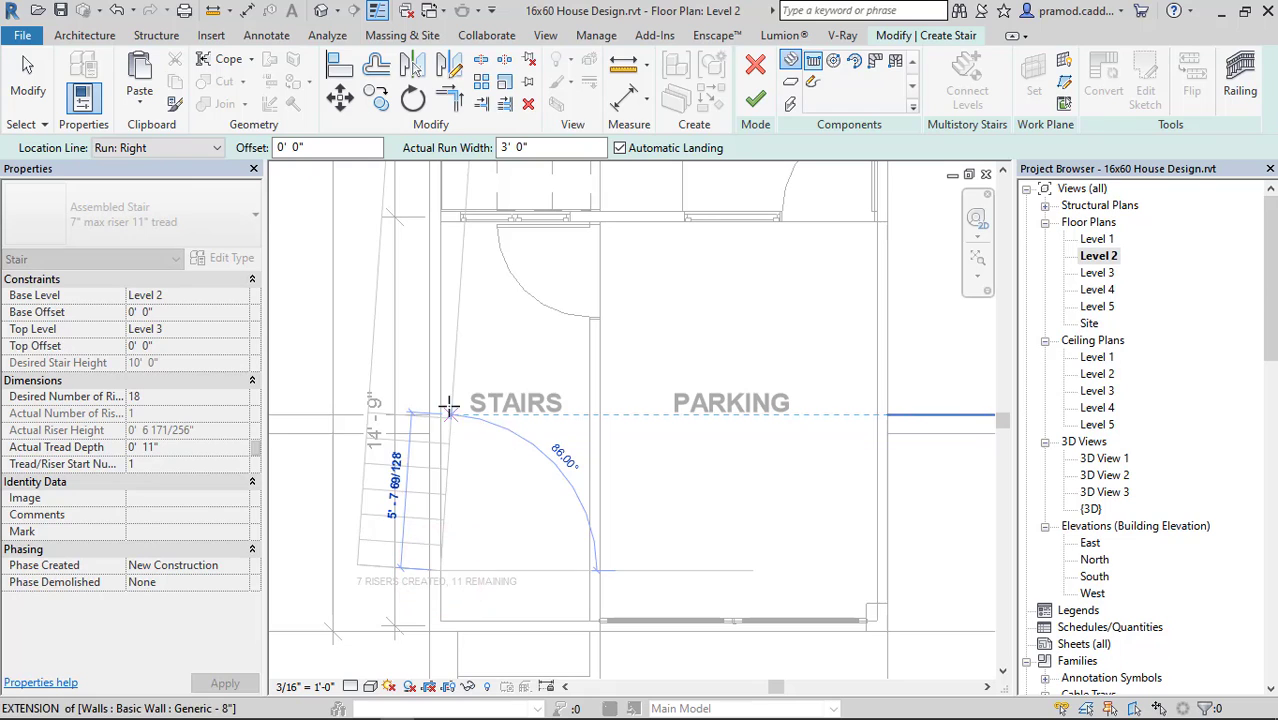
pyautogui.press('Escape')
pyautogui.click(185, 147)
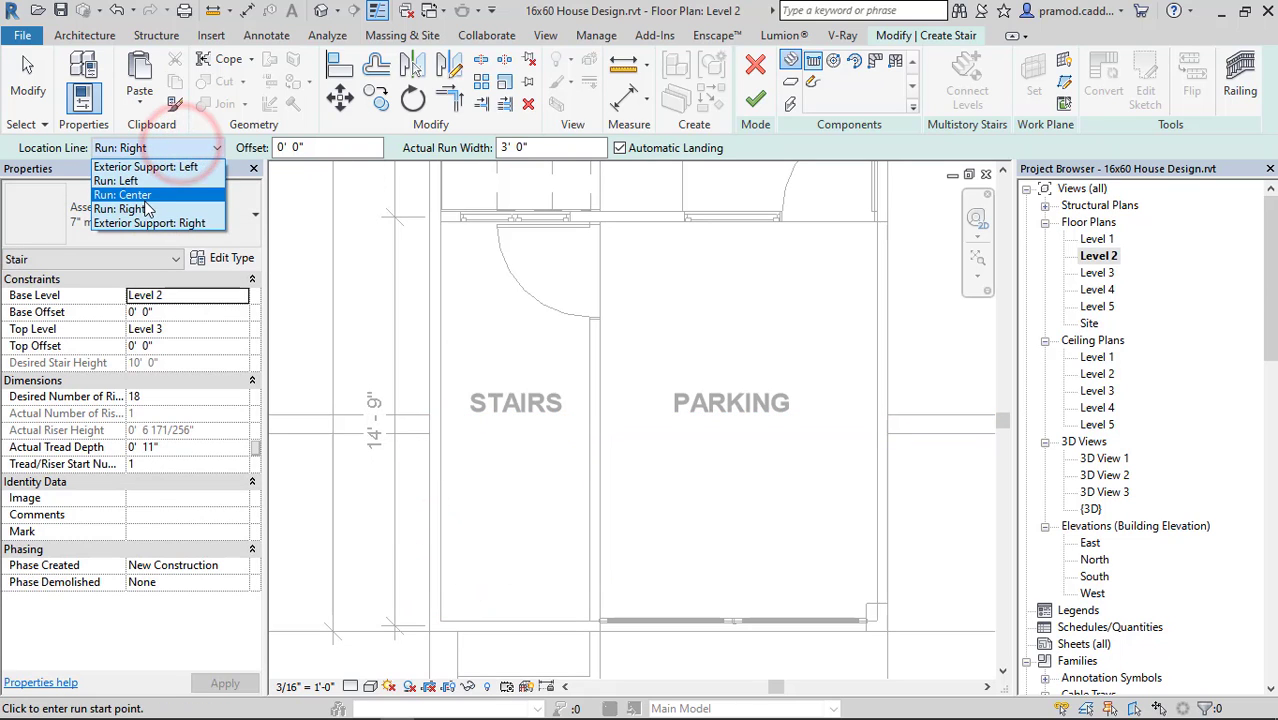
pyautogui.click(138, 181)
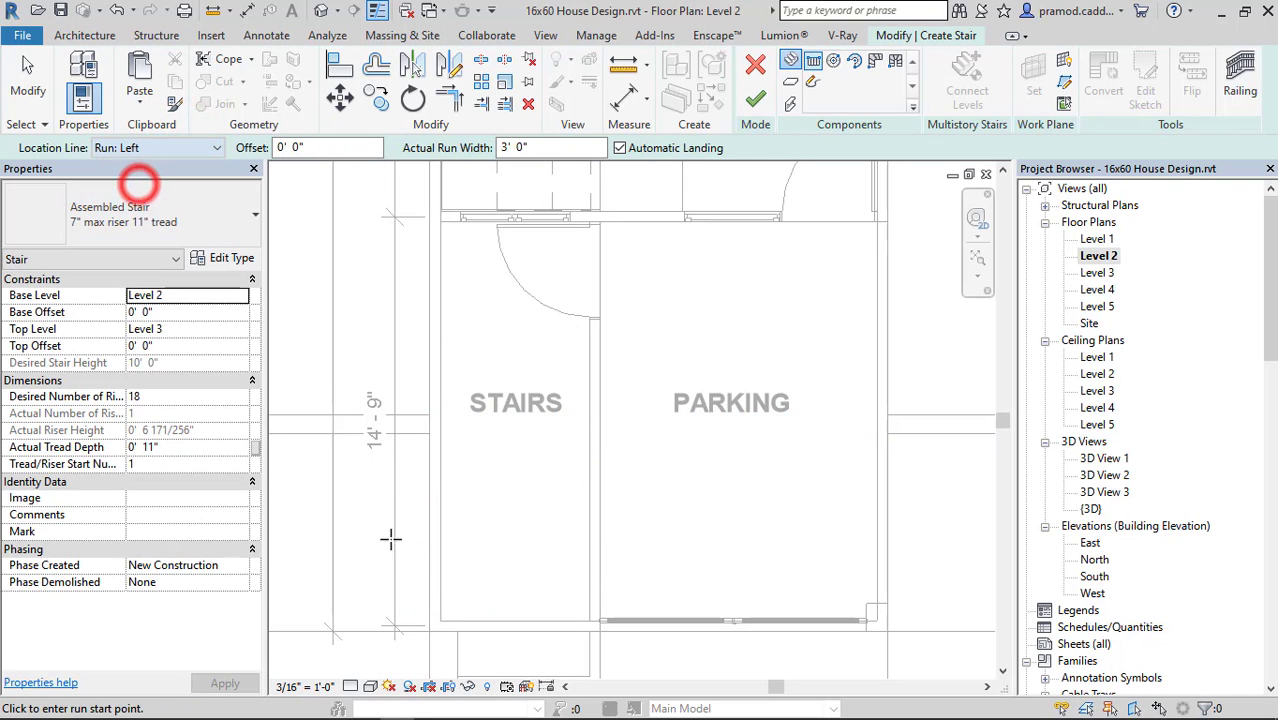
pyautogui.click(441, 596)
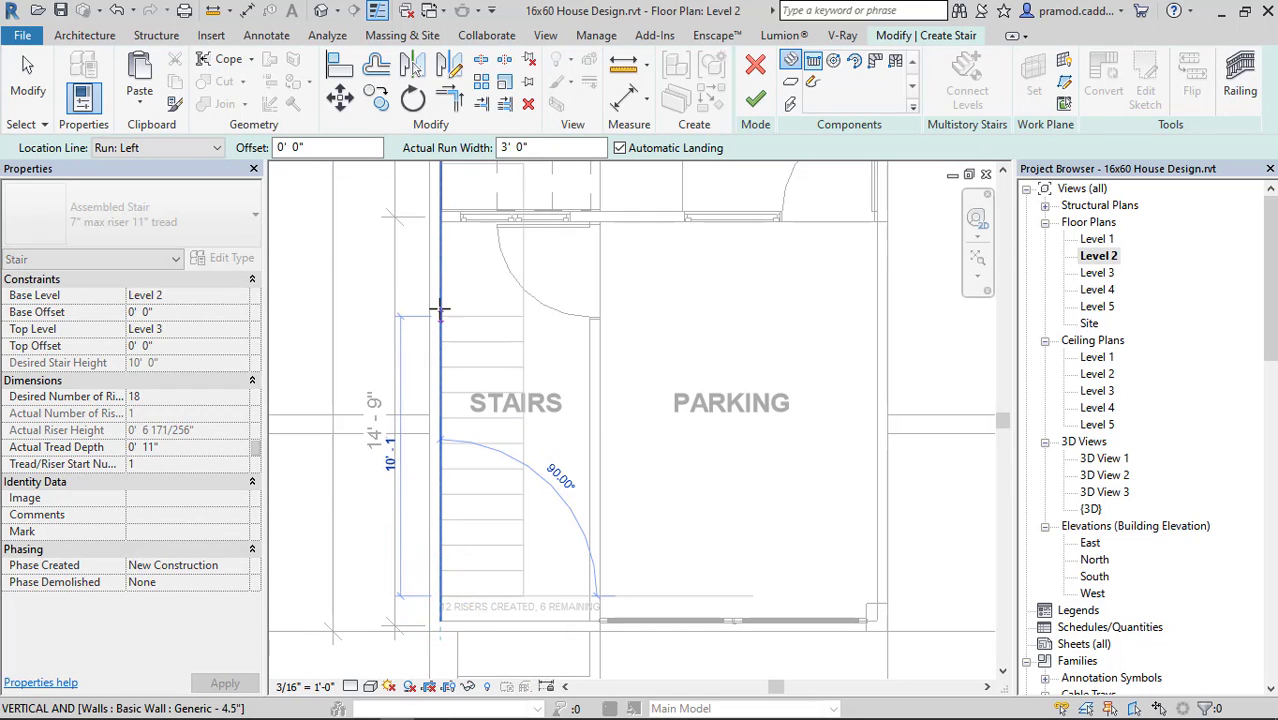
pyautogui.moveTo(437, 291); pyautogui.dragTo(451, 380, button='middle')
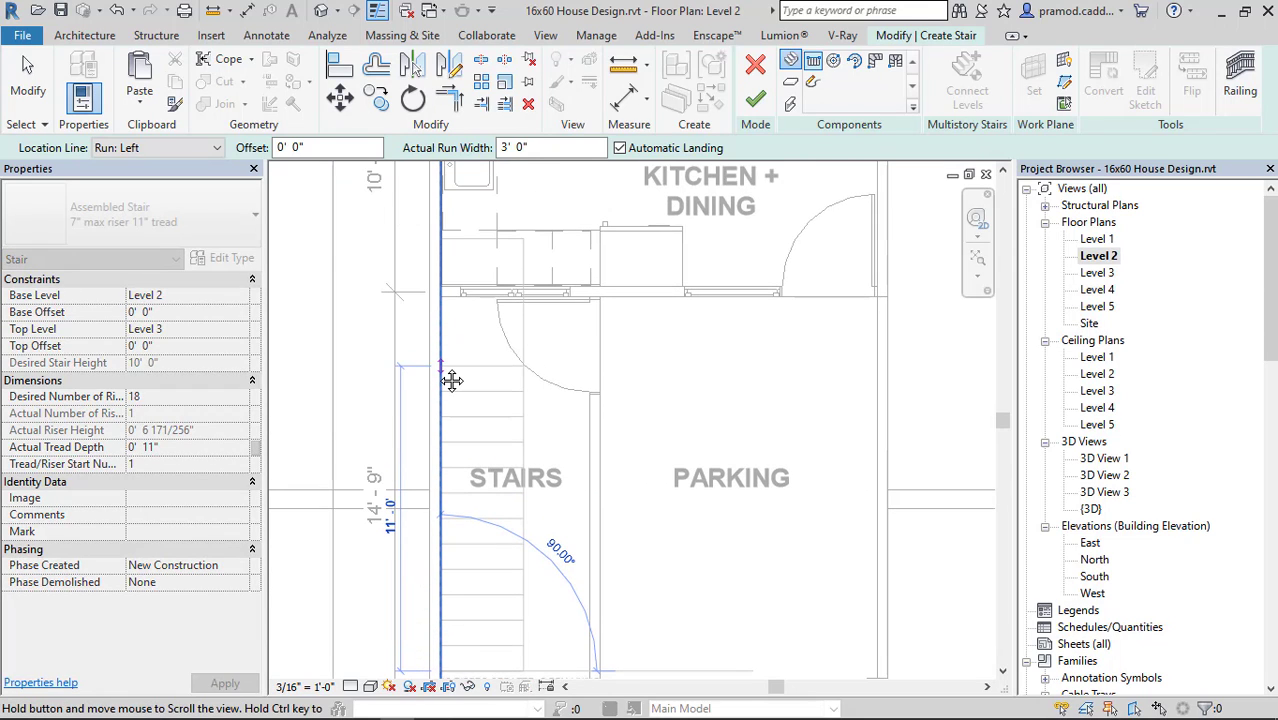
pyautogui.scroll(-3, 438, 367)
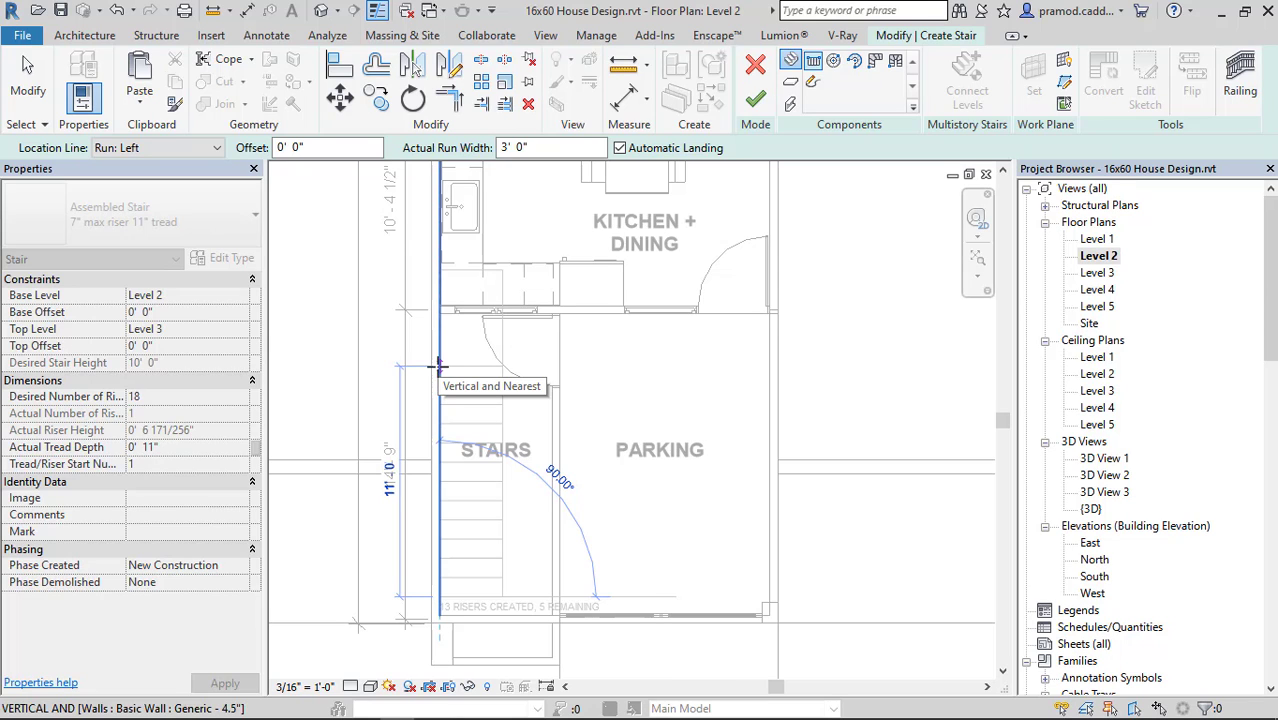
pyautogui.press('Escape')
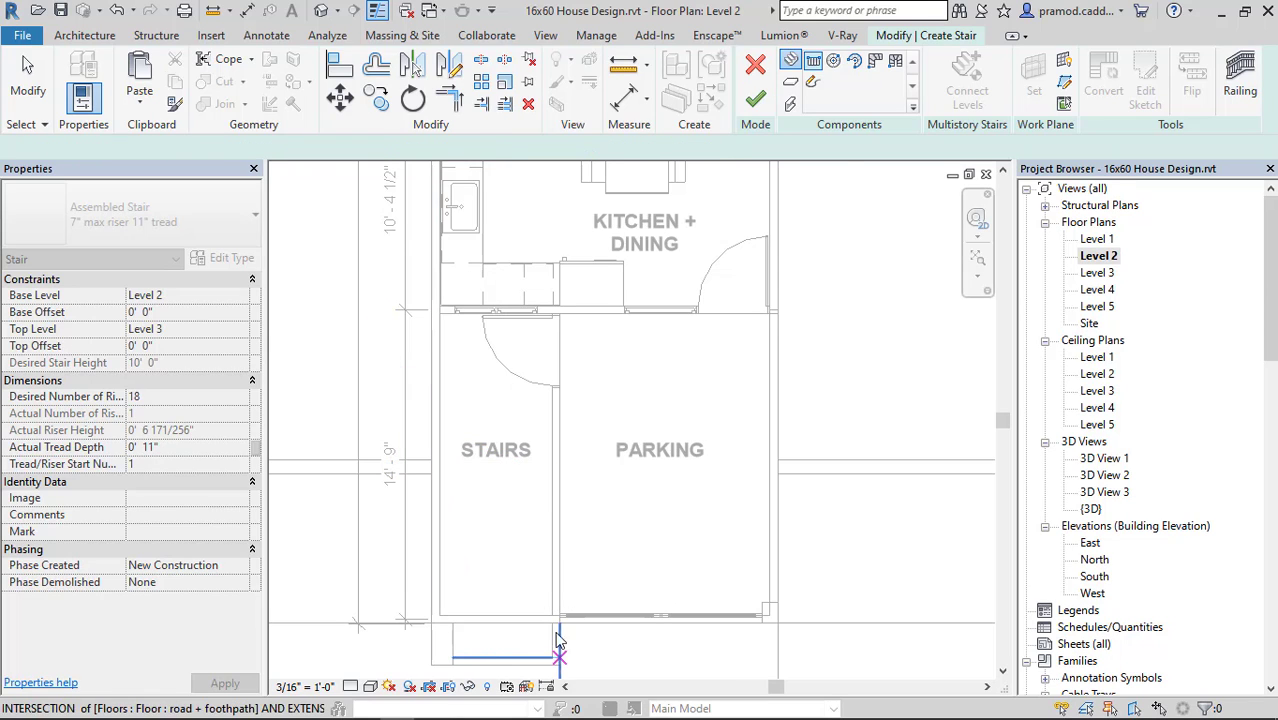
# Try a three-riser run along the STAIRS area's front wall with a second run turning up the side wall, and undo it.
pyautogui.moveTo(567, 639); pyautogui.dragTo(650, 586, button='middle')
pyautogui.scroll(2, 636, 570)
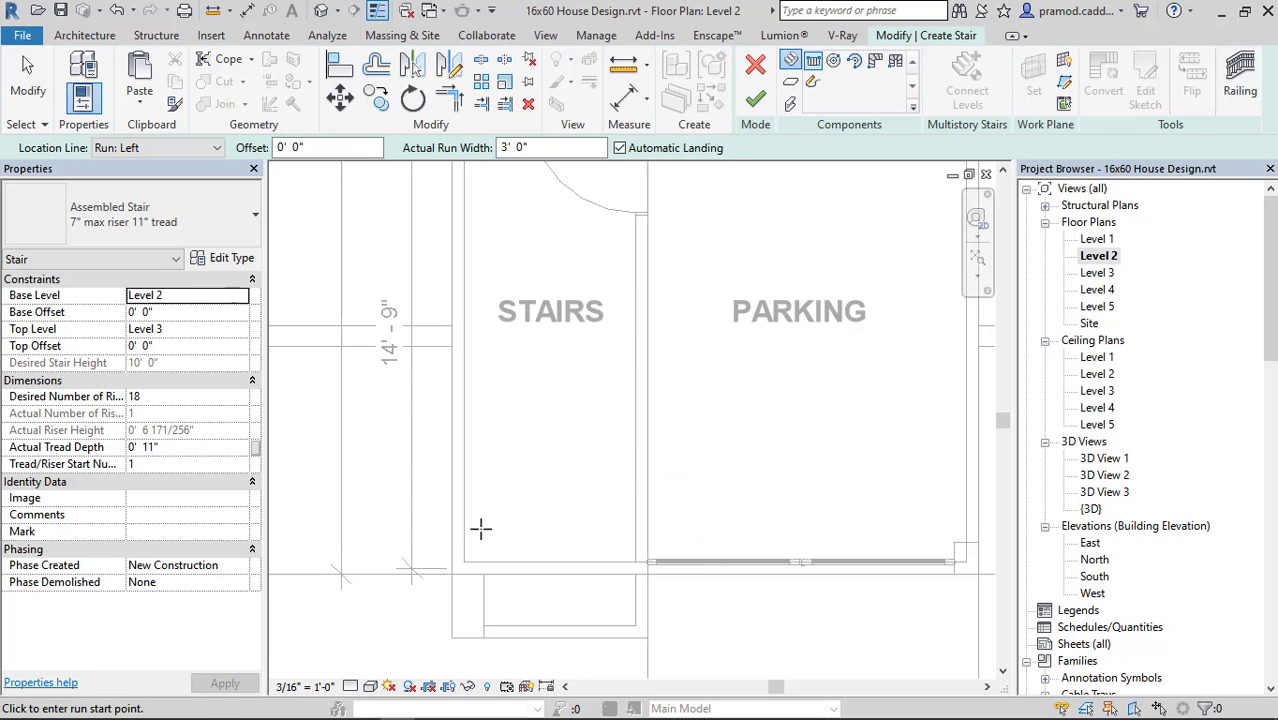
pyautogui.click(567, 562)
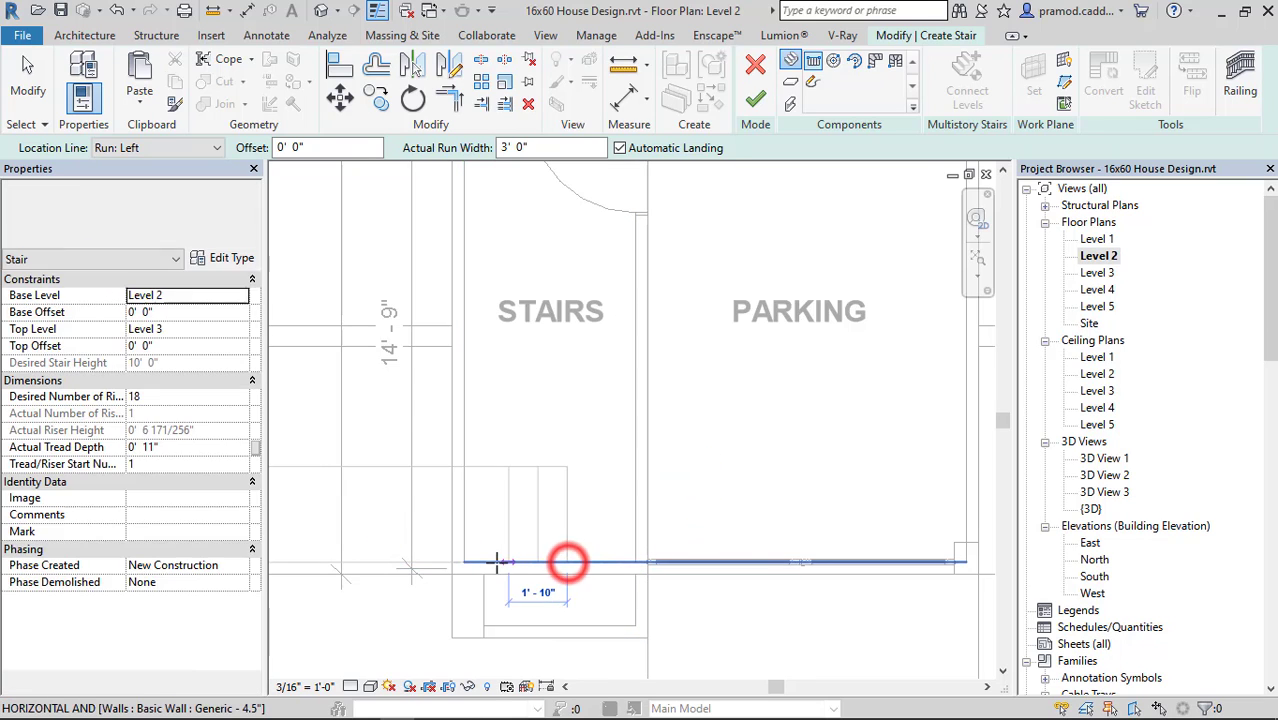
pyautogui.click(604, 562)
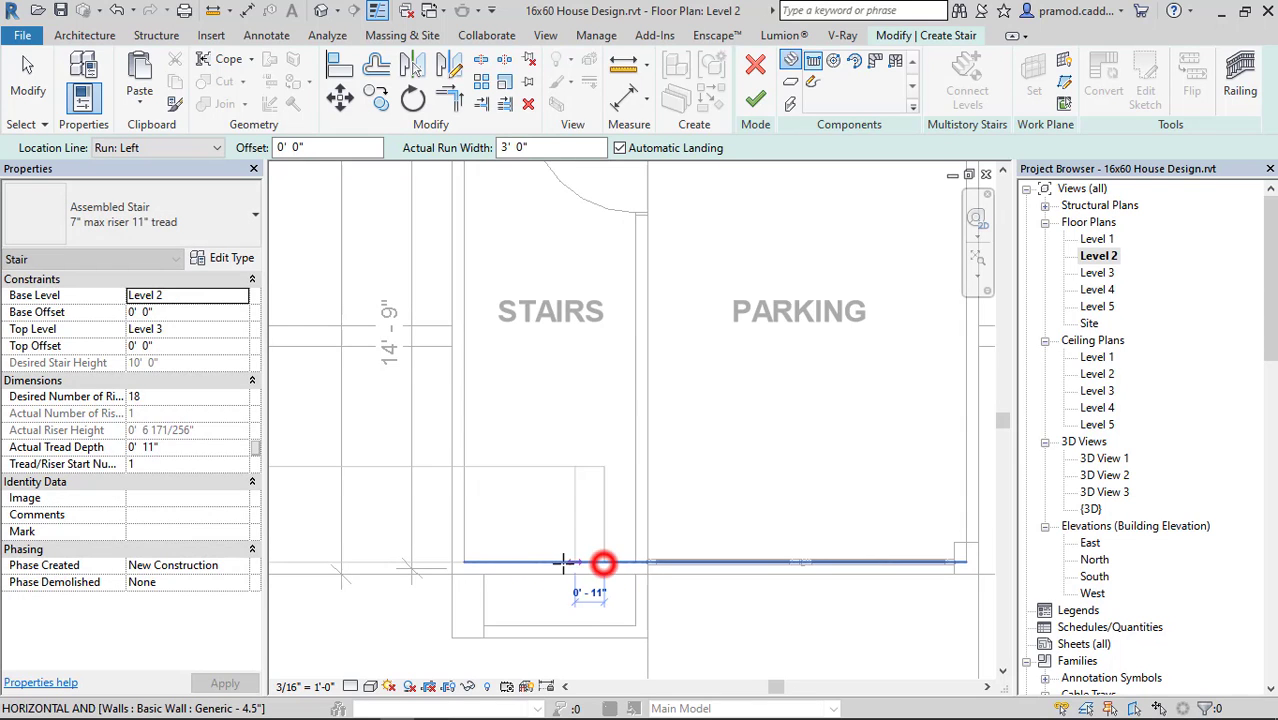
pyautogui.click(462, 466)
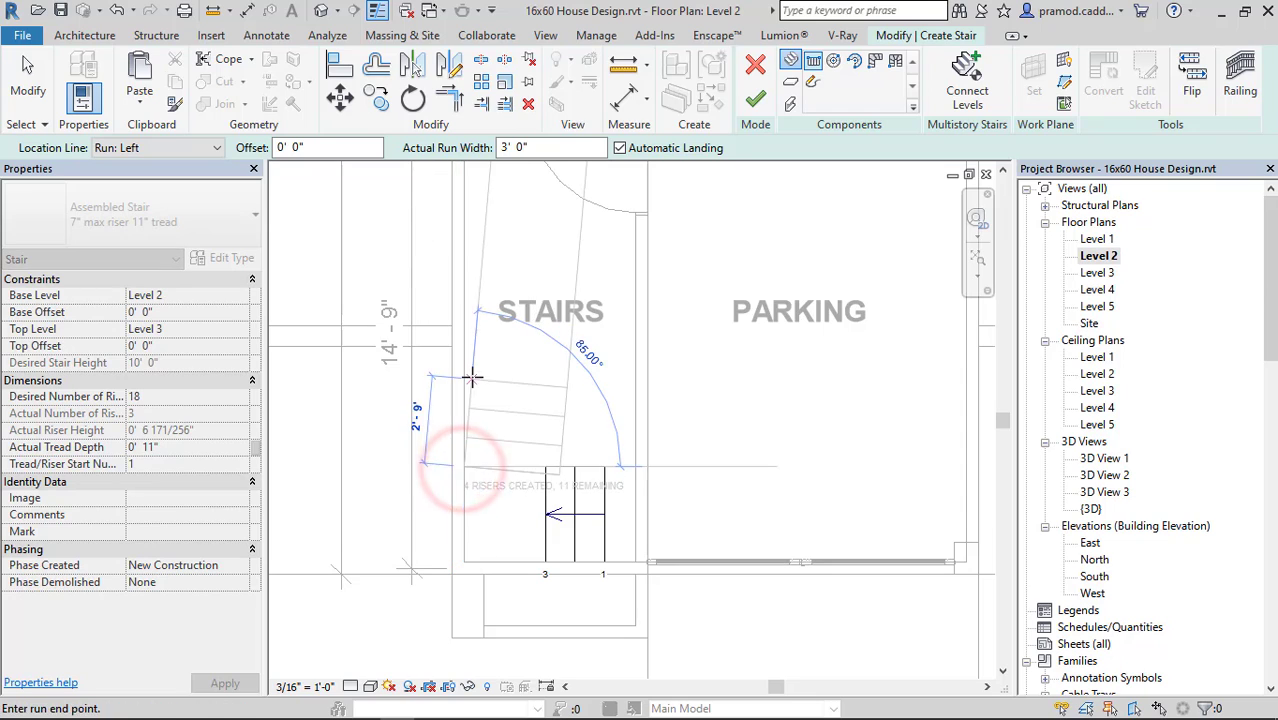
pyautogui.press('Escape')
pyautogui.press('Escape')
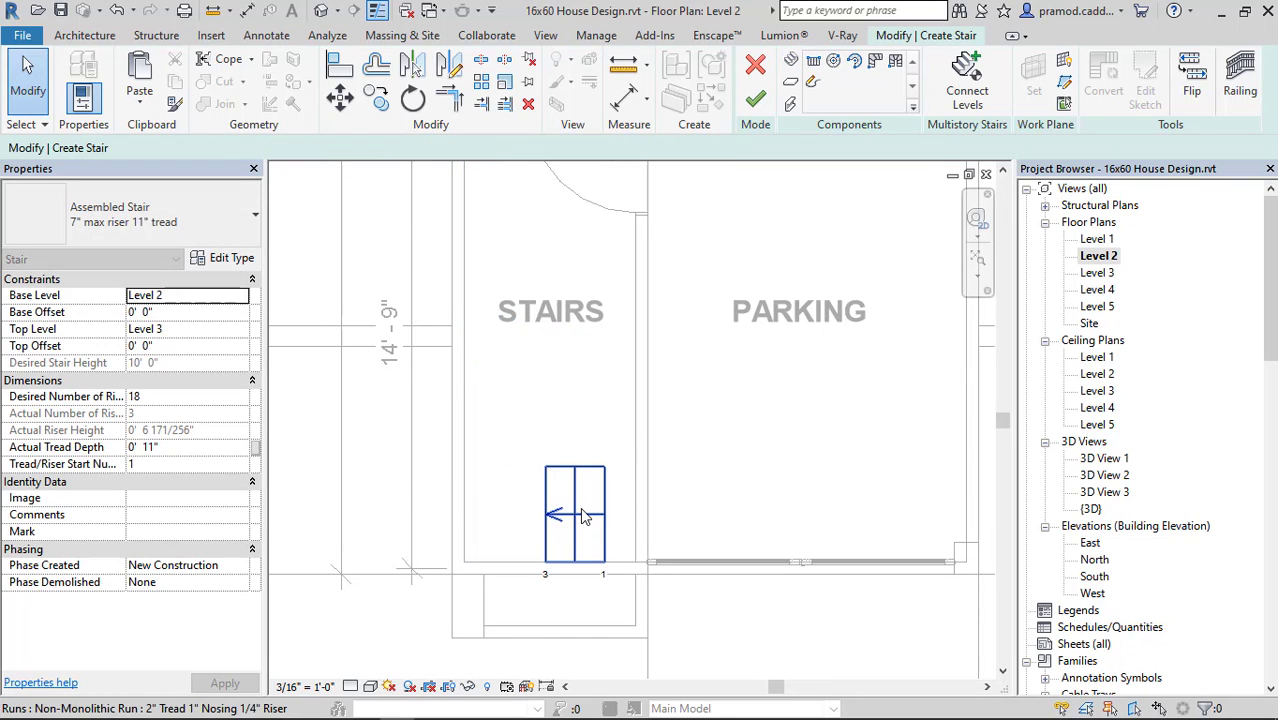
pyautogui.press('Escape')
pyautogui.hotkey('ctrl', 'z')
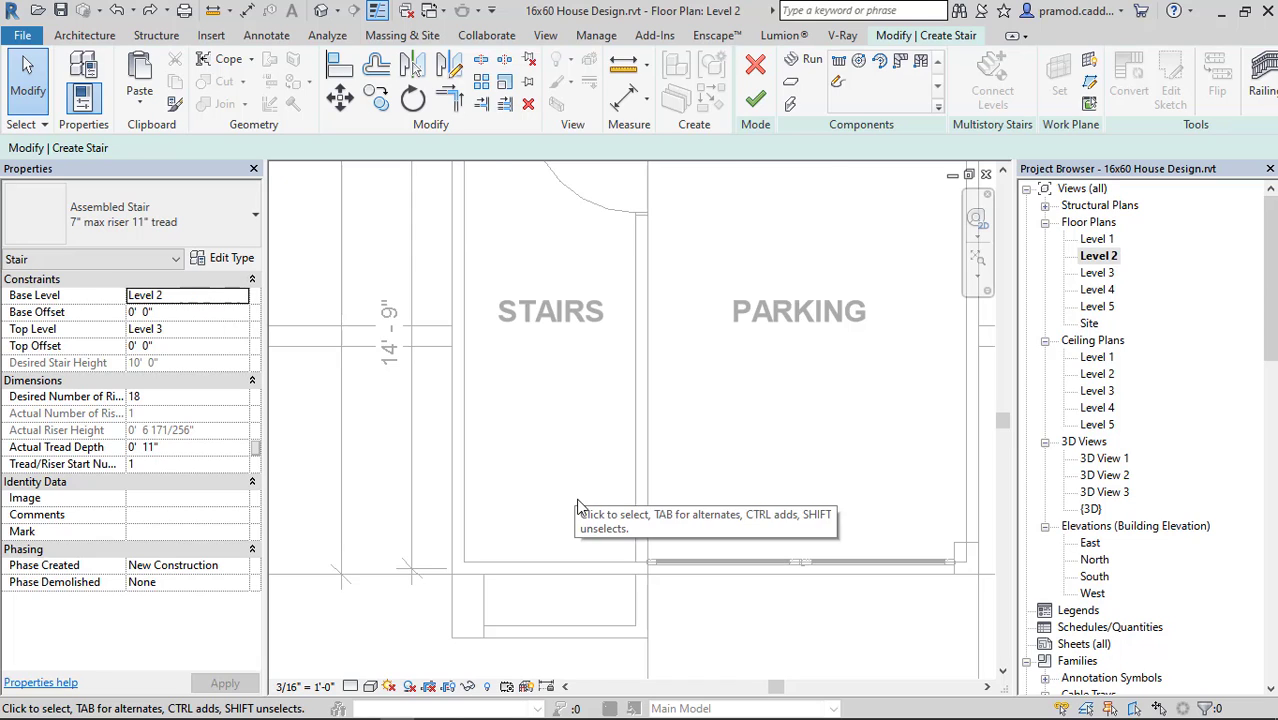
# Start a sketched run and draw its outer boundary along the STAIRS area's front wall, outer side wall and part of the kitchen wall.
pyautogui.scroll(-2, 590, 510)
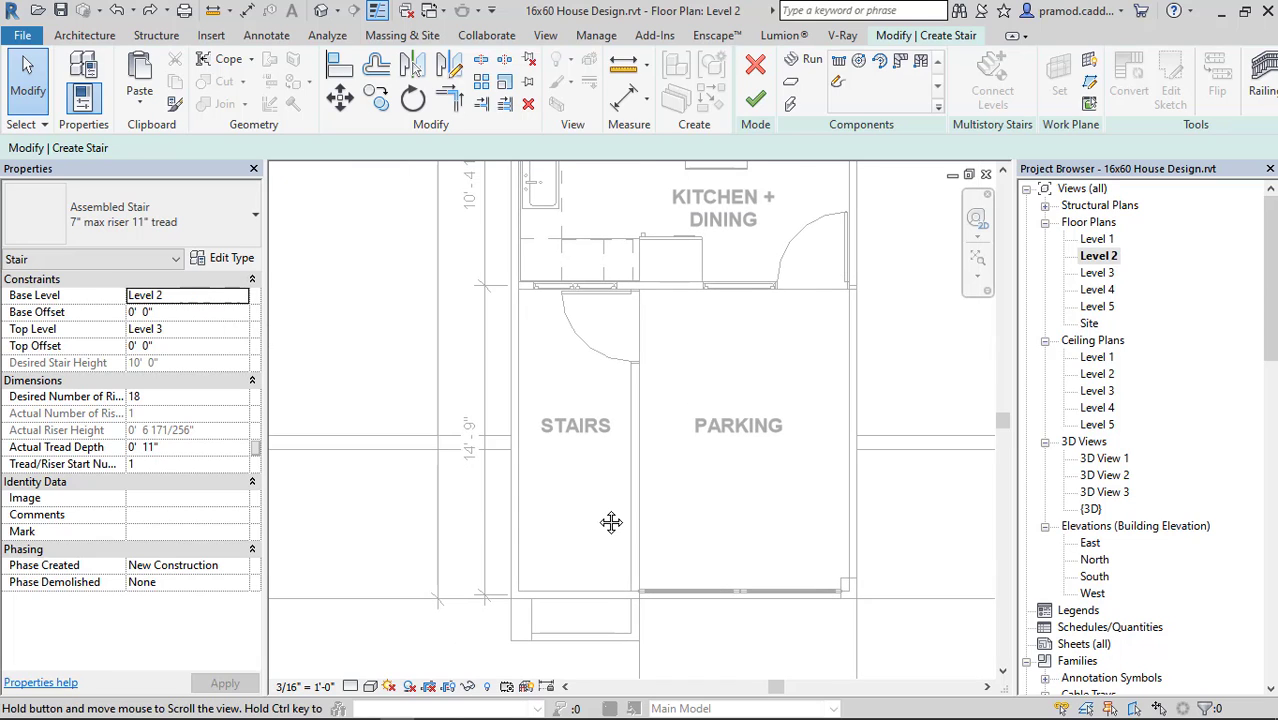
pyautogui.click(836, 83)
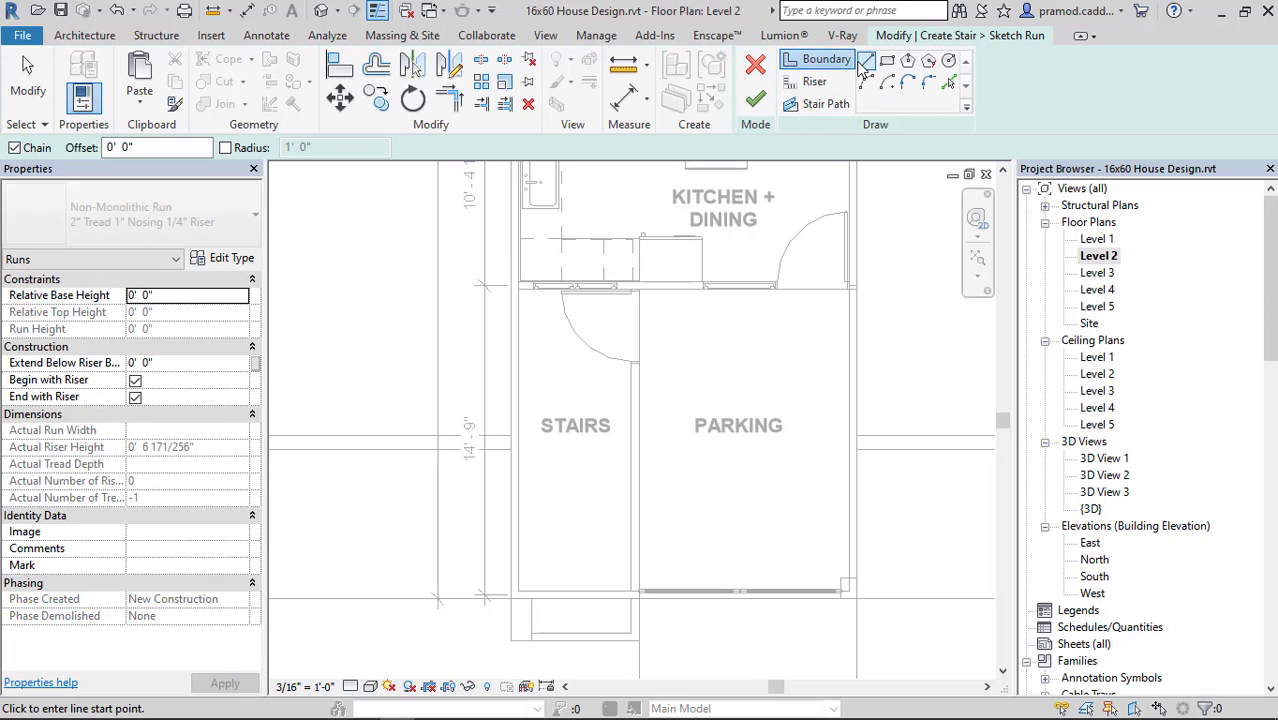
pyautogui.click(866, 61)
pyautogui.click(636, 360)
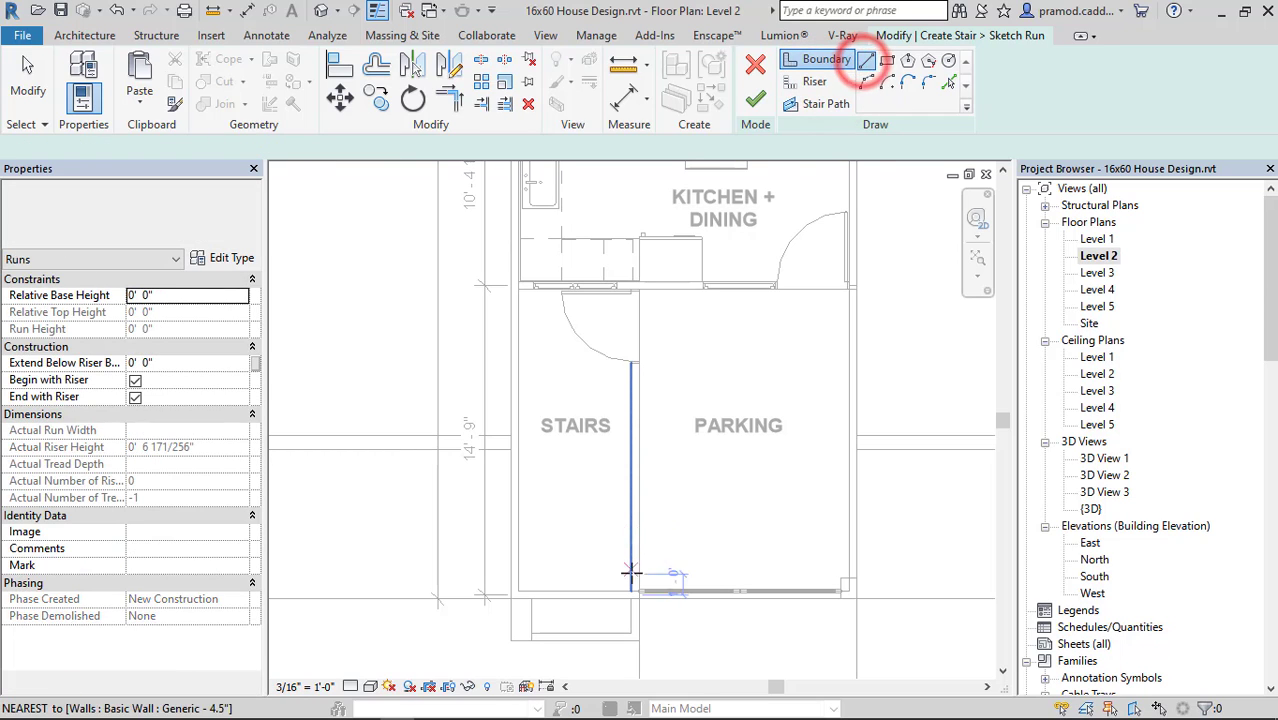
pyautogui.scroll(2, 636, 592)
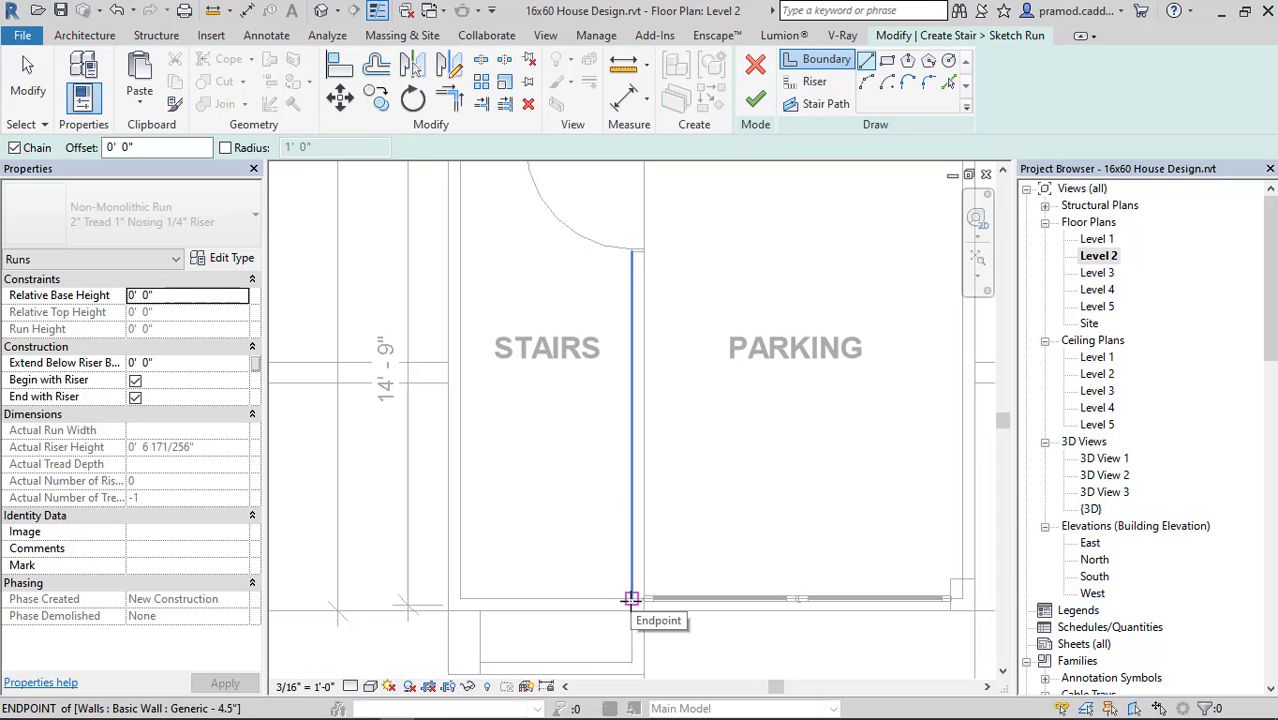
pyautogui.click(631, 598)
pyautogui.click(461, 597)
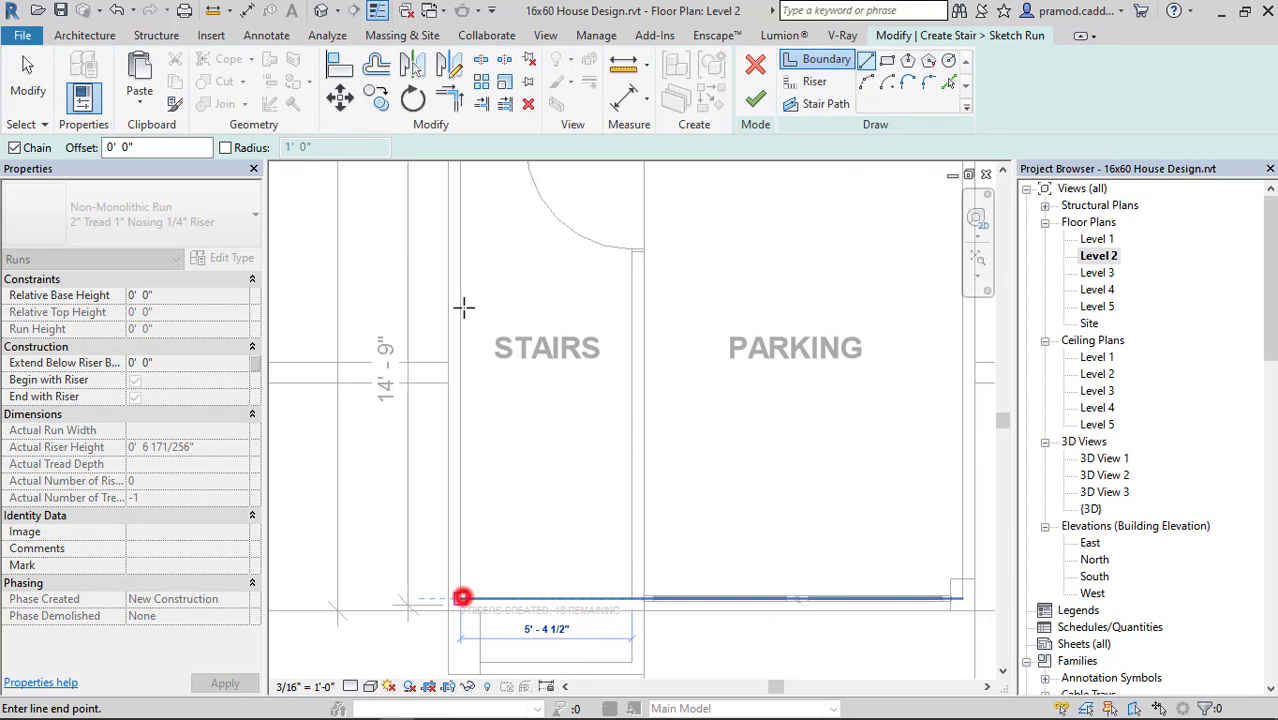
pyautogui.moveTo(463, 261); pyautogui.dragTo(459, 365, button='middle')
pyautogui.click(456, 242)
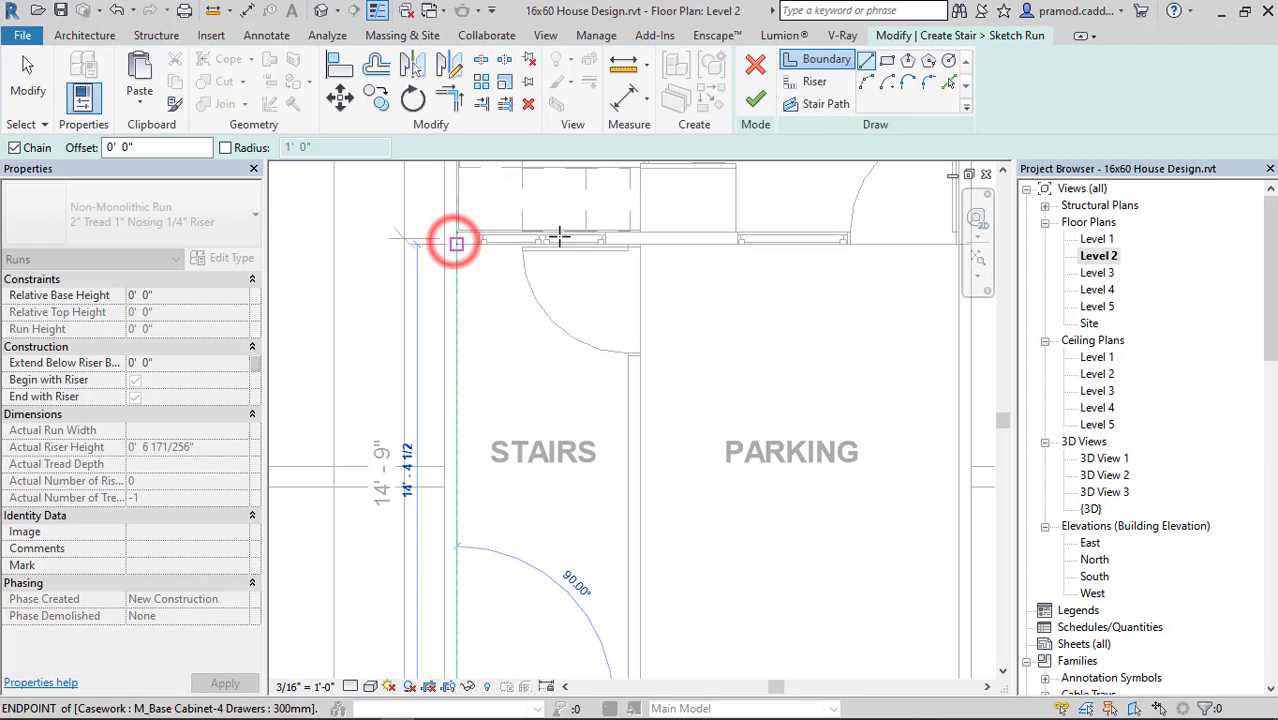
pyautogui.click(571, 242)
pyautogui.press('t')
pyautogui.press('r')
# Offset copies of the three outer boundary lines 3' inward into the STAIRS area.
pyautogui.click(376, 65)
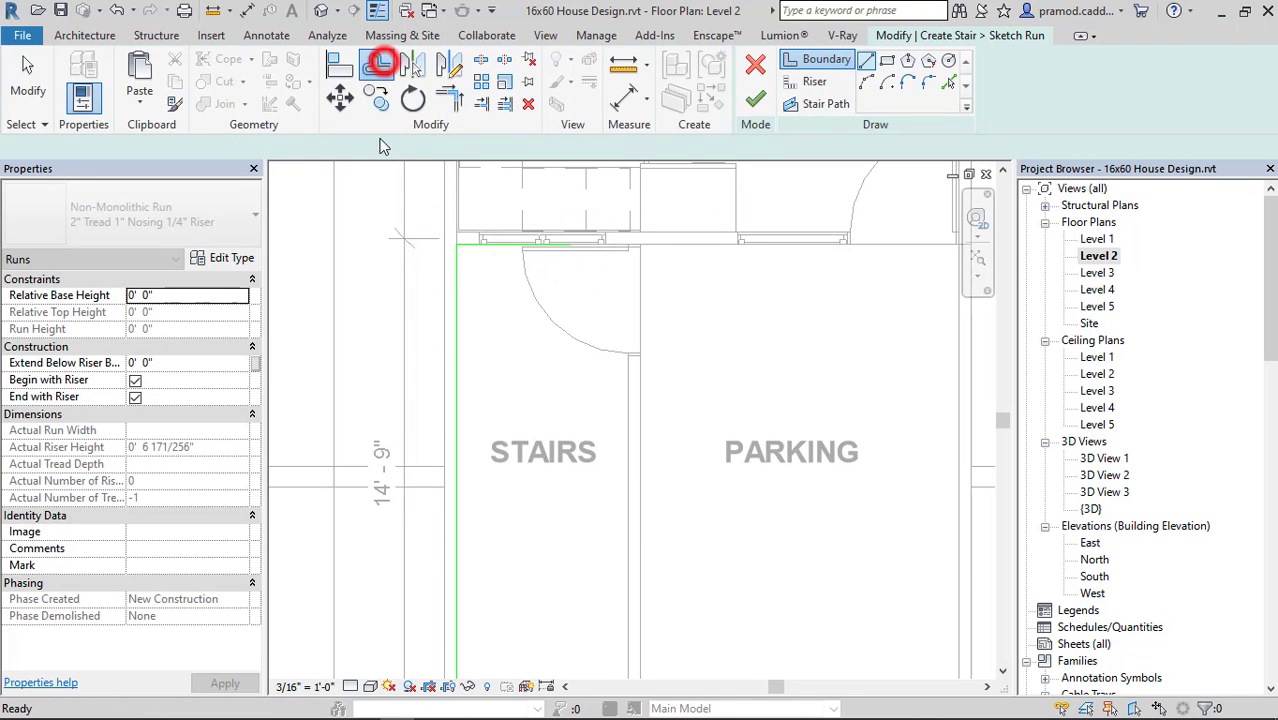
pyautogui.click(457, 147)
pyautogui.write('3\' 0"')
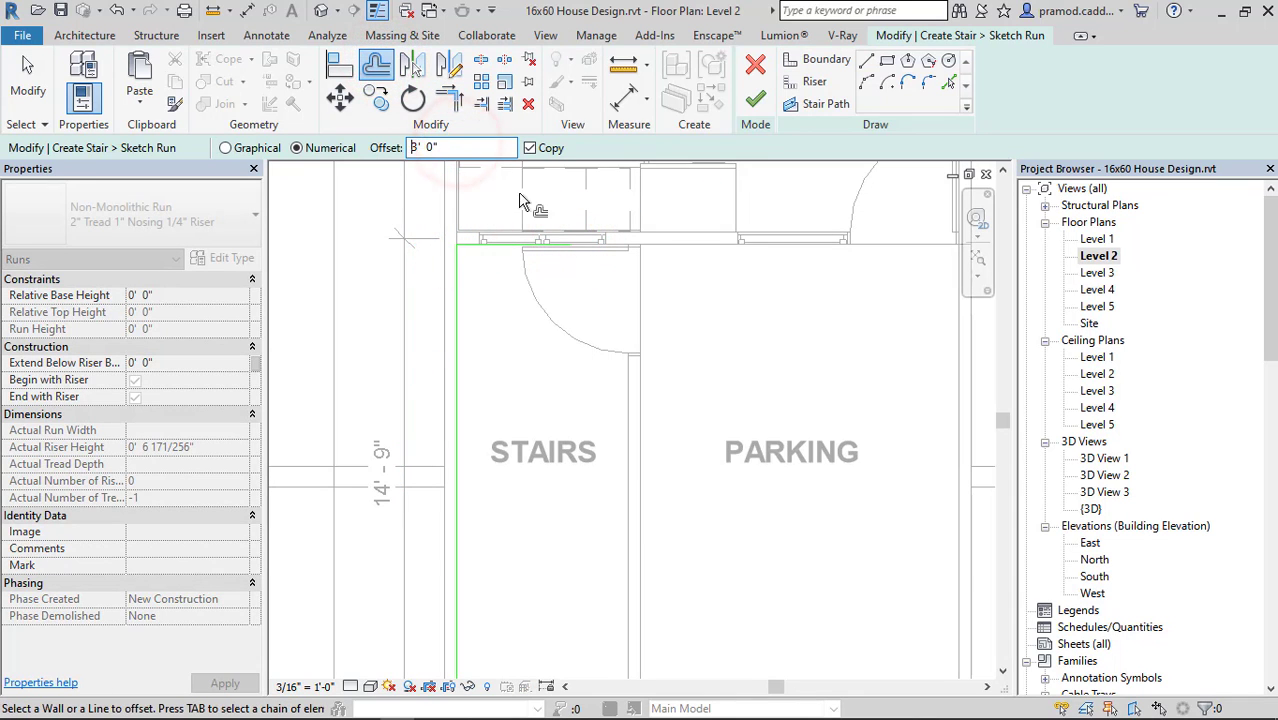
pyautogui.click(491, 248)
pyautogui.click(457, 368)
pyautogui.scroll(-4, 514, 323)
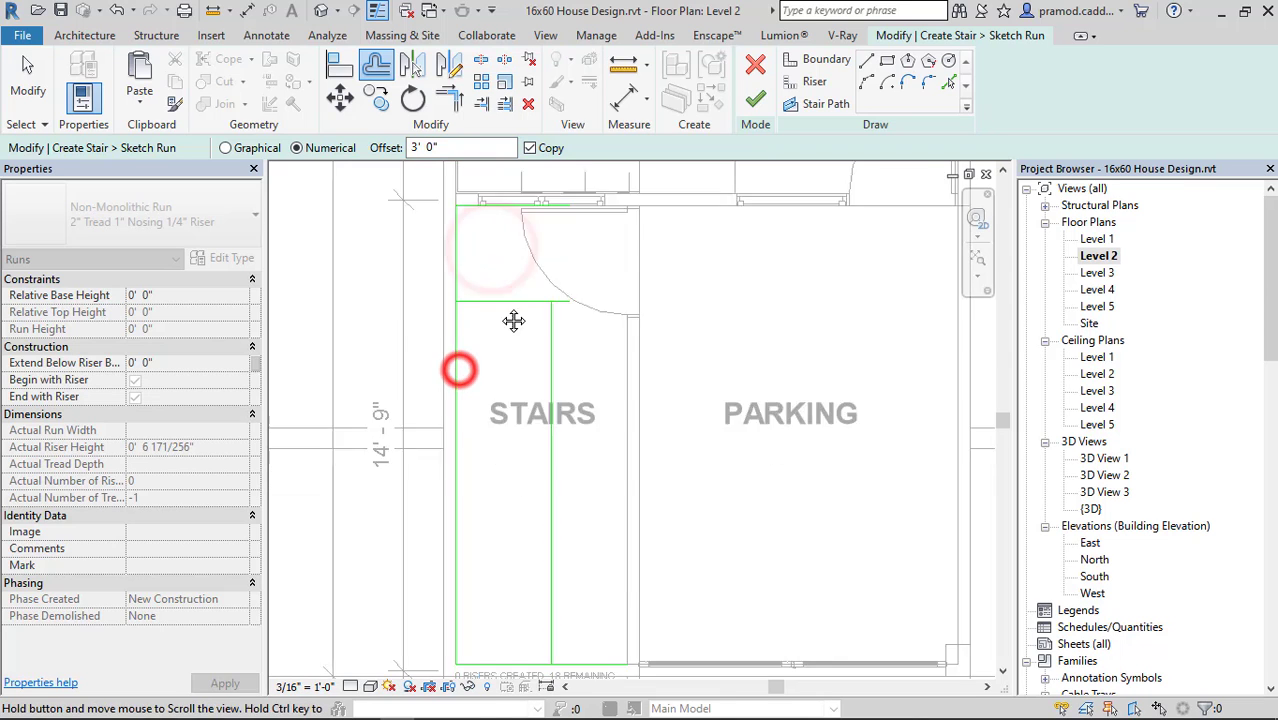
pyautogui.click(532, 498)
pyautogui.moveTo(535, 333); pyautogui.dragTo(537, 397, button='middle')
# Trim the inner offset boundary lines into corners at both ends of the long line, keeping the segments towards the parking.
pyautogui.click(449, 99)
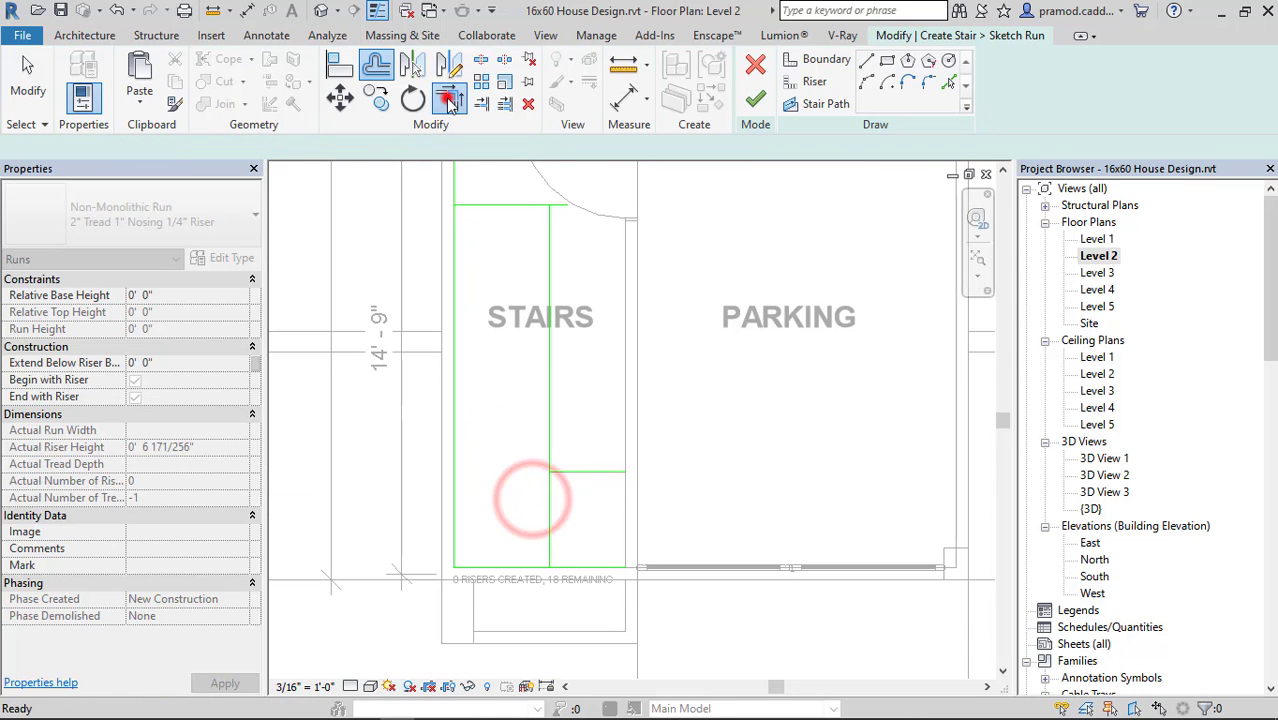
pyautogui.scroll(2, 540, 263)
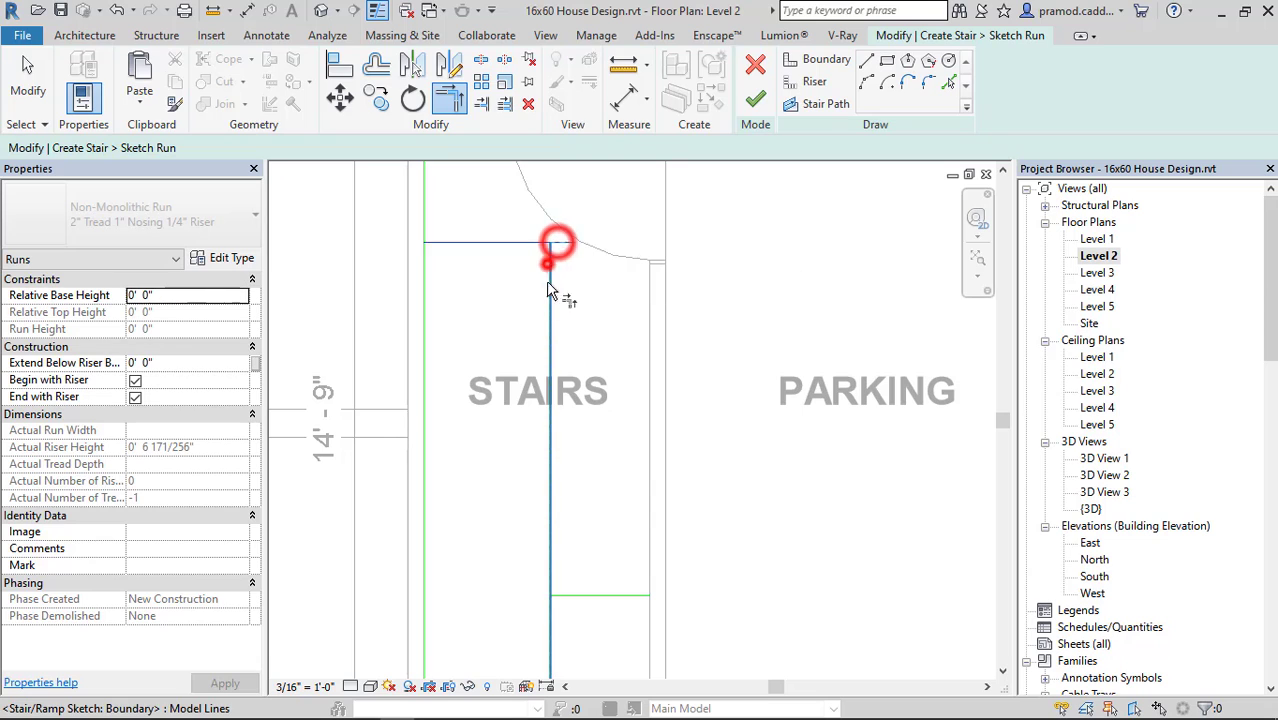
pyautogui.click(551, 543)
pyautogui.click(568, 595)
pyautogui.scroll(-2, 566, 525)
pyautogui.moveTo(595, 547); pyautogui.dragTo(583, 450, button='middle')
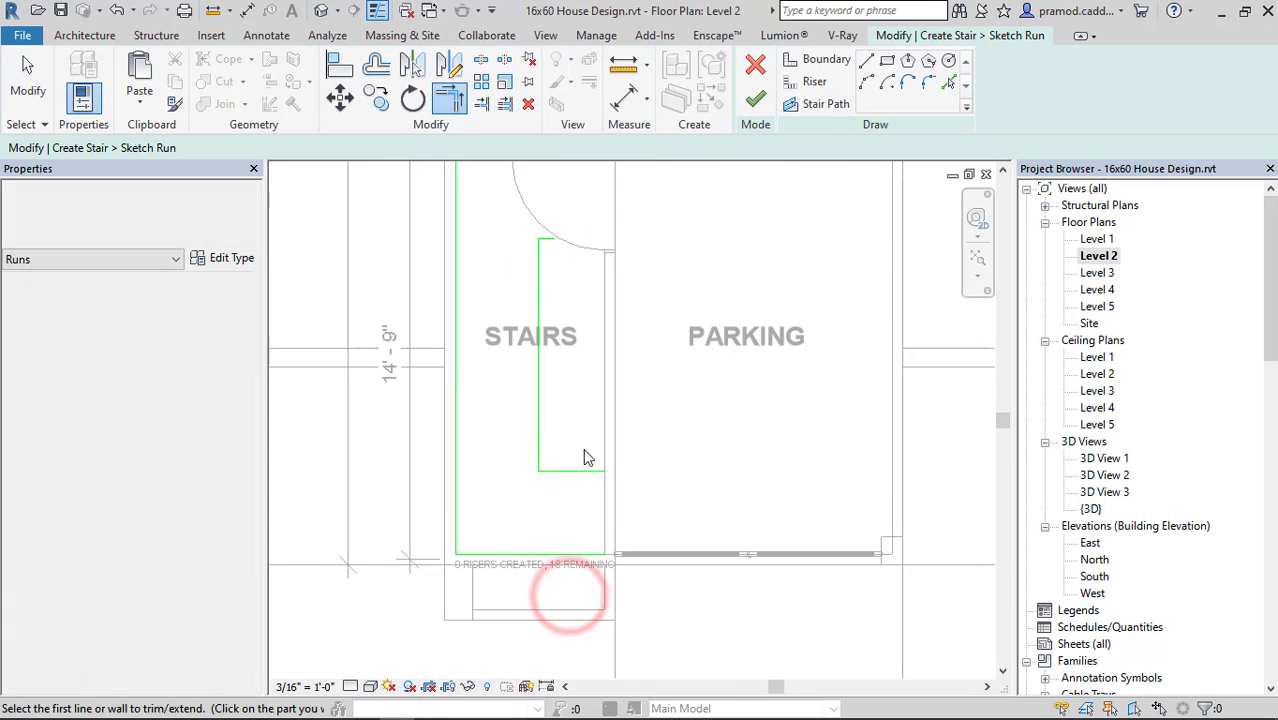
pyautogui.press('Escape')
# Delete the short inner boundary line that runs parallel to the front wall.
pyautogui.scroll(2, 583, 470)
pyautogui.click(588, 444)
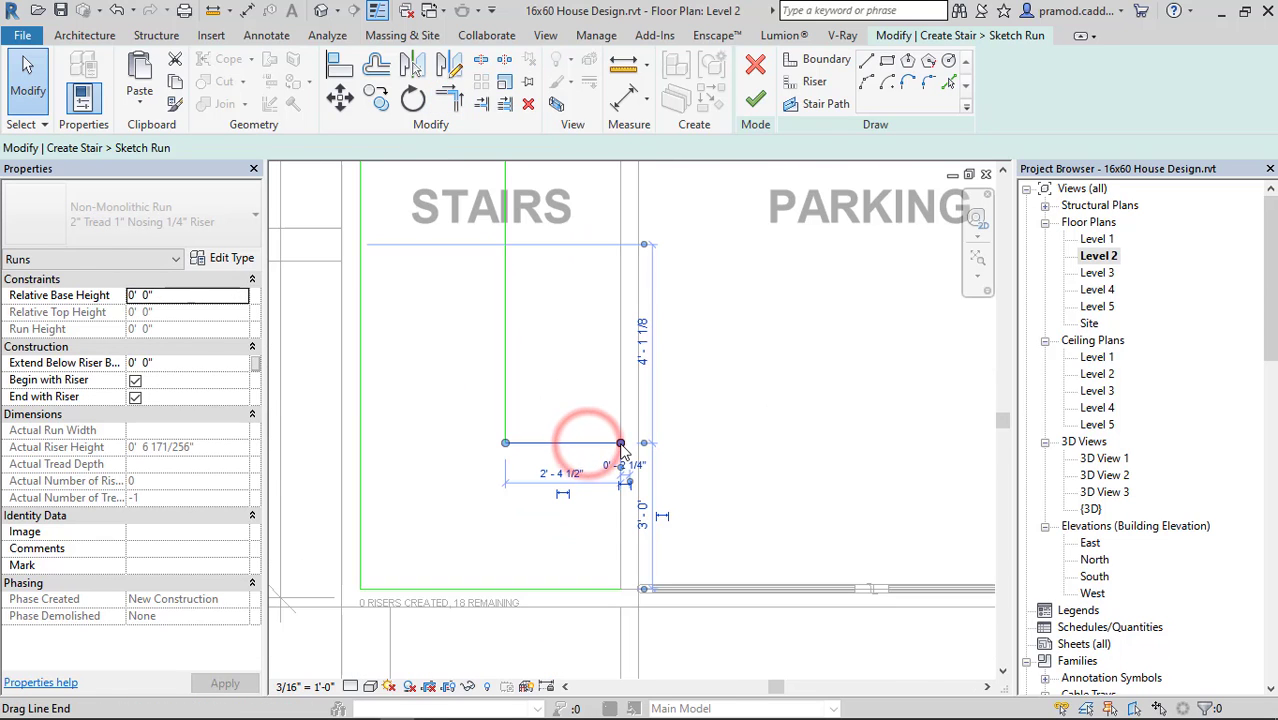
pyautogui.moveTo(620, 443); pyautogui.dragTo(505, 443)
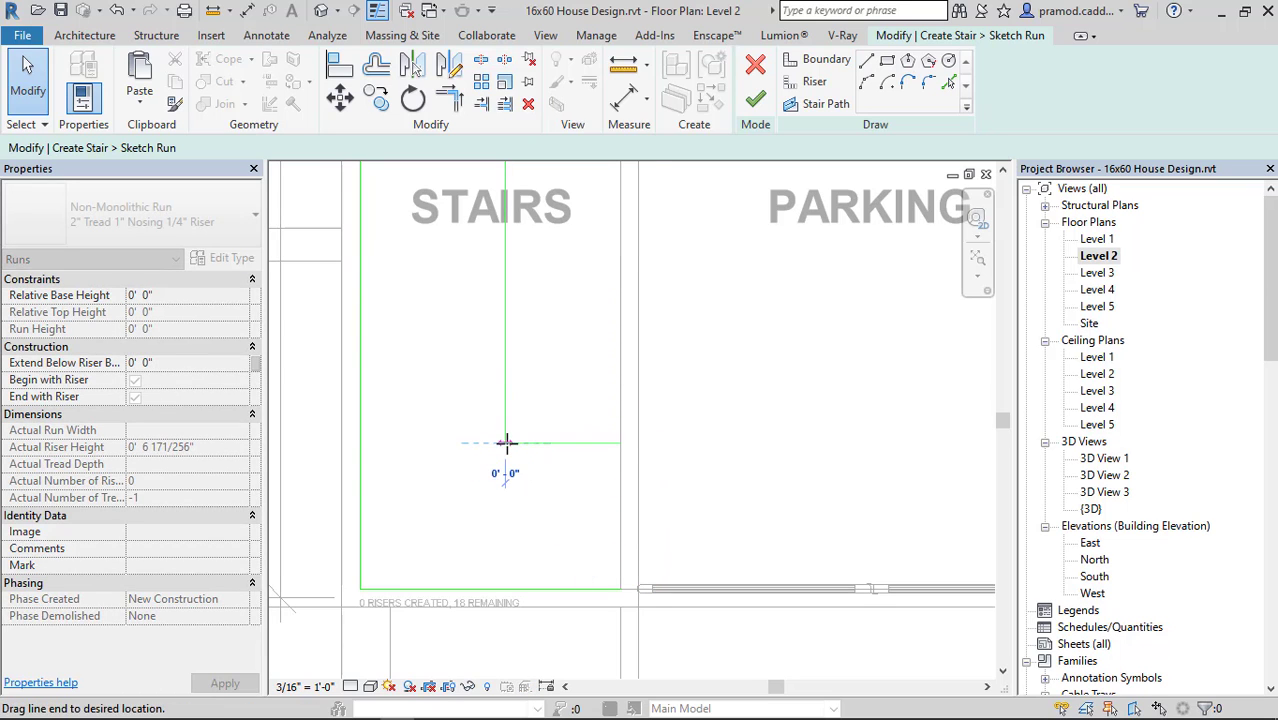
pyautogui.click(562, 443)
pyautogui.press('Delete')
# Draw risers from the inner boundary's front end to the front corner beside the parking and straight across to the parking wall.
pyautogui.click(818, 85)
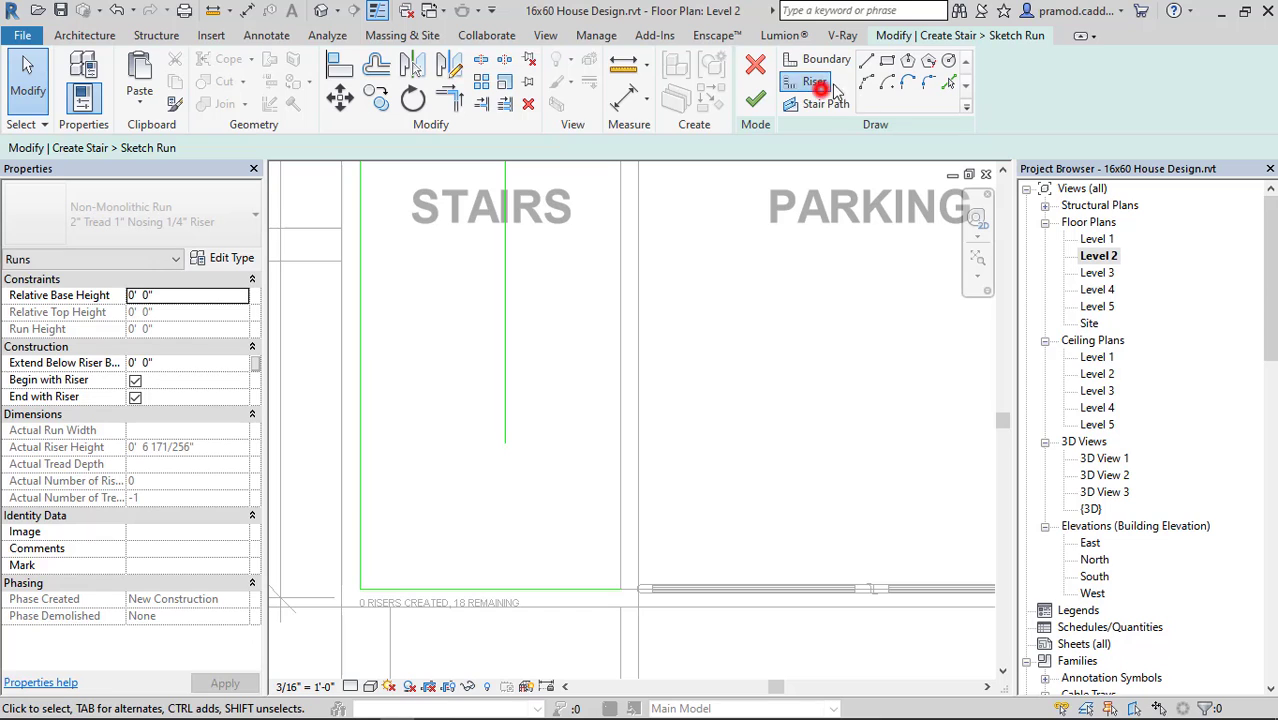
pyautogui.click(505, 443)
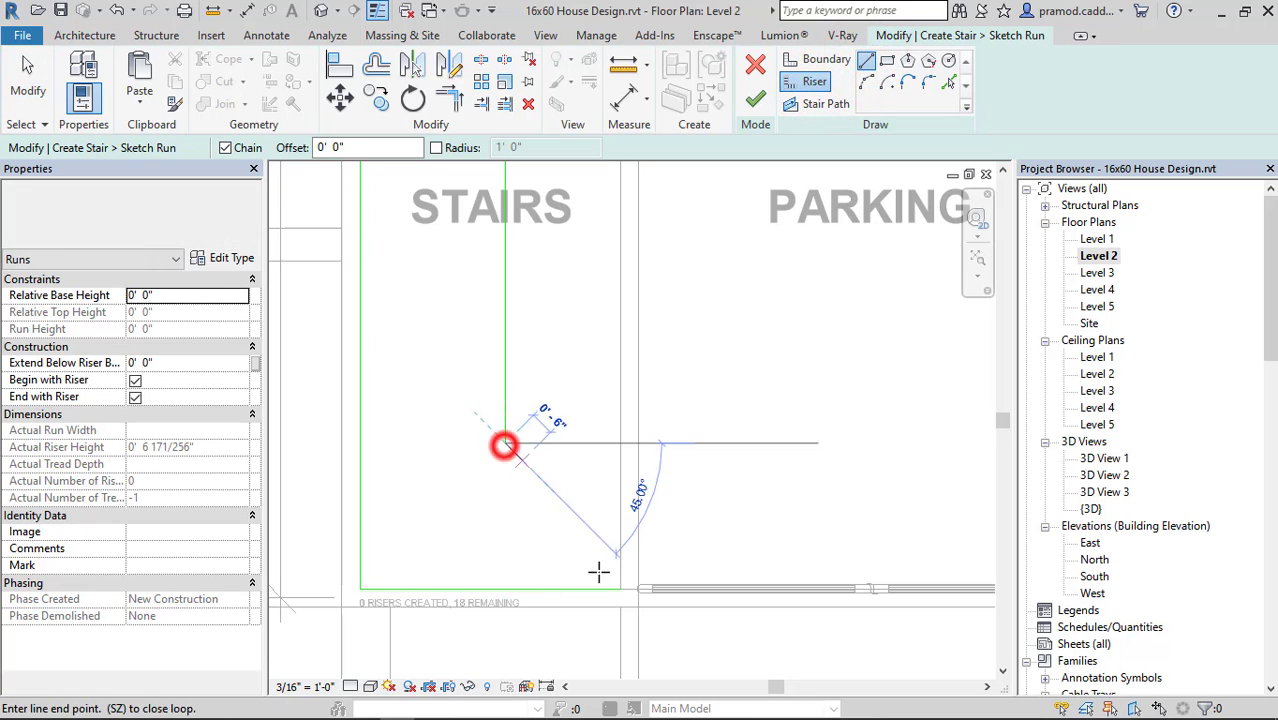
pyautogui.click(620, 588)
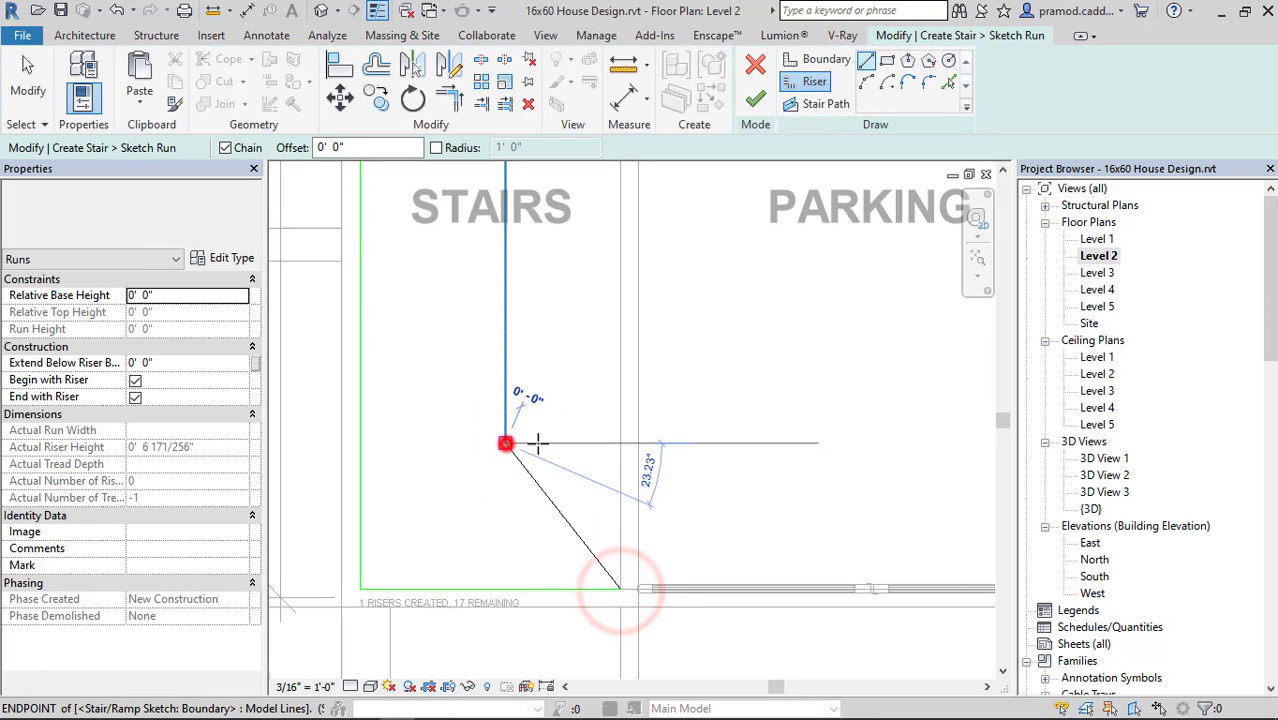
pyautogui.click(506, 443)
pyautogui.click(620, 443)
pyautogui.press('Escape')
pyautogui.press('Escape')
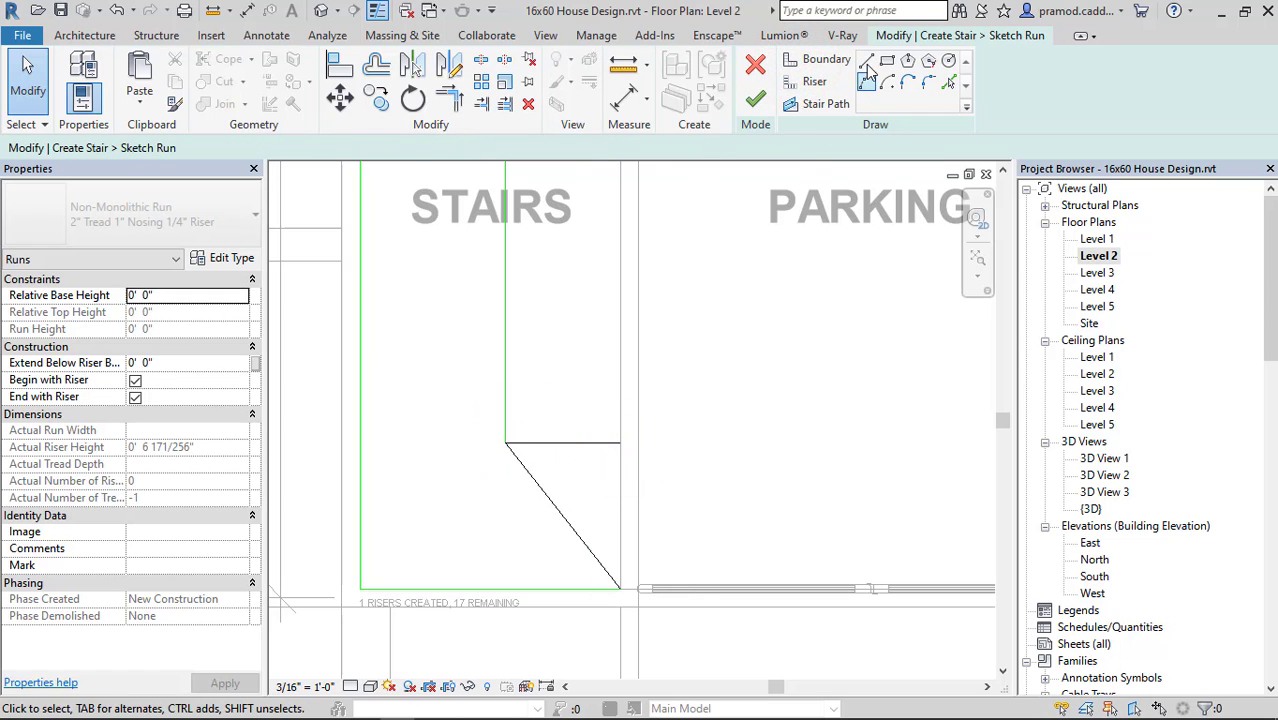
# Draw a boundary line along the parking wall from the front corner to the end of the straight riser.
pyautogui.click(620, 588)
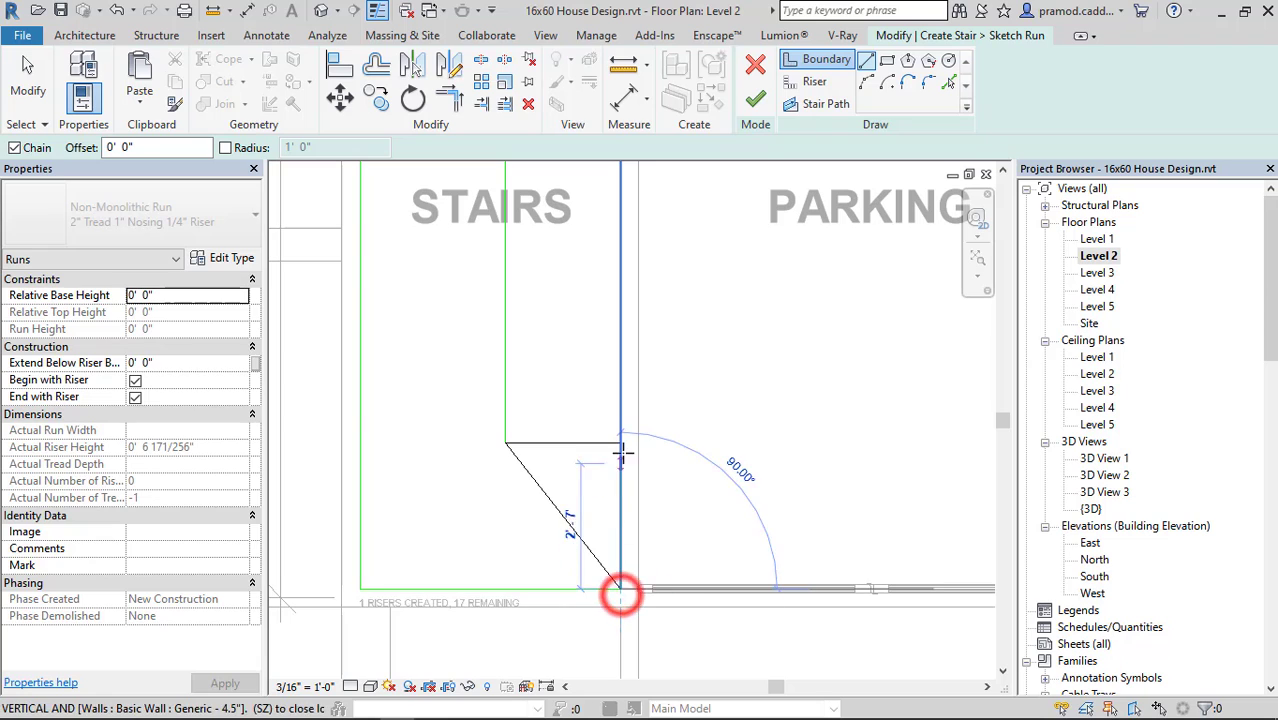
pyautogui.click(621, 443)
pyautogui.press('Escape')
# Add risers from the inner boundary's front end straight to the front wall, to the outer front corner and straight to the side wall.
pyautogui.click(814, 81)
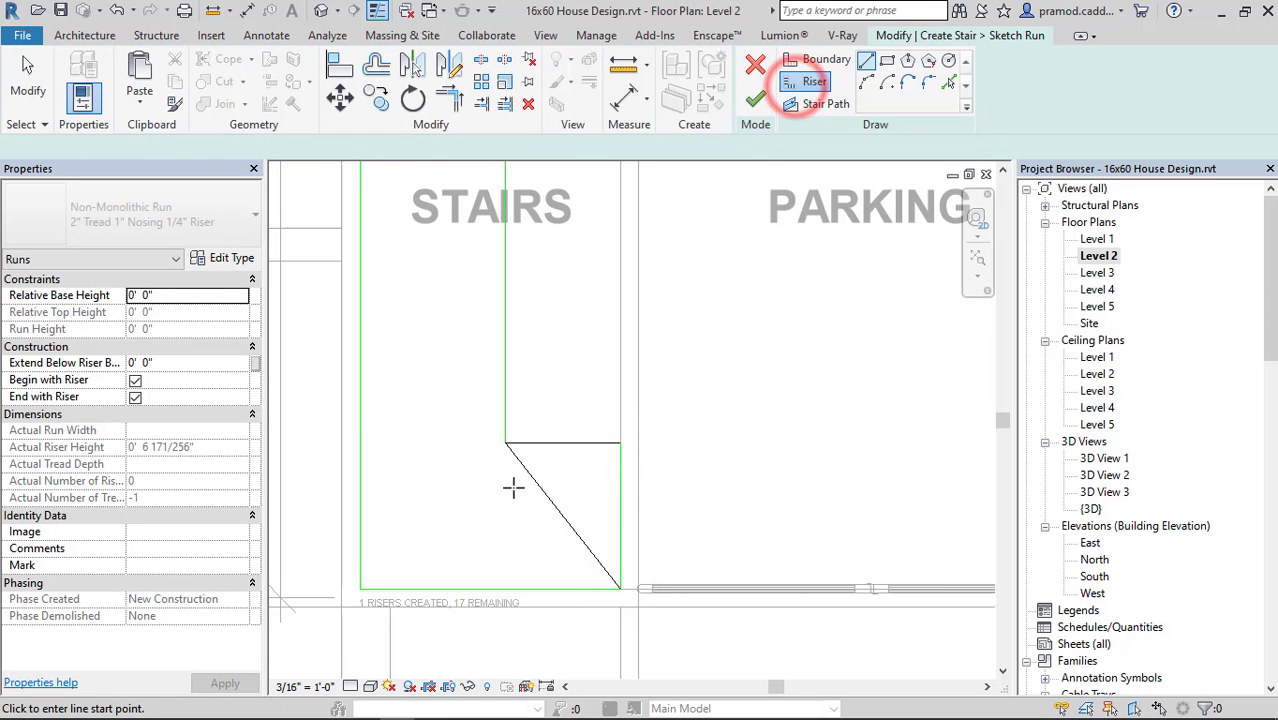
pyautogui.click(506, 443)
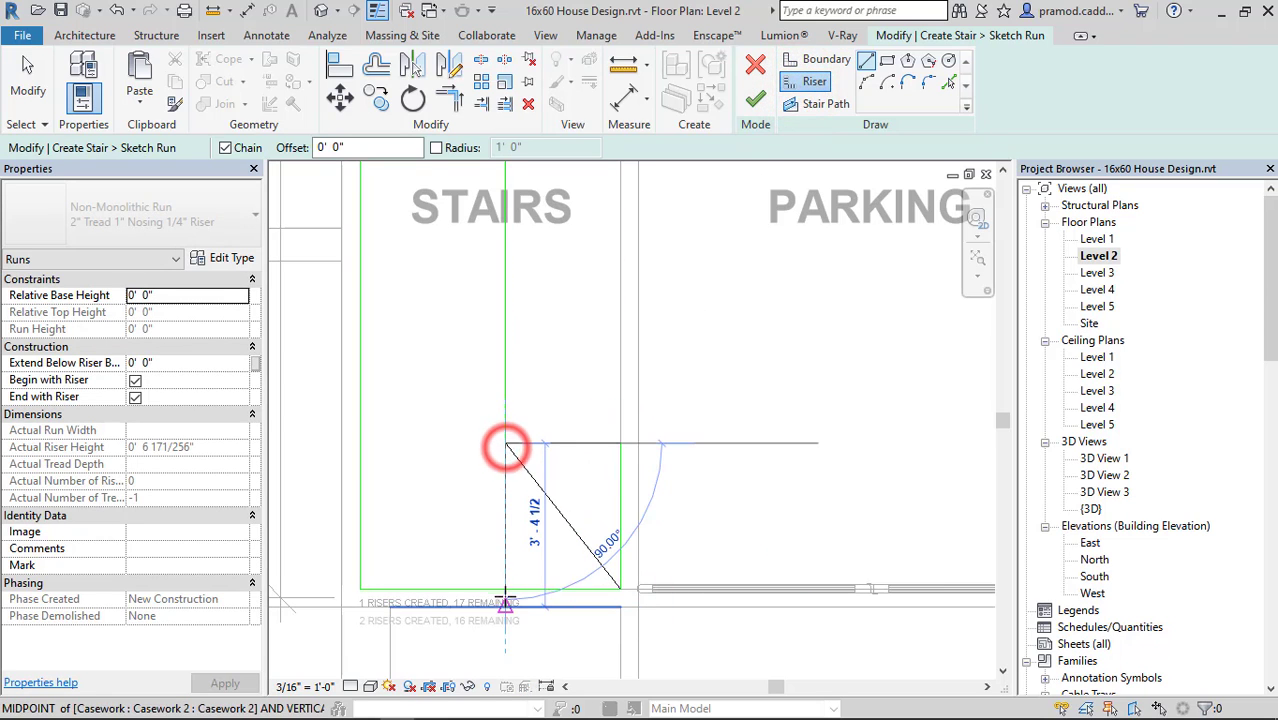
pyautogui.click(505, 588)
pyautogui.click(505, 443)
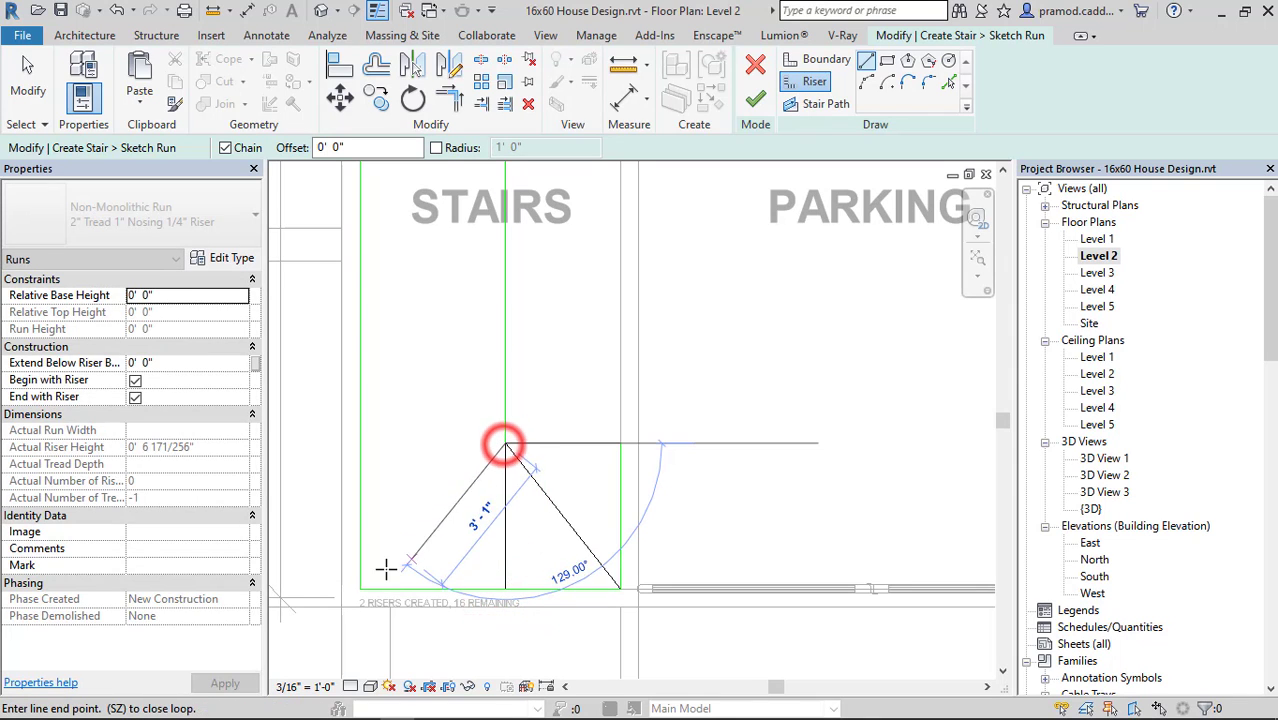
pyautogui.click(362, 588)
pyautogui.click(506, 443)
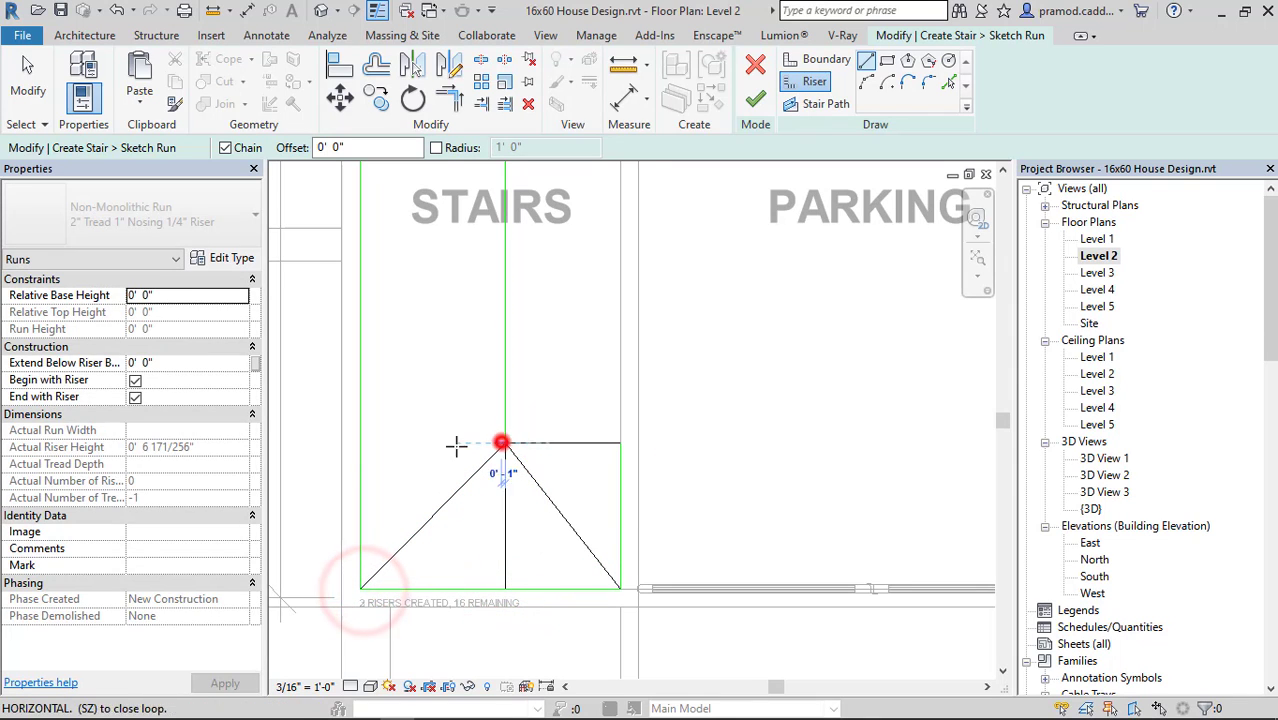
pyautogui.click(360, 443)
pyautogui.moveTo(448, 475); pyautogui.dragTo(564, 569, button='middle')
pyautogui.press('Escape')
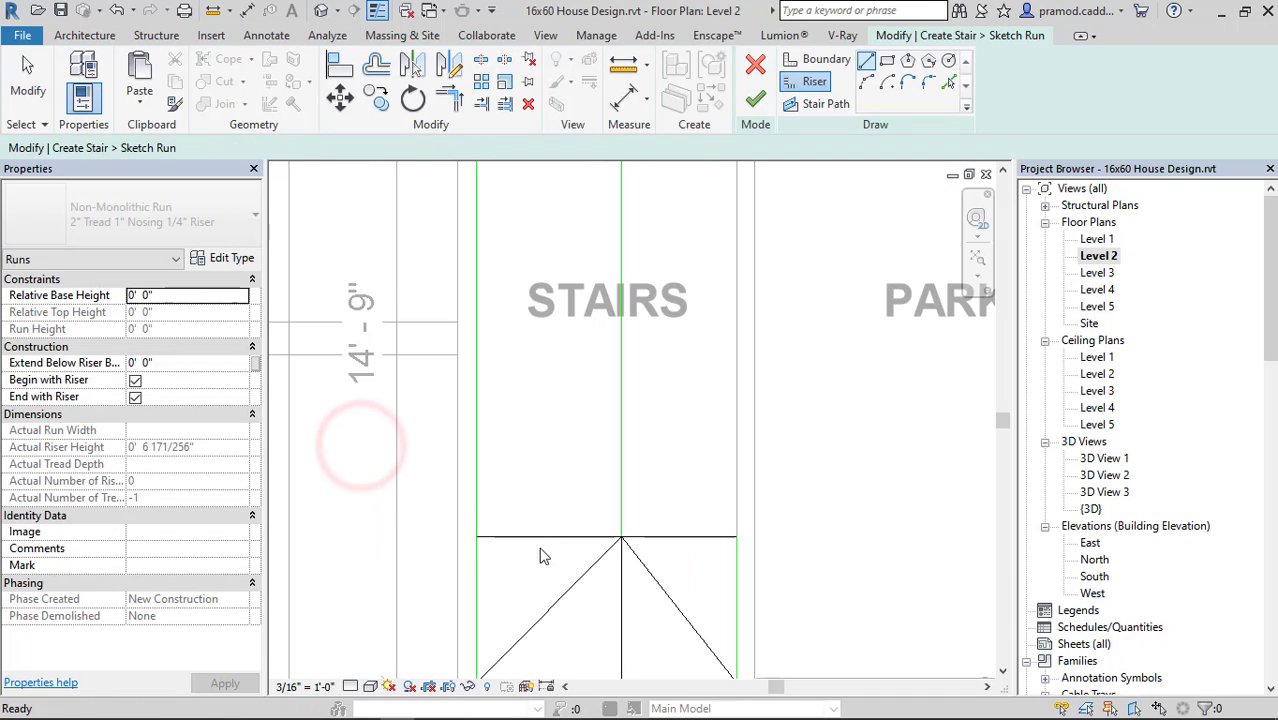
# Copy the 3' riser beside the outer side wall twice towards the kitchen at 10" spacing.
pyautogui.click(543, 536)
pyautogui.click(391, 99)
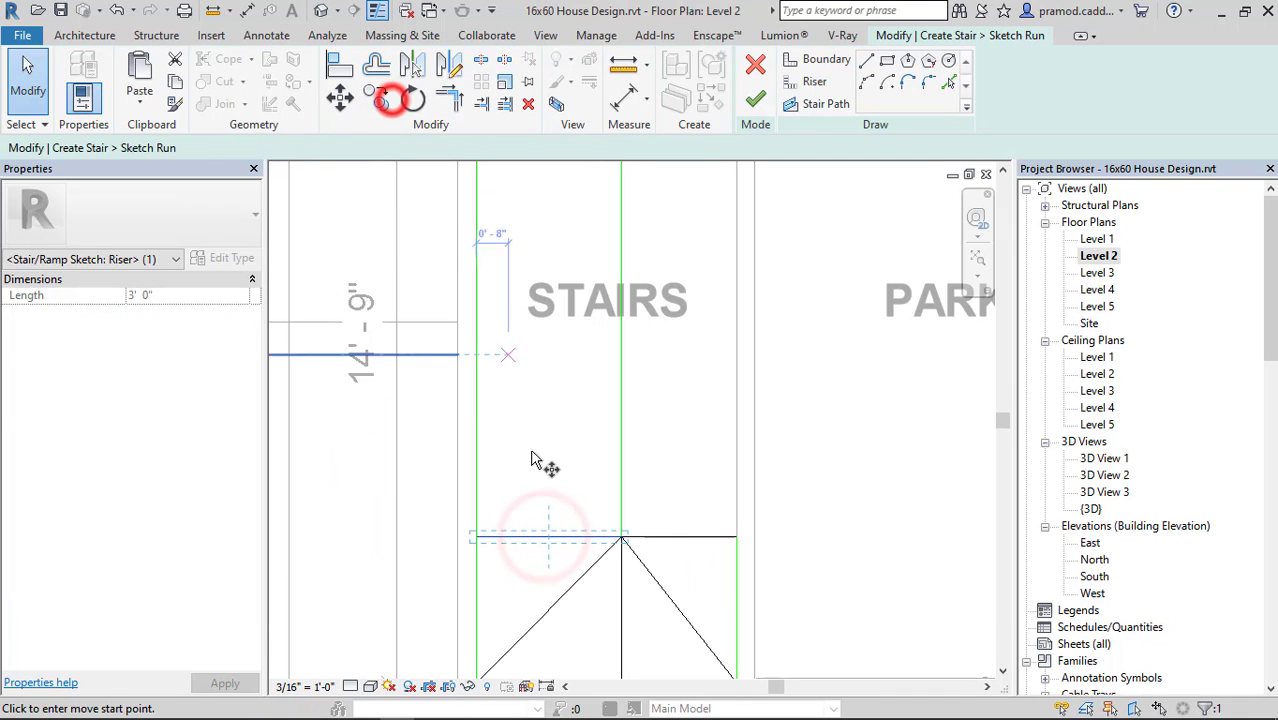
pyautogui.click(550, 540)
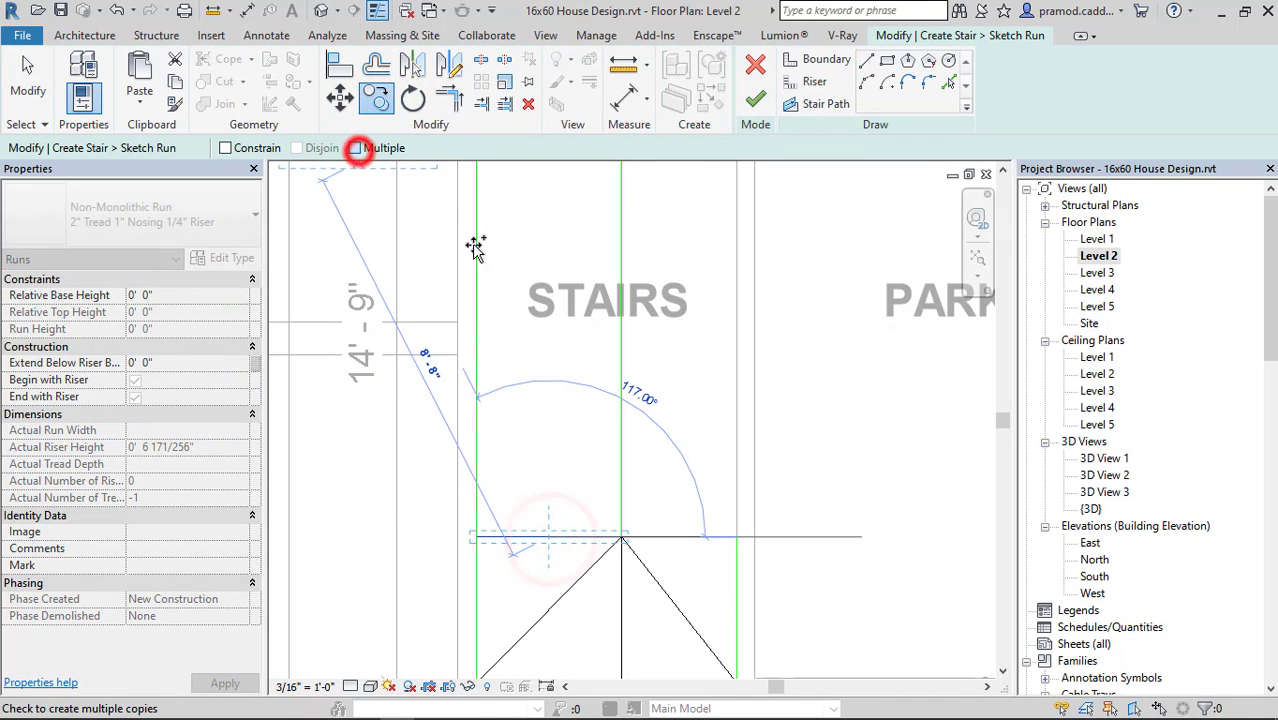
pyautogui.click(357, 147)
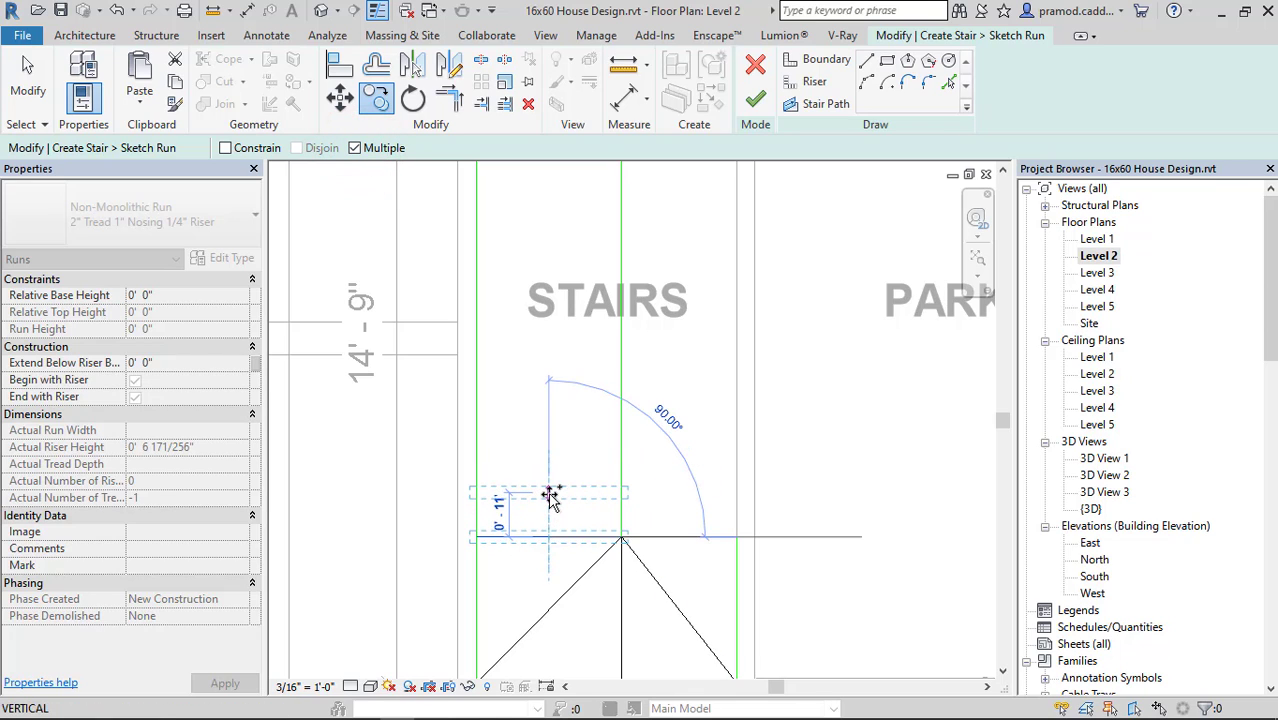
pyautogui.click(550, 497)
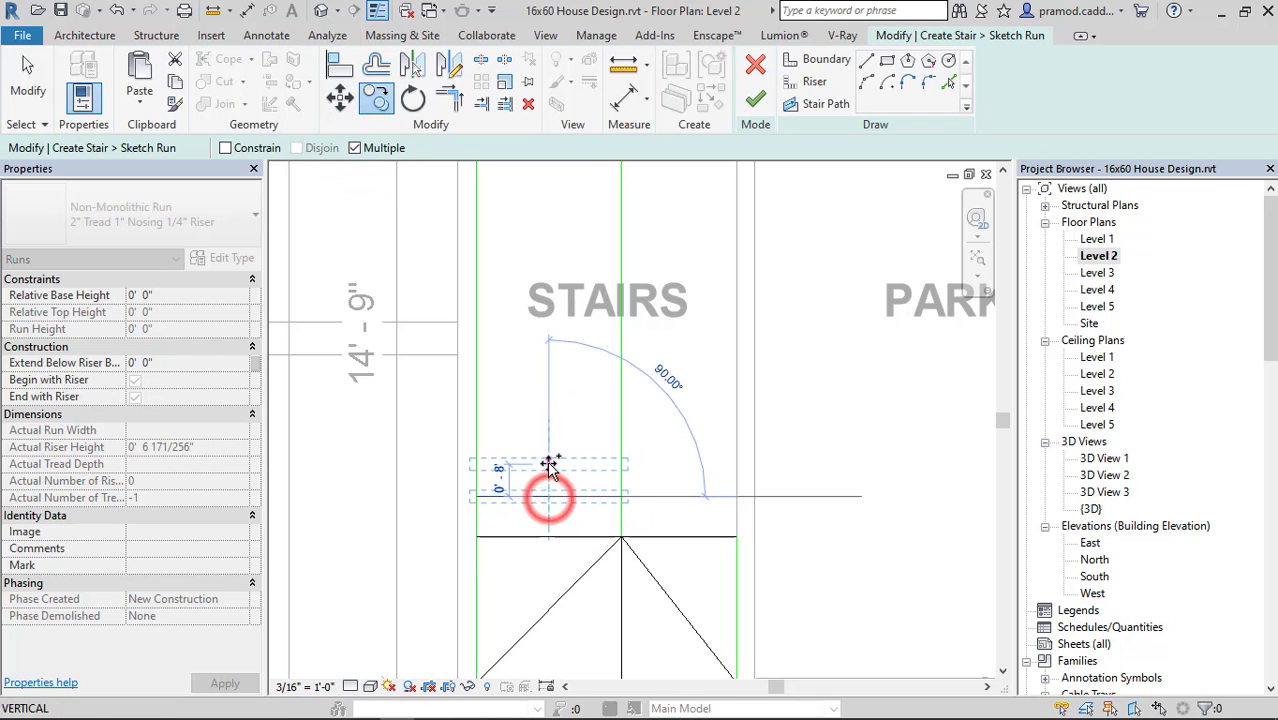
pyautogui.click(549, 456)
pyautogui.press('Escape')
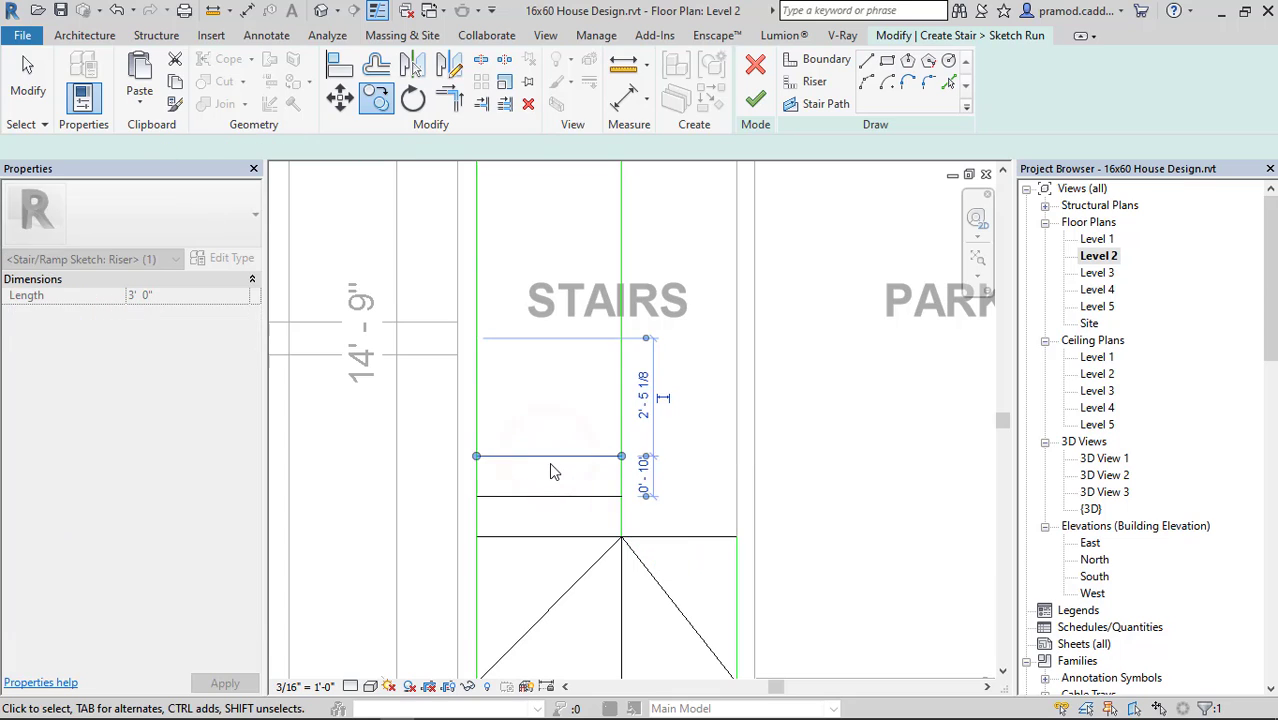
pyautogui.press('Escape')
# Copy the last riser repeatedly at 10" spacing along the side-wall run up to the inner boundary's kitchen end.
pyautogui.click(552, 458)
pyautogui.click(376, 97)
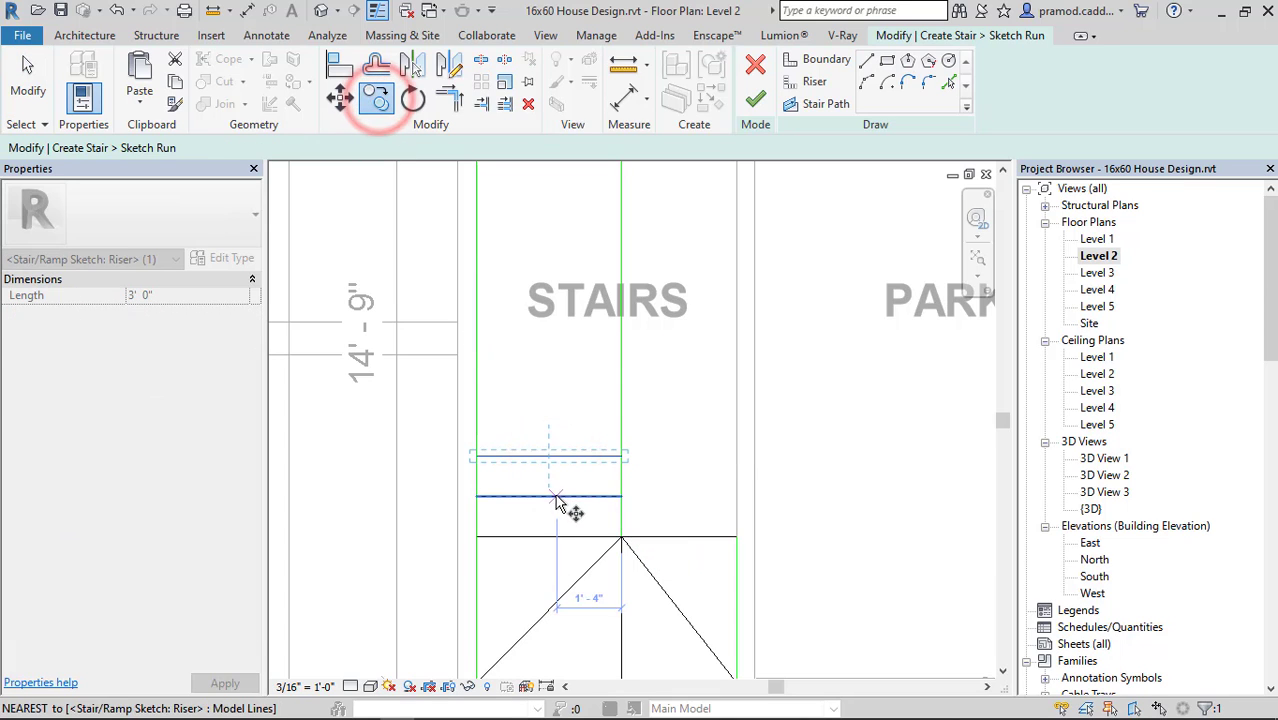
pyautogui.click(548, 455)
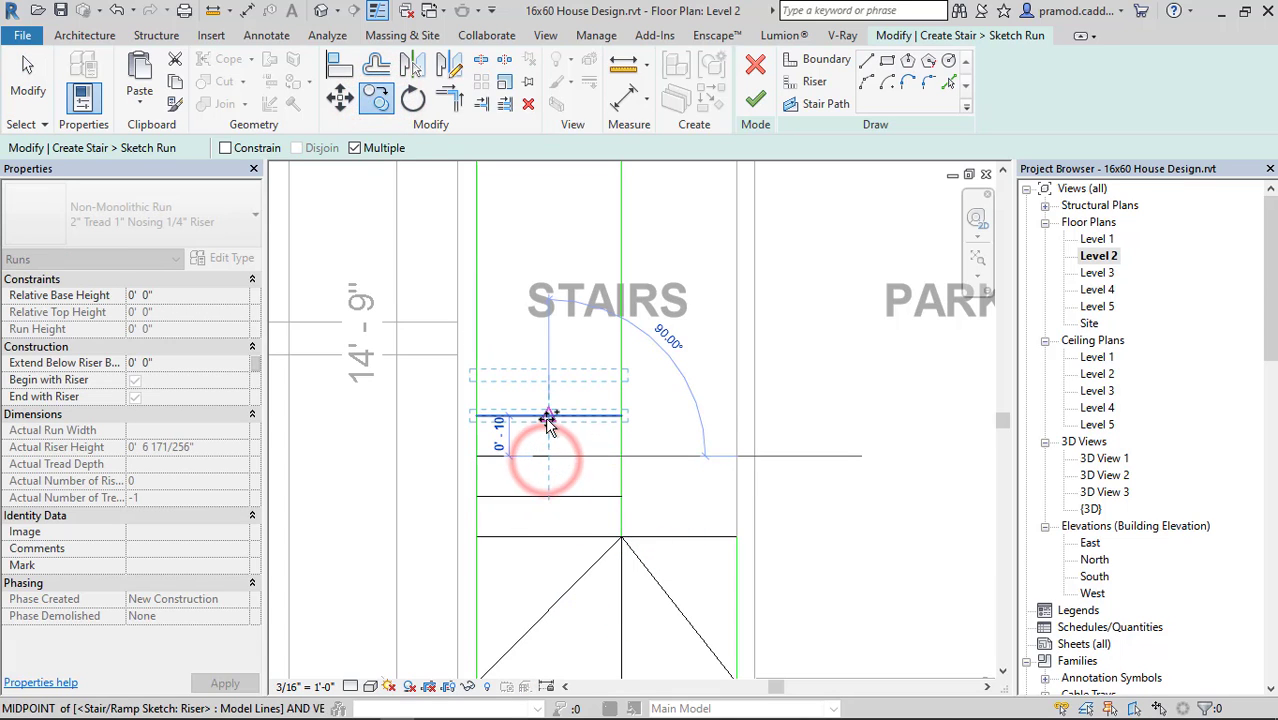
pyautogui.click(547, 417)
pyautogui.click(548, 376)
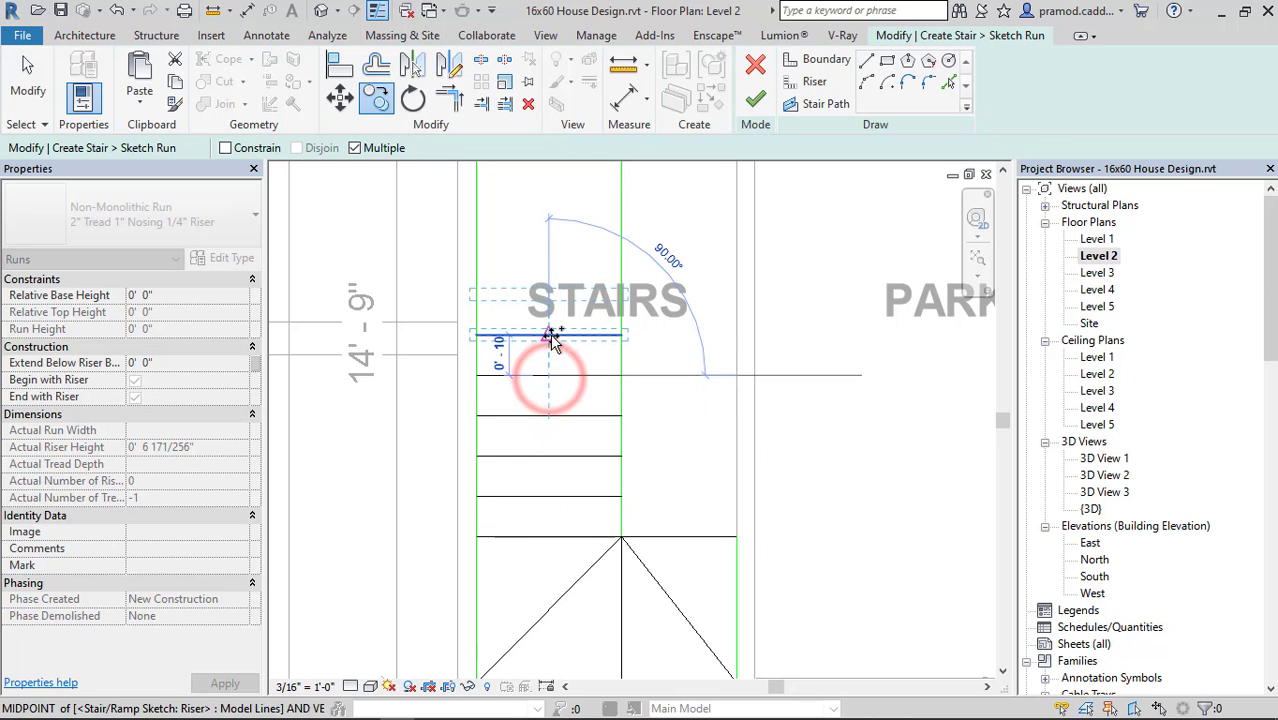
pyautogui.click(551, 336)
pyautogui.click(548, 294)
pyautogui.moveTo(549, 296); pyautogui.dragTo(548, 437, button='middle')
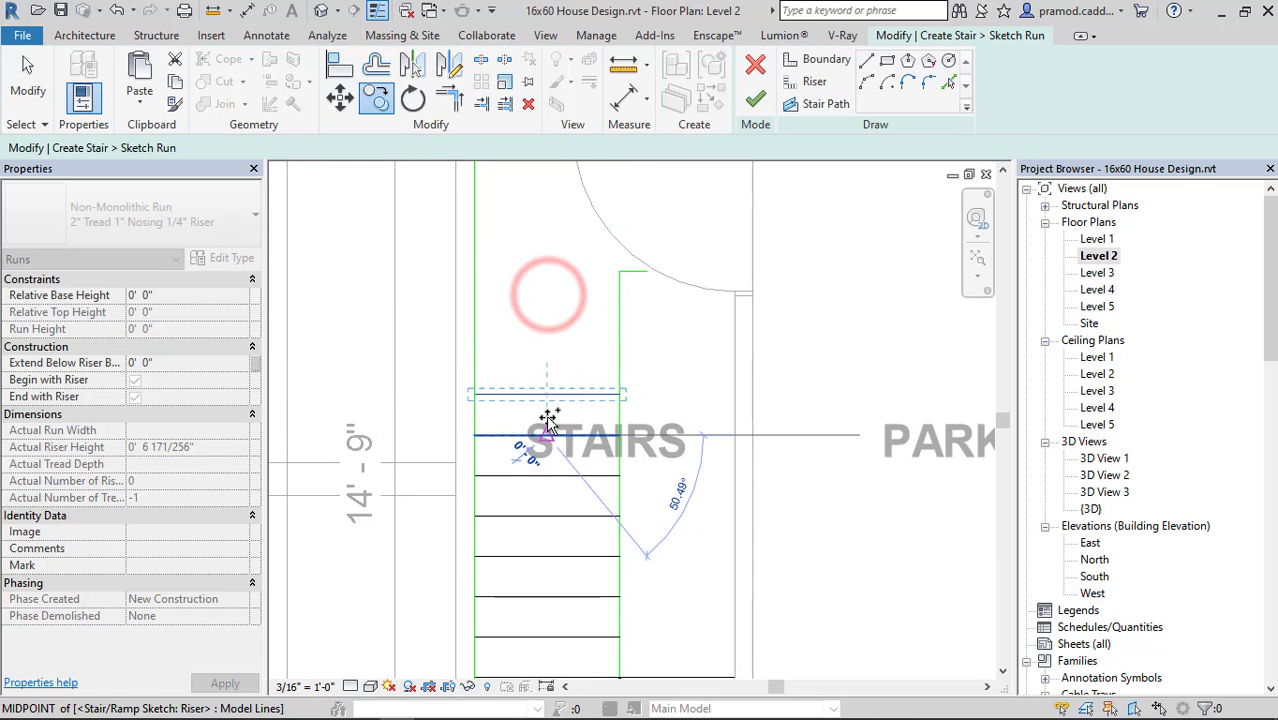
pyautogui.click(548, 395)
pyautogui.click(548, 355)
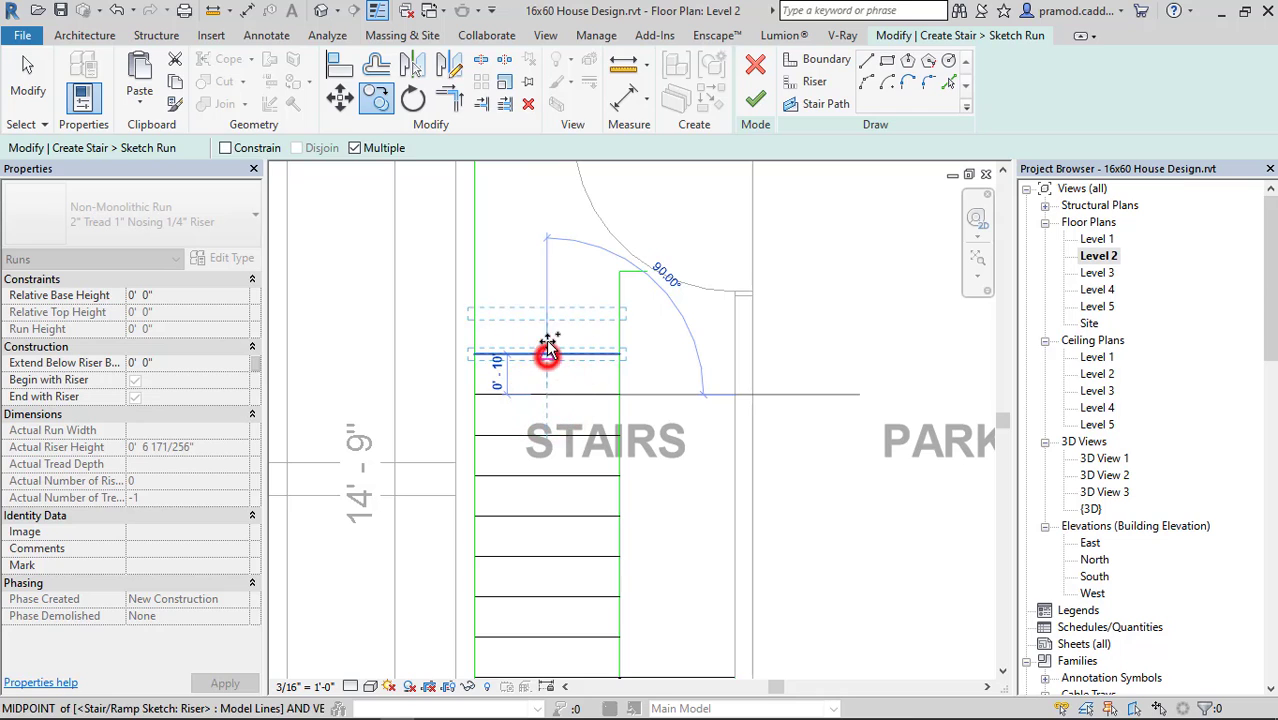
pyautogui.click(548, 316)
pyautogui.moveTo(557, 333); pyautogui.dragTo(563, 457, button='middle')
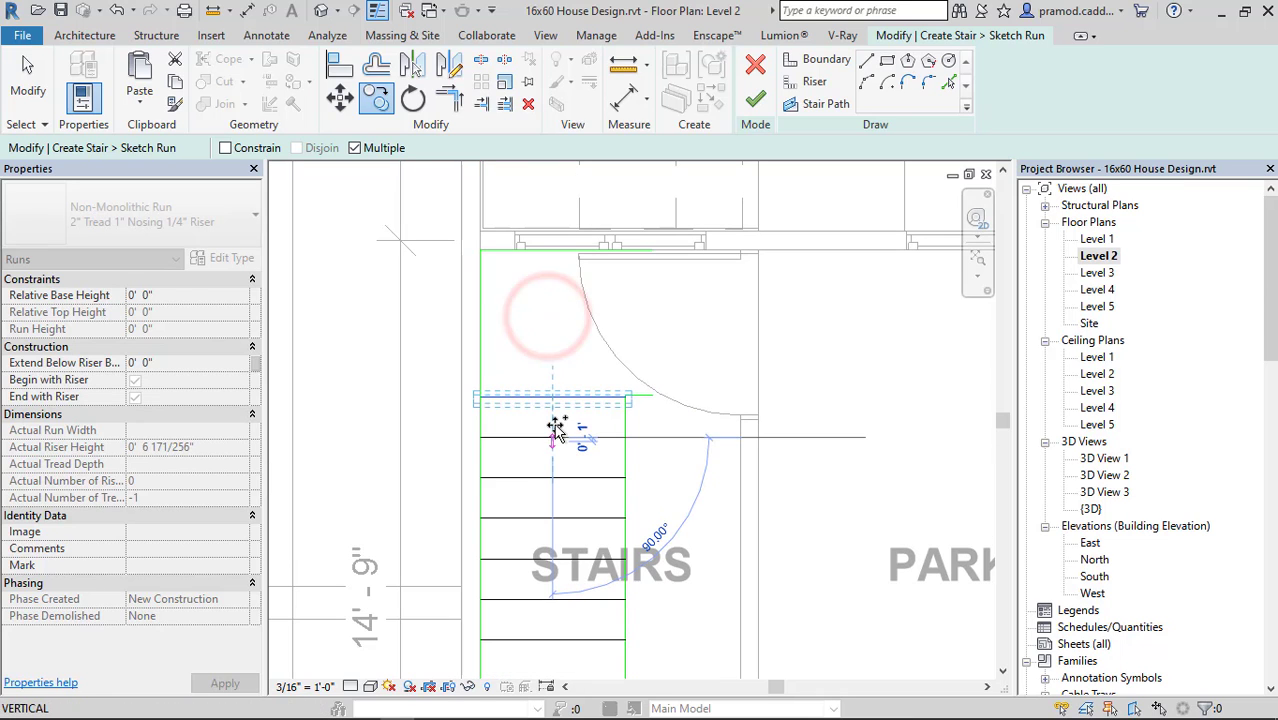
# Draw risers from the inner boundary's kitchen end diagonally to the outer corner and straight to the kitchen wall.
pyautogui.press('Escape')
pyautogui.moveTo(625, 418); pyautogui.dragTo(622, 510, button='middle')
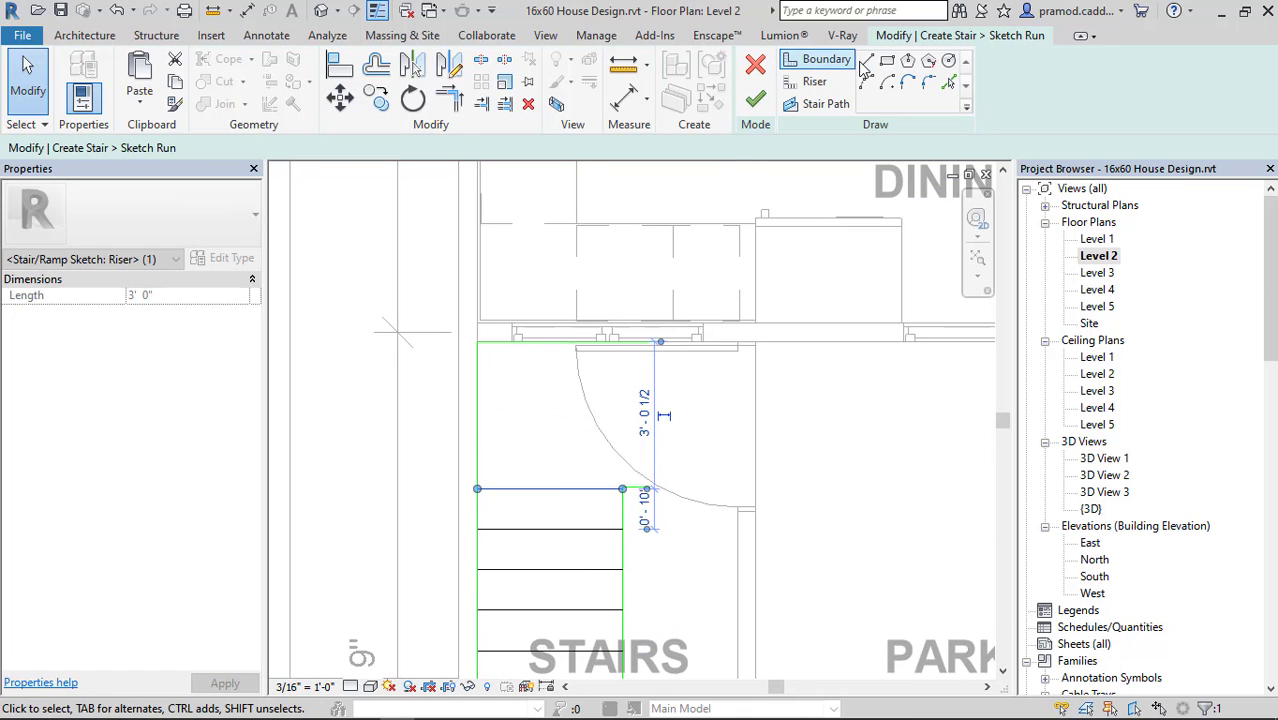
pyautogui.scroll(5, 625, 487)
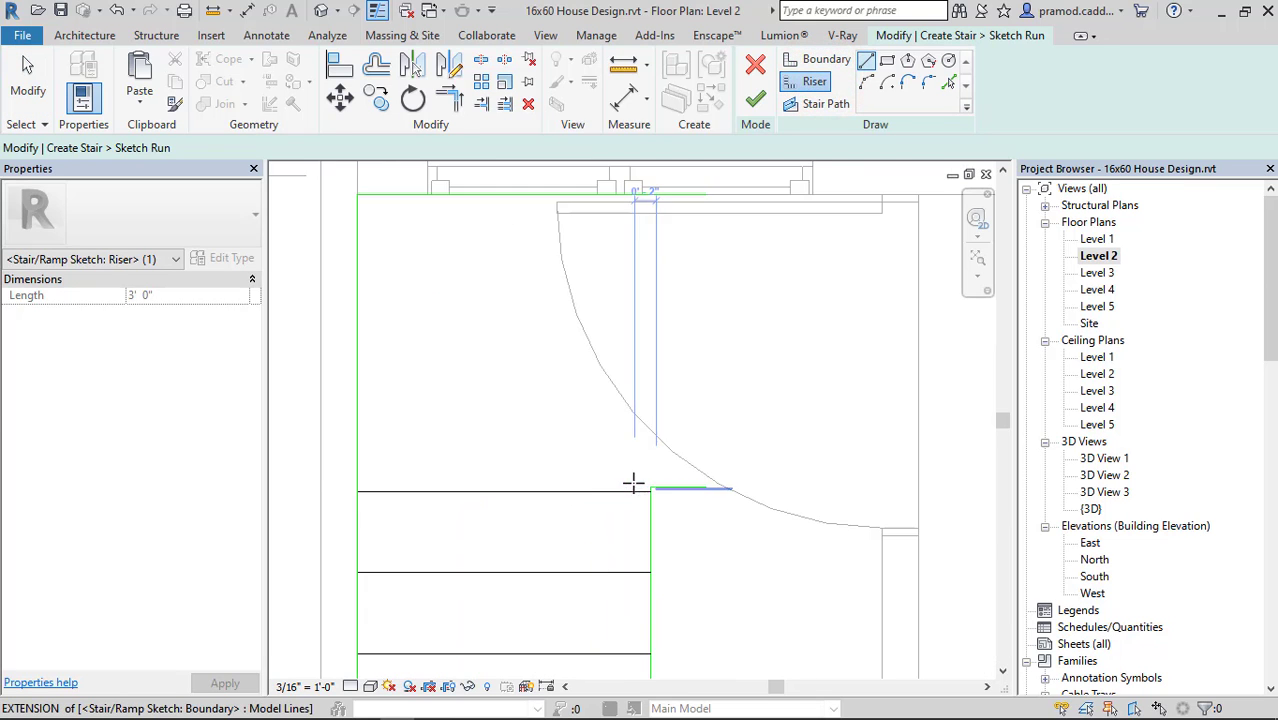
pyautogui.click(657, 492)
pyautogui.scroll(-4, 585, 471)
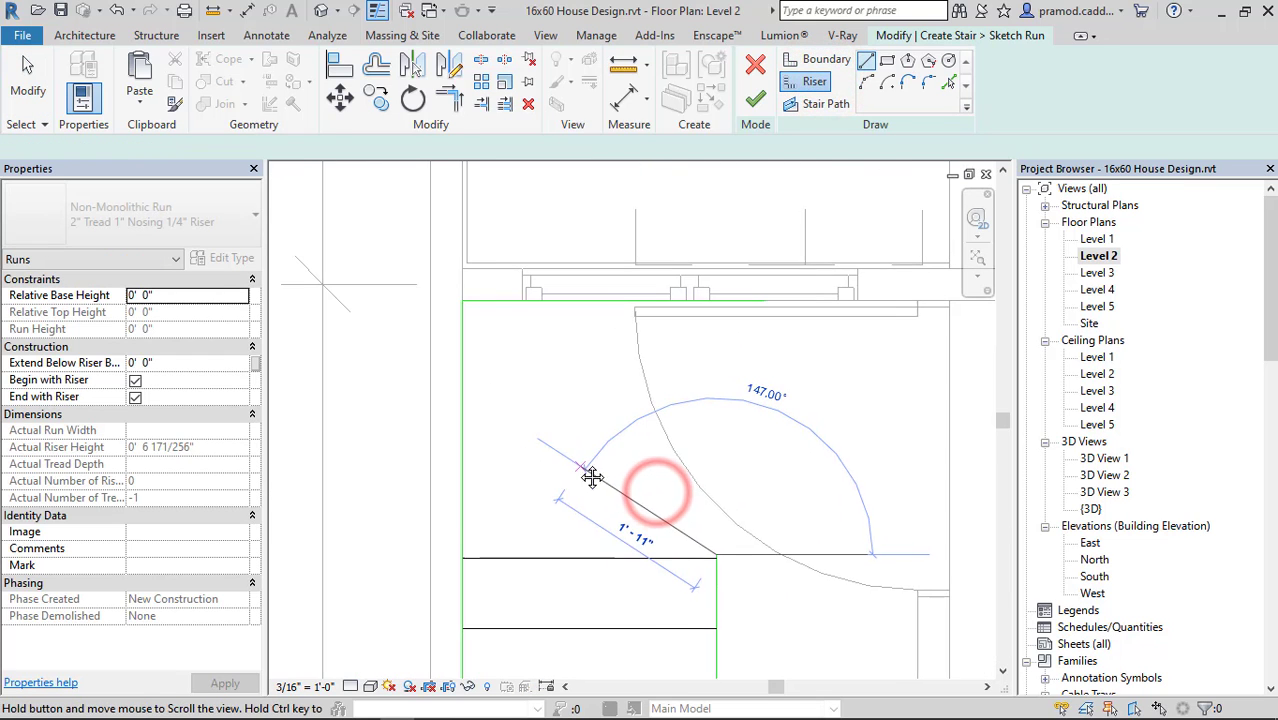
pyautogui.click(465, 297)
pyautogui.click(717, 560)
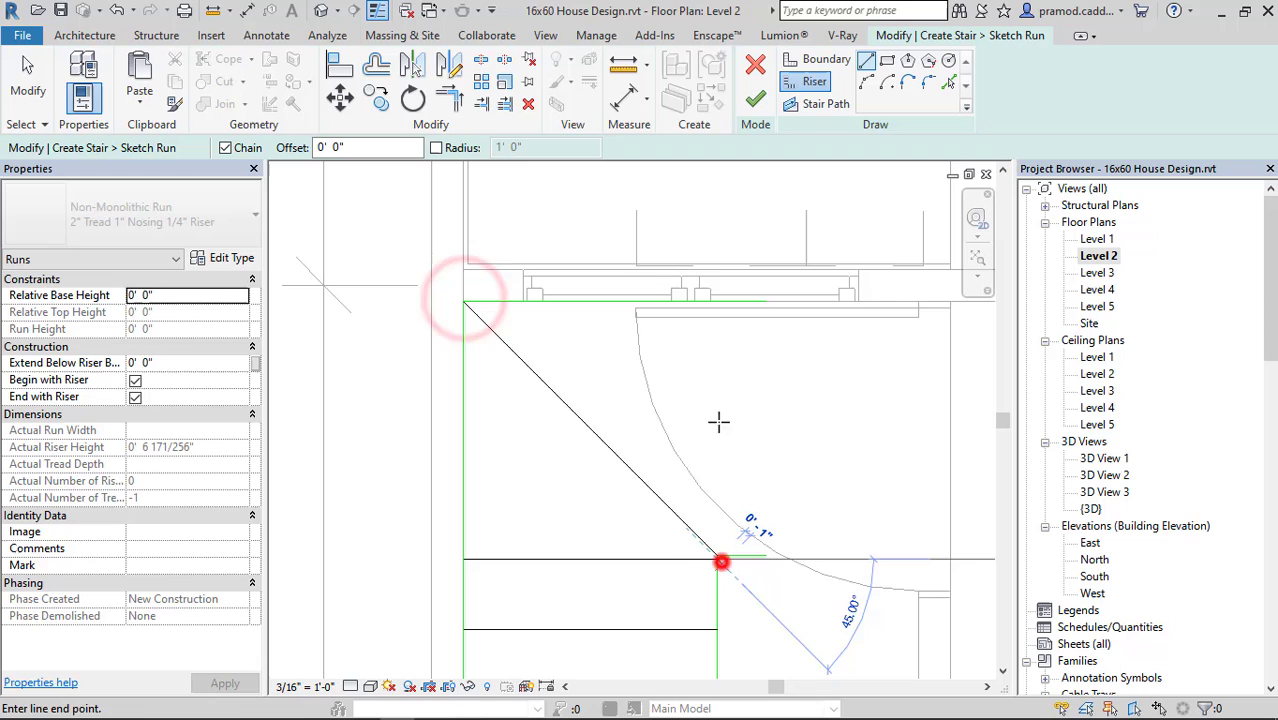
pyautogui.click(717, 300)
pyautogui.moveTo(725, 413); pyautogui.dragTo(605, 437, button='middle')
pyautogui.press('Escape')
pyautogui.press('Escape')
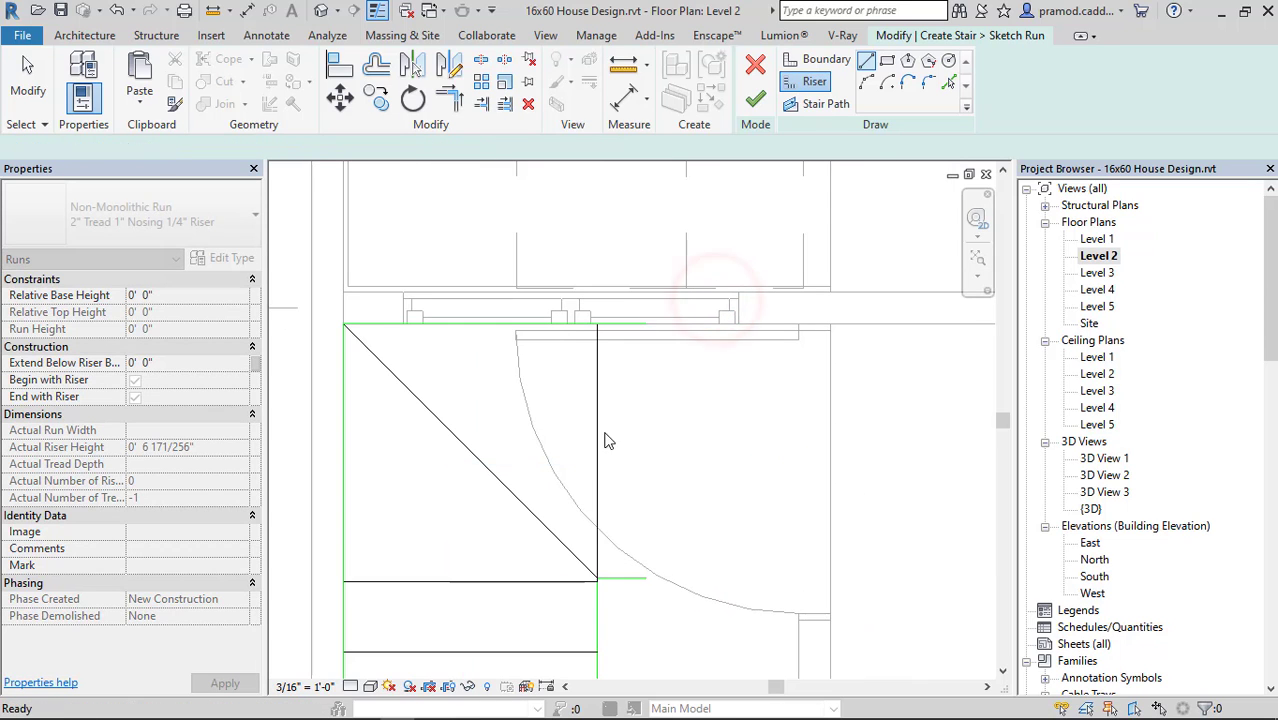
# Copy the riser perpendicular to the kitchen wall about 10" towards the parking.
pyautogui.click(600, 428)
pyautogui.click(376, 97)
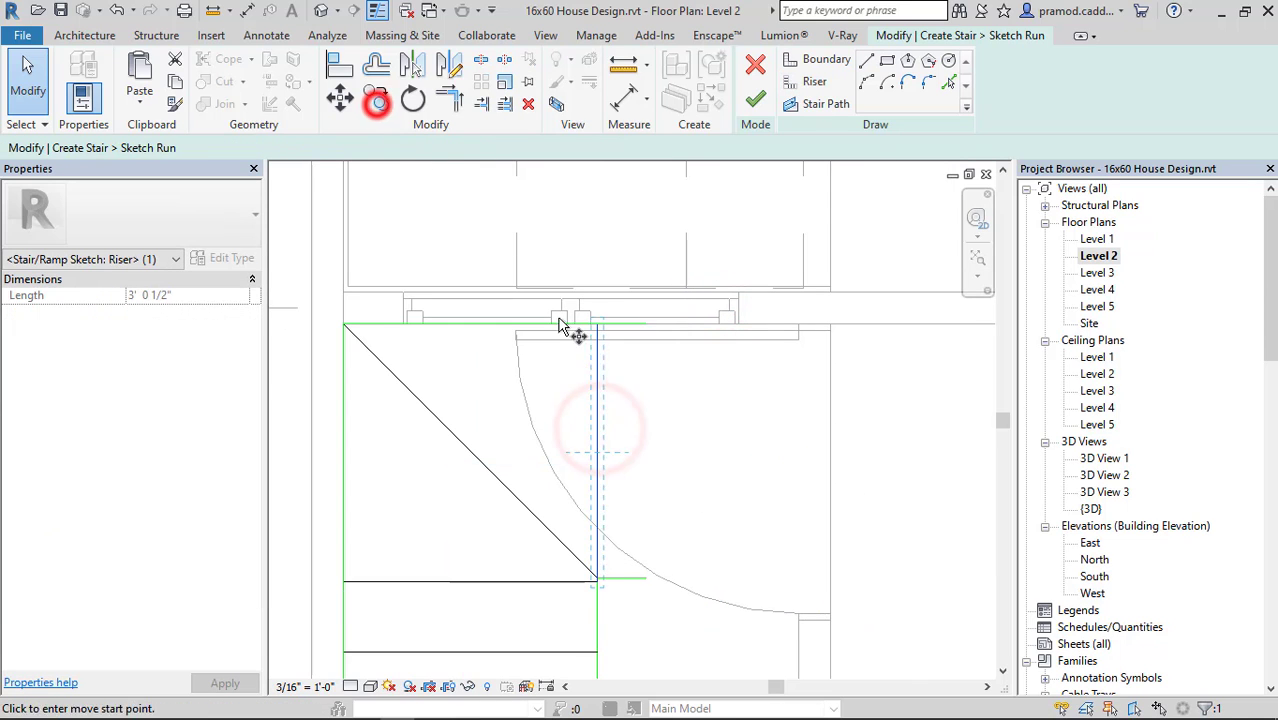
pyautogui.click(597, 452)
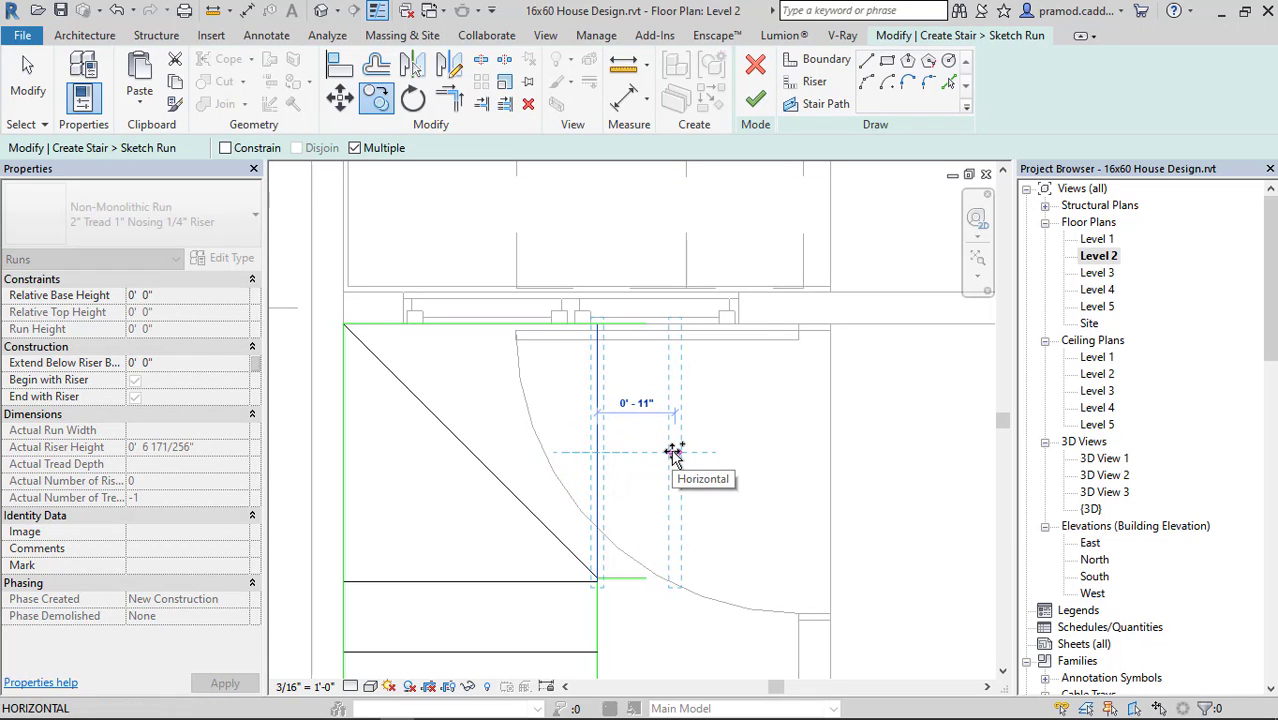
pyautogui.click(668, 451)
pyautogui.press('Escape')
pyautogui.press('Escape')
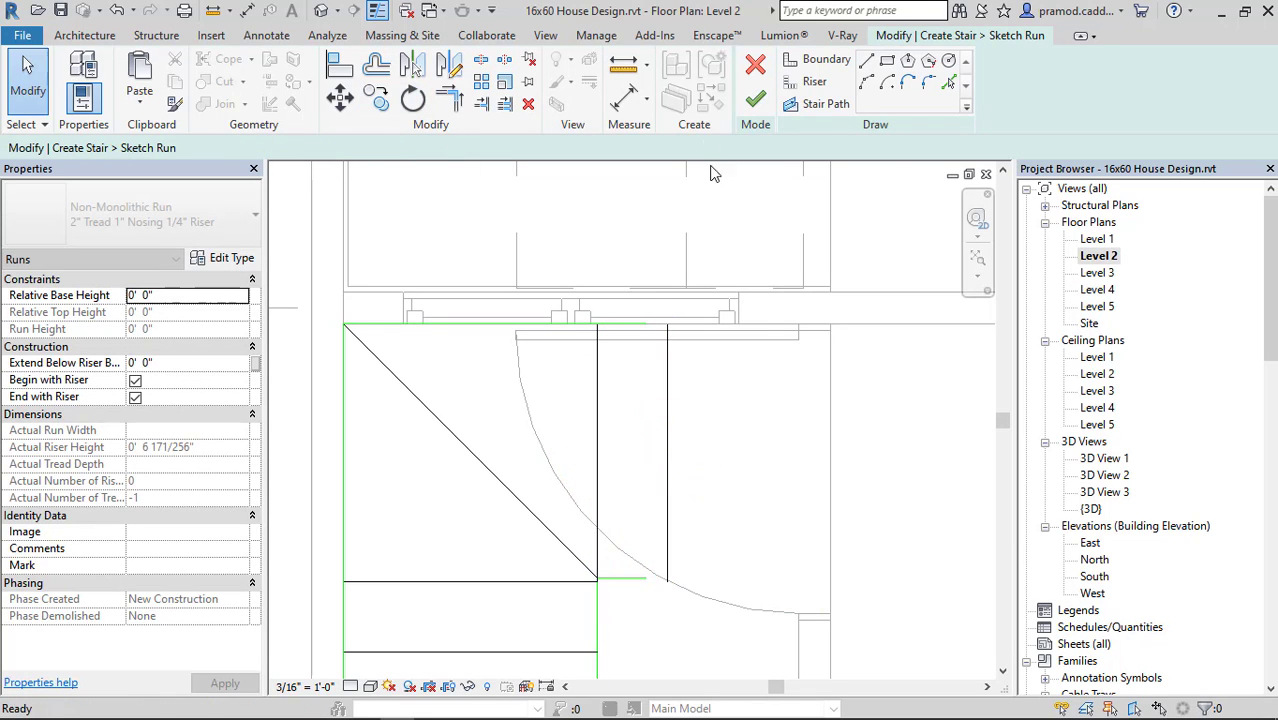
# Extend the kitchen-wall boundary and the short inner boundary so both end at the copied last riser.
pyautogui.scroll(1, 628, 306)
pyautogui.scroll(1, 640, 318)
pyautogui.click(648, 338)
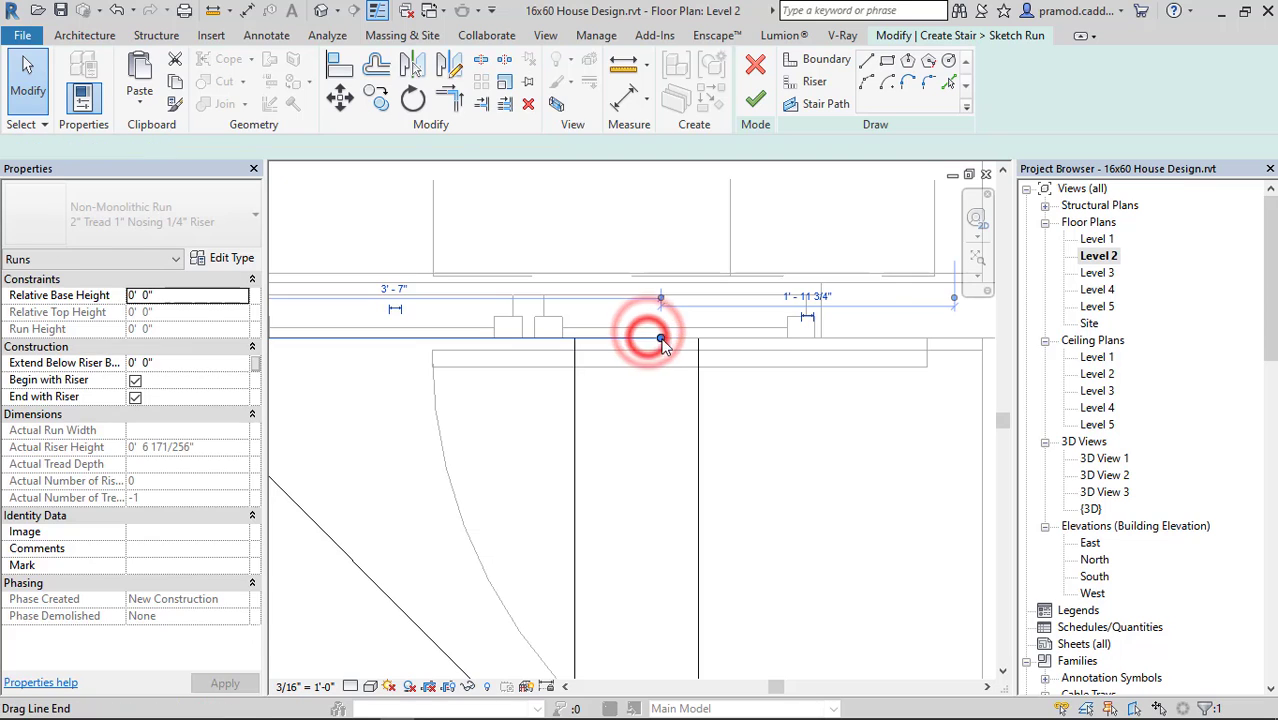
pyautogui.moveTo(662, 340); pyautogui.dragTo(697, 341)
pyautogui.scroll(-2, 695, 458)
pyautogui.moveTo(697, 539); pyautogui.dragTo(657, 358, button='middle')
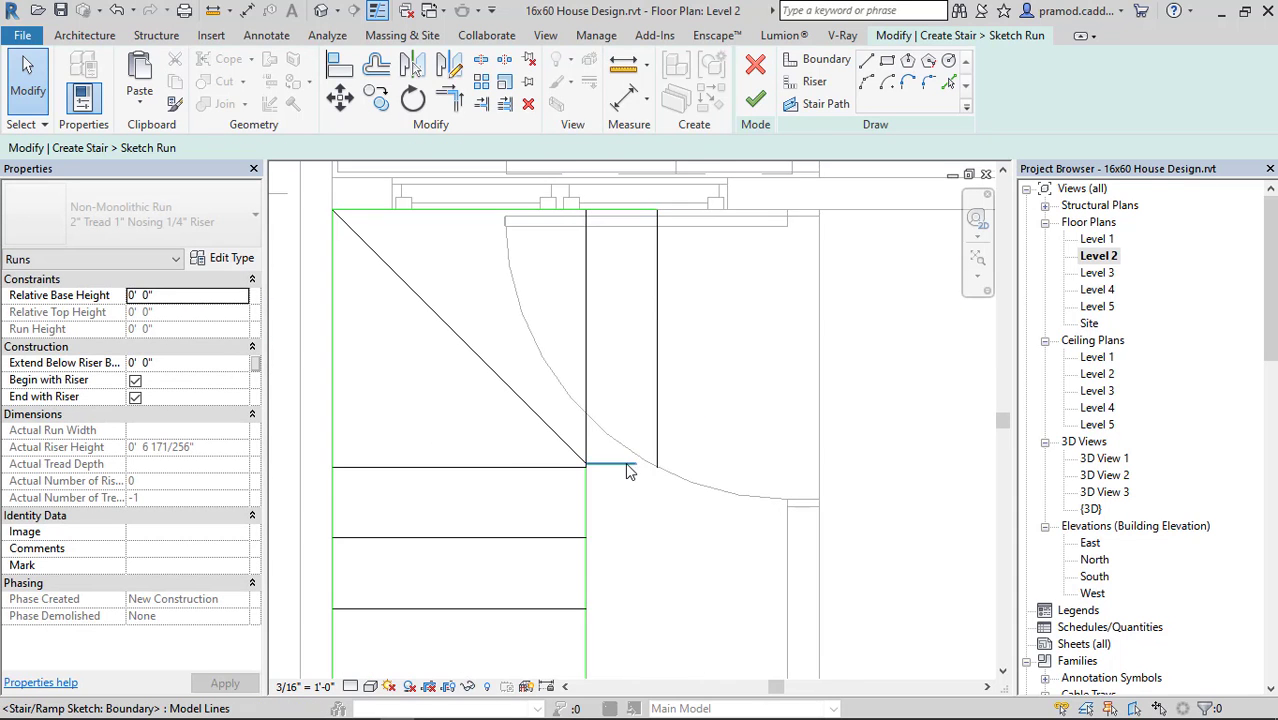
pyautogui.scroll(1, 630, 463)
pyautogui.click(620, 463)
pyautogui.moveTo(636, 464); pyautogui.dragTo(658, 464)
pyautogui.press('Escape')
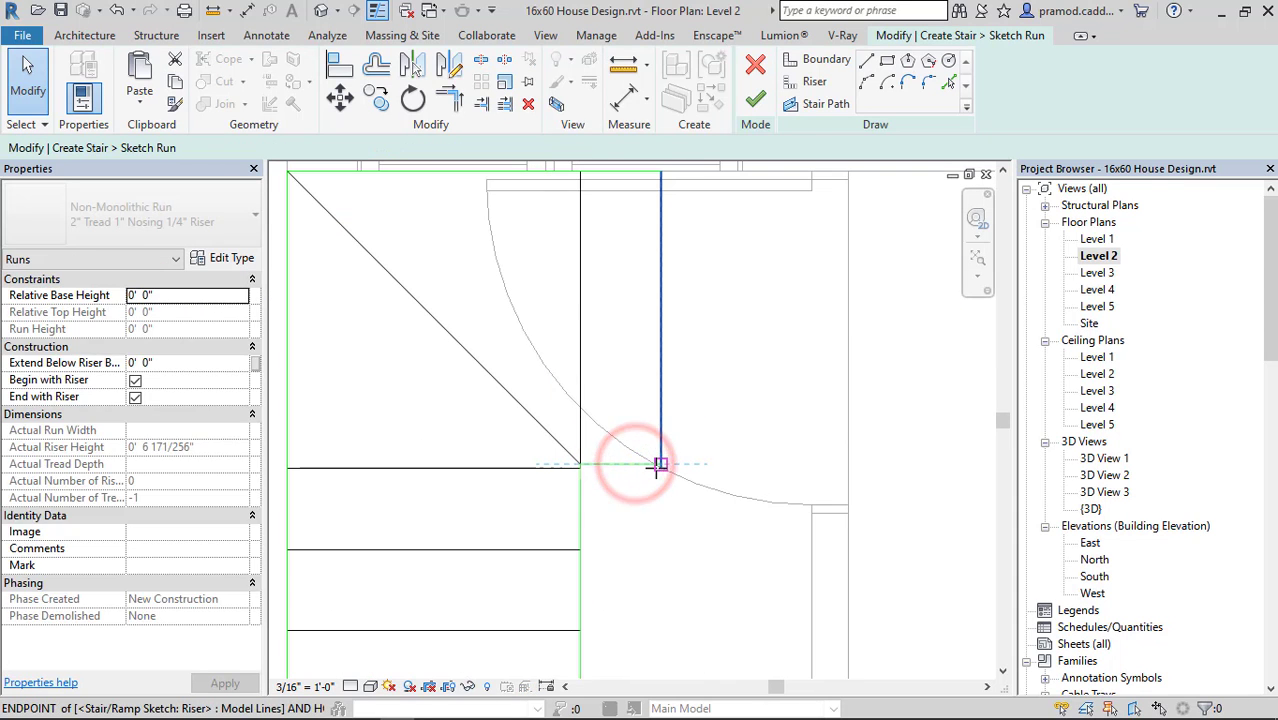
# Draw the stair path from the first riser's midpoint to the adjacent diagonal riser and across to the outer-corner diagonal's midpoint.
pyautogui.click(866, 60)
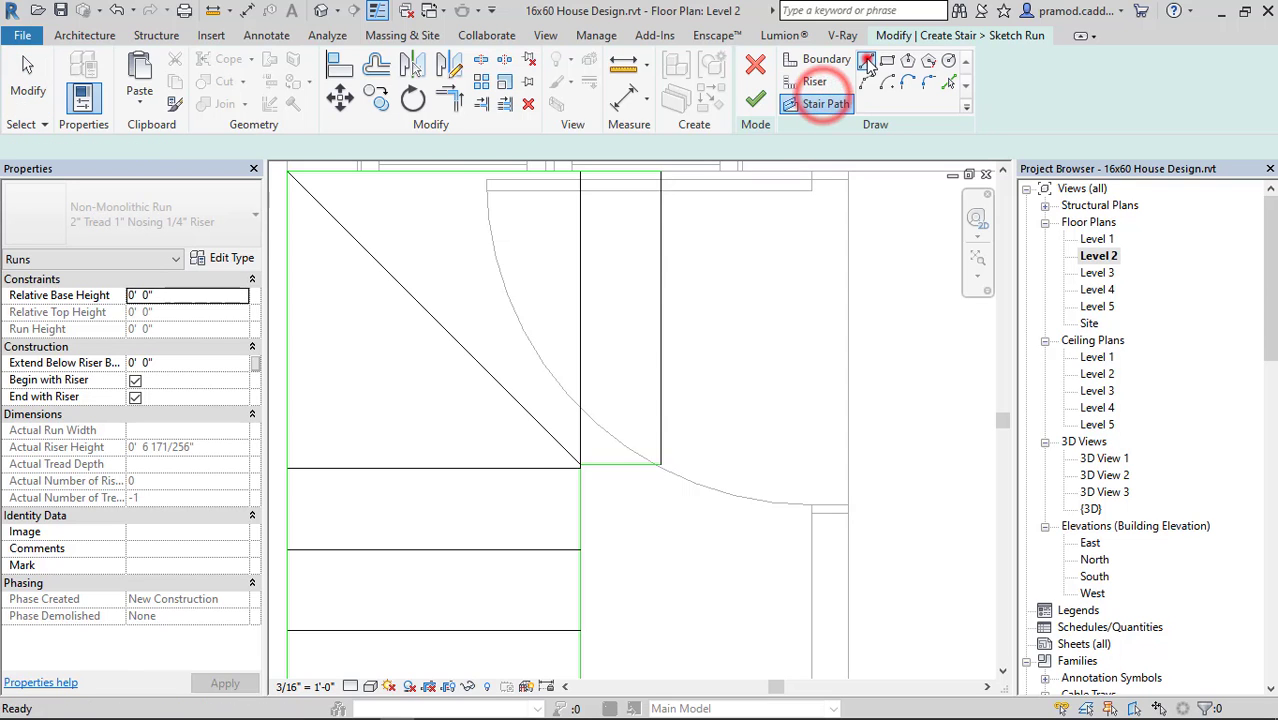
pyautogui.scroll(-4, 764, 385)
pyautogui.moveTo(870, 512); pyautogui.dragTo(856, 265, button='middle')
pyautogui.scroll(1, 766, 475)
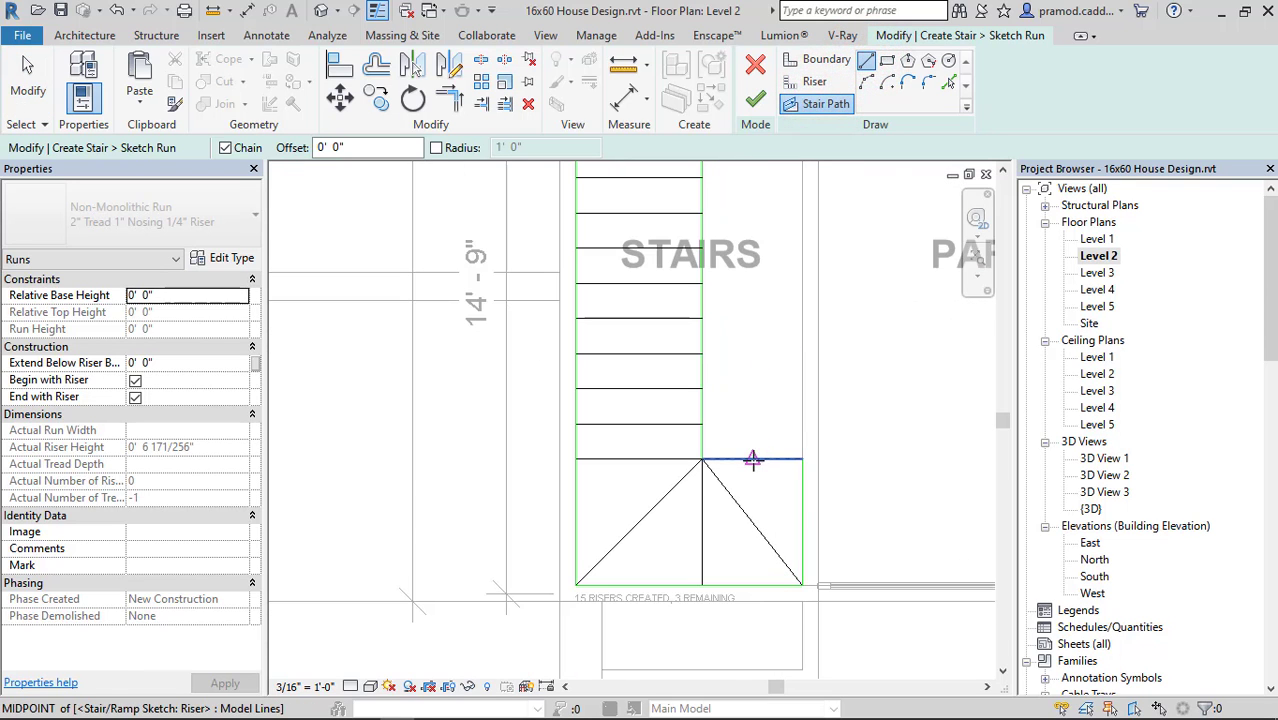
pyautogui.click(752, 459)
pyautogui.click(752, 521)
pyautogui.press('Escape')
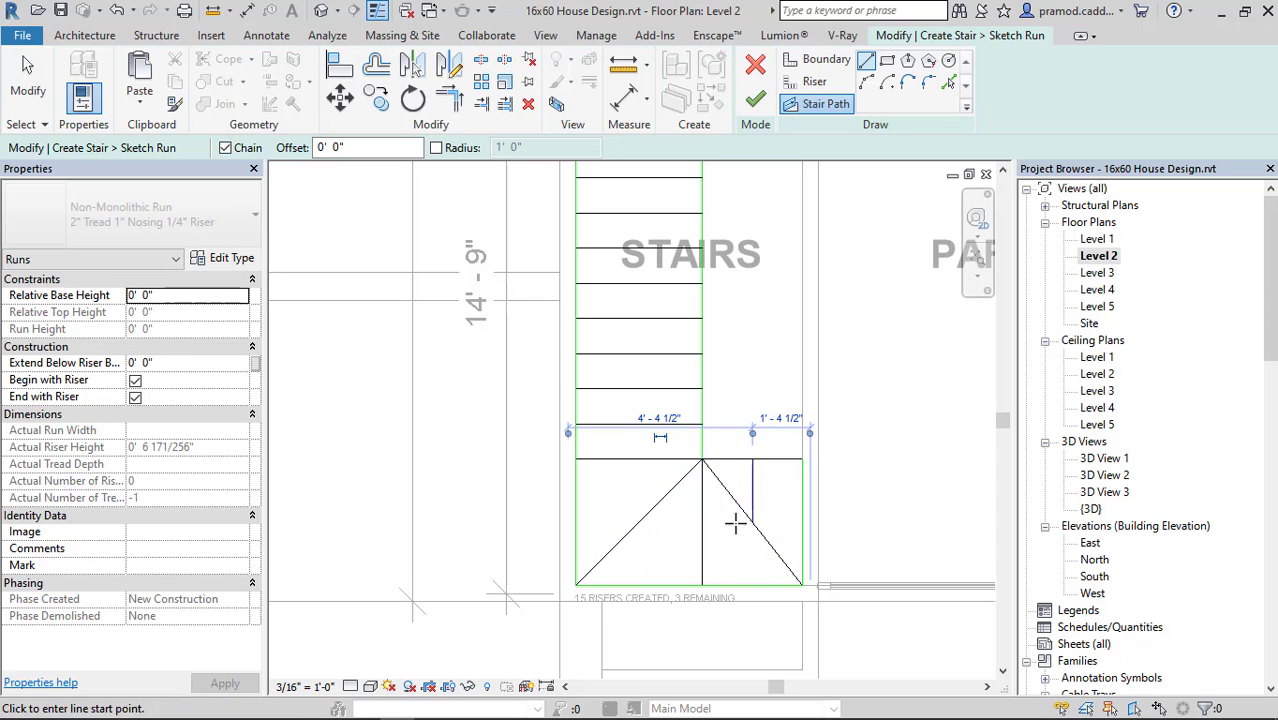
pyautogui.click(752, 521)
pyautogui.click(640, 521)
# Continue the stair path along the side-wall run to the kitchen-end diagonal riser and across to the last riser.
pyautogui.scroll(-2, 640, 504)
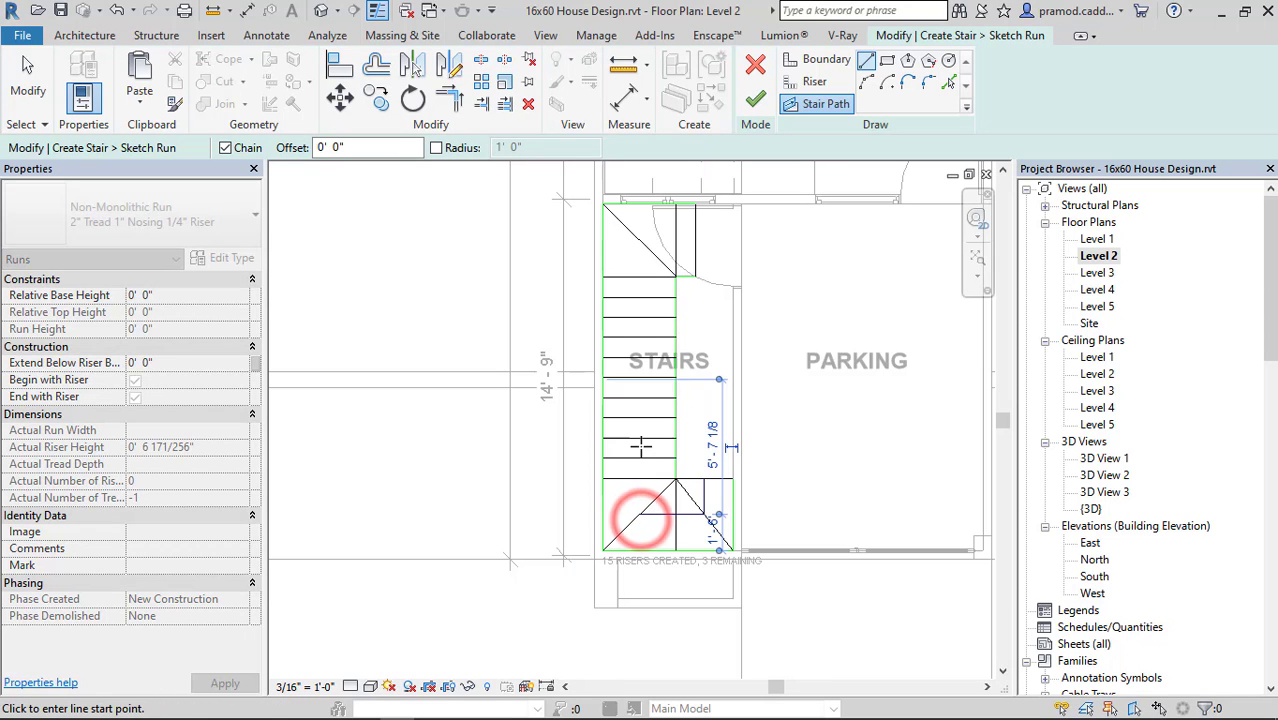
pyautogui.click(641, 508)
pyautogui.click(634, 240)
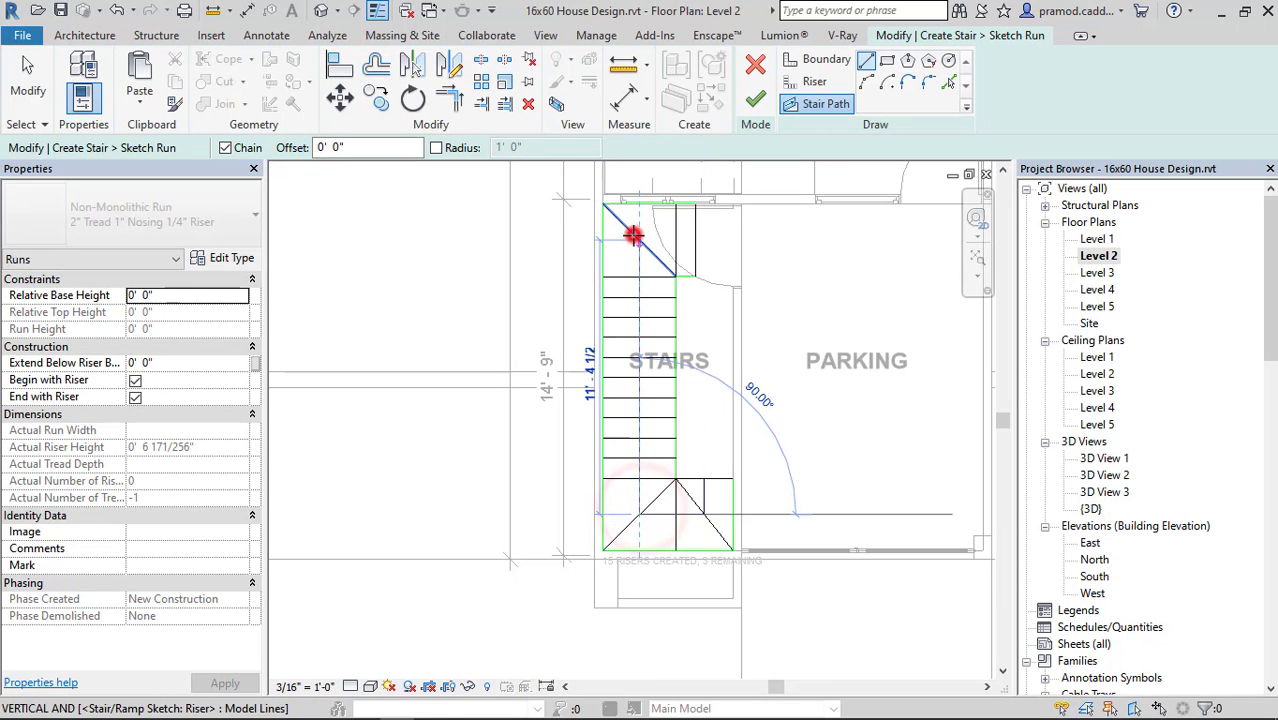
pyautogui.click(695, 240)
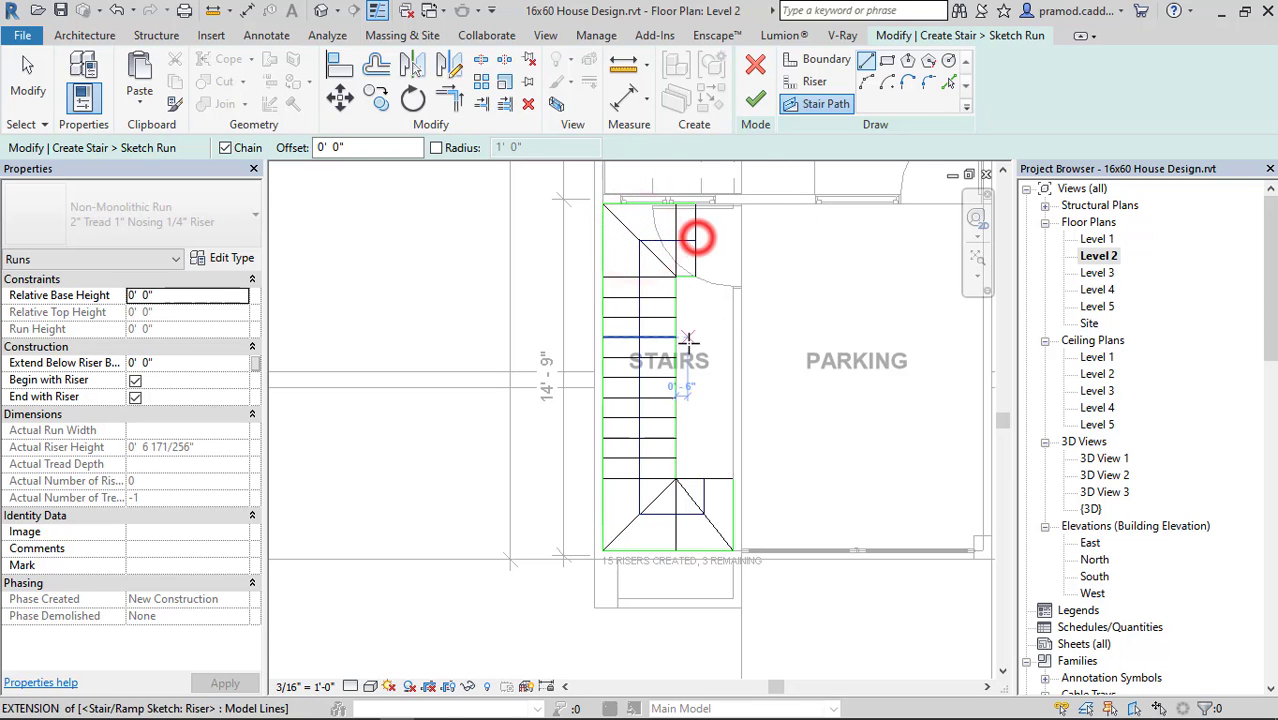
# Try to finish the run sketch and return to editing it.
pyautogui.click(755, 96)
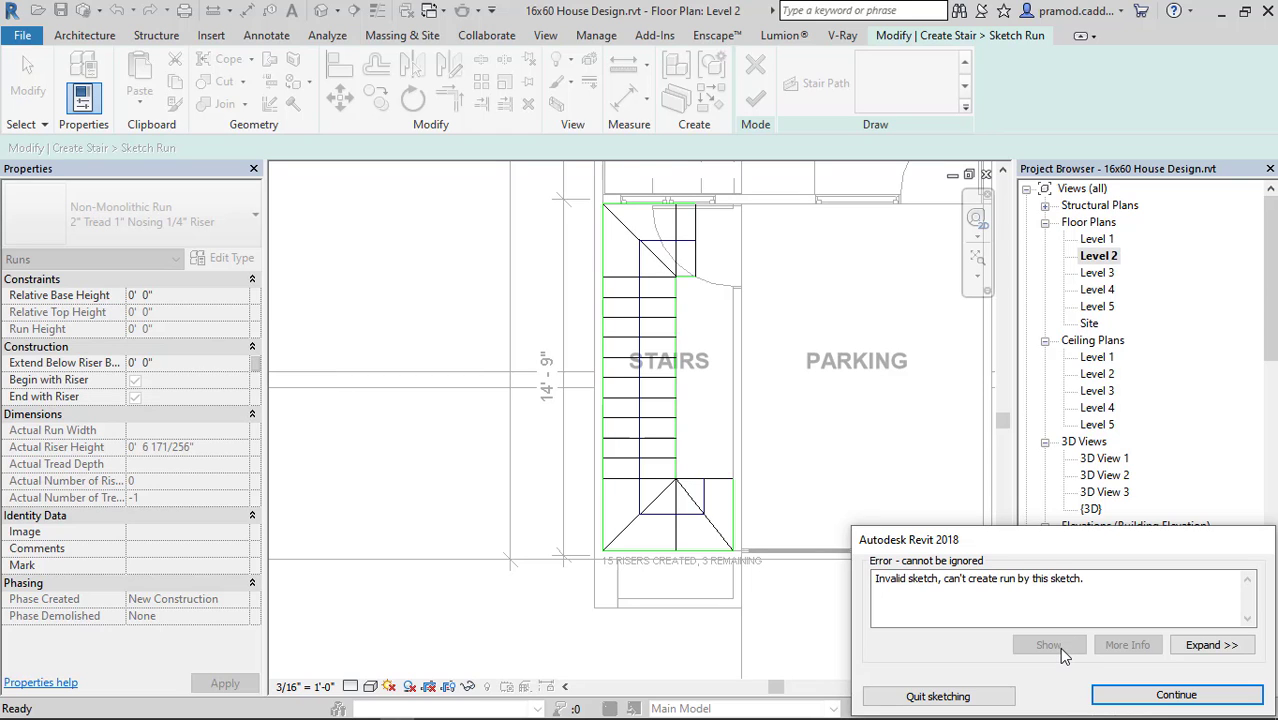
pyautogui.click(1133, 694)
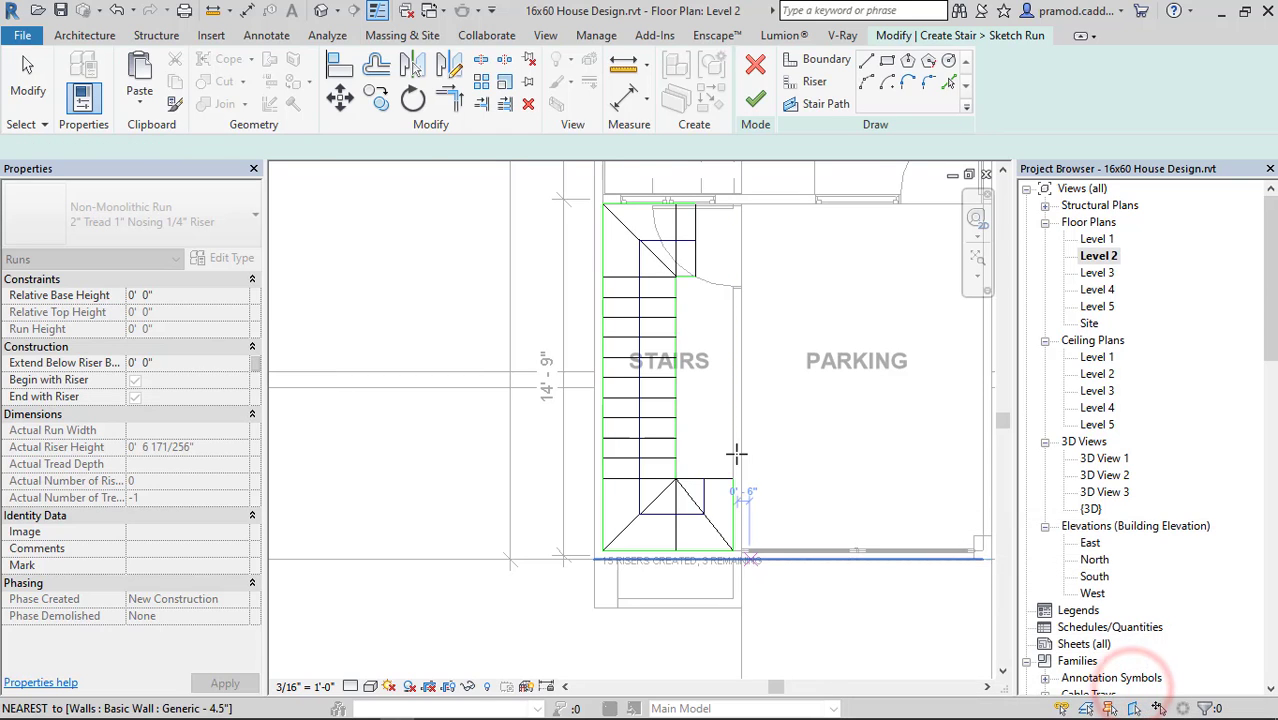
pyautogui.moveTo(749, 466); pyautogui.dragTo(738, 541, button='middle')
# Extend the long inner boundary's kitchen end to the corner where the diagonal riser meets the short inner boundary.
pyautogui.scroll(2, 679, 367)
pyautogui.scroll(3, 679, 367)
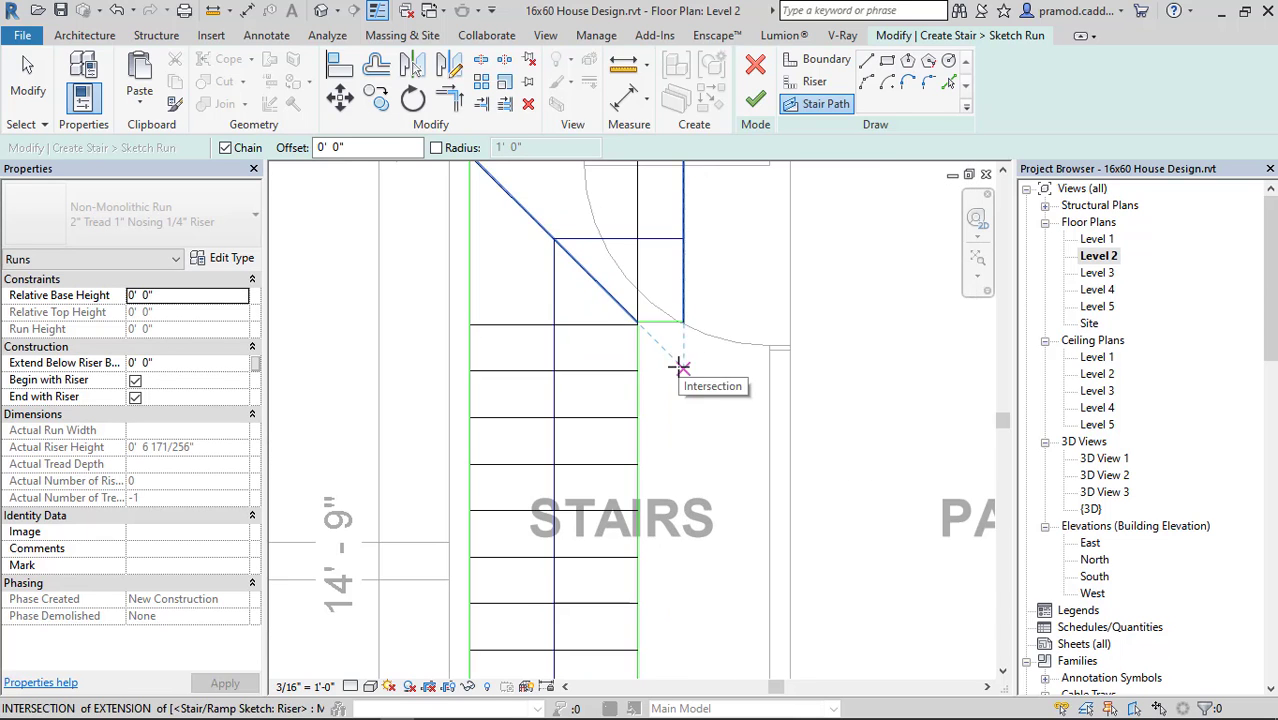
pyautogui.moveTo(692, 378); pyautogui.dragTo(708, 408, button='middle')
pyautogui.scroll(-2, 685, 459)
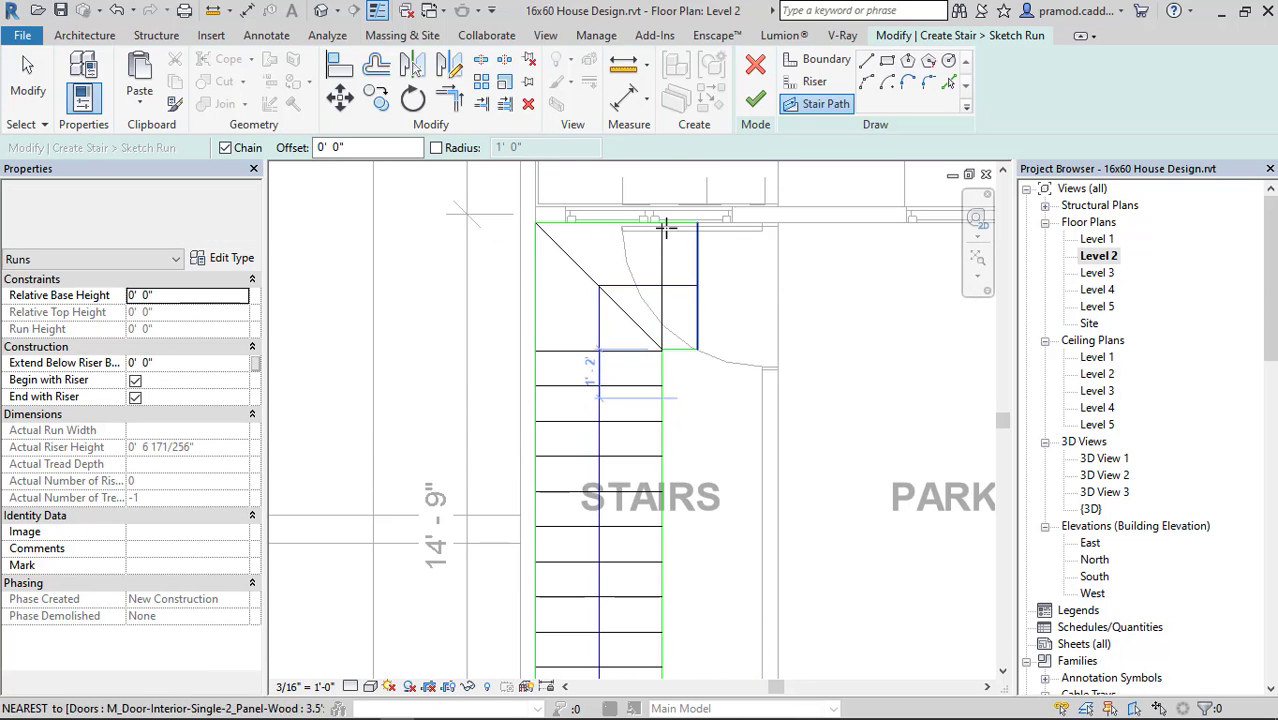
pyautogui.scroll(2, 673, 208)
pyautogui.scroll(5, 670, 450)
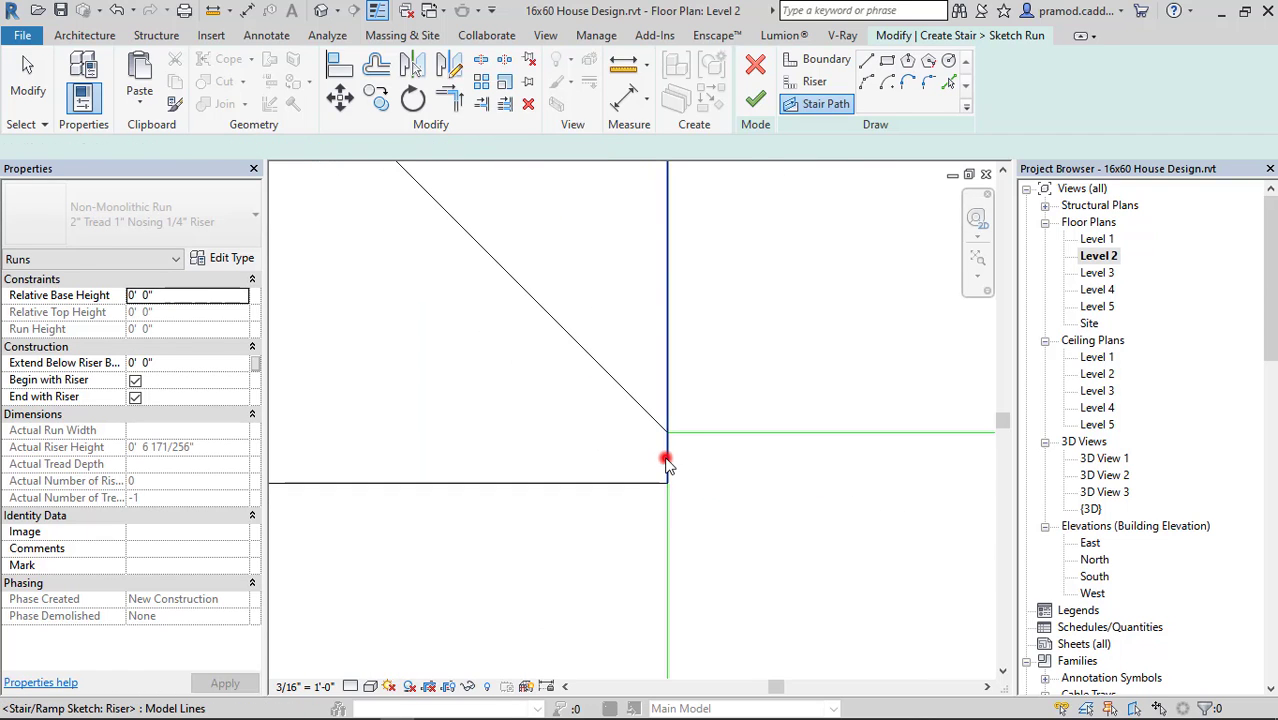
pyautogui.click(666, 459)
pyautogui.moveTo(667, 483); pyautogui.dragTo(667, 432)
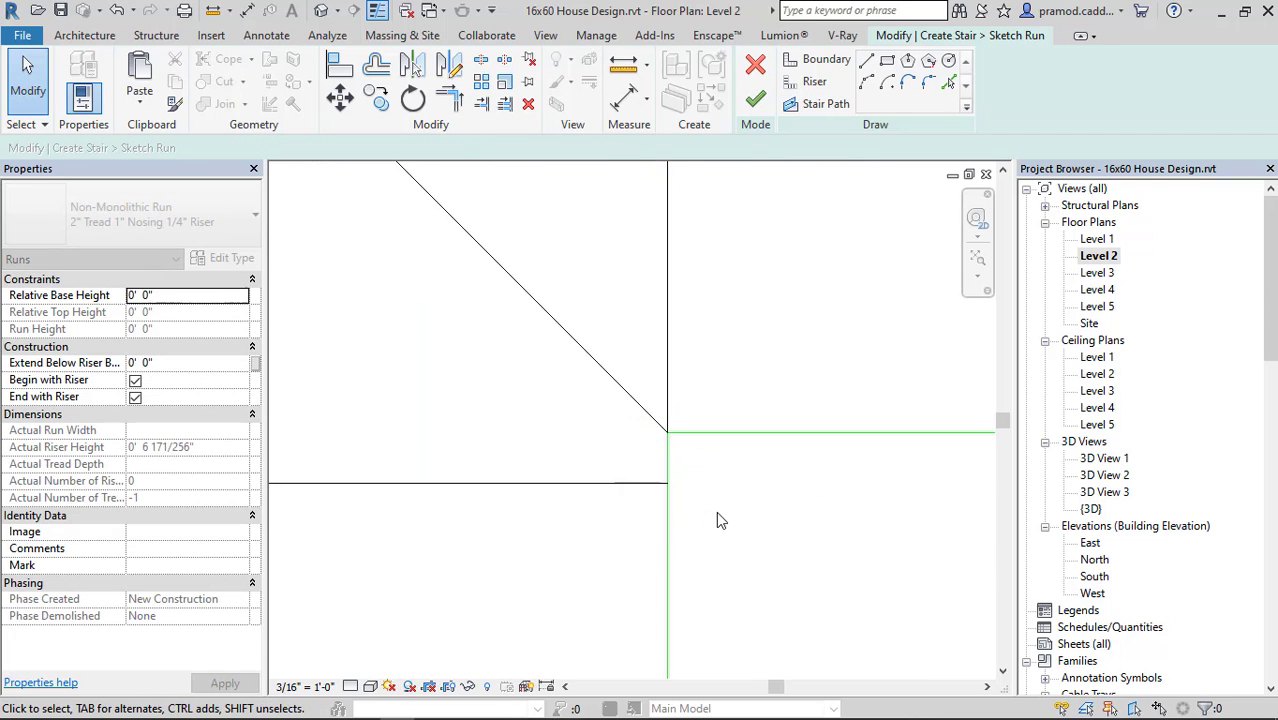
# Finish the run sketch and complete the winder stair beside the parking.
pyautogui.scroll(-6, 716, 520)
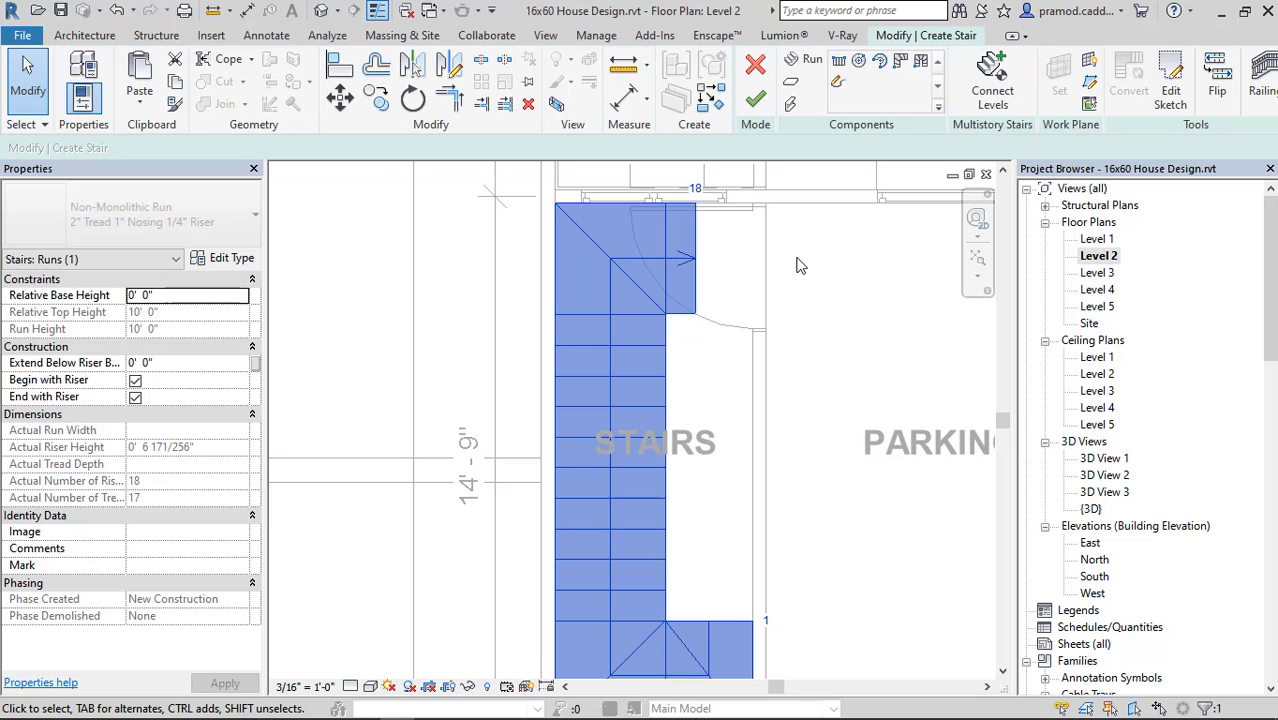
pyautogui.scroll(5, 690, 325)
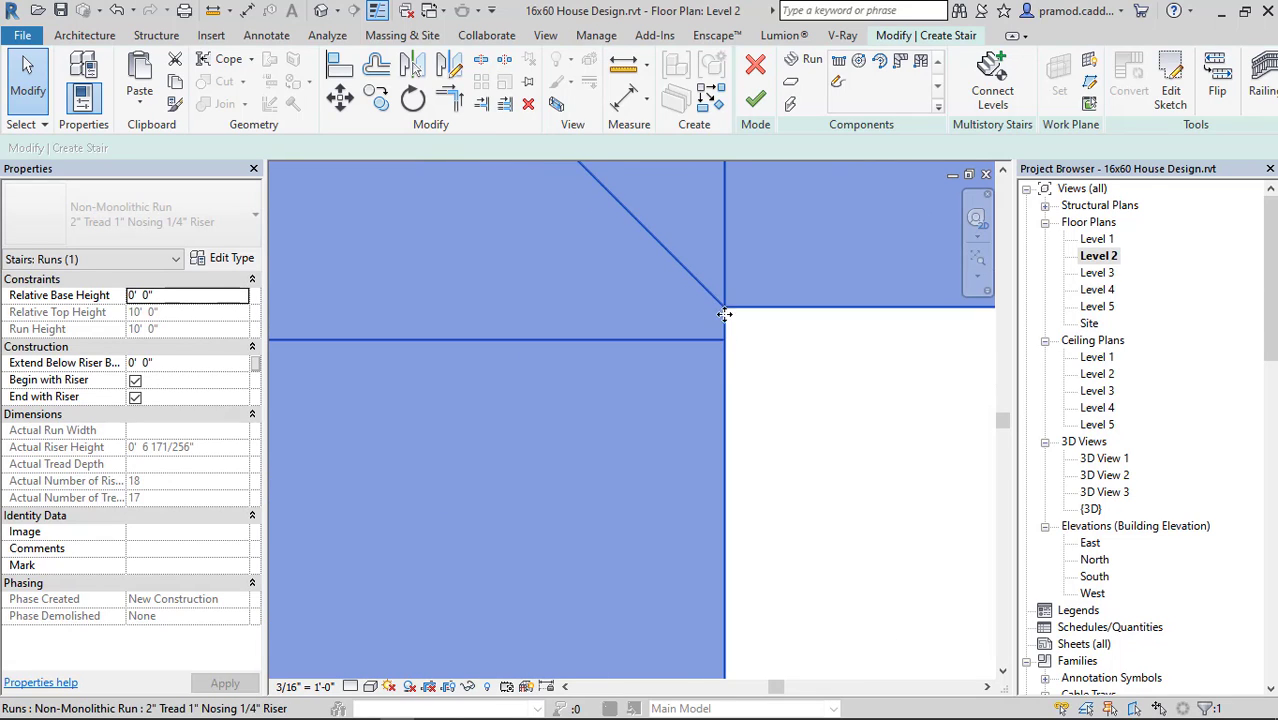
pyautogui.scroll(-8, 724, 314)
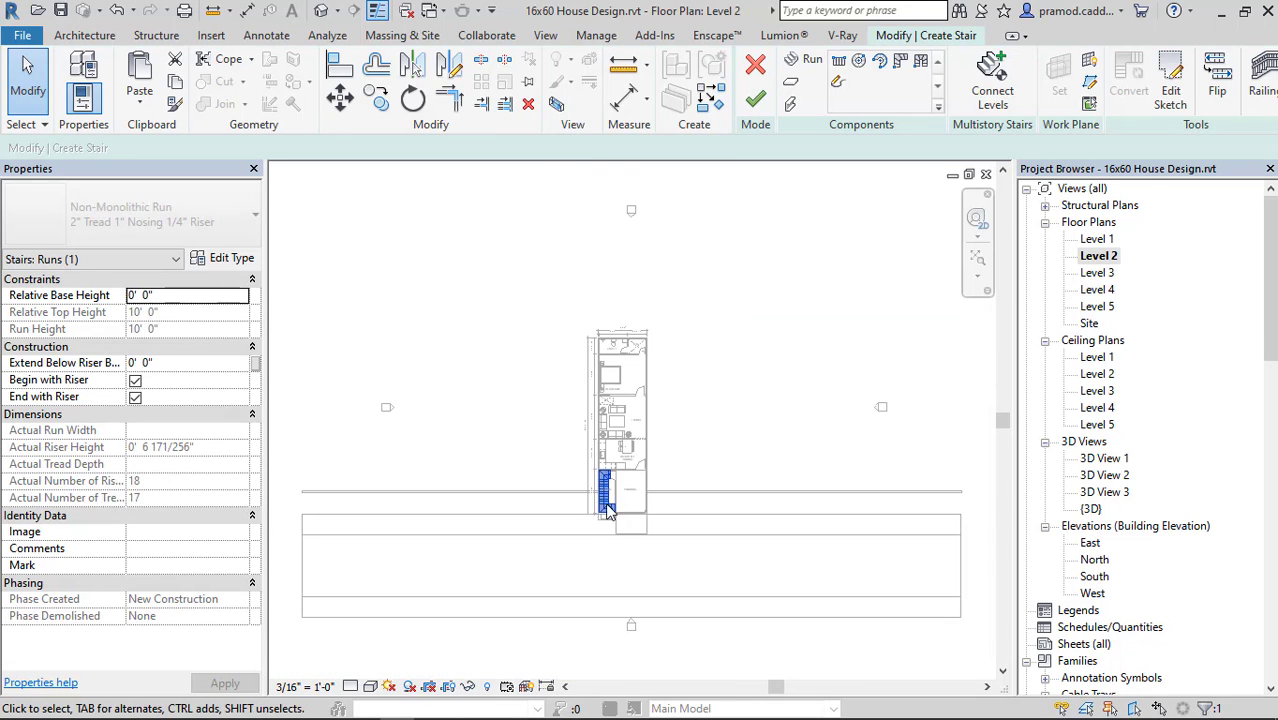
pyautogui.scroll(4, 605, 512)
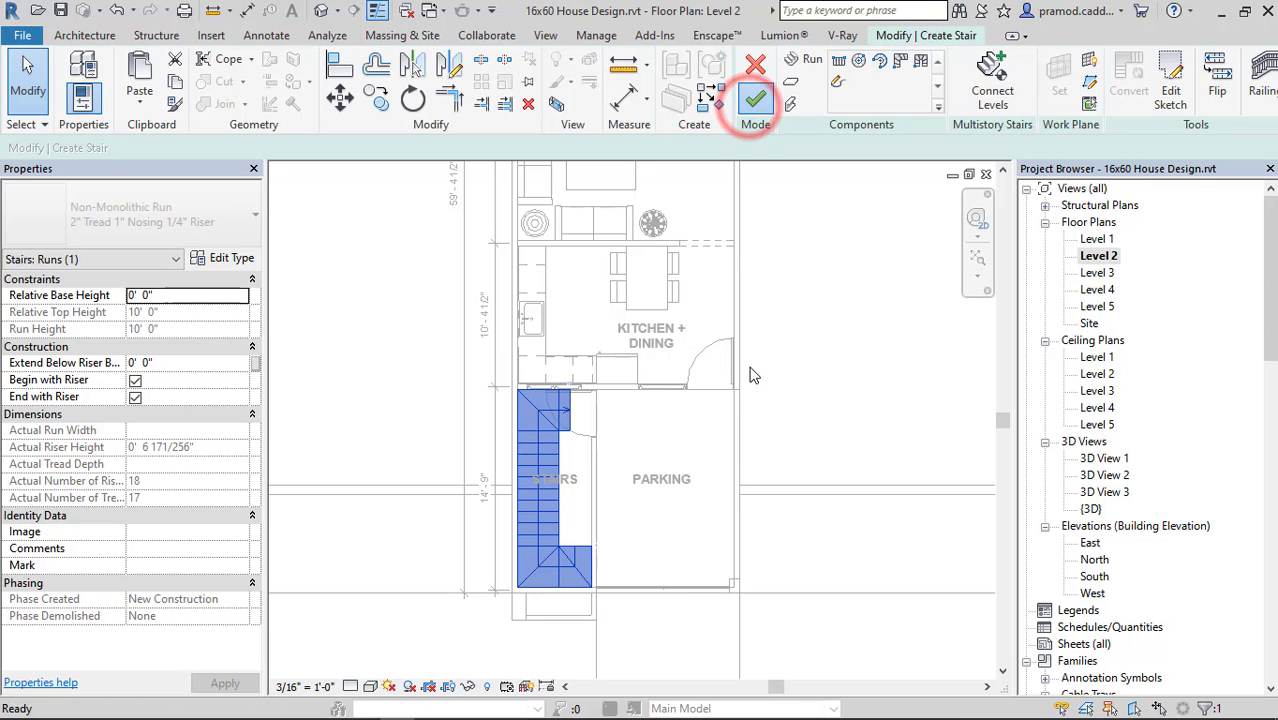
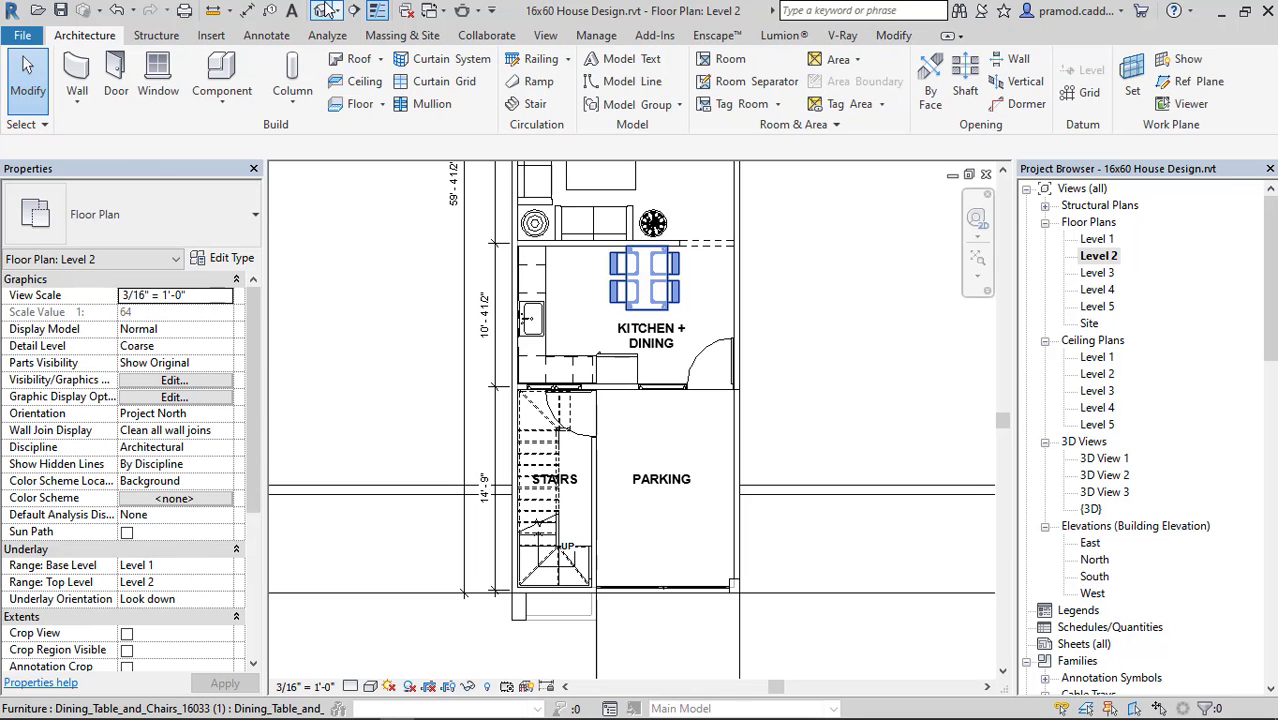
# In the 3D view, copy the front staircase and paste it aligned to Level 3.
pyautogui.click(324, 10)
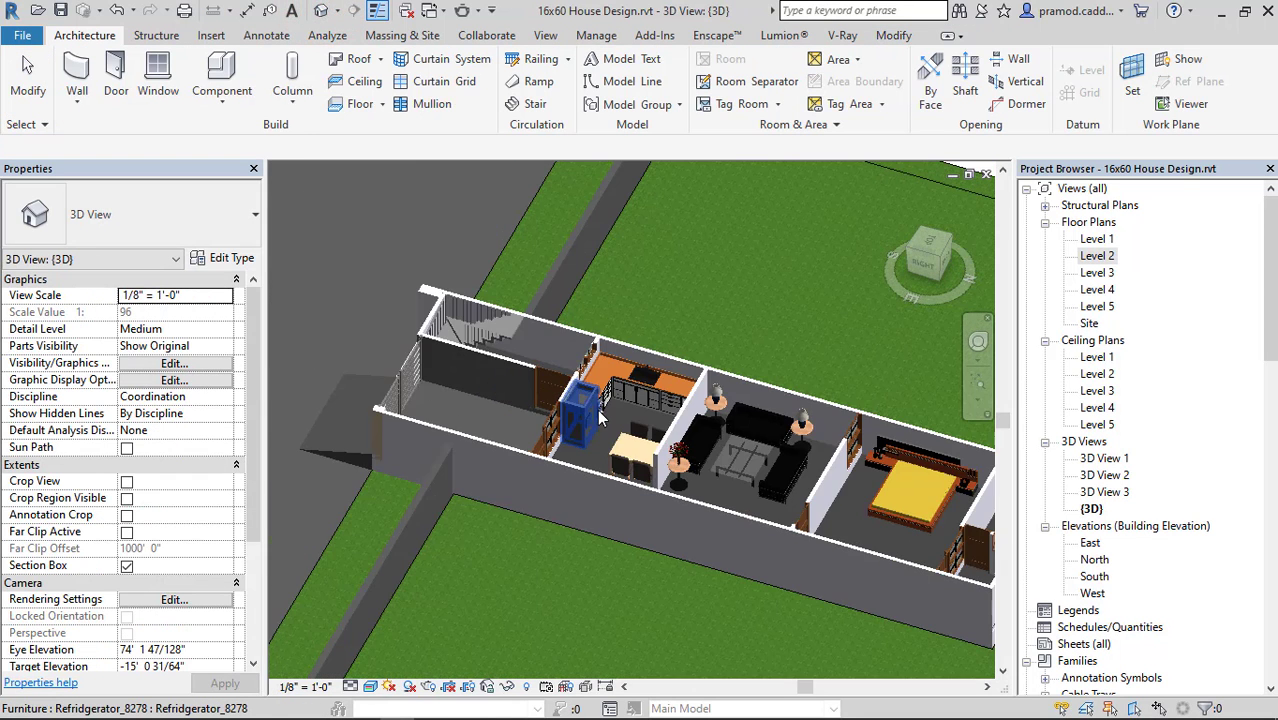
pyautogui.keyDown('shift'); pyautogui.moveTo(490, 448); pyautogui.dragTo(572, 433, button='middle'); pyautogui.keyUp('shift')
pyautogui.scroll(5, 547, 428)
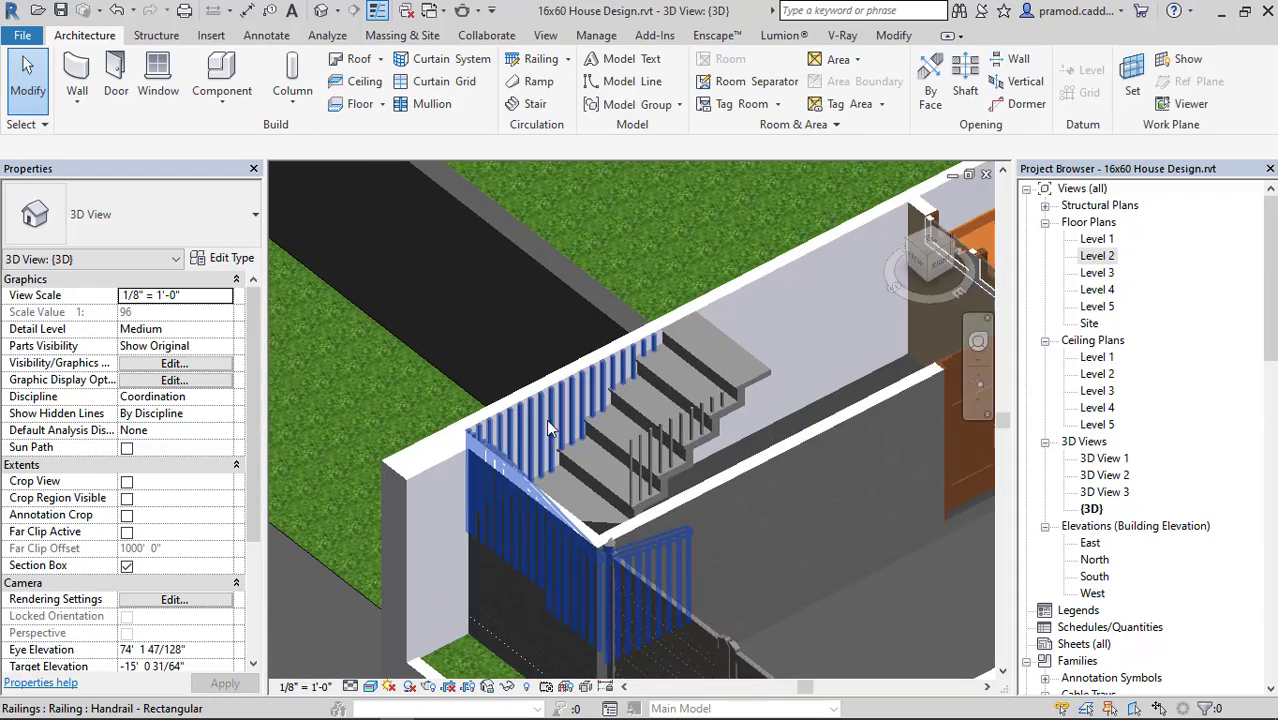
pyautogui.moveTo(704, 393)
pyautogui.keyDown('shift'); pyautogui.mouseDown(button='middle')
pyautogui.moveTo(725, 395)
pyautogui.moveTo(700, 405)
pyautogui.moveTo(733, 442)
pyautogui.moveTo(544, 420)
pyautogui.moveTo(685, 405)
pyautogui.moveTo(705, 380)
pyautogui.mouseUp(button='middle'); pyautogui.keyUp('shift')
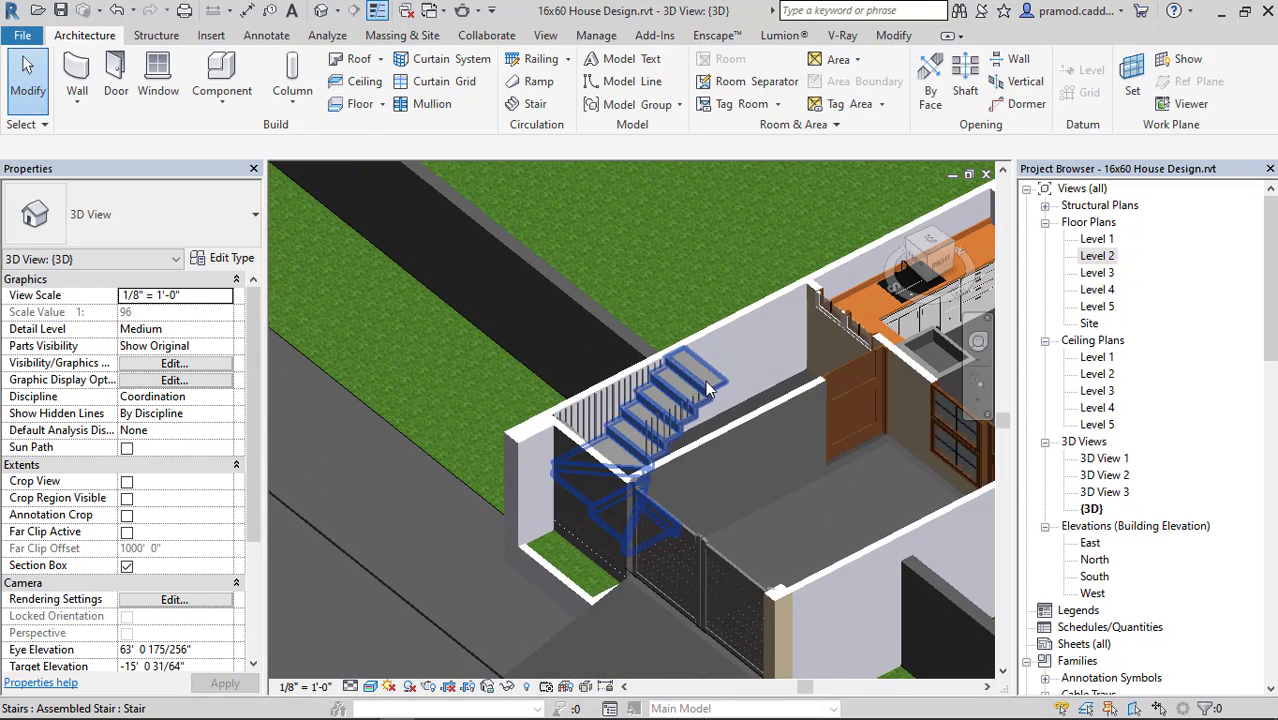
pyautogui.click(693, 378)
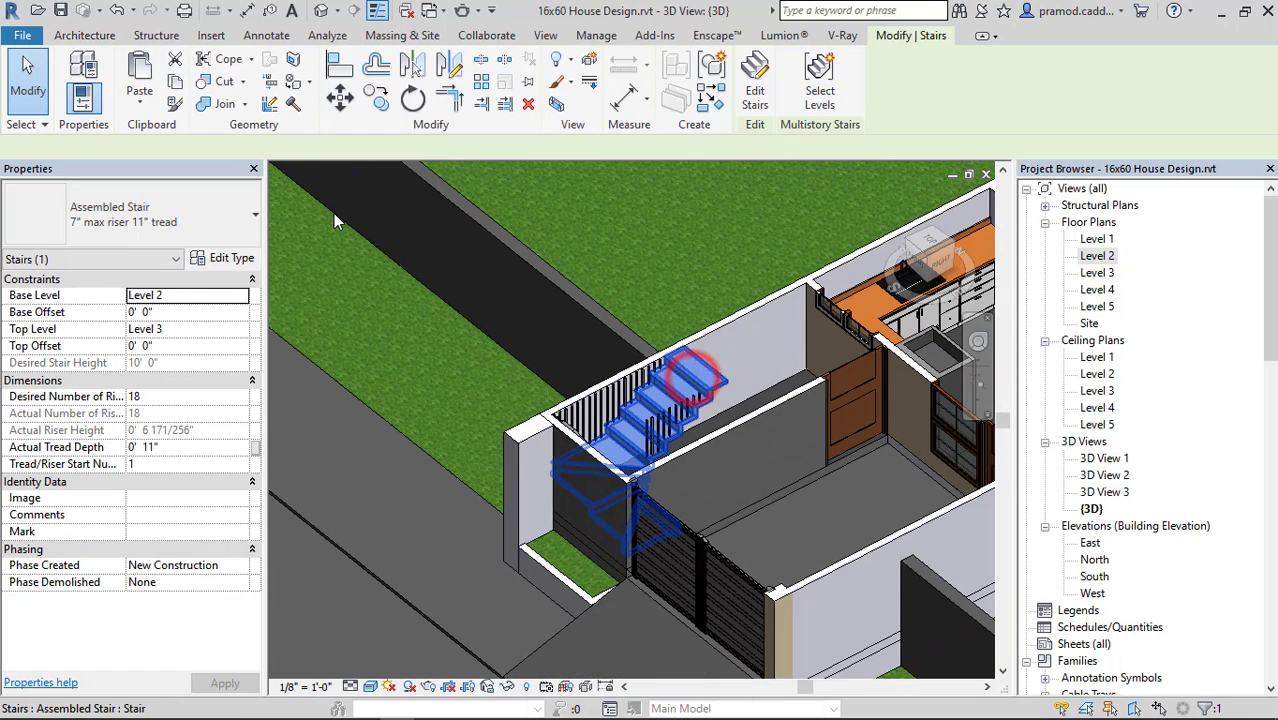
pyautogui.click(146, 107)
pyautogui.click(163, 176)
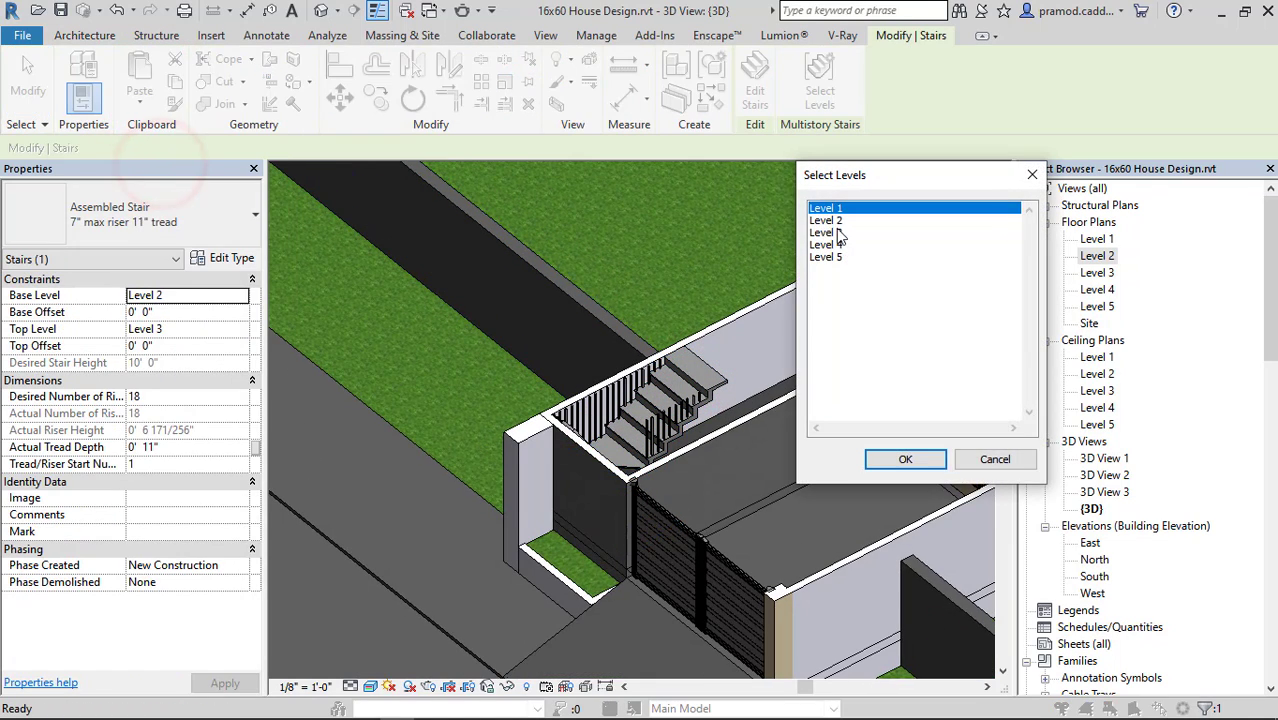
pyautogui.click(836, 233)
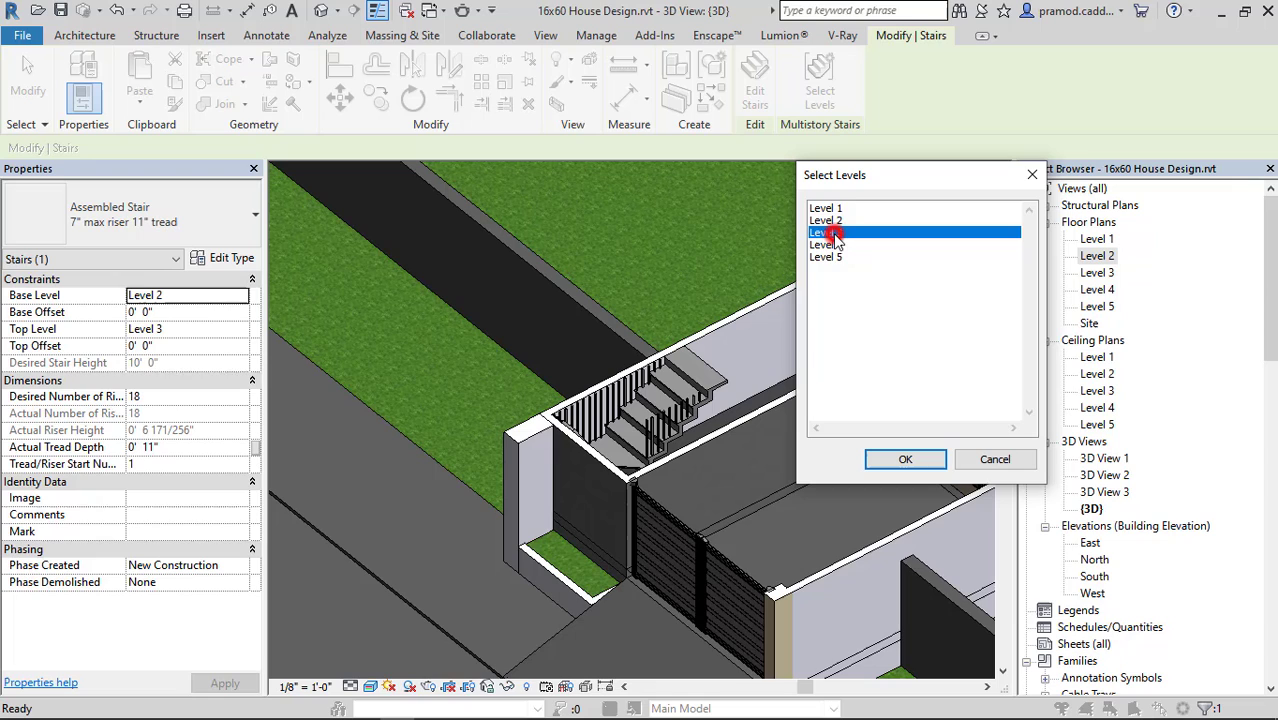
pyautogui.click(903, 459)
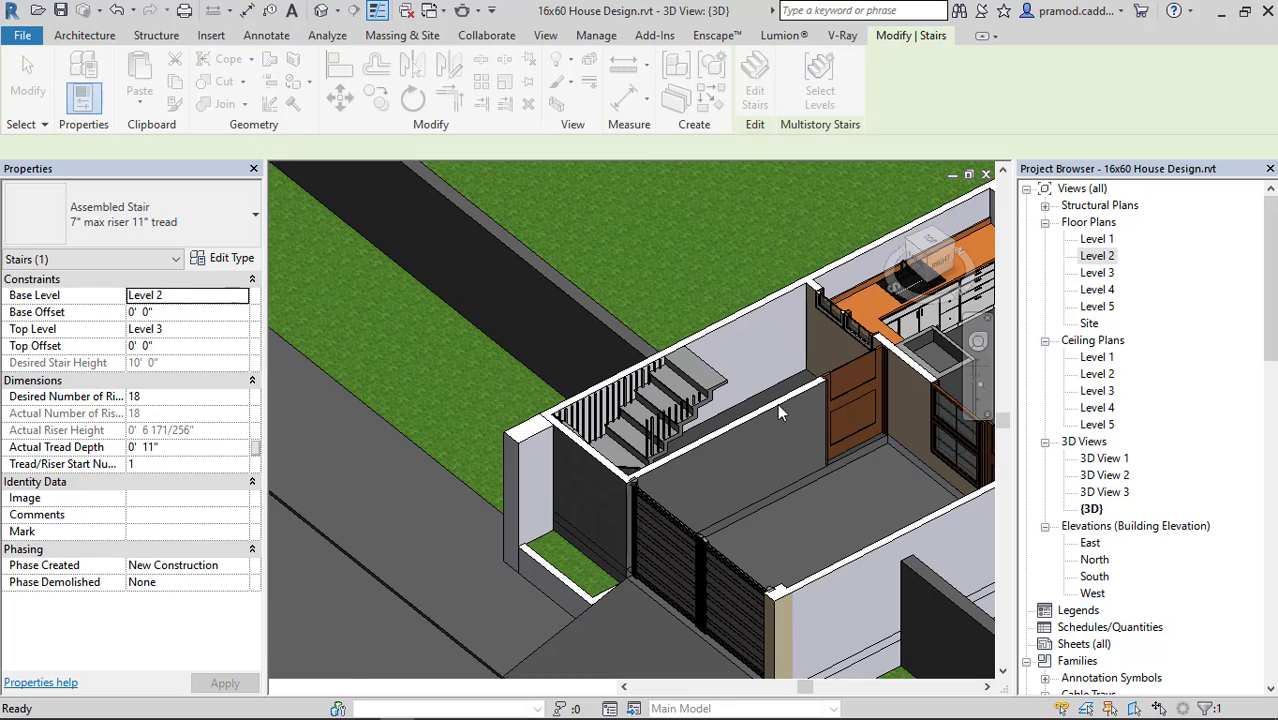
pyautogui.scroll(-6, 678, 398)
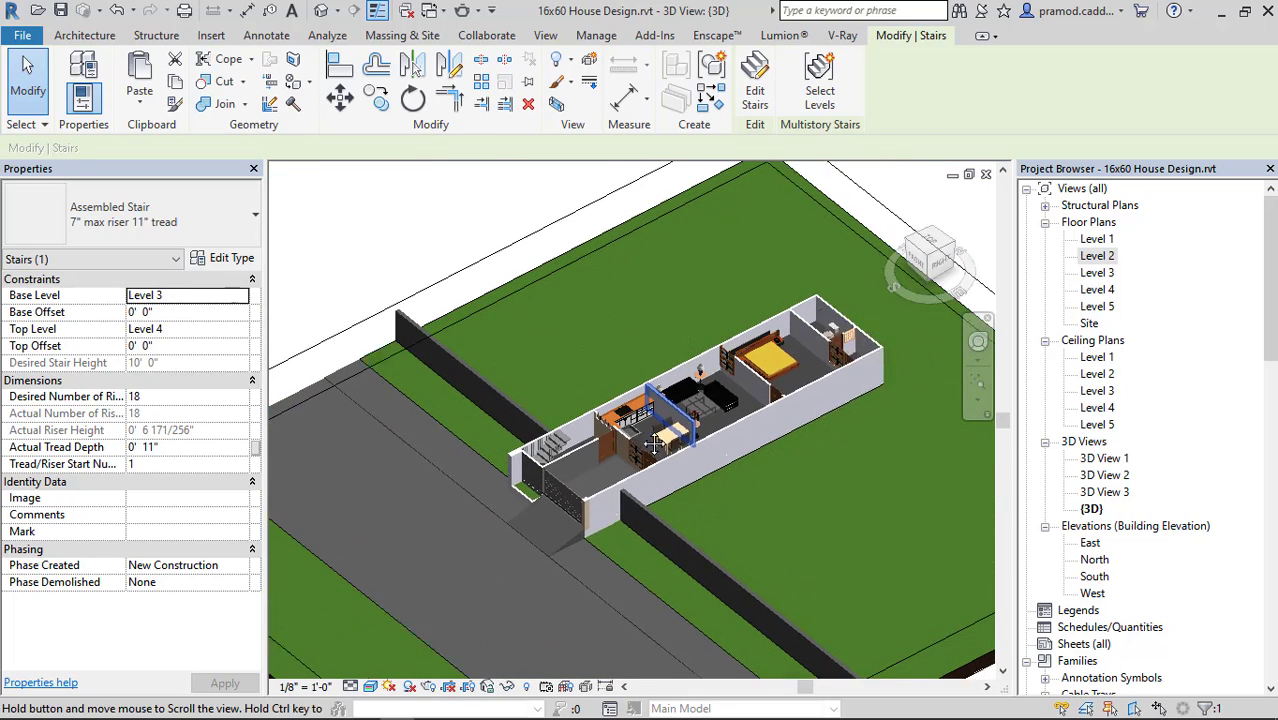
pyautogui.moveTo(726, 390); pyautogui.dragTo(745, 467, button='middle')
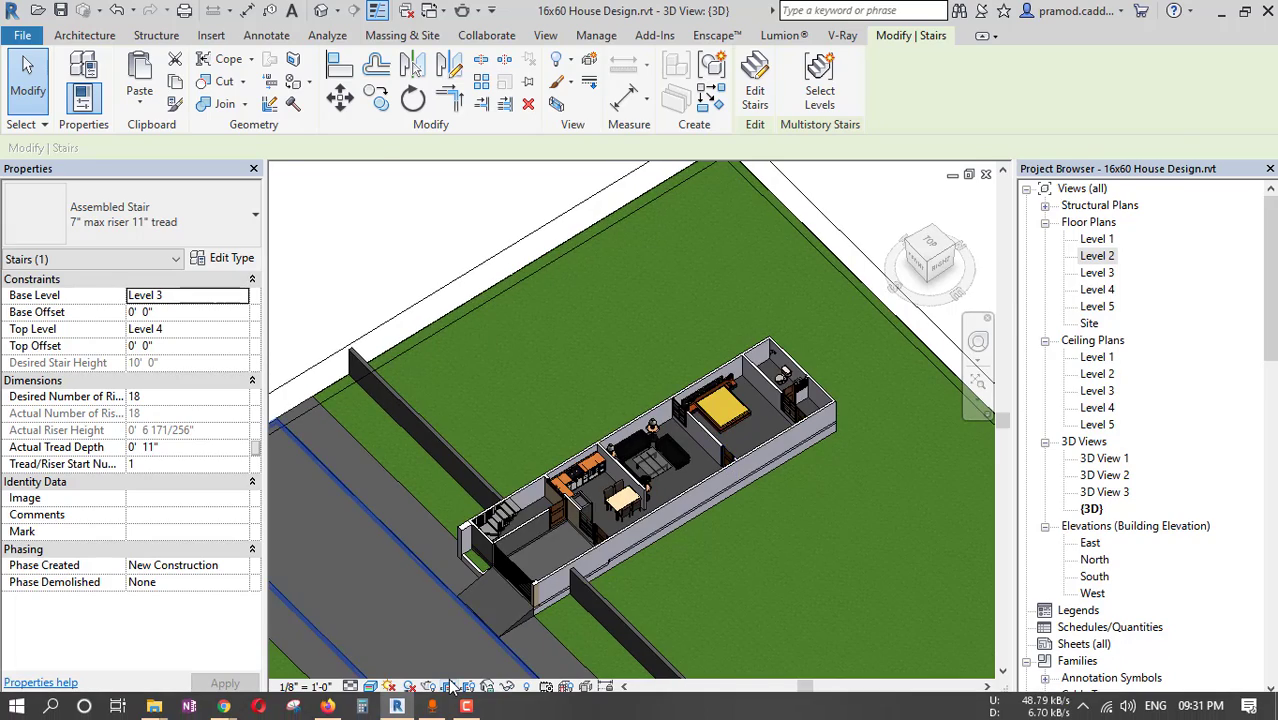
# Switch to the RevitCity car search results in the browser and open the CAR BMW 3 DOORS family download in a new tab.
pyautogui.hotkey('alt', 'Tab')
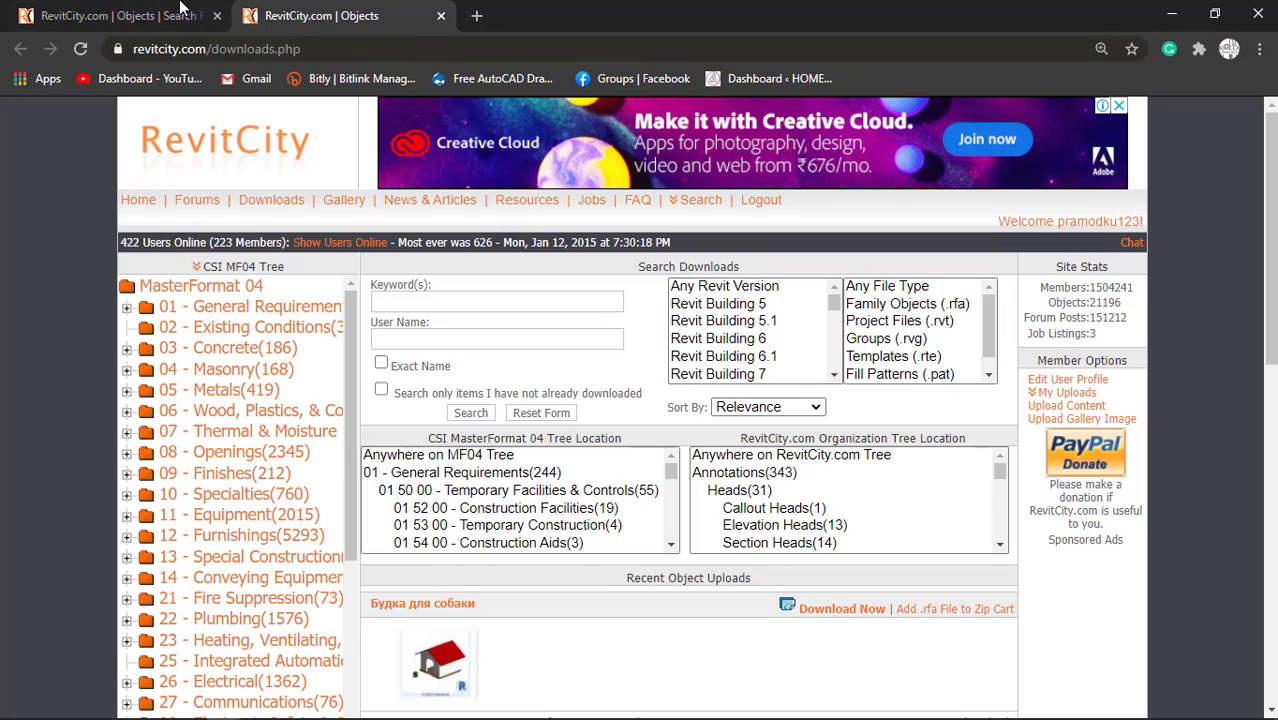
pyautogui.click(180, 8)
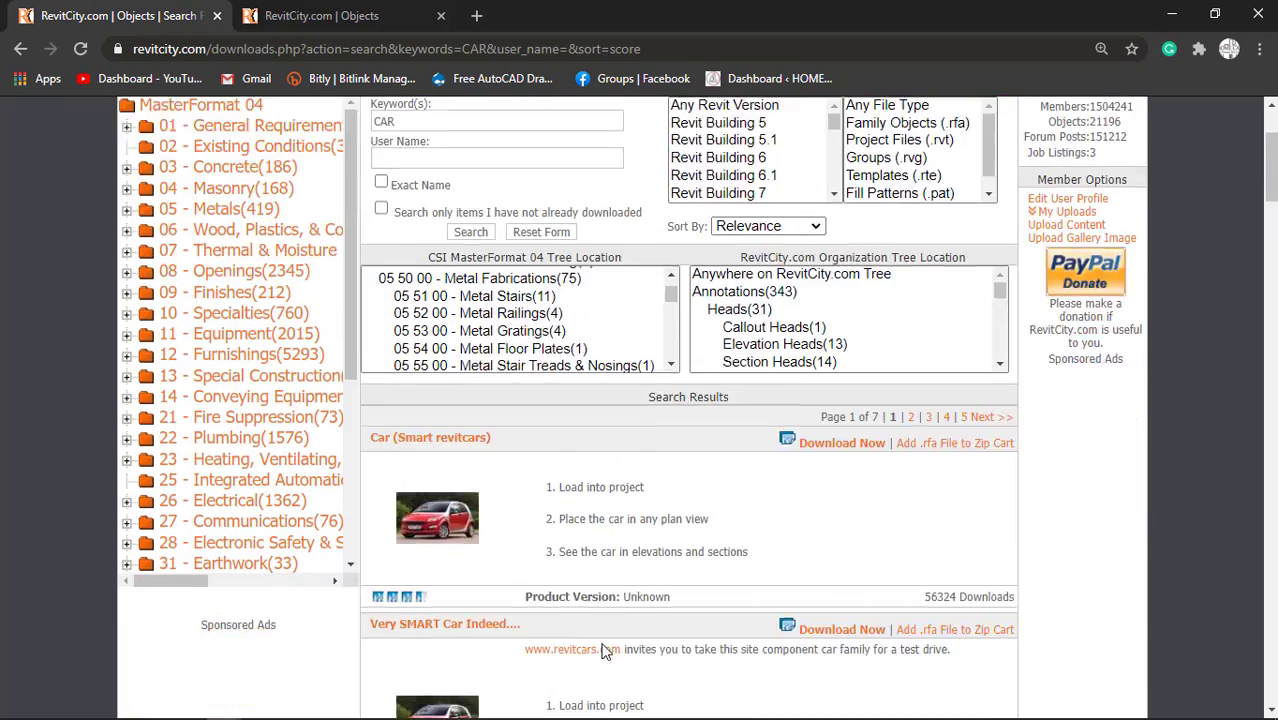
pyautogui.scroll(-10, 604, 650)
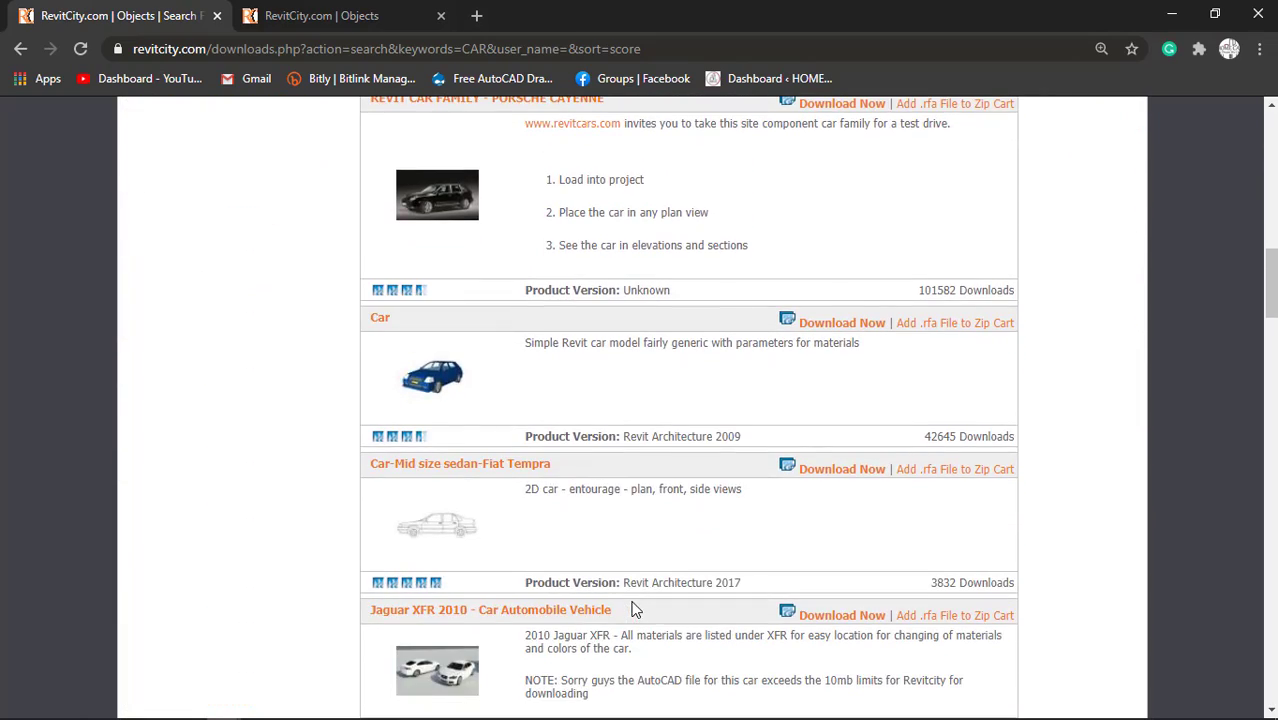
pyautogui.scroll(-6, 632, 609)
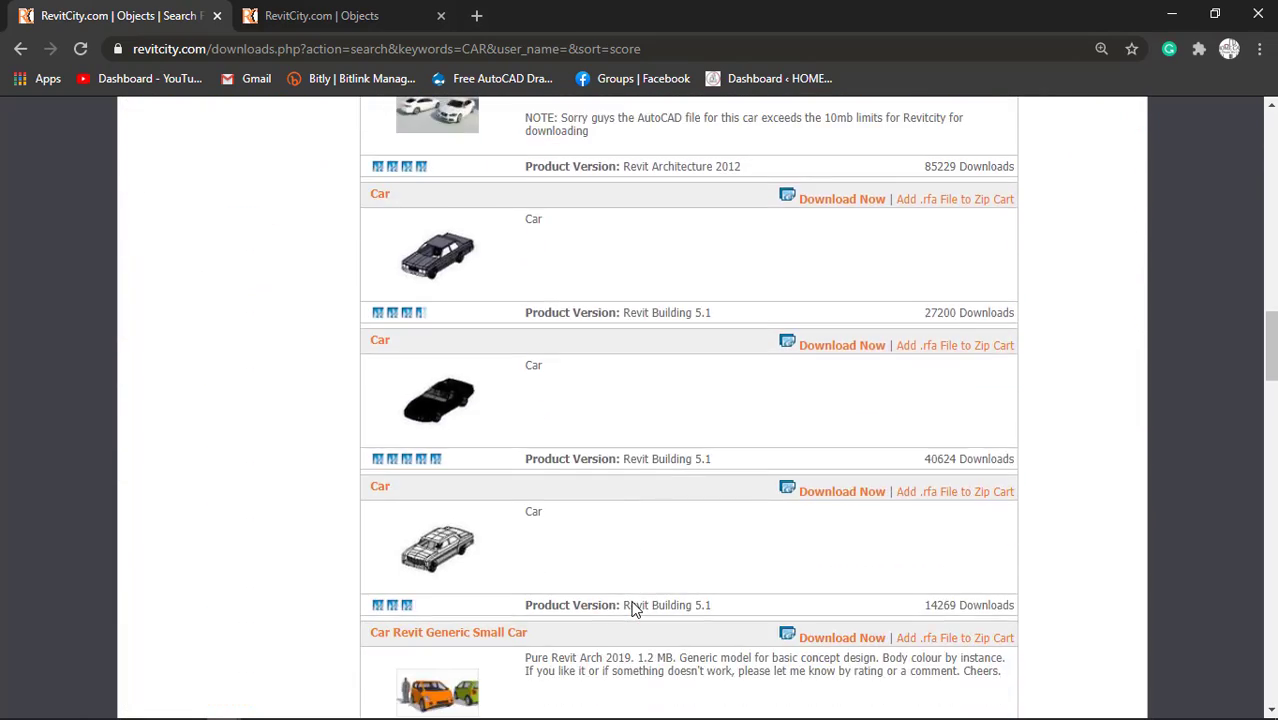
pyautogui.scroll(-9, 632, 609)
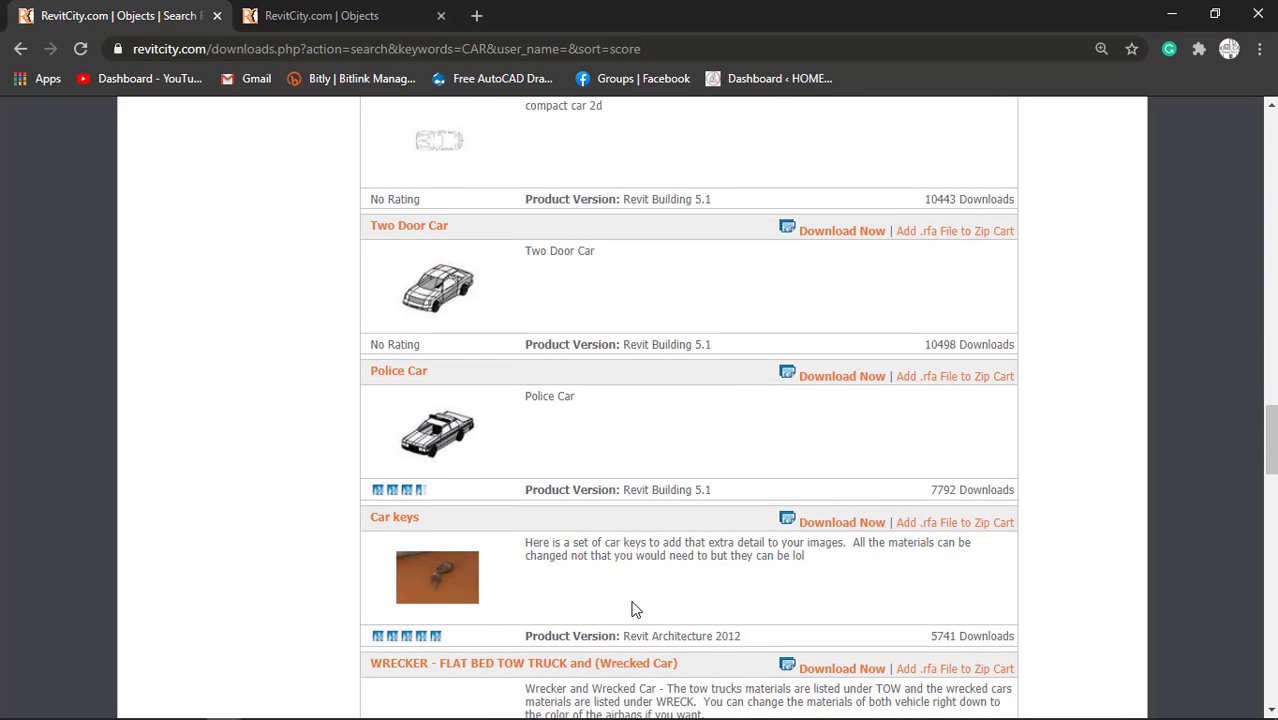
pyautogui.scroll(-4, 632, 609)
pyautogui.scroll(-3, 632, 609)
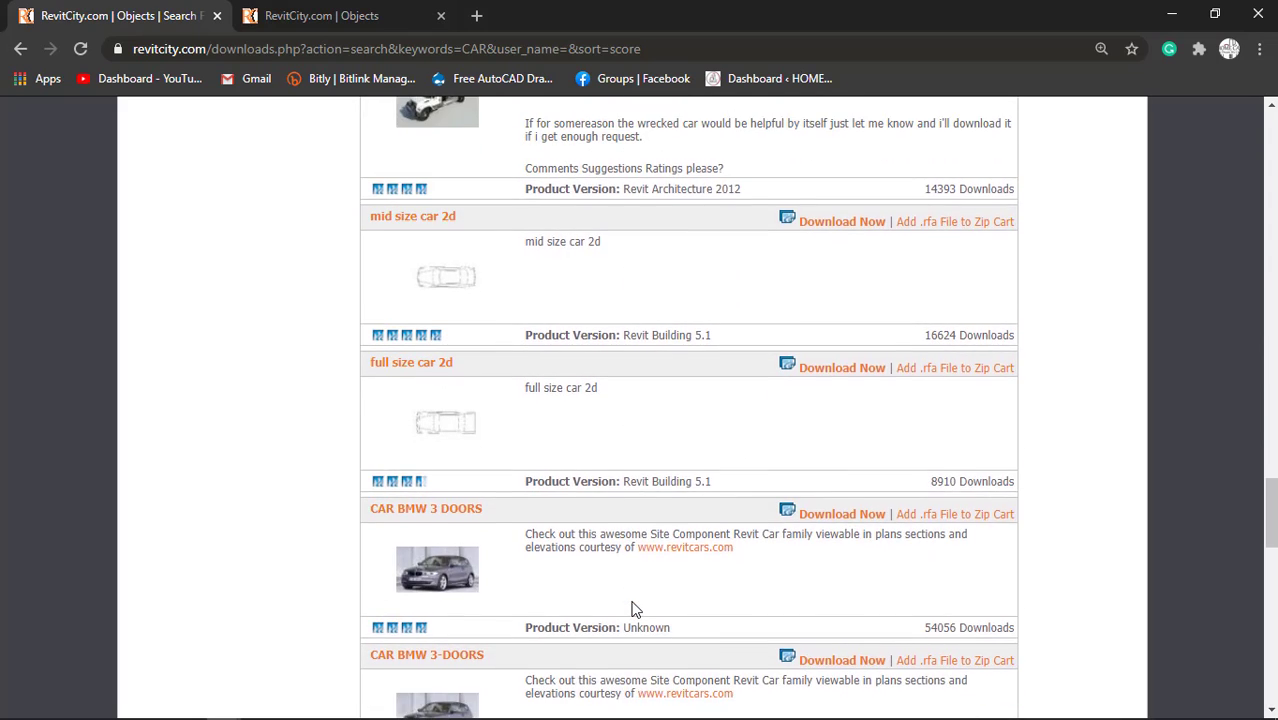
pyautogui.scroll(-1, 632, 609)
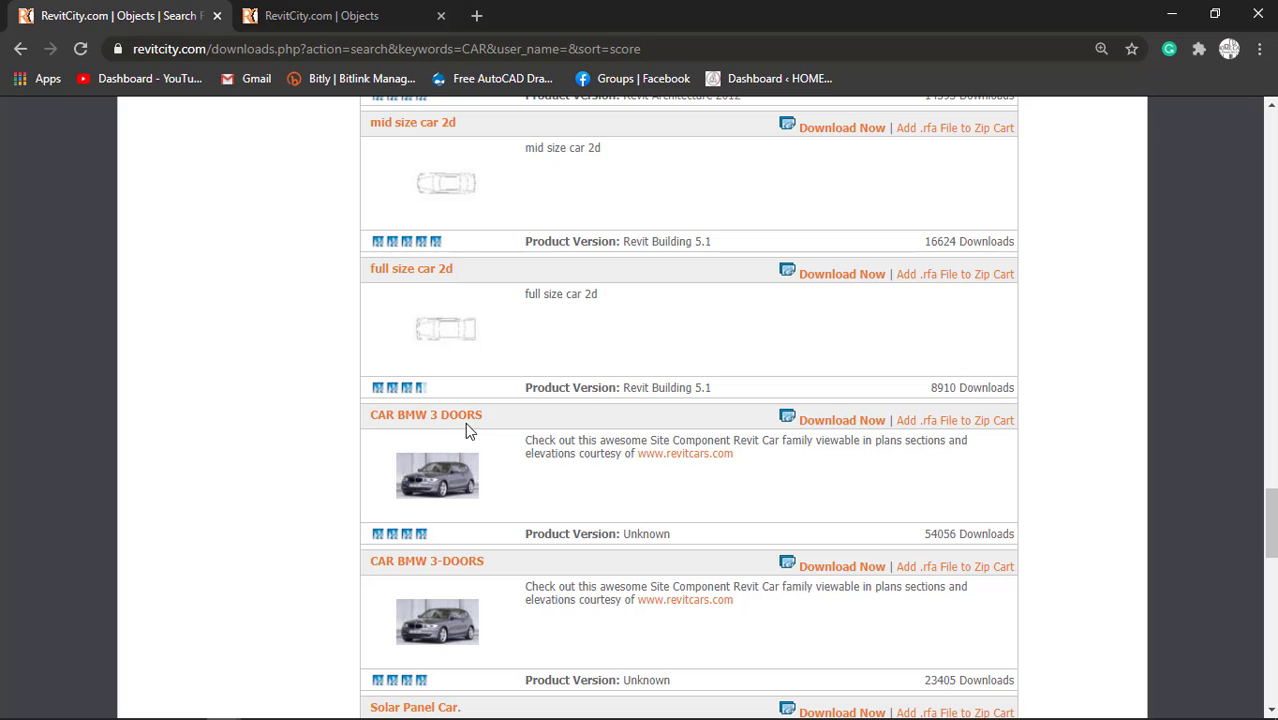
pyautogui.rightClick(850, 430)
pyautogui.click(880, 434)
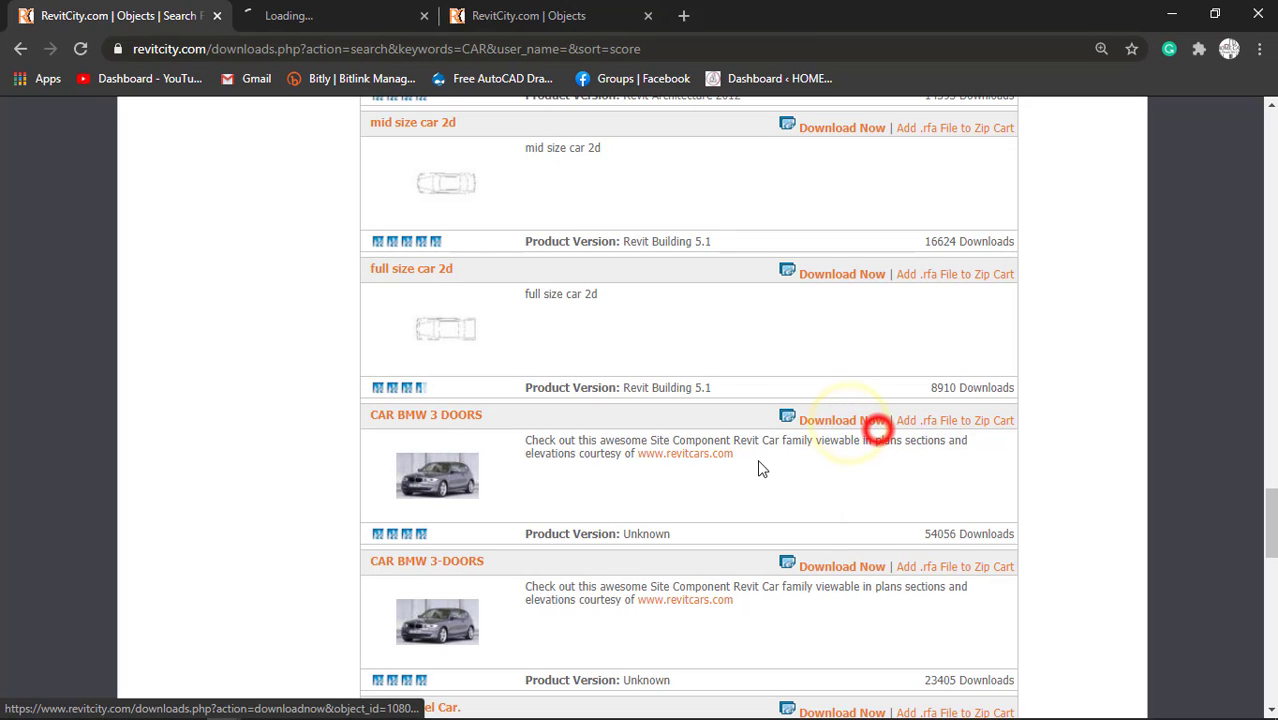
# Look through the remaining car families, and check the download page of the BMW car.
pyautogui.scroll(-4, 762, 467)
pyautogui.scroll(-1, 757, 465)
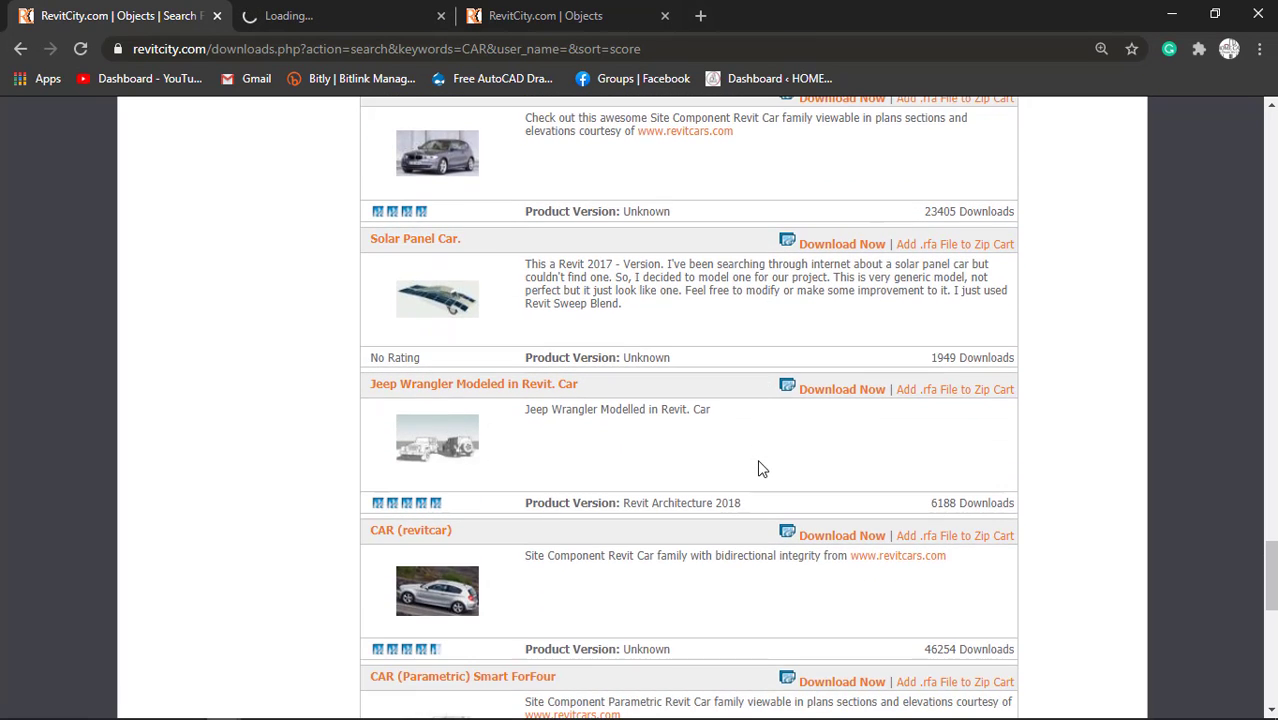
pyautogui.scroll(-1, 479, 527)
pyautogui.scroll(-4, 483, 545)
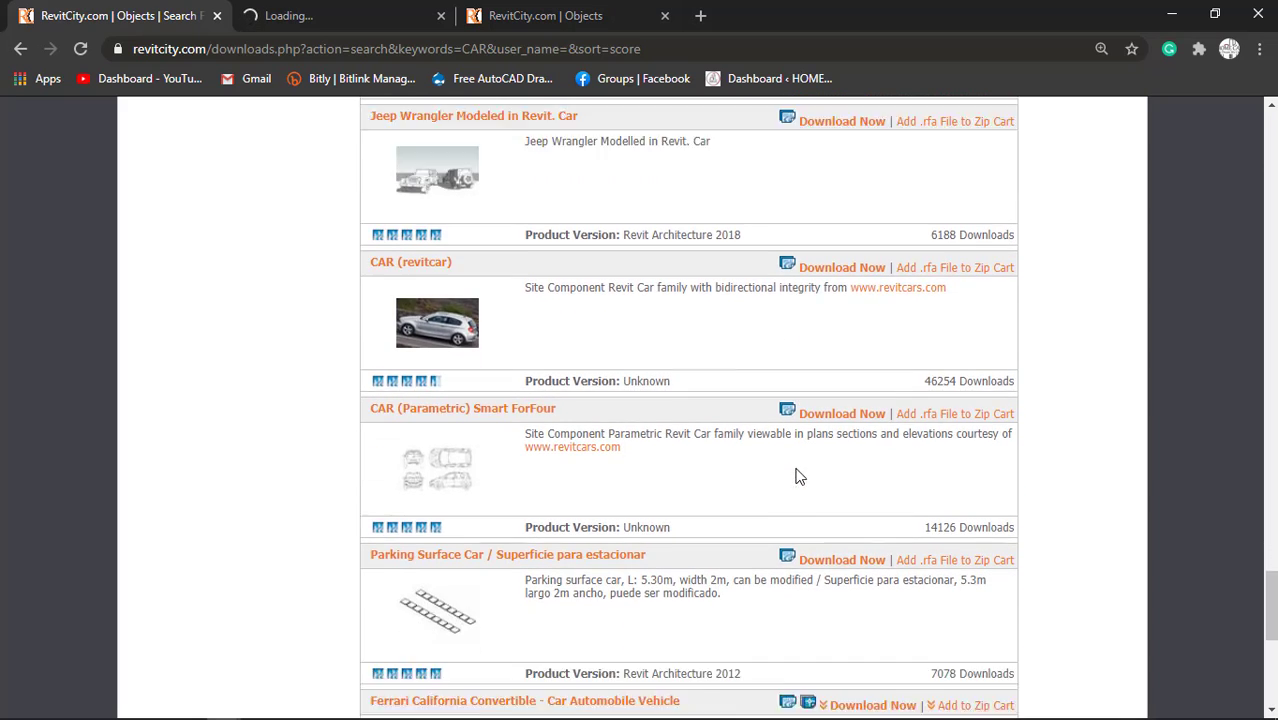
pyautogui.scroll(-4, 506, 525)
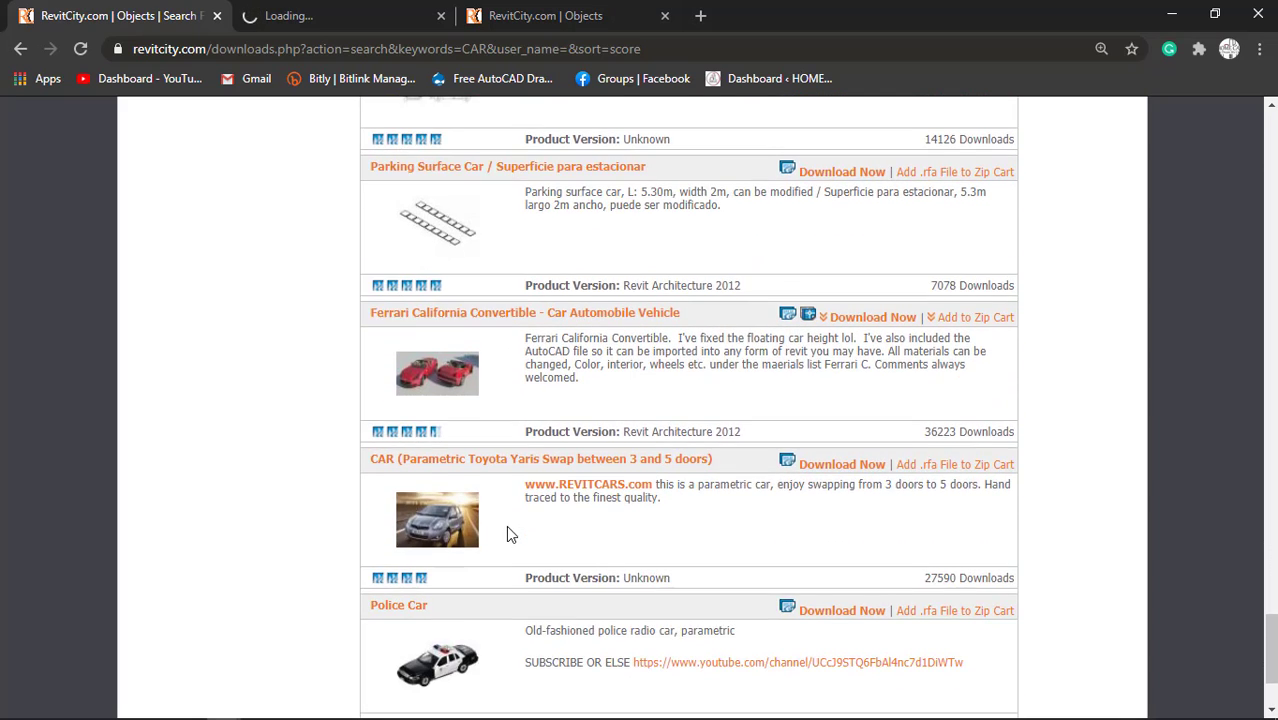
pyautogui.click(350, 8)
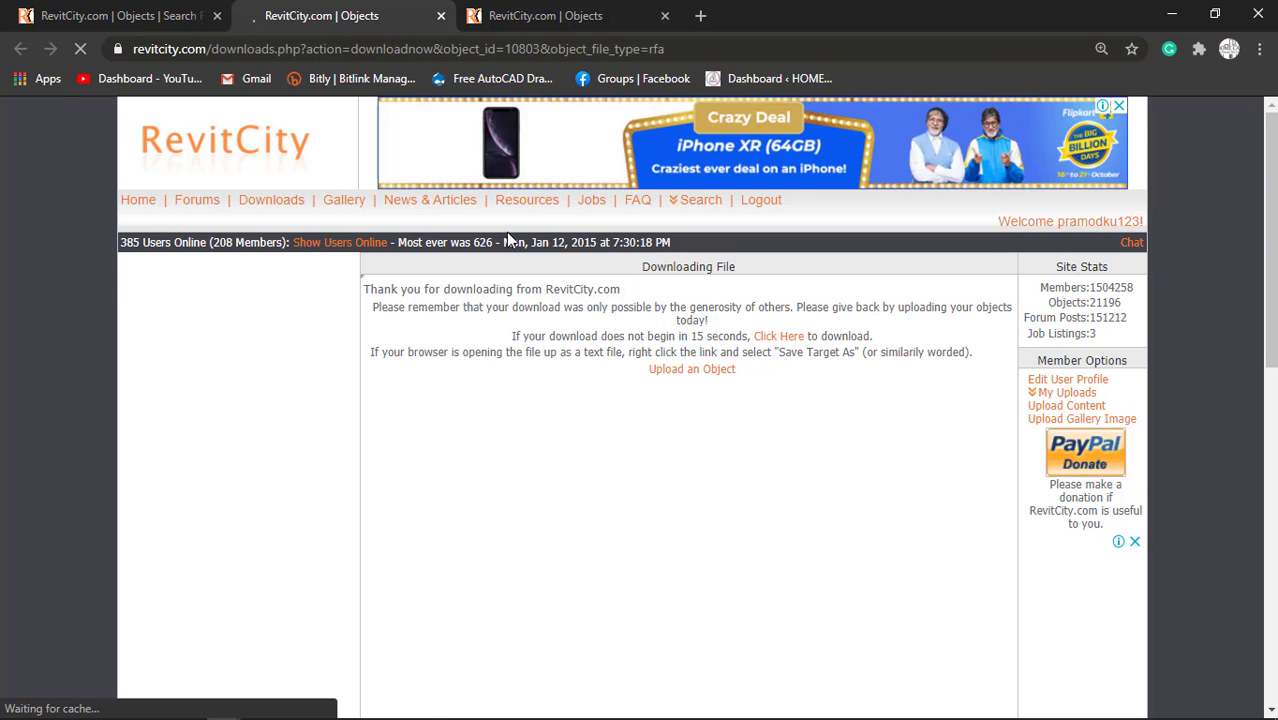
# Search the RevitCity downloads for TELEVISION in the other open downloads page.
pyautogui.click(530, 8)
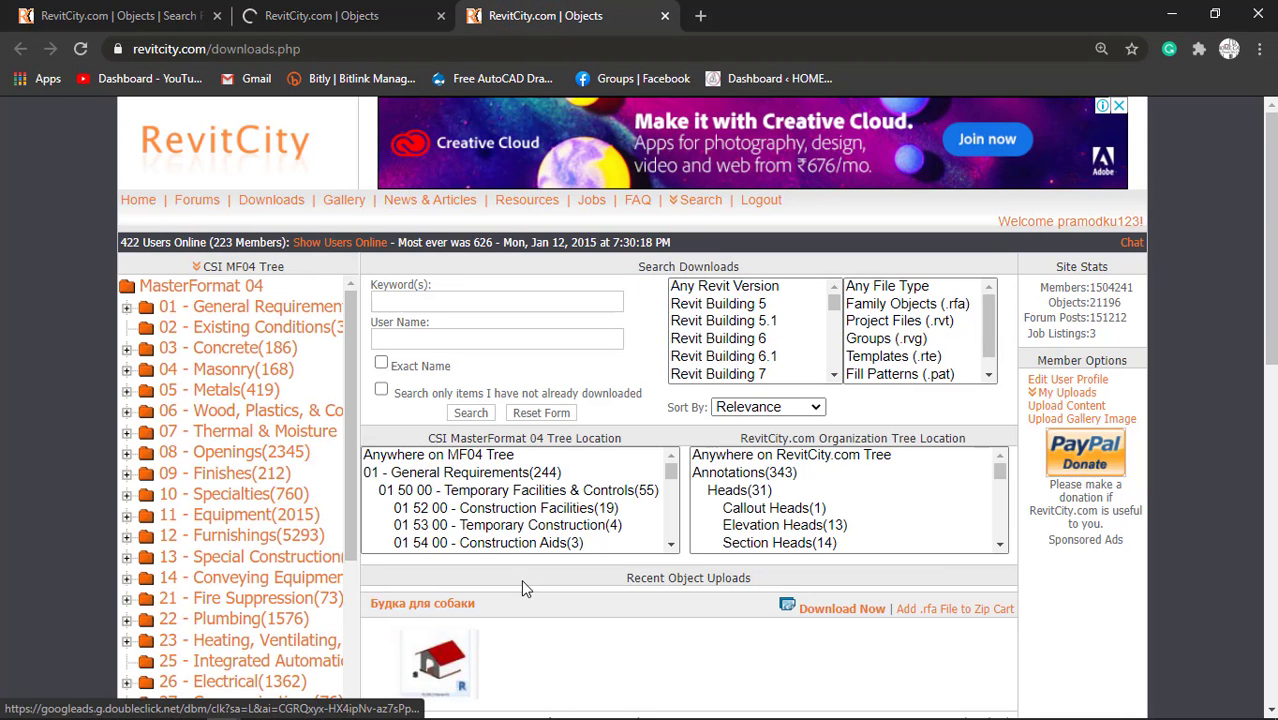
pyautogui.click(478, 299)
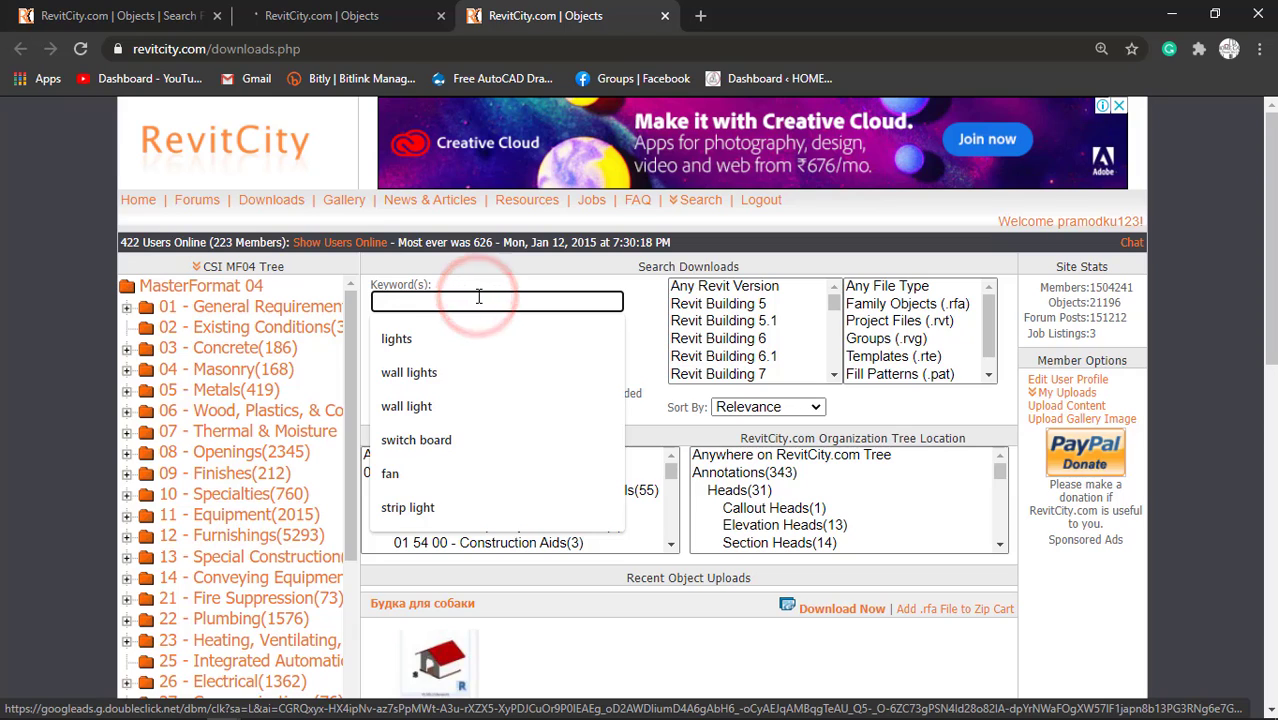
pyautogui.write('TE')
pyautogui.press('Down')
pyautogui.press('Return')
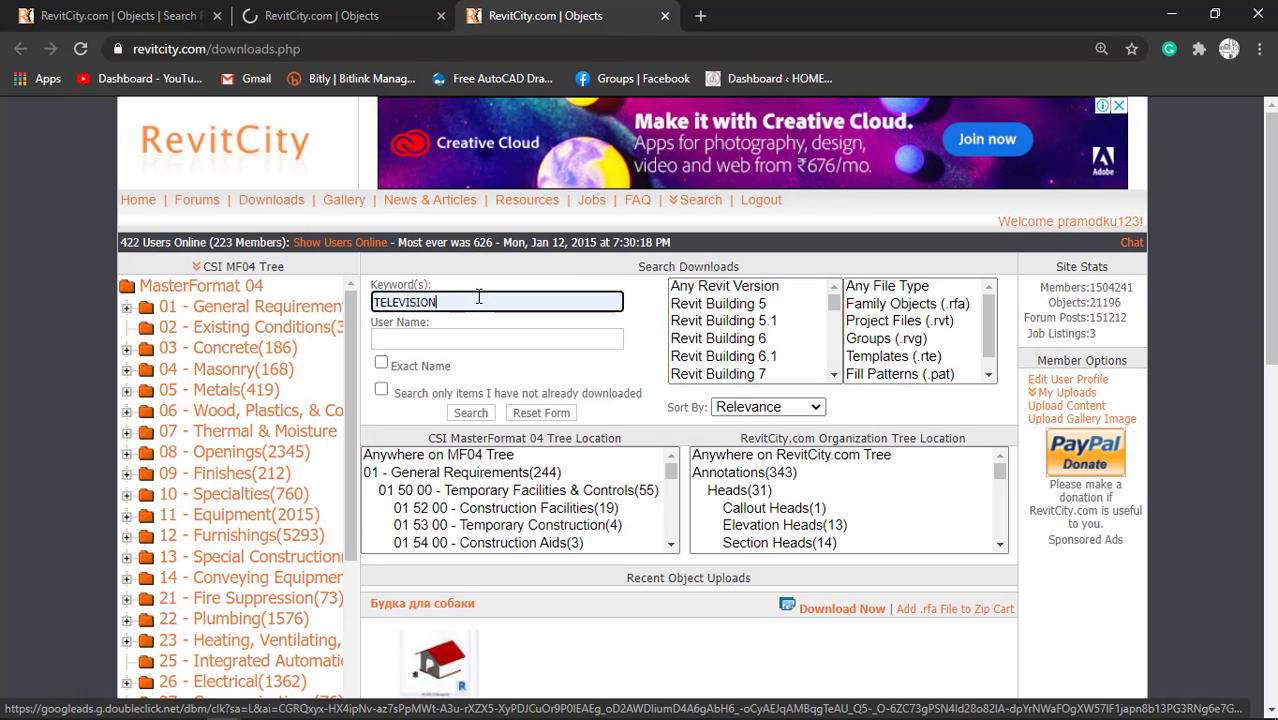
pyautogui.click(471, 413)
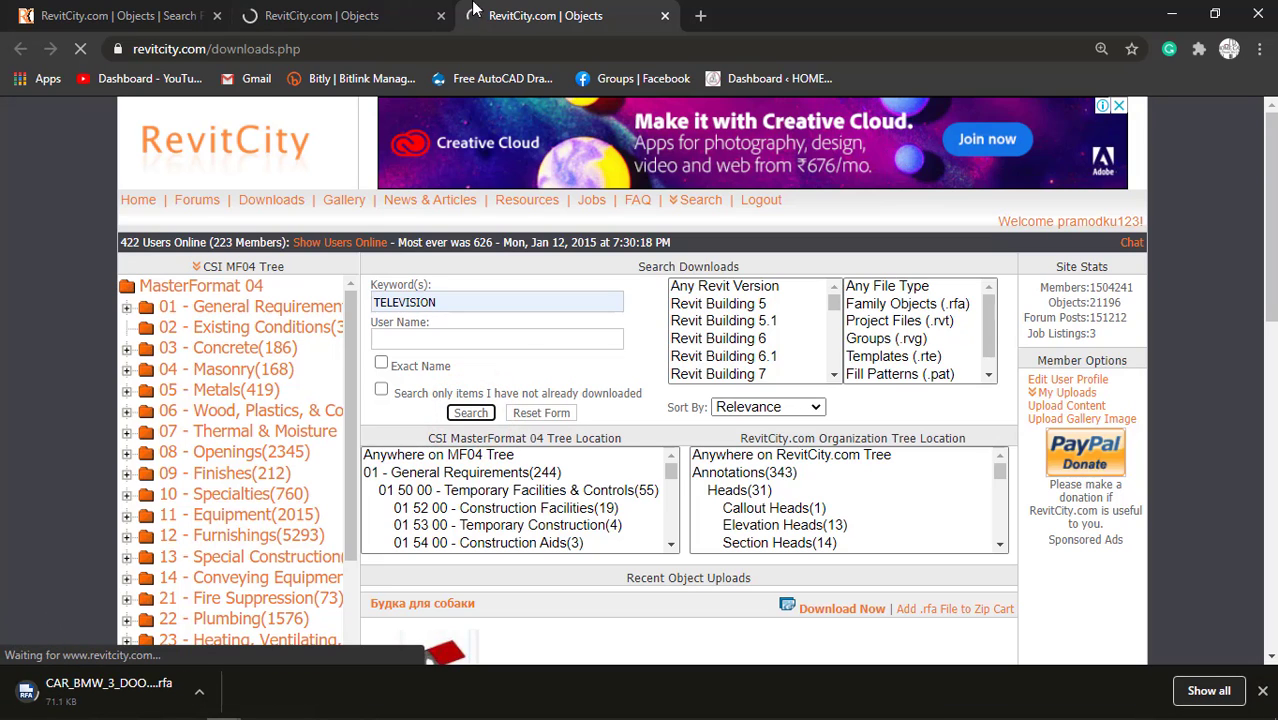
# Close the BMW car download page and search the RevitCity downloads for CUPBOARD from the car results page.
pyautogui.click(340, 15)
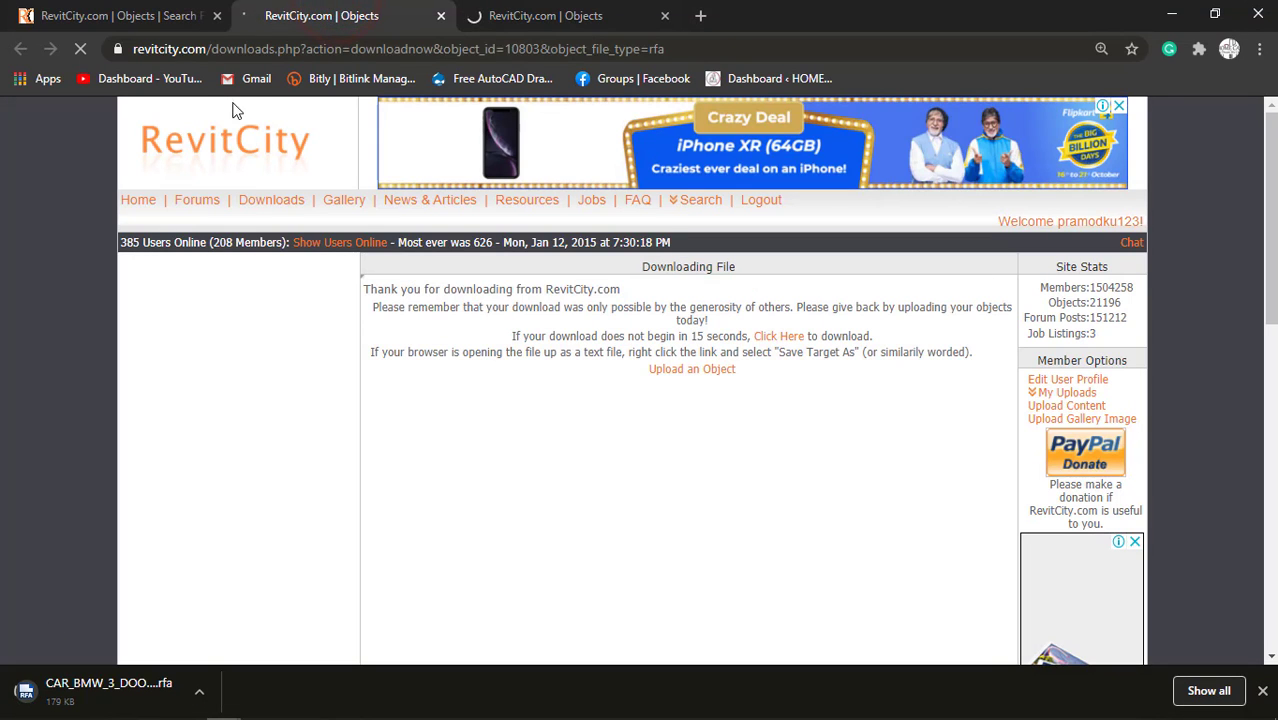
pyautogui.click(441, 15)
pyautogui.scroll(5, 437, 255)
pyautogui.scroll(20, 437, 255)
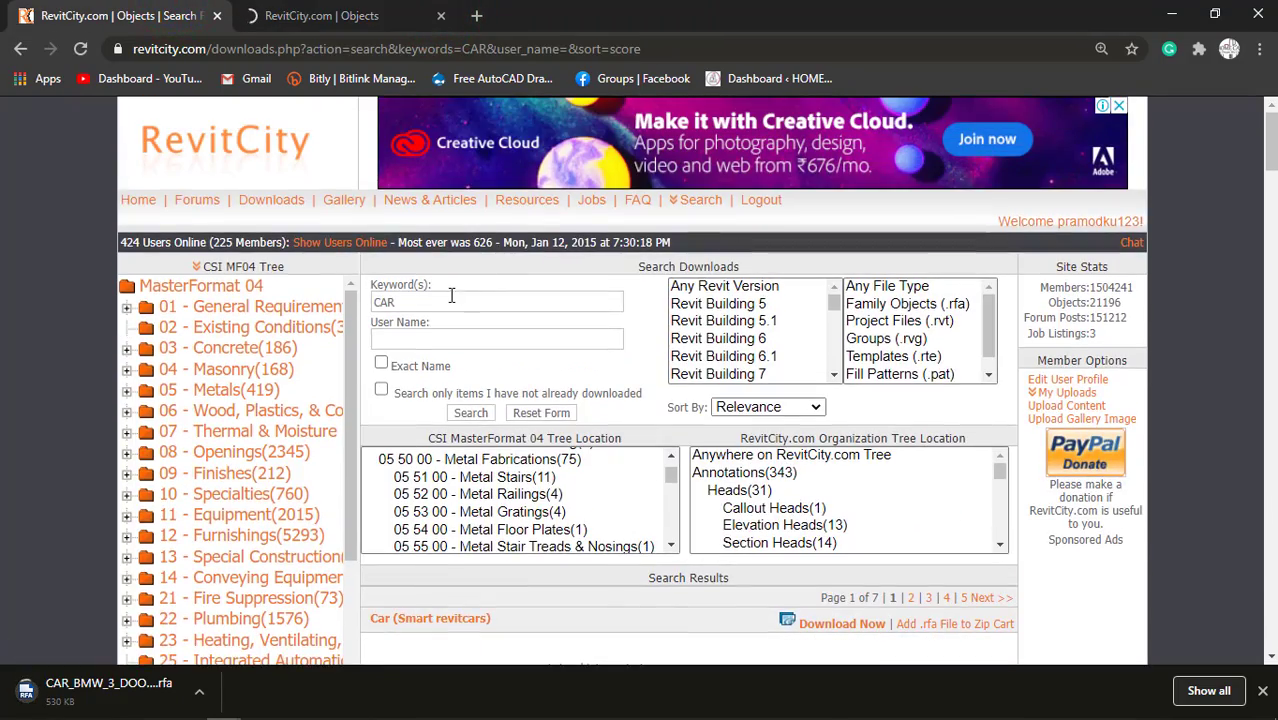
pyautogui.doubleClick(385, 302)
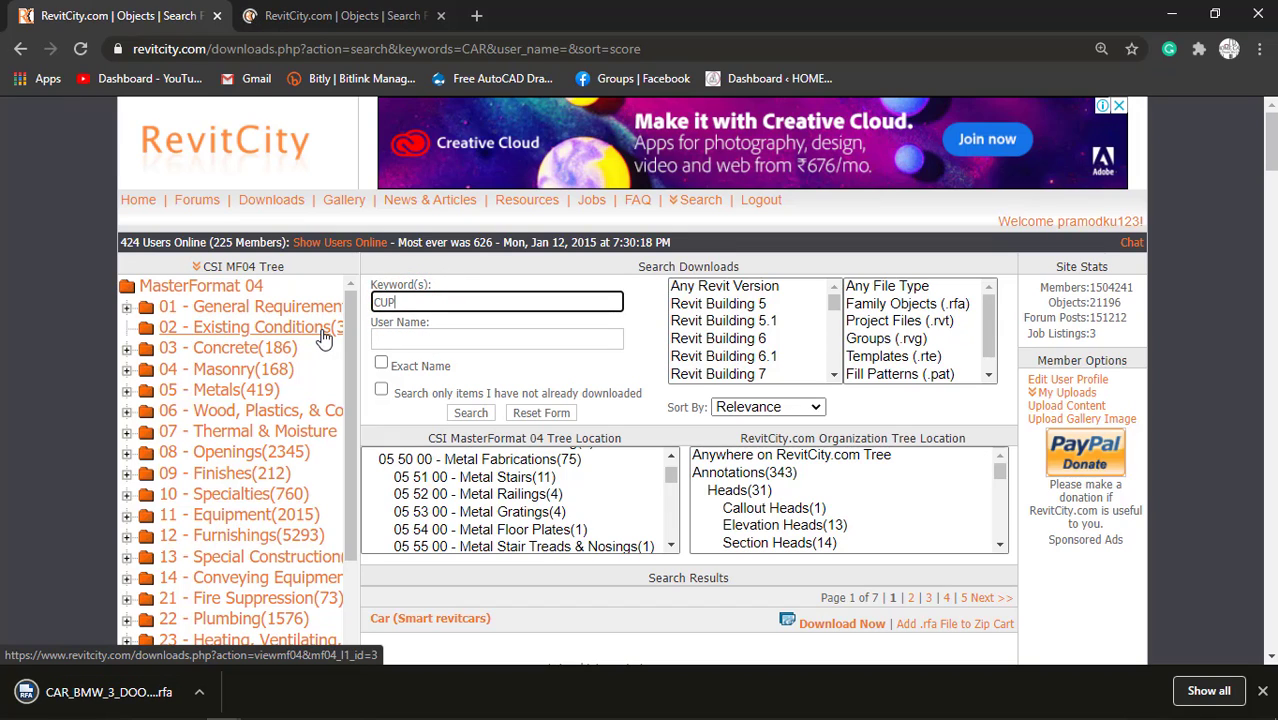
pyautogui.write('CUPBOARD')
pyautogui.press('Return')
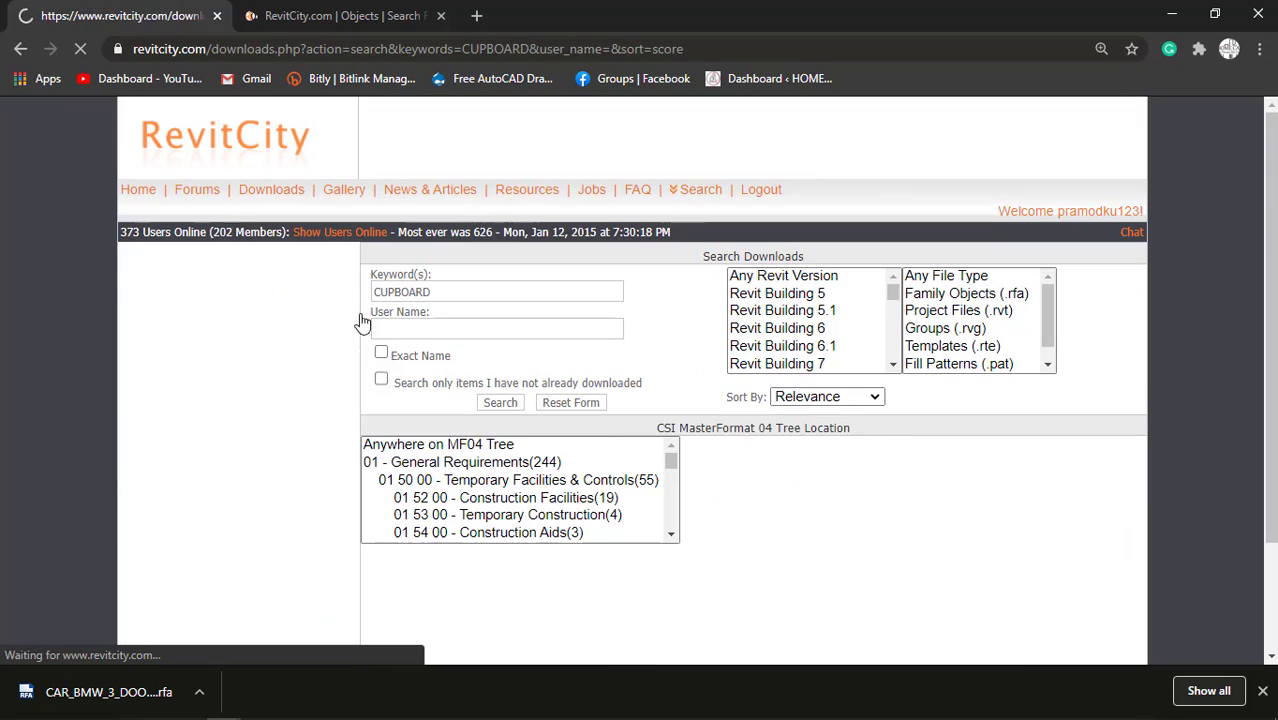
# Find the Modern Wood TV Stand family among the cupboard results and open its download in a new tab.
pyautogui.scroll(-4, 507, 390)
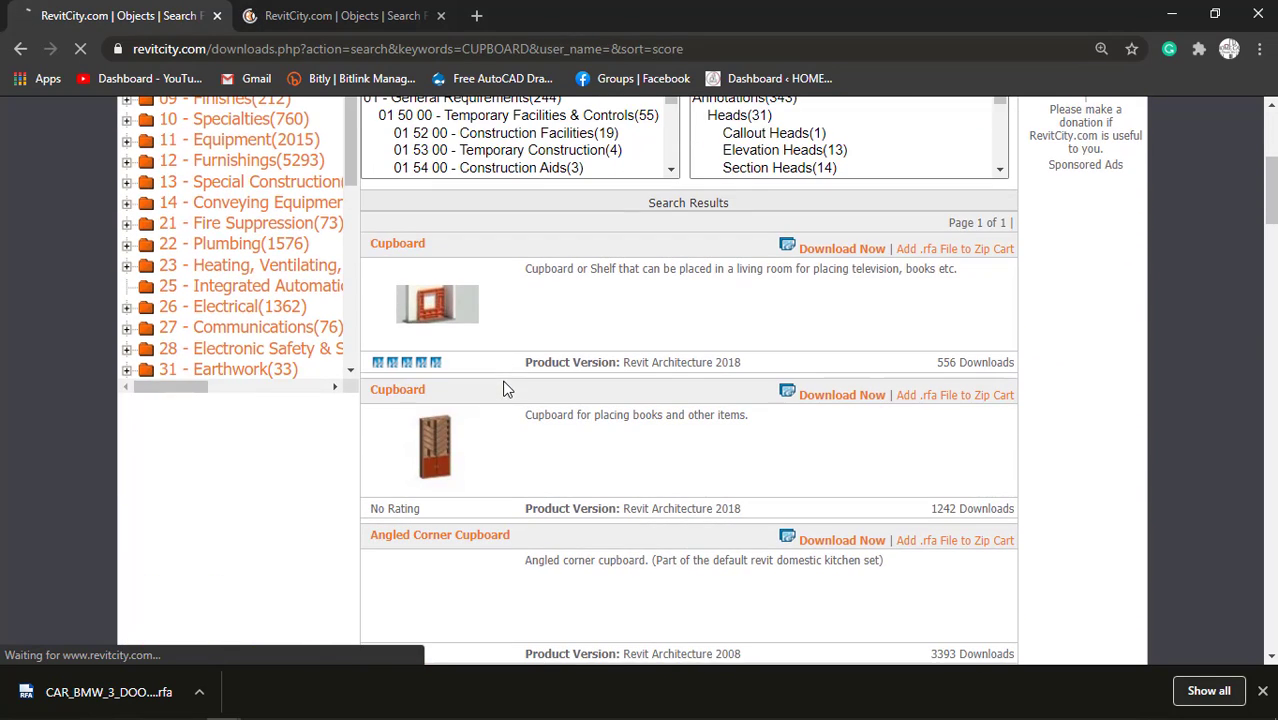
pyautogui.scroll(-1, 480, 320)
pyautogui.scroll(-10, 480, 326)
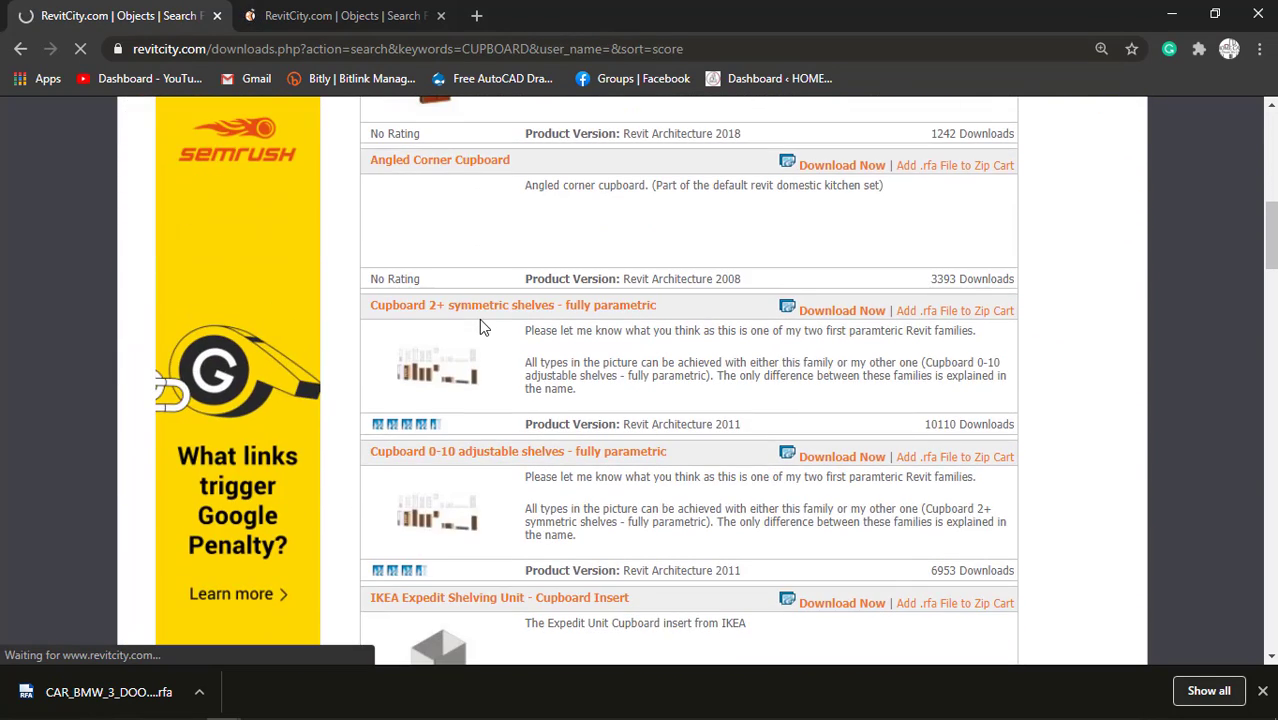
pyautogui.scroll(-3, 481, 327)
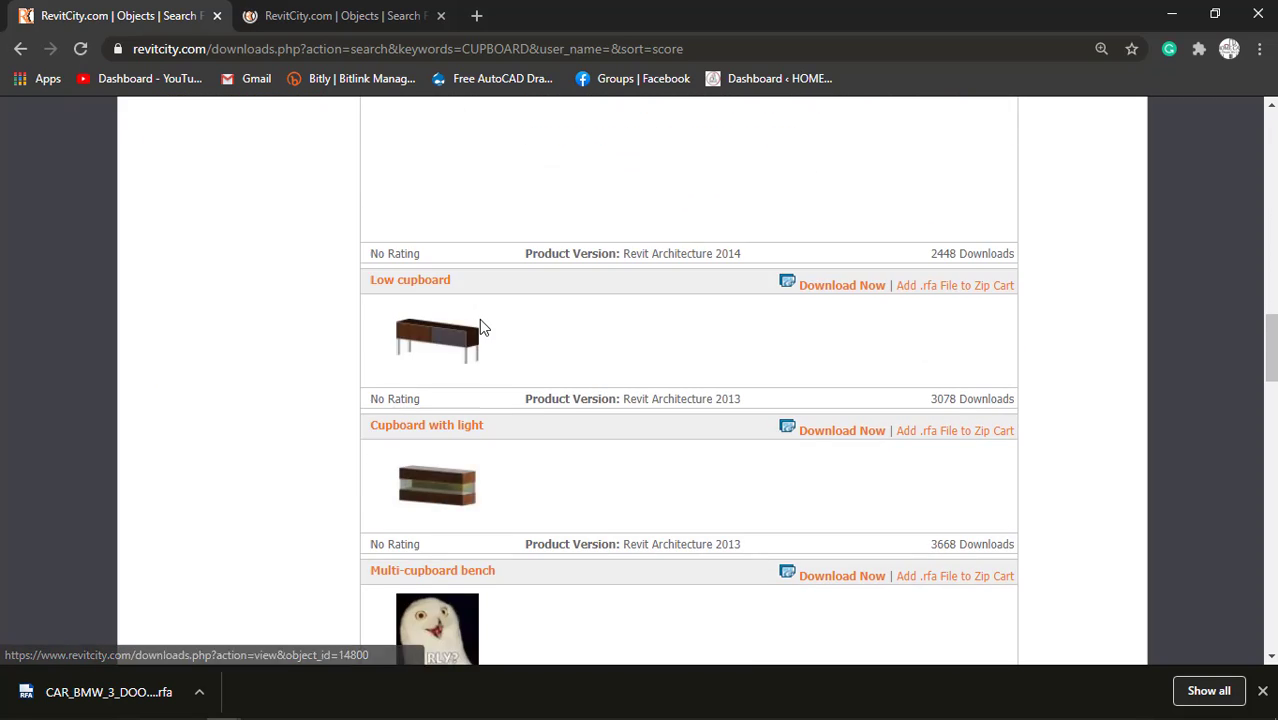
pyautogui.scroll(-7, 481, 326)
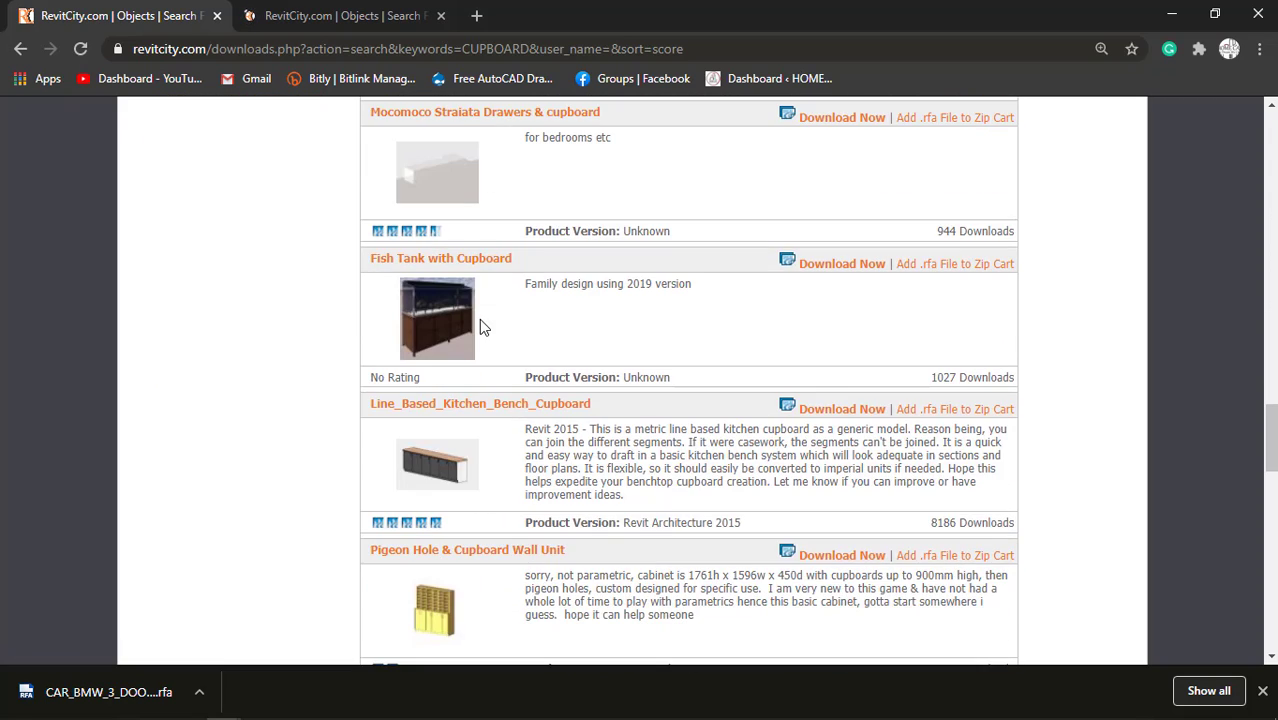
pyautogui.scroll(-7, 480, 327)
pyautogui.scroll(-8, 481, 327)
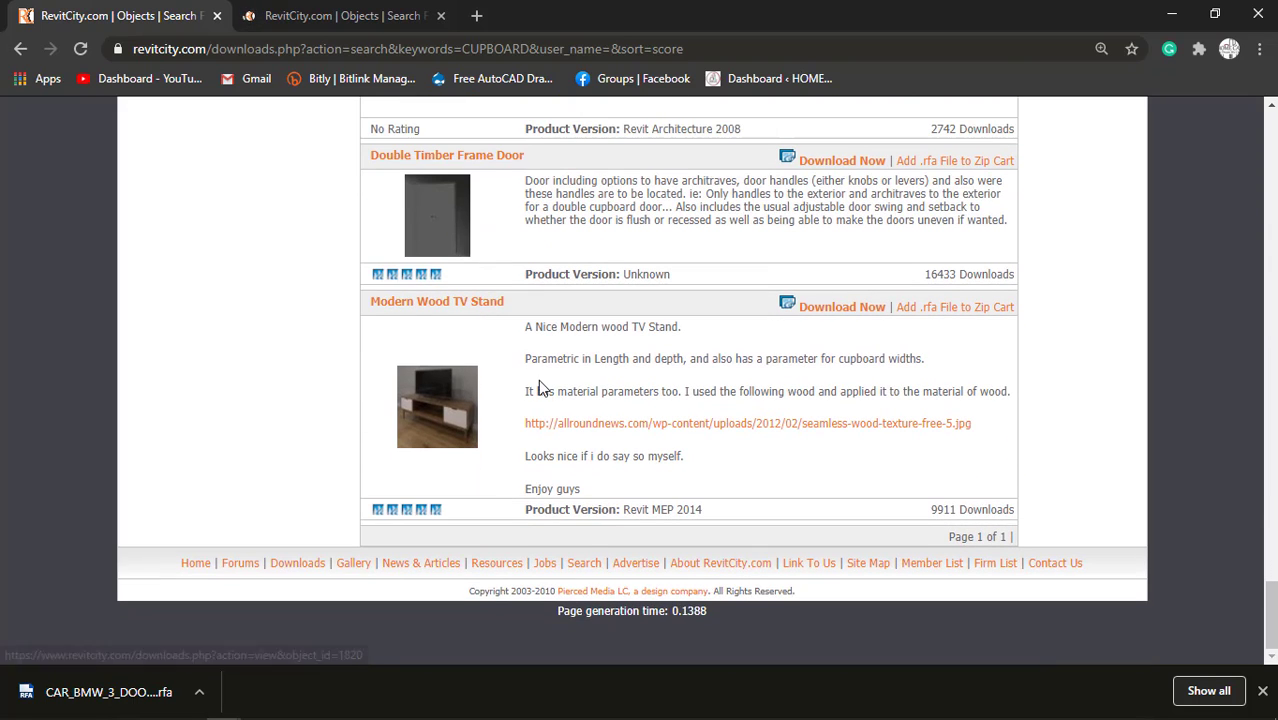
pyautogui.rightClick(824, 308)
pyautogui.click(845, 316)
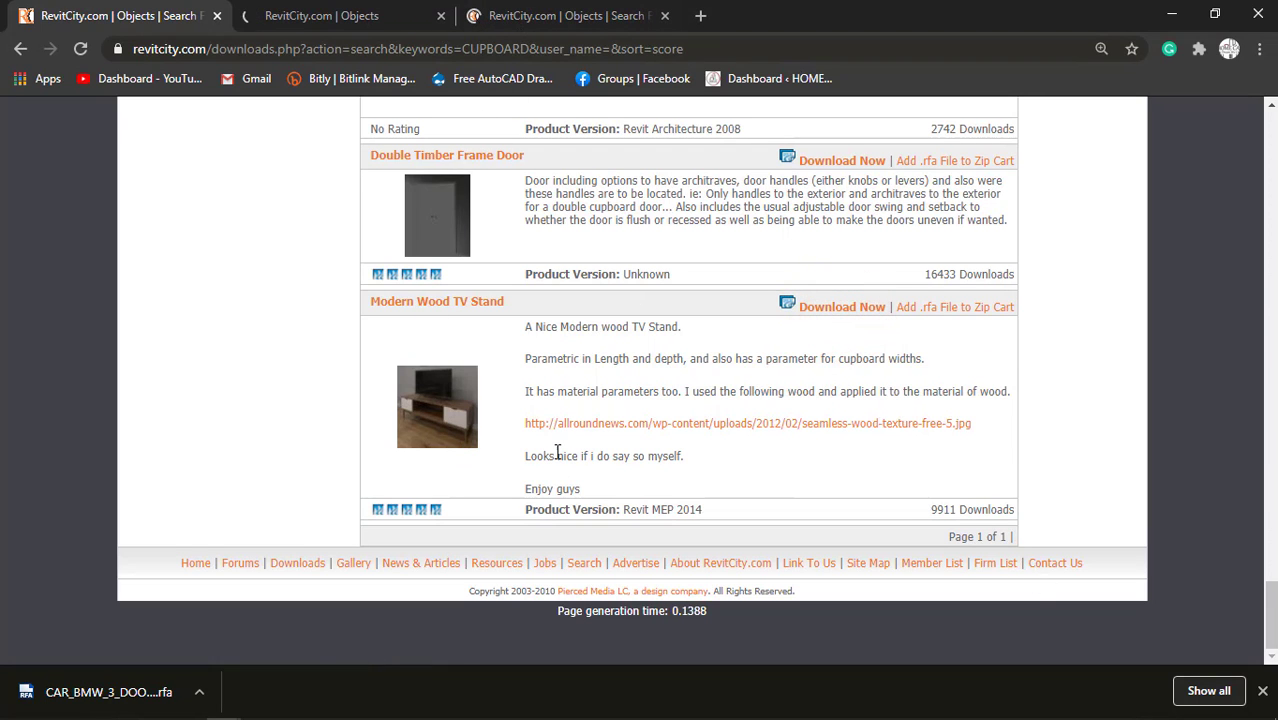
# Switch to the TELEVISION search results and open the download of the Samsung 6 series smartTV Television TV family in a new tab.
pyautogui.scroll(5, 557, 451)
pyautogui.click(480, 15)
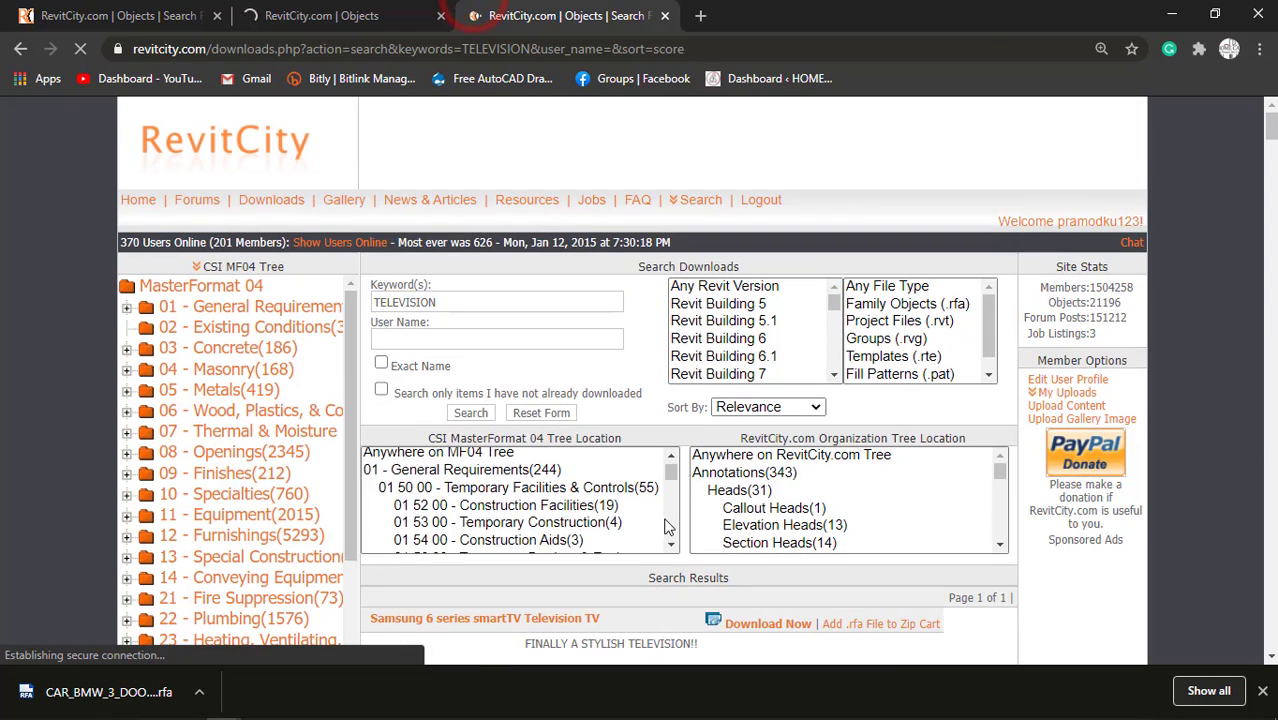
pyautogui.scroll(-5, 668, 527)
pyautogui.scroll(-3, 652, 569)
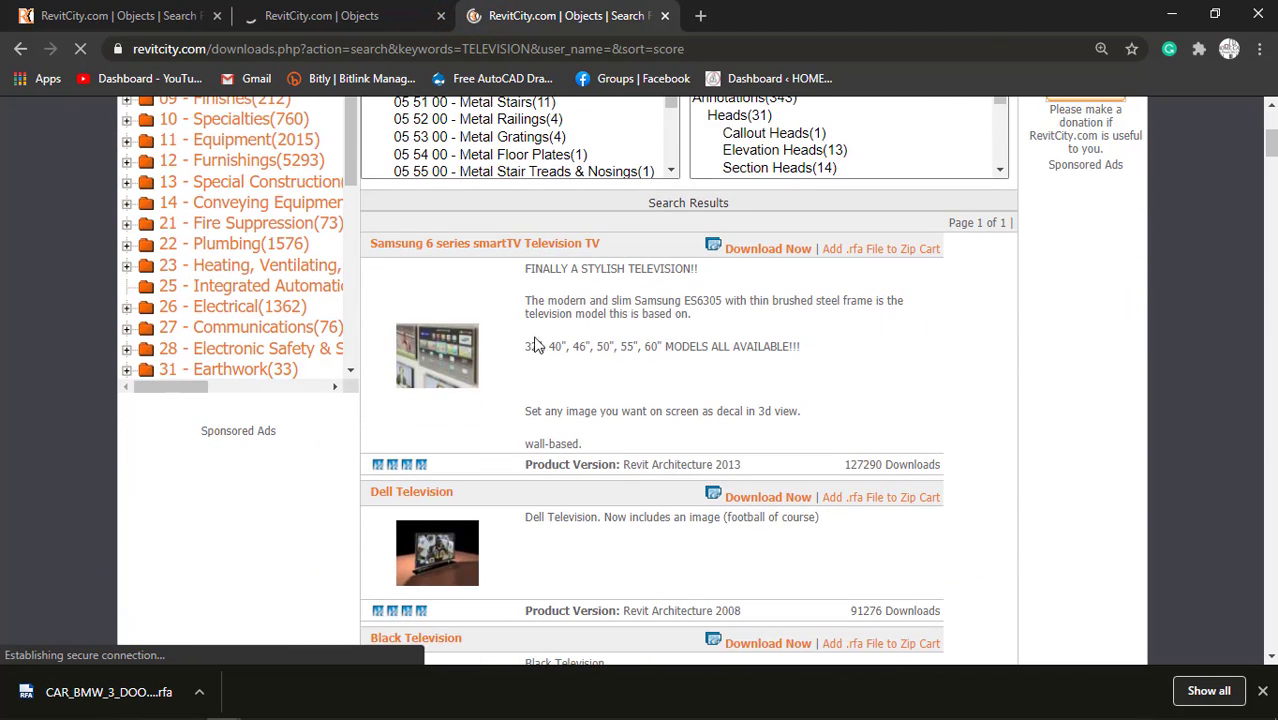
pyautogui.rightClick(783, 250)
pyautogui.click(800, 262)
# Look through the rest of the television search results for other TV and furniture families.
pyautogui.scroll(-2, 540, 460)
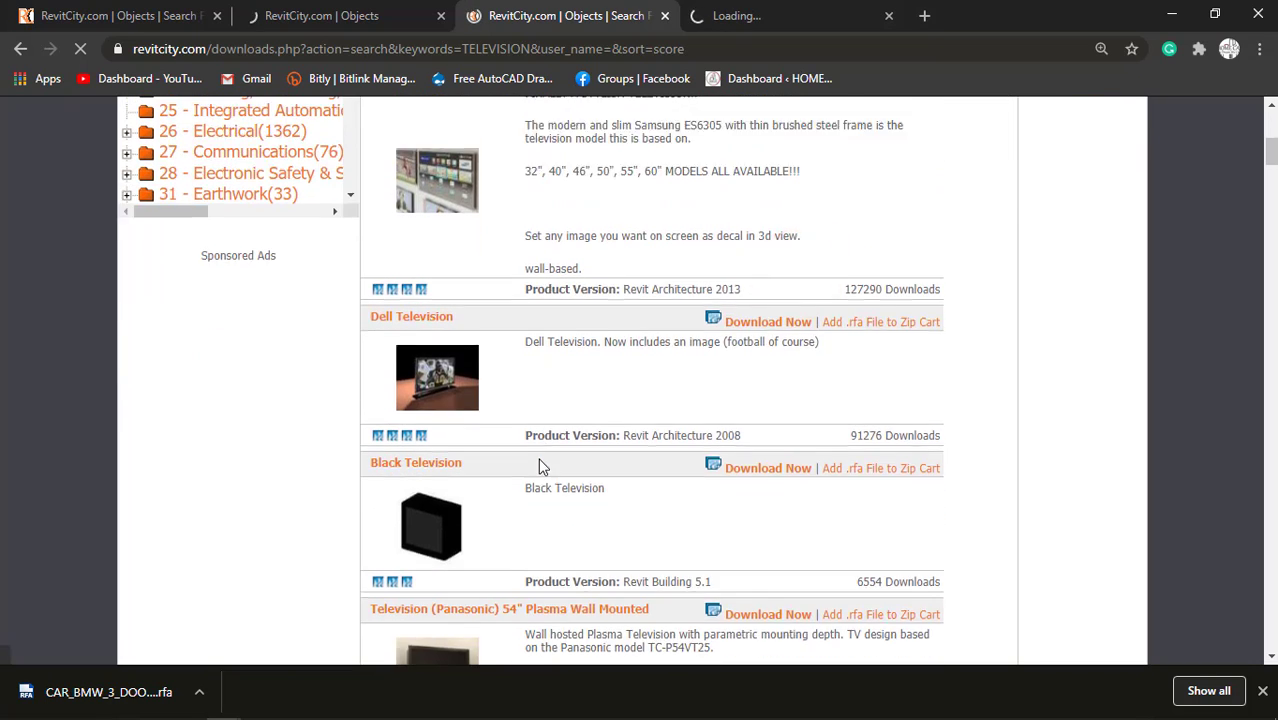
pyautogui.scroll(2, 538, 467)
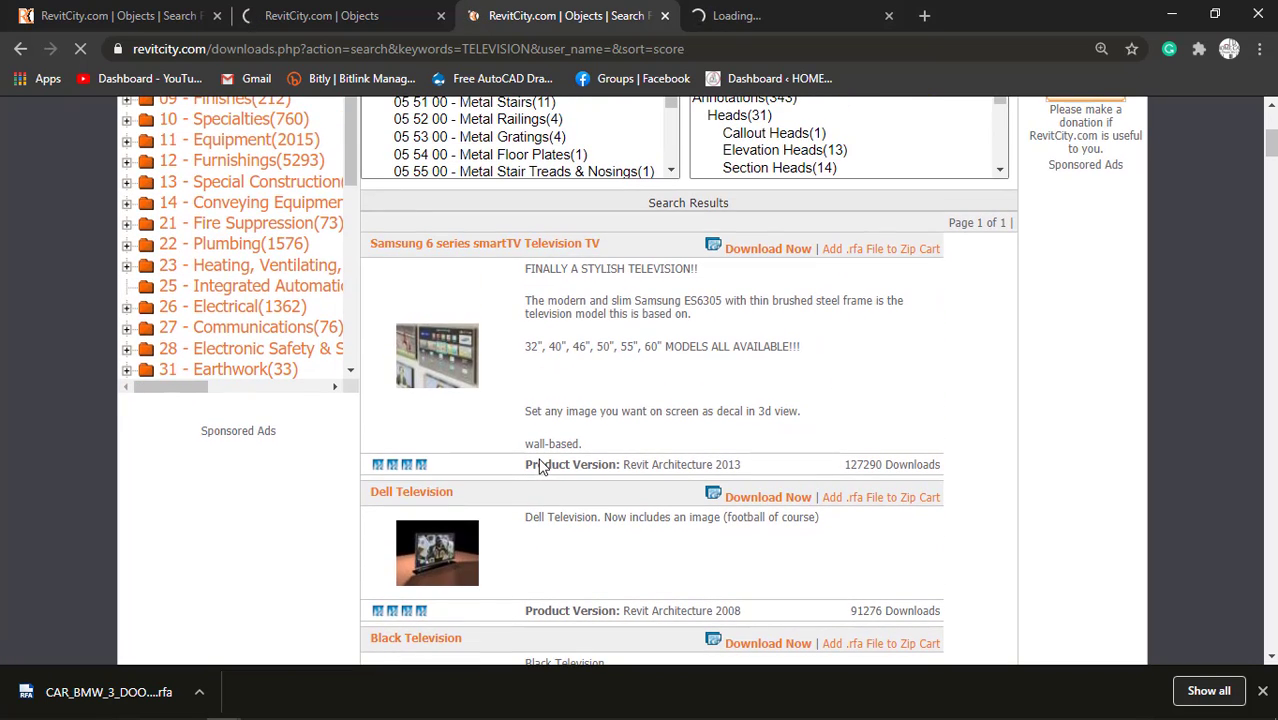
pyautogui.scroll(-3, 573, 407)
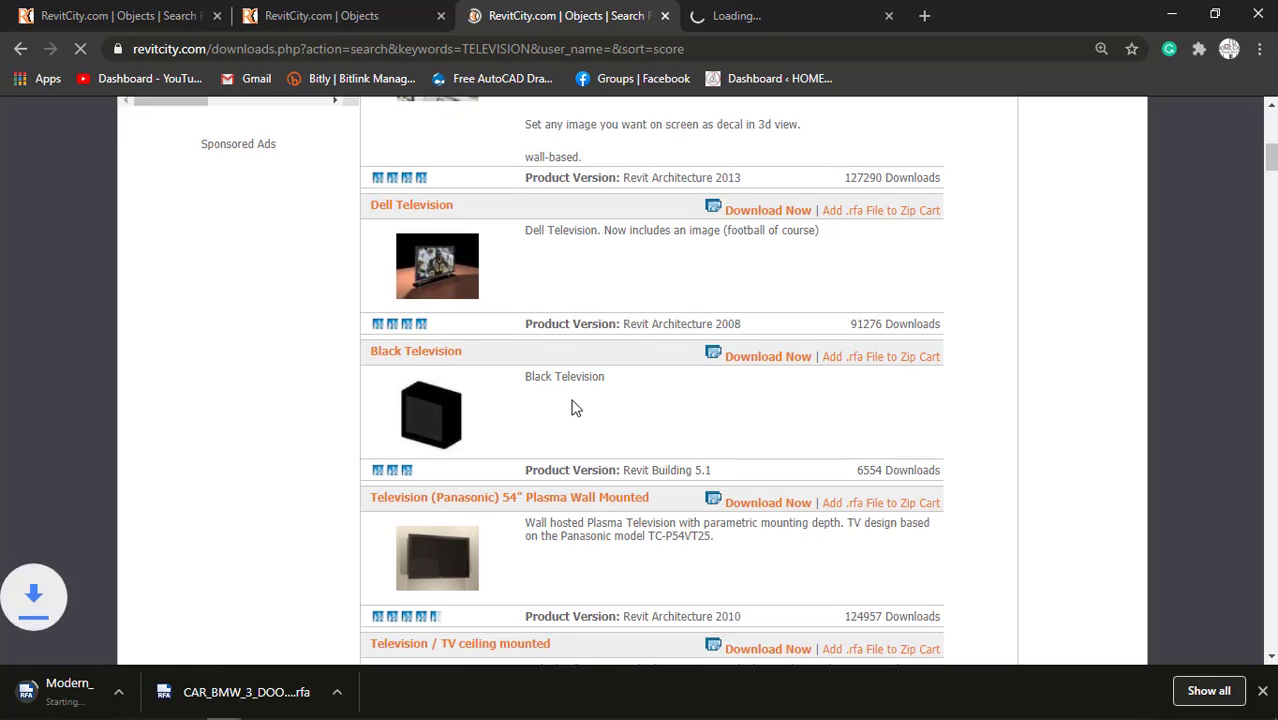
pyautogui.scroll(-1, 573, 407)
pyautogui.scroll(1, 573, 407)
pyautogui.scroll(-7, 573, 405)
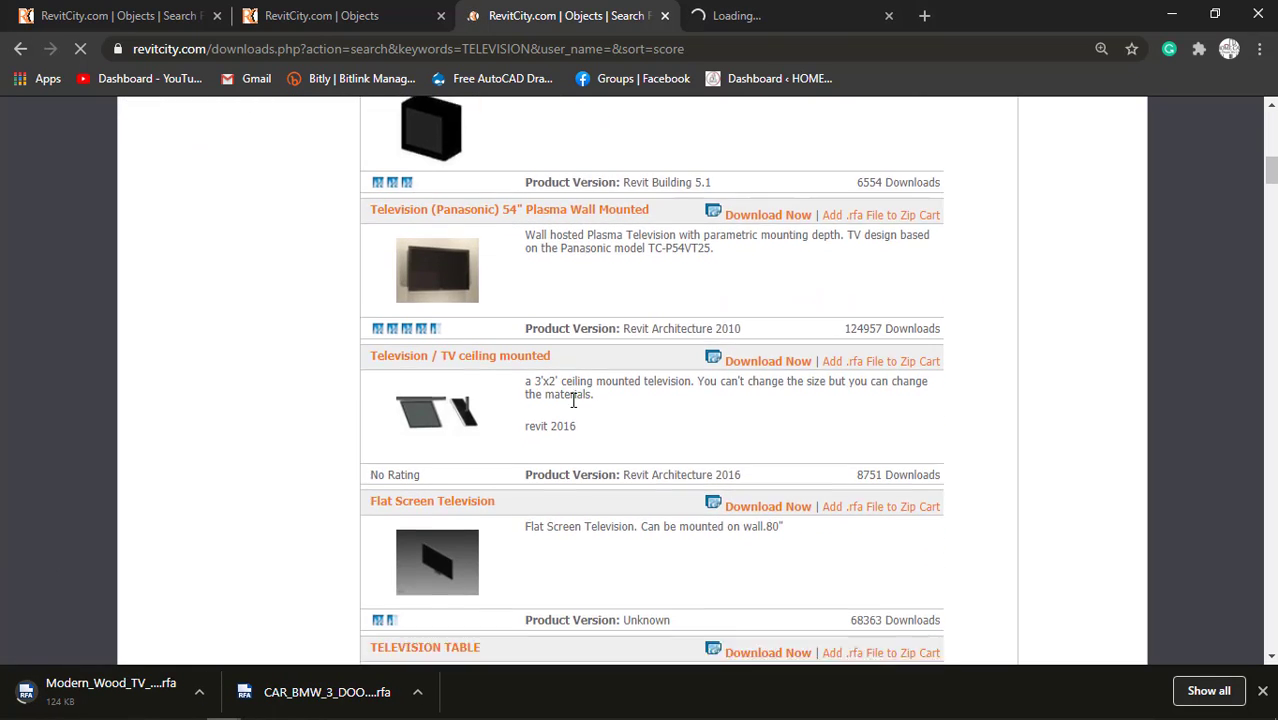
pyautogui.scroll(-1, 573, 400)
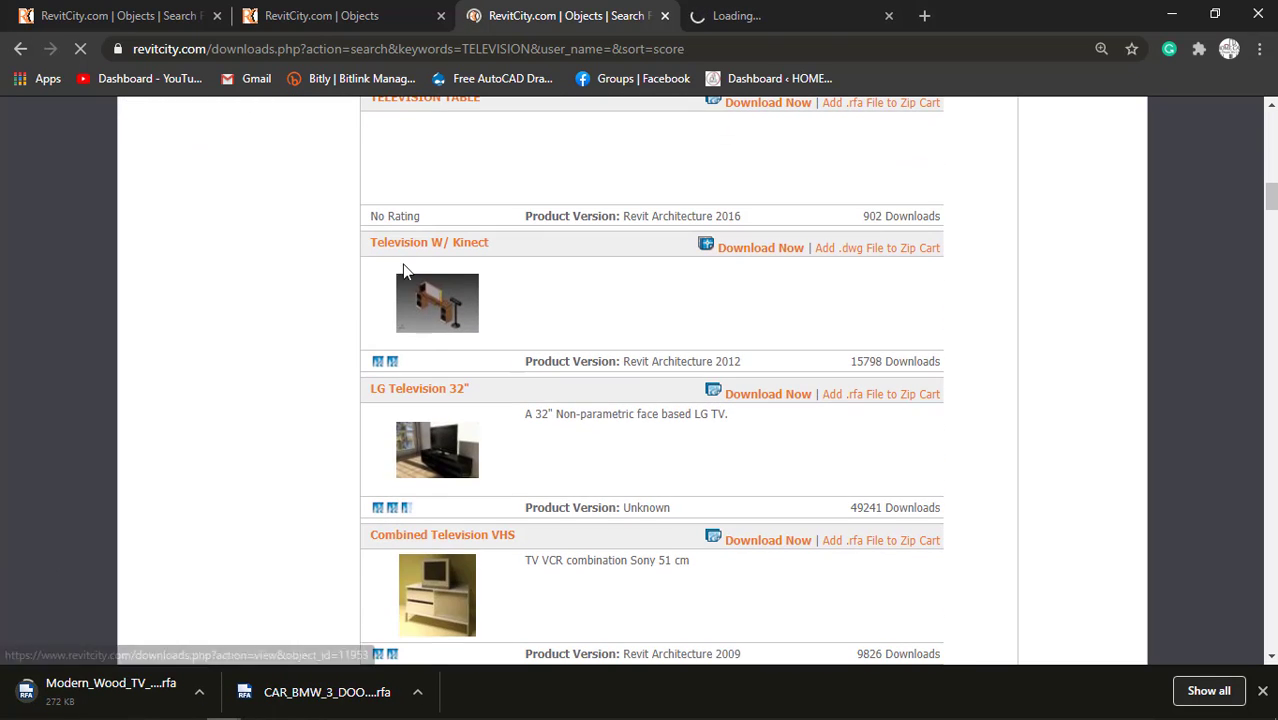
pyautogui.scroll(-2, 474, 343)
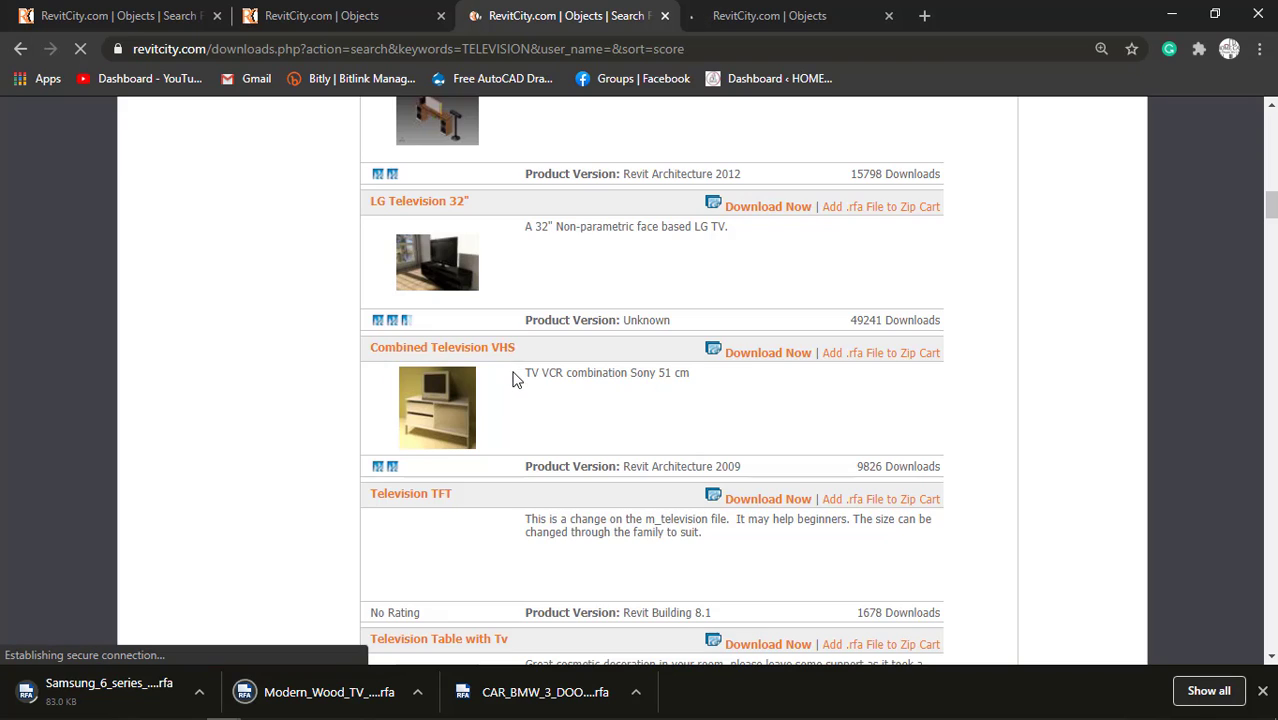
pyautogui.scroll(-4, 513, 376)
pyautogui.scroll(-6, 500, 440)
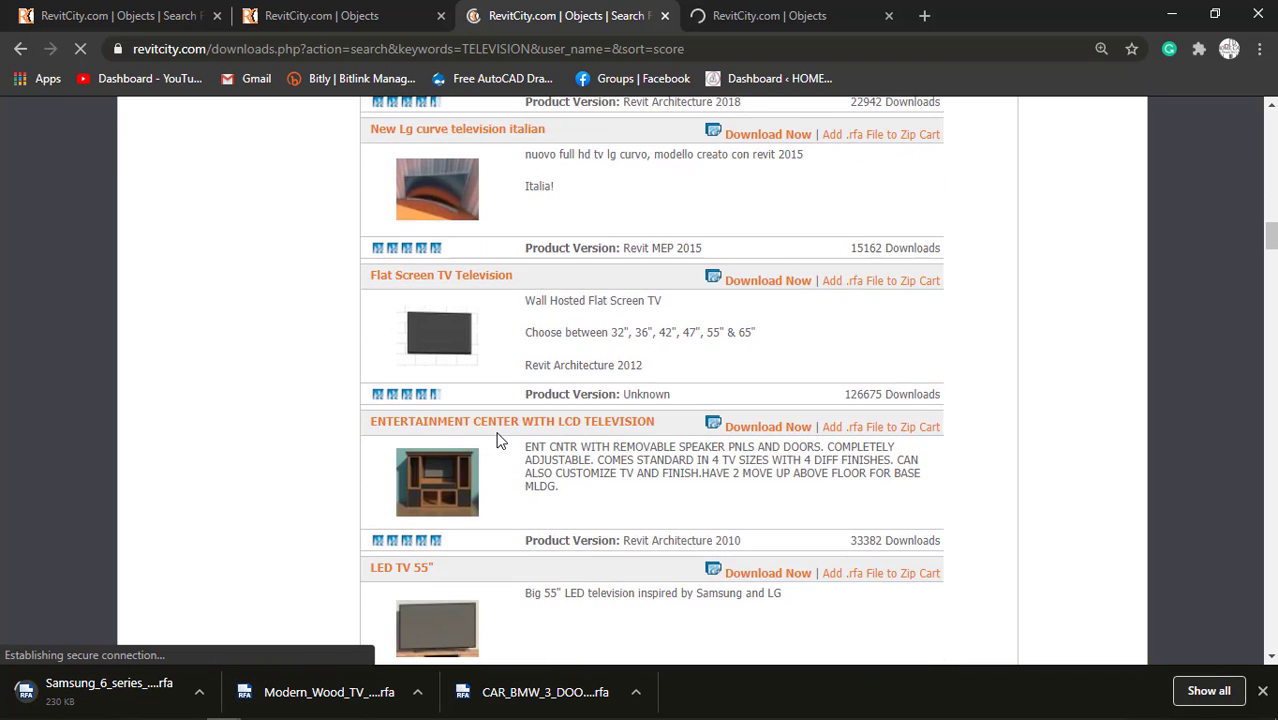
pyautogui.scroll(-1, 487, 494)
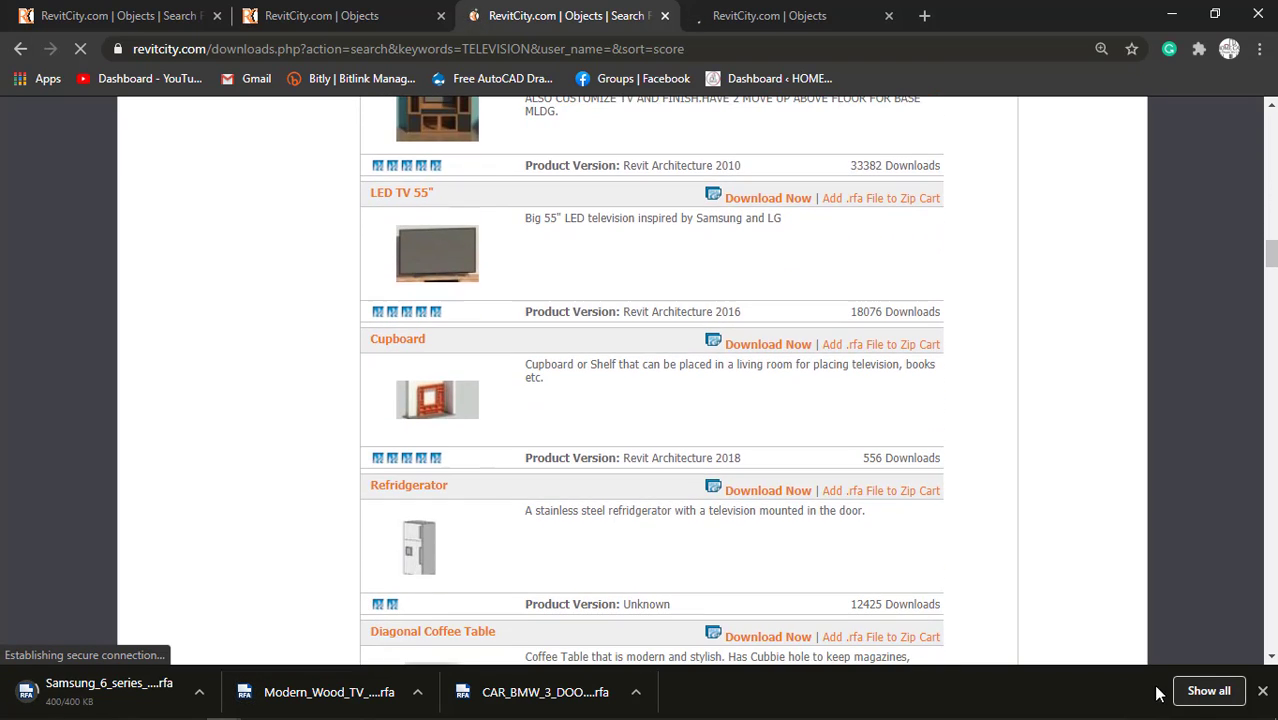
# Copy the downloaded Samsung TV, Modern Wood TV Stand and BMW car family files into the FAMILY FILE folder inside the 16x60 desktop folder.
pyautogui.click(1206, 692)
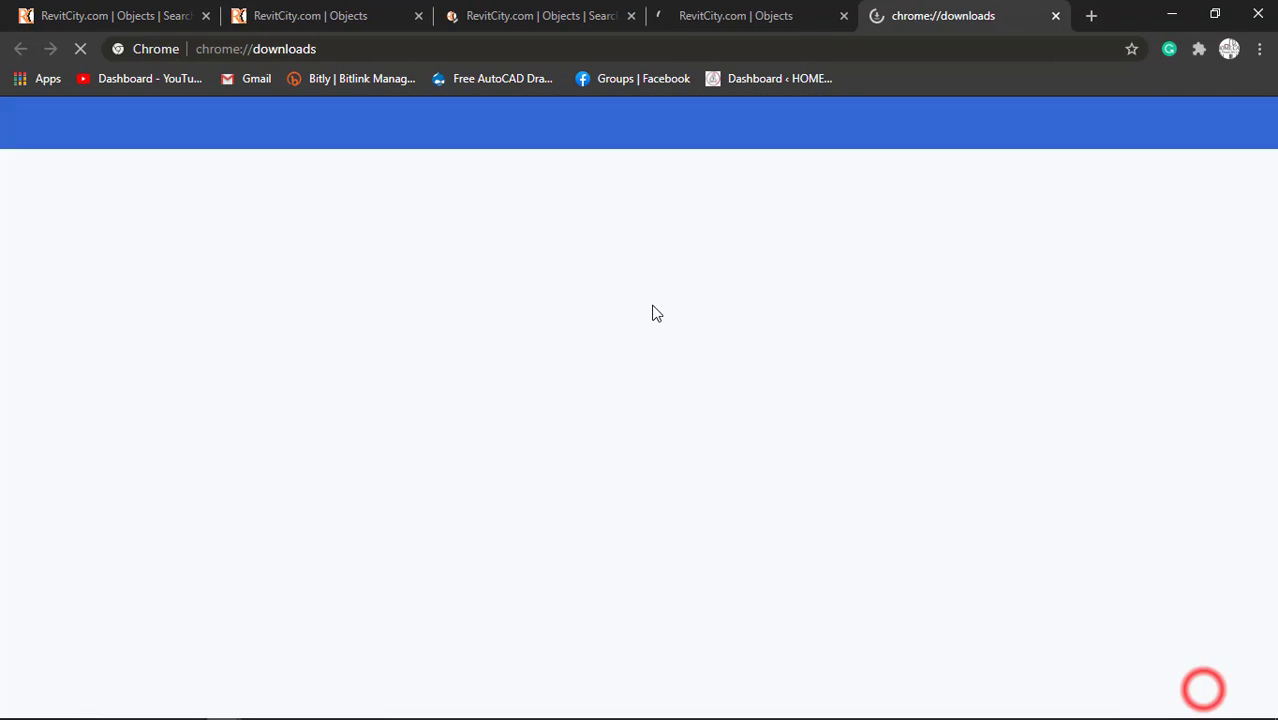
pyautogui.click(452, 302)
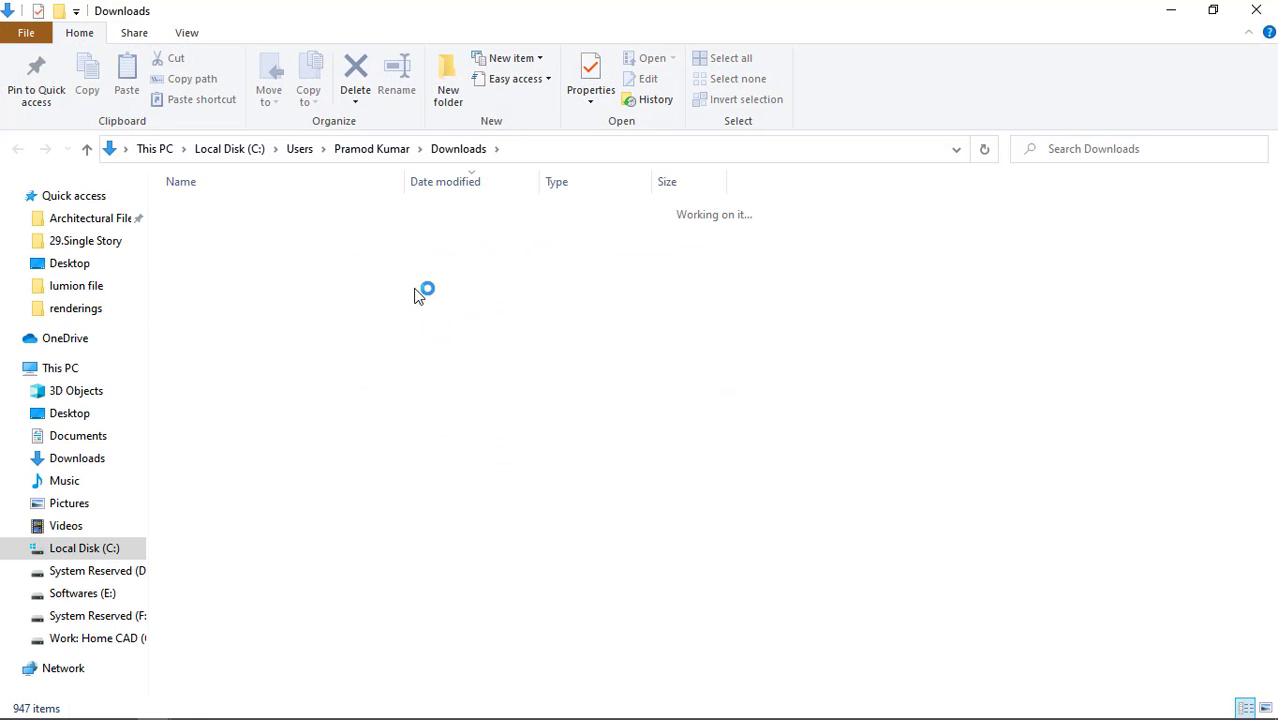
pyautogui.keyDown('shift'); pyautogui.click(272, 276); pyautogui.keyUp('shift')
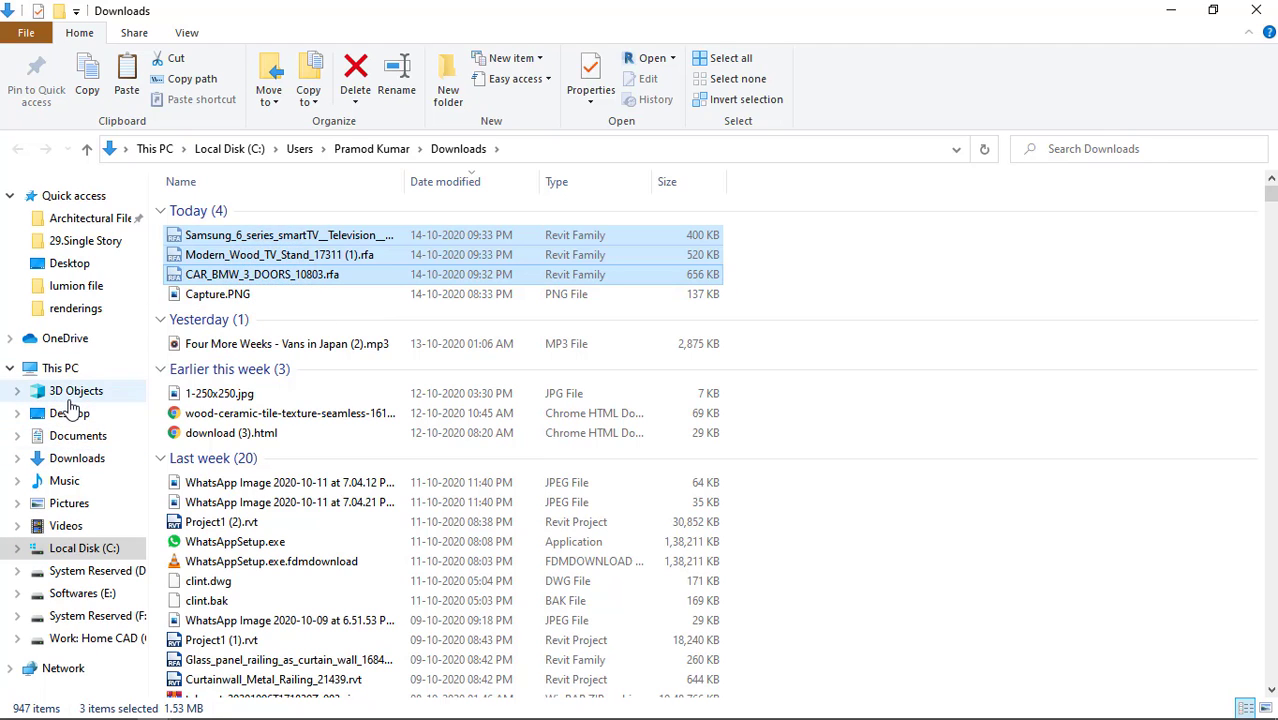
pyautogui.click(69, 412)
pyautogui.click(352, 232)
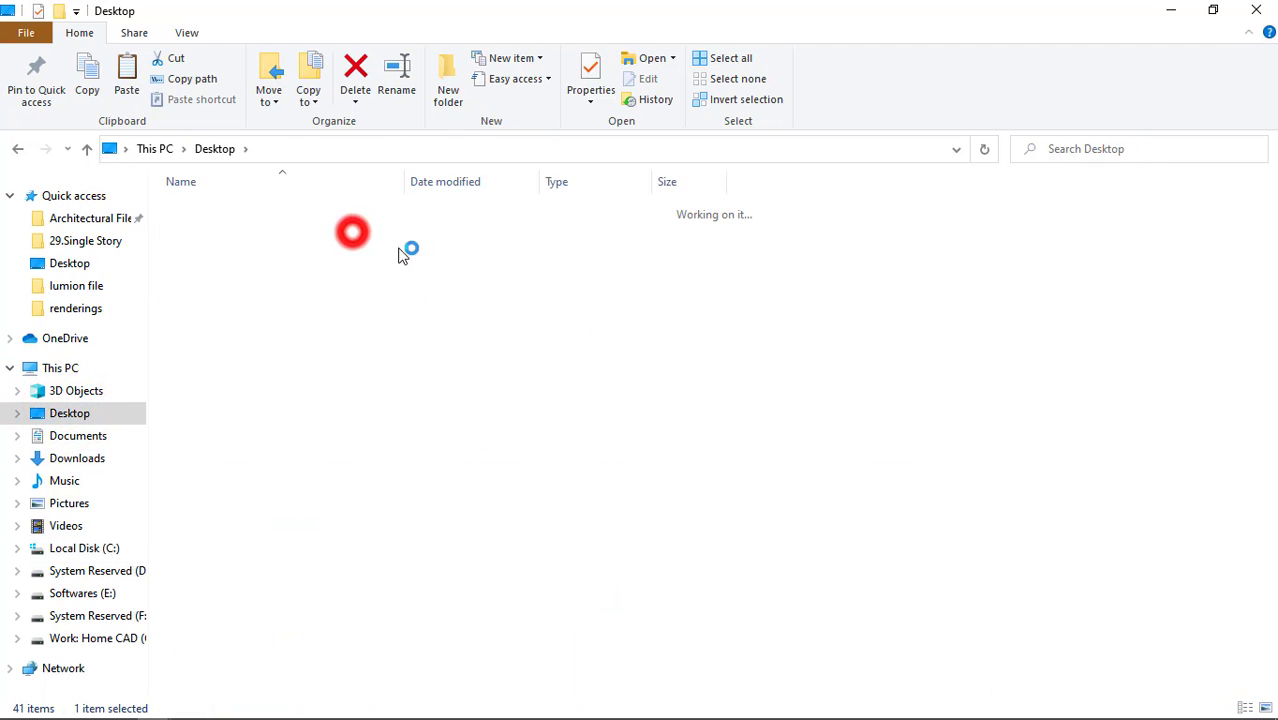
pyautogui.doubleClick(232, 285)
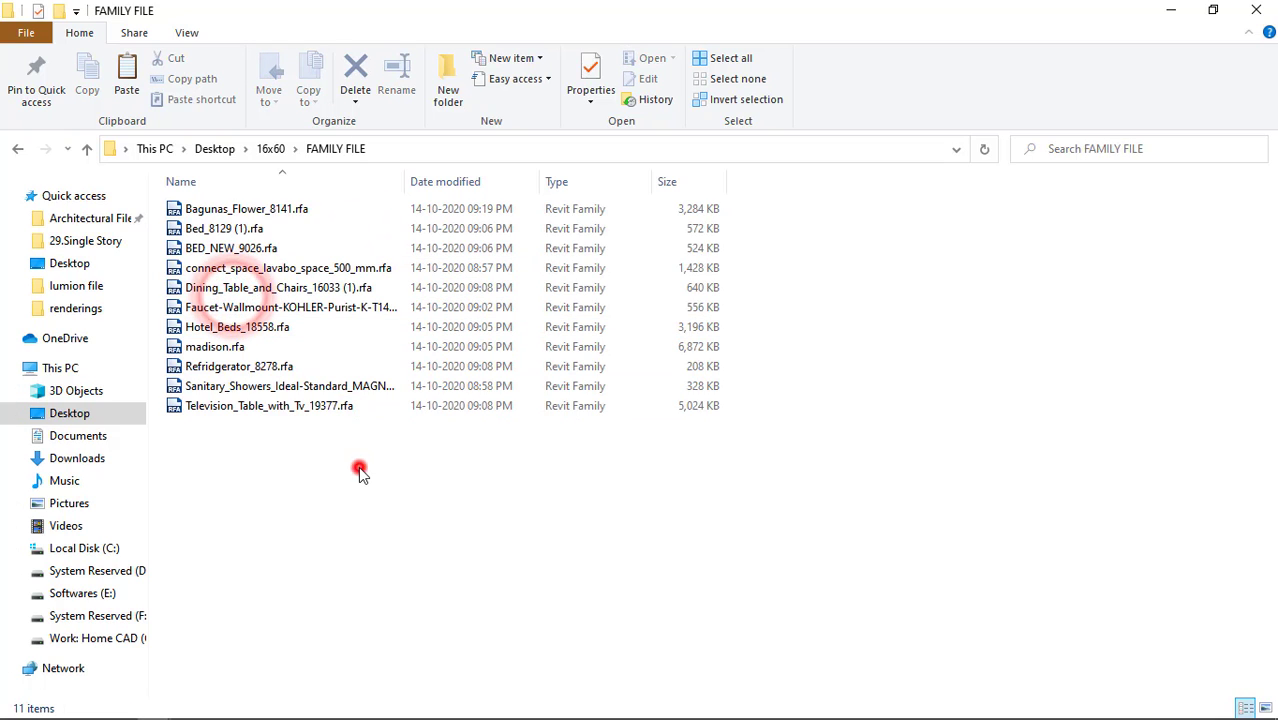
pyautogui.hotkey('ctrl', 'v')
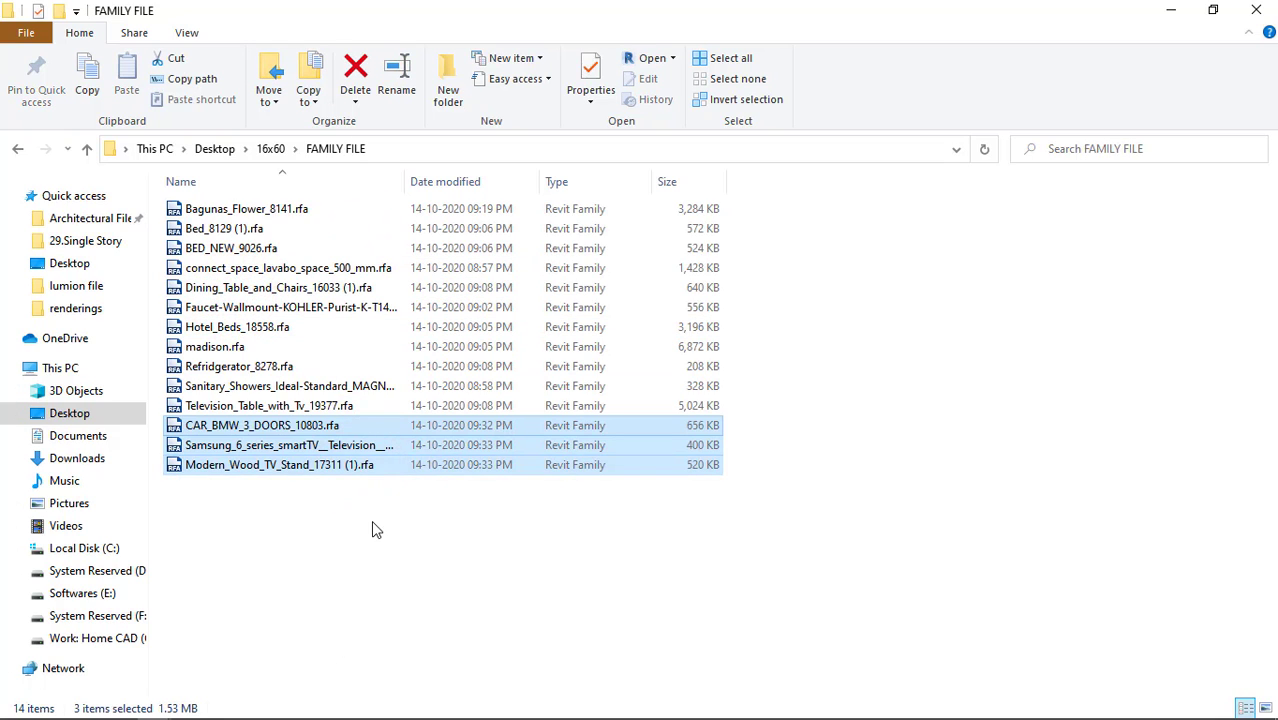
# Select CAR_BMW_3_DOORS_10803.rfa in the FAMILY FILE folder, then switch to Revit and open the Level 2 floor plan.
pyautogui.click(323, 491)
pyautogui.click(264, 421)
pyautogui.click(256, 422)
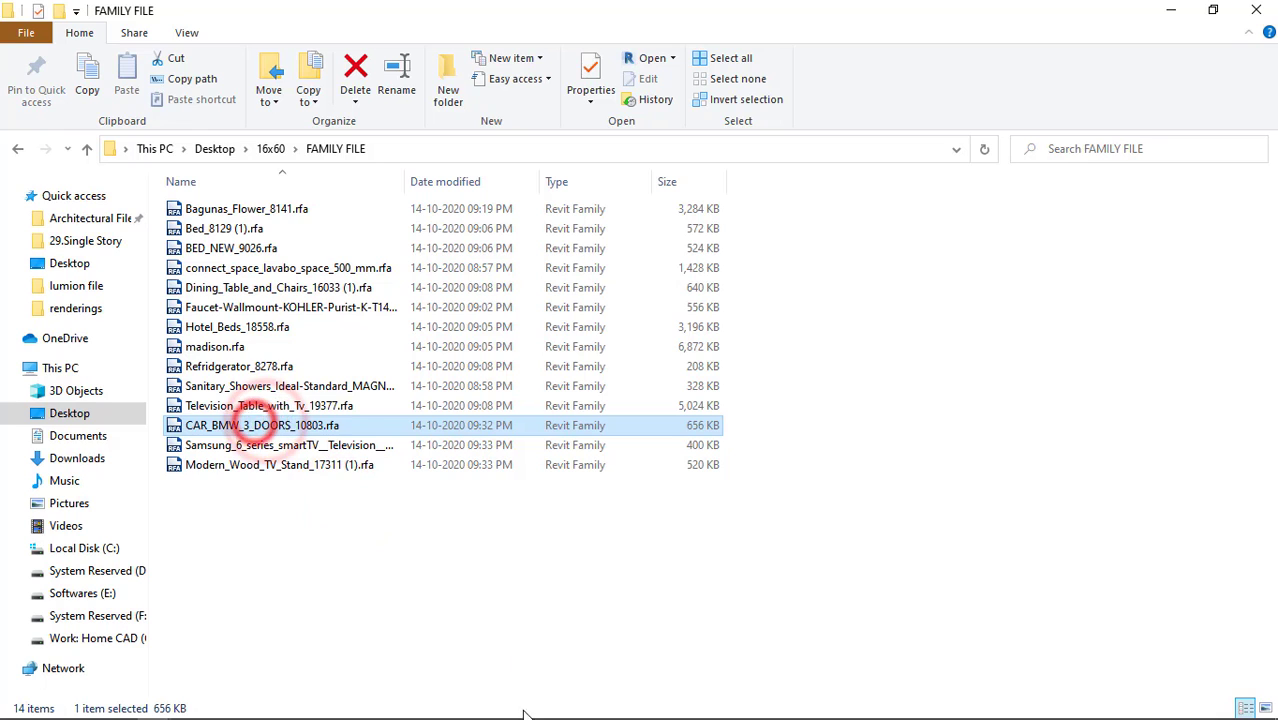
pyautogui.moveTo(441, 703)
pyautogui.click(402, 713)
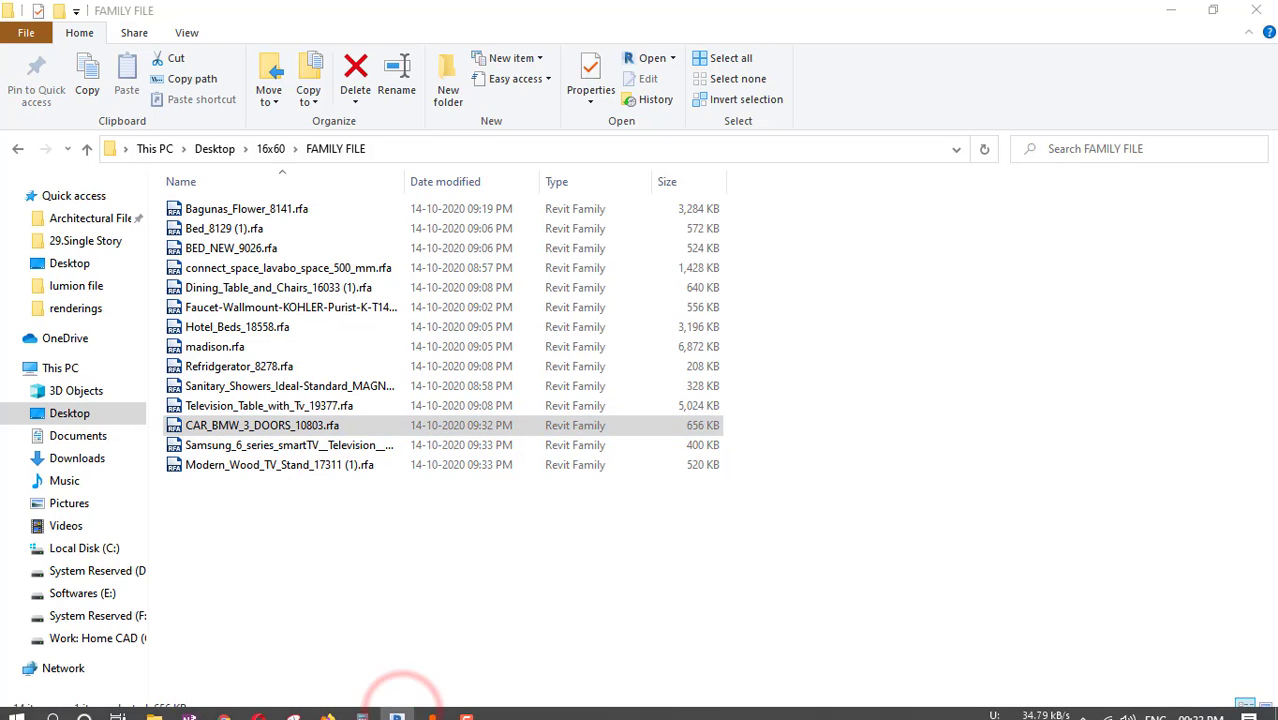
pyautogui.click(394, 713)
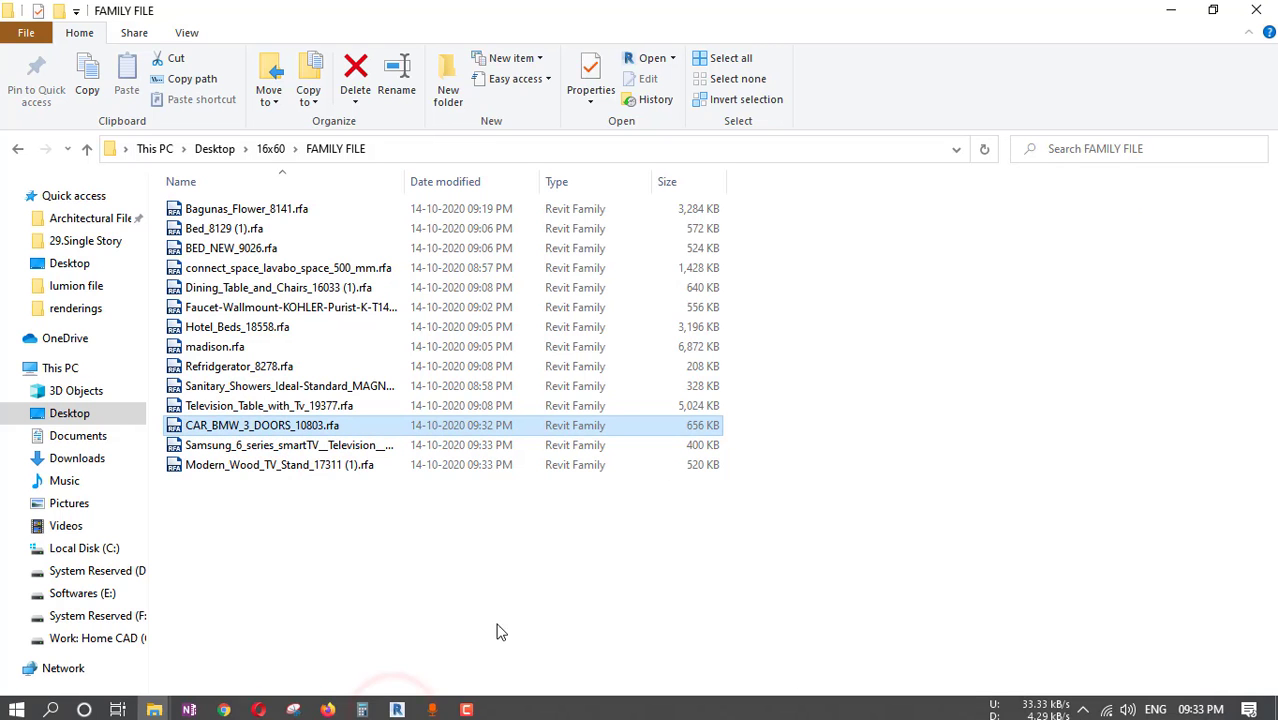
pyautogui.click(522, 597)
pyautogui.click(397, 711)
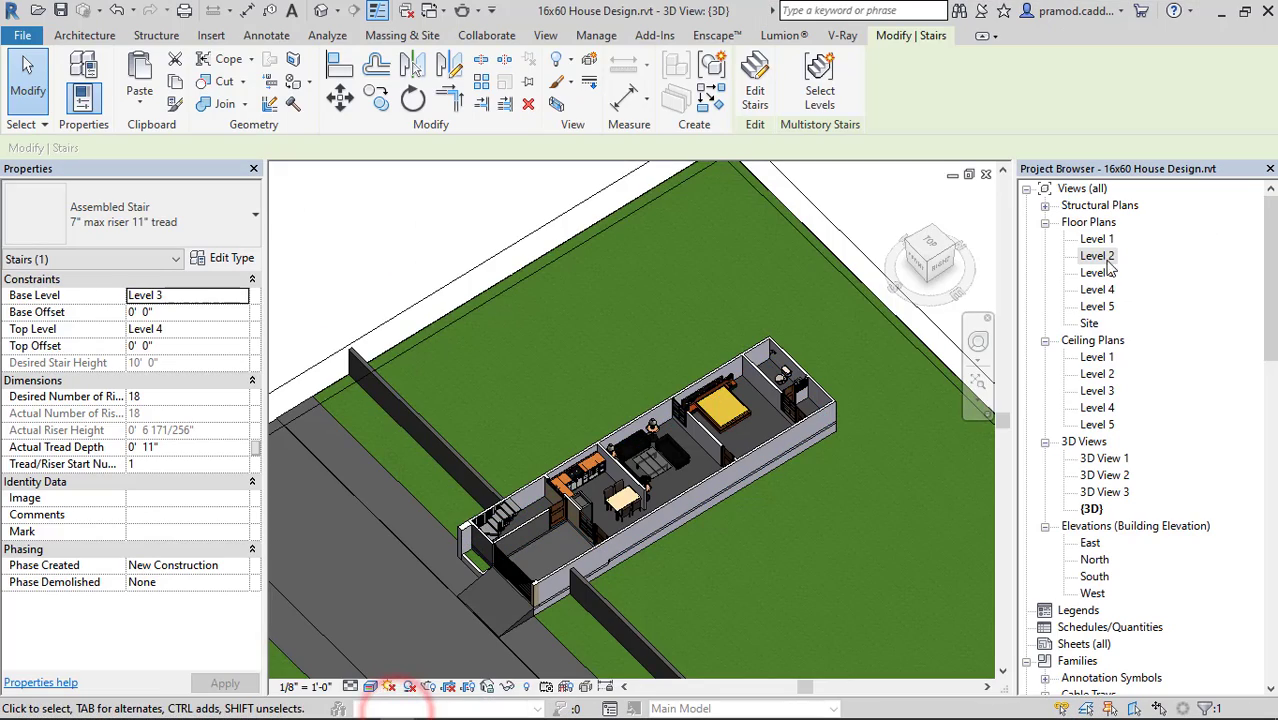
pyautogui.doubleClick(1103, 255)
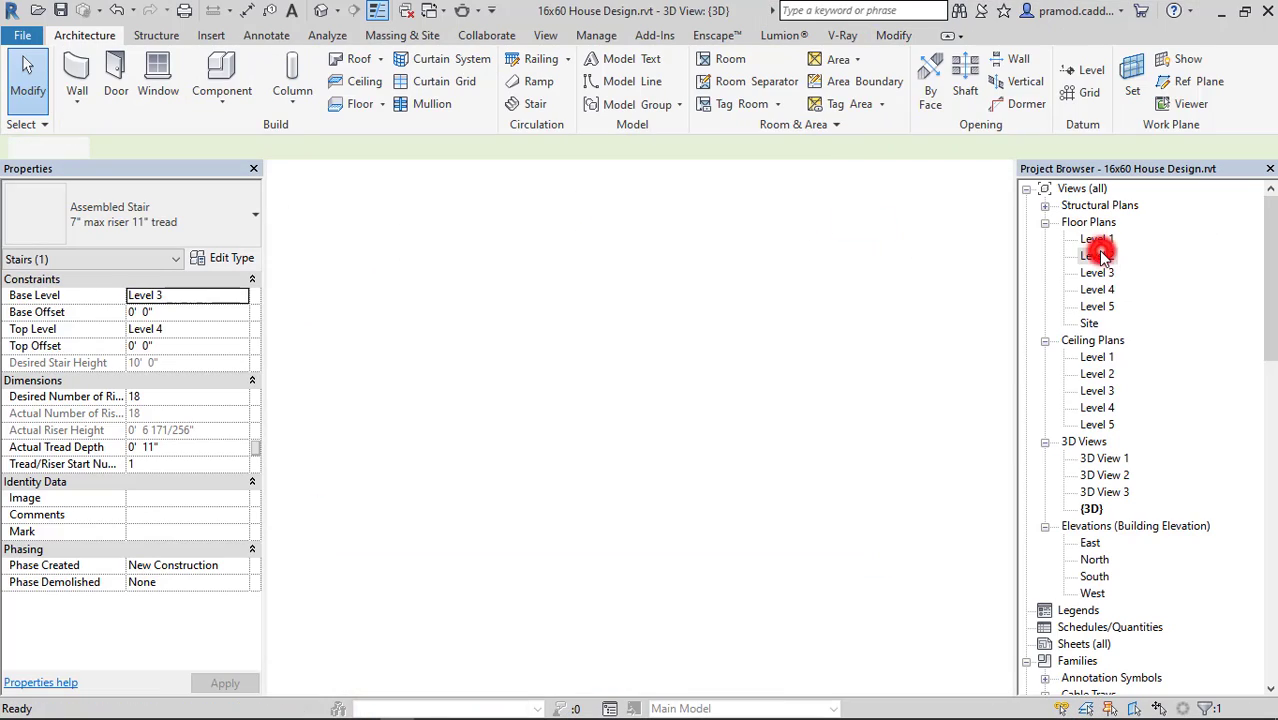
# Load CAR_BMW_3_DOORS_10803.rfa from the FAMILY FILE folder into the project and place the car in the PARKING area of Level 2.
pyautogui.click(1221, 11)
pyautogui.moveTo(243, 432); pyautogui.dragTo(653, 517)
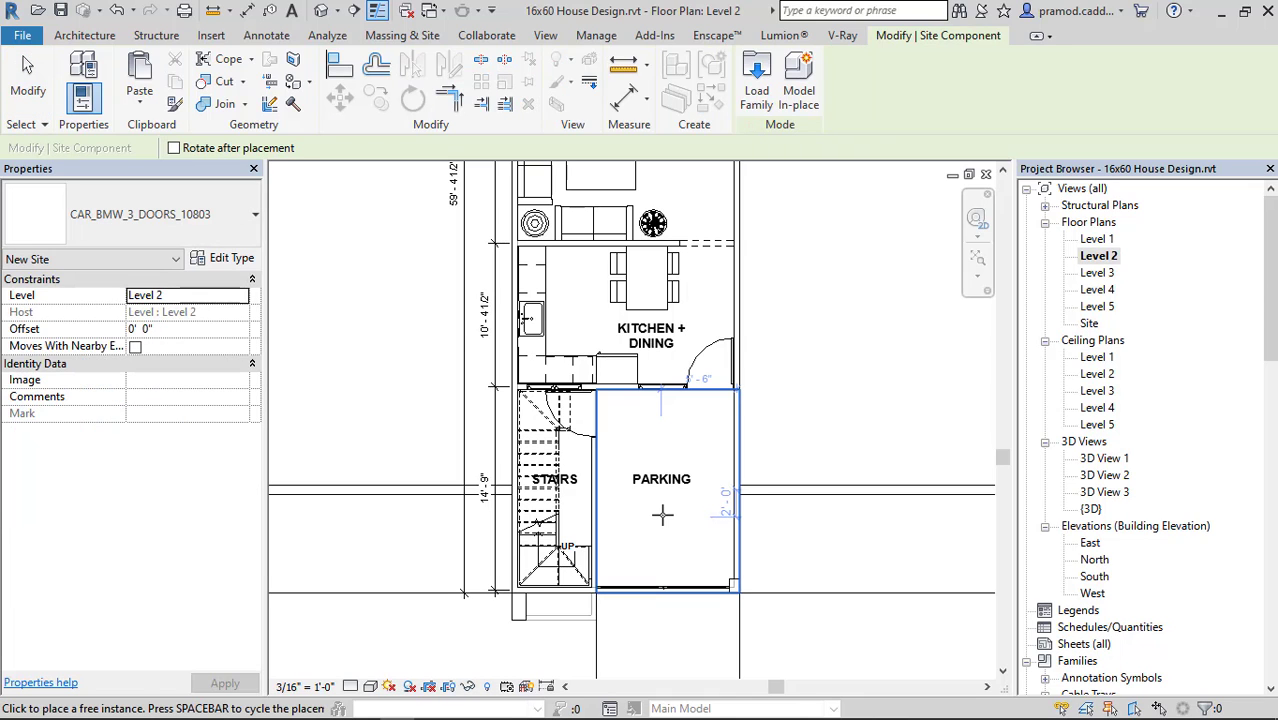
pyautogui.scroll(1, 676, 525)
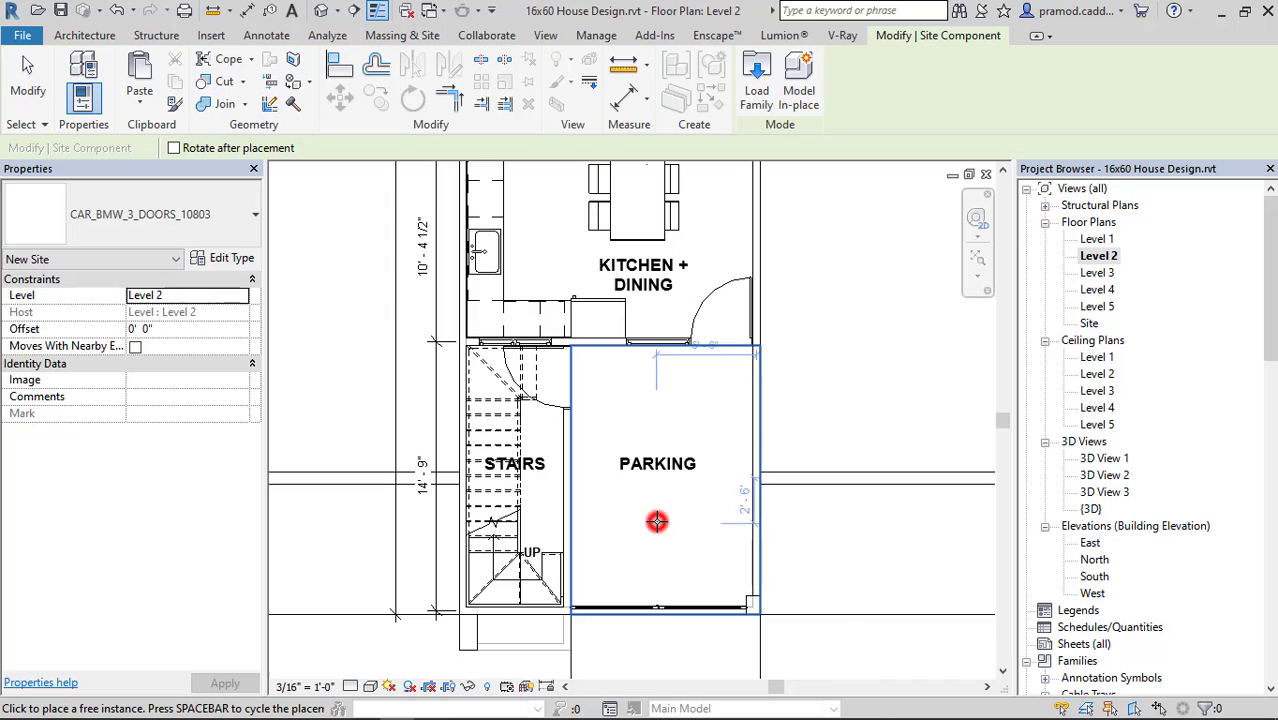
pyautogui.click(657, 521)
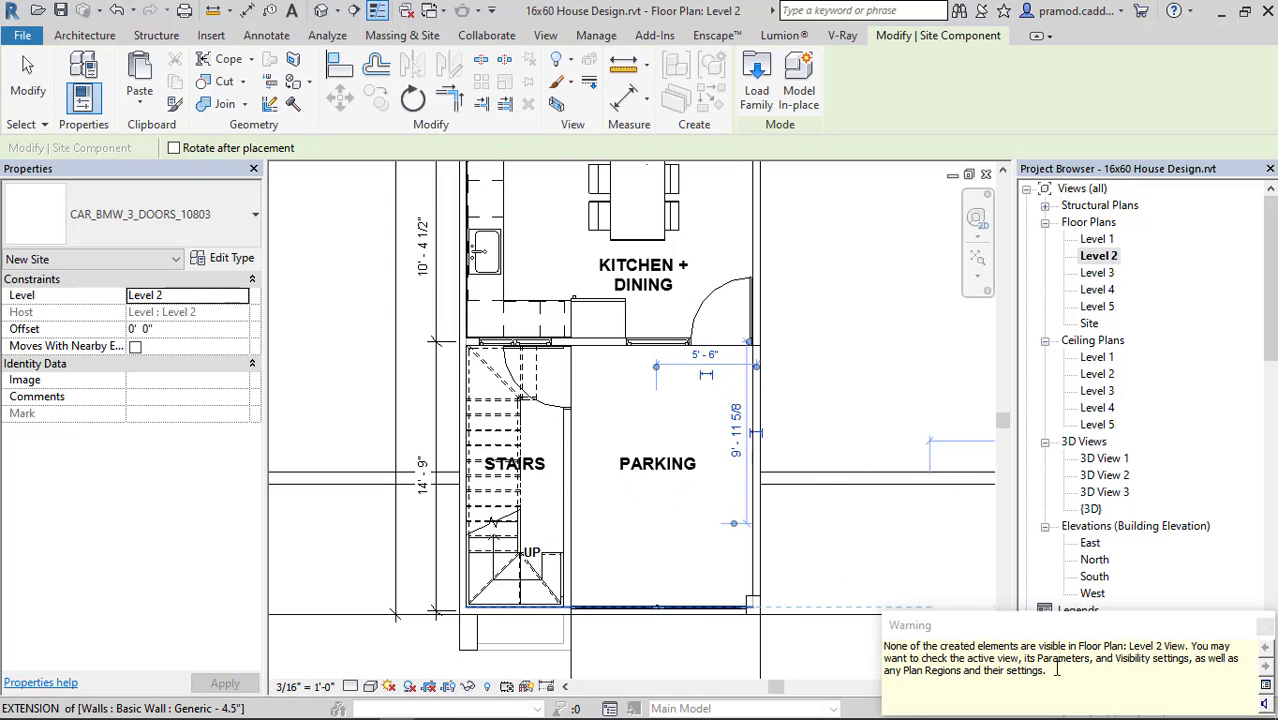
pyautogui.press('Escape')
pyautogui.press('Escape')
# Check the parking area in the 3D view for the placed car and return to the Level 2 floor plan.
pyautogui.click(321, 10)
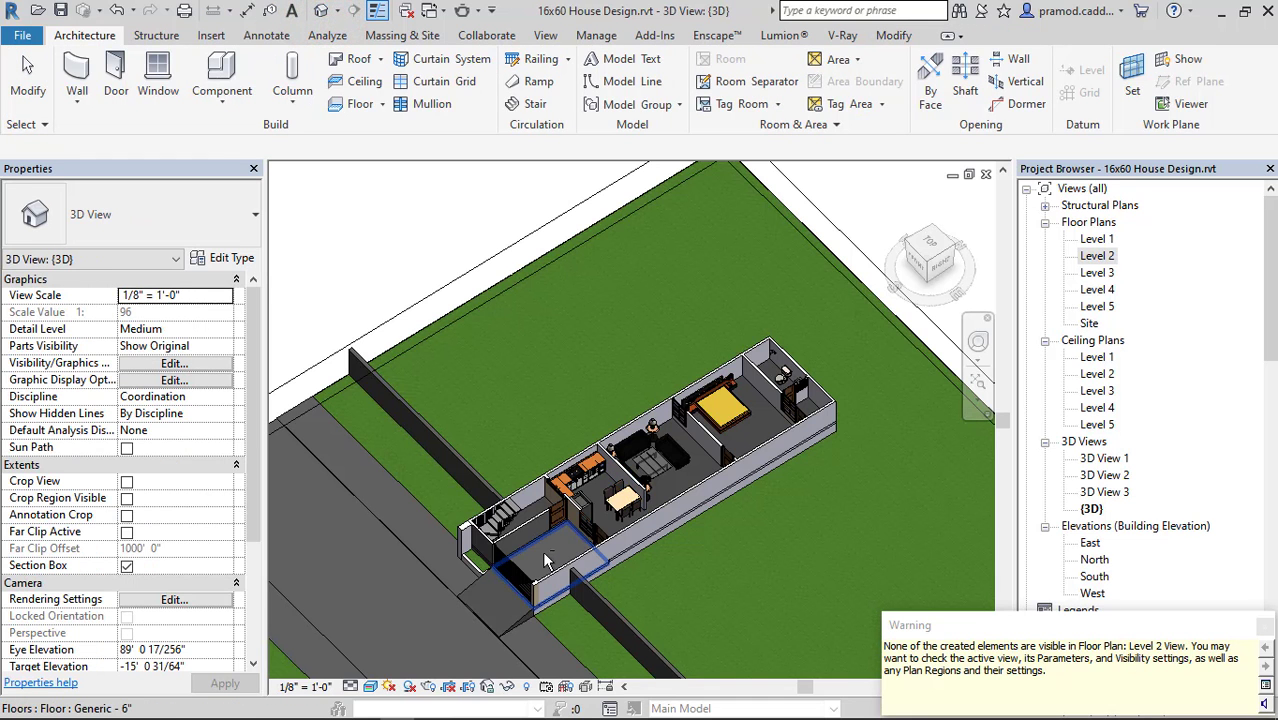
pyautogui.scroll(3, 546, 561)
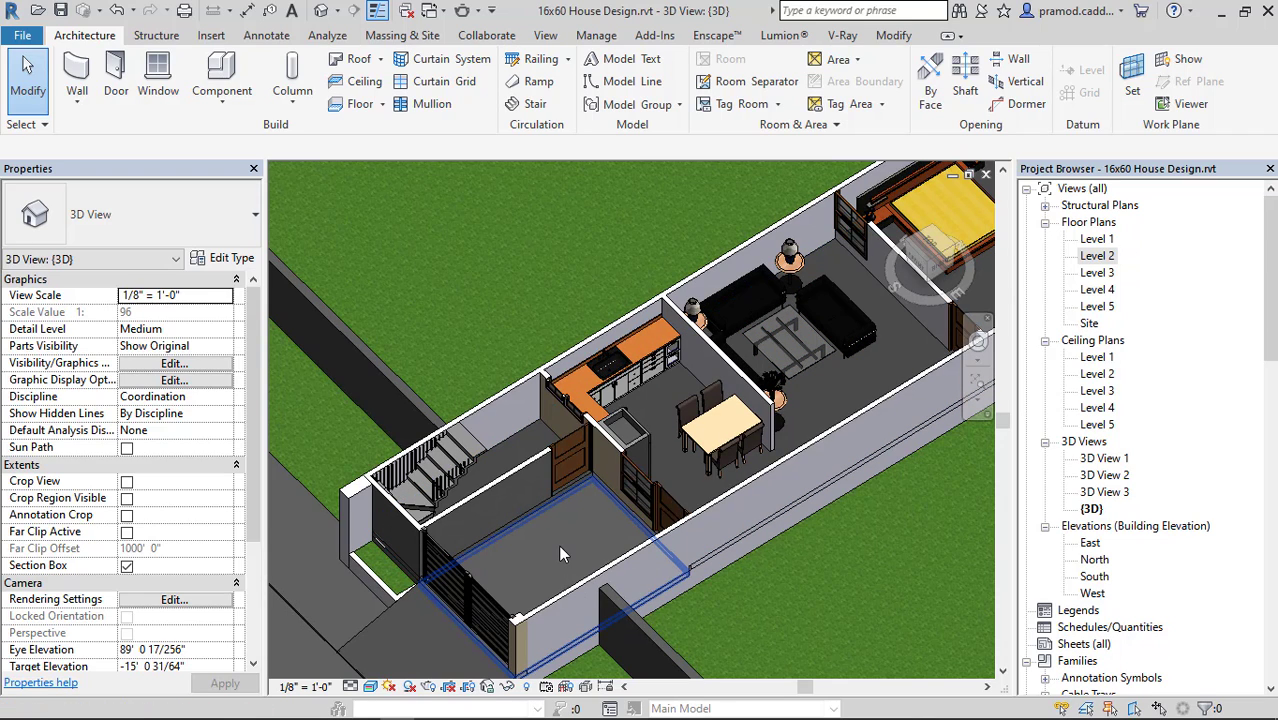
pyautogui.doubleClick(1098, 256)
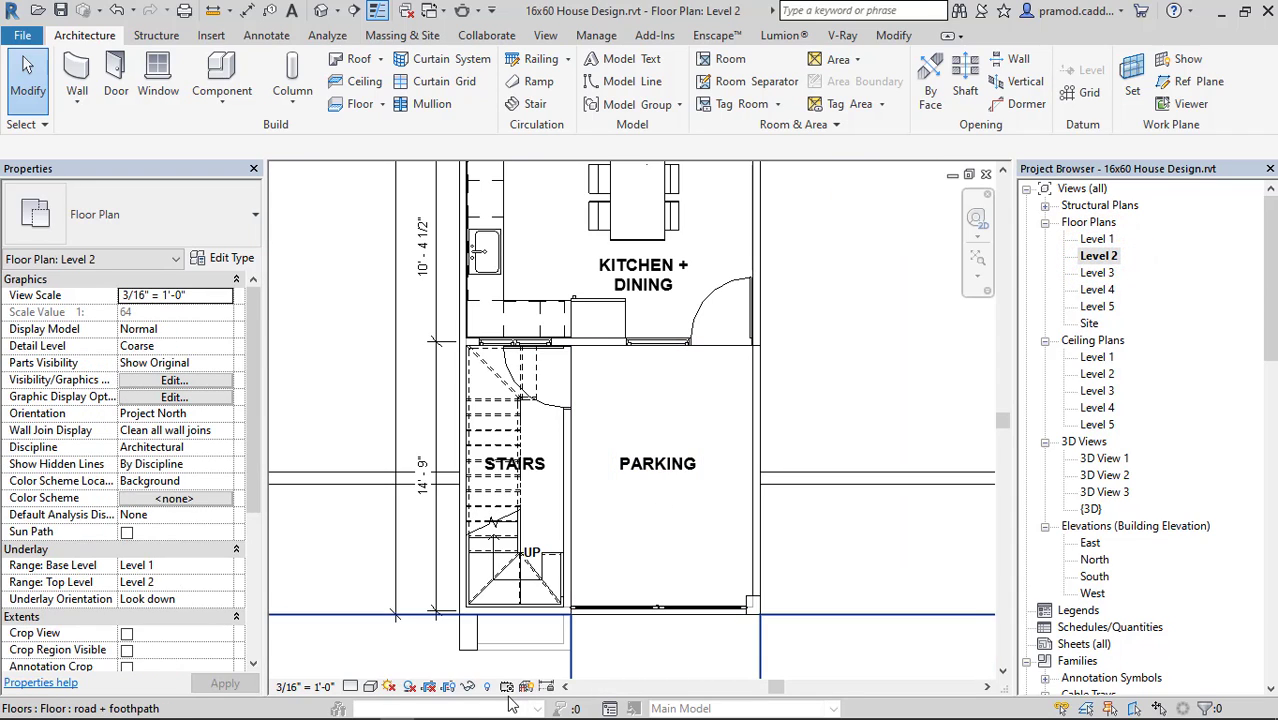
# Switch to the browser, request the RevitCity downloads section from the TV stand's download page, and return to Revit.
pyautogui.hotkey('alt', 'Tab')
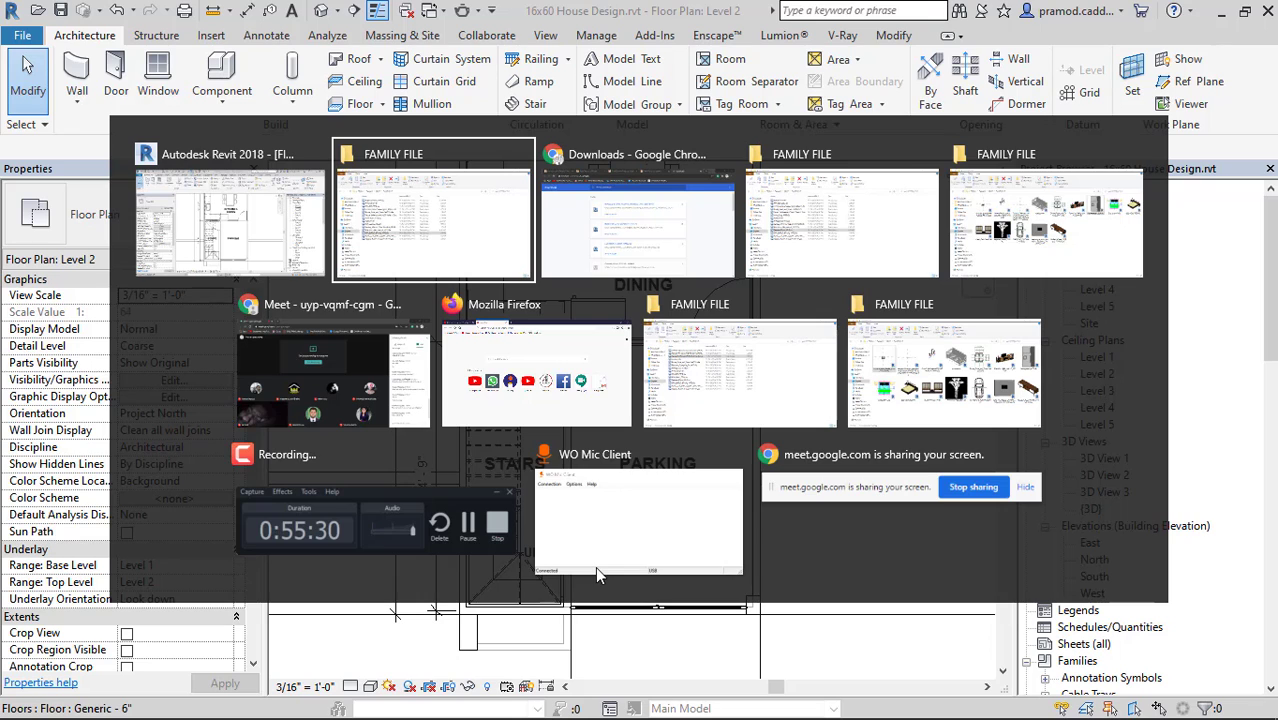
pyautogui.hotkey('alt', 'Tab')
pyautogui.click(252, 12)
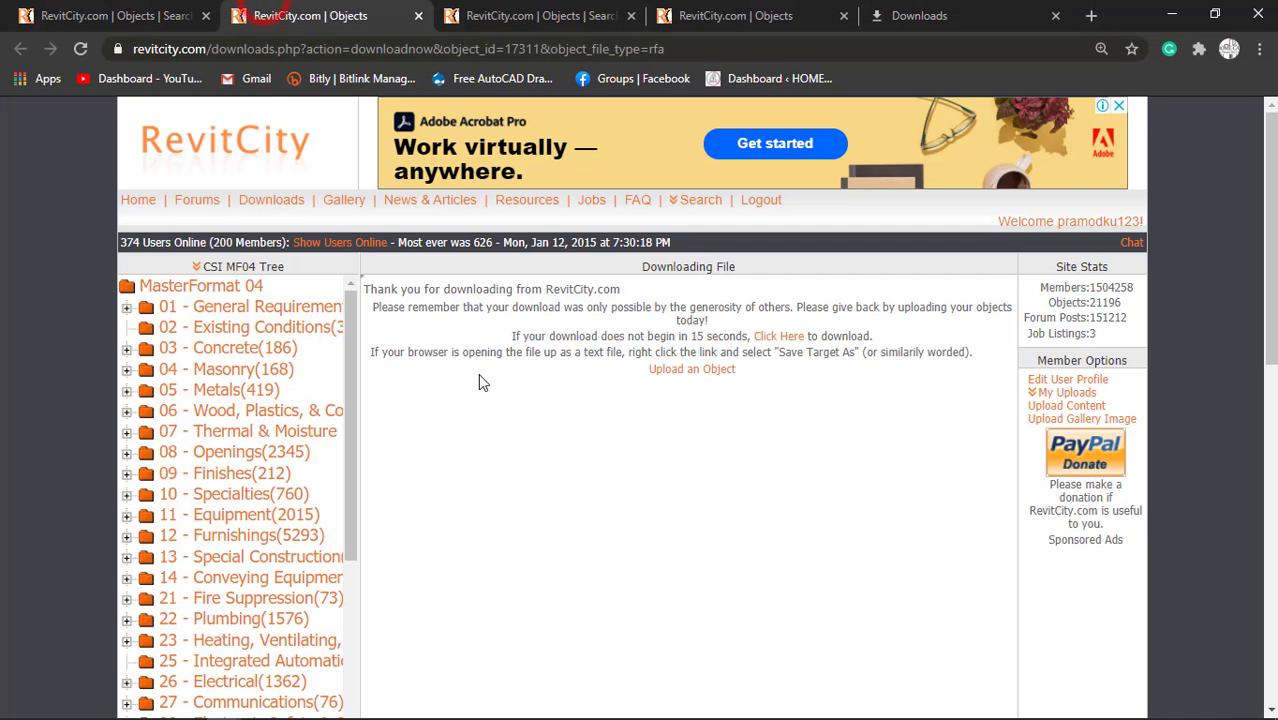
pyautogui.click(540, 15)
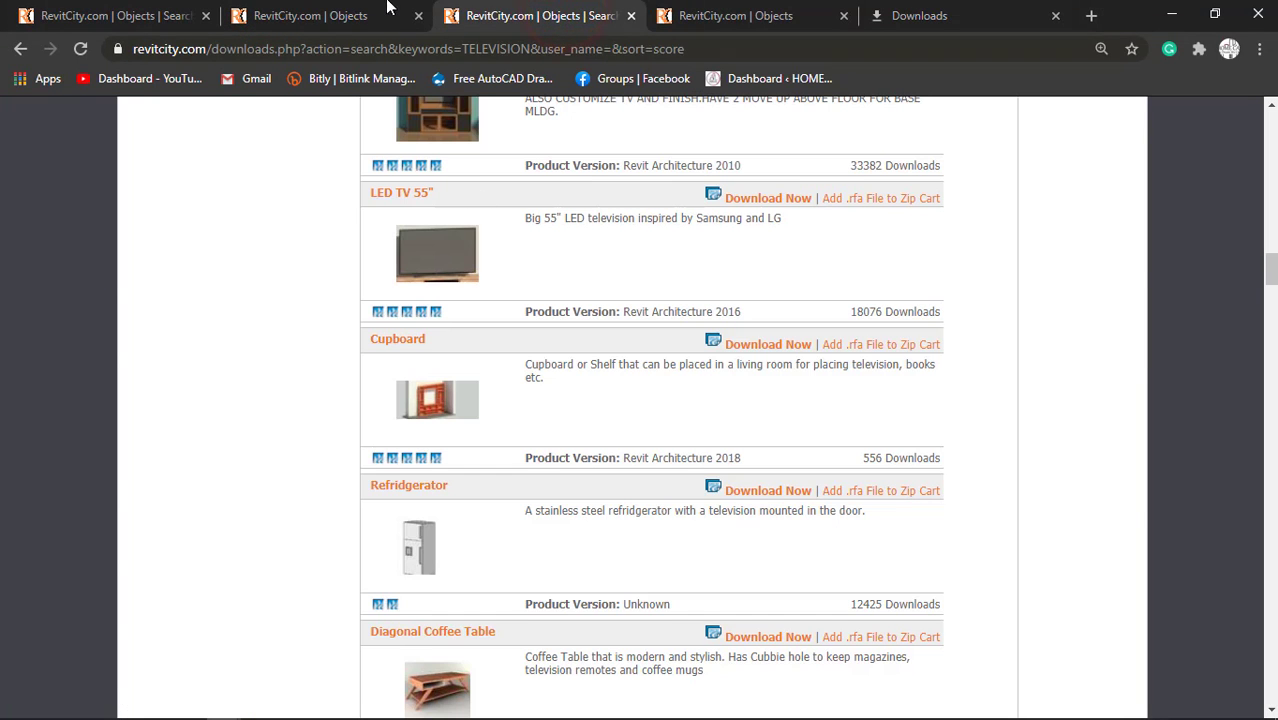
pyautogui.click(320, 15)
pyautogui.click(272, 205)
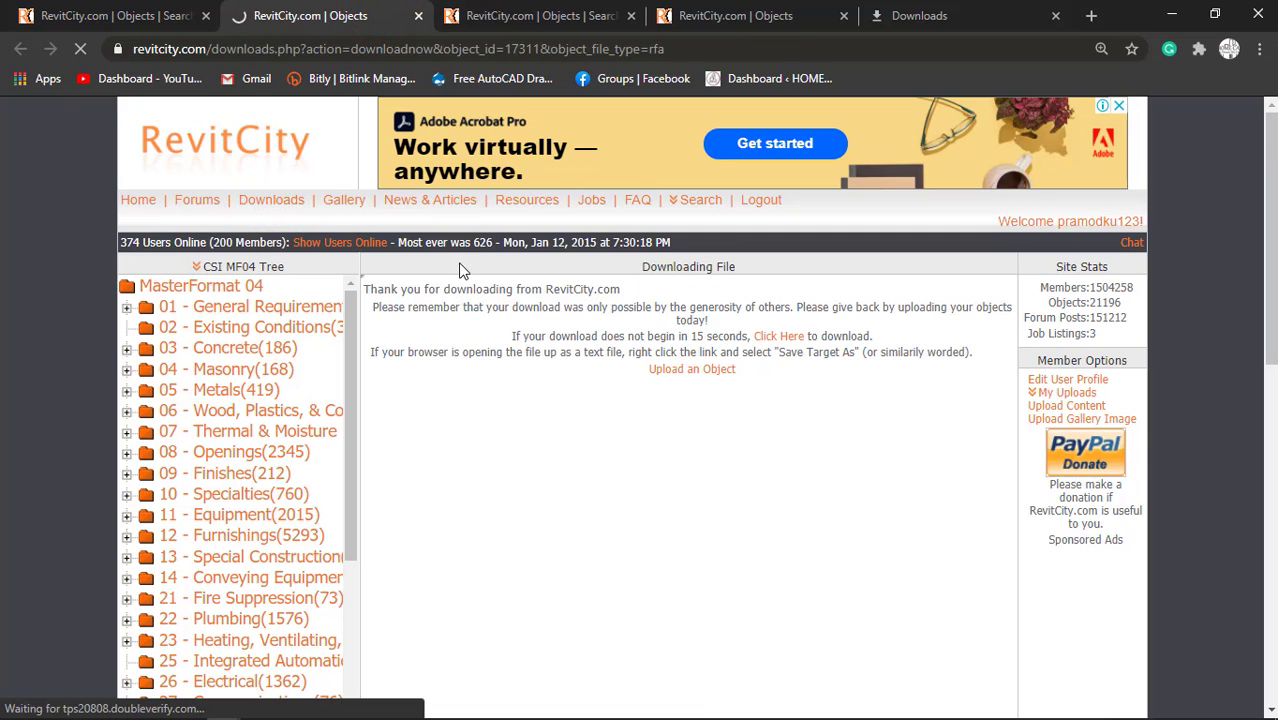
pyautogui.click(1170, 22)
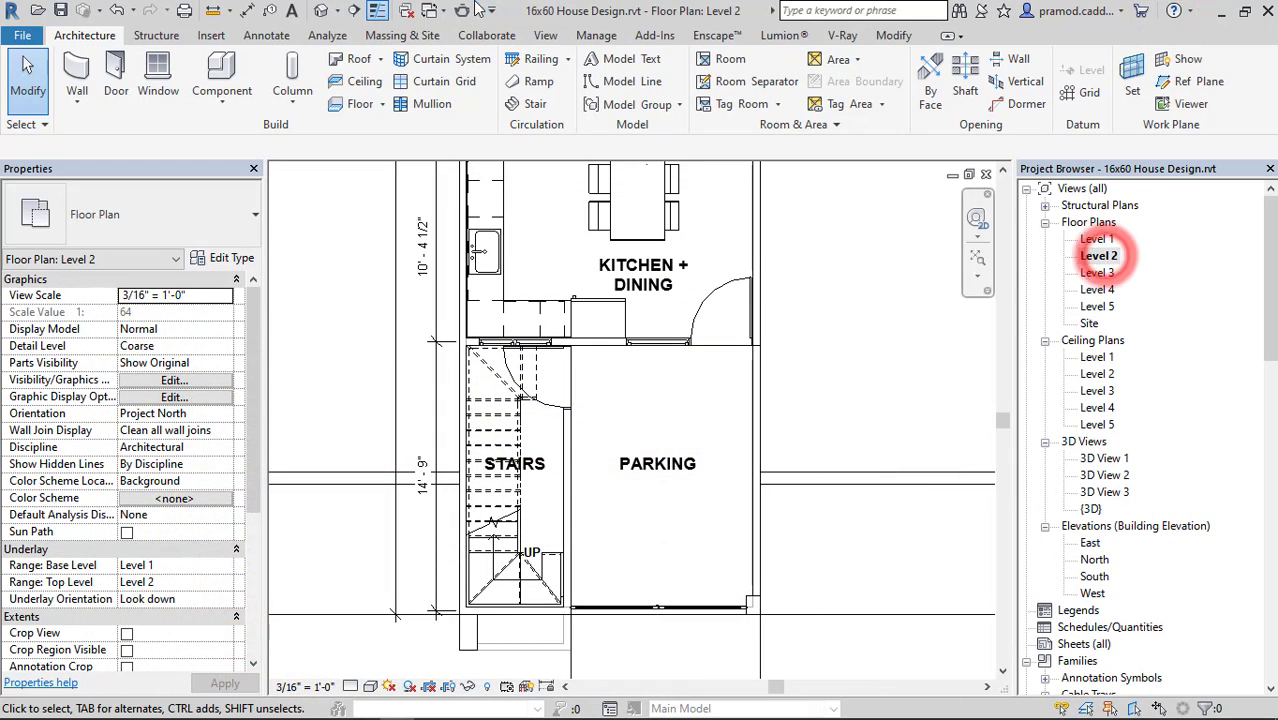
# Open the default 3D view and try the Architectural and Structural disciplines, applying Structural to the view.
pyautogui.click(320, 10)
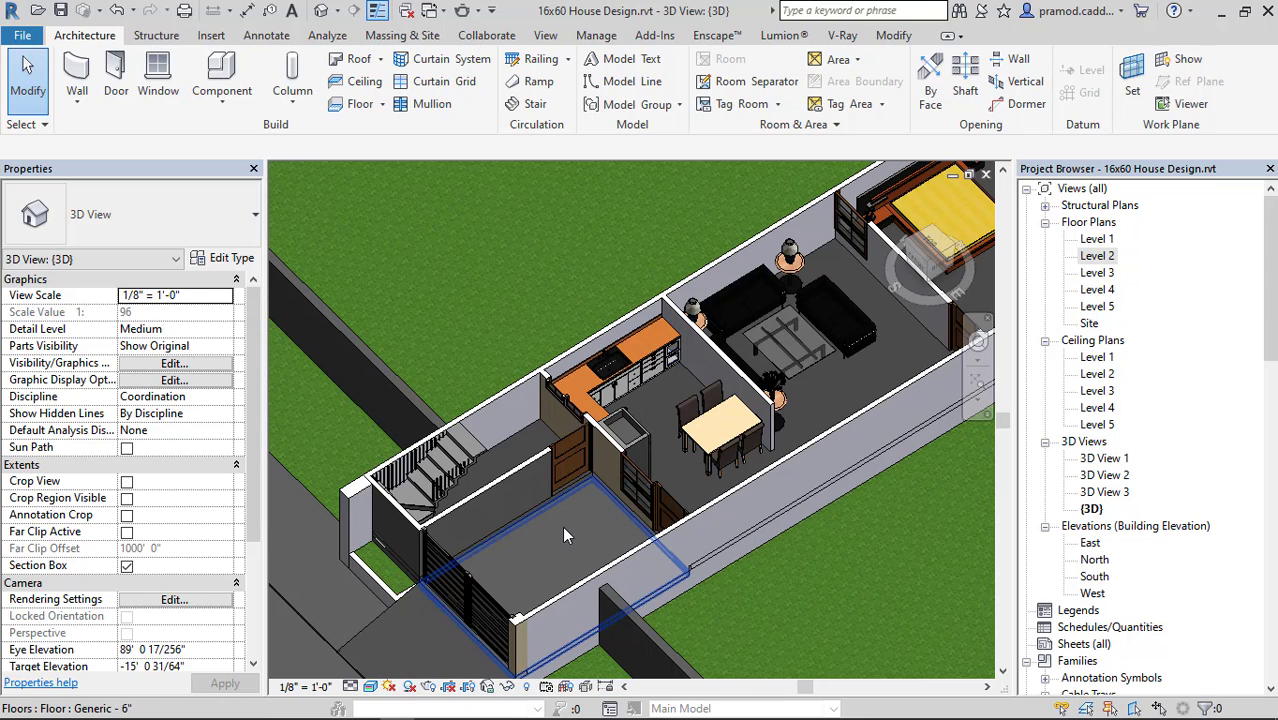
pyautogui.click(224, 398)
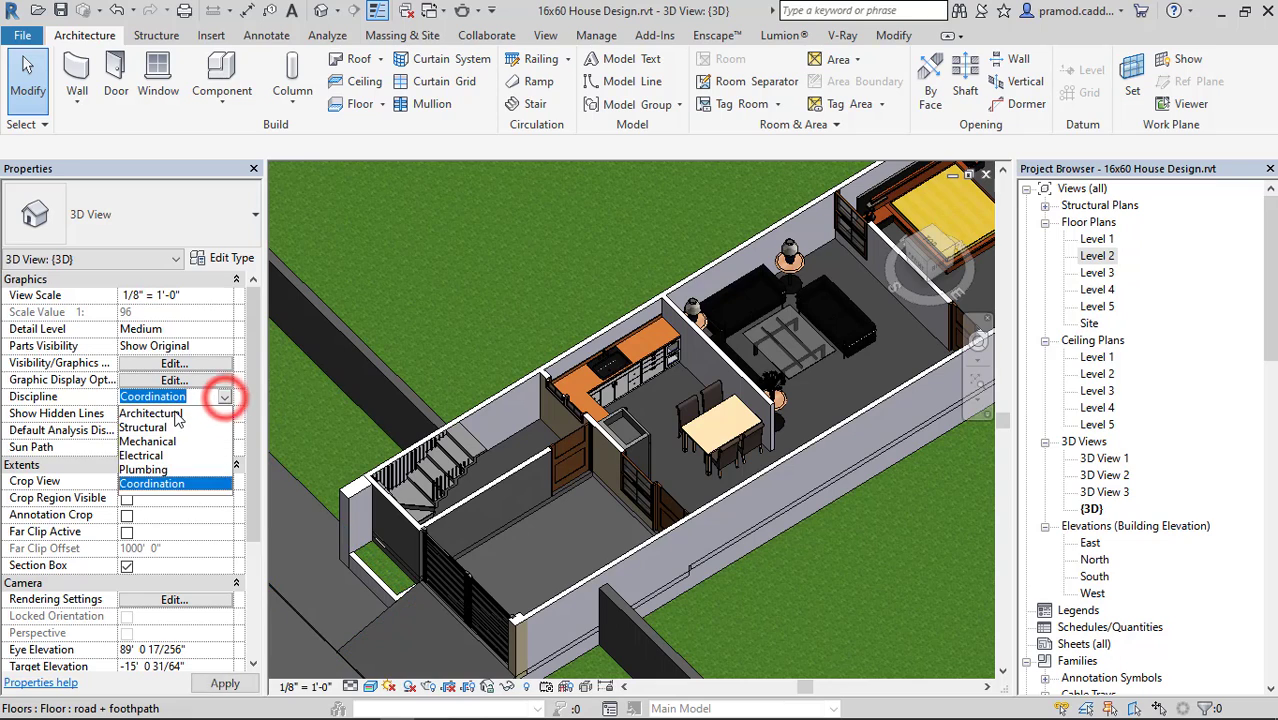
pyautogui.click(184, 414)
pyautogui.click(210, 397)
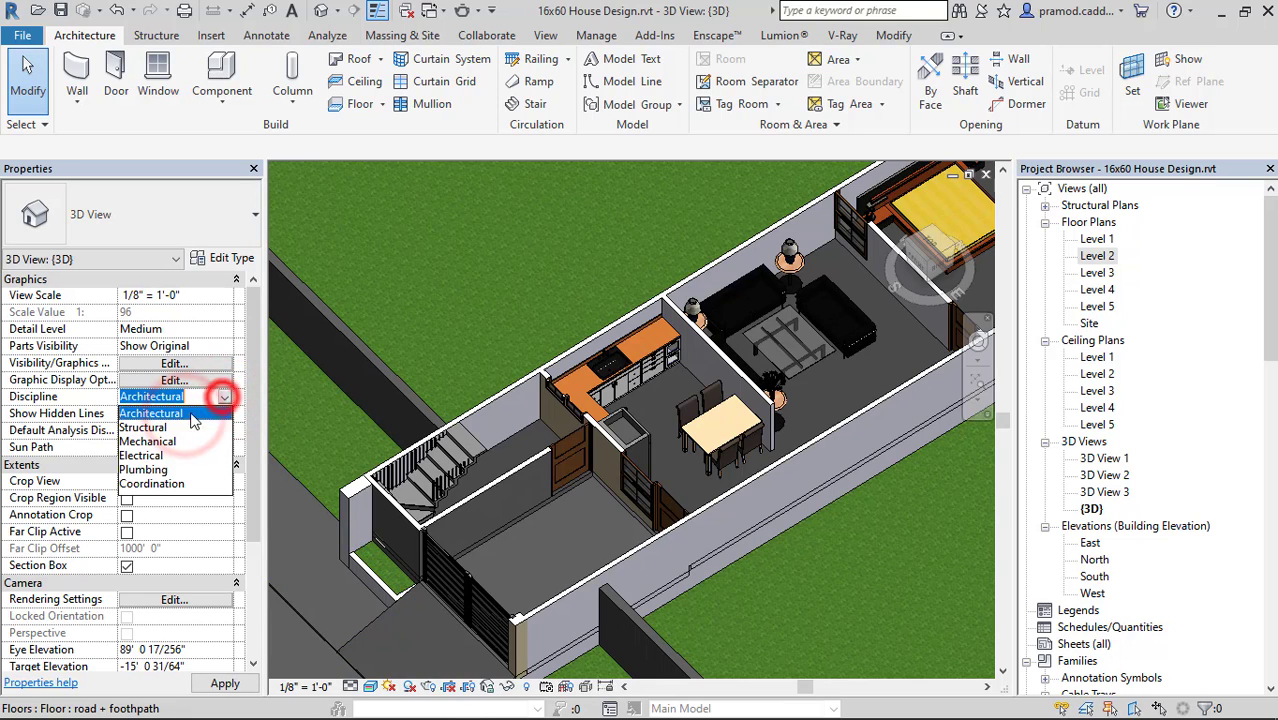
pyautogui.click(180, 427)
pyautogui.click(216, 683)
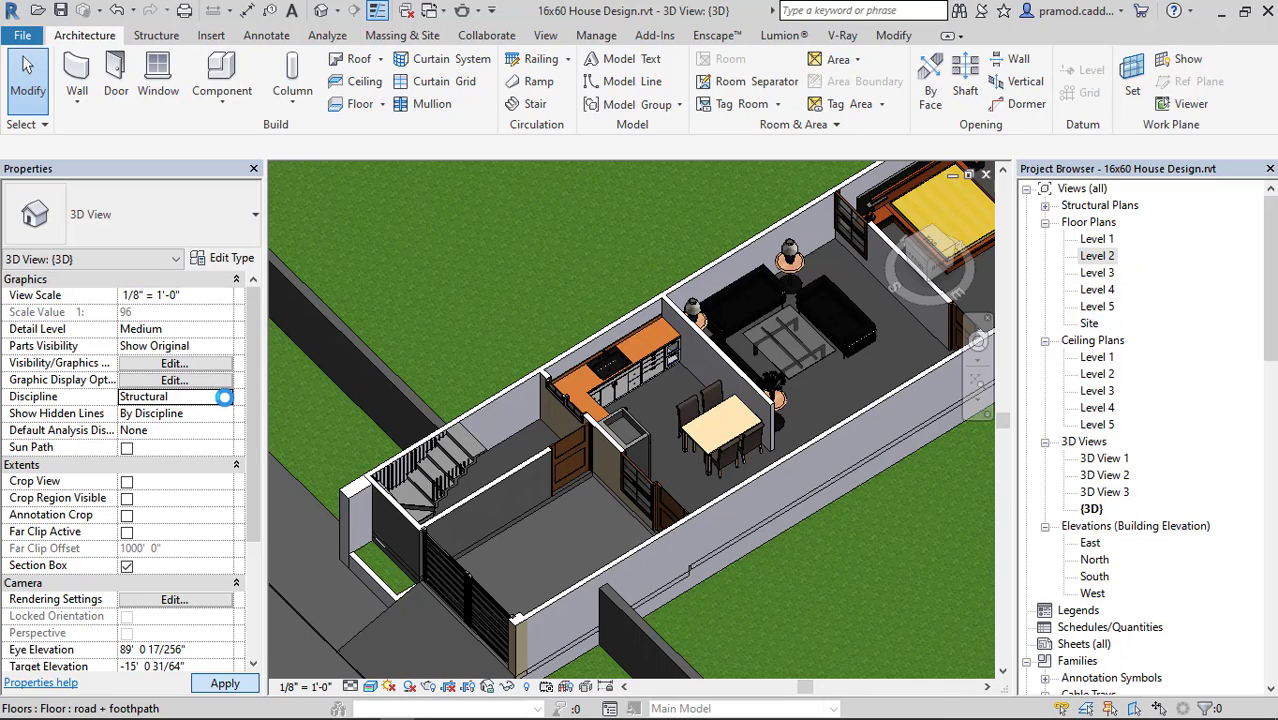
# Set the 3D view's discipline back to Coordination and apply it.
pyautogui.click(224, 397)
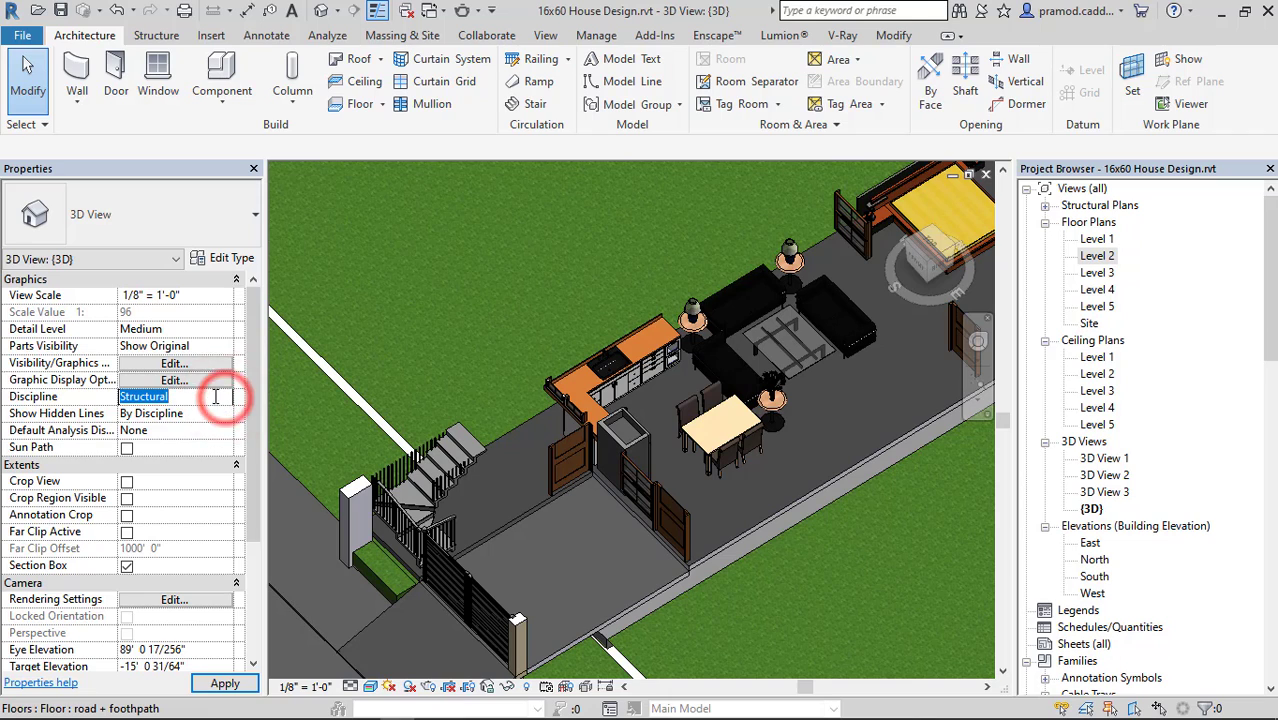
pyautogui.click(224, 398)
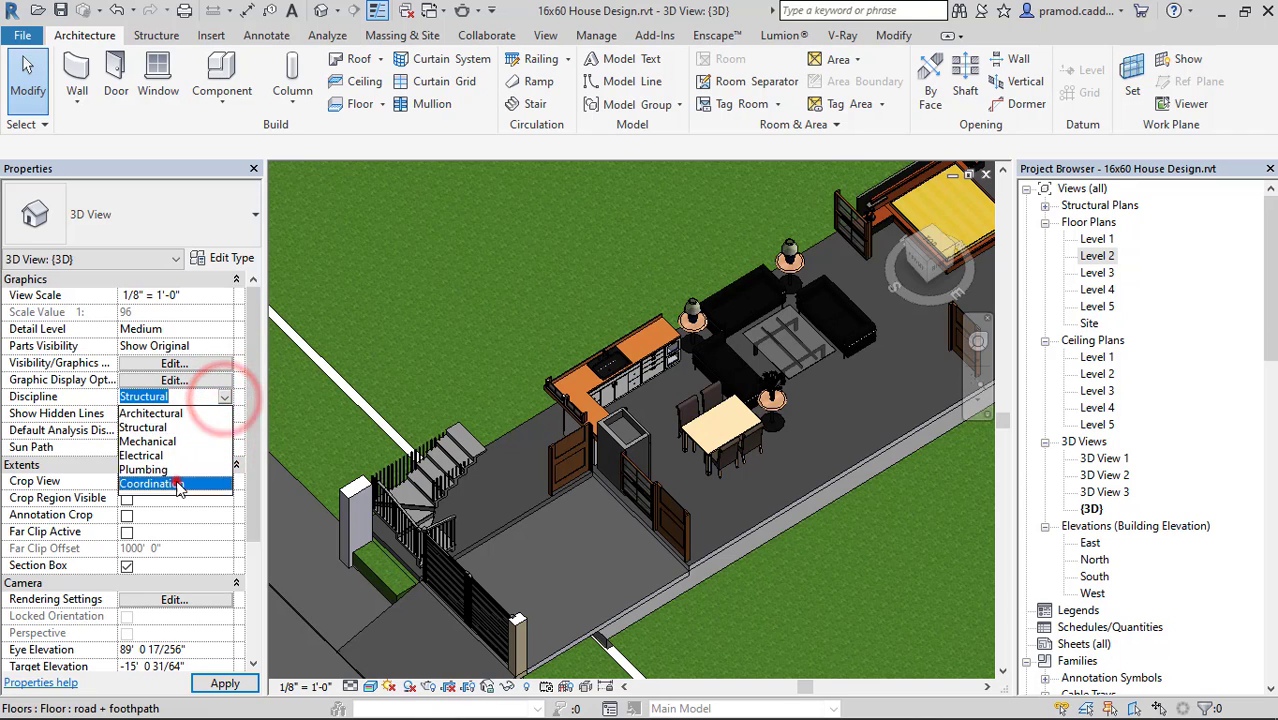
pyautogui.click(178, 483)
pyautogui.click(208, 684)
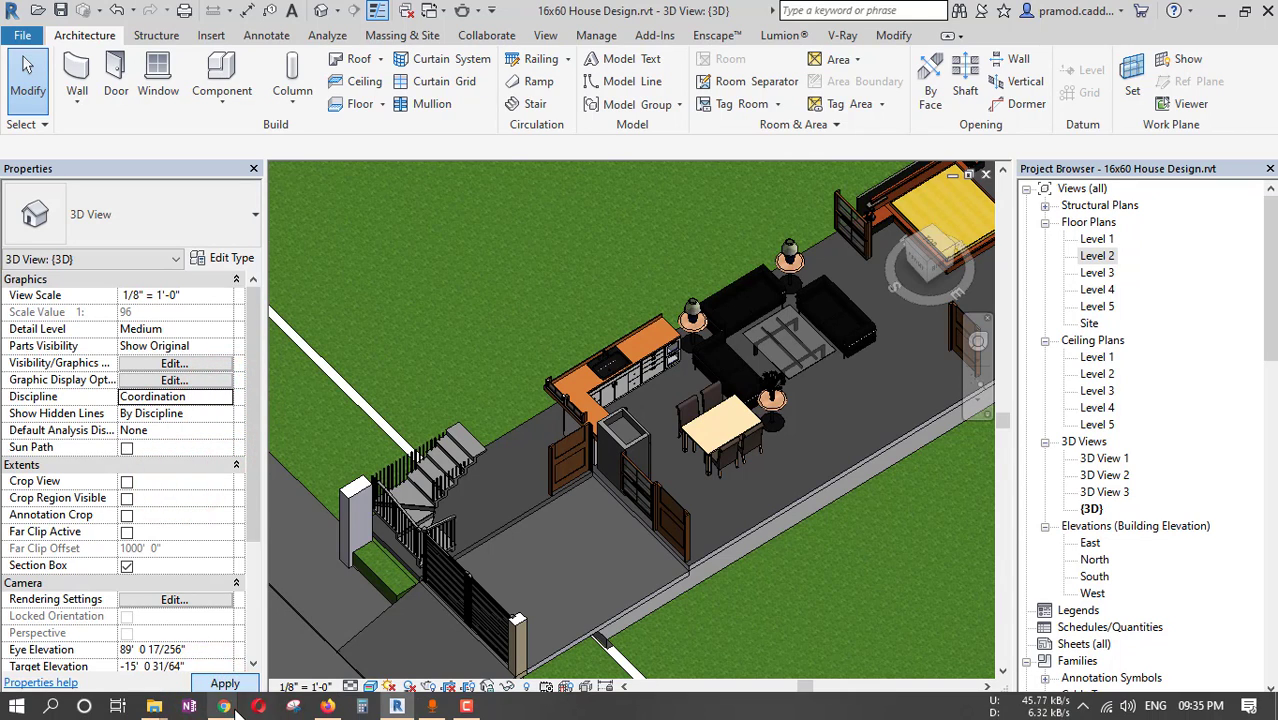
# Switch to Chrome, search the RevitCity downloads for CAR, and close the leftover television search and download pages.
pyautogui.click(224, 706)
pyautogui.click(480, 622)
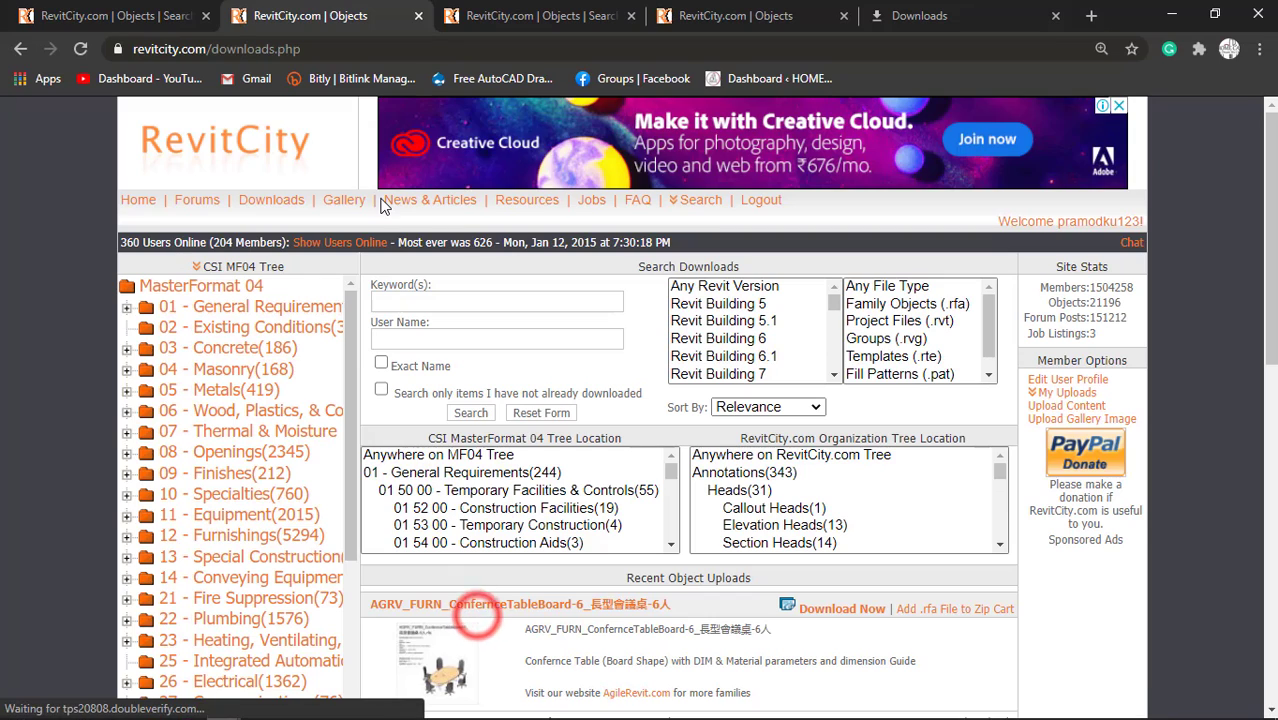
pyautogui.click(402, 306)
pyautogui.write('CAR')
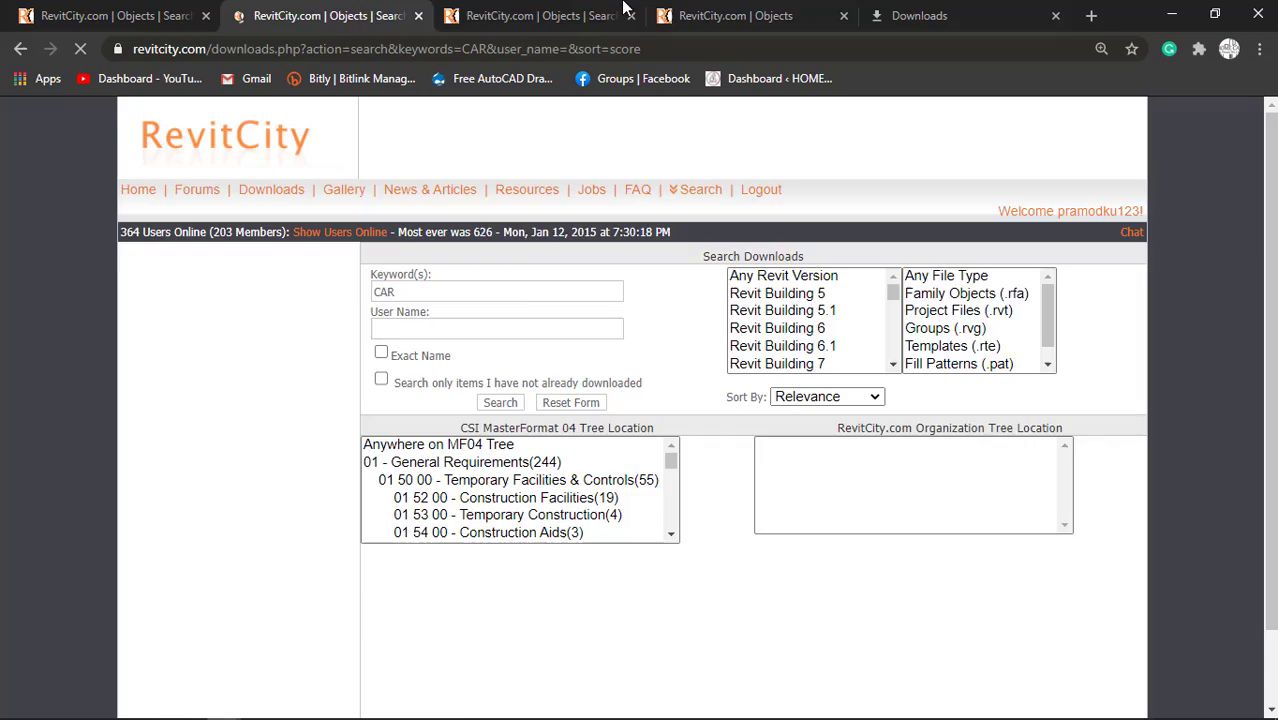
pyautogui.click(628, 16)
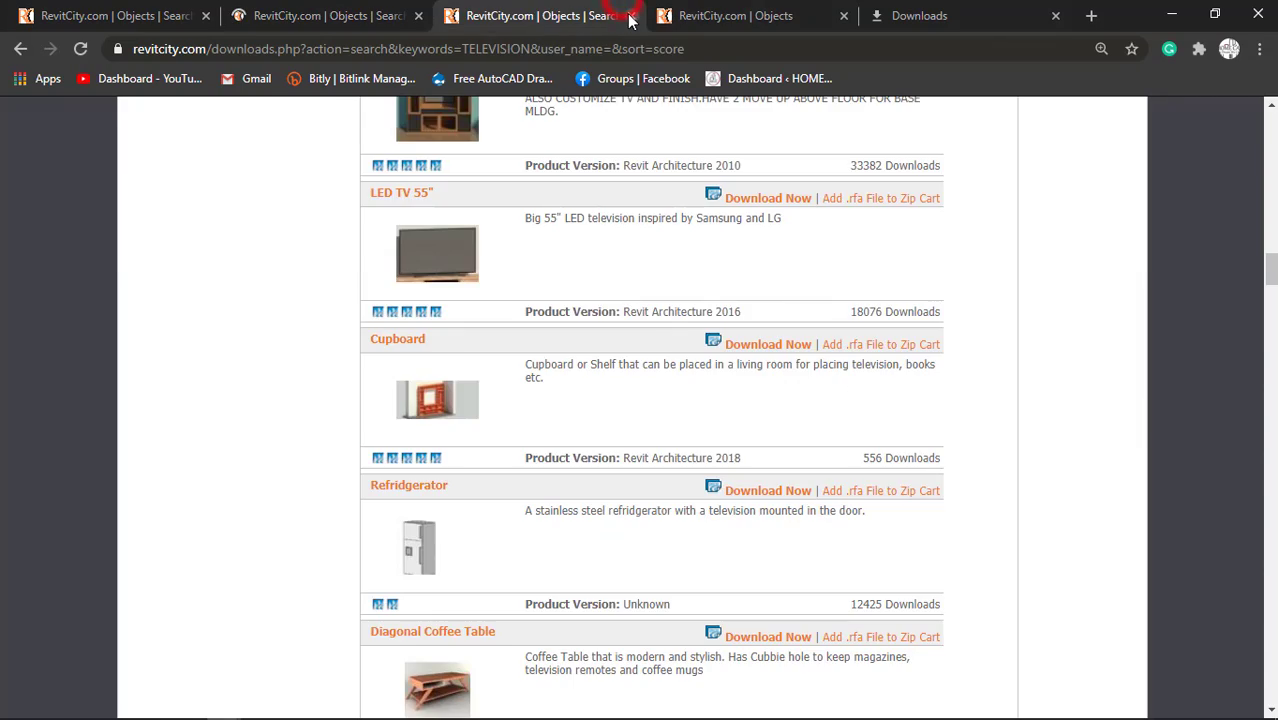
pyautogui.click(631, 16)
pyautogui.click(631, 16)
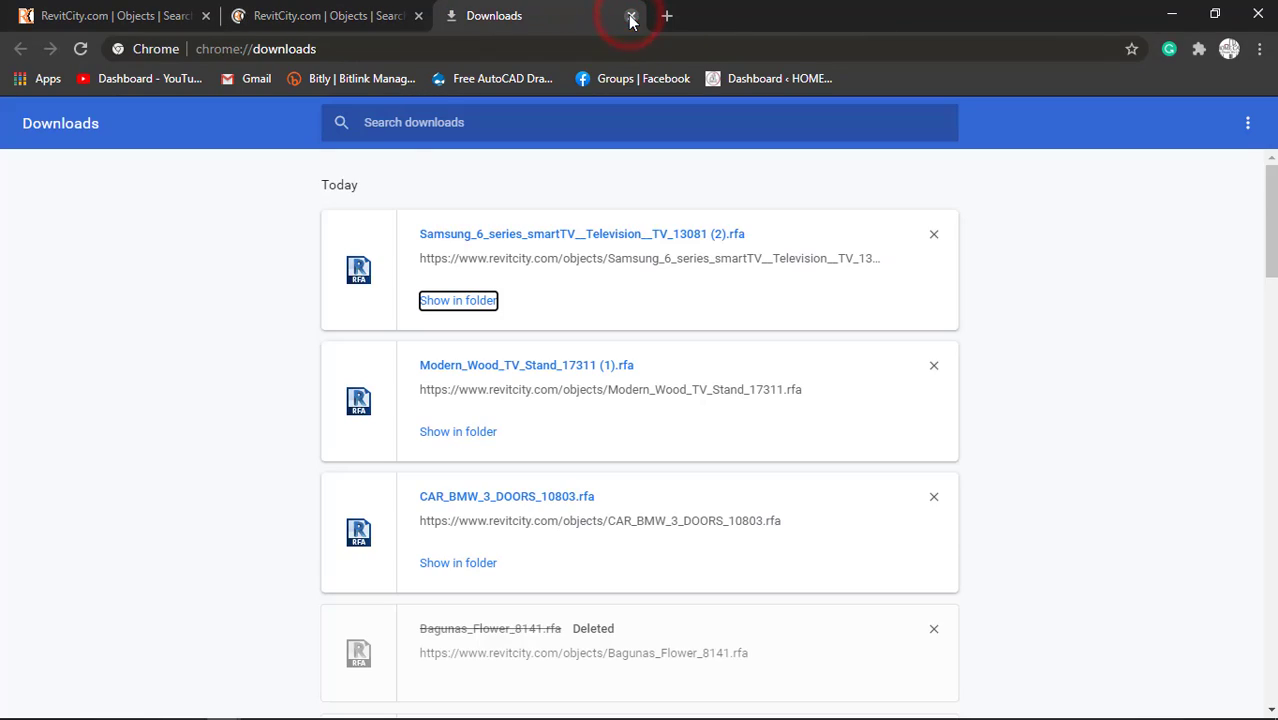
# Browse the CAR search results on RevitCity and request the download of the CAR (revitcar) family.
pyautogui.click(341, 12)
pyautogui.scroll(-6, 624, 644)
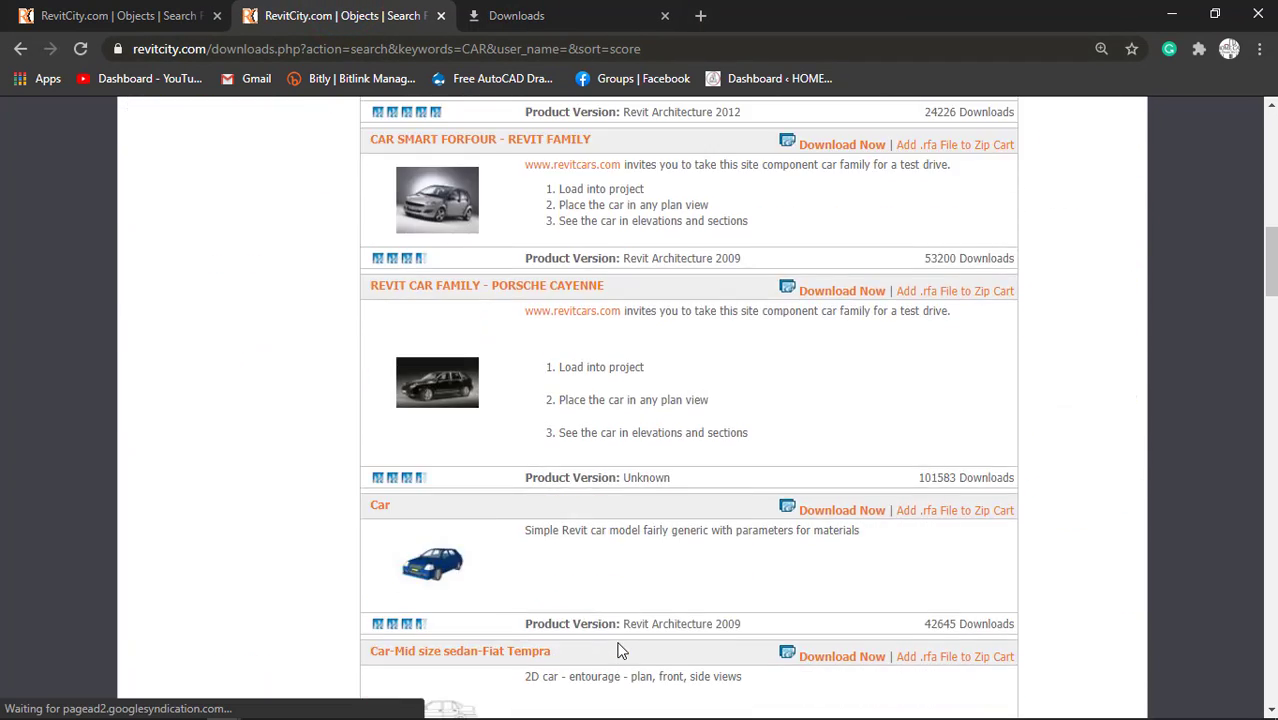
pyautogui.scroll(-15, 618, 650)
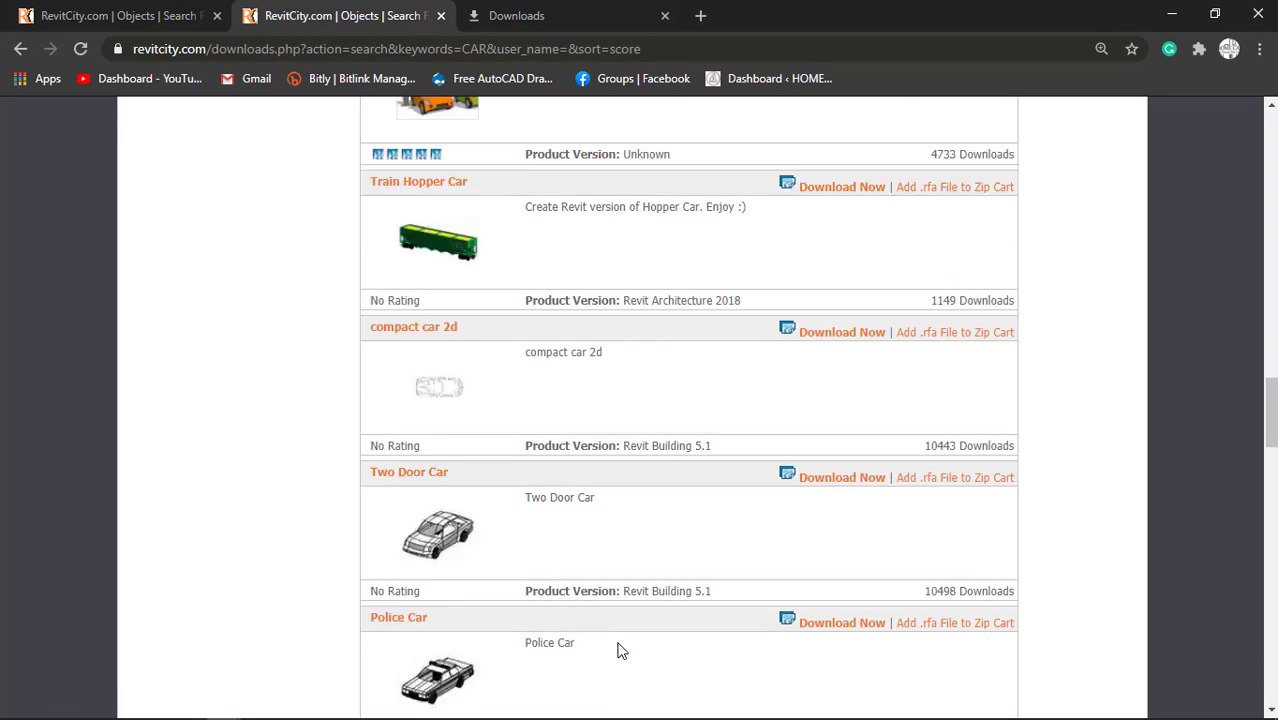
pyautogui.scroll(-10, 618, 650)
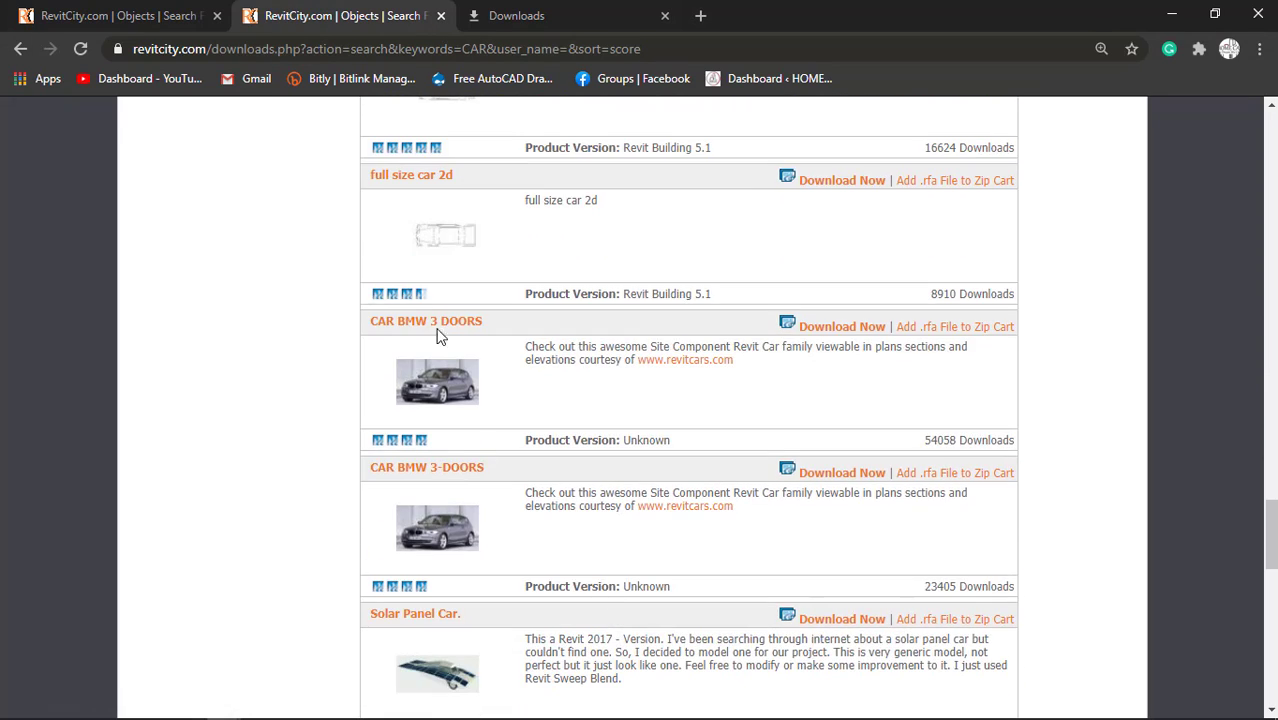
pyautogui.scroll(-6, 503, 419)
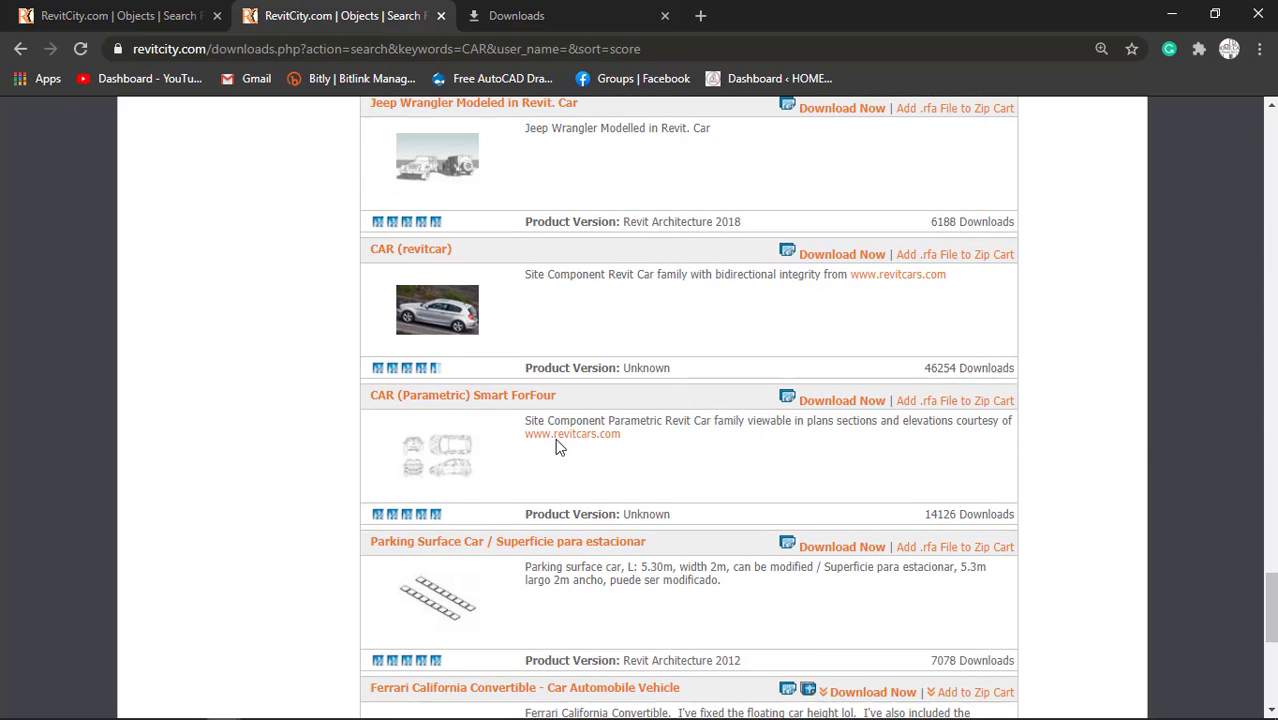
pyautogui.click(854, 254)
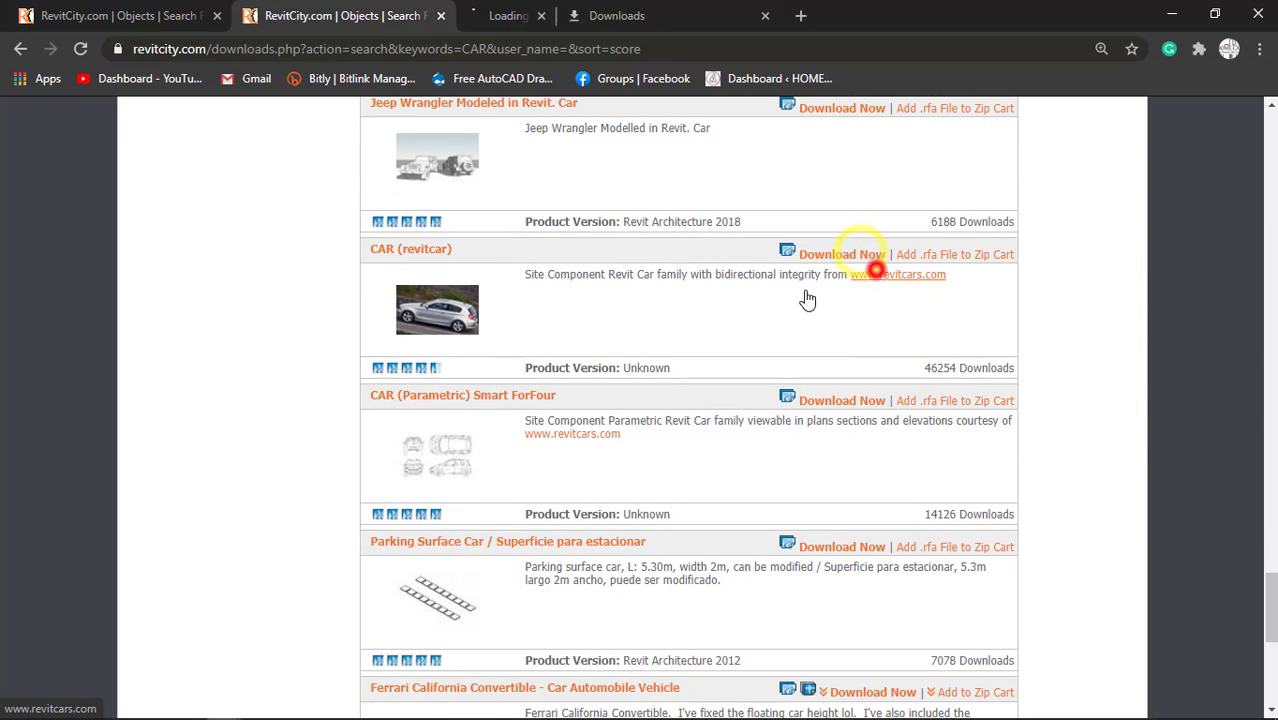
# Try to download the Ferrari California Convertible family and check the pending download page.
pyautogui.scroll(-2, 532, 408)
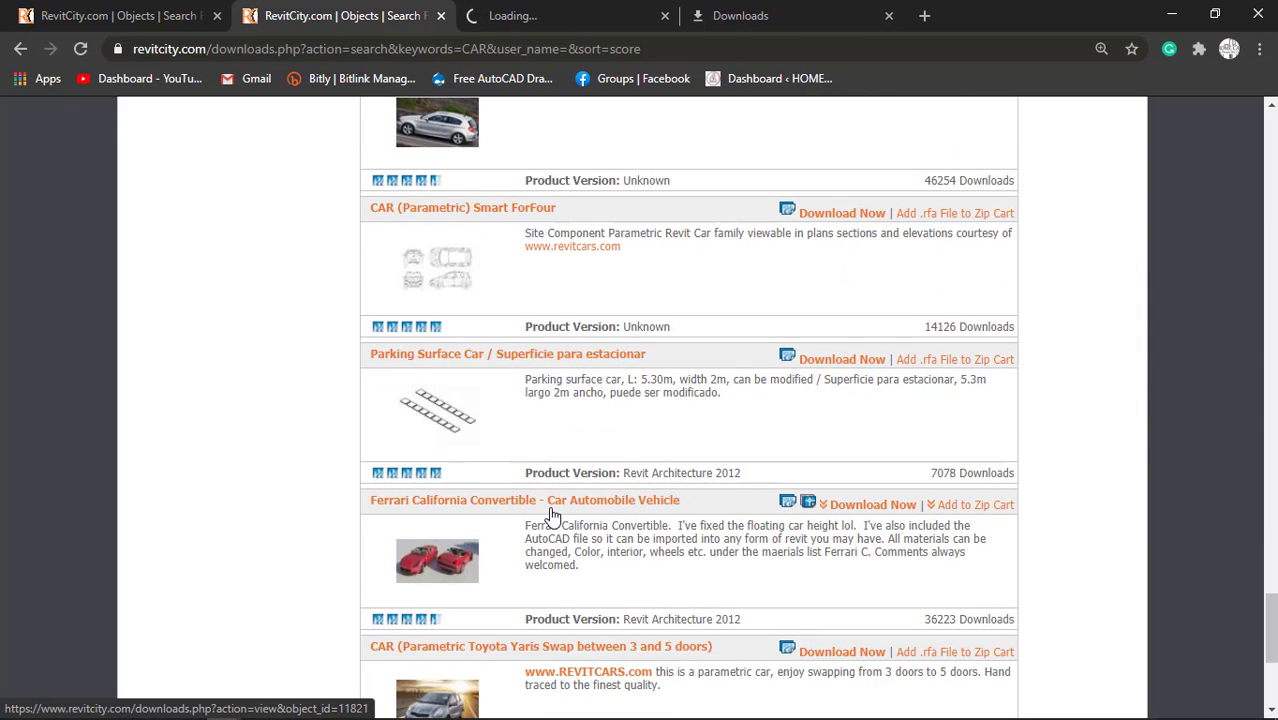
pyautogui.scroll(-2, 551, 515)
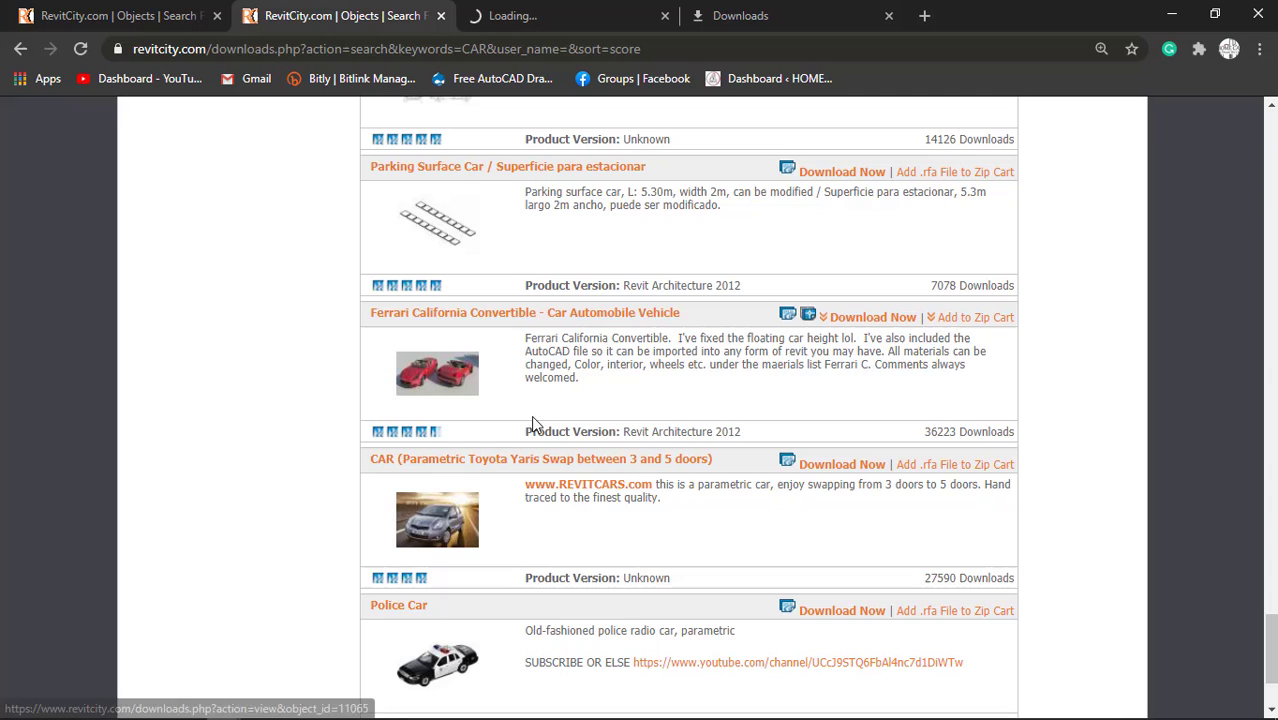
pyautogui.click(835, 318)
pyautogui.click(556, 10)
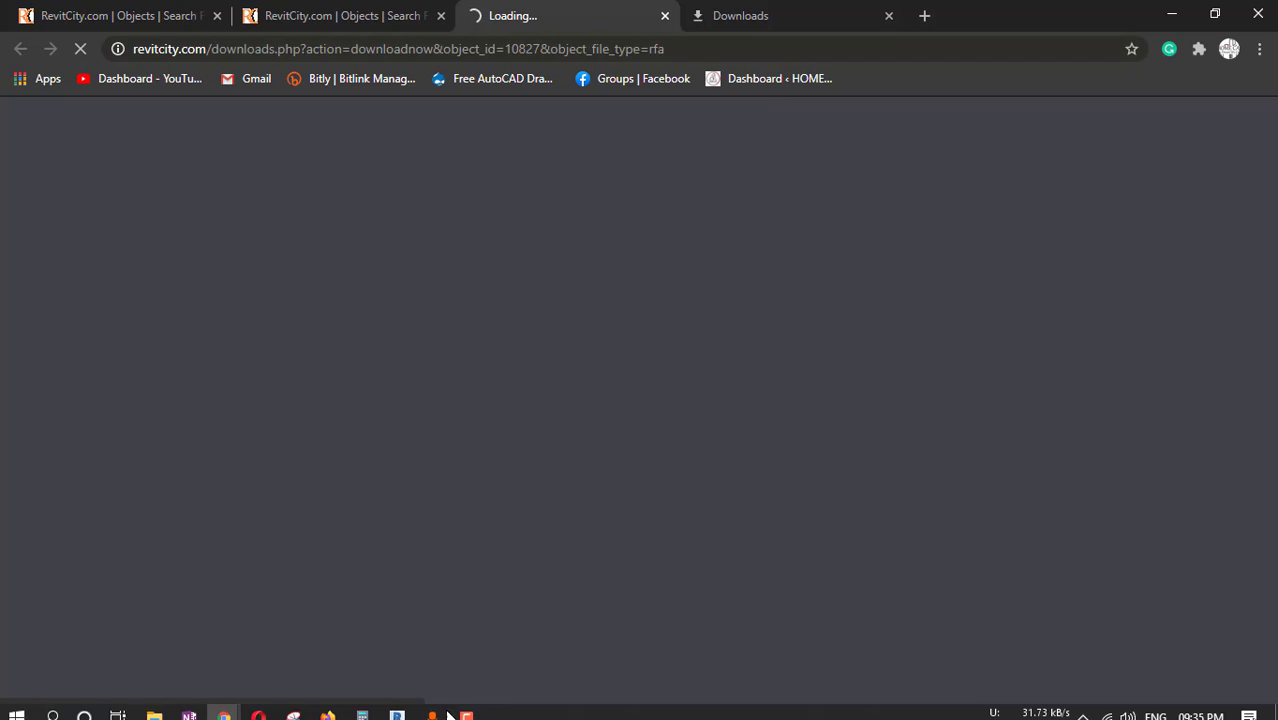
# Open the Level 2 floor plan in Revit and load Modern_Wood_TV_Stand_17311 (1).rfa from the FAMILY FILE folder into the project.
pyautogui.click(400, 705)
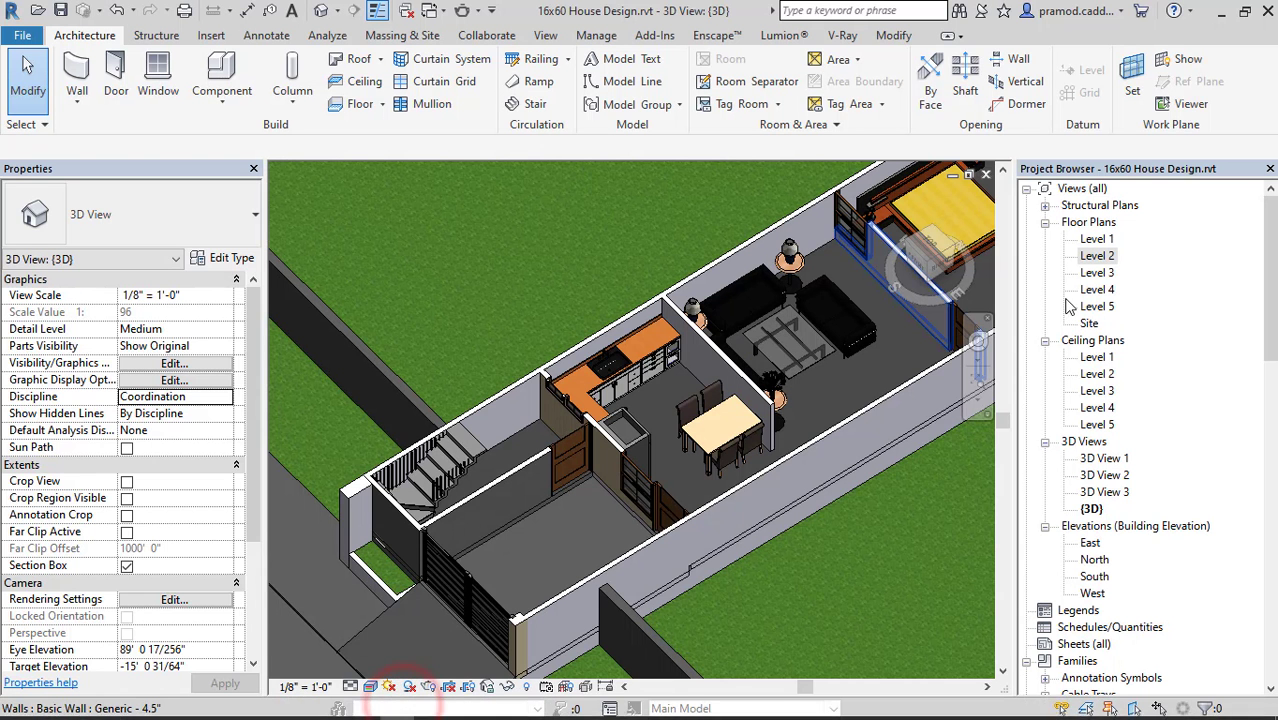
pyautogui.doubleClick(1096, 256)
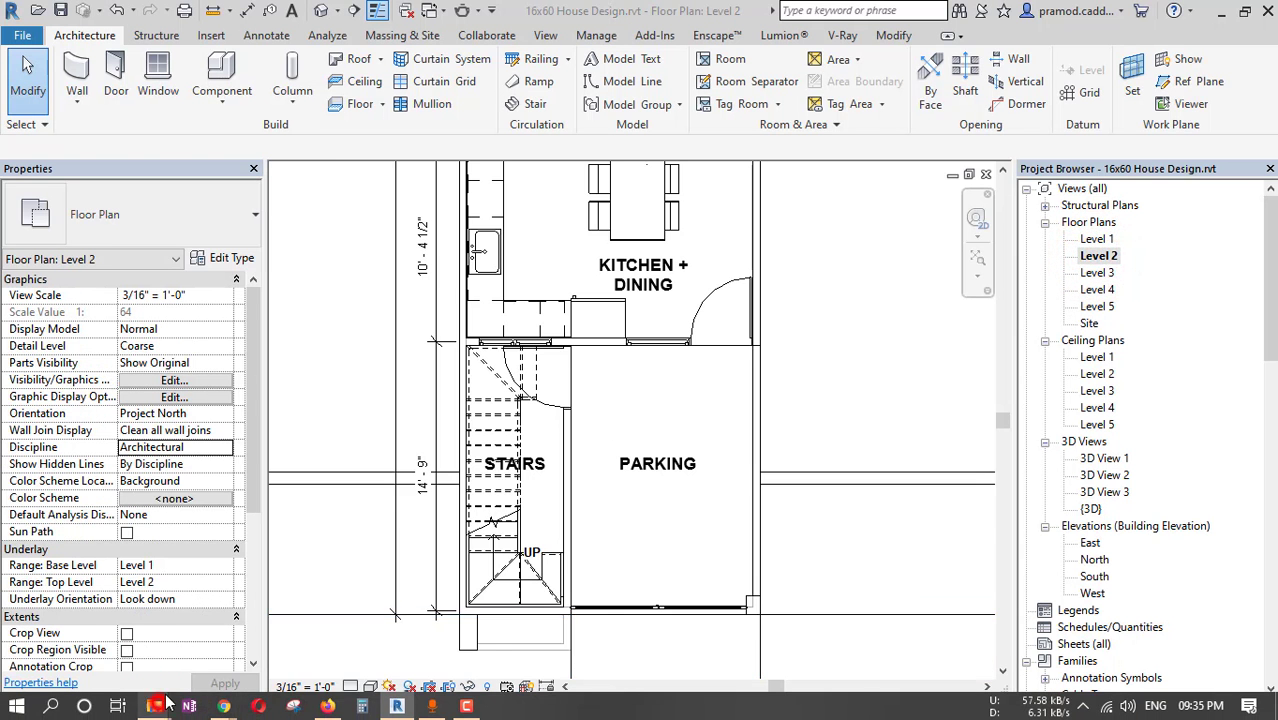
pyautogui.moveTo(158, 705)
pyautogui.click(465, 617)
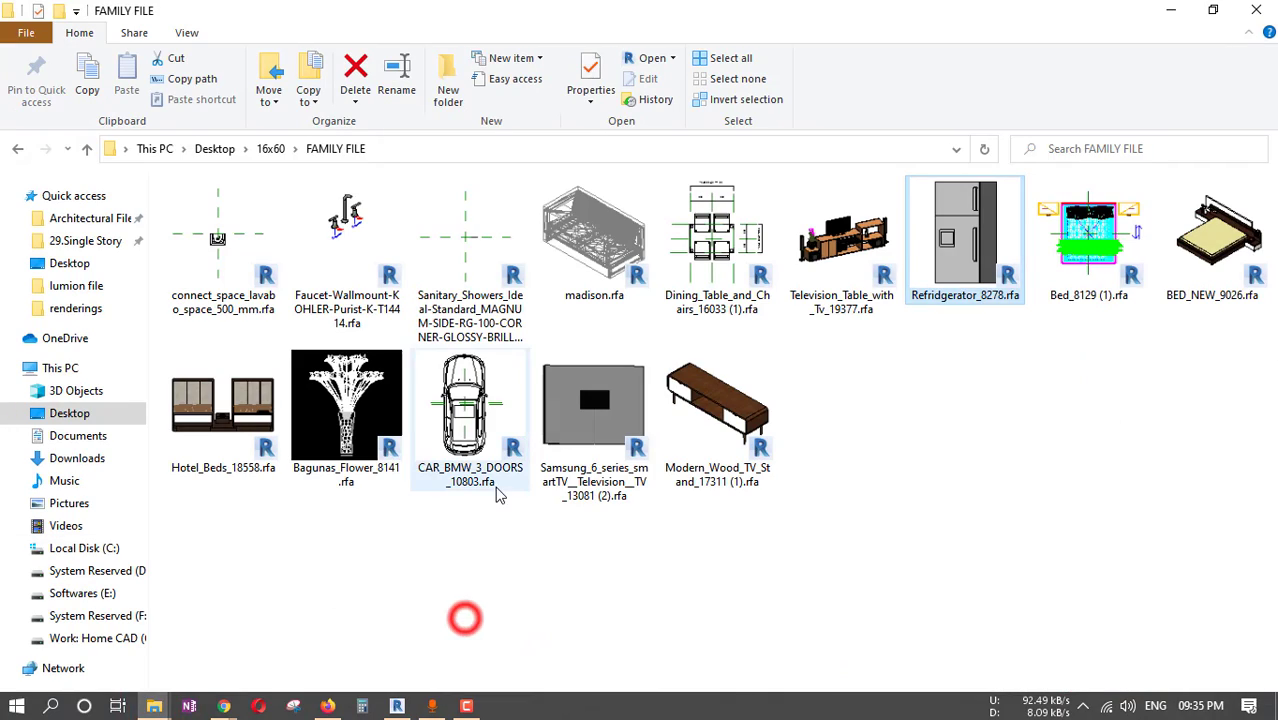
pyautogui.click(896, 444)
pyautogui.click(738, 425)
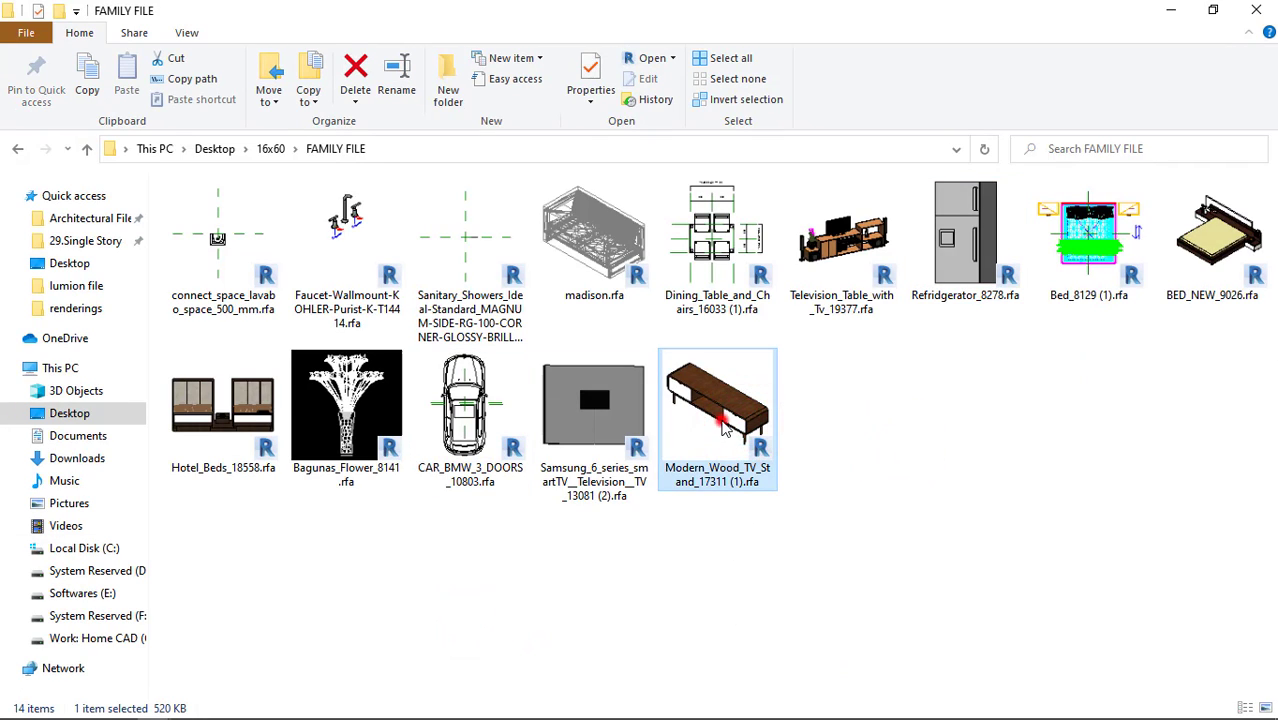
pyautogui.moveTo(724, 428); pyautogui.dragTo(698, 418)
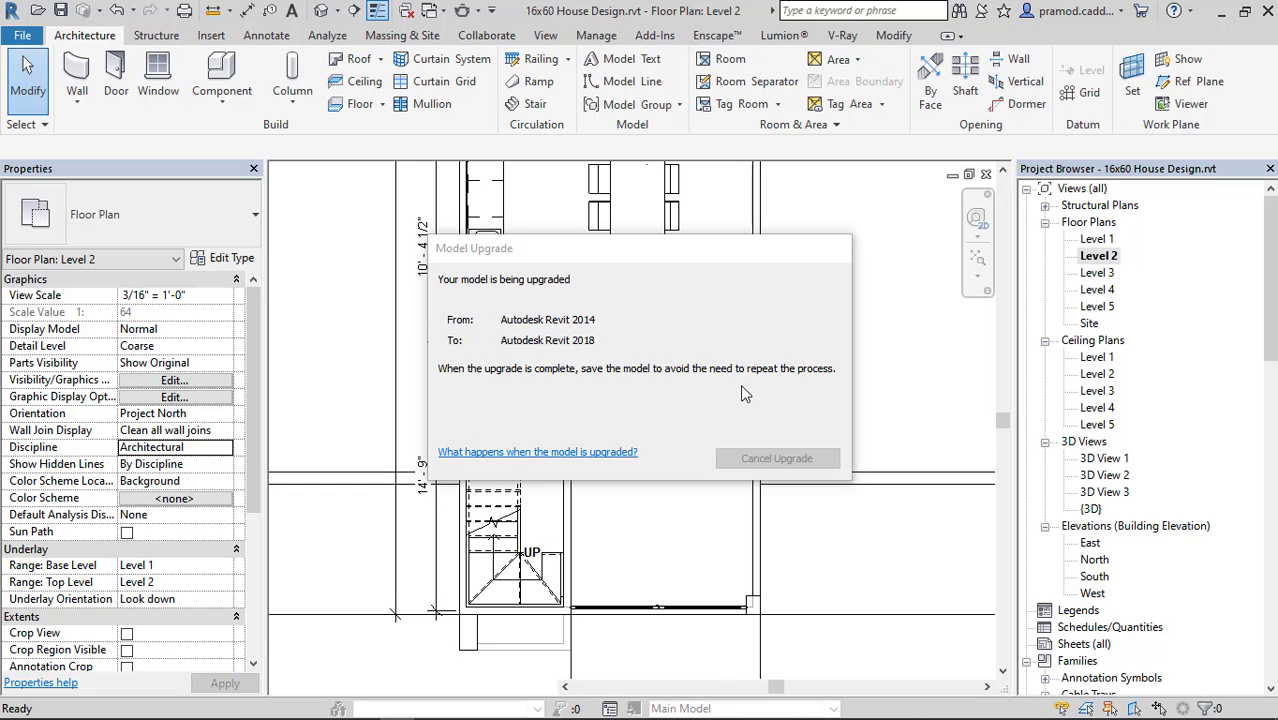
# Place the wood TV stand in the BEDROOM against the wall opposite the bed and finish placing.
pyautogui.scroll(-2, 738, 350)
pyautogui.moveTo(719, 207); pyautogui.dragTo(751, 487, button='middle')
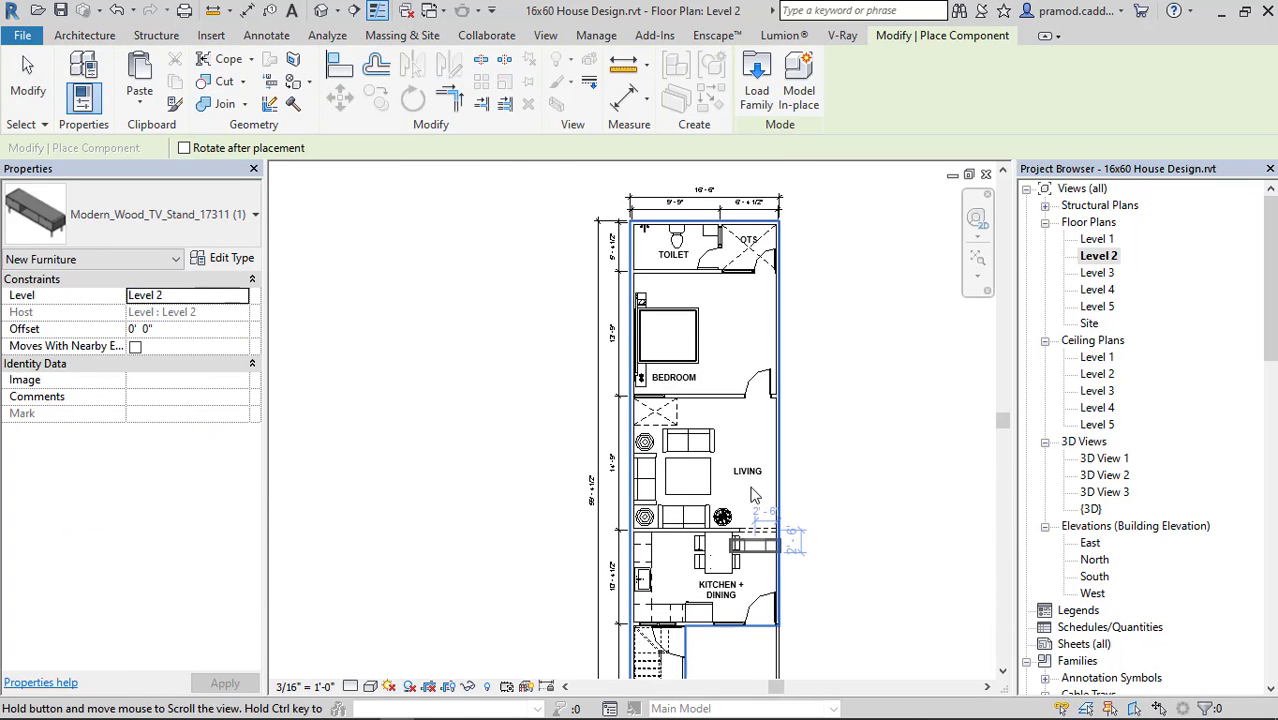
pyautogui.scroll(2, 760, 345)
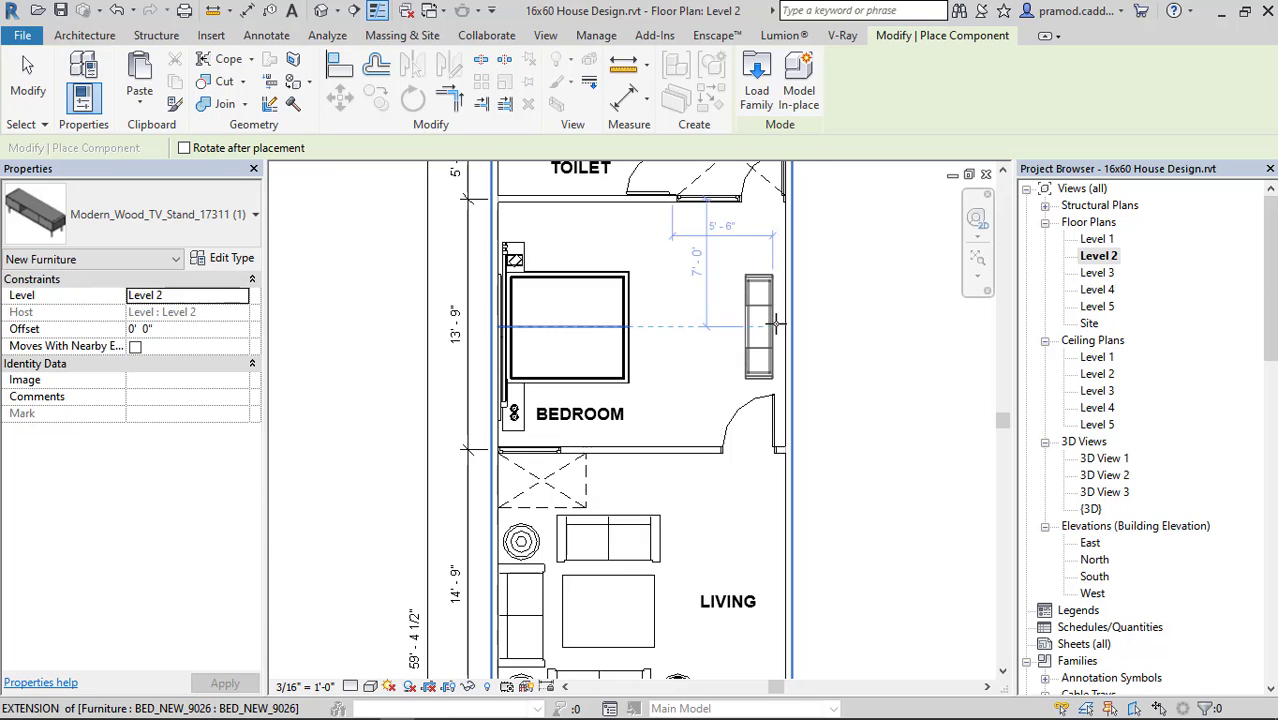
pyautogui.scroll(5, 748, 320)
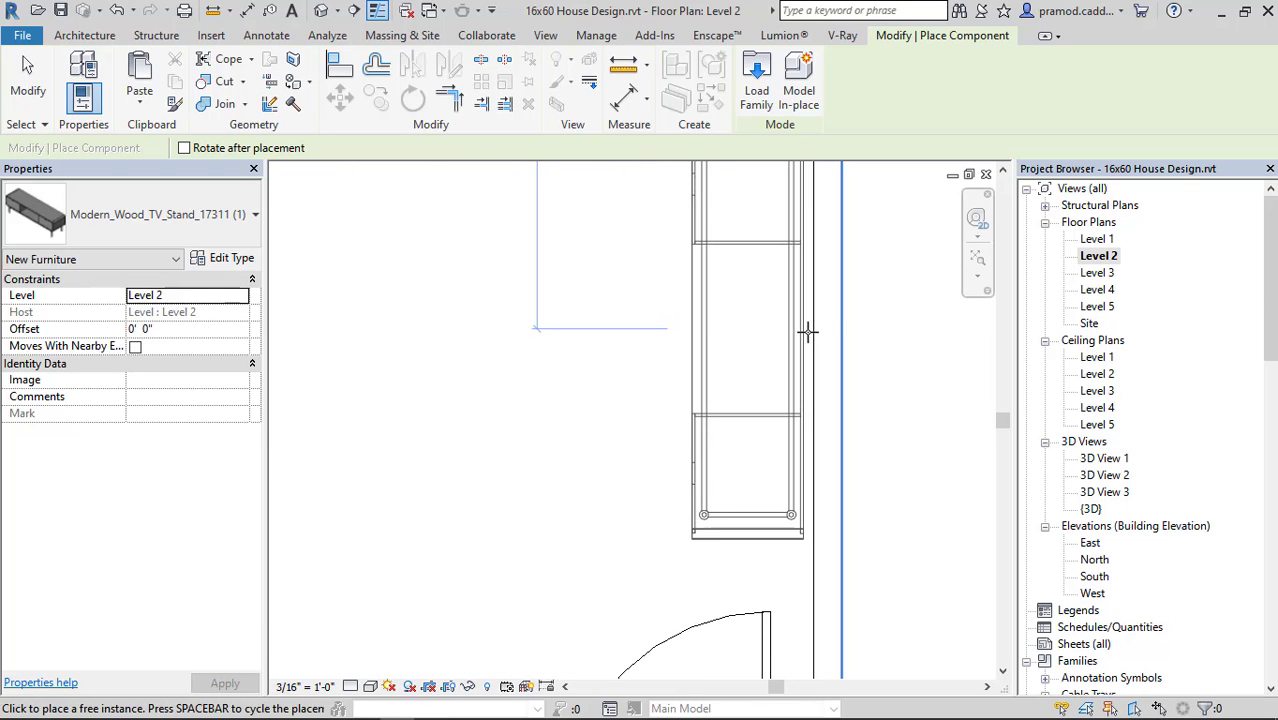
pyautogui.scroll(-4, 810, 320)
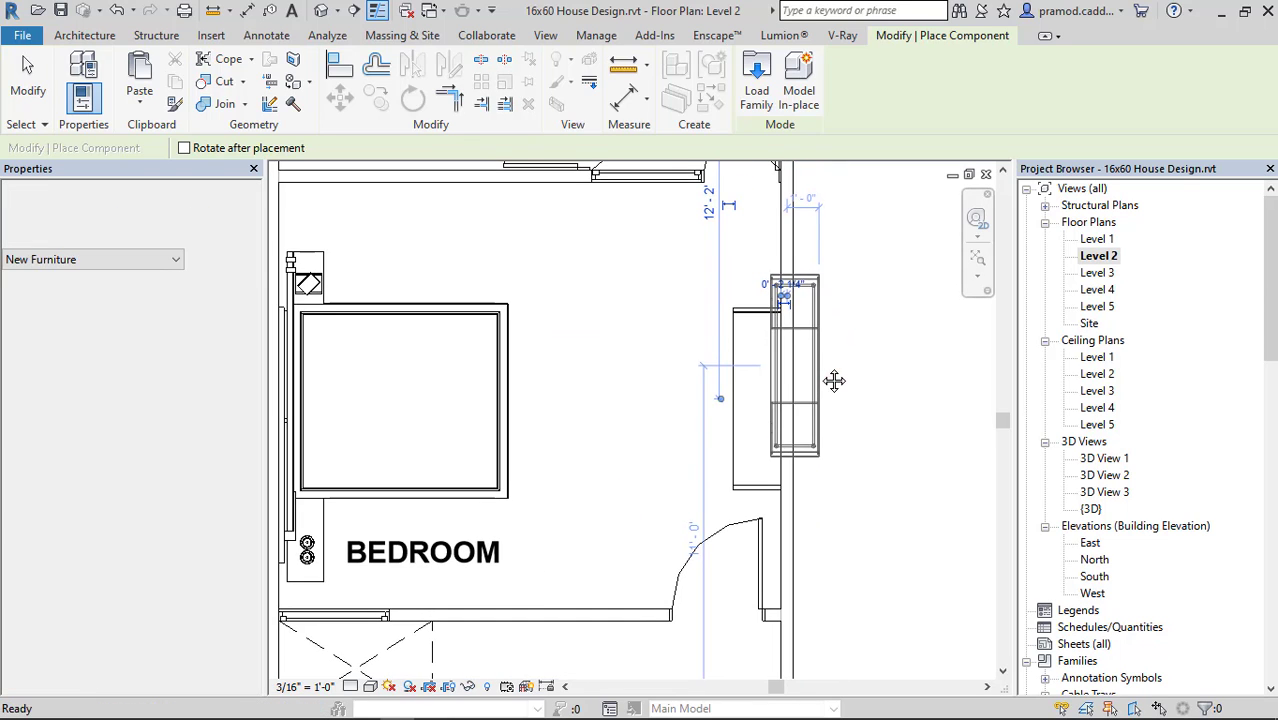
pyautogui.press('Escape')
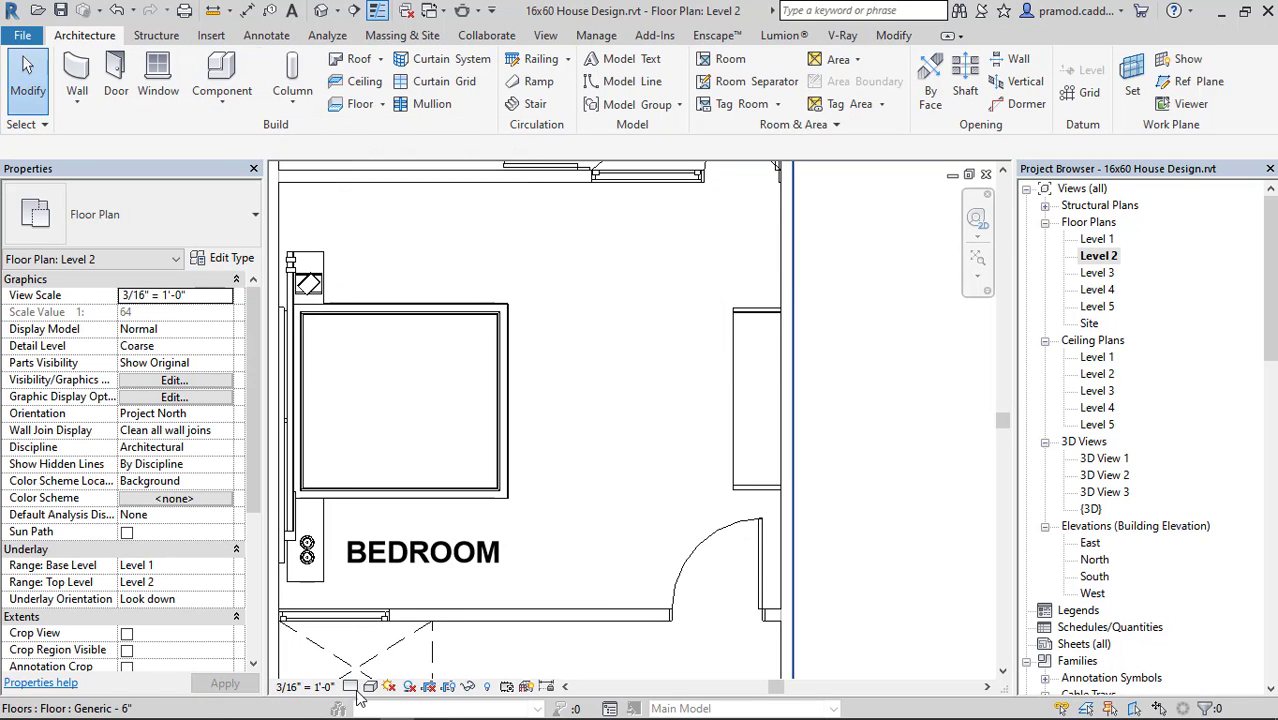
# Close the duplicate FAMILY FILE folder windows, leaving one that shows the family thumbnails.
pyautogui.moveTo(224, 708)
pyautogui.moveTo(158, 708)
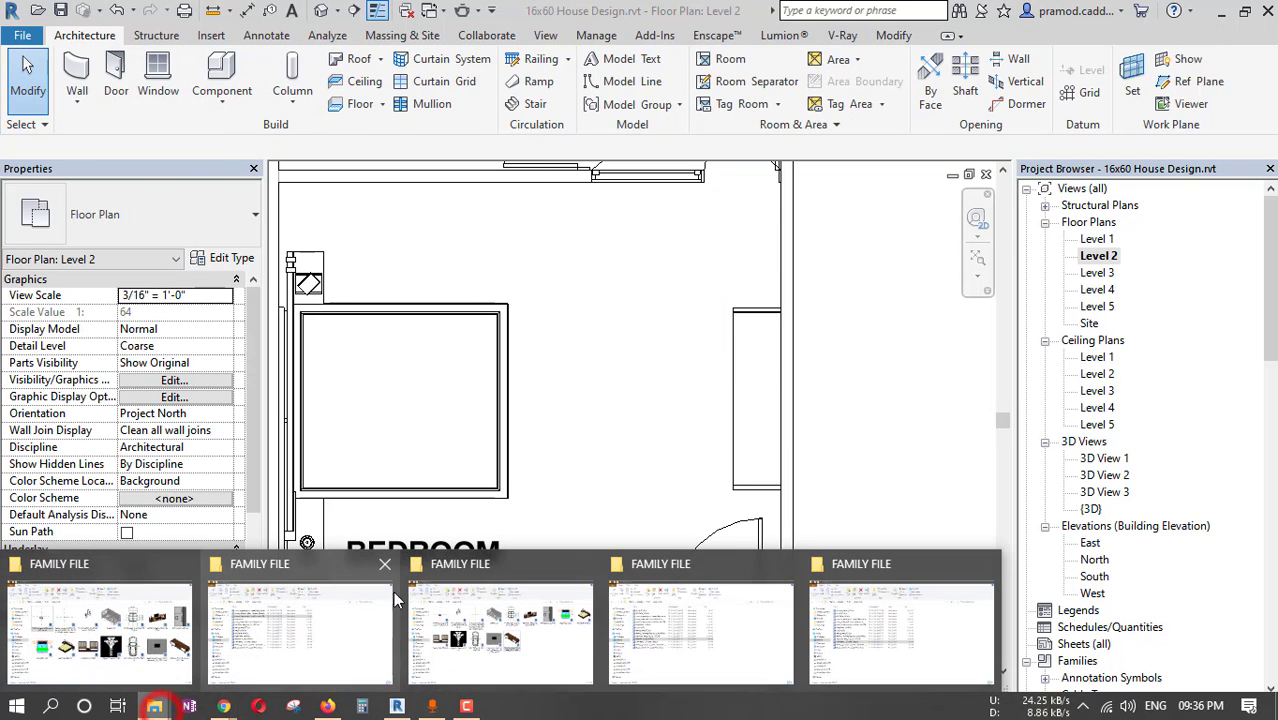
pyautogui.click(585, 563)
pyautogui.click(588, 565)
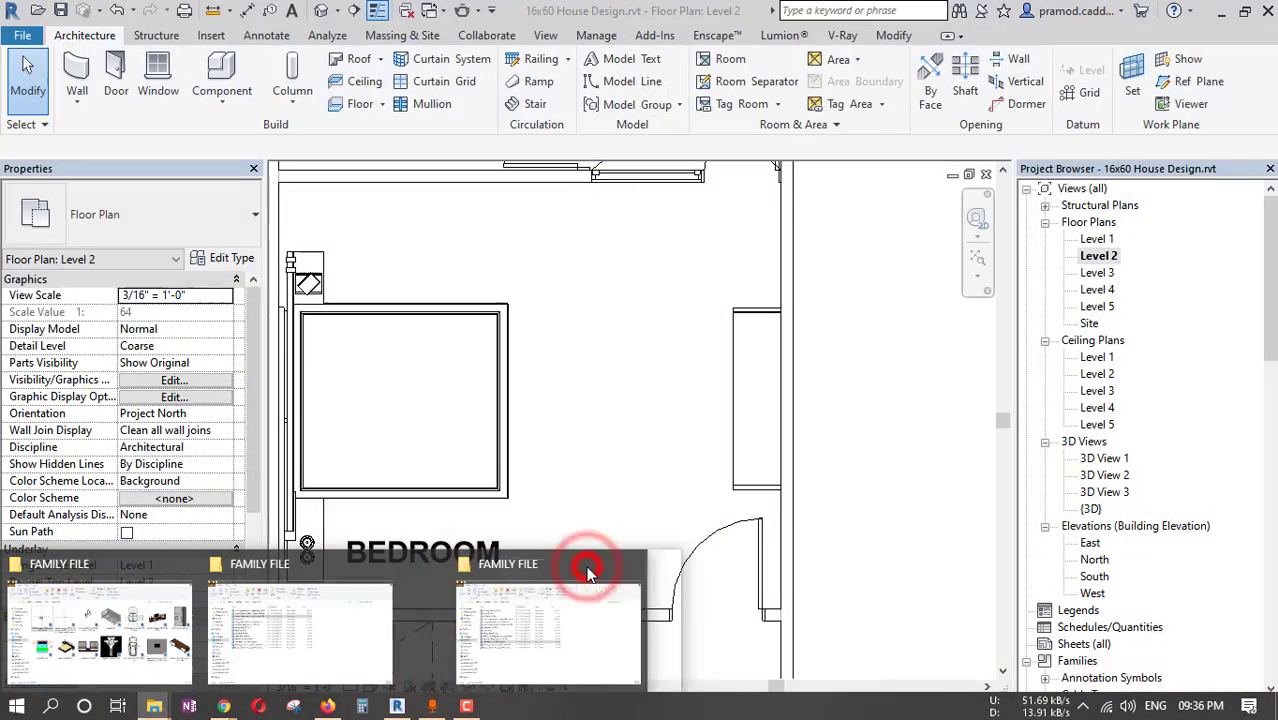
pyautogui.click(588, 565)
pyautogui.click(381, 580)
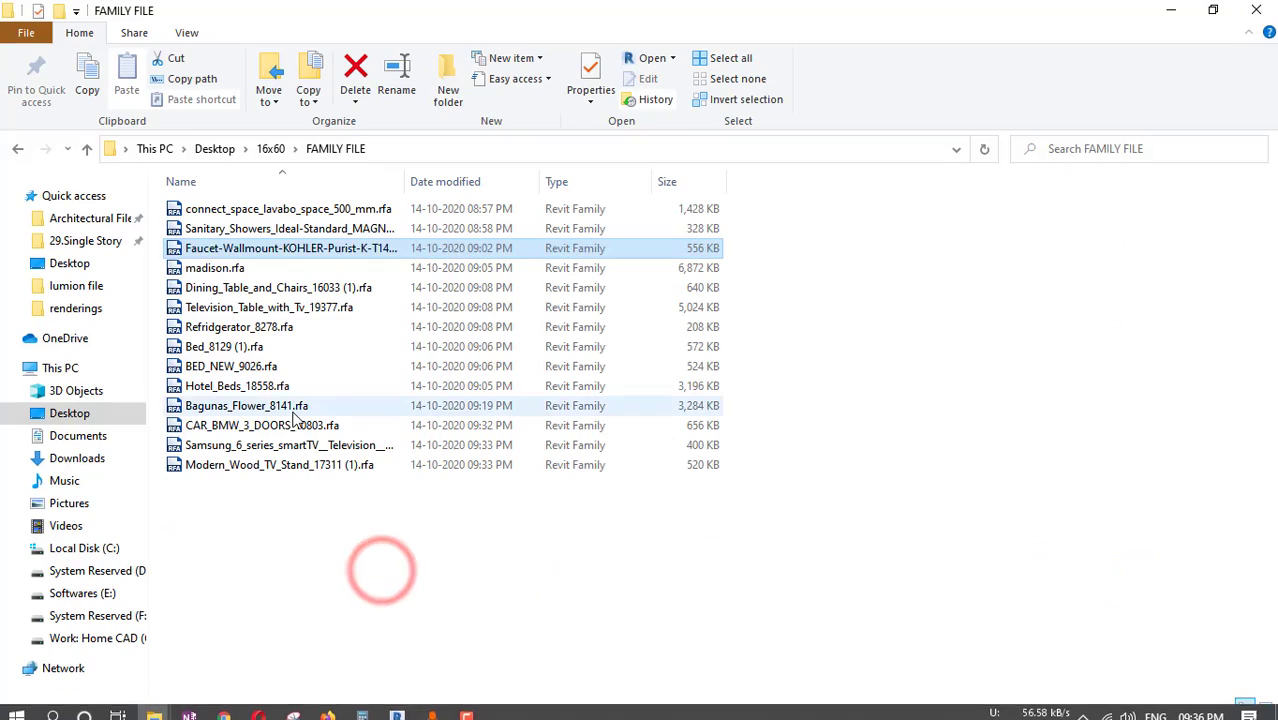
pyautogui.click(1256, 10)
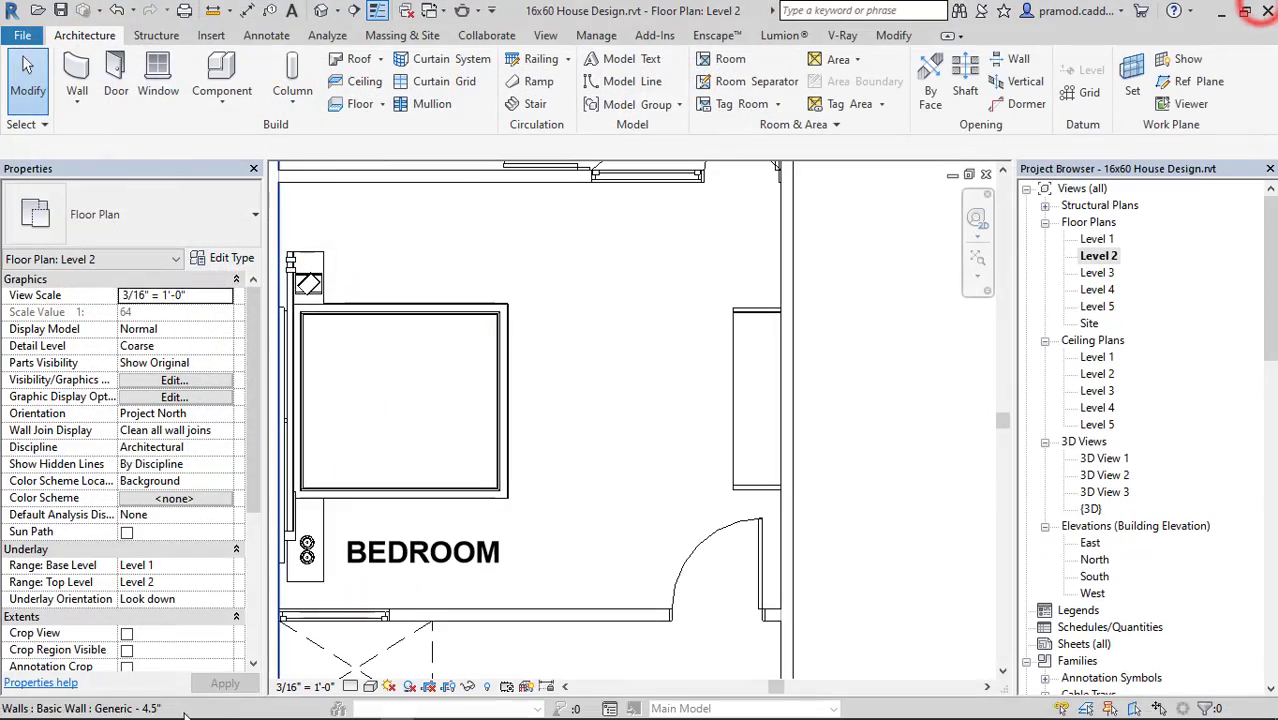
# Load Samsung_6_series_smartTV__Television__TV_13081 (2).rfa from the FAMILY FILE folder and place the TV on the bedroom wall behind the TV stand.
pyautogui.click(155, 710)
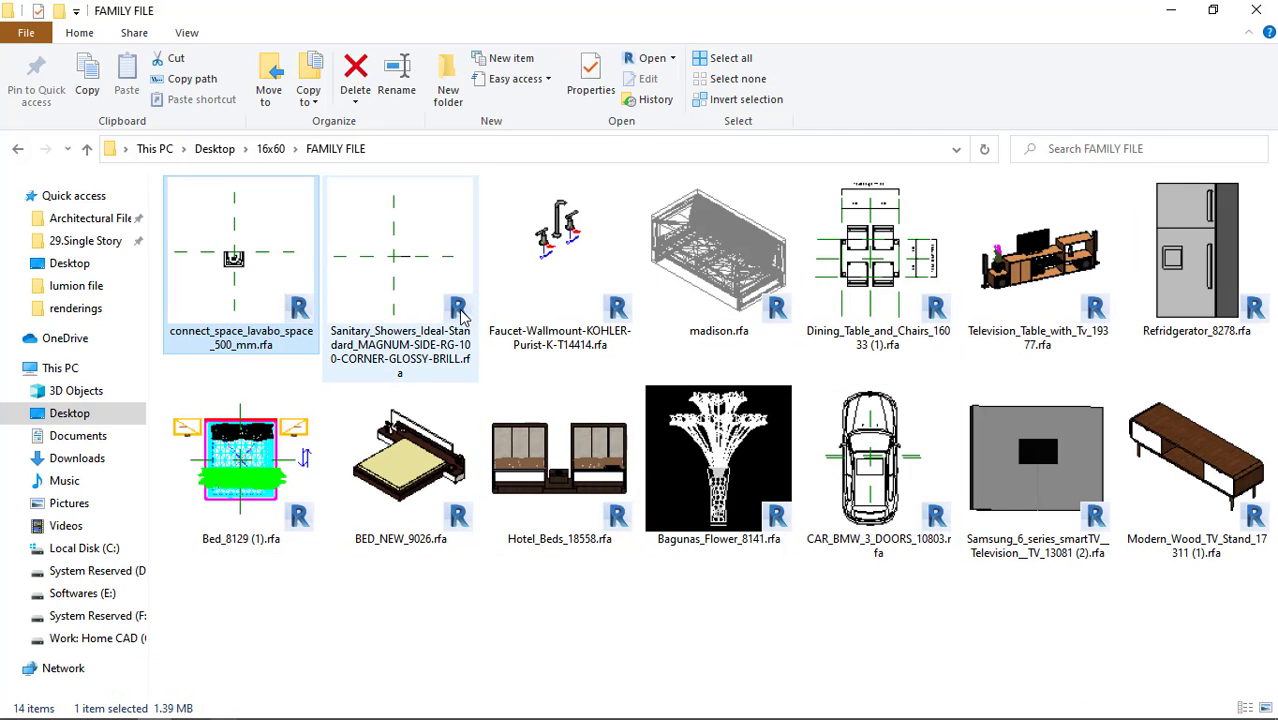
pyautogui.moveTo(1037, 460); pyautogui.dragTo(562, 478)
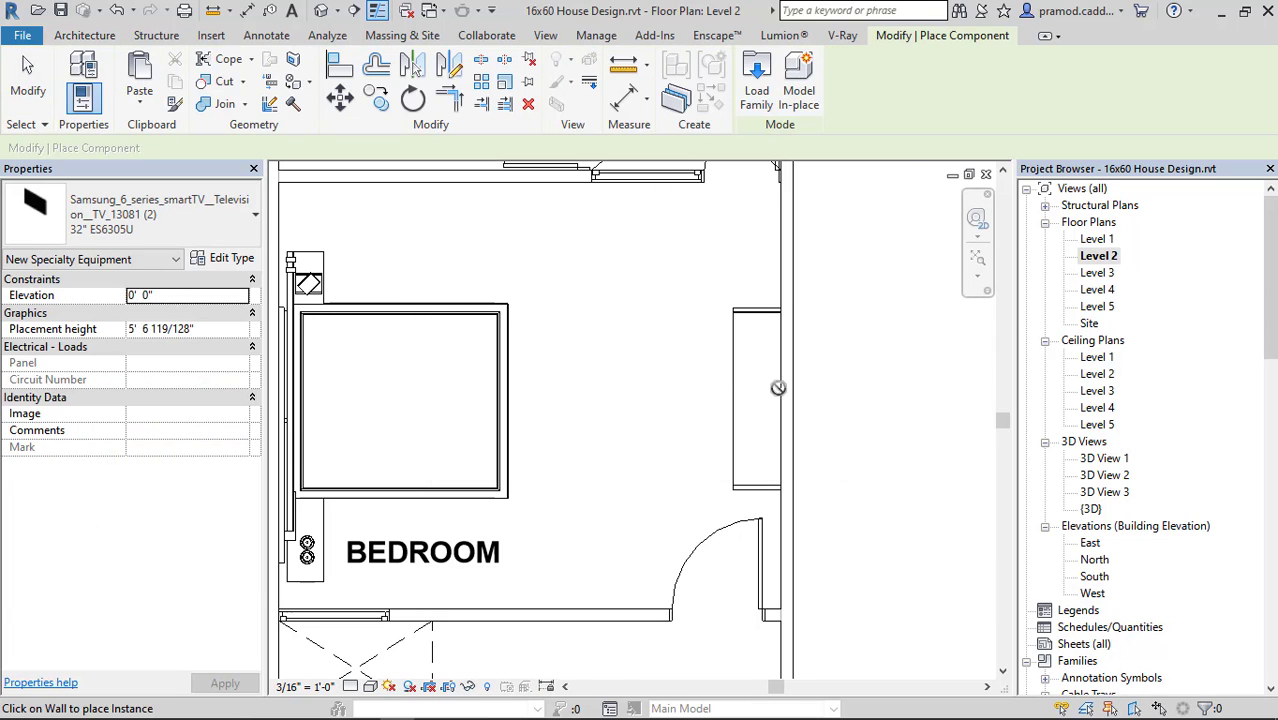
pyautogui.scroll(3, 784, 392)
pyautogui.click(784, 392)
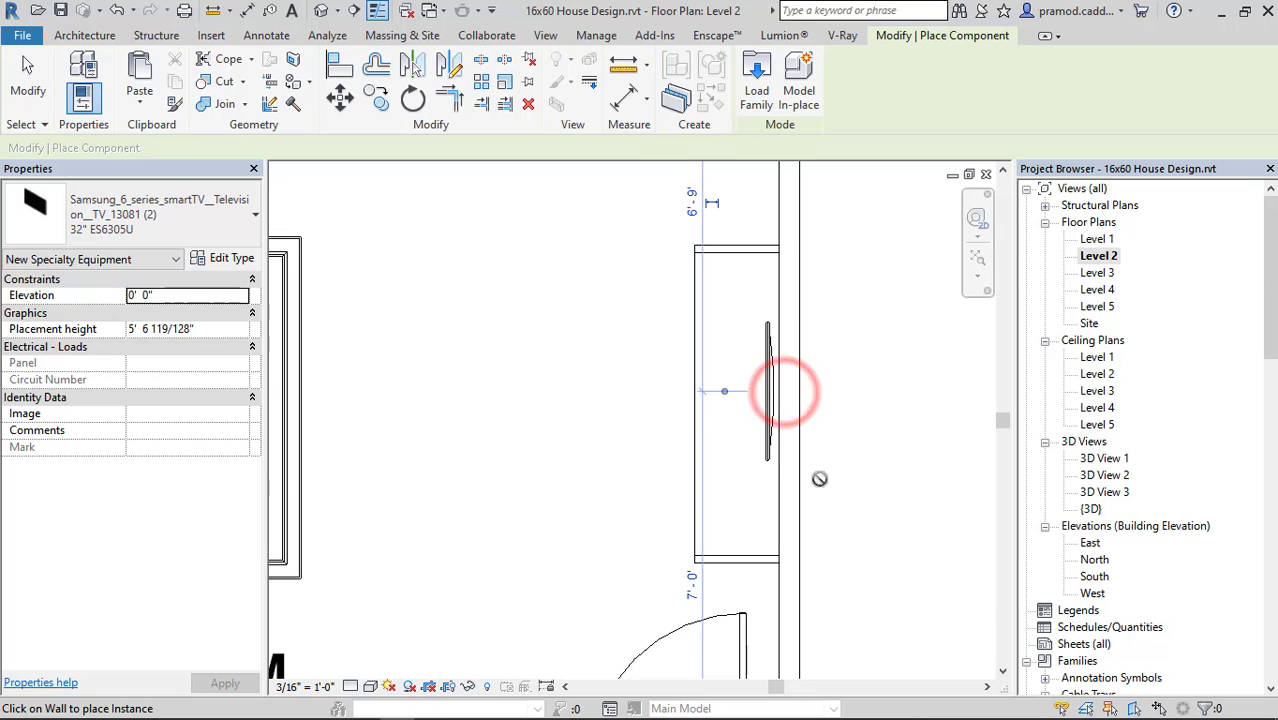
# Finish placing the TV and browse to the Furniture library's Storage folder to load a component family.
pyautogui.press('Escape')
pyautogui.press('Escape')
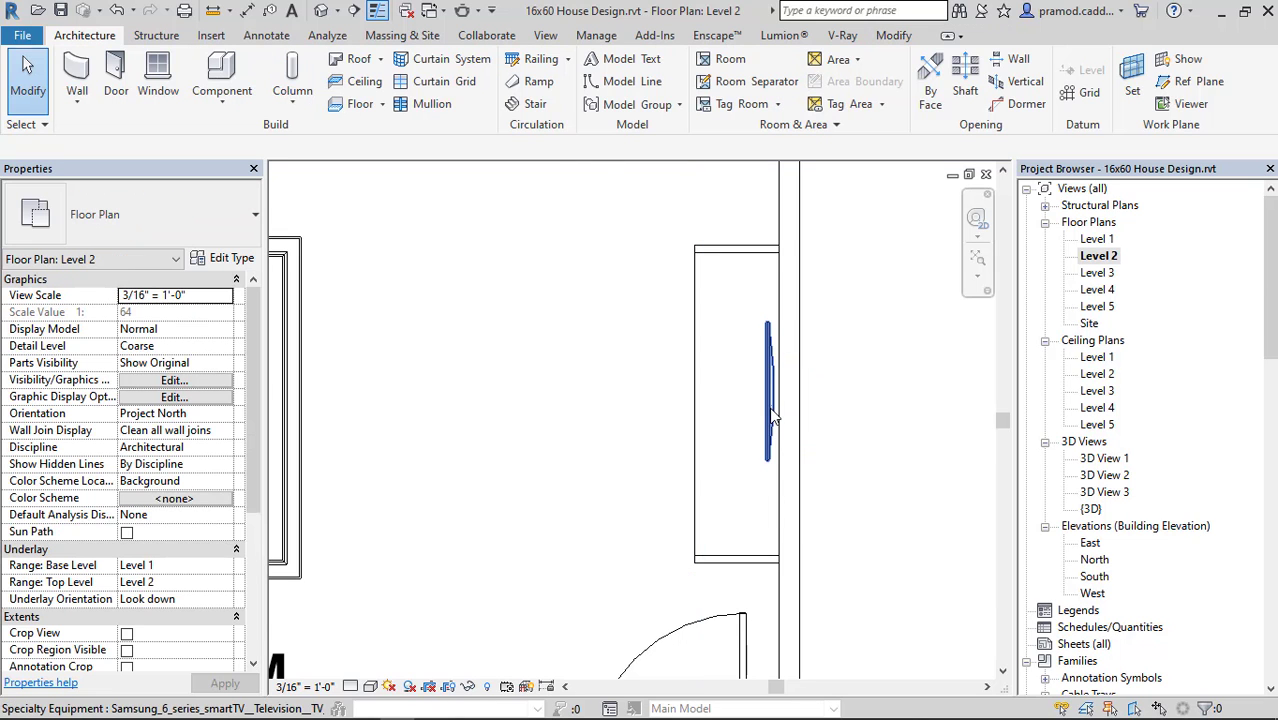
pyautogui.scroll(-2, 485, 447)
pyautogui.moveTo(491, 453); pyautogui.dragTo(756, 570, button='middle')
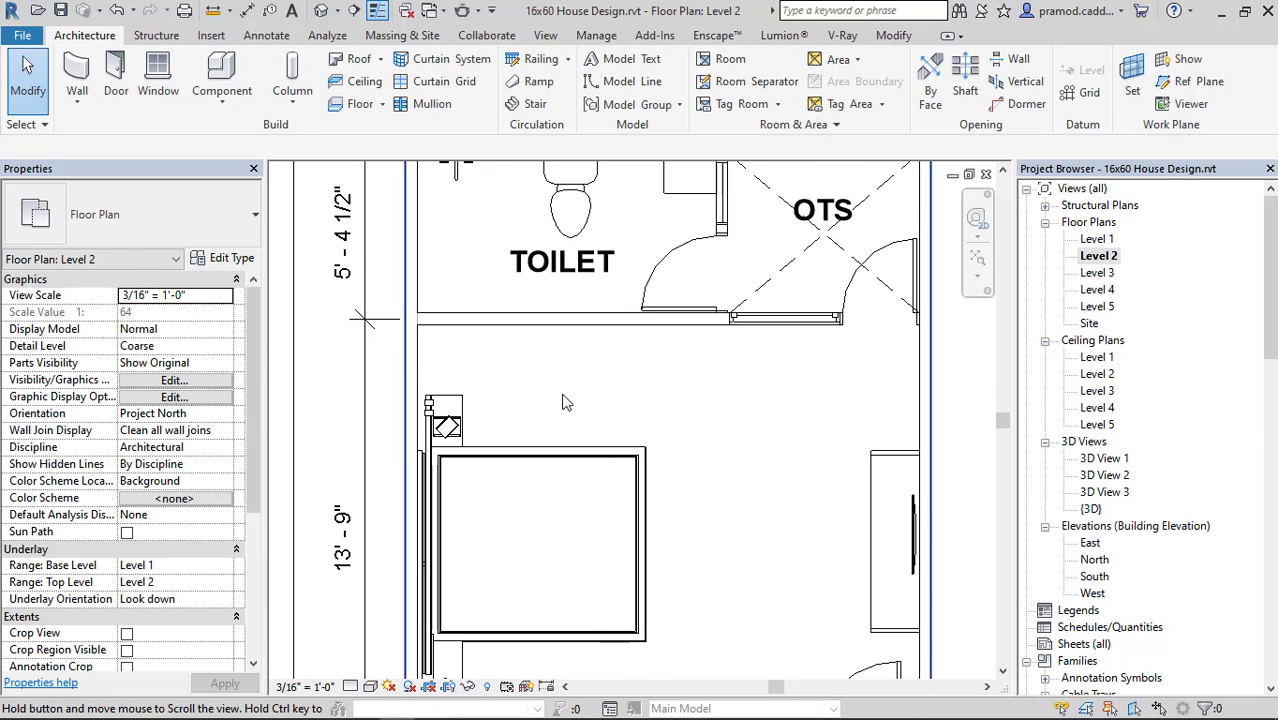
pyautogui.click(222, 96)
pyautogui.click(230, 133)
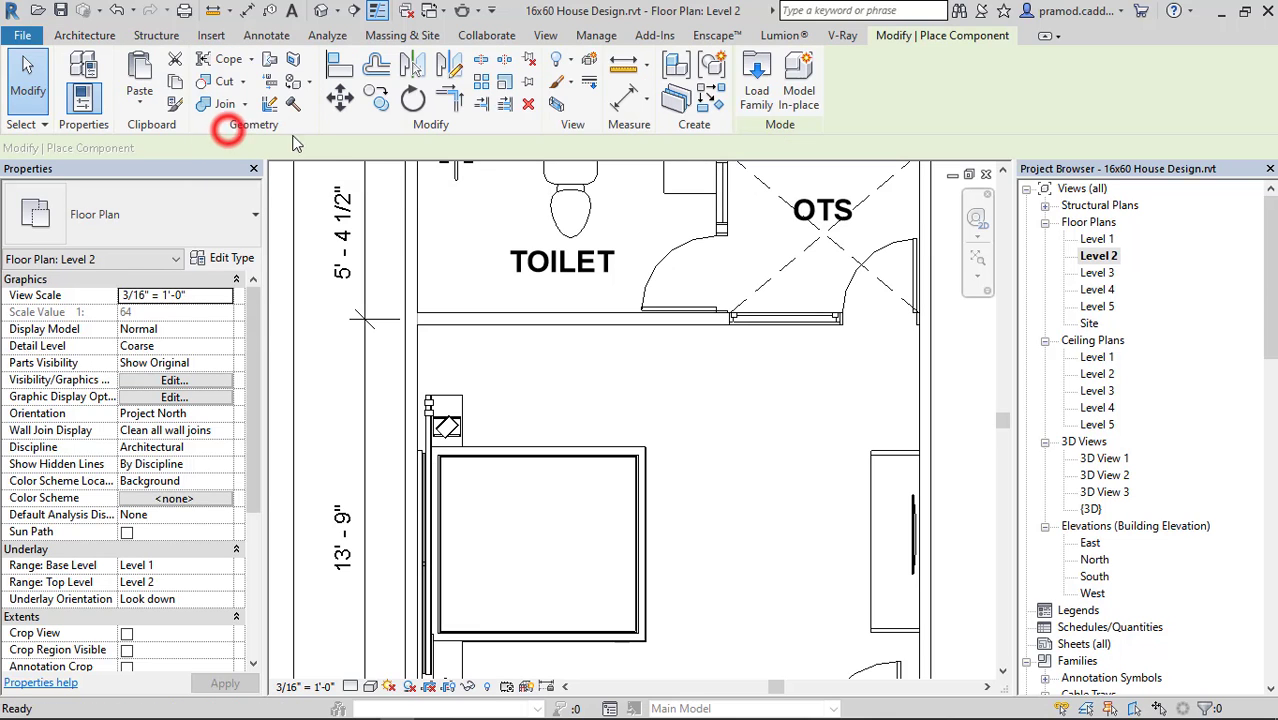
pyautogui.click(765, 68)
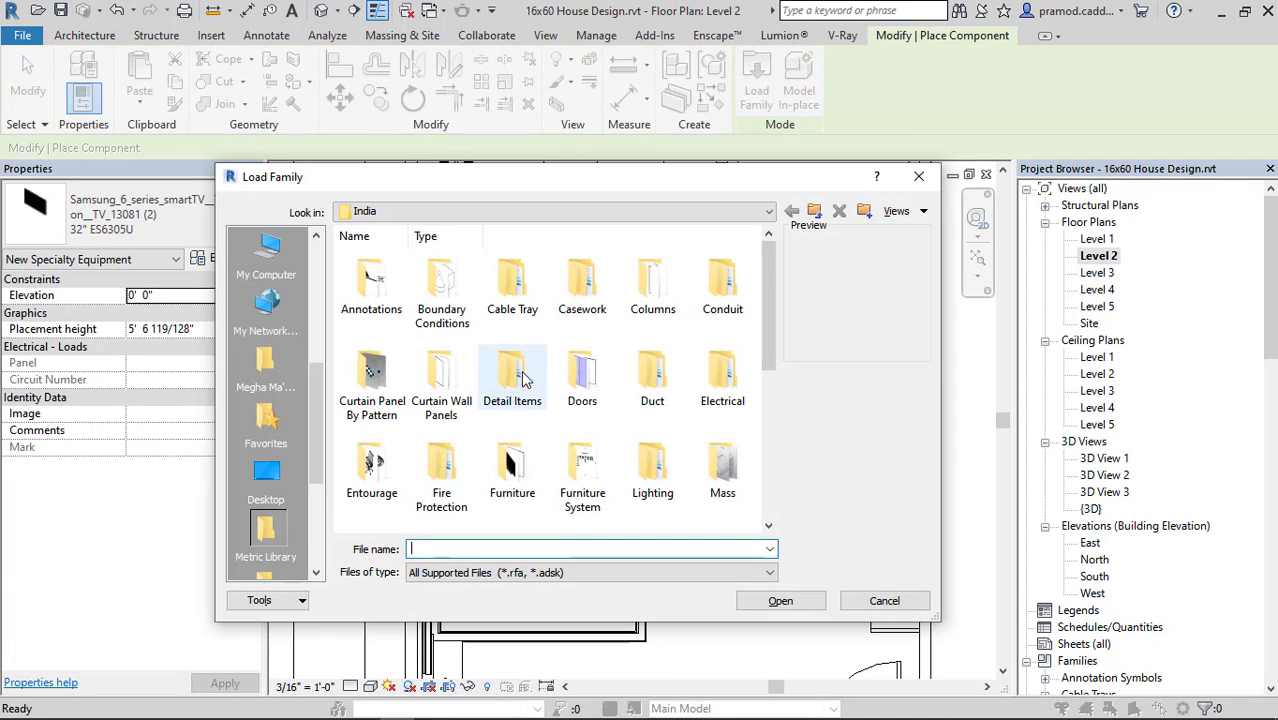
pyautogui.doubleClick(513, 470)
pyautogui.doubleClick(515, 288)
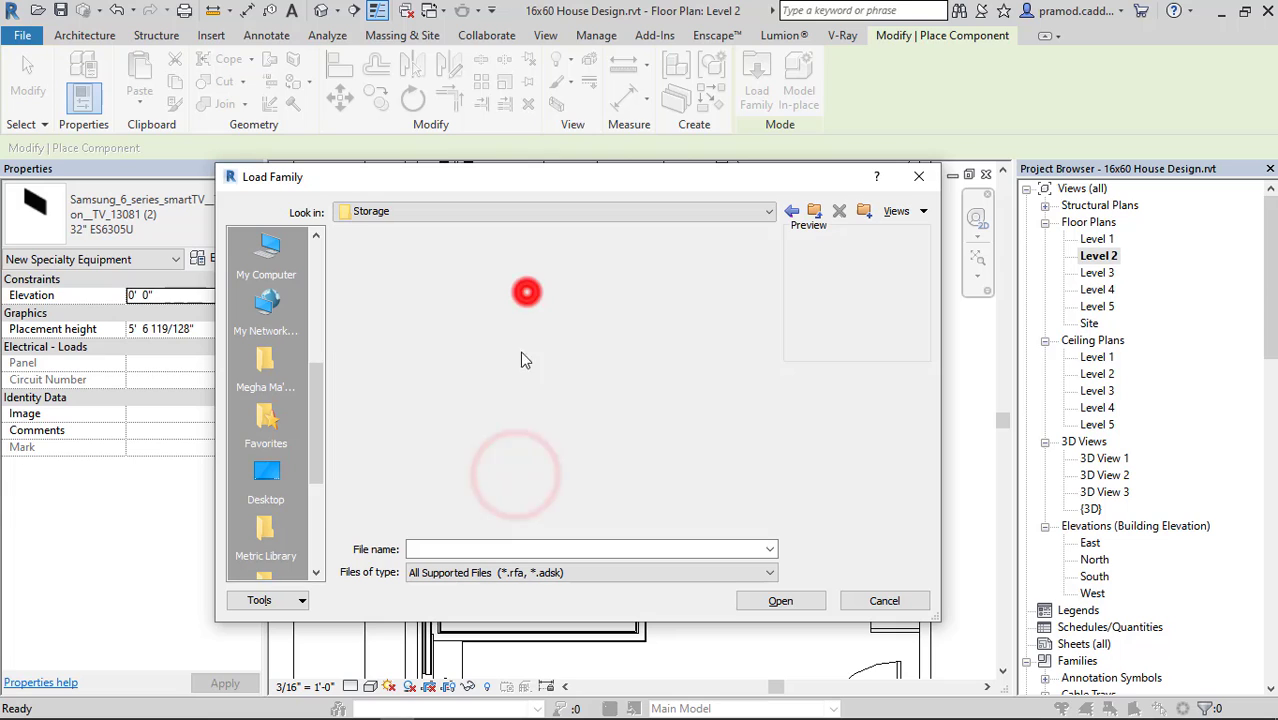
# Load M_Entertainment center.rfa and place it in the bedroom corner against the wall shared with the toilet.
pyautogui.click(722, 283)
pyautogui.click(652, 285)
pyautogui.click(441, 372)
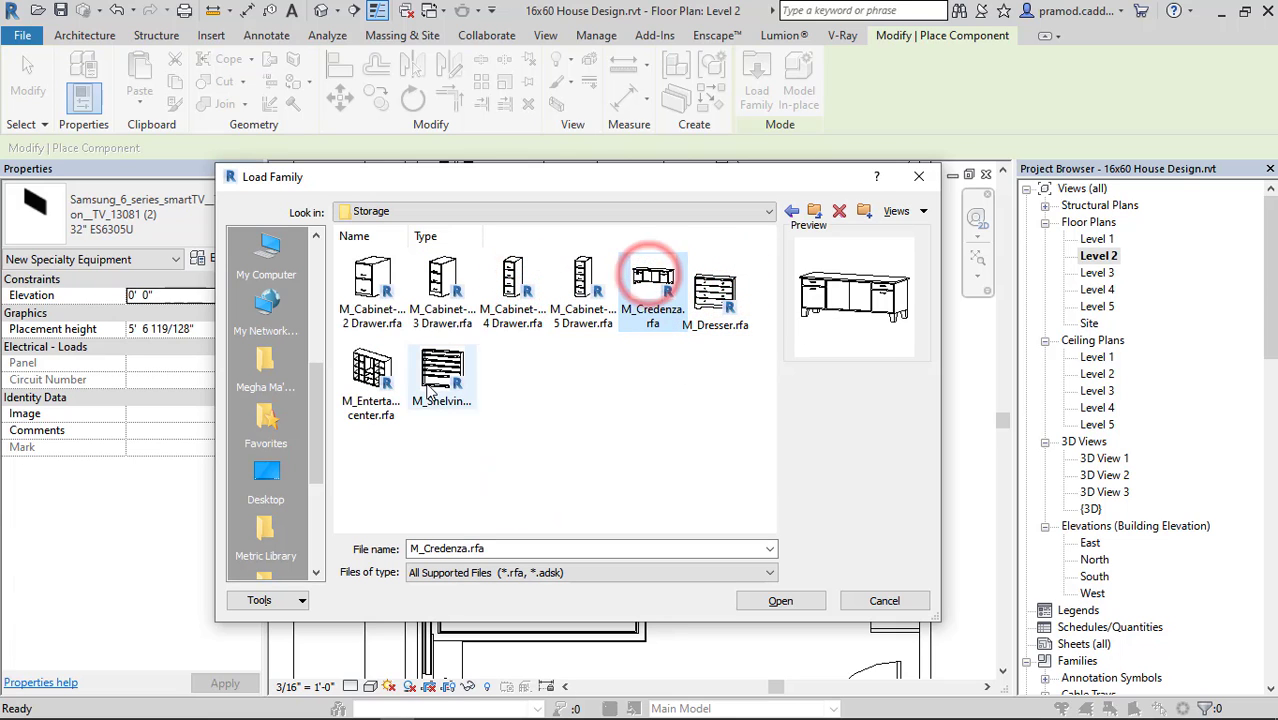
pyautogui.click(368, 395)
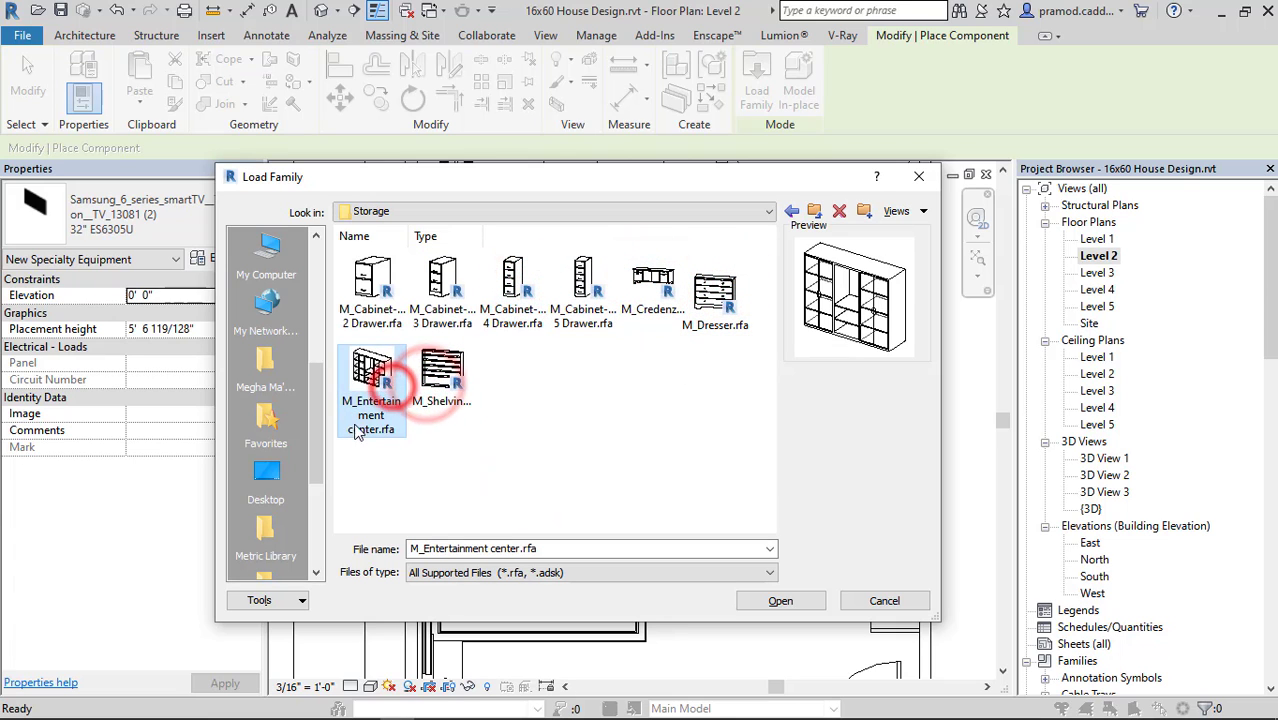
pyautogui.click(763, 600)
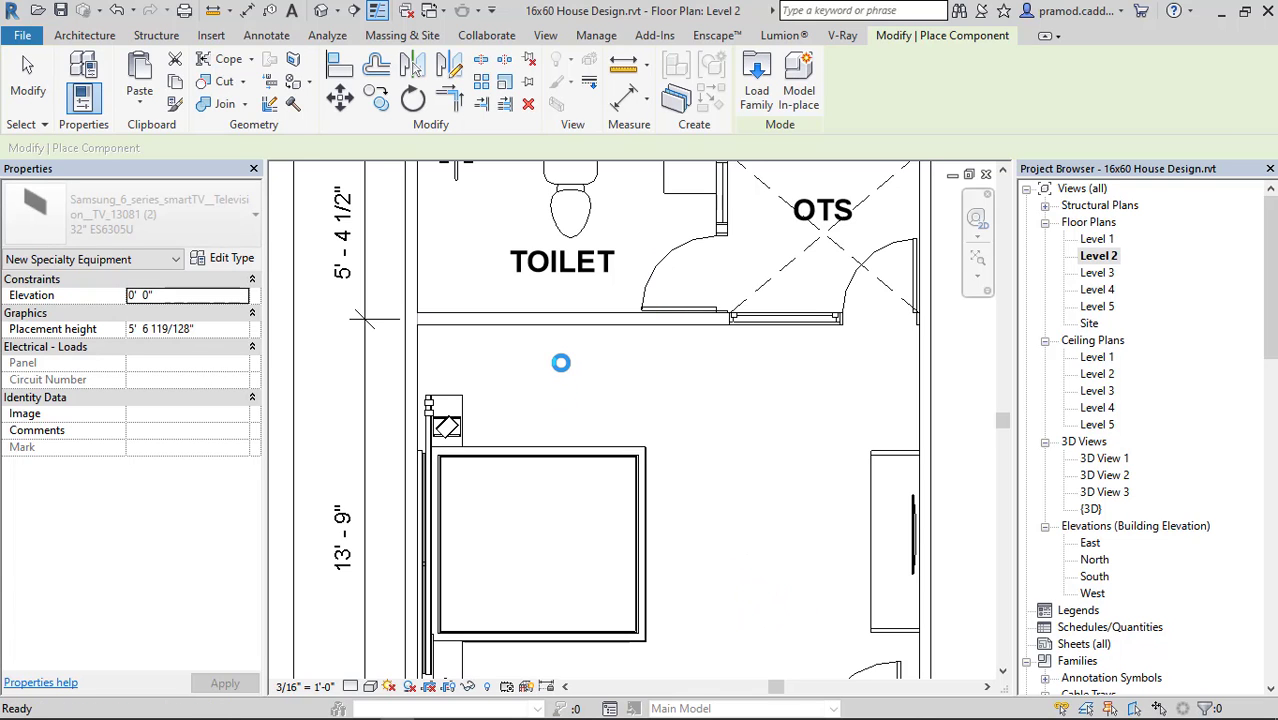
pyautogui.click(508, 355)
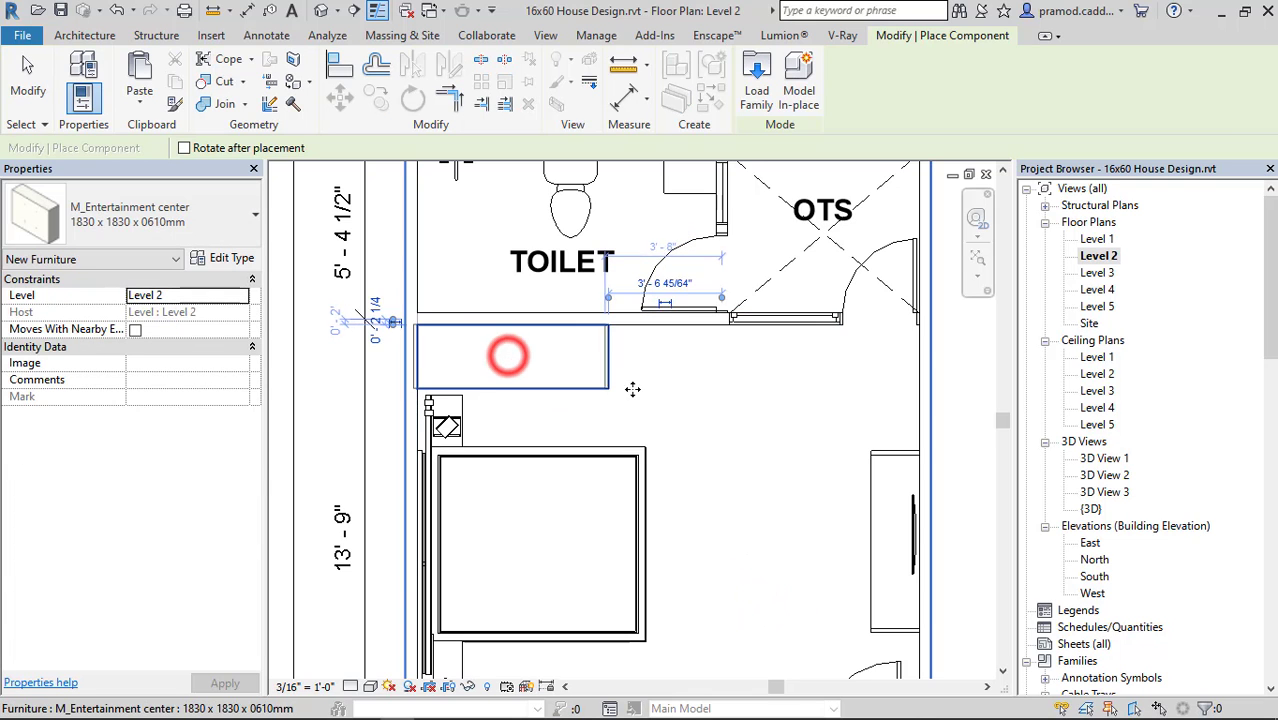
pyautogui.press('Escape')
# Measure the bedroom wall from the corner behind the entertainment center to the near edge of the OTS window.
pyautogui.click(608, 362)
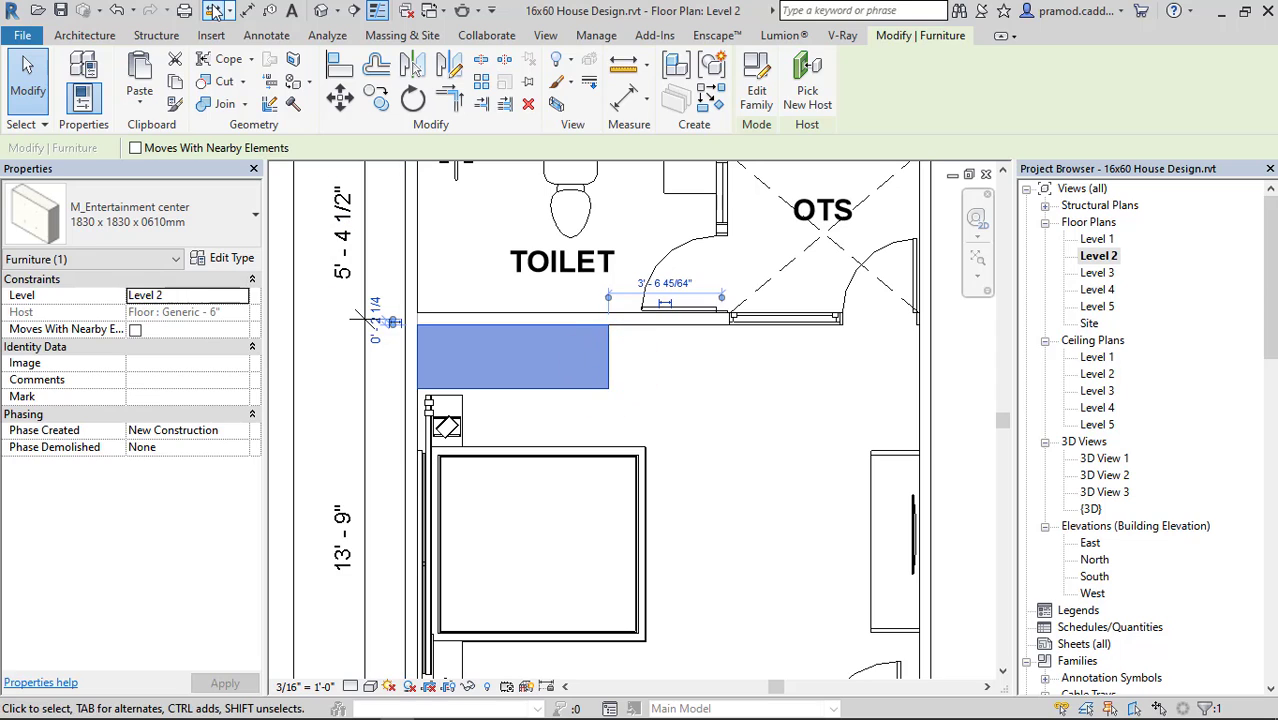
pyautogui.click(212, 10)
pyautogui.scroll(2, 436, 295)
pyautogui.click(410, 337)
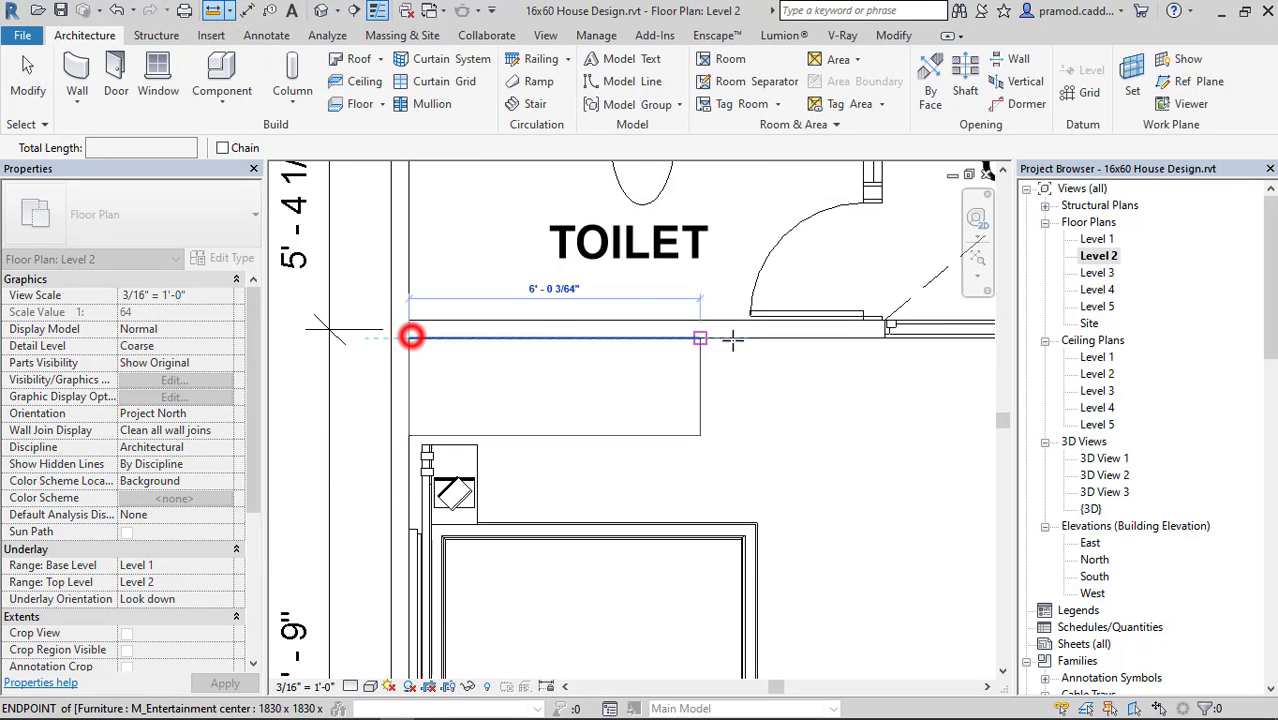
pyautogui.click(884, 340)
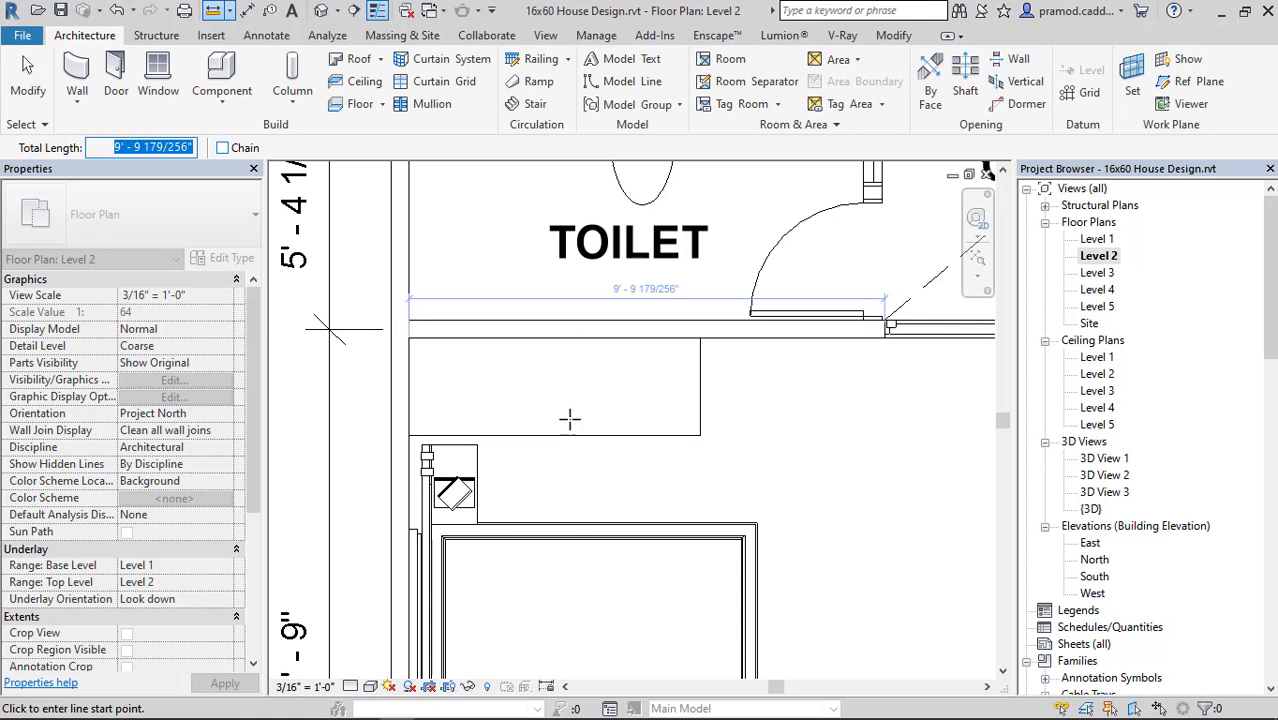
pyautogui.rightClick(748, 364)
pyautogui.click(752, 382)
# Set the entertainment center's type dimensions to depth 2' 0", height 8' 0" and width 9' 9 179/256".
pyautogui.click(692, 390)
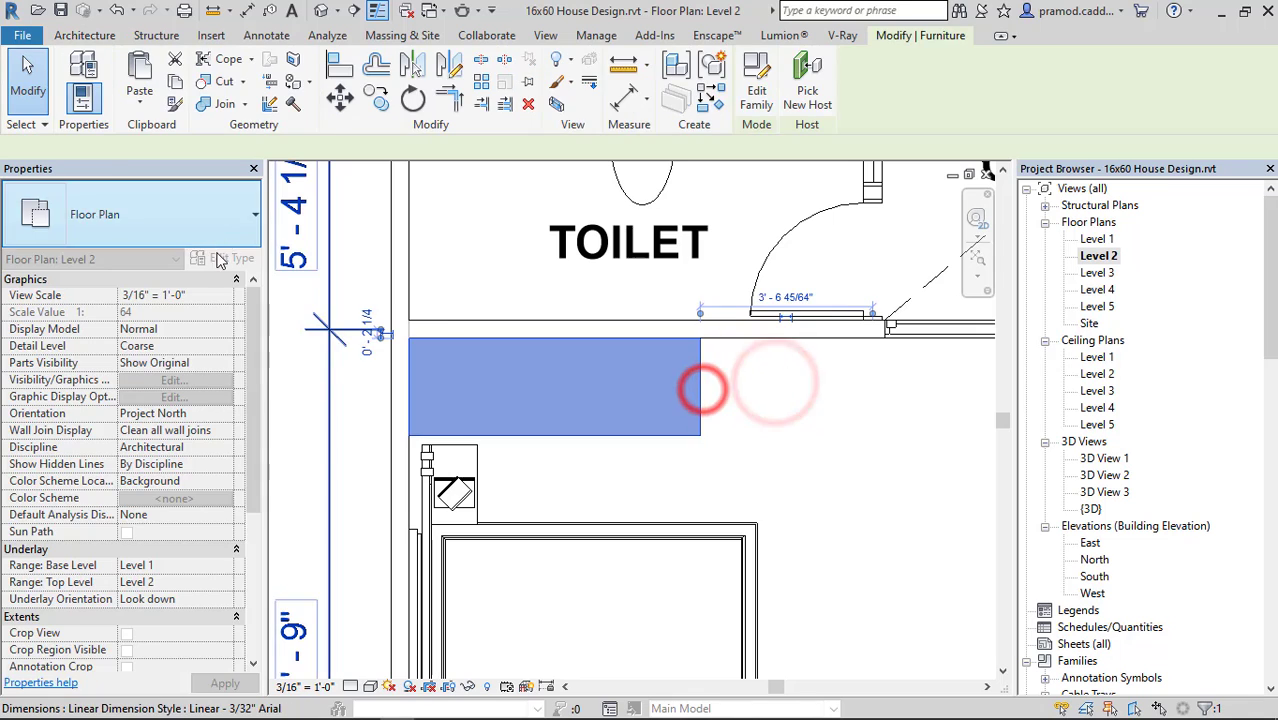
pyautogui.click(228, 258)
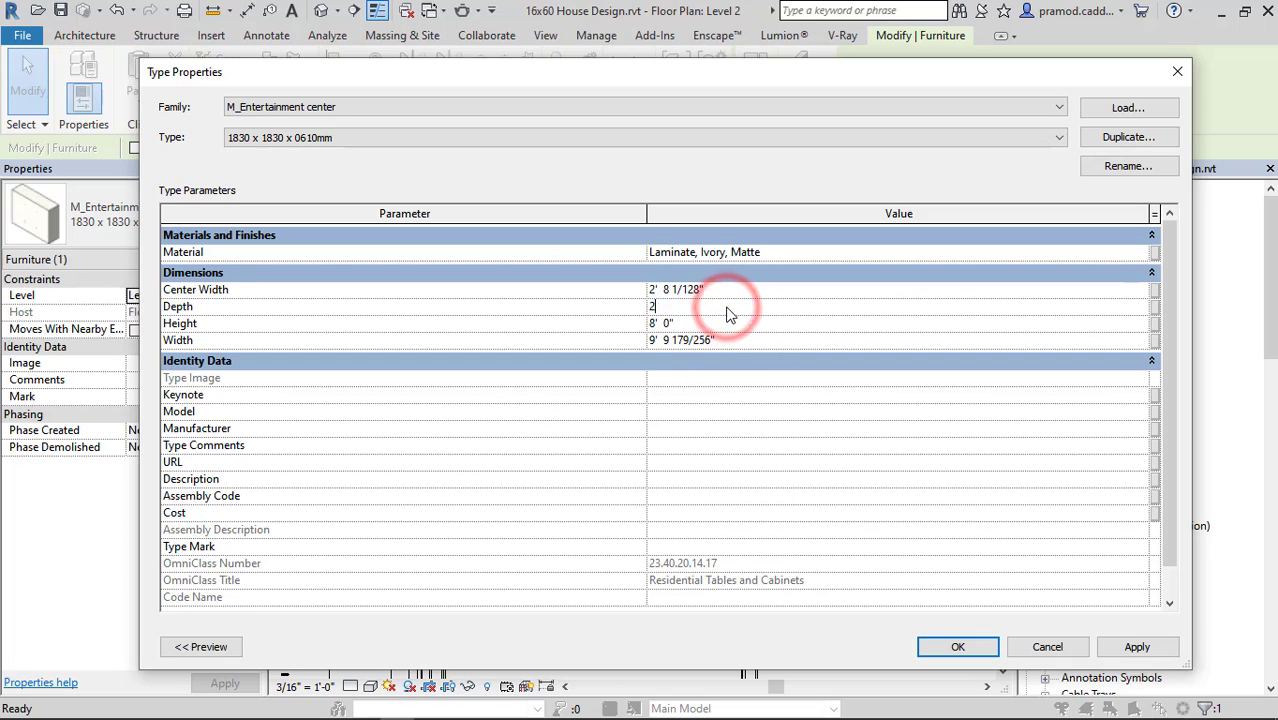
pyautogui.click(951, 650)
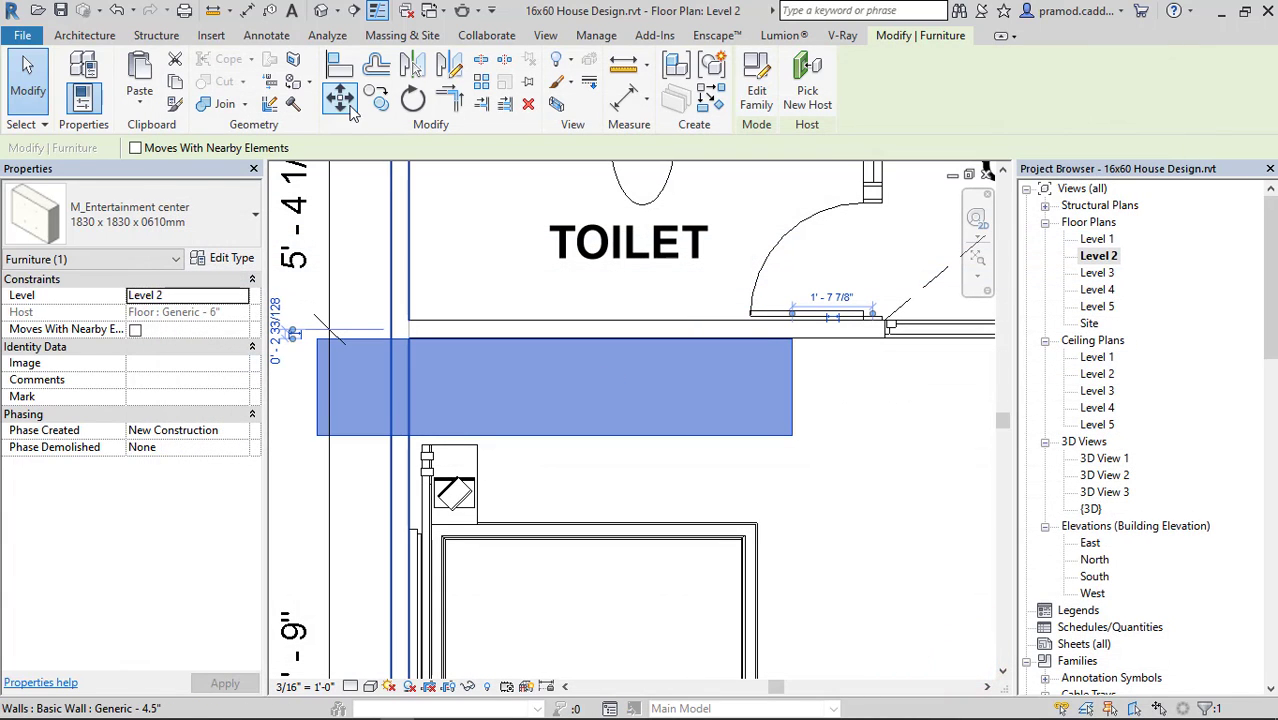
# Move the entertainment center back inside the bedroom and align its end with the inner face of the side wall.
pyautogui.click(340, 99)
pyautogui.scroll(3, 328, 355)
pyautogui.click(328, 330)
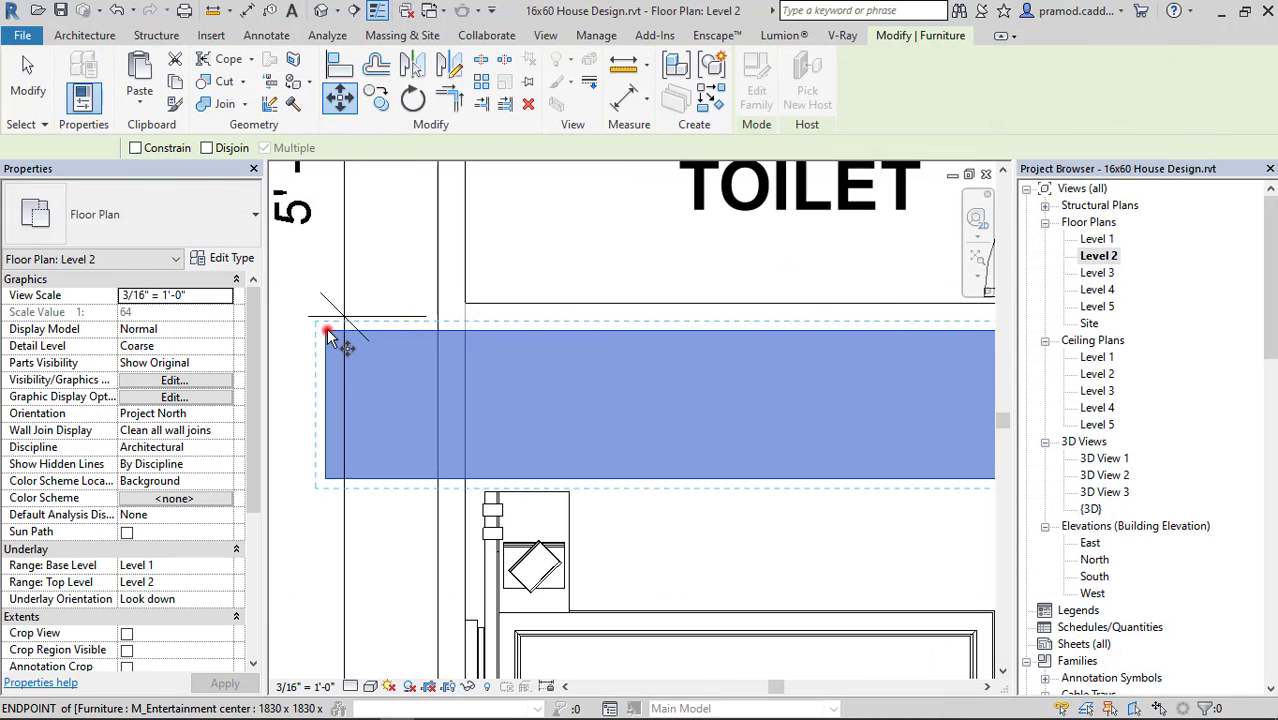
pyautogui.click(463, 330)
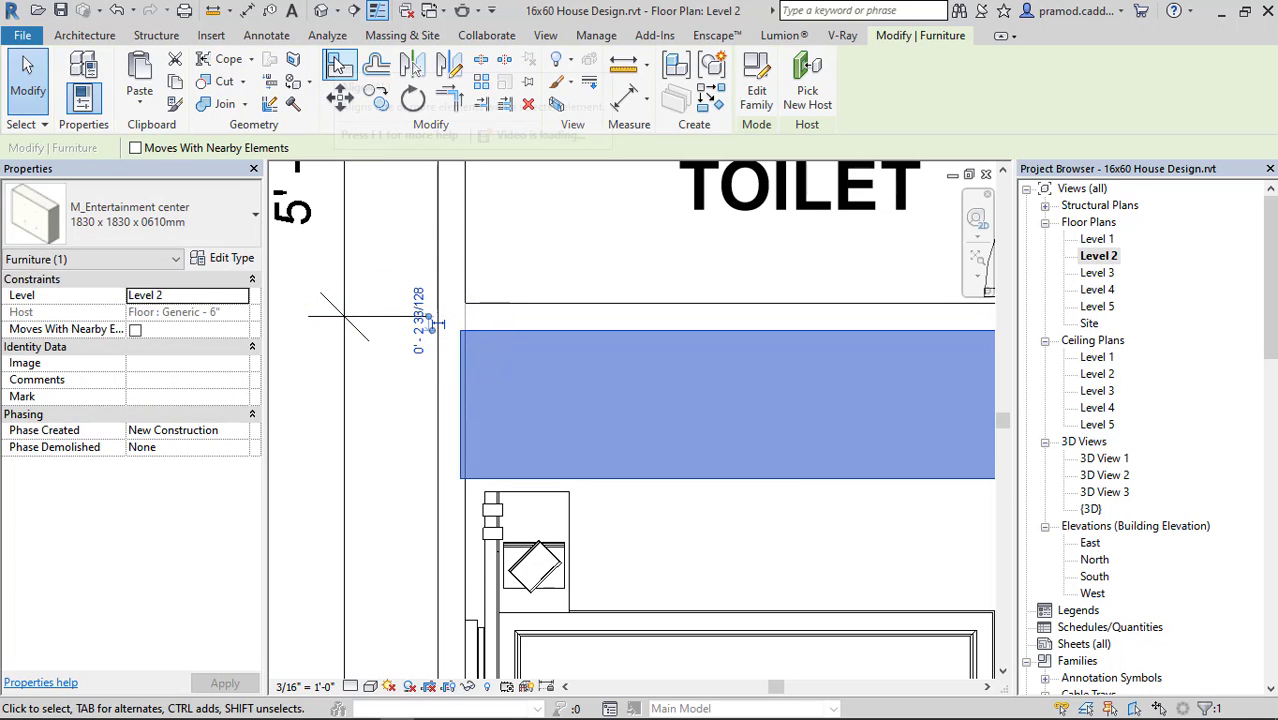
pyautogui.click(339, 65)
pyautogui.click(468, 516)
pyautogui.click(458, 459)
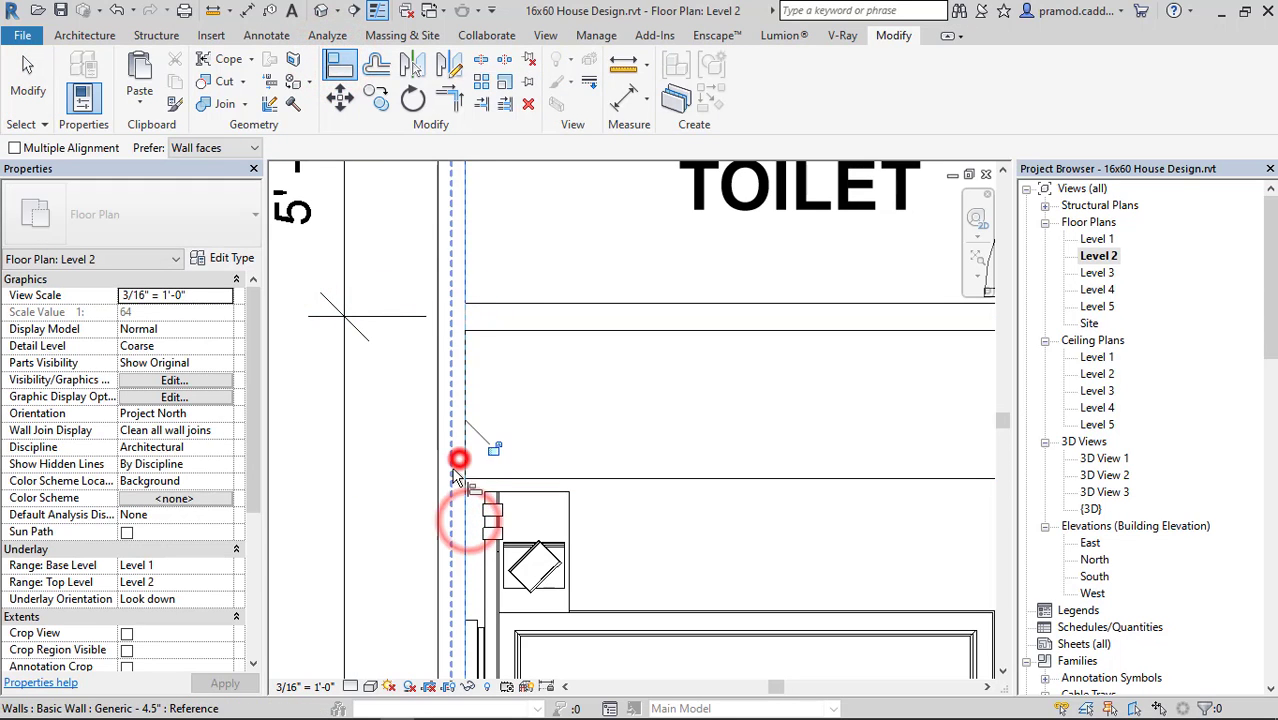
# Open the default 3D view and examine the entertainment center, bed and TV stand in the bedroom from both sides.
pyautogui.click(331, 9)
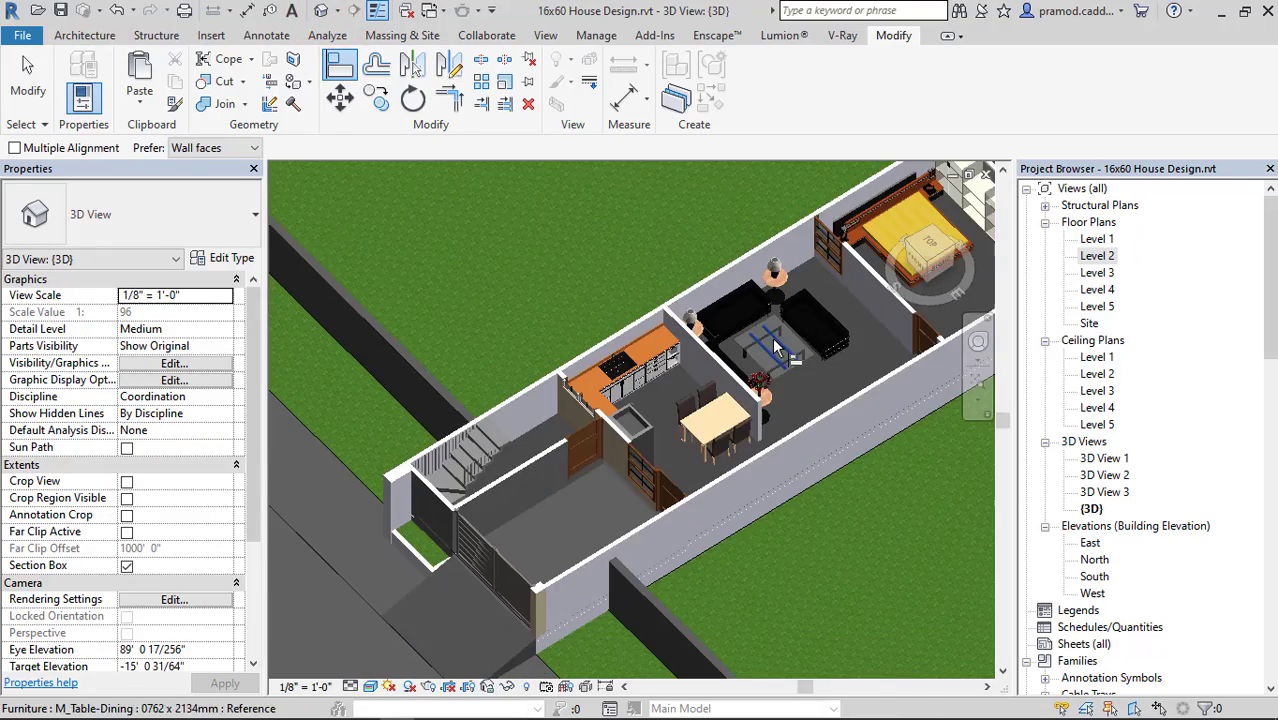
pyautogui.moveTo(773, 340); pyautogui.dragTo(411, 479, button='middle')
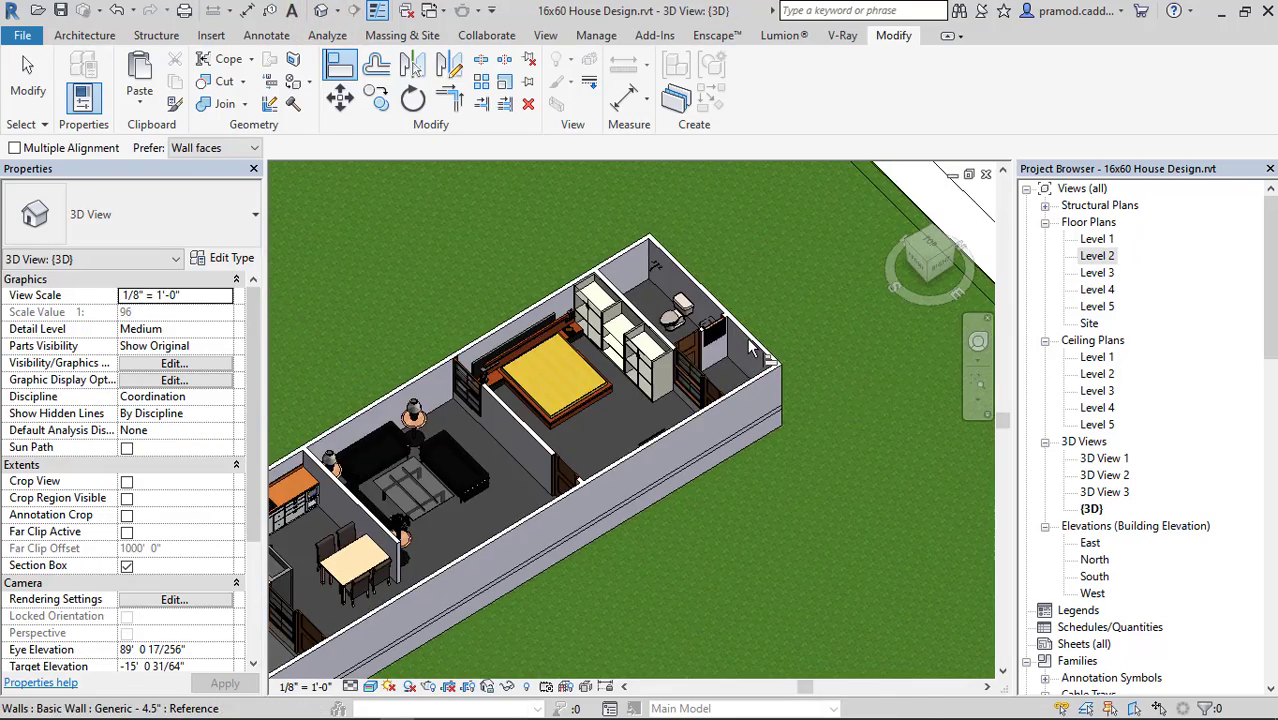
pyautogui.scroll(5, 672, 362)
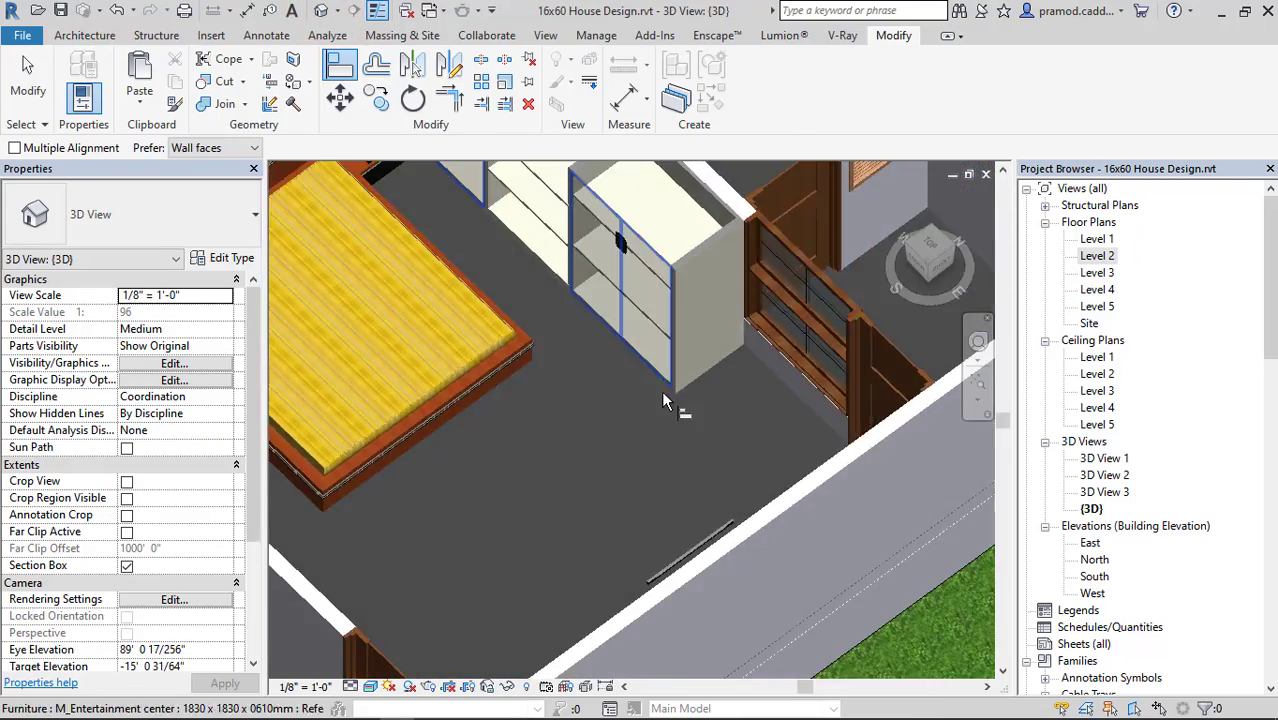
pyautogui.scroll(-5, 661, 390)
pyautogui.keyDown('shift'); pyautogui.moveTo(567, 454); pyautogui.dragTo(846, 360, button='middle'); pyautogui.keyUp('shift')
pyautogui.moveTo(846, 360); pyautogui.dragTo(1100, 513, button='middle')
pyautogui.press('Escape')
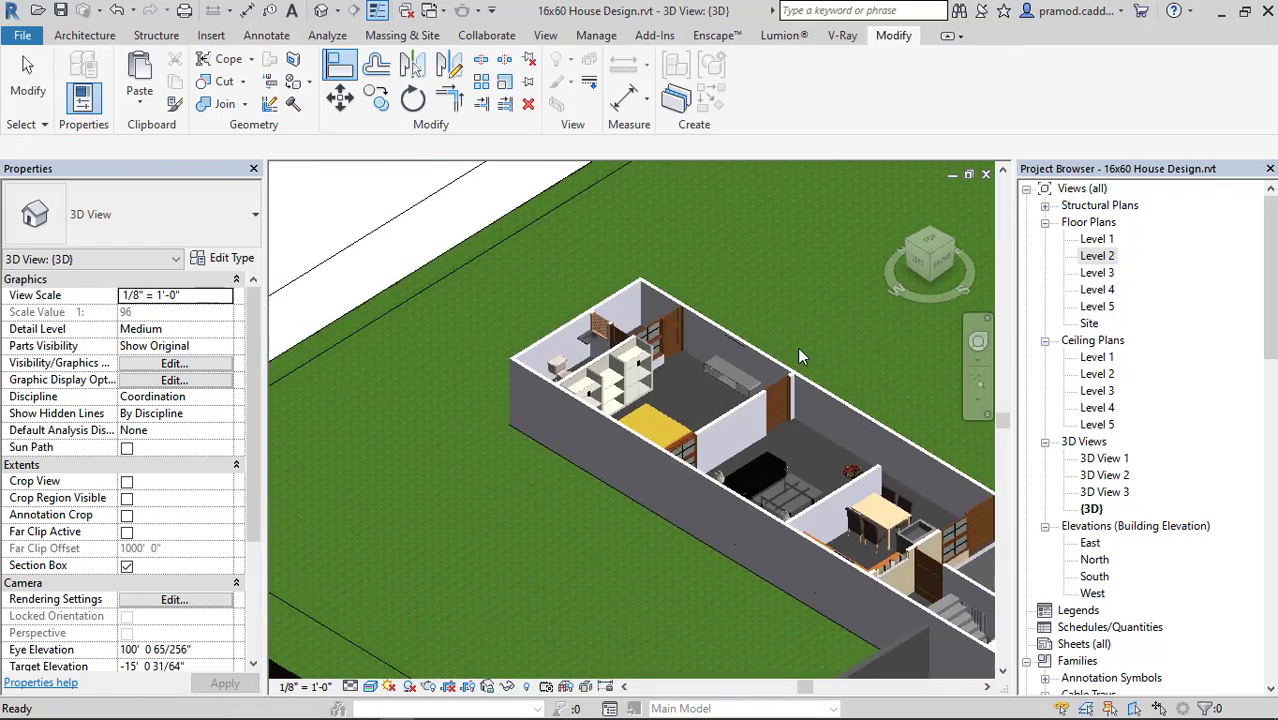
pyautogui.scroll(3, 797, 347)
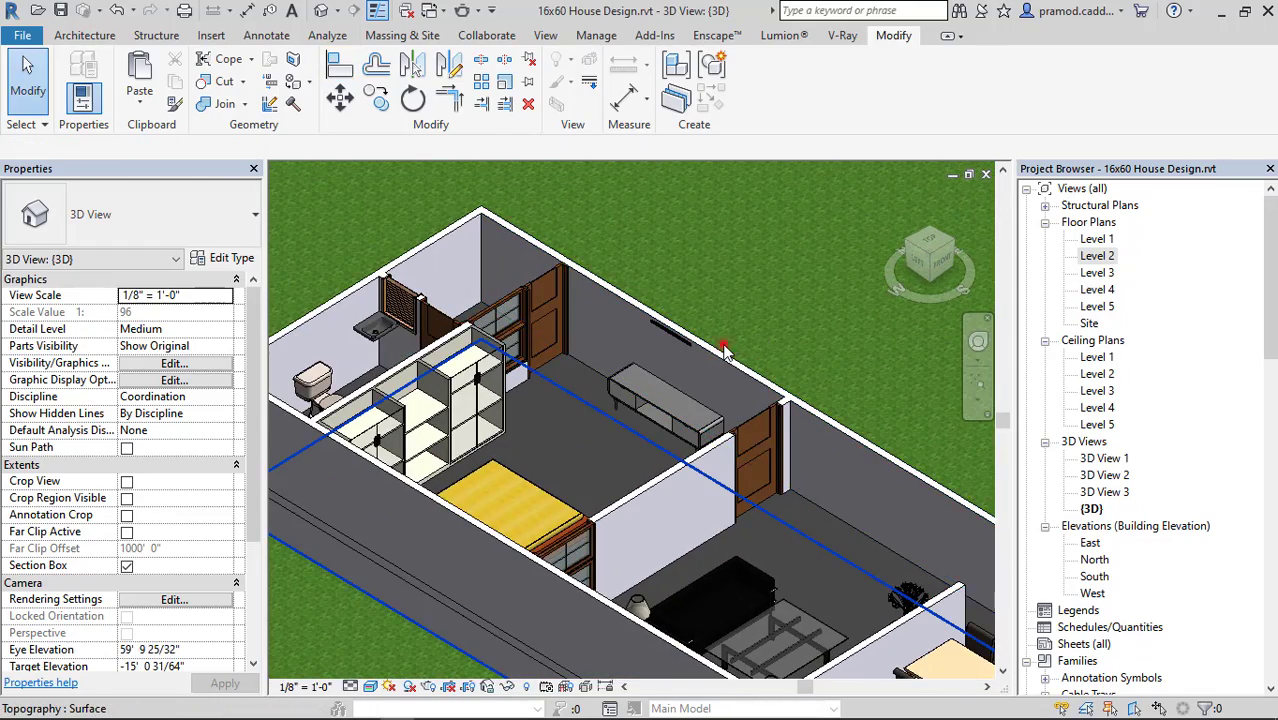
# Raise the top face of the 3D view's section box slightly above the house walls.
pyautogui.click(723, 347)
pyautogui.scroll(-5, 703, 403)
pyautogui.keyDown('shift'); pyautogui.moveTo(710, 402); pyautogui.dragTo(848, 400, button='middle'); pyautogui.keyUp('shift')
pyautogui.press('Escape')
pyautogui.click(643, 319)
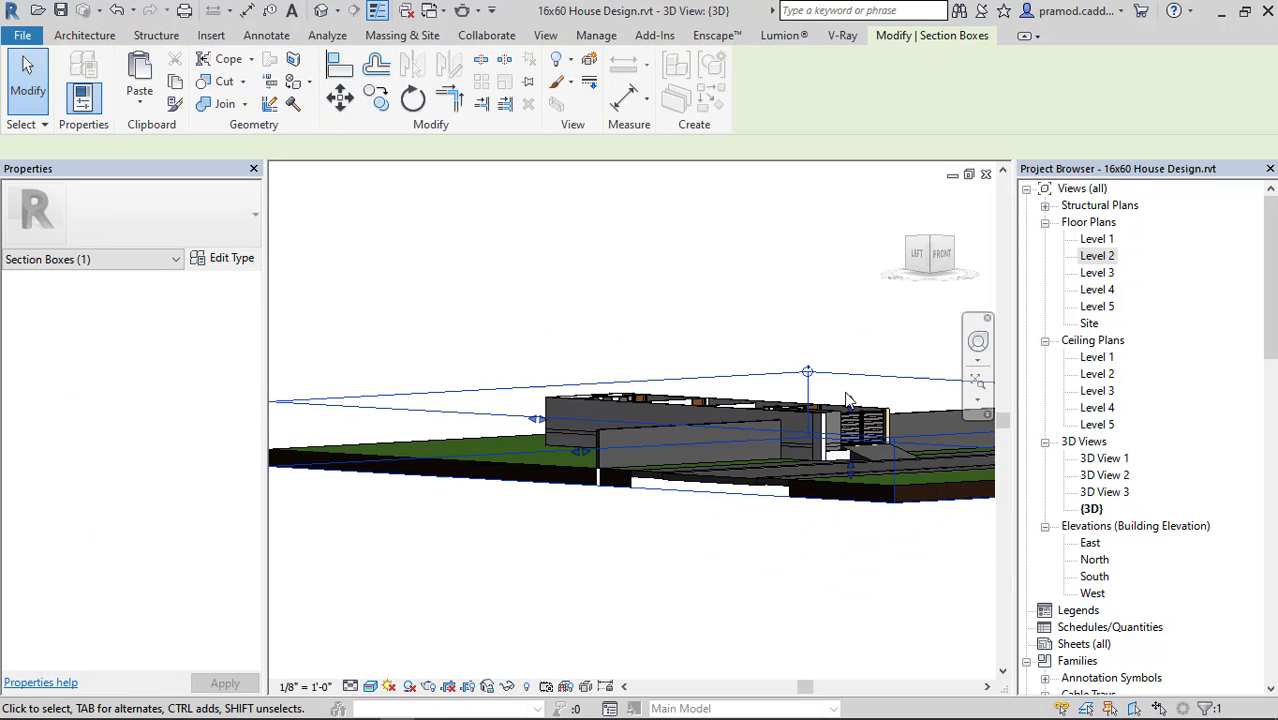
pyautogui.click(848, 375)
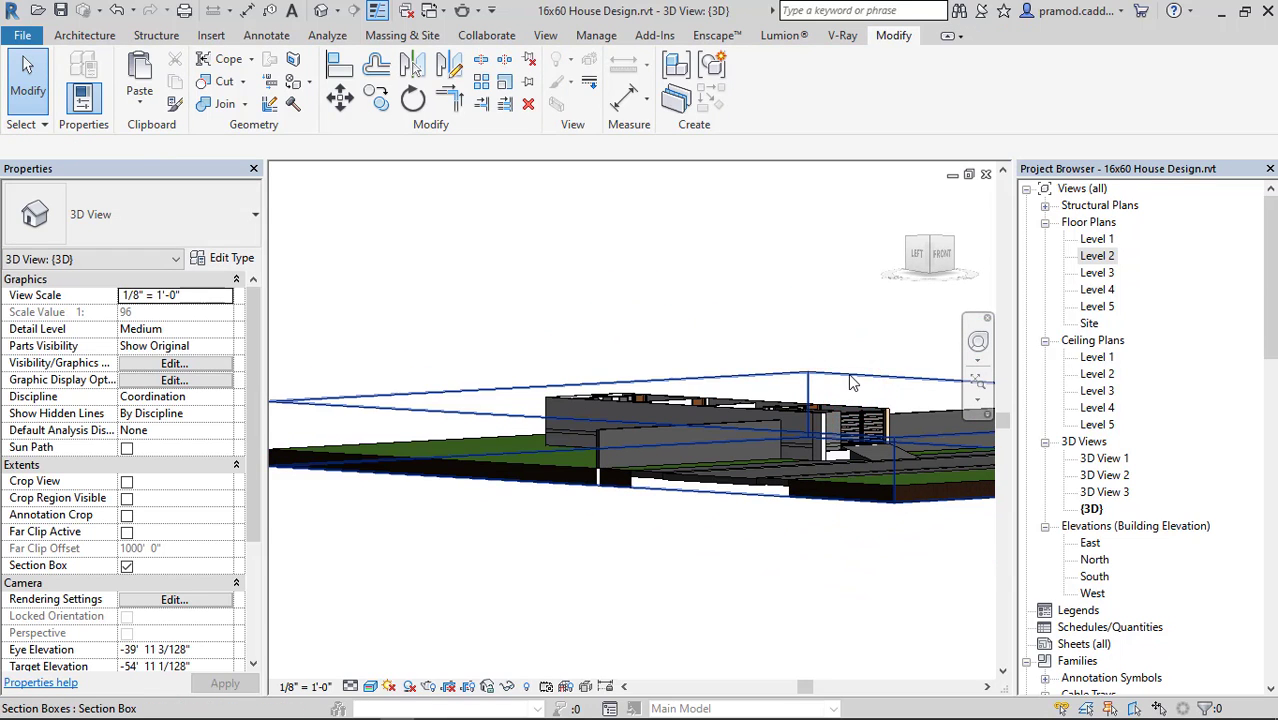
pyautogui.moveTo(851, 401); pyautogui.dragTo(851, 392)
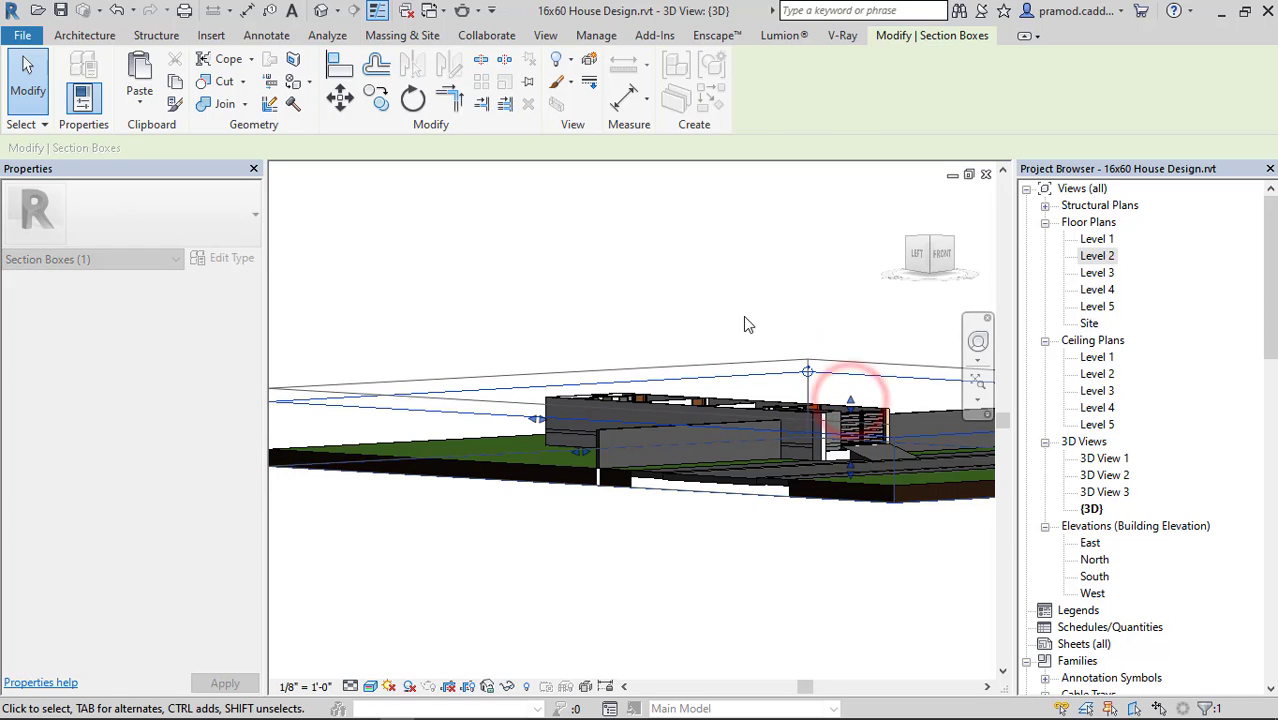
pyautogui.click(714, 300)
# Examine the wall-mounted TV above its stand and the adjoining rooms in the 3D view.
pyautogui.keyDown('shift'); pyautogui.moveTo(714, 300); pyautogui.dragTo(619, 336, button='middle'); pyautogui.keyUp('shift')
pyautogui.scroll(5, 621, 338)
pyautogui.keyDown('shift'); pyautogui.moveTo(782, 385); pyautogui.dragTo(756, 434, button='middle'); pyautogui.keyUp('shift')
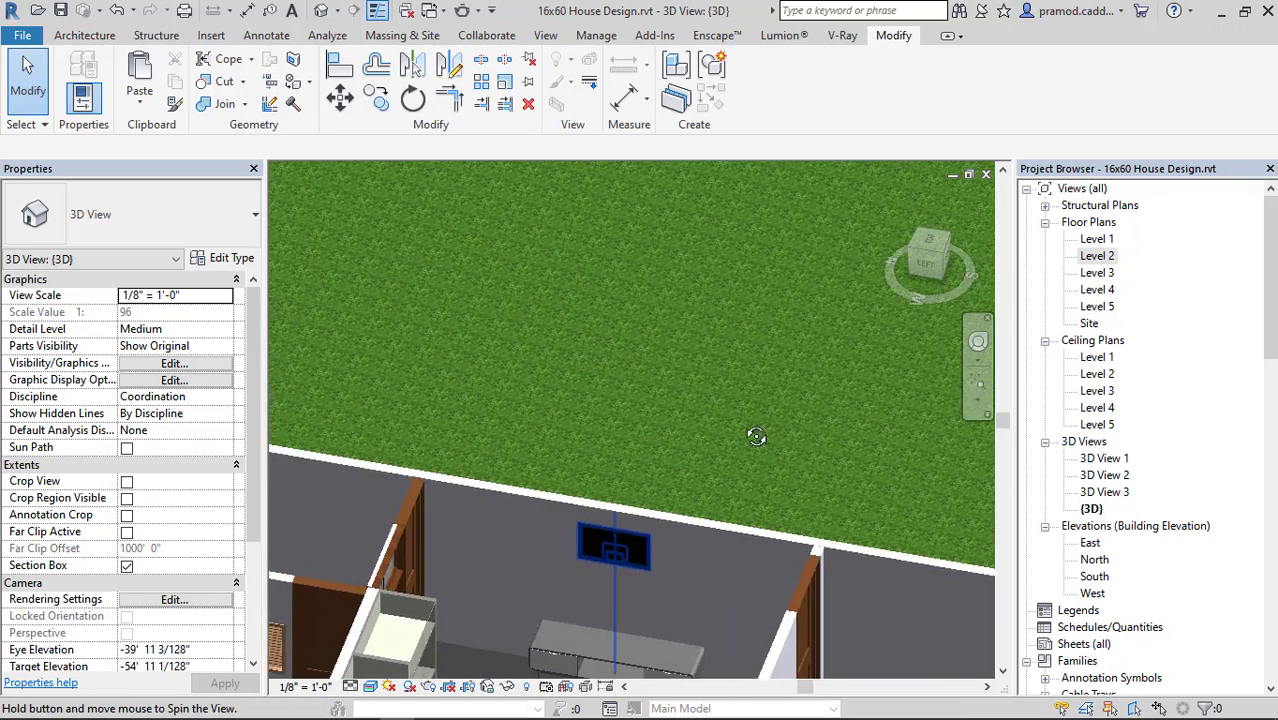
pyautogui.scroll(-2, 648, 458)
pyautogui.moveTo(645, 451); pyautogui.dragTo(530, 209, button='middle')
pyautogui.click(692, 401)
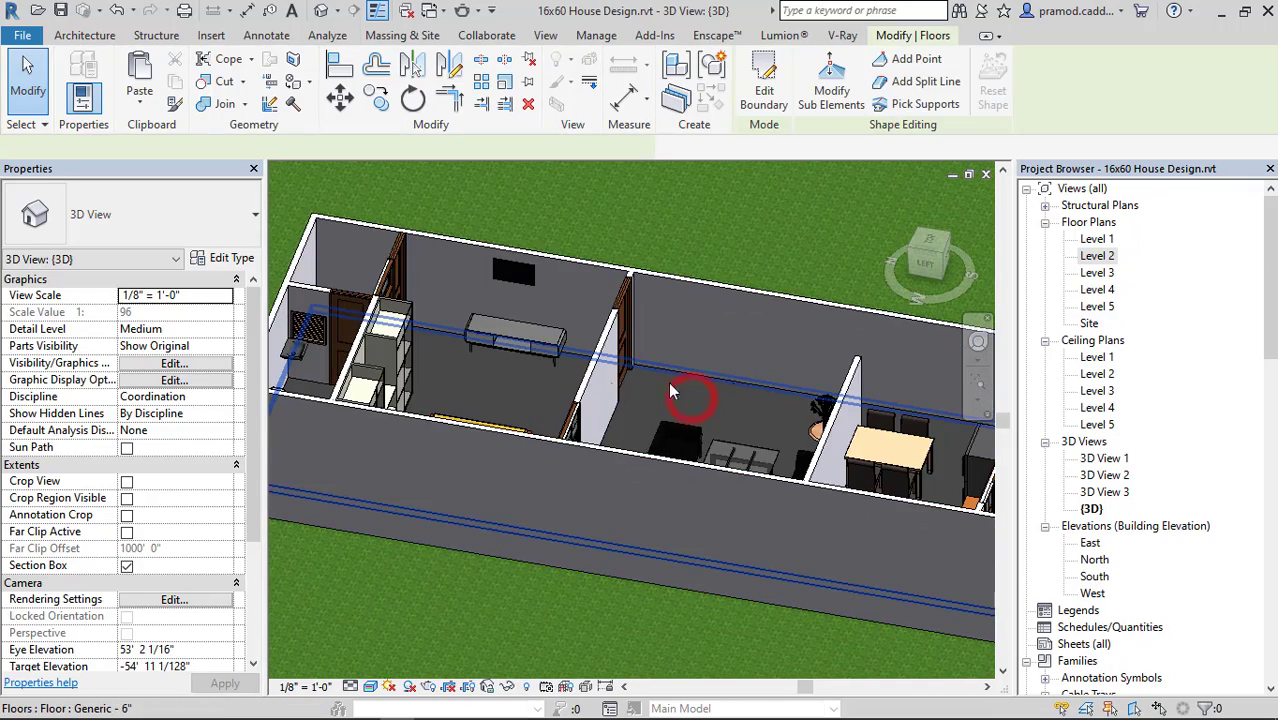
pyautogui.scroll(-4, 668, 383)
pyautogui.keyDown('shift'); pyautogui.moveTo(431, 439); pyautogui.dragTo(880, 390, button='middle'); pyautogui.keyUp('shift')
# Reopen the Level 2 floor plan, switch to Chrome and show the downloaded CAR_revitcar_10827.rfa in its folder.
pyautogui.doubleClick(1110, 257)
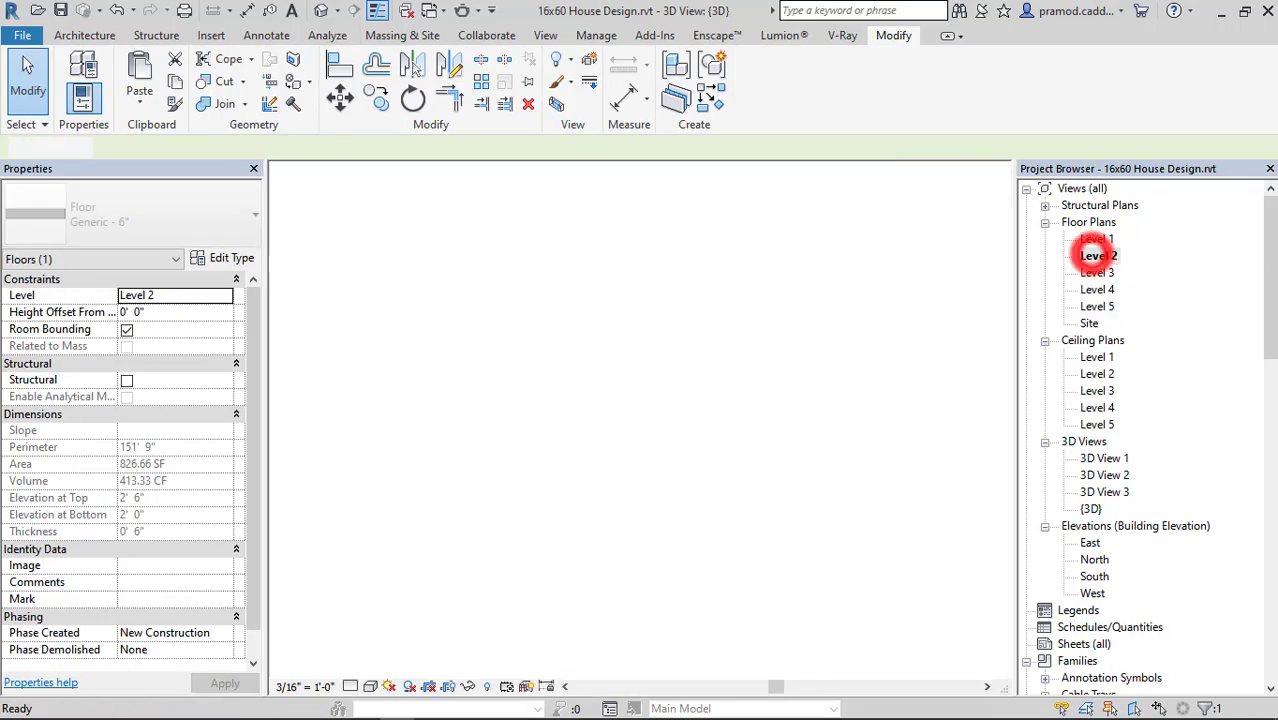
pyautogui.moveTo(252, 711)
pyautogui.click(460, 634)
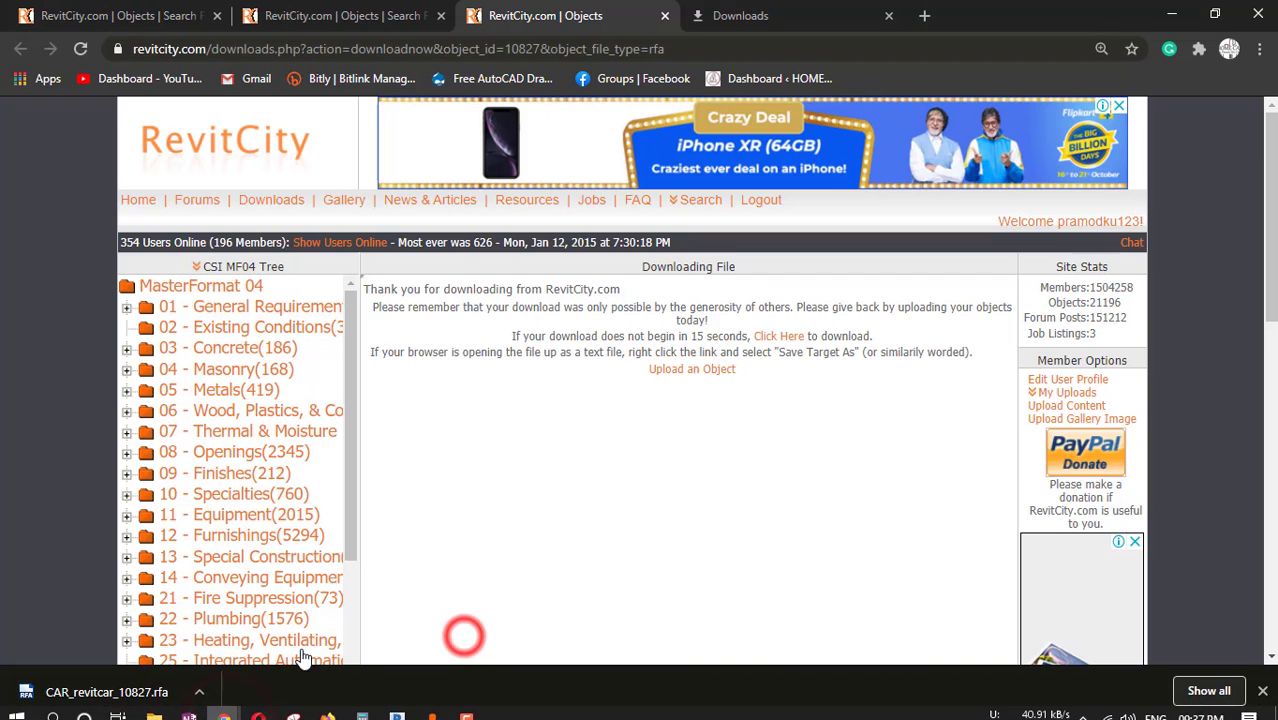
pyautogui.click(1208, 691)
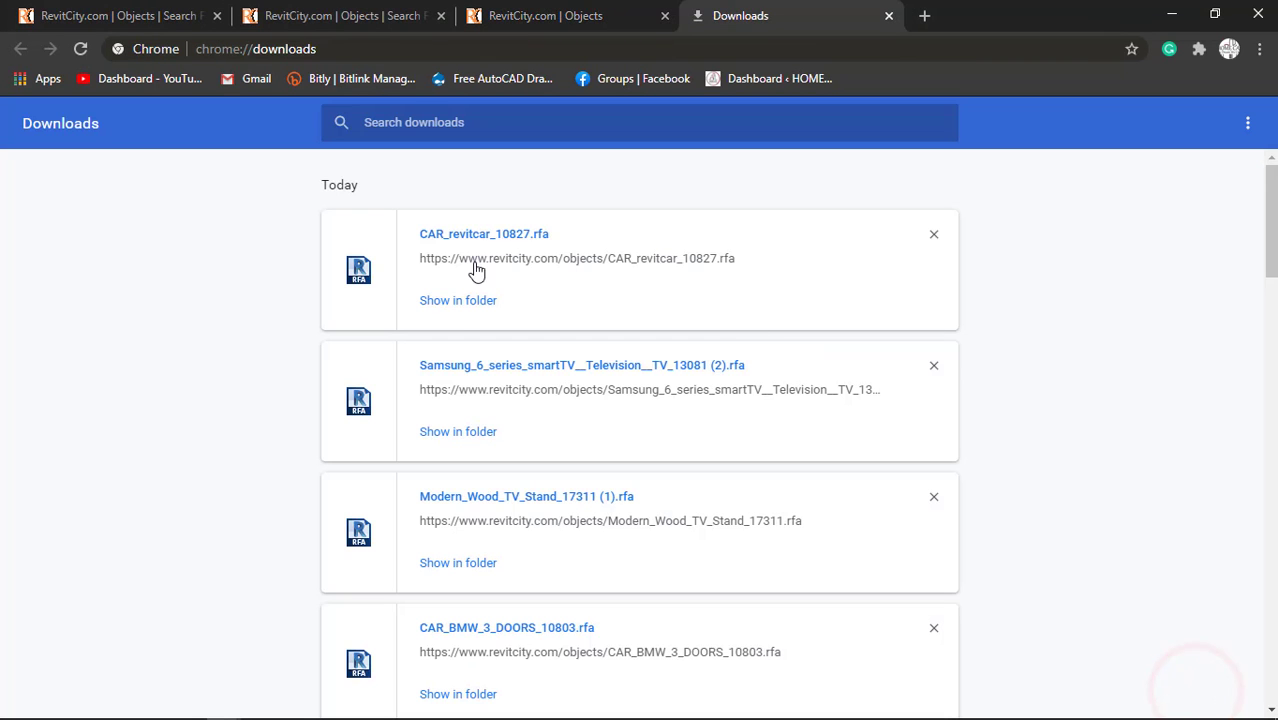
pyautogui.click(458, 300)
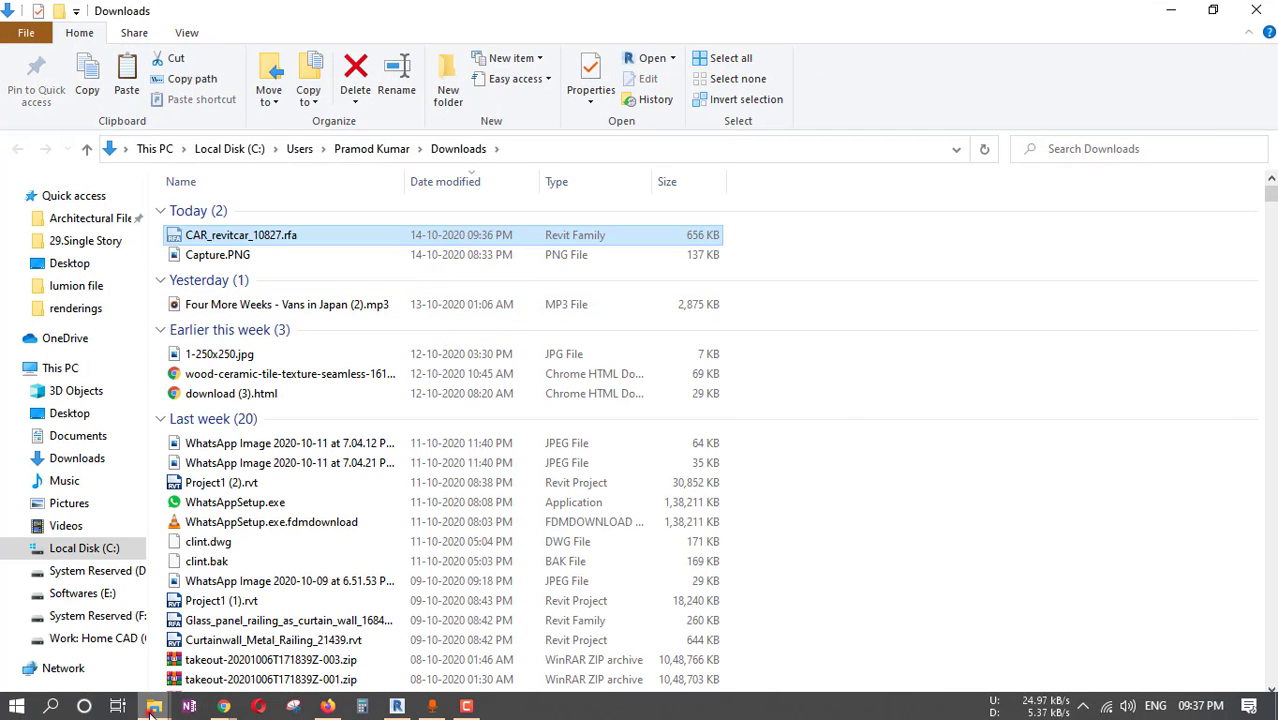
# Move CAR_revitcar_10827.rfa from Downloads into the FAMILY FILE folder.
pyautogui.click(154, 706)
pyautogui.click(112, 640)
pyautogui.click(601, 605)
pyautogui.hotkey('ctrl', 'v')
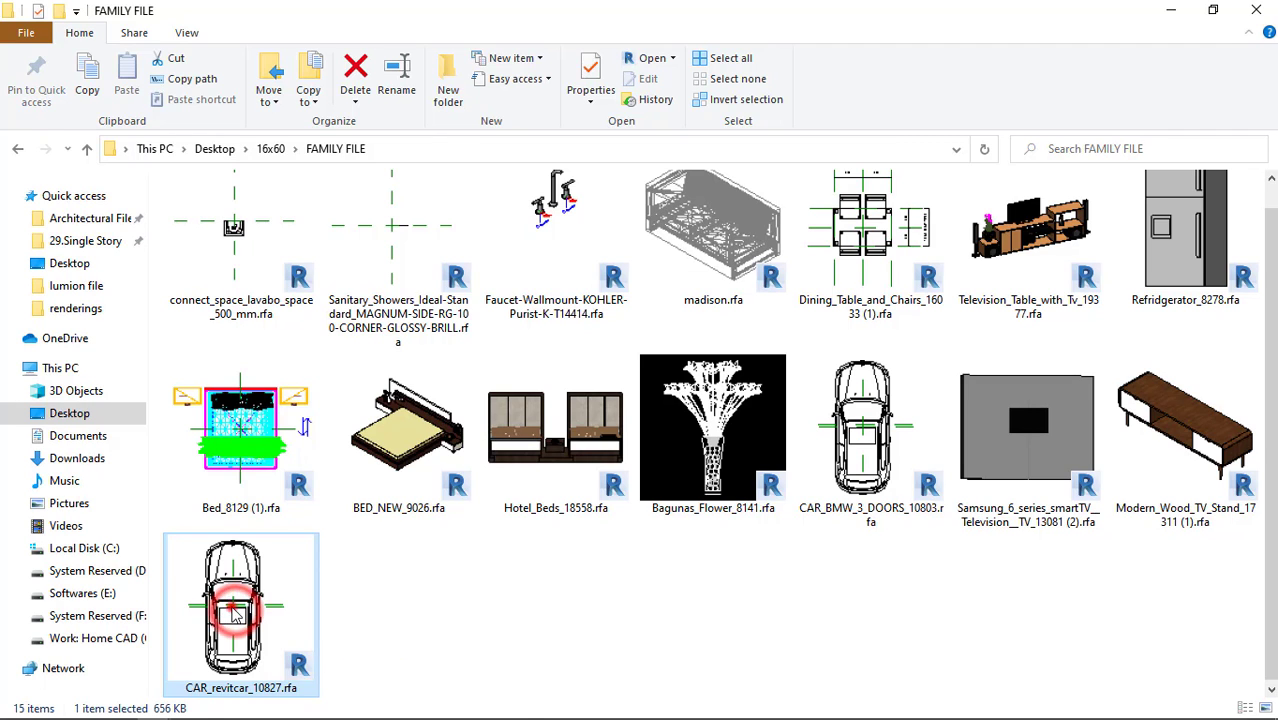
# Load CAR_revitcar_10827.rfa from the FAMILY FILE folder into the house project, place the car in the parking area and open the 3D view.
pyautogui.moveTo(232, 612); pyautogui.dragTo(634, 502)
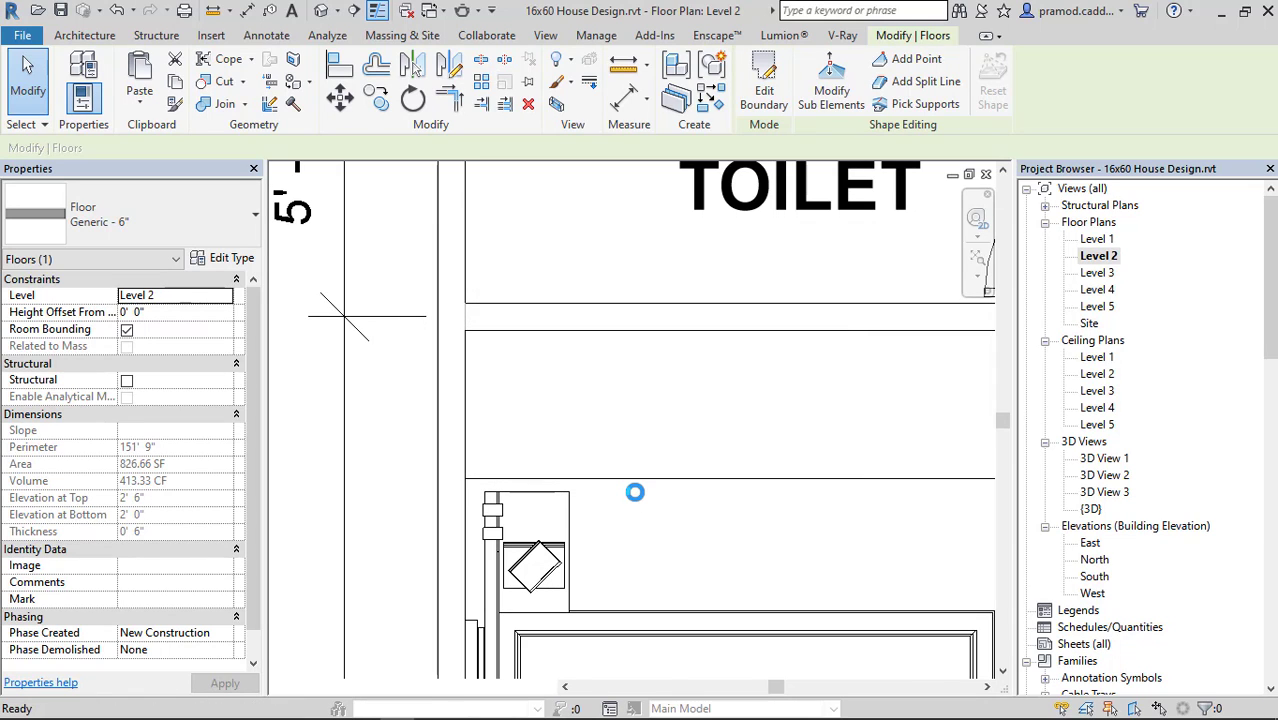
pyautogui.scroll(-5, 680, 490)
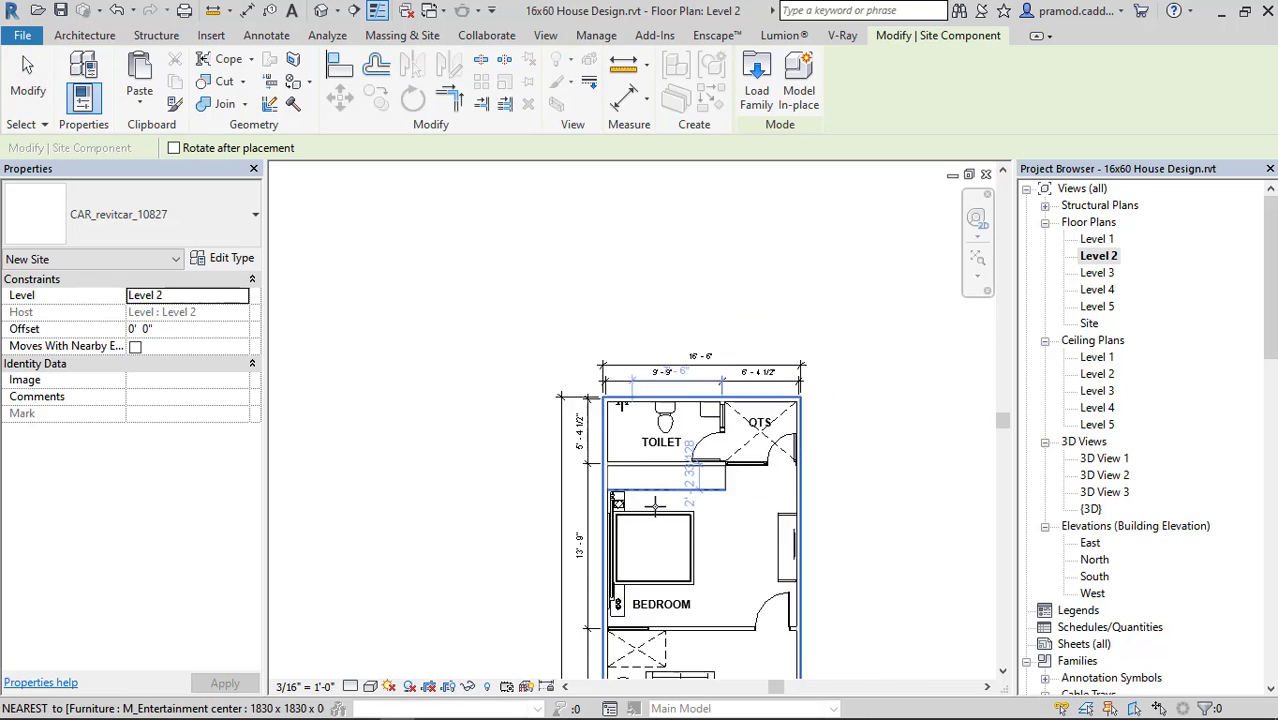
pyautogui.scroll(2, 697, 486)
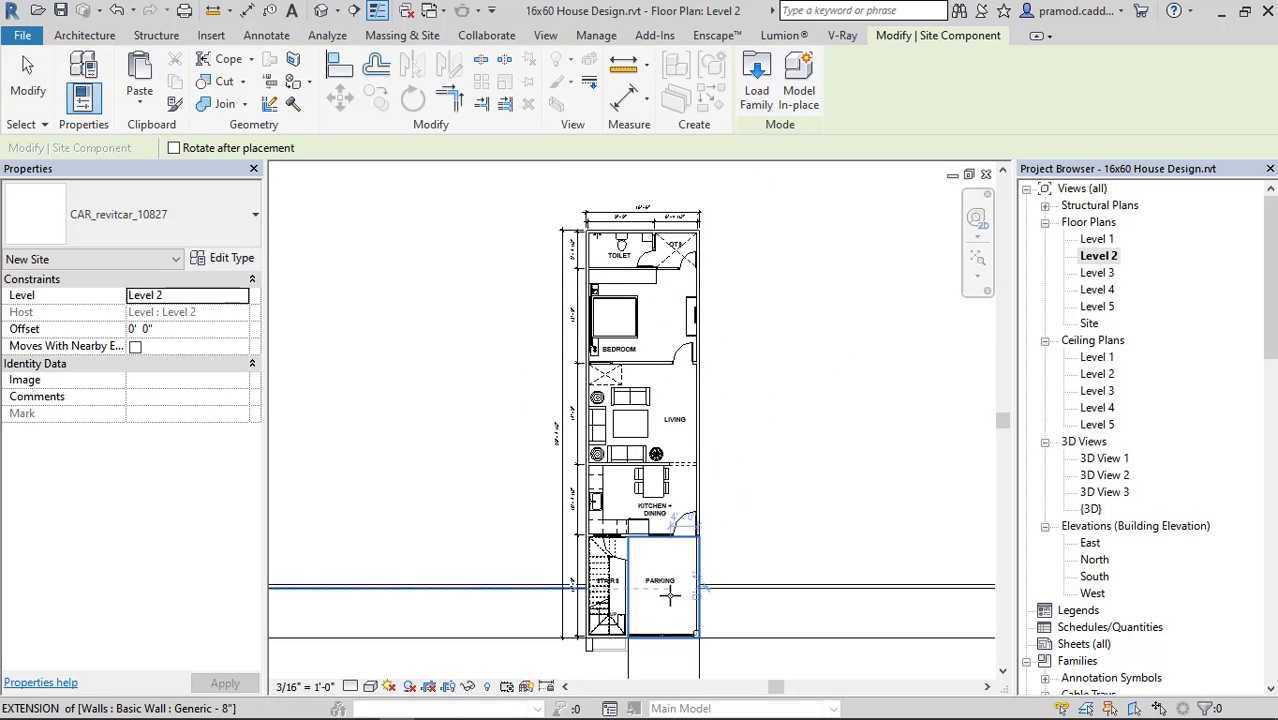
pyautogui.scroll(2, 662, 589)
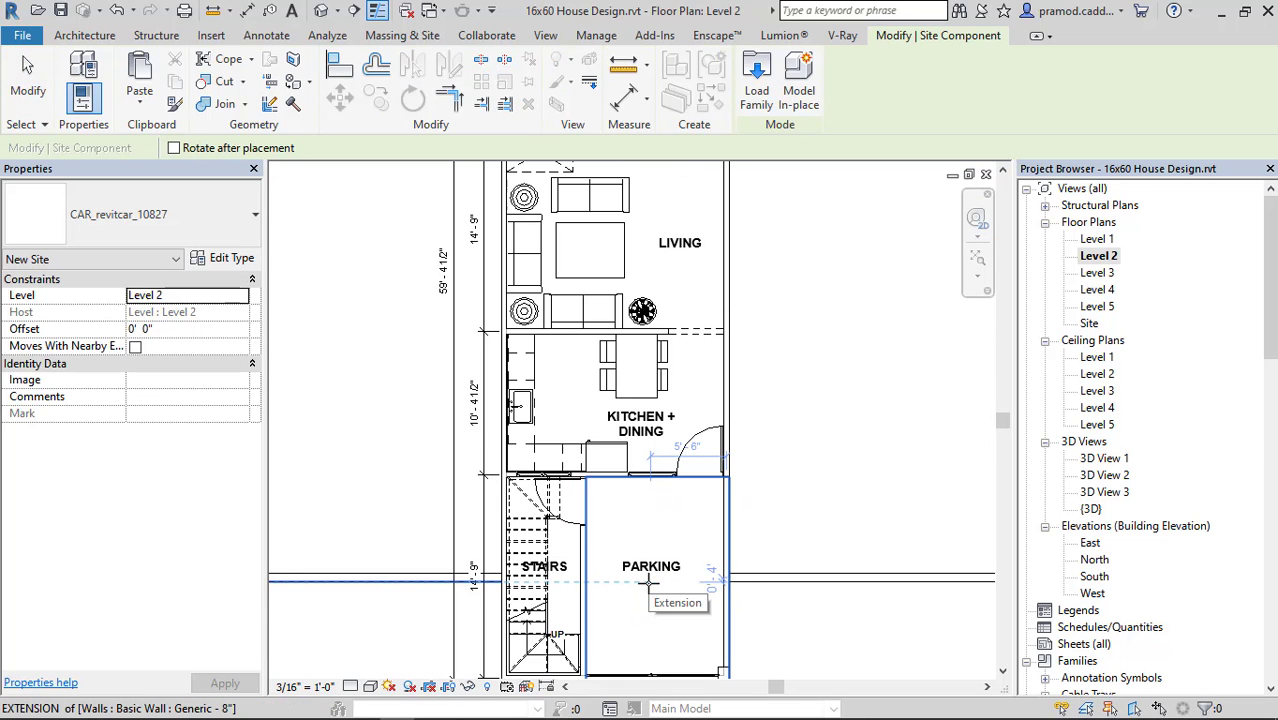
pyautogui.click(648, 583)
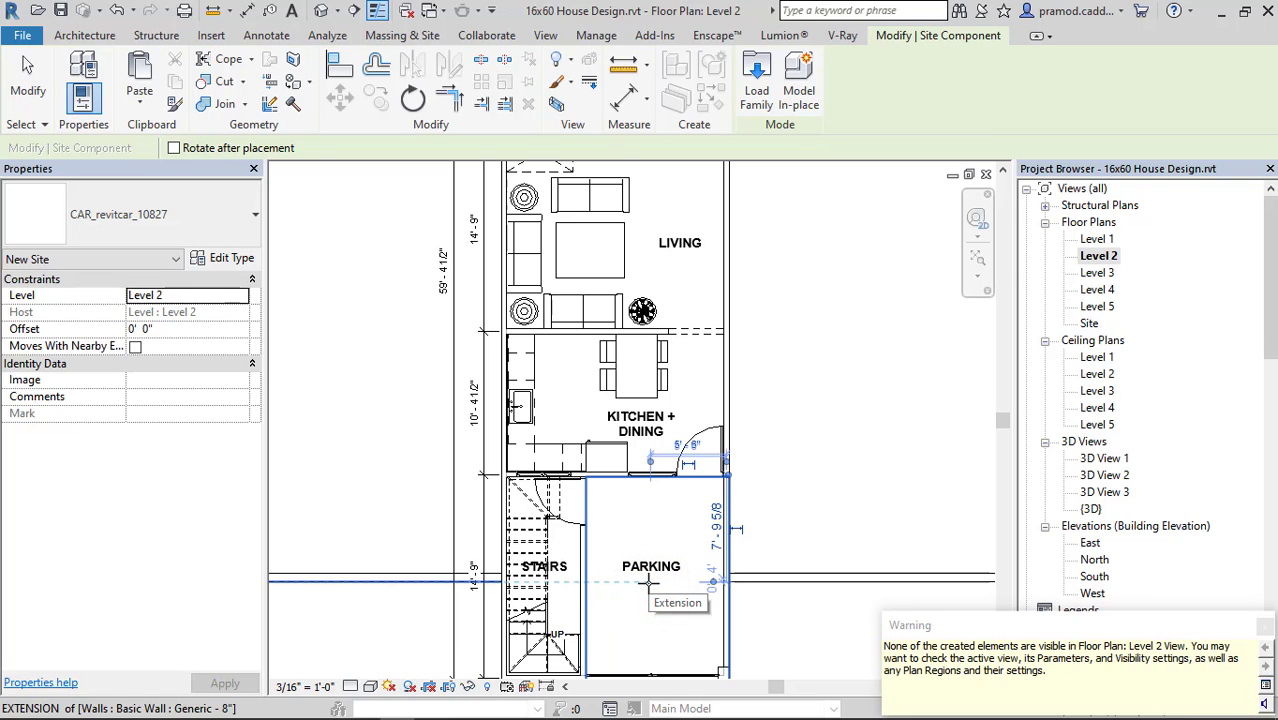
pyautogui.click(322, 11)
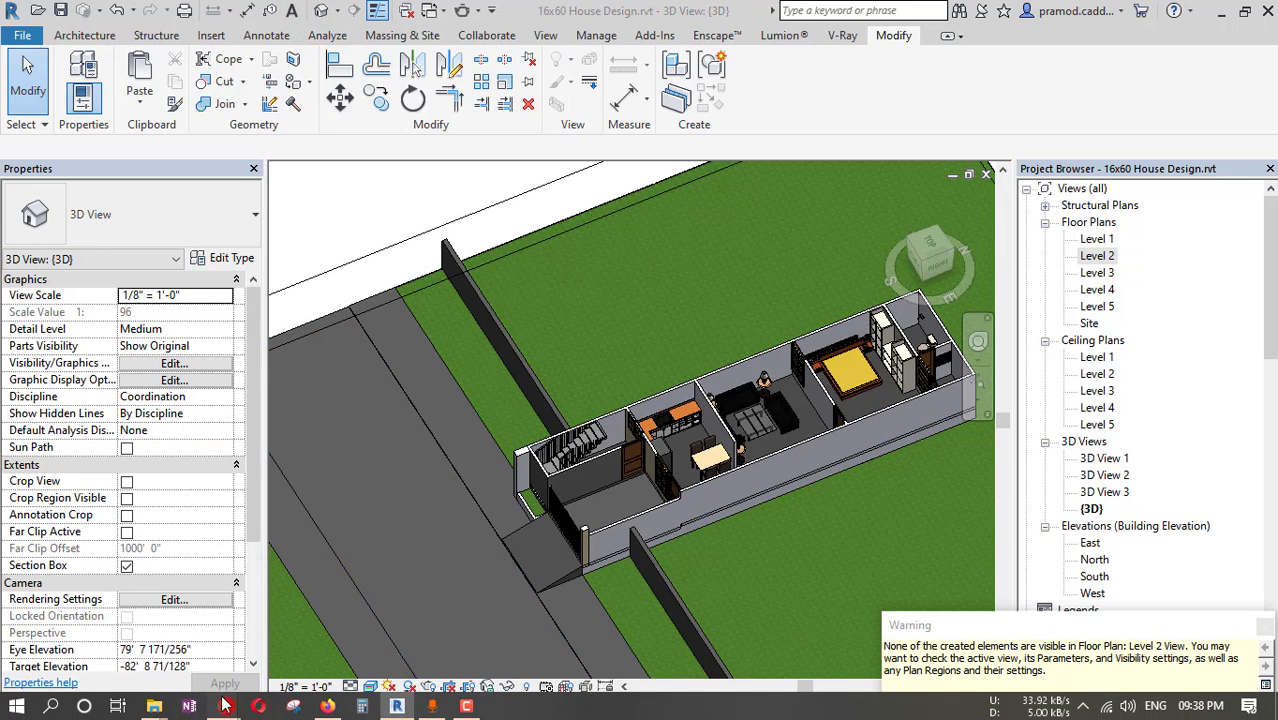
# Switch to Chrome, download the .rfa file of the Ferrari California Convertible from the RevitCity results and close the downloads page.
pyautogui.moveTo(228, 700)
pyautogui.click(525, 628)
pyautogui.click(366, 12)
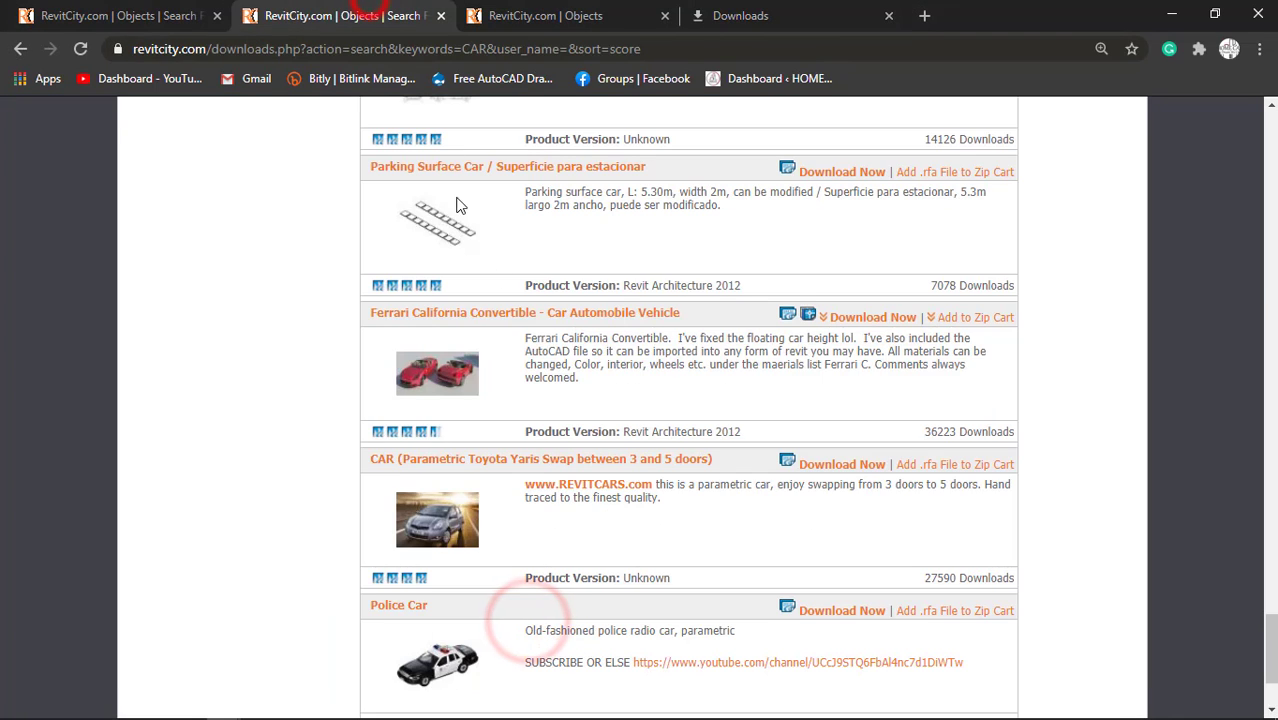
pyautogui.click(899, 317)
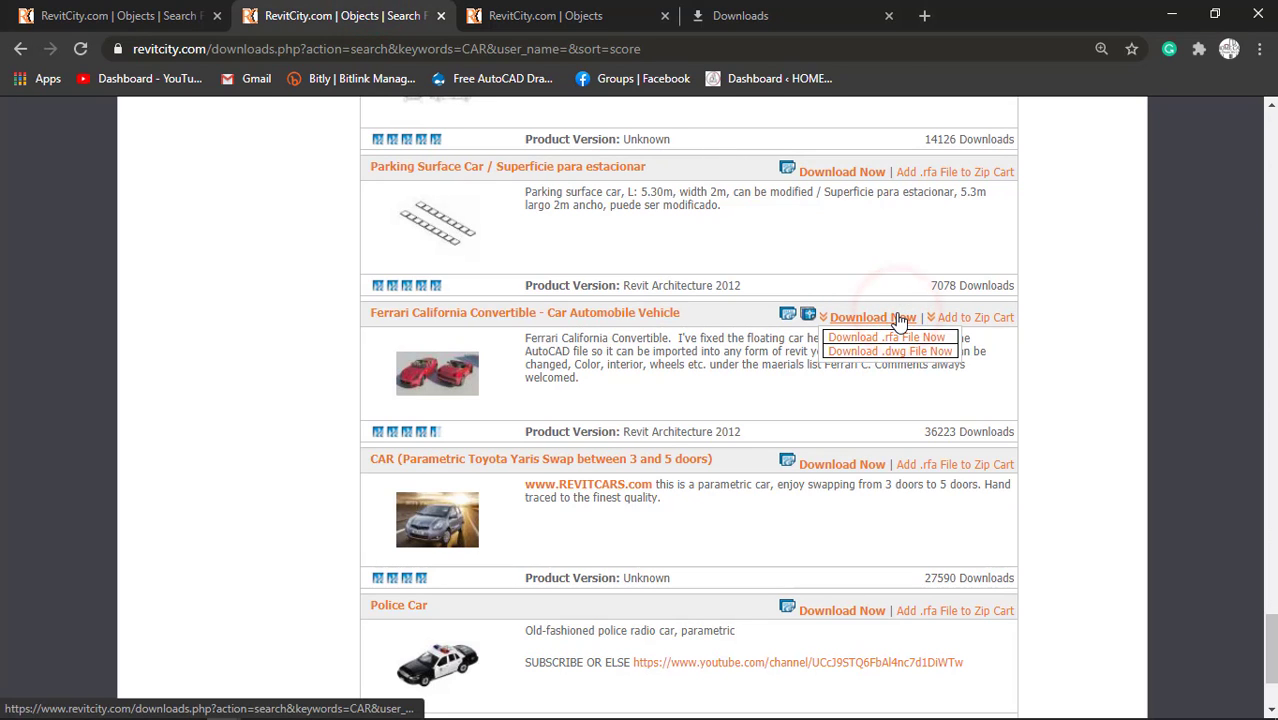
pyautogui.click(894, 337)
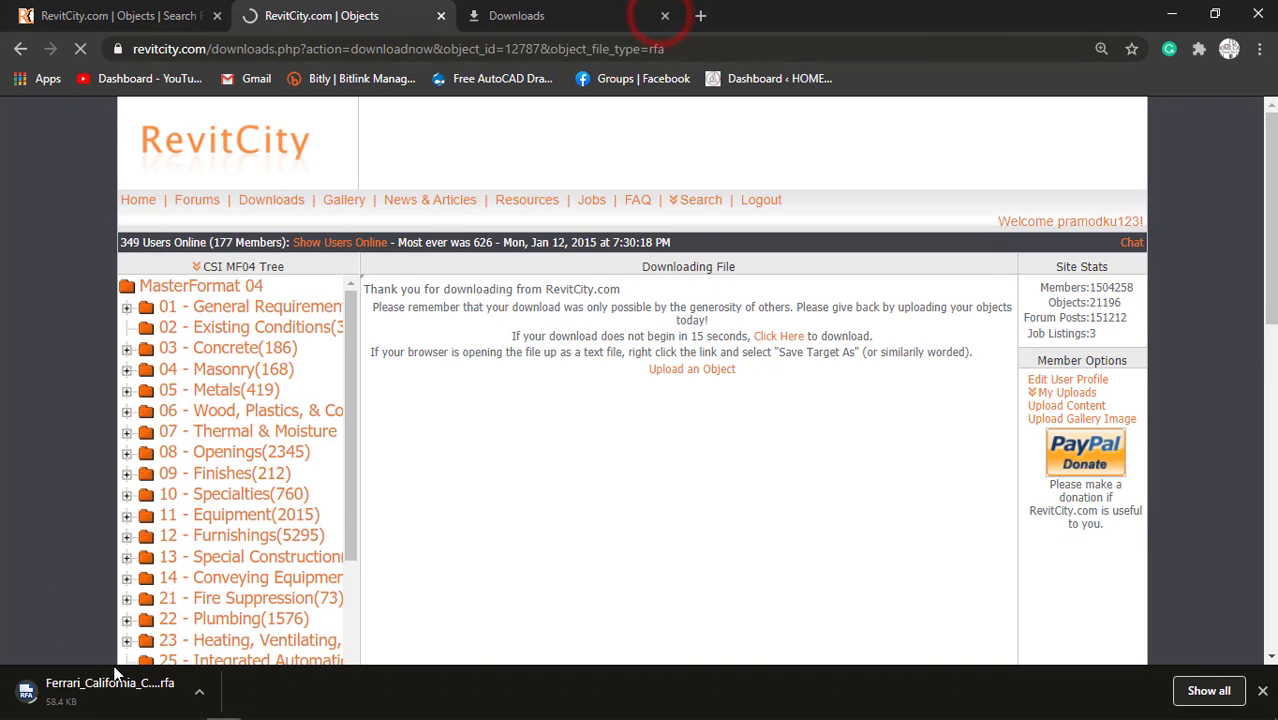
pyautogui.click(586, 15)
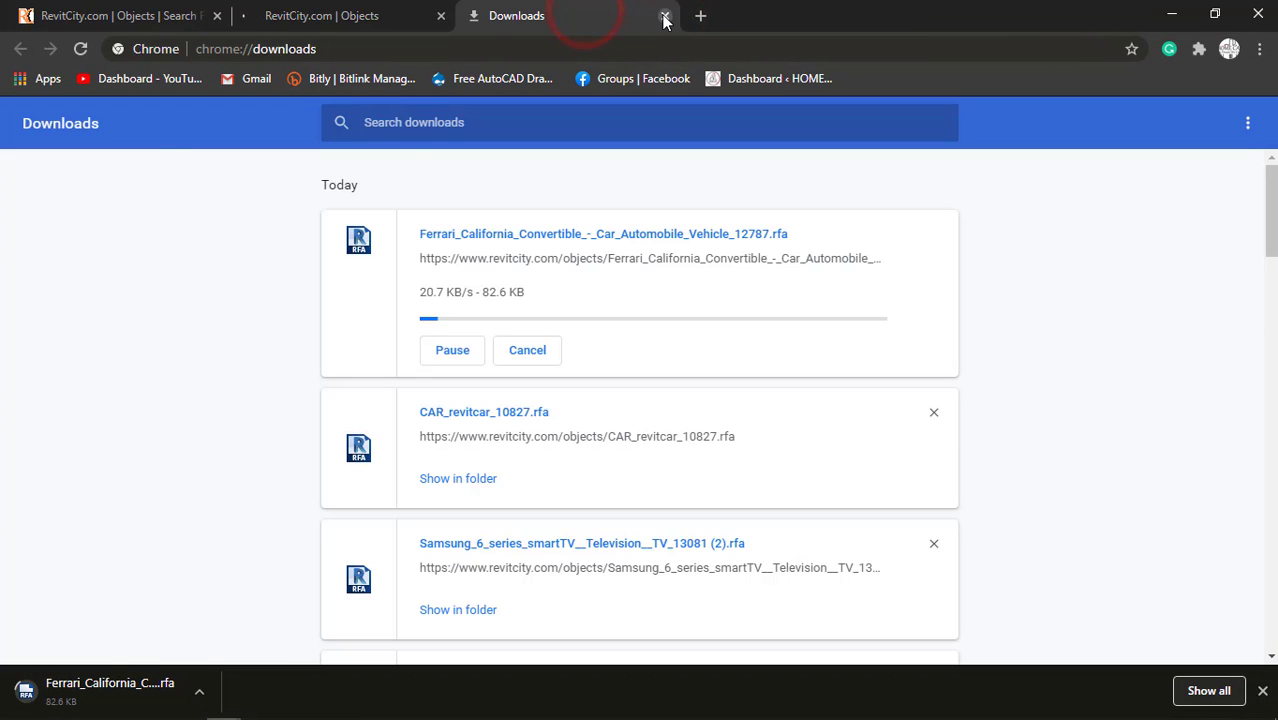
pyautogui.click(664, 17)
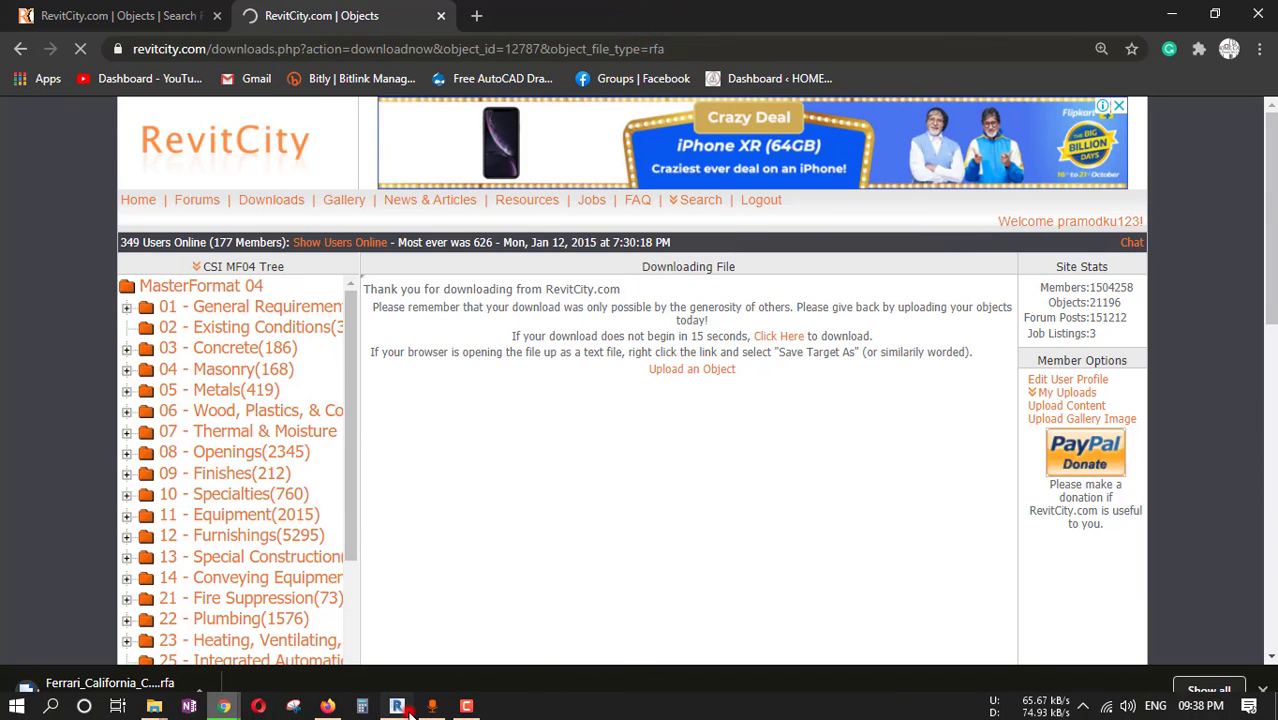
# Switch back to Revit, reopen the Level 2 floor plan and make the Parts category visible in it.
pyautogui.click(400, 708)
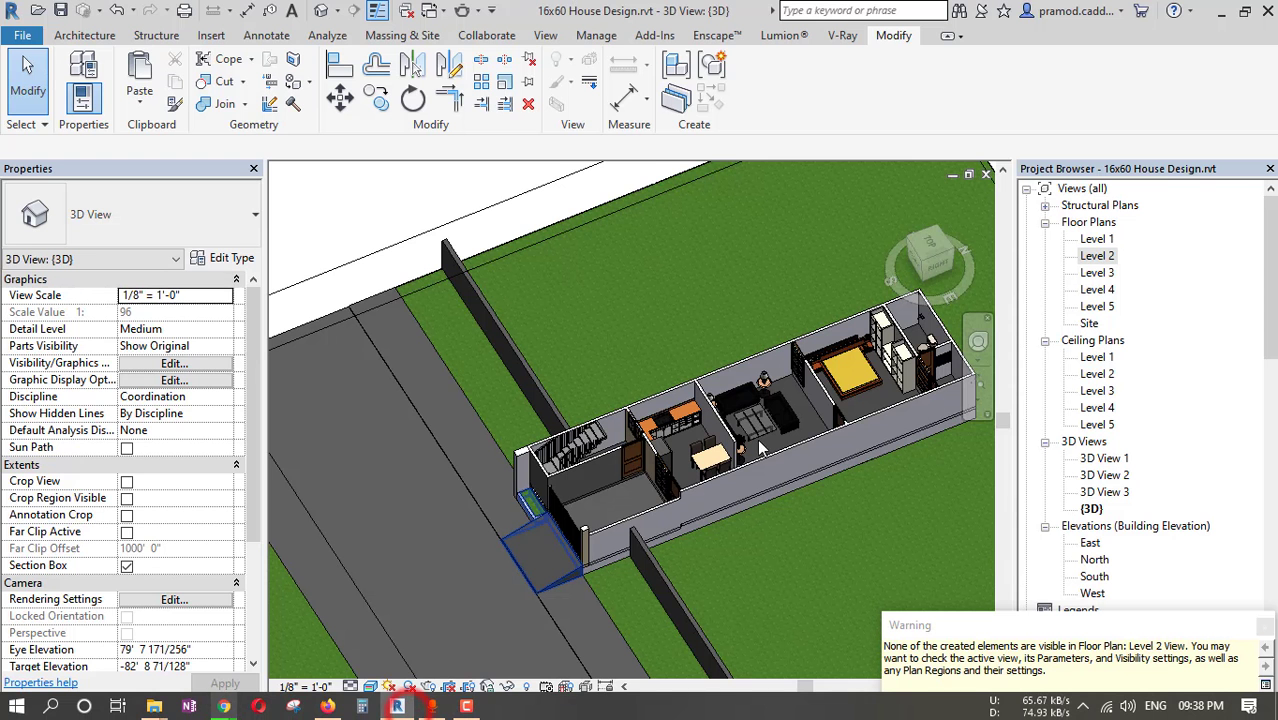
pyautogui.doubleClick(1097, 258)
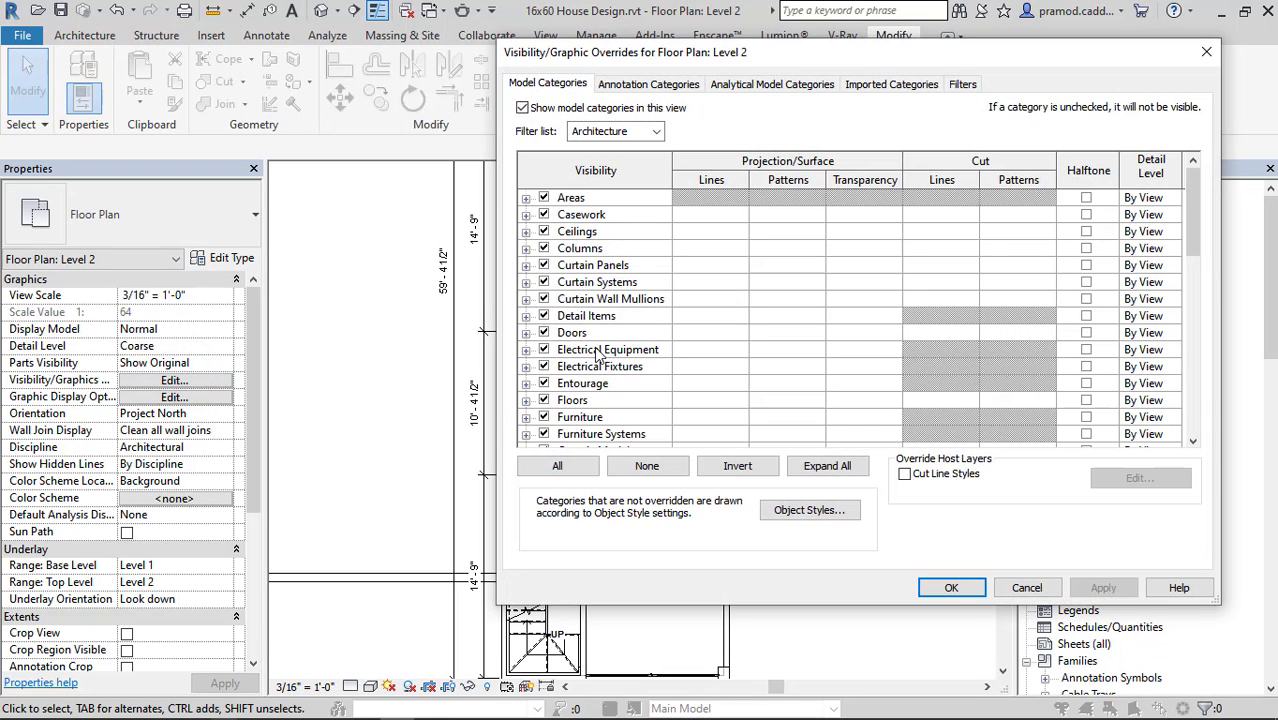
pyautogui.scroll(-3, 598, 355)
pyautogui.click(543, 400)
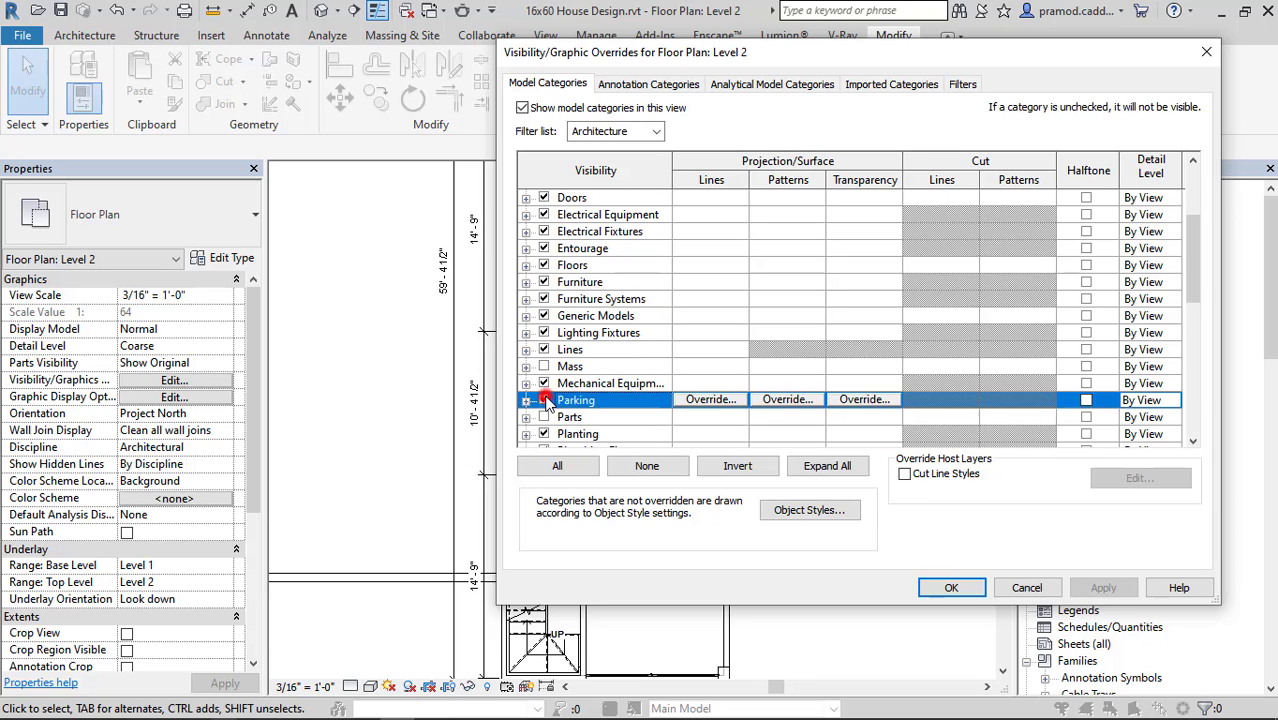
pyautogui.click(543, 417)
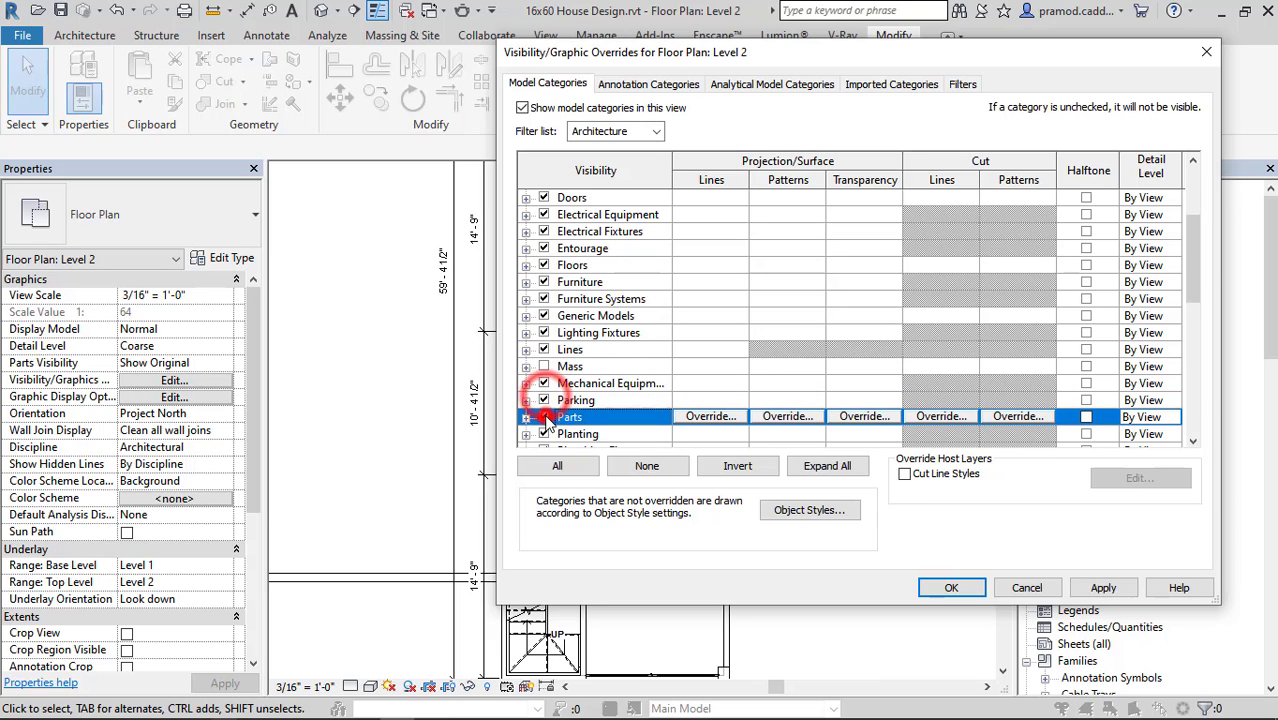
pyautogui.click(951, 588)
pyautogui.moveTo(758, 578); pyautogui.dragTo(741, 436, button='middle')
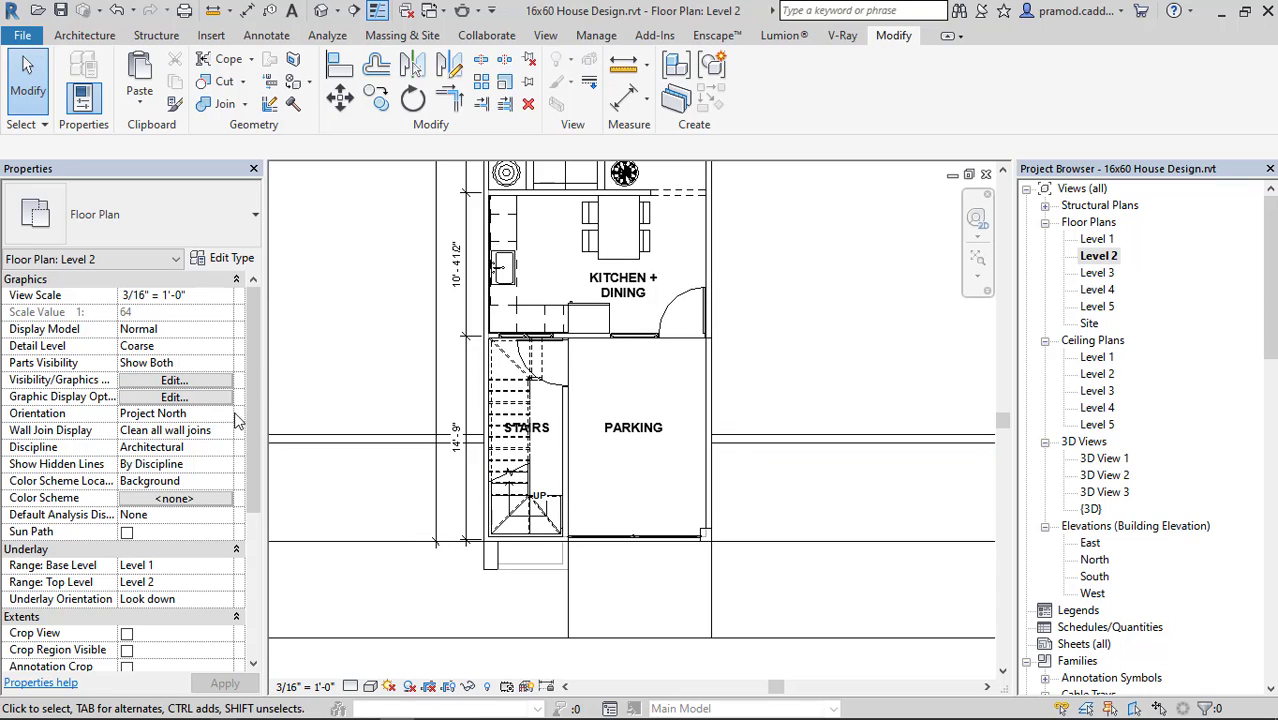
# Make the Site and Topography categories visible in the Level 2 floor plan.
pyautogui.click(174, 381)
pyautogui.scroll(-8, 630, 390)
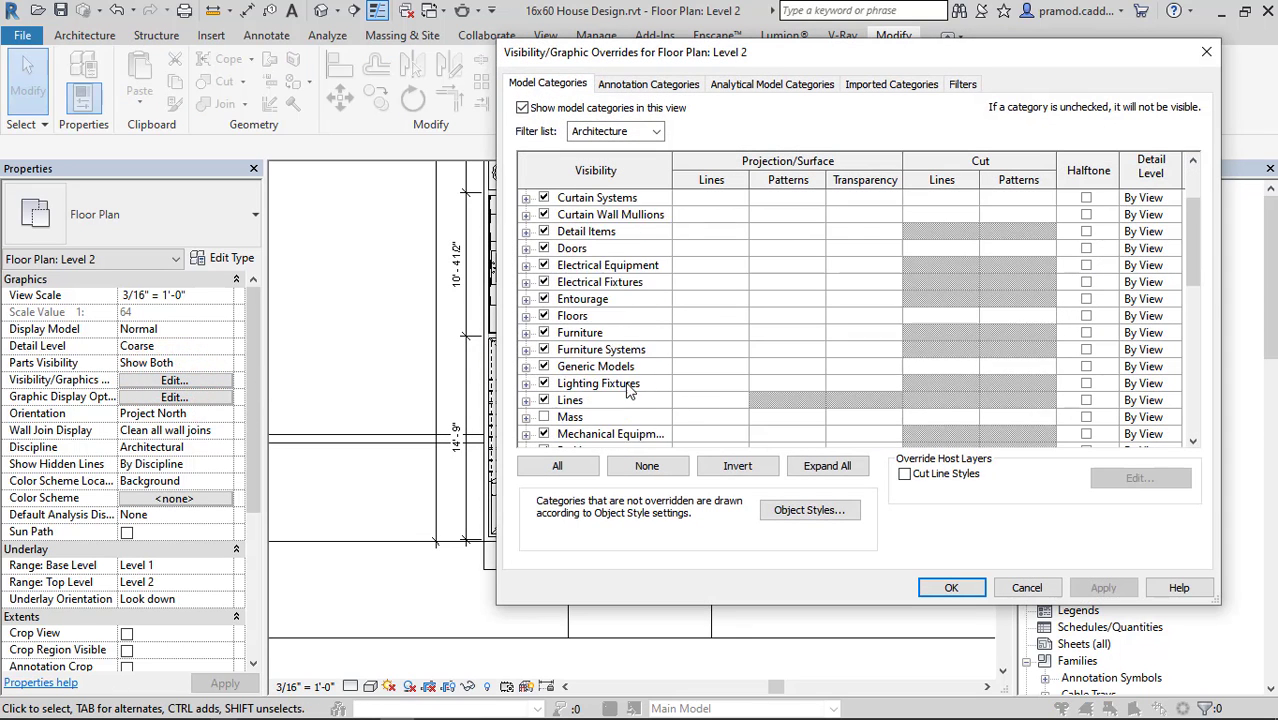
pyautogui.scroll(1, 620, 383)
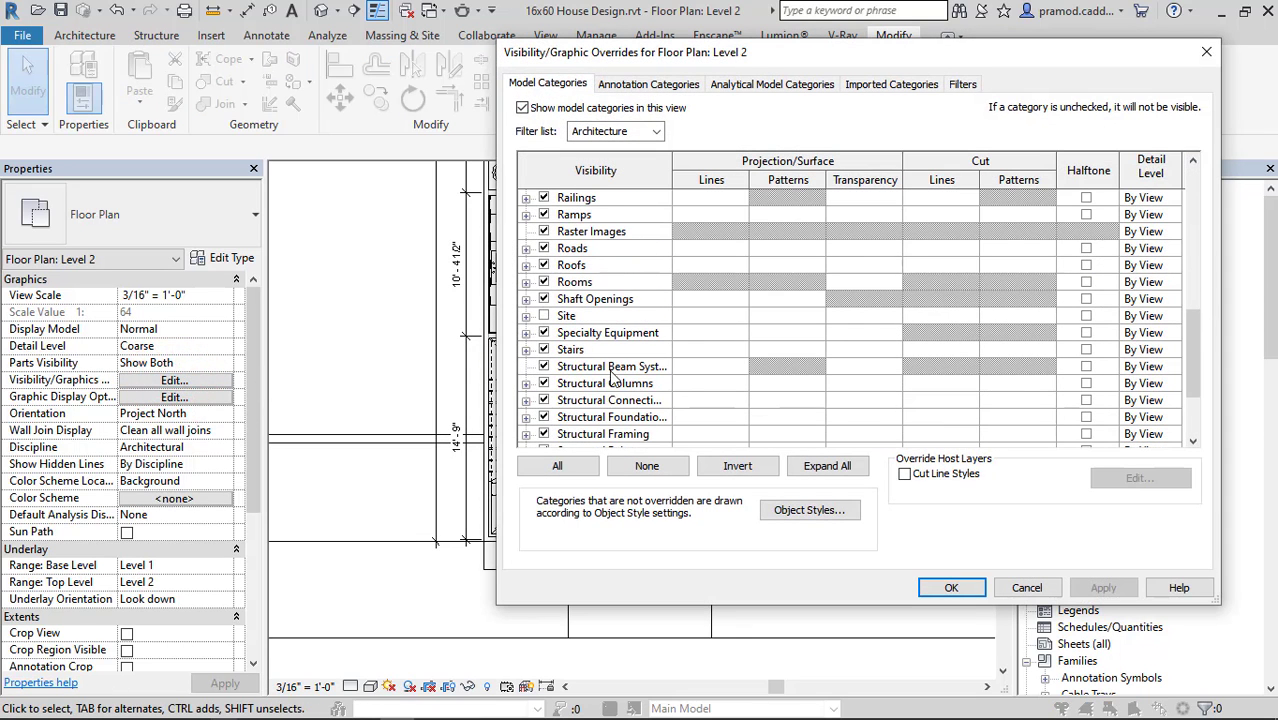
pyautogui.click(565, 317)
pyautogui.scroll(-4, 625, 390)
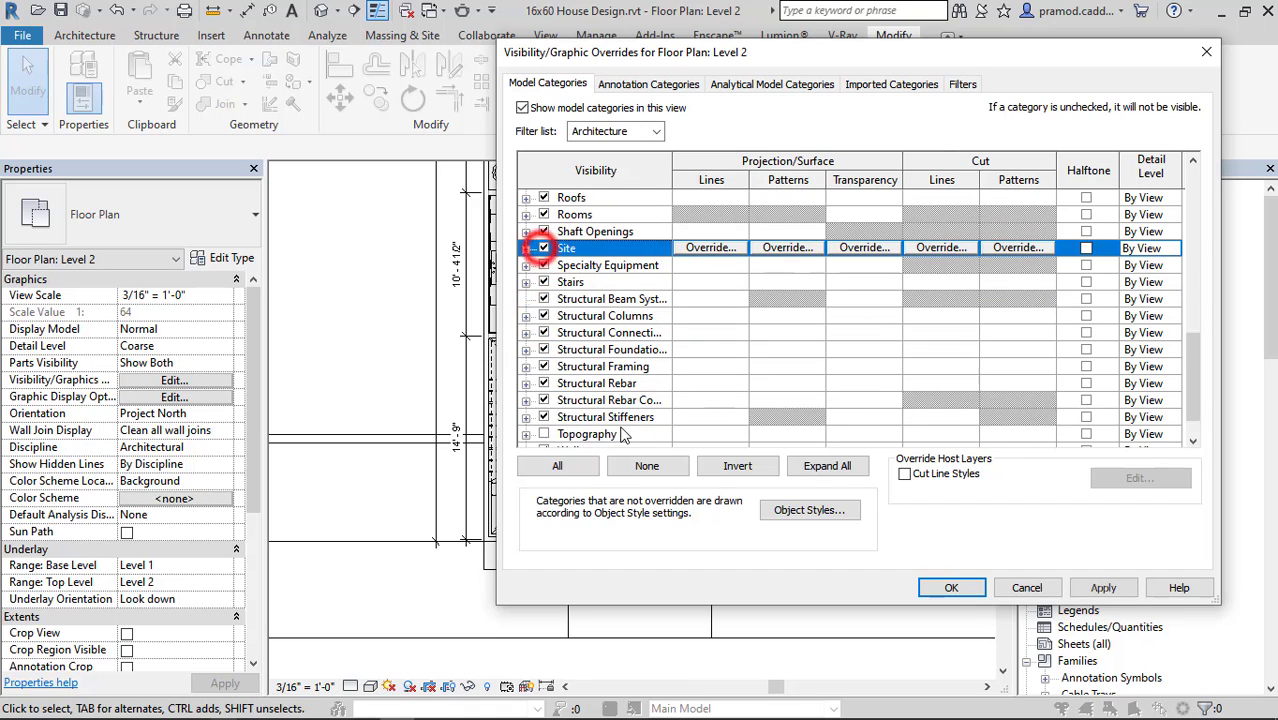
pyautogui.scroll(-1, 622, 433)
pyautogui.click(543, 384)
pyautogui.click(951, 587)
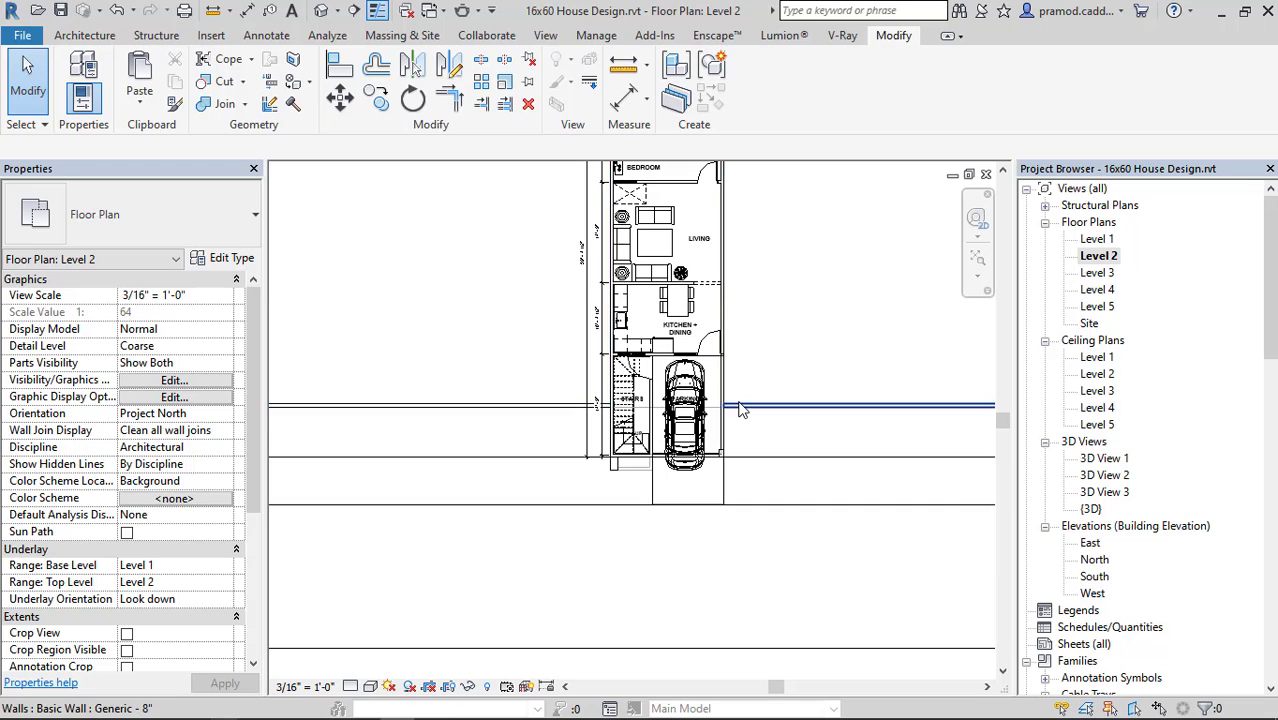
# Delete the overlapping CAR_BMW_3_DOORS_10803 from the parking area and select the remaining car.
pyautogui.scroll(2, 740, 412)
pyautogui.click(648, 540)
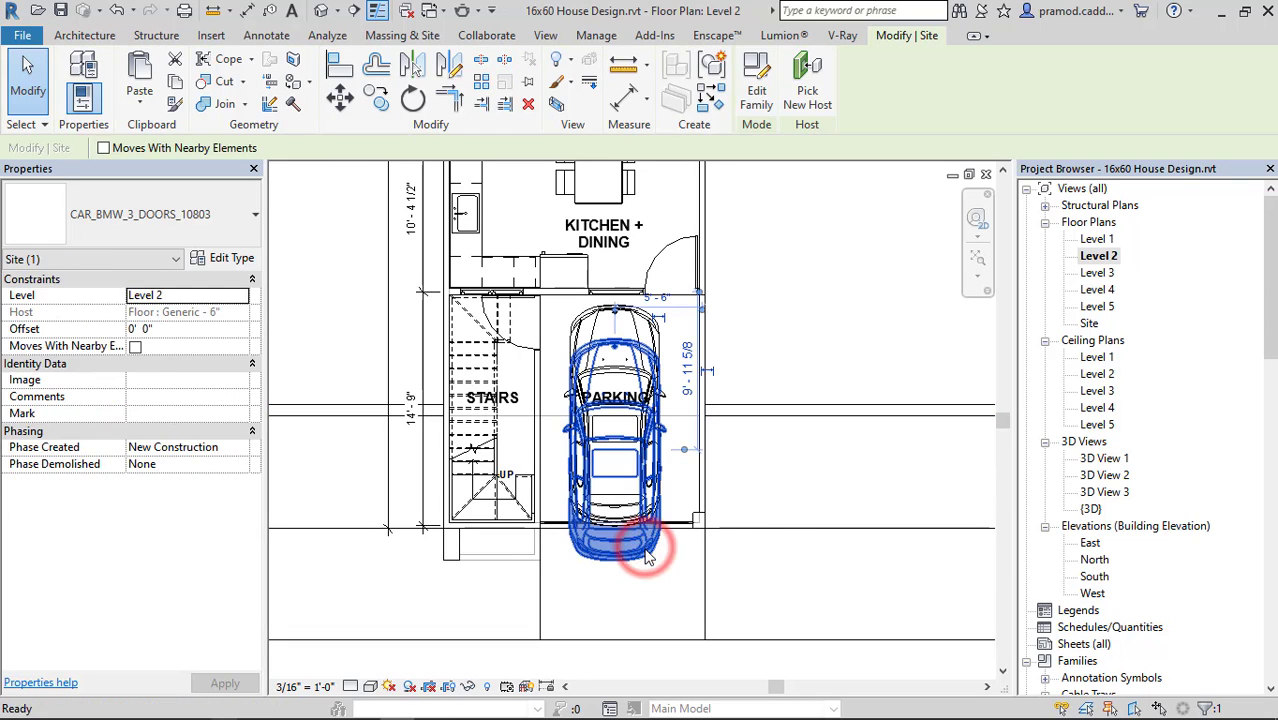
pyautogui.press('Delete')
pyautogui.click(642, 480)
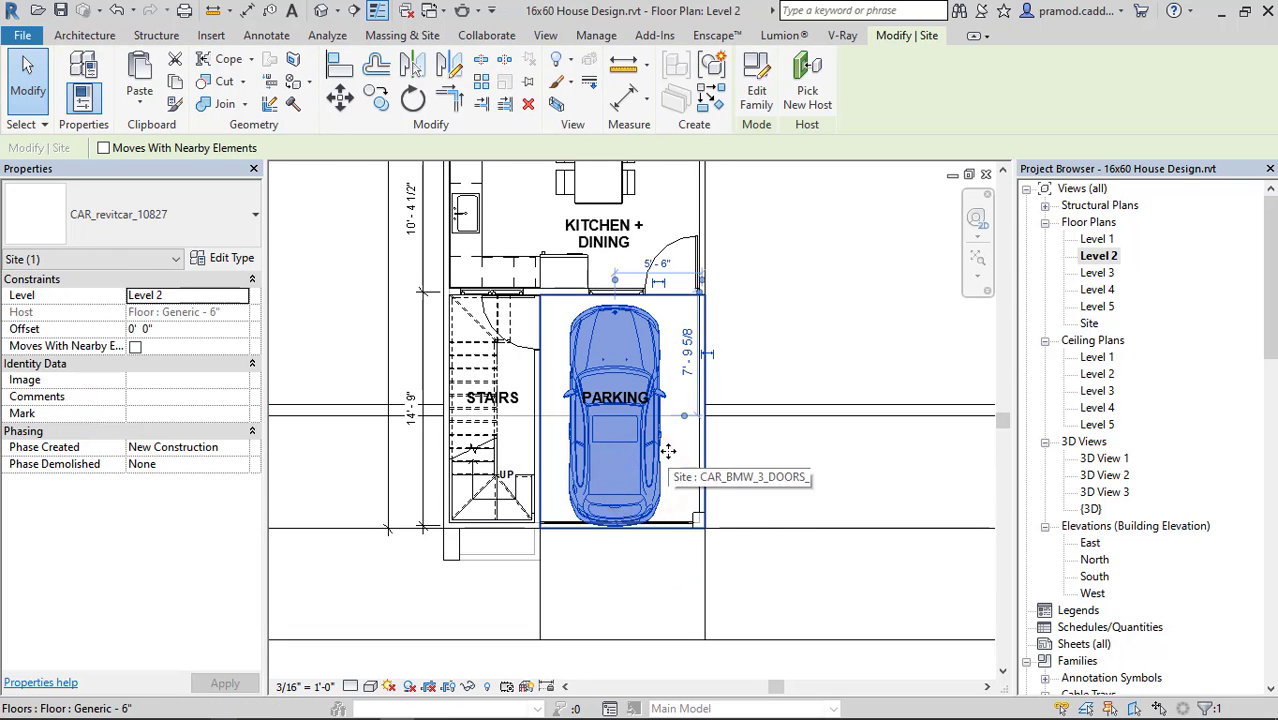
pyautogui.moveTo(668, 451); pyautogui.dragTo(668, 448)
# Open the 3D view, make its Parts category visible and recheck the list of model categories.
pyautogui.click(318, 10)
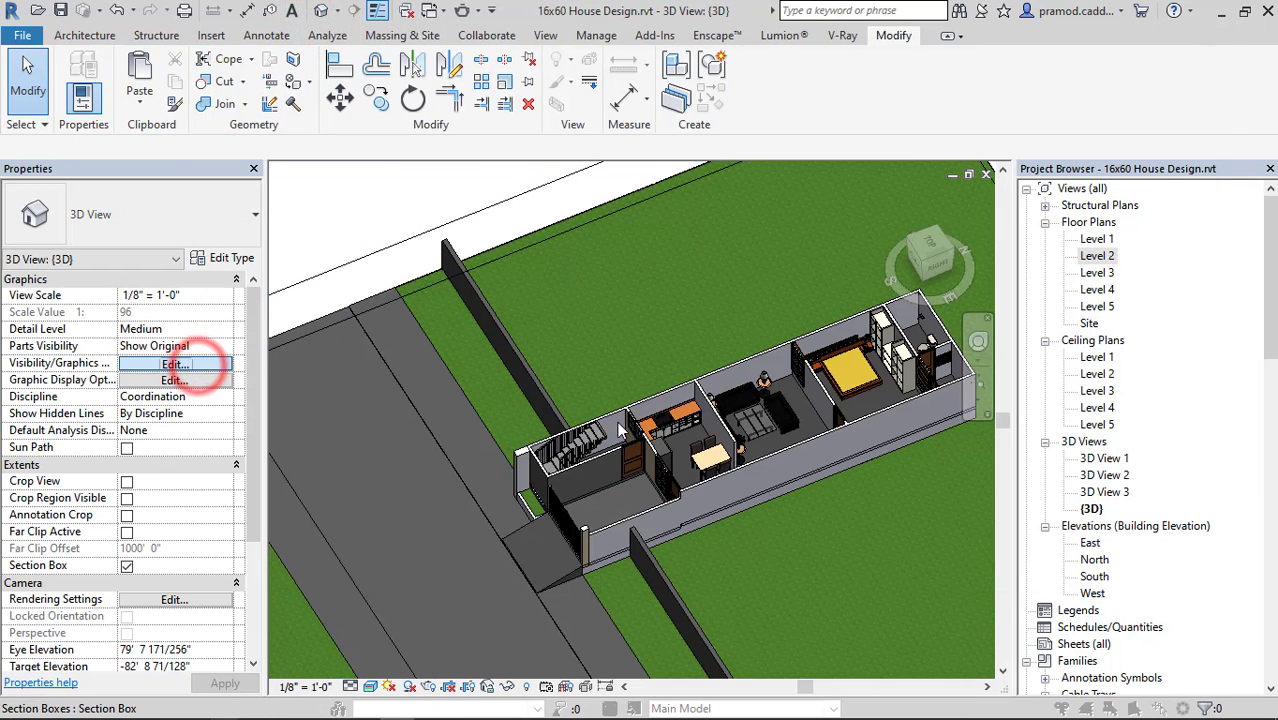
pyautogui.scroll(-10, 575, 425)
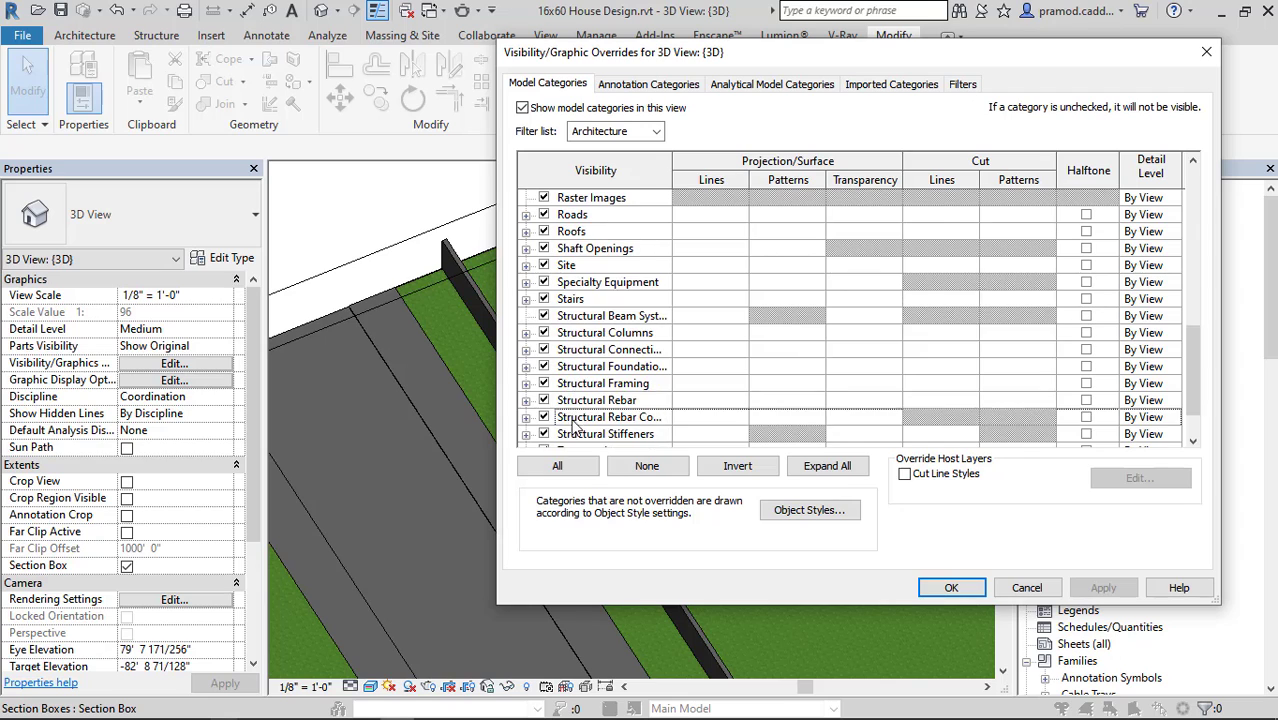
pyautogui.scroll(-2, 575, 425)
pyautogui.scroll(3, 572, 318)
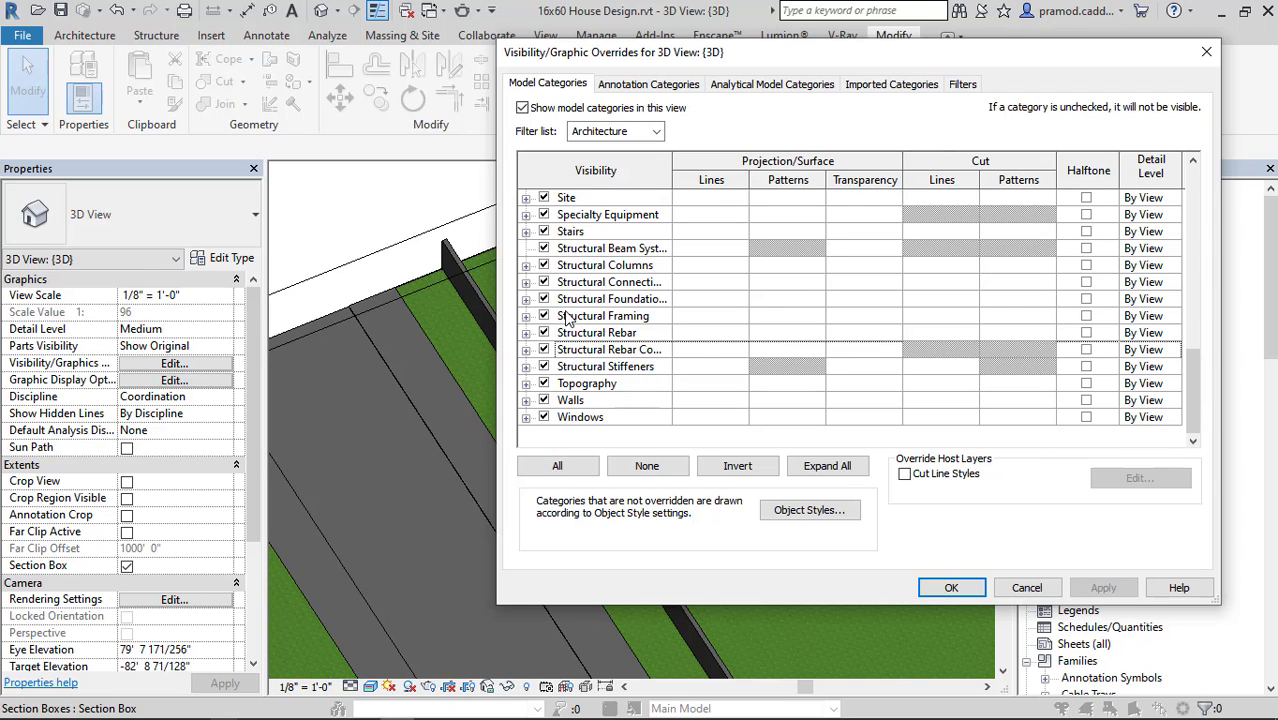
pyautogui.scroll(3, 850, 428)
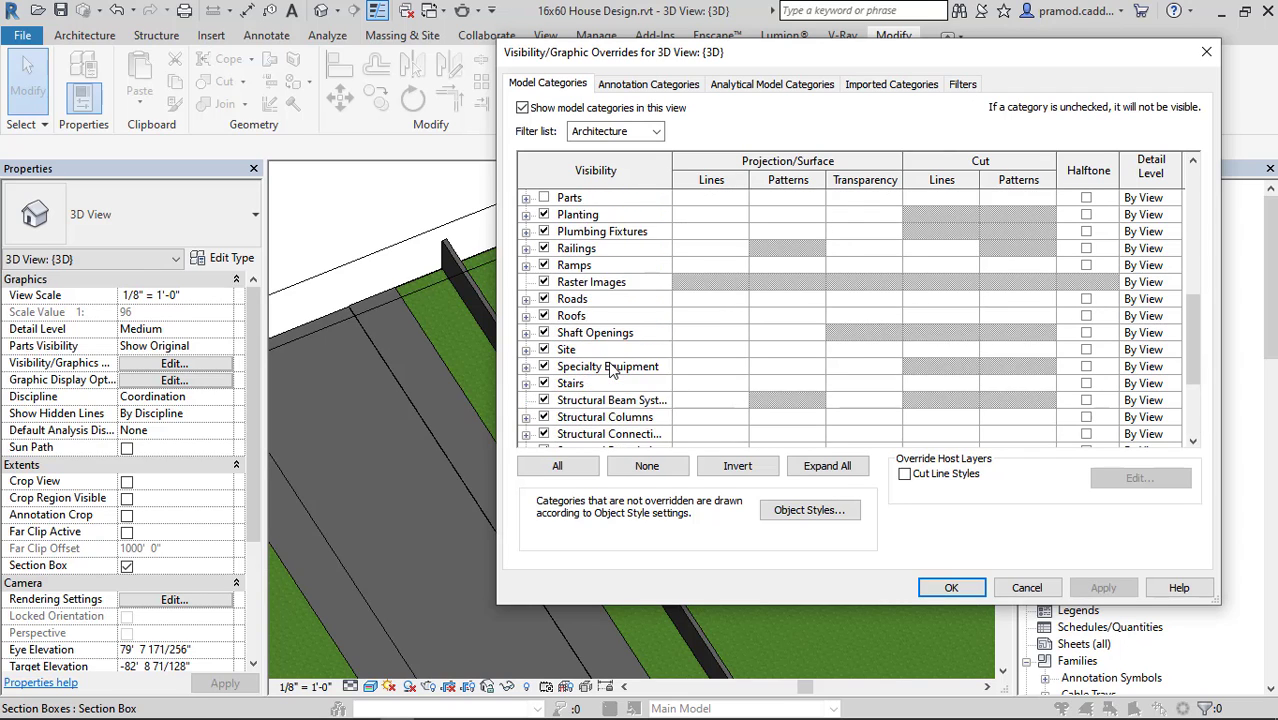
pyautogui.click(547, 231)
pyautogui.scroll(6, 583, 270)
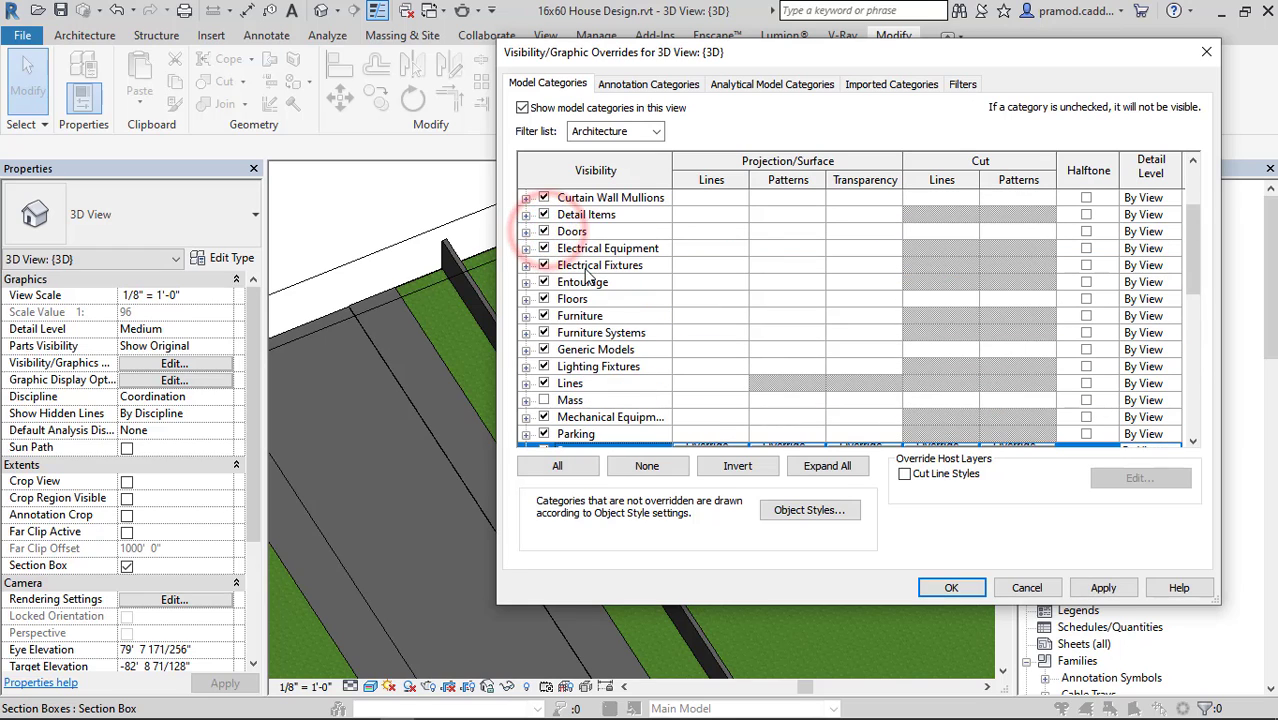
pyautogui.scroll(-2, 583, 270)
pyautogui.click(952, 587)
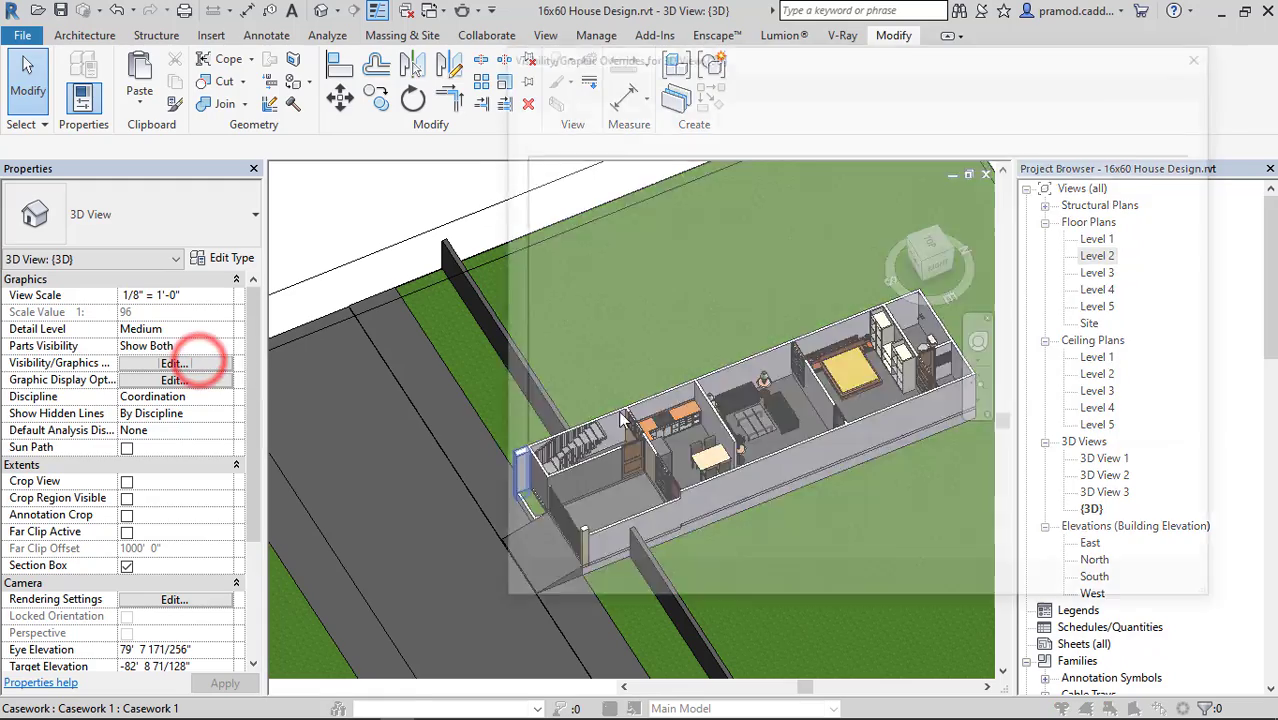
pyautogui.scroll(-10, 622, 420)
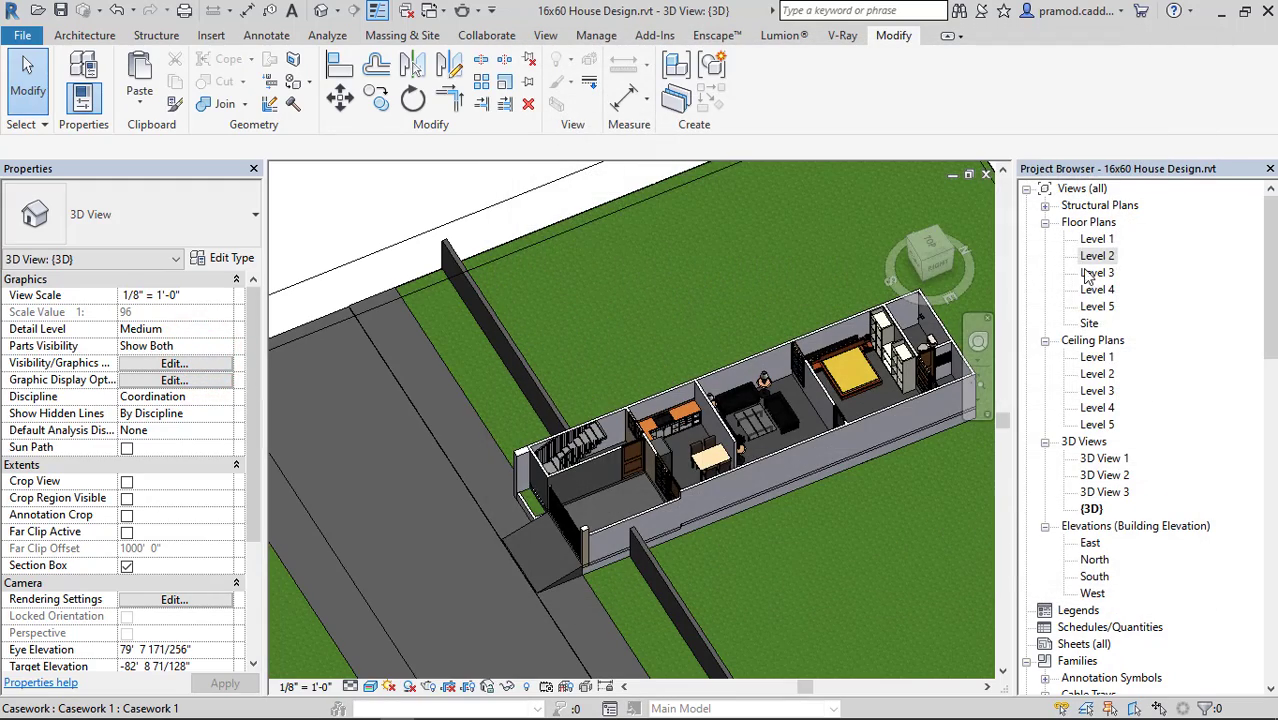
# Reopen the Level 2 floor plan and delete CAR_revitcar_10827 from the parking area.
pyautogui.doubleClick(1098, 256)
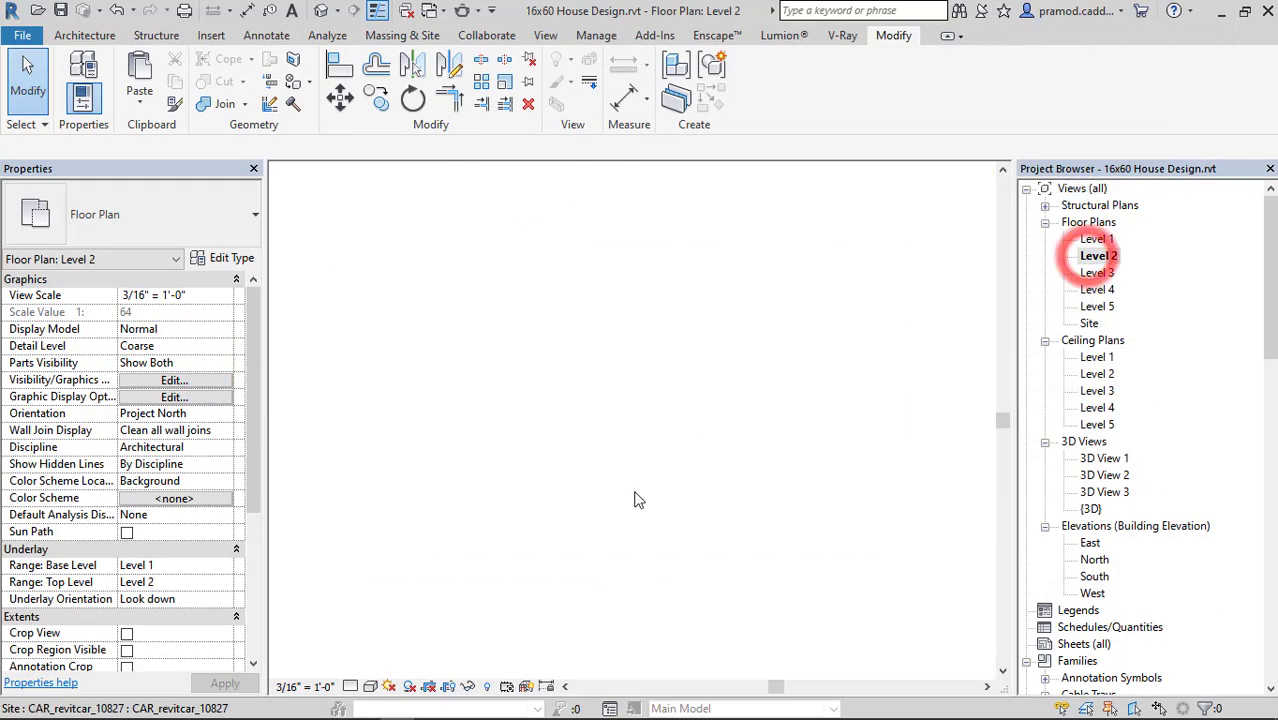
pyautogui.click(643, 449)
pyautogui.press('Delete')
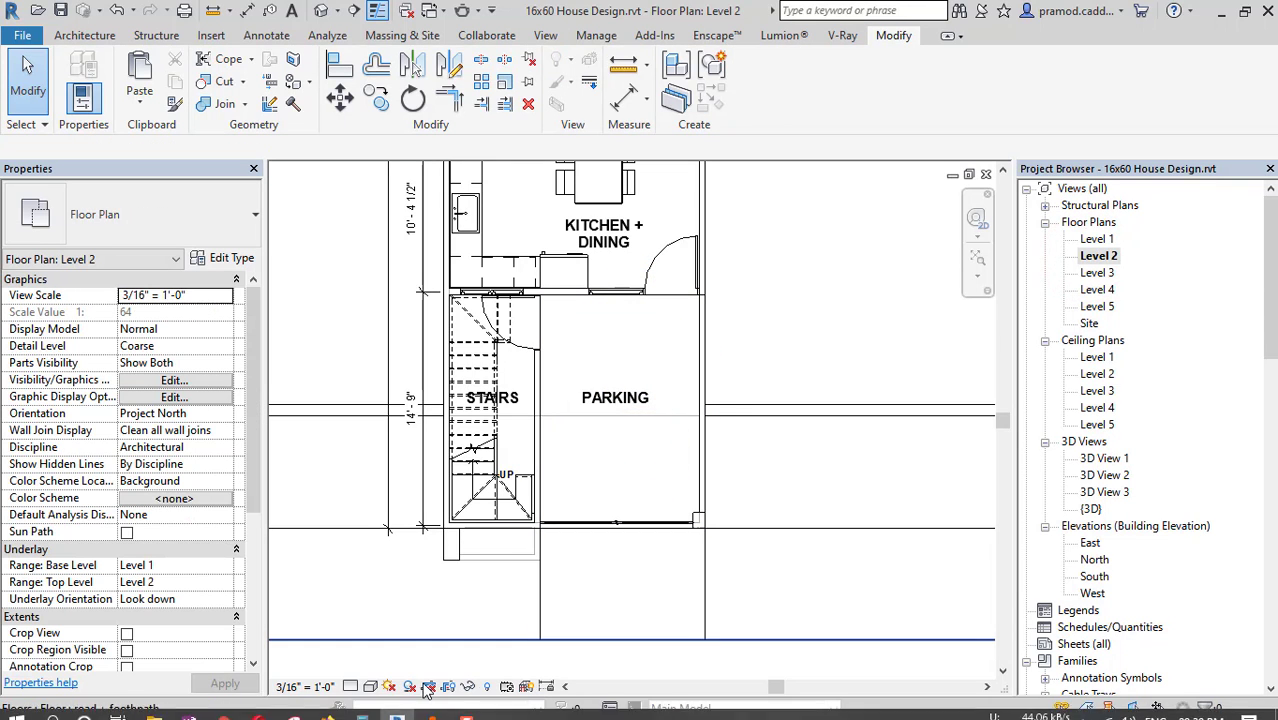
# Load the downloaded Ferrari_California_Convertible family from the browser into Revit and place it, rotated 180°, in the parking area of Level 2.
pyautogui.moveTo(224, 712)
pyautogui.click(500, 628)
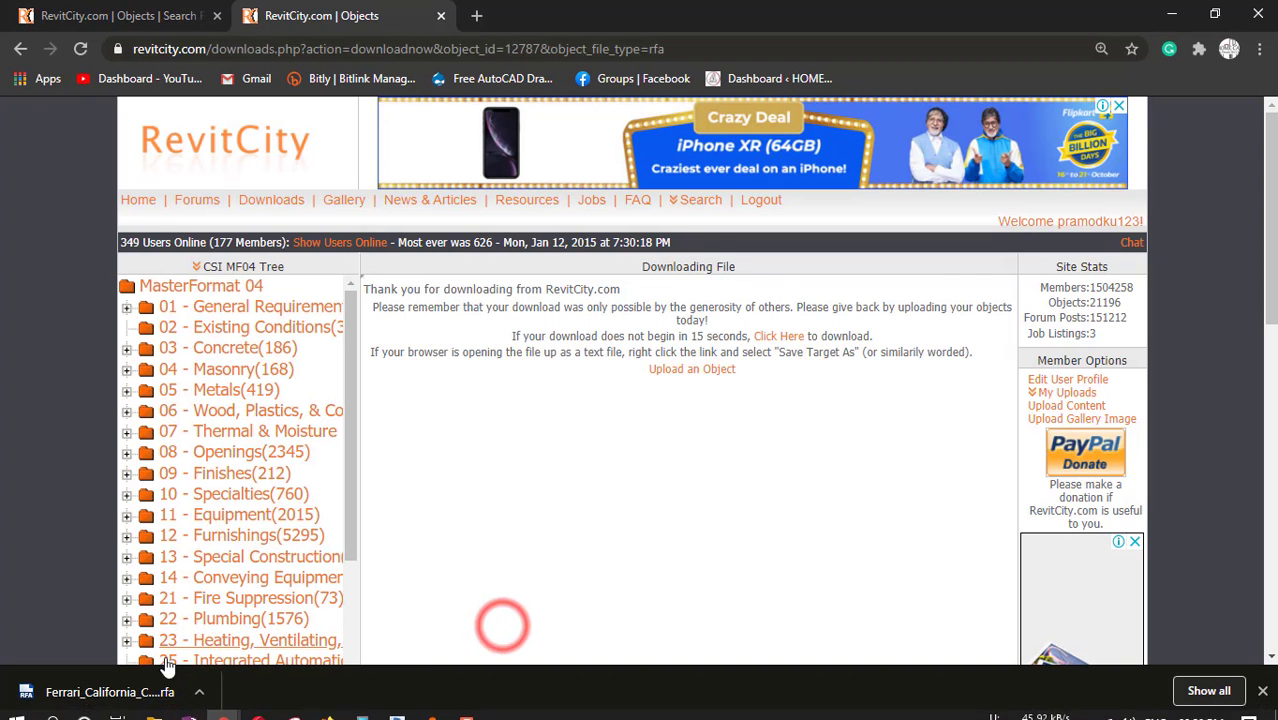
pyautogui.click(400, 710)
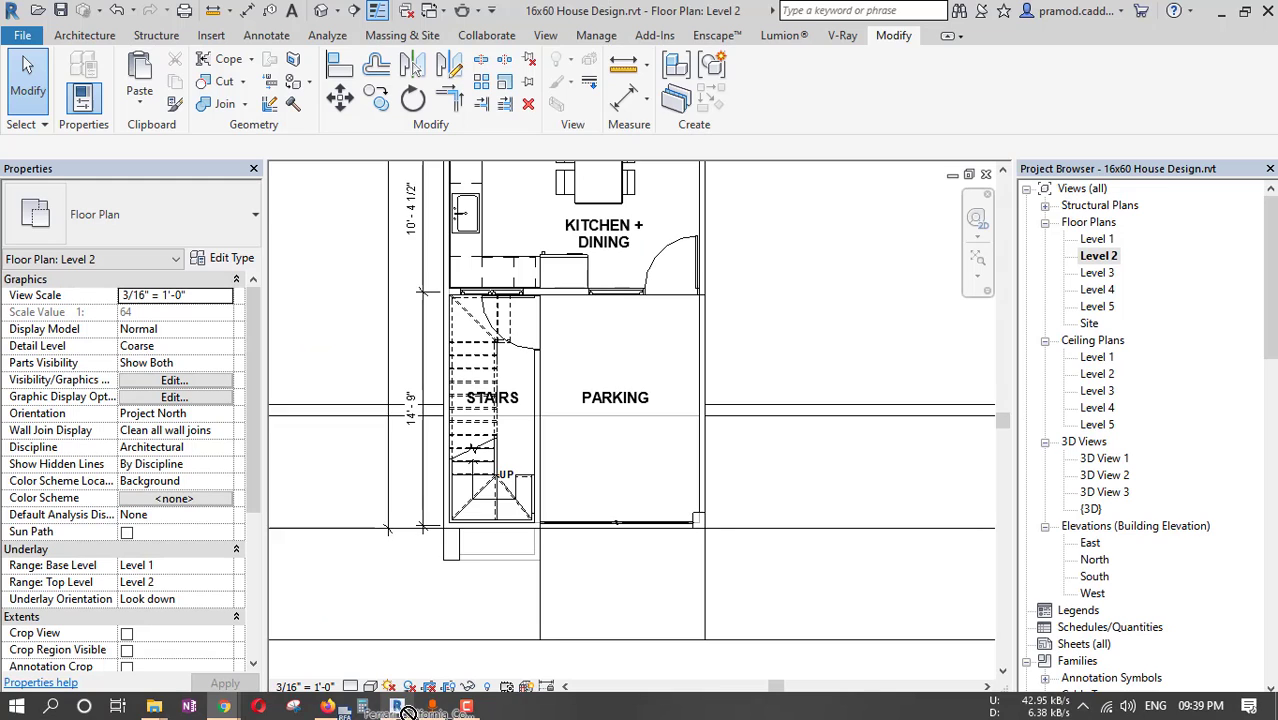
pyautogui.moveTo(621, 436); pyautogui.dragTo(621, 436)
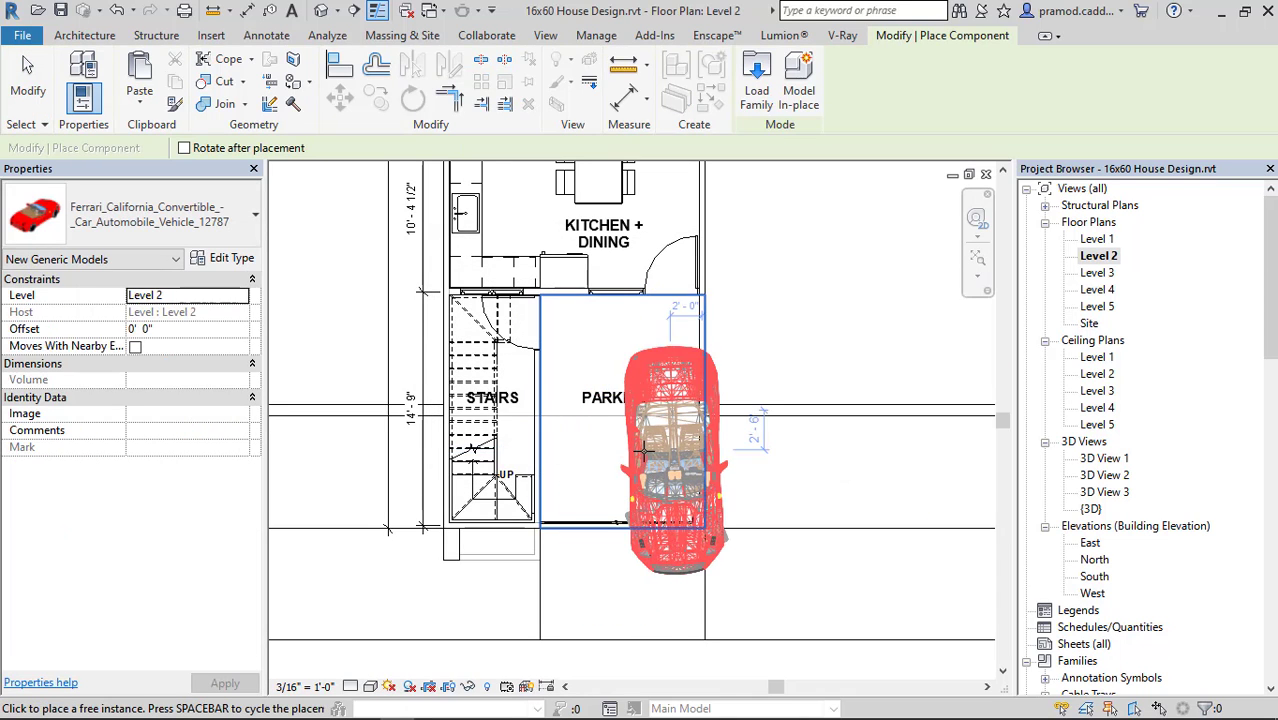
pyautogui.press('space')
pyautogui.press('space')
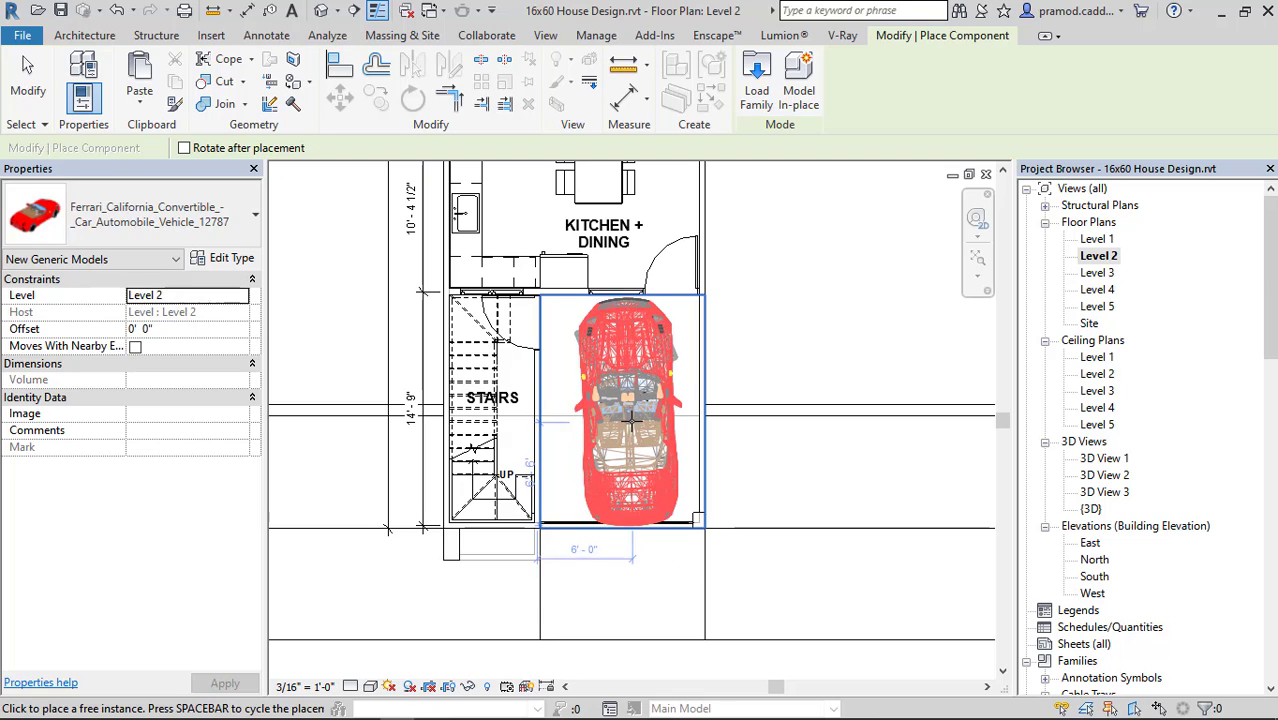
pyautogui.scroll(2, 622, 422)
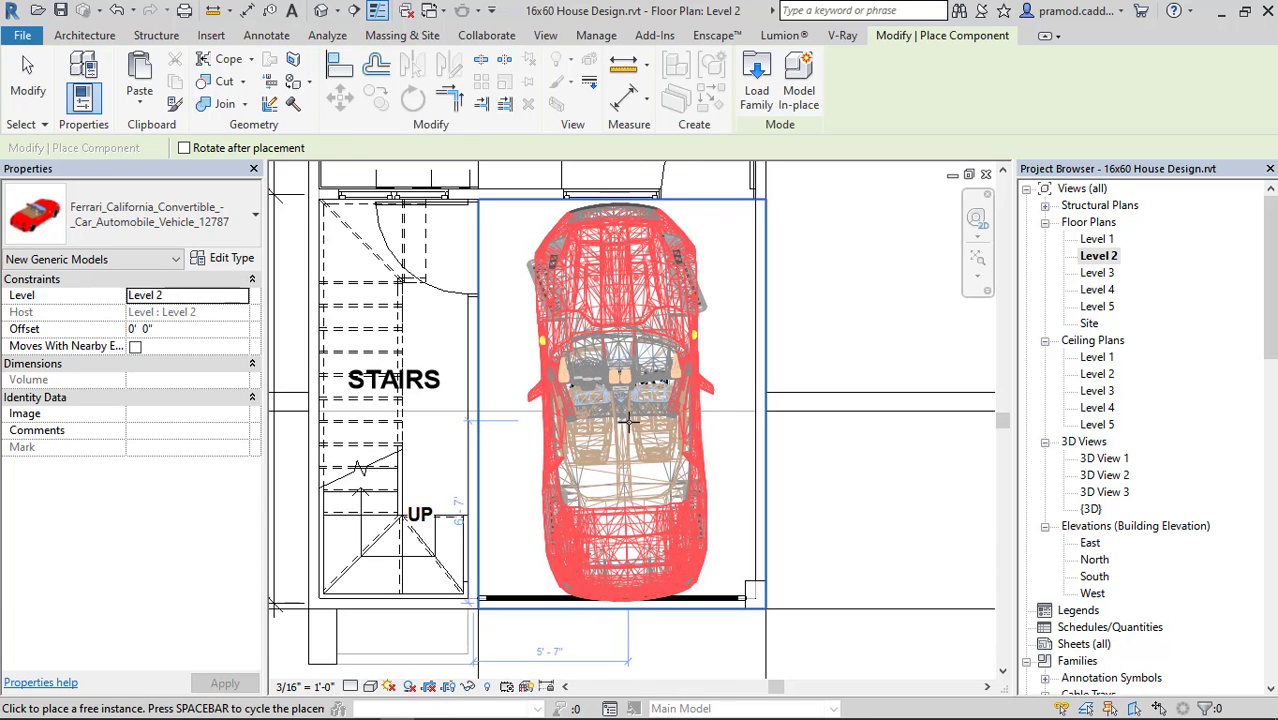
pyautogui.click(628, 422)
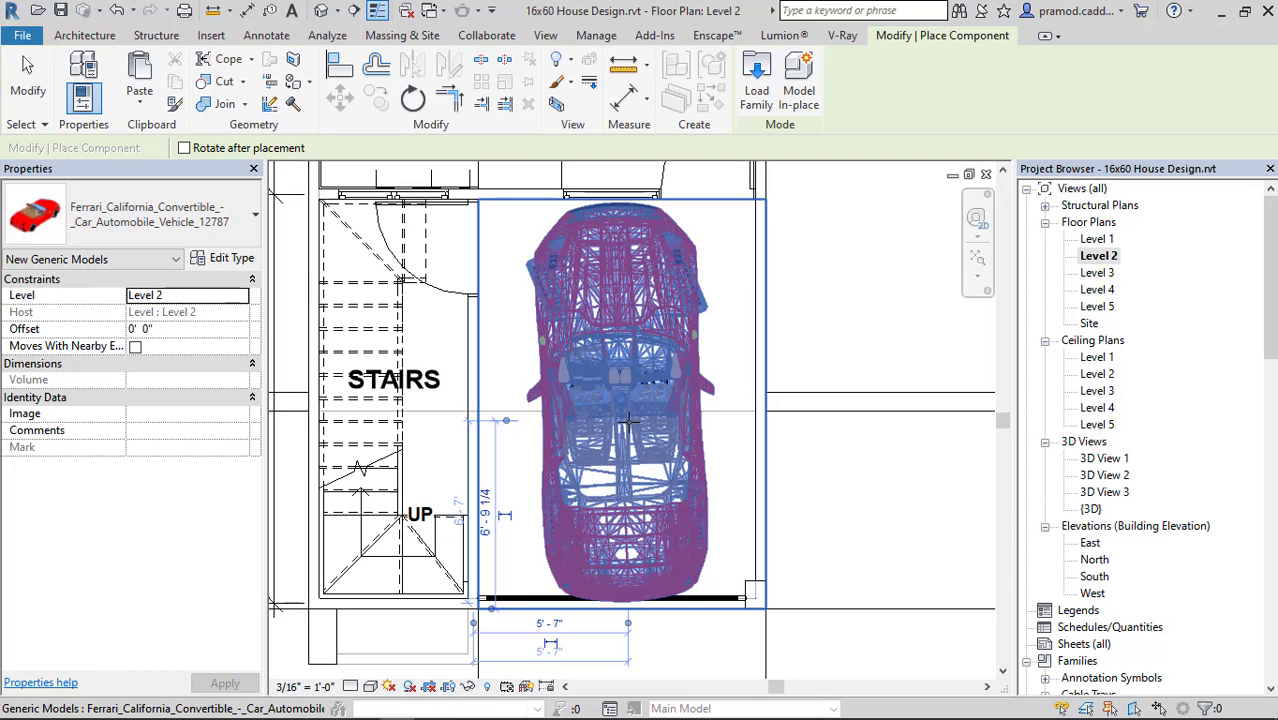
pyautogui.press('Escape')
pyautogui.press('Escape')
# Examine in the 3D view how the Ferrari fits between the walls and gate of the parking area.
pyautogui.click(321, 11)
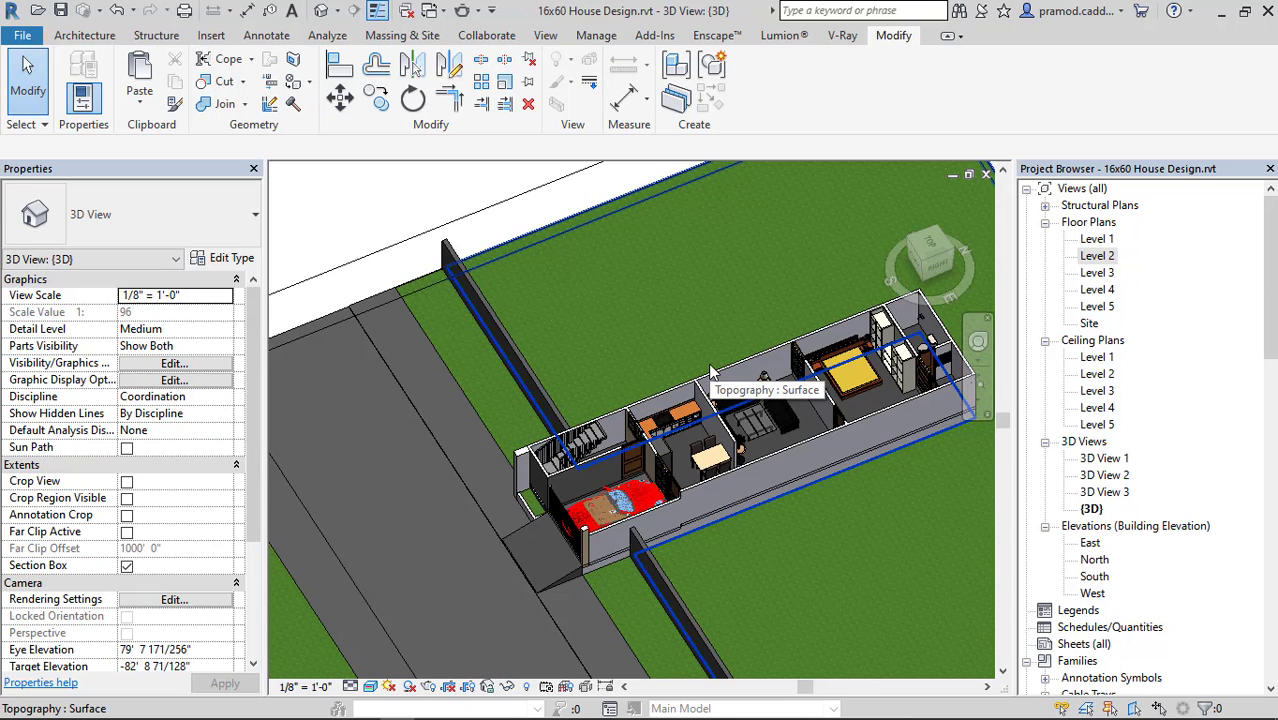
pyautogui.keyDown('shift'); pyautogui.moveTo(709, 468); pyautogui.dragTo(682, 568, button='middle'); pyautogui.keyUp('shift')
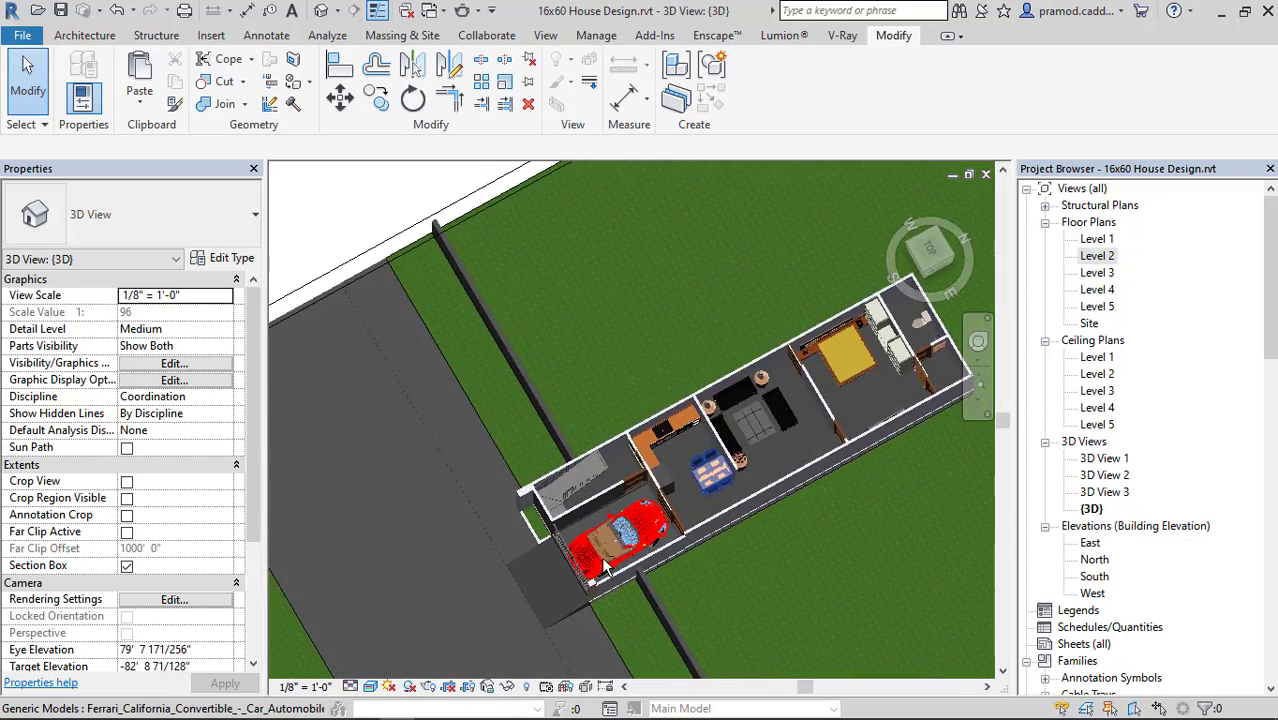
pyautogui.scroll(4, 604, 565)
pyautogui.click(636, 522)
pyautogui.keyDown('shift'); pyautogui.moveTo(636, 522); pyautogui.dragTo(830, 585, button='middle'); pyautogui.keyUp('shift')
pyautogui.click(830, 583)
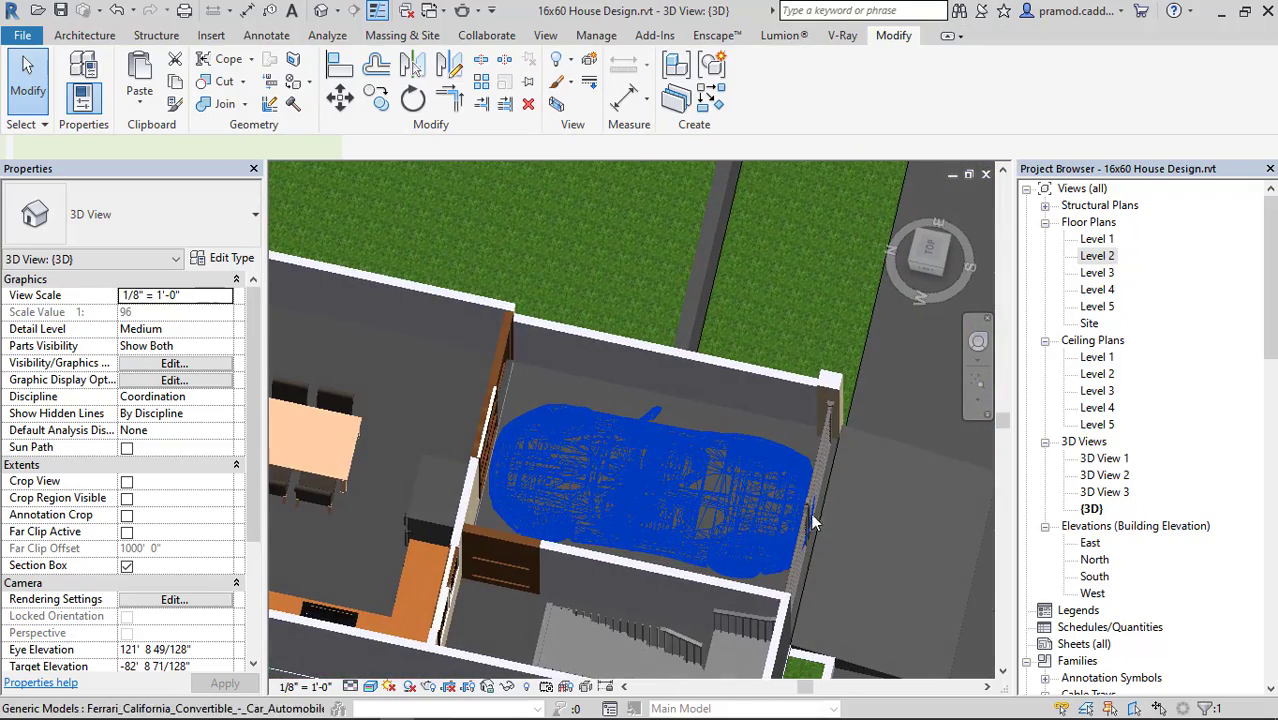
pyautogui.keyDown('shift'); pyautogui.moveTo(833, 536); pyautogui.dragTo(540, 470, button='middle'); pyautogui.keyUp('shift')
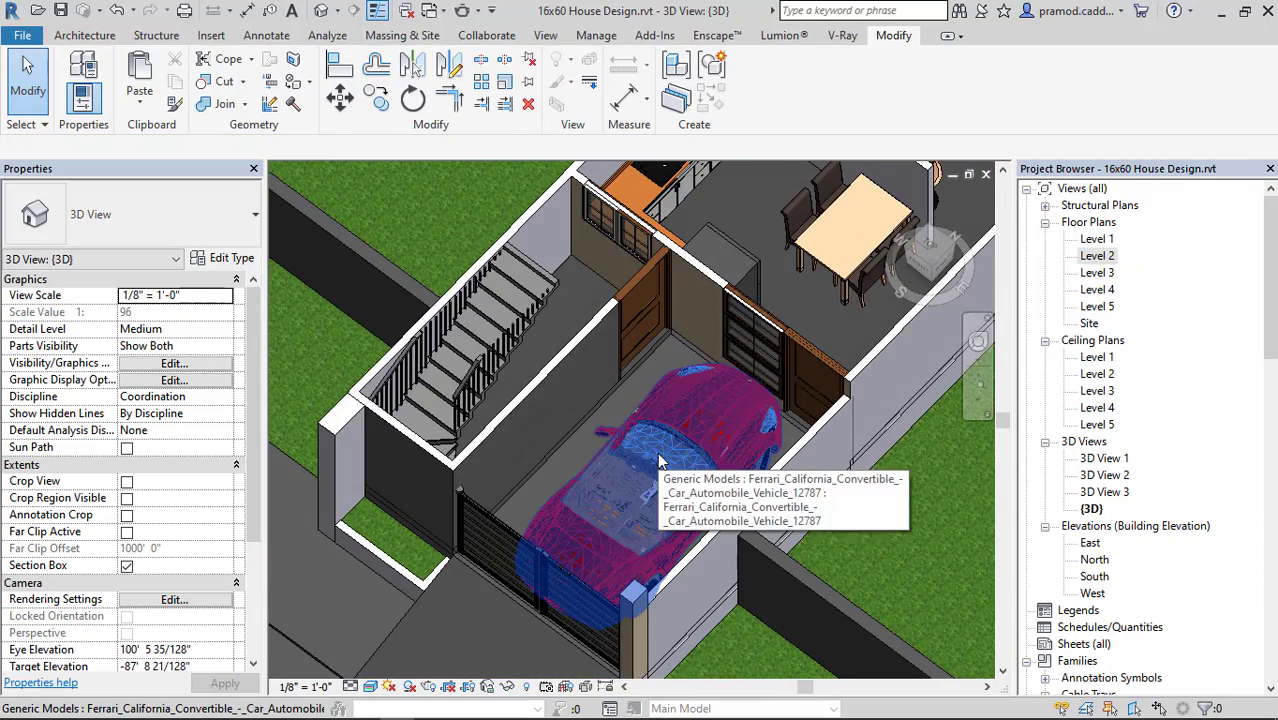
# Delete the Ferrari from the parking area and reopen the Level 2 floor plan.
pyautogui.click(658, 458)
pyautogui.press('Delete')
pyautogui.doubleClick(1097, 256)
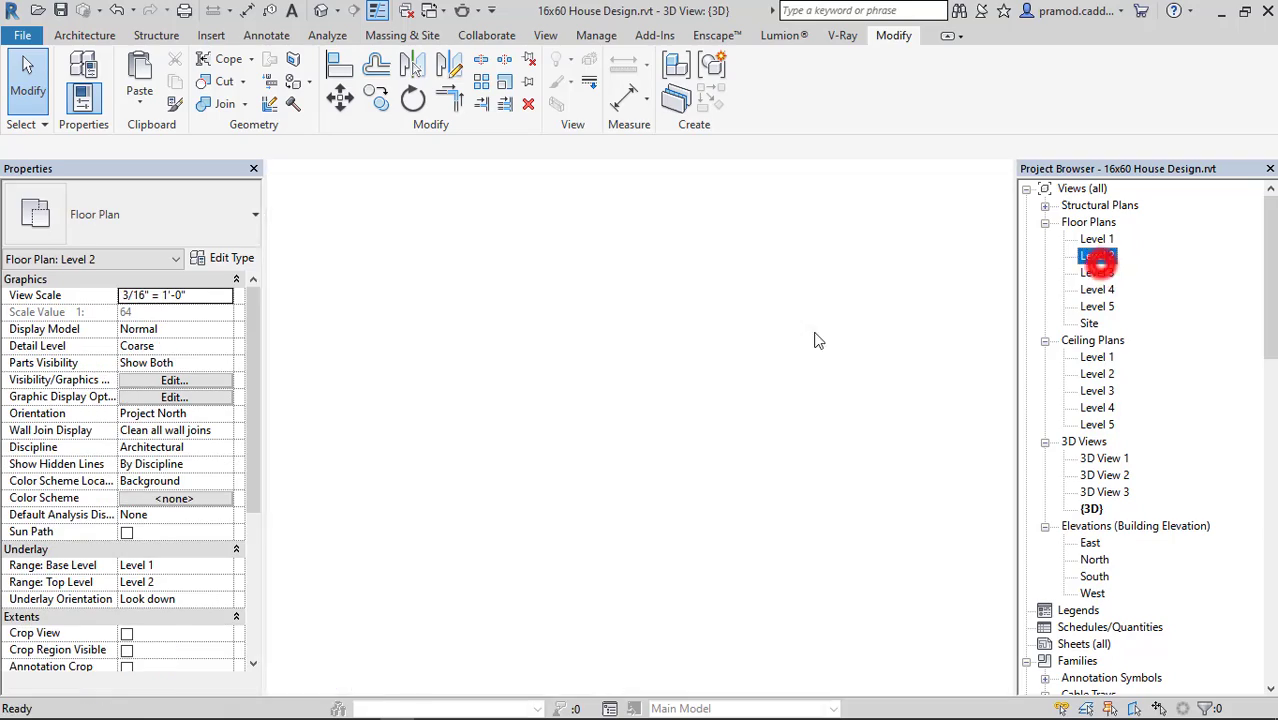
# Switch to the RevitCity search page in the browser and search the downloads for BIKES.
pyautogui.click(224, 710)
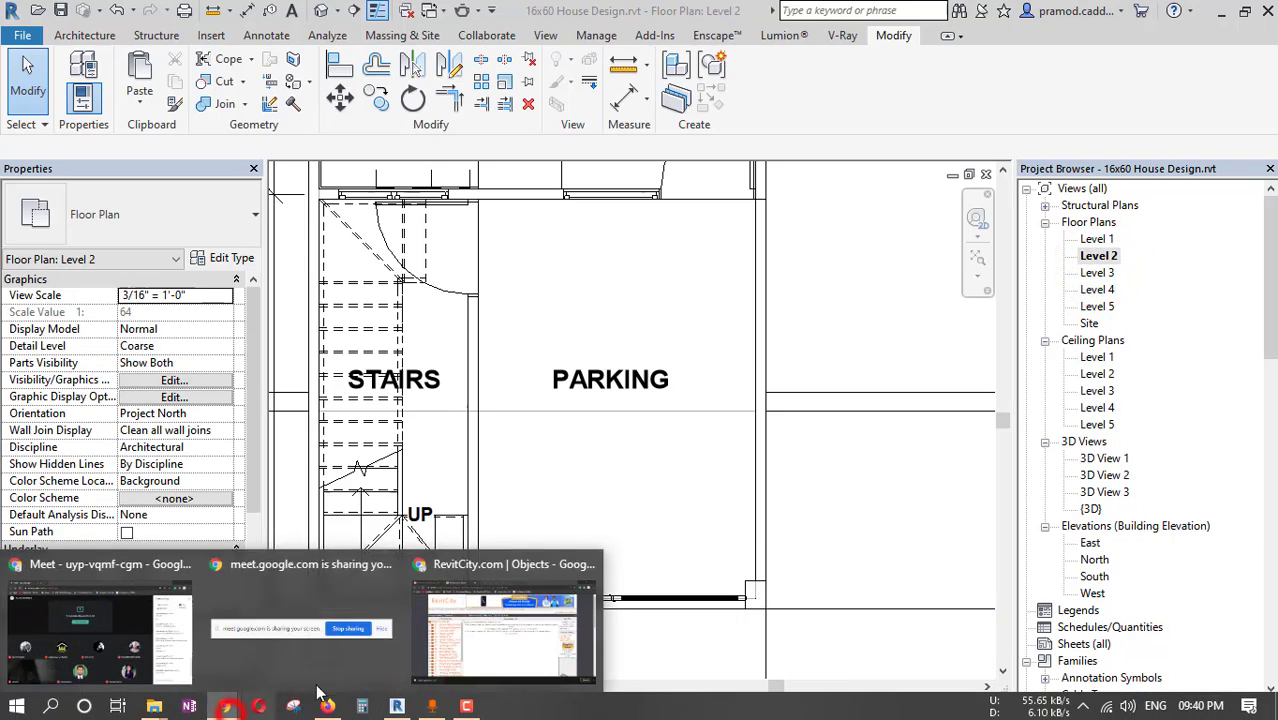
pyautogui.click(473, 648)
pyautogui.click(120, 15)
pyautogui.scroll(-10, 463, 268)
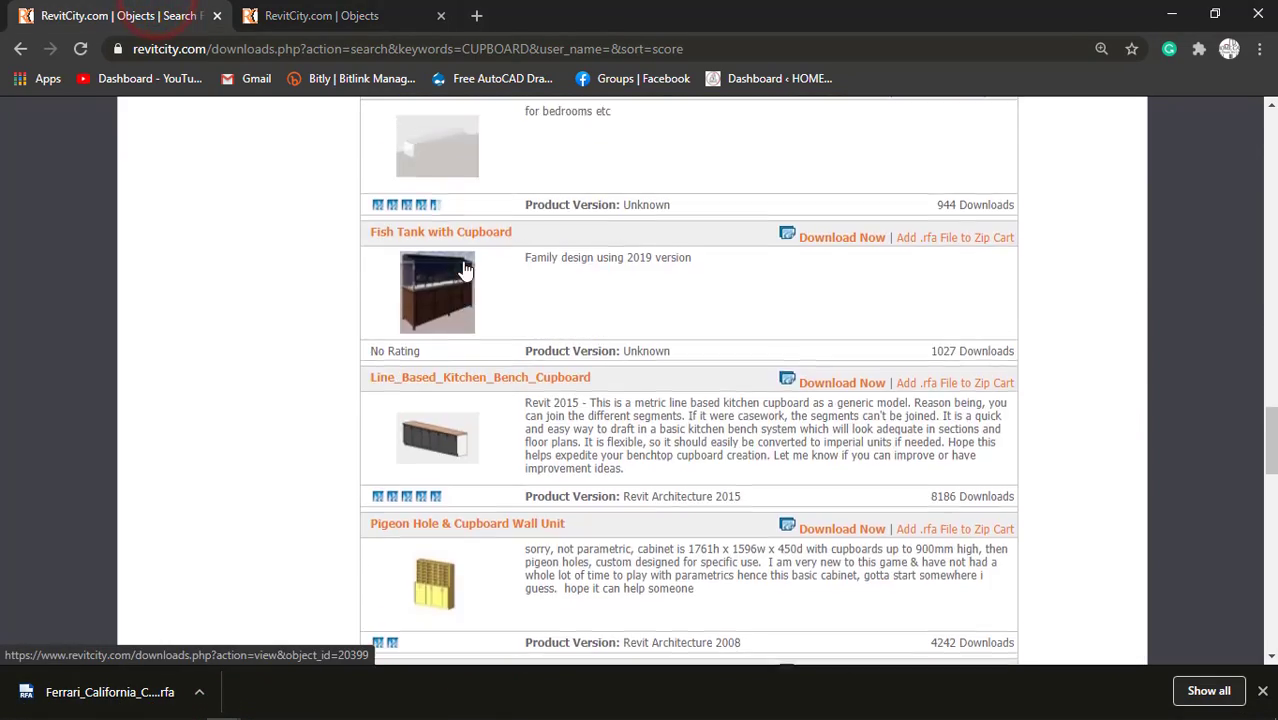
pyautogui.scroll(10, 463, 268)
pyautogui.doubleClick(455, 238)
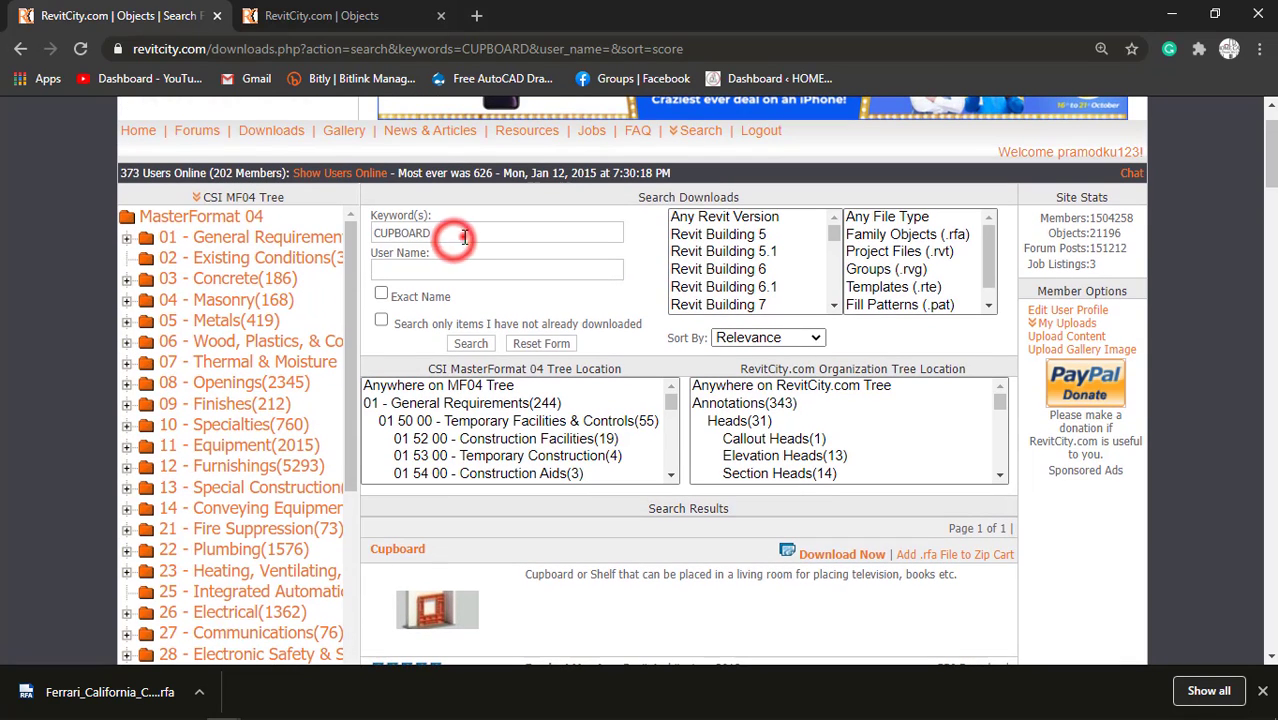
pyautogui.write('BIKES')
pyautogui.press('Return')
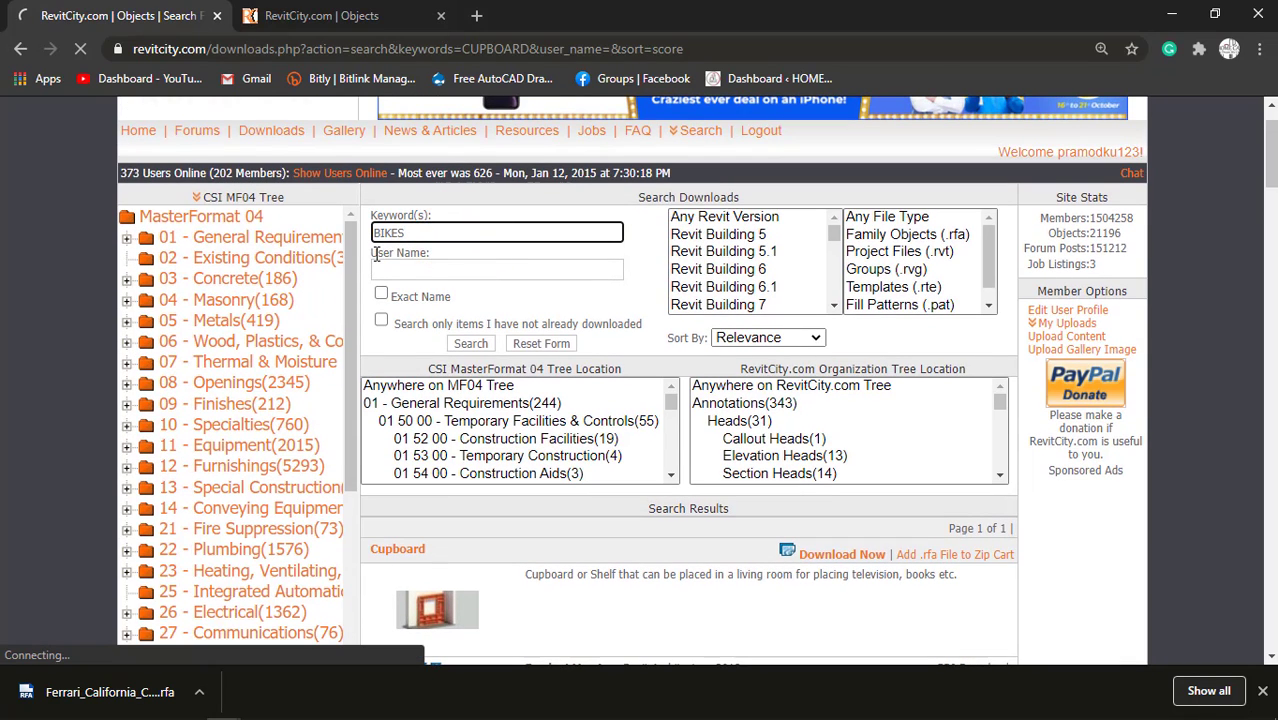
# Close the finished Ferrari download page, look through the listed cupboard families and return to the Revit floor plan.
pyautogui.click(415, 14)
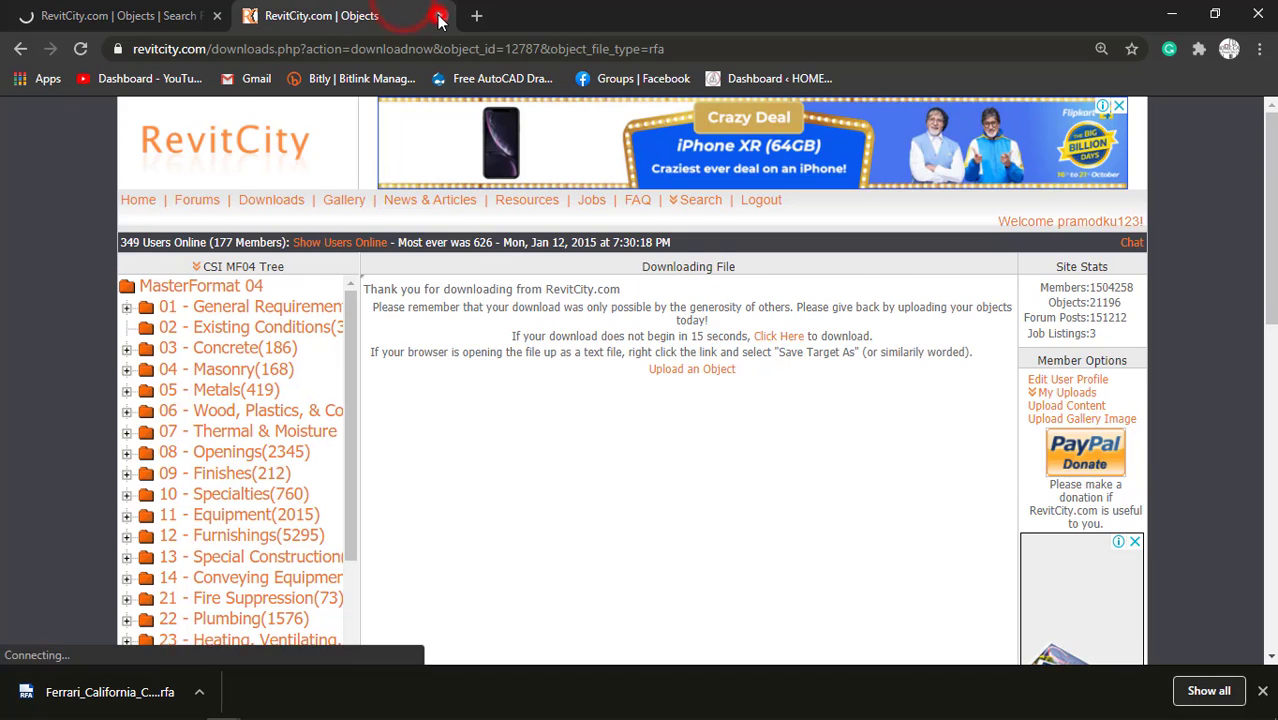
pyautogui.click(441, 15)
pyautogui.scroll(-3, 565, 501)
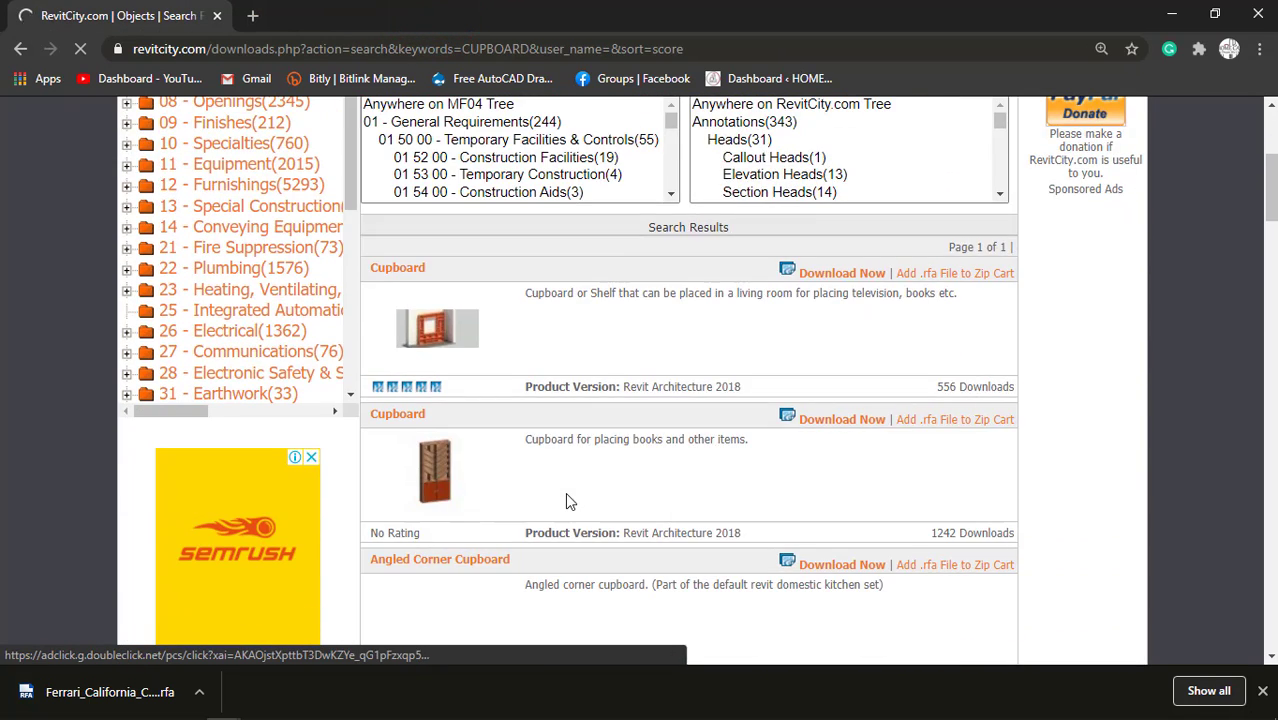
pyautogui.scroll(-3, 565, 501)
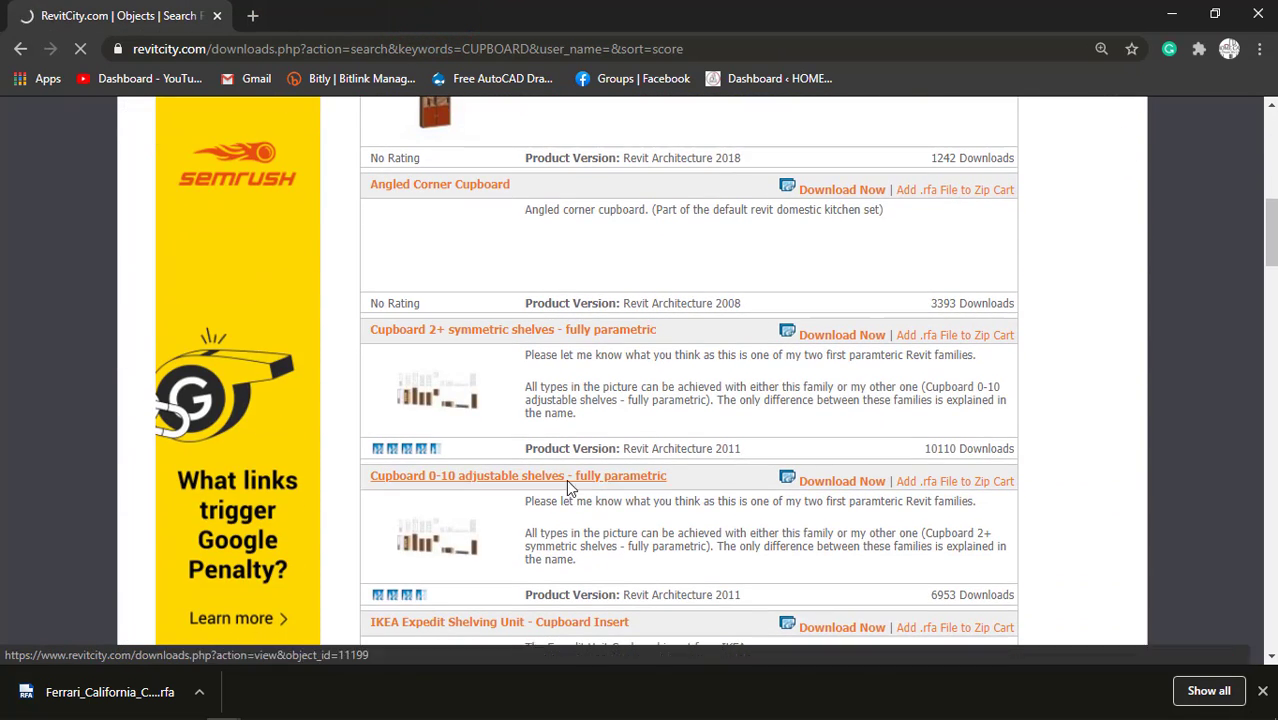
pyautogui.click(1176, 12)
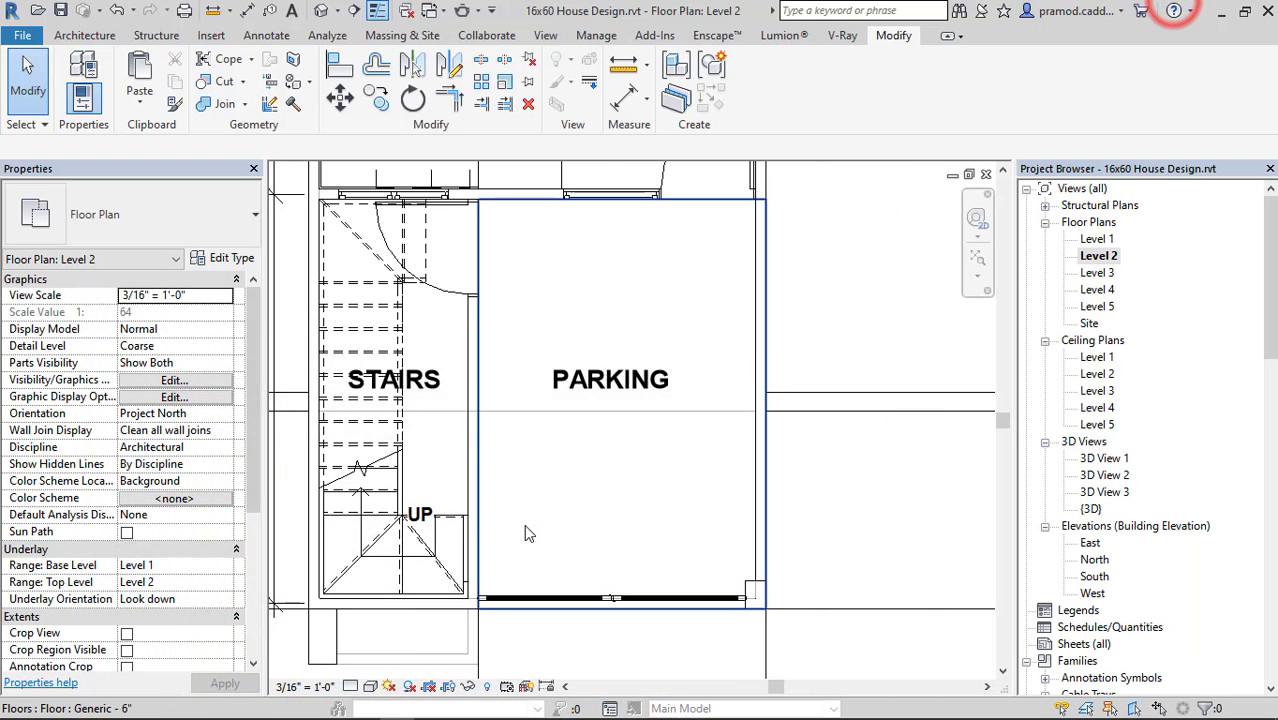
# Open the Level 2 floor plan's visibility overrides and hide the Parking model category.
pyautogui.scroll(-5, 525, 531)
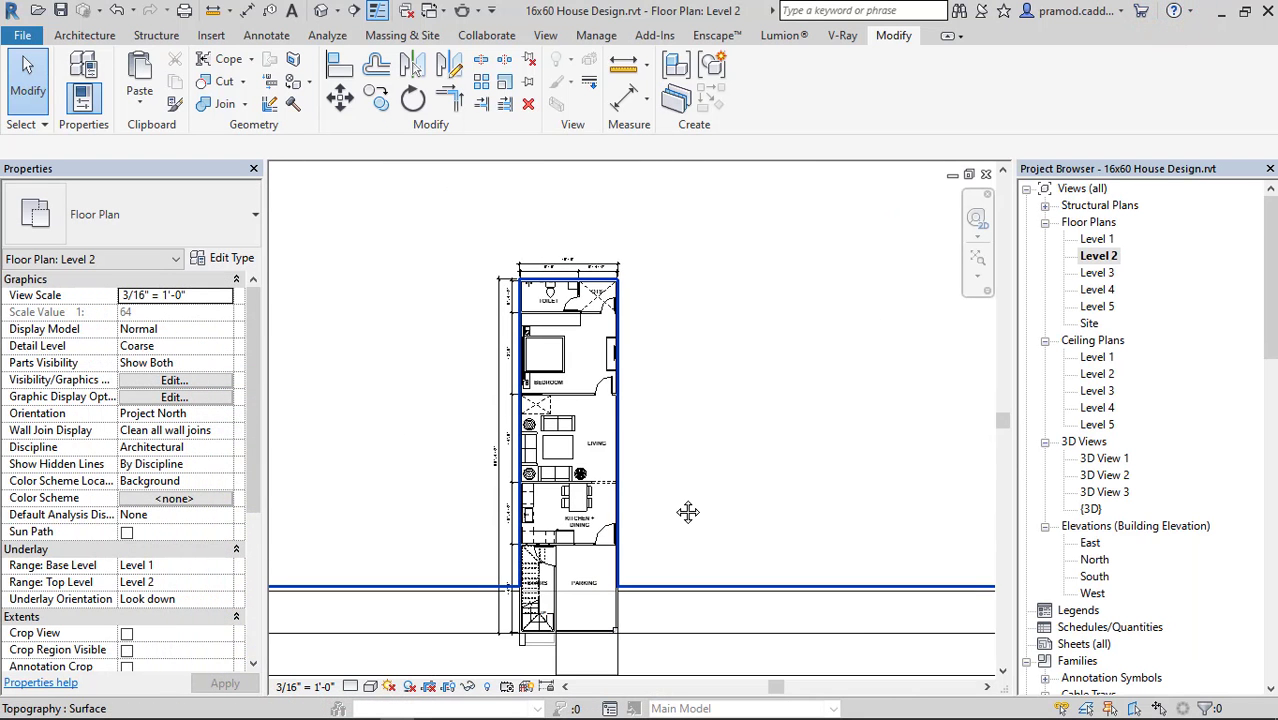
pyautogui.moveTo(688, 512); pyautogui.dragTo(708, 408, button='middle')
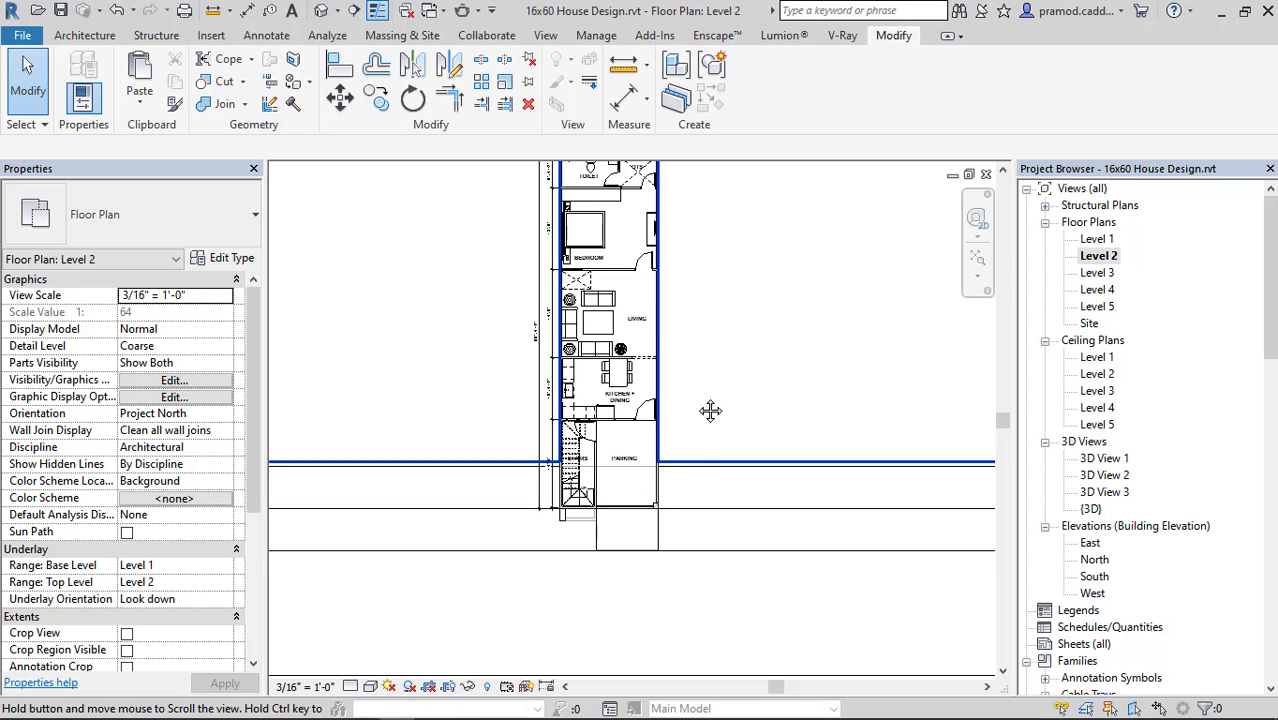
pyautogui.scroll(-5, 693, 442)
pyautogui.scroll(3, 697, 447)
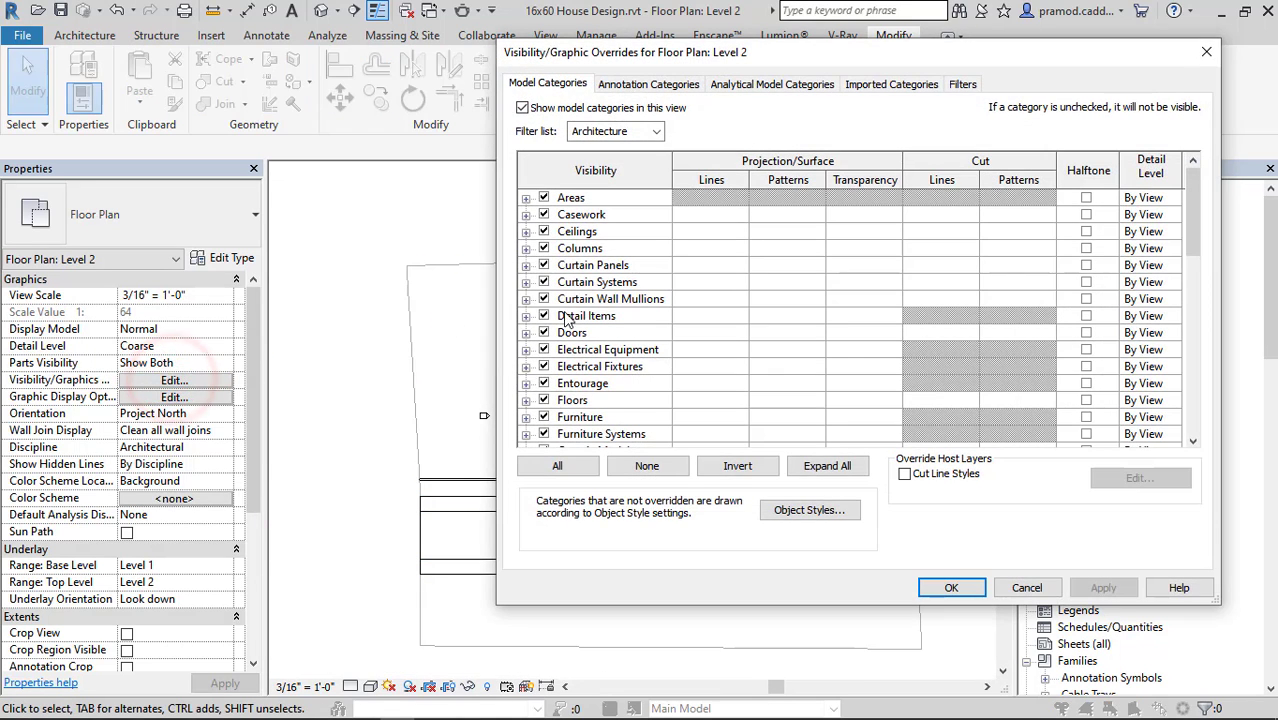
pyautogui.scroll(-3, 560, 393)
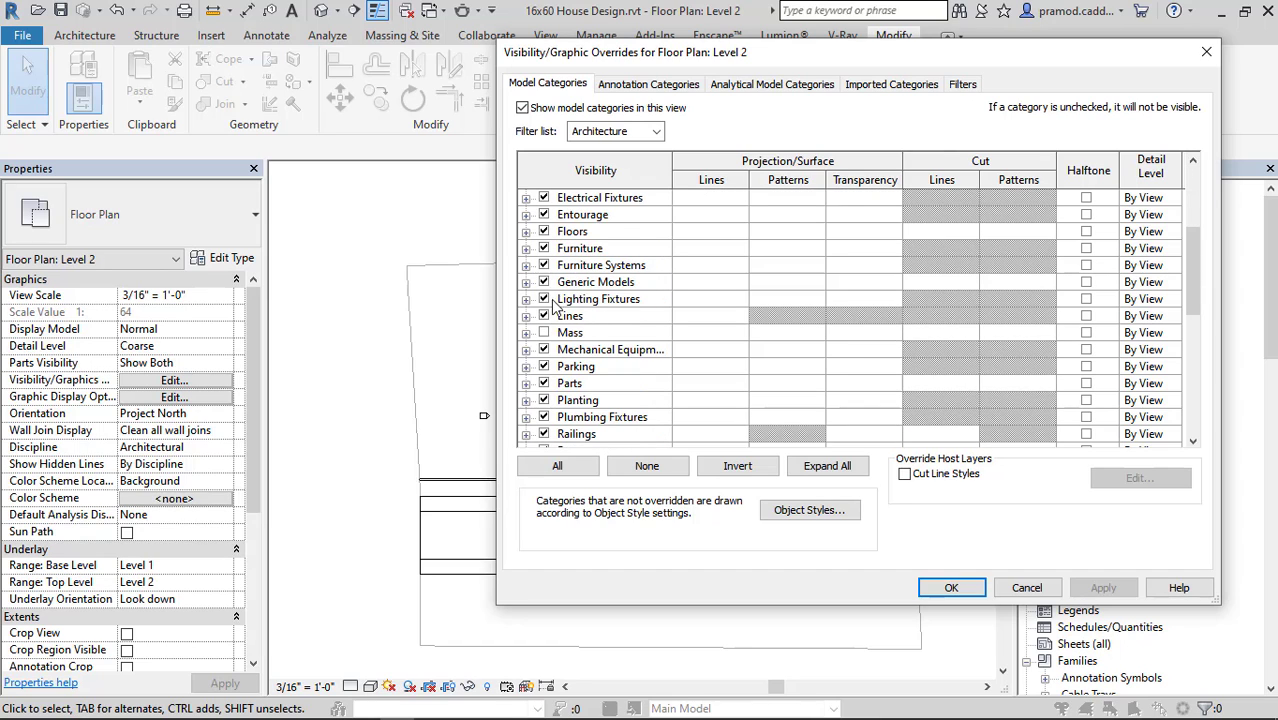
pyautogui.scroll(-1, 549, 370)
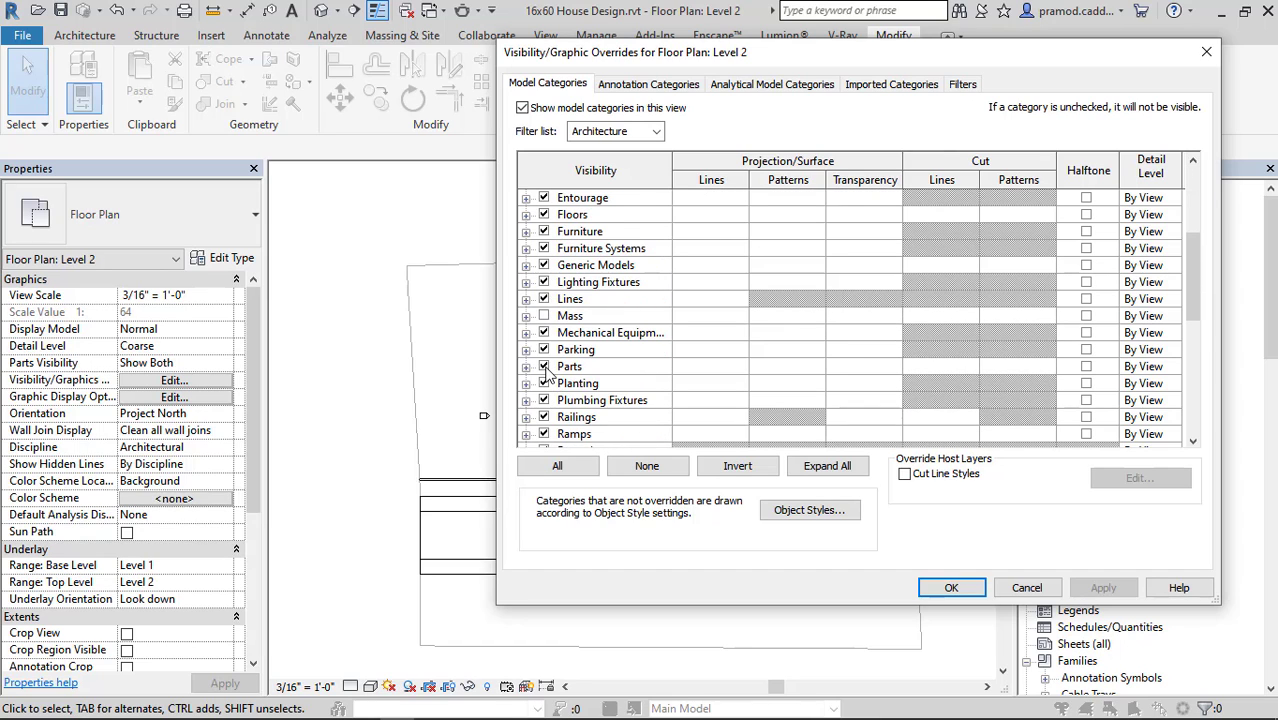
pyautogui.click(543, 350)
# Hide the Site and Topography categories and apply the visibility overrides to the Level 2 floor plan.
pyautogui.scroll(-3, 548, 420)
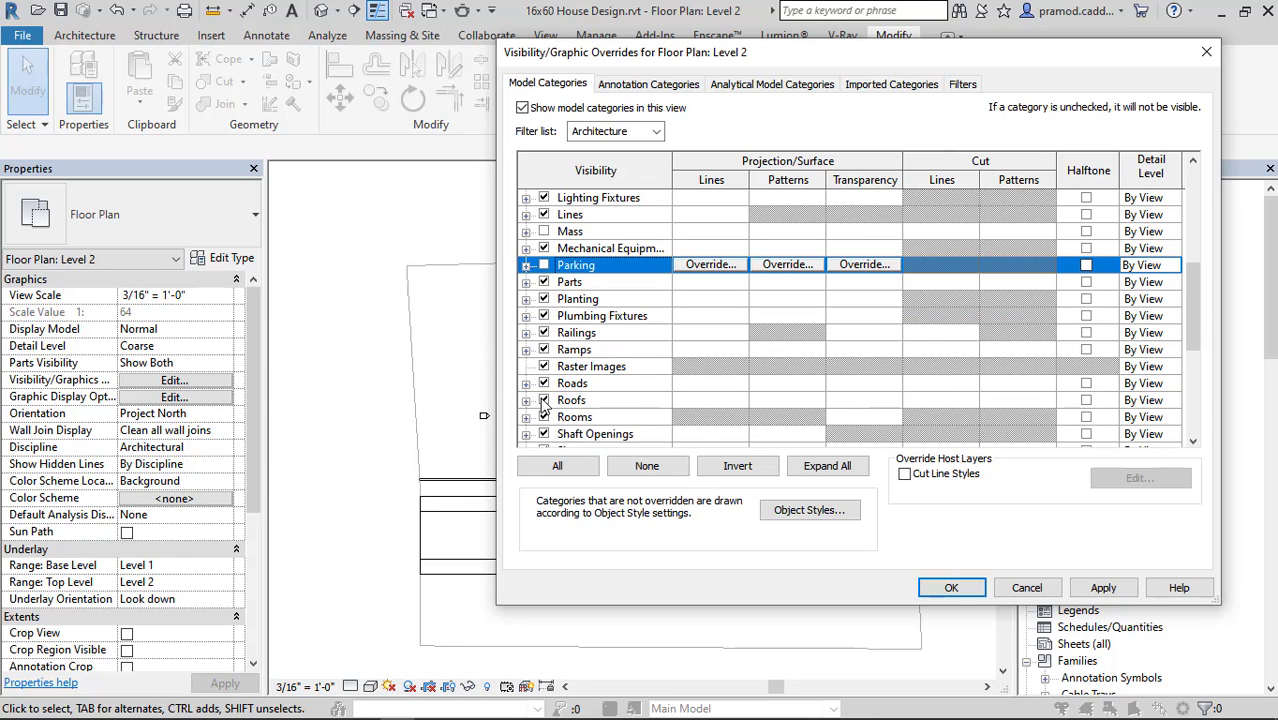
pyautogui.scroll(-2, 547, 423)
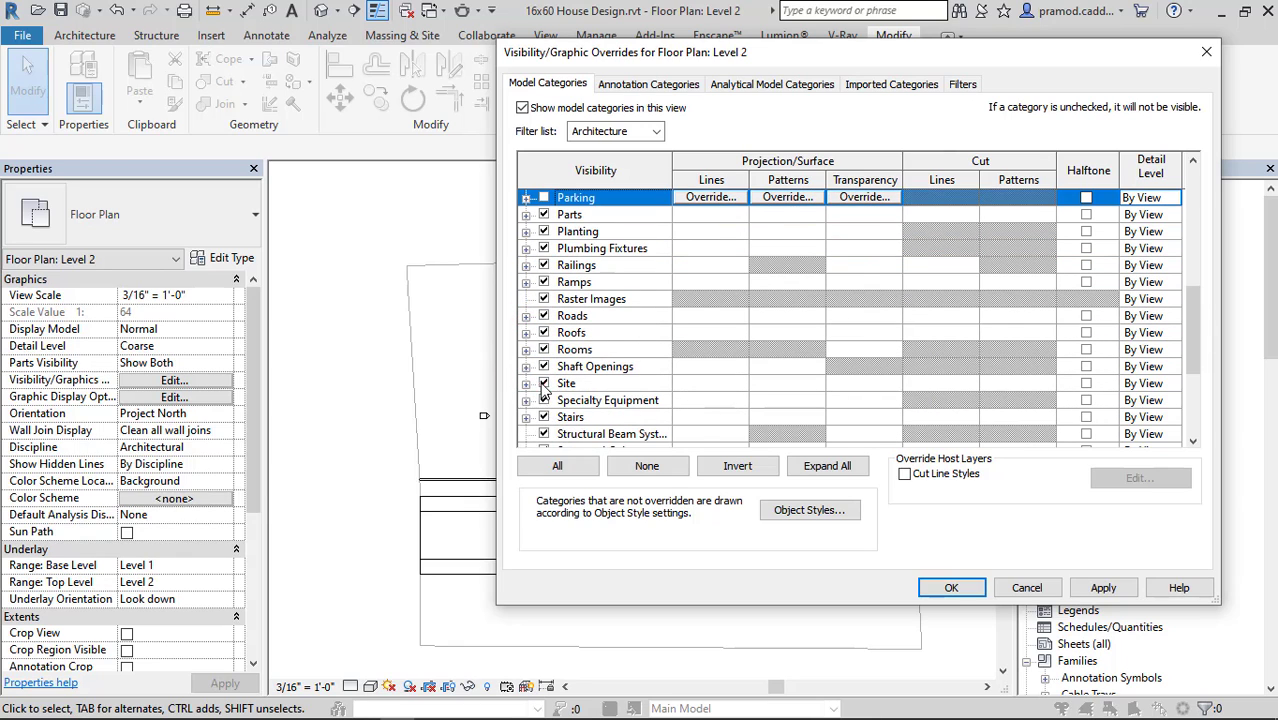
pyautogui.click(543, 384)
pyautogui.scroll(-5, 550, 415)
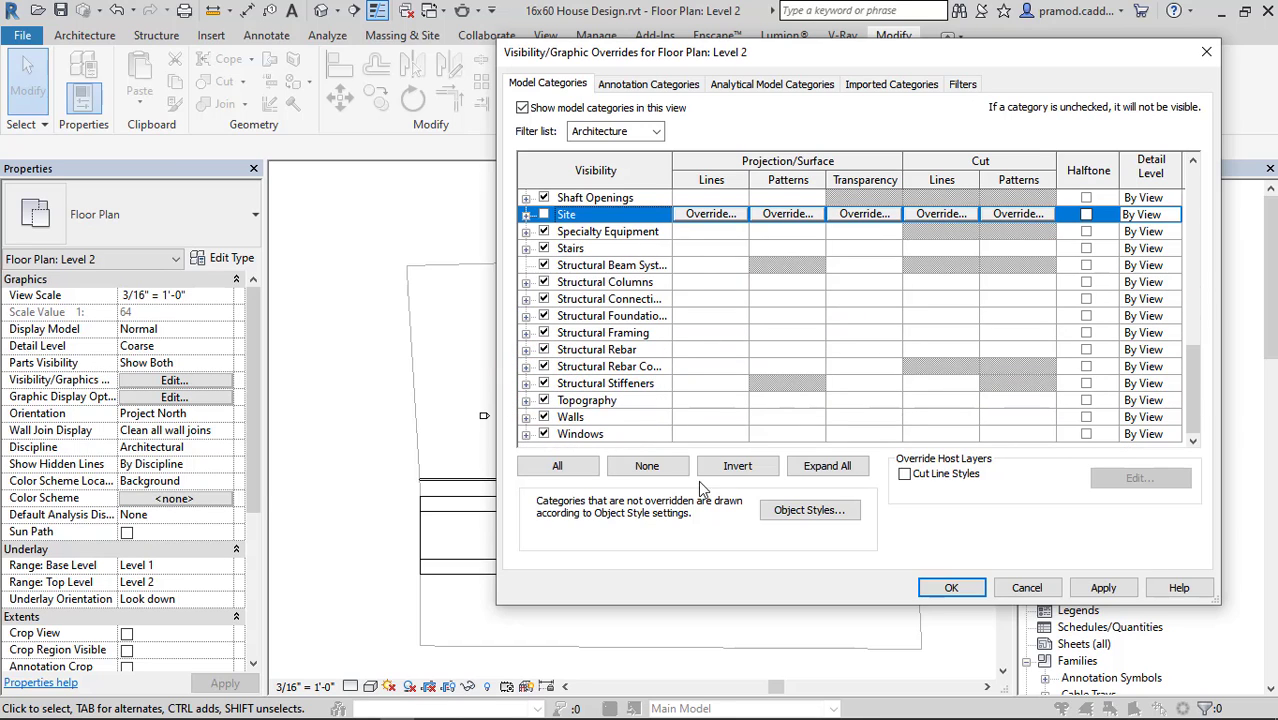
pyautogui.click(544, 400)
pyautogui.click(949, 588)
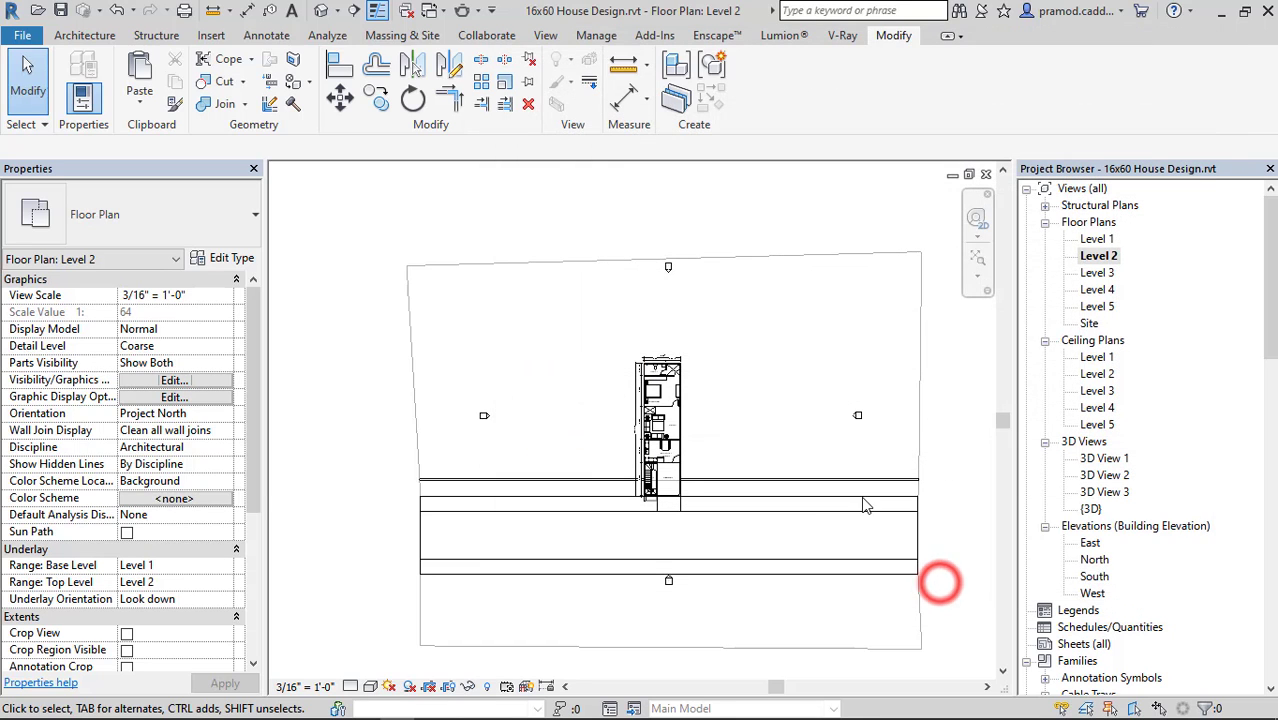
pyautogui.click(944, 441)
# Set the Level 2 floor plan's underlay base level to None.
pyautogui.scroll(3, 682, 547)
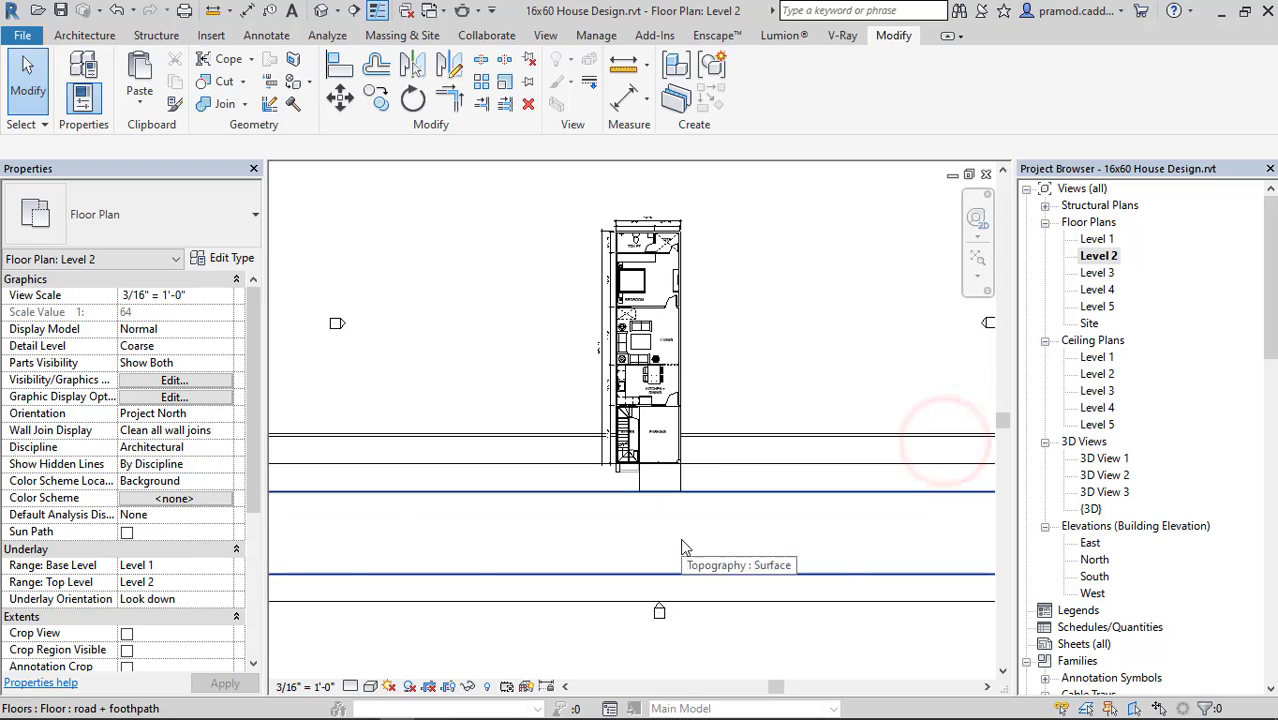
pyautogui.click(175, 565)
pyautogui.click(226, 565)
pyautogui.click(168, 584)
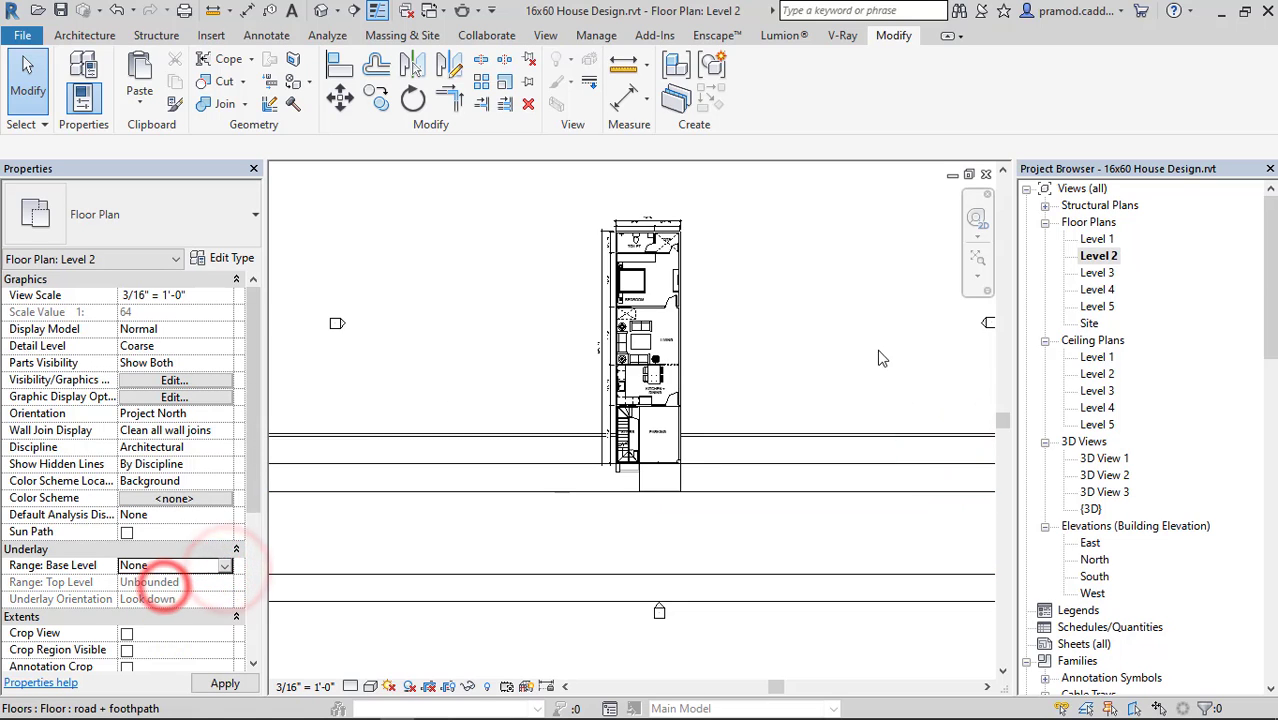
pyautogui.click(817, 366)
# Override the Walls category's cut pattern with a solid black fill in the Level 2 floor plan's visibility overrides.
pyautogui.scroll(2, 742, 408)
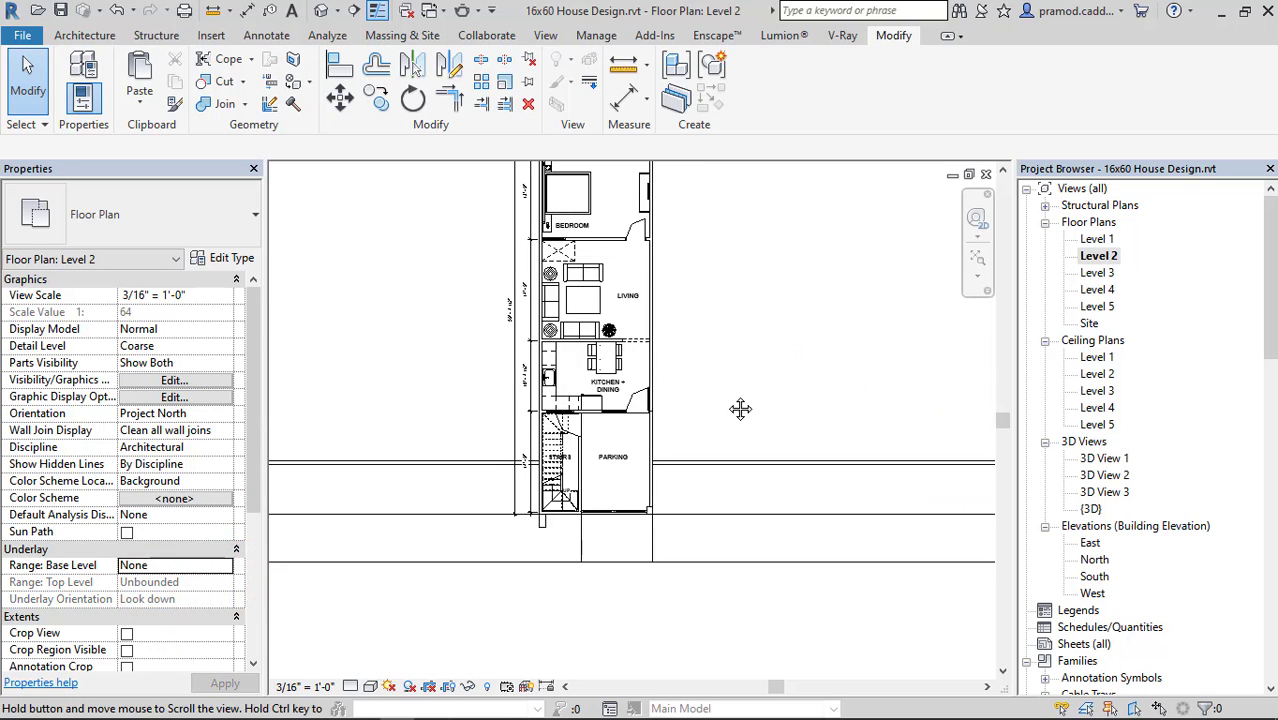
pyautogui.click(333, 317)
pyautogui.click(170, 381)
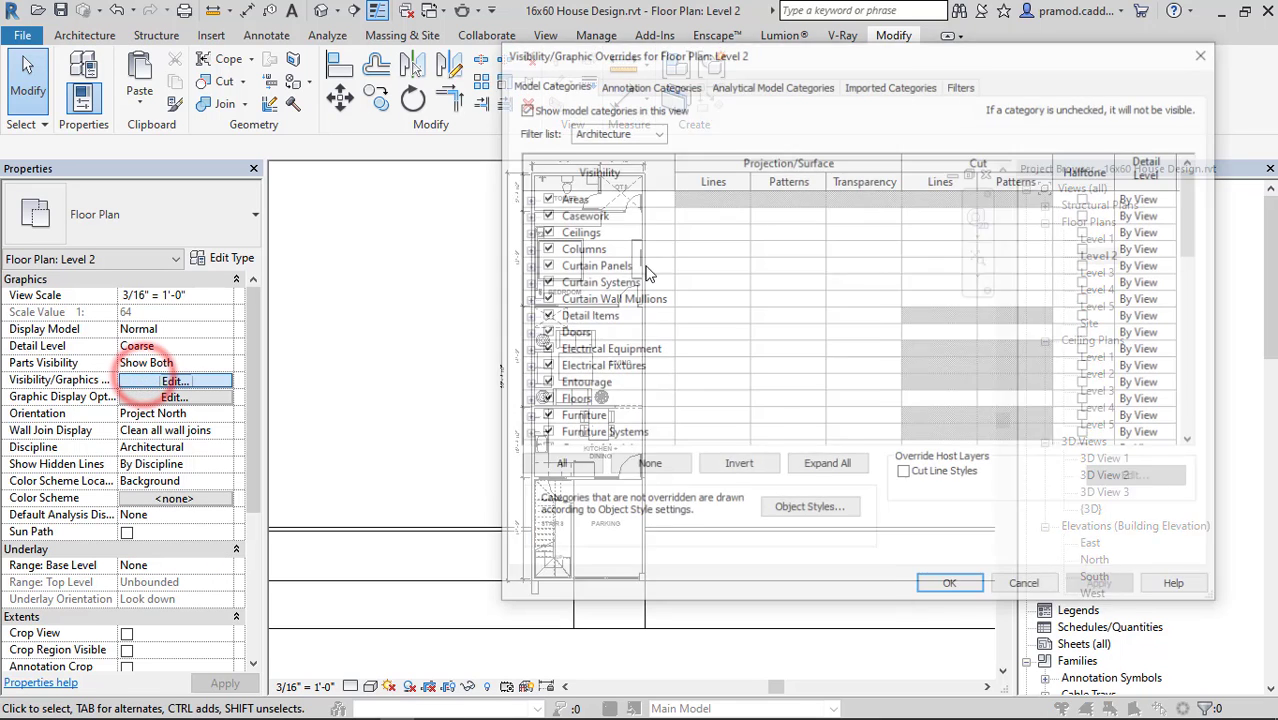
pyautogui.scroll(-10, 705, 395)
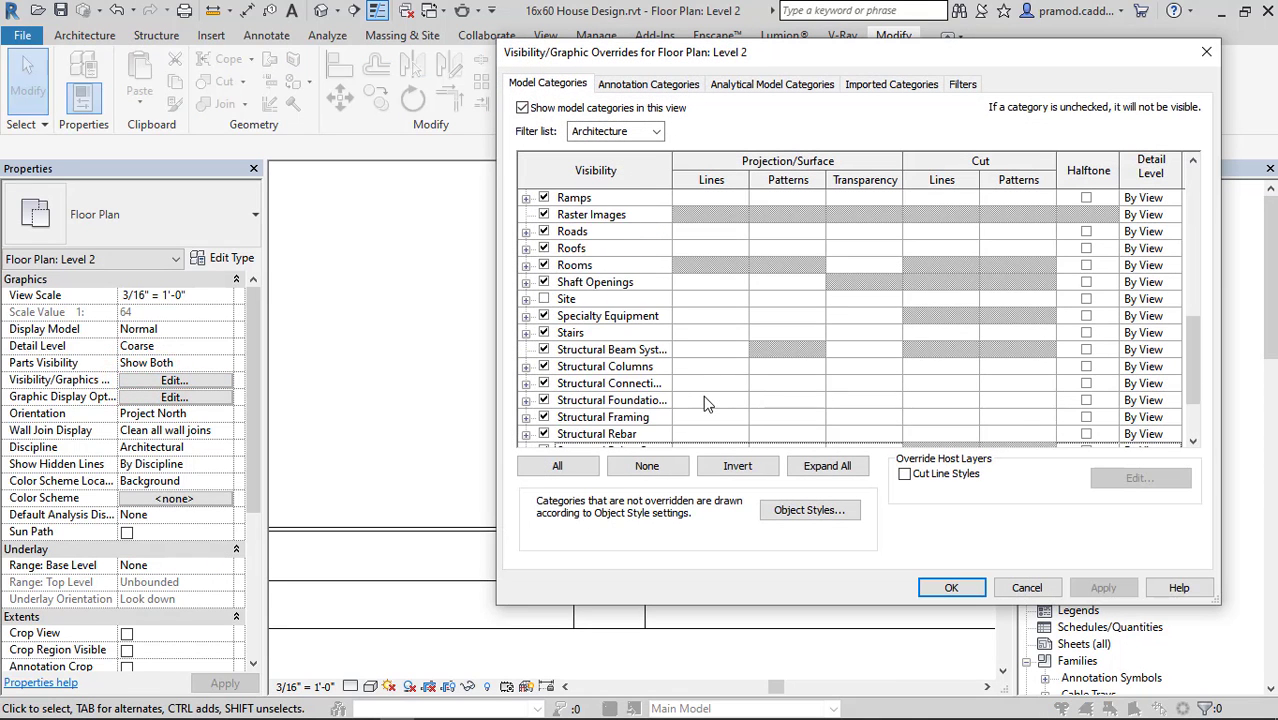
pyautogui.click(1005, 381)
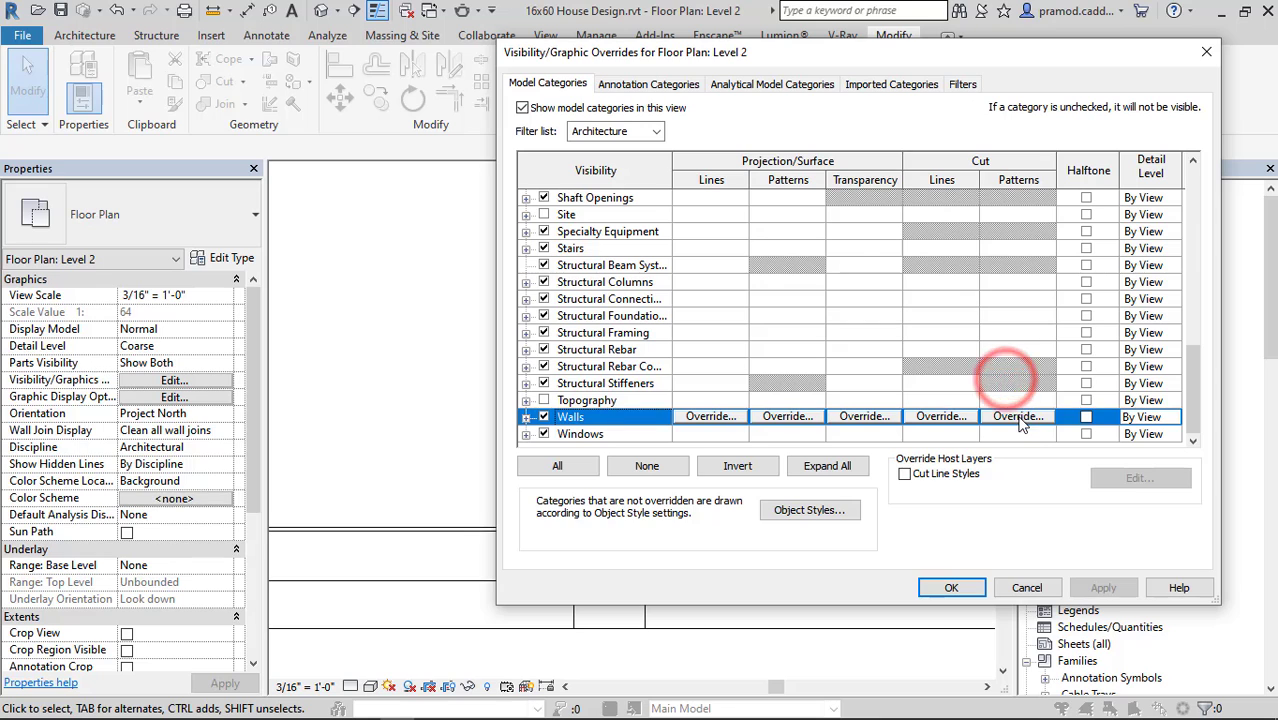
pyautogui.click(1017, 417)
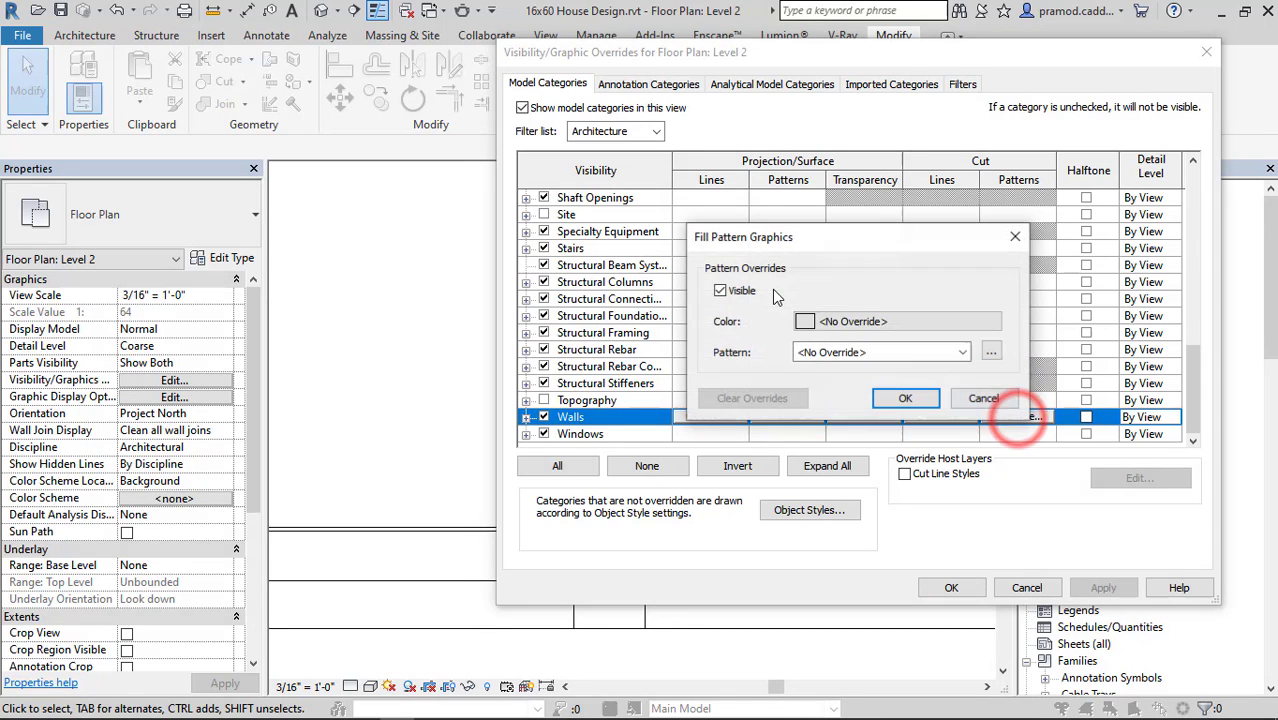
pyautogui.click(963, 357)
pyautogui.click(880, 364)
pyautogui.click(905, 398)
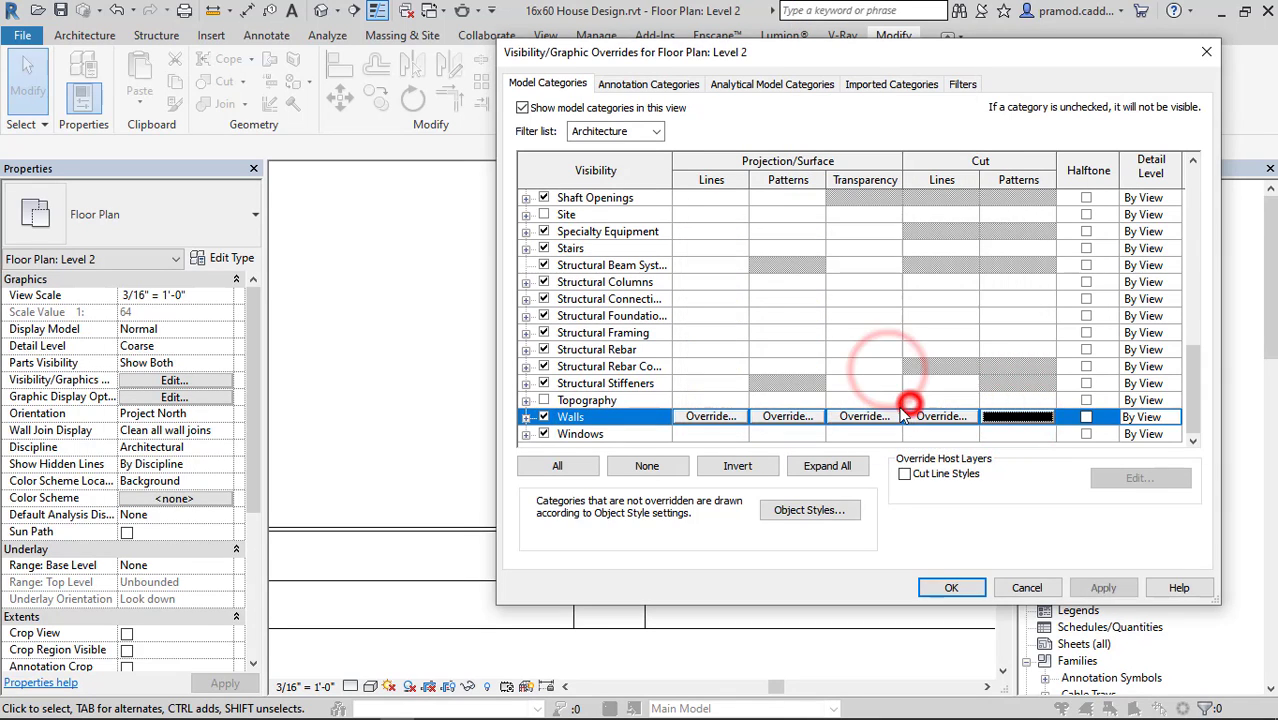
pyautogui.click(945, 587)
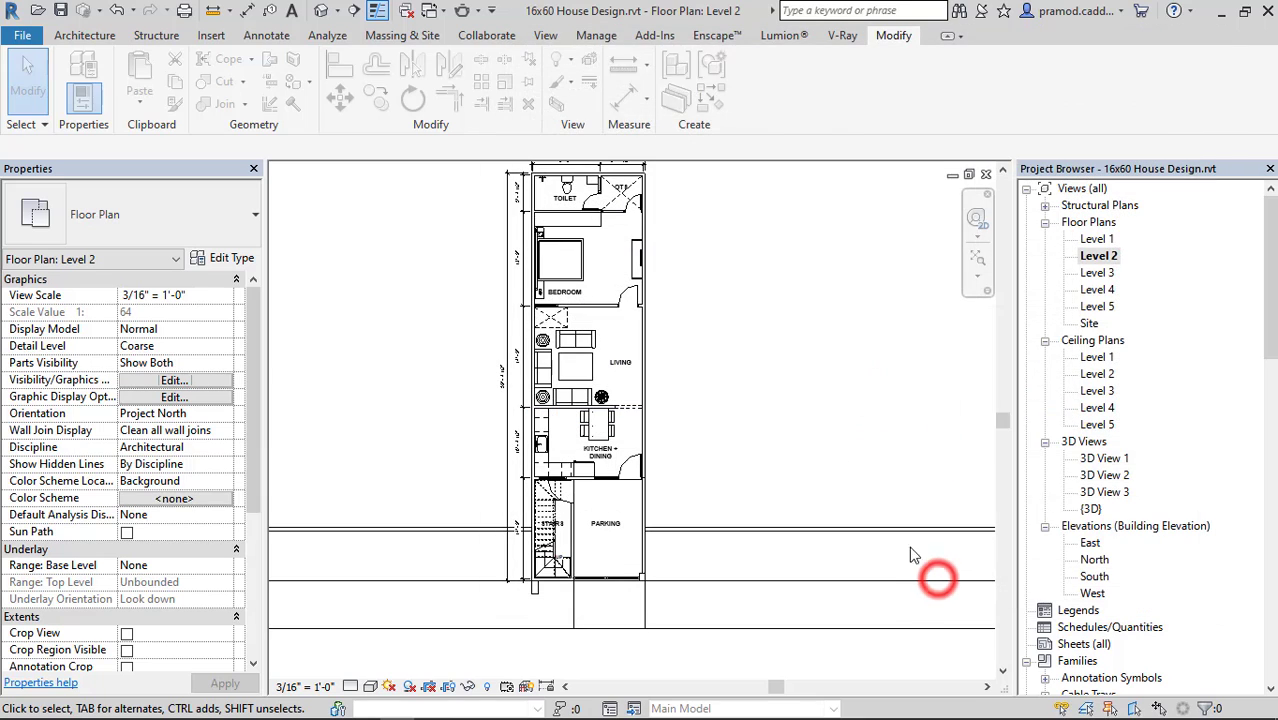
# Try the Realistic visual style on the Level 2 floor plan and return it to Hidden Line.
pyautogui.scroll(-2, 716, 375)
pyautogui.click(704, 366)
pyautogui.scroll(3, 670, 319)
pyautogui.moveTo(714, 336); pyautogui.dragTo(738, 356, button='middle')
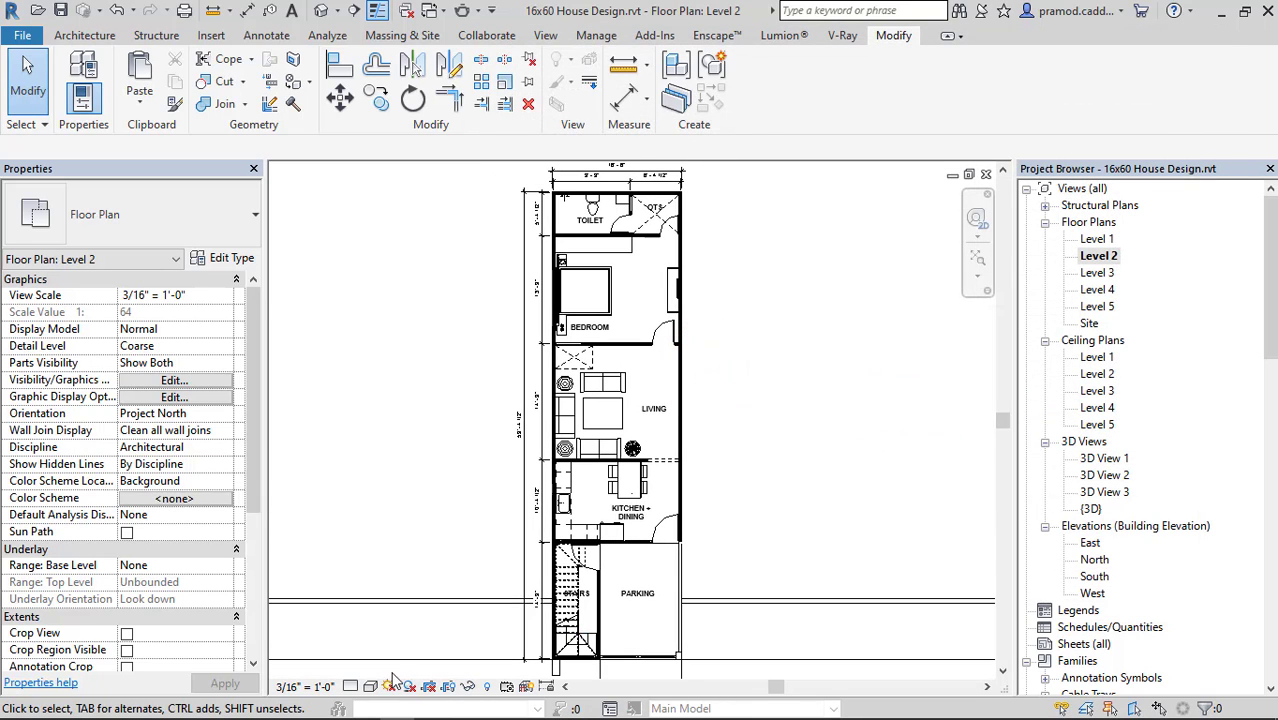
pyautogui.click(368, 687)
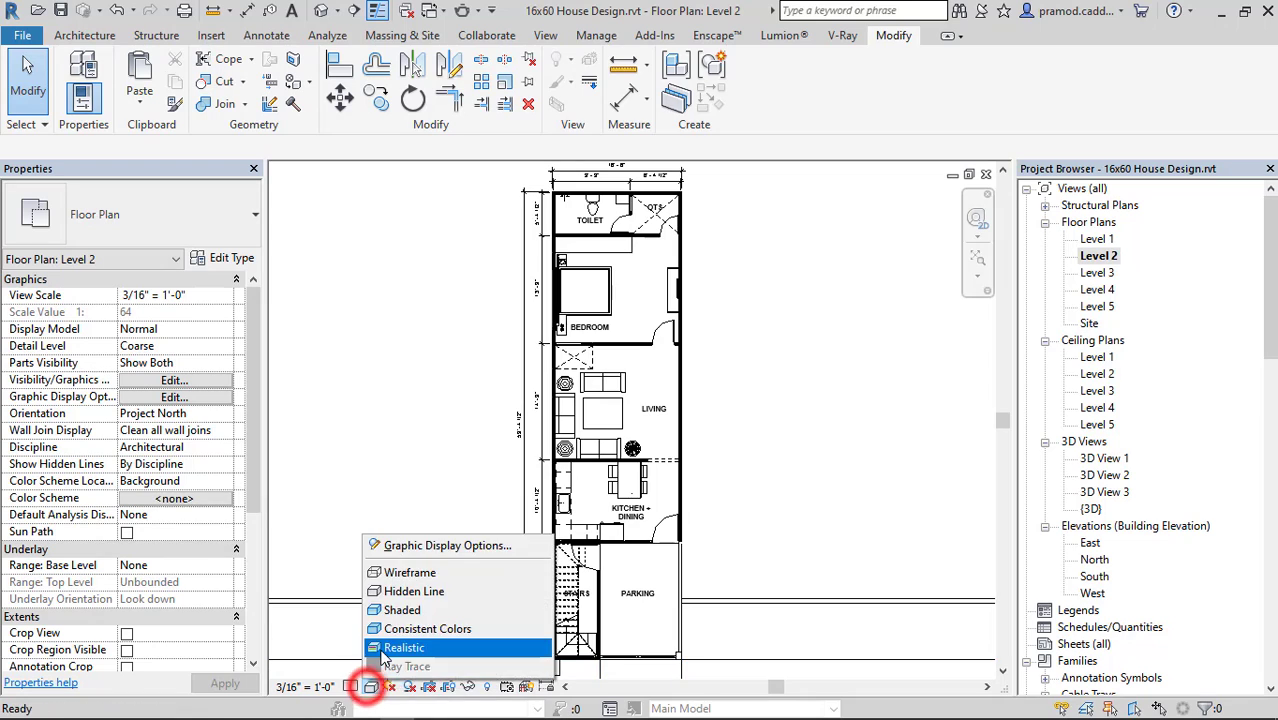
pyautogui.click(380, 647)
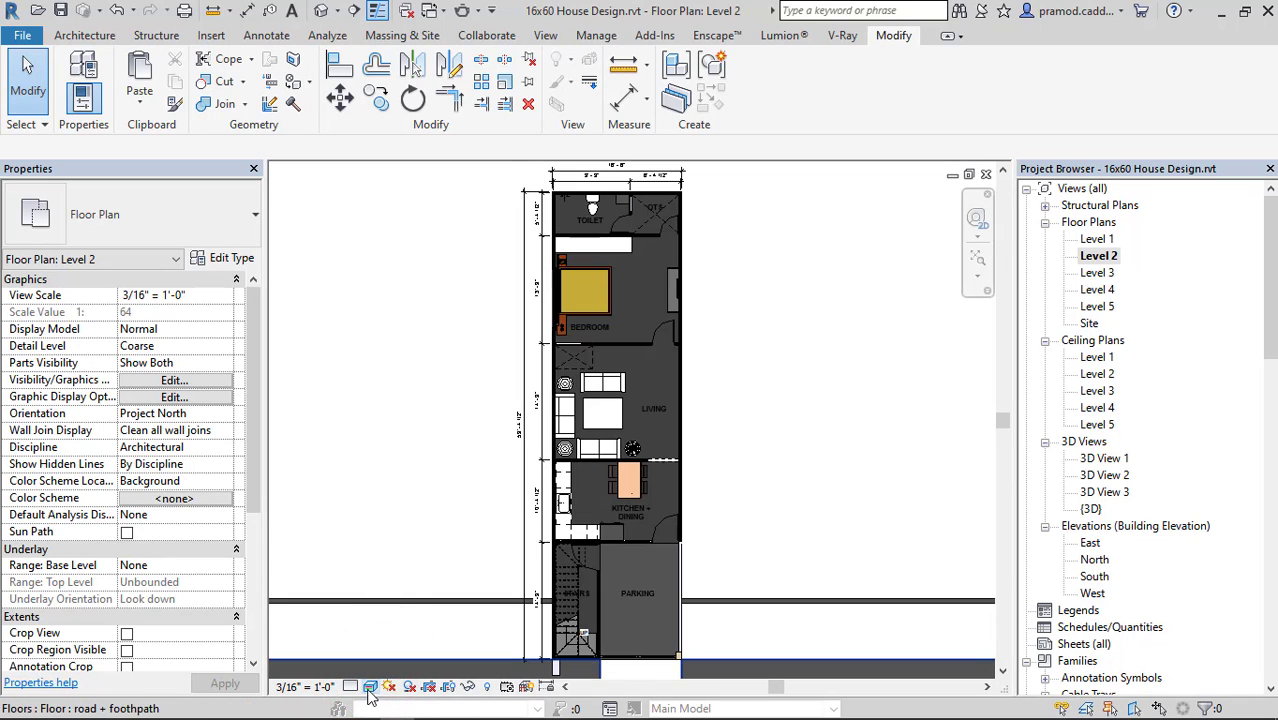
pyautogui.click(369, 686)
pyautogui.click(408, 589)
pyautogui.click(771, 343)
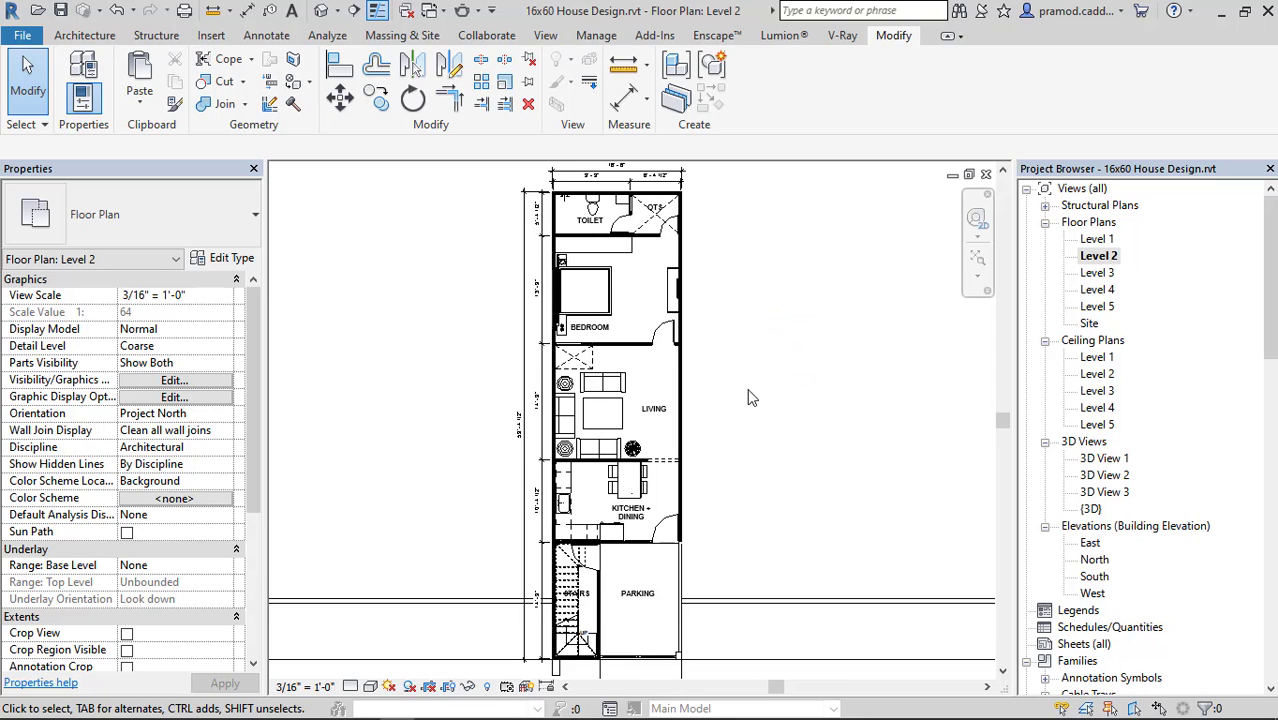
pyautogui.moveTo(763, 411)
pyautogui.mouseDown(button='middle')
pyautogui.moveTo(755, 366)
pyautogui.moveTo(754, 398)
pyautogui.mouseUp(button='middle')
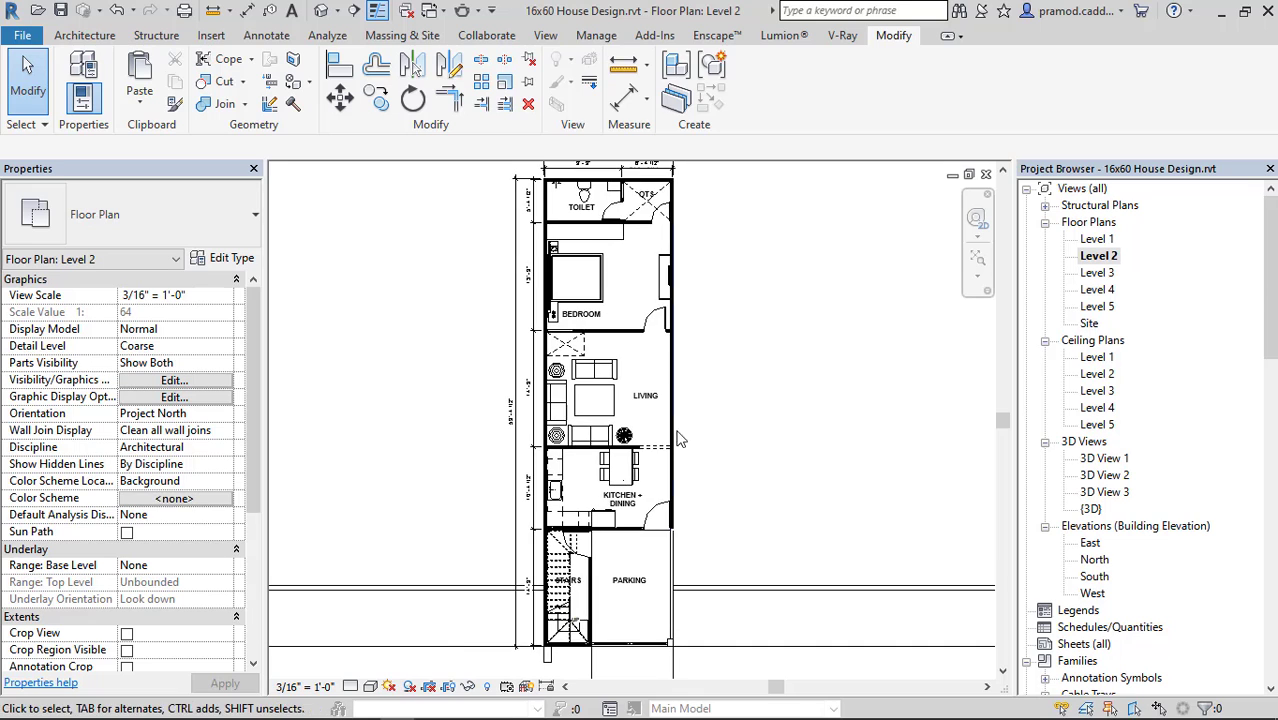
# Switch to the browser, look through the RevitCity results for BIKES and return to the Revit floor plan.
pyautogui.hotkey('alt', 'Tab')
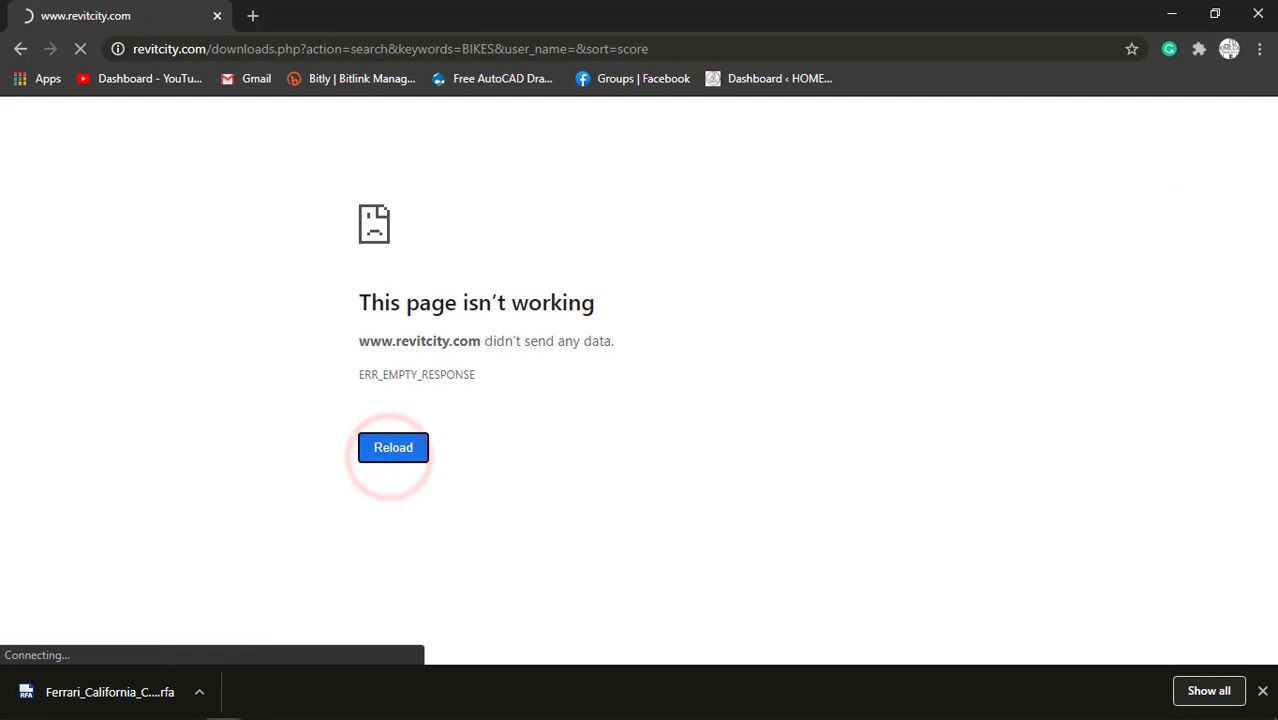
pyautogui.click(1263, 689)
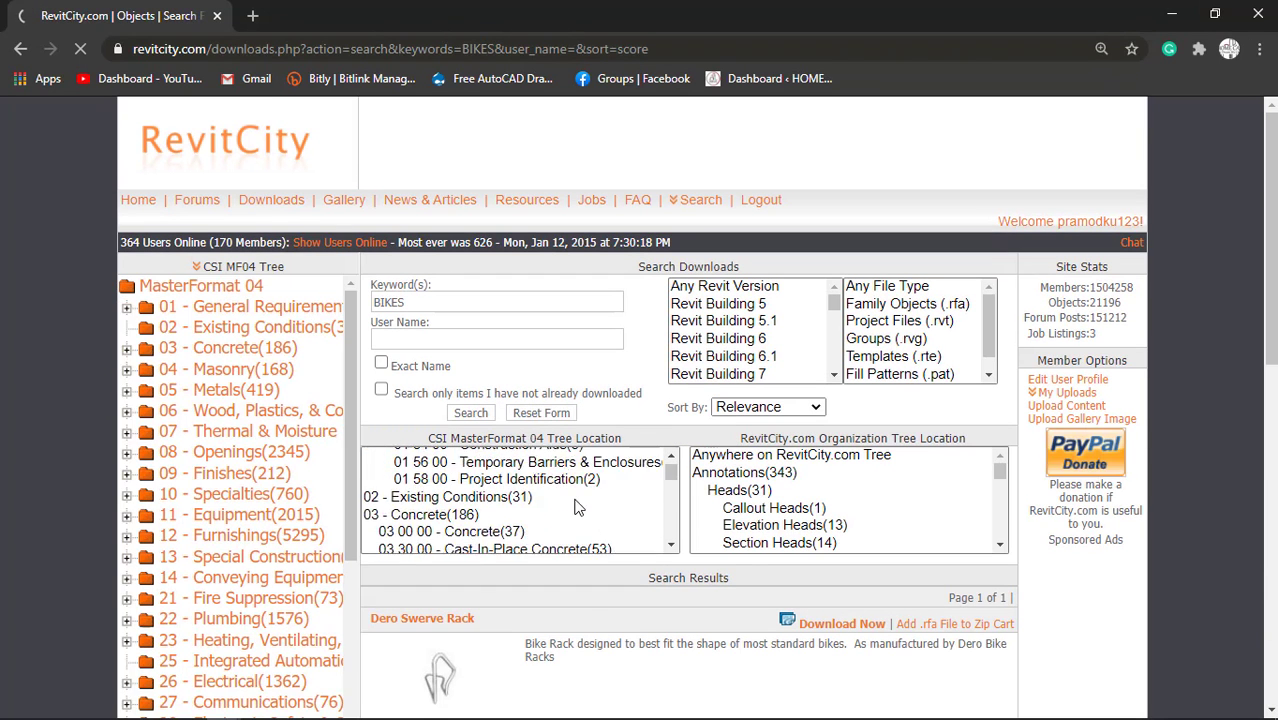
pyautogui.scroll(-5, 594, 628)
pyautogui.scroll(-3, 650, 460)
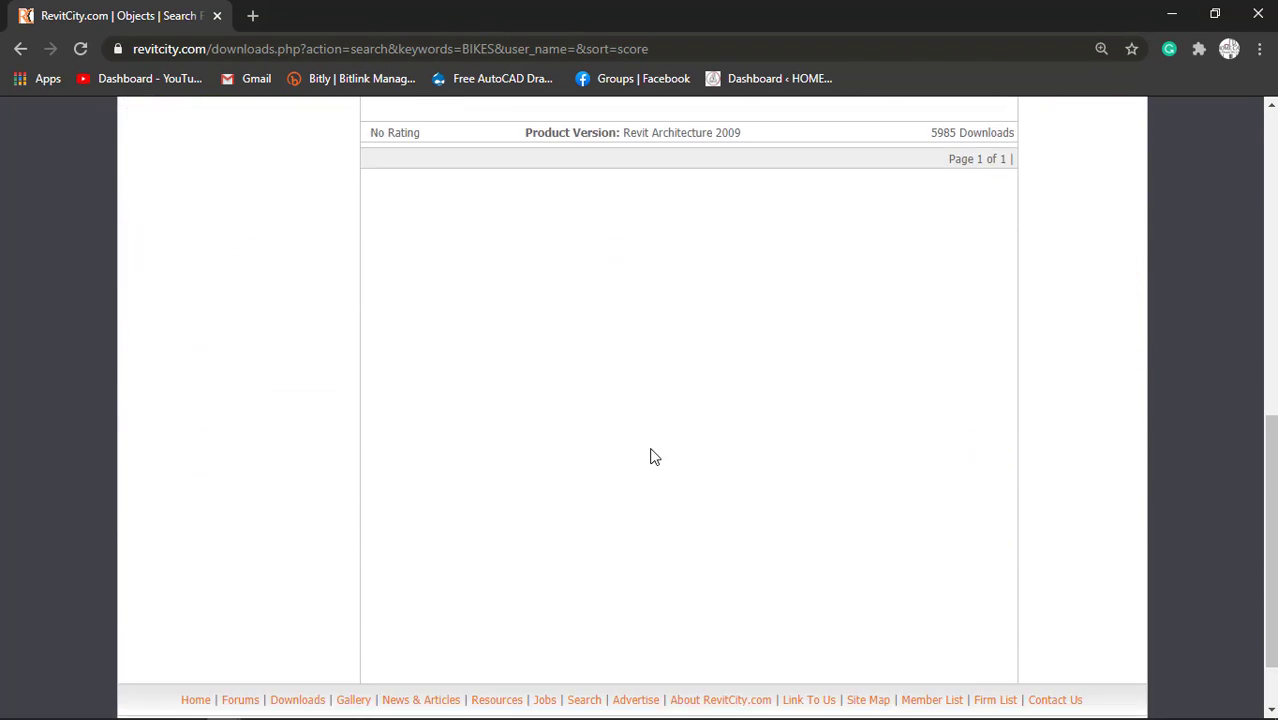
pyautogui.scroll(5, 654, 457)
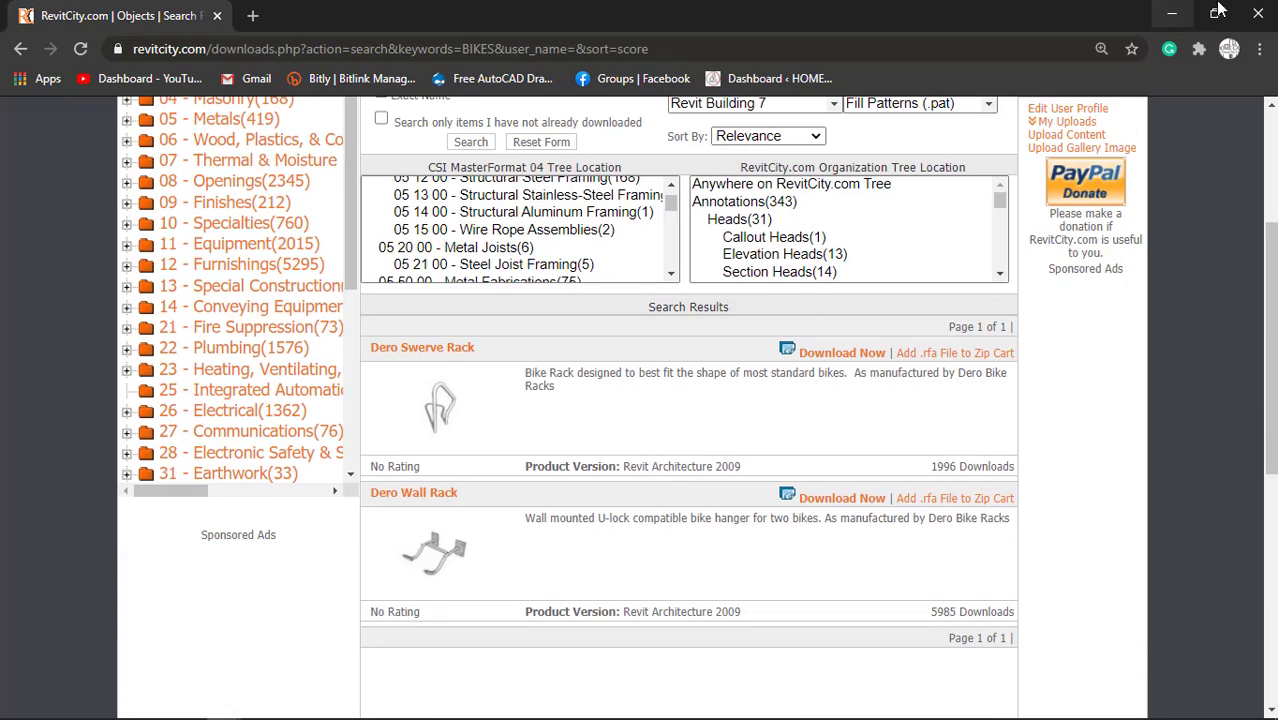
pyautogui.click(1258, 14)
# Enable Crop View and Crop Region Visible for the Level 2 floor plan.
pyautogui.scroll(-1, 765, 349)
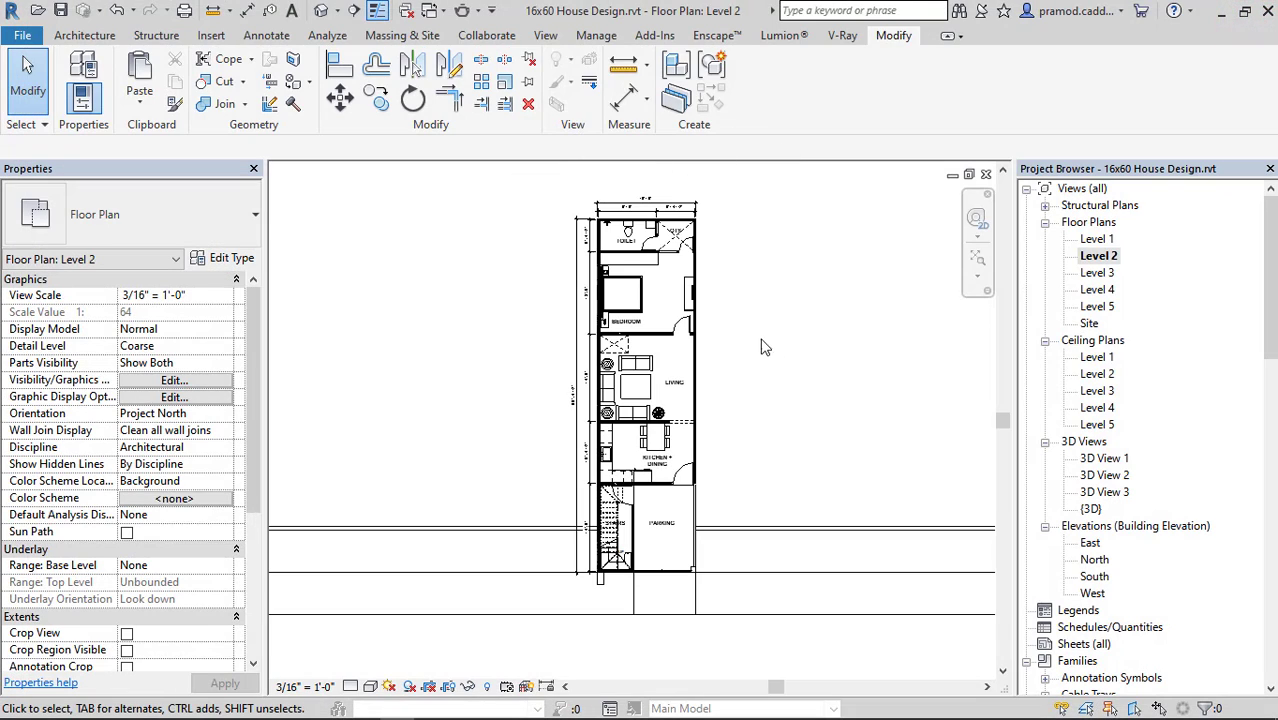
pyautogui.scroll(-1, 193, 466)
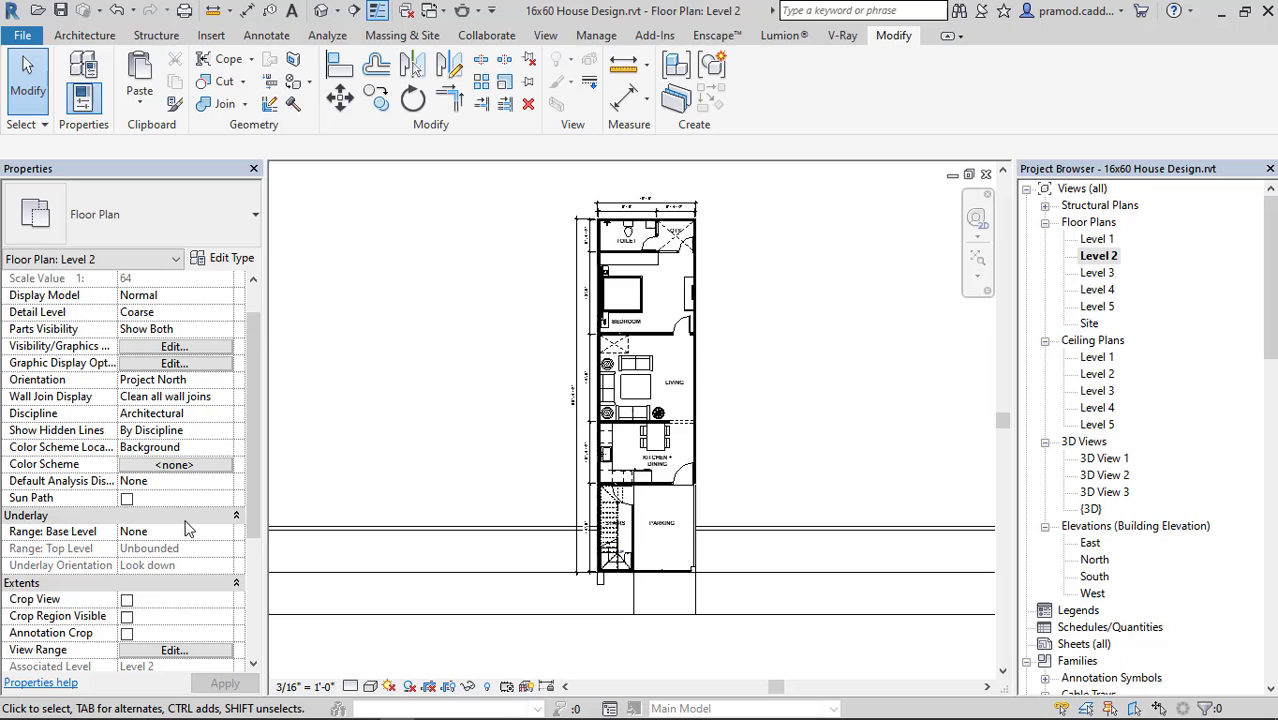
pyautogui.click(127, 616)
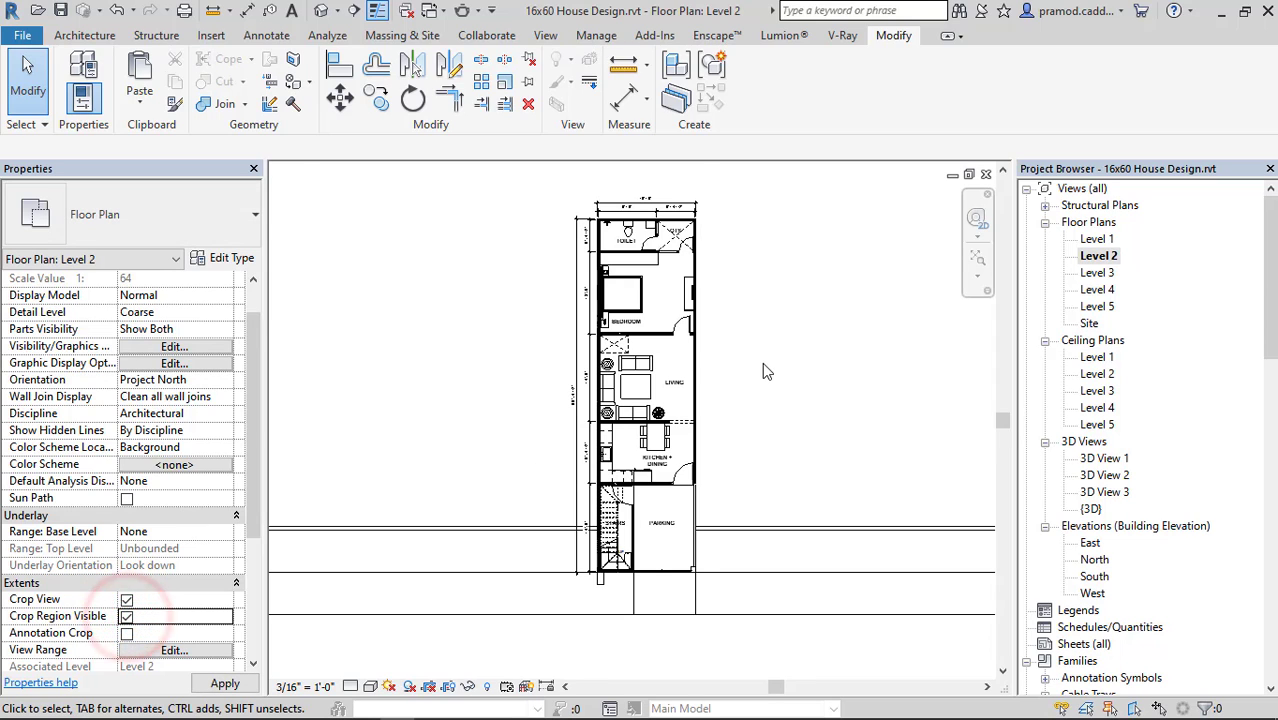
pyautogui.scroll(-2, 762, 371)
# Shrink the Level 2 crop region on all four sides so it frames the house plan and the front road edge.
pyautogui.click(679, 256)
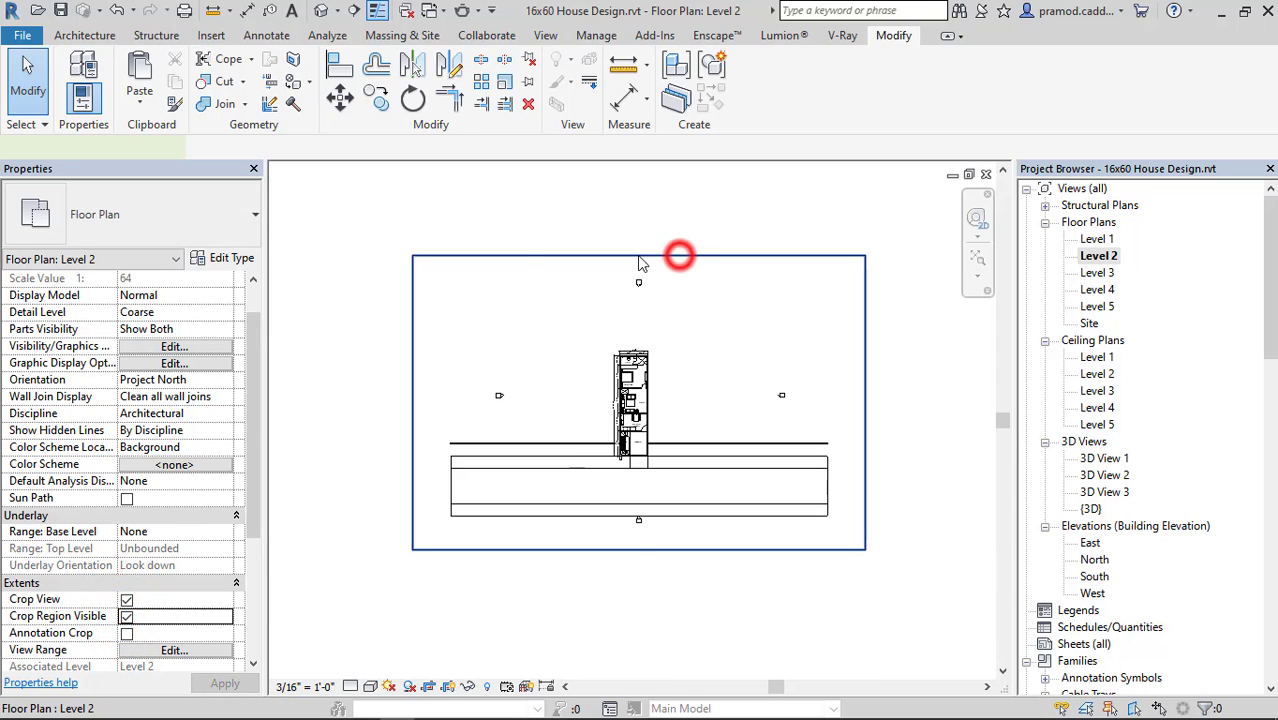
pyautogui.moveTo(639, 256); pyautogui.dragTo(655, 418)
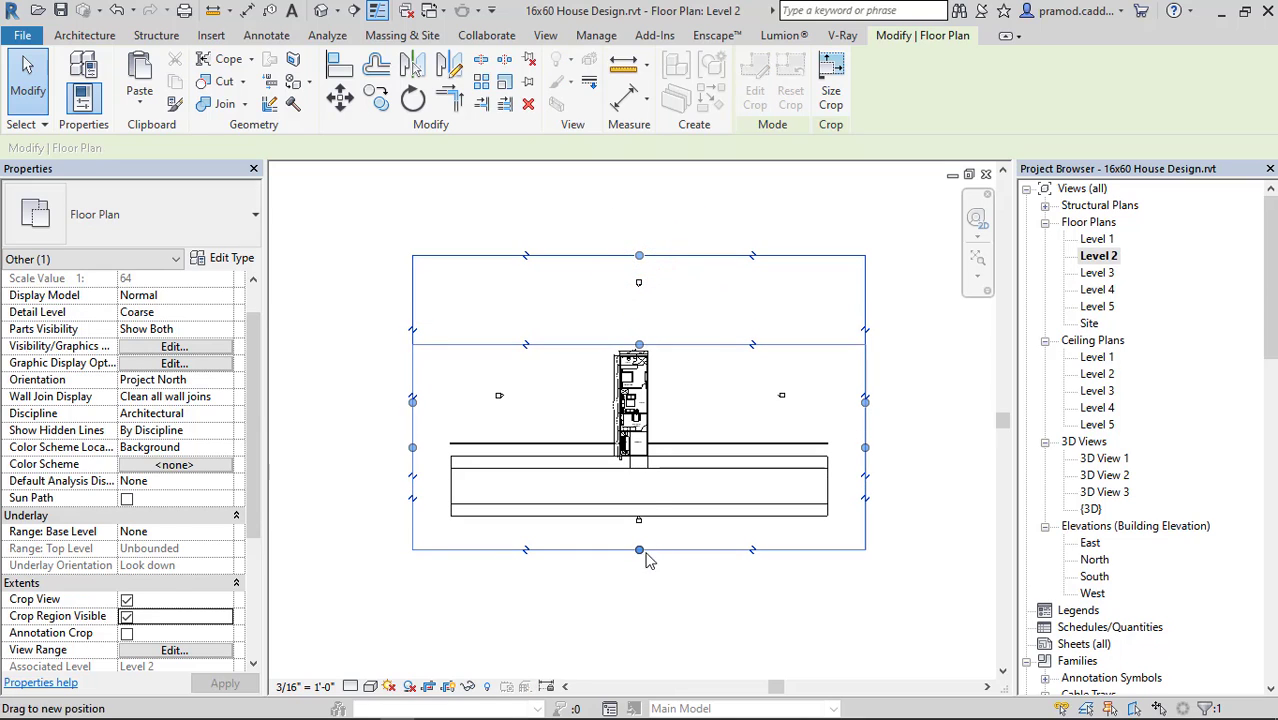
pyautogui.moveTo(639, 549); pyautogui.dragTo(530, 409)
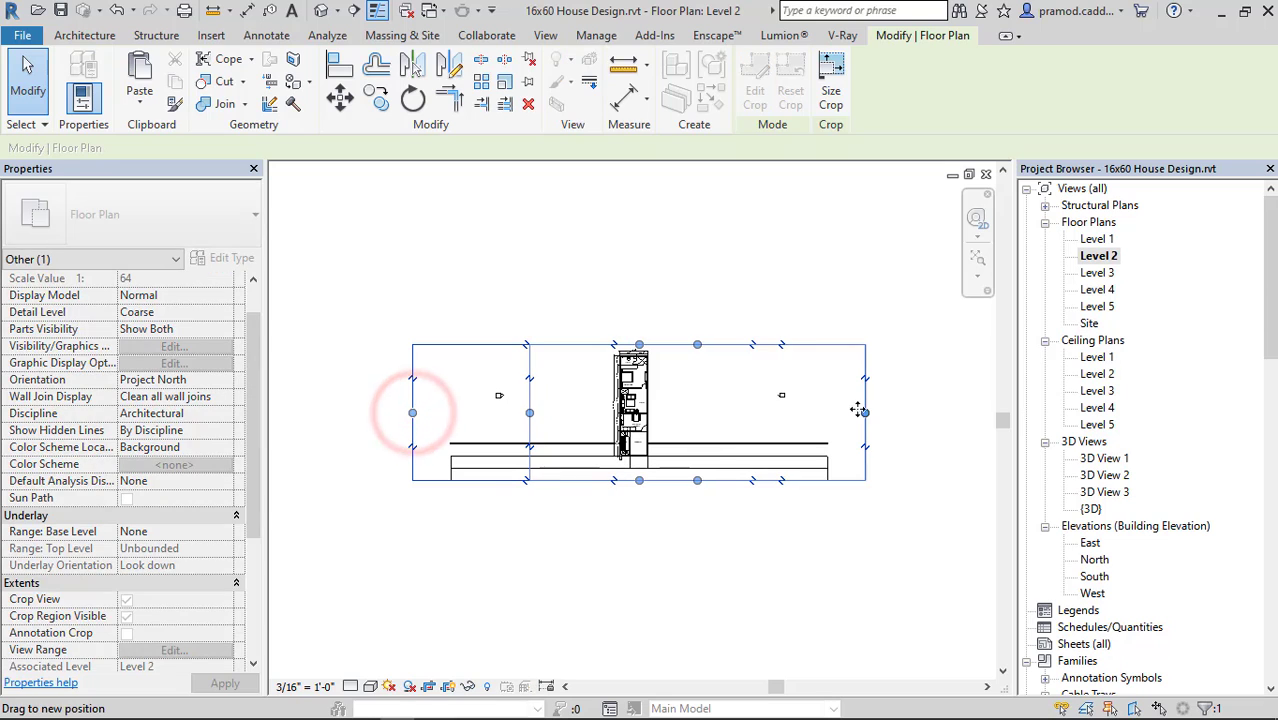
pyautogui.moveTo(866, 413); pyautogui.dragTo(725, 402)
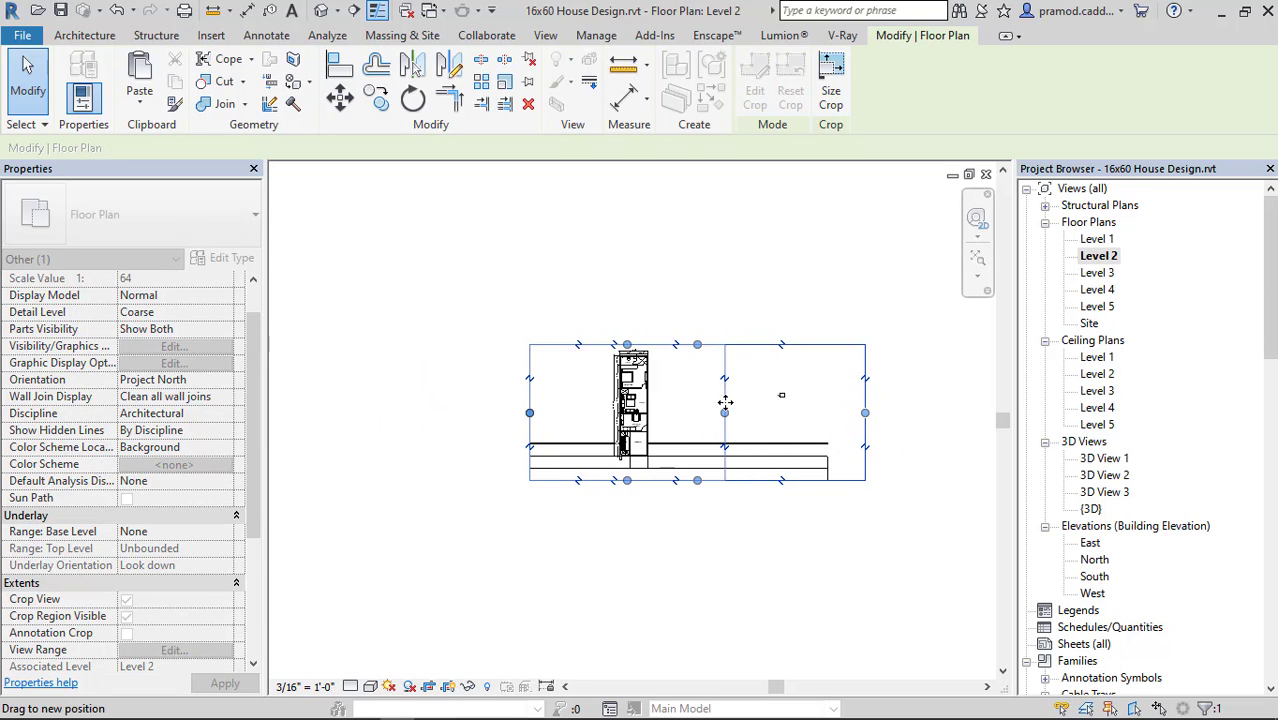
pyautogui.middleClick(713, 476)
pyautogui.middleClick(713, 476)
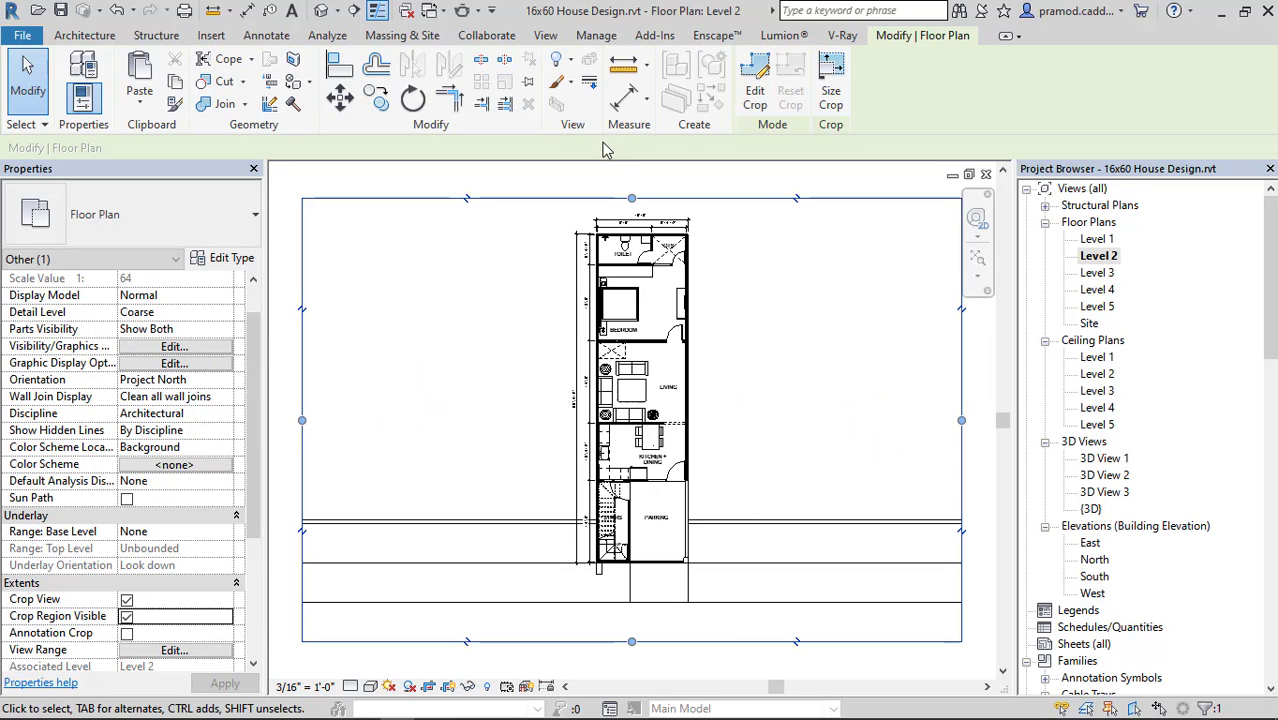
pyautogui.moveTo(633, 197); pyautogui.dragTo(632, 199)
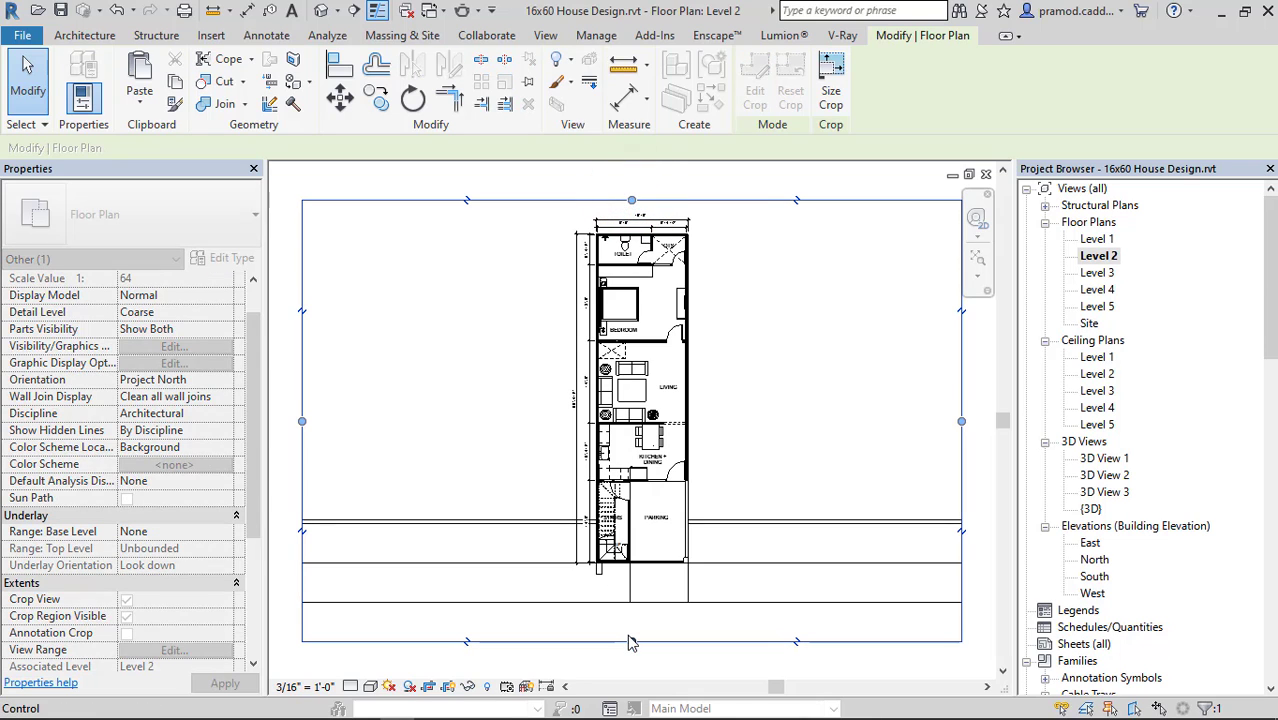
pyautogui.moveTo(630, 641); pyautogui.dragTo(631, 613)
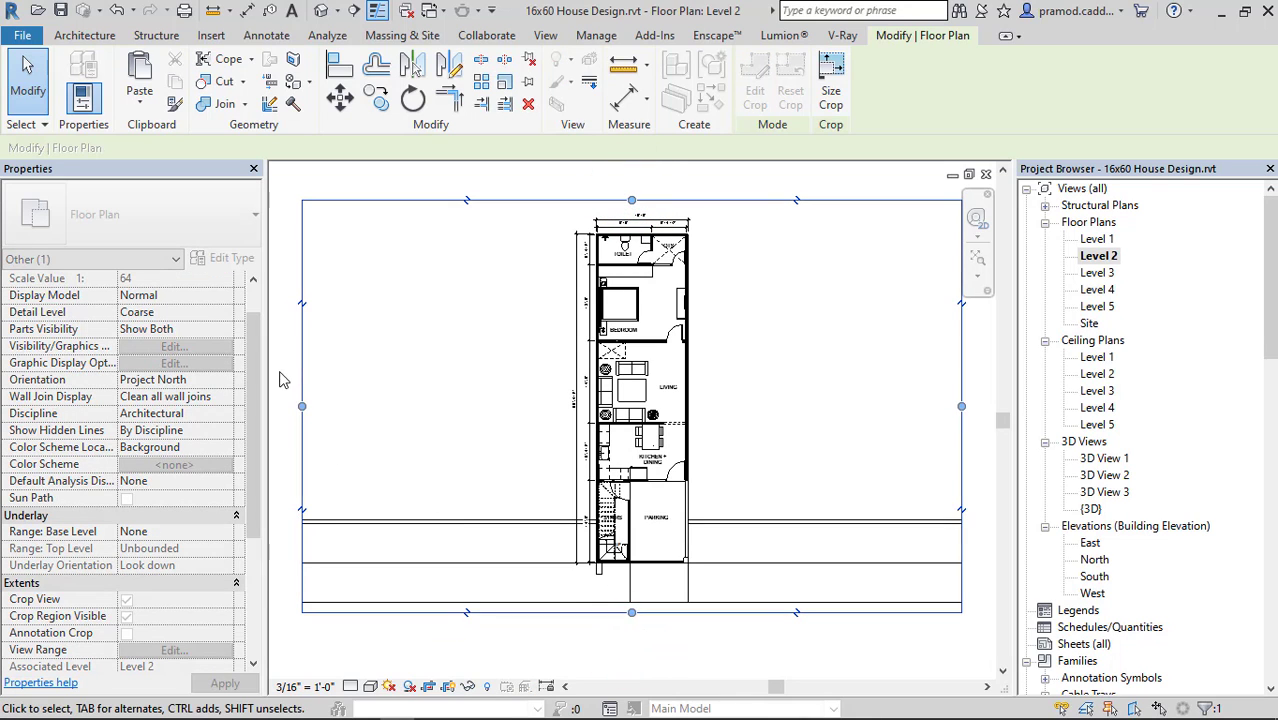
pyautogui.click(287, 372)
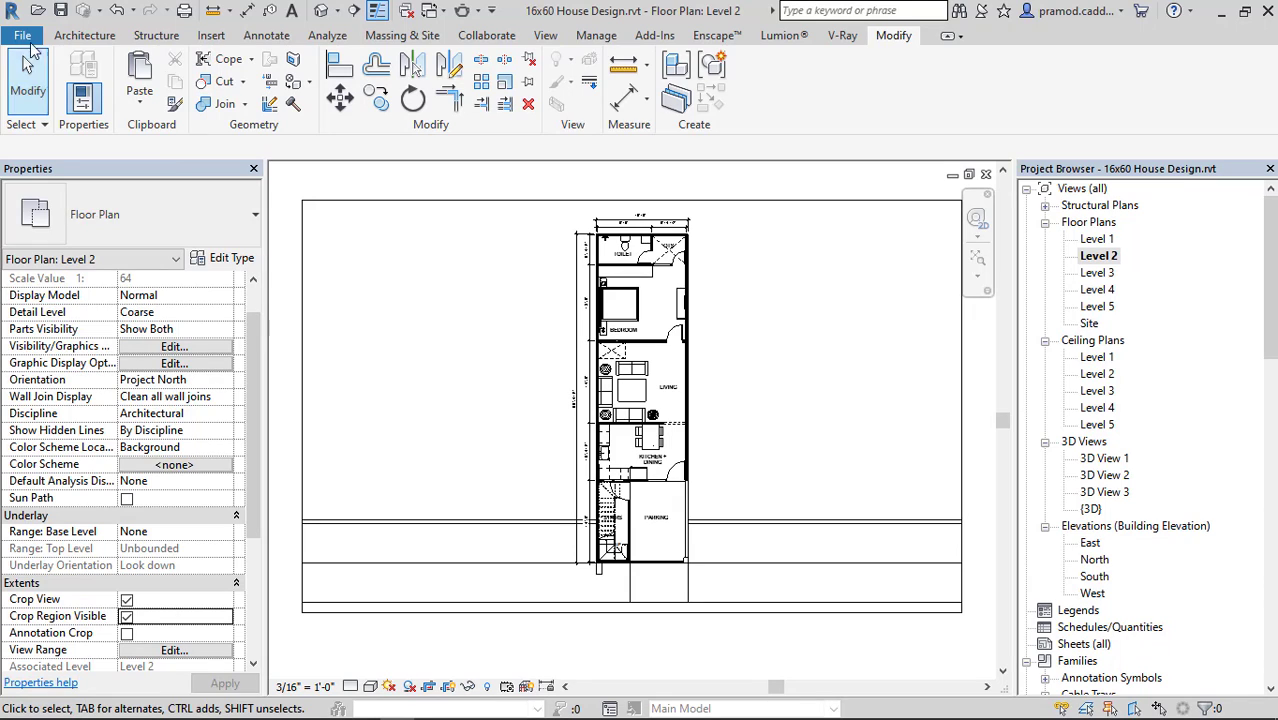
# Start an image export of the Level 2 floor plan and name the output file GROUND FLOOR in the revit folder.
pyautogui.click(22, 35)
pyautogui.click(77, 300)
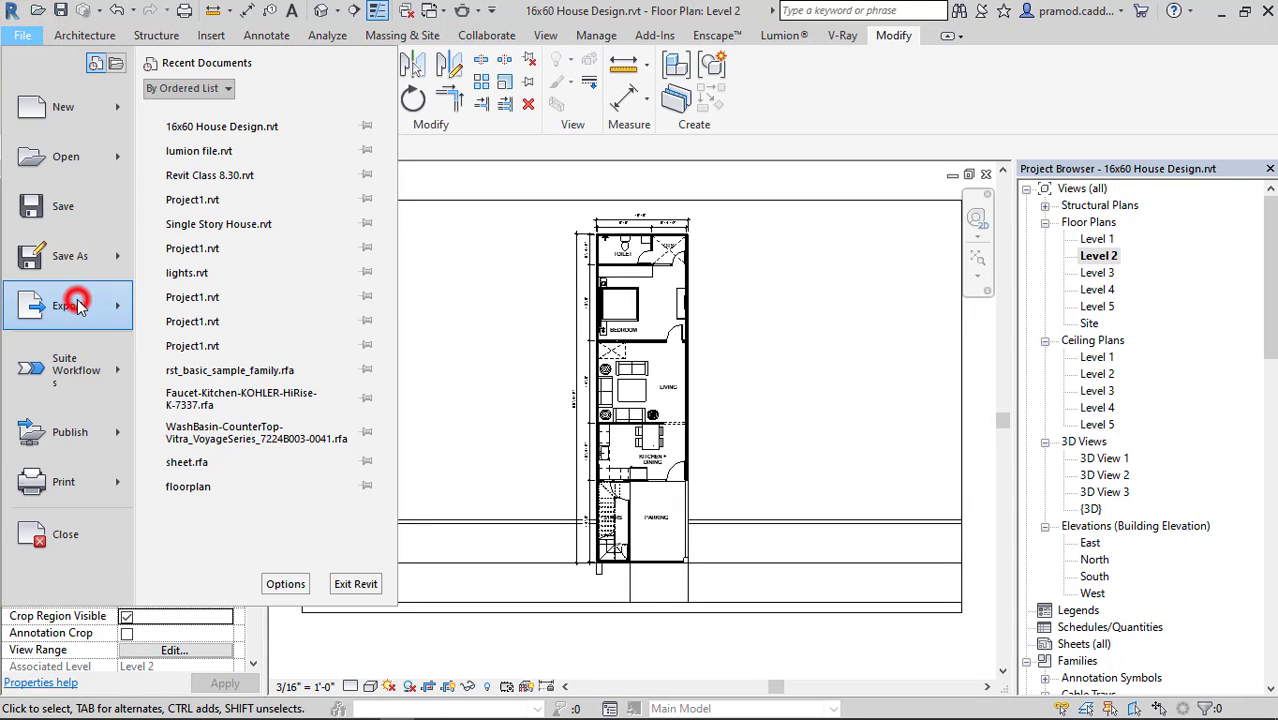
pyautogui.click(320, 523)
pyautogui.click(434, 591)
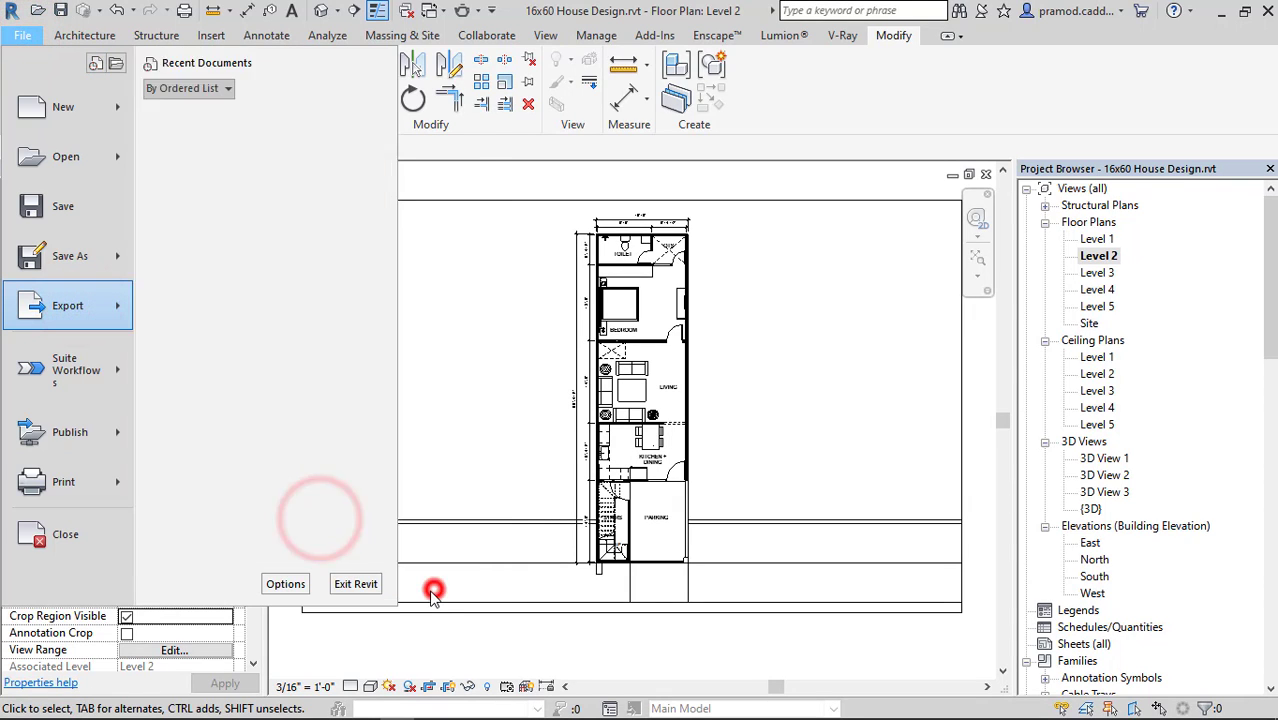
pyautogui.click(652, 318)
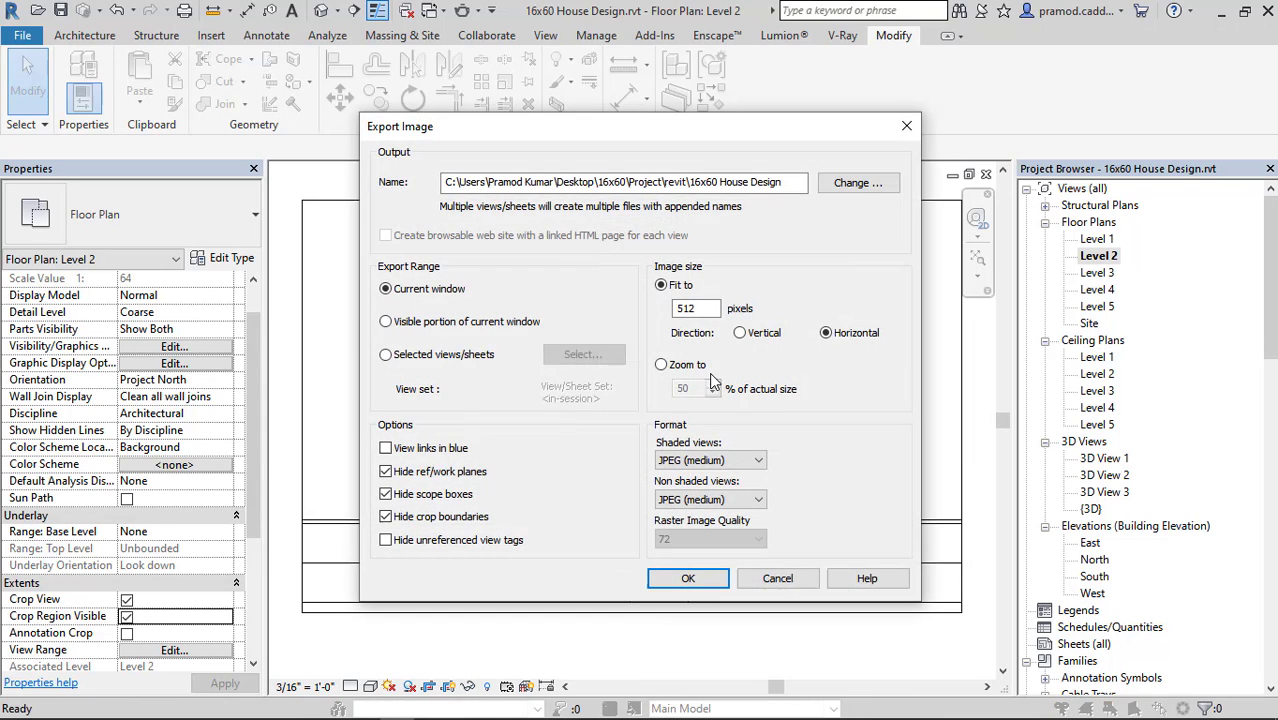
pyautogui.click(845, 184)
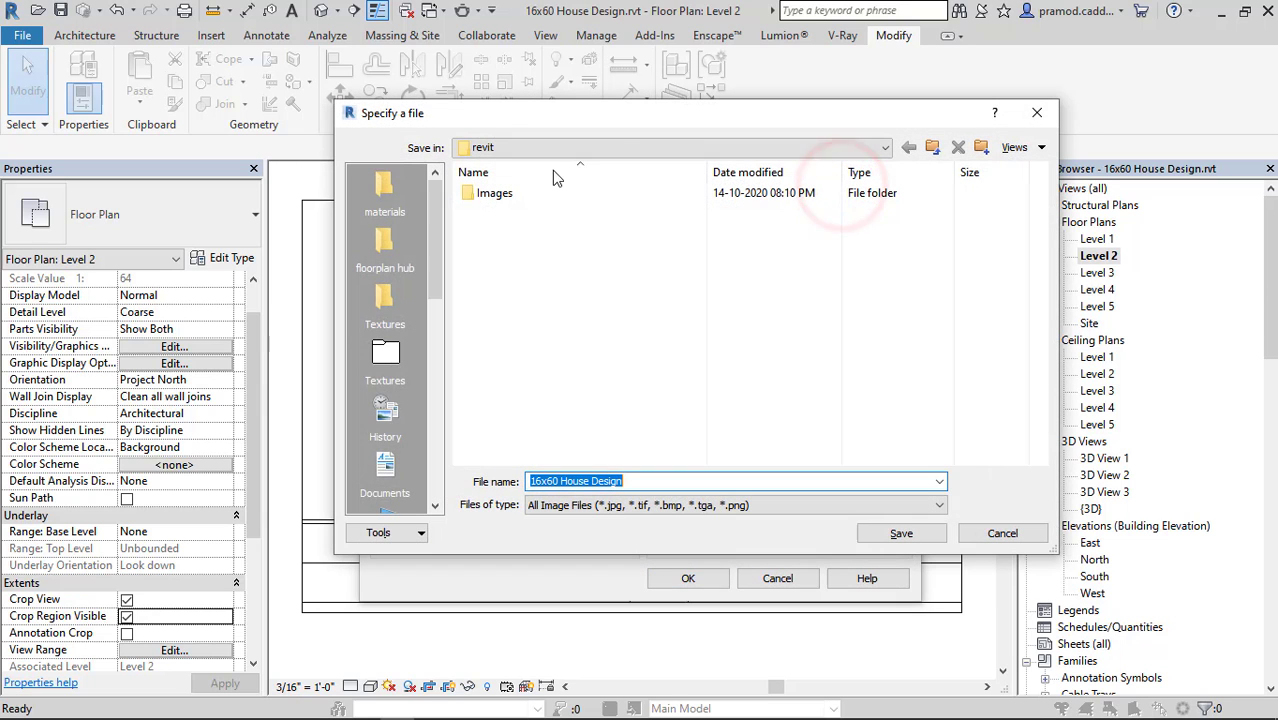
pyautogui.click(800, 148)
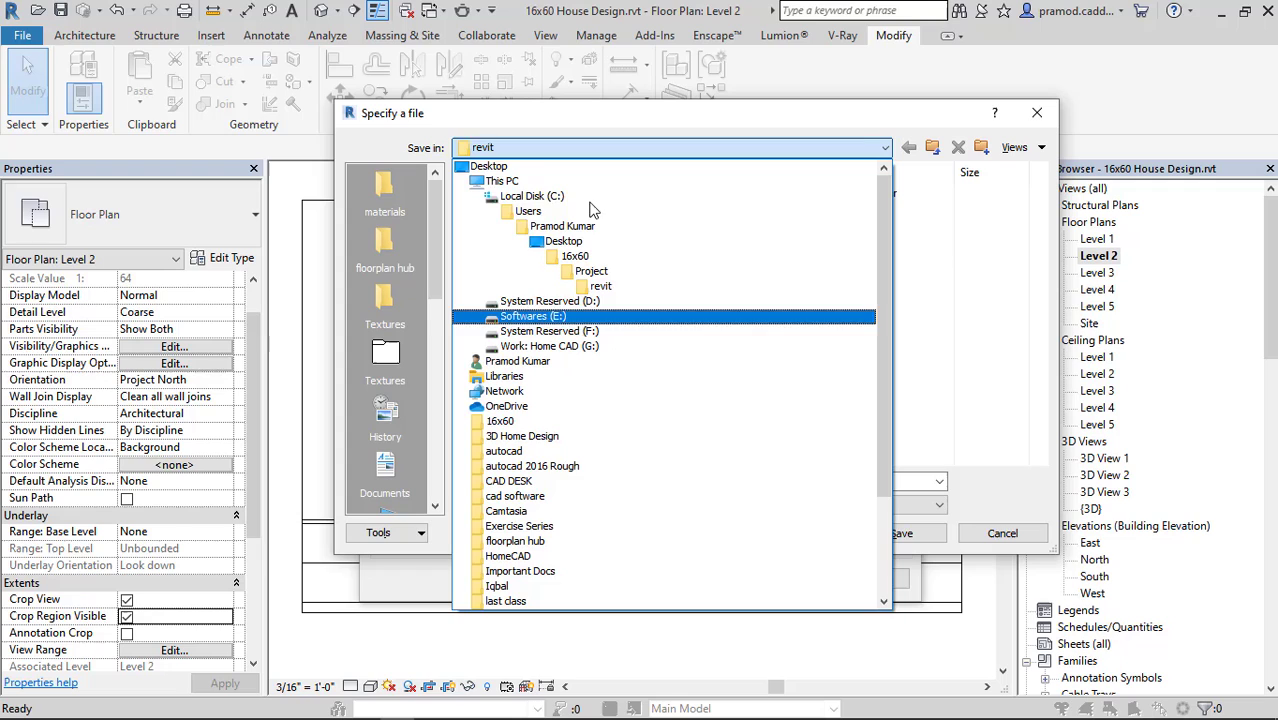
pyautogui.click(603, 286)
pyautogui.click(677, 481)
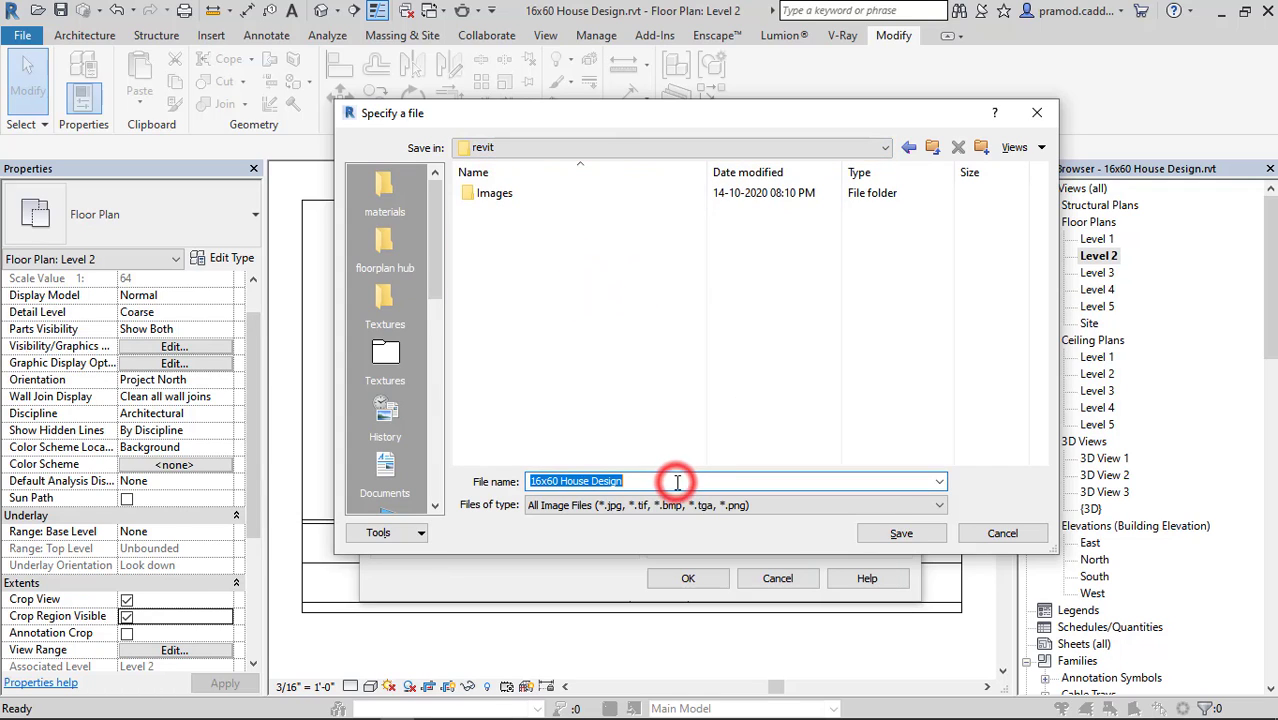
pyautogui.write('GROUND FLOOR')
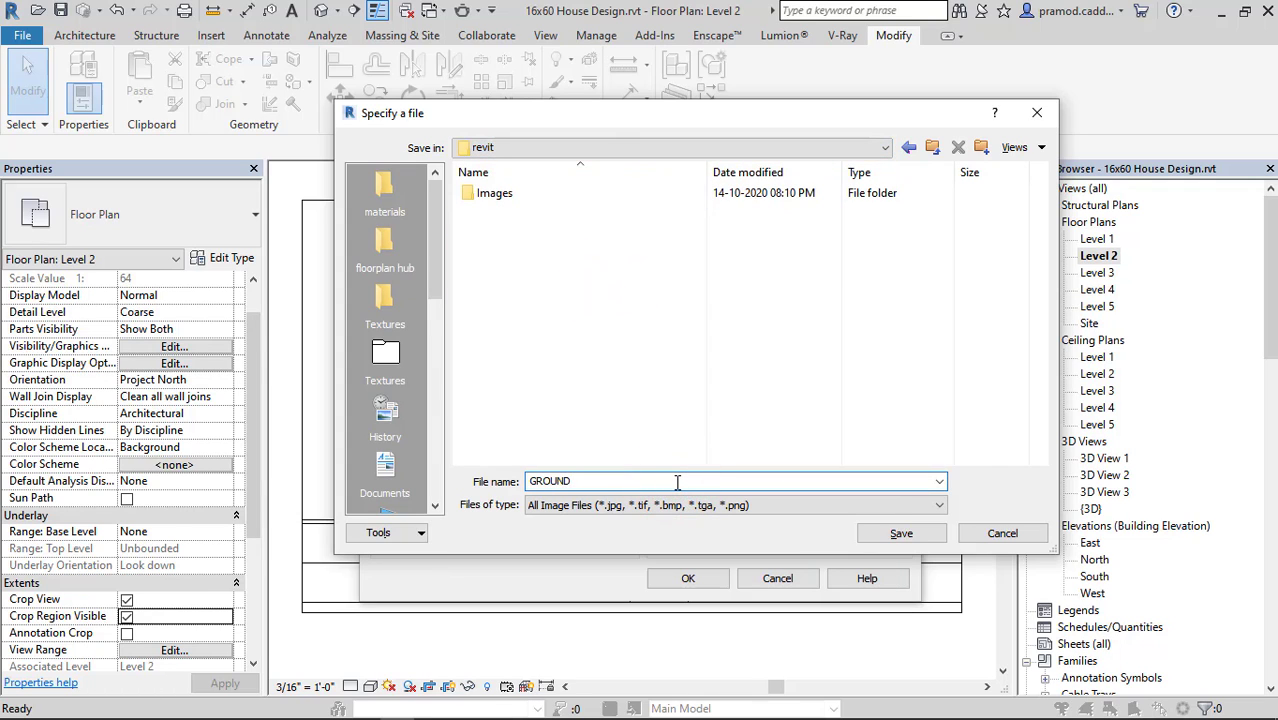
pyautogui.click(918, 533)
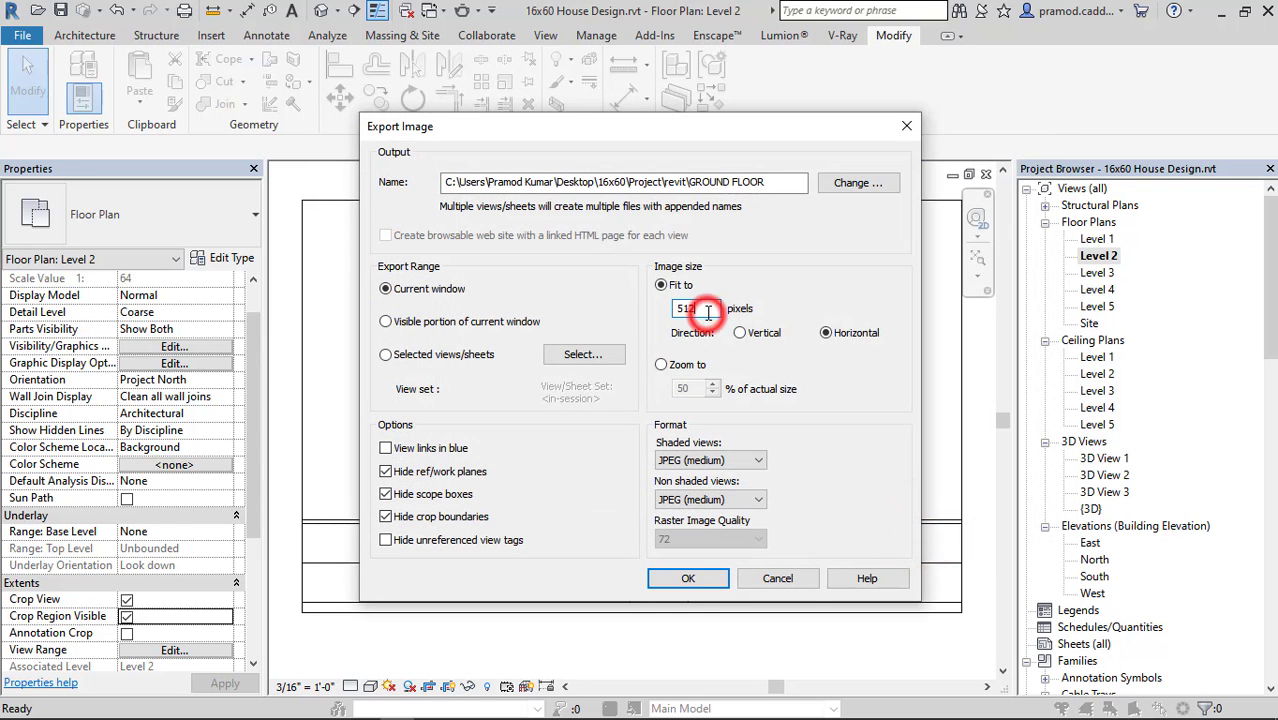
# Set the export image width to 5120 pixels, choose the shaded and non-shaded view formats, and export the image.
pyautogui.click(710, 460)
pyautogui.click(690, 489)
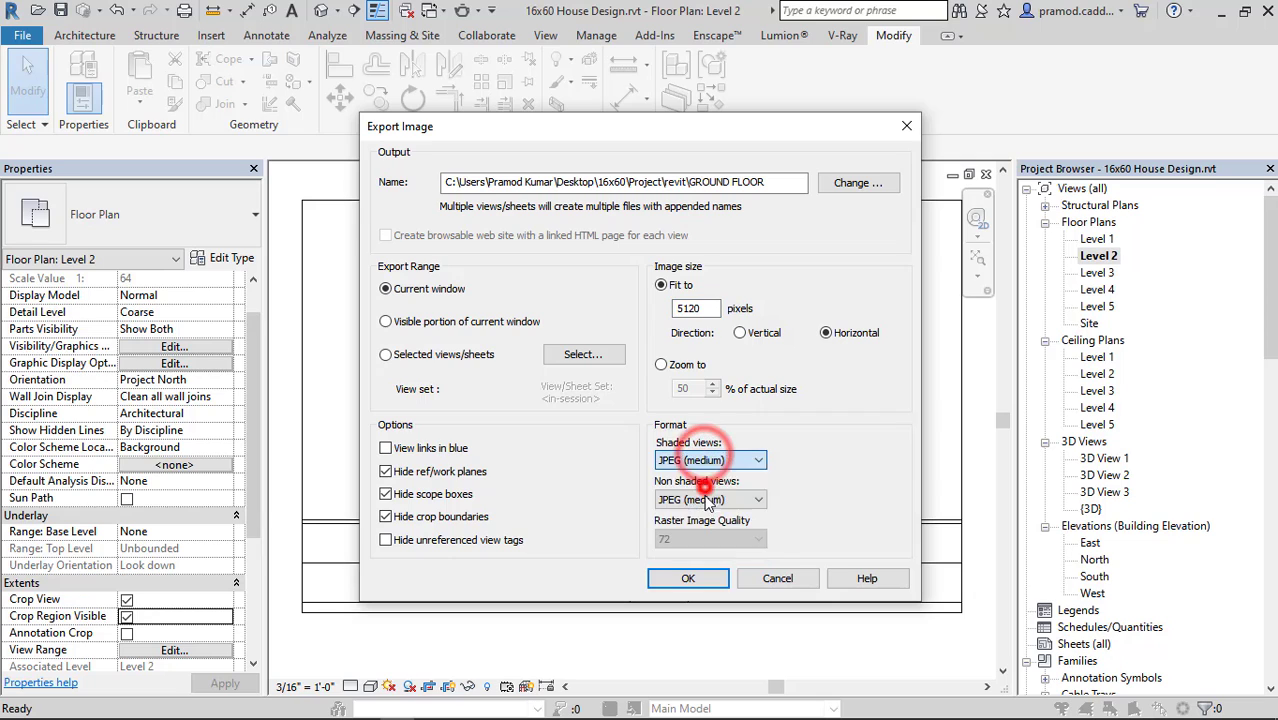
pyautogui.click(708, 499)
pyautogui.click(708, 530)
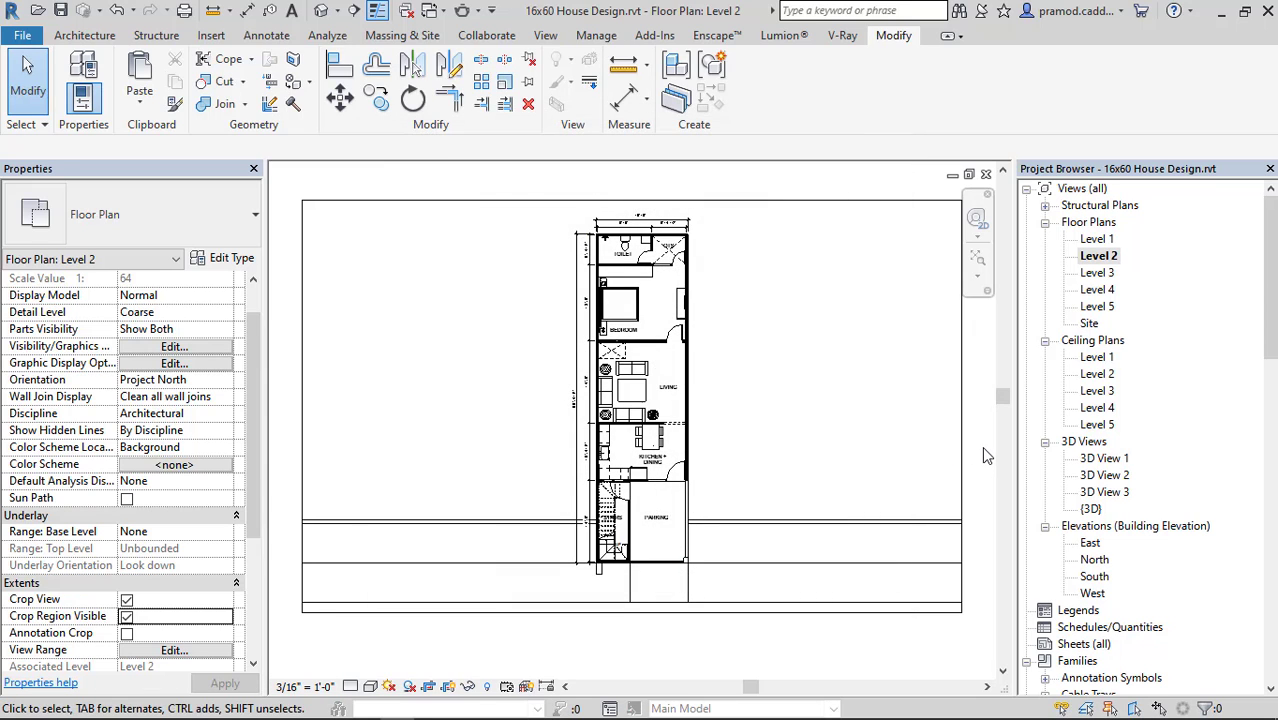
# Select the bedroom's wardrobe, bed, TV stand and television together with the toilet fixture.
pyautogui.scroll(5, 612, 278)
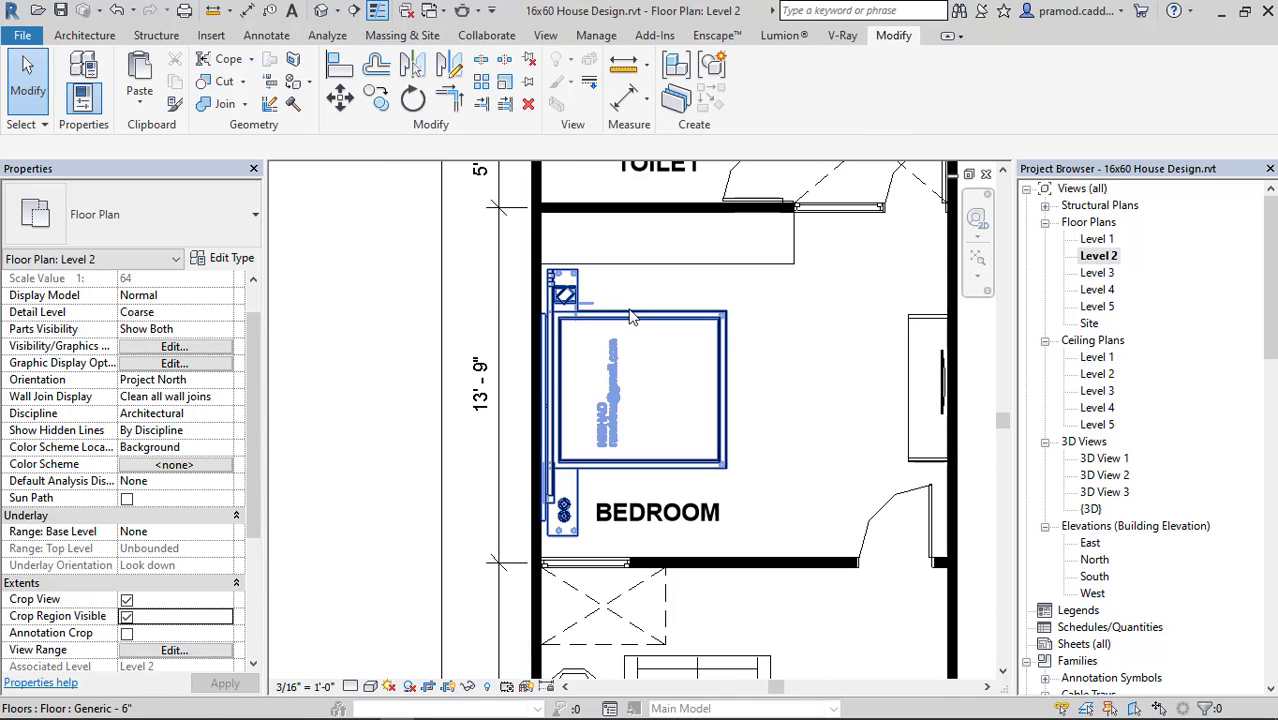
pyautogui.click(629, 318)
pyautogui.keyDown('ctrl'); pyautogui.click(913, 334); pyautogui.keyUp('ctrl')
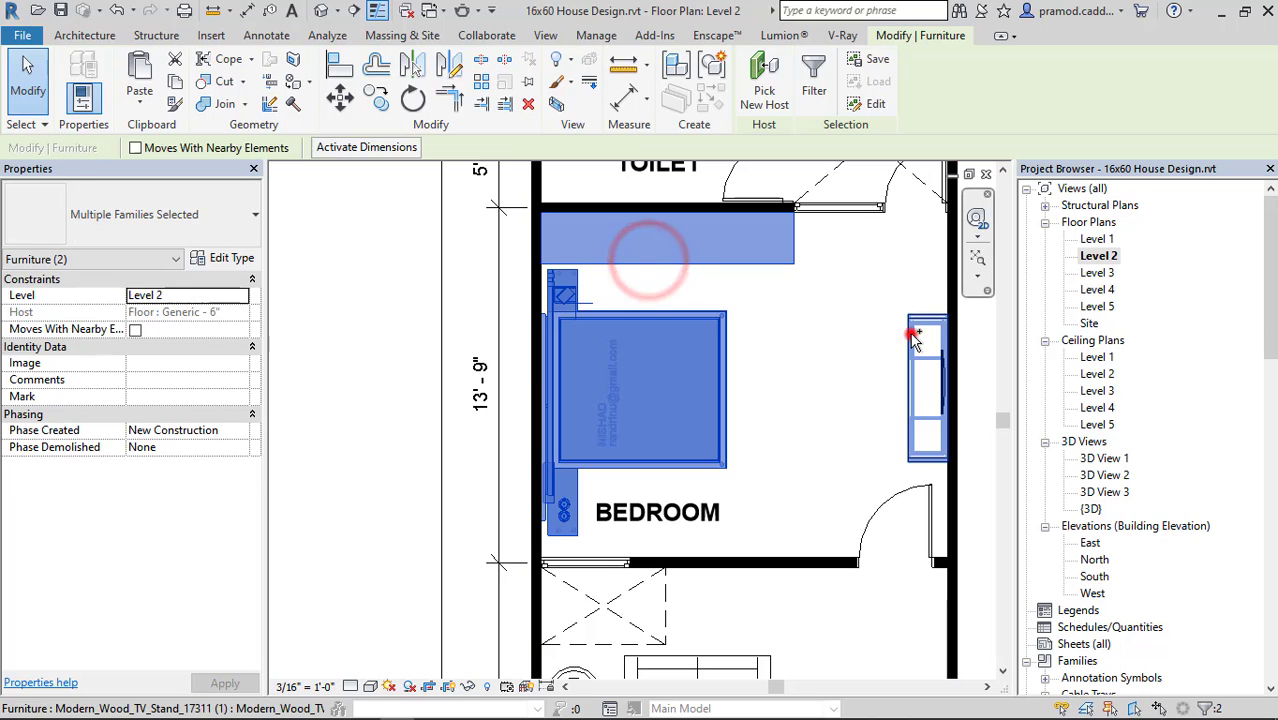
pyautogui.scroll(5, 941, 370)
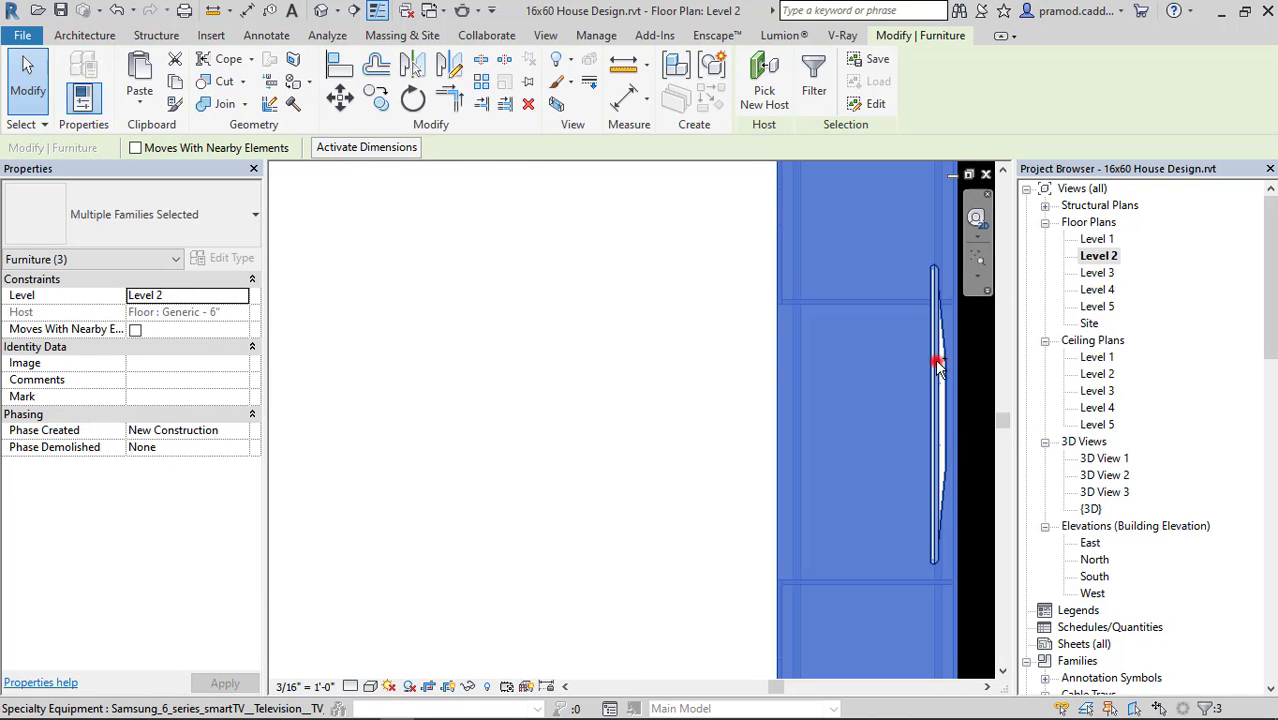
pyautogui.keyDown('ctrl'); pyautogui.click(936, 360); pyautogui.keyUp('ctrl')
pyautogui.scroll(-5, 716, 497)
pyautogui.scroll(-2, 716, 497)
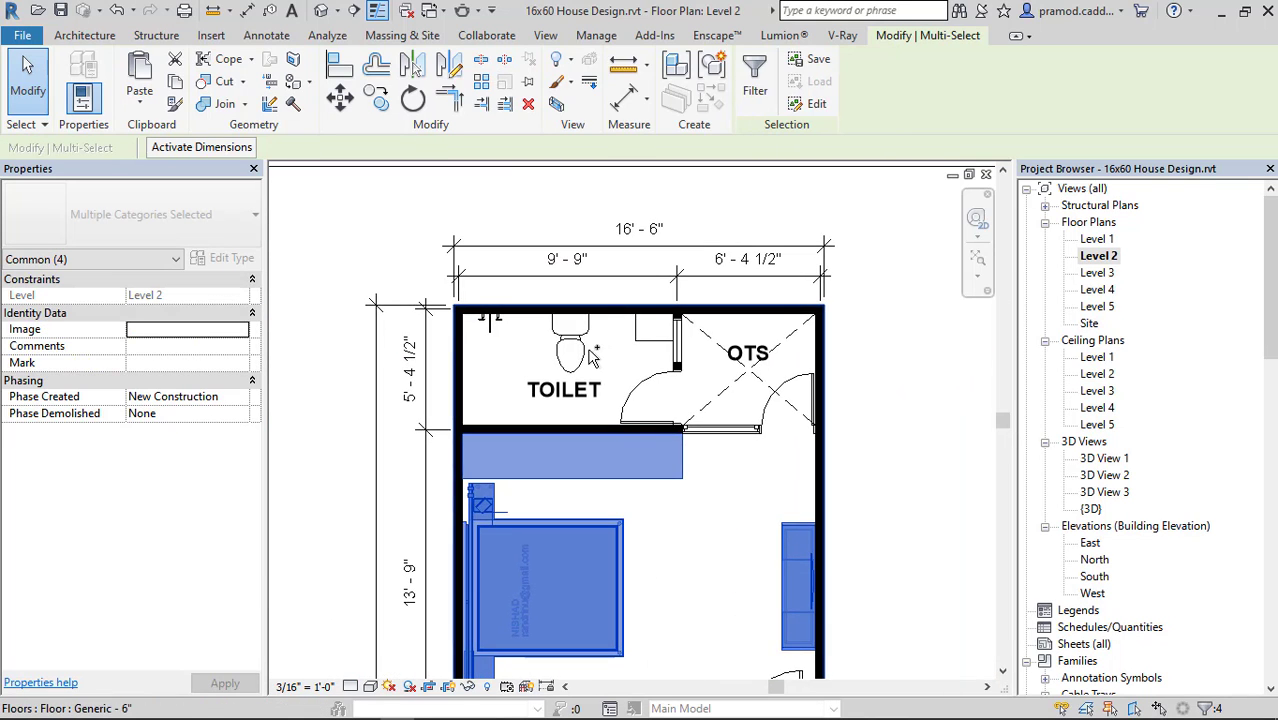
pyautogui.scroll(-3, 590, 337)
pyautogui.scroll(4, 686, 250)
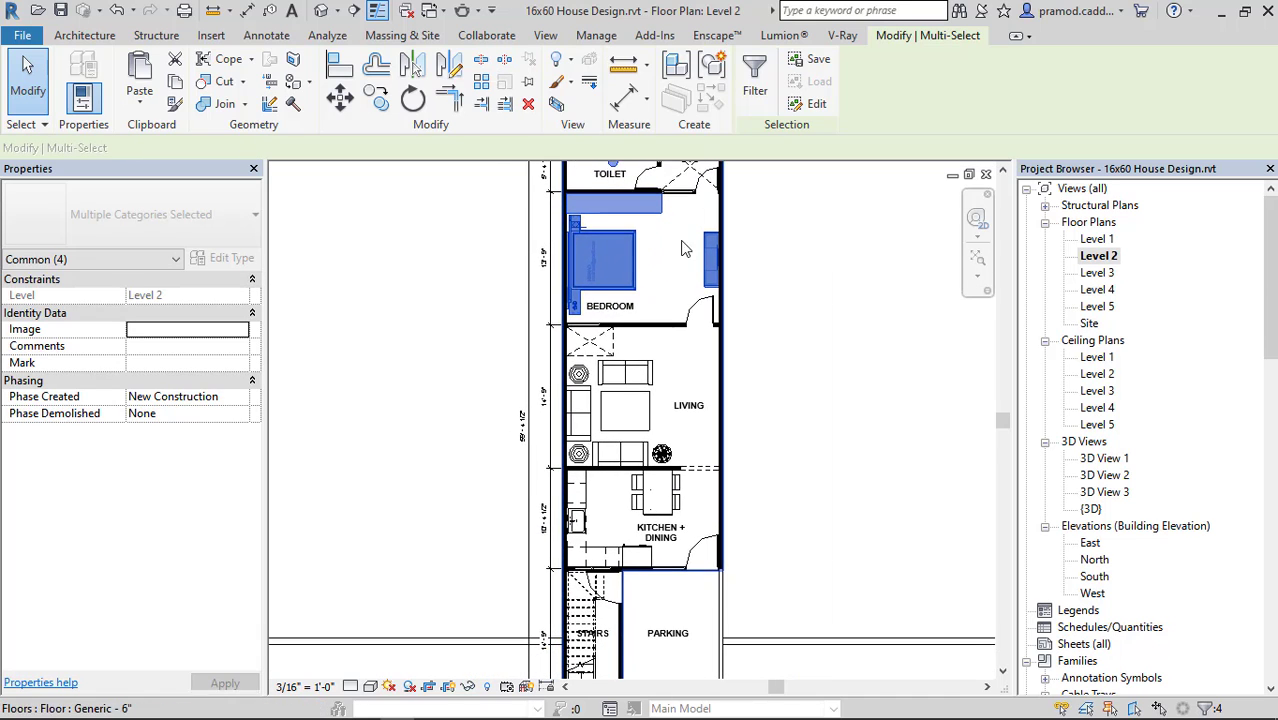
# Add the three living room sofas, the centre table and the upper round side table to the selection.
pyautogui.keyDown('ctrl'); pyautogui.click(628, 360); pyautogui.keyUp('ctrl')
pyautogui.keyDown('ctrl'); pyautogui.click(533, 413); pyautogui.keyUp('ctrl')
pyautogui.keyDown('ctrl'); pyautogui.click(585, 434); pyautogui.keyUp('ctrl')
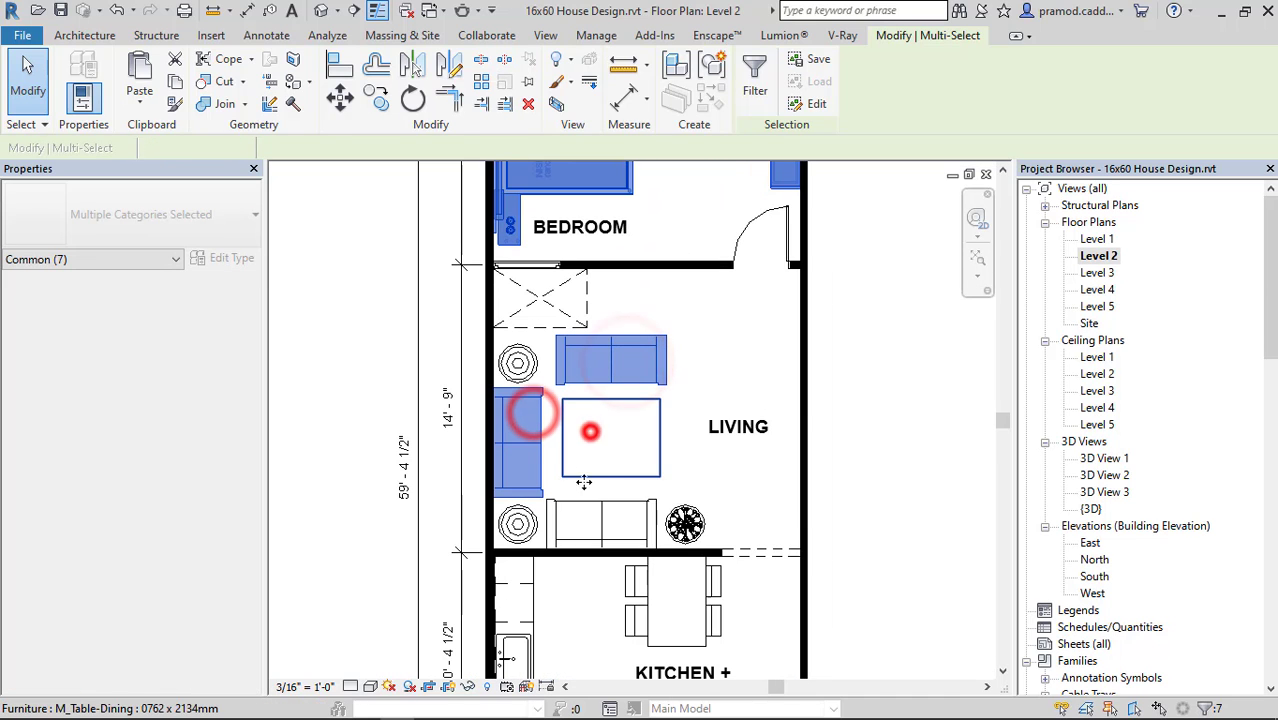
pyautogui.keyDown('ctrl'); pyautogui.click(579, 520); pyautogui.keyUp('ctrl')
pyautogui.keyDown('ctrl'); pyautogui.click(537, 357); pyautogui.keyUp('ctrl')
pyautogui.scroll(3, 540, 357)
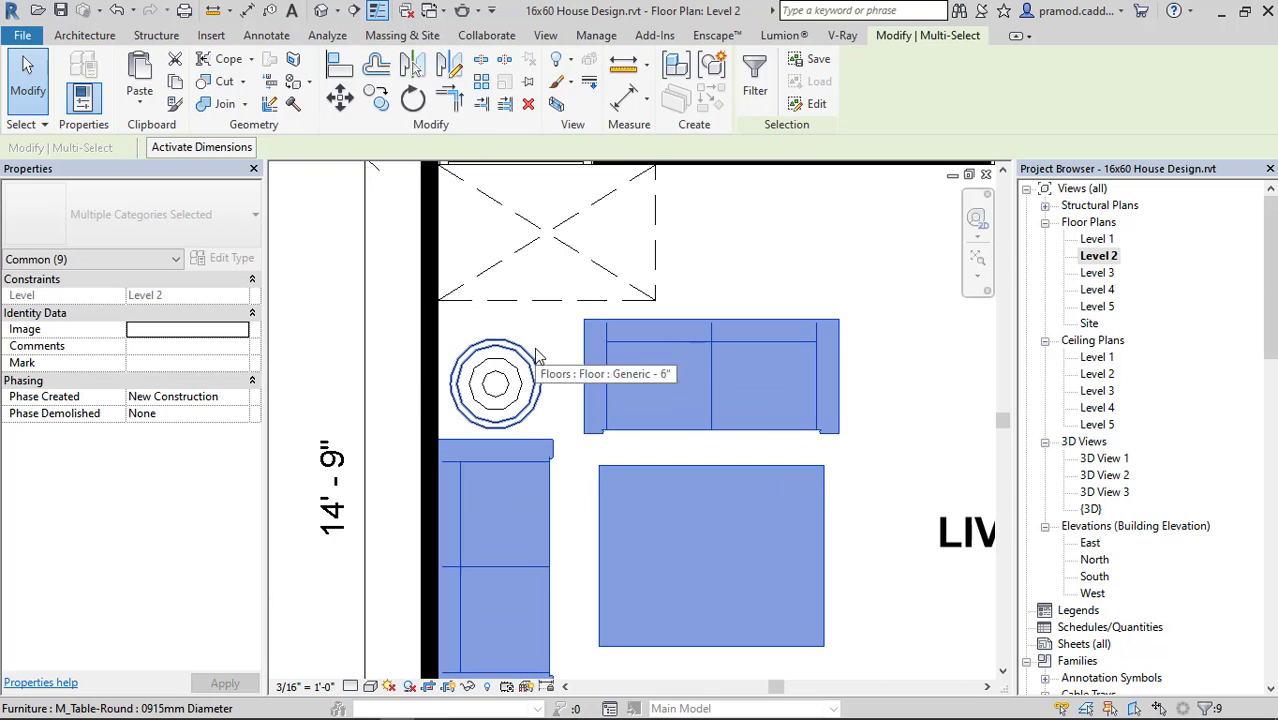
pyautogui.keyDown('ctrl'); pyautogui.click(527, 358); pyautogui.keyUp('ctrl')
pyautogui.scroll(-3, 548, 400)
pyautogui.moveTo(630, 428); pyautogui.dragTo(587, 246, button='middle')
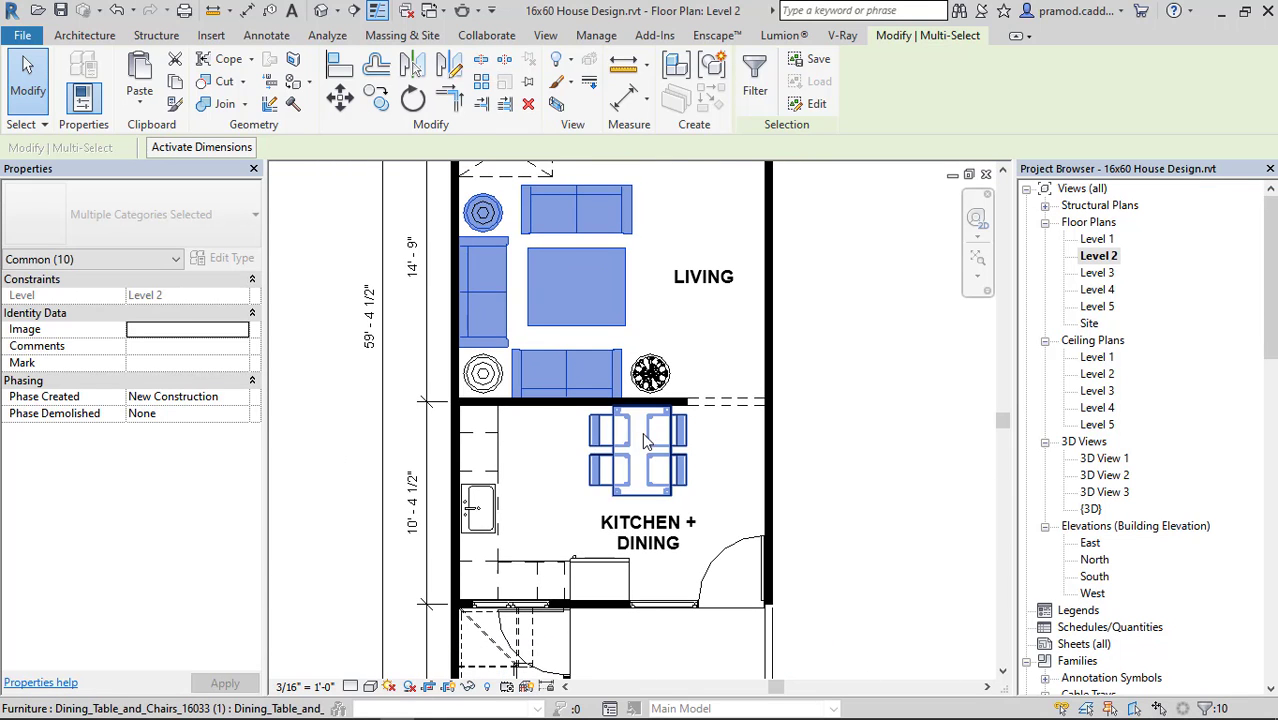
pyautogui.scroll(-4, 640, 436)
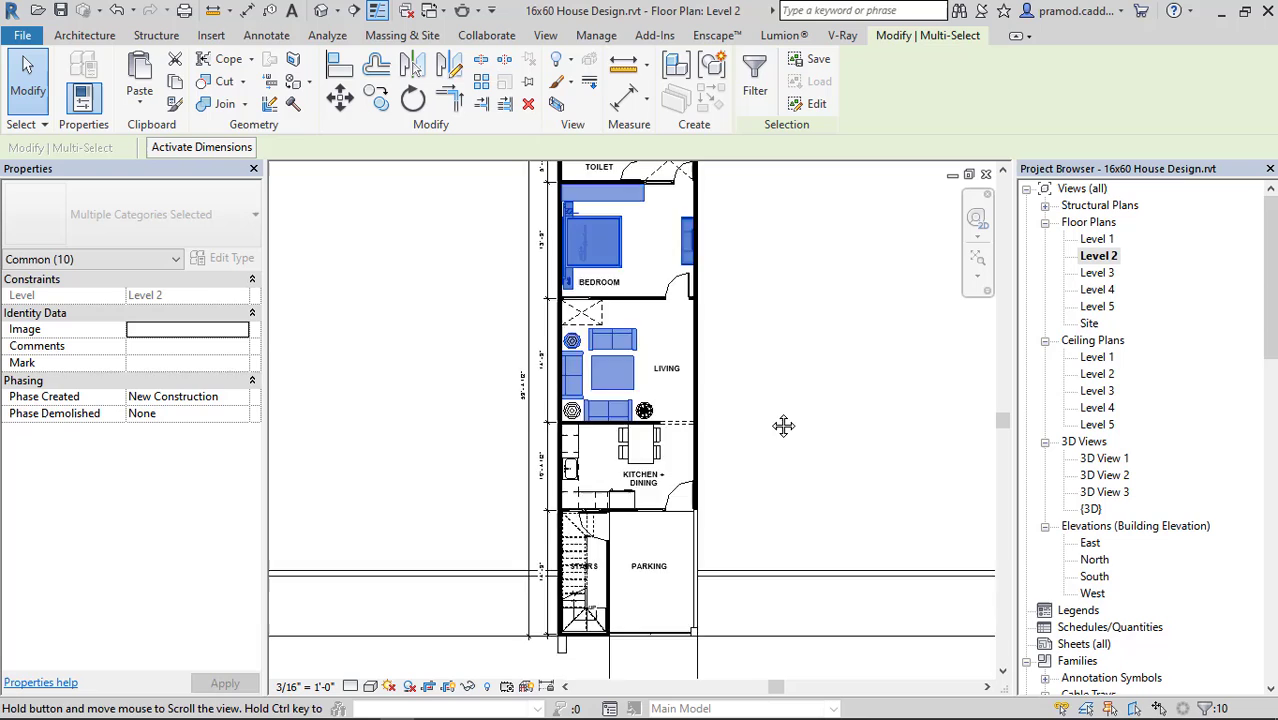
# Copy the selected furniture and fixtures and paste them aligned to Level 3.
pyautogui.click(177, 84)
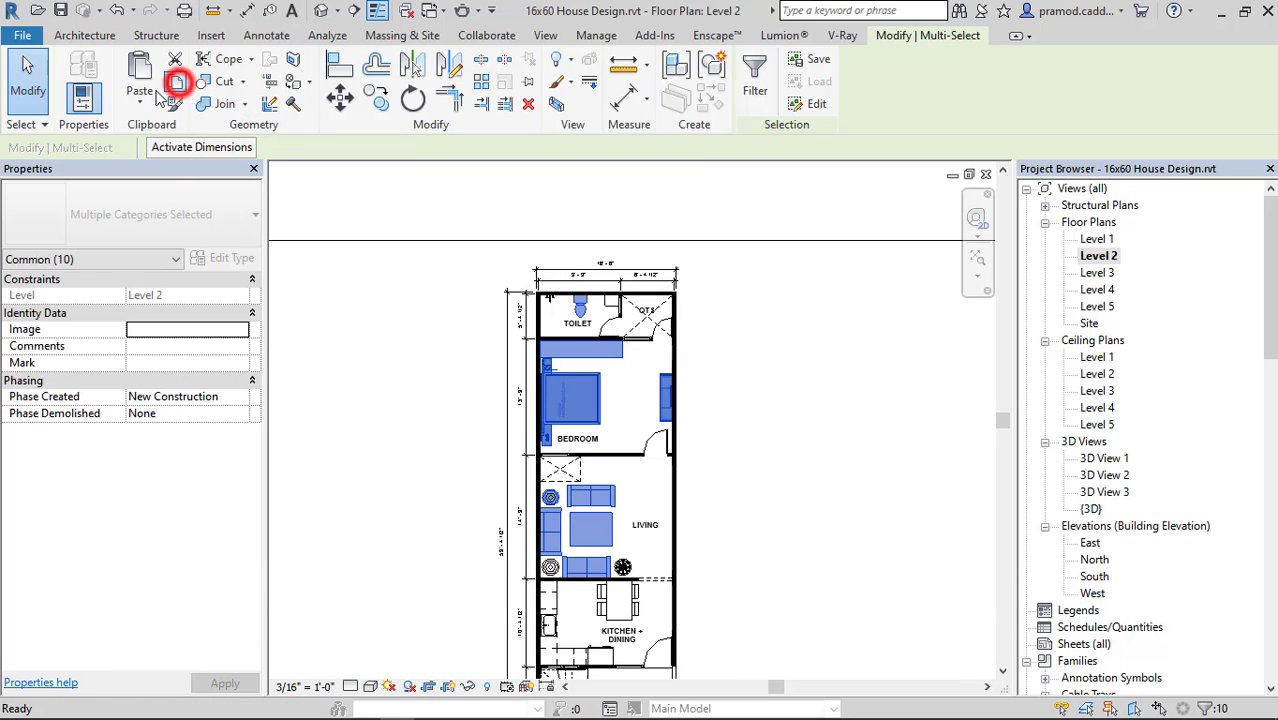
pyautogui.click(140, 104)
pyautogui.click(175, 162)
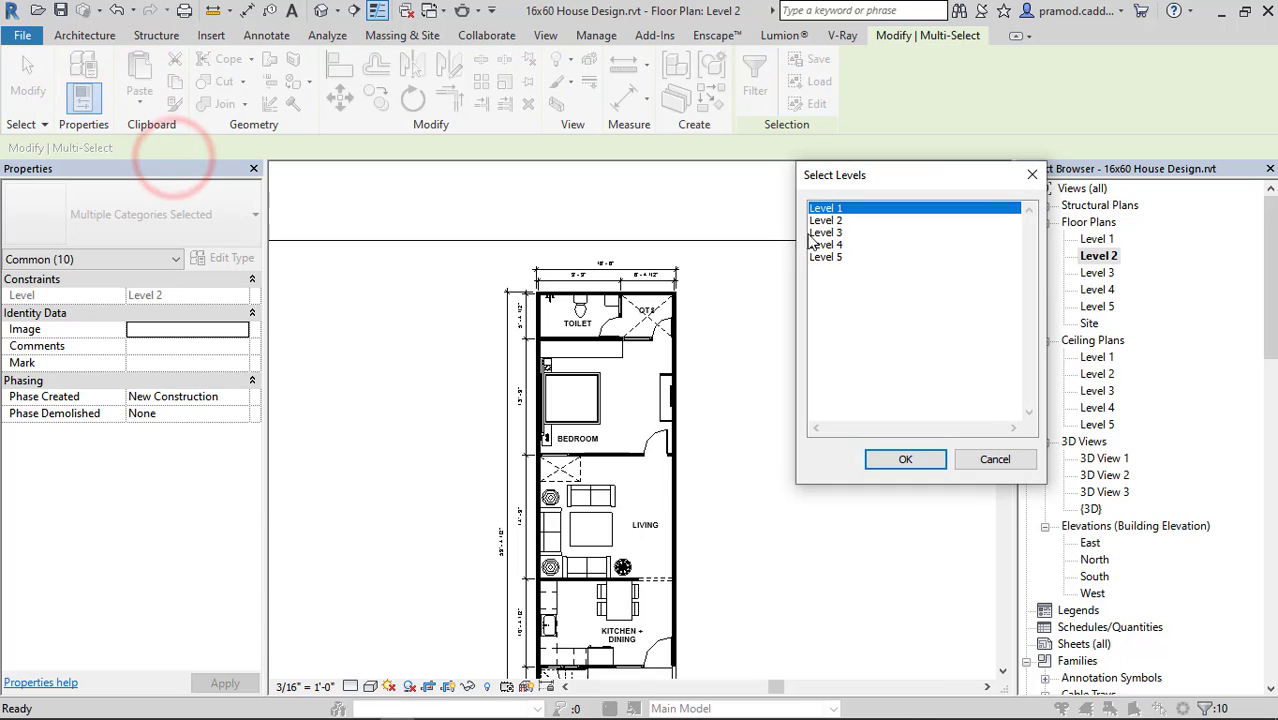
pyautogui.moveTo(827, 222); pyautogui.dragTo(847, 288)
pyautogui.click(905, 456)
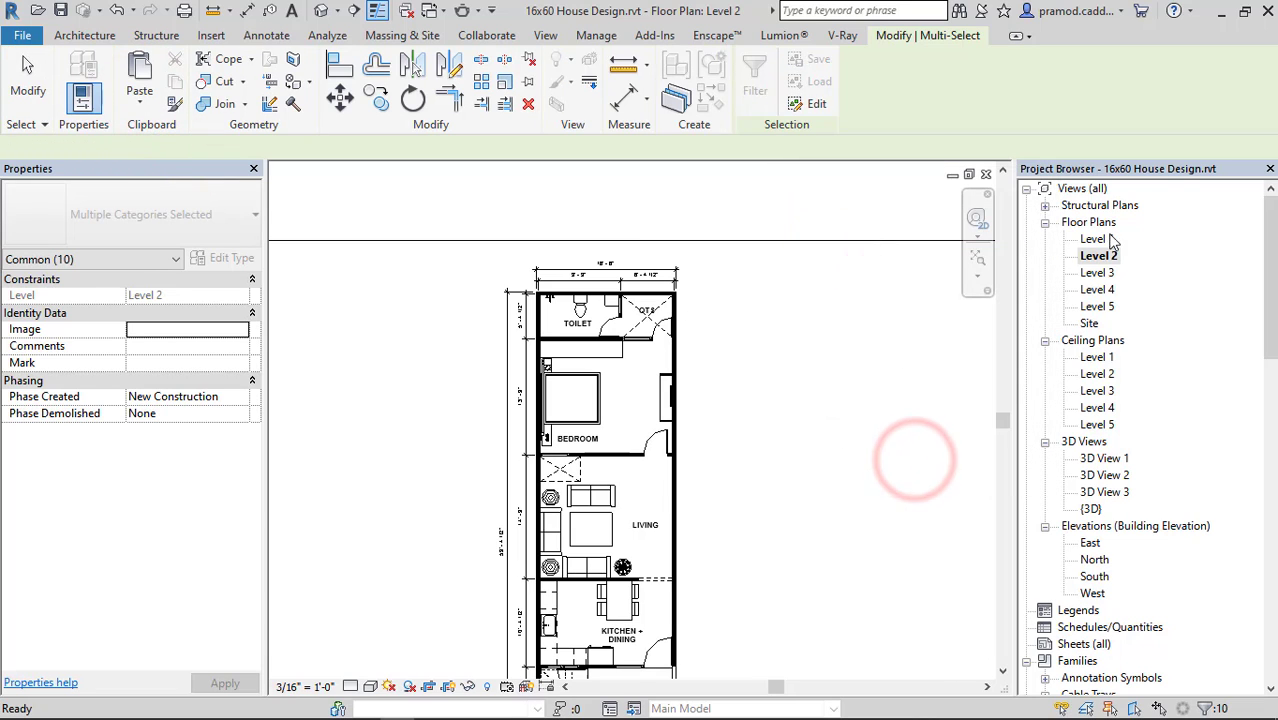
# Check the furniture layout in the Level 3 and Level 4 floor plans and return to the Level 2 floor plan.
pyautogui.doubleClick(1098, 272)
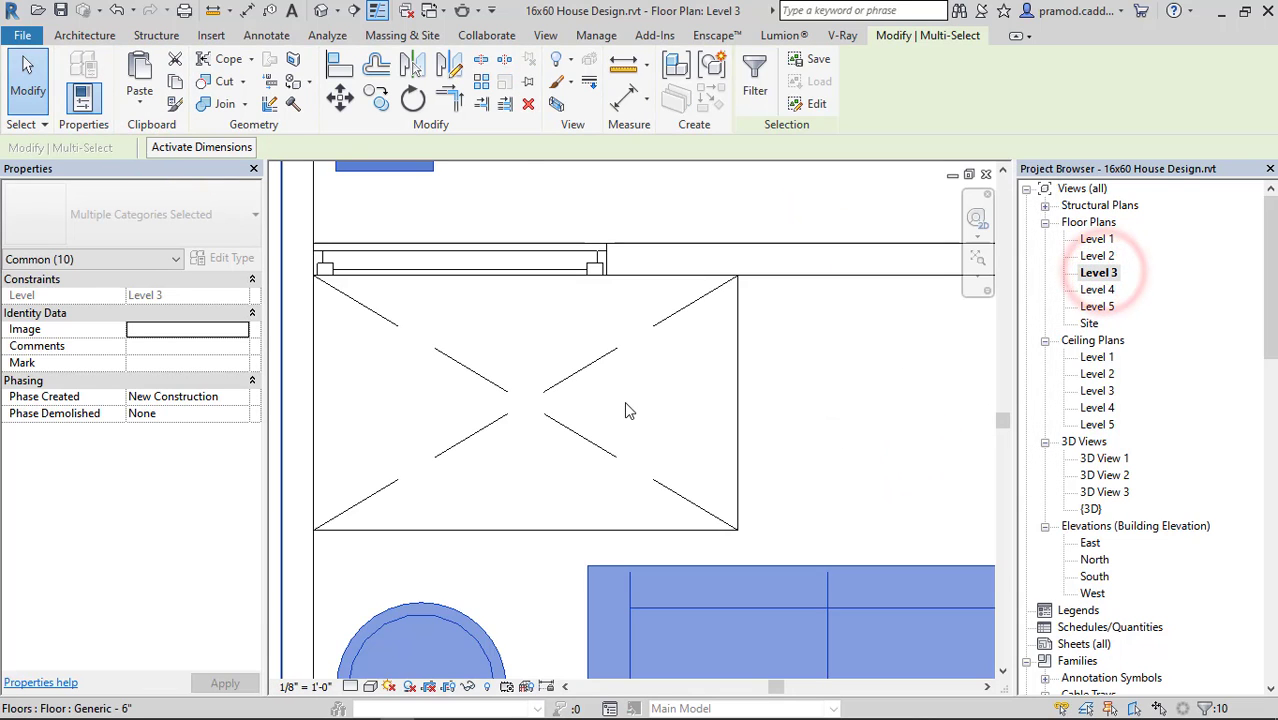
pyautogui.scroll(-5, 624, 401)
pyautogui.scroll(3, 688, 419)
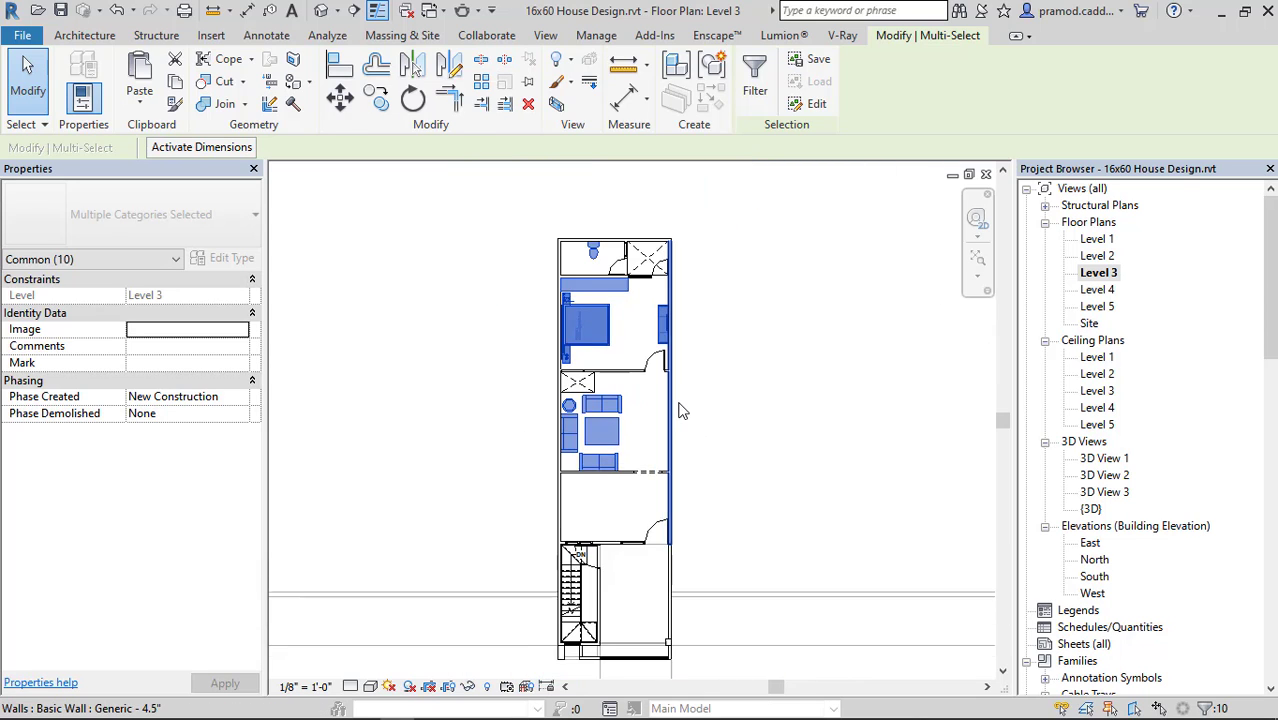
pyautogui.press('Escape')
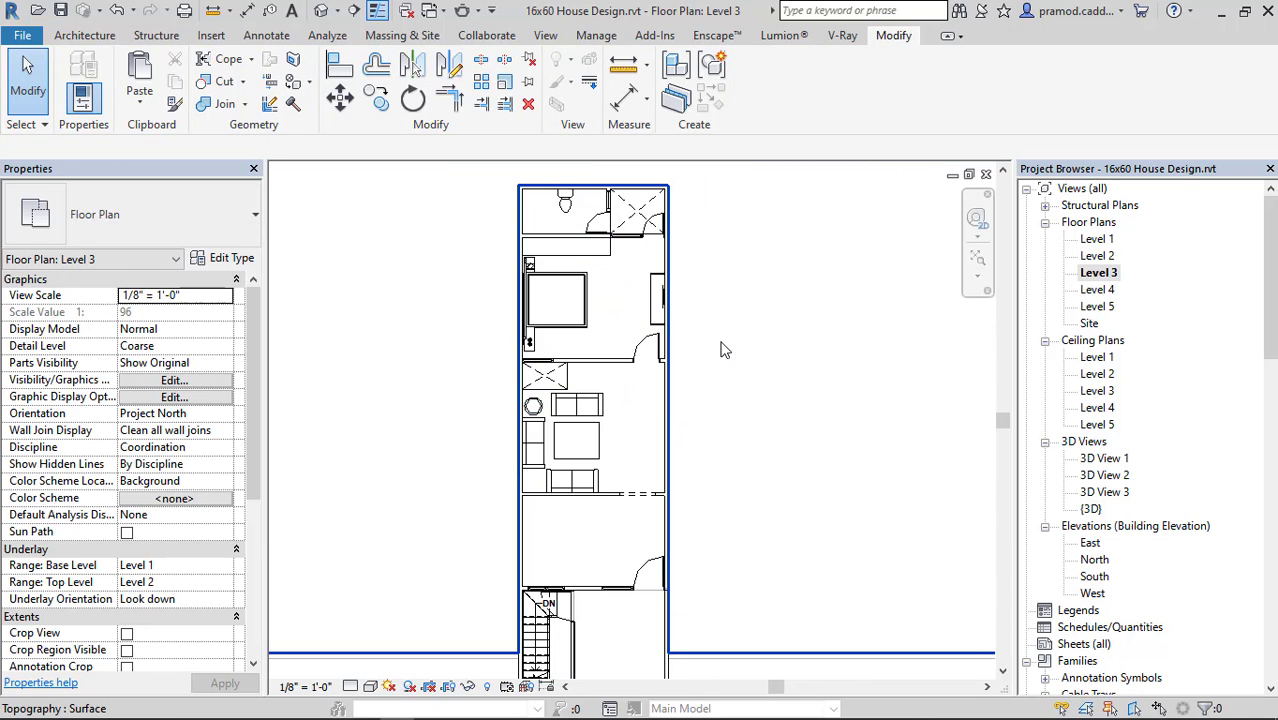
pyautogui.scroll(-2, 699, 360)
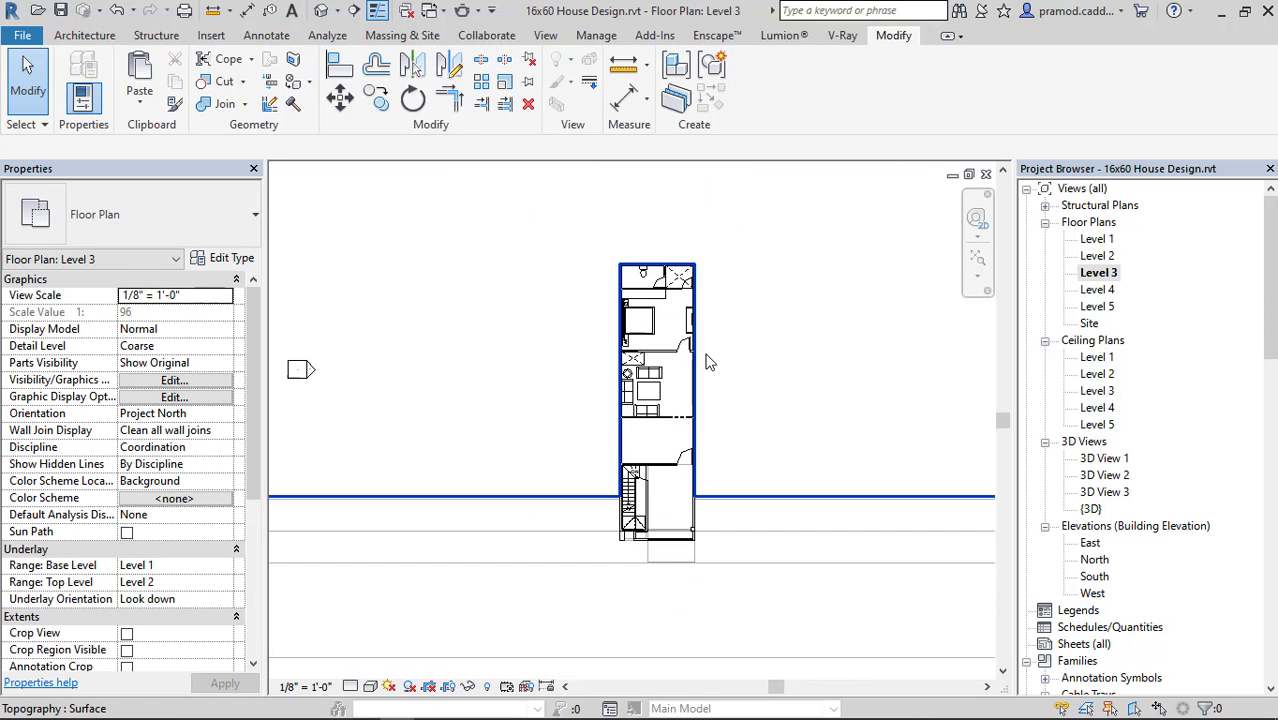
pyautogui.doubleClick(1097, 289)
pyautogui.scroll(-3, 636, 427)
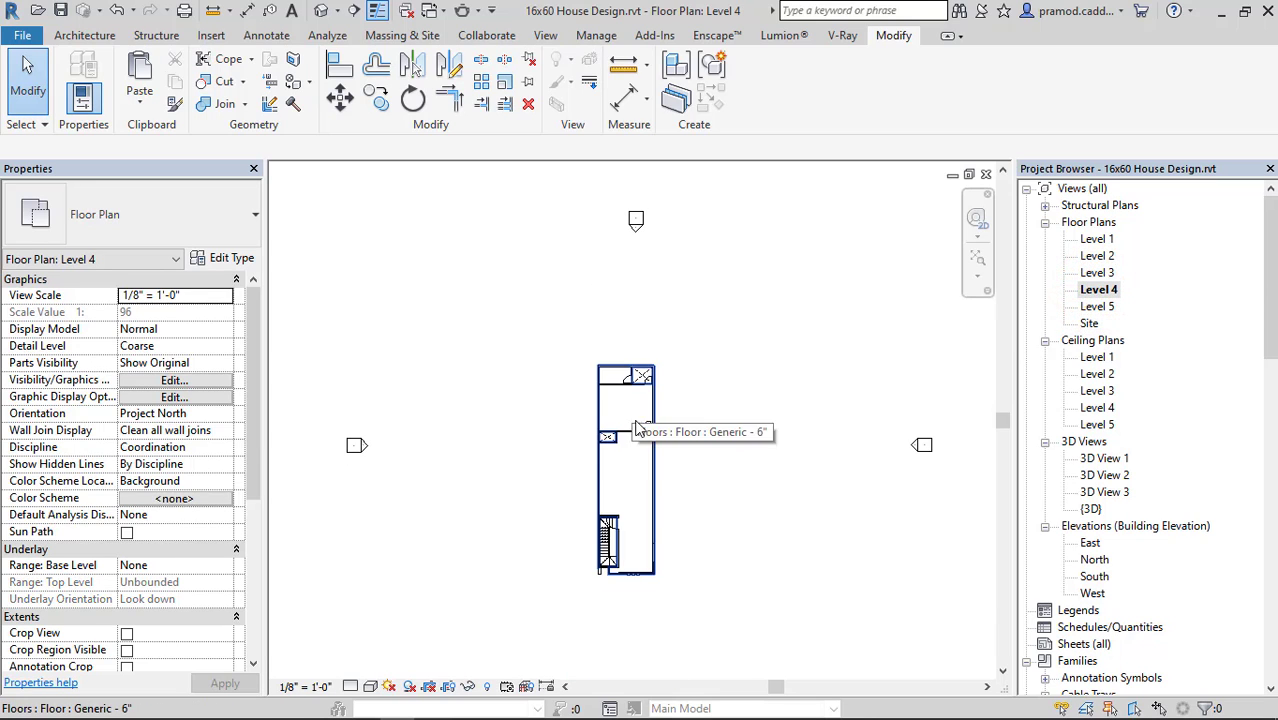
pyautogui.scroll(2, 638, 412)
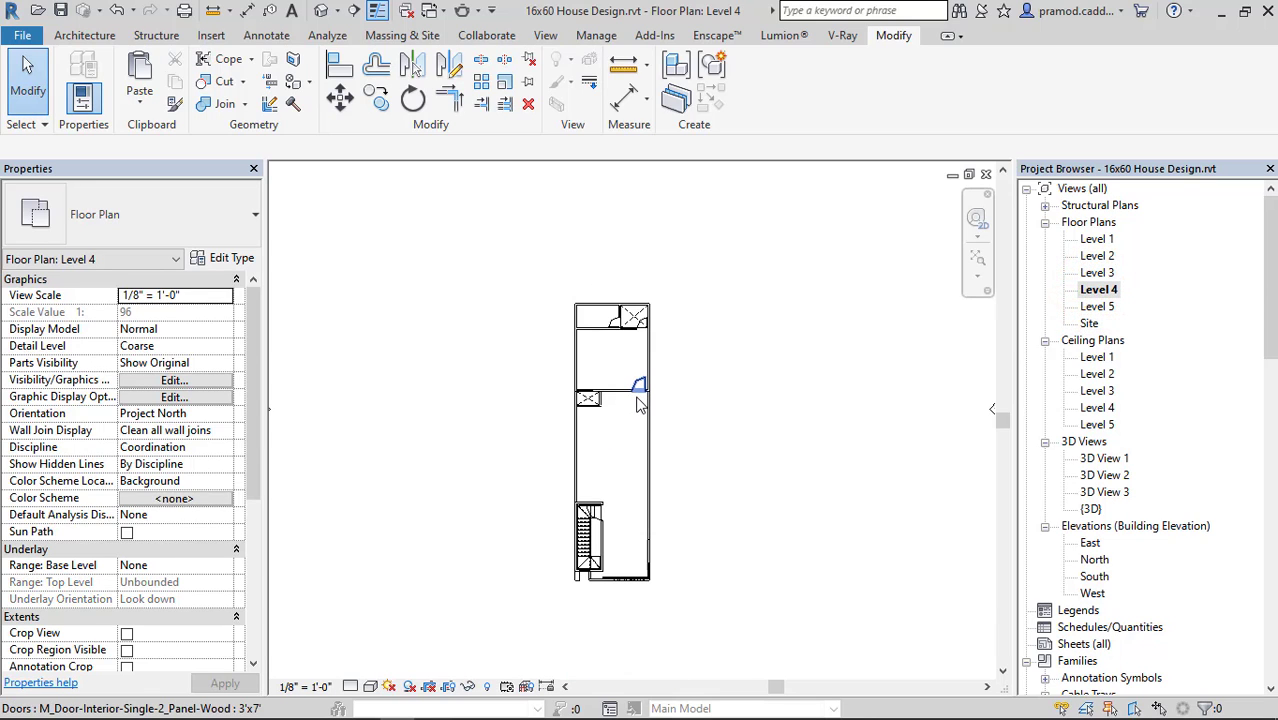
pyautogui.doubleClick(1097, 256)
pyautogui.scroll(-2, 745, 336)
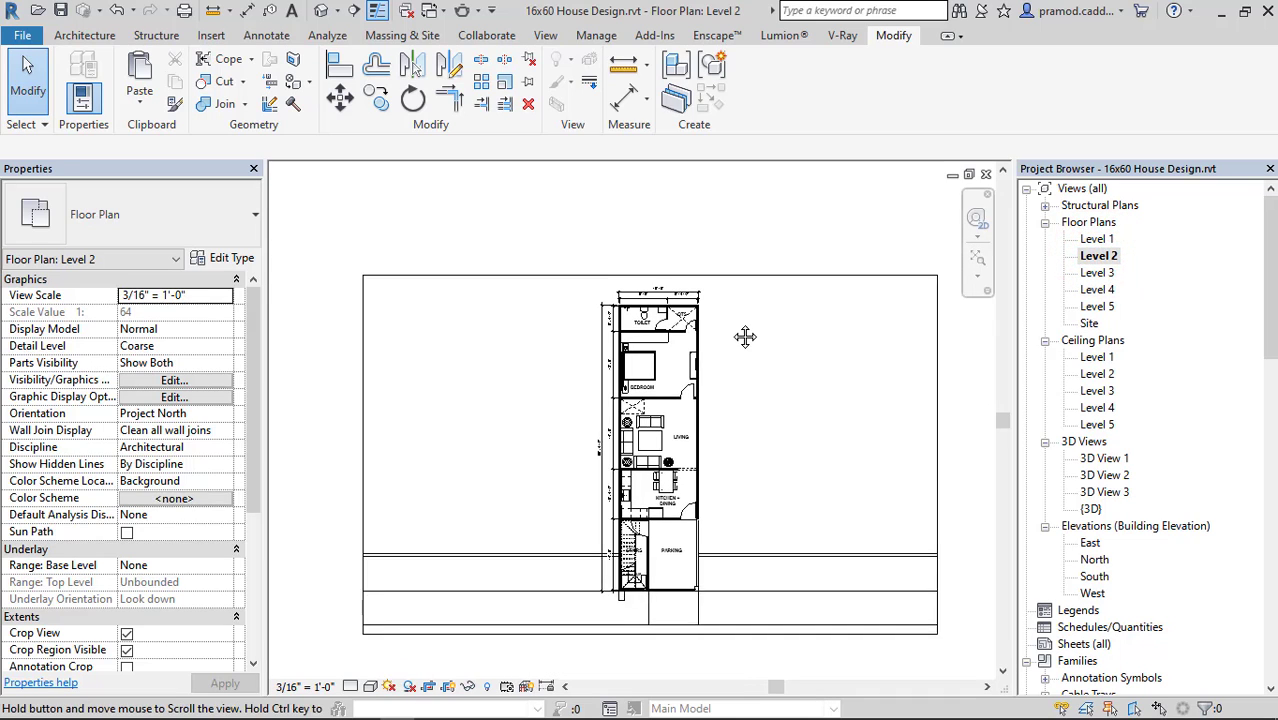
pyautogui.moveTo(745, 336); pyautogui.dragTo(741, 262, button='middle')
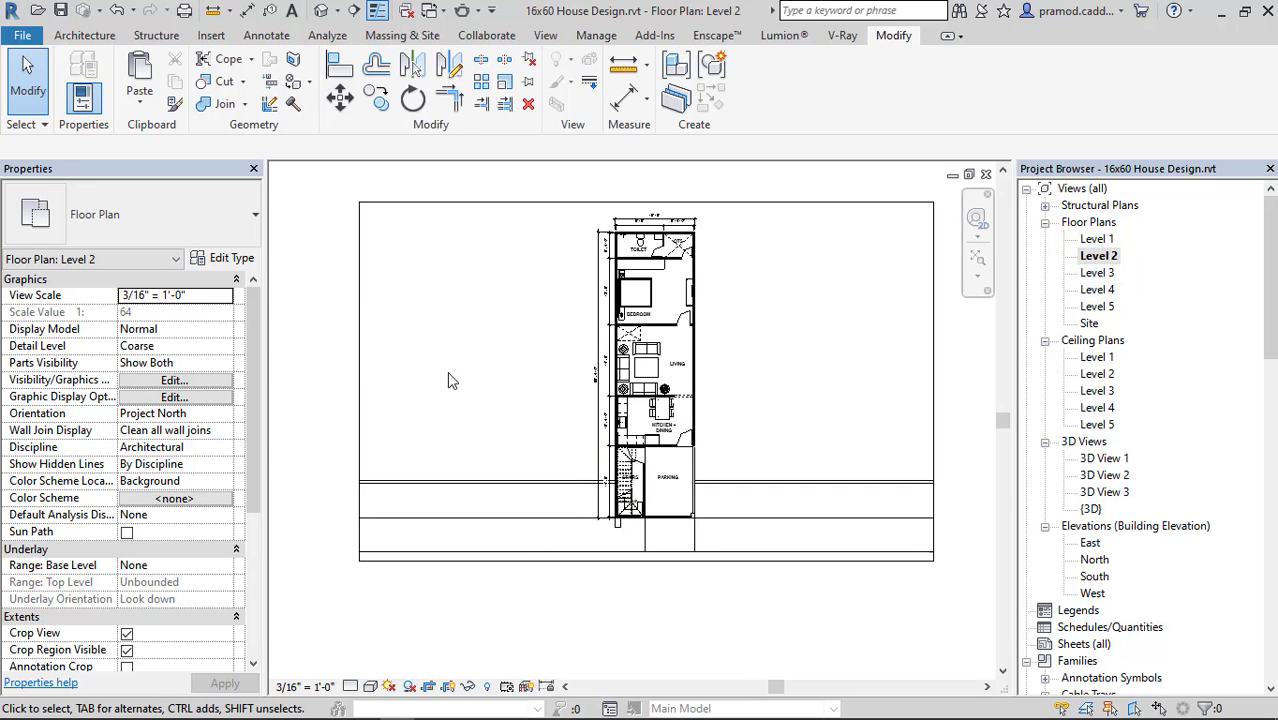
# Start a DWG export of the current Level 2 floor plan and proceed to choosing the save location.
pyautogui.click(22, 35)
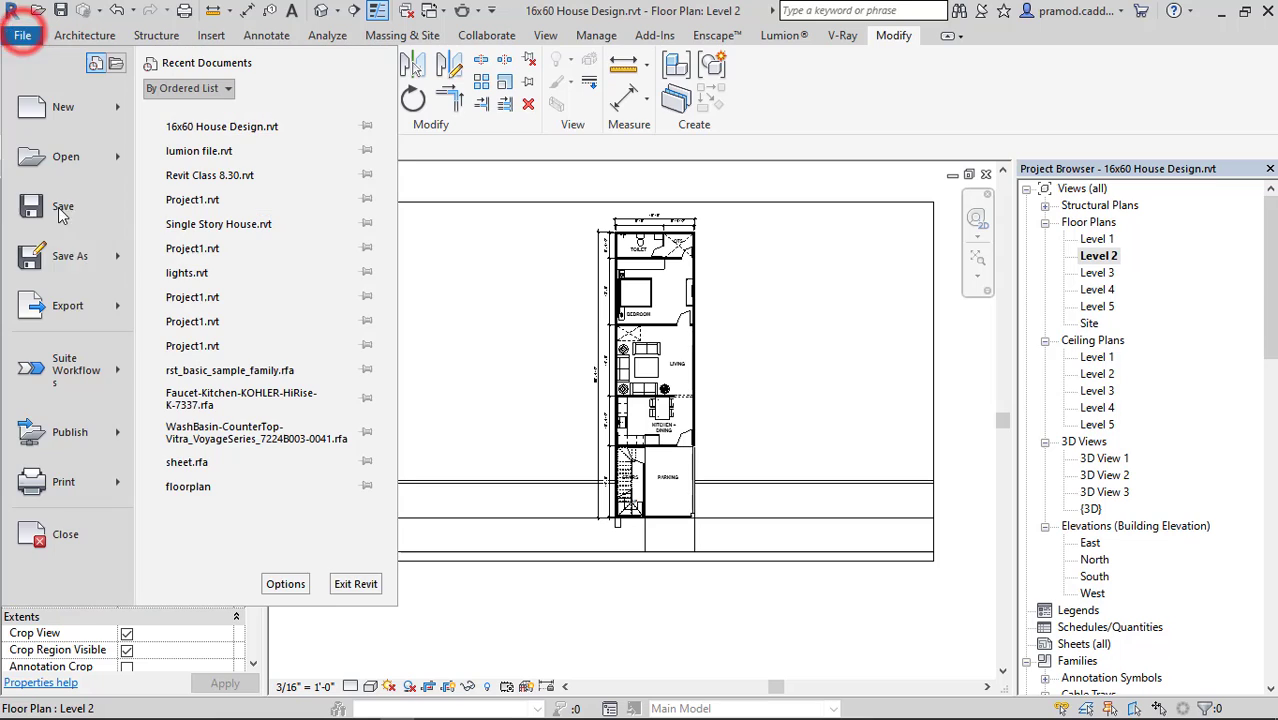
pyautogui.click(82, 310)
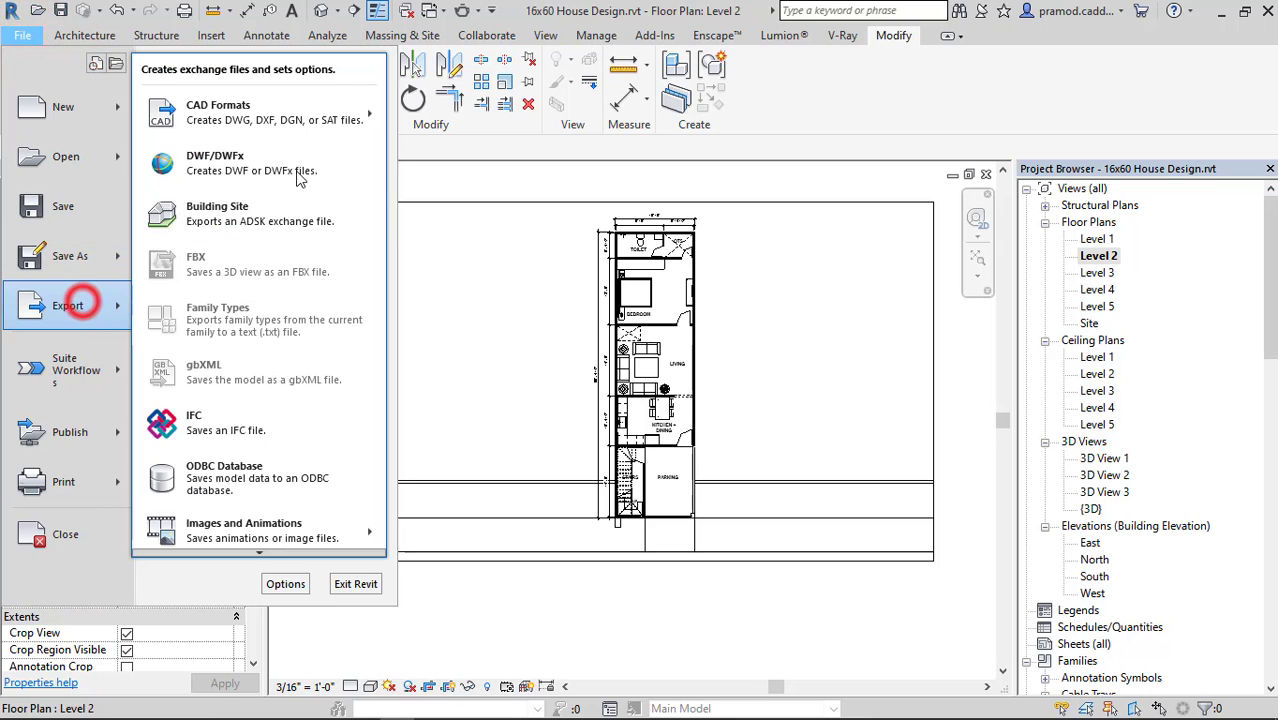
pyautogui.click(315, 102)
pyautogui.click(430, 105)
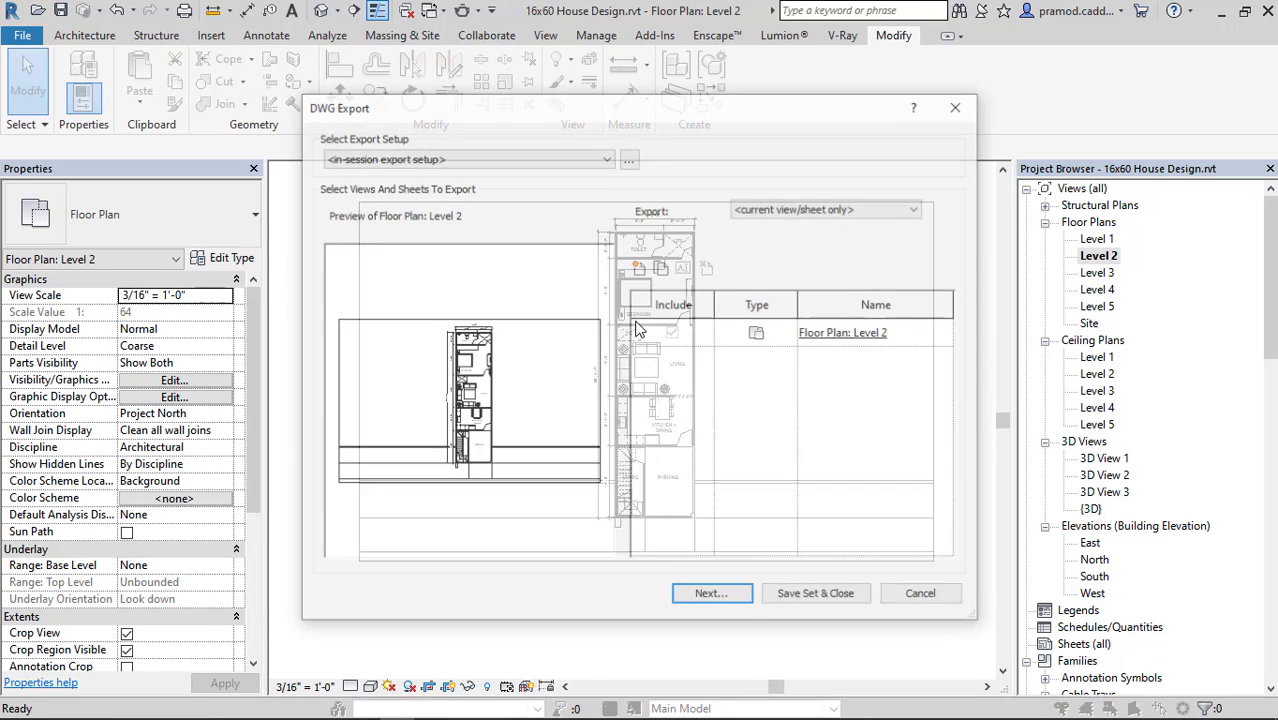
pyautogui.click(711, 596)
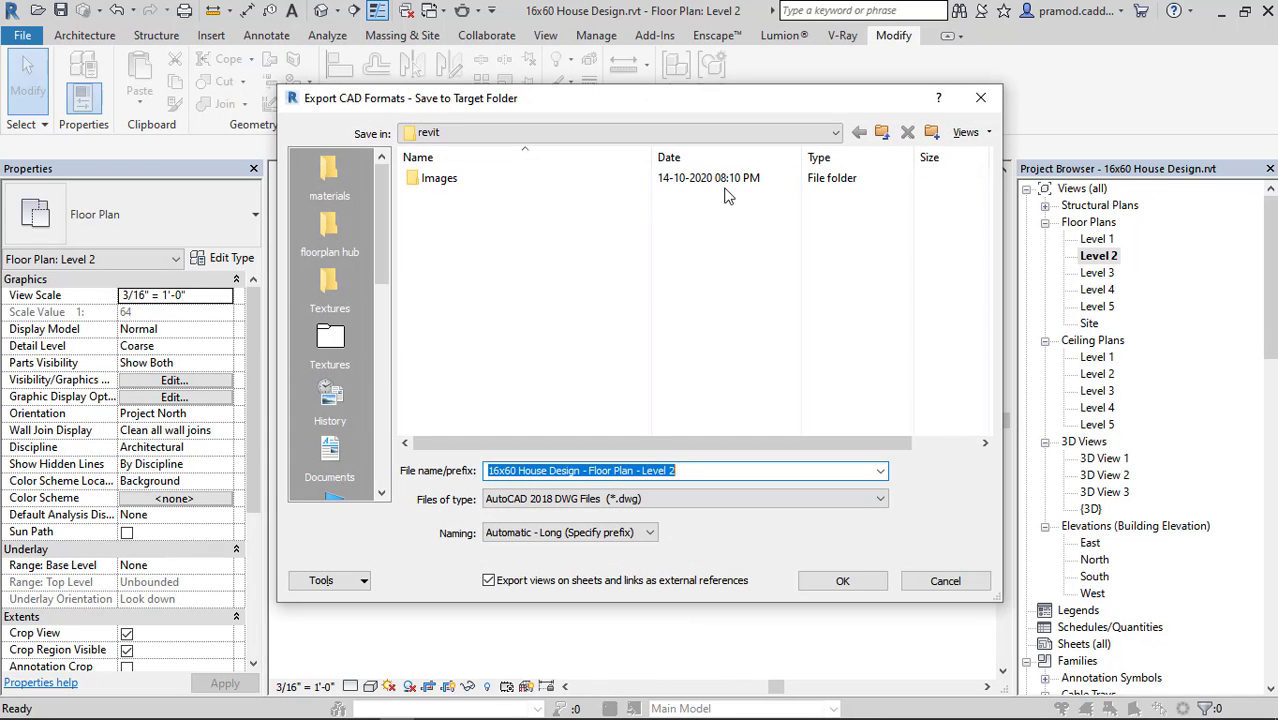
# Create a folder named AUTOCAD inside the Project folder and use it as the export location.
pyautogui.click(881, 132)
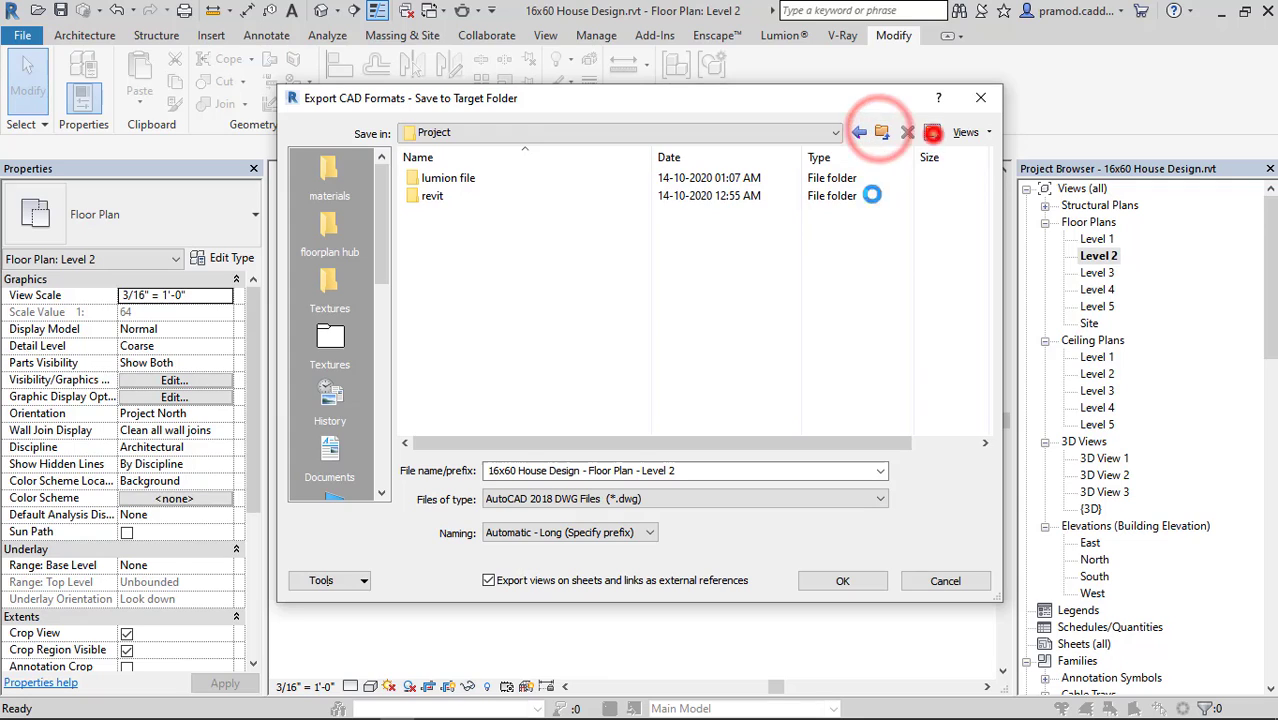
pyautogui.click(932, 132)
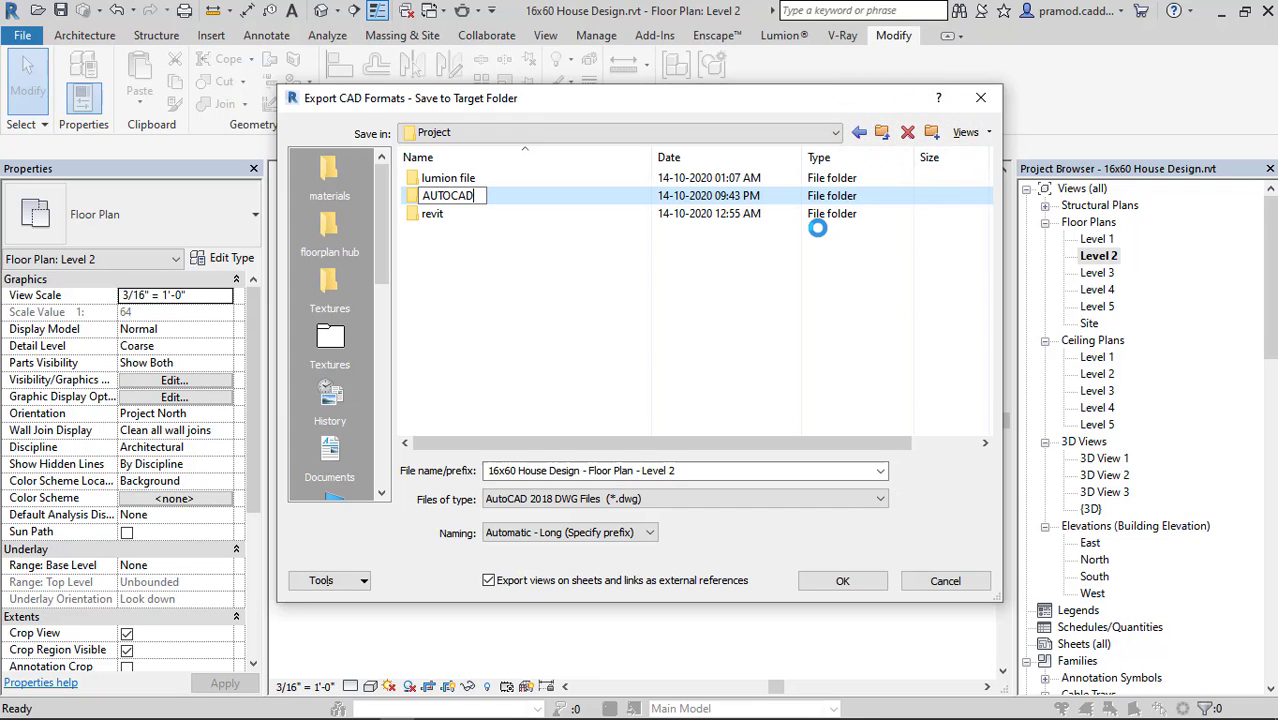
pyautogui.press('Return')
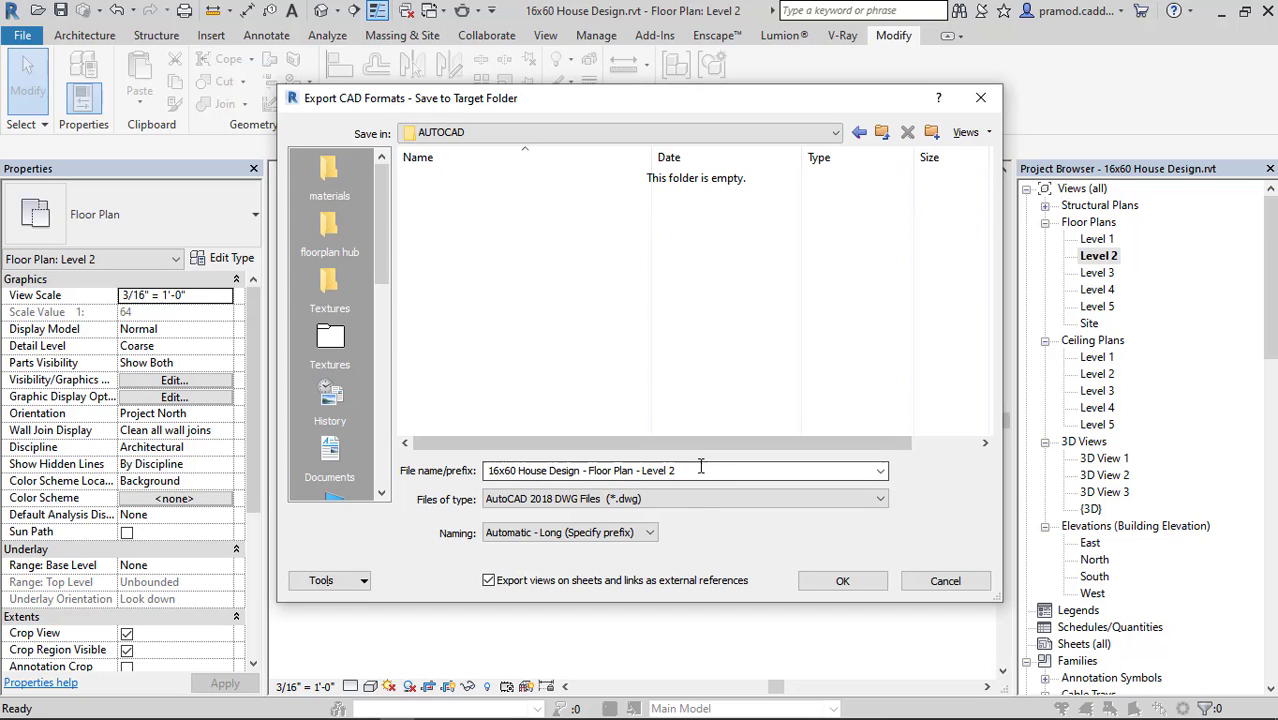
# Choose an older AutoCAD DWG version as the file type and export the Level 2 plan into the AUTOCAD folder.
pyautogui.click(697, 497)
pyautogui.click(592, 532)
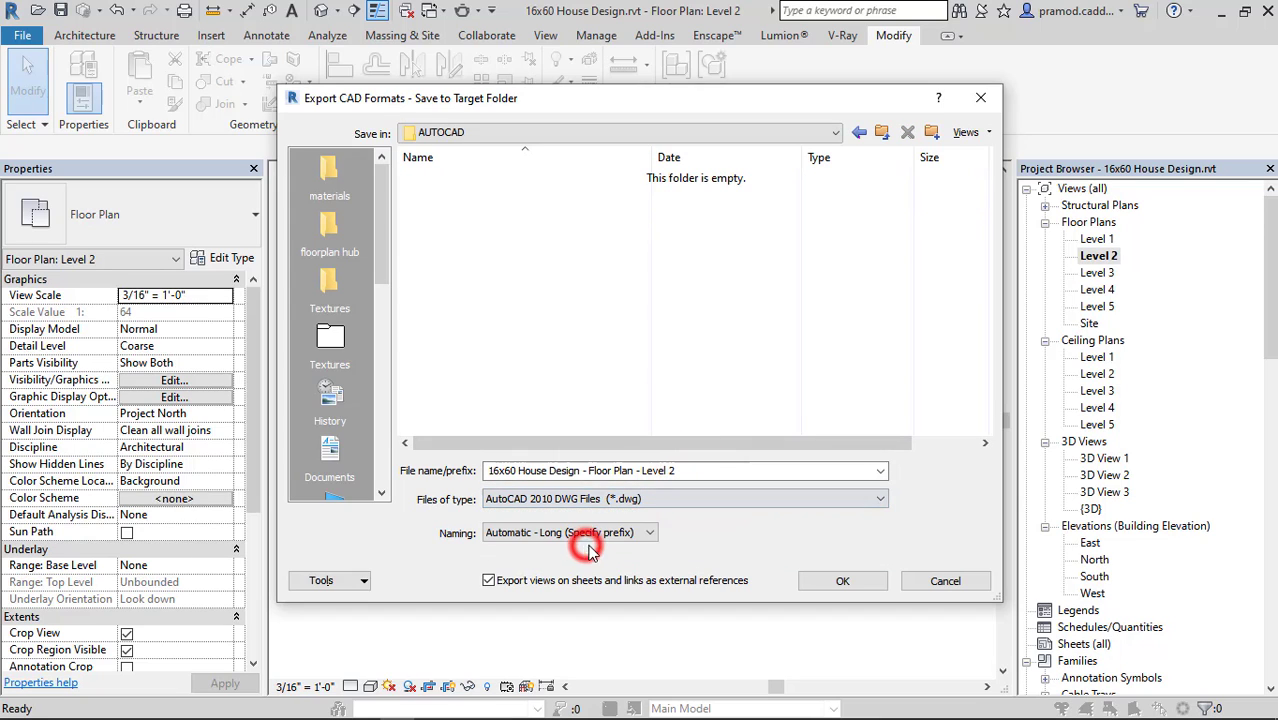
pyautogui.click(705, 498)
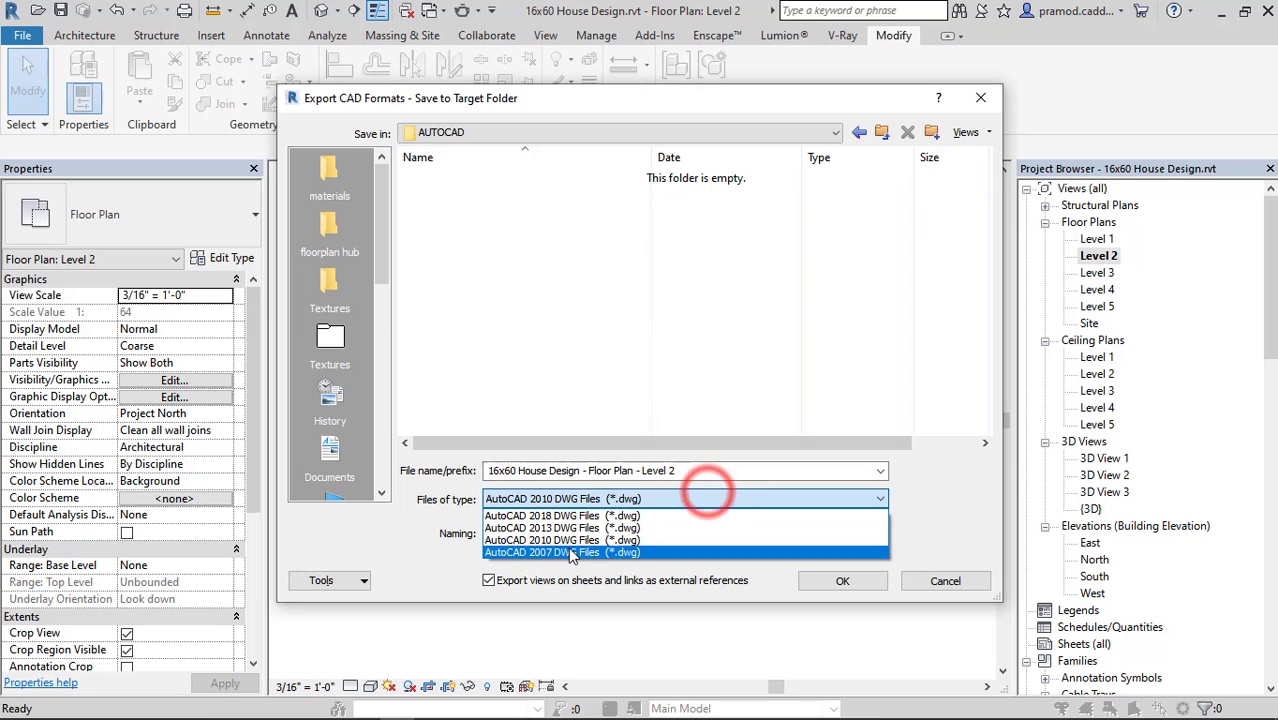
pyautogui.click(568, 546)
pyautogui.click(830, 581)
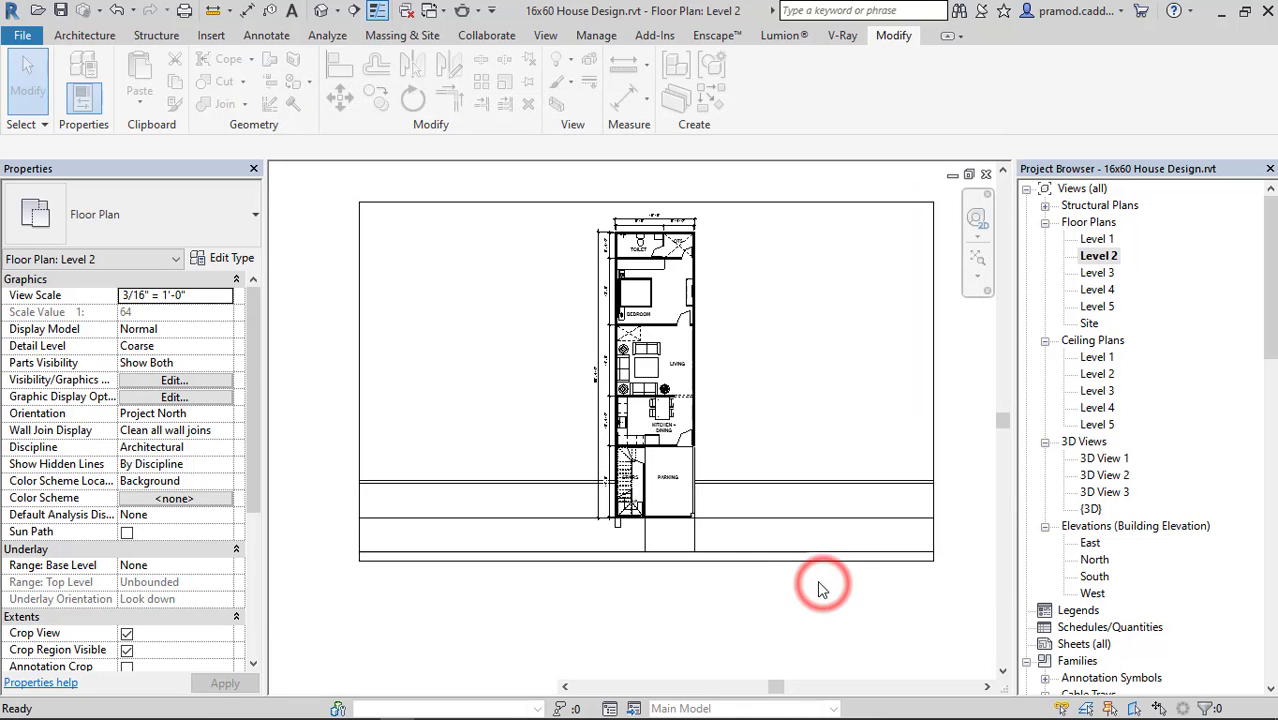
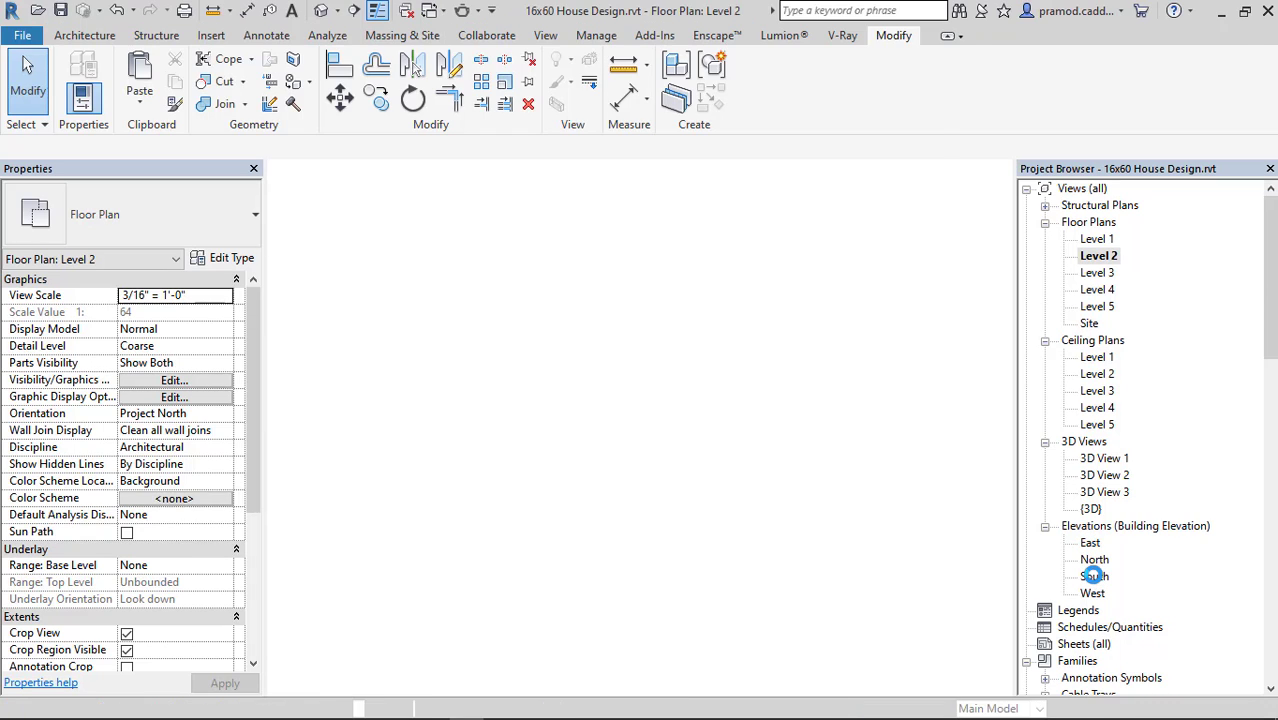
# Open the East elevation and shorten the aligned level lines so their heads sit closer to the building.
pyautogui.doubleClick(1094, 570)
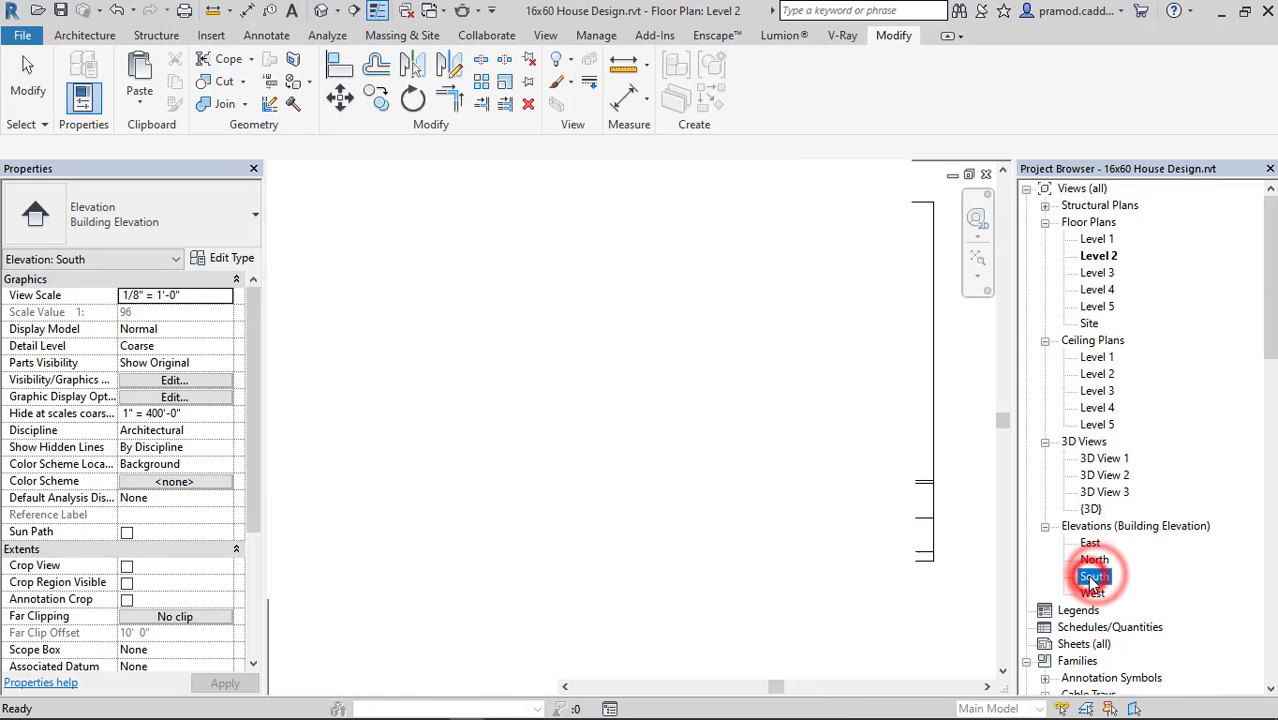
pyautogui.doubleClick(1088, 542)
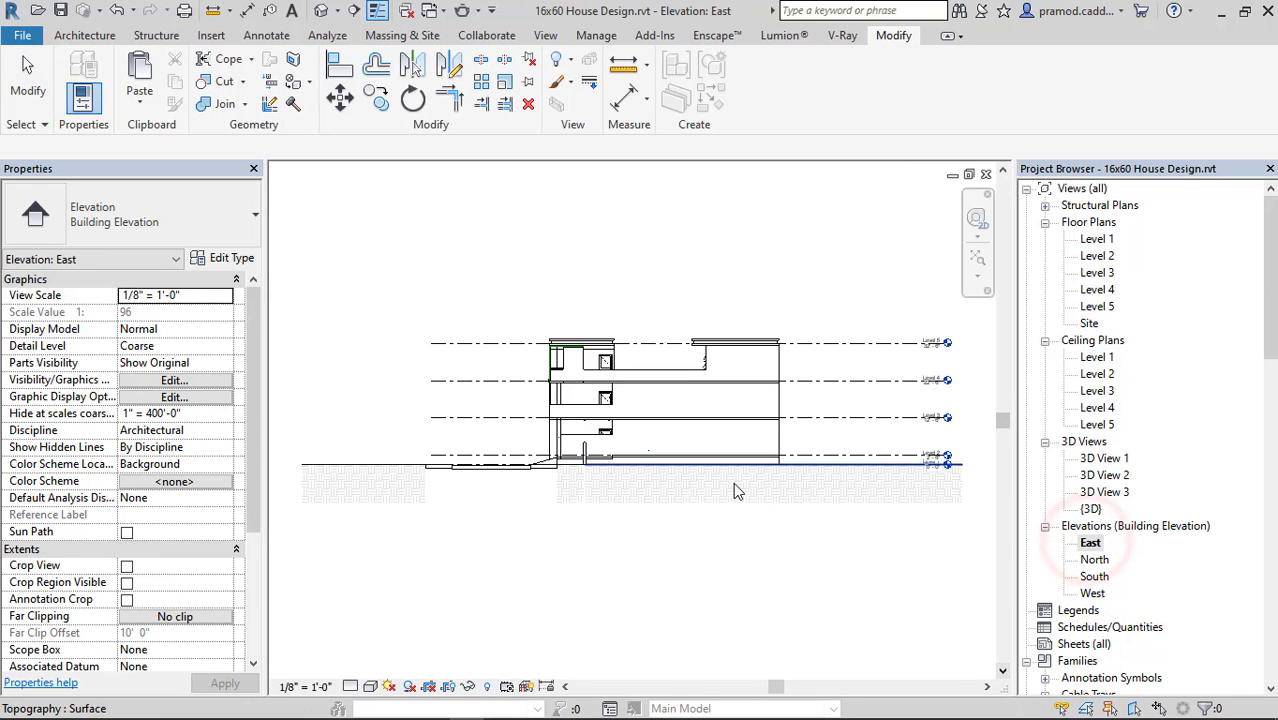
pyautogui.click(870, 376)
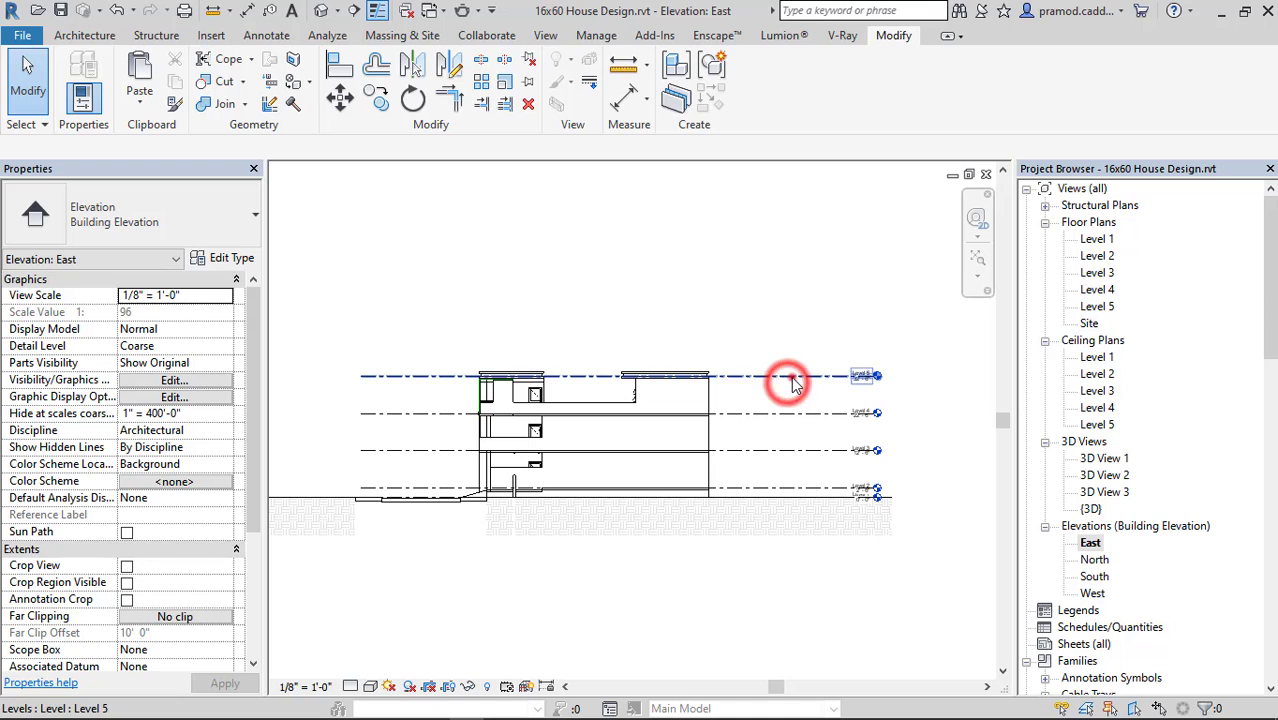
pyautogui.scroll(2, 875, 376)
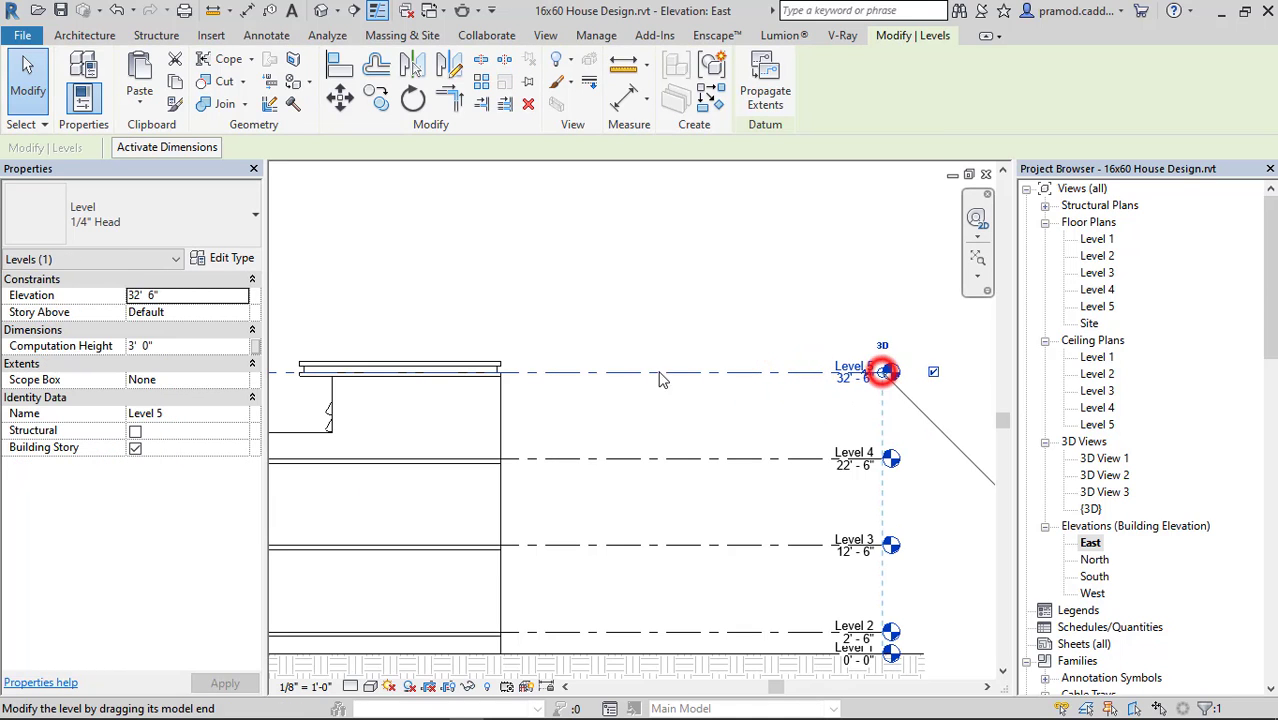
pyautogui.moveTo(882, 372); pyautogui.dragTo(705, 428)
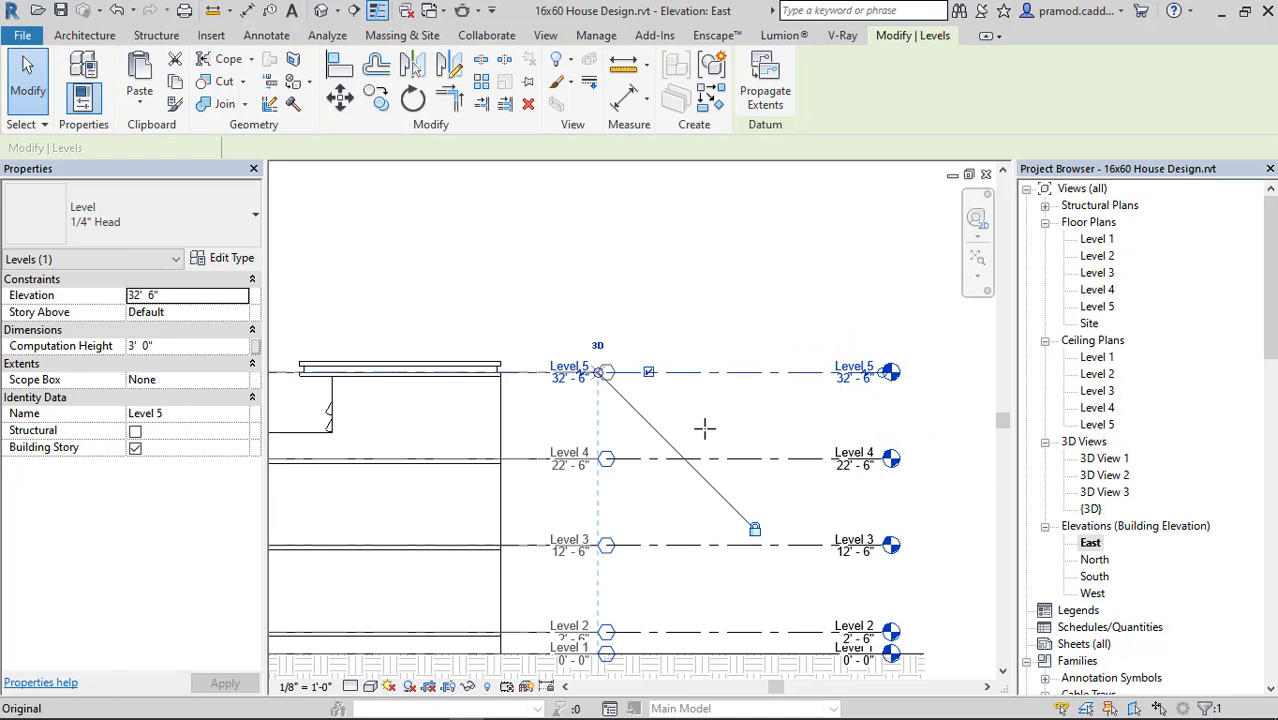
pyautogui.moveTo(702, 456); pyautogui.dragTo(813, 314, button='middle')
pyautogui.scroll(3, 672, 519)
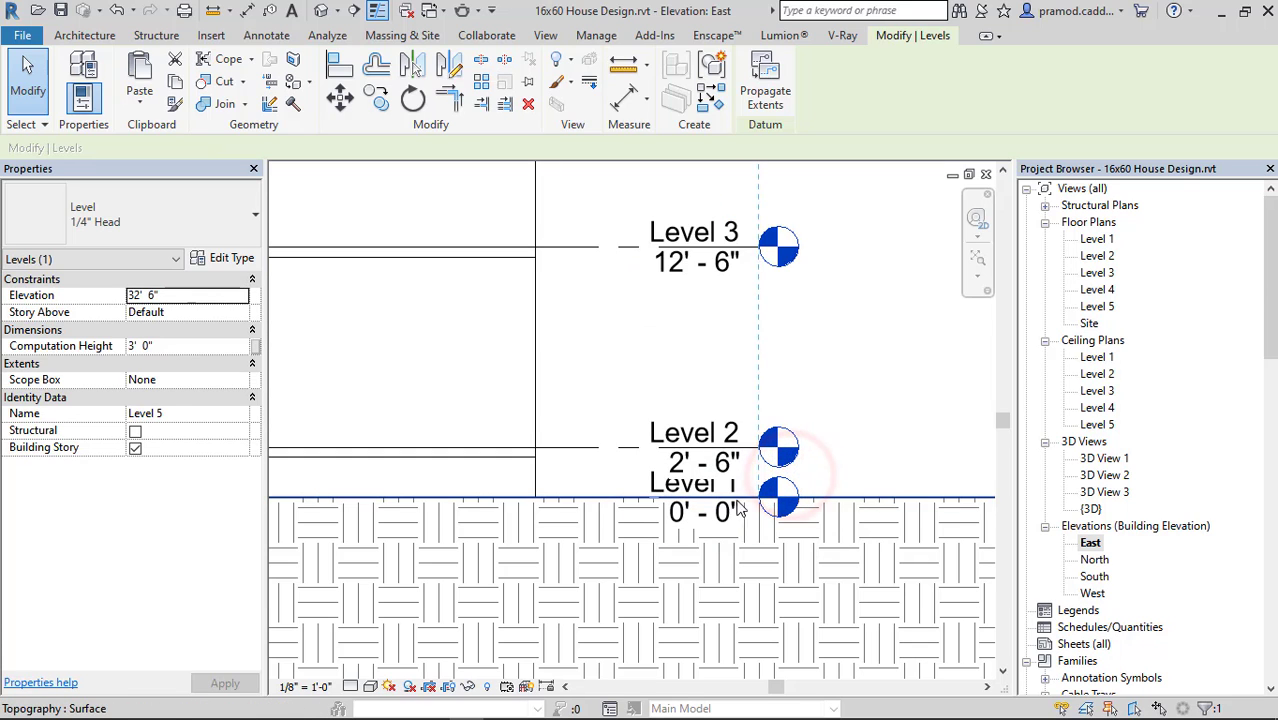
# Add an elbow to the Level 1 line so its head and label sit clear below Level 2.
pyautogui.press('Escape')
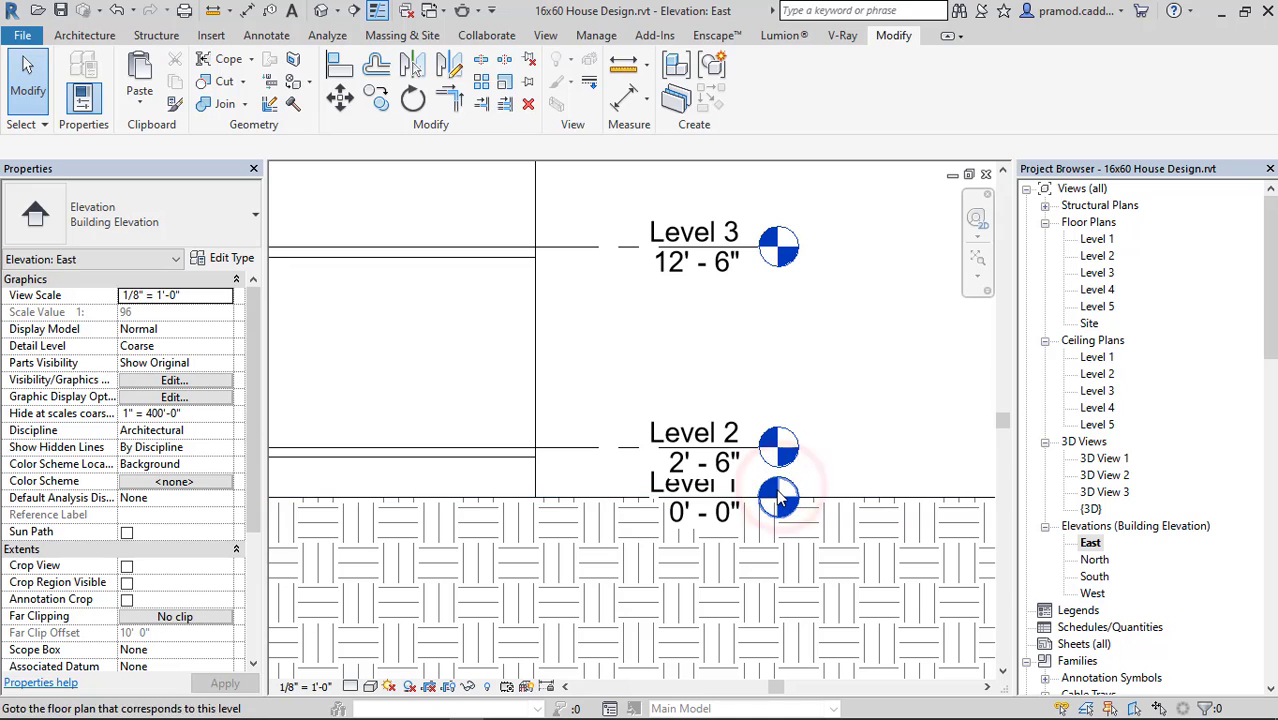
pyautogui.click(779, 497)
pyautogui.click(720, 497)
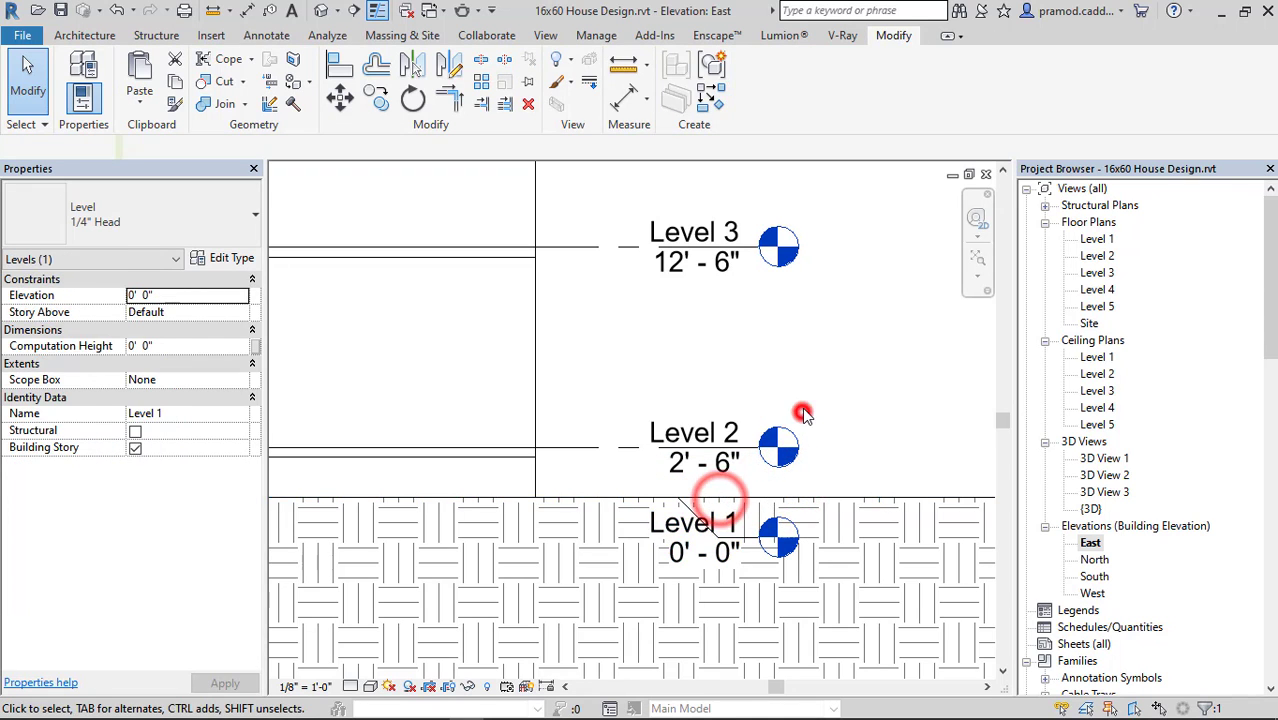
pyautogui.click(803, 414)
pyautogui.scroll(-5, 803, 414)
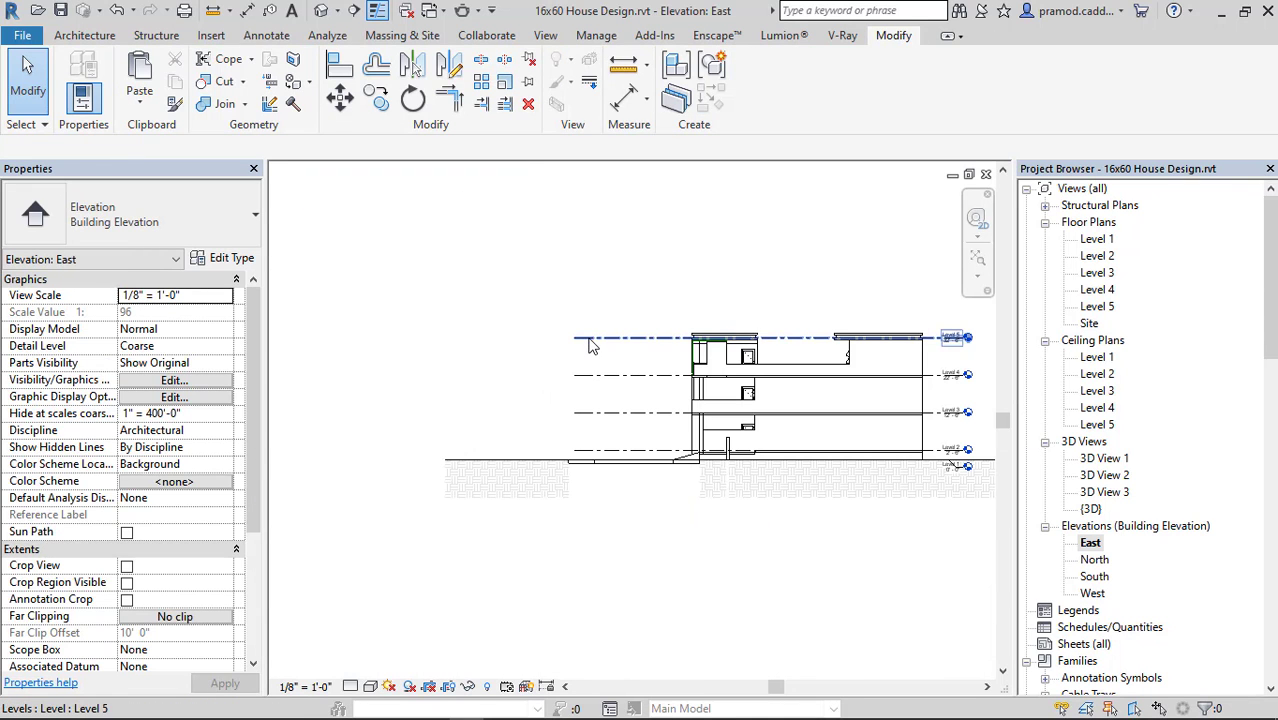
pyautogui.click(591, 340)
pyautogui.click(581, 337)
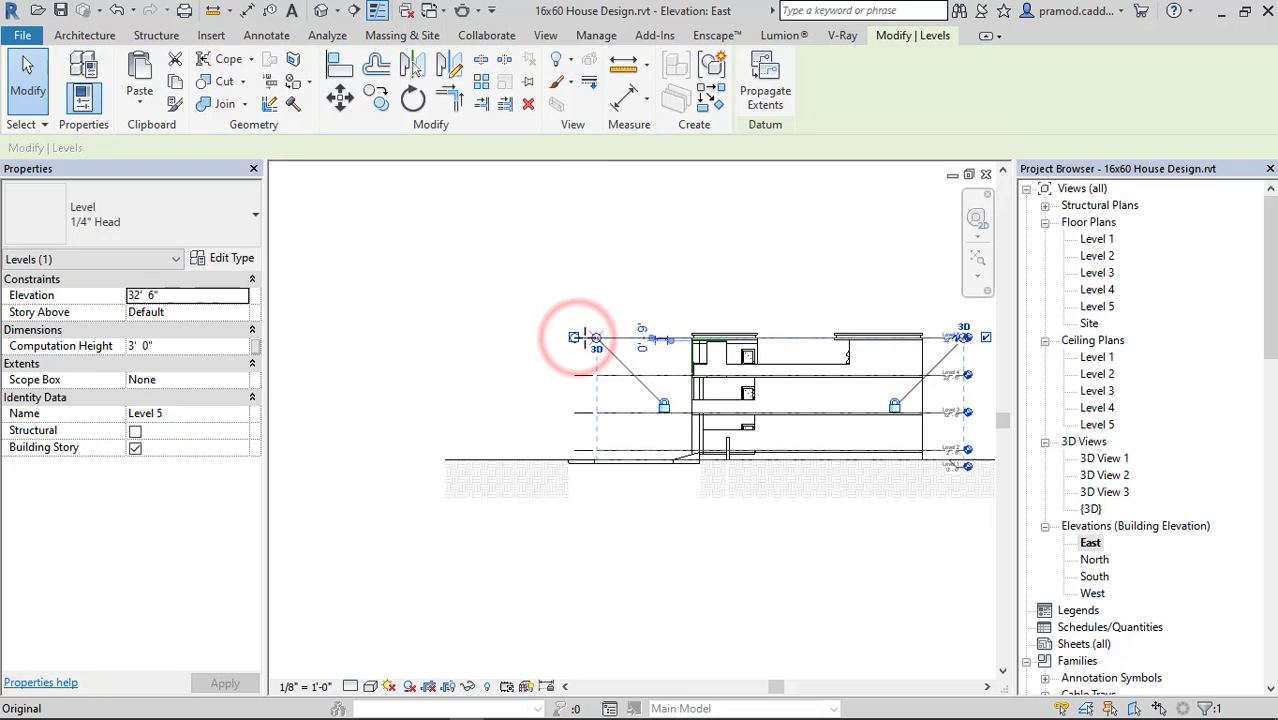
pyautogui.click(628, 290)
# Set the East elevation's visual style to Realistic and enable Crop View and Crop Region Visible.
pyautogui.moveTo(706, 388); pyautogui.dragTo(563, 393, button='middle')
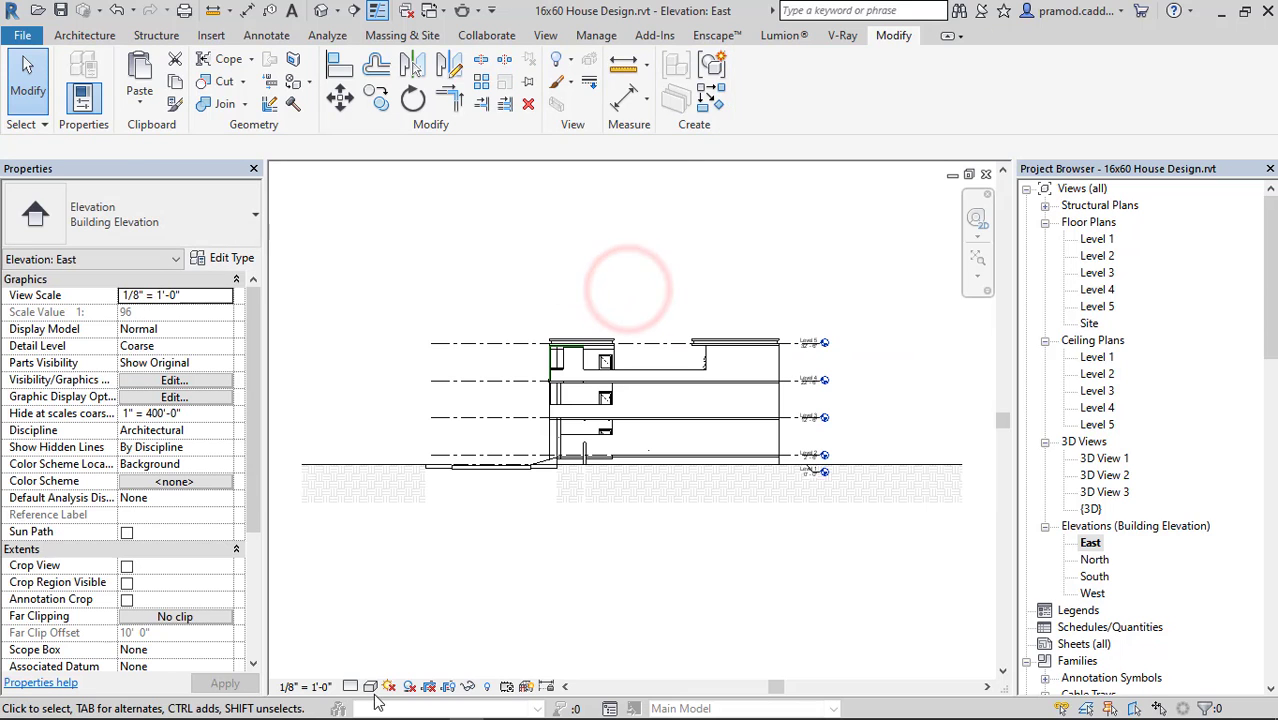
pyautogui.click(370, 686)
pyautogui.click(385, 654)
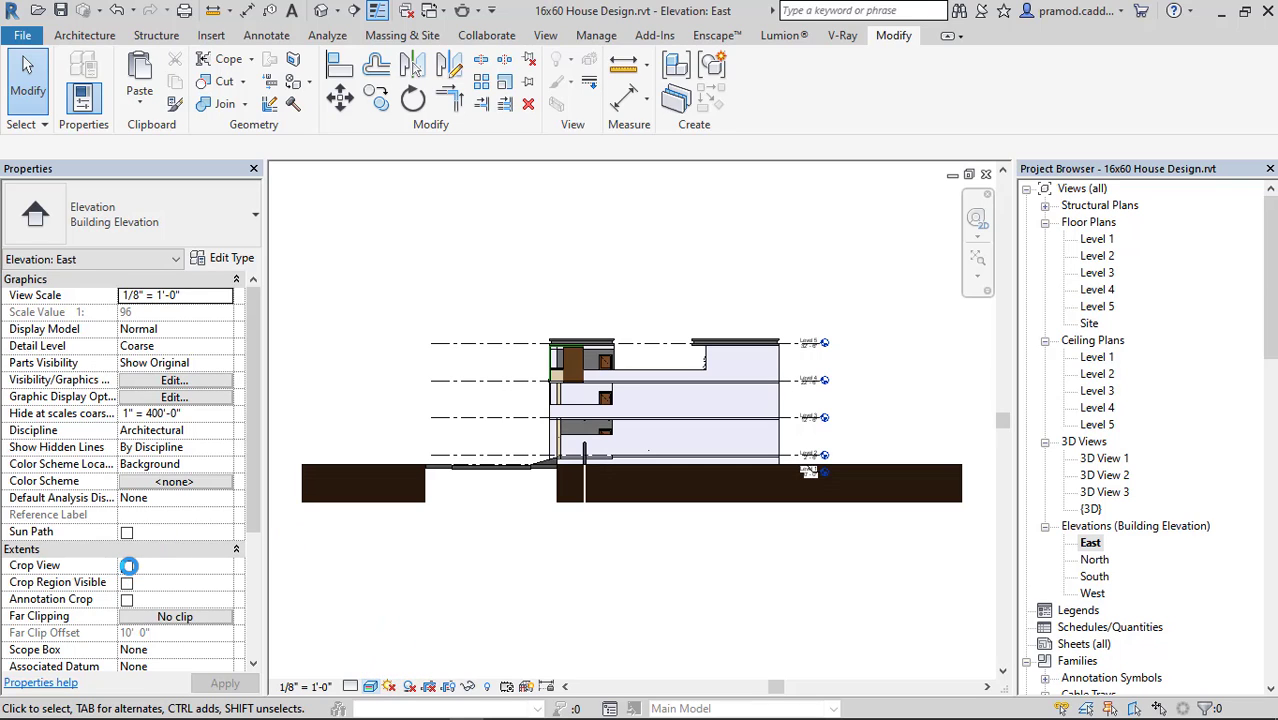
pyautogui.click(127, 583)
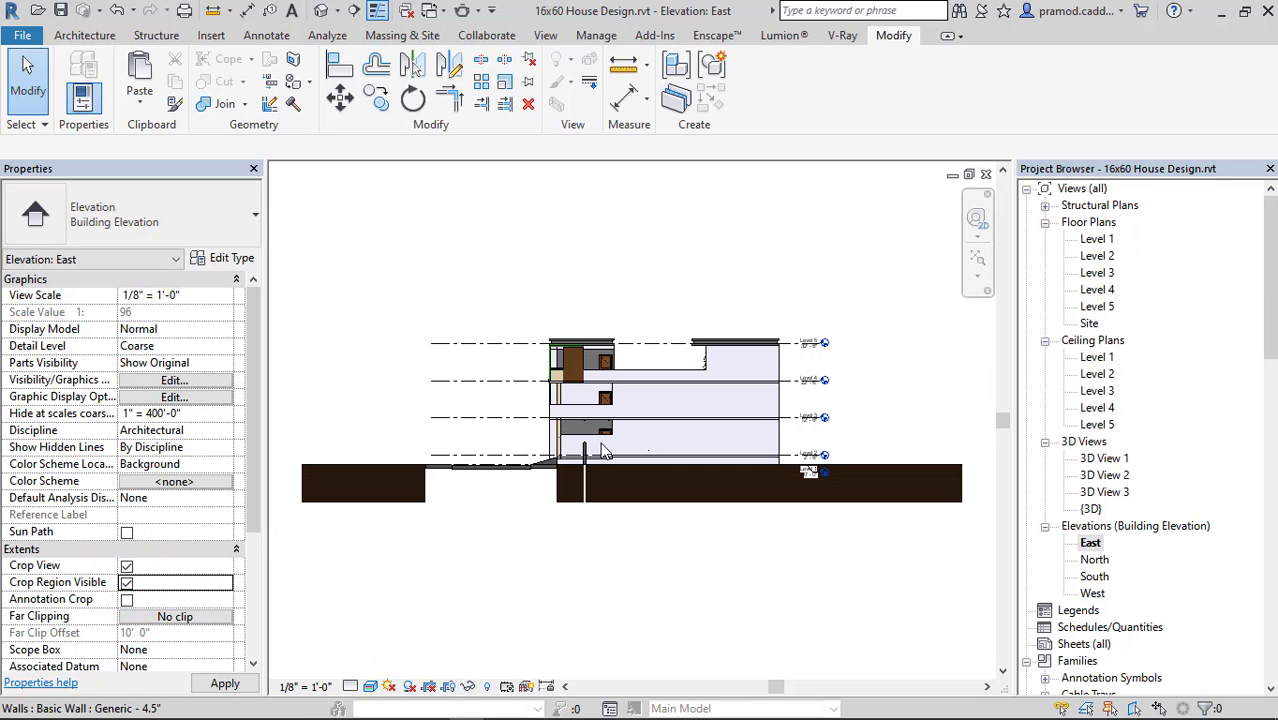
# Tighten the left, right and bottom edges of the East elevation's crop region around the building and level heads.
pyautogui.click(358, 428)
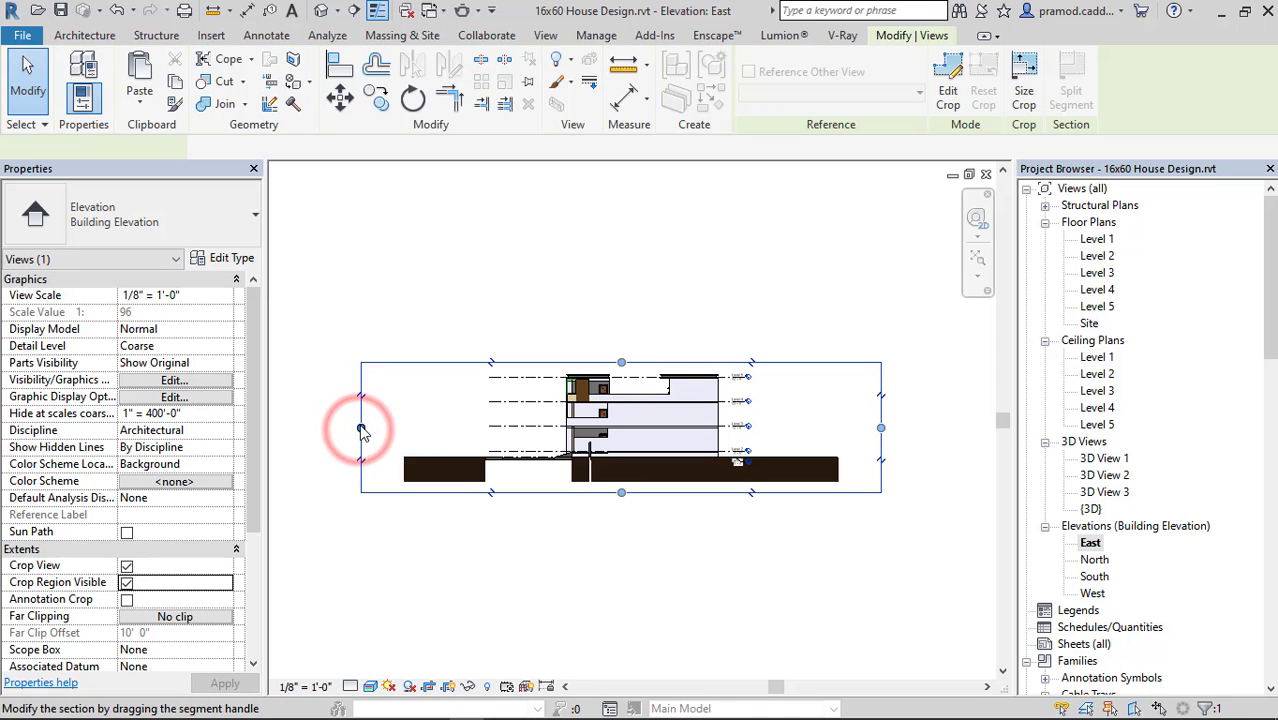
pyautogui.click(361, 427)
pyautogui.click(468, 428)
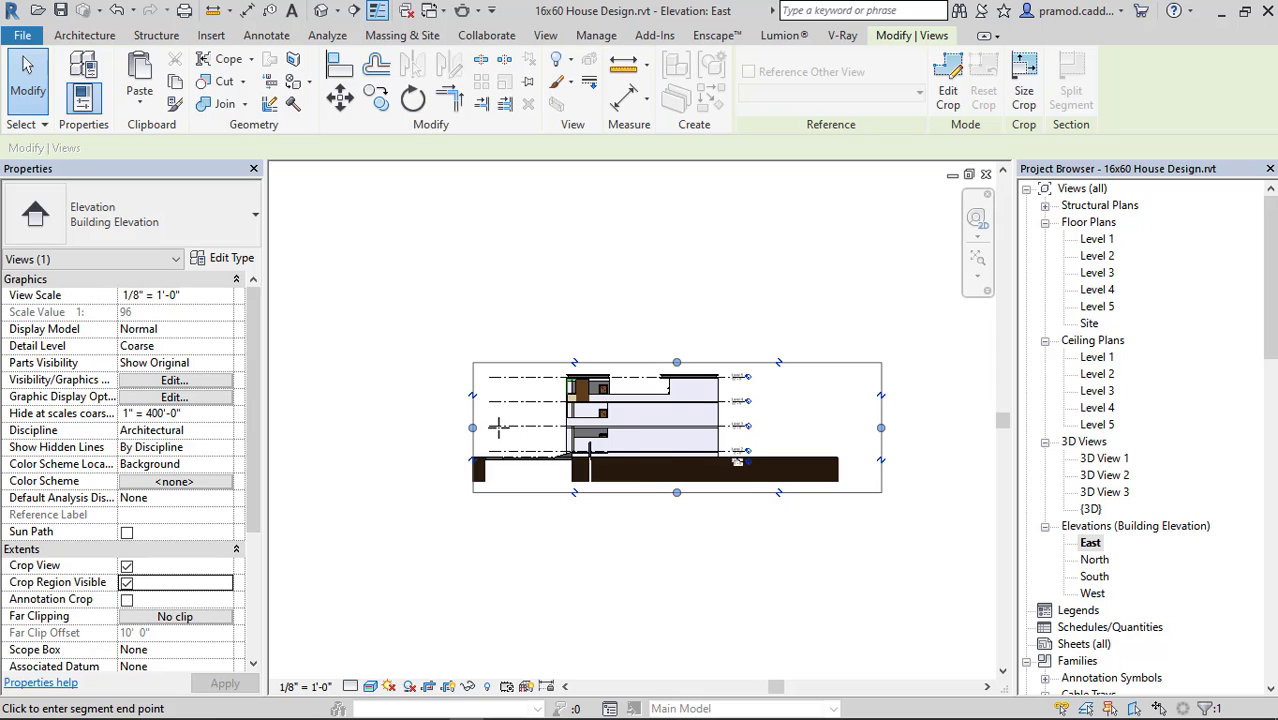
pyautogui.moveTo(498, 427); pyautogui.dragTo(501, 427)
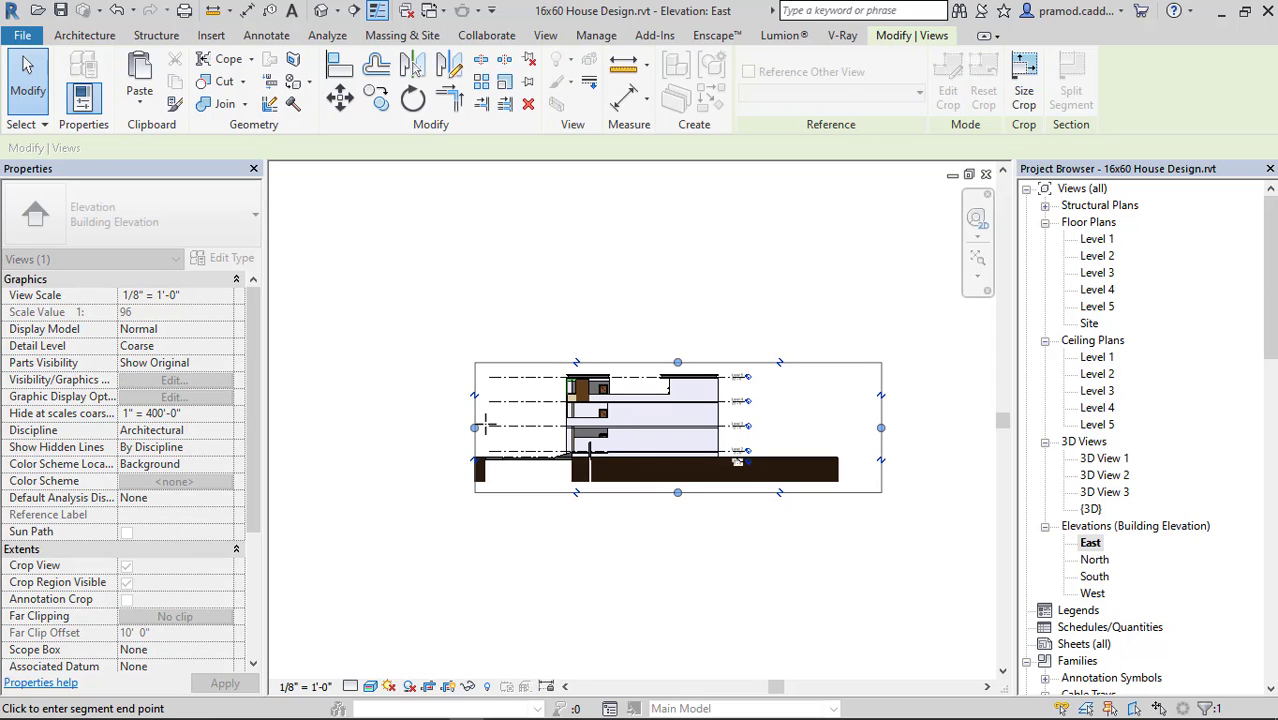
pyautogui.moveTo(745, 433); pyautogui.dragTo(767, 414)
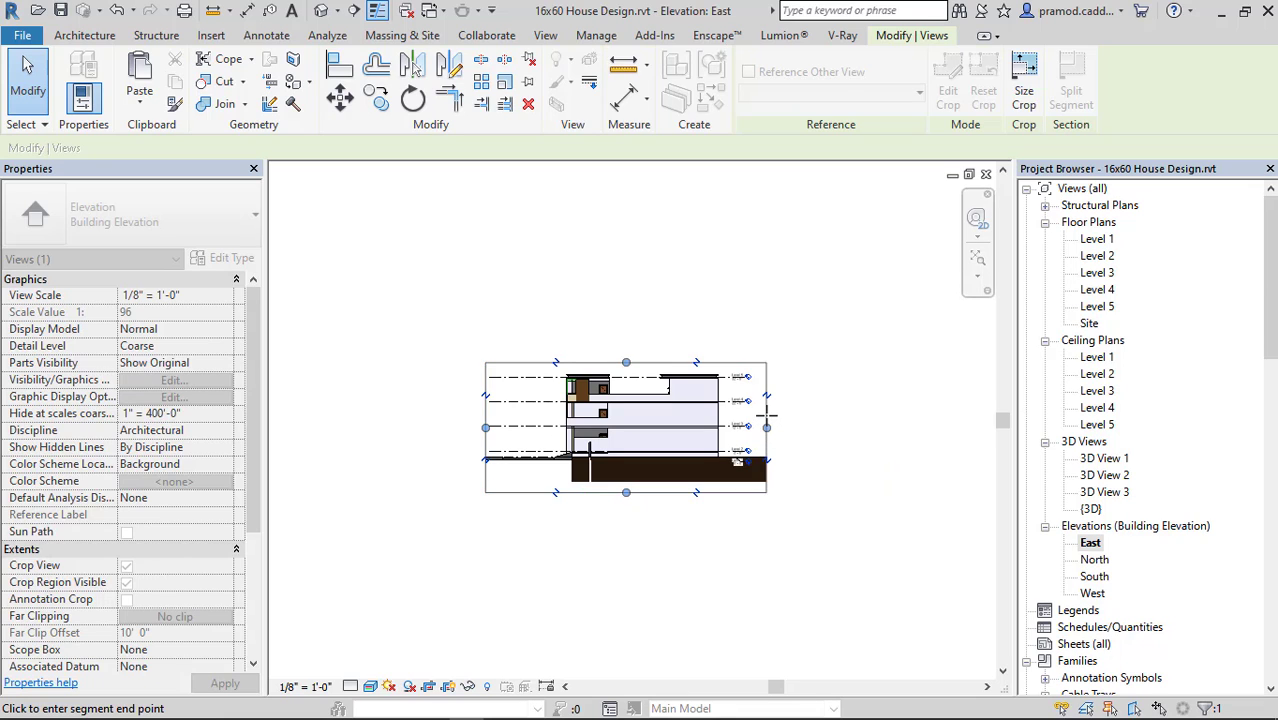
pyautogui.middleClick(766, 416)
pyautogui.middleClick(766, 416)
pyautogui.moveTo(624, 571); pyautogui.dragTo(632, 530)
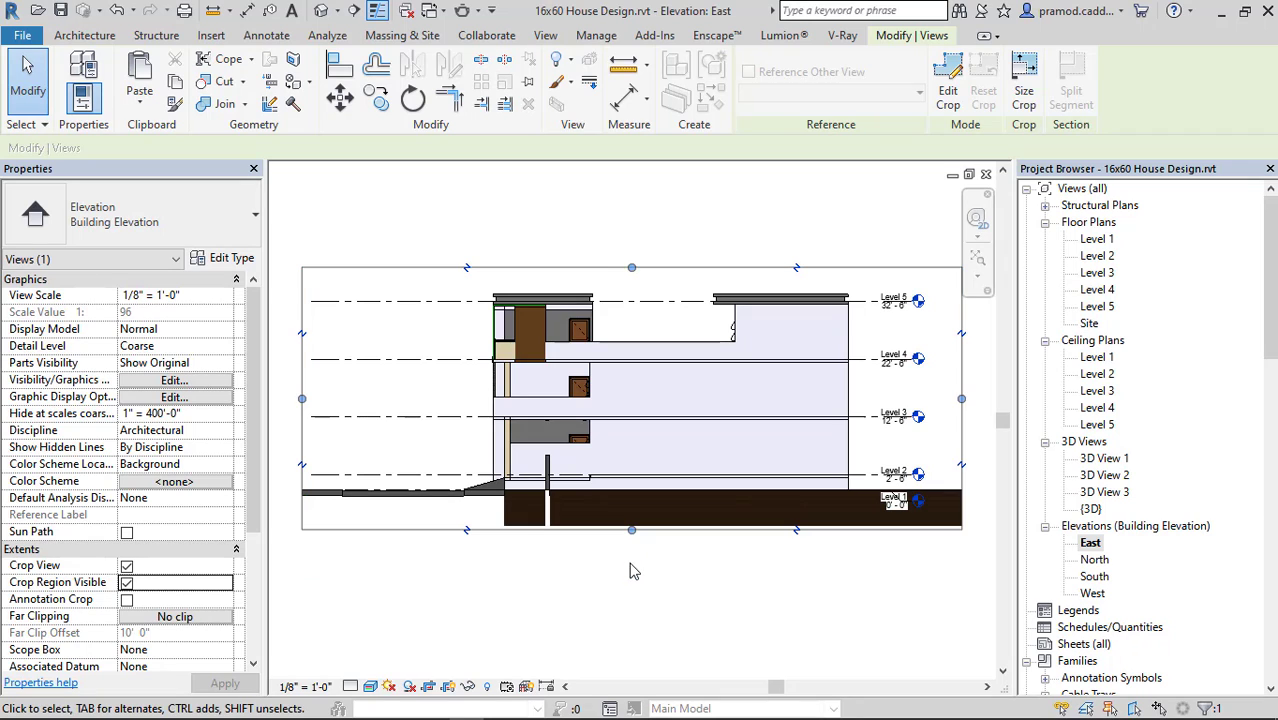
# In Graphic Display Options, keep edges shown and enable smooth lines with anti-aliasing, cast shadows and ambient shadows.
pyautogui.click(370, 686)
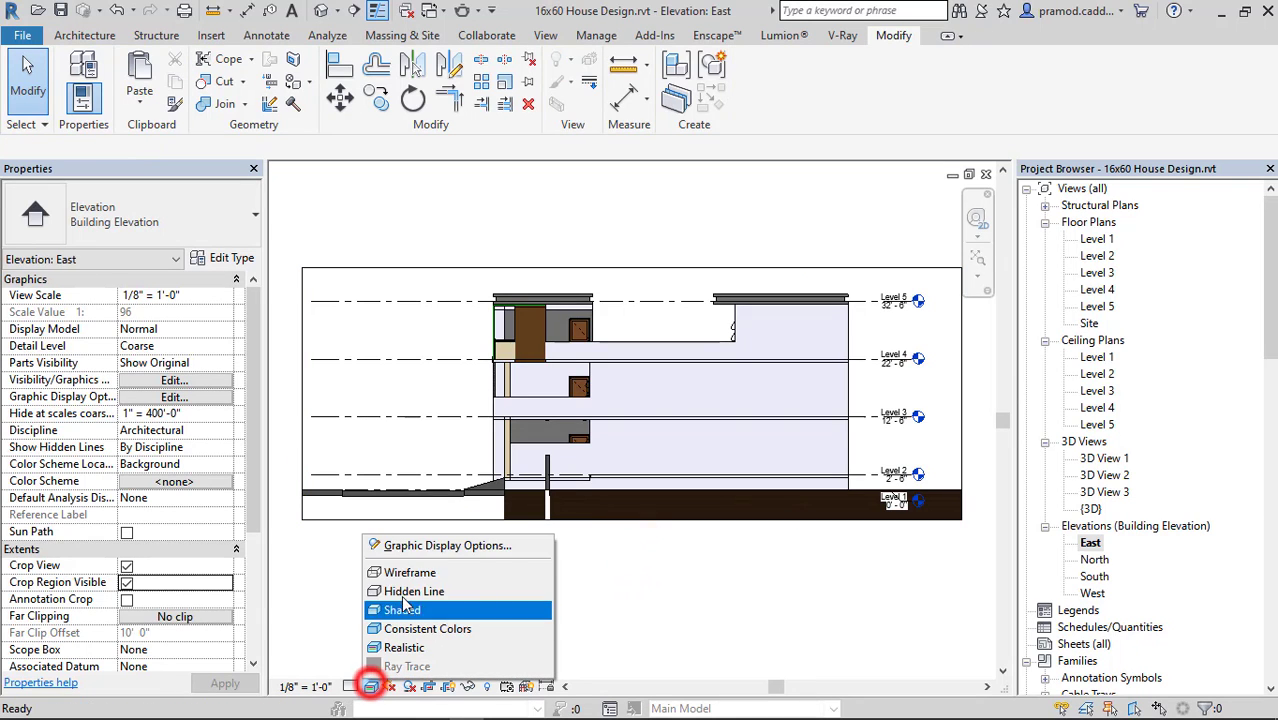
pyautogui.click(424, 545)
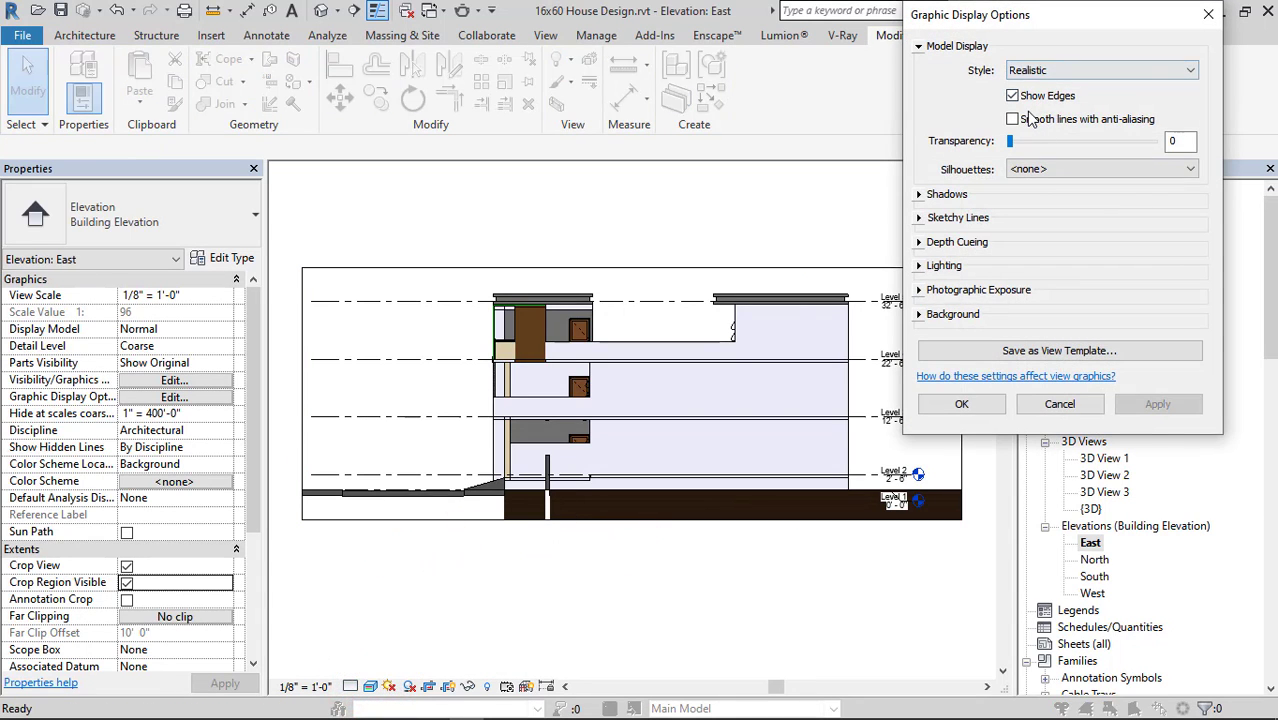
pyautogui.click(1031, 92)
pyautogui.click(1029, 91)
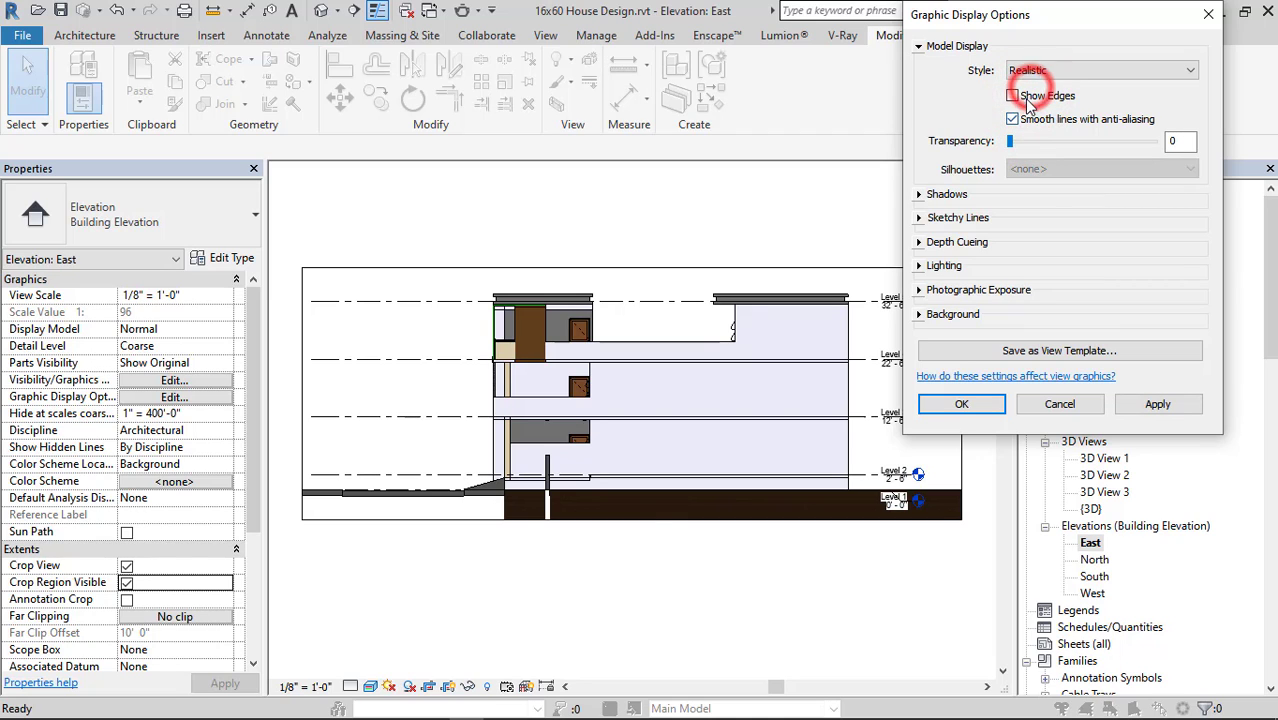
pyautogui.click(1028, 98)
pyautogui.click(918, 194)
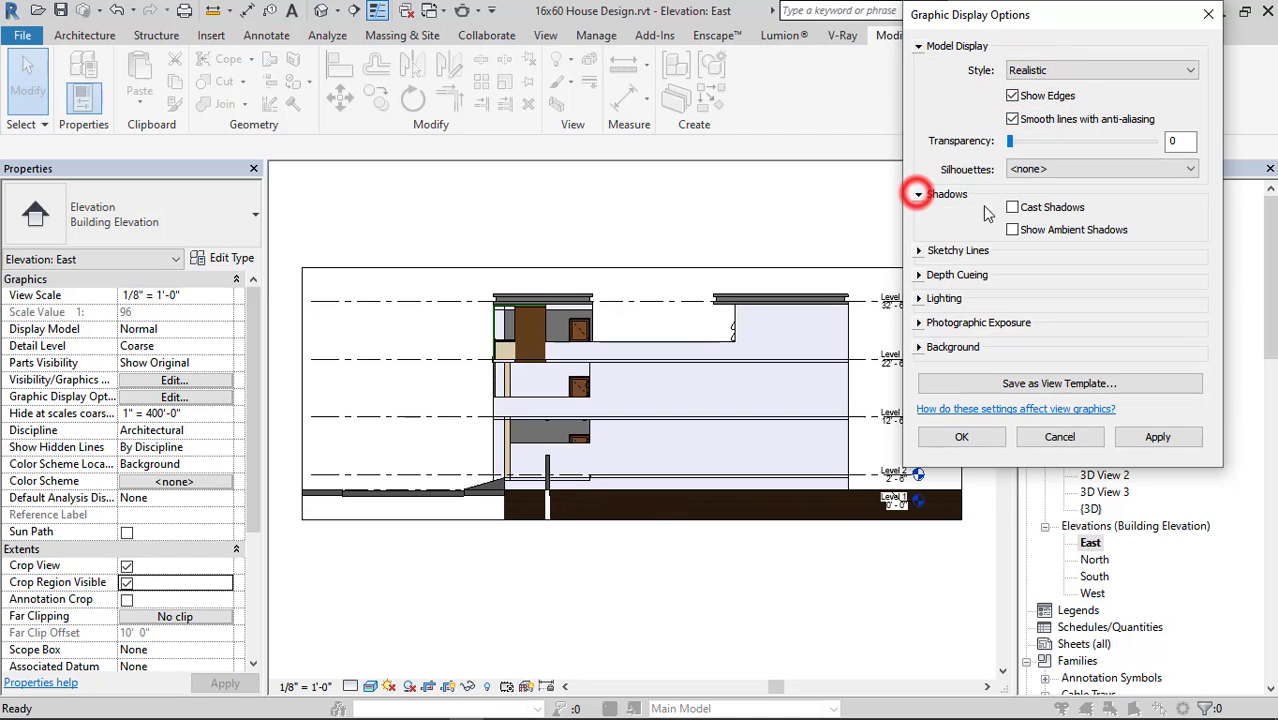
pyautogui.click(1018, 207)
pyautogui.click(1013, 229)
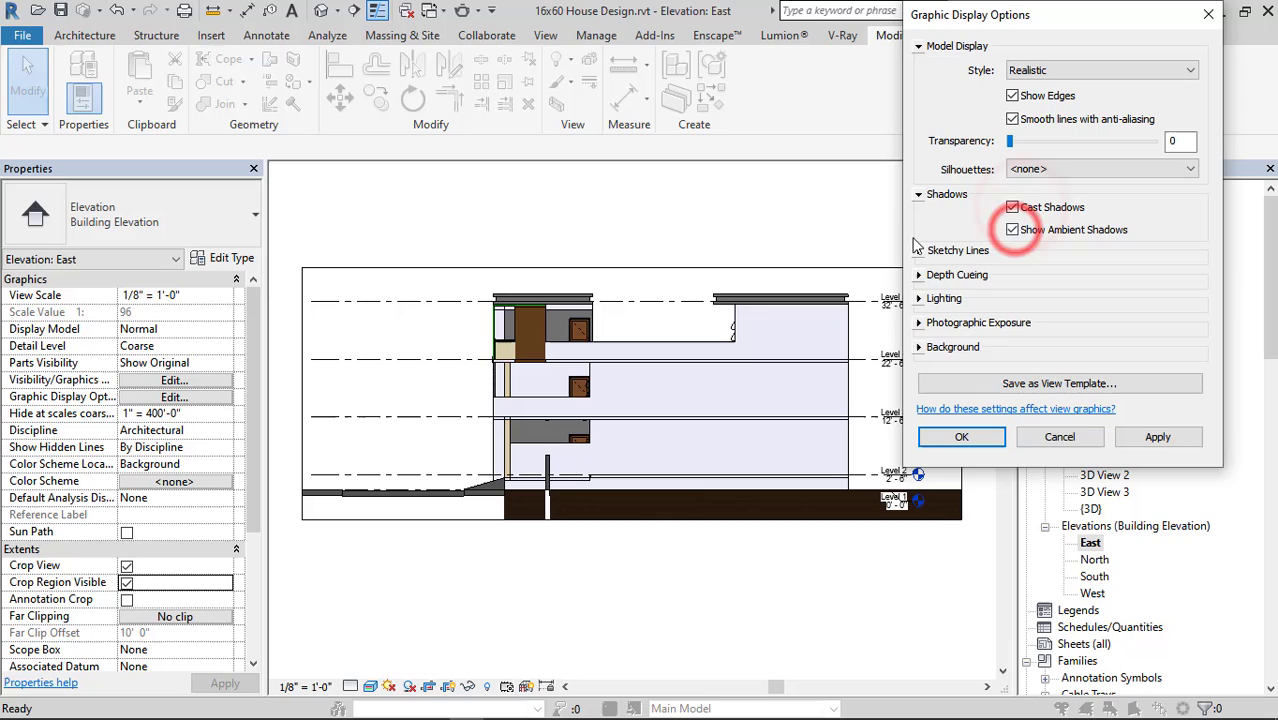
# Set the lighting to sun 70, ambient light 25 and shadows 20.
pyautogui.click(918, 298)
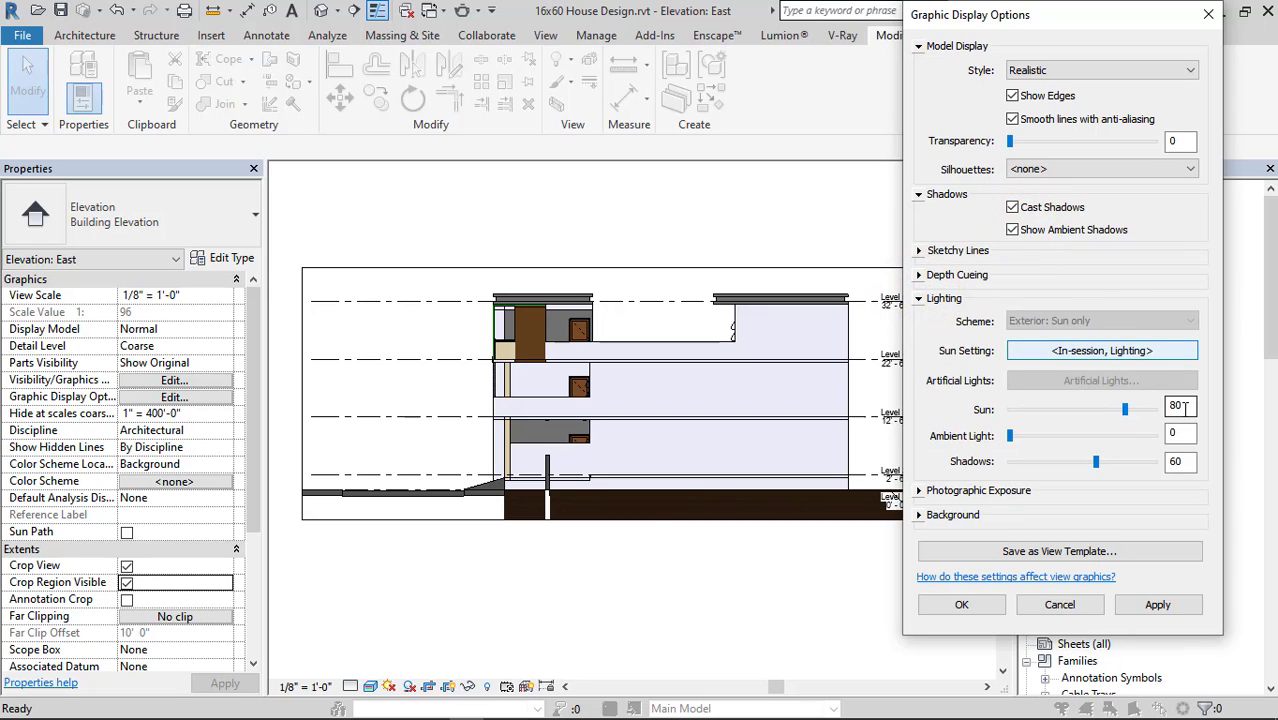
pyautogui.write('60')
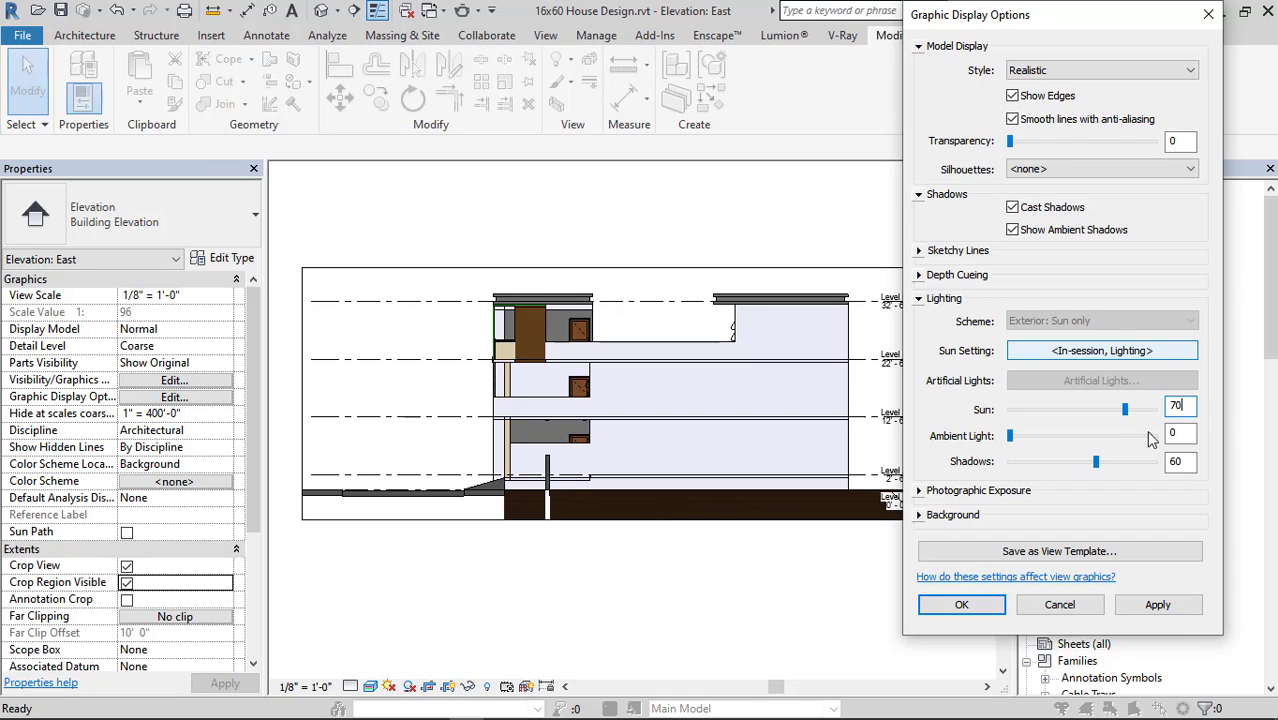
pyautogui.write('25')
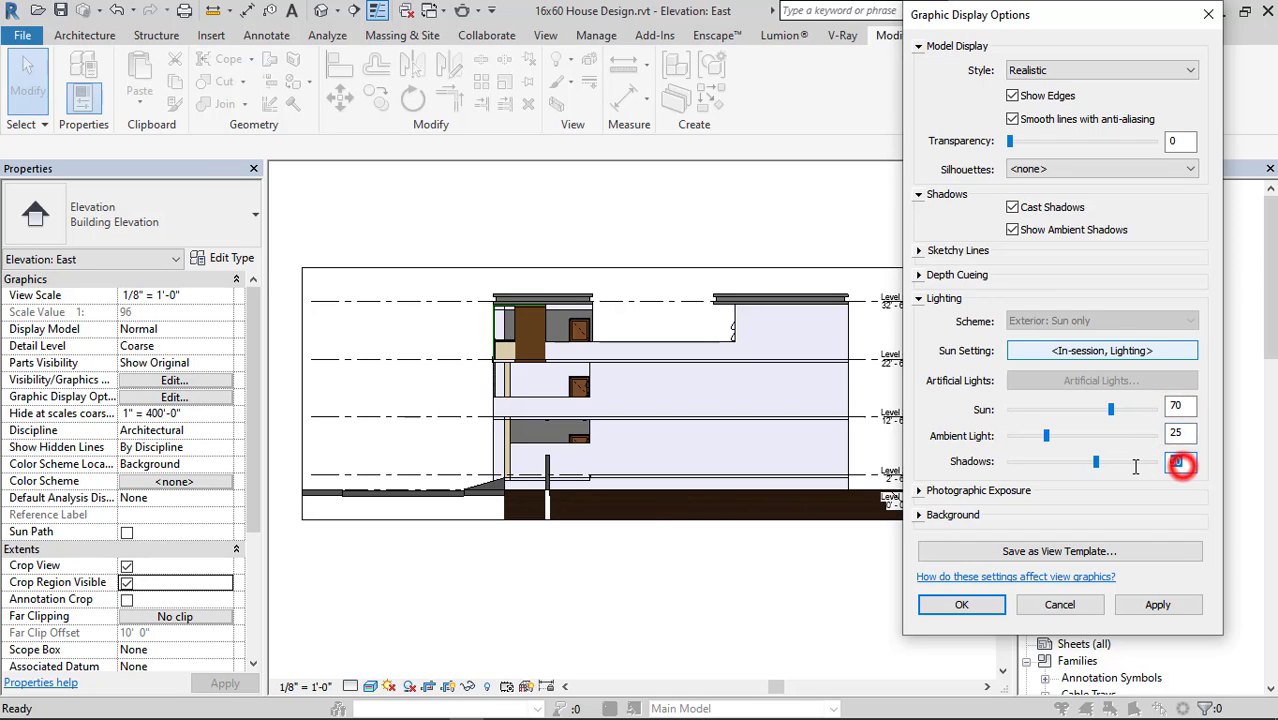
pyautogui.write('20')
# Try the Sky and Image backgrounds on the East elevation.
pyautogui.click(920, 514)
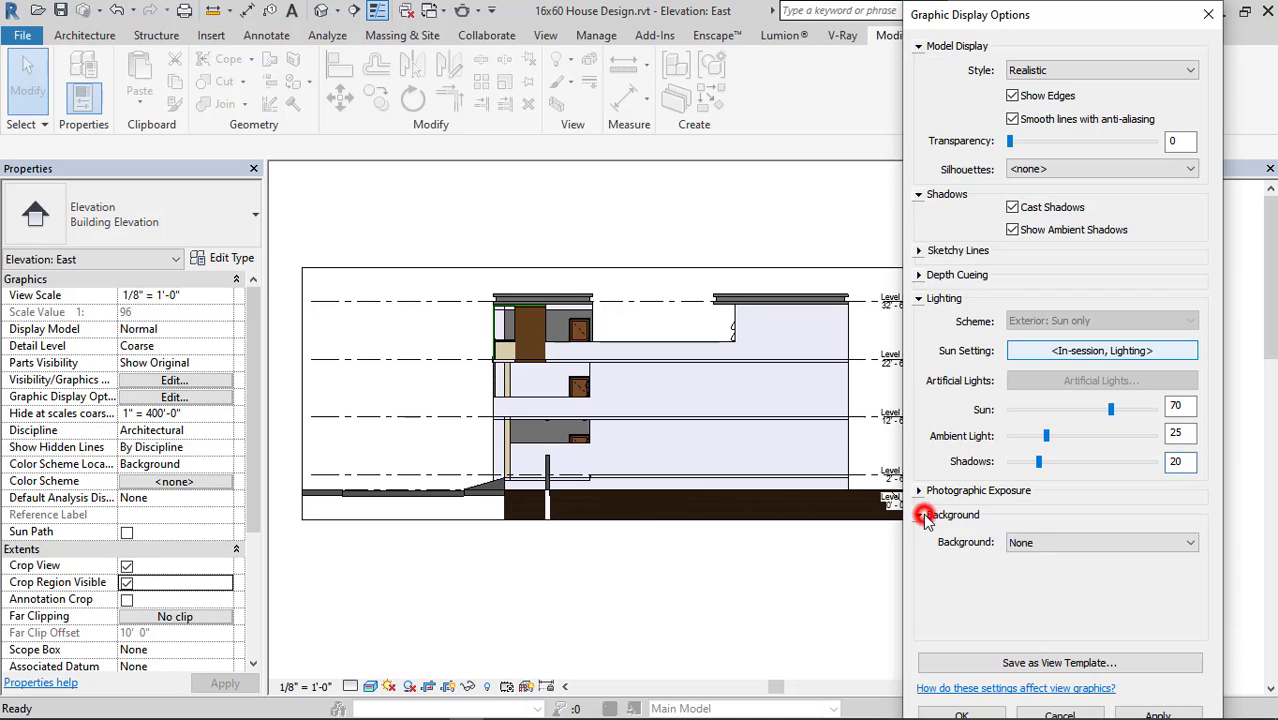
pyautogui.click(1050, 531)
pyautogui.click(1049, 573)
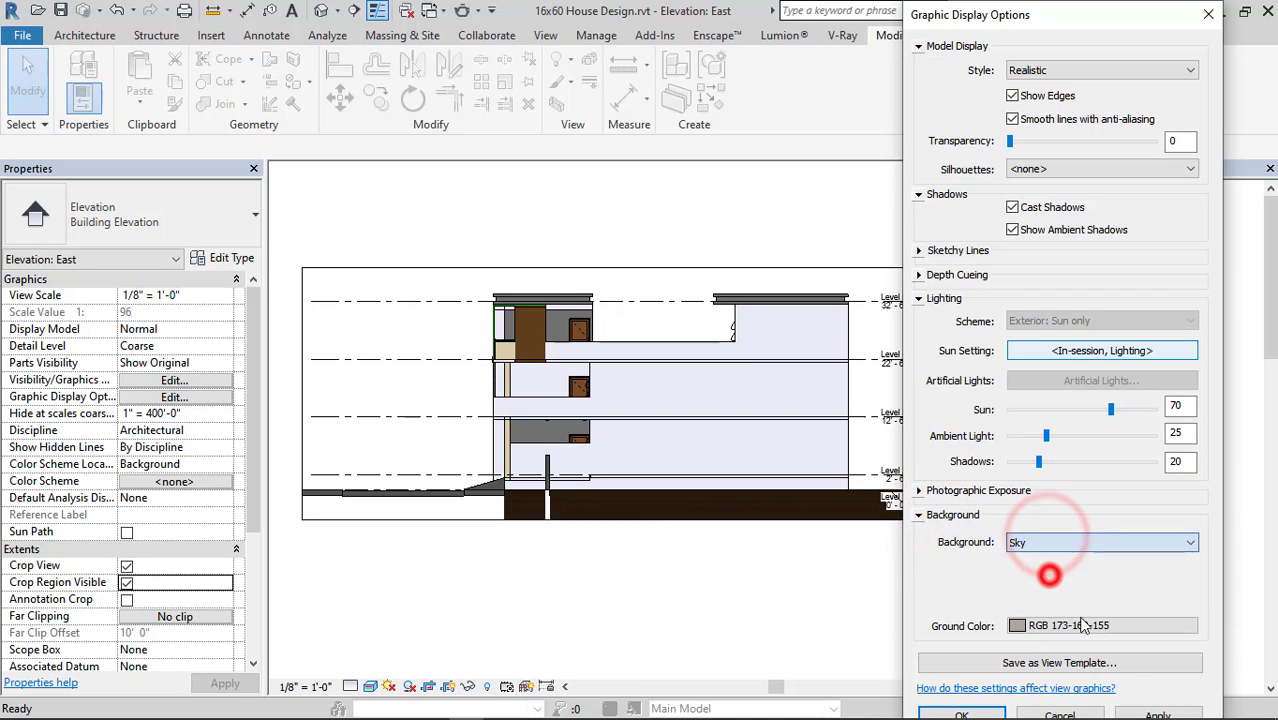
pyautogui.click(1155, 712)
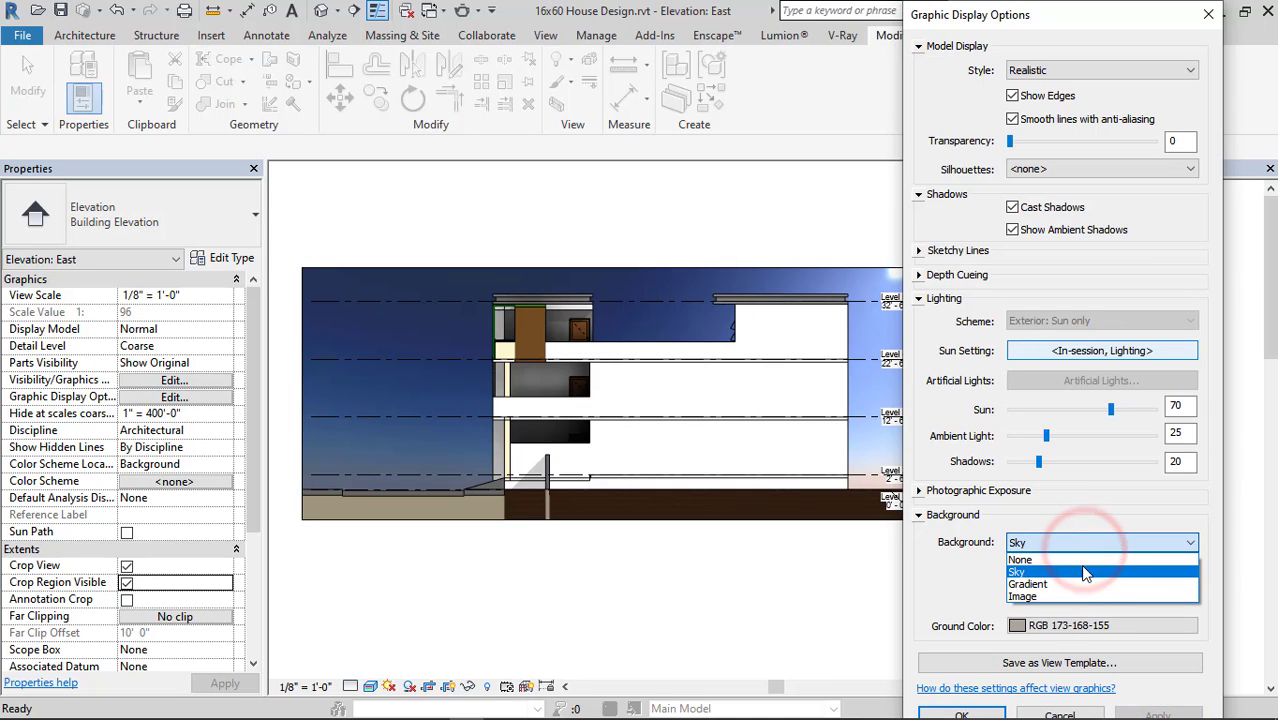
pyautogui.click(1046, 592)
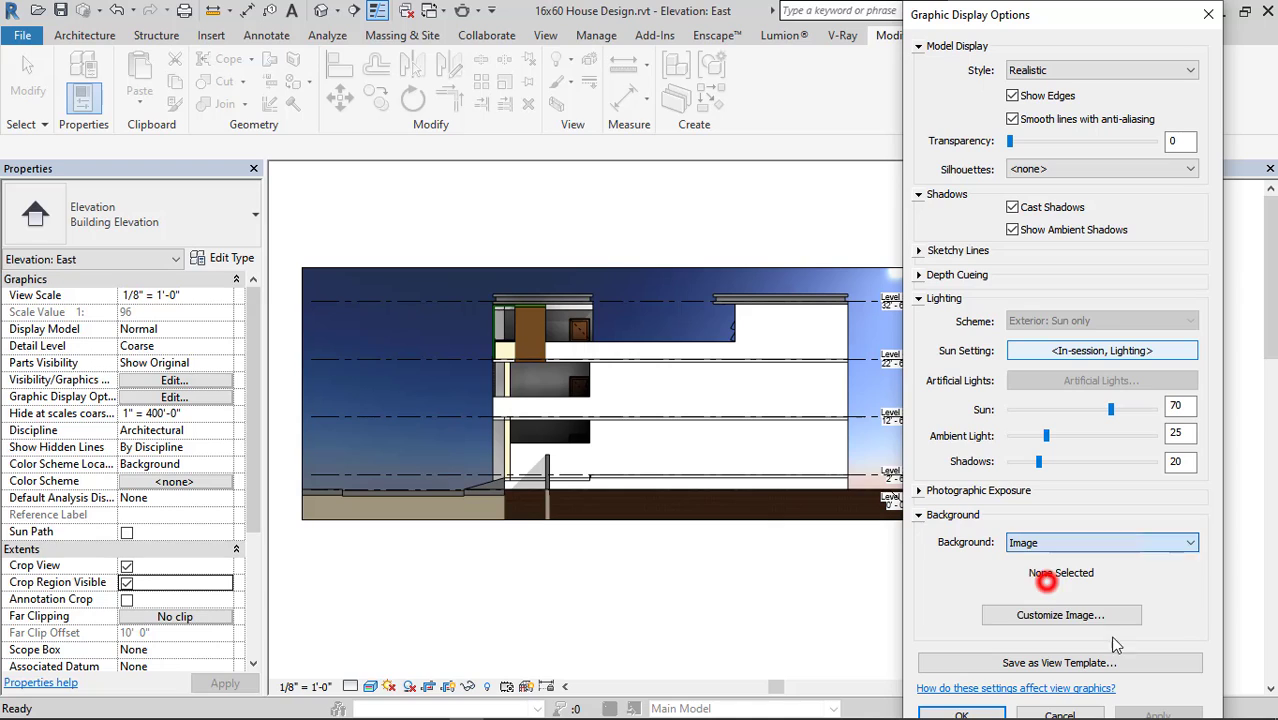
pyautogui.click(1160, 712)
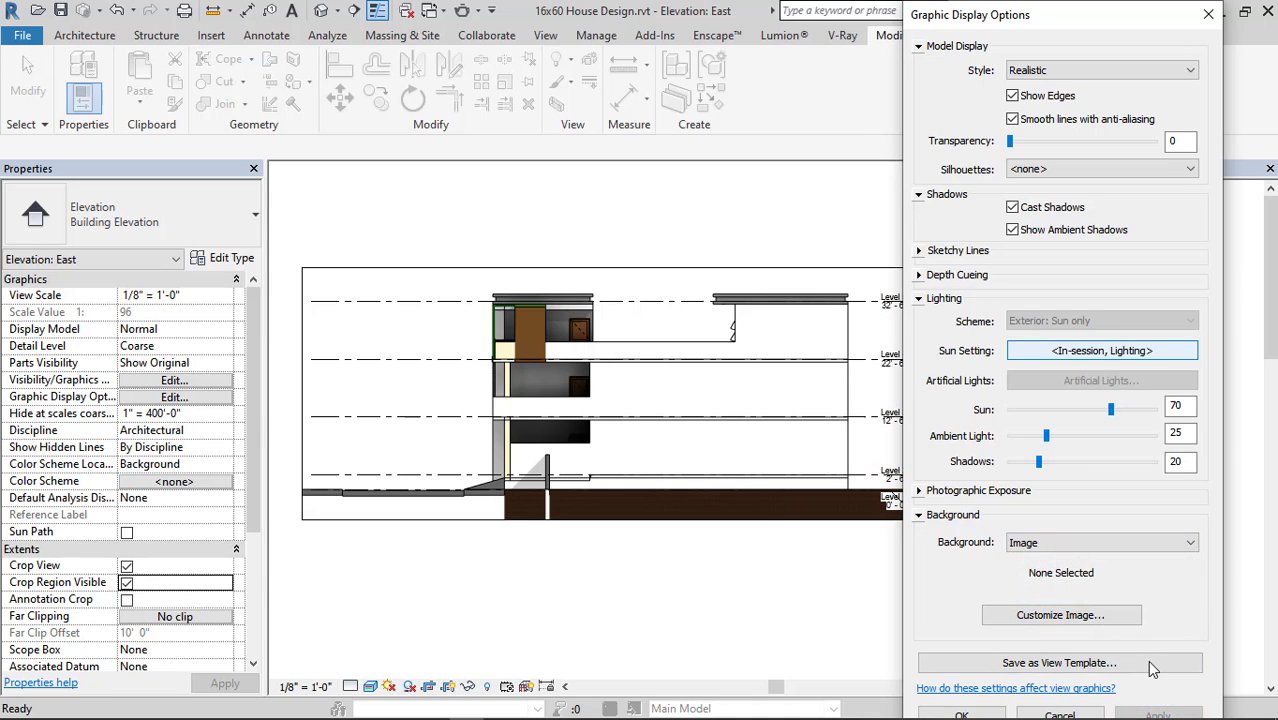
# Set the East elevation's background to Gradient and accept the graphic display settings.
pyautogui.click(1100, 542)
pyautogui.click(1046, 582)
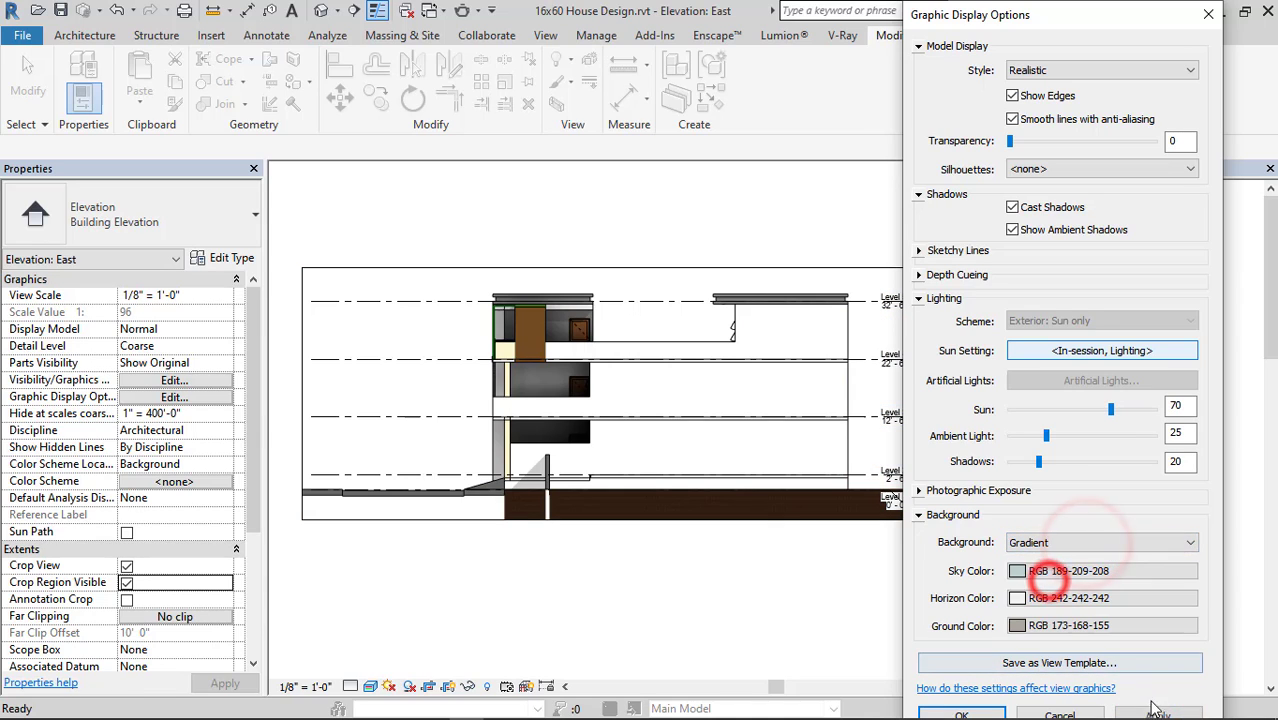
pyautogui.click(1157, 712)
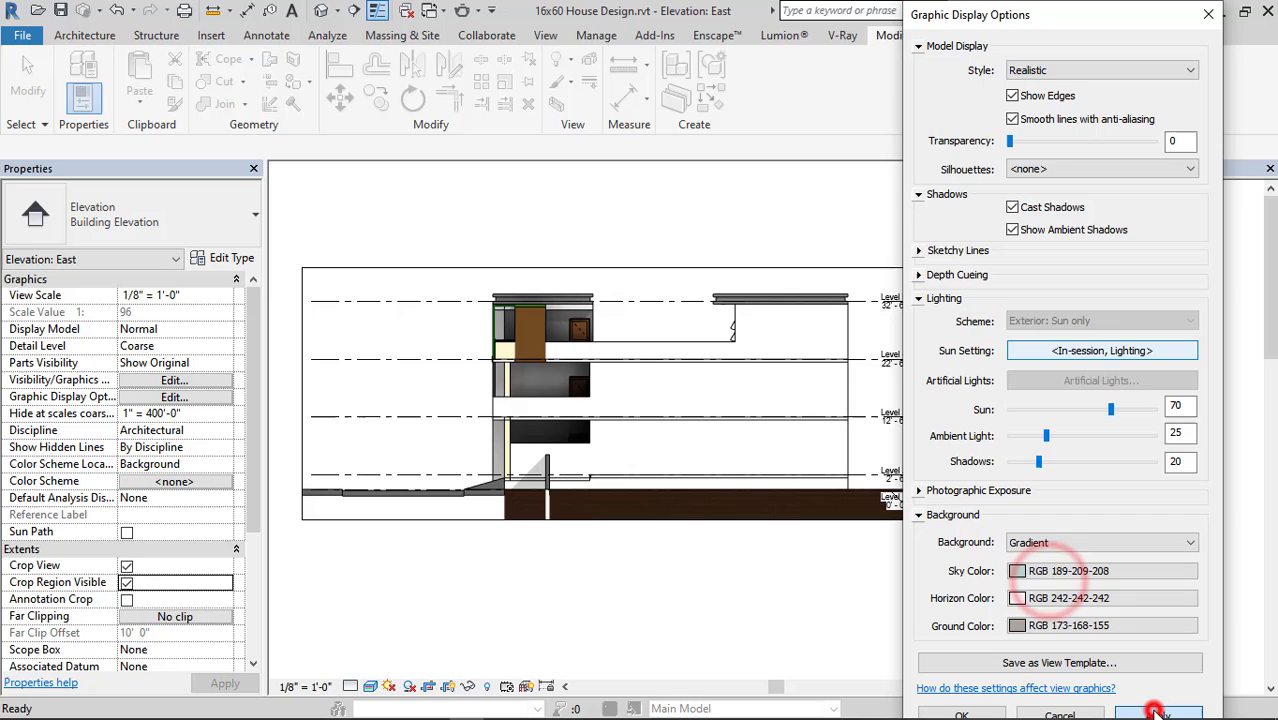
pyautogui.click(995, 715)
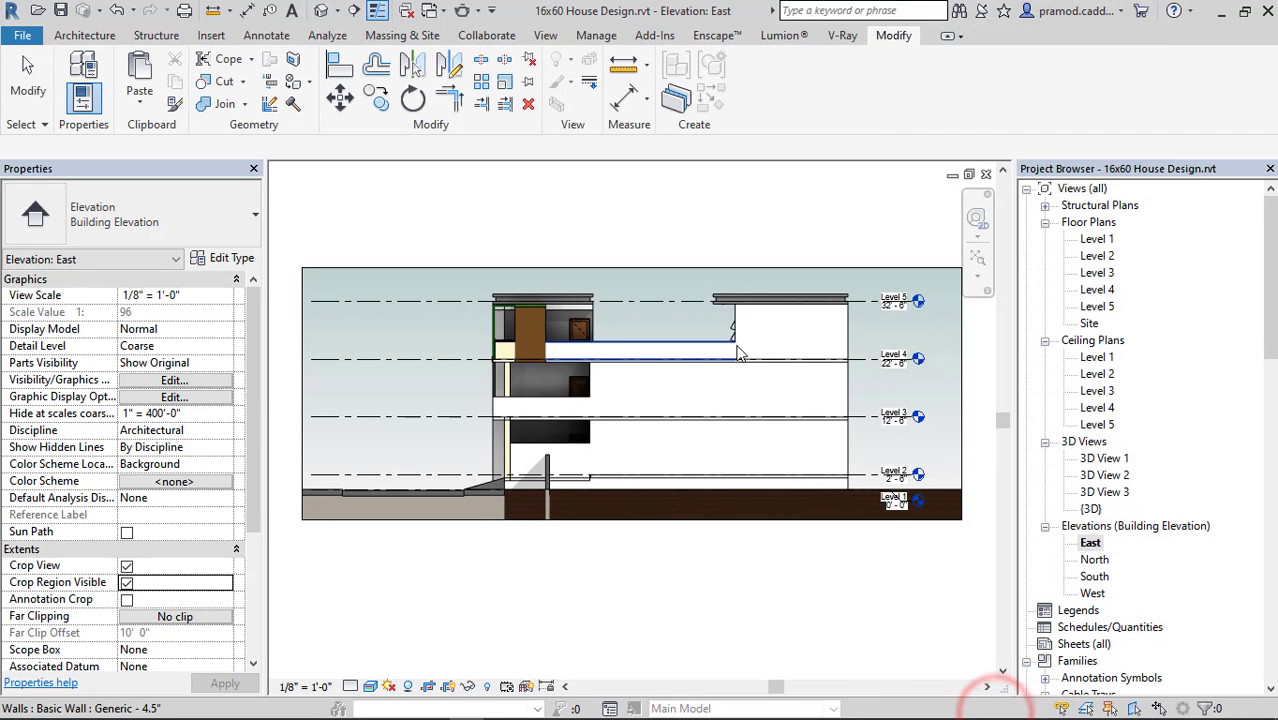
# In the South elevation, shorten the level lines at both ends so they finish close to the house.
pyautogui.doubleClick(1094, 560)
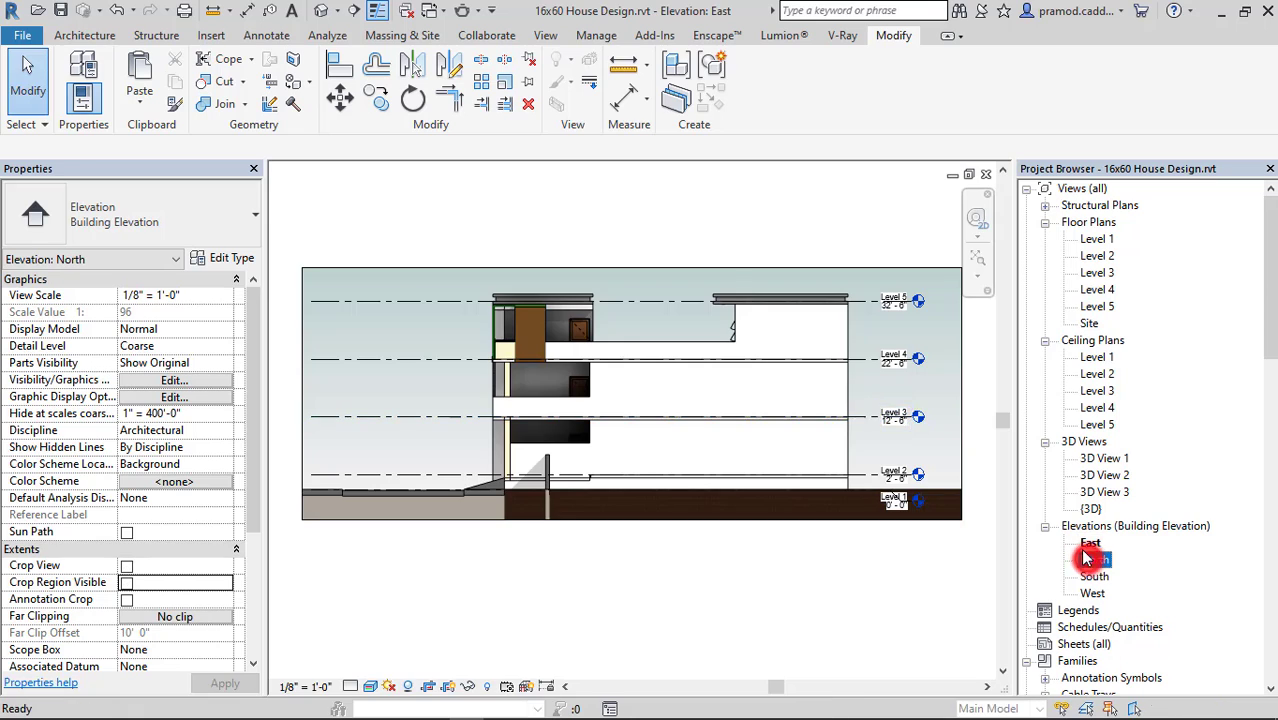
pyautogui.scroll(1, 727, 428)
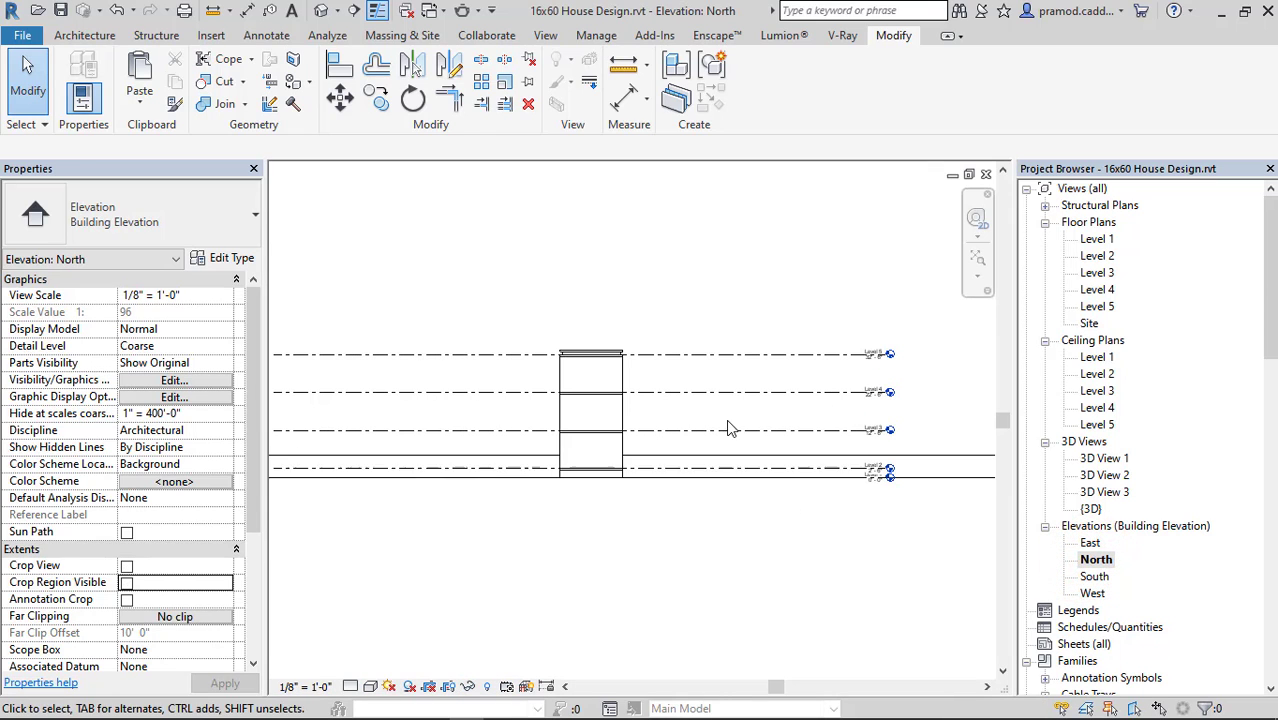
pyautogui.doubleClick(1095, 577)
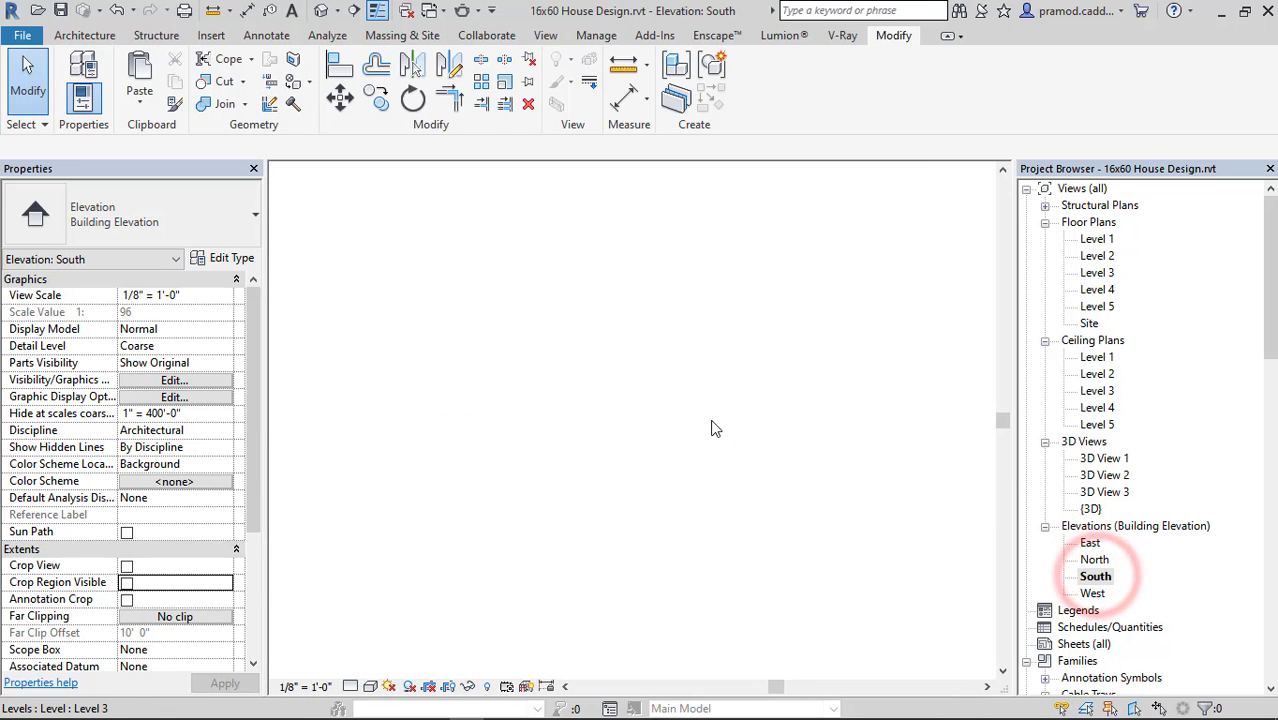
pyautogui.click(826, 361)
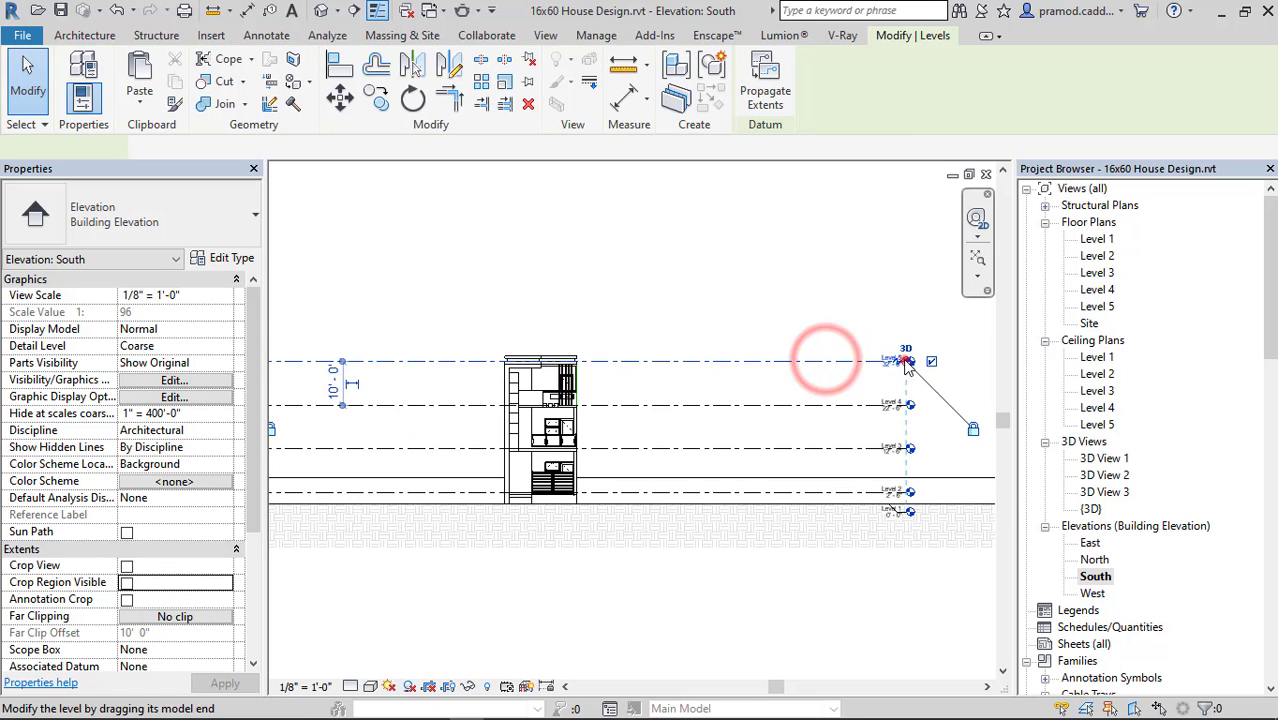
pyautogui.click(905, 360)
pyautogui.moveTo(652, 360); pyautogui.dragTo(652, 361)
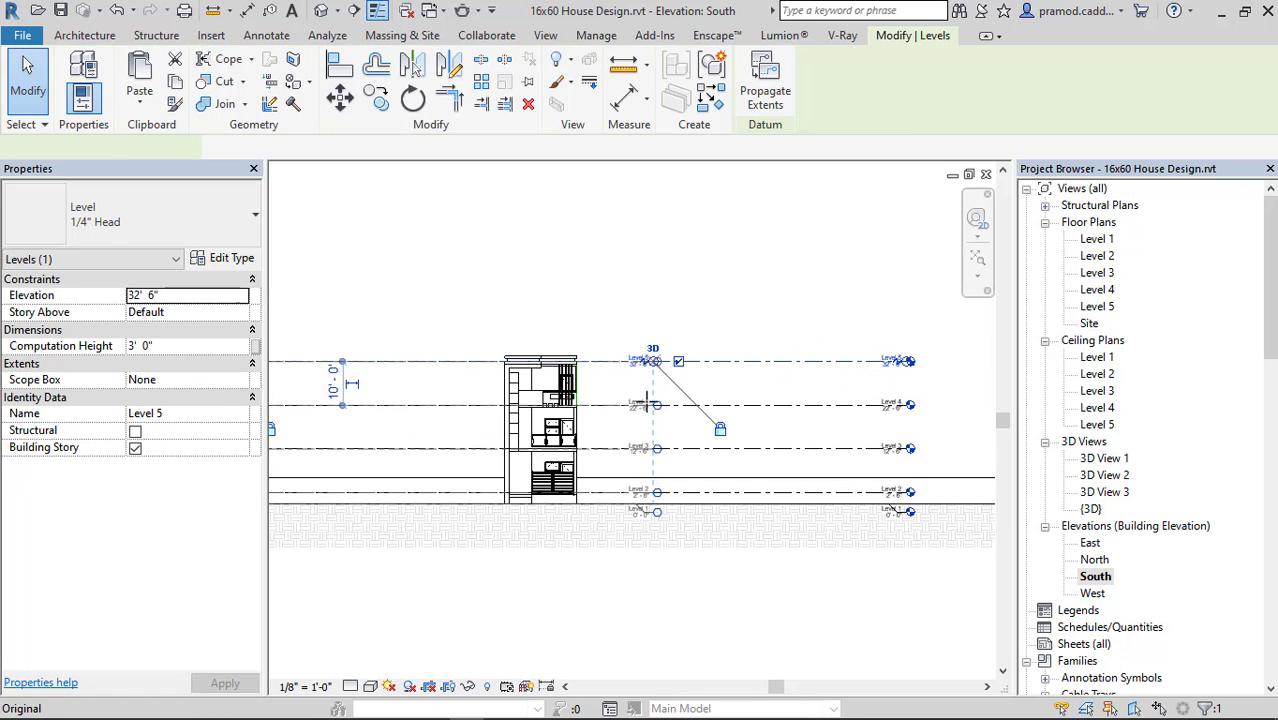
pyautogui.moveTo(813, 419); pyautogui.dragTo(959, 419, button='middle')
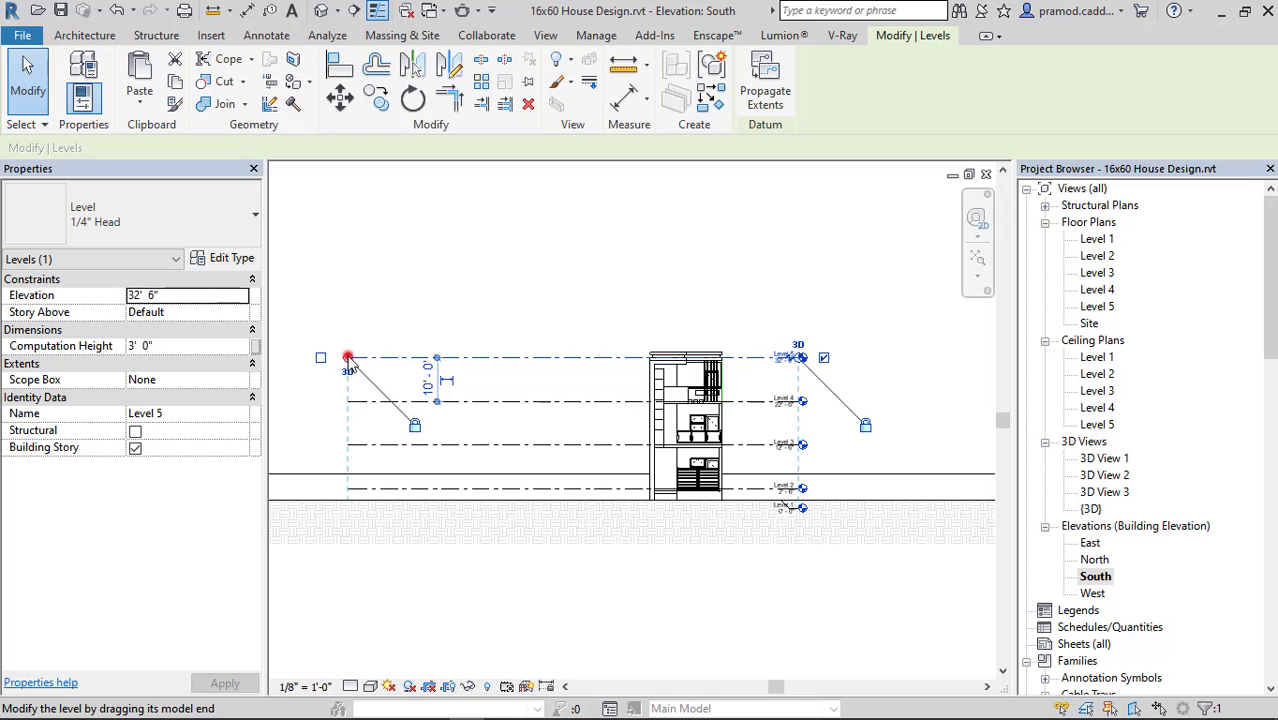
pyautogui.moveTo(569, 343); pyautogui.dragTo(740, 317)
pyautogui.click(479, 611)
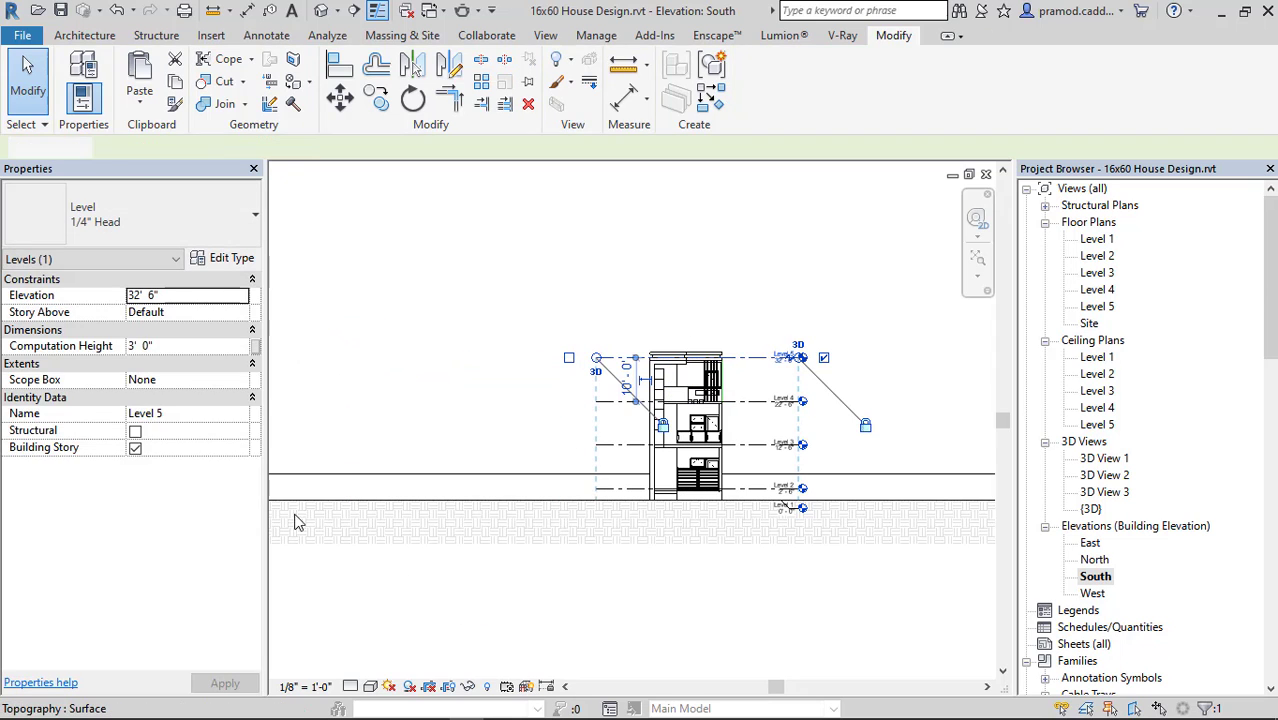
# Enable Crop View and Crop Region Visible for the South elevation, and pull the crop's right edge in beside the level heads.
pyautogui.click(127, 566)
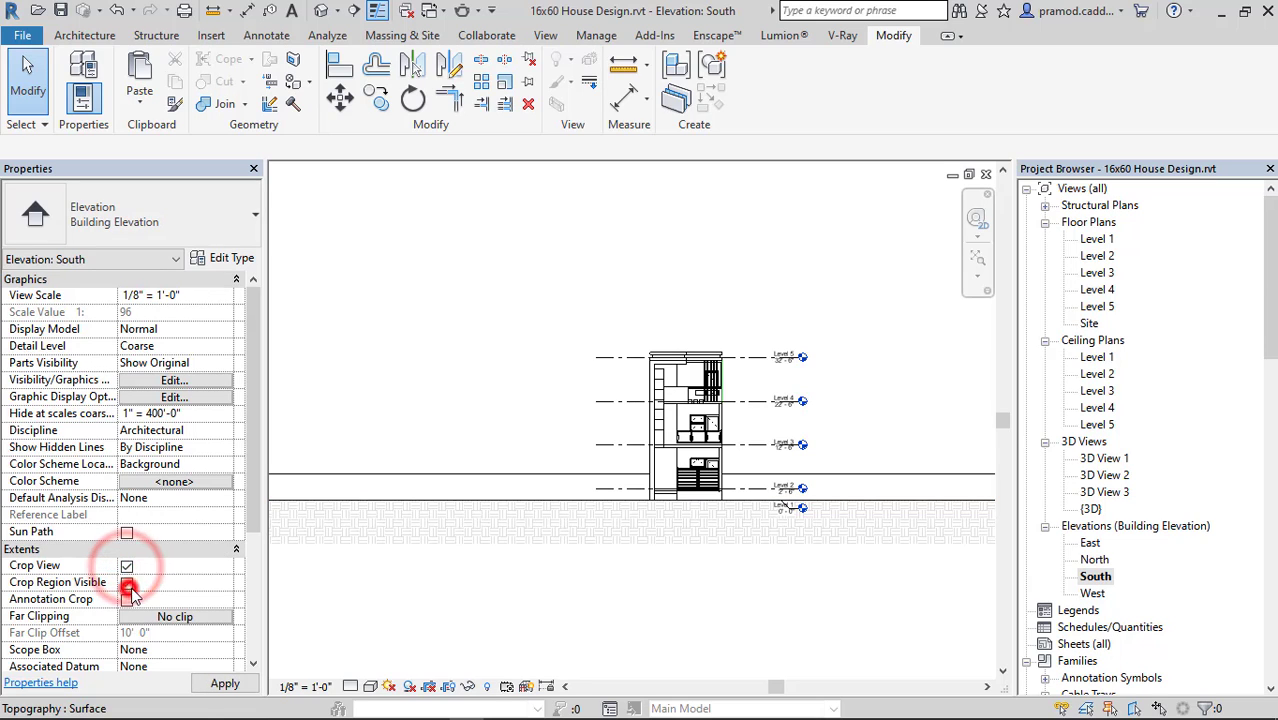
pyautogui.click(127, 583)
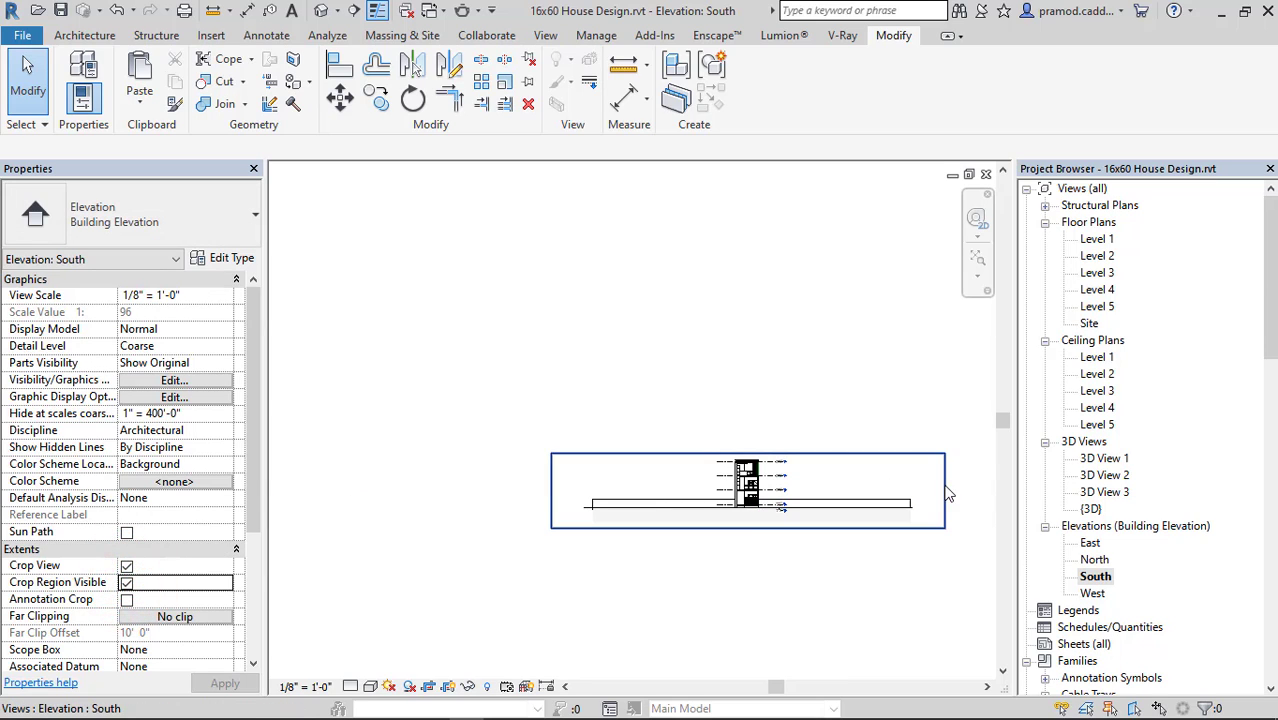
pyautogui.click(945, 490)
pyautogui.moveTo(945, 490); pyautogui.dragTo(802, 483)
pyautogui.middleClick(800, 489)
pyautogui.middleClick(800, 489)
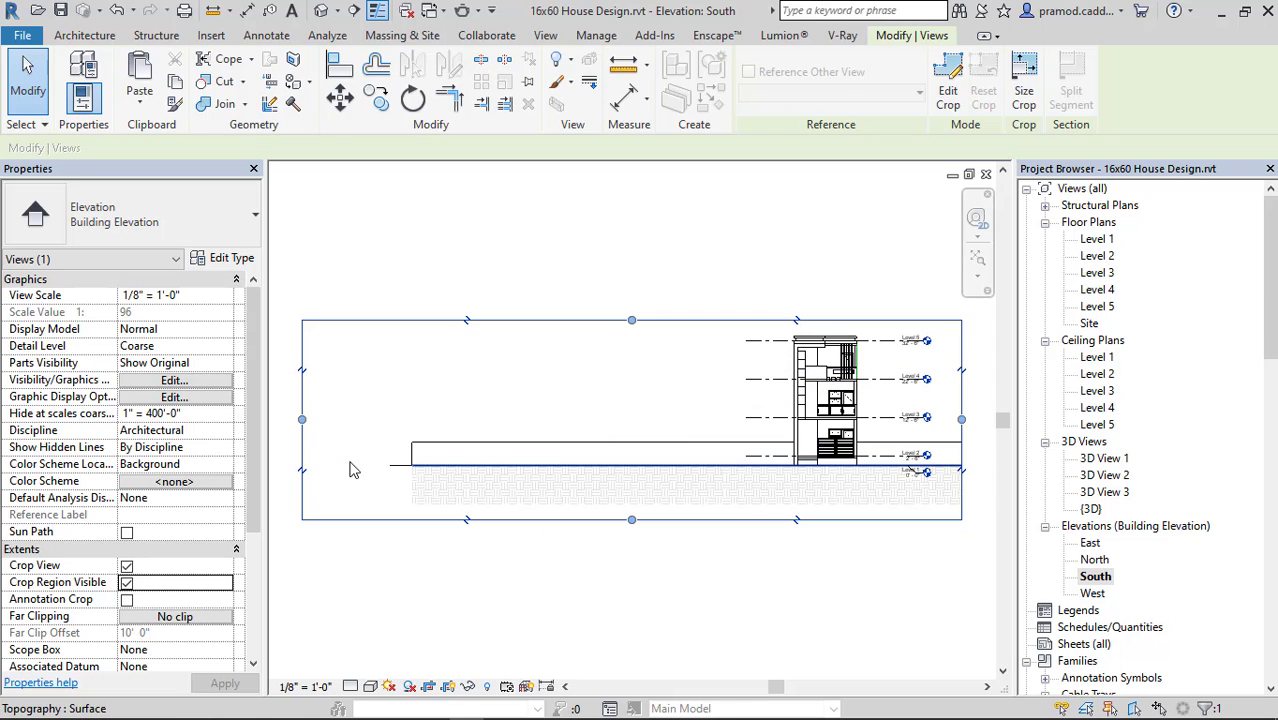
# Pull the left, bottom and top edges of the South elevation's crop region in around the house and its level lines.
pyautogui.moveTo(300, 421); pyautogui.dragTo(731, 397)
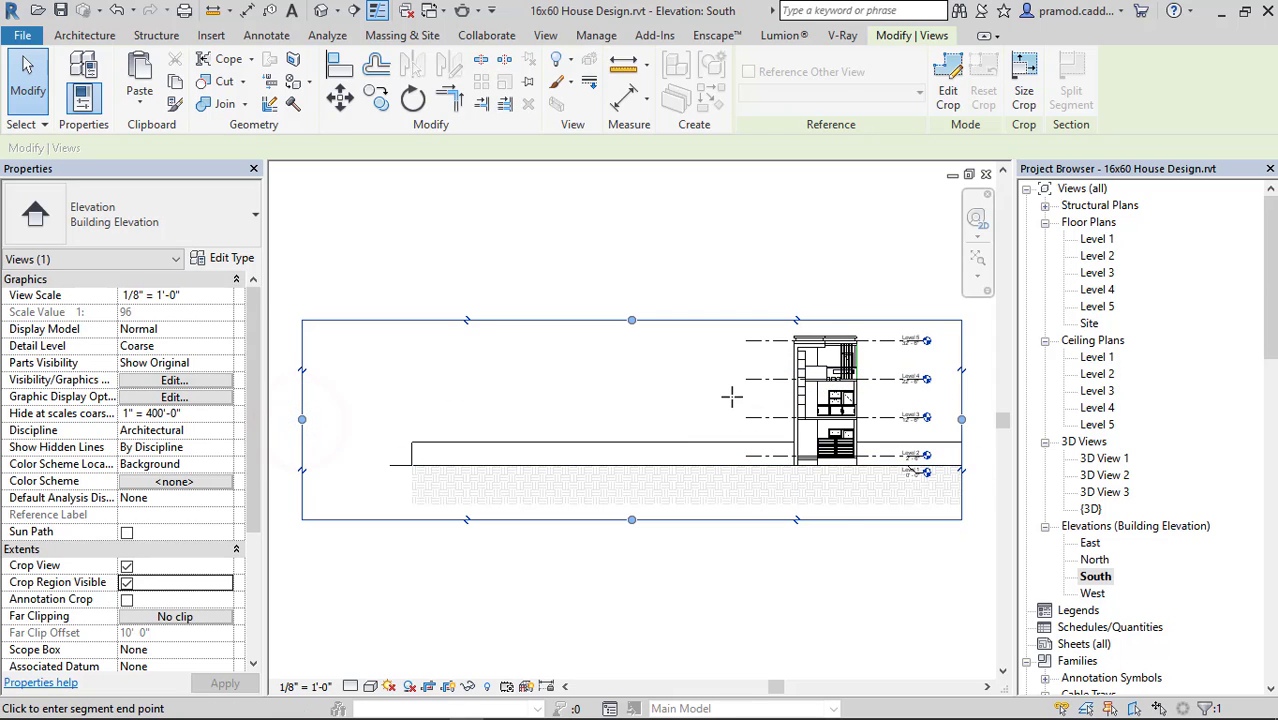
pyautogui.moveTo(847, 519); pyautogui.dragTo(847, 488)
pyautogui.middleClick(847, 490)
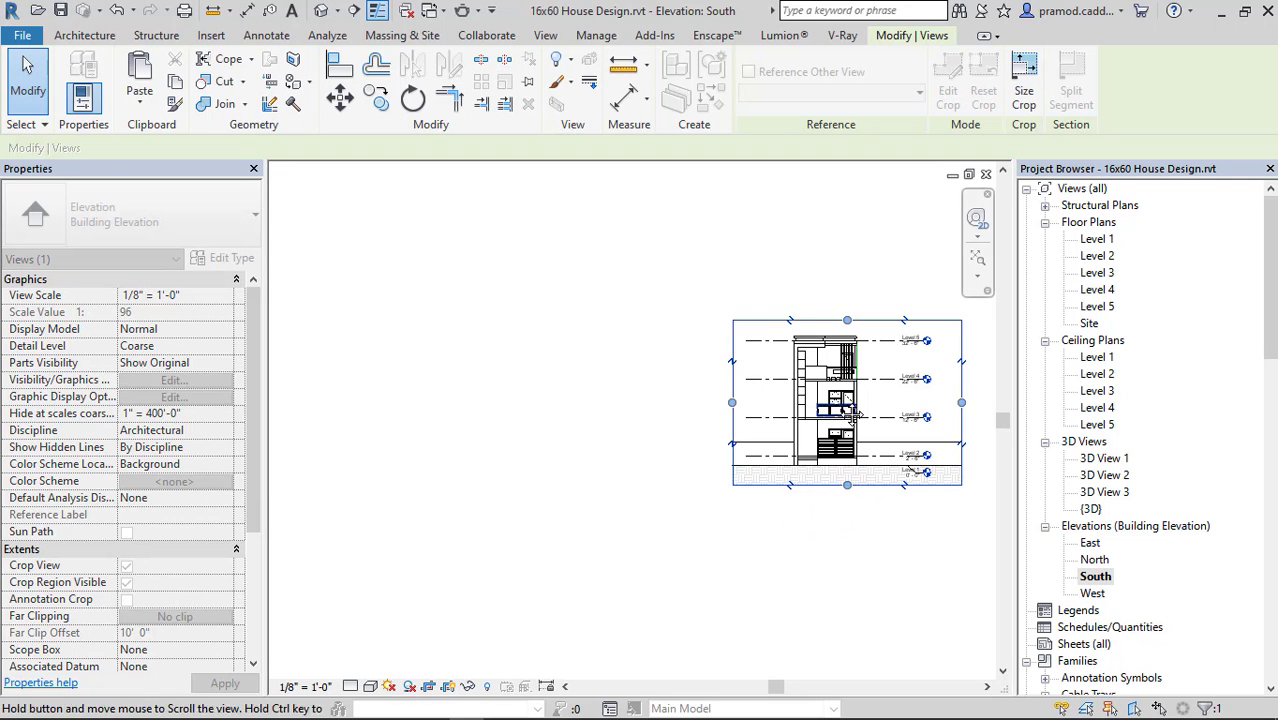
pyautogui.middleClick(847, 490)
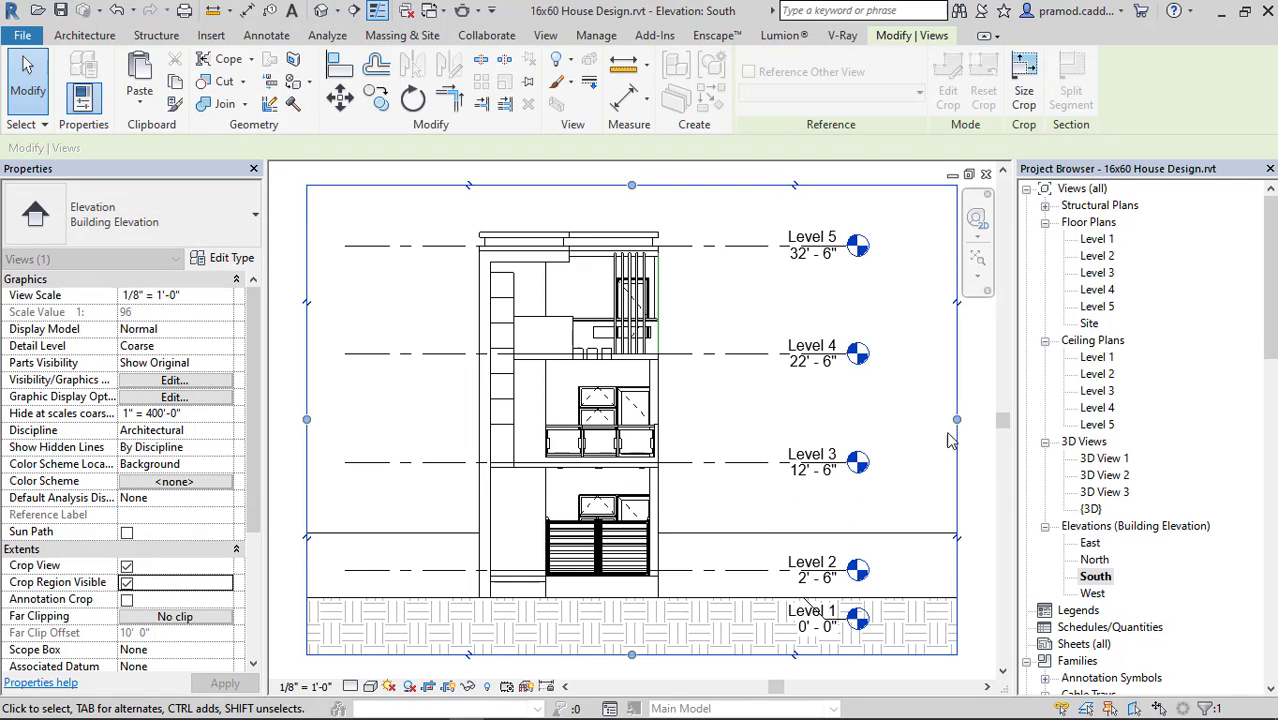
pyautogui.click(715, 184)
pyautogui.click(633, 185)
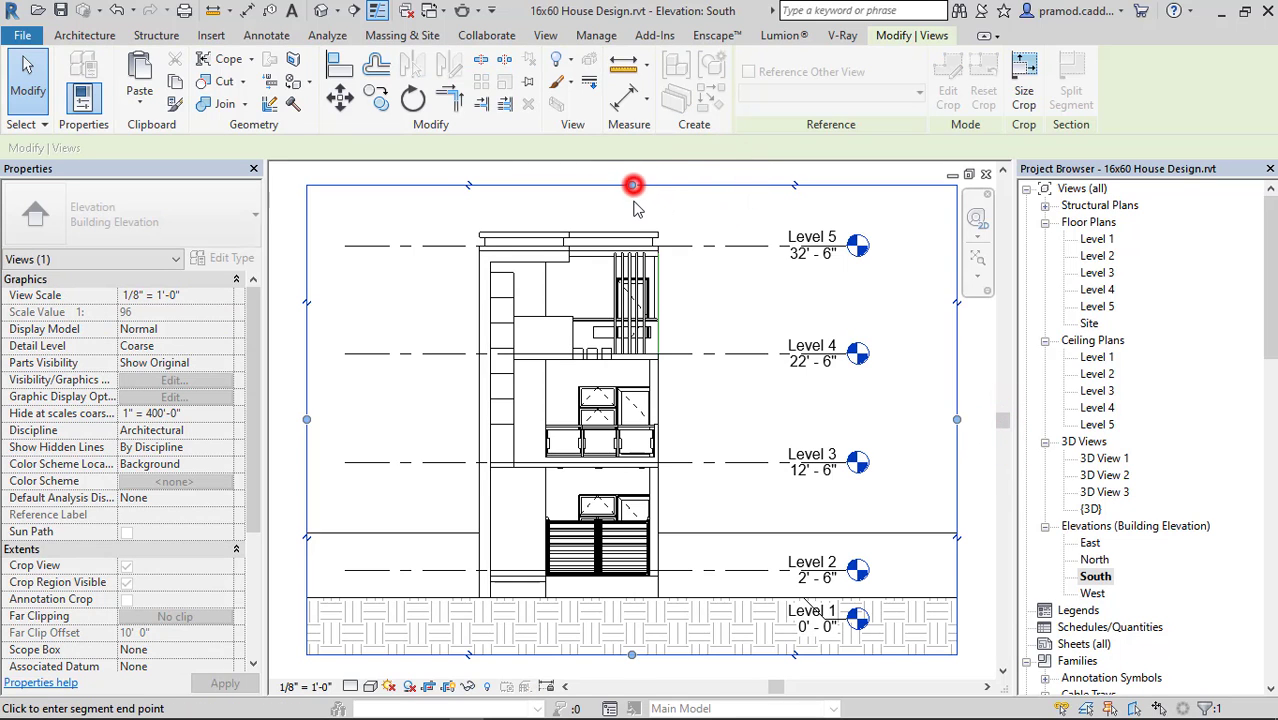
pyautogui.click(633, 204)
pyautogui.click(710, 275)
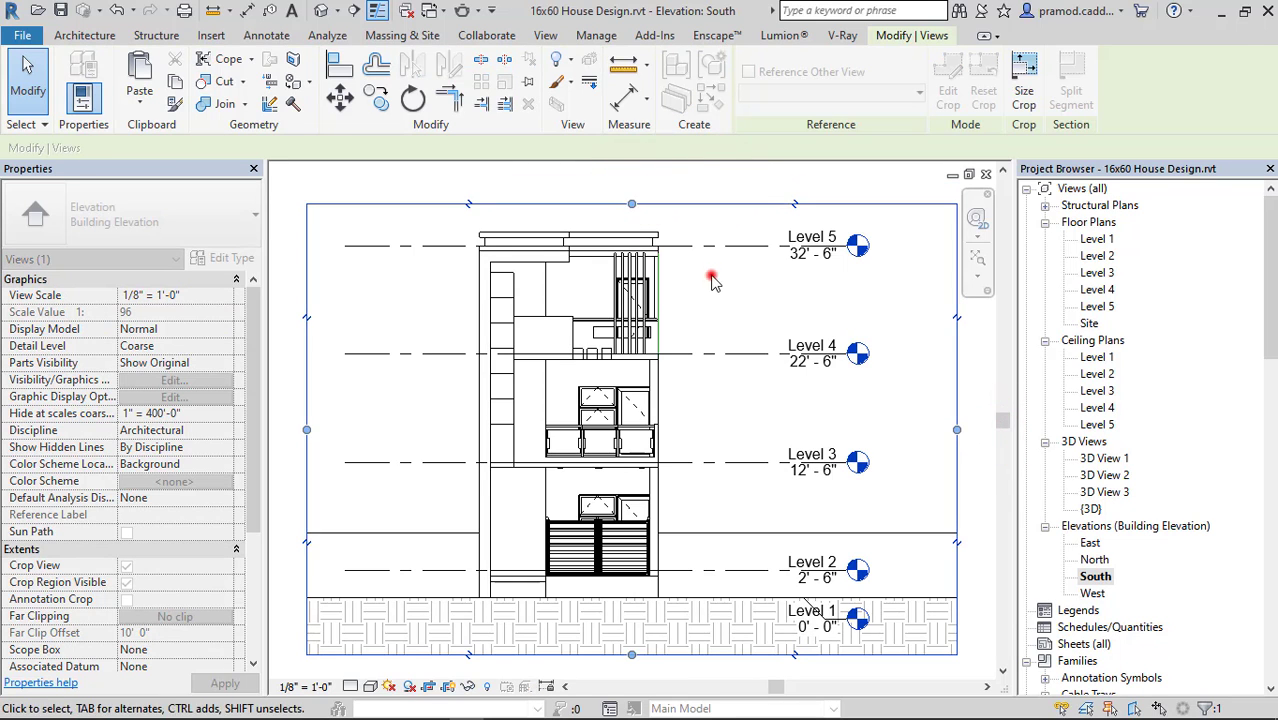
# Set the South elevation to Realistic and enable smooth lines with anti-aliasing, cast shadows and ambient shadows in Graphic Display Options.
pyautogui.click(369, 686)
pyautogui.click(410, 632)
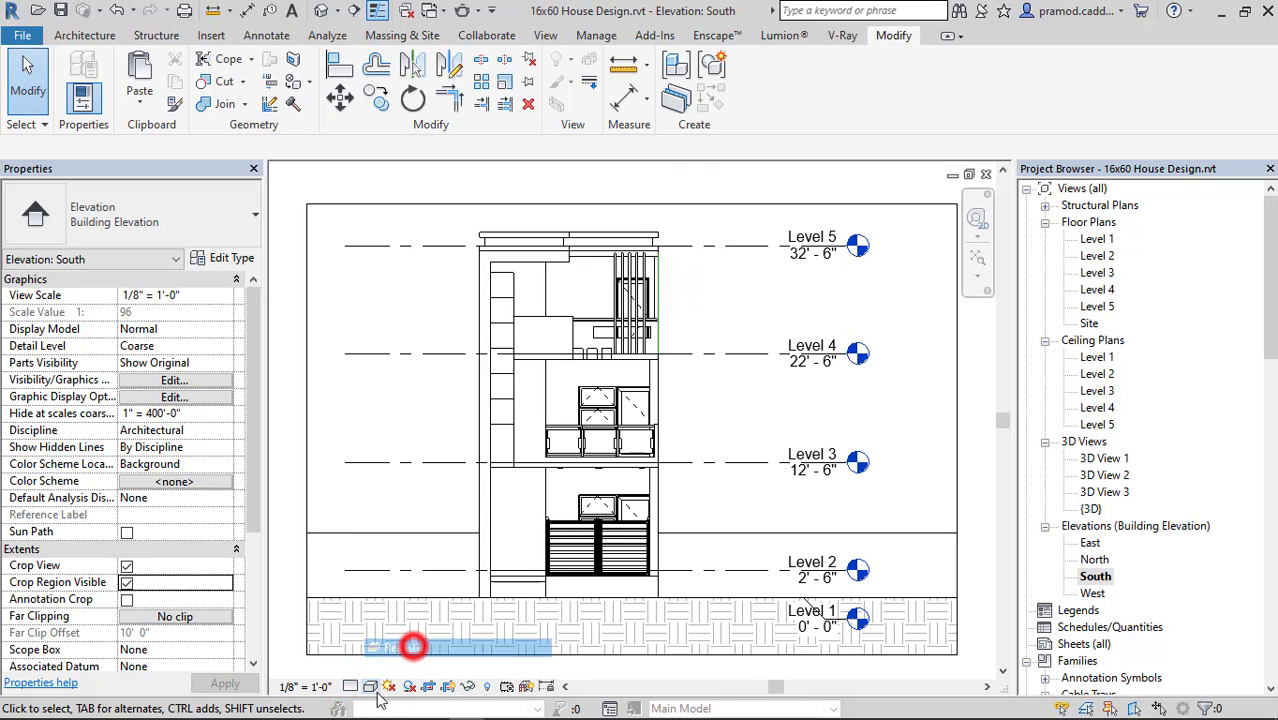
pyautogui.click(369, 686)
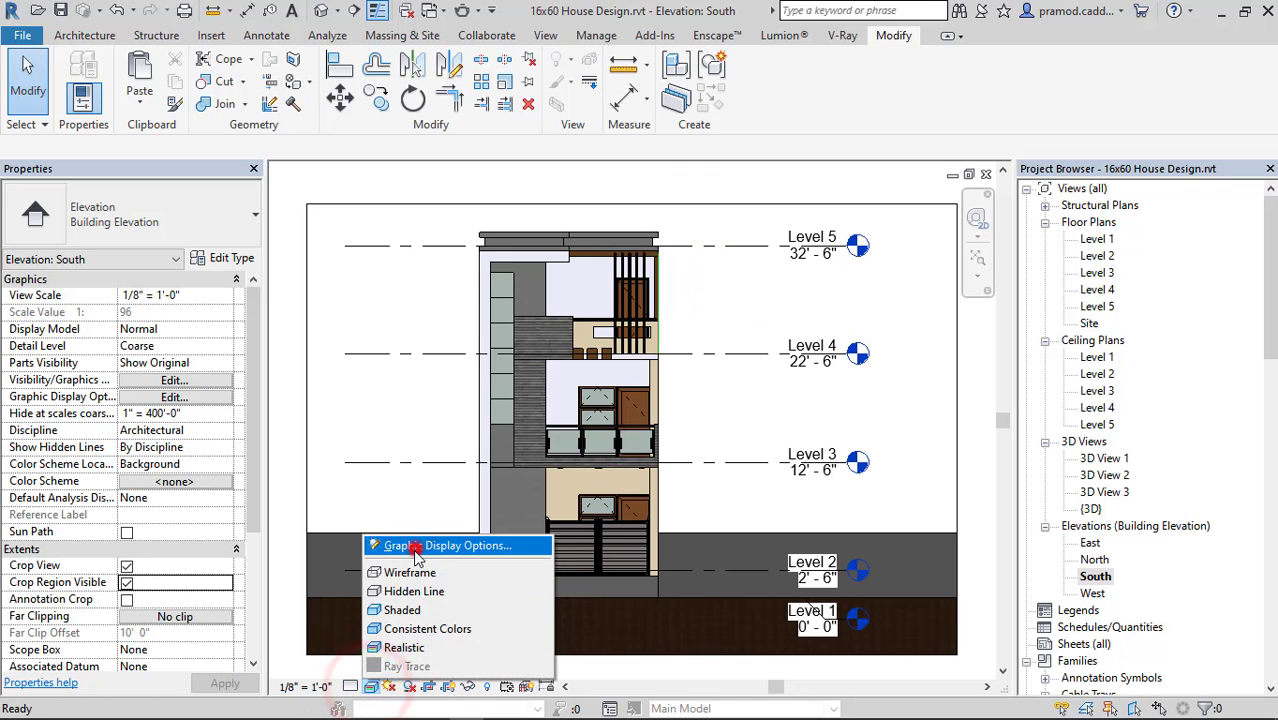
pyautogui.click(415, 543)
pyautogui.click(1067, 70)
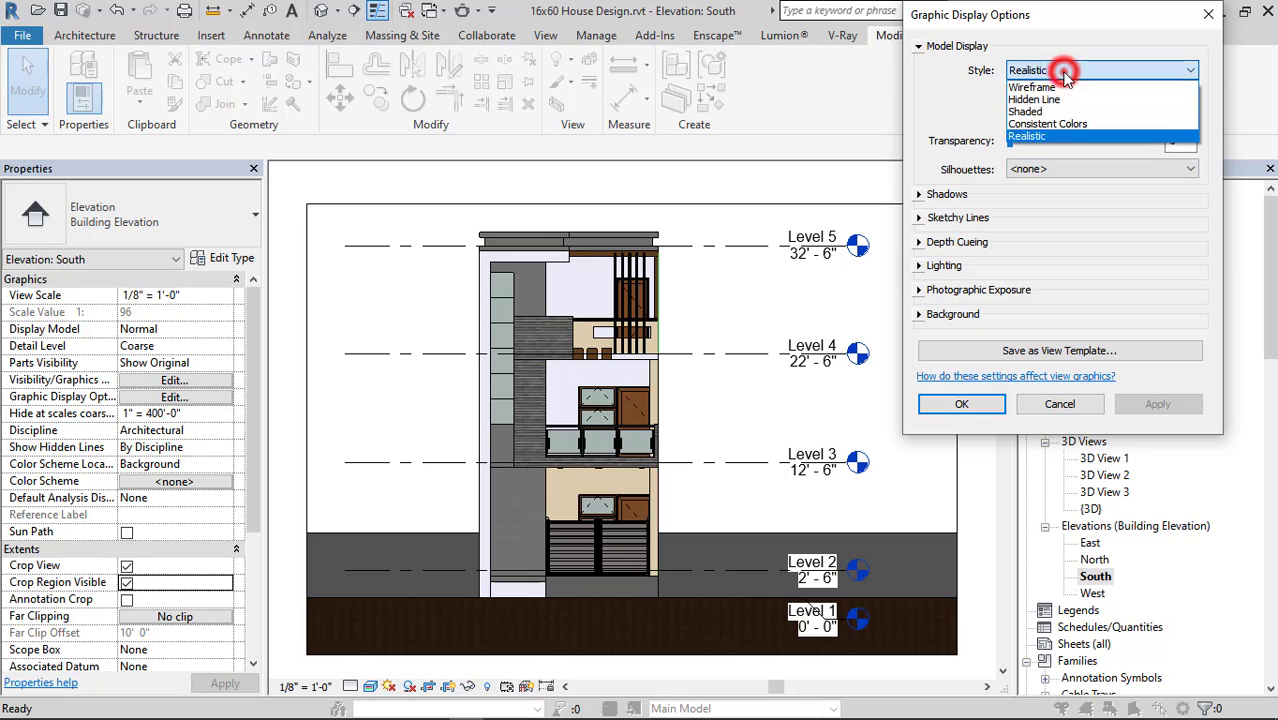
pyautogui.click(1061, 70)
pyautogui.click(1012, 119)
pyautogui.click(918, 194)
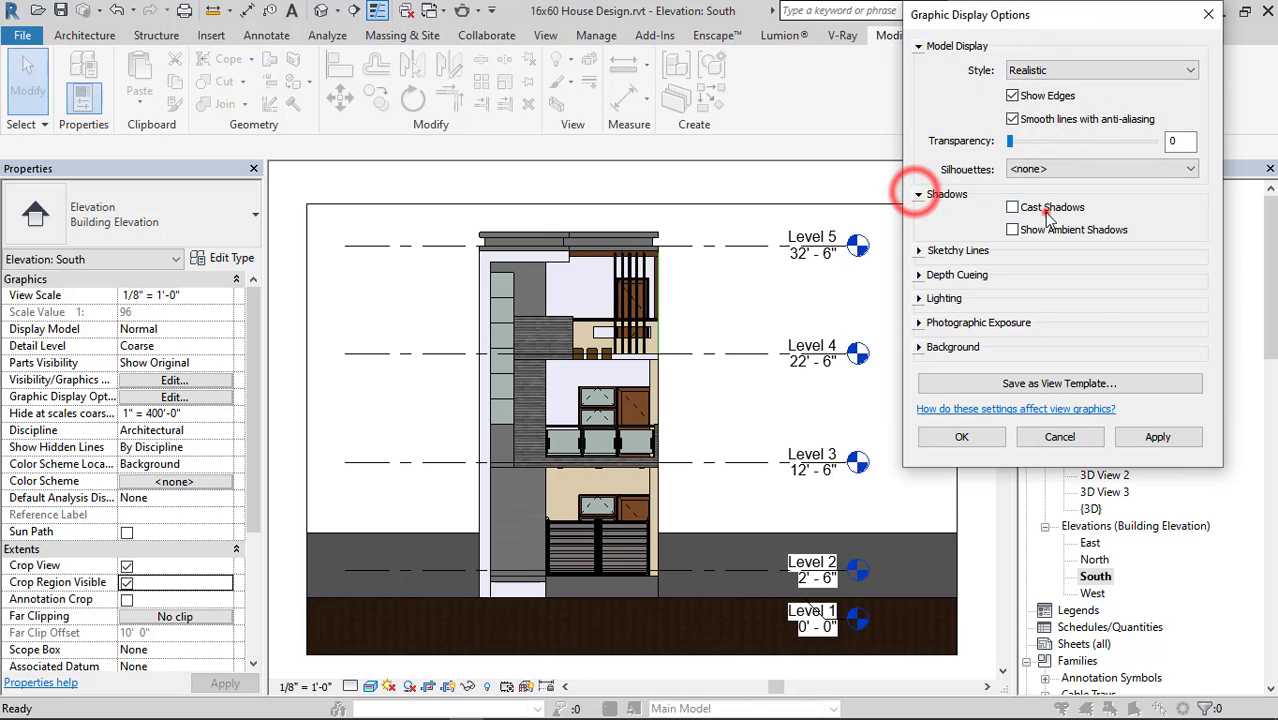
pyautogui.click(1030, 210)
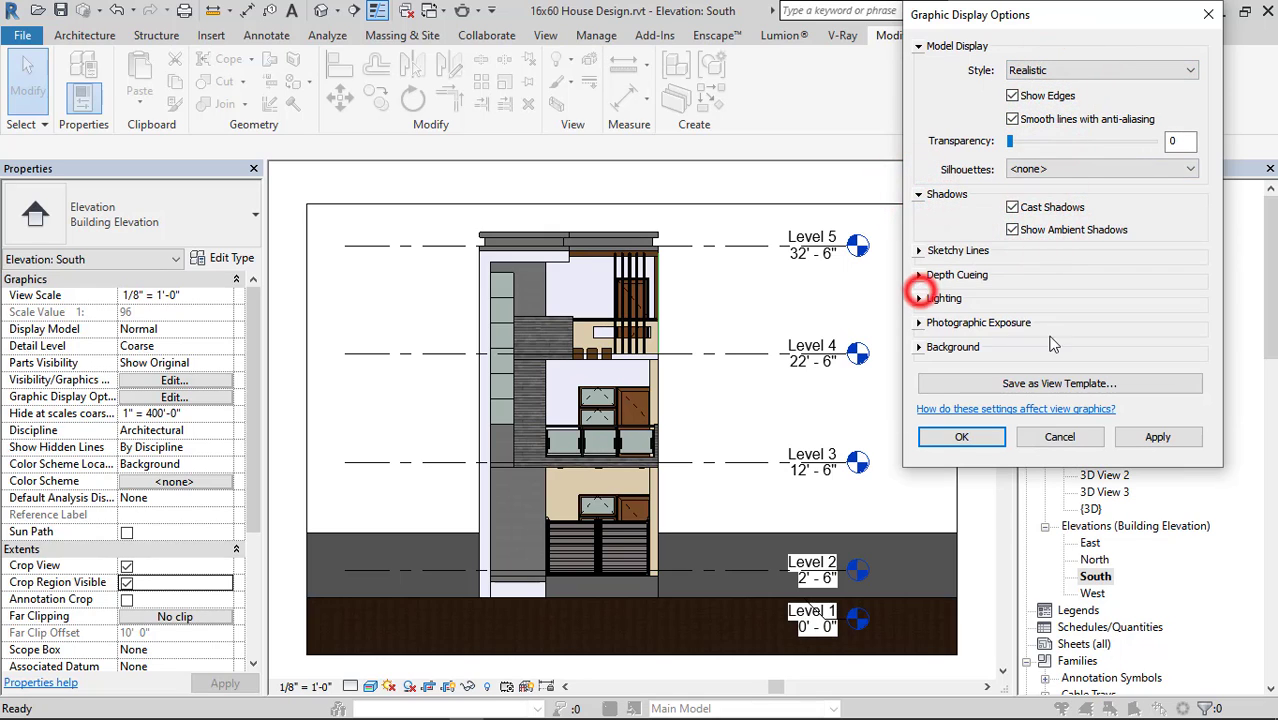
# Set the South elevation's lighting to sun 70, ambient light 20 and shadows 20.
pyautogui.click(918, 298)
pyautogui.doubleClick(1175, 407)
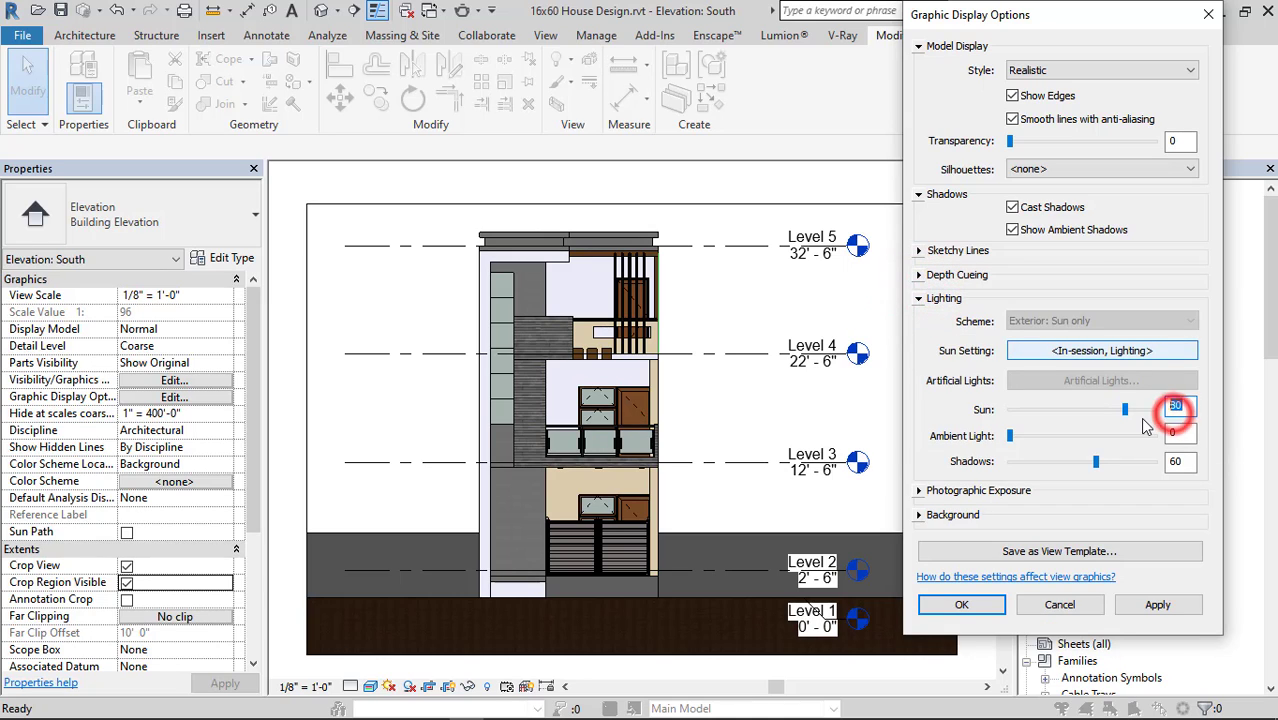
pyautogui.write('70')
pyautogui.click(1176, 432)
pyautogui.write('20')
pyautogui.click(1176, 461)
pyautogui.write('2')
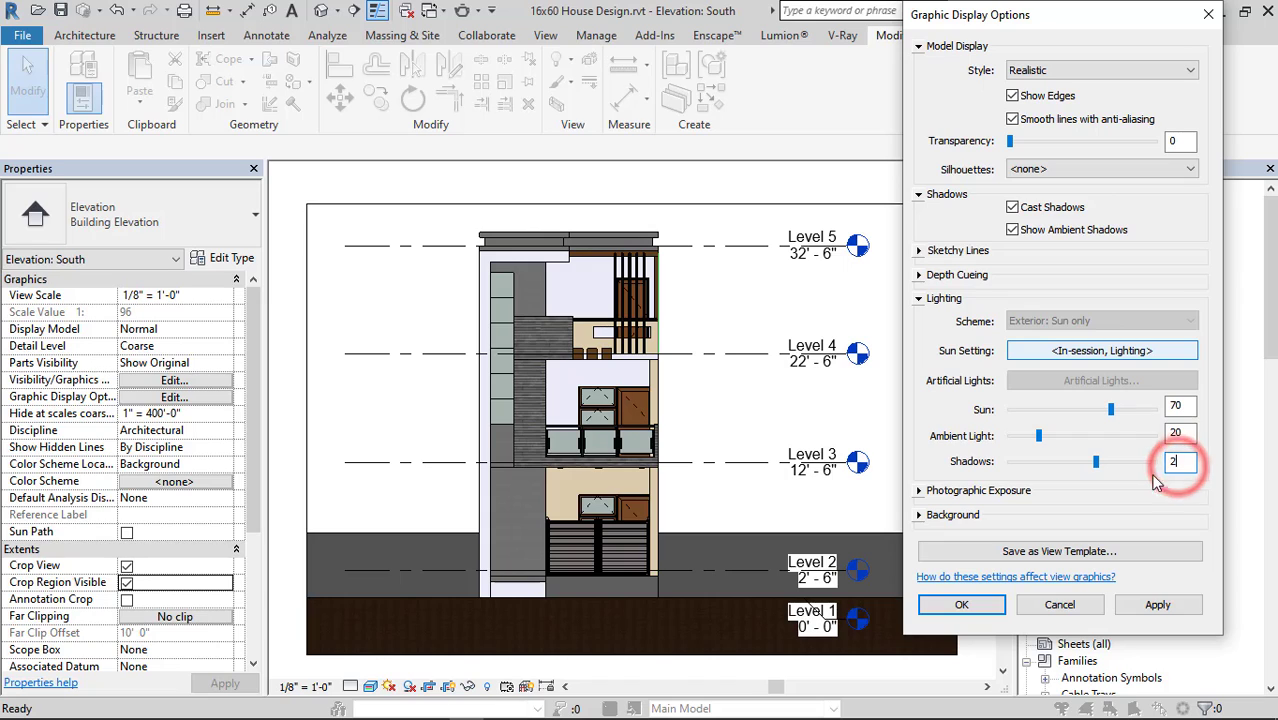
pyautogui.write('0')
# Set the South elevation's background to Gradient and accept the graphic display settings.
pyautogui.click(919, 515)
pyautogui.click(1100, 542)
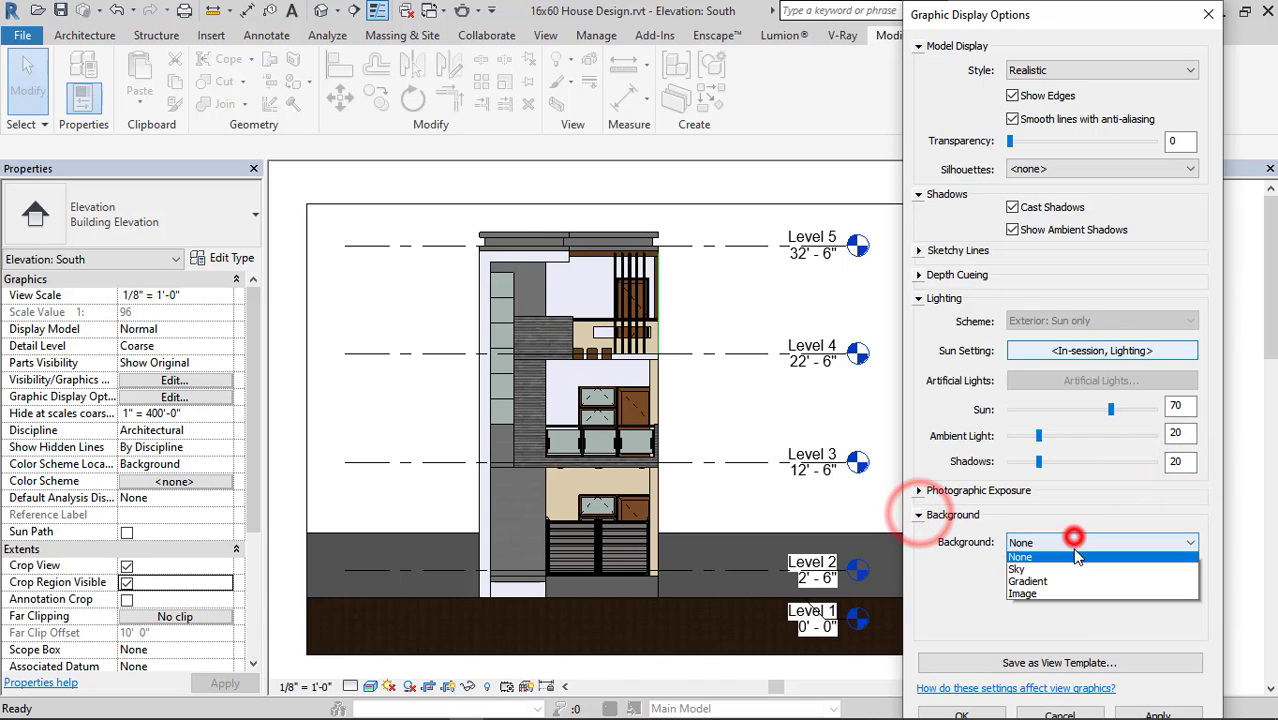
pyautogui.click(1065, 580)
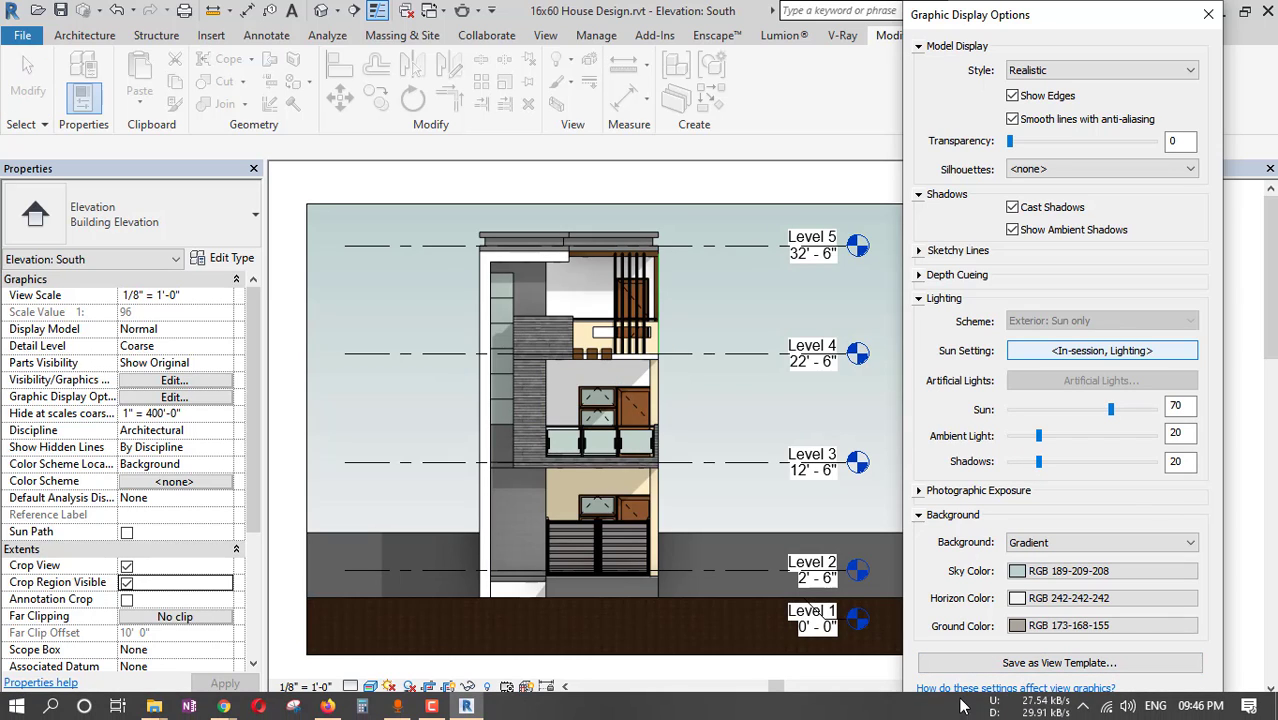
pyautogui.click(960, 703)
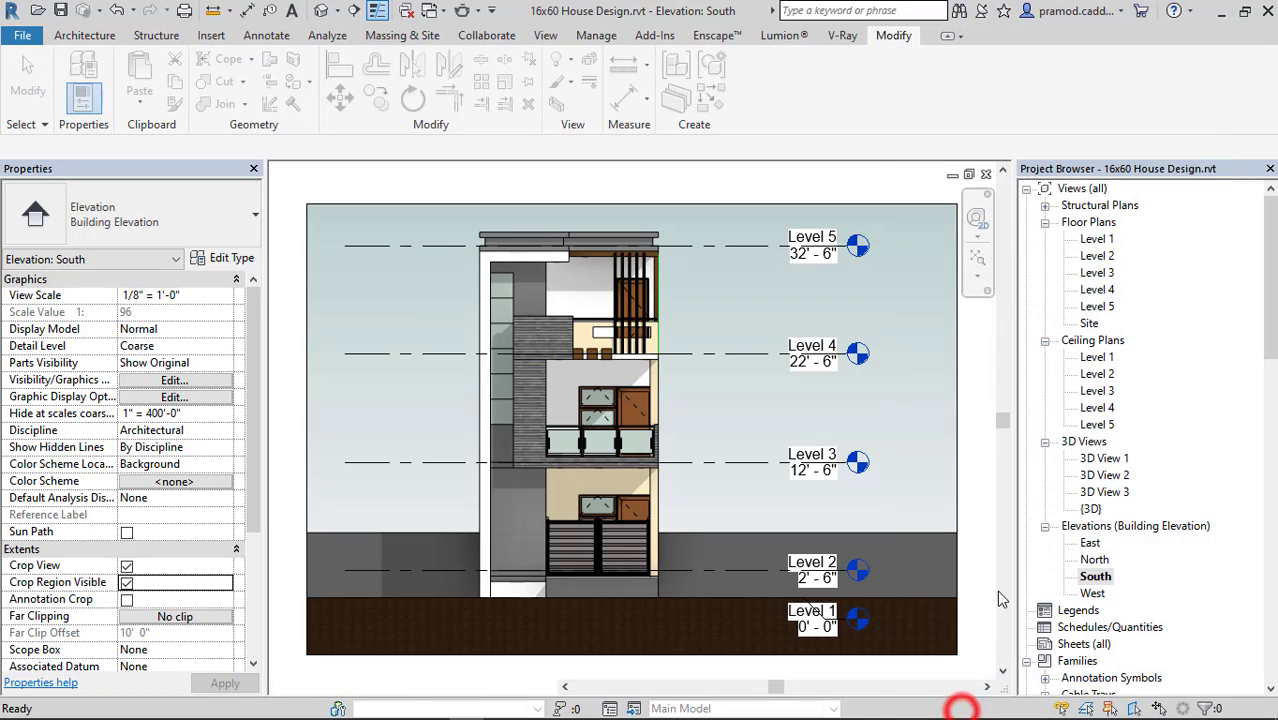
# Revisit the East elevation, return to the South elevation and start an image export.
pyautogui.doubleClick(1090, 543)
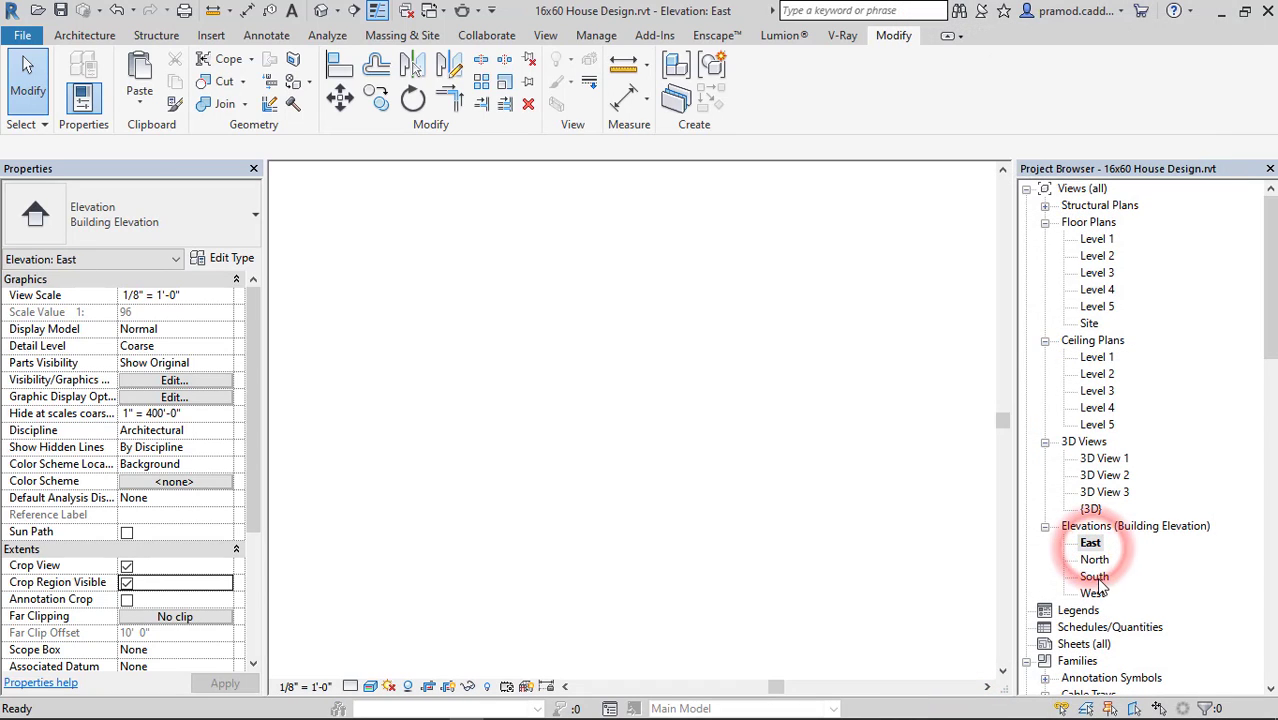
pyautogui.doubleClick(1094, 577)
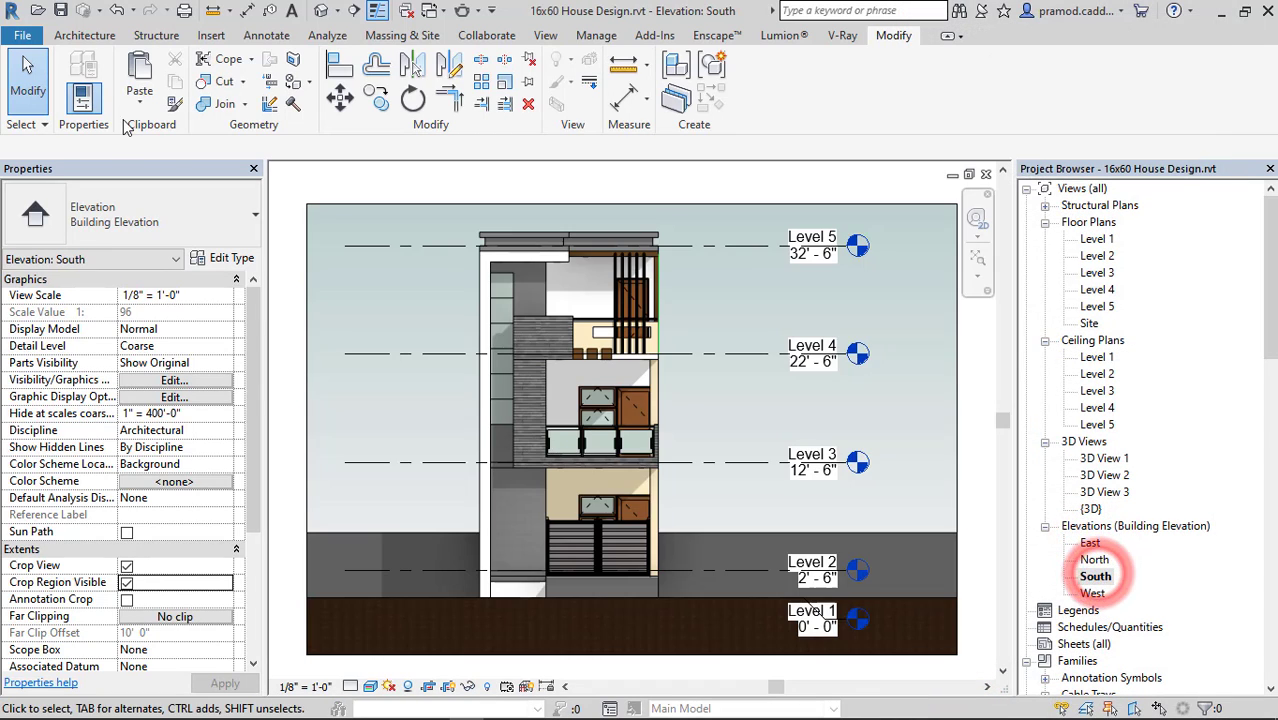
pyautogui.click(20, 38)
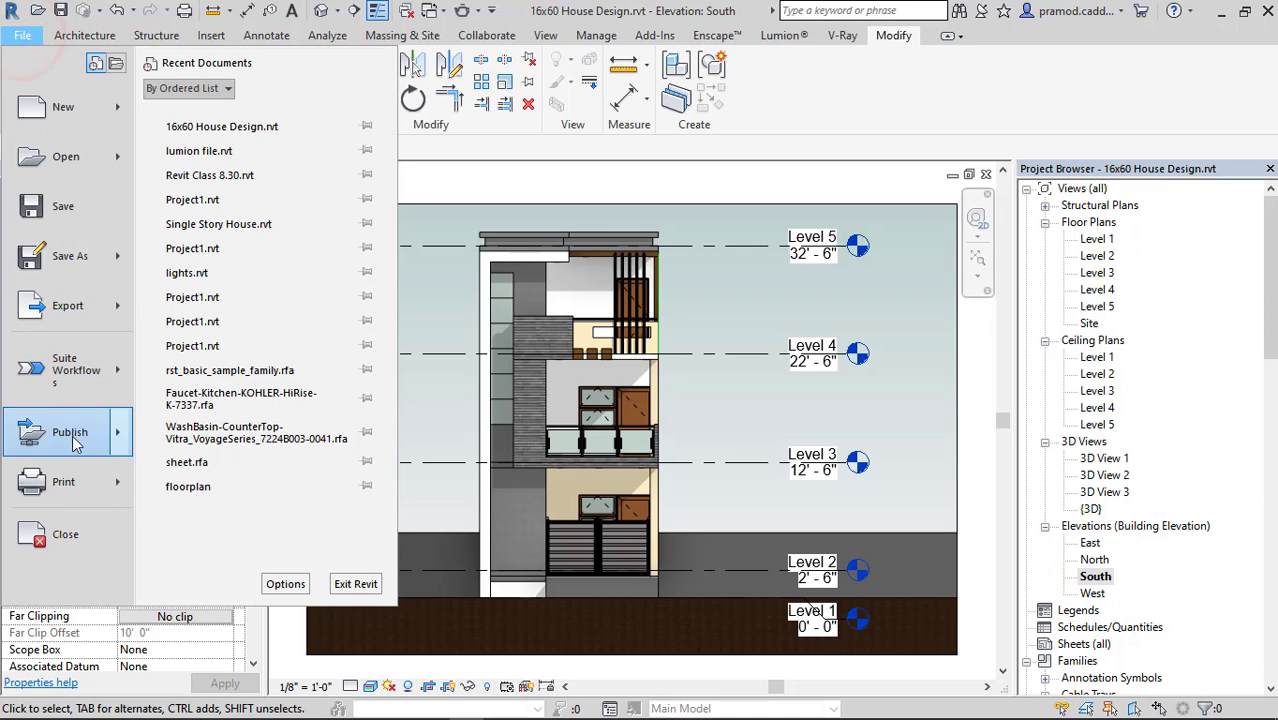
pyautogui.click(96, 308)
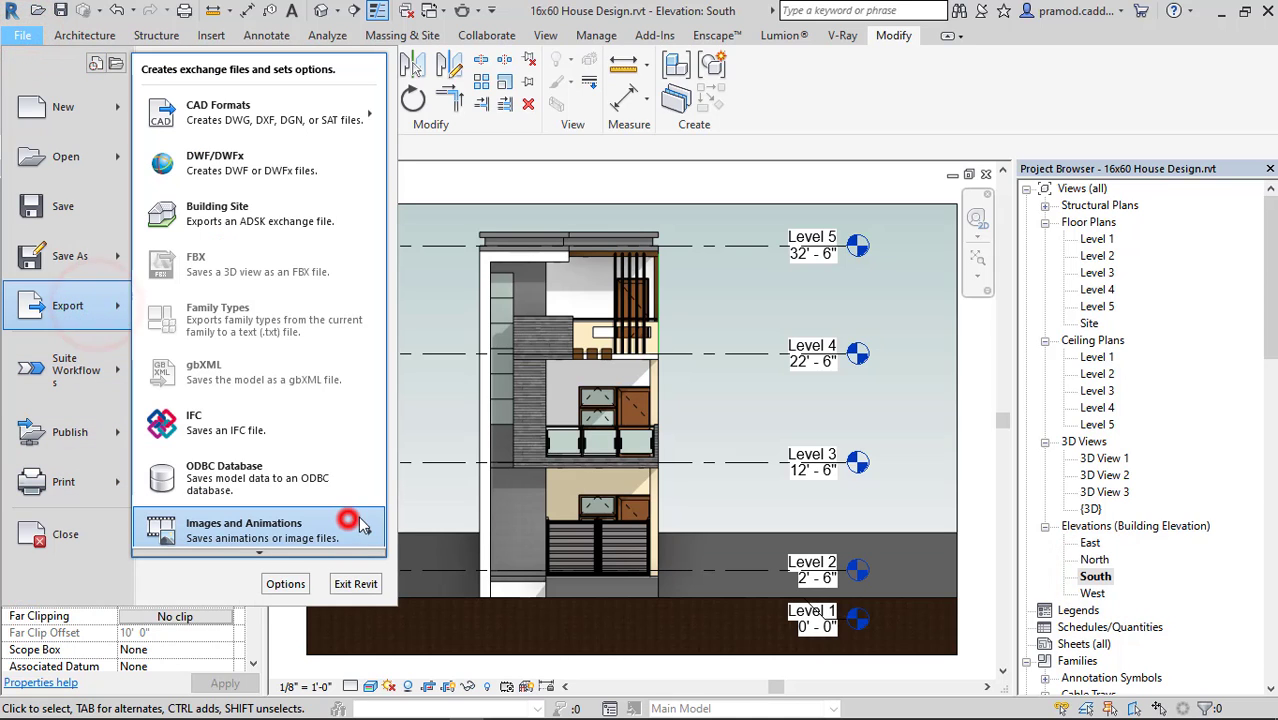
pyautogui.click(348, 521)
pyautogui.click(434, 571)
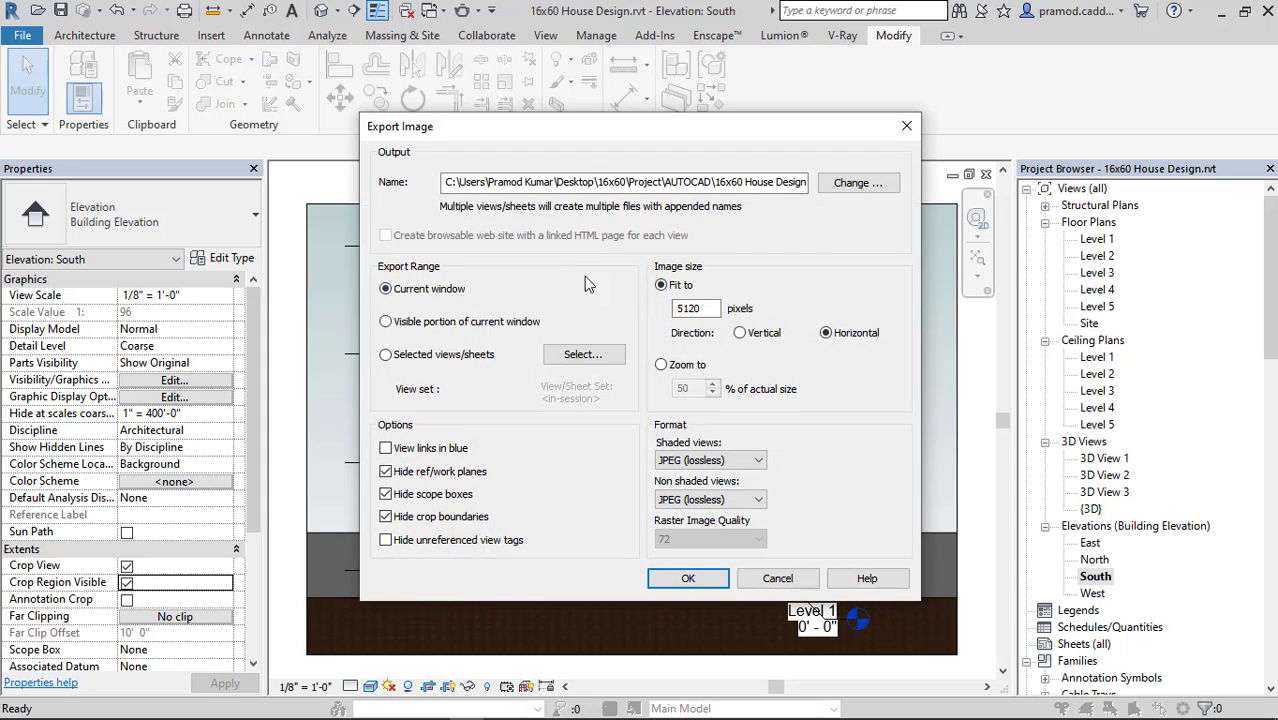
# Name the output image ELEVATION in the revit project's Images folder, and set the export range to selected views/sheets.
pyautogui.click(856, 184)
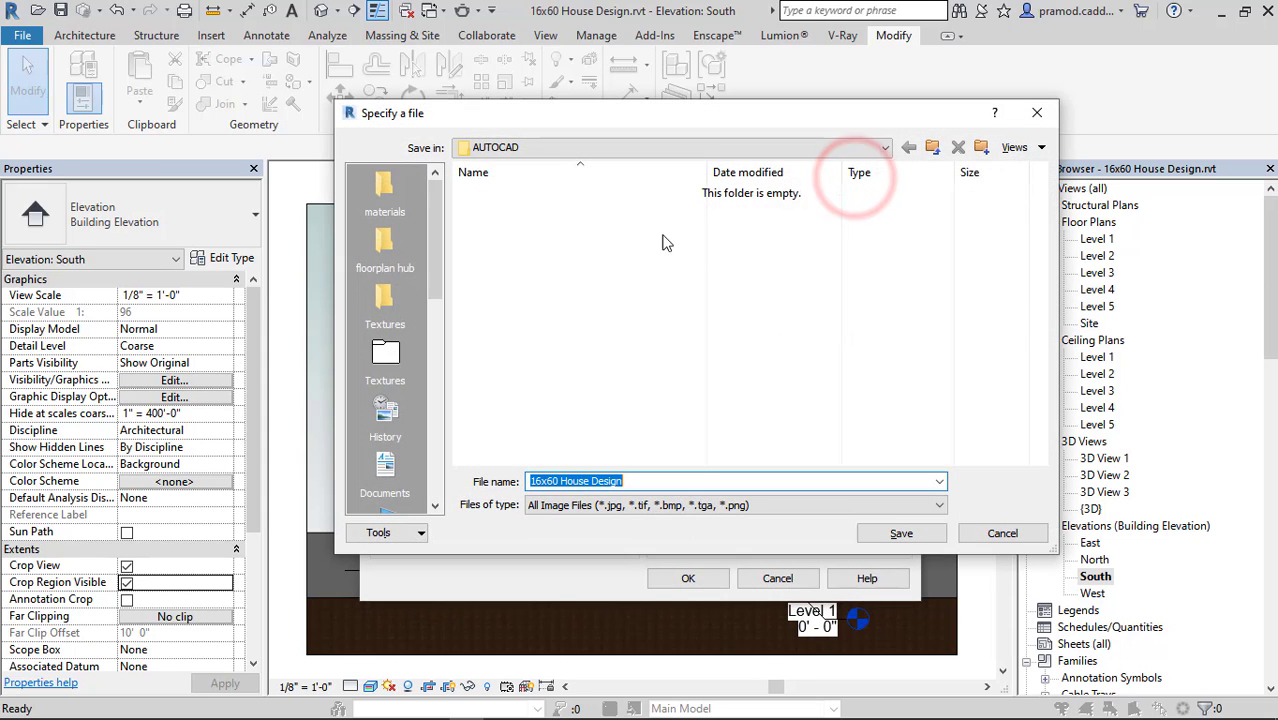
pyautogui.write('ELEVATION')
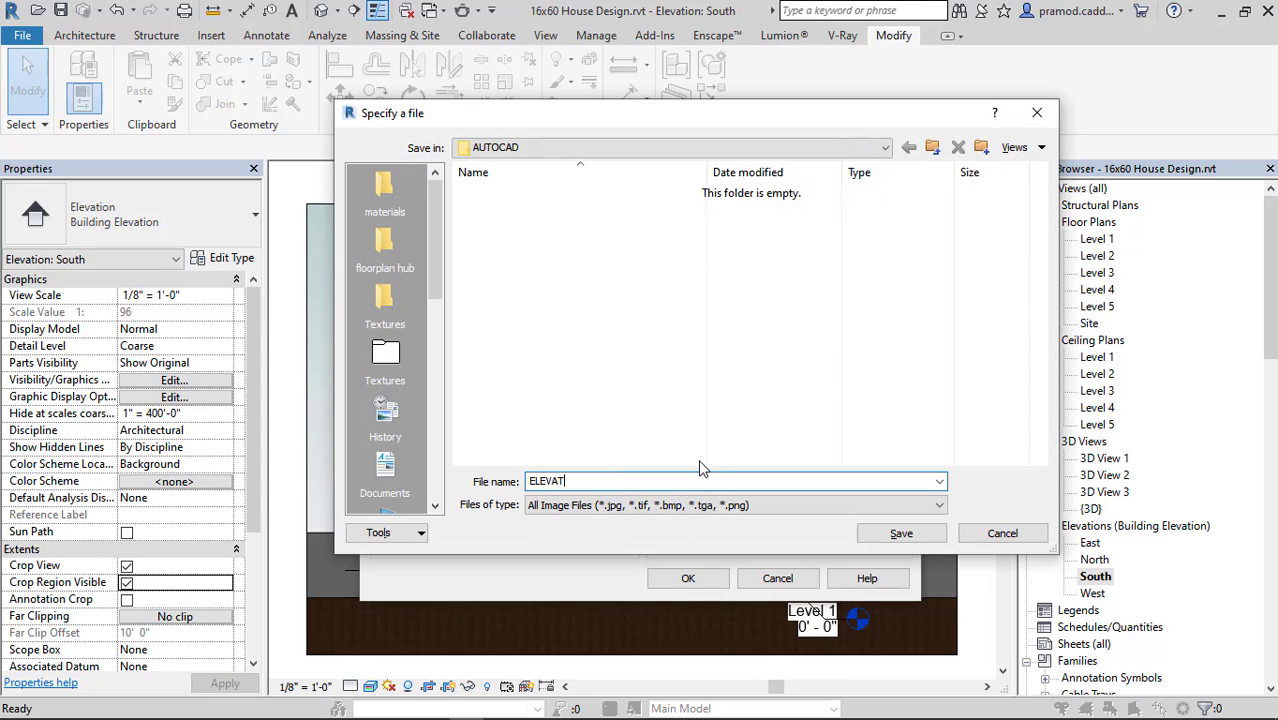
pyautogui.click(932, 147)
pyautogui.doubleClick(486, 229)
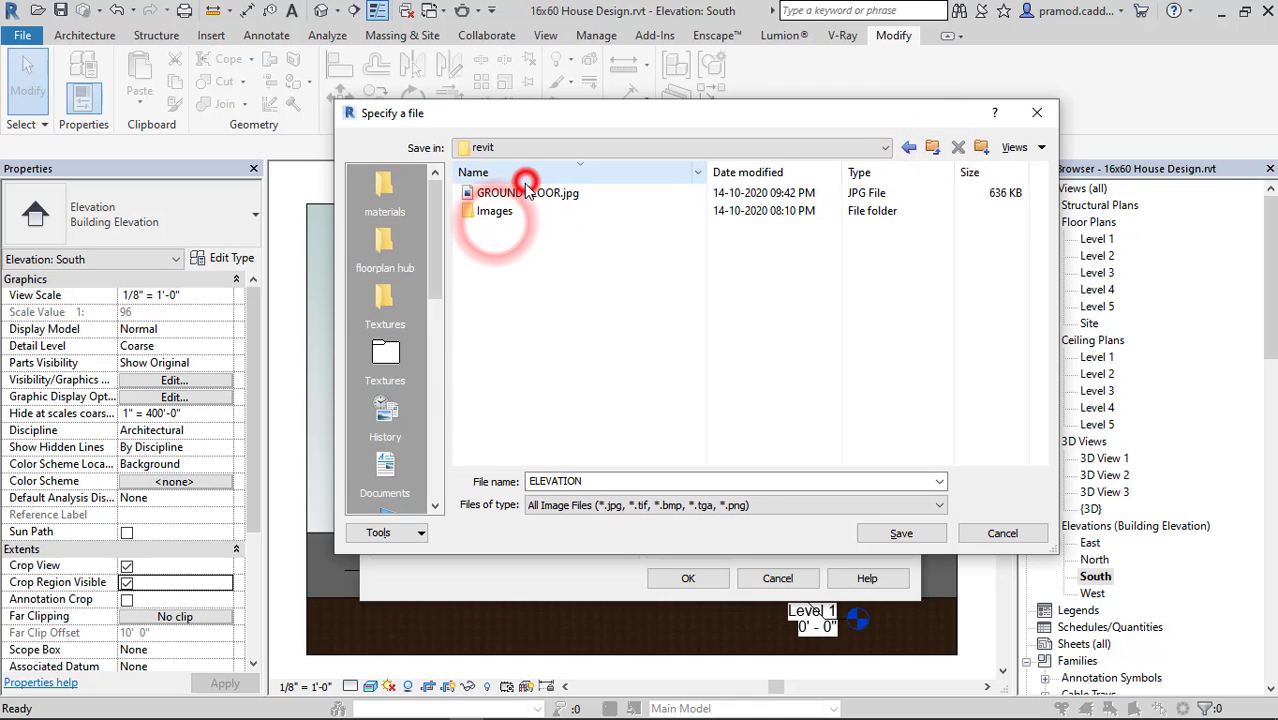
pyautogui.doubleClick(505, 211)
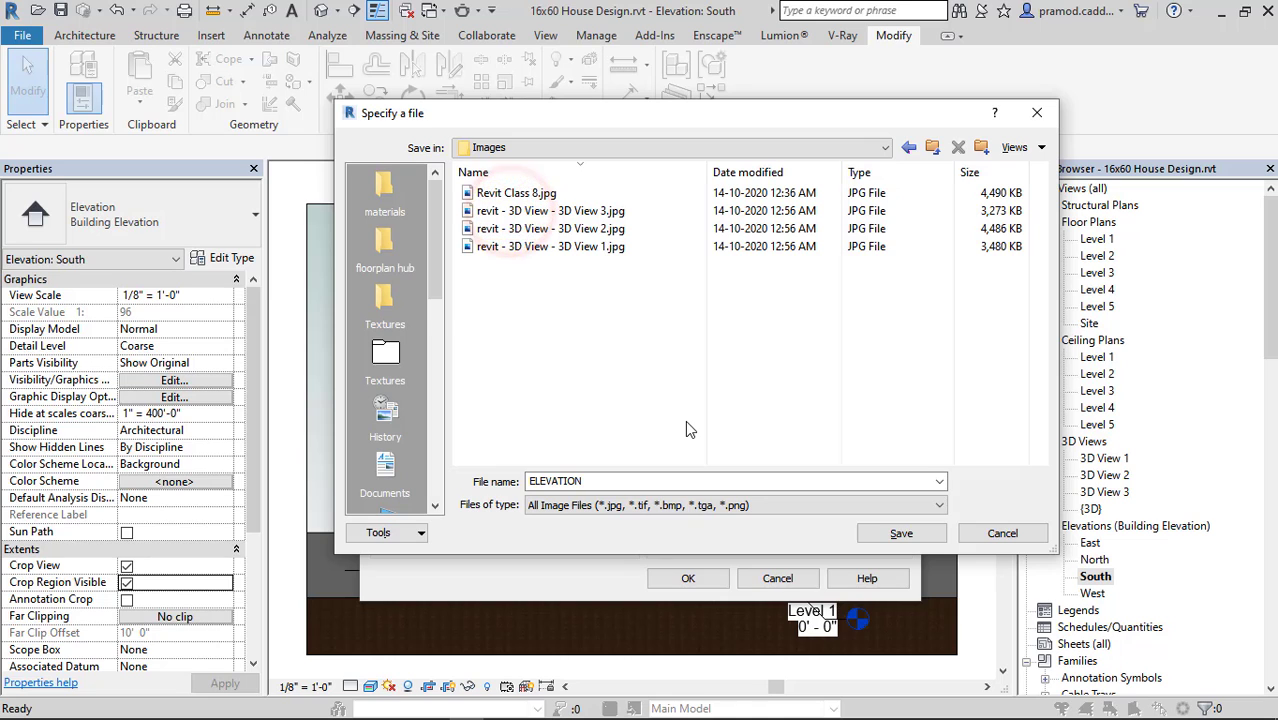
pyautogui.click(898, 530)
pyautogui.click(415, 355)
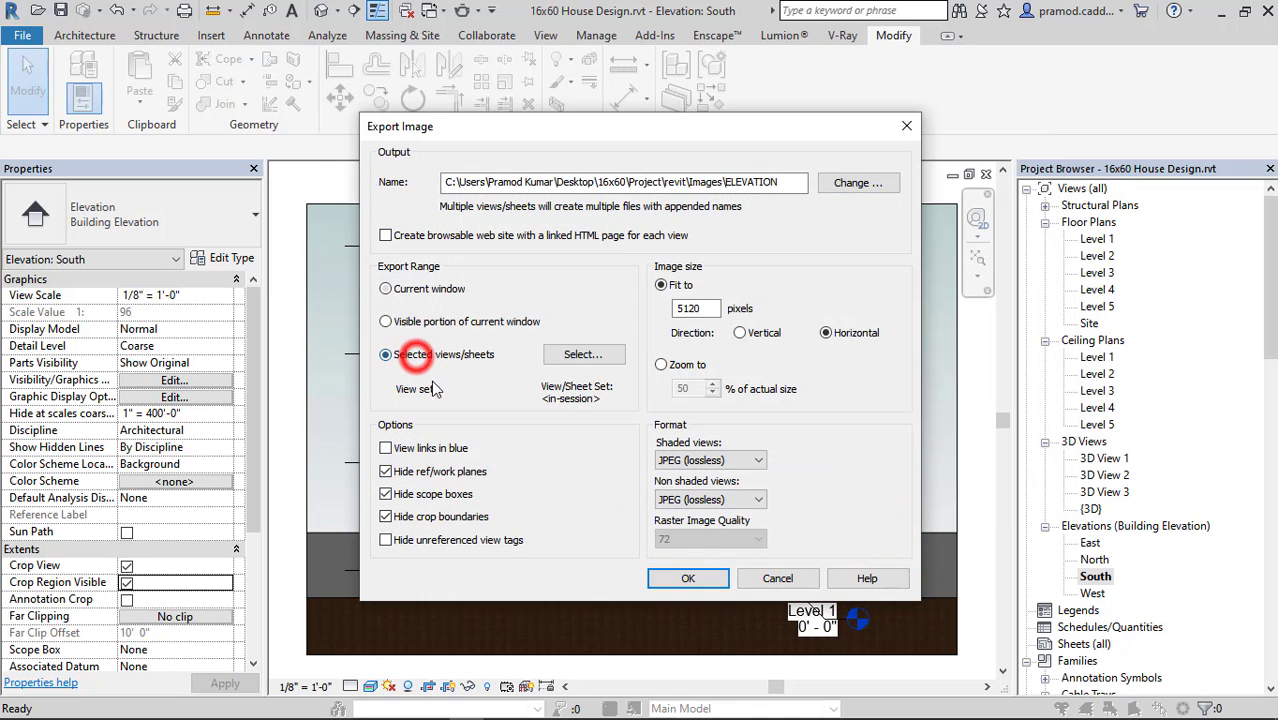
# Select the East and South elevations for export without saving the view set, and run the image export.
pyautogui.click(580, 354)
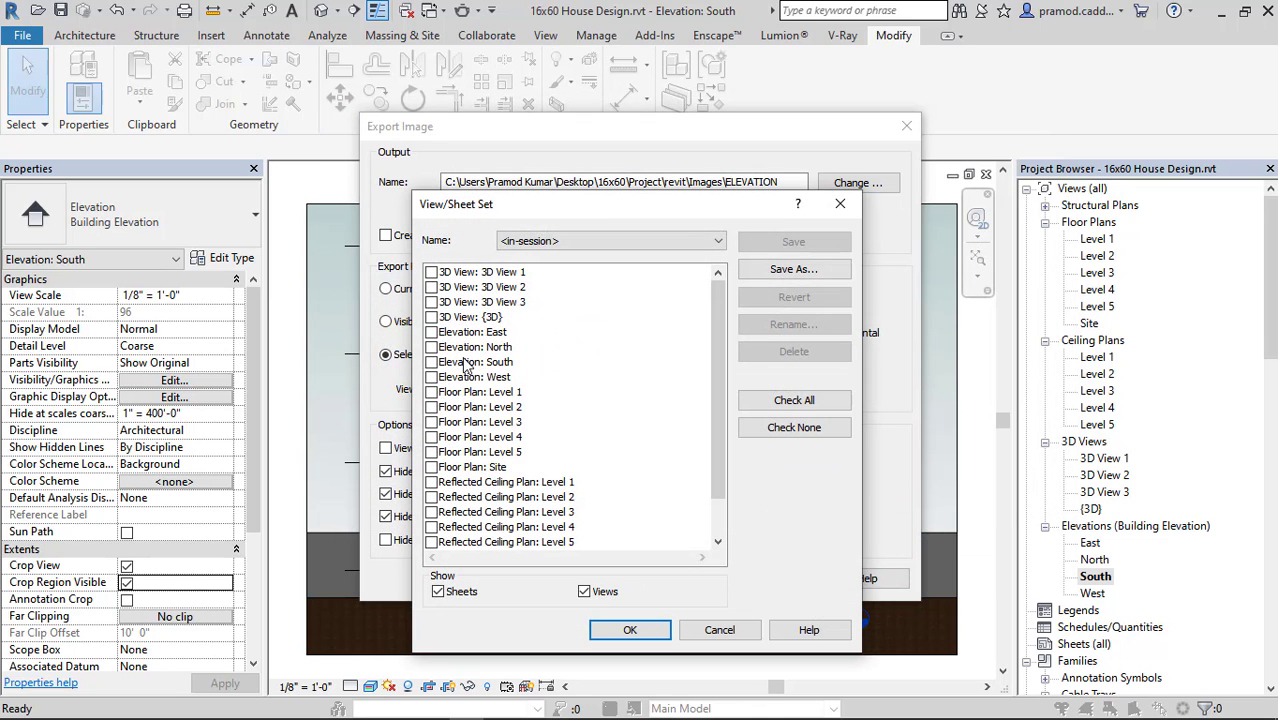
pyautogui.click(431, 332)
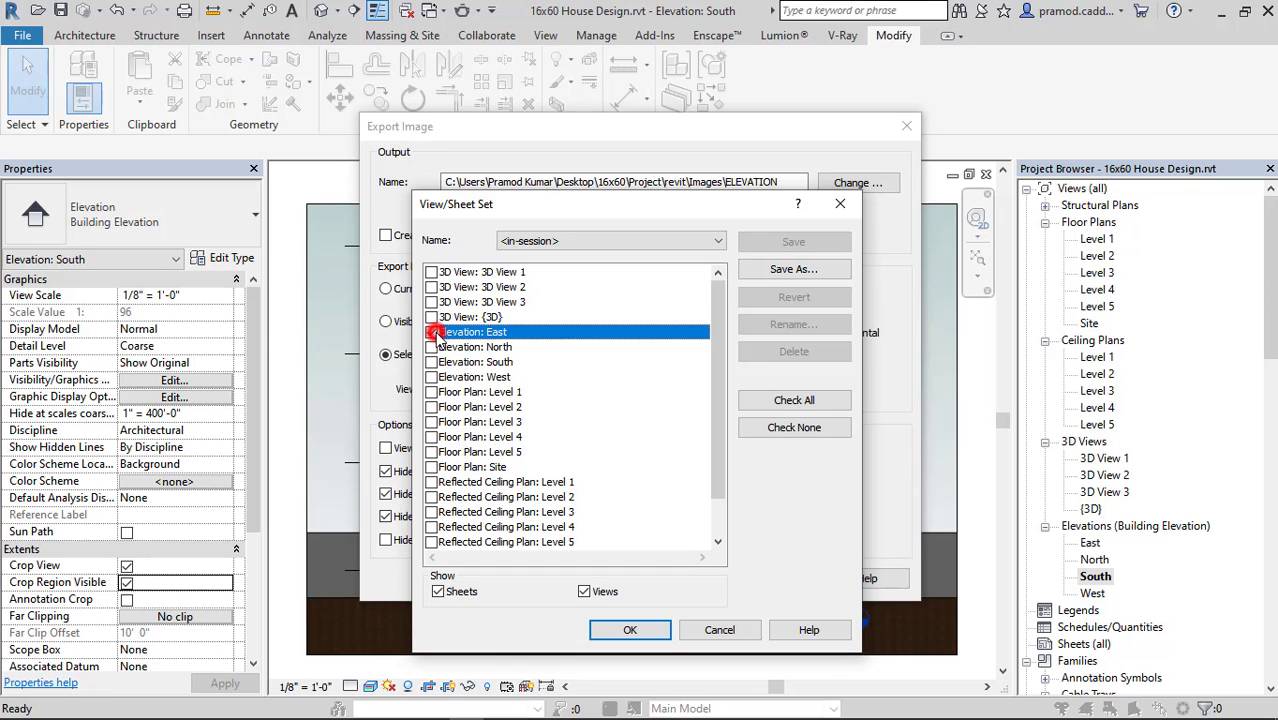
pyautogui.click(431, 362)
pyautogui.click(630, 630)
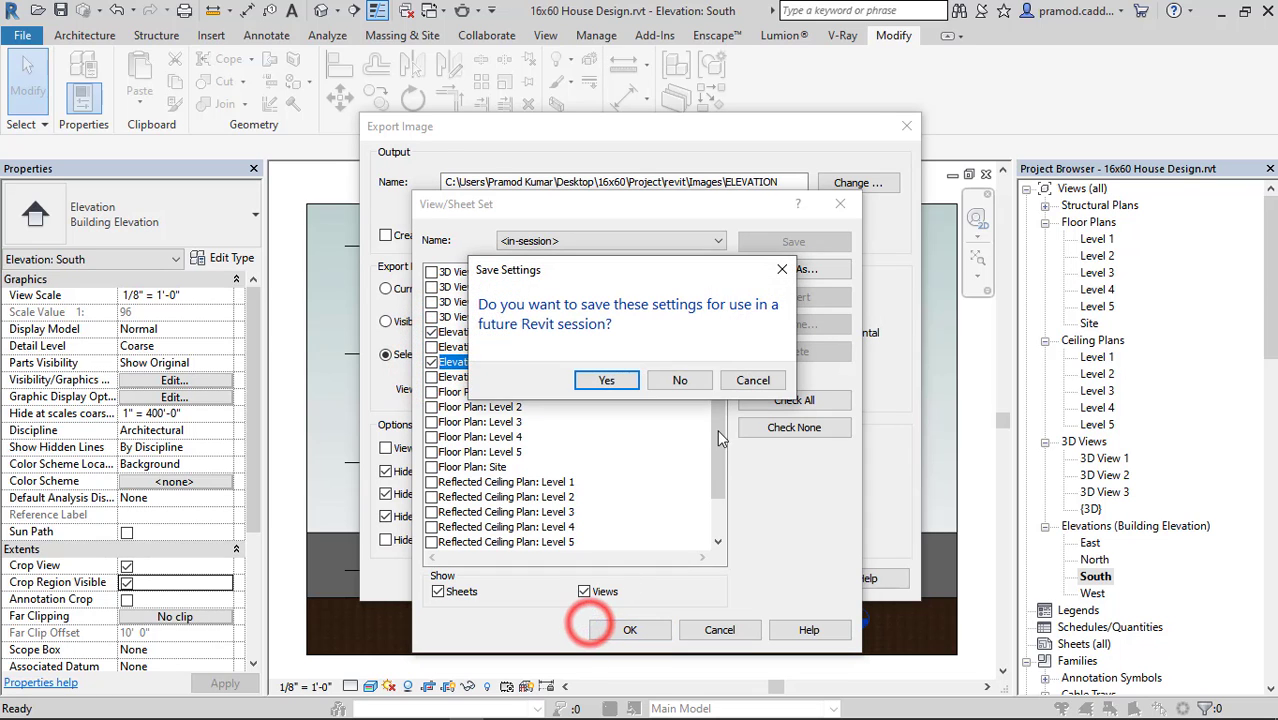
pyautogui.click(679, 381)
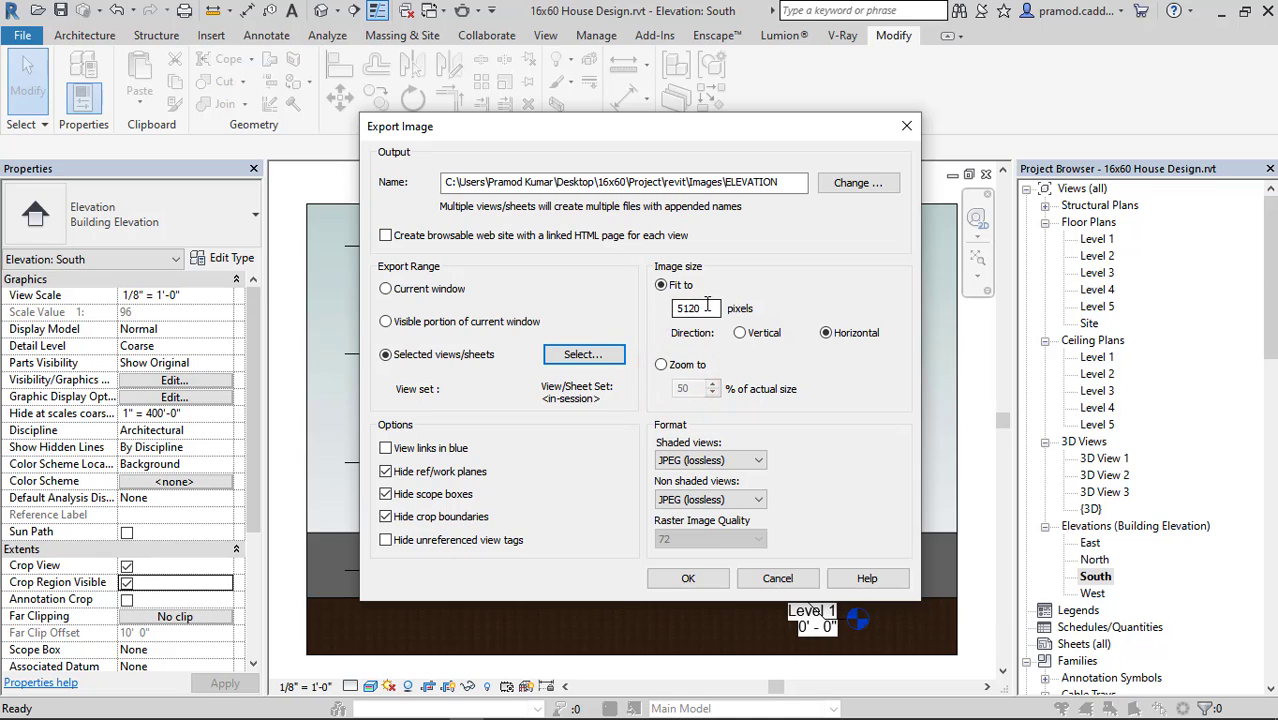
pyautogui.click(823, 378)
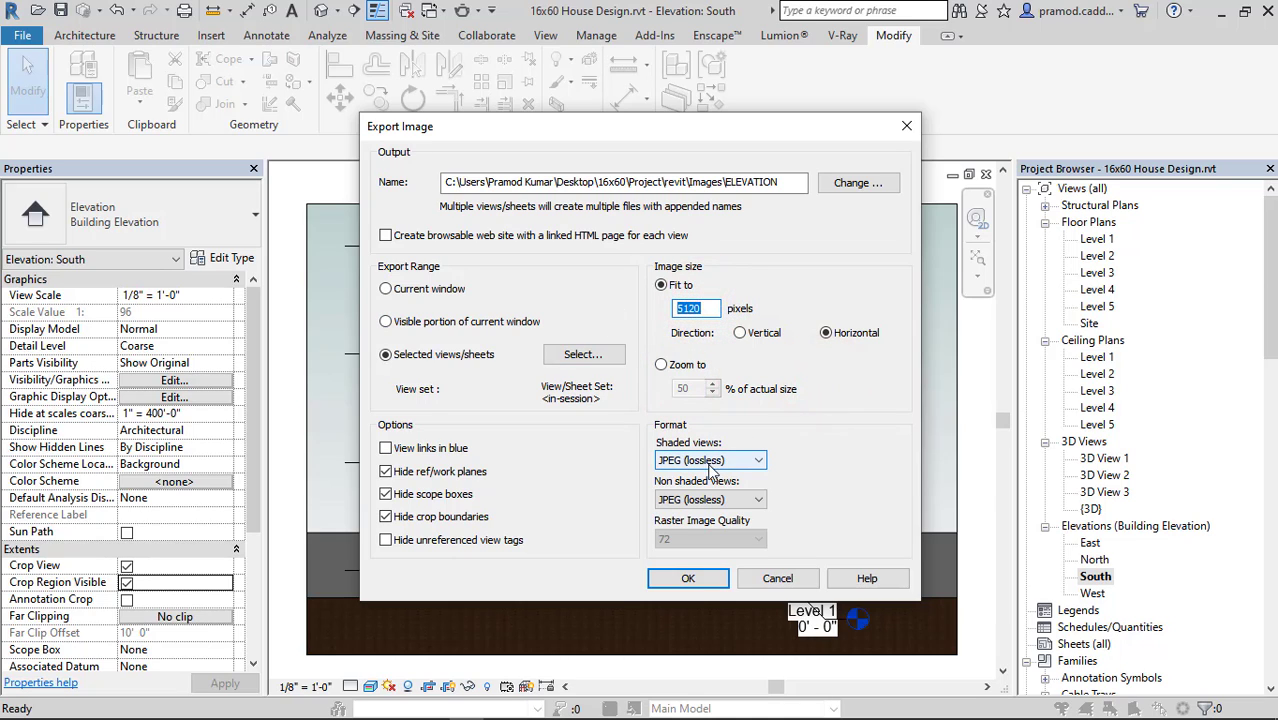
pyautogui.click(690, 579)
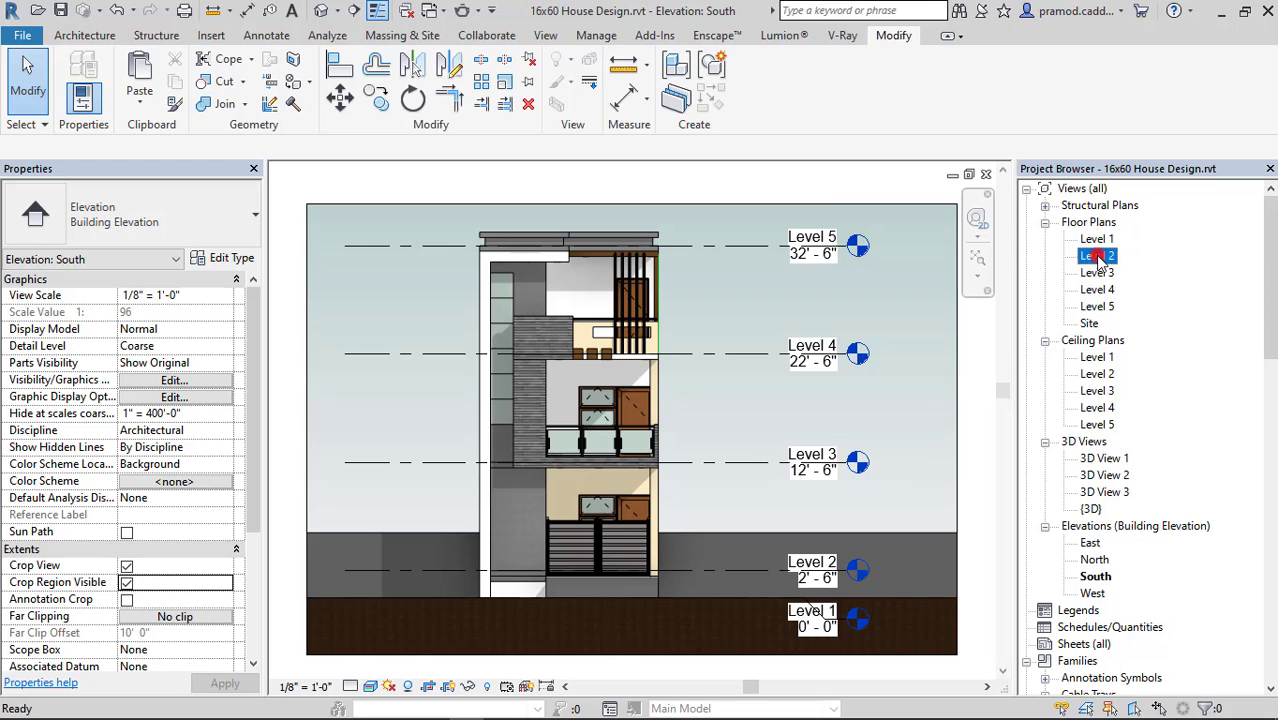
# Check the Level 2 and Level 3 floor plans, and open the Level 4 floor plan.
pyautogui.doubleClick(1097, 256)
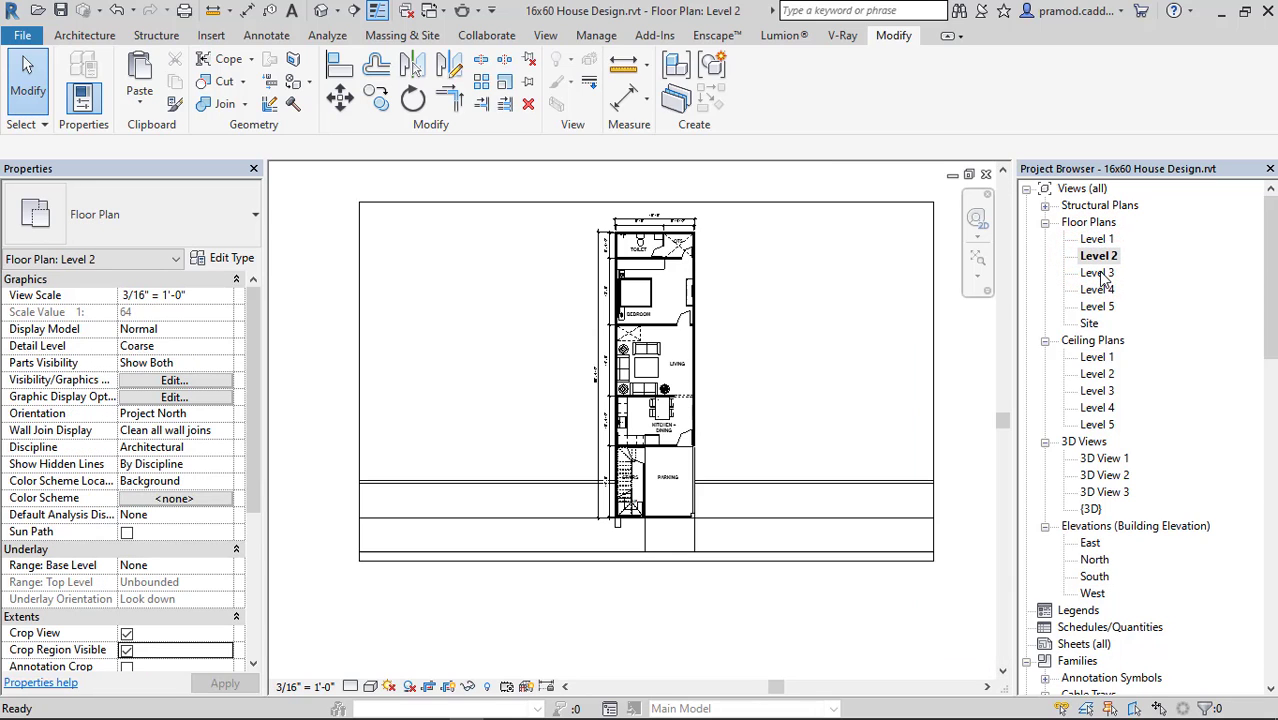
pyautogui.doubleClick(1099, 274)
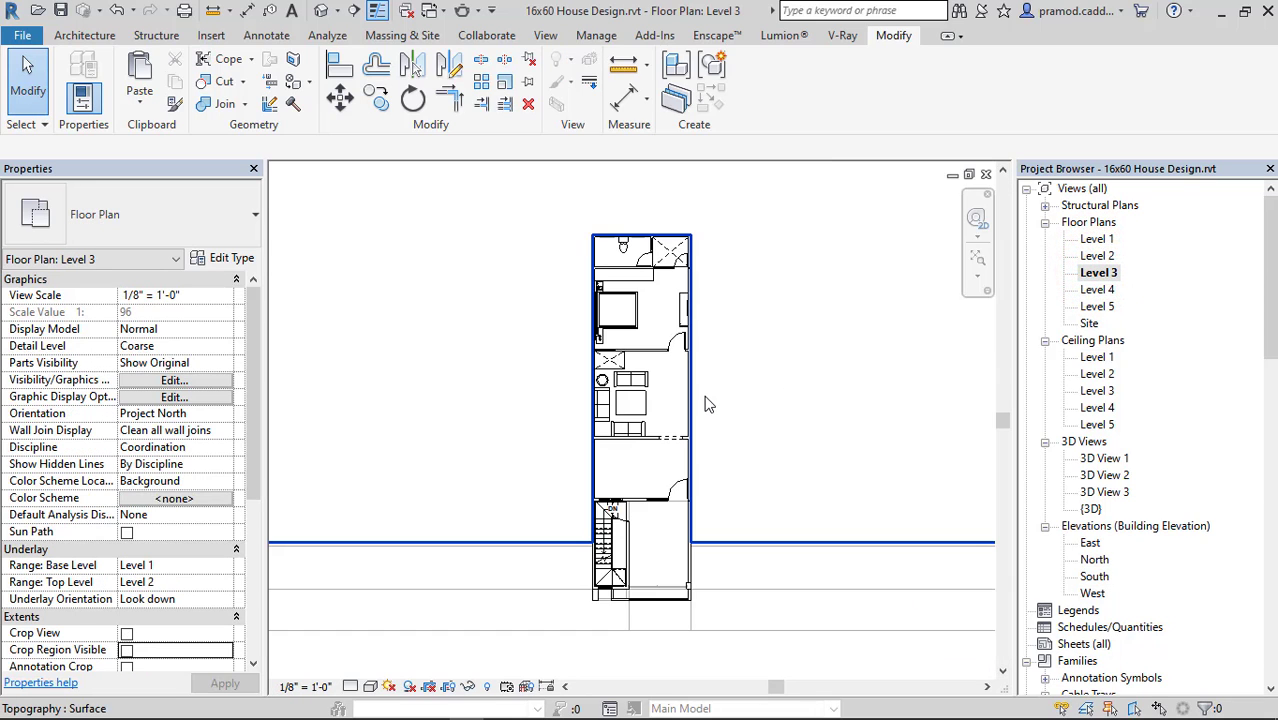
pyautogui.doubleClick(1098, 290)
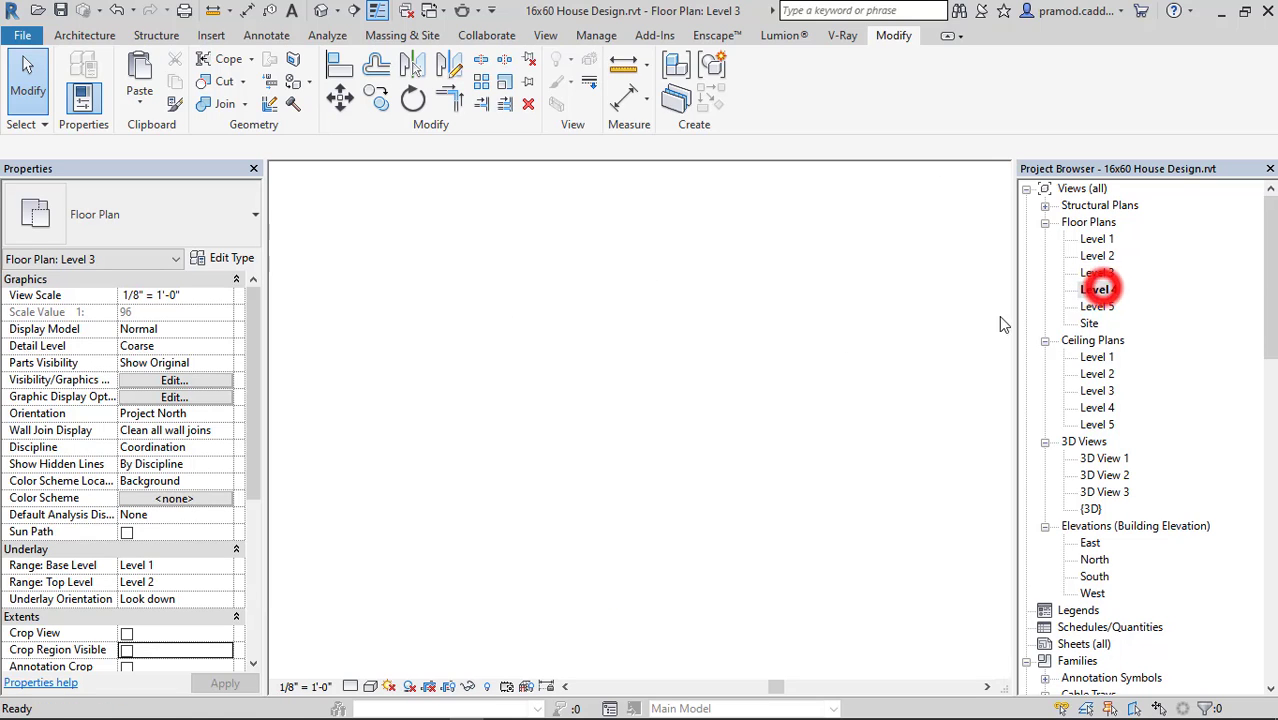
pyautogui.scroll(3, 613, 508)
pyautogui.scroll(1, 617, 508)
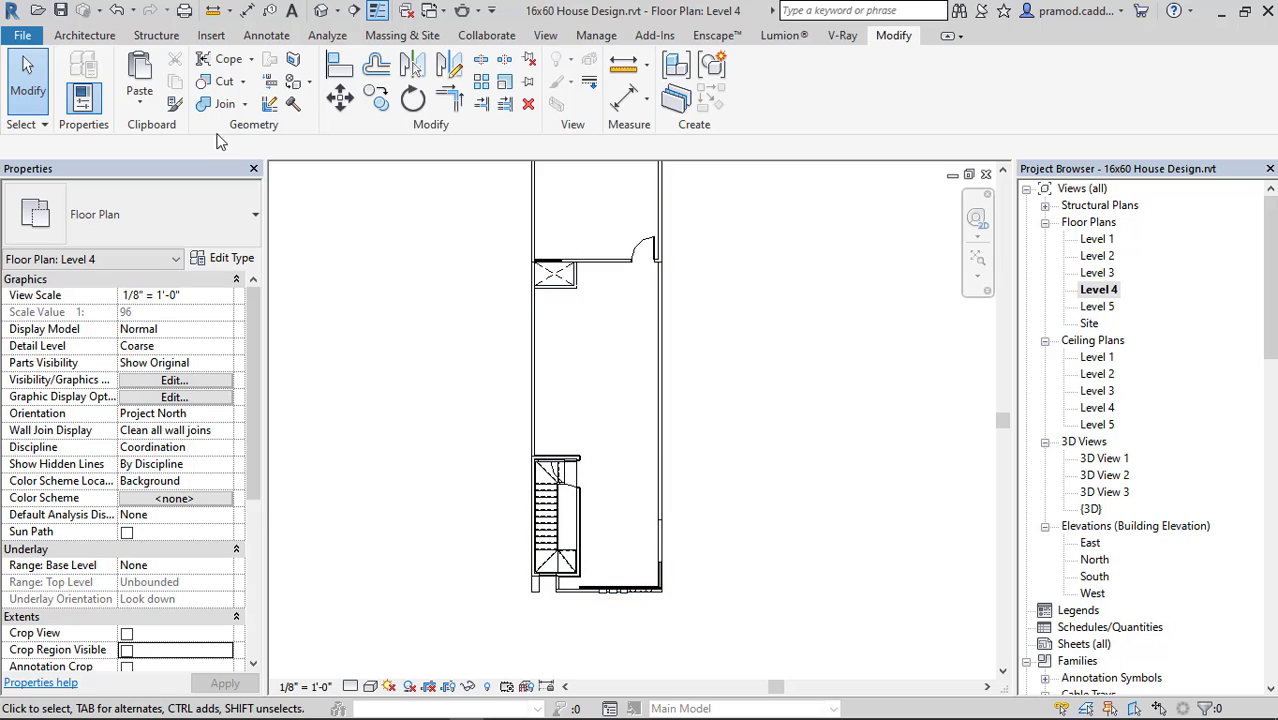
# Start a Diagonal Crosshatch filled region on Level 4, sketching its boundary around the open shaft below the room and along the room's wall to the east wall.
pyautogui.click(268, 36)
pyautogui.click(452, 83)
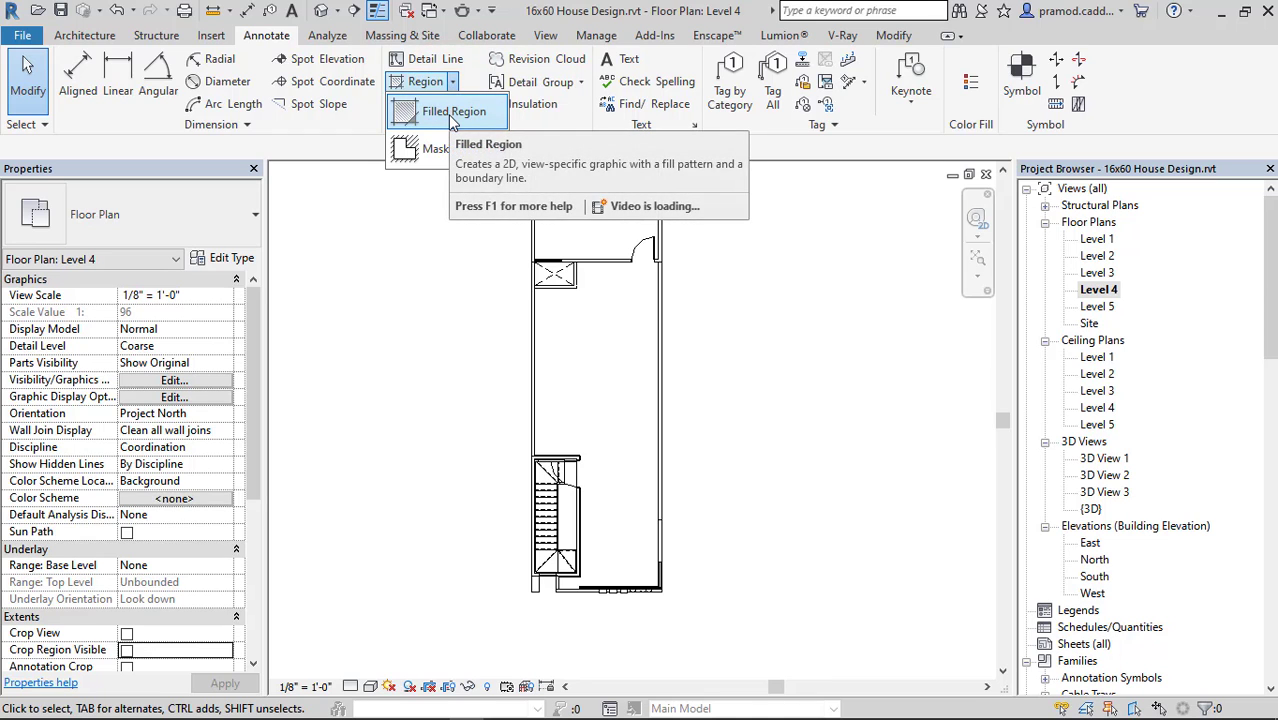
pyautogui.click(452, 113)
pyautogui.click(789, 61)
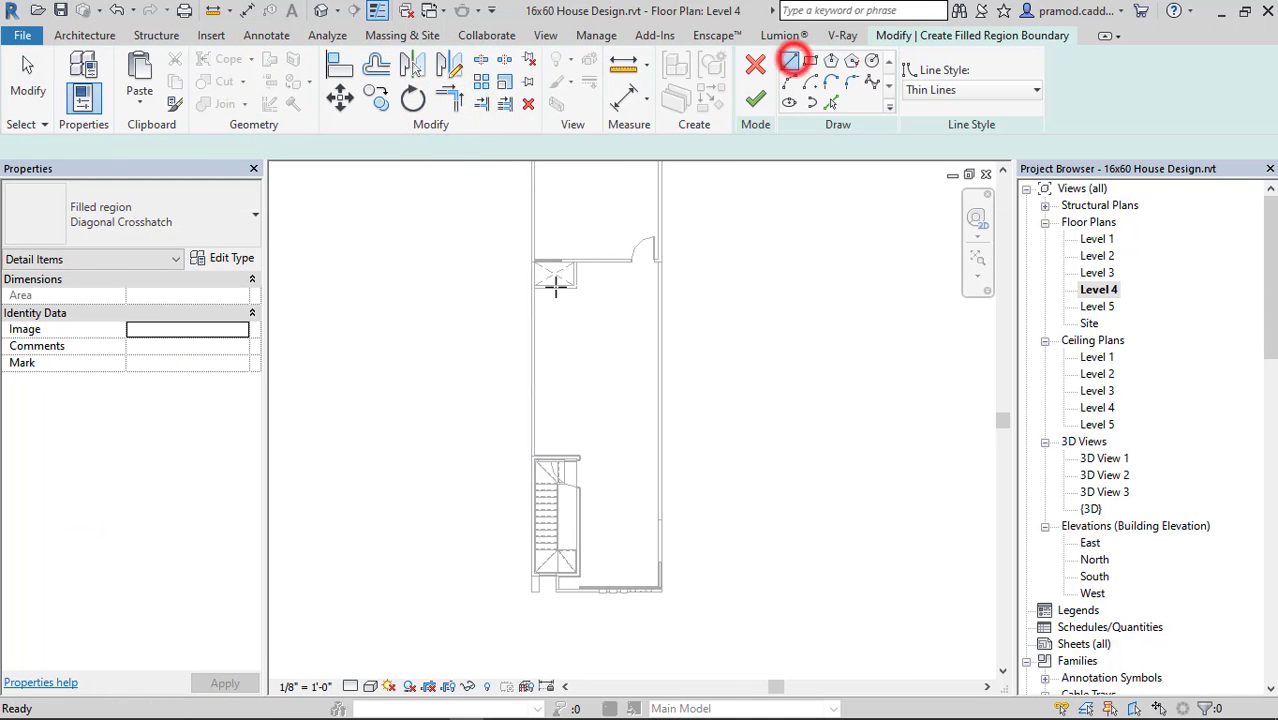
pyautogui.scroll(4, 508, 285)
pyautogui.click(474, 288)
pyautogui.click(645, 288)
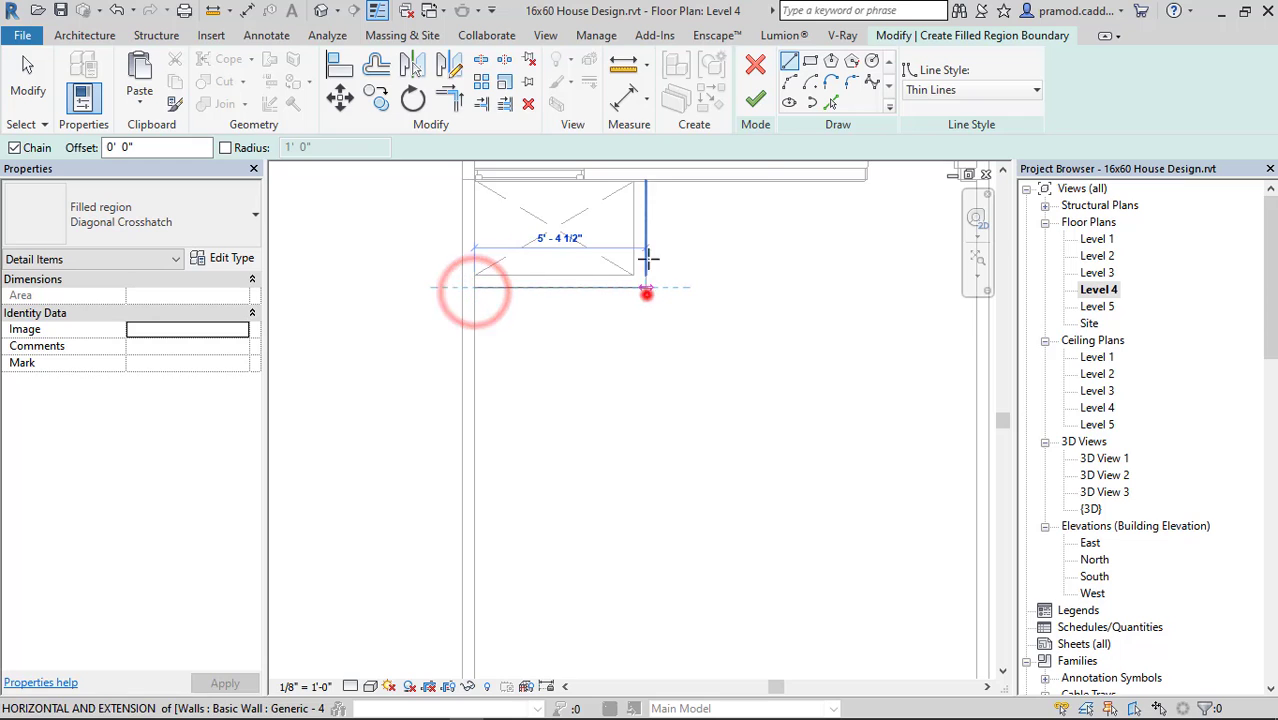
pyautogui.scroll(3, 648, 185)
pyautogui.click(639, 183)
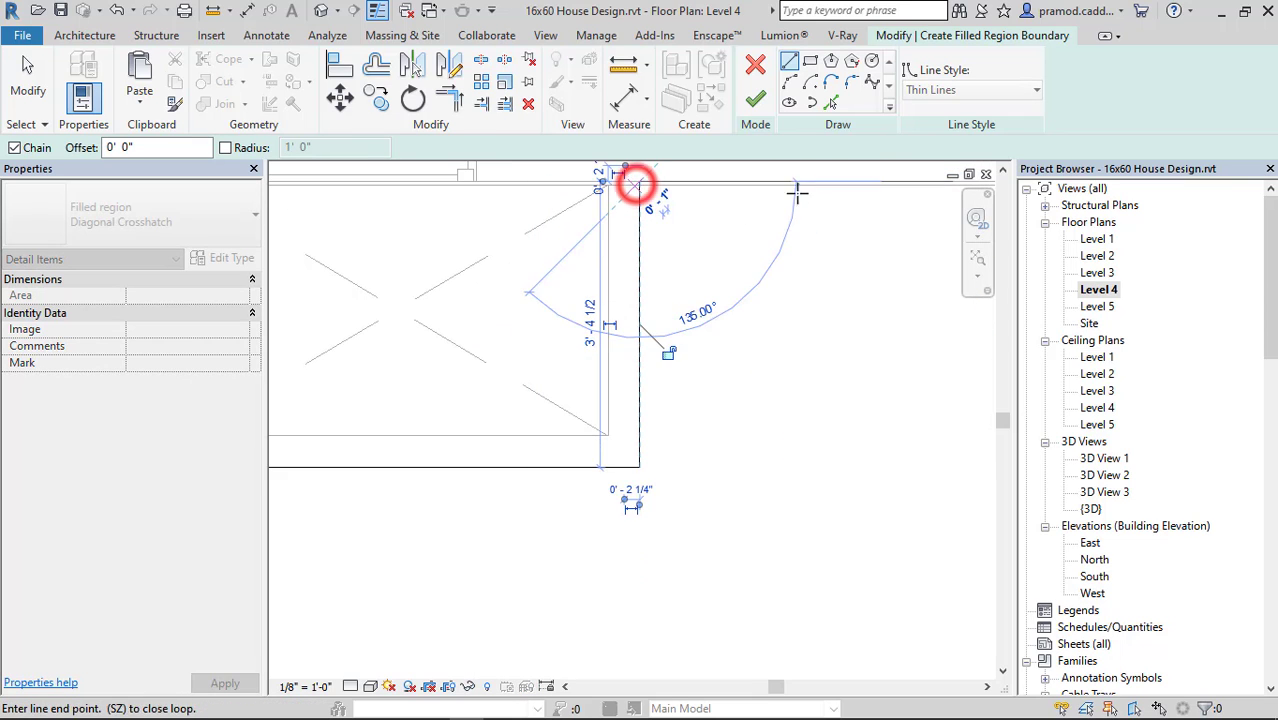
pyautogui.scroll(3, 605, 262)
pyautogui.scroll(2, 603, 251)
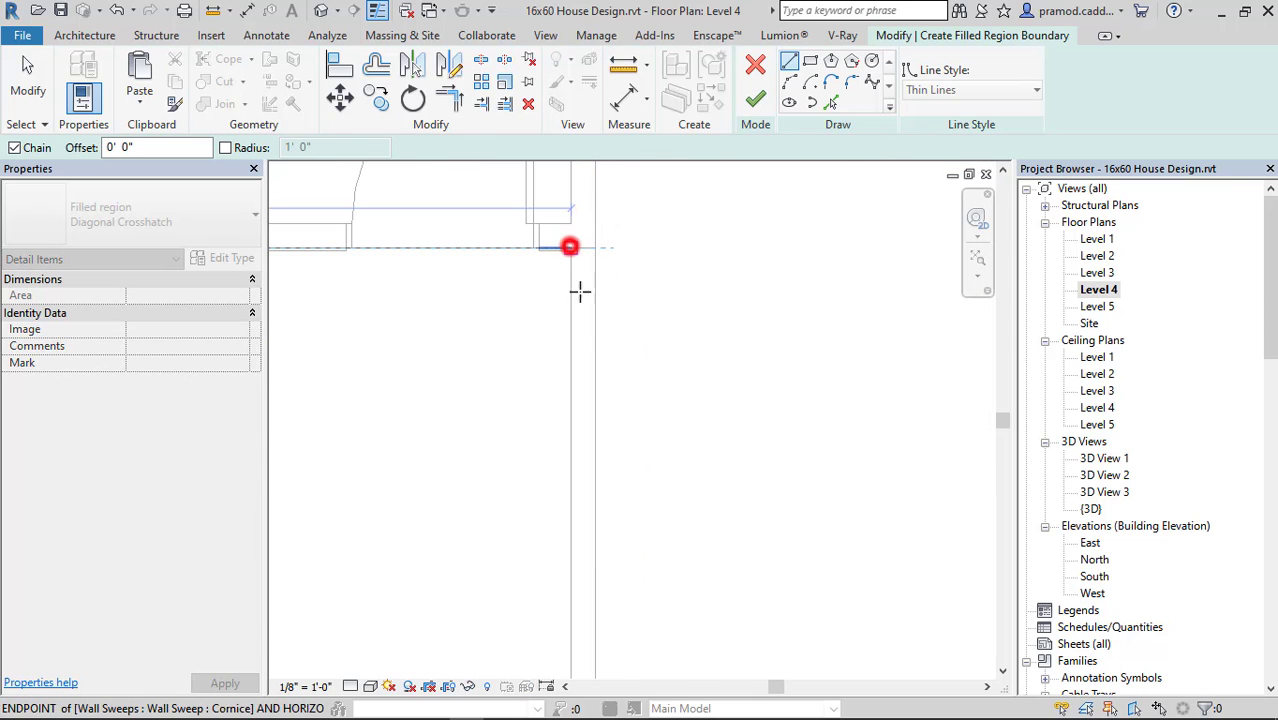
pyautogui.click(570, 247)
# Continue the region boundary down the inside of the east wall and along the front parapet, stepping around its end to the side wall near the stair.
pyautogui.scroll(-5, 582, 400)
pyautogui.moveTo(602, 425); pyautogui.dragTo(670, 112, button='middle')
pyautogui.scroll(4, 646, 430)
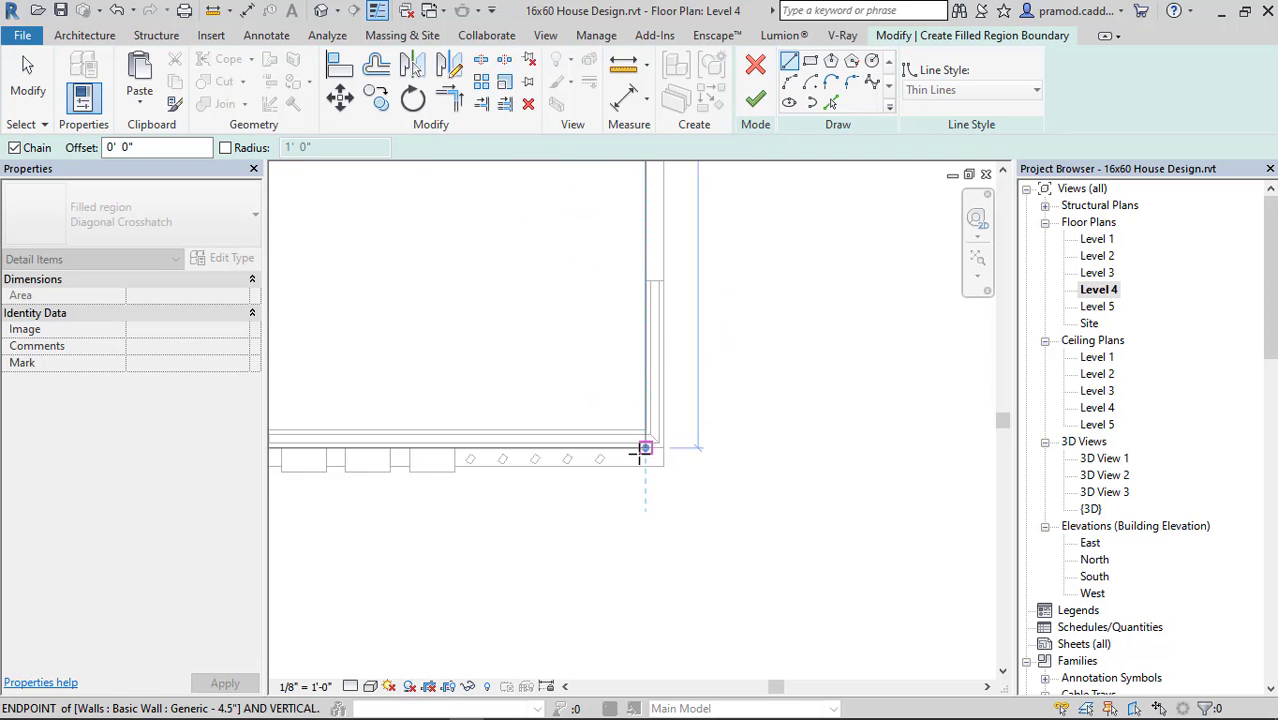
pyautogui.scroll(2, 644, 420)
pyautogui.scroll(-4, 482, 405)
pyautogui.moveTo(482, 405); pyautogui.dragTo(864, 364, button='middle')
pyautogui.scroll(5, 457, 366)
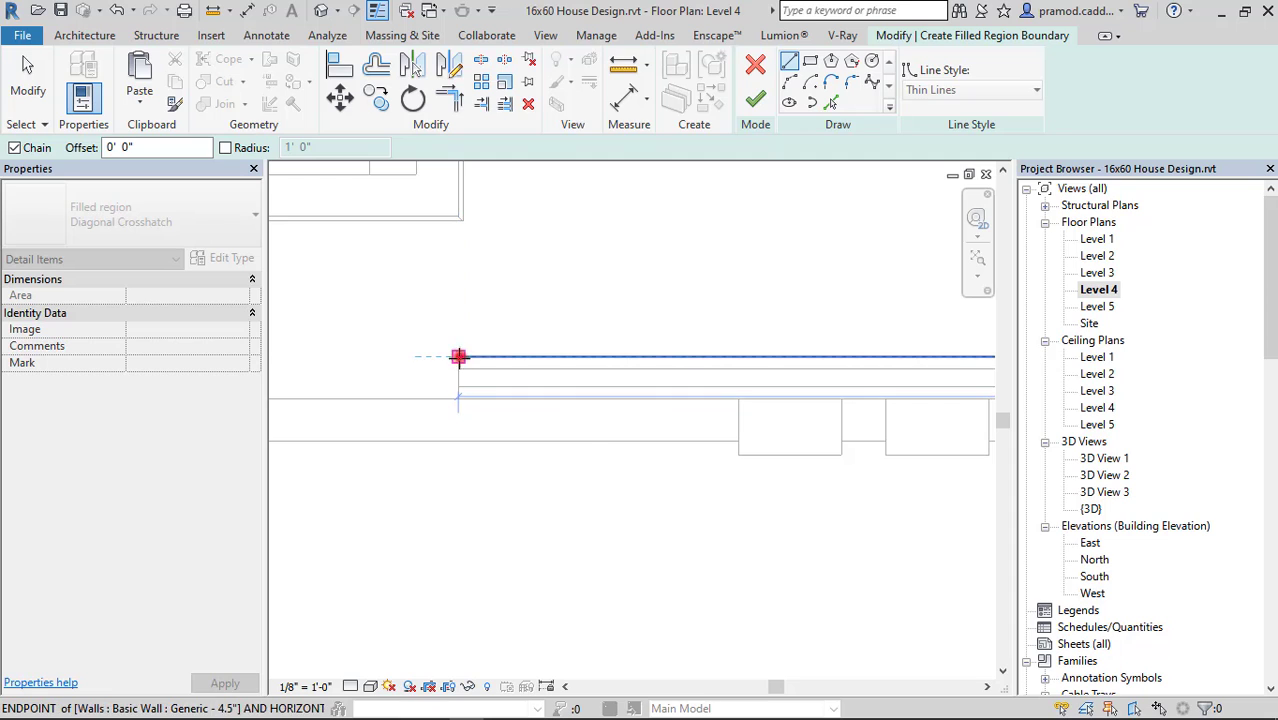
pyautogui.click(459, 357)
pyautogui.click(459, 399)
pyautogui.moveTo(453, 404); pyautogui.dragTo(699, 393, button='middle')
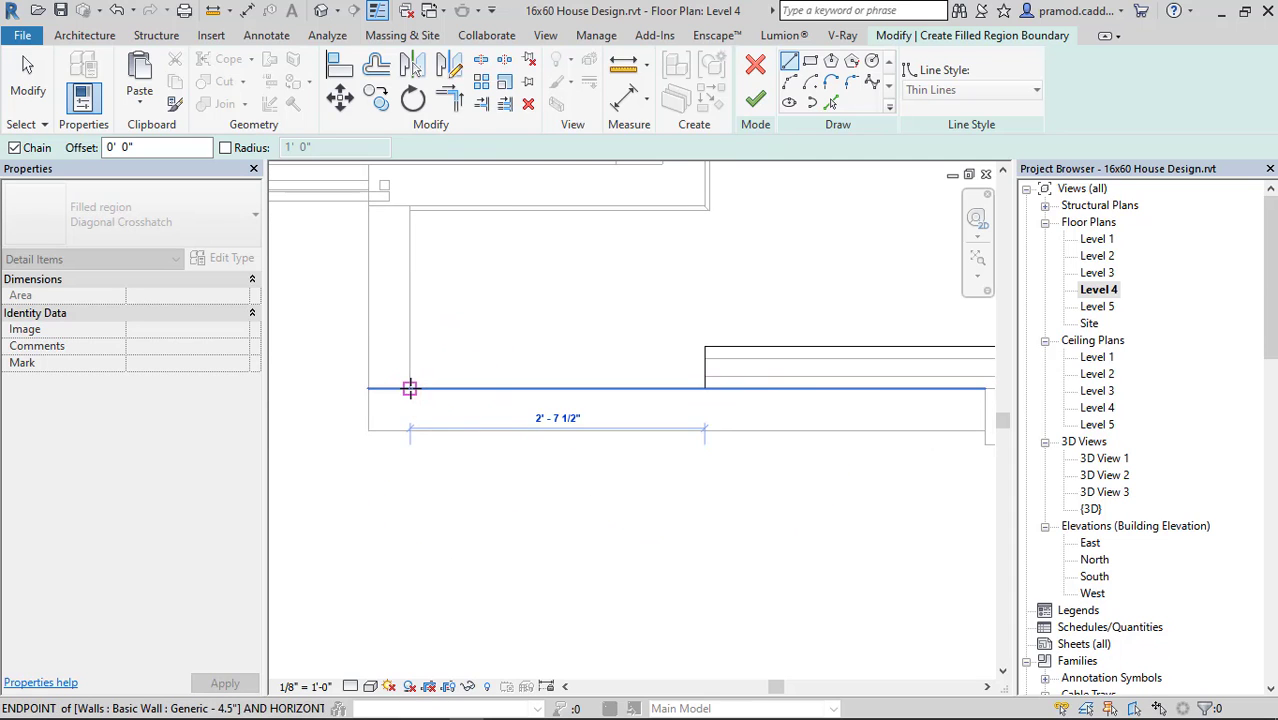
pyautogui.click(410, 388)
# Continue the region boundary around the outside of the staircase enclosure, up to where its upper edge meets the west wall.
pyautogui.scroll(3, 409, 210)
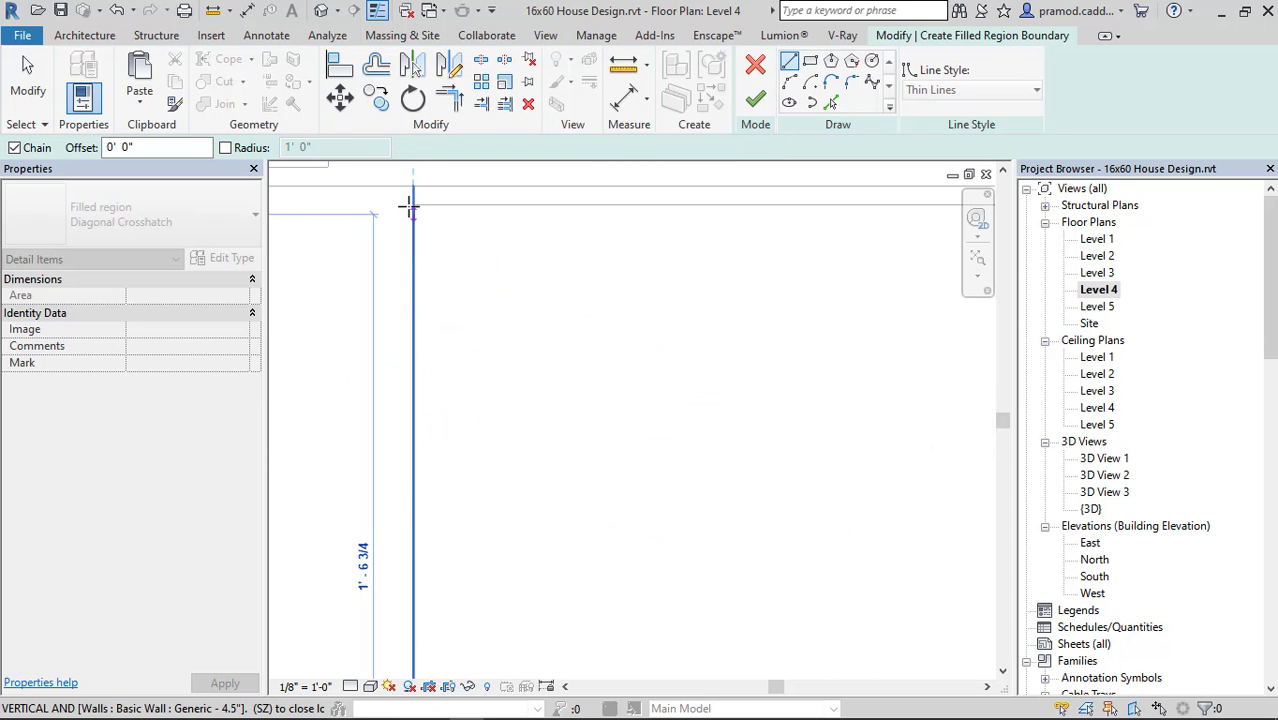
pyautogui.click(413, 203)
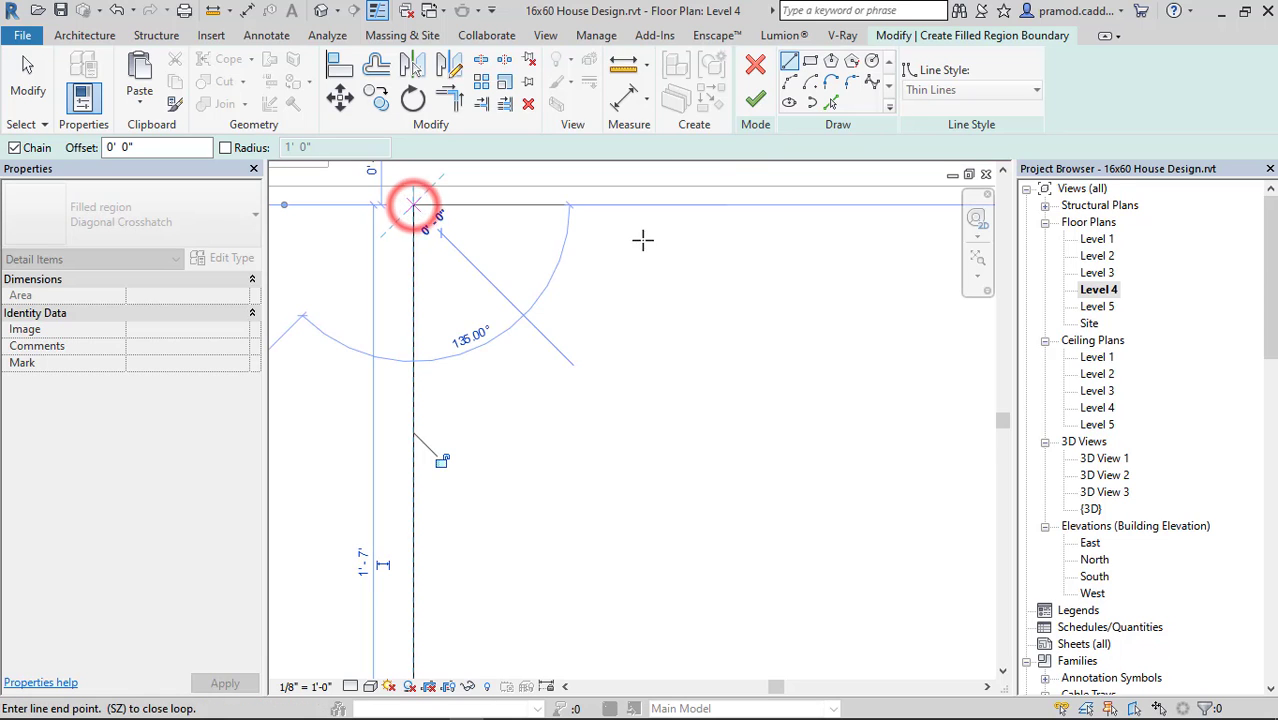
pyautogui.moveTo(645, 240); pyautogui.dragTo(344, 413, button='middle')
pyautogui.scroll(2, 453, 381)
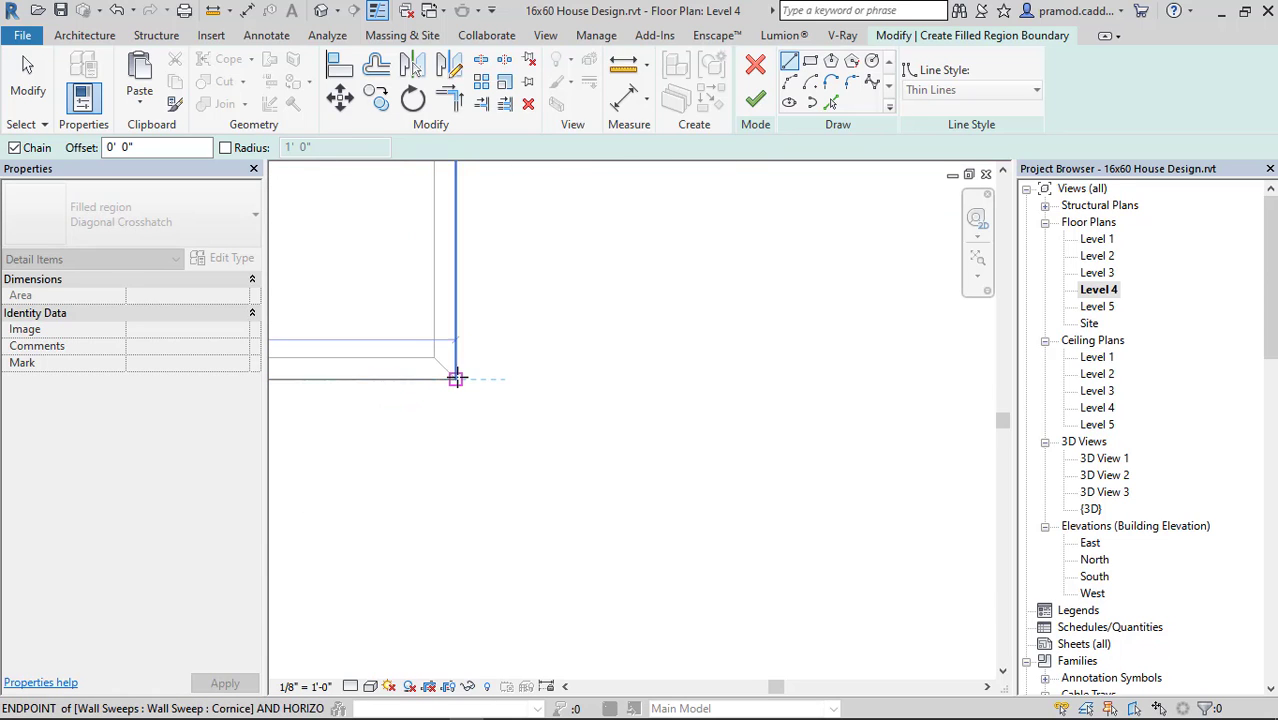
pyautogui.click(456, 378)
pyautogui.scroll(-5, 456, 364)
pyautogui.moveTo(460, 312); pyautogui.dragTo(565, 609, button='middle')
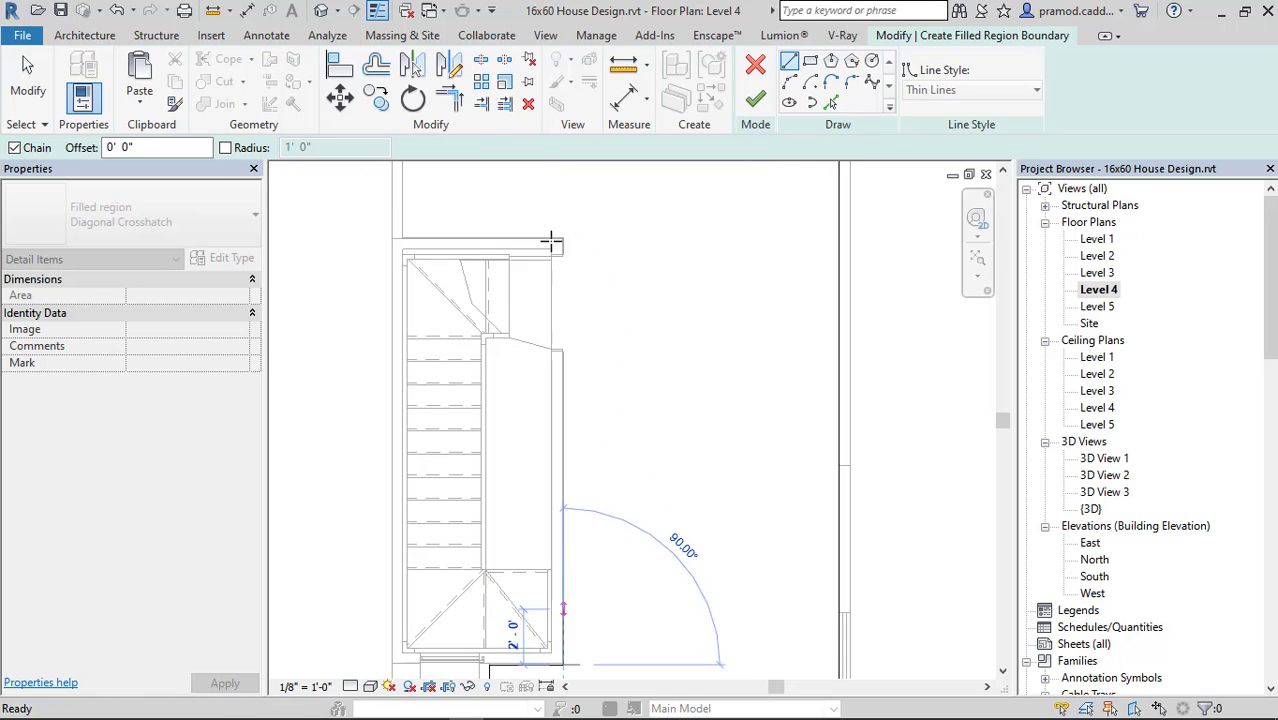
pyautogui.scroll(5, 575, 247)
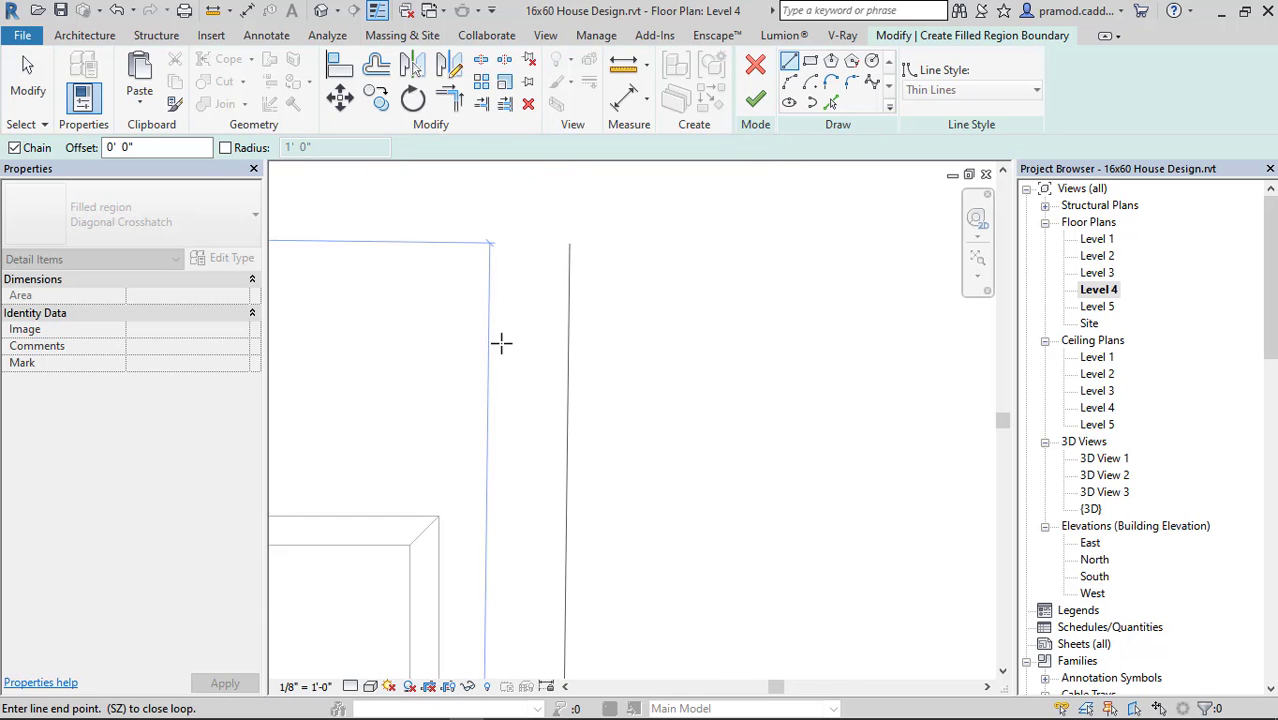
pyautogui.click(440, 515)
pyautogui.scroll(-3, 451, 484)
pyautogui.moveTo(500, 471); pyautogui.dragTo(838, 451, button='middle')
pyautogui.scroll(-2, 838, 451)
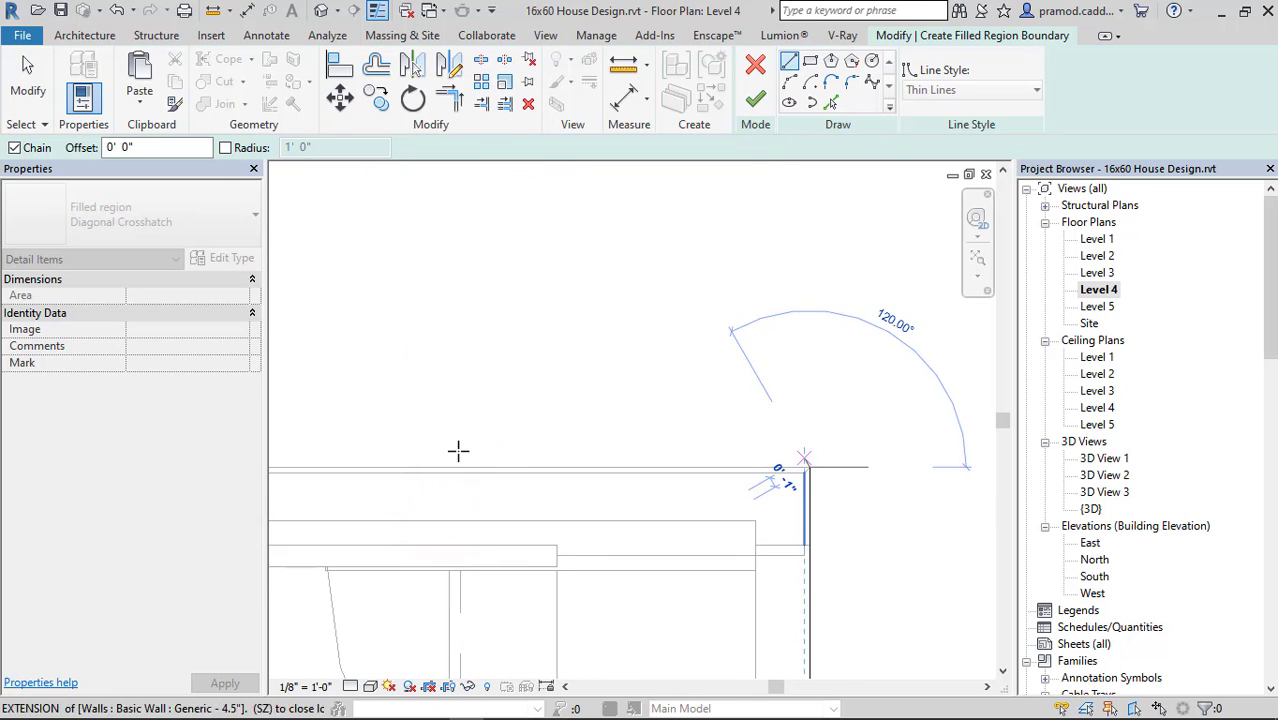
pyautogui.moveTo(440, 451); pyautogui.dragTo(598, 434, button='middle')
pyautogui.scroll(-3, 593, 434)
pyautogui.scroll(5, 442, 438)
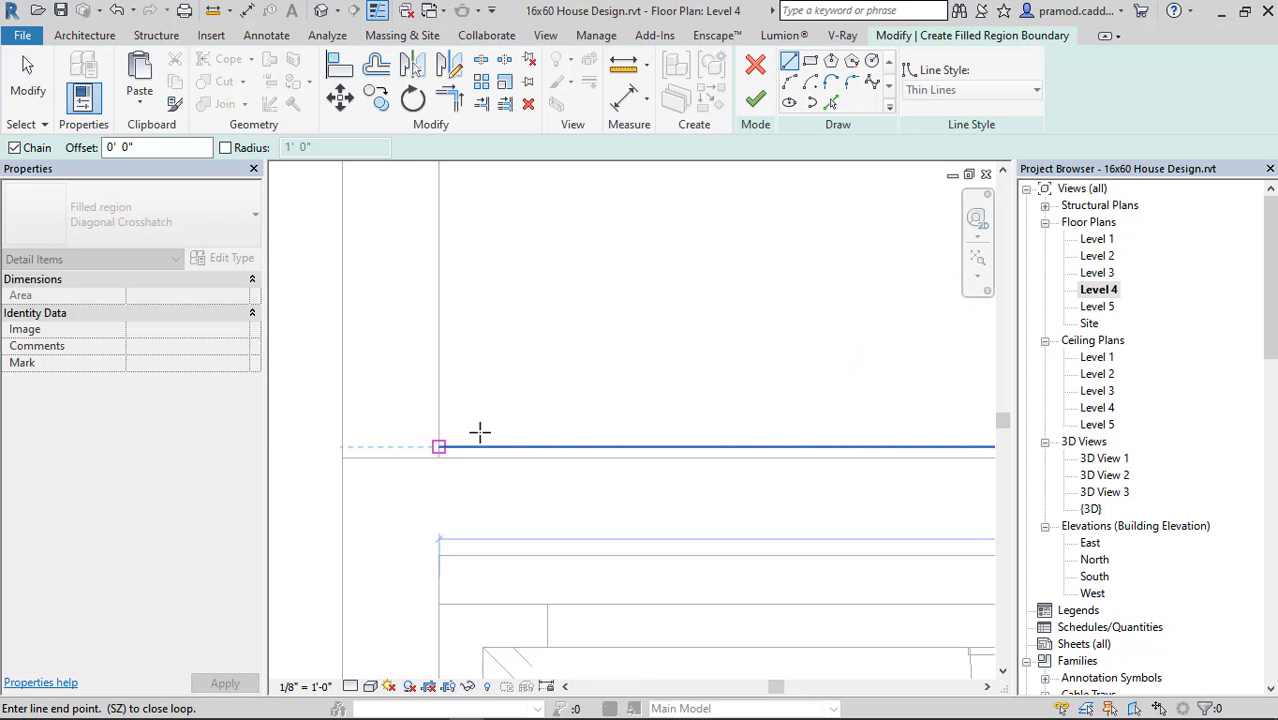
pyautogui.click(440, 447)
# Close the region boundary along the west wall at the shaft's lower corner and finish the filled region.
pyautogui.scroll(-6, 438, 393)
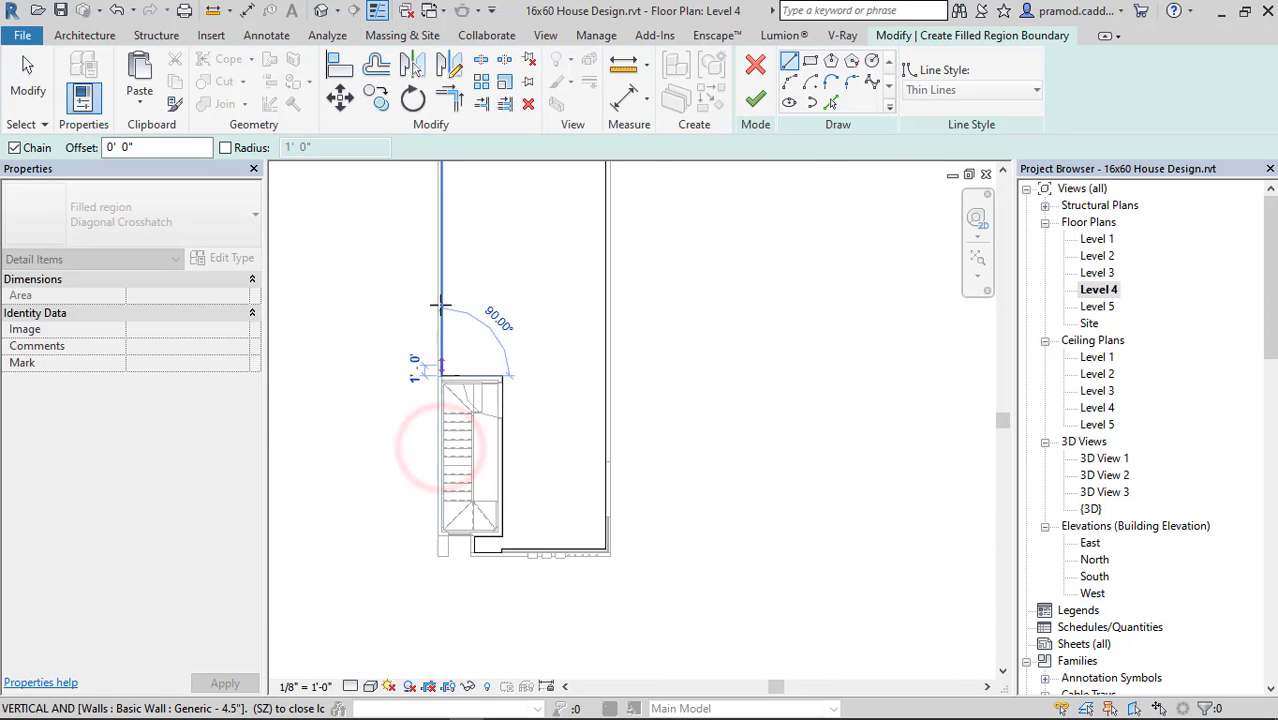
pyautogui.moveTo(465, 217); pyautogui.dragTo(511, 462, button='middle')
pyautogui.scroll(2, 492, 454)
pyautogui.scroll(3, 479, 345)
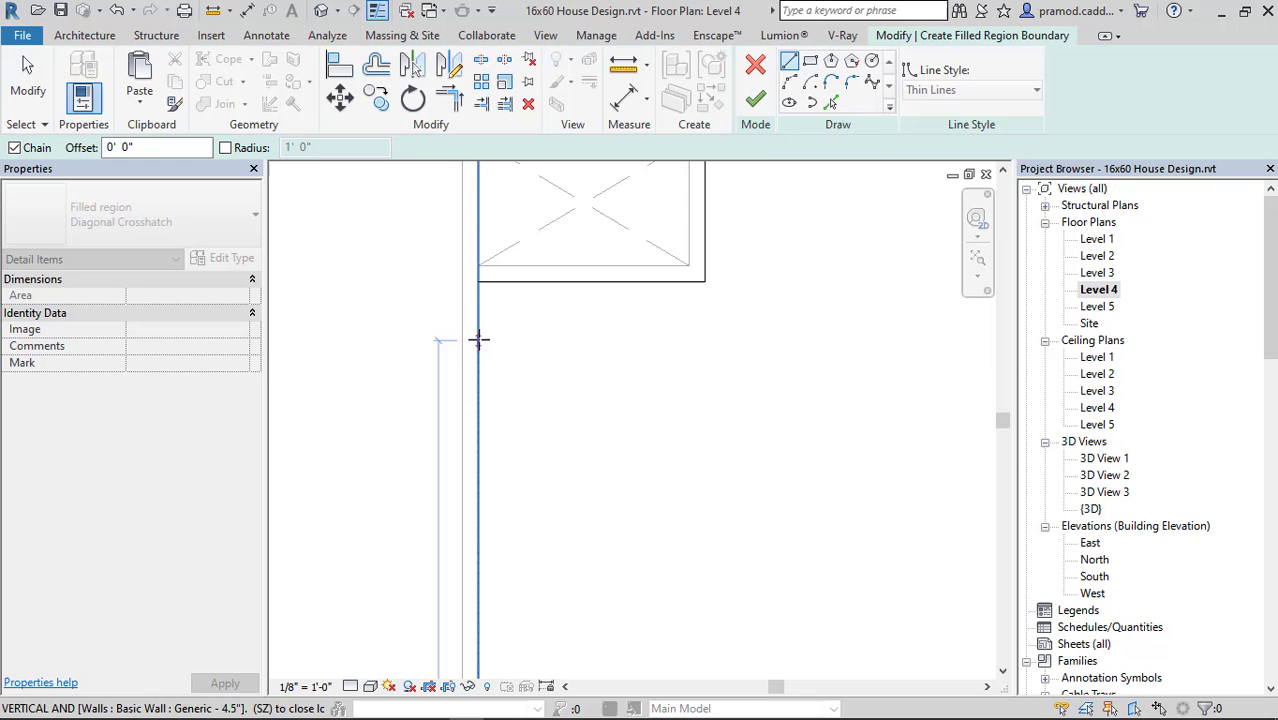
pyautogui.click(479, 280)
pyautogui.scroll(-3, 484, 355)
pyautogui.scroll(-3, 486, 368)
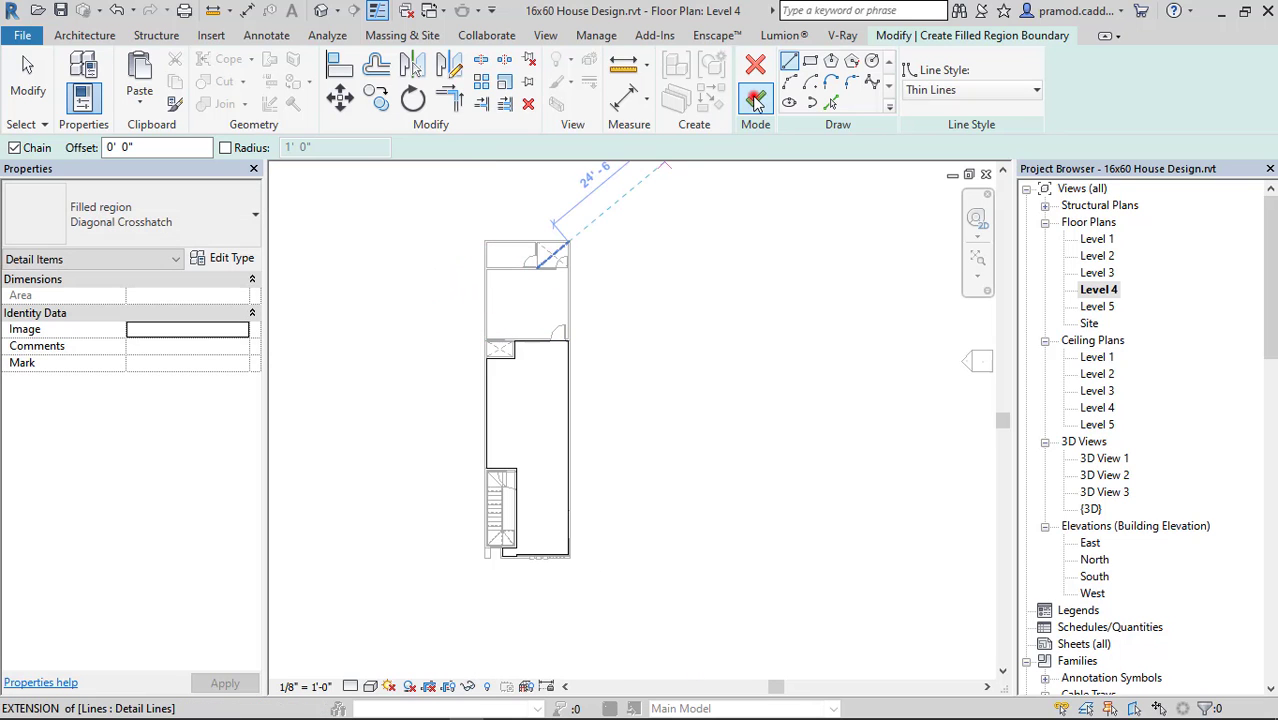
pyautogui.click(755, 98)
pyautogui.click(648, 421)
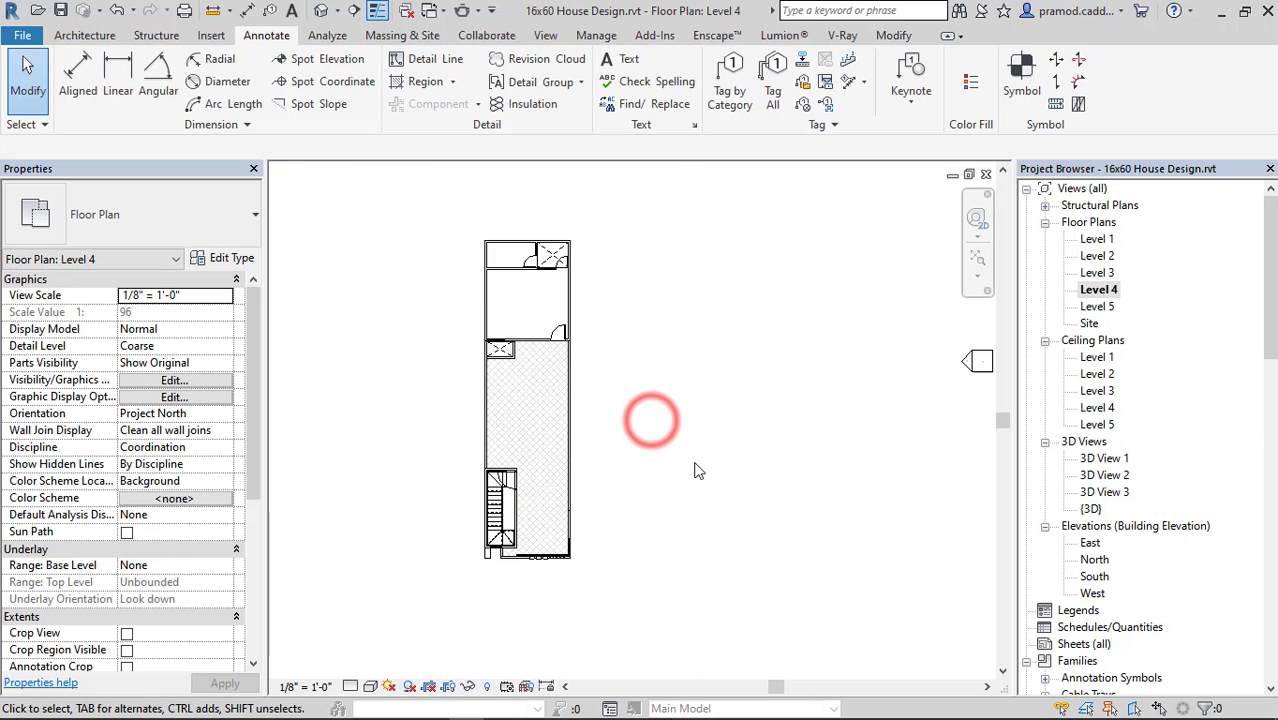
pyautogui.scroll(3, 688, 428)
pyautogui.moveTo(790, 336); pyautogui.dragTo(887, 396, button='middle')
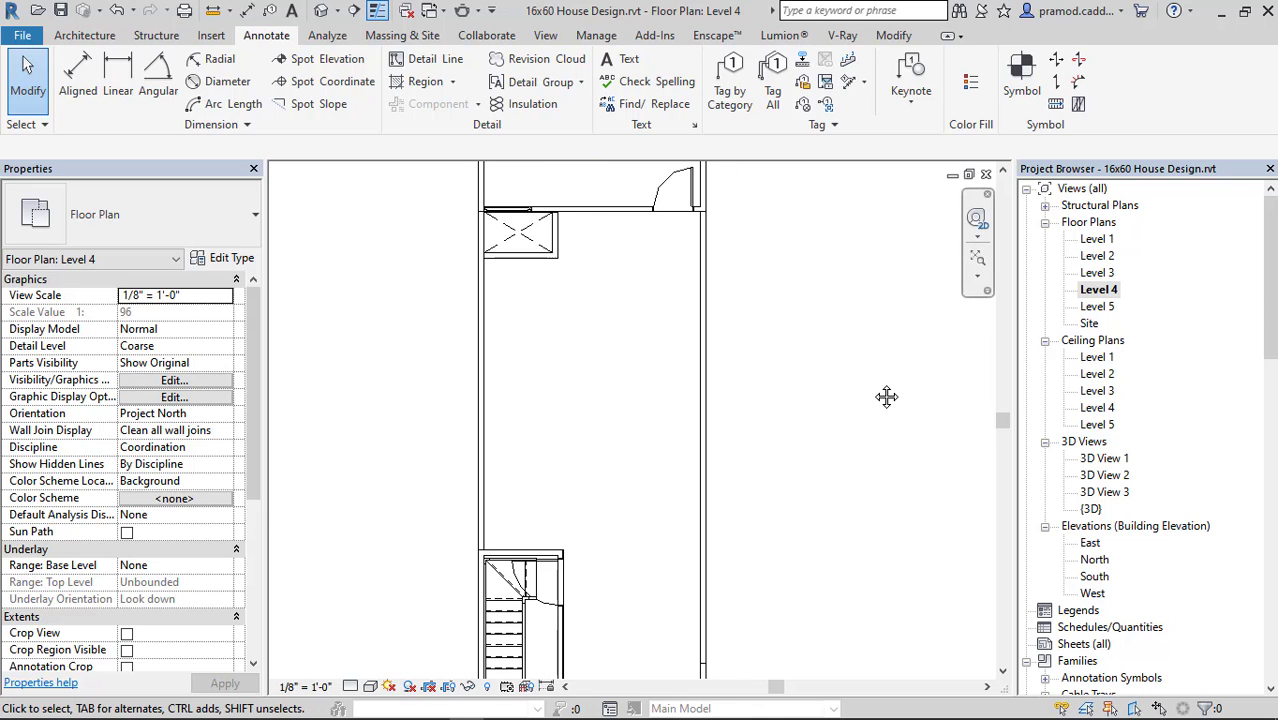
pyautogui.scroll(-2, 820, 375)
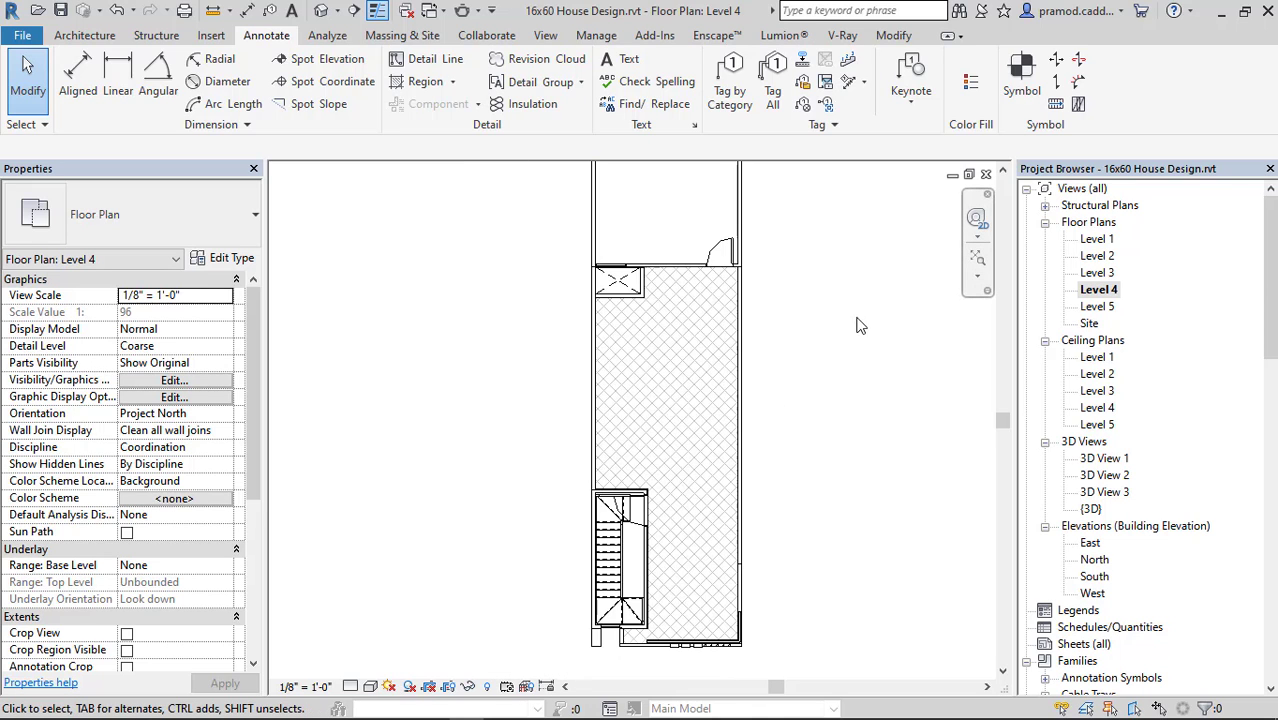
pyautogui.moveTo(860, 325); pyautogui.dragTo(817, 403, button='middle')
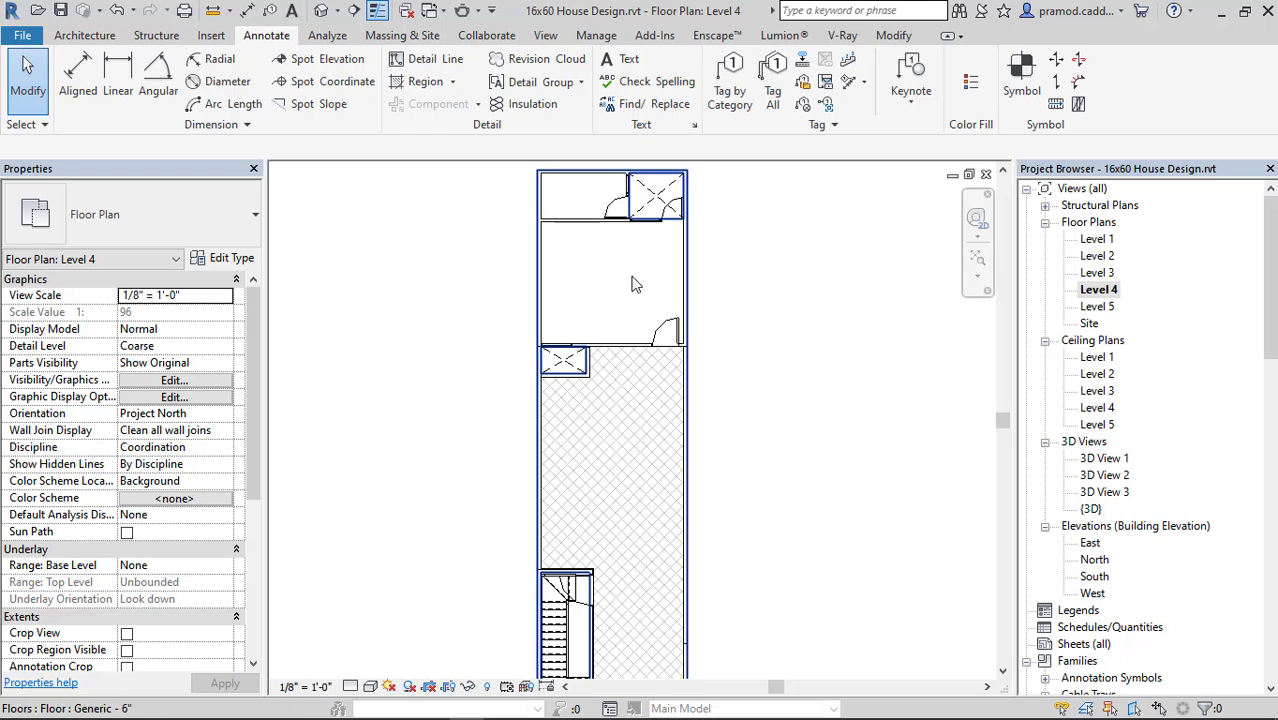
# Copy Level 2's bed, TV stand, TV and entertainment center with the toilet's WC, faucet and basin, and paste them aligned onto Level 4.
pyautogui.doubleClick(1097, 256)
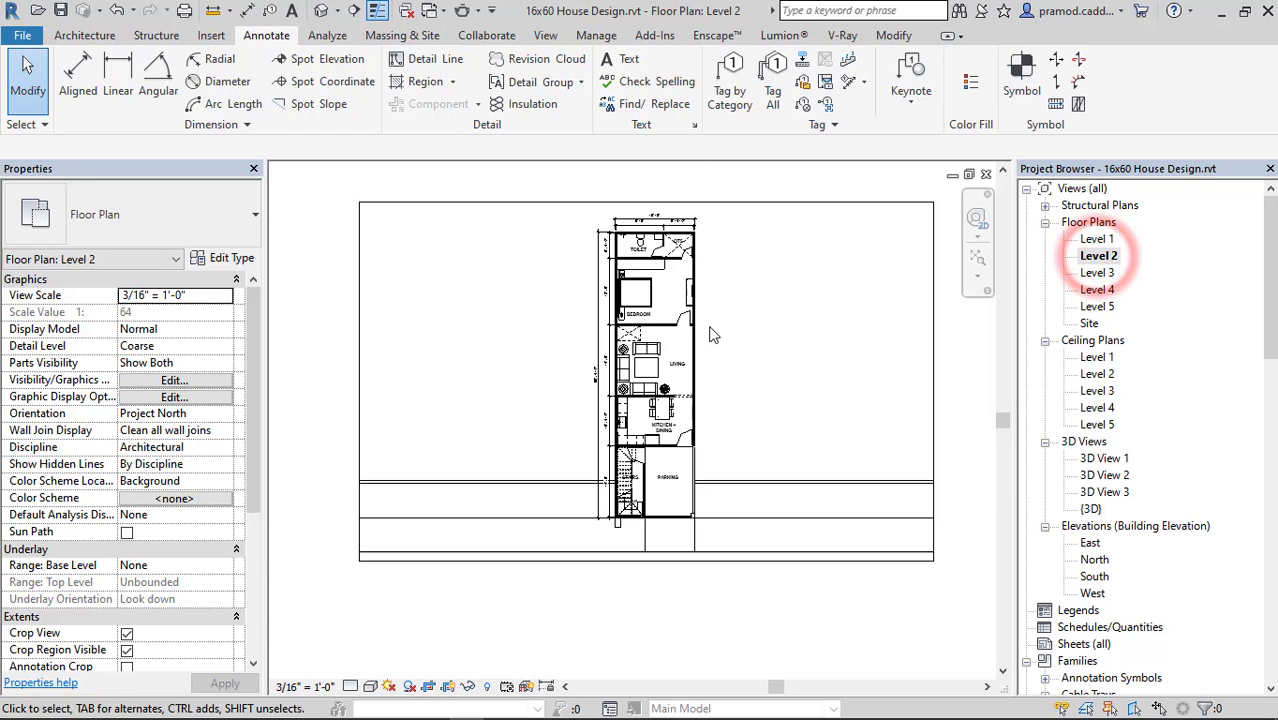
pyautogui.scroll(4, 640, 280)
pyautogui.click(640, 280)
pyautogui.moveTo(735, 367); pyautogui.dragTo(717, 472, button='middle')
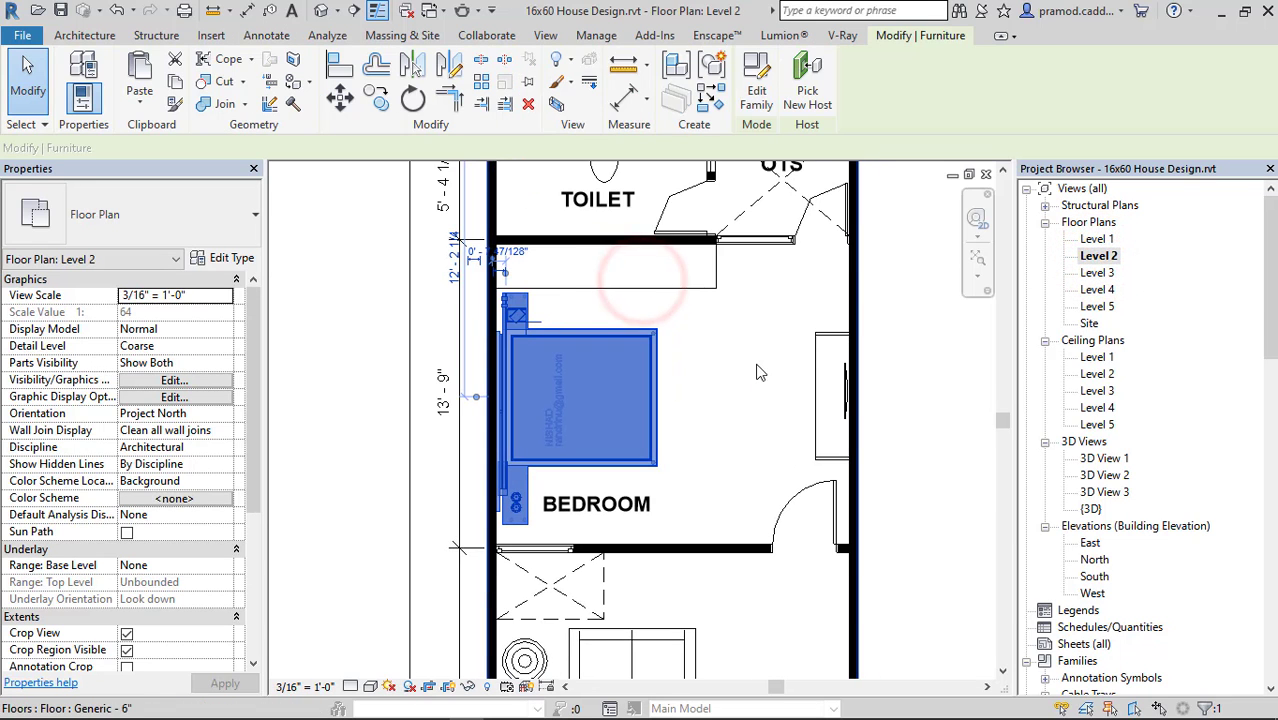
pyautogui.keyDown('ctrl'); pyautogui.click(820, 346); pyautogui.keyUp('ctrl')
pyautogui.scroll(4, 845, 381)
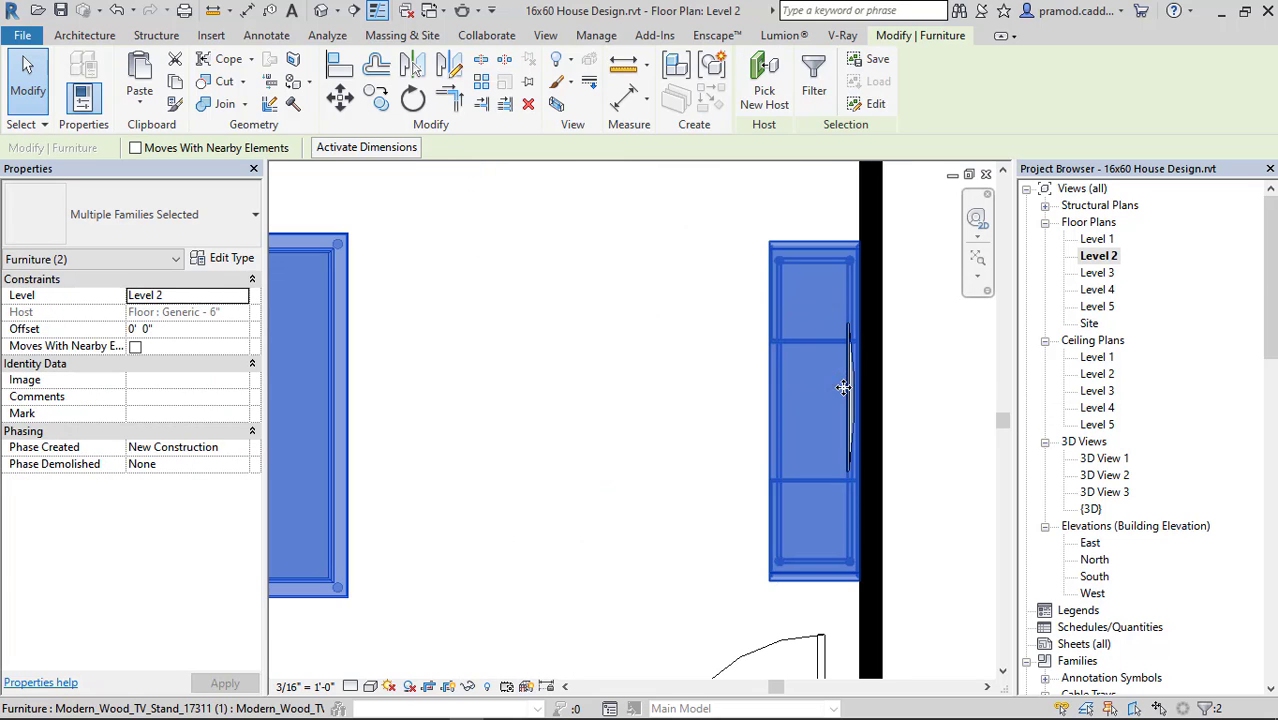
pyautogui.scroll(-4, 706, 412)
pyautogui.moveTo(693, 440); pyautogui.dragTo(804, 529, button='middle')
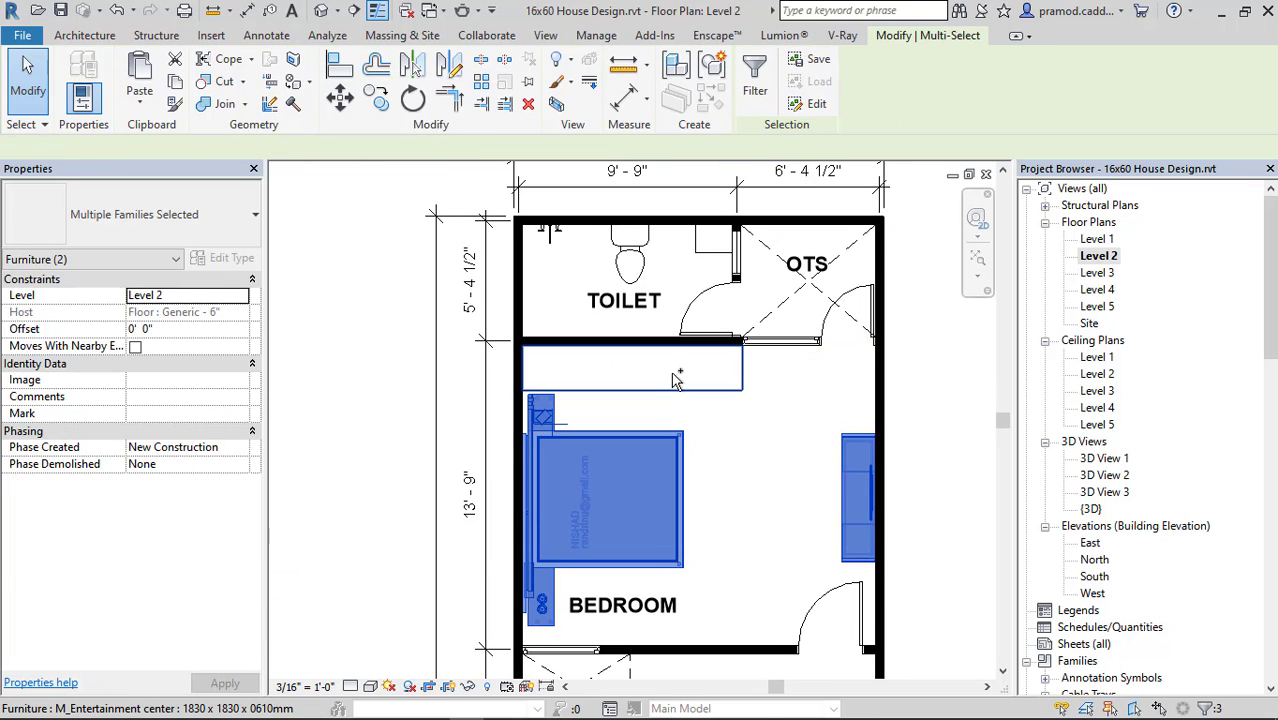
pyautogui.keyDown('ctrl'); pyautogui.click(672, 373); pyautogui.keyUp('ctrl')
pyautogui.keyDown('ctrl'); pyautogui.click(618, 256); pyautogui.keyUp('ctrl')
pyautogui.keyDown('ctrl'); pyautogui.click(545, 233); pyautogui.keyUp('ctrl')
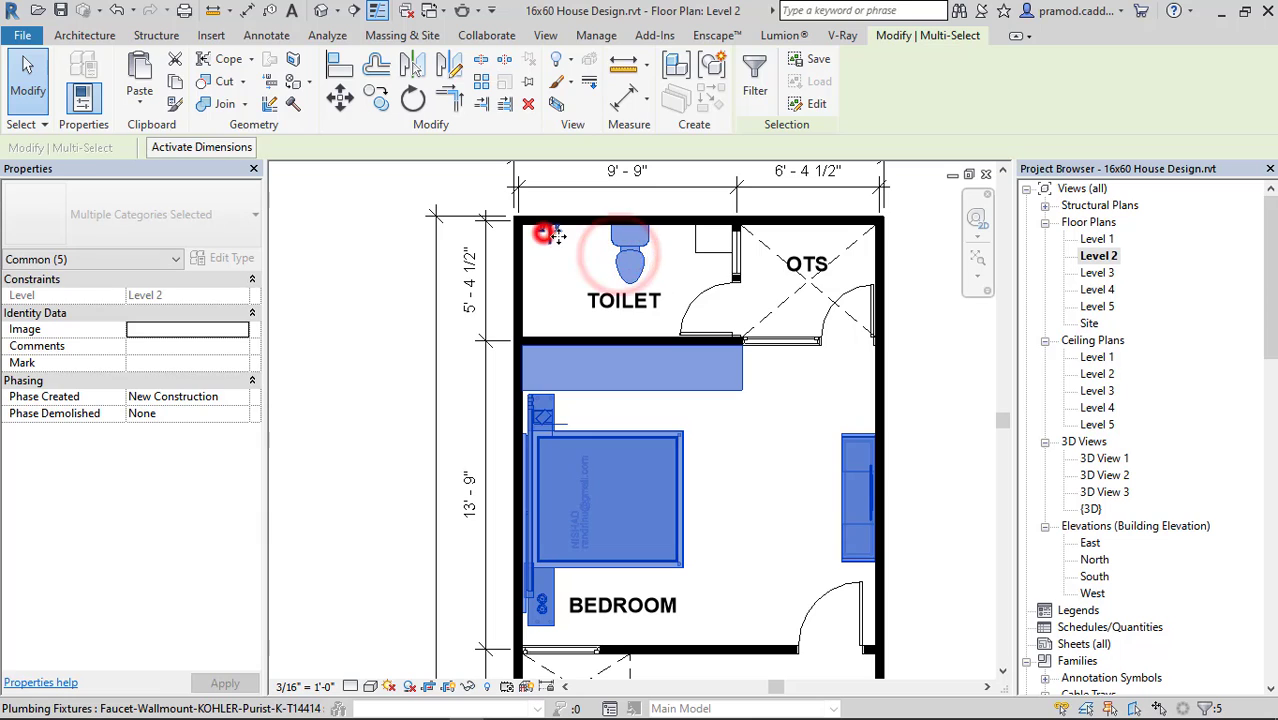
pyautogui.keyDown('ctrl'); pyautogui.click(705, 235); pyautogui.keyUp('ctrl')
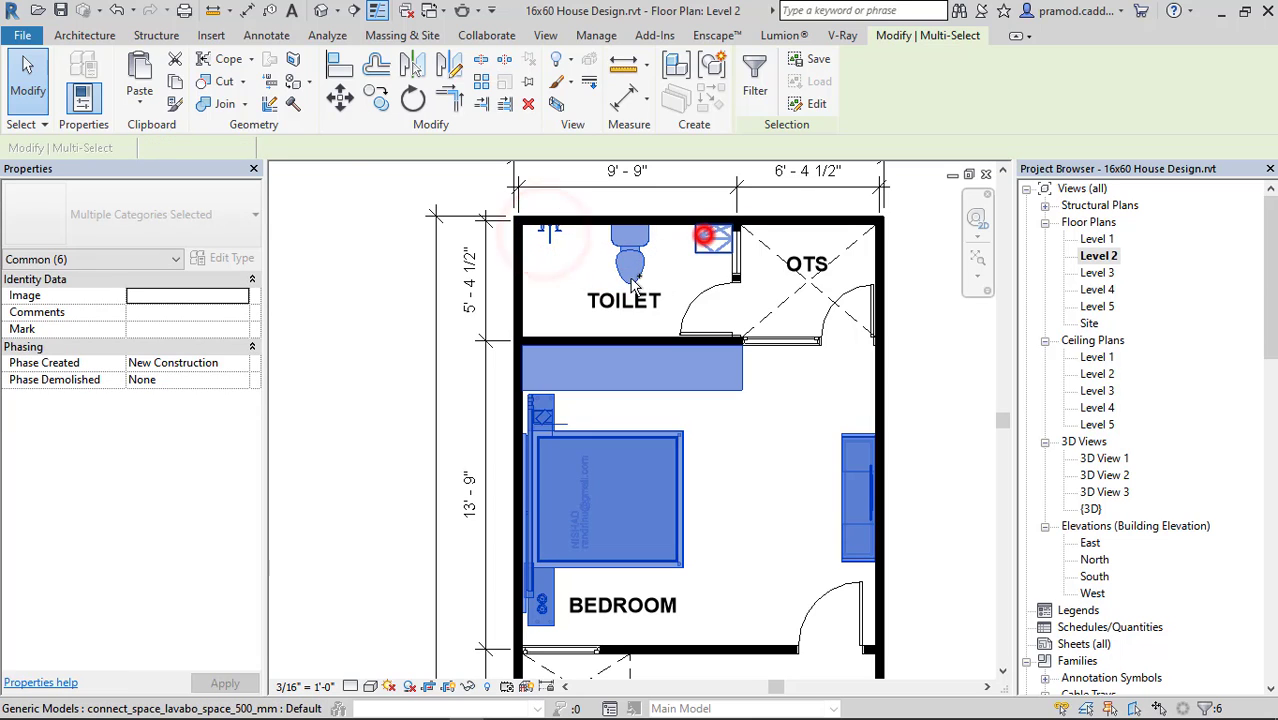
pyautogui.click(177, 80)
pyautogui.click(139, 98)
pyautogui.click(177, 171)
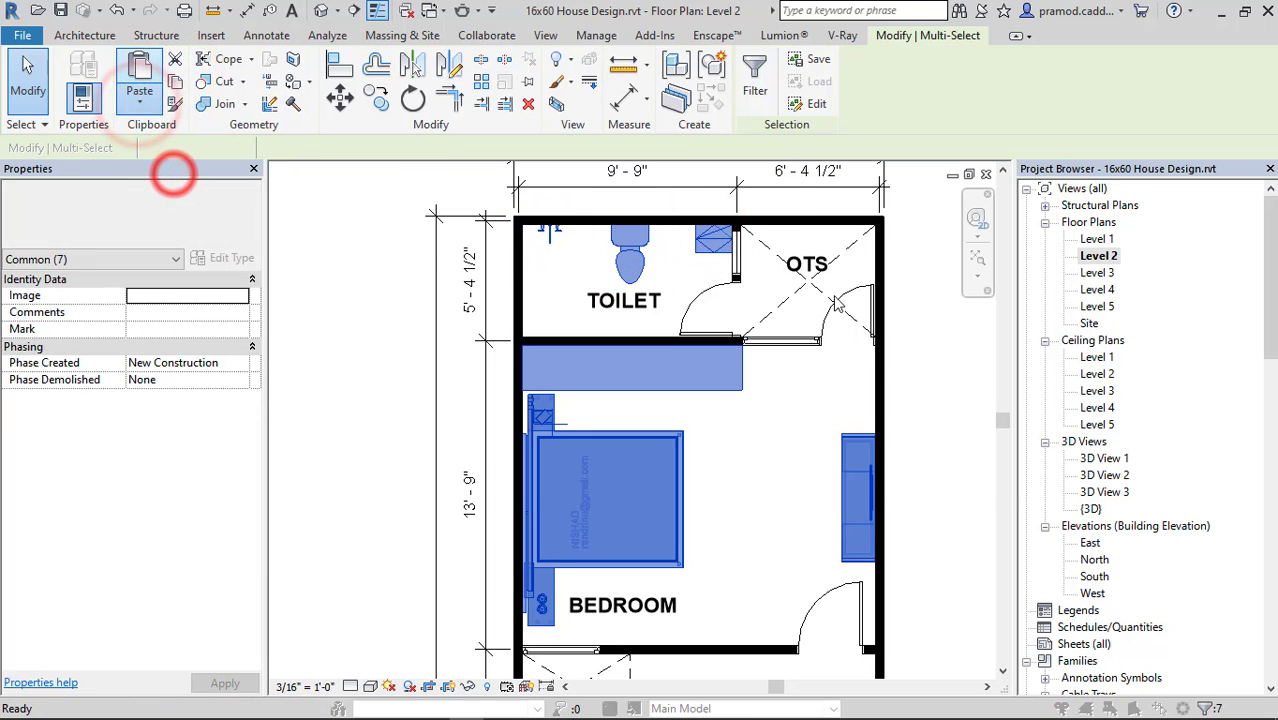
pyautogui.click(824, 246)
pyautogui.click(905, 459)
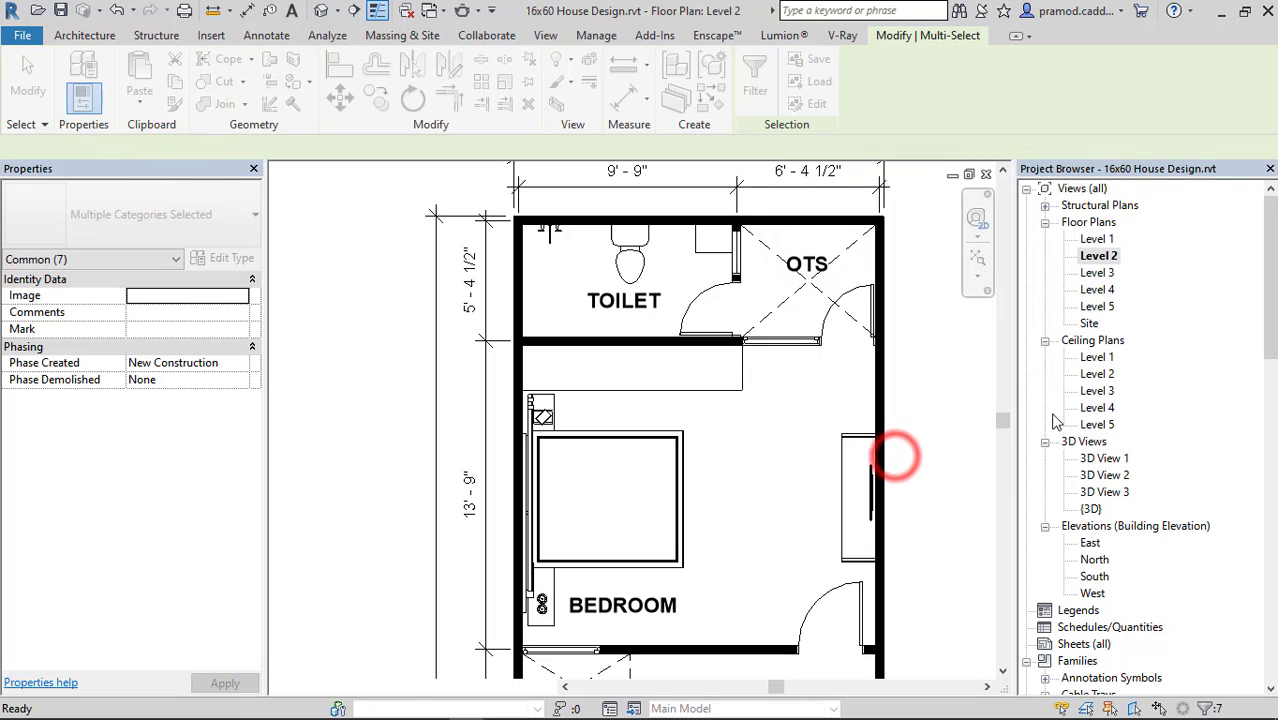
pyautogui.doubleClick(1097, 290)
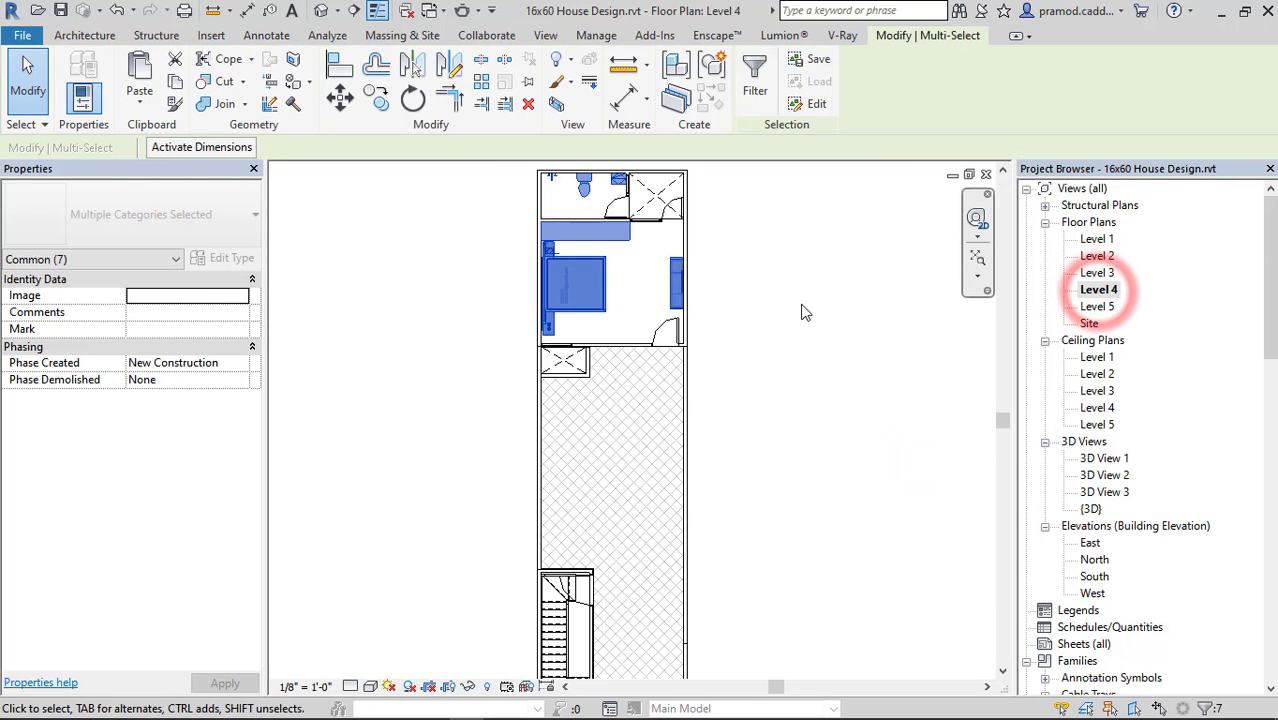
pyautogui.click(719, 337)
# Override the cut pattern of the Walls category with Solid fill in the Level 4 plan's visibility graphics.
pyautogui.scroll(-2, 718, 342)
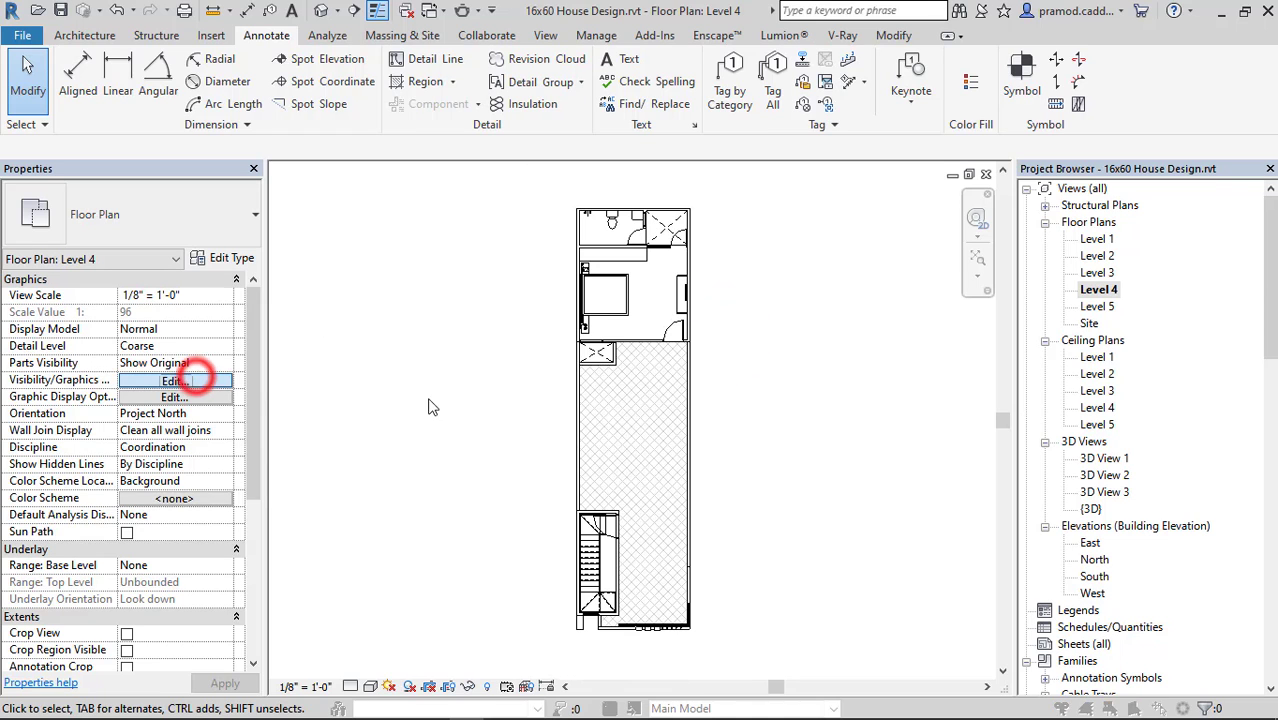
pyautogui.click(190, 380)
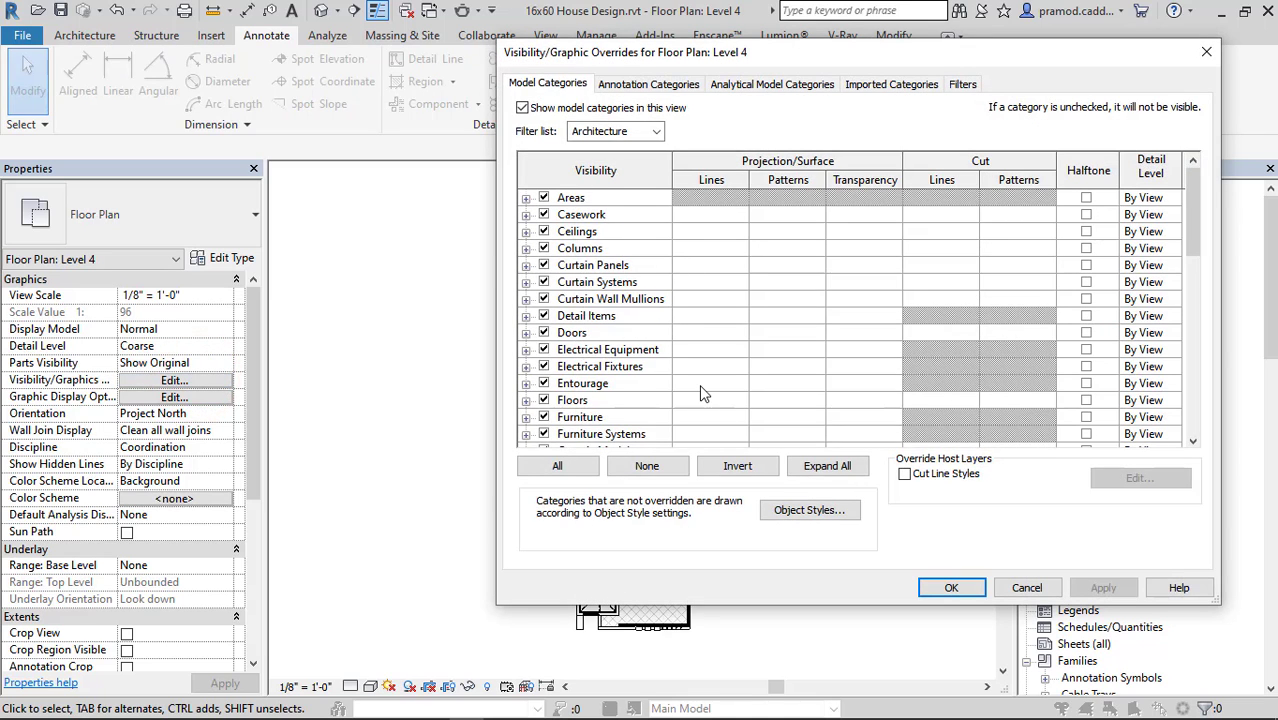
pyautogui.scroll(-9, 703, 393)
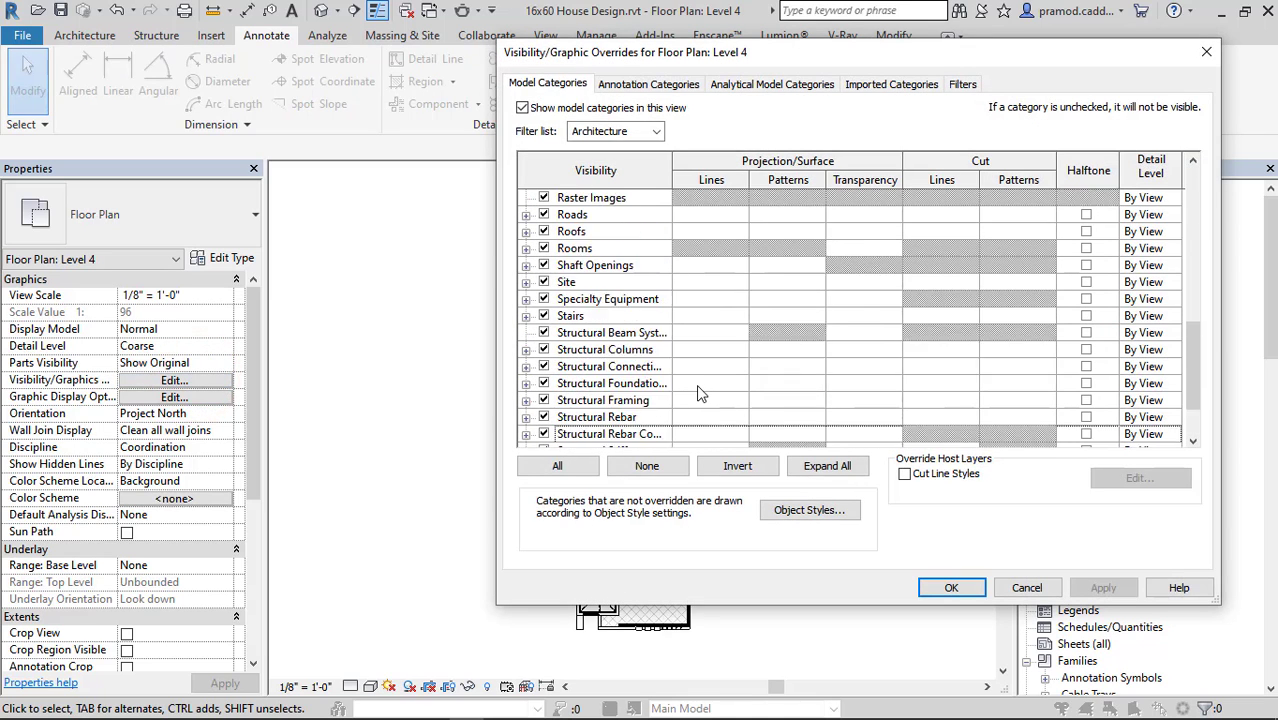
pyautogui.scroll(-2, 700, 393)
pyautogui.click(1005, 401)
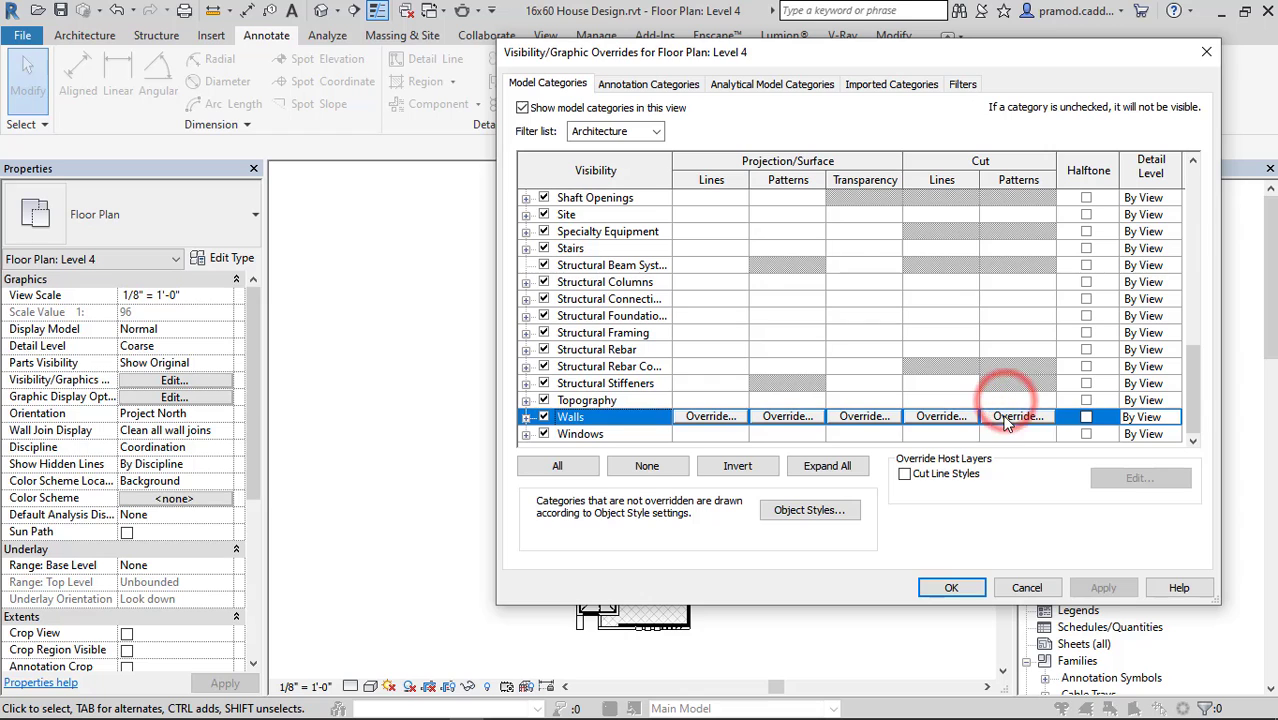
pyautogui.click(1005, 416)
pyautogui.click(960, 352)
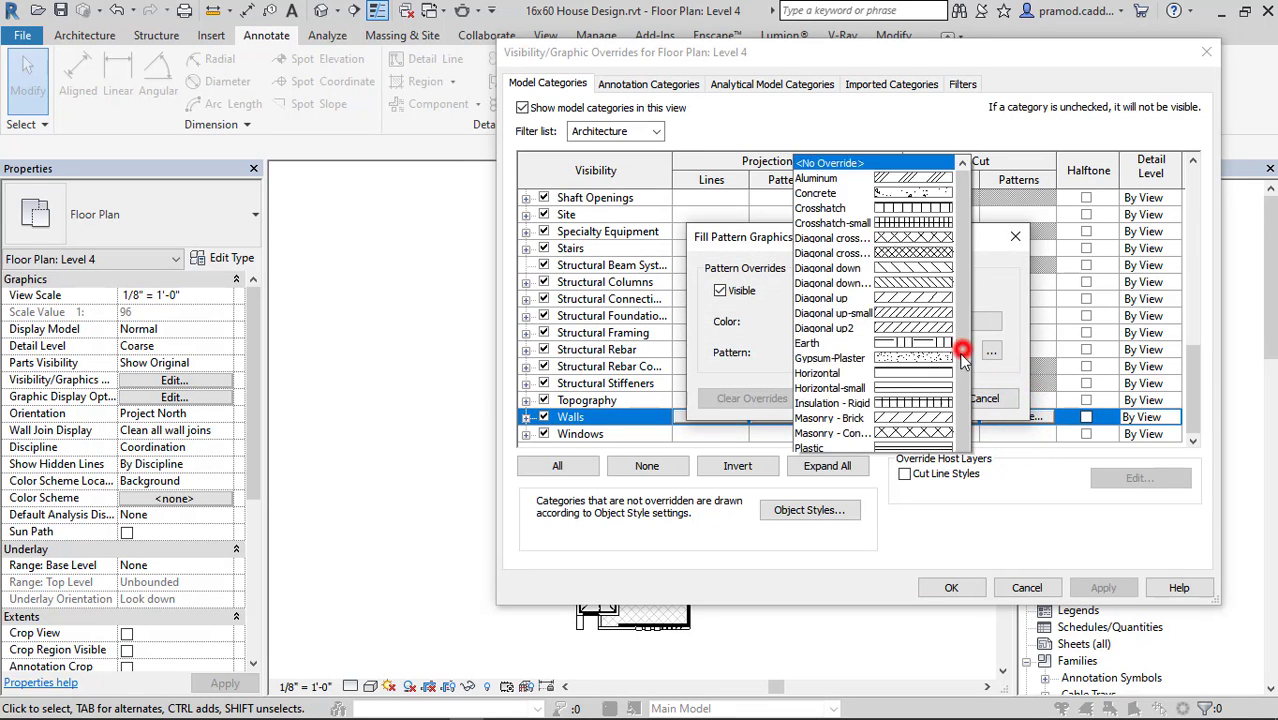
pyautogui.click(893, 368)
pyautogui.click(880, 352)
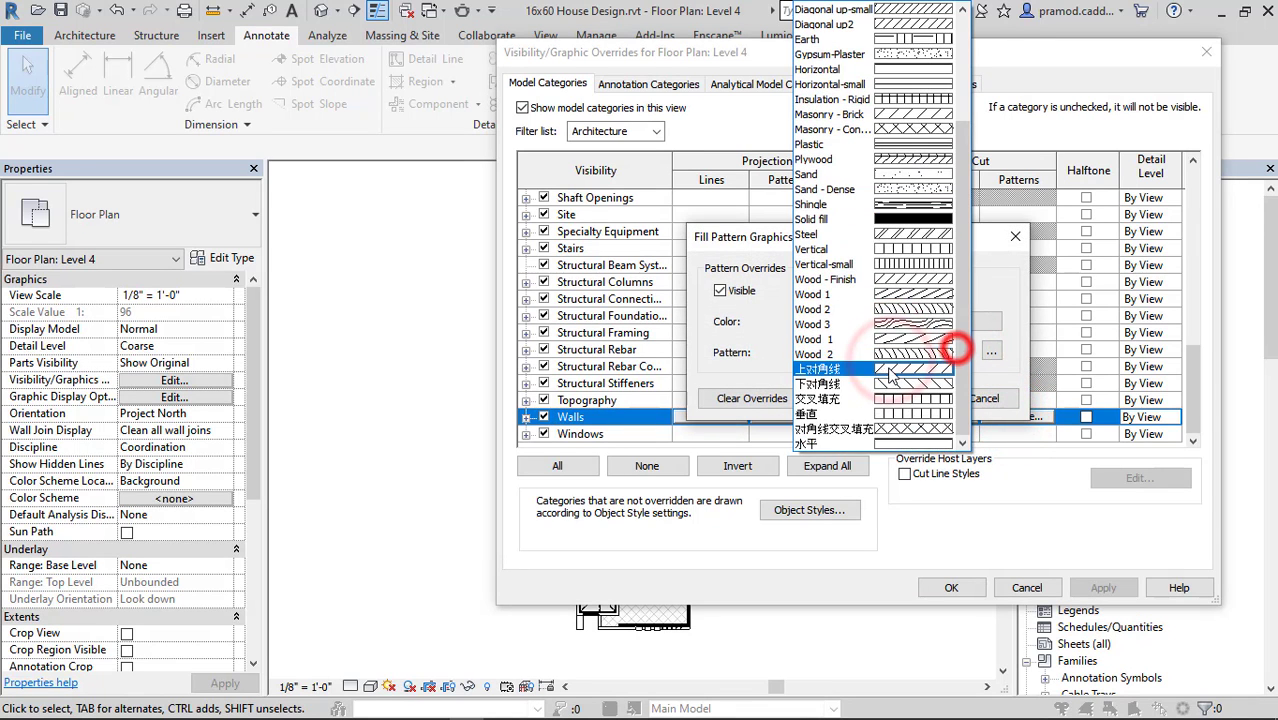
pyautogui.click(903, 218)
pyautogui.click(895, 400)
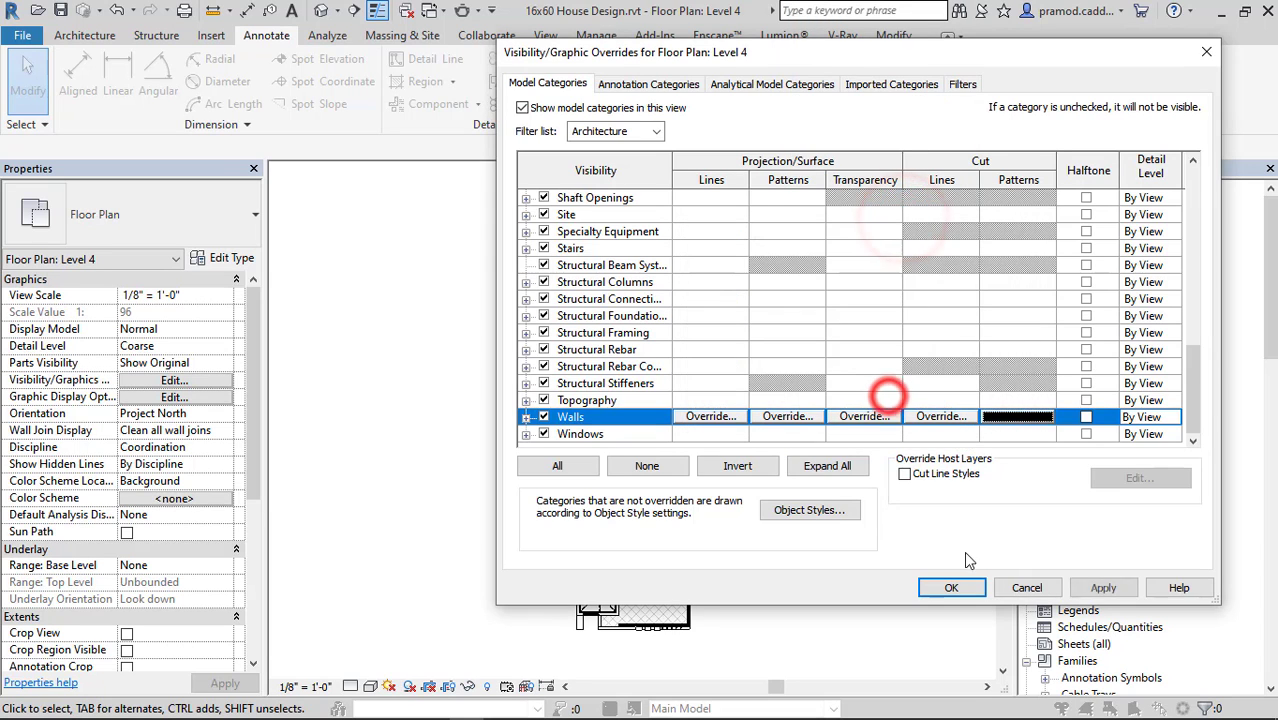
pyautogui.click(953, 588)
pyautogui.click(775, 520)
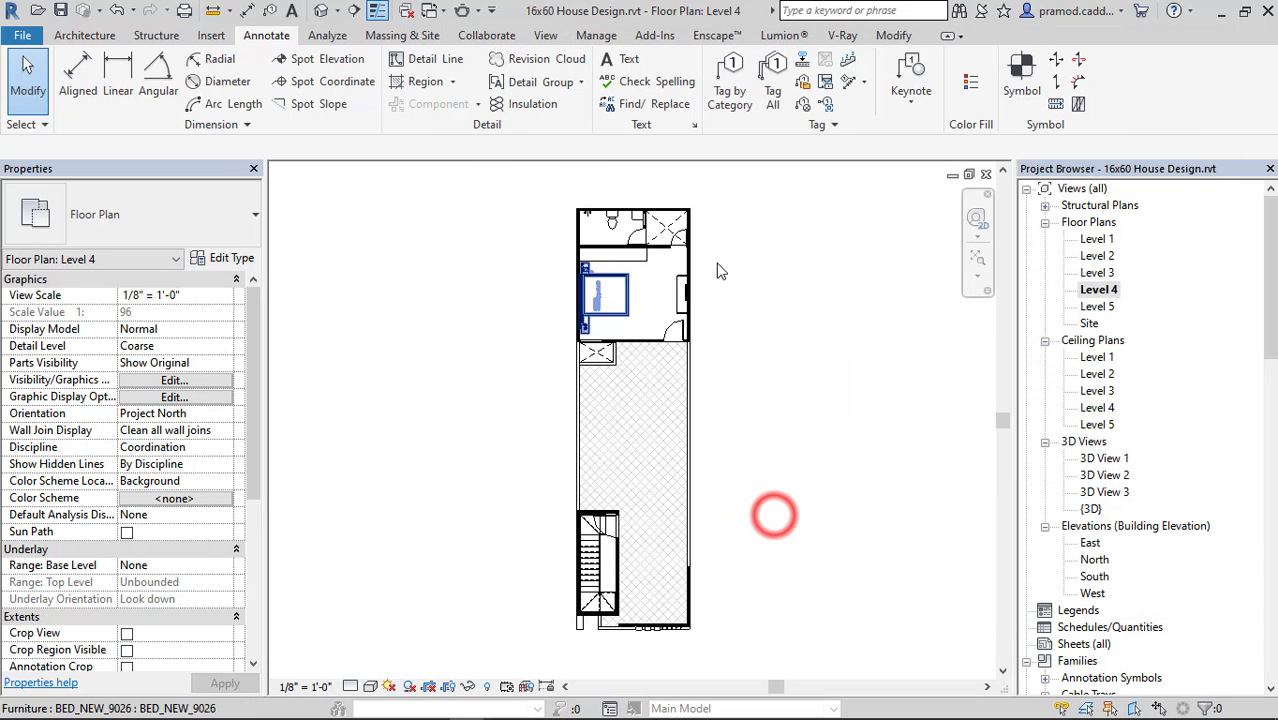
# Check the Level 3 and Level 4 plans, open the default 3D view and turn off its section box.
pyautogui.doubleClick(1097, 272)
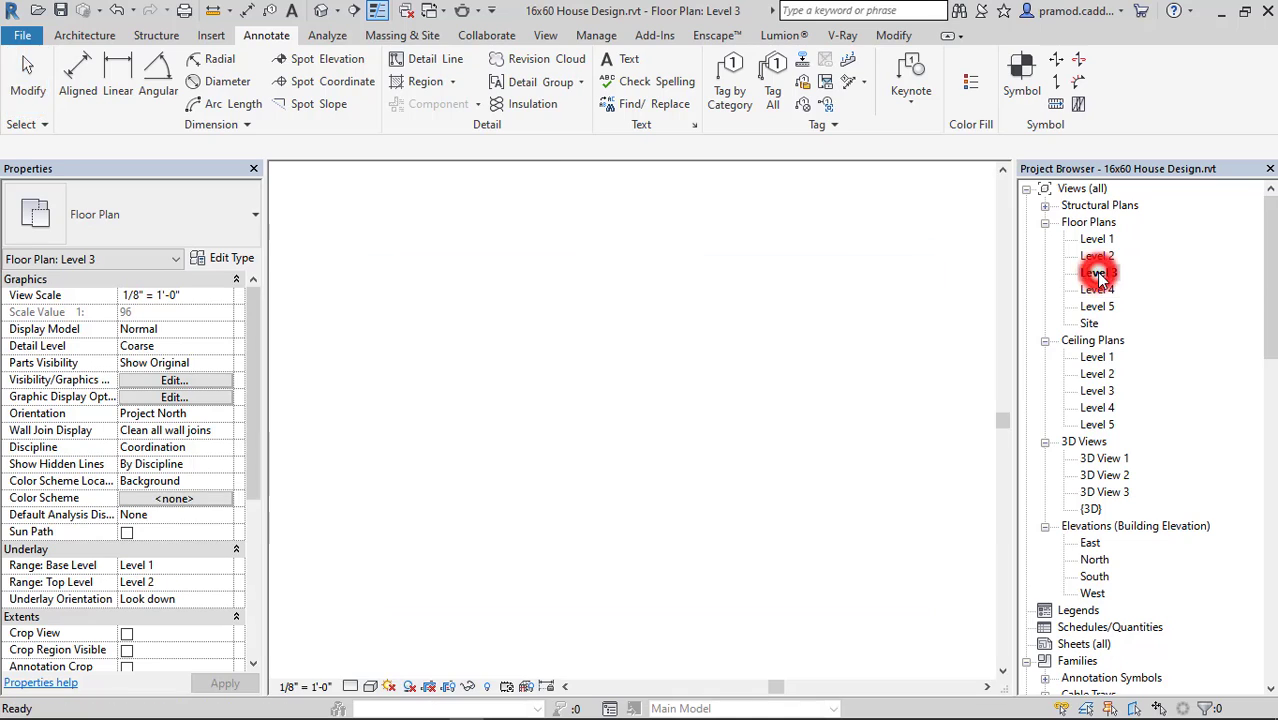
pyautogui.doubleClick(1097, 289)
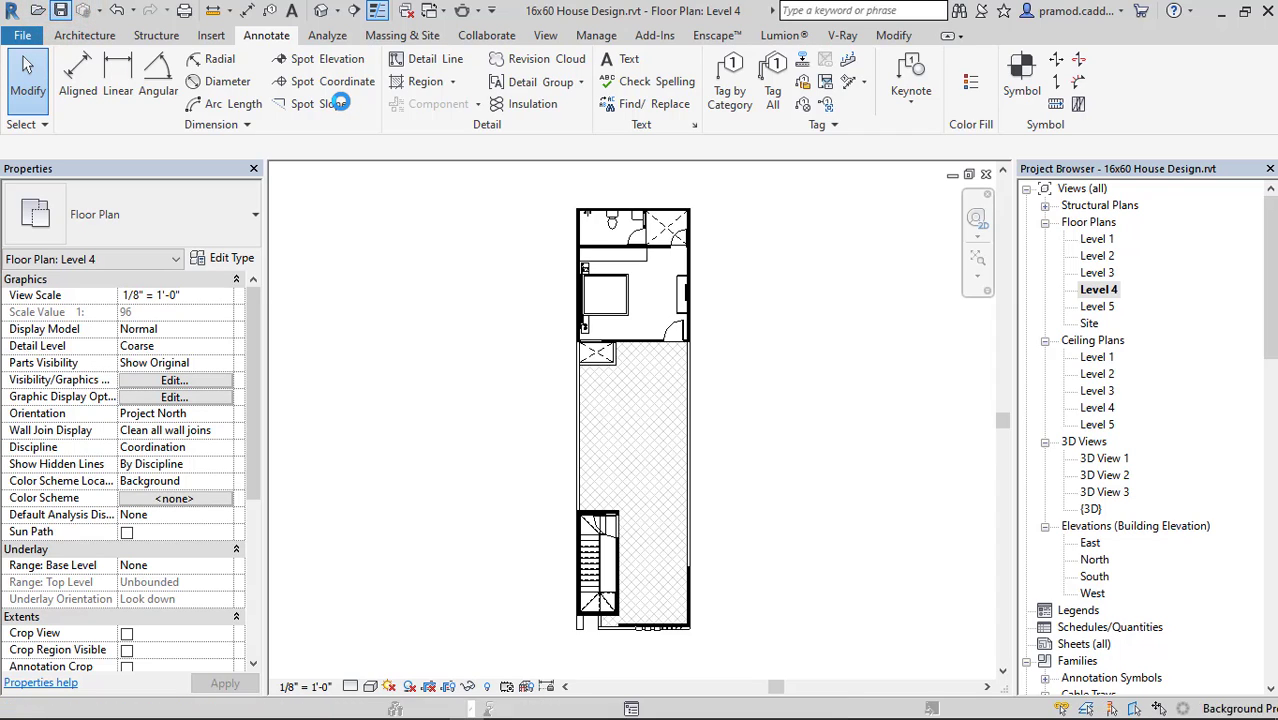
pyautogui.click(321, 11)
pyautogui.scroll(-7, 550, 342)
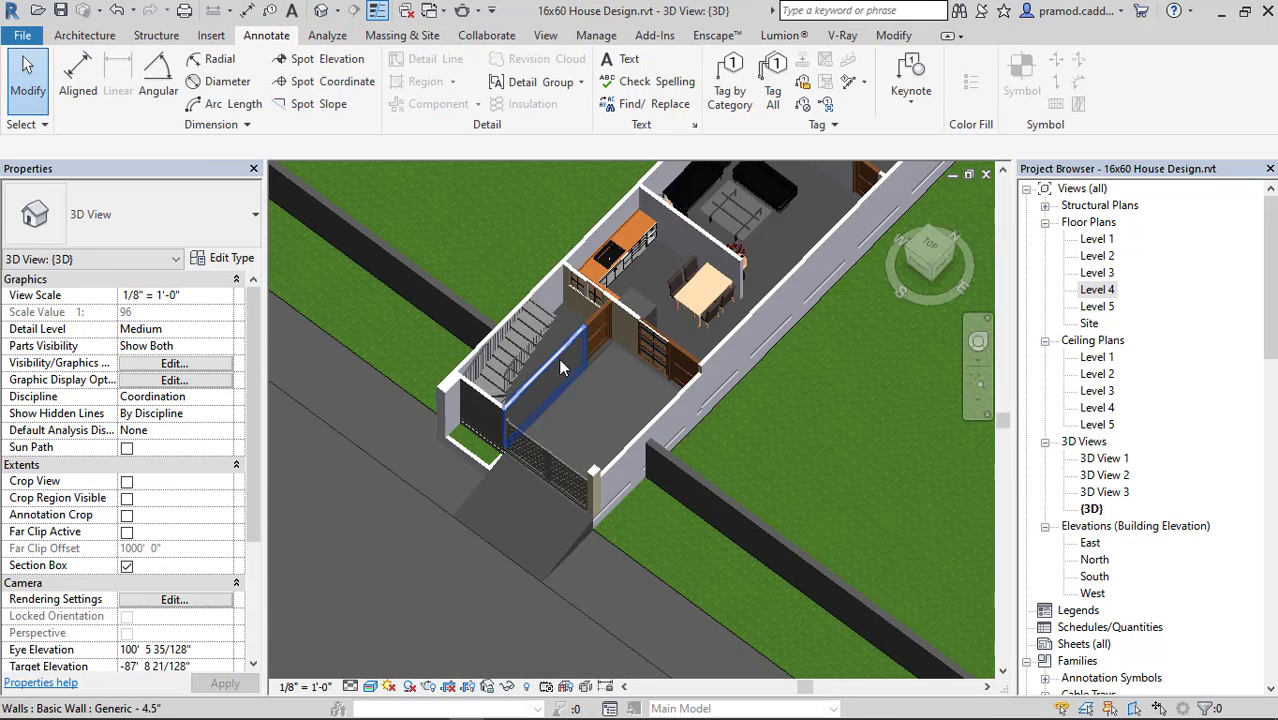
pyautogui.keyDown('shift'); pyautogui.moveTo(711, 354); pyautogui.dragTo(681, 215, button='middle'); pyautogui.keyUp('shift')
pyautogui.keyDown('shift'); pyautogui.moveTo(738, 251); pyautogui.dragTo(705, 266, button='middle'); pyautogui.keyUp('shift')
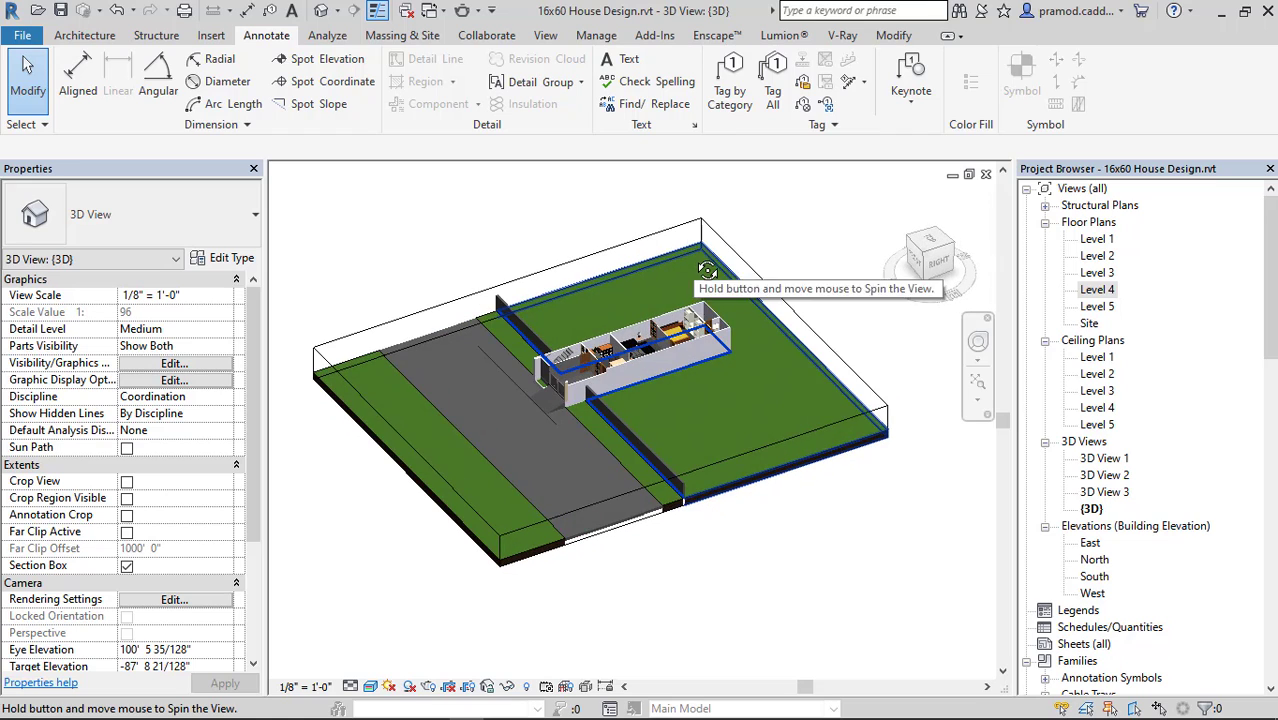
pyautogui.click(126, 565)
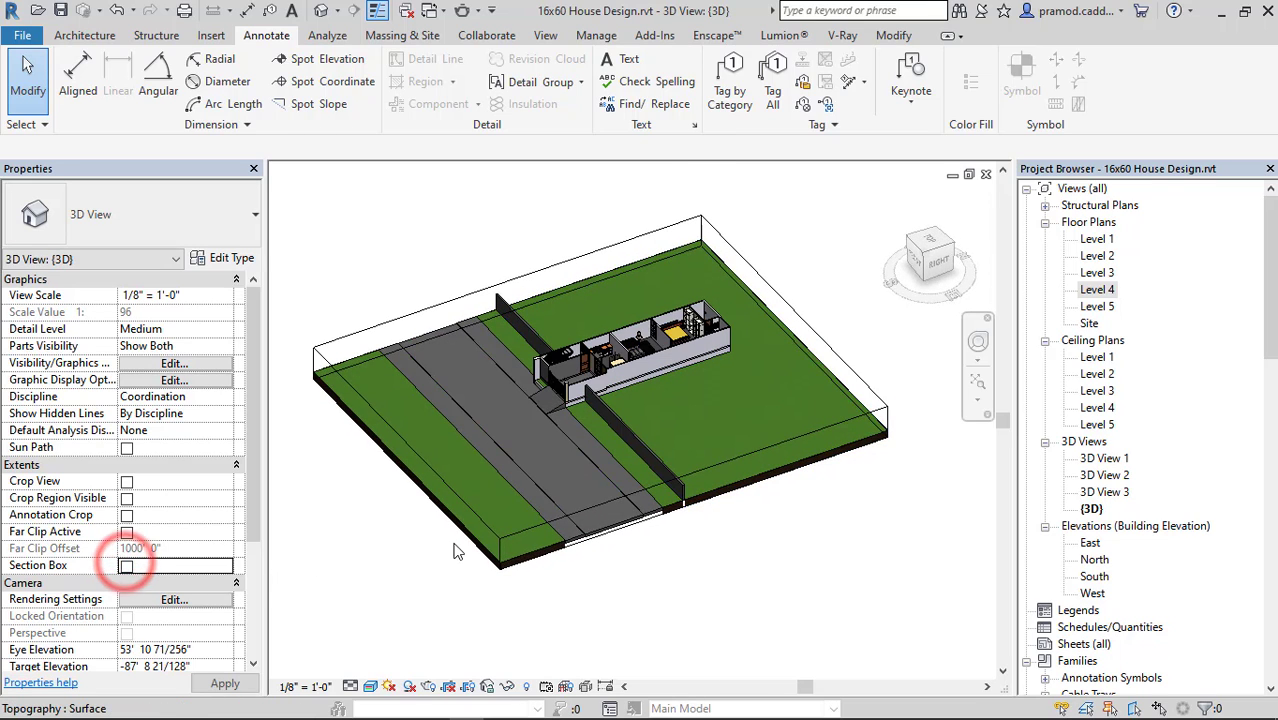
pyautogui.doubleClick(1098, 306)
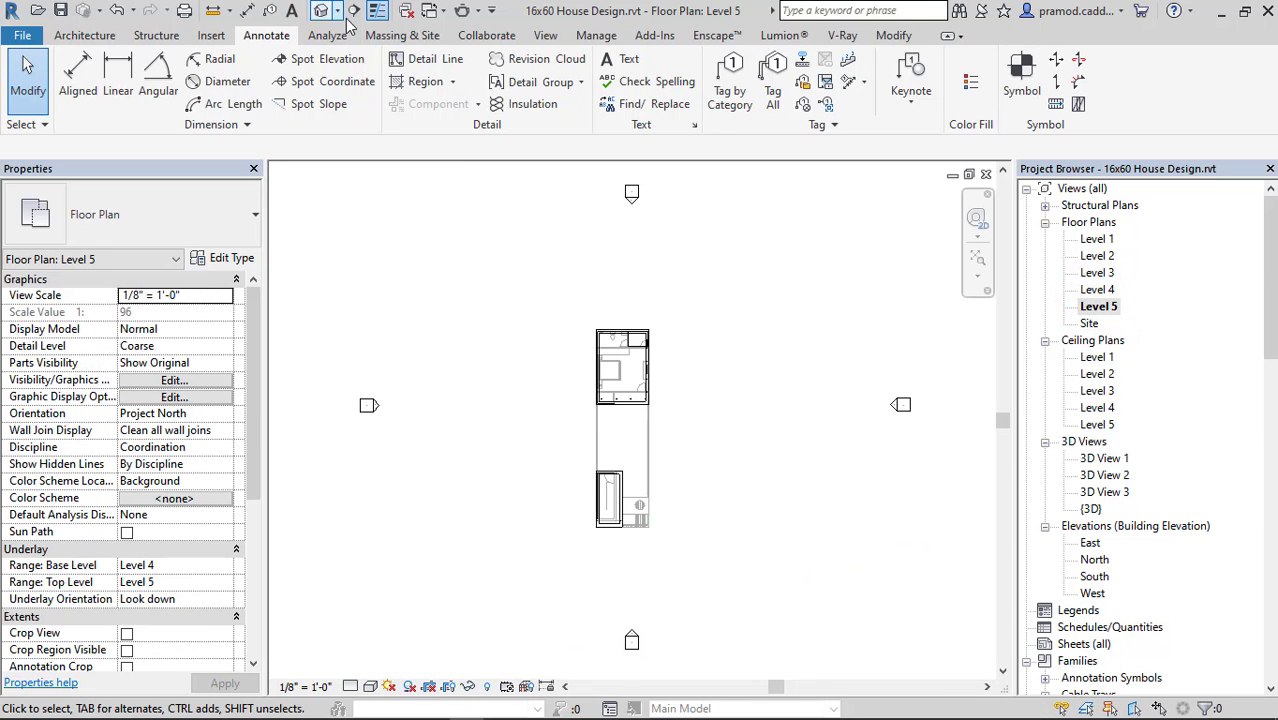
pyautogui.click(340, 17)
pyautogui.click(365, 56)
pyautogui.scroll(-2, 760, 449)
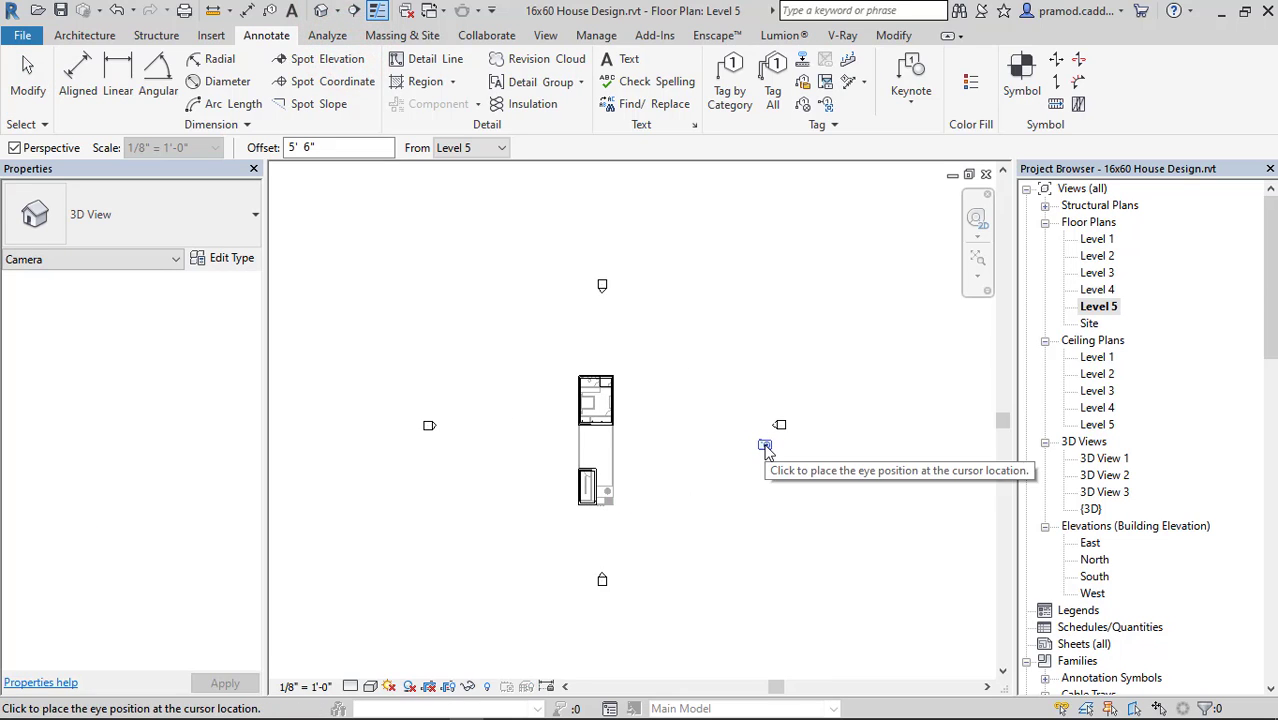
pyautogui.press('Escape')
# Return to the default 3D view and orient it to a floor plan view.
pyautogui.click(321, 11)
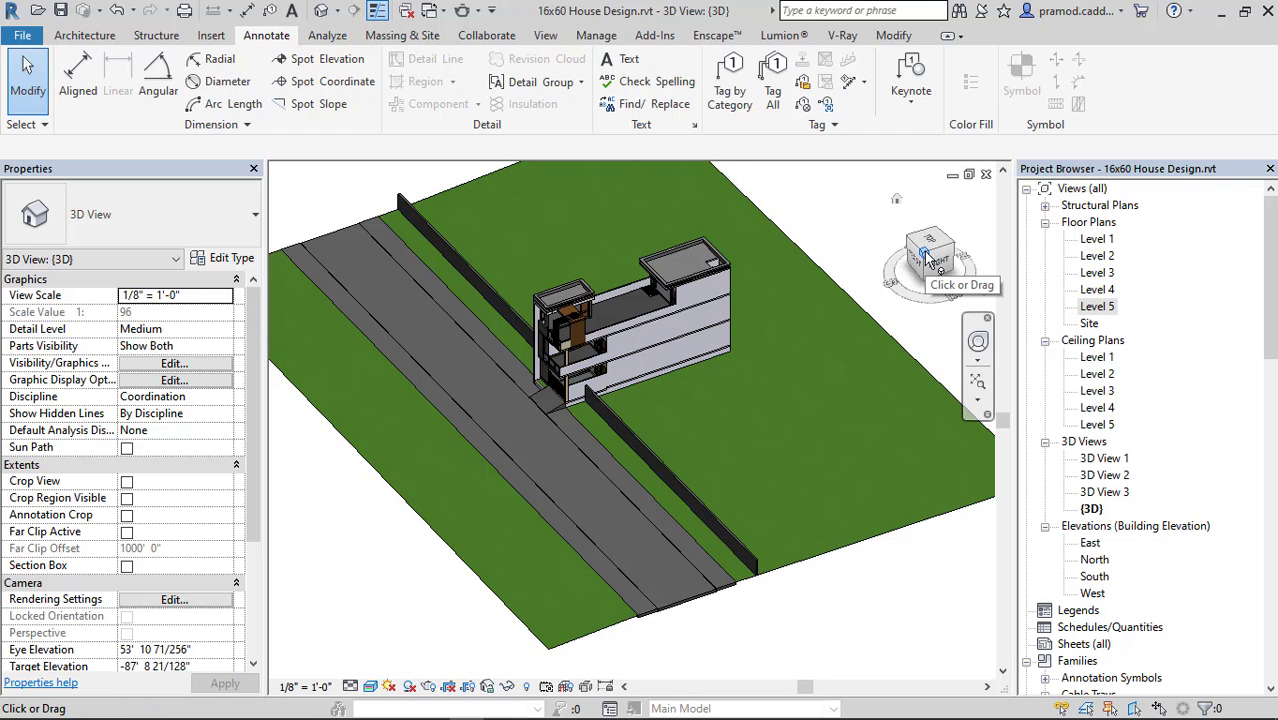
pyautogui.rightClick(924, 254)
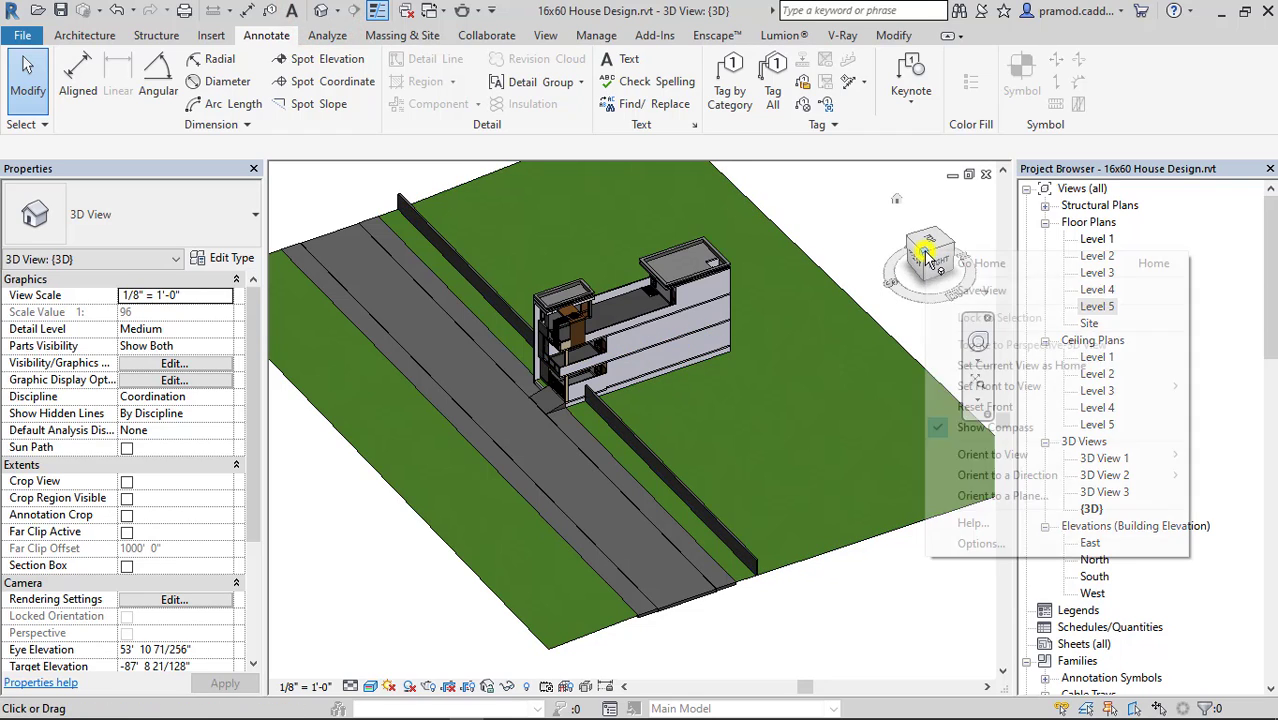
pyautogui.moveTo(1008, 457)
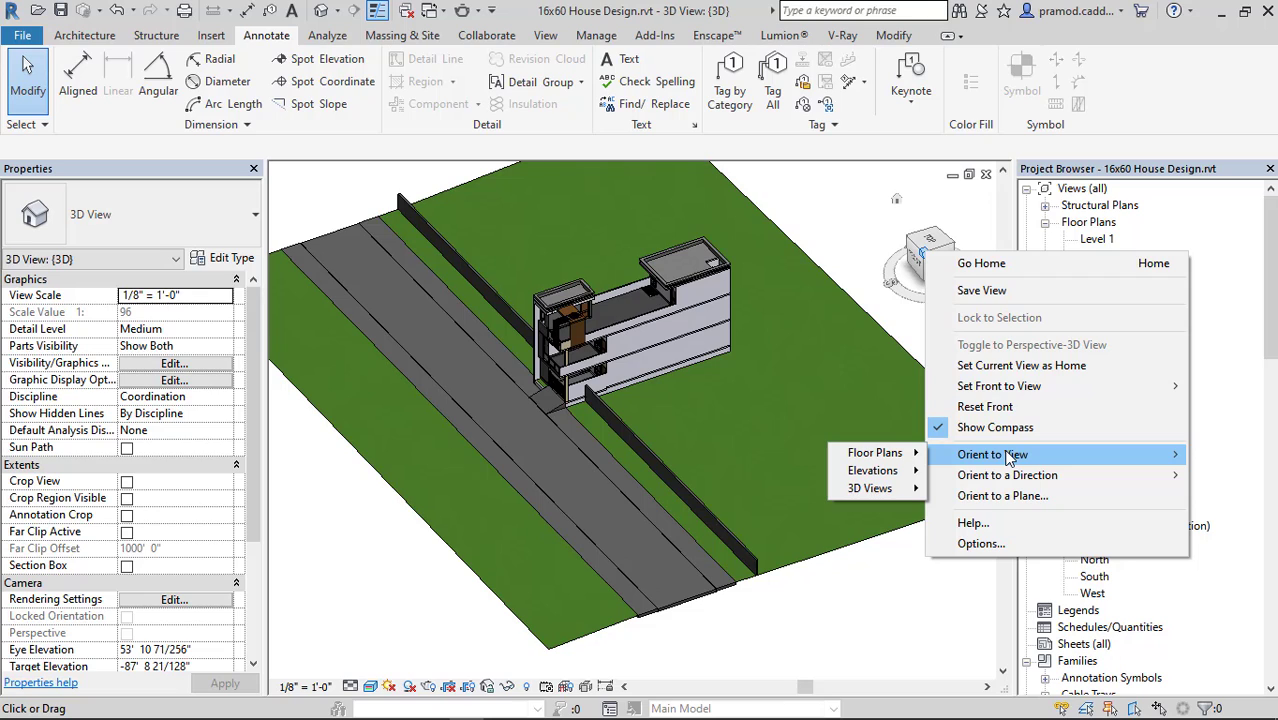
pyautogui.moveTo(914, 460)
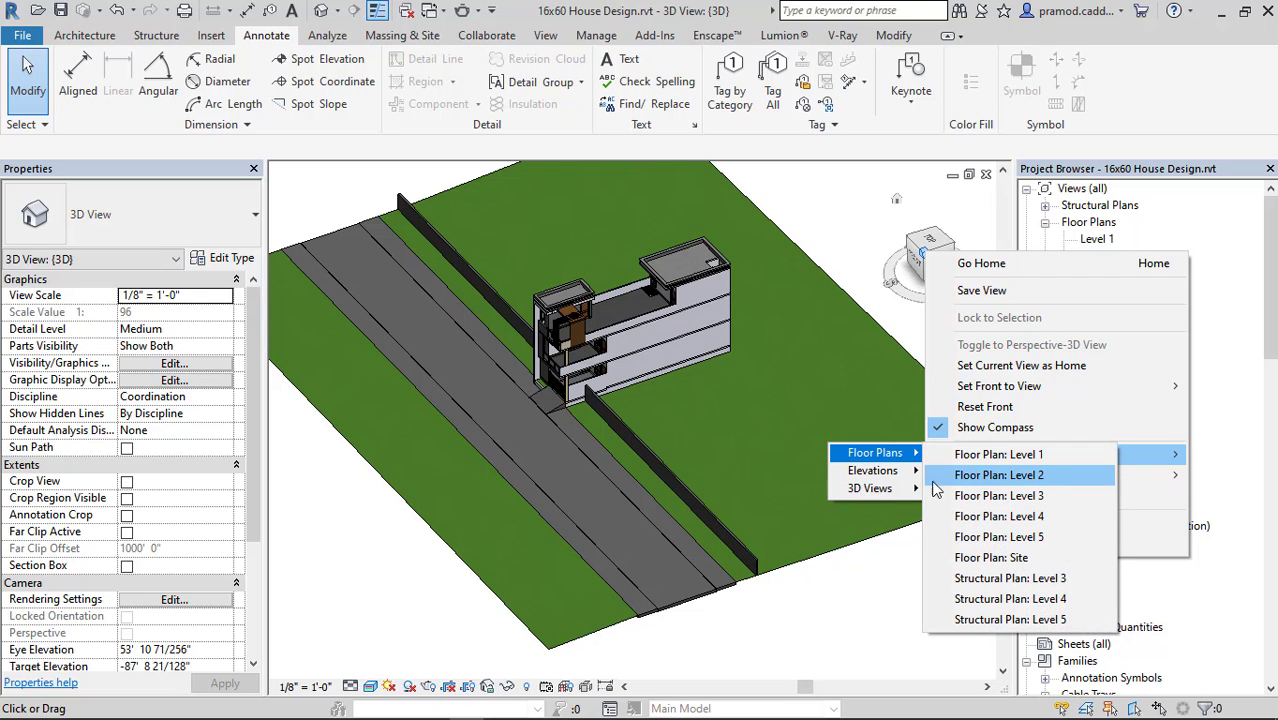
pyautogui.moveTo(917, 490)
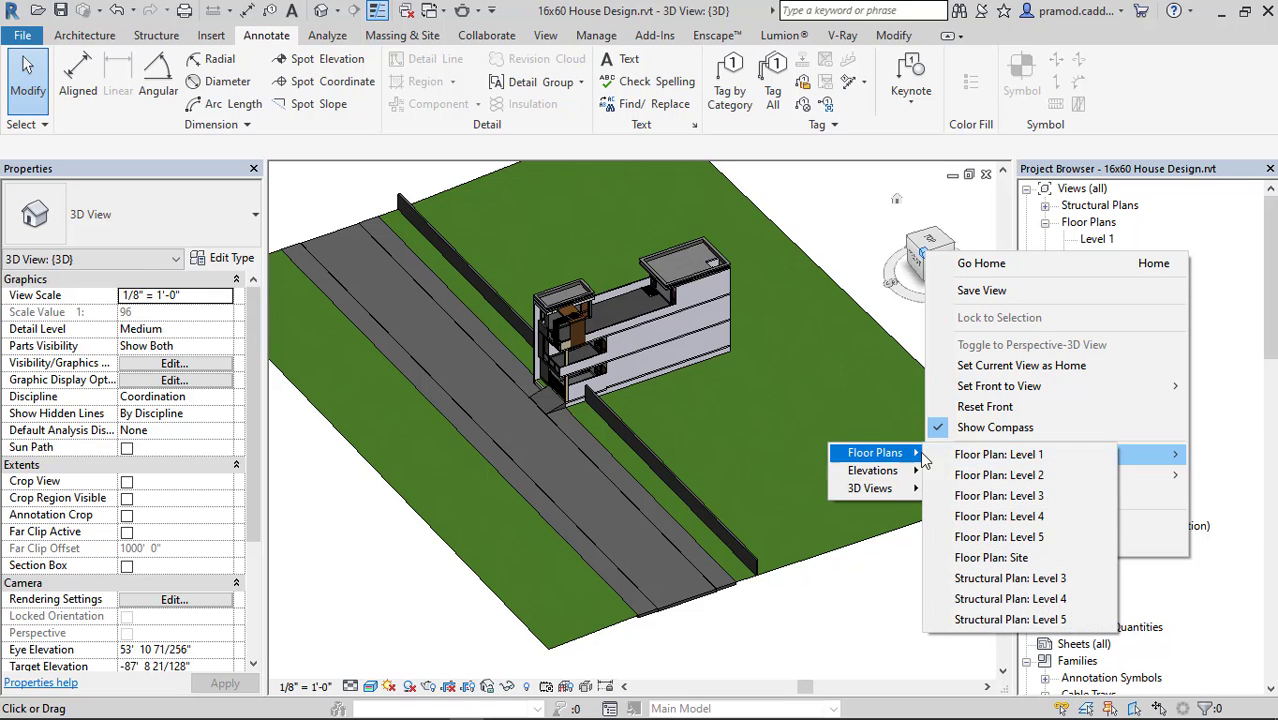
pyautogui.click(1010, 400)
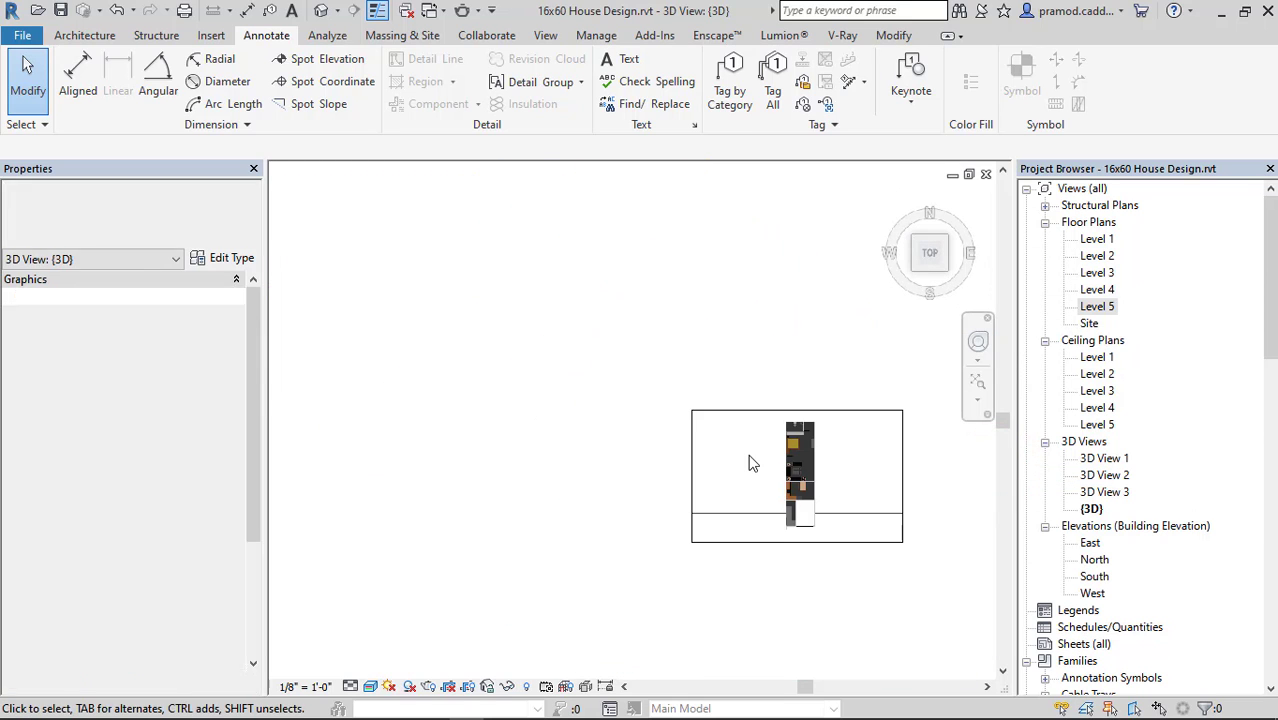
# Inspect the cut-away furnished floor from an angle and turn the 3D view's section box off again.
pyautogui.keyDown('shift'); pyautogui.moveTo(680, 487); pyautogui.dragTo(645, 467, button='middle'); pyautogui.keyUp('shift')
pyautogui.scroll(5, 676, 421)
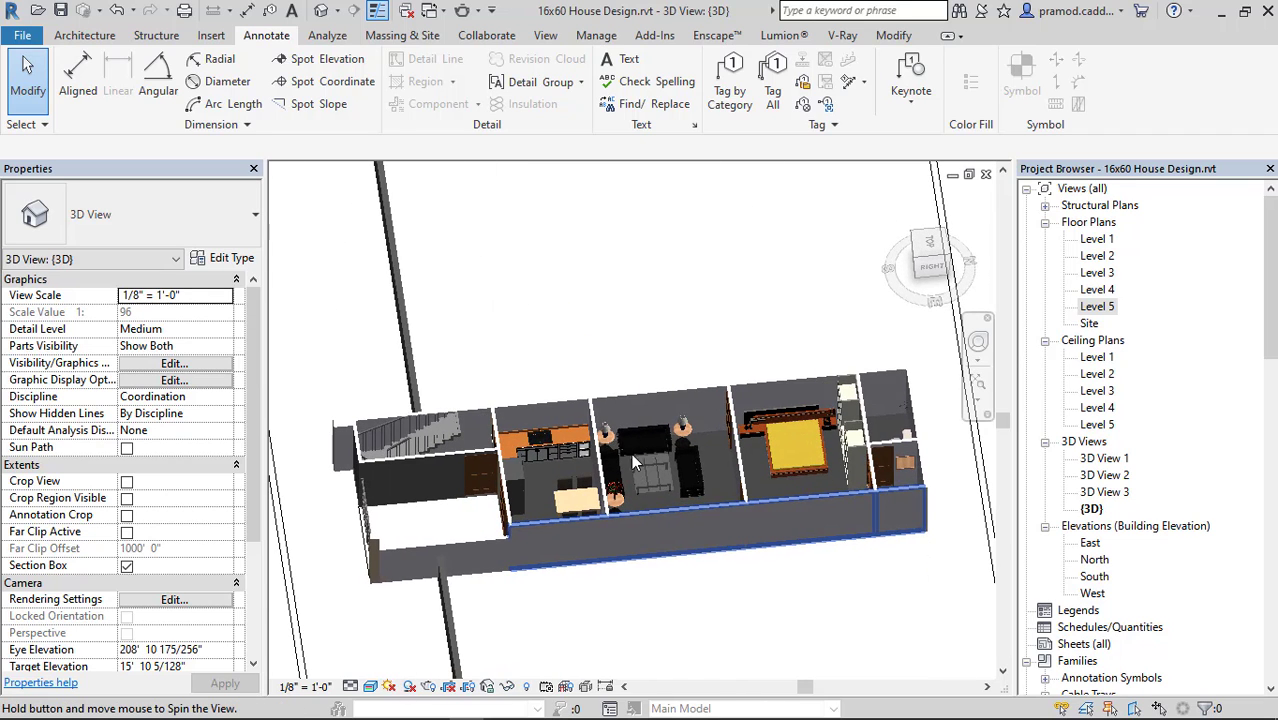
pyautogui.scroll(-5, 658, 441)
pyautogui.moveTo(798, 424)
pyautogui.keyDown('shift'); pyautogui.mouseDown(button='middle')
pyautogui.moveTo(787, 439)
pyautogui.moveTo(777, 424)
pyautogui.mouseUp(button='middle'); pyautogui.keyUp('shift')
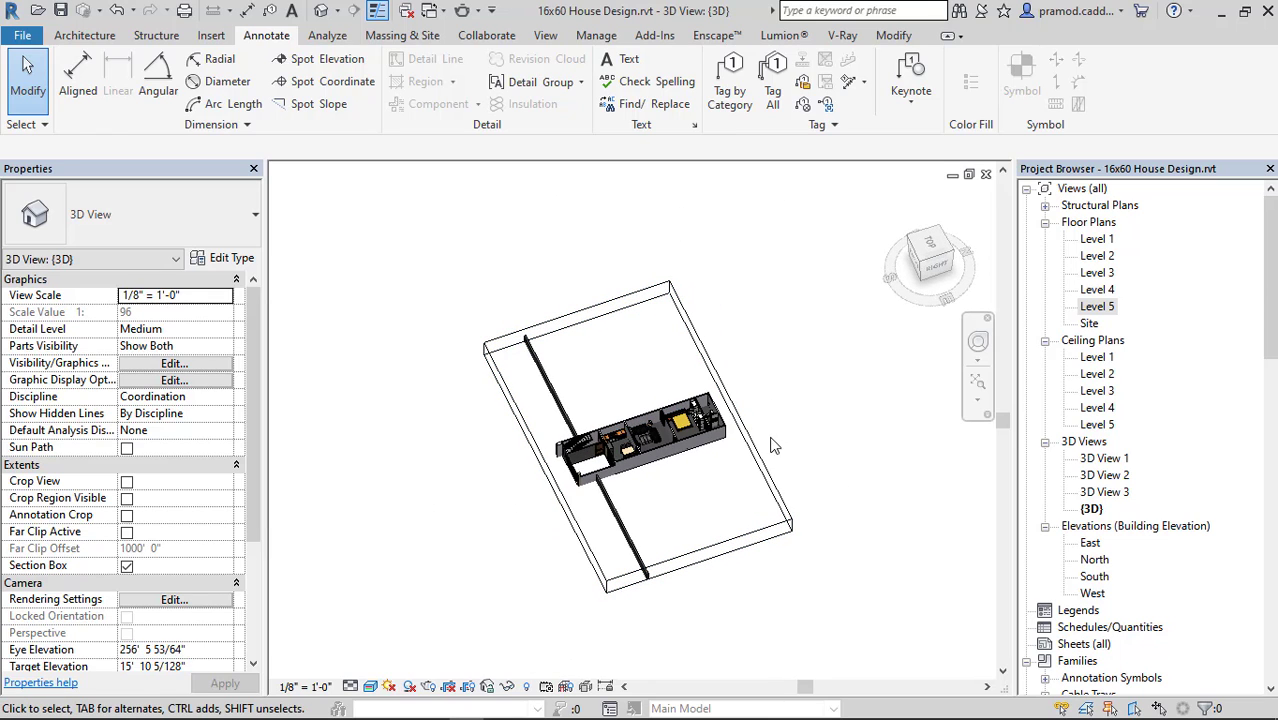
pyautogui.click(127, 566)
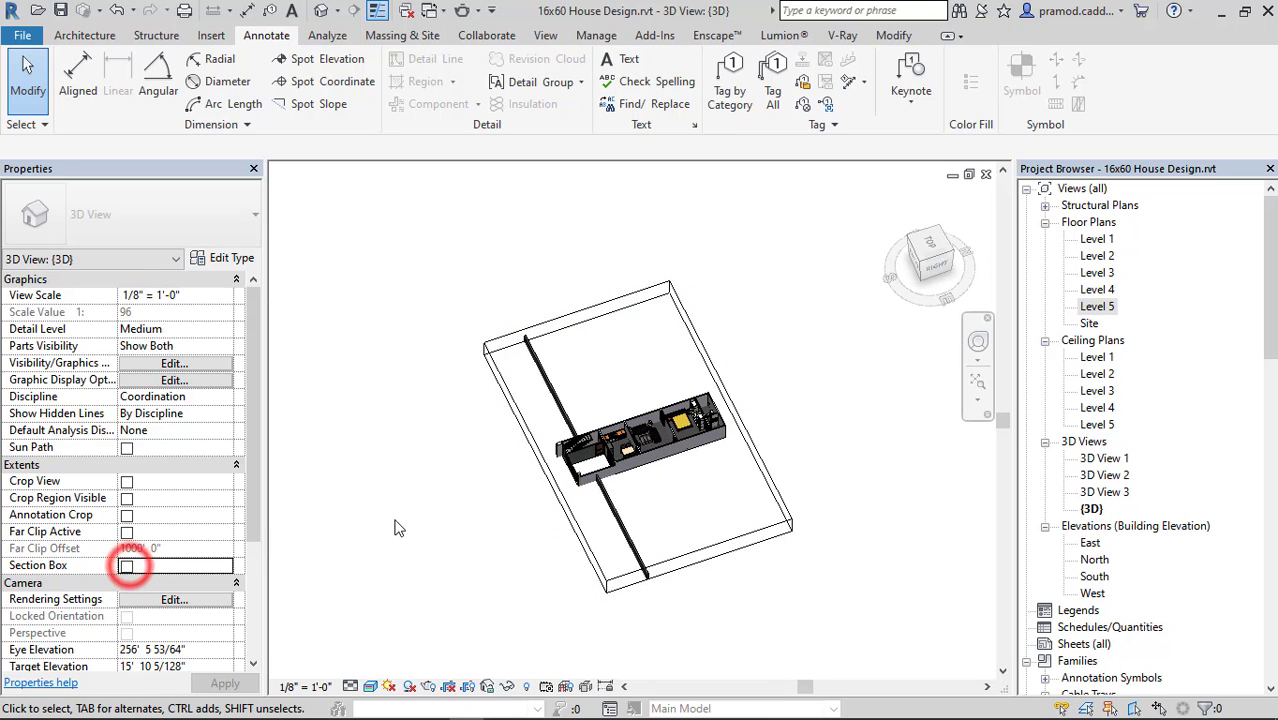
# Place a camera in the Level 5 plan, with the eye beyond the east elevation marker and the target beyond the west side of the house.
pyautogui.doubleClick(1098, 307)
pyautogui.click(334, 10)
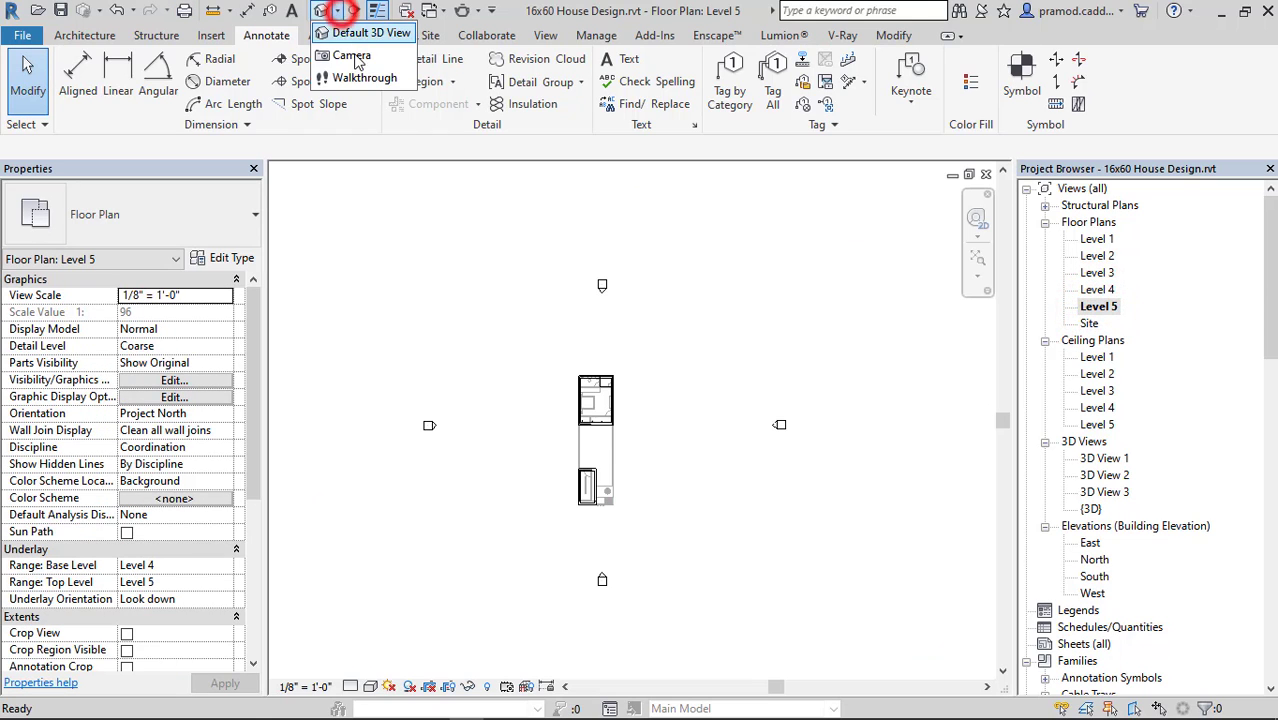
pyautogui.click(352, 58)
pyautogui.click(829, 439)
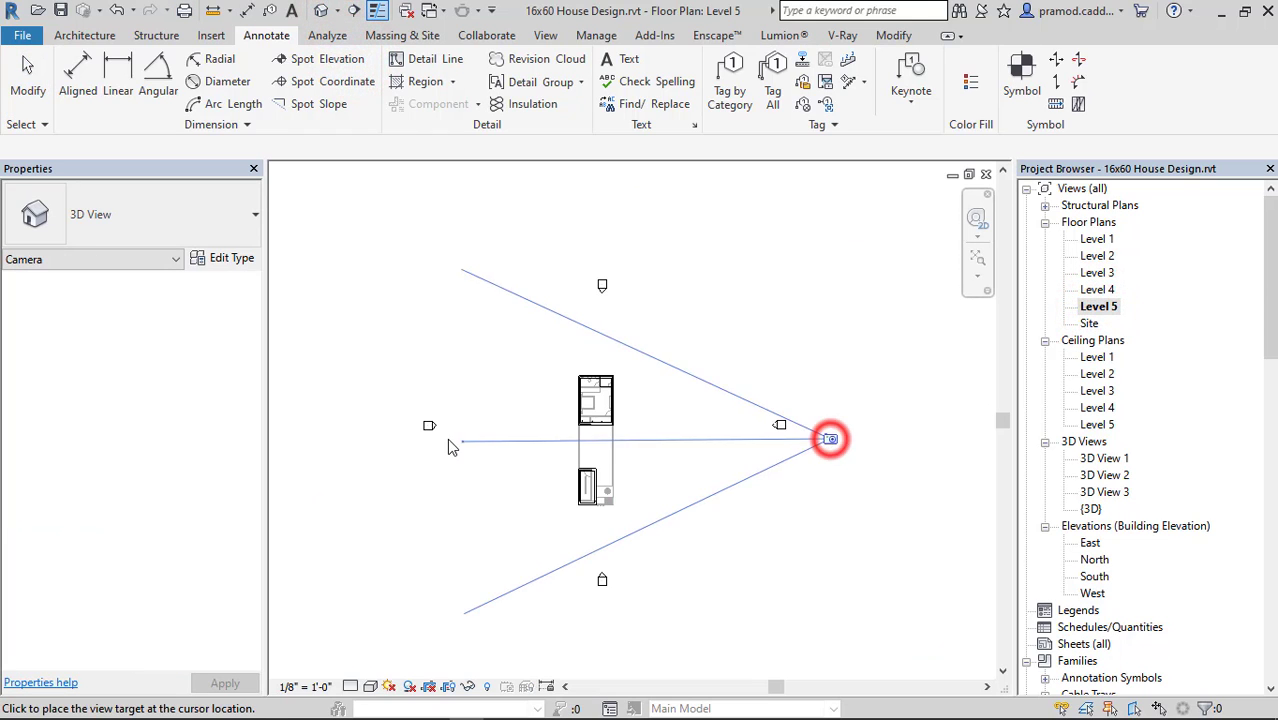
pyautogui.click(452, 438)
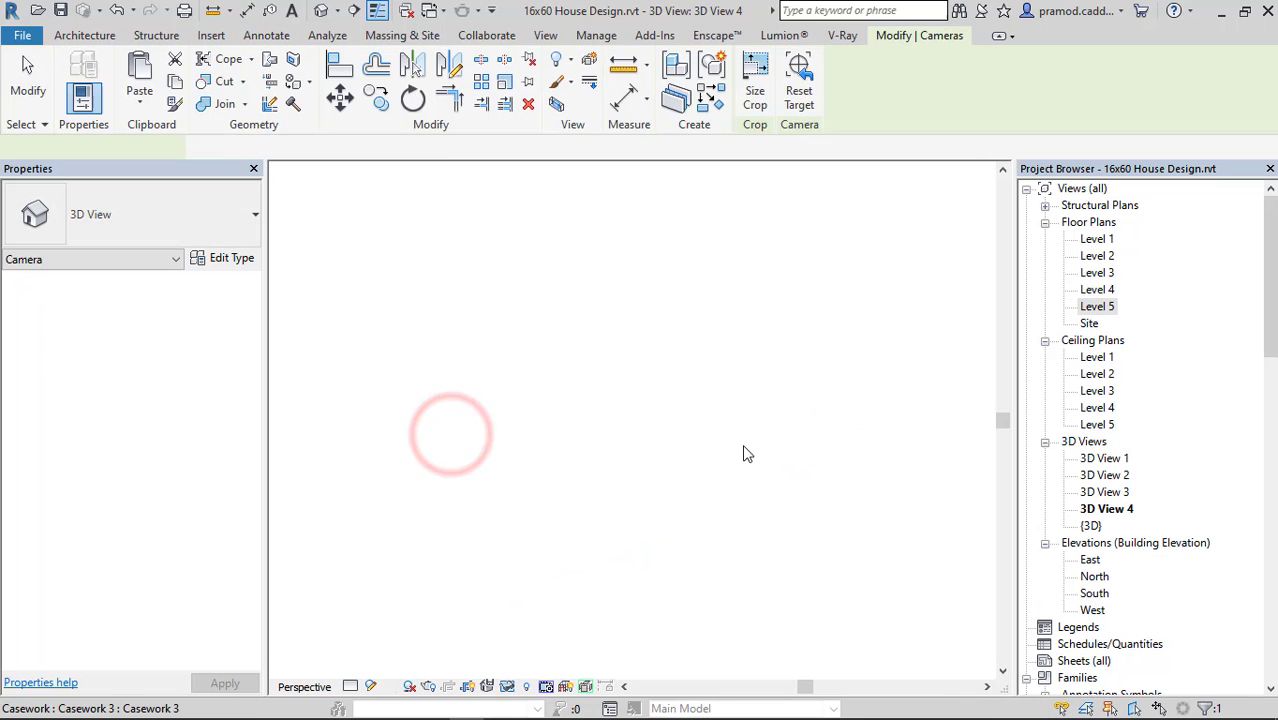
# Adjust the upper and lower edges of the camera view's crop region to frame the full height of the building.
pyautogui.scroll(-3, 745, 453)
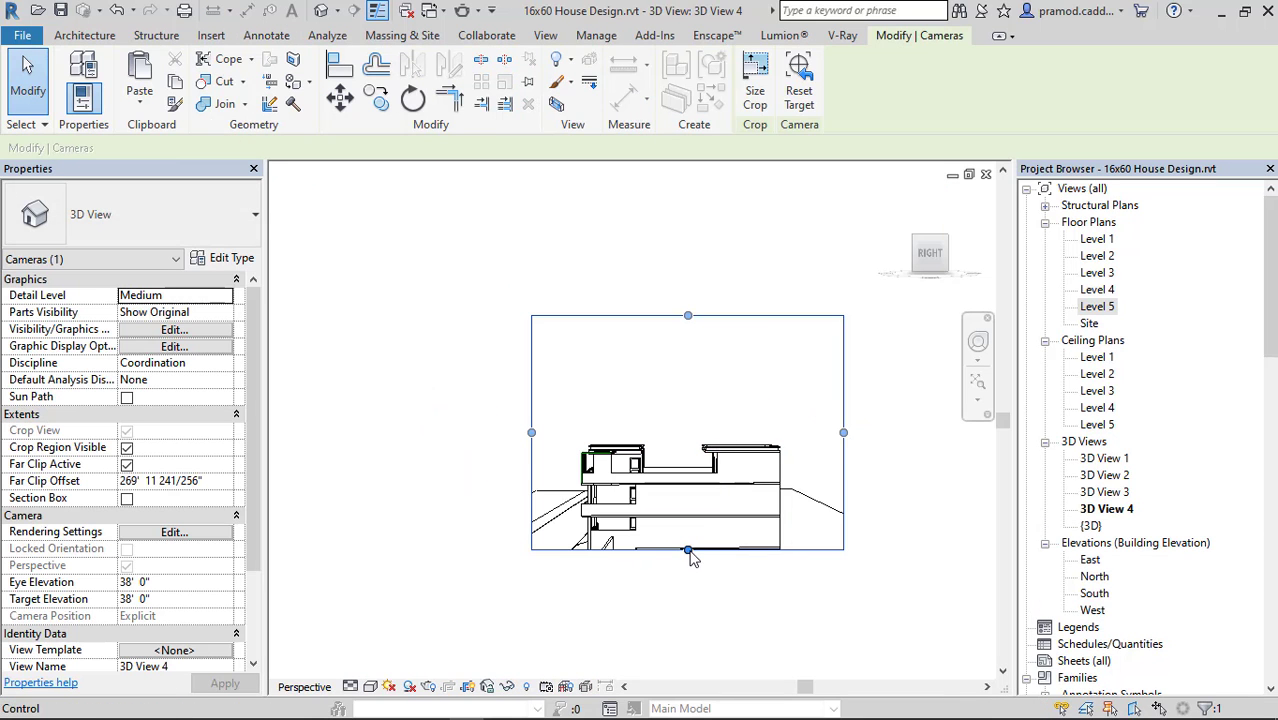
pyautogui.moveTo(690, 617); pyautogui.dragTo(690, 618)
pyautogui.moveTo(686, 313); pyautogui.dragTo(699, 560)
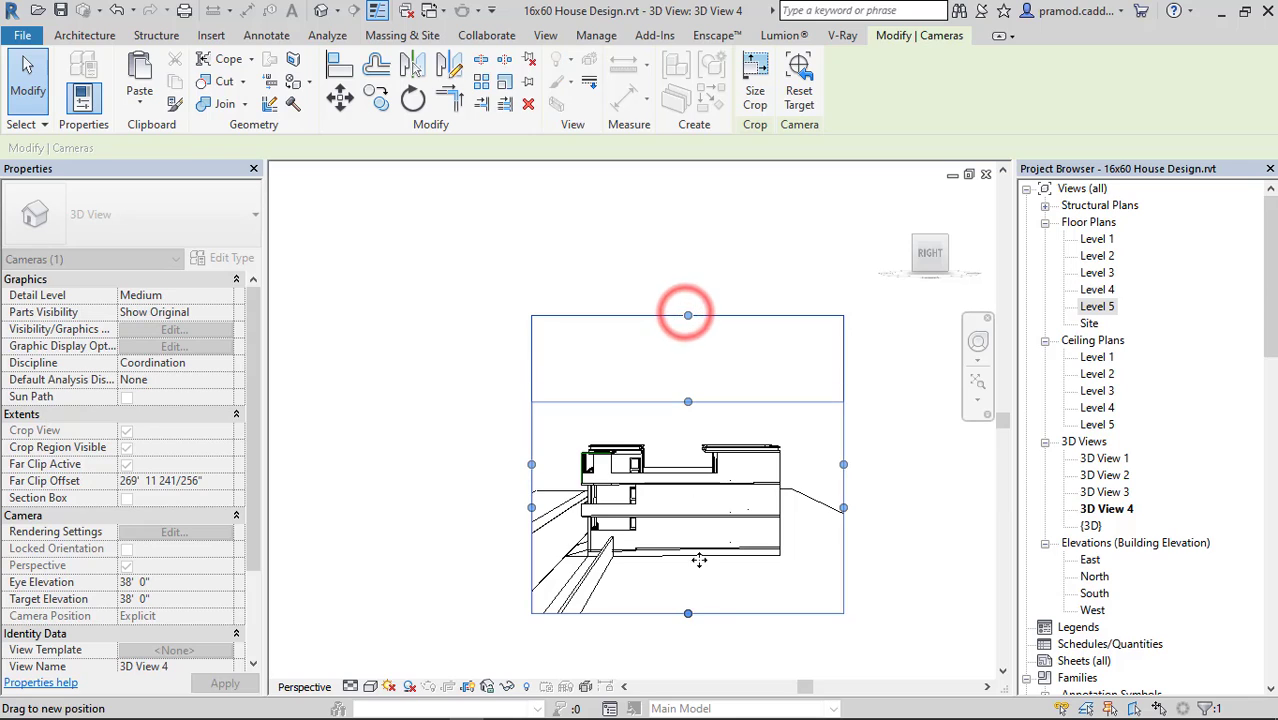
pyautogui.moveTo(688, 614); pyautogui.dragTo(699, 573)
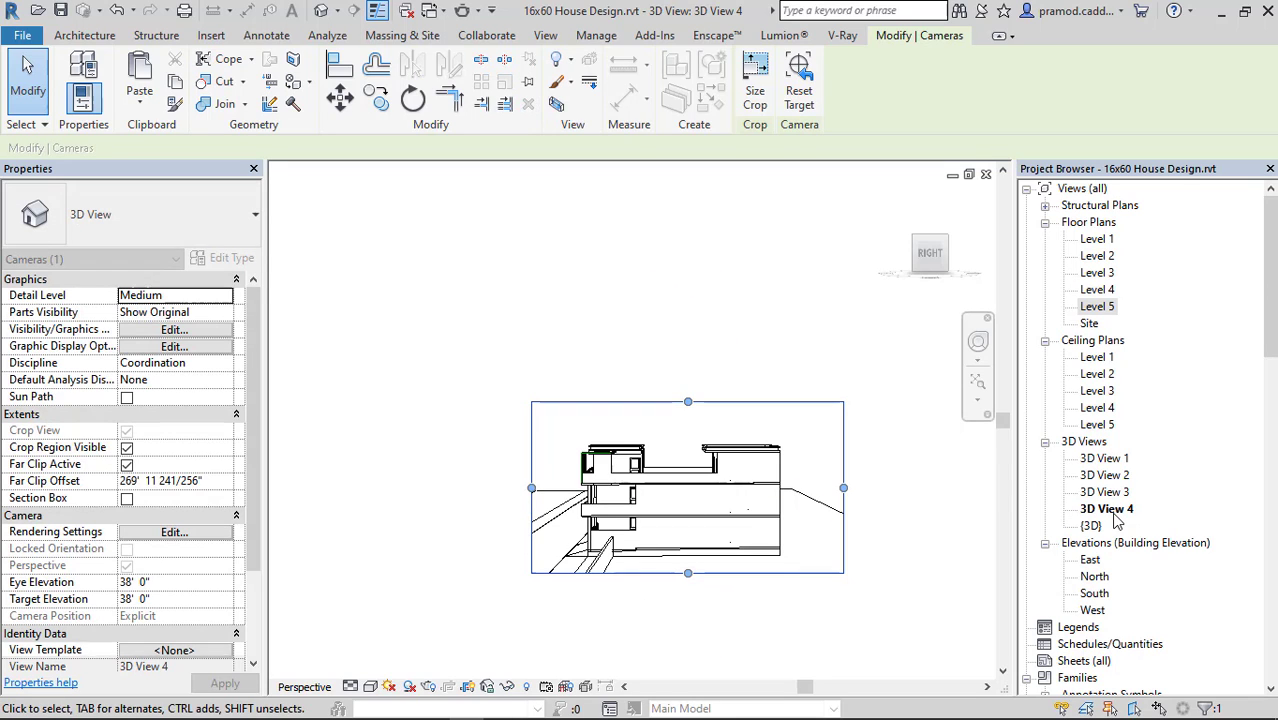
# Orient the new camera view to a floor plan view.
pyautogui.rightClick(922, 245)
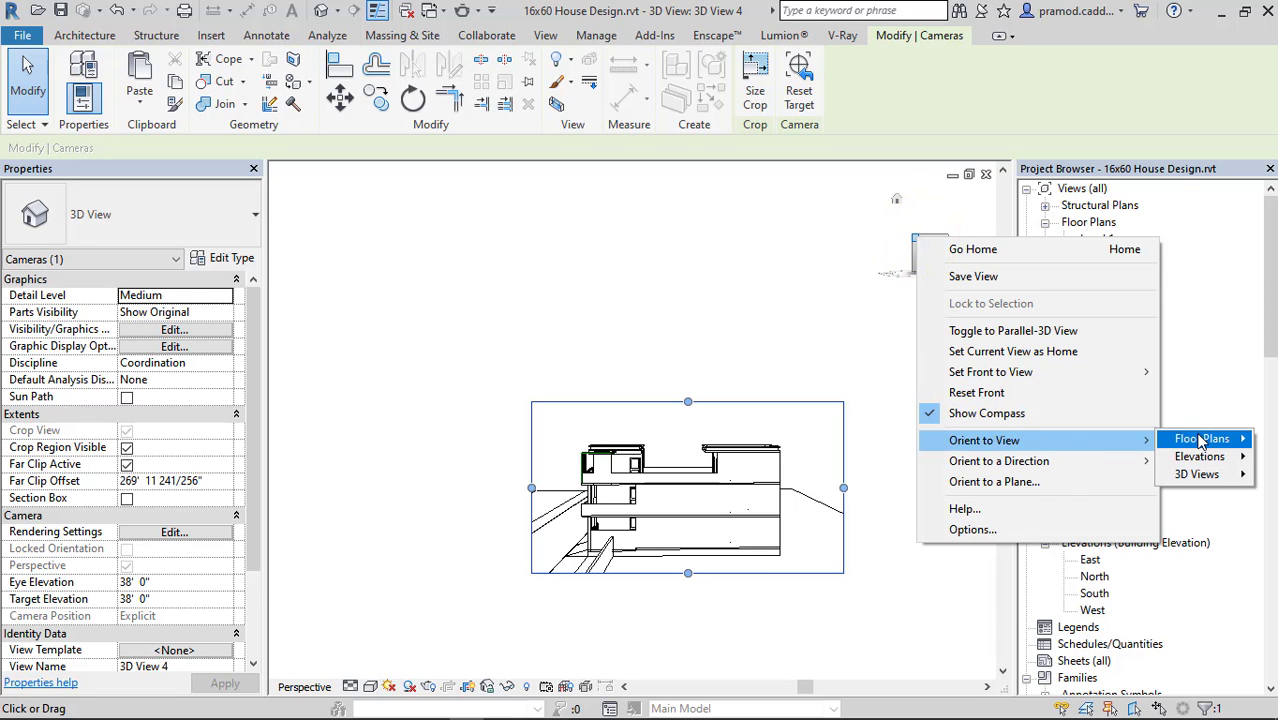
pyautogui.moveTo(1201, 441)
pyautogui.click(1080, 460)
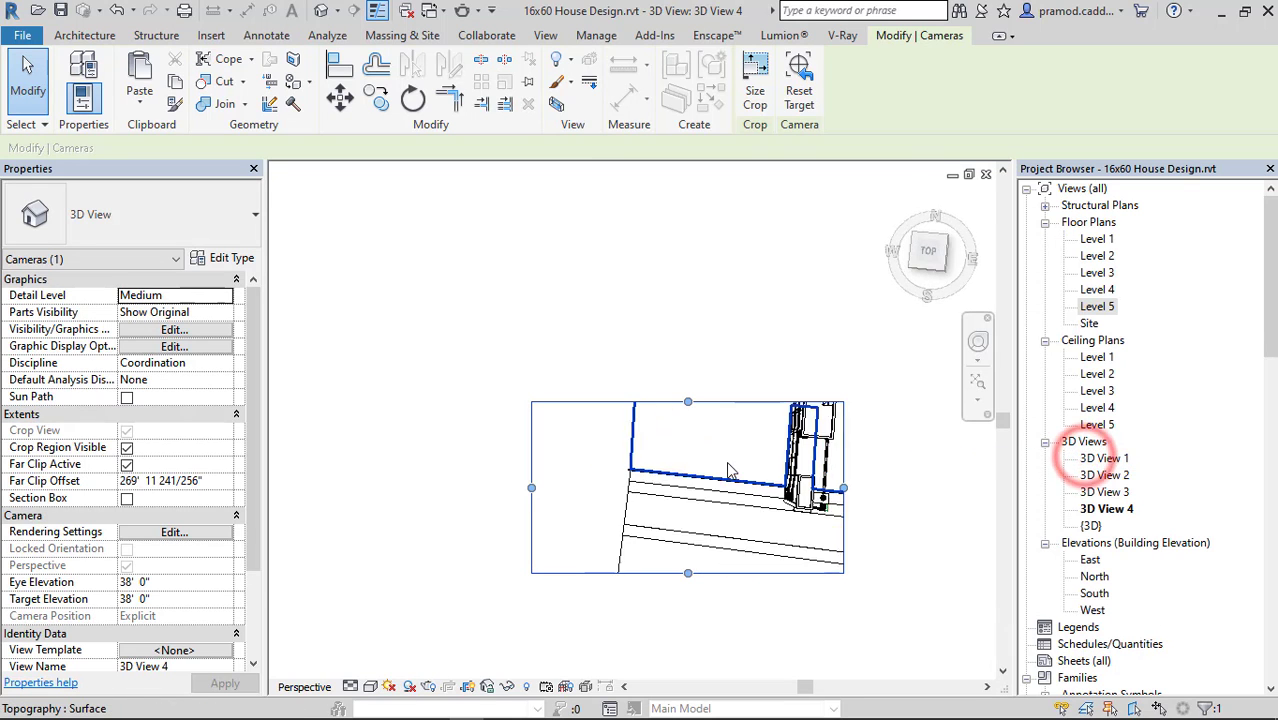
pyautogui.middleClick(730, 470)
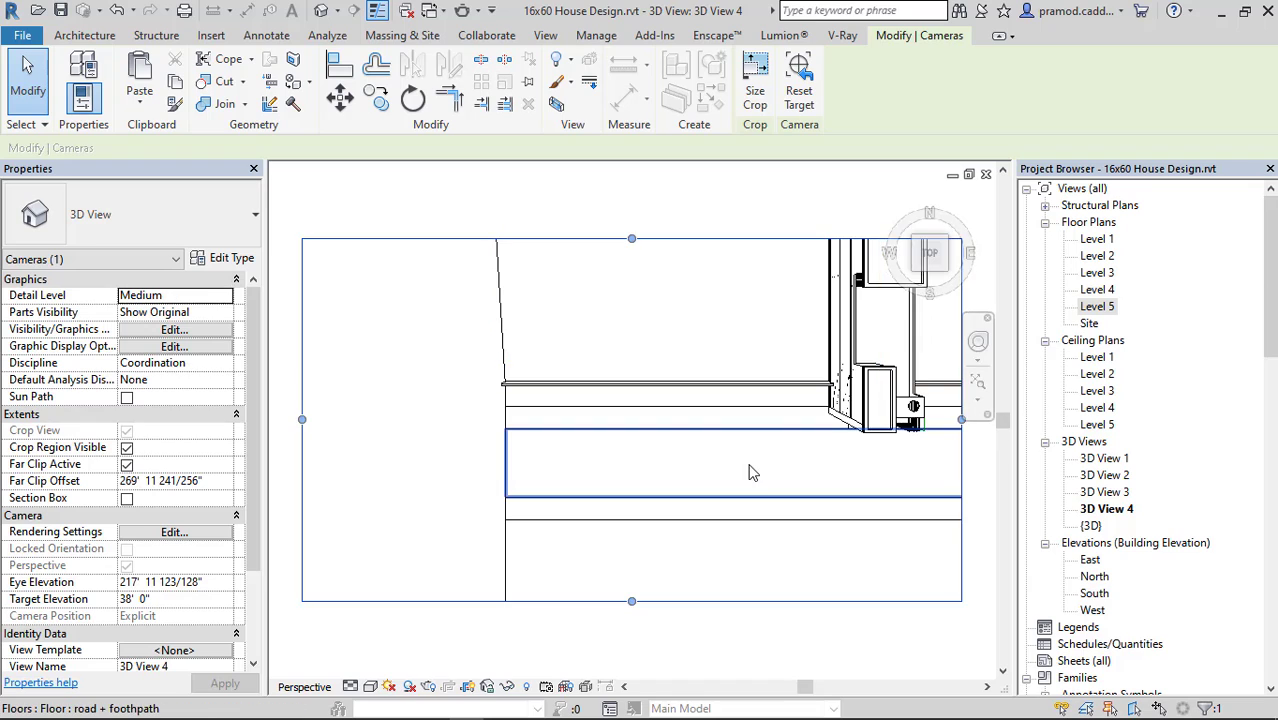
pyautogui.scroll(-2, 750, 471)
pyautogui.moveTo(834, 448); pyautogui.dragTo(700, 492, button='middle')
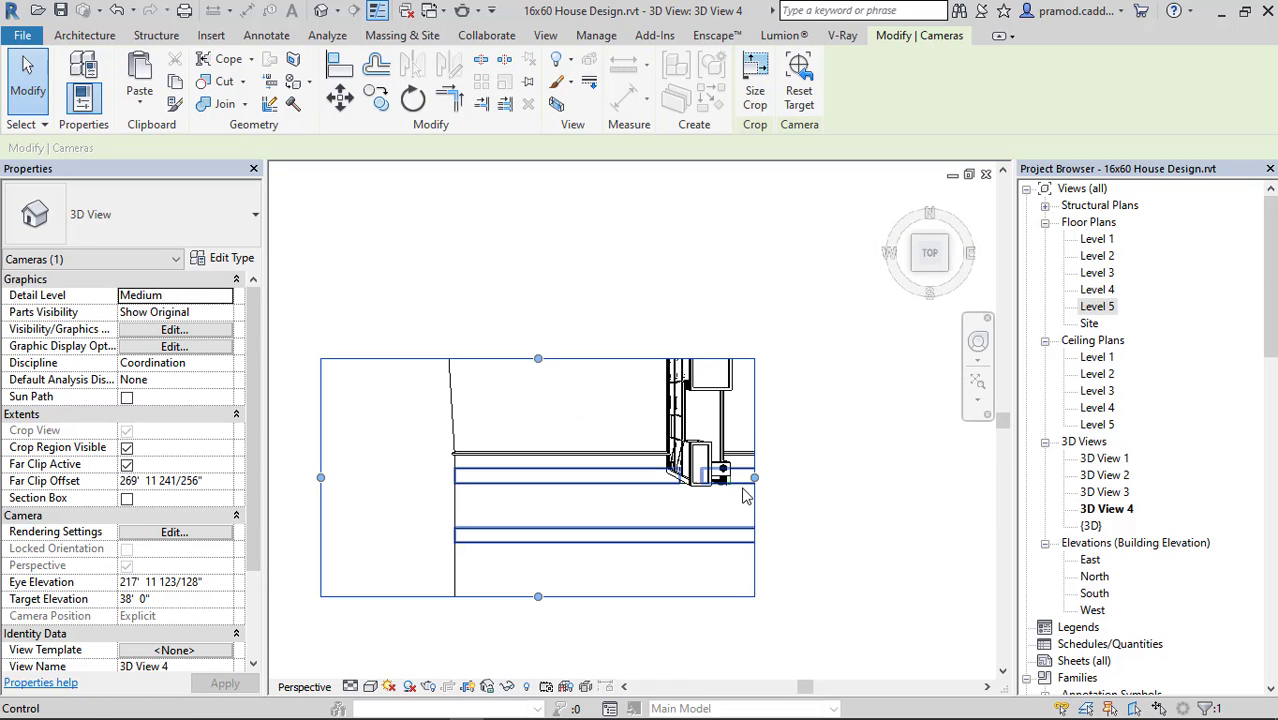
# Orient the camera view to the Level 2 floor plan and orbit it to an angled view of the house.
pyautogui.rightClick(918, 270)
pyautogui.moveTo(1046, 472)
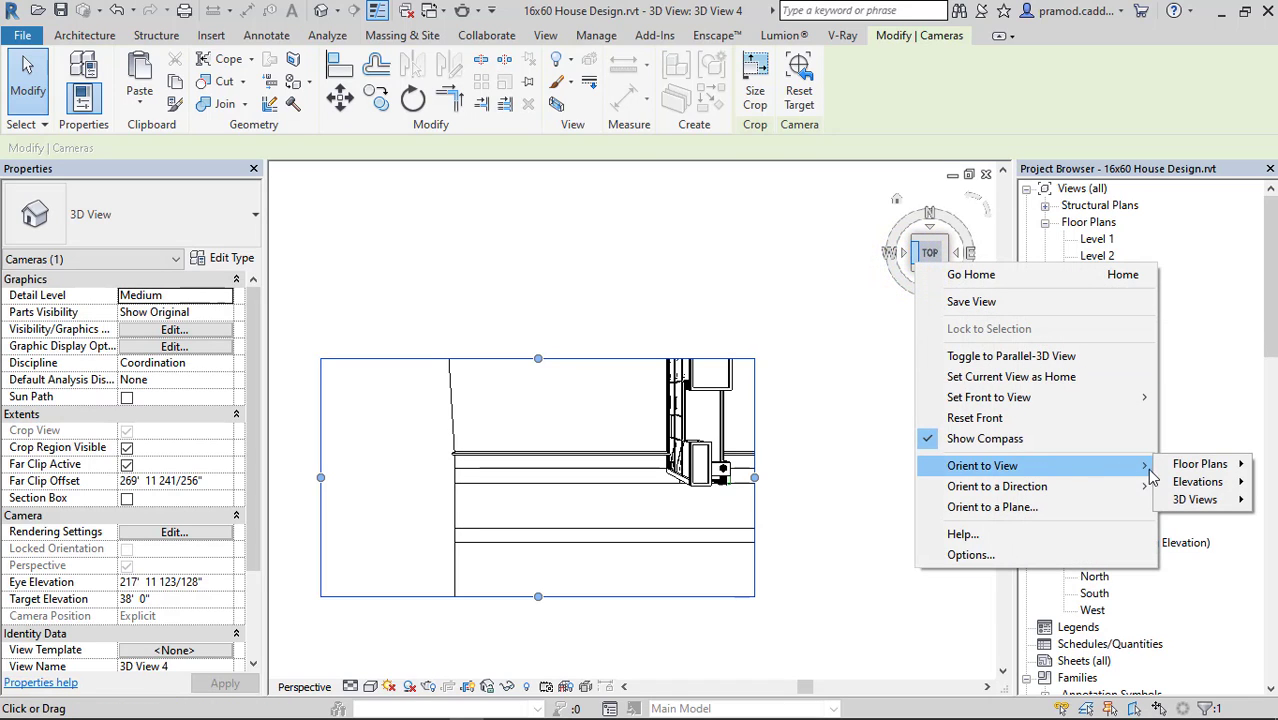
pyautogui.moveTo(1183, 472)
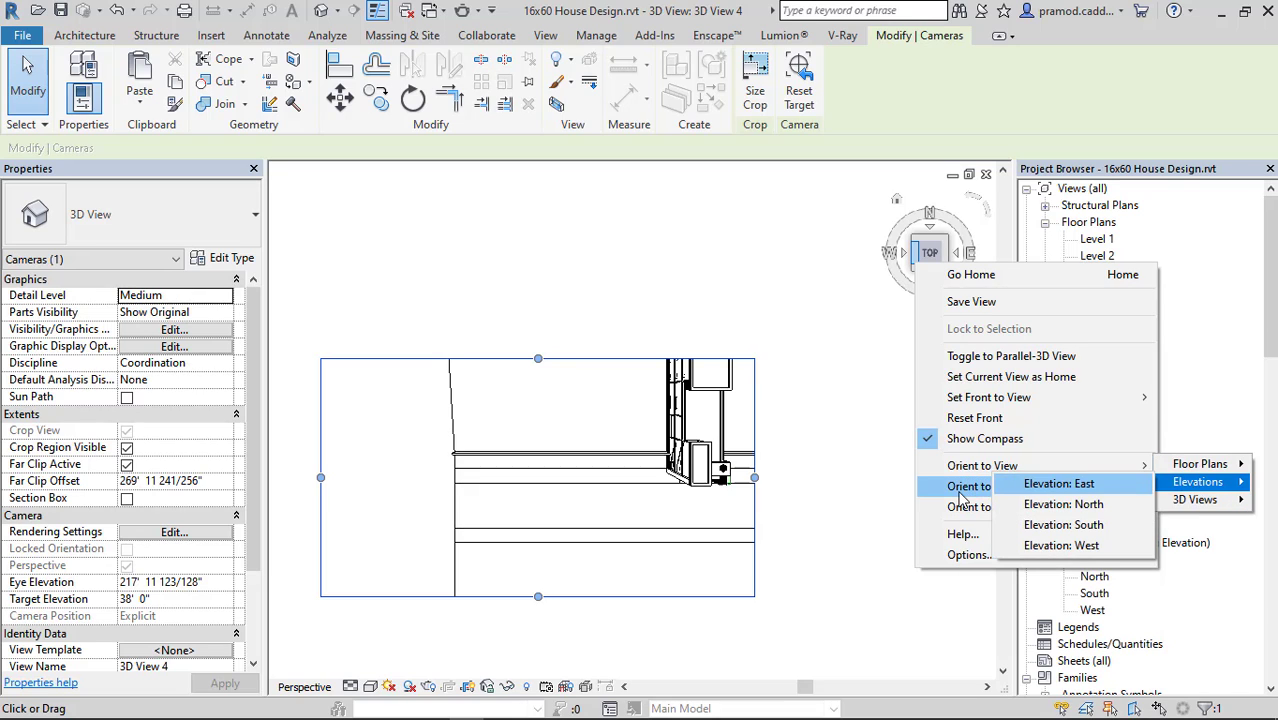
pyautogui.moveTo(960, 488)
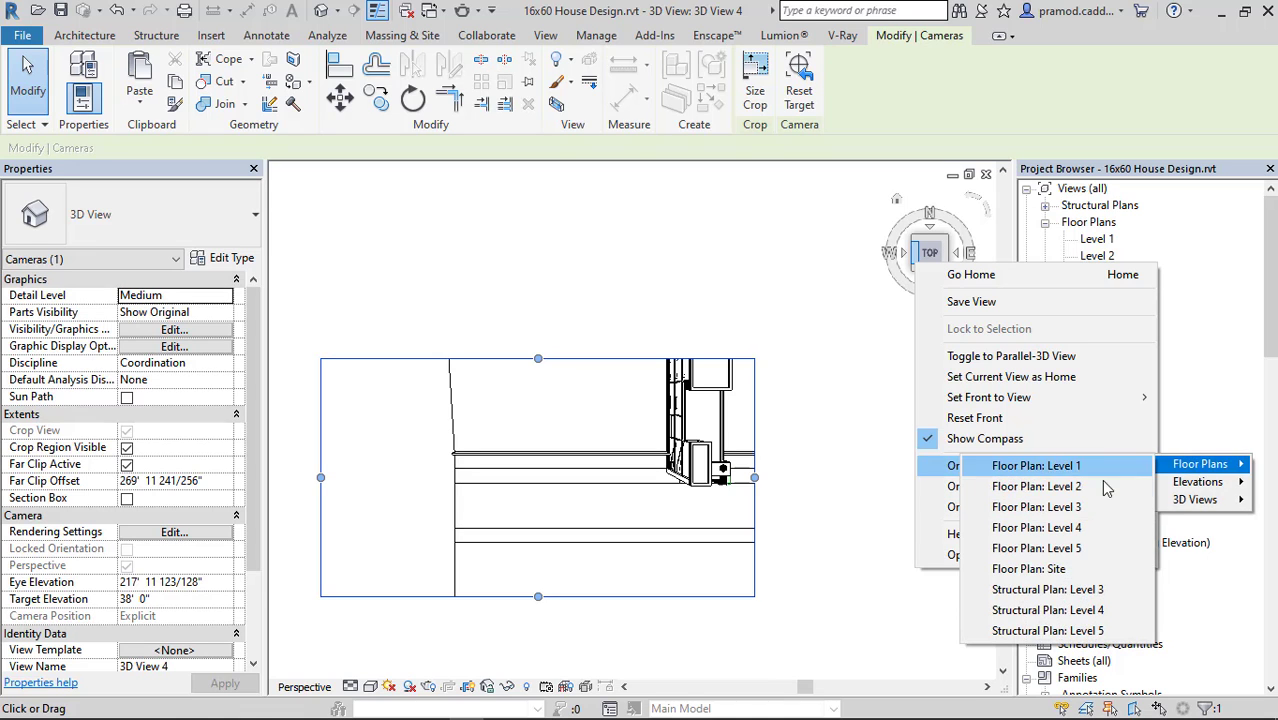
pyautogui.click(1097, 487)
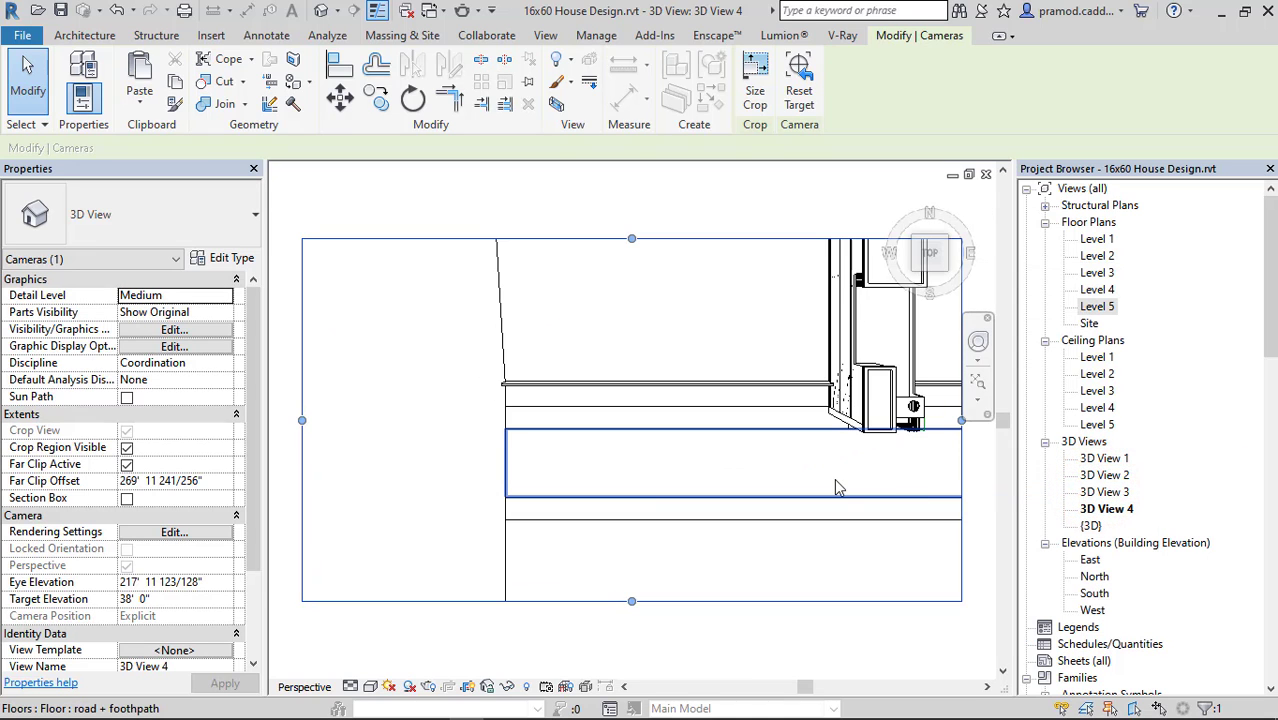
pyautogui.scroll(-3, 647, 488)
pyautogui.keyDown('shift'); pyautogui.moveTo(772, 487); pyautogui.dragTo(679, 414, button='middle'); pyautogui.keyUp('shift')
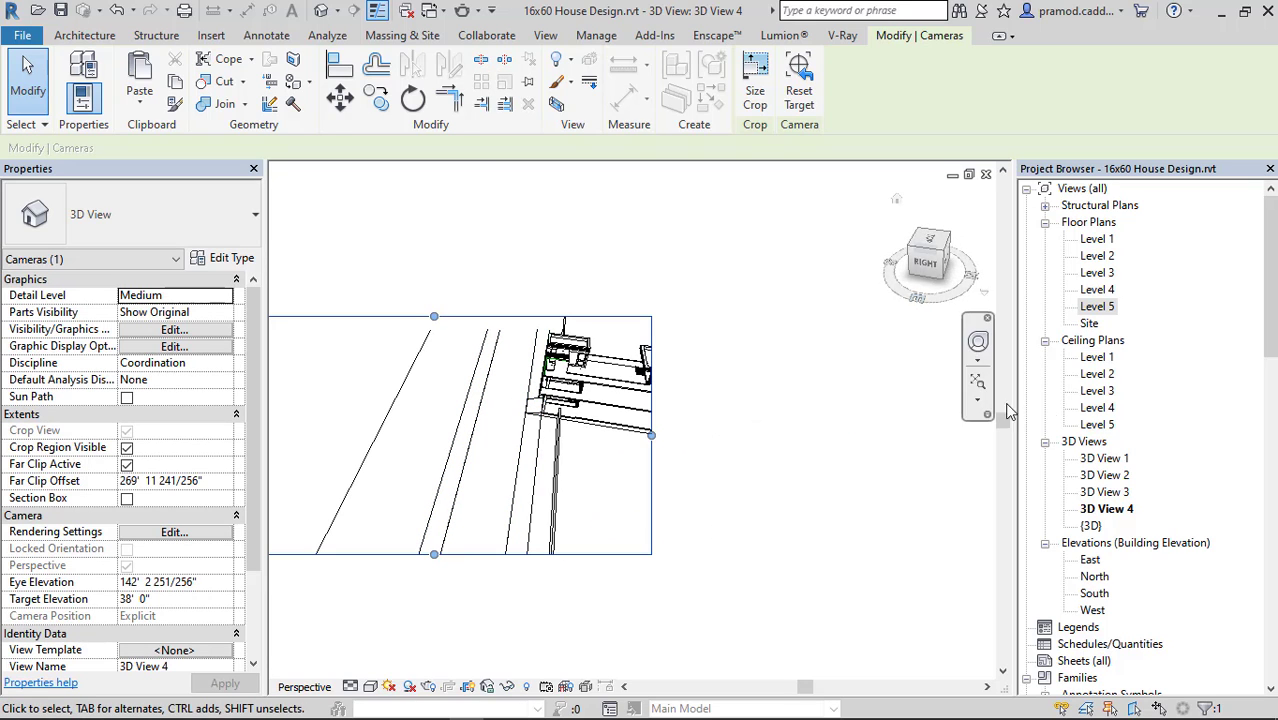
# Delete 3D View 4 from the project.
pyautogui.click(1122, 508)
pyautogui.rightClick(1122, 508)
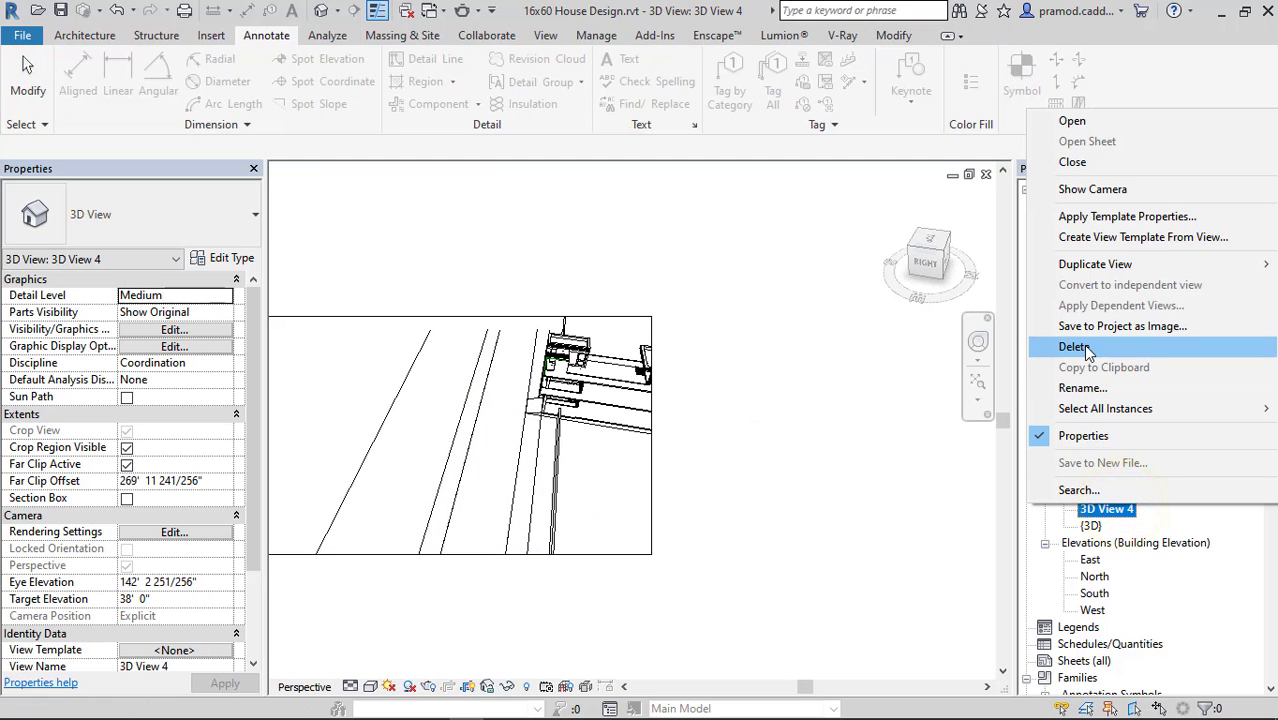
pyautogui.click(1078, 347)
# Place a camera in the Level 5 plan just inside the east elevation marker, aimed westward across the house.
pyautogui.doubleClick(1112, 256)
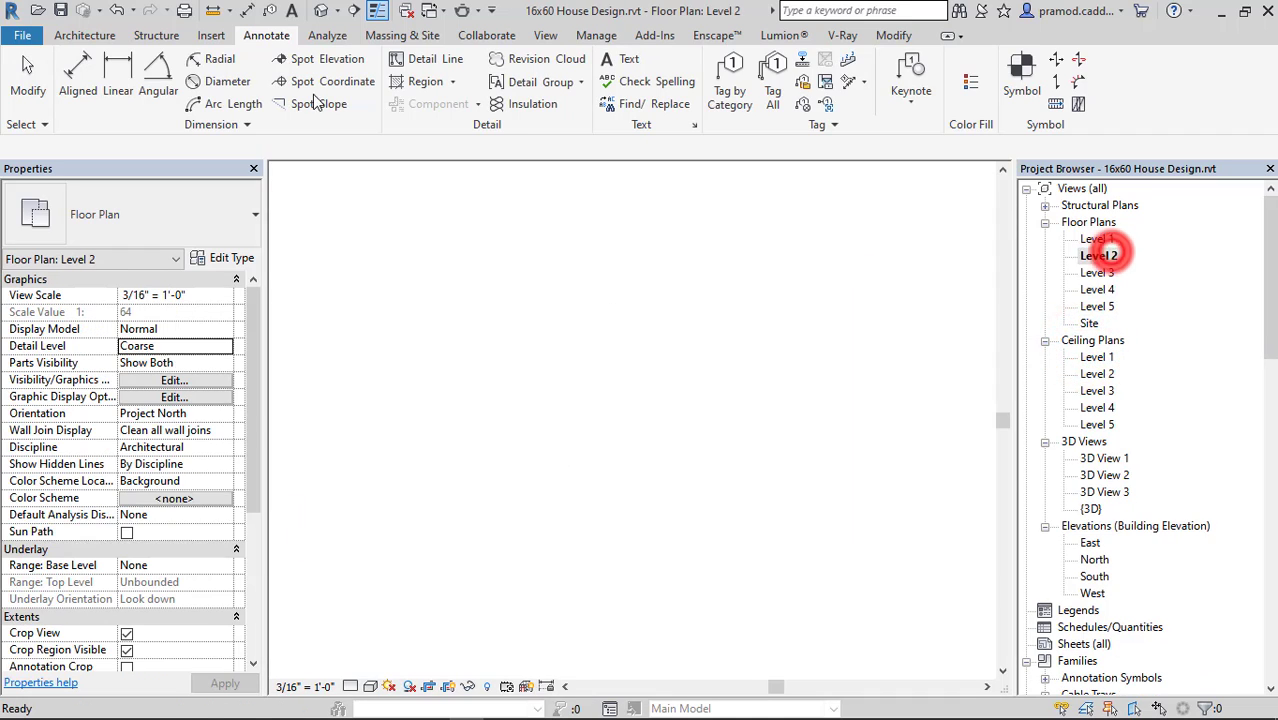
pyautogui.doubleClick(1110, 308)
pyautogui.click(339, 10)
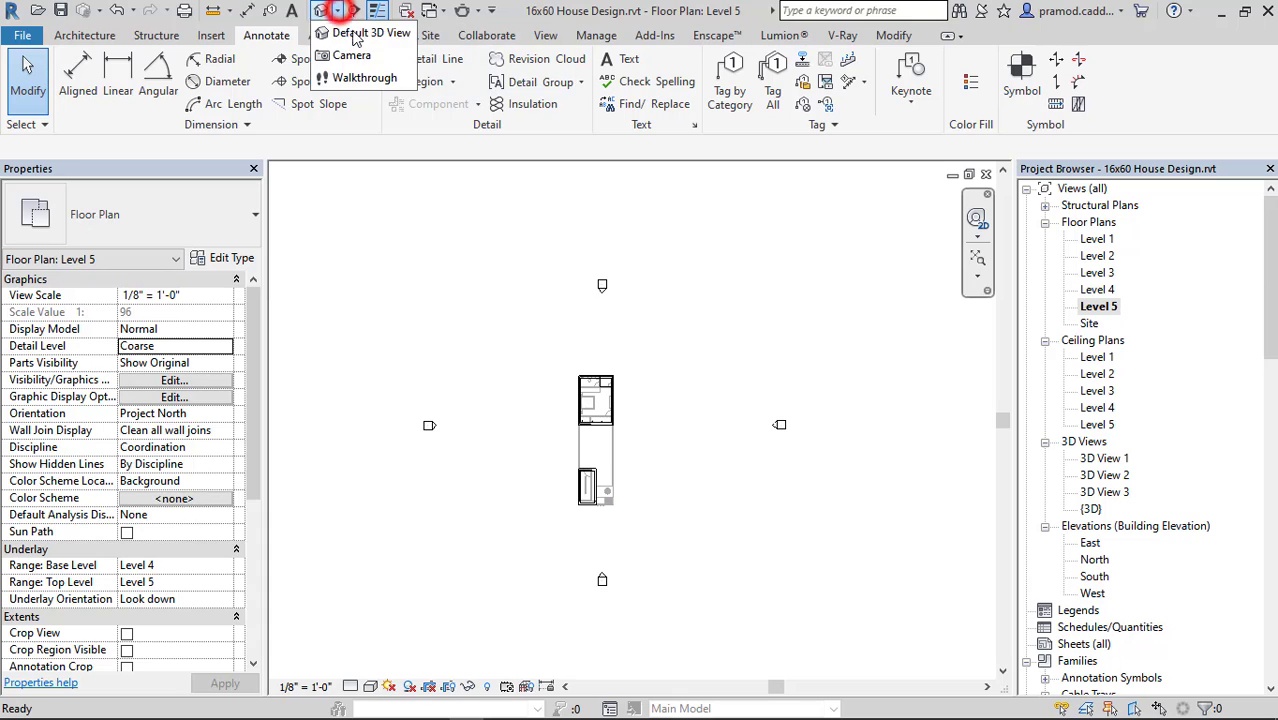
pyautogui.click(361, 57)
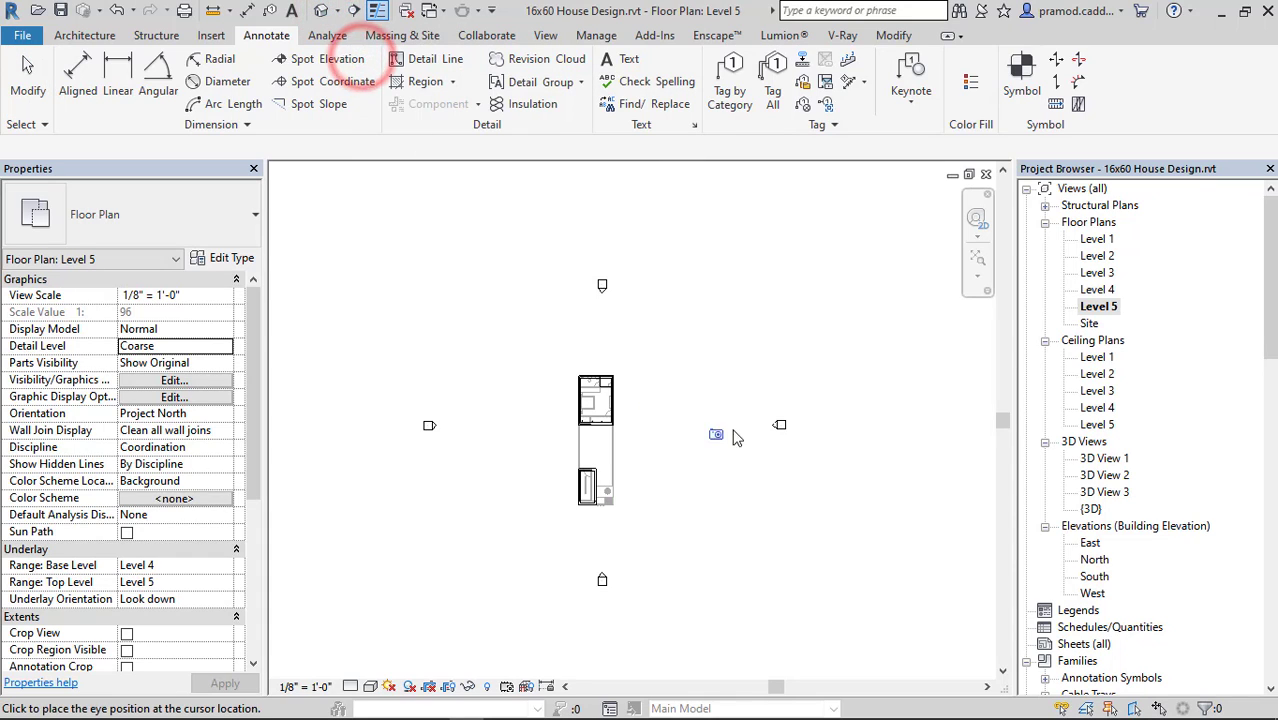
pyautogui.click(758, 438)
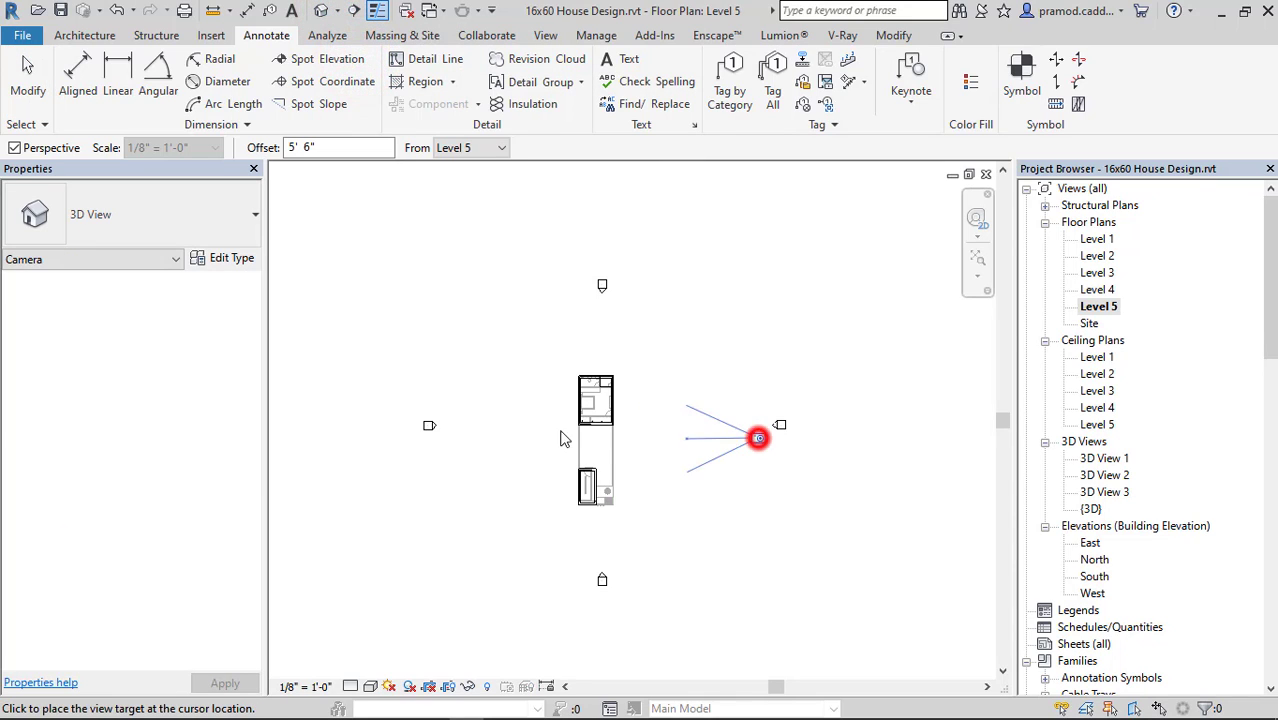
pyautogui.click(483, 432)
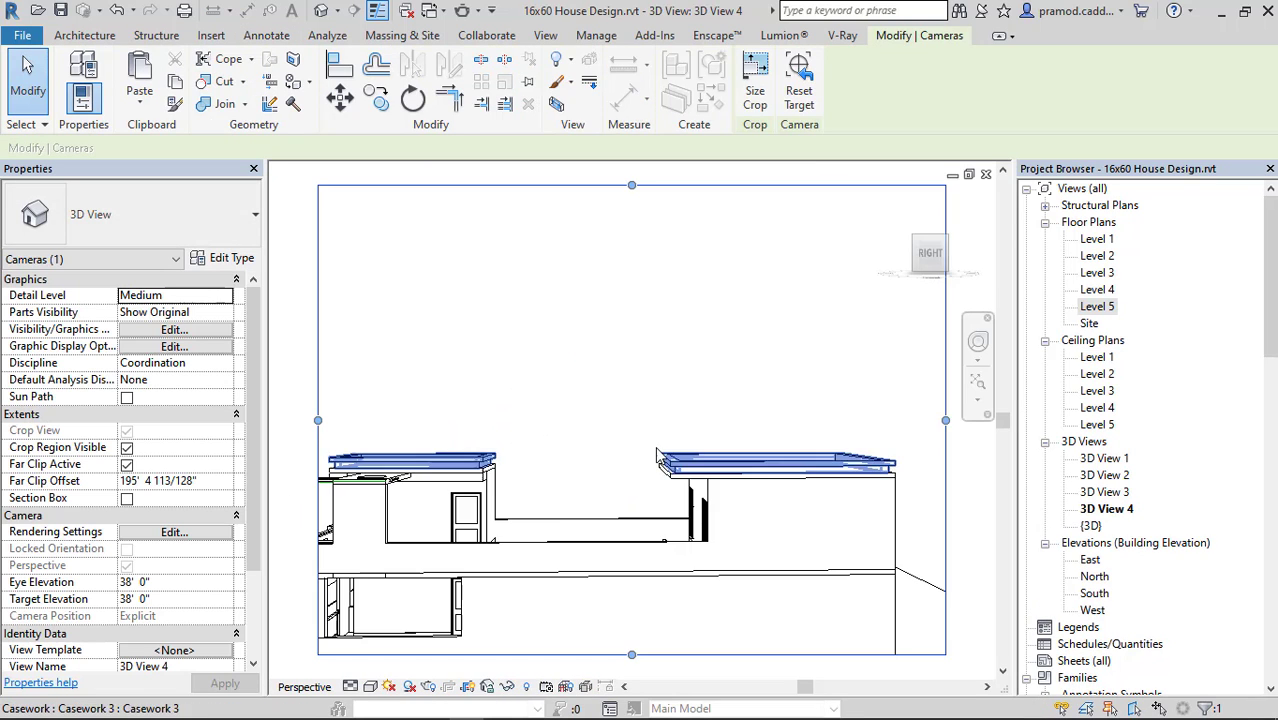
# Extend the camera view's crop region downward and toward the road to include the whole building, and orbit the camera to look down on it.
pyautogui.scroll(-2, 655, 491)
pyautogui.moveTo(645, 516); pyautogui.dragTo(645, 589)
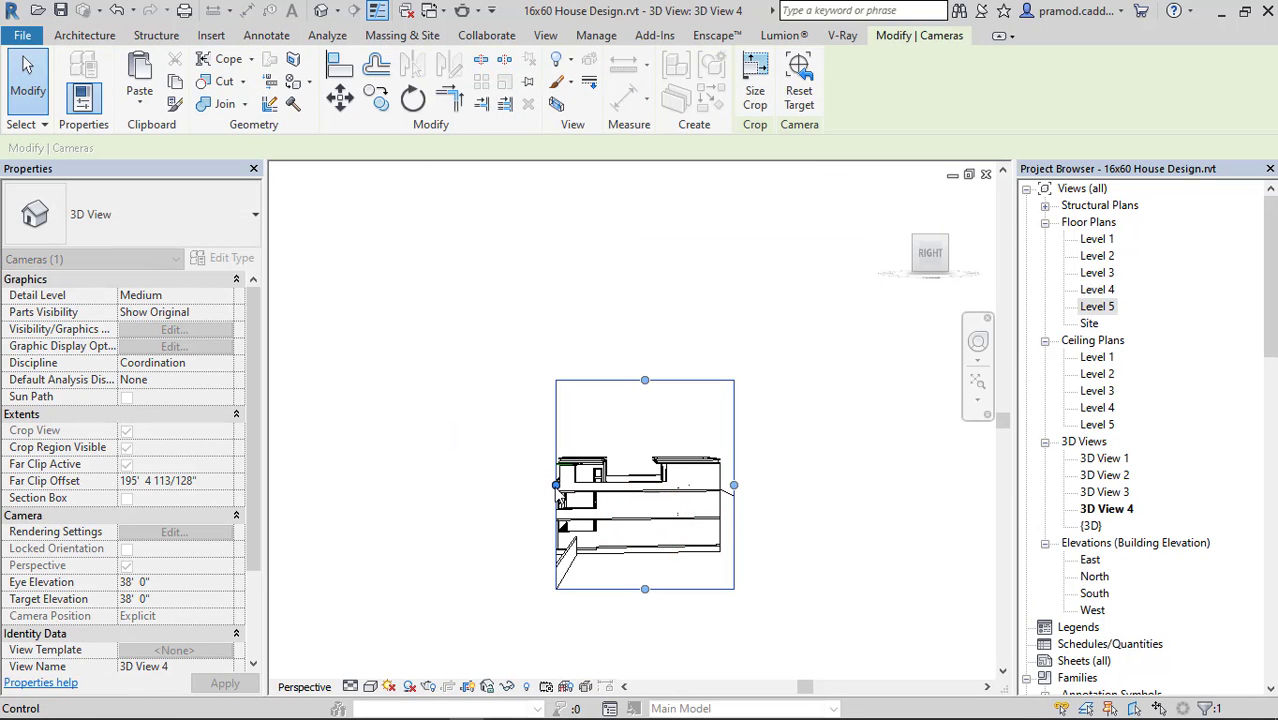
pyautogui.moveTo(556, 485); pyautogui.dragTo(508, 485)
pyautogui.click(762, 477)
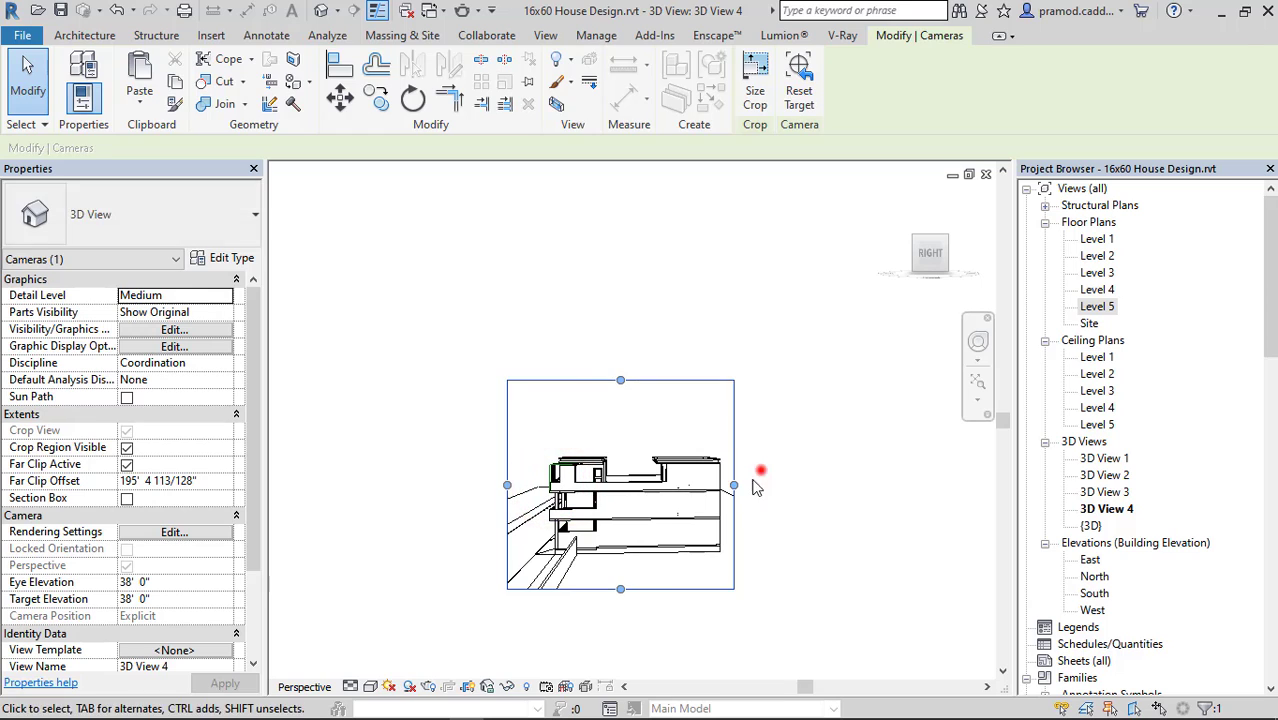
pyautogui.click(615, 591)
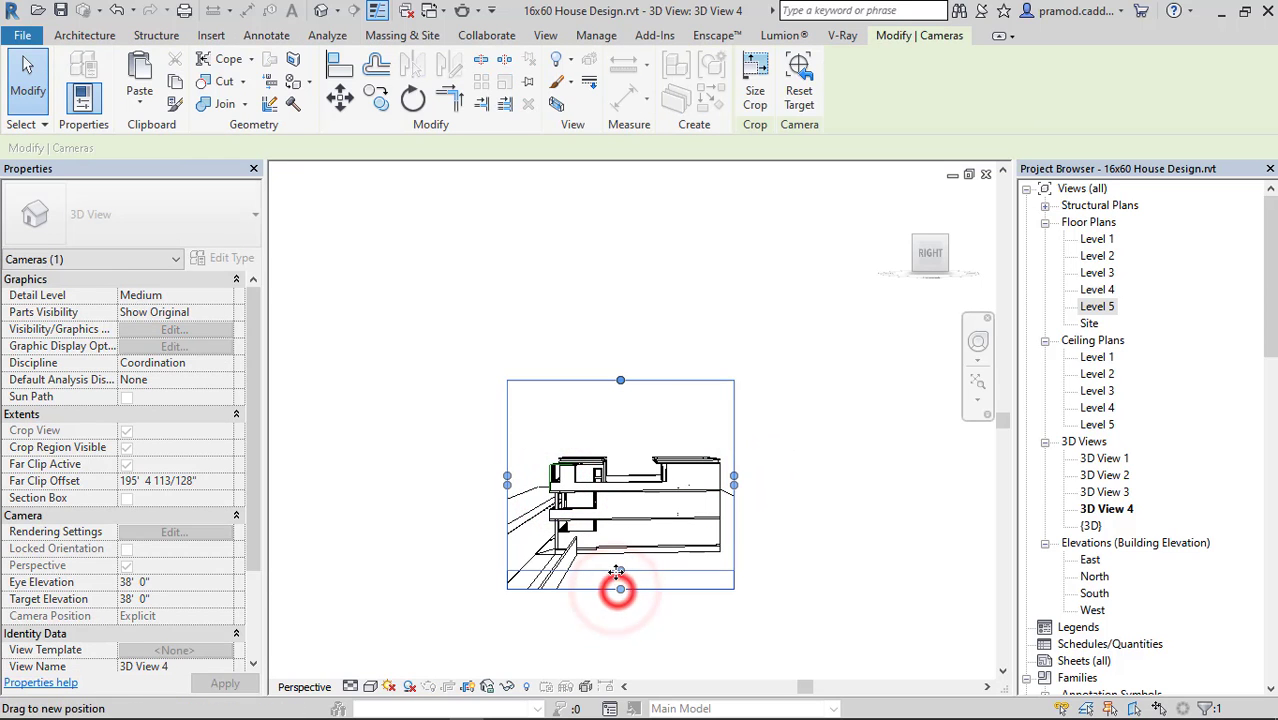
pyautogui.click(659, 510)
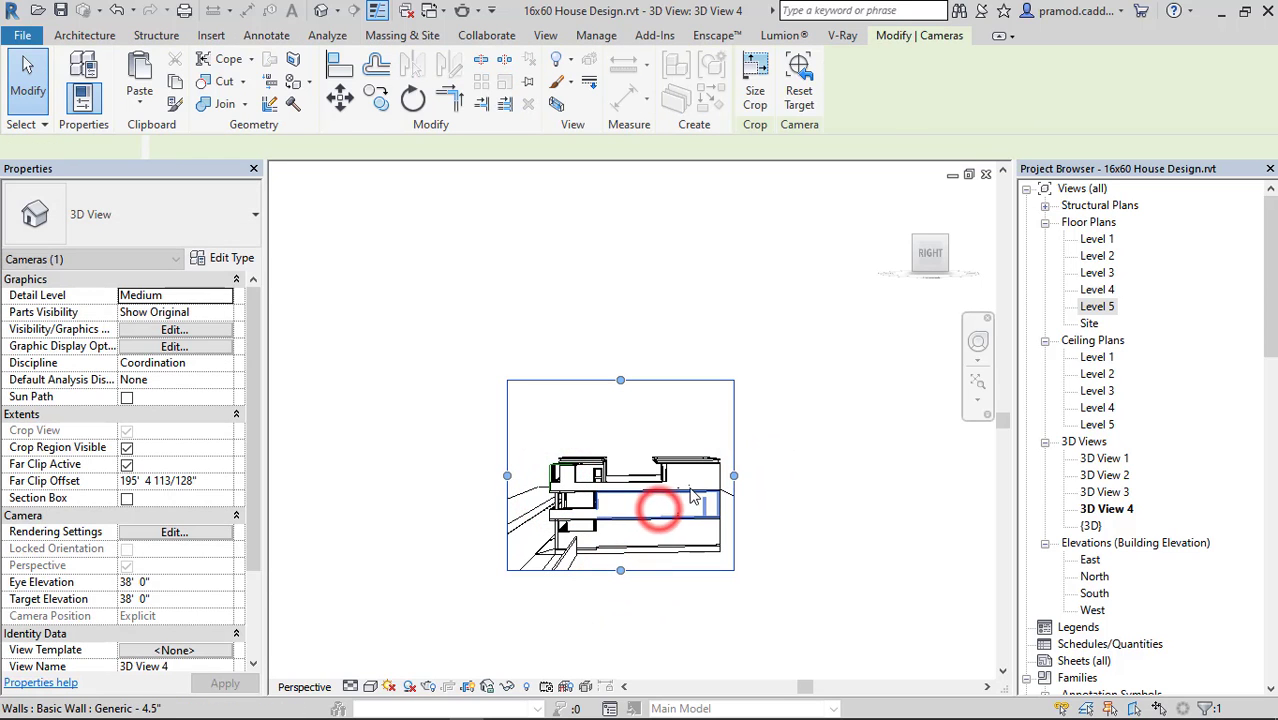
pyautogui.moveTo(693, 500)
pyautogui.keyDown('shift'); pyautogui.mouseDown(button='middle')
pyautogui.moveTo(703, 580)
pyautogui.moveTo(686, 571)
pyautogui.mouseUp(button='middle'); pyautogui.keyUp('shift')
pyautogui.click(816, 402)
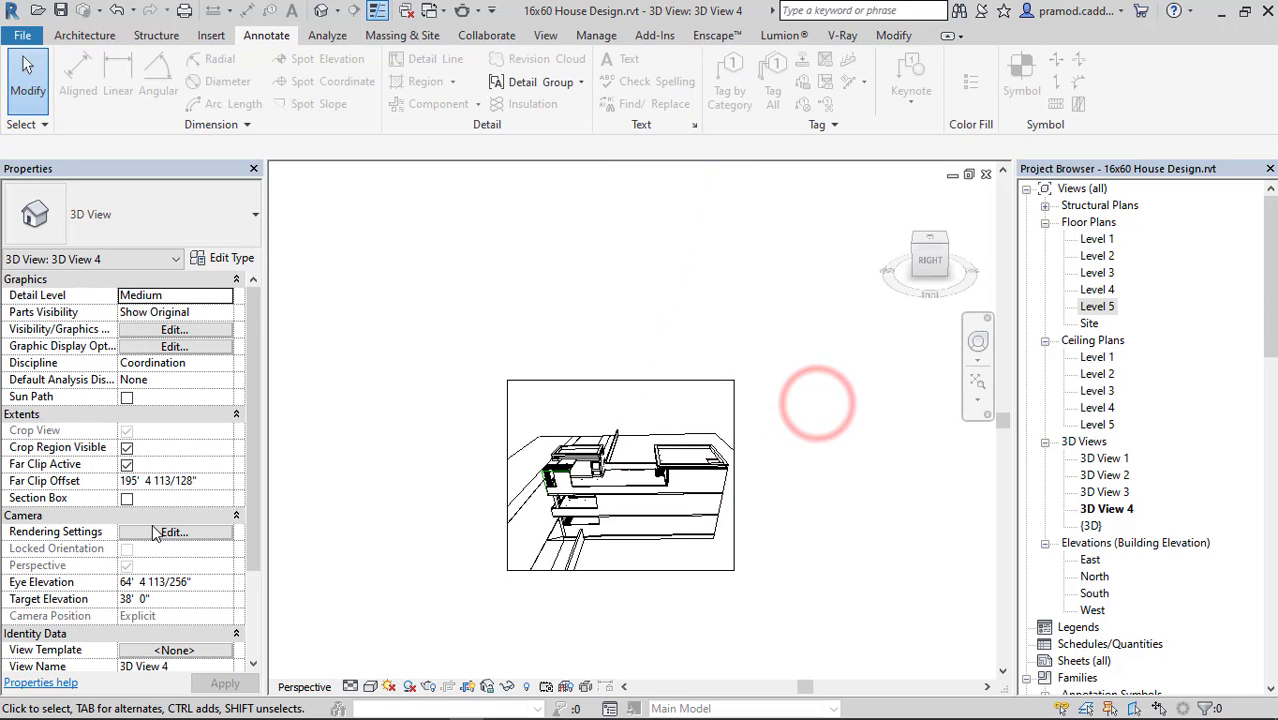
# Enable the section box in 3D View 4 and lower its upper face to cut away the upper storeys above the furnished ground floor.
pyautogui.click(127, 498)
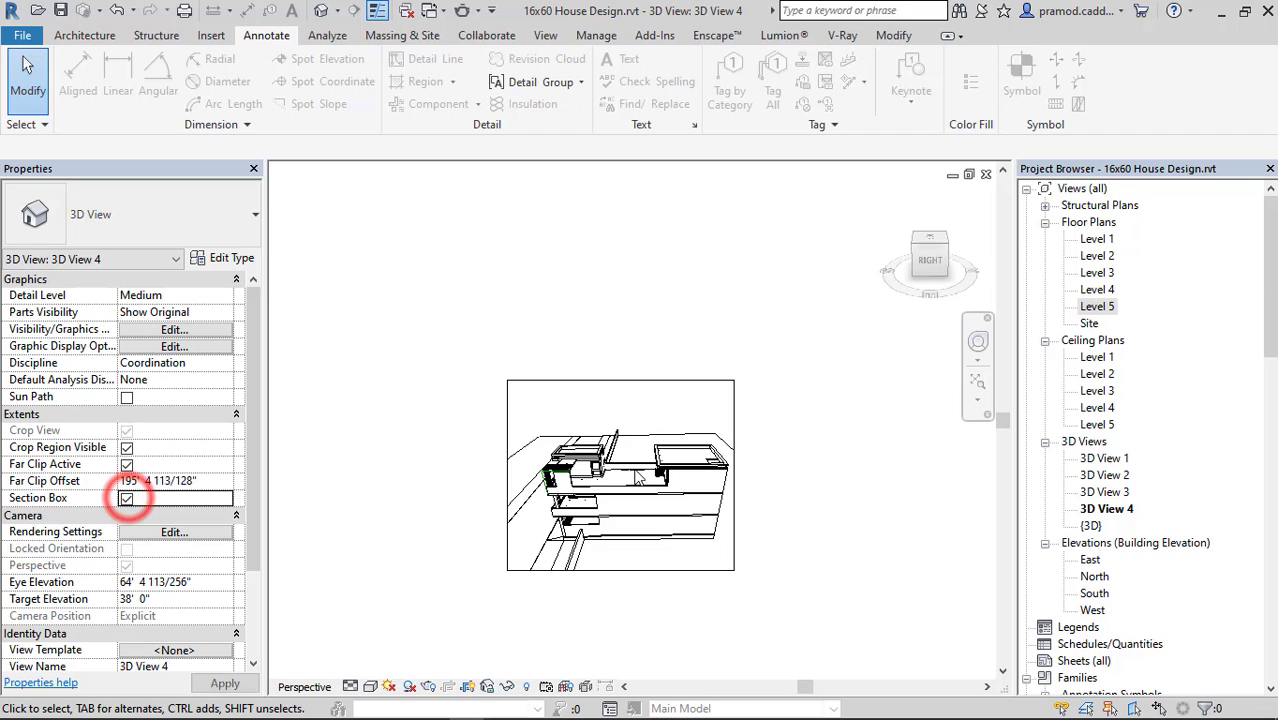
pyautogui.click(770, 411)
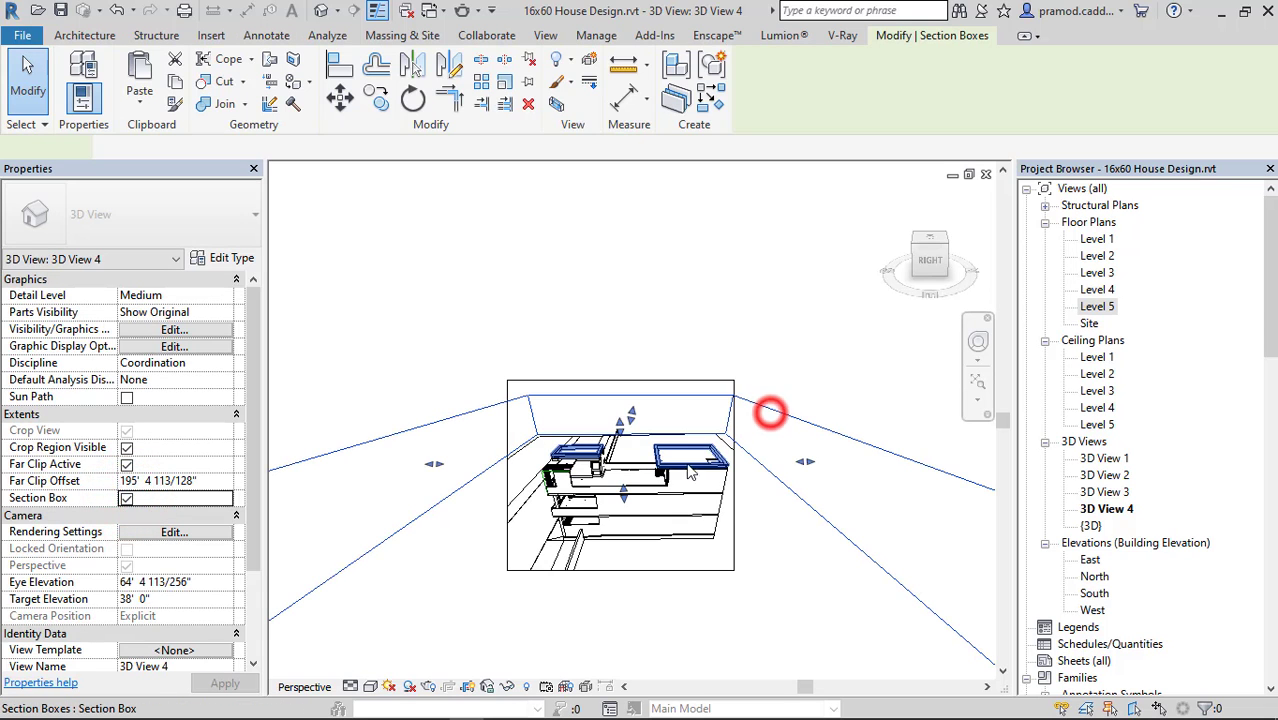
pyautogui.keyDown('shift'); pyautogui.moveTo(751, 503); pyautogui.dragTo(634, 500, button='middle'); pyautogui.keyUp('shift')
pyautogui.moveTo(624, 496); pyautogui.dragTo(625, 539)
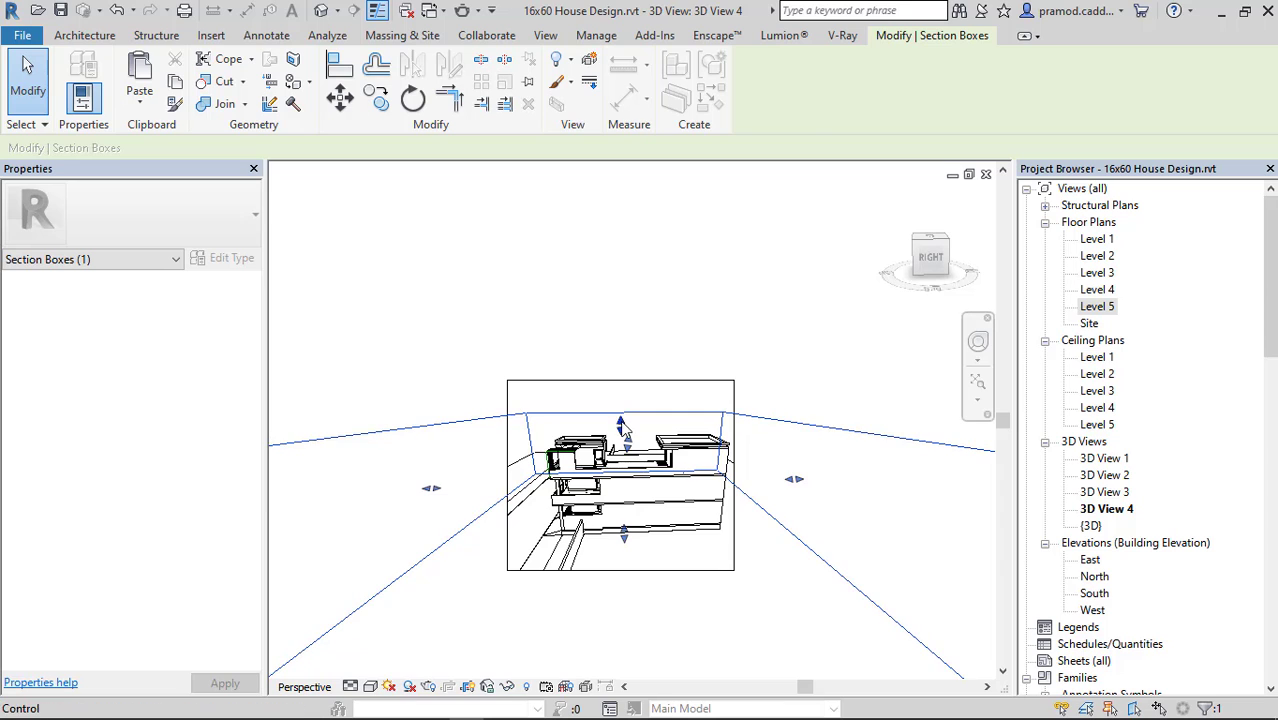
pyautogui.moveTo(620, 421); pyautogui.dragTo(620, 421)
pyautogui.moveTo(621, 481); pyautogui.dragTo(623, 510)
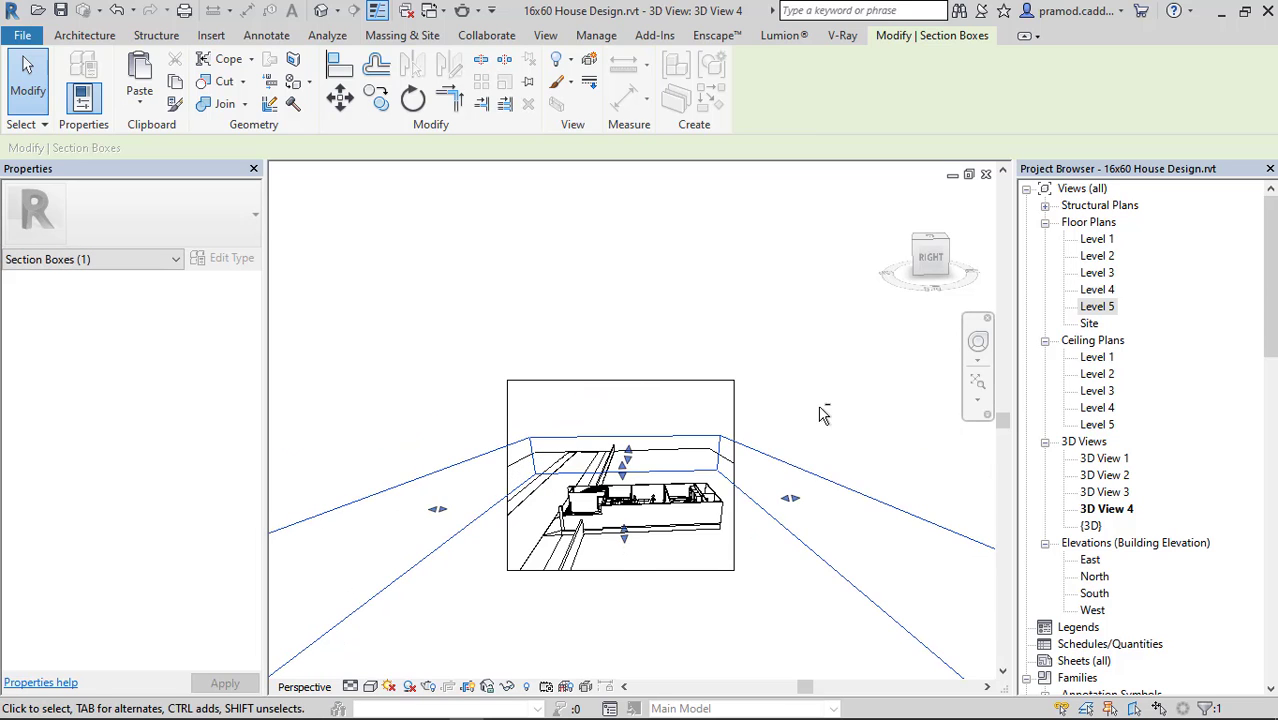
pyautogui.keyDown('shift'); pyautogui.moveTo(821, 408); pyautogui.dragTo(812, 443, button='middle'); pyautogui.keyUp('shift')
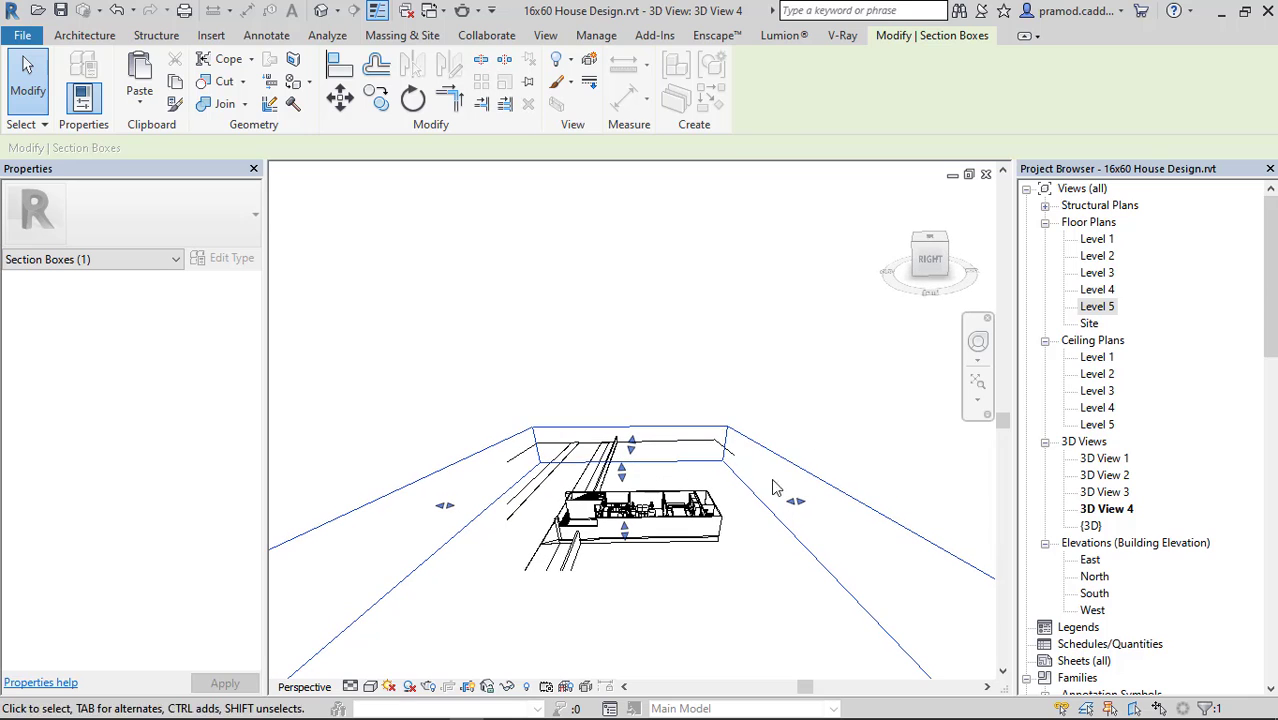
pyautogui.click(428, 334)
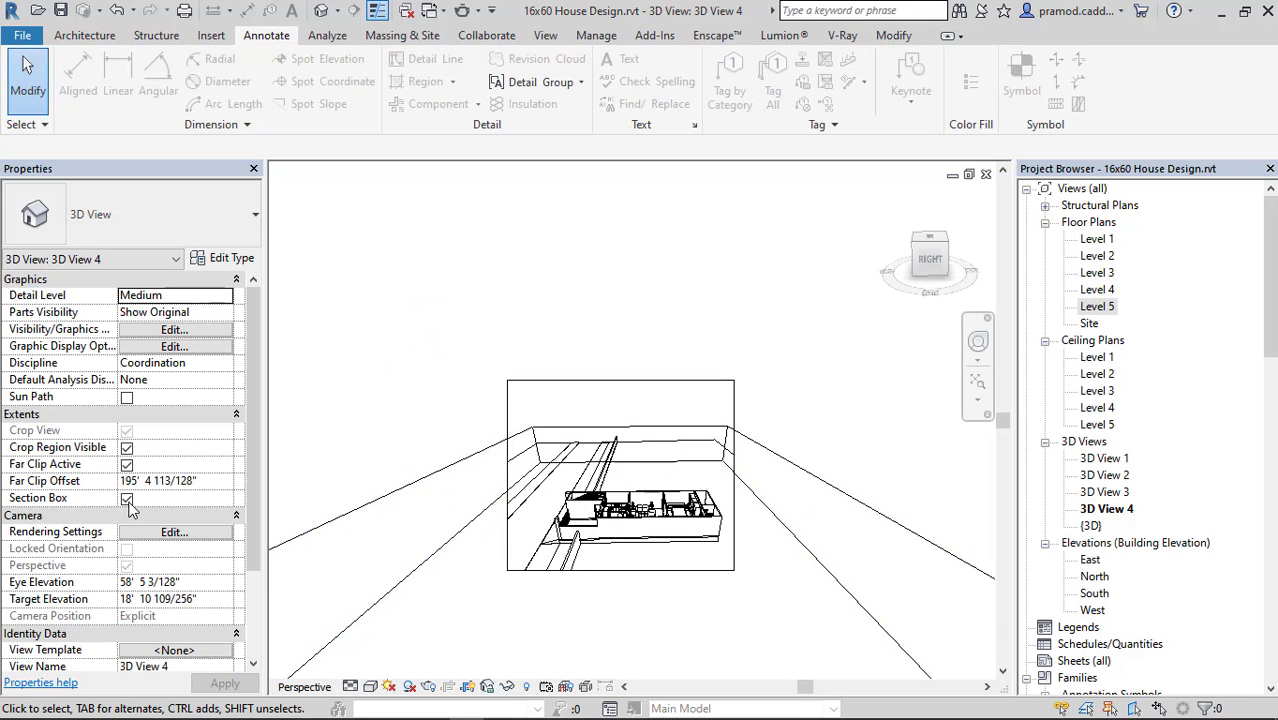
# Hide the section box element in 3D View 4 while keeping the section cut active.
pyautogui.click(471, 454)
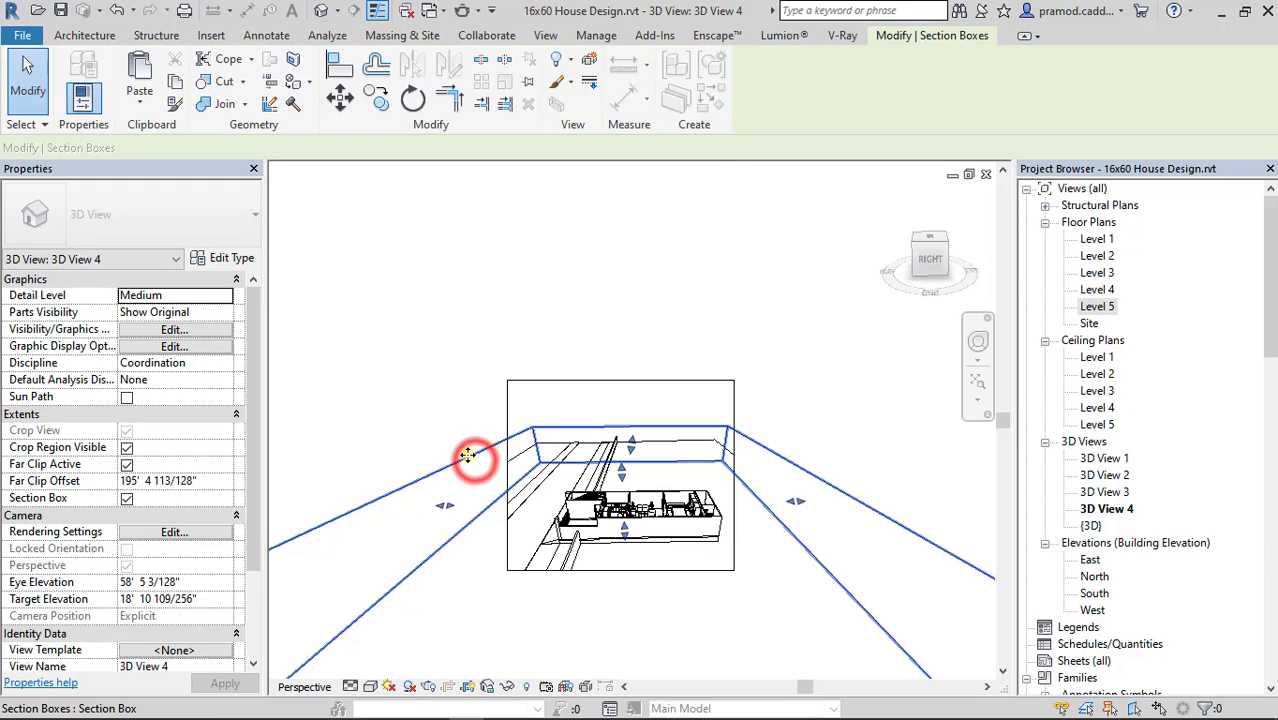
pyautogui.rightClick(471, 454)
pyautogui.moveTo(685, 126)
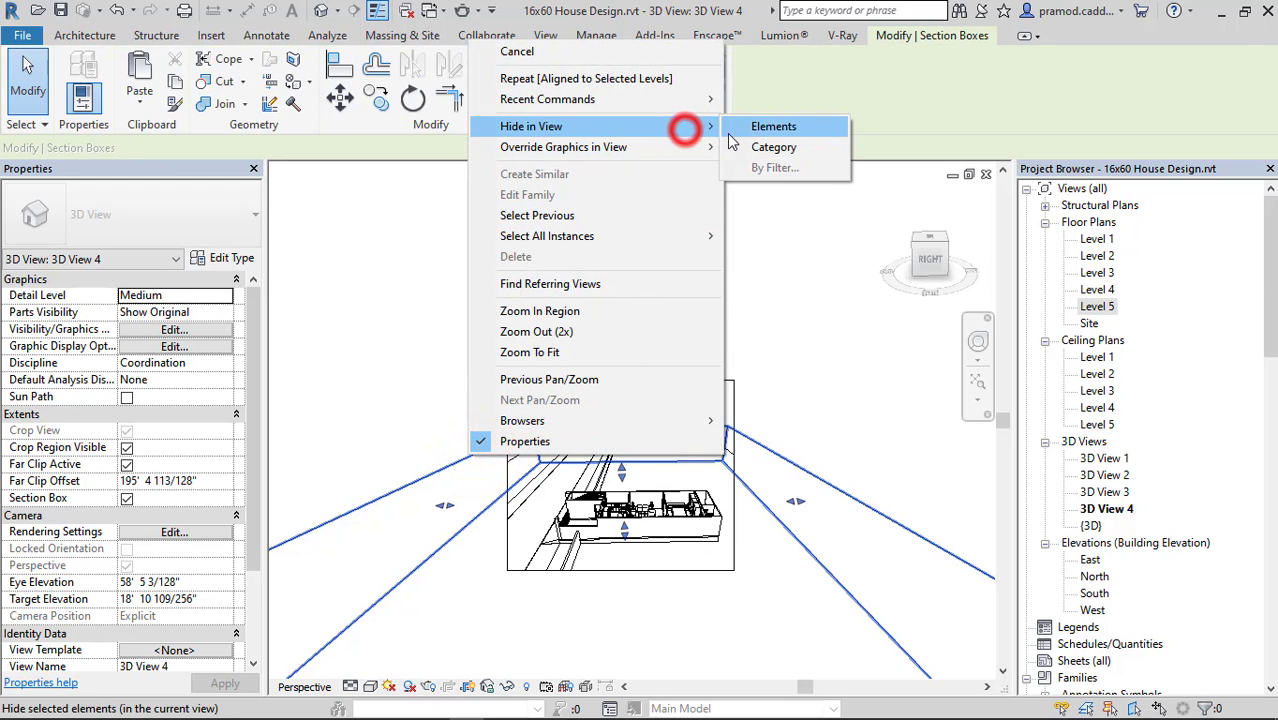
pyautogui.click(740, 124)
pyautogui.scroll(3, 686, 527)
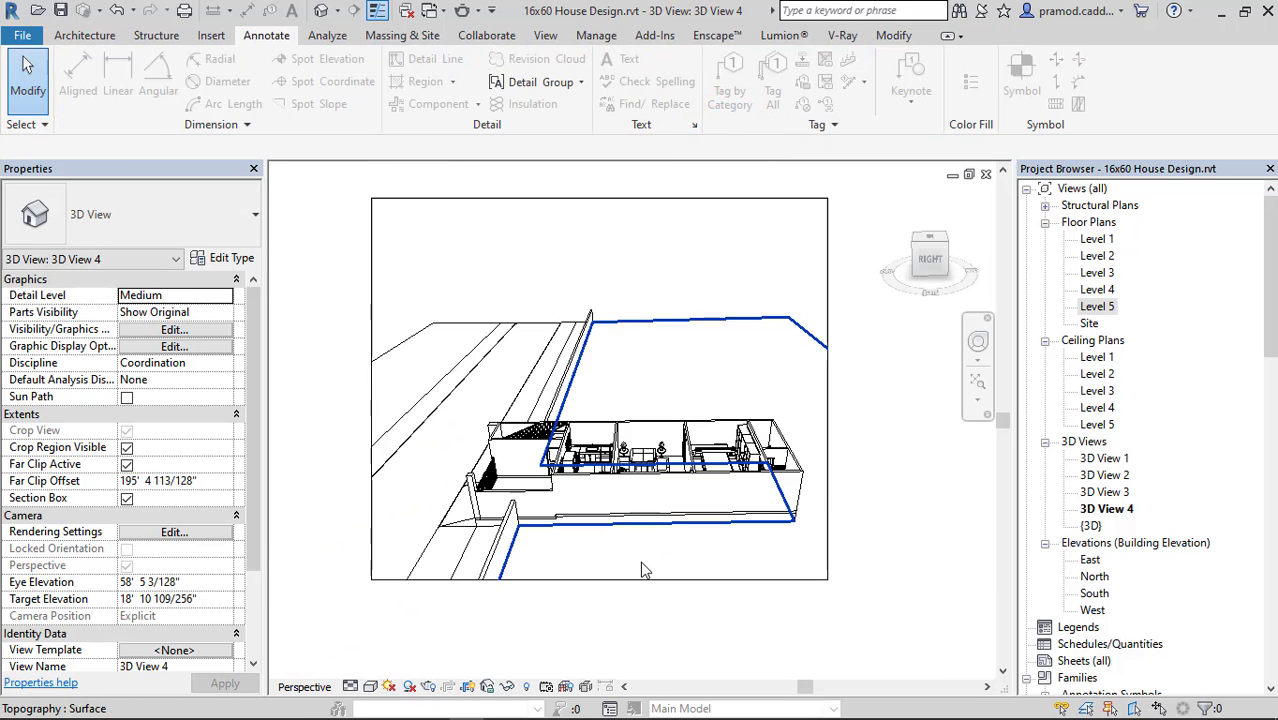
# Orbit the 3D View 4 camera to look down more steeply on the house, and tighten the crop region around the ground floor.
pyautogui.click(662, 488)
pyautogui.keyDown('shift'); pyautogui.moveTo(733, 487); pyautogui.dragTo(730, 530, button='middle'); pyautogui.keyUp('shift')
pyautogui.scroll(-3, 630, 475)
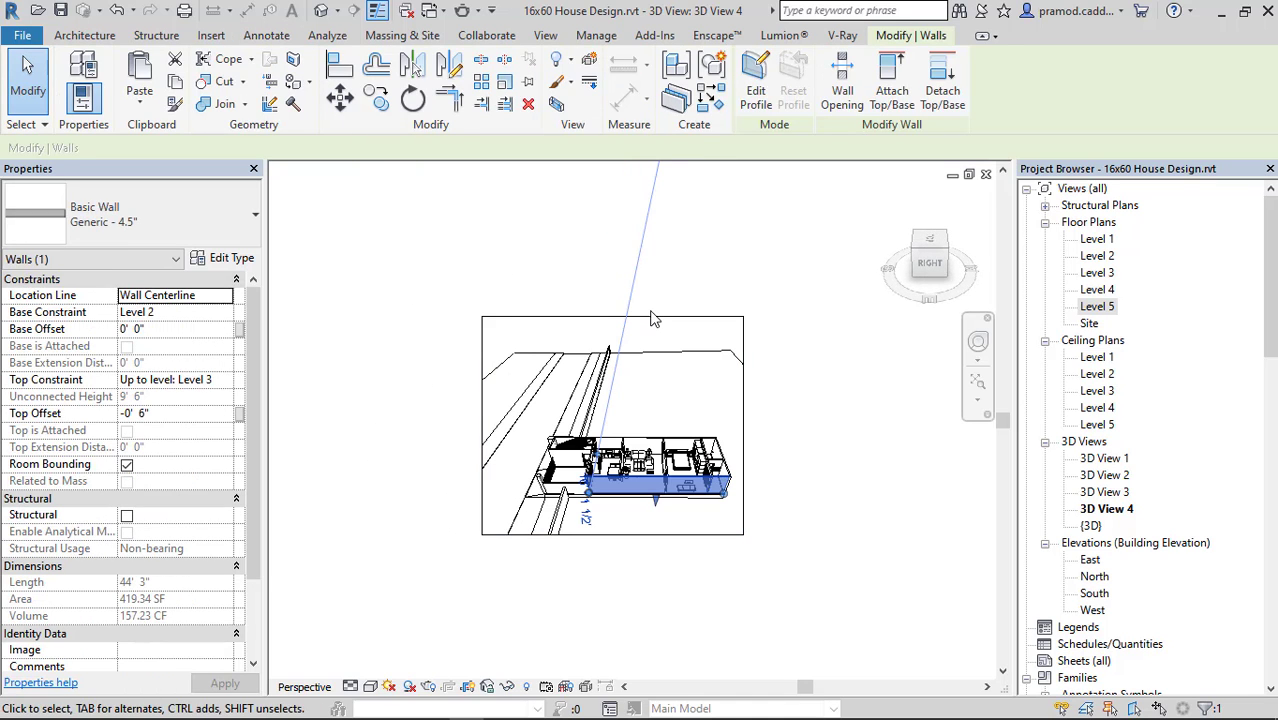
pyautogui.click(650, 316)
pyautogui.moveTo(615, 320); pyautogui.dragTo(613, 423)
pyautogui.moveTo(613, 535); pyautogui.dragTo(613, 500)
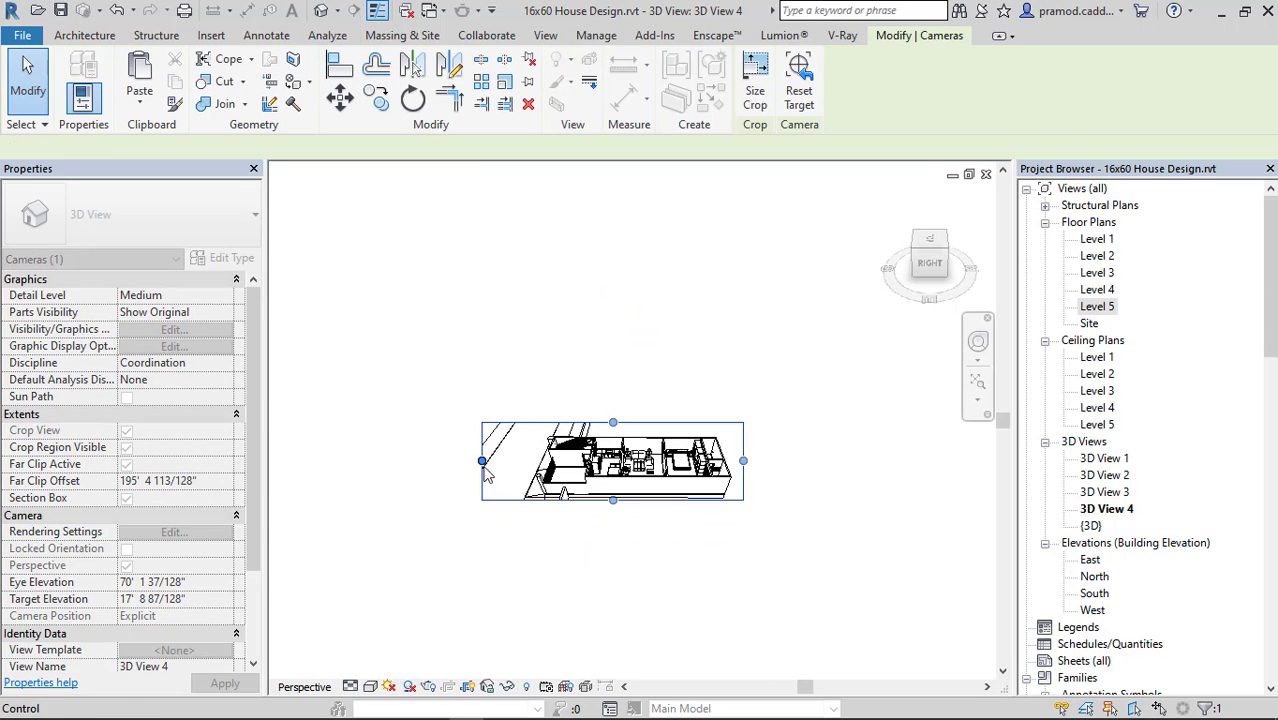
pyautogui.moveTo(482, 461); pyautogui.dragTo(527, 464)
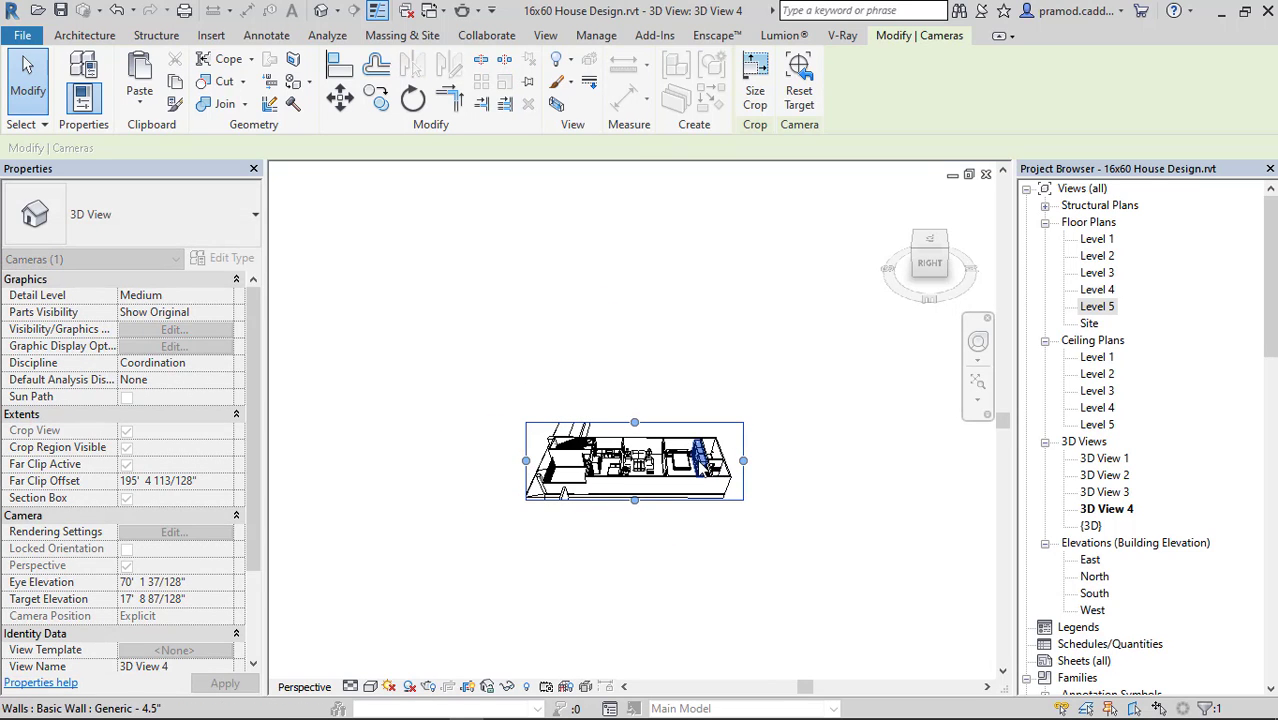
pyautogui.middleClick(674, 504)
pyautogui.middleClick(674, 504)
pyautogui.click(775, 497)
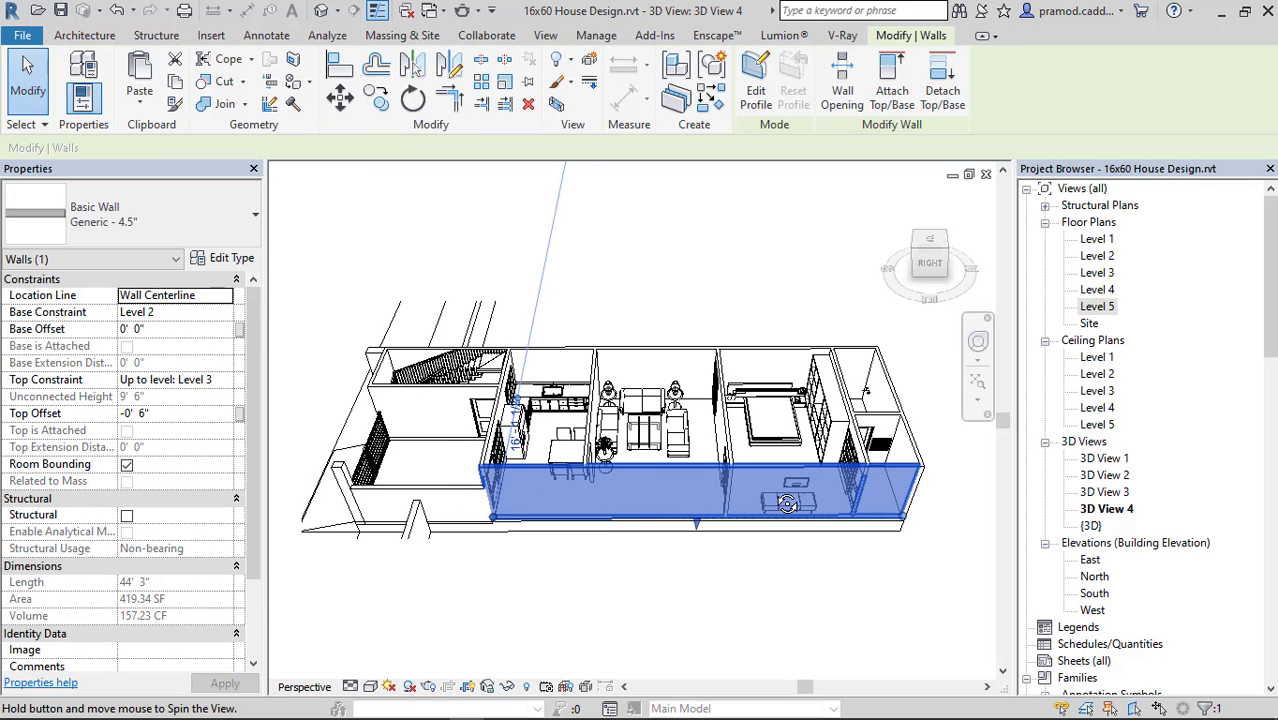
pyautogui.click(749, 591)
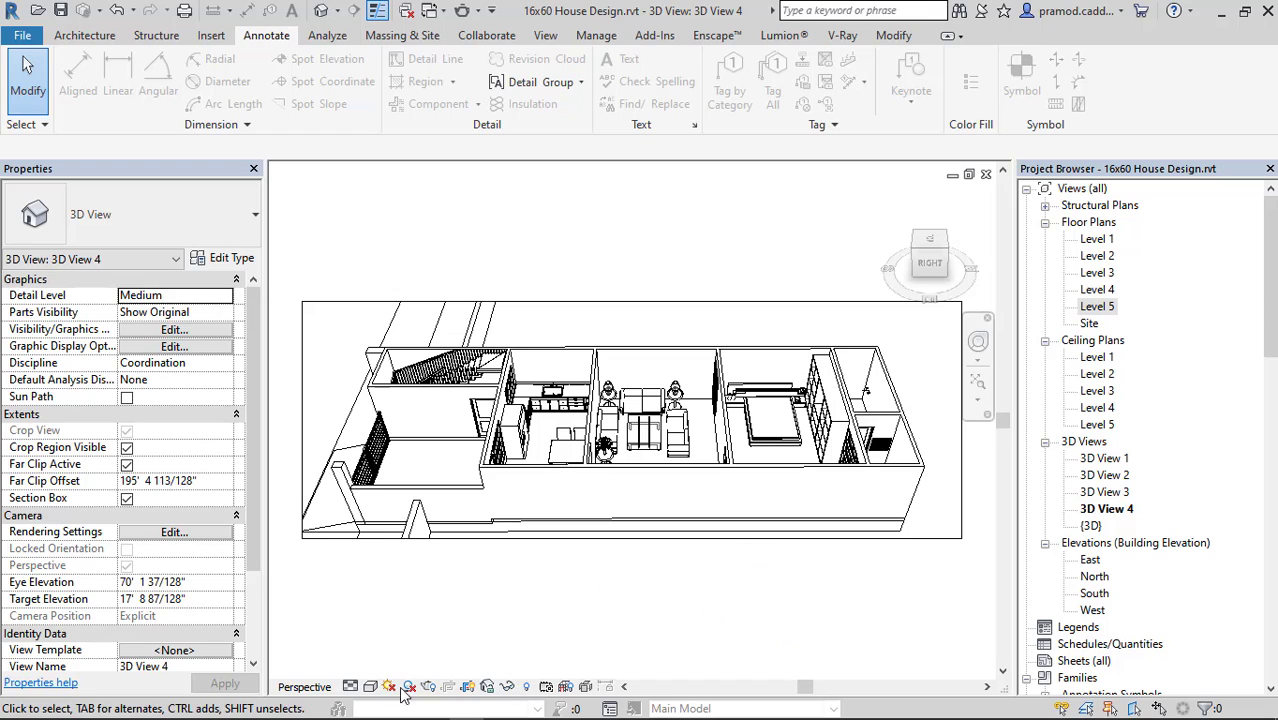
# Set 3D View 4 to the Realistic visual style, with edges hidden and lines smoothed with anti-aliasing.
pyautogui.click(409, 687)
pyautogui.click(430, 568)
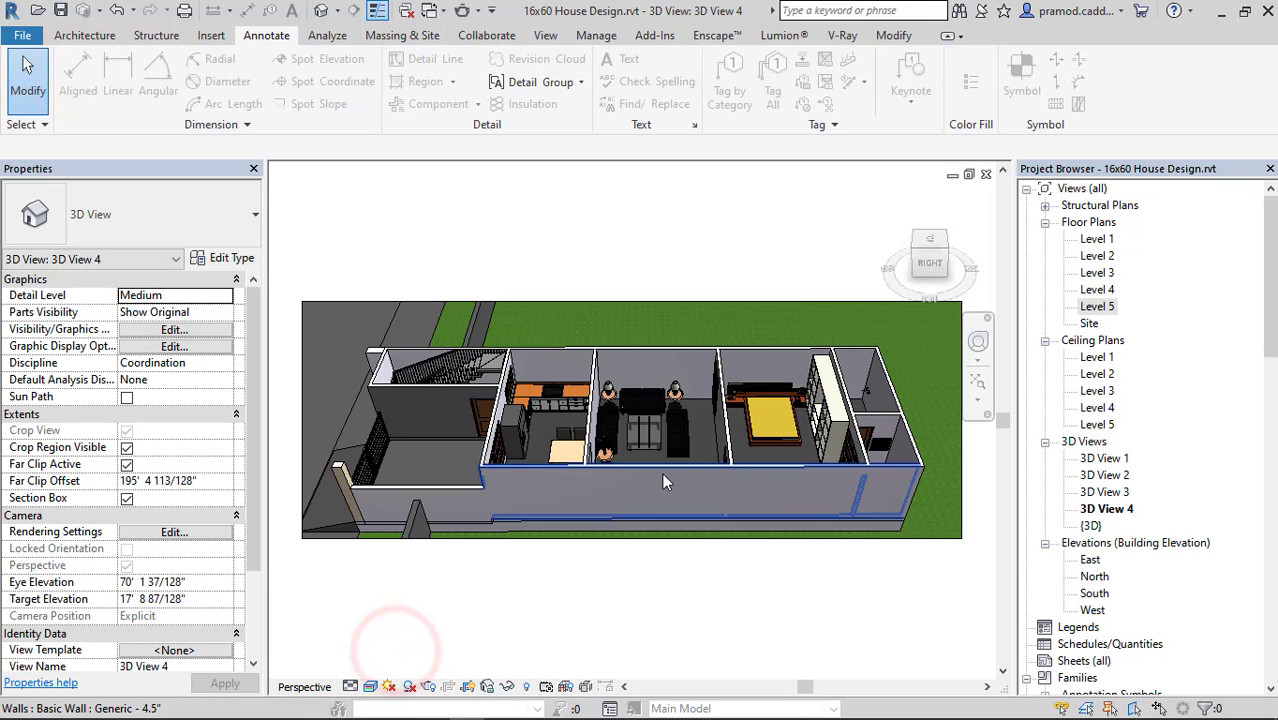
pyautogui.click(370, 686)
pyautogui.click(351, 519)
pyautogui.click(370, 686)
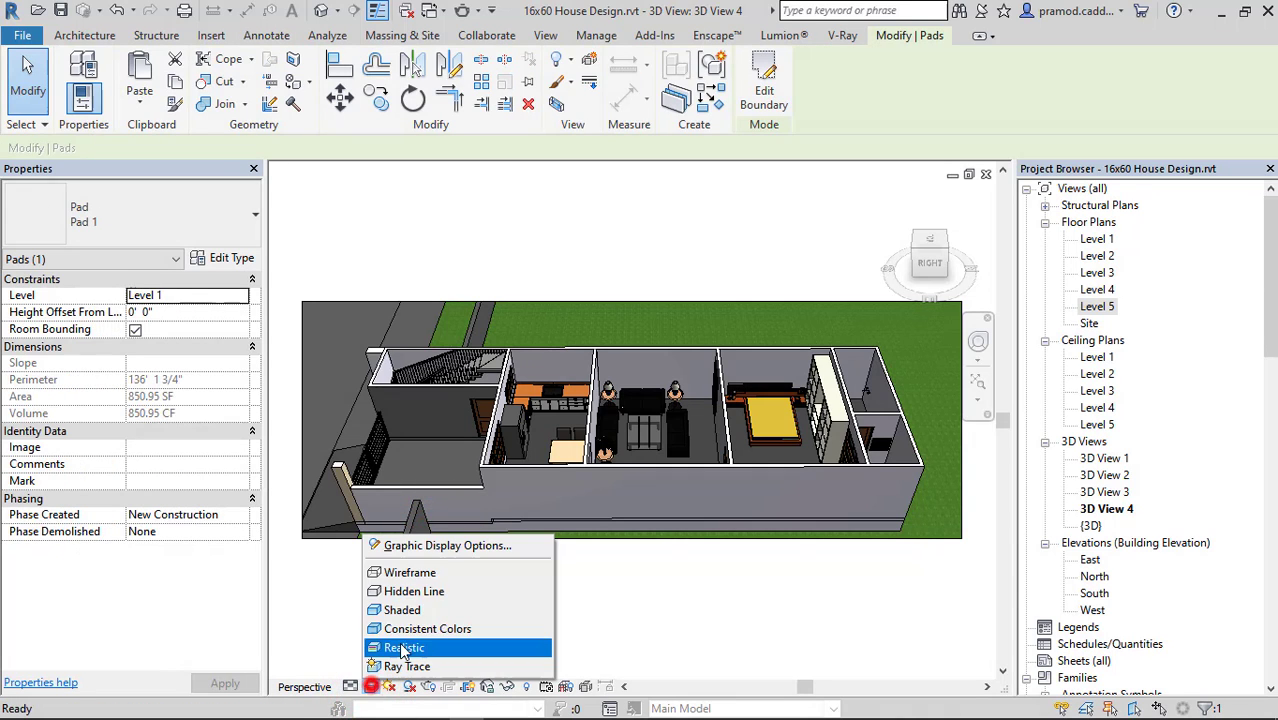
pyautogui.click(435, 545)
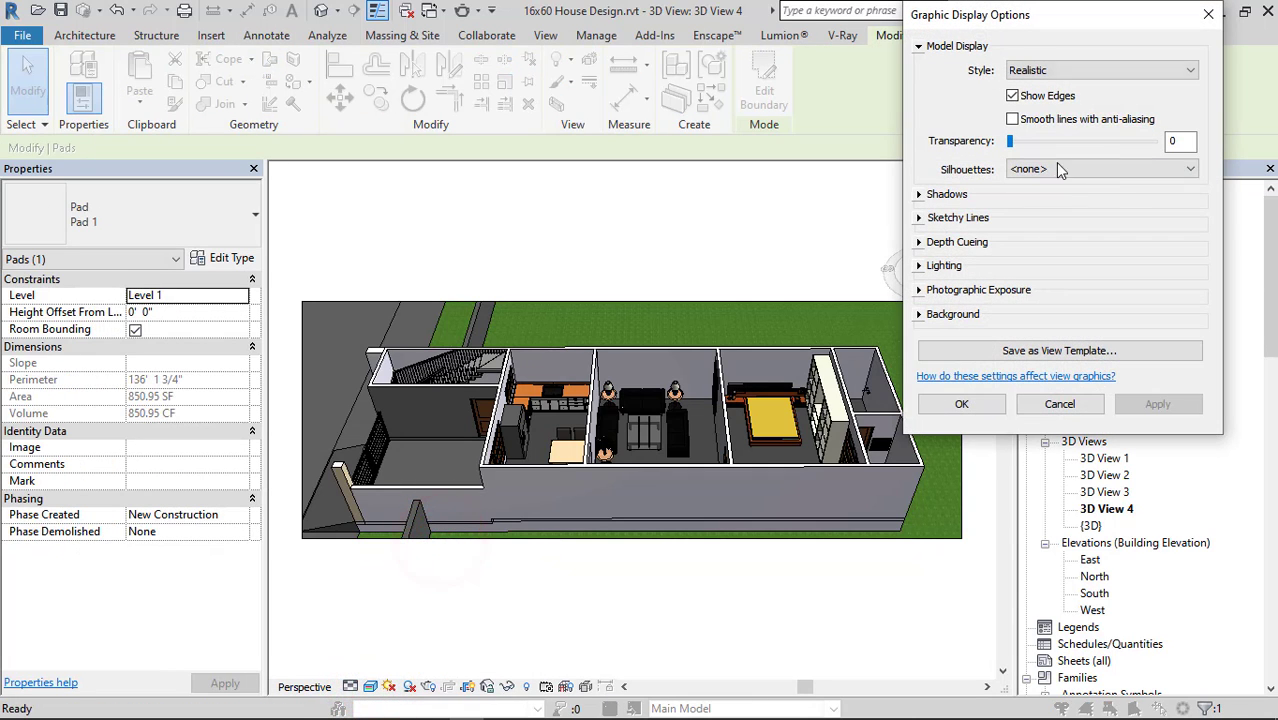
pyautogui.click(1038, 103)
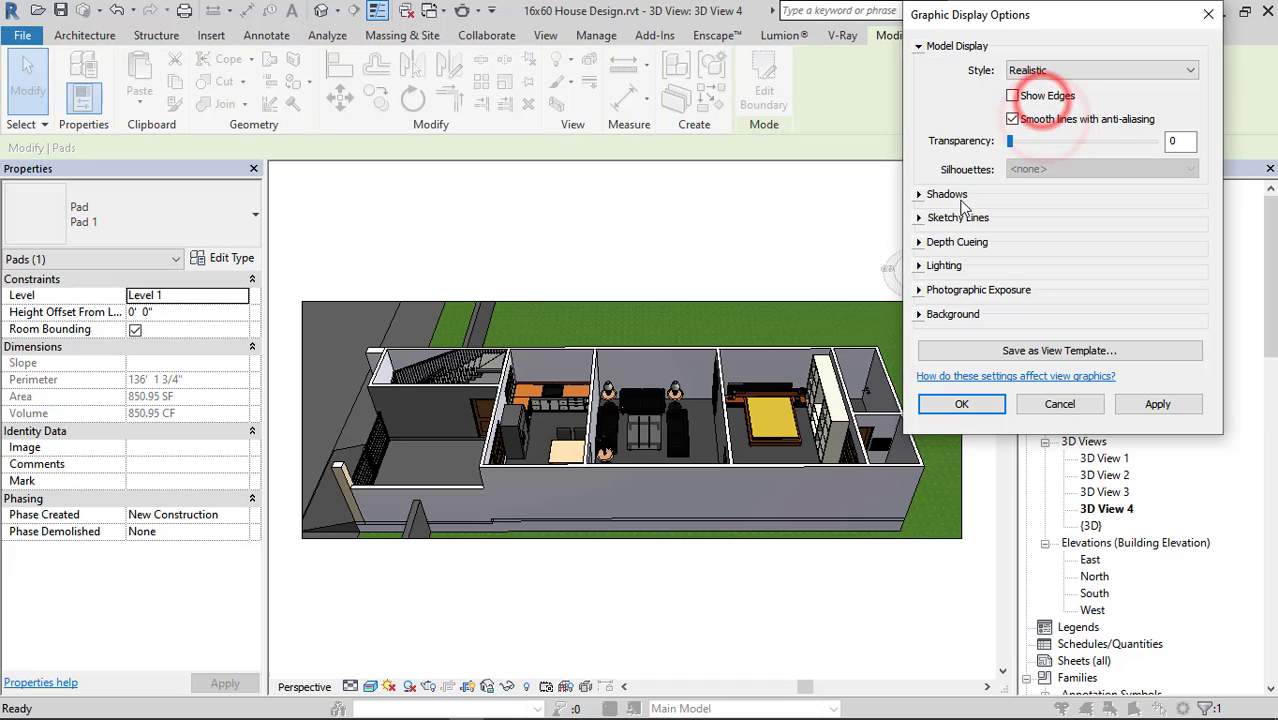
# Enable cast and ambient shadows for the view, and set the lighting to sun 70, ambient light 20 and shadows 20.
pyautogui.click(920, 194)
pyautogui.click(1013, 230)
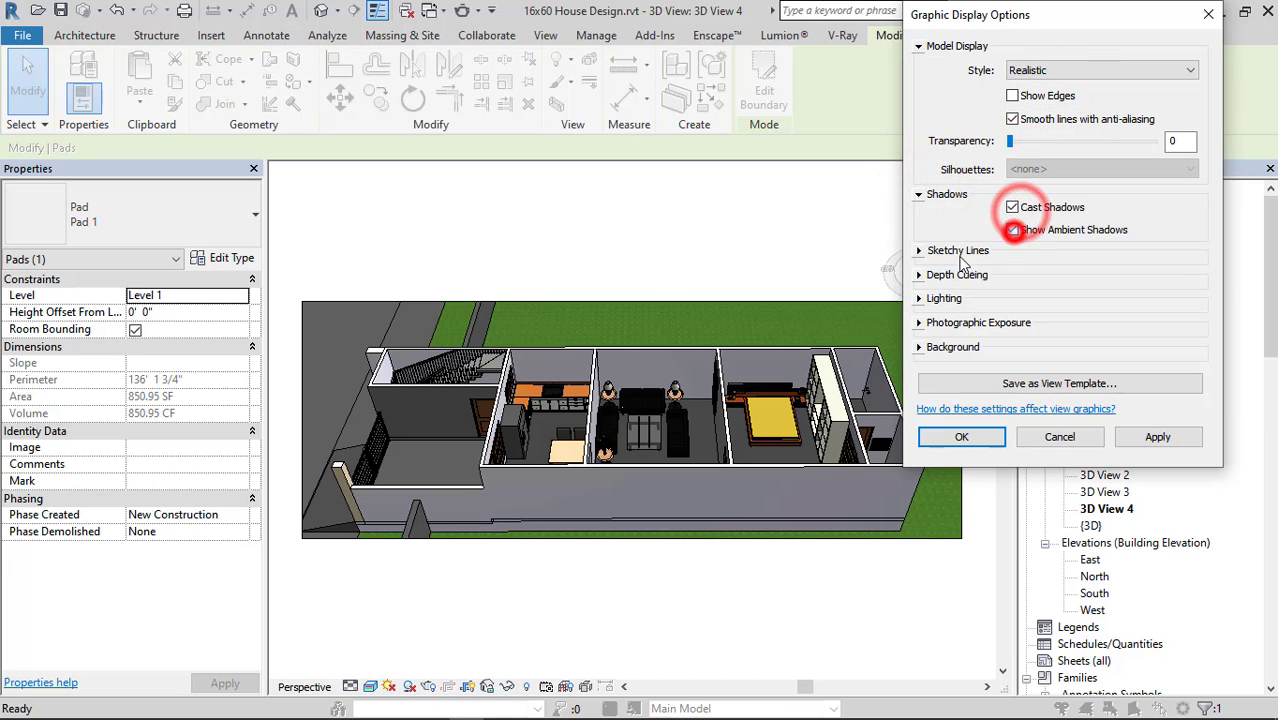
pyautogui.click(920, 298)
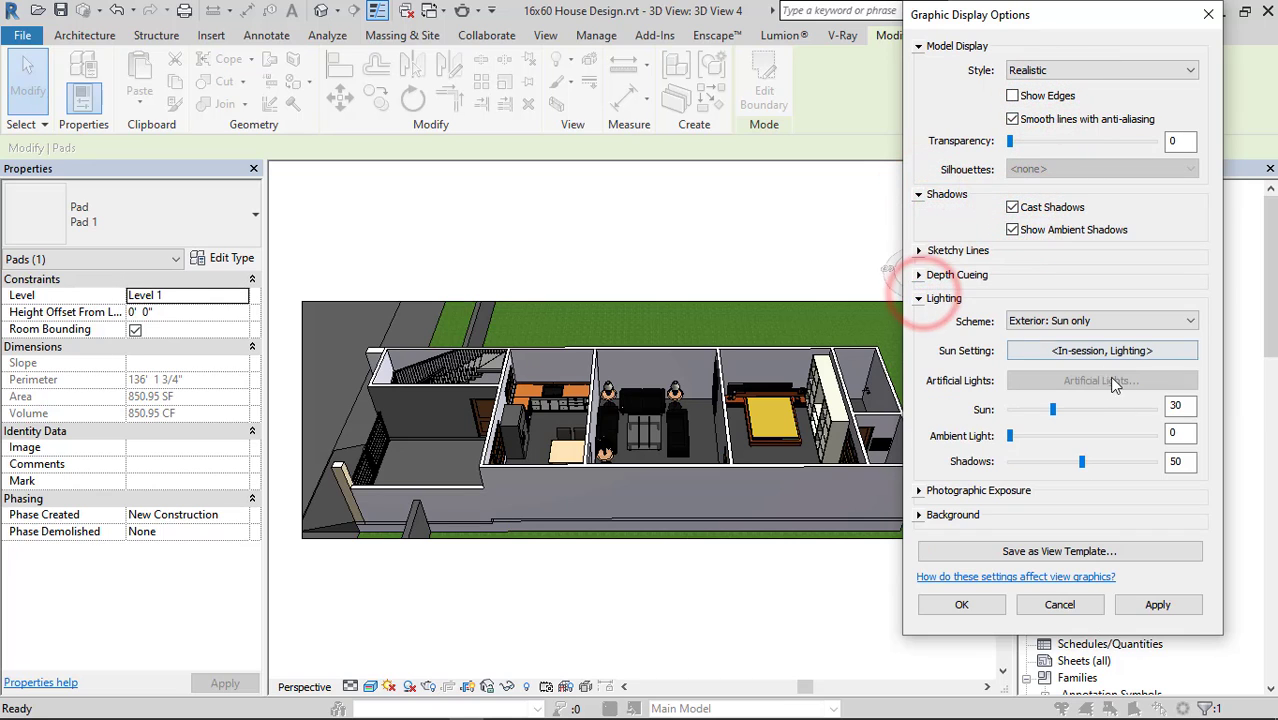
pyautogui.write('70')
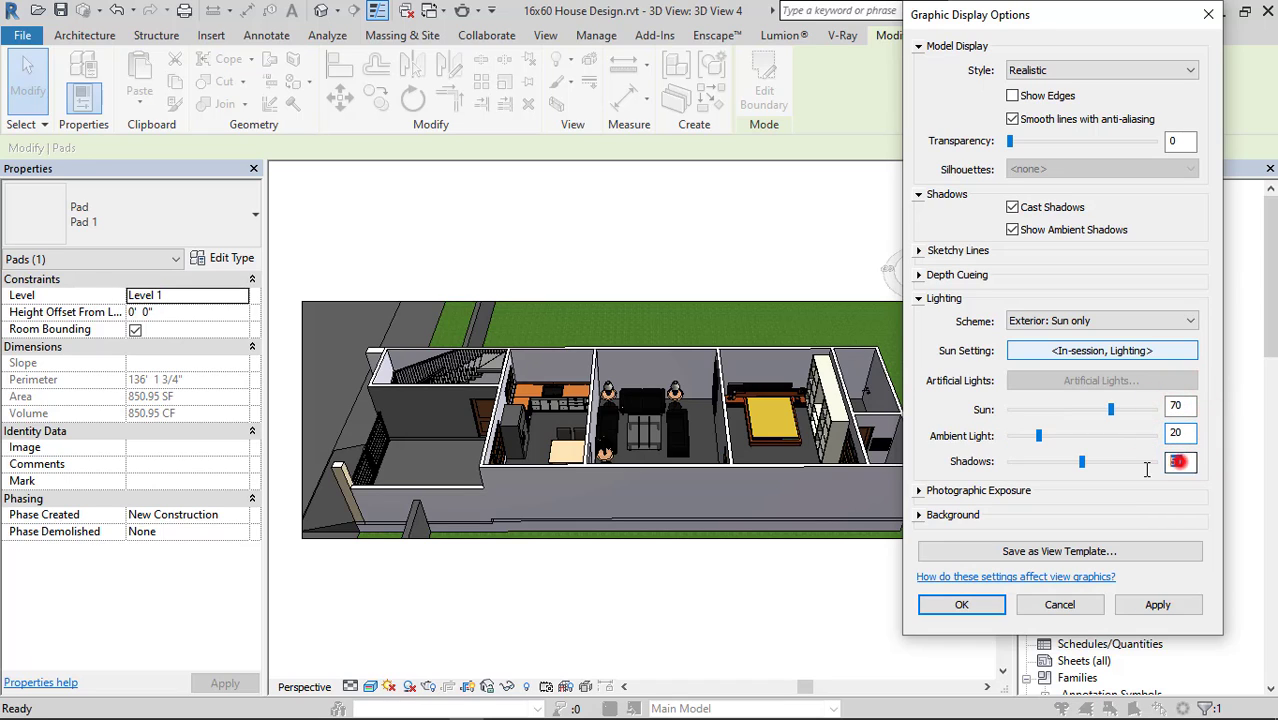
# Give the view a Gradient background, apply the graphic display settings and deselect the pad.
pyautogui.click(919, 514)
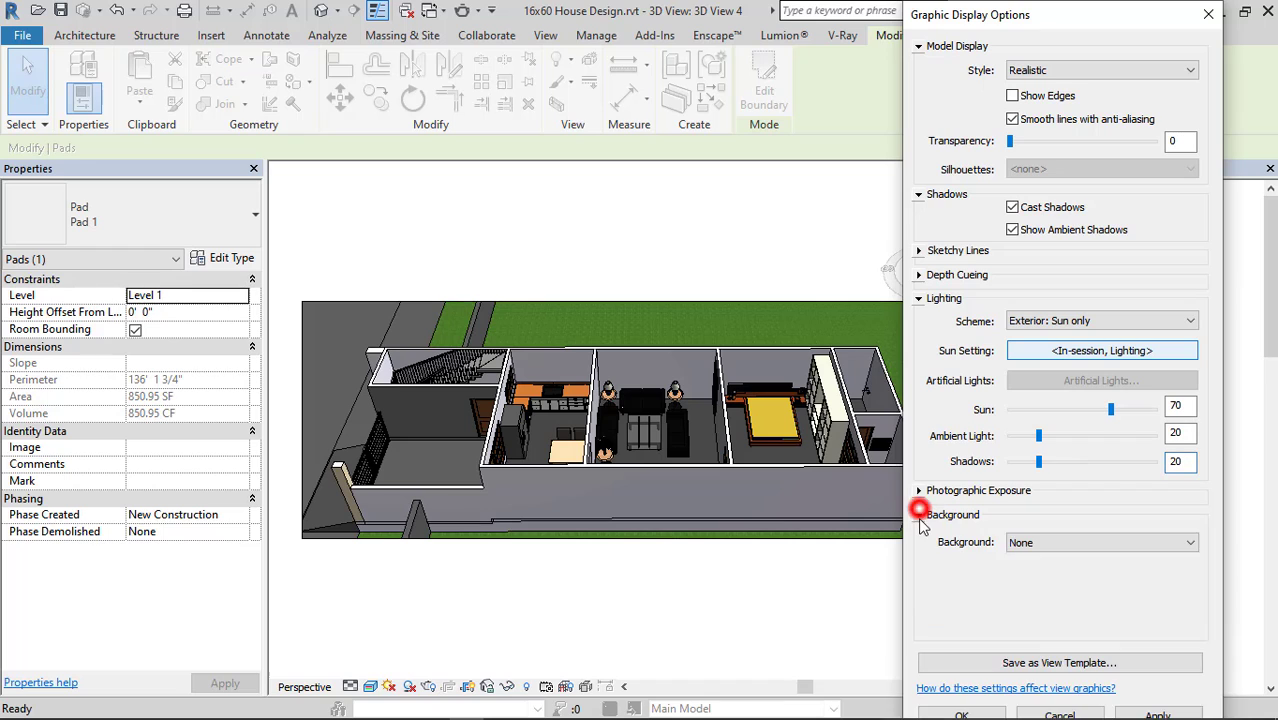
pyautogui.click(919, 514)
pyautogui.click(919, 514)
pyautogui.click(1075, 541)
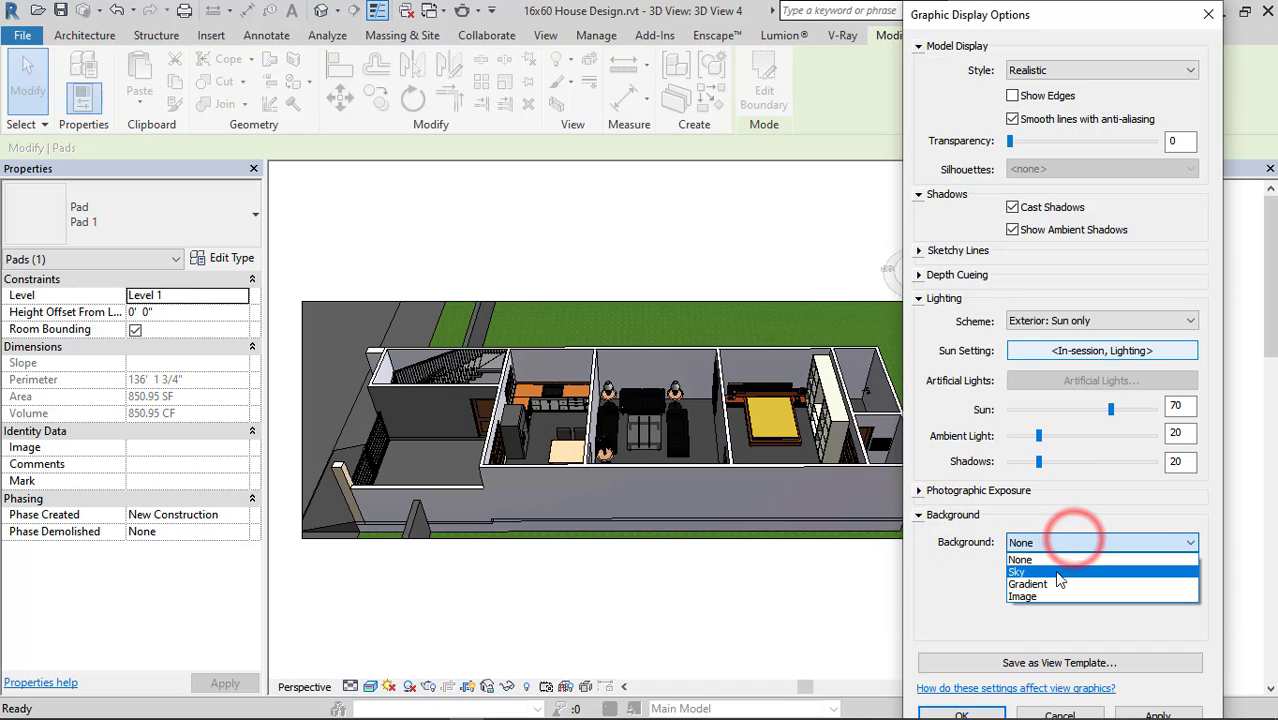
pyautogui.click(1052, 573)
pyautogui.click(1045, 545)
pyautogui.click(1040, 565)
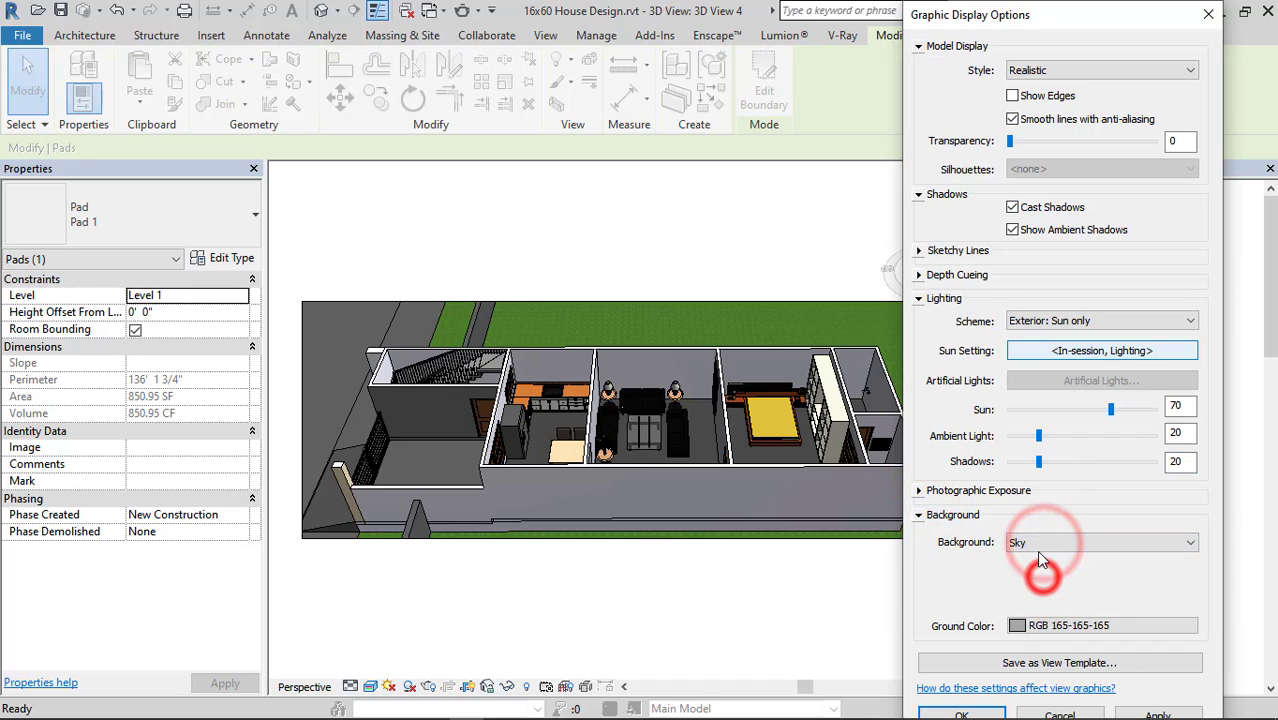
pyautogui.click(1044, 540)
pyautogui.click(1040, 585)
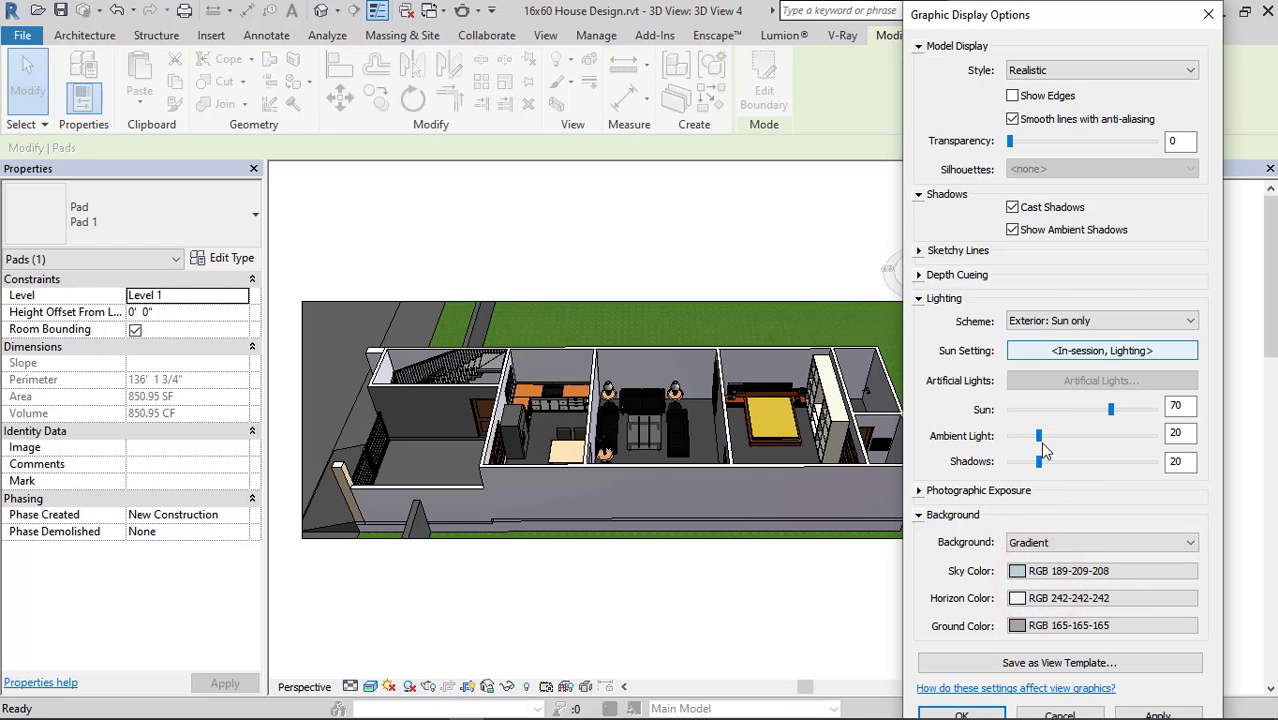
pyautogui.click(1160, 714)
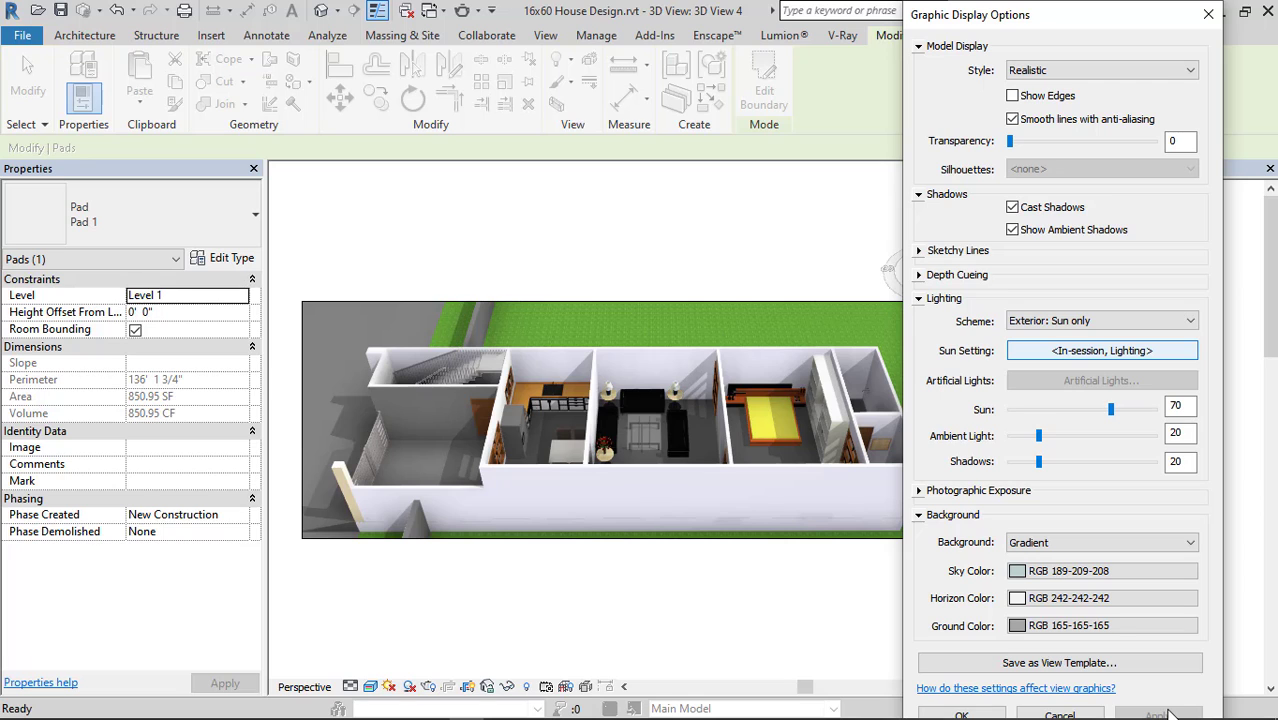
pyautogui.click(1210, 16)
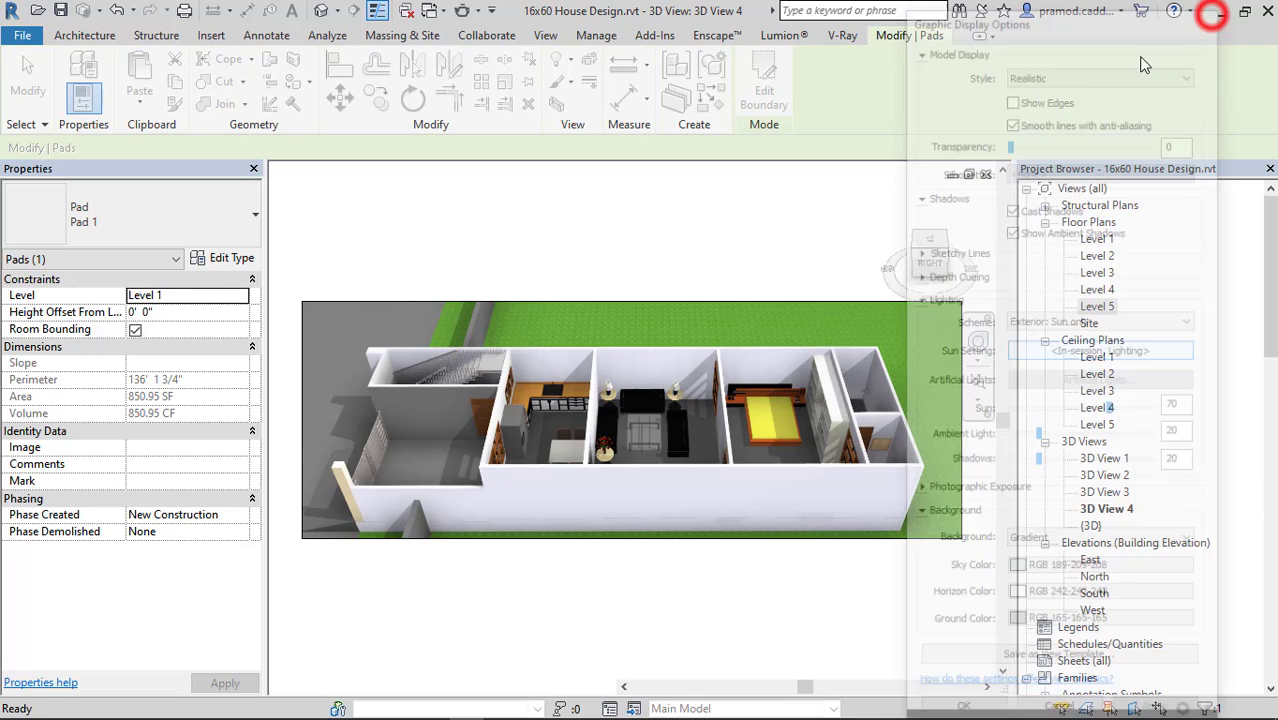
pyautogui.press('Escape')
# Export the current 3D view as an image named 3D SECTION in the Images folder, and save the project.
pyautogui.click(22, 36)
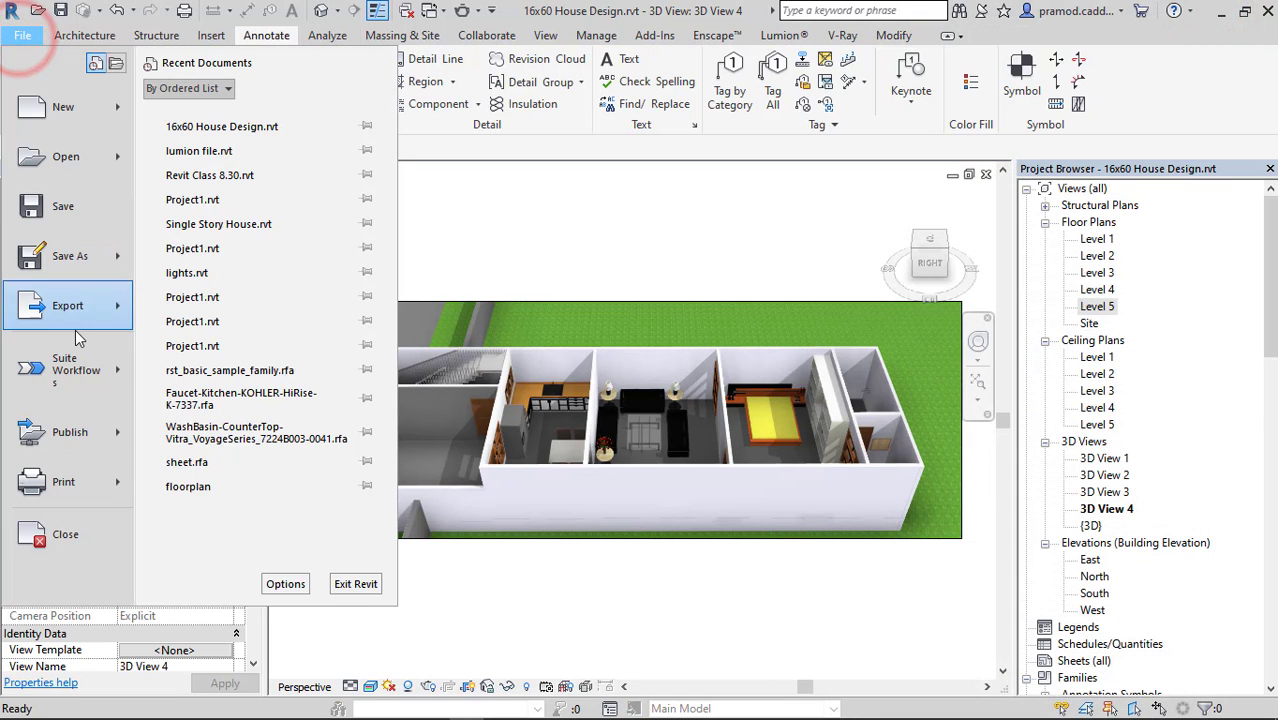
pyautogui.click(68, 303)
pyautogui.click(299, 525)
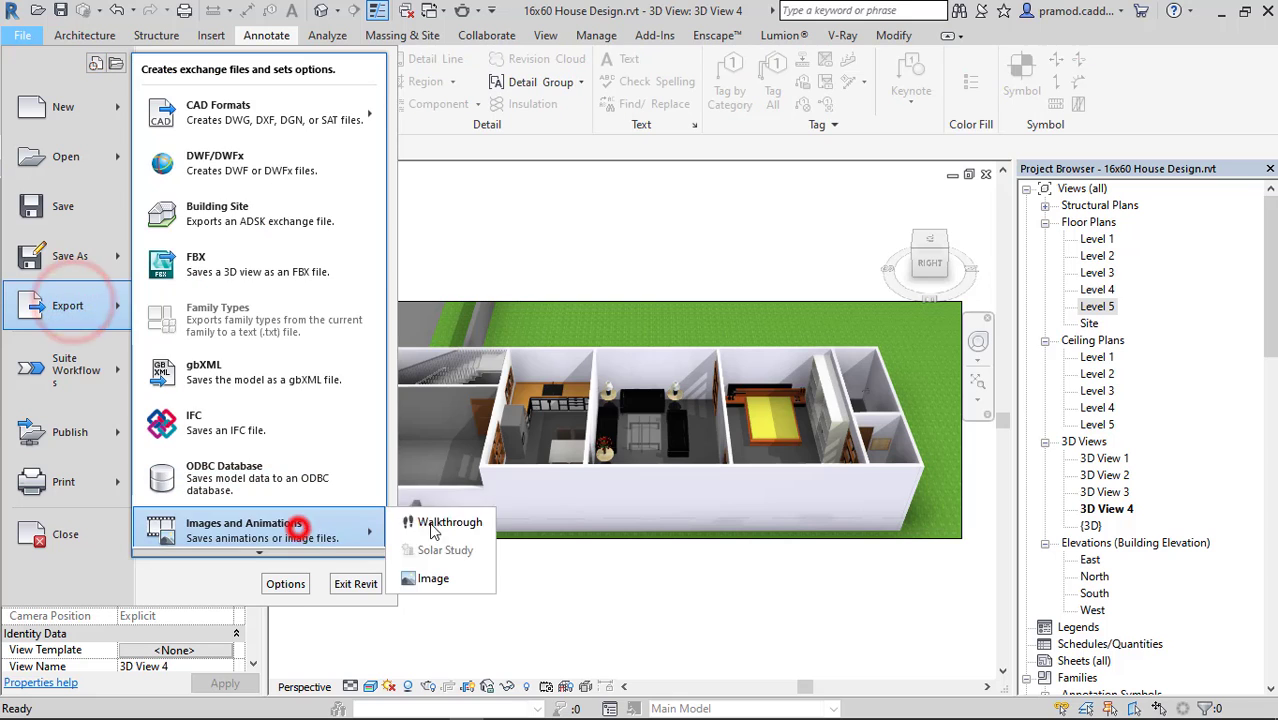
pyautogui.click(433, 578)
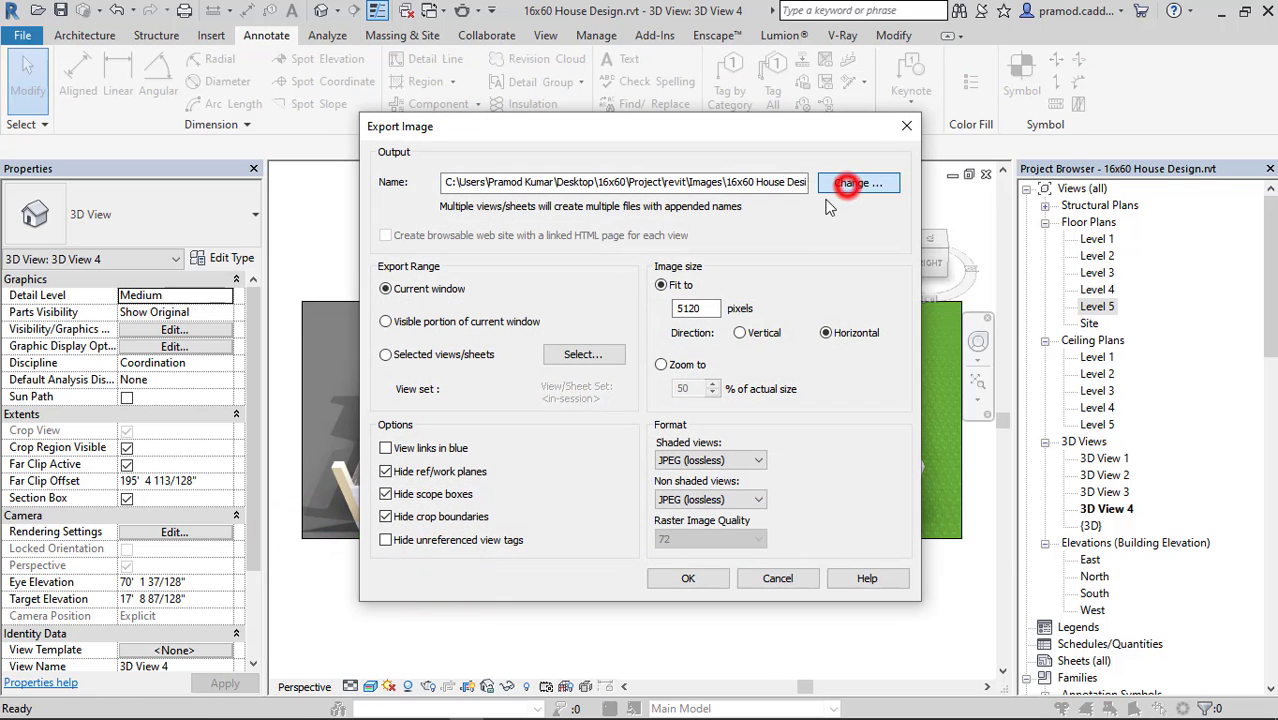
pyautogui.click(847, 183)
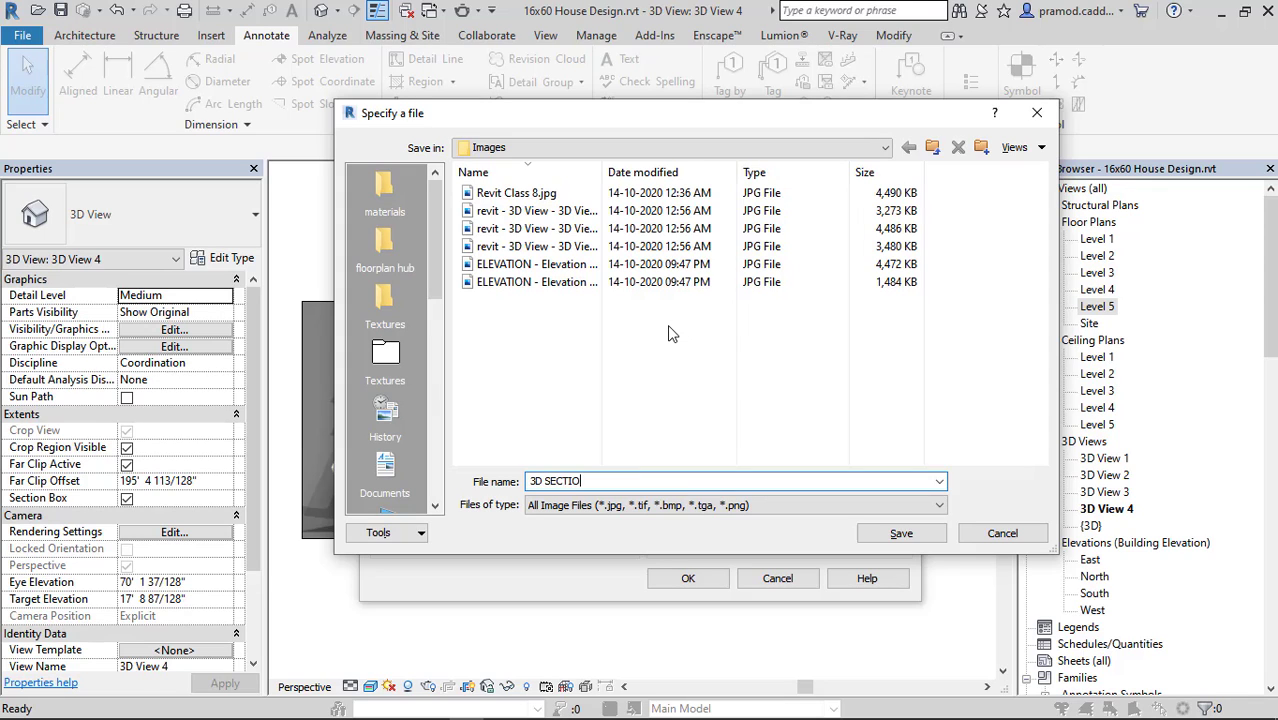
pyautogui.press('Return')
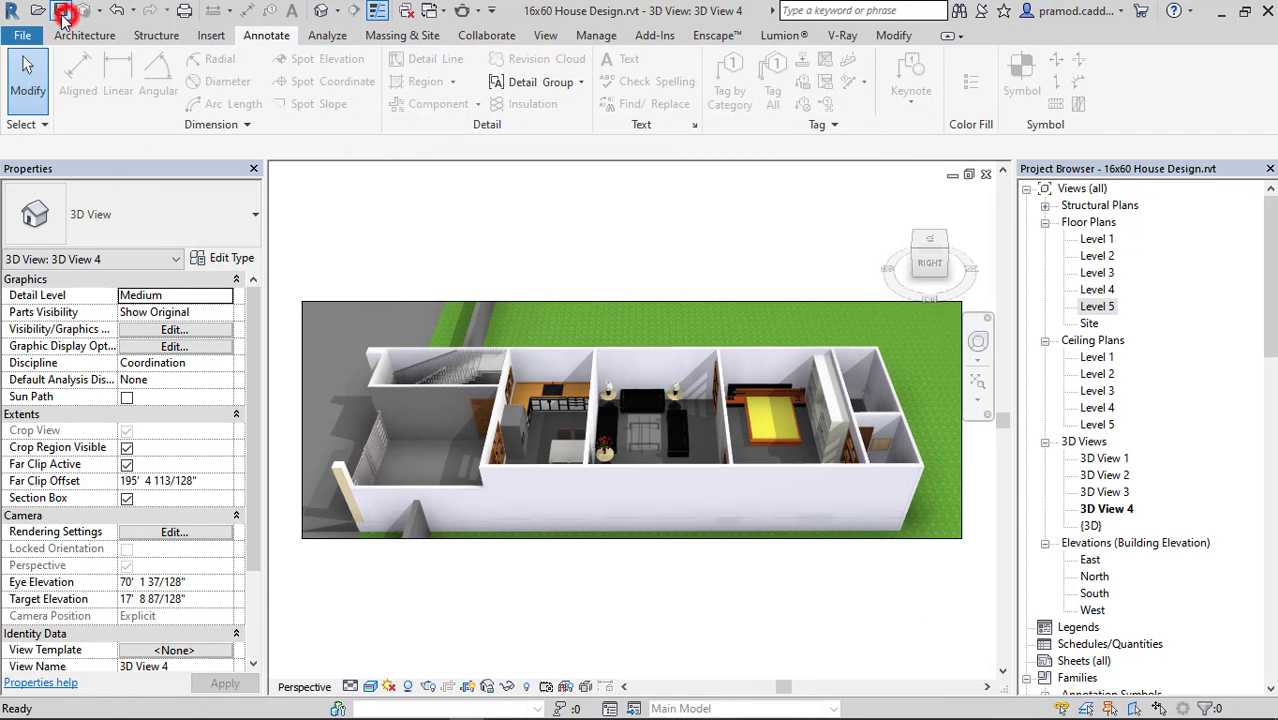
pyautogui.click(62, 14)
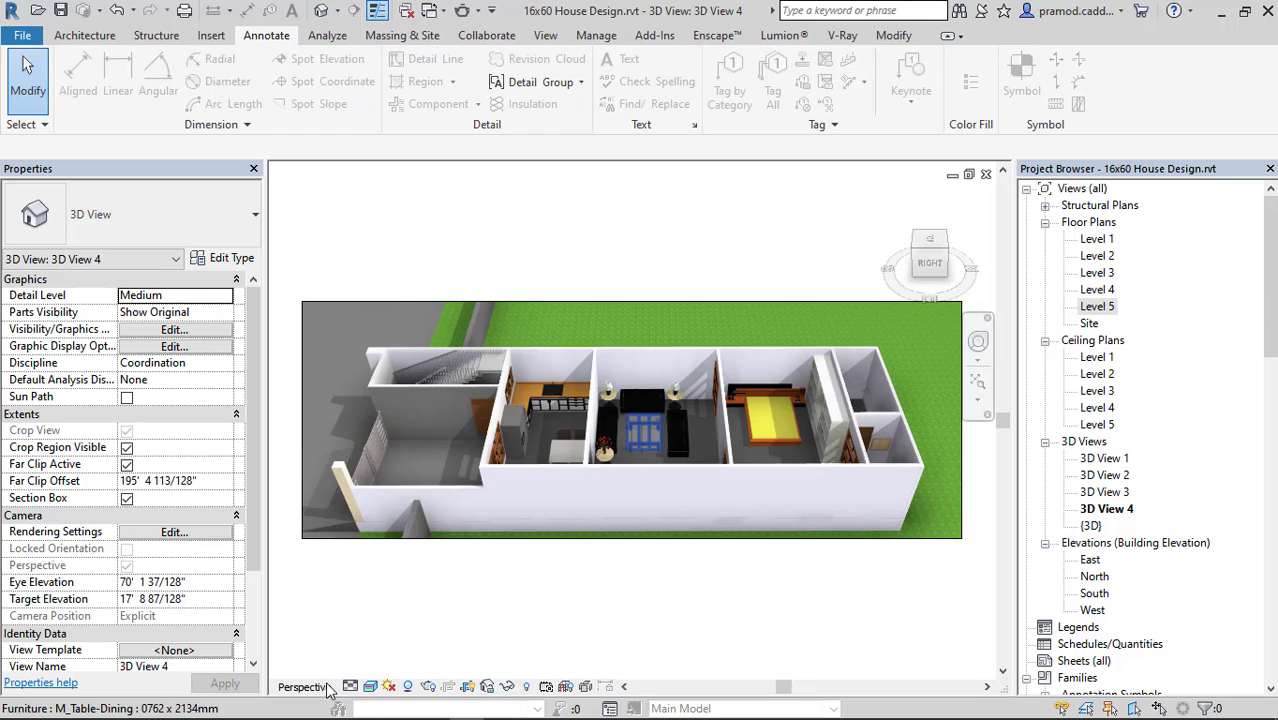
# Switch to File Explorer and open the project's exported images folder, 16x60 > Project > revit > Images.
pyautogui.click(157, 703)
pyautogui.click(140, 643)
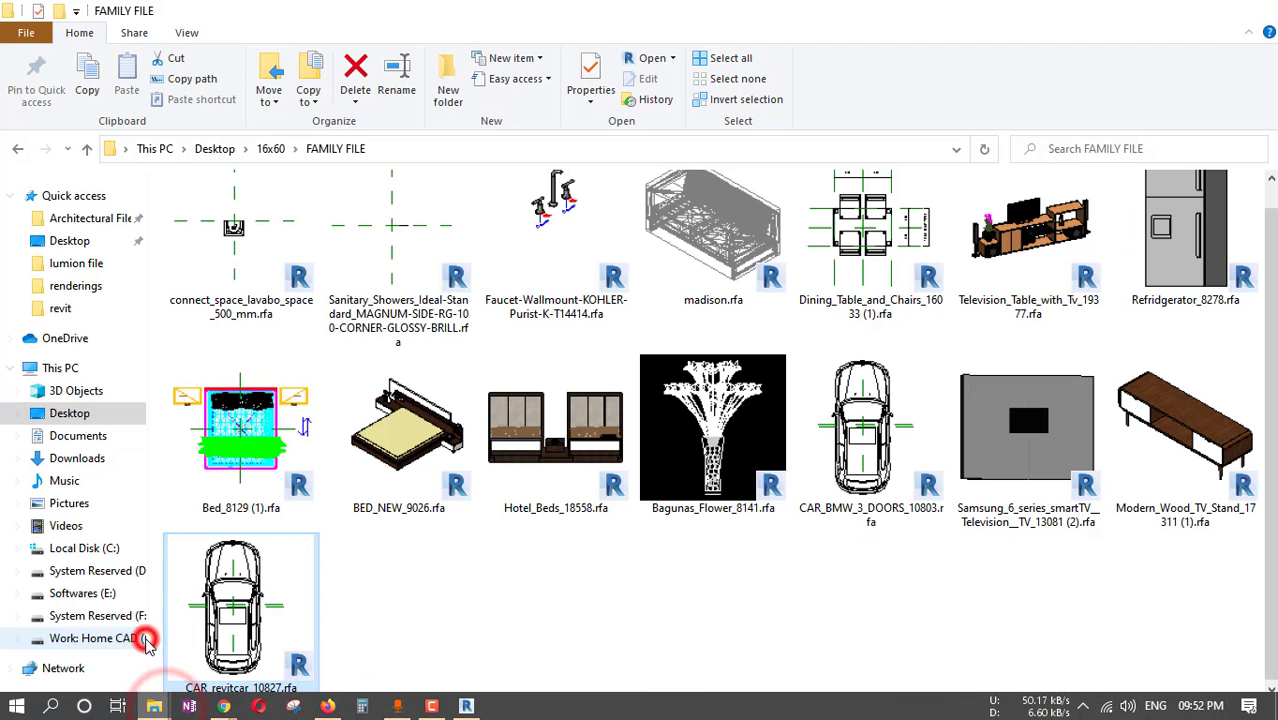
pyautogui.click(268, 148)
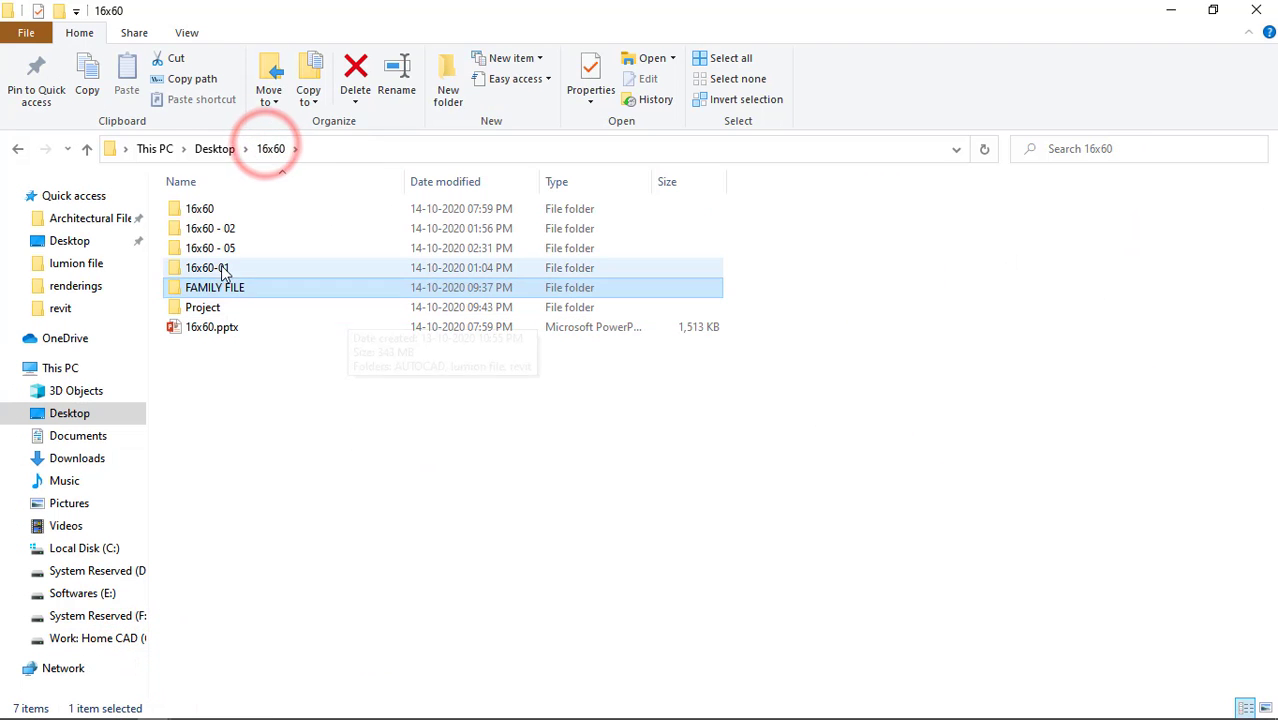
pyautogui.click(220, 212)
pyautogui.doubleClick(220, 212)
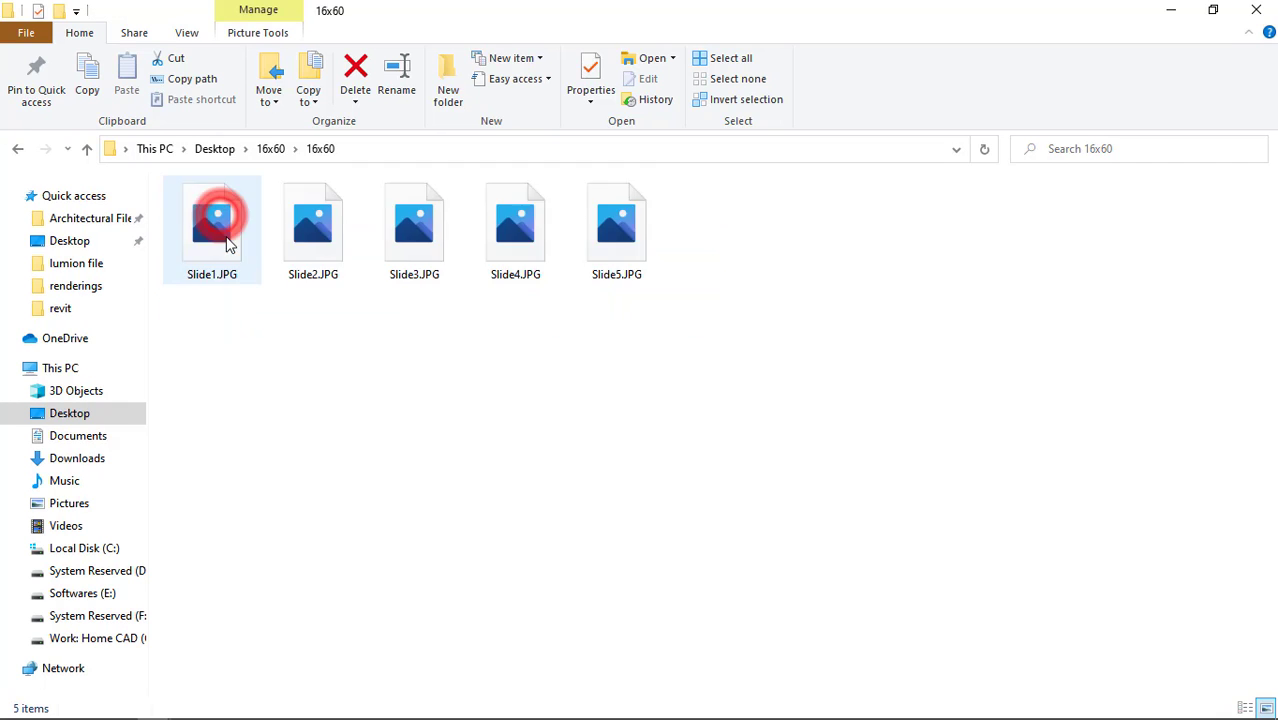
pyautogui.click(271, 148)
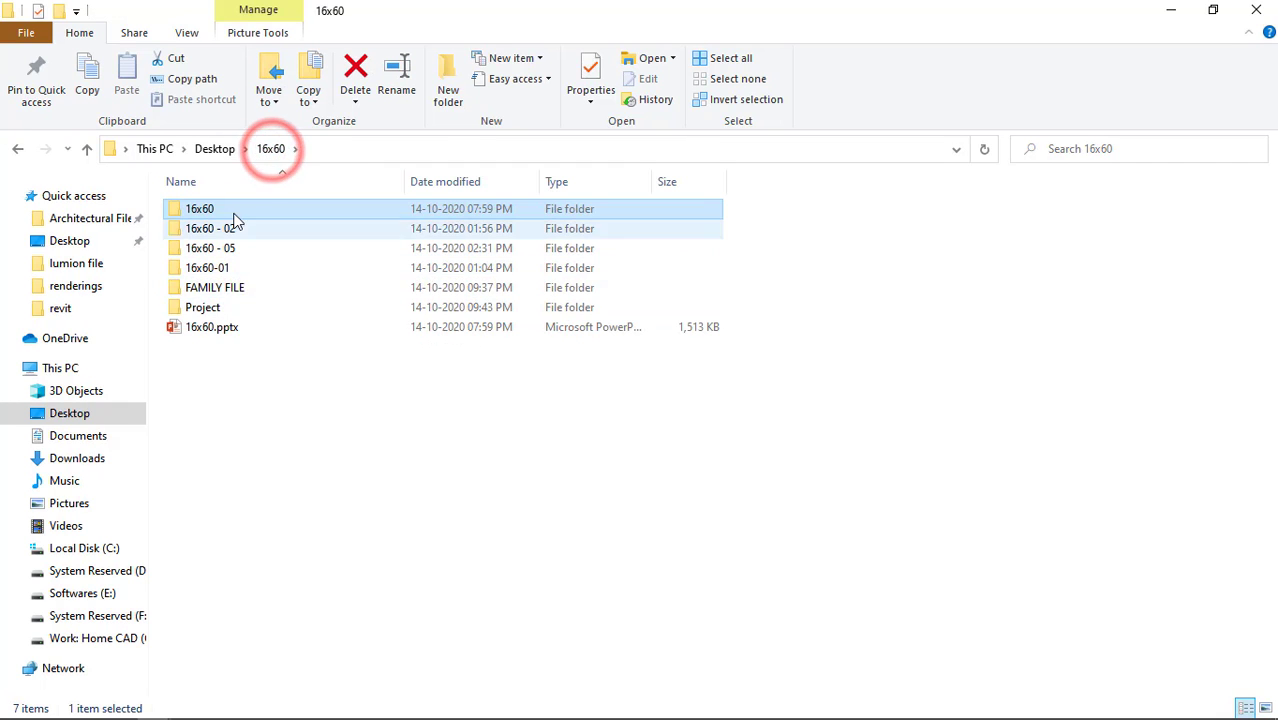
pyautogui.doubleClick(222, 307)
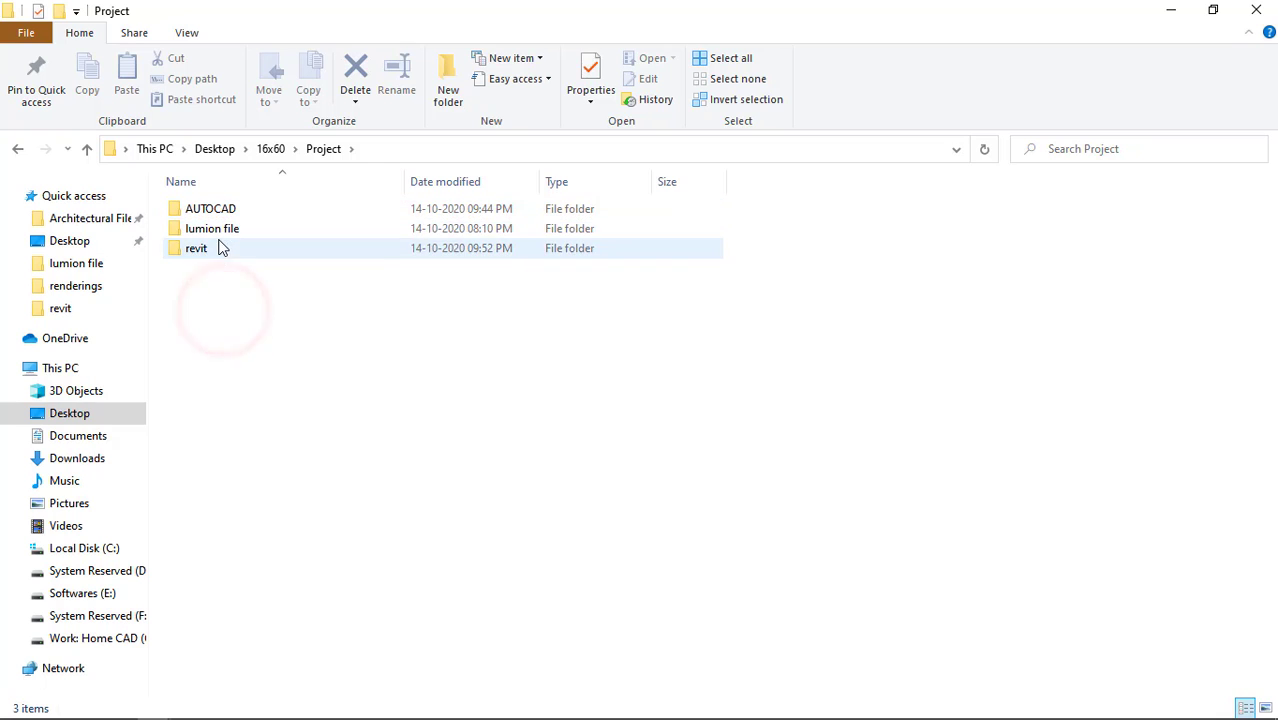
pyautogui.doubleClick(220, 248)
pyautogui.click(220, 210)
pyautogui.doubleClick(220, 210)
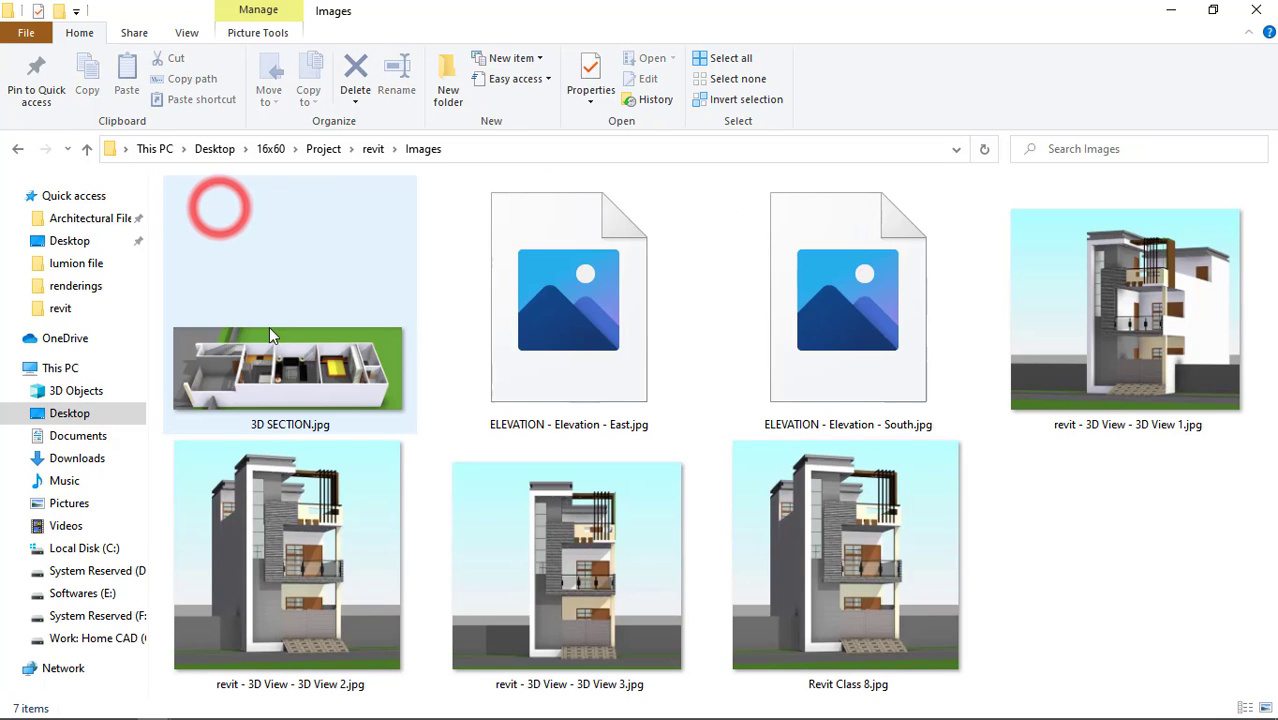
# Open Revit Class 8.jpg in Photos and review the exported 3D views and elevations back to 3D SECTION.jpg.
pyautogui.doubleClick(840, 500)
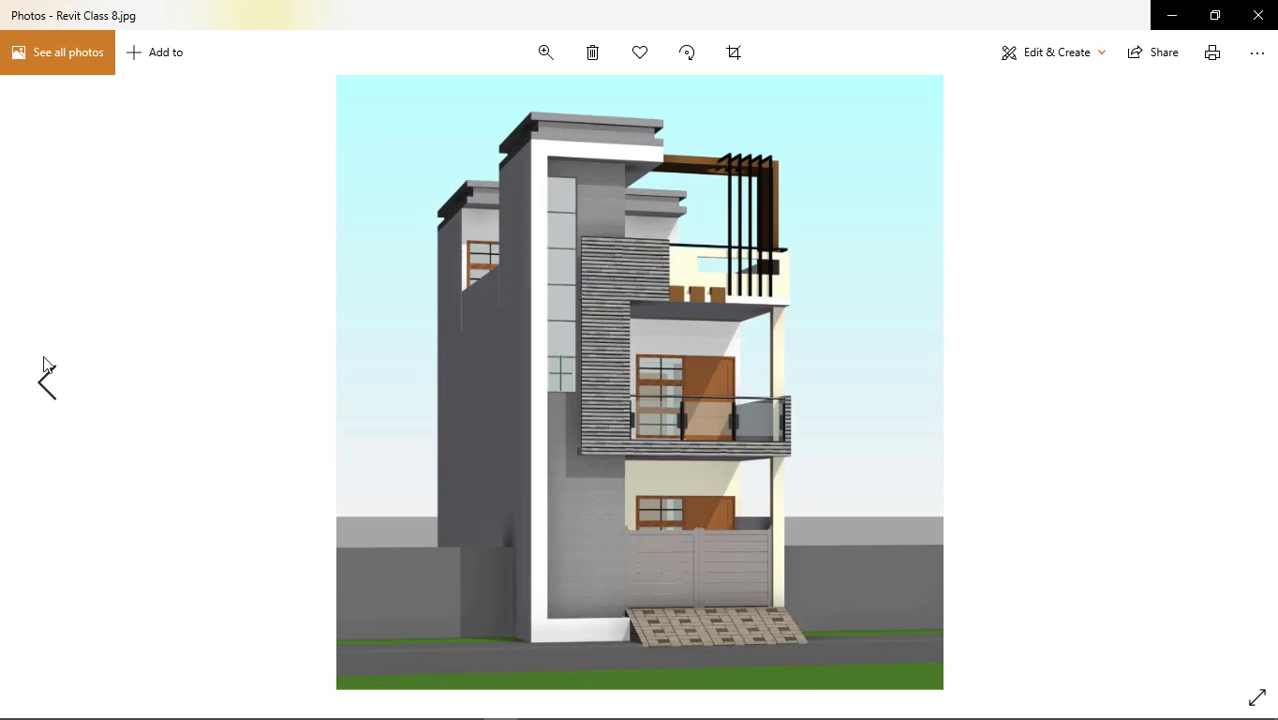
pyautogui.click(42, 380)
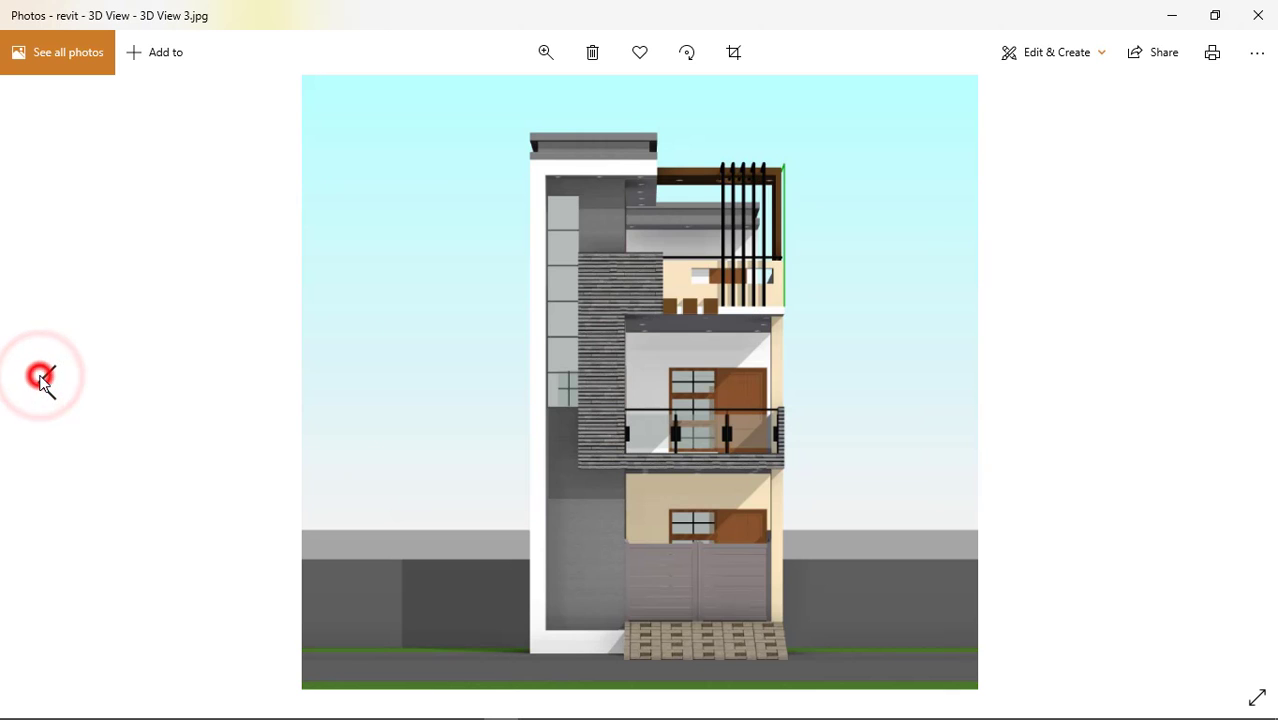
pyautogui.click(46, 386)
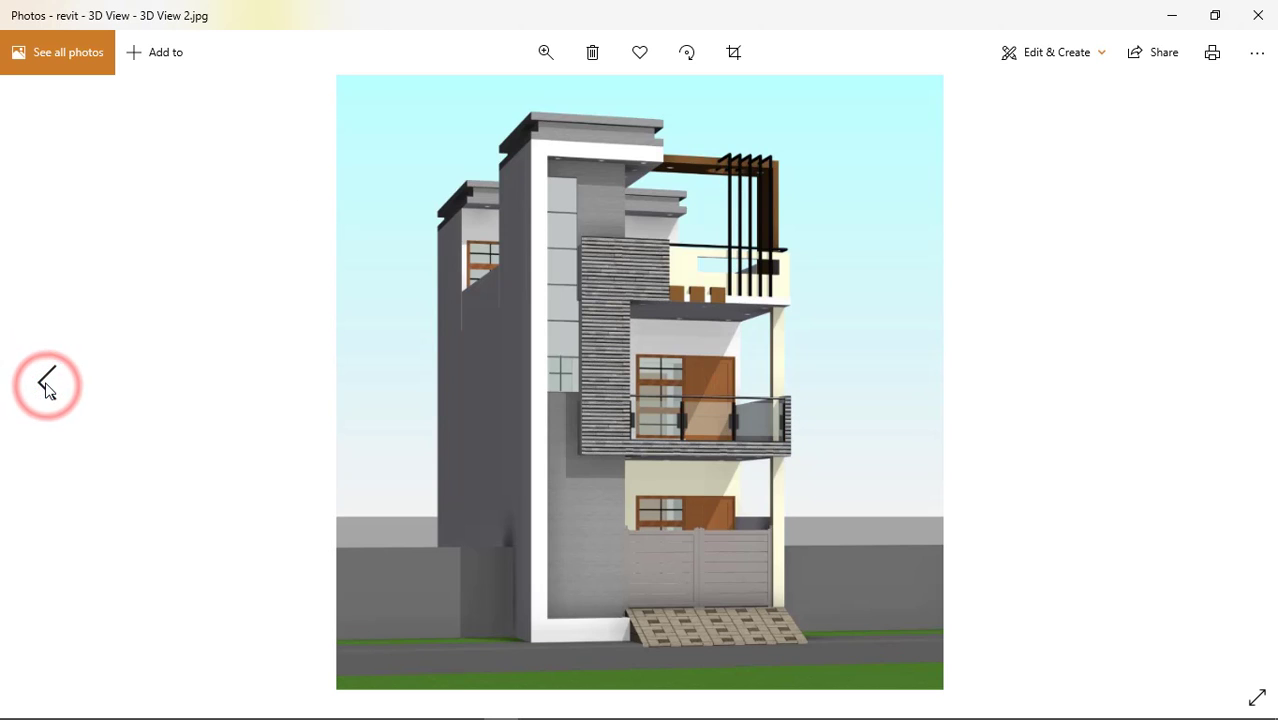
pyautogui.click(43, 380)
pyautogui.click(43, 383)
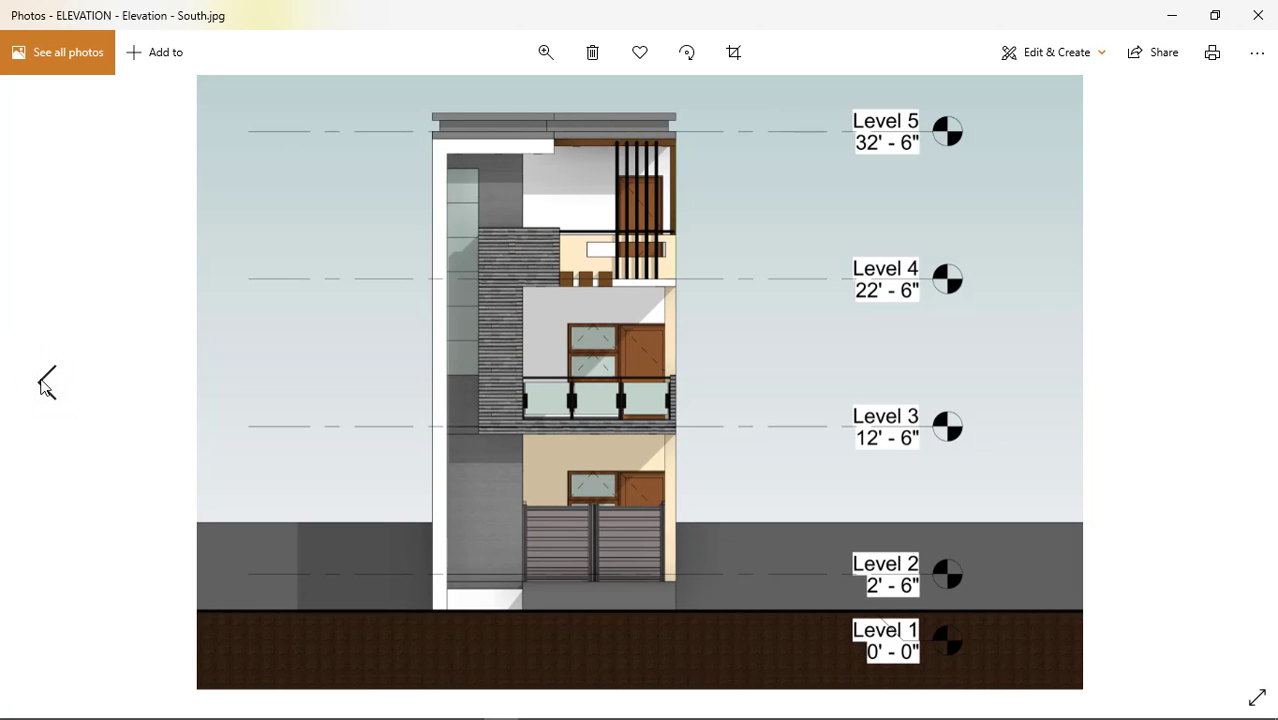
pyautogui.click(43, 382)
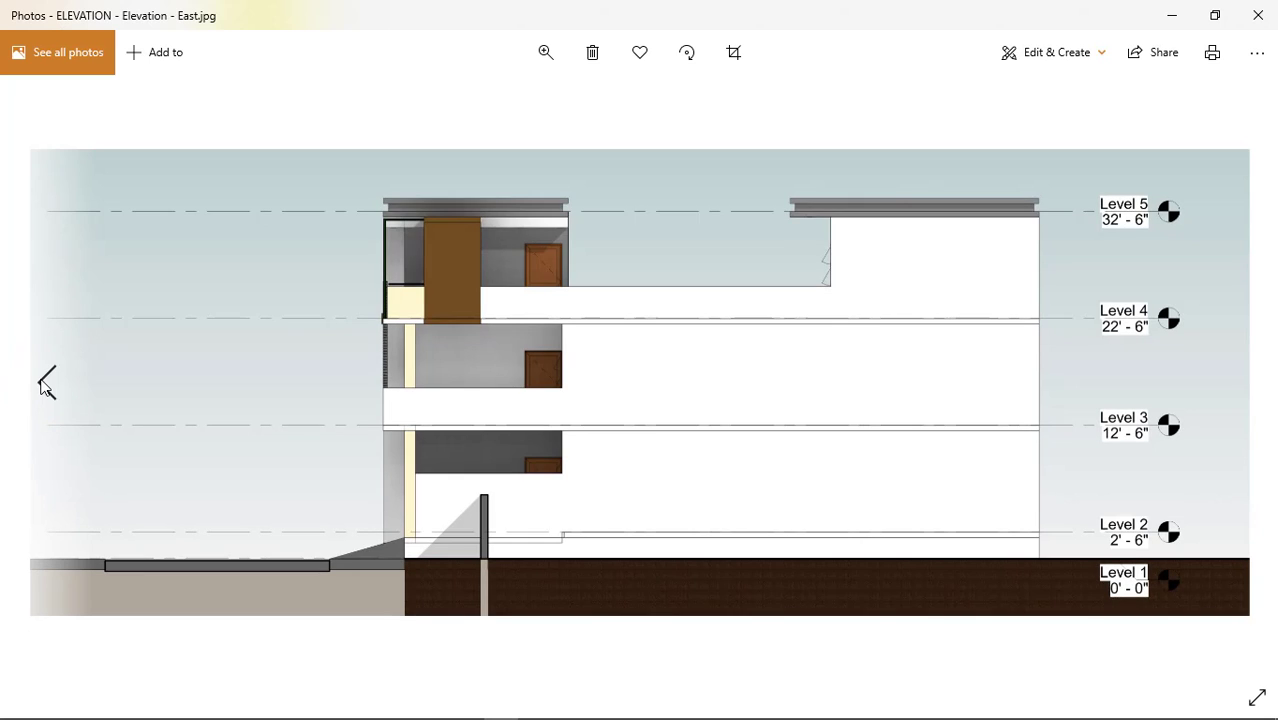
pyautogui.click(43, 382)
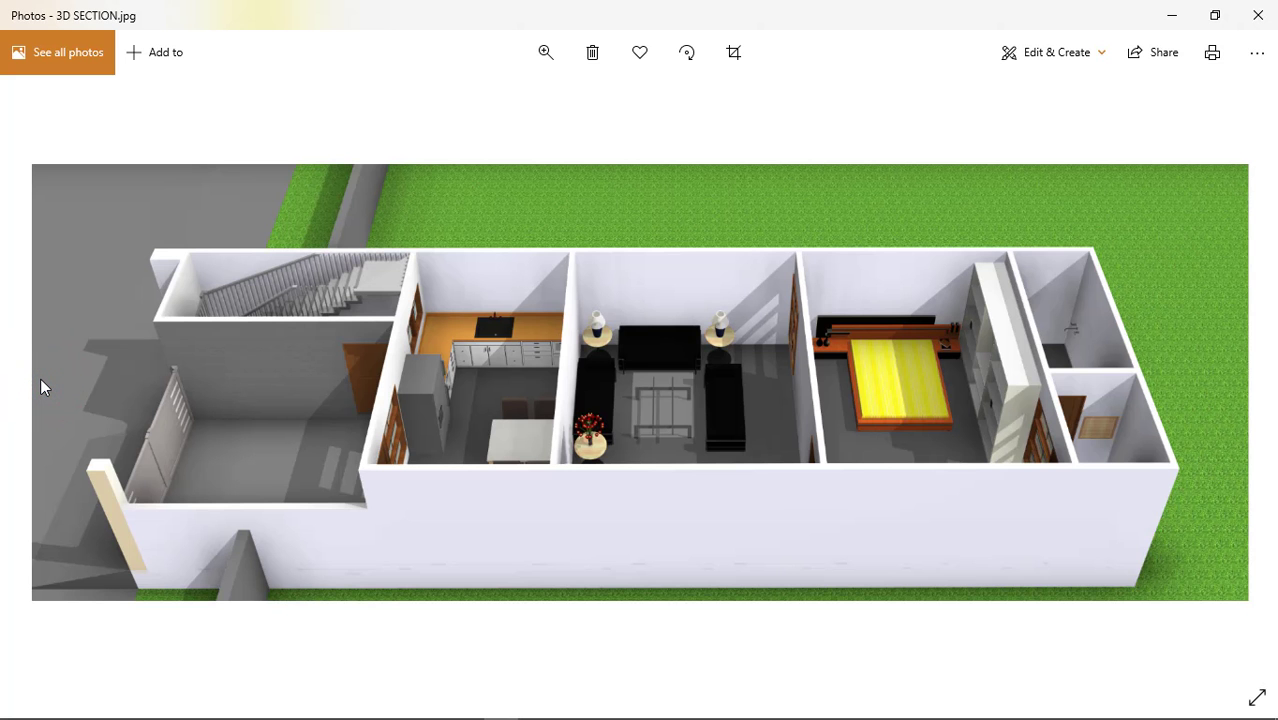